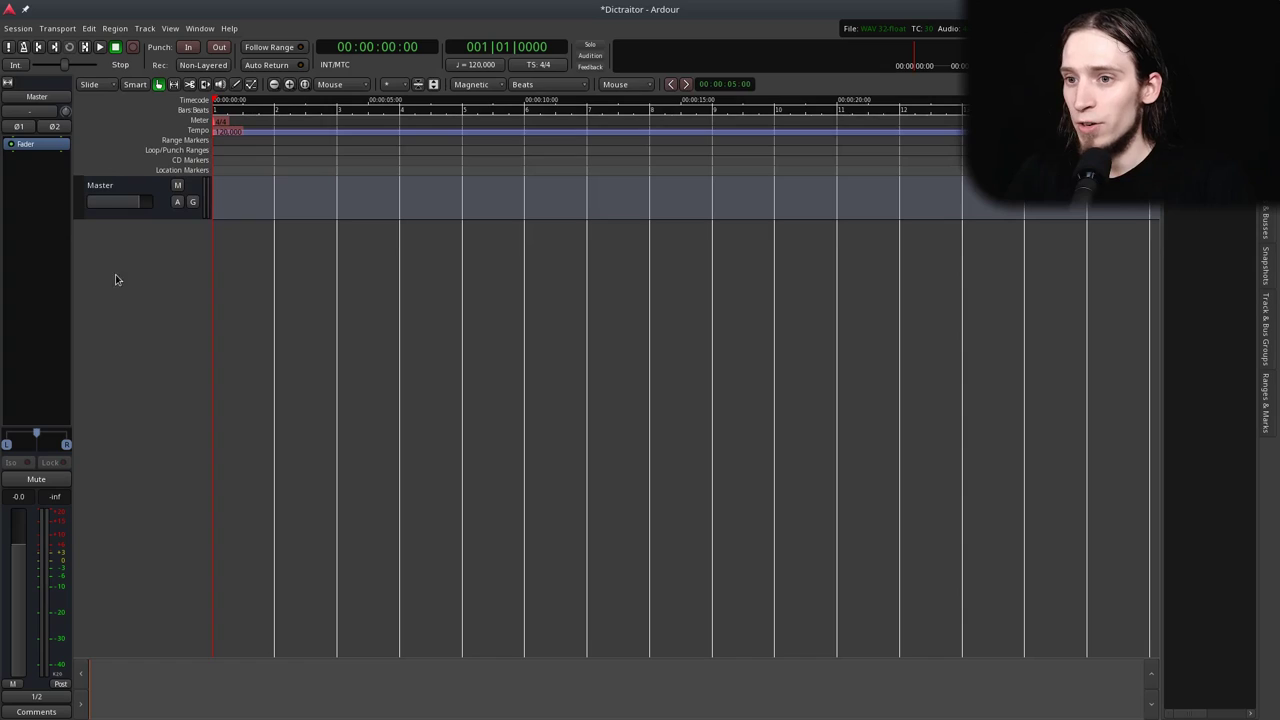
Start adding a track and review the available track, bus and VCA types.
double_click(115, 274)
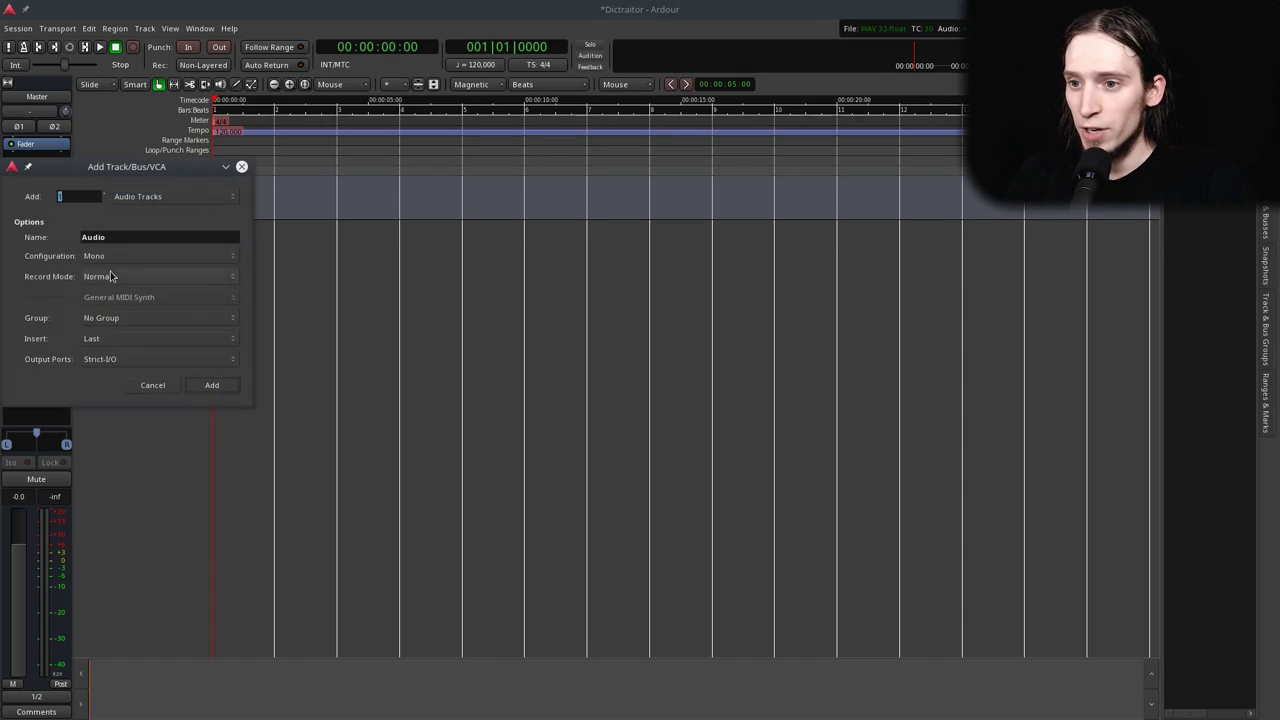
click(143, 200)
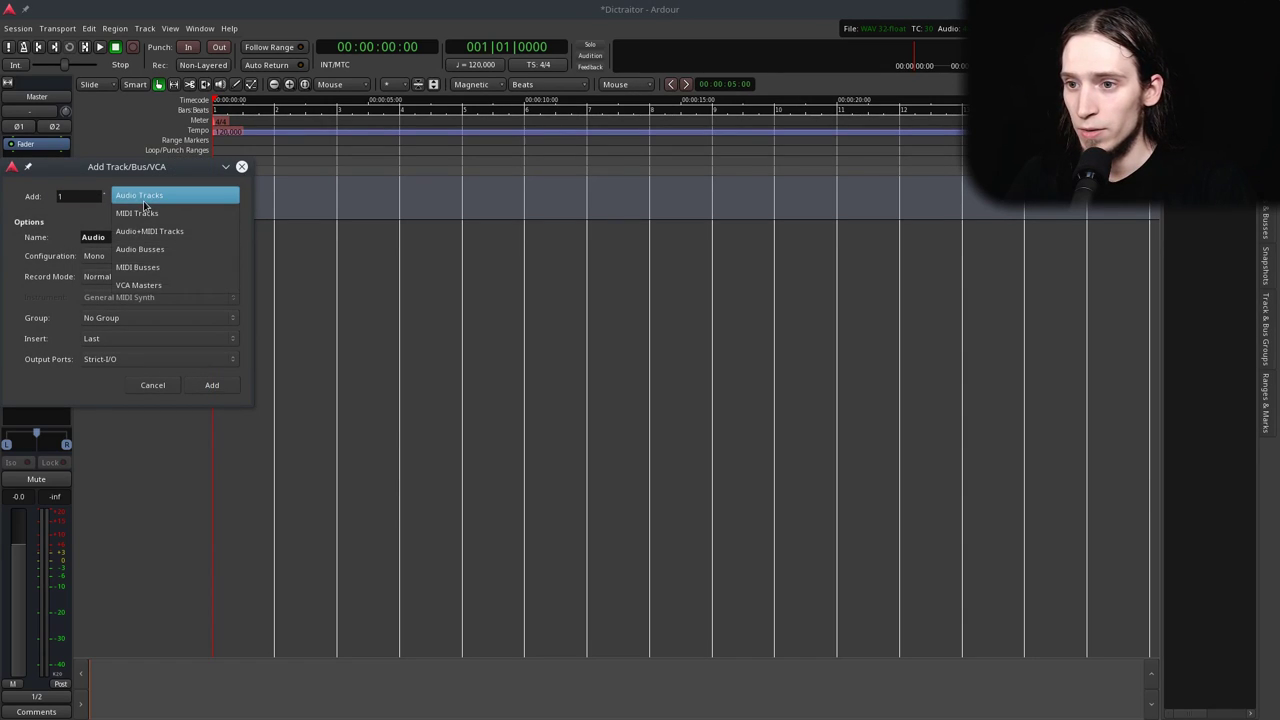
click(148, 168)
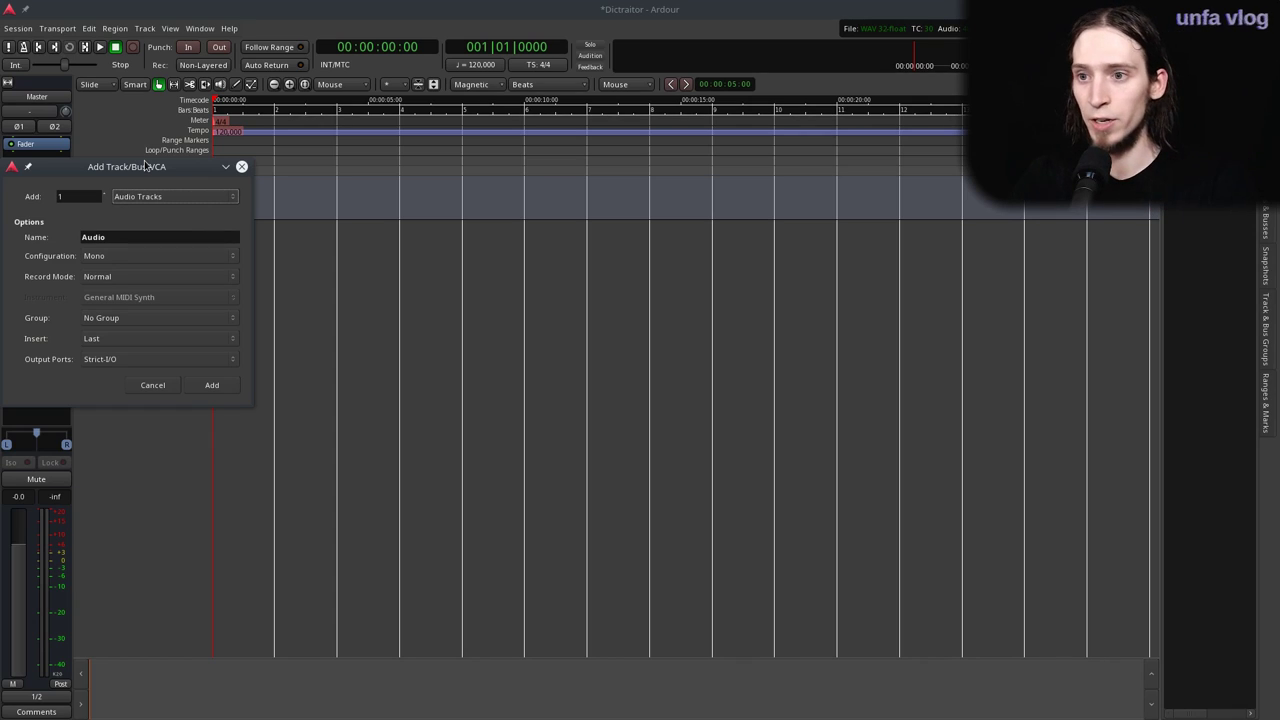
click(155, 199)
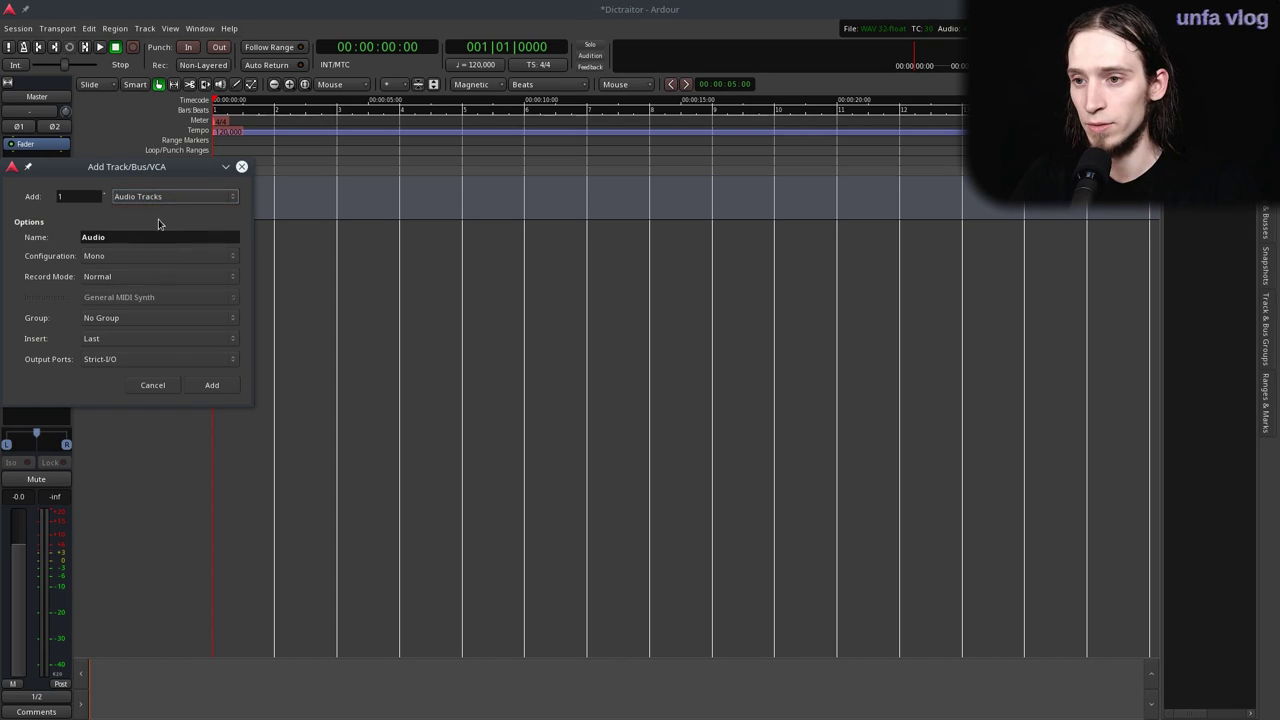
click(155, 199)
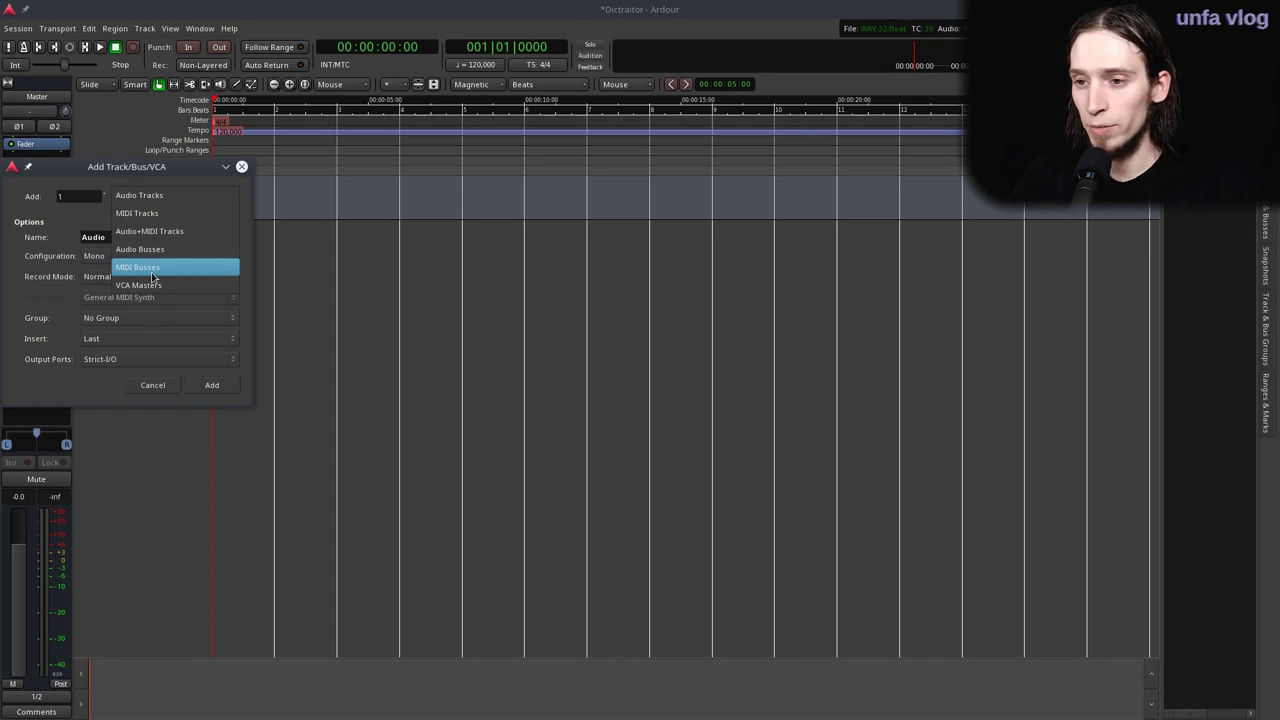
click(151, 176)
click(149, 202)
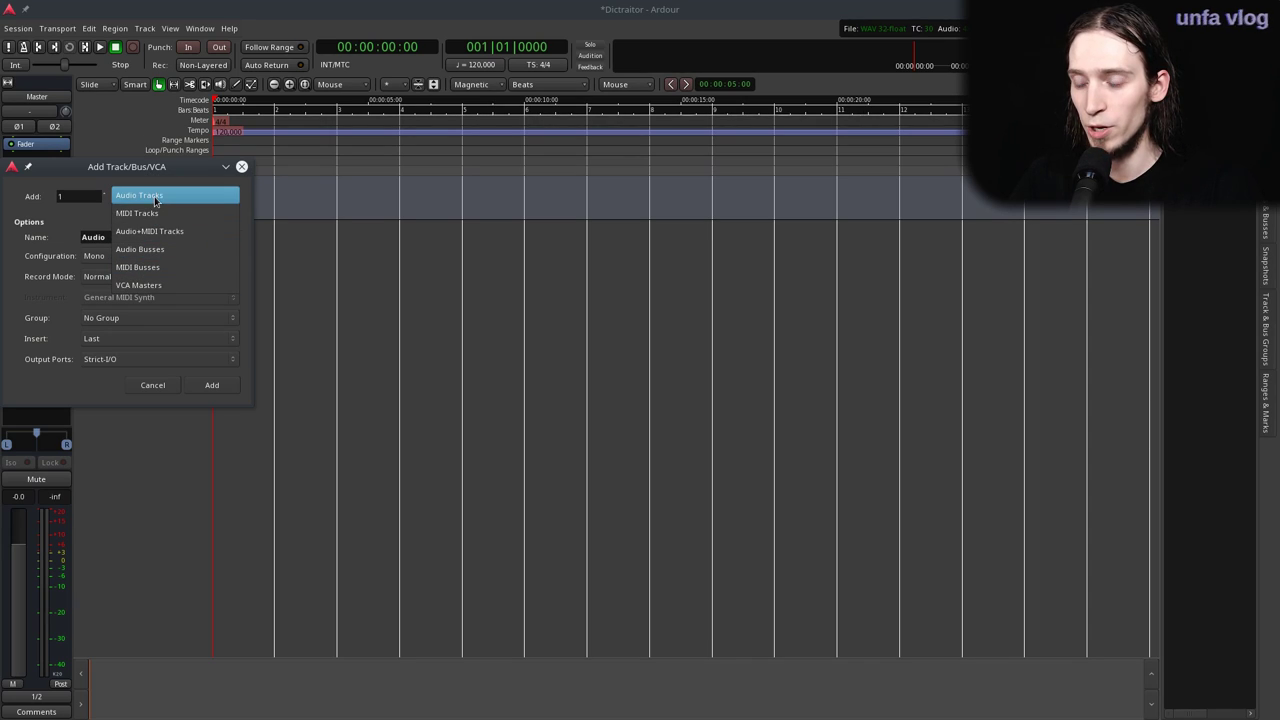
click(154, 196)
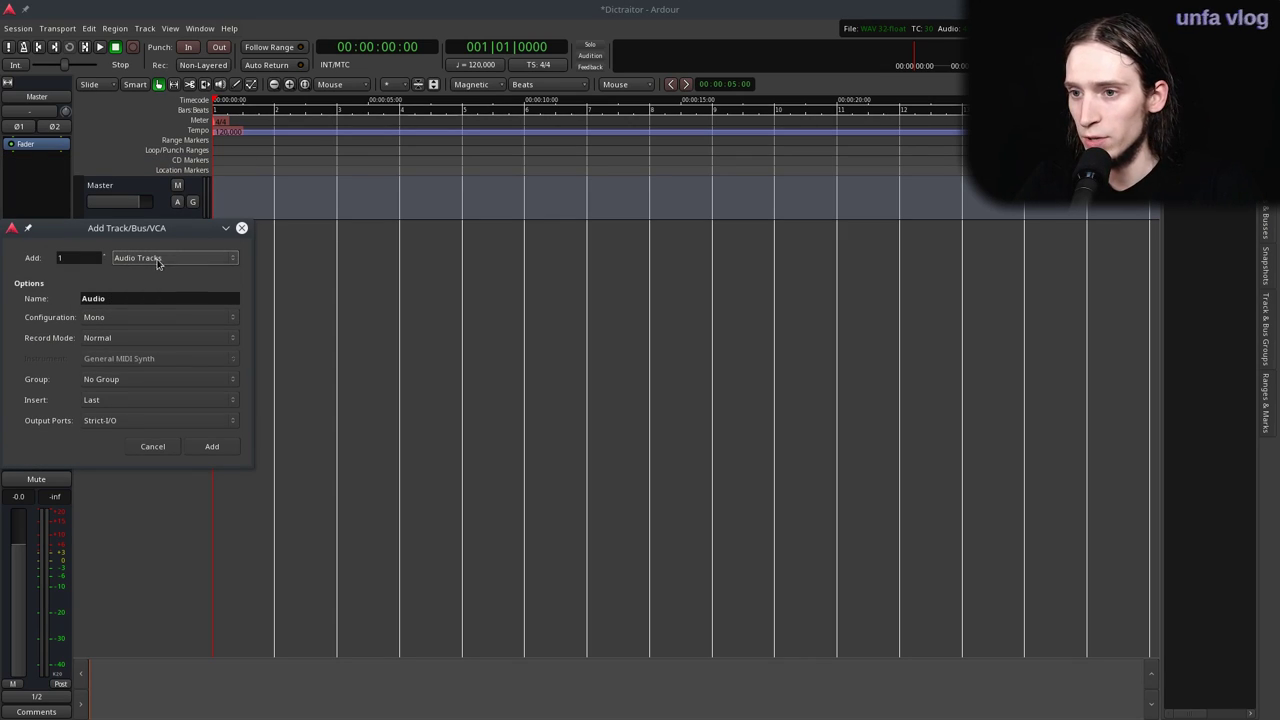
Set the new track's type to MIDI Tracks and its instrument to ZynAddSubFX (LV2).
click(145, 260)
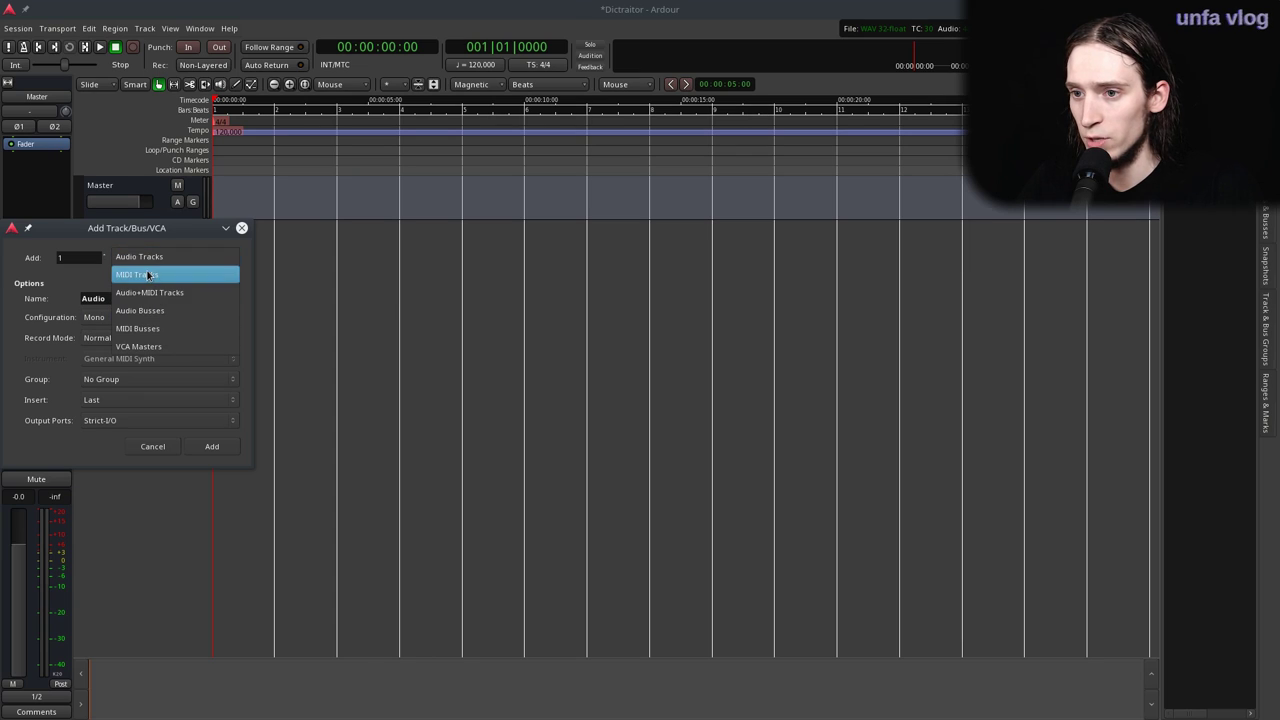
click(143, 272)
click(133, 360)
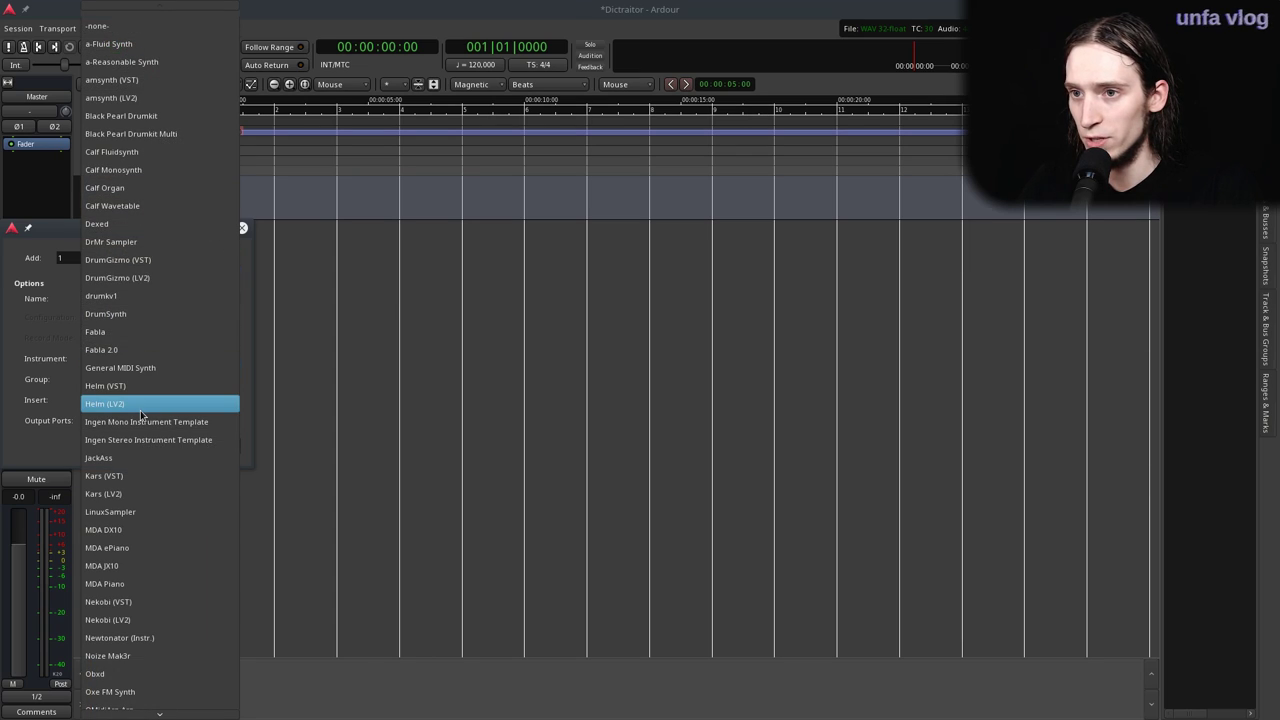
scroll(145, 630, down, 5)
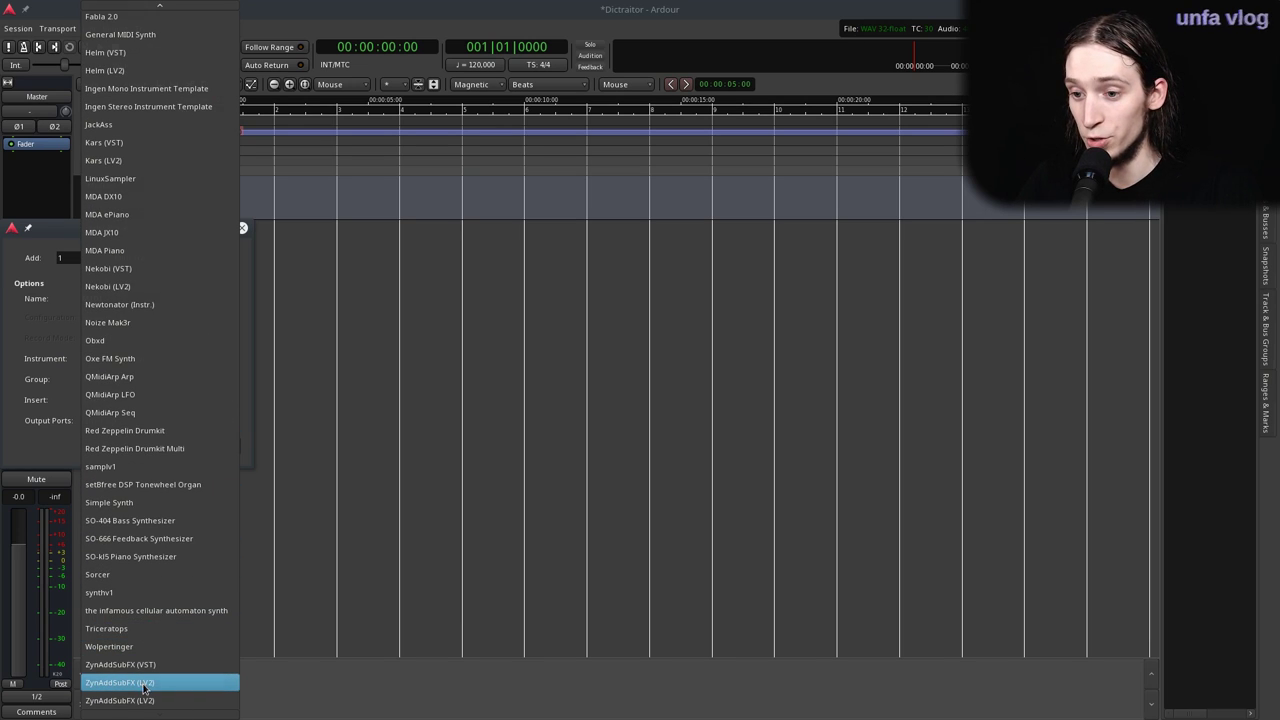
click(144, 684)
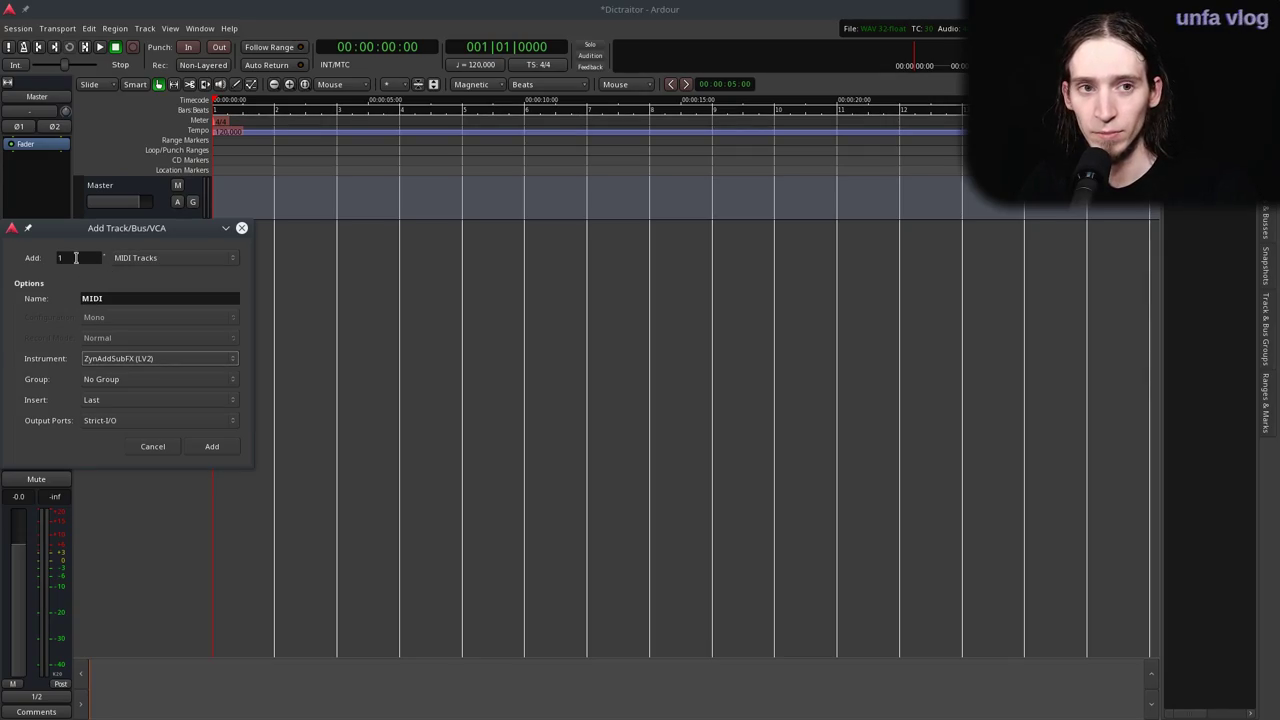
Name the new MIDI track Zyn, review its output port options and add it to the session.
double_click(107, 298)
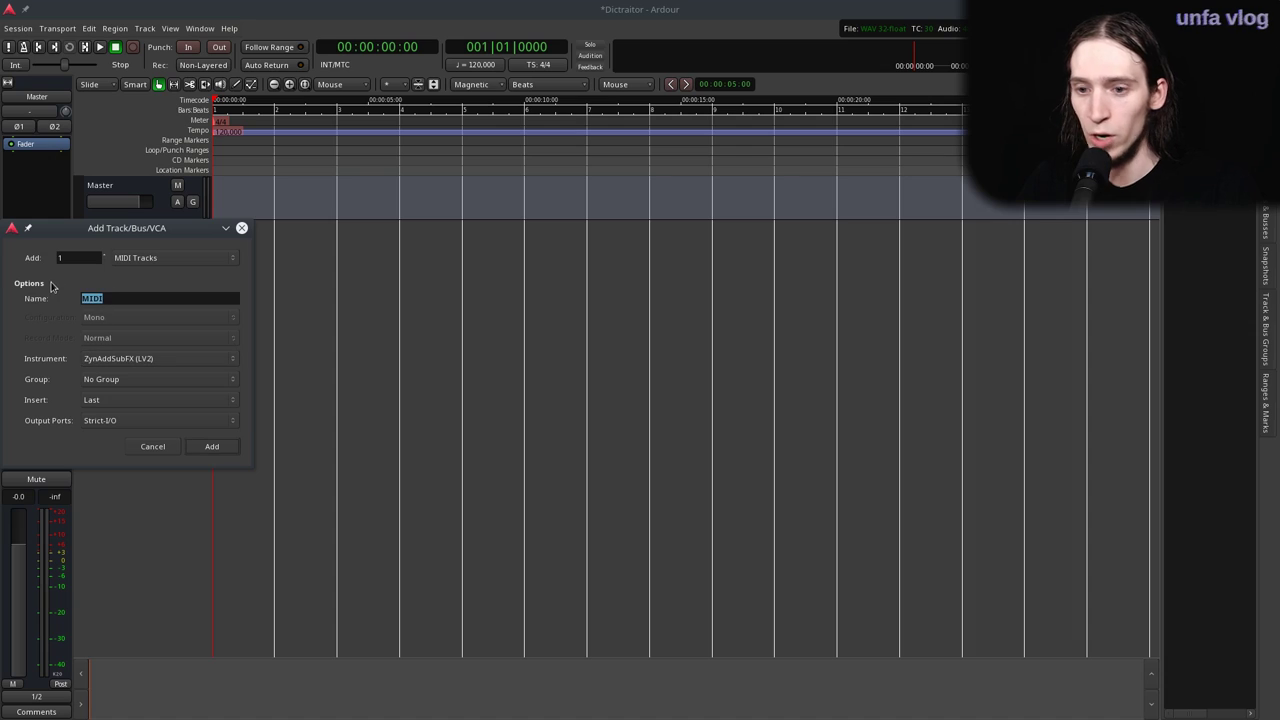
text(Zyn)
click(228, 422)
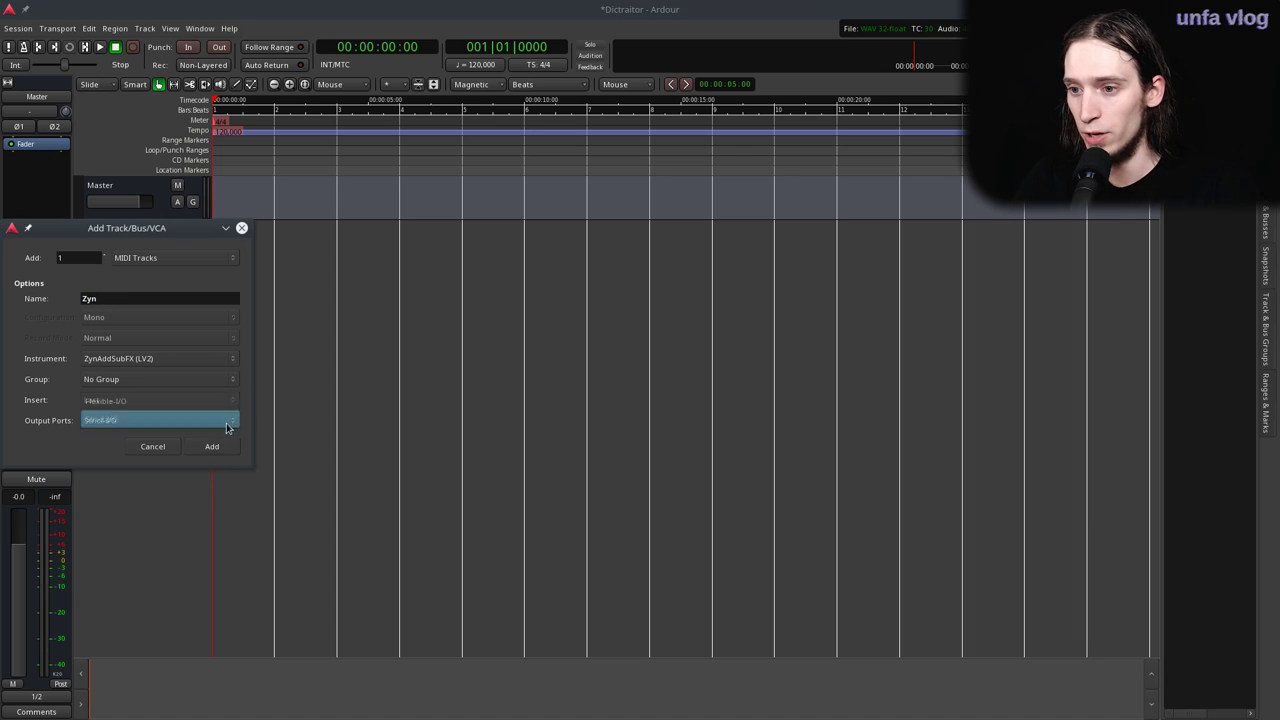
click(214, 443)
click(200, 421)
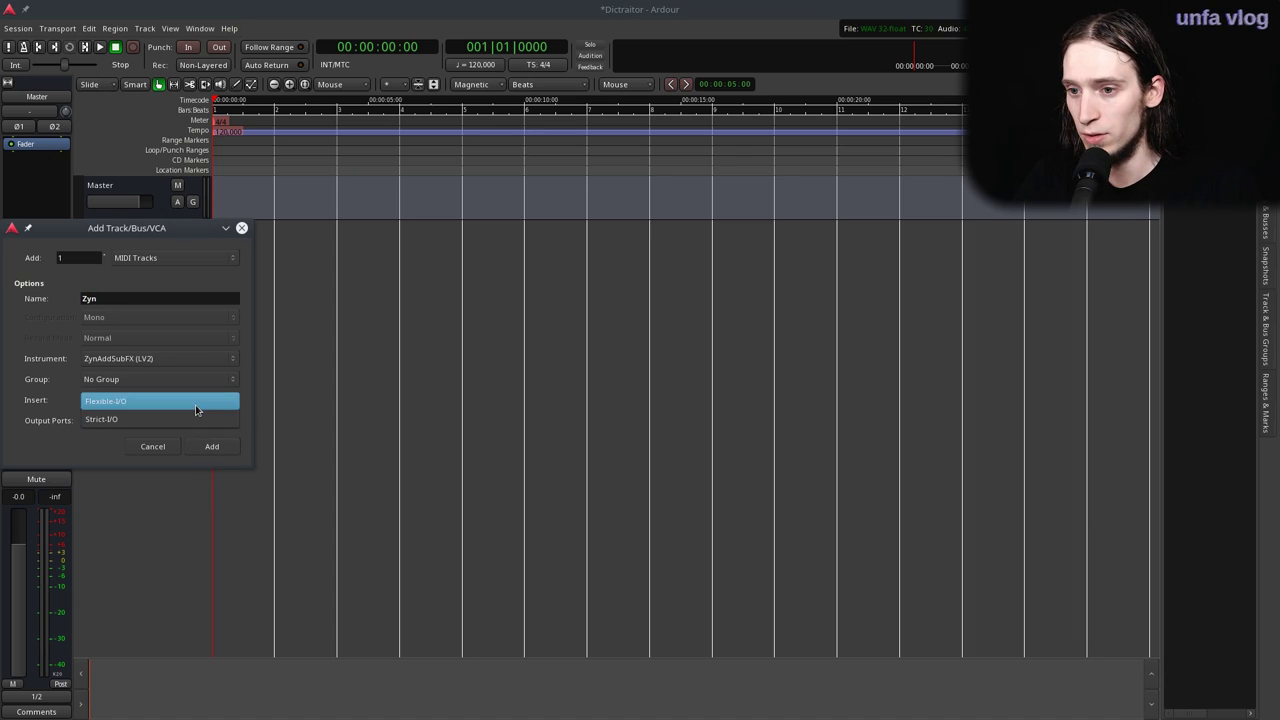
click(196, 405)
click(212, 446)
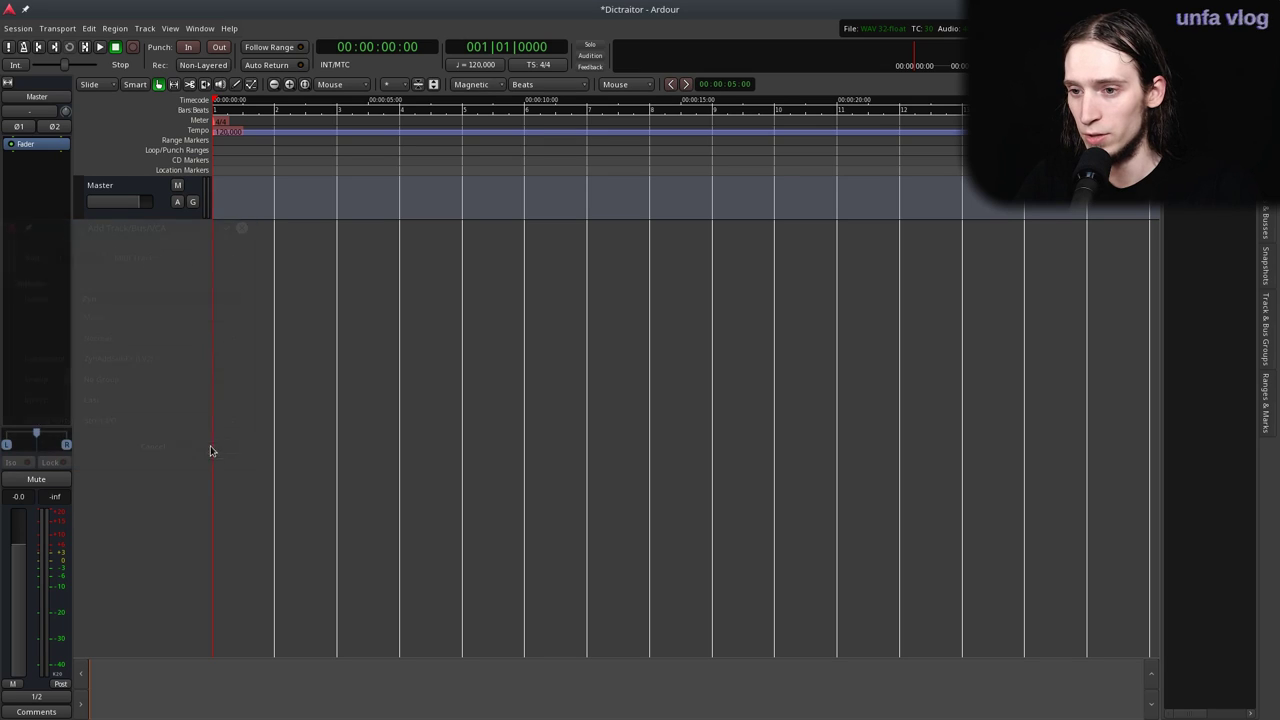
Open the Zyn track's ZynAddSubFX interface and view its copyright information and recording options.
double_click(44, 131)
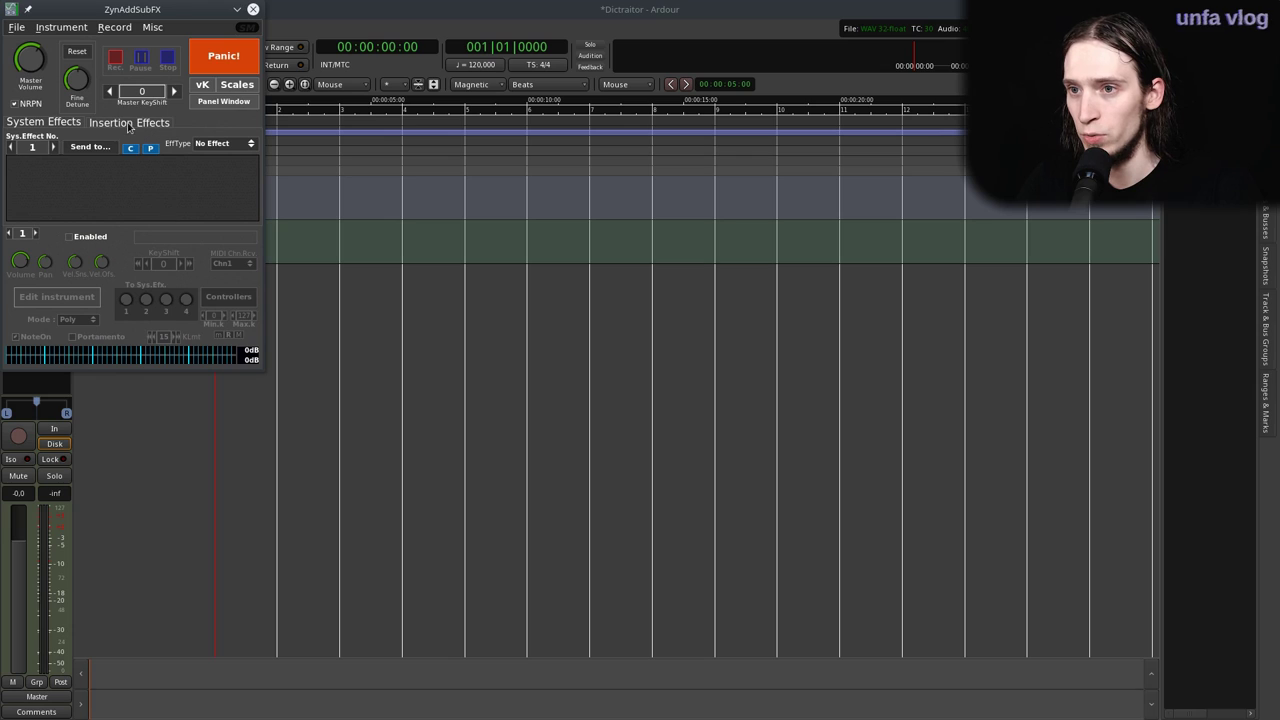
click(17, 27)
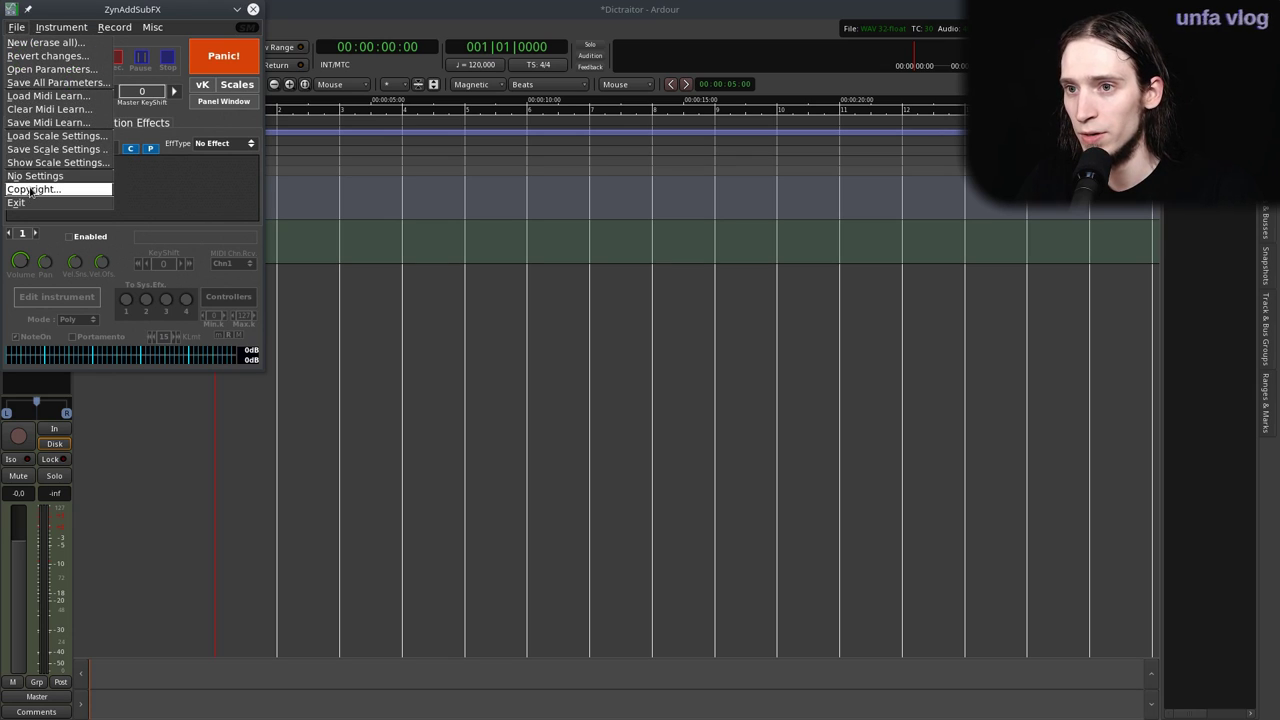
click(31, 190)
click(356, 190)
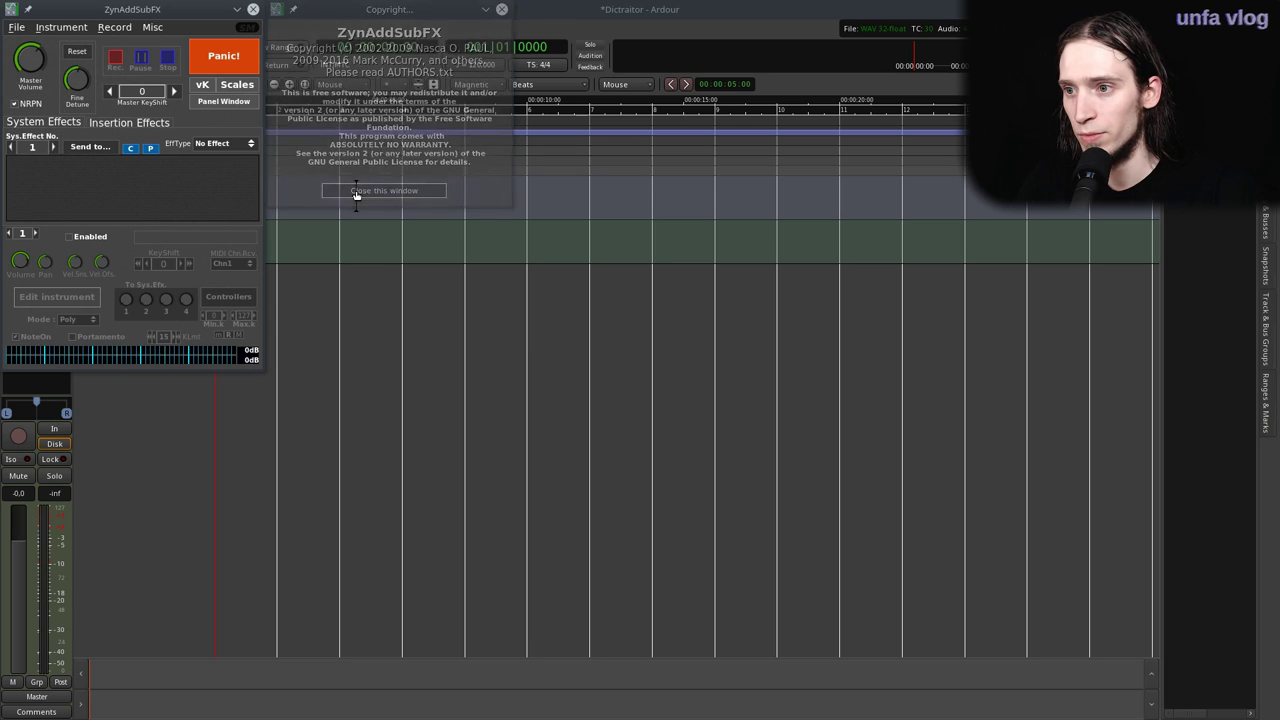
click(114, 27)
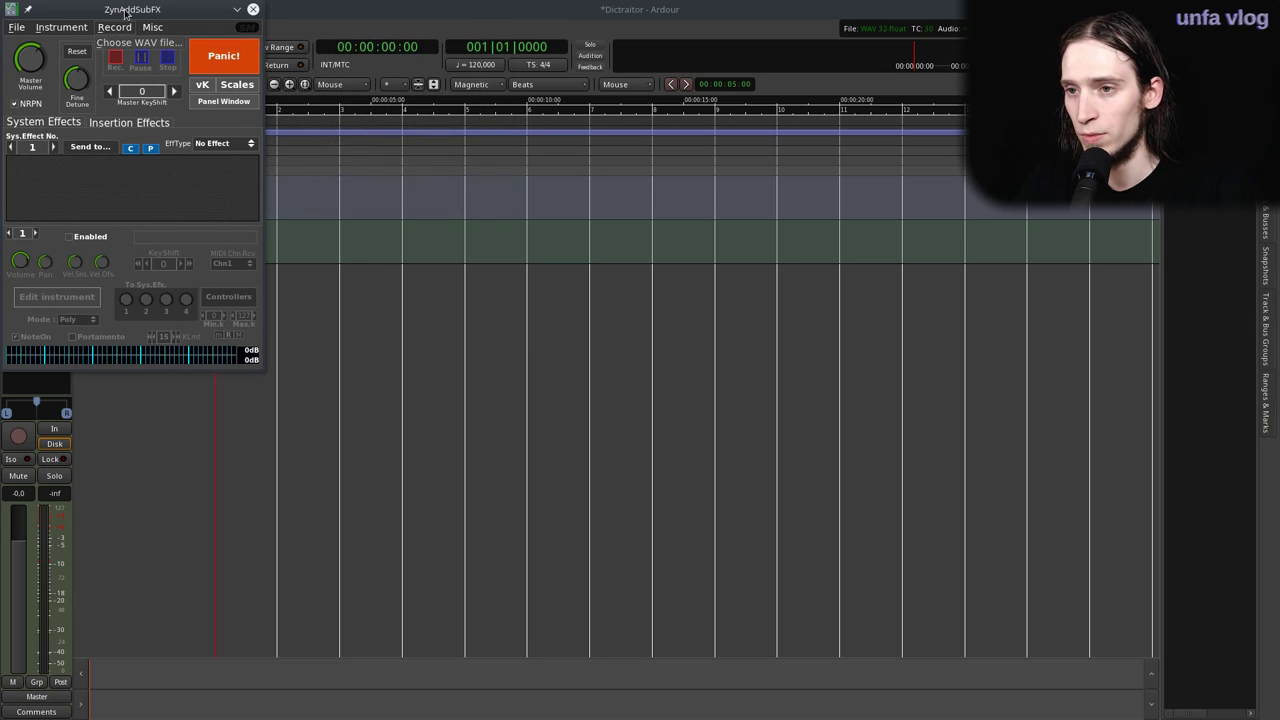
click(127, 12)
Enable part 1 in ZynAddSubFX and open its ADsynth voice parameters to review the modulator types.
click(69, 236)
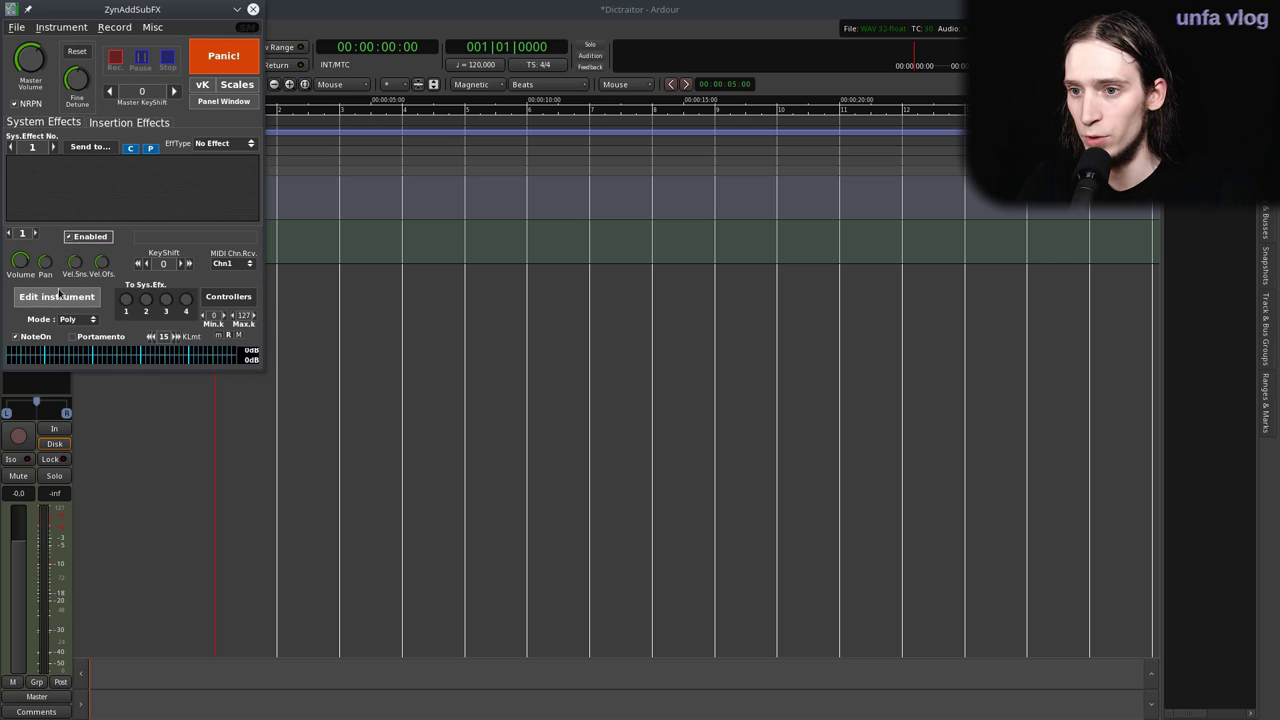
click(58, 296)
click(305, 217)
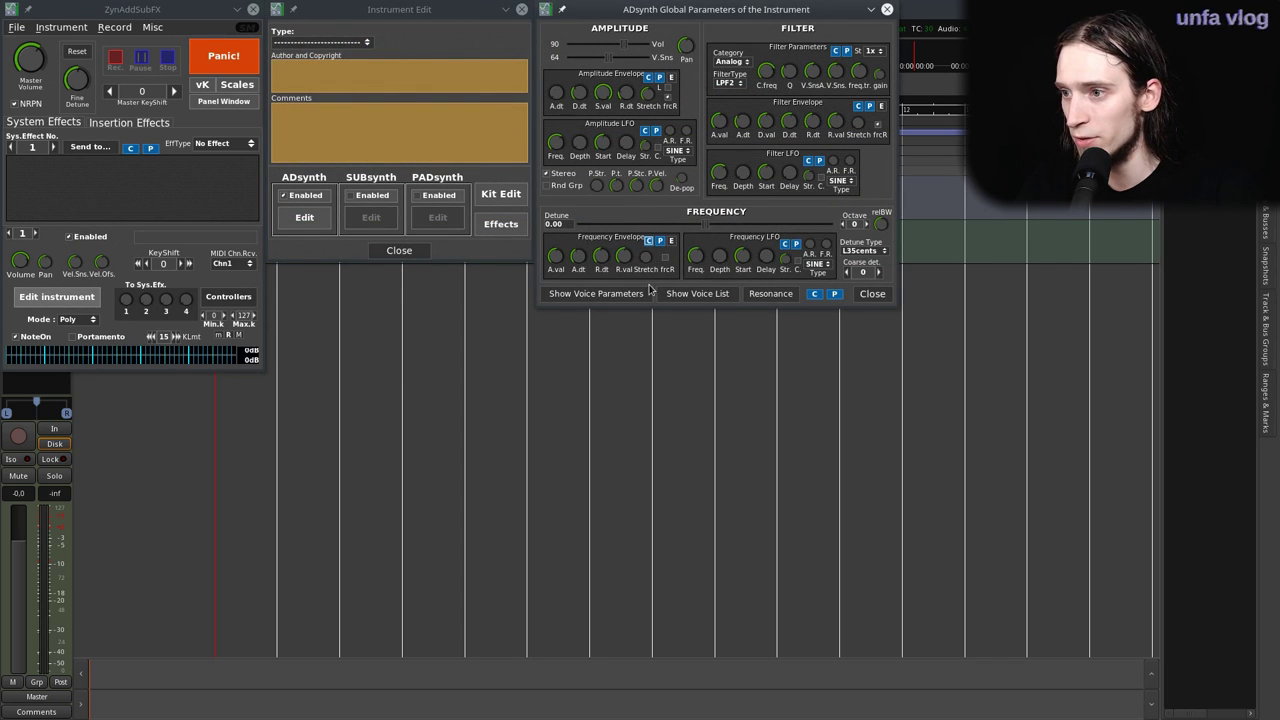
click(580, 294)
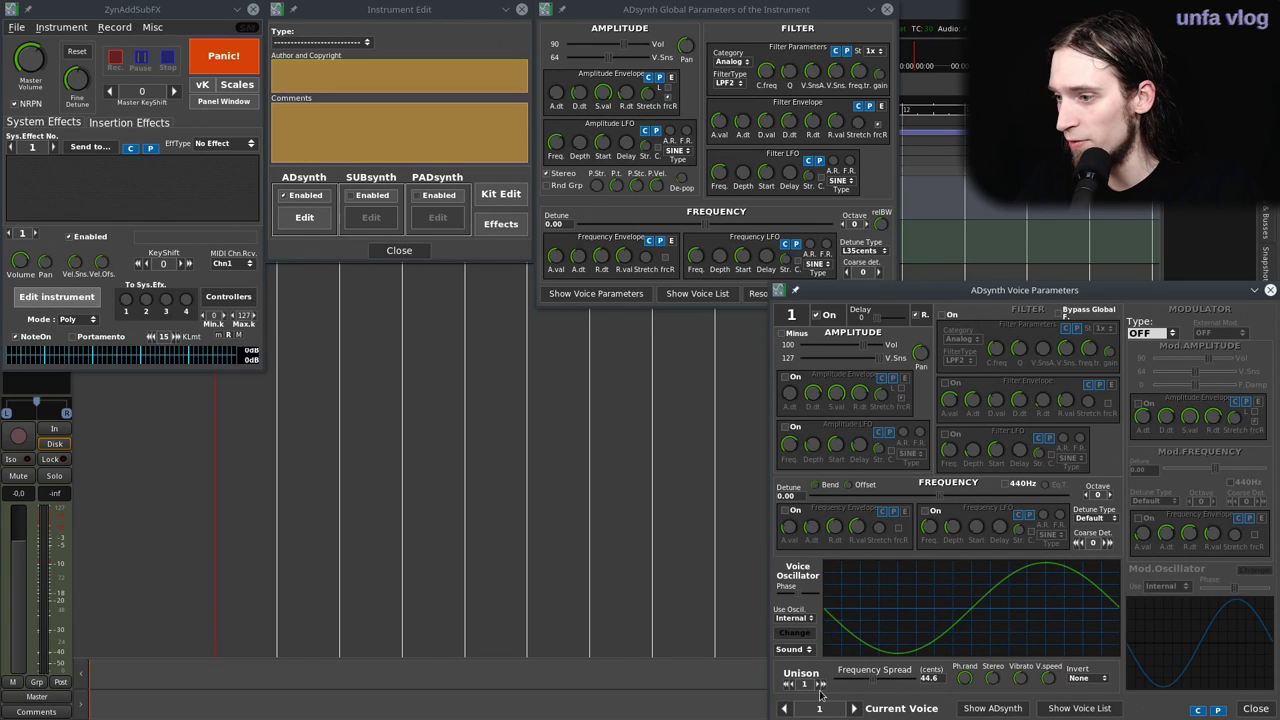
click(1170, 333)
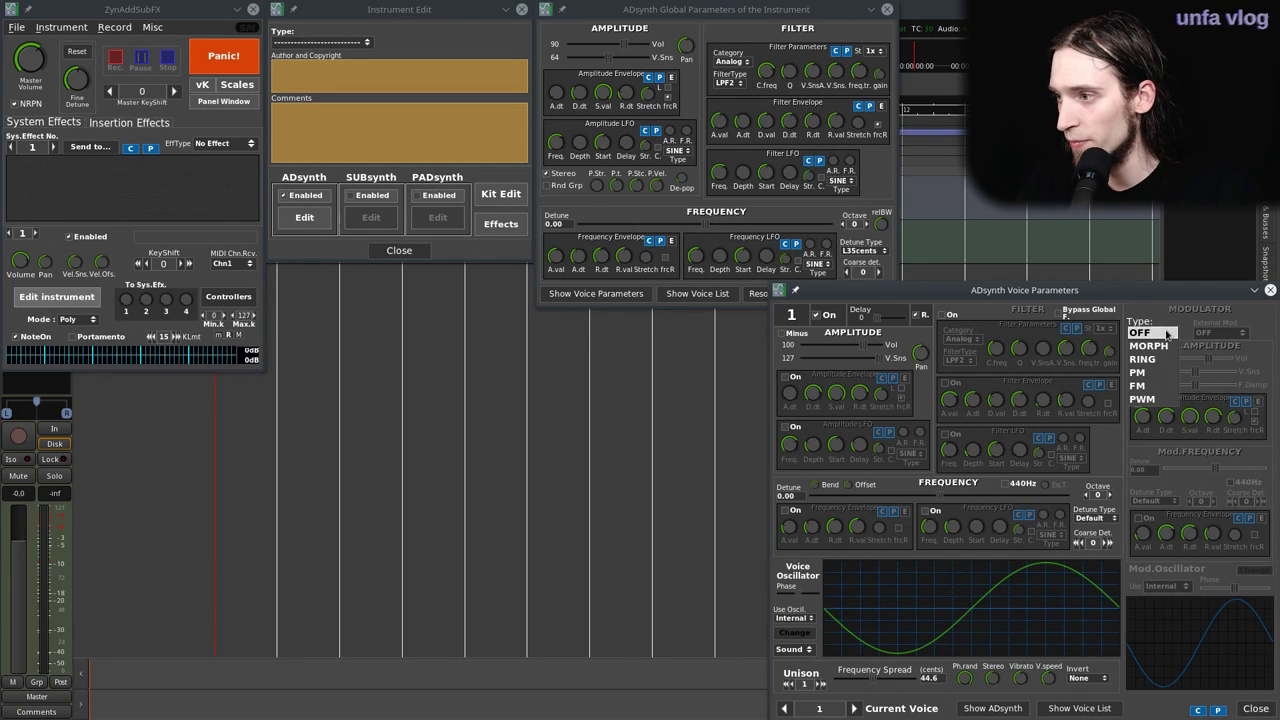
click(1167, 333)
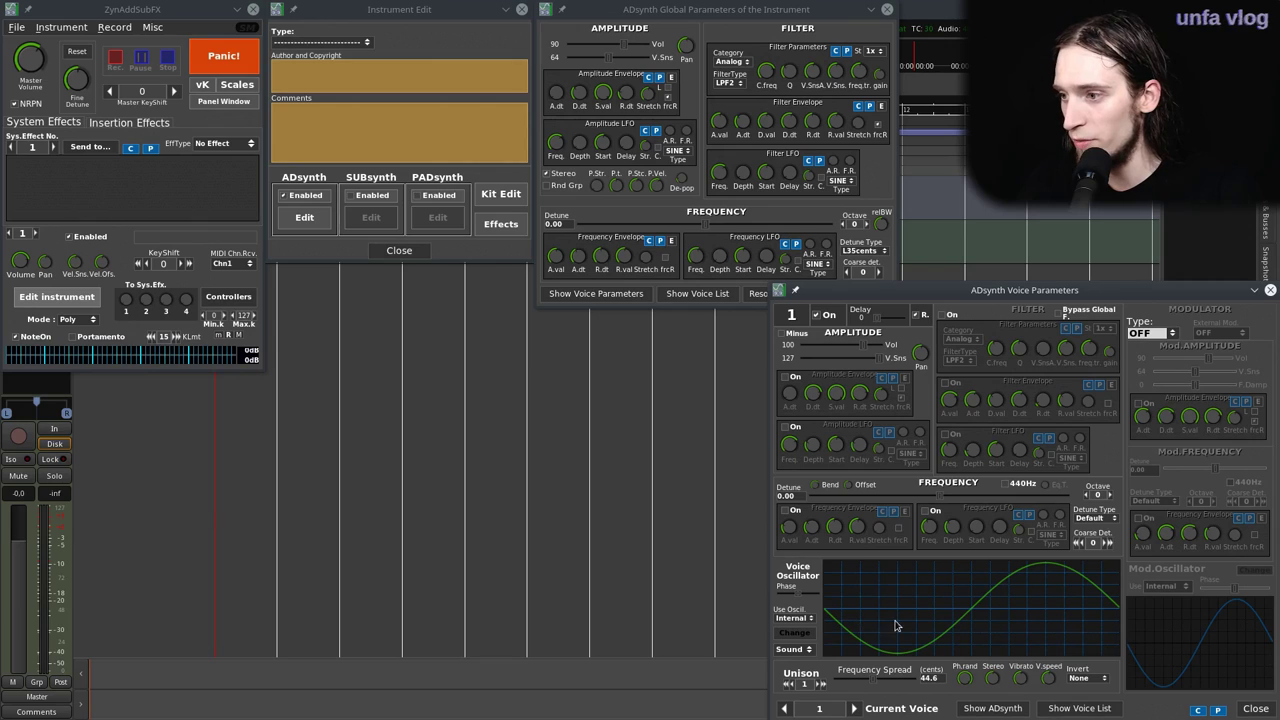
Enable SUBsynth for the instrument and view its parameters.
click(350, 195)
click(372, 217)
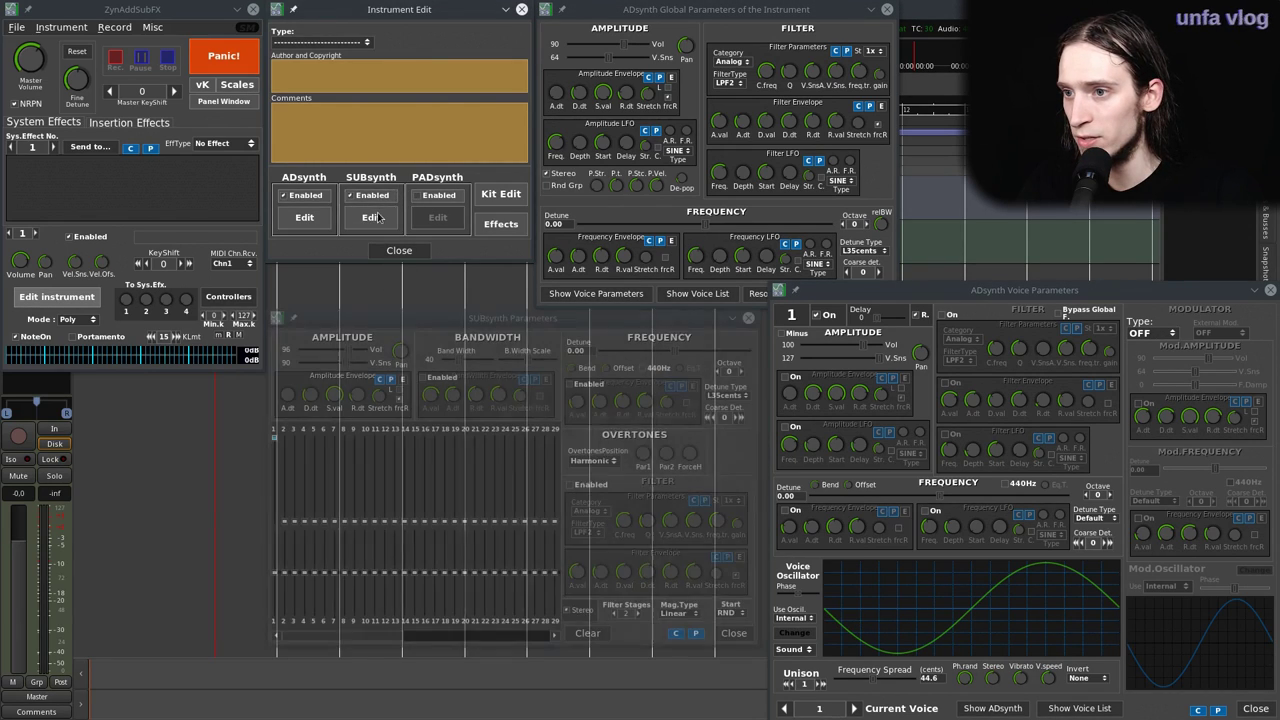
click(731, 636)
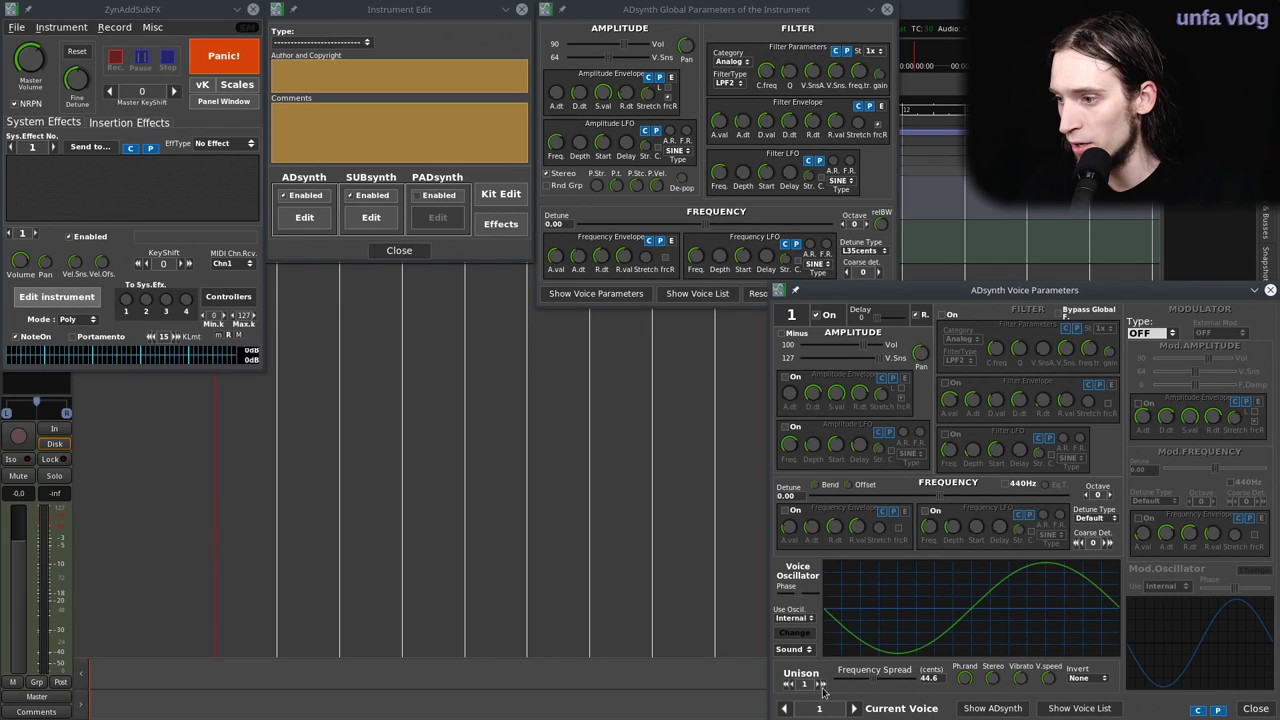
Close the ADsynth voice, ADsynth global parameter and instrument editing windows.
click(822, 685)
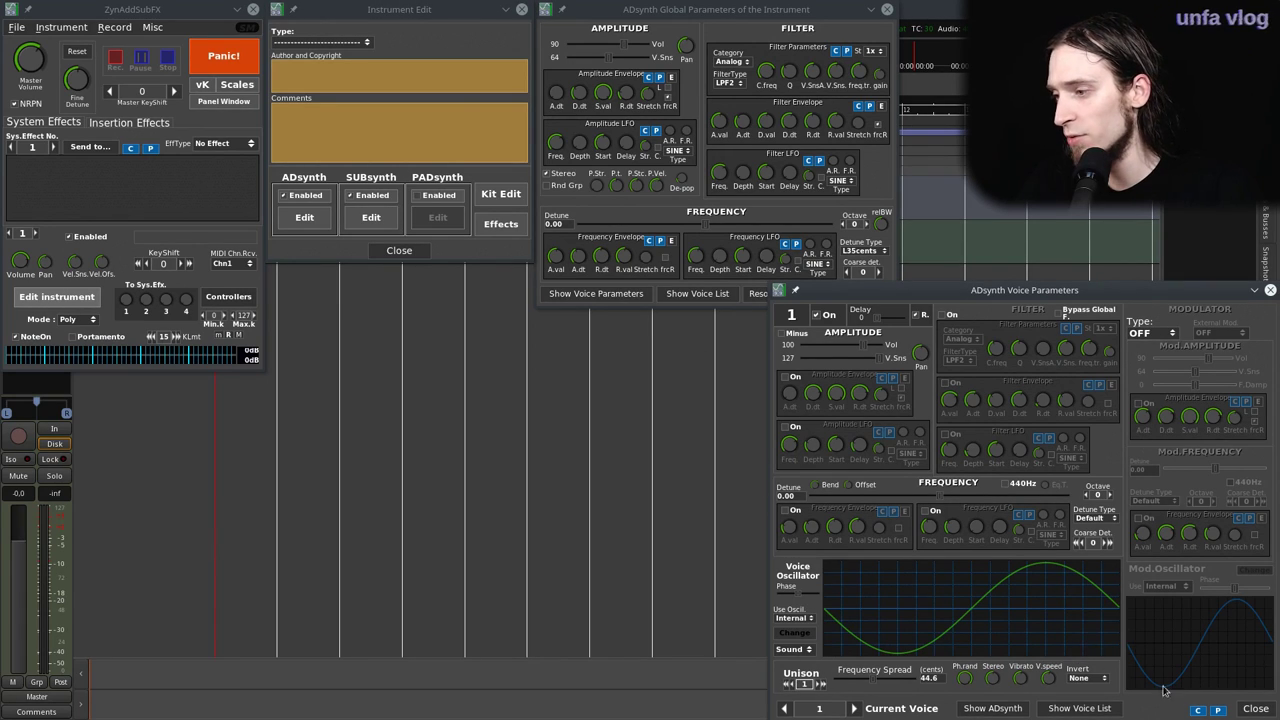
click(1255, 708)
click(876, 293)
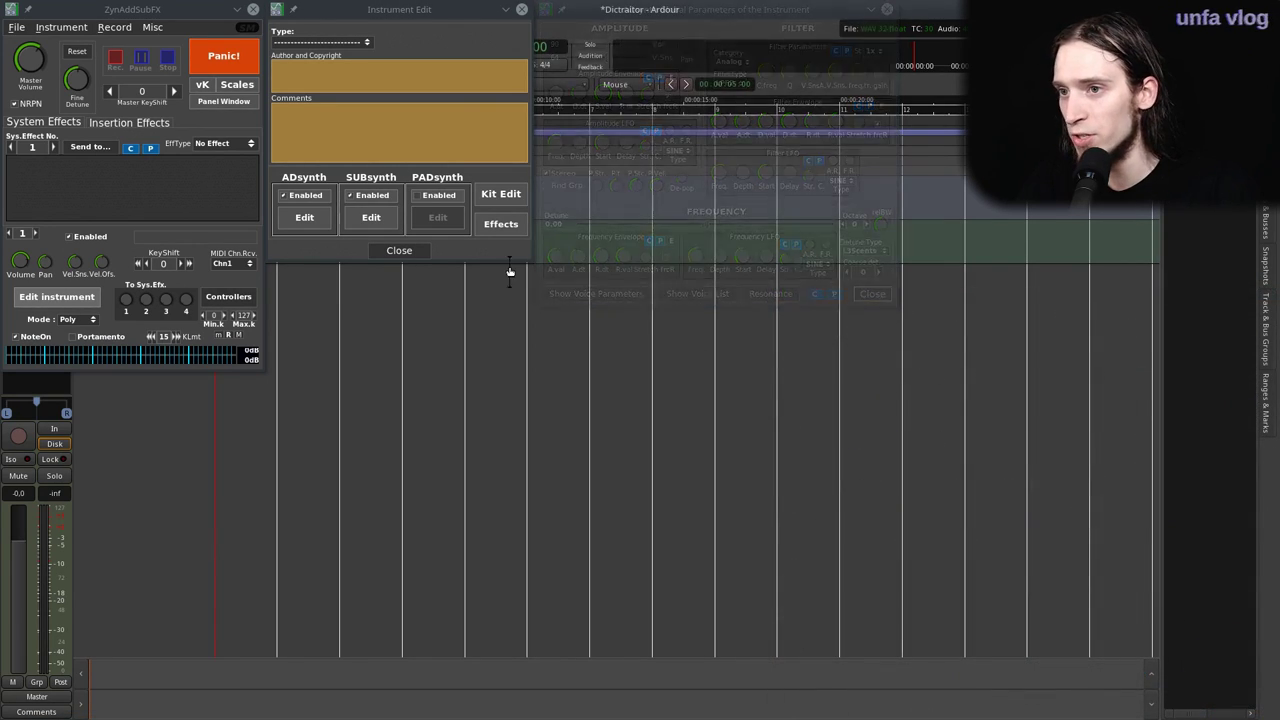
click(384, 252)
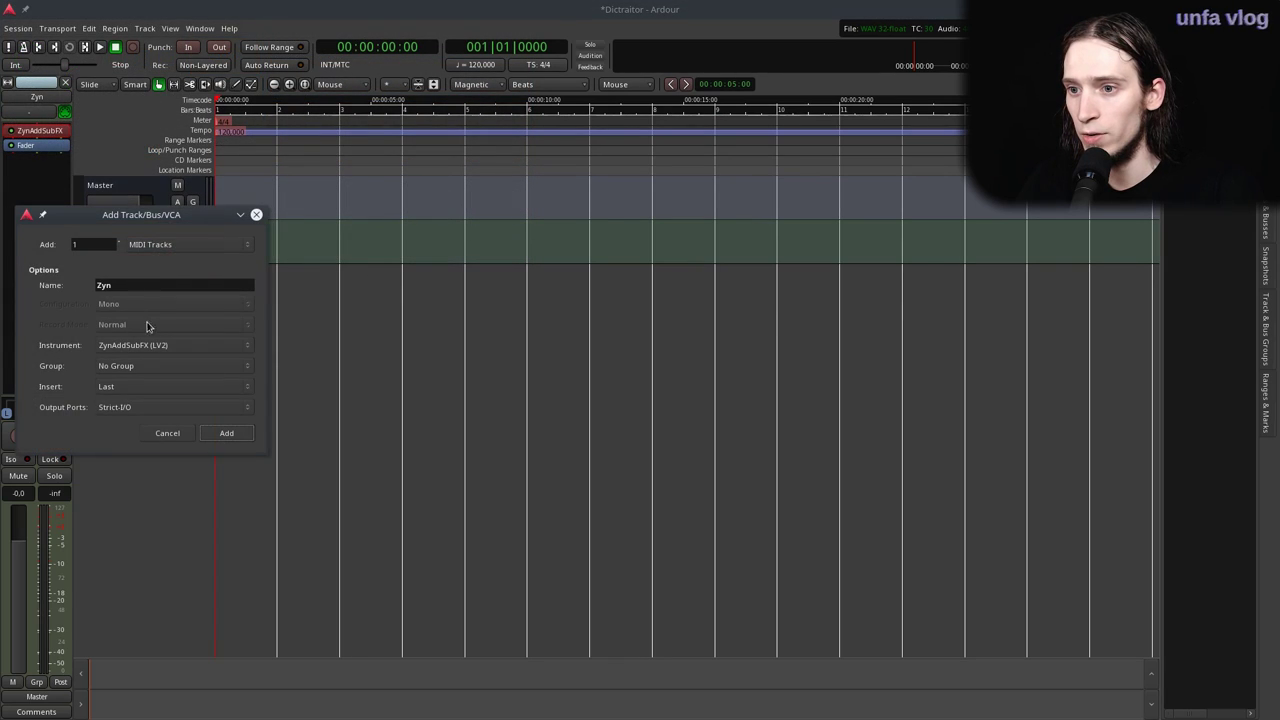
Add 7 more MIDI tracks named Zyn with the ZynAddSubFX (LV2) instrument.
double_click(102, 243)
text(8)
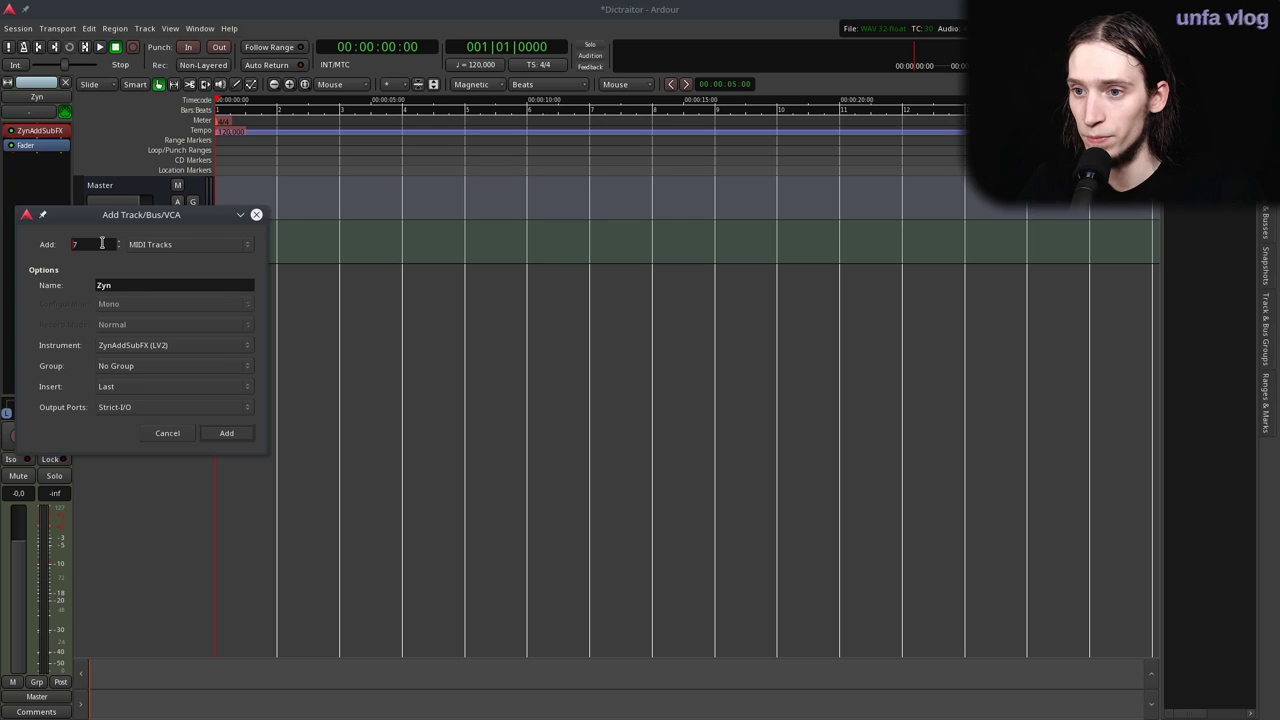
click(224, 438)
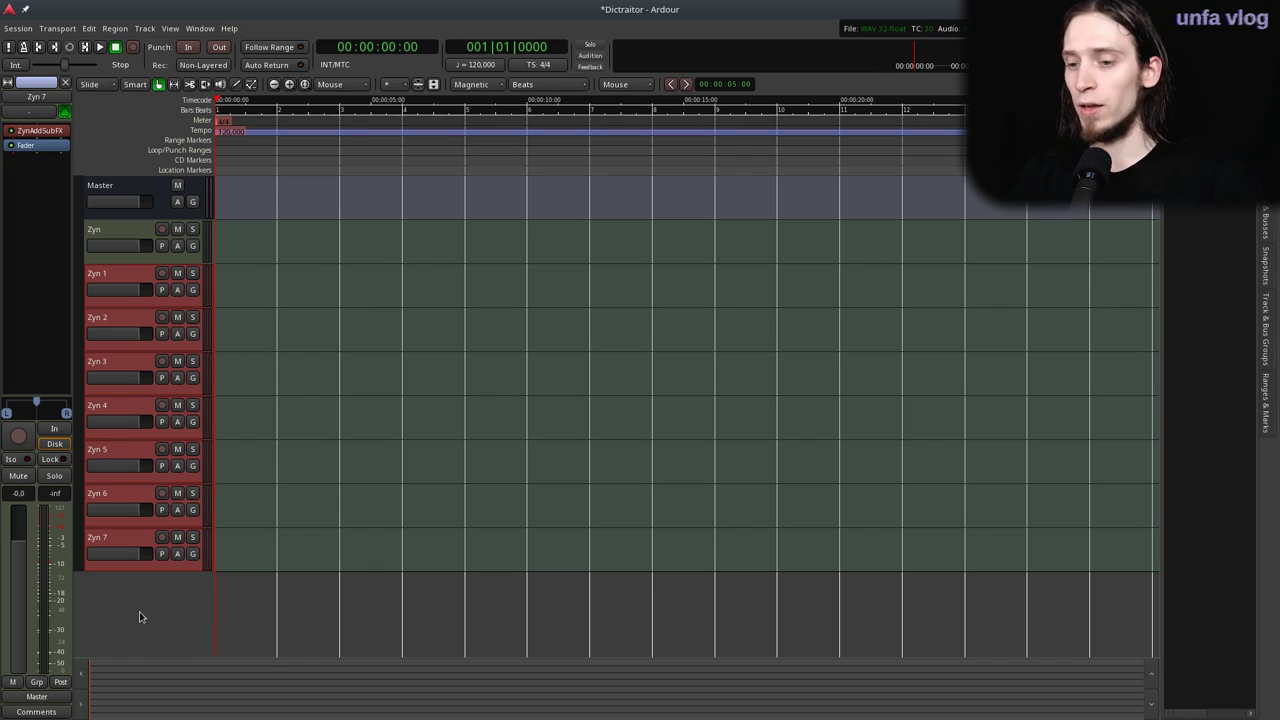
Add 3 mono audio tracks named Guitar at the end of the track list.
double_click(139, 612)
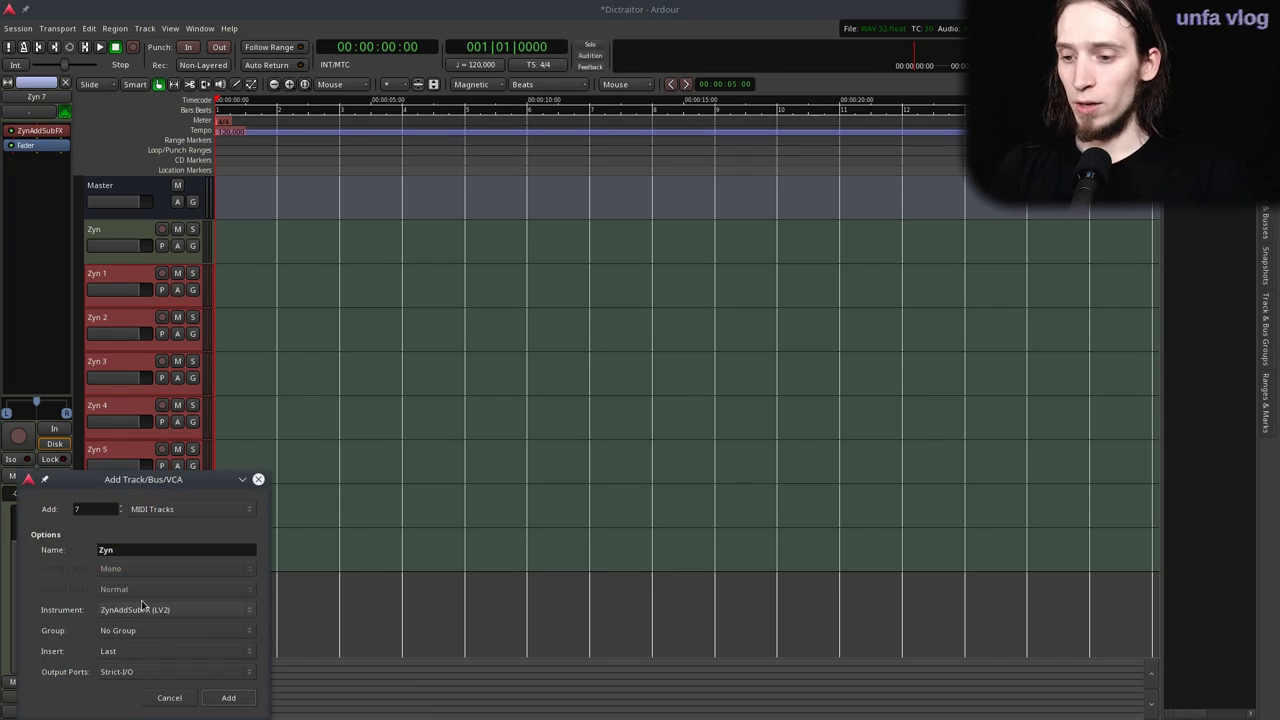
click(140, 510)
click(156, 491)
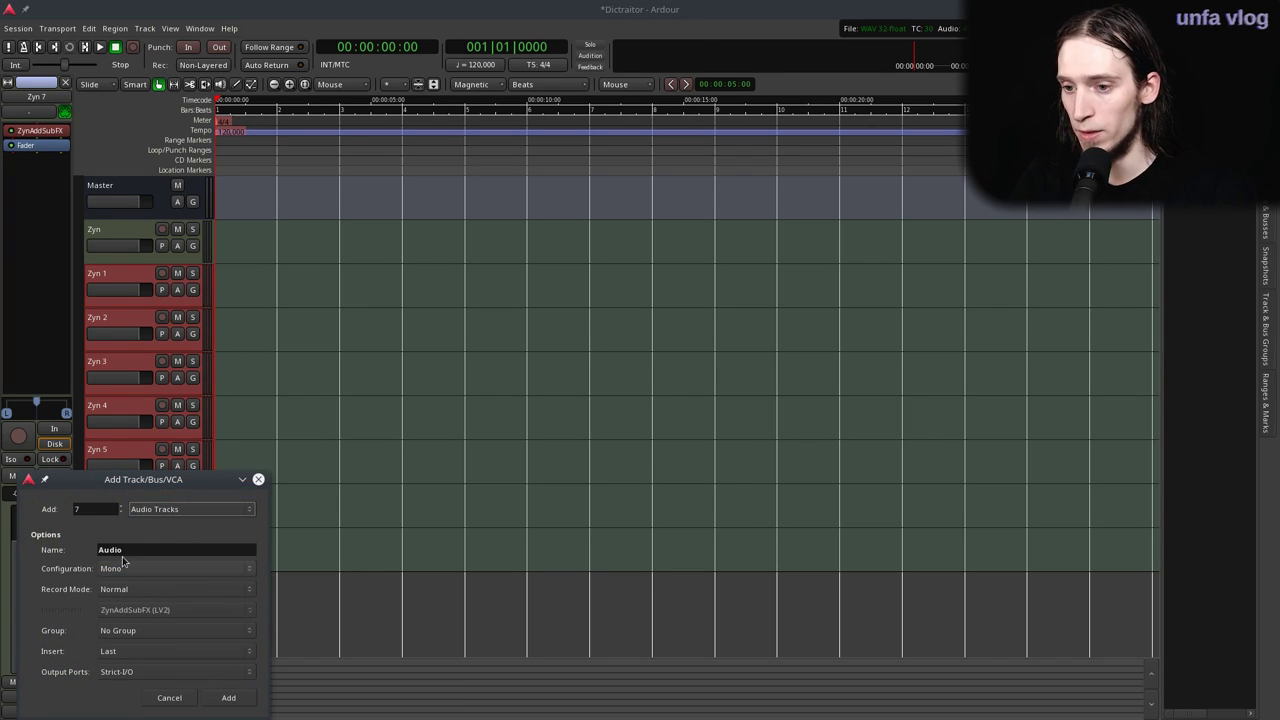
drag(124, 550, 78, 555)
text(Guitar)
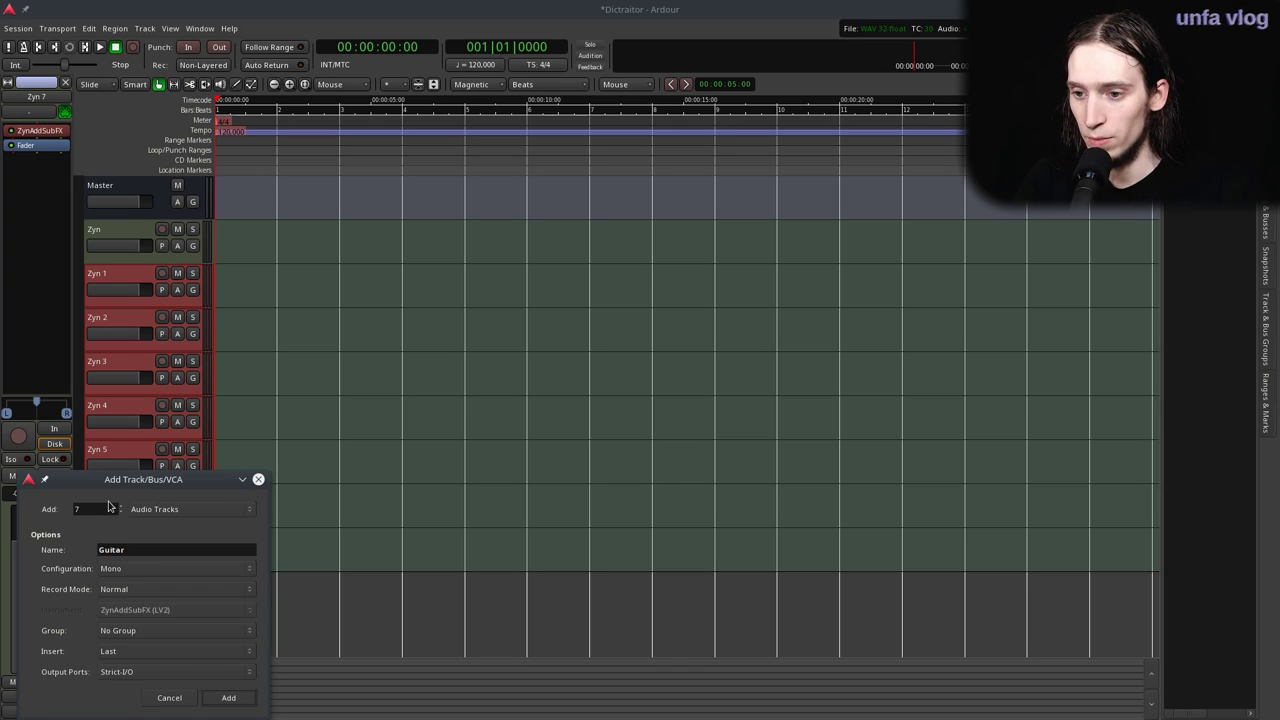
click(228, 697)
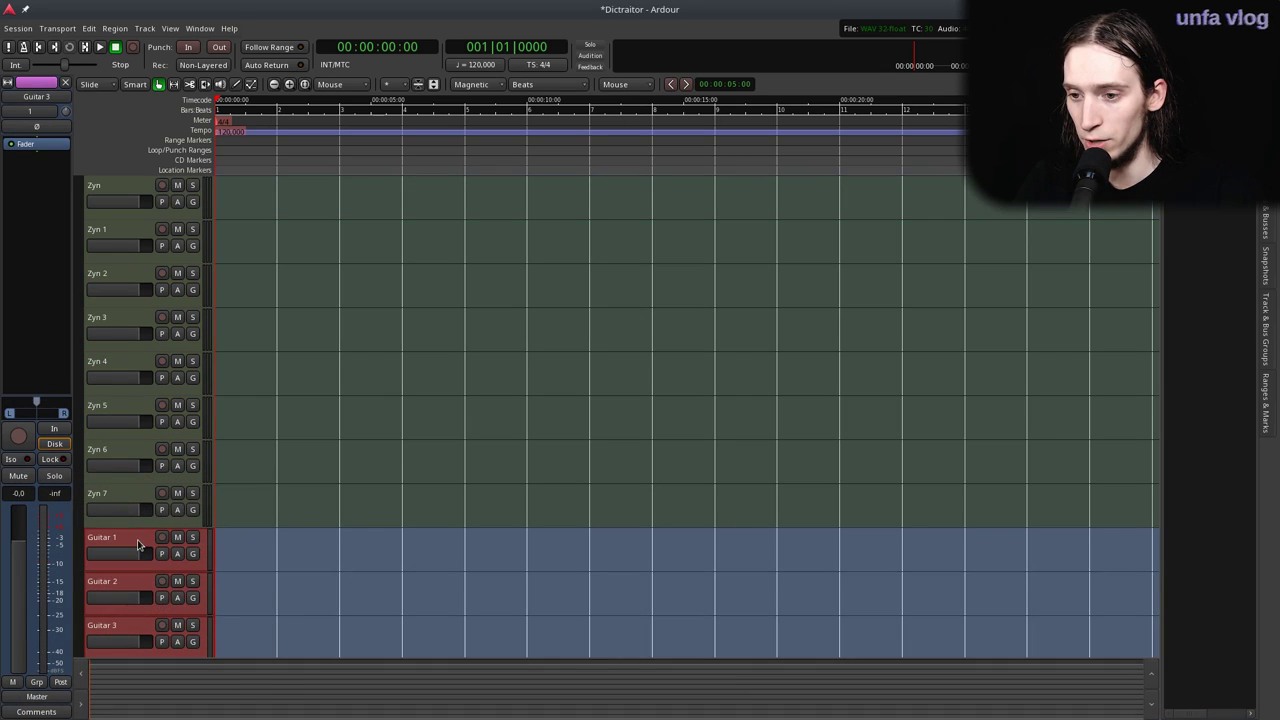
Rename the tracks Guitar 1, Guitar 2 and Guitar 3 as Guitar L, Guitar R and Guitar C.
double_click(137, 538)
text(L)
key(Return)
click(117, 580)
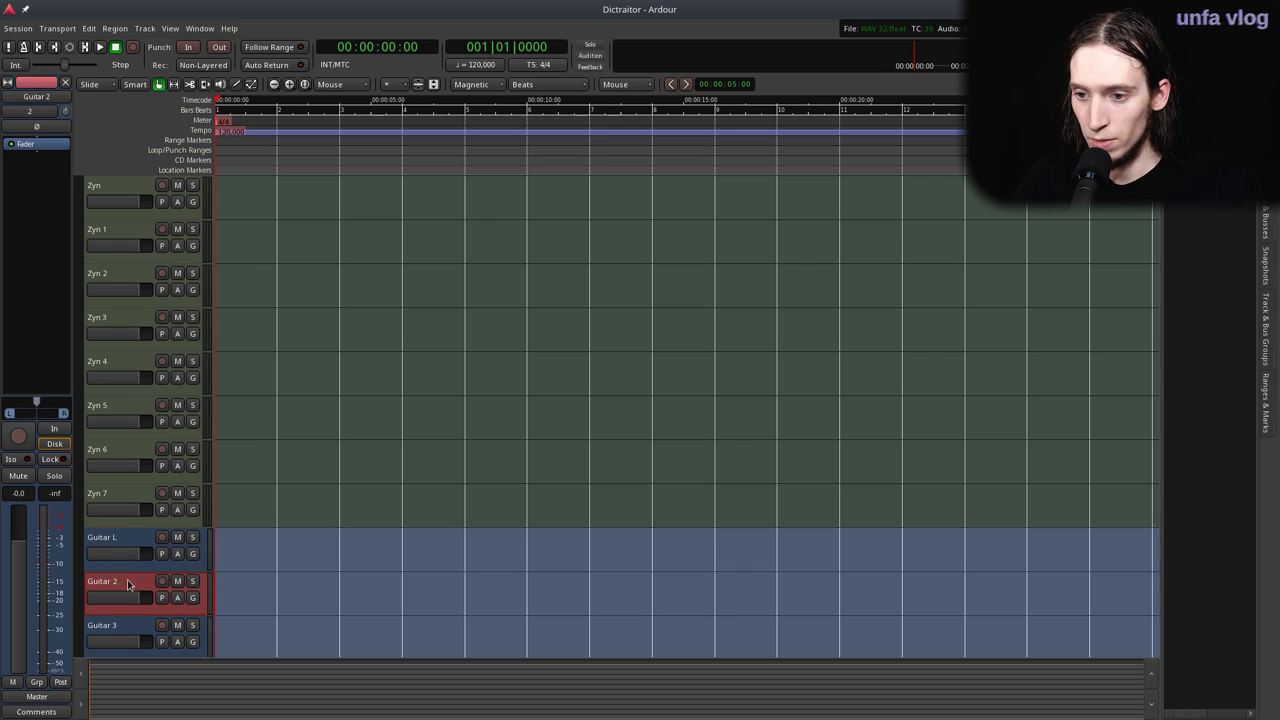
double_click(128, 584)
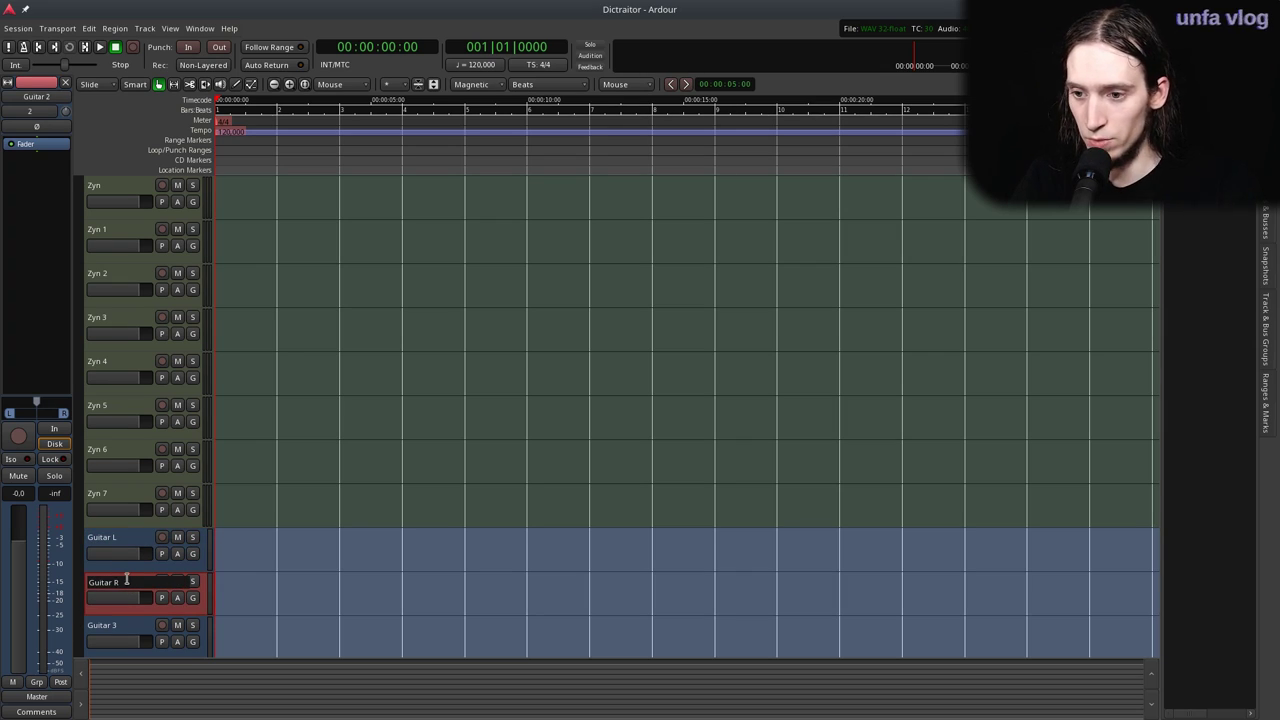
text(R)
key(Return)
double_click(115, 626)
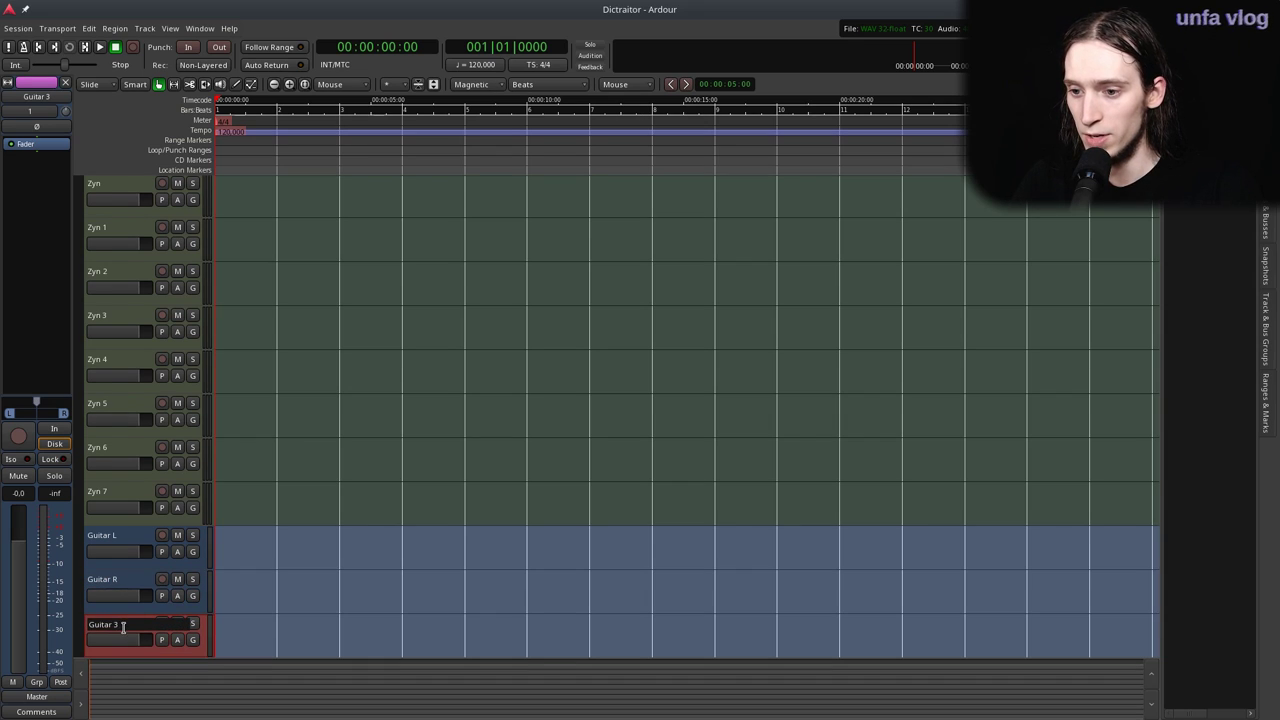
text(C)
key(Return)
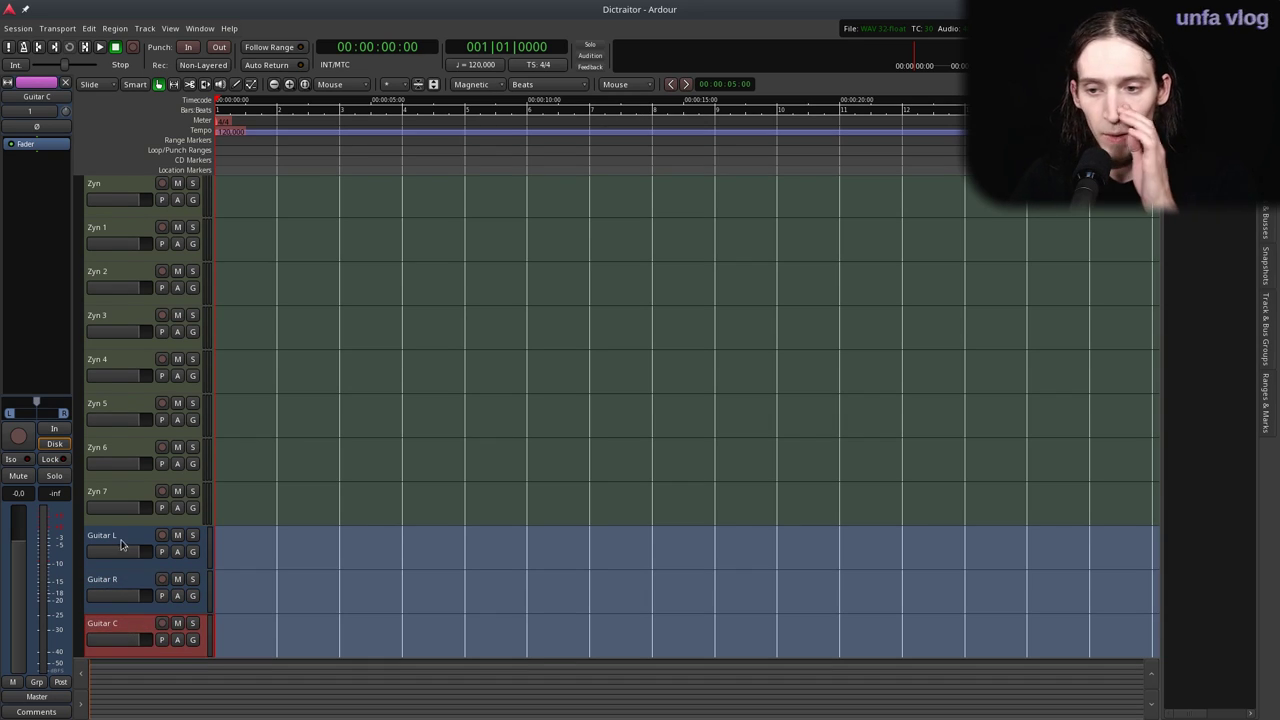
Group the three guitar tracks under the name Guitars and add a subgroup bus for the group.
drag(79, 532, 79, 655)
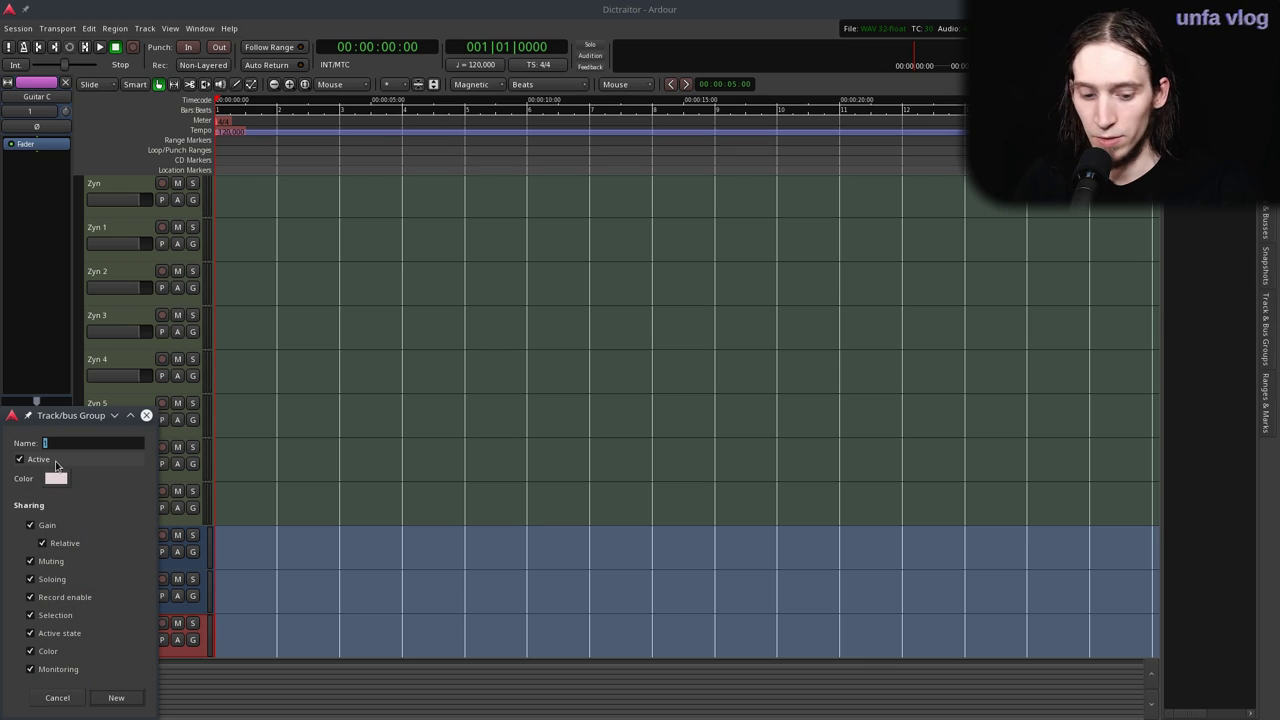
key(Return)
right_click(80, 561)
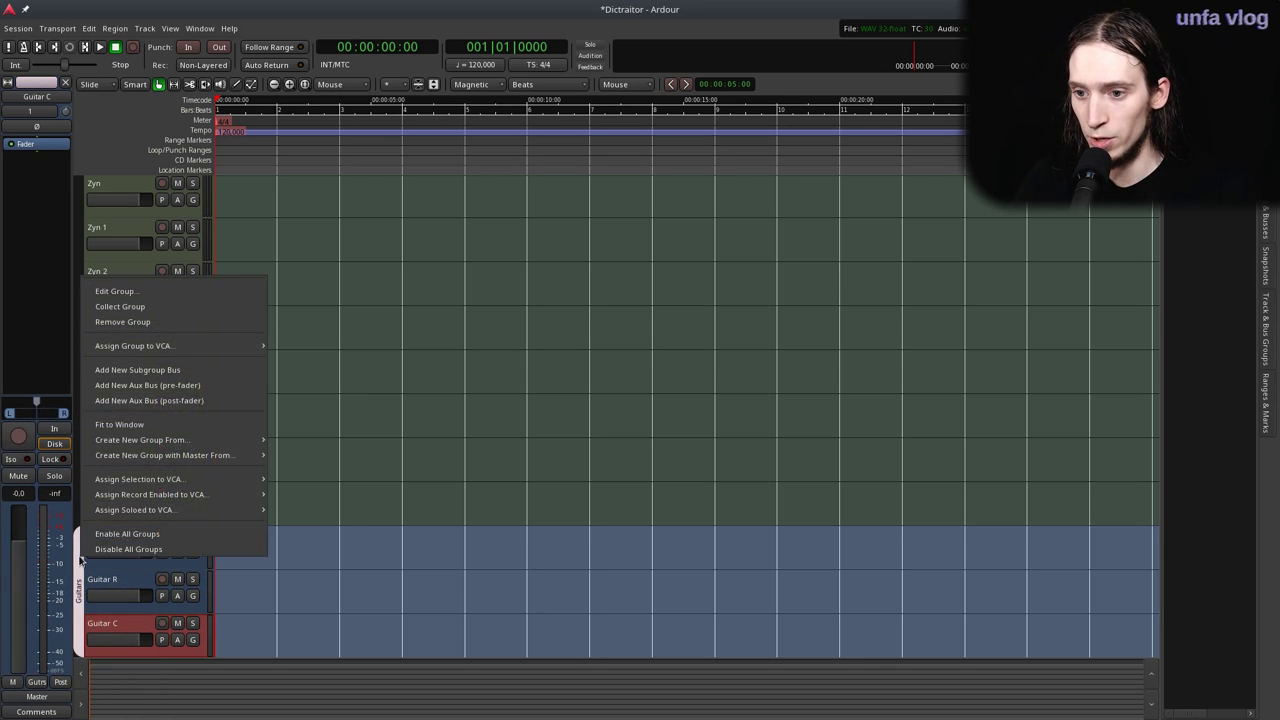
click(172, 370)
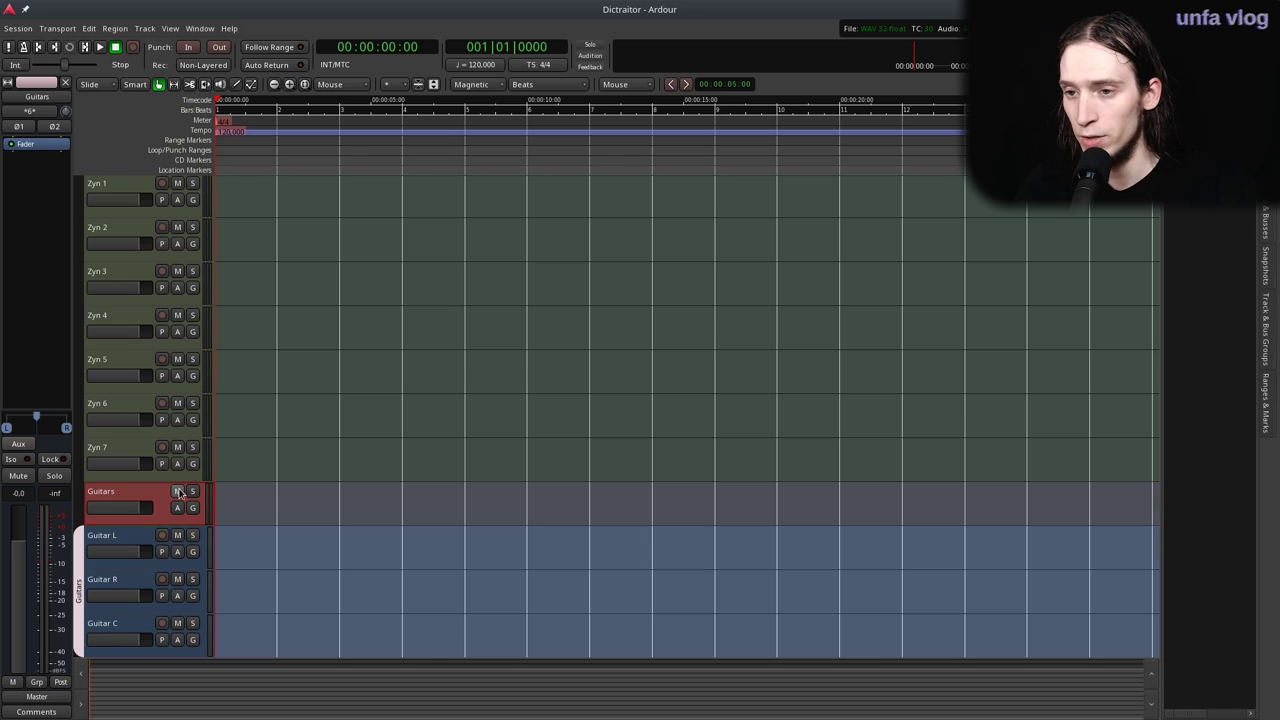
scroll(179, 492, up, 2)
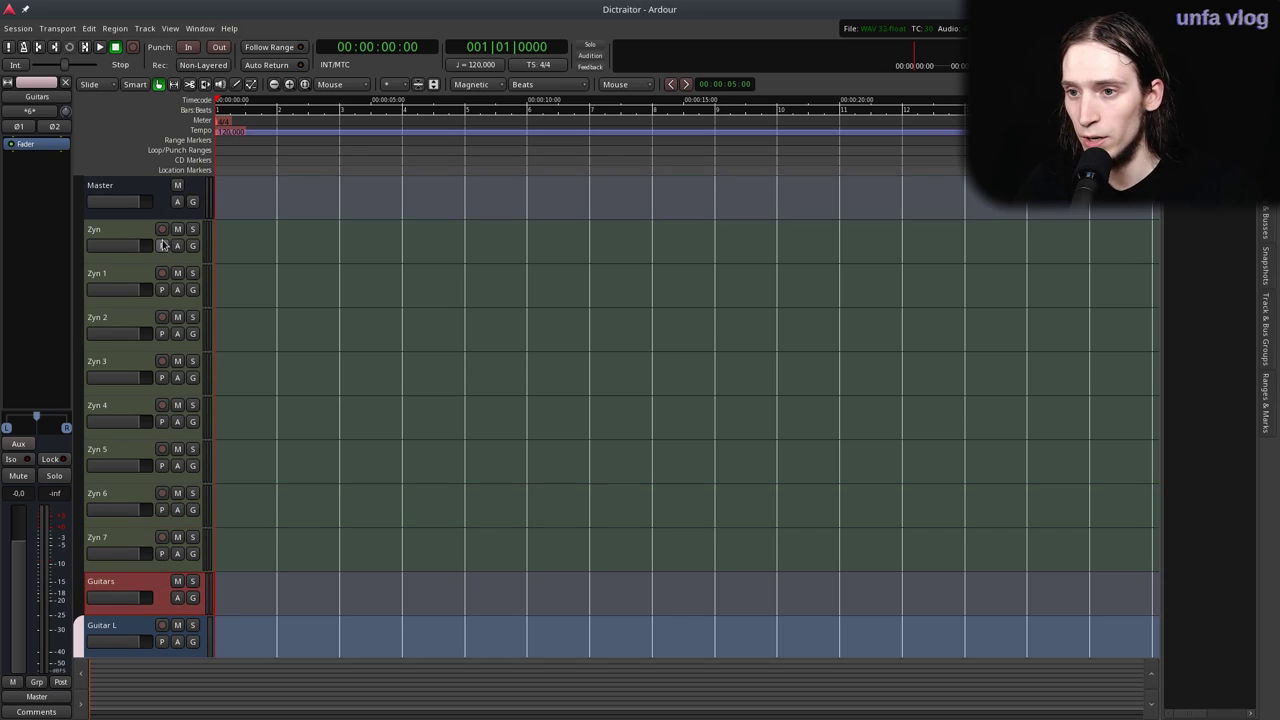
right_click(130, 232)
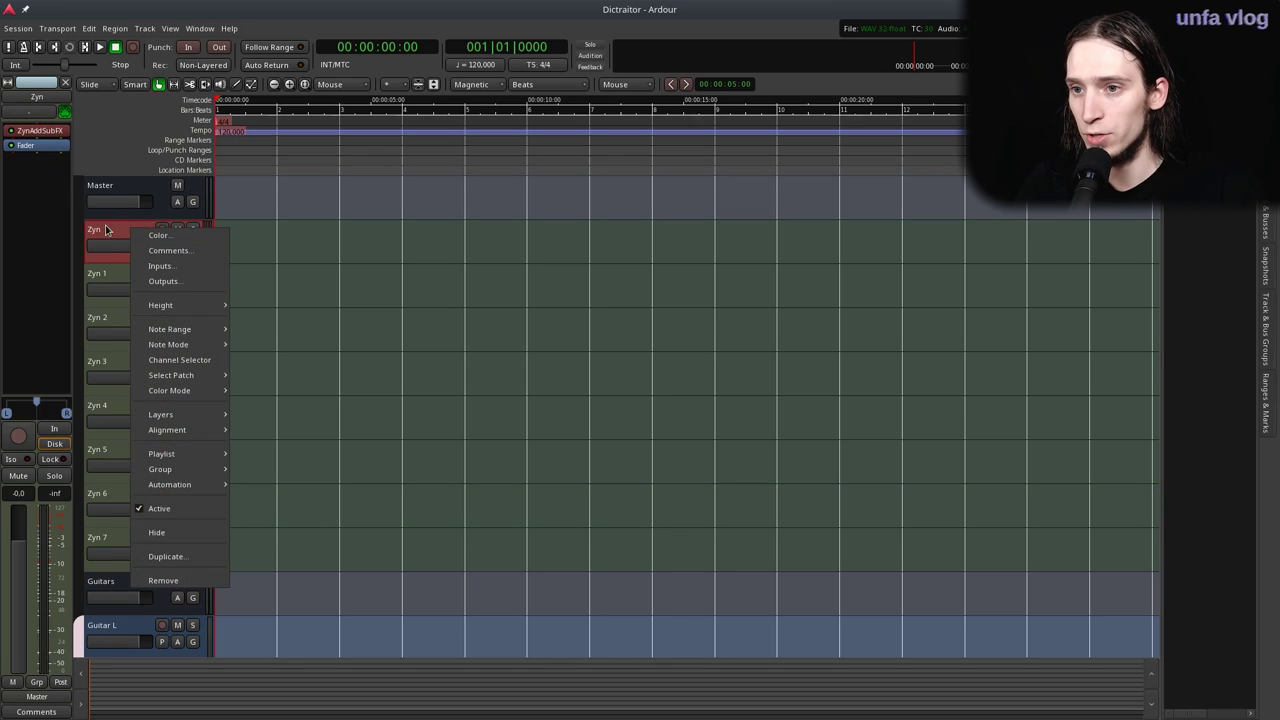
click(106, 229)
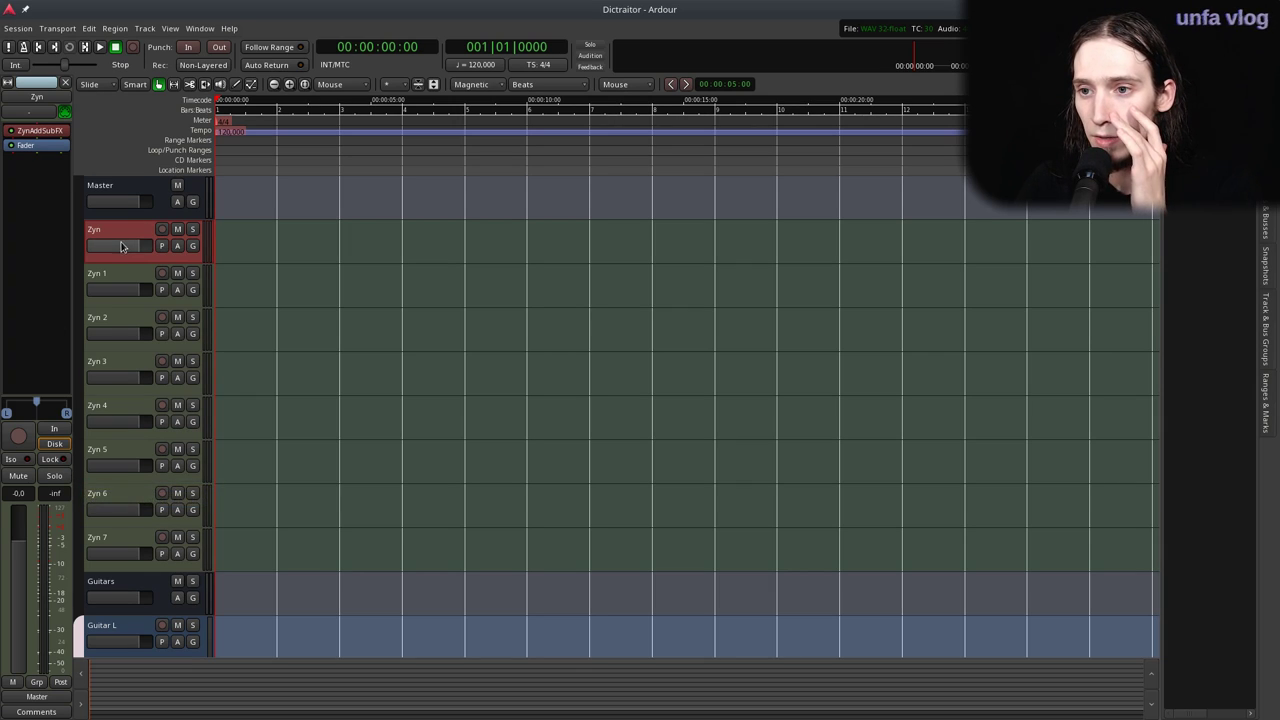
right_click(129, 232)
key(Escape)
Add 1 MIDI track named Drums with no instrument at the end of the track list.
key(ctrl+shift+n)
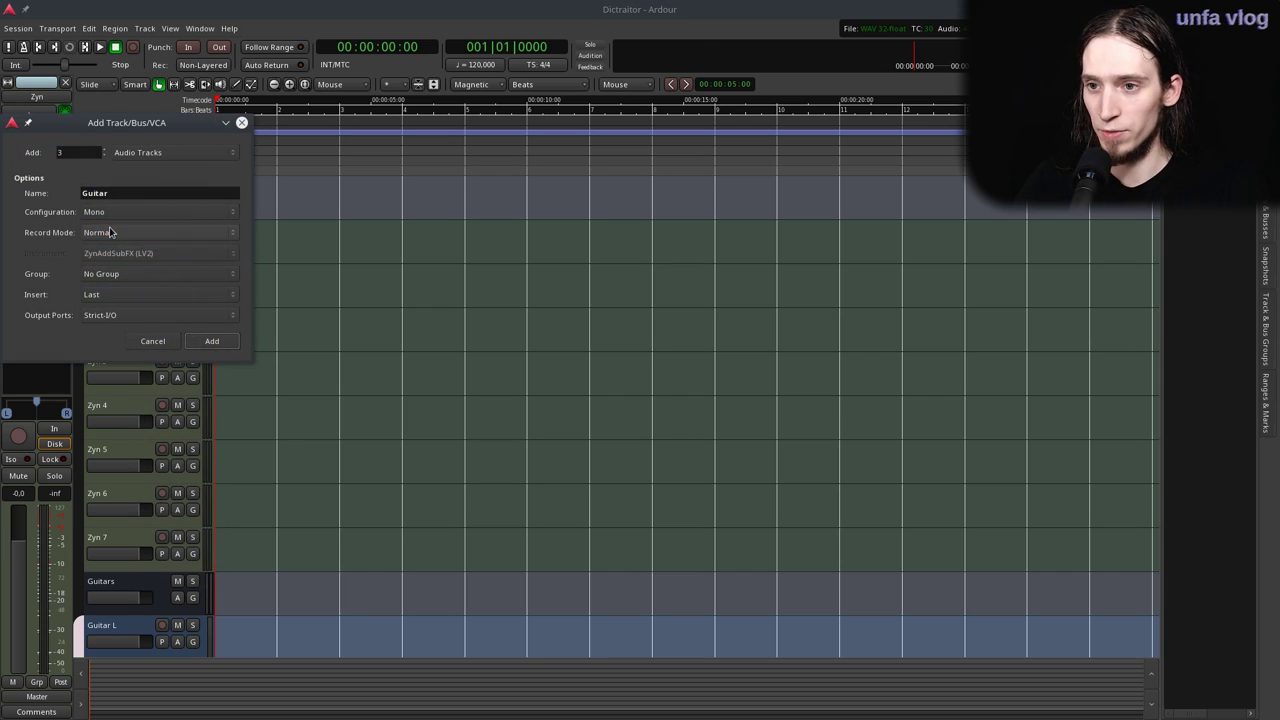
click(140, 152)
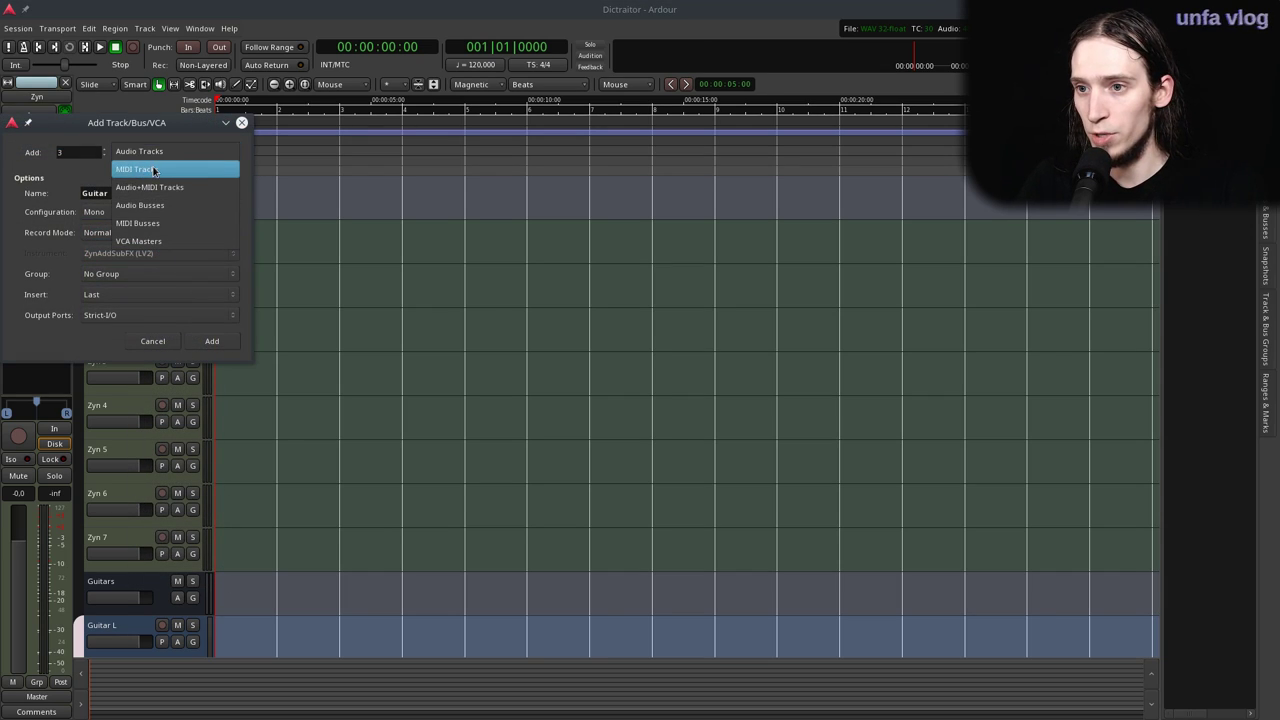
click(148, 167)
drag(125, 191, 78, 191)
key(BackSpace)
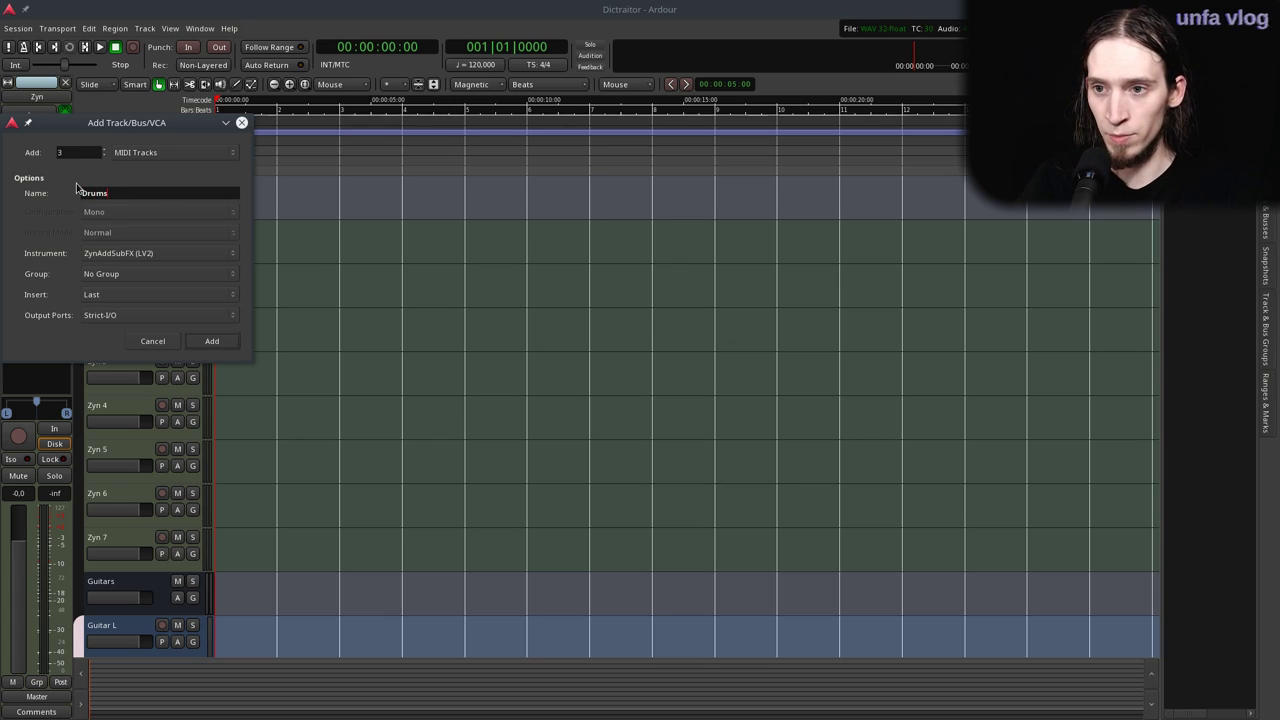
click(168, 254)
scroll(170, 77, up, 10)
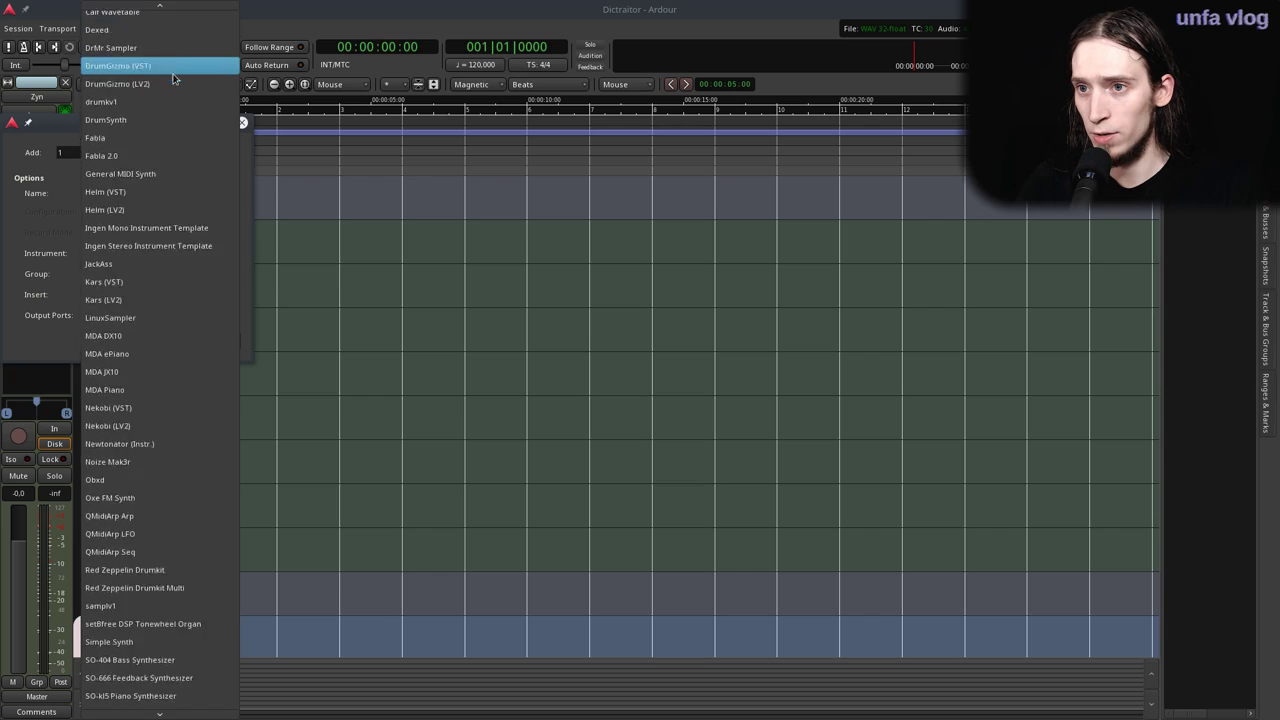
click(163, 20)
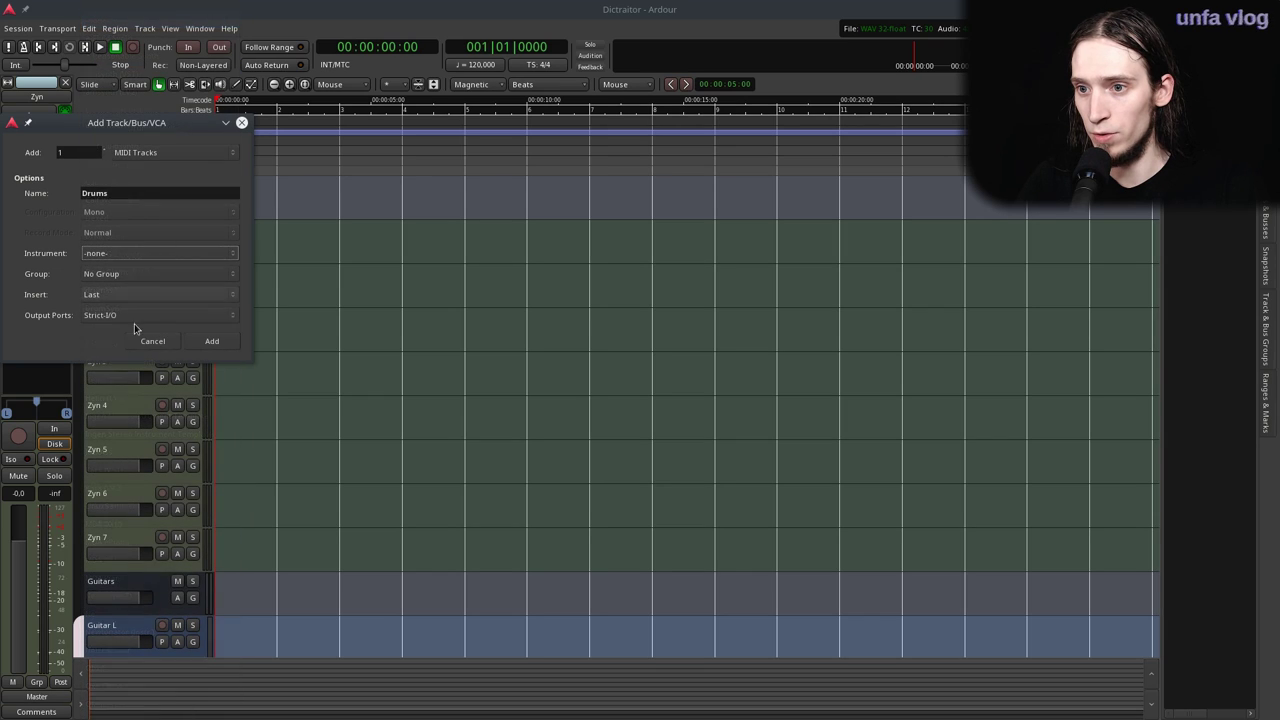
click(212, 341)
Move the Drums MIDI track up the track list to sit directly below Master, above the Zyn tracks.
scroll(155, 445, up, 5)
scroll(152, 440, up, 1)
scroll(150, 440, down, 2)
key(ctrl+Up)
key(ctrl+Up)
key(ctrl+Up)
key(ctrl+Up)
key(ctrl+Up)
key(ctrl+Up)
key(ctrl+Up)
key(ctrl+Up)
key(ctrl+Up)
key(ctrl+Up)
scroll(150, 445, up, 2)
key(ctrl+Up)
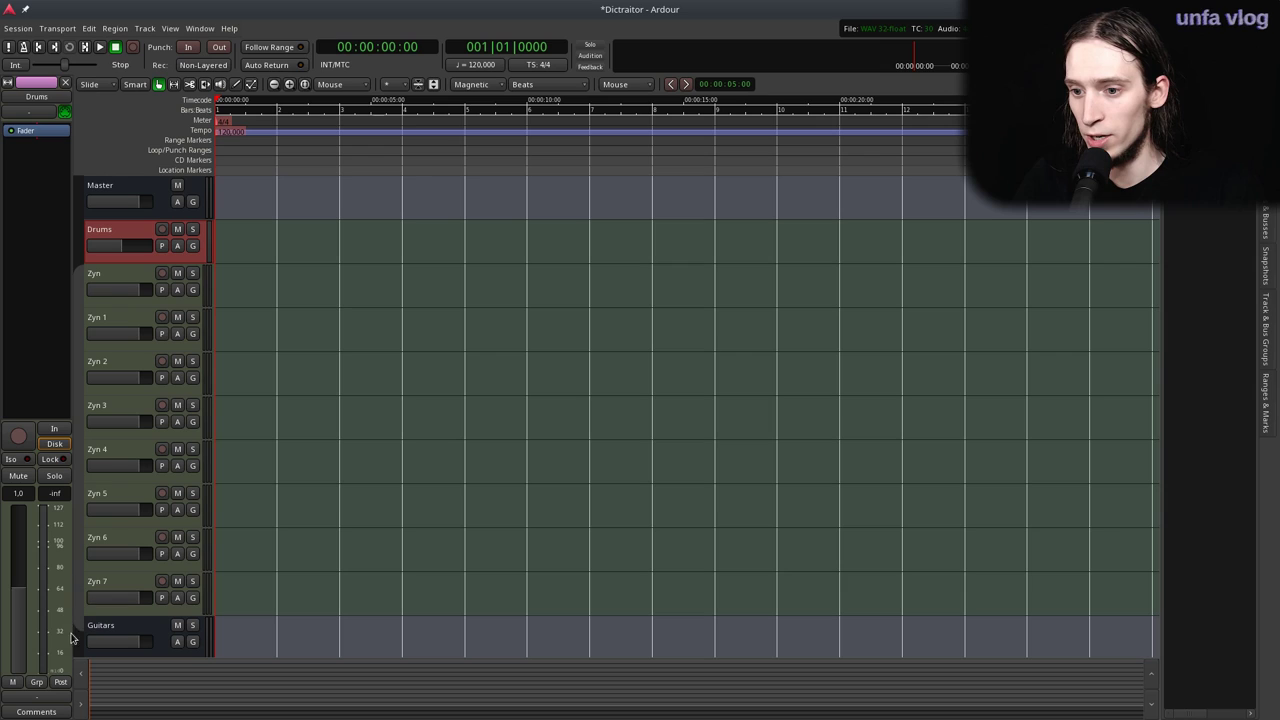
drag(85, 437, 66, 284)
click(76, 439)
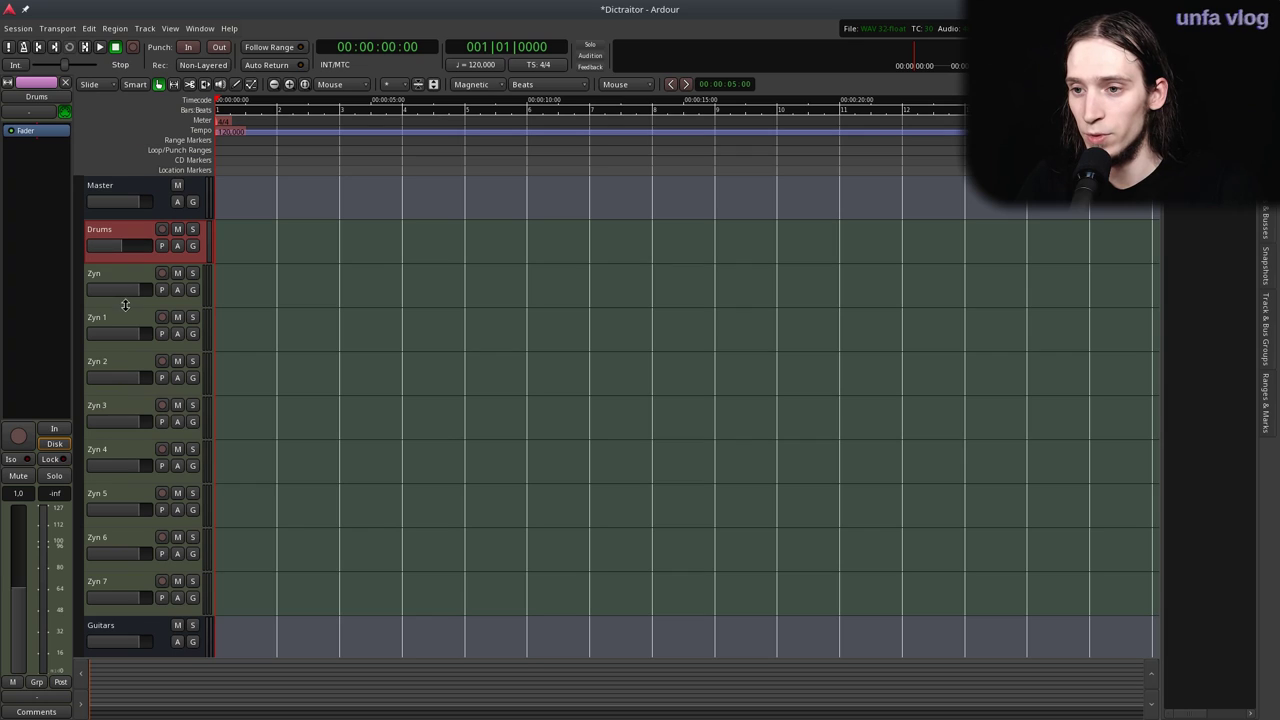
Rename the first Zyn track below Drums as Kick, with a capital K.
double_click(108, 279)
text(ki)
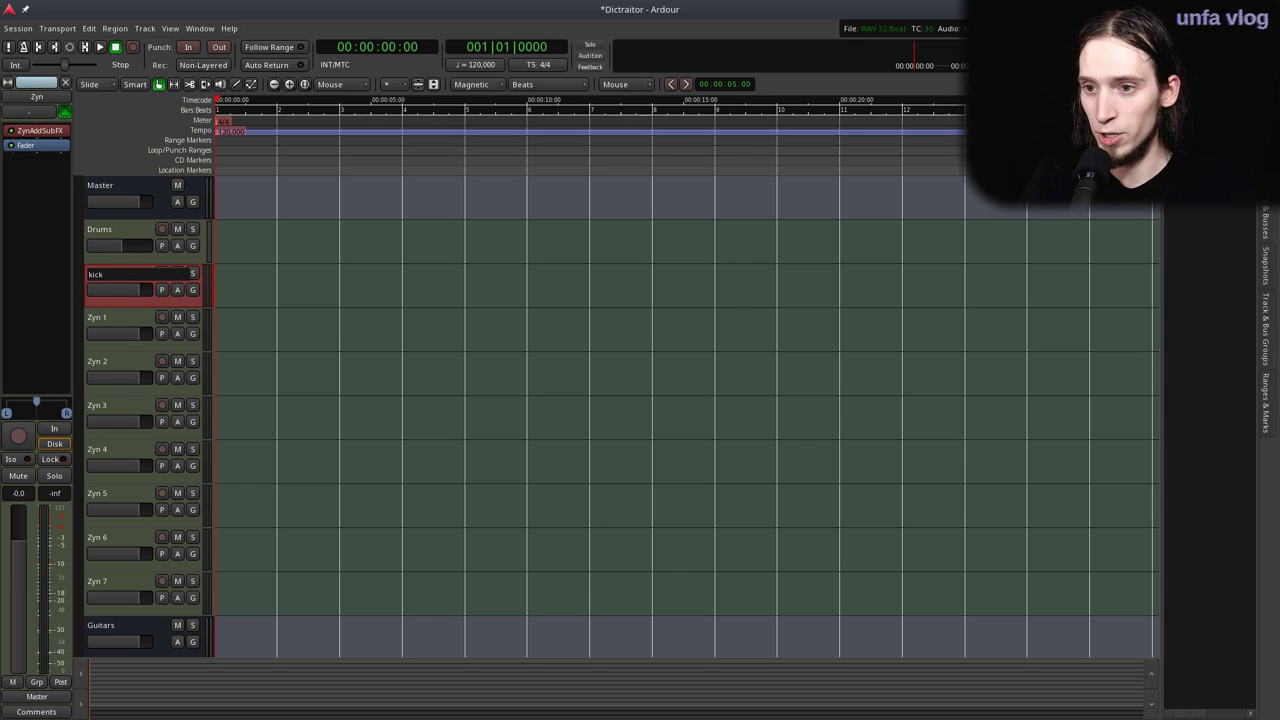
text(ck)
key(Return)
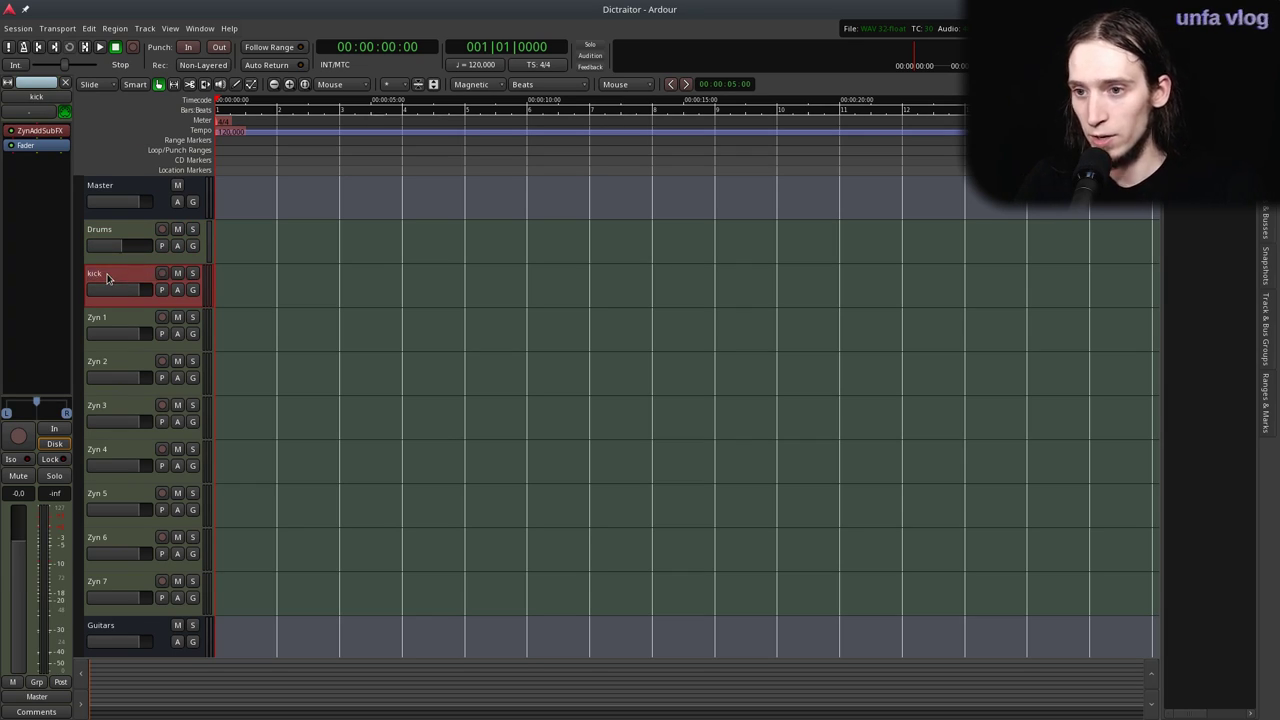
double_click(106, 276)
text(K)
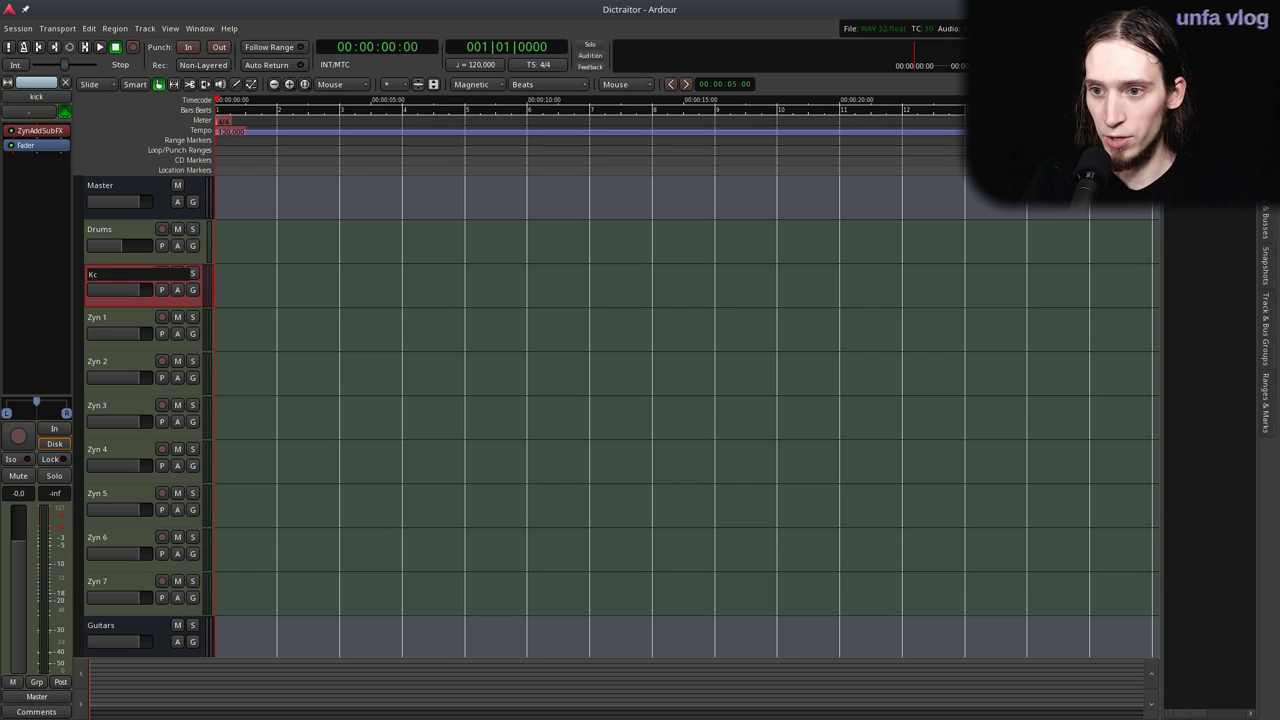
text(ick)
key(Return)
Rename the Zyn 1 track as Snare and the Zyn 2 track as HH.
click(104, 328)
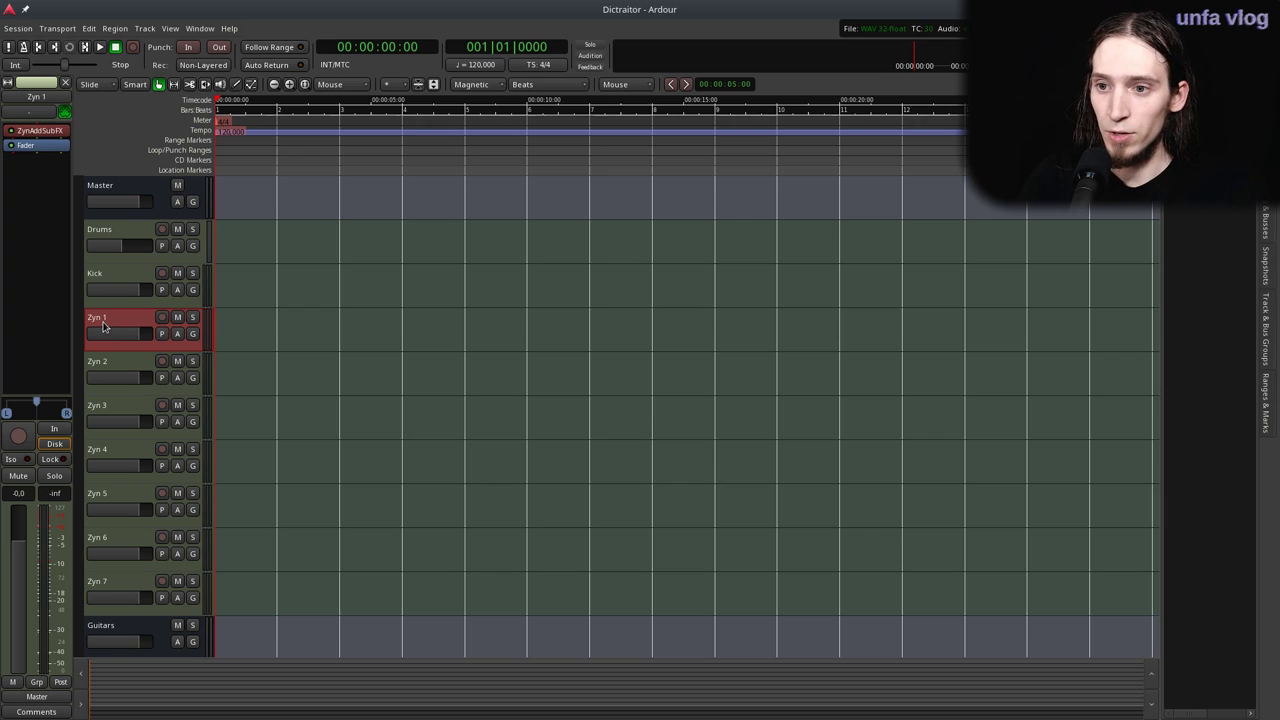
double_click(103, 321)
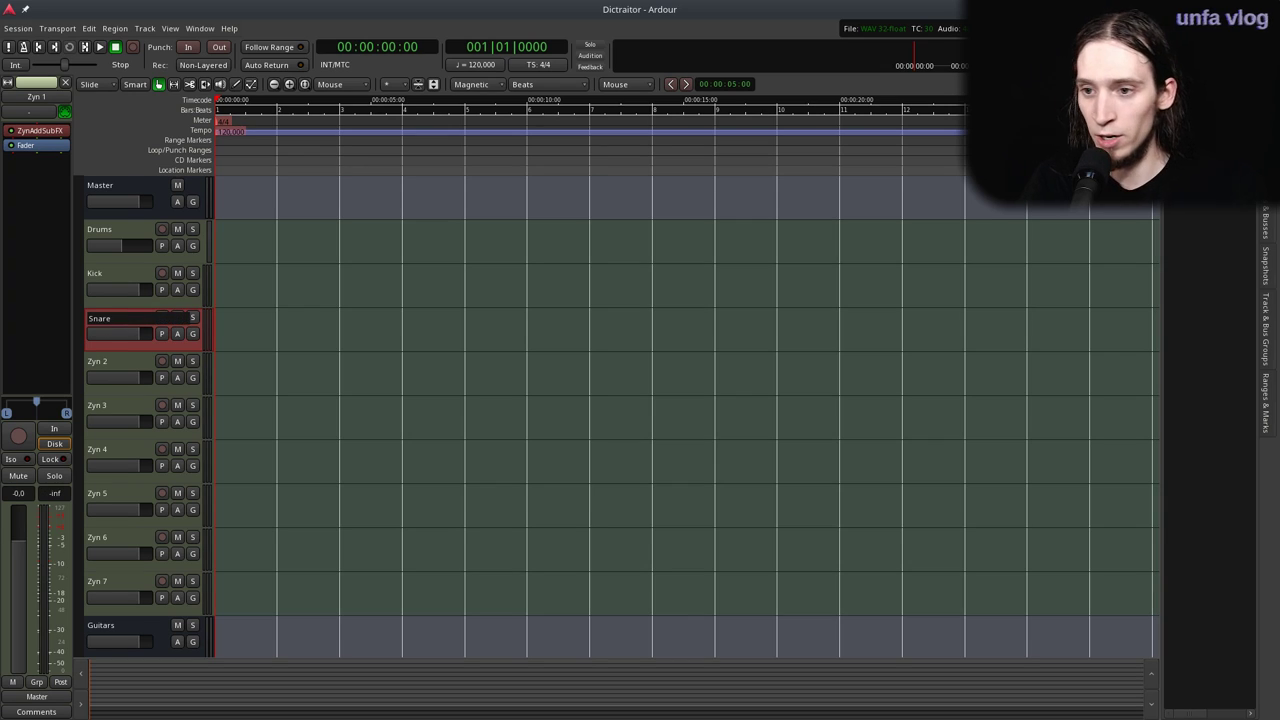
click(109, 360)
double_click(109, 360)
text(HH)
key(Return)
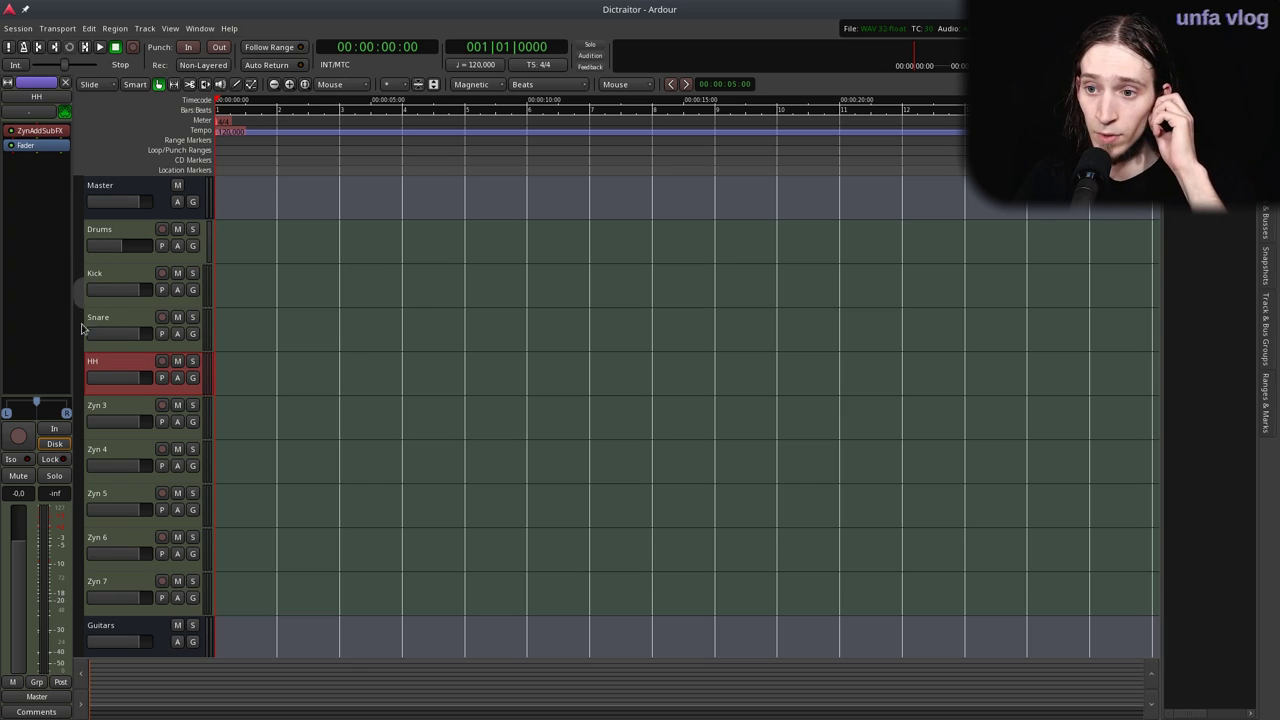
Group the Kick, Snare and HH tracks under the name Drums and set the group colour to bright cyan, about #00D3EA.
click(85, 395)
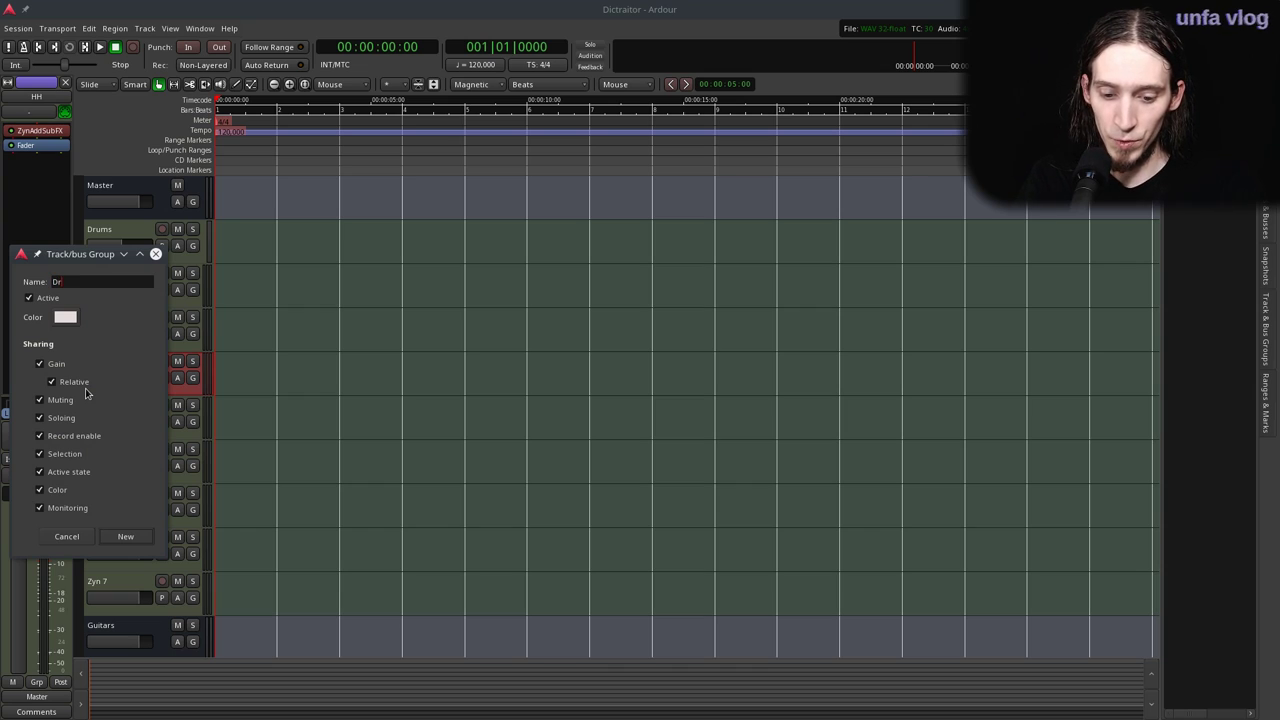
key(Return)
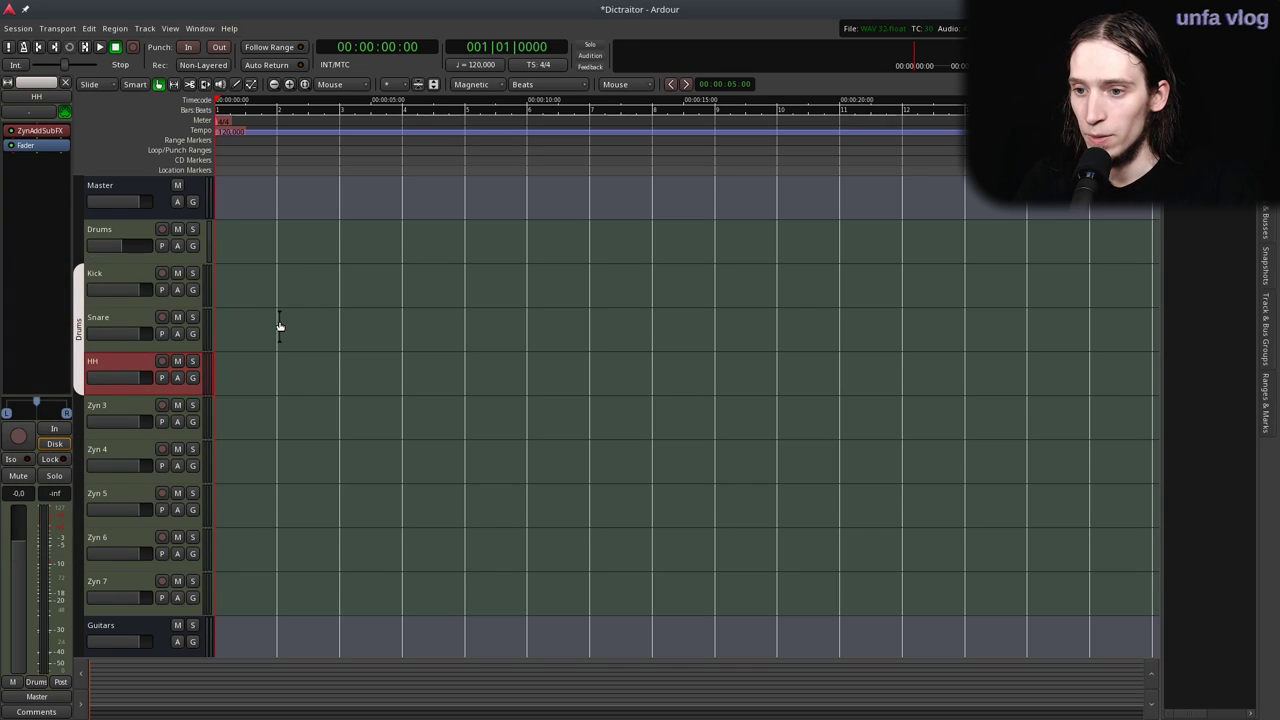
scroll(280, 326, down, 3)
scroll(280, 326, up, 1)
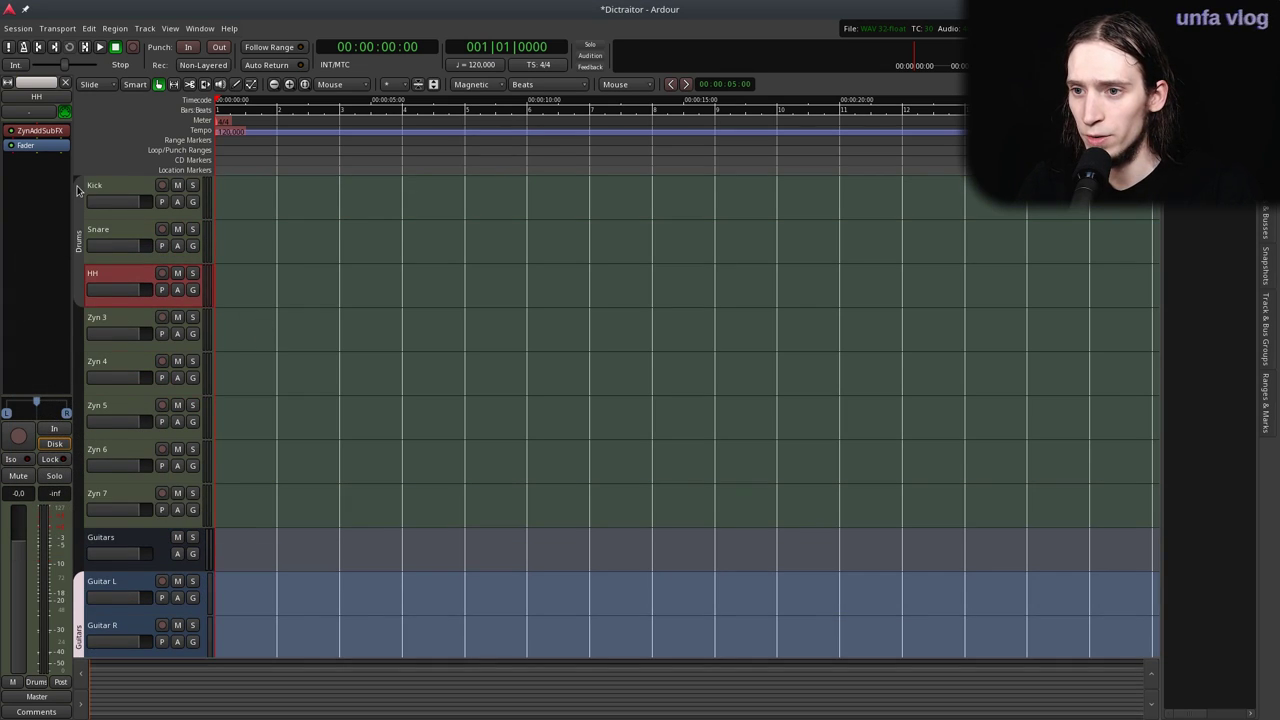
right_click(78, 190)
click(90, 201)
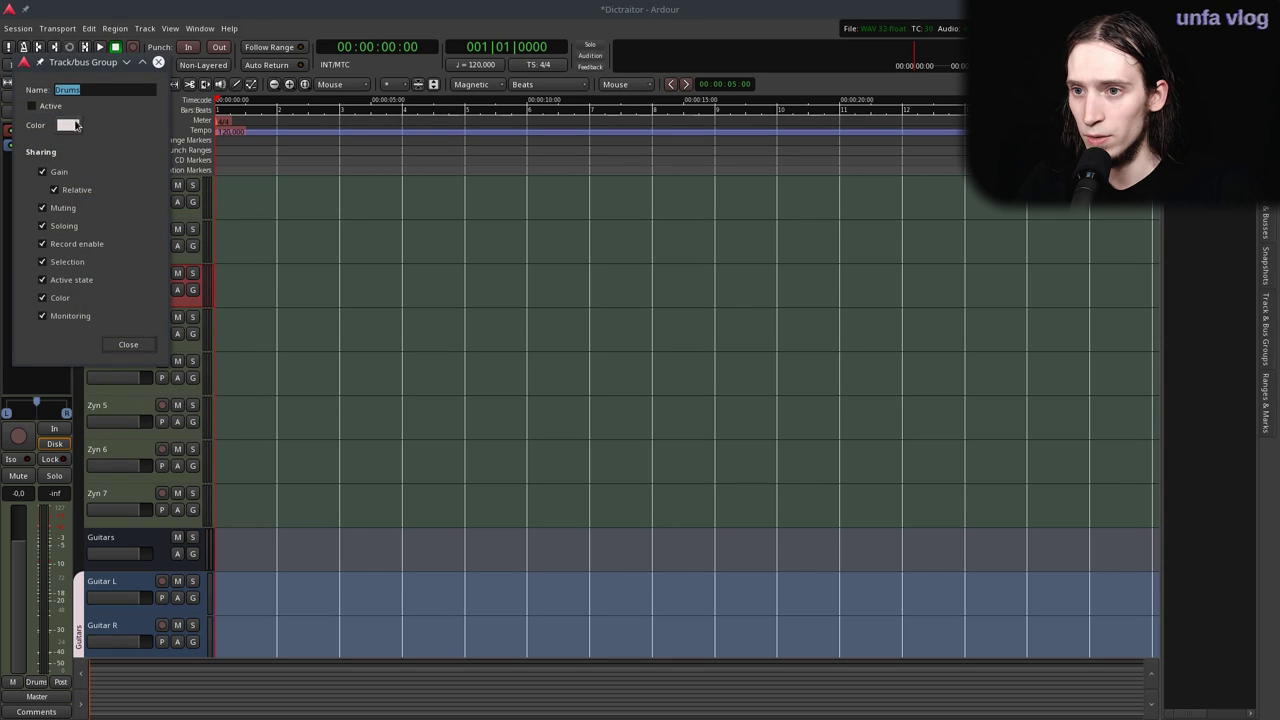
click(67, 124)
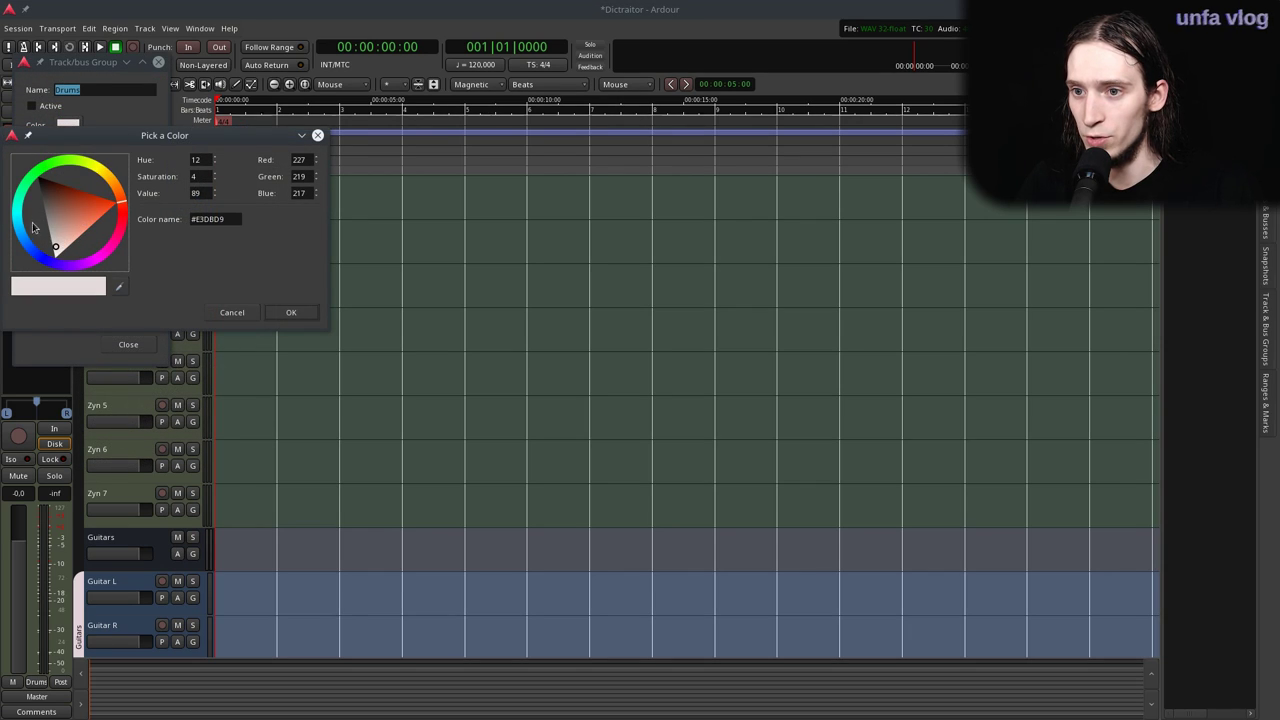
click(17, 219)
mouse_move(70, 190)
mouse_down()
mouse_move(63, 214)
mouse_move(19, 229)
mouse_up()
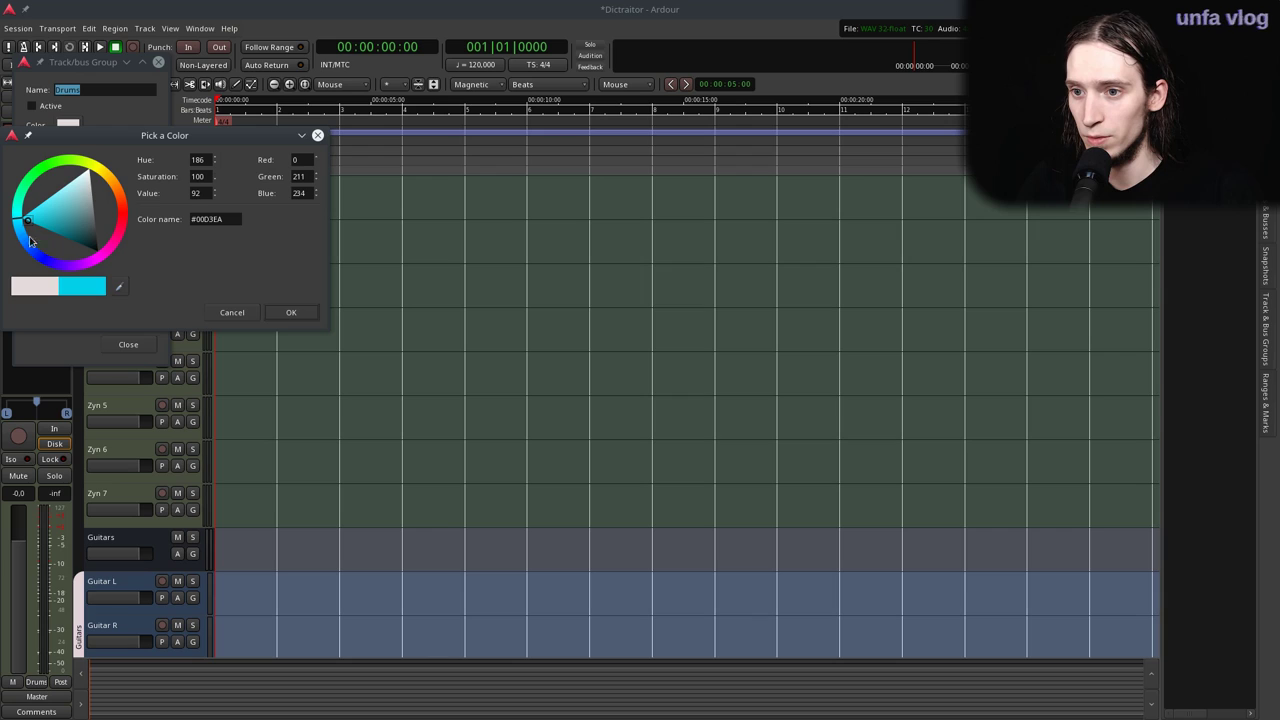
click(266, 311)
click(128, 344)
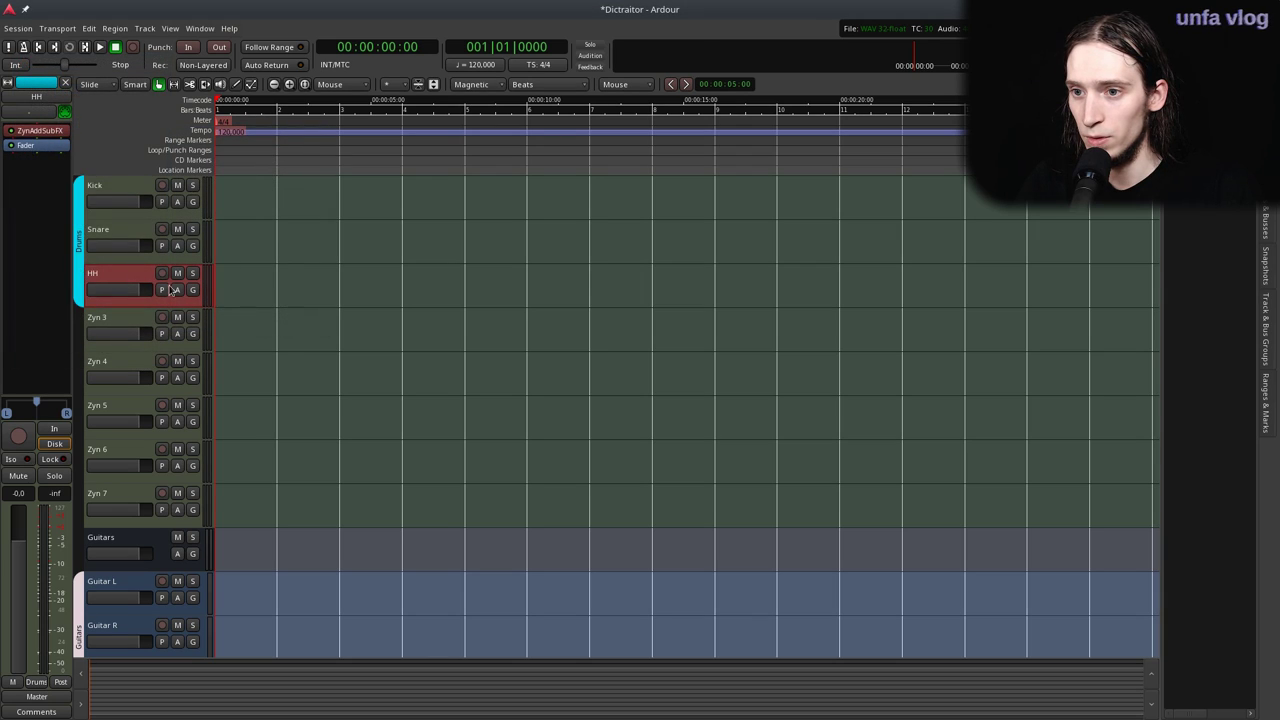
Deactivate the Drums group and select the Kick track on its own.
click(81, 264)
scroll(264, 326, up, 1)
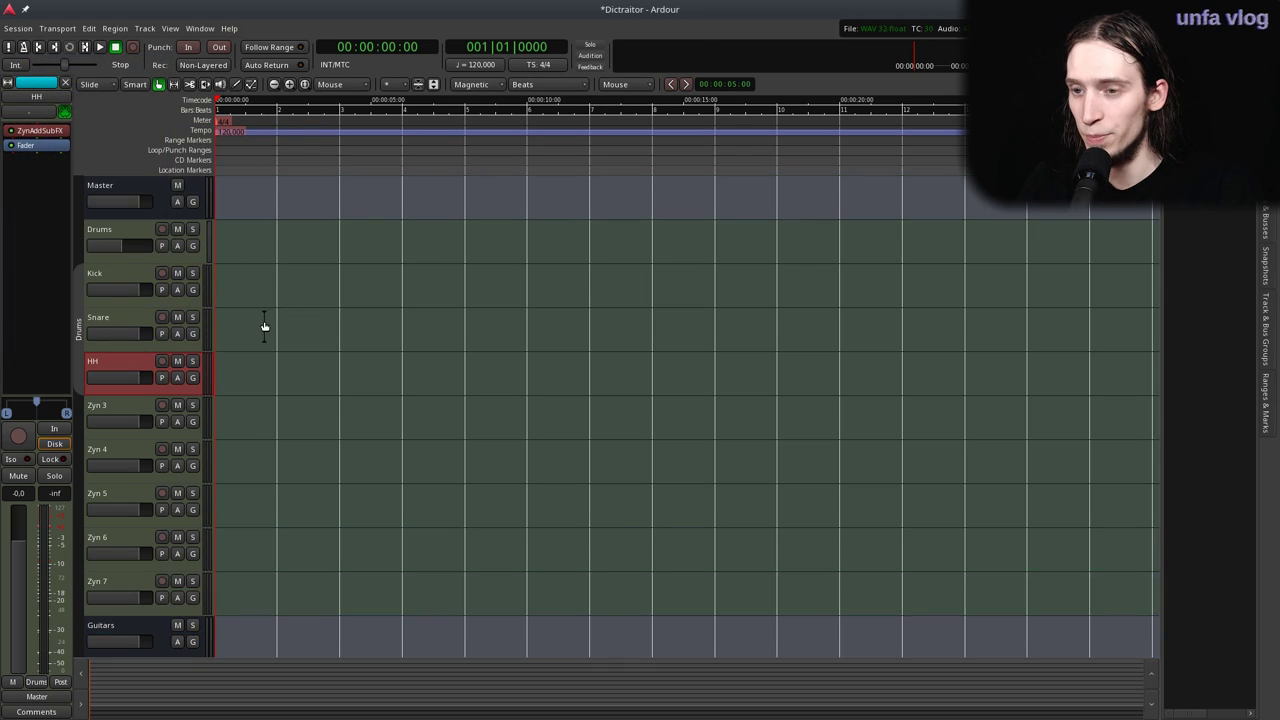
click(207, 285)
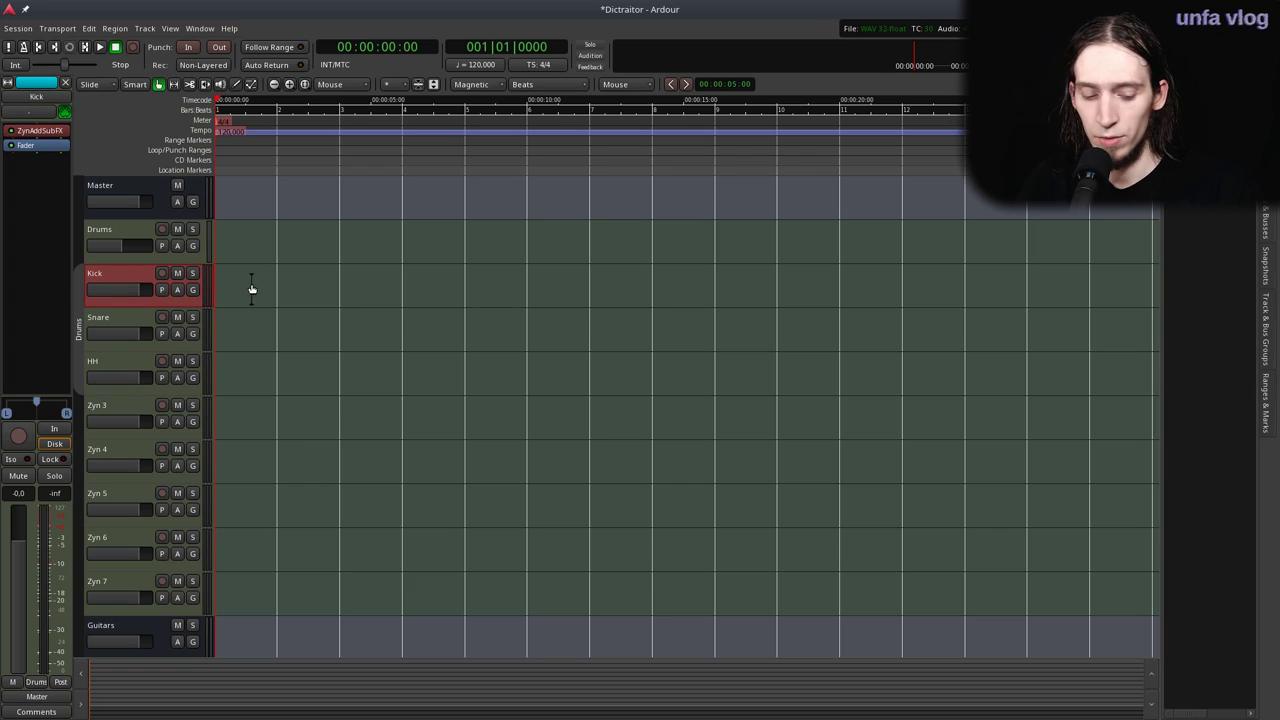
key(equal)
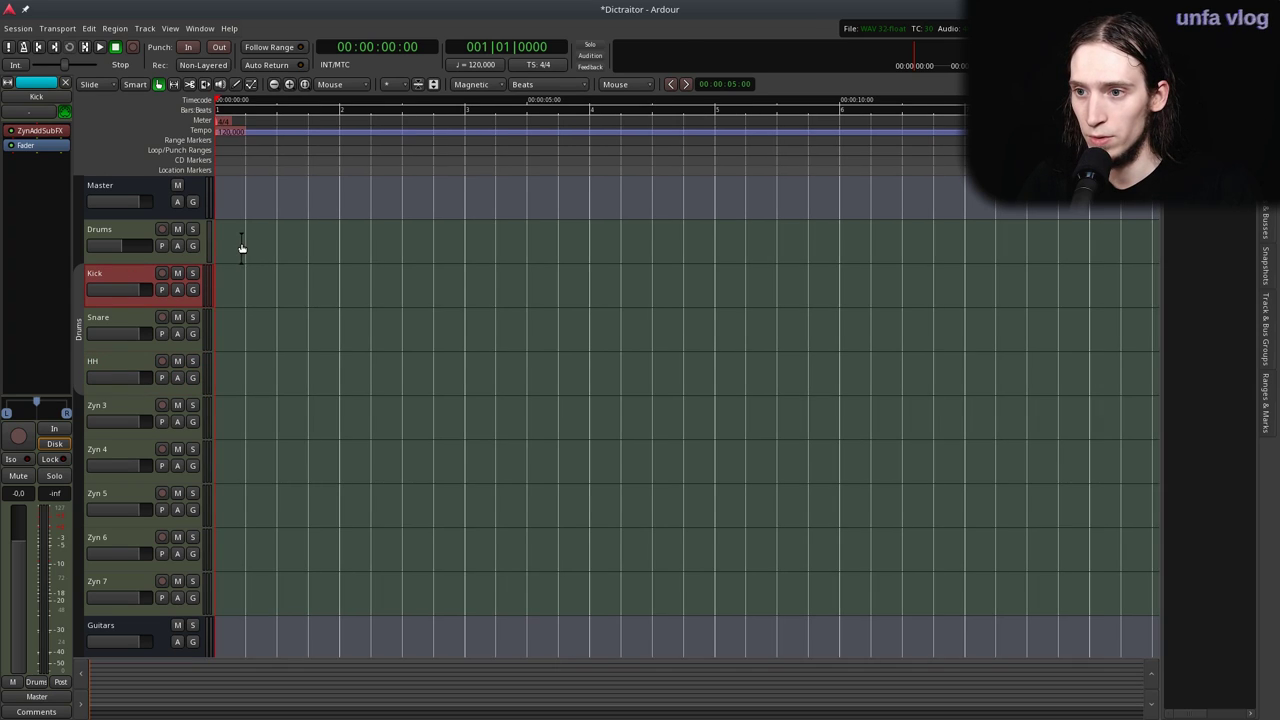
Reactivate the Drums group, switch its tracks to input monitoring from the Kick track, and select the Drums MIDI track.
click(117, 229)
click(113, 295)
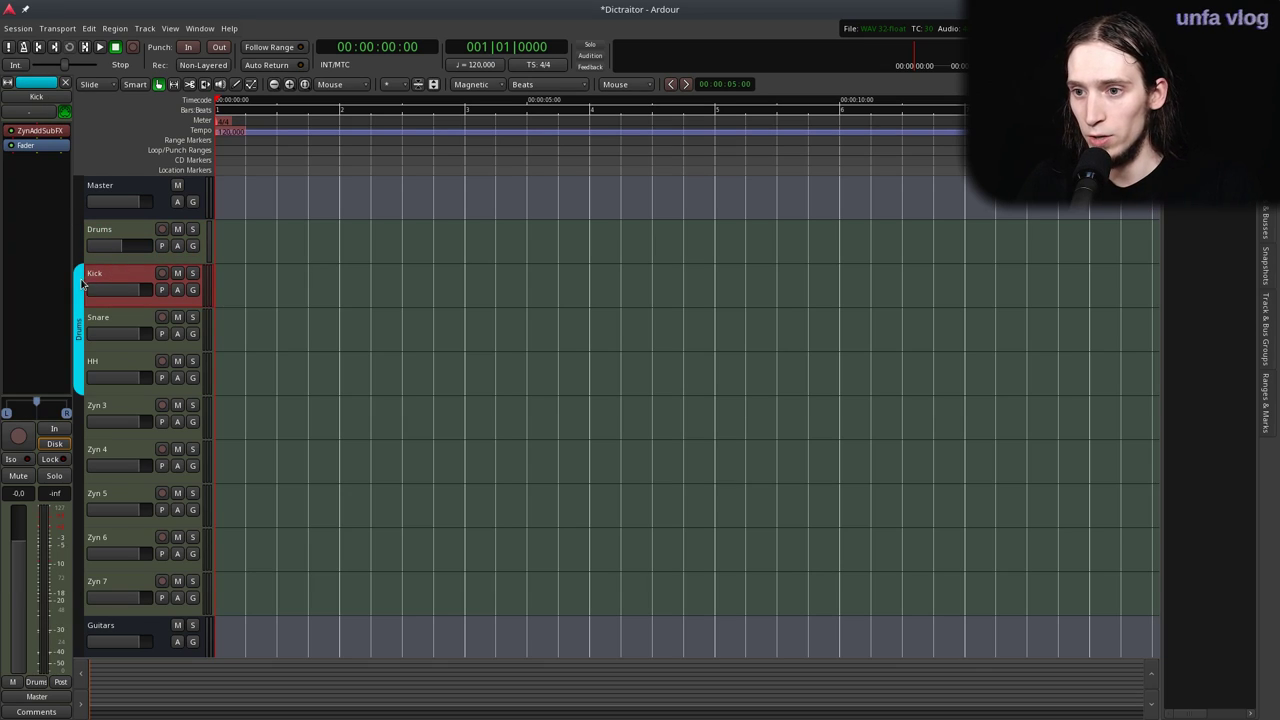
click(53, 427)
click(100, 323)
click(105, 233)
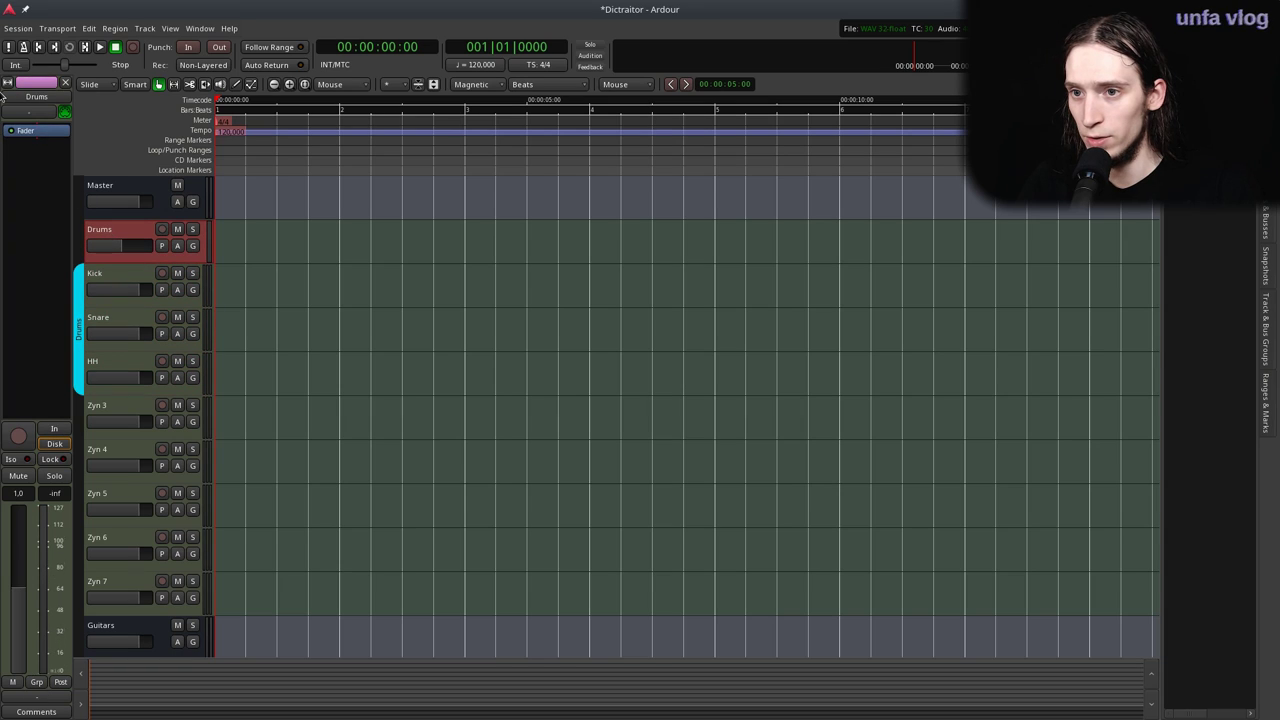
Route the Drums MIDI track's output to the Kick, Snare and HH track inputs.
click(30, 698)
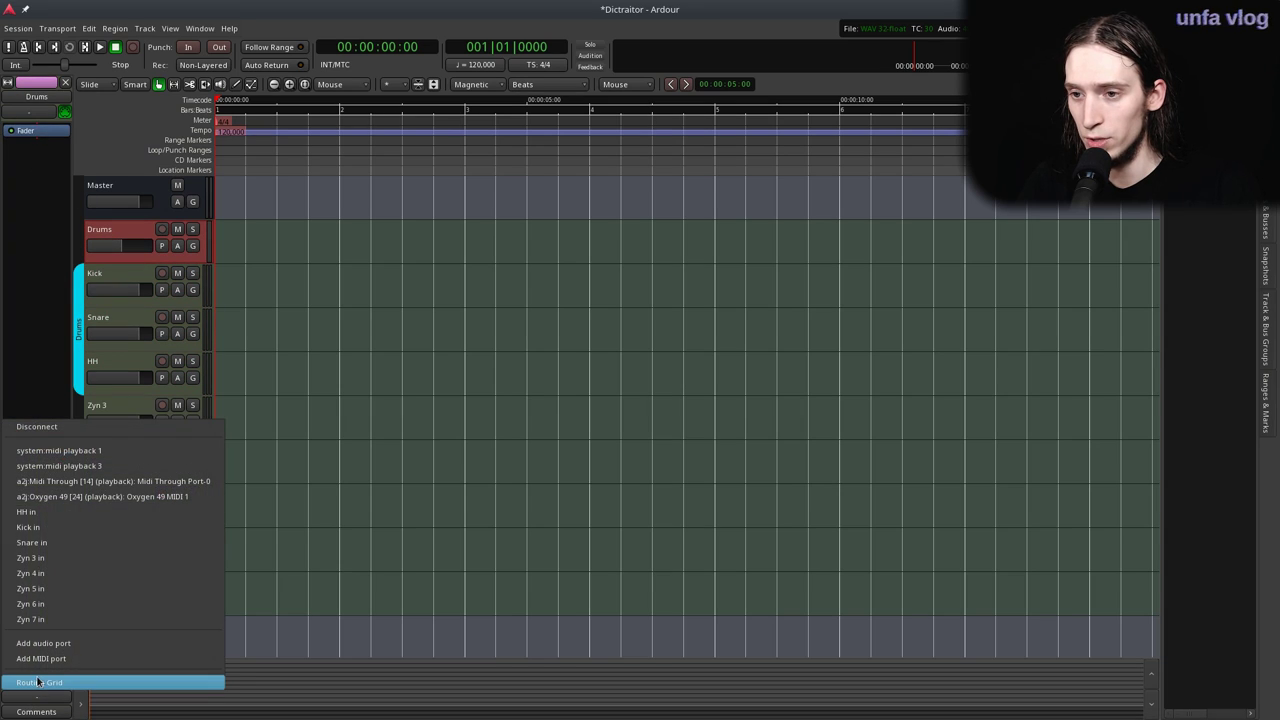
click(38, 682)
click(307, 522)
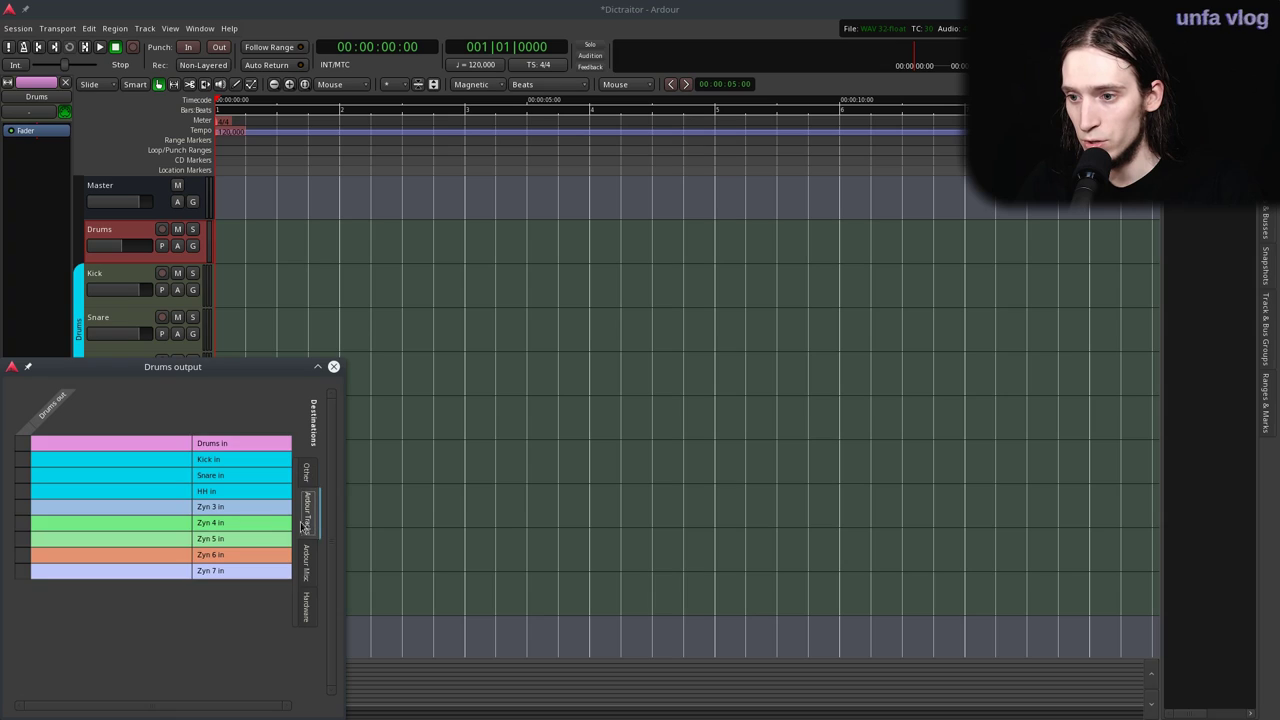
click(22, 459)
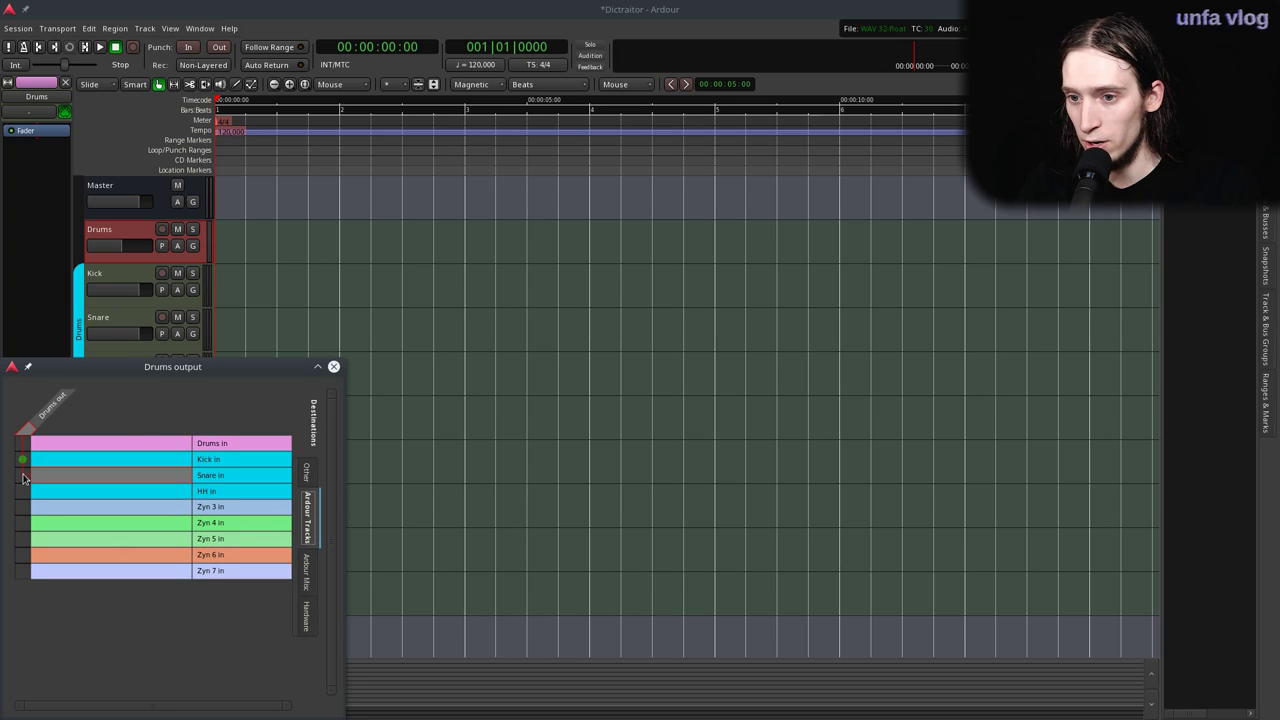
click(333, 366)
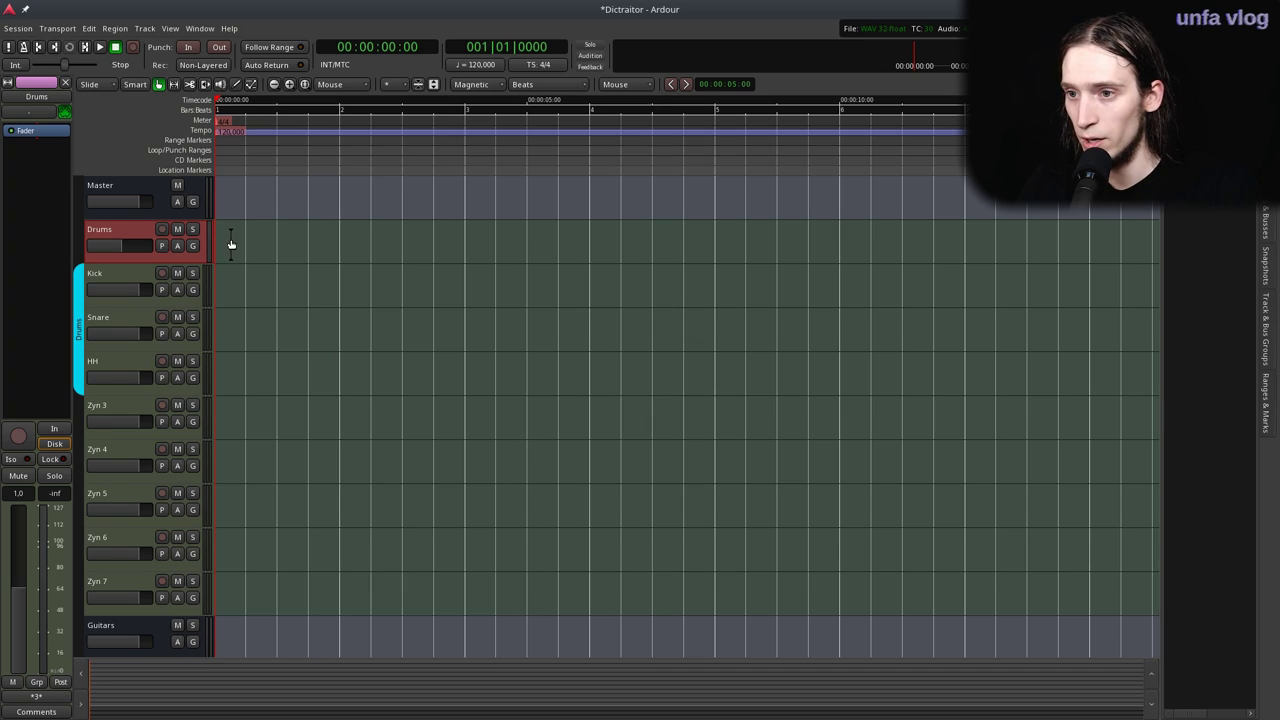
Tap out a tempo for the session, set it to 85 beats per minute, and check it with a short playback.
scroll(238, 242, up, 1)
scroll(294, 178, left, 1)
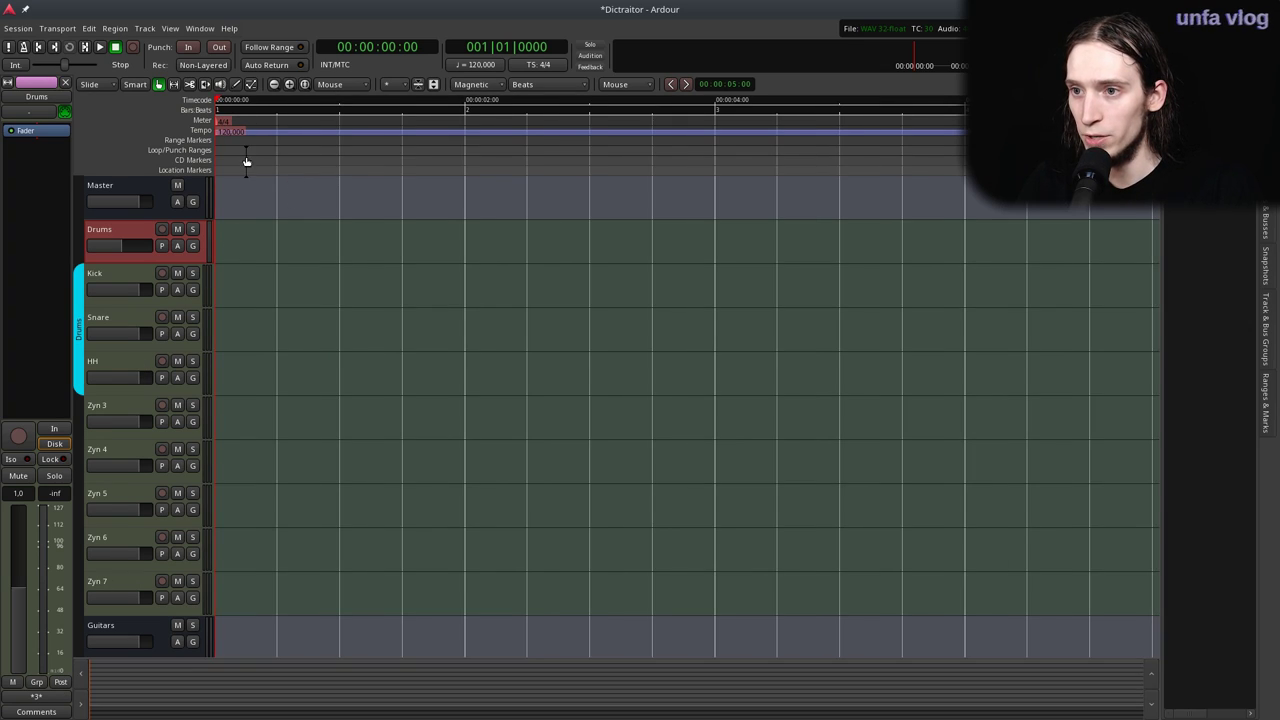
double_click(233, 131)
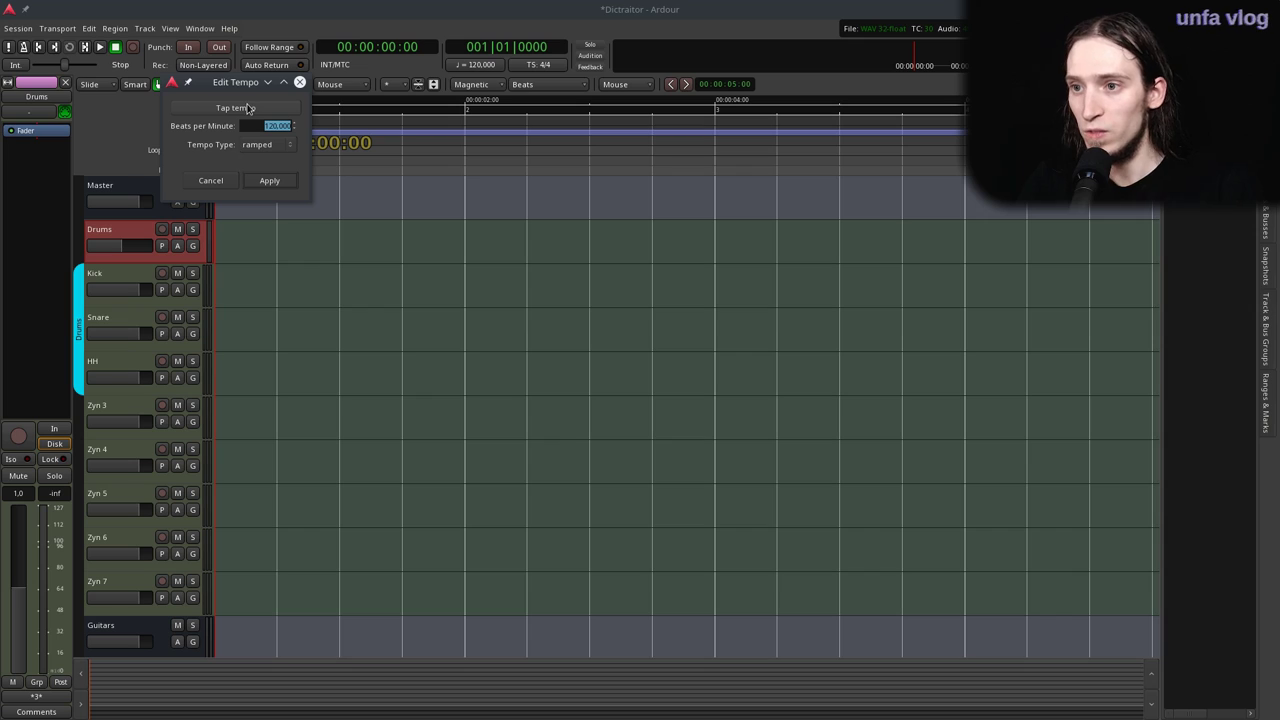
click(247, 108)
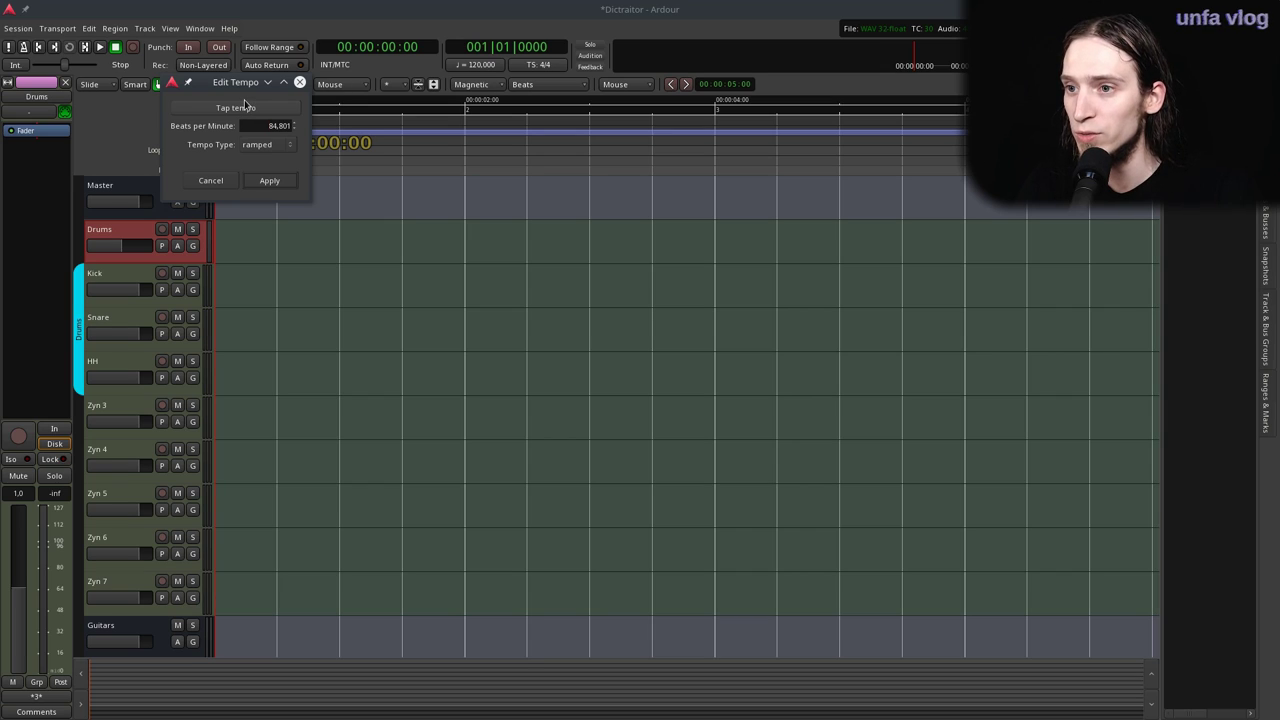
text(85)
key(Return)
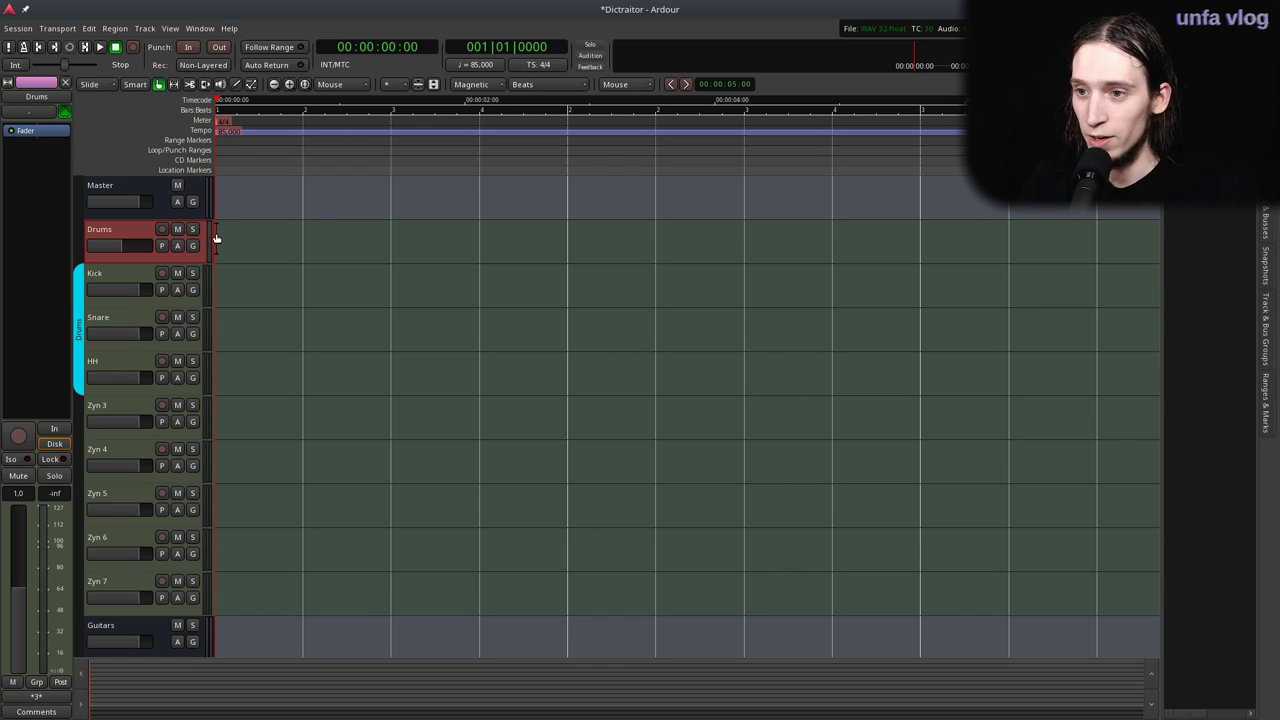
key(space)
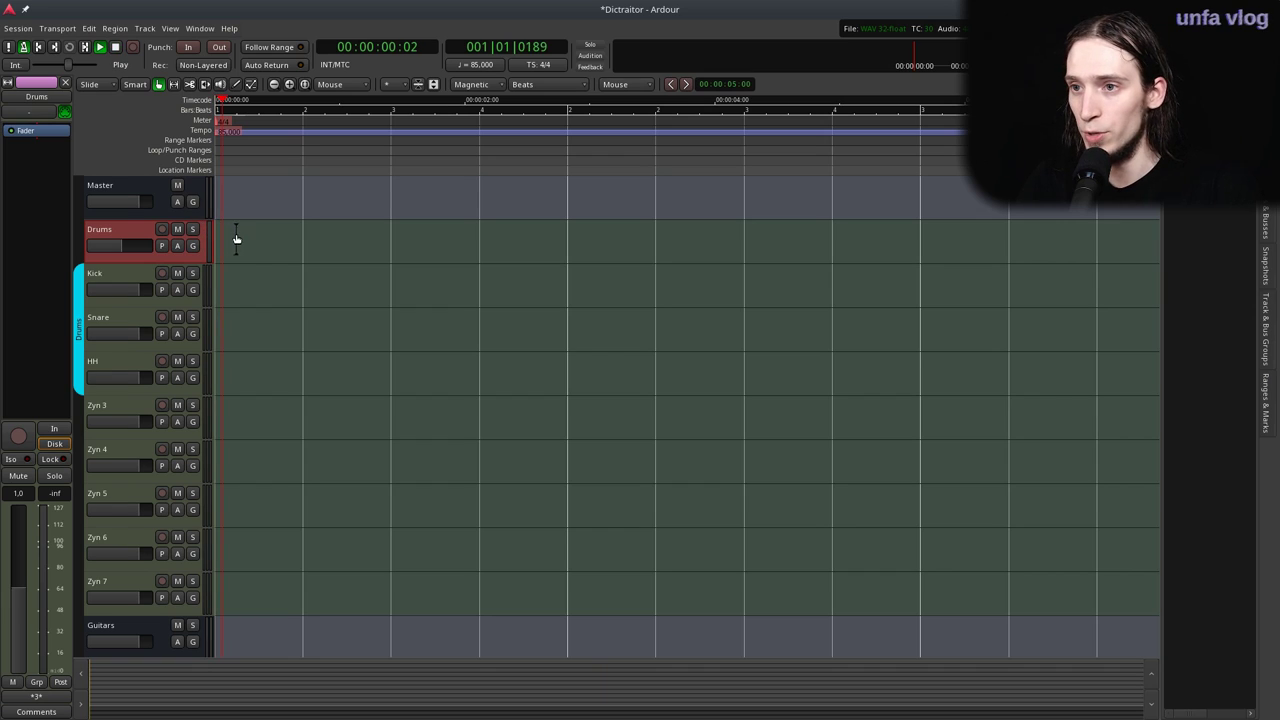
key(space)
Draw a one-bar MIDI region at the start of the Drums track and enlarge the track to show its piano keys.
key(d)
drag(226, 242, 567, 229)
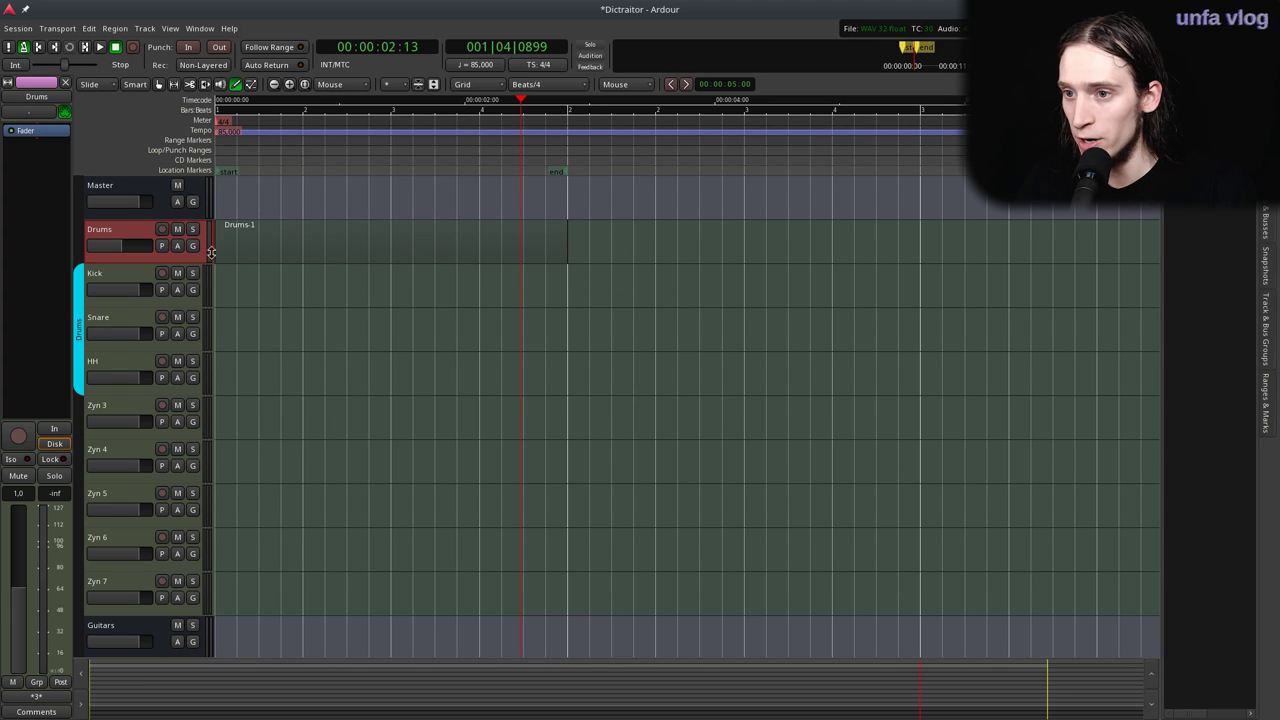
drag(195, 261, 175, 377)
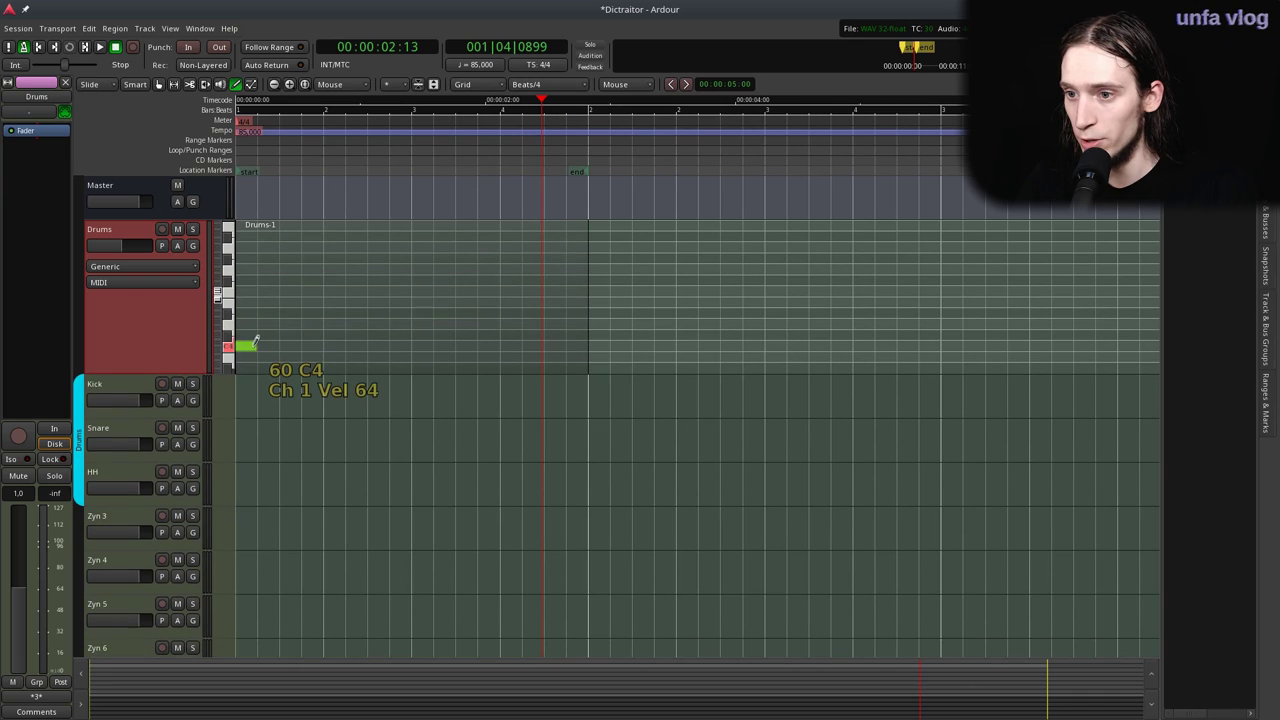
Draw quarter-beat C4 notes on all four beats of the Drums region and C#4 notes on the offbeats between them.
click(246, 346)
click(421, 343)
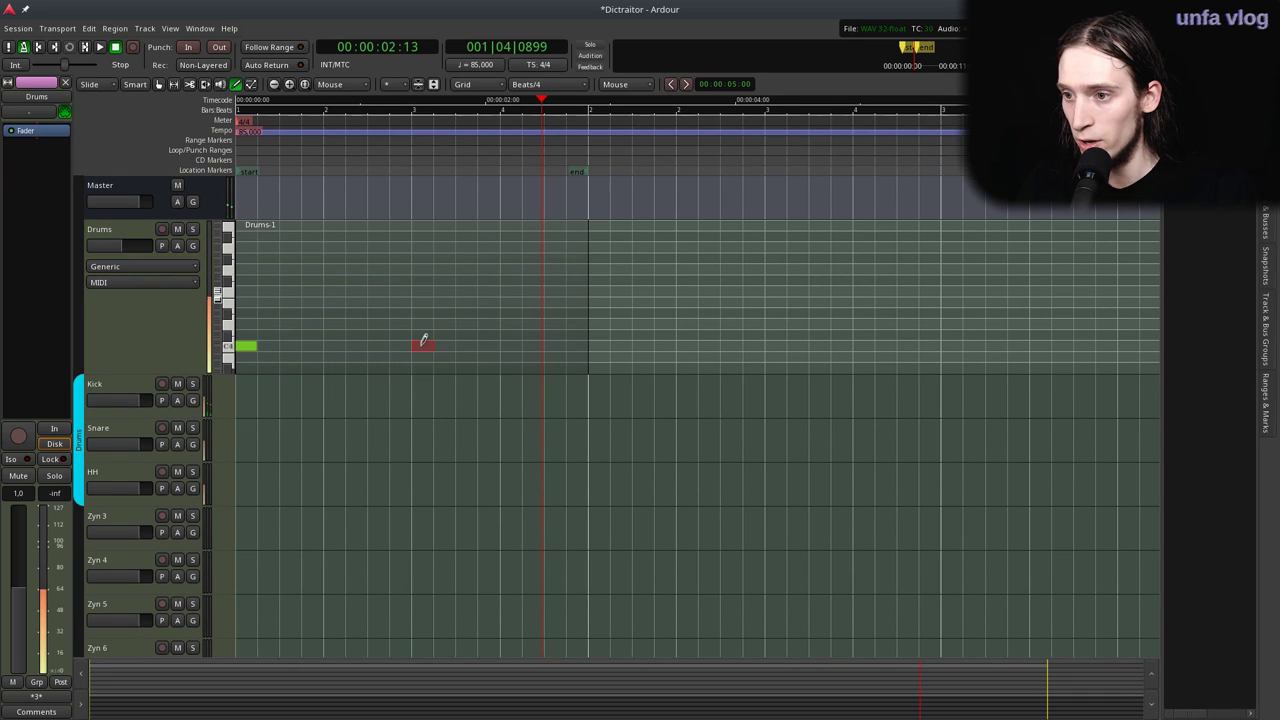
click(334, 346)
click(510, 346)
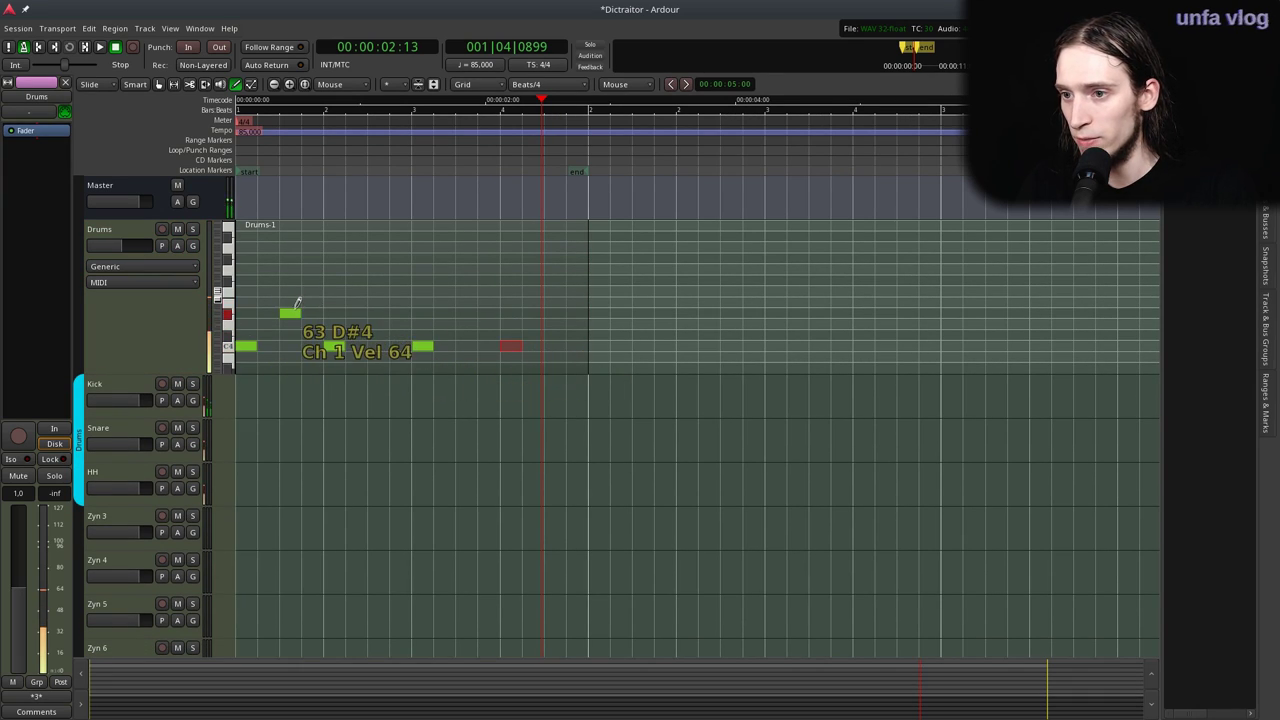
click(290, 334)
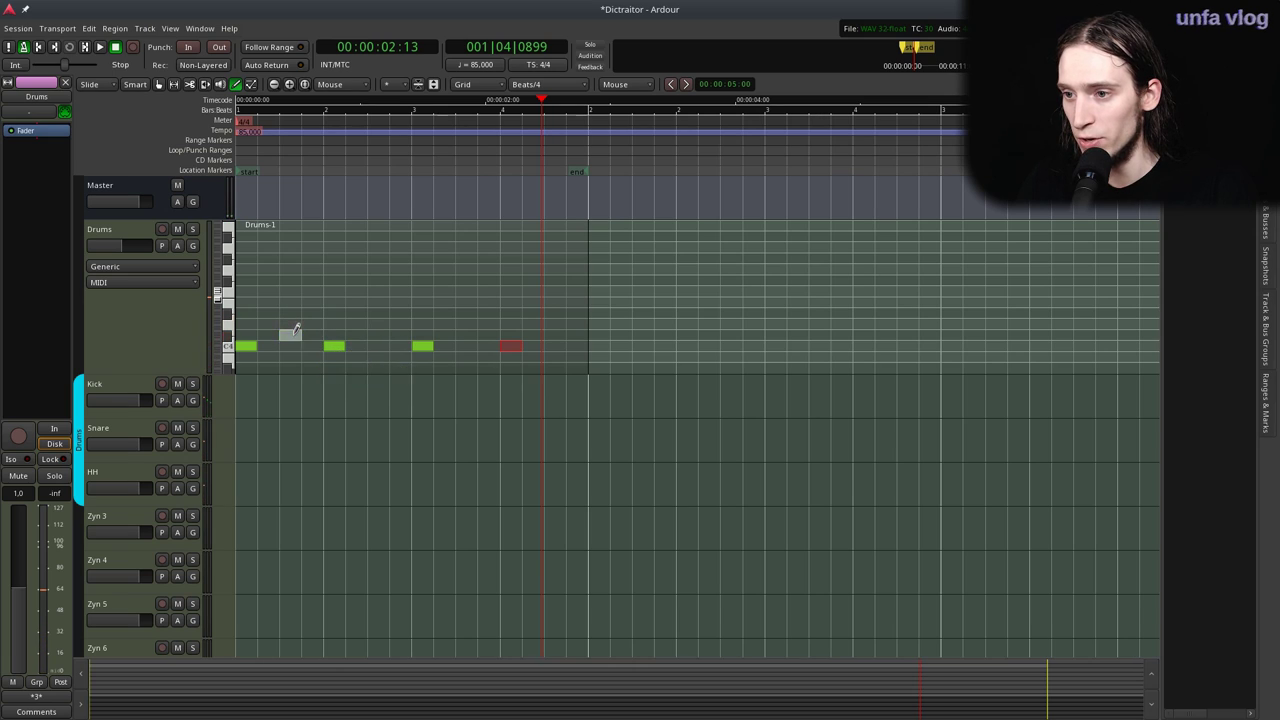
click(378, 334)
click(466, 334)
click(554, 334)
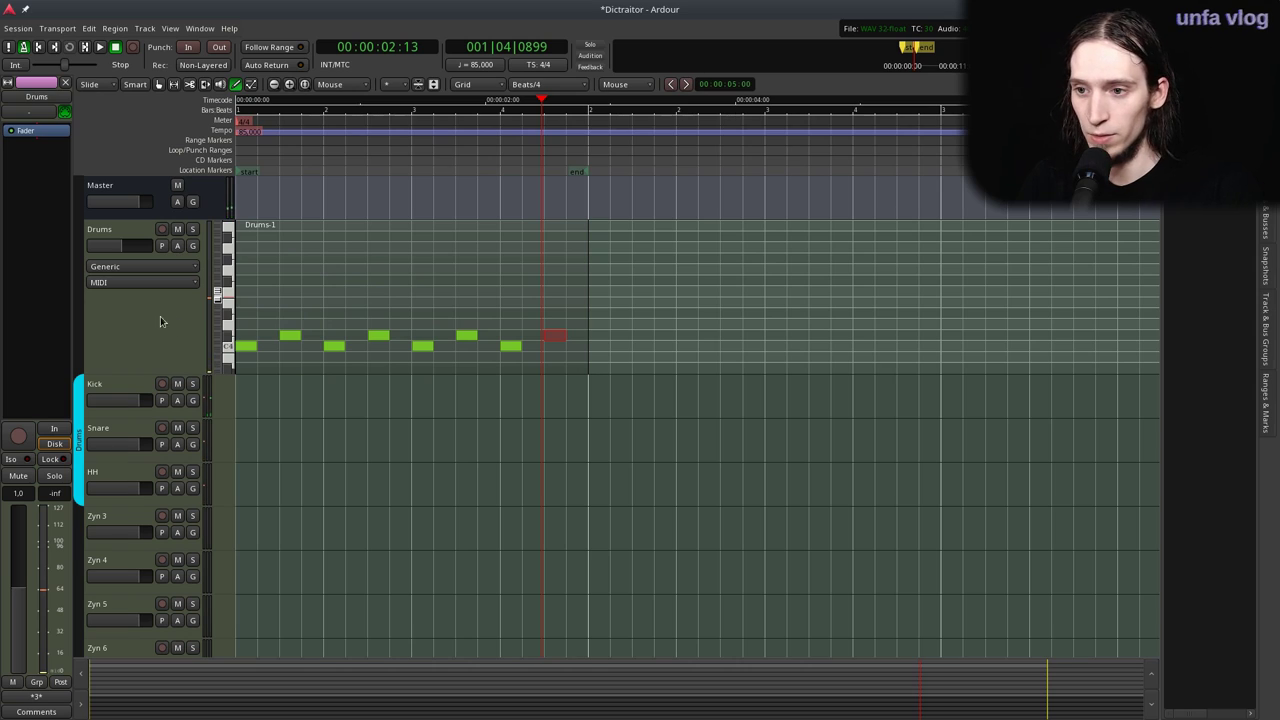
Set the loop range to the Drums region and play the drum pattern in a loop.
key(g)
click(320, 265)
key(bracketright)
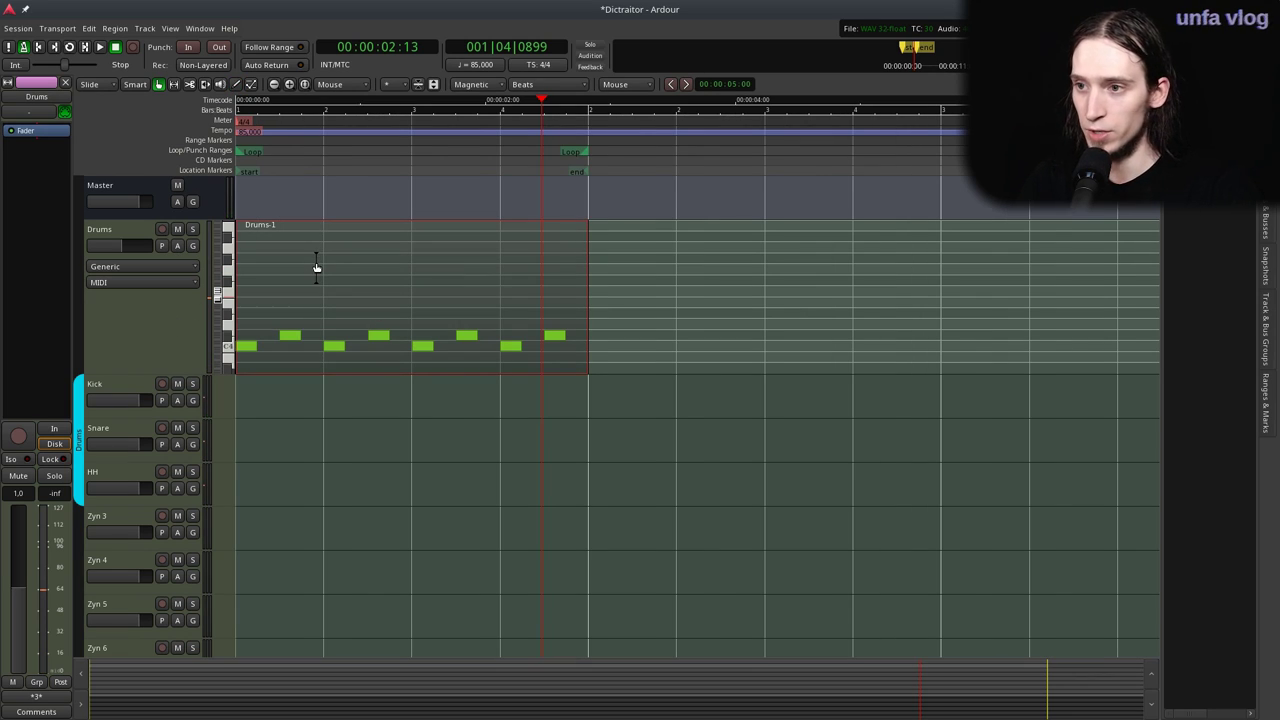
key(l)
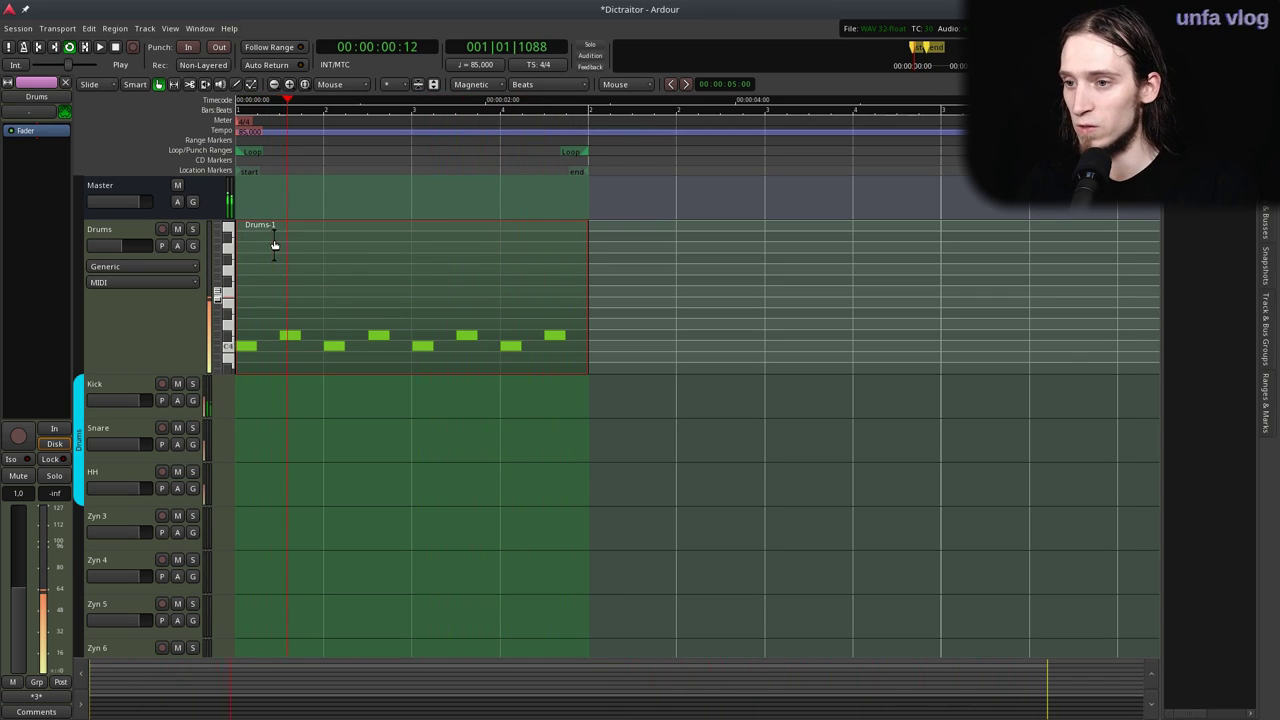
key(space)
Play the drum pattern while switching the mixer strip between the Kick and Snare tracks to check their signal.
key(space)
click(121, 390)
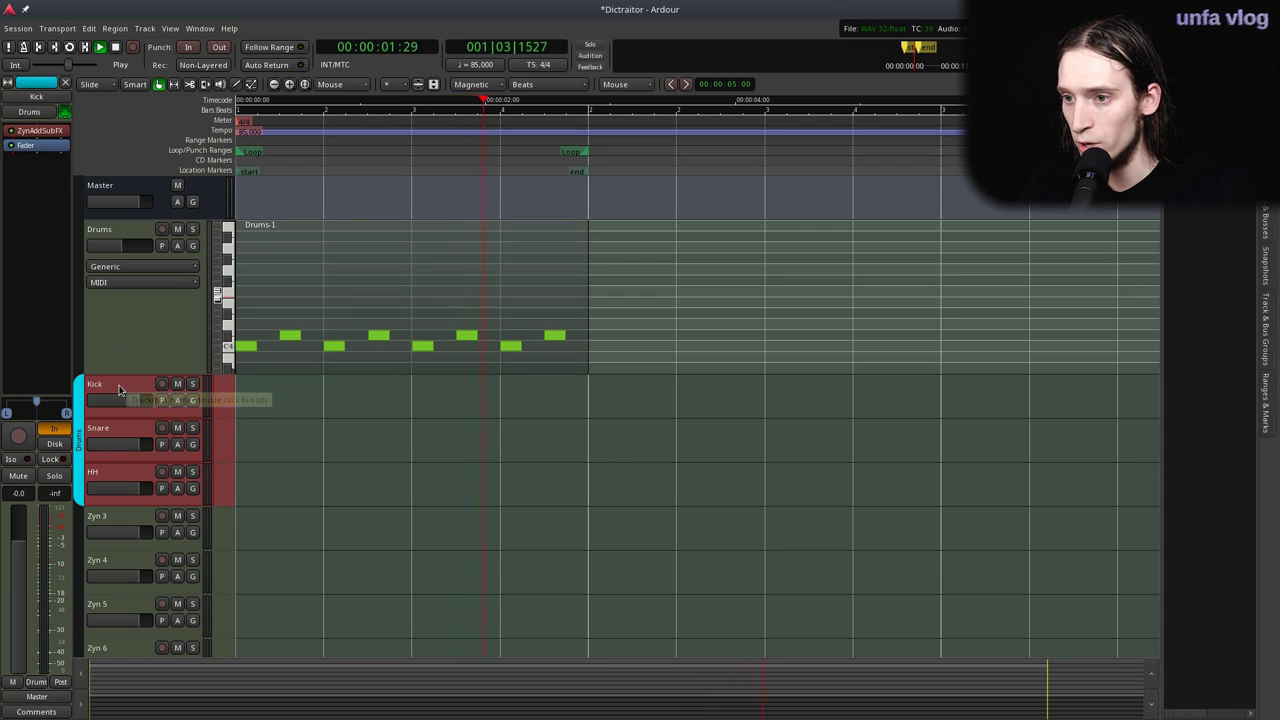
click(115, 433)
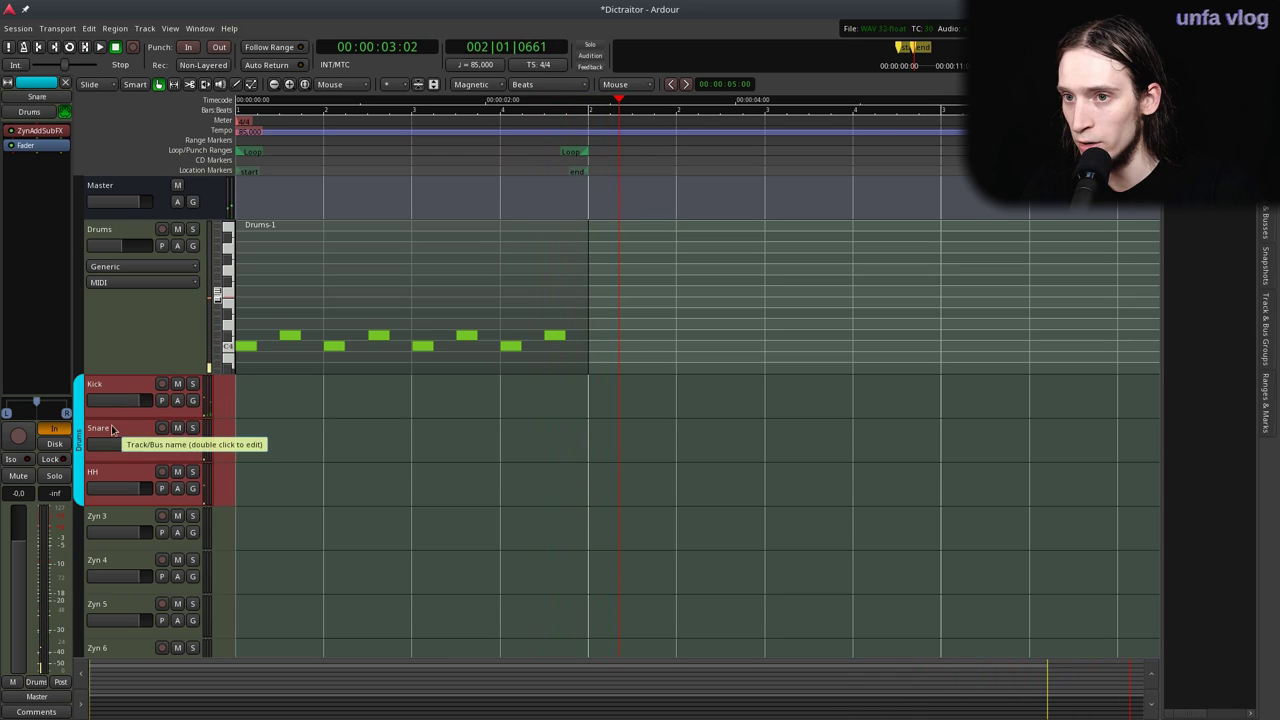
click(114, 388)
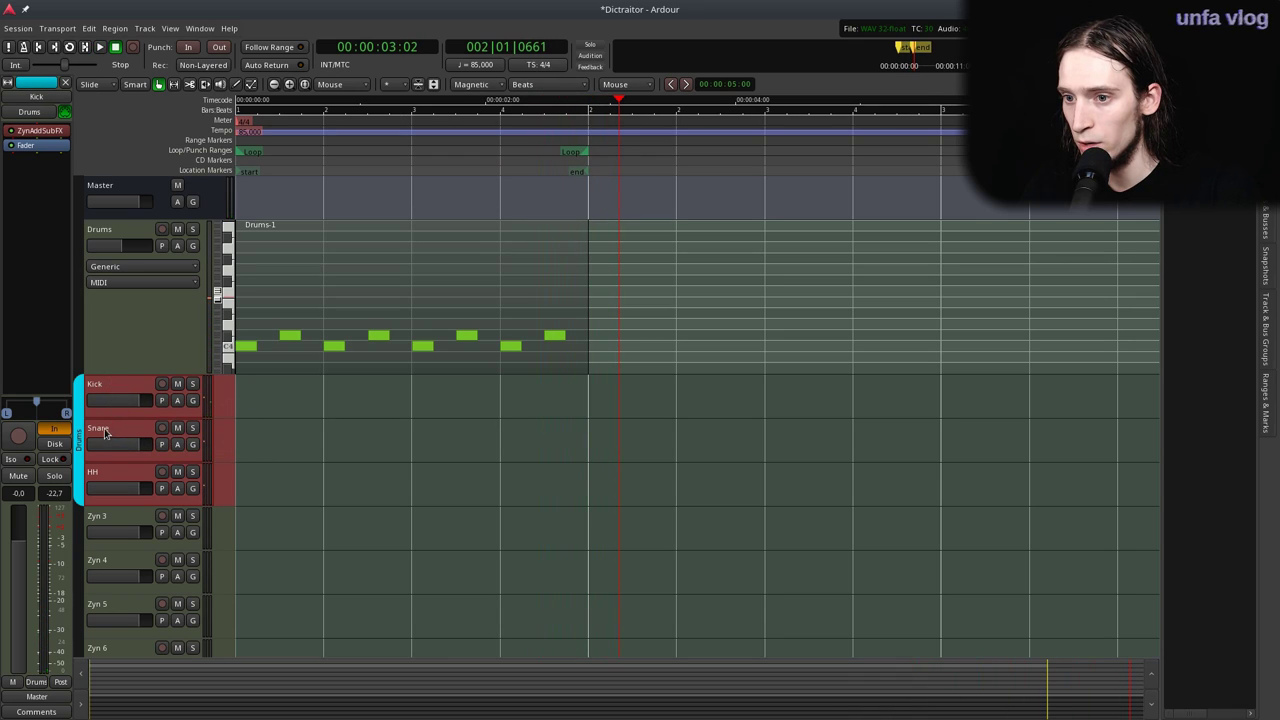
key(space)
drag(270, 160, 176, 163)
key(space)
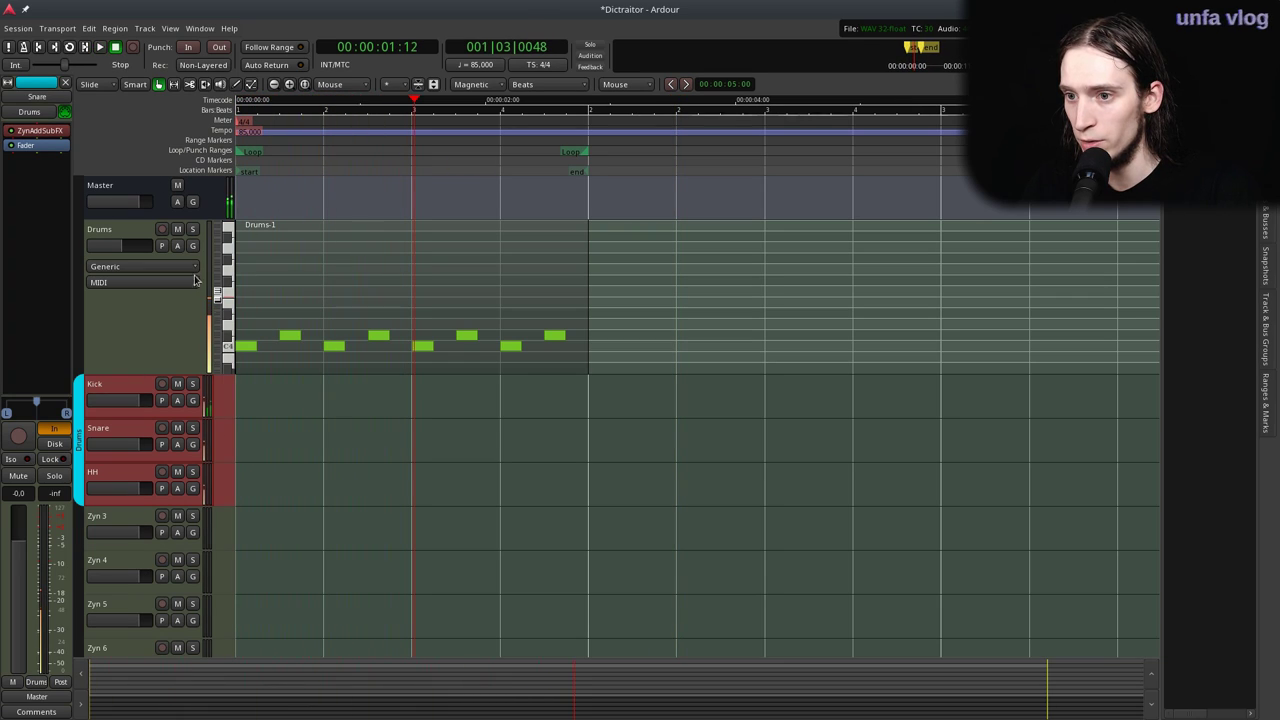
Select the Drums track and audition the first C4 note of its pattern.
drag(124, 372, 124, 348)
click(138, 330)
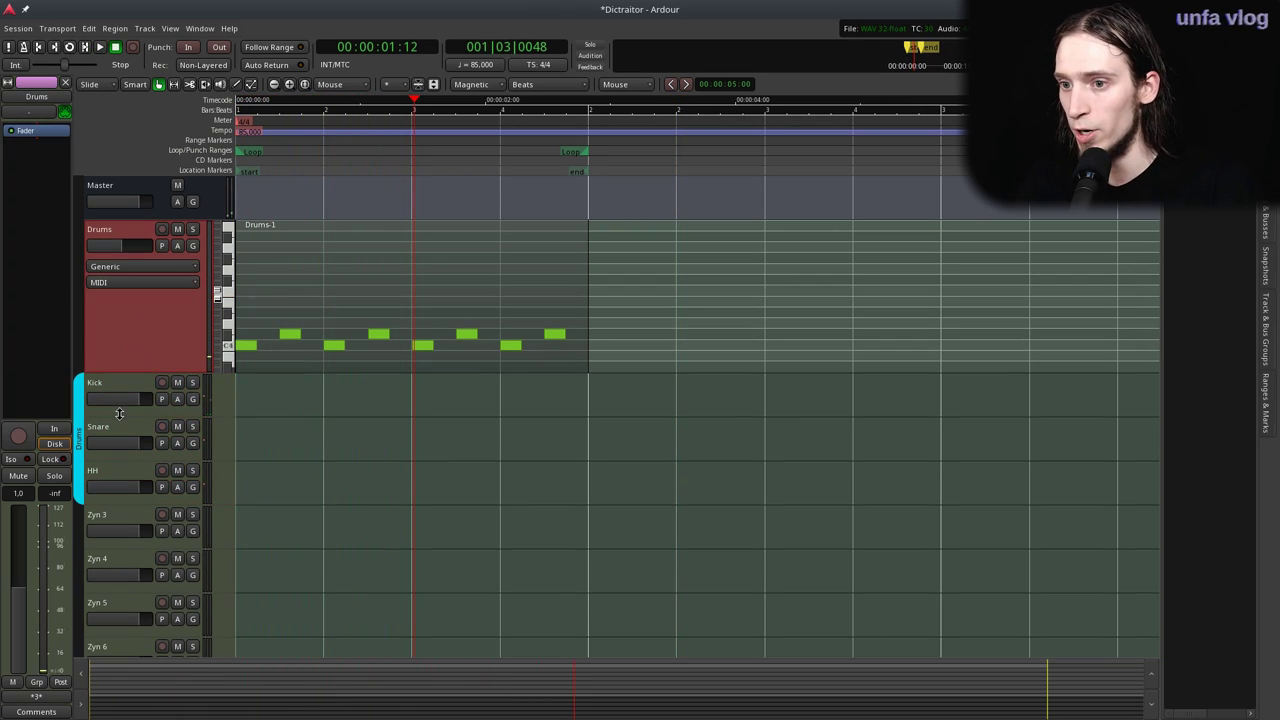
click(248, 348)
key(e)
click(248, 348)
key(g)
Open the Kick track's ZynAddSubFX and limit its minimum and maximum key to 60, moving its window clear of the tracks.
click(120, 385)
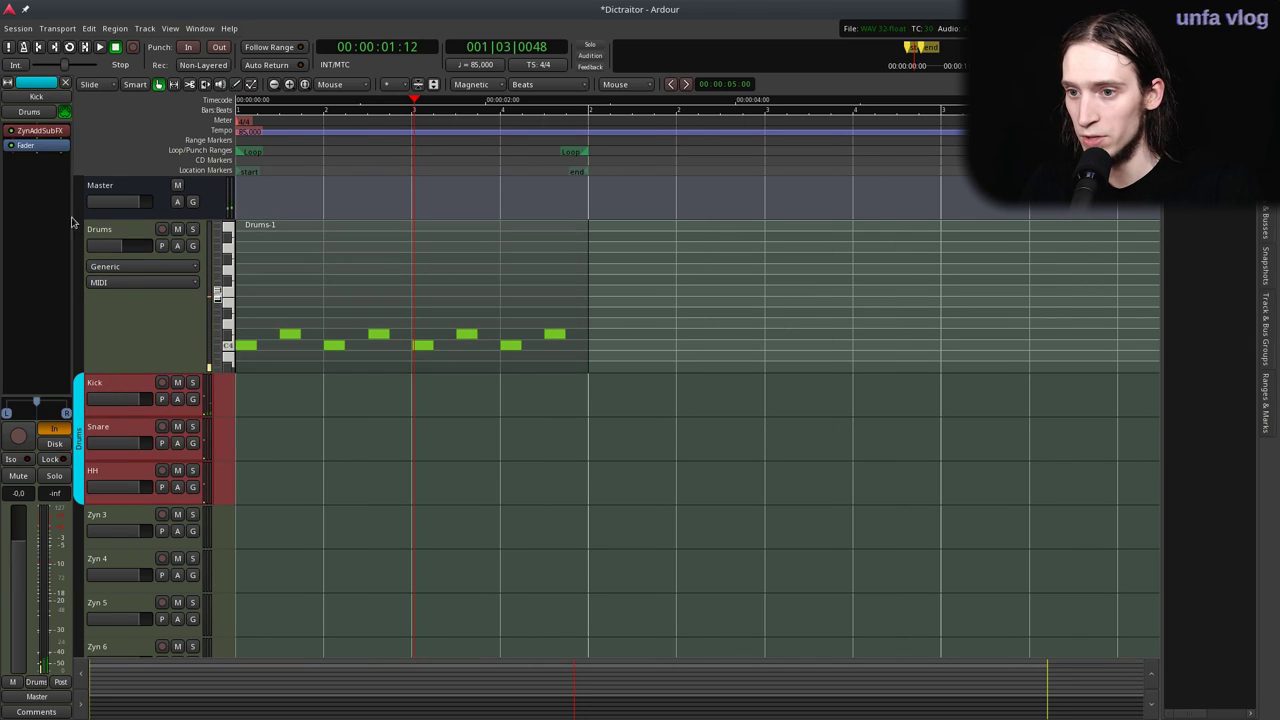
double_click(35, 131)
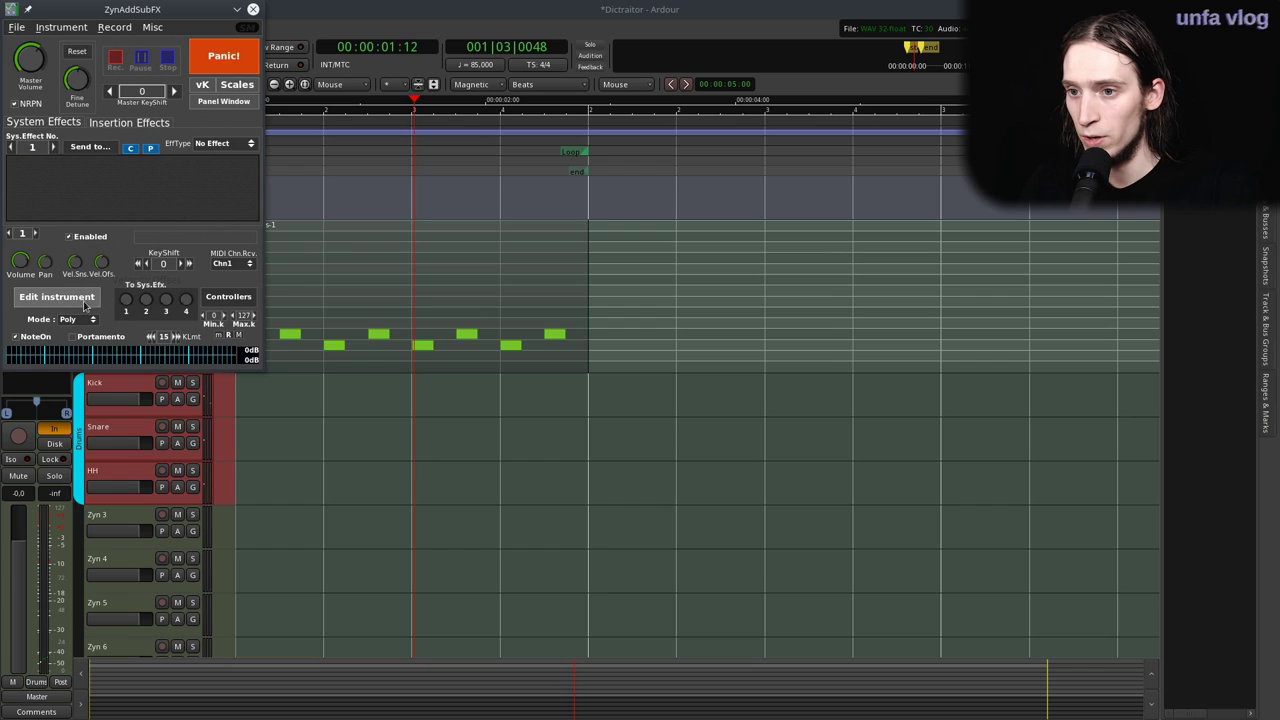
click(219, 336)
click(239, 336)
drag(135, 17, 816, 186)
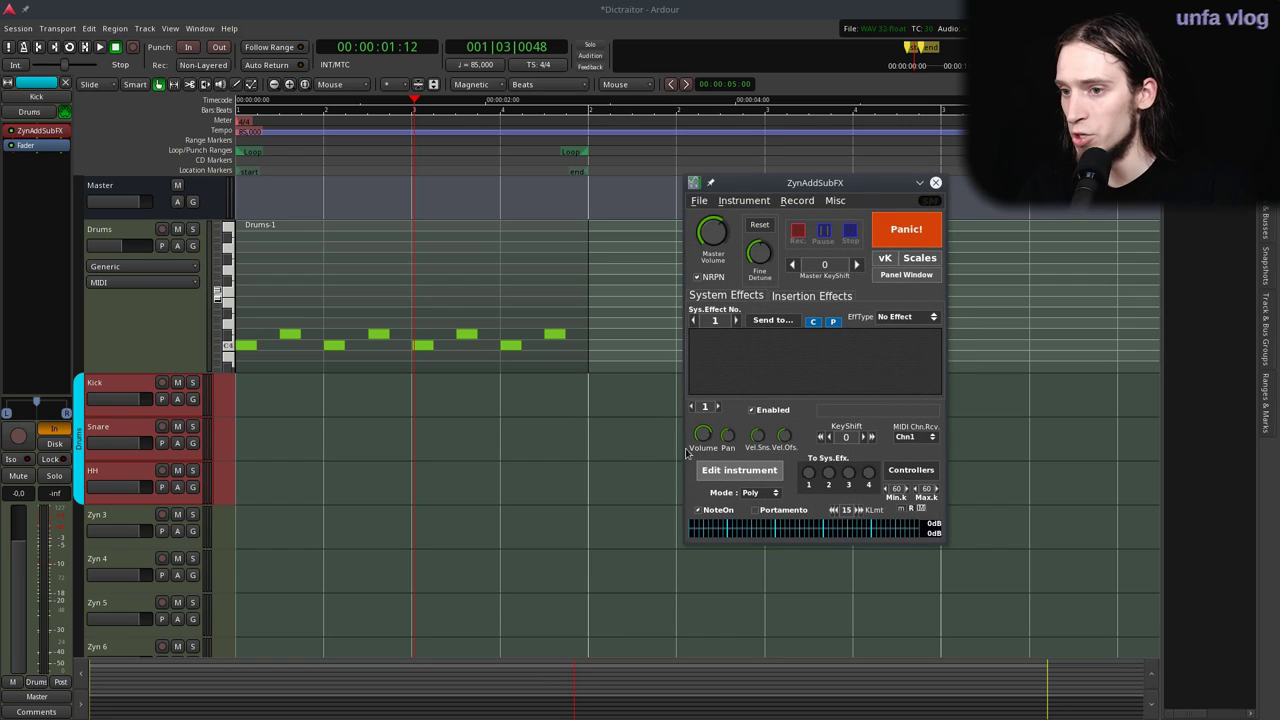
Name the instrument in the Kick track's synth kick.
right_click(846, 411)
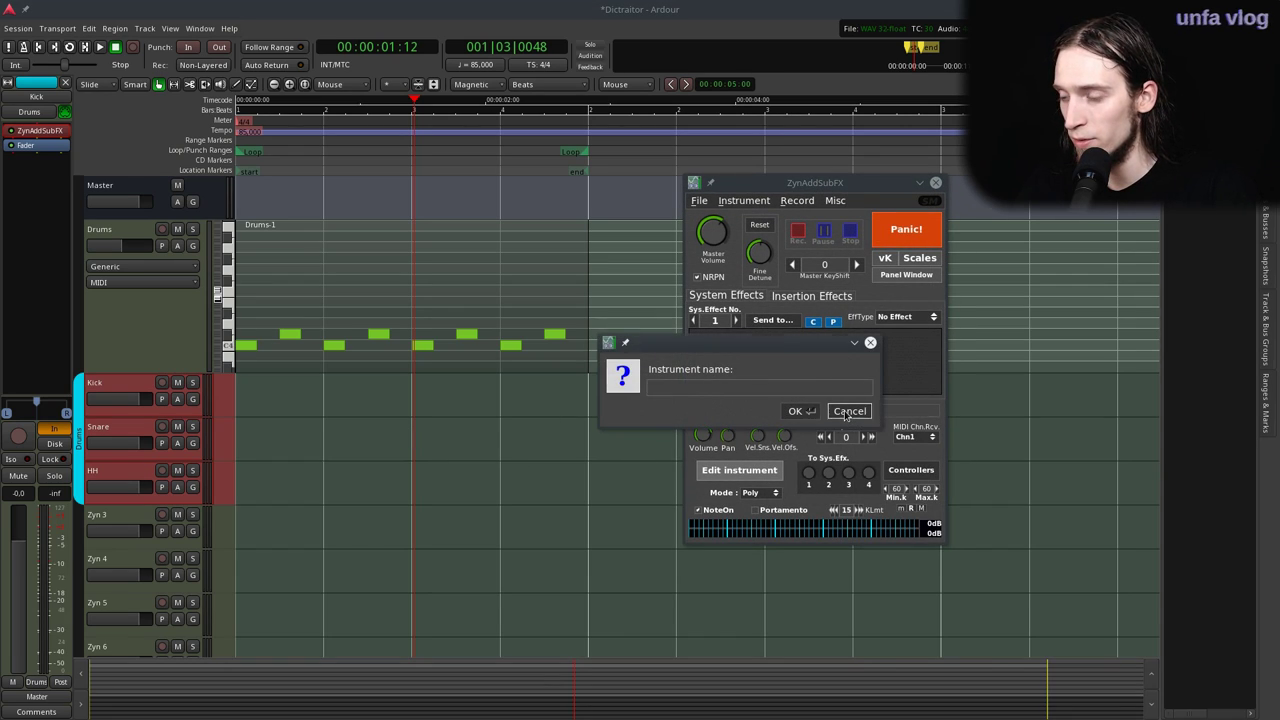
click(848, 411)
right_click(843, 418)
text(kic)
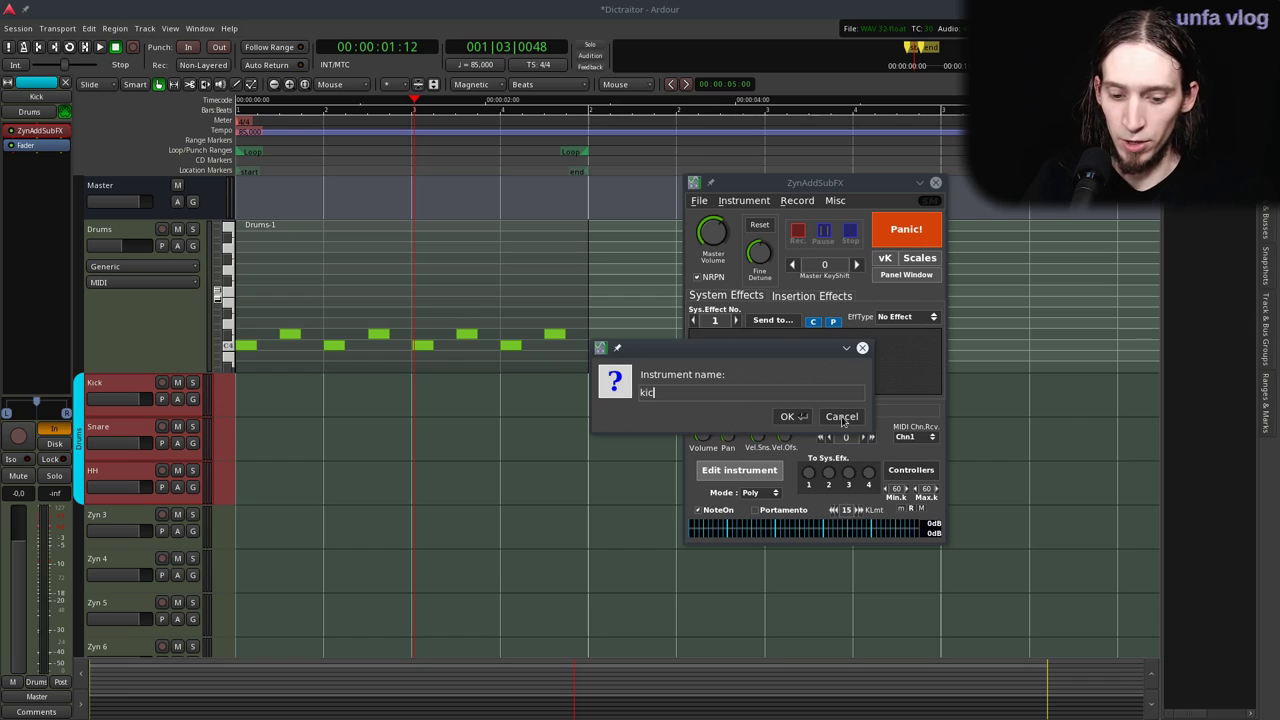
text(k)
key(Return)
Rename the Kick synth's instrument as K.
right_click(876, 417)
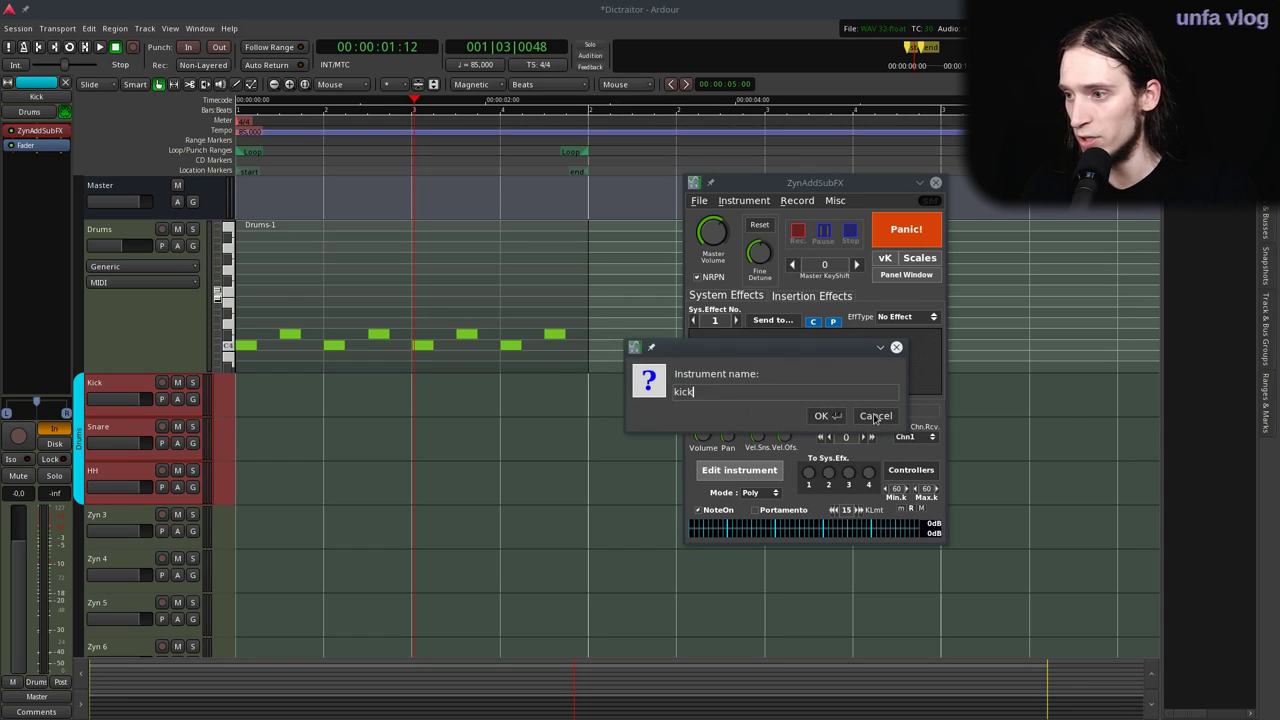
key(ctrl+a)
text(K)
key(Return)
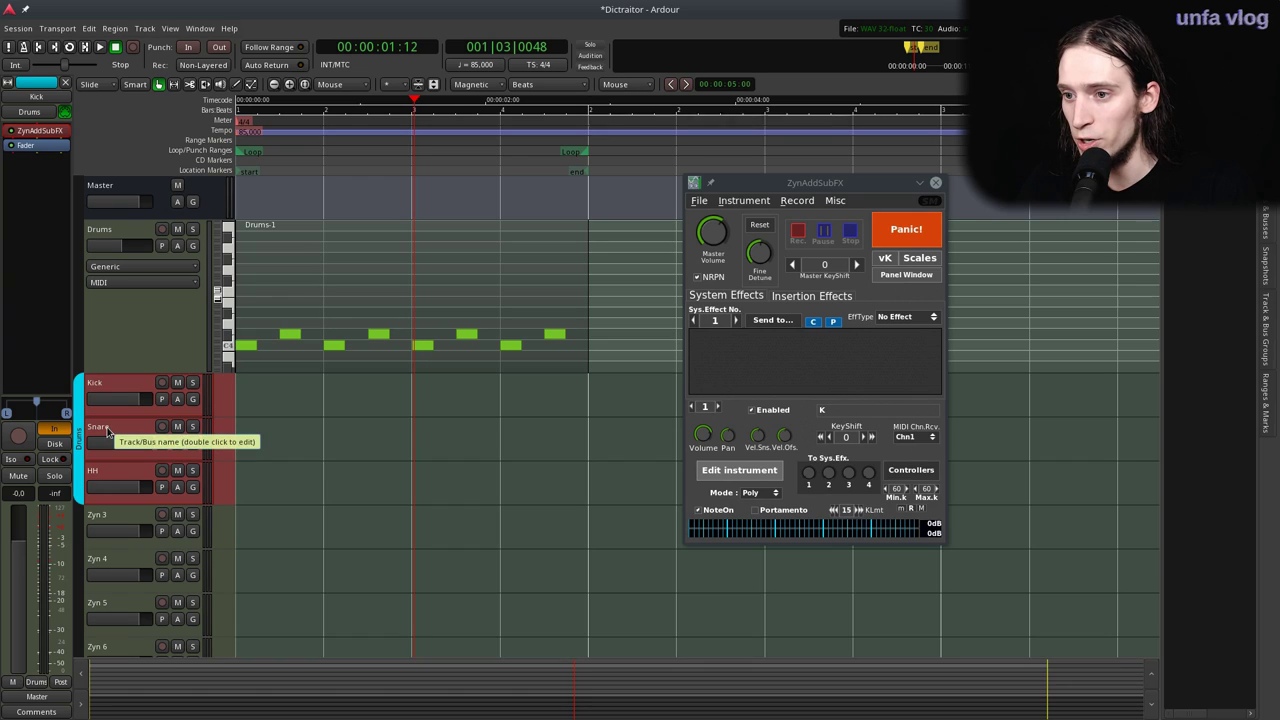
Audition the first C#4 note of the Drums pattern in Draw mode and open the Snare track's ZynAddSubFX, placing its window over the timeline.
key(d)
click(287, 336)
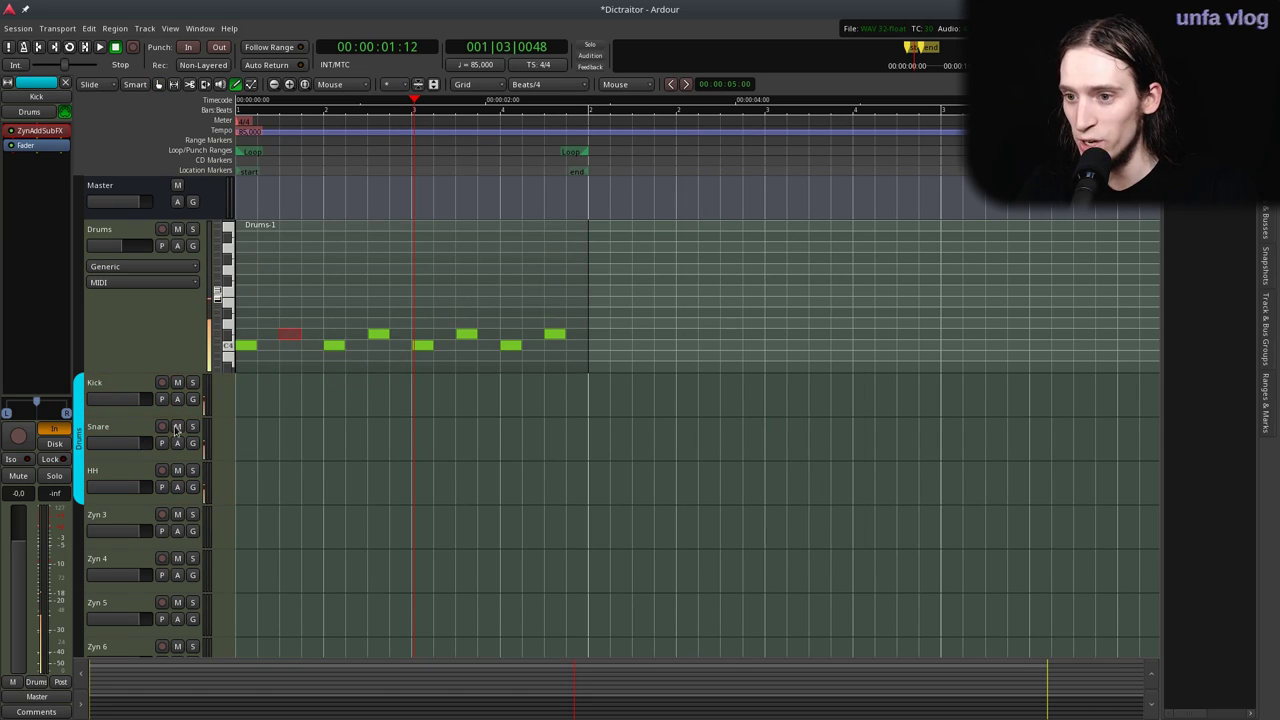
click(133, 428)
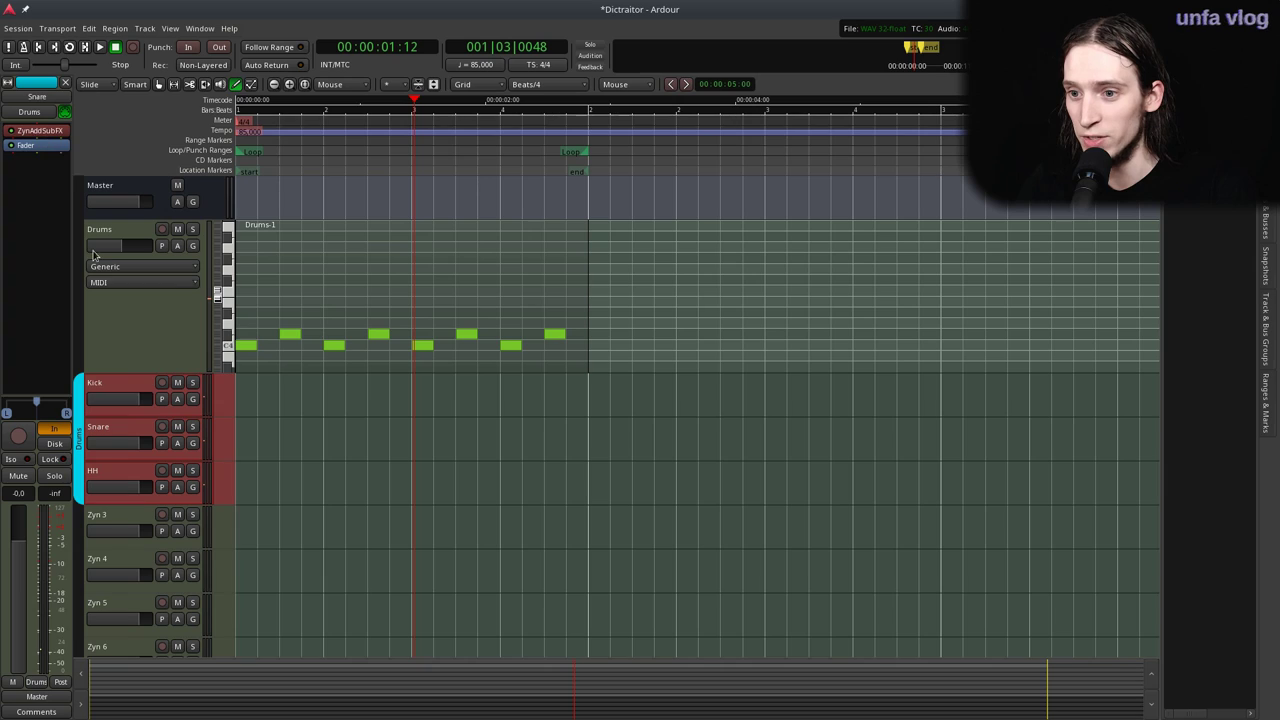
double_click(40, 132)
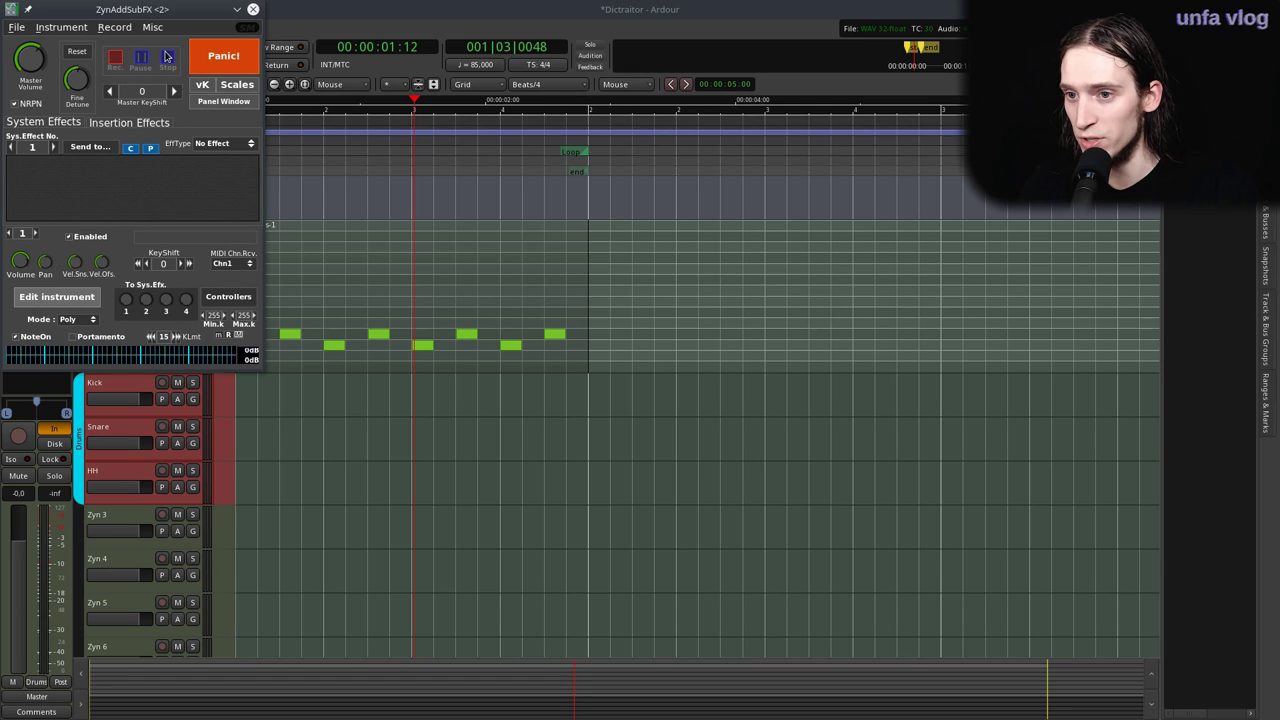
drag(115, 15, 520, 125)
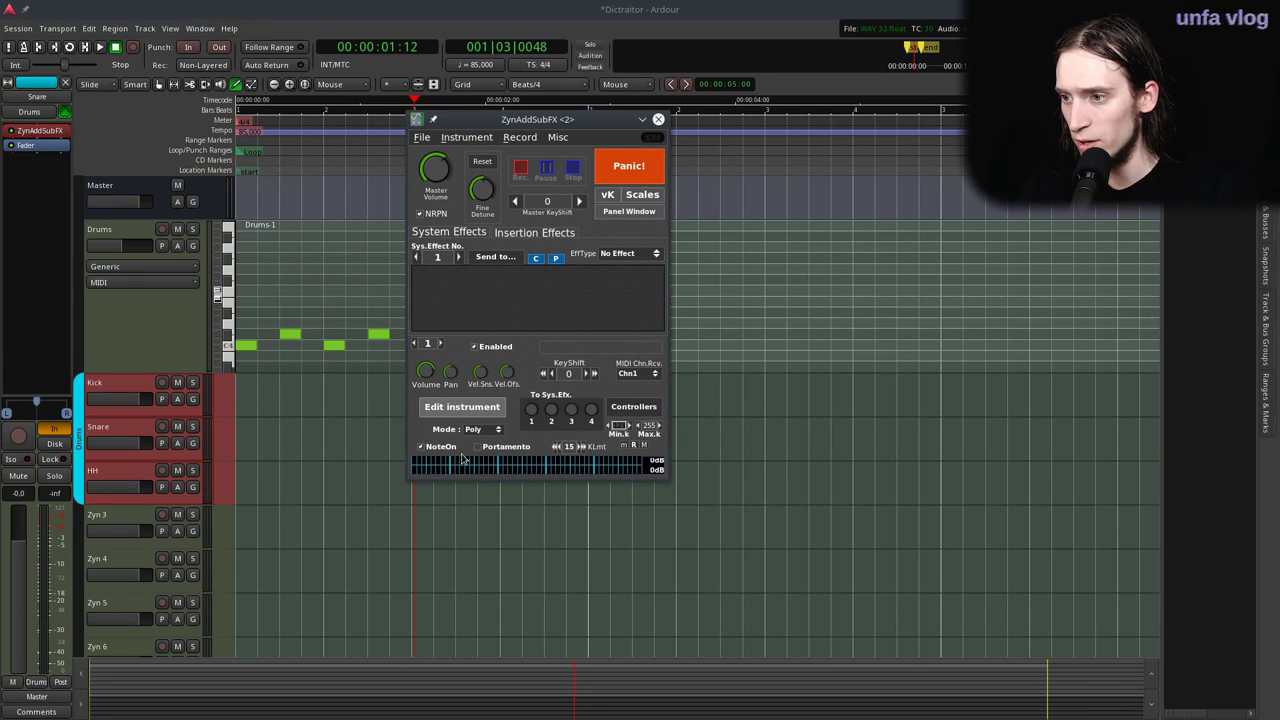
Audition the first C#4 note again and check the MIDI receive channel in the Snare track's synth.
click(290, 334)
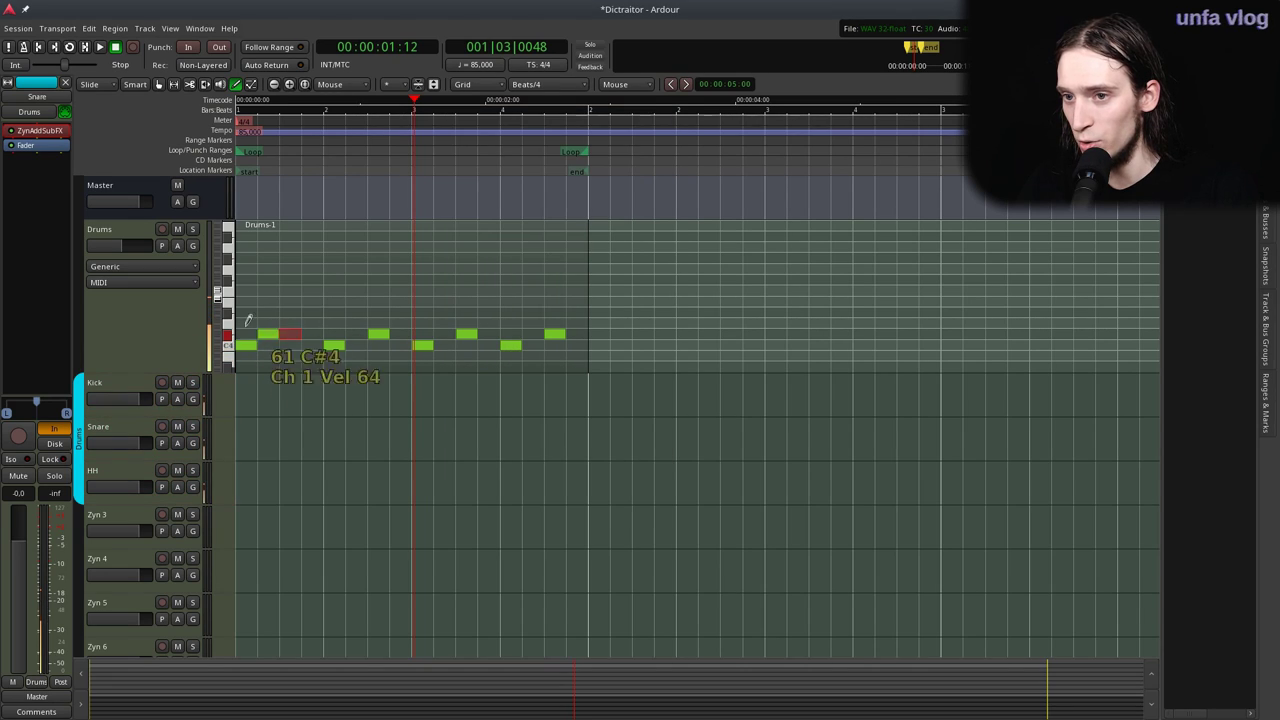
click(79, 440)
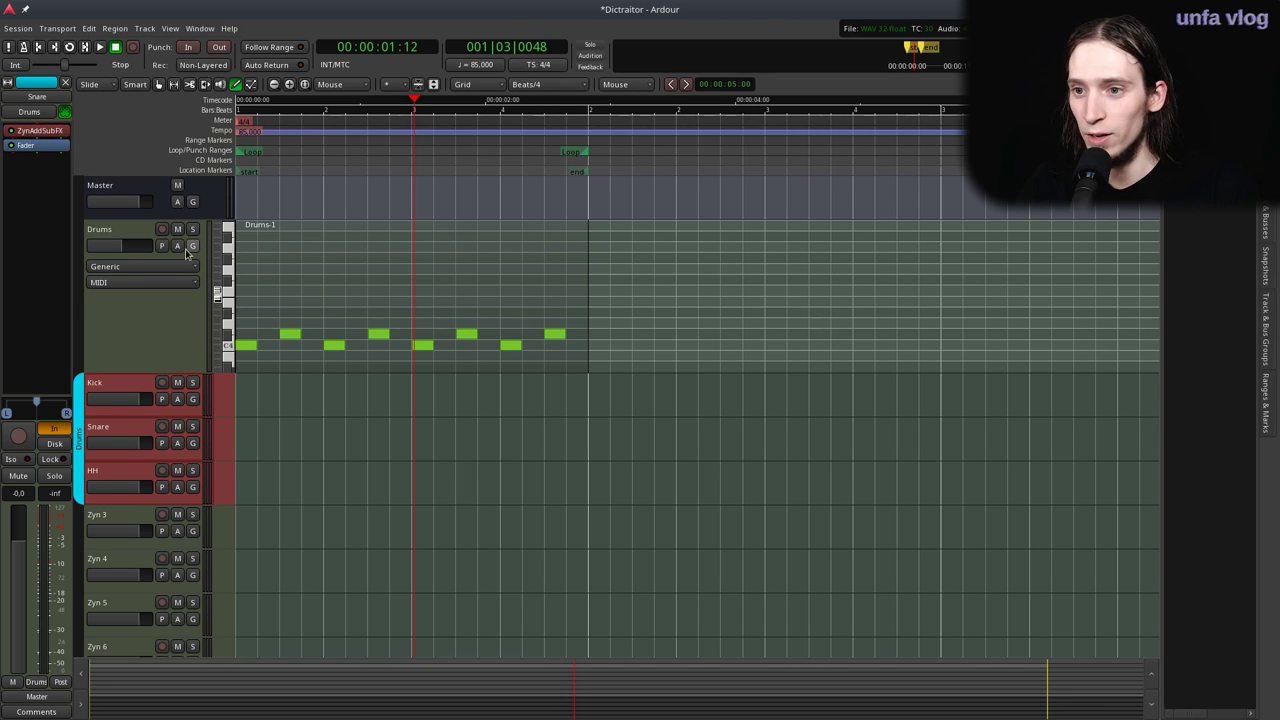
key(alt+Tab)
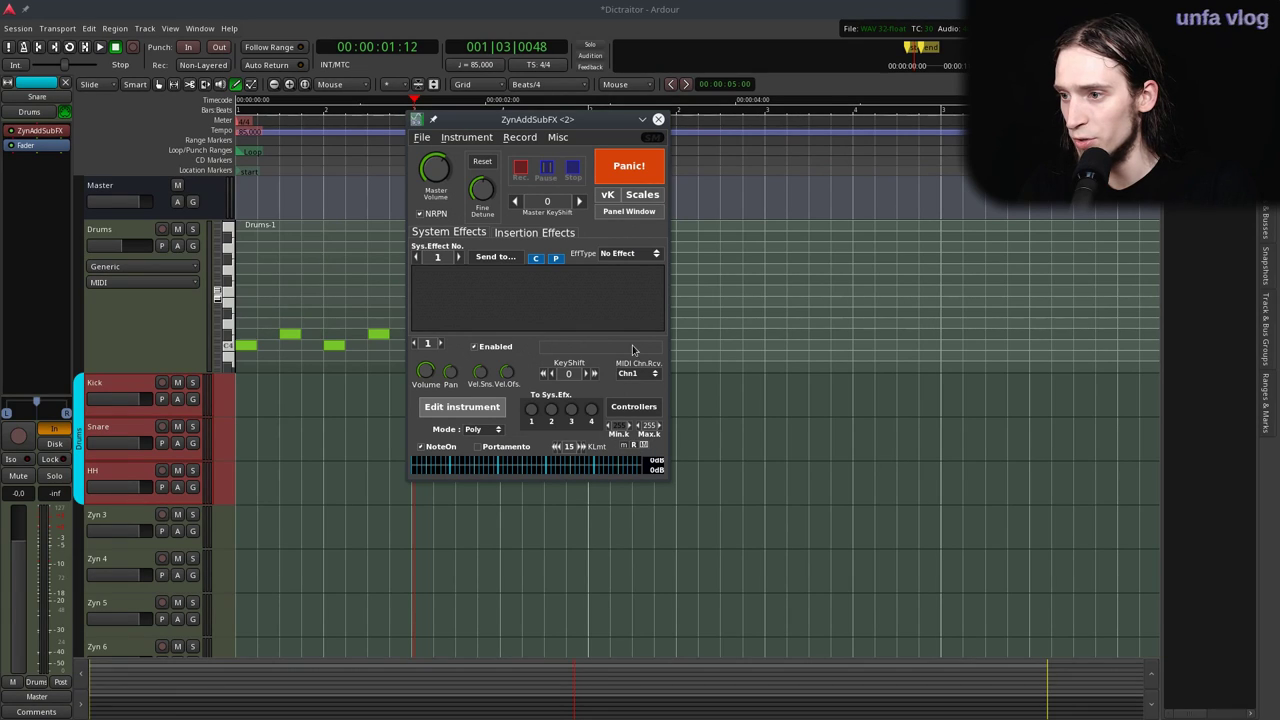
click(644, 376)
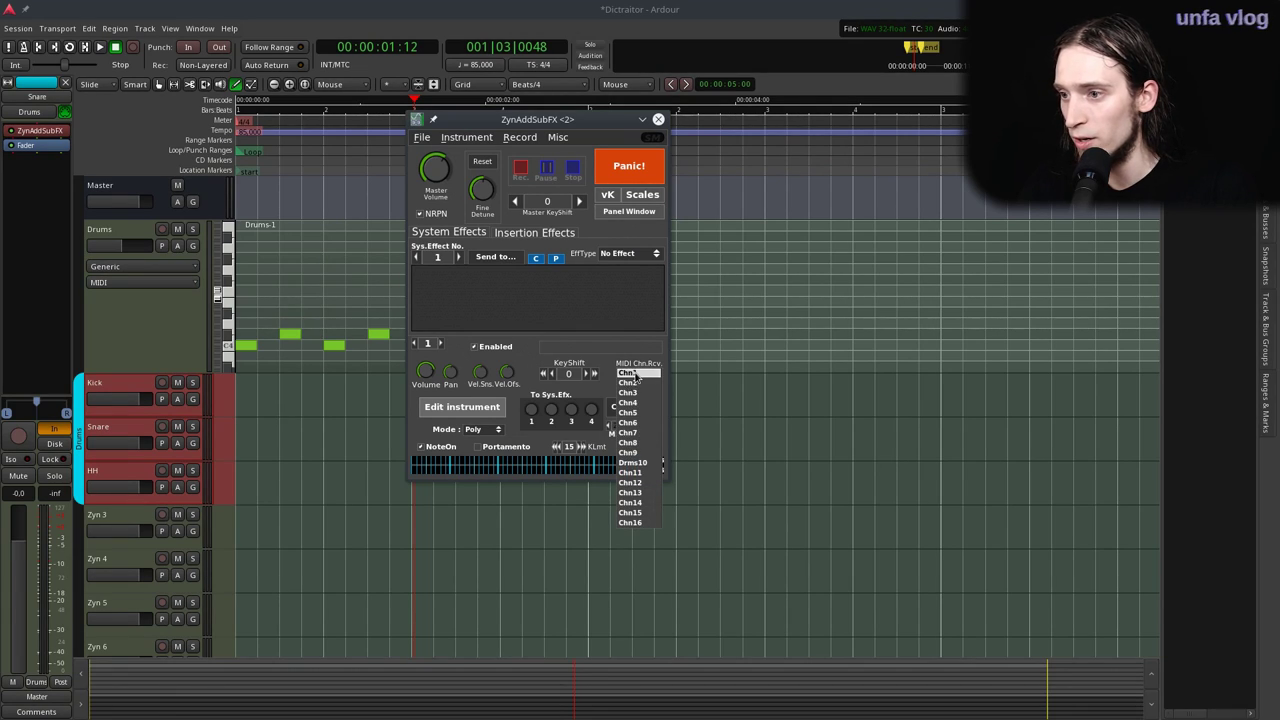
click(626, 400)
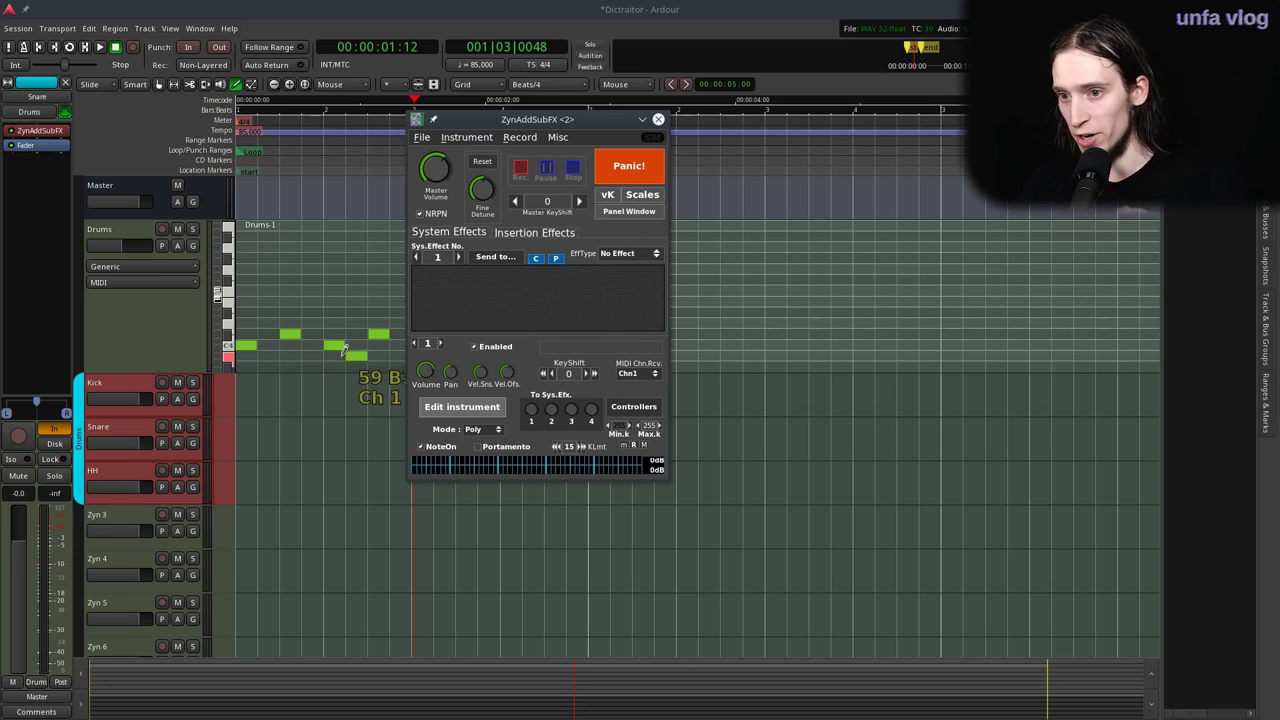
click(137, 432)
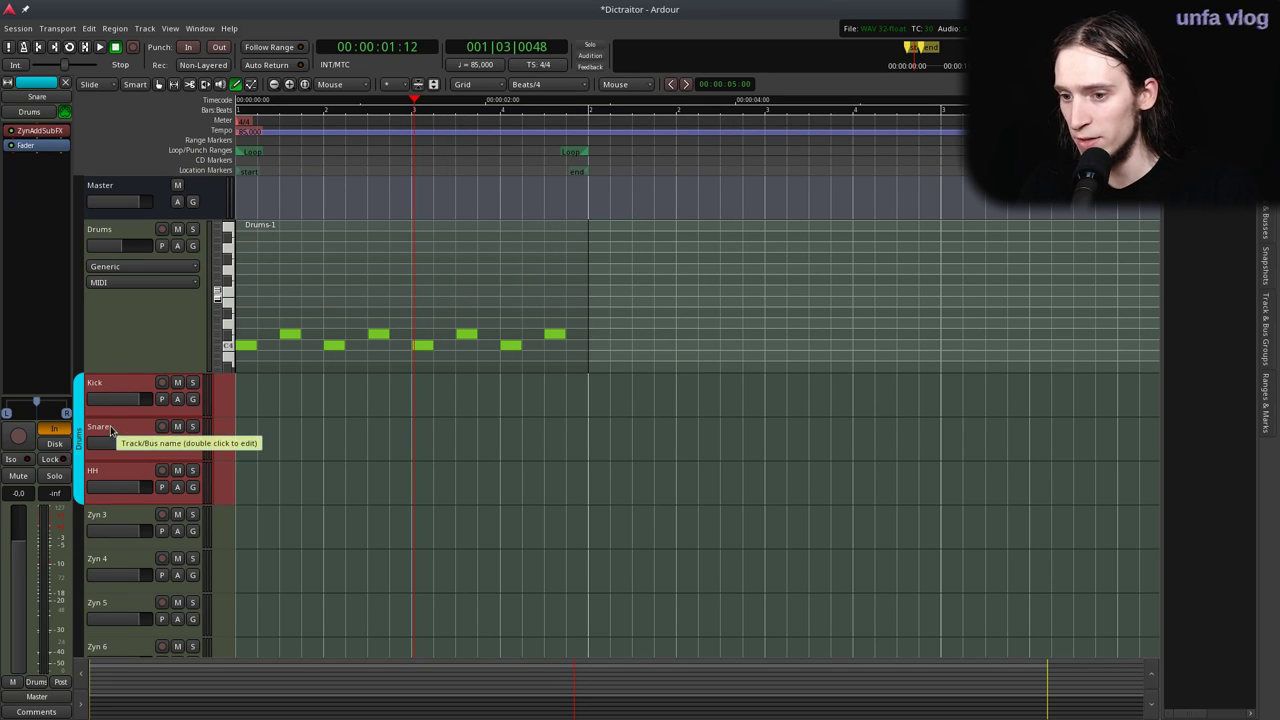
Play the pattern from the current position, select the Drums track and play the pattern again from the start.
click(290, 246)
key(space)
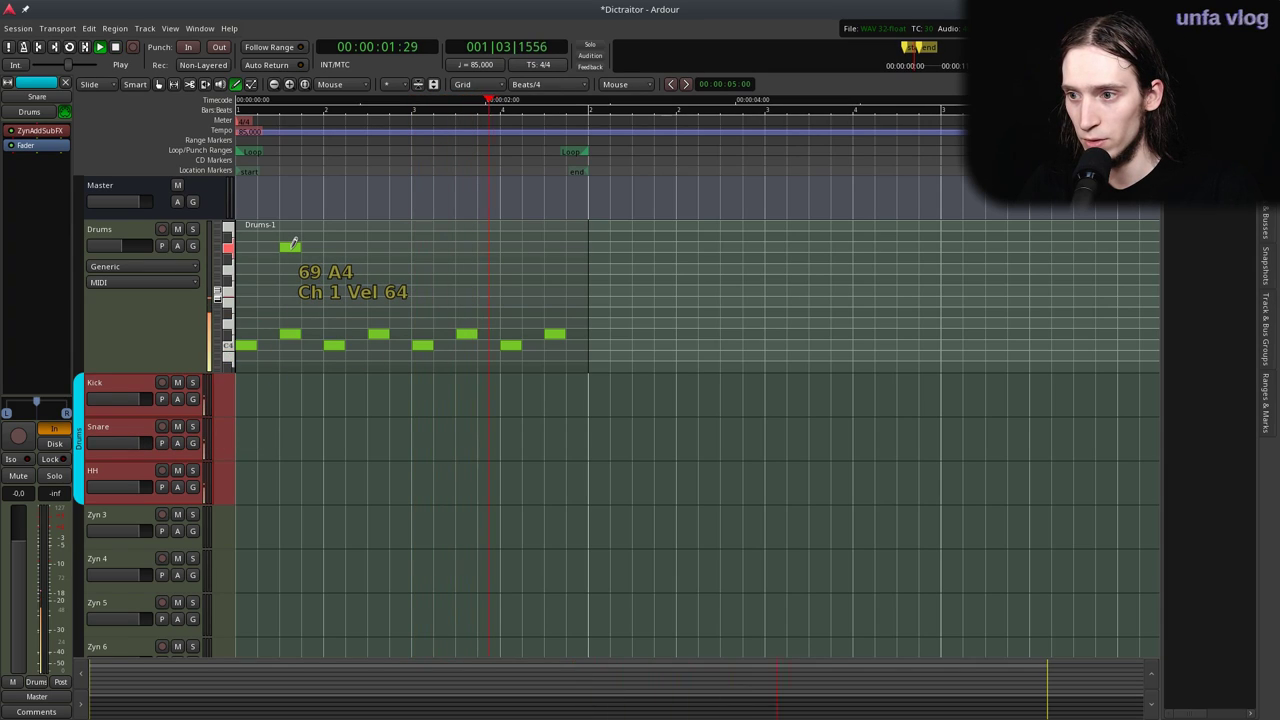
key(space)
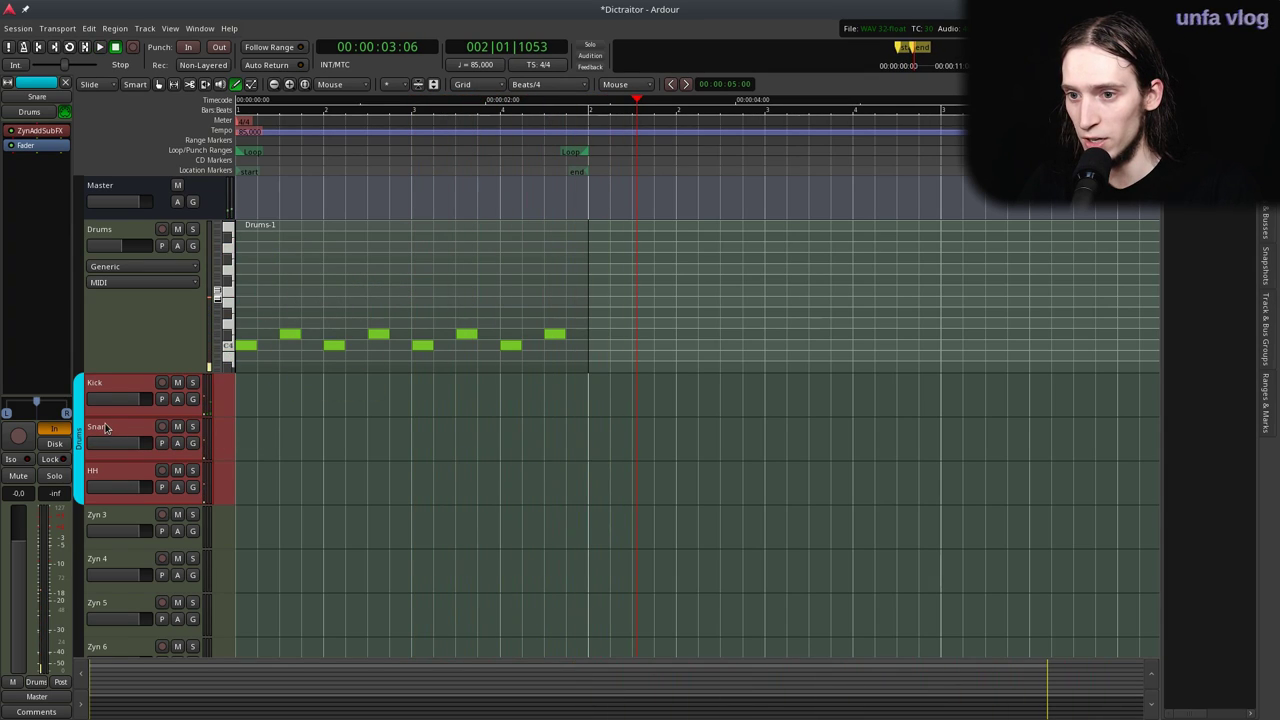
click(145, 228)
drag(301, 162, 157, 151)
key(space)
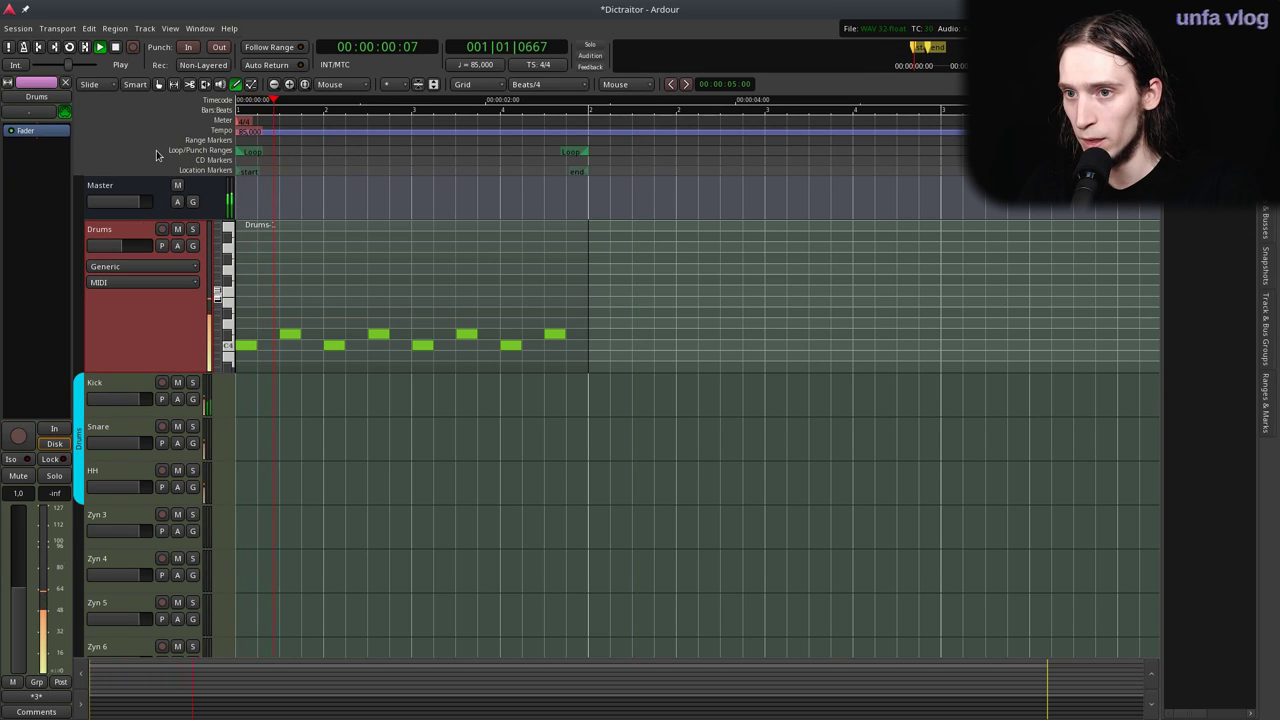
key(space)
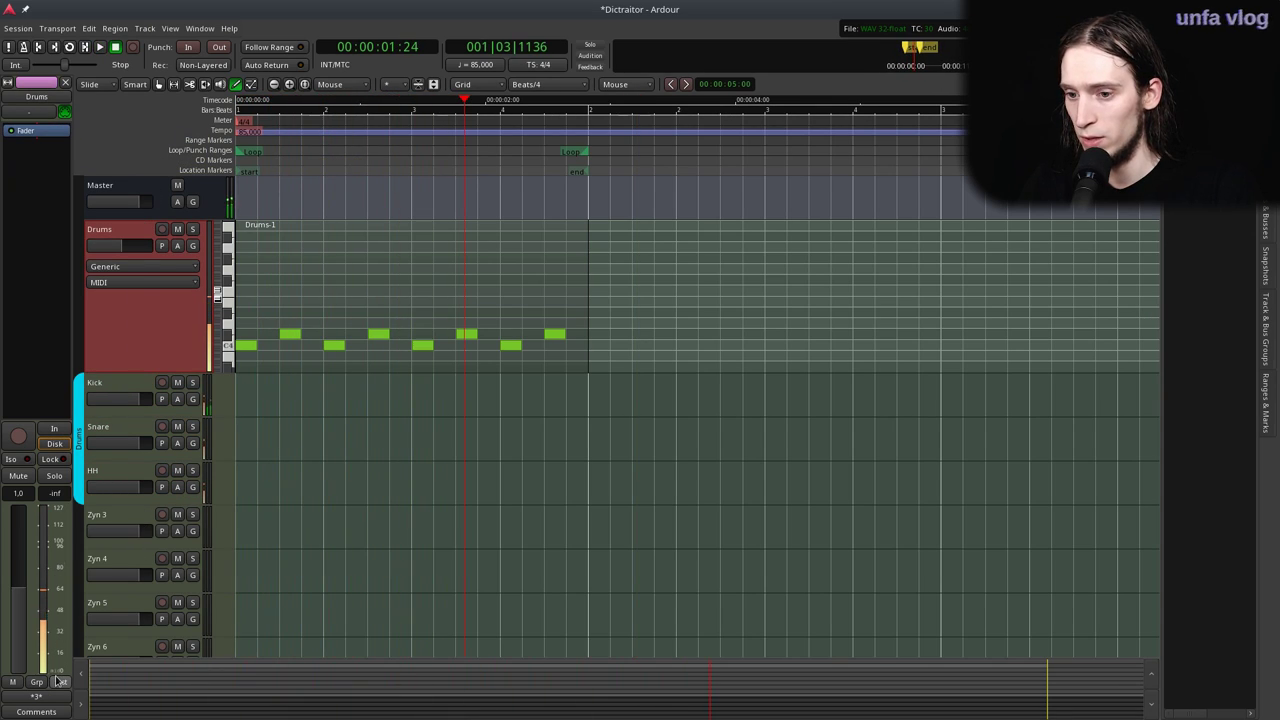
Examine the Drums track's output connections to the other Ardour tracks in the routing grid and replay the pattern's opening.
click(52, 698)
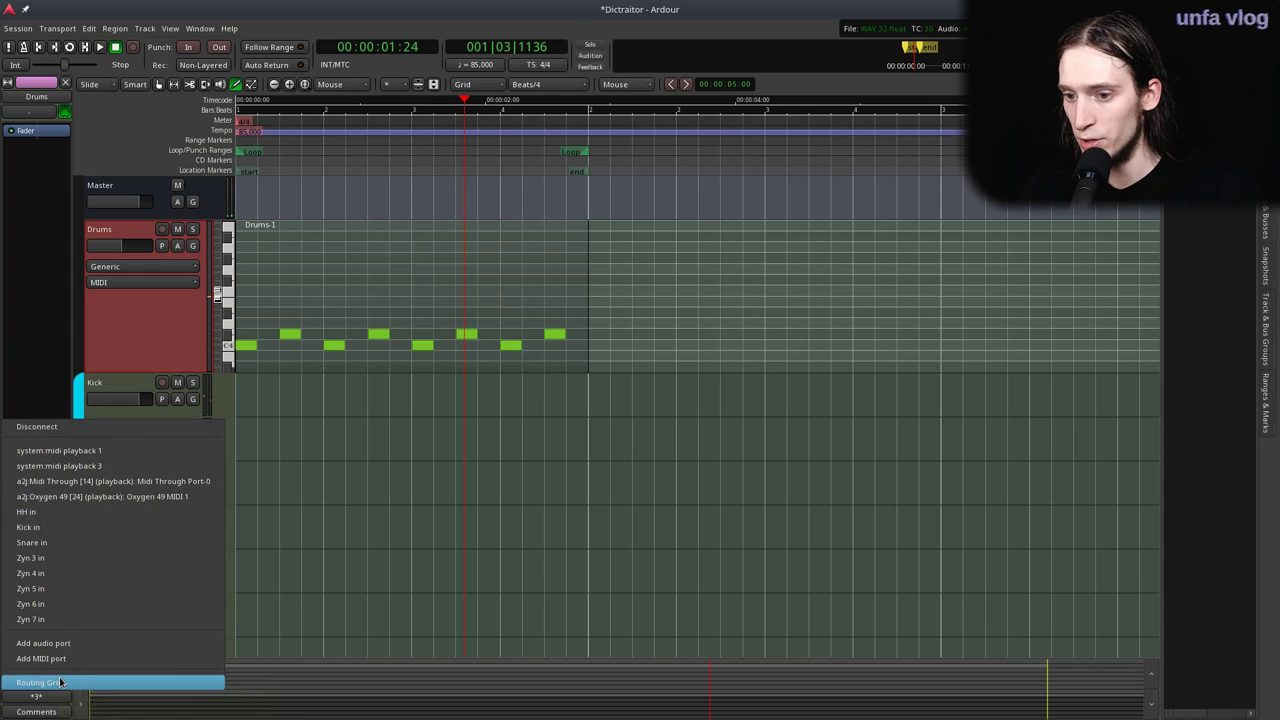
click(45, 682)
click(308, 512)
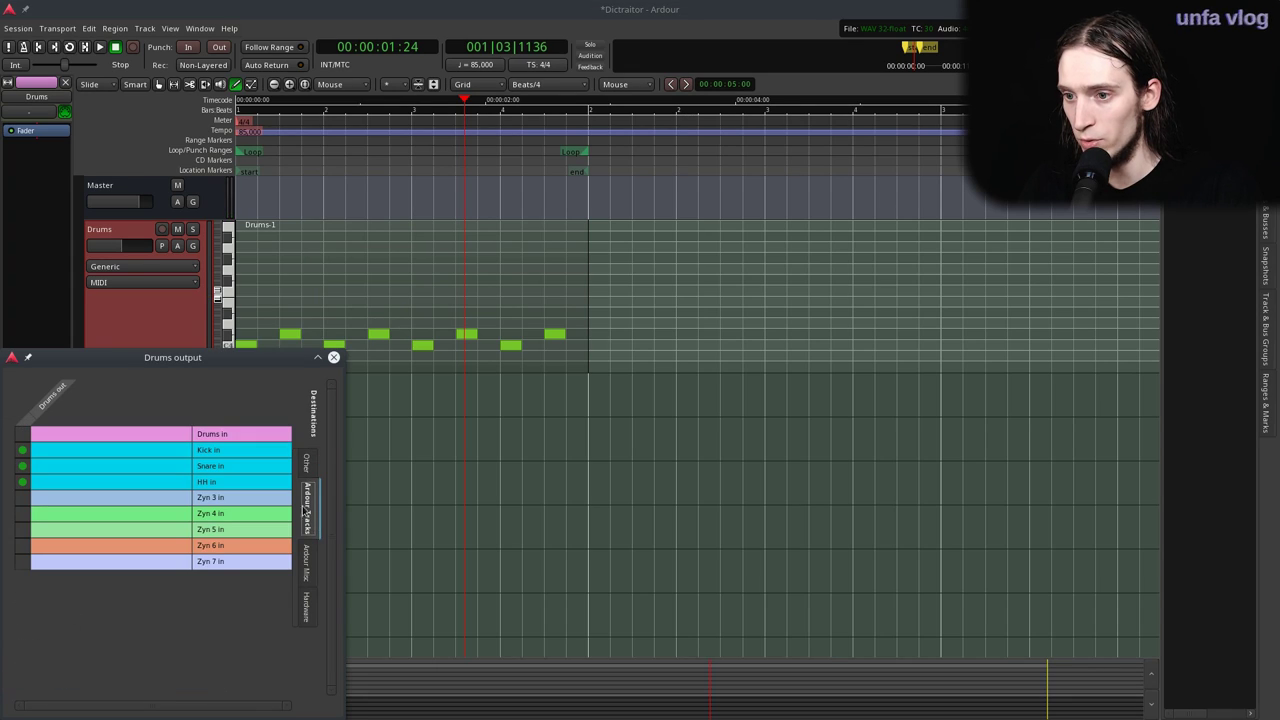
right_click(55, 397)
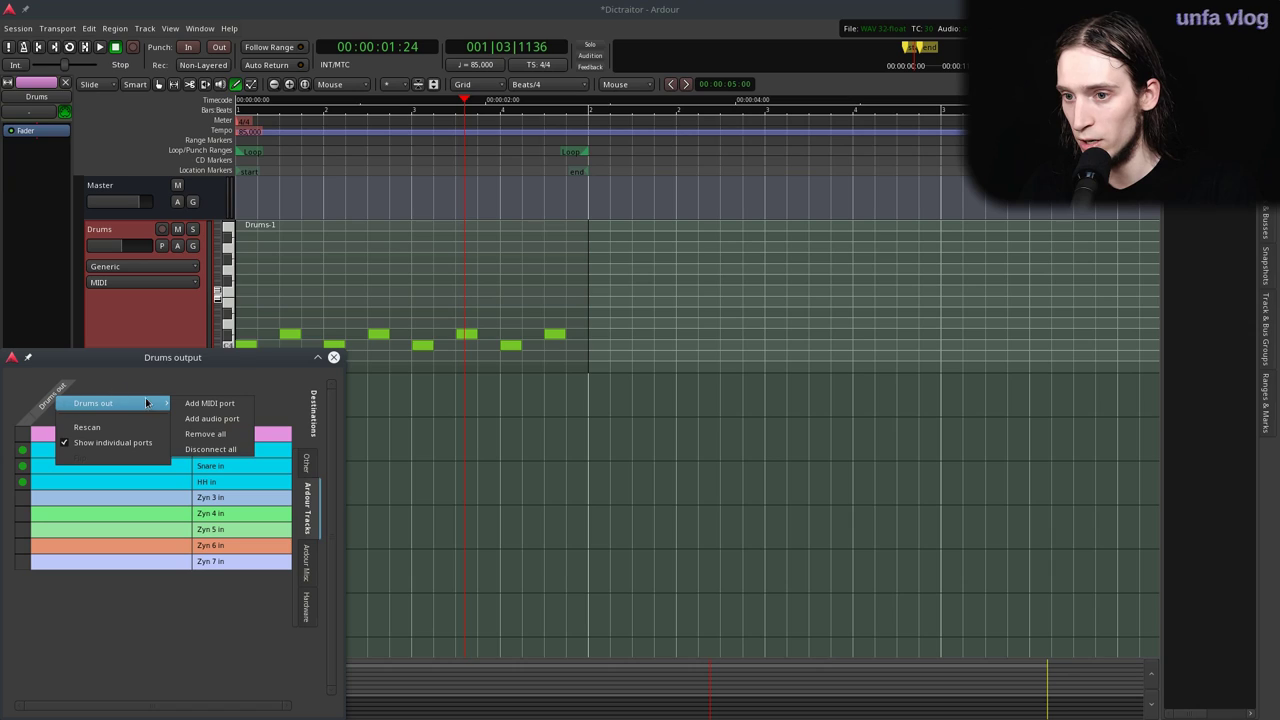
click(240, 374)
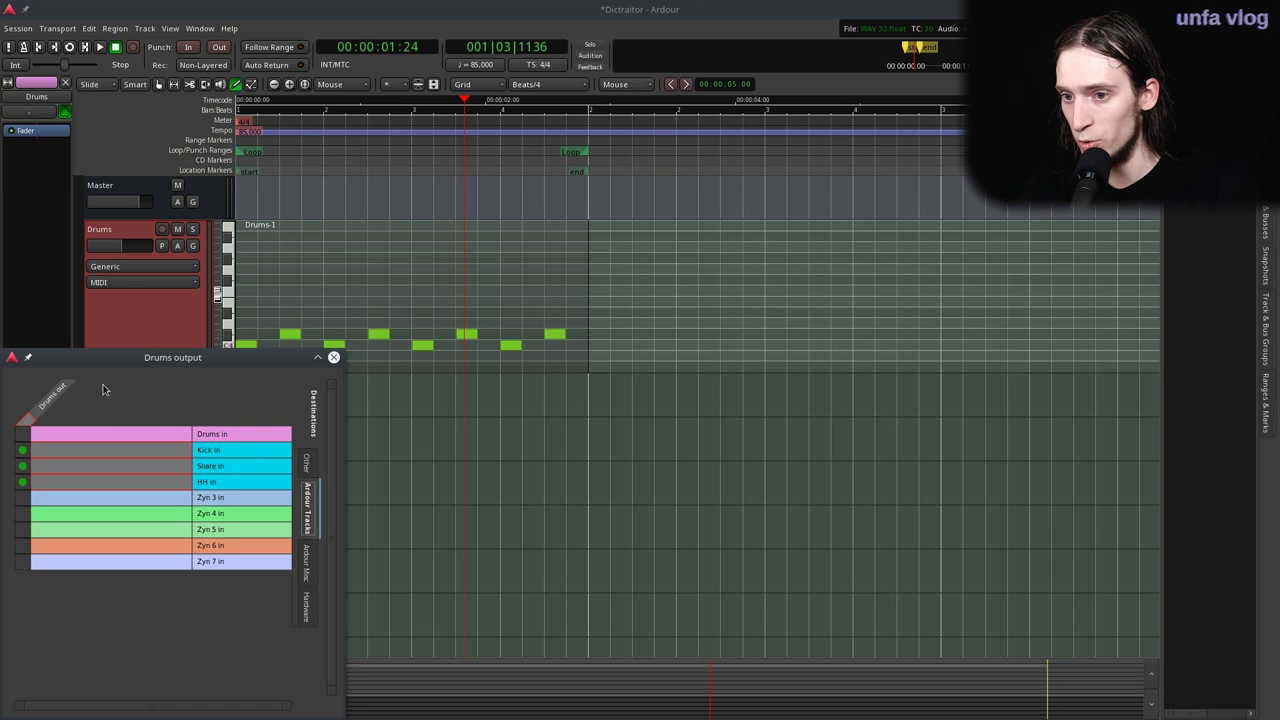
click(334, 357)
drag(348, 157, 232, 155)
key(space)
key(space)
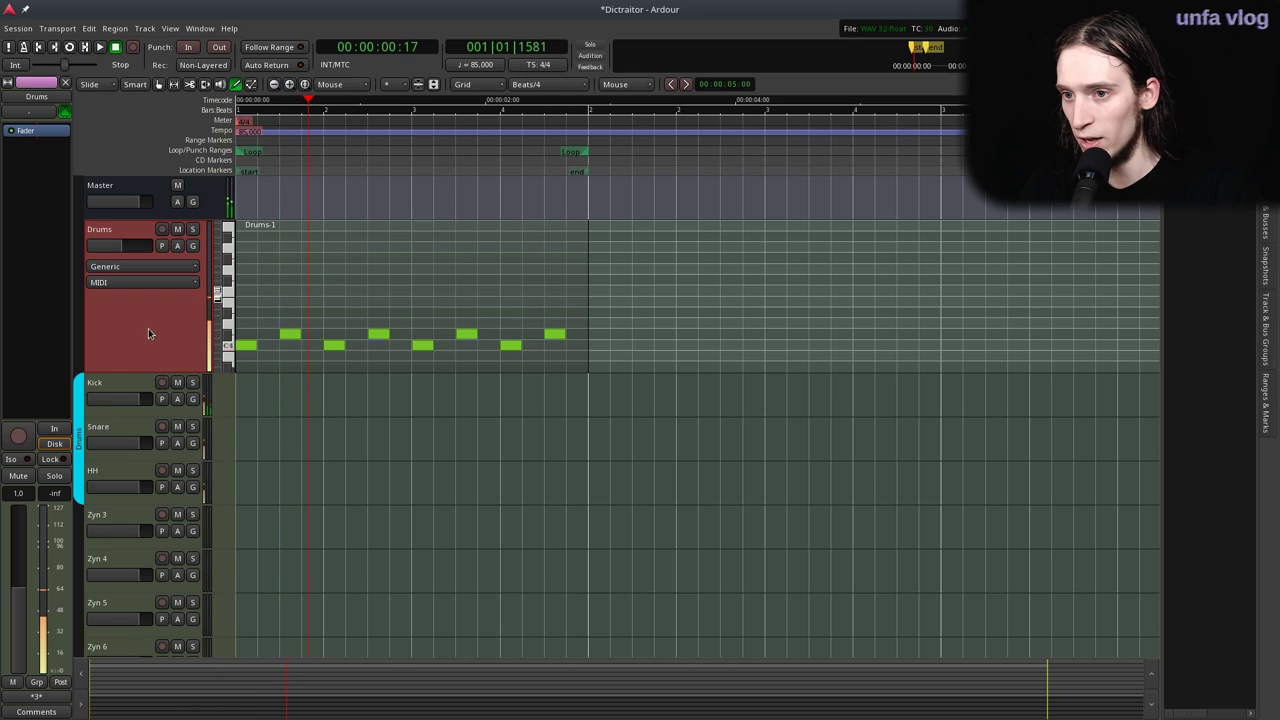
Deactivate the Drums track group and compare the Kick and Snare tracks by selecting each in turn.
click(119, 386)
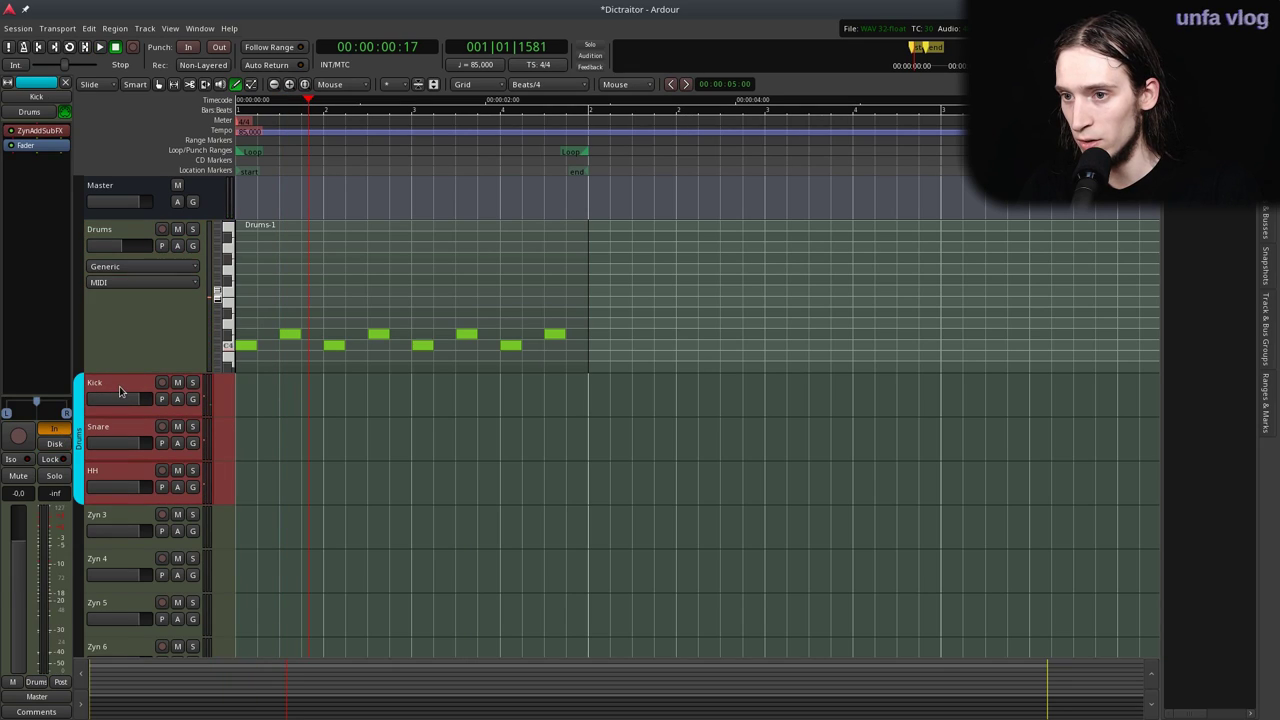
click(142, 333)
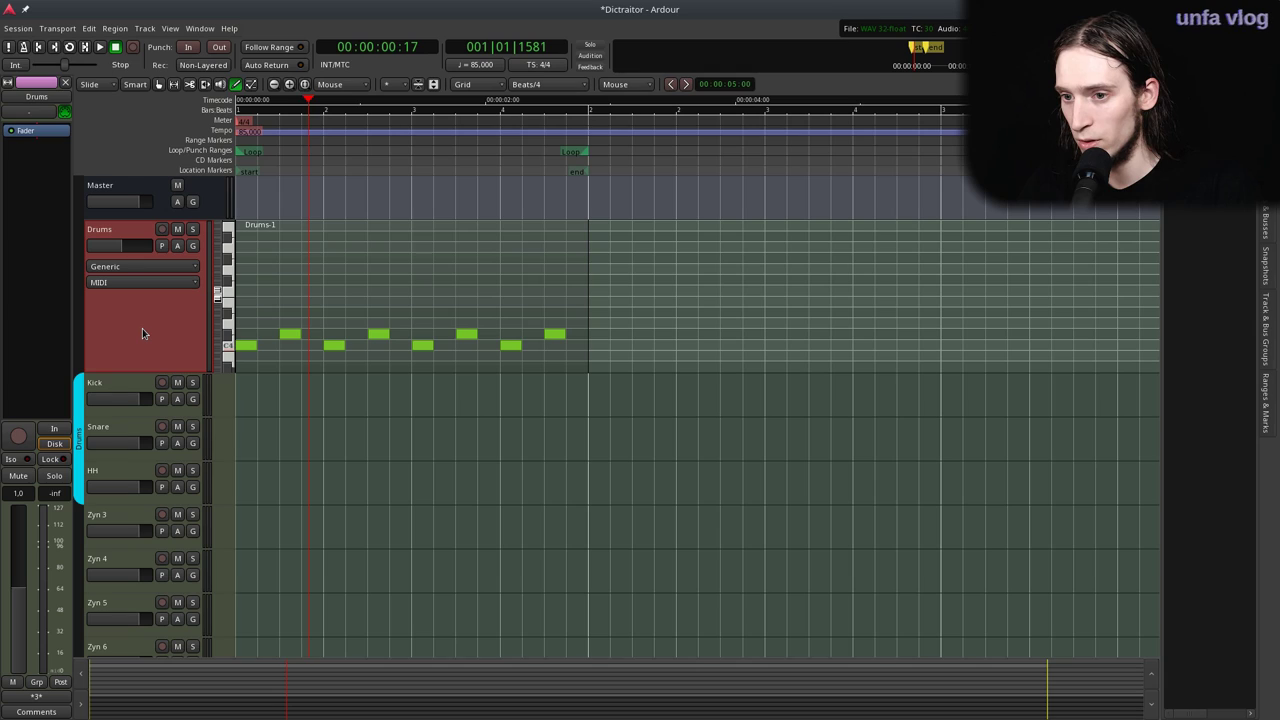
click(119, 386)
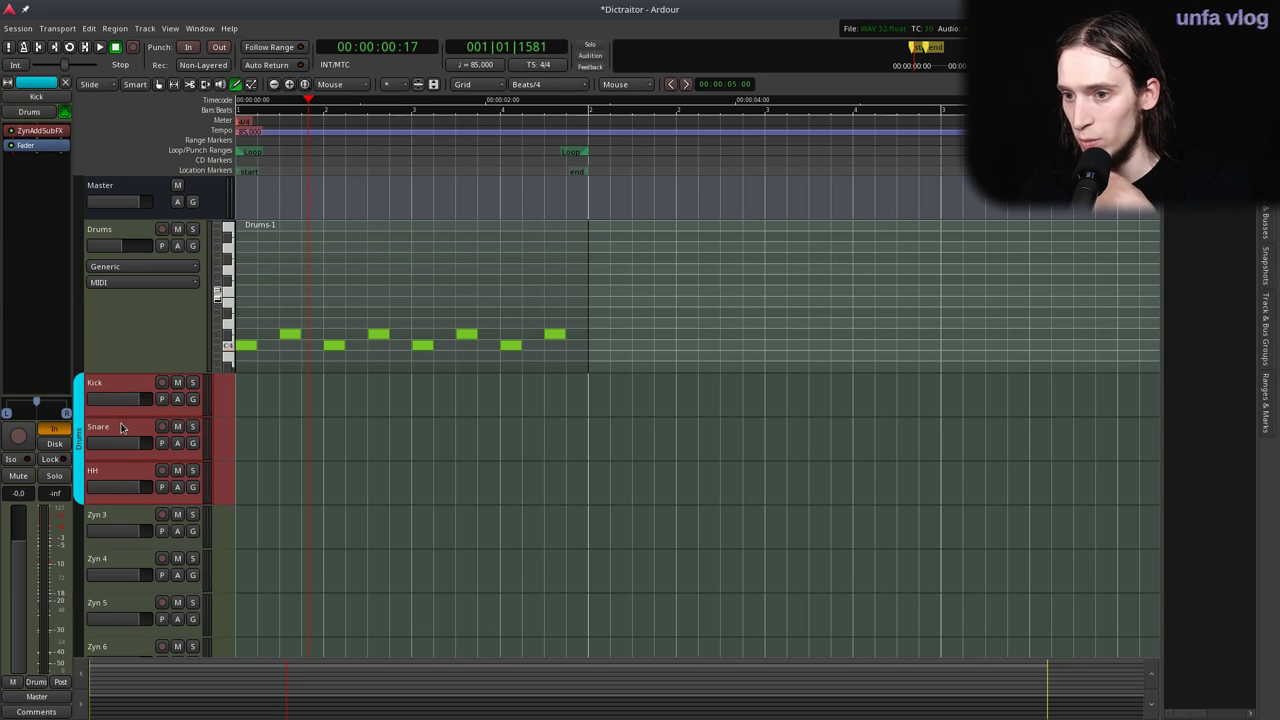
click(120, 428)
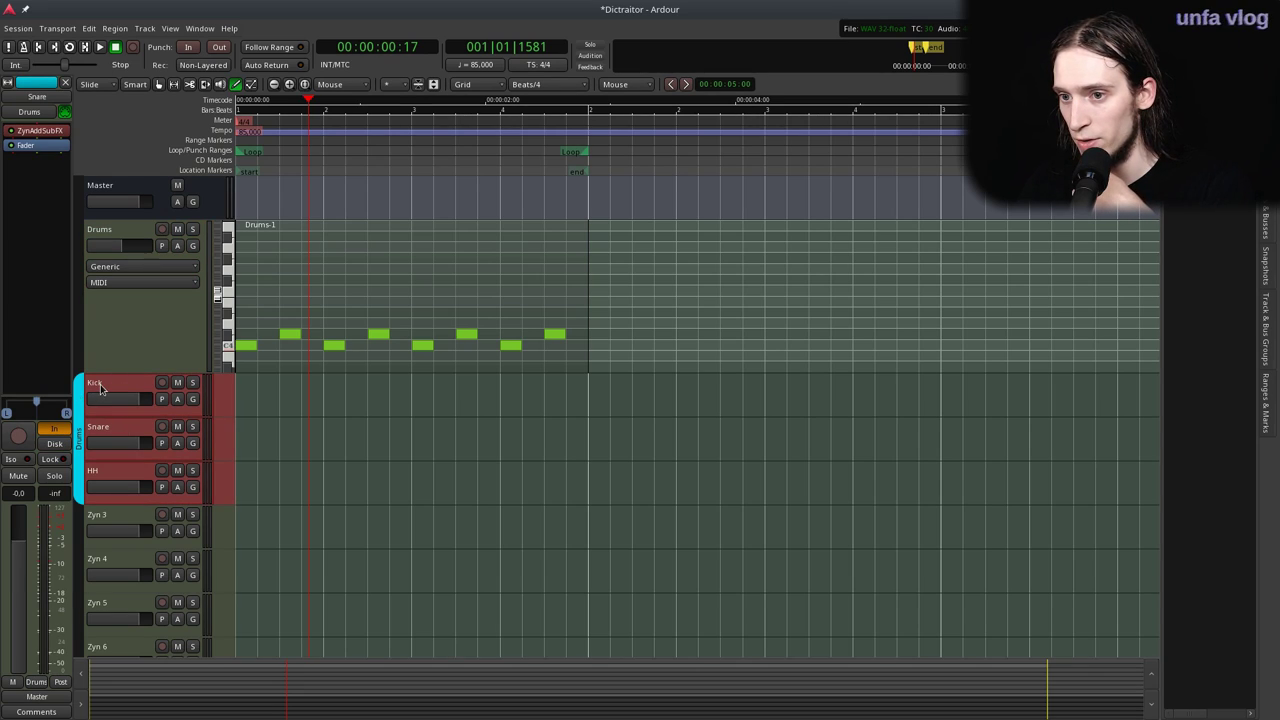
click(102, 436)
click(112, 392)
click(112, 432)
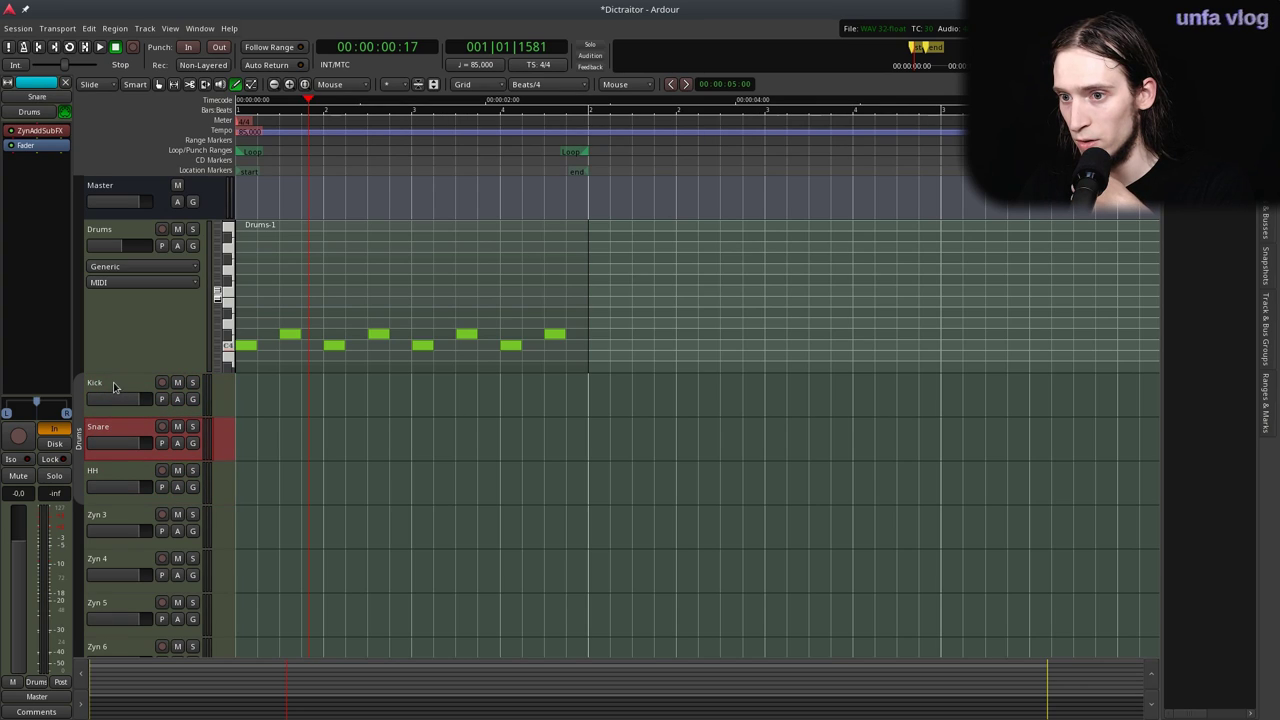
click(114, 386)
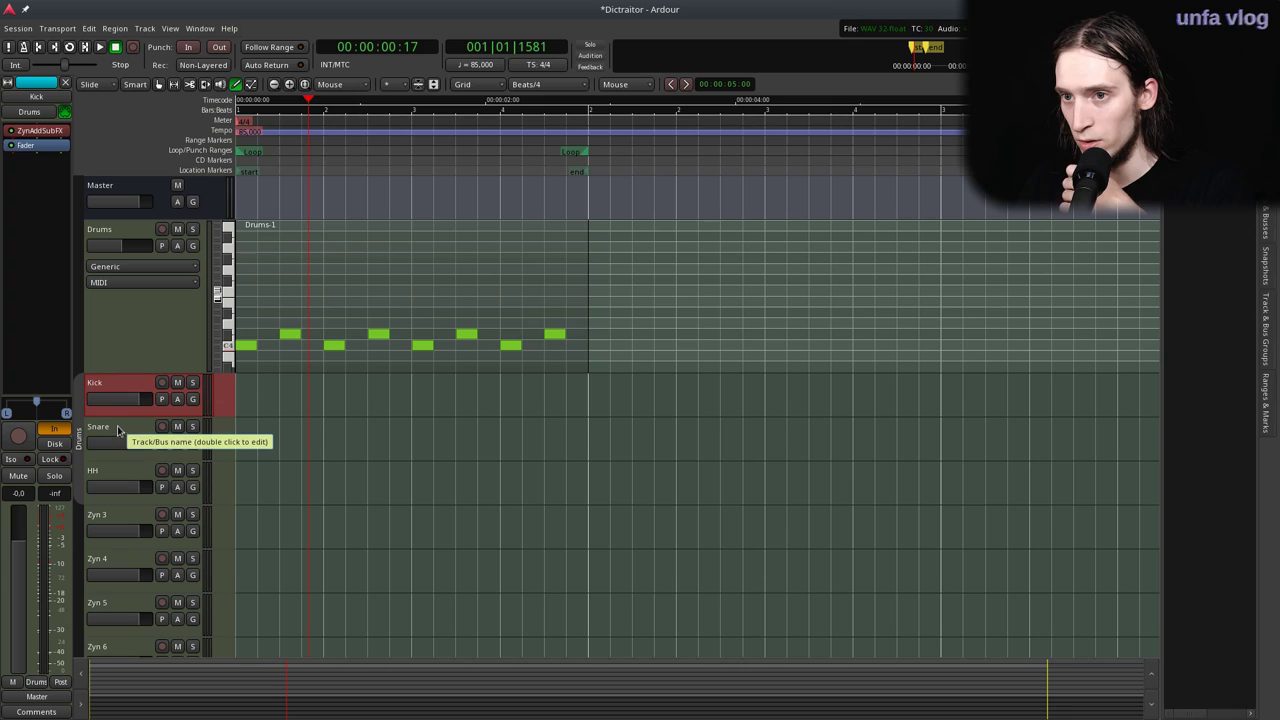
Examine which Ardour tracks feed the Kick track's input in its routing grid.
click(50, 113)
click(39, 275)
click(33, 158)
click(27, 131)
click(30, 162)
click(373, 9)
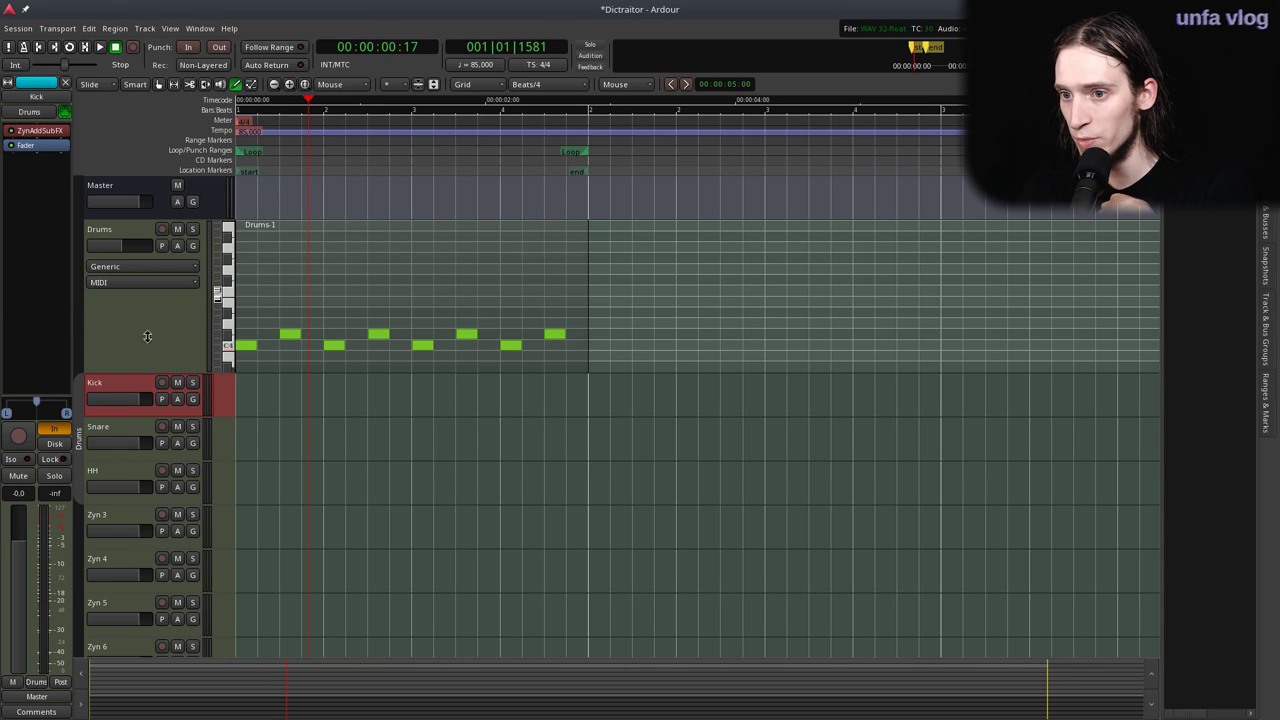
Examine which Ardour tracks feed the Snare track's input and play the pattern from the start.
click(108, 425)
right_click(36, 113)
click(29, 219)
click(31, 170)
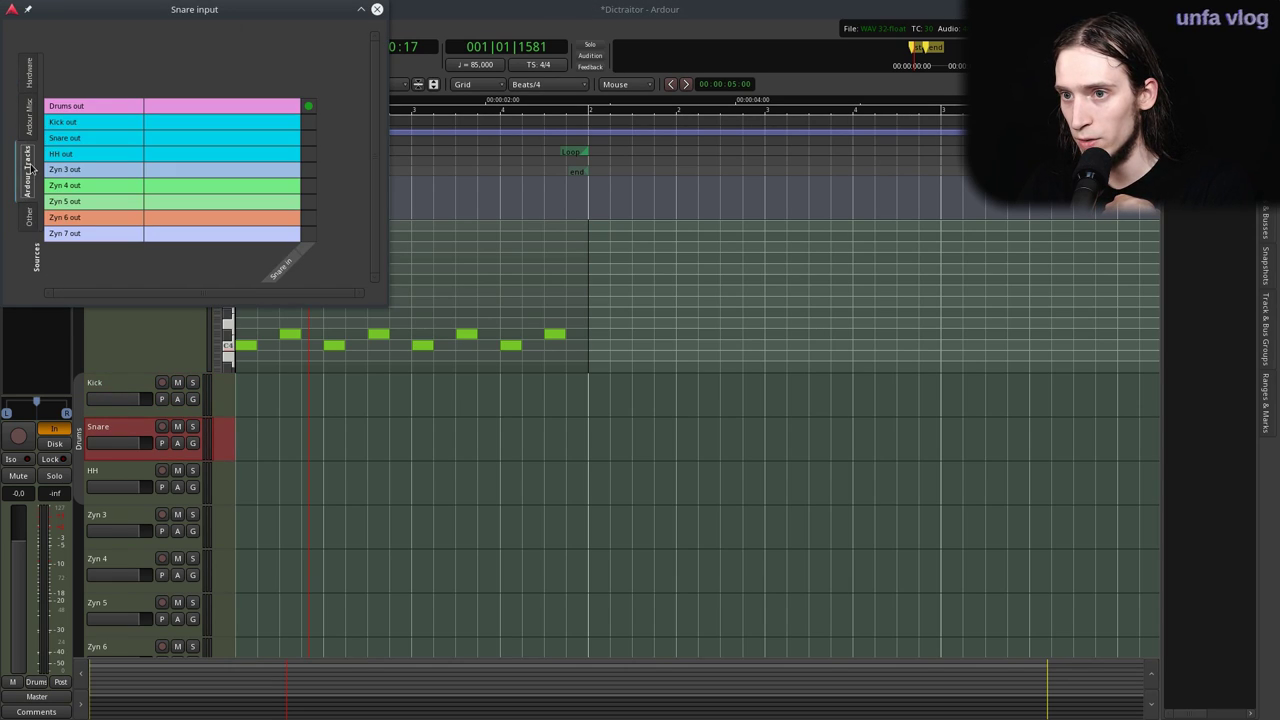
click(377, 9)
drag(262, 160, 204, 164)
key(space)
key(space)
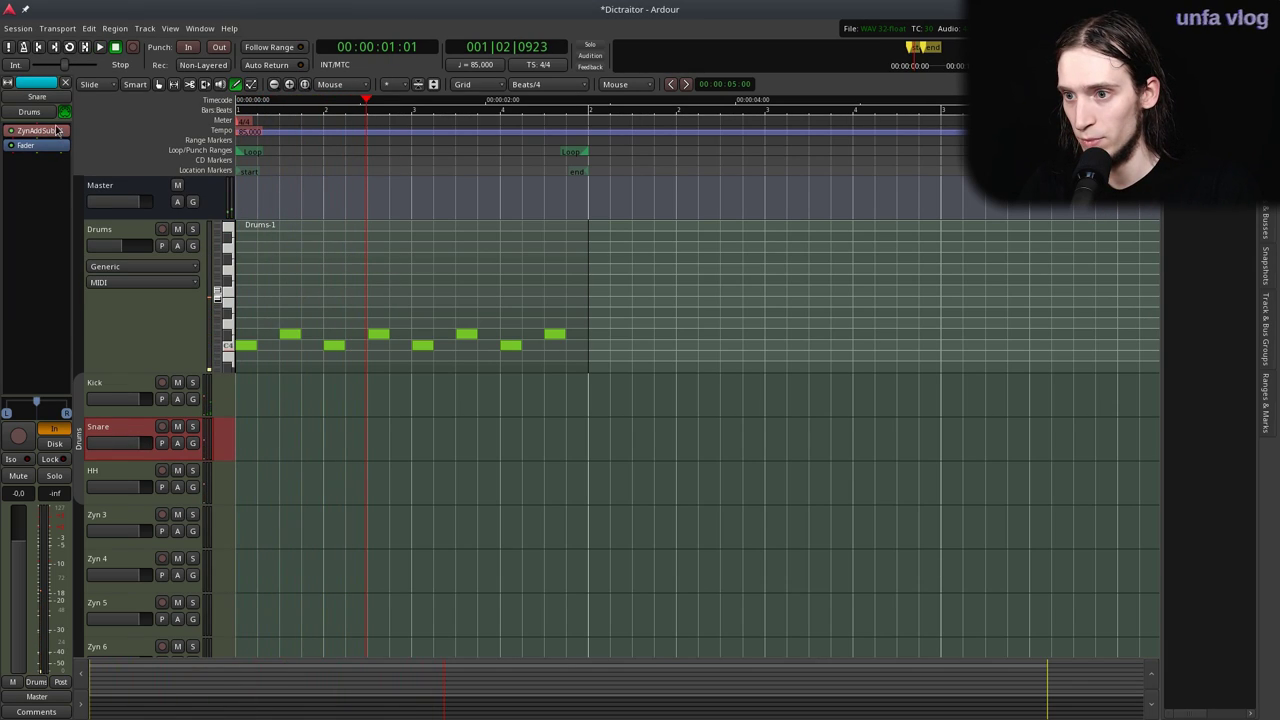
Inspect the properties of the first C#4 note in the Drums pattern and try the note on C4.
click(290, 334)
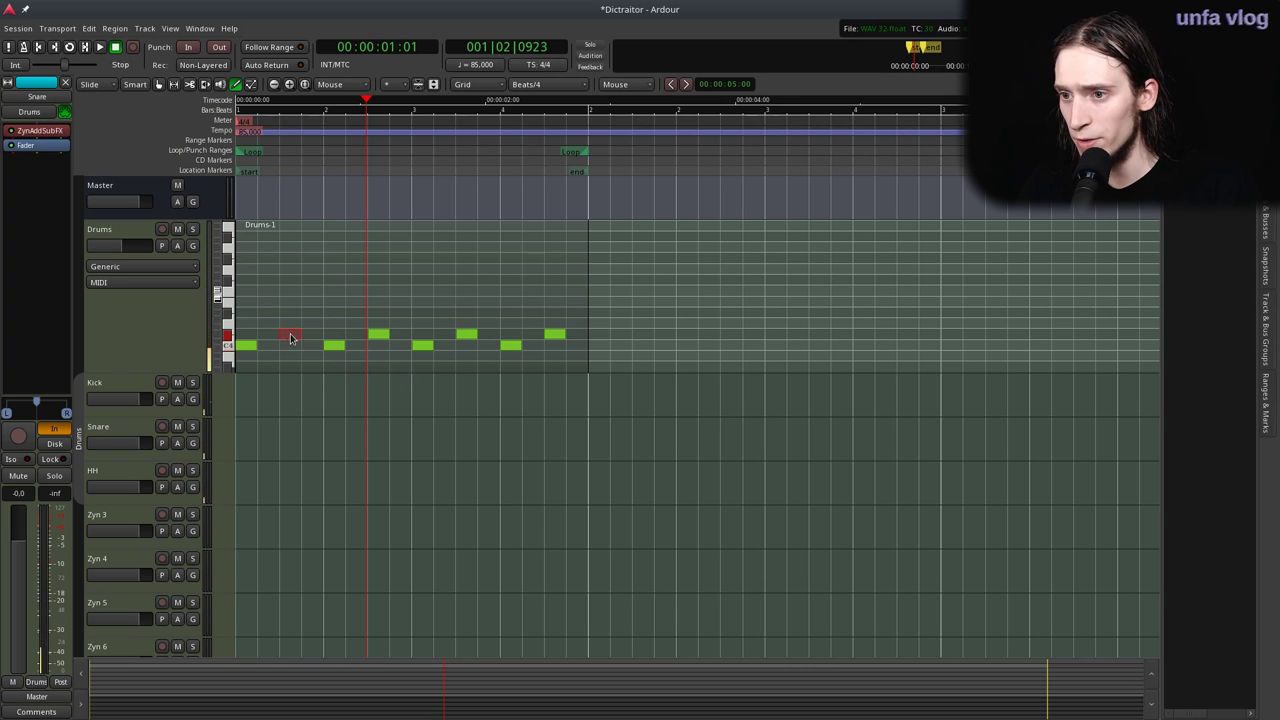
right_click(290, 334)
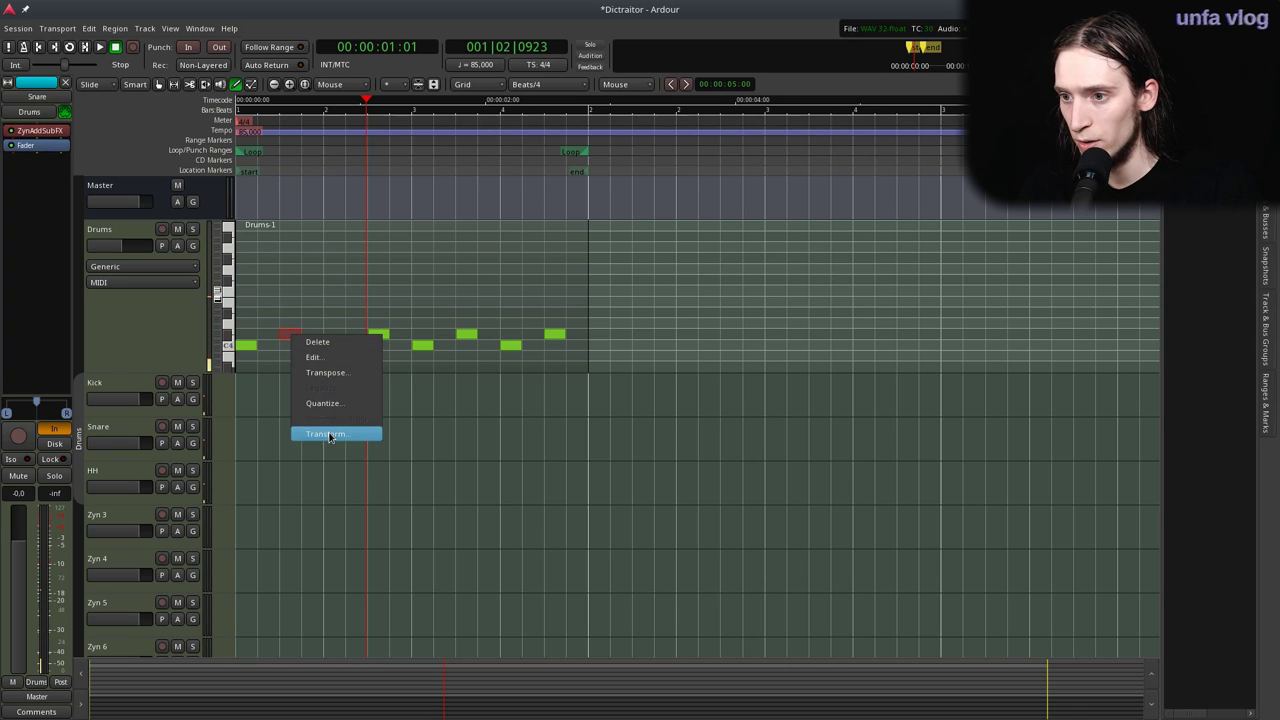
click(337, 357)
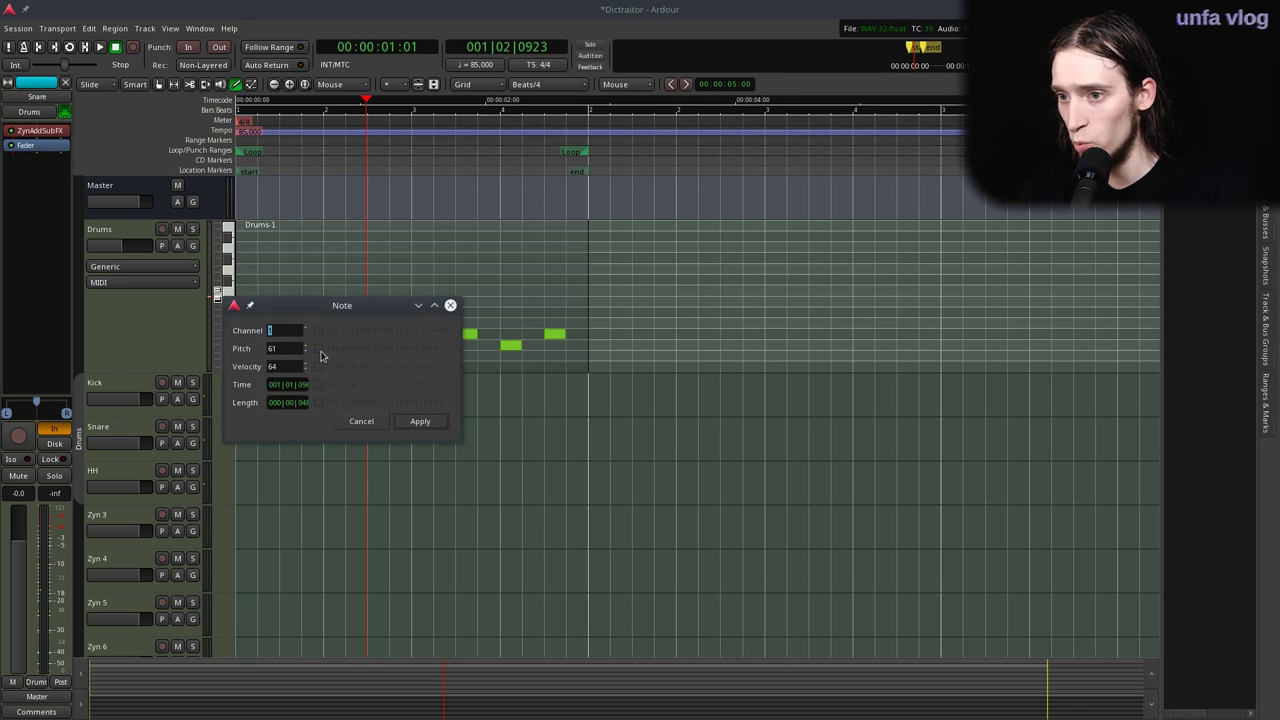
click(380, 420)
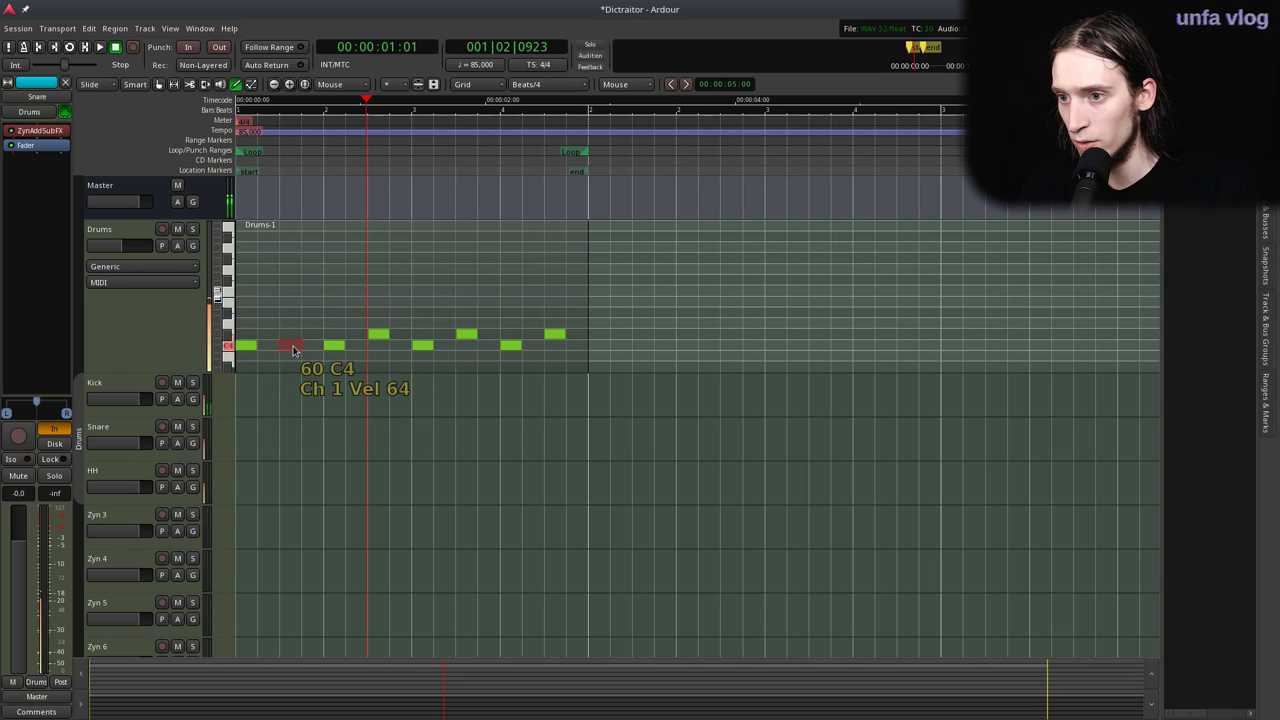
mouse_move(297, 341)
mouse_down()
mouse_move(296, 296)
mouse_move(300, 353)
mouse_move(296, 342)
mouse_up()
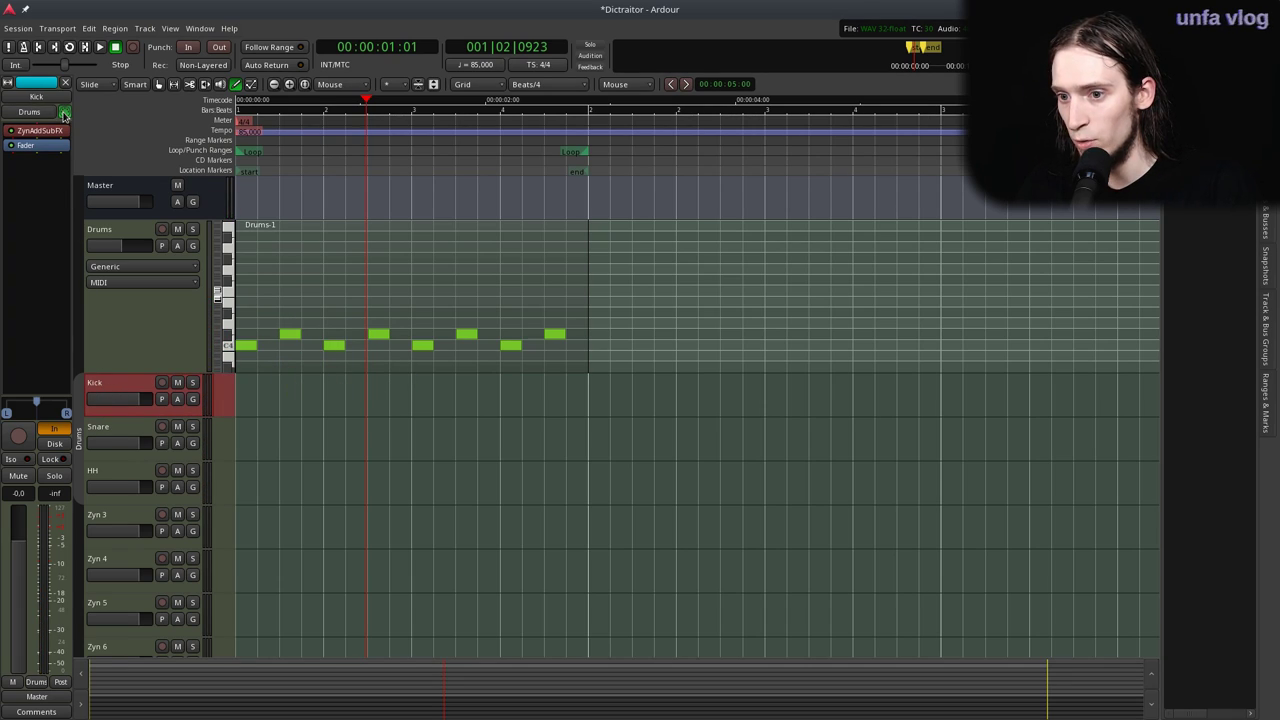
Check the Kick track's input connections once more.
right_click(30, 113)
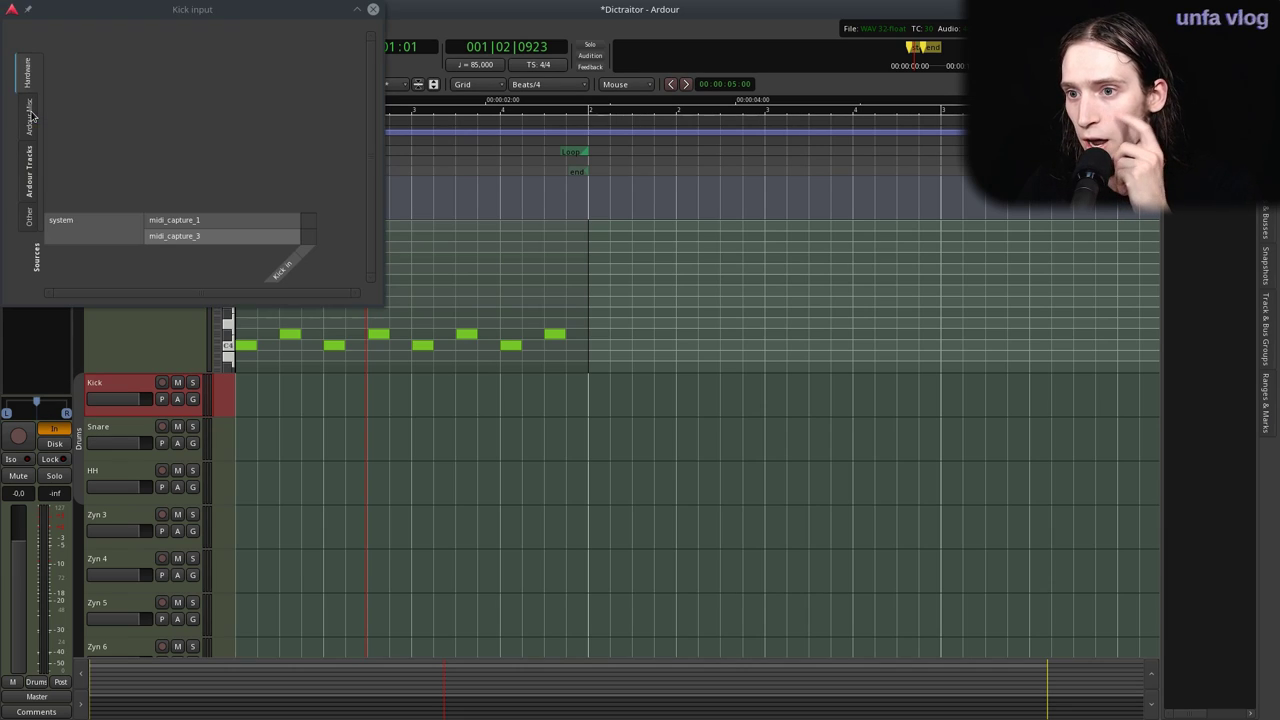
click(374, 8)
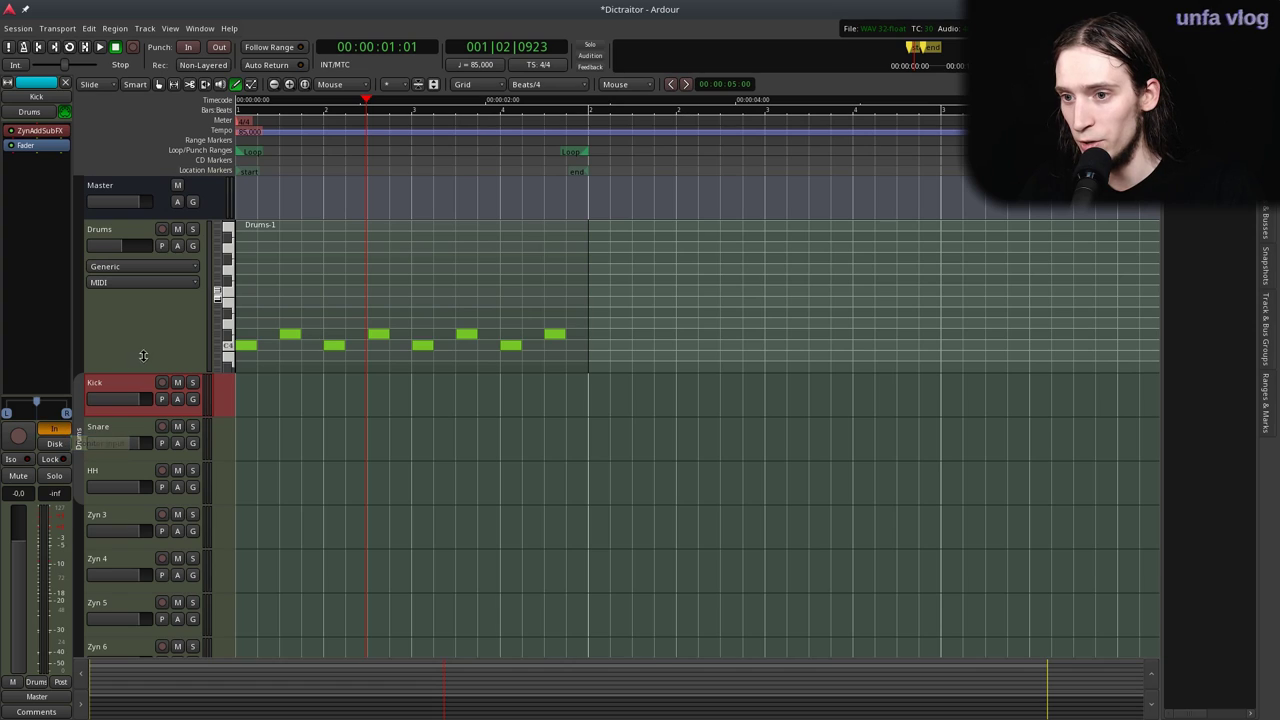
Increase the Snare track's height until its MIDI note lanes show, and select that track.
mouse_move(131, 415)
mouse_down()
mouse_move(125, 462)
mouse_move(136, 408)
mouse_up()
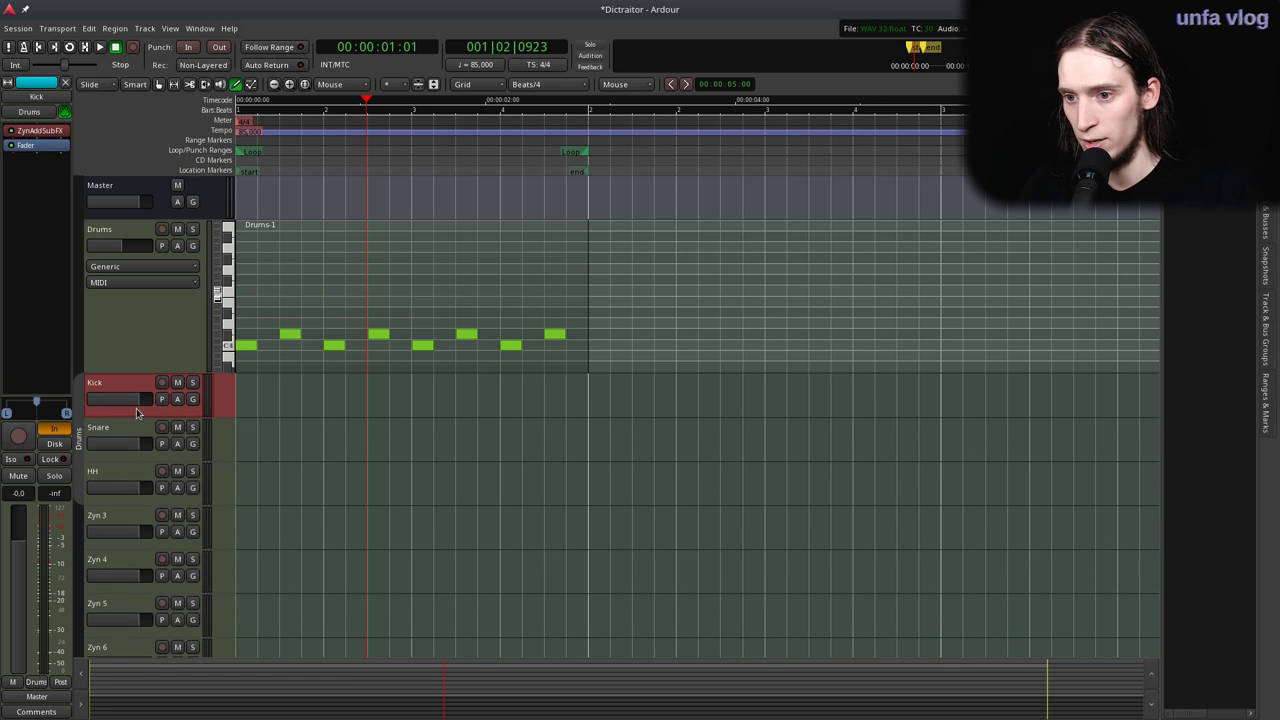
click(117, 465)
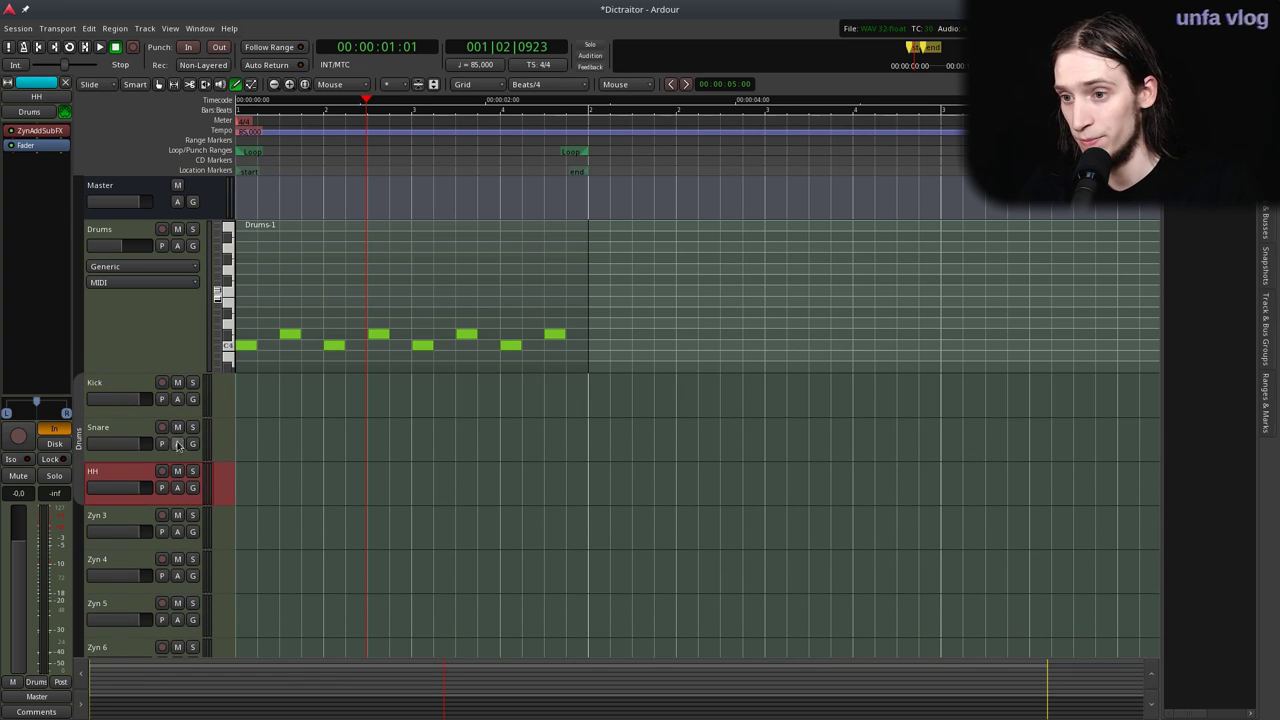
drag(143, 456, 145, 556)
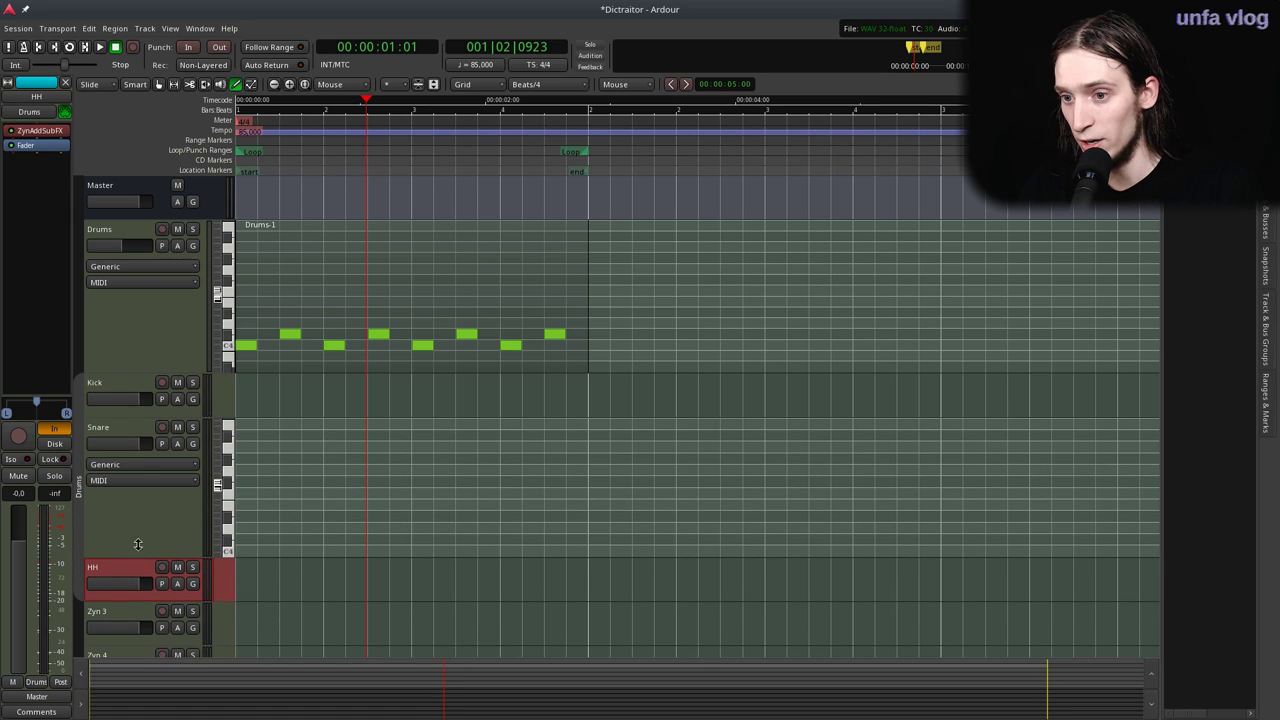
click(147, 481)
click(149, 456)
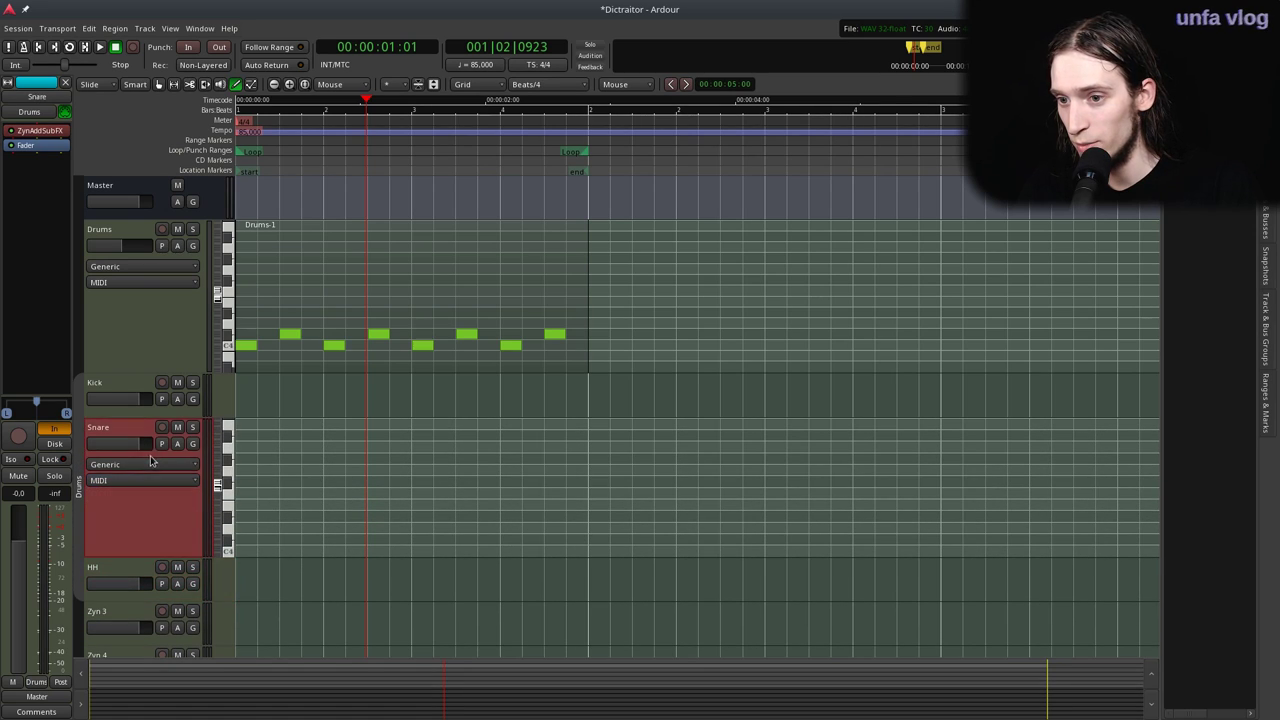
Examine the Snare track's inbound and playback MIDI channel settings.
click(153, 462)
click(154, 463)
right_click(147, 494)
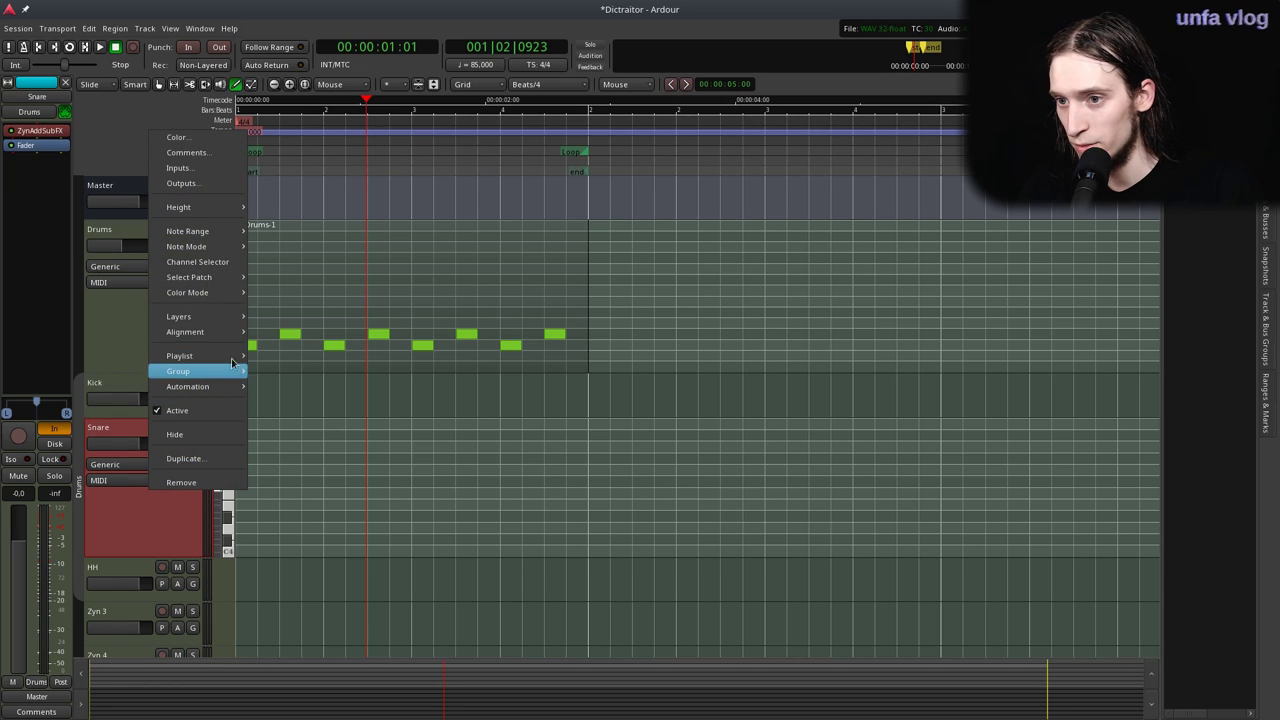
click(238, 262)
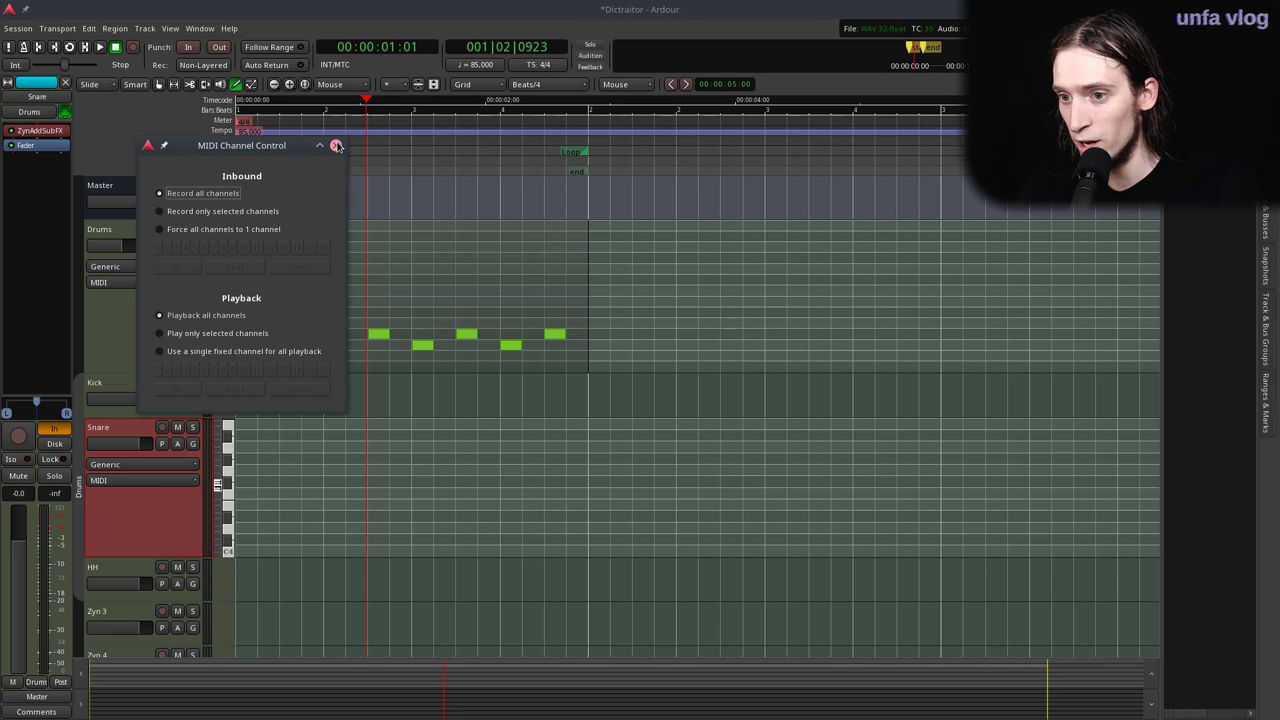
click(337, 147)
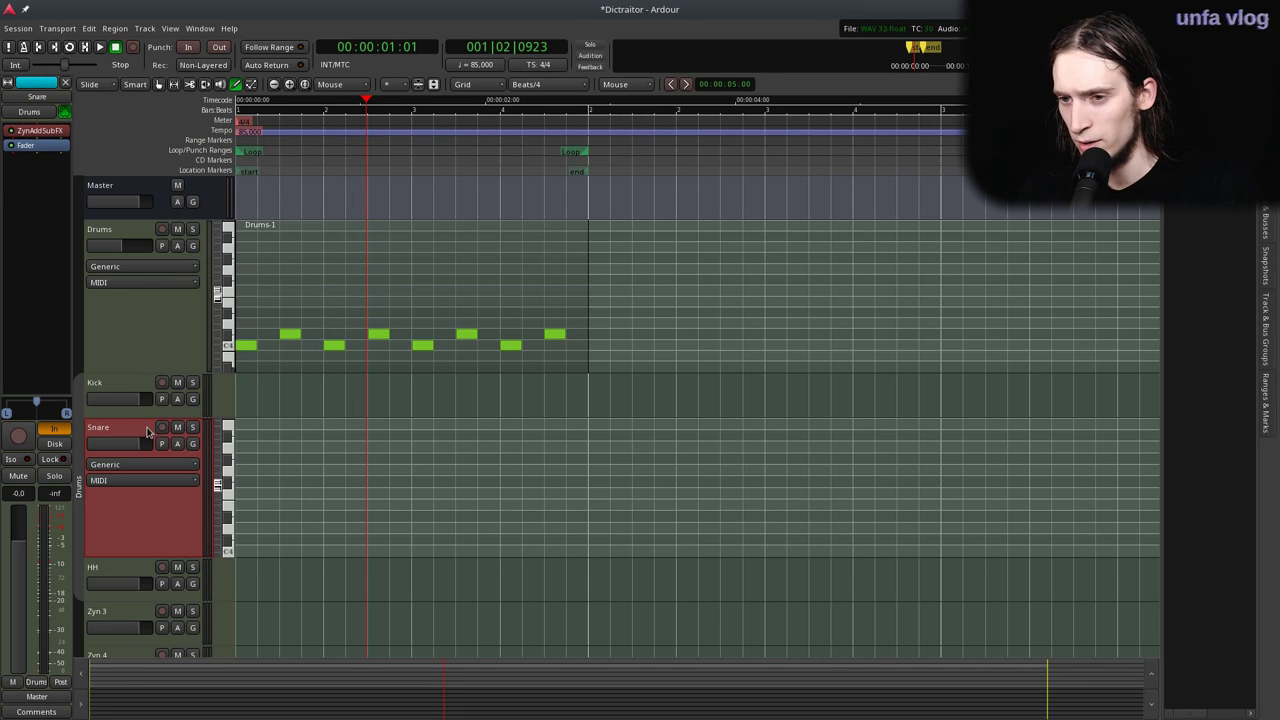
Insert the a-MIDI Monitor plugin after ZynAddSubFX on the Snare track.
right_click(40, 140)
mouse_move(150, 143)
click(233, 158)
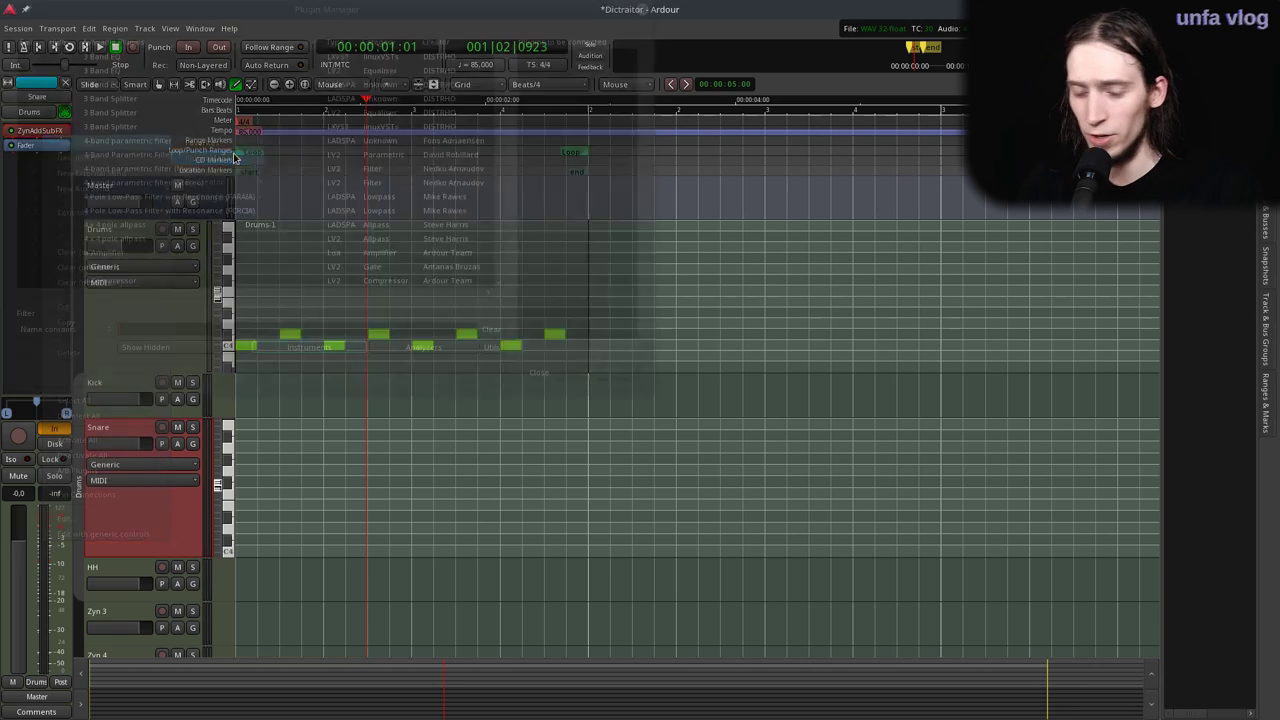
text(mido)
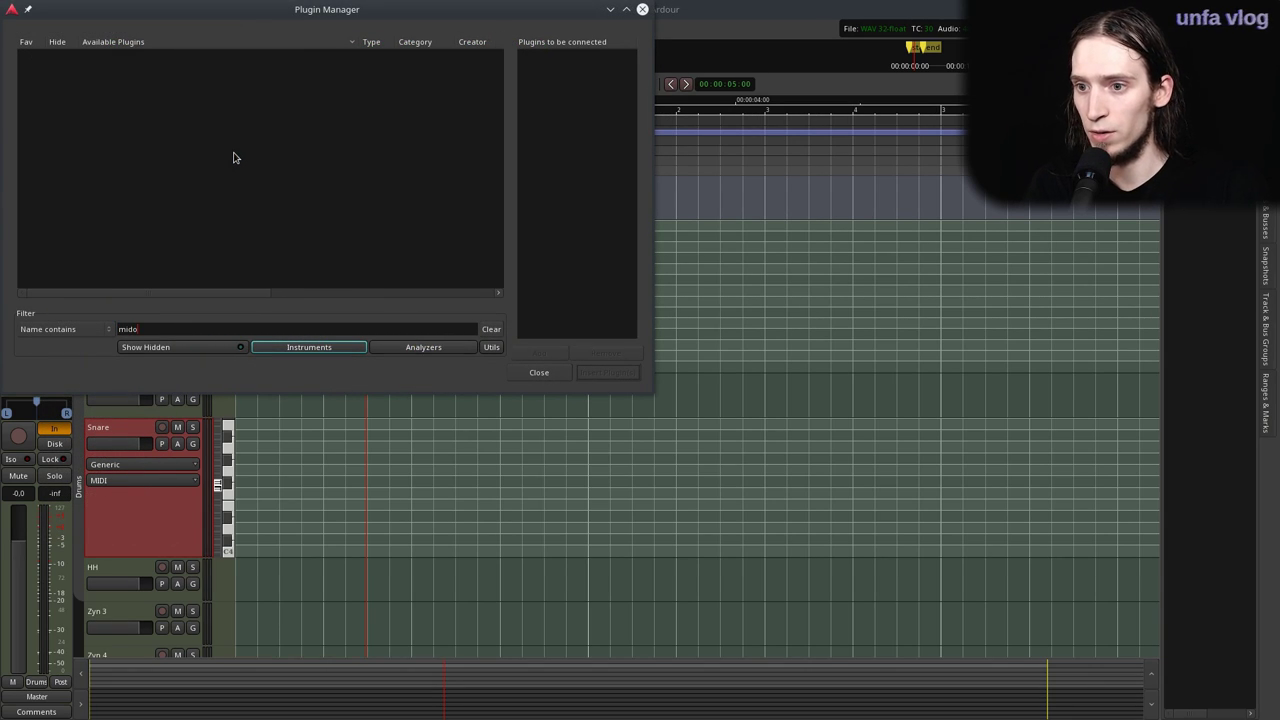
key(BackSpace)
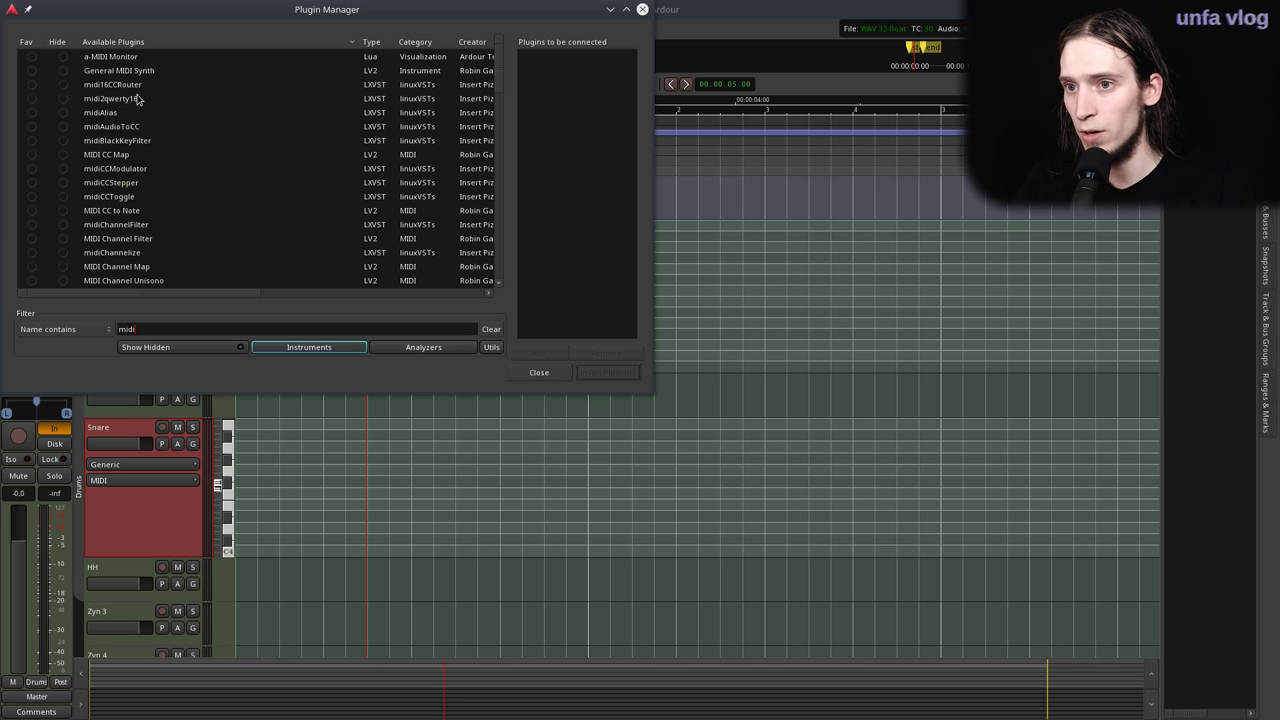
click(47, 56)
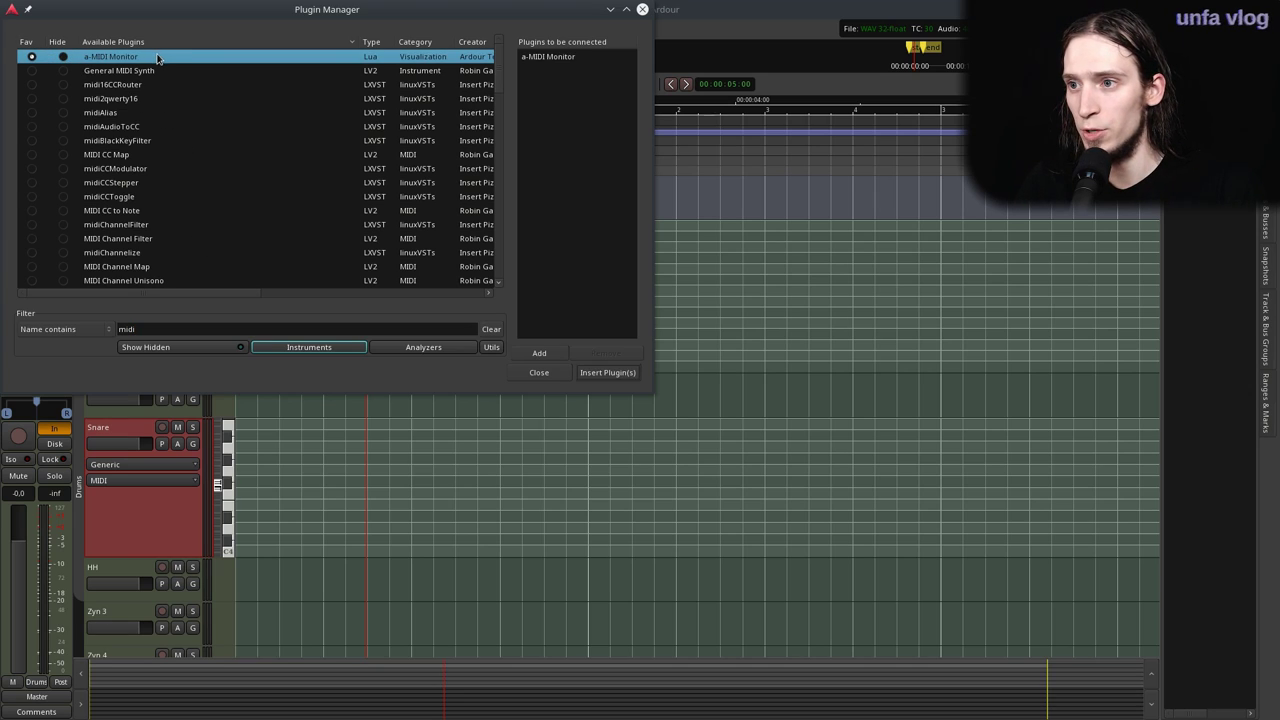
click(603, 372)
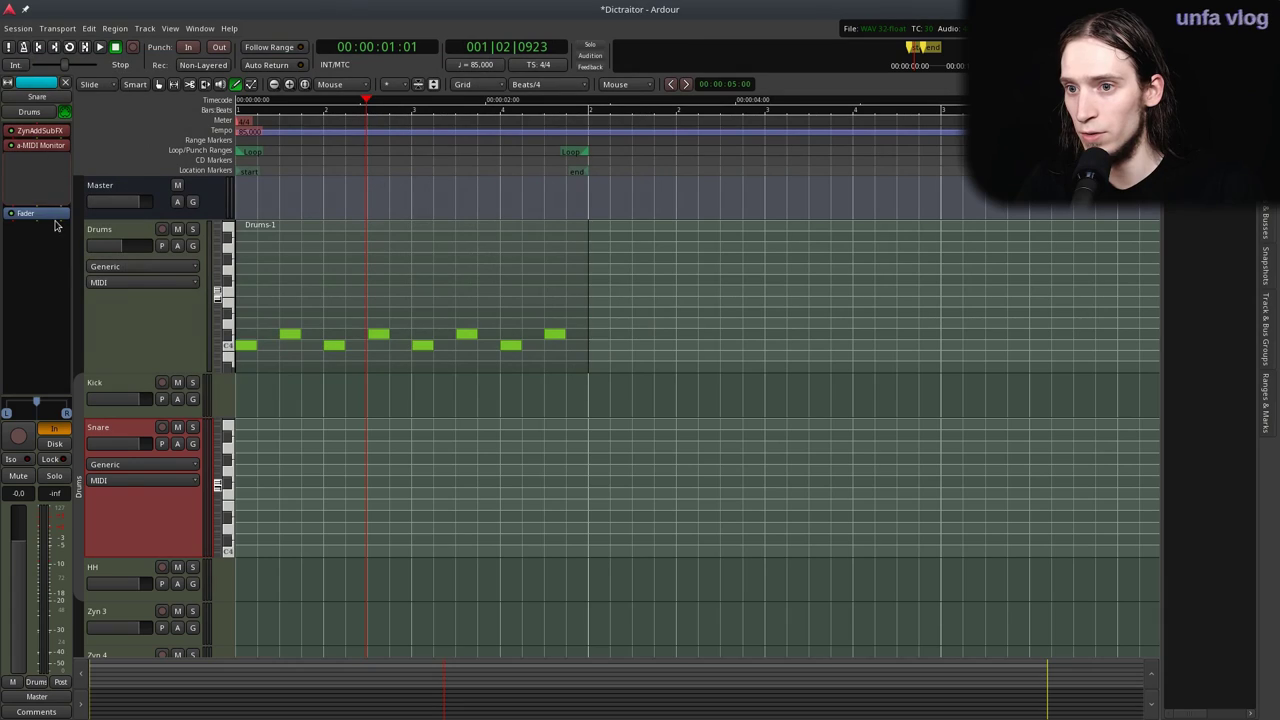
Move the a-MIDI Monitor ahead of ZynAddSubFX on the Snare track and play the pattern from the start.
key(space)
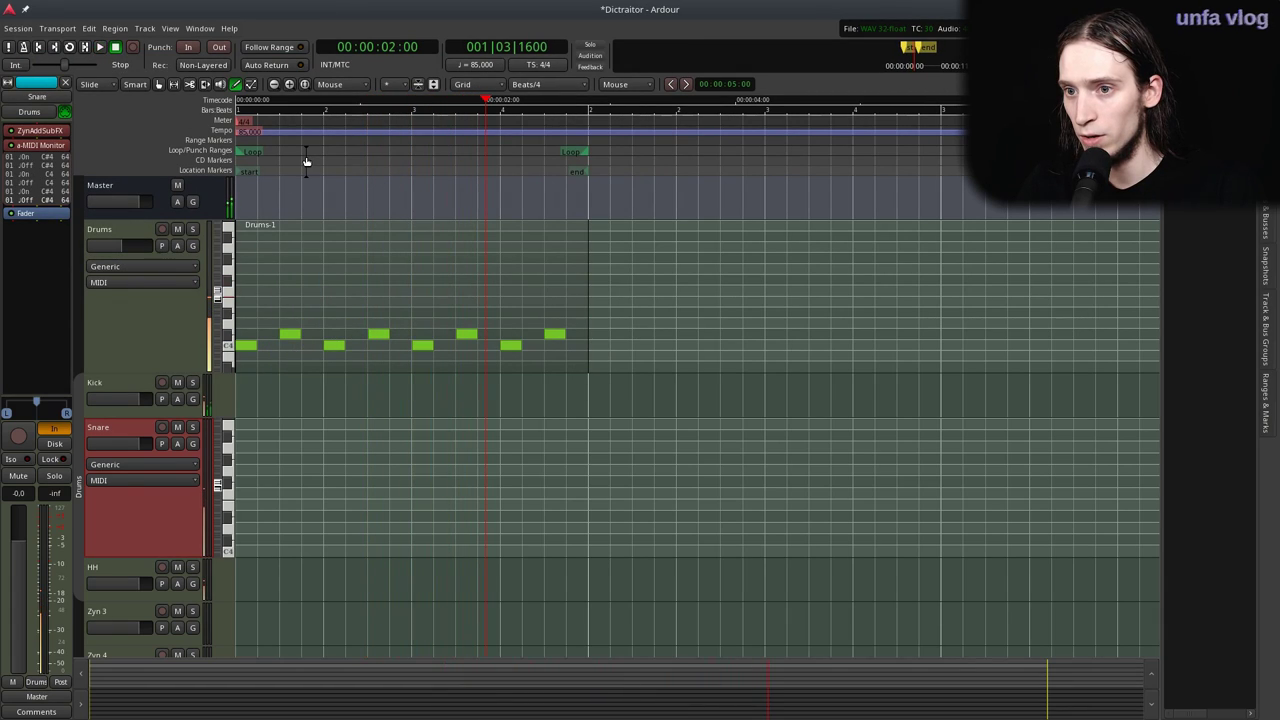
drag(61, 144, 73, 124)
key(Home)
key(space)
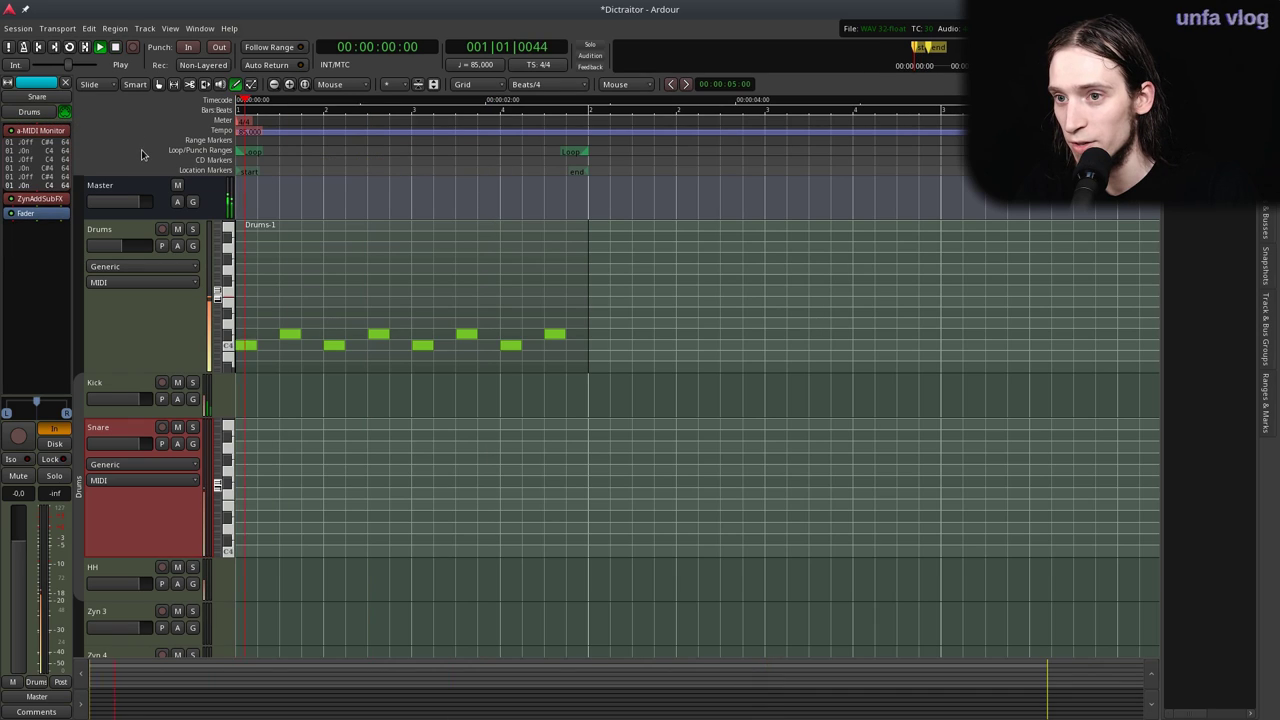
key(space)
Replace the Snare track's ZynAddSubFX with a copy of the Kick track's, placed before the a-MIDI Monitor, and play the pattern.
right_click(52, 199)
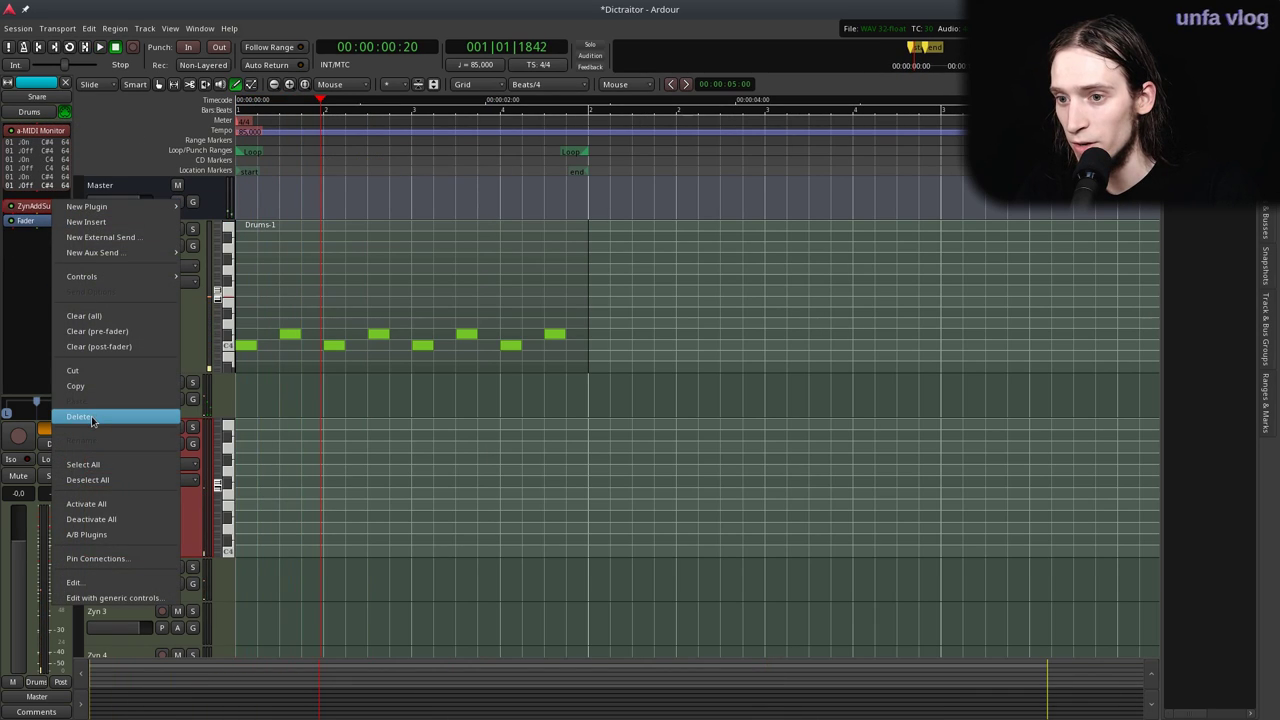
click(102, 287)
click(102, 287)
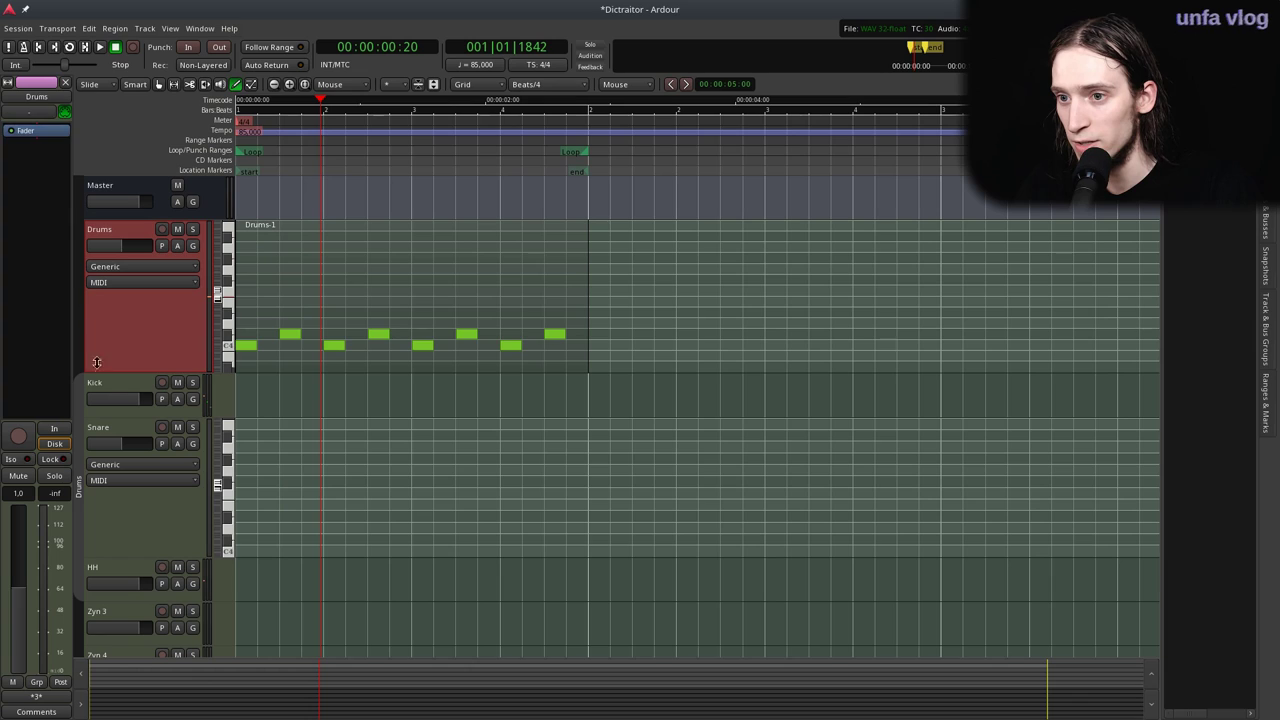
click(107, 395)
right_click(50, 138)
click(89, 324)
click(120, 480)
right_click(53, 134)
click(75, 335)
key(space)
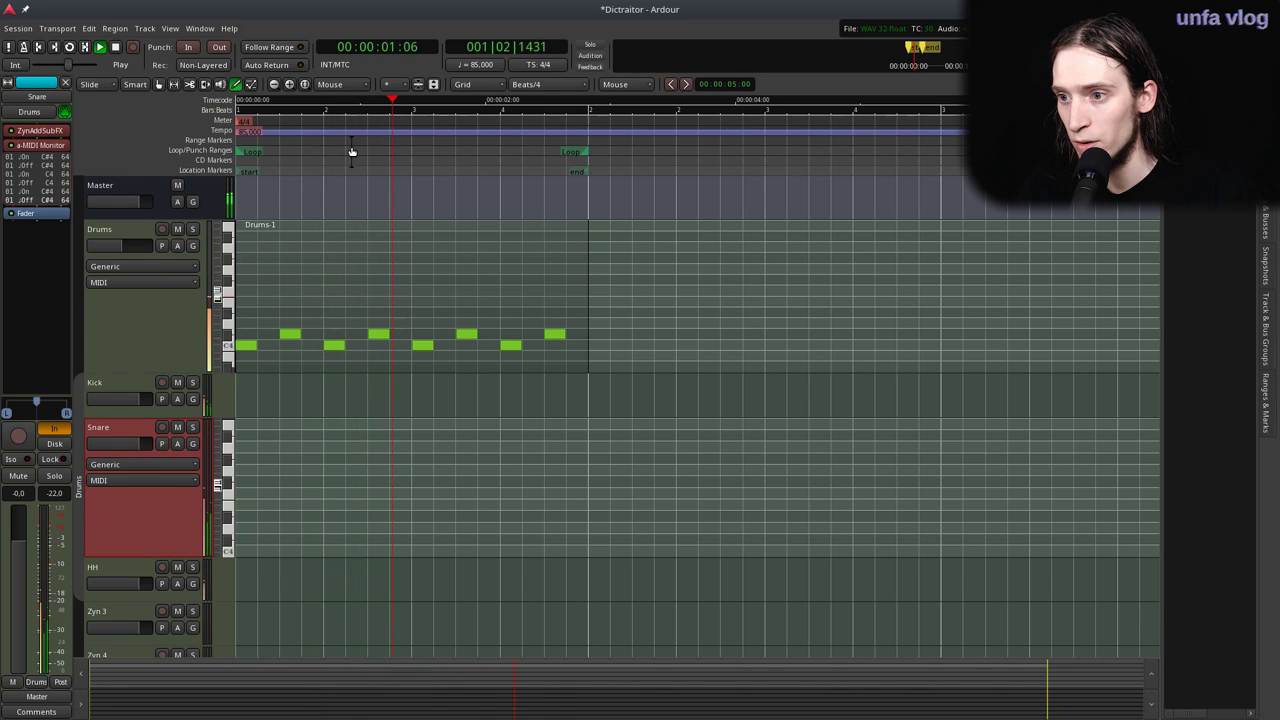
key(space)
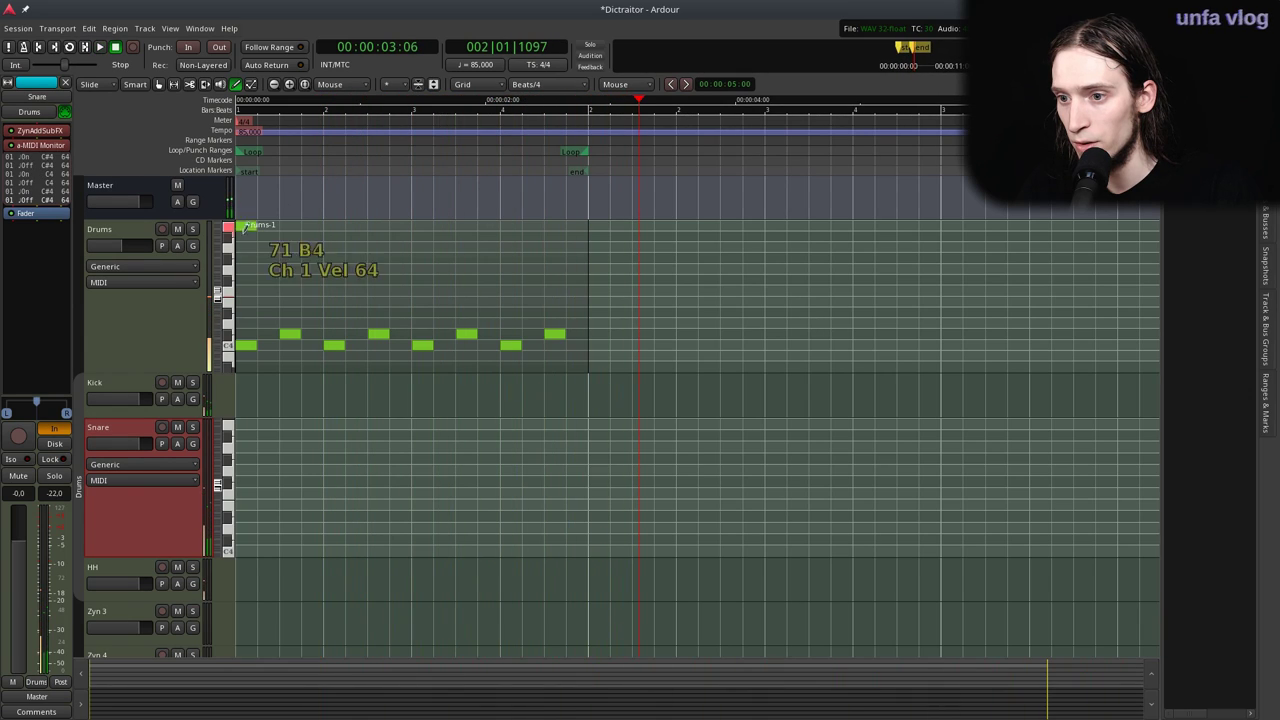
Rename the instrument in the Snare track's ZynAddSubFX as S and play the pattern from the start.
double_click(45, 131)
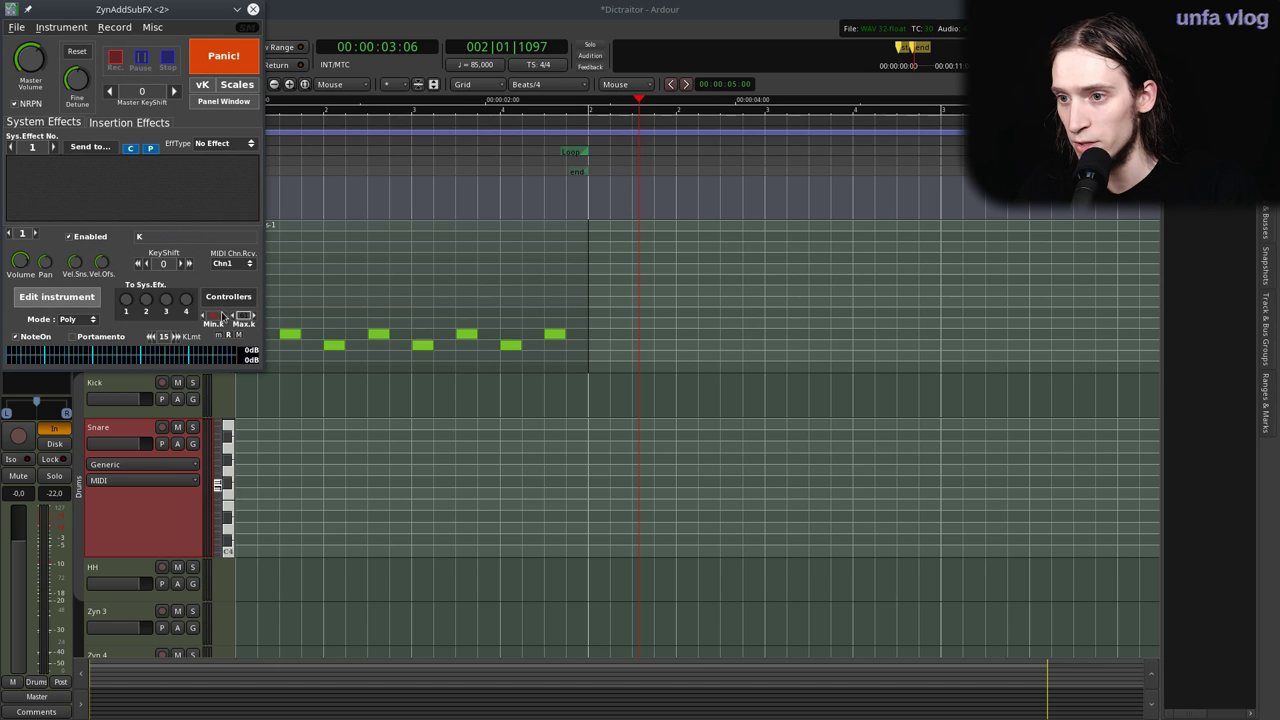
click(167, 236)
right_click(174, 238)
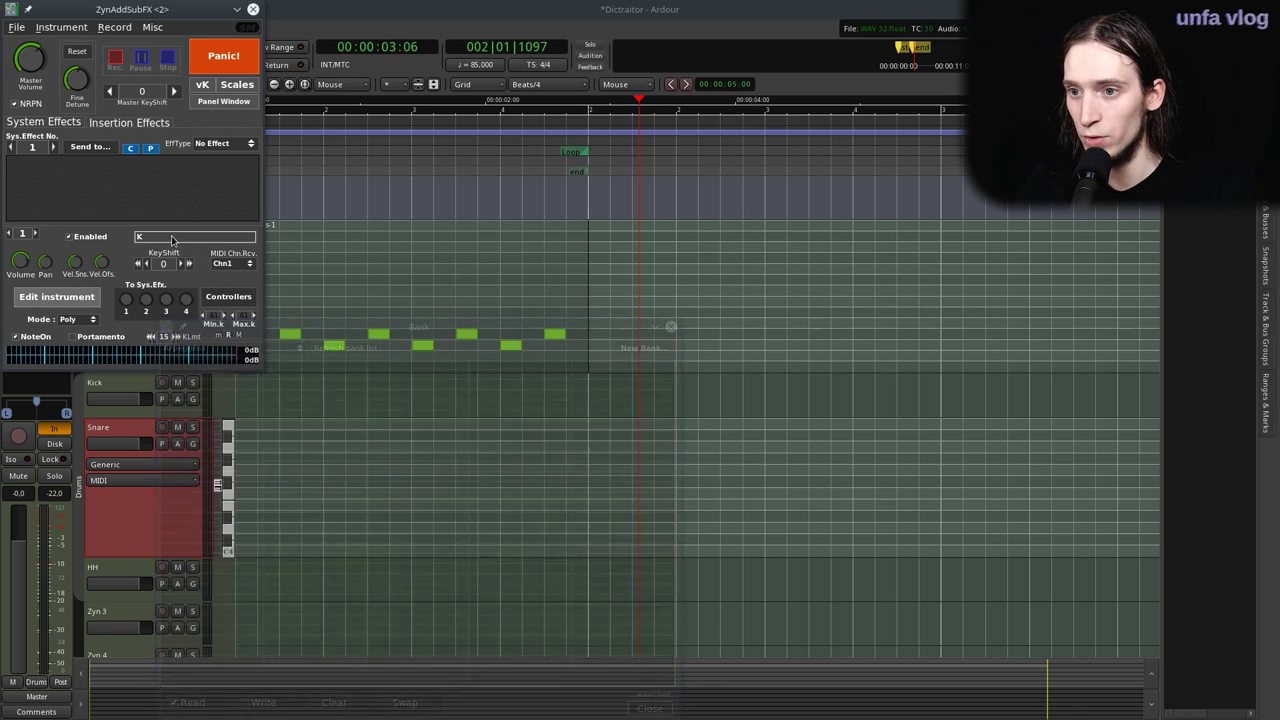
text(S)
key(Return)
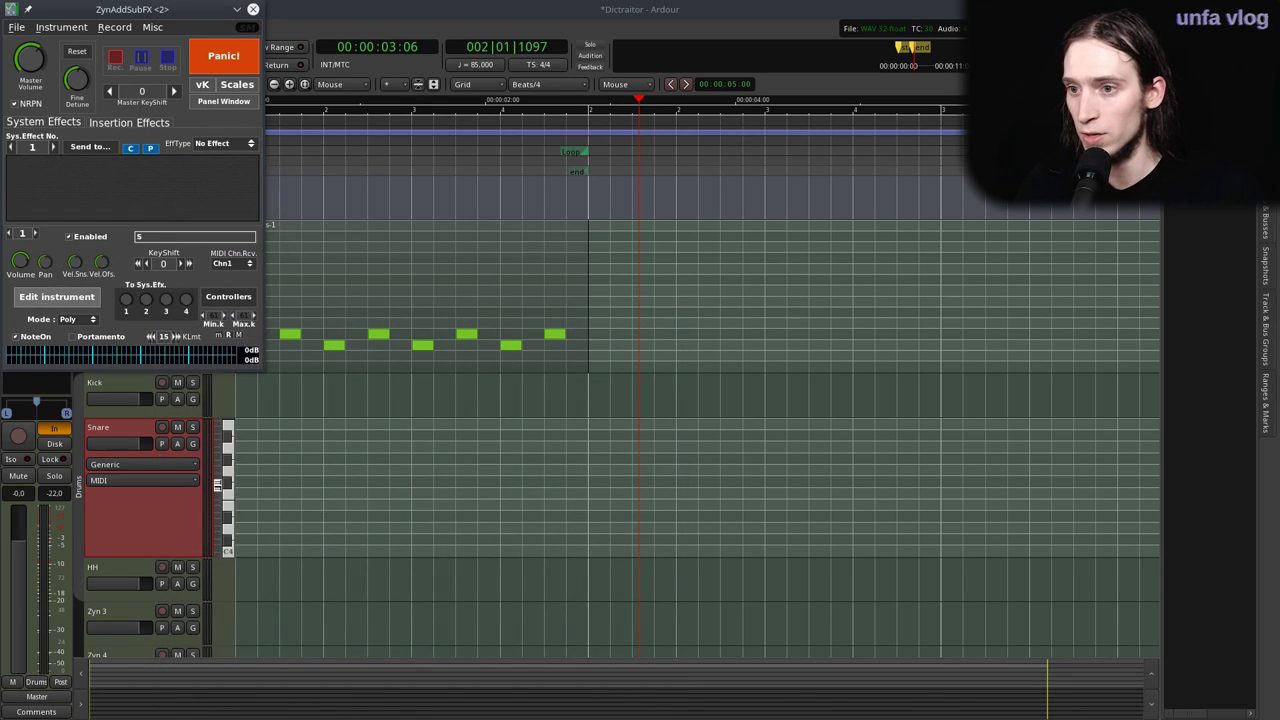
click(428, 147)
key(Home)
key(space)
key(space)
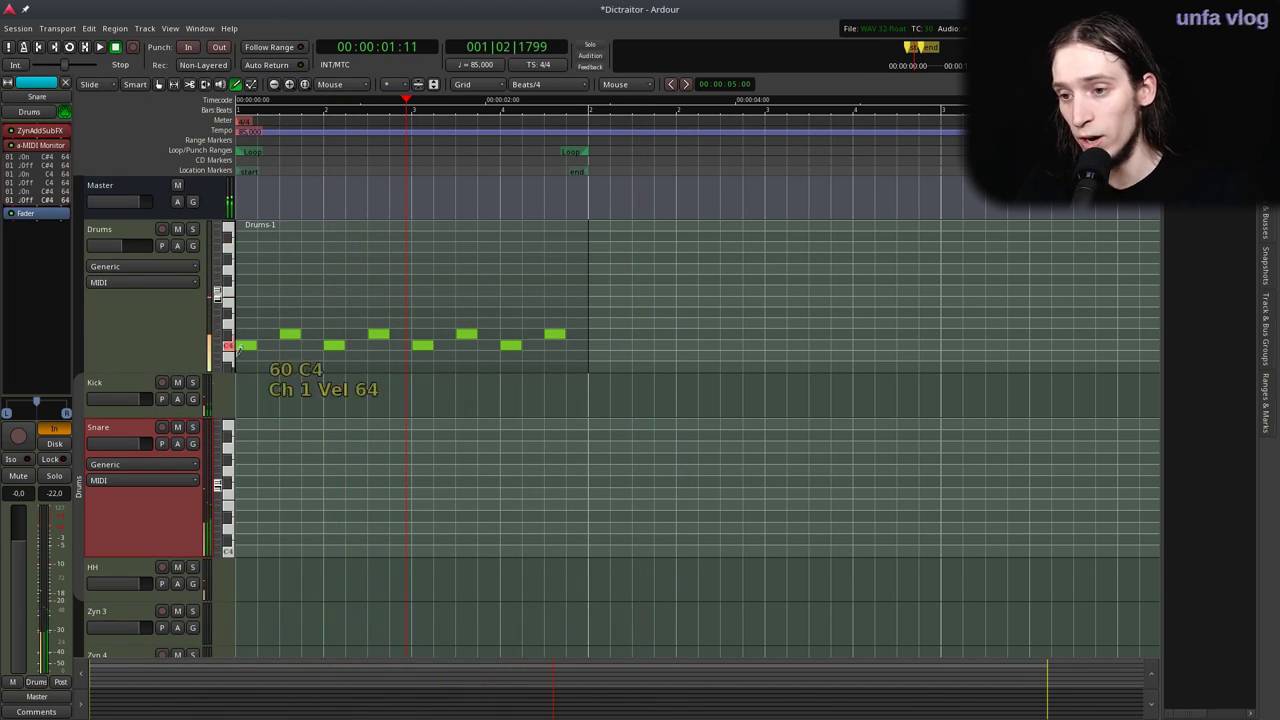
Replace the HH track's ZynAddSubFX with the copied Kick instance, keeping the Copy I/O Map pin mapping.
click(102, 578)
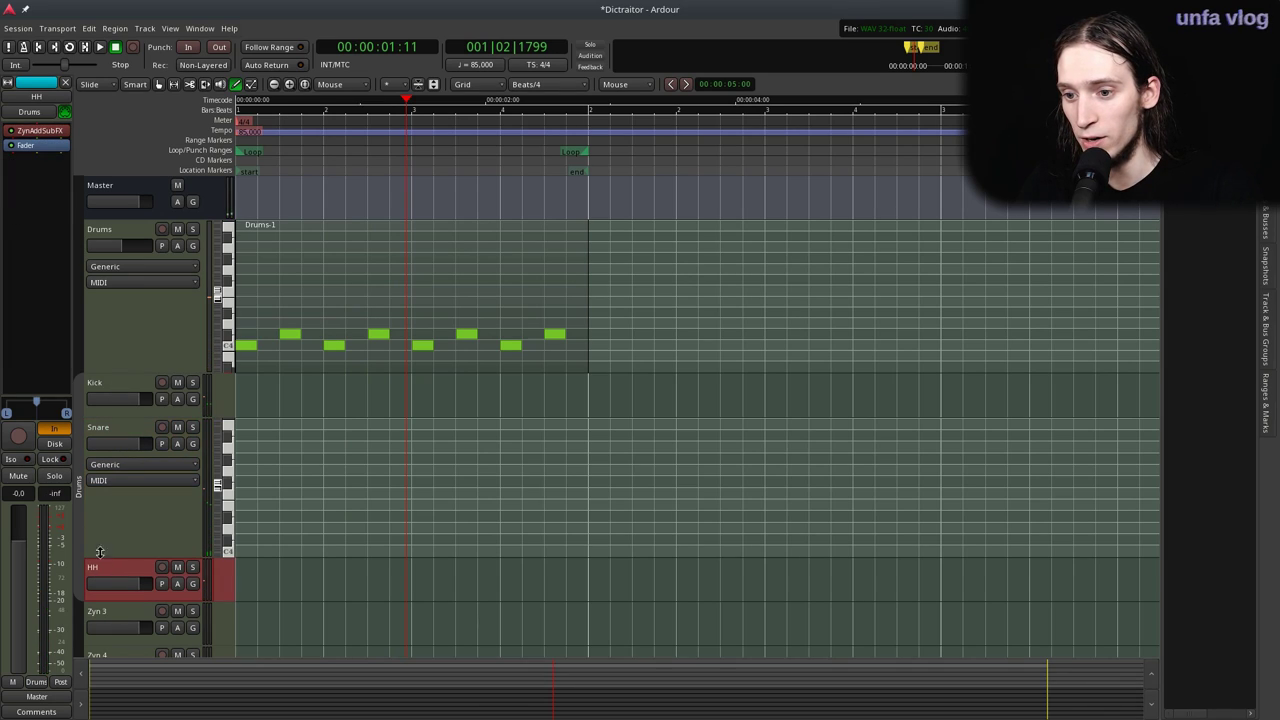
click(289, 160)
key(space)
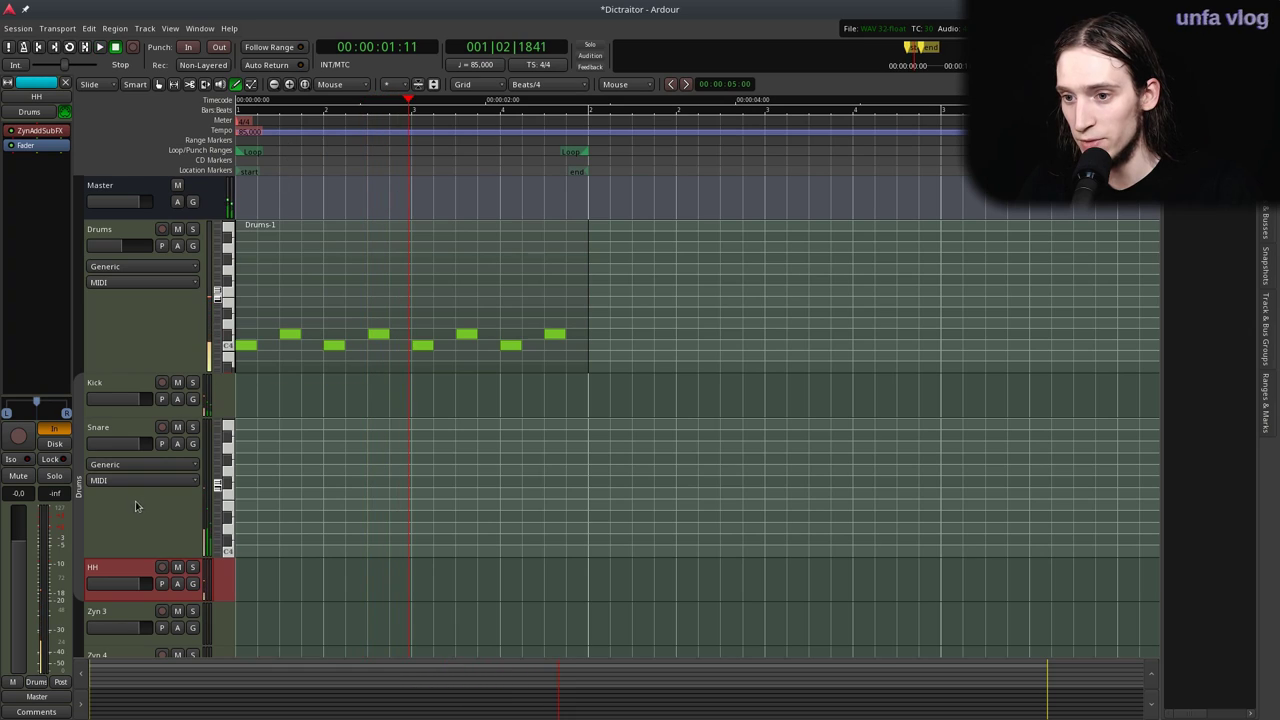
right_click(60, 145)
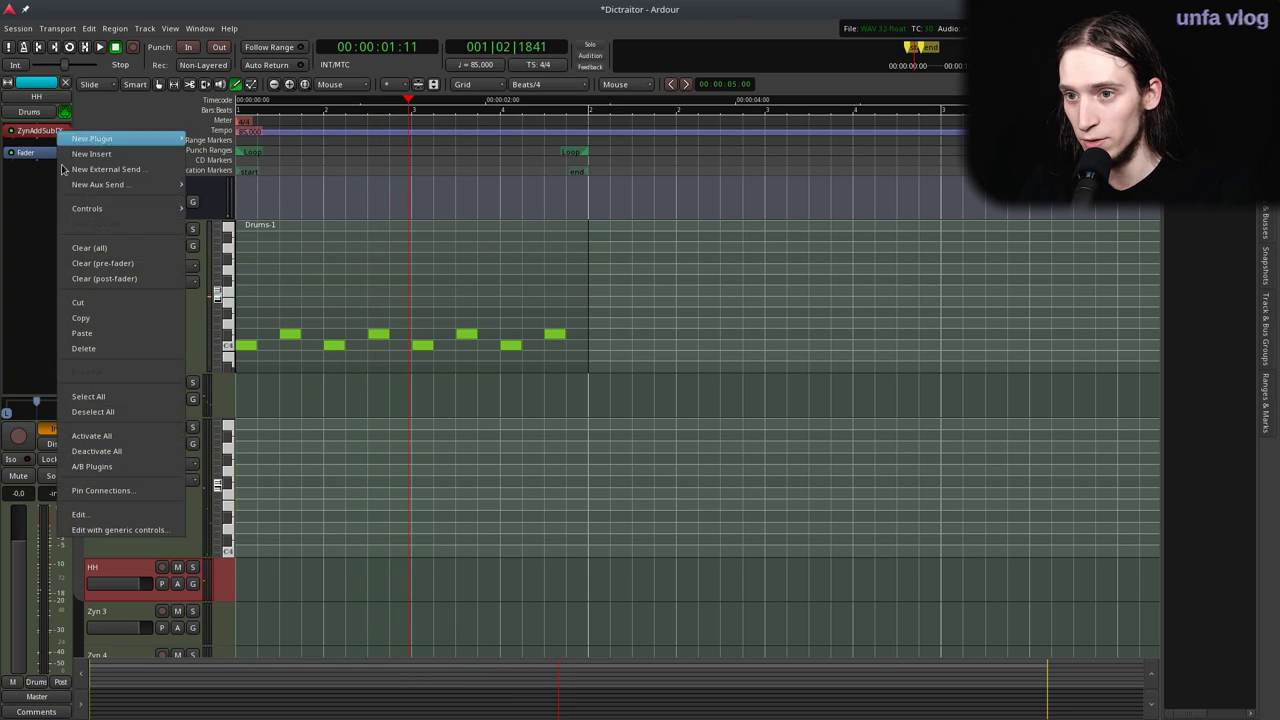
click(89, 340)
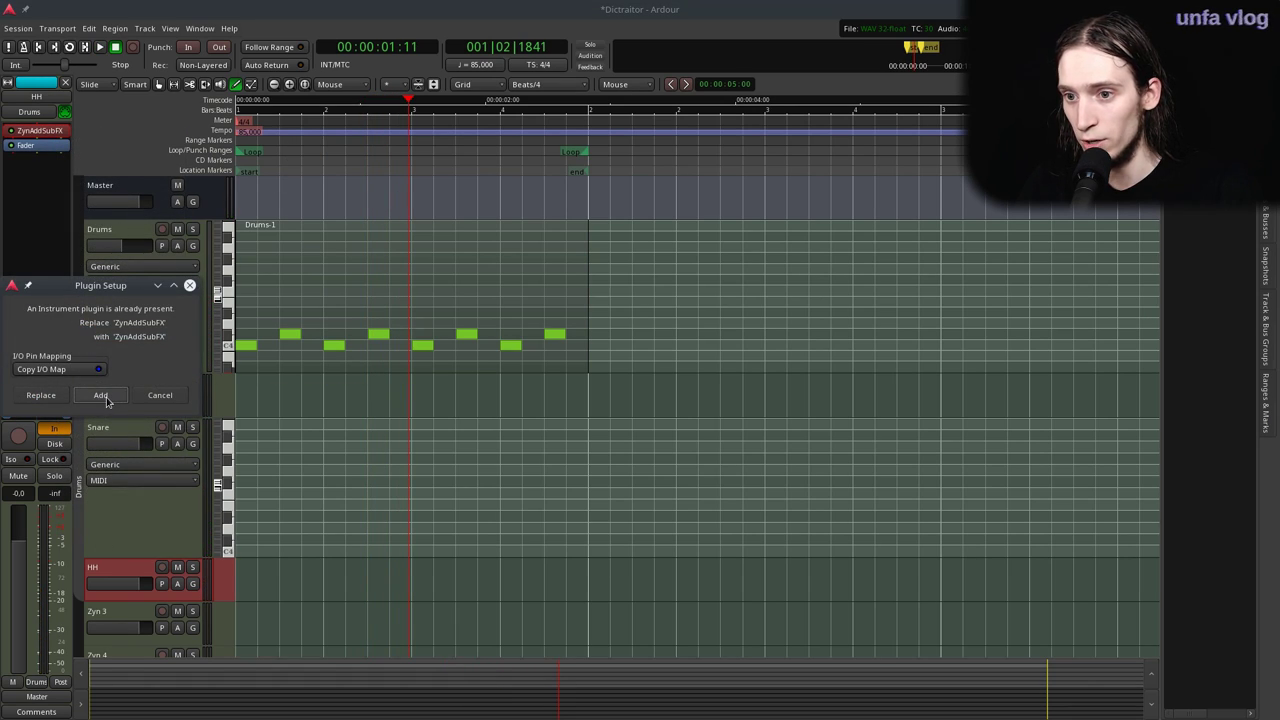
click(40, 395)
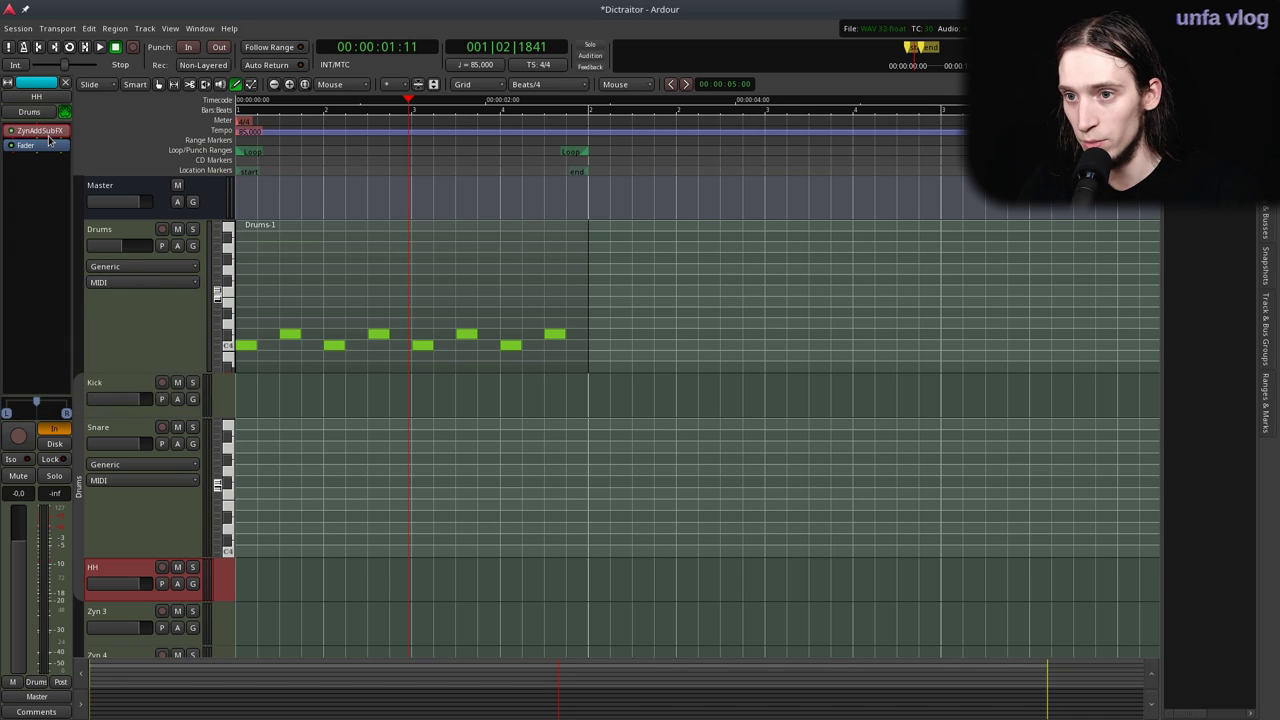
Rename the instrument in the HH track's ZynAddSubFX as HH and play the pattern.
click(425, 241)
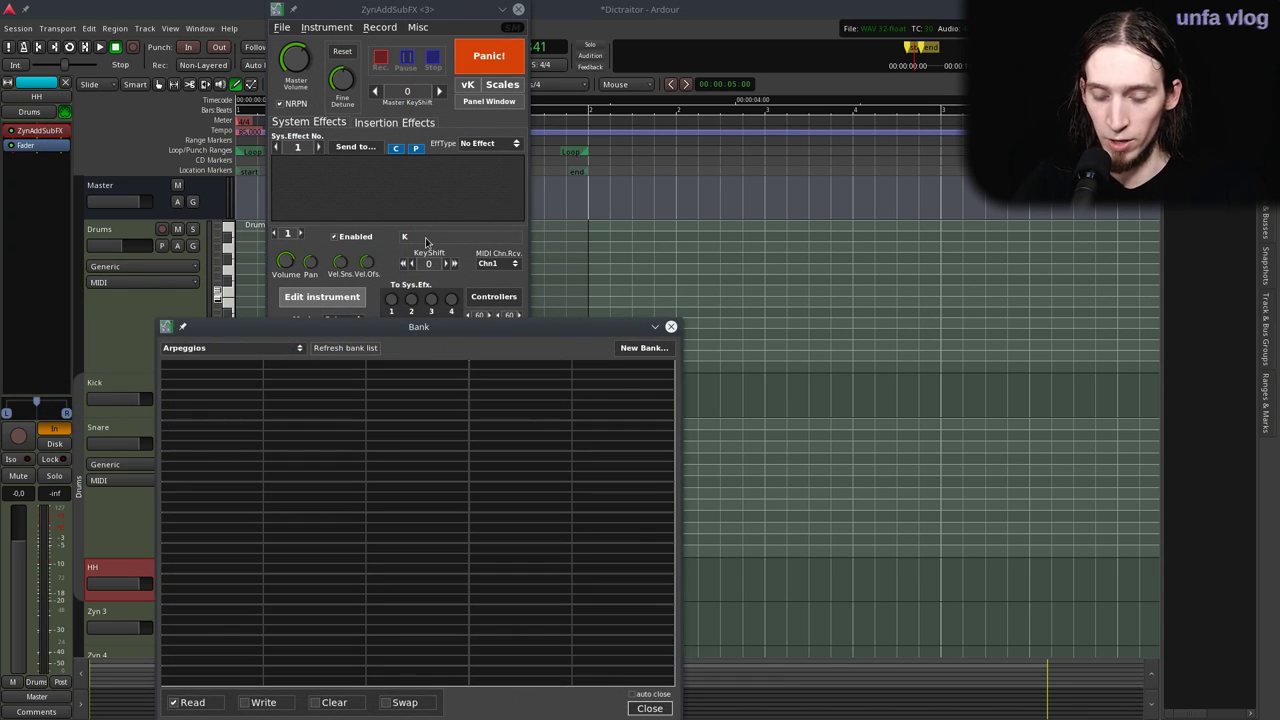
right_click(425, 241)
text(H)
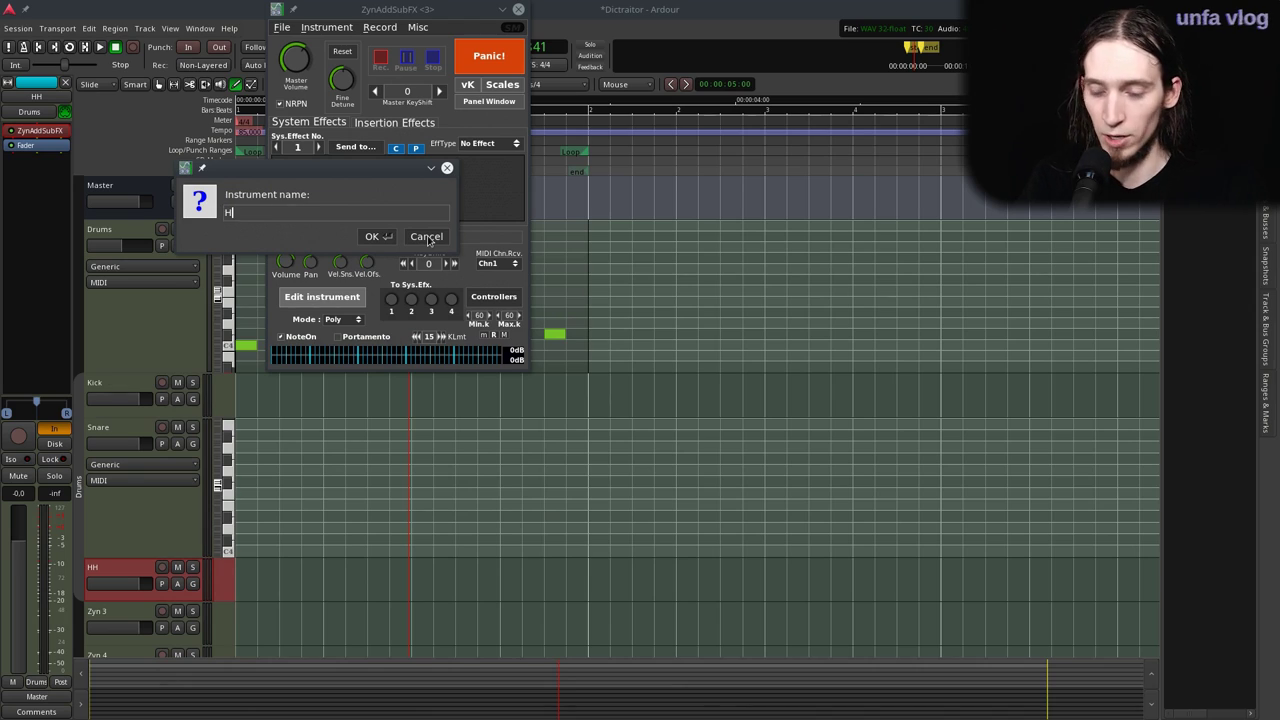
text(H)
key(Return)
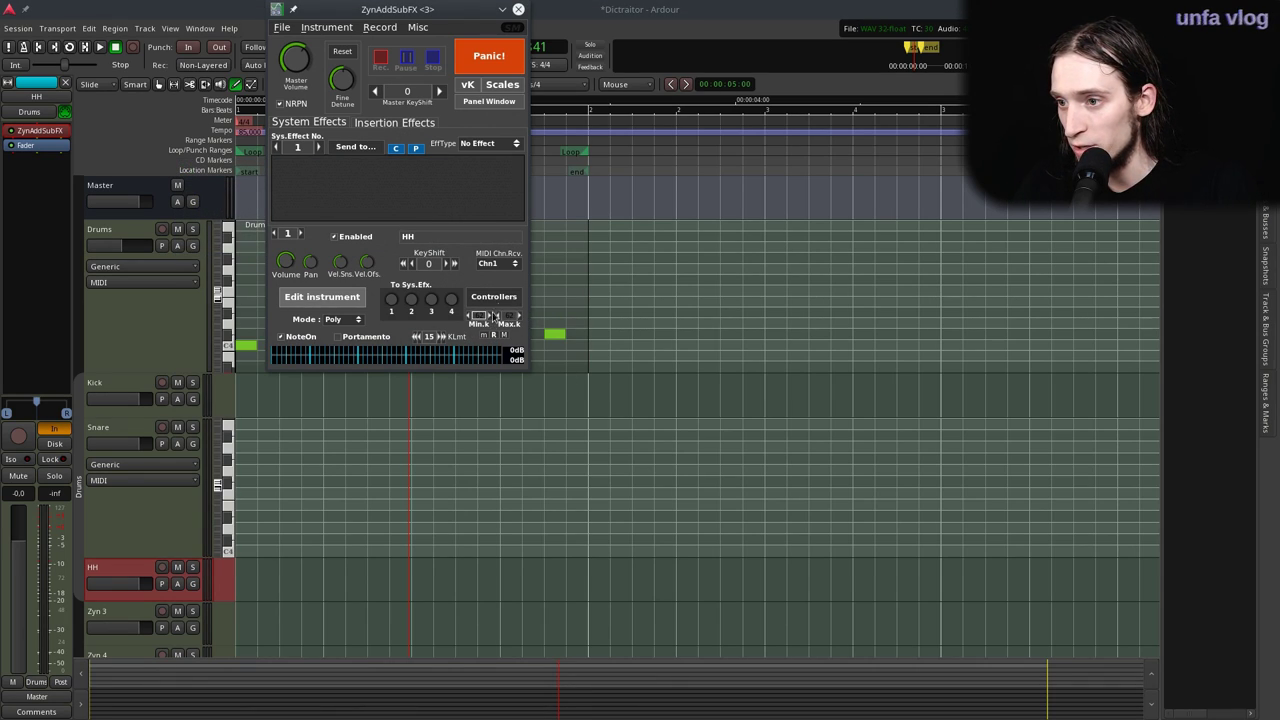
click(518, 9)
key(space)
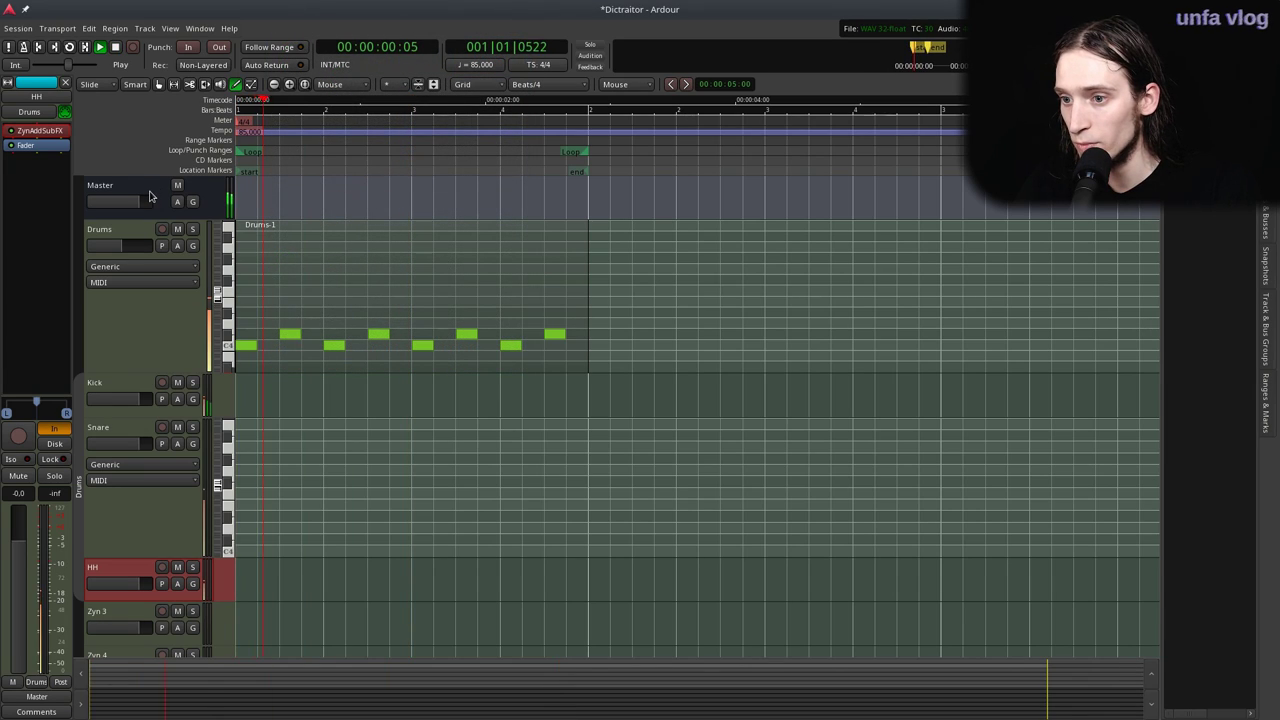
key(space)
Add eight D4 hi-hat notes in the gaps between the existing Drums notes and start loop playback.
click(276, 322)
click(312, 323)
click(356, 323)
click(400, 323)
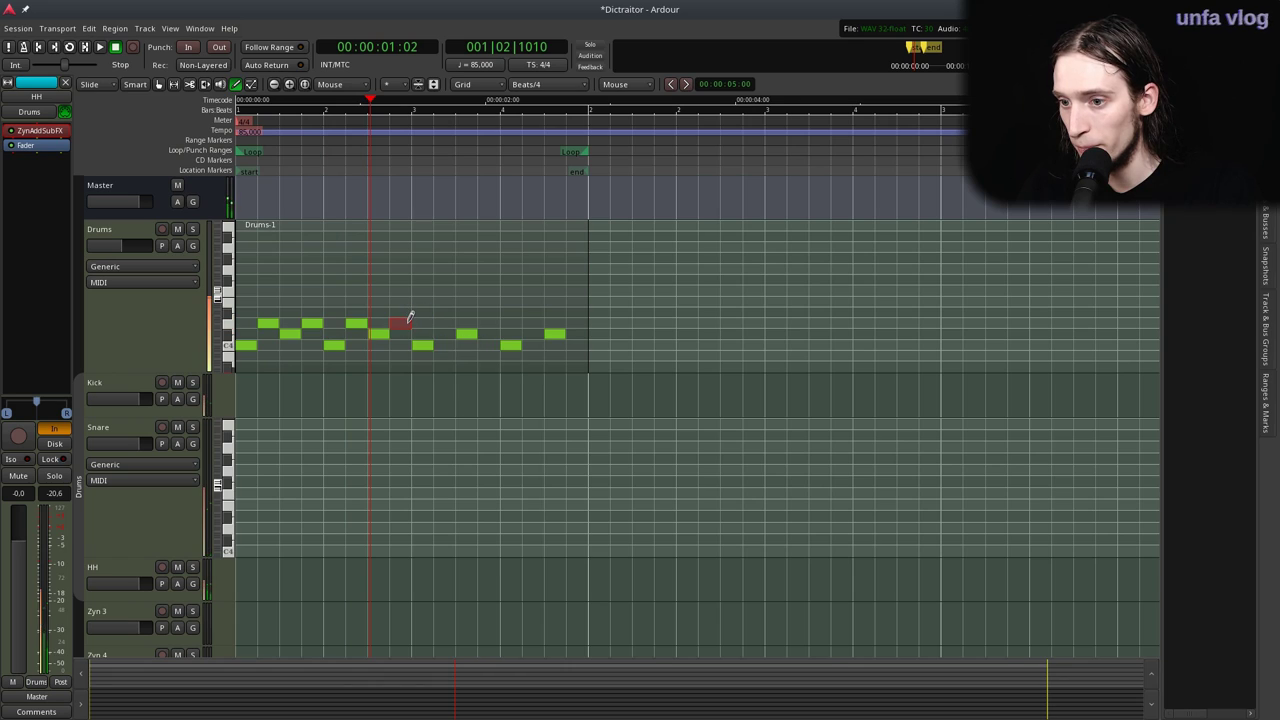
click(444, 323)
click(488, 323)
click(532, 323)
click(510, 323)
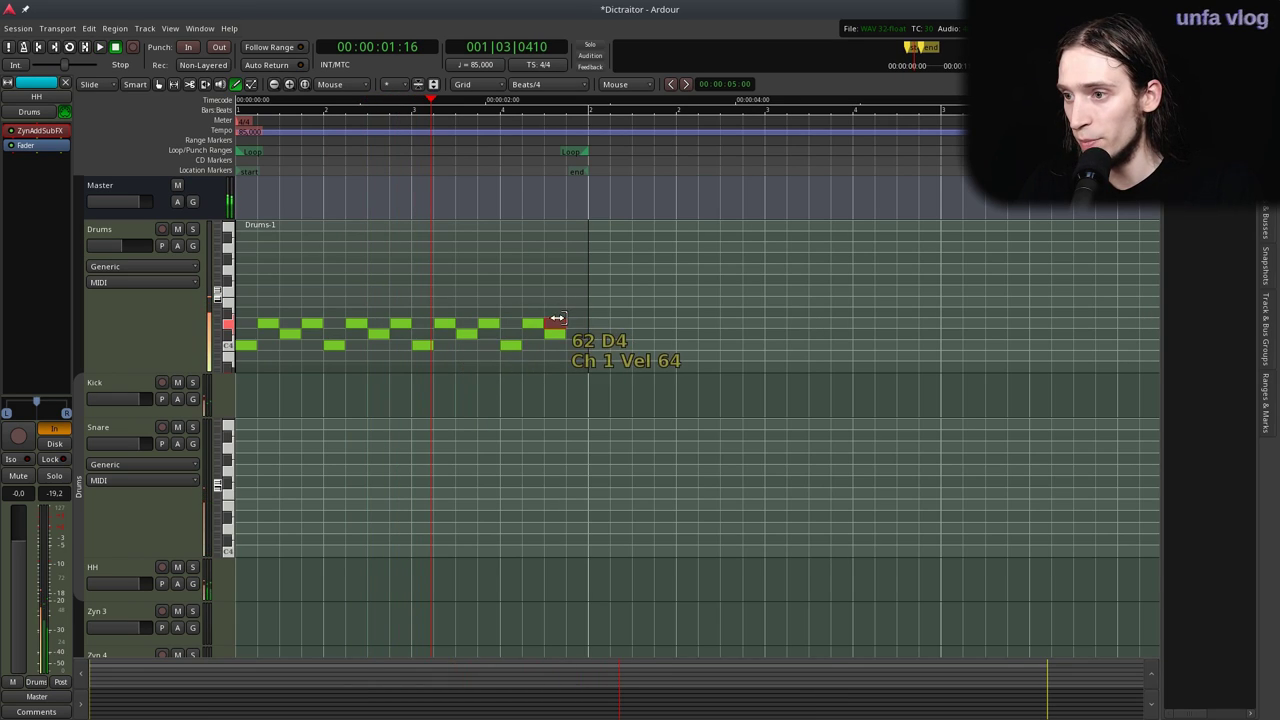
click(574, 323)
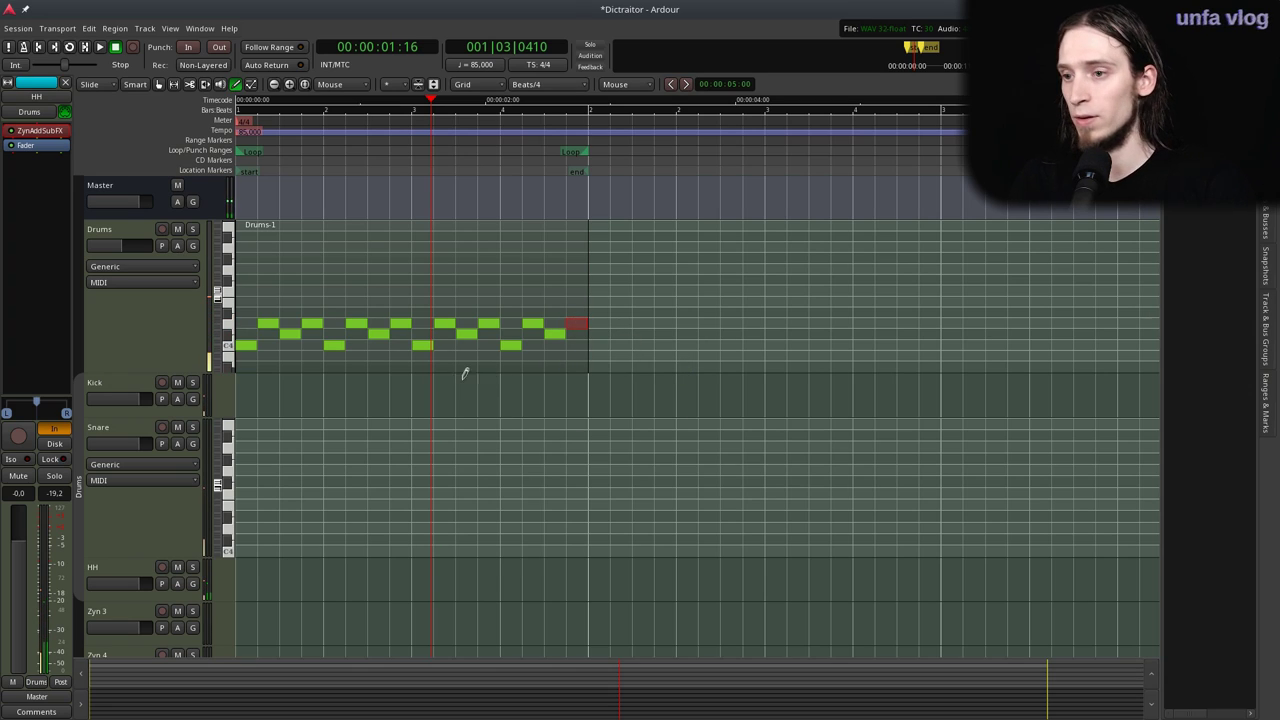
key(l)
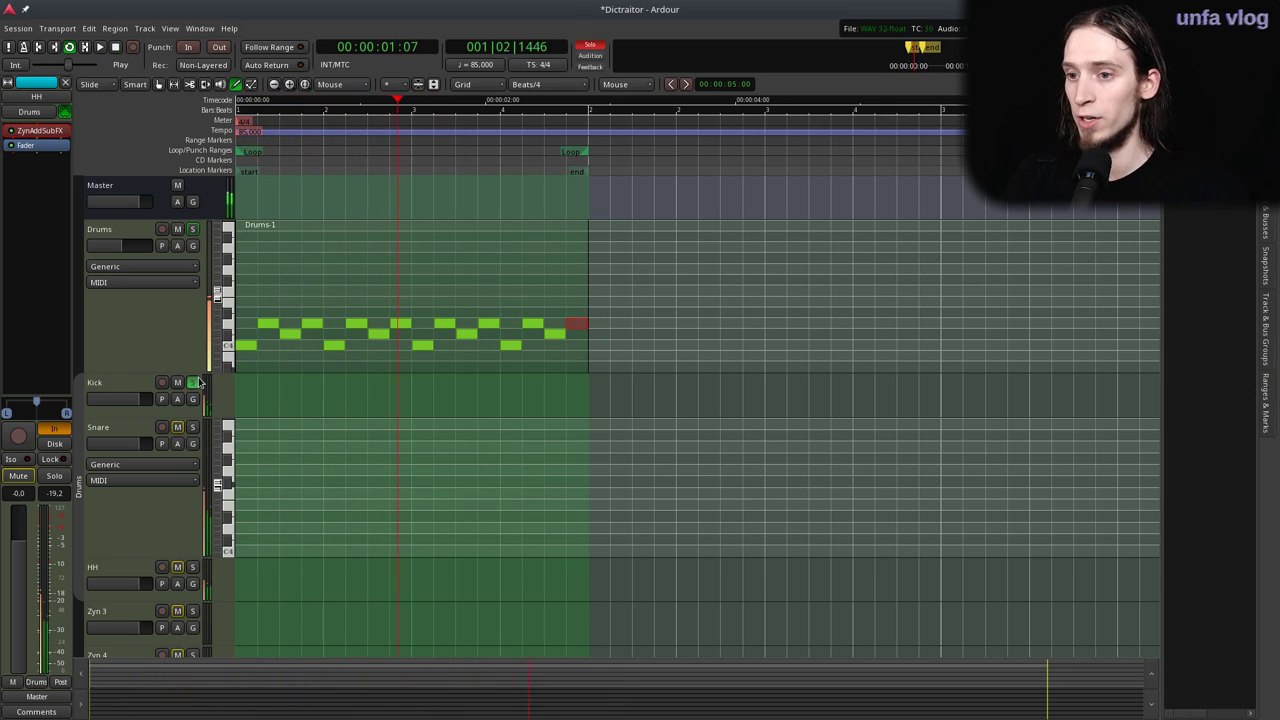
Solo and select the Kick track during loop playback, and save the session.
click(193, 382)
click(112, 388)
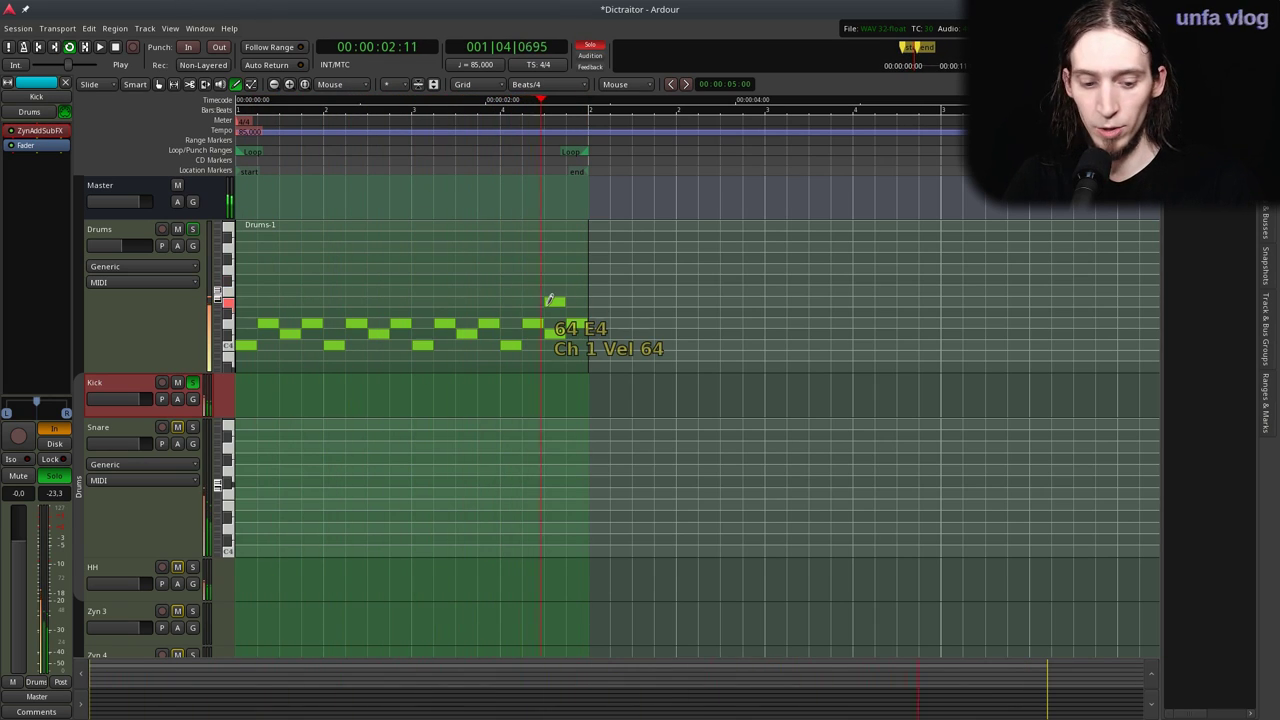
key(ctrl+s)
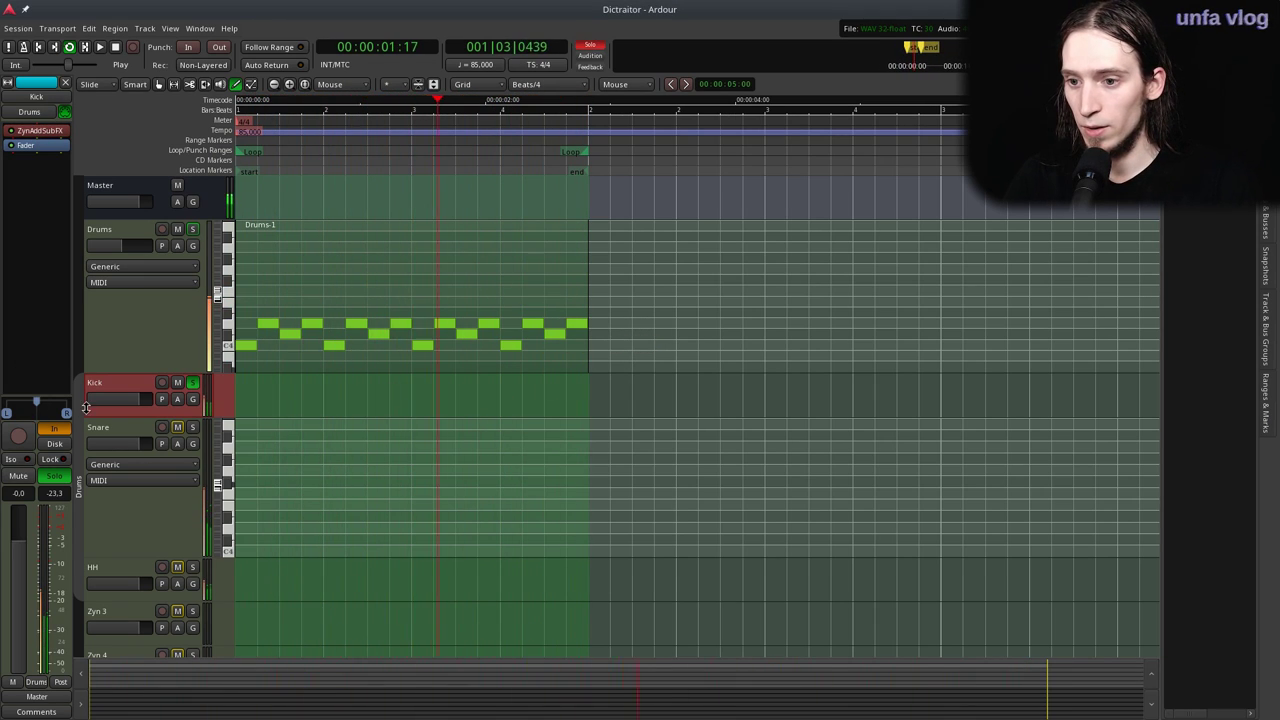
Bring the Kick track's ZynAddSubFX window, instrument K, to the front and undo the stray edit in the Drums region.
key(alt+Tab)
key(alt+Tab)
key(alt+Tab)
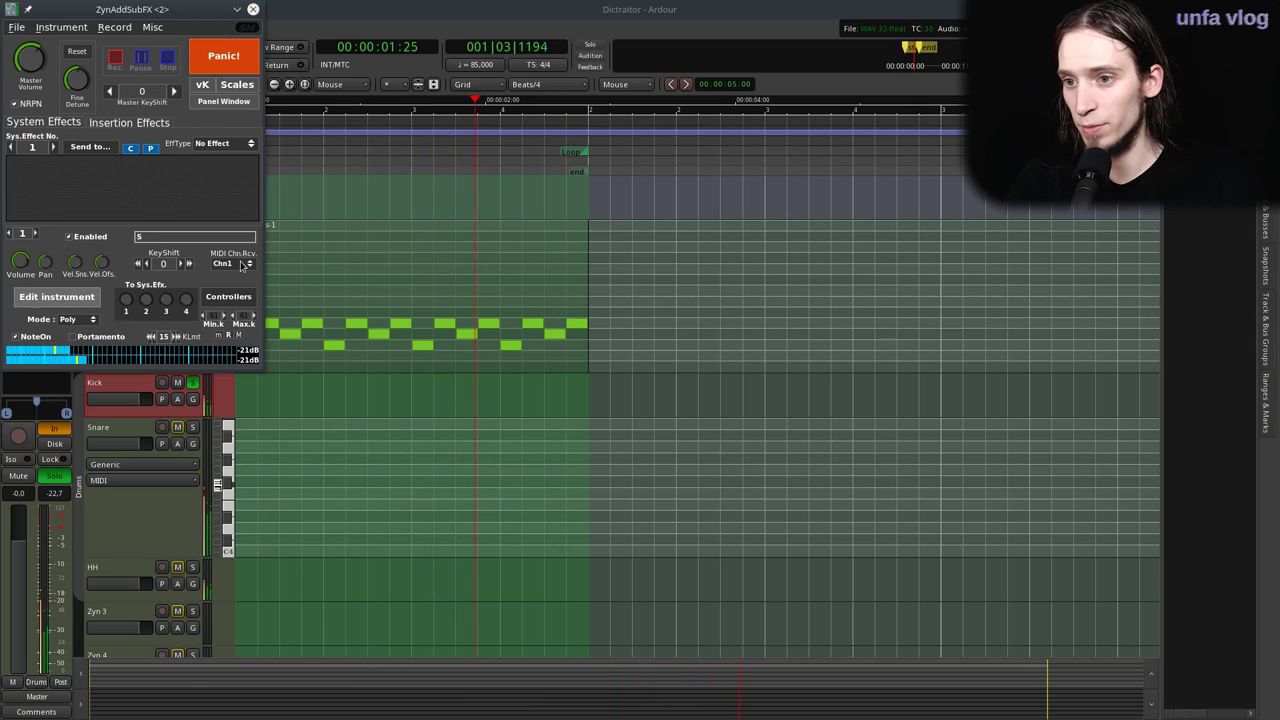
key(alt+Tab)
key(alt+Tab)
key(alt+Tab)
key(alt+Tab)
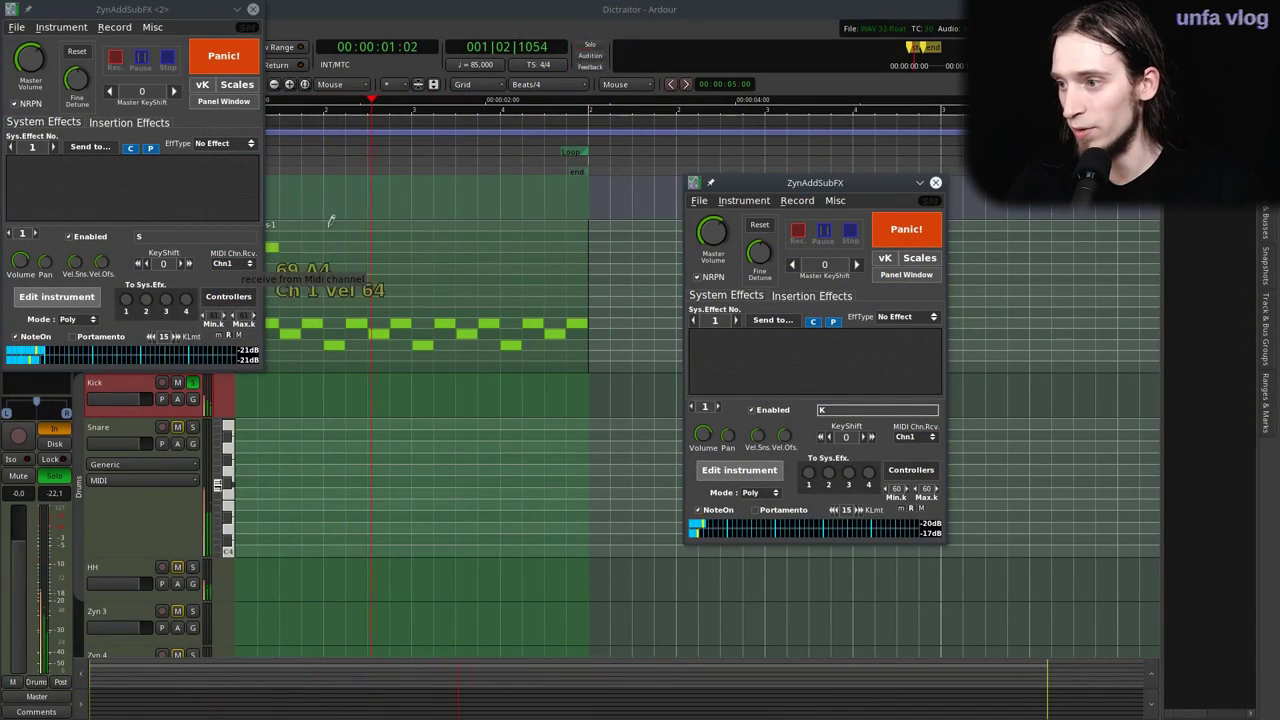
click(482, 224)
key(ctrl+z)
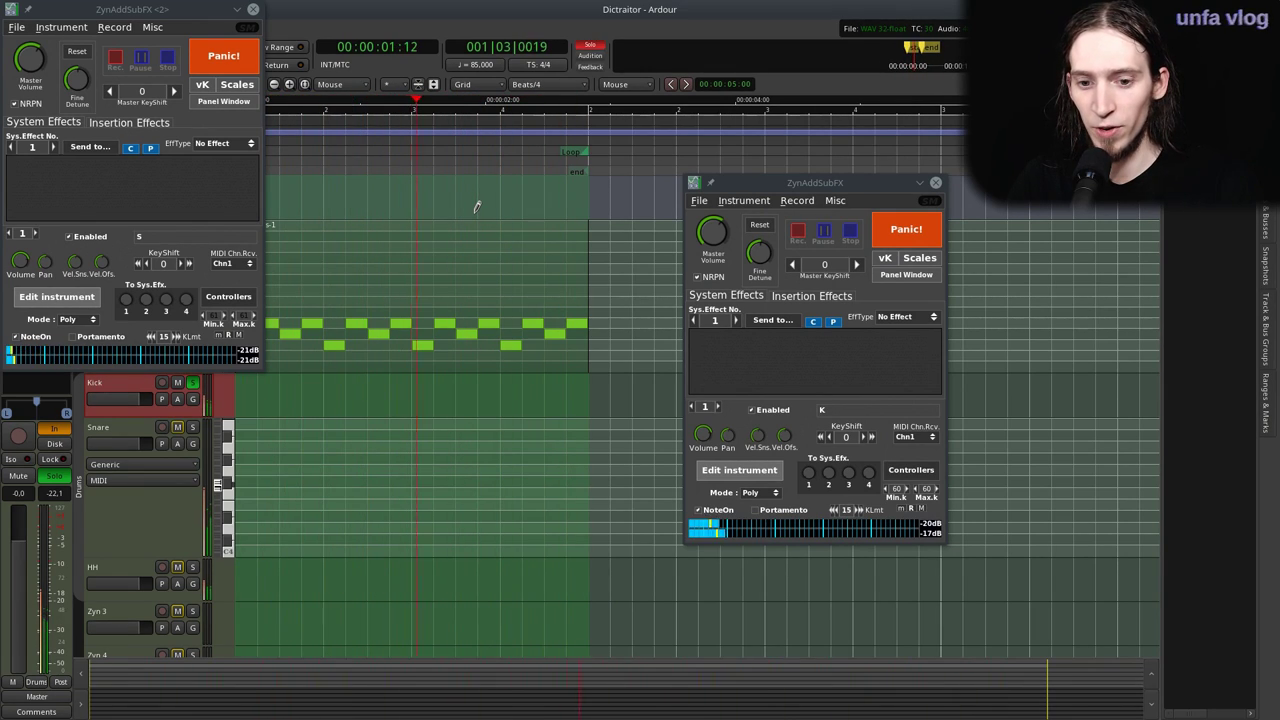
click(773, 190)
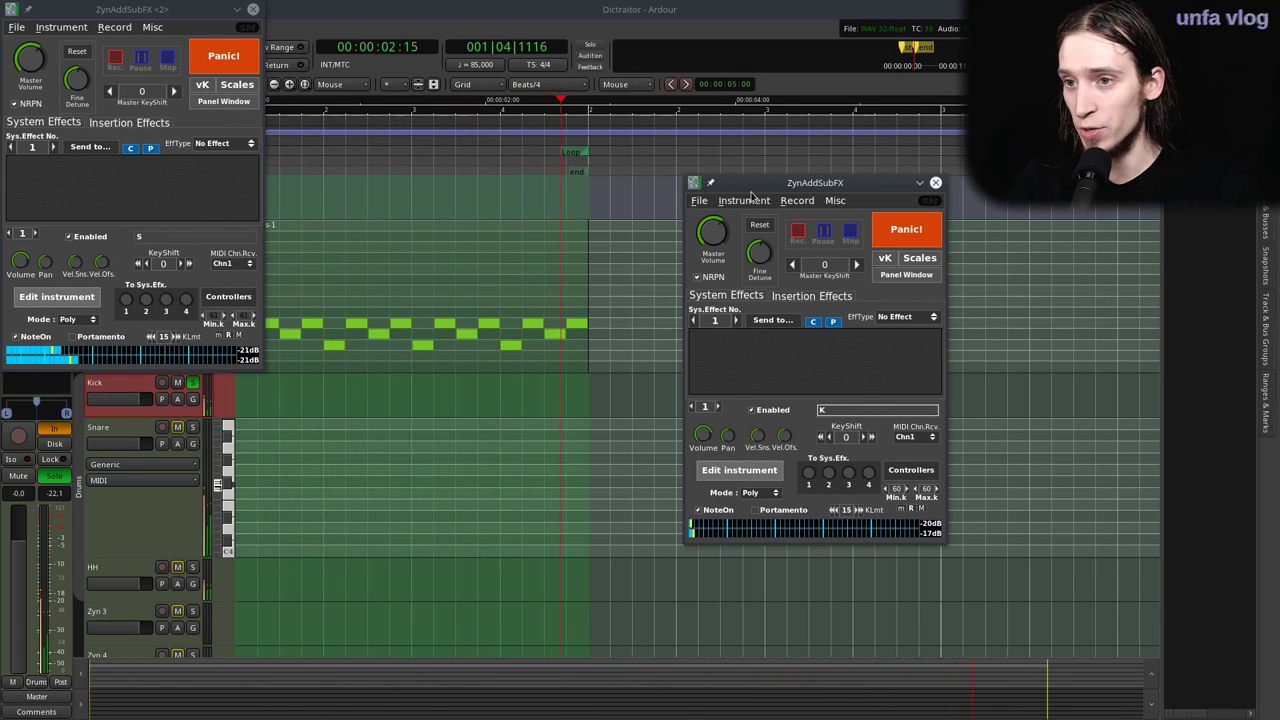
In the K instrument, disable SUBsynth and set the ADsynth amplitude volume to 102.
click(738, 470)
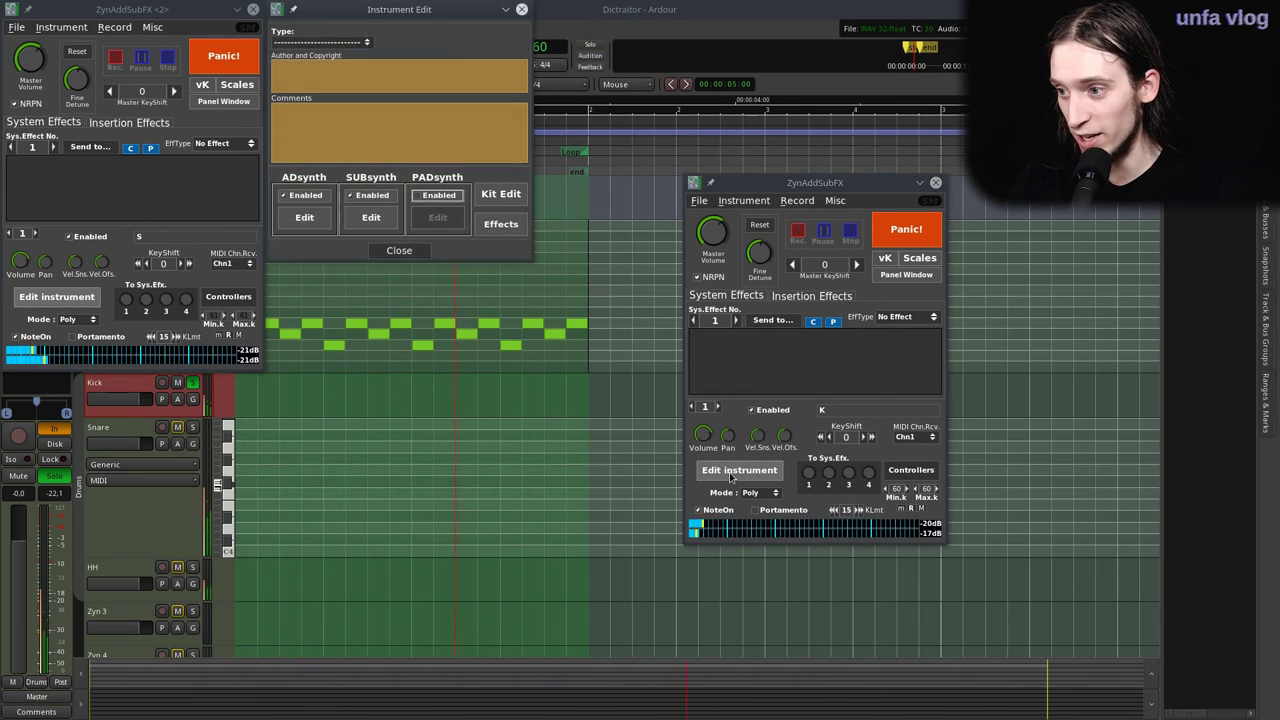
click(369, 196)
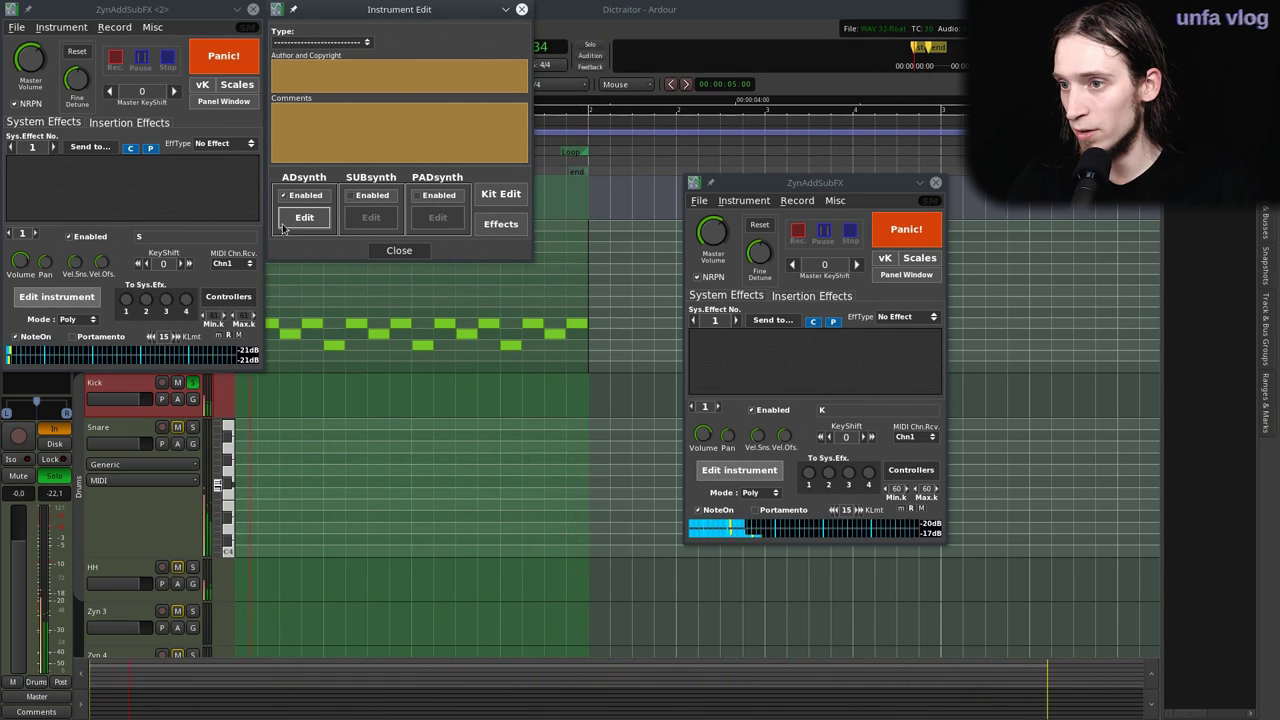
click(304, 217)
drag(376, 308, 373, 312)
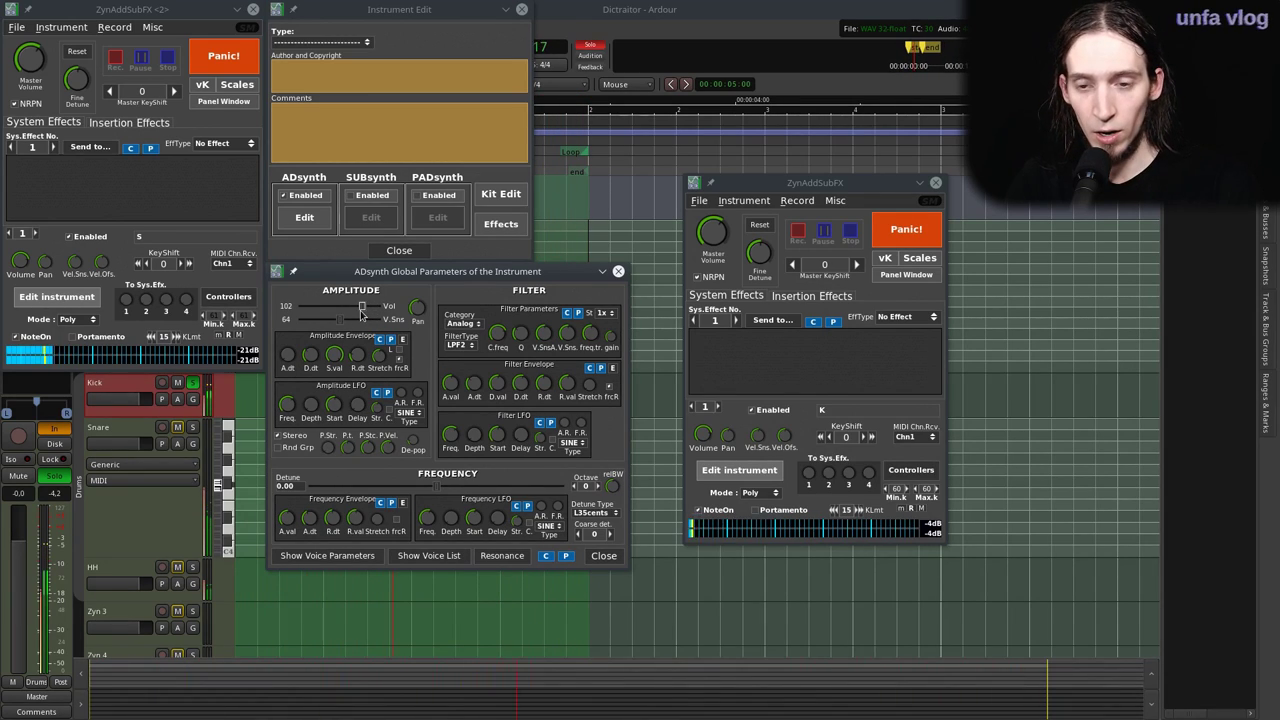
Stop playback, connect the Master output to the Non-Mixer inputs DAW:in-1 and DAW:in-2, and play the pattern.
click(565, 10)
key(space)
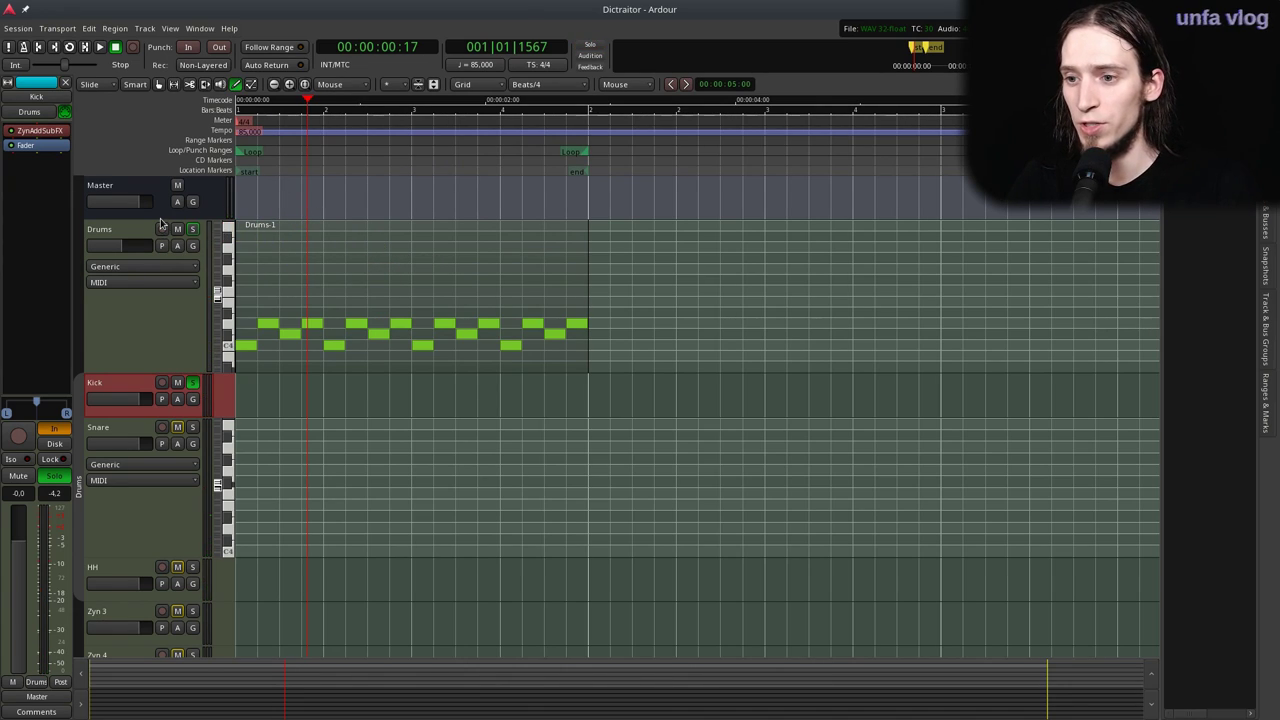
click(120, 188)
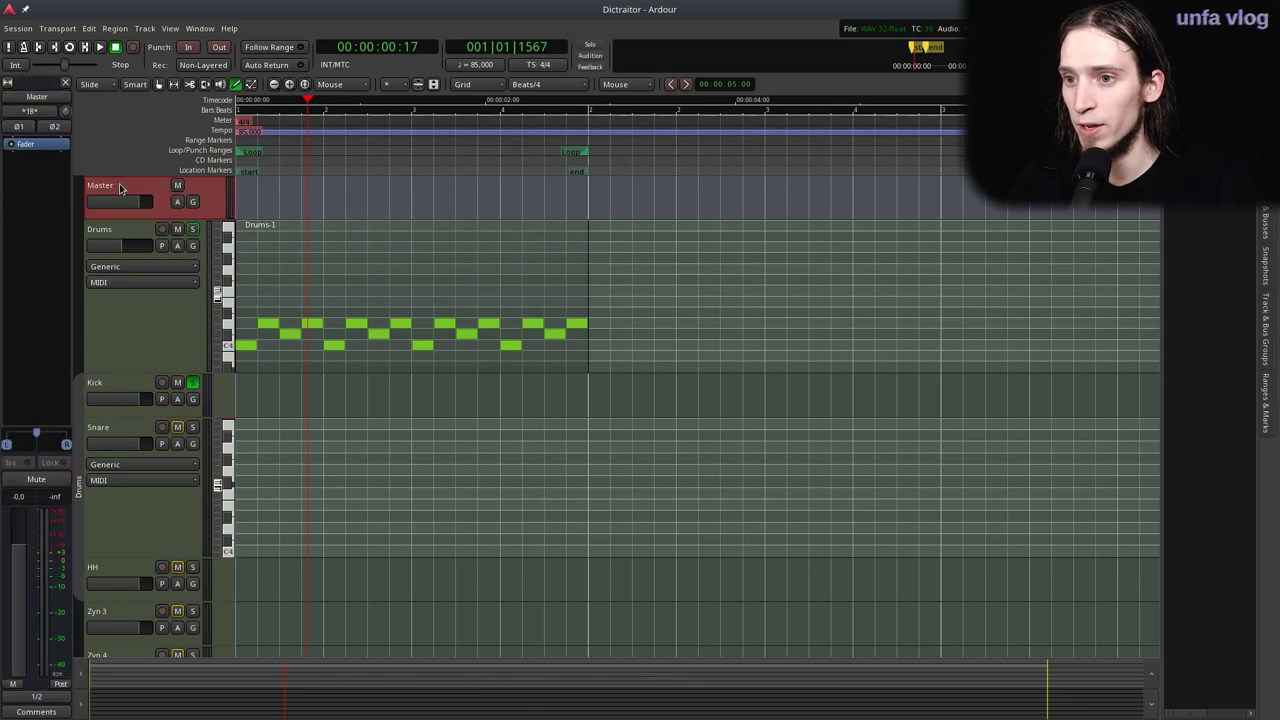
click(37, 696)
click(37, 688)
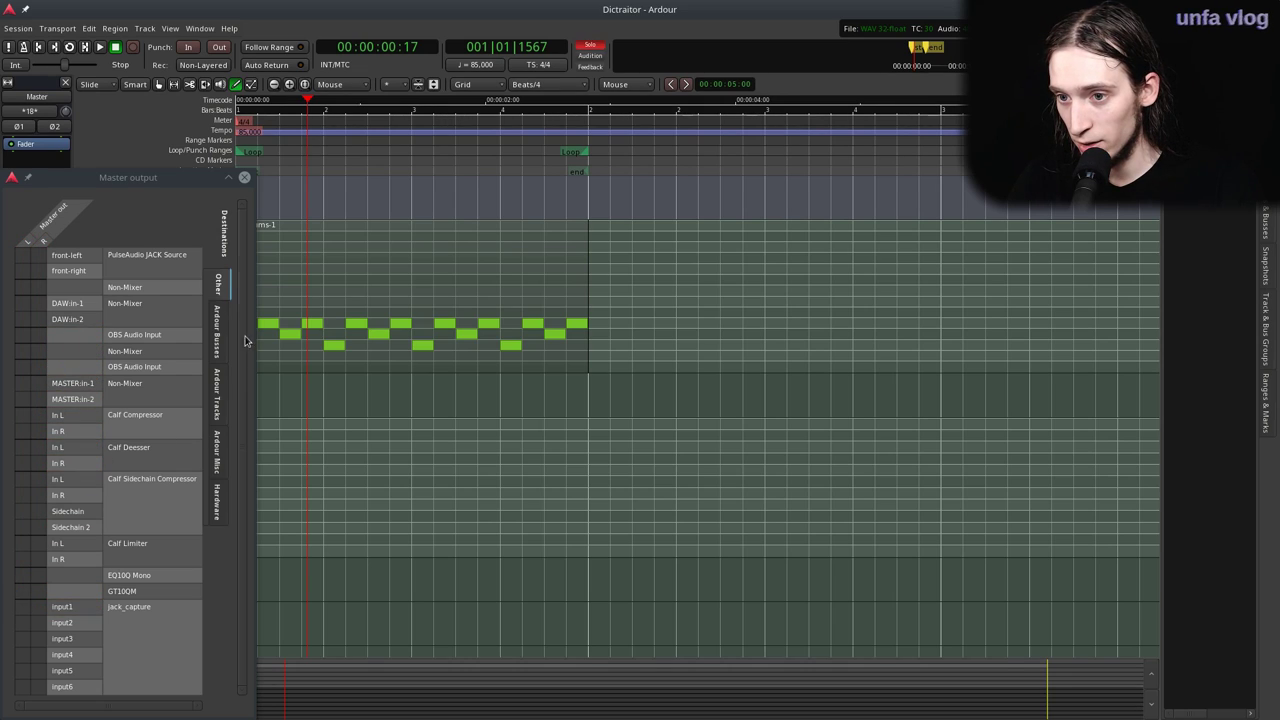
click(22, 303)
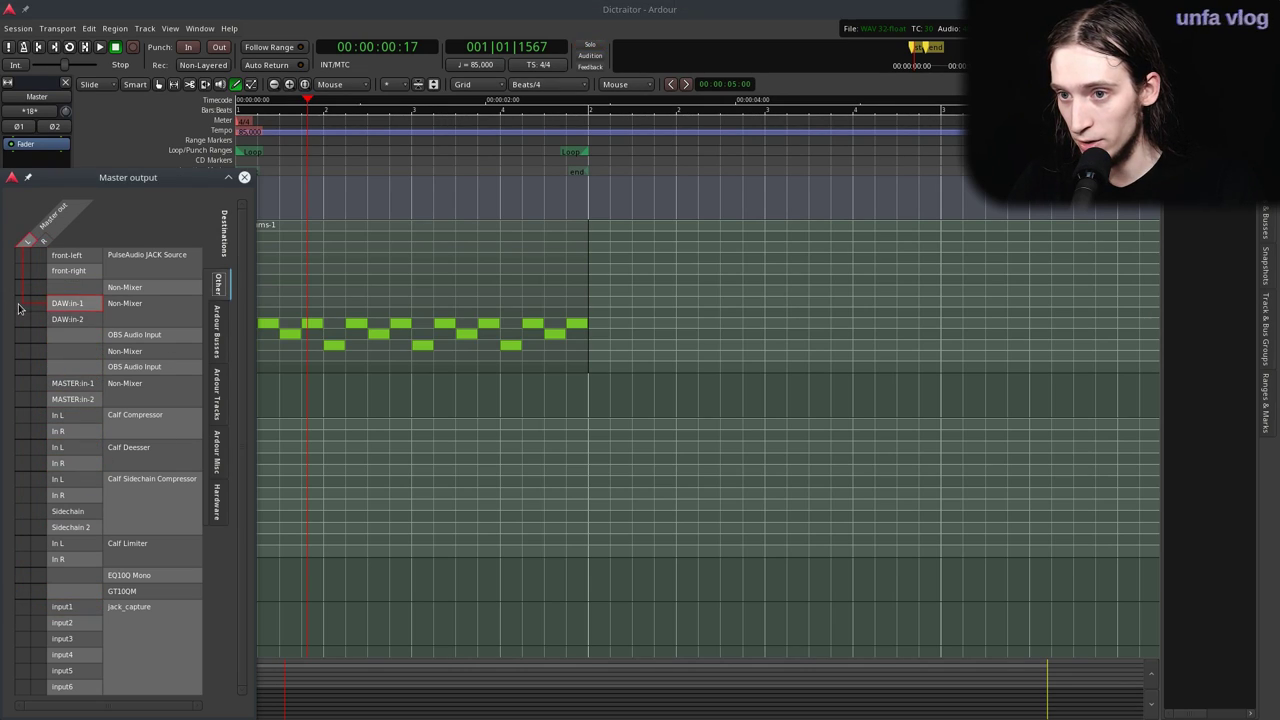
click(244, 177)
key(space)
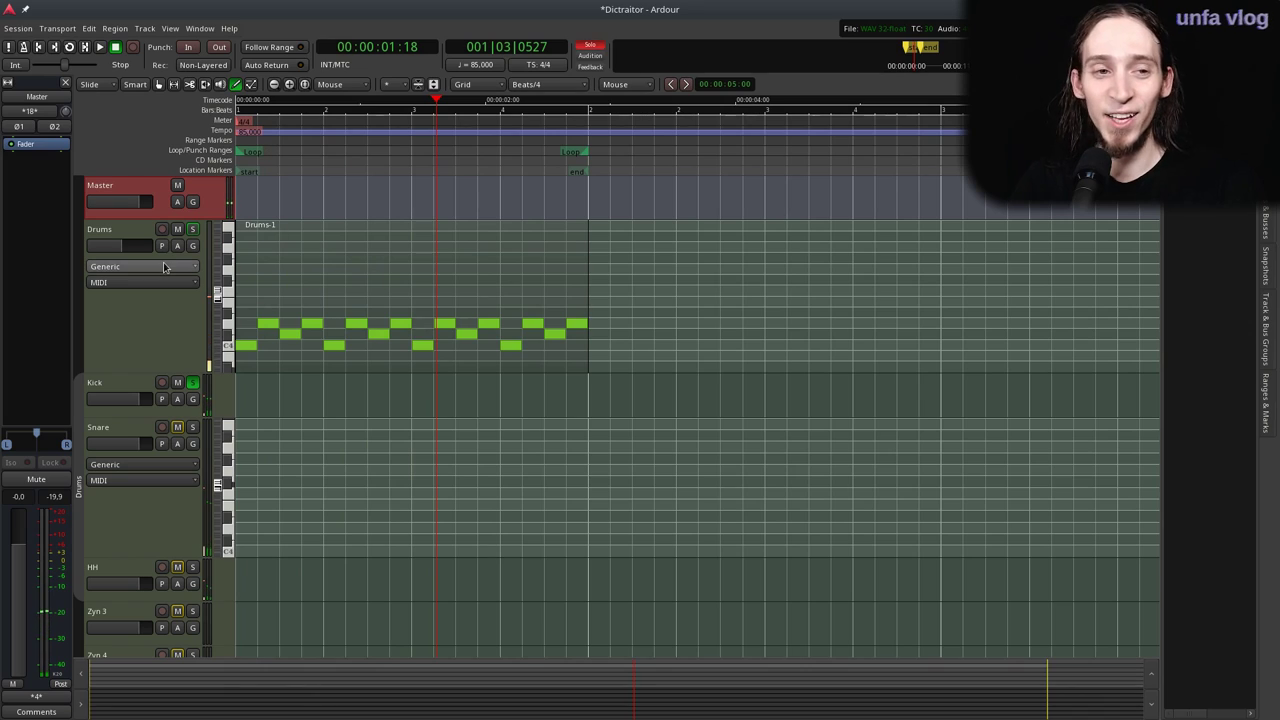
Clear the ZynAddSubFX windows away from the Non Mixer, reposition it, and switch back to Ardour to start playback.
click(290, 155)
drag(290, 155, 240, 160)
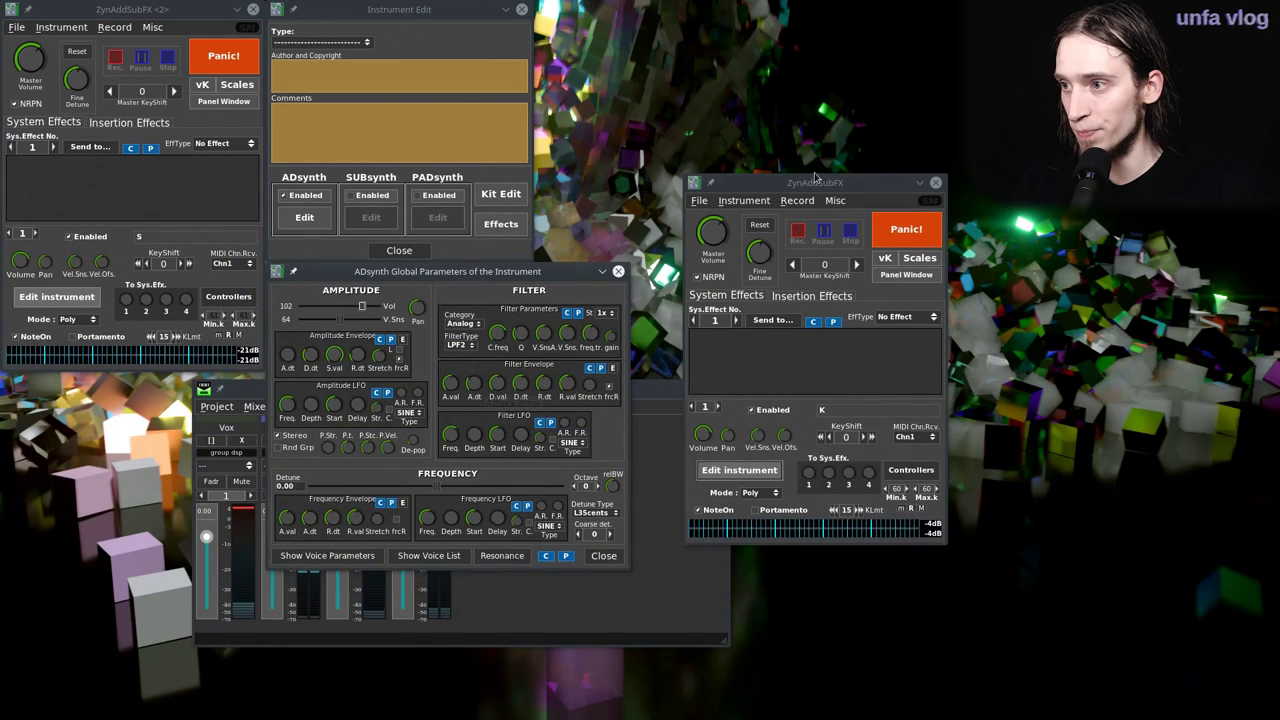
click(919, 183)
click(617, 271)
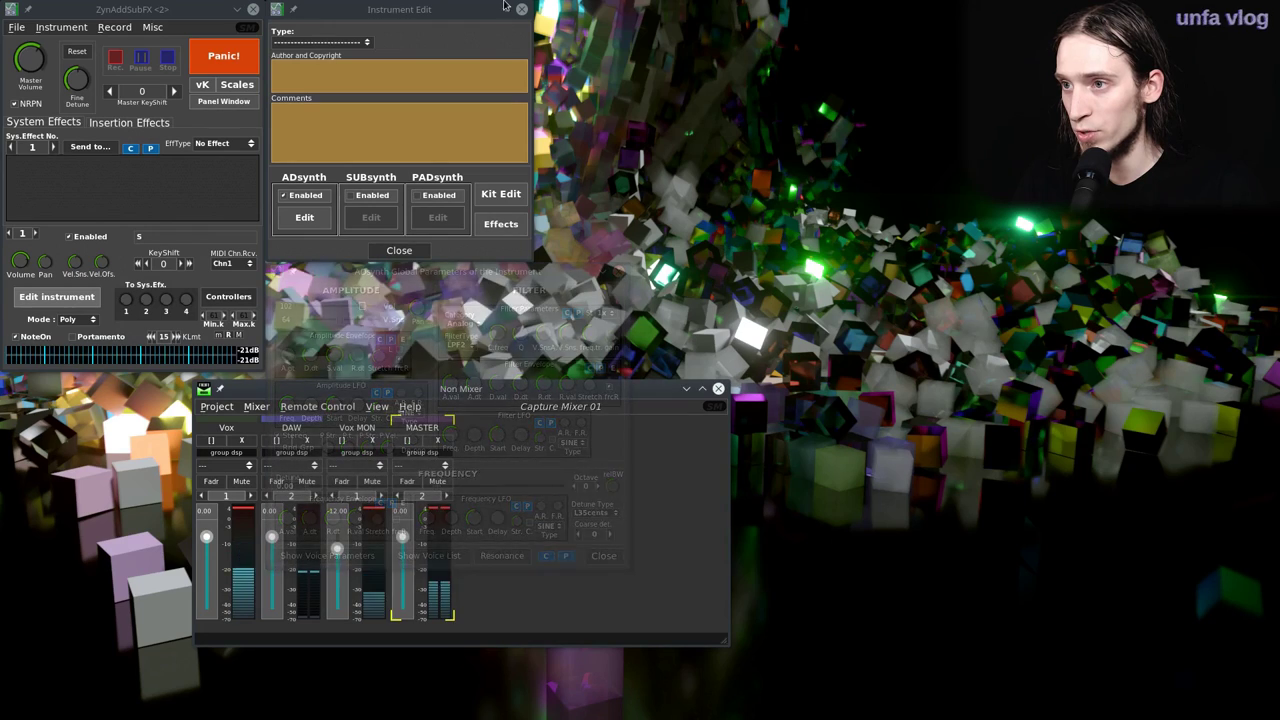
click(519, 9)
click(253, 9)
drag(357, 383, 459, 170)
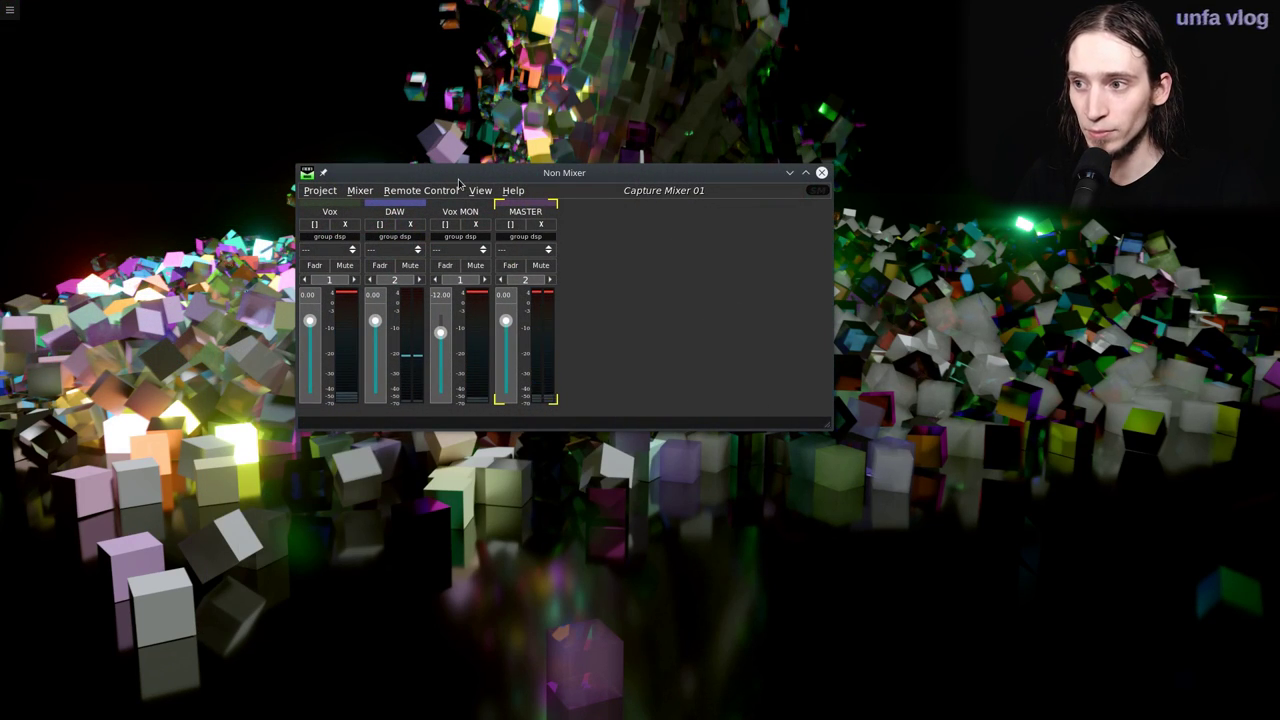
click(52, 710)
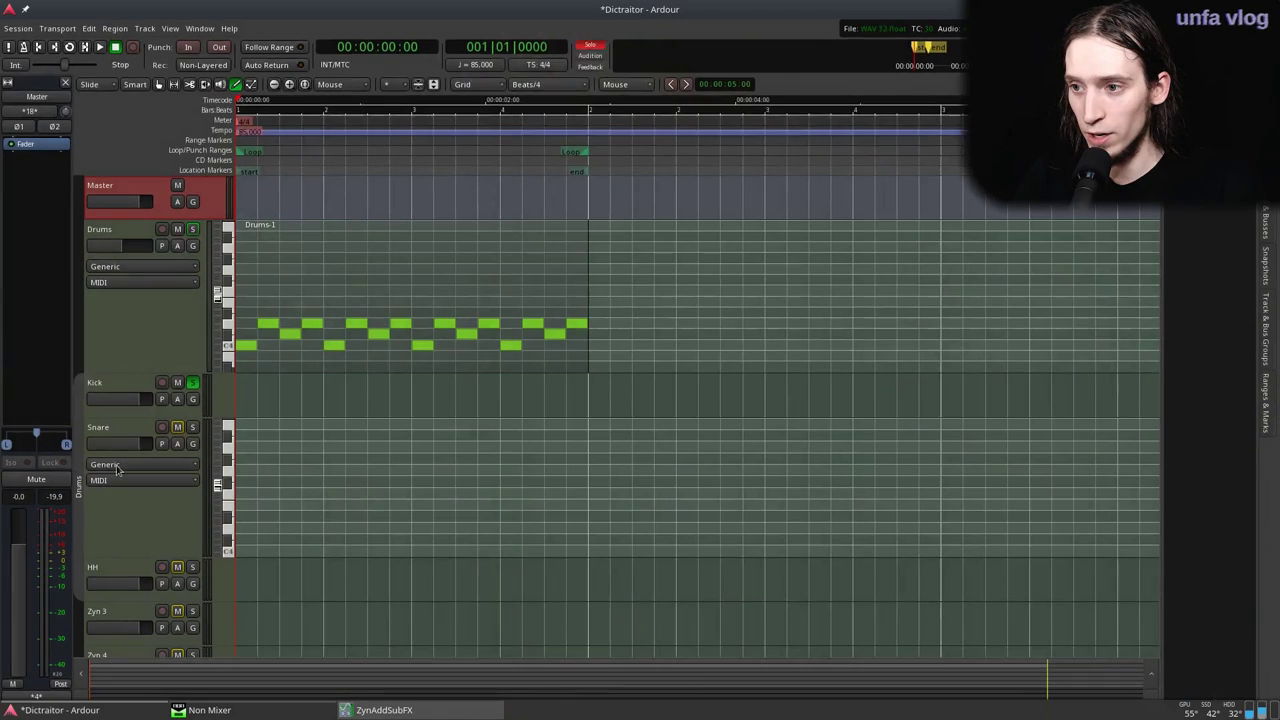
key(space)
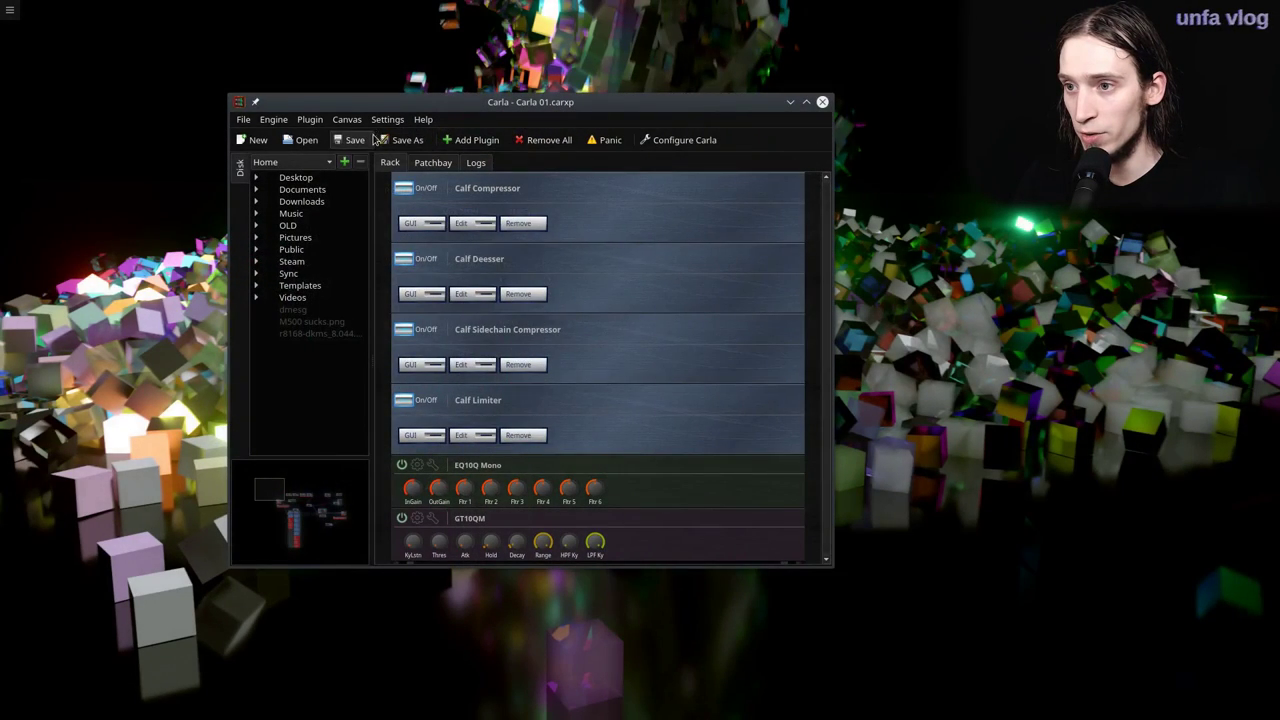
Show Carla's patchbay maximized and spread out the Non-Mixer/DAW, Calf Sidechain Compressor, jack_capture and Non-Mixer/MASTER nodes.
click(429, 163)
drag(685, 306, 203, 215)
drag(655, 322, 433, 247)
drag(414, 427, 540, 331)
click(805, 101)
drag(330, 283, 534, 481)
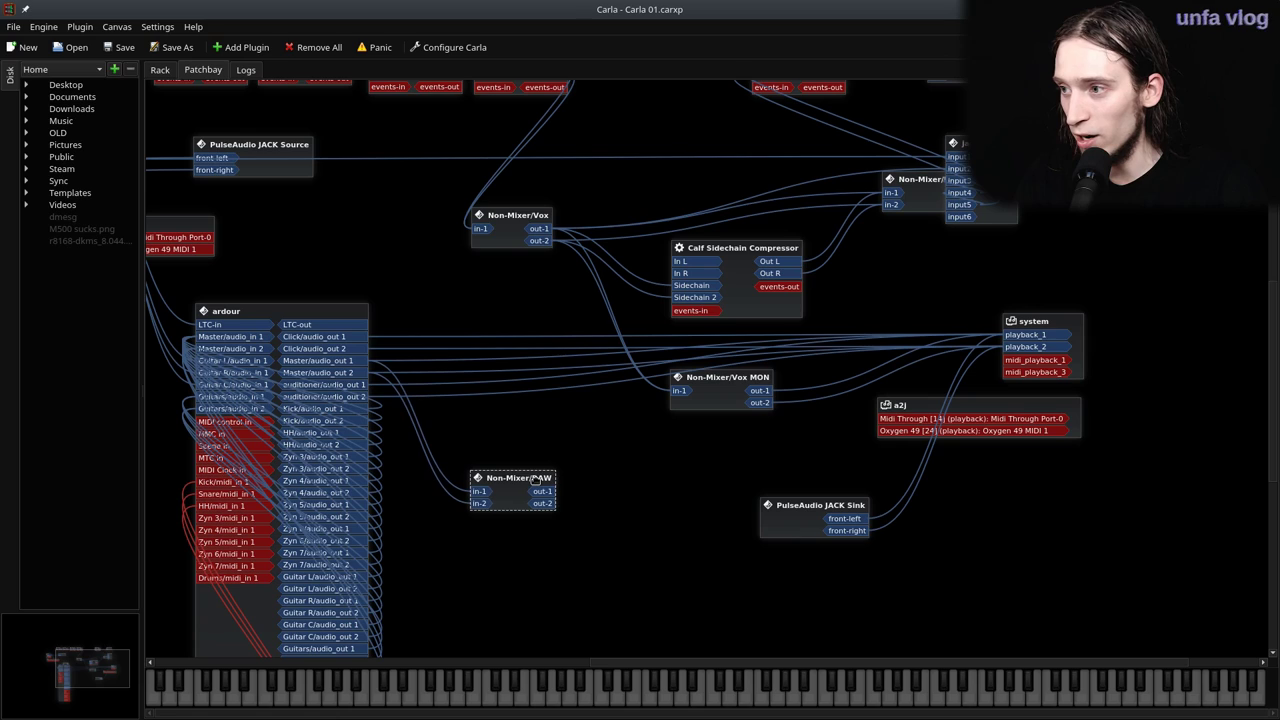
drag(755, 249, 735, 251)
drag(975, 146, 1045, 146)
drag(931, 184, 921, 233)
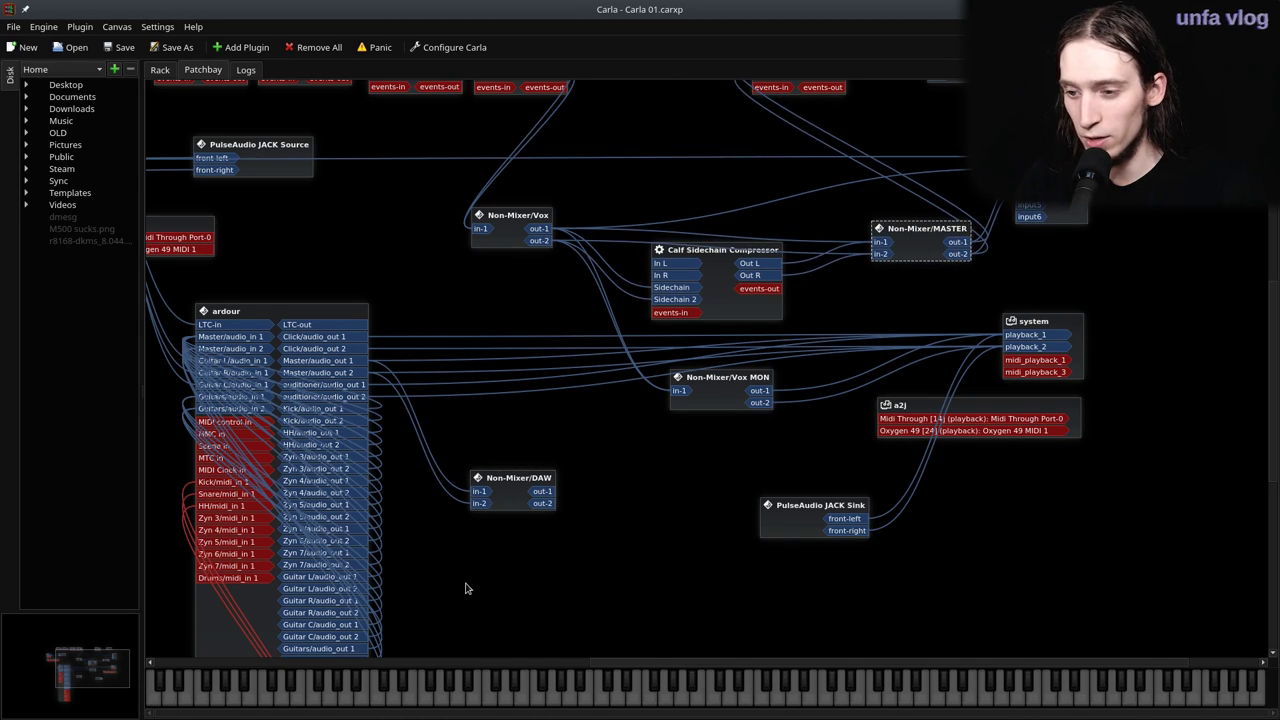
Check the Non Mixer channel strips, and switch to Ardour to start loop playback of the drum pattern.
mouse_move(345, 712)
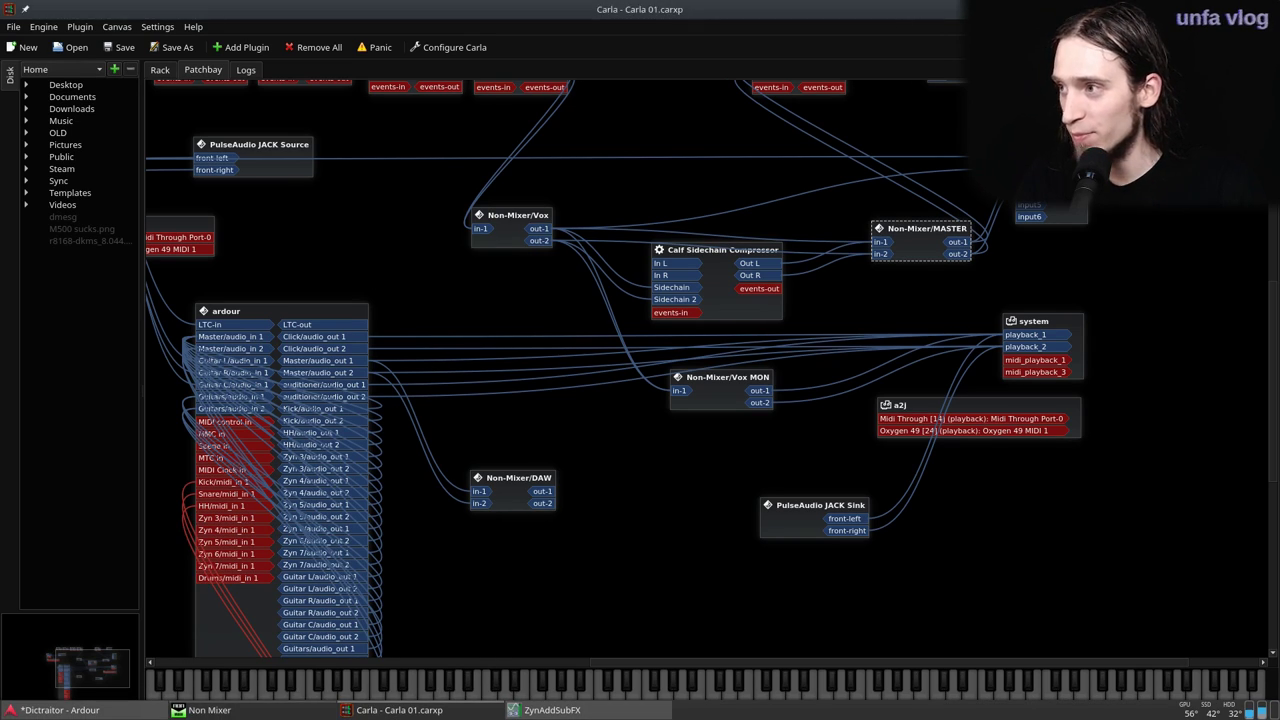
key(ctrl+F2)
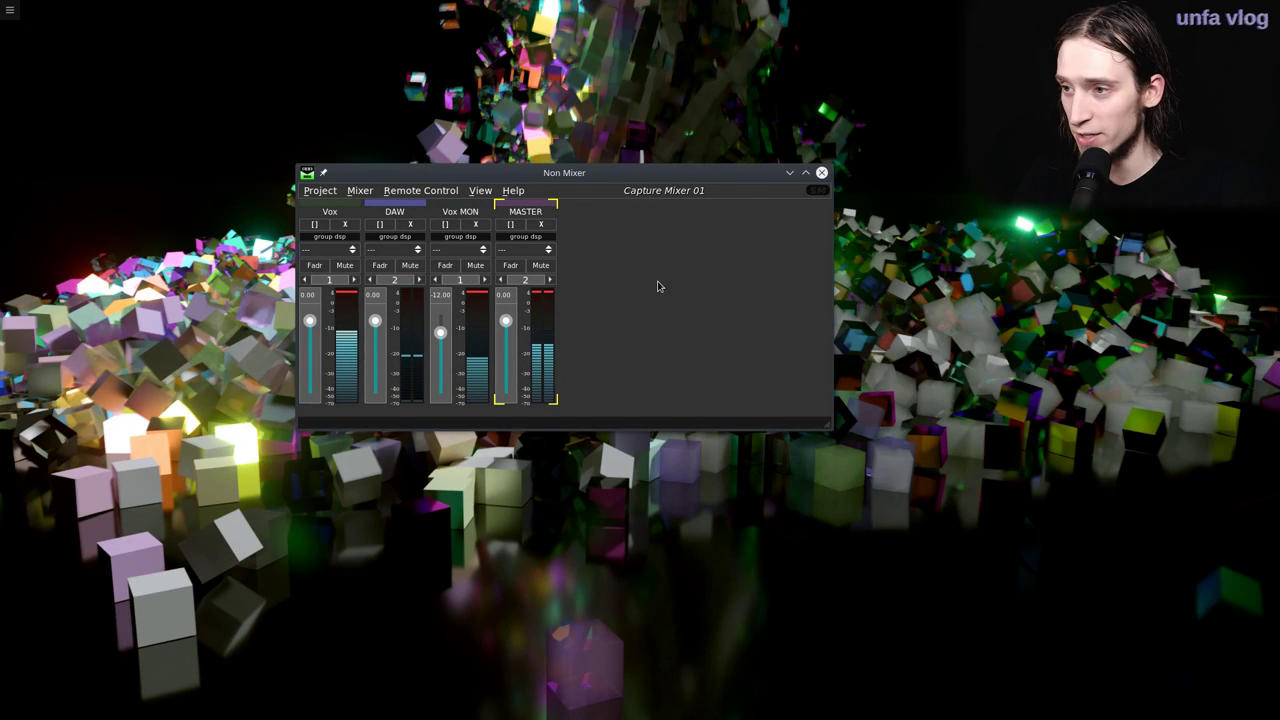
key(ctrl+F3)
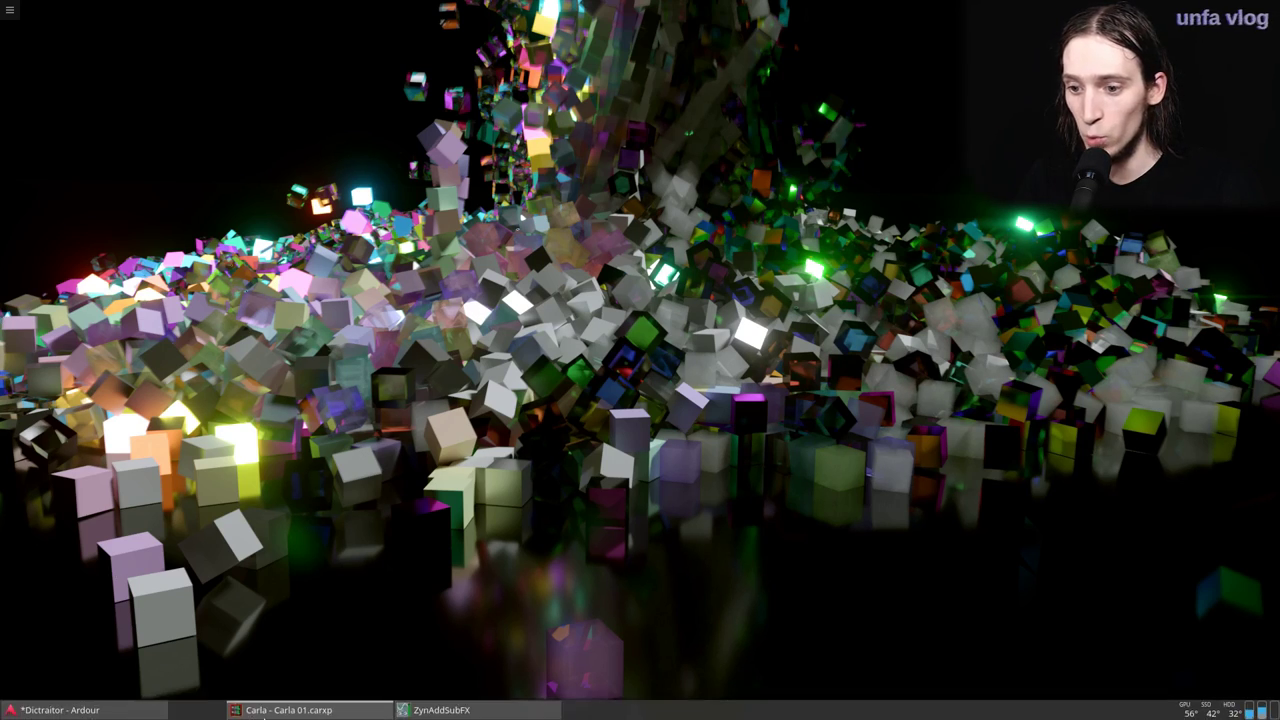
click(231, 710)
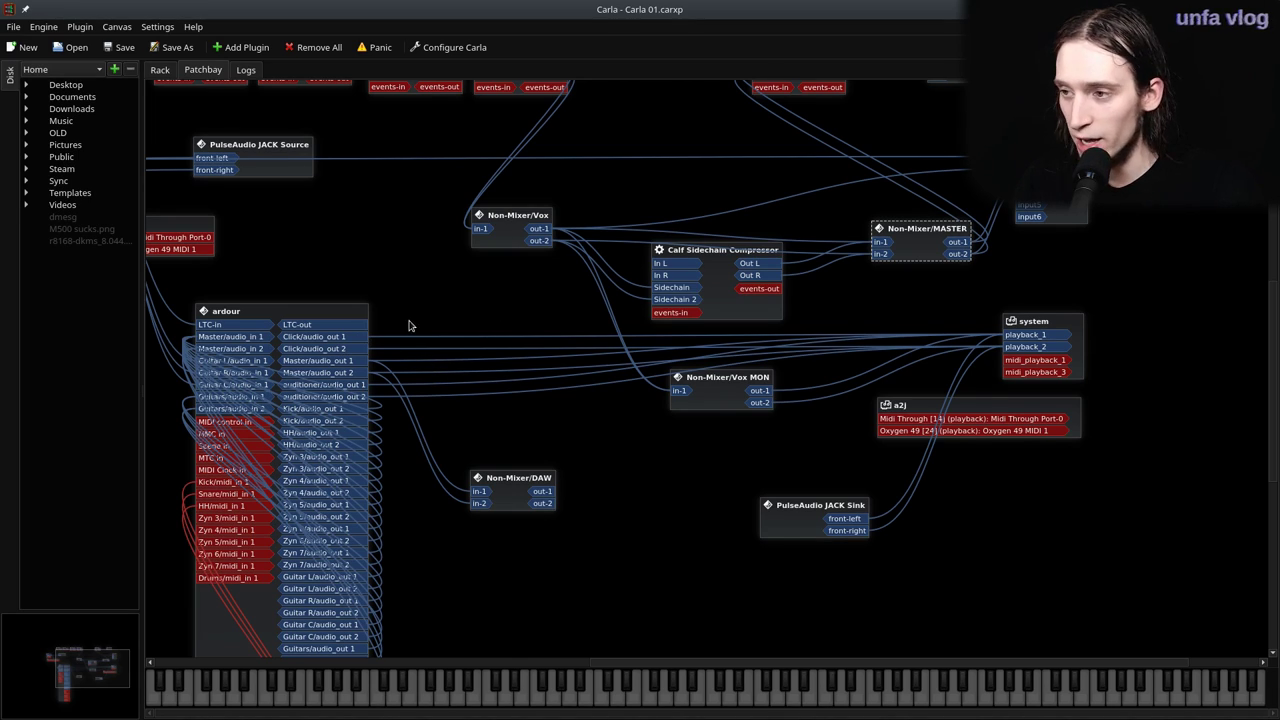
click(60, 710)
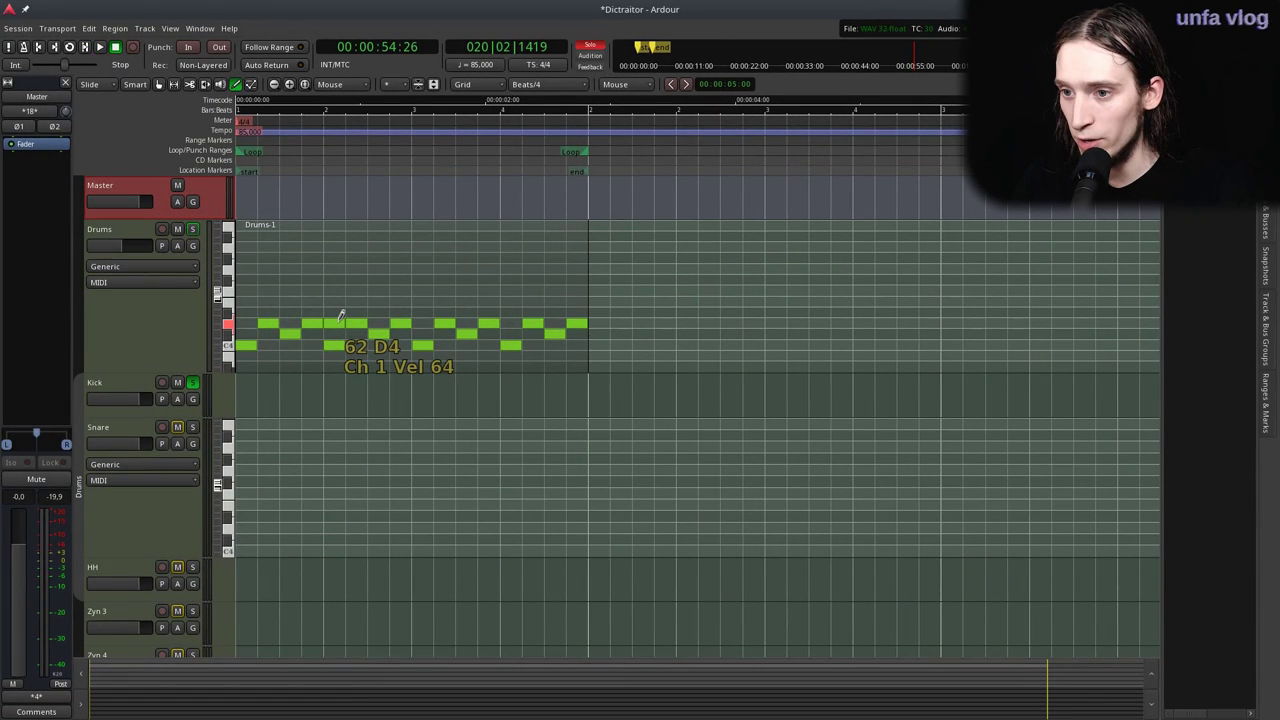
key(l)
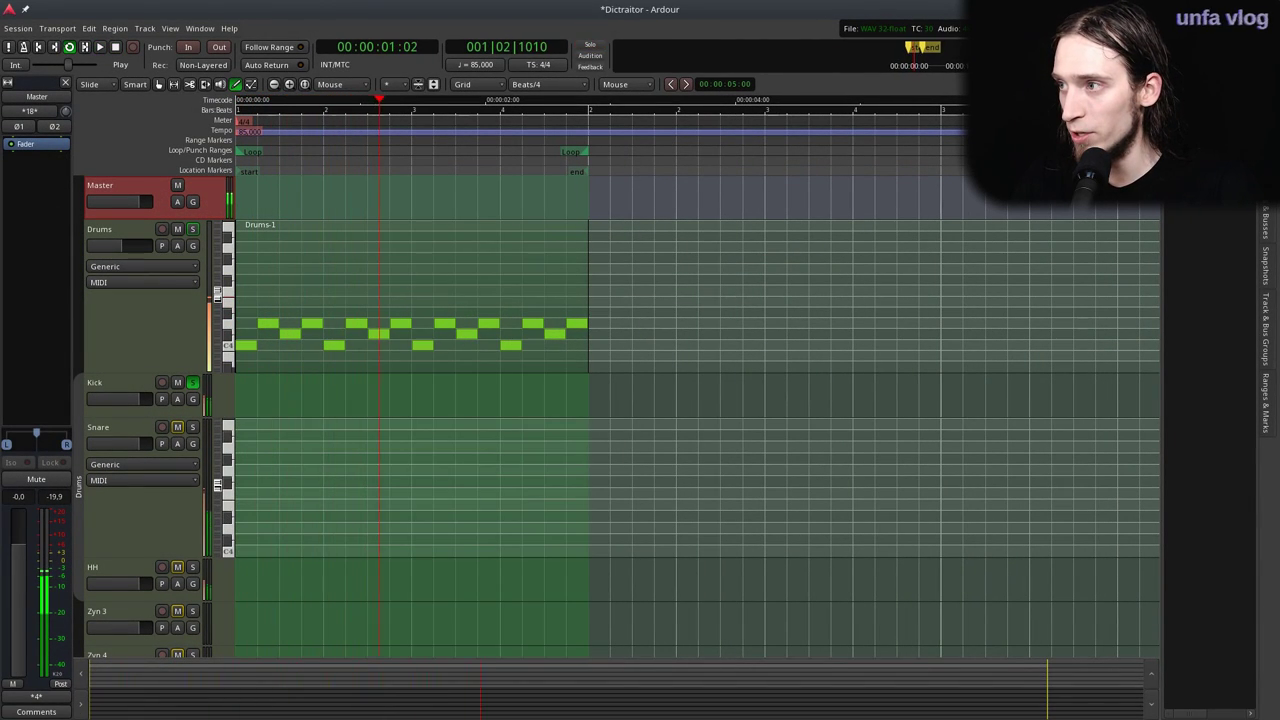
In Carla, connect Non-Mixer/DAW out-1 and out-2 to the Calf Sidechain Compressor's In L and In R.
key(alt+Tab)
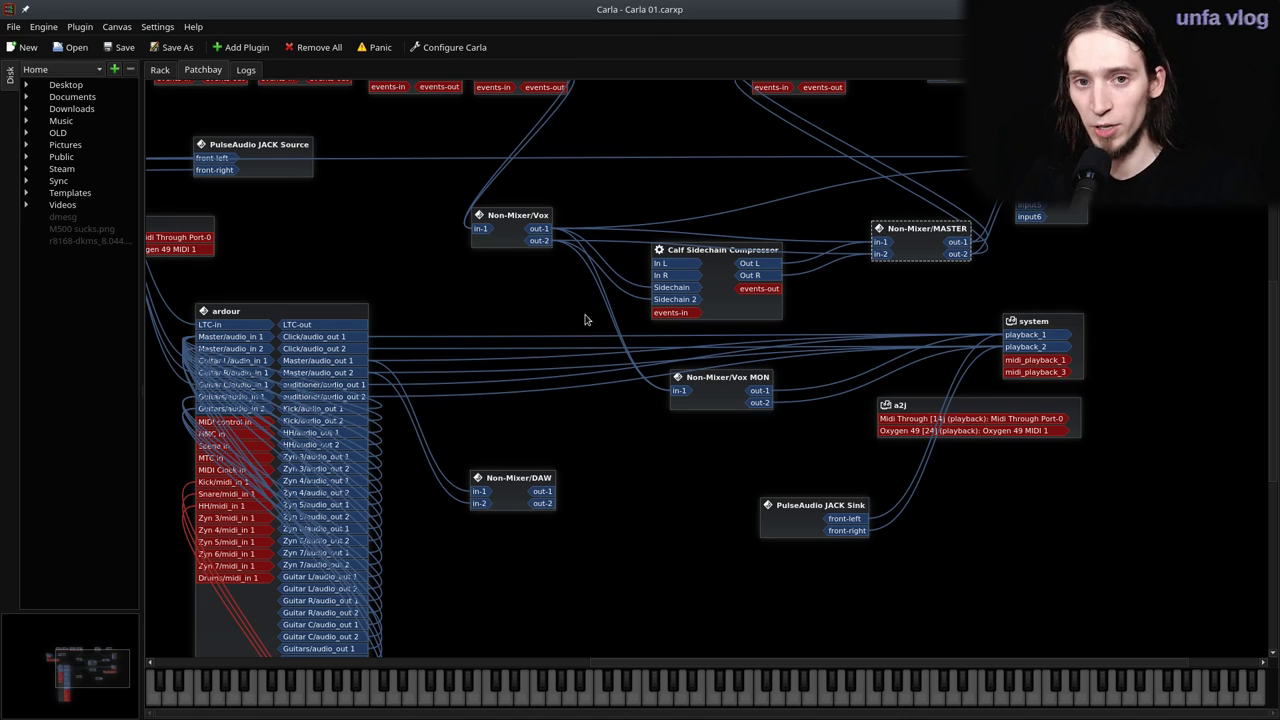
mouse_move(550, 494)
mouse_down()
mouse_move(661, 213)
mouse_move(668, 265)
mouse_move(580, 529)
mouse_move(550, 487)
mouse_up()
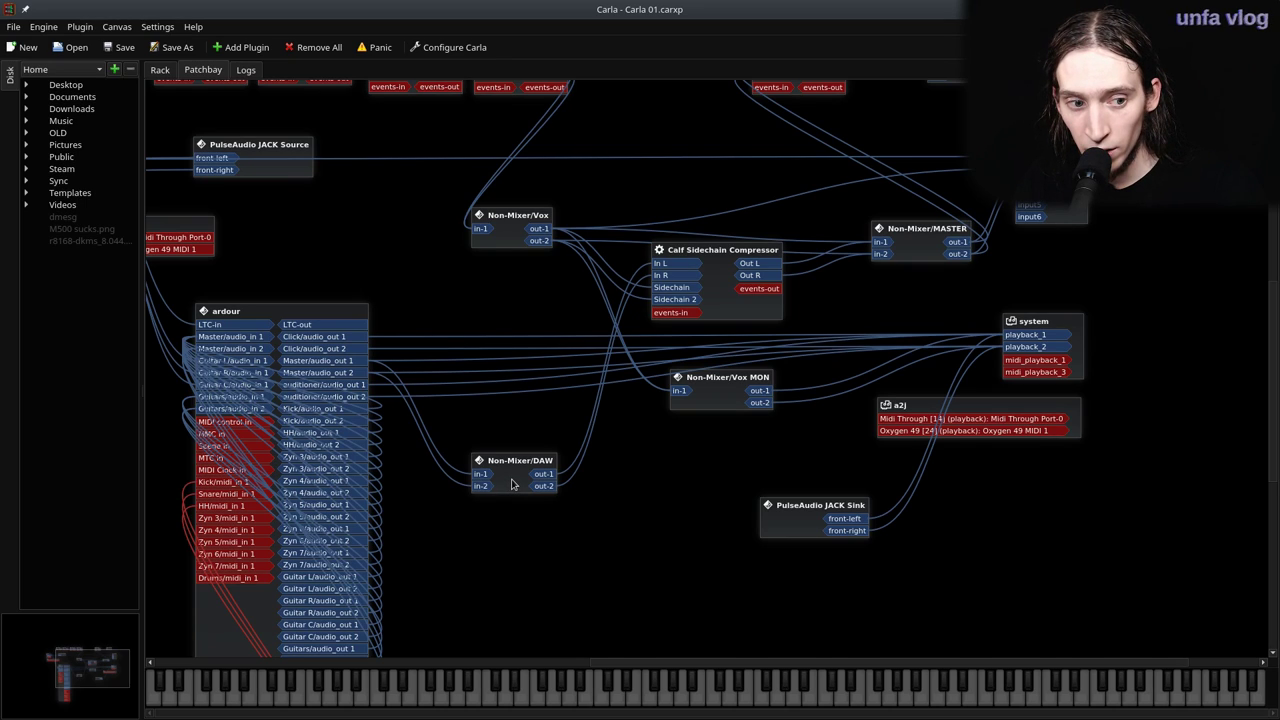
drag(517, 473, 522, 460)
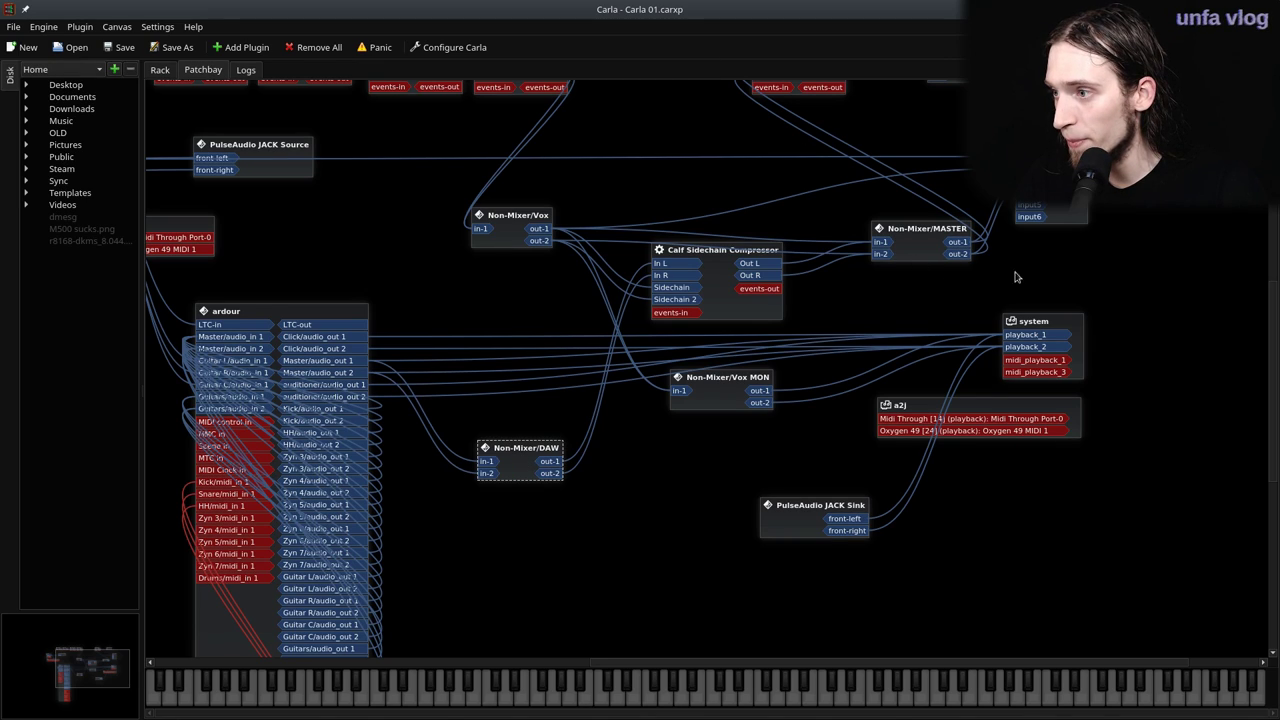
Reposition the Non-Mixer/MASTER and jack_capture nodes and inspect the connections into the capture inputs.
drag(938, 236, 878, 207)
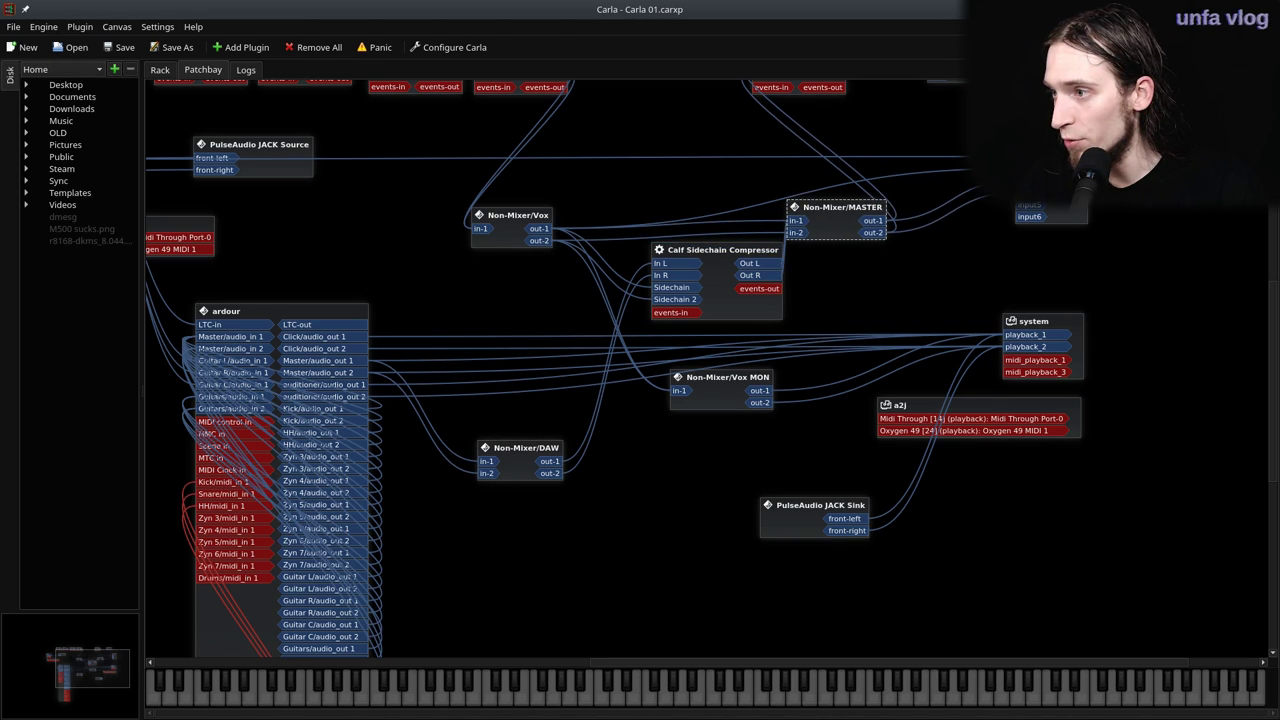
drag(1050, 190, 1061, 209)
drag(552, 461, 1046, 225)
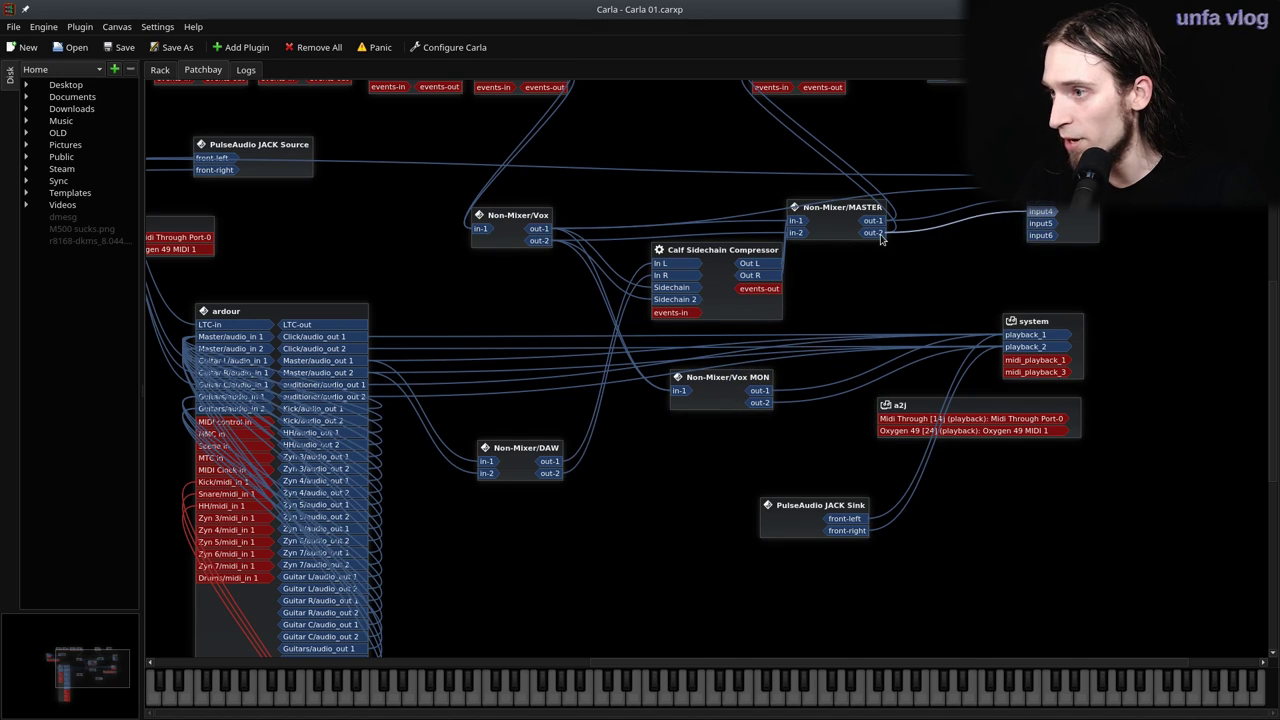
right_click(1046, 226)
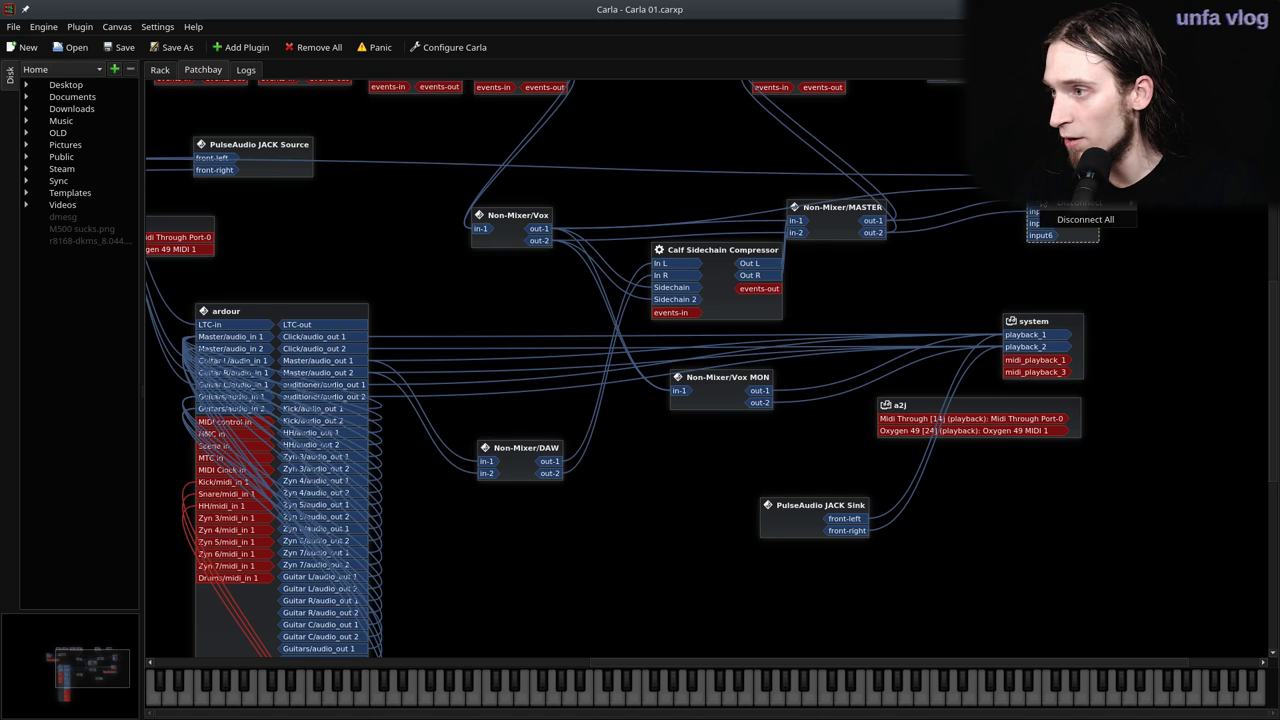
click(960, 286)
drag(563, 463, 1040, 236)
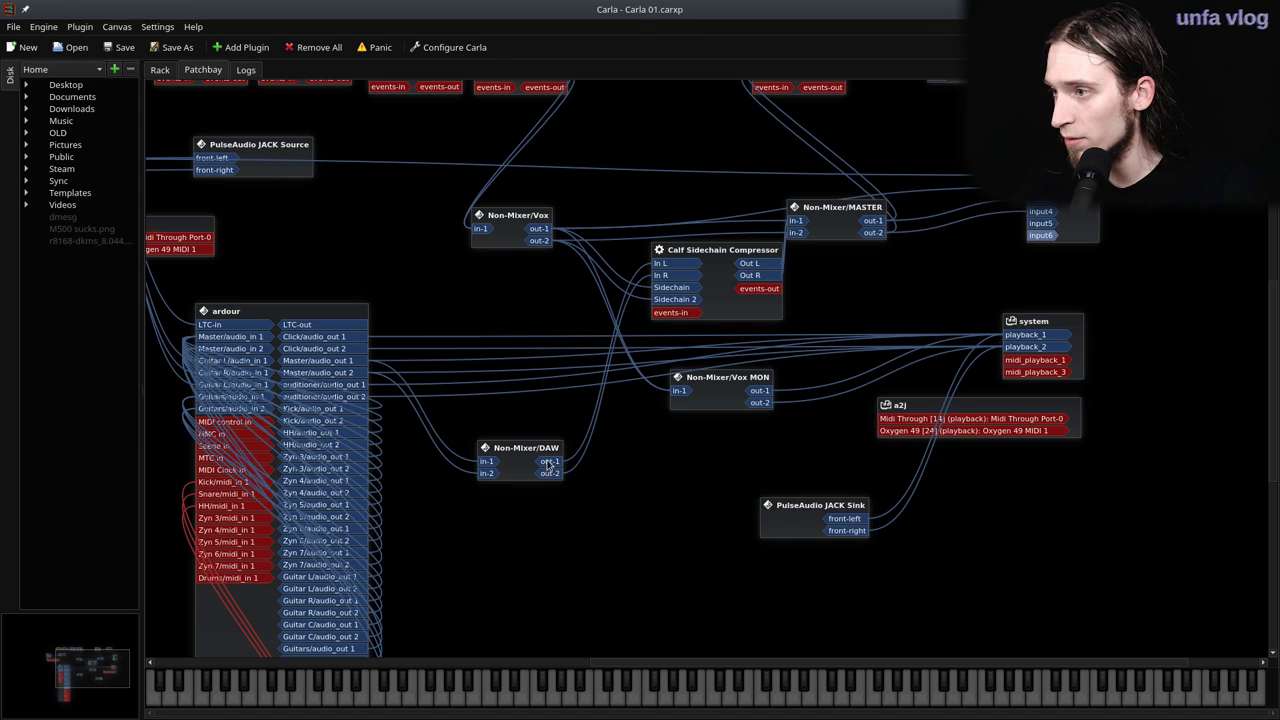
drag(852, 209, 886, 225)
drag(1062, 162, 1070, 137)
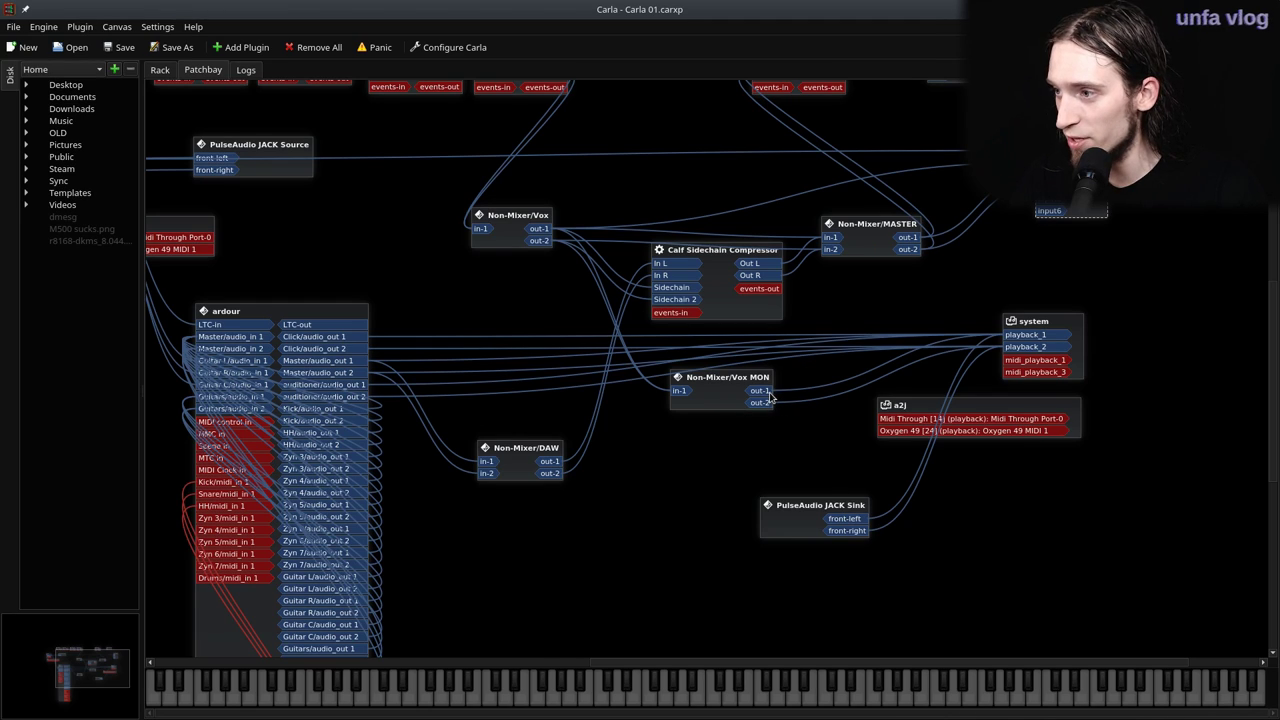
In the drop-down terminal, recall the last jack_capture command and change its Non-Mixer/Audio source to Non-Mixer/DAW.
scroll(992, 262, up, 3)
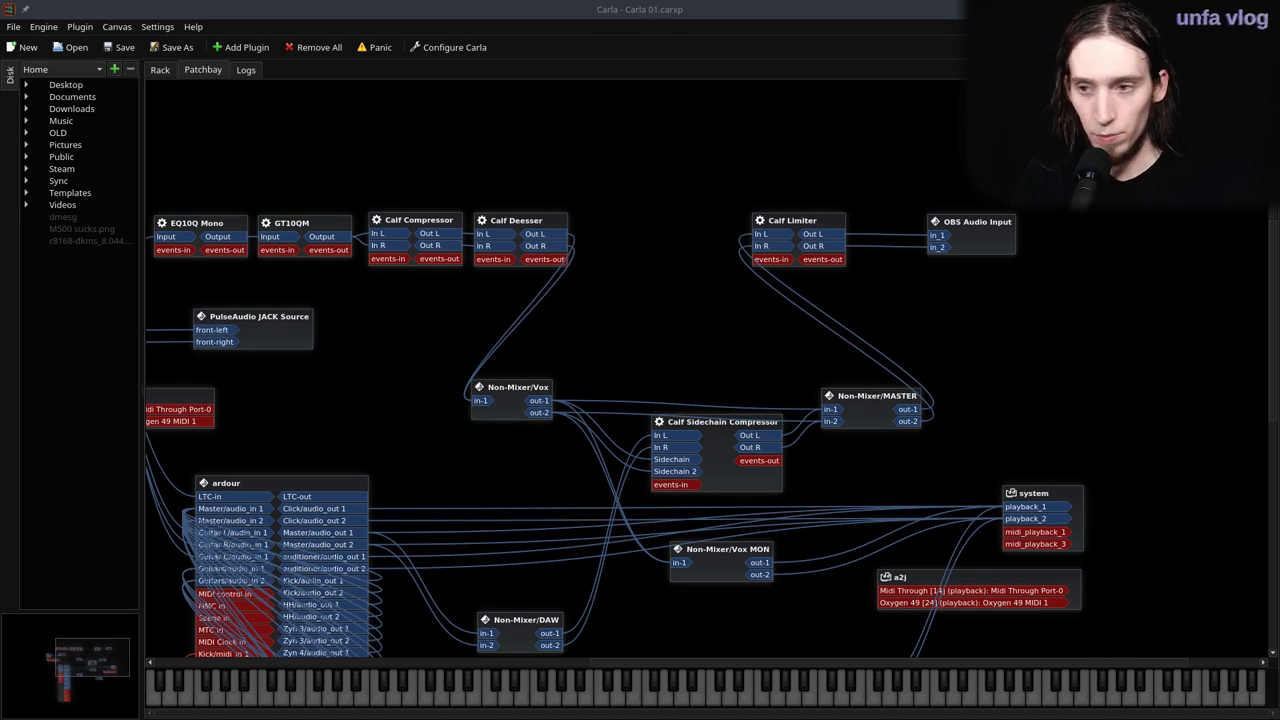
key(F12)
key(Up)
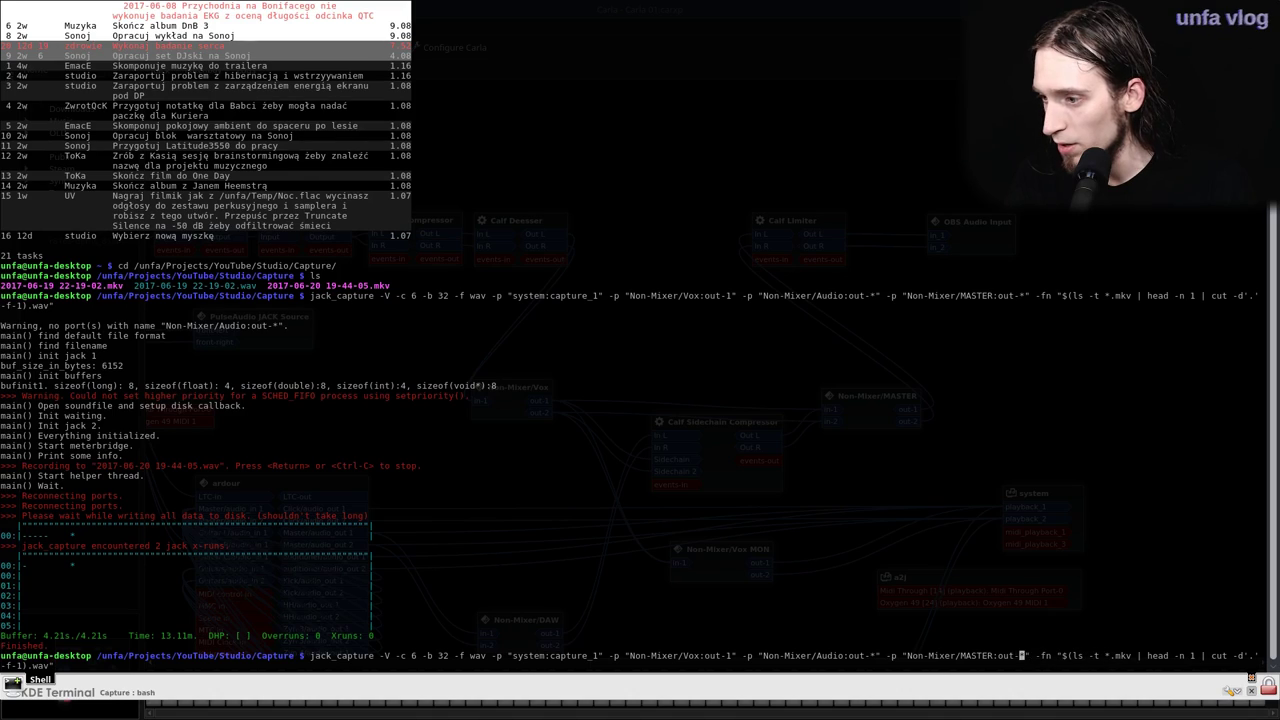
key(BackSpace)
key(BackSpace)
key(BackSpace)
key(BackSpace)
key(BackSpace)
text(DAW)
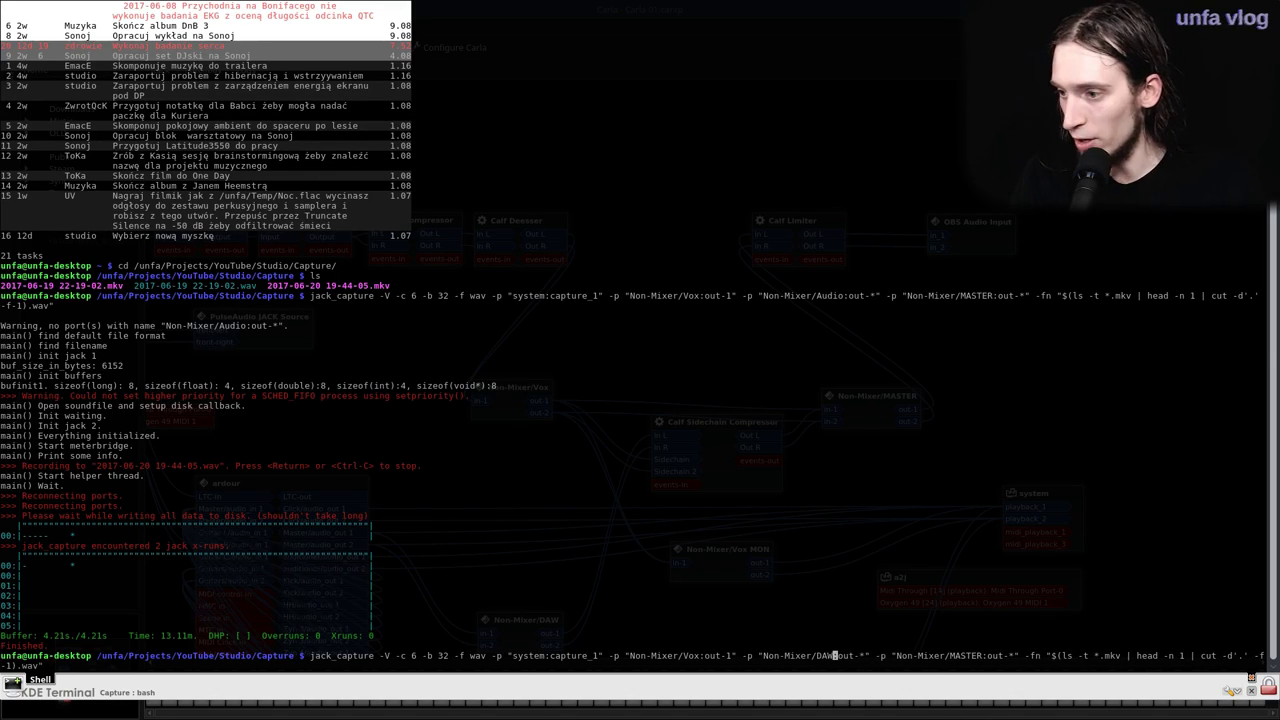
Run the edited jack_capture command to start recording, and hide the terminal to return to Carla's patchbay.
key(Right)
key(Right)
key(Right)
key(Right)
key(Right)
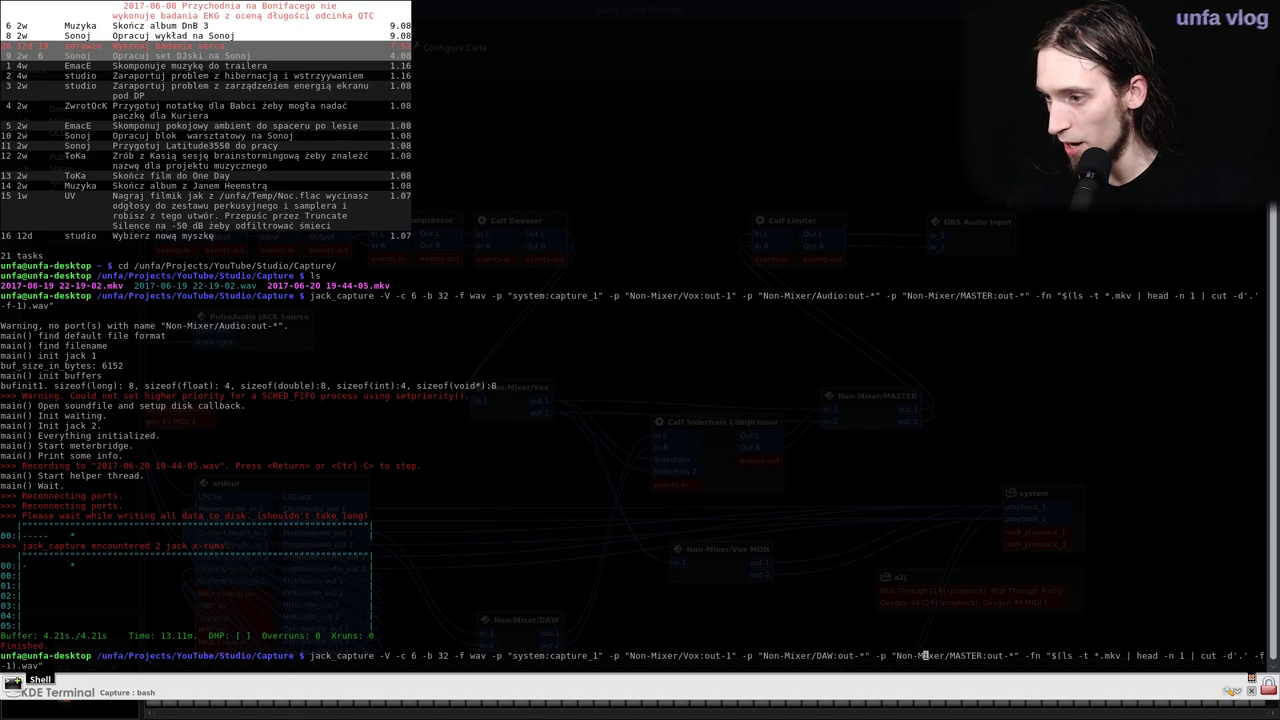
key(Return)
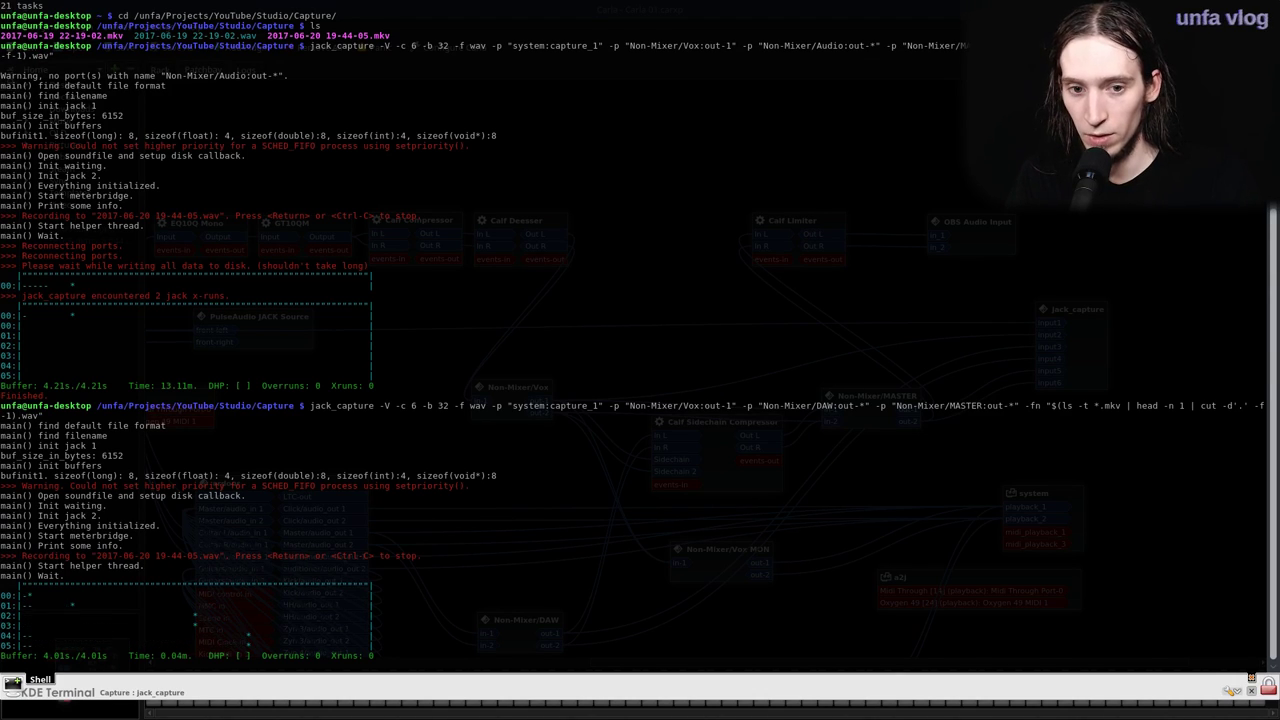
key(F12)
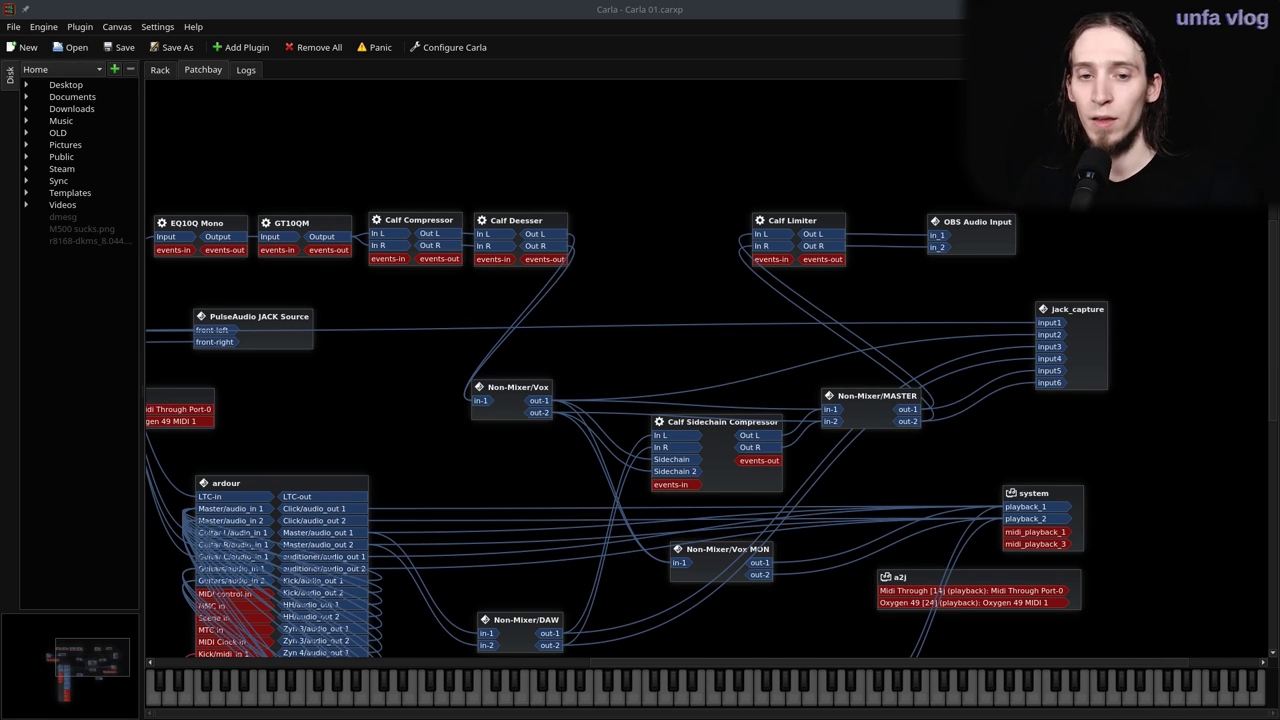
Switch from Carla to Ardour, stop the loop playback and select the Drums track.
click(1237, 9)
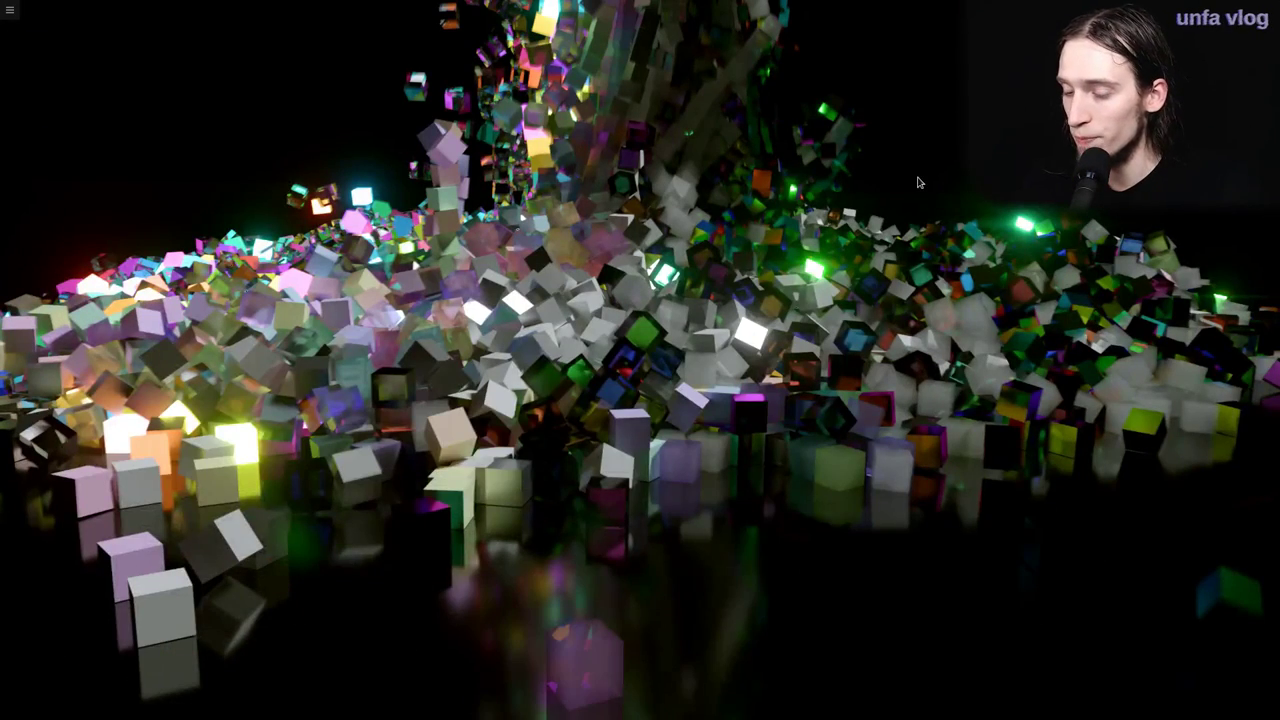
mouse_move(250, 716)
click(84, 714)
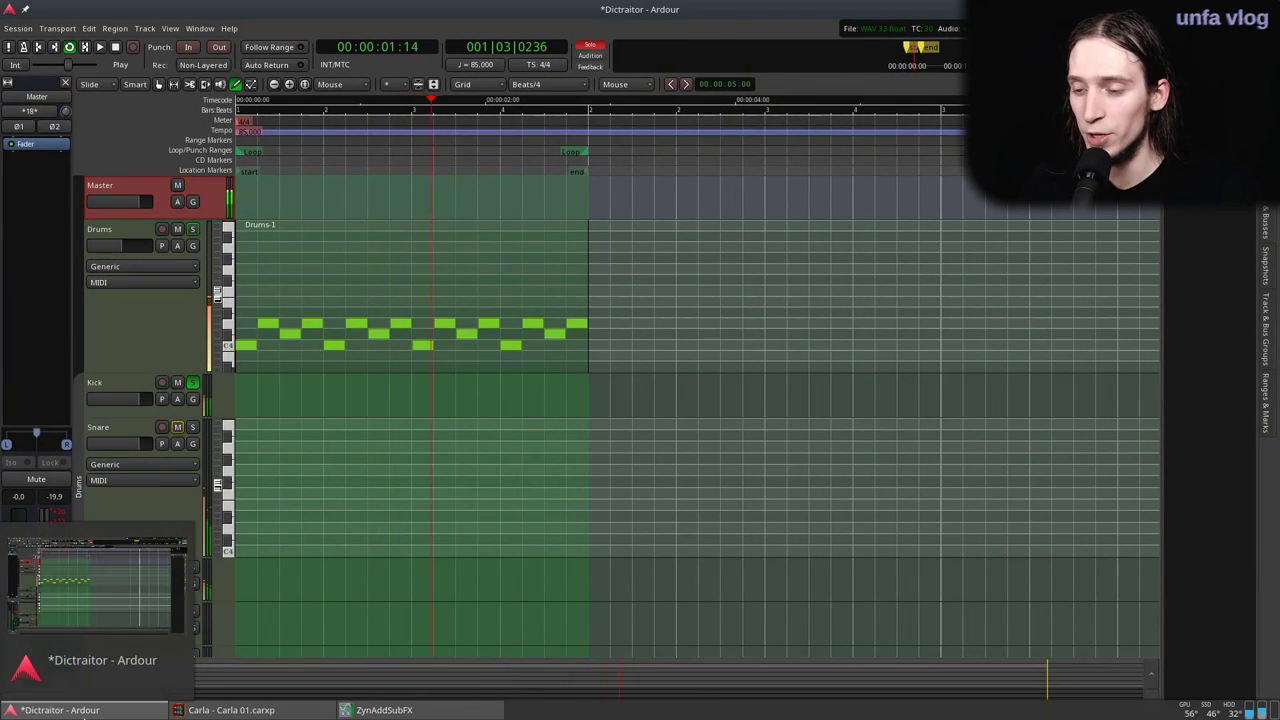
click(445, 314)
key(space)
click(163, 321)
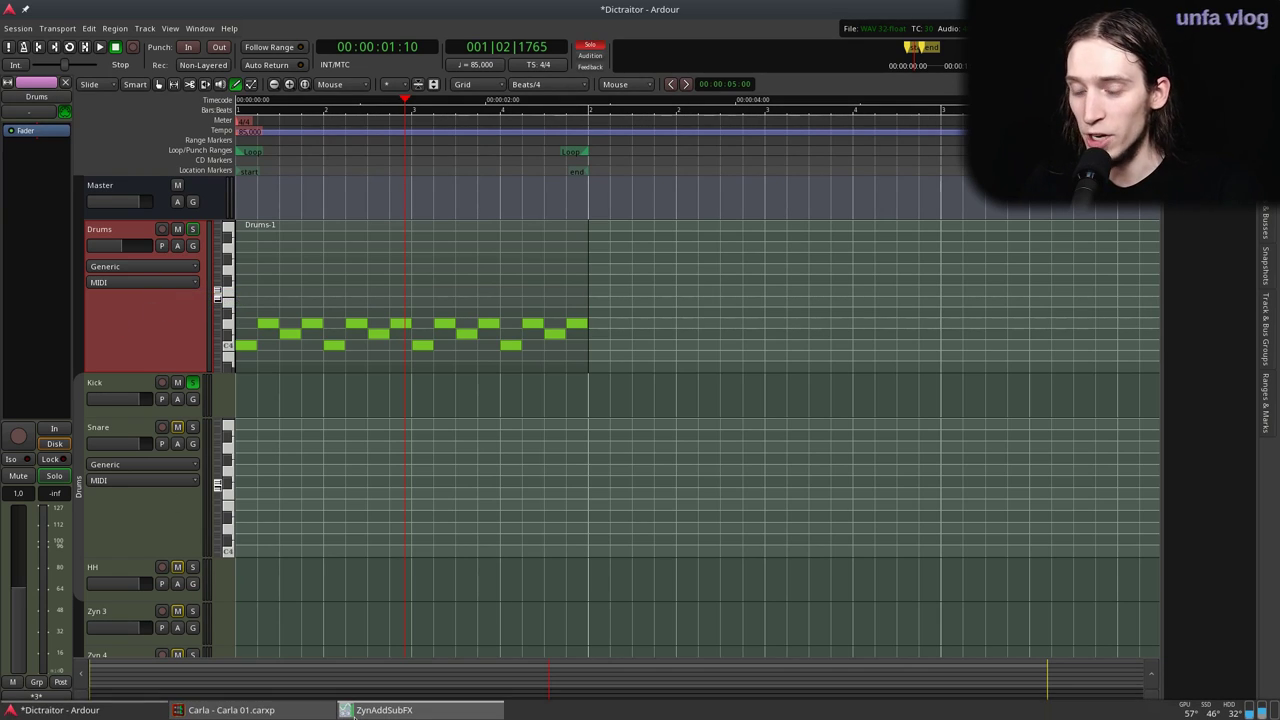
With the loop playing, set the ADsynth global volume to 127 and octave to -3 for the K instrument in ZynAddSubFX.
click(354, 712)
click(444, 268)
key(l)
click(739, 470)
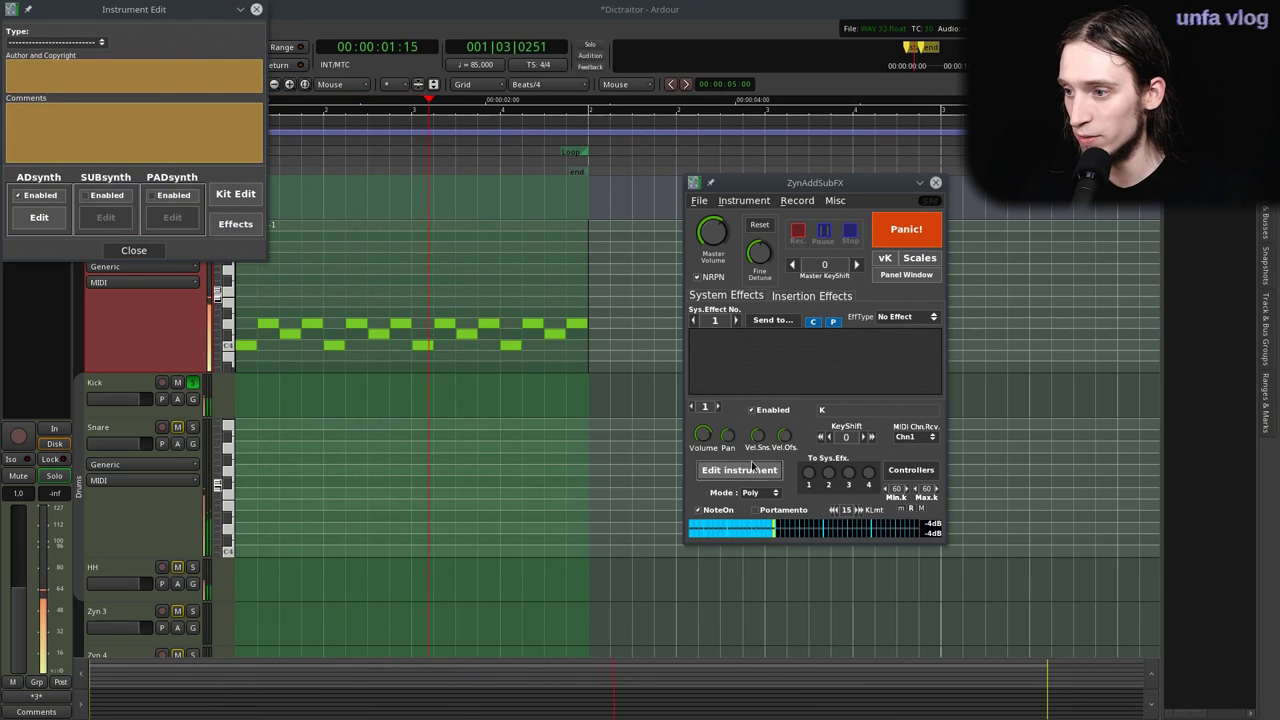
click(22, 221)
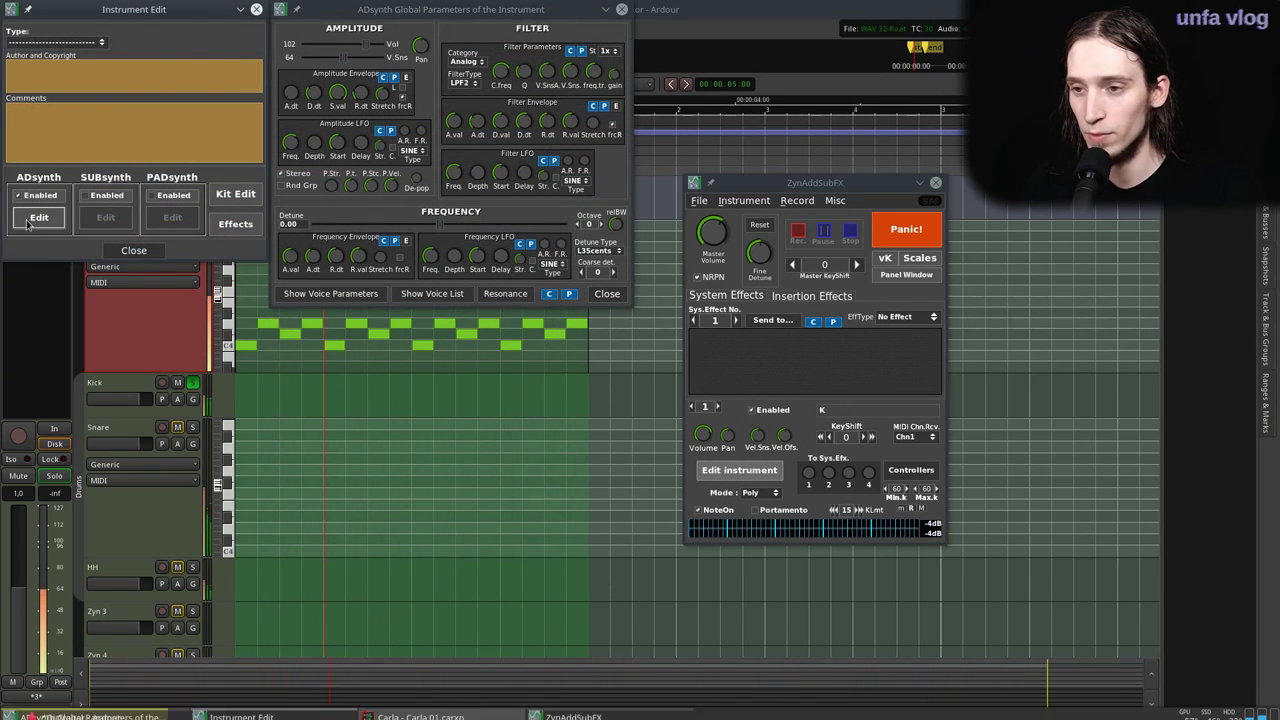
drag(365, 44, 392, 44)
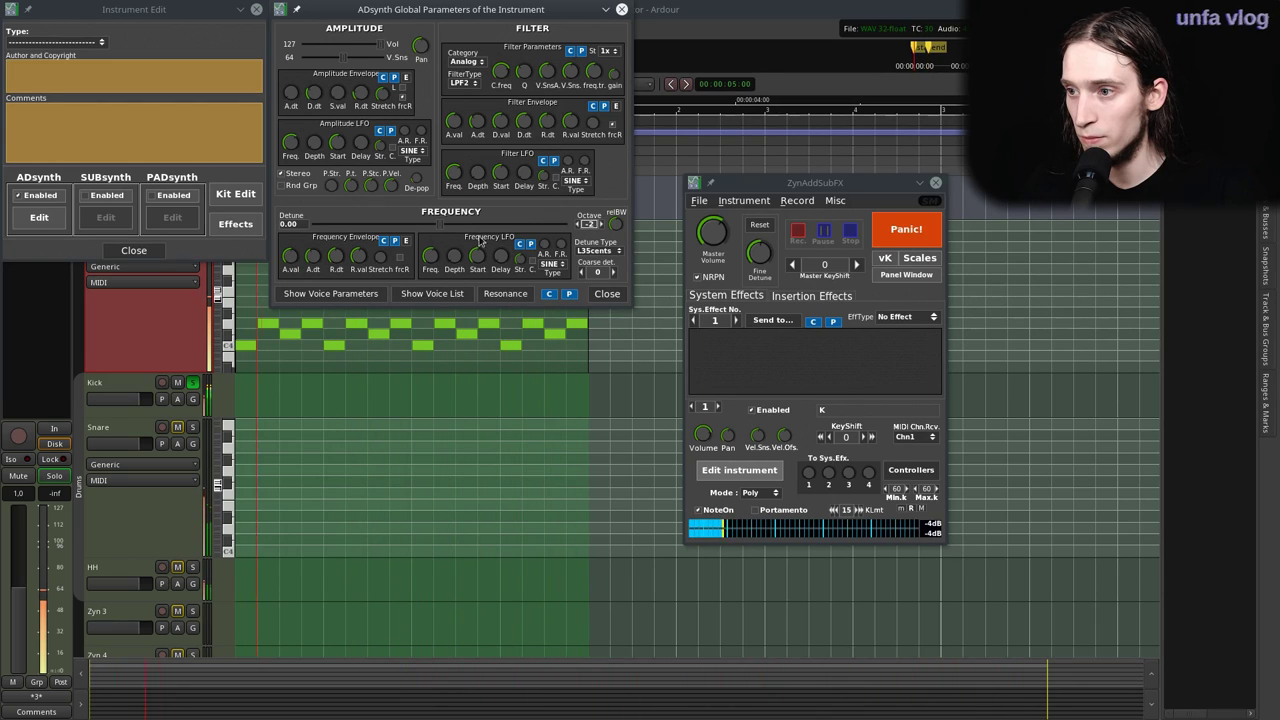
click(576, 225)
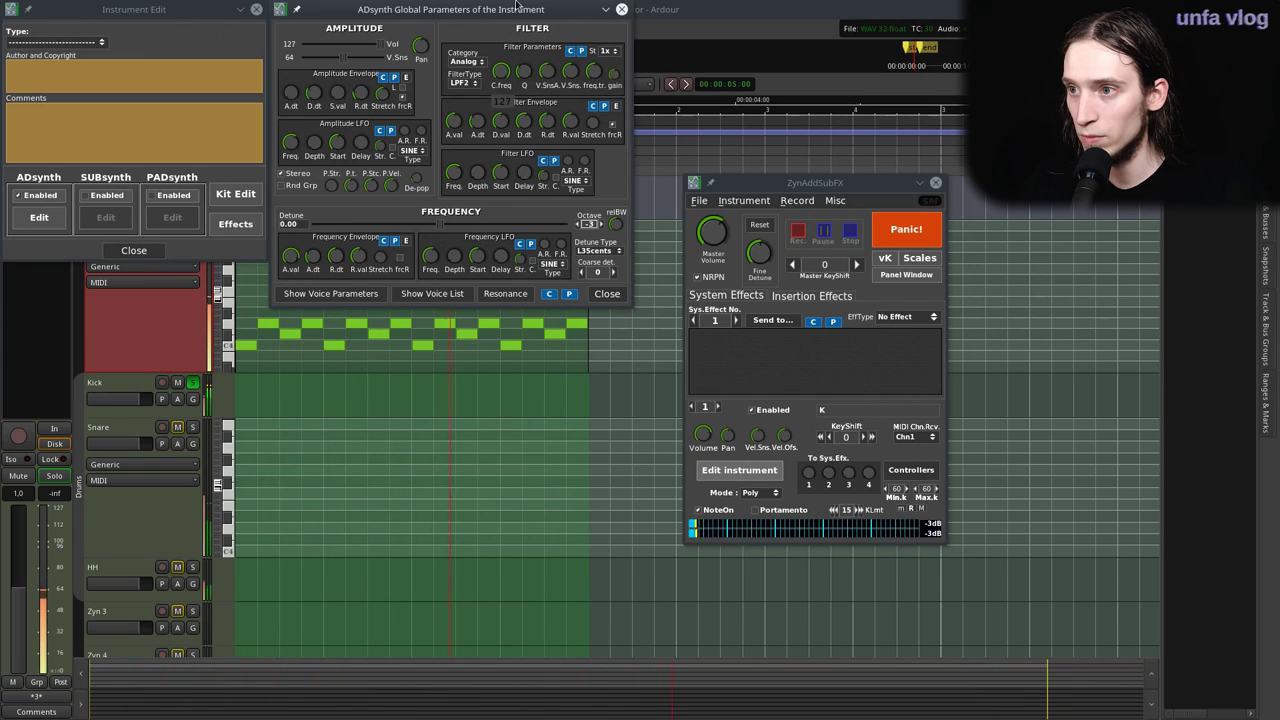
Show the ADsynth voice parameters and enable voice 2.
click(310, 293)
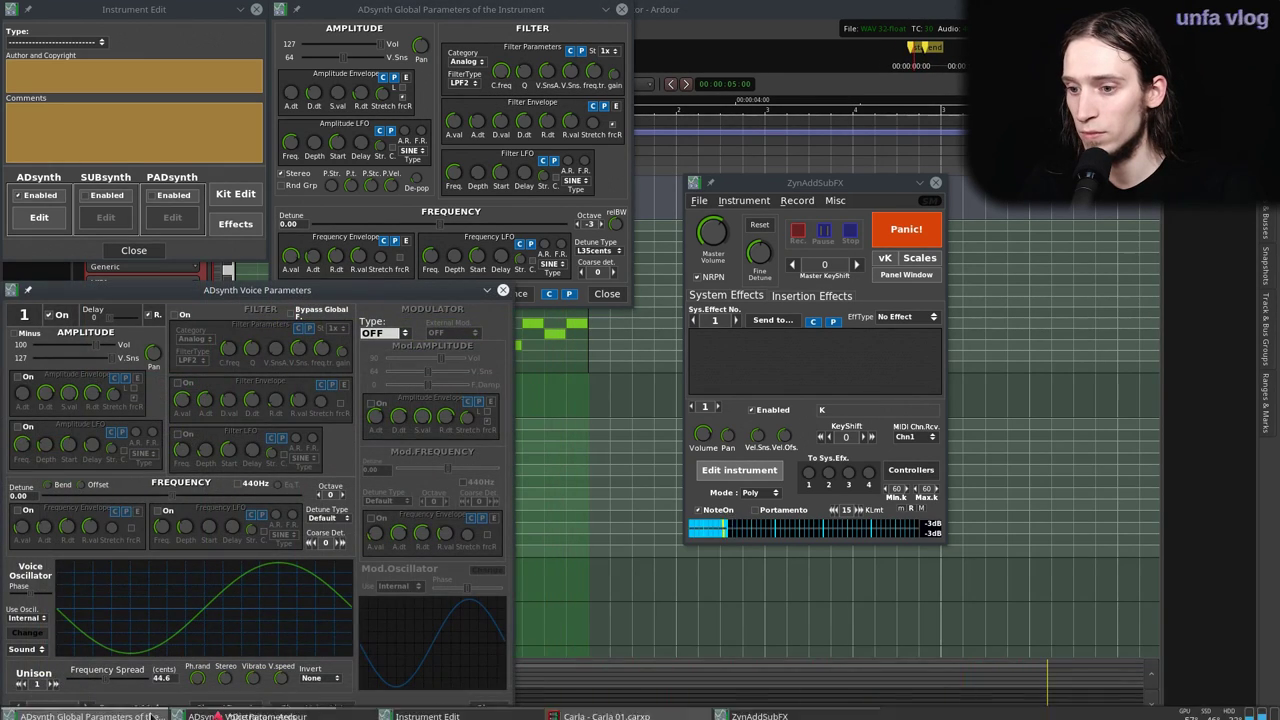
drag(197, 292, 281, 223)
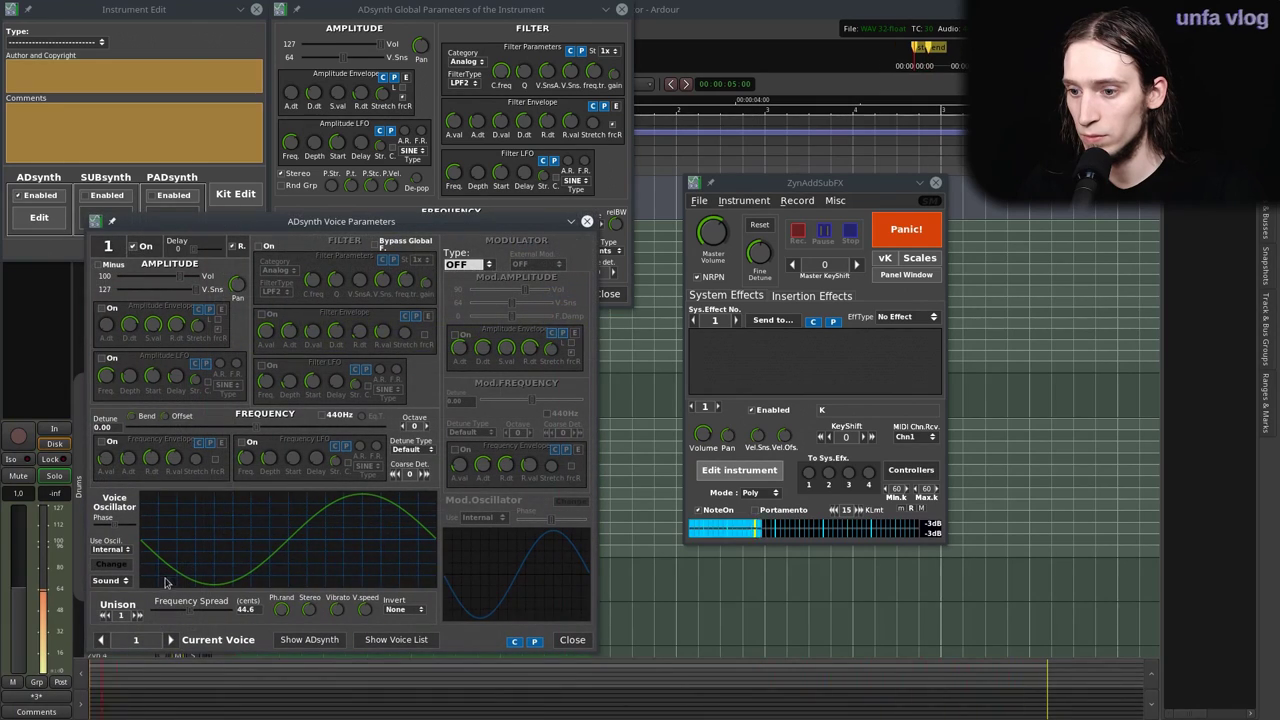
click(170, 640)
click(136, 247)
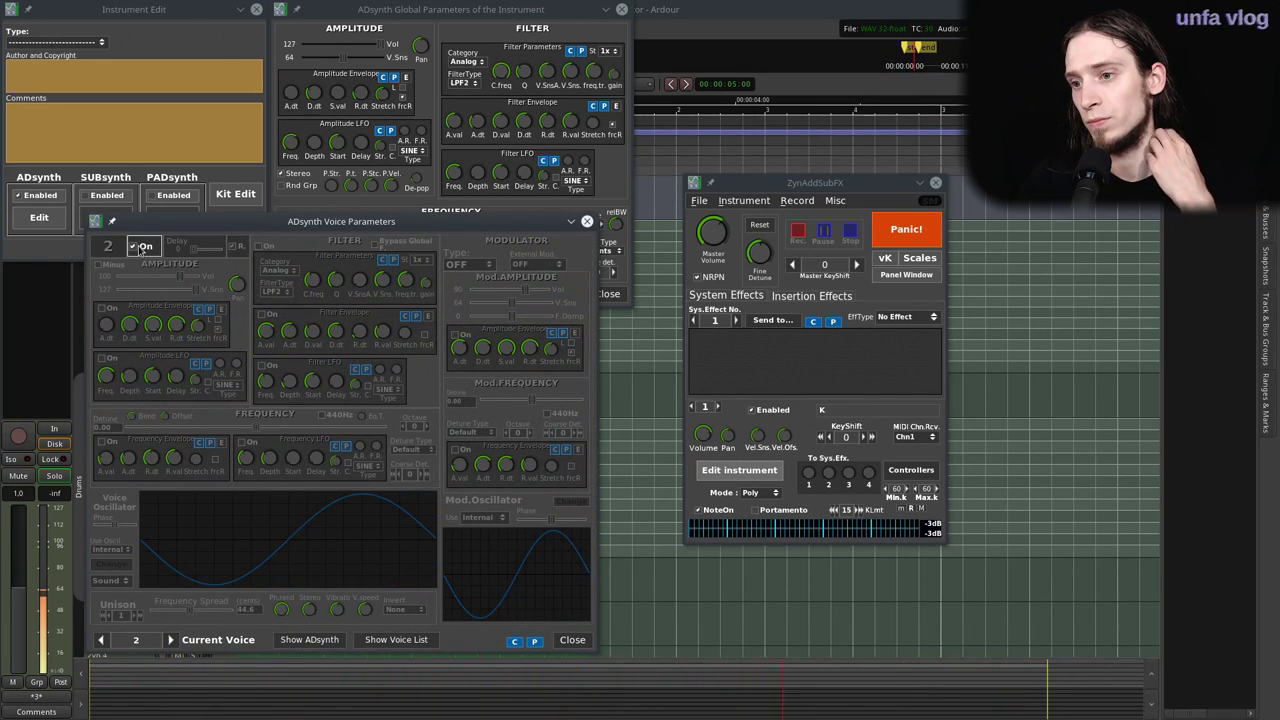
Reshape voice 2's oscillator waveform by altering several of its upper harmonics, and close the oscillator editor.
click(112, 565)
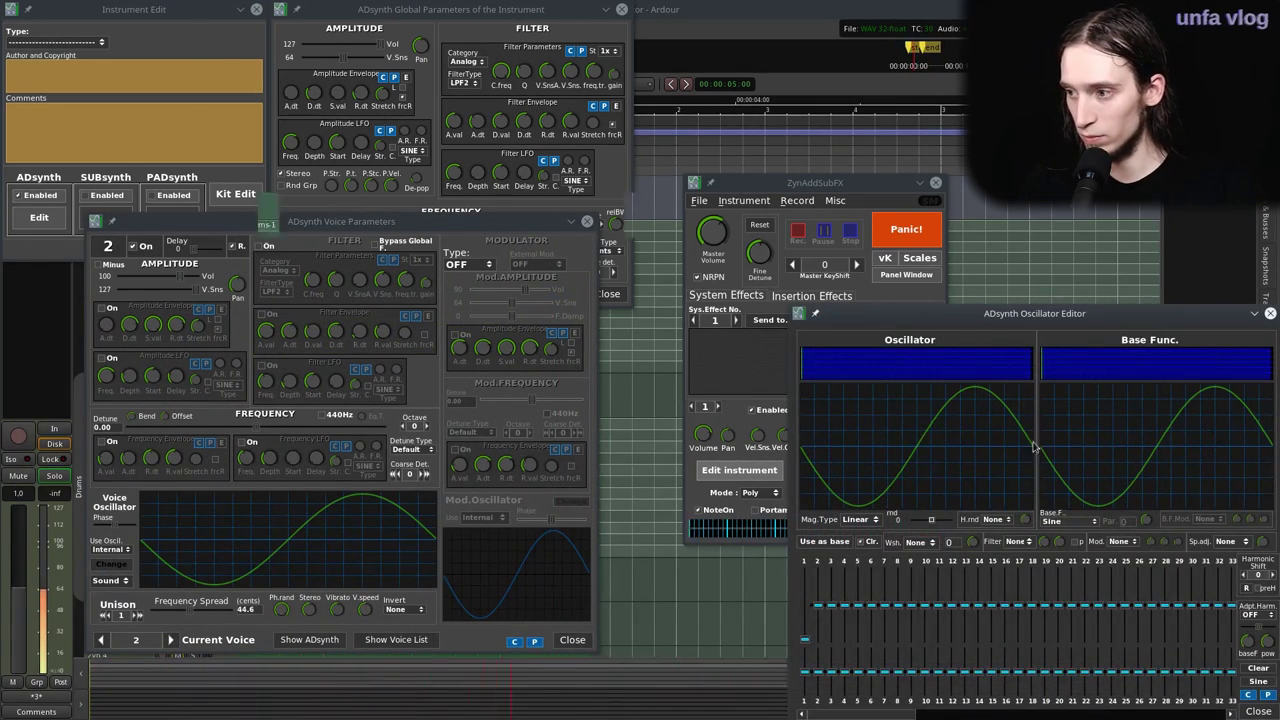
drag(986, 314, 798, 258)
drag(843, 549, 843, 527)
drag(763, 549, 763, 568)
drag(977, 549, 1003, 517)
click(1070, 655)
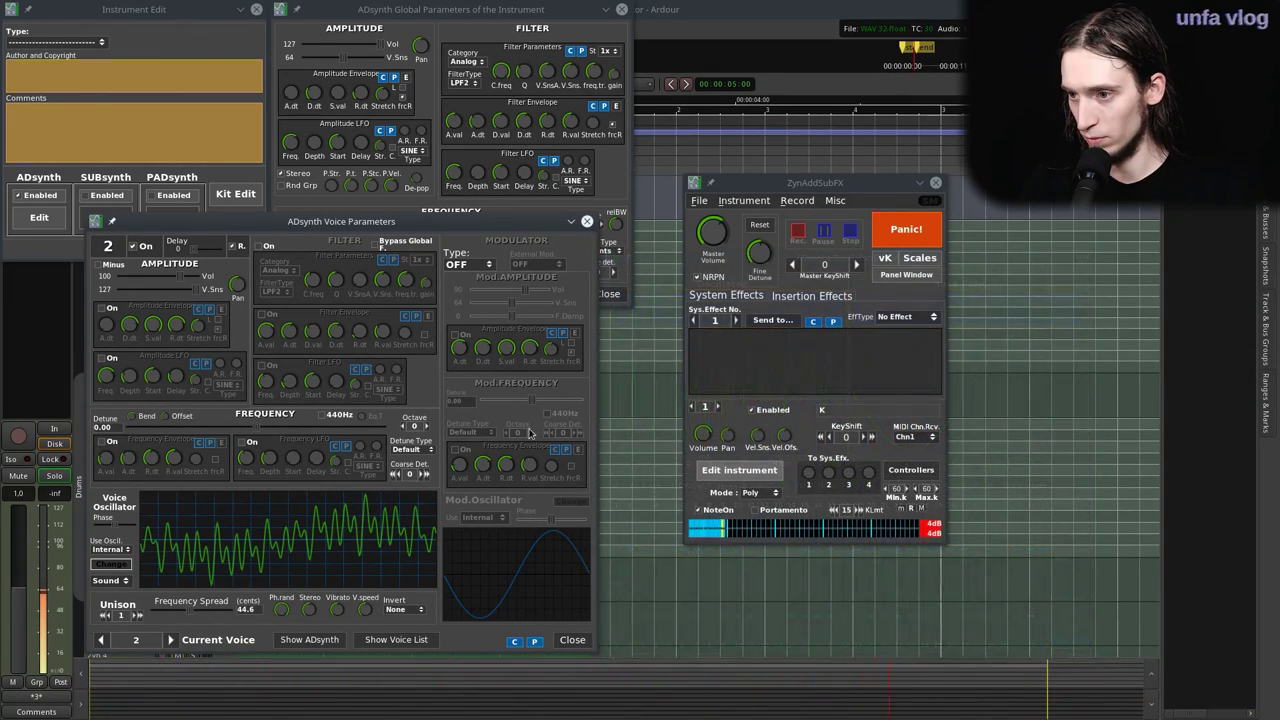
Set voice 2's modulator to FM with volume 113 and coarse detune -3, and set the voice's volume to 49 and unison to 2.
click(465, 264)
click(459, 289)
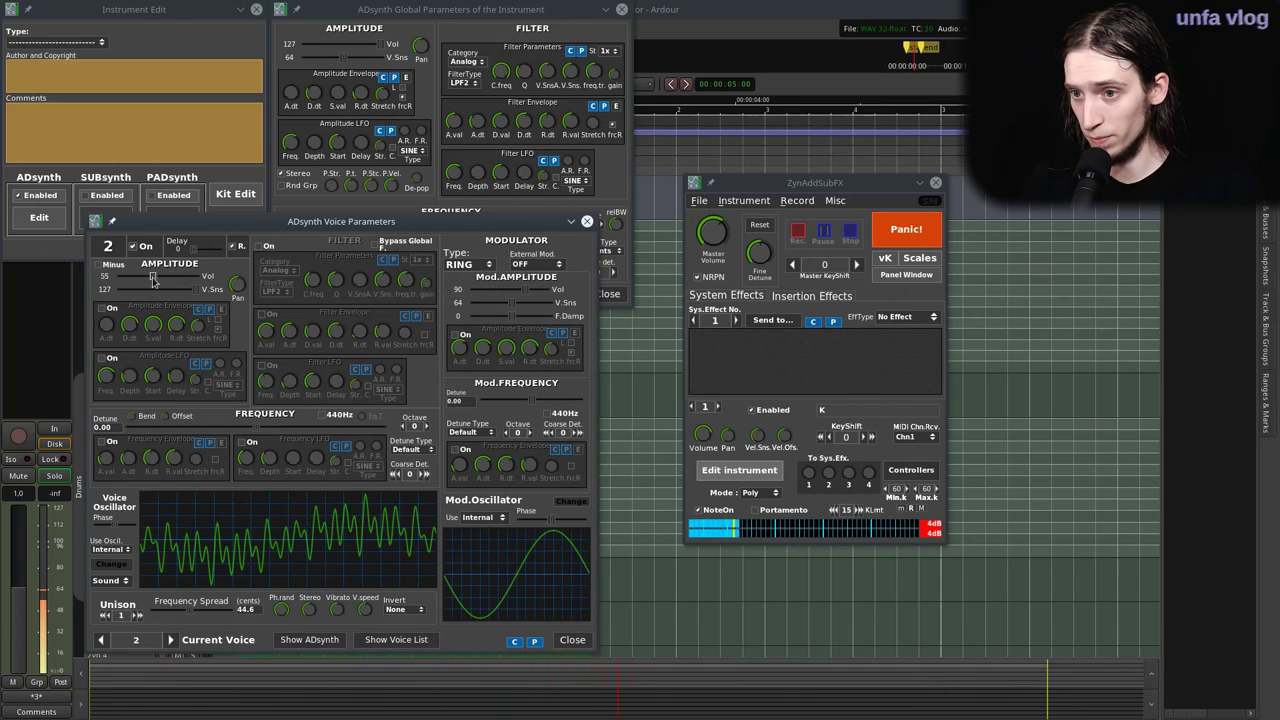
click(466, 264)
click(474, 292)
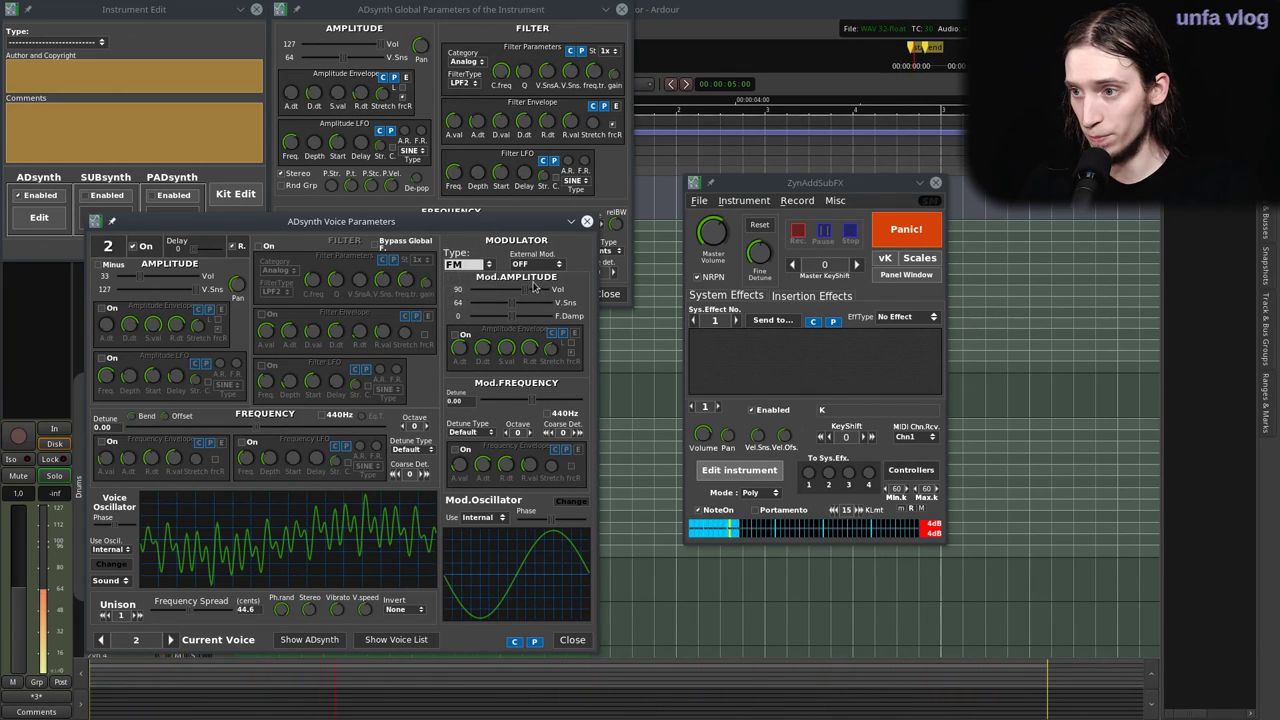
scroll(563, 432, down, 3)
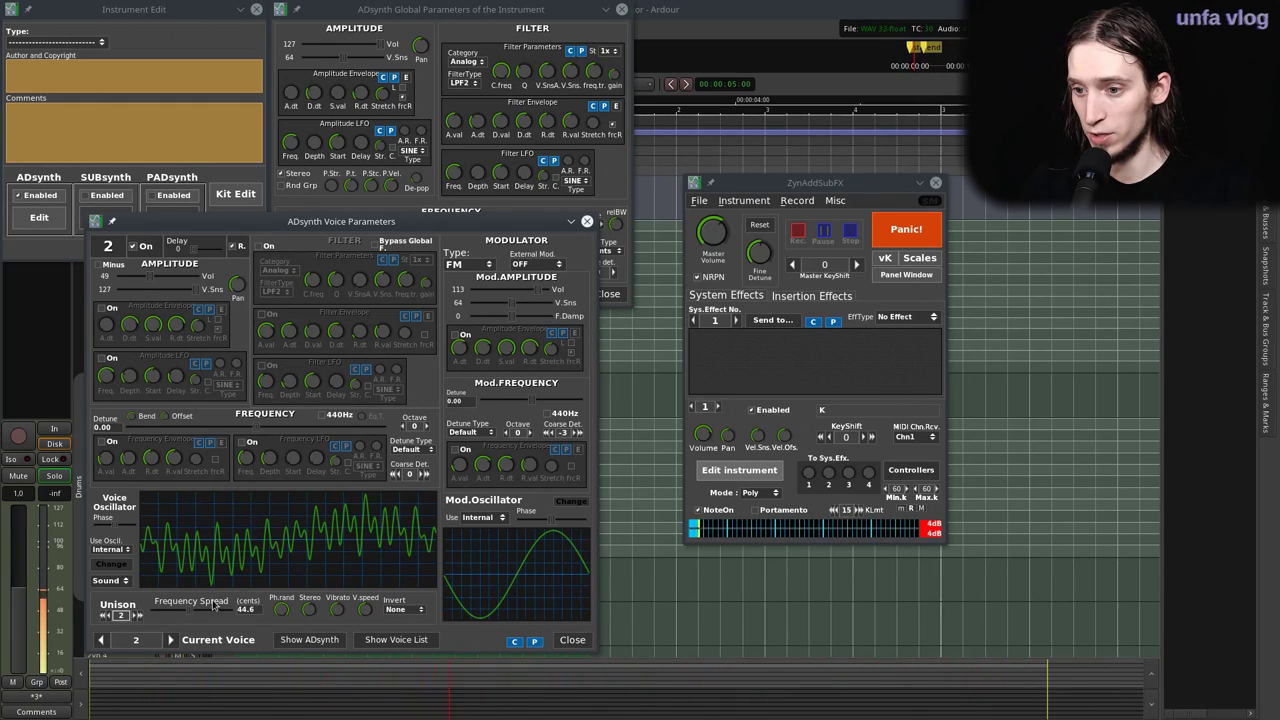
Set voice 2's unison frequency spread to 200 cents, enable its amplitude envelope and close the ADsynth windows.
click(110, 308)
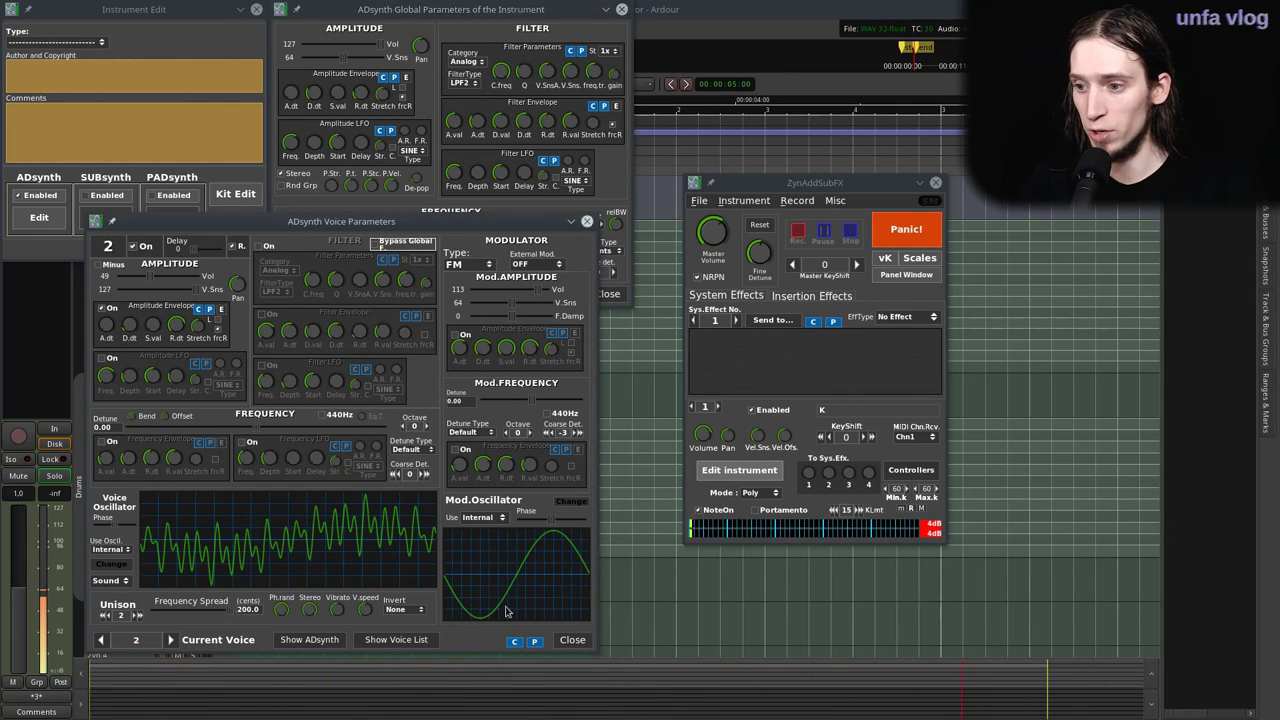
click(572, 640)
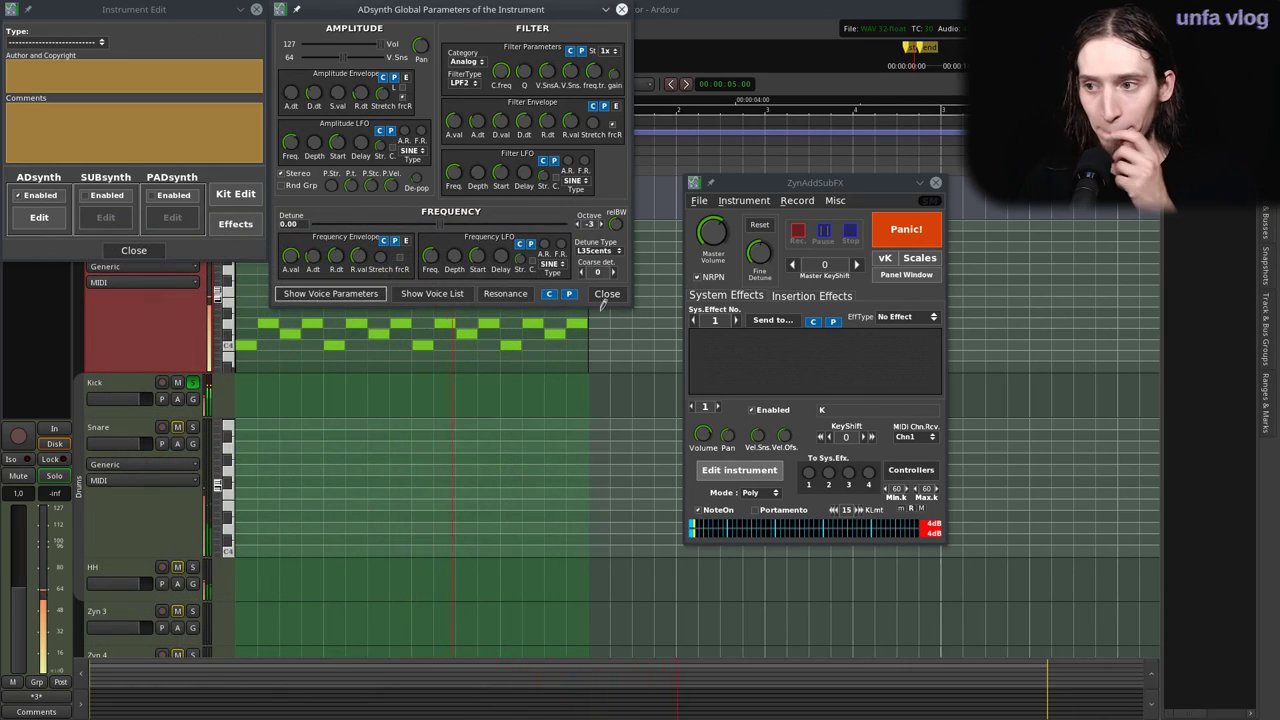
click(607, 293)
Assign insertion effect 1 to Part 1 and set its type to Distortion.
click(806, 296)
click(769, 323)
click(769, 332)
click(895, 317)
click(893, 375)
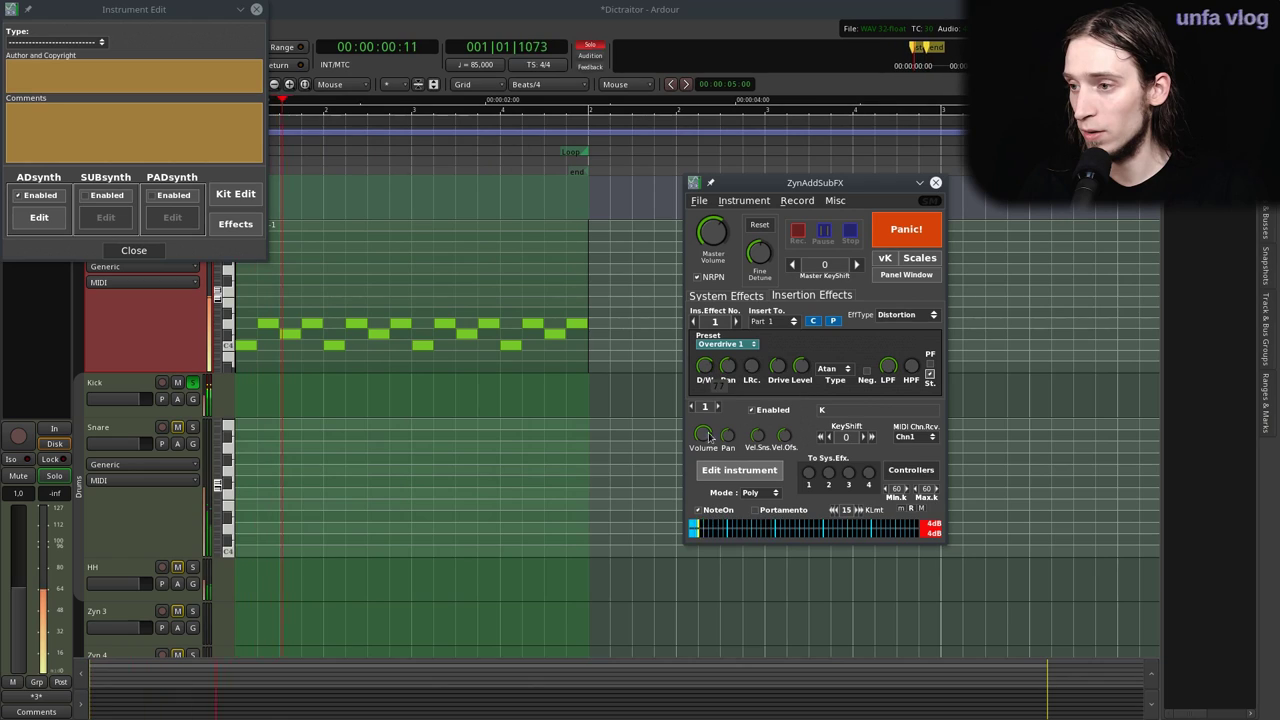
Assign insertion effect 2 to Part 1 and set its type to EQ.
click(736, 322)
click(771, 322)
click(771, 334)
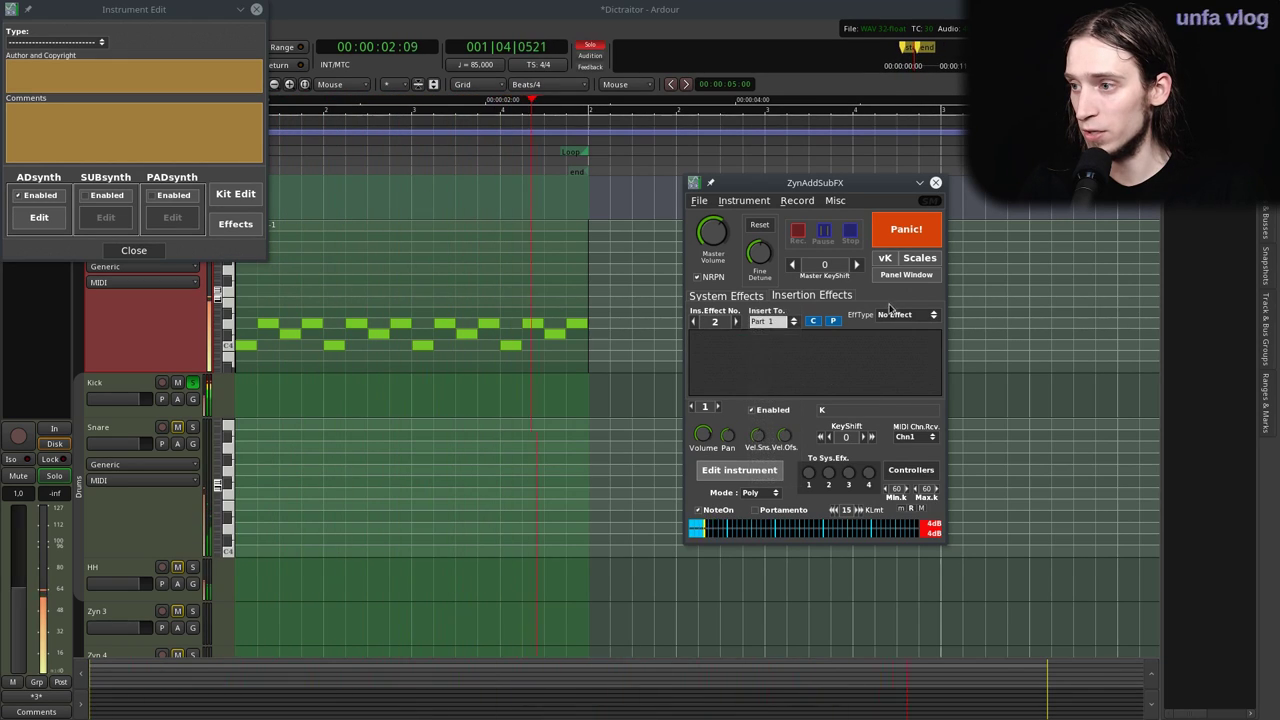
click(895, 315)
click(897, 384)
Set EQ band 0 to an Hp2 high-pass filter with 4 stages, and adjust its low cutoff frequency and Q.
click(894, 347)
click(896, 388)
drag(903, 372, 901, 362)
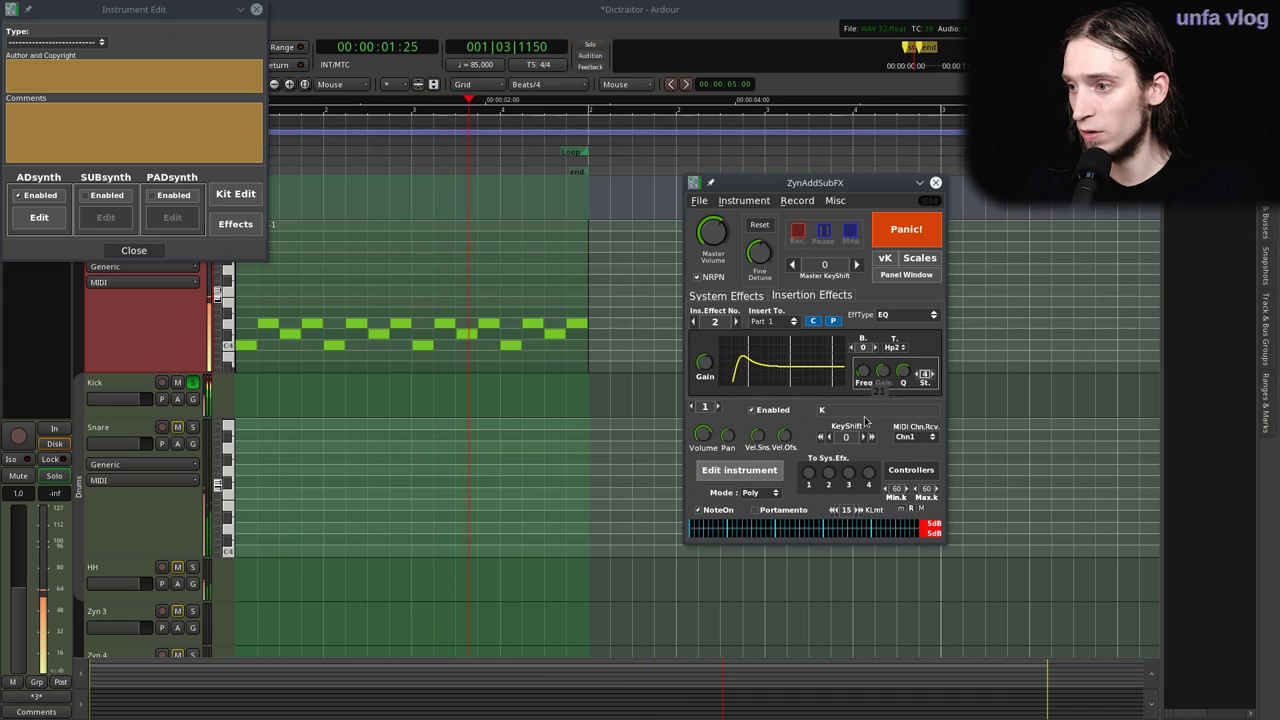
drag(904, 378, 906, 404)
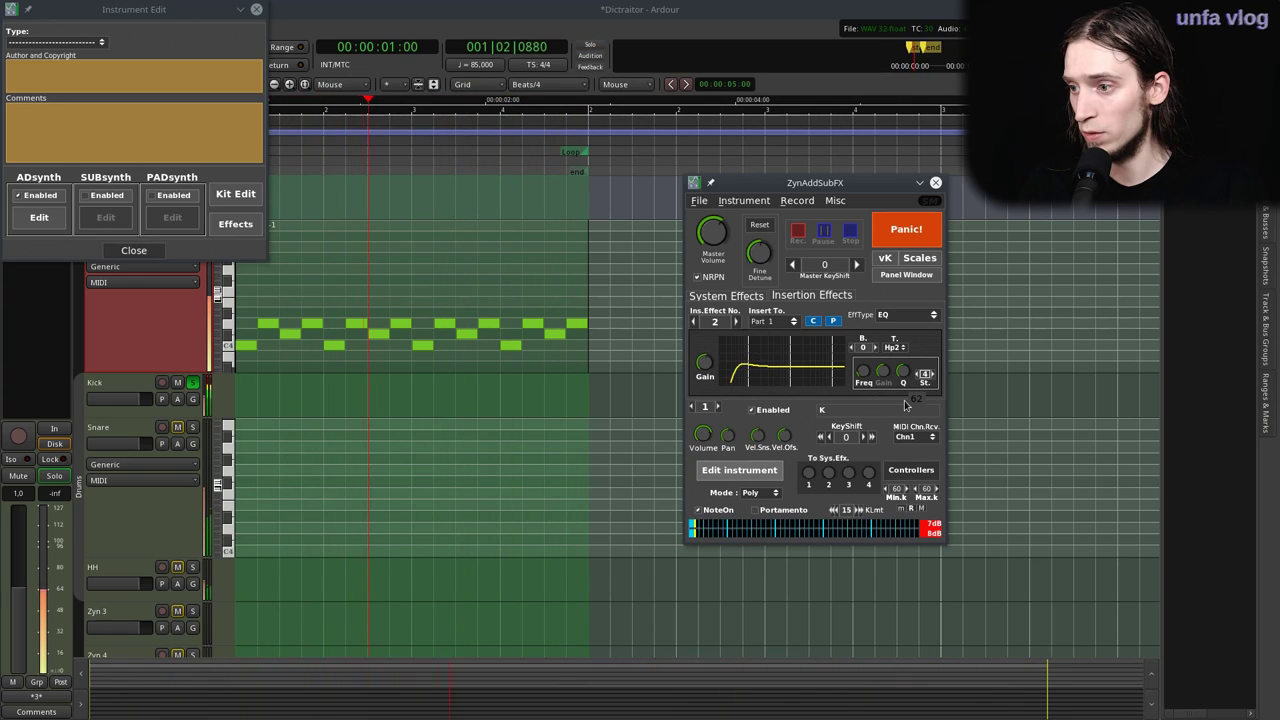
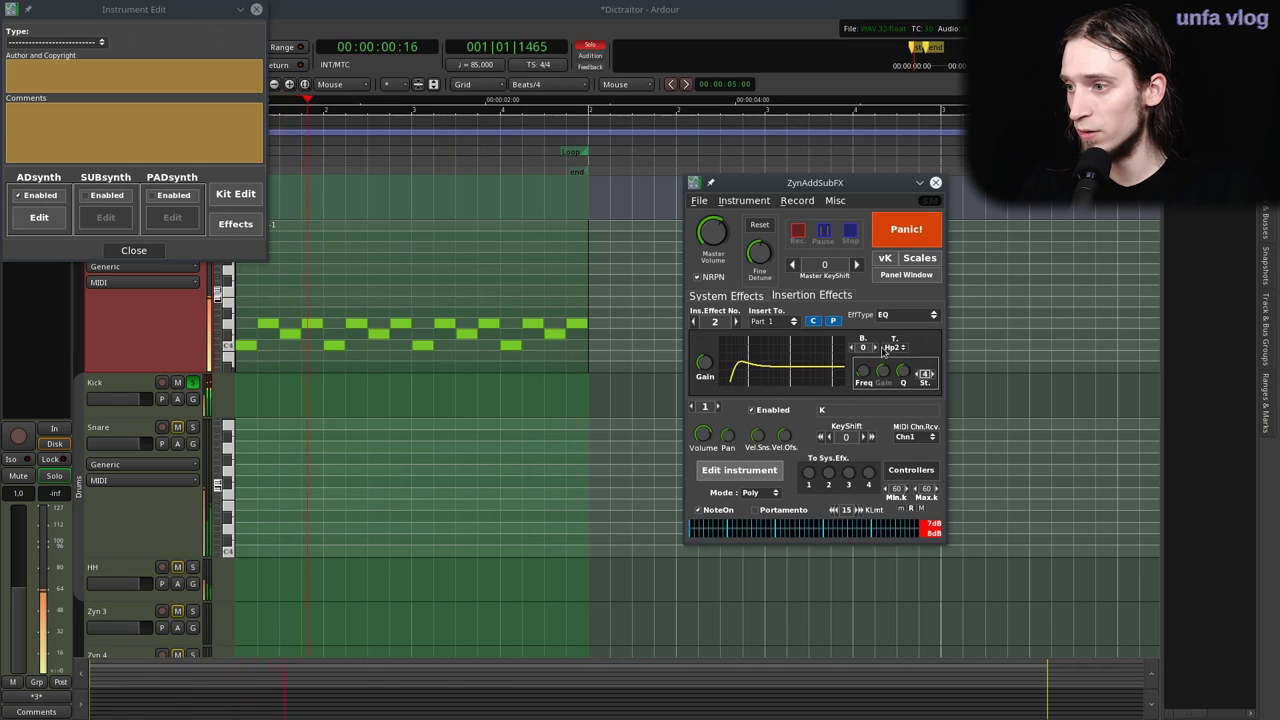
Make EQ band 1 a broad, gentle peak-filter boost in the upper frequencies, and close the ZynAddSubFX windows.
click(877, 347)
click(893, 347)
click(900, 437)
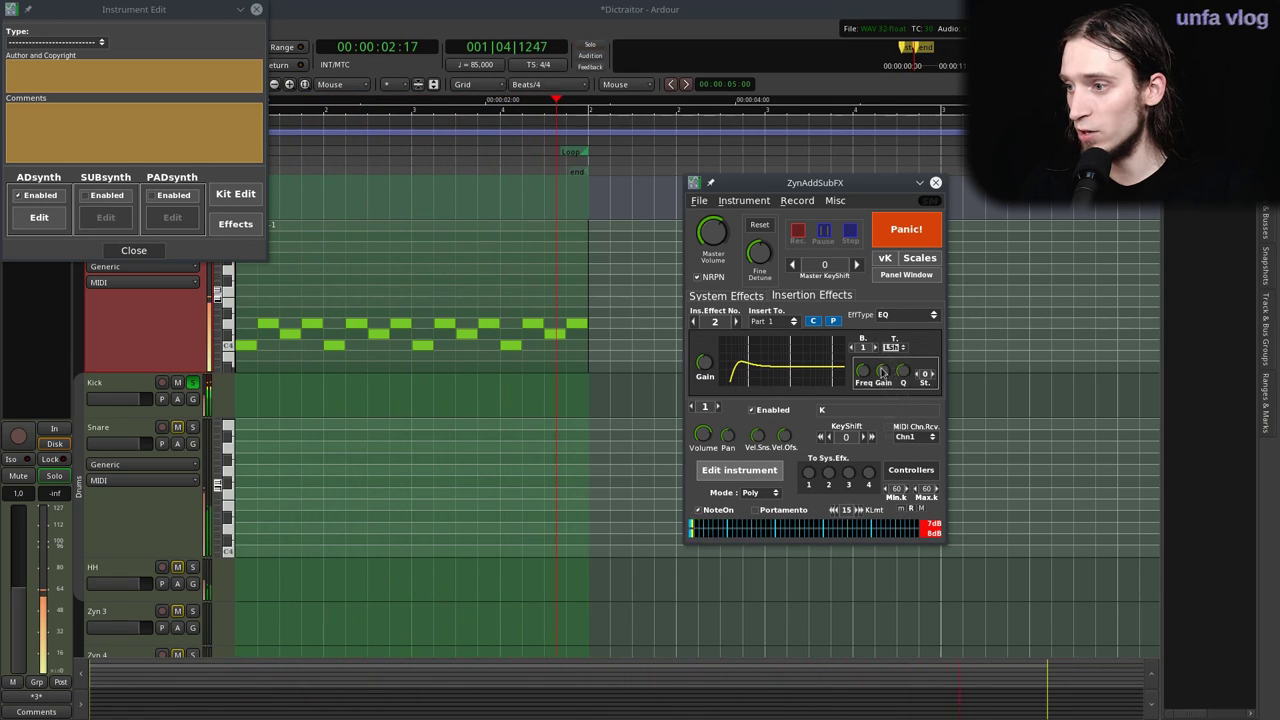
click(893, 347)
click(892, 360)
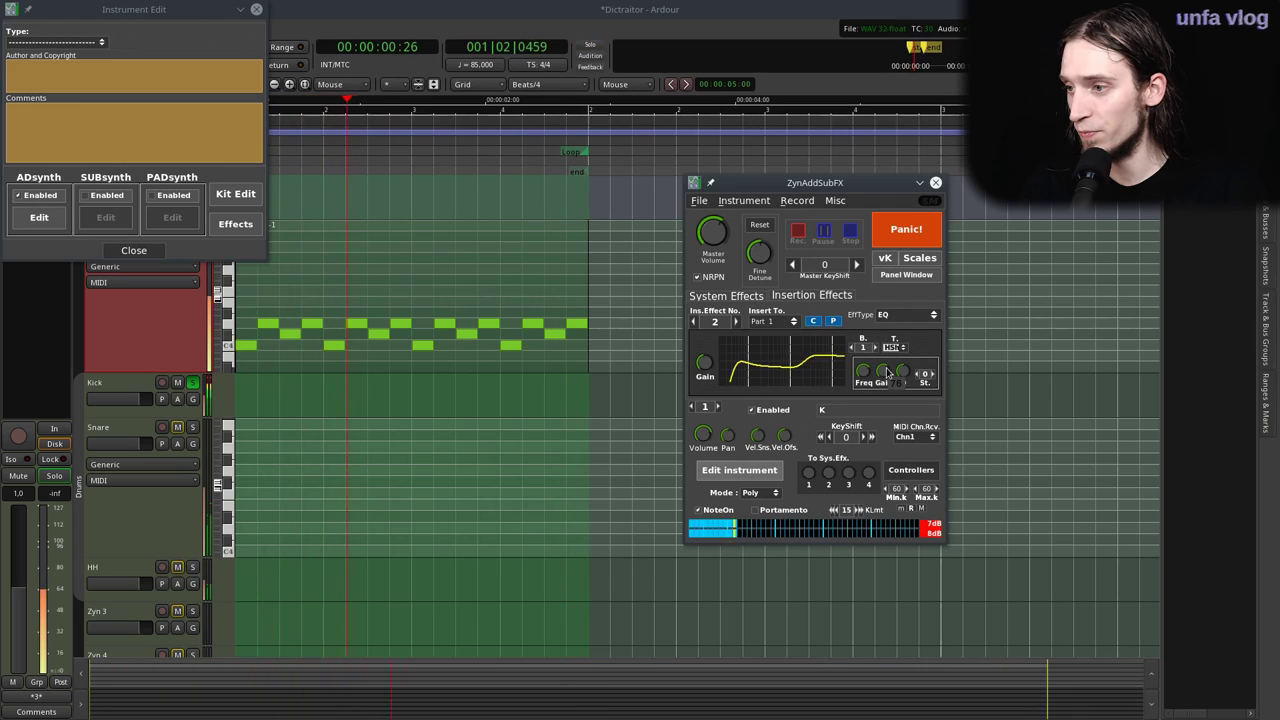
drag(883, 372, 865, 387)
click(895, 346)
click(895, 327)
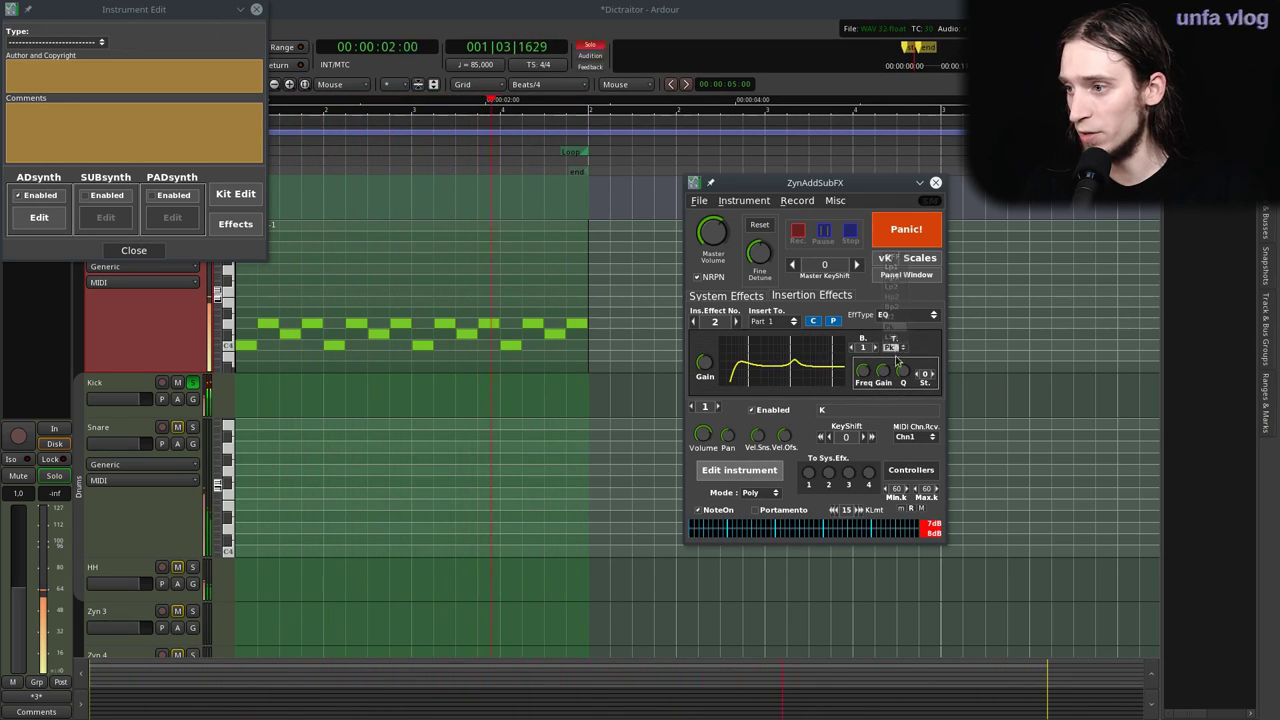
drag(889, 383, 890, 383)
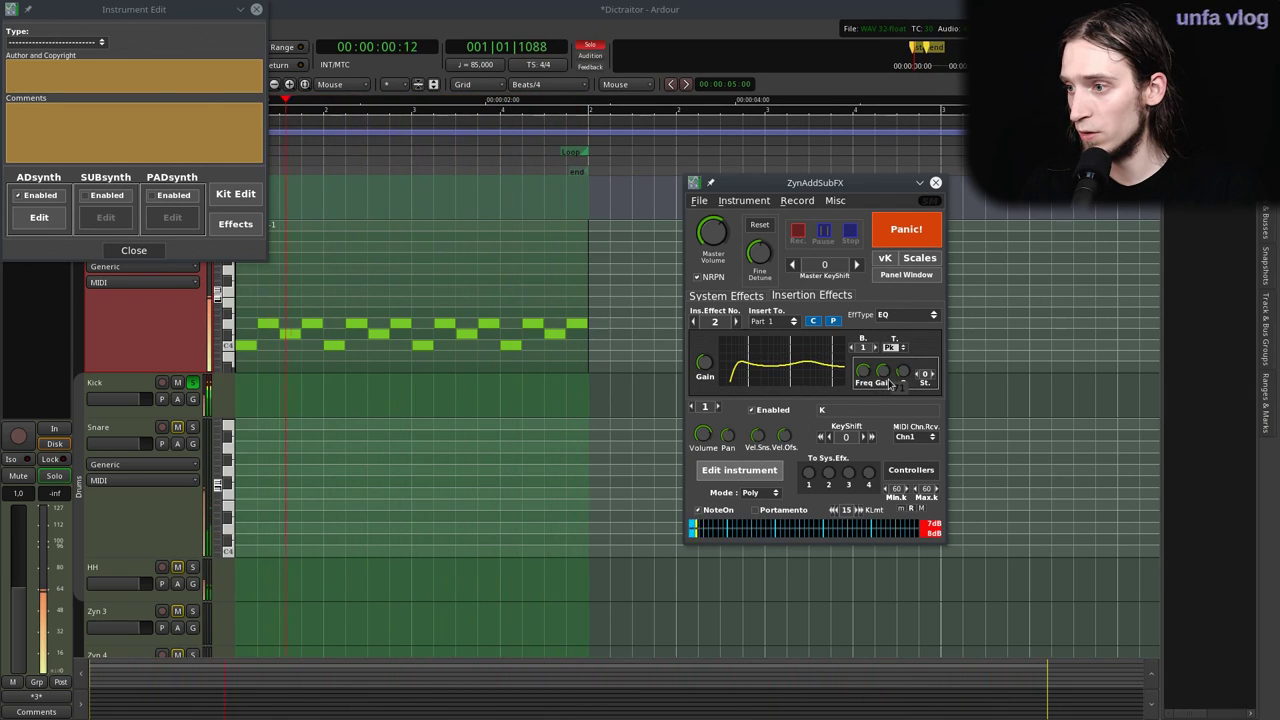
click(936, 184)
click(936, 184)
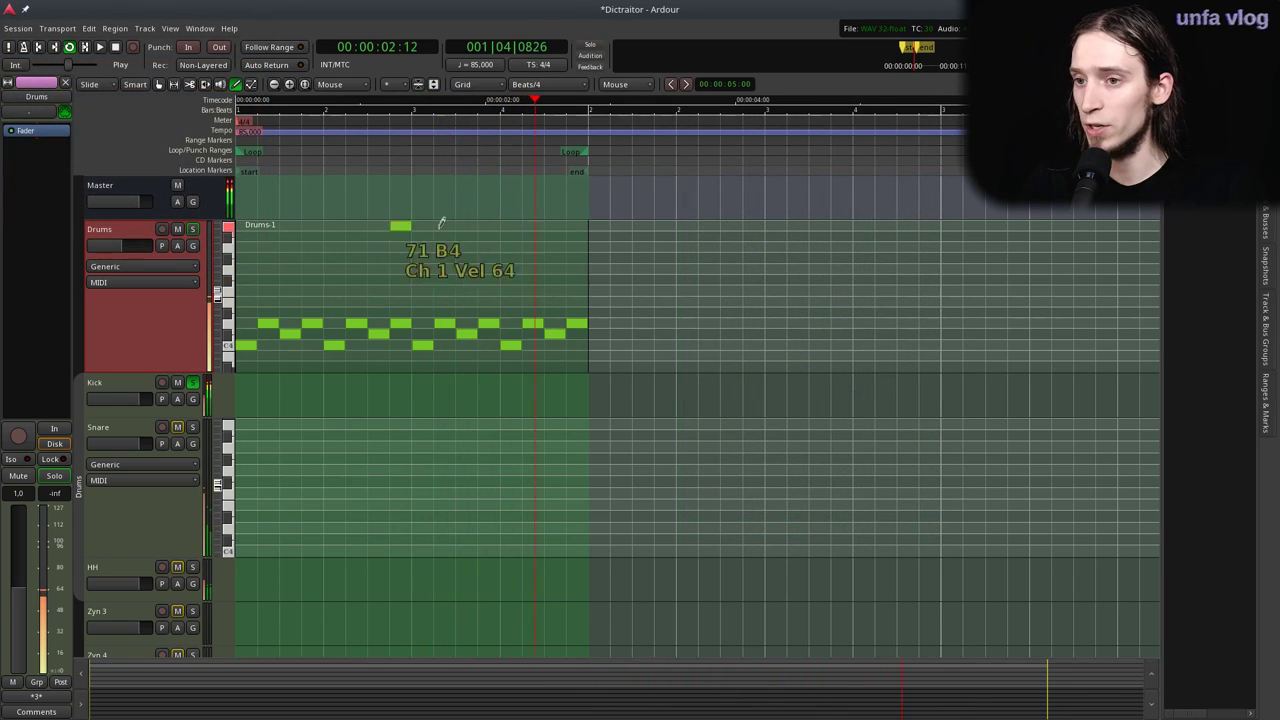
Try C4 kick notes around beats 1 and 2 of the Drums region, remove the kick on beat 2, and audition the loop.
drag(451, 230, 313, 325)
click(306, 345)
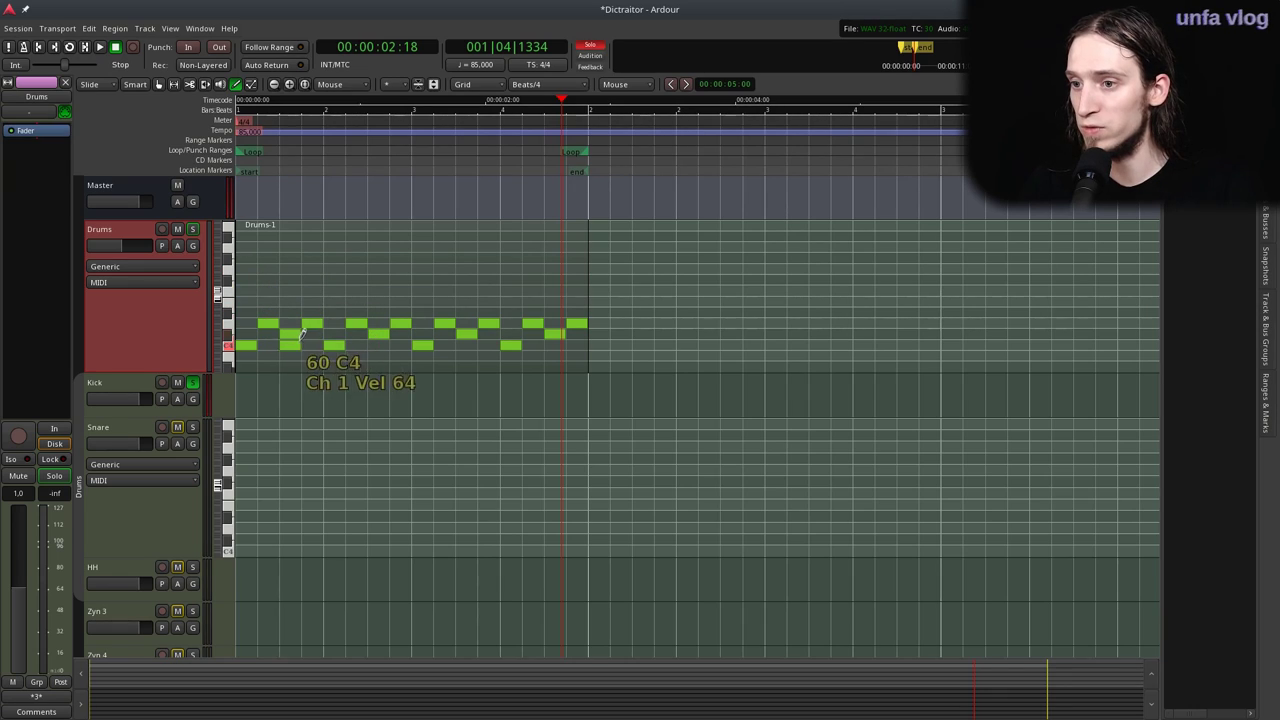
click(289, 334)
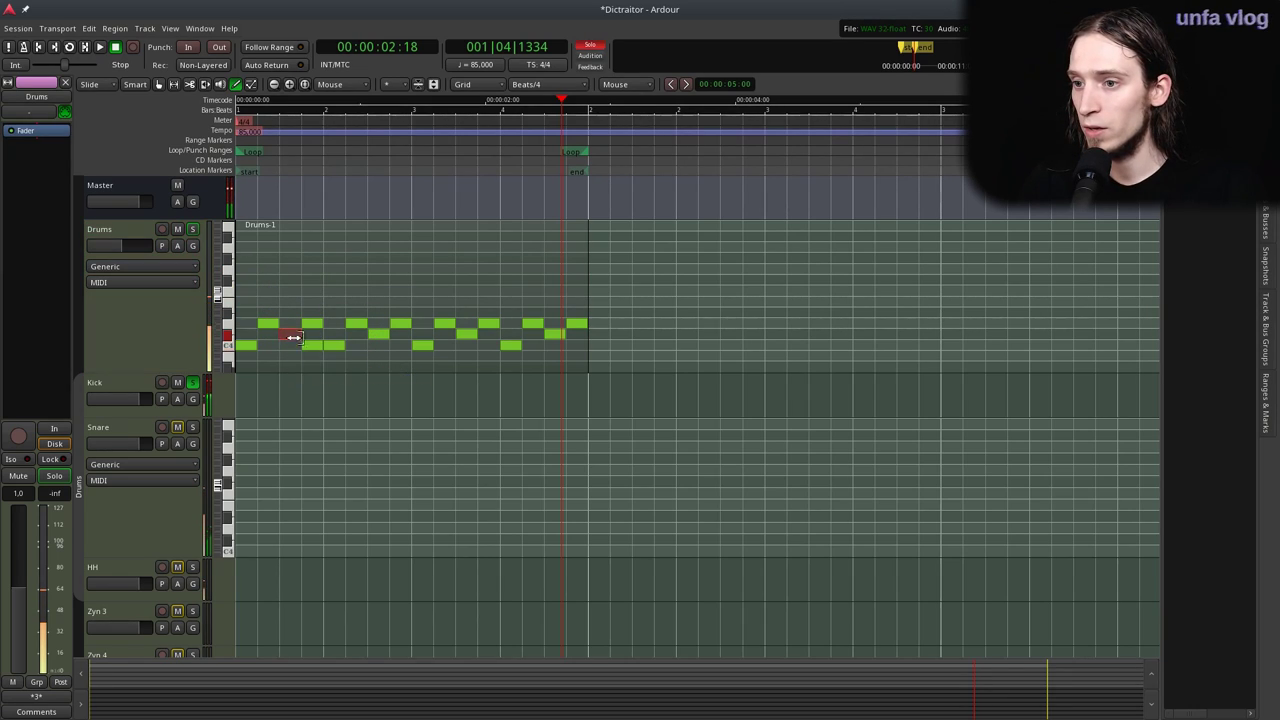
shift+right_click(332, 346)
click(381, 345)
key(space)
key(space)
key(l)
key(space)
Place C4 kicks on the offbeat of beat 1 and on beat 2, delete the kick on beat 2's offbeat, and audition the loop.
click(289, 345)
drag(305, 346, 323, 345)
shift+right_click(311, 348)
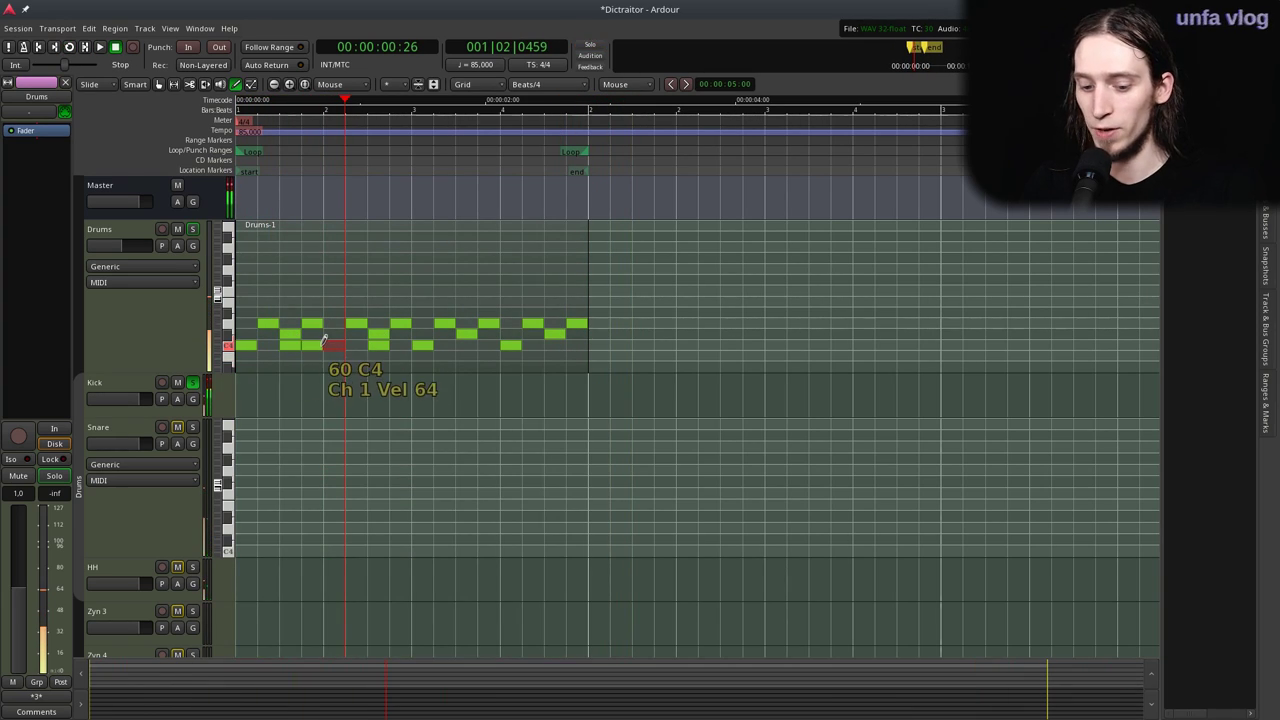
key(space)
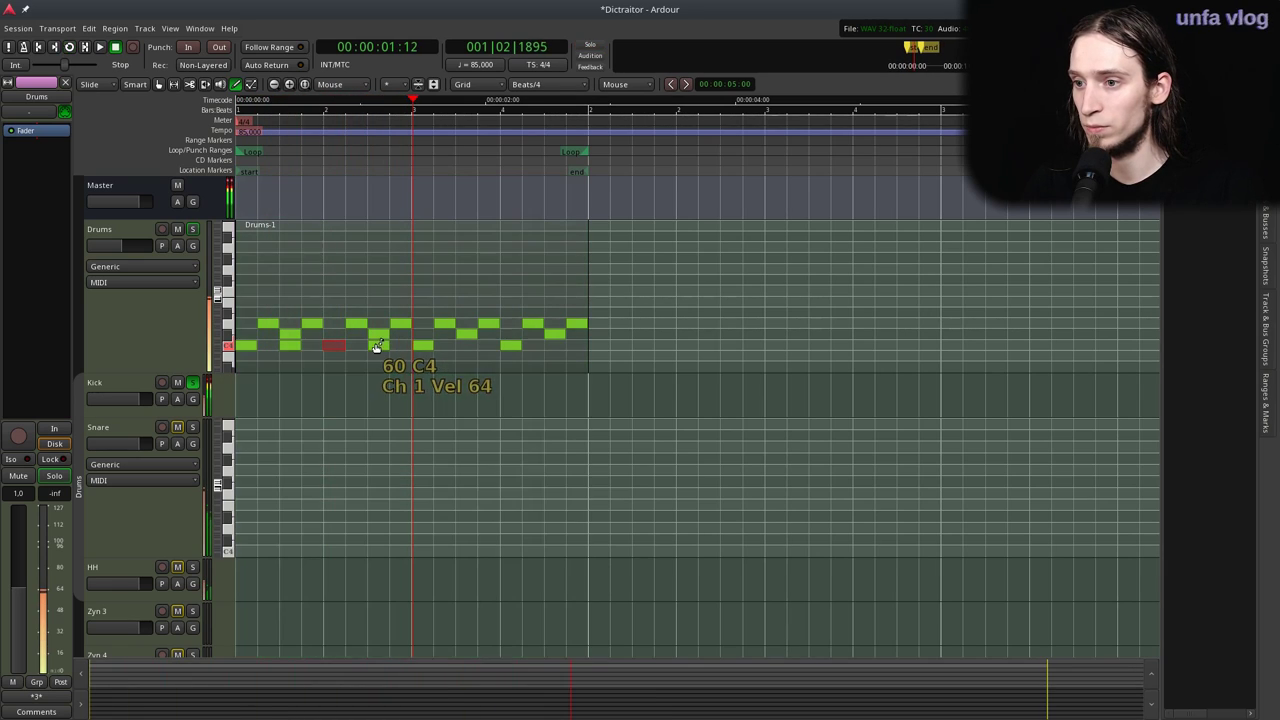
click(380, 355)
shift+right_click(380, 346)
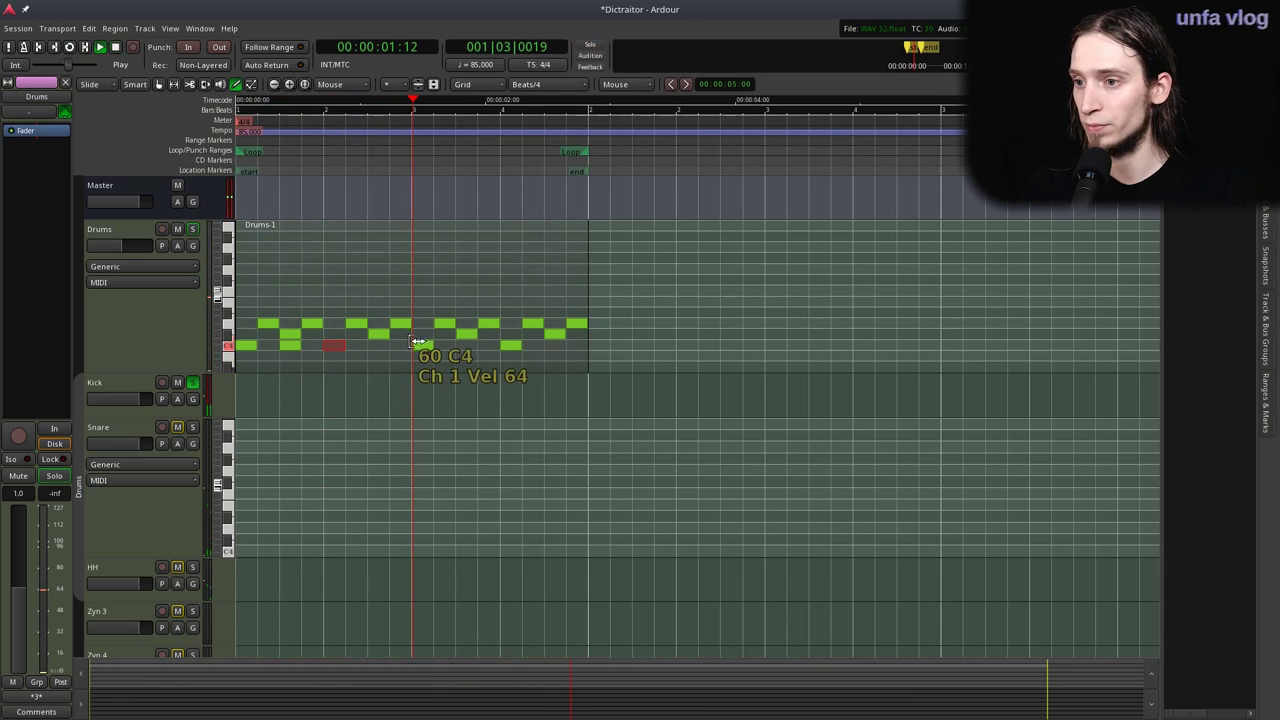
key(space)
key(space)
key(l)
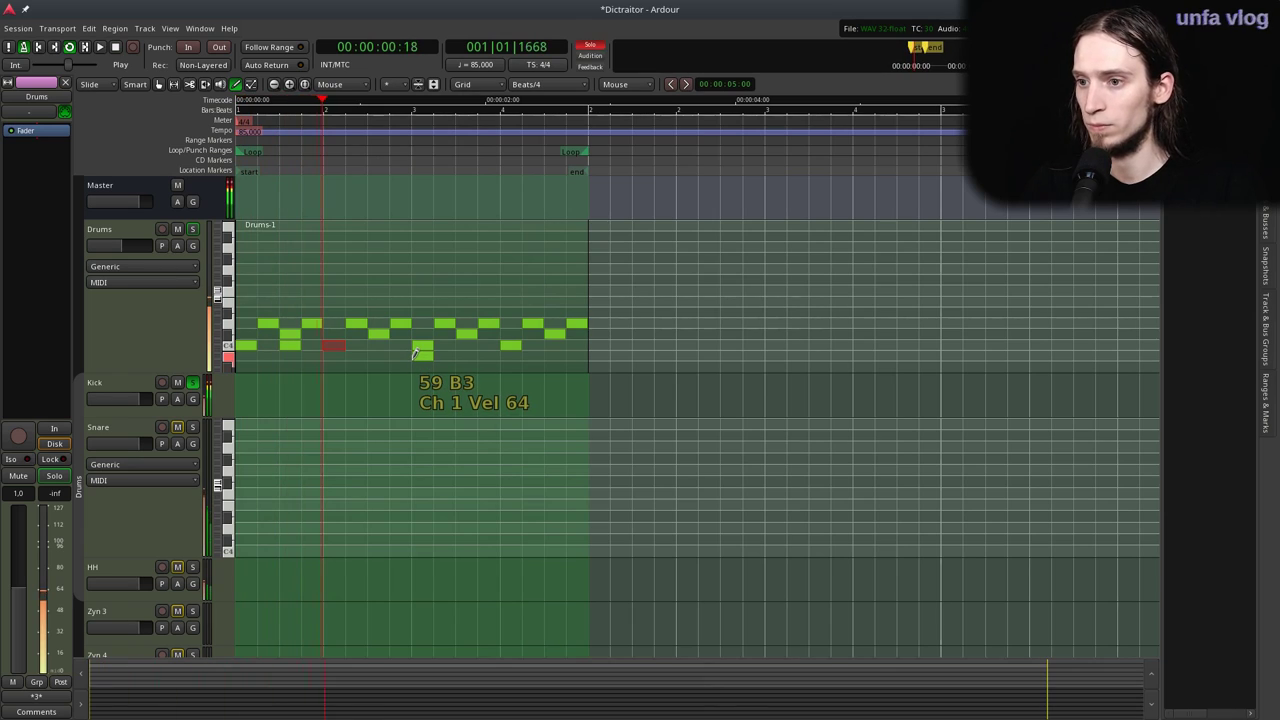
key(space)
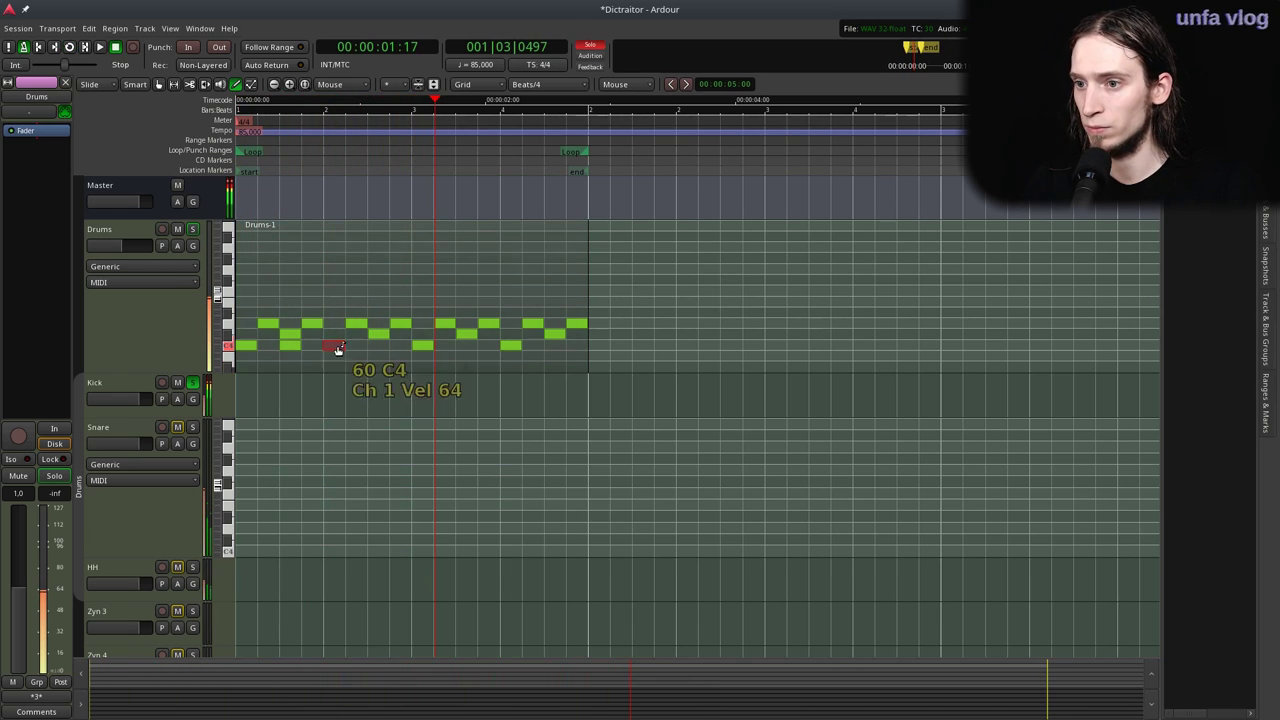
Set the session tempo to 170 BPM.
double_click(246, 133)
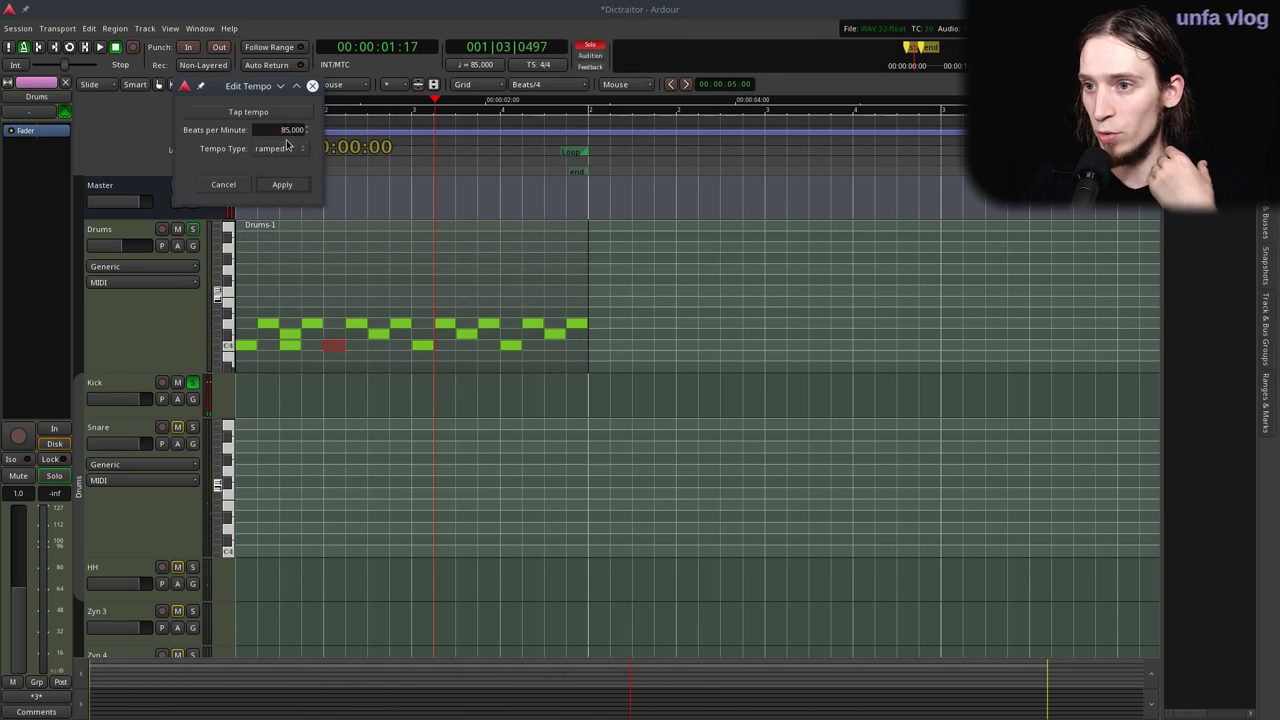
key(Return)
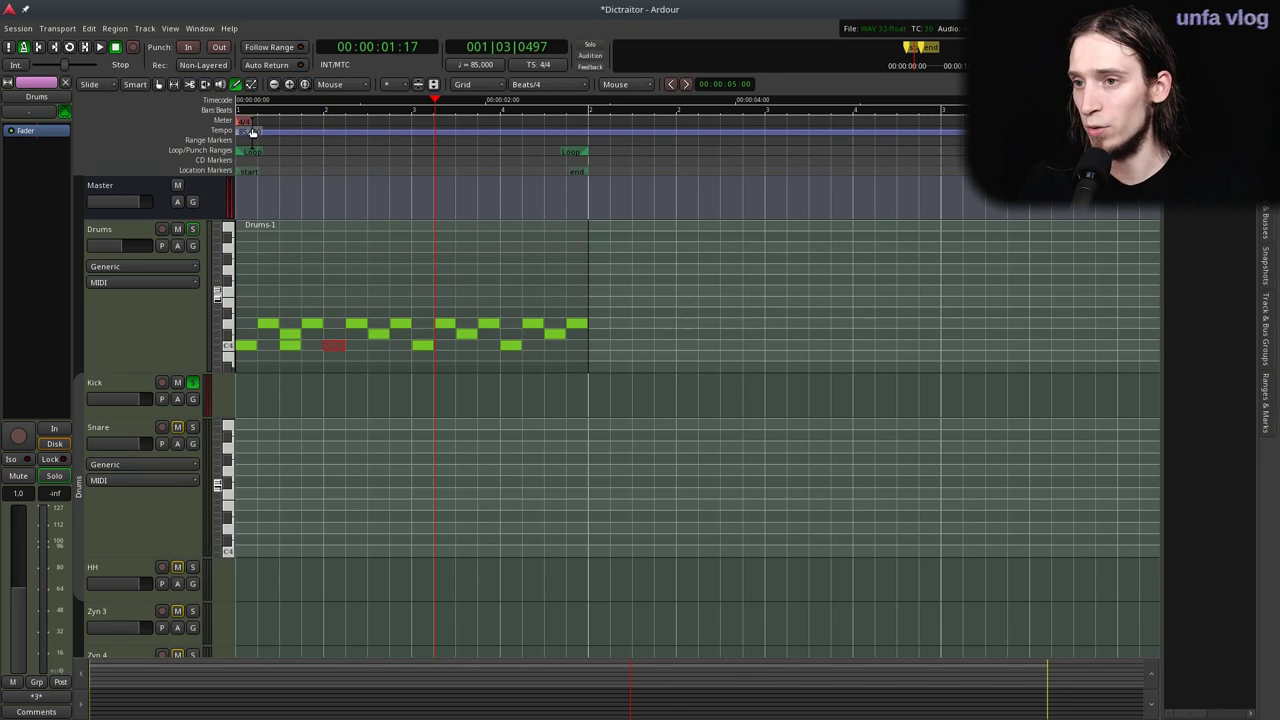
double_click(252, 131)
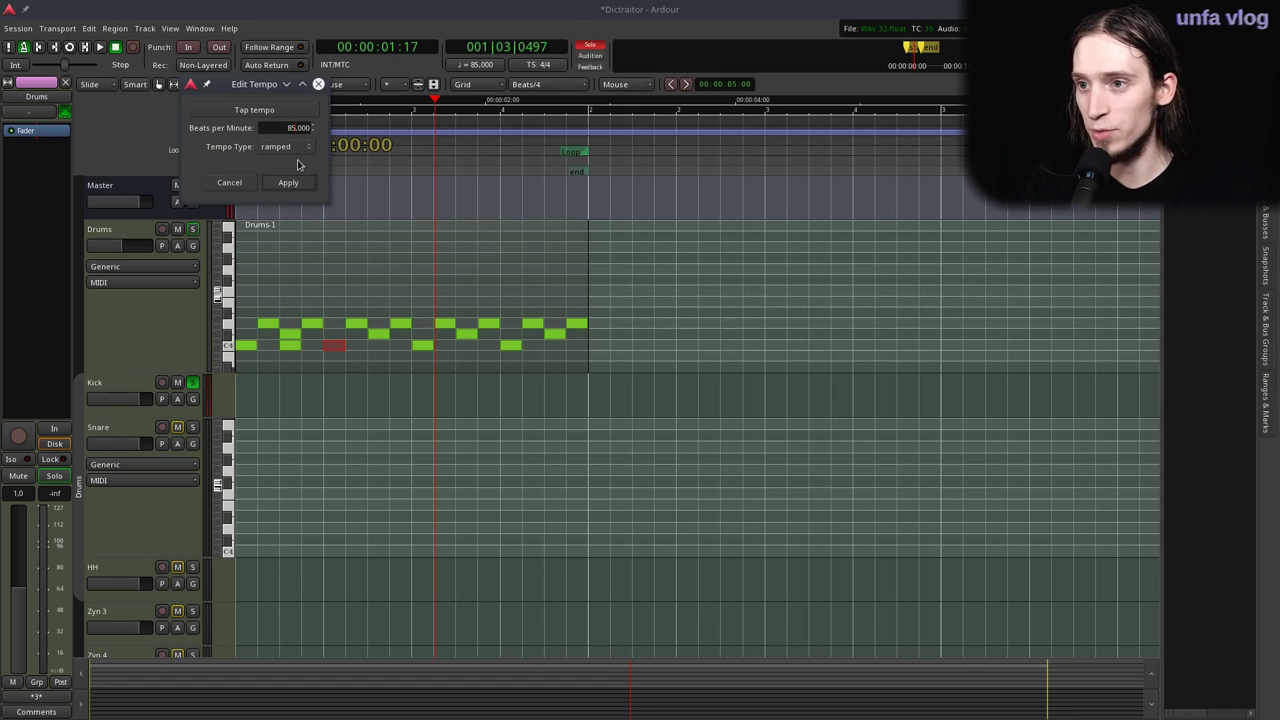
click(323, 213)
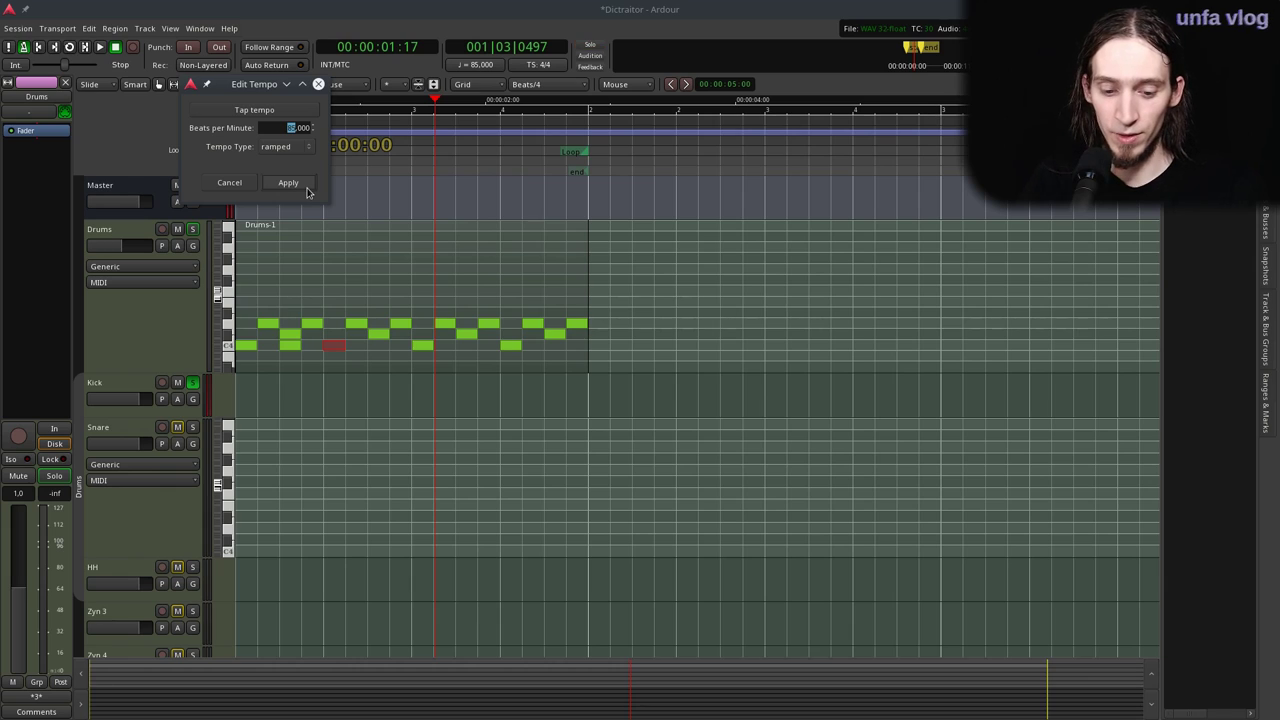
click(304, 187)
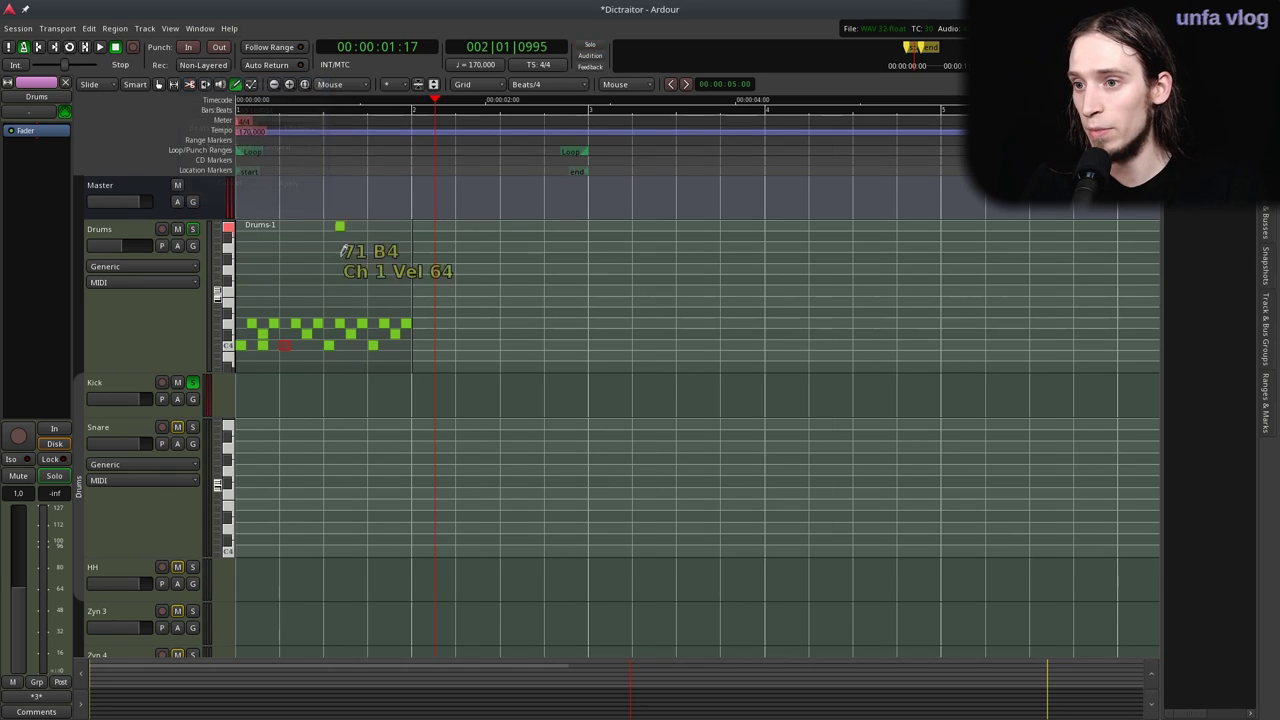
Time-stretch the Drums region so it ends at the start of bar 3, and play it from the beginning.
key(e)
drag(408, 267, 746, 241)
key(Escape)
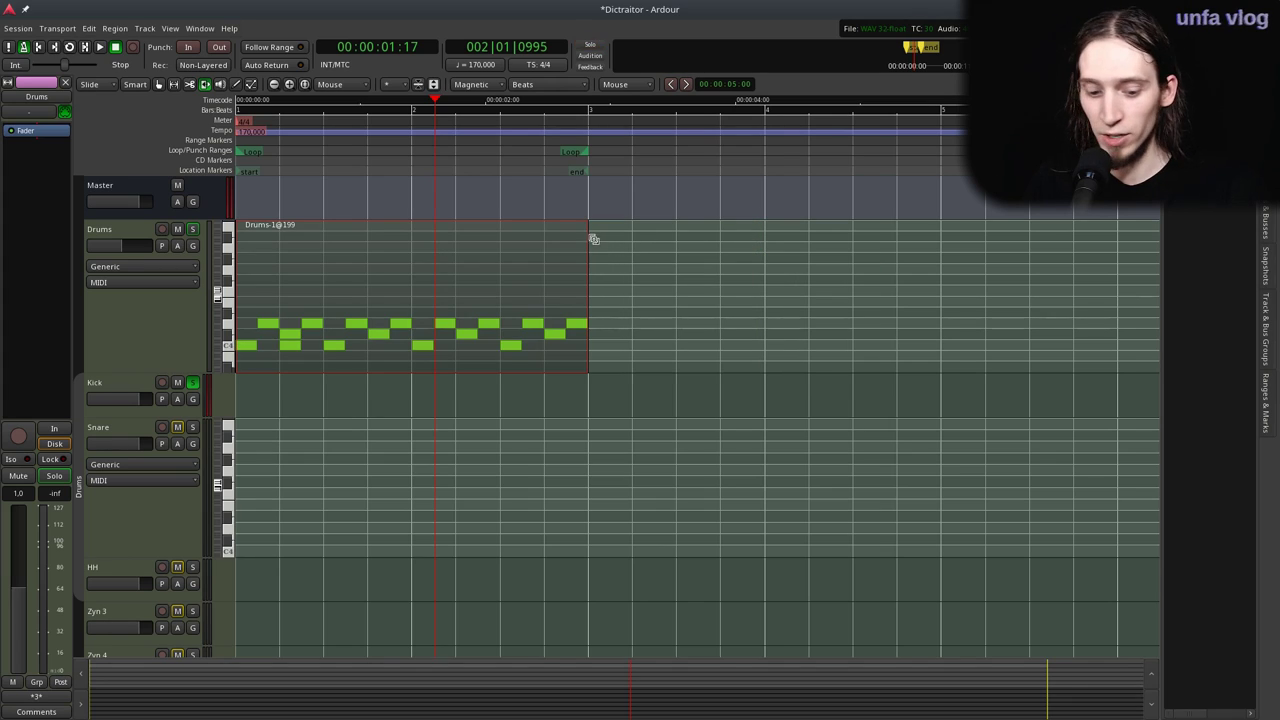
click(252, 103)
key(space)
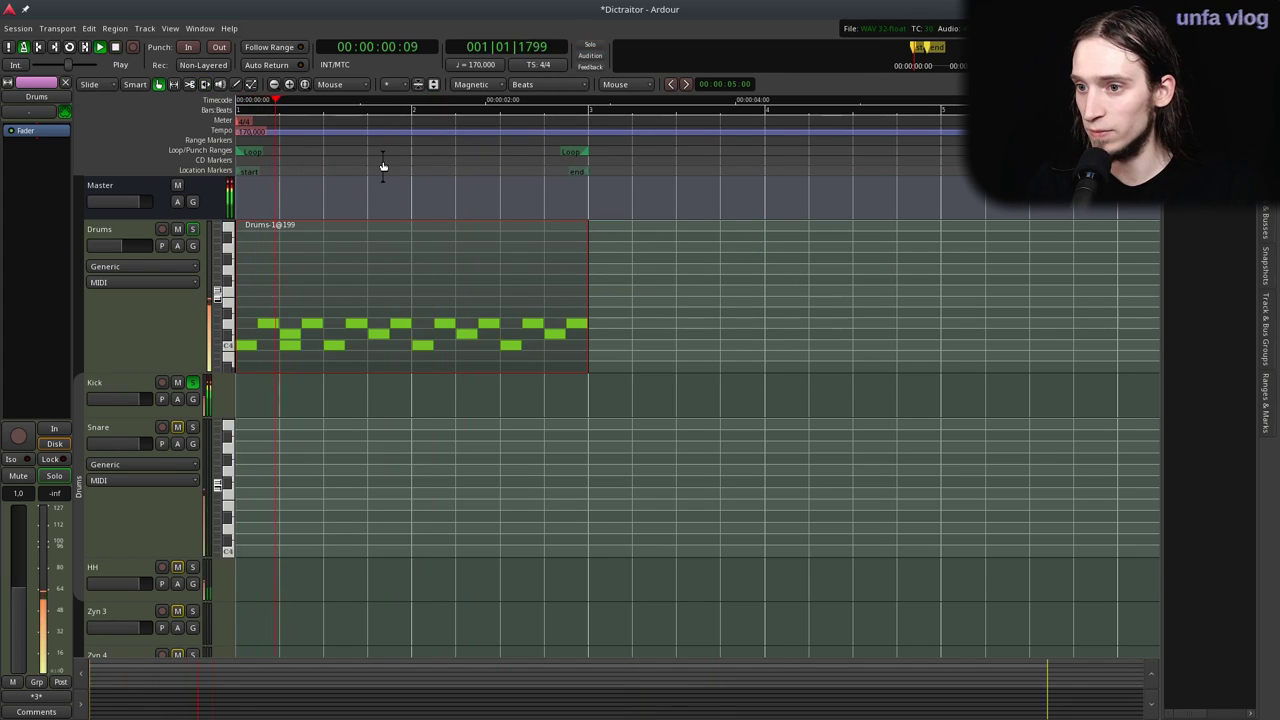
key(space)
Move the C4 kick on beat 2 of bar 1 to beat 4, and audition the pattern from the start.
key(e)
drag(290, 348, 390, 350)
key(Home)
key(space)
key(space)
Place a C4 kick on beat 2 of bar 1 in place of the one on beat 3, and audition the pattern.
click(308, 345)
drag(306, 343, 297, 336)
click(246, 148)
key(space)
drag(316, 348, 290, 347)
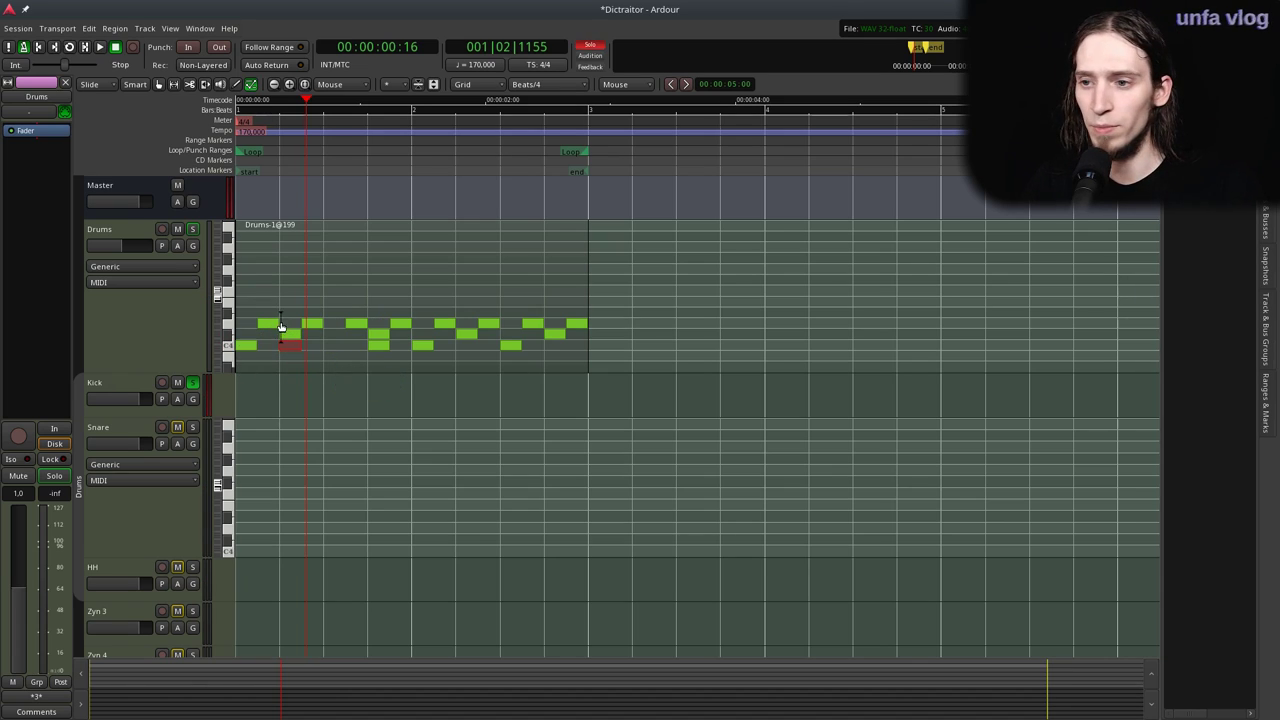
key(Home)
key(space)
key(space)
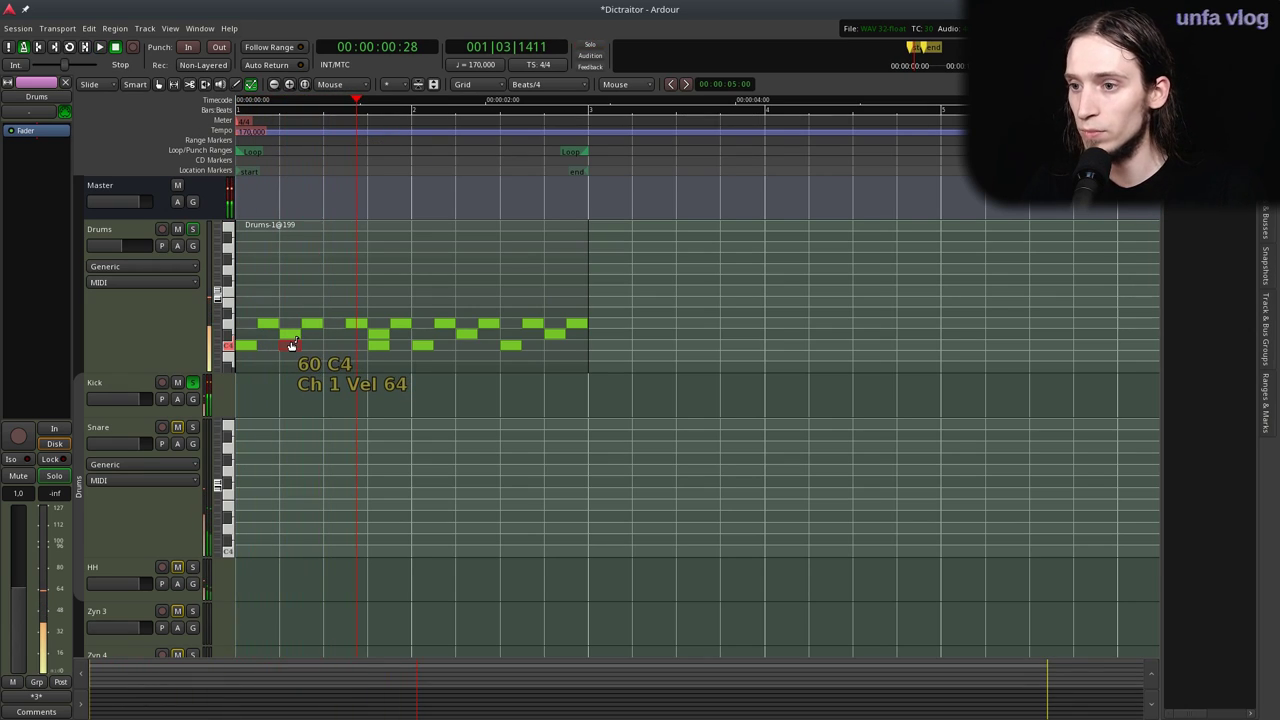
Add a short D4 note on beat 2 of bar 1 and delete the C4 and C#4 notes there.
click(292, 324)
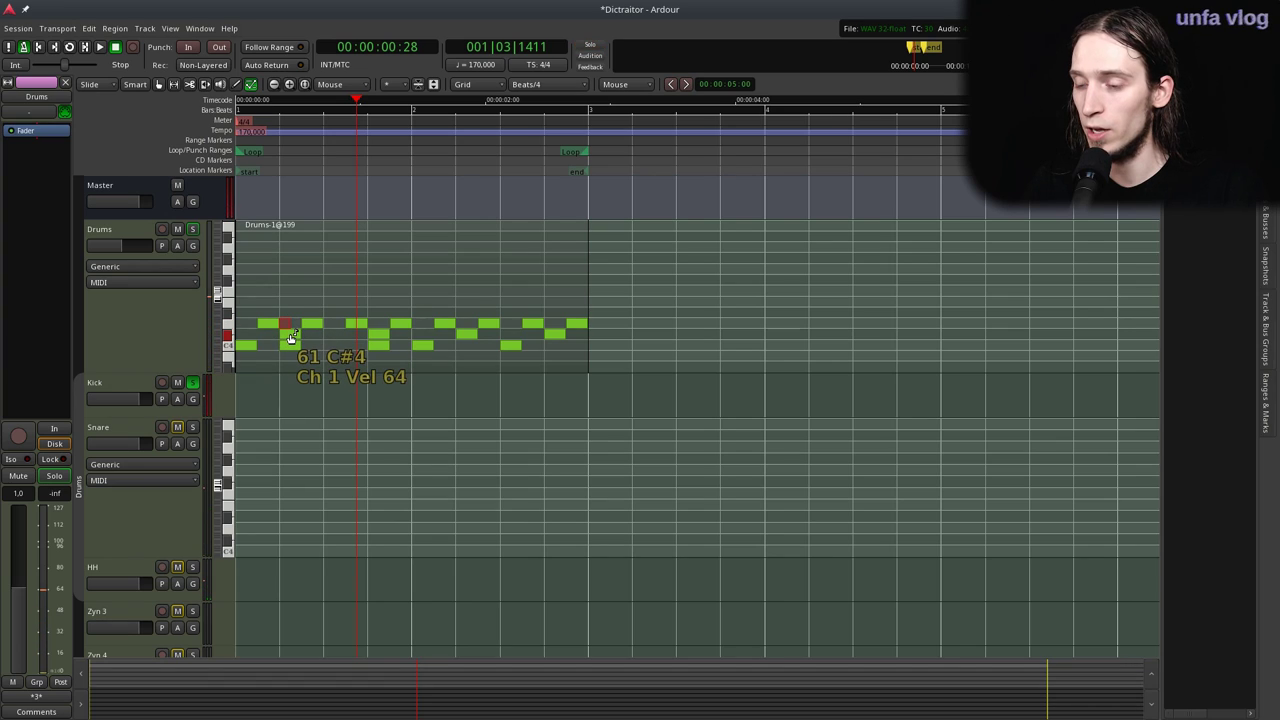
shift+right_click(295, 344)
shift+right_click(294, 336)
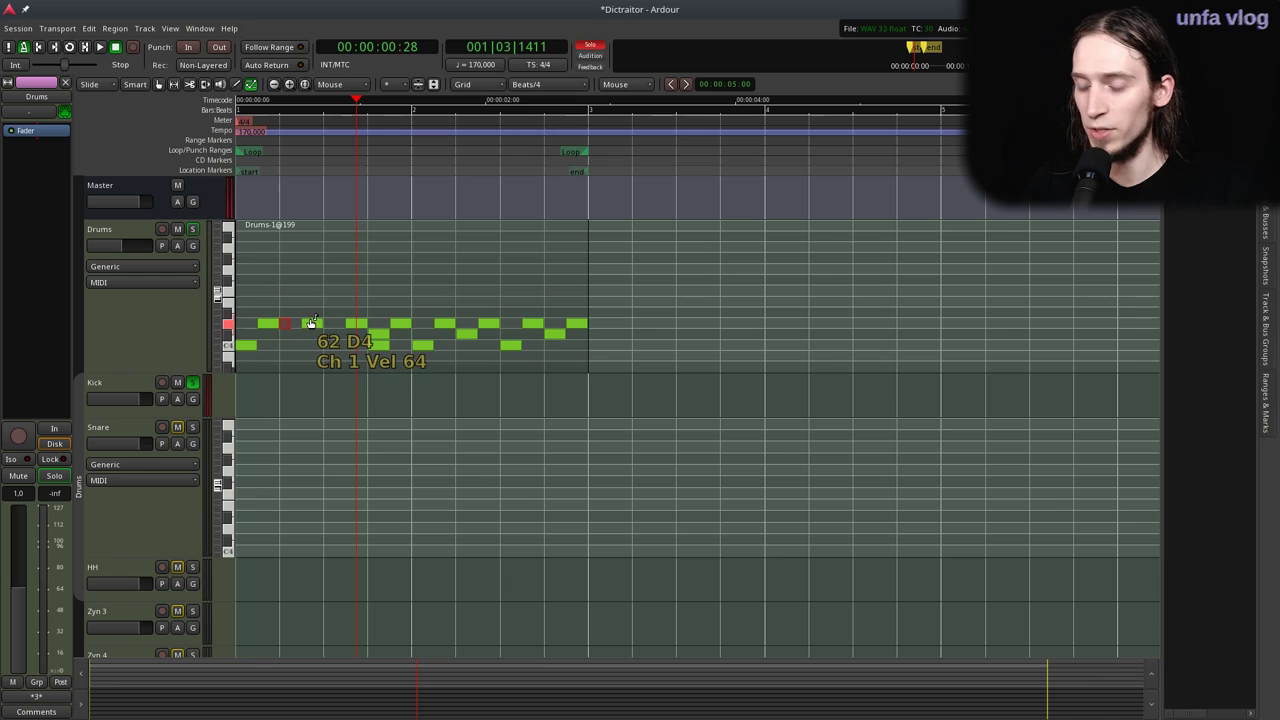
Start loop playback with the Snare track soloed instead of Kick, and delete the a-MIDI Monitor plugin from Snare.
key(l)
click(192, 382)
click(192, 427)
click(120, 432)
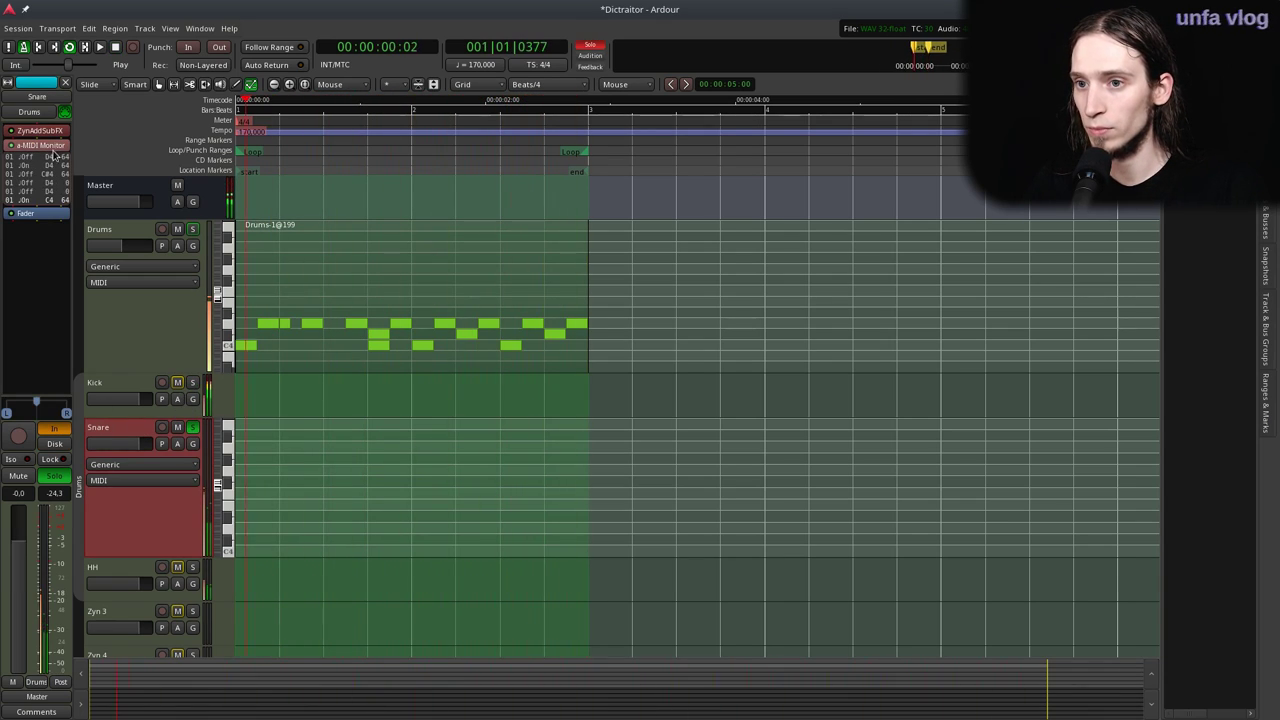
right_click(57, 155)
click(82, 370)
Open the instrument editor of the Snare track's ZynAddSubFX and disable SUBsynth.
double_click(40, 130)
click(82, 298)
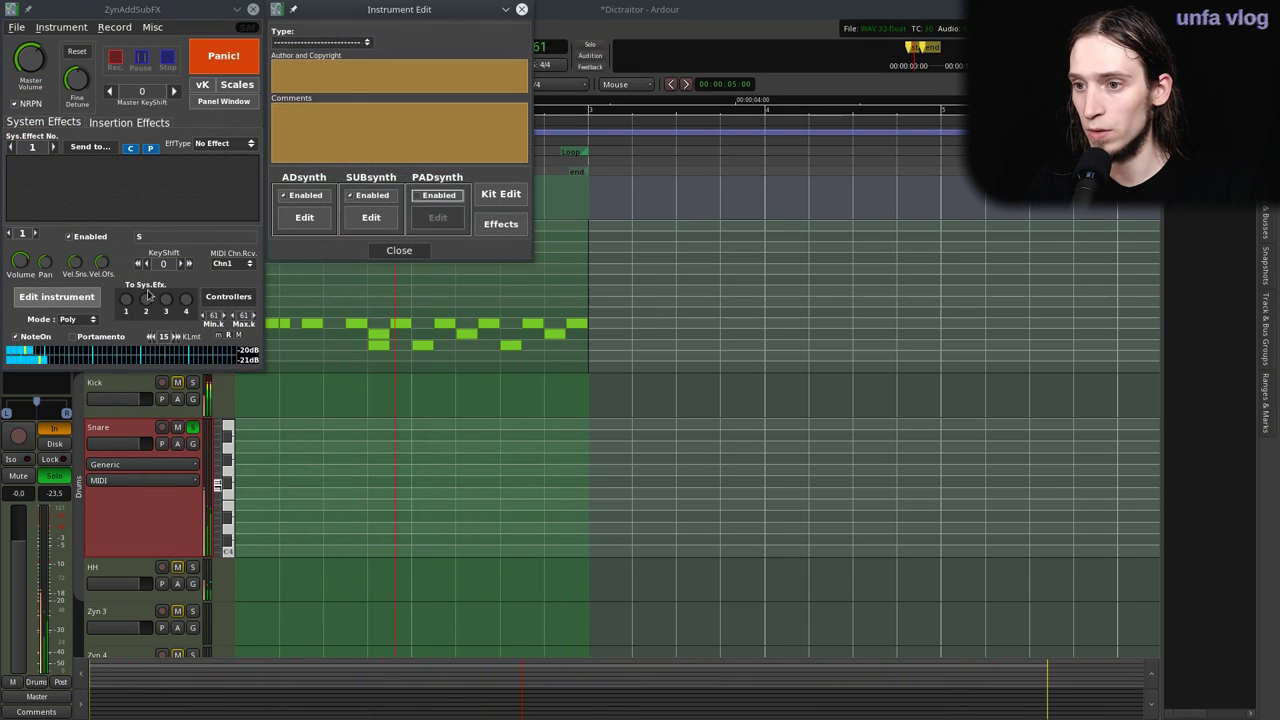
click(356, 197)
Set the snare's ADsynth global volume to 120 and adjust its amplitude envelope.
click(304, 217)
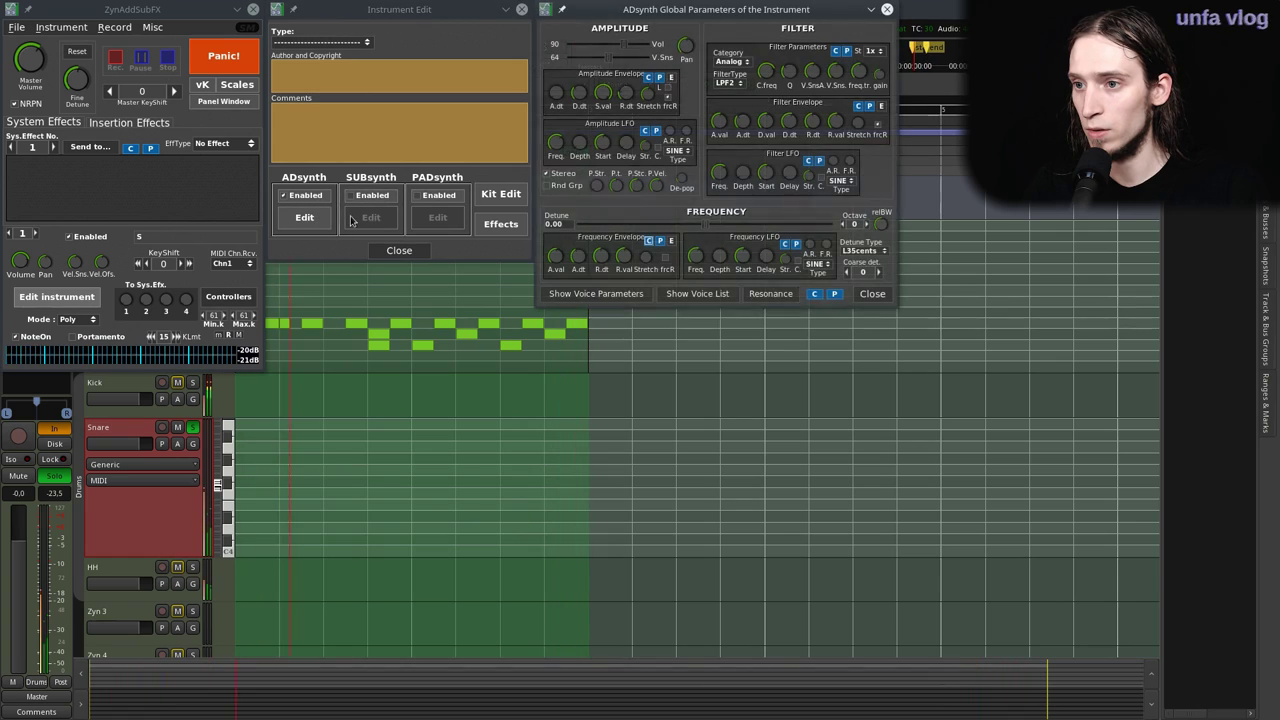
drag(623, 44, 642, 44)
mouse_move(602, 94)
mouse_down()
mouse_move(598, 188)
mouse_move(585, 103)
mouse_up()
click(631, 322)
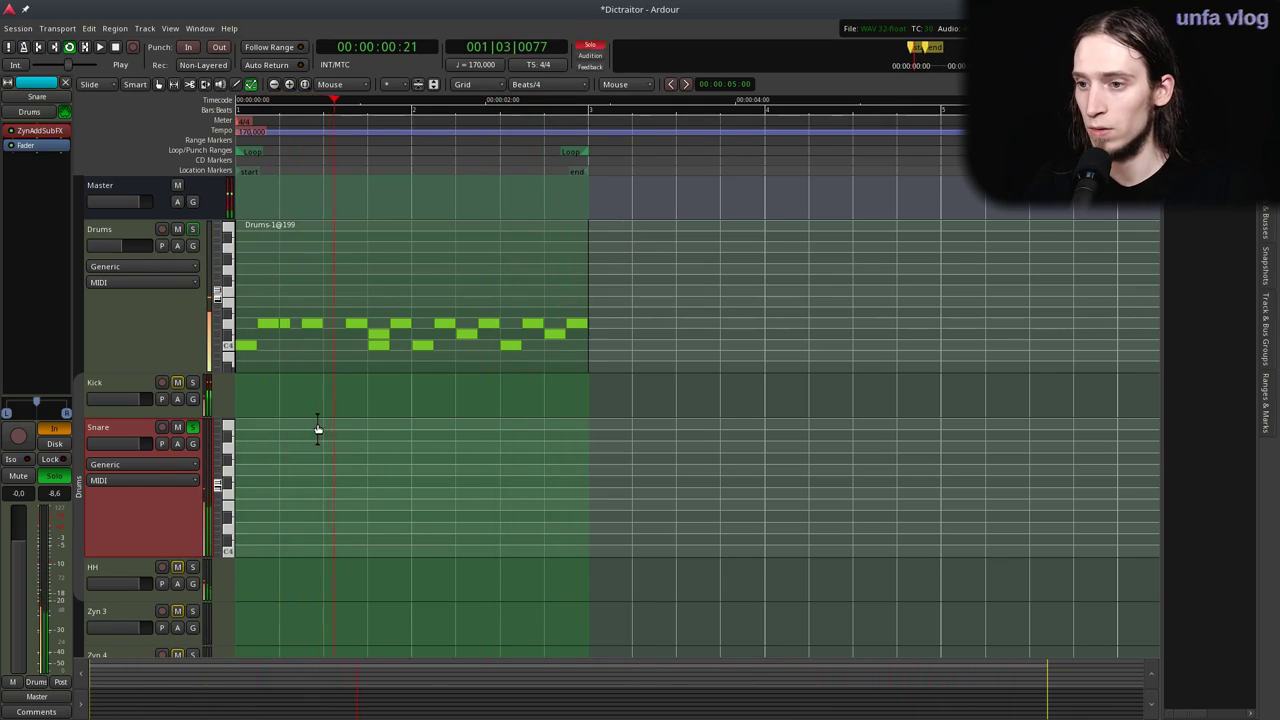
Close the Instrument Edit and ADsynth windows, and move the main ZynAddSubFX window toward the middle of the screen.
key(alt+Tab)
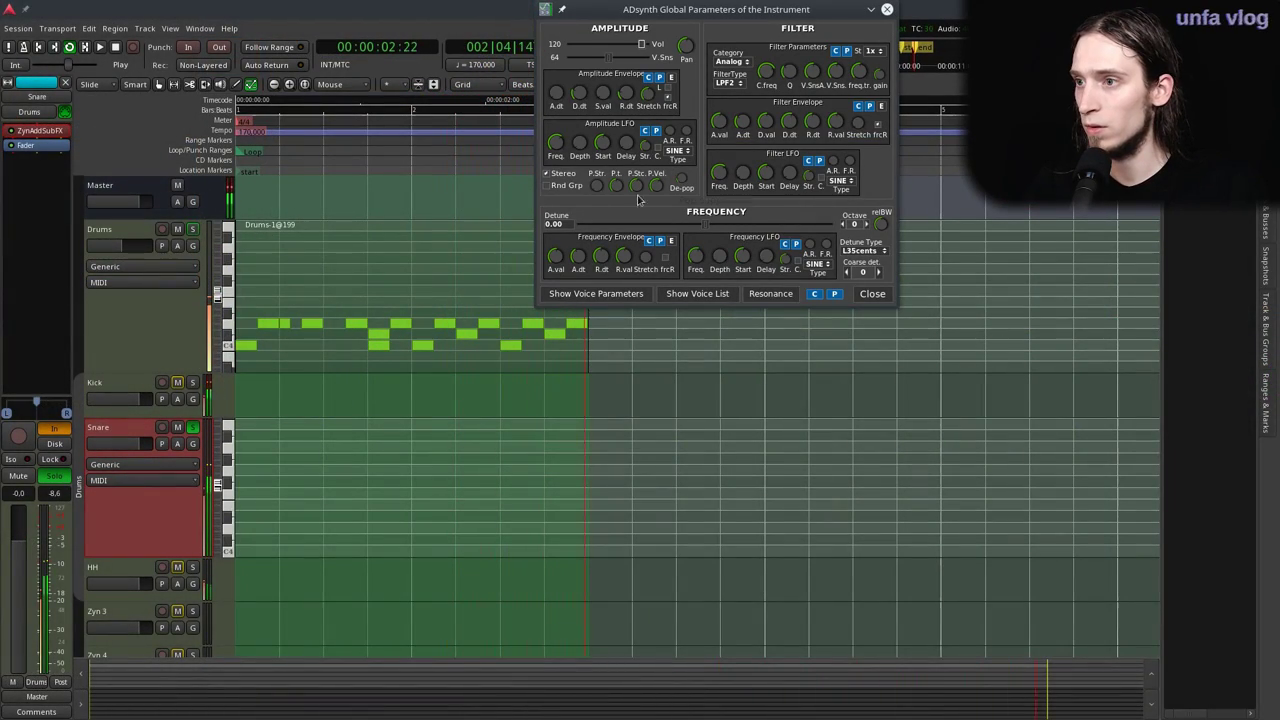
key(alt+Tab)
key(alt+Tab)
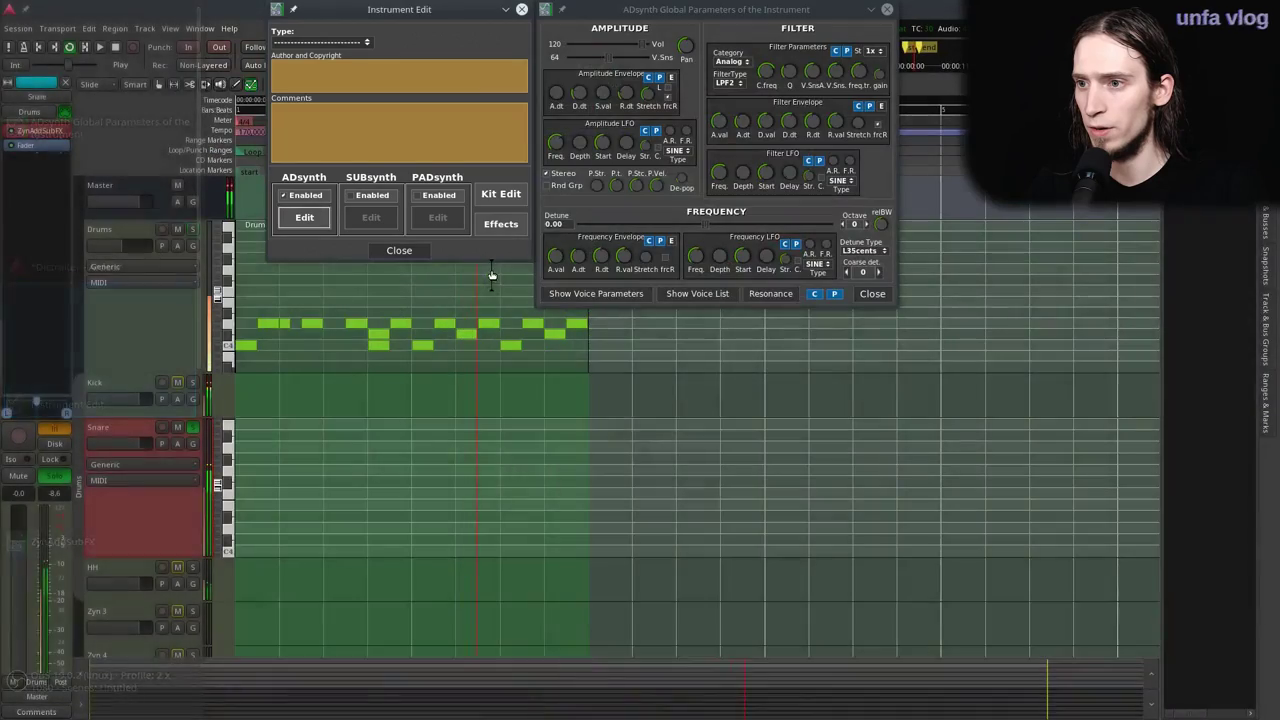
click(399, 250)
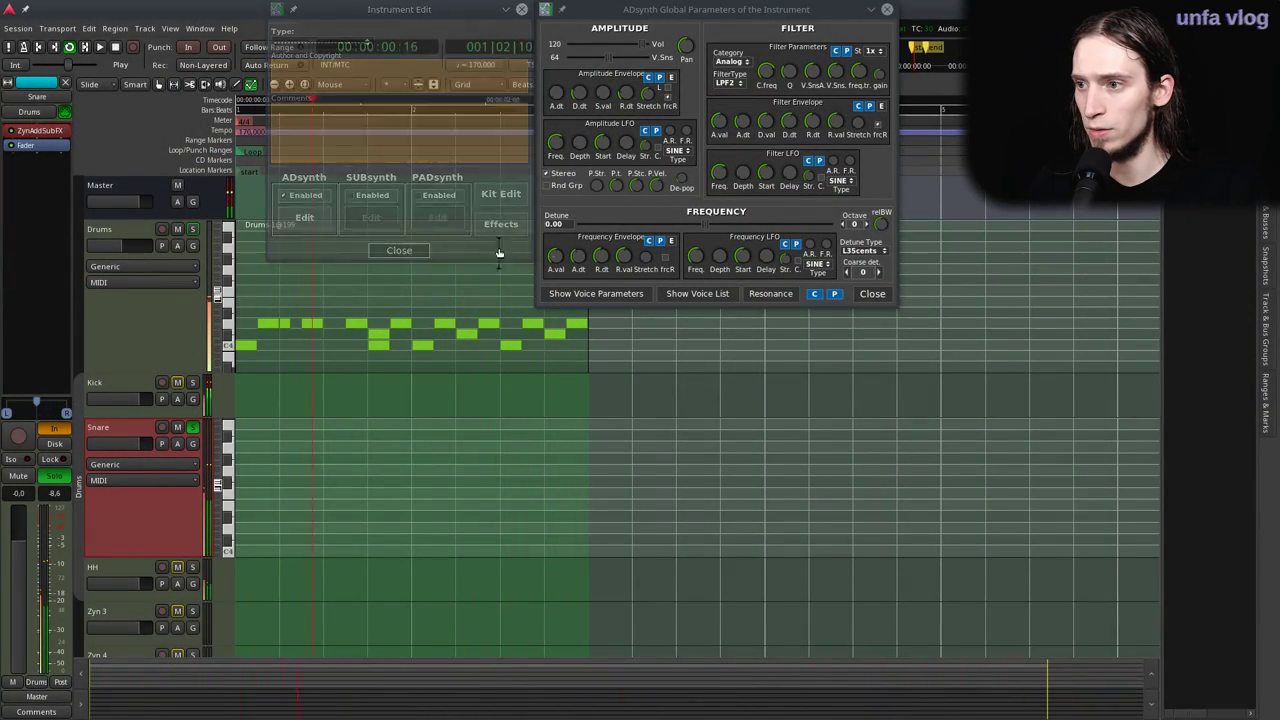
click(872, 293)
key(alt+Tab)
key(alt+Tab)
key(alt+shift+Tab)
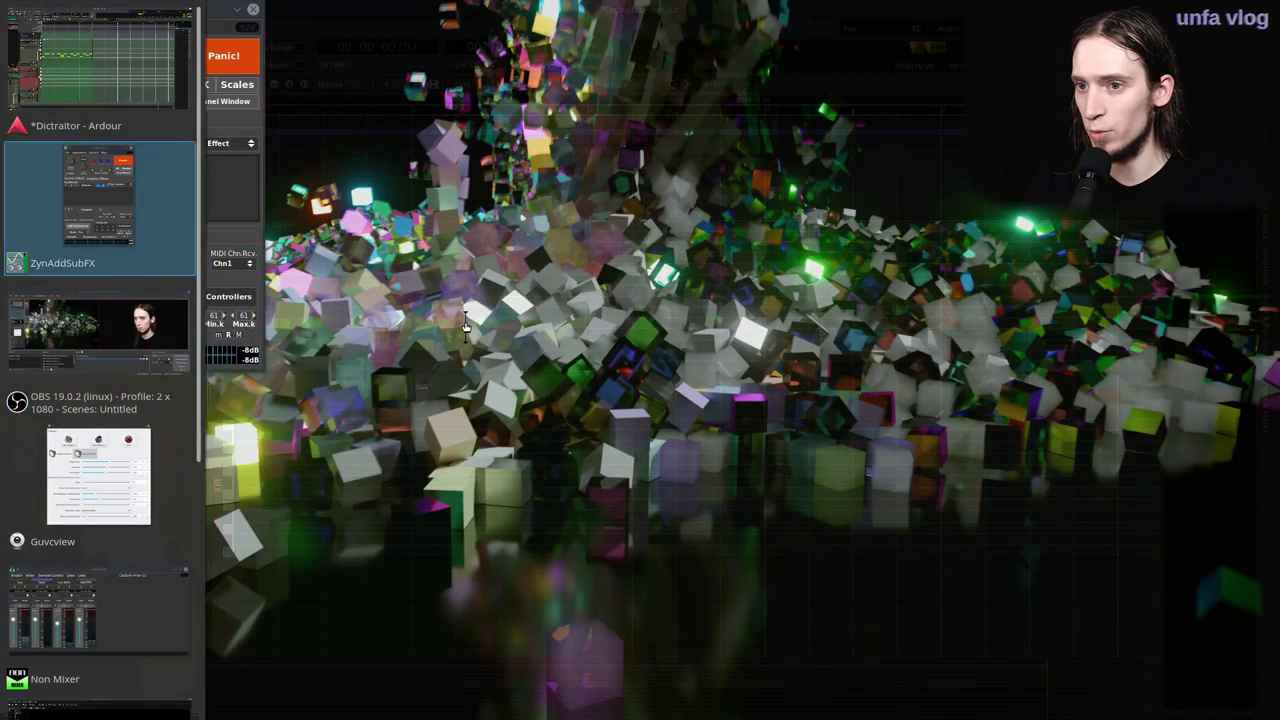
drag(147, 12, 426, 166)
Reopen the snare's ADsynth global parameters and set volume to 126, octave to -1 and coarse detune to -19.
click(315, 456)
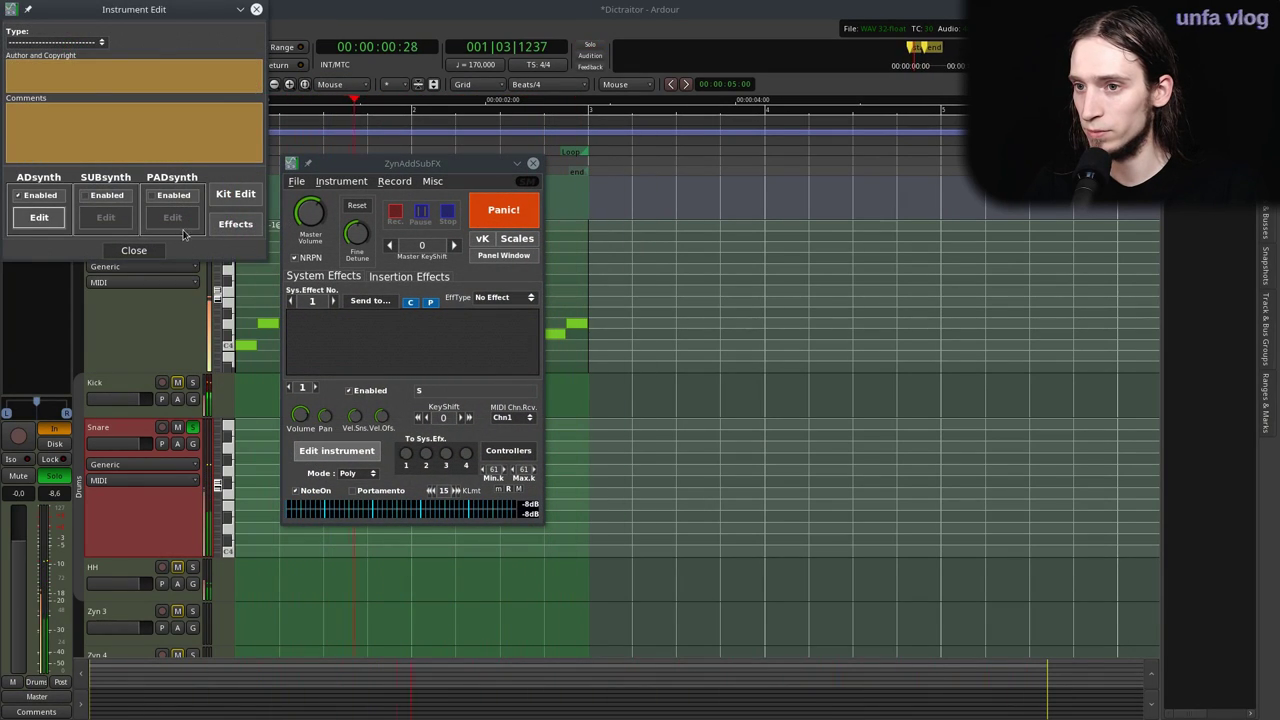
click(39, 217)
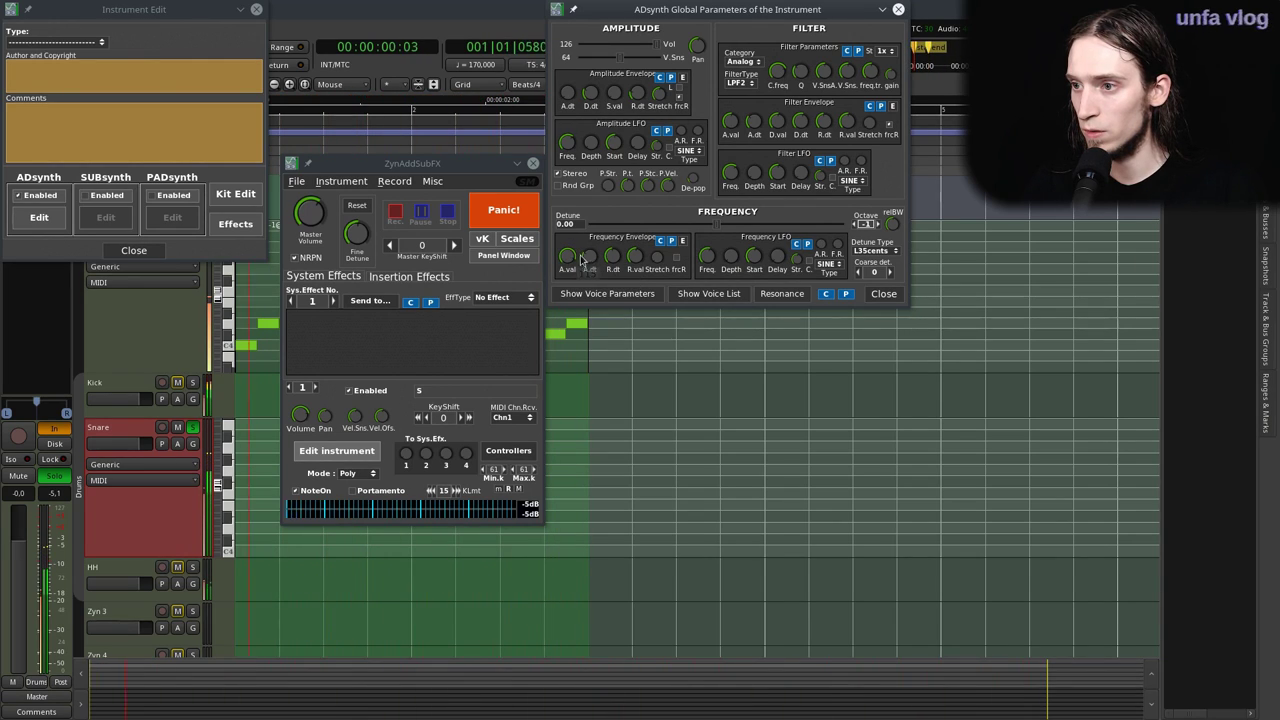
click(858, 272)
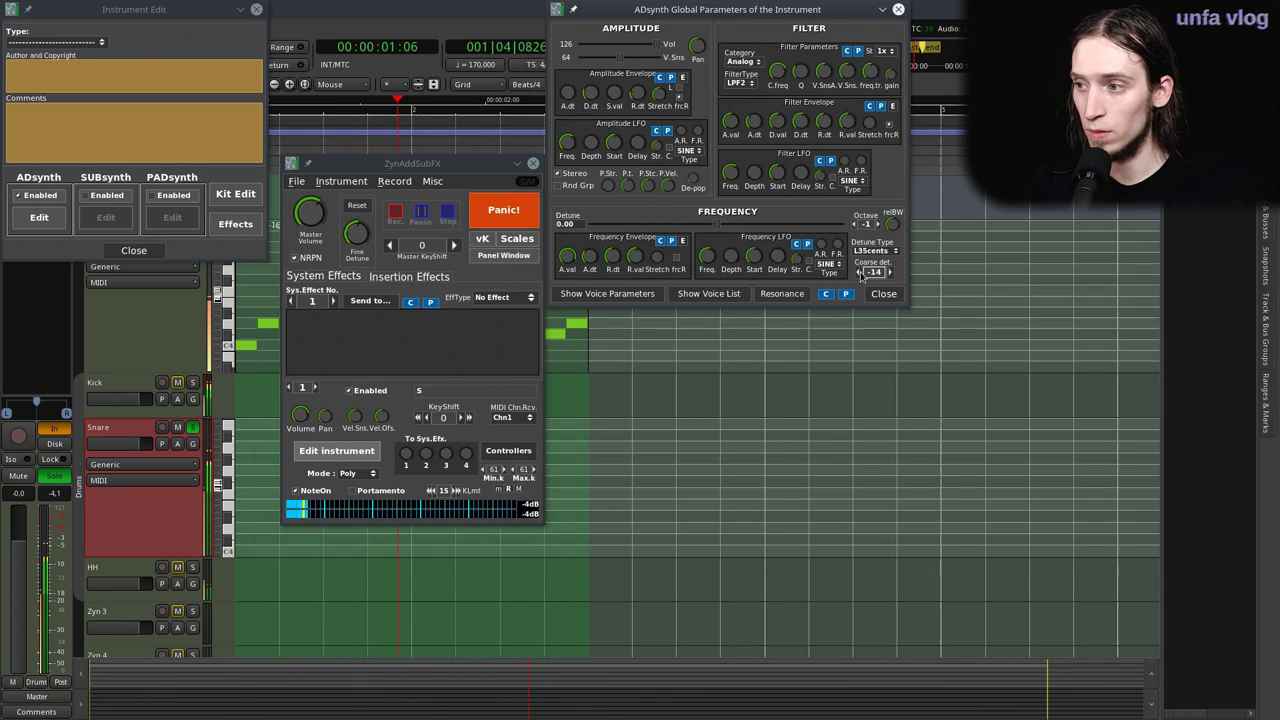
click(858, 272)
click(858, 272)
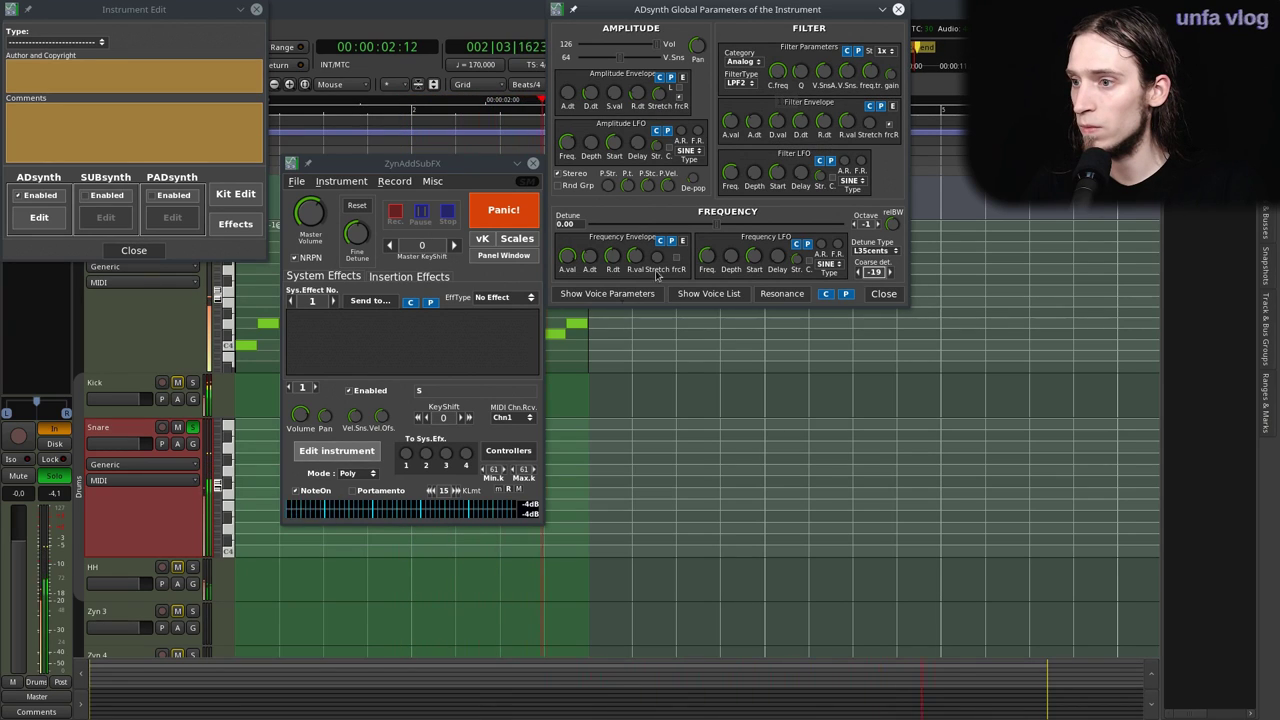
Open the parameters of ADsynth voice 2 and add a high harmonic to its sine oscillator.
click(607, 294)
click(851, 708)
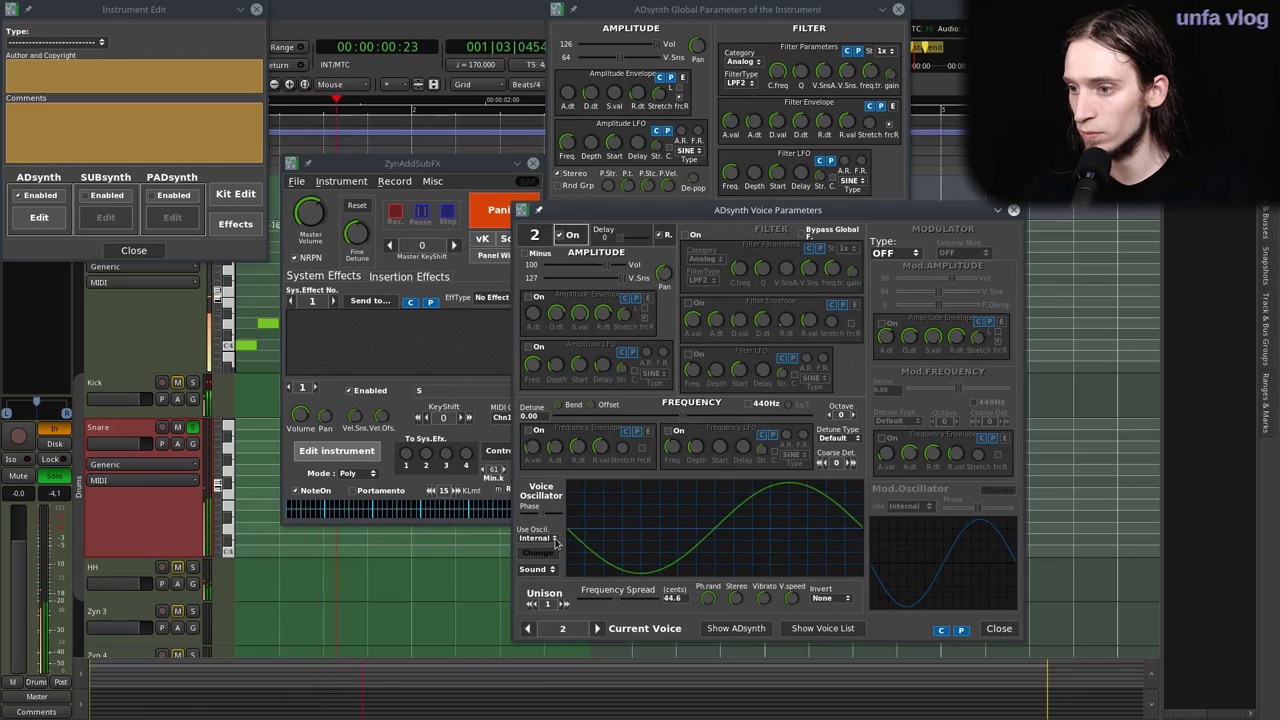
click(537, 553)
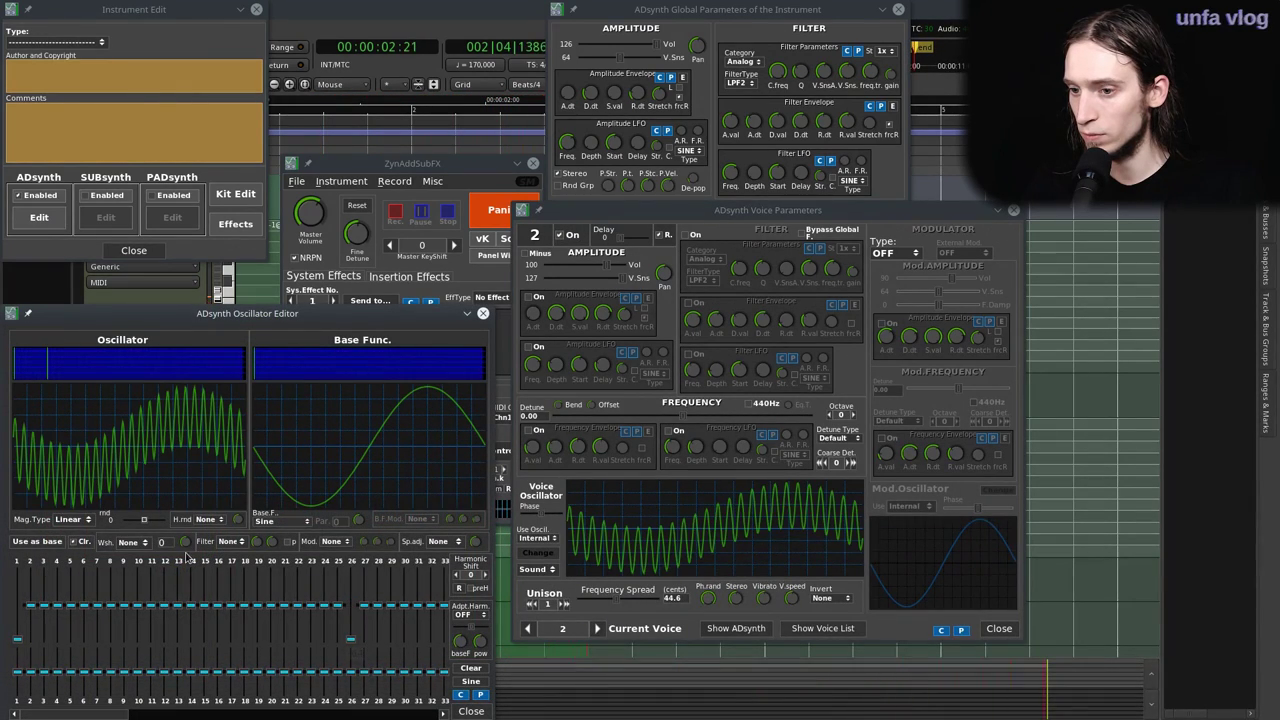
click(471, 711)
Set voice 2's modulator to FM with a coarse detune of -3, and set its unison to 4.
click(893, 253)
click(893, 305)
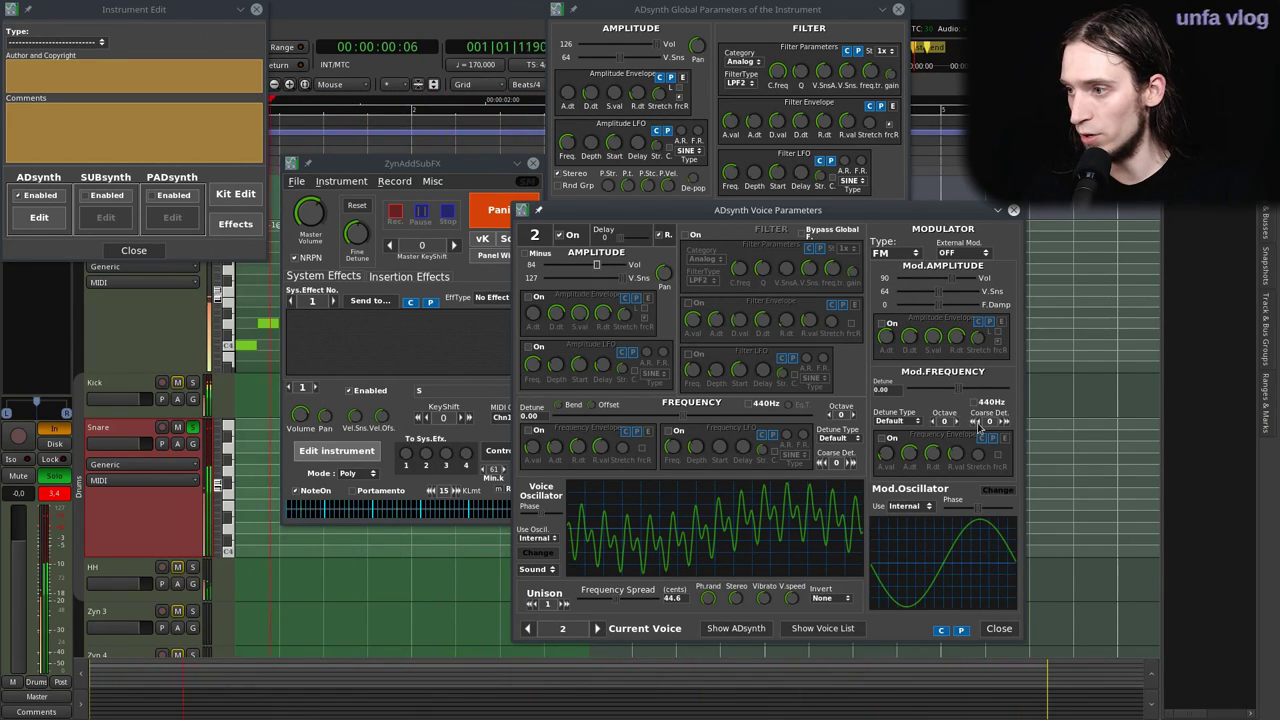
click(562, 605)
click(562, 605)
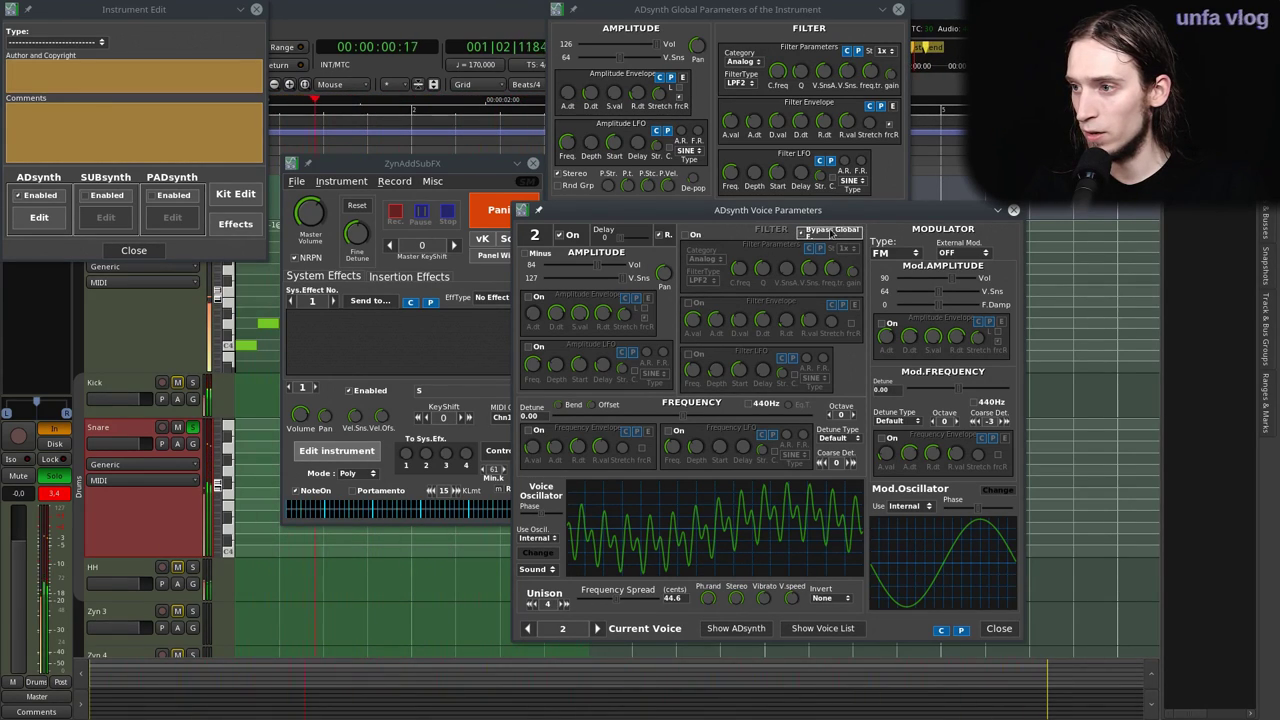
Set voice 2's volume to 85, enable its filter as BPF2, and adjust the filter's center frequency.
mouse_move(597, 268)
mouse_down()
mouse_move(608, 280)
mouse_move(604, 268)
mouse_up()
click(687, 236)
click(703, 280)
click(702, 301)
drag(740, 268, 749, 245)
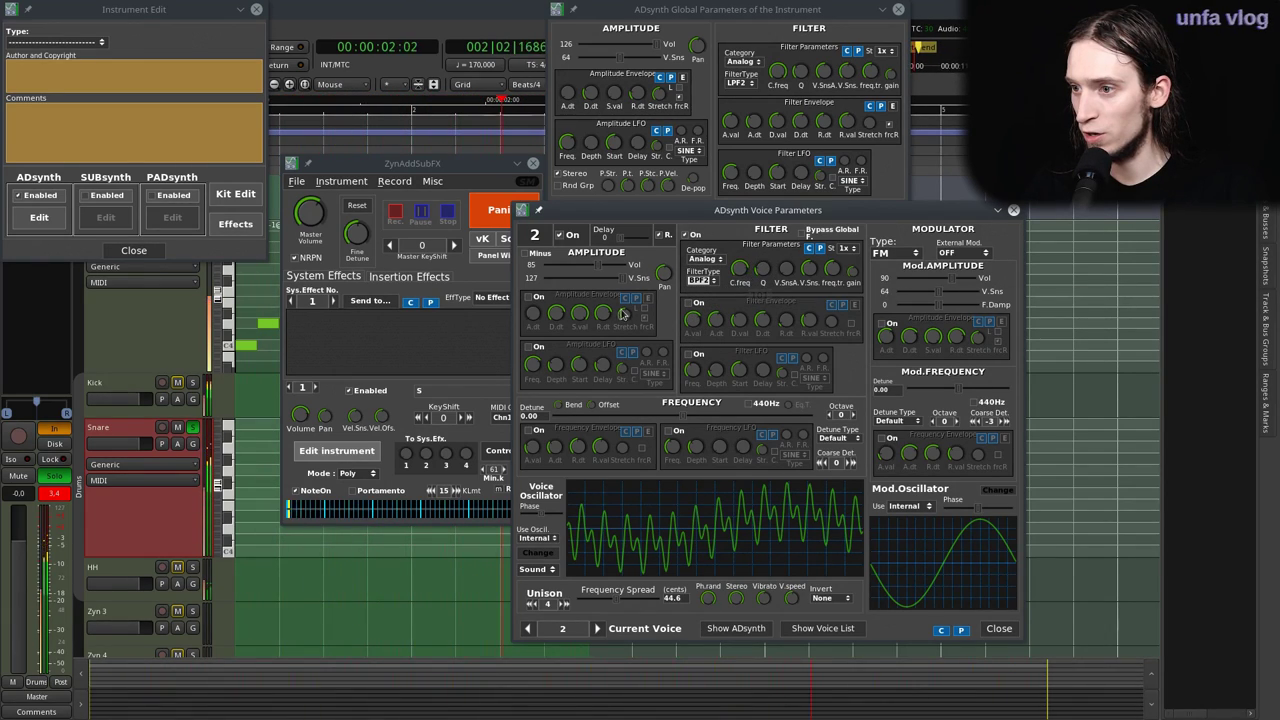
Close the snare's ADsynth voice parameters and its global parameters.
click(534, 298)
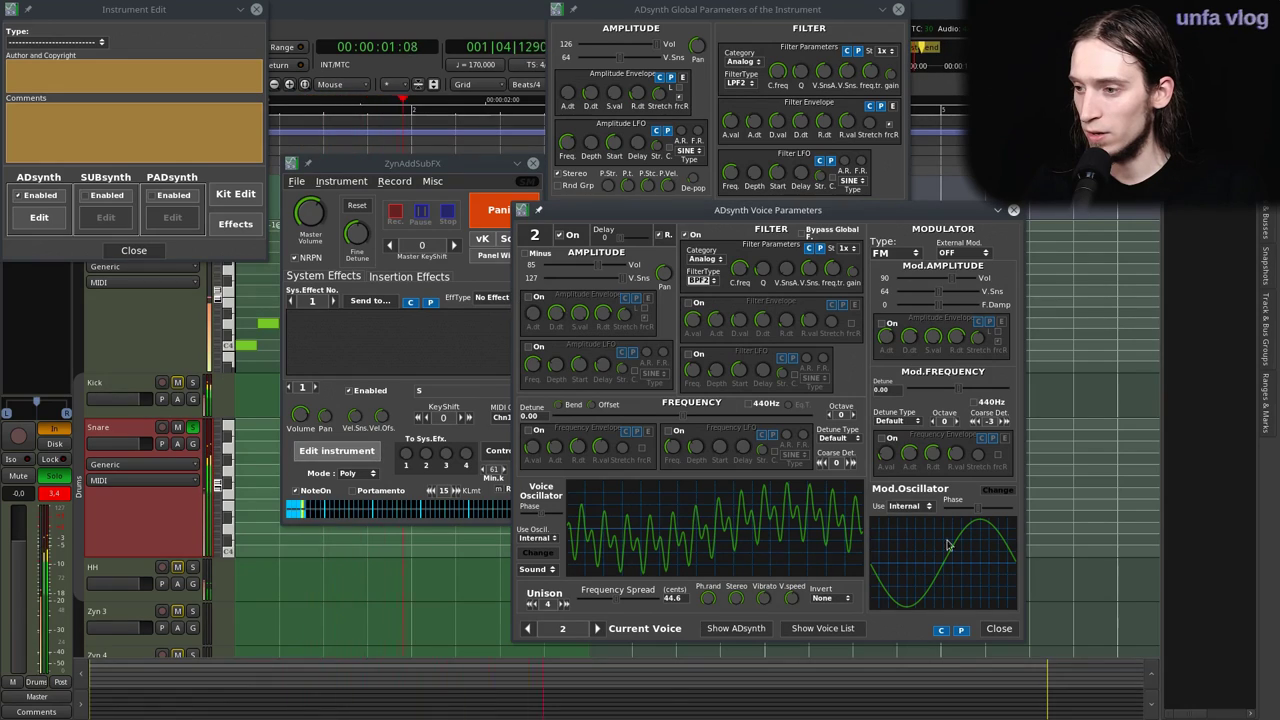
click(1000, 629)
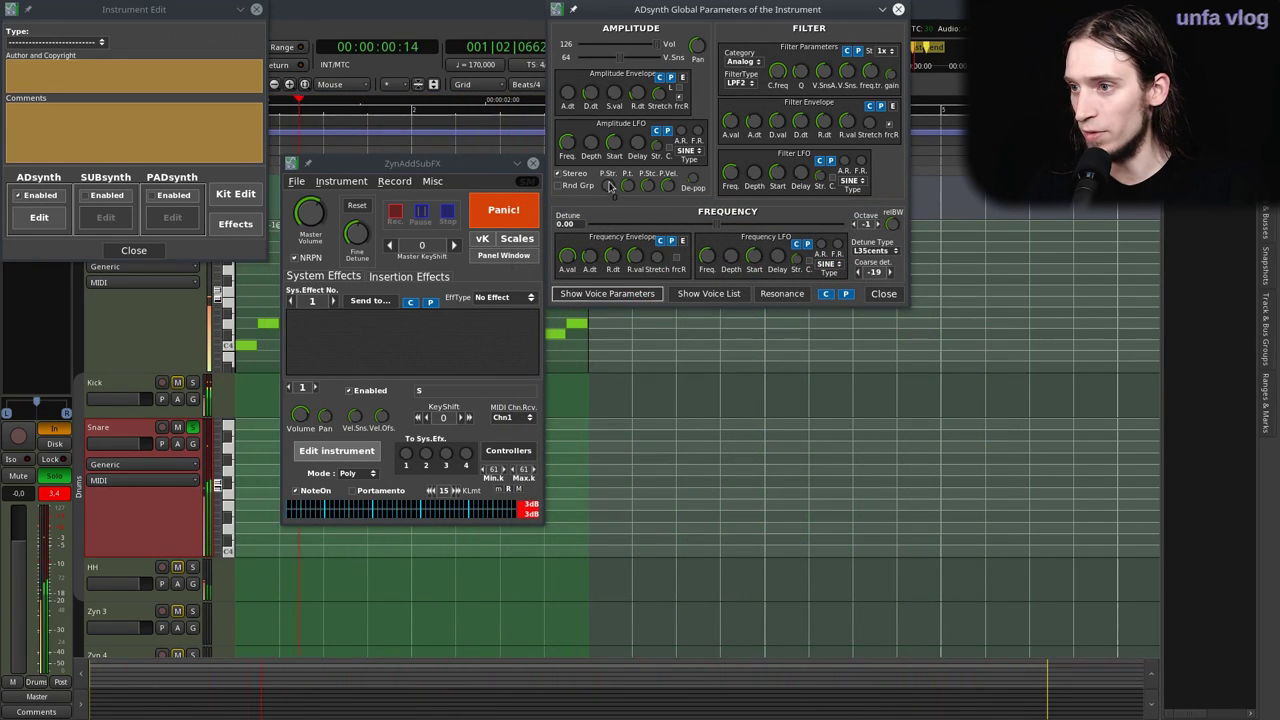
click(883, 293)
Add a Distortion insertion effect in slot 1 of the snare's ZynAddSubFX, routed to Part 1.
click(409, 275)
click(372, 301)
click(370, 311)
click(505, 295)
click(495, 342)
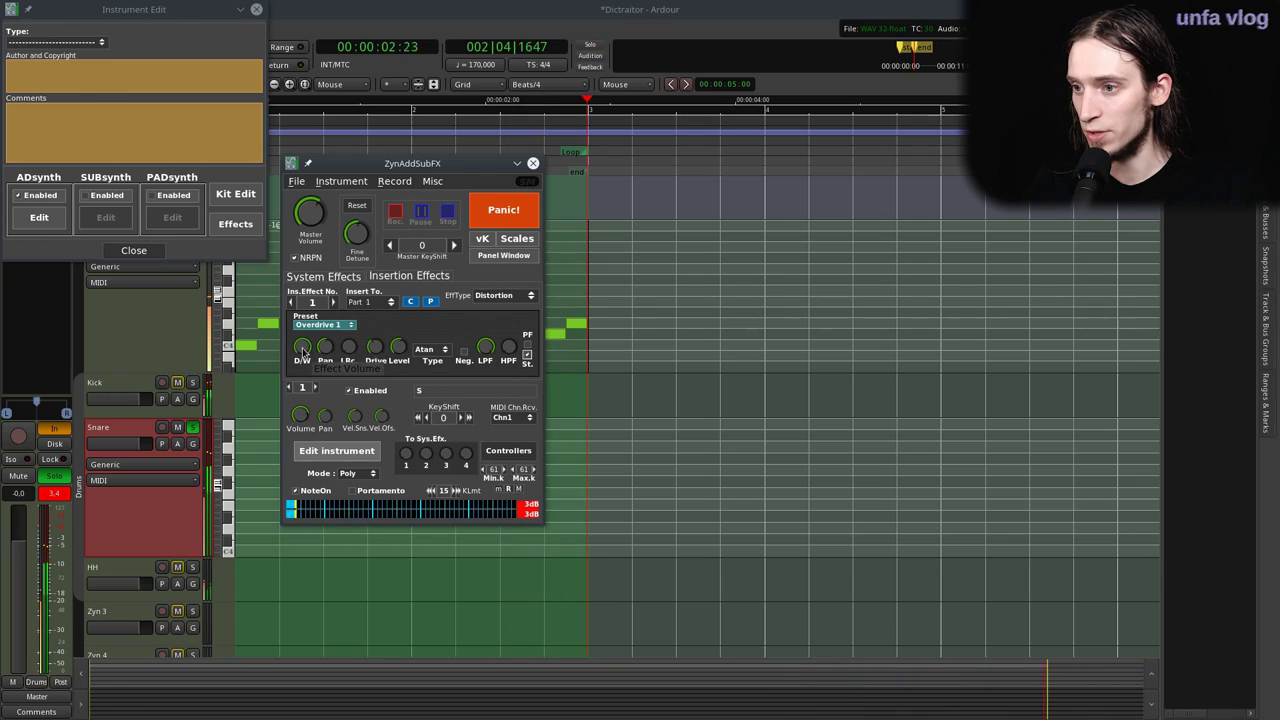
Add an EQ on Part 1 in insertion slot 2, with band 0 as a 3-stage Hp2 filter at an adjusted frequency.
click(333, 301)
click(370, 301)
click(370, 311)
click(505, 295)
click(479, 365)
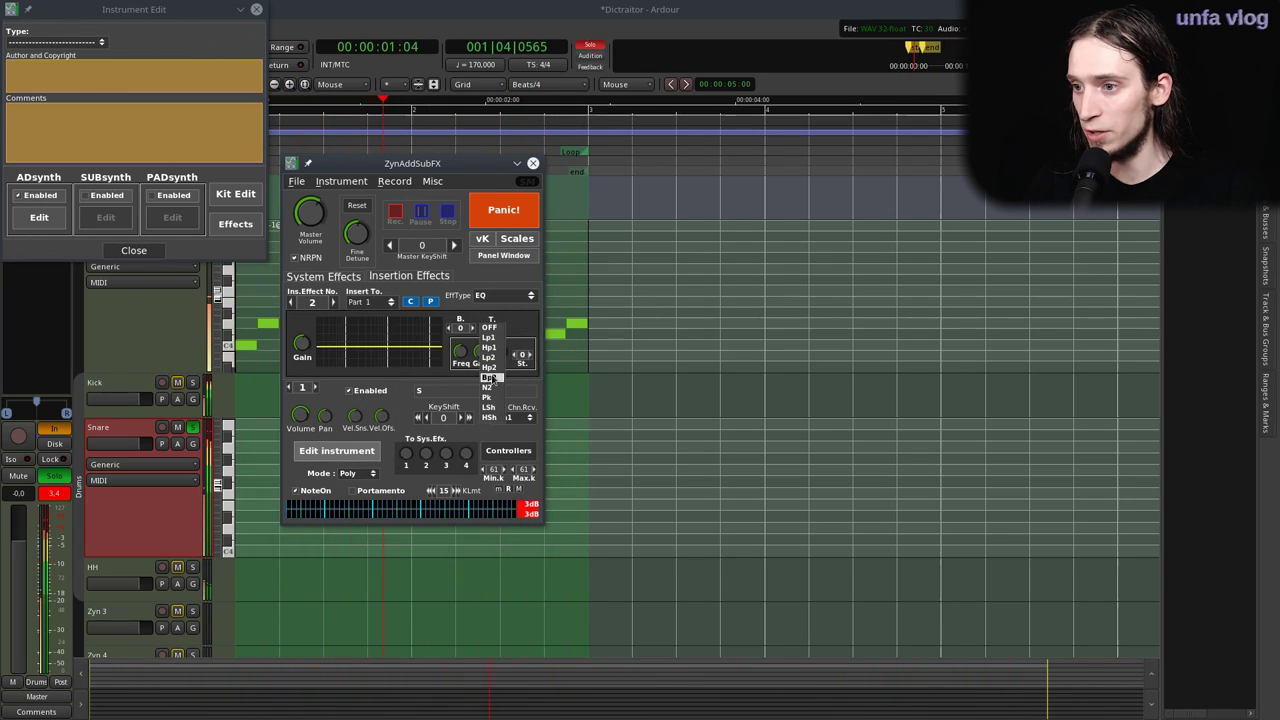
drag(497, 350, 464, 370)
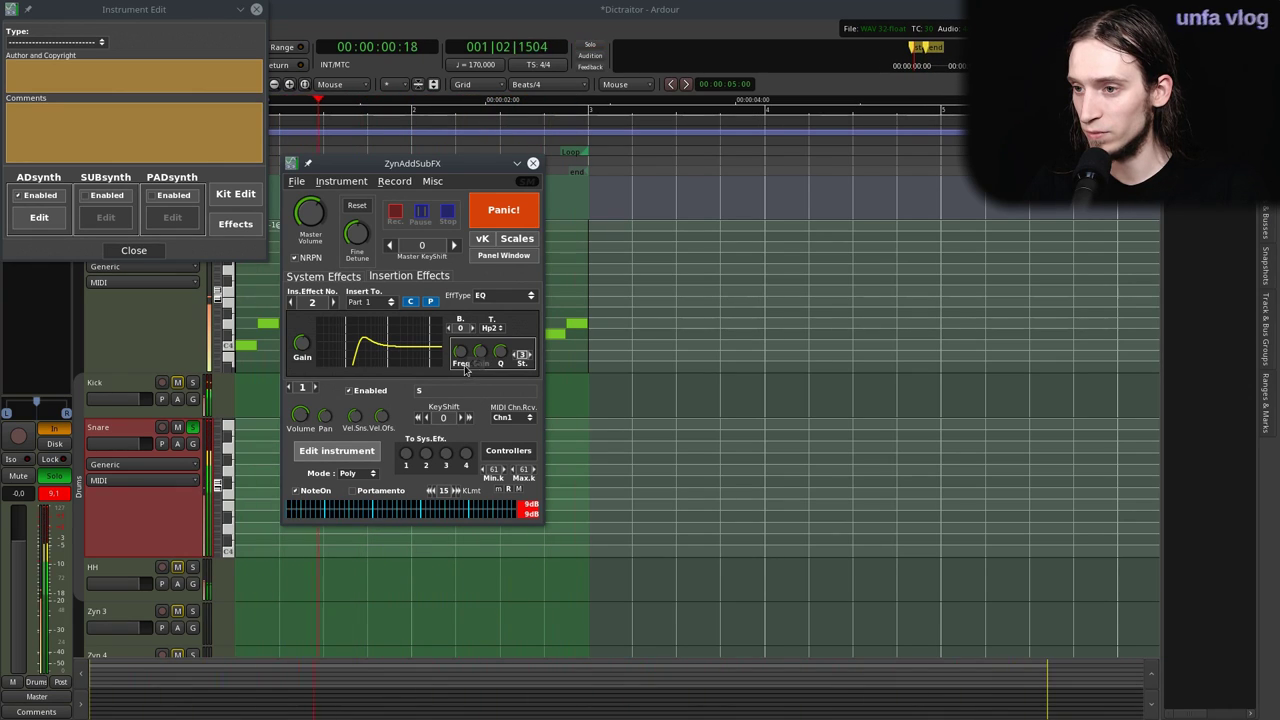
Set EQ band 1 to the Pk type and shape its peak.
click(540, 170)
click(472, 328)
click(495, 328)
click(492, 397)
drag(490, 336, 507, 370)
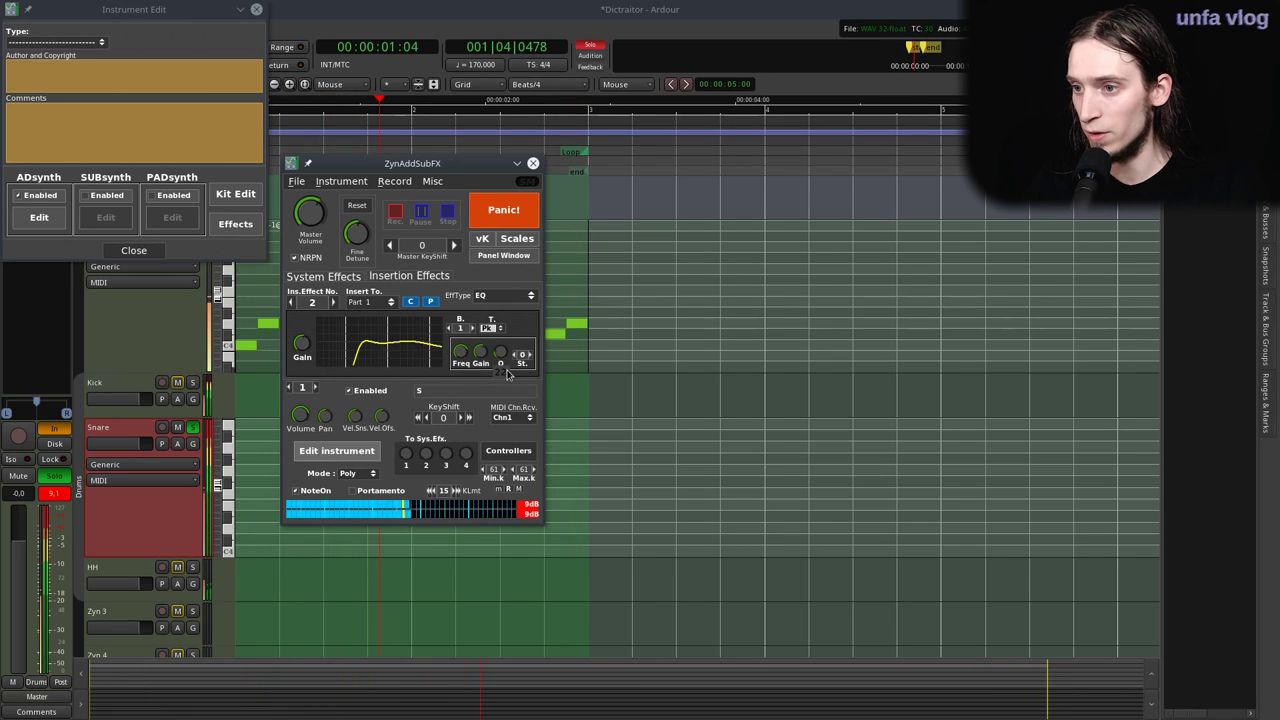
Add a Reverb insertion effect in slot 3, routed to Part 1.
click(334, 302)
click(366, 303)
click(366, 312)
click(495, 296)
click(495, 306)
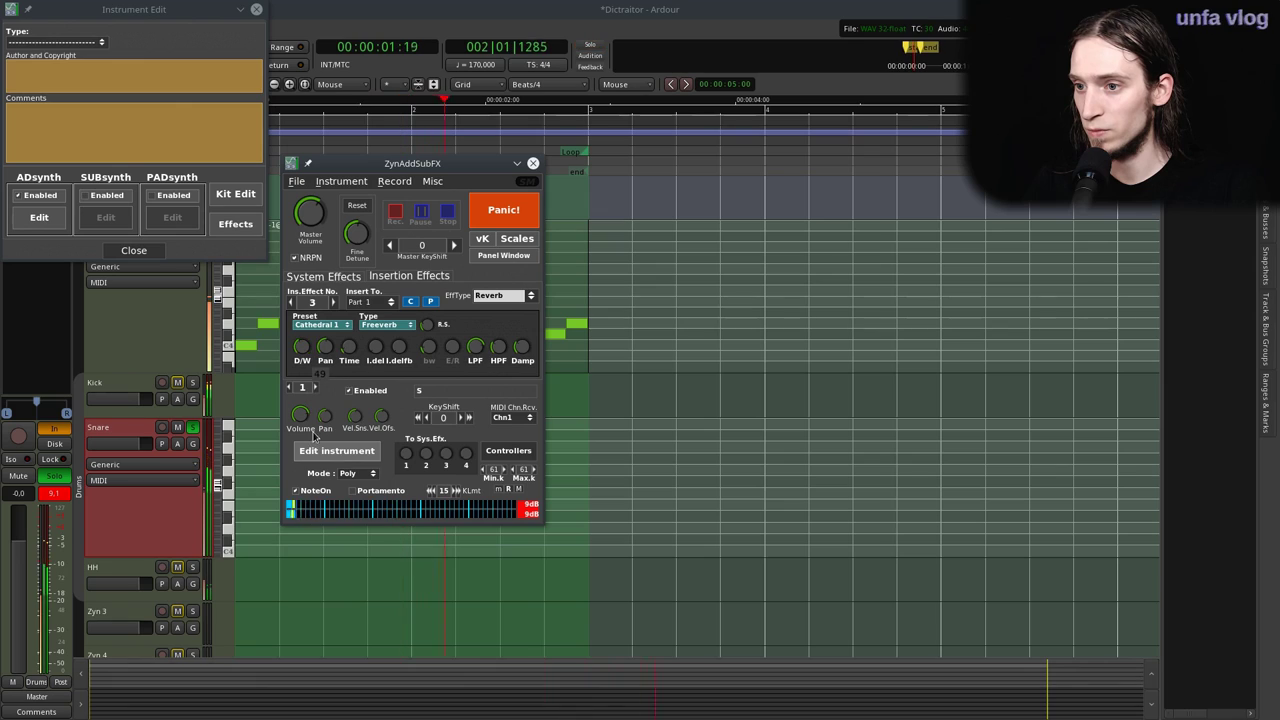
Close the snare's synth window, unsolo the Snare track and loop the full drum pattern.
click(533, 163)
key(l)
click(193, 427)
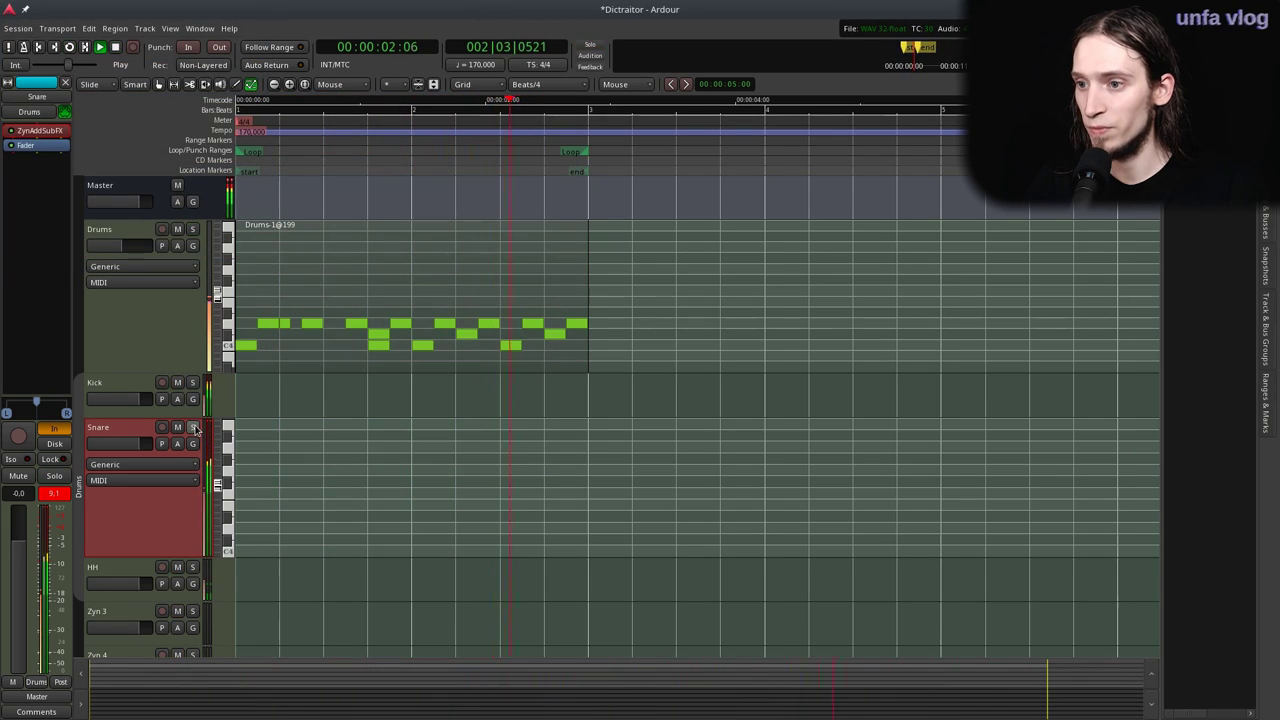
key(l)
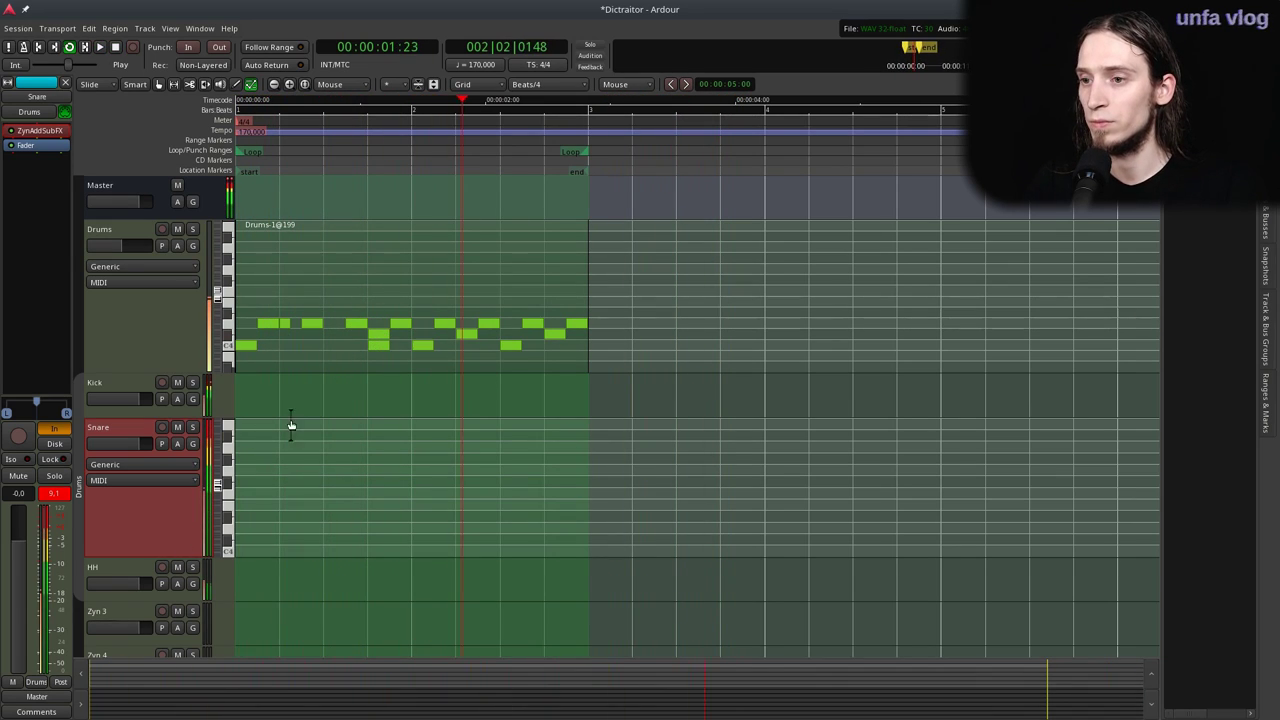
Move the C#4 snare note on beat 4 of bar 1 to beat 3 and stop the loop playback.
drag(380, 334, 334, 334)
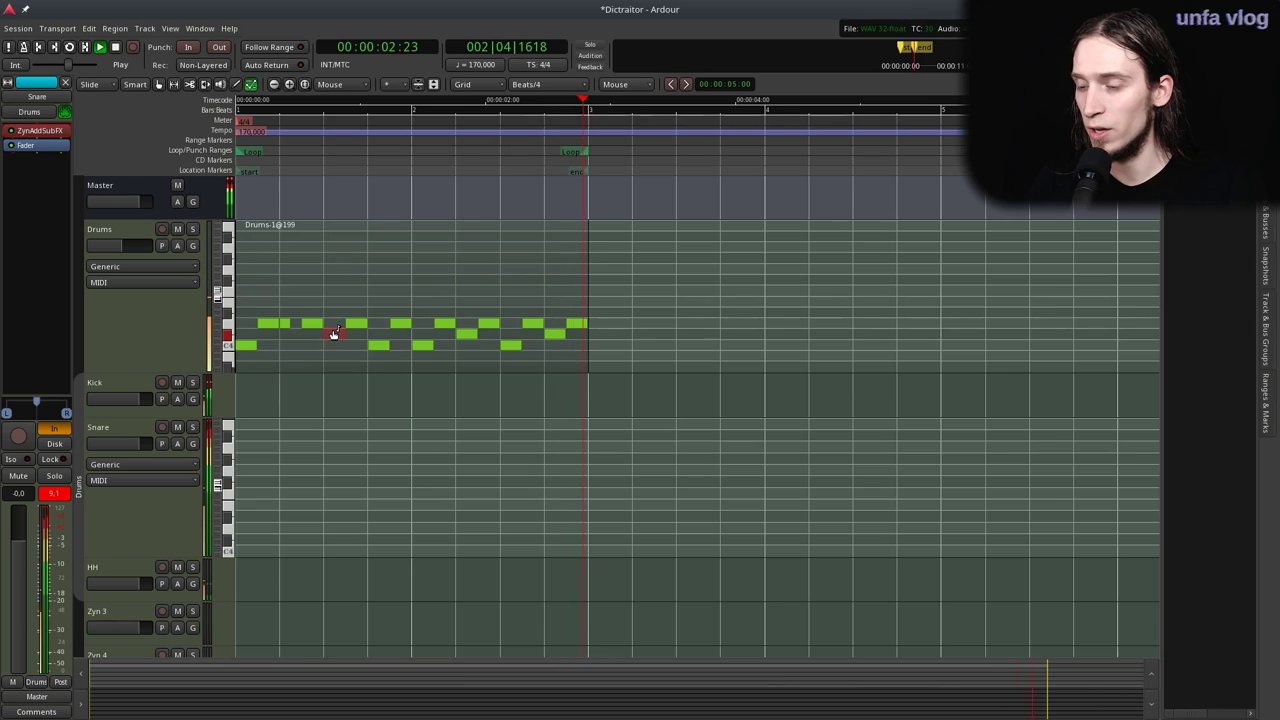
key(l)
key(space)
Shrink the Snare track's height, then open the HH track's ZynAddSubFX and solo HH.
click(130, 575)
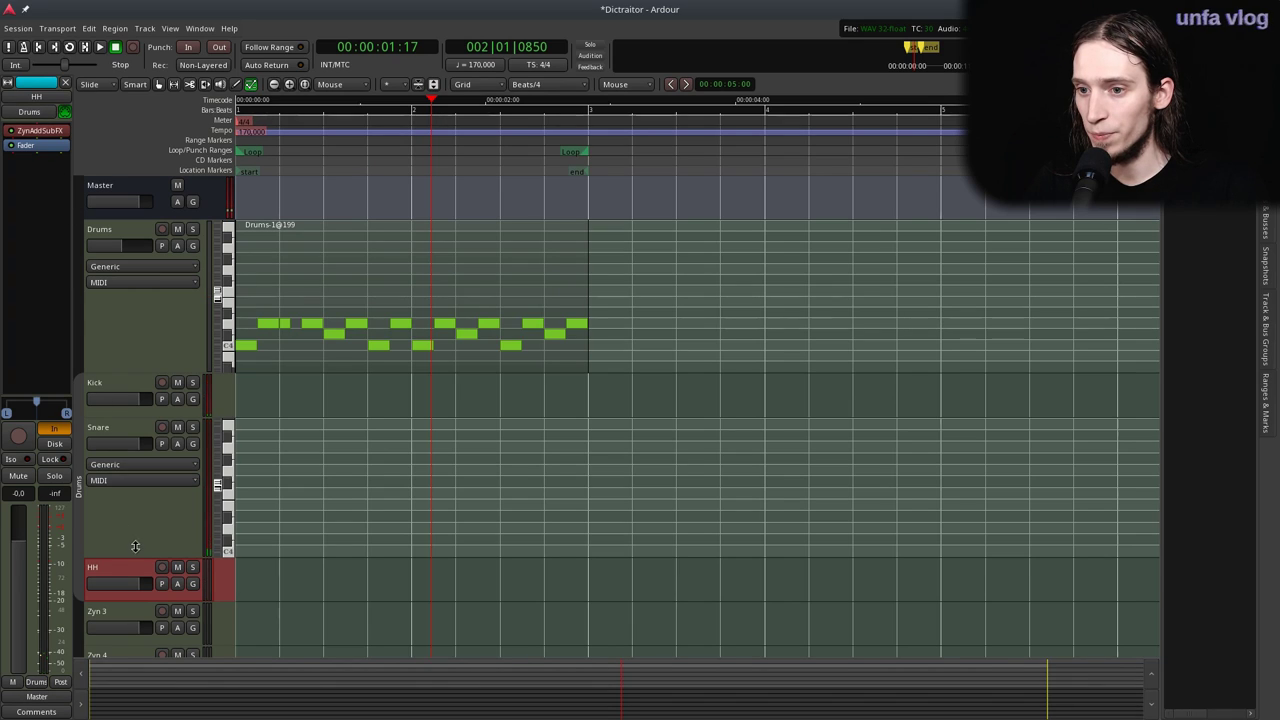
drag(138, 551, 140, 455)
double_click(38, 130)
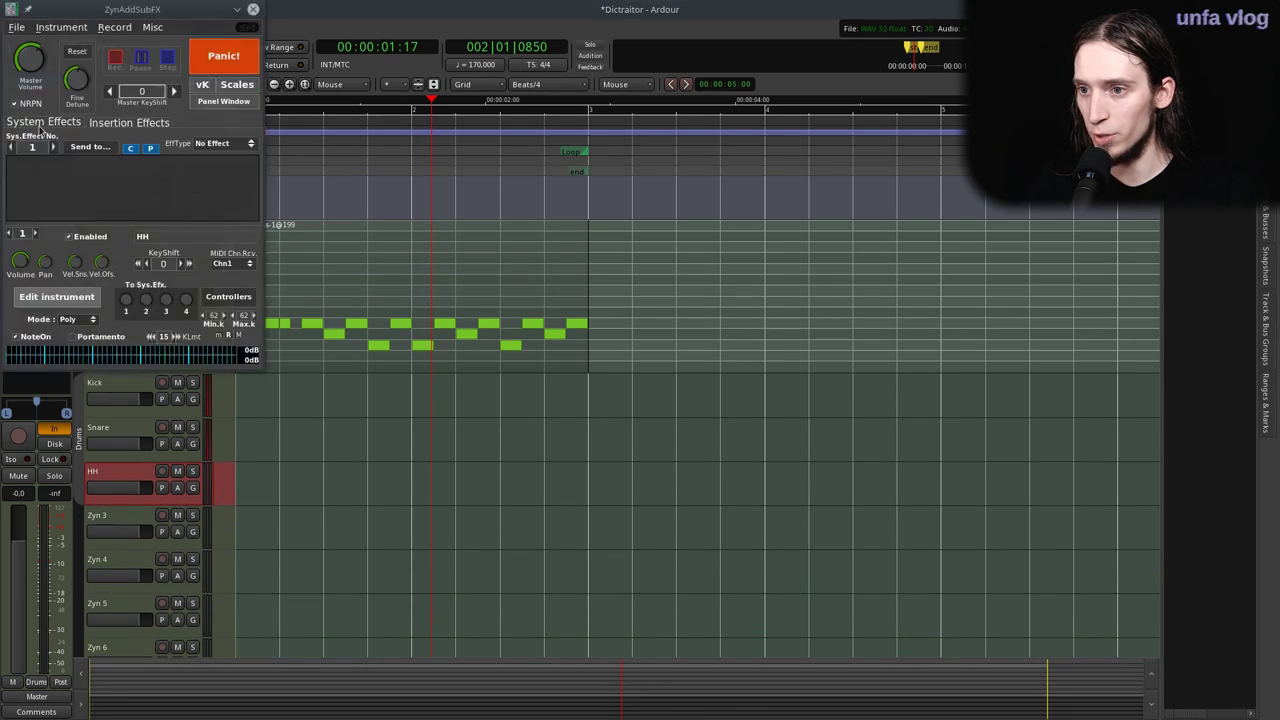
click(193, 471)
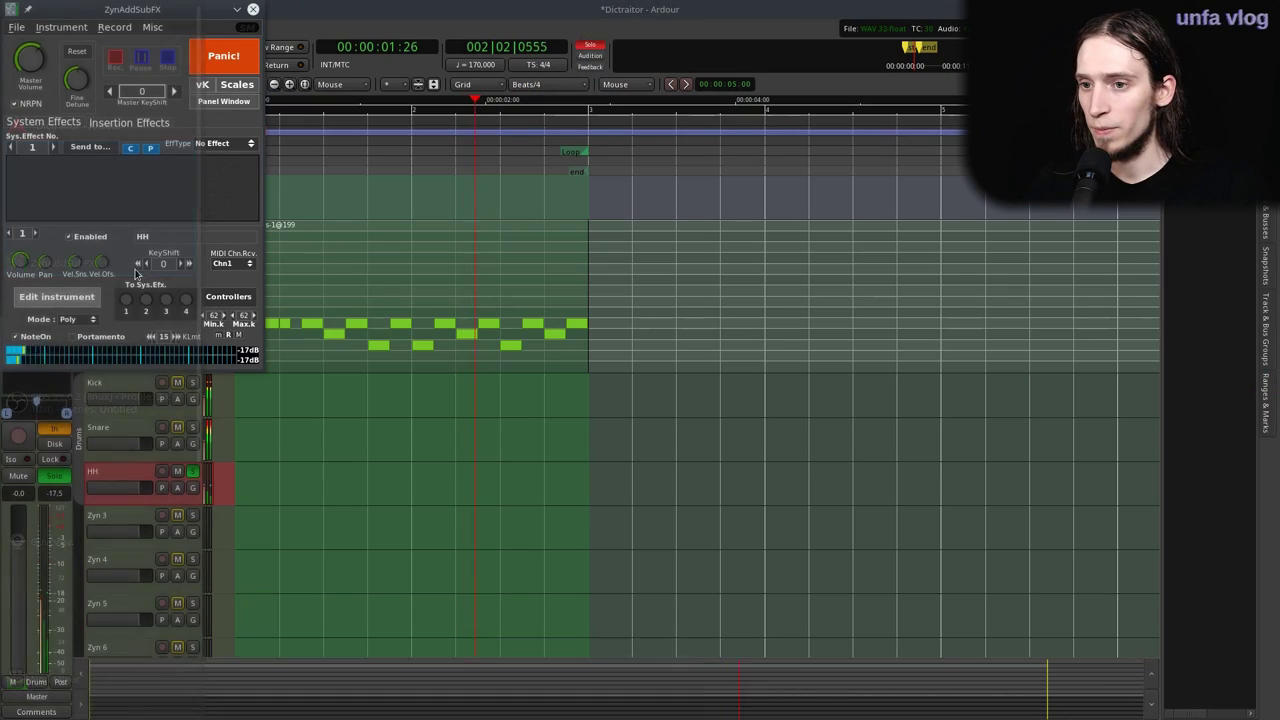
Leave only ADsynth enabled for the HH instrument, add harmonics to voice 1's oscillator and set its unison to 2.
click(56, 296)
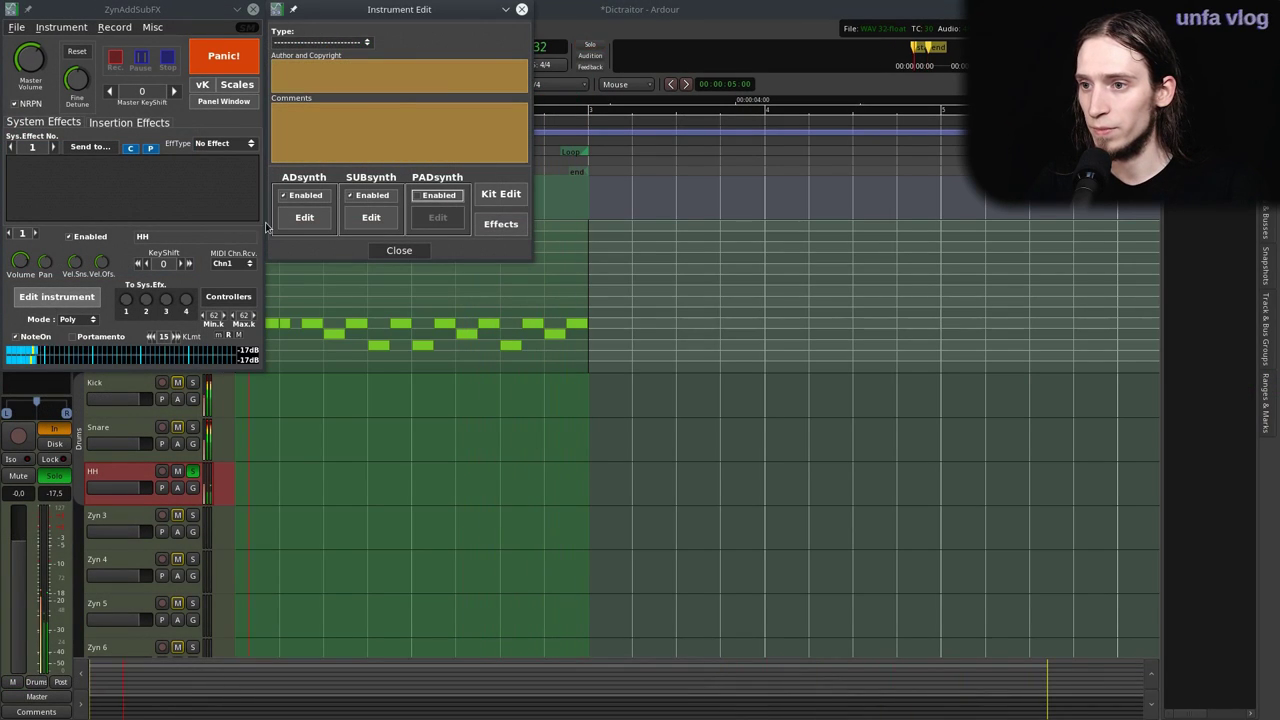
click(305, 217)
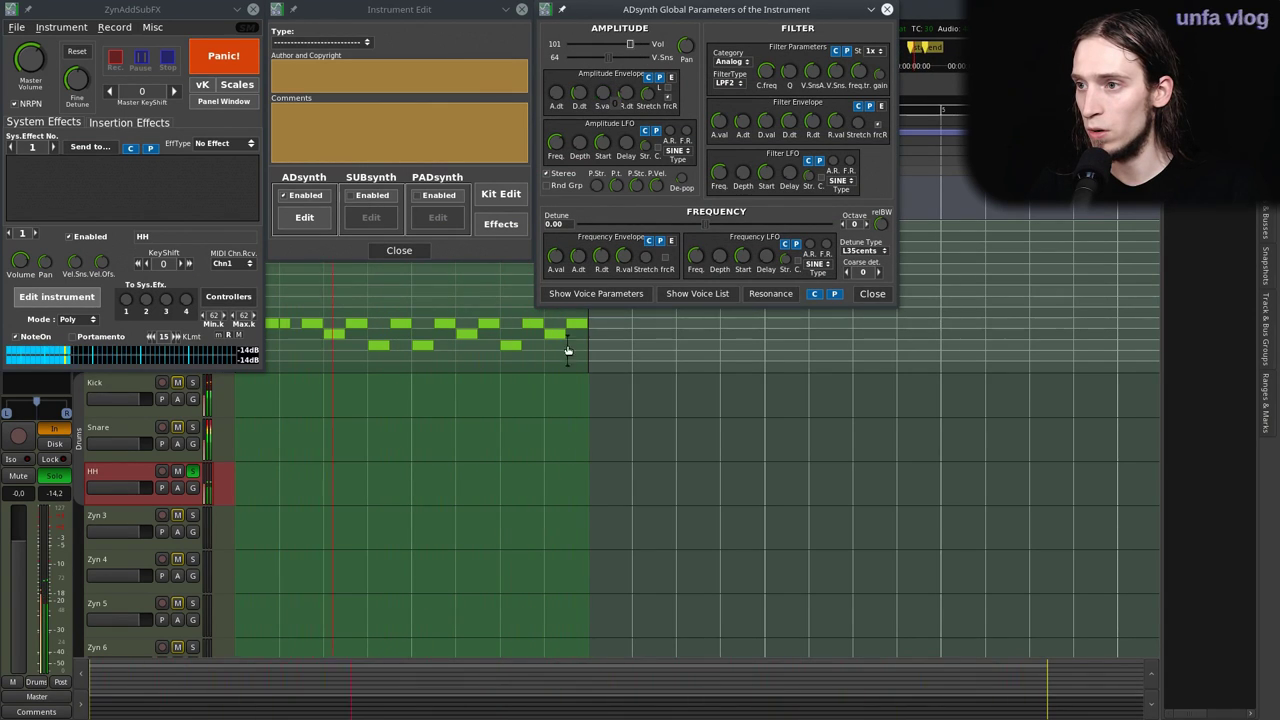
click(596, 293)
click(794, 633)
drag(629, 609, 628, 566)
drag(398, 605, 396, 630)
click(736, 711)
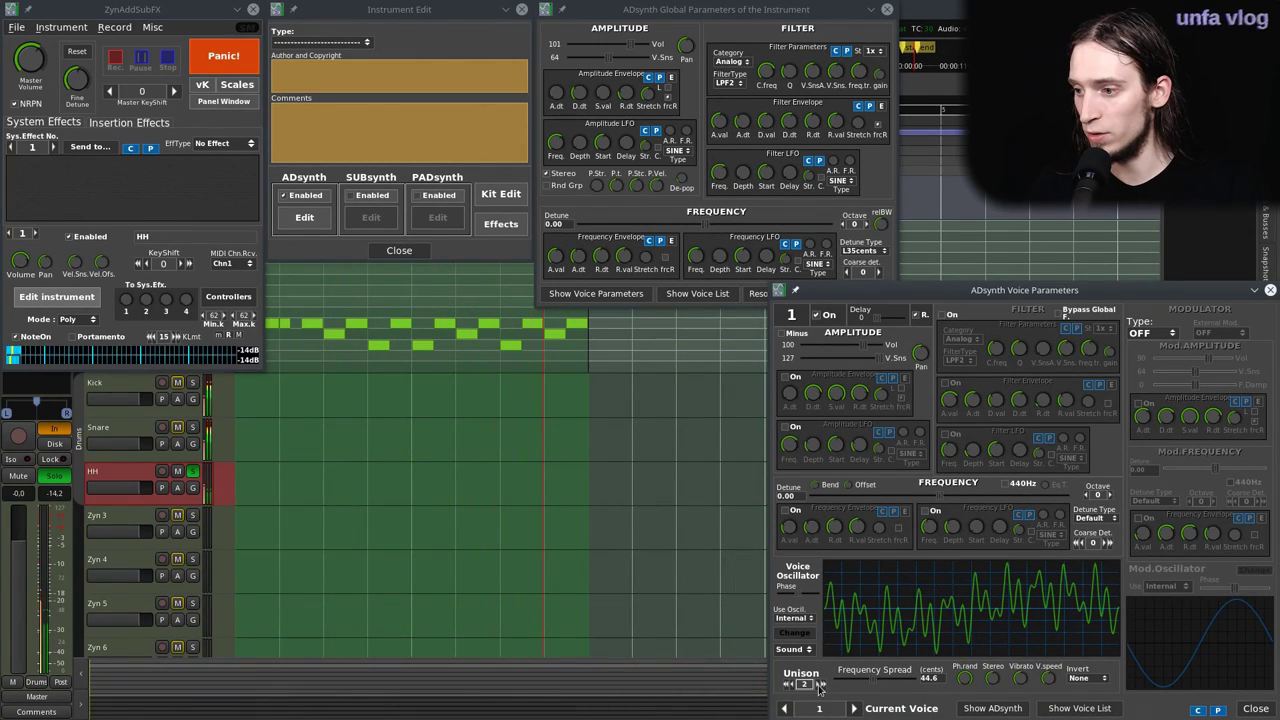
Set voice 1's modulator to FM at octave 3 and enable its frequency and amplitude envelopes.
click(1140, 335)
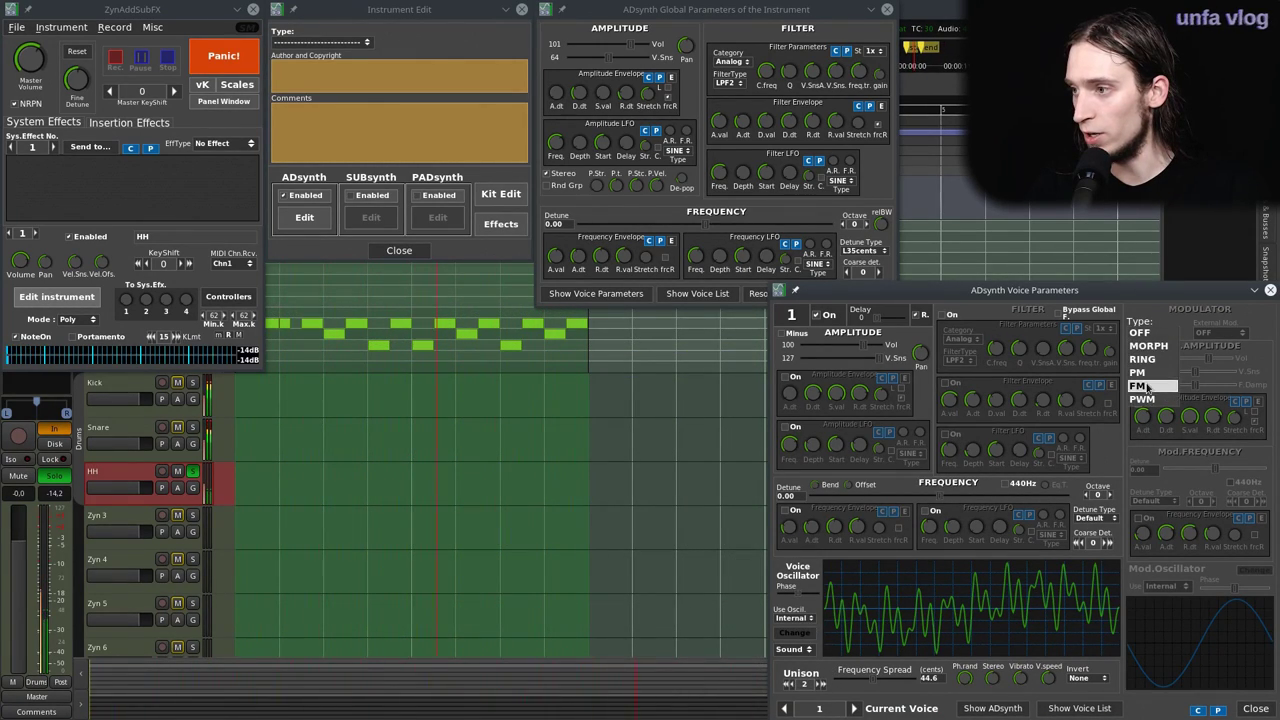
click(1146, 390)
click(1139, 518)
click(1140, 403)
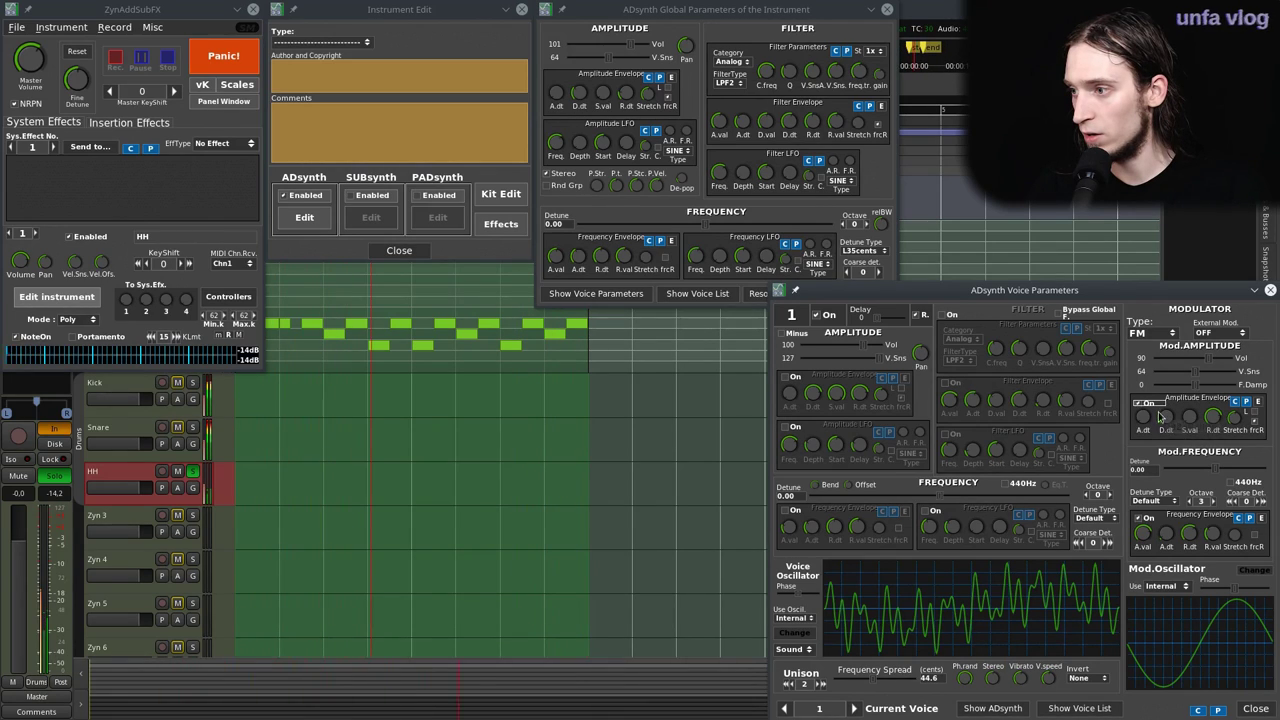
click(1057, 312)
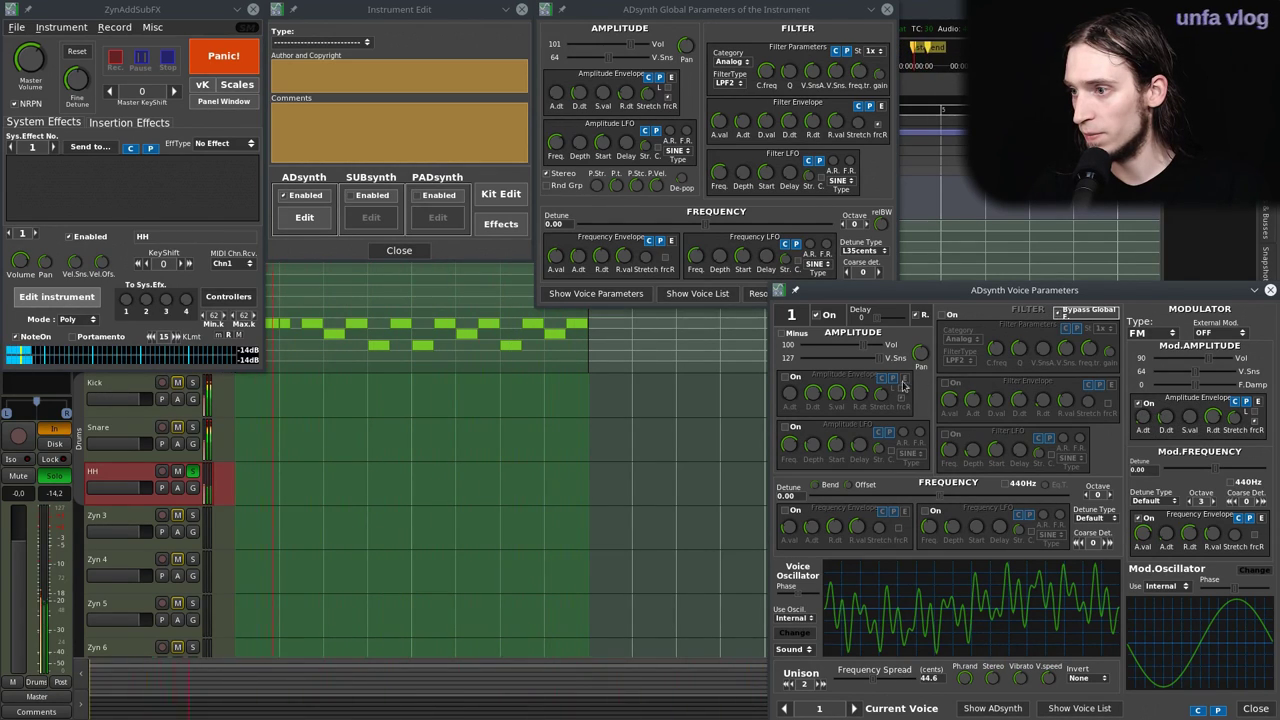
Change the hi-hat's global filter to HPF2, adjust its center frequency, and return to the arrangement with playback stopped.
click(593, 113)
click(728, 83)
click(728, 93)
drag(766, 72, 766, 89)
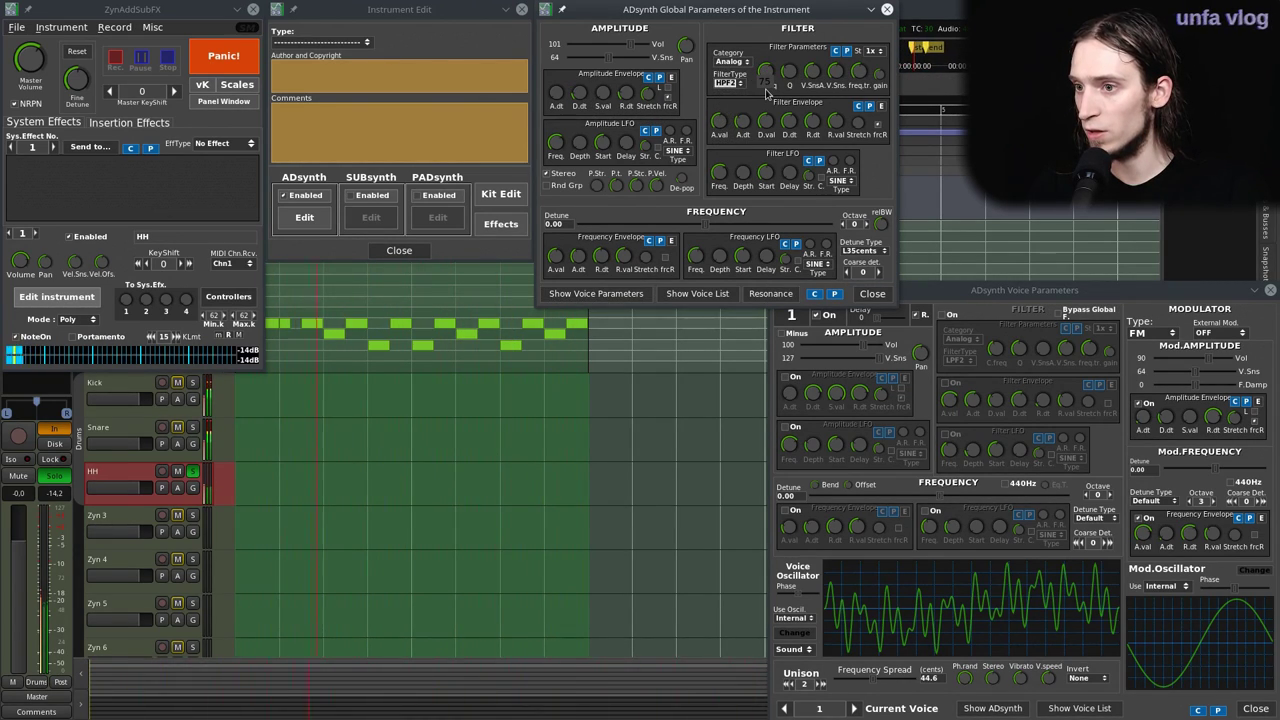
click(423, 302)
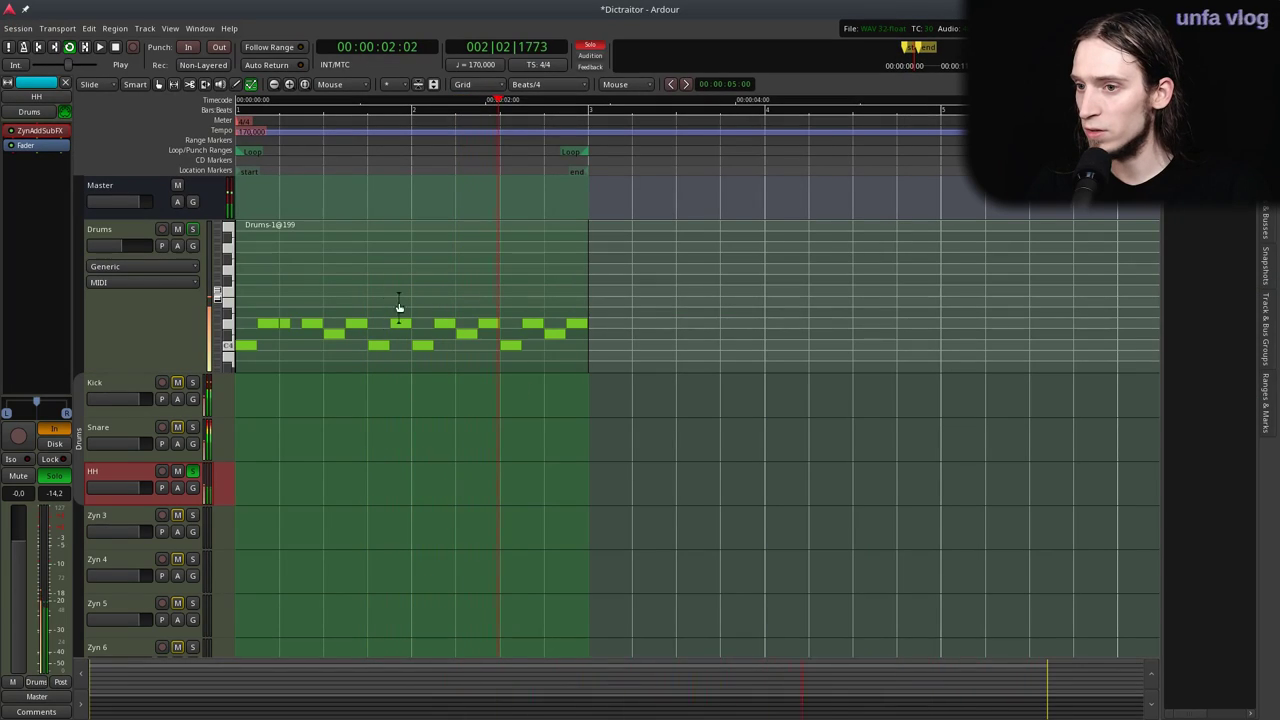
key(space)
Try the short D4 hi-hat note from beat 2 of bar 1 within beat 1, and audition the pattern.
click(270, 324)
click(308, 324)
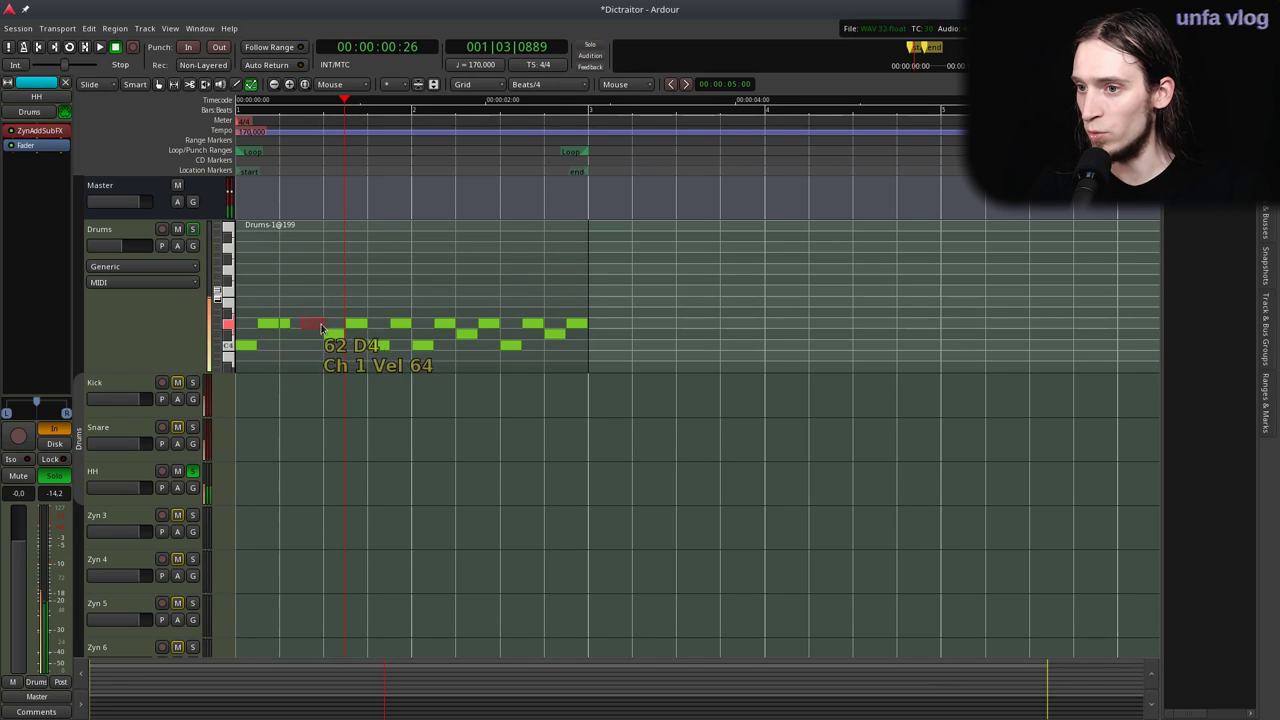
drag(286, 326, 252, 325)
drag(280, 112, 238, 127)
key(space)
key(space)
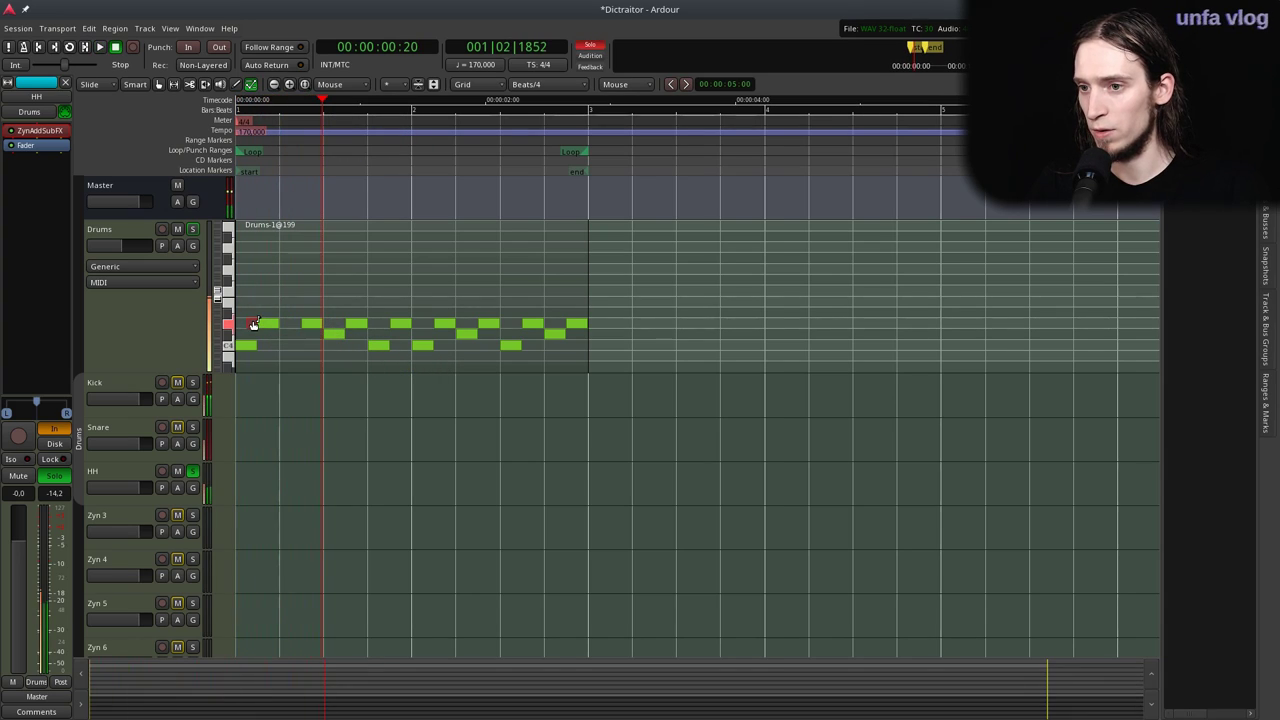
Return the short D4 hi-hat note to beat 2 of bar 1 and play the pattern from the start.
right_click(254, 325)
click(252, 325)
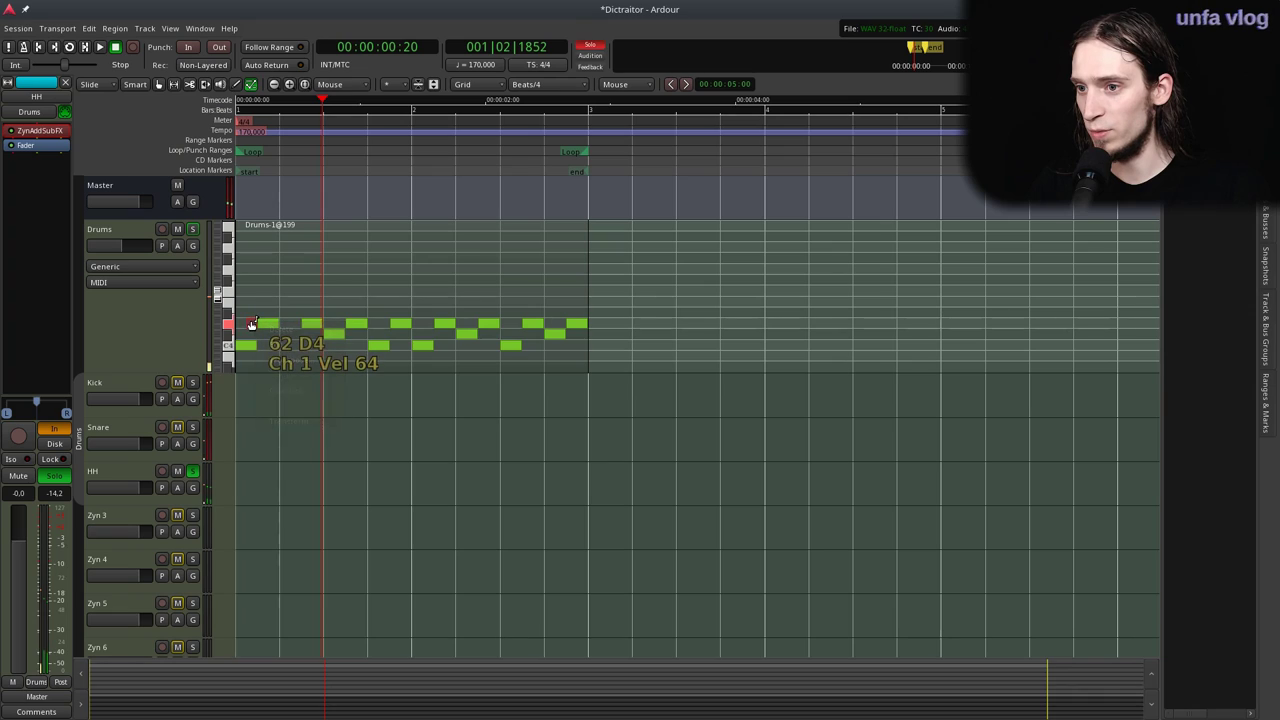
click(252, 324)
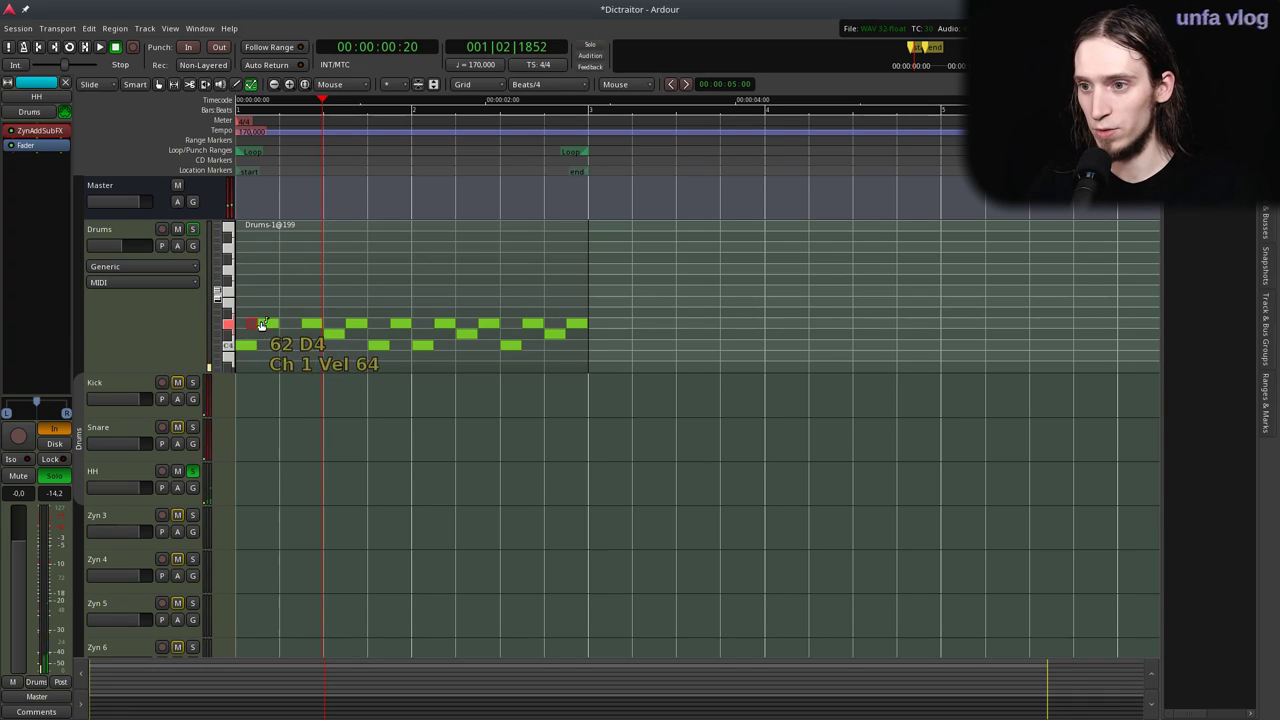
key(space)
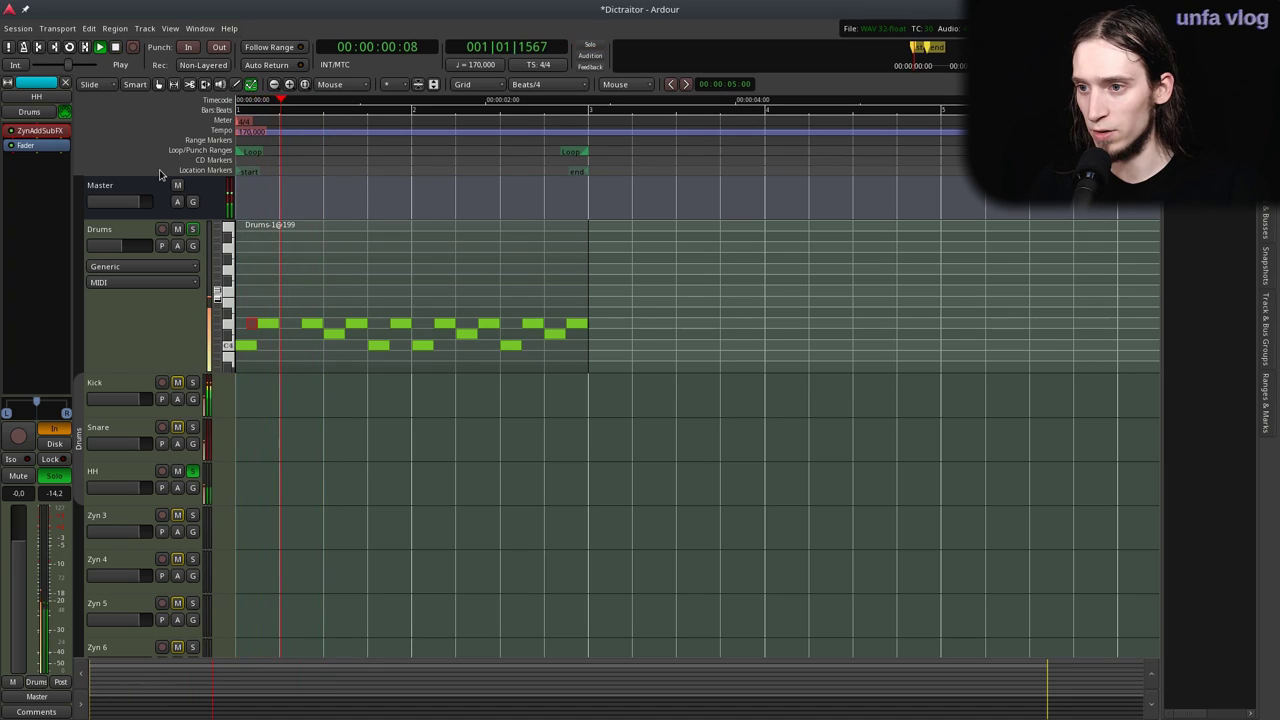
key(space)
shift+right_click(252, 329)
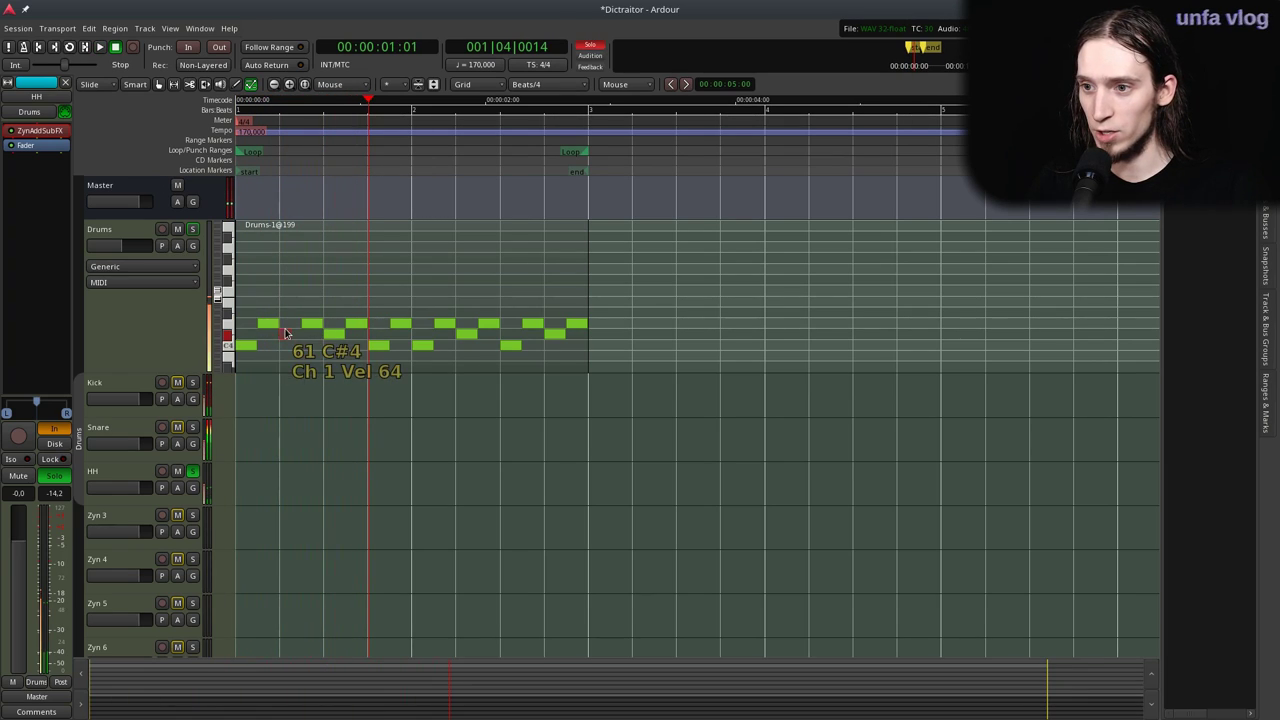
click(253, 101)
key(space)
key(space)
Unsolo the HH track, listen to the full drum loop, and stop playback.
key(l)
click(192, 471)
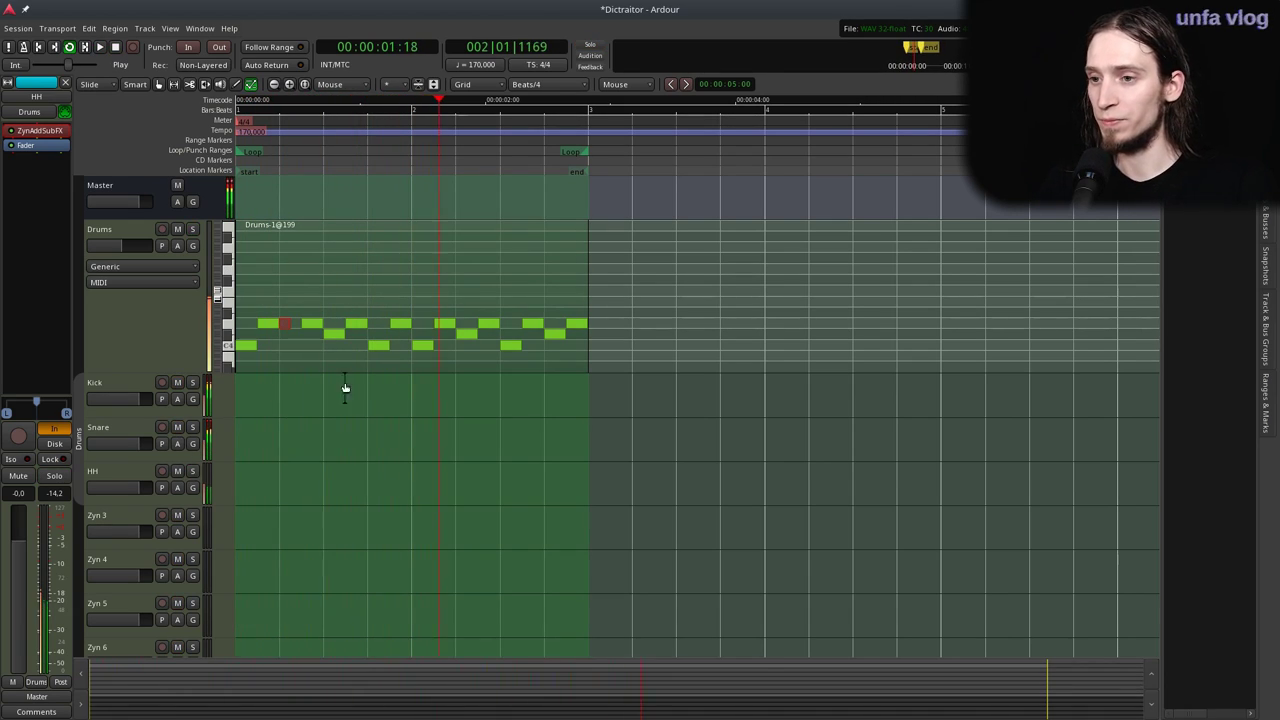
key(space)
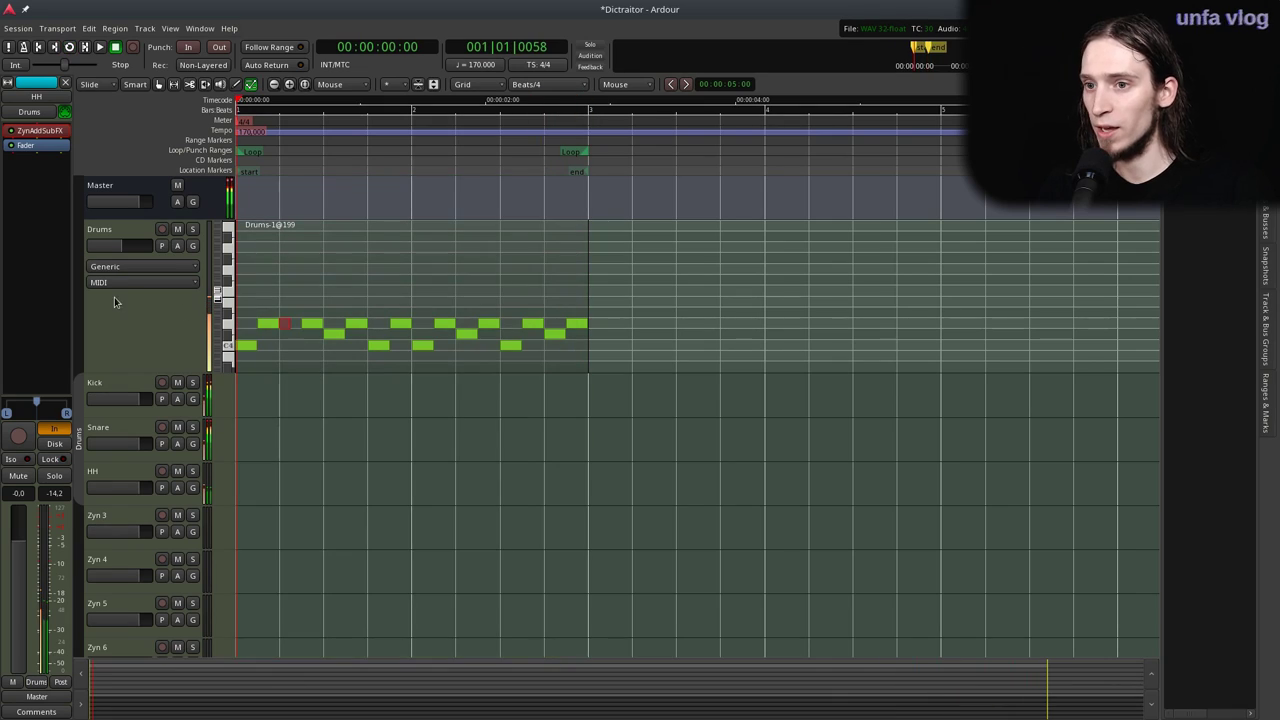
Set the Drums track's MIDI input to a2j and arm the track for recording.
click(99, 230)
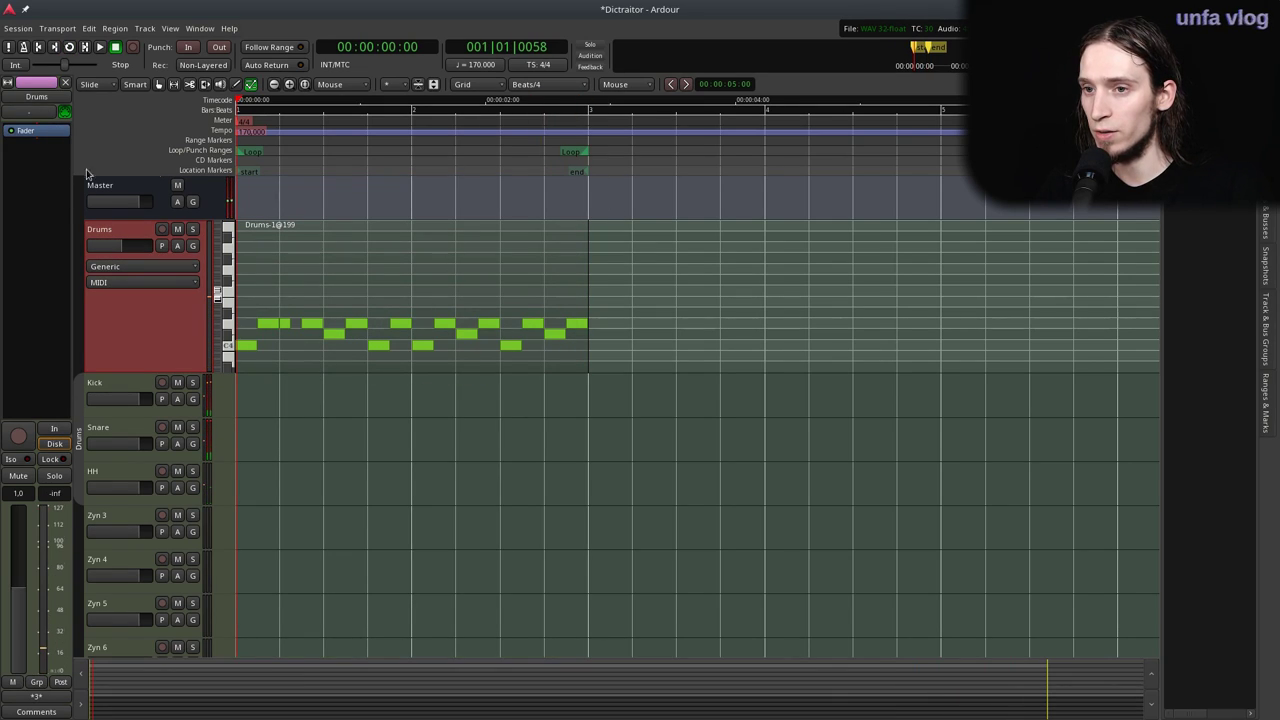
click(36, 111)
click(44, 196)
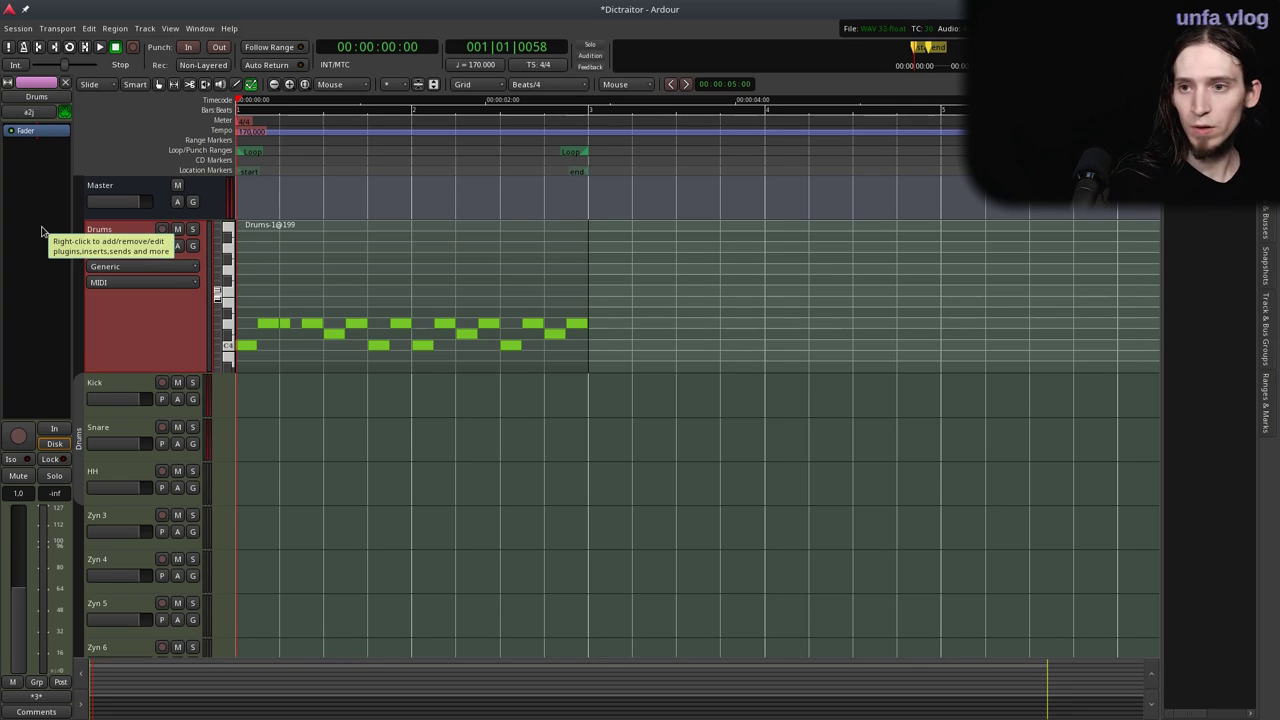
click(166, 231)
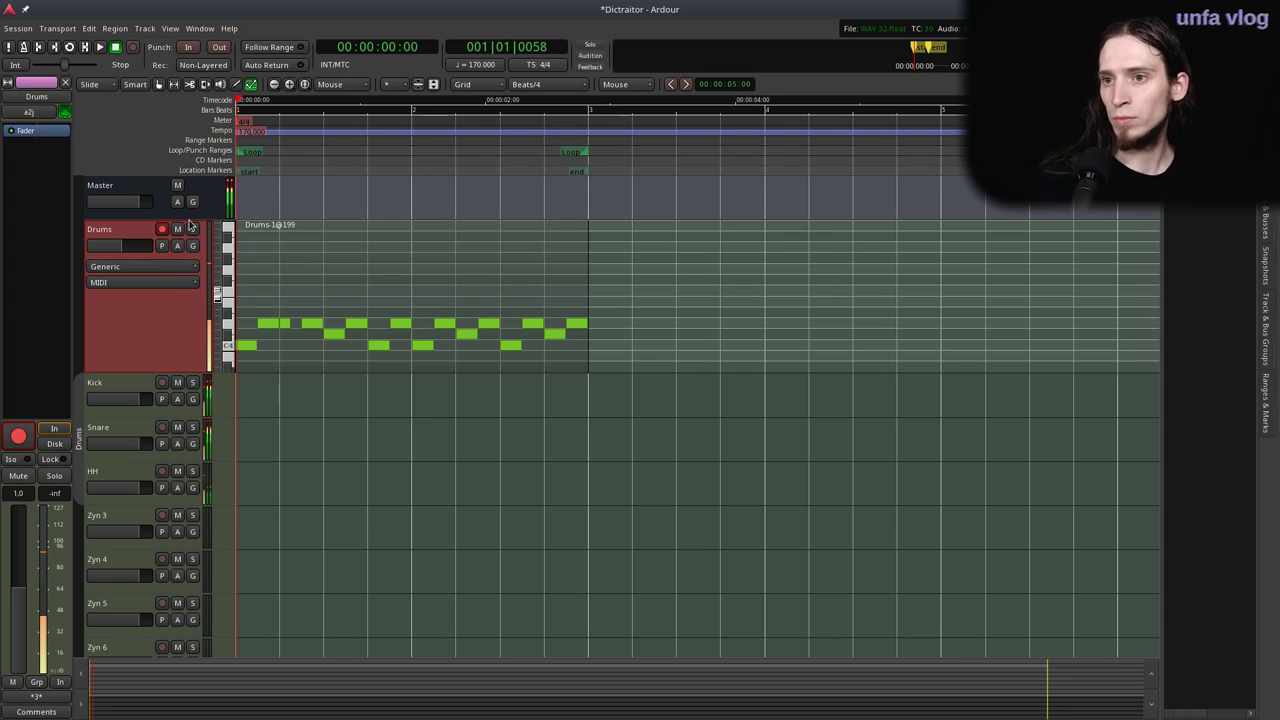
Record a live MIDI drum take on the Drums track from bar 3 beat 2 to about bar 15, with the metronome on.
click(621, 155)
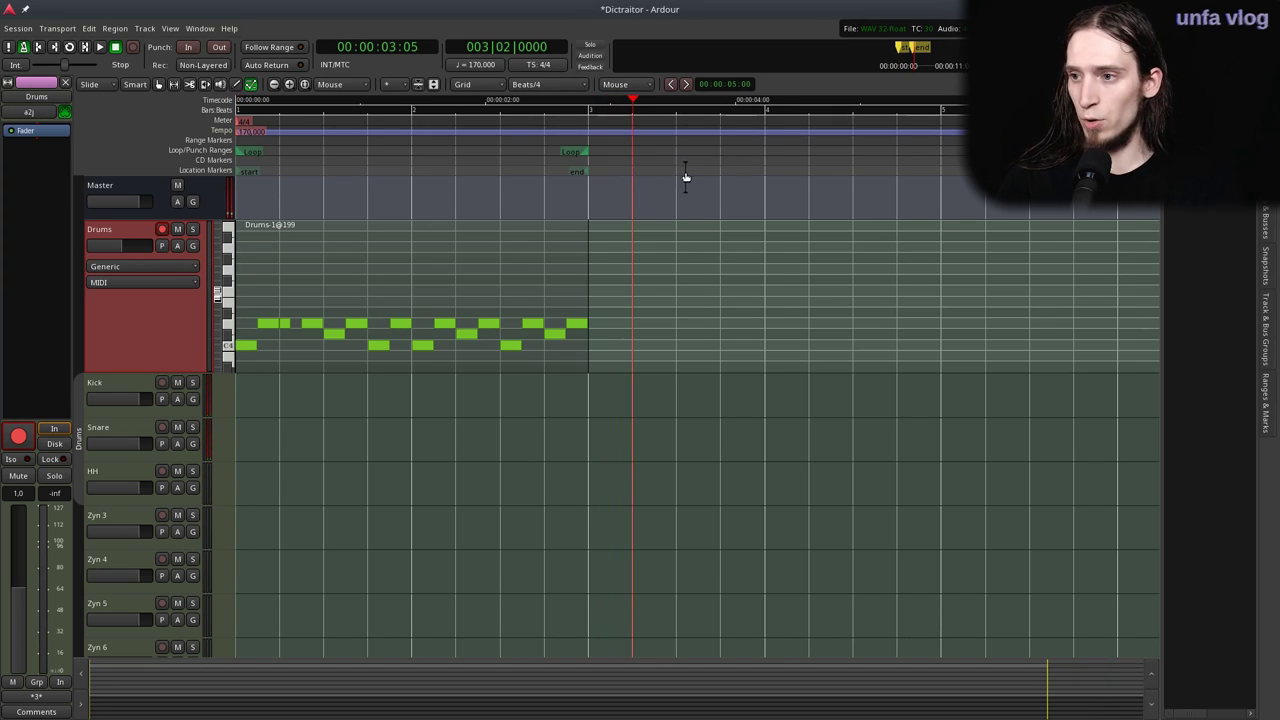
key(shift+r)
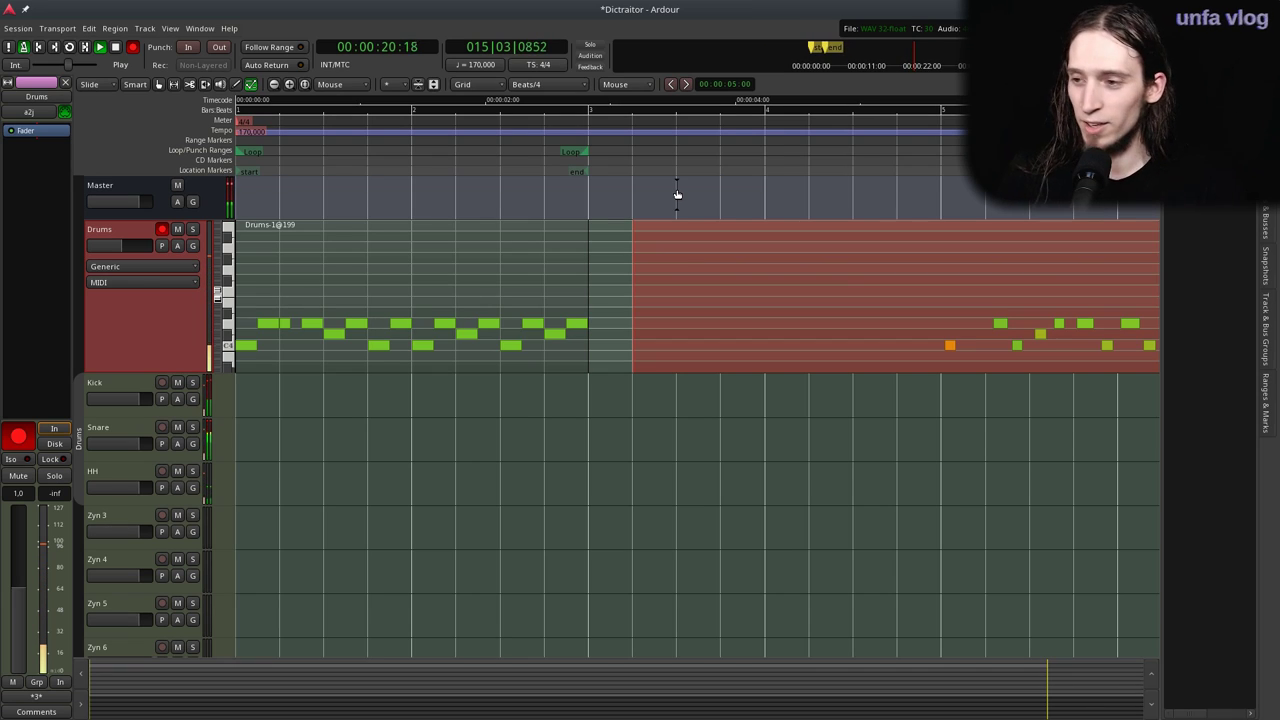
key(space)
scroll(616, 240, down, 1)
scroll(499, 285, down, 2)
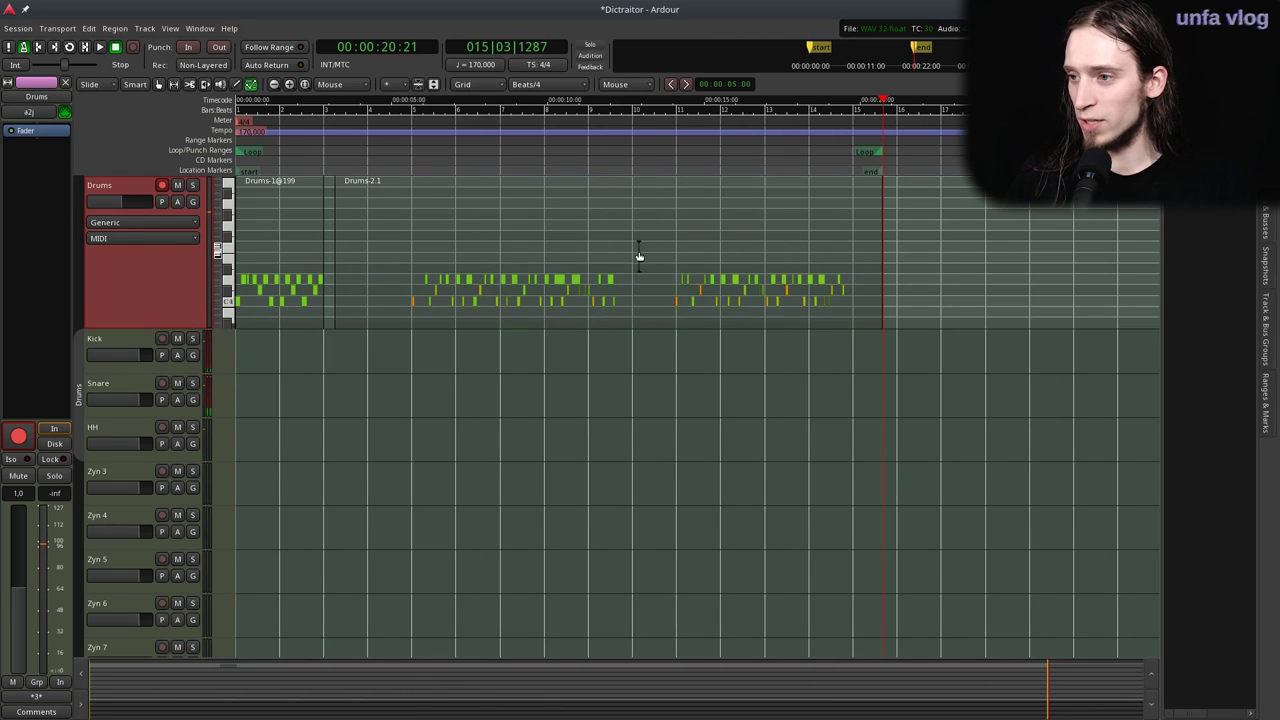
Split the recorded Drums take at bar 10 beat 4 and delete the part before the split.
scroll(675, 195, up, 1)
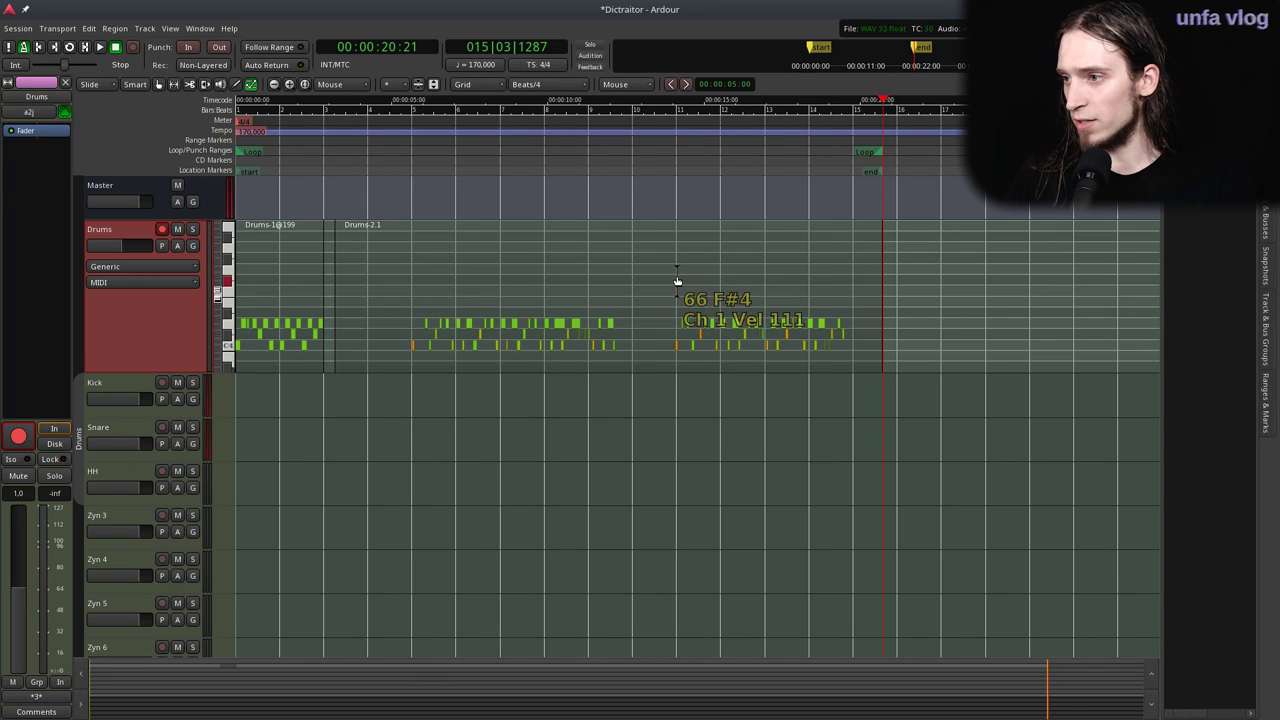
scroll(676, 276, up, 1)
click(660, 108)
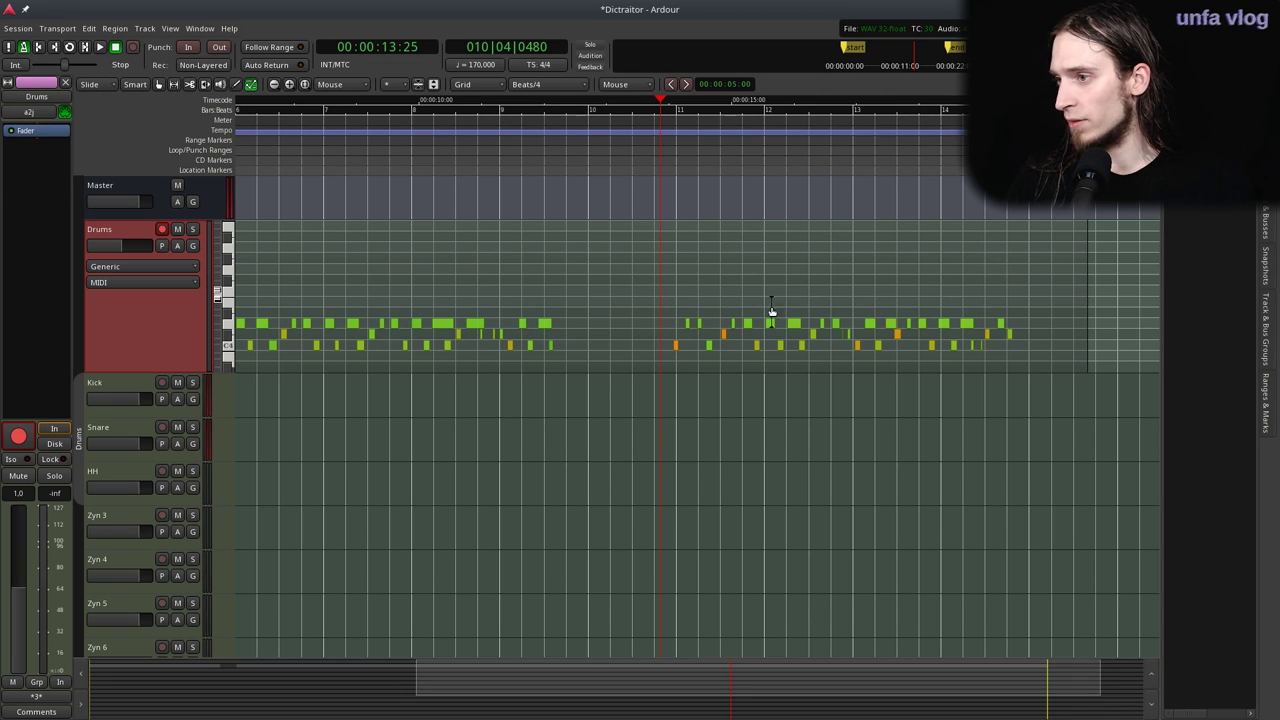
key(r)
key(2)
key(3)
key(3)
drag(1088, 255, 673, 278)
key(g)
click(680, 287)
key(s)
click(637, 295)
key(minus)
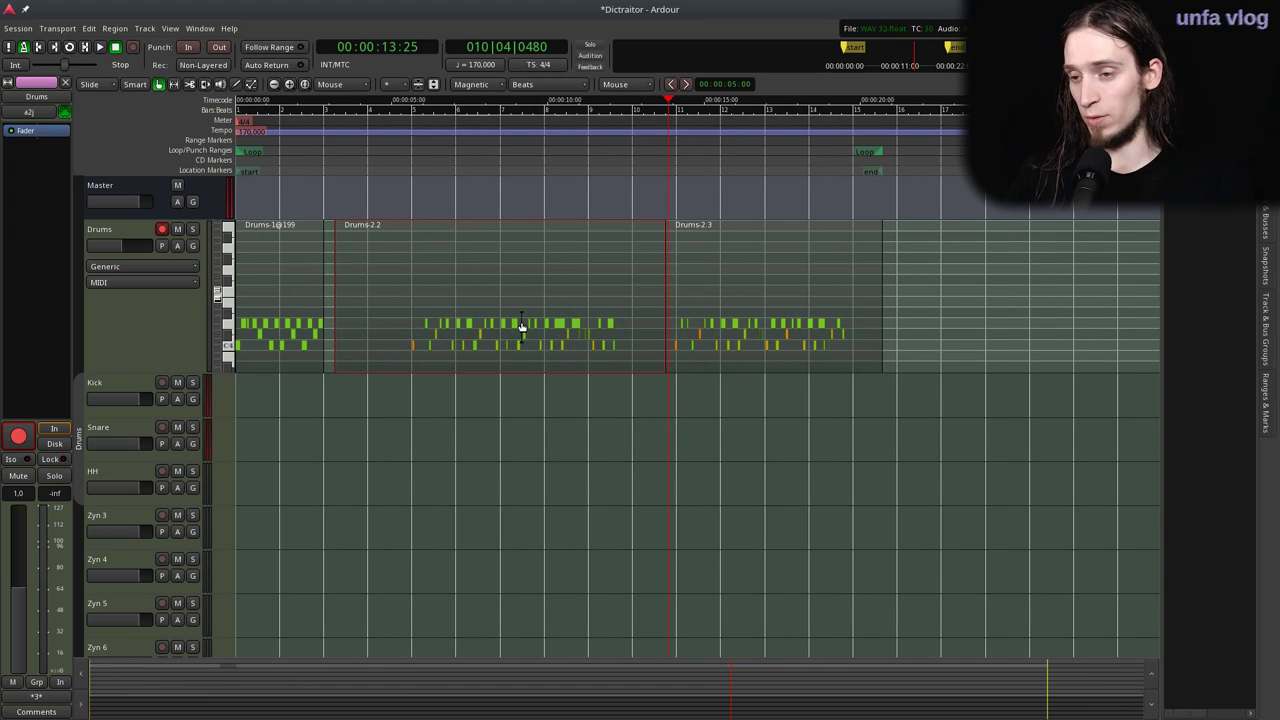
key(Delete)
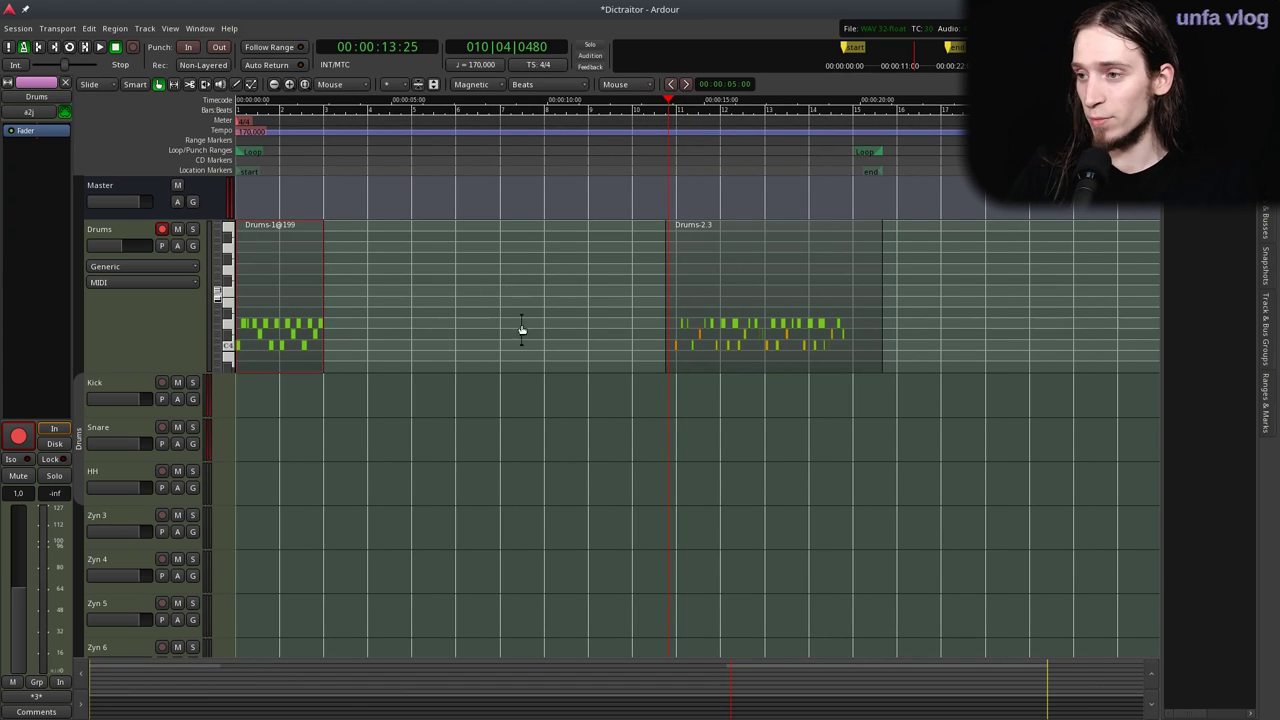
Move the old two-bar Drums pattern to the start of the Zyn 7 track and mute that track.
mouse_move(255, 265)
mouse_down()
mouse_move(441, 258)
mouse_move(250, 250)
mouse_up()
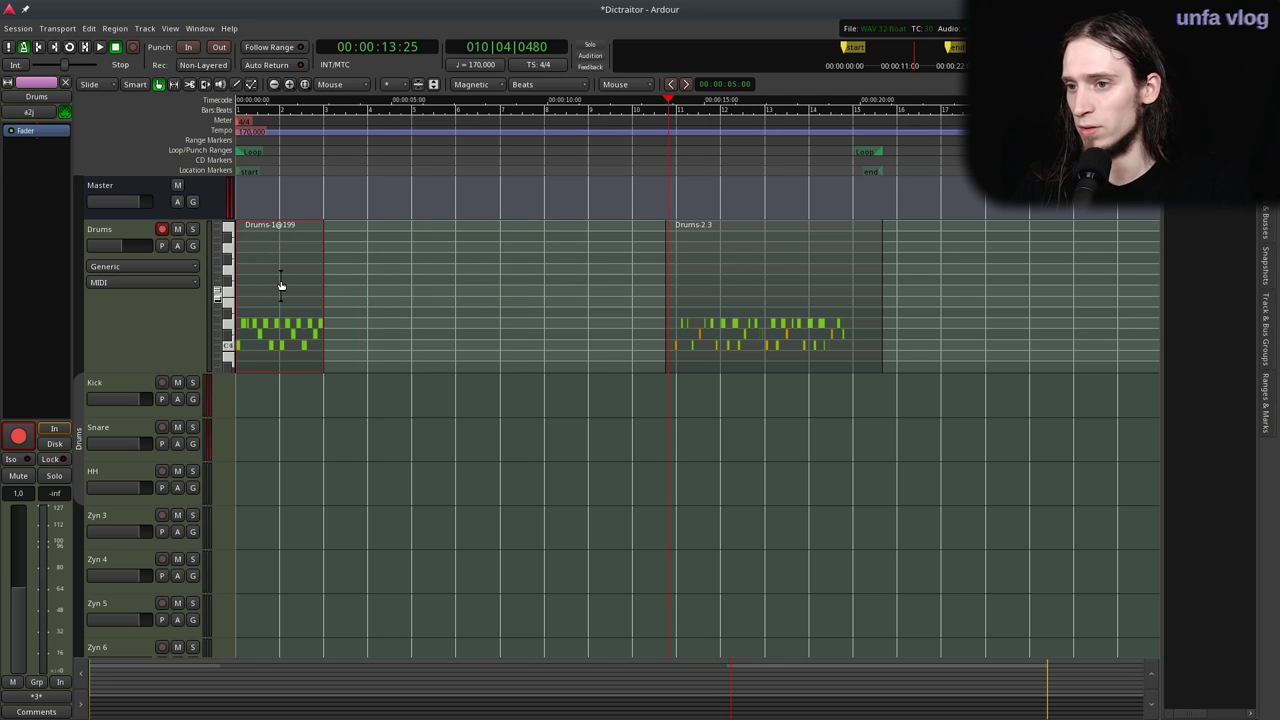
key(ctrl+0)
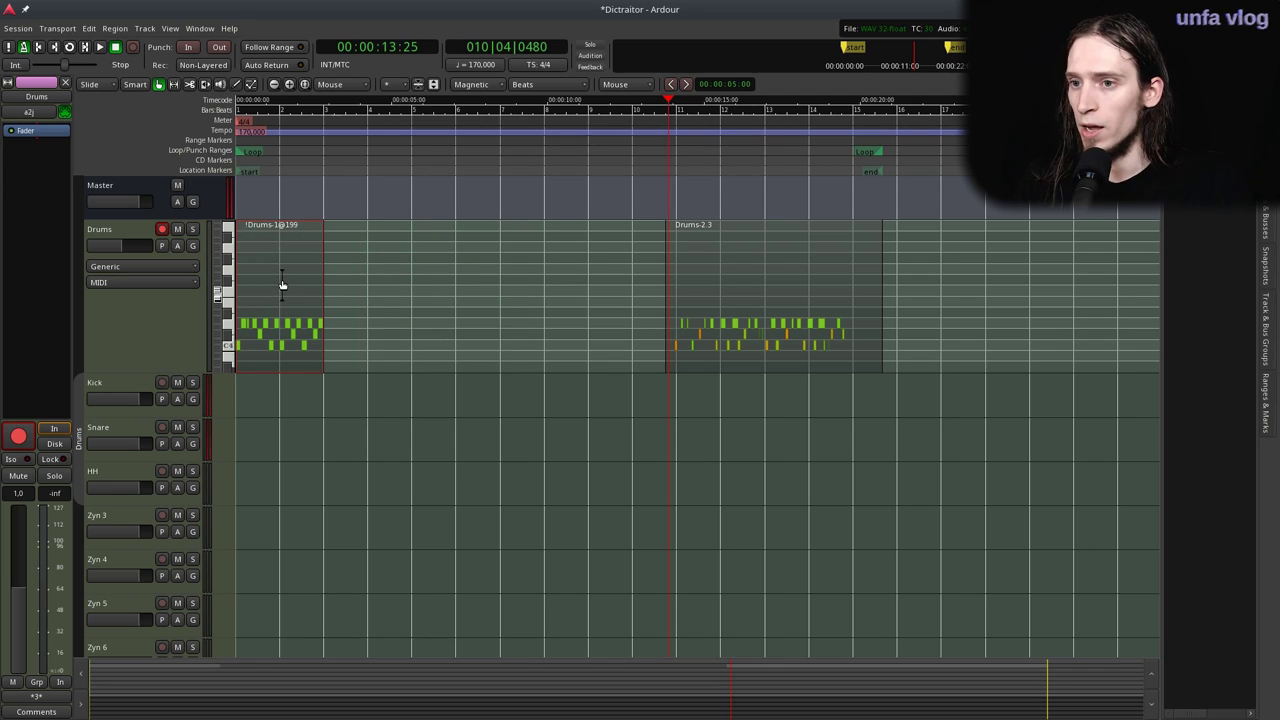
drag(282, 279, 246, 484)
click(177, 493)
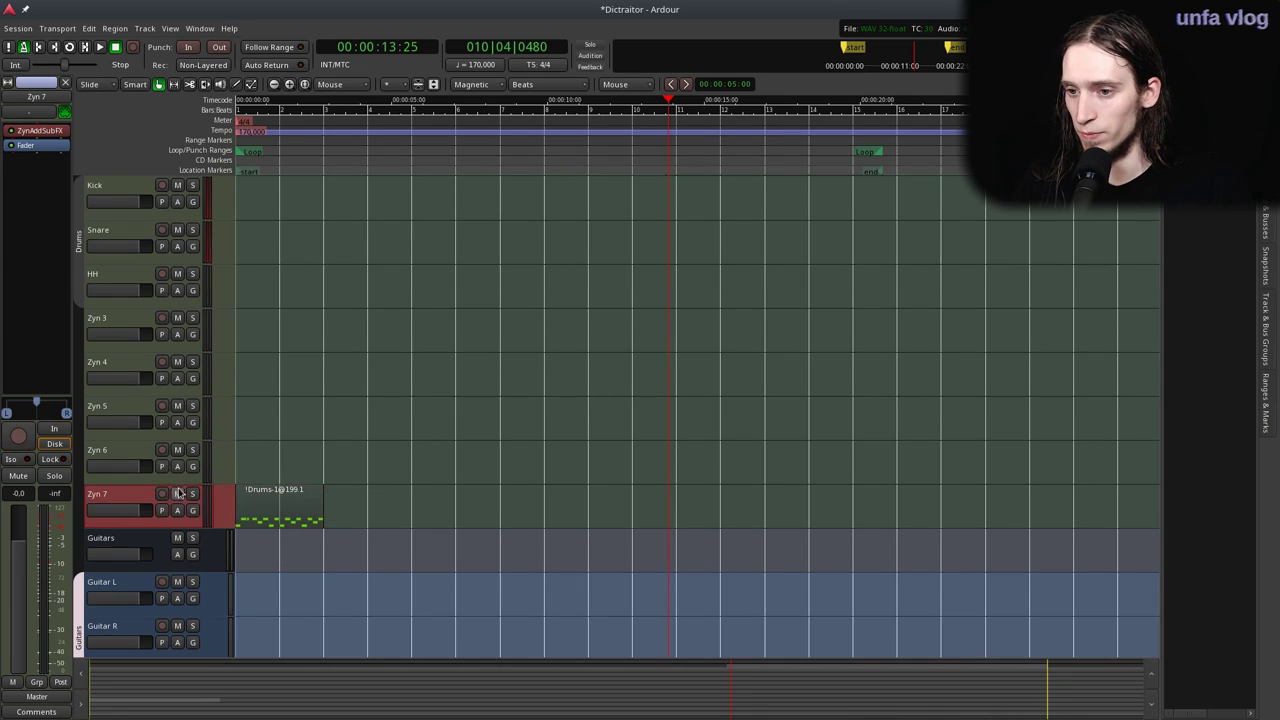
click(303, 490)
key(ctrl+0)
Trim the remaining take's empty lead-in and move the region to start at bar 1 of the Drums track.
scroll(303, 490, up, 3)
drag(796, 325, 252, 305)
scroll(262, 345, up, 1)
key(equal)
key(equal)
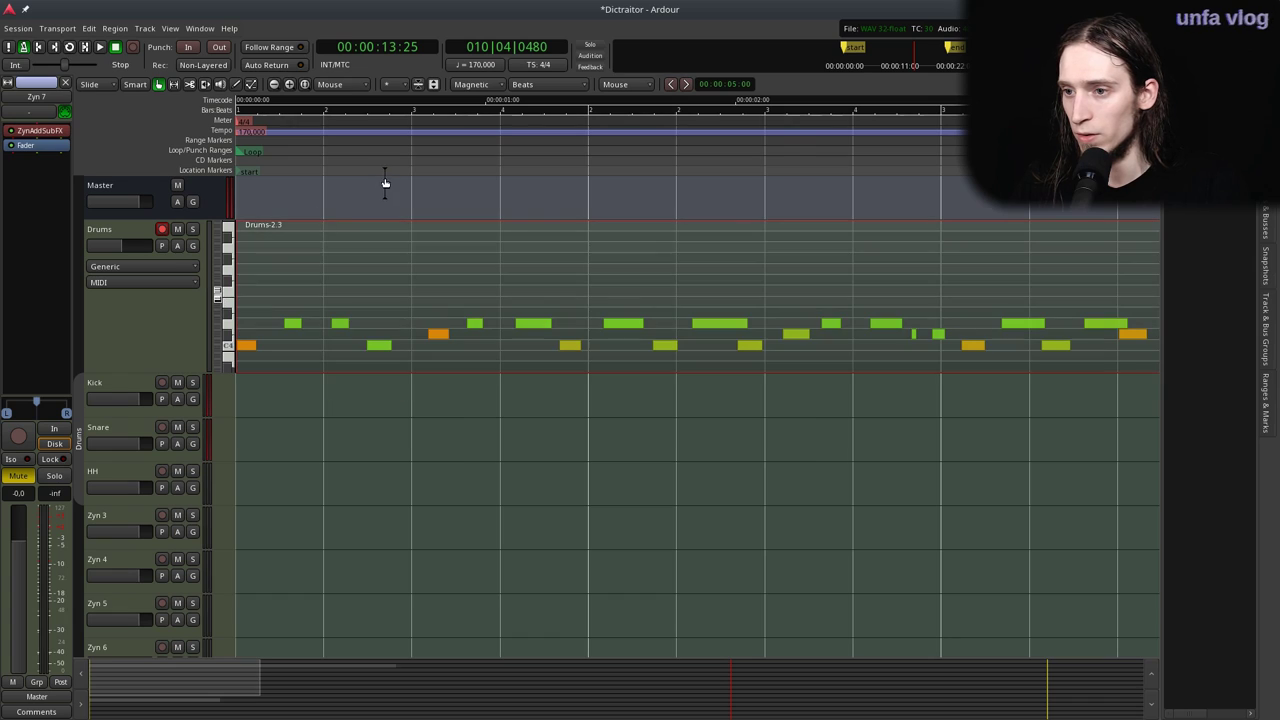
Play the moved take from the start to check its timing, and stop around bar 5.
key(space)
drag(336, 105, 163, 176)
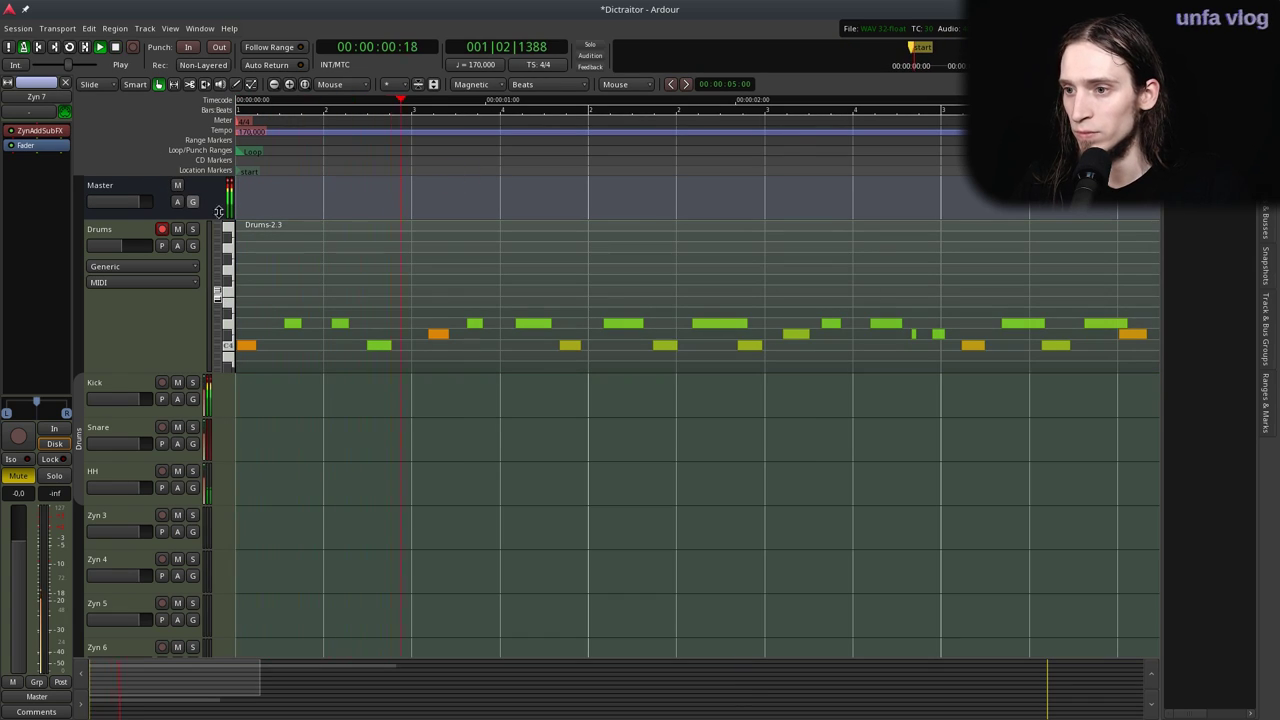
key(minus)
key(space)
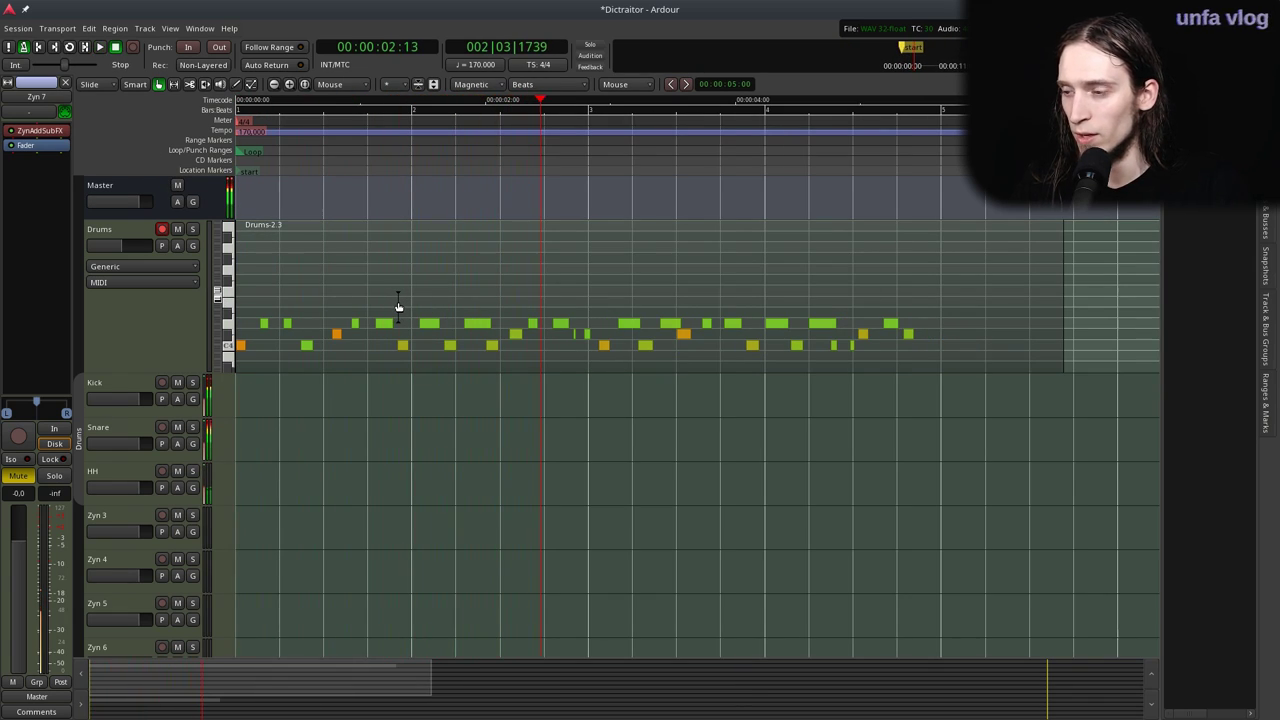
drag(446, 105, 201, 190)
key(space)
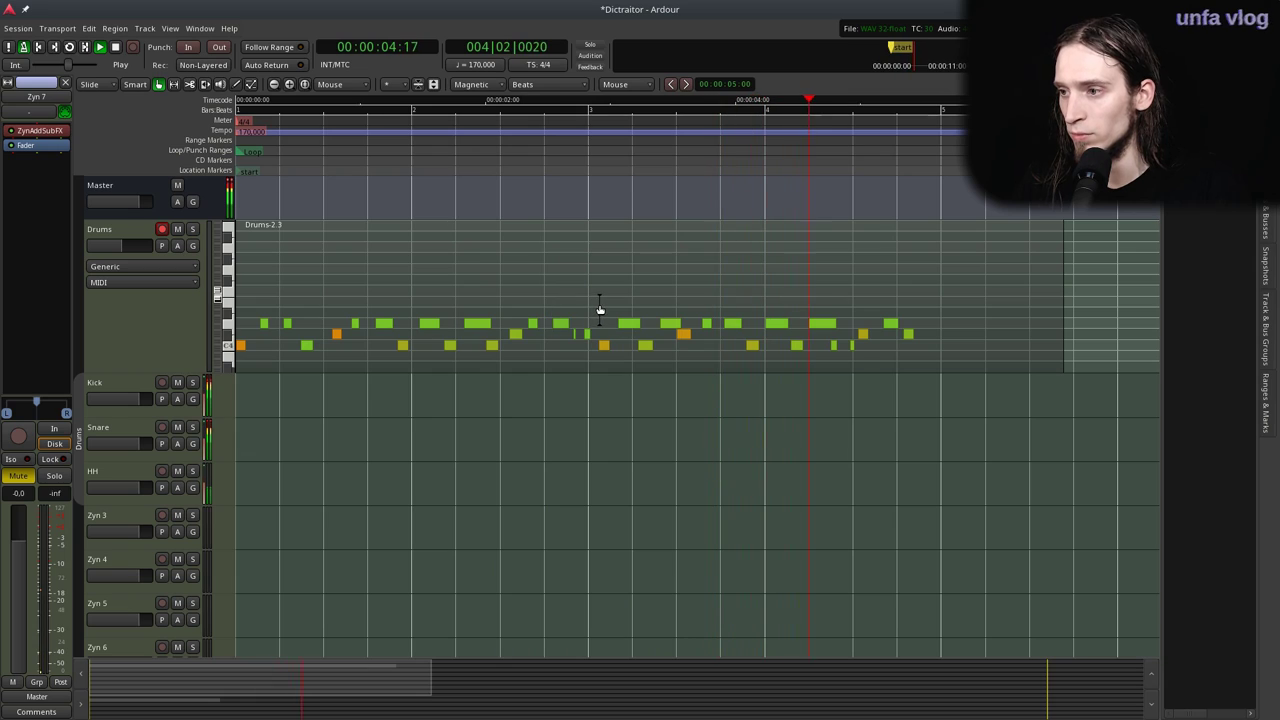
key(space)
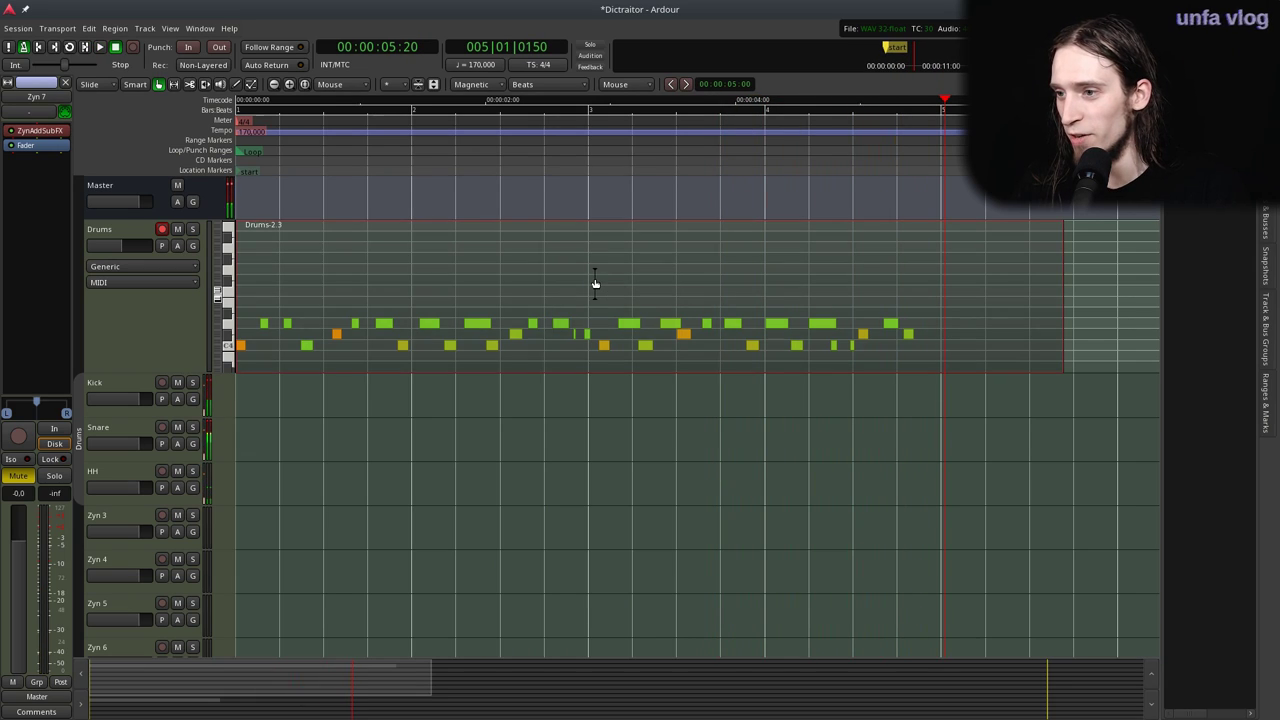
Split the take near bar 3, shift the second part about a sixteenth earlier, and play it back.
scroll(595, 288, up, 1)
key(s)
drag(607, 305, 580, 298)
scroll(700, 326, down, 1)
drag(599, 165, 460, 171)
key(space)
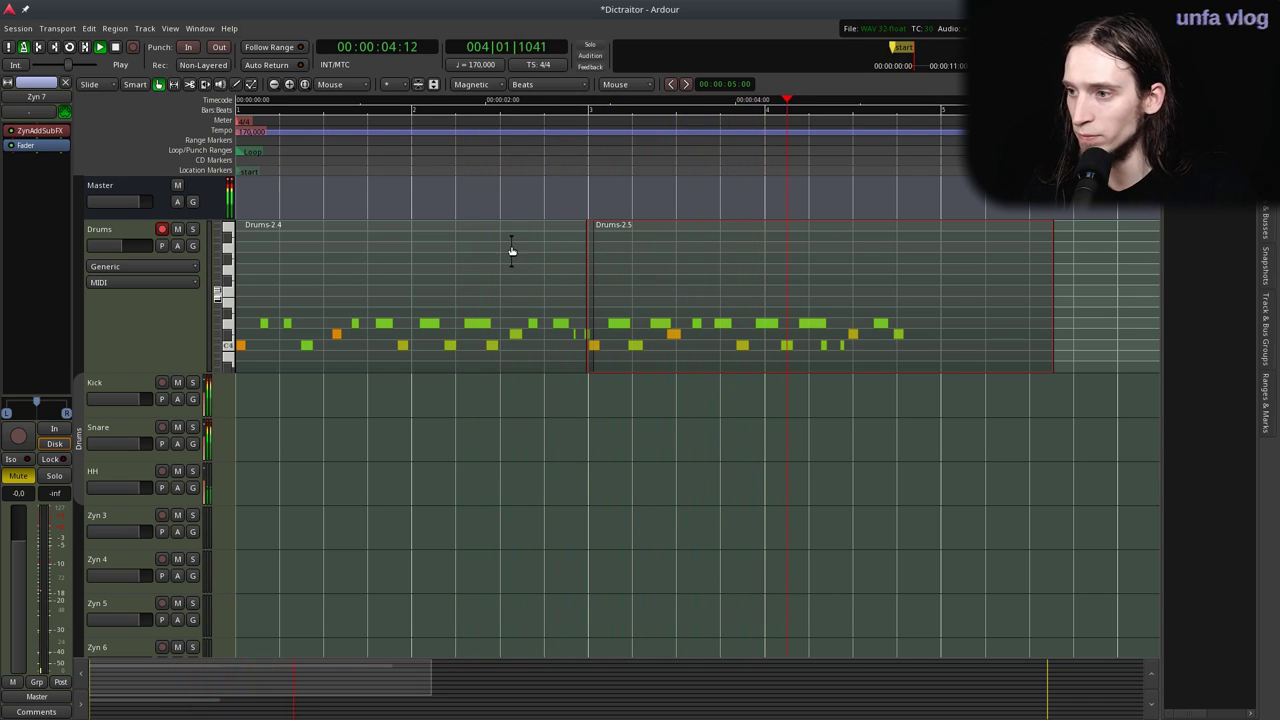
Move the late-bar C#4 snare notes onto beat 3 of bar 3 and beat 3 of bar 4.
key(equal)
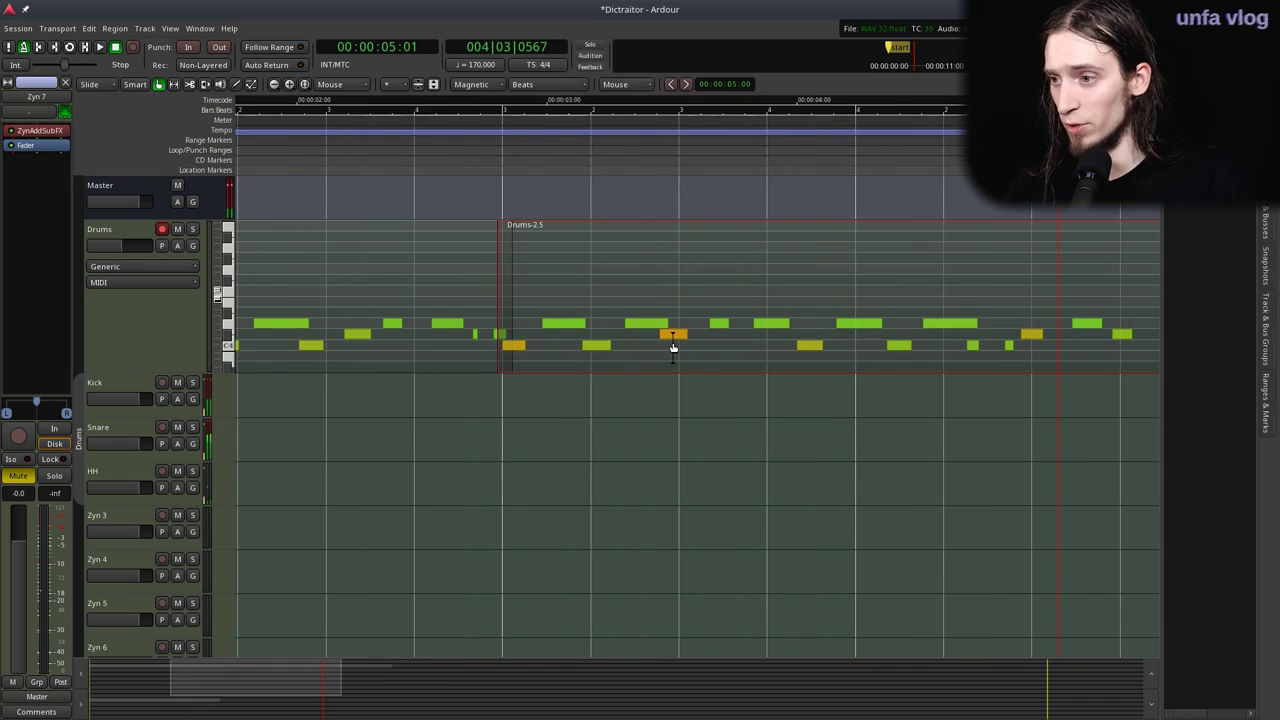
key(e)
drag(674, 345, 694, 345)
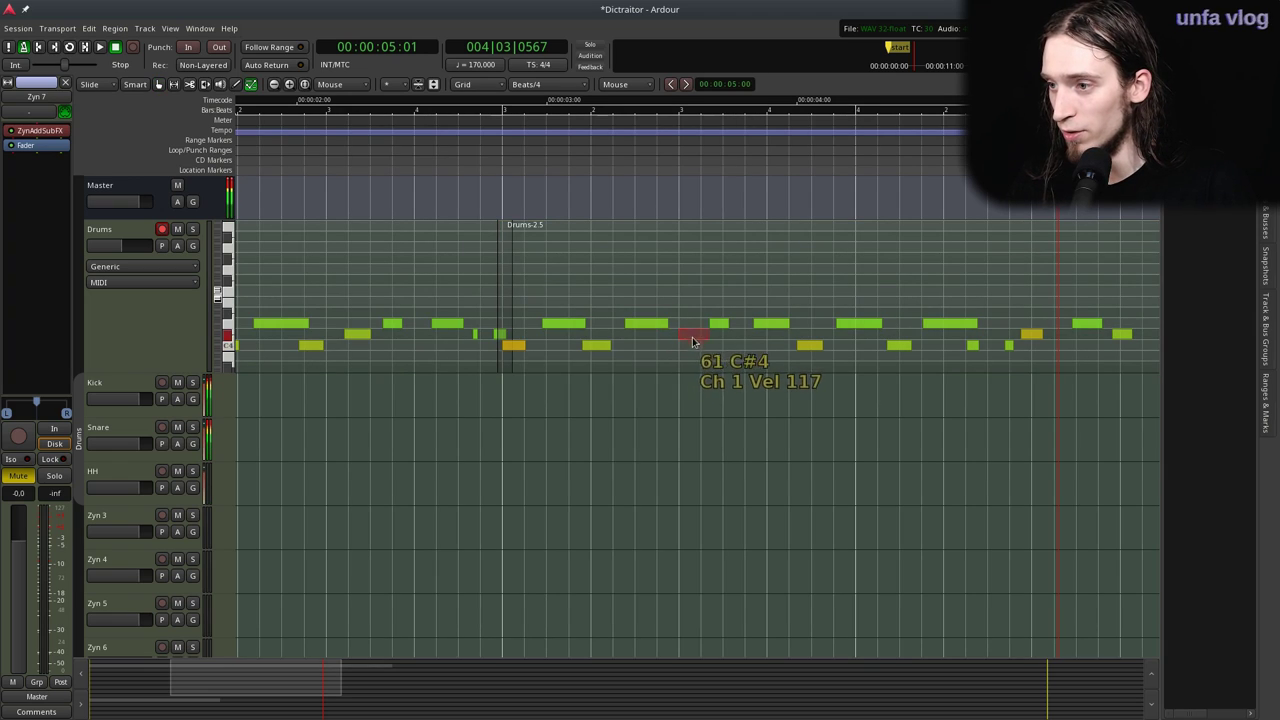
drag(1037, 335, 1047, 335)
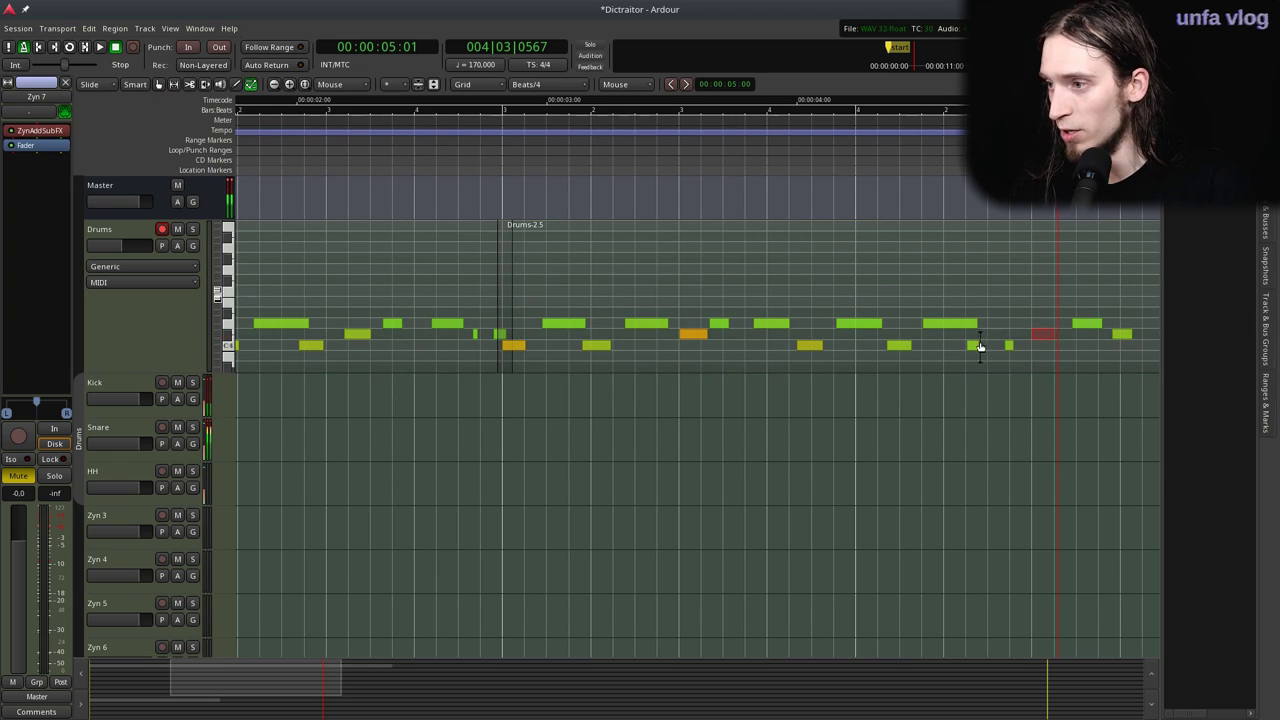
Split the second Drums region at bar 5 and delete the leftover after it.
key(minus)
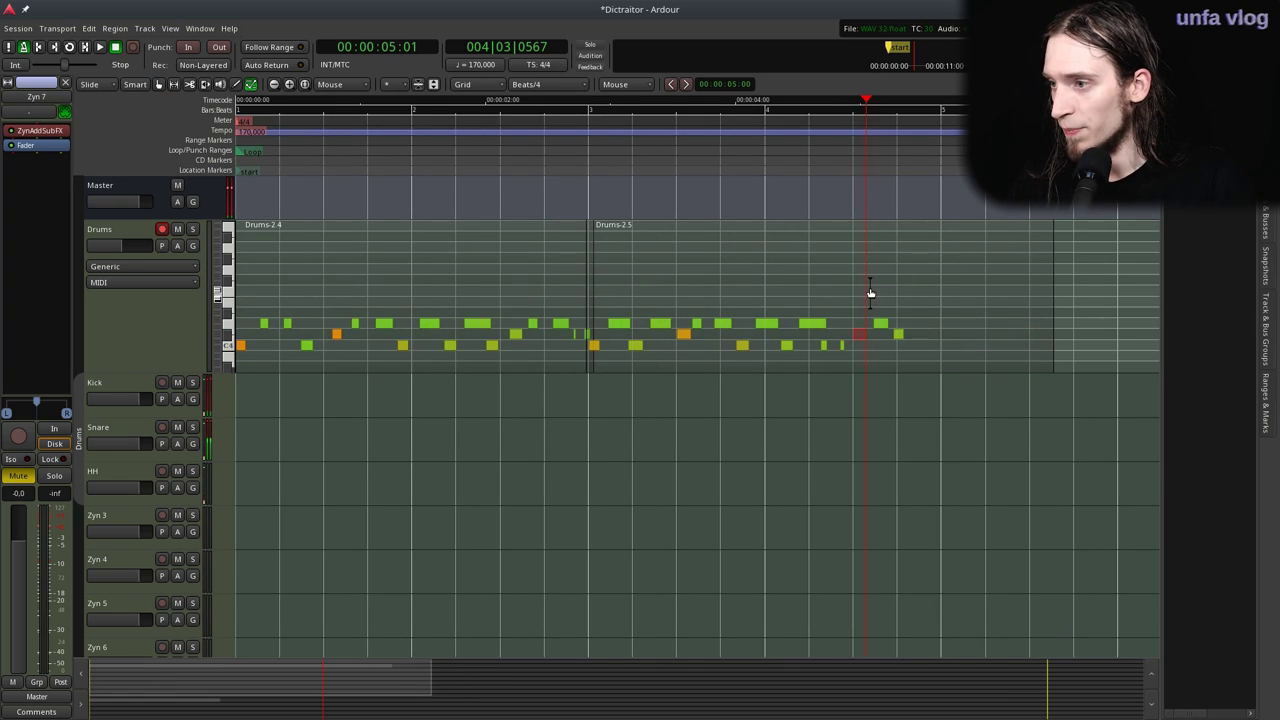
key(g)
click(940, 298)
key(s)
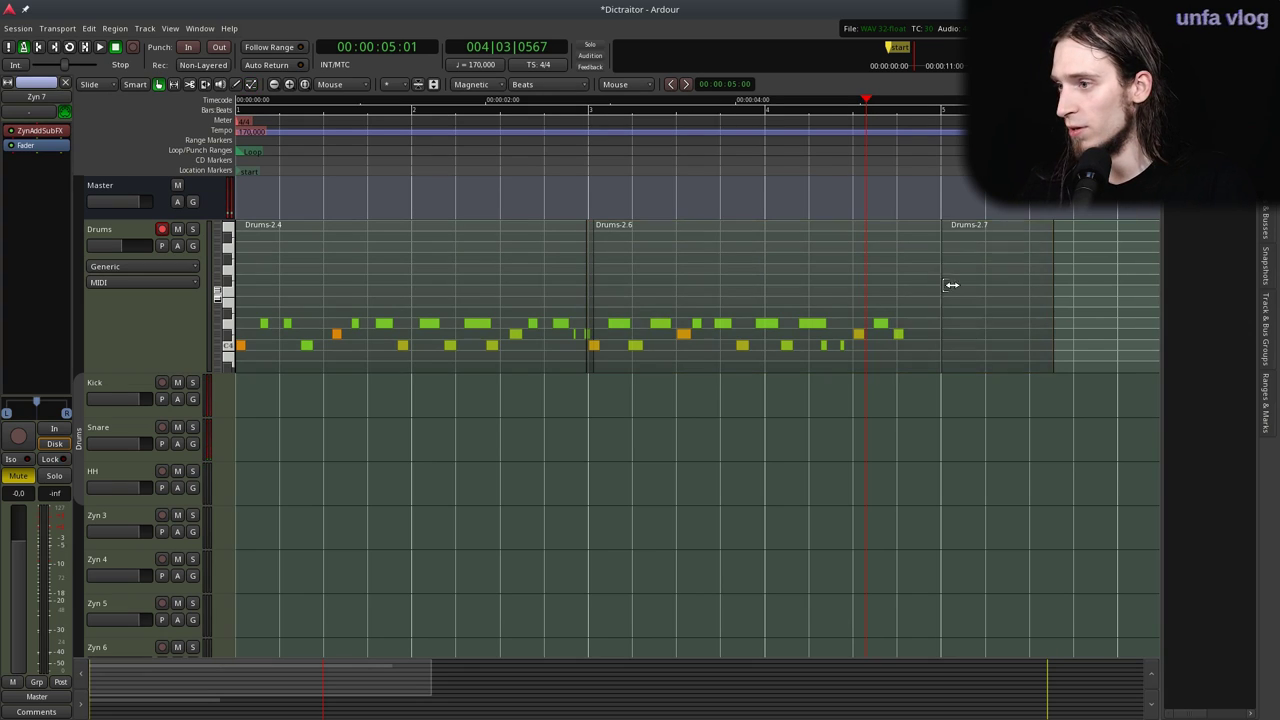
click(978, 275)
key(Delete)
key(minus)
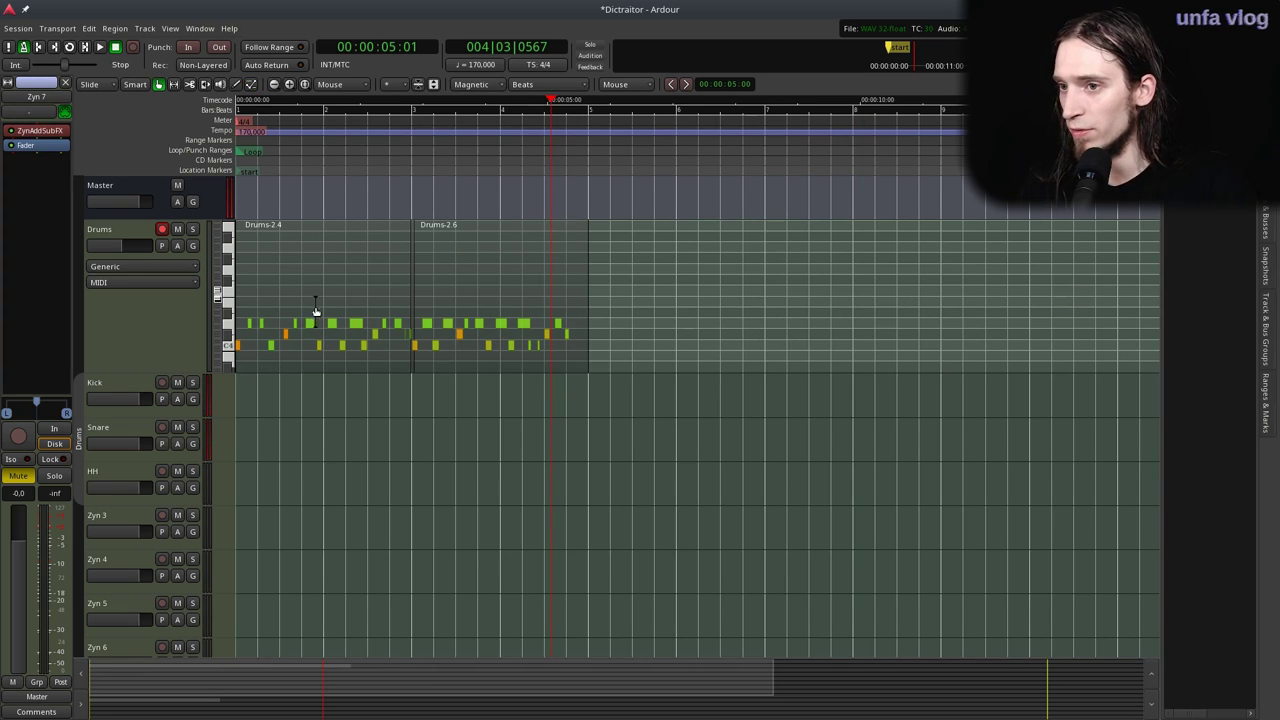
Consolidate the two Drums regions in bars 1 to 4 into one region and extend its end to bar 5.
key(equal)
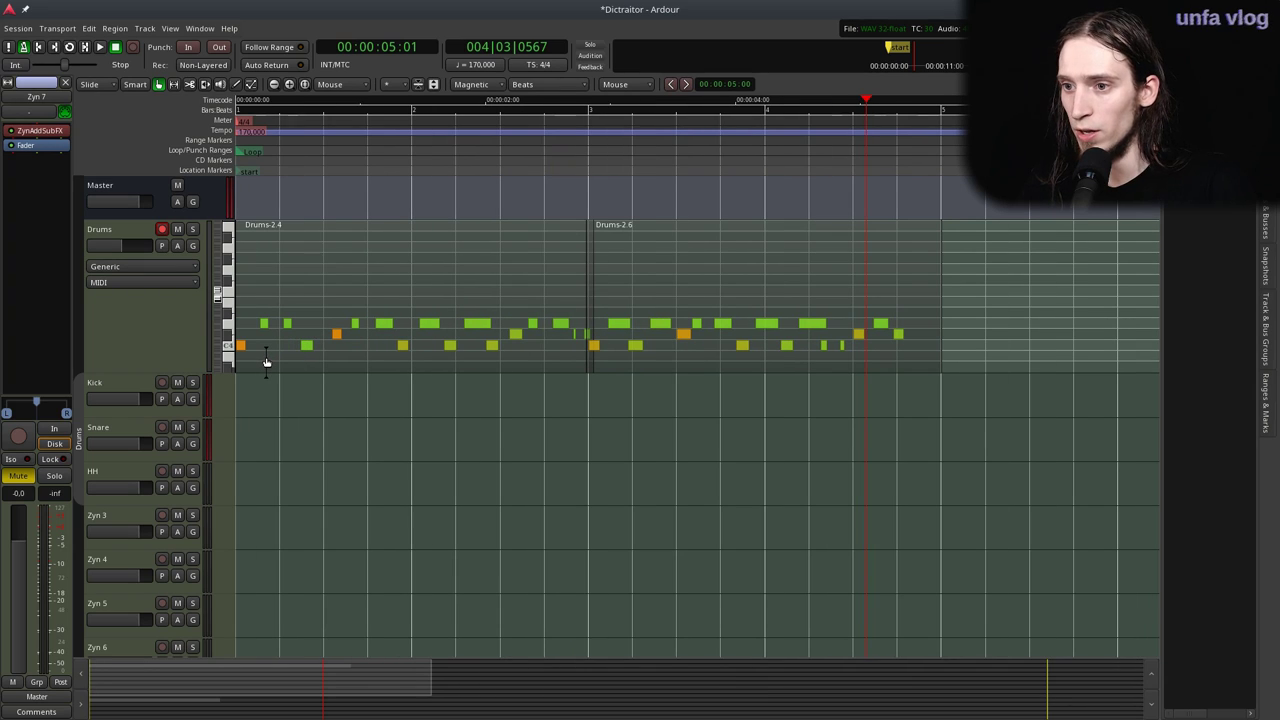
key(Home)
key(space)
key(space)
key(r)
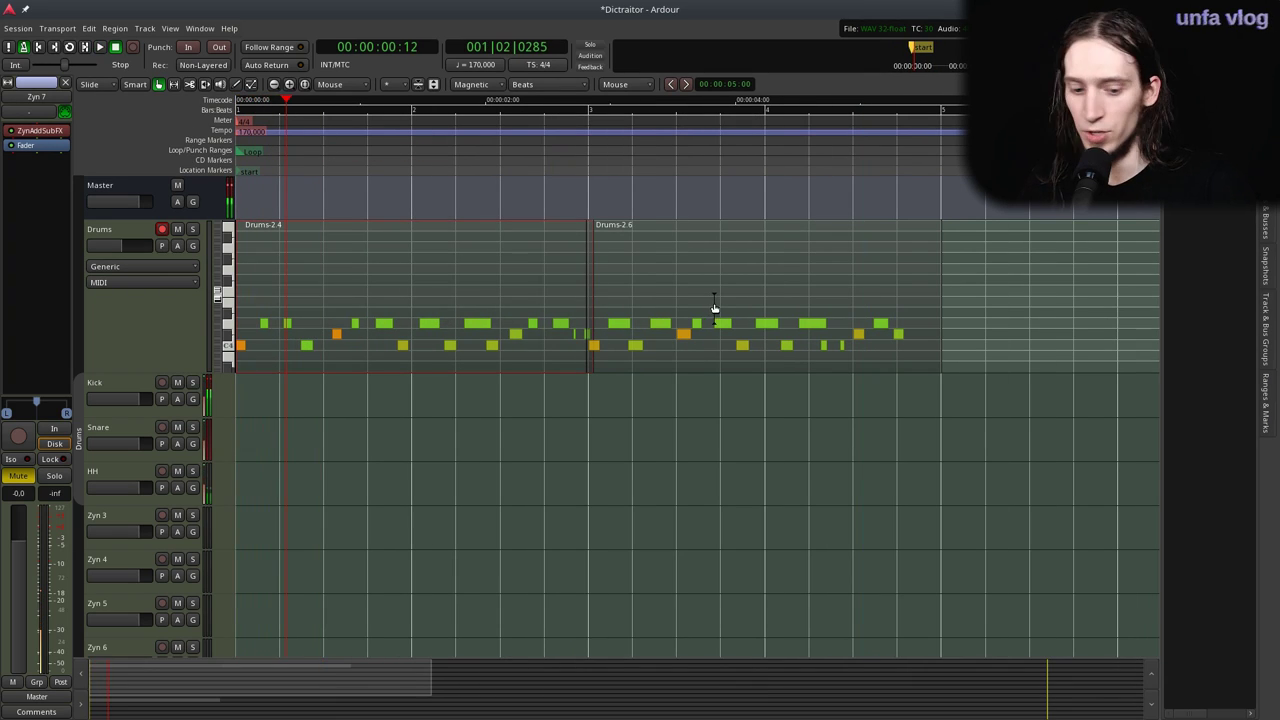
drag(942, 270, 240, 335)
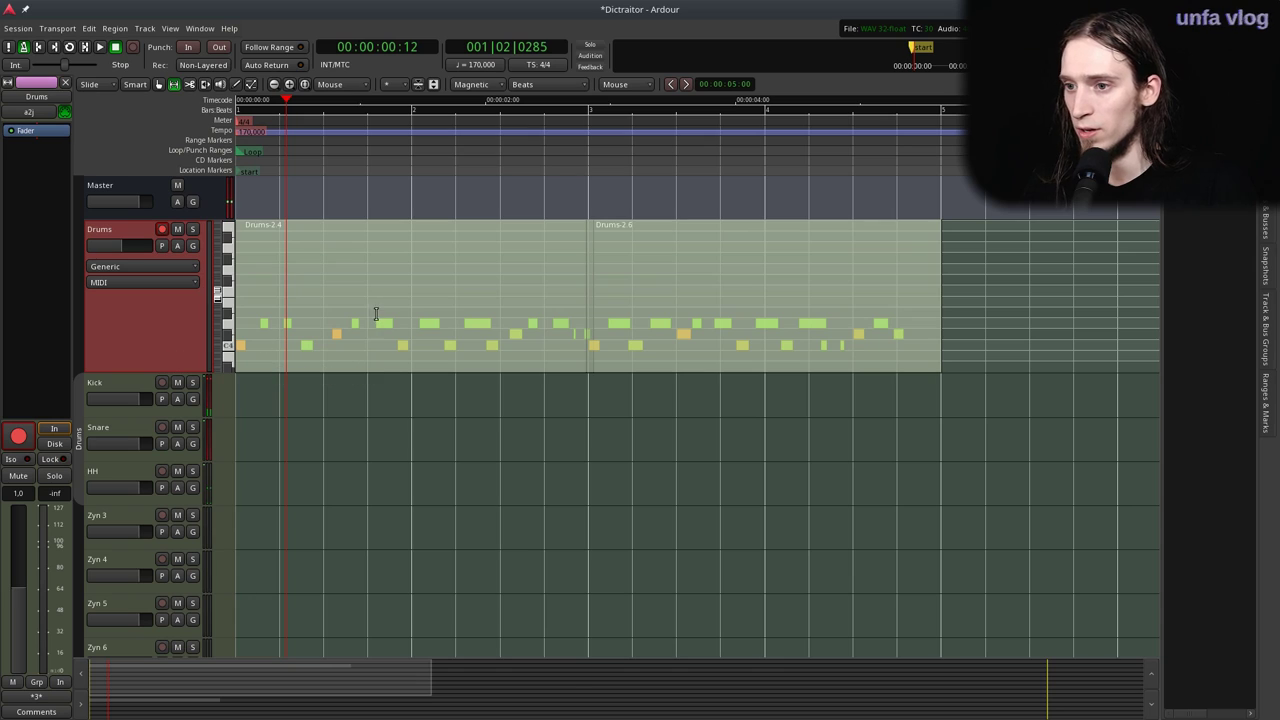
right_click(377, 300)
click(464, 652)
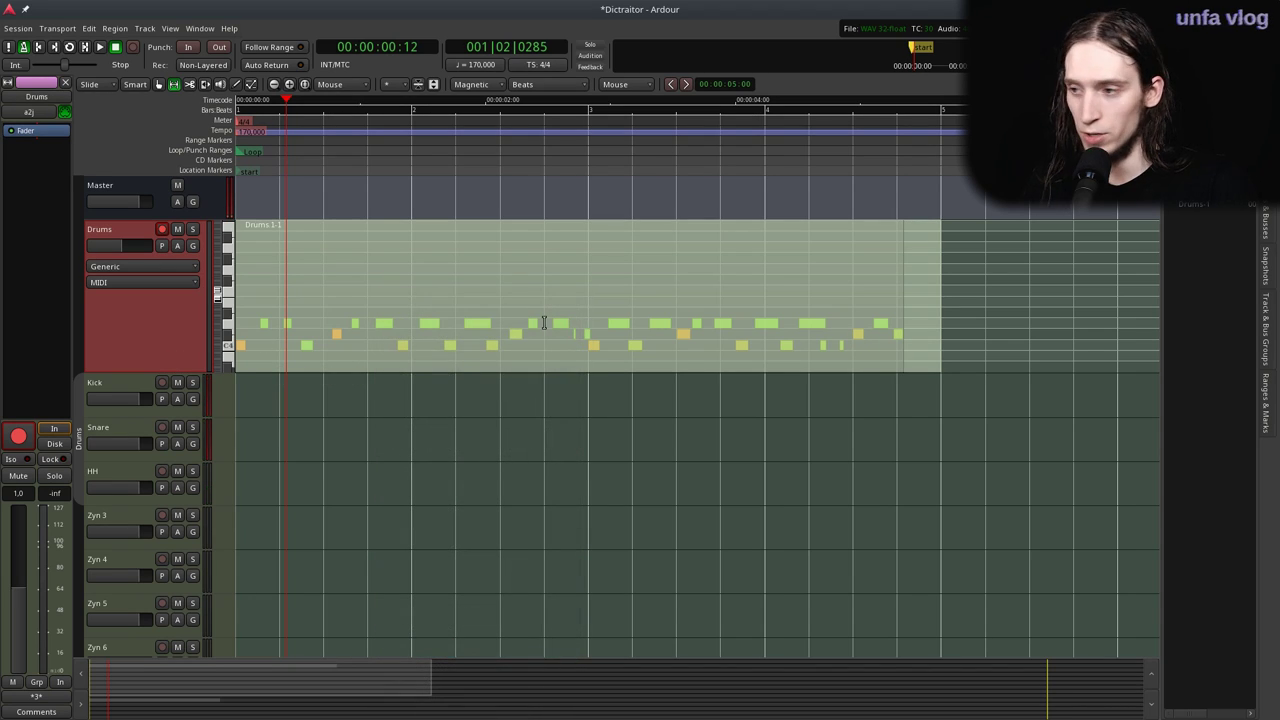
click(856, 270)
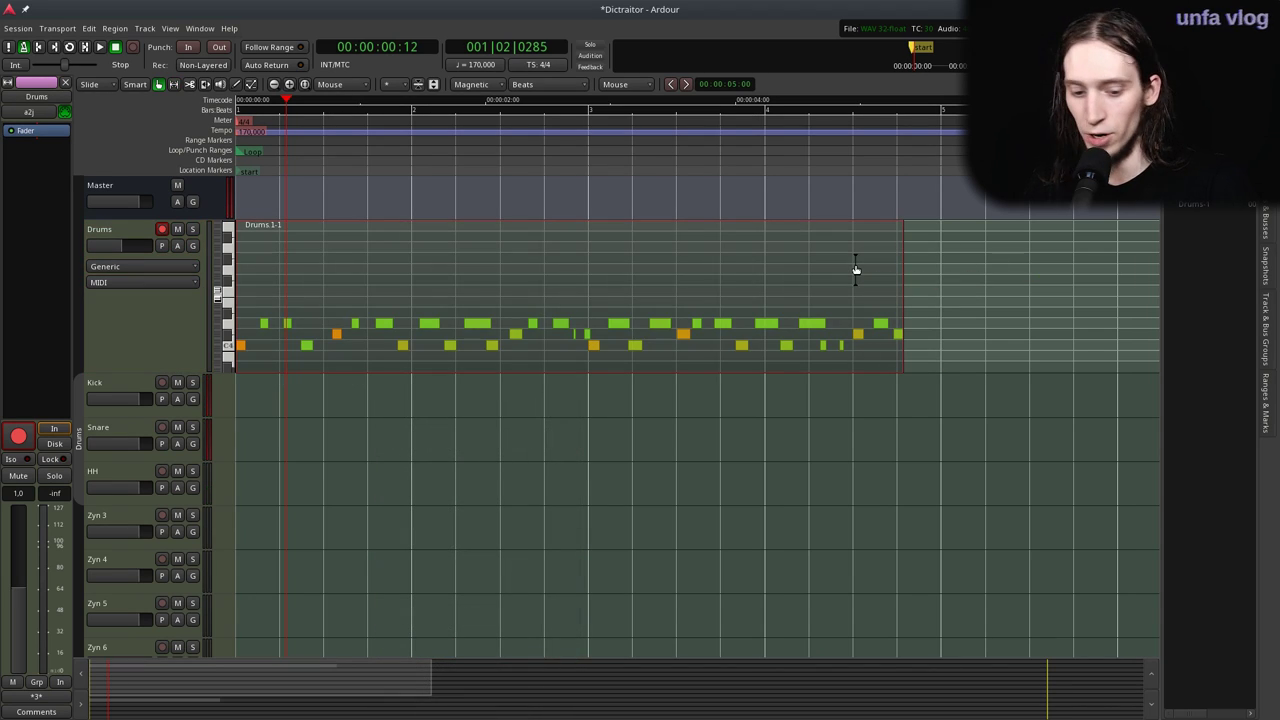
drag(893, 289, 941, 292)
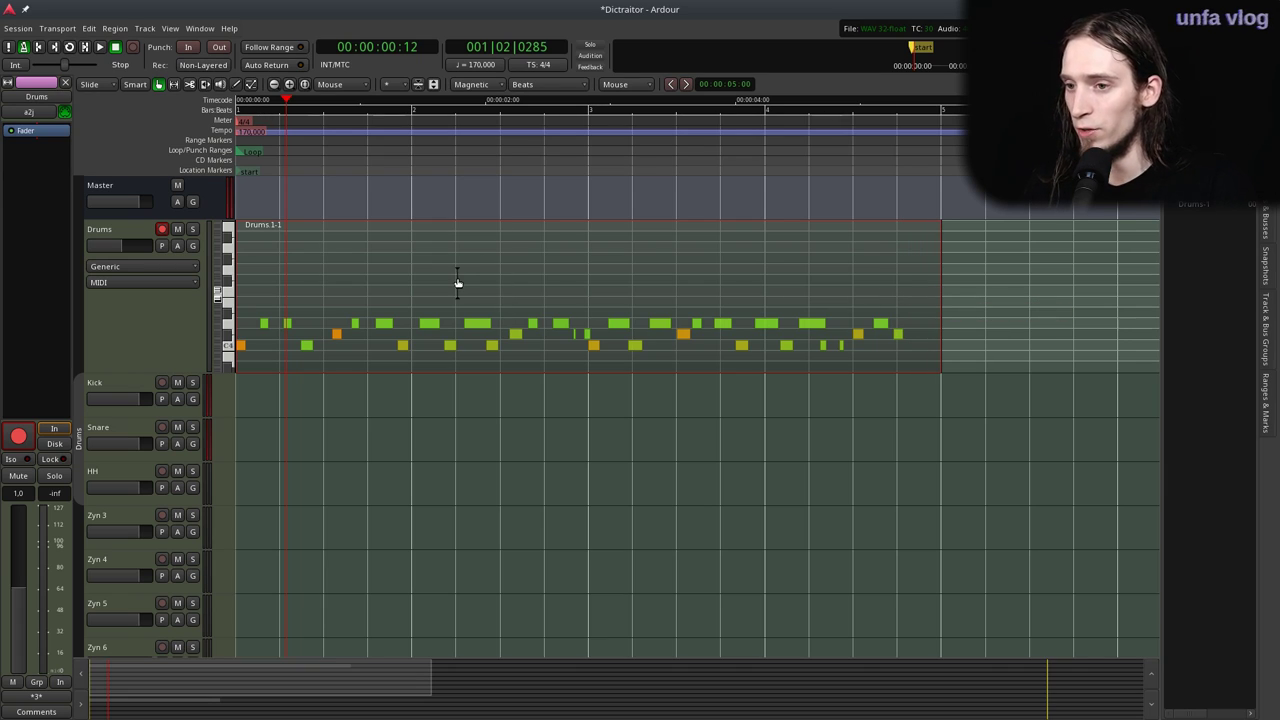
Quantize the Drums region's note starts to Beats/4 at strength 100 and play the beginning.
right_click(401, 286)
mouse_move(463, 292)
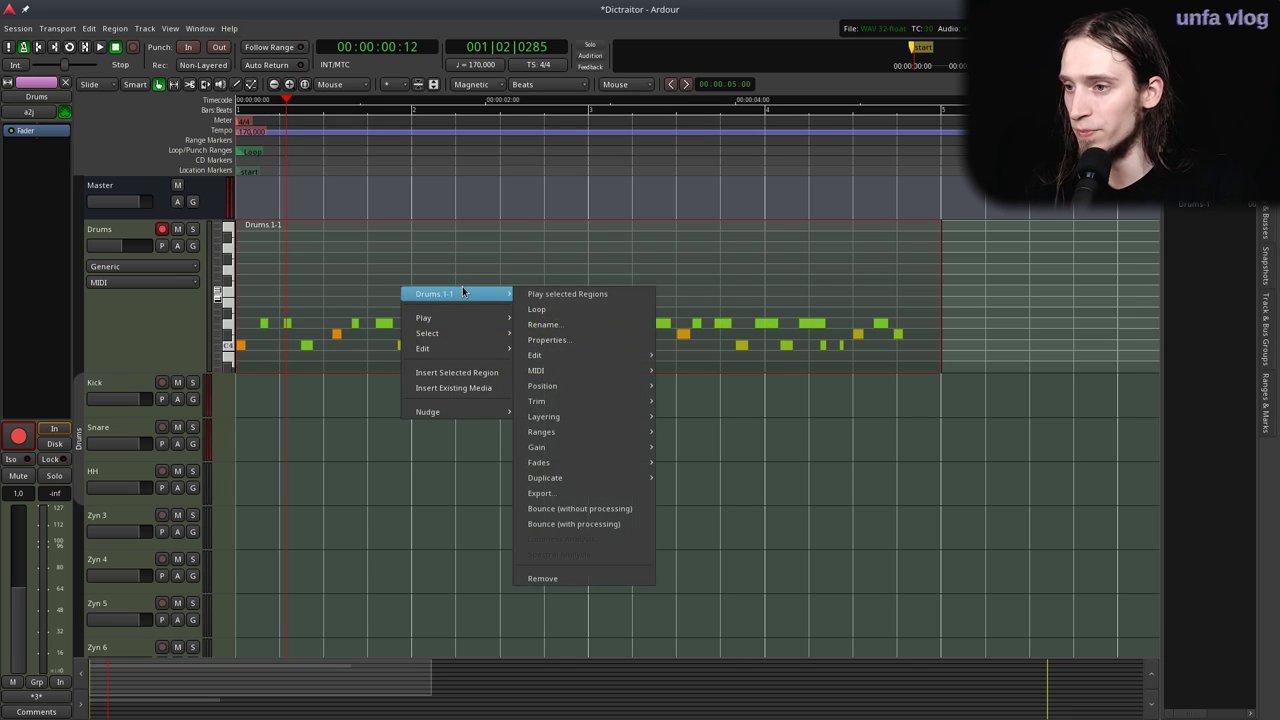
mouse_move(590, 370)
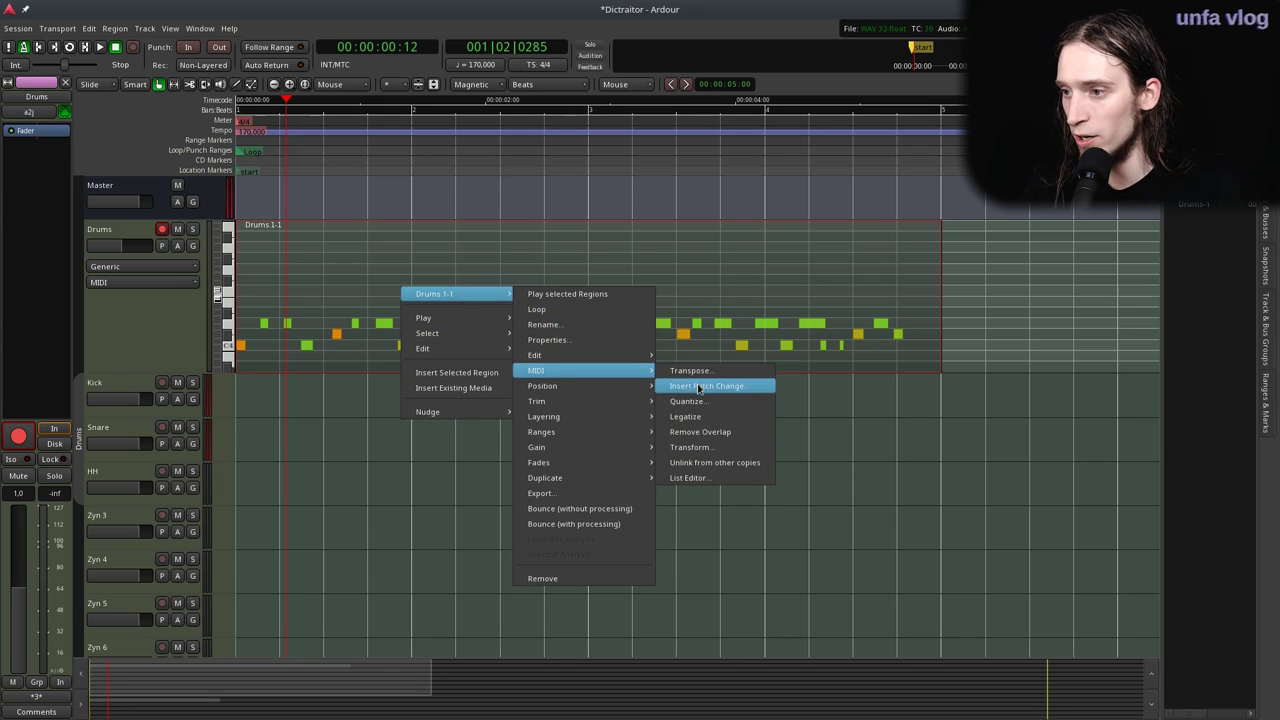
click(687, 401)
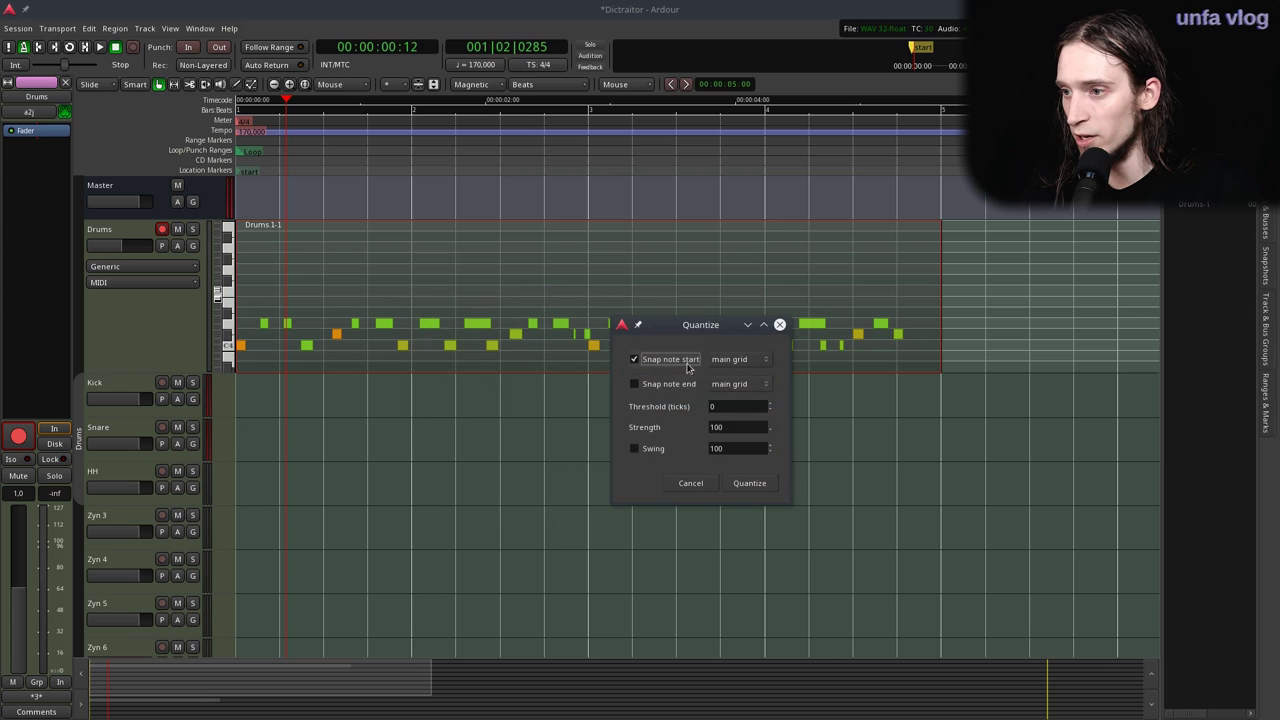
click(743, 361)
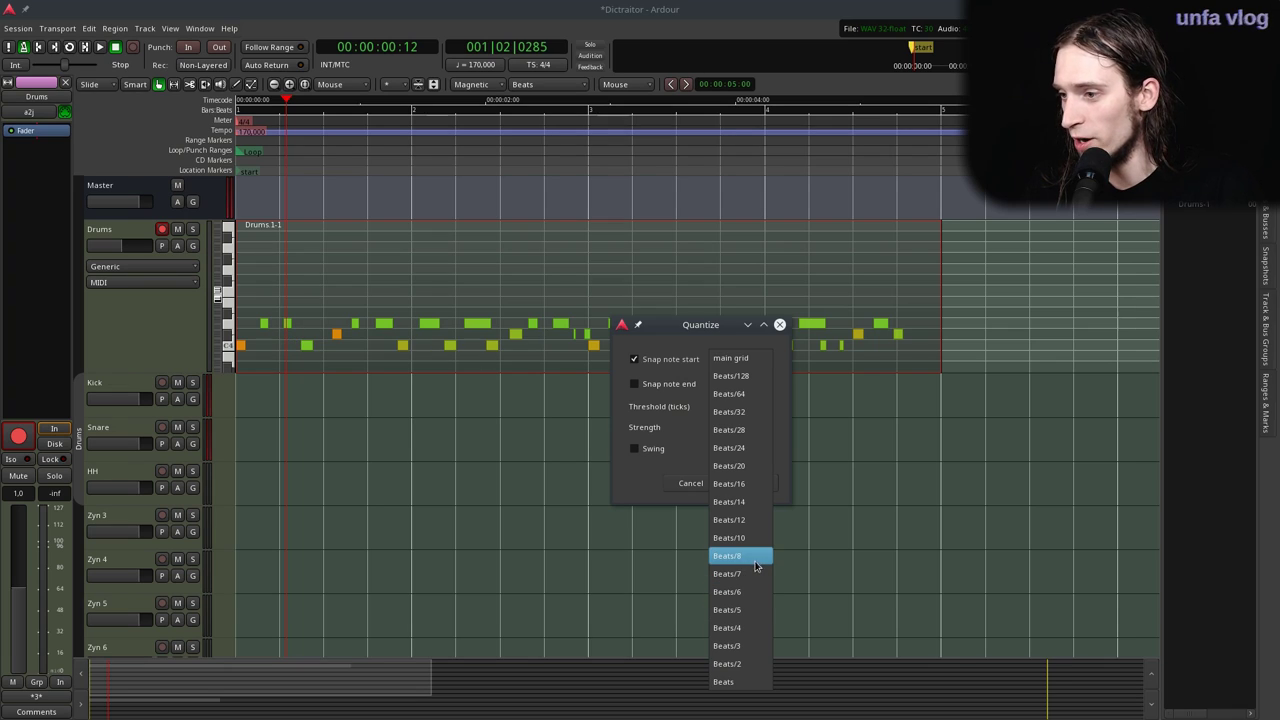
click(751, 626)
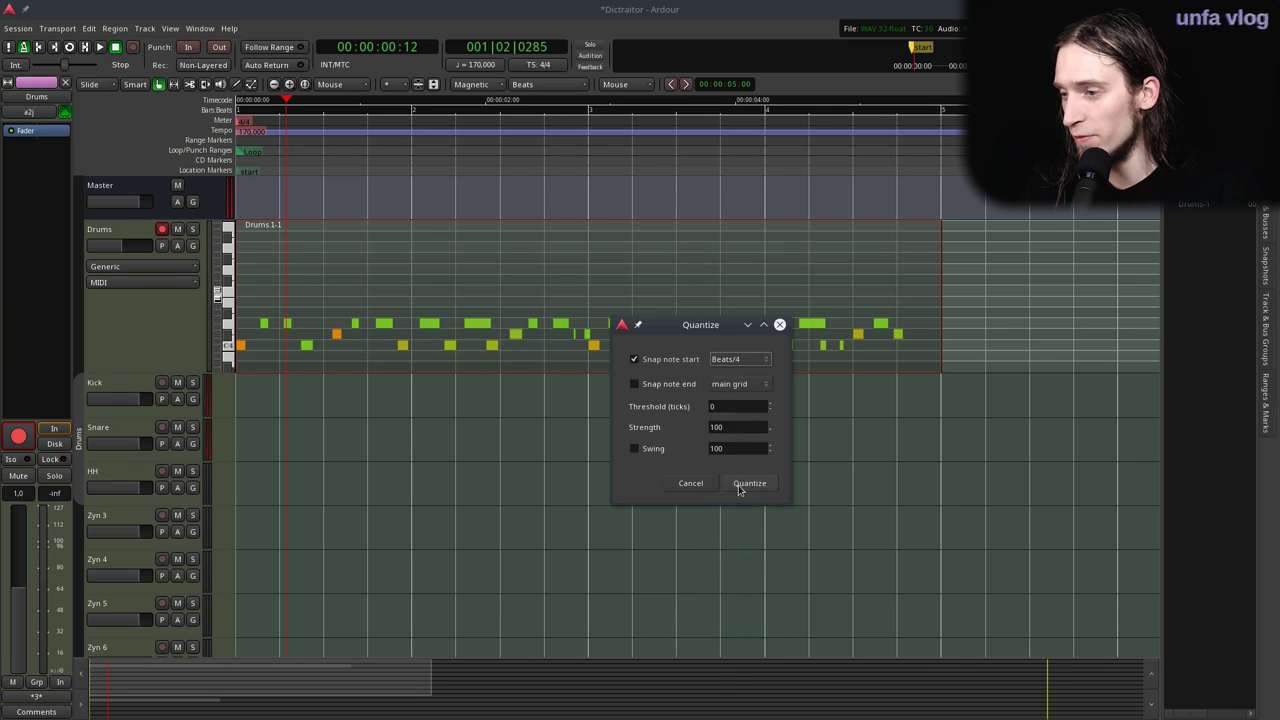
click(749, 483)
key(space)
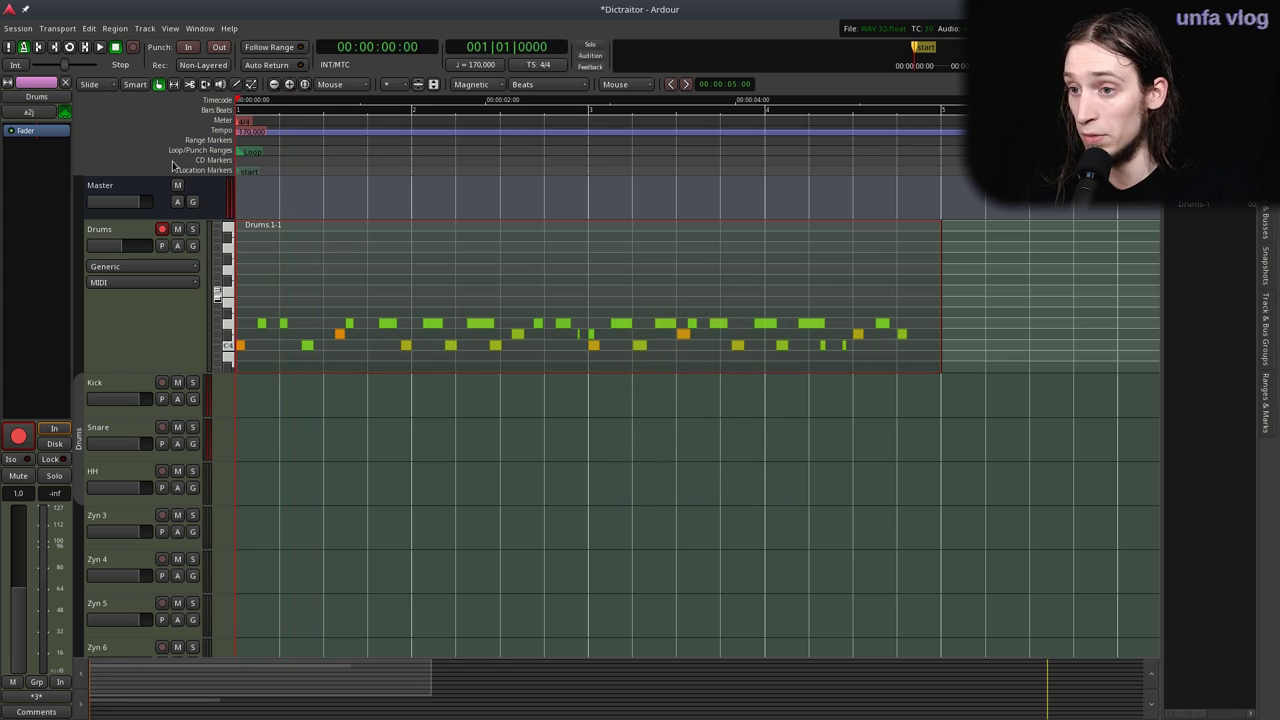
key(space)
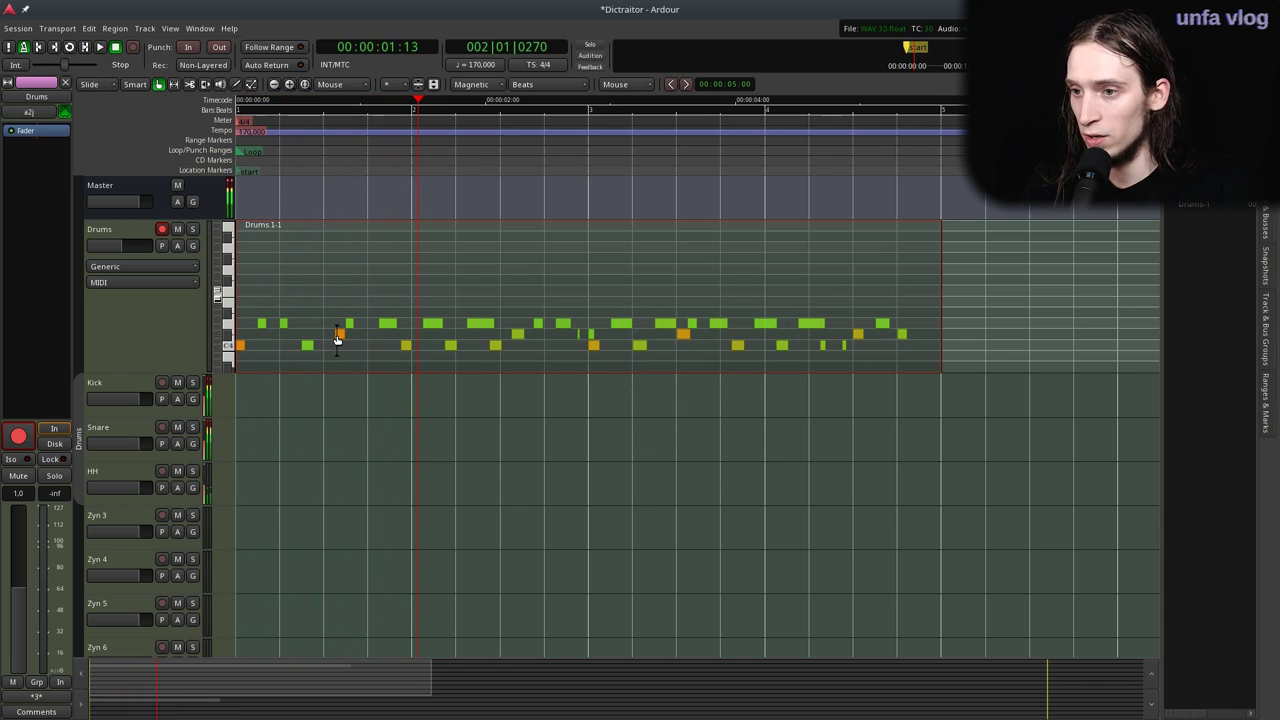
Move the first snare note to beat 3 of bar 1 and the following long hi-hat note to beat 4.
key(e)
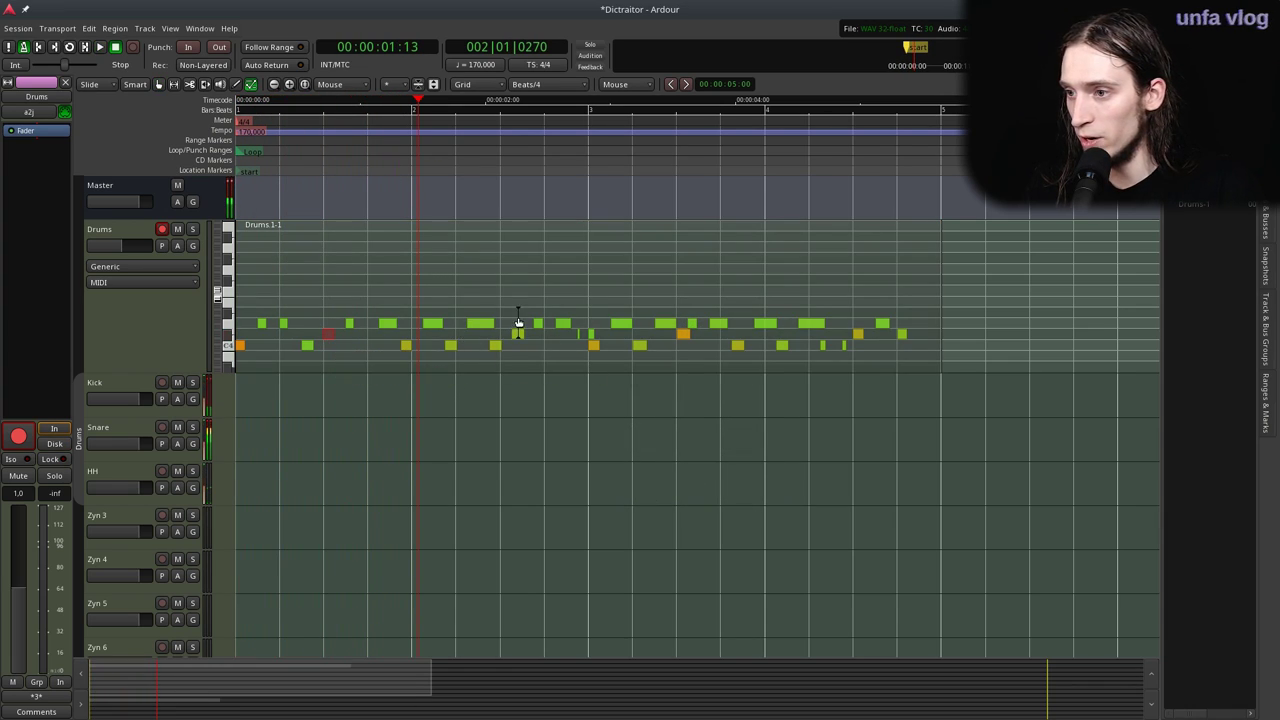
key(space)
key(space)
drag(390, 323, 380, 322)
Shift the drum notes from the hi-hat near beat 4 of bar 1 through the end of bar 2 one sixteenth earlier.
click(237, 101)
key(space)
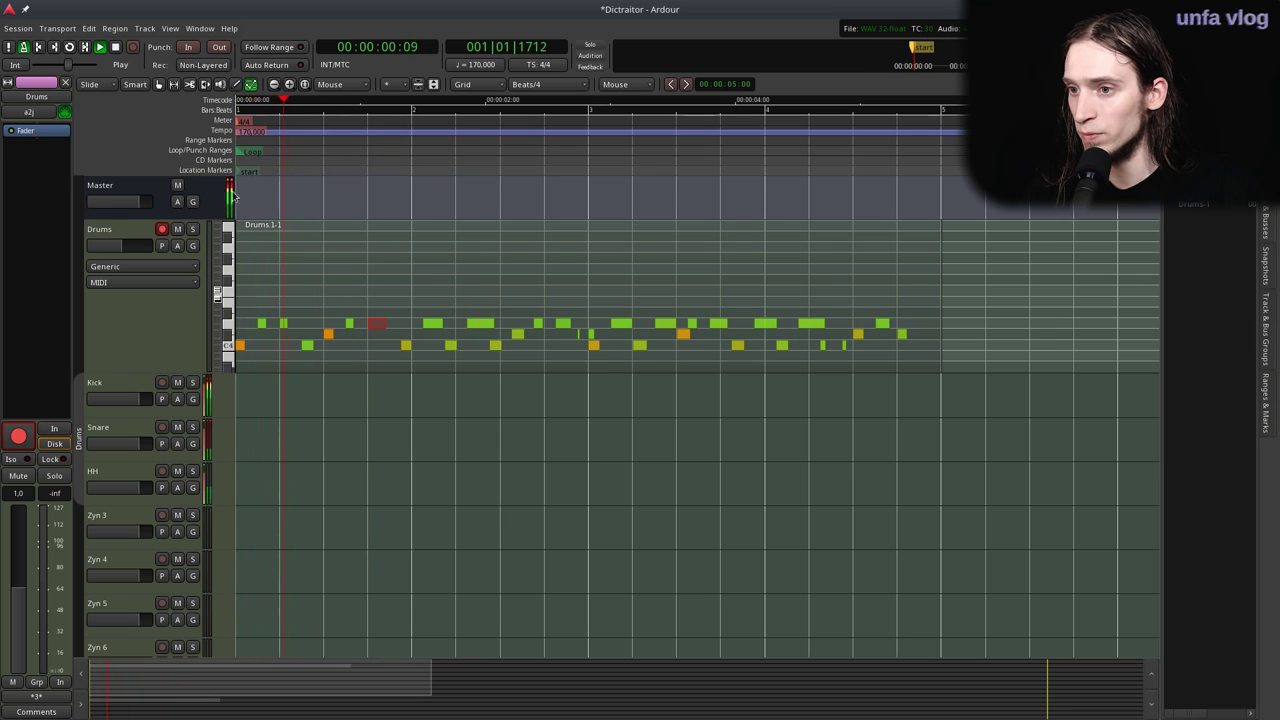
click(400, 346)
drag(398, 347, 552, 323)
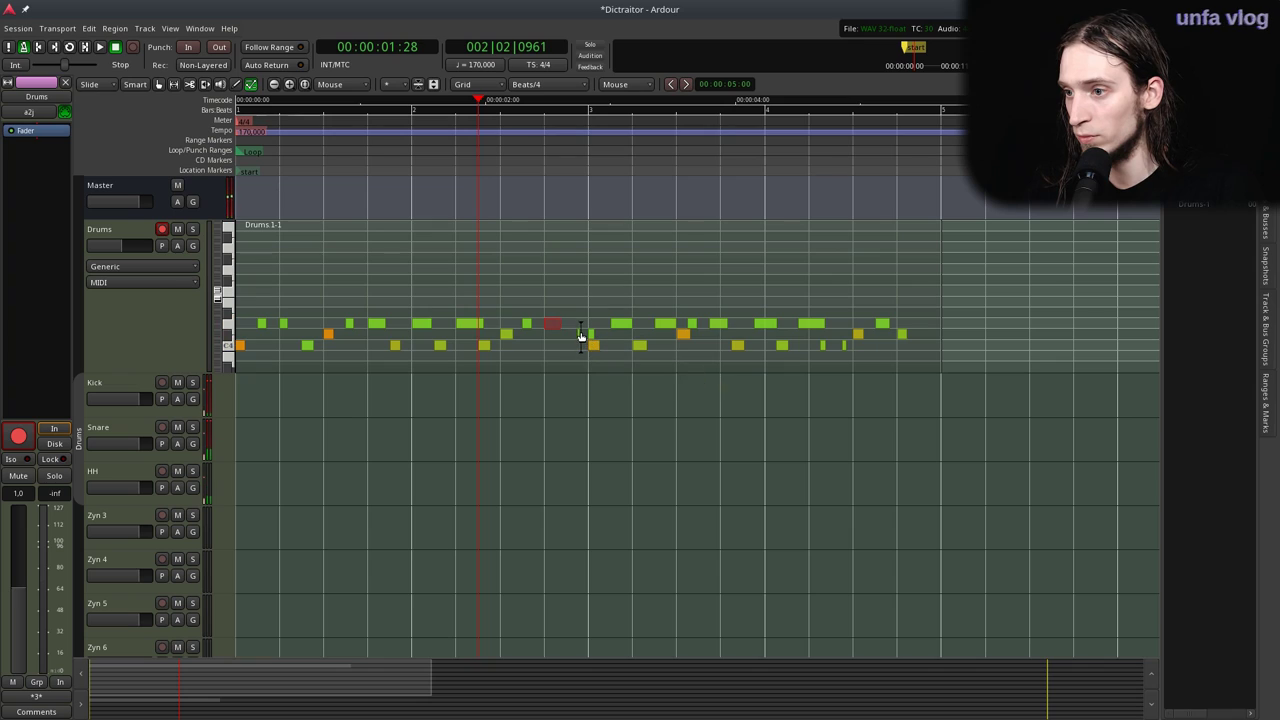
drag(591, 335, 580, 335)
Play the drum part from the start into bar 3 to check the timing.
key(Home)
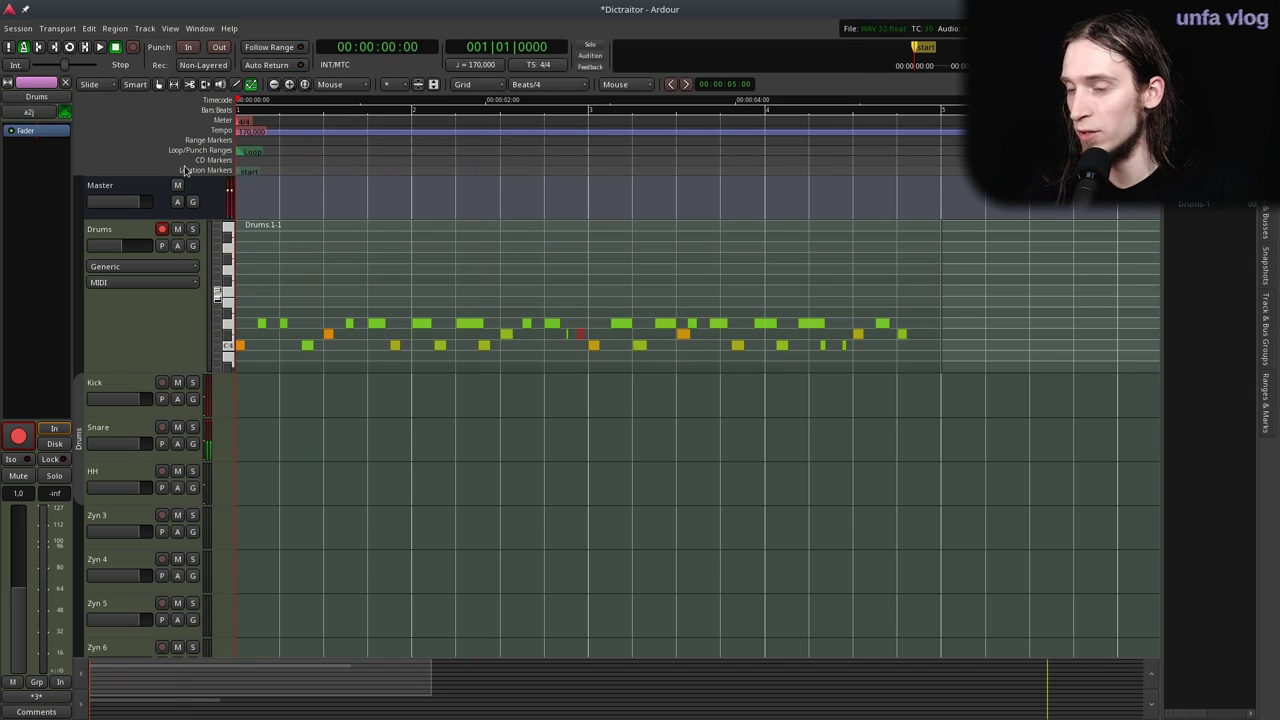
key(space)
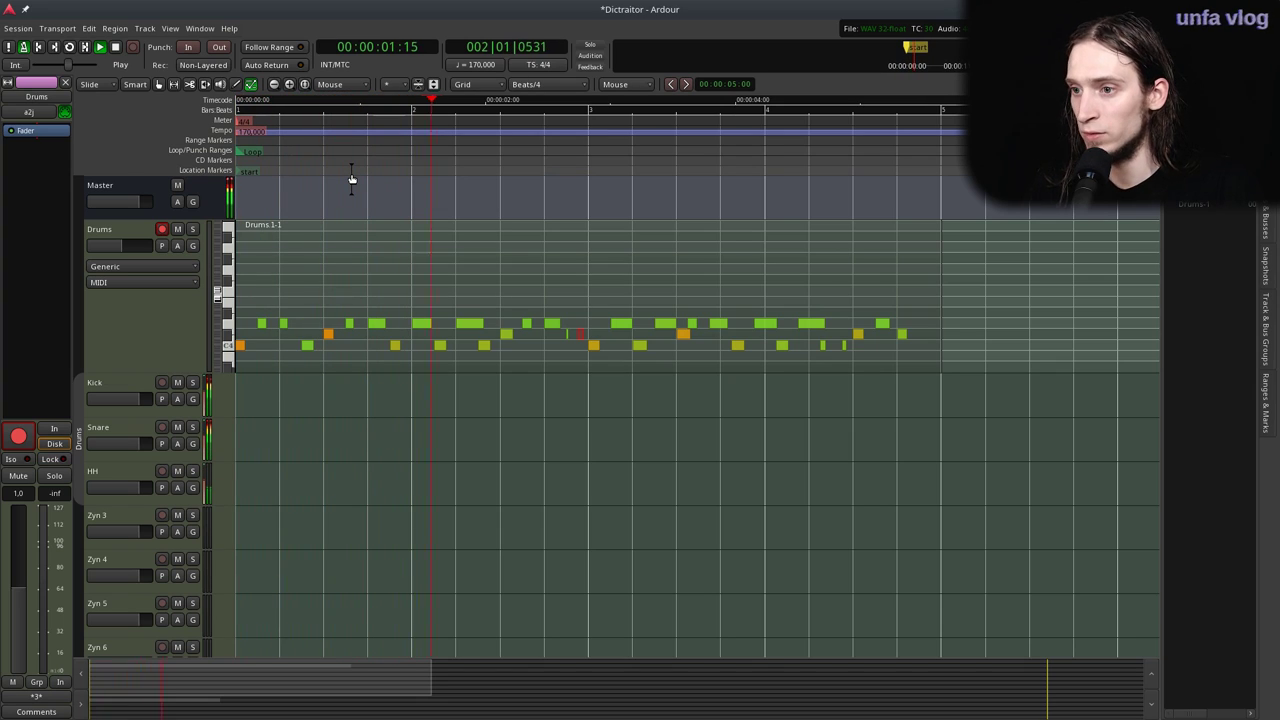
key(space)
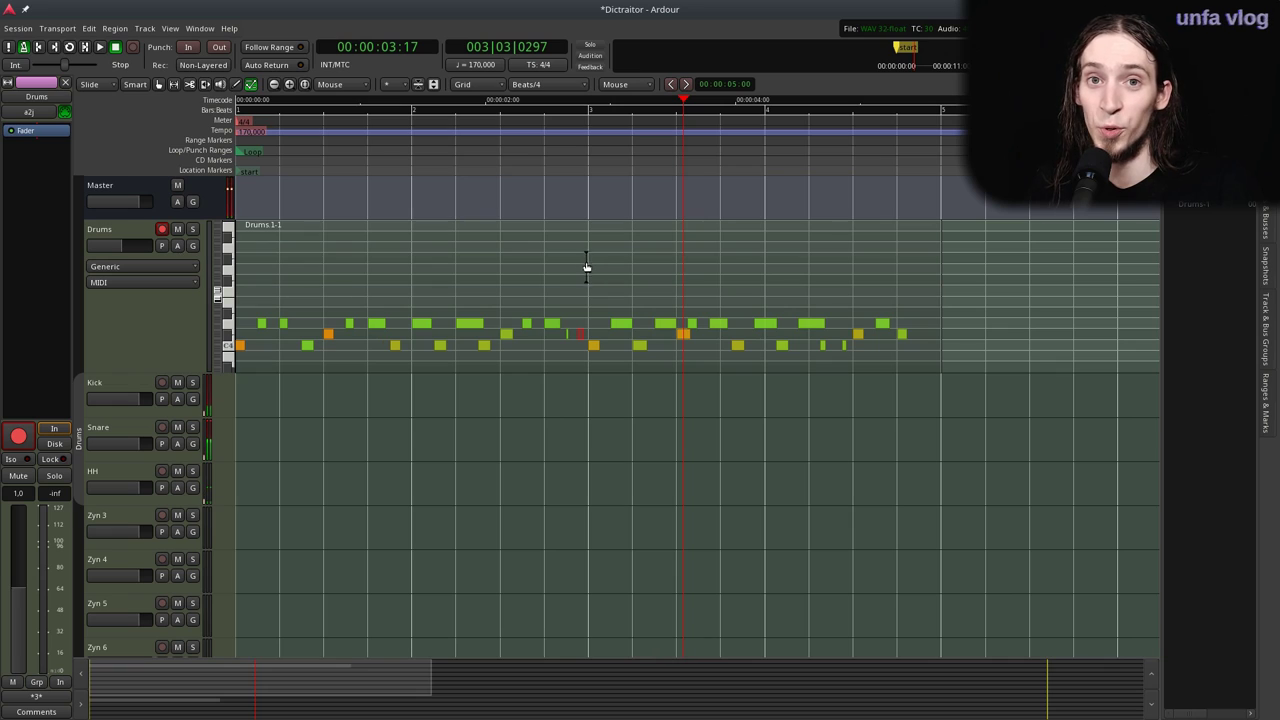
Play bar 3 and move the two hi-hat notes after its third-beat snare one sixteenth later.
scroll(605, 262, up, 1)
click(559, 141)
key(space)
scroll(472, 300, down, 1)
click(524, 148)
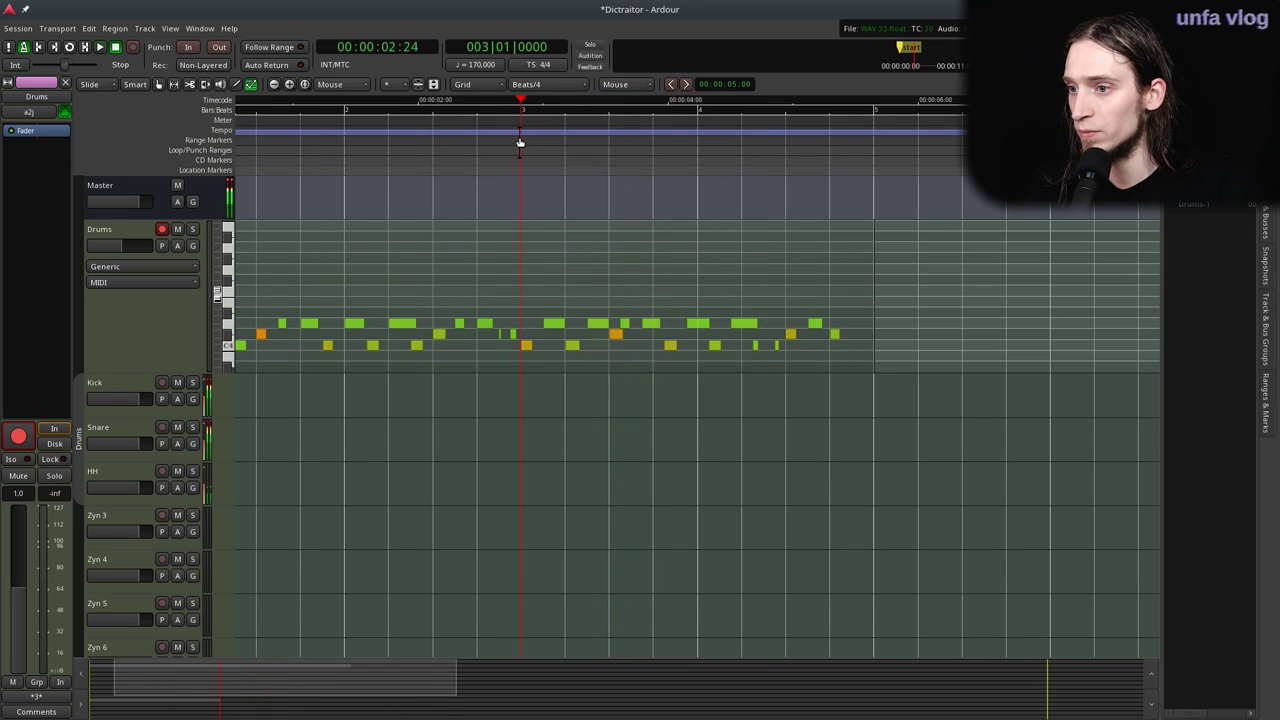
scroll(614, 345, up, 1)
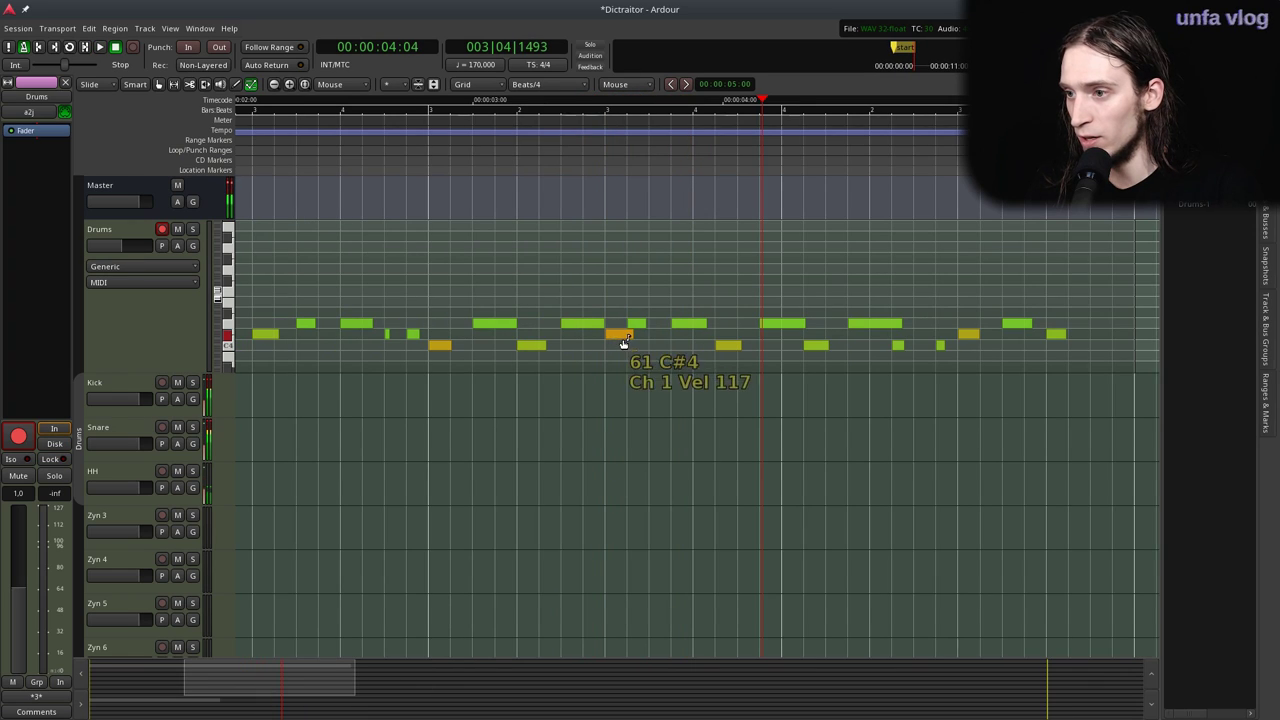
drag(635, 326, 700, 322)
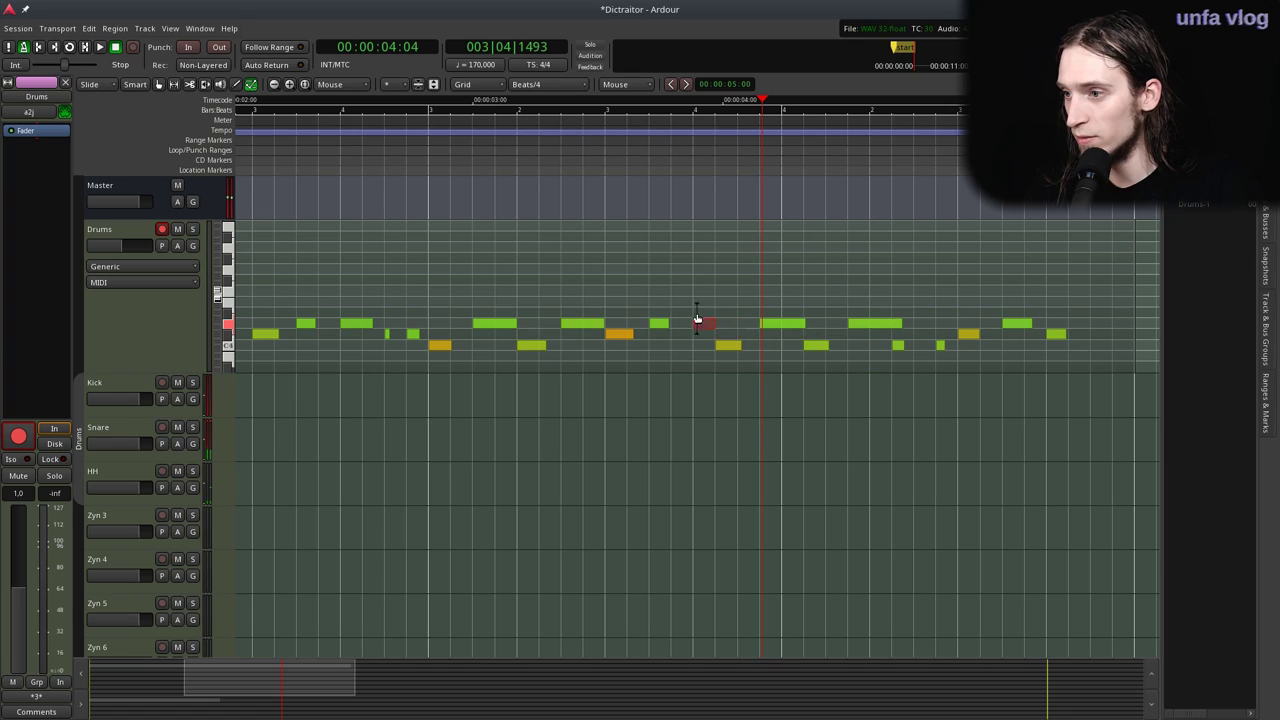
Set the Drums track's note mode to Percussive and play the part from the start.
right_click(146, 311)
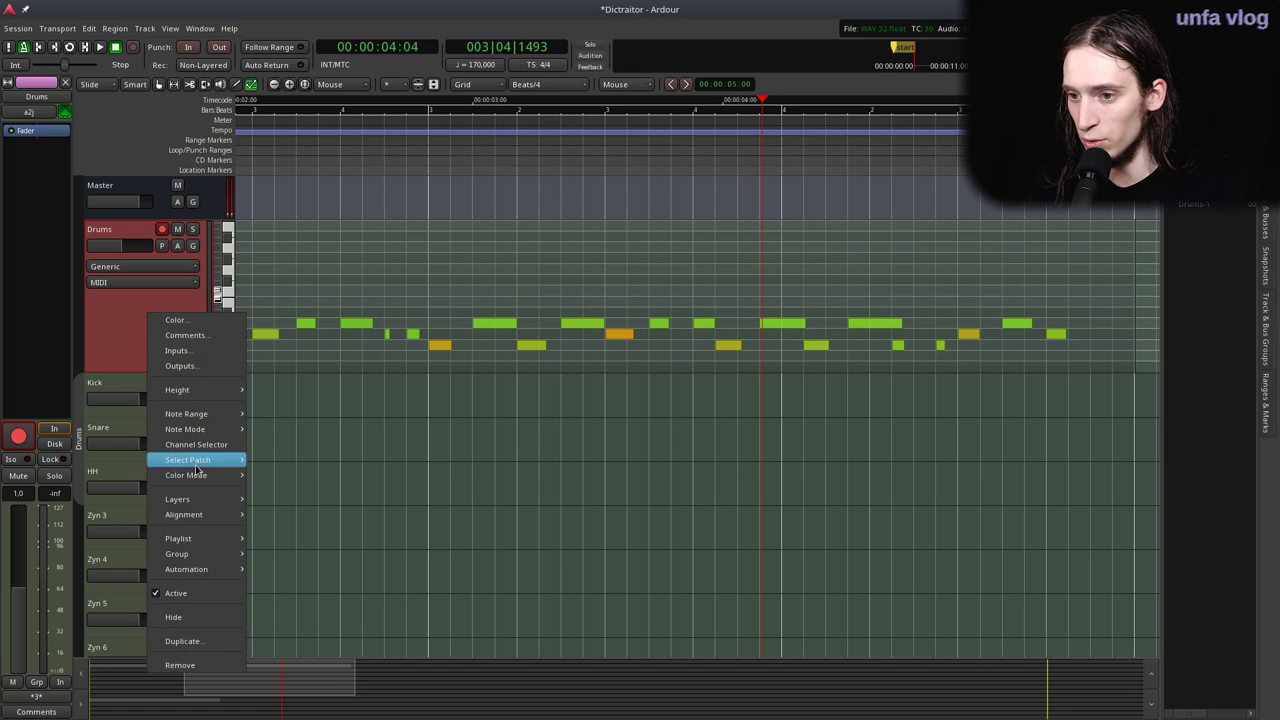
mouse_move(225, 429)
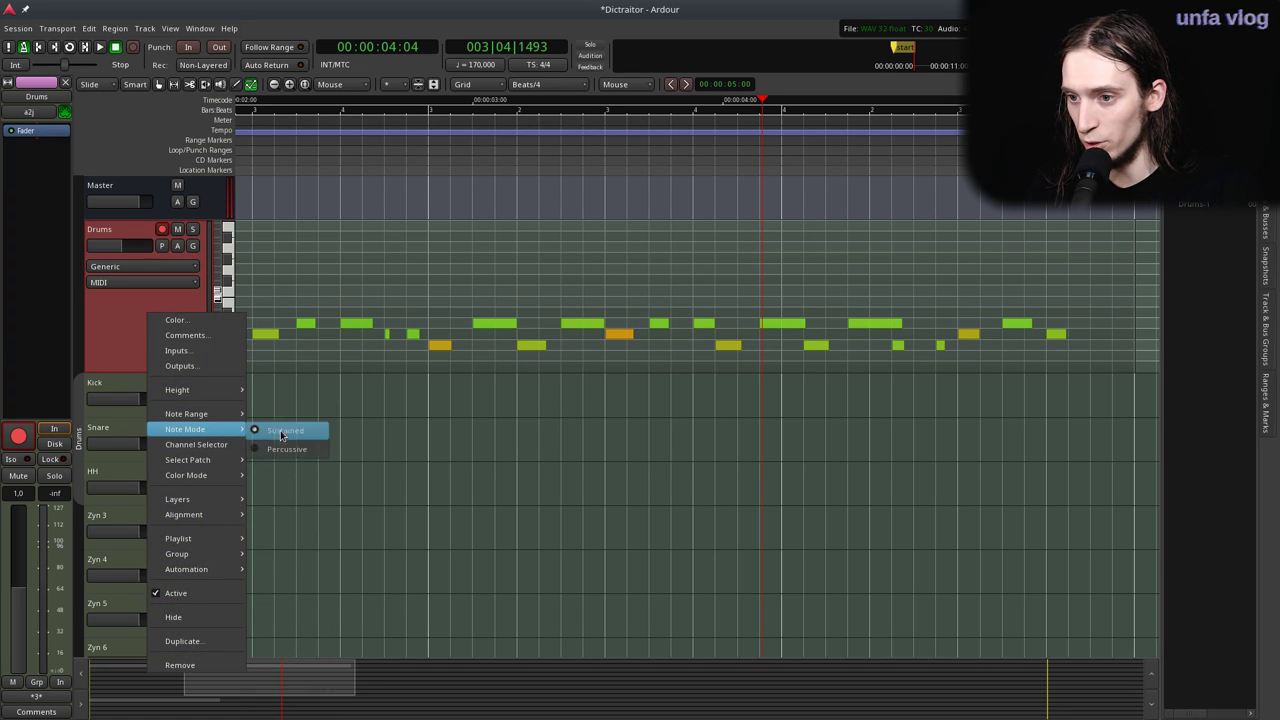
click(281, 452)
key(minus)
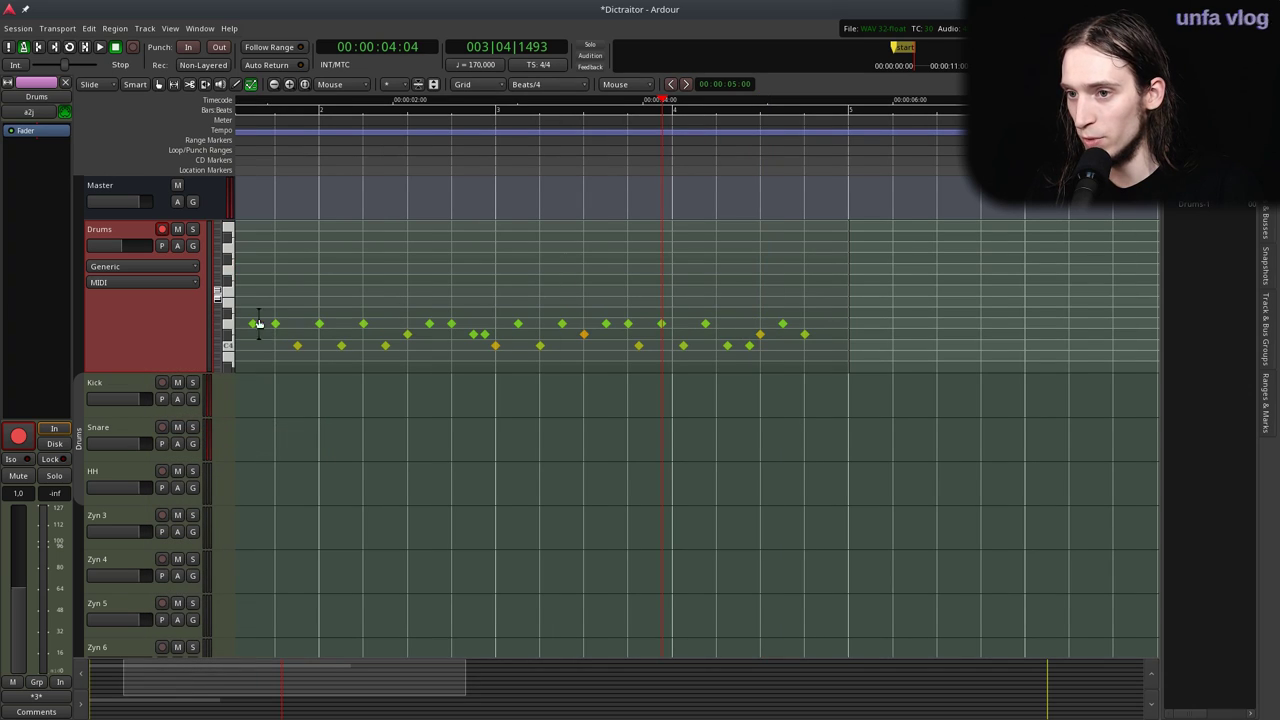
drag(217, 294, 218, 298)
scroll(483, 343, left, 1)
key(Home)
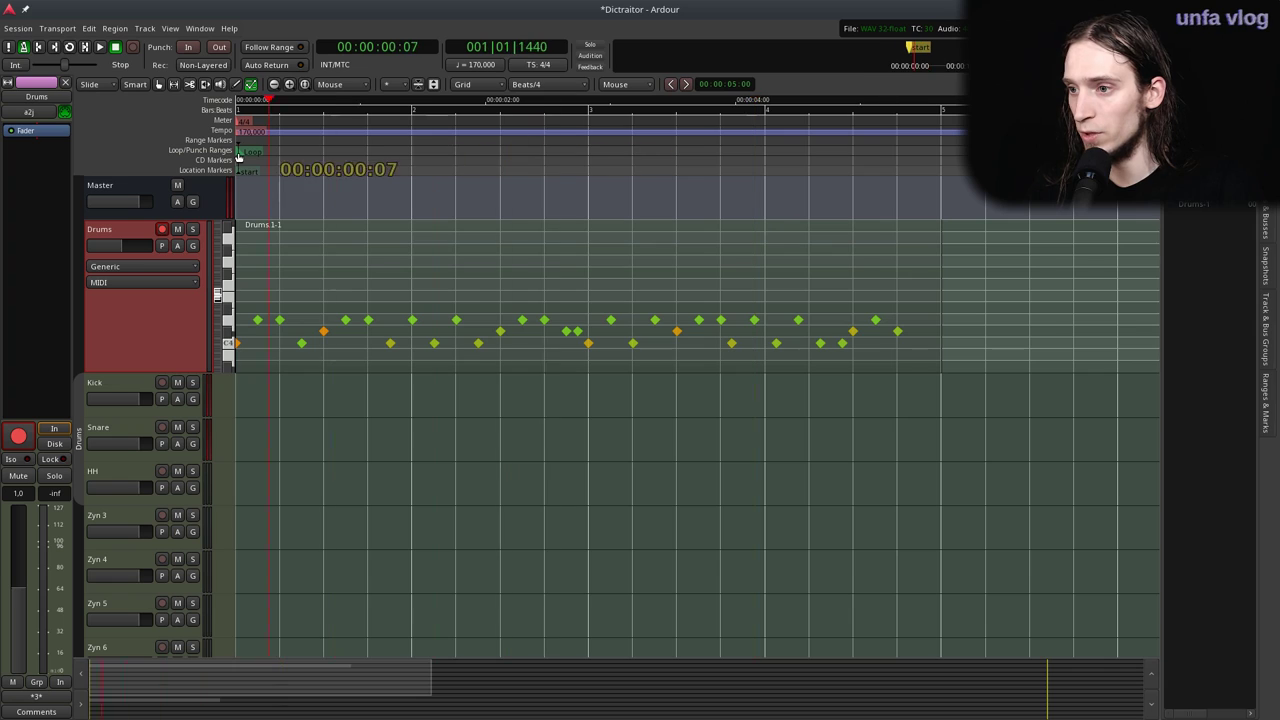
key(space)
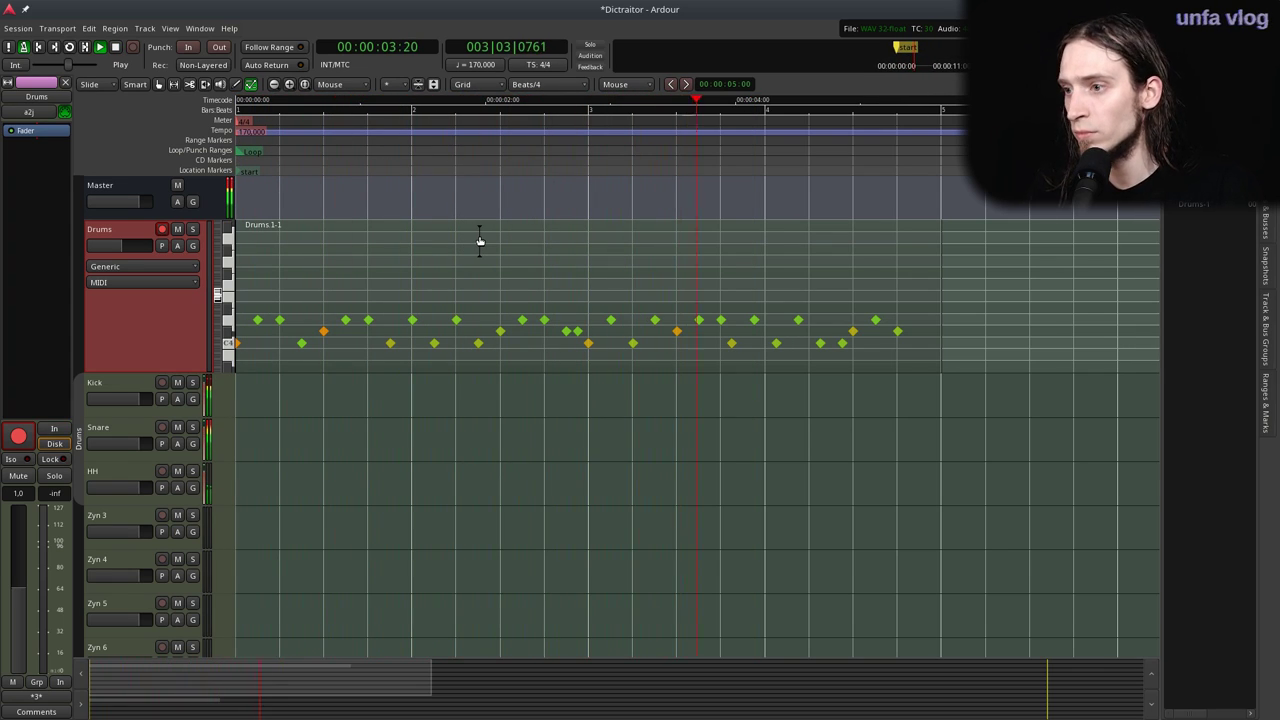
key(space)
Move bar 3's last kick to beat 4 and the hi-hat there to half a beat after it, and play from bar 3.
click(690, 143)
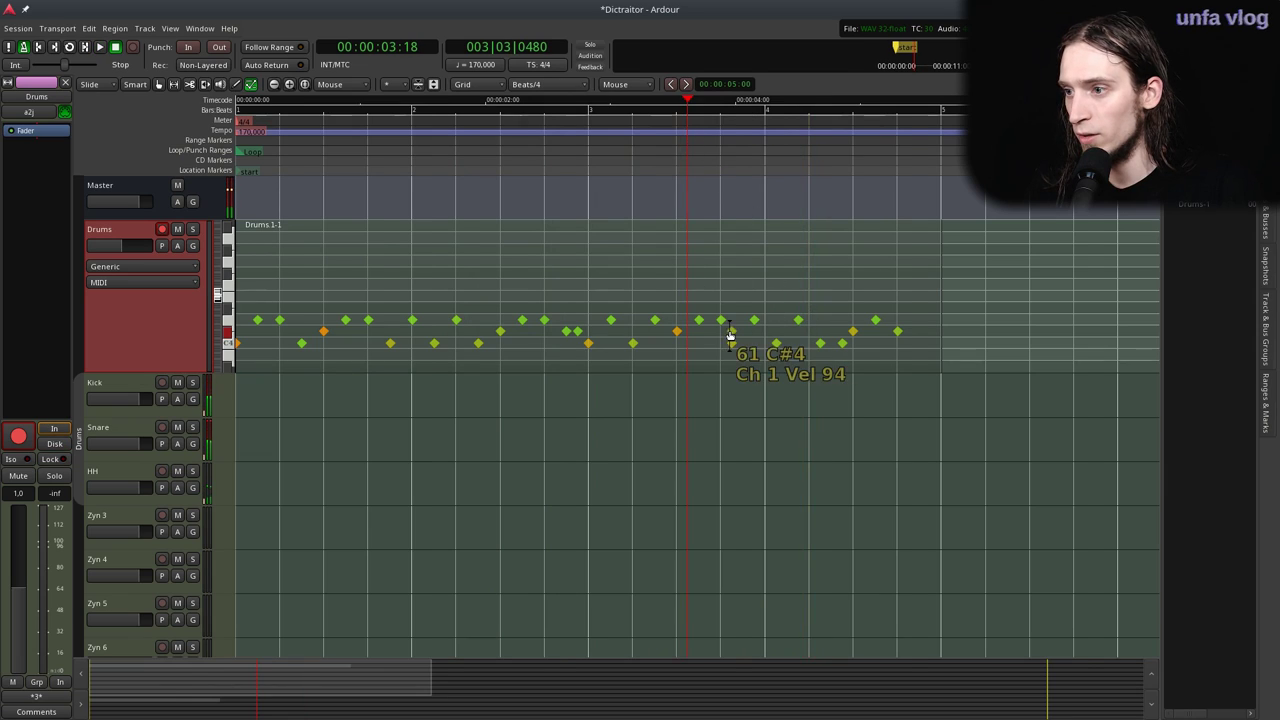
scroll(729, 337, up, 1)
drag(735, 346, 754, 325)
click(450, 150)
key(space)
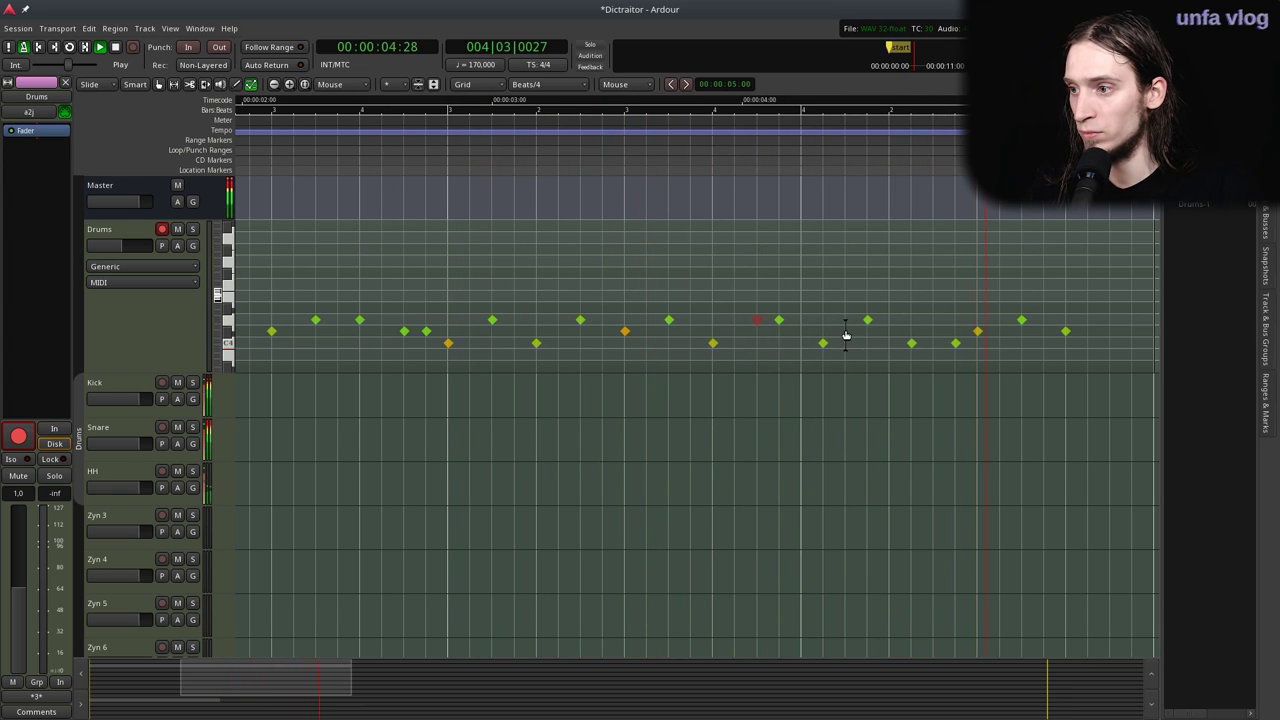
Move bar 4's kick notes one sixteenth earlier, starting on beat 1, and its first hi-hat to half a beat after beat 1.
drag(823, 345, 801, 343)
drag(914, 343, 1051, 324)
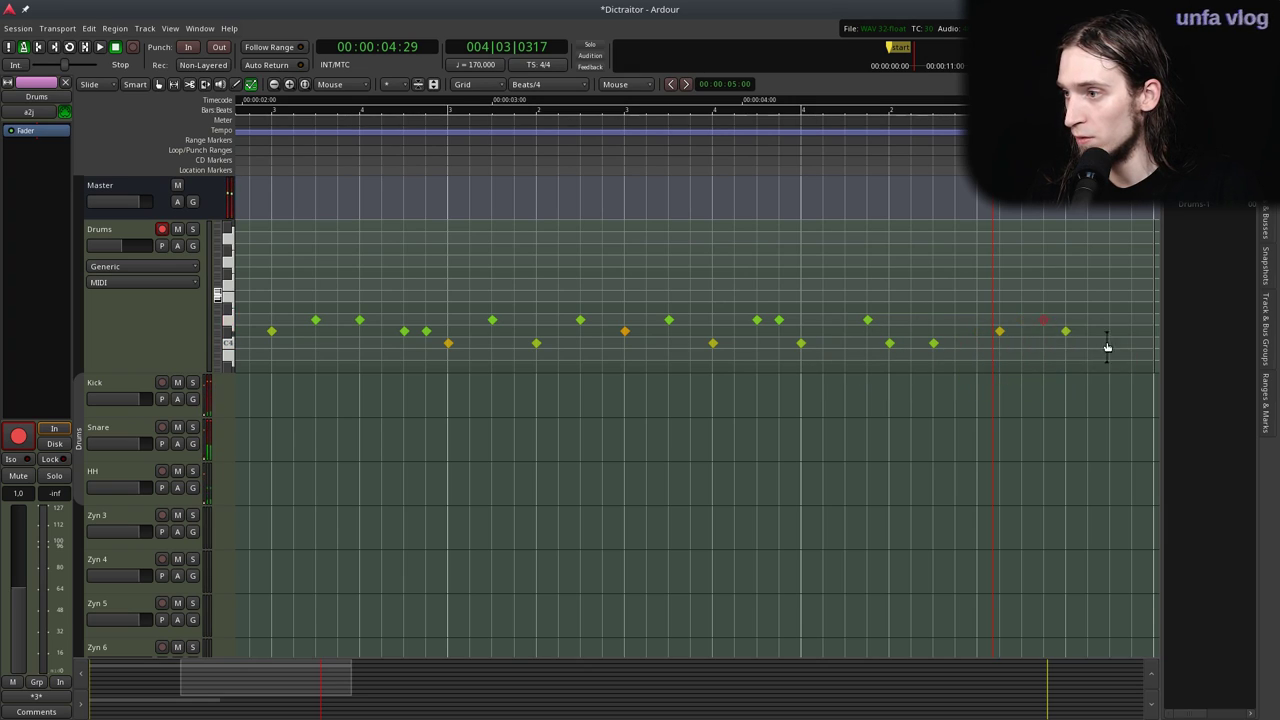
click(1069, 333)
key(minus)
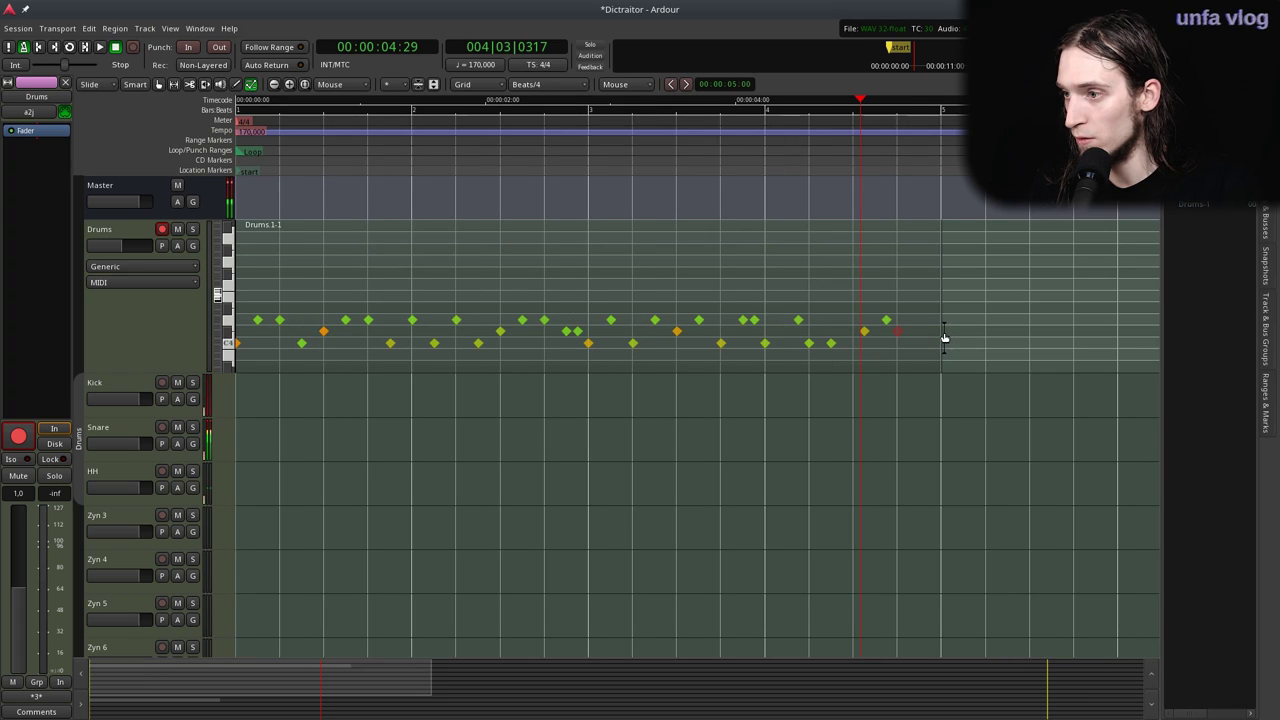
drag(881, 320, 785, 326)
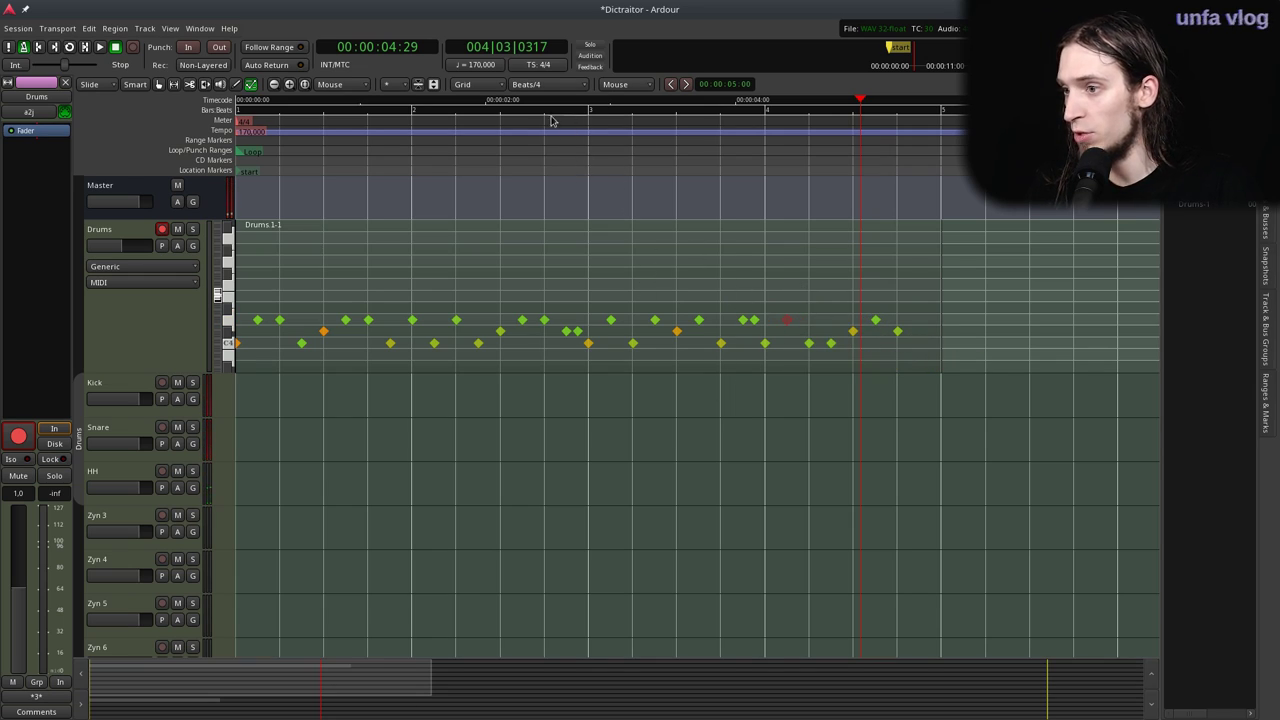
Play the drums from just before bar 3, switch to the Grab tool and return the playhead to the session start.
click(563, 157)
key(space)
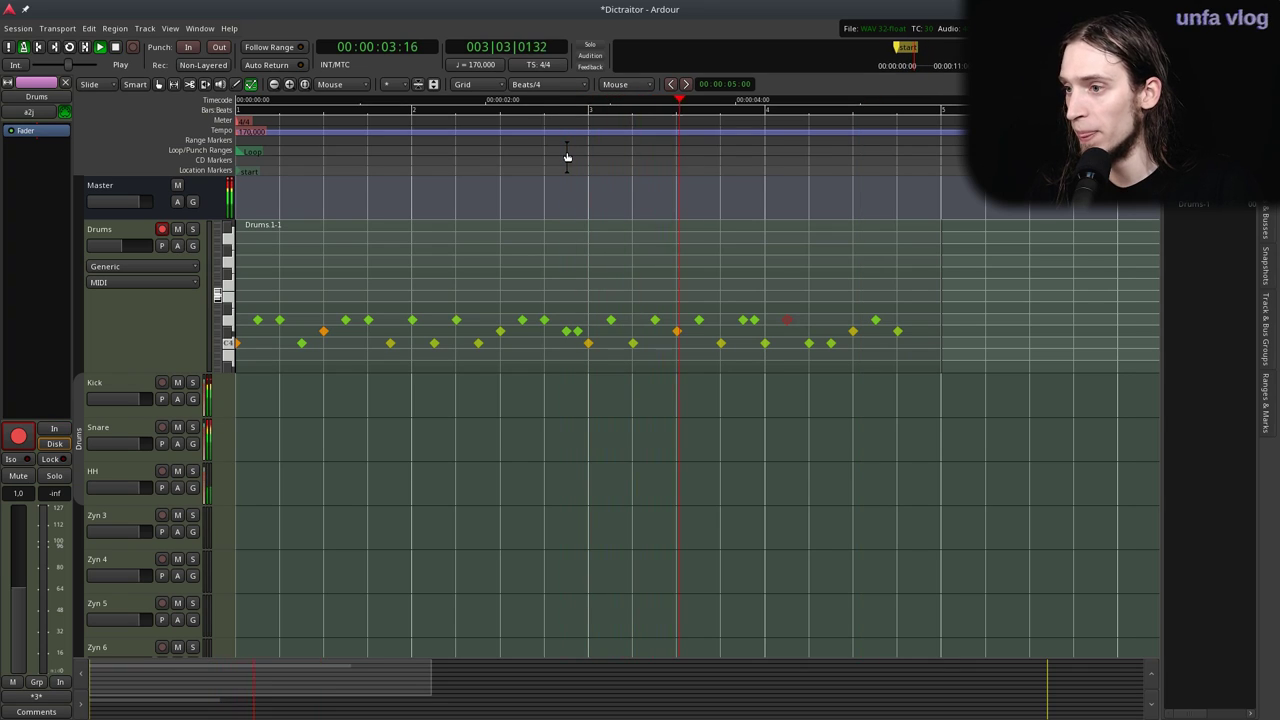
key(space)
key(g)
key(minus)
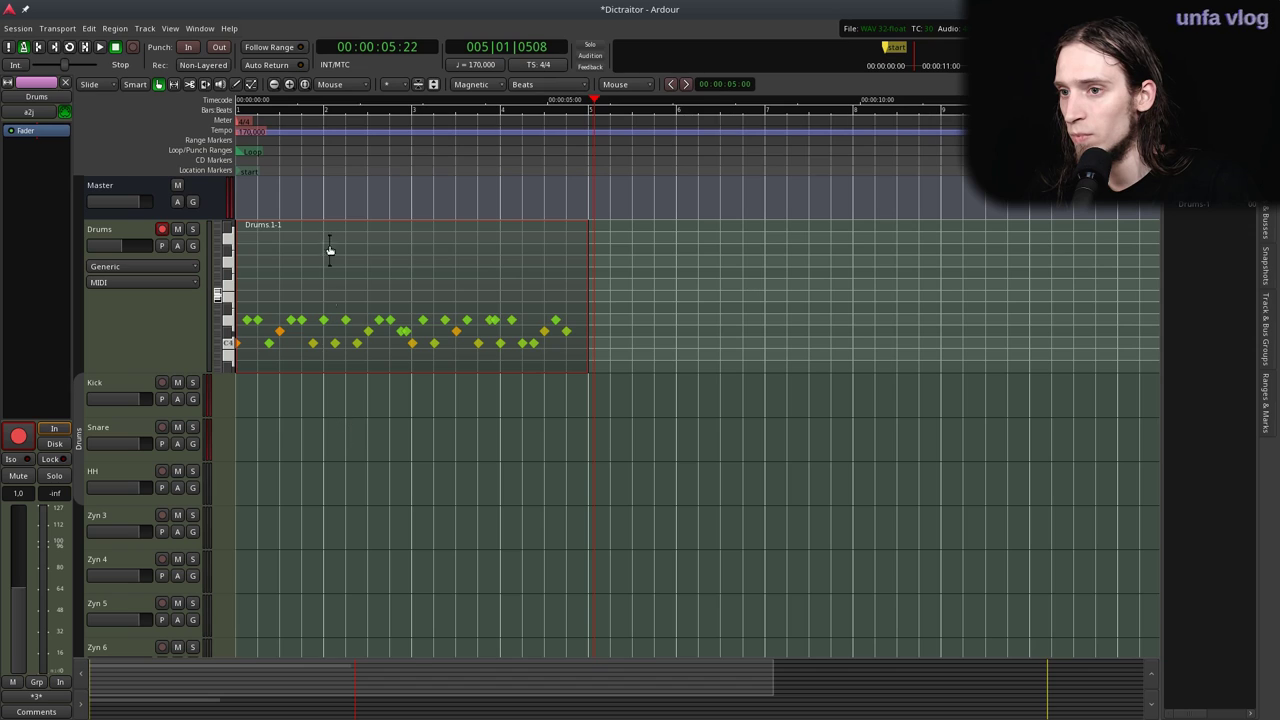
key(Home)
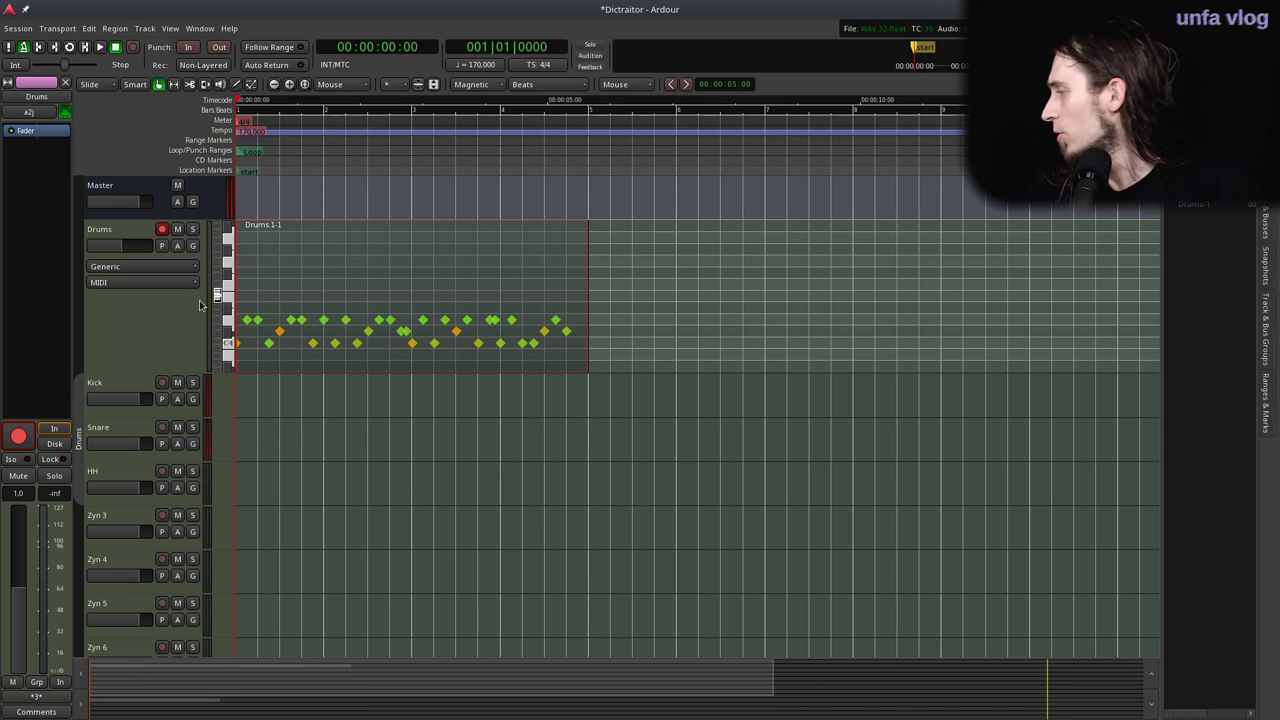
Select the Guitar L track and set its input to in 2.
scroll(226, 474, down, 5)
click(138, 405)
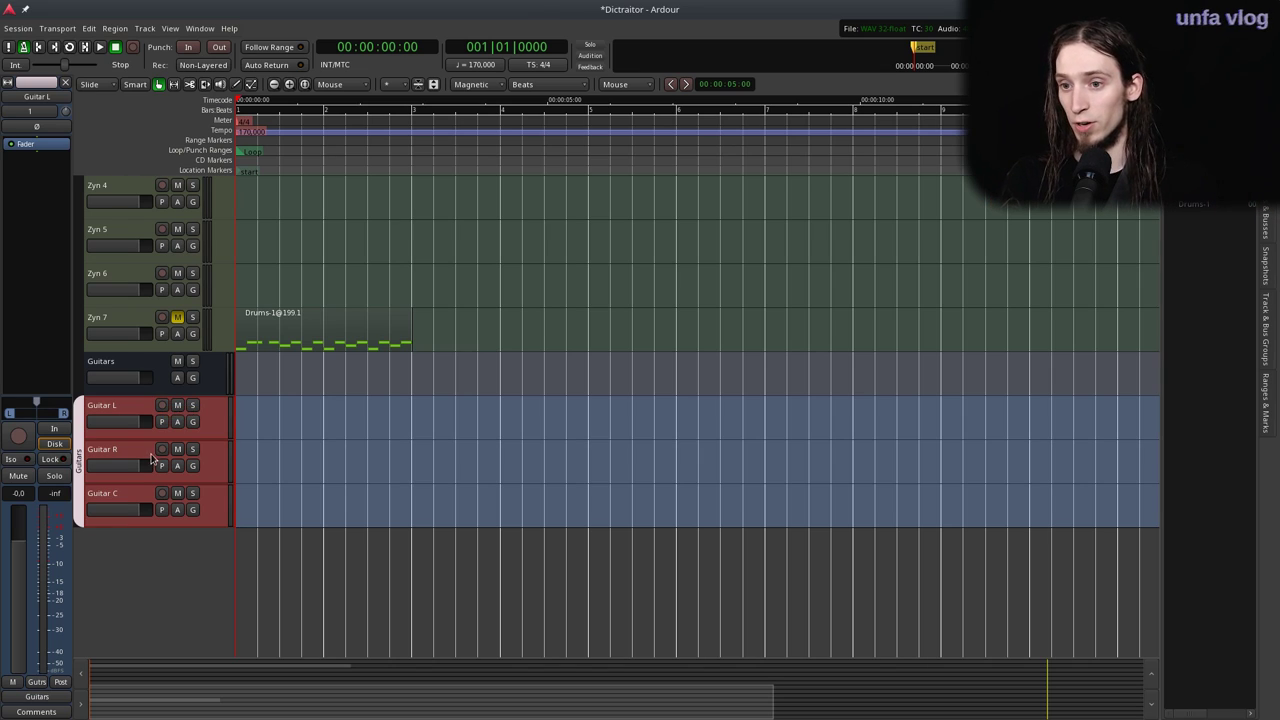
click(29, 112)
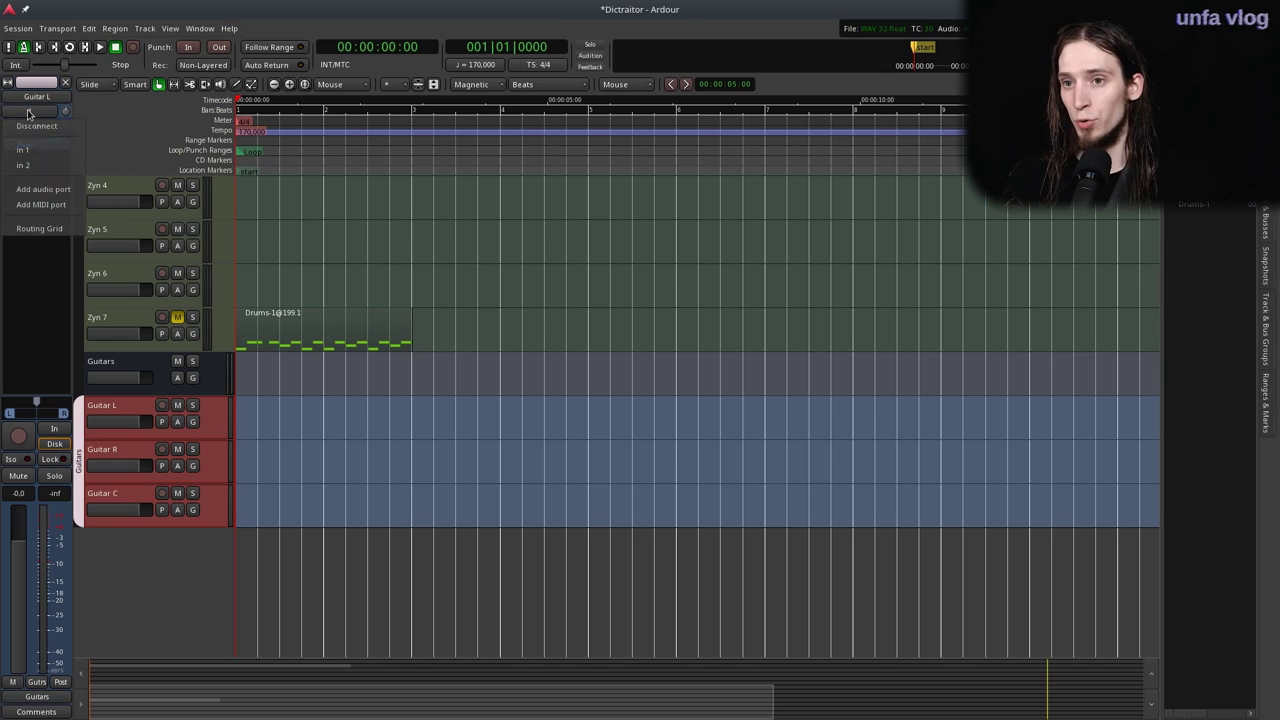
click(41, 165)
Deactivate the Guitars group and record-arm only the Guitar L track.
click(161, 405)
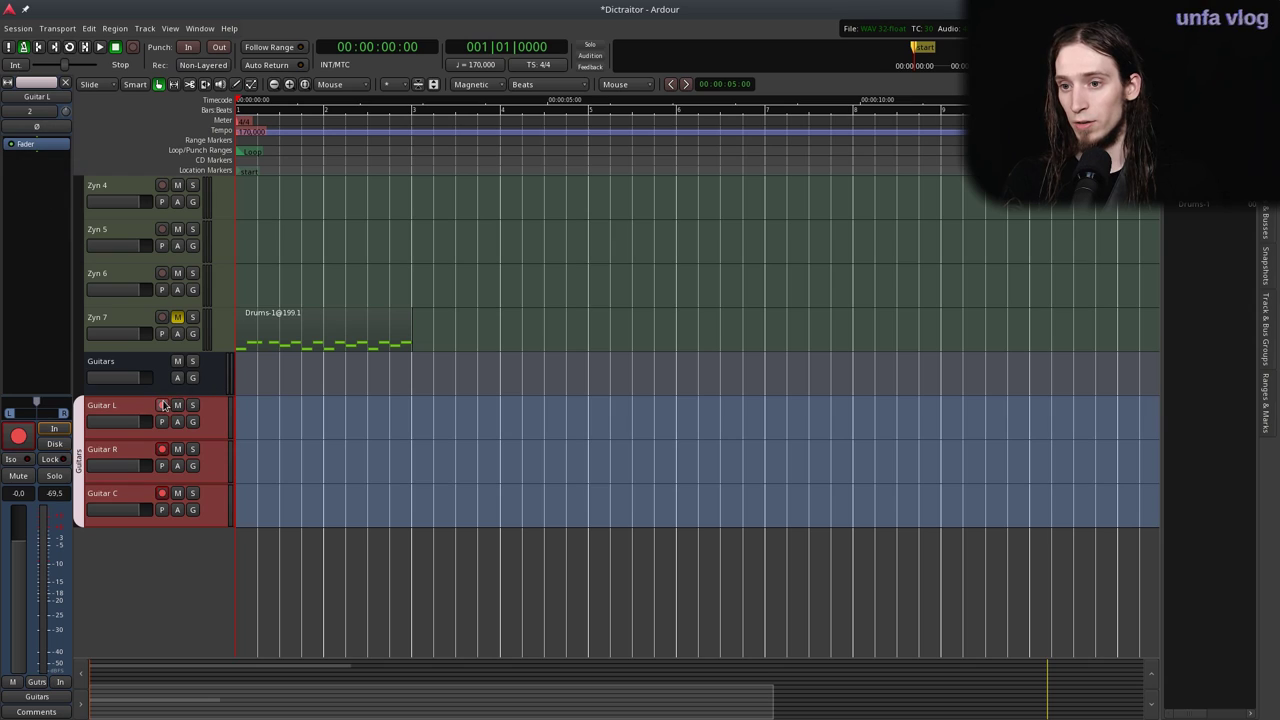
click(161, 405)
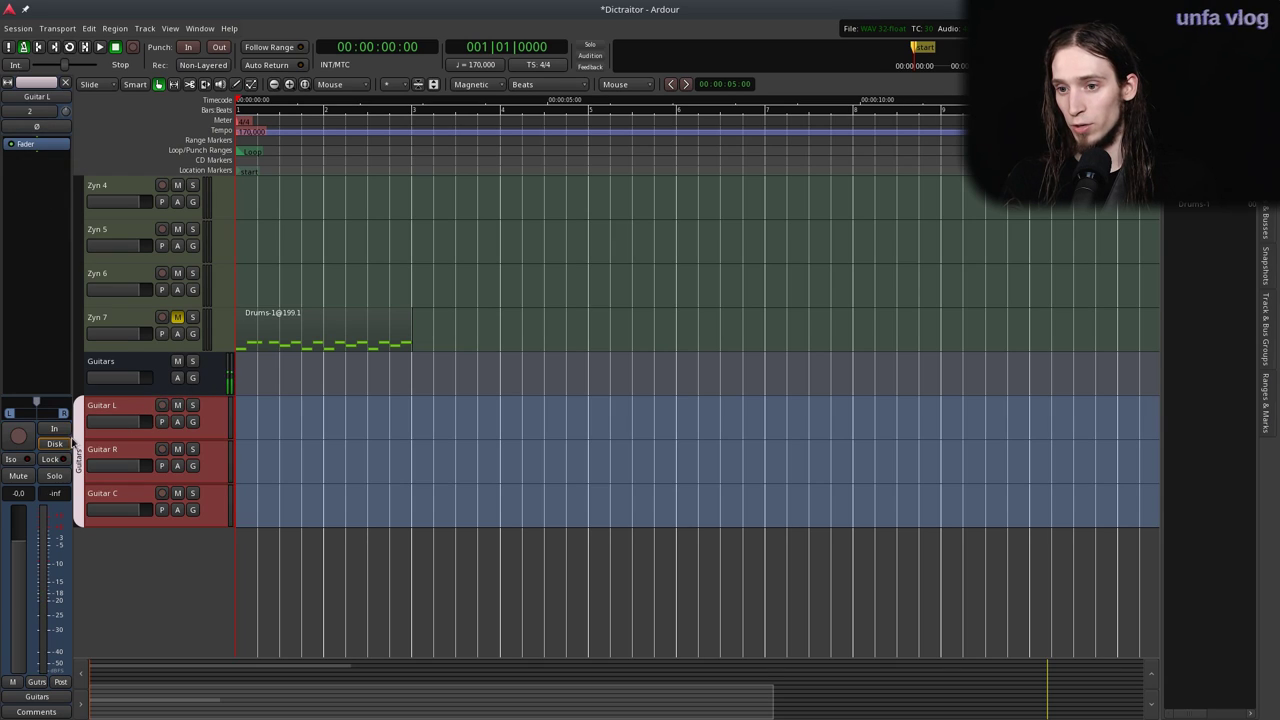
ctrl+click(161, 405)
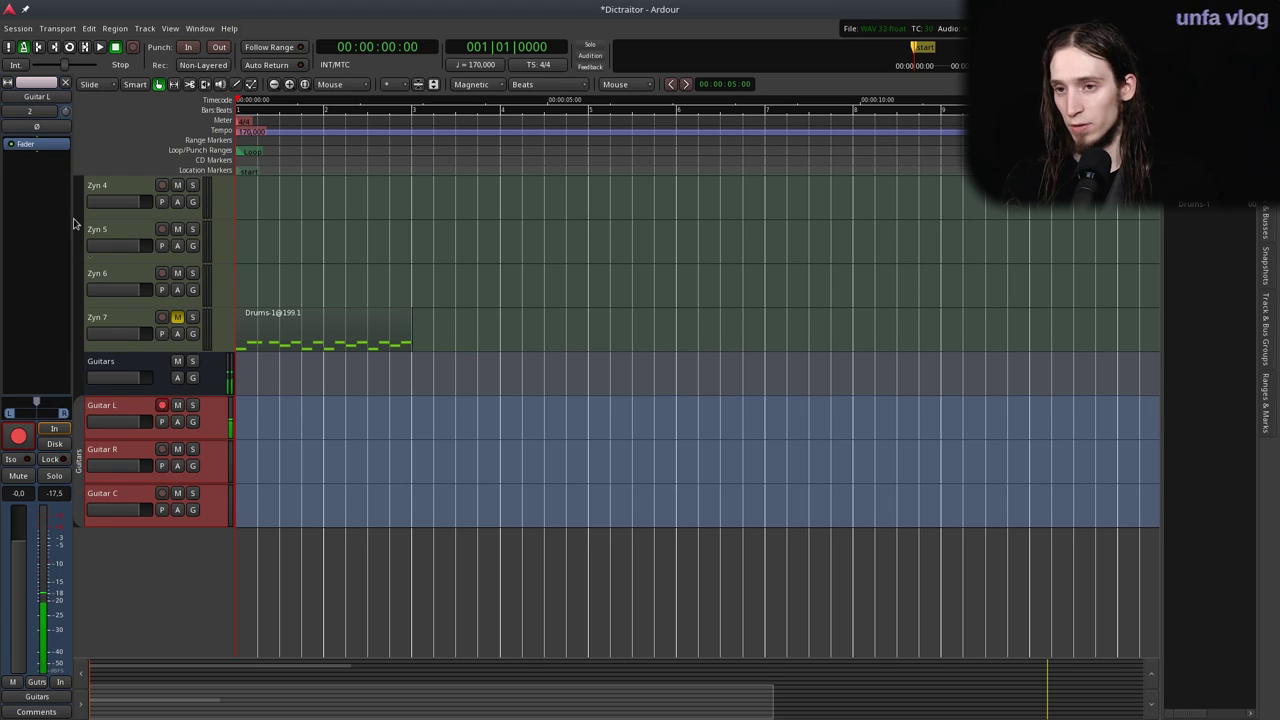
Add the Instrument Tuner plugin to Guitar L for tuning the guitar and bypass it when done.
right_click(30, 143)
mouse_move(147, 155)
mouse_move(190, 148)
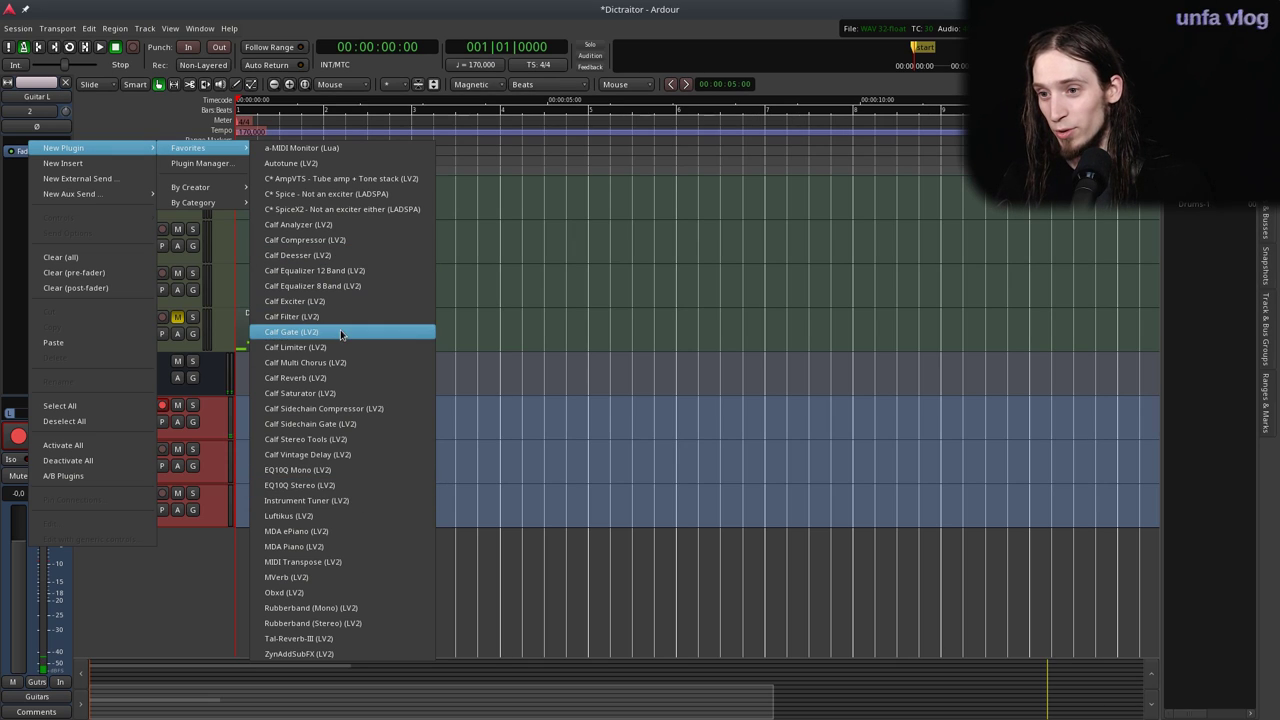
click(371, 503)
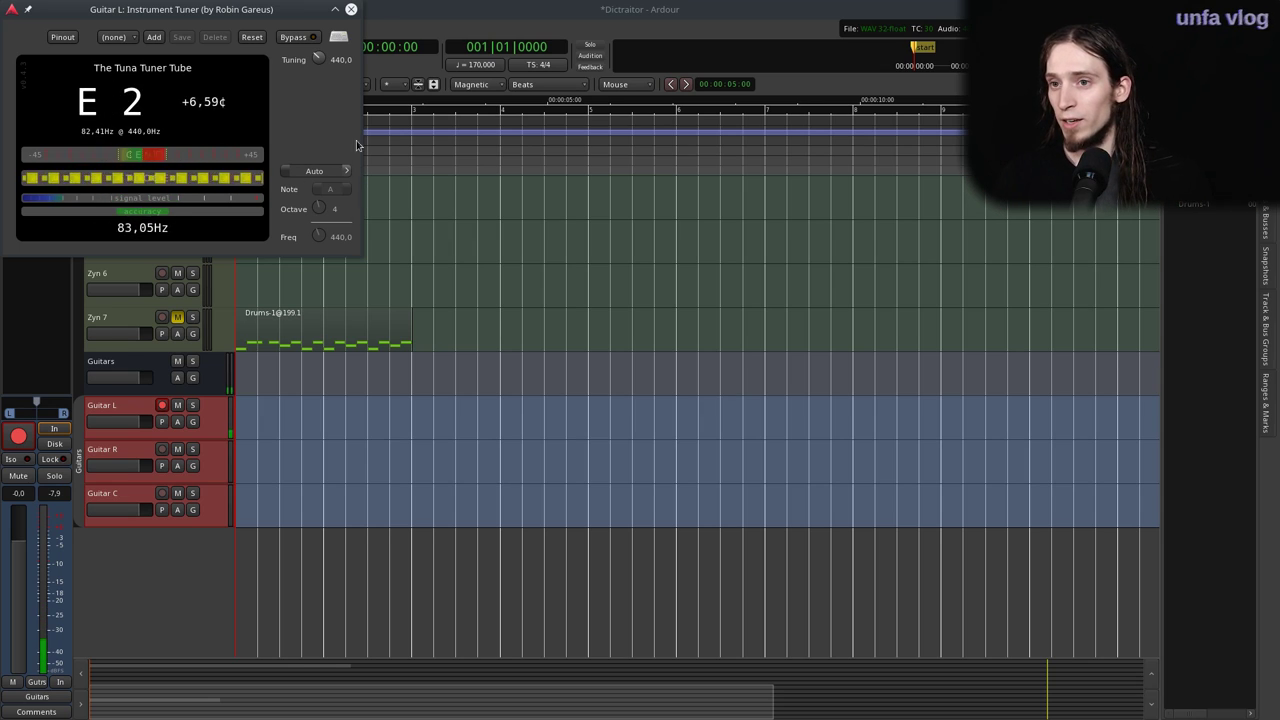
click(351, 9)
right_click(31, 145)
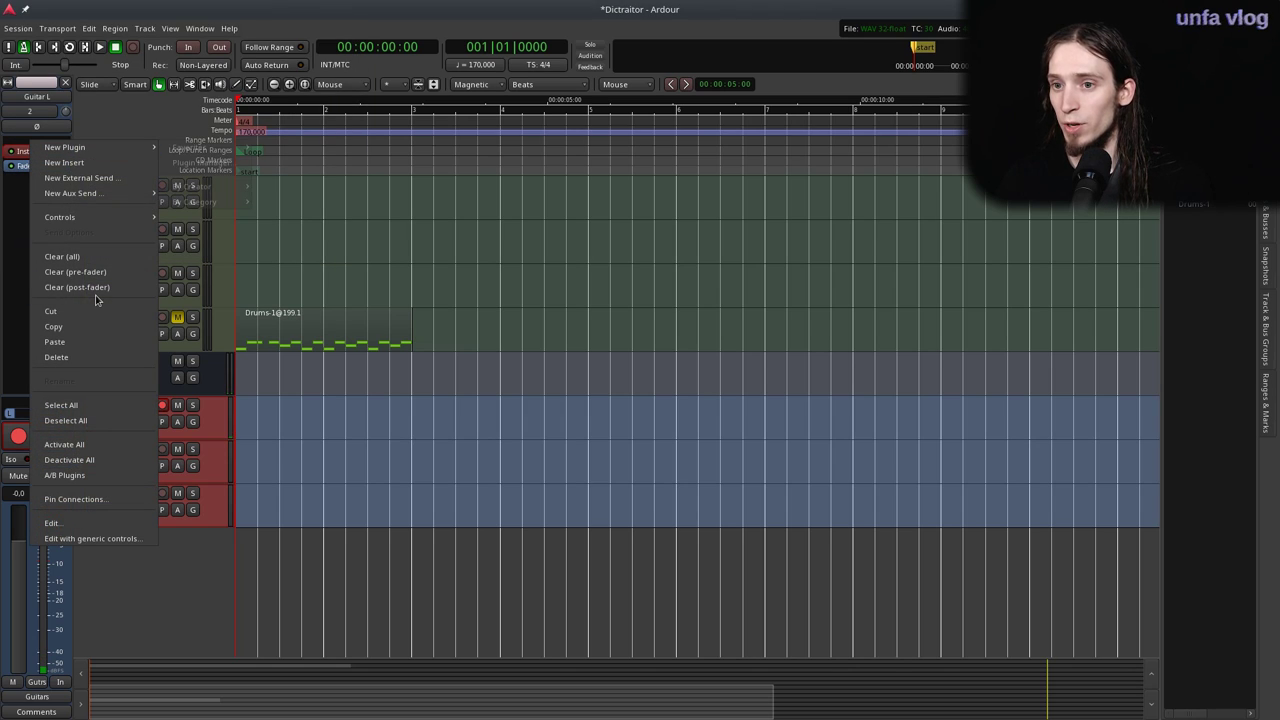
click(12, 148)
Add the C* AmpVTS - Tube amp + Tone stack plugin to Guitar L between the tuner and the fader.
right_click(26, 158)
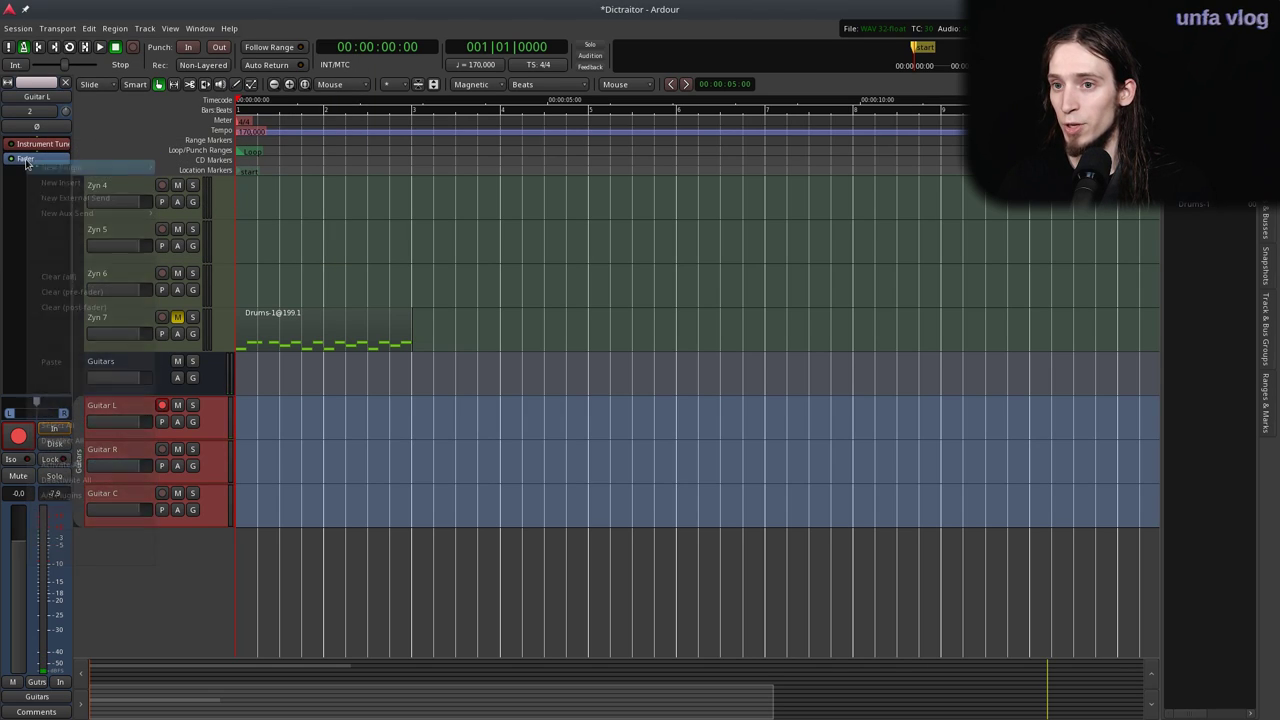
mouse_move(90, 167)
mouse_move(200, 167)
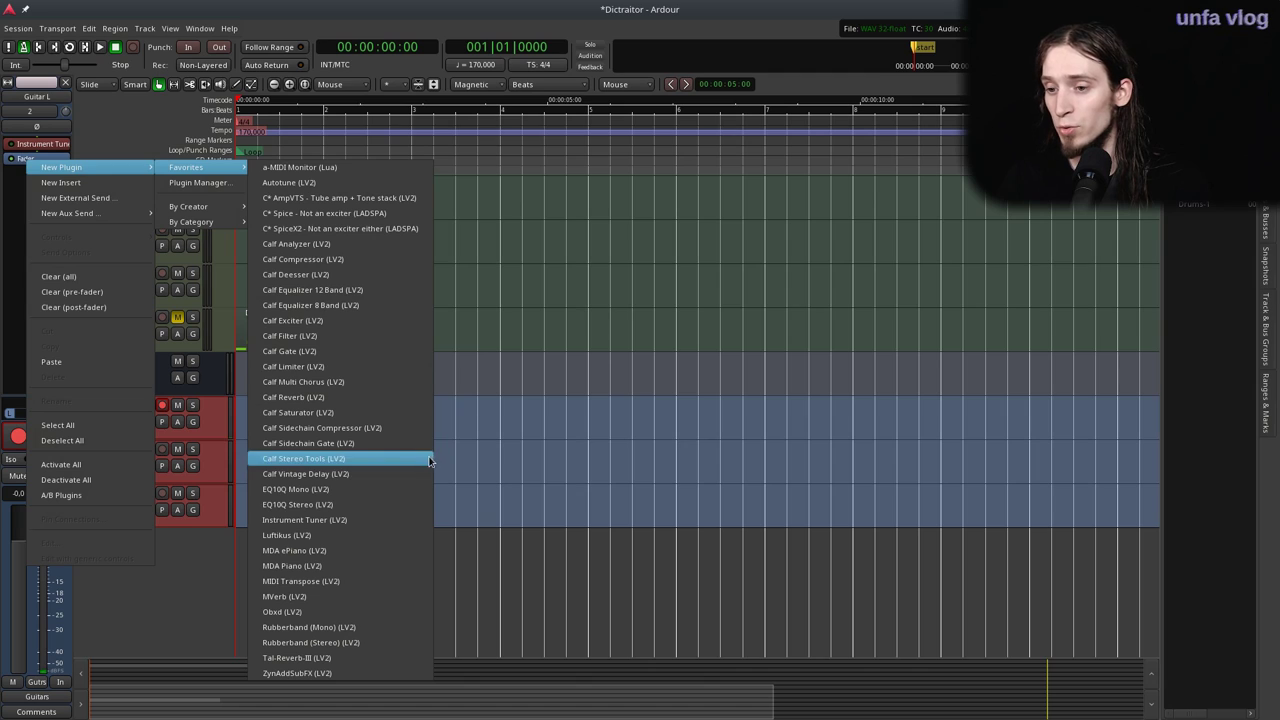
click(372, 199)
mouse_move(40, 180)
mouse_down()
mouse_move(40, 128)
mouse_move(48, 165)
mouse_up()
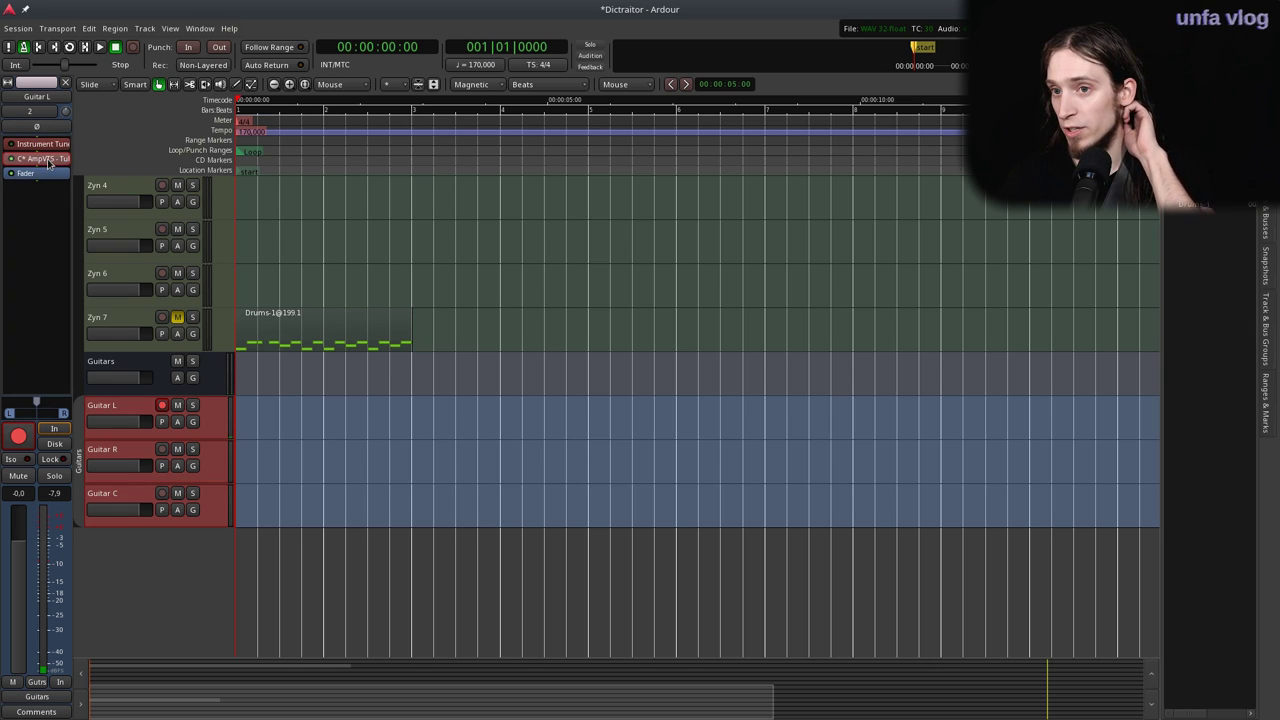
Set the Gain of Guitar L's C* AmpVTS amp plugin to 0.899 and close its window.
double_click(47, 162)
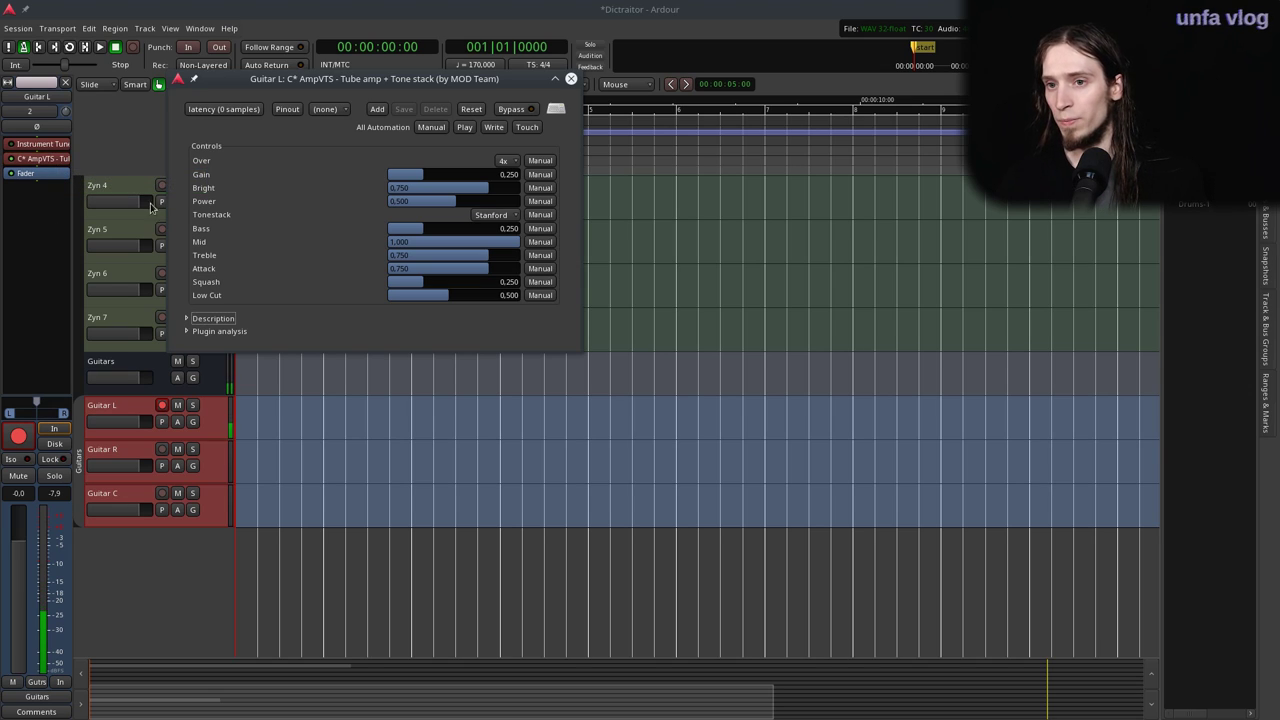
drag(418, 175, 502, 197)
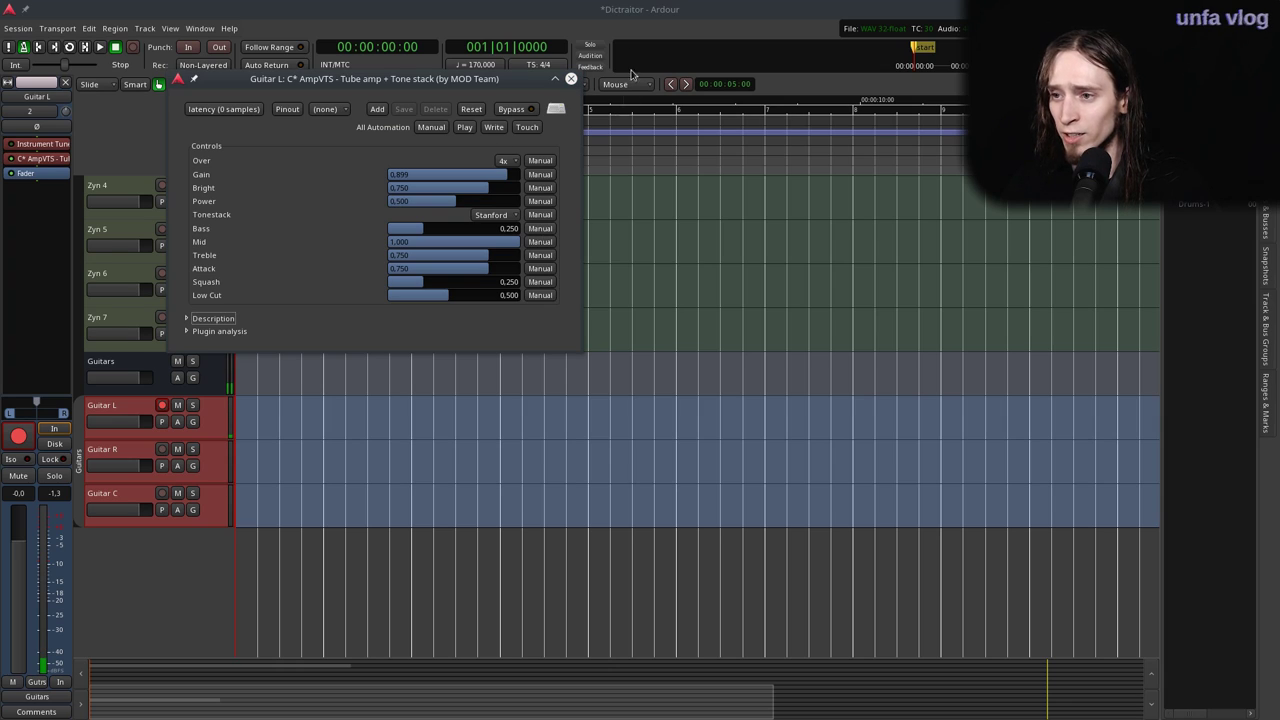
click(571, 79)
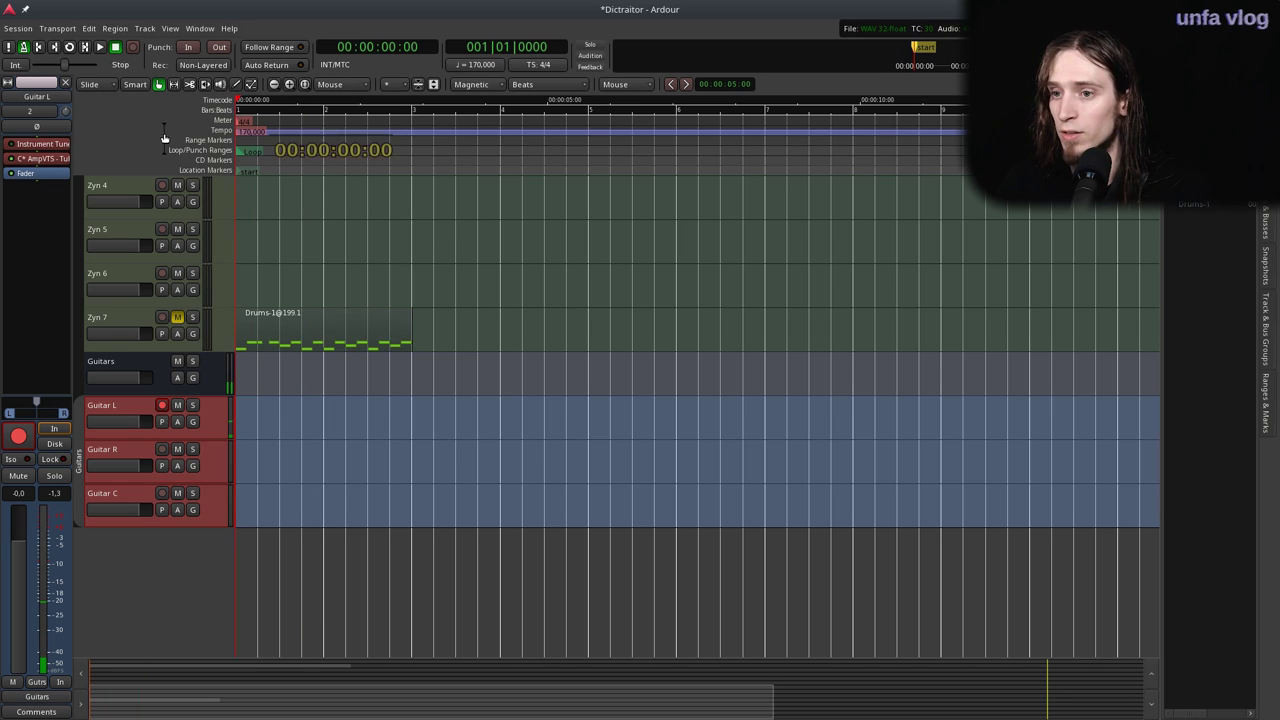
Play the session briefly, delete the leftover drum region from the Zyn 7 track and unmute that track.
key(space)
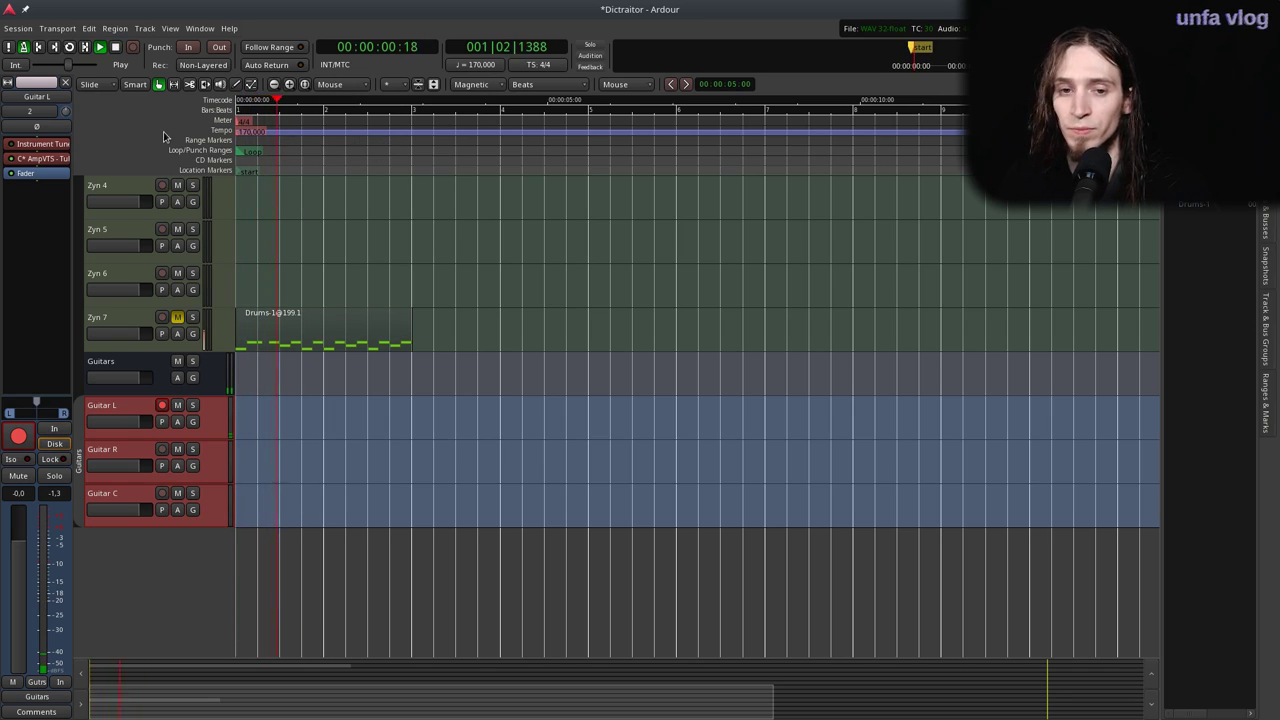
key(space)
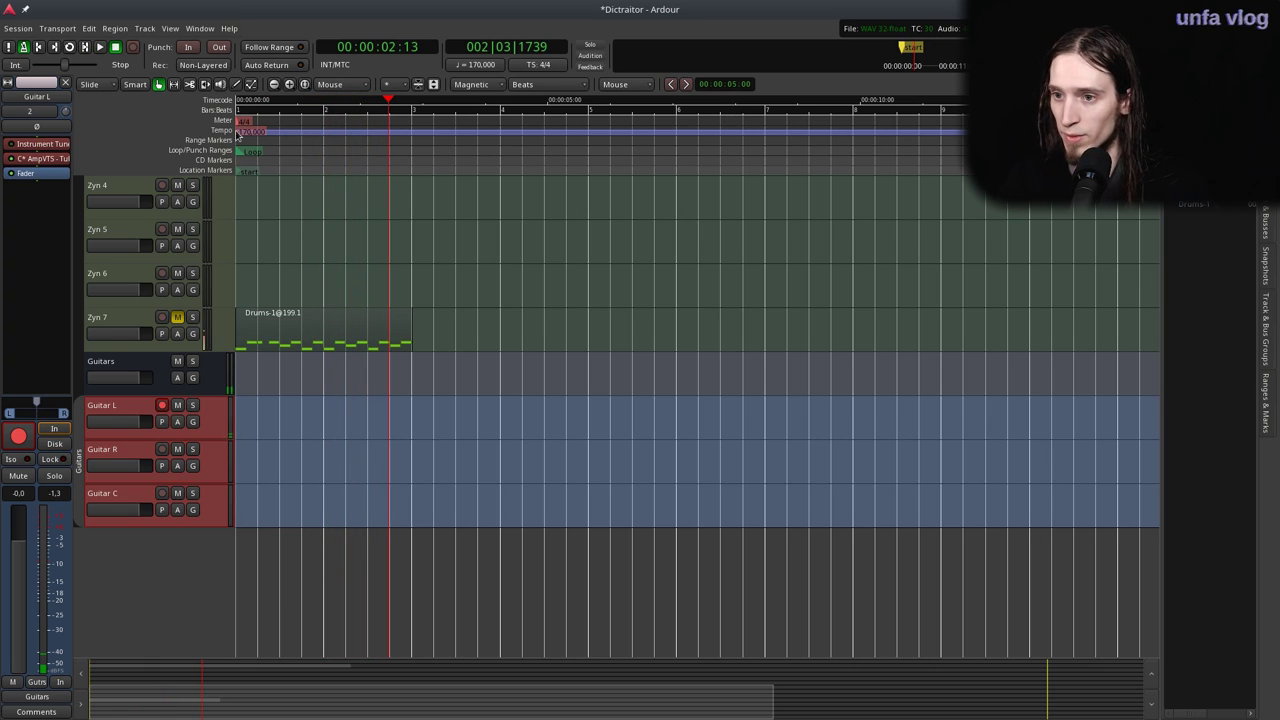
click(304, 329)
scroll(320, 340, up, 2)
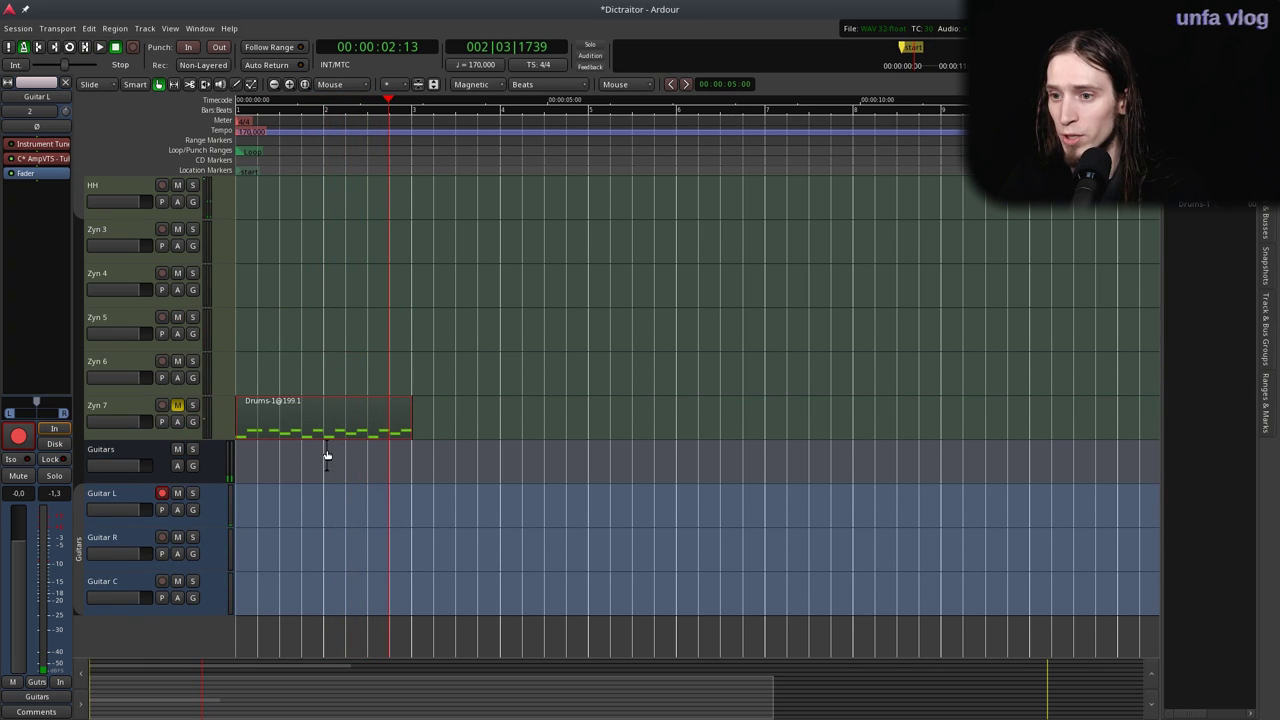
key(Delete)
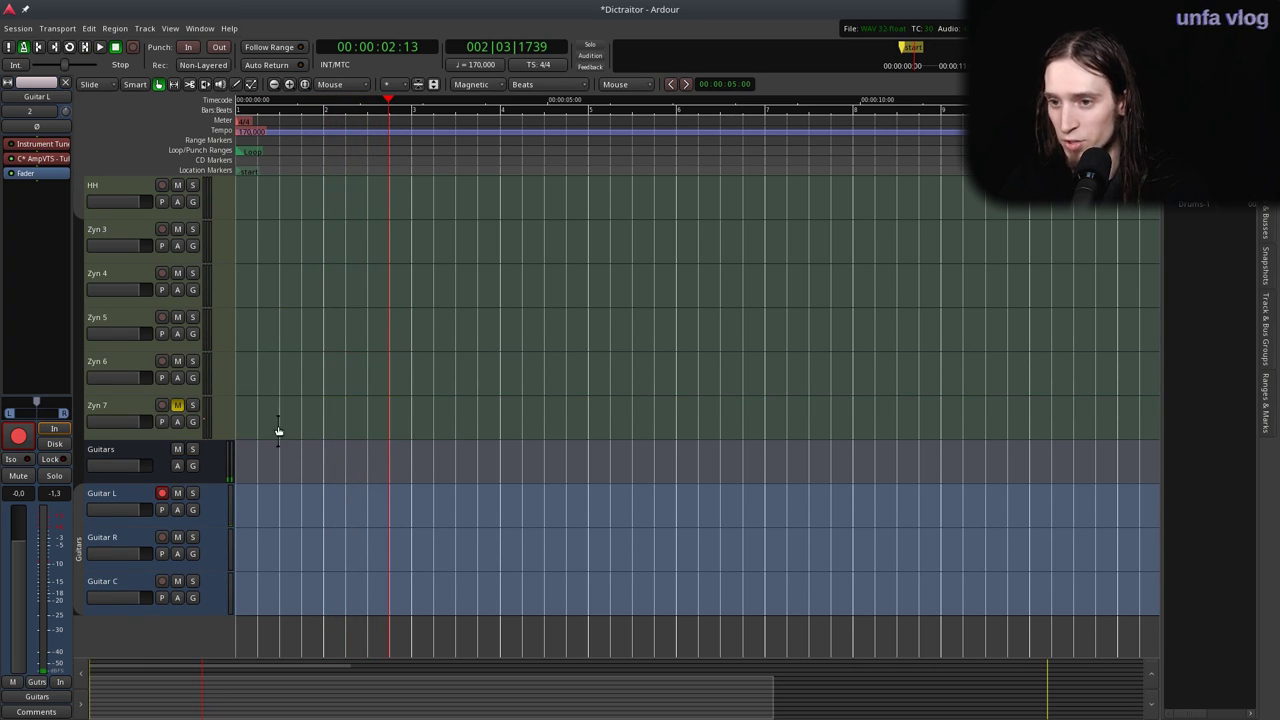
click(178, 406)
Move the Guitars bus with the Guitar L, Guitar R and Guitar C tracks up to directly below Master, above Drums.
scroll(307, 397, up, 4)
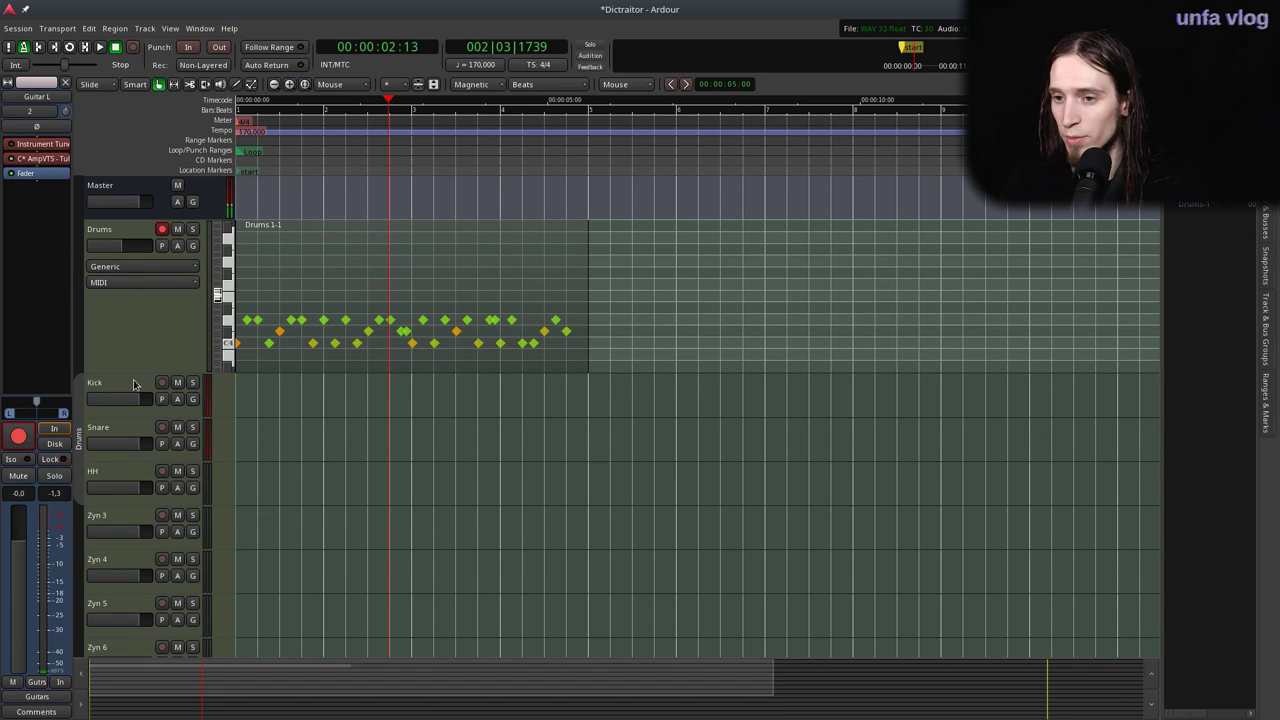
scroll(158, 450, down, 3)
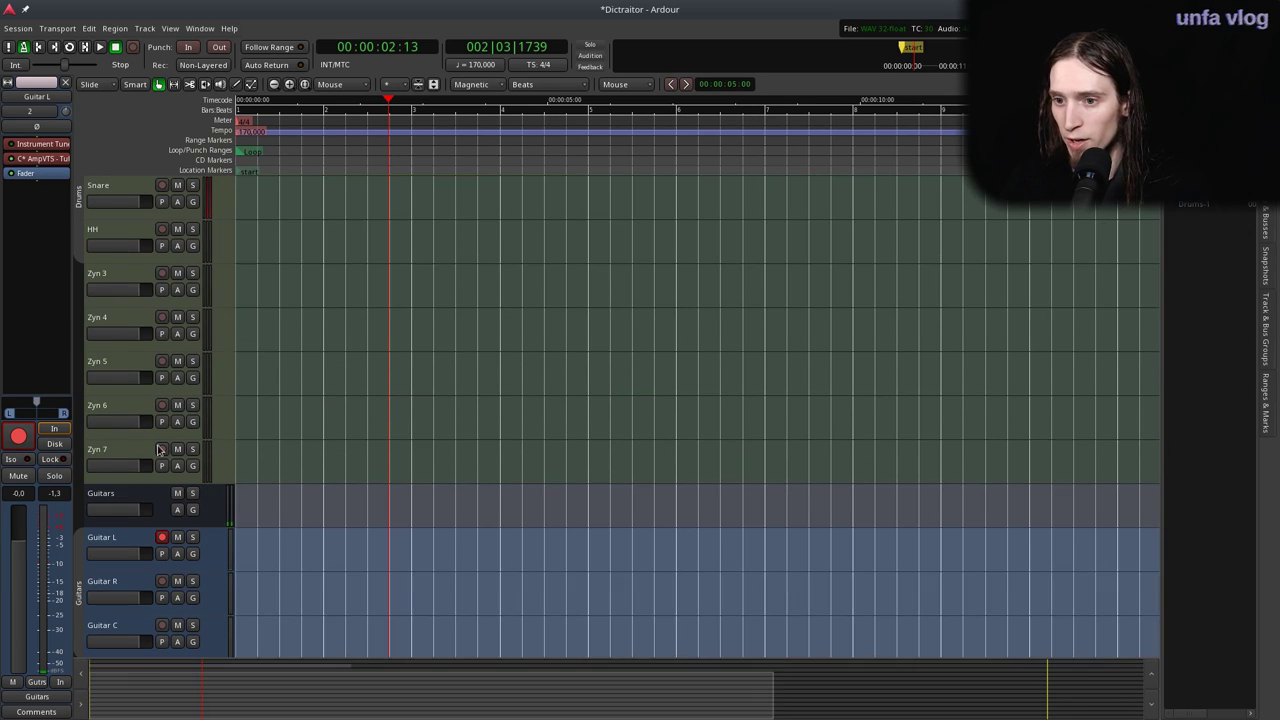
click(126, 500)
scroll(126, 500, down, 2)
shift+click(126, 540)
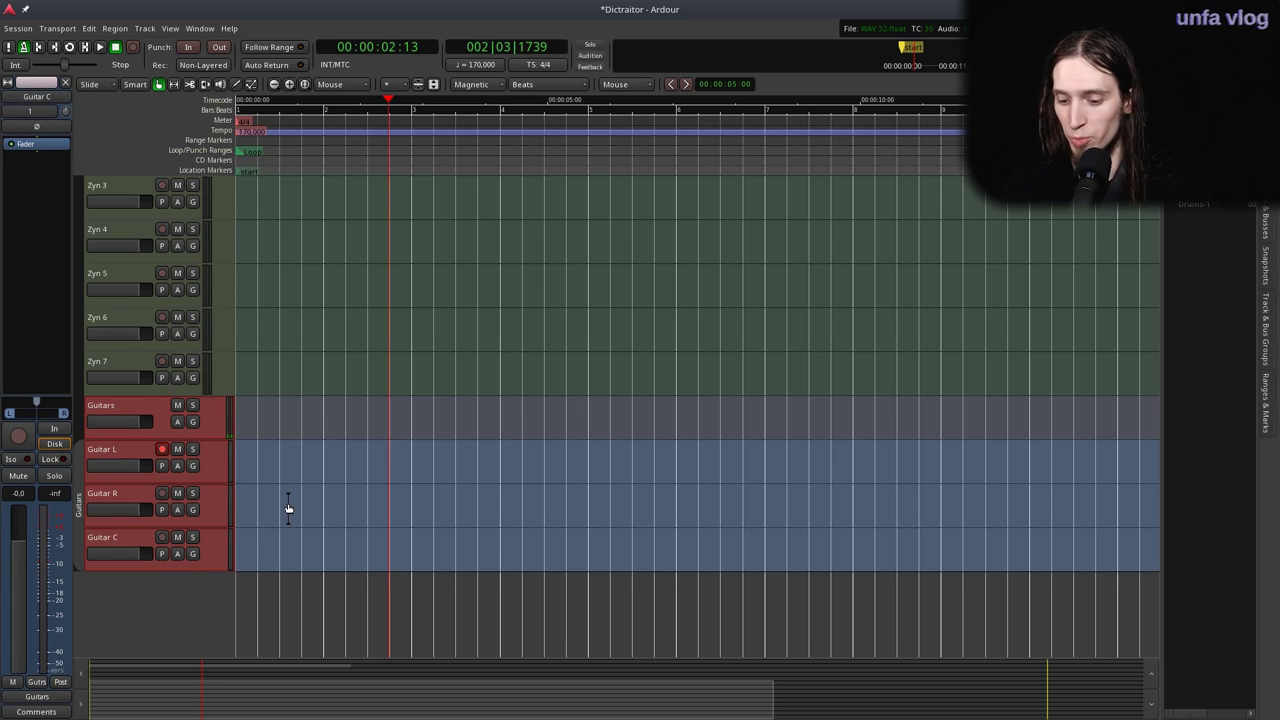
key(ctrl+Up)
key(ctrl+Up)
key(ctrl+Up)
key(ctrl+Up)
key(ctrl+Up)
key(ctrl+Up)
key(ctrl+Up)
key(ctrl+Up)
key(ctrl+Up)
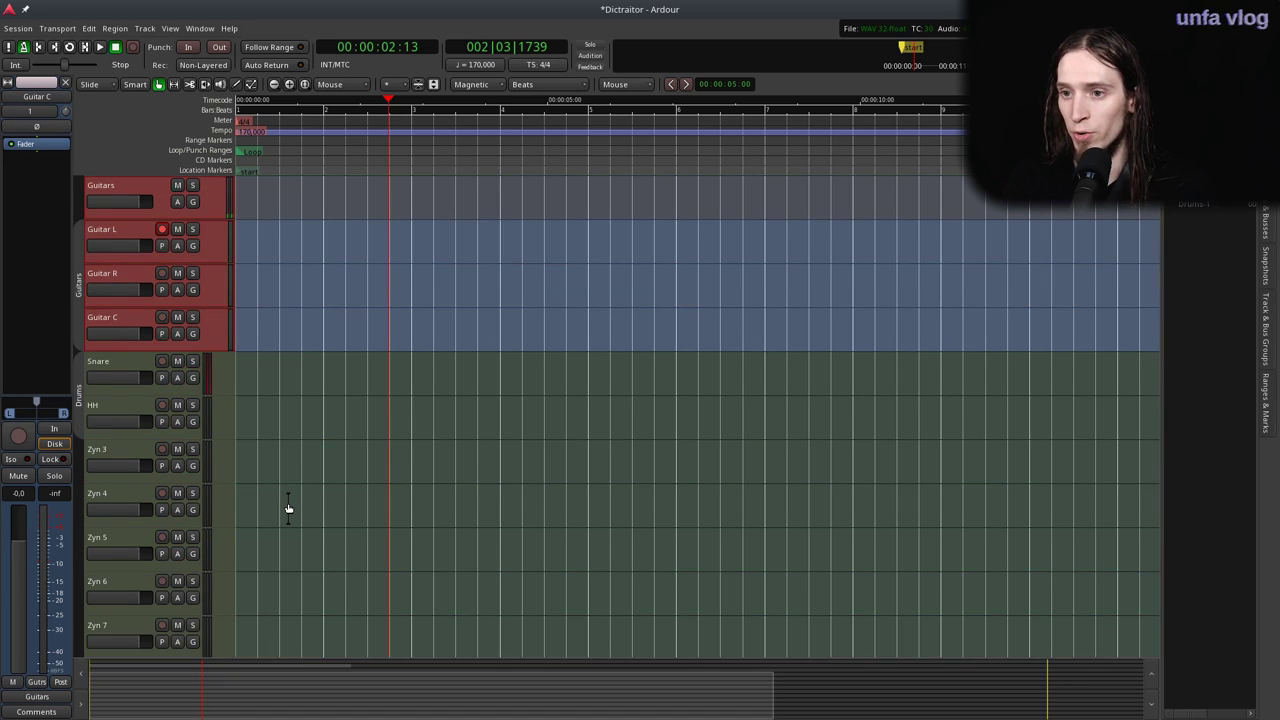
key(ctrl+Up)
key(ctrl+Up)
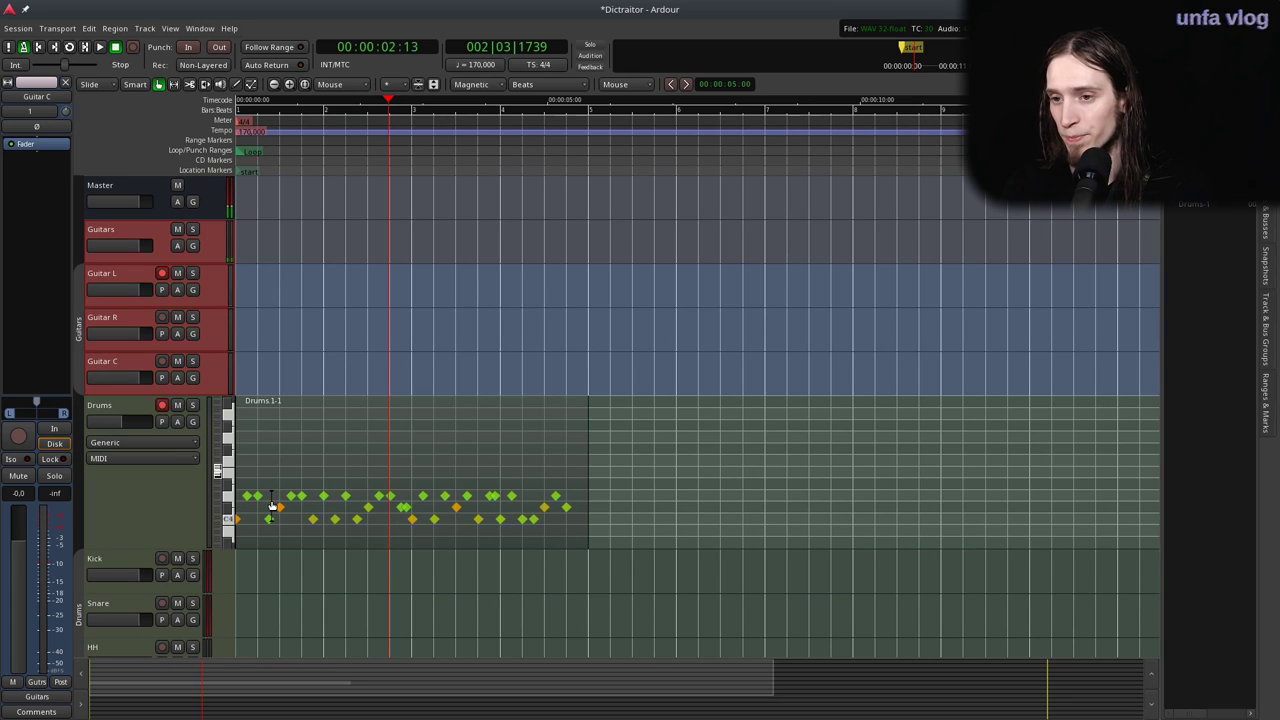
Return the playhead to the session start and duplicate the four-bar region on the Drums track 16 times.
key(Home)
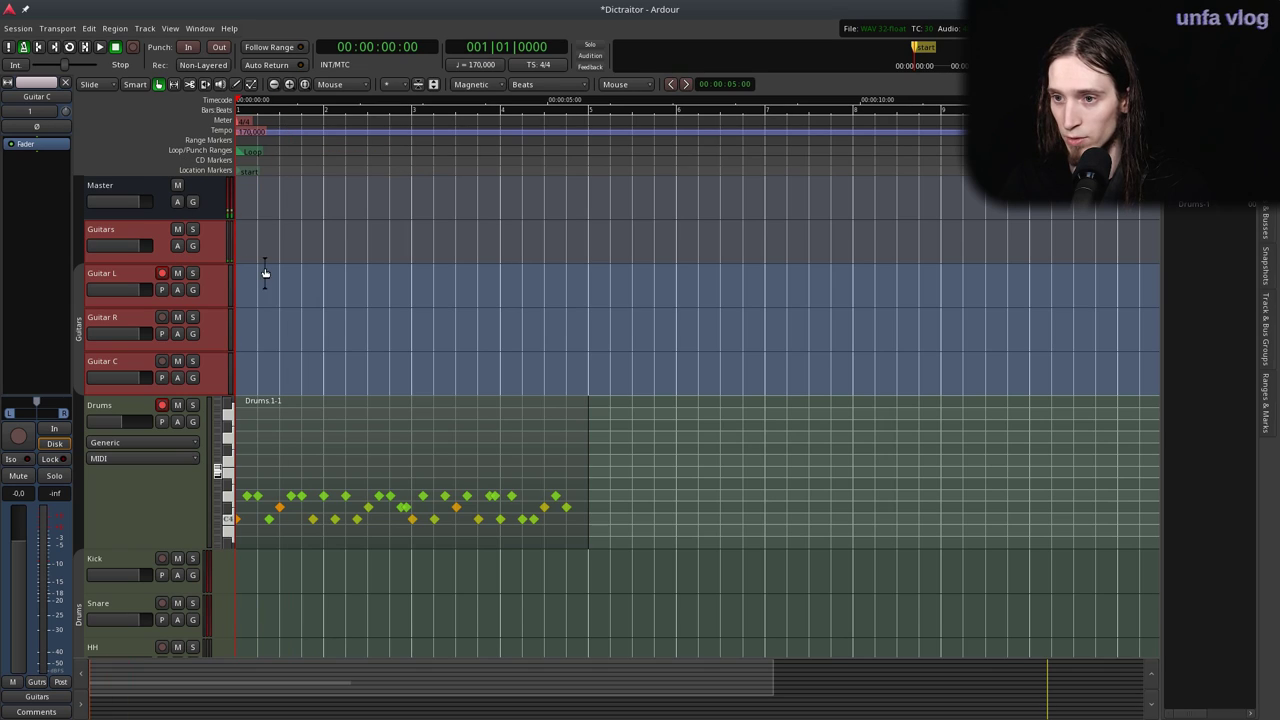
click(437, 454)
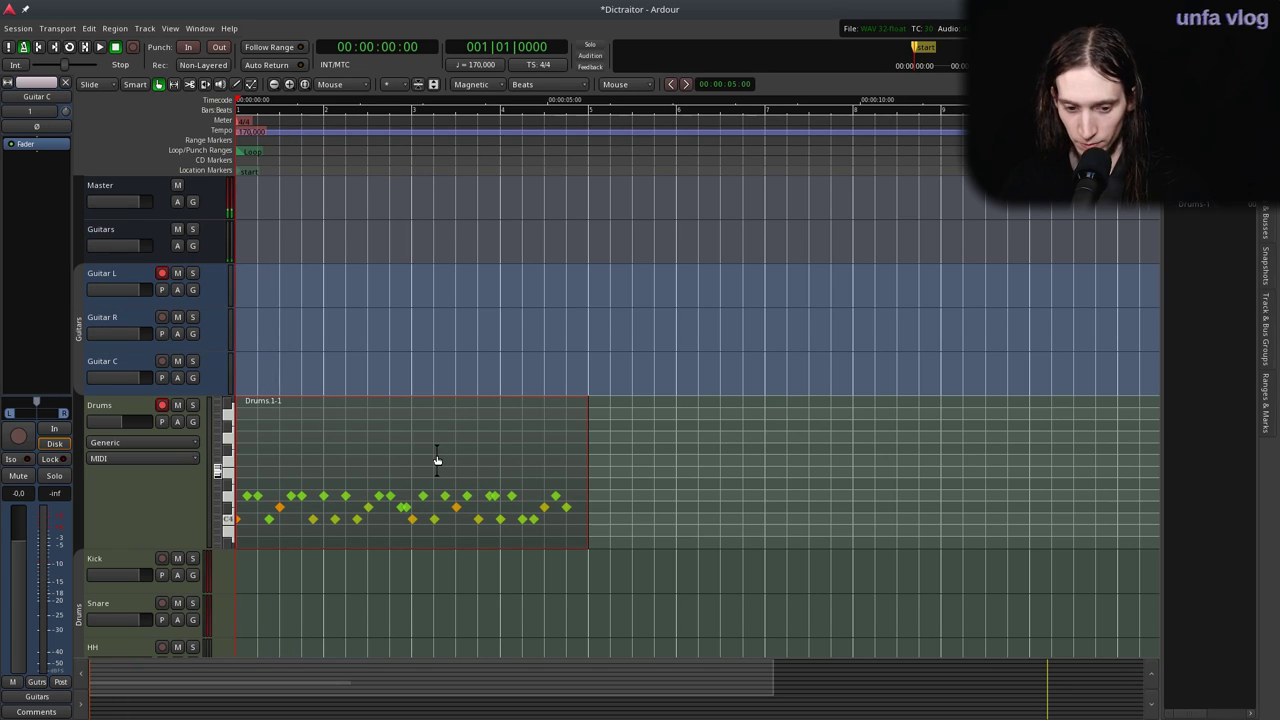
key(shift+d)
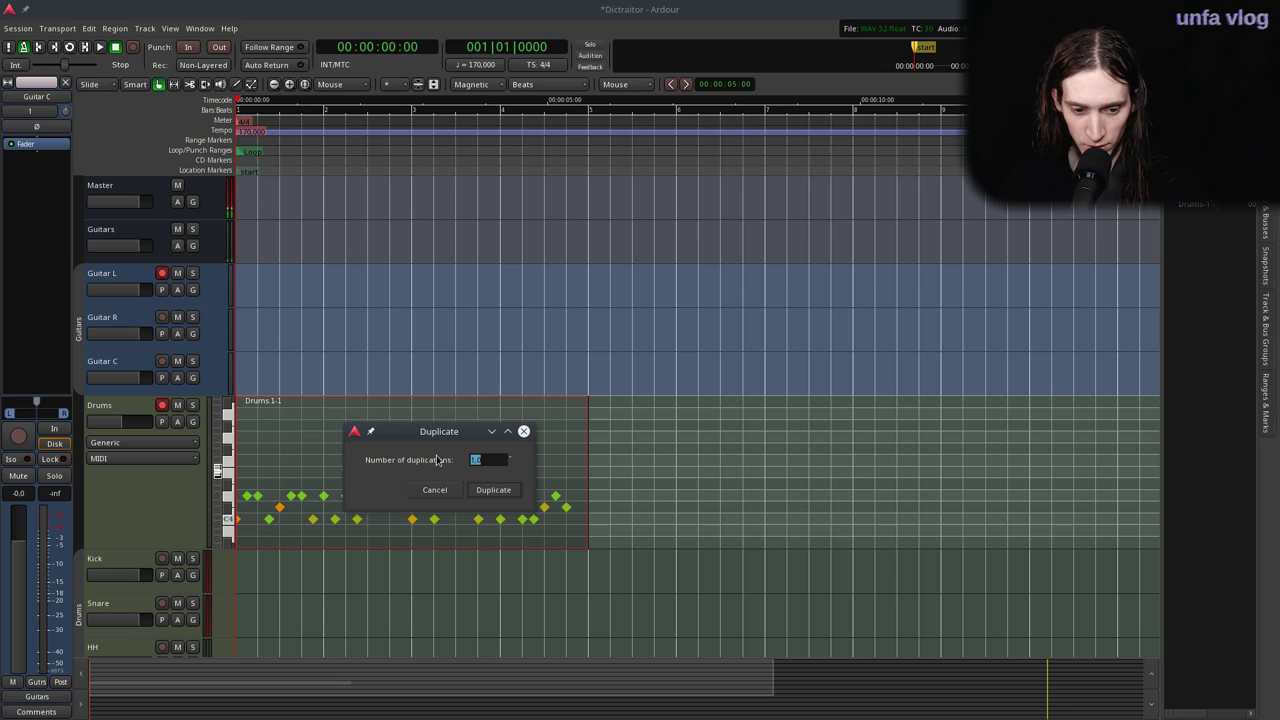
text(16)
key(Return)
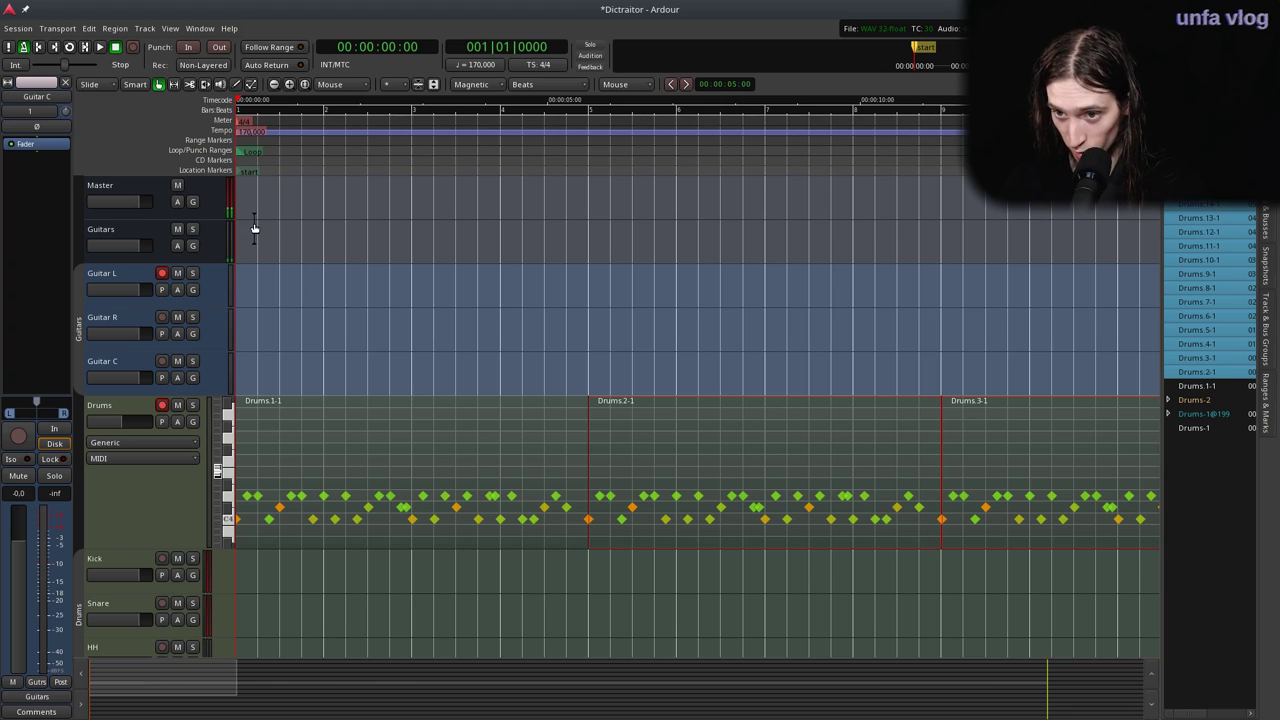
Disarm the Drums track, discard the false start, and record a guitar take on Guitar L from the session start.
key(shift+r)
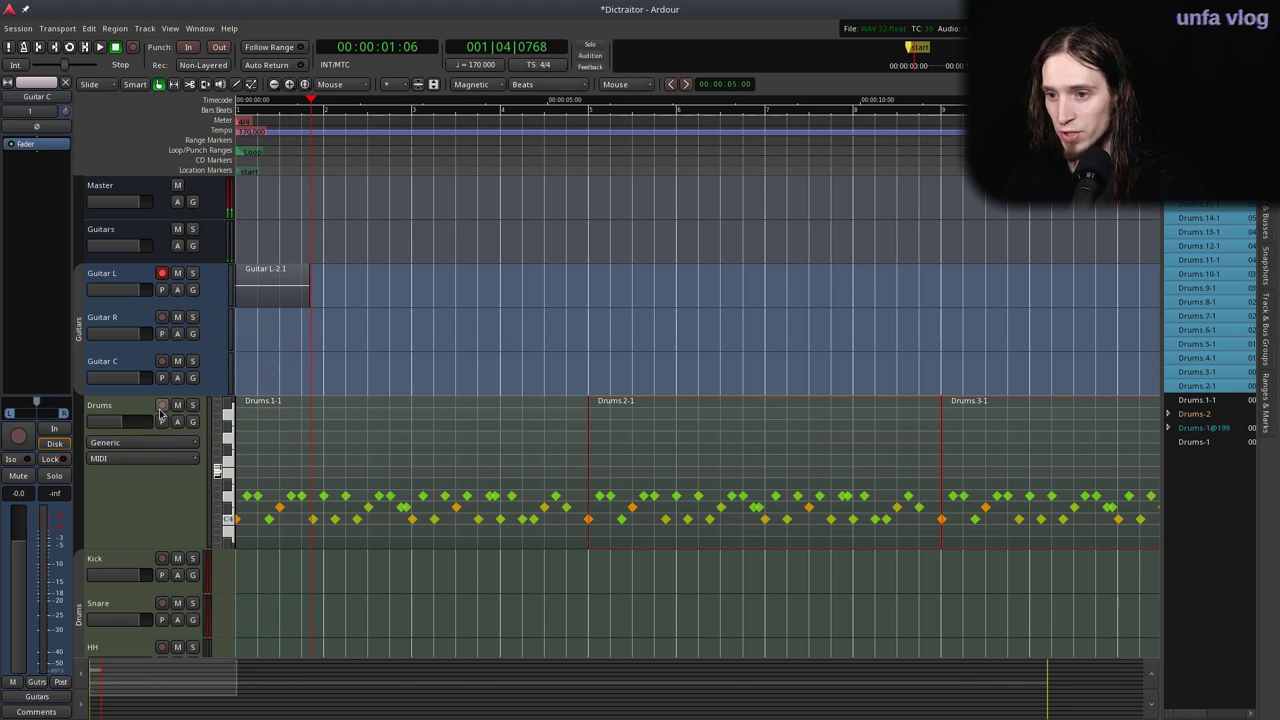
key(ctrl+space)
key(shift+r)
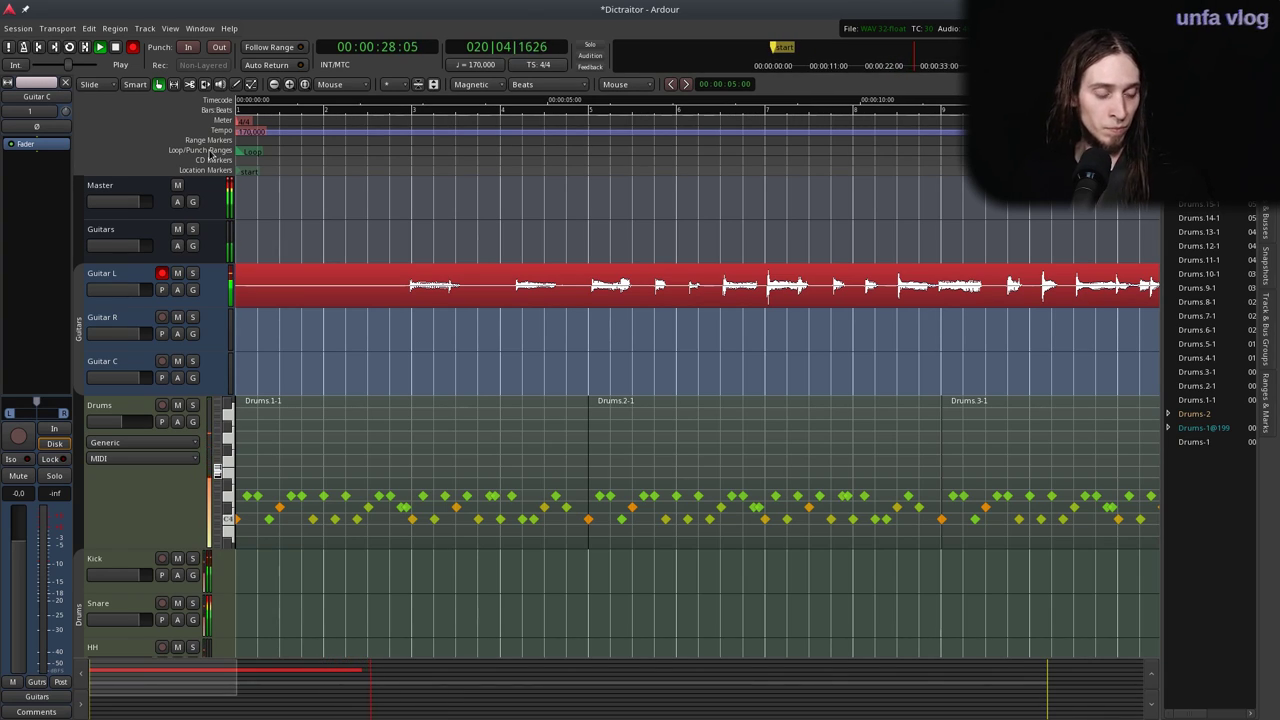
key(space)
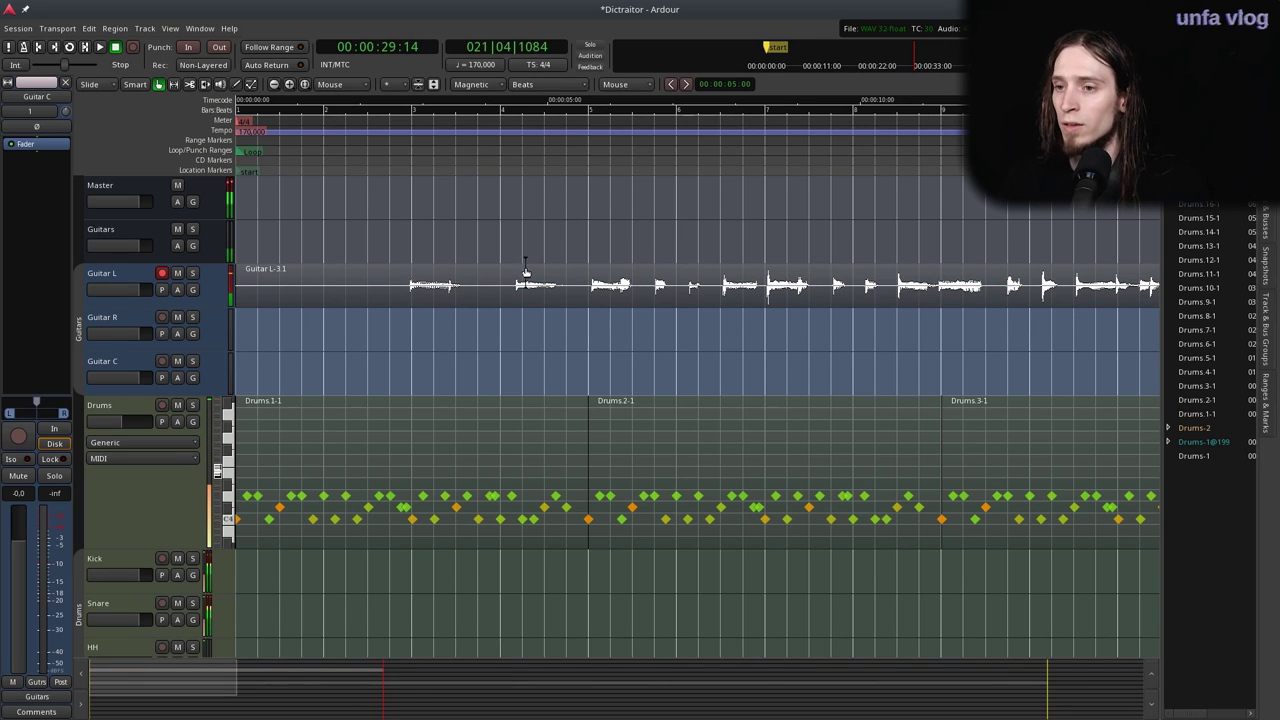
Play the Guitar L take from bar 9, split it at bar 9, and delete the part before the split.
key(minus)
key(minus)
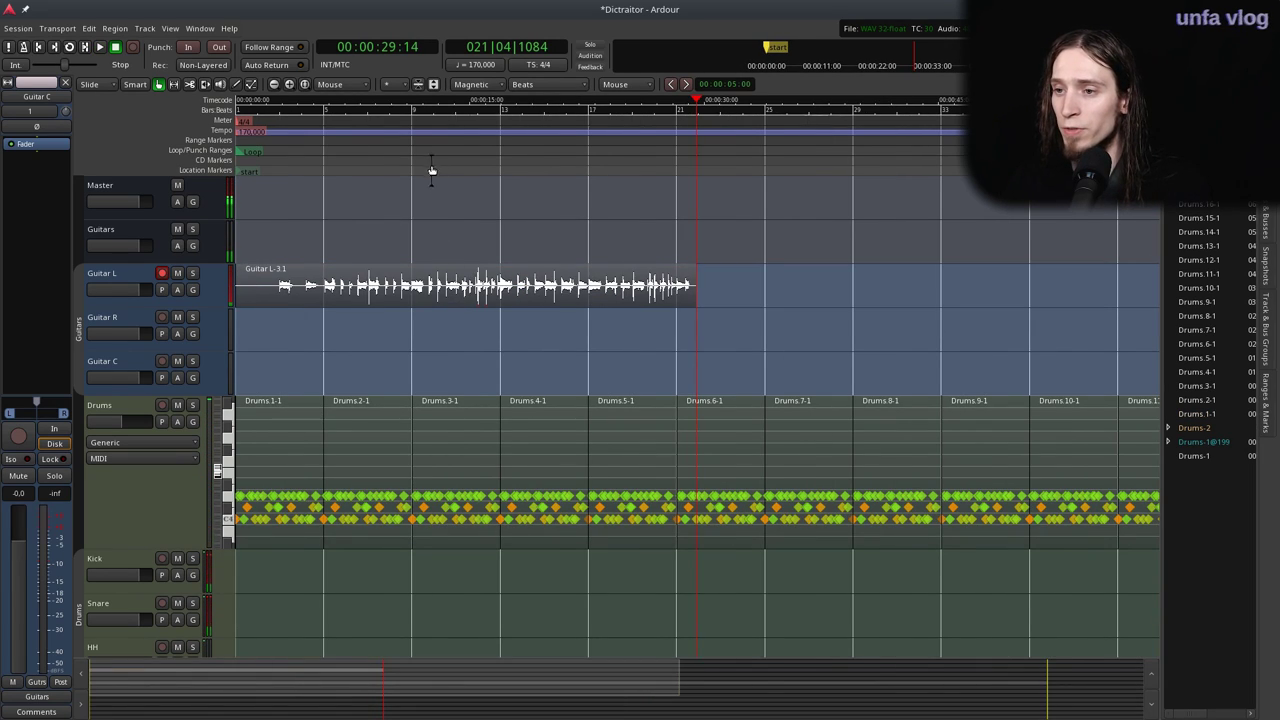
click(412, 138)
key(equal)
key(space)
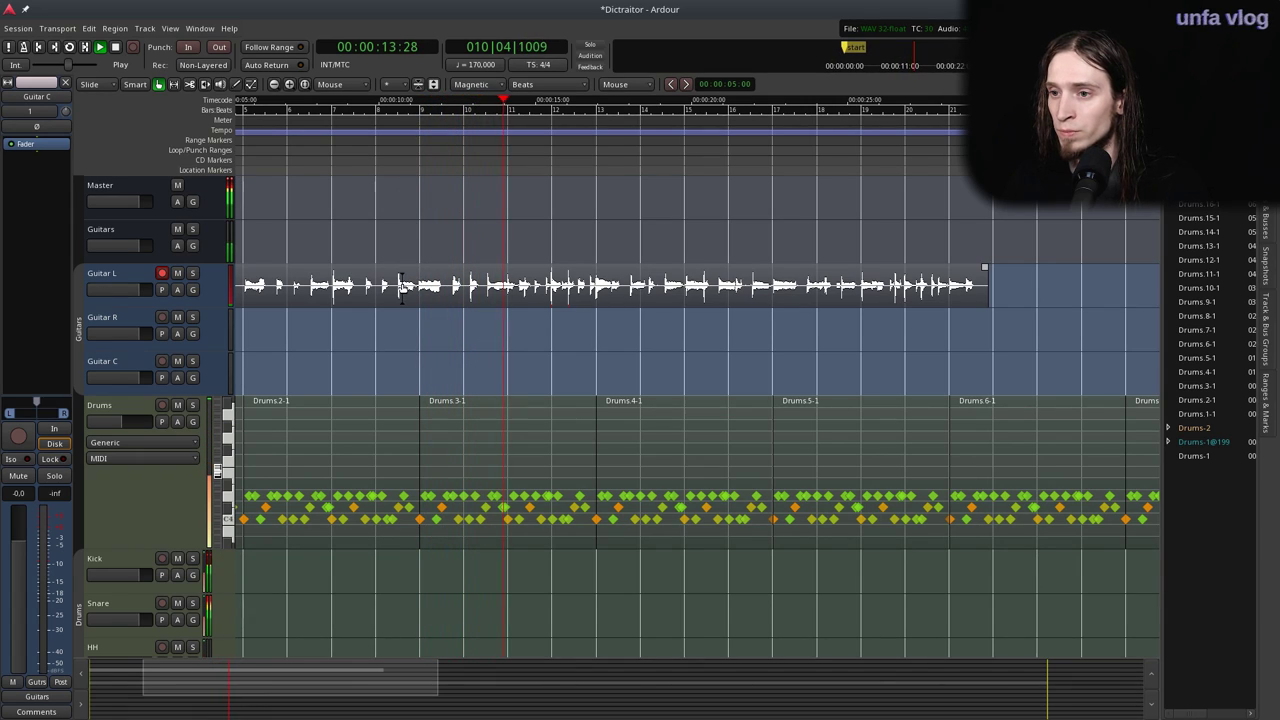
click(420, 163)
key(space)
key(s)
click(394, 292)
key(Delete)
Move the remaining Guitar L region to the session start and return the playhead to the beginning.
scroll(554, 317, left, 2)
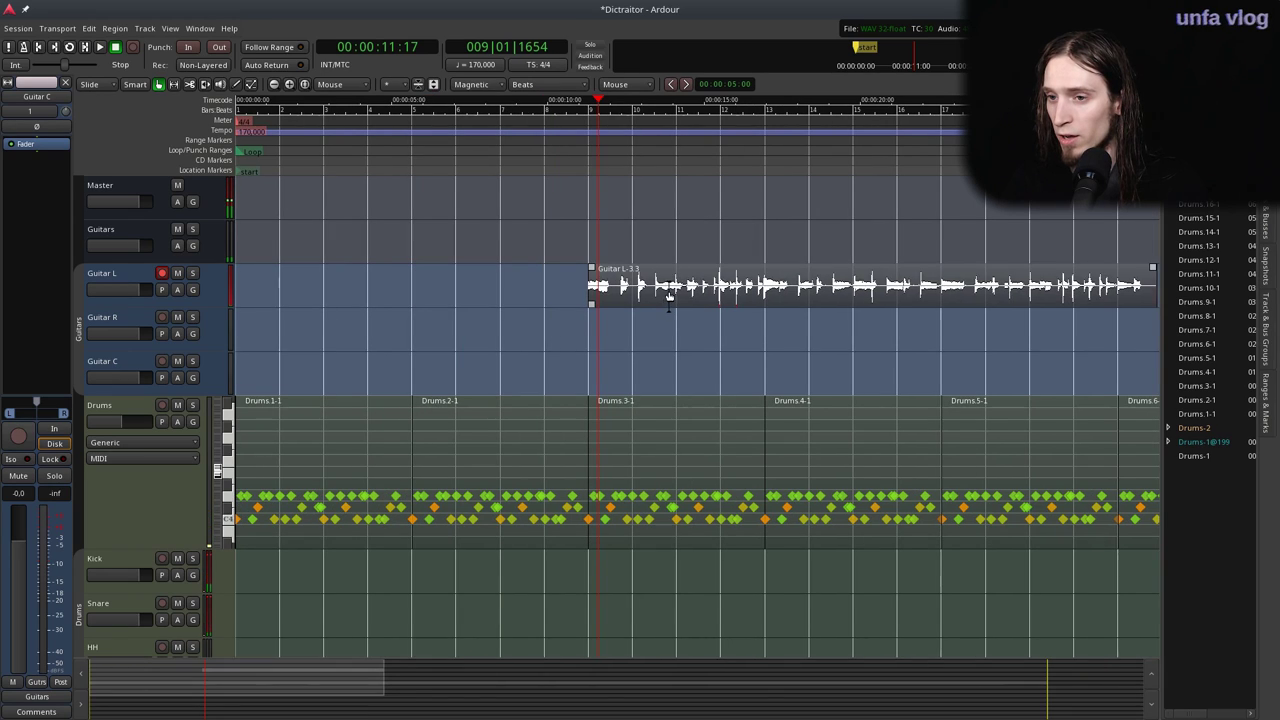
drag(669, 297, 313, 297)
key(Home)
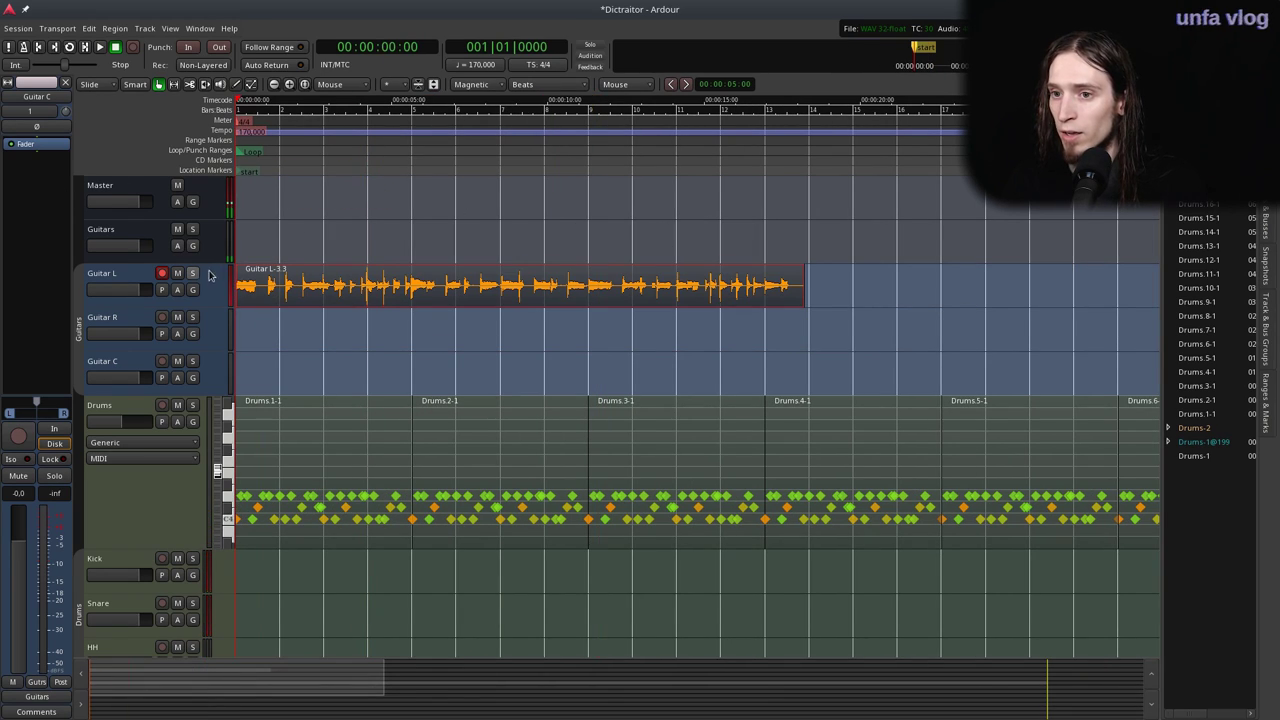
Copy the C* AmpVTS amp plugin from the Guitar L track to the Guitar R track.
click(128, 282)
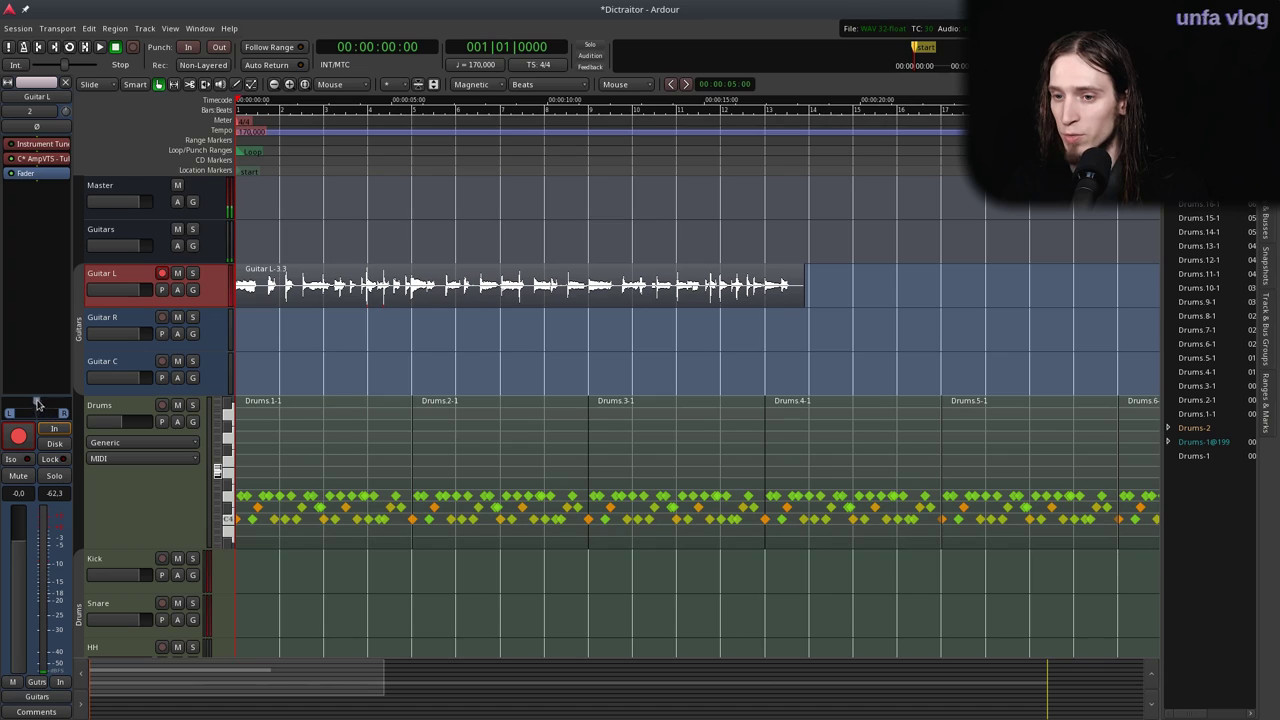
right_click(44, 170)
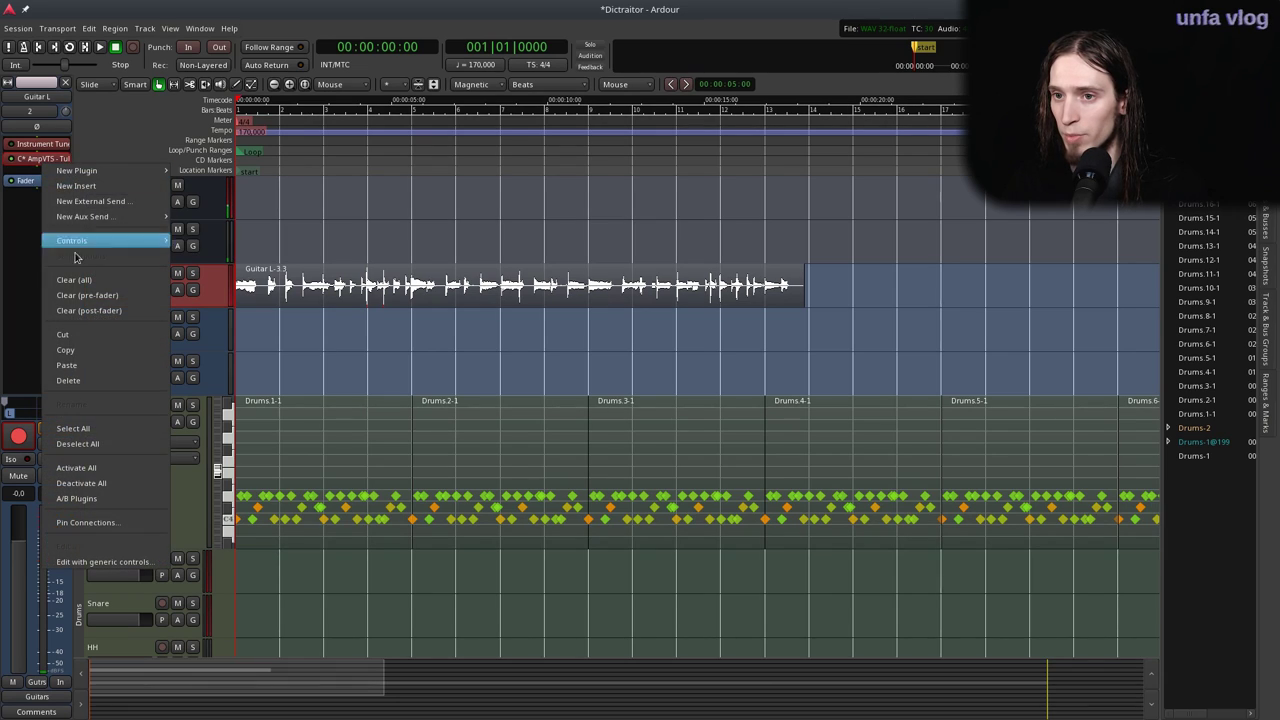
click(70, 349)
click(115, 312)
right_click(42, 143)
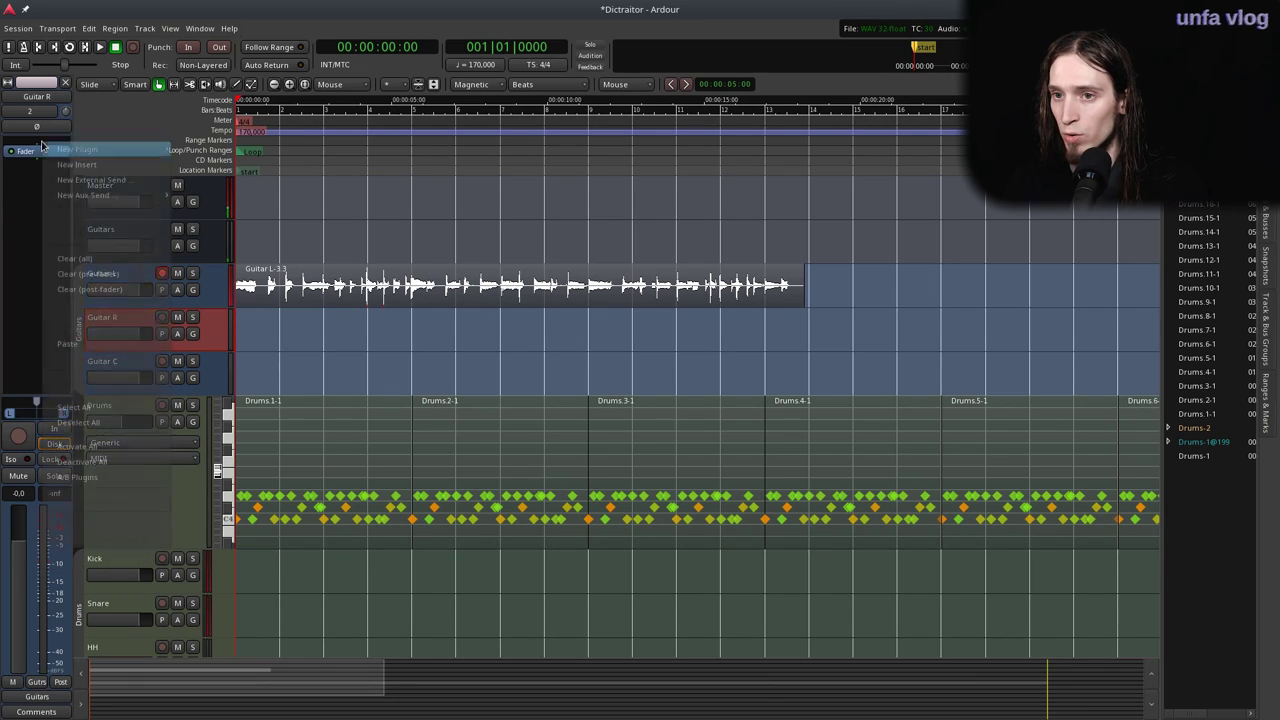
click(90, 343)
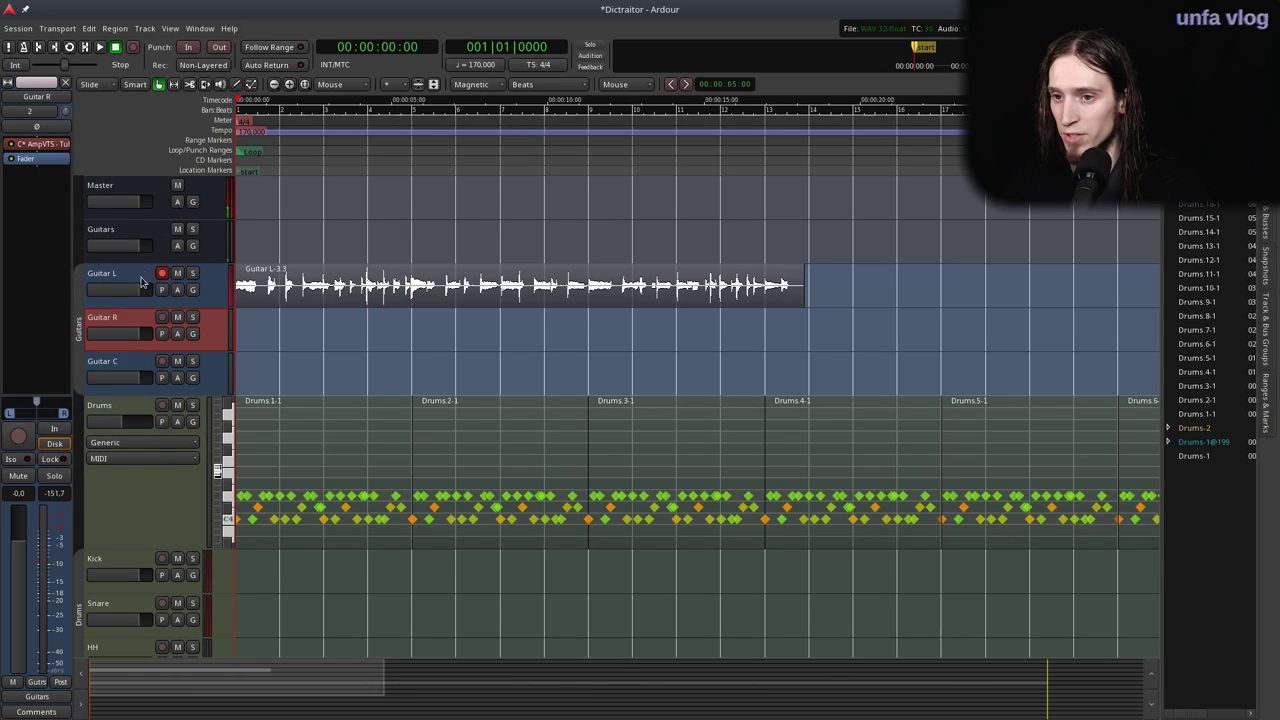
Arm Guitar R for recording instead of Guitar L, and pan Guitar R fully right.
click(162, 273)
click(162, 317)
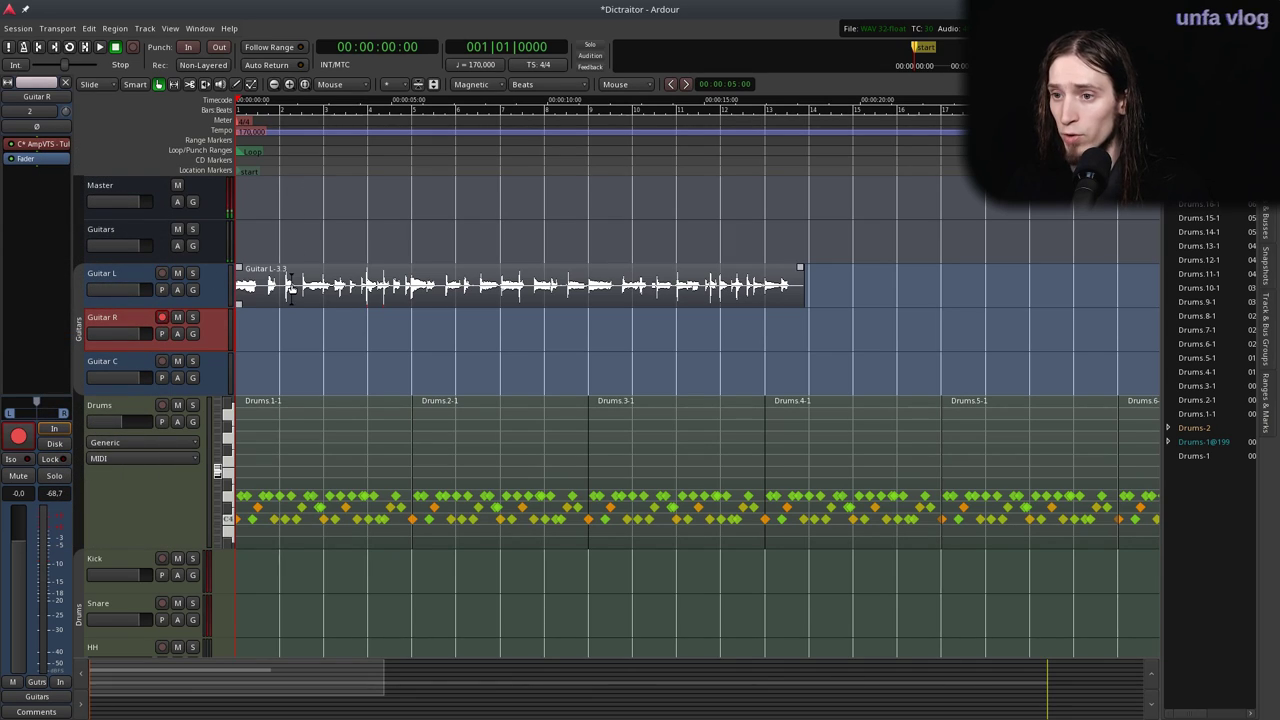
click(292, 283)
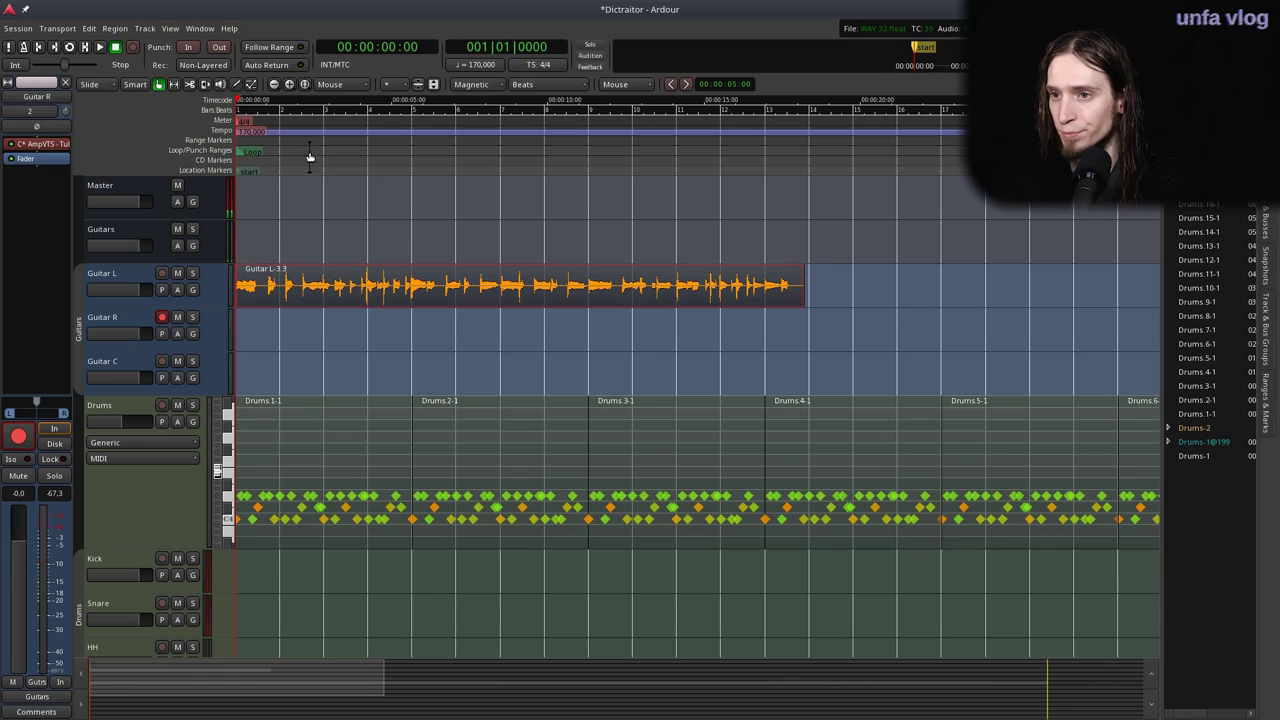
click(90, 325)
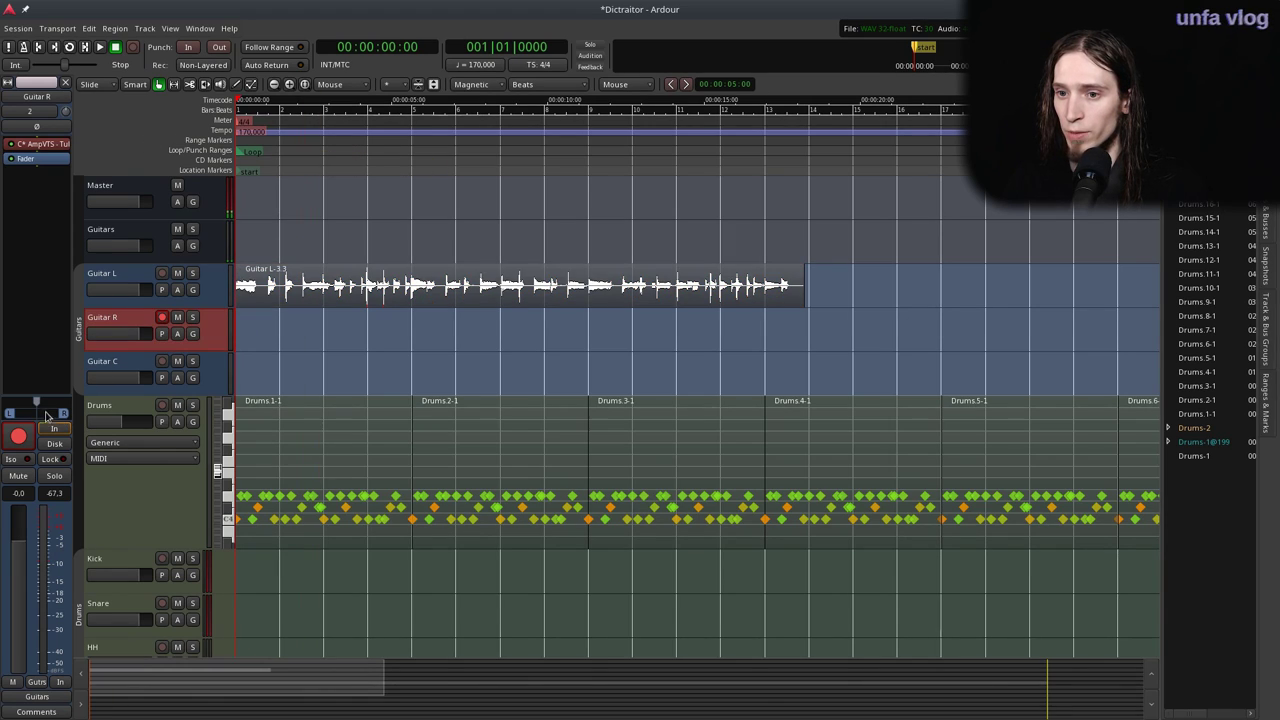
Mute Guitar L and record a guitar take on Guitar R from the session start.
click(177, 273)
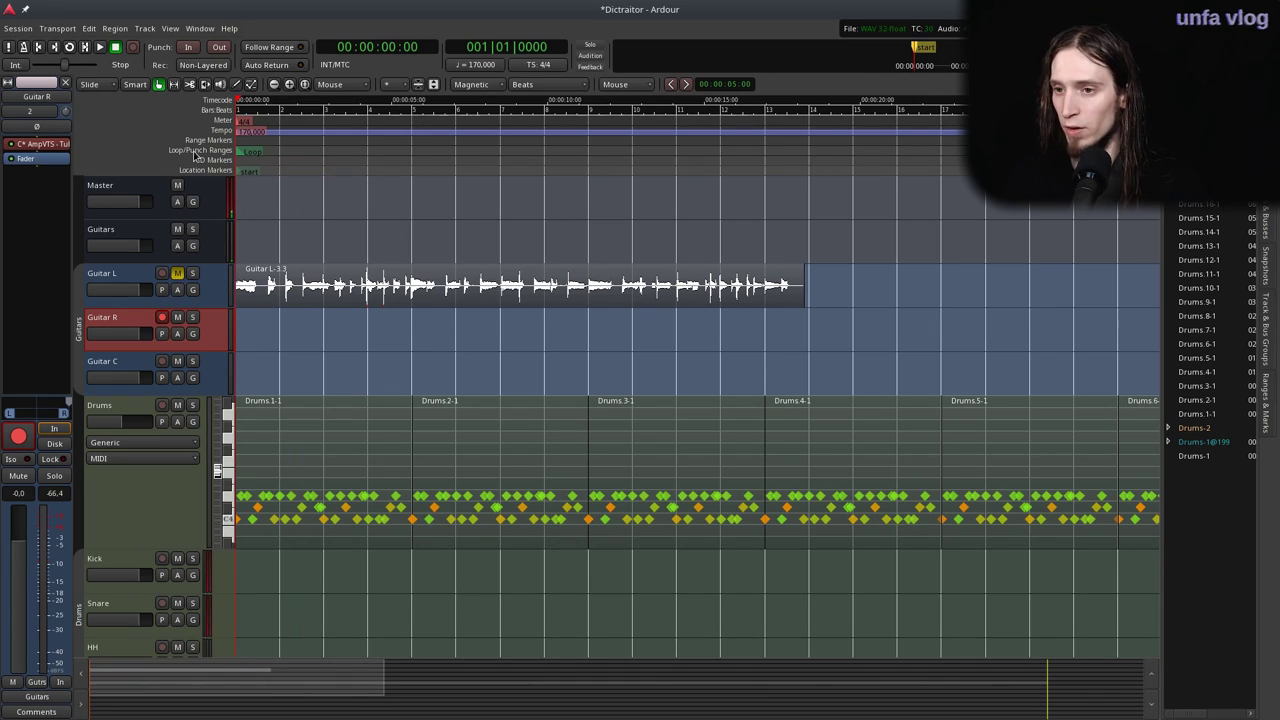
key(space)
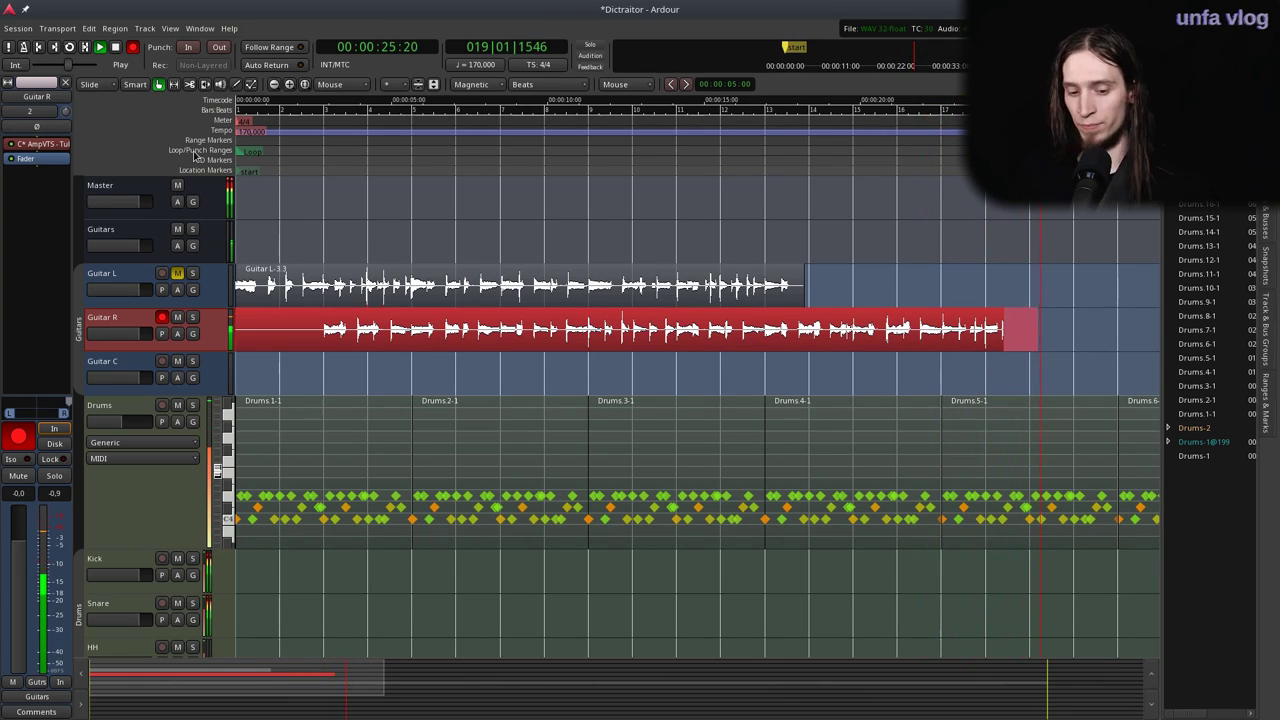
key(space)
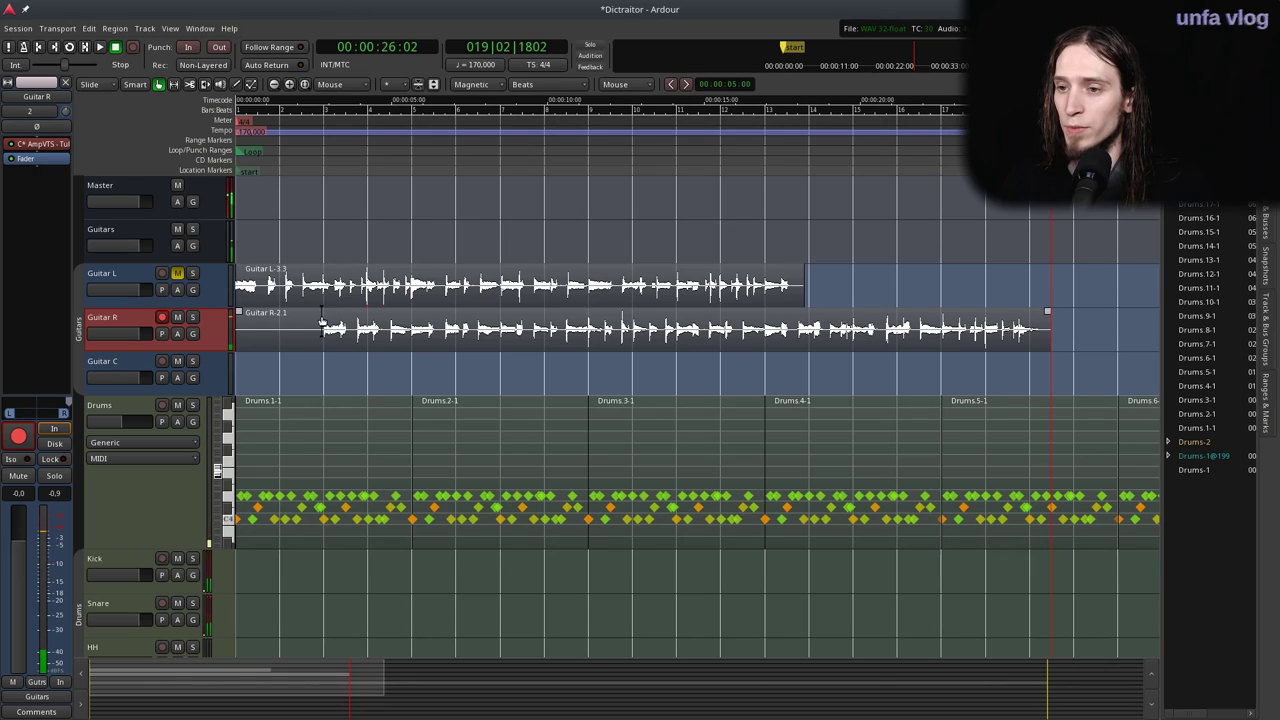
Split the Guitar R take at bar 3, delete the lead-in, and move the remaining region to the session start.
click(321, 322)
key(s)
click(281, 340)
key(Delete)
drag(406, 340, 208, 334)
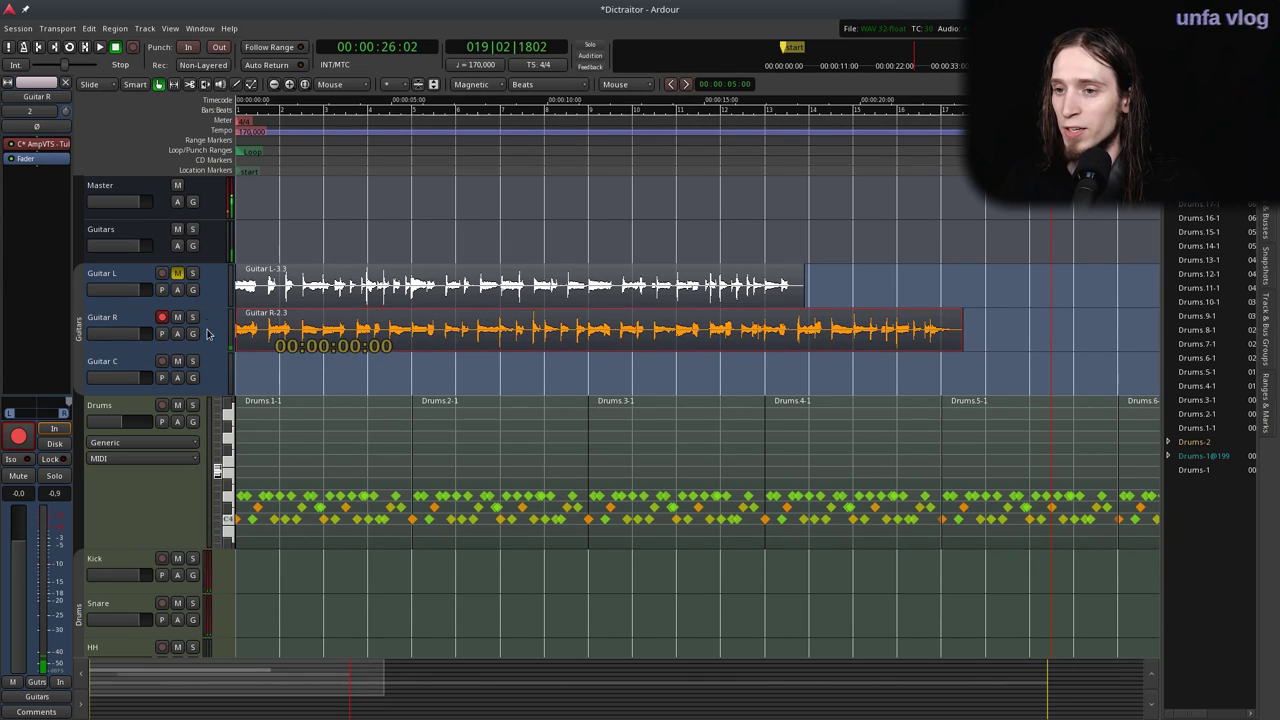
Unmute Guitar L and play both guitar takes together from the session start up to bar 5.
drag(446, 177, 134, 169)
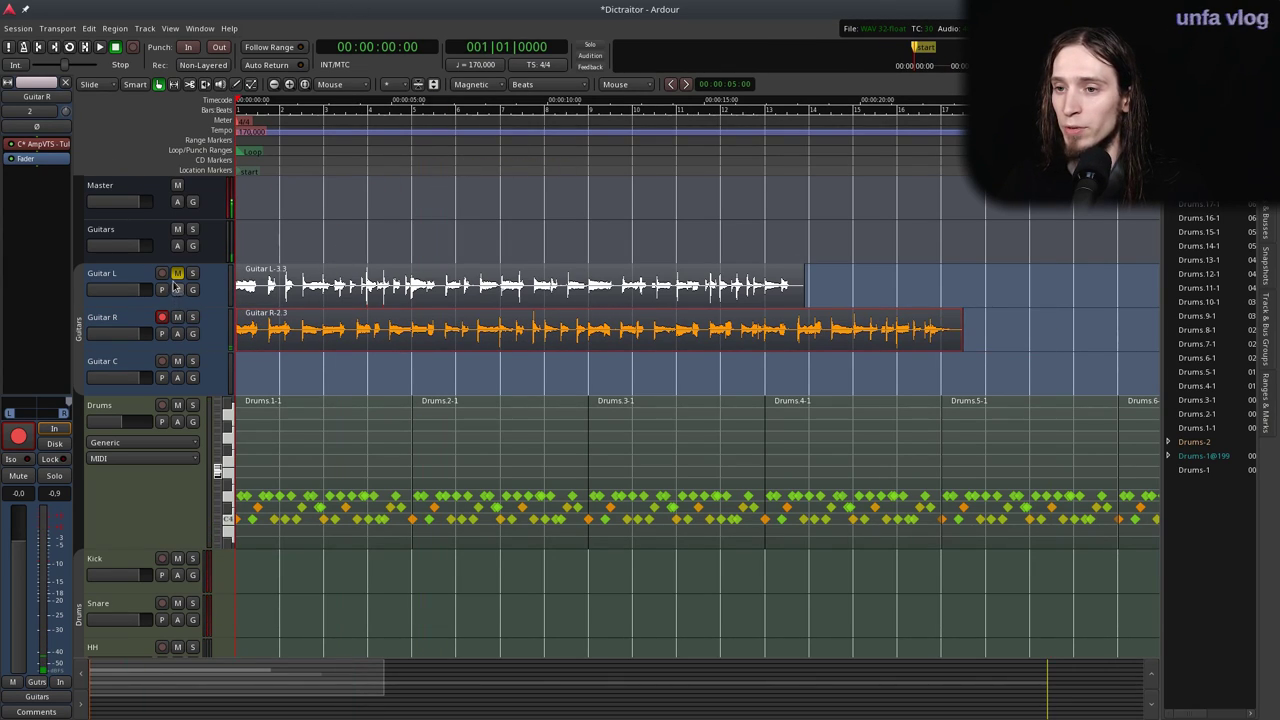
key(space)
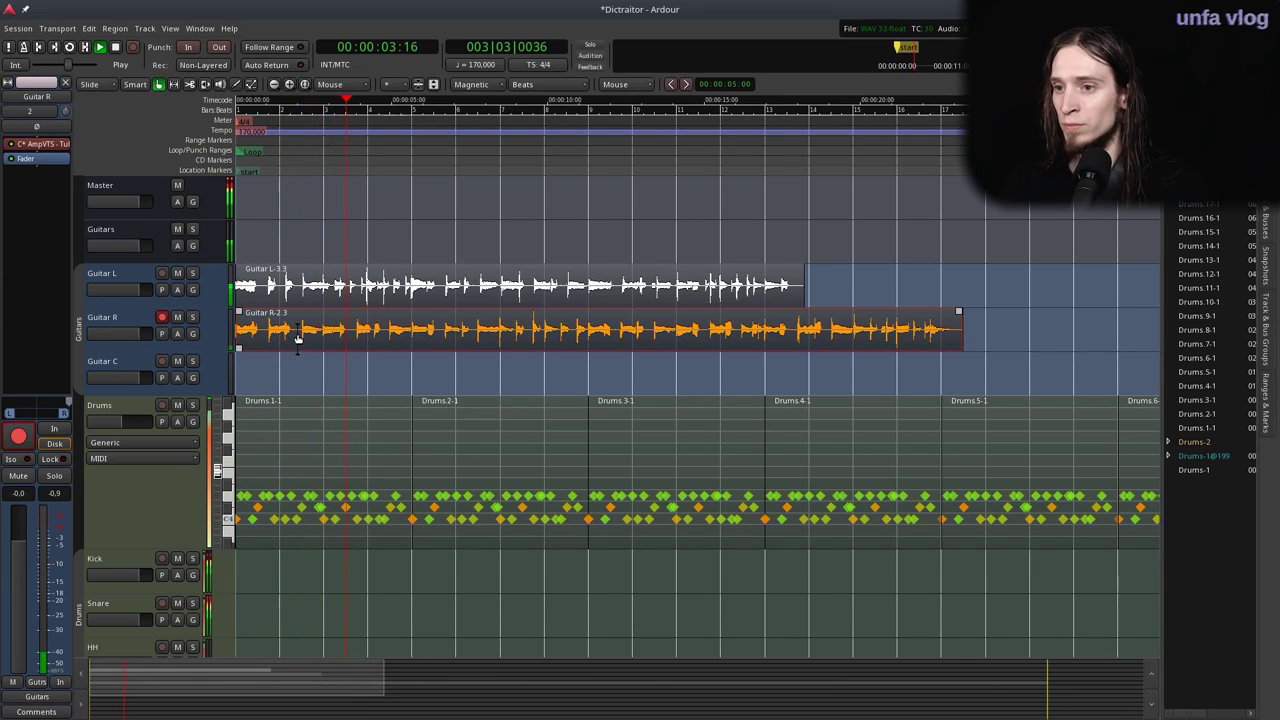
key(space)
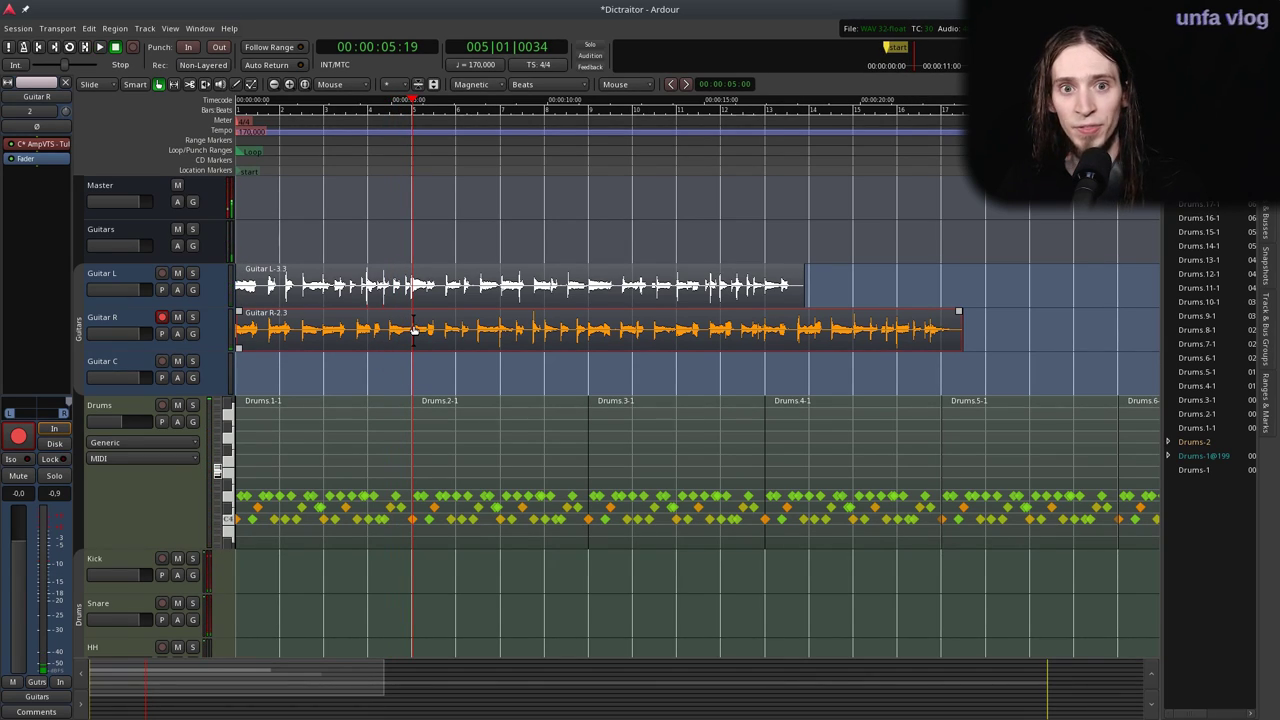
Try splitting the Guitar R take at bar 5, with the first part on muted Guitar C and the rest at the session start.
key(s)
drag(405, 335, 188, 381)
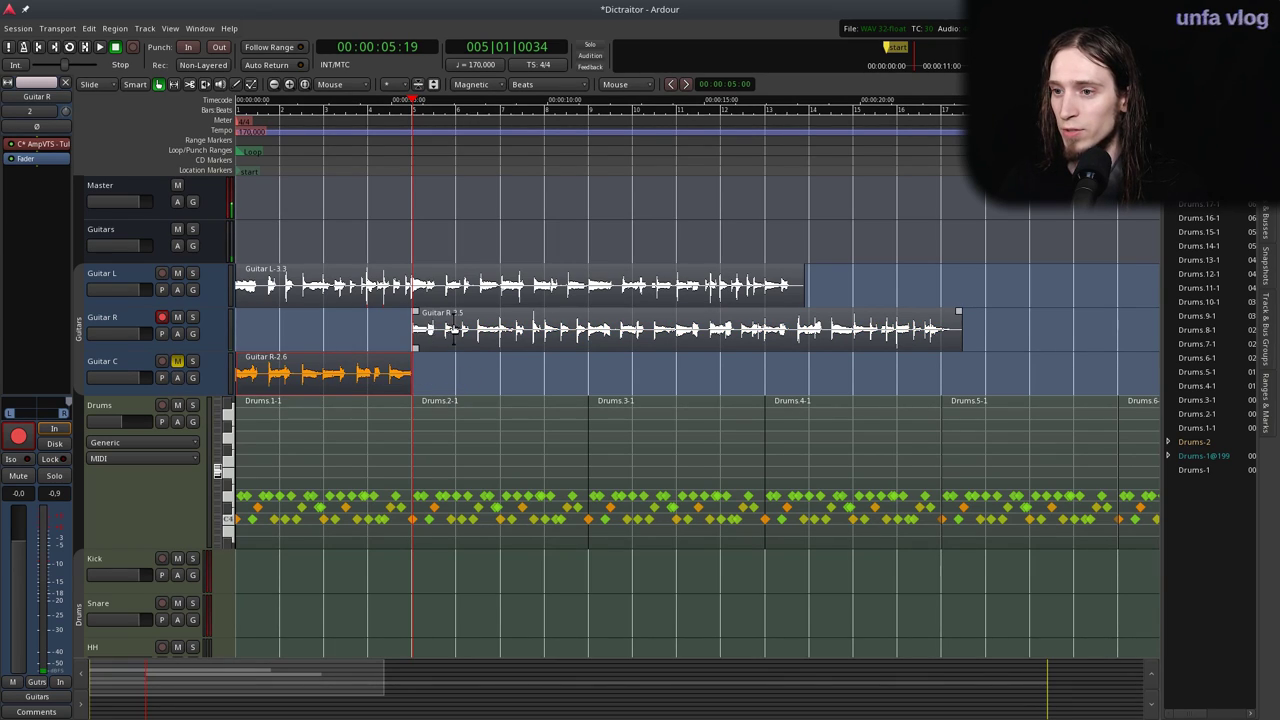
drag(453, 334, 276, 336)
key(Home)
key(space)
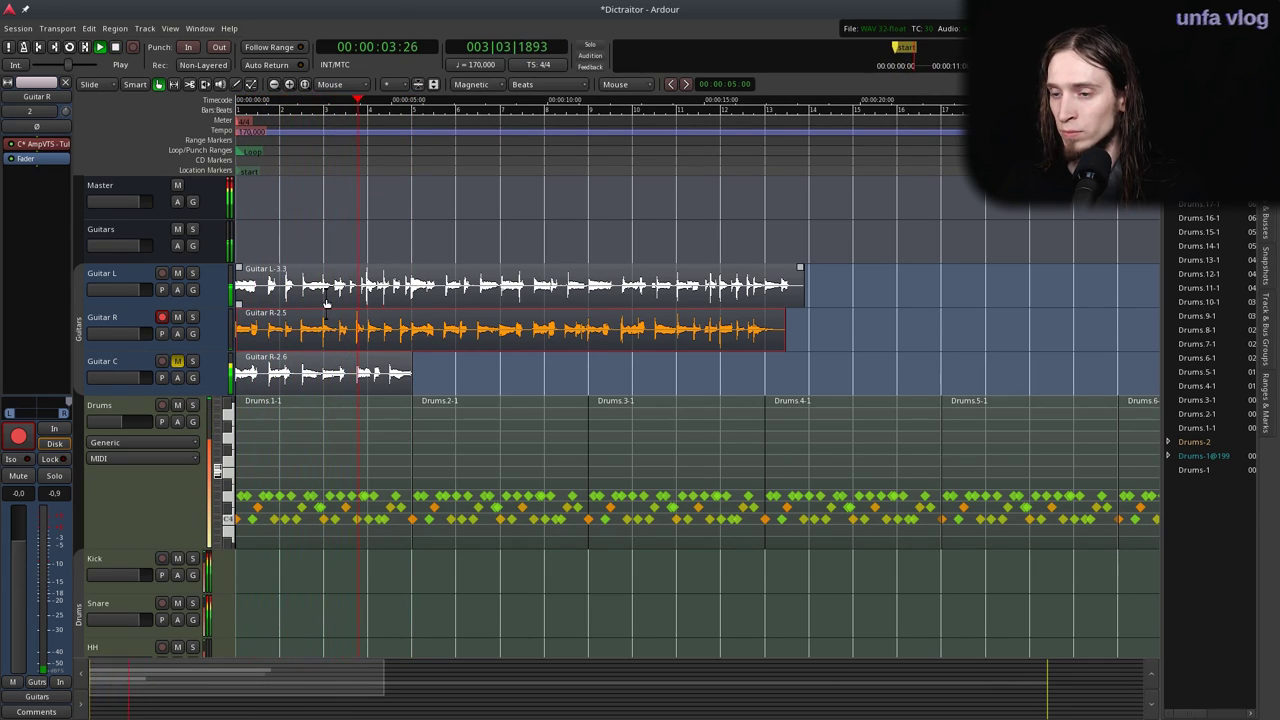
Undo the region moves and the bar 5 split of the Guitar R take.
key(ctrl+z)
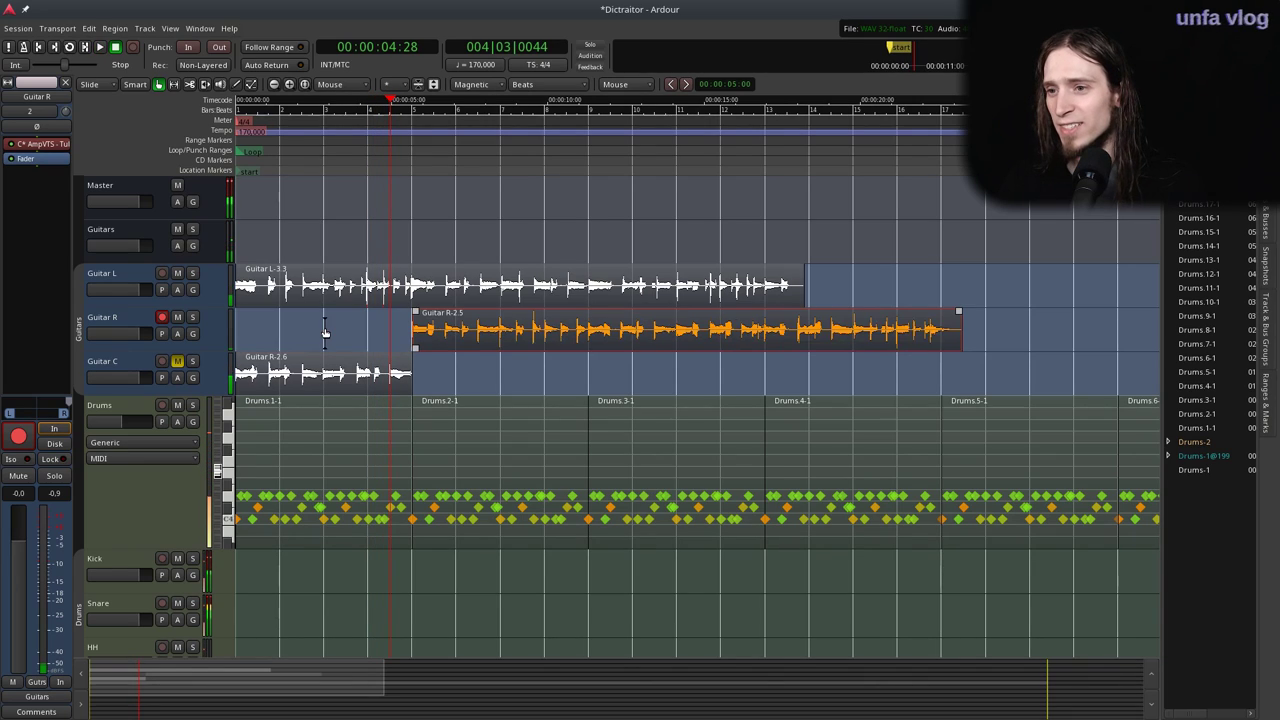
key(ctrl+z)
click(367, 285)
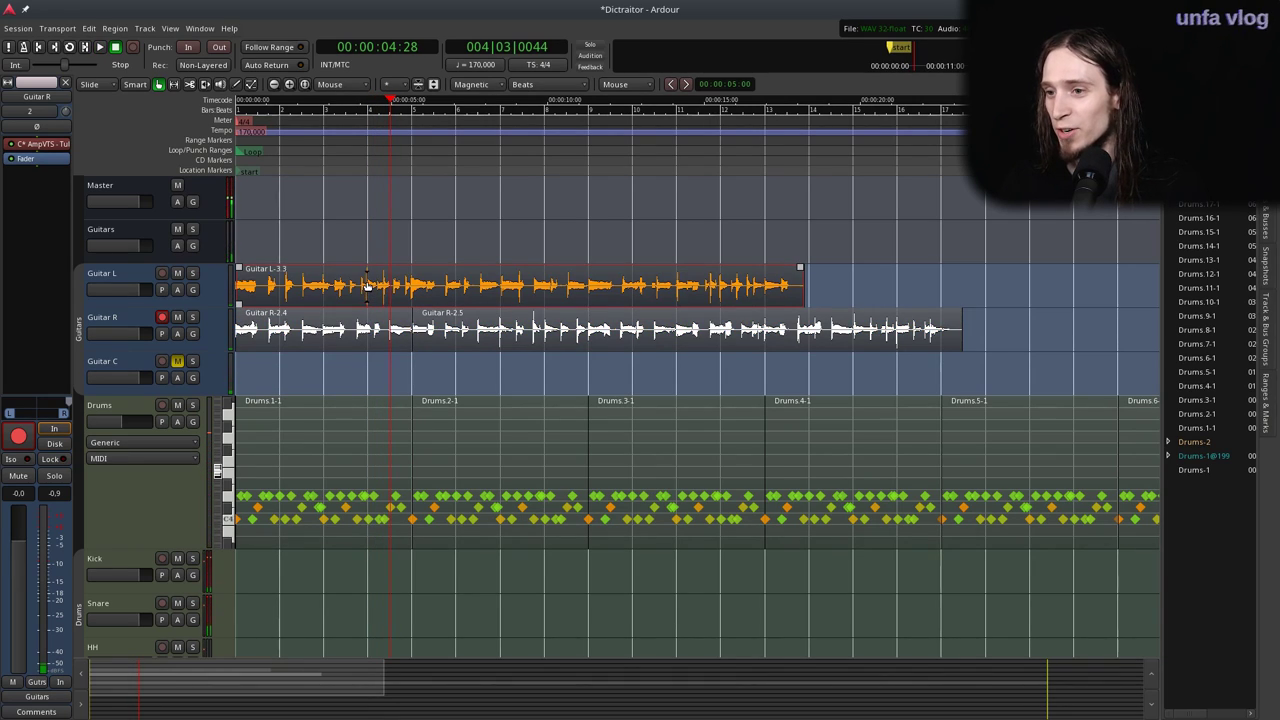
key(Delete)
key(ctrl+z)
key(ctrl+z)
Replace the old Guitar L region with the take from Guitar R, placed so that it starts at bar 5.
click(350, 270)
key(Delete)
key(Home)
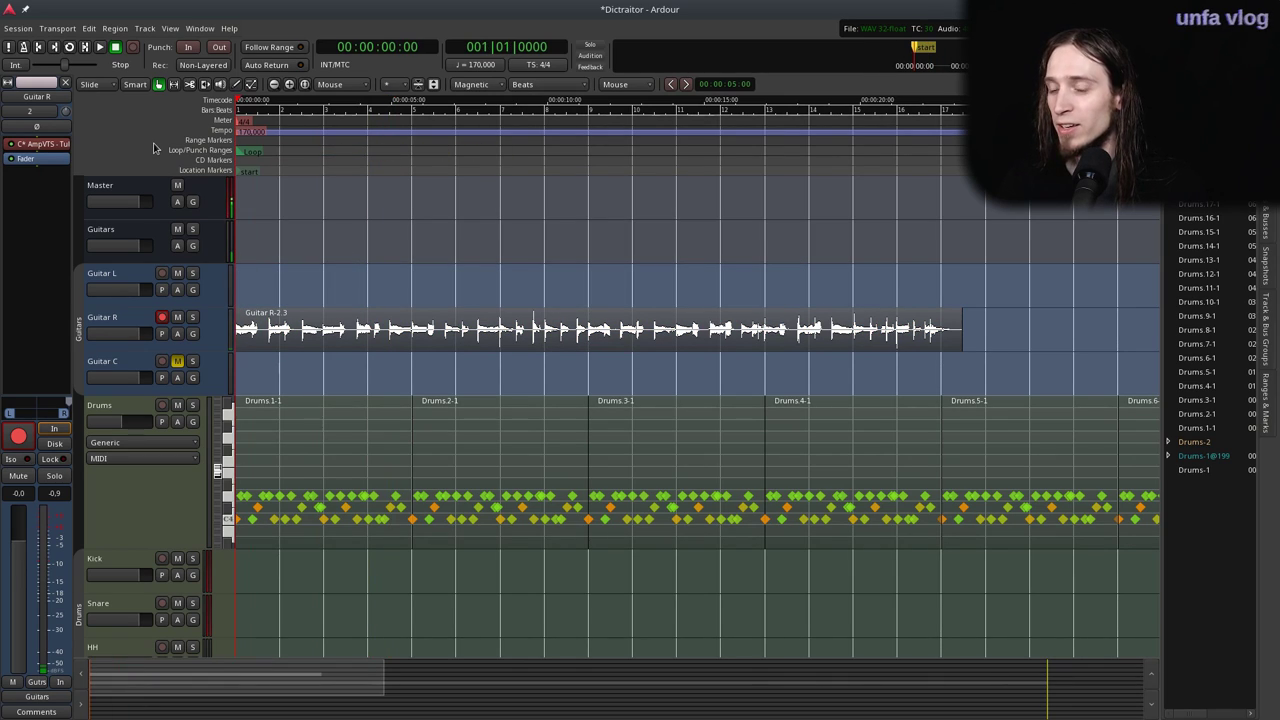
drag(260, 322, 260, 278)
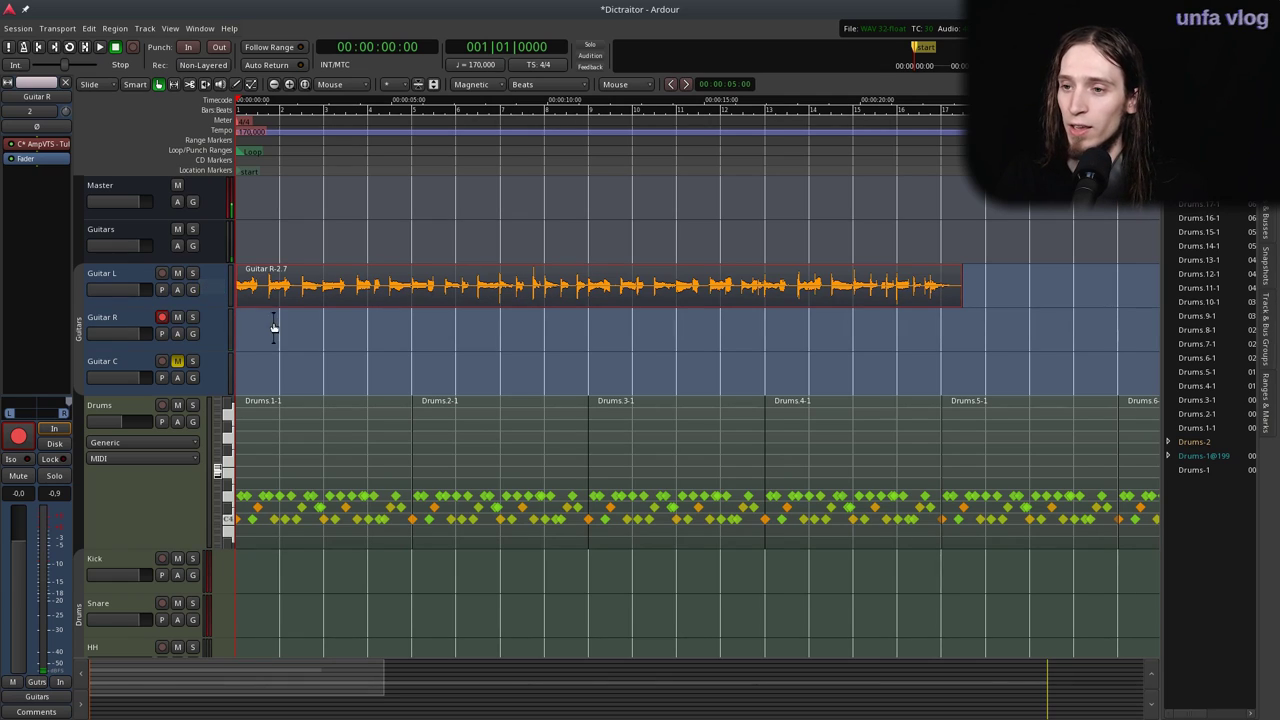
drag(264, 289, 437, 294)
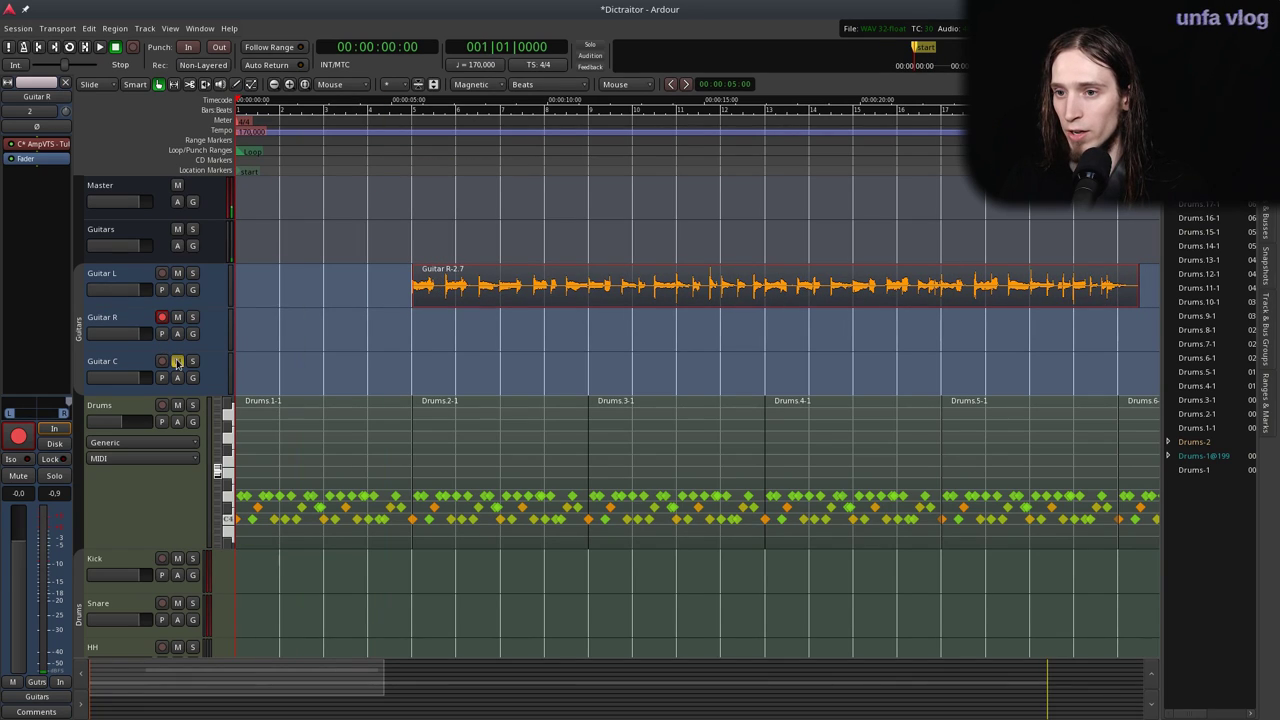
Try recording a second guitar take on Guitar R from the session start, and undo the recording.
key(shift+r)
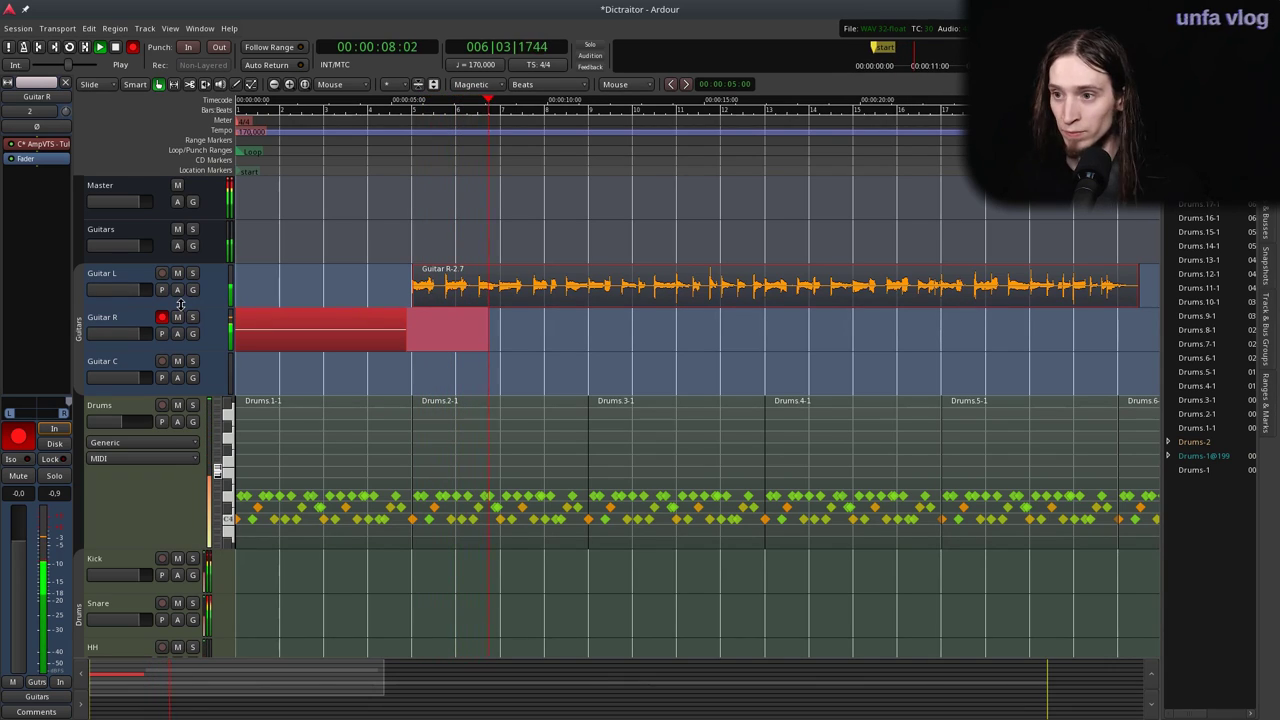
key(space)
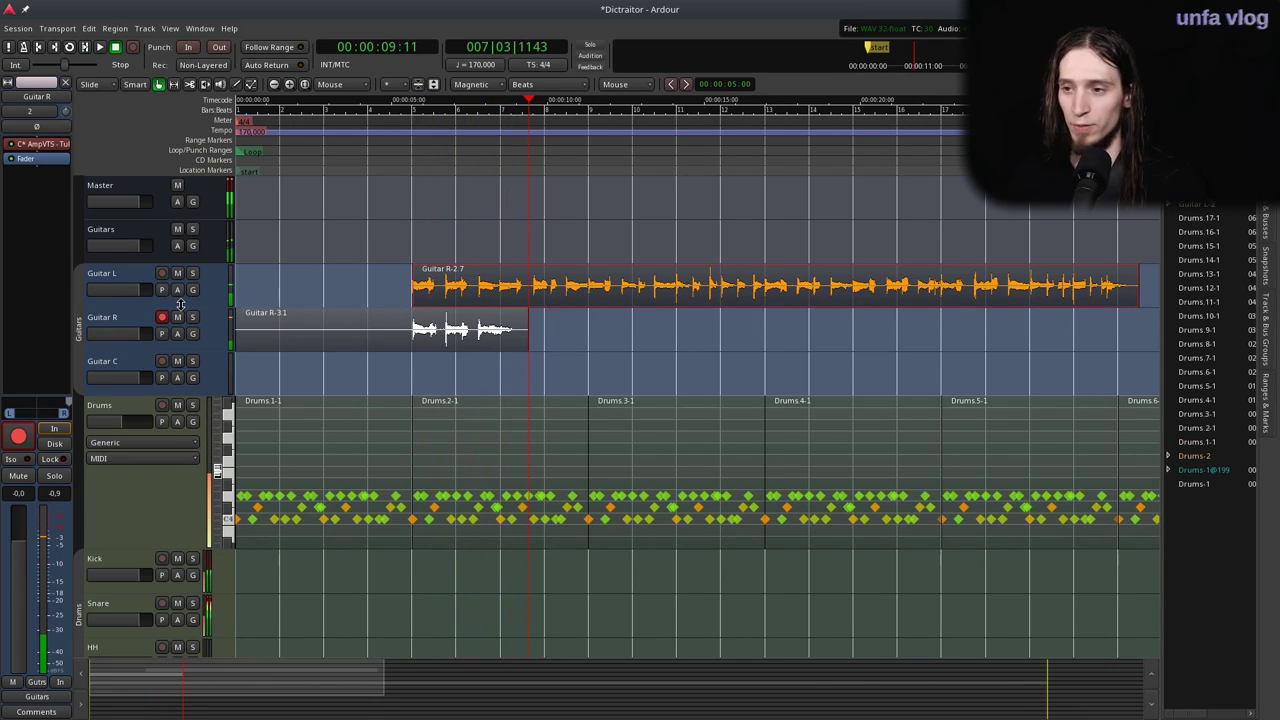
key(ctrl+z)
Play the arrangement from just before bar 5 to rehearse against the Guitar L take.
click(392, 143)
key(space)
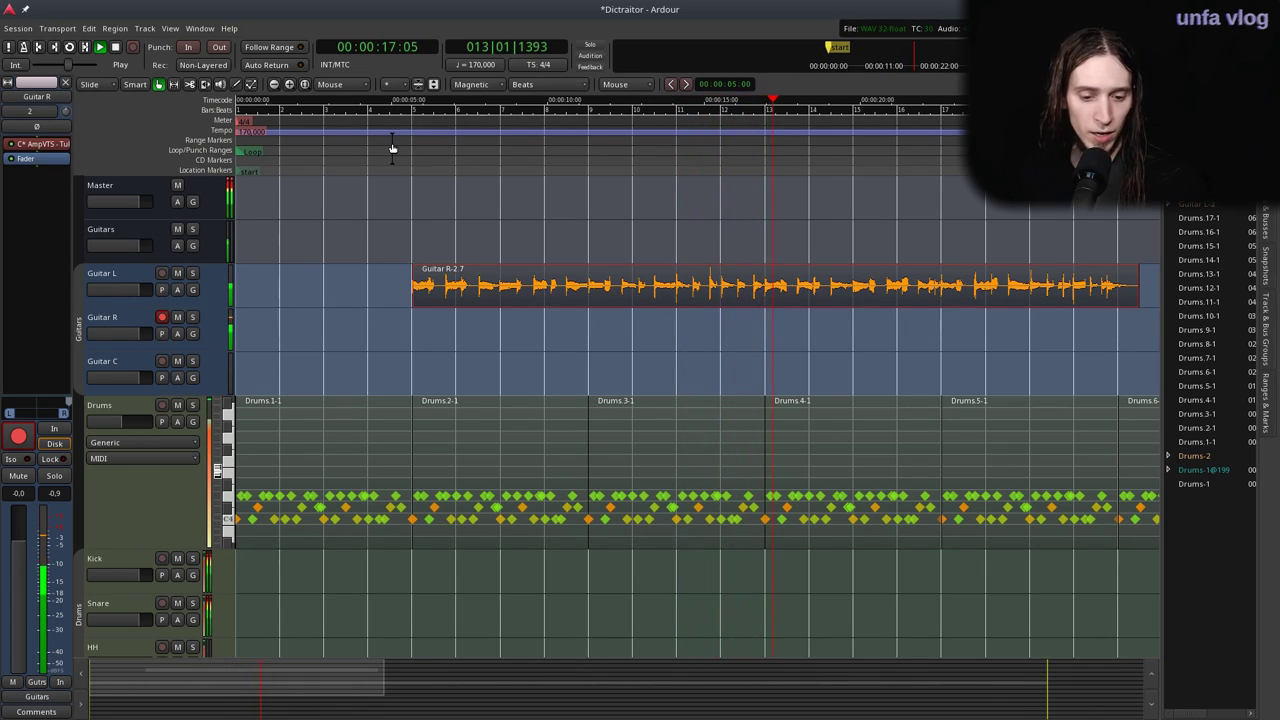
key(space)
Record a new take on Guitar R starting from bar 3, beat 2, alongside the Guitar L region.
click(392, 142)
drag(397, 167, 335, 145)
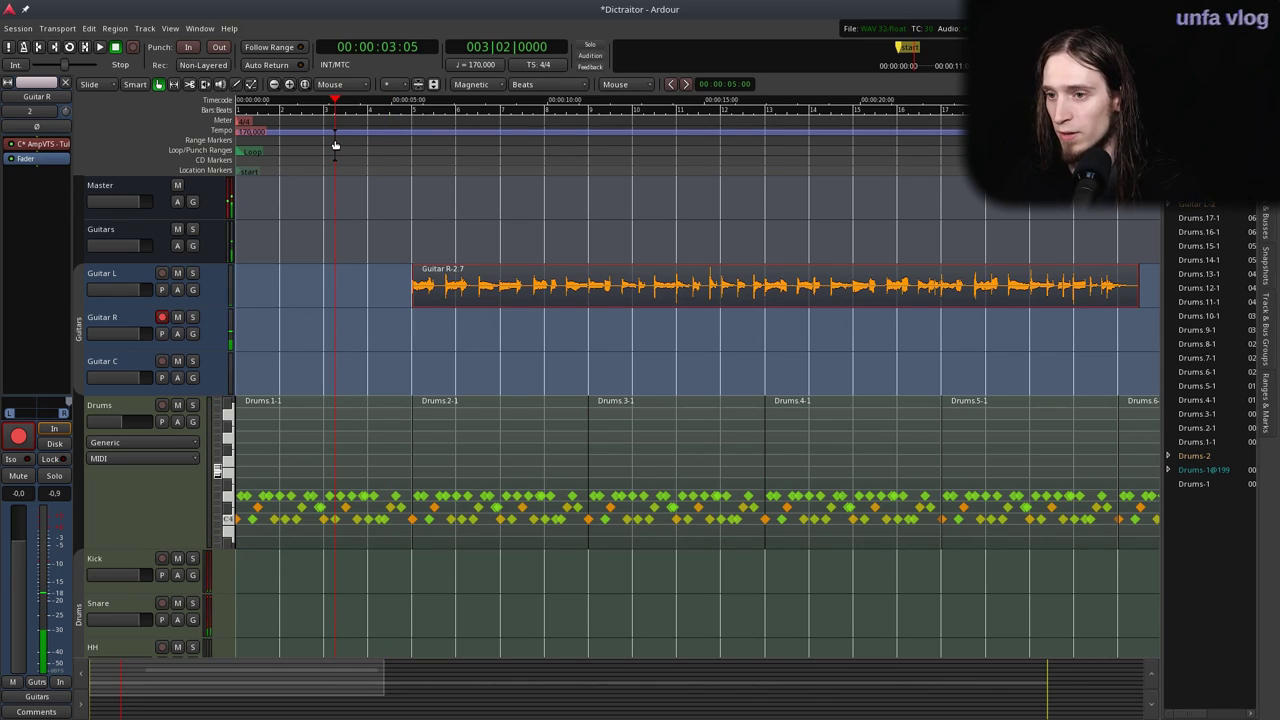
key(shift+r)
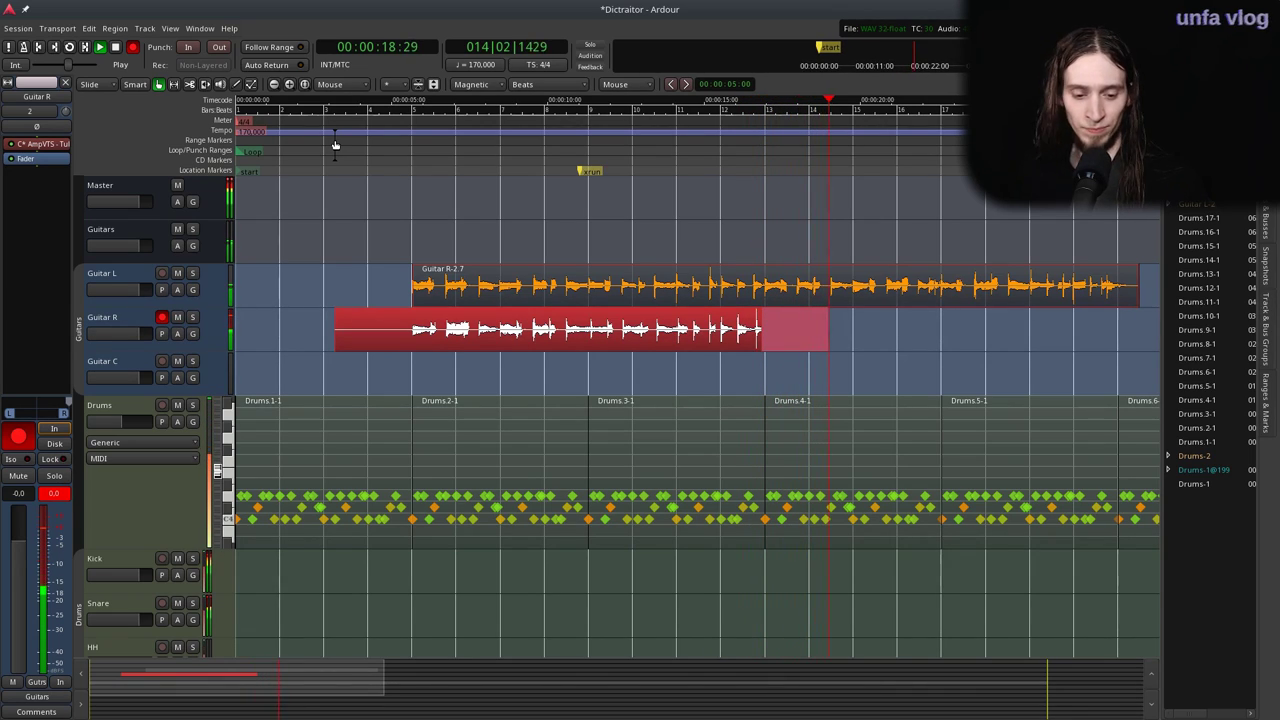
key(shift+r)
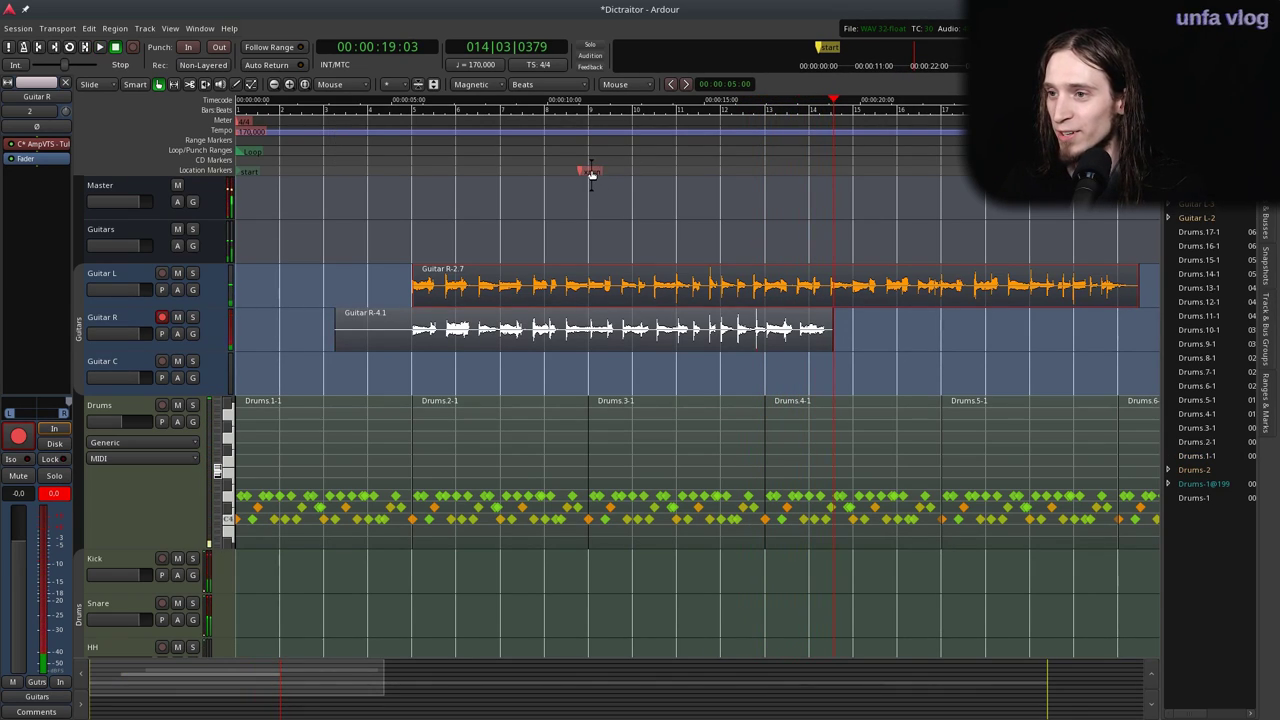
Remove the xrun marker near bar 9 and play that passage with Guitar R soloed.
click(566, 150)
click(193, 317)
key(space)
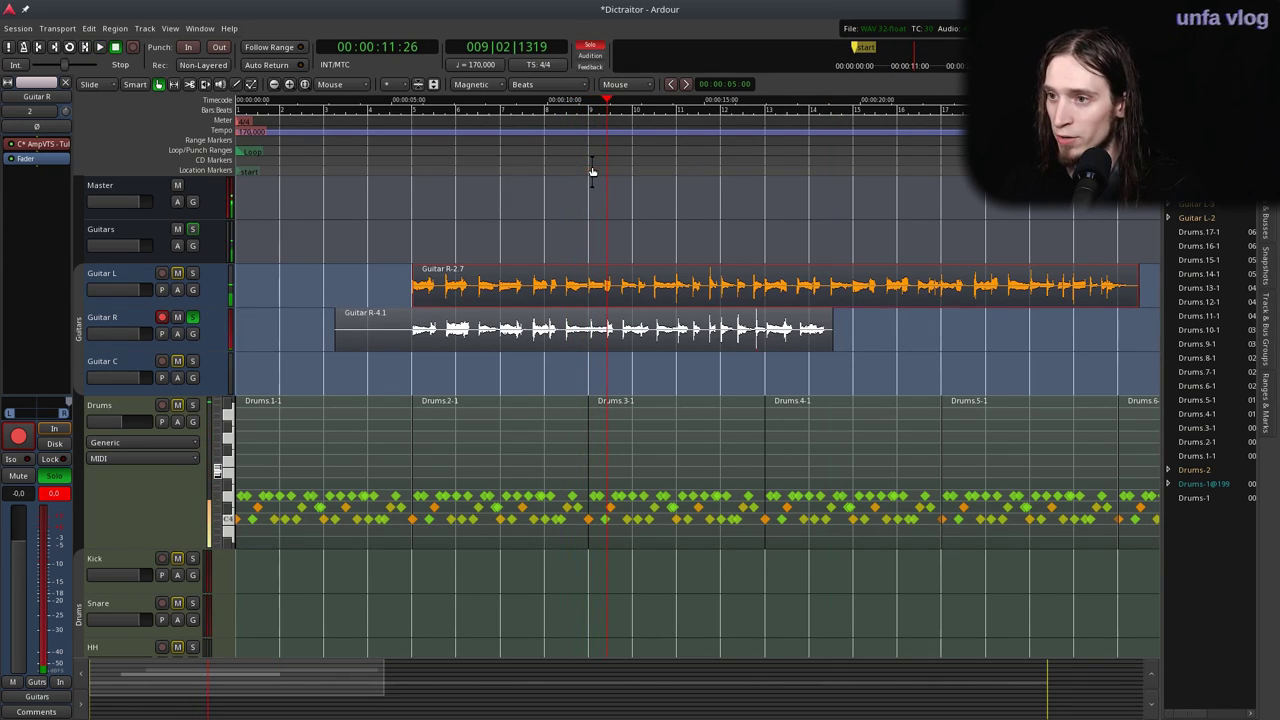
Unsolo Guitar R and play the passage from about bar 9 with the full mix.
key(space)
click(195, 319)
key(space)
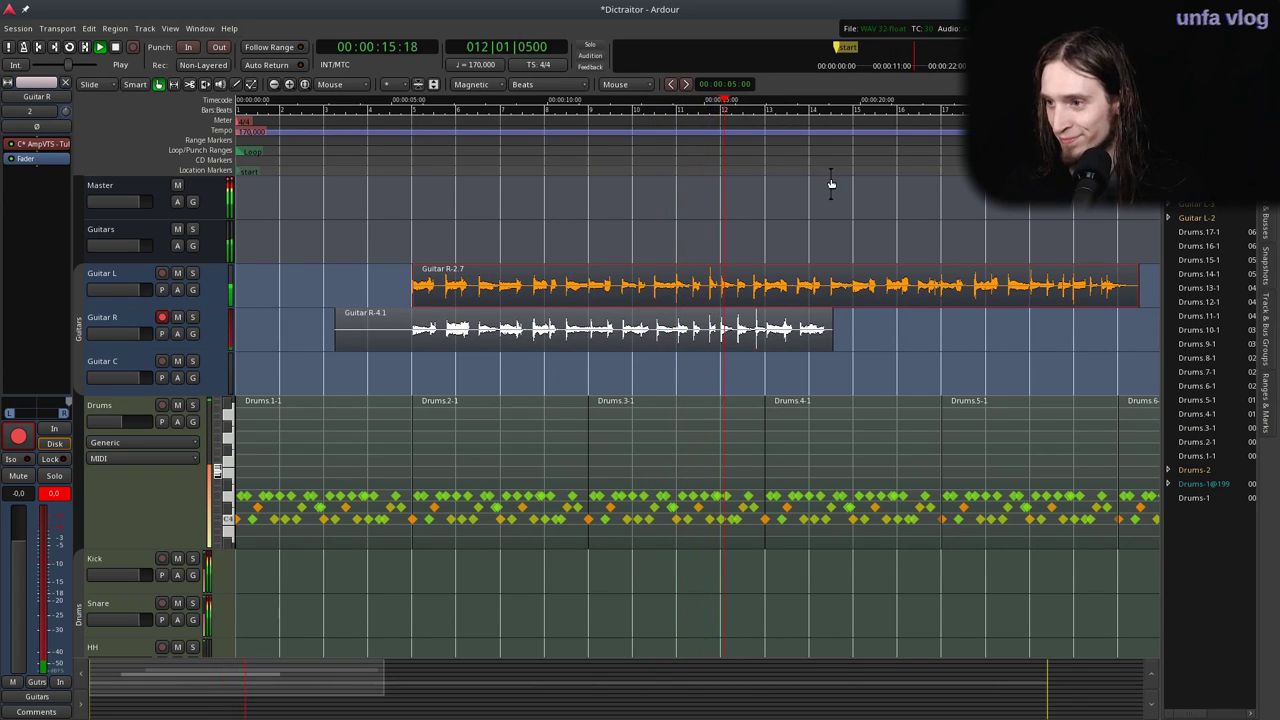
ctrl+scroll(830, 335, up, 1)
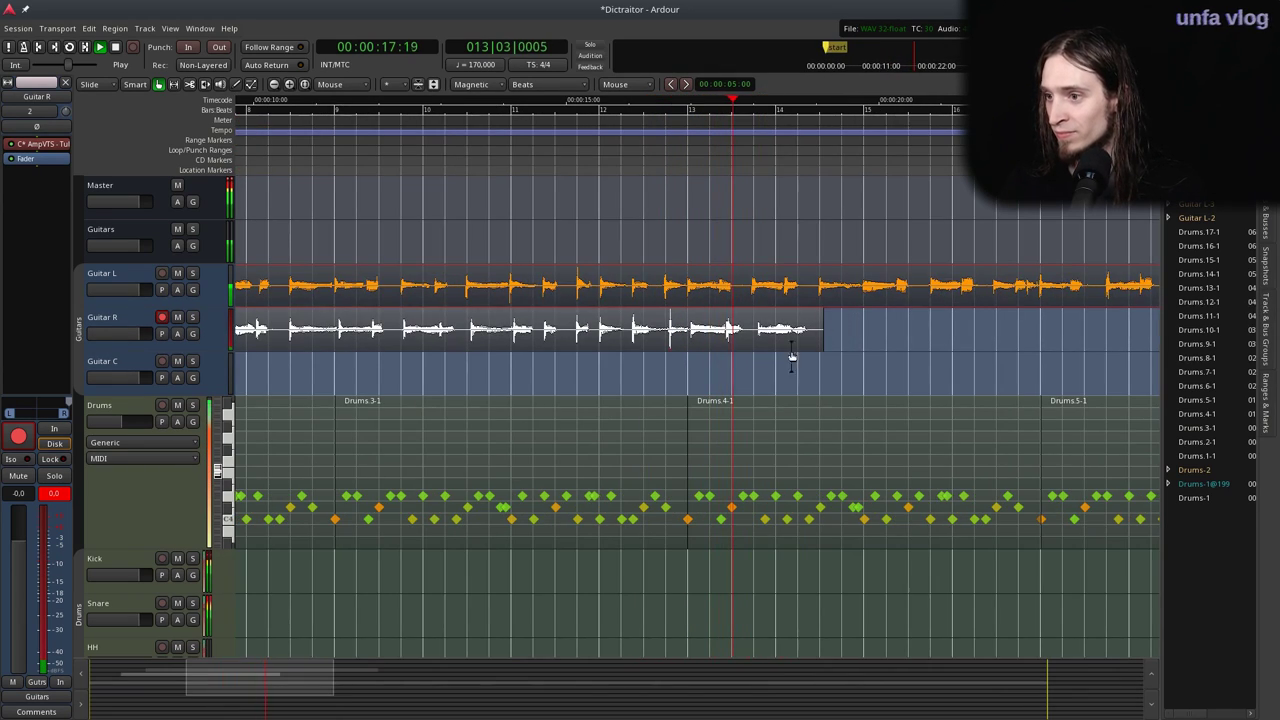
Solo Guitar R and replay its take around bar 11, beat 3.
key(p)
click(193, 317)
key(space)
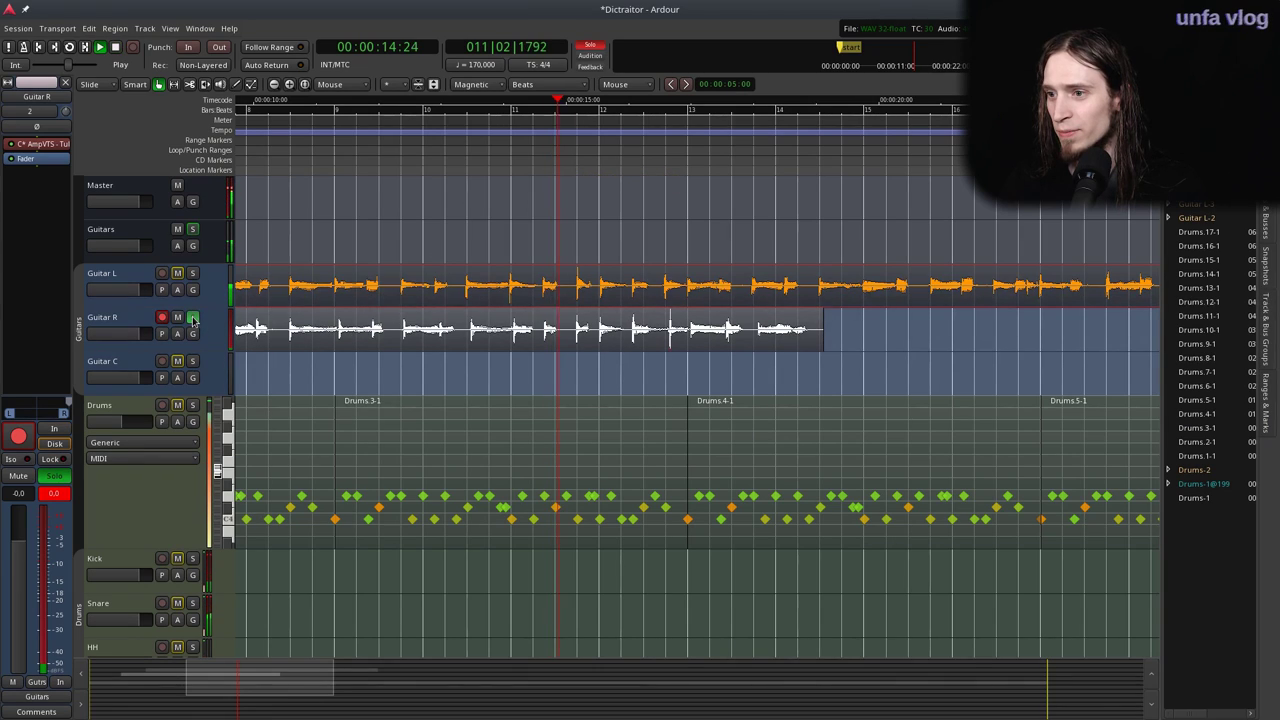
click(557, 164)
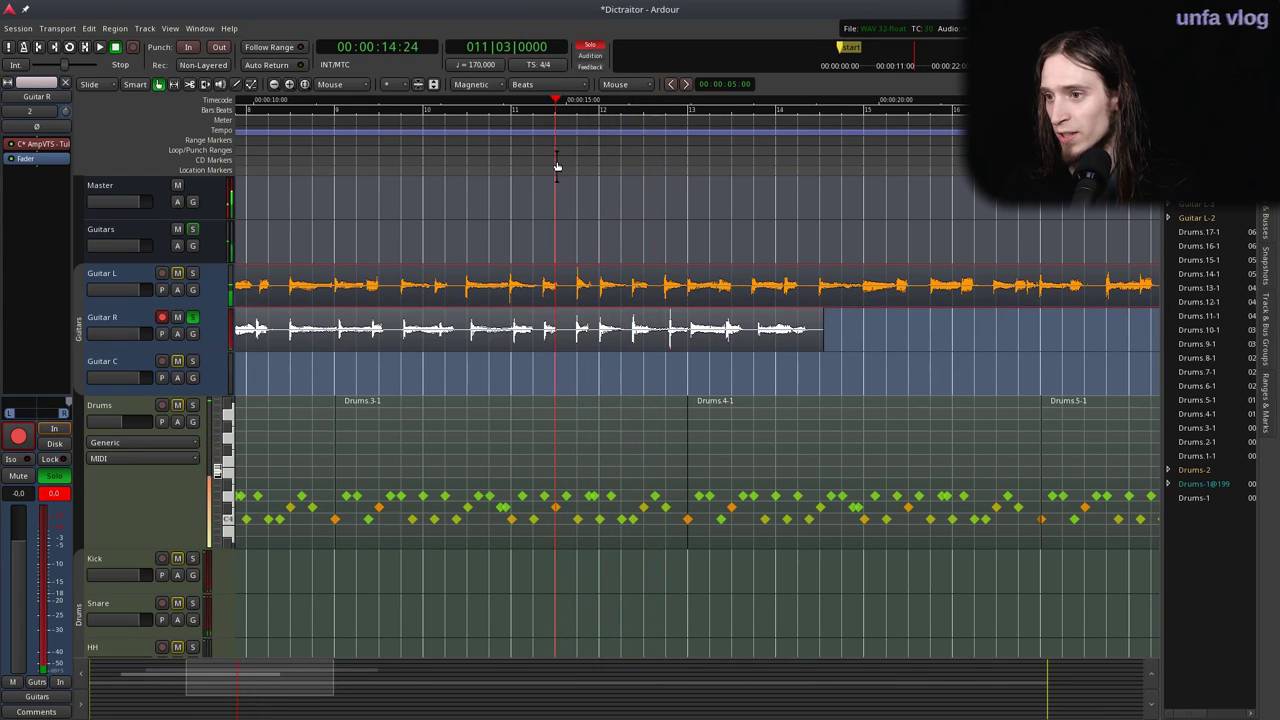
key(space)
Take Guitar R out of solo and play the mix from about bar 10 into bar 11.
click(445, 168)
click(193, 317)
key(space)
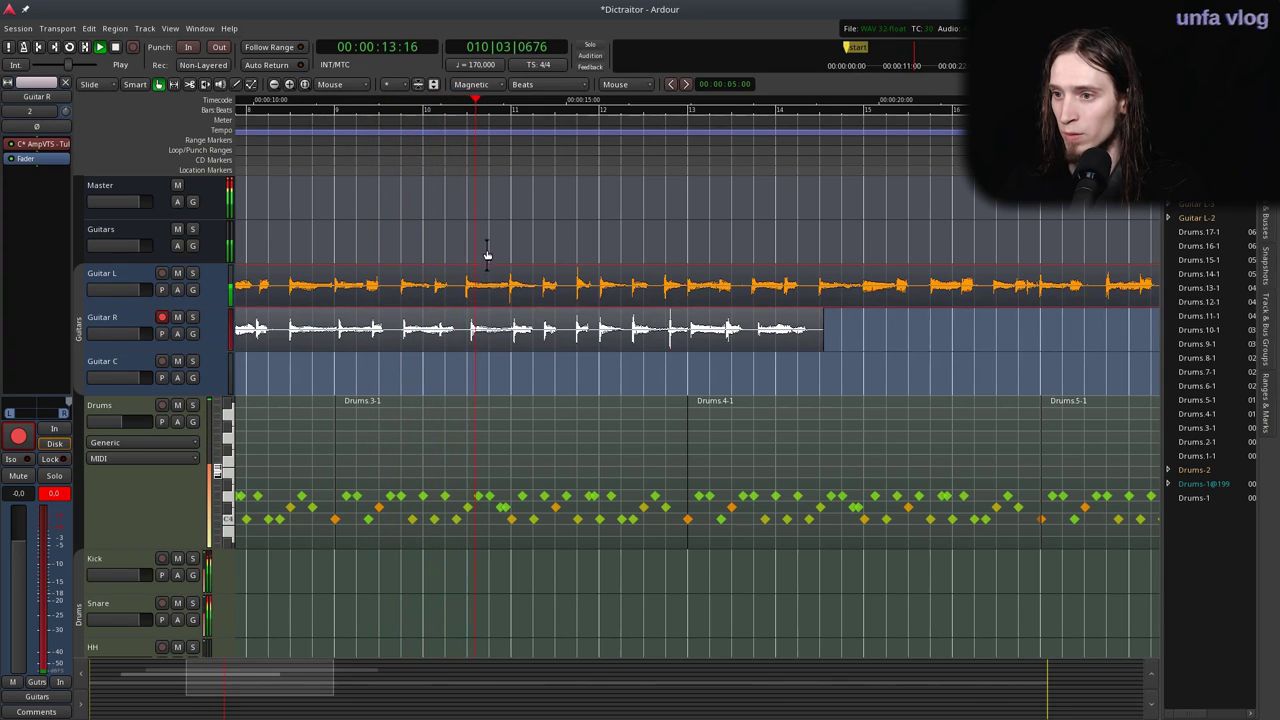
key(space)
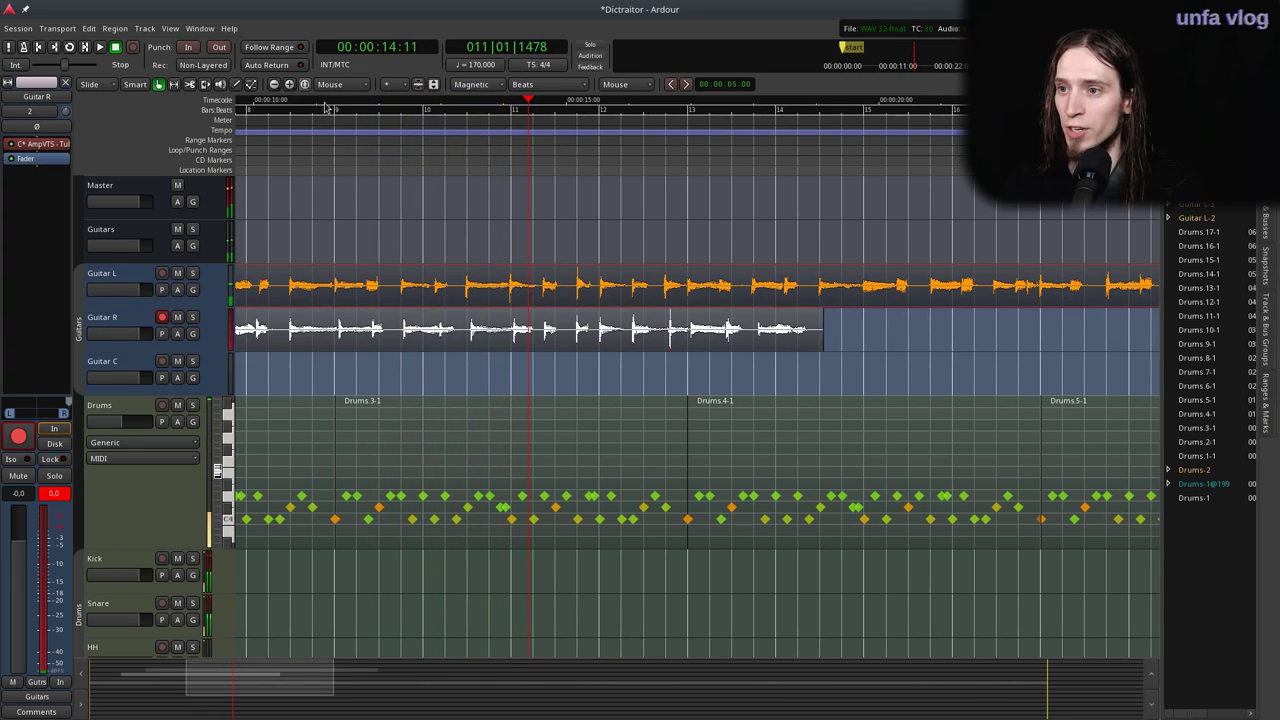
Set a punch range from bar 11, beat 2 to bar 15, beat 2, and enable punch-in.
key(r)
drag(528, 212, 877, 193)
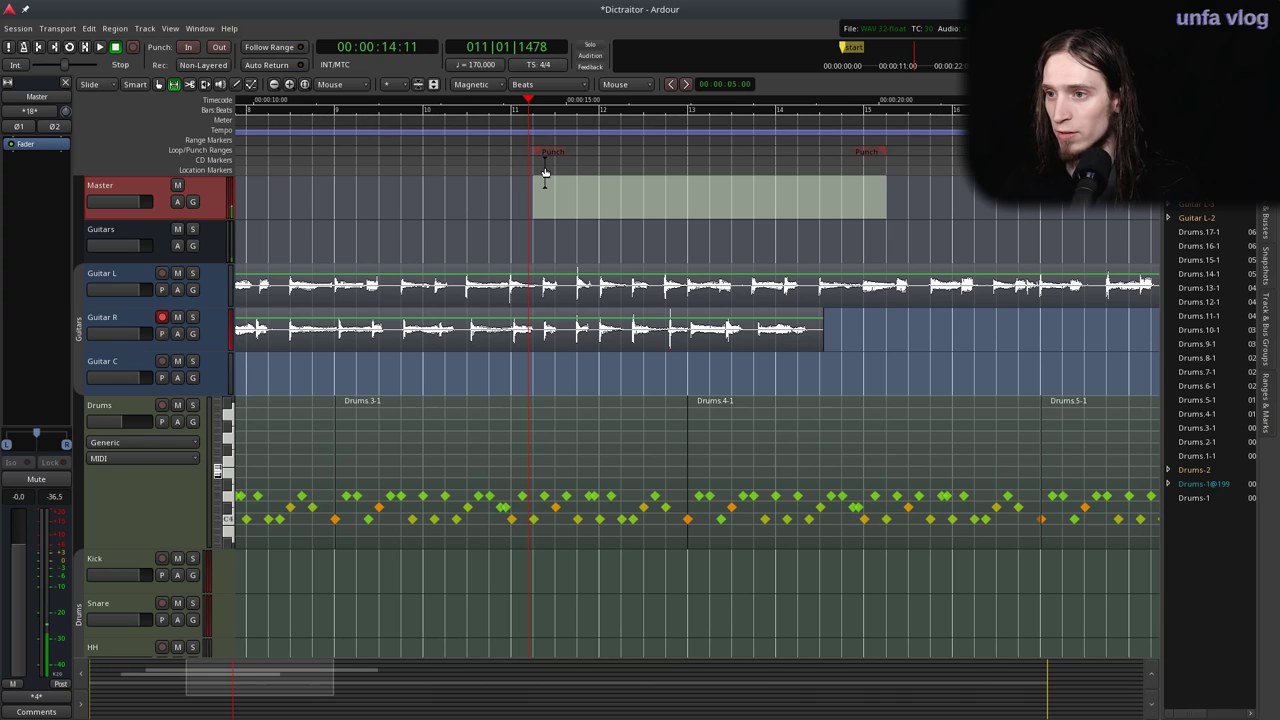
click(187, 48)
Record a punch-in take on Guitar R with a run-up from bar 9, stopping in bar 17.
scroll(768, 192, left, 2)
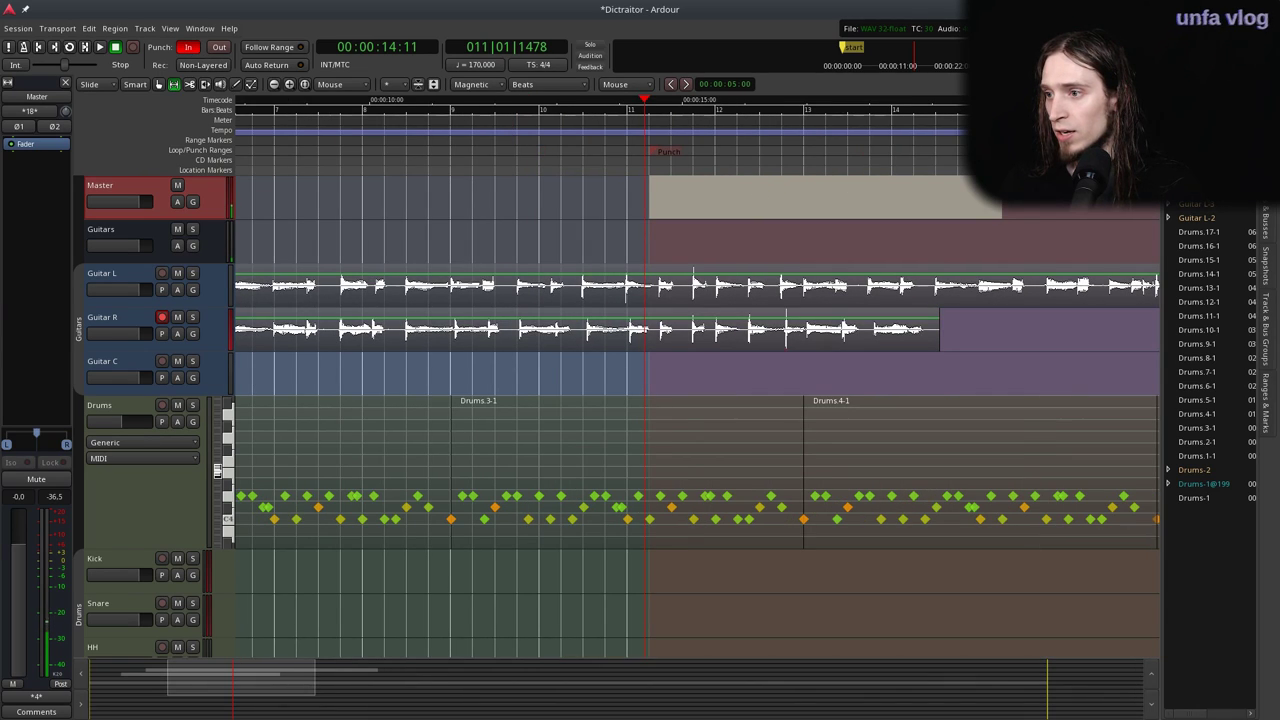
key(underscore)
click(595, 152)
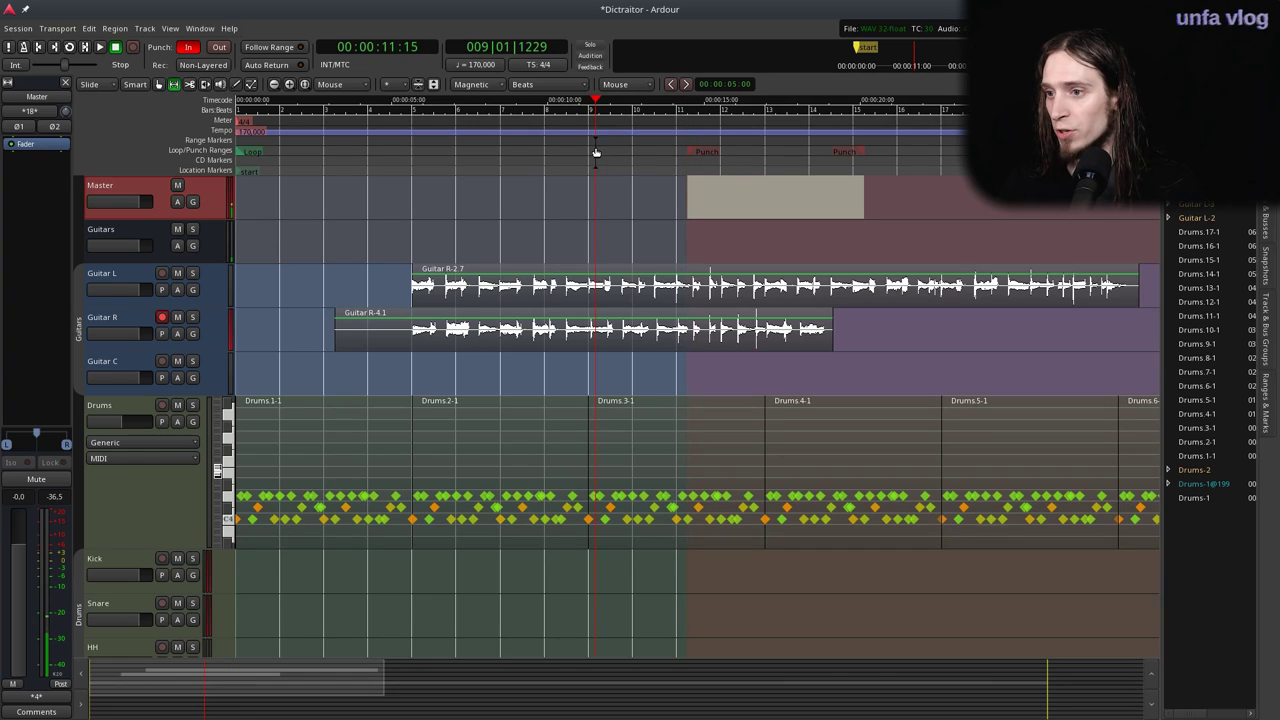
click(586, 151)
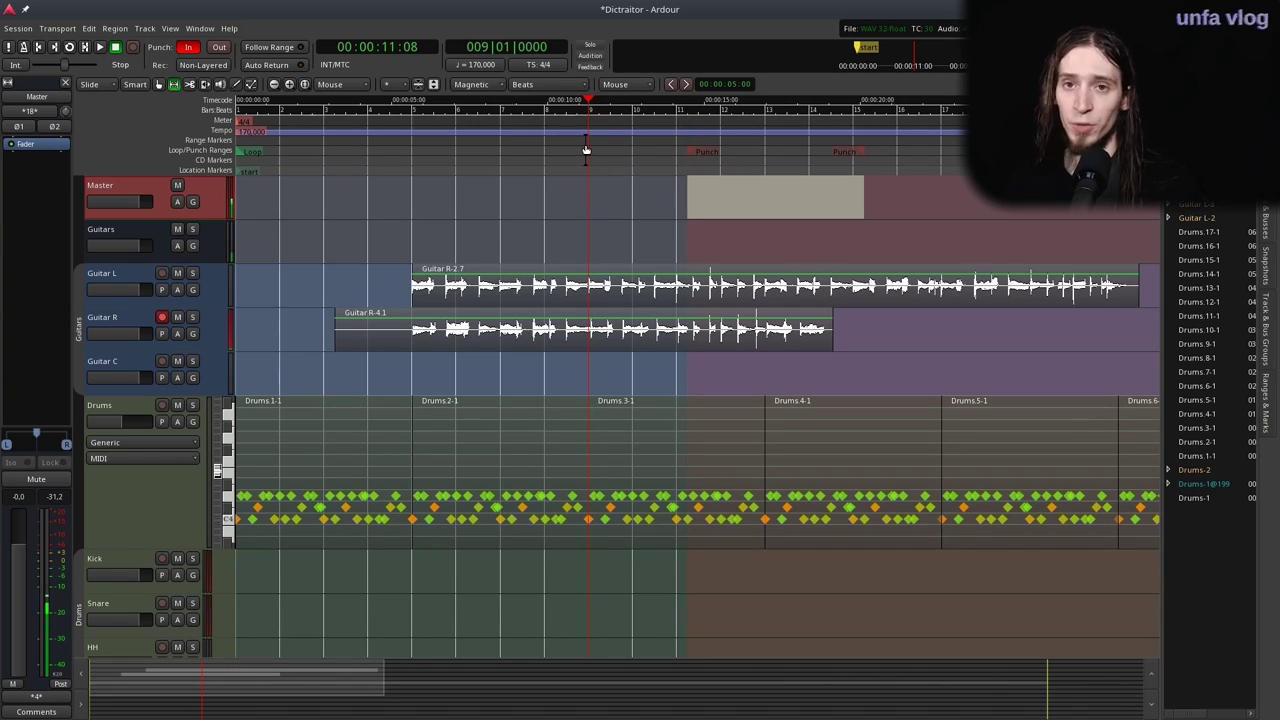
key(space)
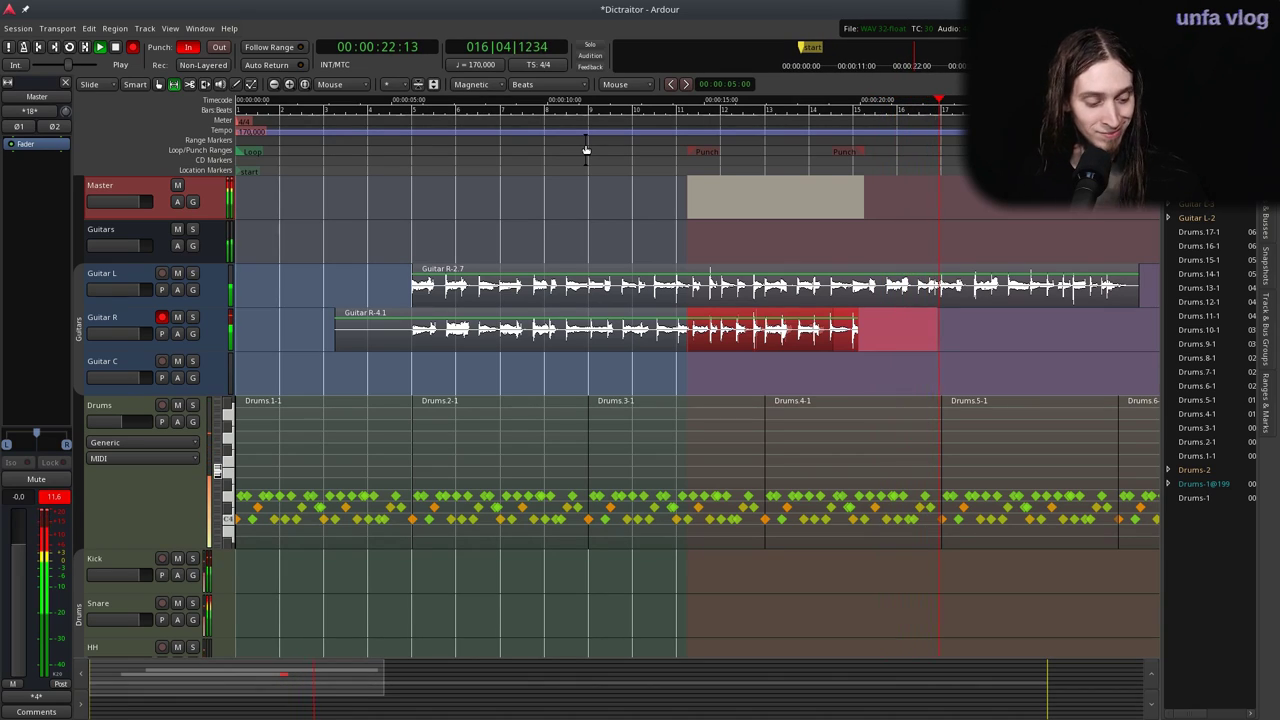
key(space)
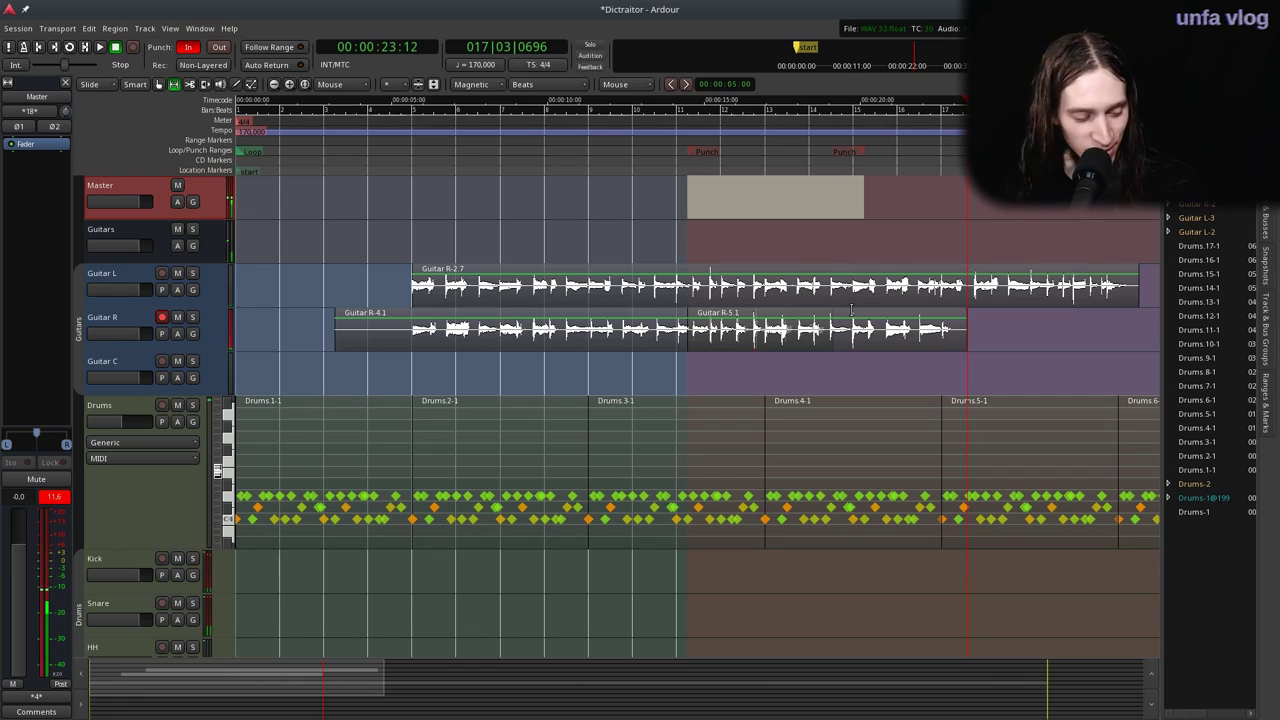
Play back the new Guitar R take and trim its end to just before bar 16, beat 3.
scroll(894, 338, up, 1)
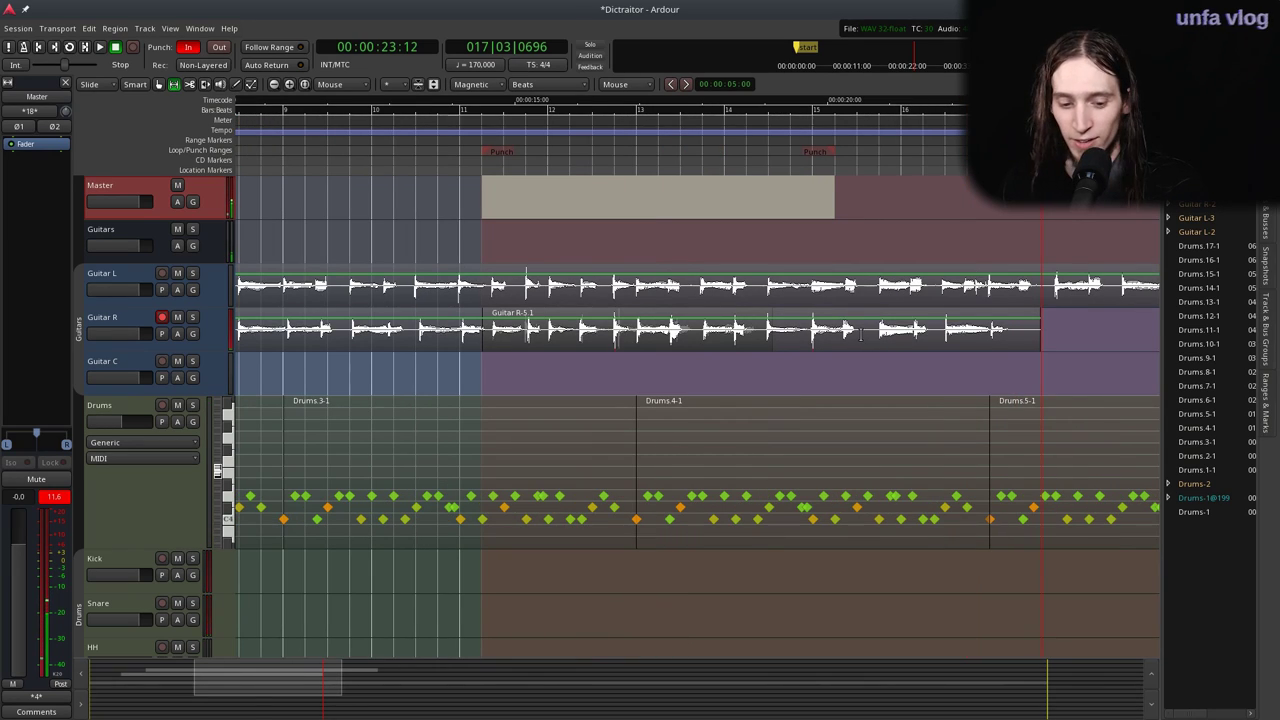
key(g)
click(736, 131)
key(space)
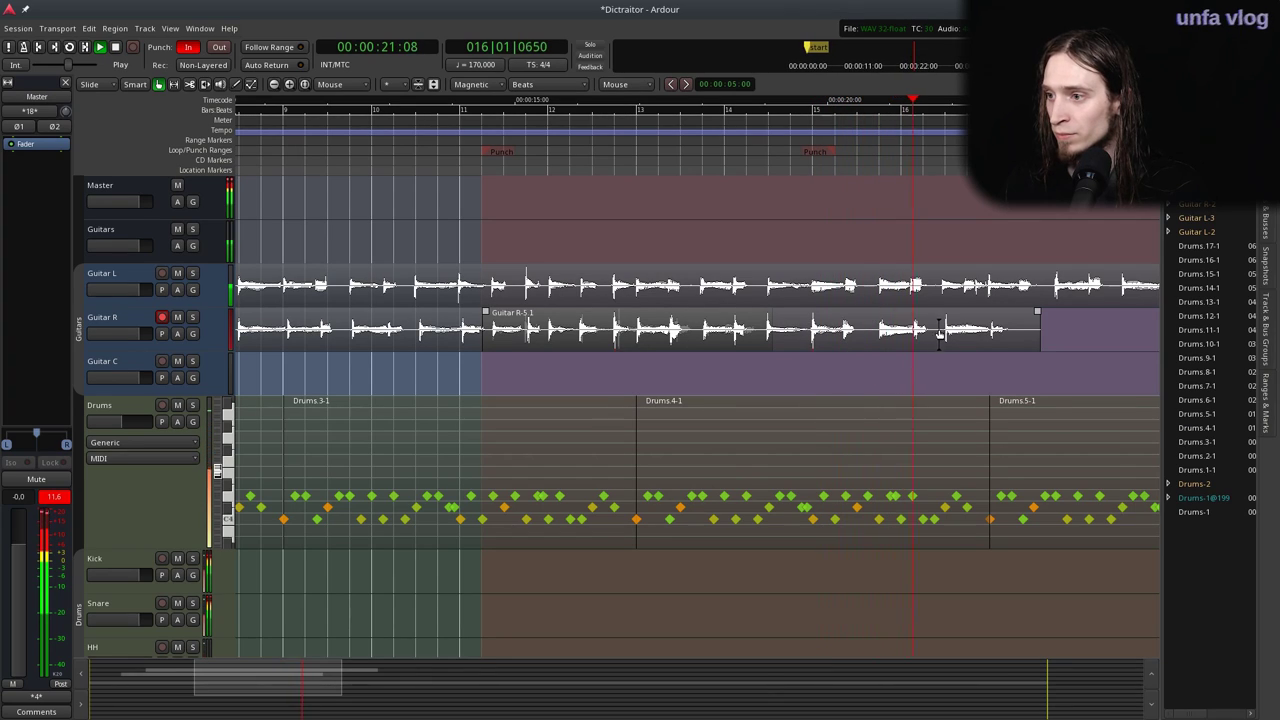
key(space)
drag(938, 338, 940, 339)
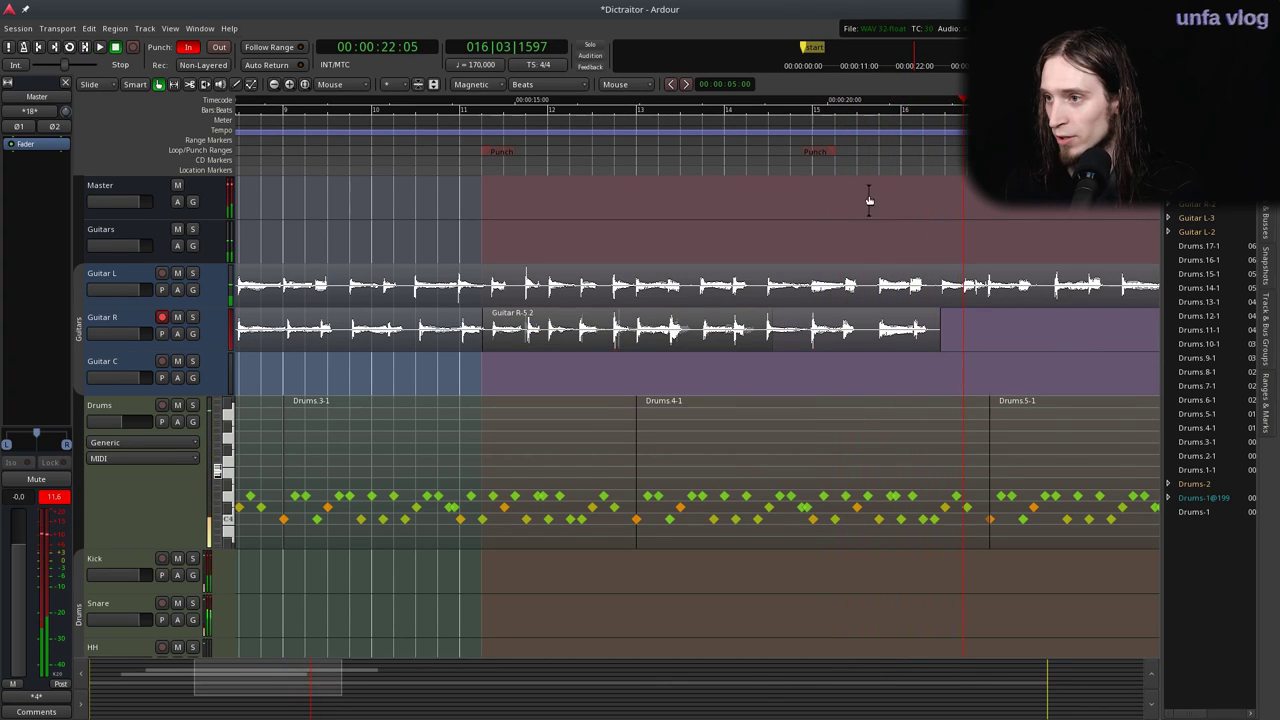
Move the punch-in point to bar 16, beat 2, and record the next Guitar R part with a run-up from bar 14.
drag(505, 155, 953, 166)
key(space)
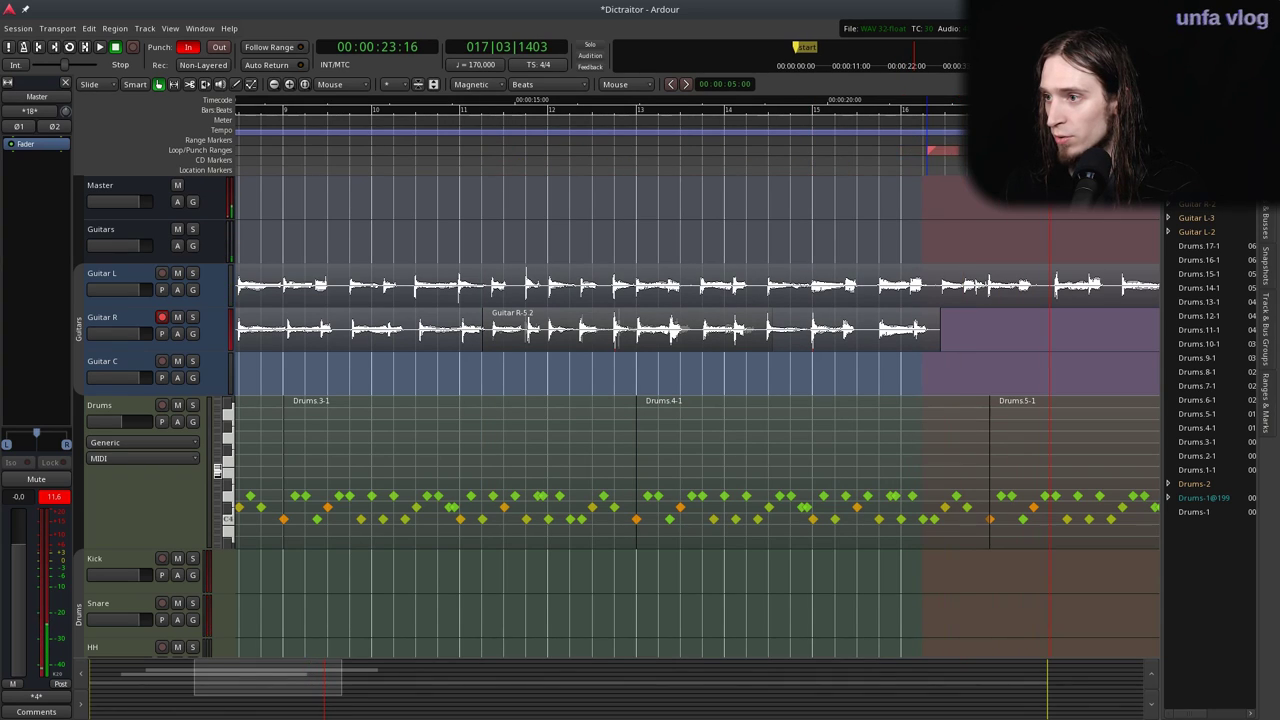
scroll(902, 164, down, 1)
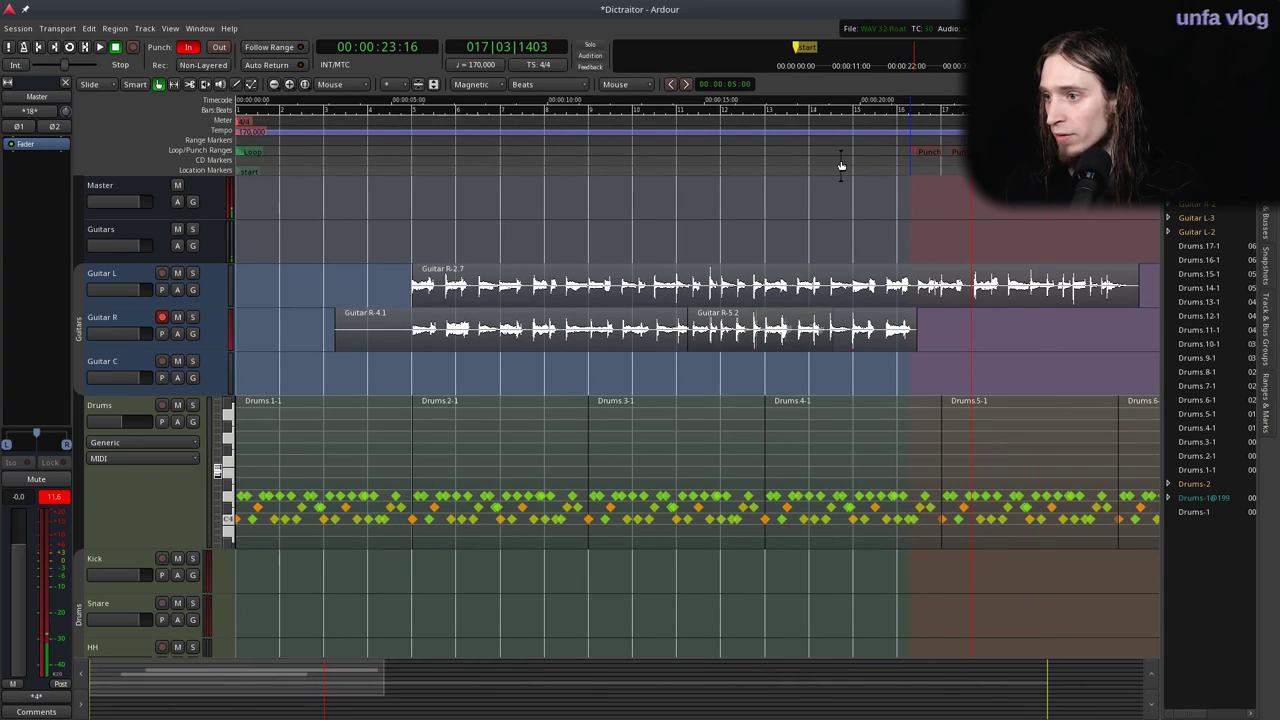
click(811, 163)
drag(793, 164, 817, 143)
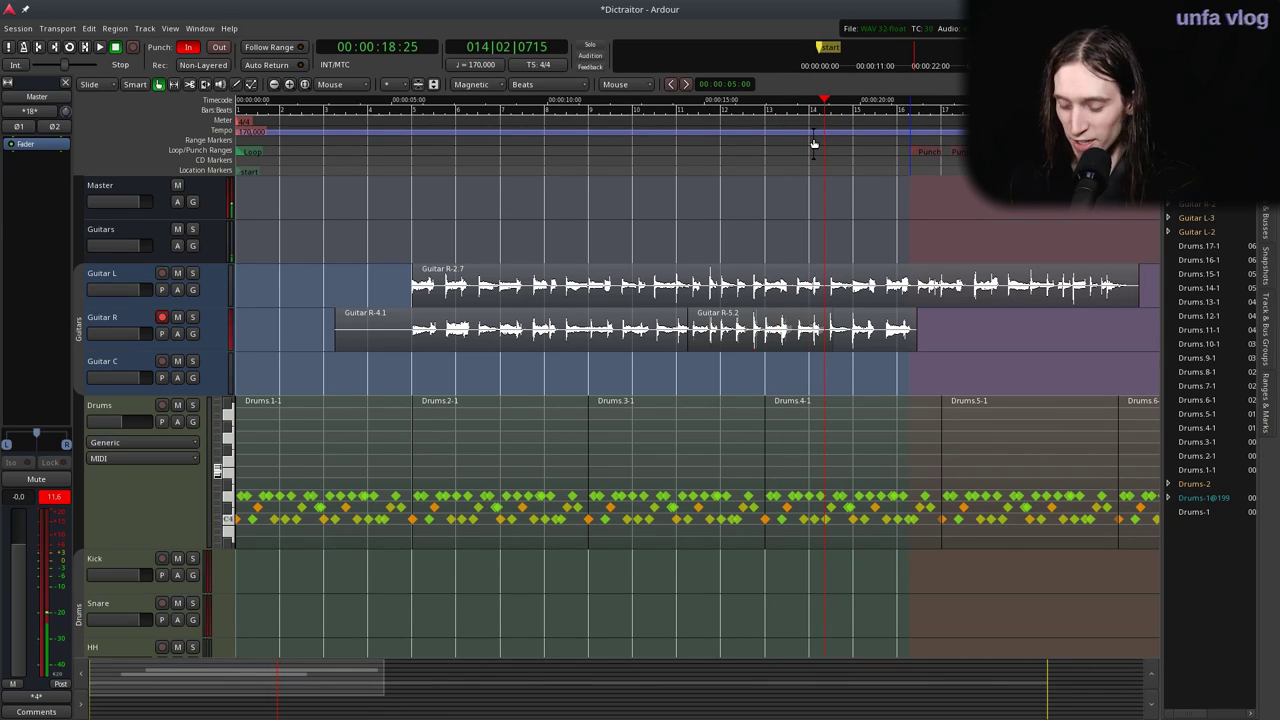
key(space)
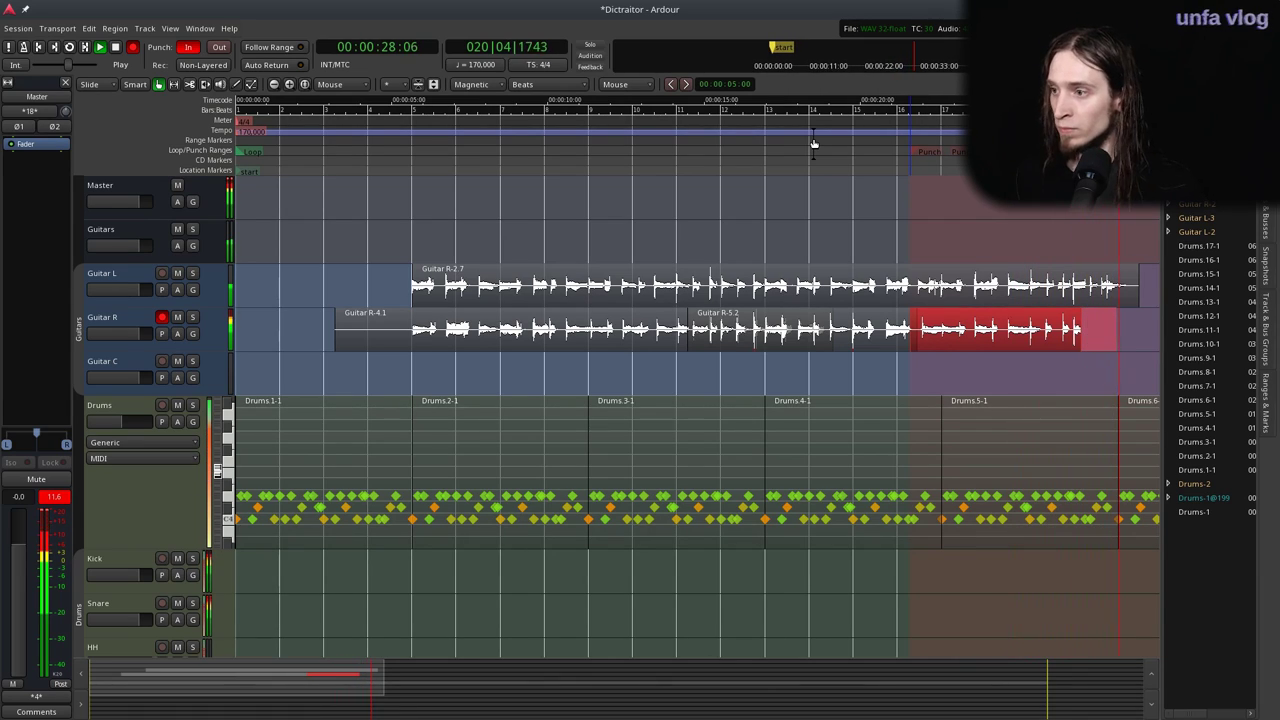
key(space)
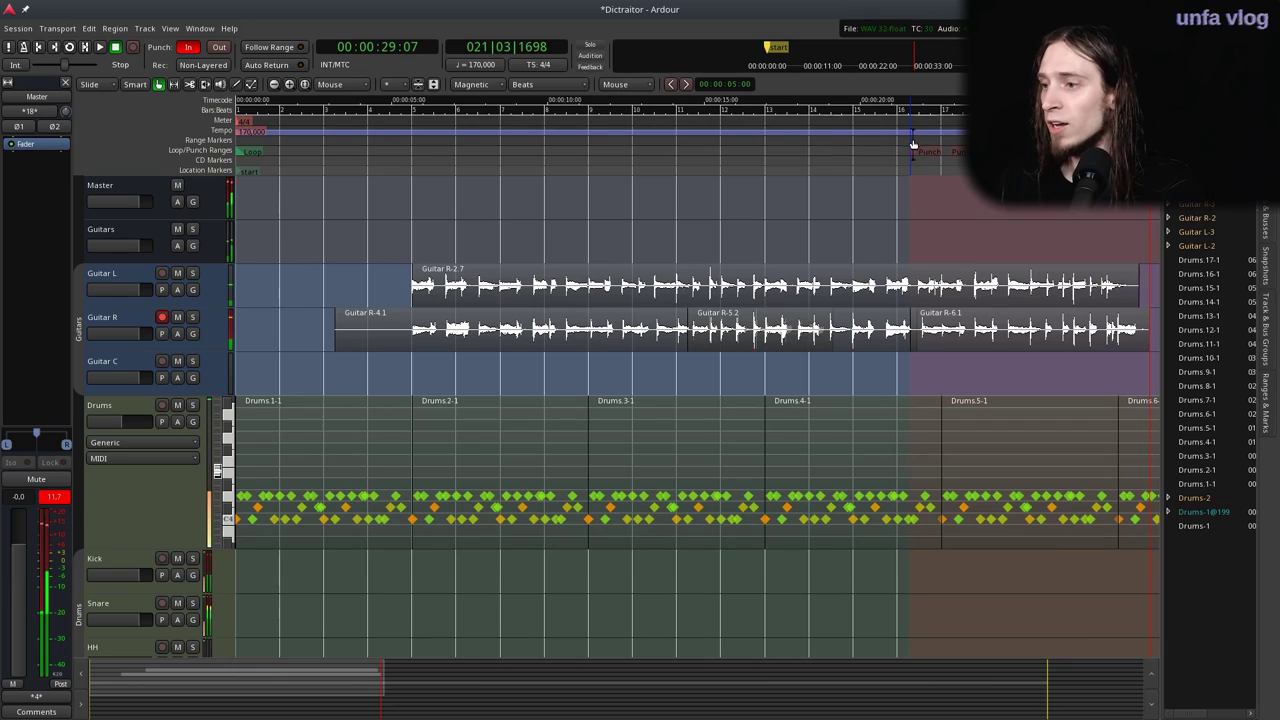
Split the Guitar L region near bar 16, beat 2, and delete the part after the split.
click(916, 273)
key(s)
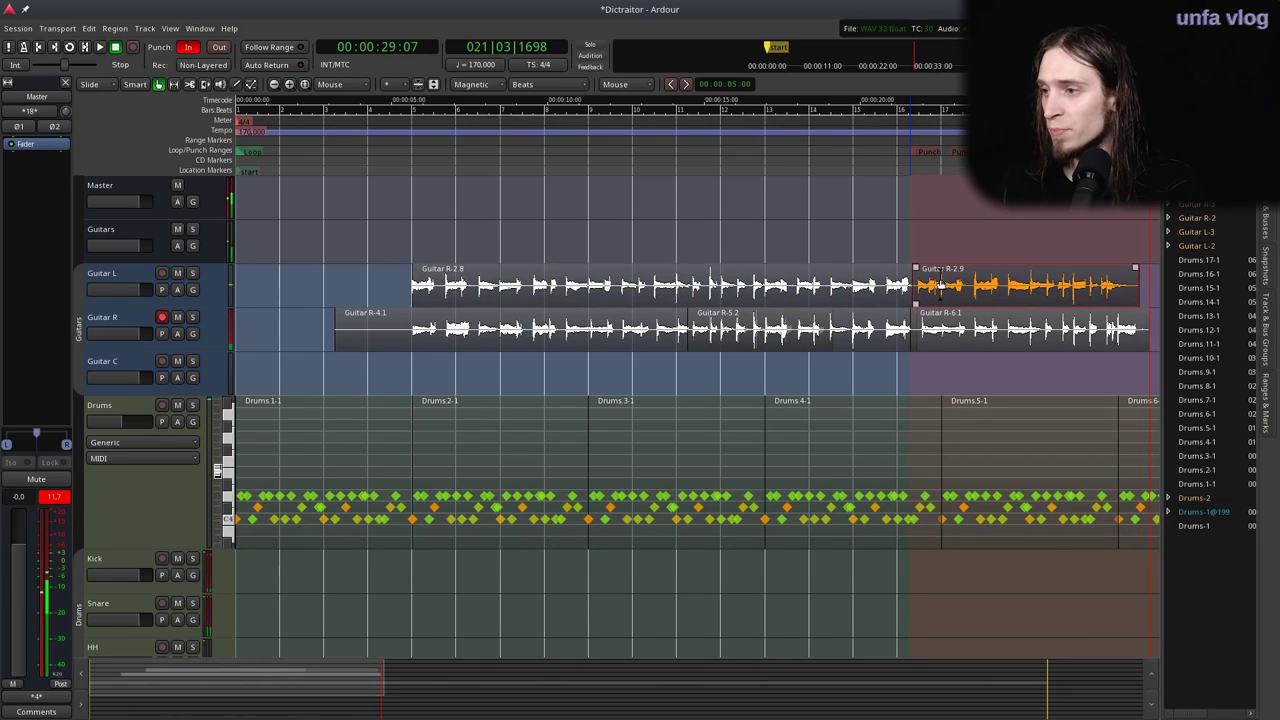
key(Delete)
Move the punch-in point to bar 16 and place the playhead at bar 13, beat 4.
drag(868, 145, 830, 145)
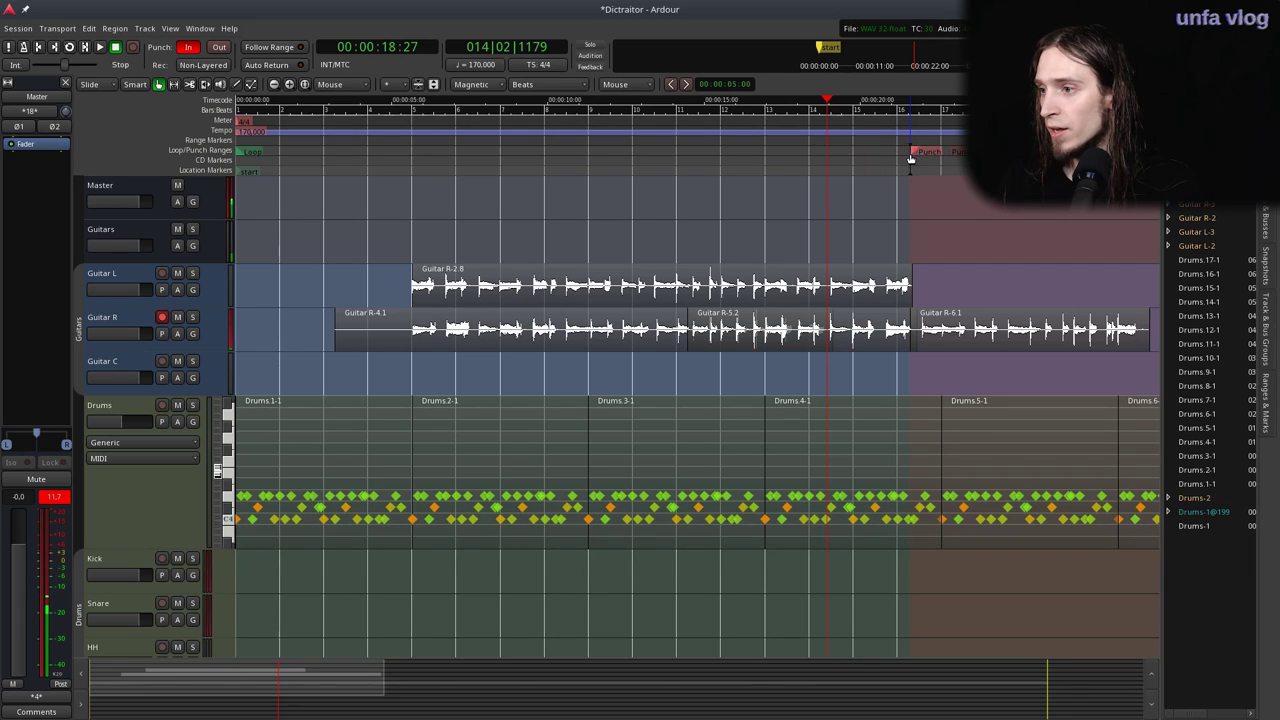
drag(912, 153, 898, 153)
click(799, 151)
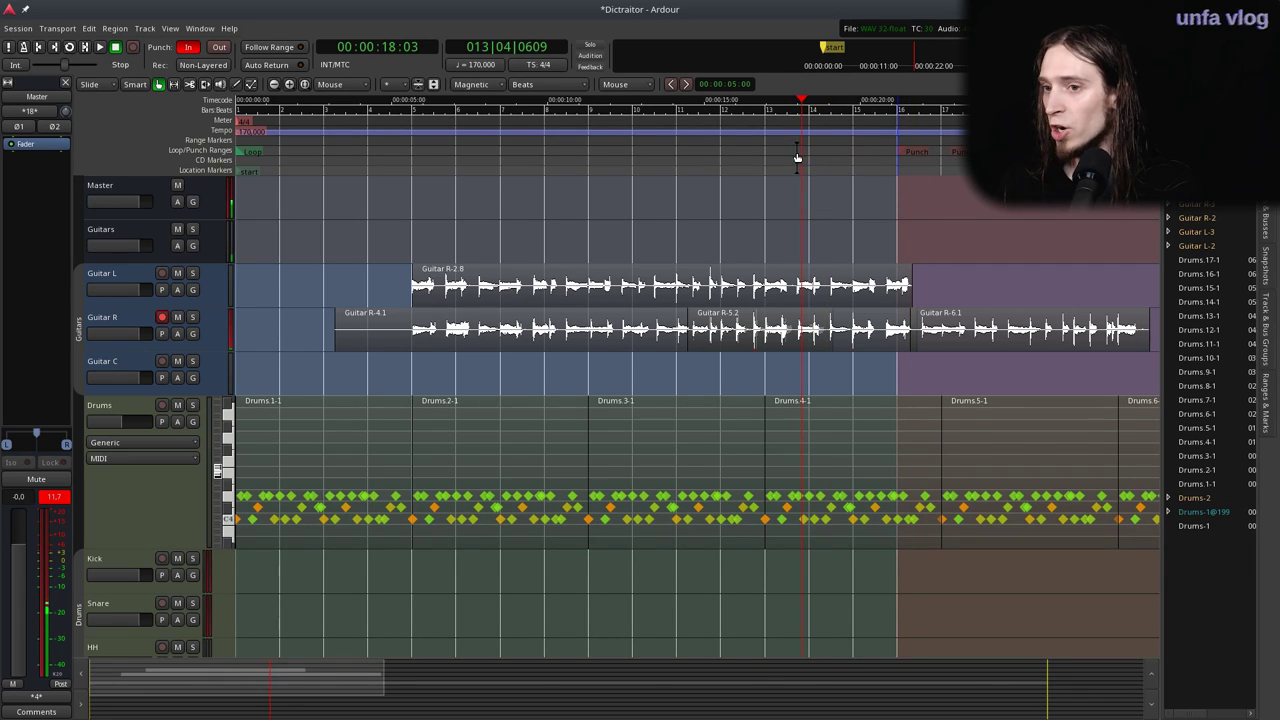
Arm Guitar L instead of Guitar R and record a punch-in take on it until the end of bar 21.
click(162, 274)
click(206, 315)
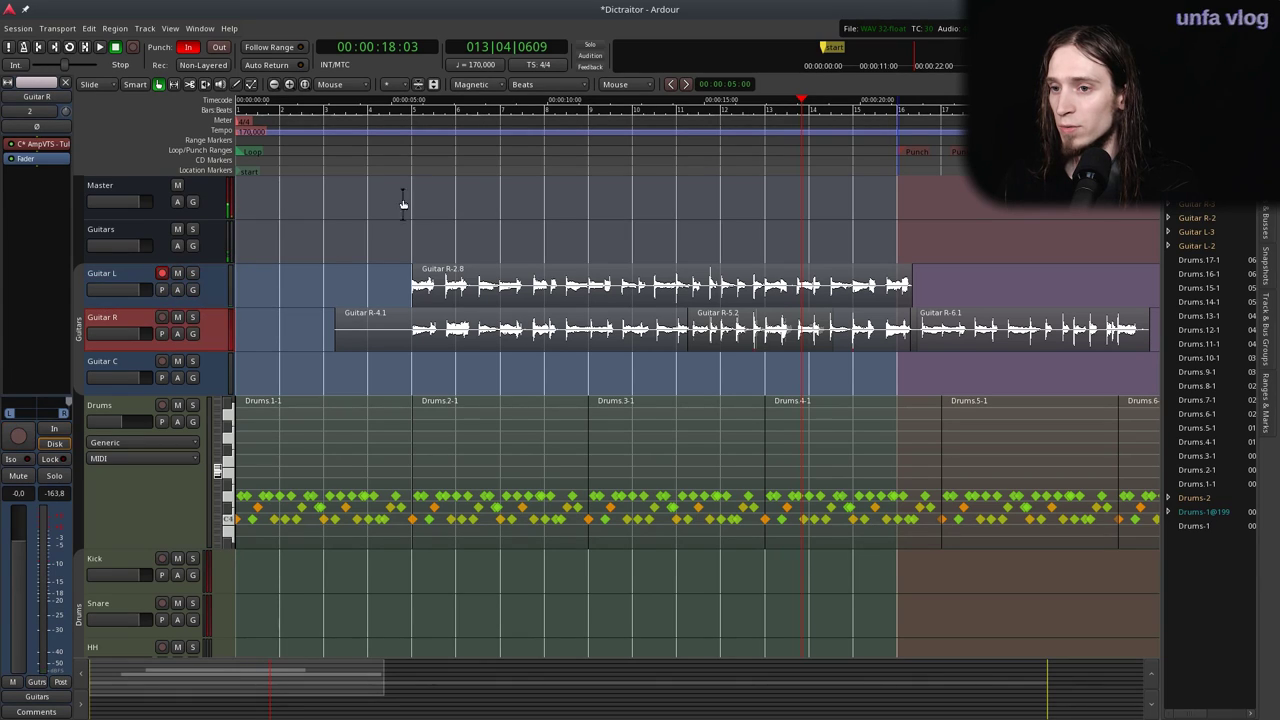
key(shift+r)
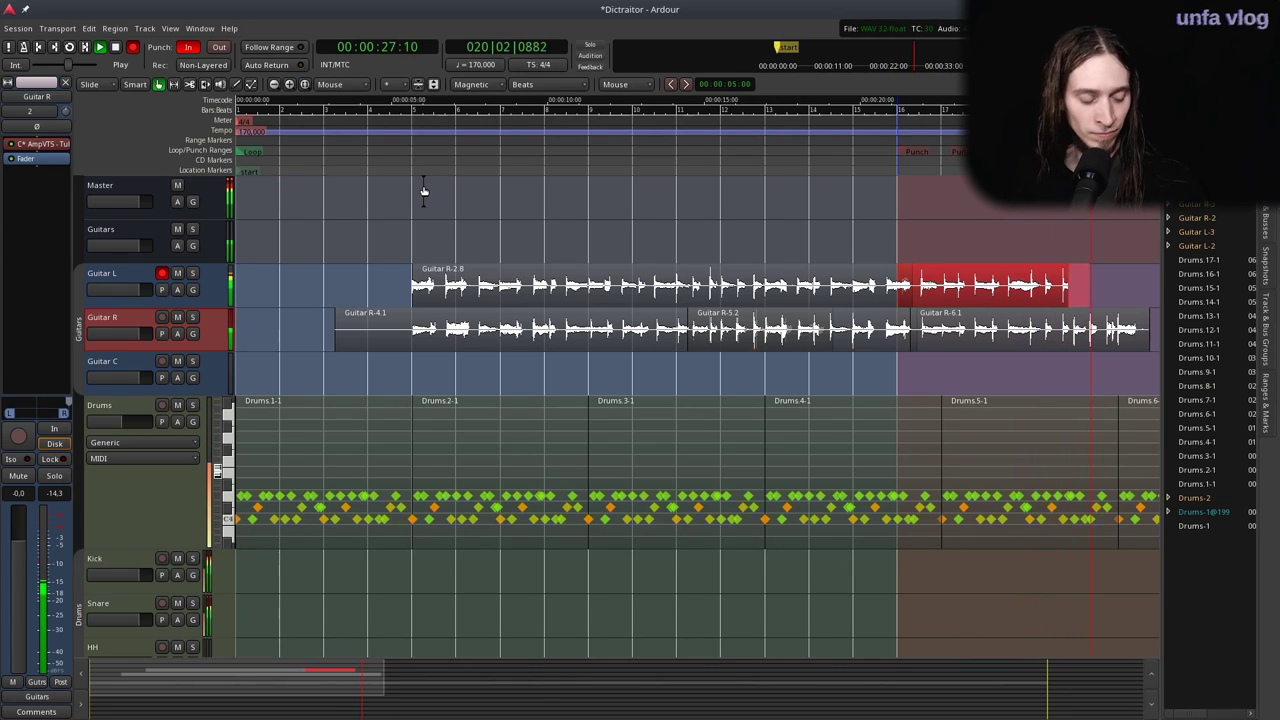
key(space)
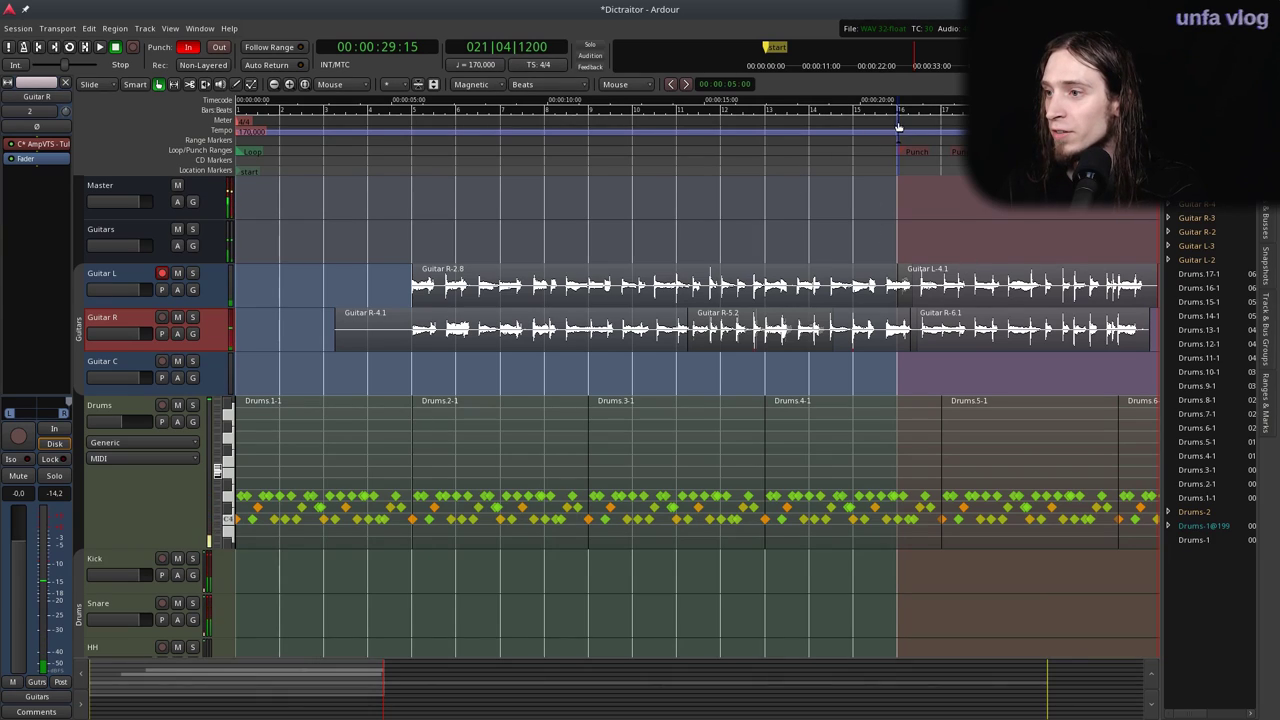
Split the first Guitar R region just before bar 5 and delete its silent lead-in.
click(428, 128)
click(405, 337)
key(s)
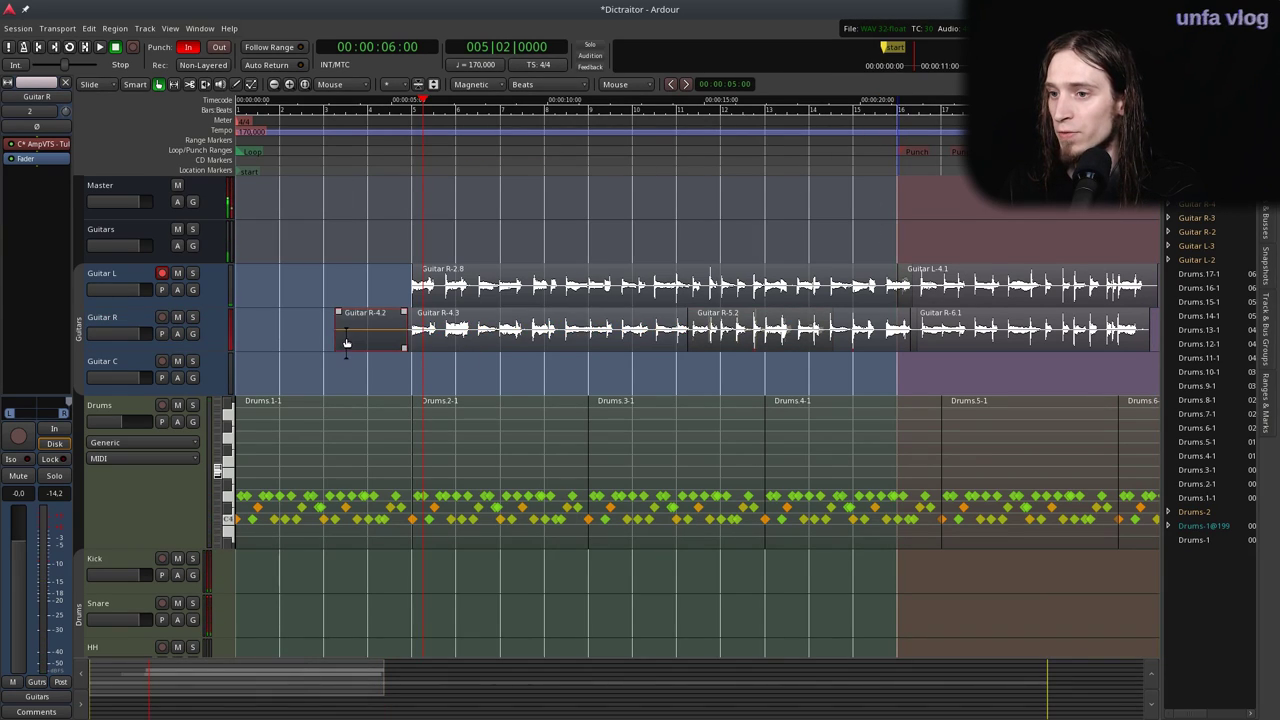
key(Delete)
Play both guitar tracks with the drums from bar 4 through to bar 21.
click(384, 129)
key(space)
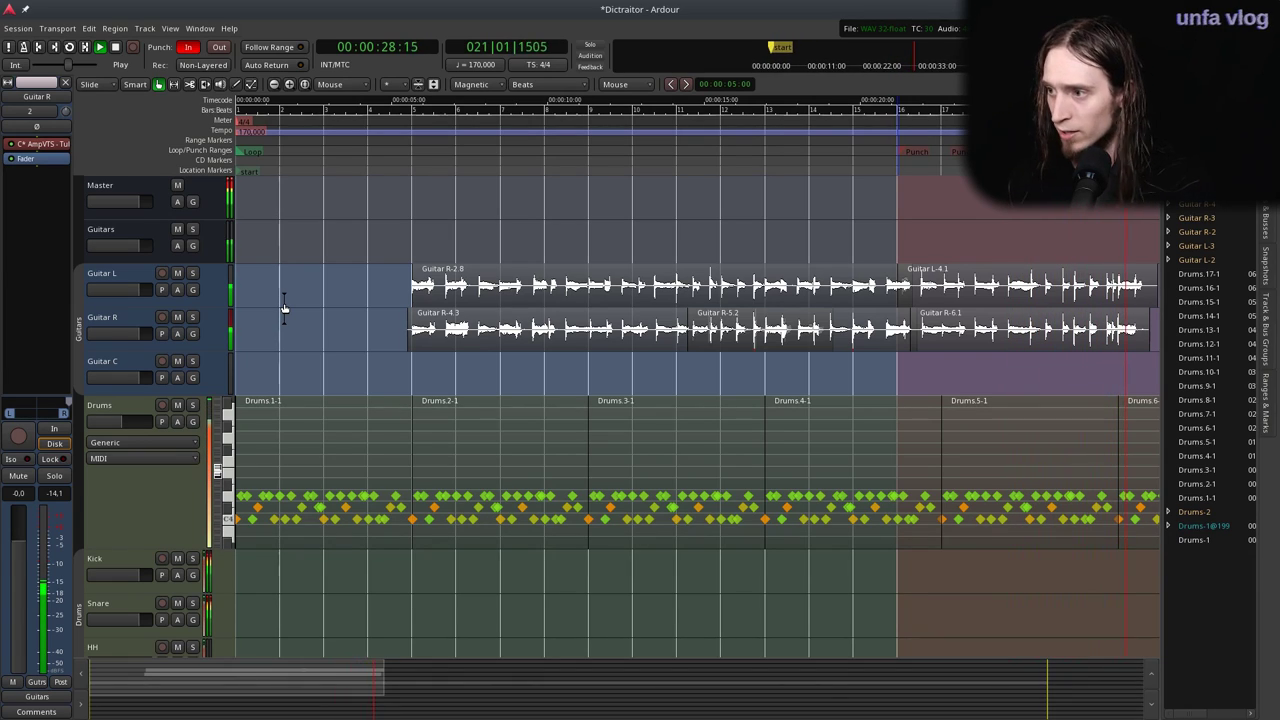
key(space)
key(minus)
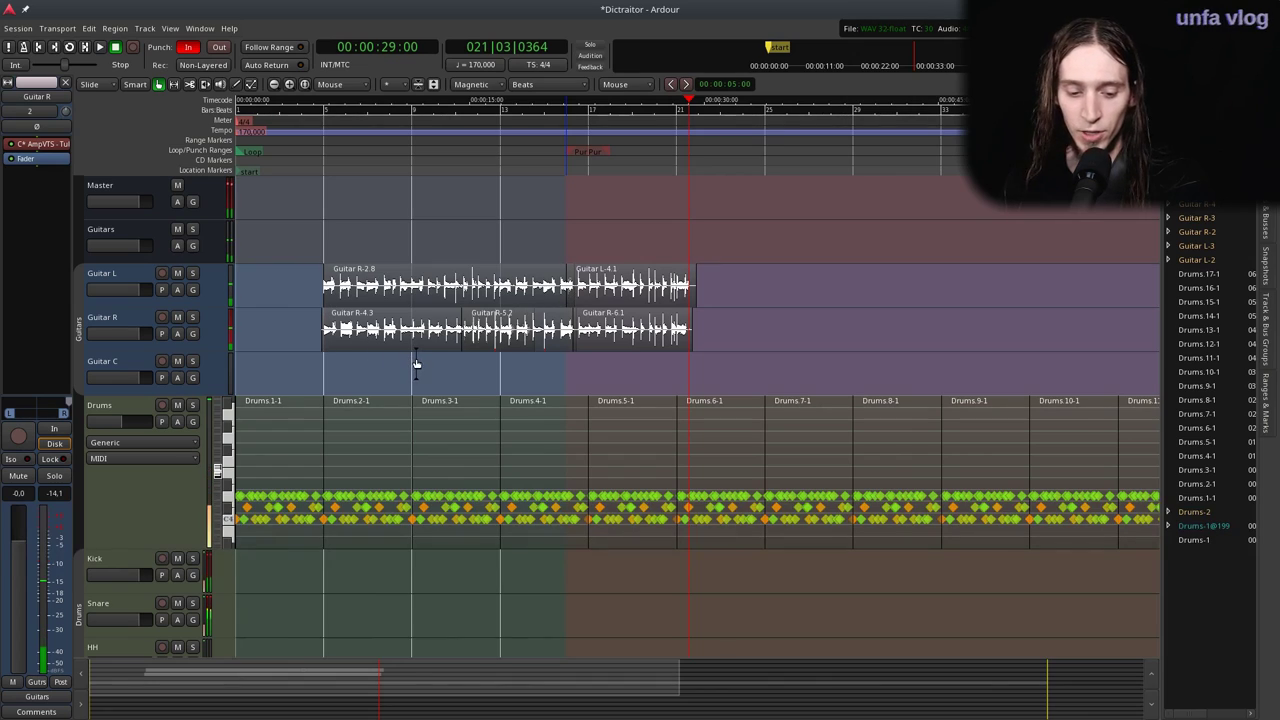
key(equal)
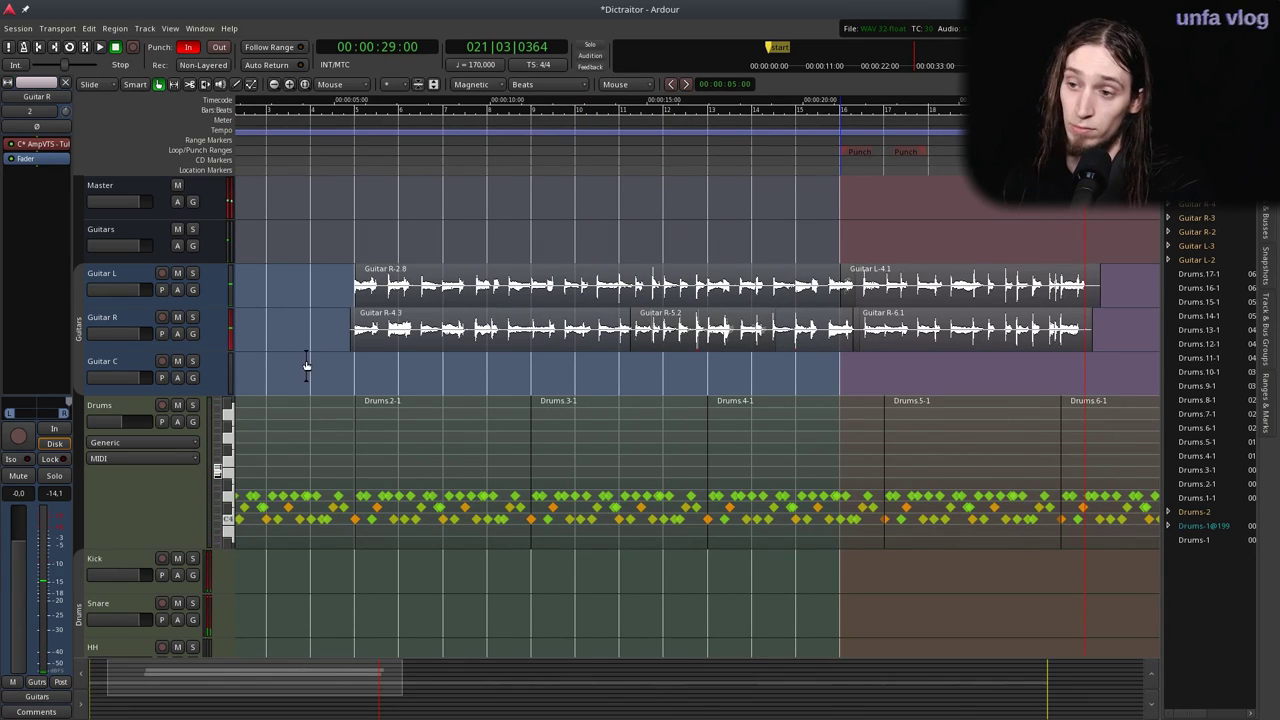
Add three mono audio tracks named Vox after the last track.
scroll(142, 451, down, 10)
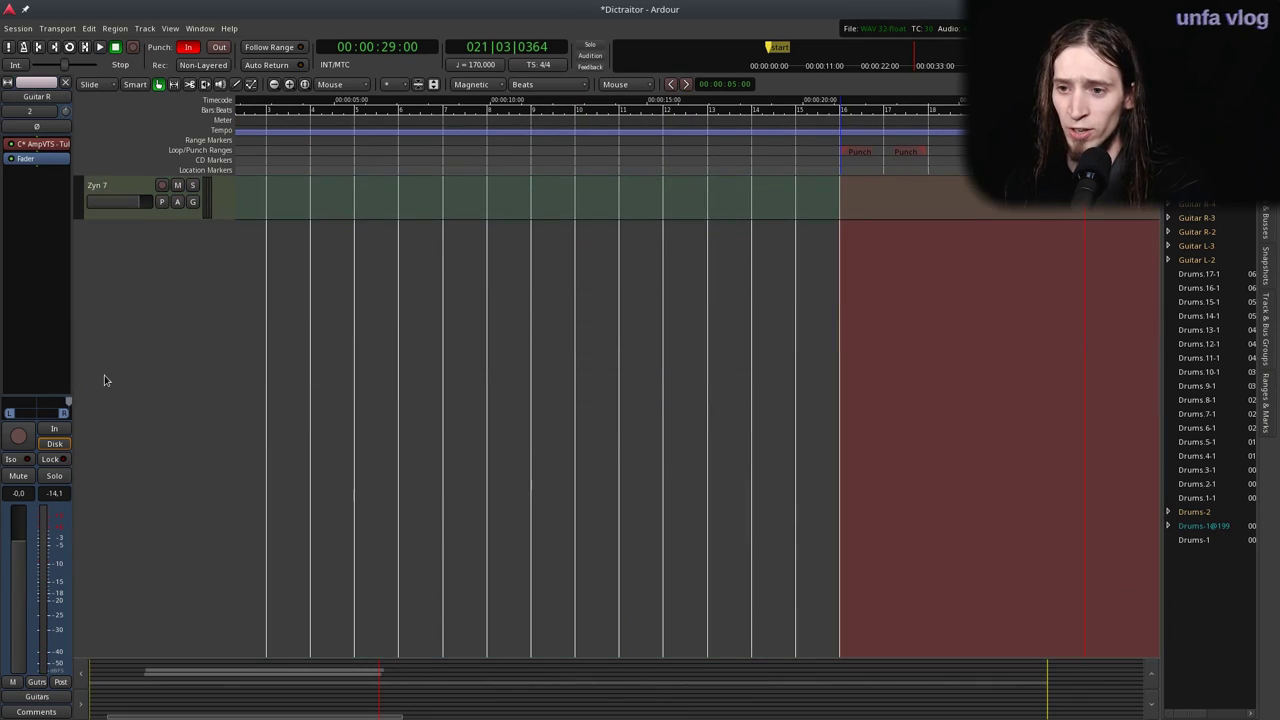
double_click(109, 388)
click(142, 309)
click(133, 336)
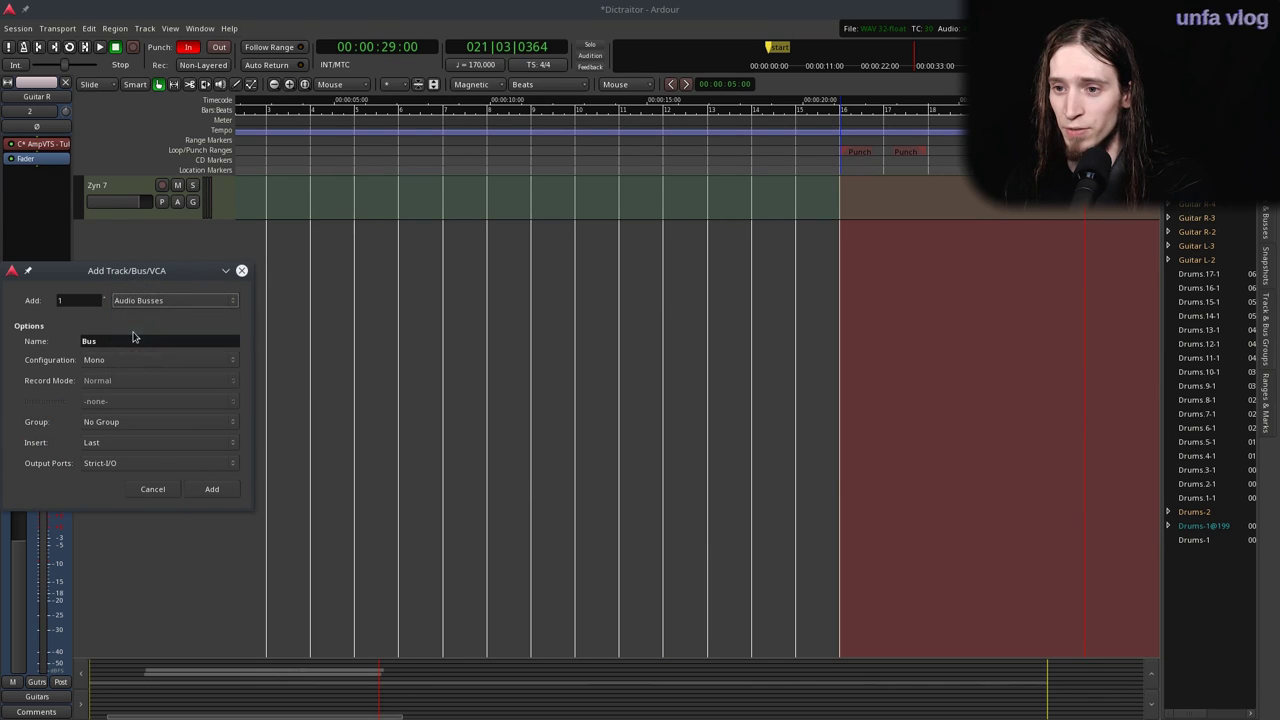
click(140, 304)
click(175, 244)
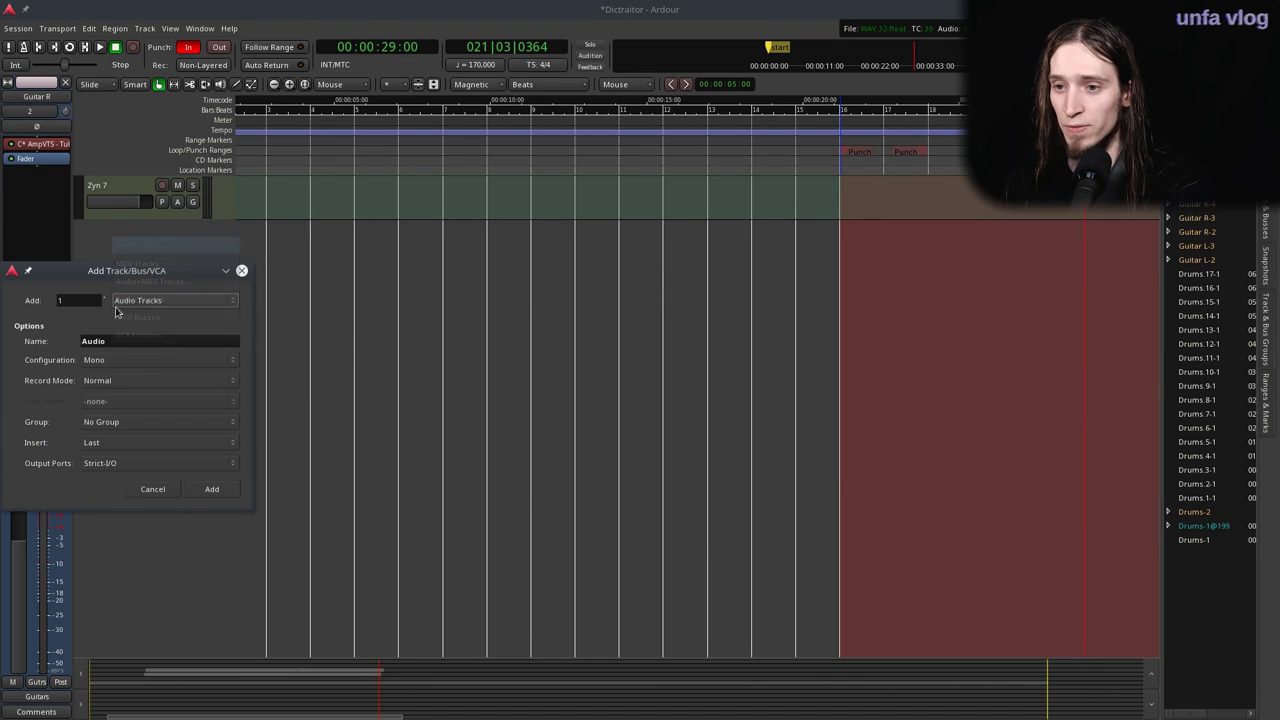
drag(102, 337, 37, 336)
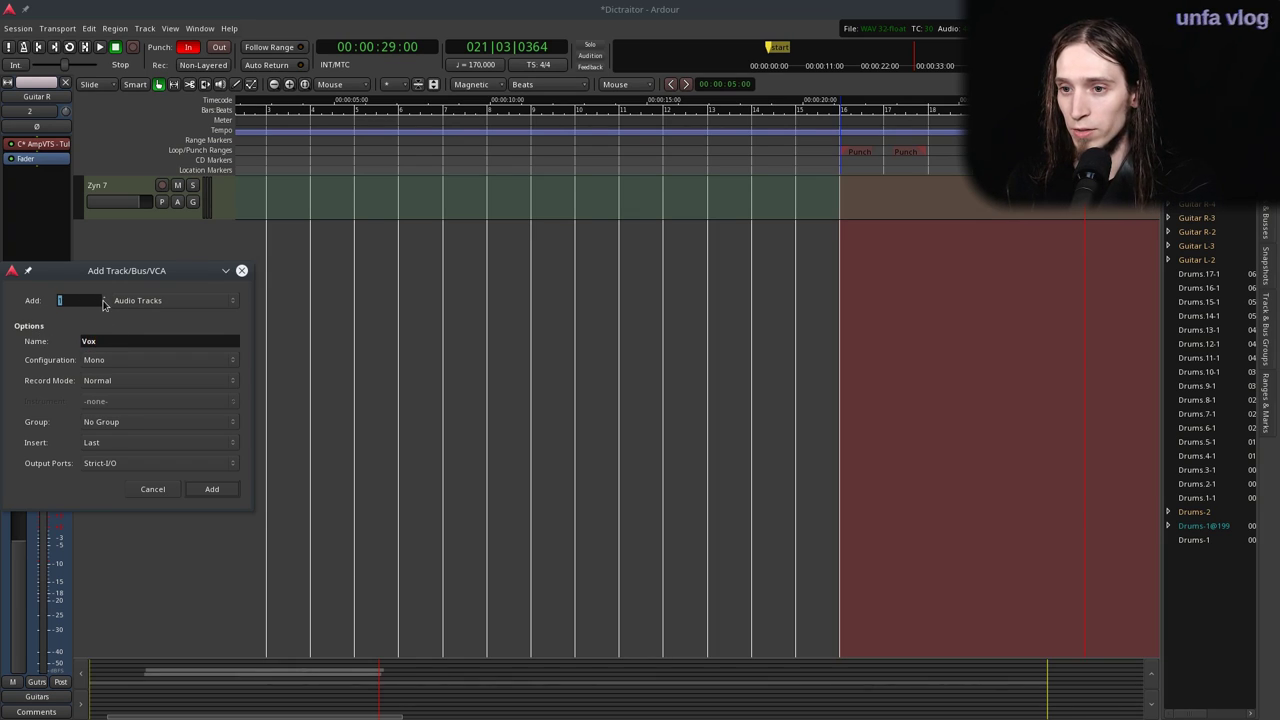
click(216, 489)
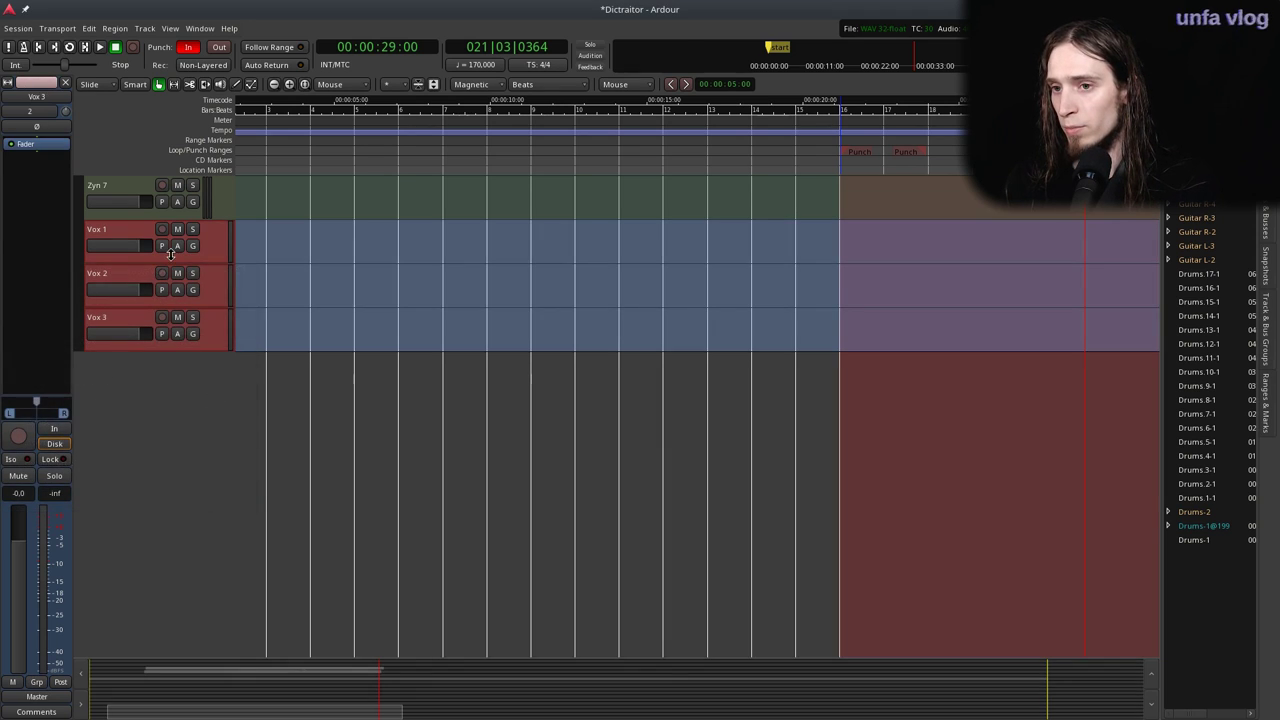
Move the three Vox tracks up the track order to sit between the Guitars bus and Guitar L.
key(ctrl+Up)
key(ctrl+Up)
key(ctrl+Up)
key(ctrl+Up)
key(ctrl+Up)
key(ctrl+Up)
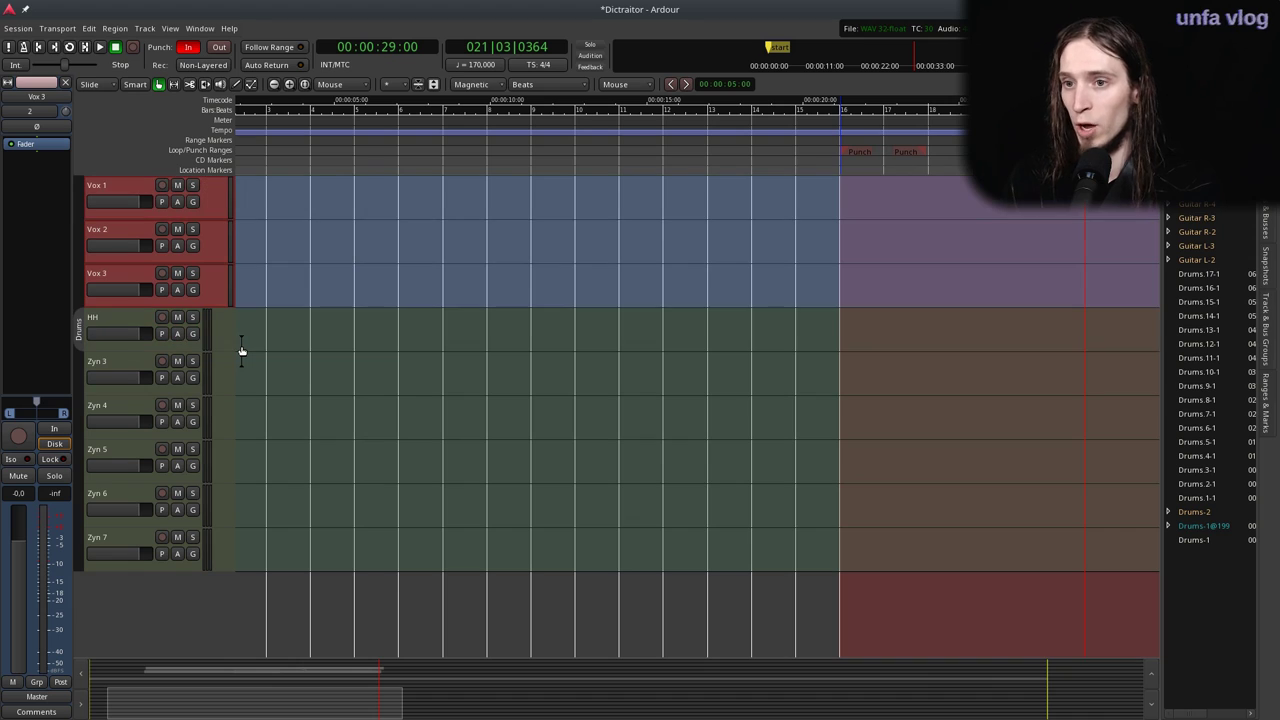
scroll(242, 351, up, 6)
key(ctrl+Up)
key(ctrl+Up)
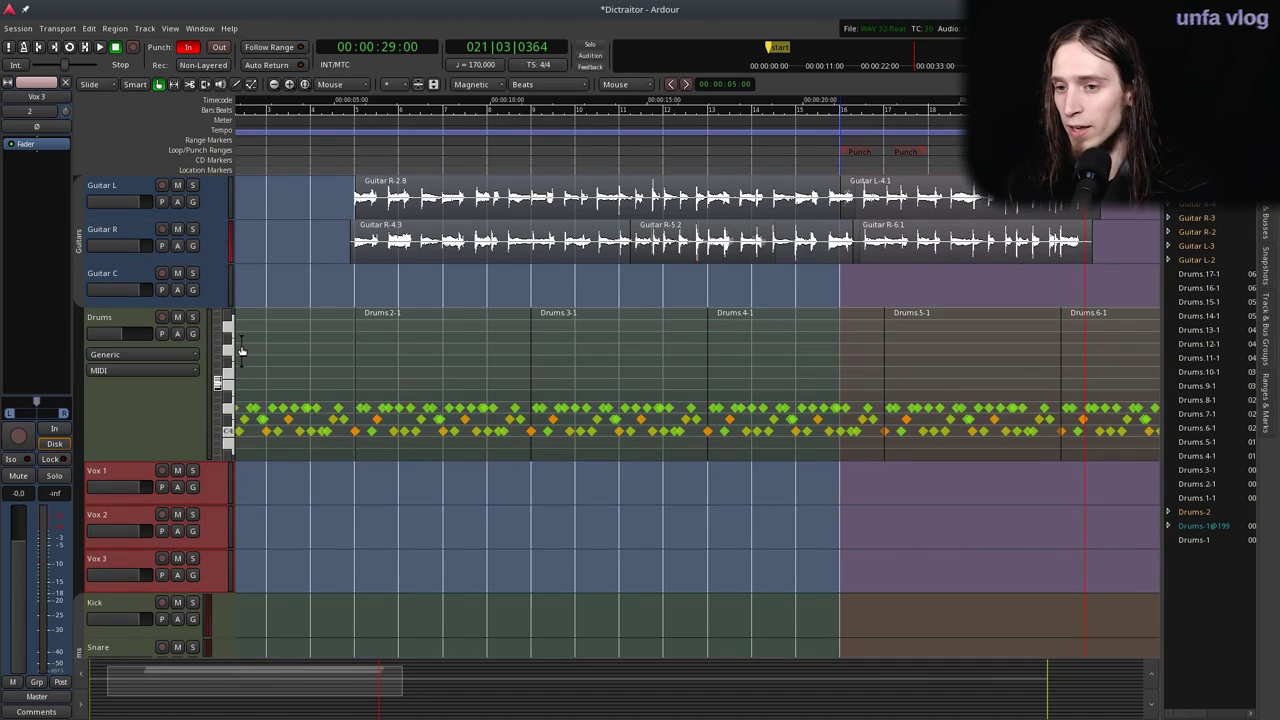
key(ctrl+Up)
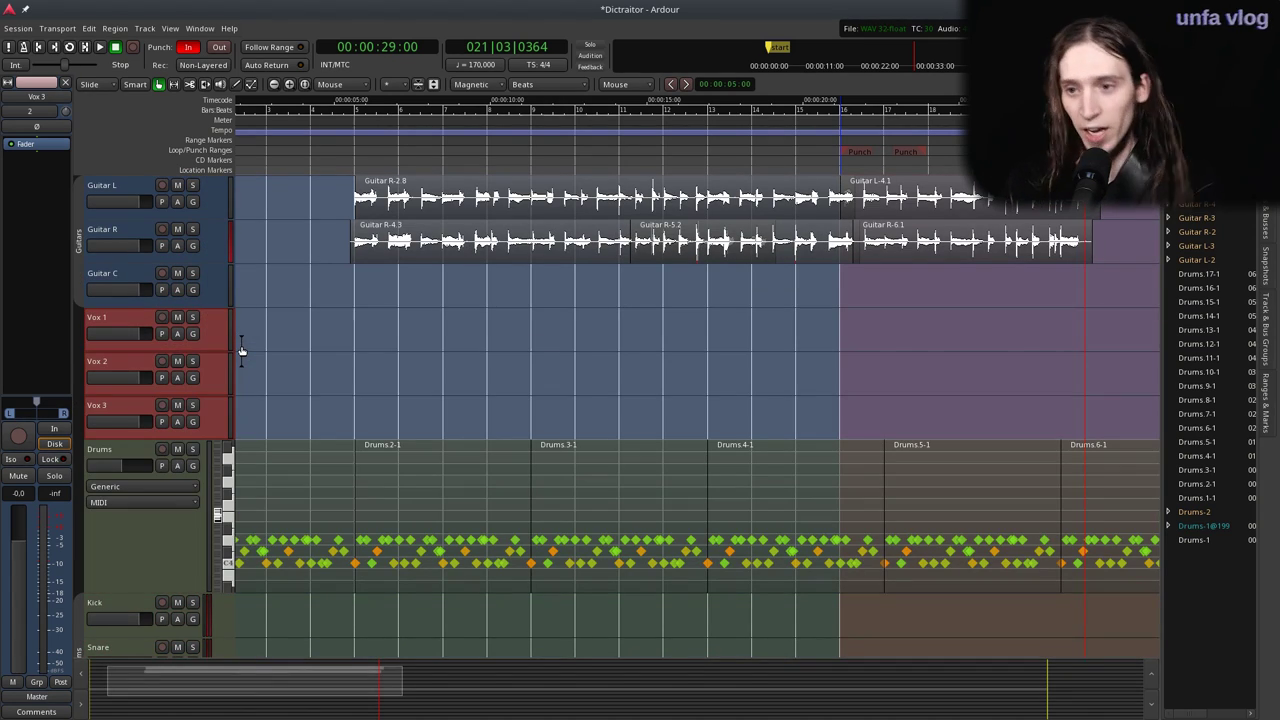
key(ctrl+Up)
key(ctrl+Up)
key(ctrl+Up)
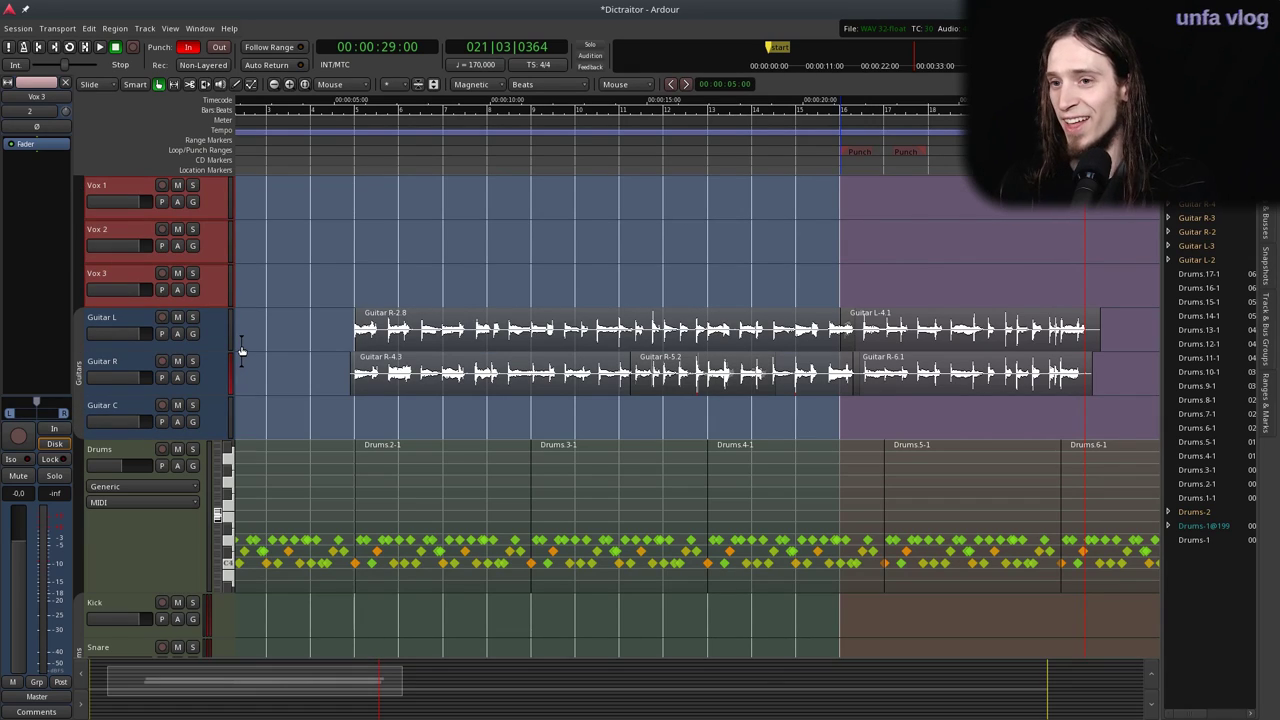
scroll(232, 350, up, 2)
Set the input of Vox 1 to input 1 and arm the track for recording.
click(133, 281)
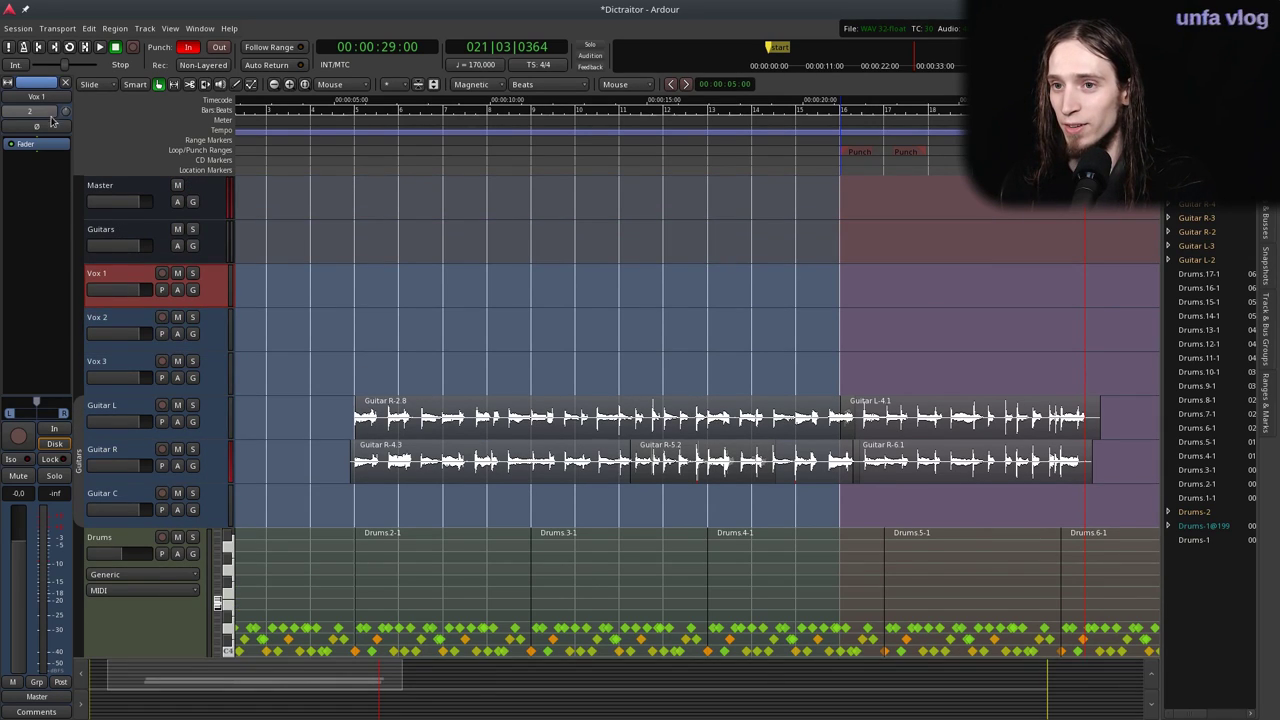
click(49, 116)
click(40, 149)
click(161, 272)
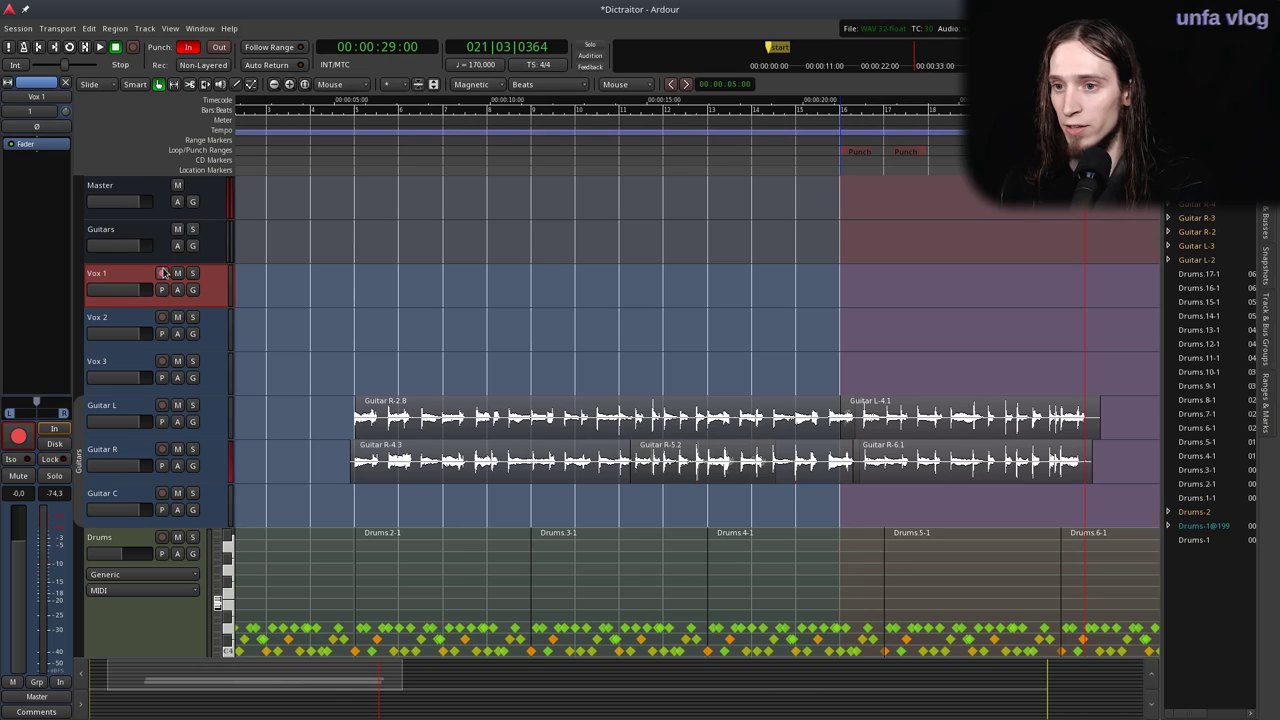
Insert a Calf Compressor on Vox 1 with input gain at about 15.3 dB and release at about 58 ms.
right_click(52, 146)
mouse_move(100, 150)
mouse_move(220, 150)
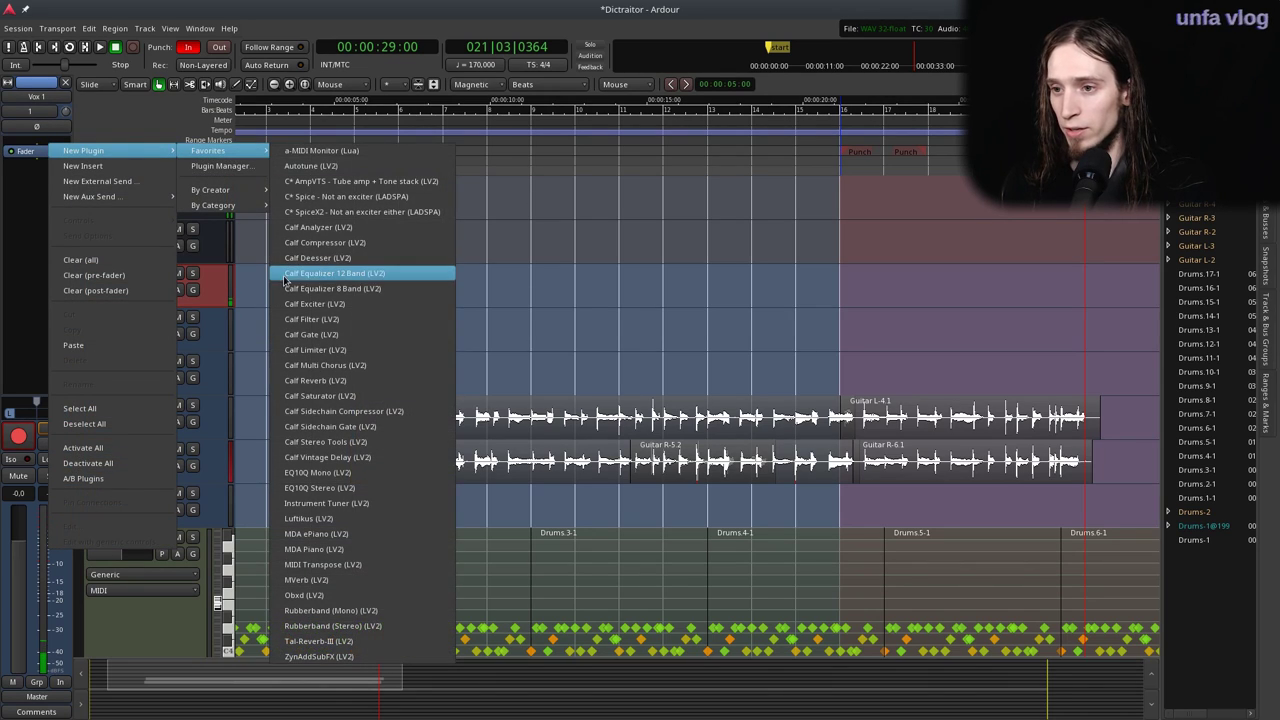
click(338, 243)
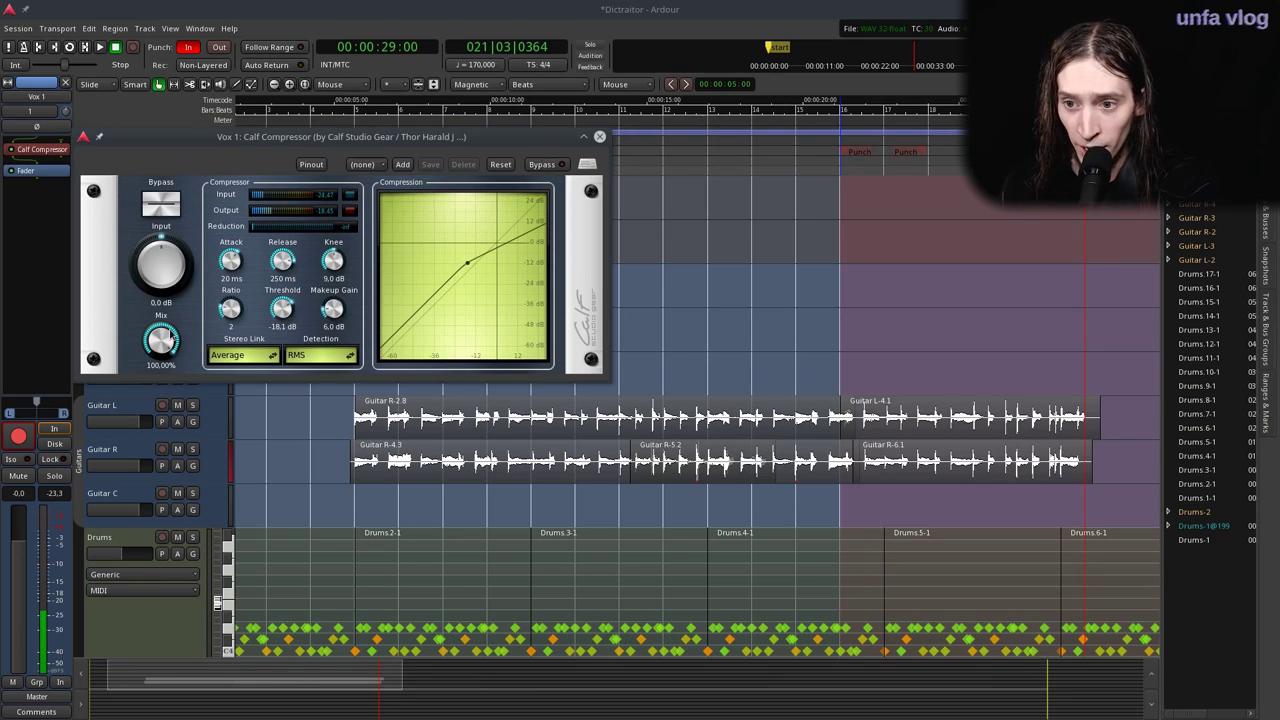
drag(195, 141, 609, 148)
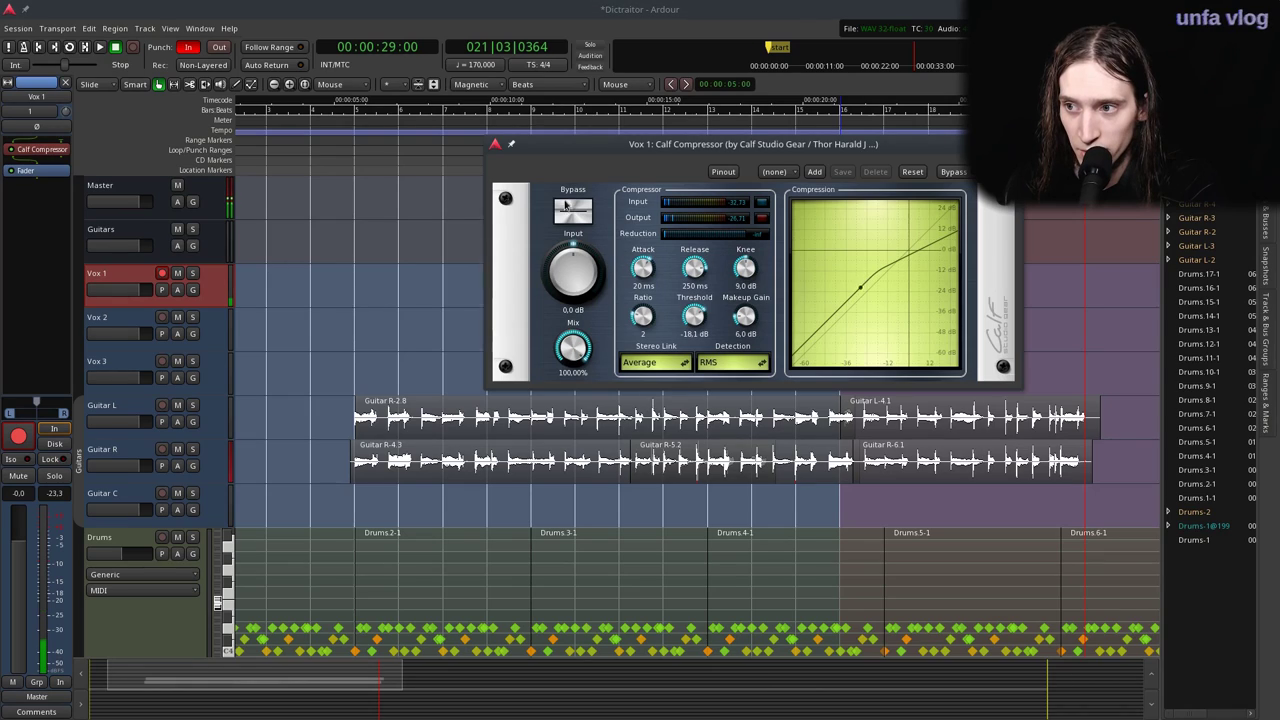
drag(571, 250, 587, 204)
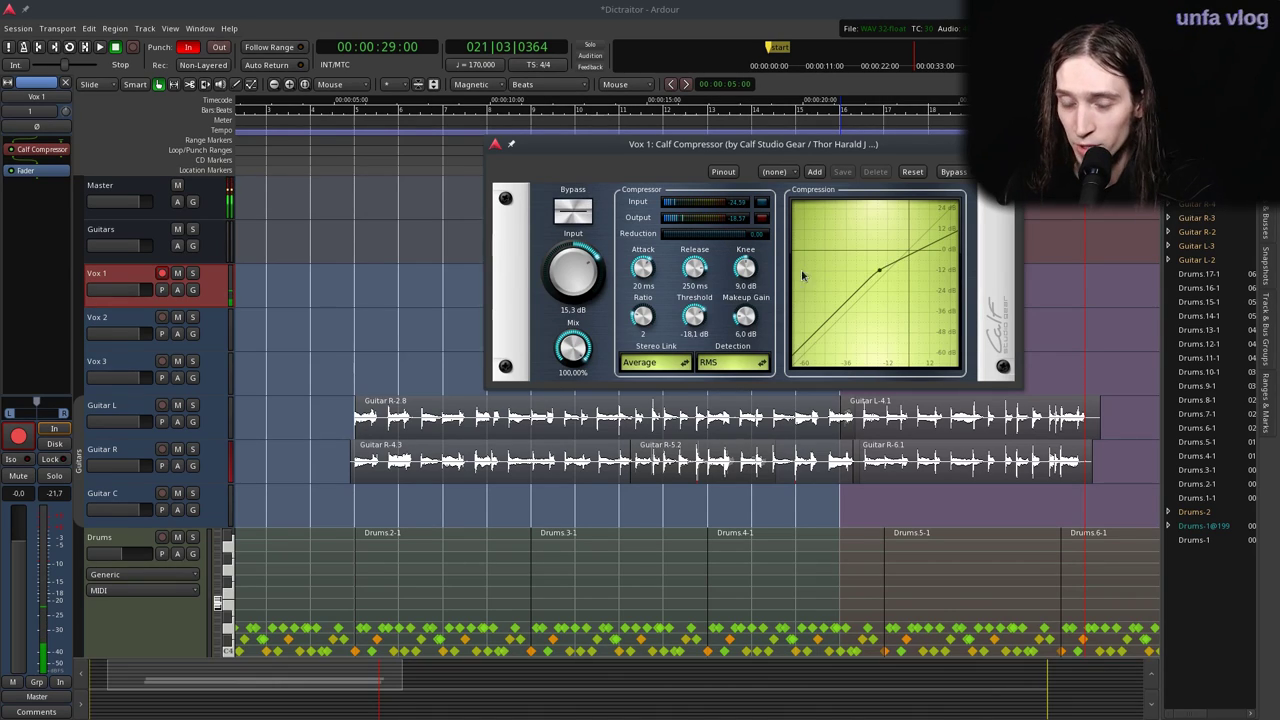
mouse_move(705, 271)
mouse_down()
mouse_move(709, 288)
mouse_move(722, 283)
mouse_up()
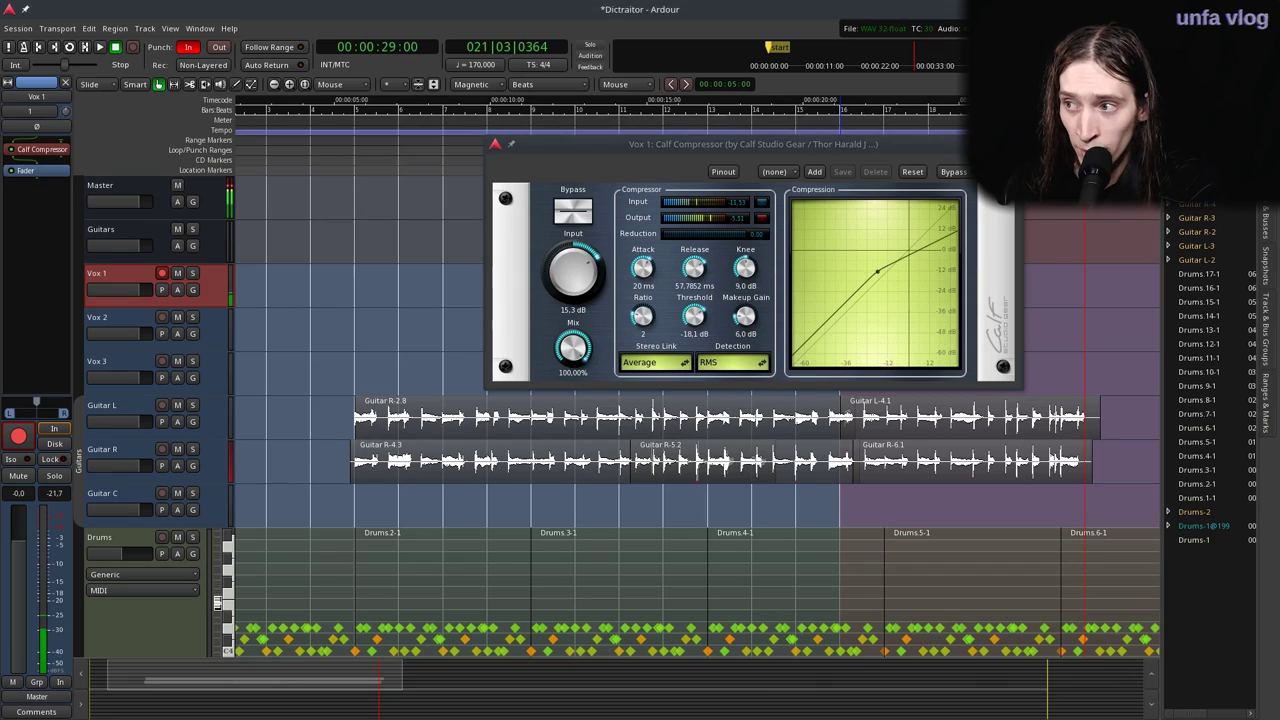
click(1007, 144)
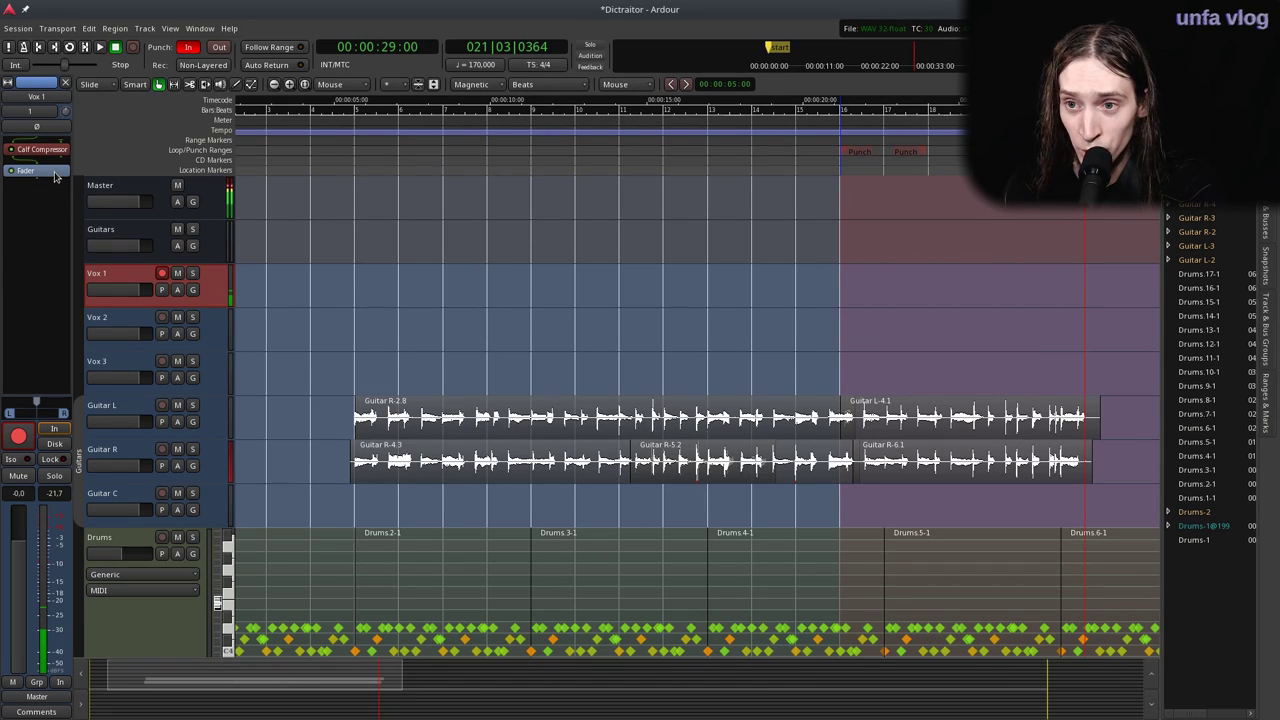
Turn off Strict I/O for the Vox 1 track.
click(35, 111)
click(36, 97)
click(36, 97)
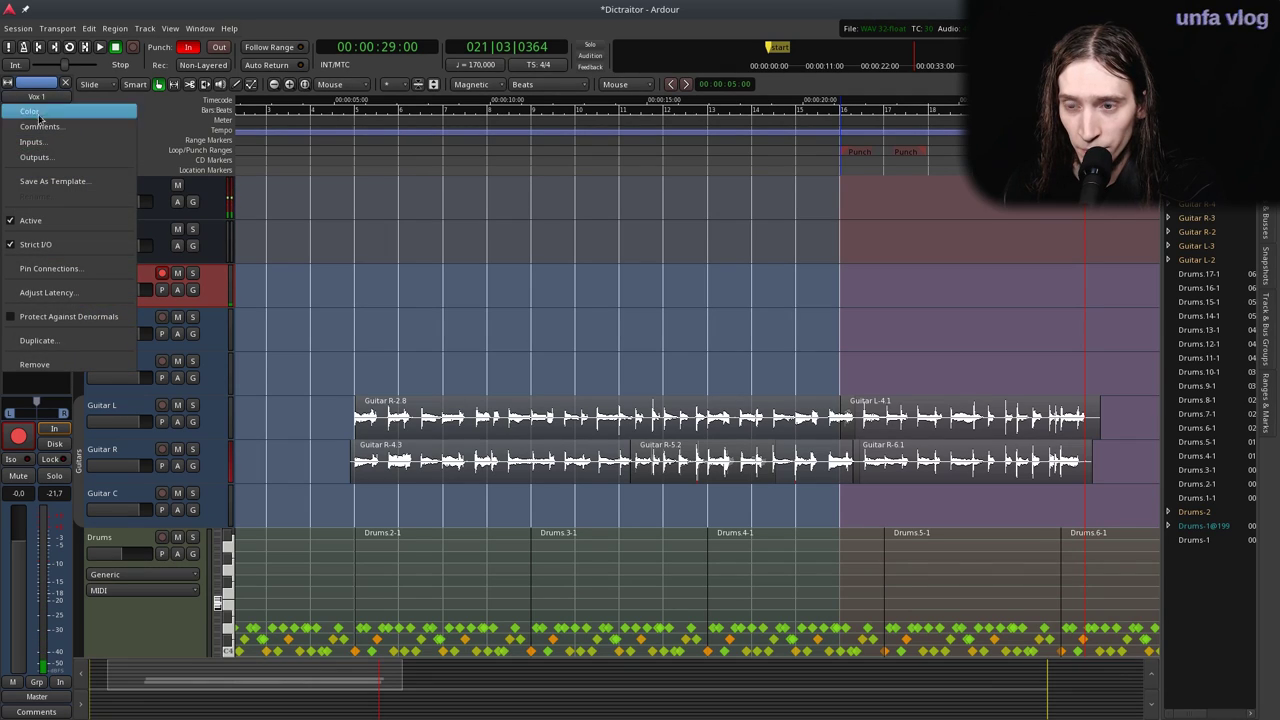
click(33, 245)
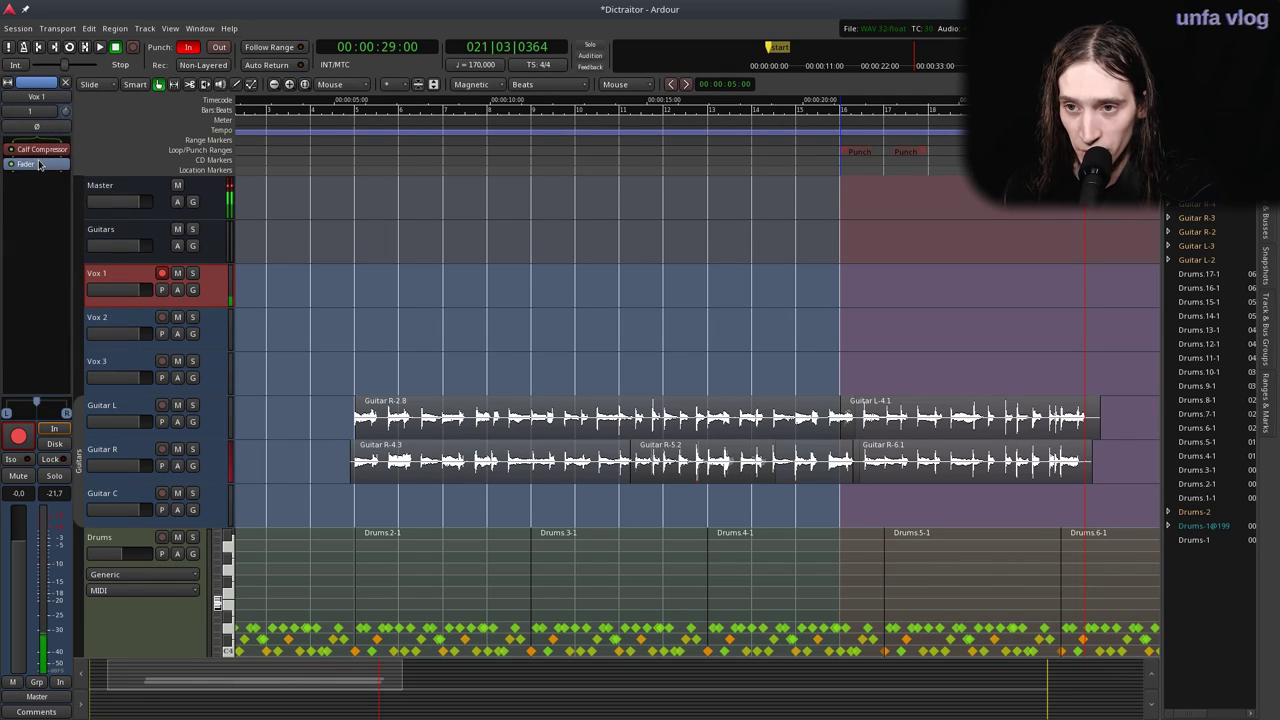
Add the MVerb reverb after the compressor on Vox 1, with mix at 17%, pre-delay at 27% and size at 63%.
right_click(38, 160)
mouse_move(150, 168)
mouse_move(234, 168)
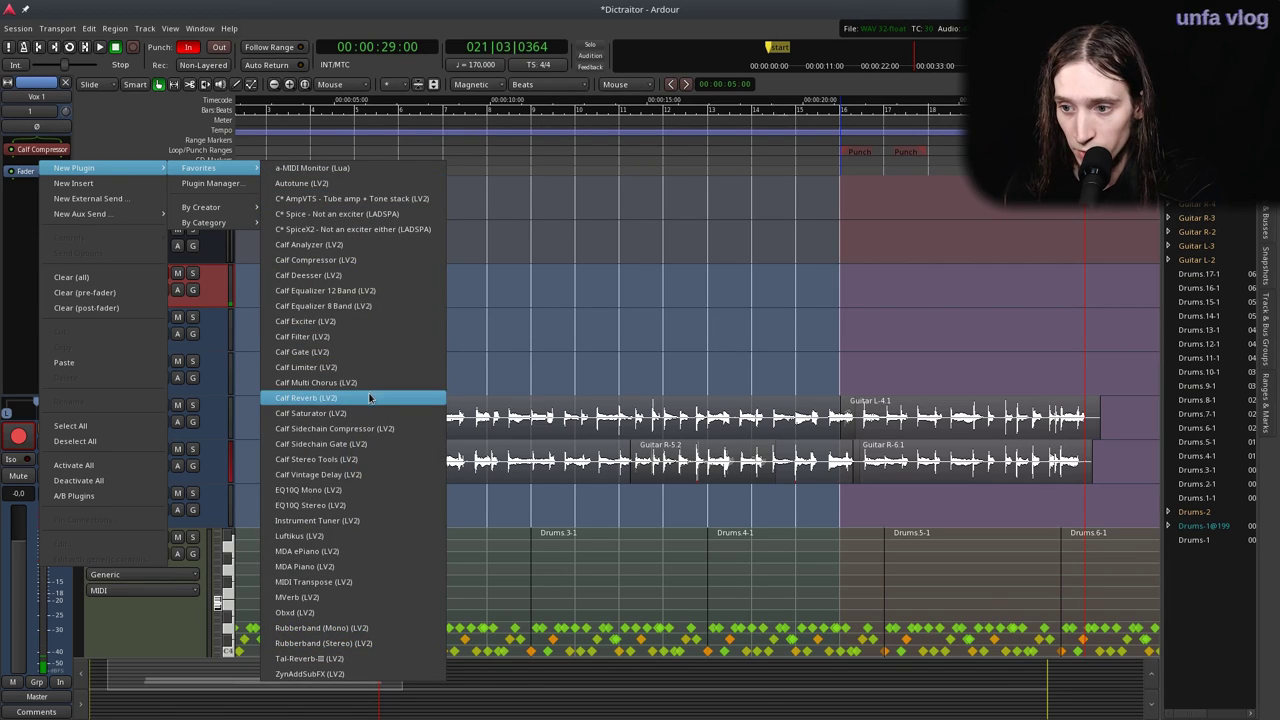
click(340, 598)
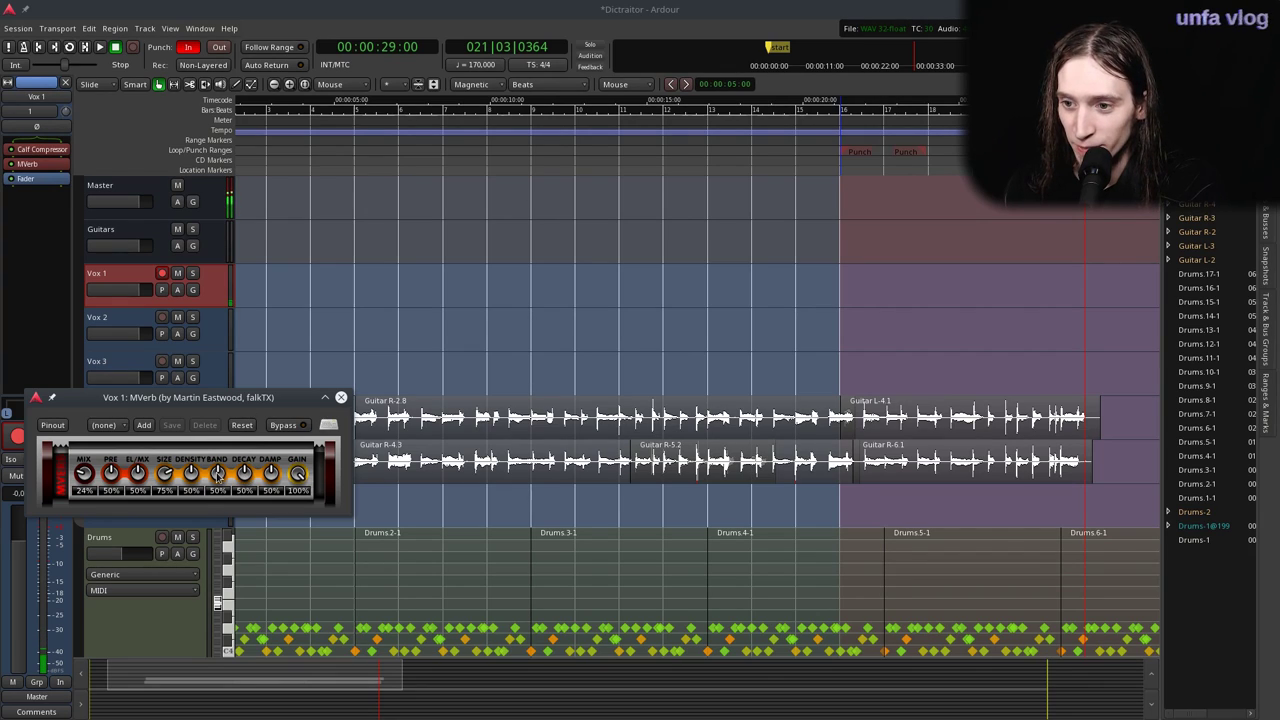
drag(110, 480, 175, 497)
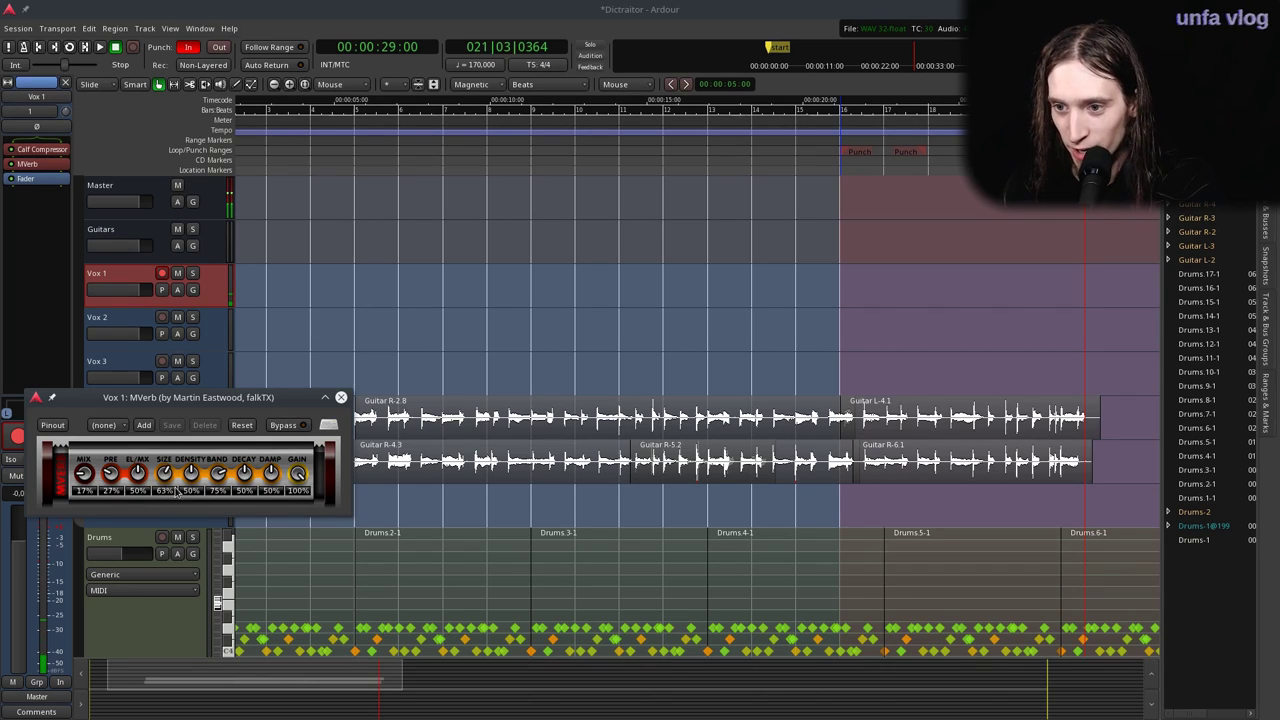
click(340, 399)
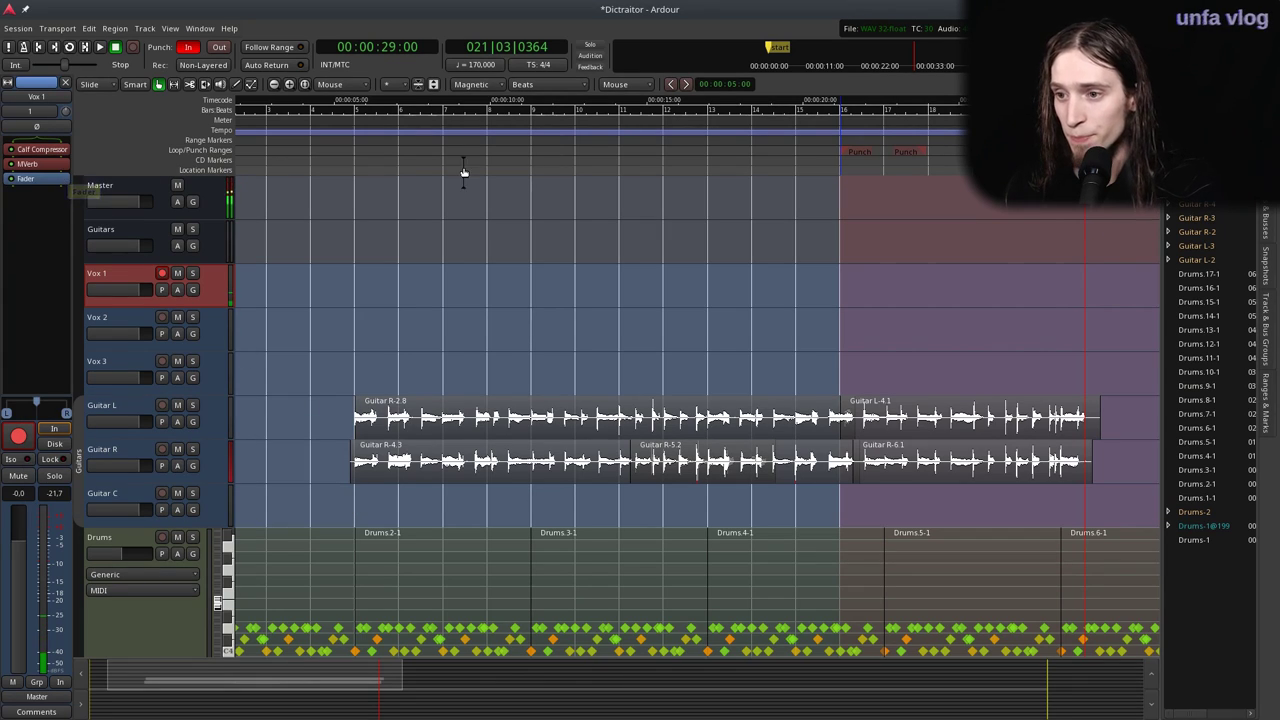
Turn off punch-in and record a Vox 1 take over the guitars and drums from just before bar 4 into bar 22.
drag(383, 157, 140, 195)
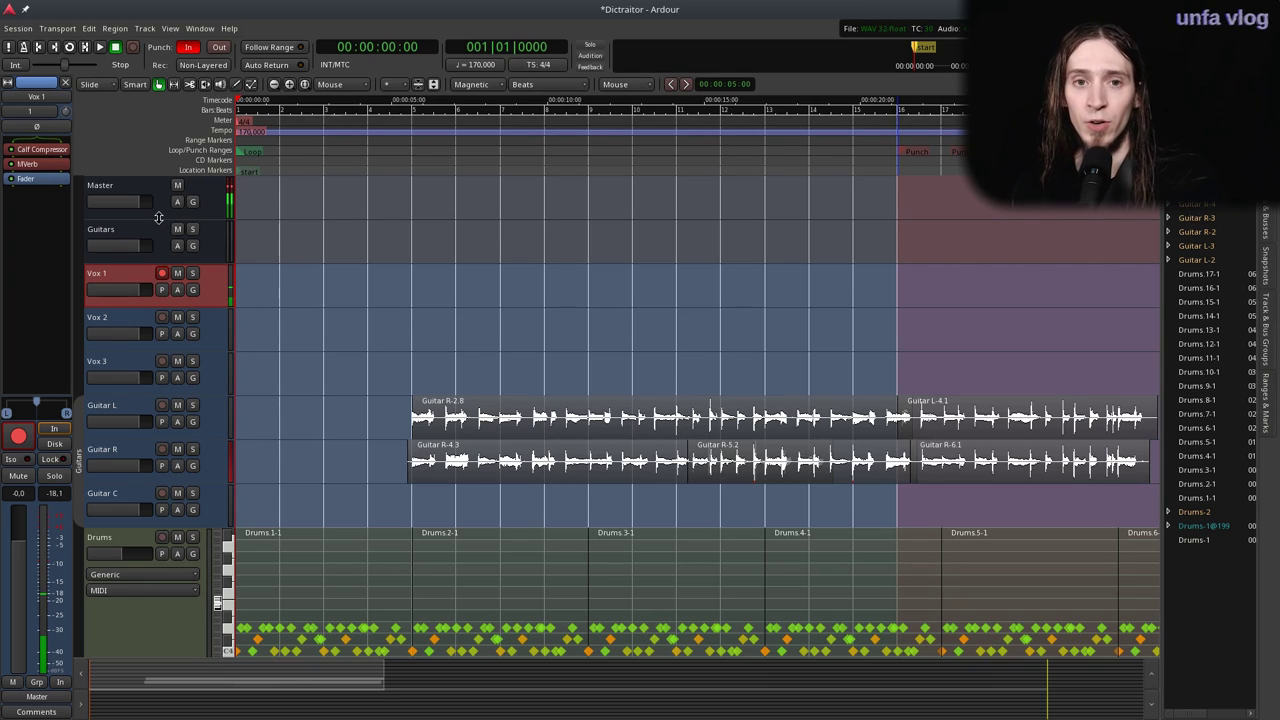
drag(378, 157, 206, 142)
key(space)
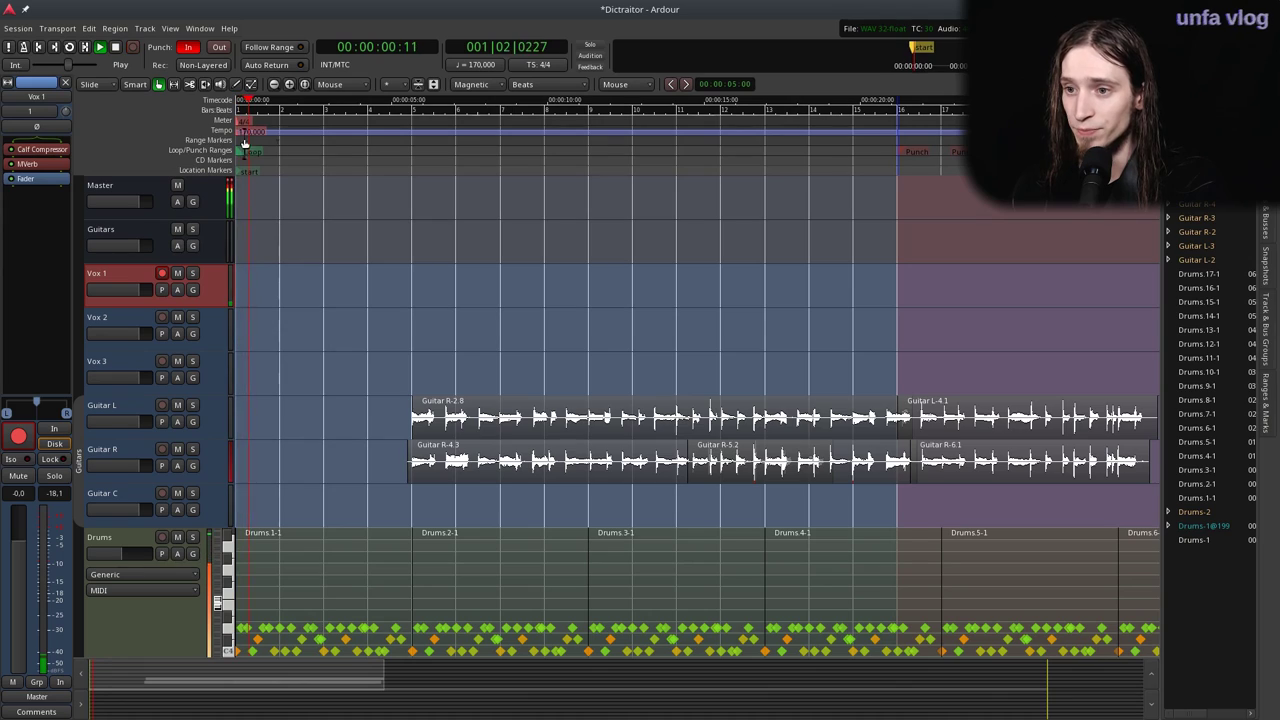
key(shift+r)
click(187, 47)
key(space)
drag(383, 132, 356, 145)
key(shift+r)
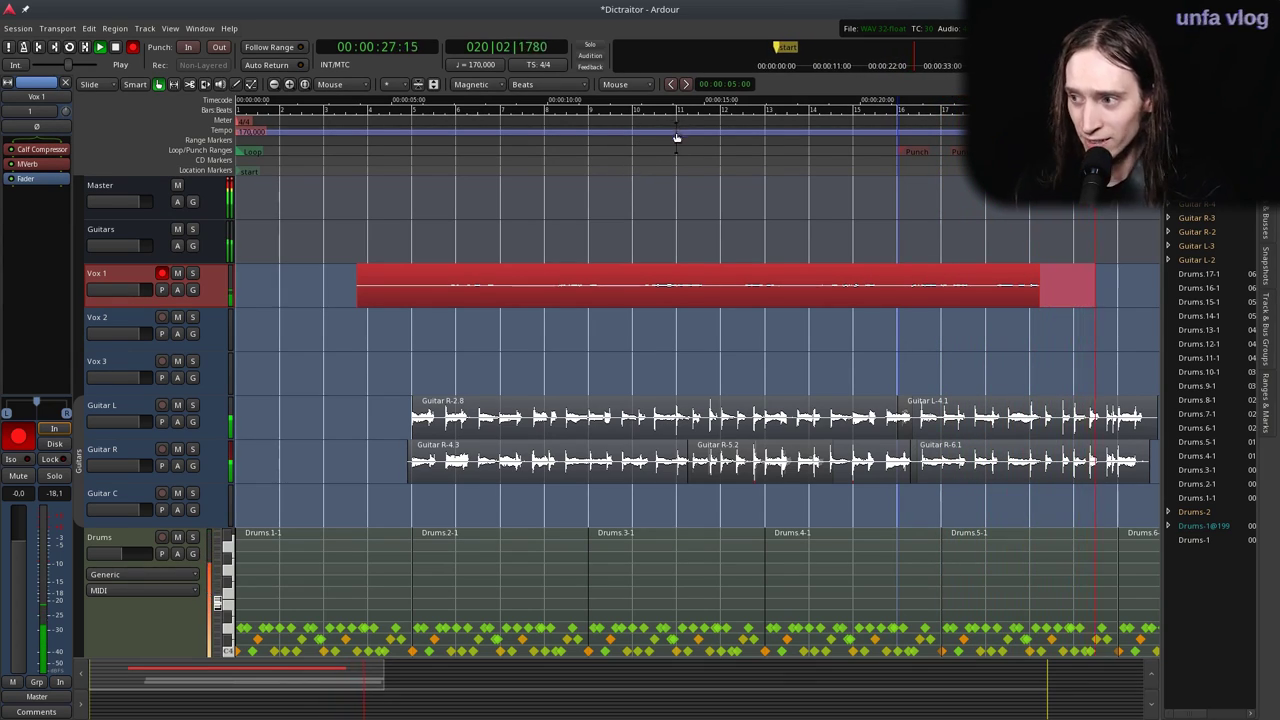
key(minus)
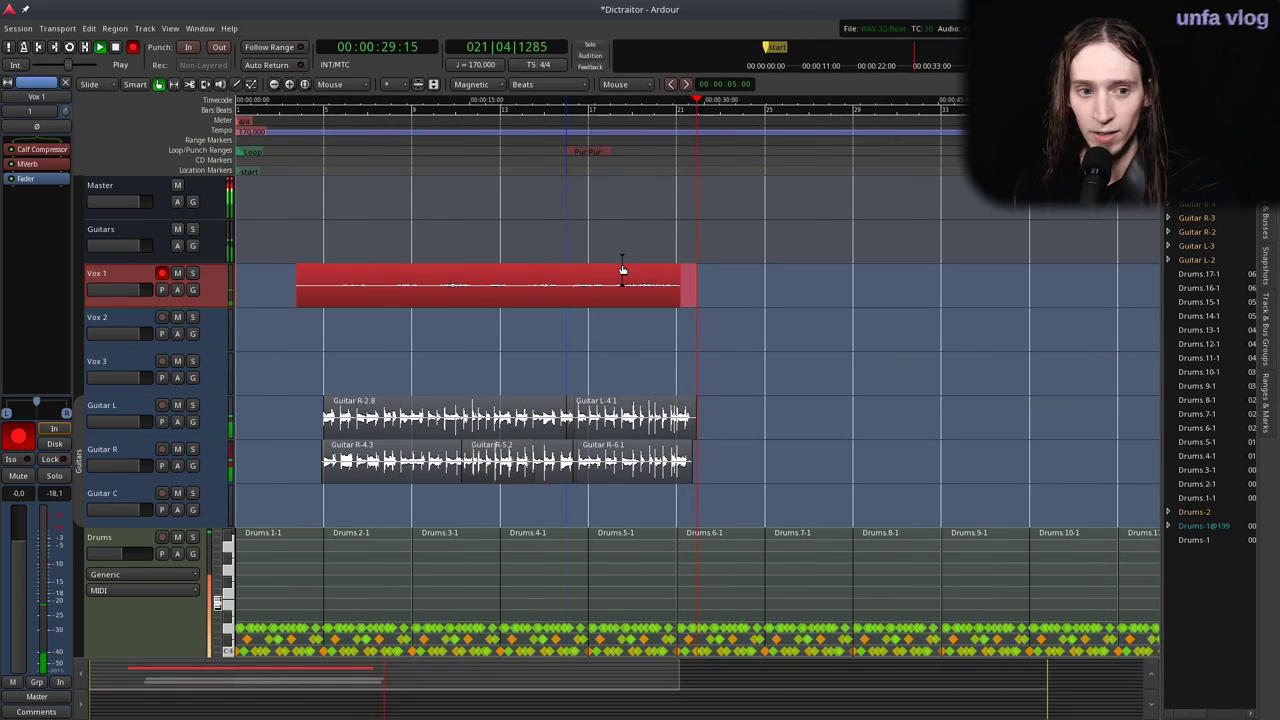
key(space)
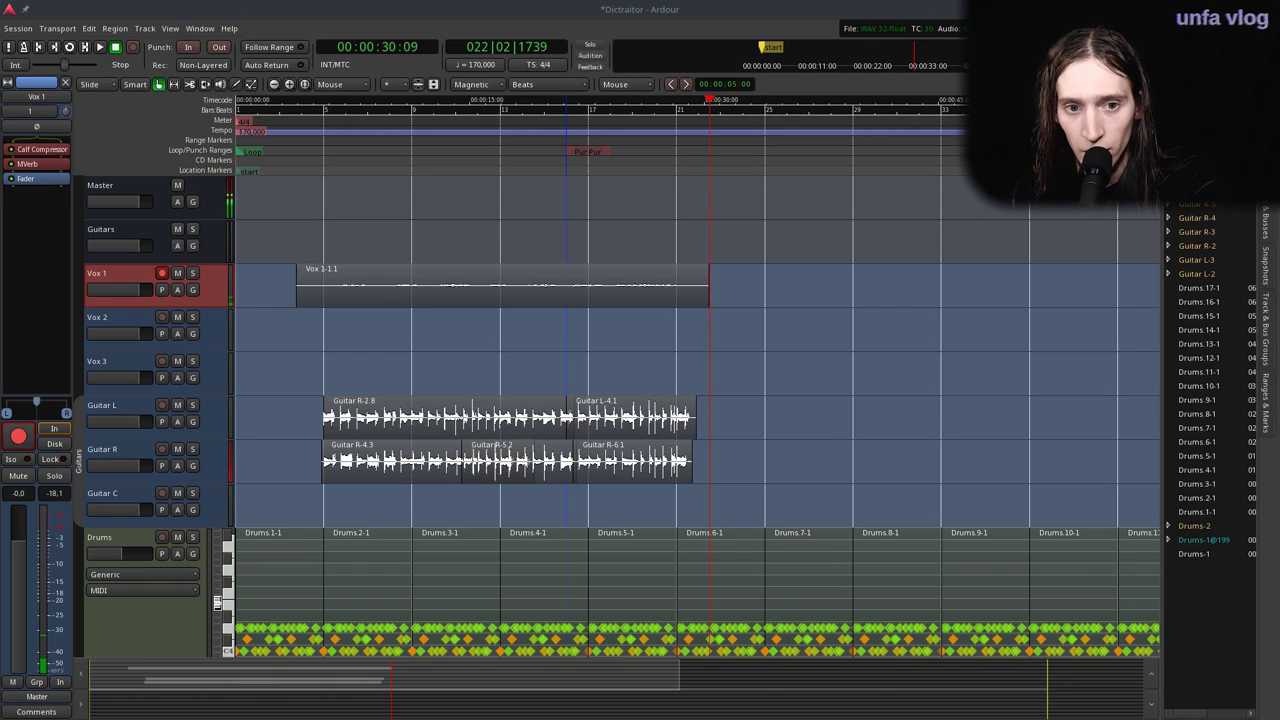
Select the Vox 1 take, set its track compressor's input gain to about 0.6 dB and adjust the makeup gain.
click(162, 273)
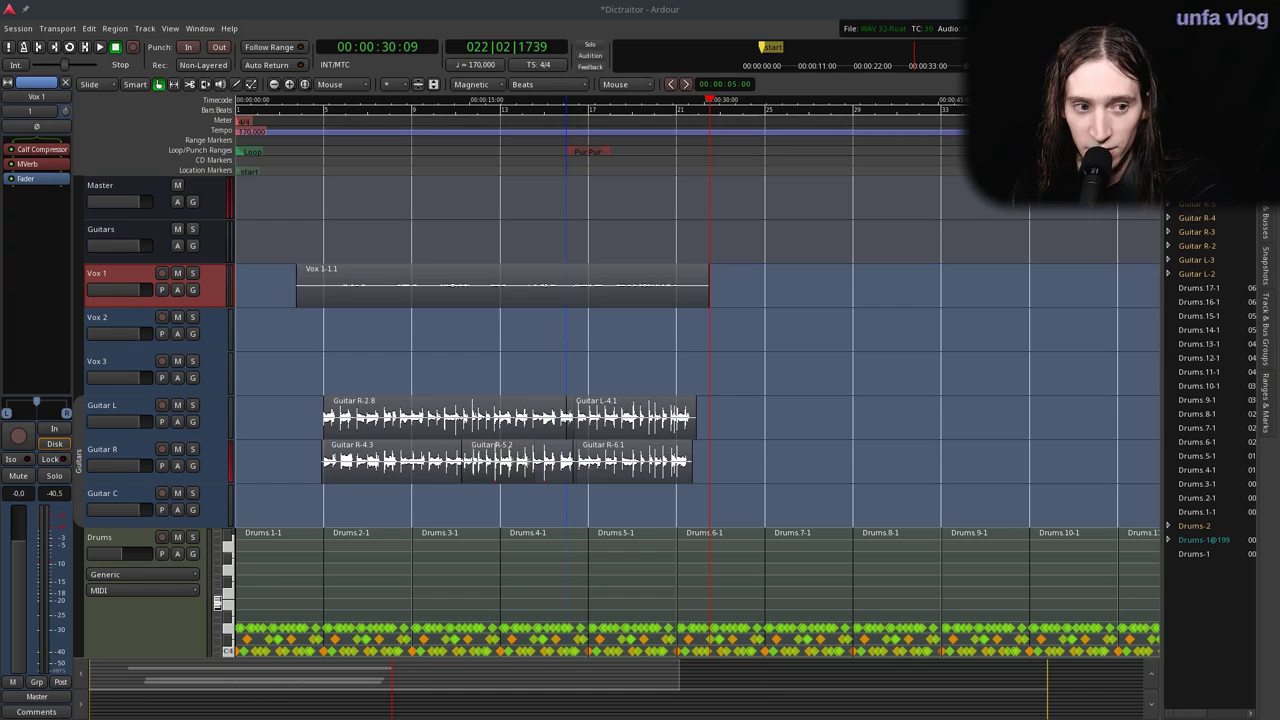
click(162, 273)
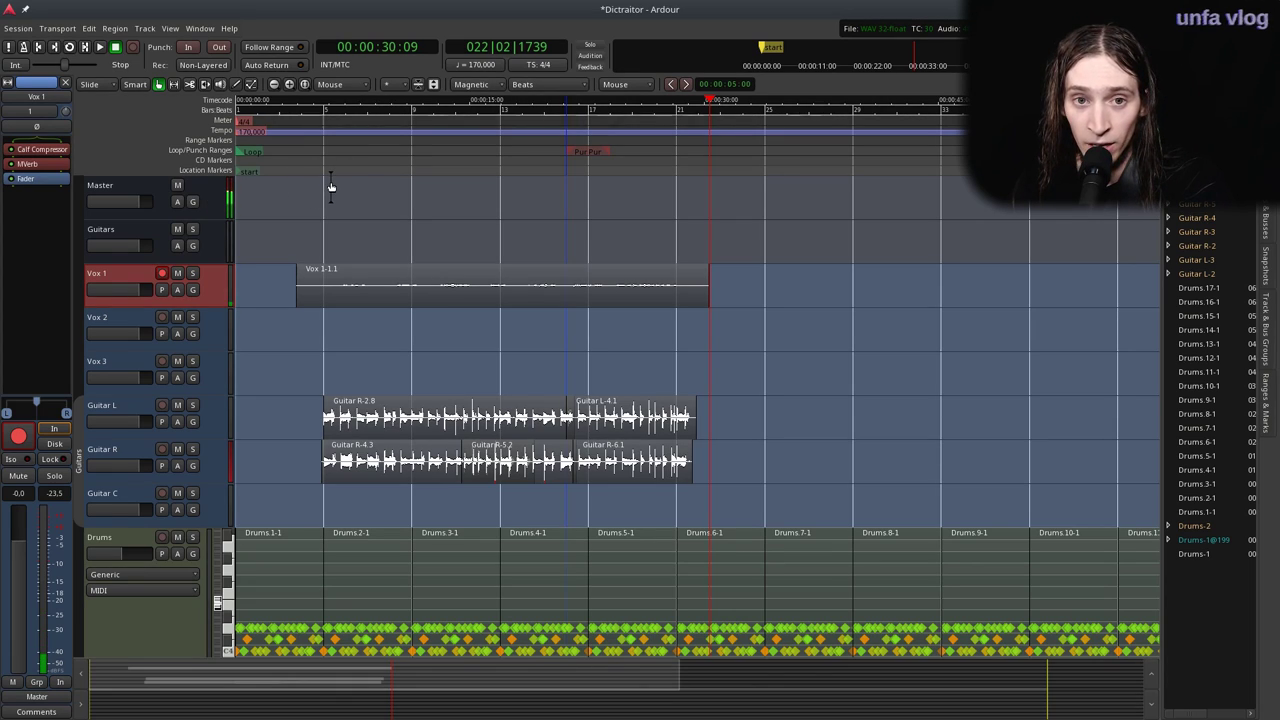
click(398, 289)
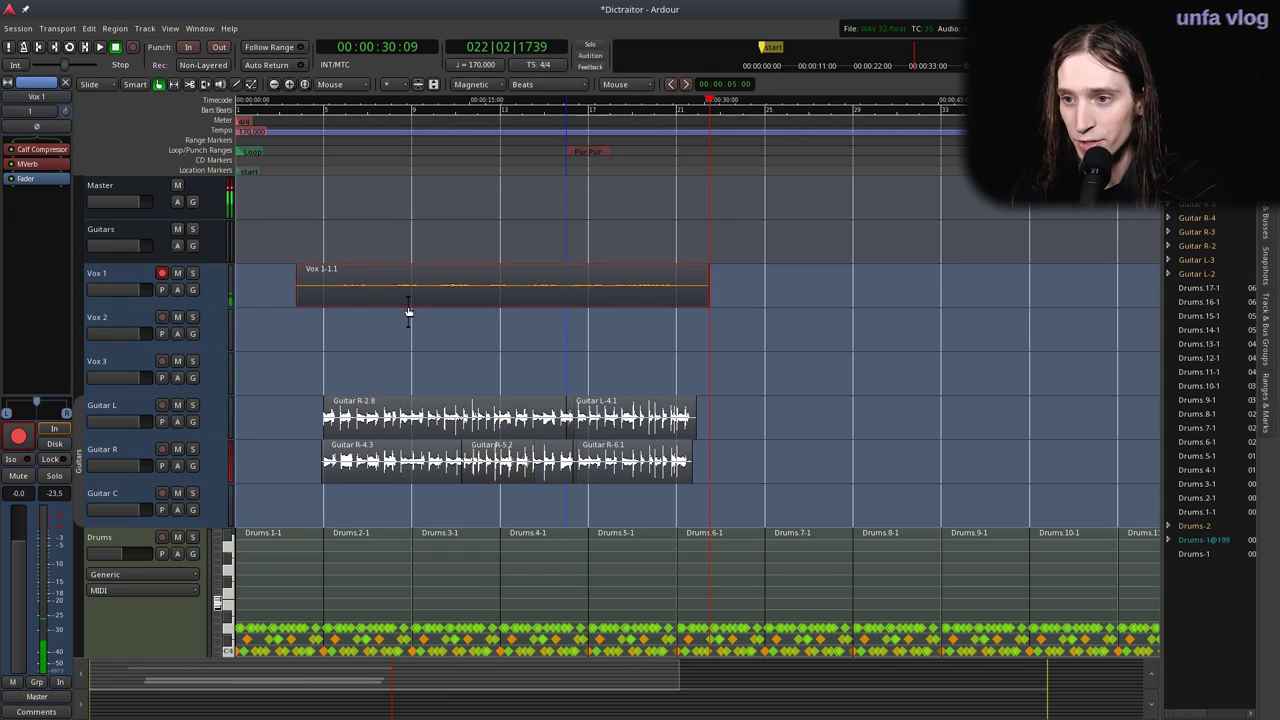
double_click(60, 150)
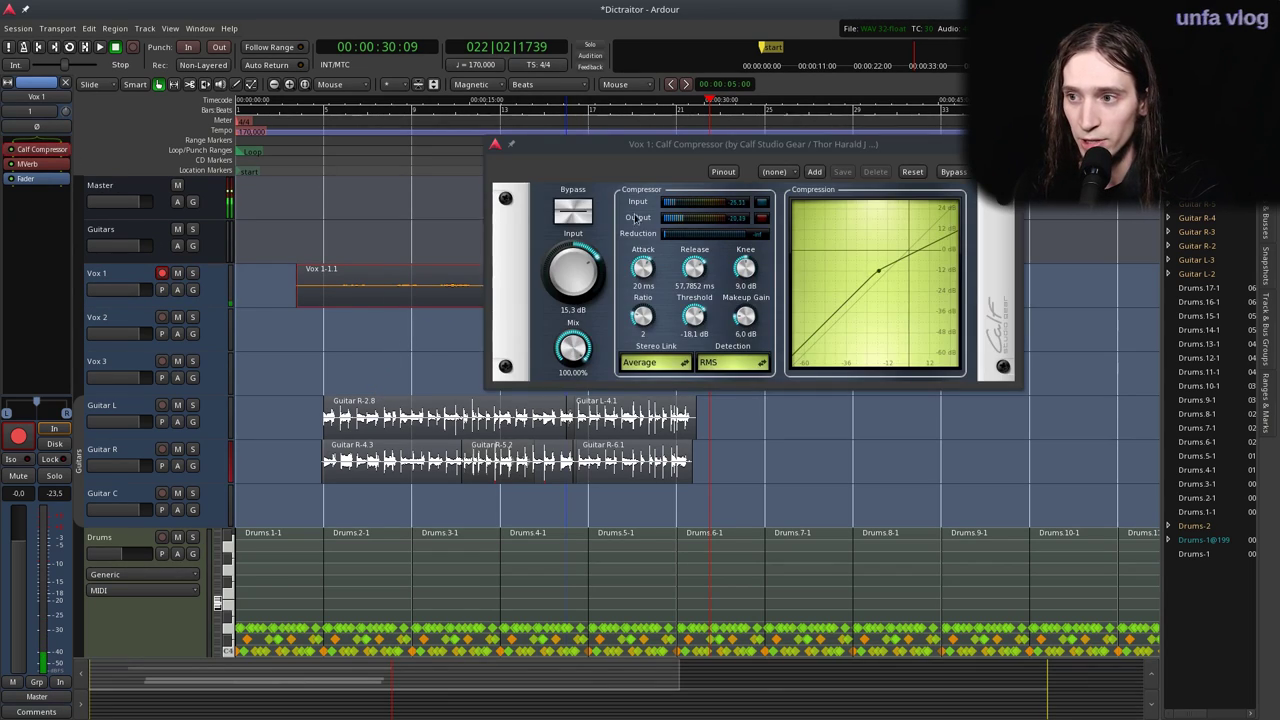
drag(573, 283, 577, 318)
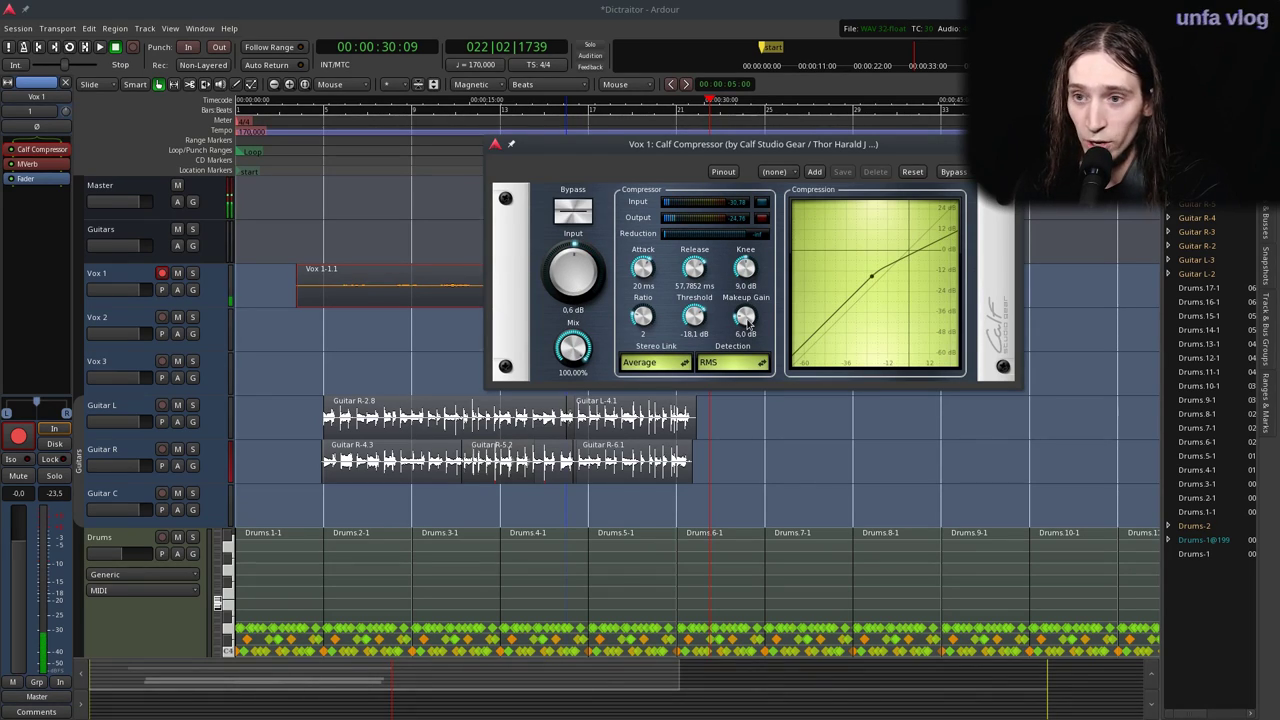
drag(745, 322, 748, 353)
click(1006, 144)
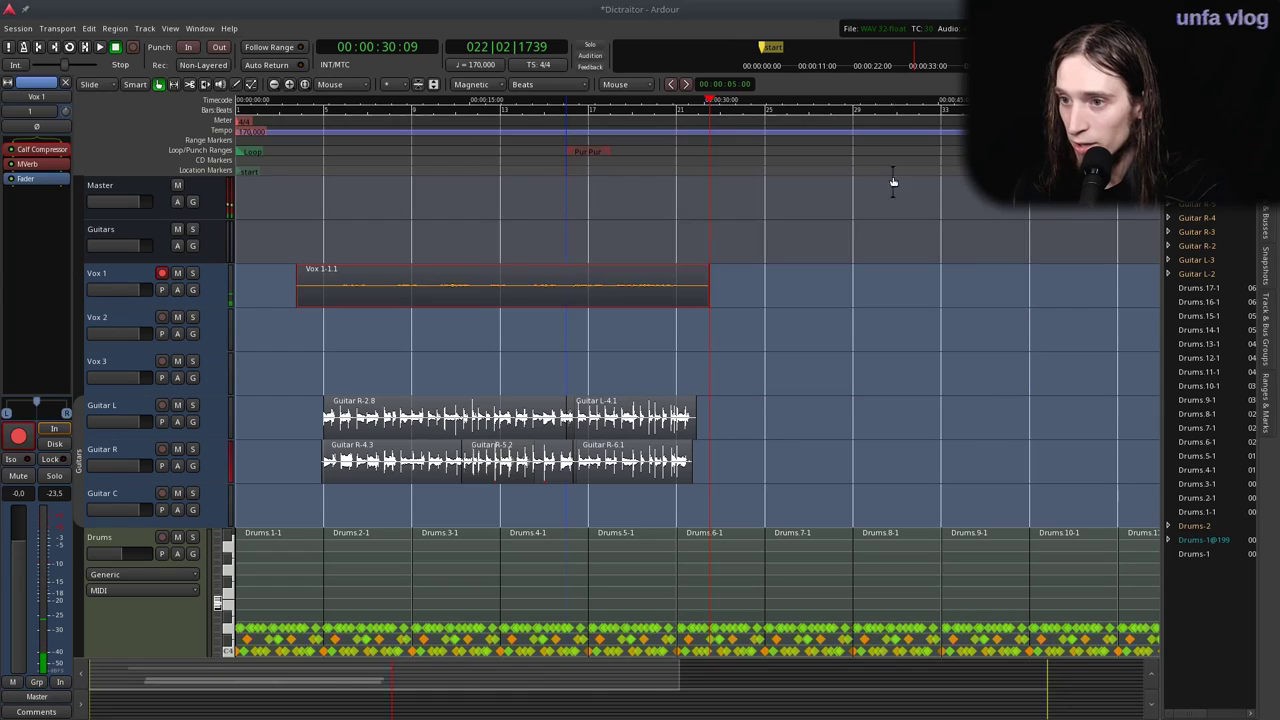
Try deleting and reversing the Vox 1 take, undoing each of the two edits.
key(Delete)
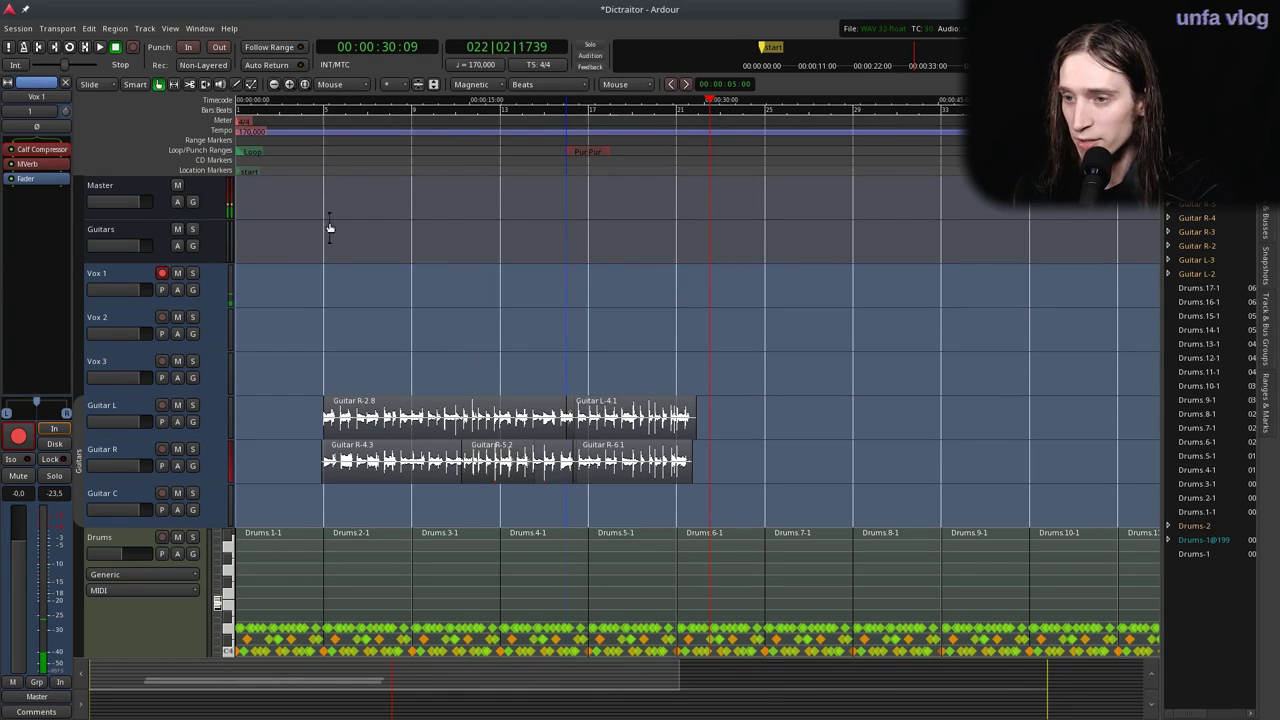
key(ctrl+z)
key(alt+r)
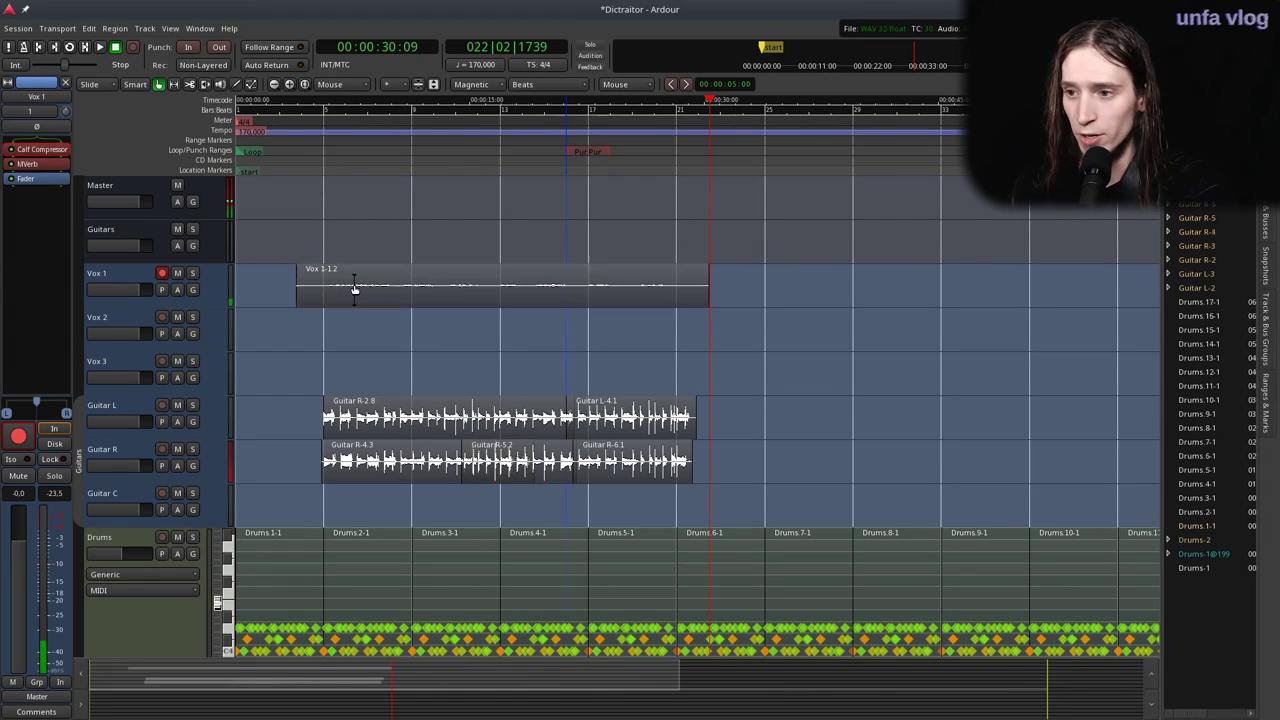
click(366, 286)
key(ctrl+z)
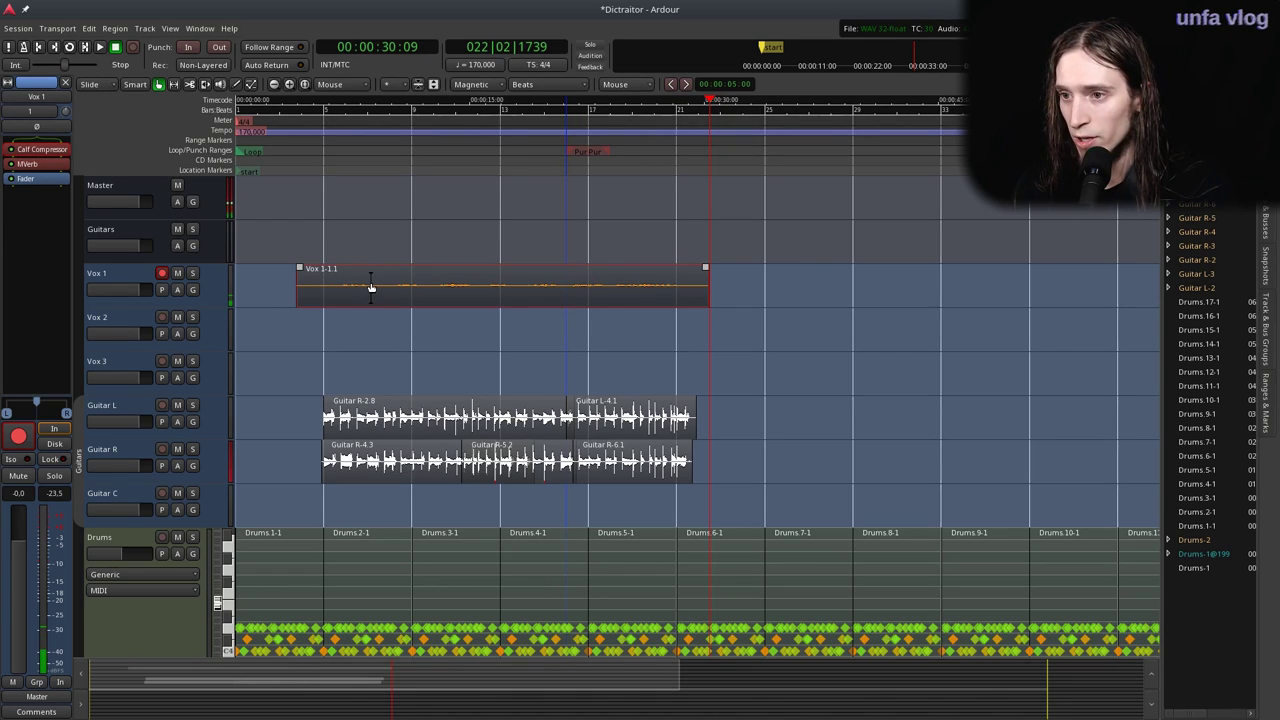
Normalize the Vox 1 take to 0.00 dBFS and play the session from the third beat of bar 5.
key(n)
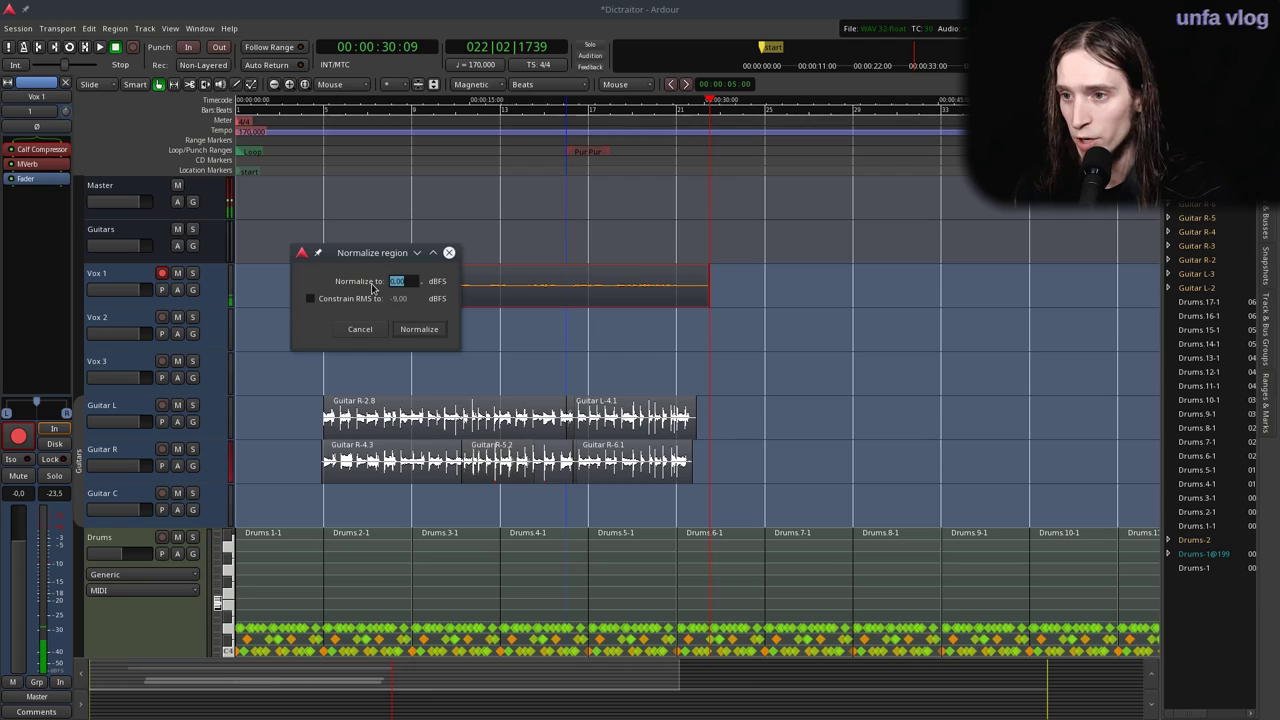
click(402, 327)
click(336, 142)
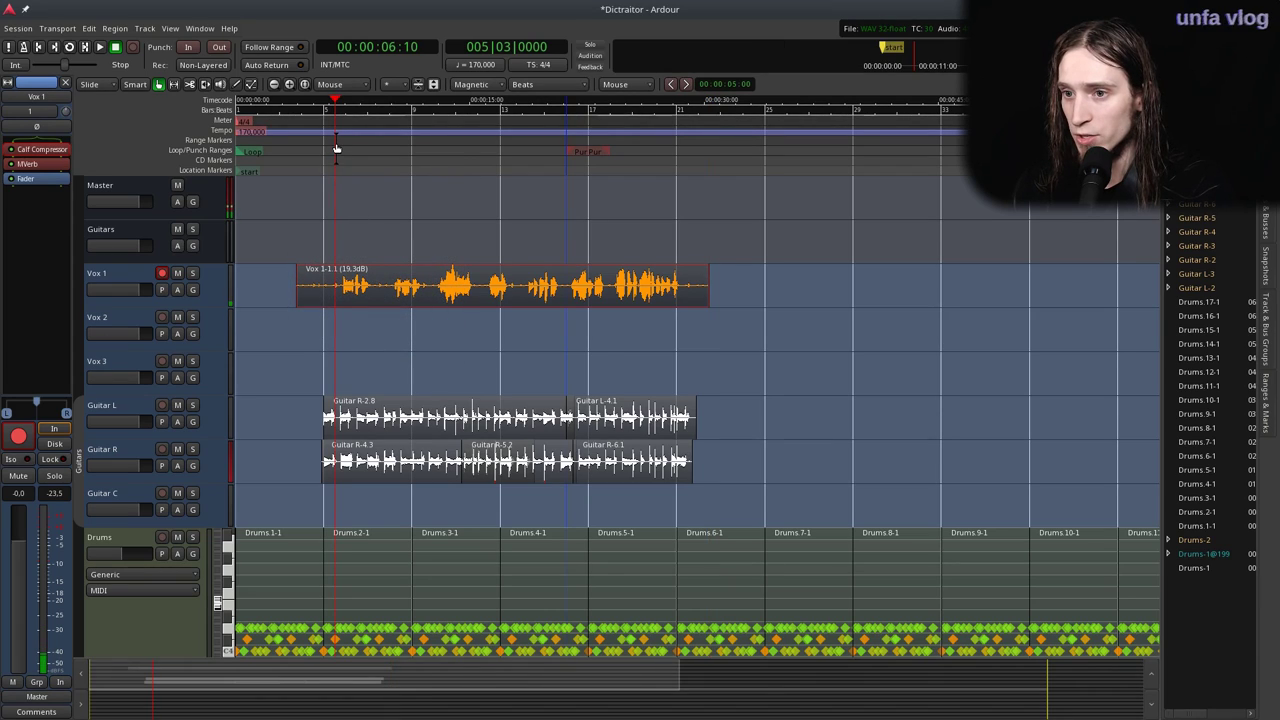
key(space)
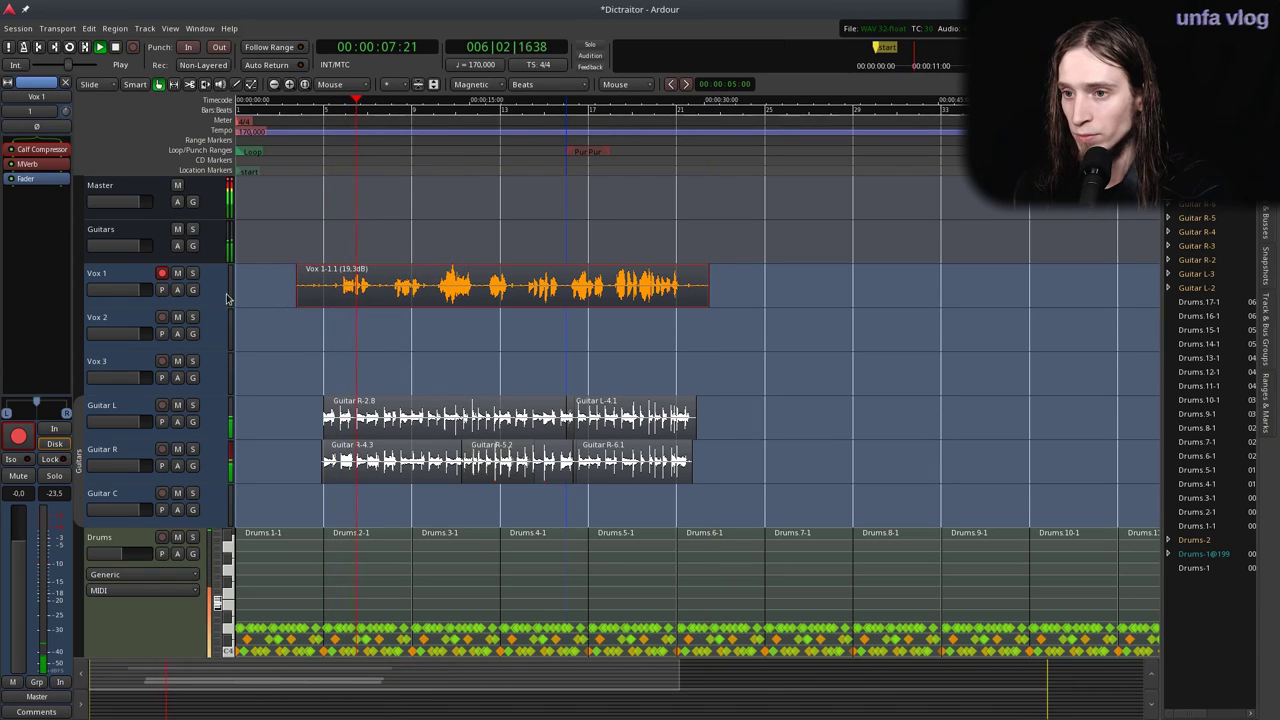
Disarm recording on the Vox 1 track and check its Calf Compressor during playback.
click(162, 273)
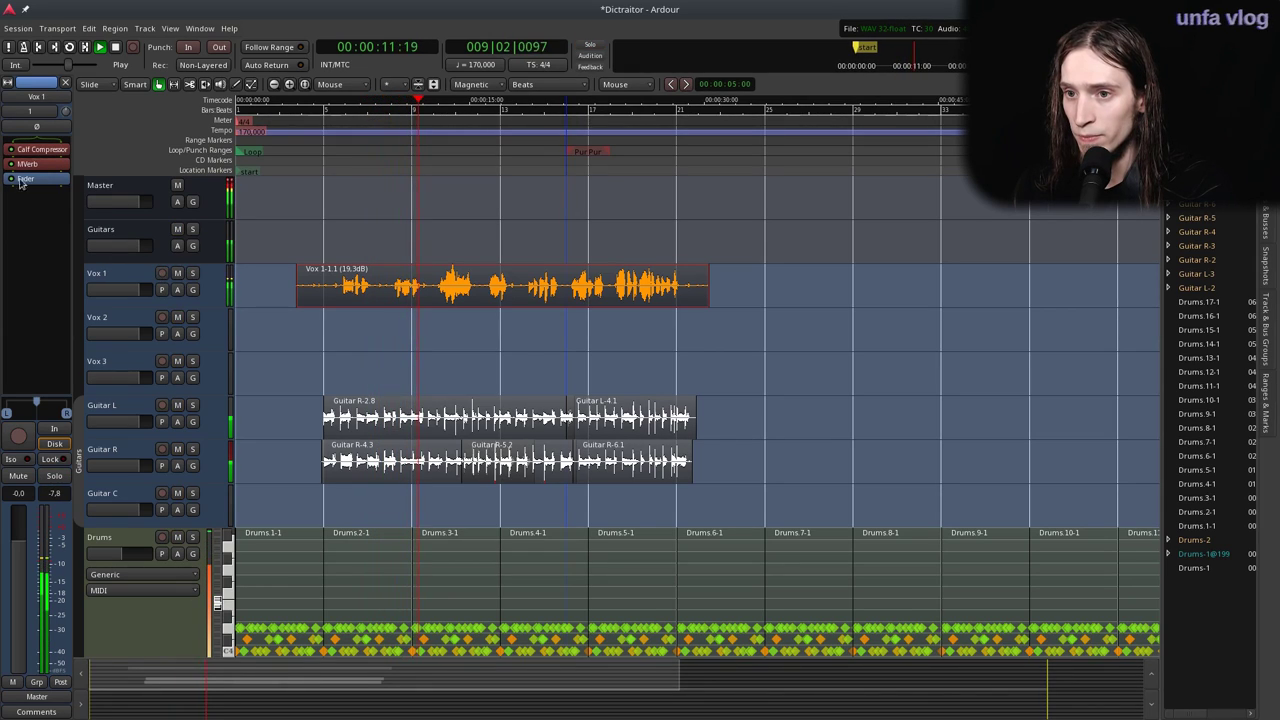
double_click(37, 150)
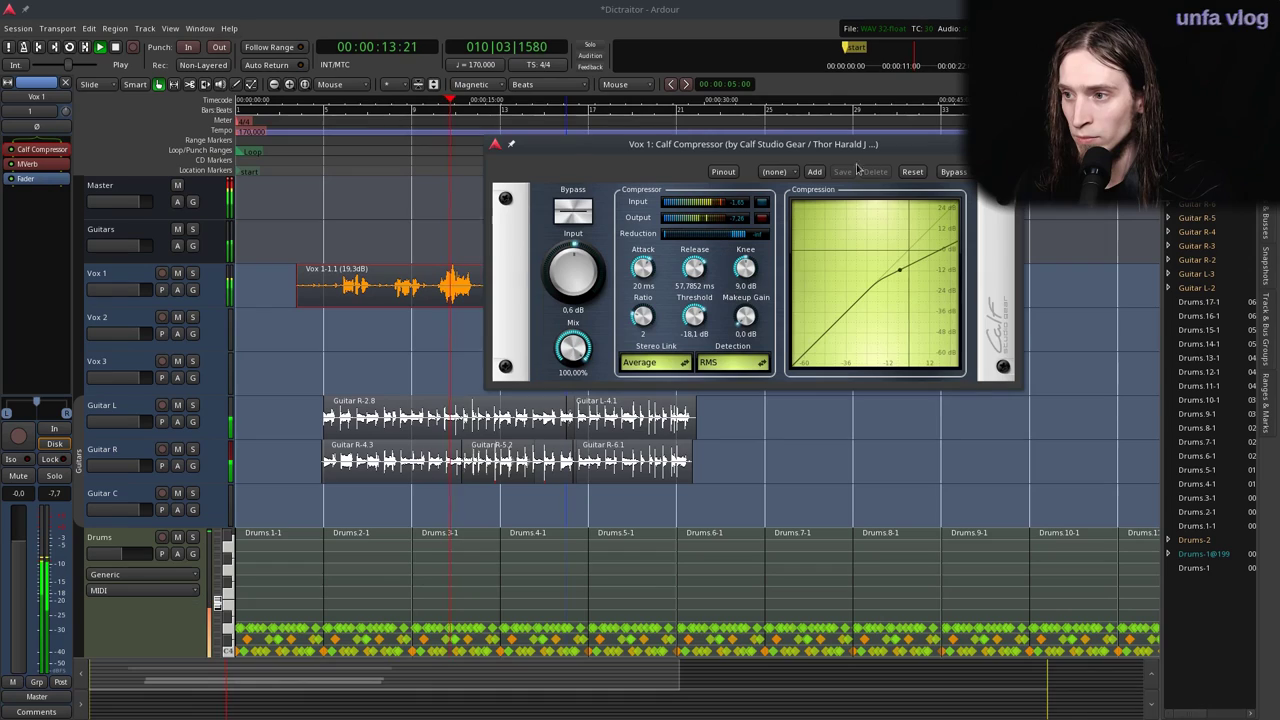
key(alt+F4)
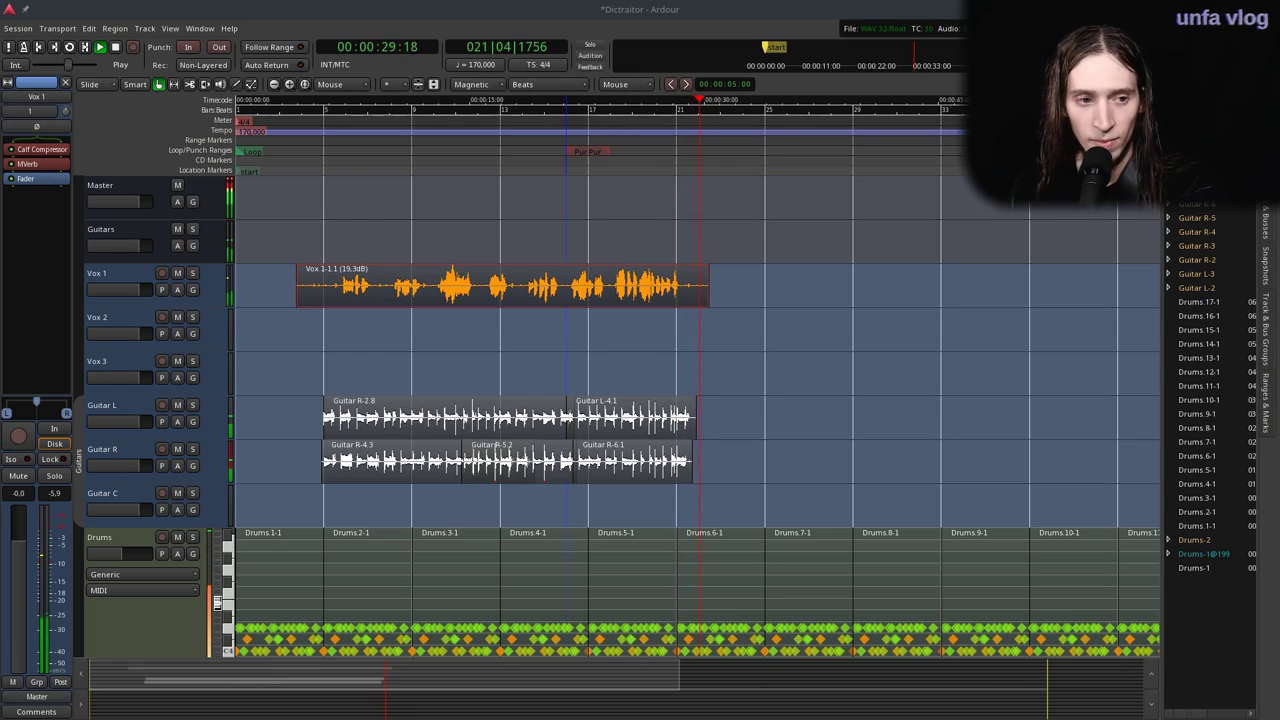
Stop playback with the Vox 1 take deselected and save the session.
click(298, 214)
key(space)
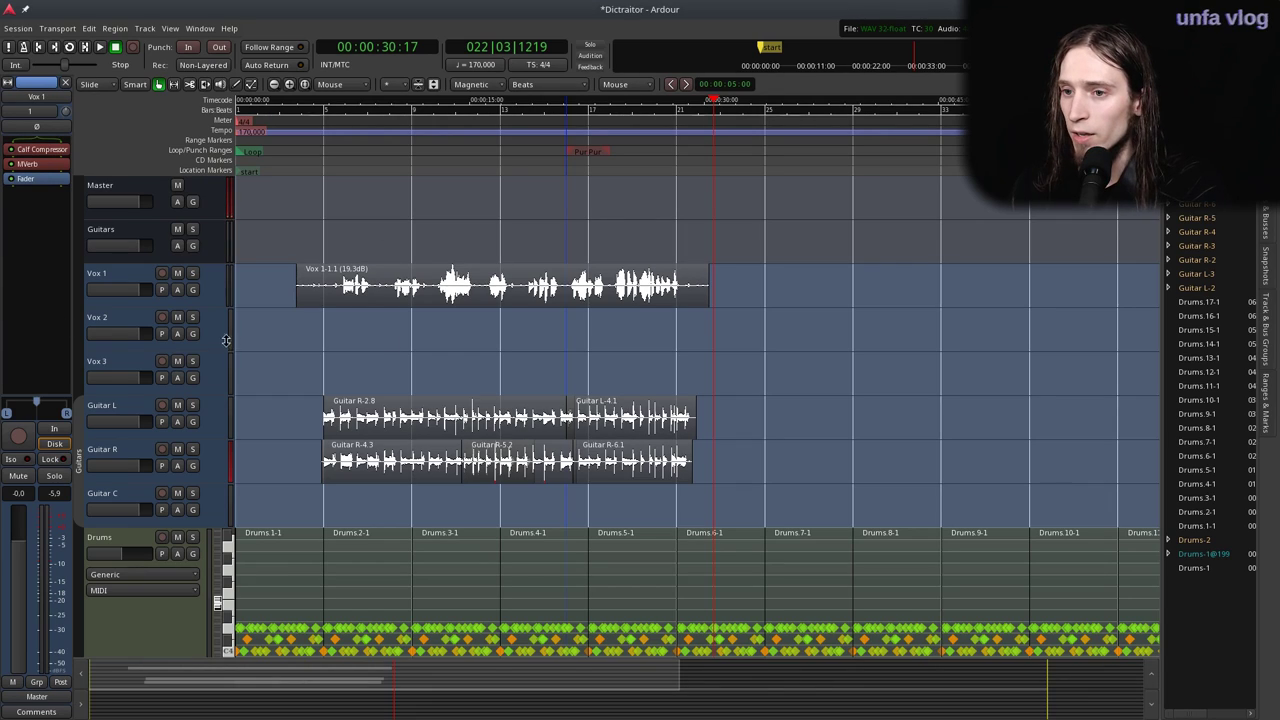
key(ctrl+s)
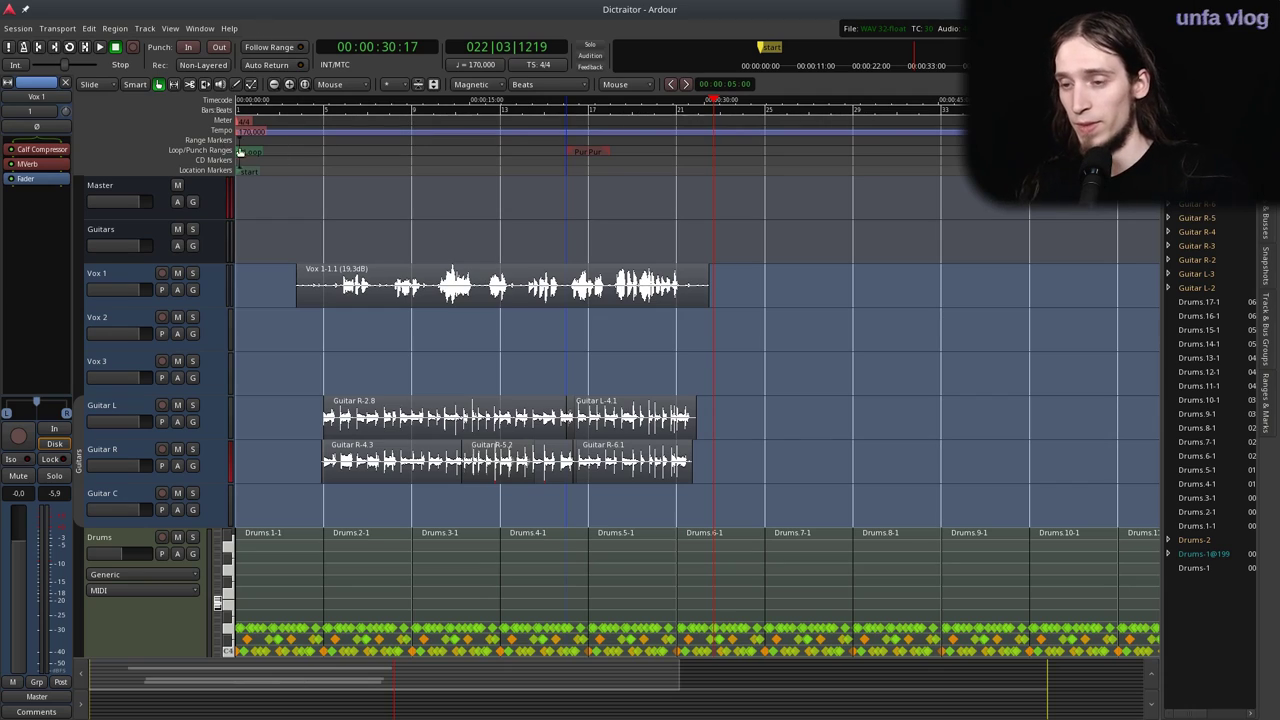
Set the Vox 1 MVerb to 36% mix and 52% pre during playback from around bar 5, briefly soloing the track.
click(346, 146)
click(334, 146)
key(space)
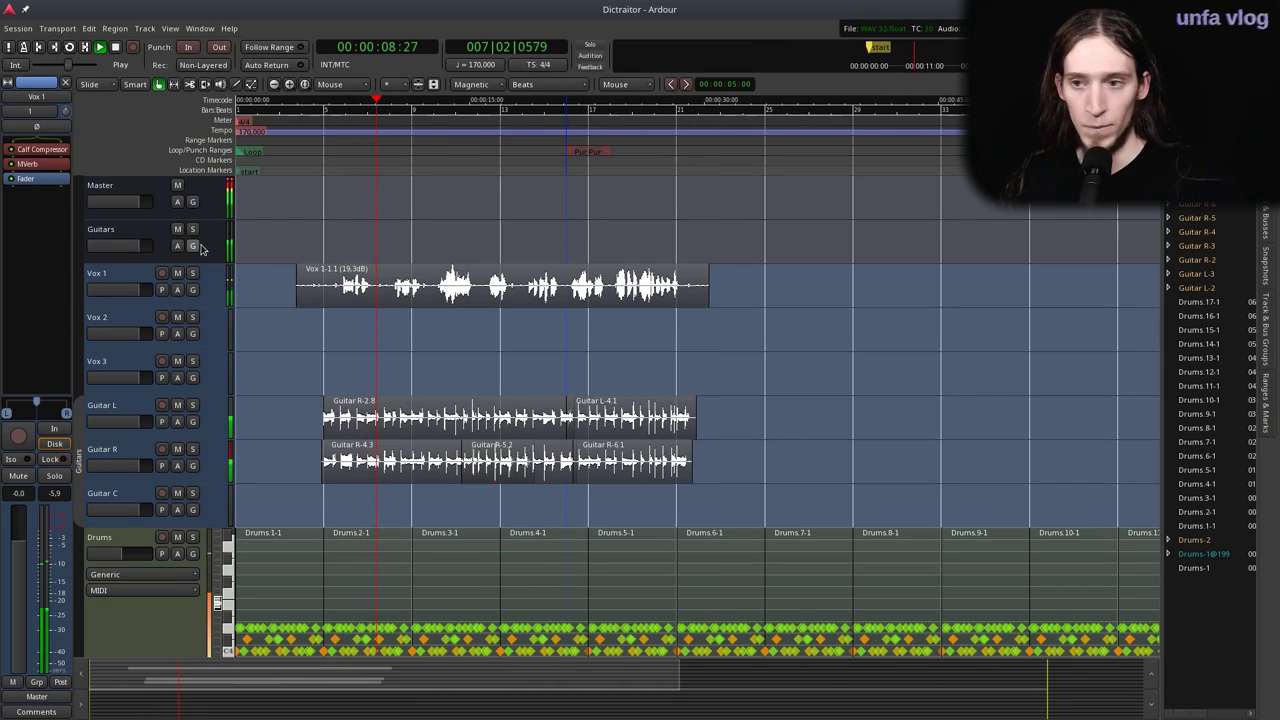
click(110, 274)
double_click(27, 163)
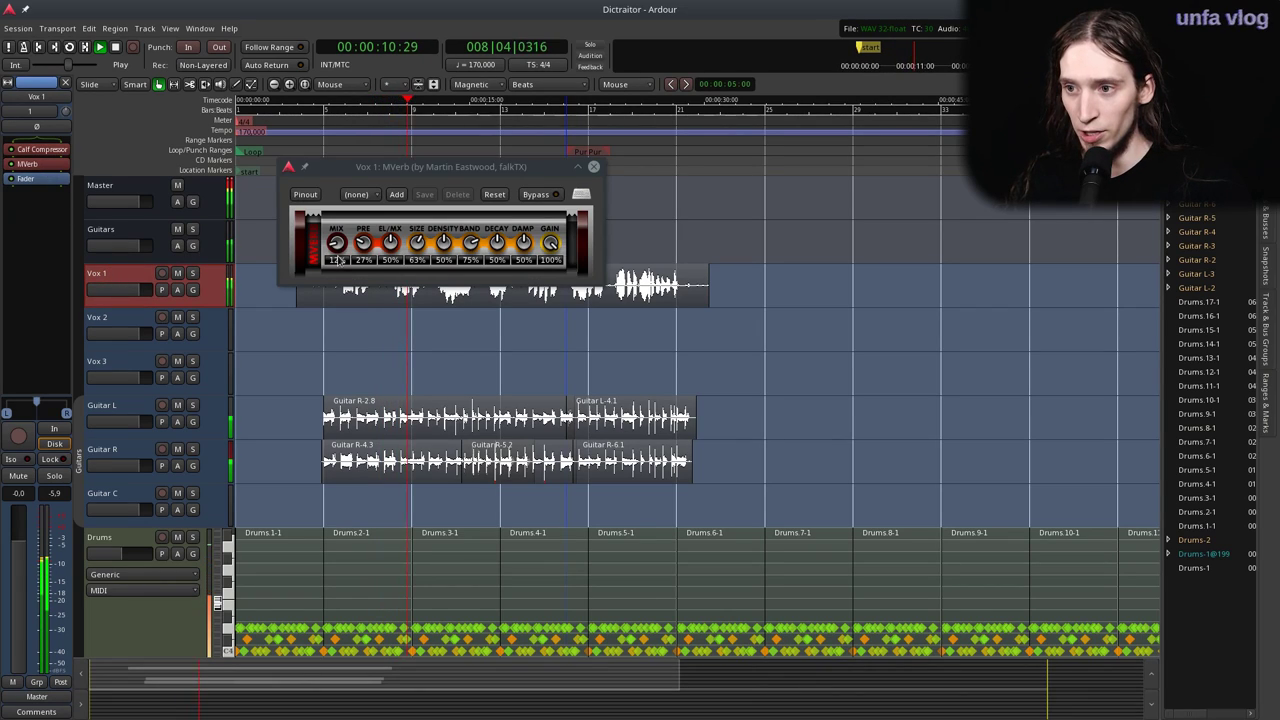
mouse_move(333, 231)
mouse_down()
mouse_move(324, 218)
mouse_move(364, 226)
mouse_move(356, 196)
mouse_move(334, 229)
mouse_up()
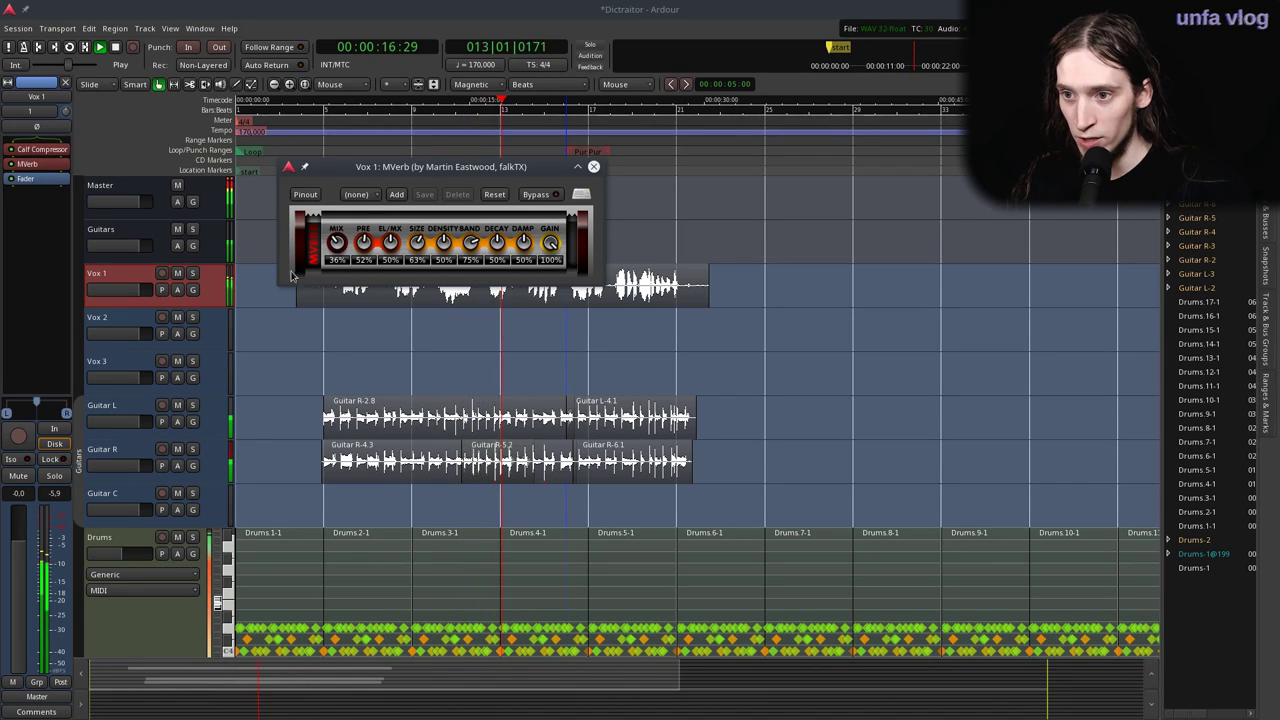
click(195, 273)
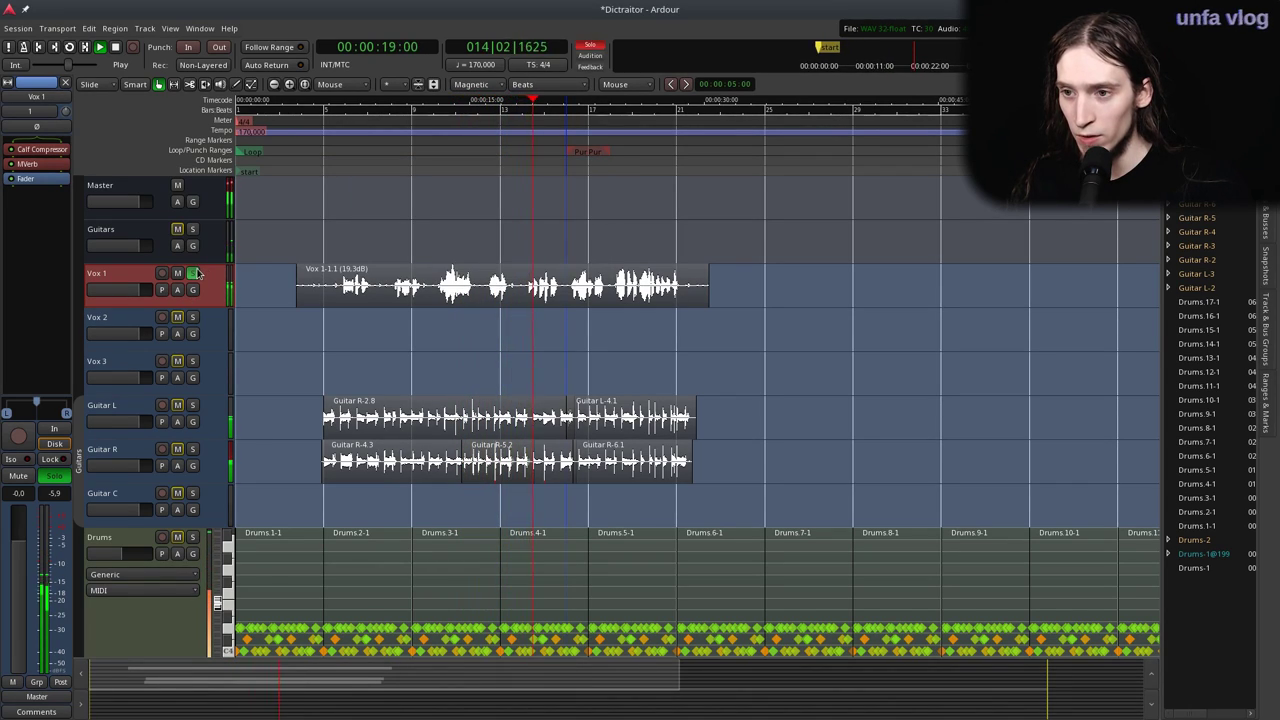
click(195, 273)
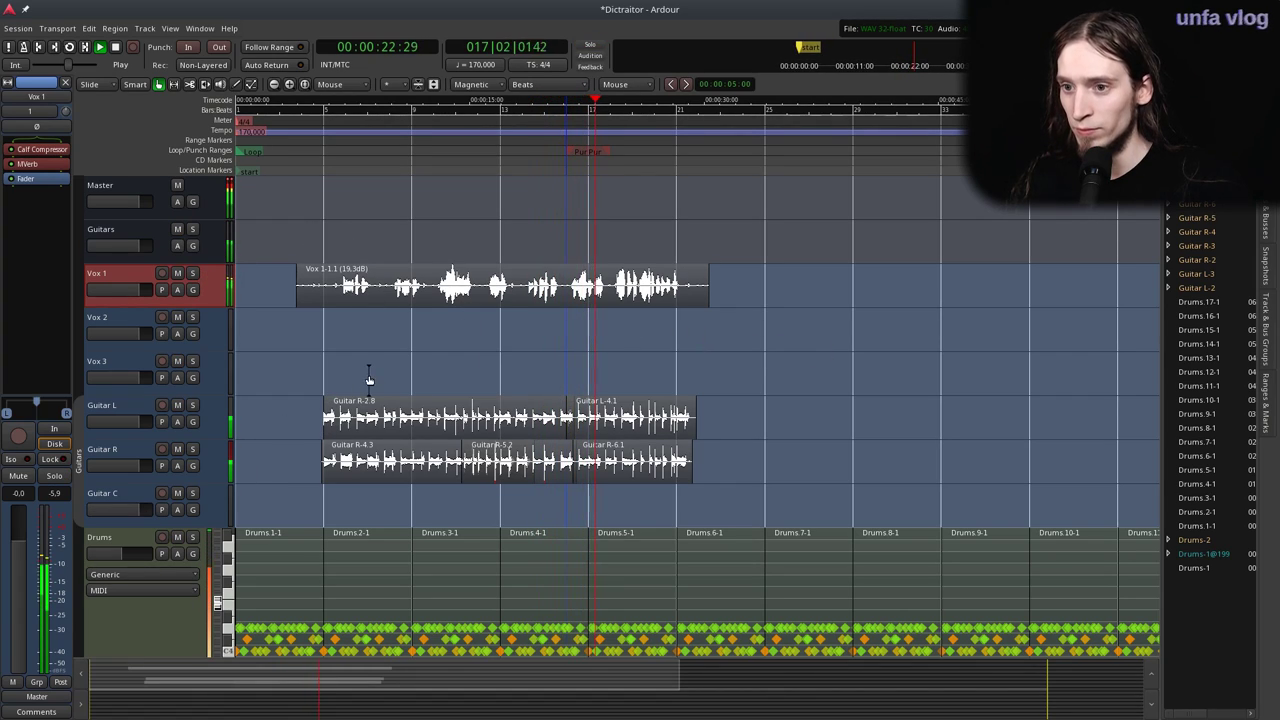
Shrink the Vox 2 and Vox 3 tracks together to the minimum height.
click(120, 328)
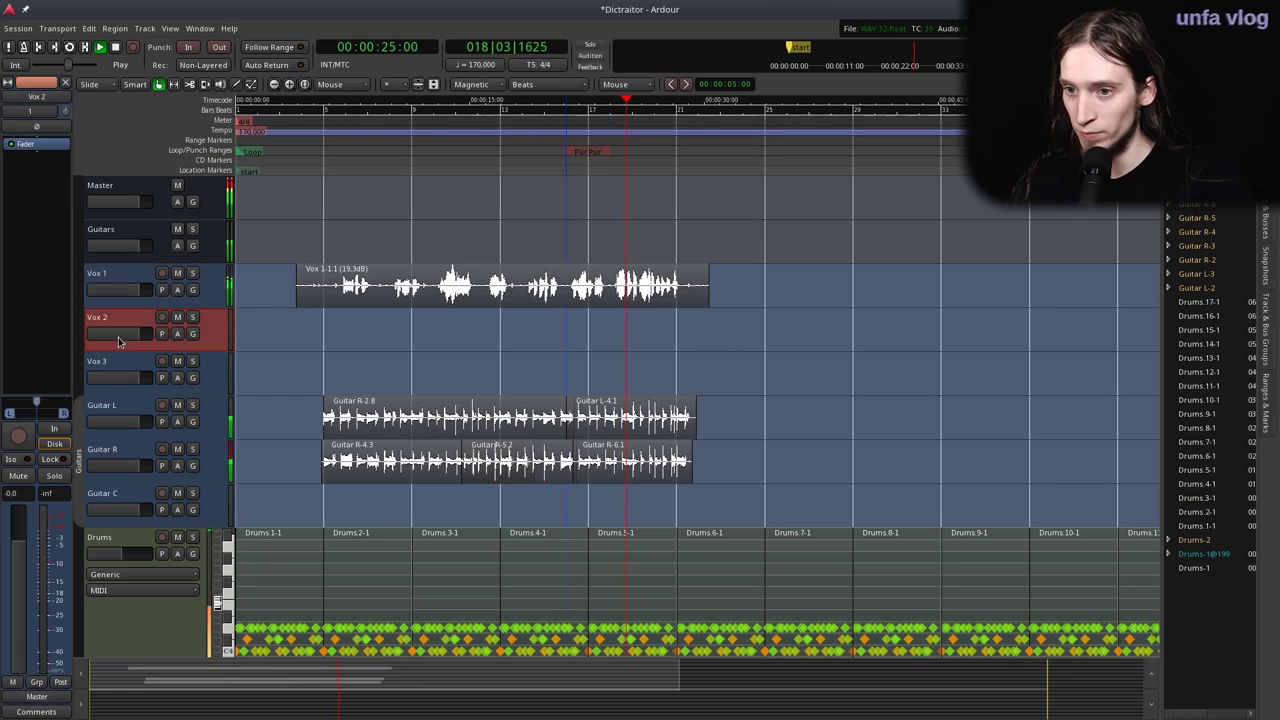
click(119, 359)
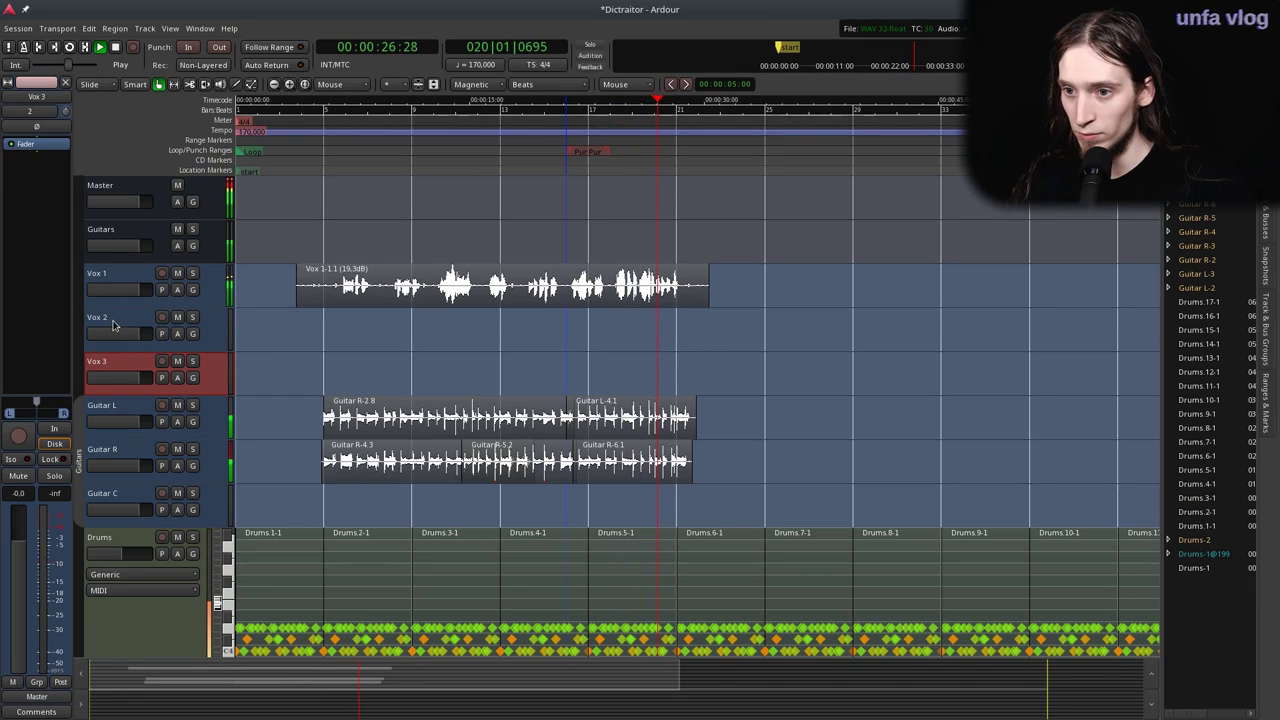
ctrl+click(114, 324)
drag(119, 389, 123, 350)
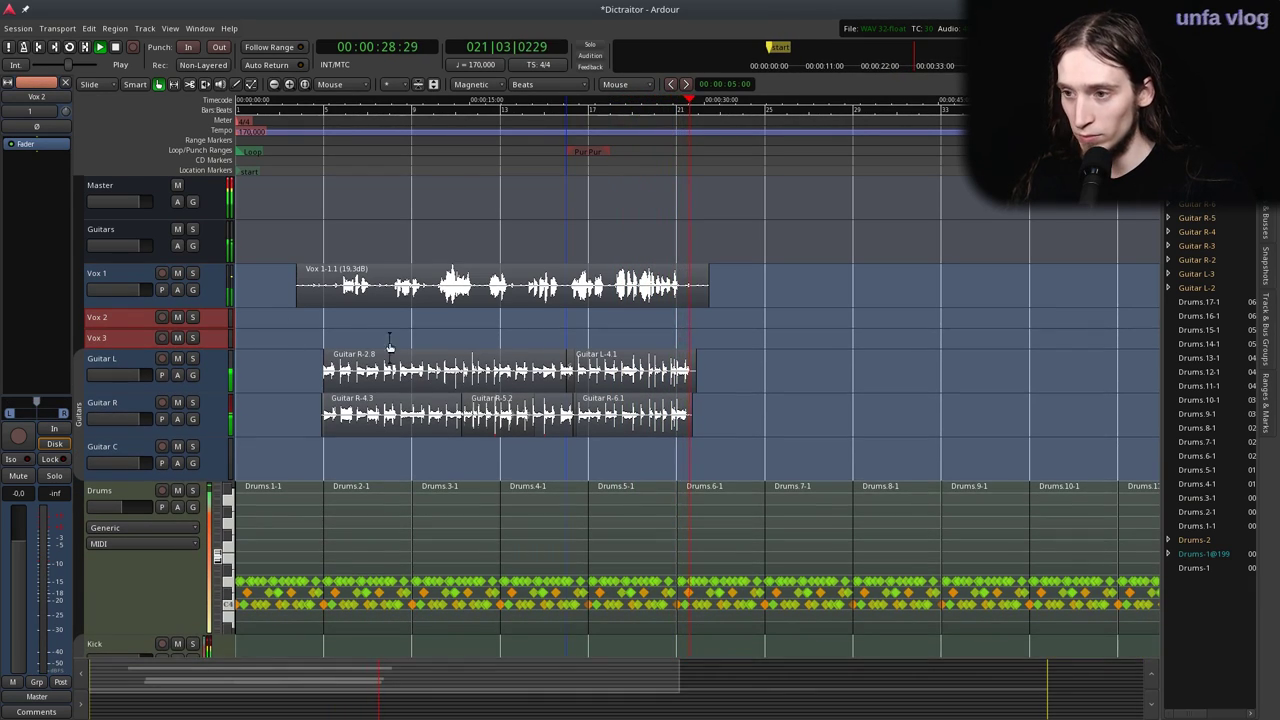
Return the stopped playhead to bar 3 beat 4 and save the session.
key(space)
click(296, 162)
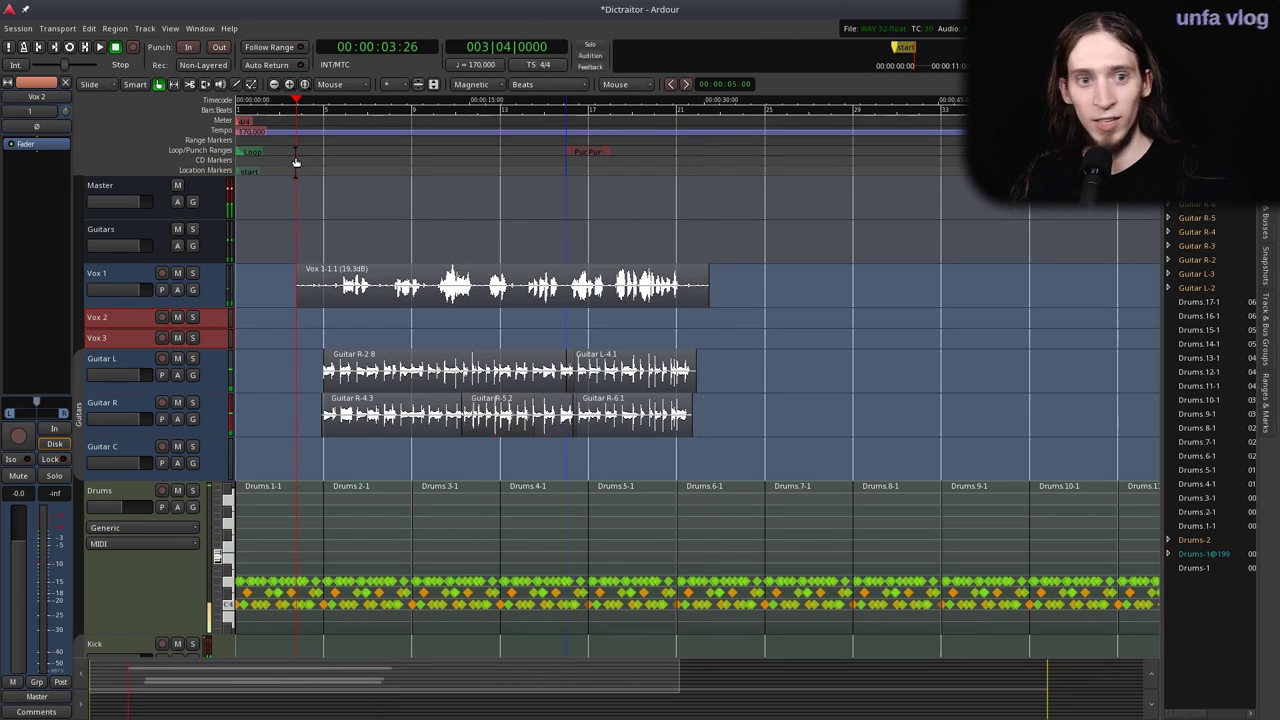
key(ctrl+s)
Shrink the Kick, Snare and HH tracks together to the minimum height.
scroll(343, 354, down, 5)
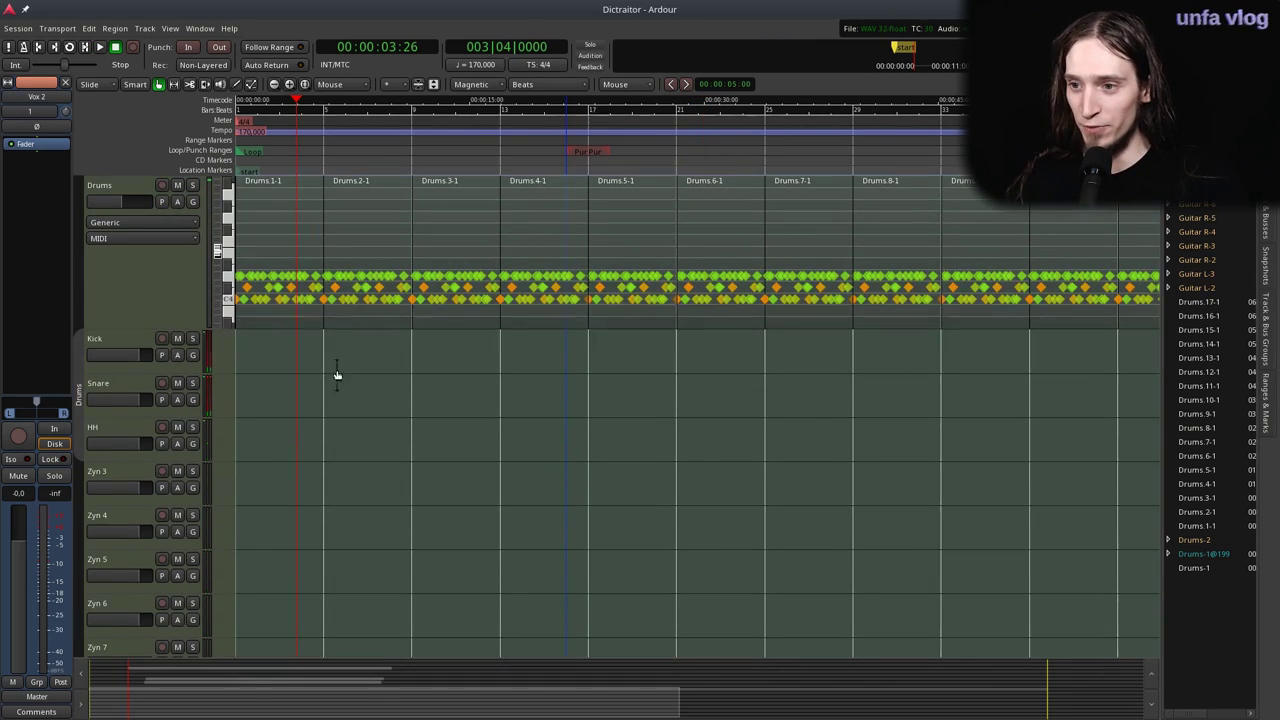
click(124, 438)
shift+click(120, 345)
drag(113, 459, 130, 365)
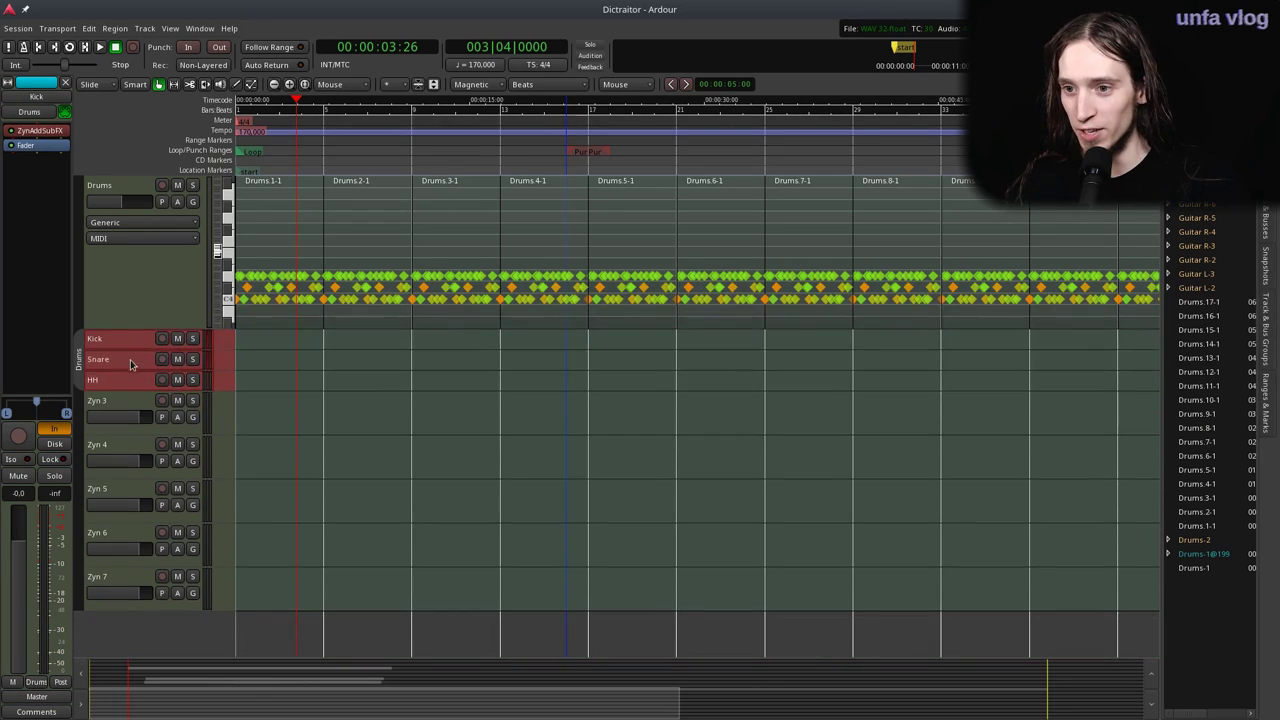
click(118, 410)
scroll(347, 358, up, 5)
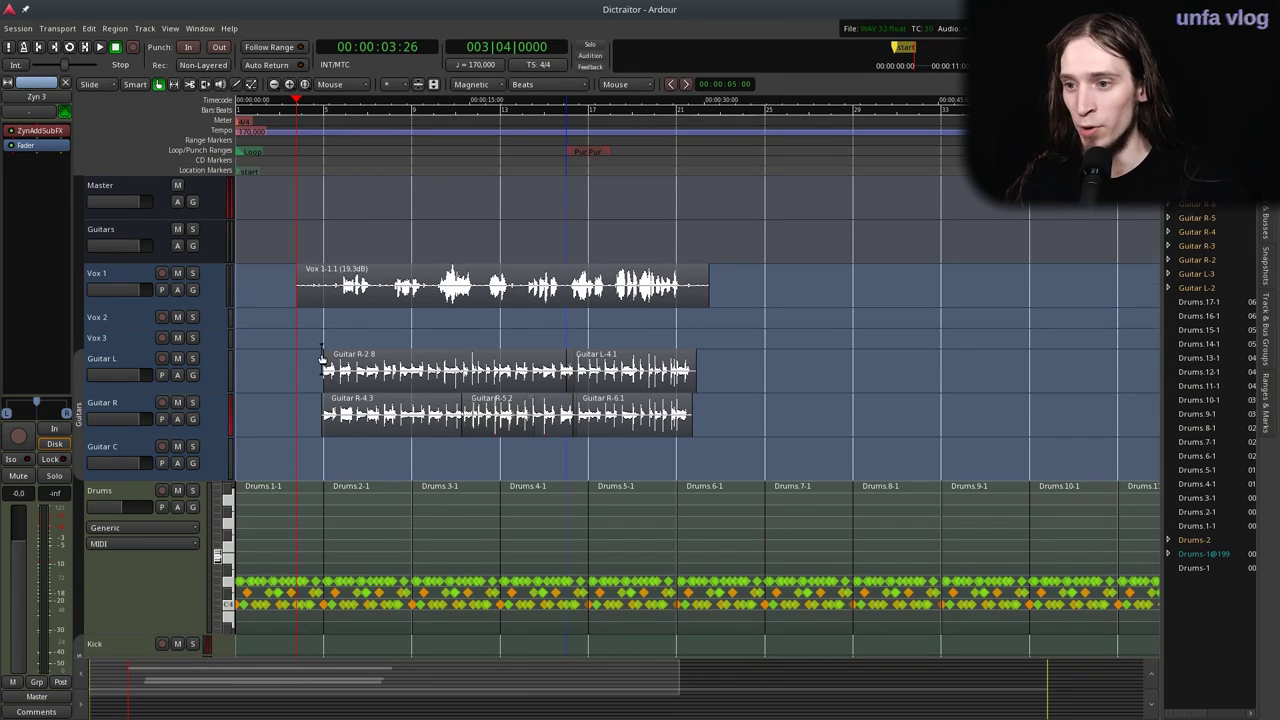
Rename the Zyn 3 track as Bass and the Zyn 4 track as Chords.
scroll(110, 520, down, 4)
double_click(100, 533)
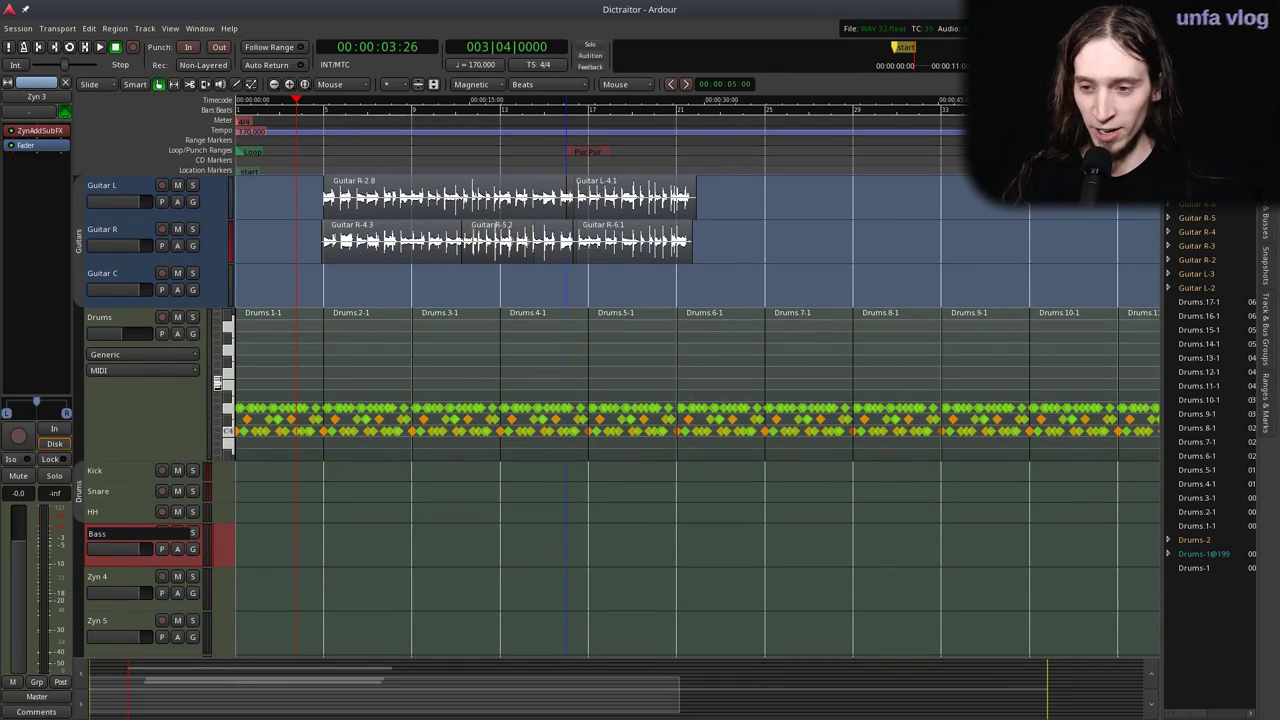
key(Return)
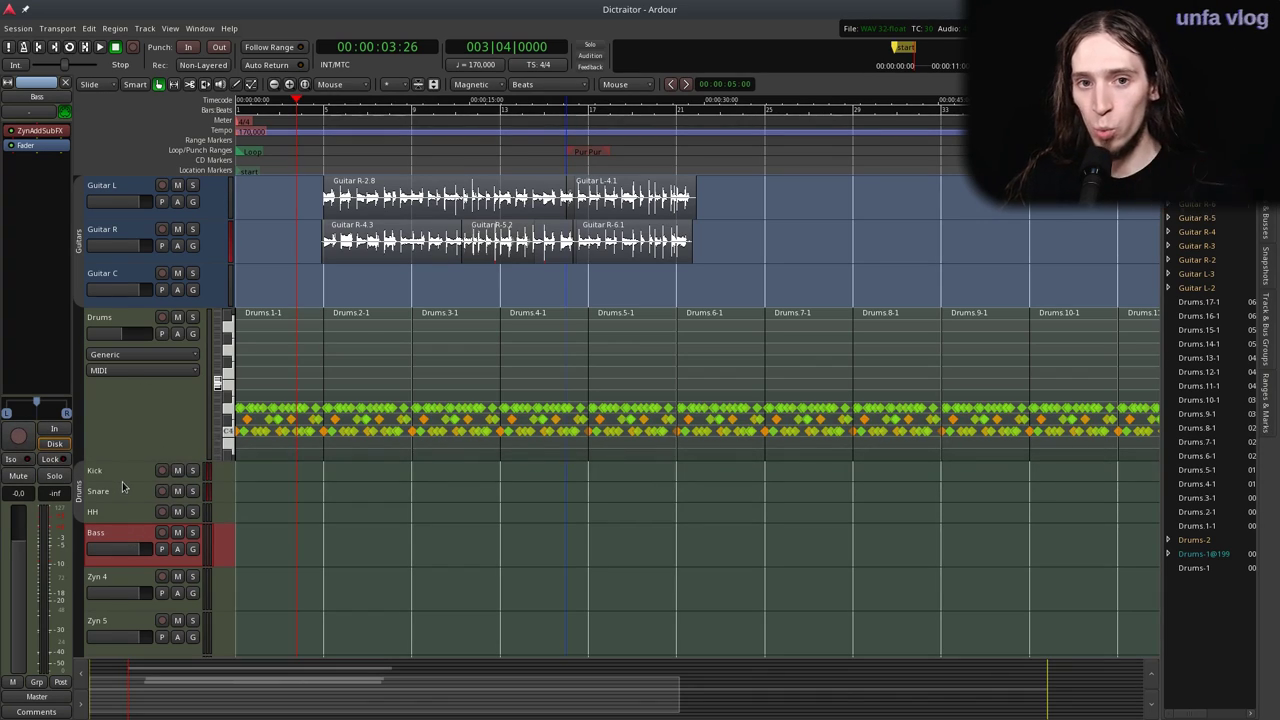
double_click(118, 577)
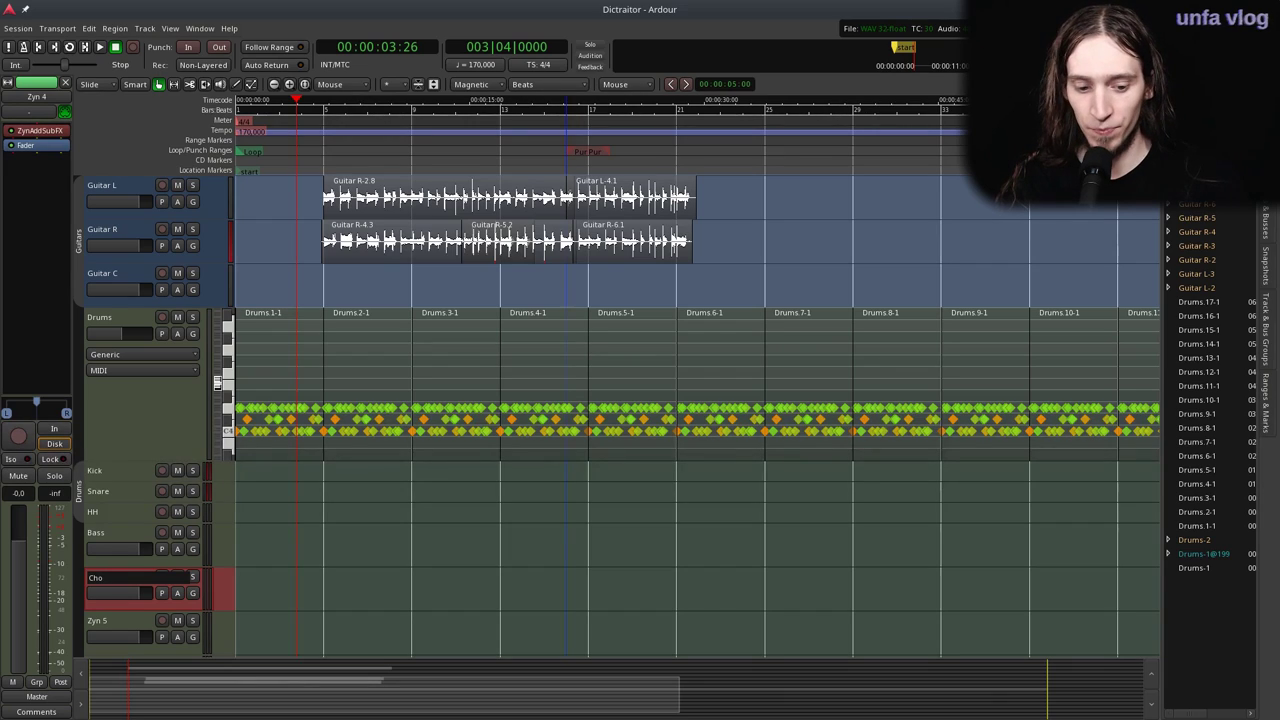
key(Return)
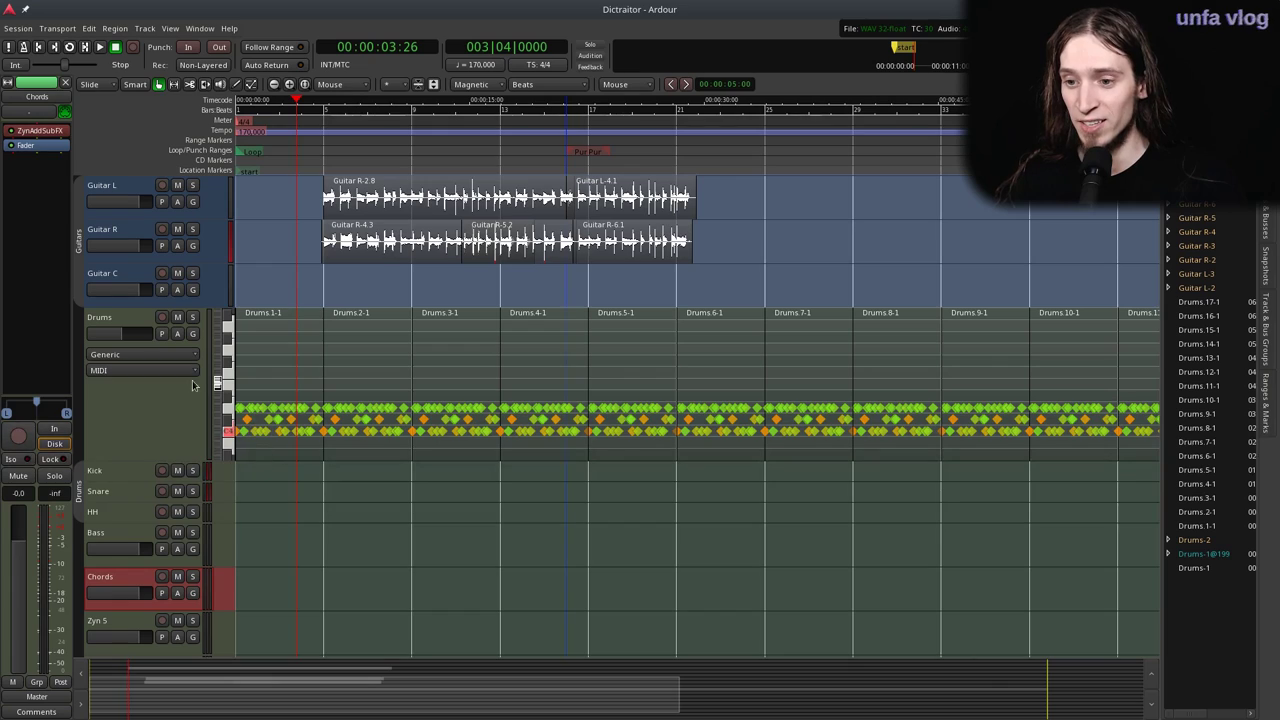
Replace ZynAddSubFX on the Chords track with the Obxd synthesizer and place its window over the timeline.
right_click(36, 150)
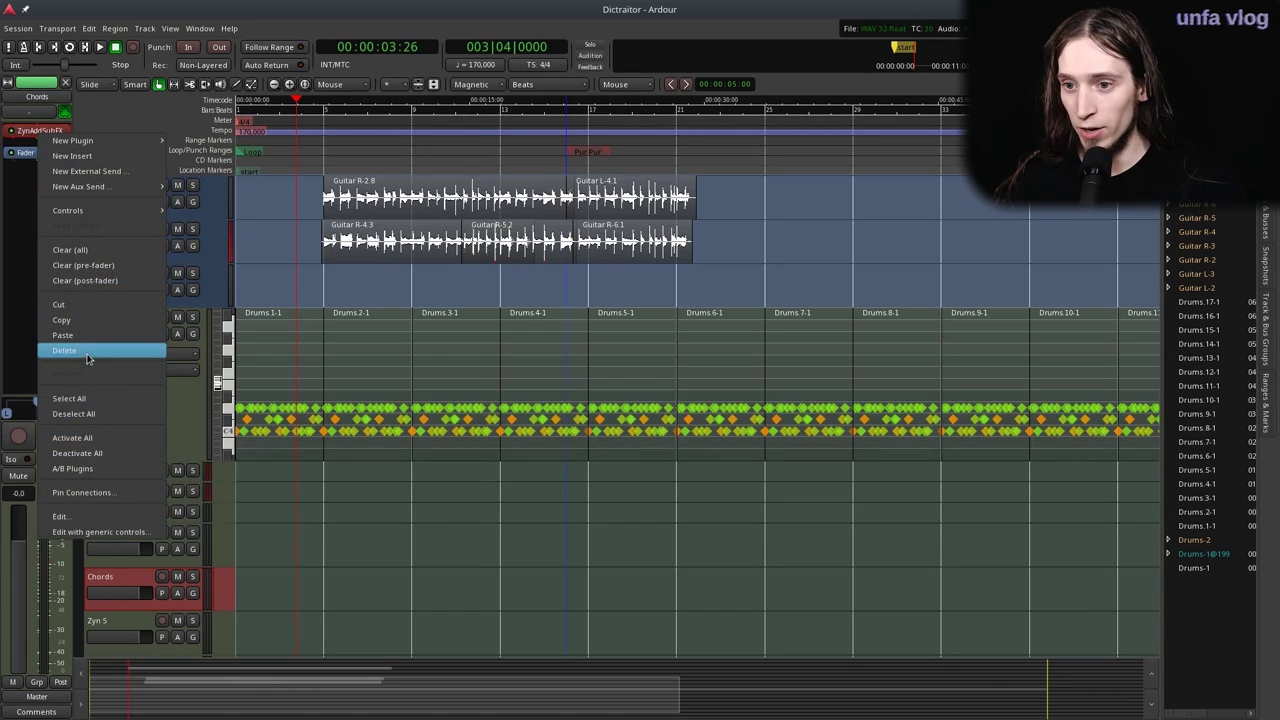
click(87, 351)
right_click(36, 133)
mouse_move(100, 140)
mouse_move(257, 142)
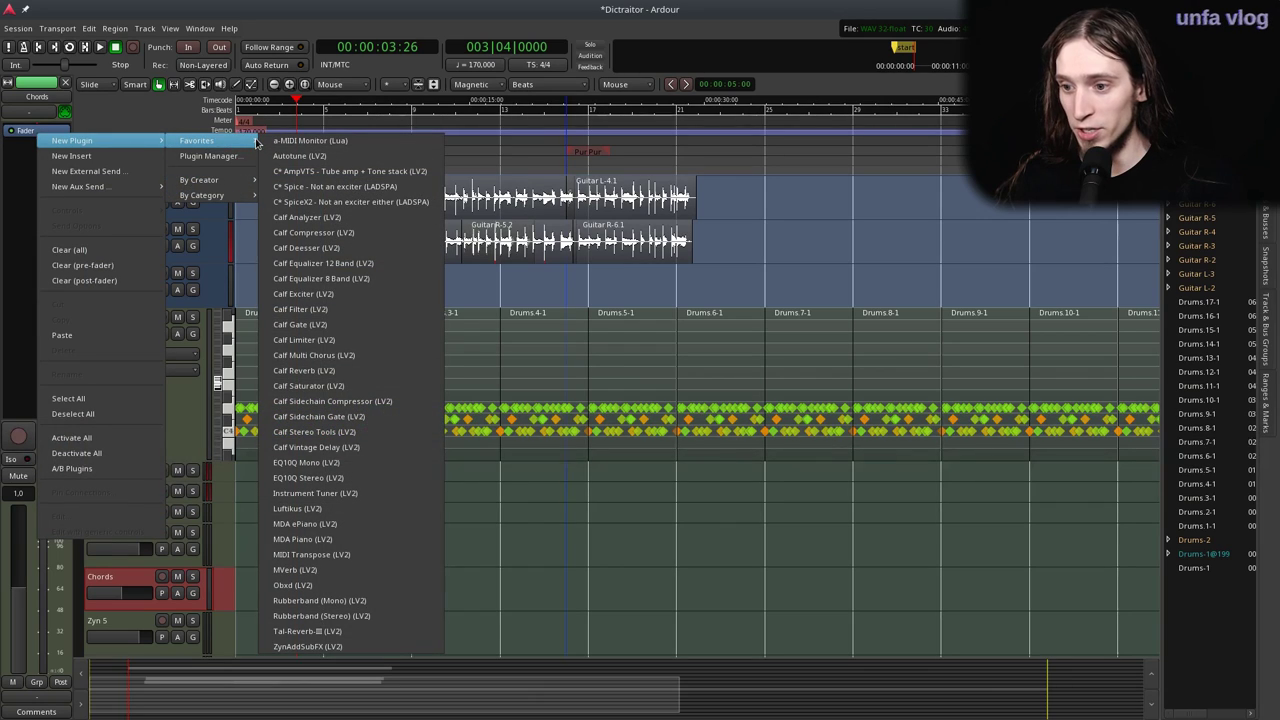
click(295, 585)
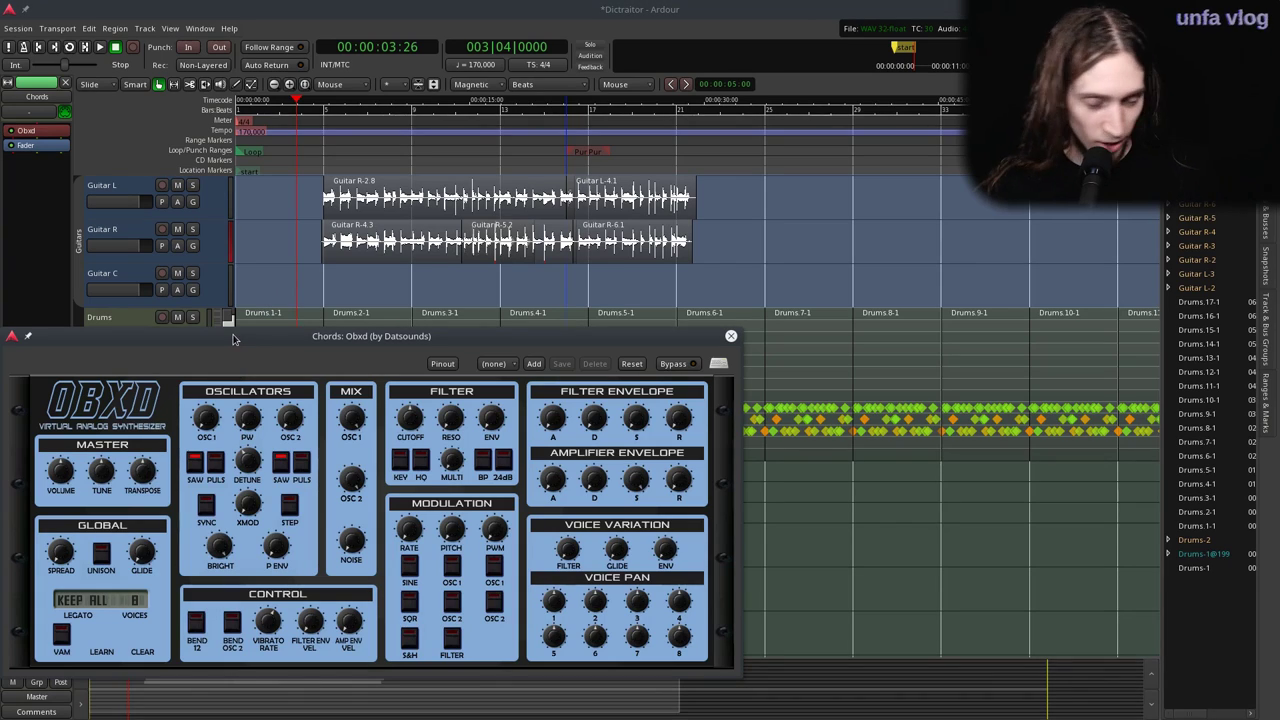
drag(236, 341, 521, 153)
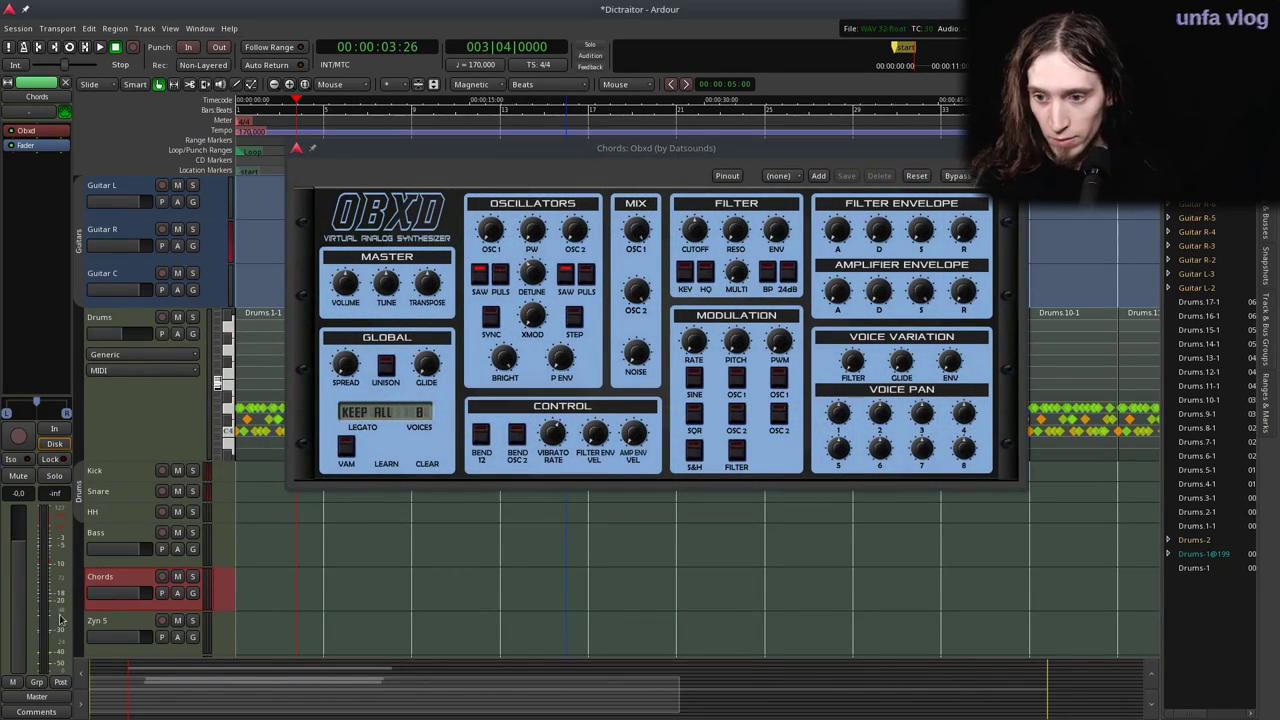
Set the Chords track's MIDI input to a2j and arm the track for recording.
click(36, 112)
click(48, 197)
mouse_move(211, 718)
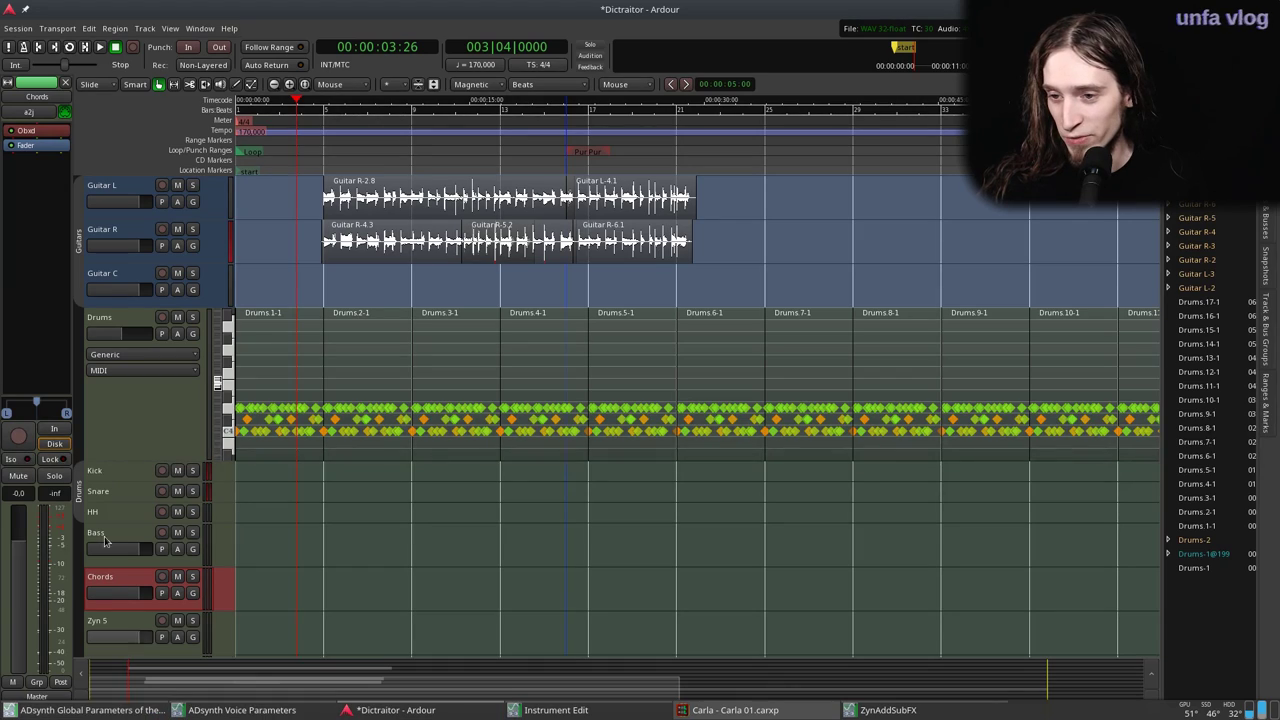
click(162, 576)
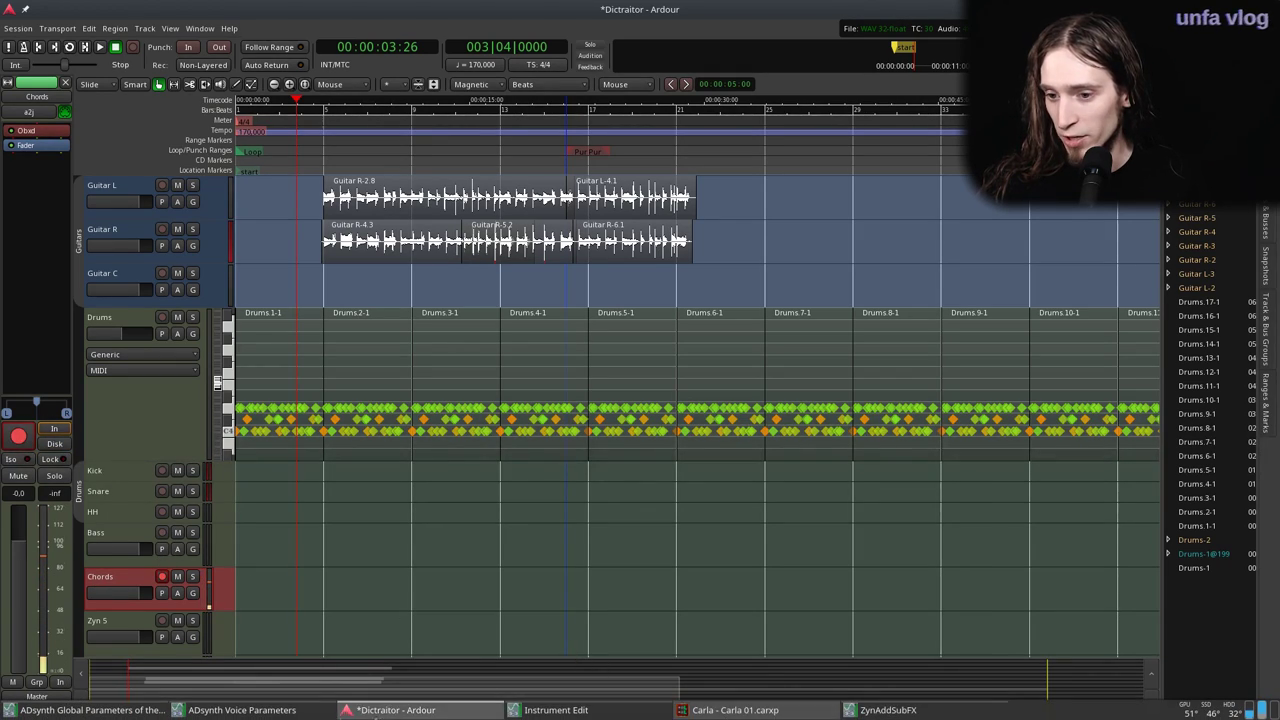
Look through the open windows for the Chords track's Obxd window and return to the Dictraitor session.
click(396, 710)
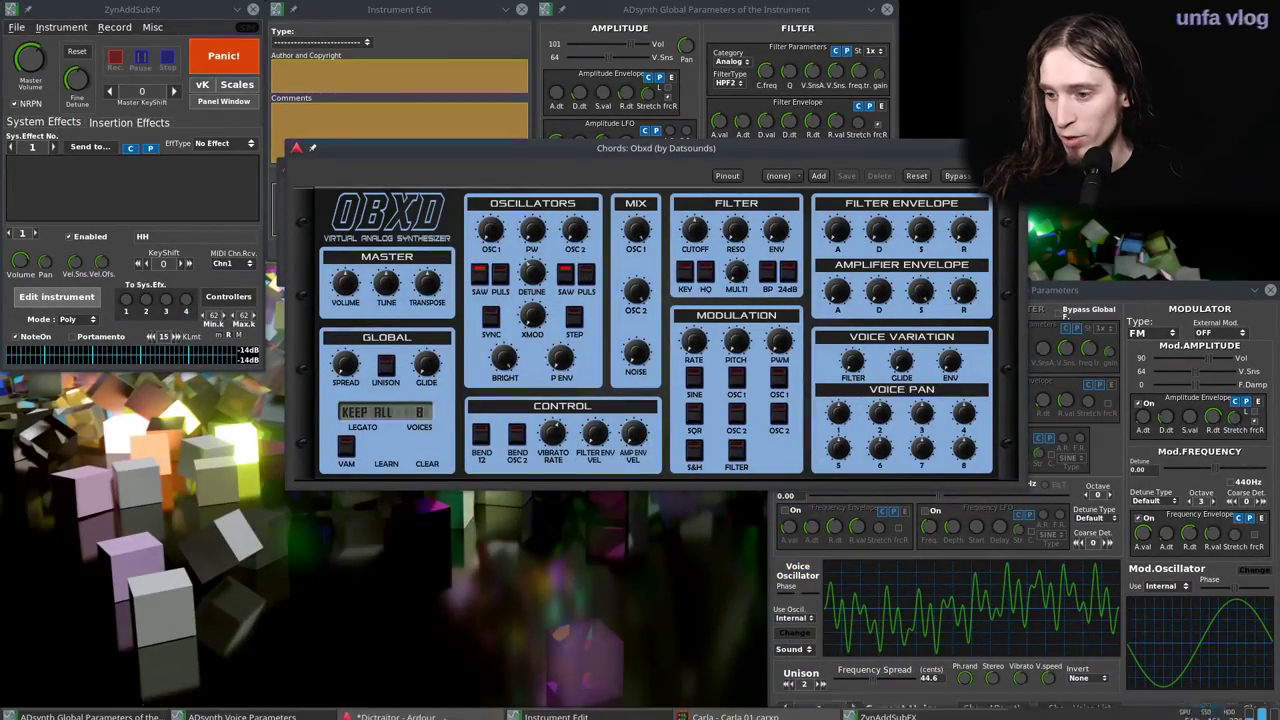
click(396, 710)
key(alt+Tab)
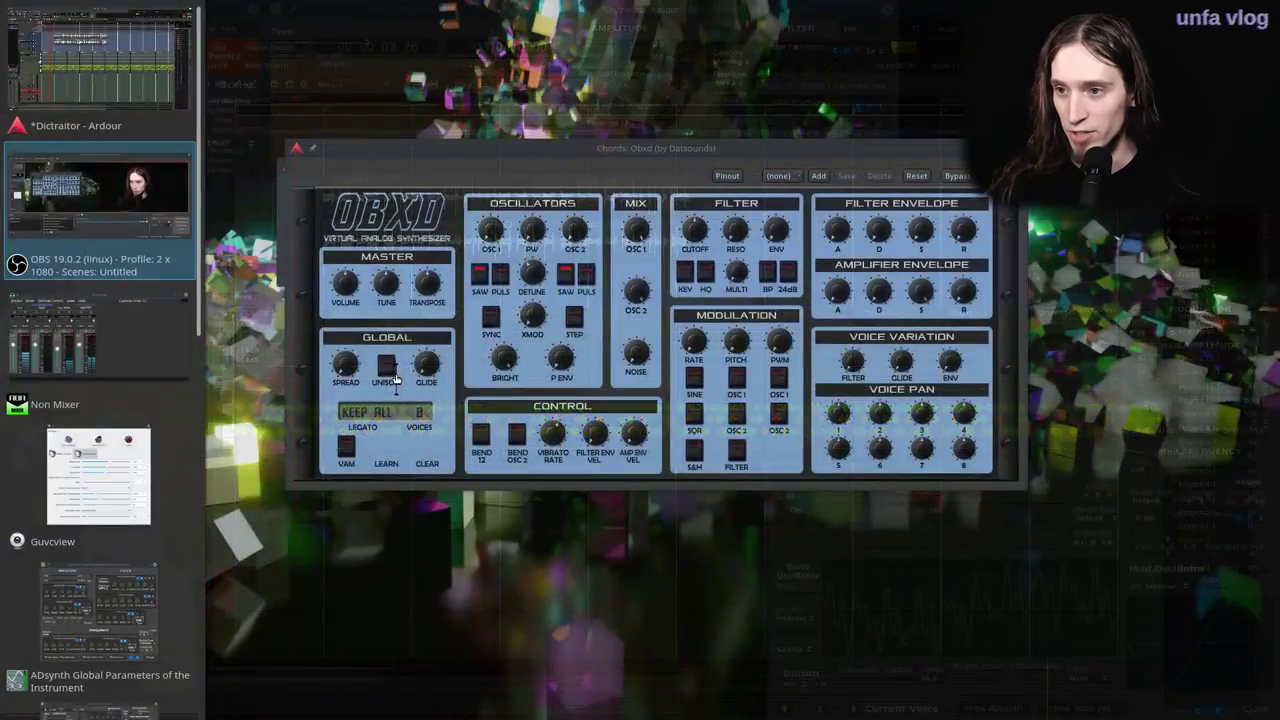
key(alt+Tab)
key(alt+Tab)
key(alt+Tab)
key(alt+shift+Tab)
key(alt+shift+Tab)
key(alt+shift+Tab)
key(alt+shift+Tab)
key(alt+shift+Tab)
key(alt+Tab)
key(alt+Tab)
key(alt+Tab)
key(alt+Tab)
key(alt+Tab)
key(alt+Tab)
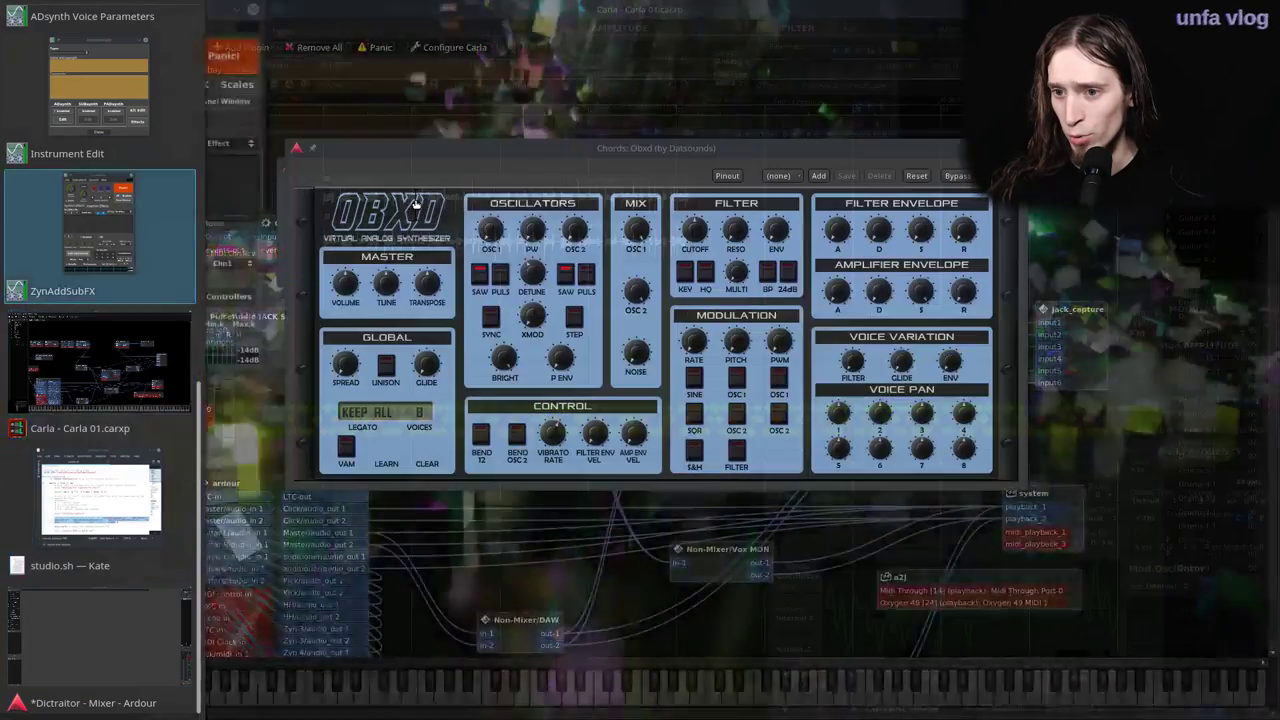
key(alt+shift+Tab)
key(alt+shift+Tab)
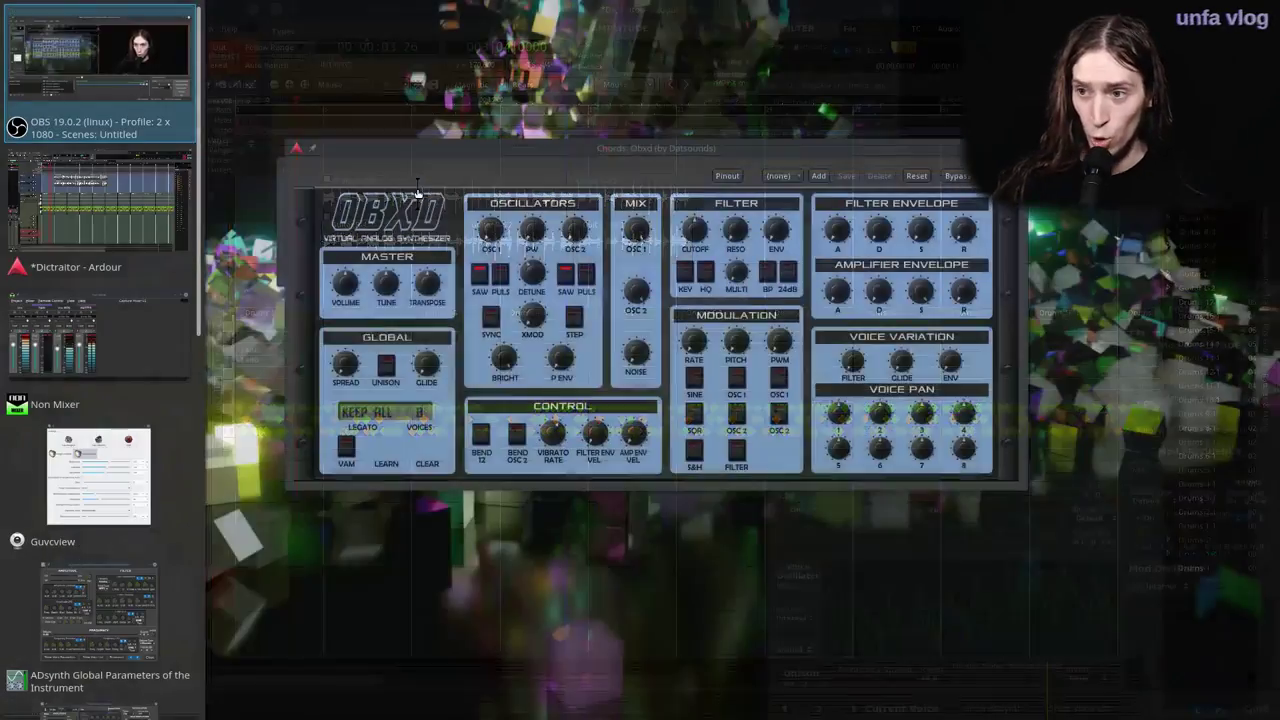
key(alt+Tab)
key(alt+Tab)
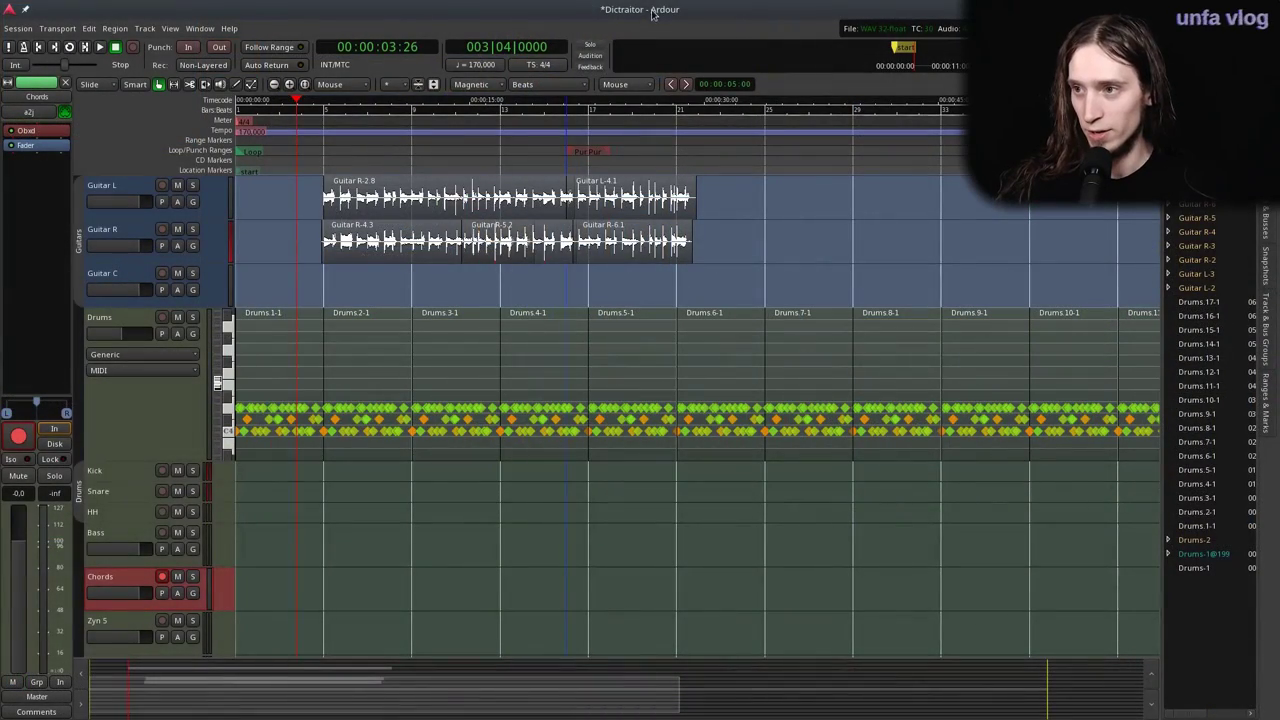
Try to uncover the Obxd window by un-maximizing the session window, moving it aside and maximizing it again.
drag(649, 12, 624, 205)
click(628, 154)
double_click(277, 205)
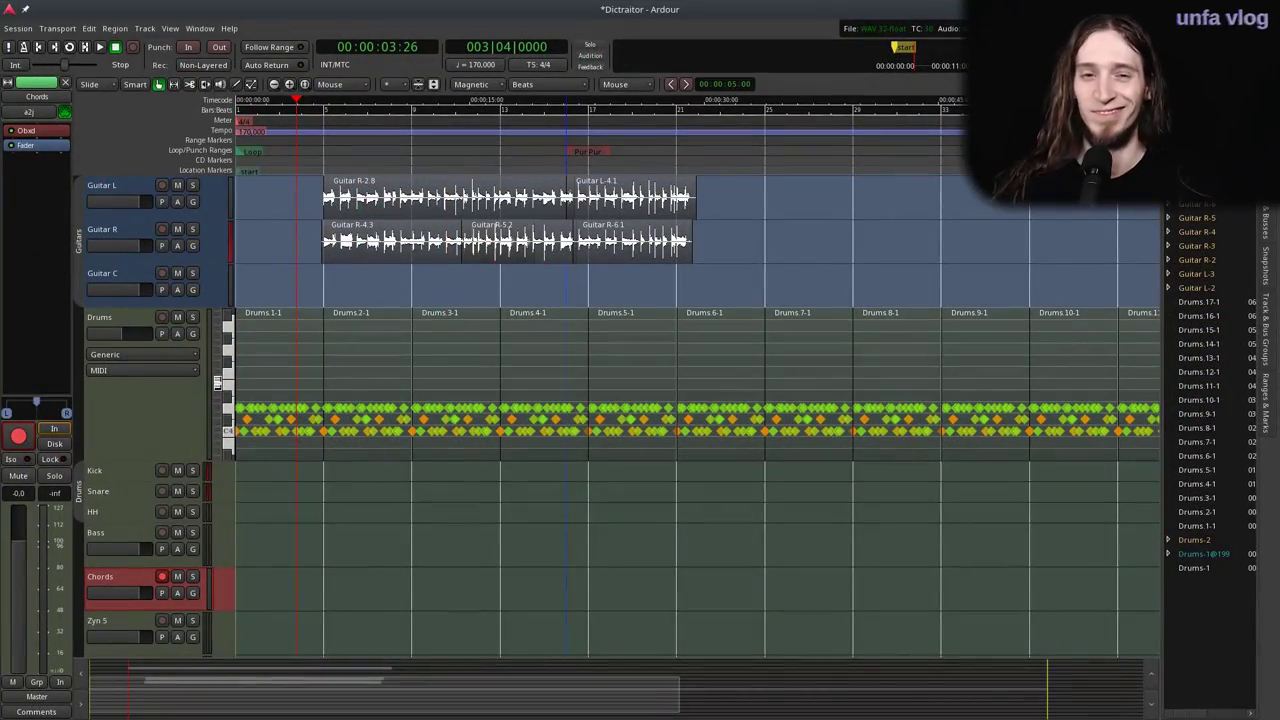
Check the overview of all open windows and switch back to the Dictraitor session window.
key(ctrl+F9)
key(ctrl+F9)
key(ctrl+F9)
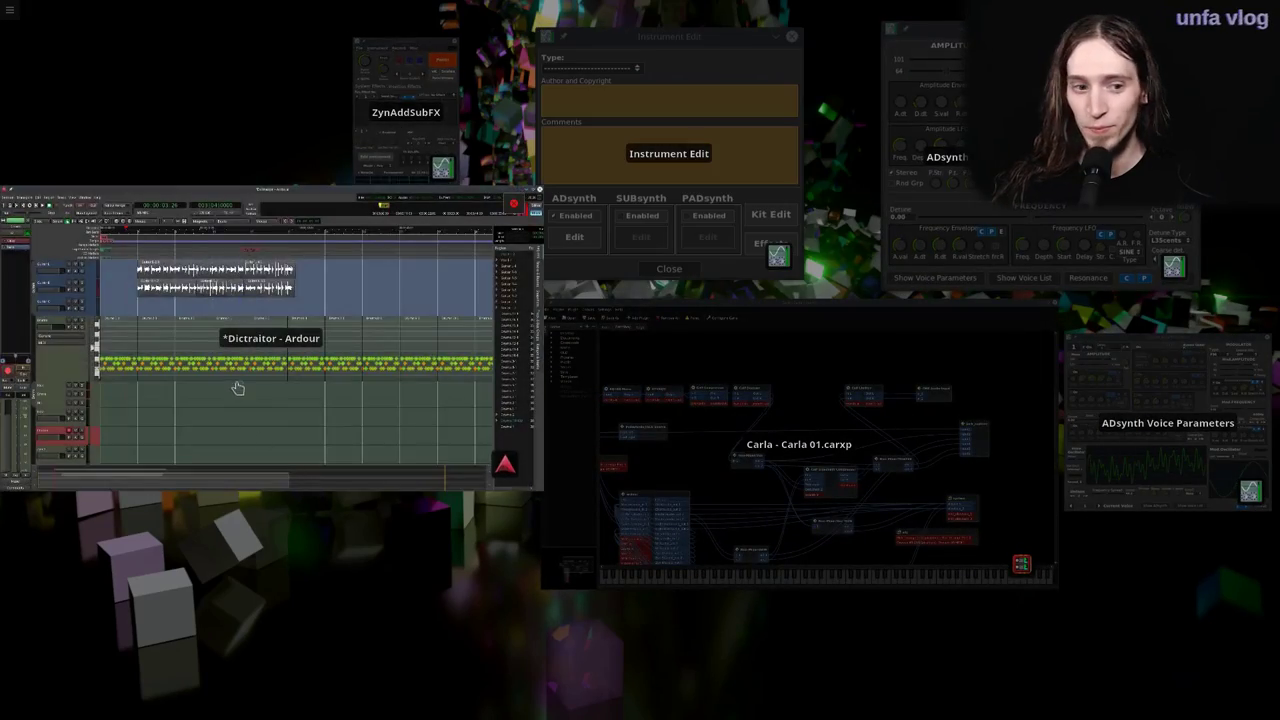
click(238, 388)
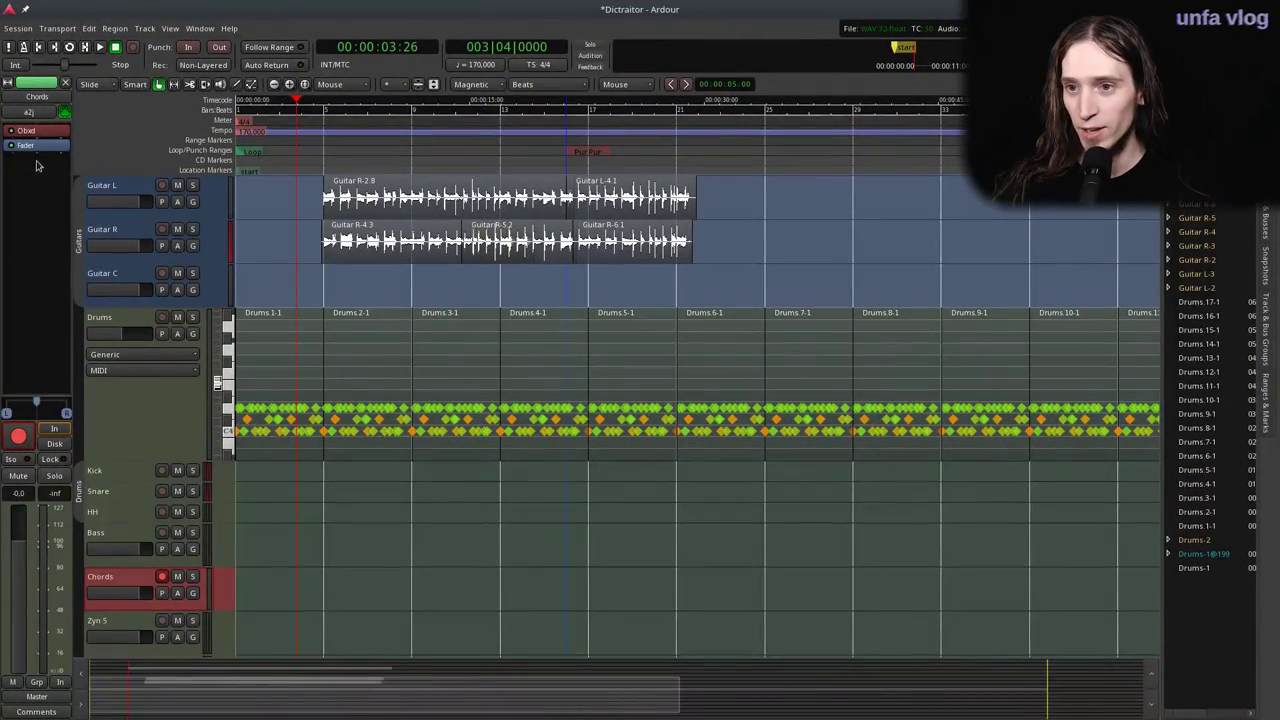
Bring up the Chords track's Obxd window and show an automation lane for the Obxd Cutoff parameter.
double_click(48, 131)
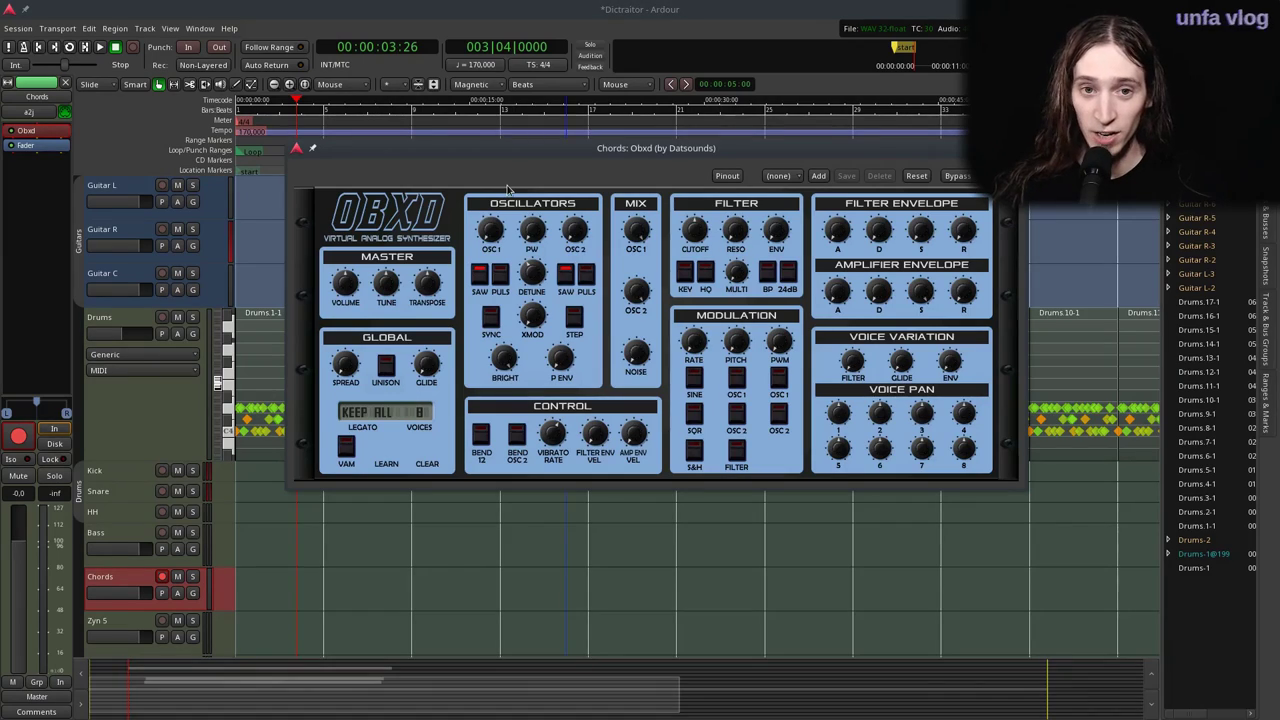
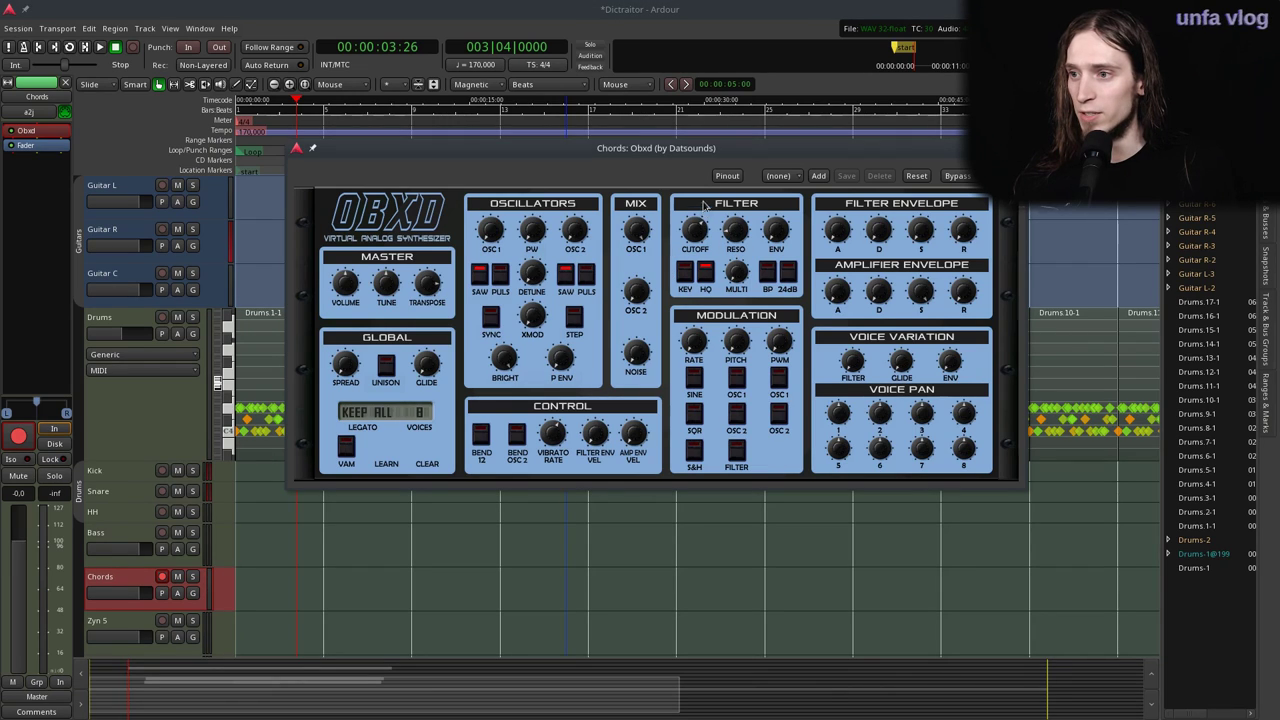
drag(955, 151, 1014, 108)
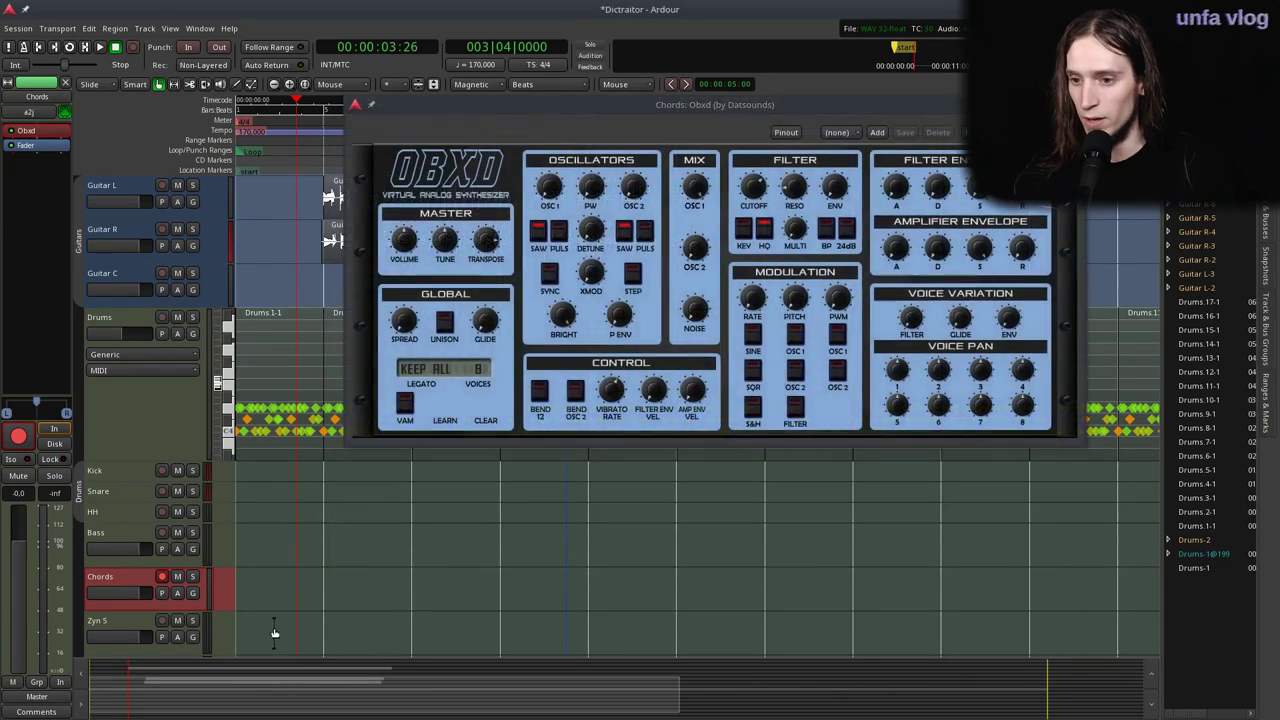
click(177, 593)
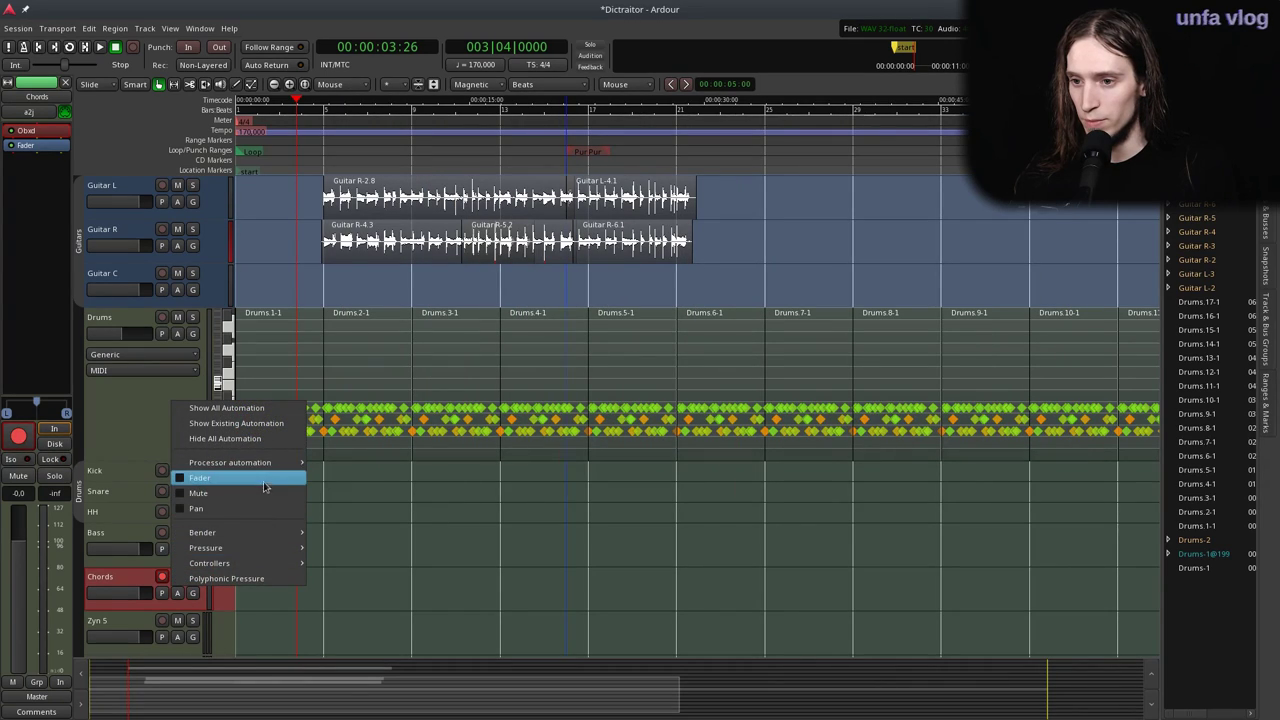
mouse_move(270, 463)
mouse_move(349, 470)
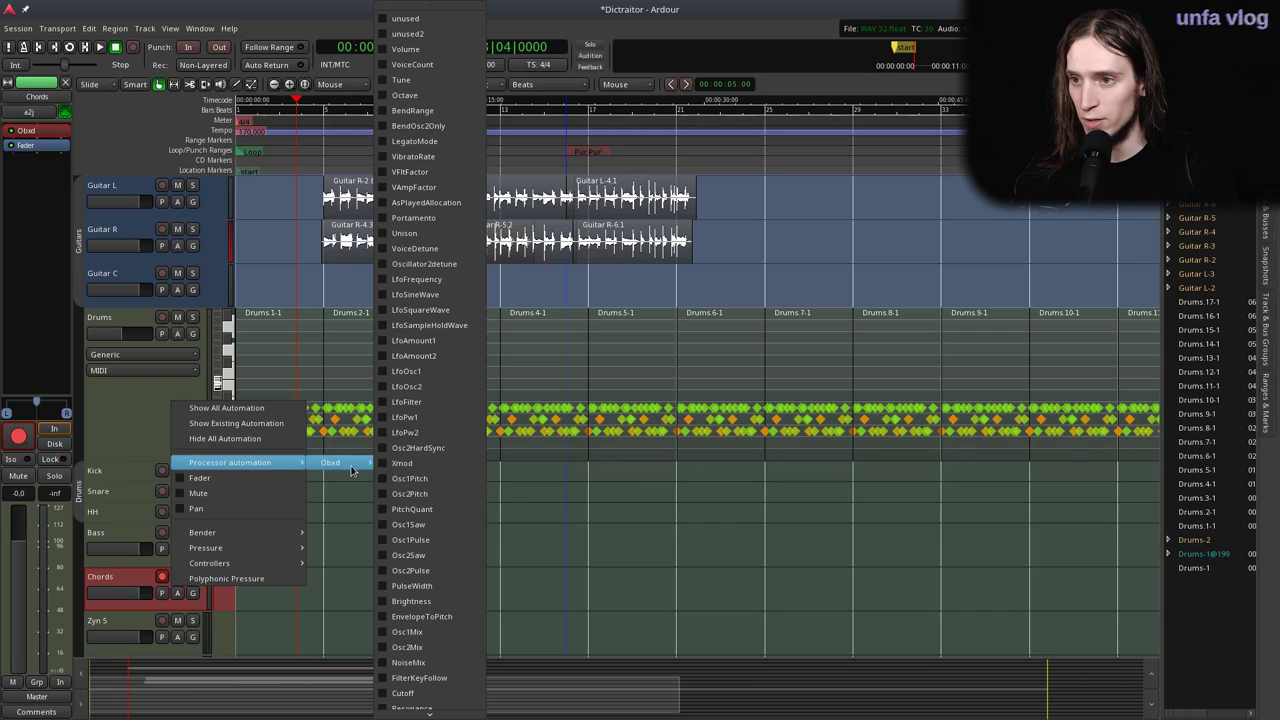
click(402, 686)
drag(316, 156, 229, 160)
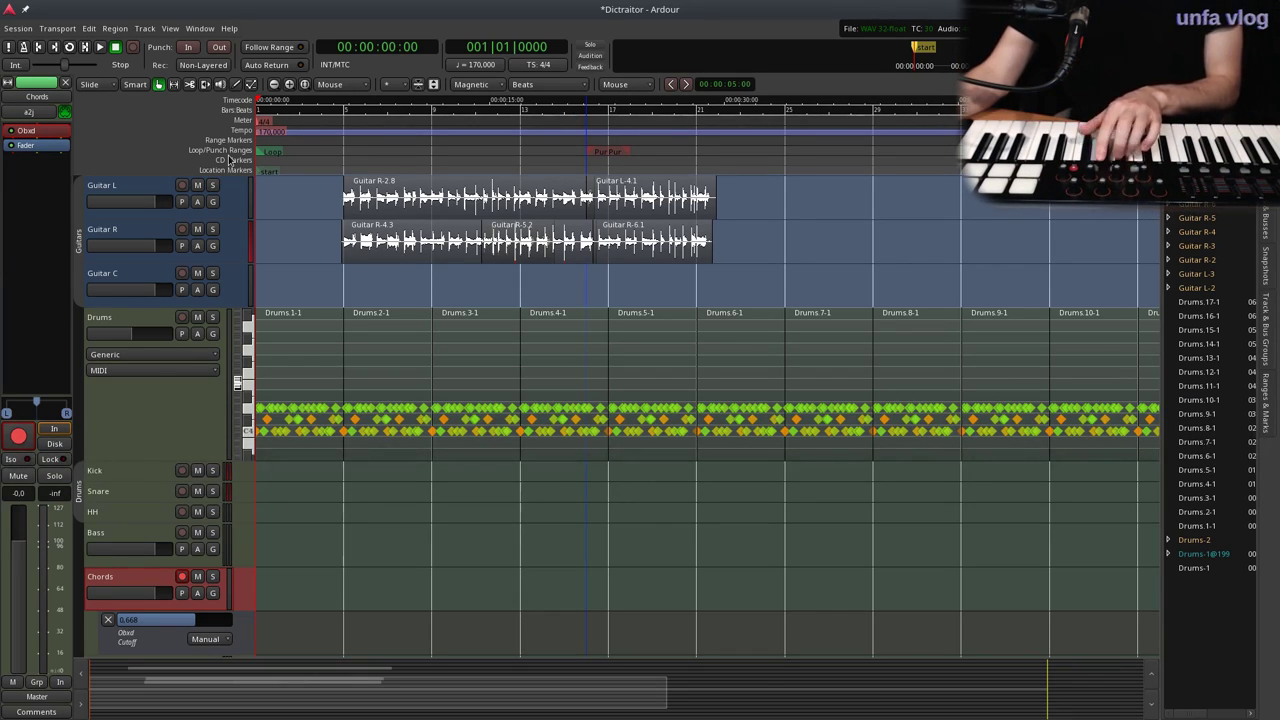
Set the Generic MIDI control surface's incoming MIDI to Oxygen 49 MIDI 1 in the preferences and return to the editor.
click(200, 28)
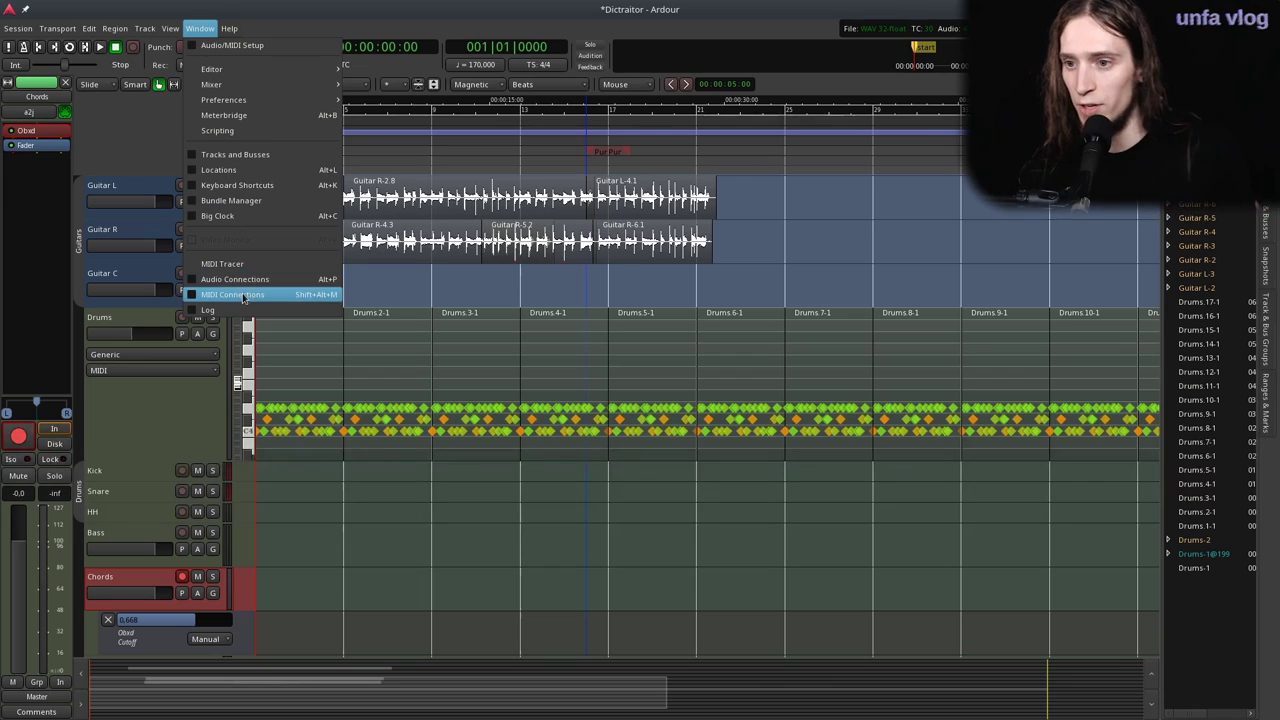
mouse_move(89, 28)
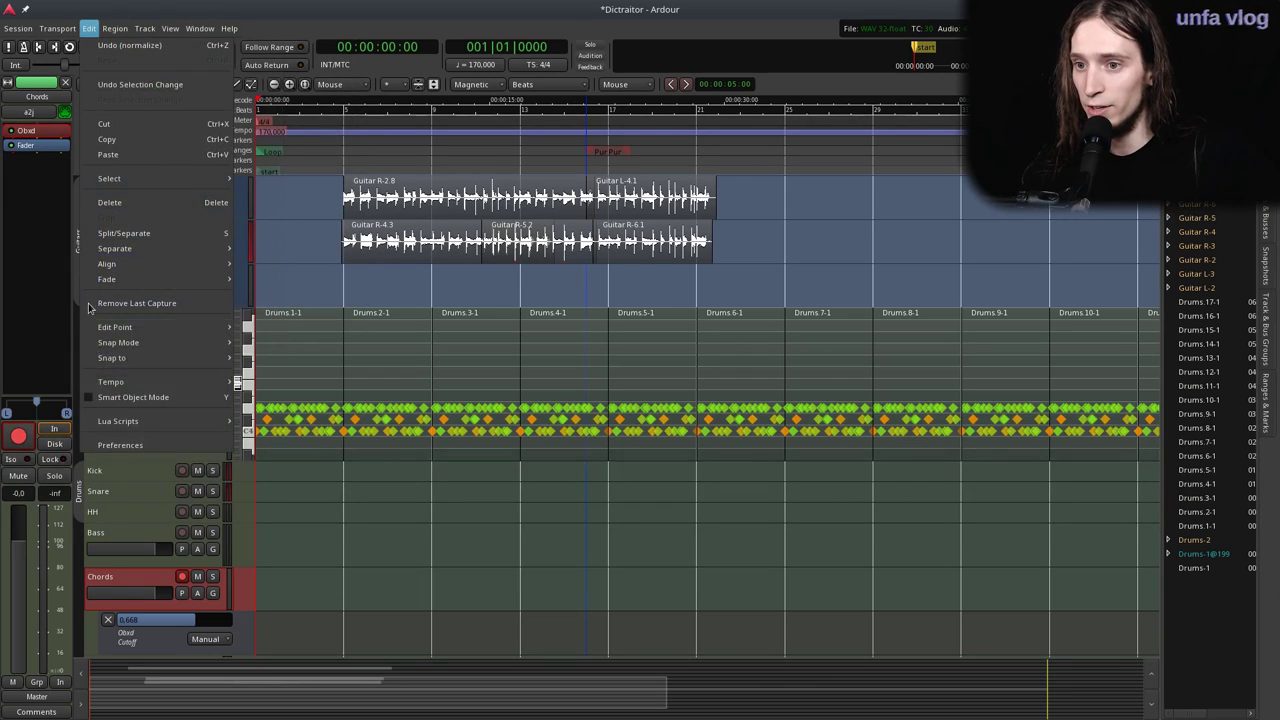
click(105, 447)
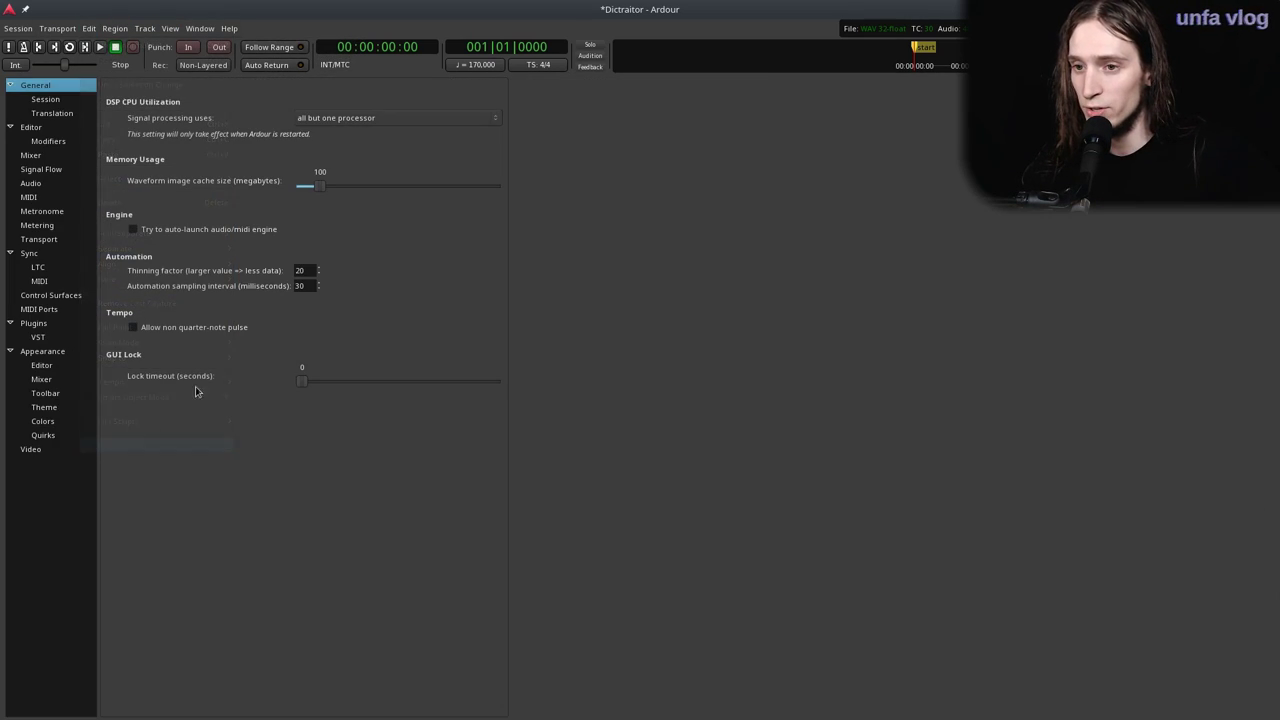
click(54, 296)
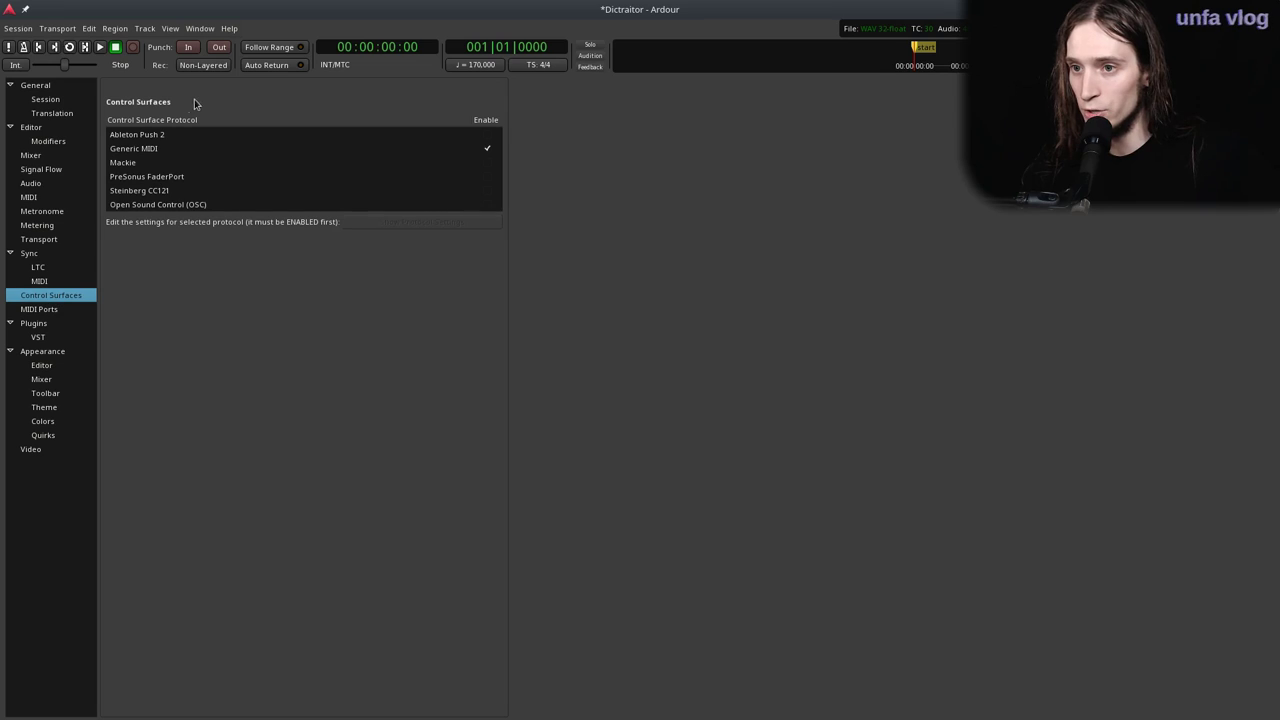
double_click(158, 150)
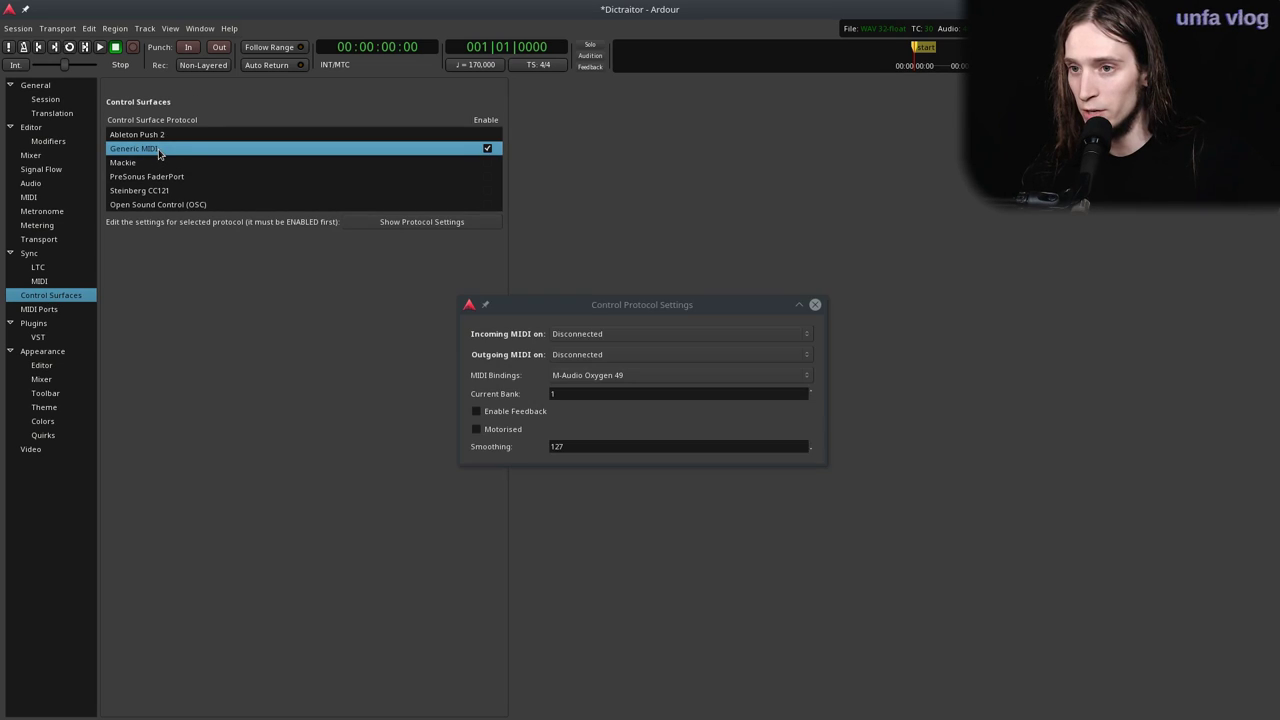
click(646, 334)
click(627, 405)
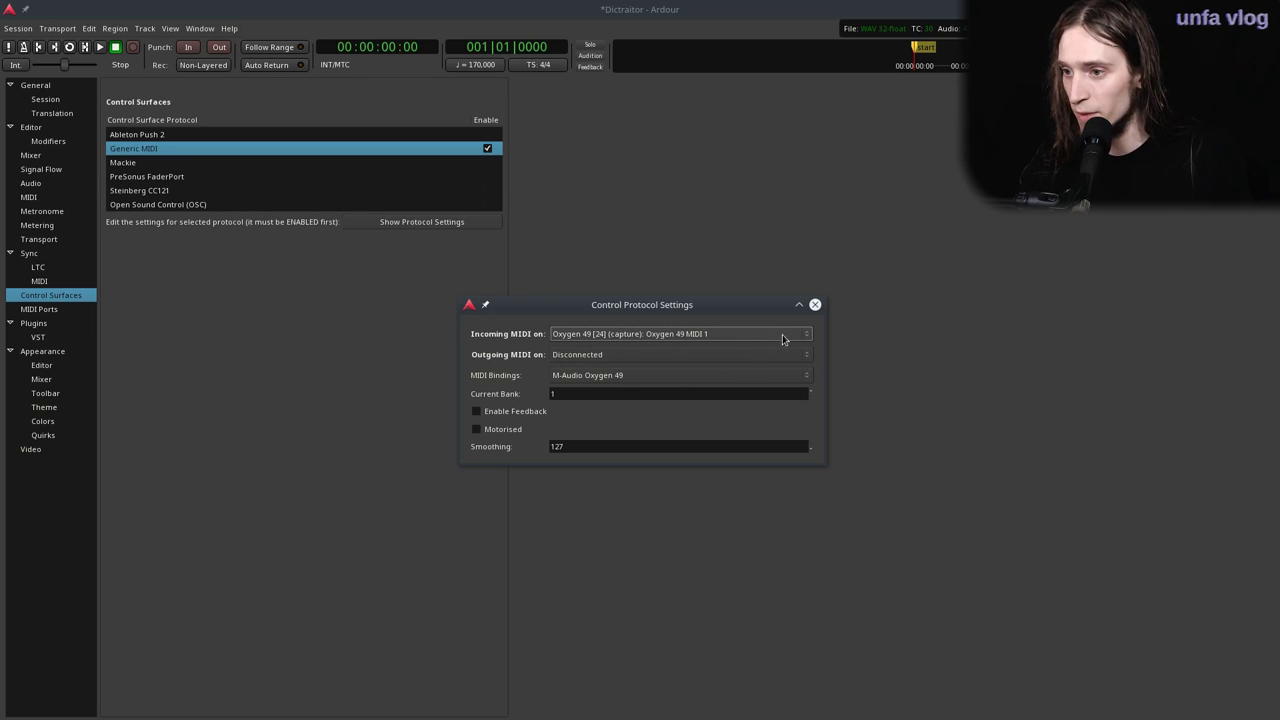
click(815, 304)
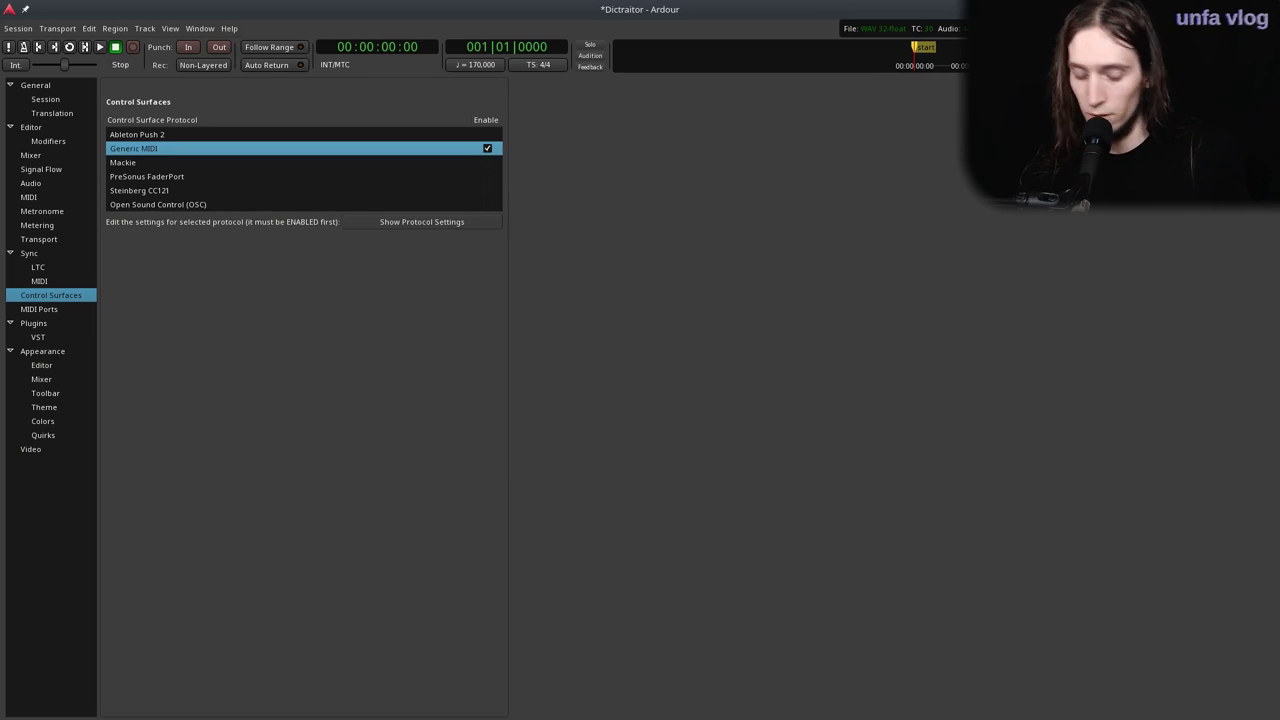
key(space)
key(space)
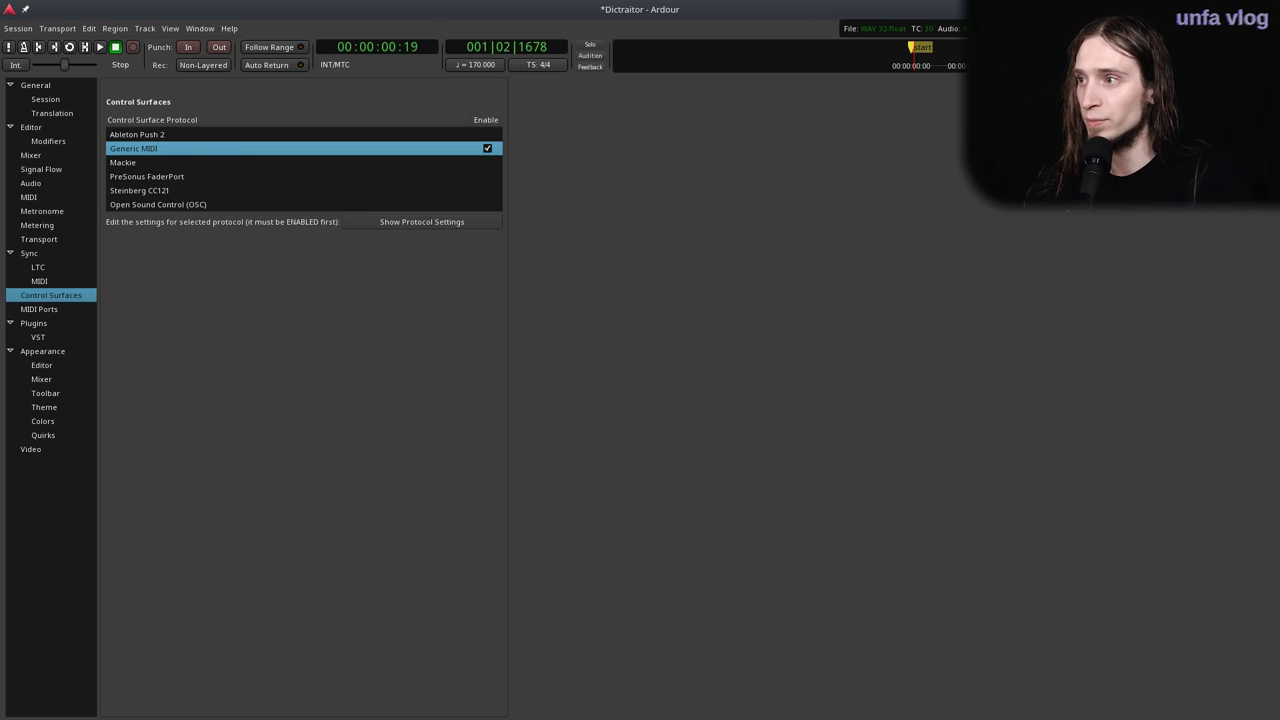
key(alt+e)
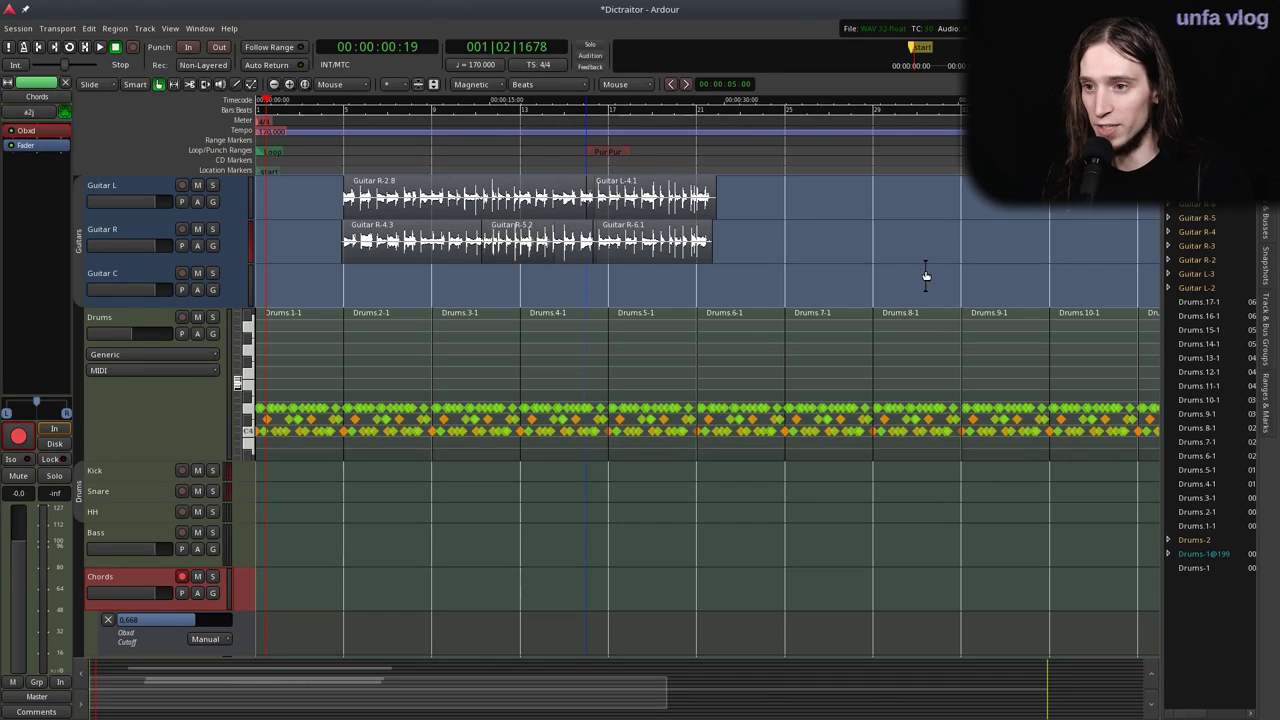
Record a test take on the armed Chords track to about bar 8 and check the Obxd window.
key(shift+r)
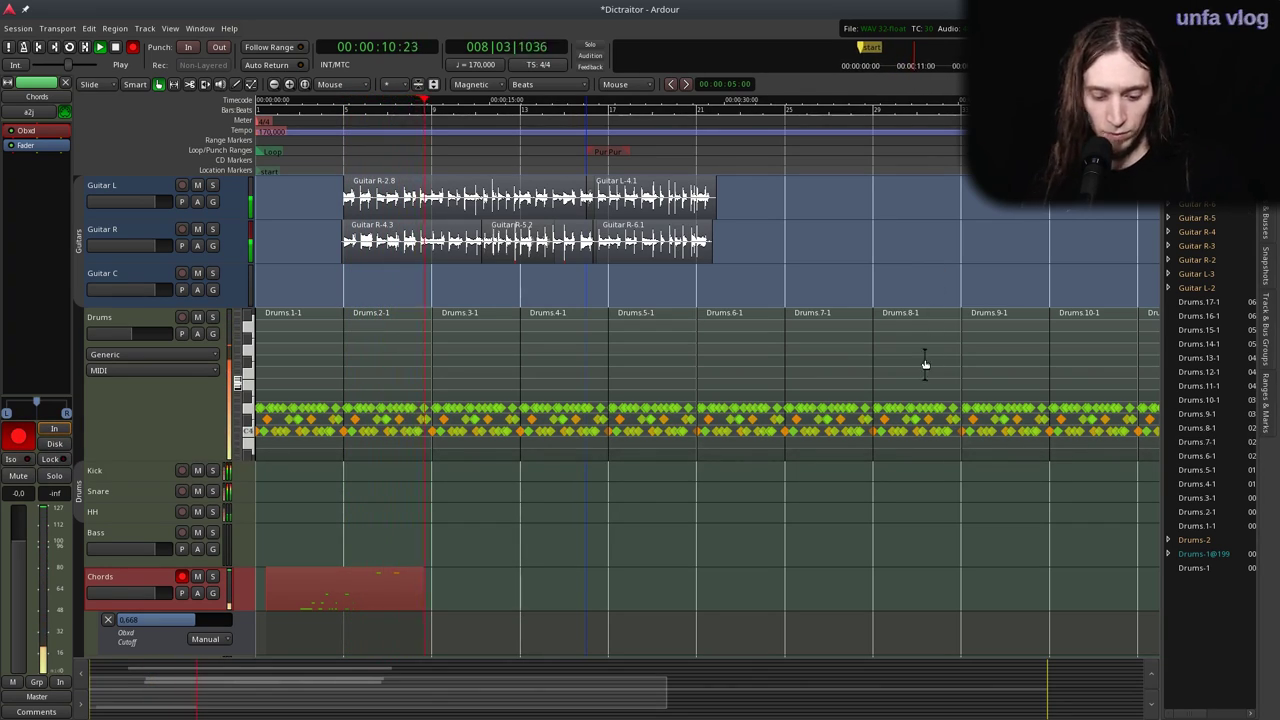
key(space)
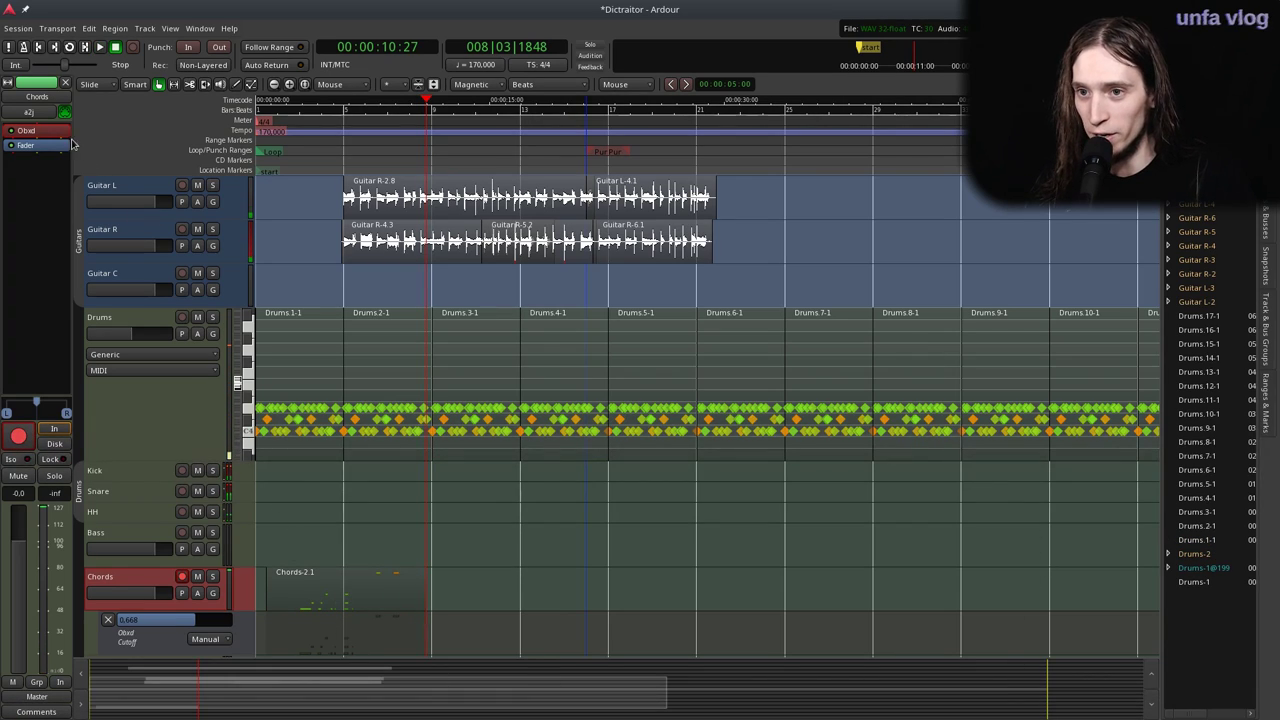
double_click(60, 130)
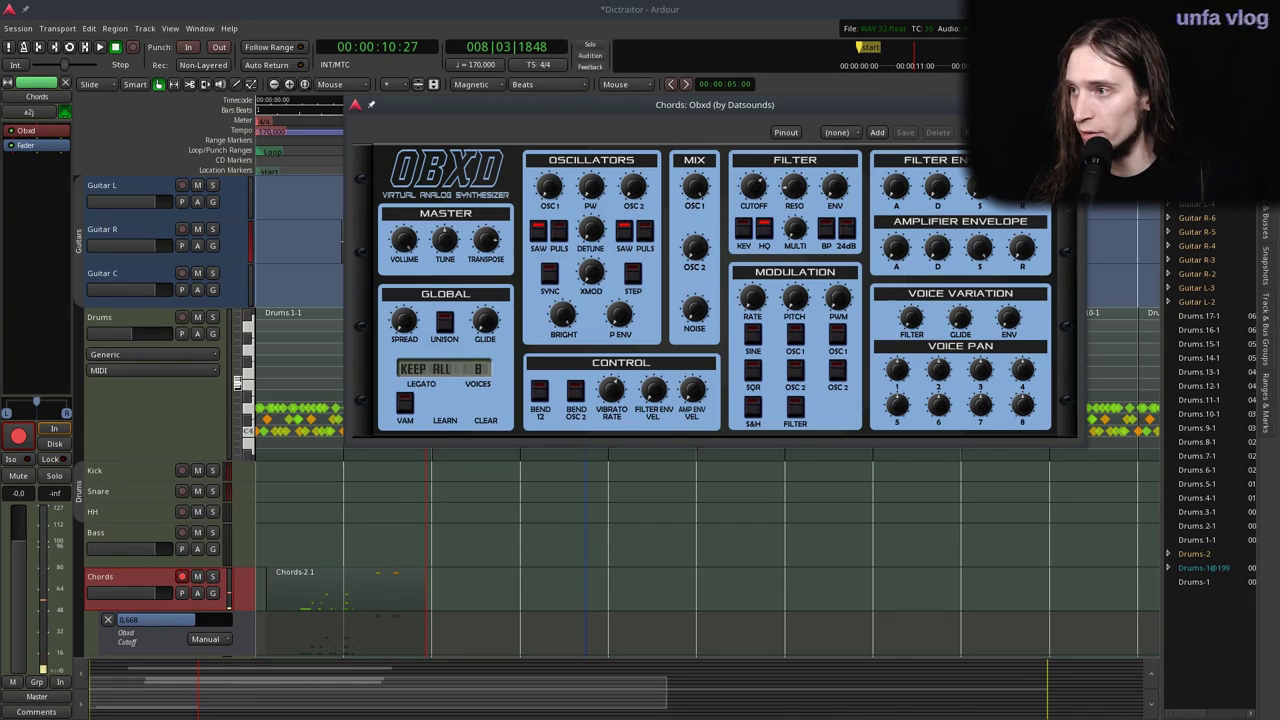
key(alt+F4)
key(Home)
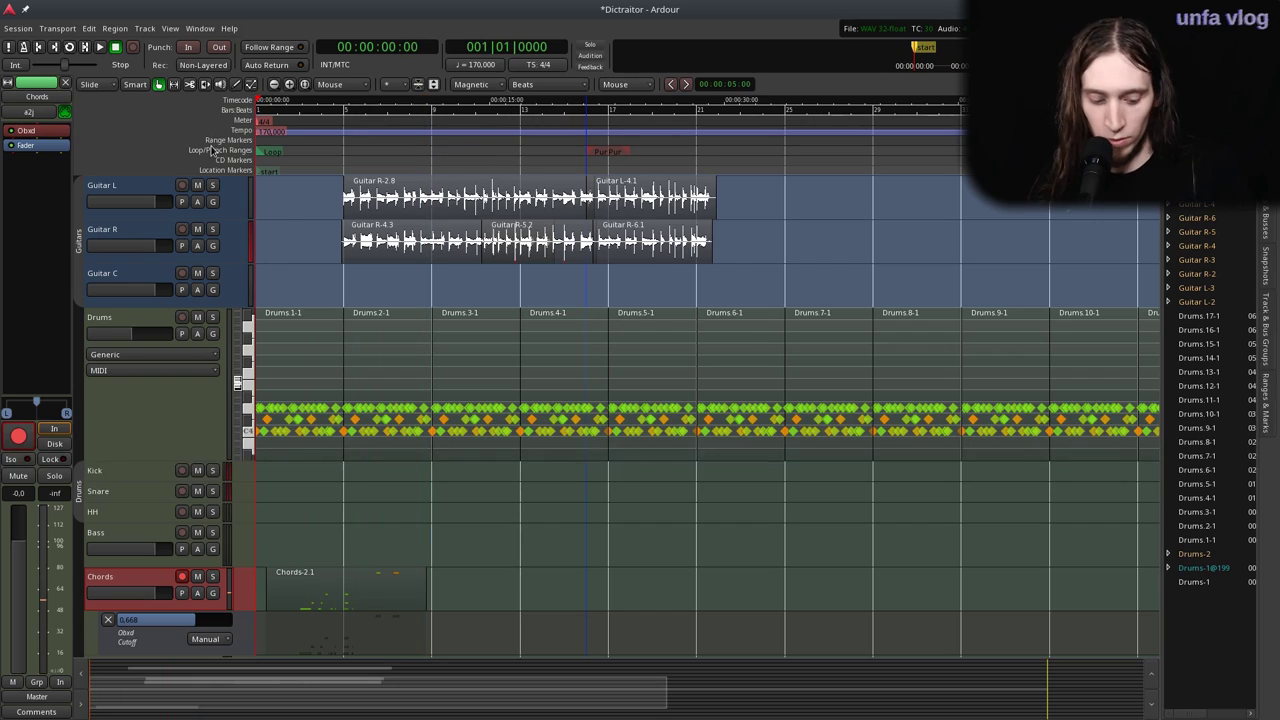
Delete the test take from the Chords track.
drag(256, 170, 338, 145)
scroll(352, 551, down, 1)
click(361, 538)
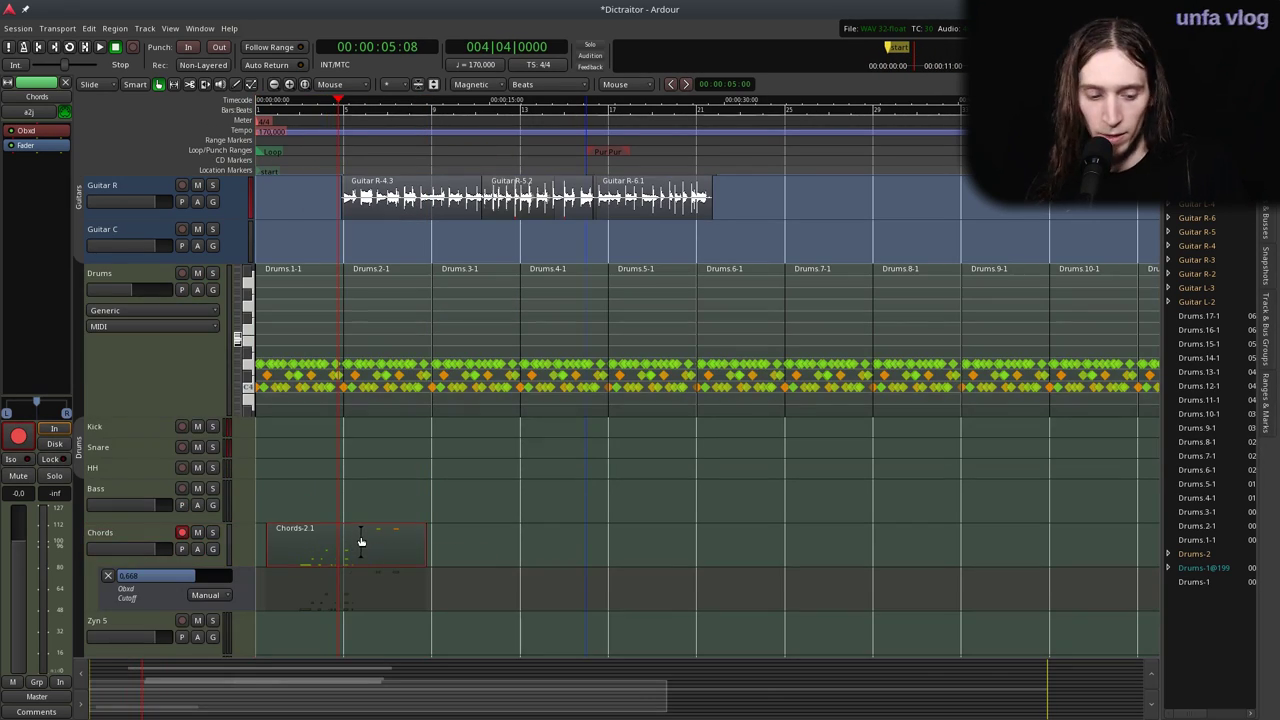
key(Delete)
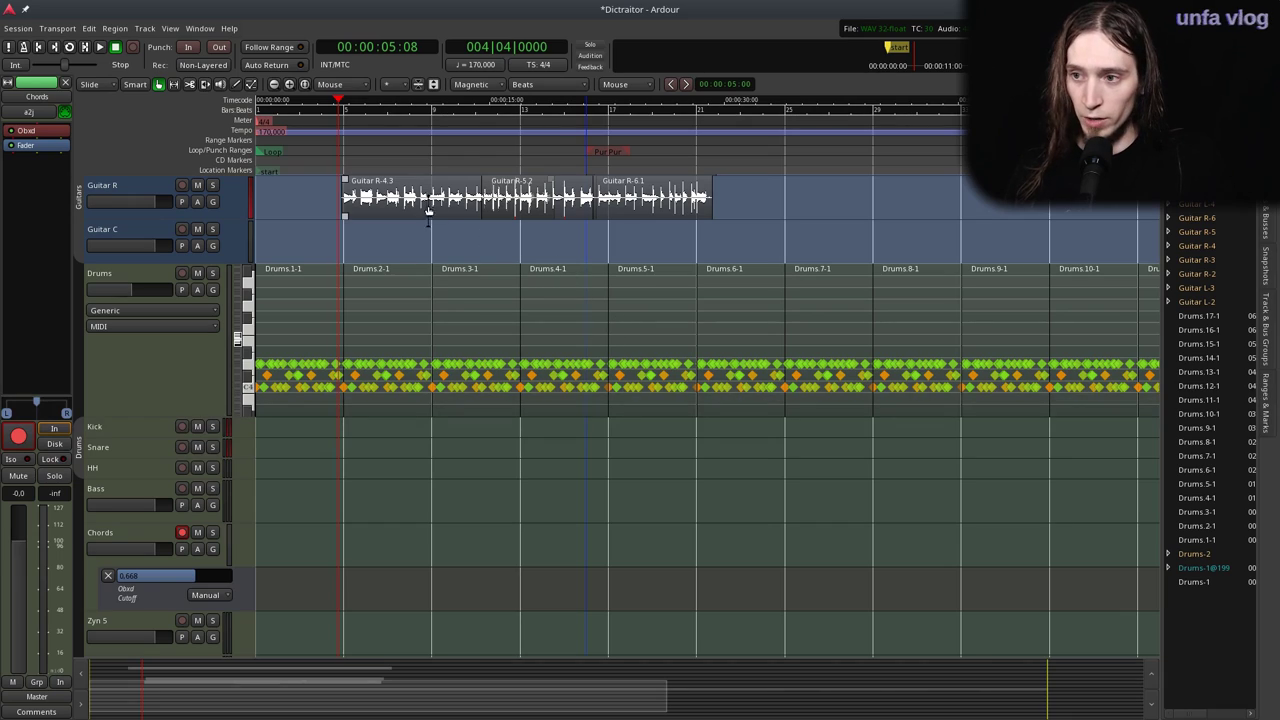
Record a new take on the Chords track from just before bar 24 to about bar 37.
drag(800, 147, 760, 139)
key(shift+space)
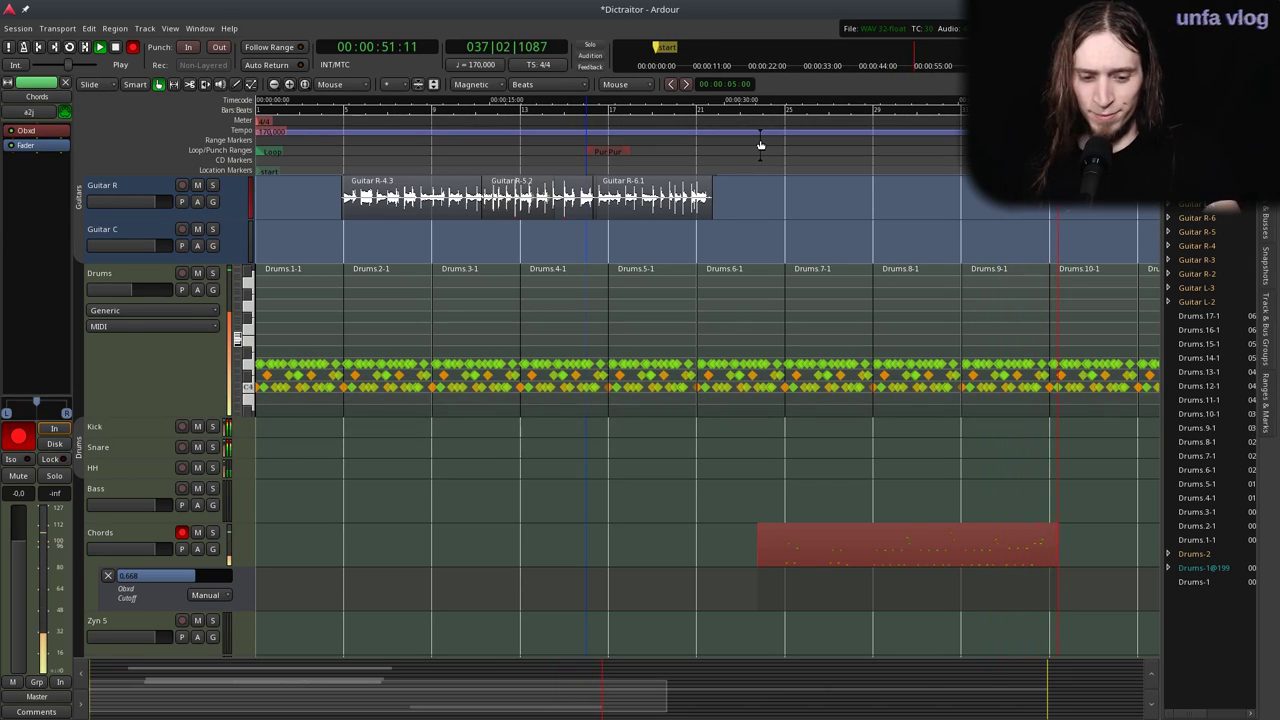
key(space)
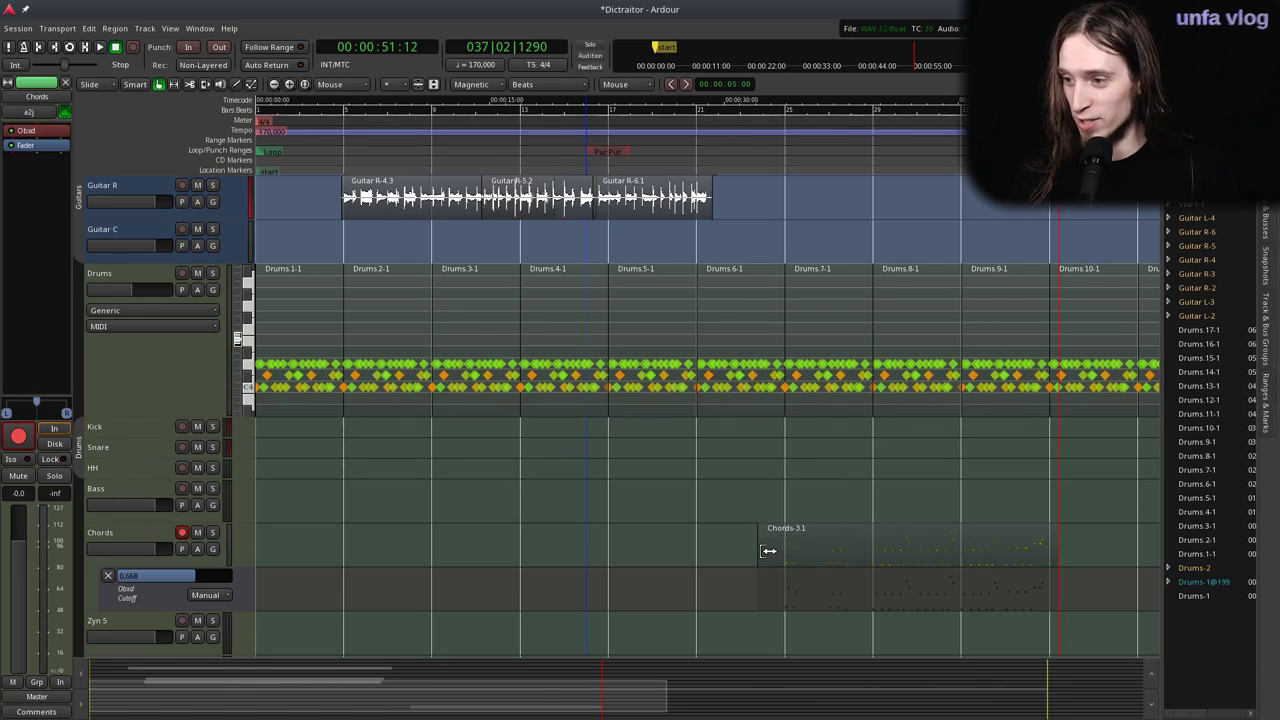
Split the recorded Chords region at bar 29 and delete the part before the split.
click(825, 140)
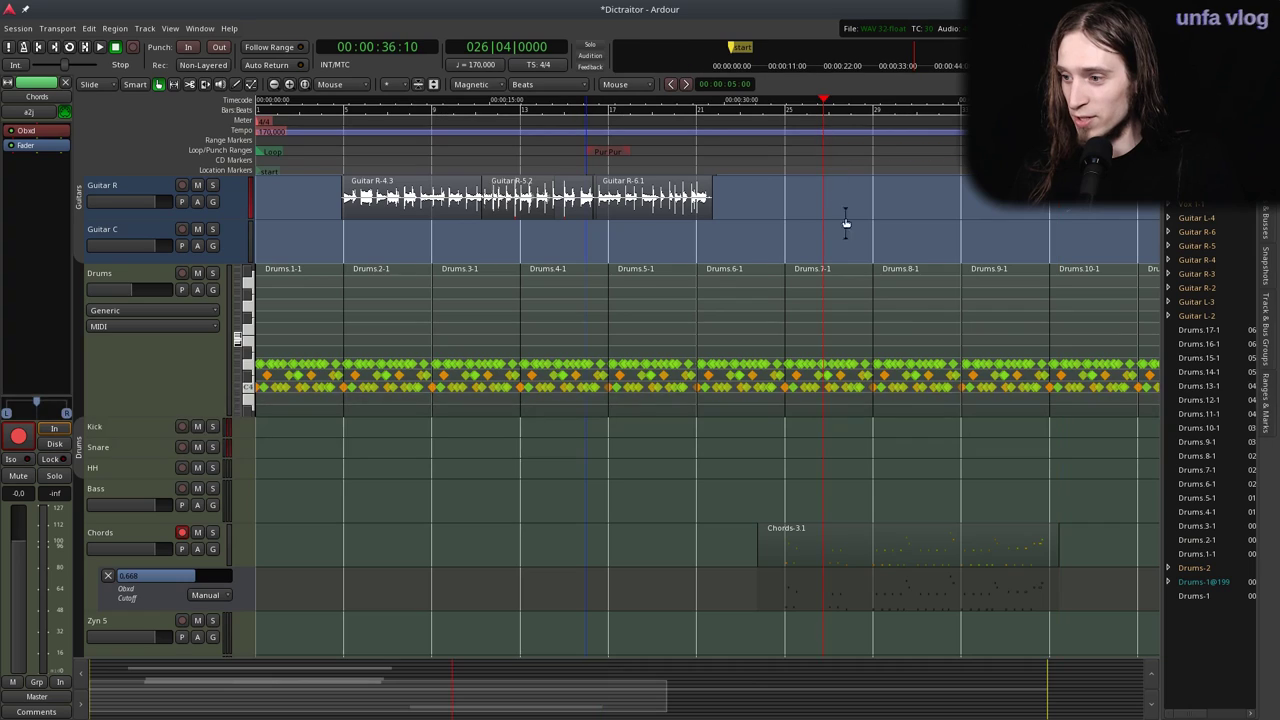
key(space)
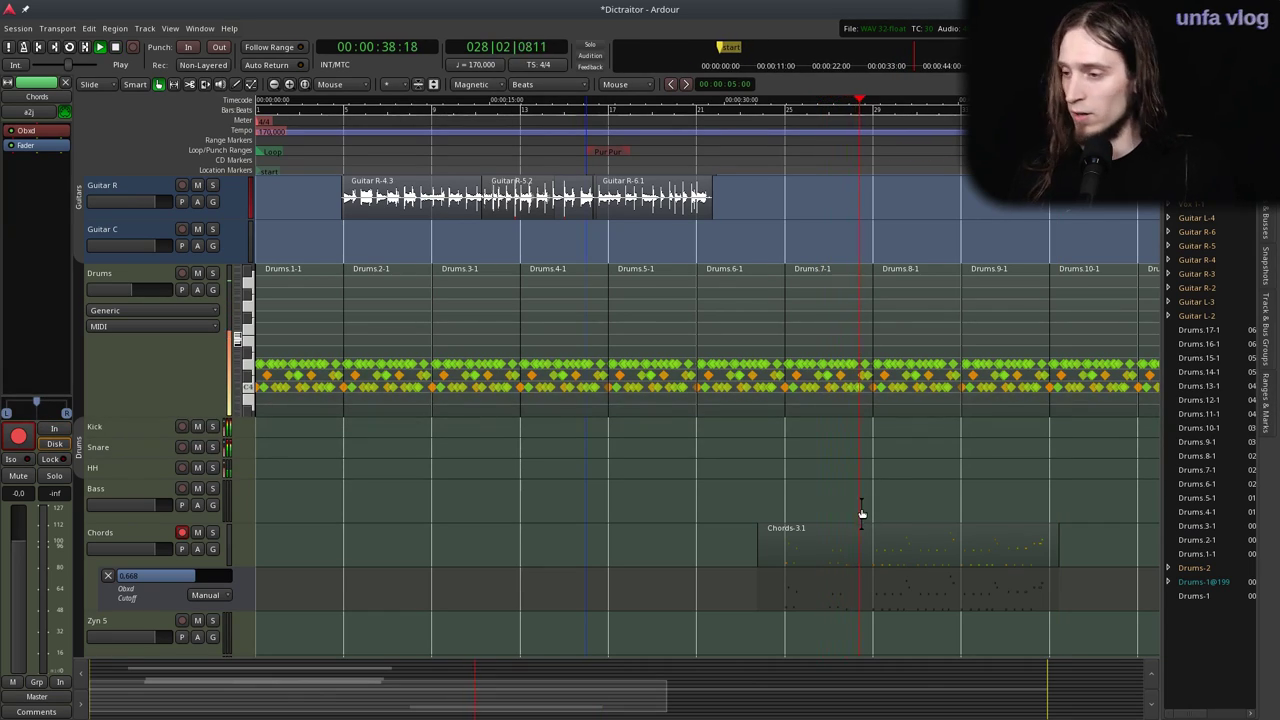
click(873, 550)
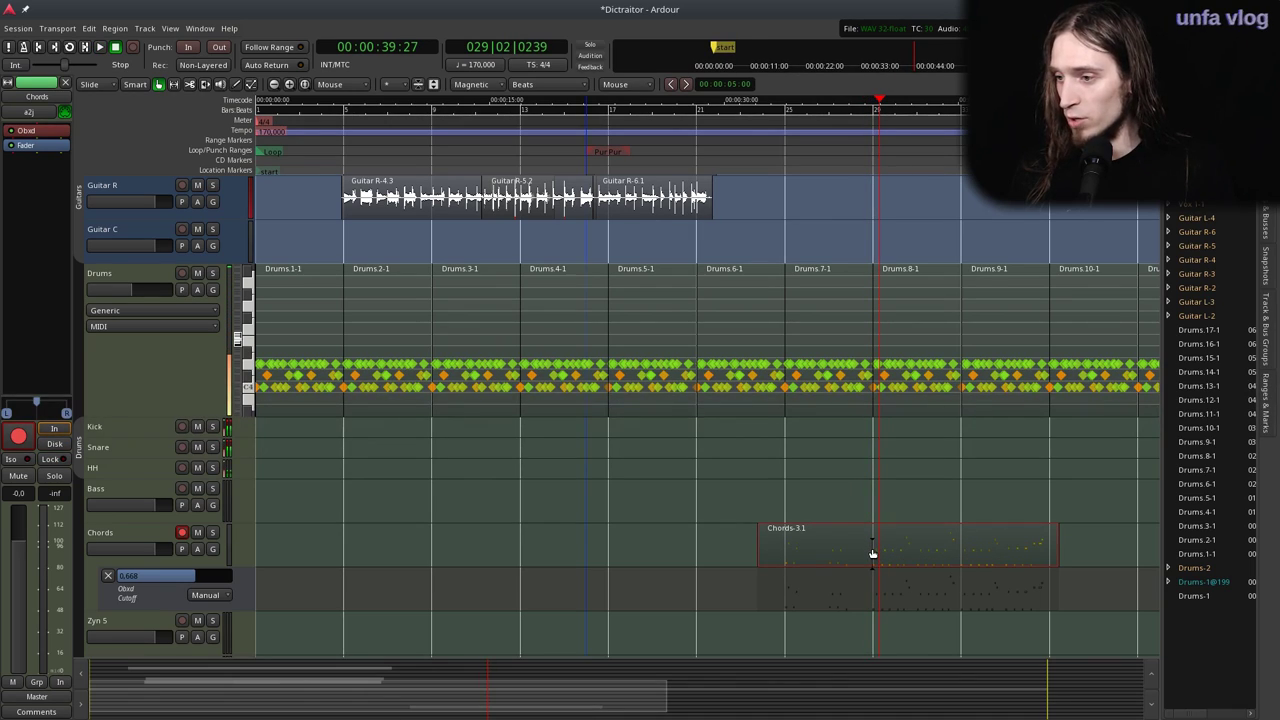
key(s)
click(861, 549)
key(Delete)
click(894, 545)
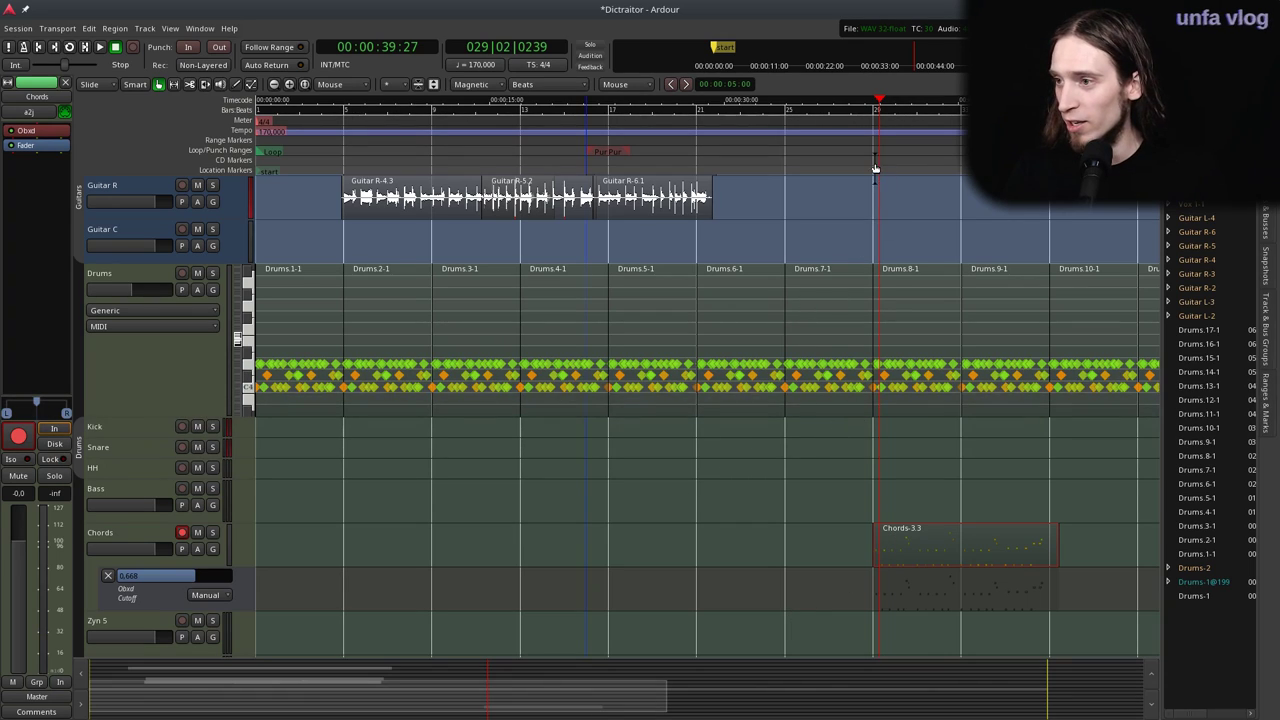
Play the remaining Chords region and examine its first notes around bar 29.
key(space)
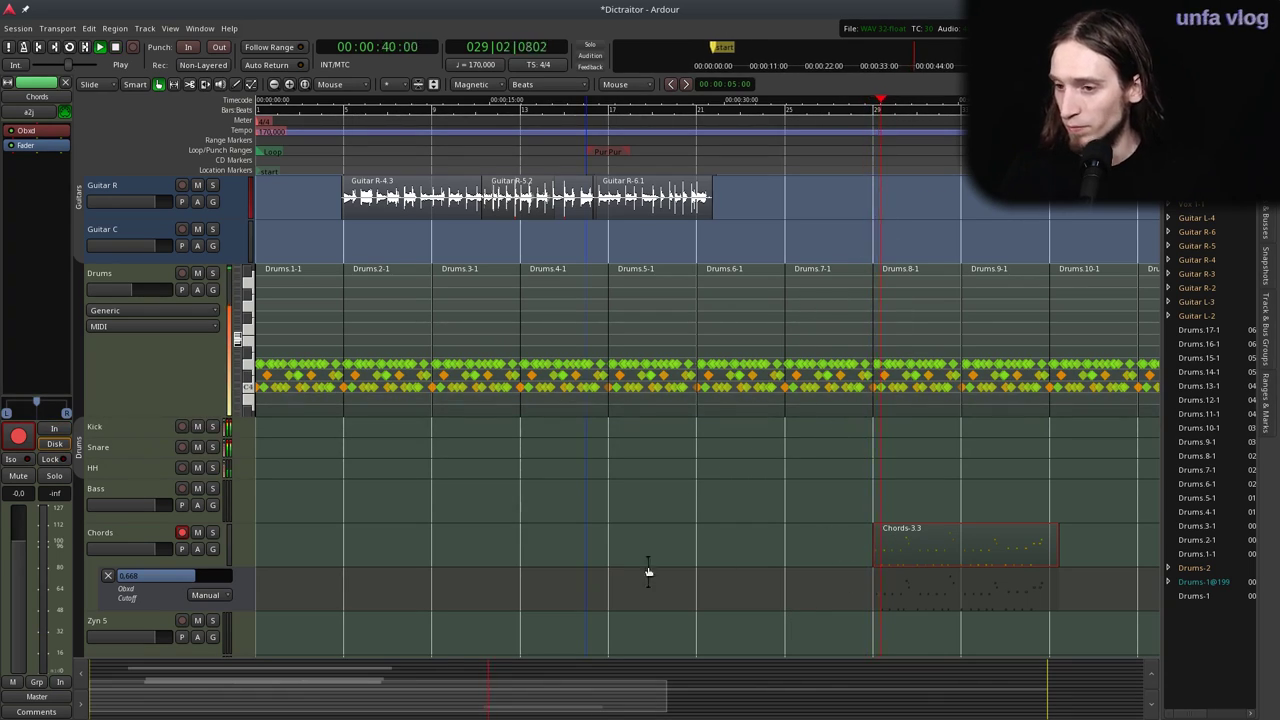
scroll(671, 569, down, 1)
scroll(709, 560, up, 1)
scroll(369, 568, up, 1)
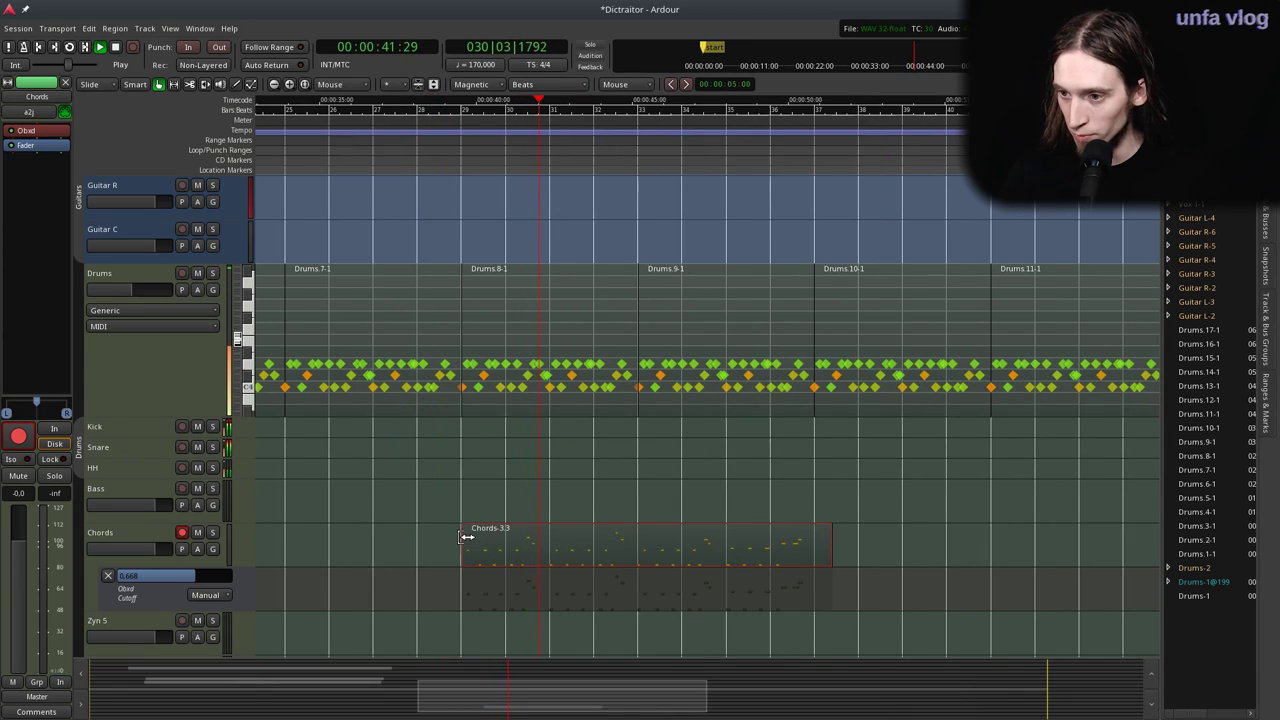
scroll(466, 535, up, 2)
click(459, 140)
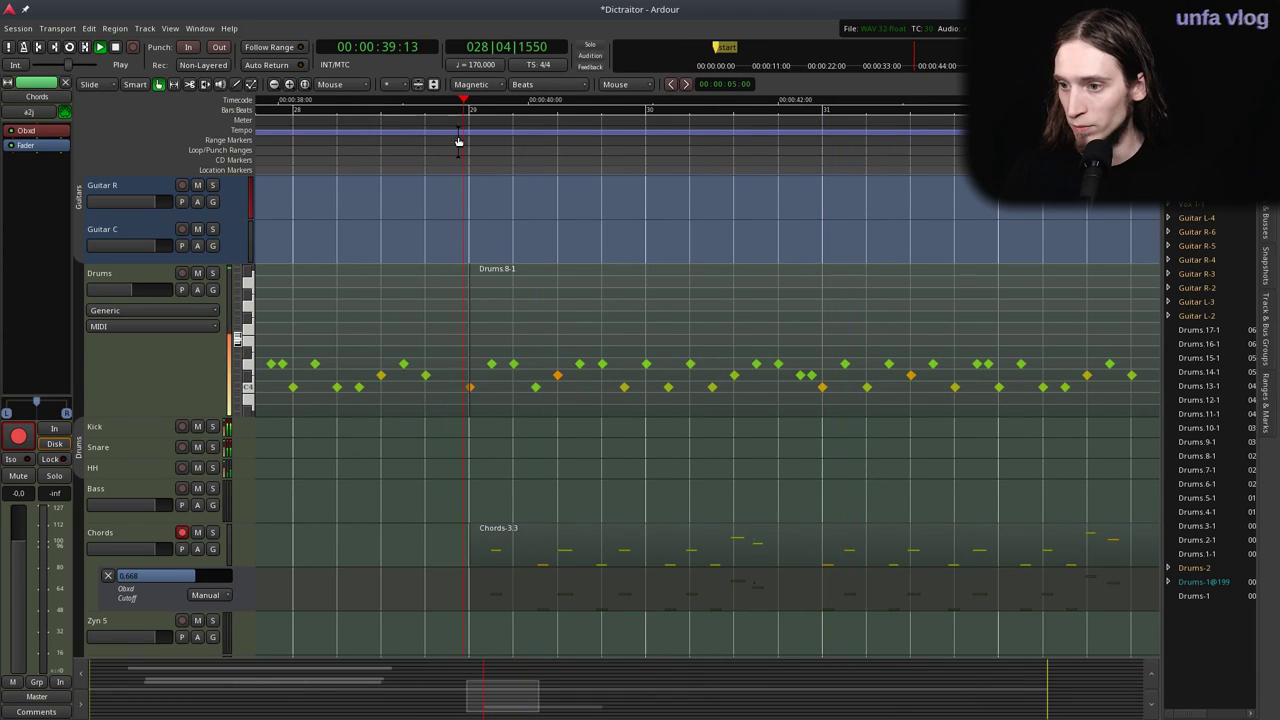
key(space)
Adjust the start of the Chords region so its opening note falls on bar 29, checking it with playback.
drag(470, 549, 501, 540)
scroll(463, 555, up, 2)
scroll(500, 527, down, 2)
click(488, 135)
key(space)
scroll(437, 541, down, 1)
scroll(476, 550, up, 1)
key(space)
drag(462, 546, 444, 162)
scroll(454, 550, up, 3)
key(p)
key(space)
scroll(437, 426, down, 2)
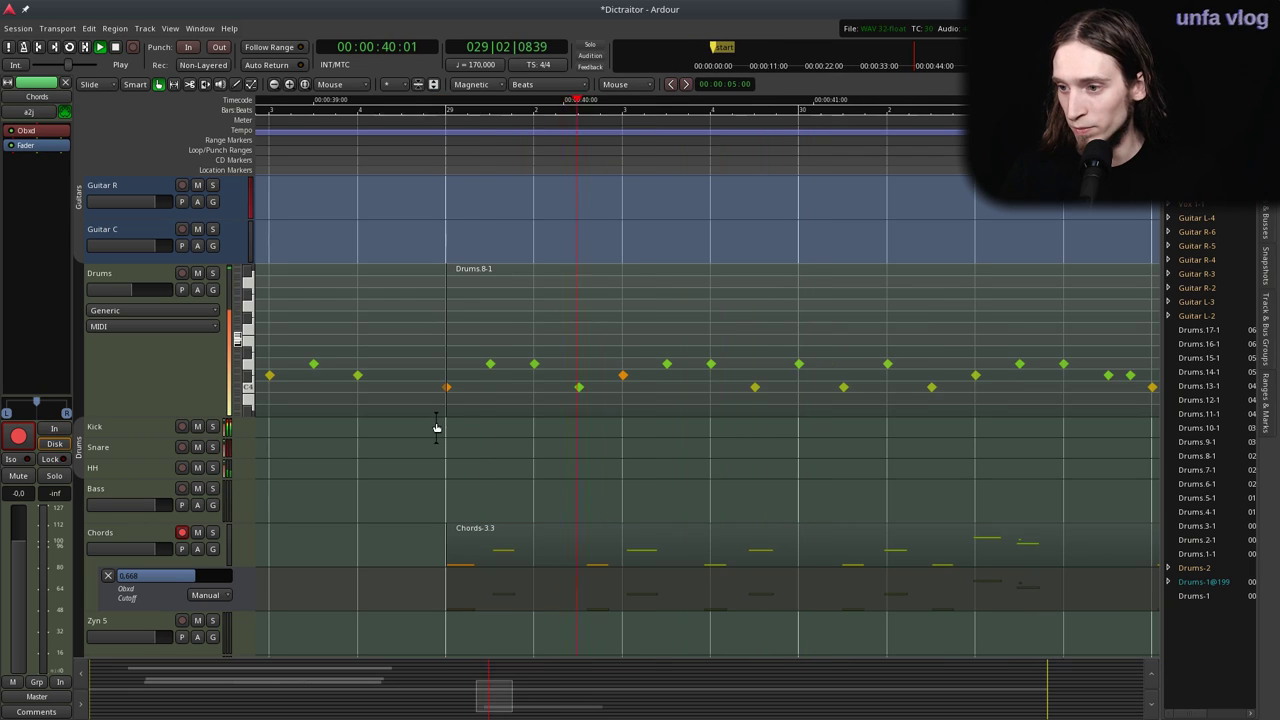
Play the Chords region from bar 29 to bar 37 to check its timing against the drums.
key(space)
scroll(423, 580, up, 2)
drag(531, 531, 477, 200)
key(e)
key(grave)
key(space)
key(equal)
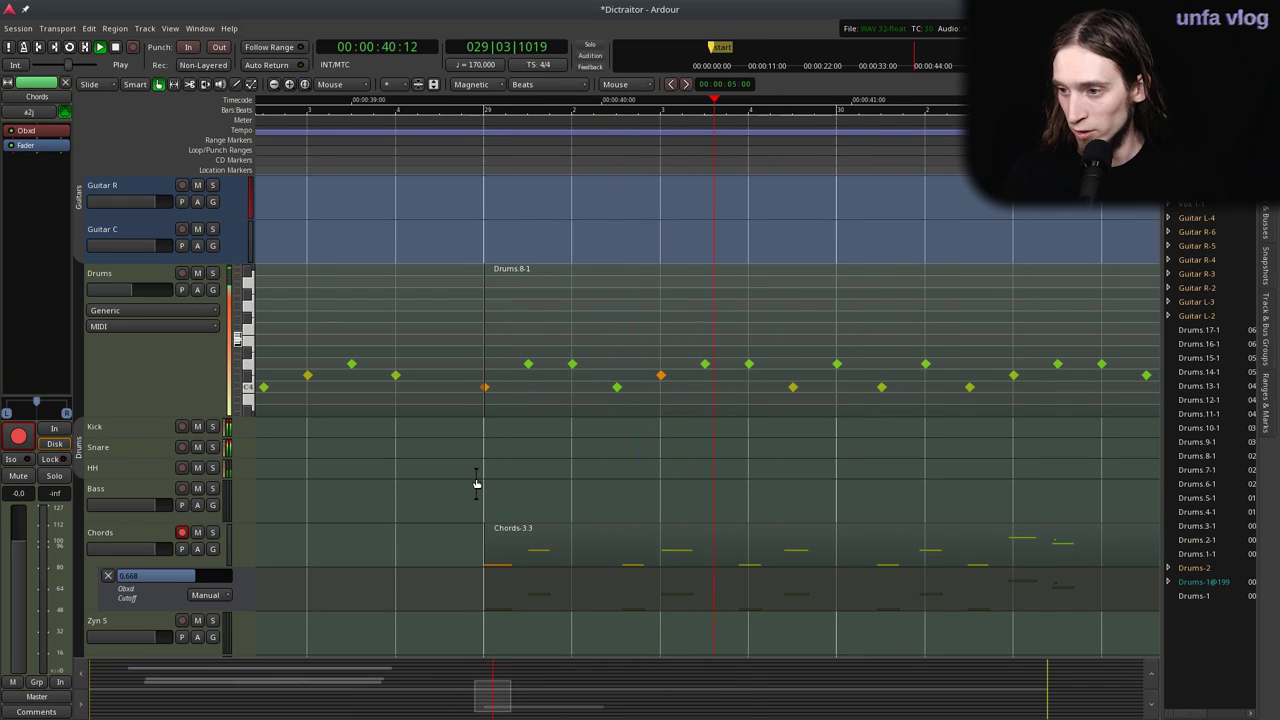
key(minus)
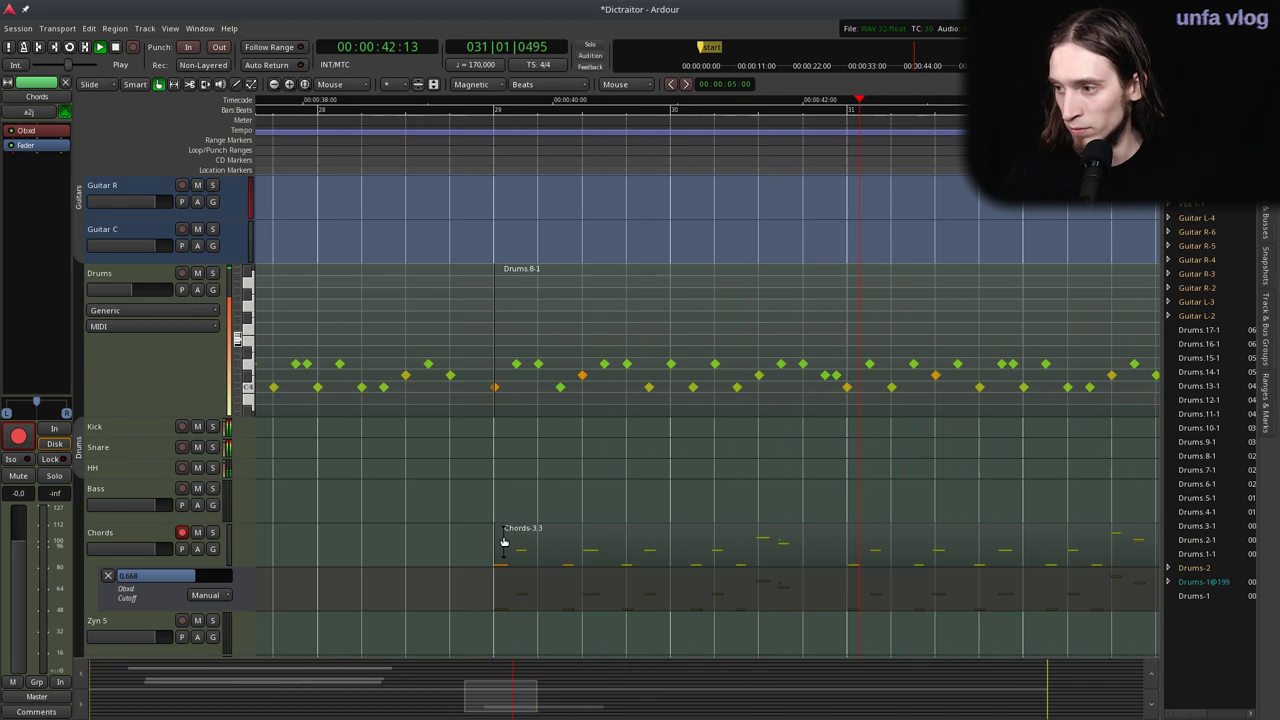
key(minus)
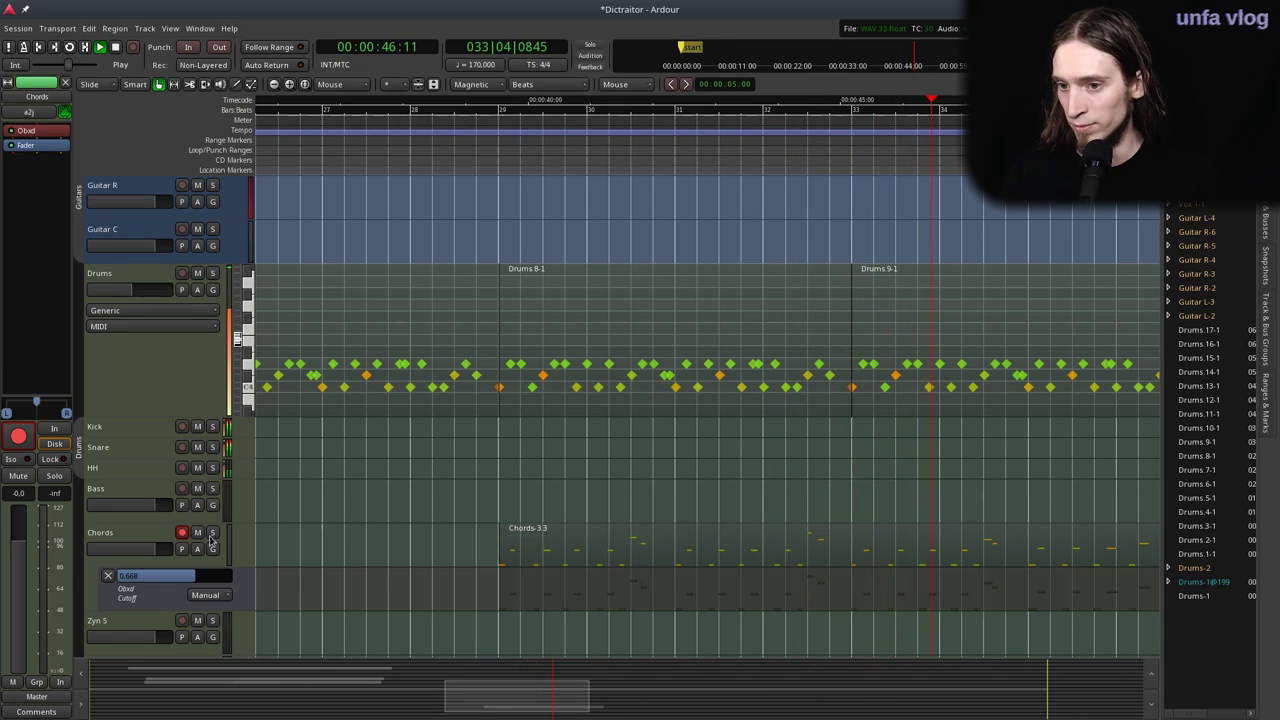
scroll(431, 534, down, 1)
scroll(709, 525, up, 1)
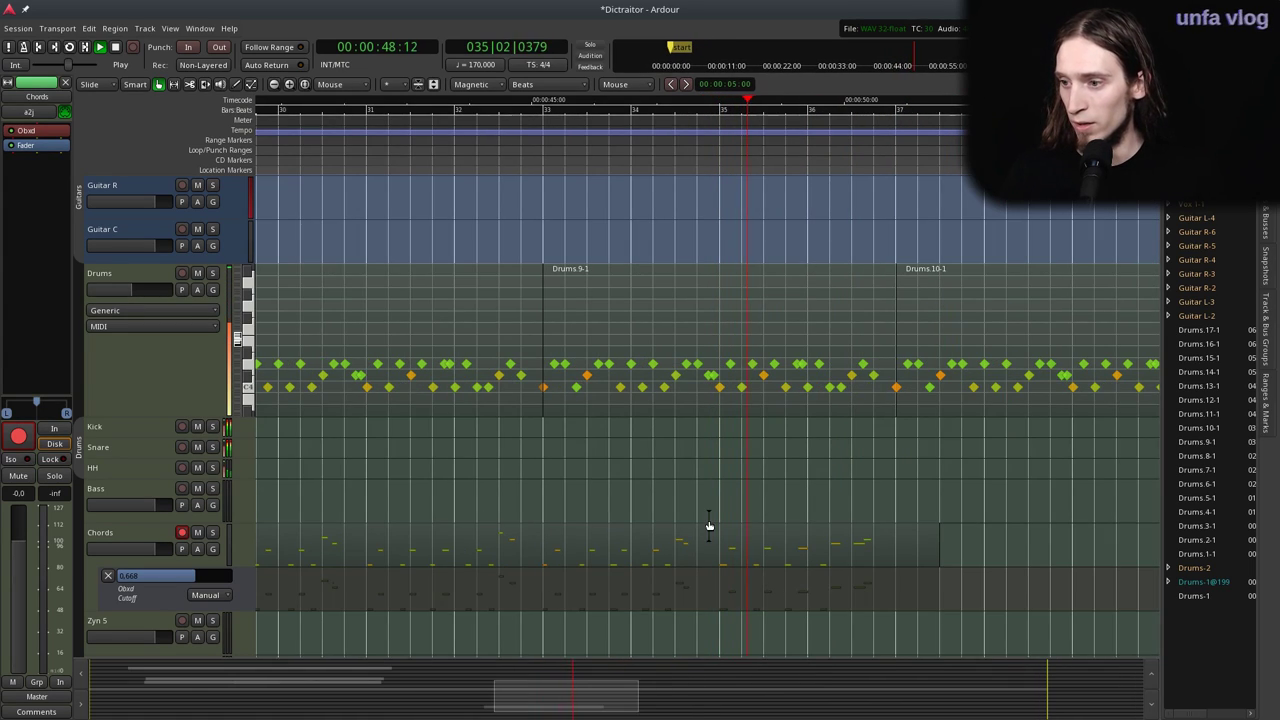
key(space)
Enlarge the Chords track to show its piano roll and enter note editing around bar 36.
key(equal)
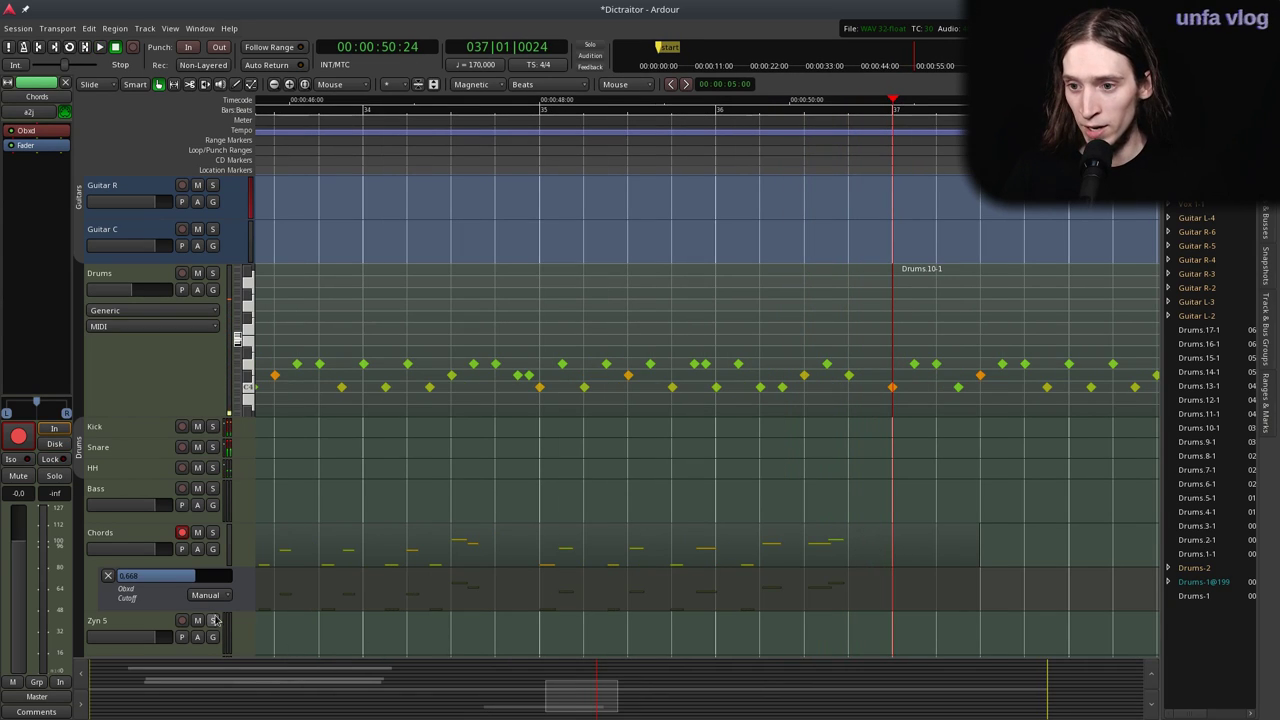
drag(151, 565, 163, 651)
scroll(896, 524, down, 1)
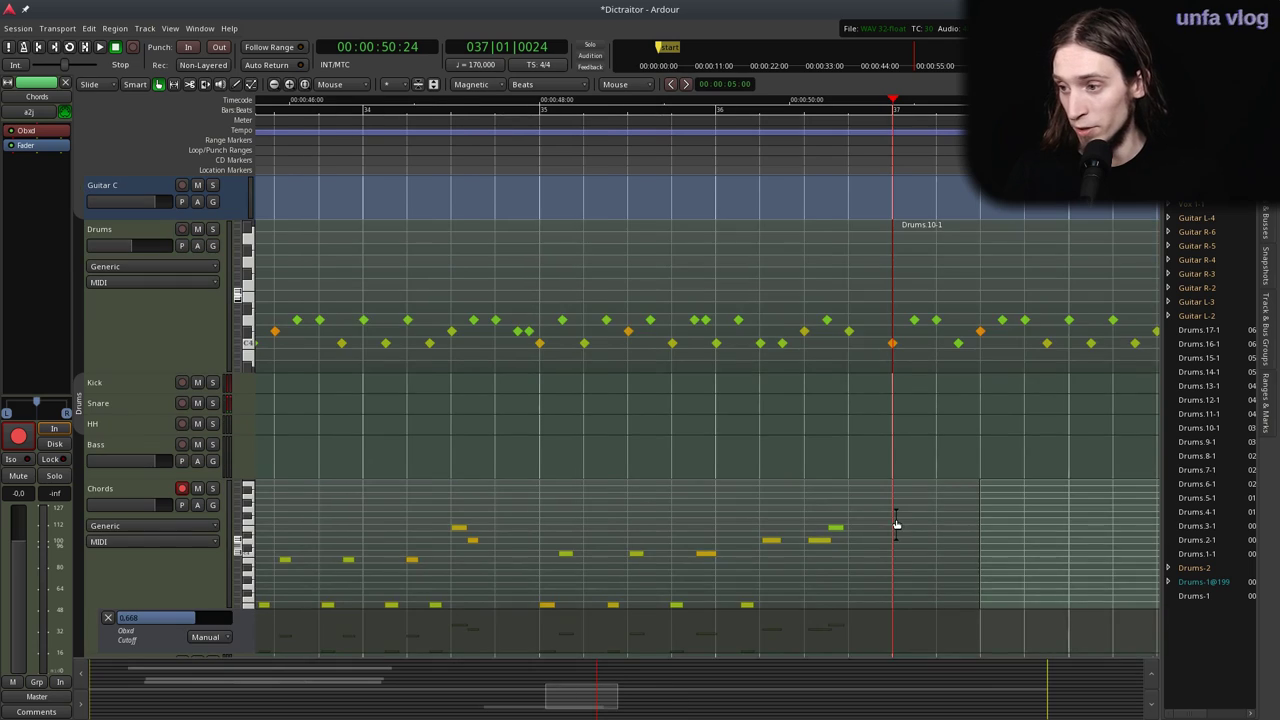
key(equal)
key(e)
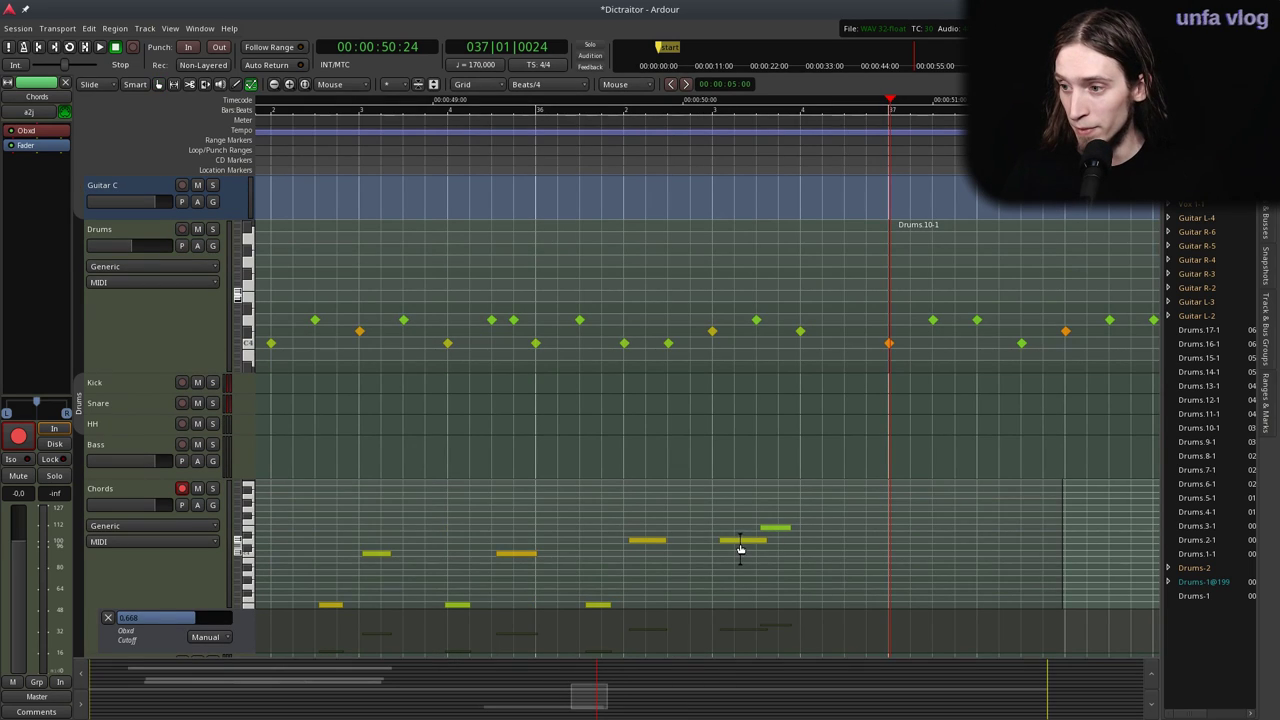
Draw two descending closing notes from beat 4 of bar 36 in the Chords region and play the ending.
click(772, 528)
mouse_move(826, 562)
mouse_down()
mouse_move(826, 574)
mouse_move(876, 584)
mouse_up()
click(872, 584)
click(672, 142)
key(space)
key(space)
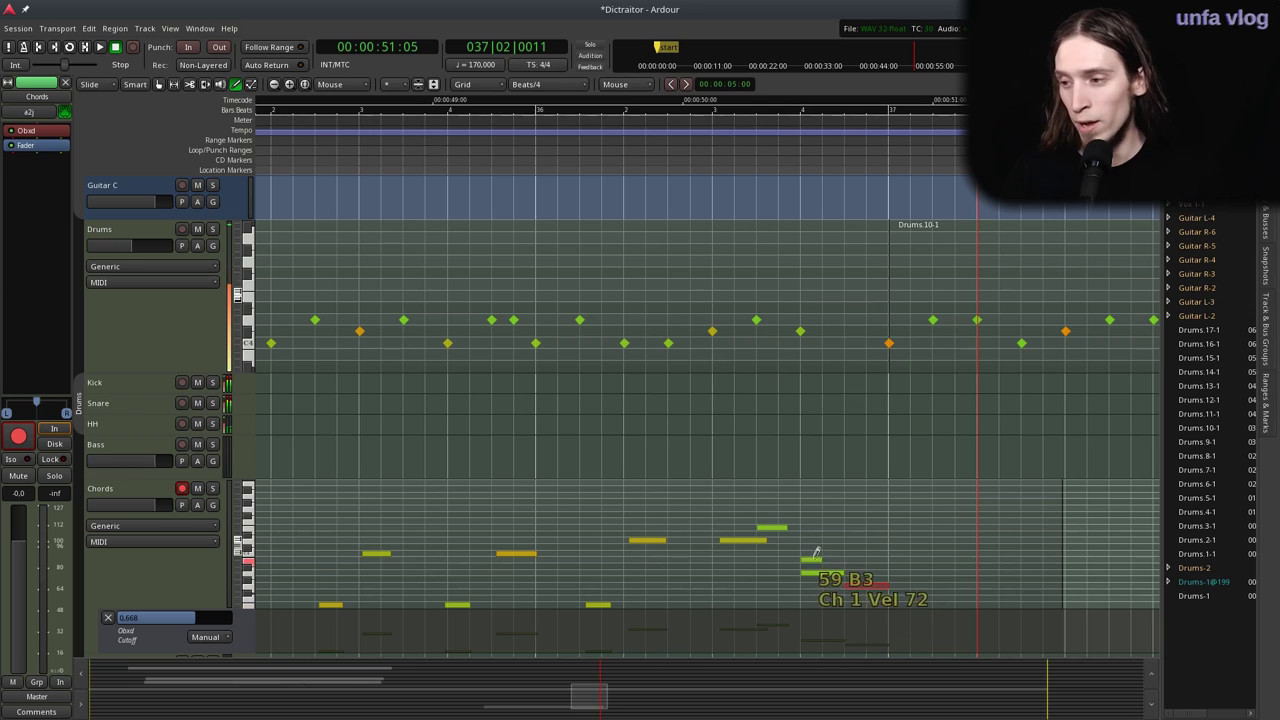
Shorten the added closing notes to a quarter beat each and replay the end of the phrase.
drag(843, 574, 868, 586)
click(694, 150)
key(space)
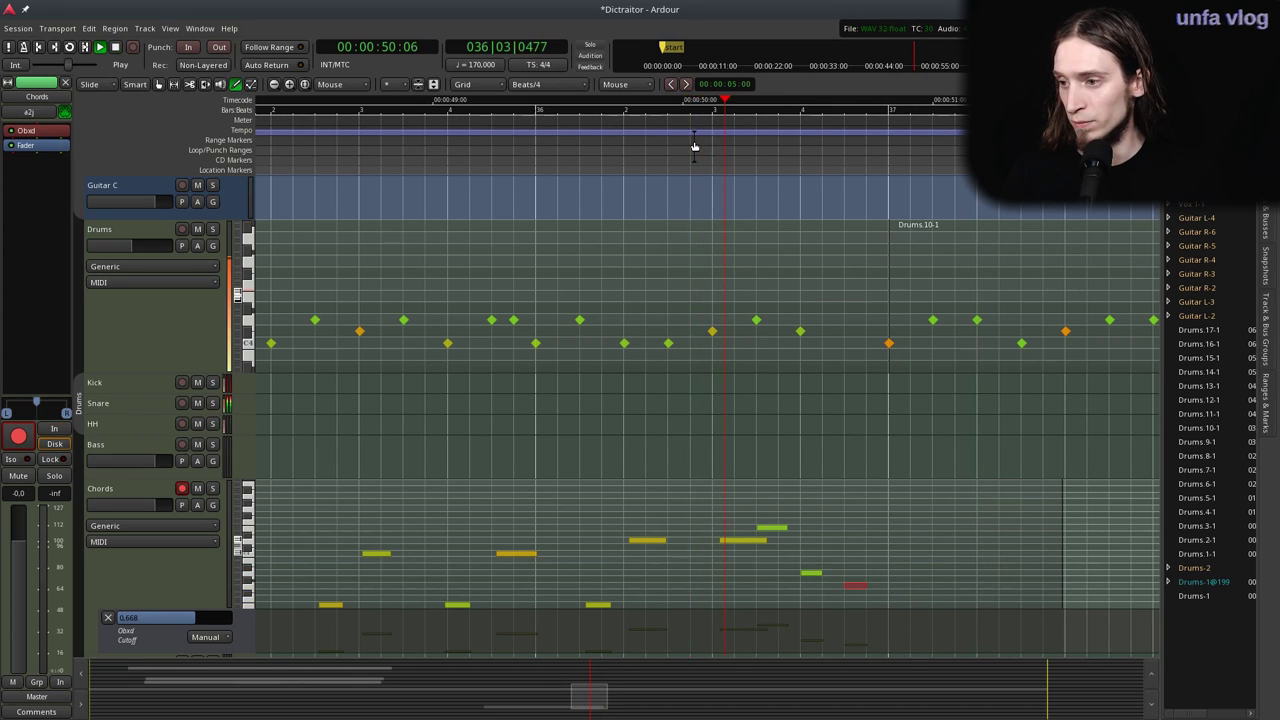
Rename the Chords track as "Chill lead" and save the session.
click(95, 512)
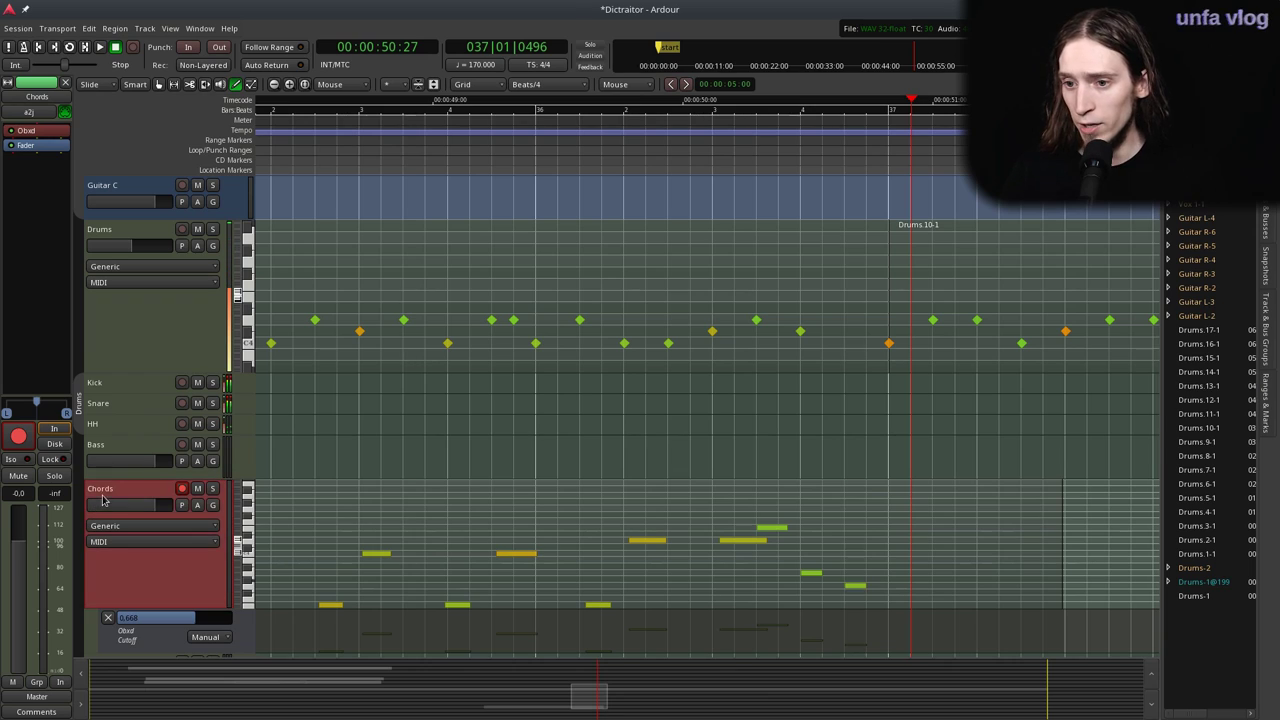
double_click(49, 132)
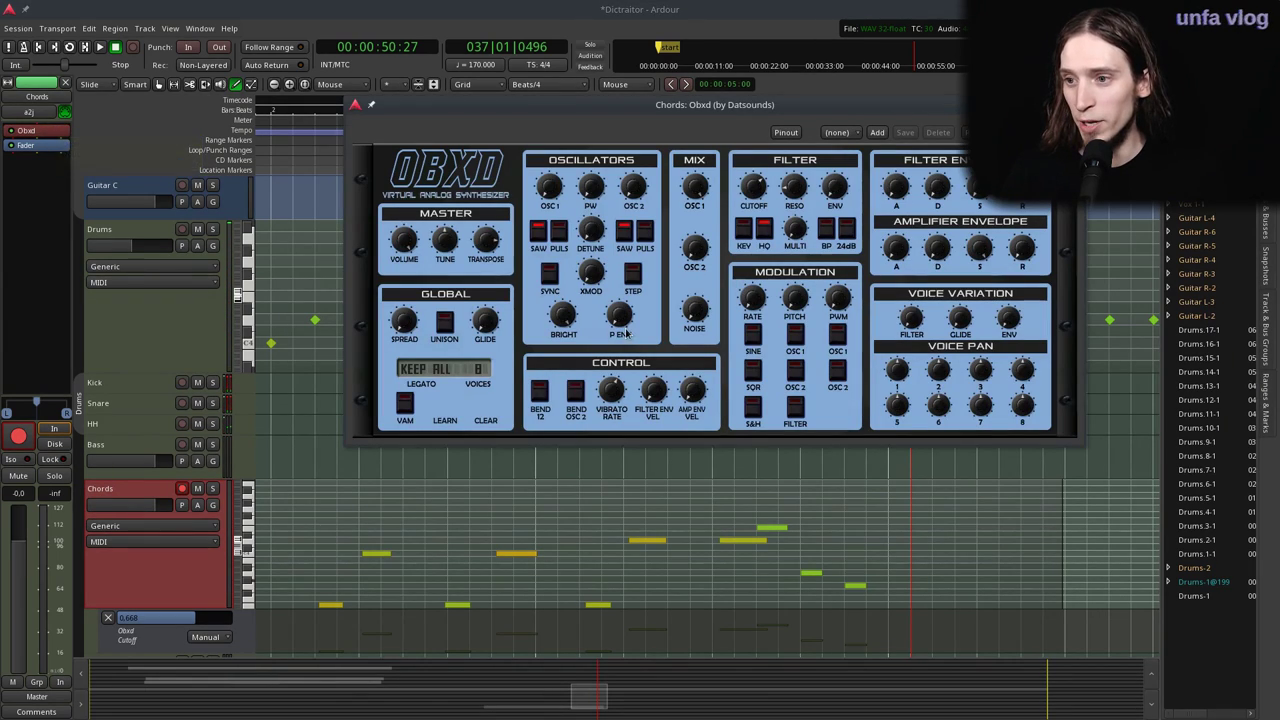
click(158, 488)
double_click(156, 489)
text(Chill lead)
key(Return)
key(ctrl+s)
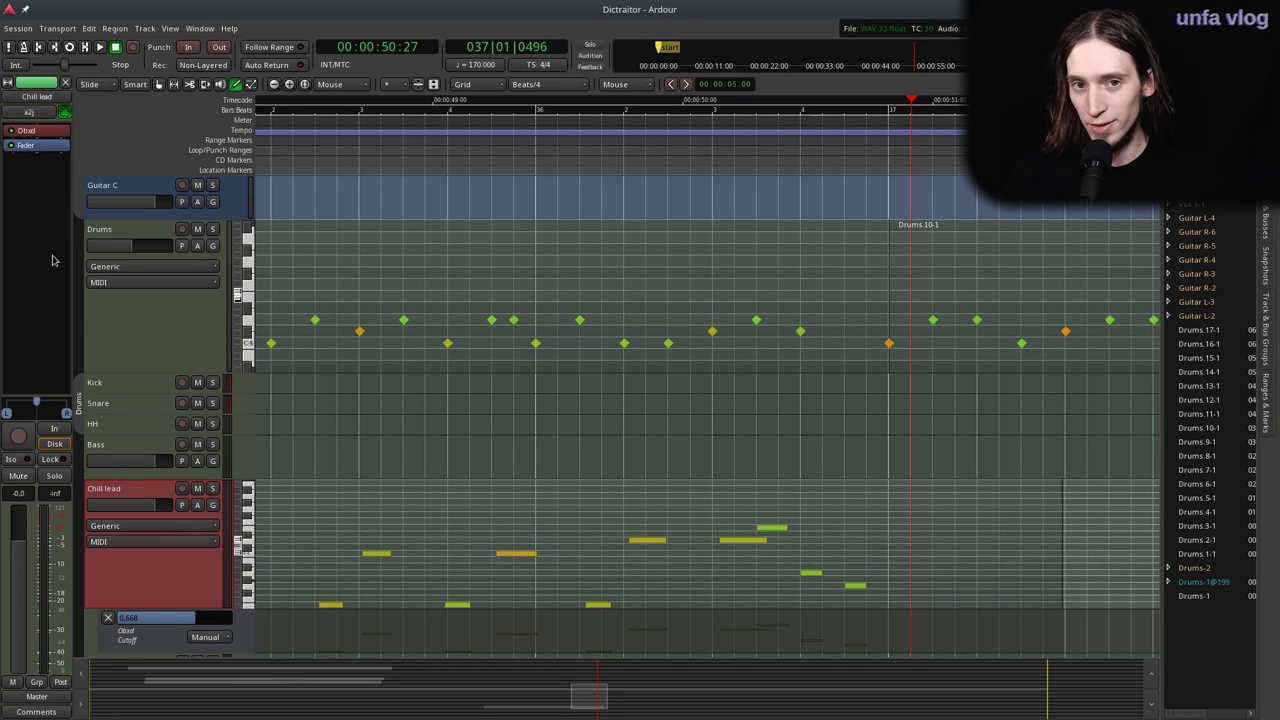
Set the loop range to the Chill lead region starting at bar 29 and start loop playback.
double_click(40, 133)
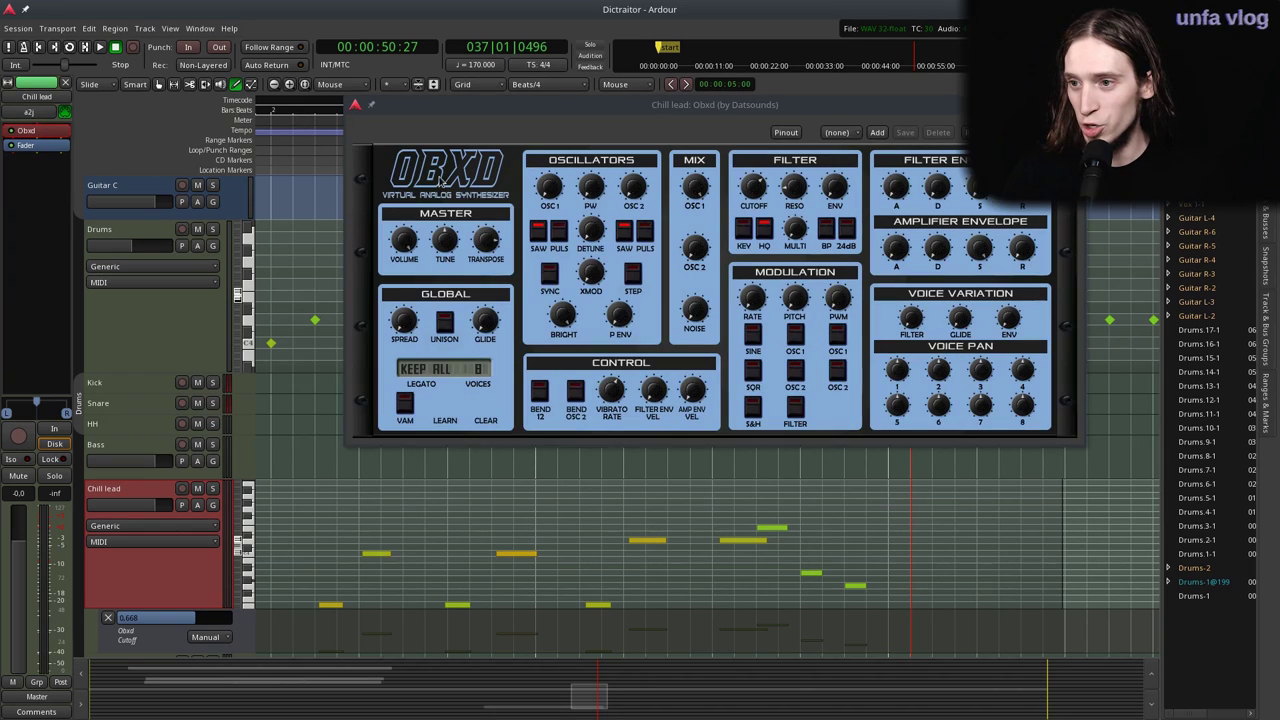
key(g)
click(500, 532)
key(l)
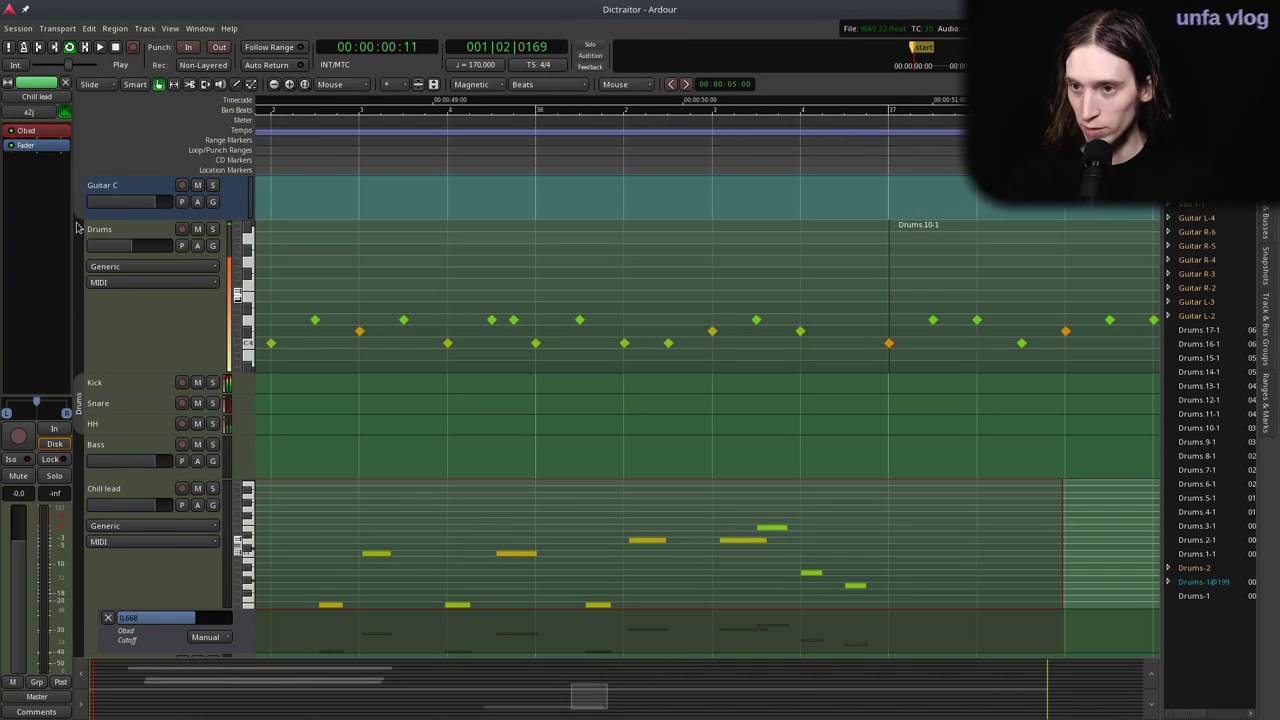
scroll(633, 497, down, 2)
scroll(633, 497, left, 4)
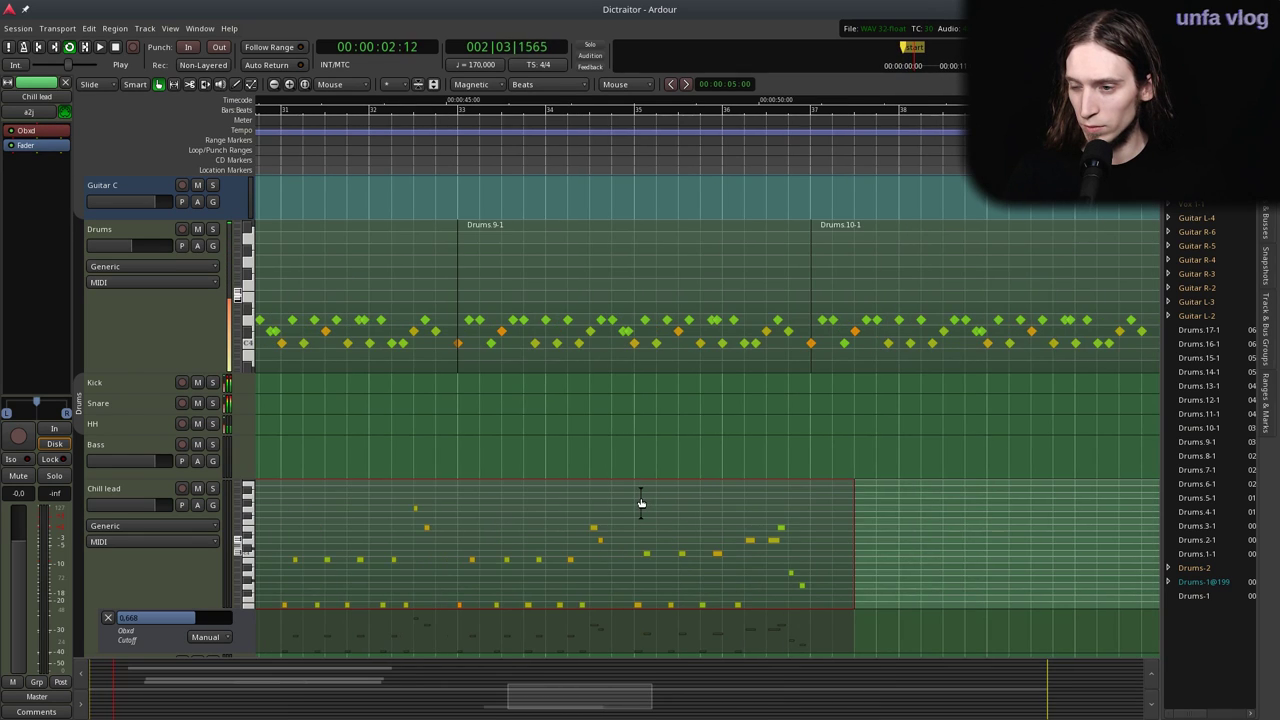
key(space)
key(bracketright)
key(l)
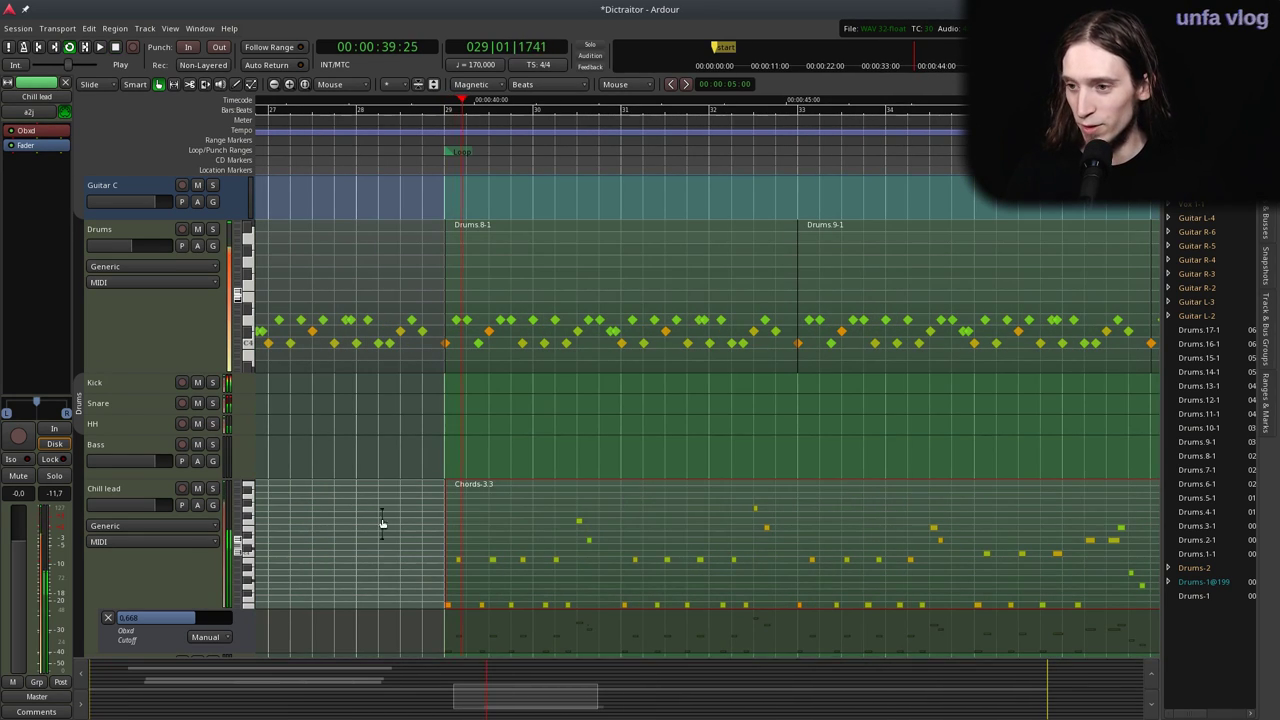
Try Unison in the Chill lead's Obxd synth and set its voices to 1.
double_click(54, 134)
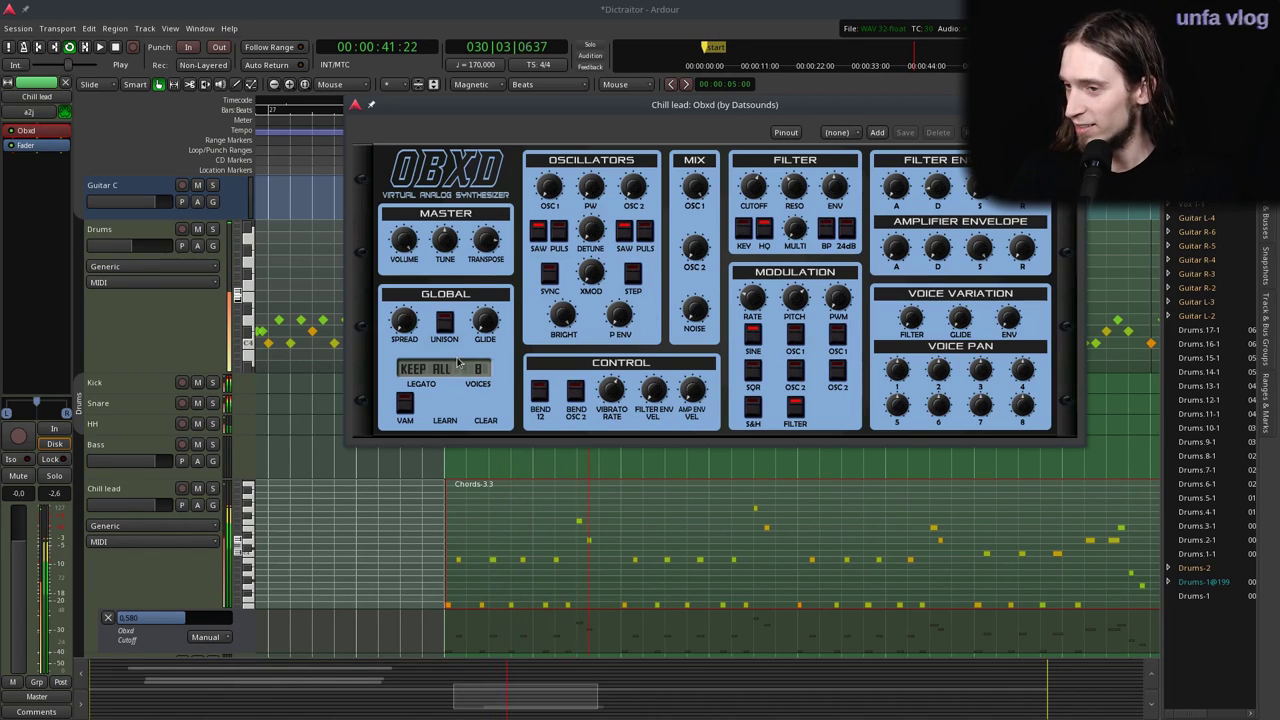
click(446, 324)
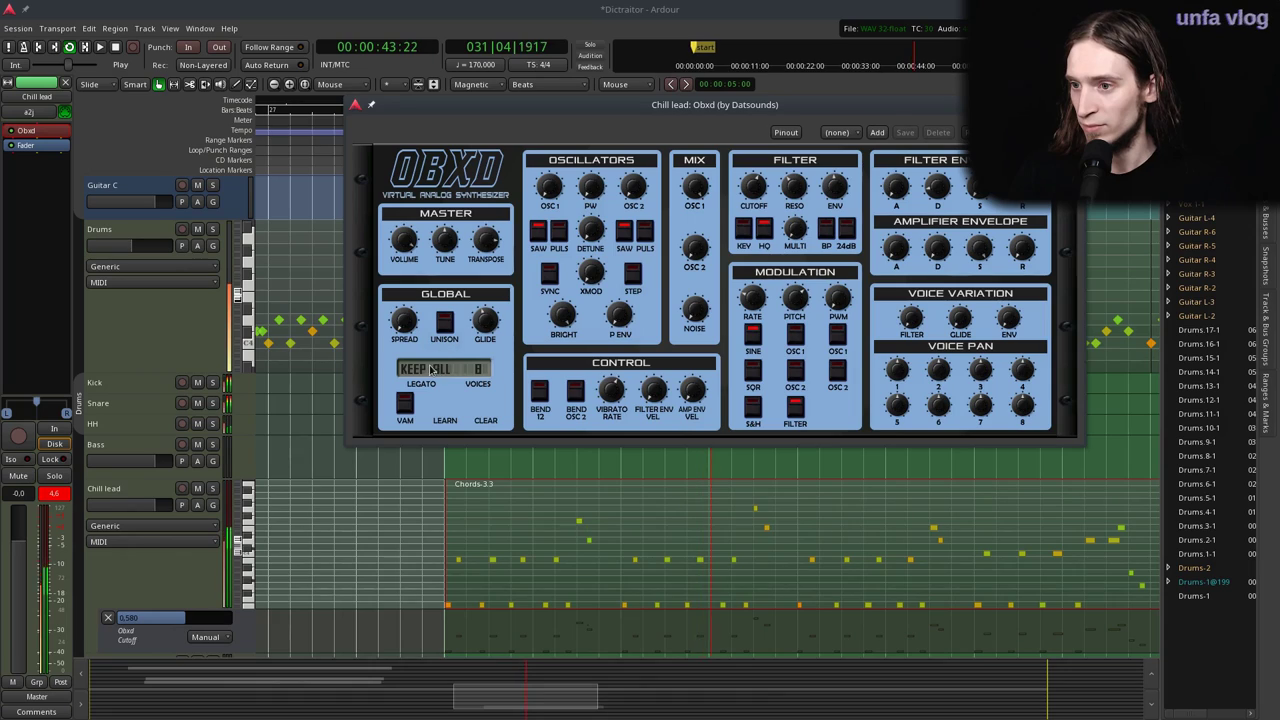
click(478, 376)
click(478, 384)
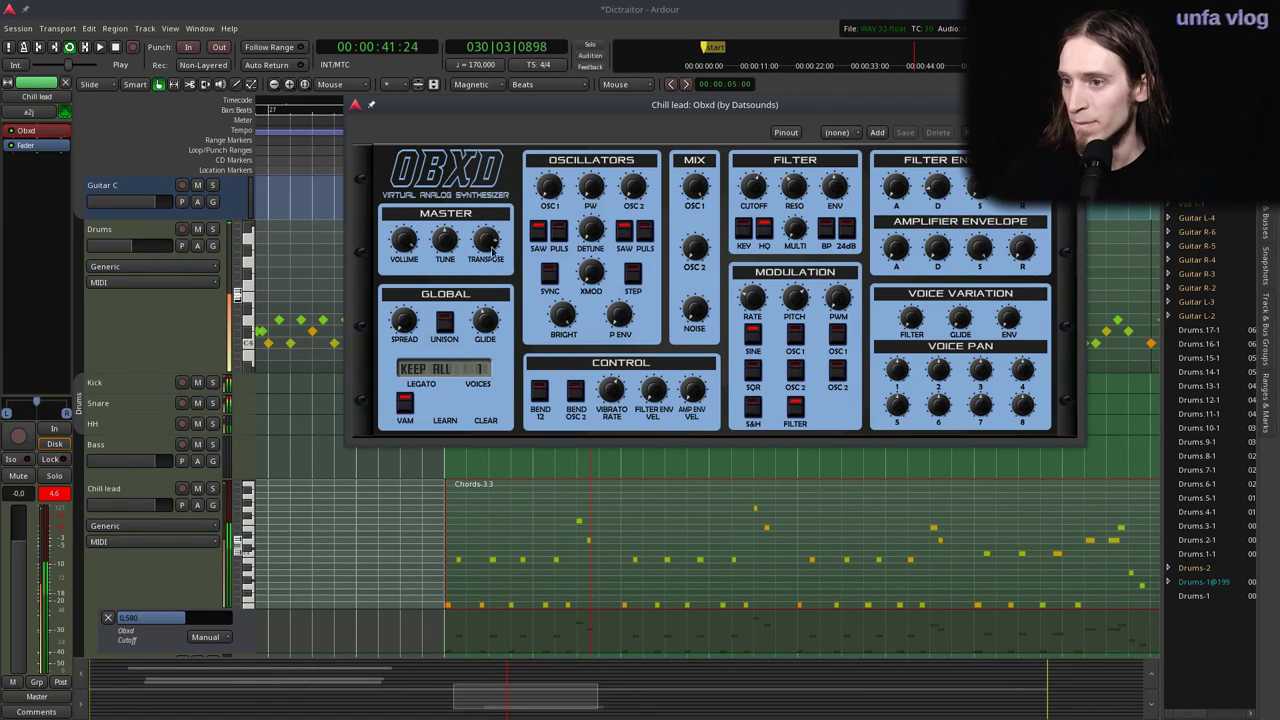
key(ctrl+w)
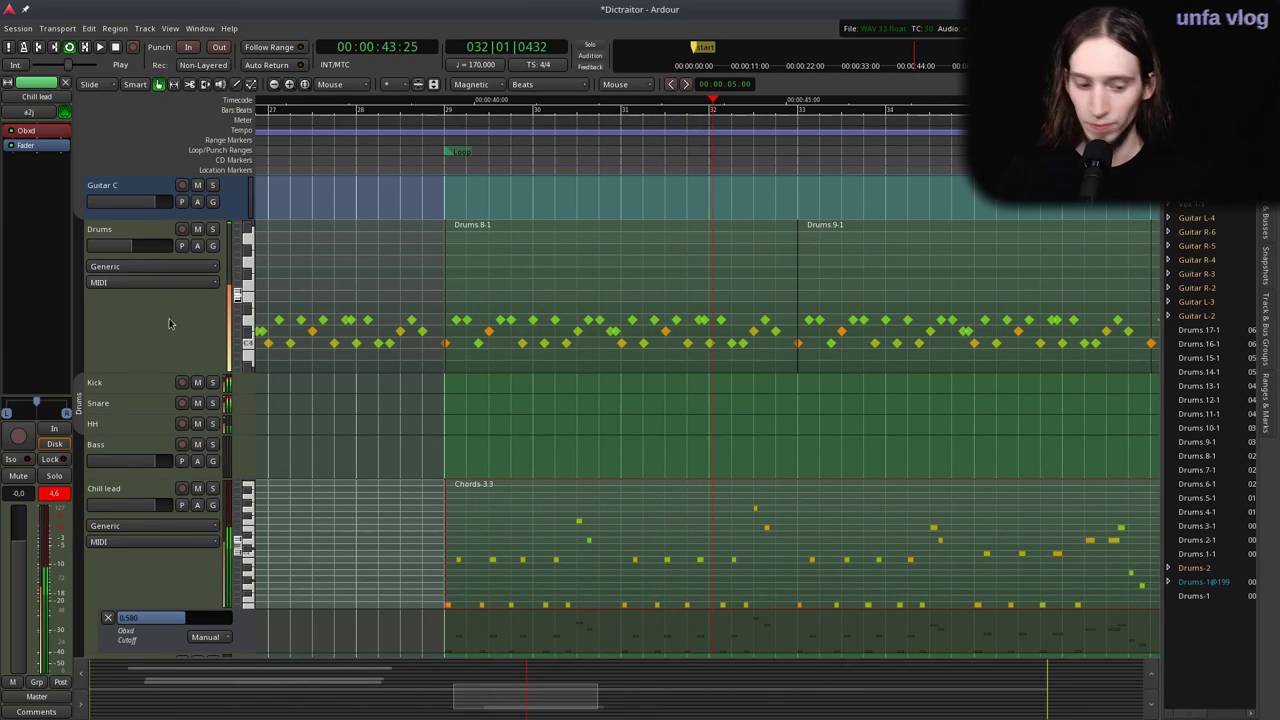
Add the C* AmpVTS tube amp plugin after Obxd on the Chill lead track.
right_click(31, 146)
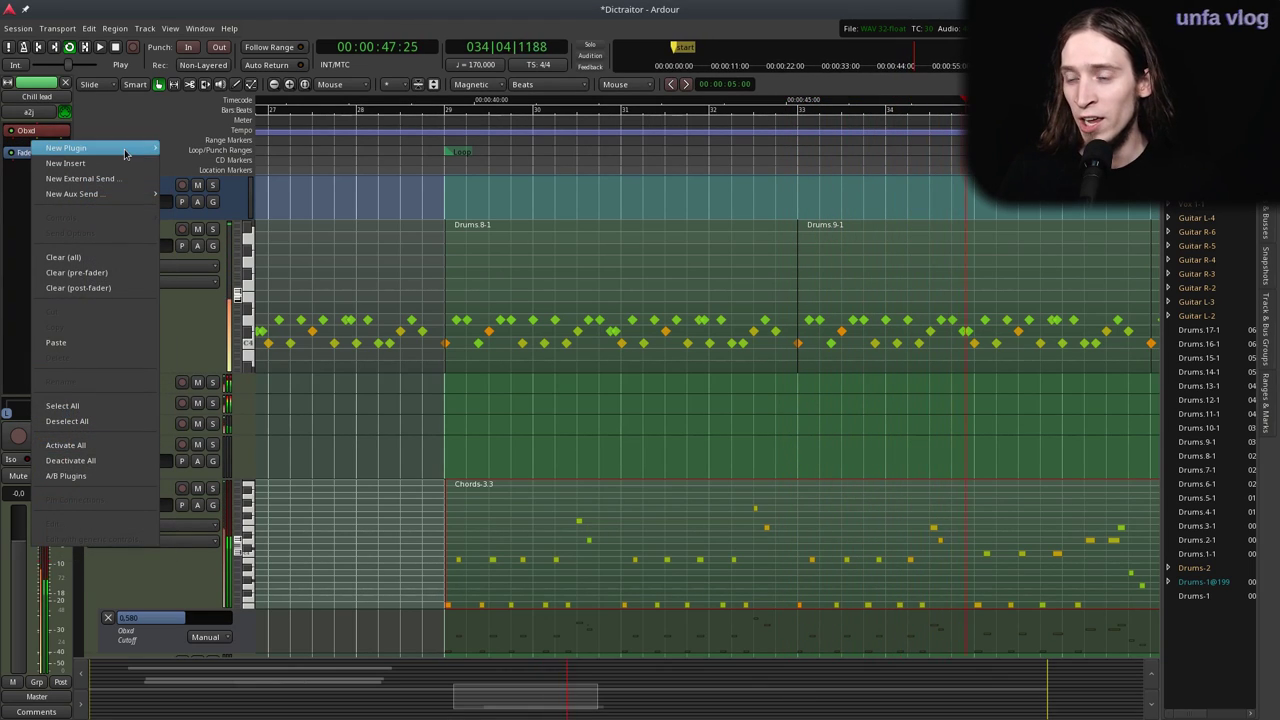
mouse_move(65, 148)
mouse_move(190, 148)
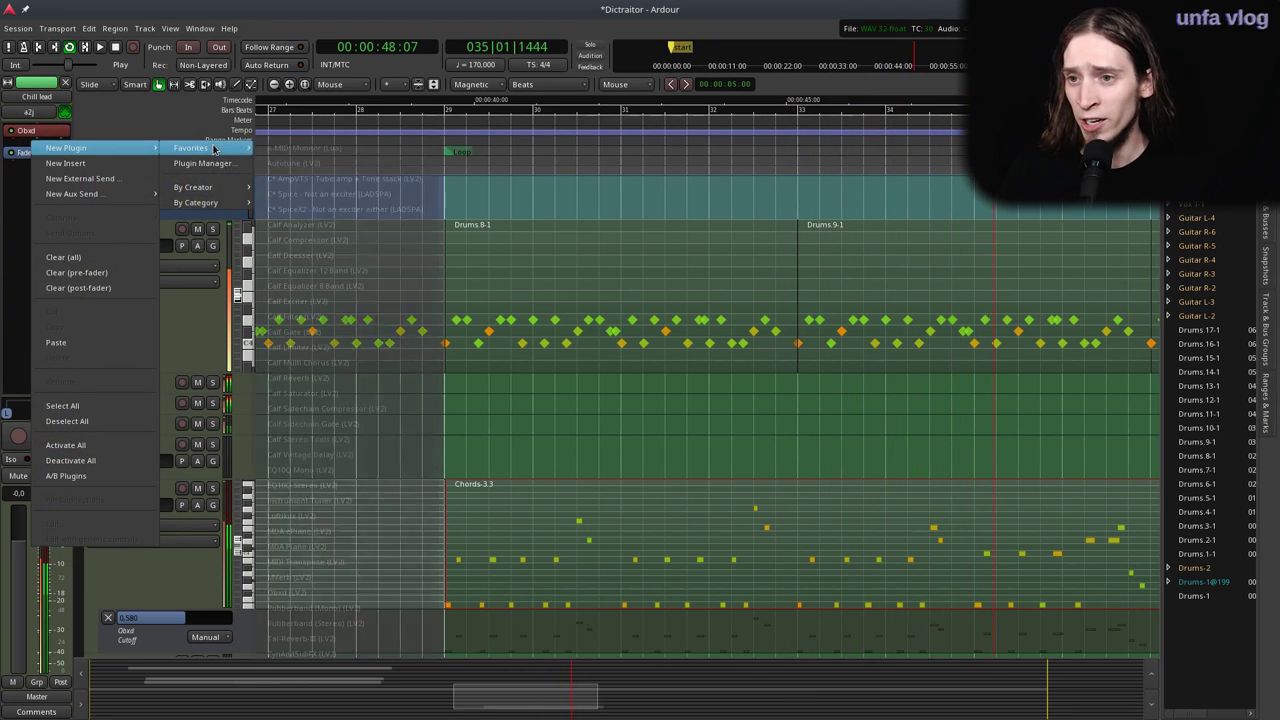
click(354, 179)
Set the tube amp's Gain to about 0.265, Bright to 0.910 and Low Cut to 0.926.
drag(116, 84, 296, 140)
mouse_move(438, 229)
mouse_down()
mouse_move(480, 231)
mouse_move(431, 236)
mouse_move(443, 236)
mouse_up()
drag(445, 242, 467, 242)
mouse_move(398, 348)
mouse_down()
mouse_move(292, 355)
mouse_move(543, 338)
mouse_move(374, 349)
mouse_up()
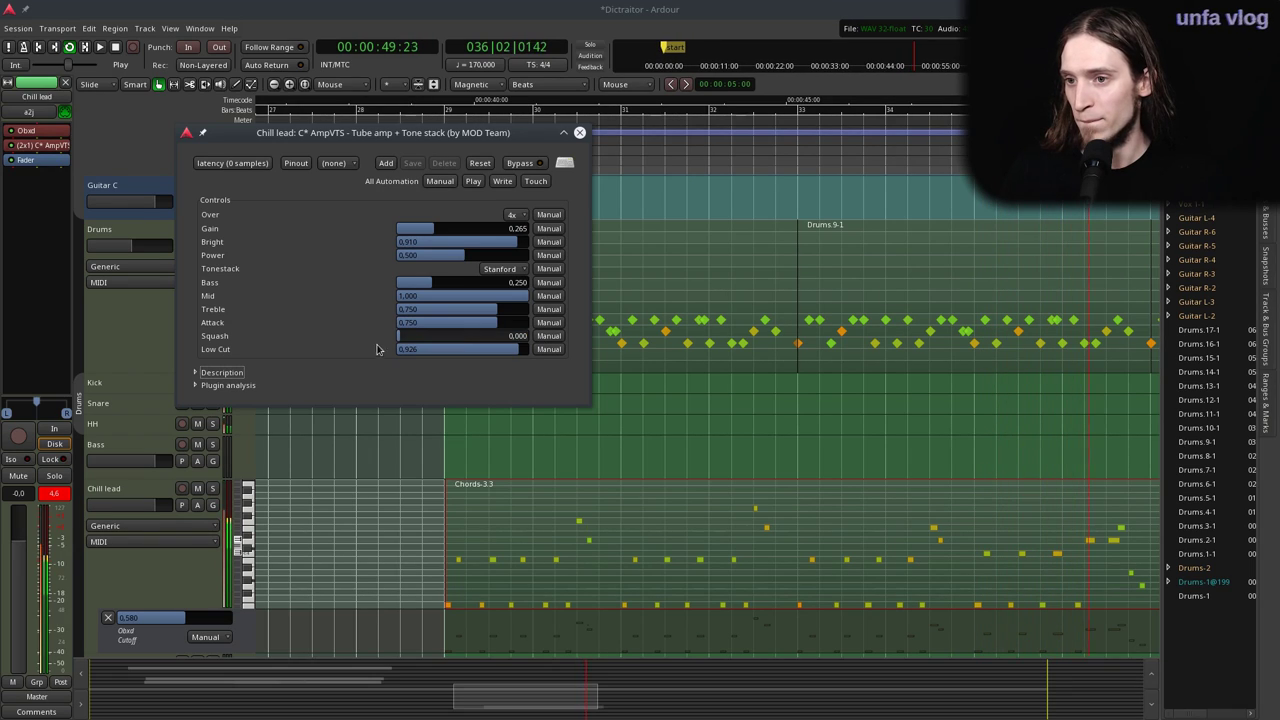
scroll(445, 312, up, 2)
click(579, 132)
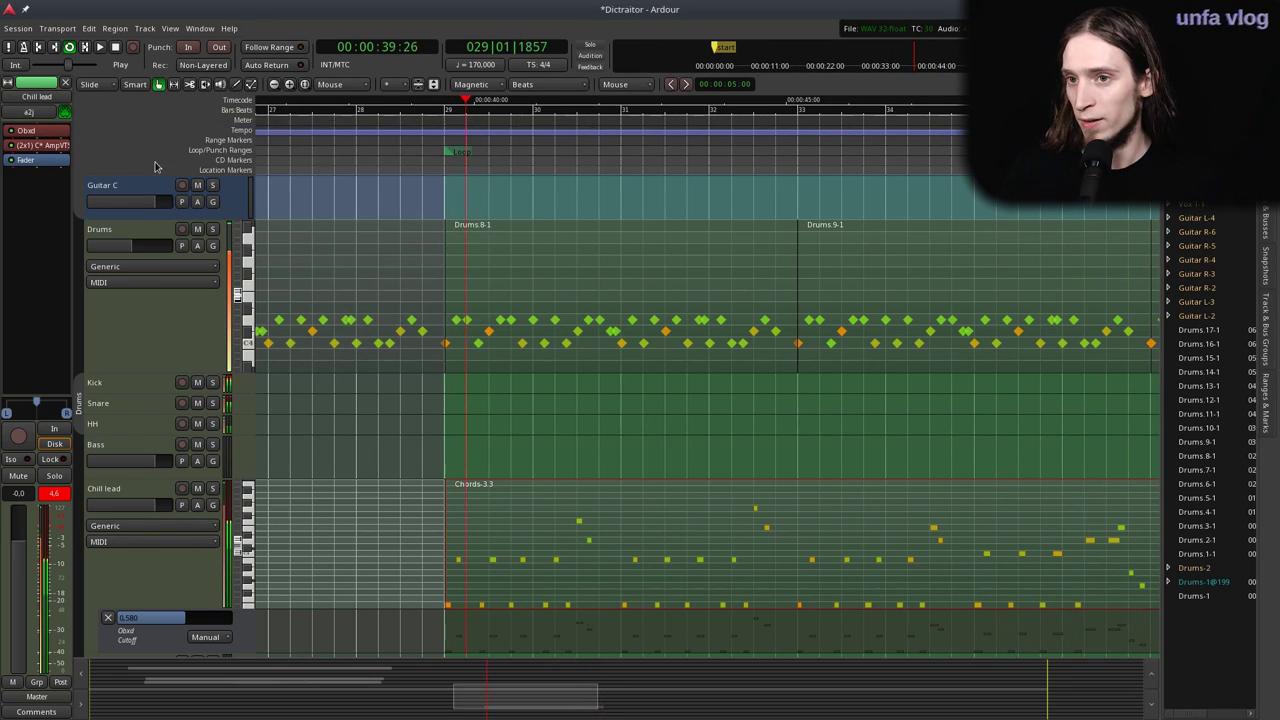
Add Calf Reverb after the tube amp on the Chill lead track.
right_click(60, 163)
mouse_move(180, 170)
mouse_move(240, 168)
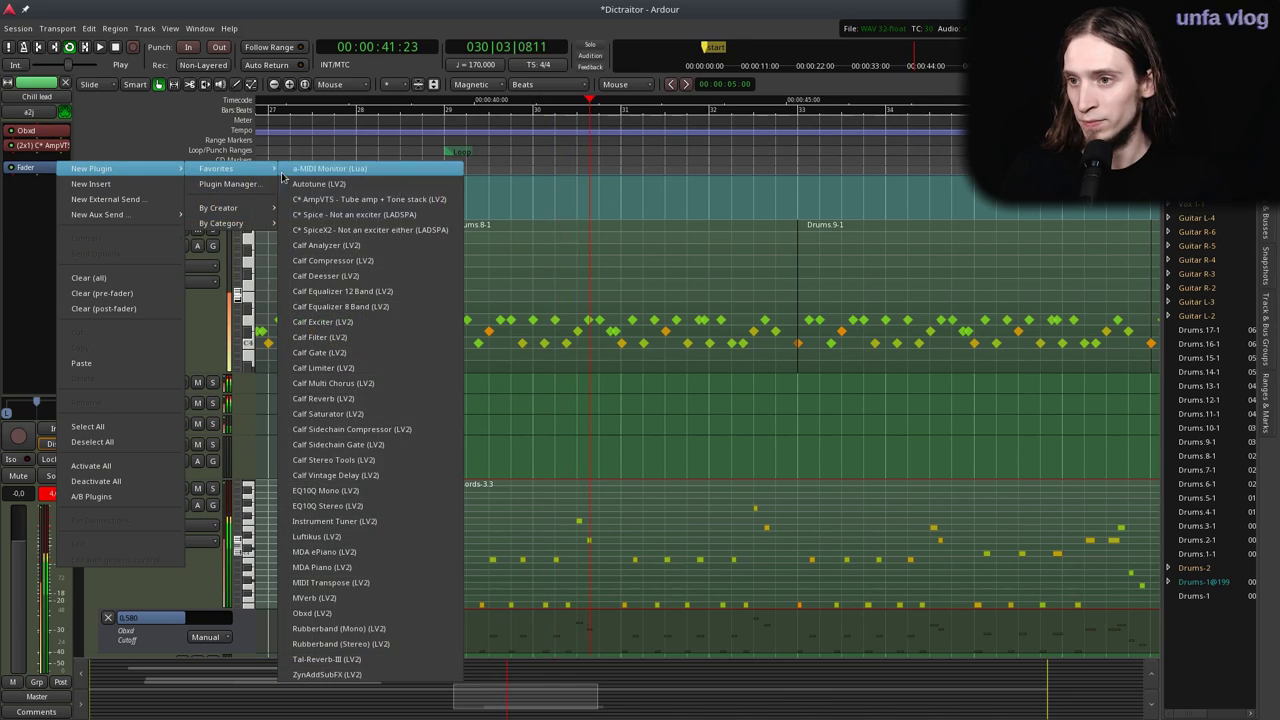
click(395, 399)
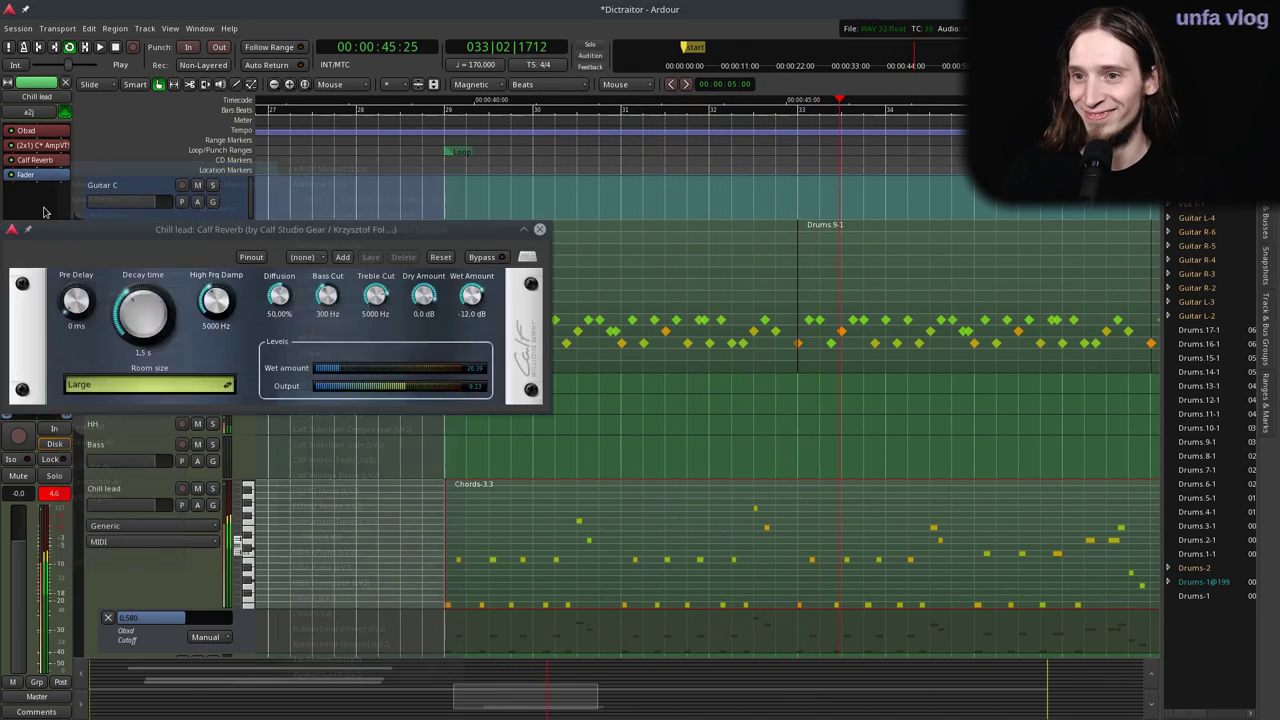
drag(312, 233, 449, 225)
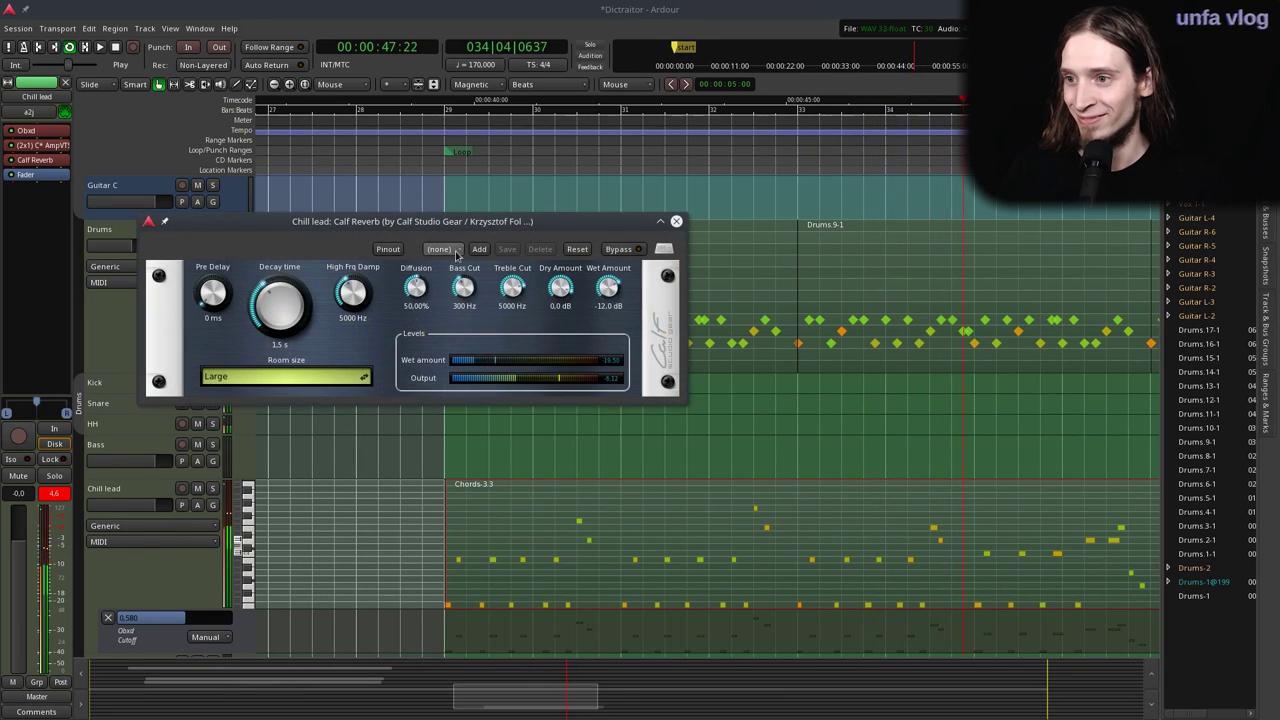
Set the reverb's Pre Delay to about 122 ms with the Large room size.
drag(229, 285, 236, 232)
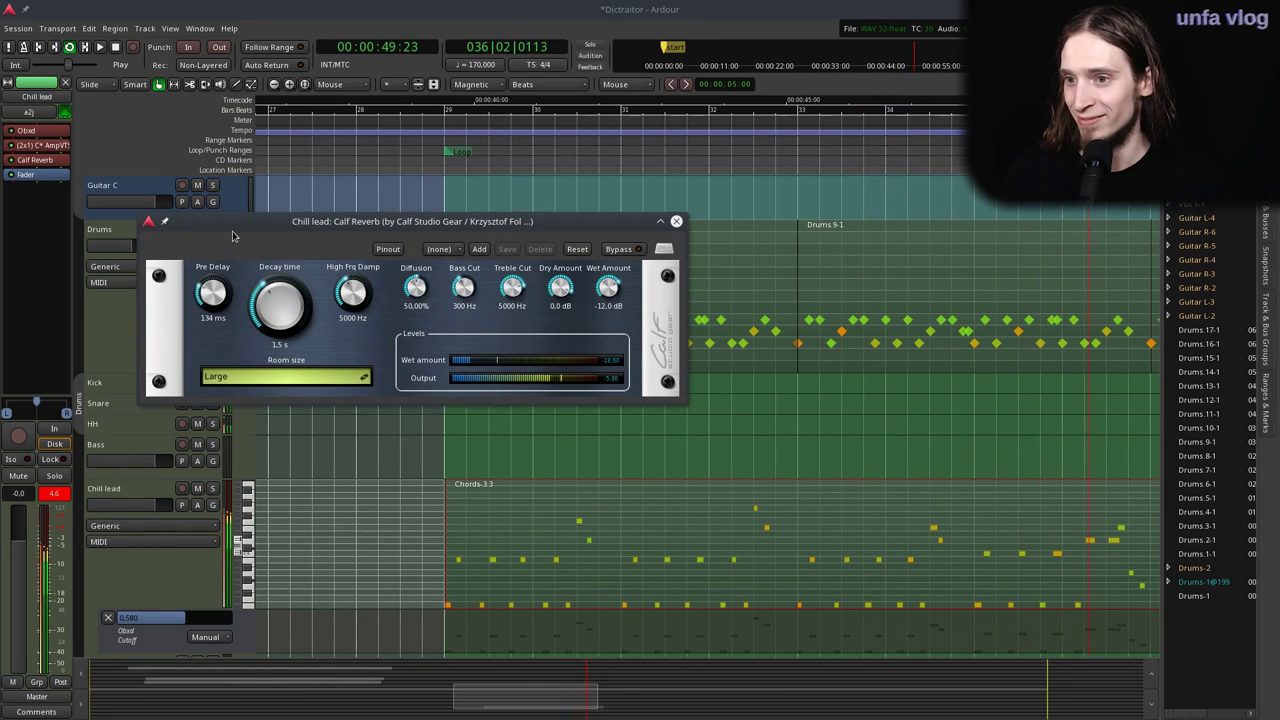
click(300, 377)
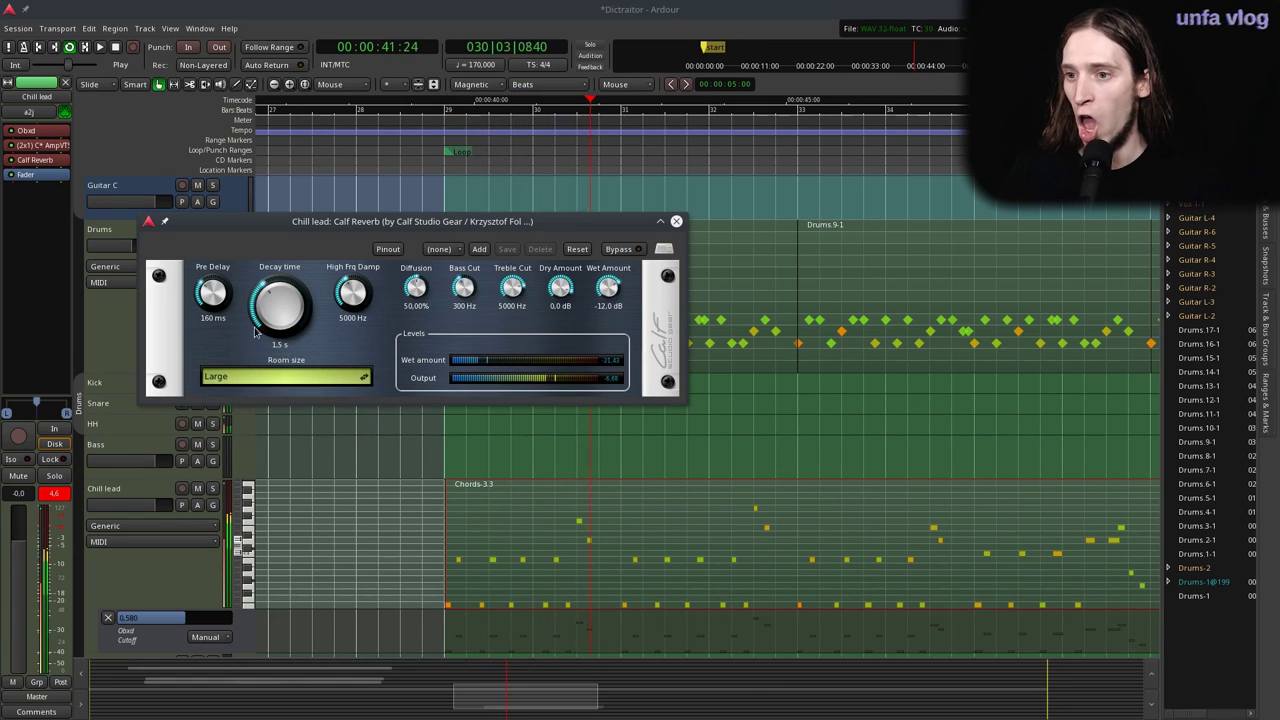
drag(228, 296, 226, 285)
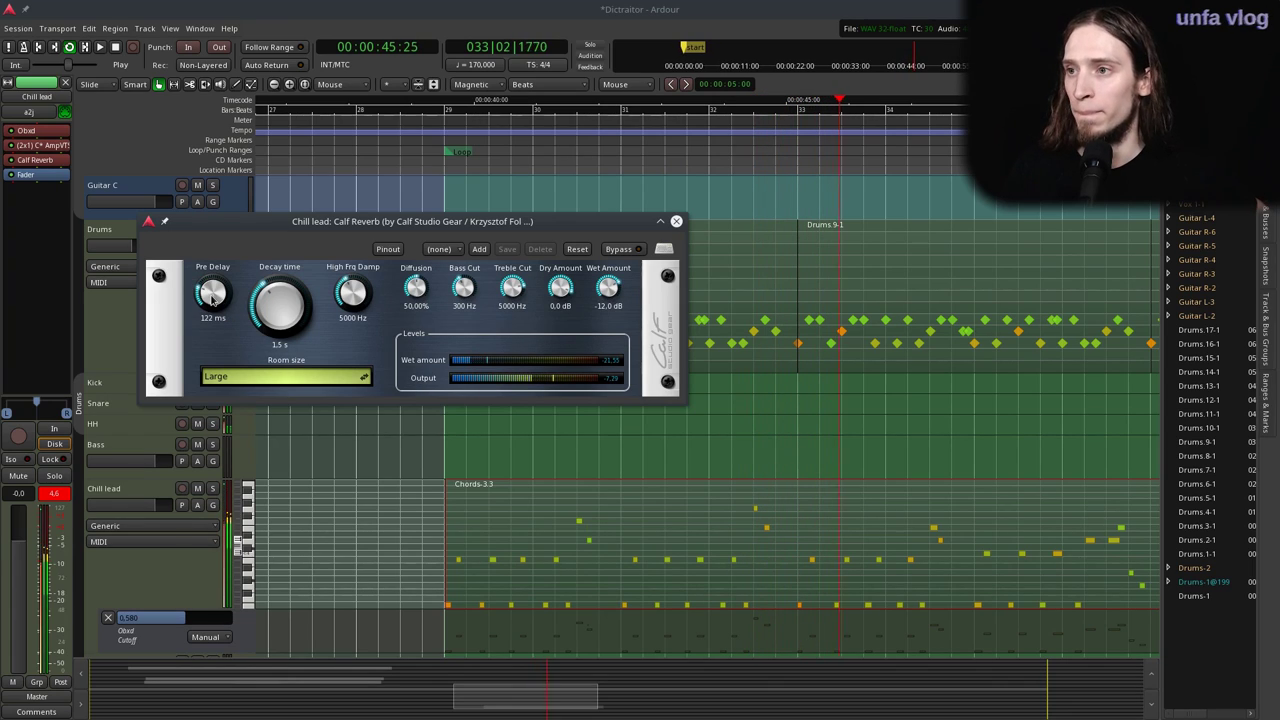
Set the reverb's High Frq Damp to about 10543 Hz, Diffusion 87.60%, Bass Cut 466.79 Hz and Wet Amount -17.3 dB.
drag(352, 292, 370, 247)
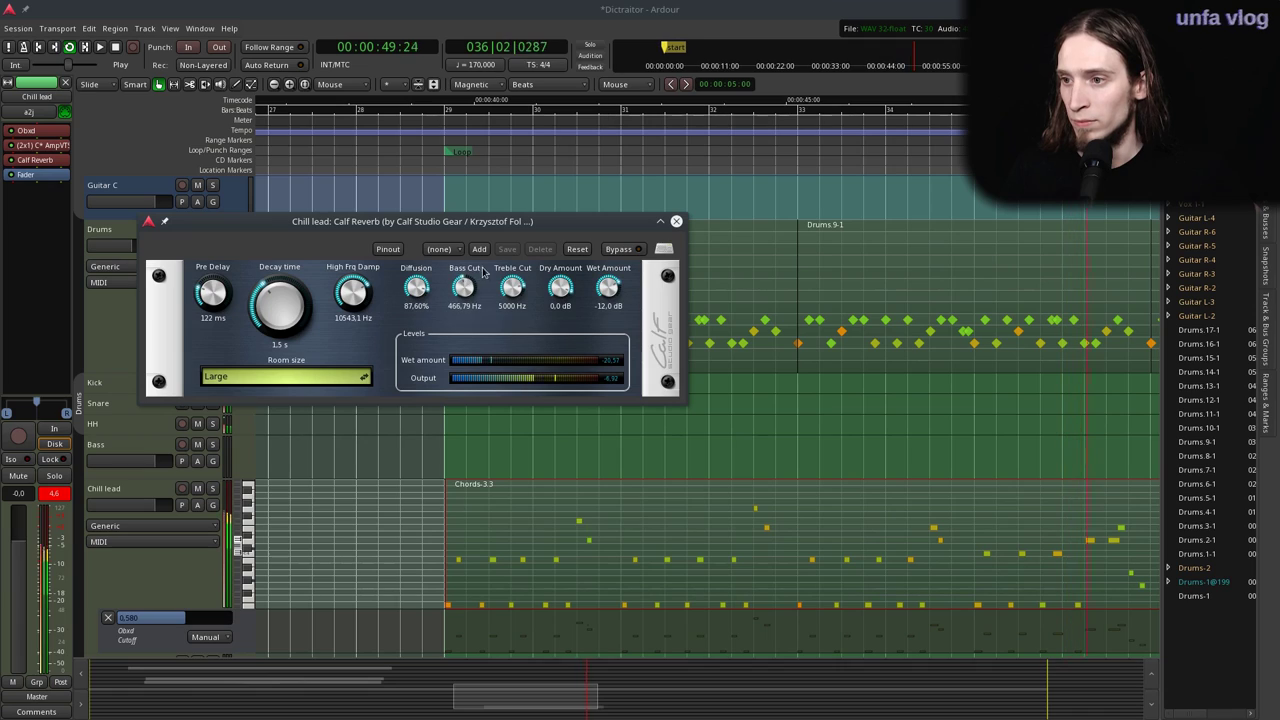
drag(613, 298, 613, 304)
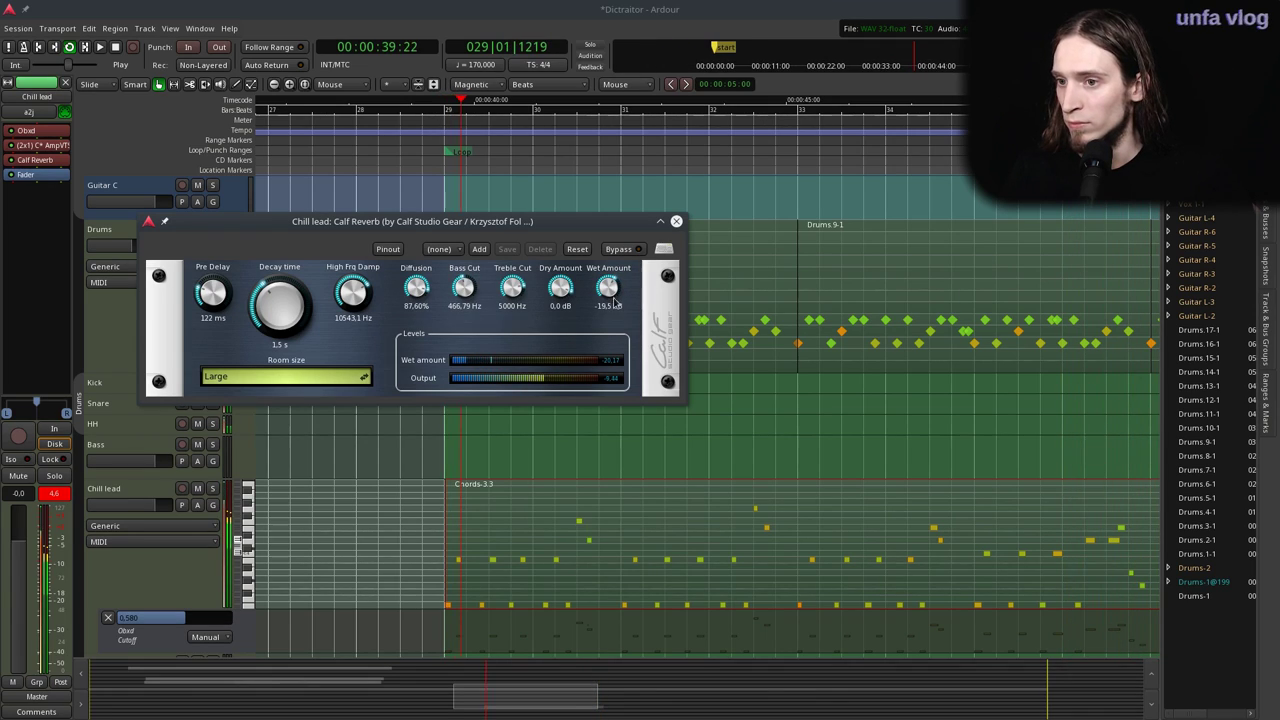
scroll(618, 292, up, 2)
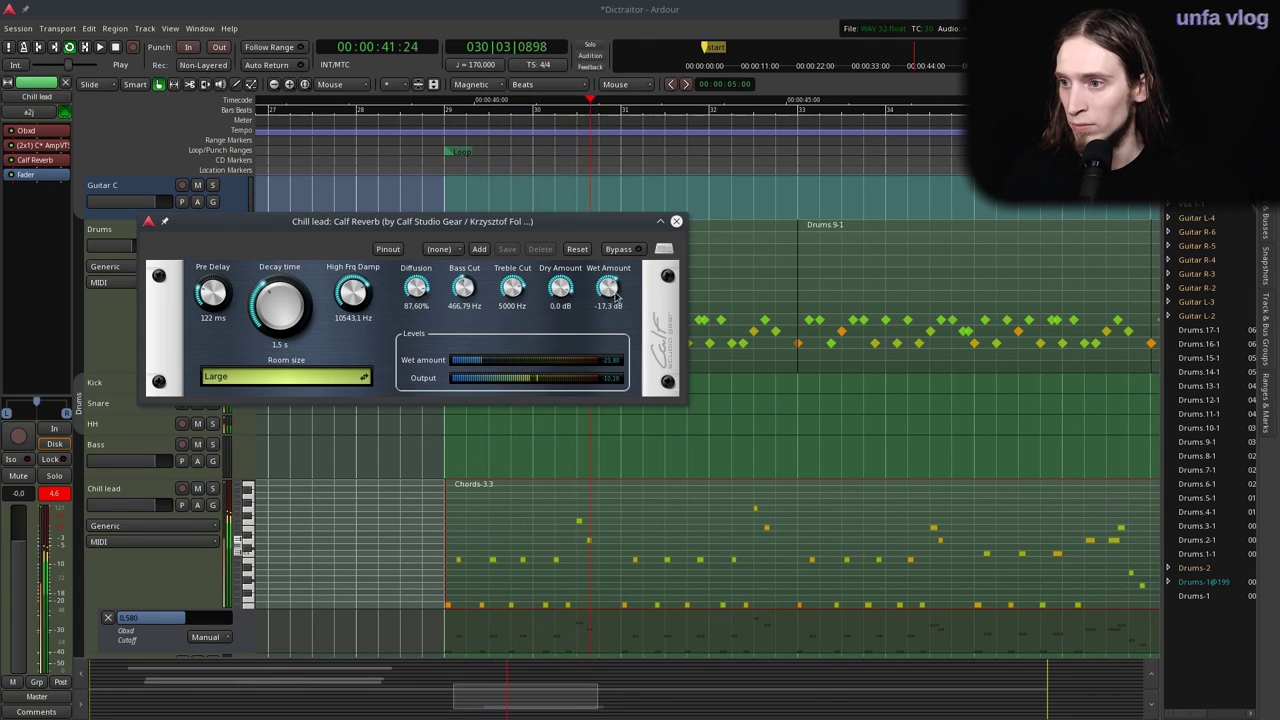
click(676, 221)
Add Calf Vintage Delay between the reverb and the fader on the Chill lead track, with Feedback 25.60% and Amount -20.1 dB.
right_click(62, 182)
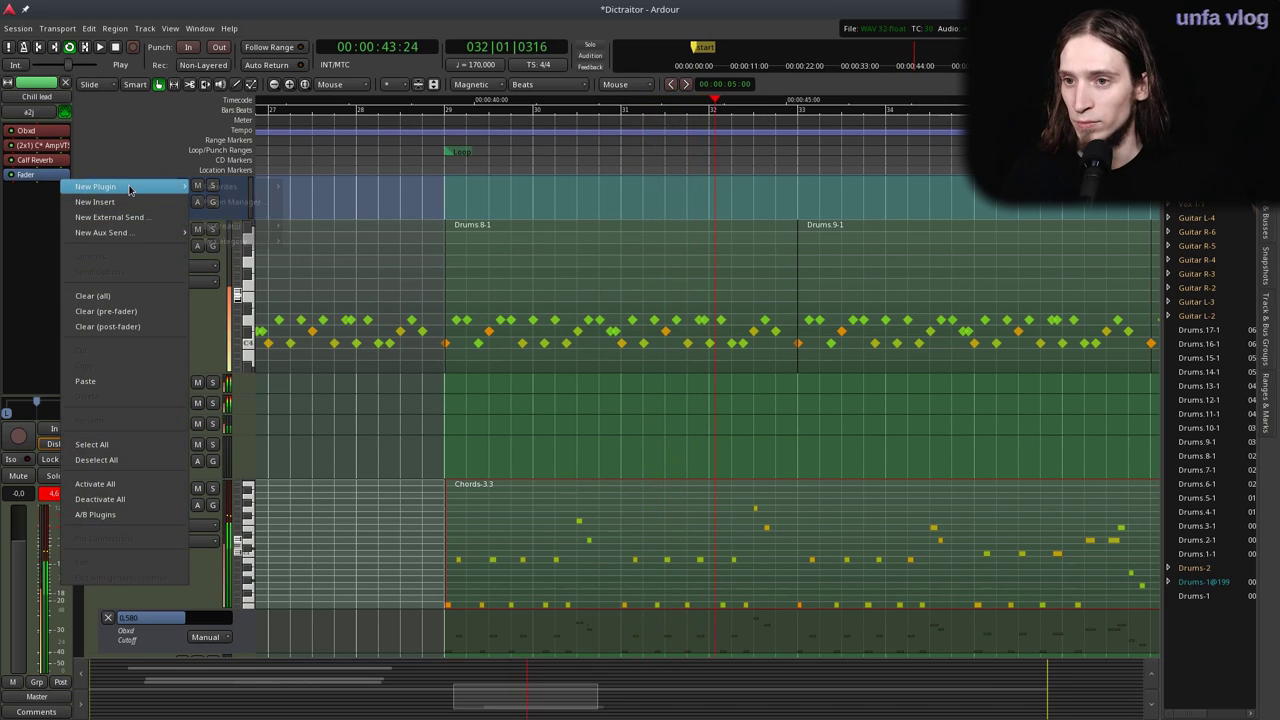
mouse_move(160, 187)
mouse_move(262, 187)
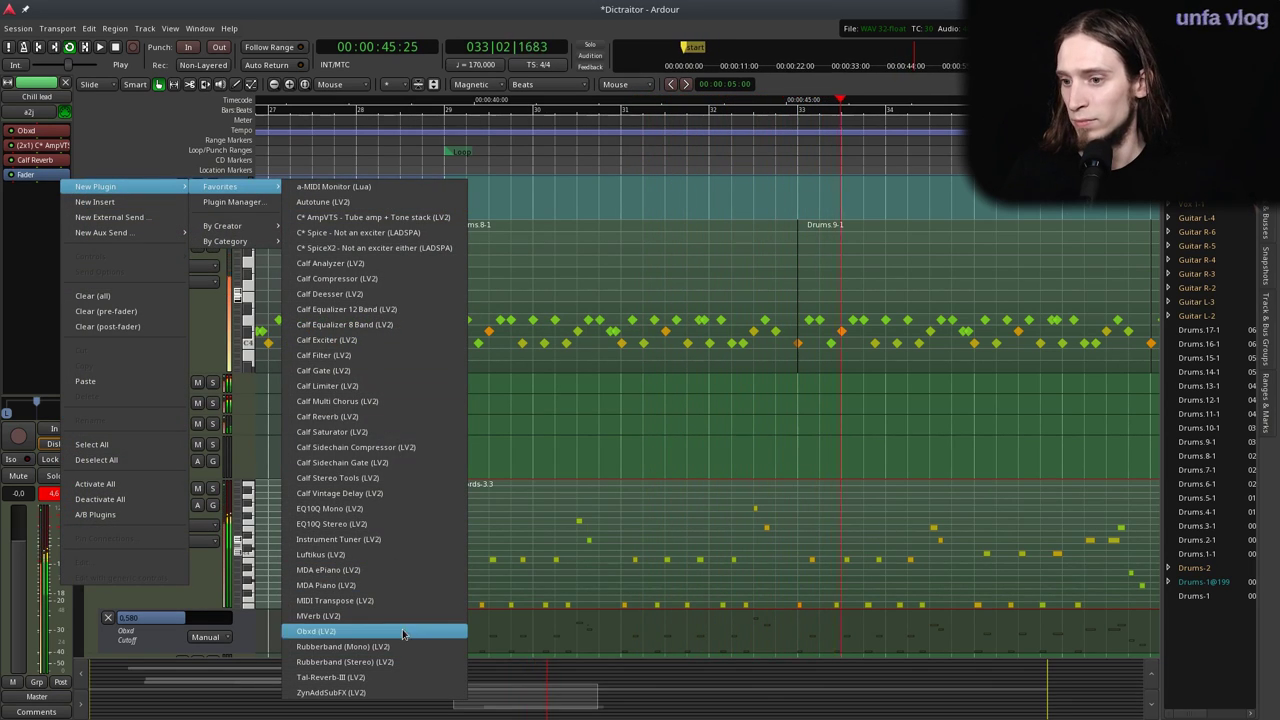
click(358, 493)
drag(92, 166, 212, 168)
key(ctrl+w)
mouse_move(50, 191)
mouse_down()
mouse_move(76, 174)
mouse_move(63, 173)
mouse_up()
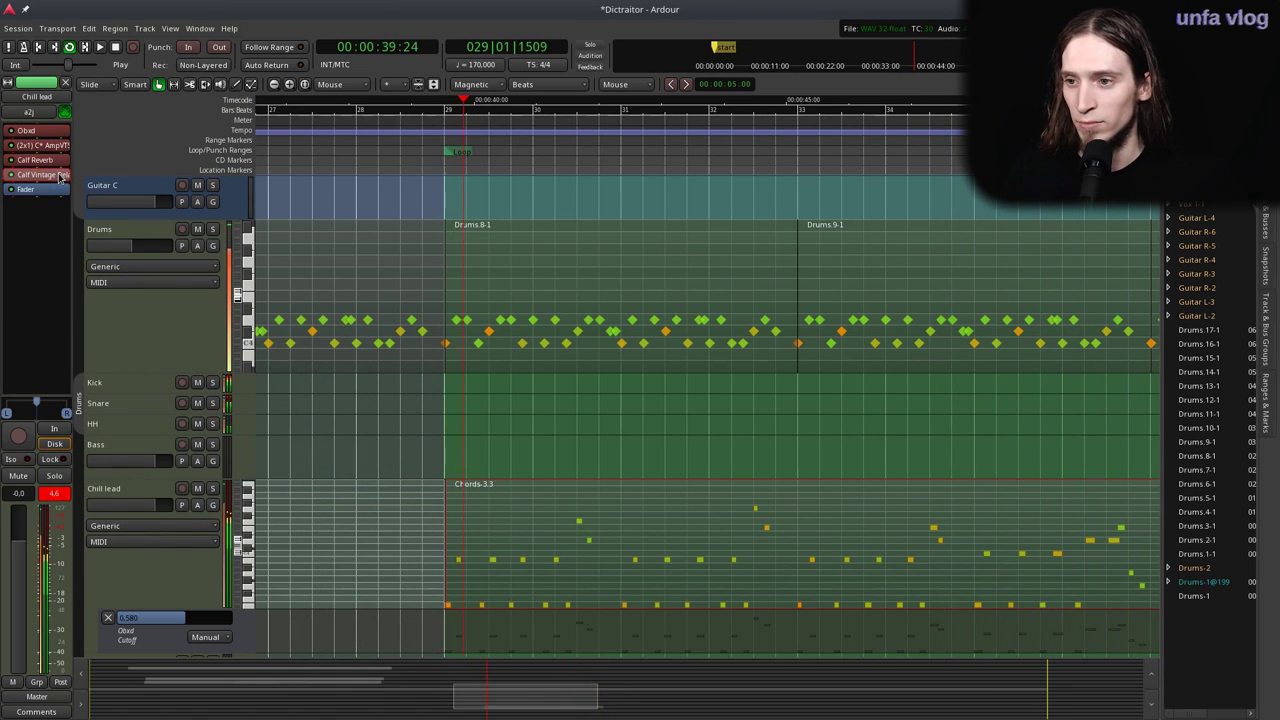
double_click(63, 174)
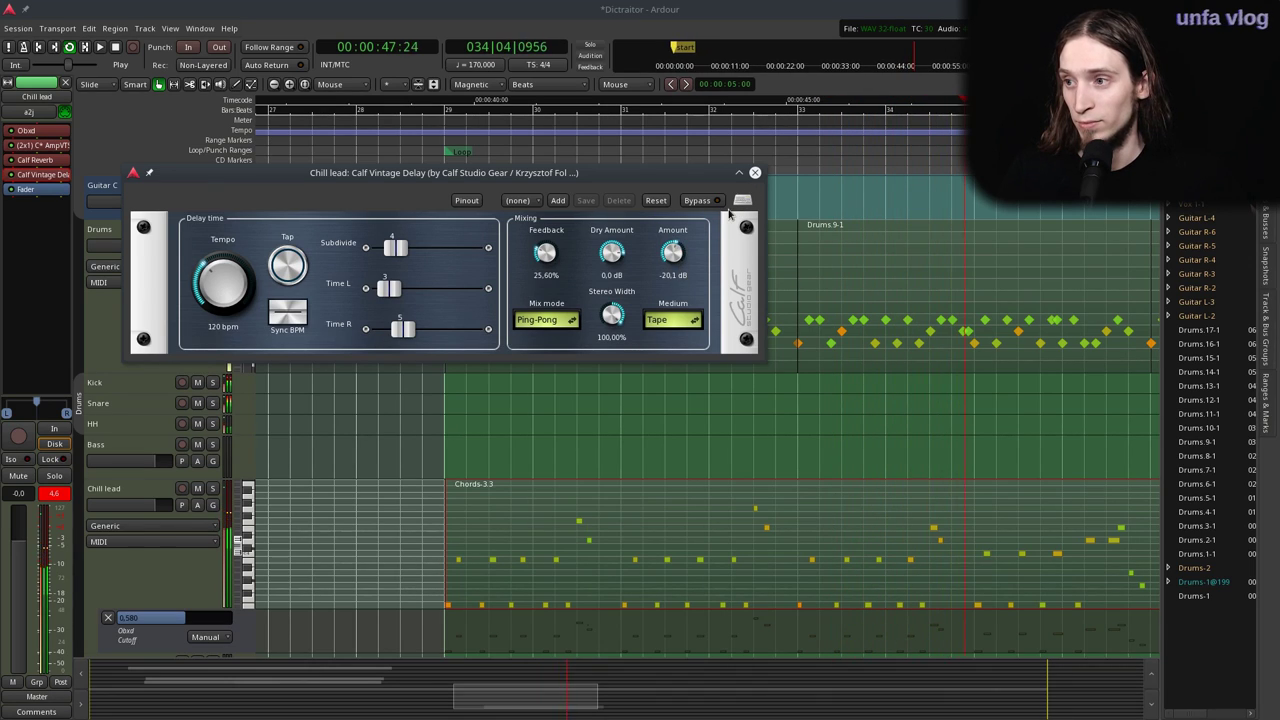
click(755, 172)
Add Calf Compressor after the fader on the Chill lead track.
right_click(55, 200)
mouse_move(150, 200)
mouse_move(220, 200)
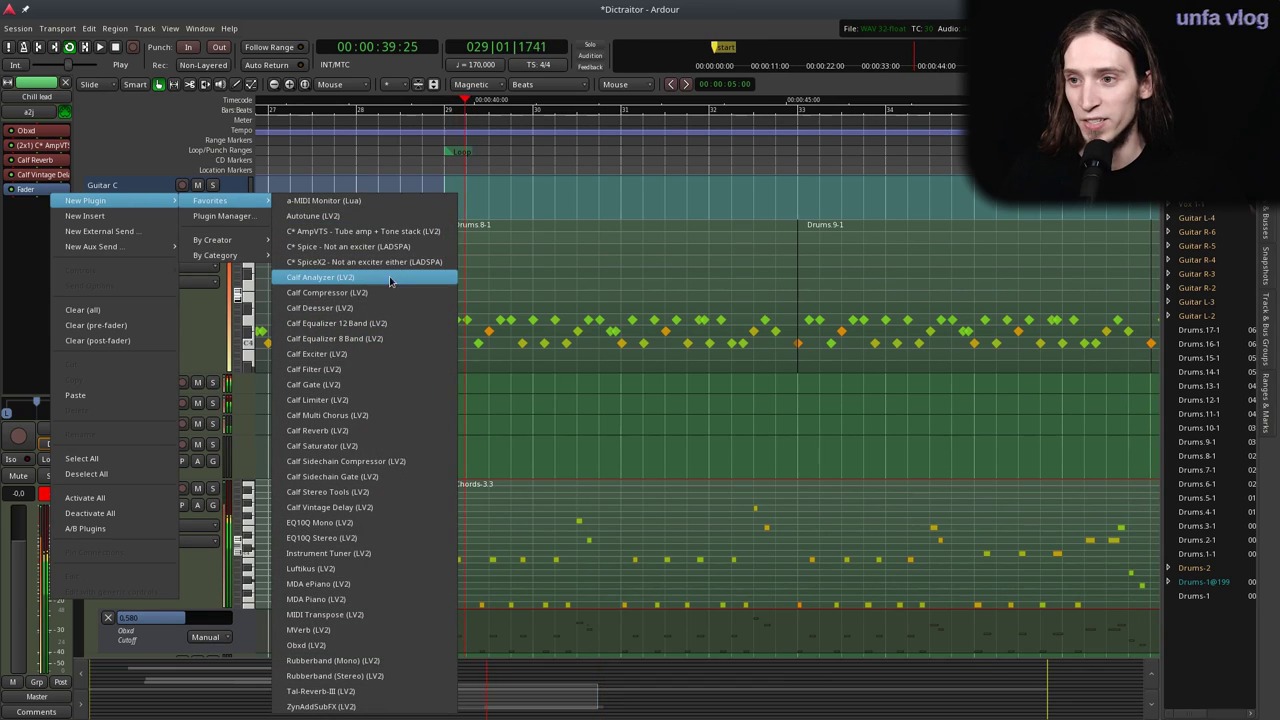
click(405, 290)
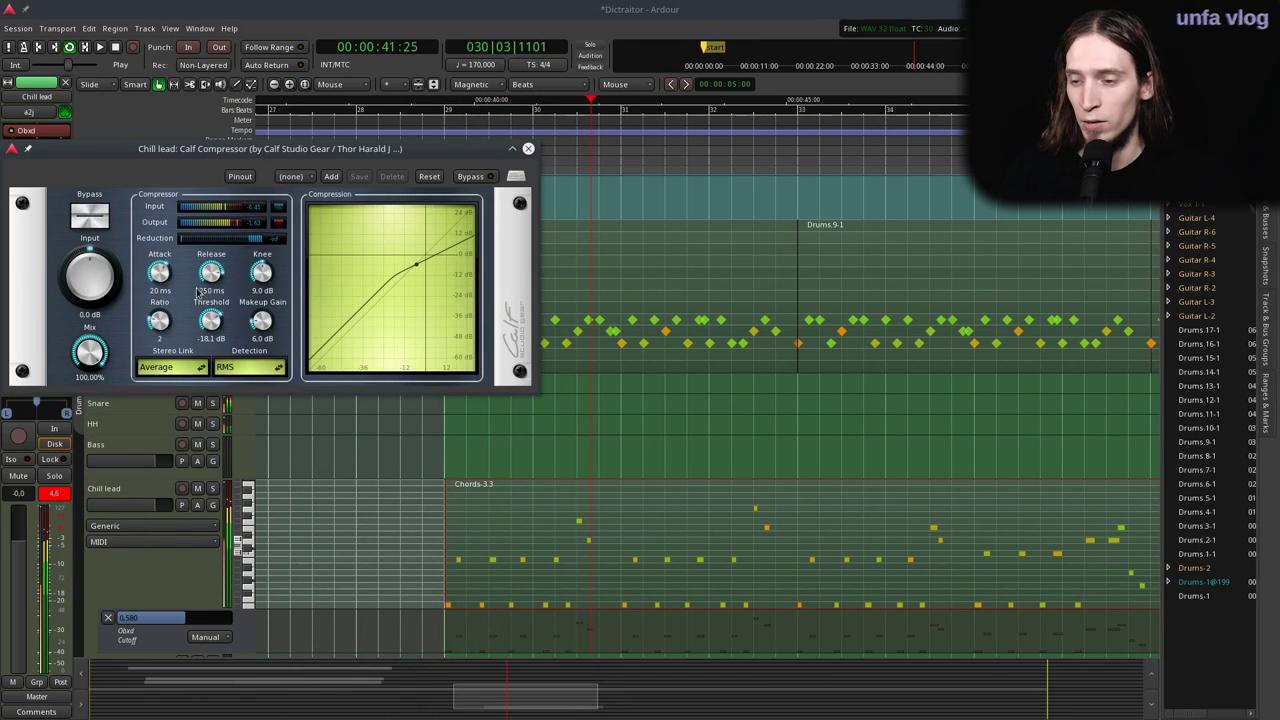
Set the compressor's Ratio to about 1.42, Threshold to -20.5 dB and Makeup Gain to 3.0 dB.
drag(265, 325, 253, 337)
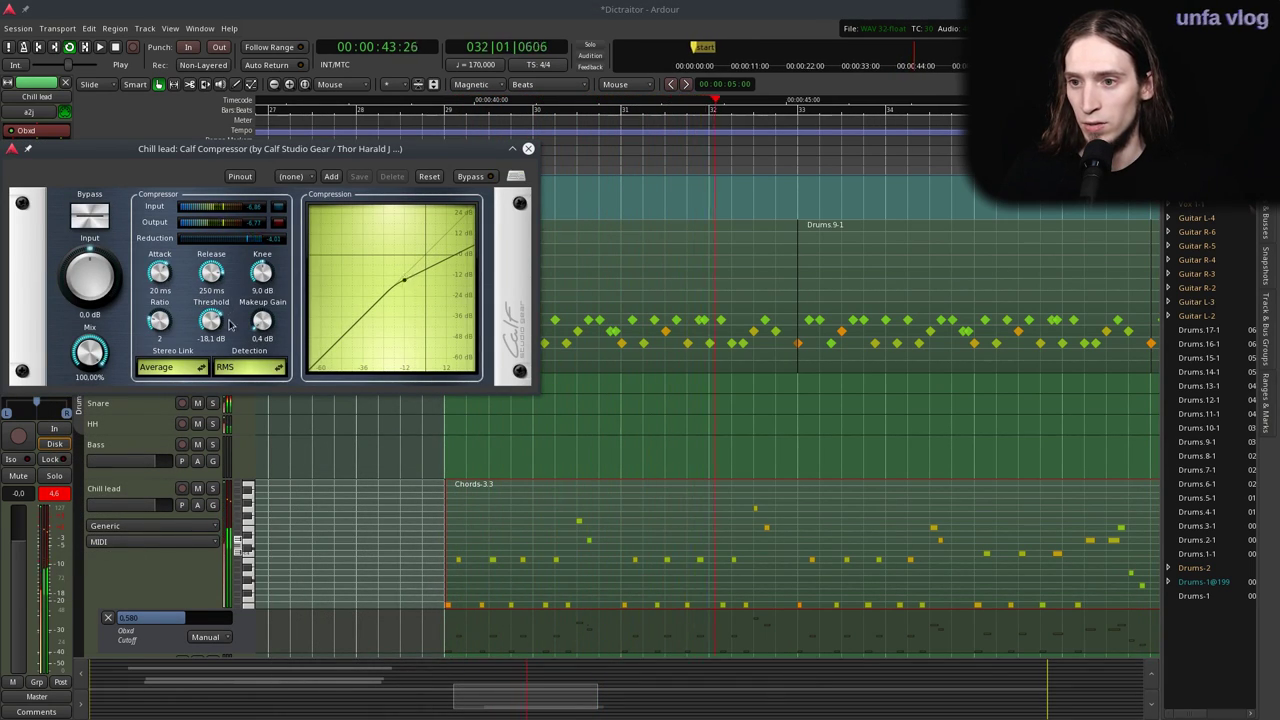
drag(165, 324, 202, 328)
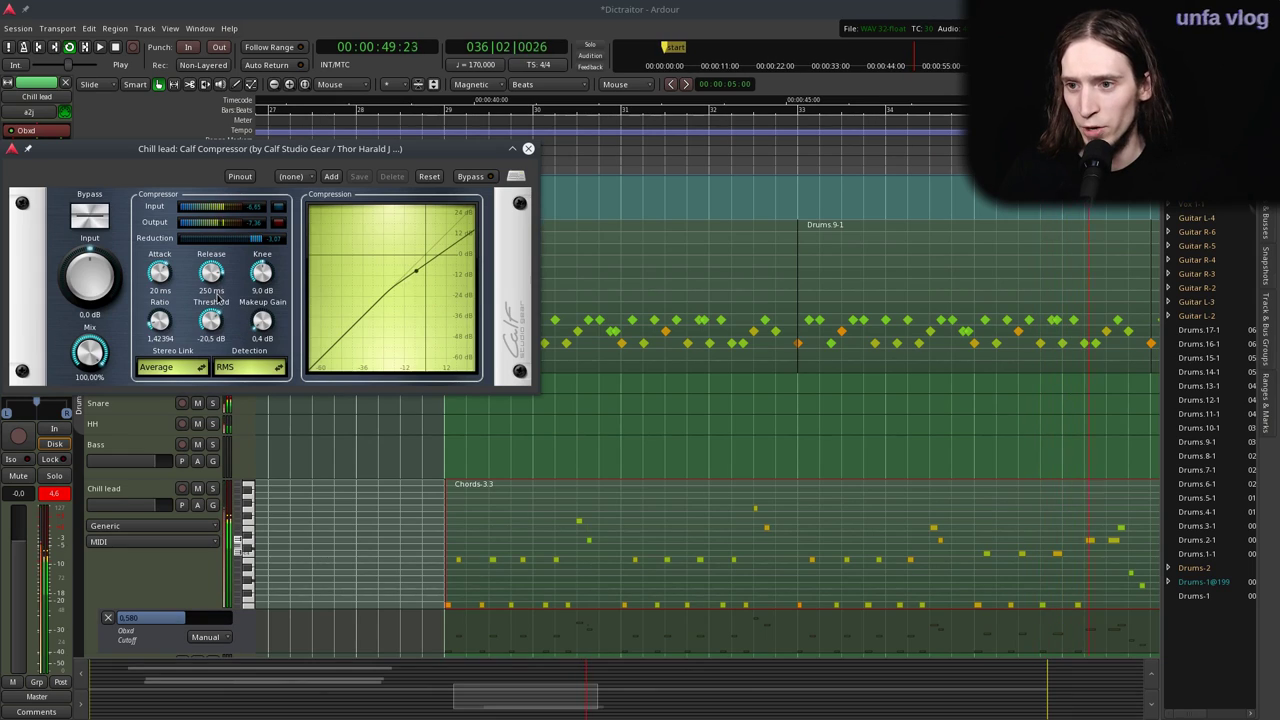
drag(265, 330, 269, 319)
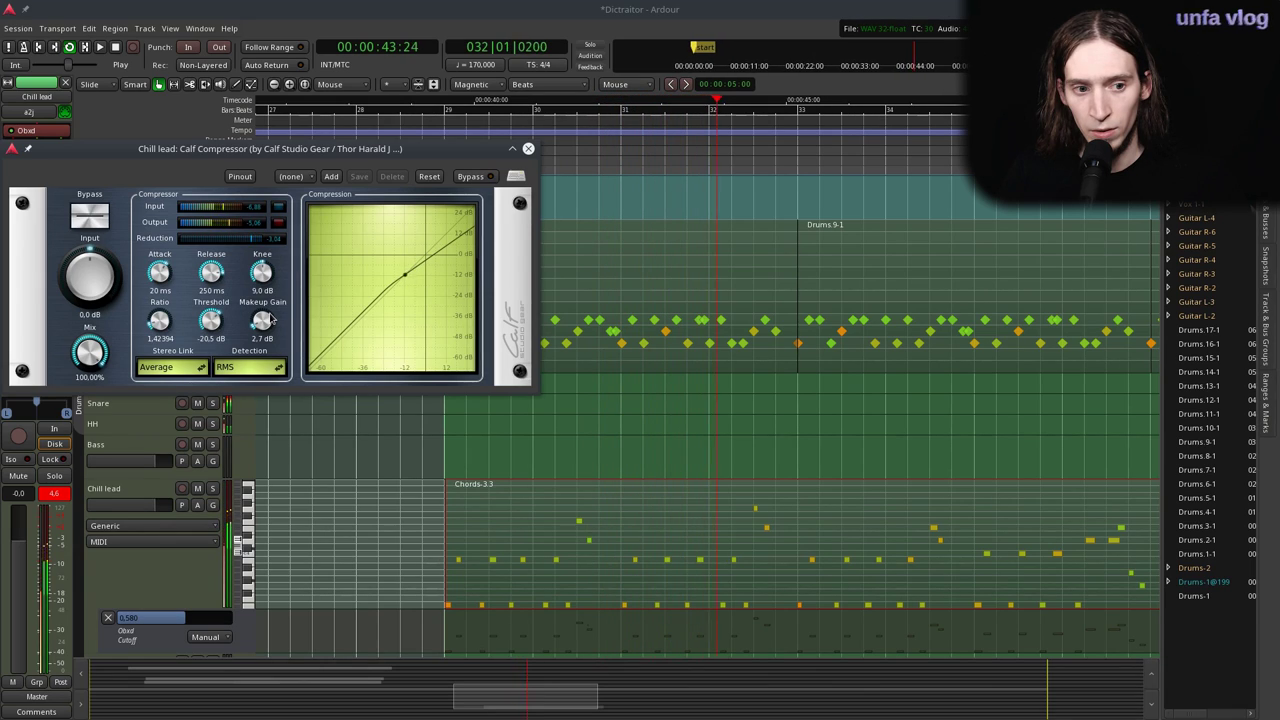
drag(269, 318, 268, 317)
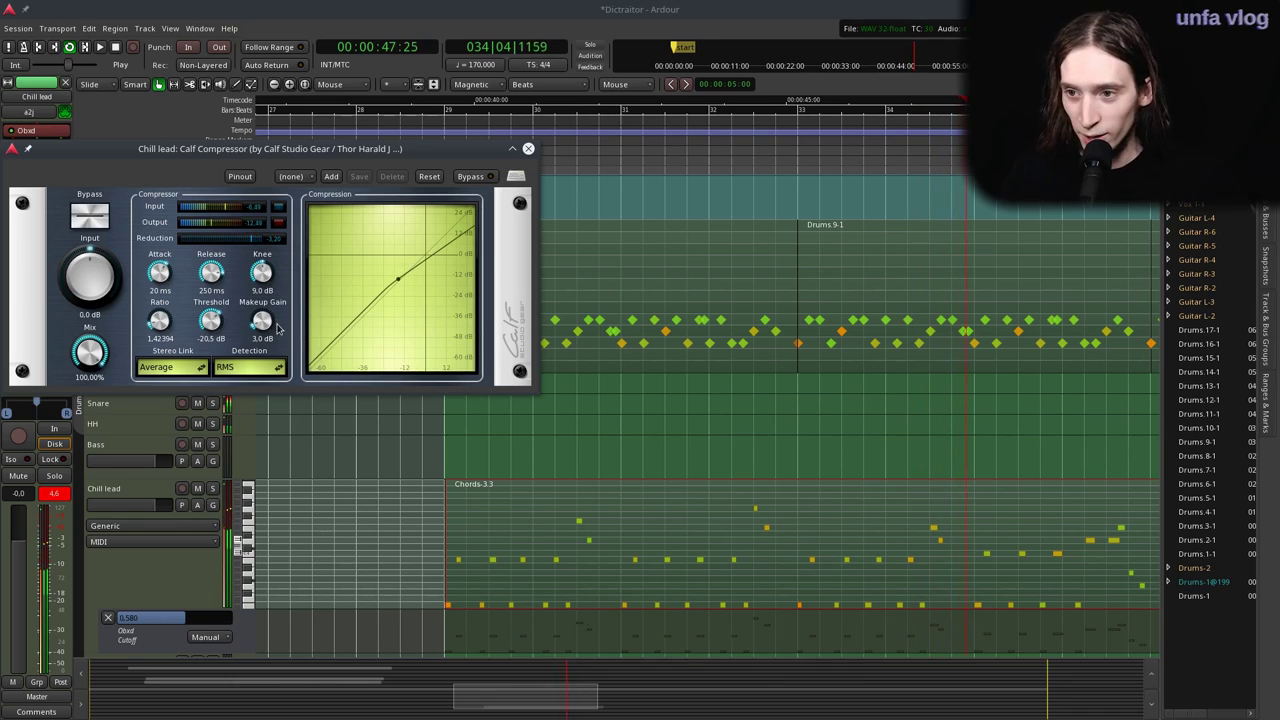
click(528, 148)
Stop playback and move the Chords-3.3 region on the Chill lead track to the session start at bar 1.
key(space)
drag(385, 106, 140, 200)
scroll(460, 430, down, 2)
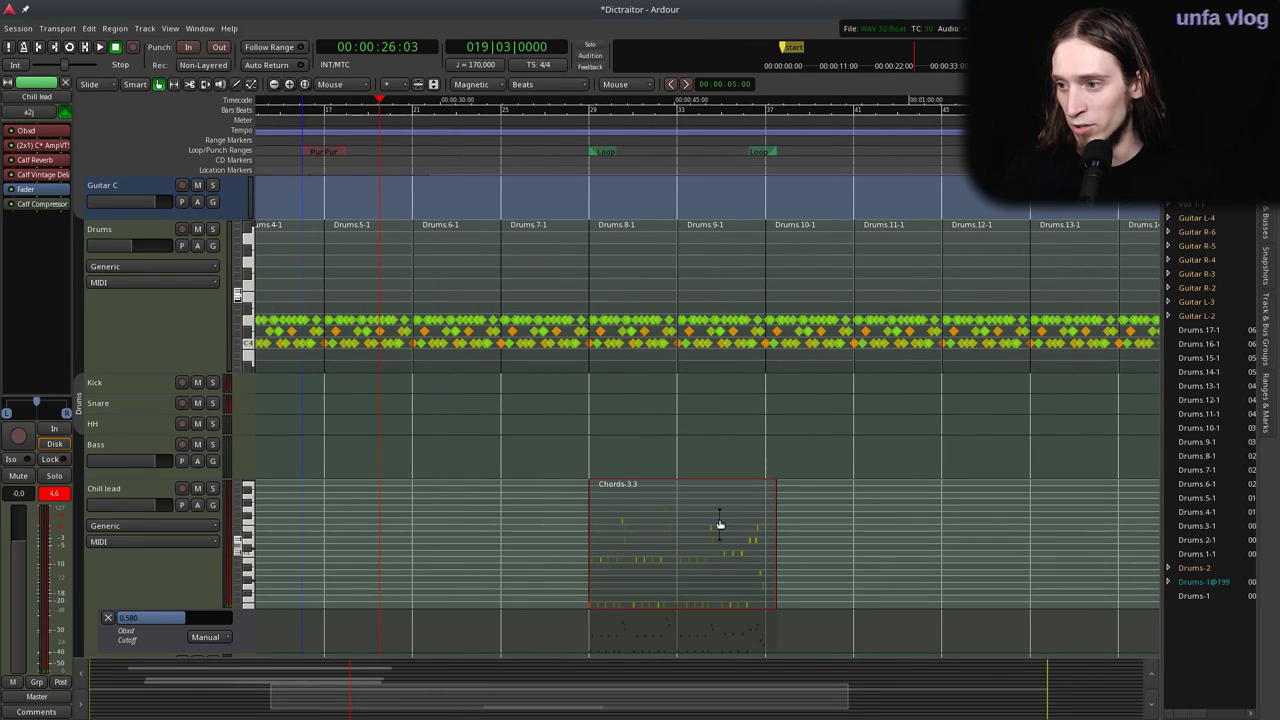
scroll(660, 525, left, 2)
drag(743, 504, 177, 523)
scroll(314, 525, up, 1)
scroll(318, 525, left, 1)
scroll(339, 527, up, 1)
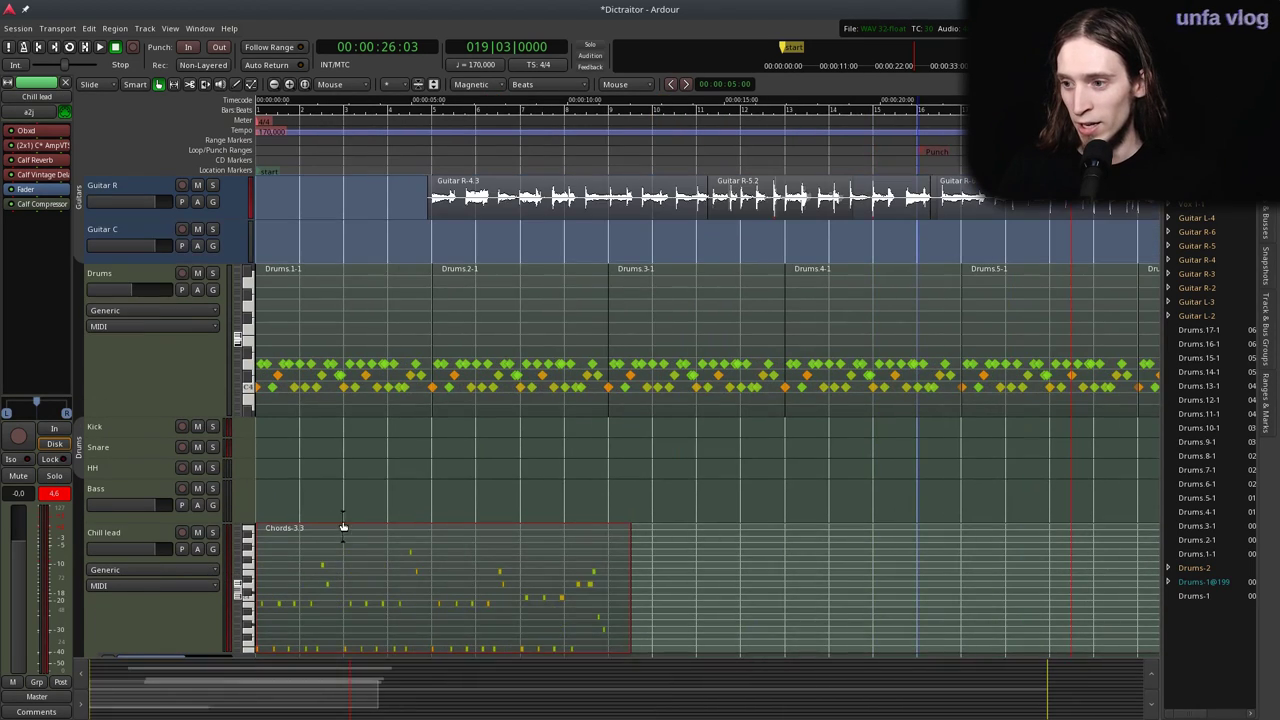
scroll(339, 527, down, 1)
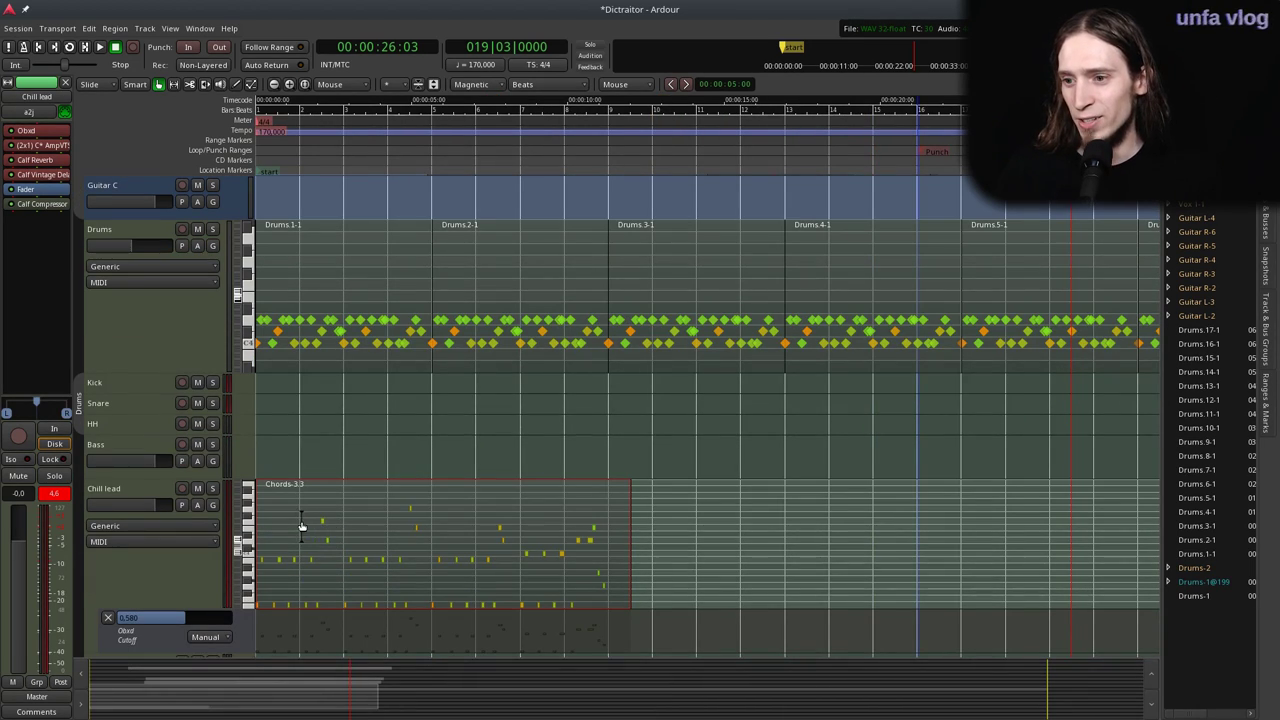
Audition the lead from the session start and nudge the low note on bar 3's fourth beat onto the grid.
key(equal)
key(equal)
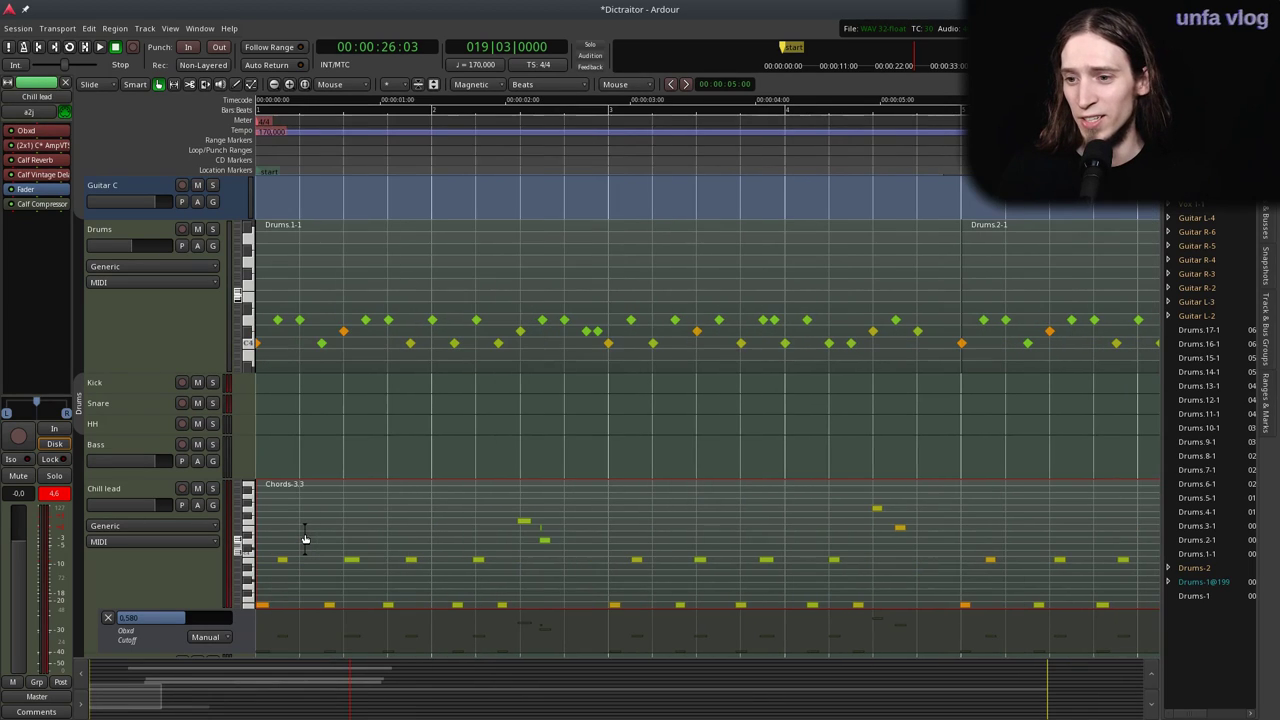
key(Home)
key(space)
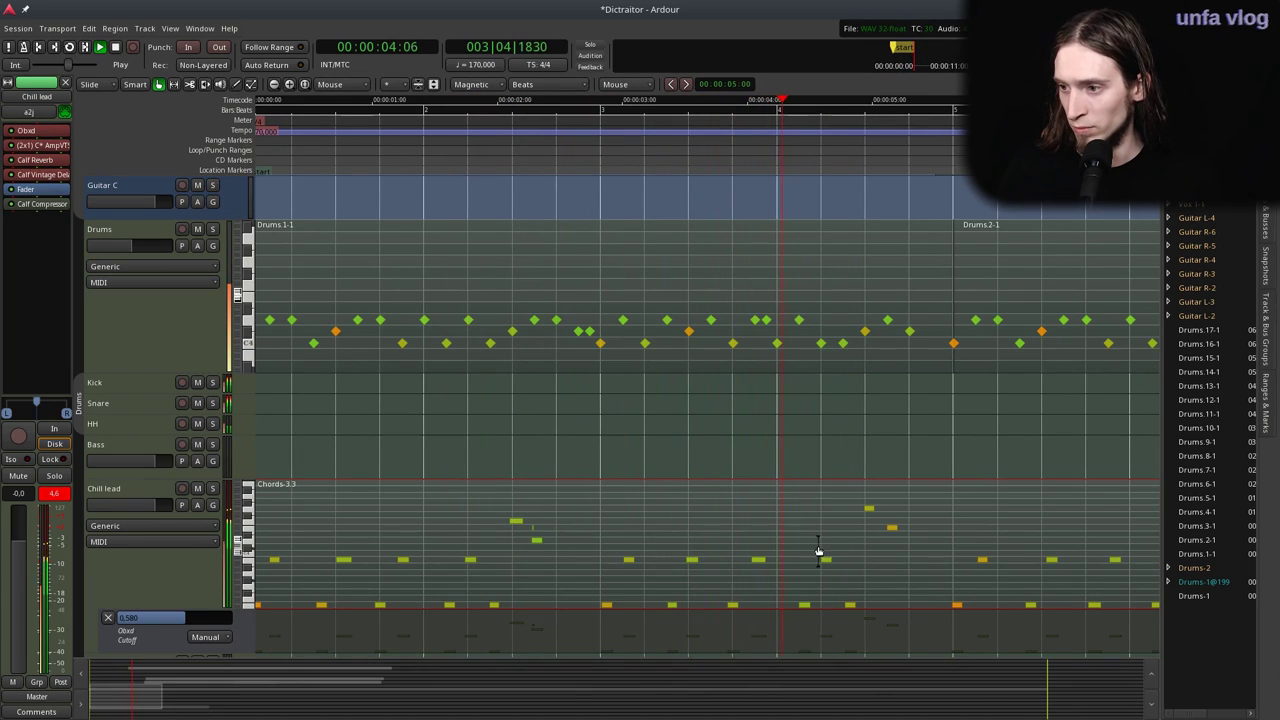
key(e)
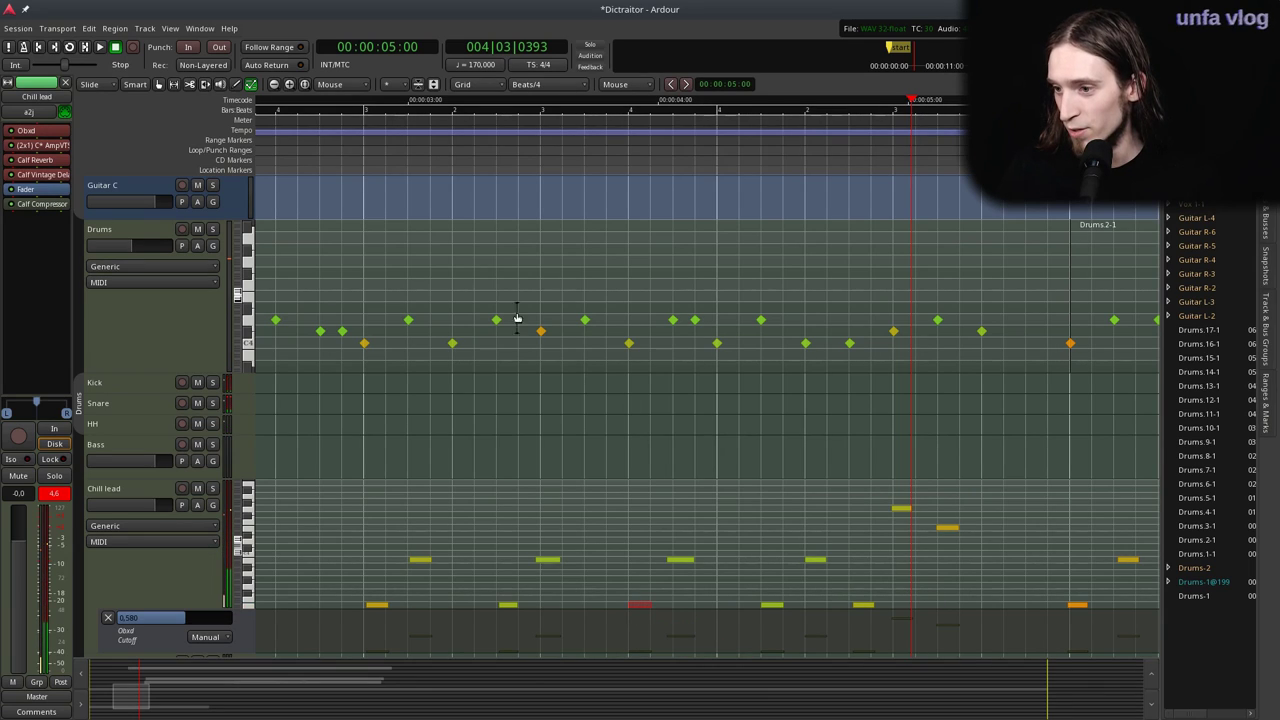
click(342, 168)
key(space)
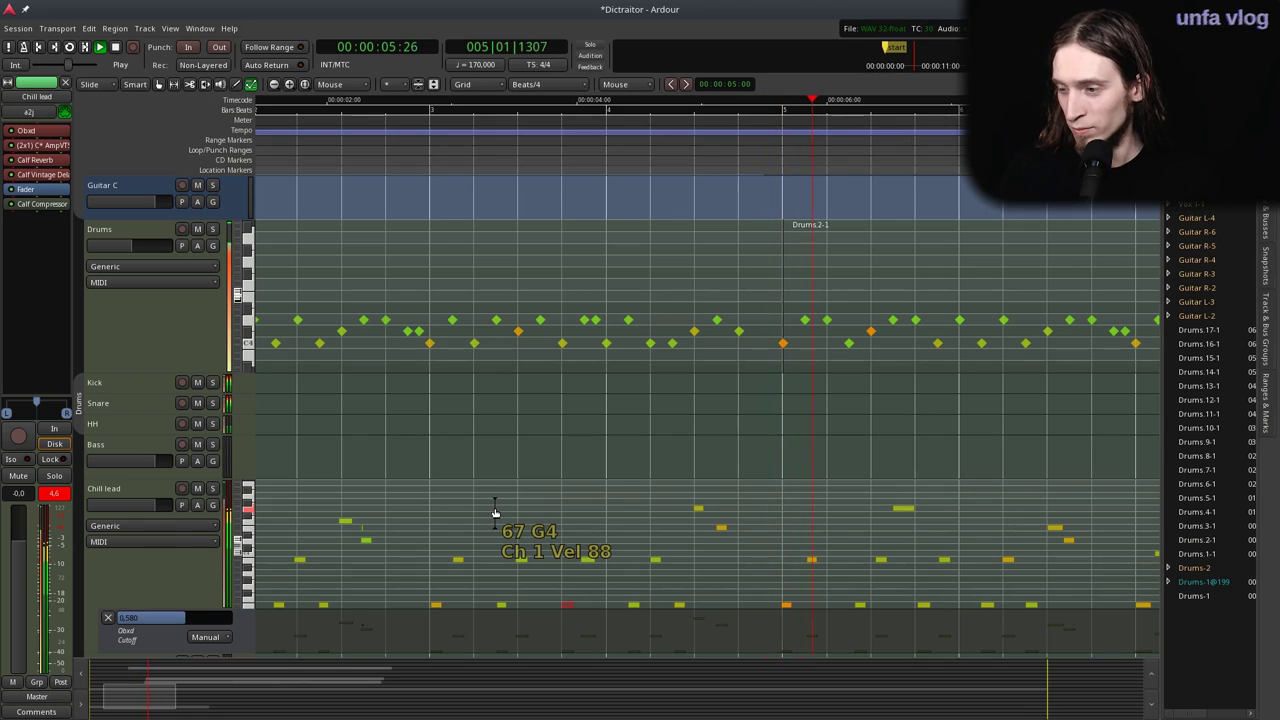
scroll(496, 513, down, 1)
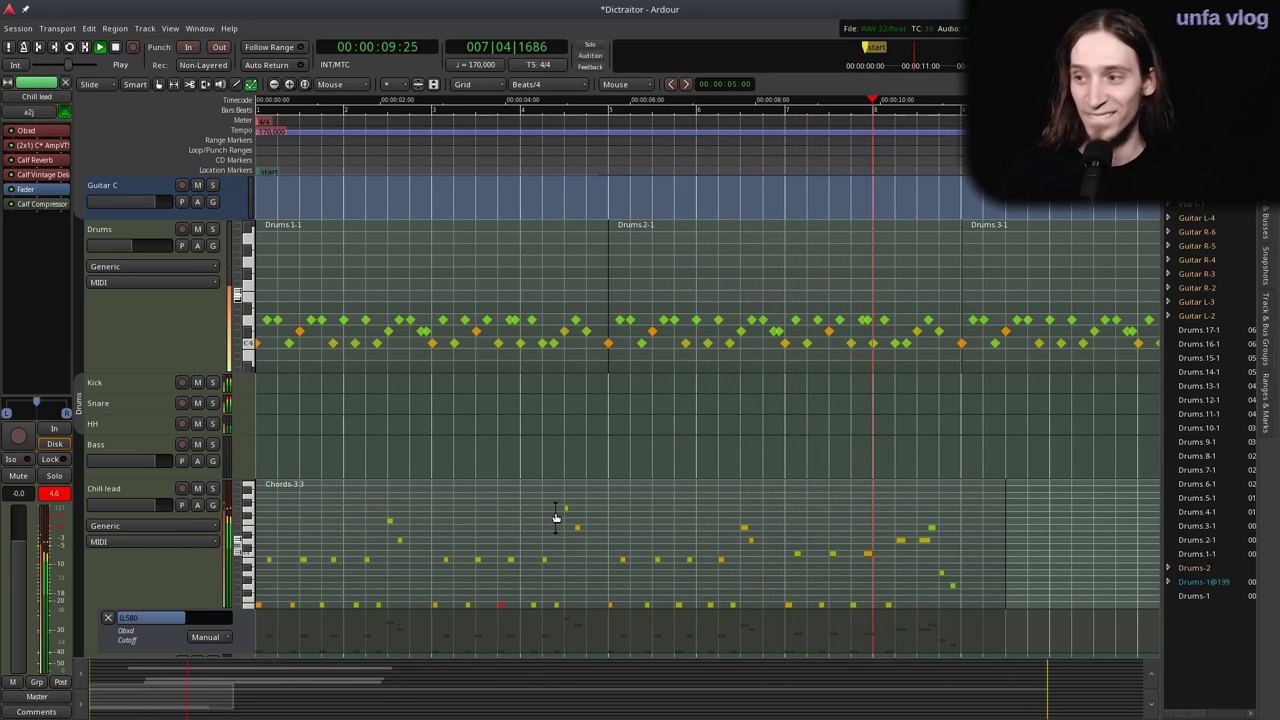
key(minus)
key(space)
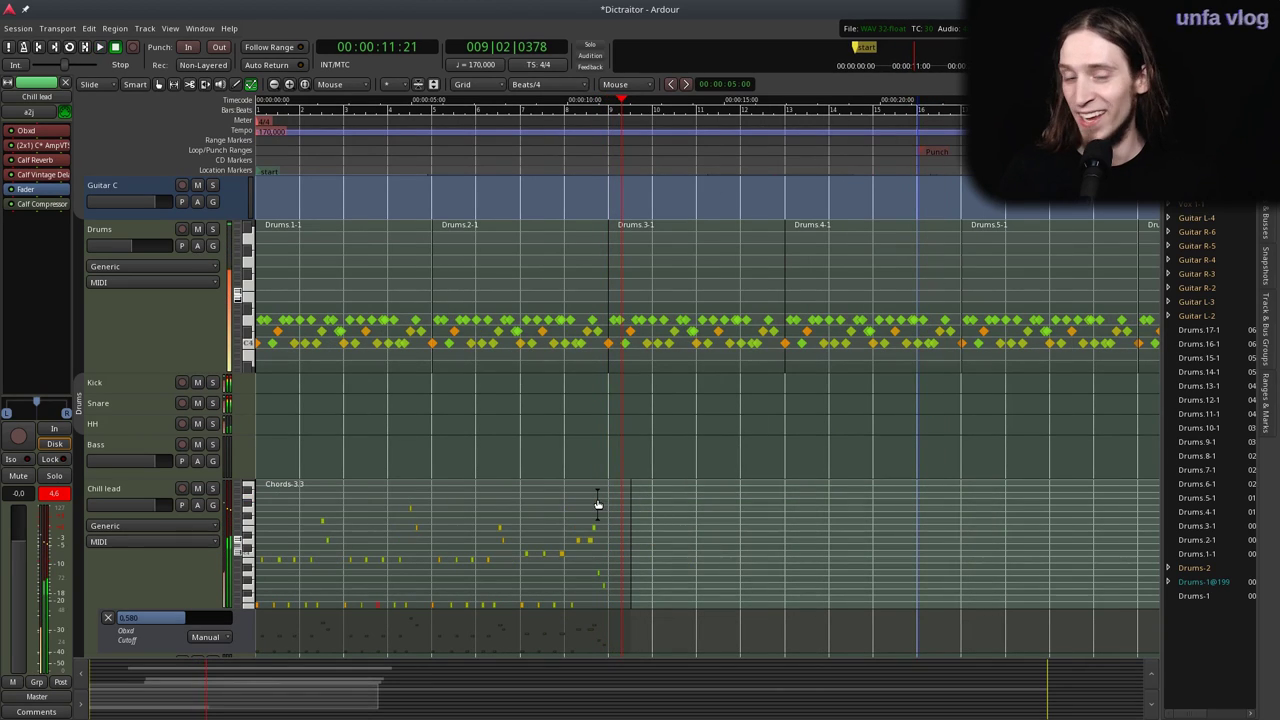
Select the Vox 1 and guitar regions in Grab mode and place the playhead at bar 9.
scroll(584, 510, up, 5)
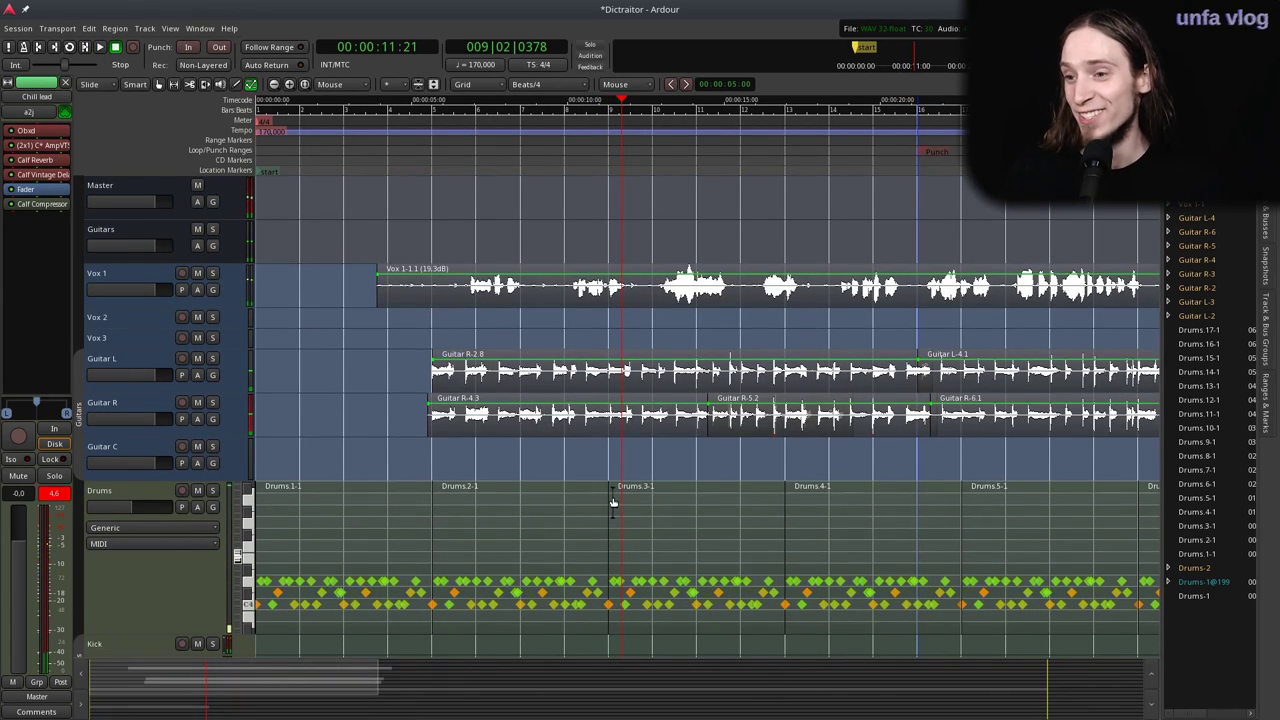
scroll(613, 496, down, 3)
scroll(568, 506, down, 2)
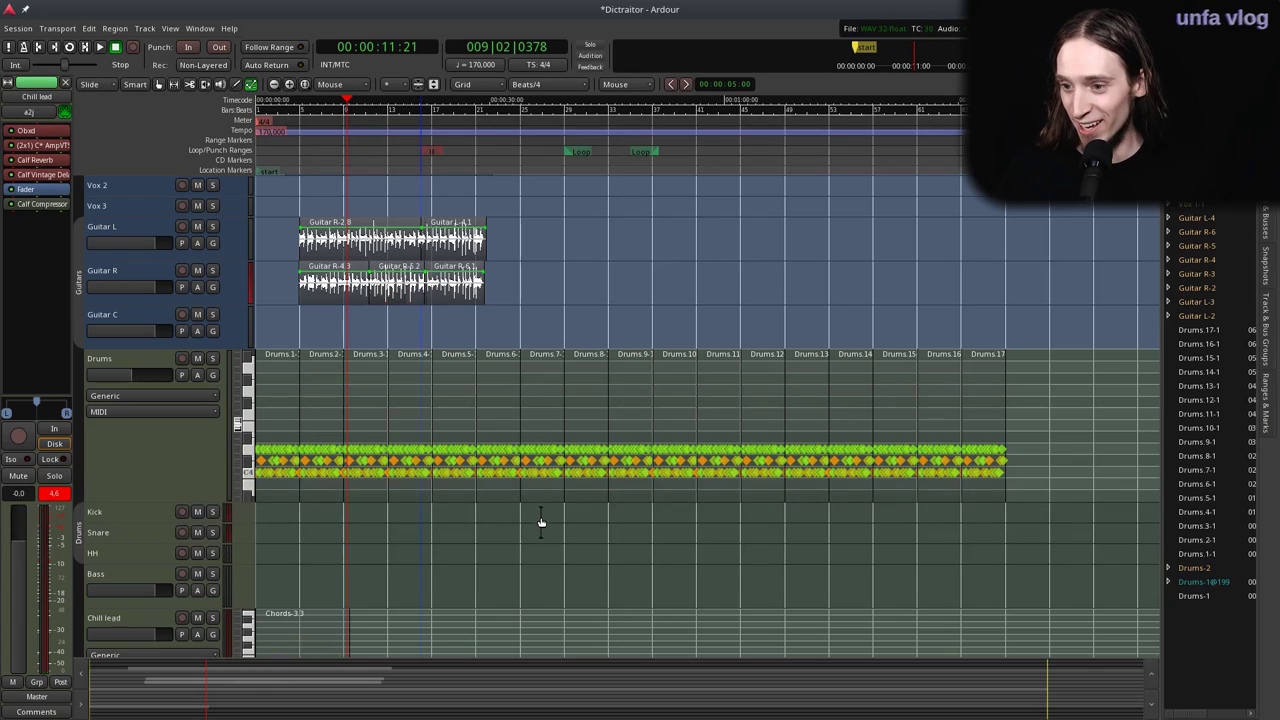
scroll(320, 541, up, 2)
scroll(340, 541, left, 2)
scroll(490, 426, up, 1)
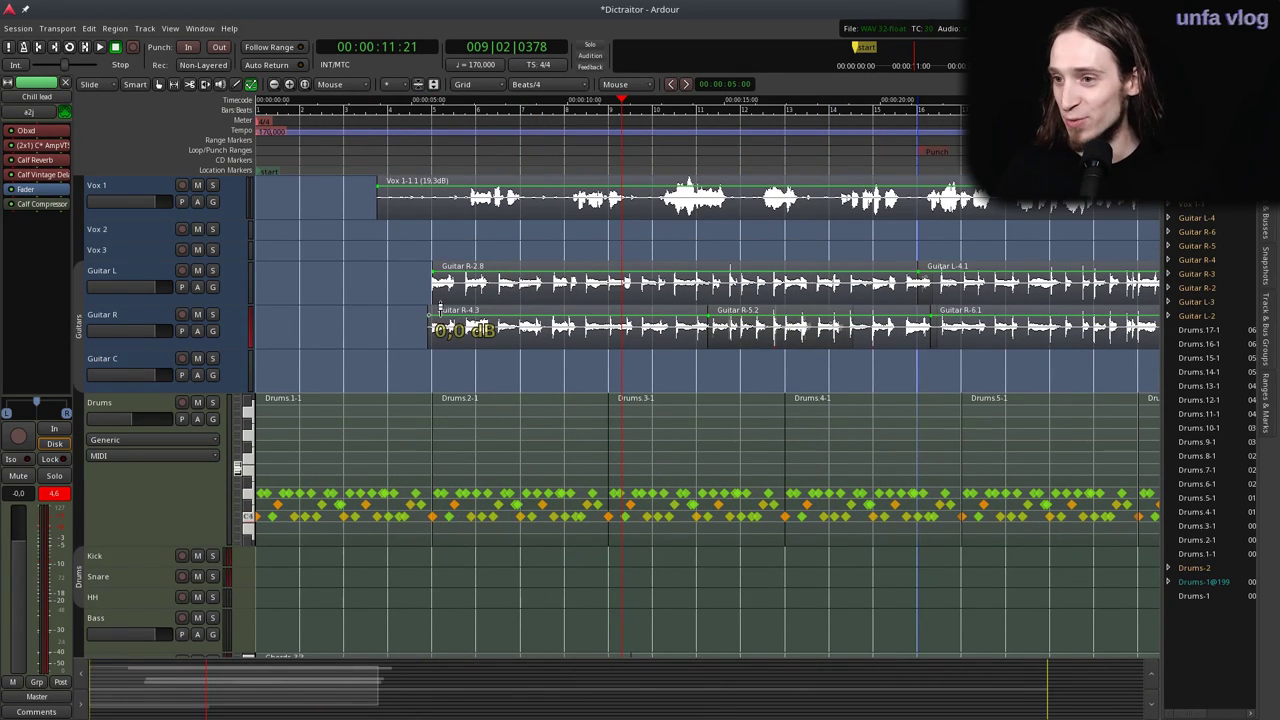
scroll(430, 322, down, 2)
scroll(428, 322, up, 1)
key(g)
drag(572, 394, 284, 218)
ctrl+scroll(397, 330, up, 2)
scroll(397, 330, up, 1)
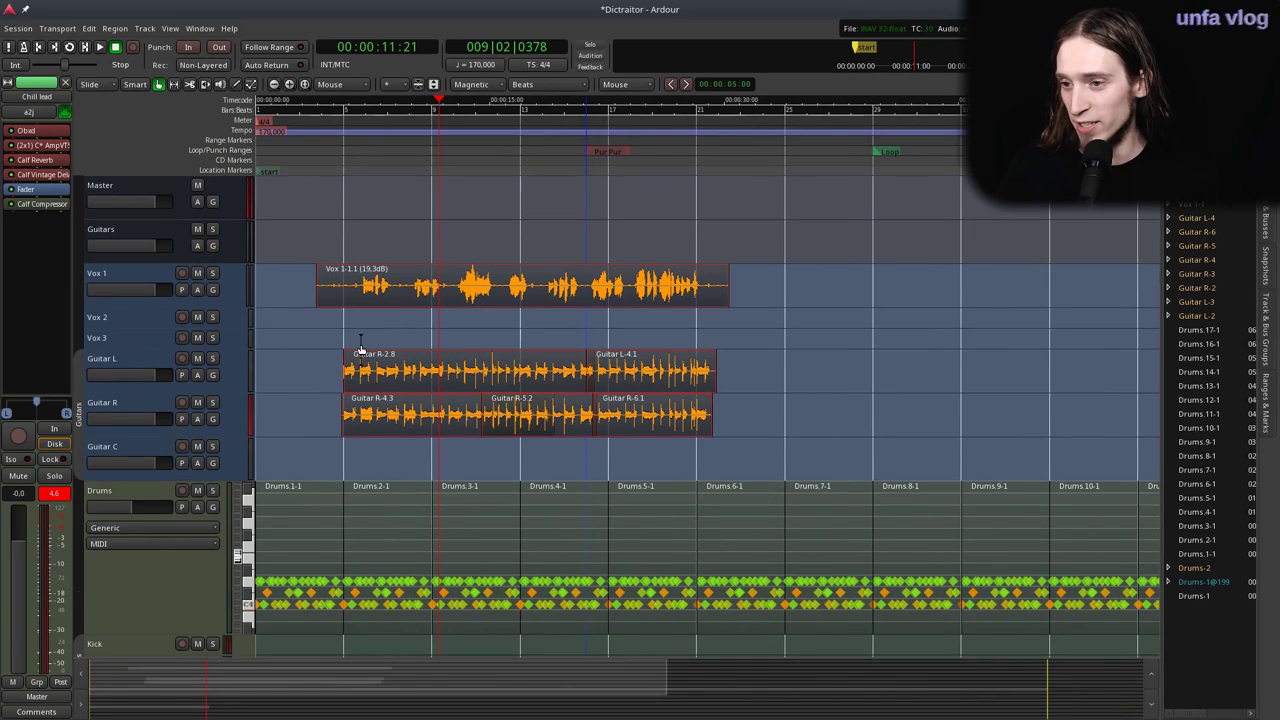
scroll(361, 350, down, 4)
drag(444, 150, 432, 150)
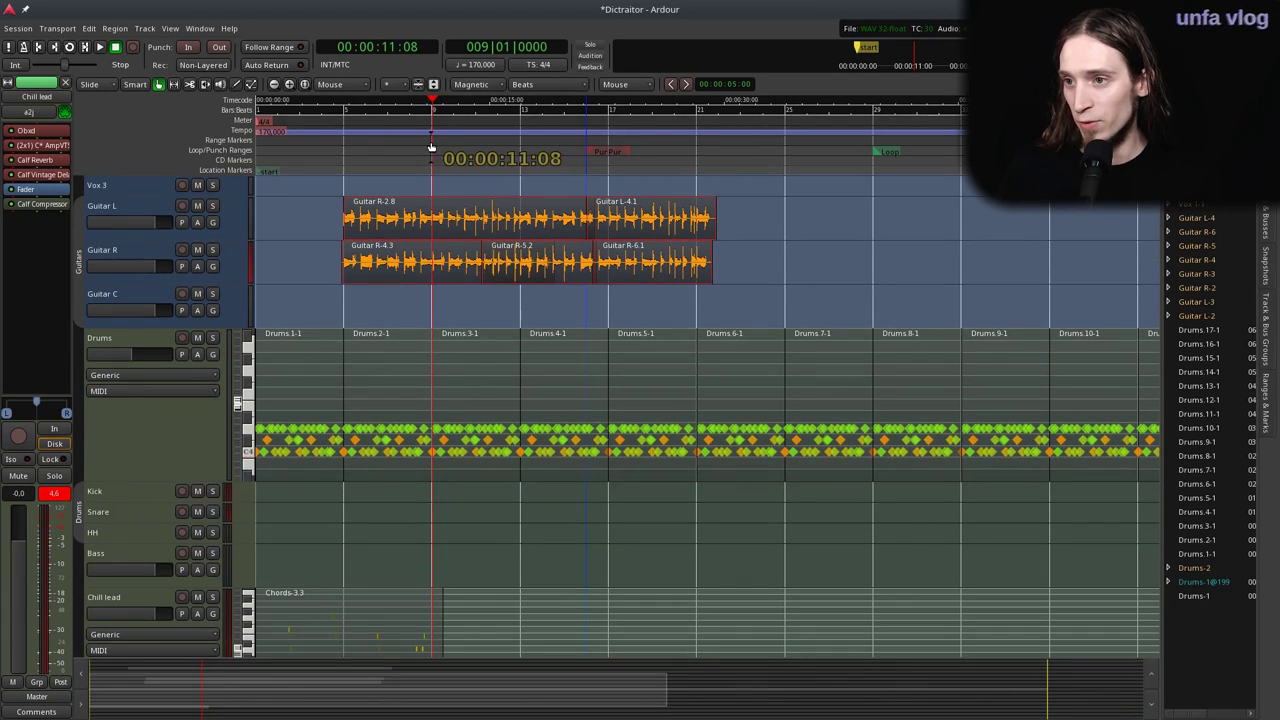
Move all Guitar L and Guitar R regions together so that Guitar R-2.8 begins at bar 9.
ctrl+scroll(312, 287, up, 2)
ctrl+scroll(420, 290, down, 1)
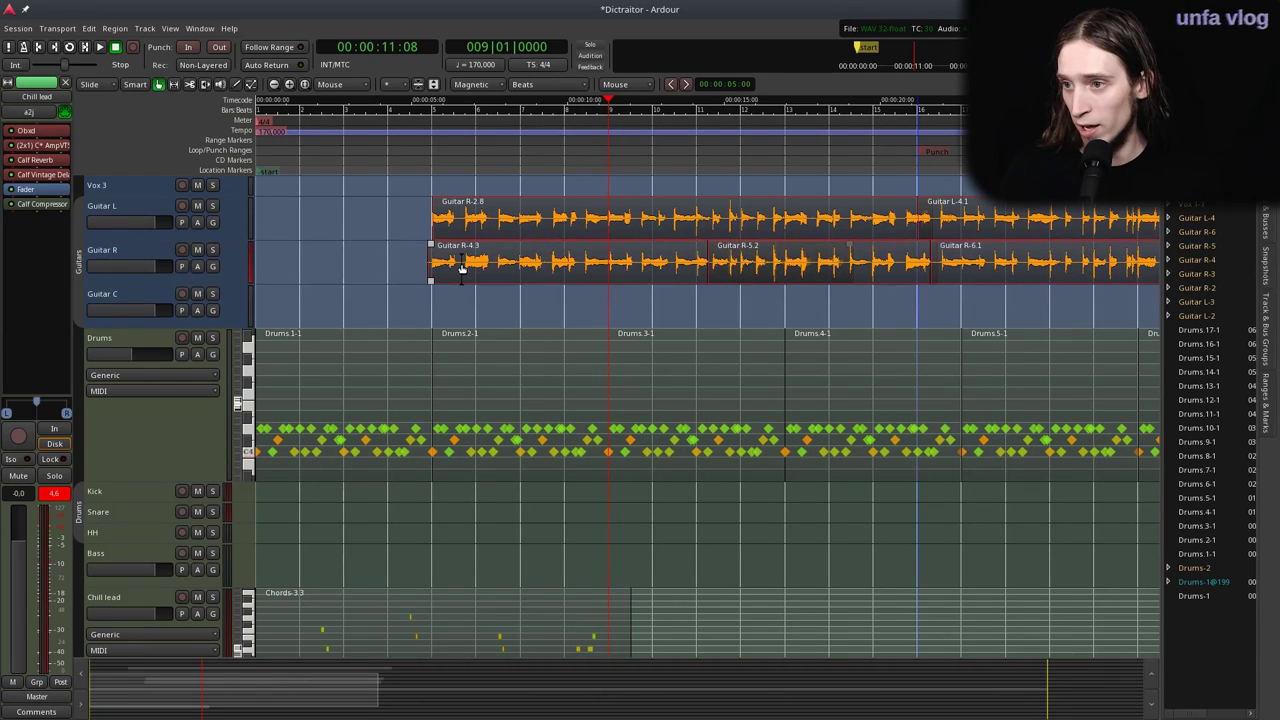
ctrl+scroll(435, 216, up, 3)
click(418, 217)
click(453, 222)
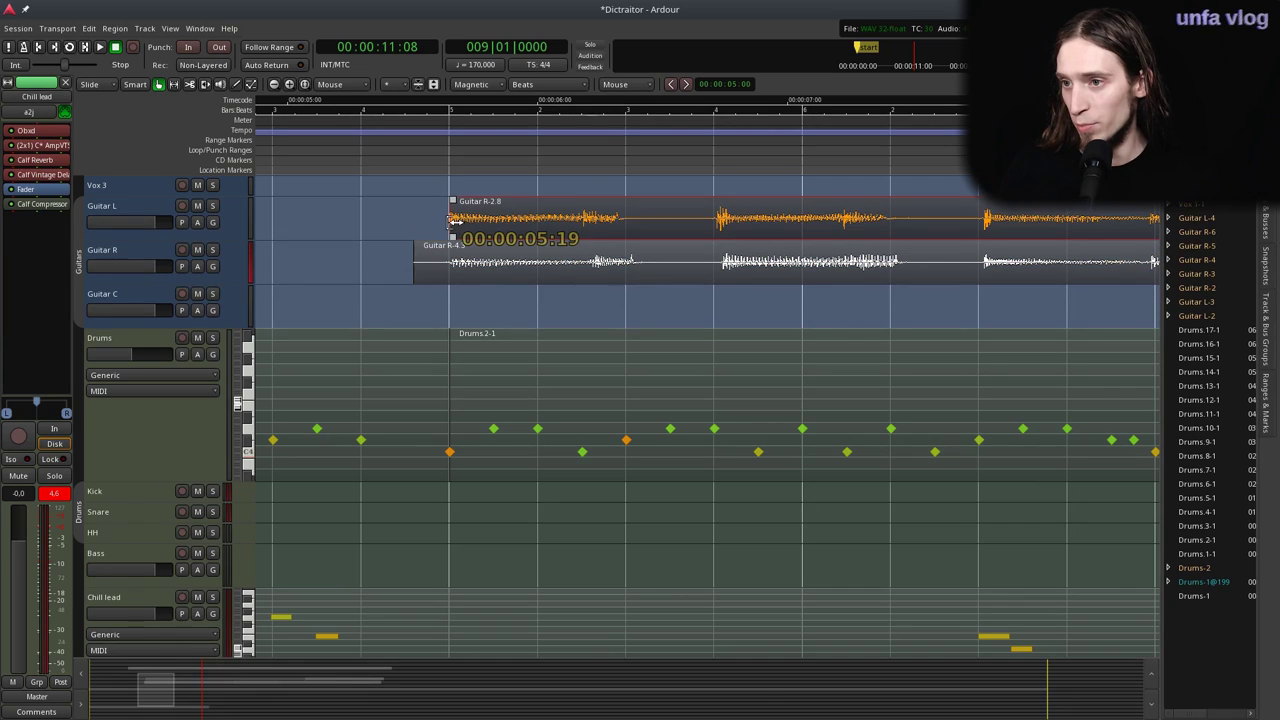
ctrl+scroll(376, 237, down, 3)
drag(315, 211, 700, 287)
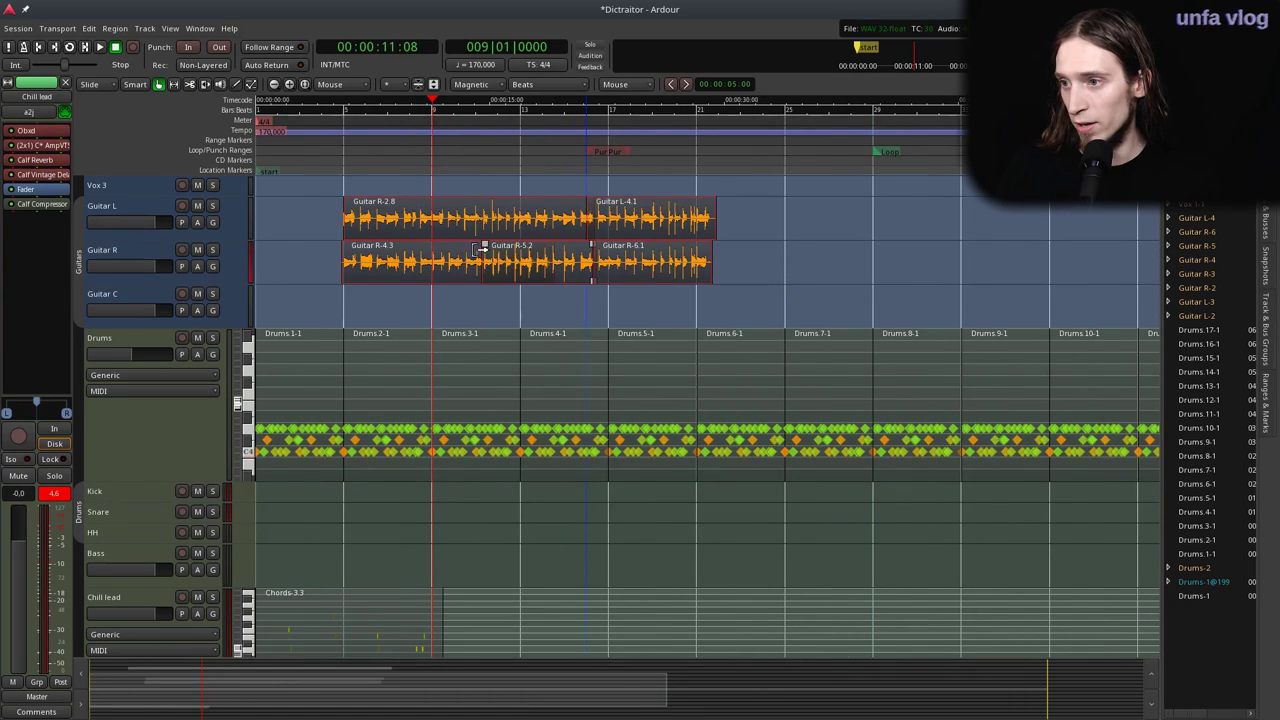
ctrl+scroll(411, 233, up, 1)
drag(289, 215, 462, 222)
drag(452, 190, 424, 150)
Duplicate the Chords-3.3 region once on the Chill lead track and duplicate the resulting copy once more.
scroll(441, 597, down, 1)
click(372, 612)
key(shift+d)
text(1)
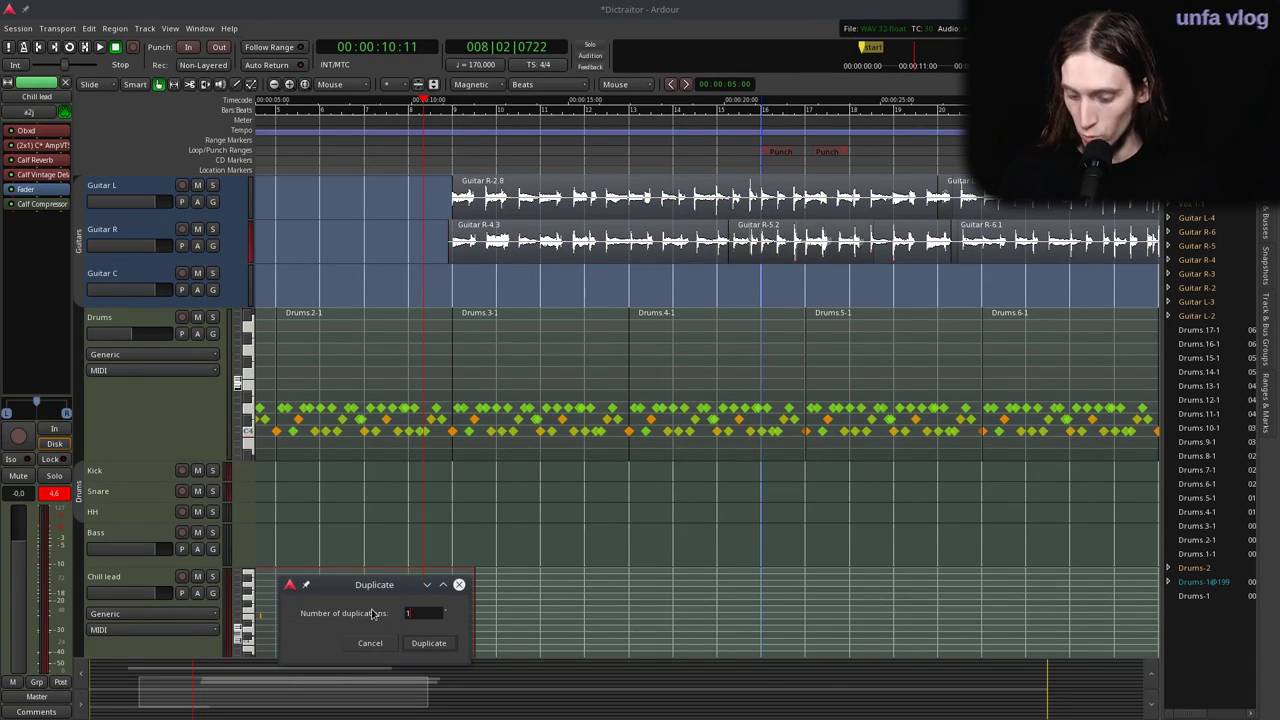
key(Return)
double_click(609, 611)
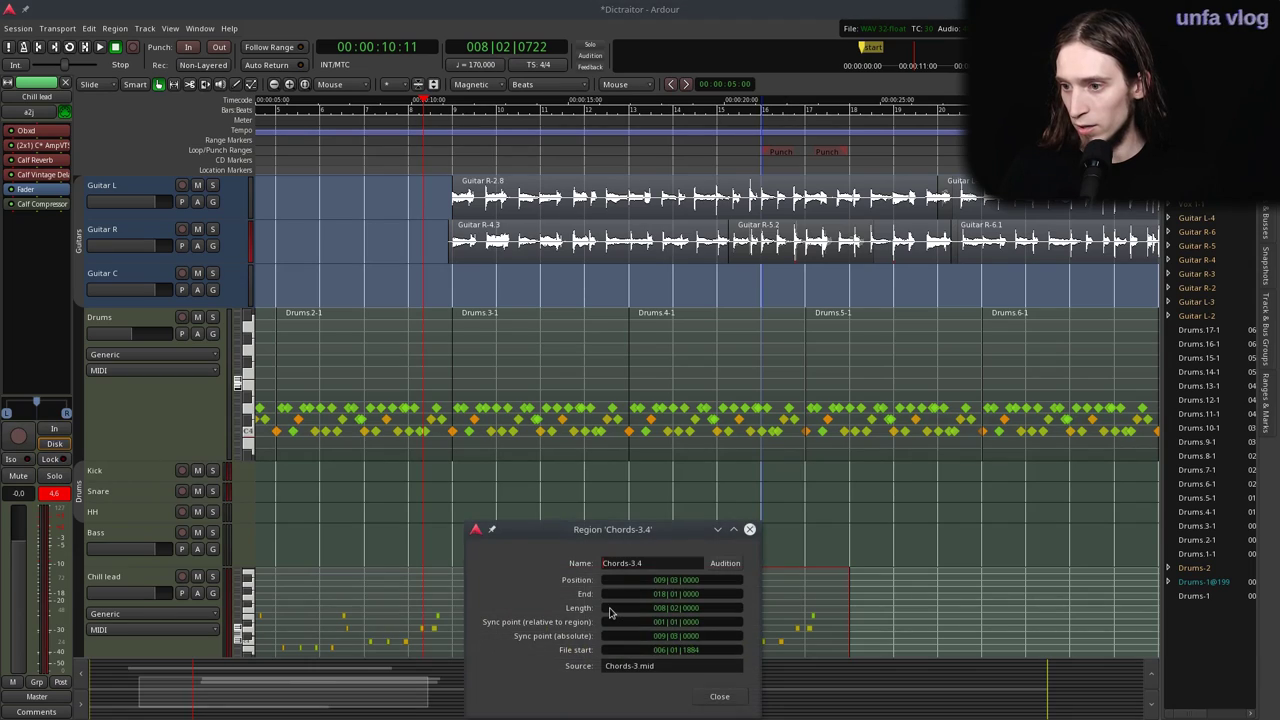
click(719, 696)
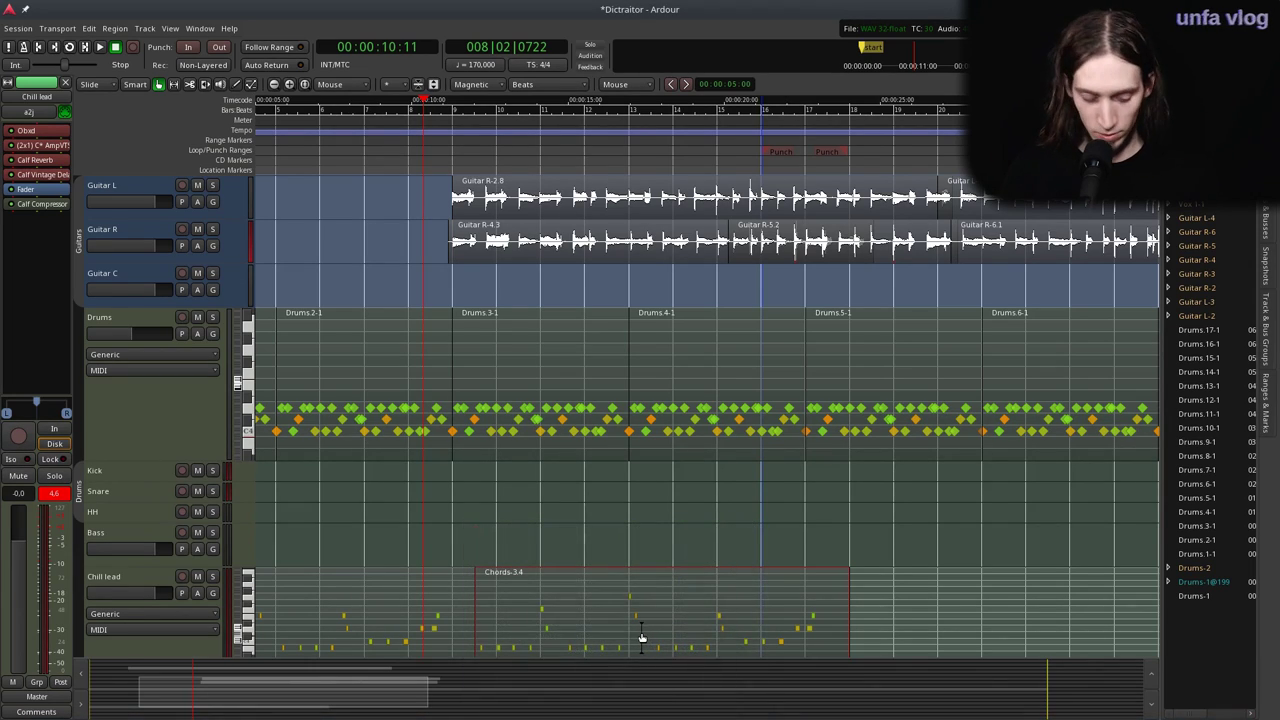
key(shift+d)
key(Return)
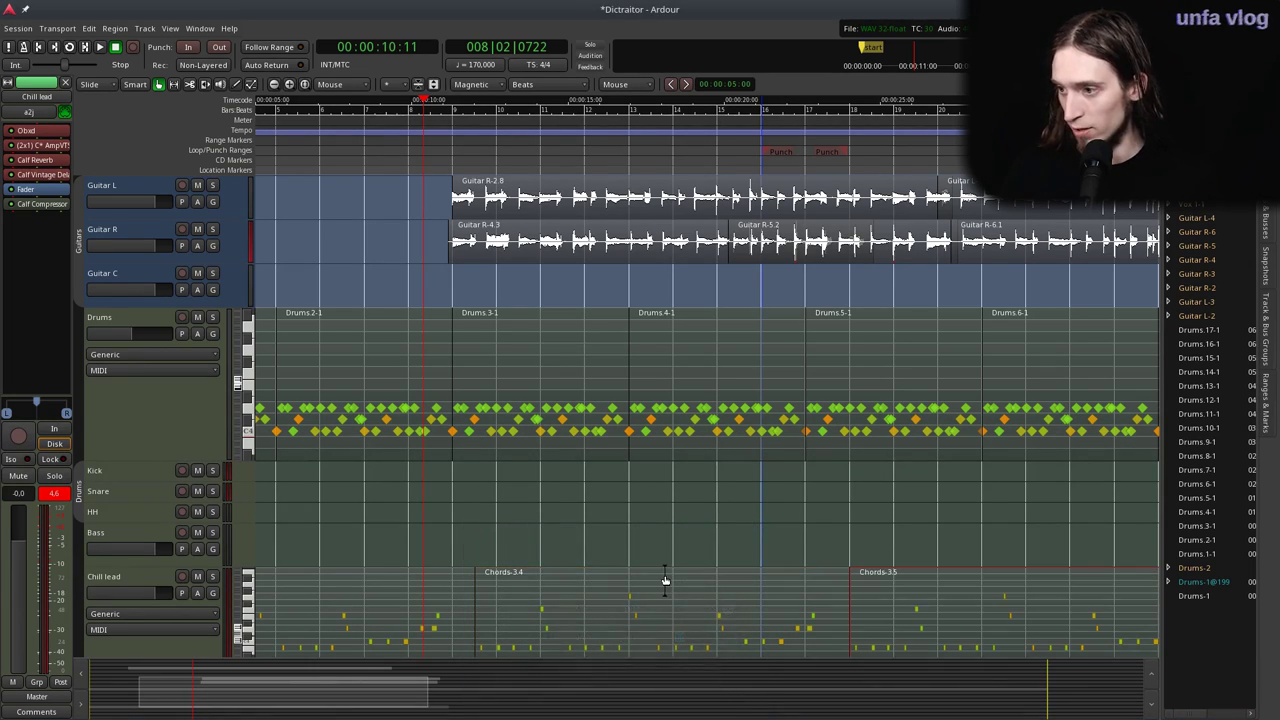
Play the arrangement from the session start and examine how the repeated Chords regions line up with the drums and guitars.
key(minus)
key(Home)
key(space)
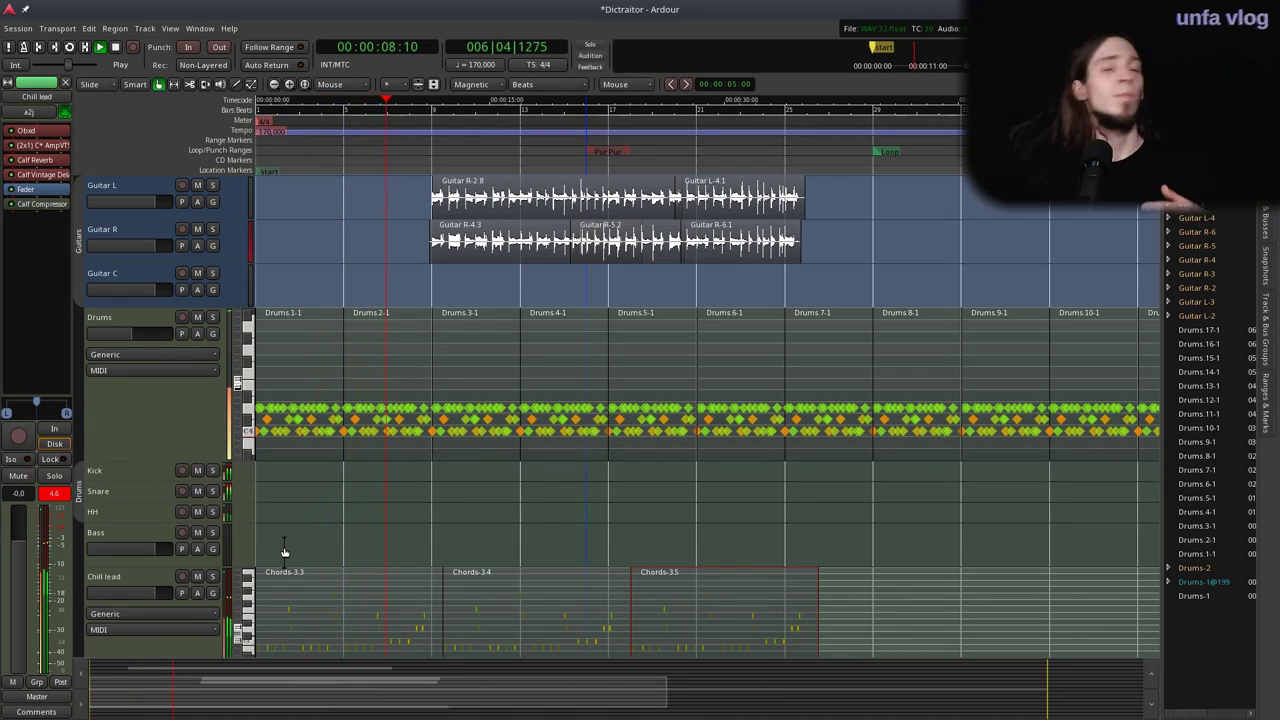
scroll(392, 446, up, 5)
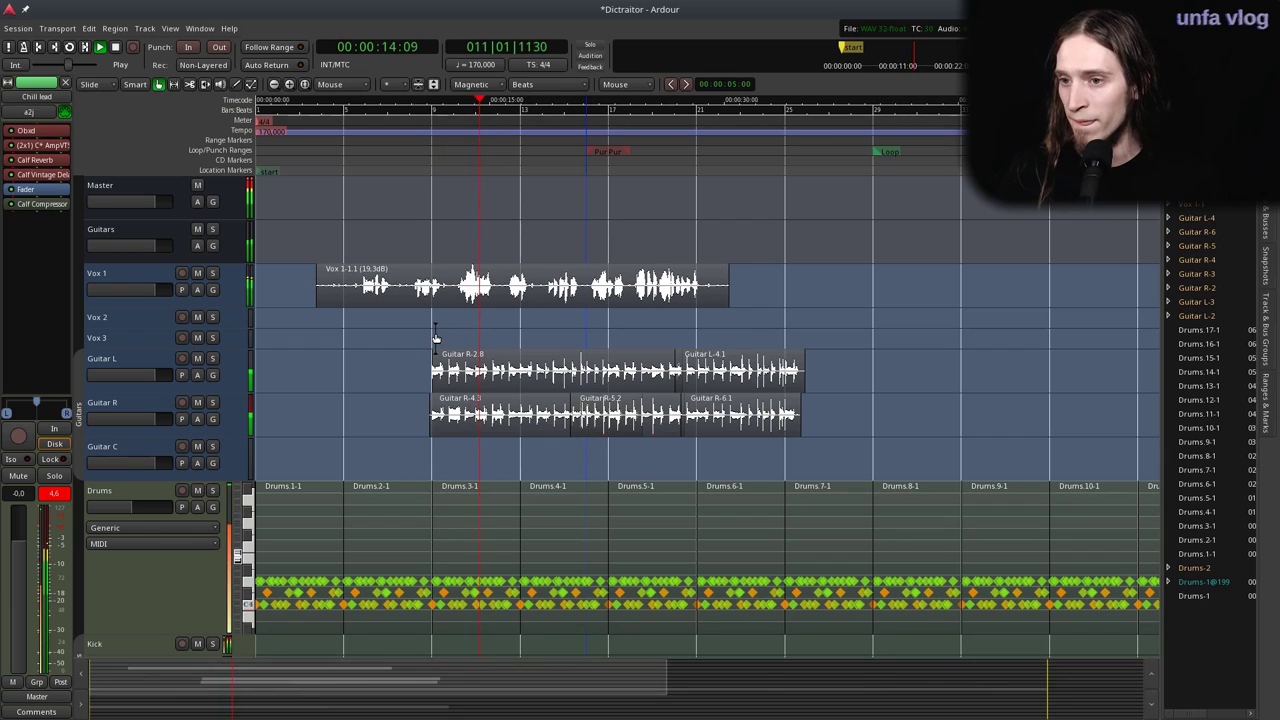
scroll(410, 372, down, 5)
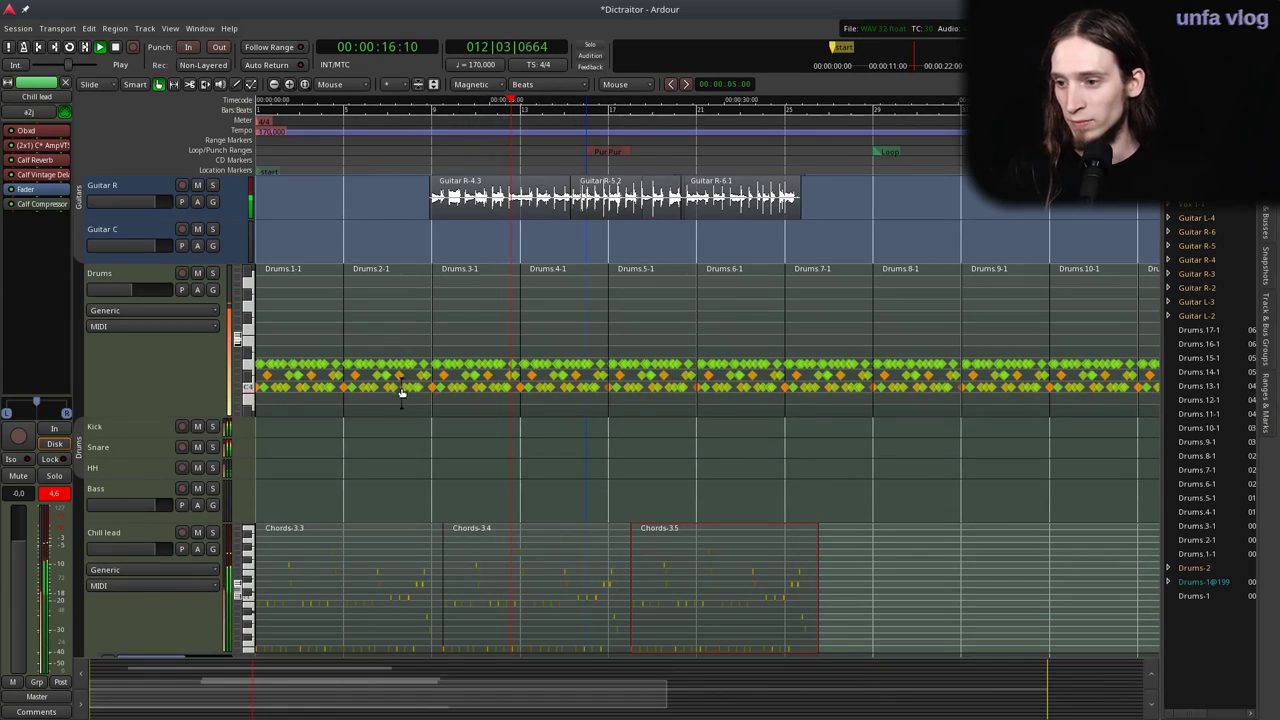
ctrl+scroll(449, 550, up, 4)
scroll(449, 546, down, 2)
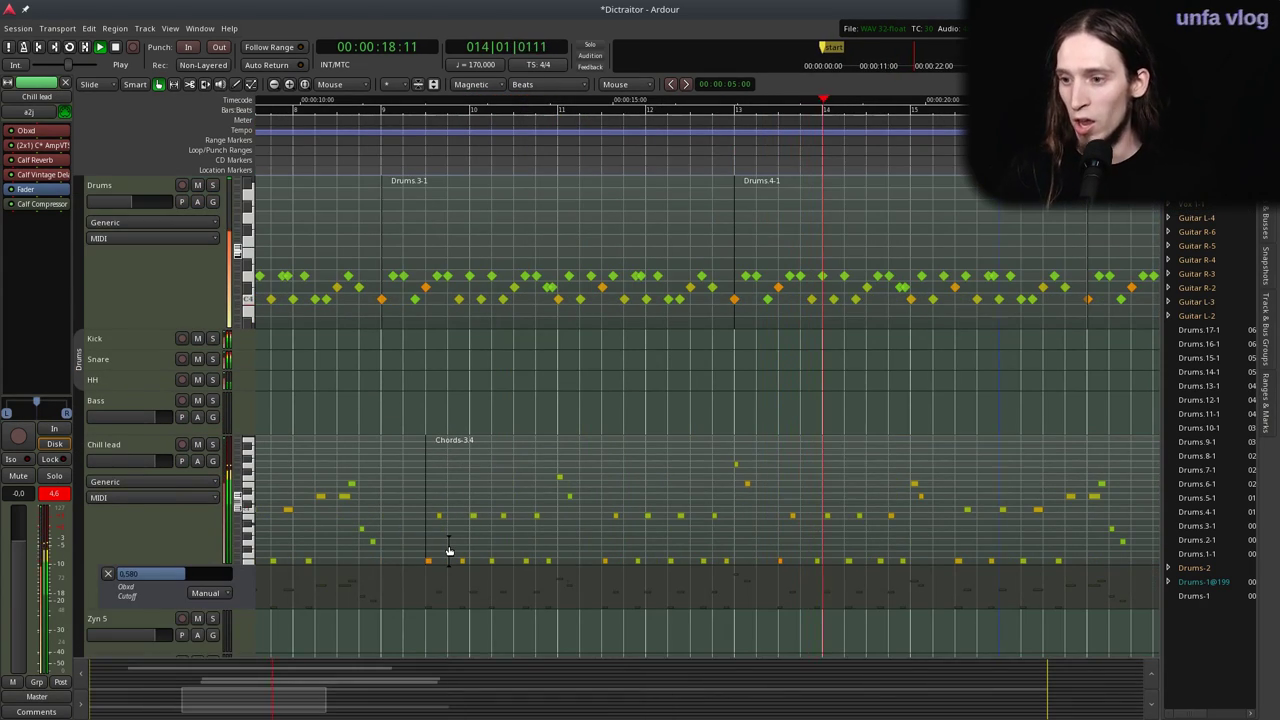
Trim the end of the Chords-3.3 region back to bar 9 and delete the Chords-3.4 and Chords-3.5 copies.
drag(418, 523, 367, 505)
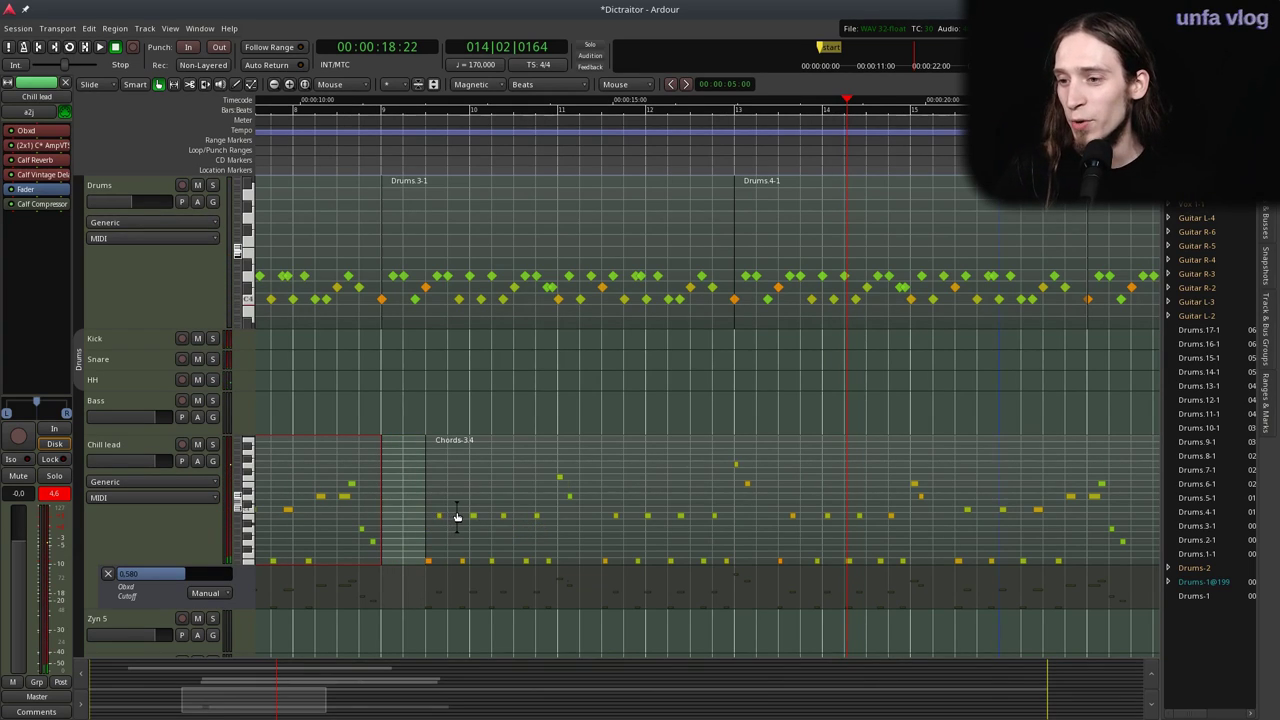
ctrl+scroll(456, 516, down, 1)
scroll(854, 502, down, 2)
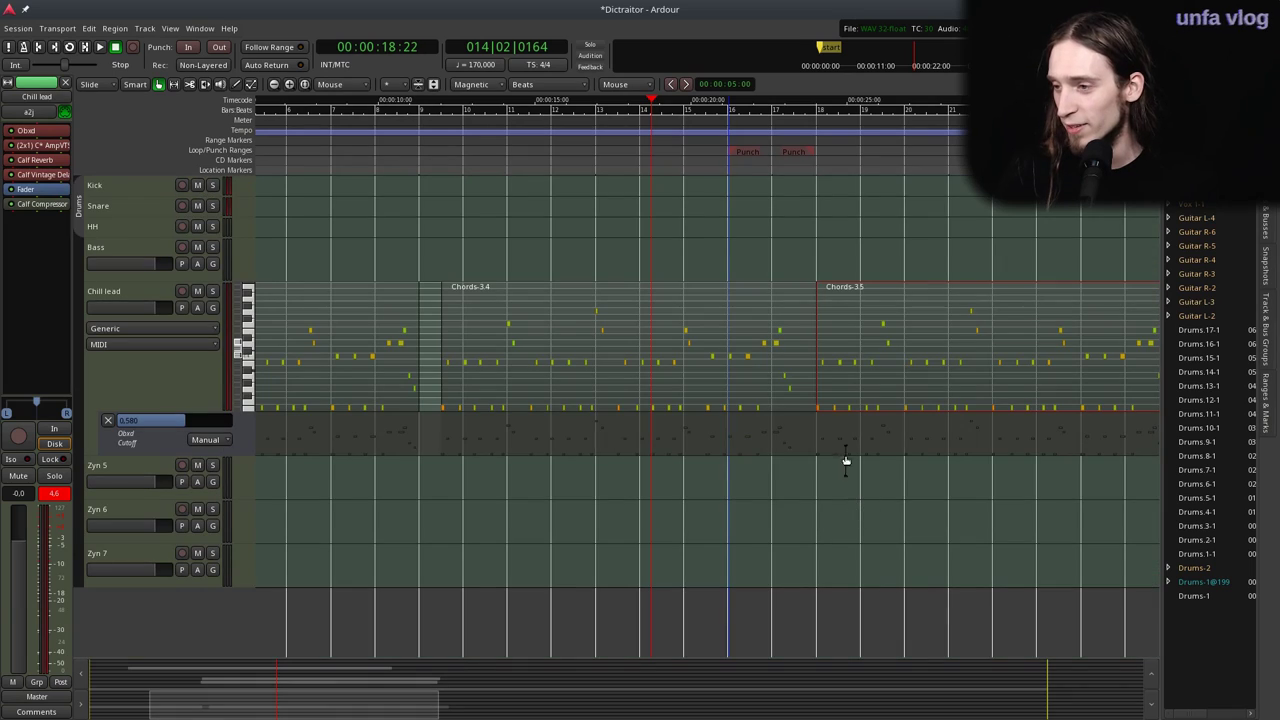
key(Delete)
click(751, 333)
key(Delete)
Duplicate the trimmed Chords-3.3 region twice on the Chill lead track, starting at bar 9.
click(387, 357)
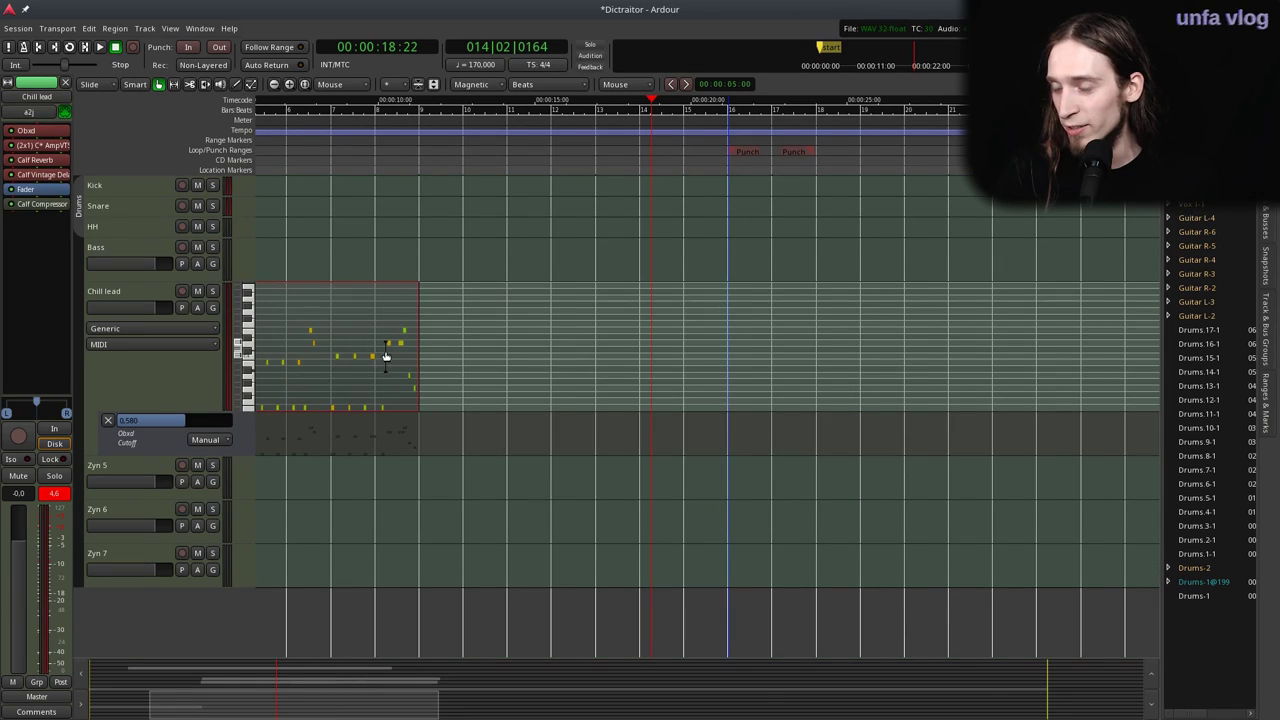
ctrl+scroll(417, 342, up, 1)
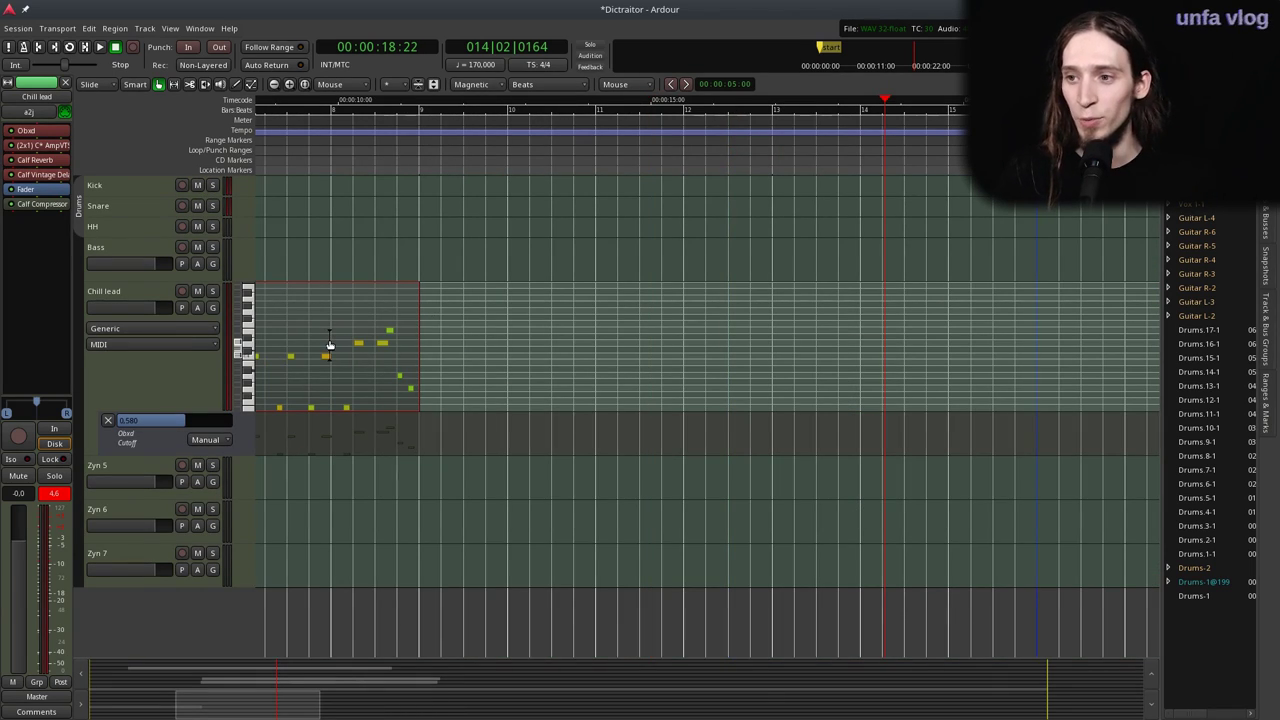
key(shift+d)
key(Return)
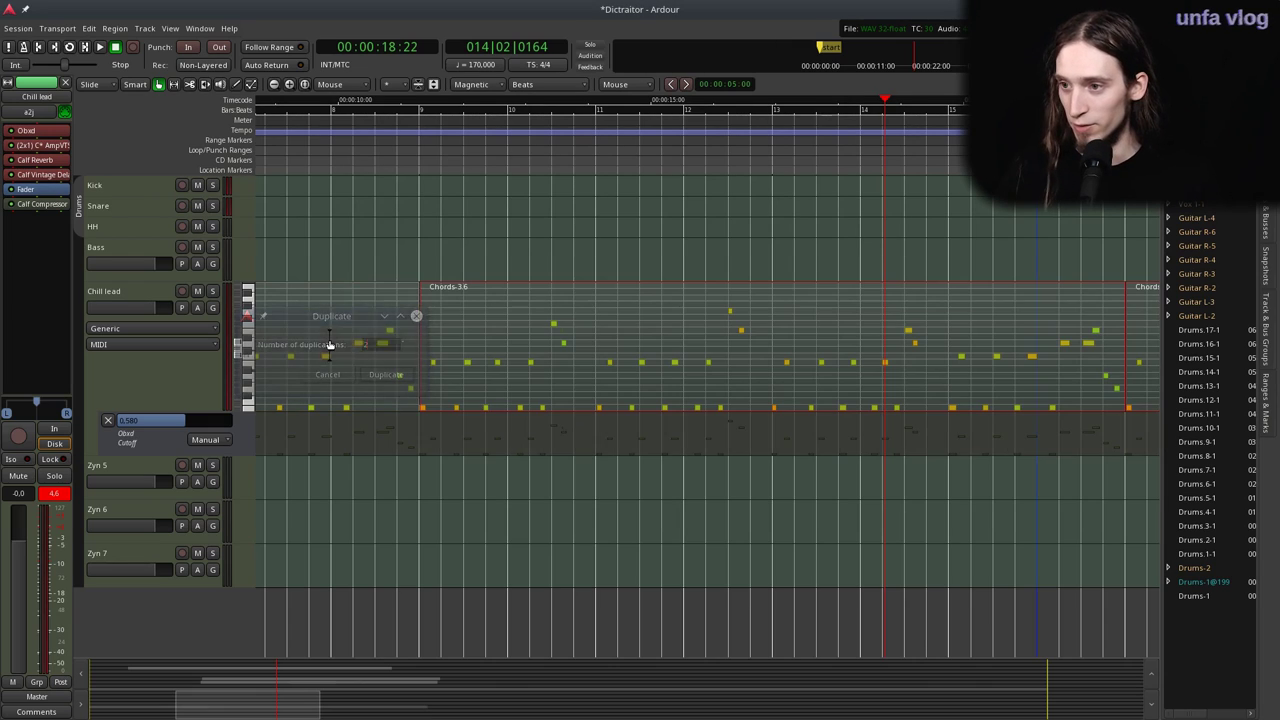
Play from just after bar 8 to about bar 26 and examine how the melody copies fit the drums, guitars and Vox 1.
click(353, 133)
key(space)
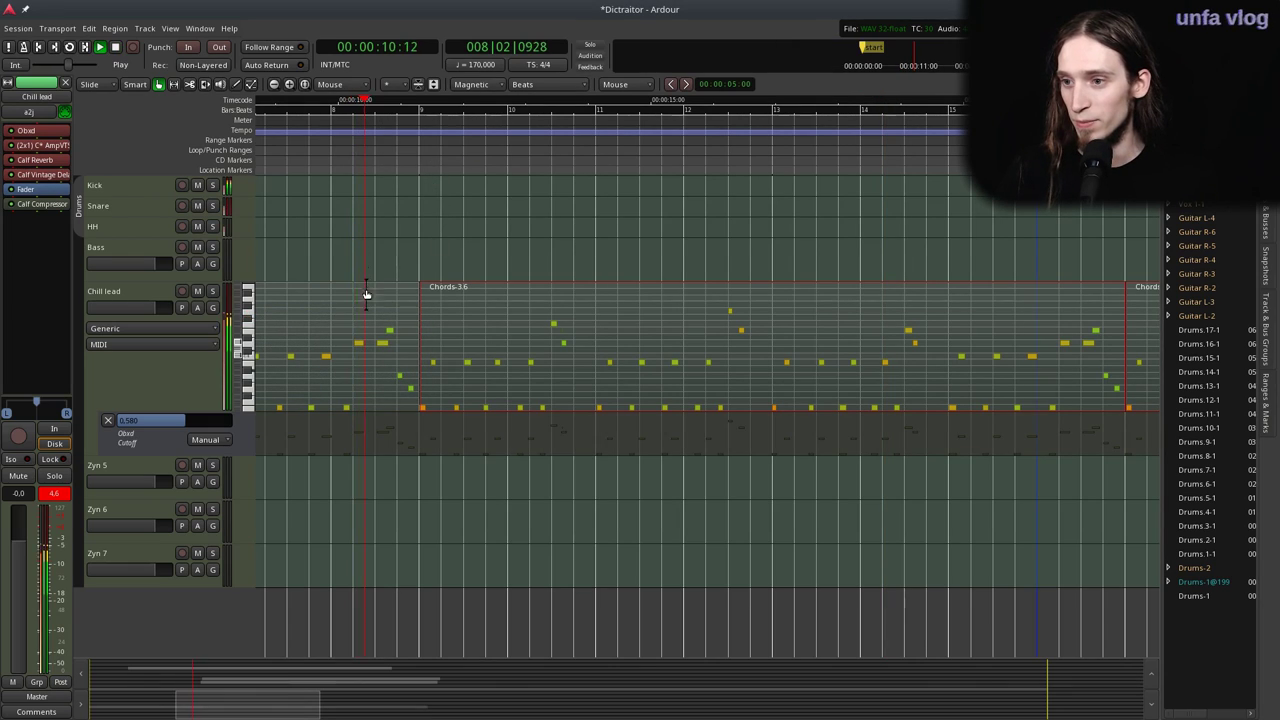
scroll(483, 497, up, 3)
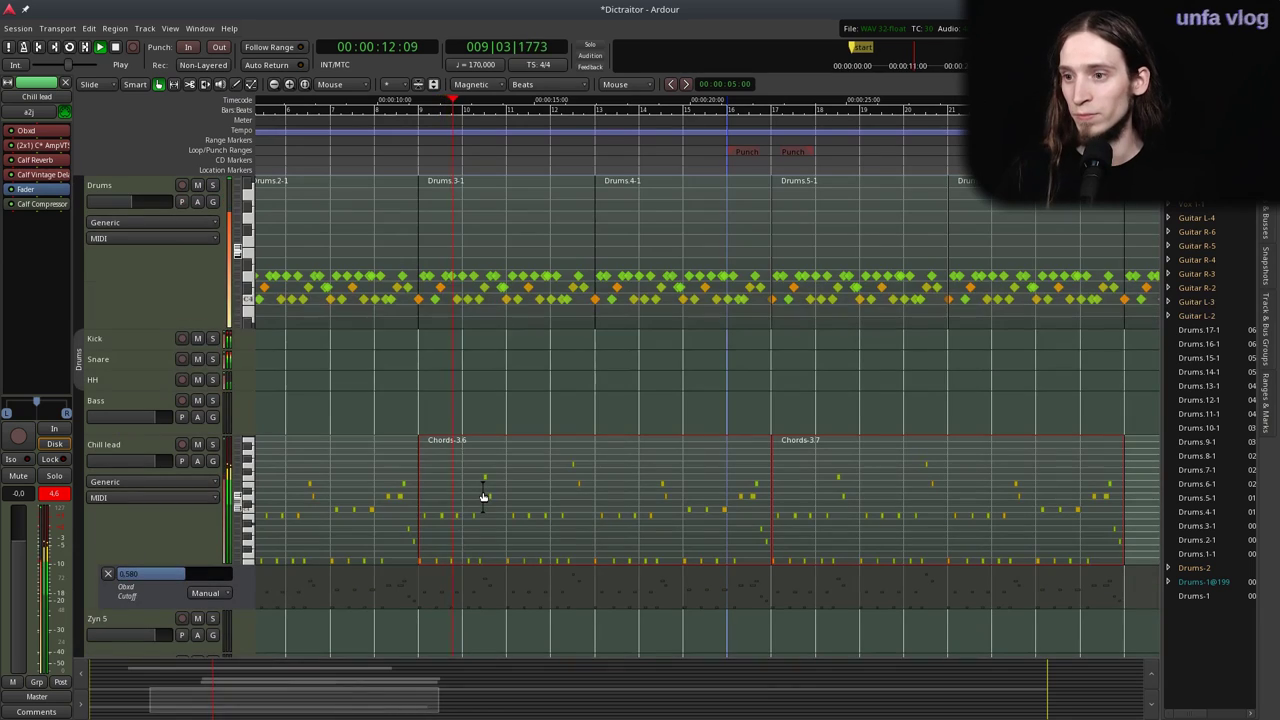
scroll(405, 485, down, 3)
scroll(403, 477, up, 3)
scroll(441, 478, up, 5)
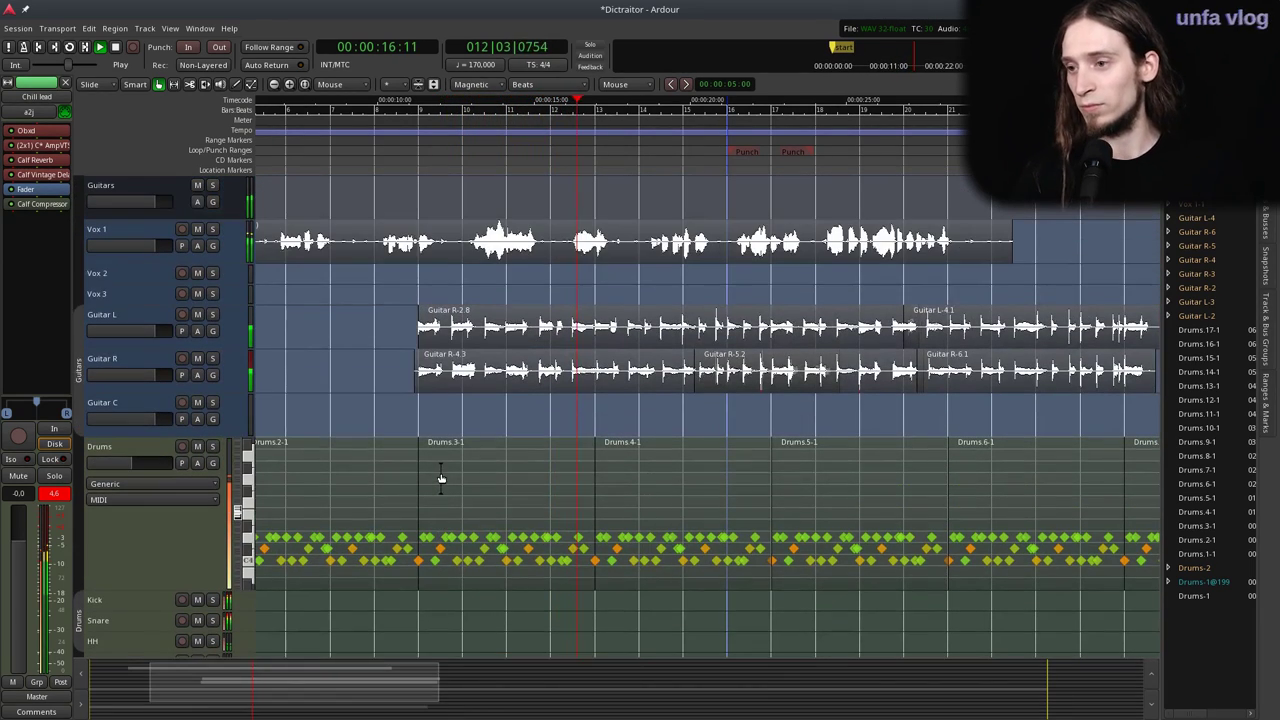
click(172, 229)
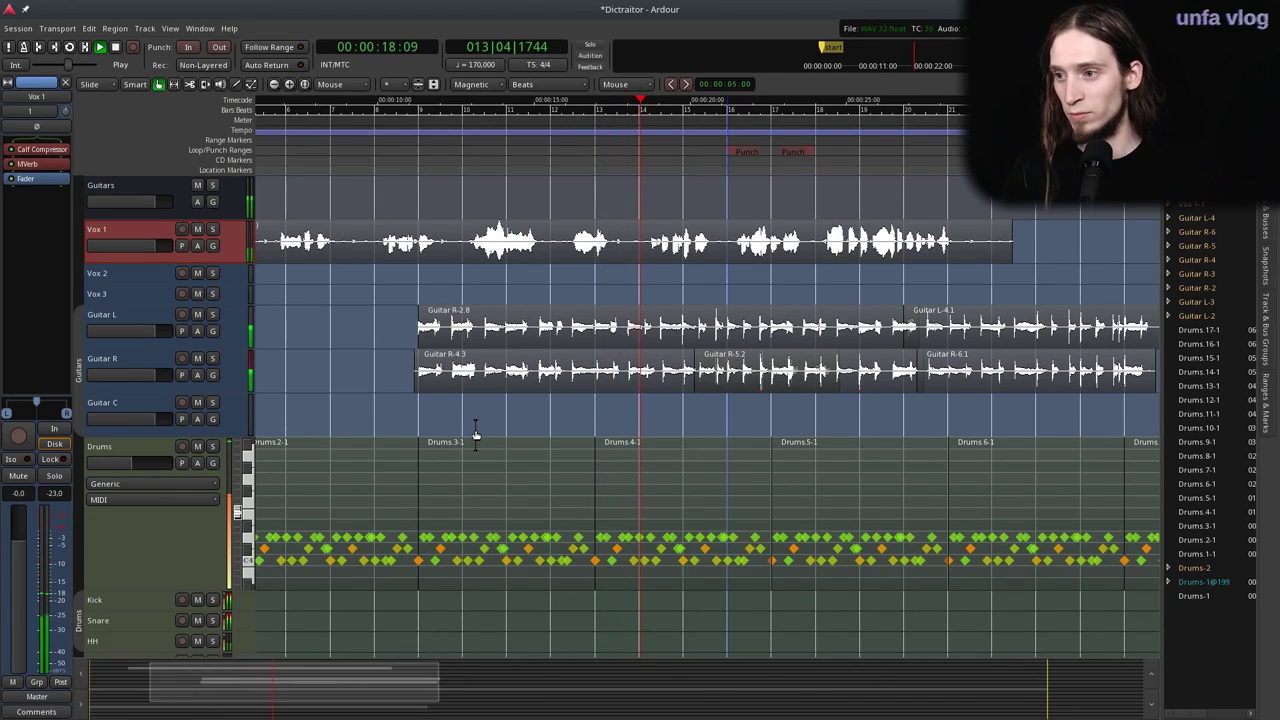
scroll(476, 435, down, 1)
scroll(476, 435, up, 1)
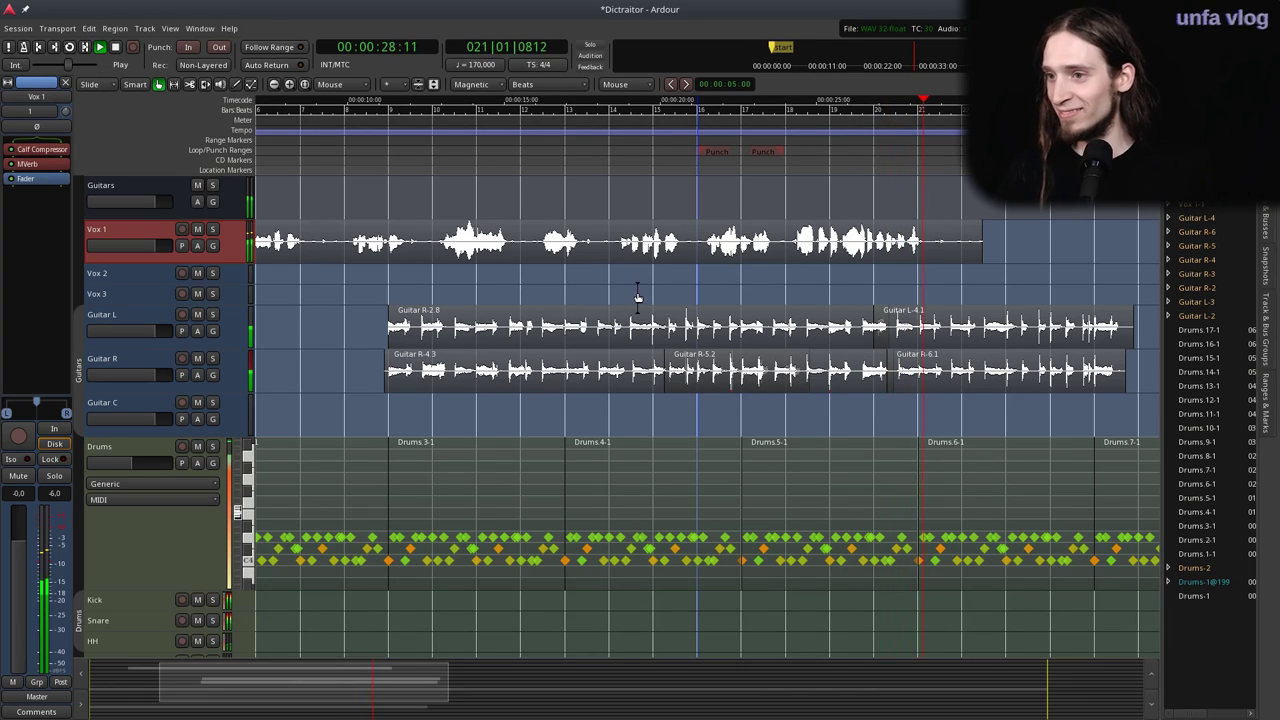
scroll(497, 390, down, 1)
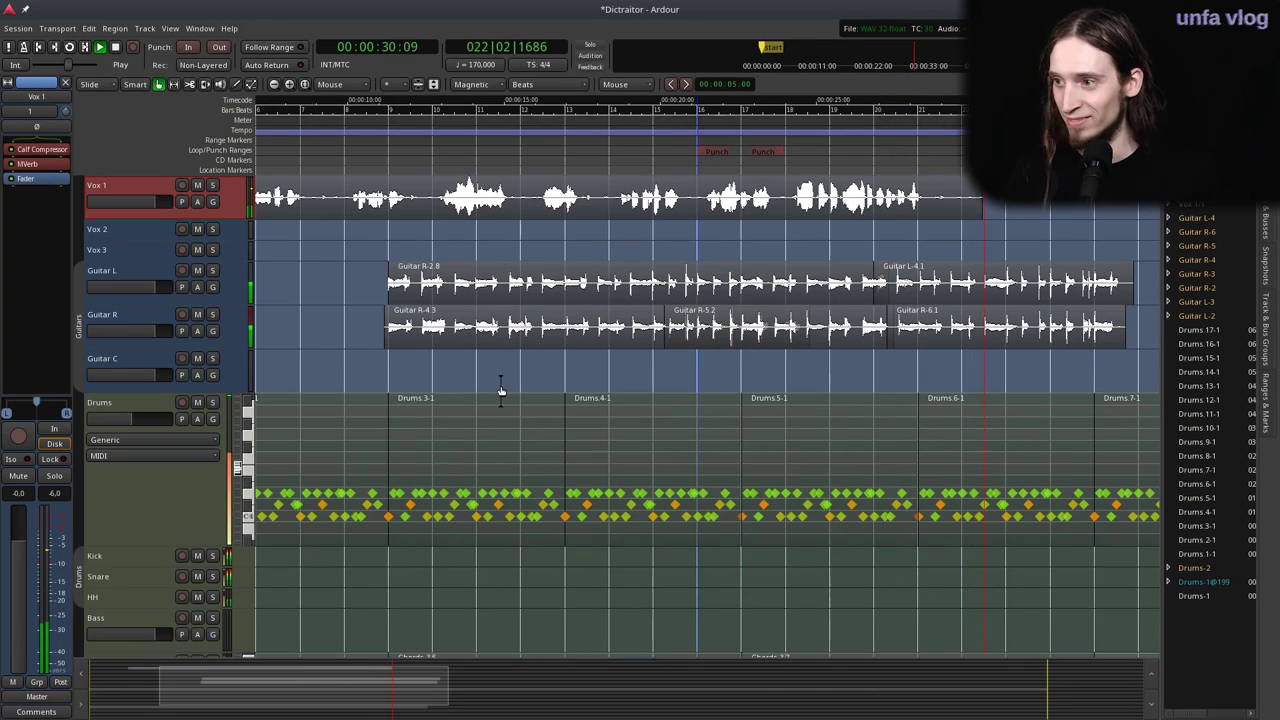
key(minus)
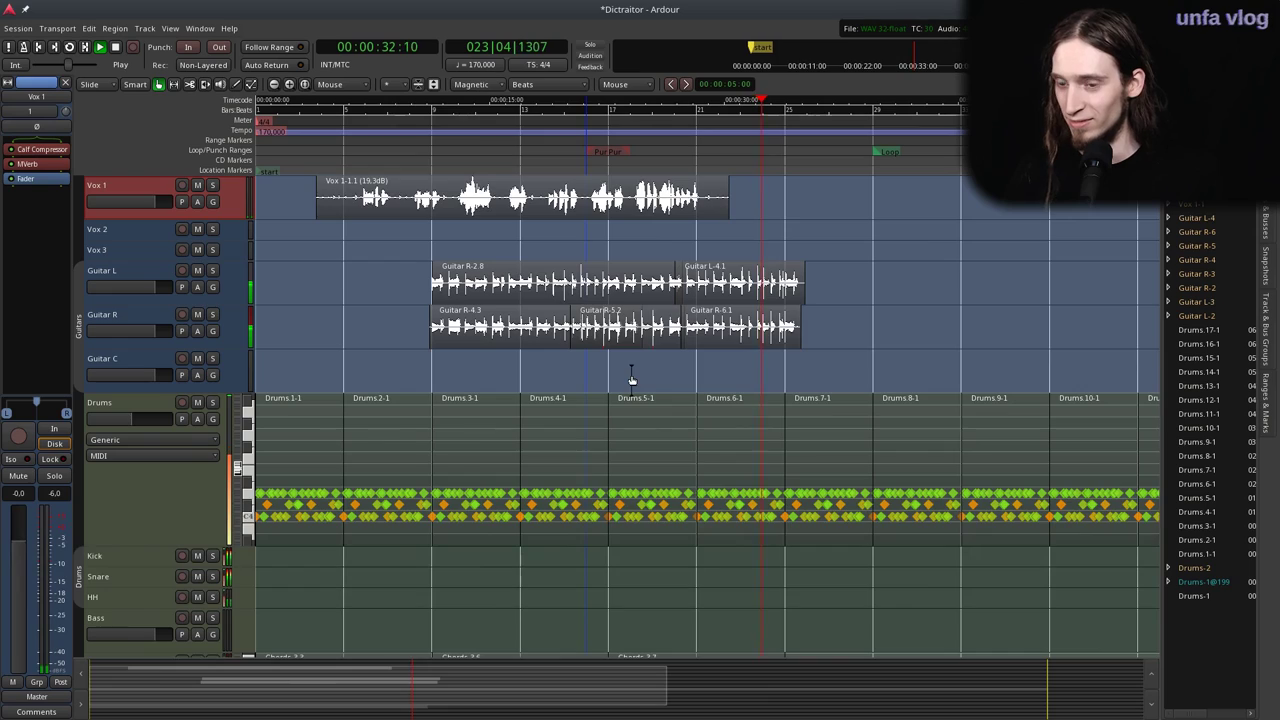
scroll(631, 380, down, 1)
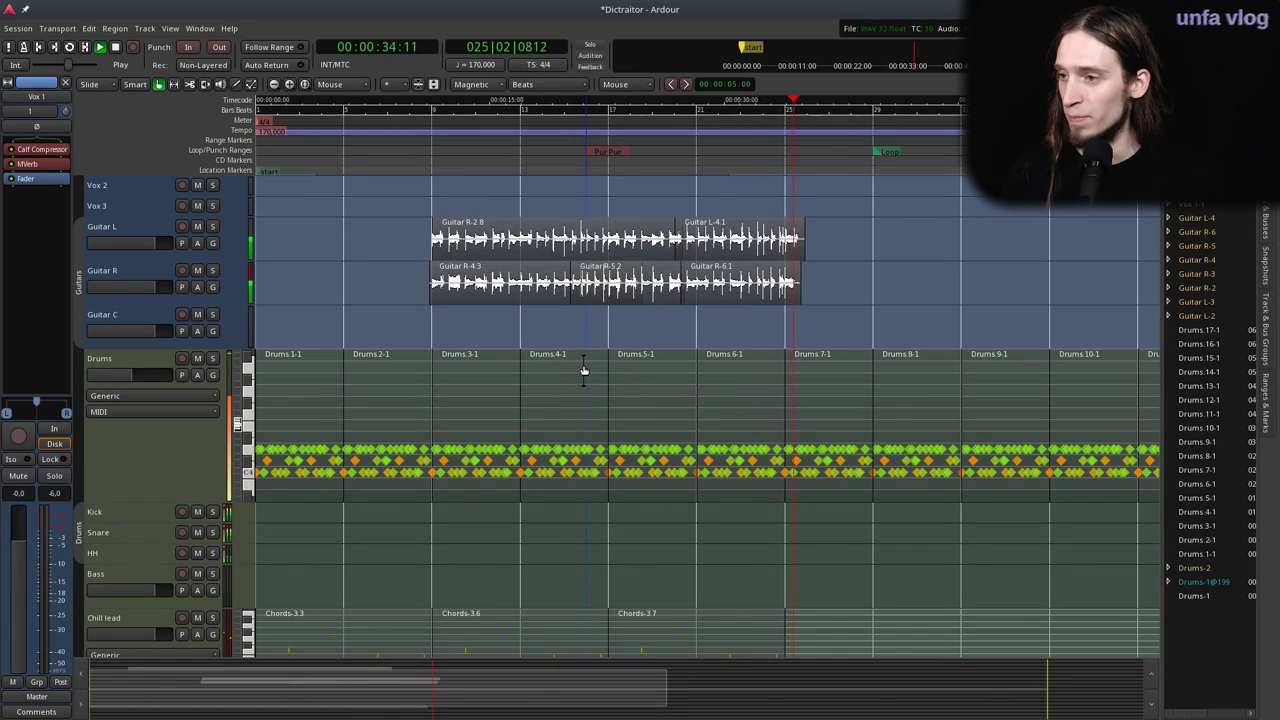
key(space)
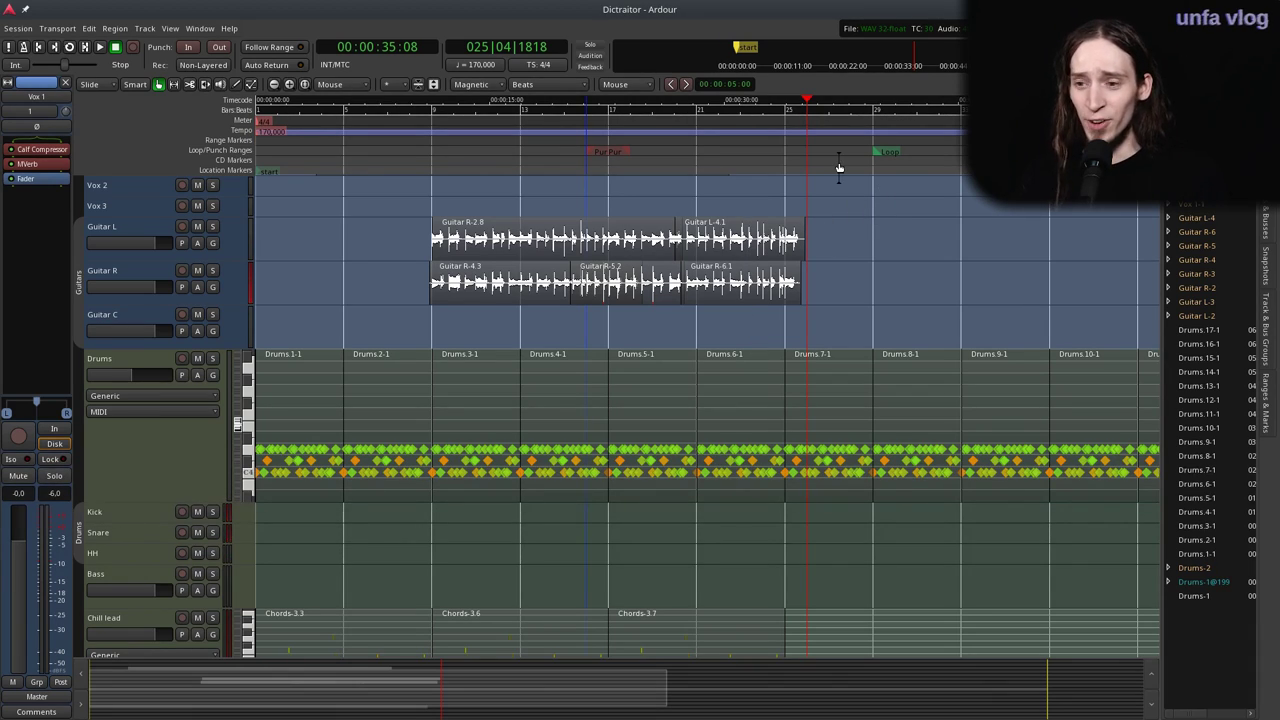
Select the Vox 1-1.1 region and return the playhead to the session start.
scroll(470, 183, up, 3)
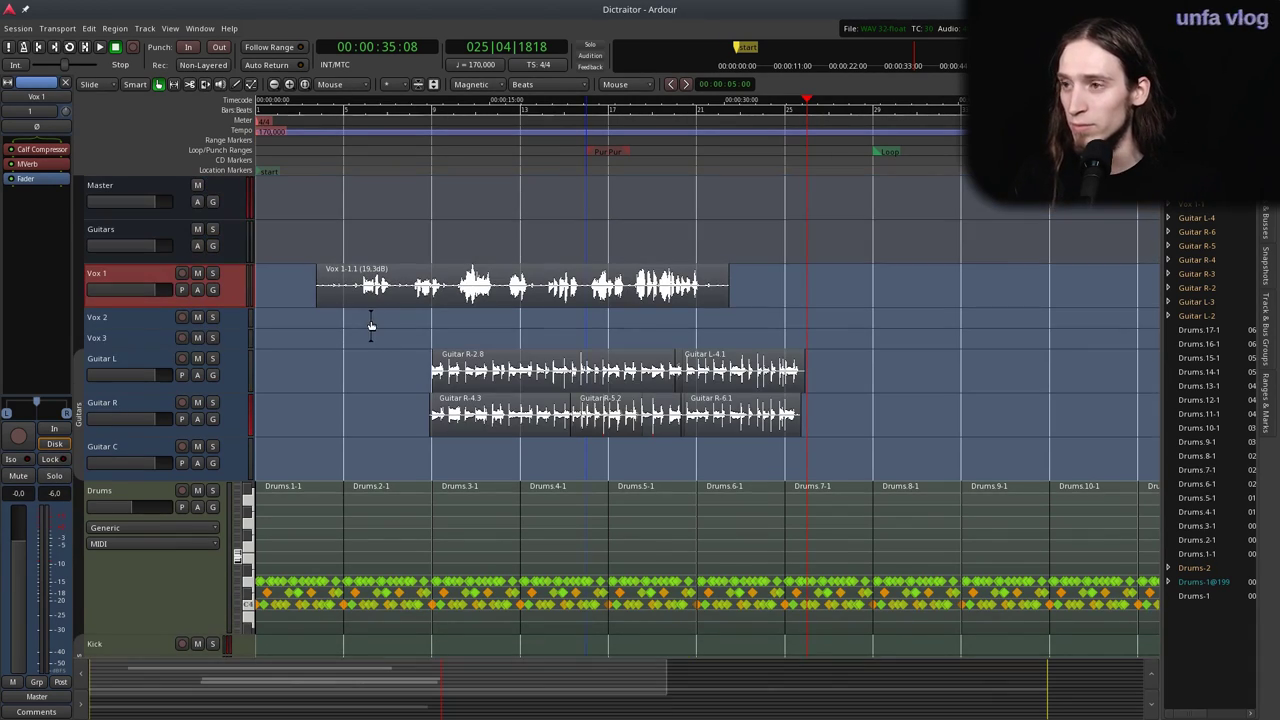
scroll(370, 319, up, 1)
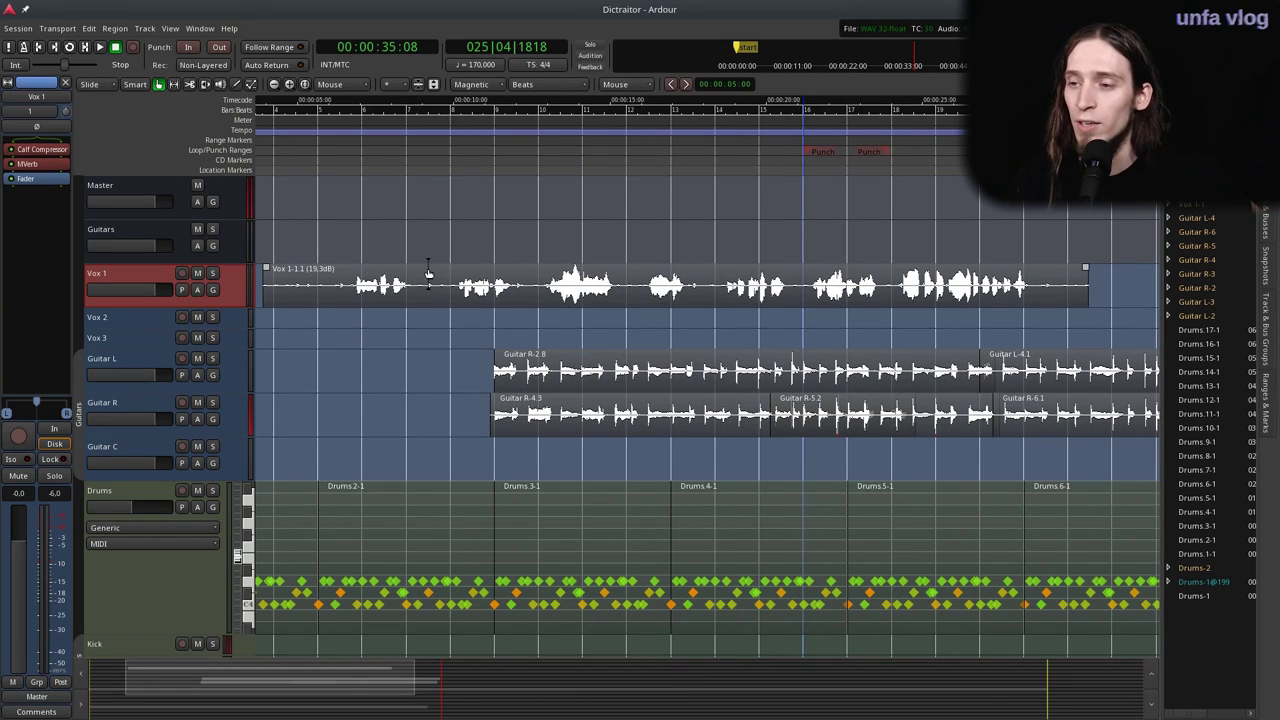
click(358, 285)
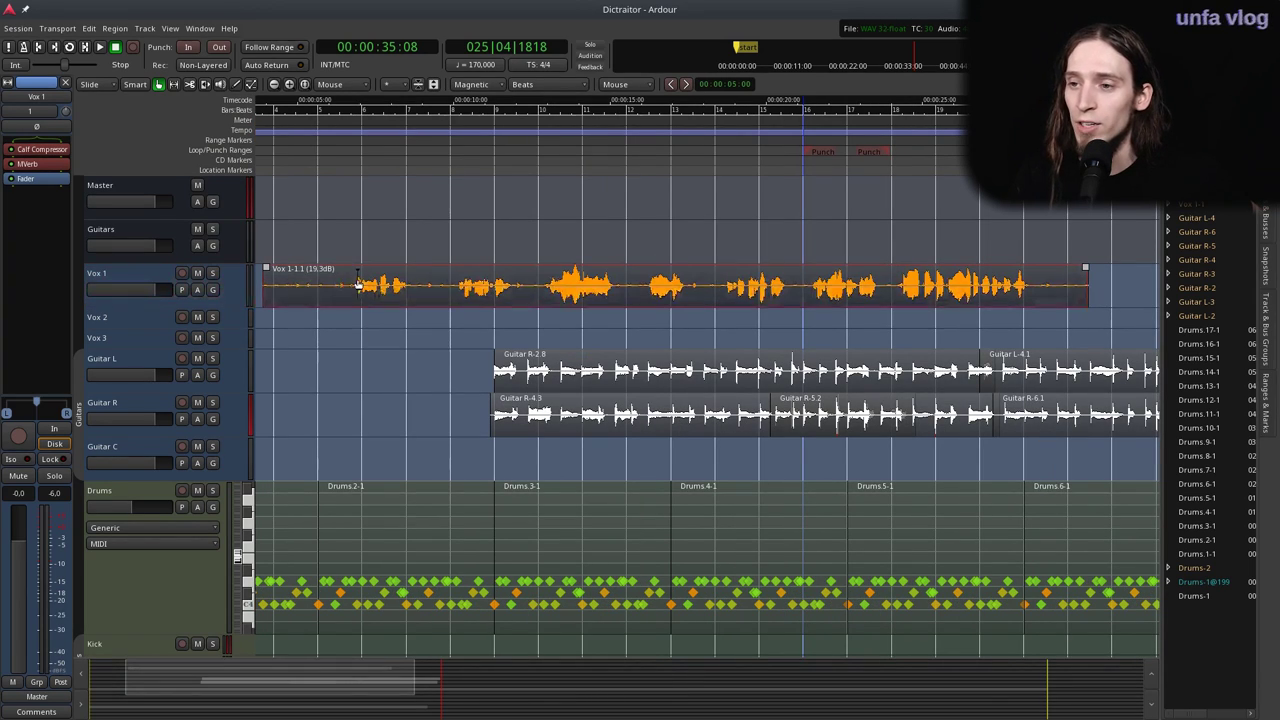
click(356, 135)
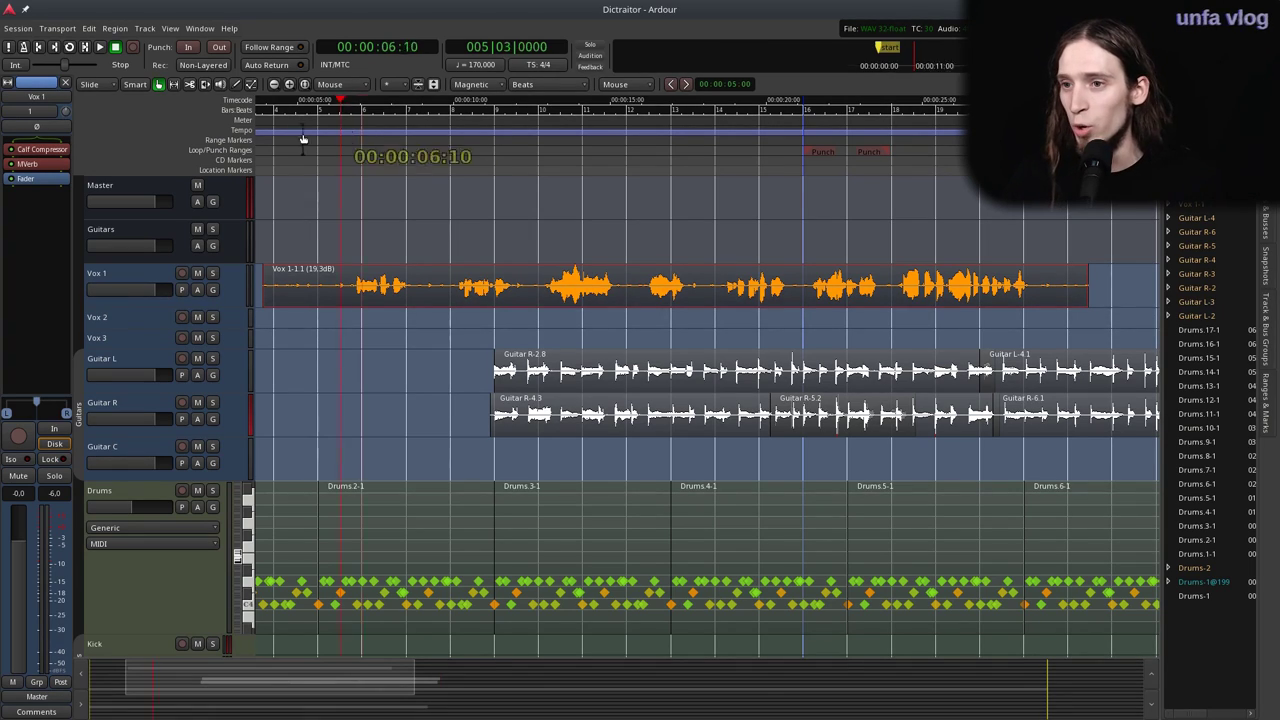
key(Home)
Move the Zyn 5 track up so that it sits between HH and Bass.
scroll(331, 272, down, 3)
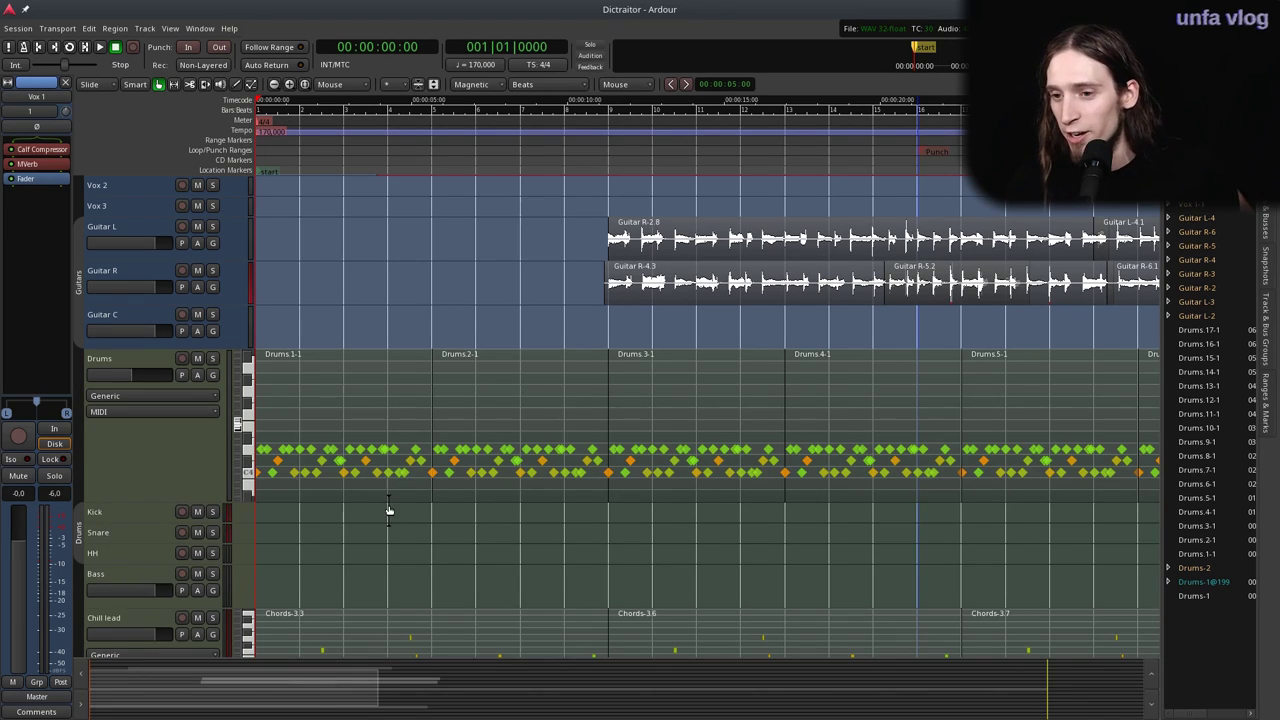
scroll(389, 514, down, 2)
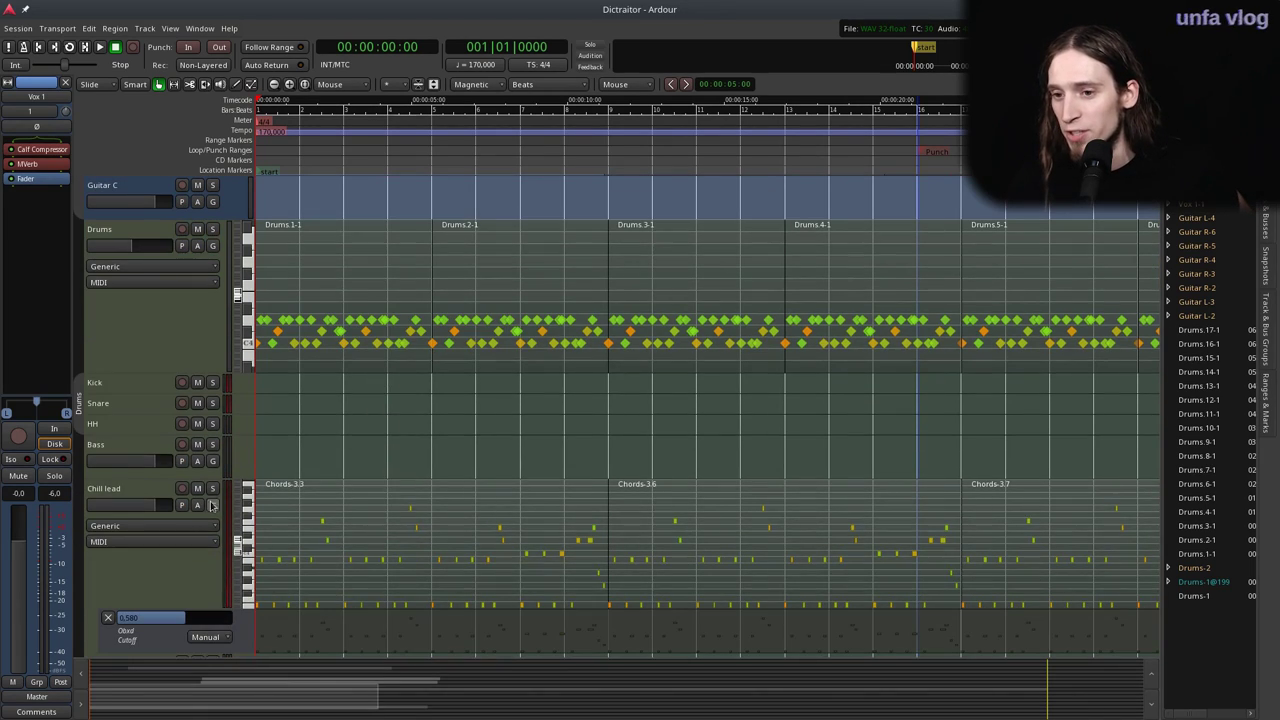
click(122, 446)
scroll(140, 526, down, 2)
click(111, 469)
scroll(264, 496, up, 1)
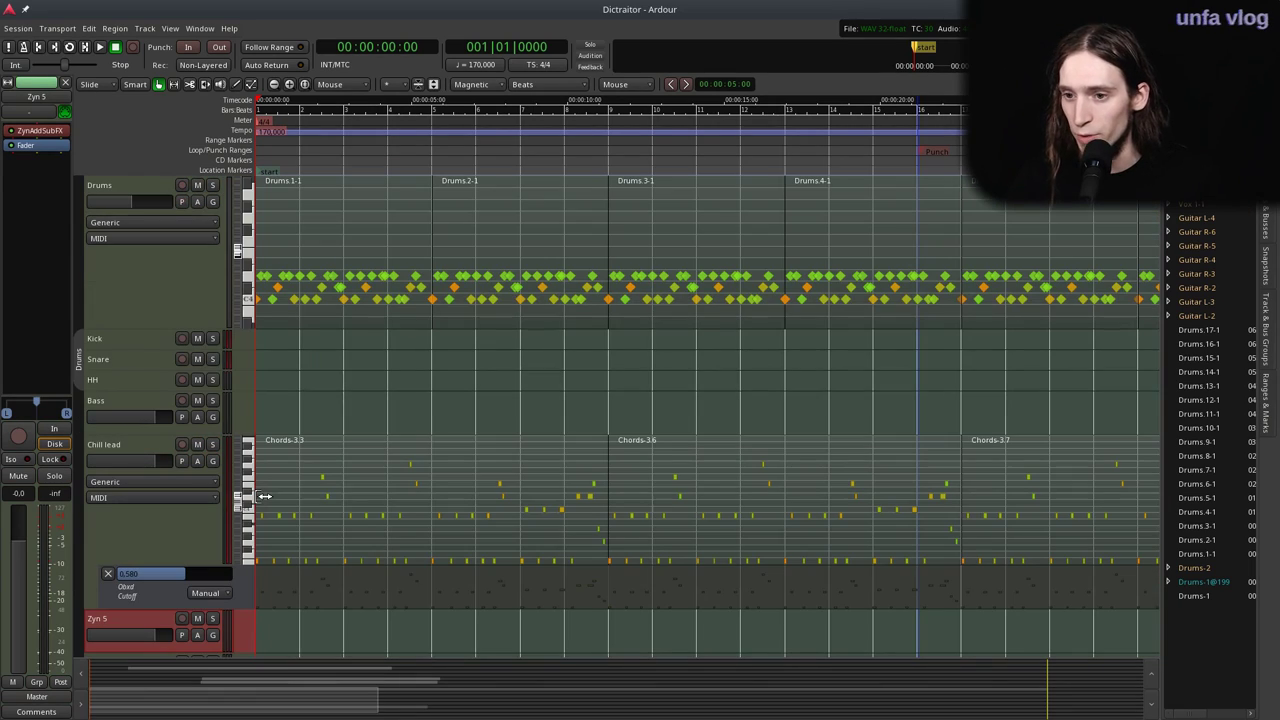
key(ctrl+Up)
key(ctrl+Up)
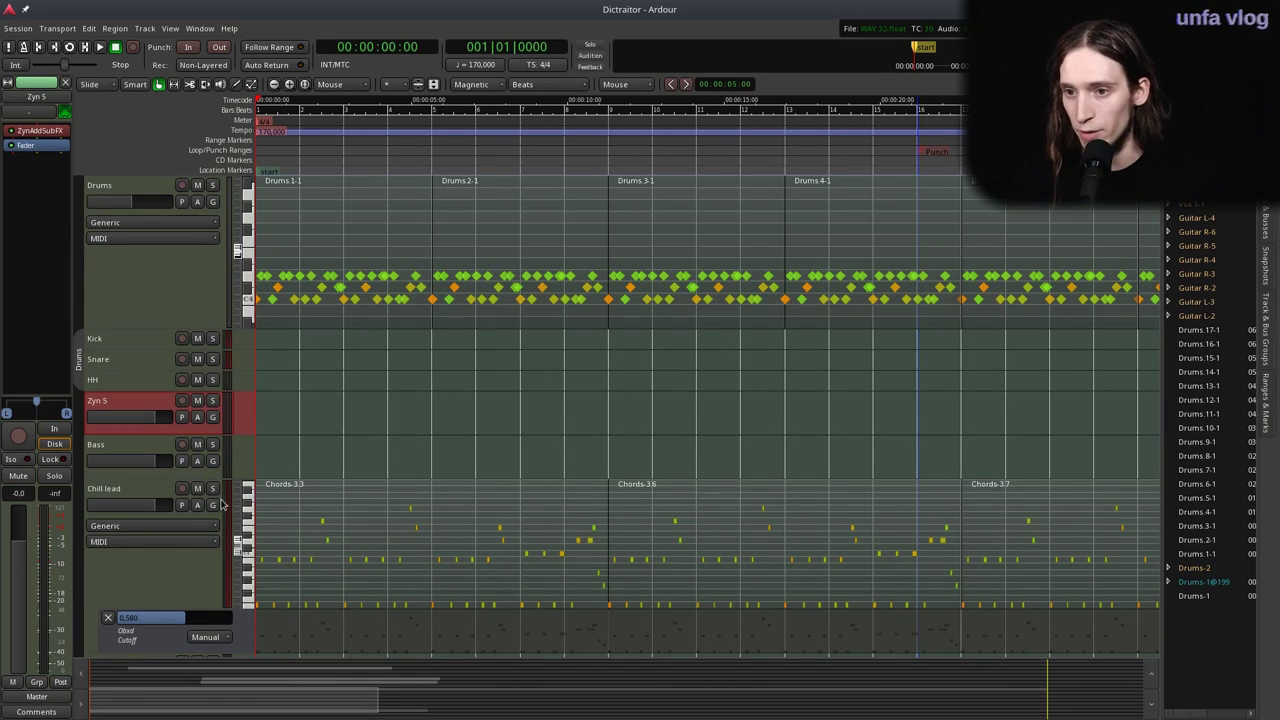
Rename the Zyn 5 track Crash, add it to the Drums group and shrink it to the height of the HH track.
double_click(139, 401)
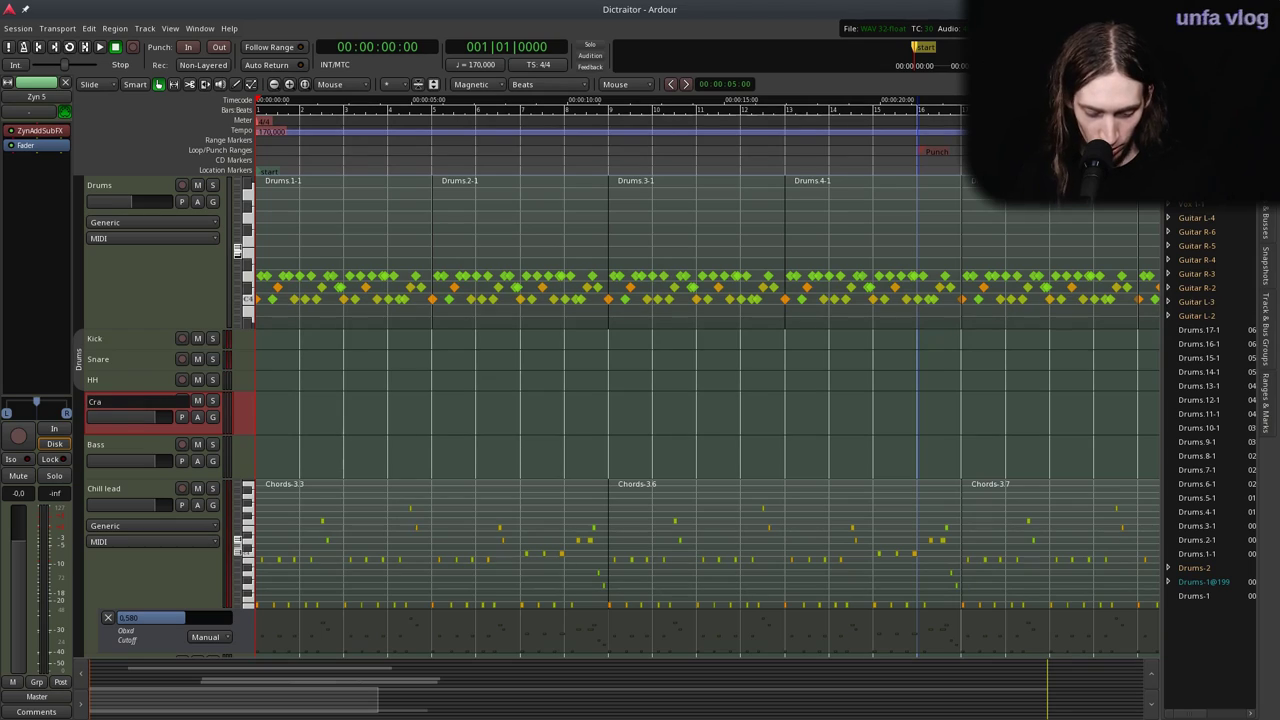
text(Crash)
key(Return)
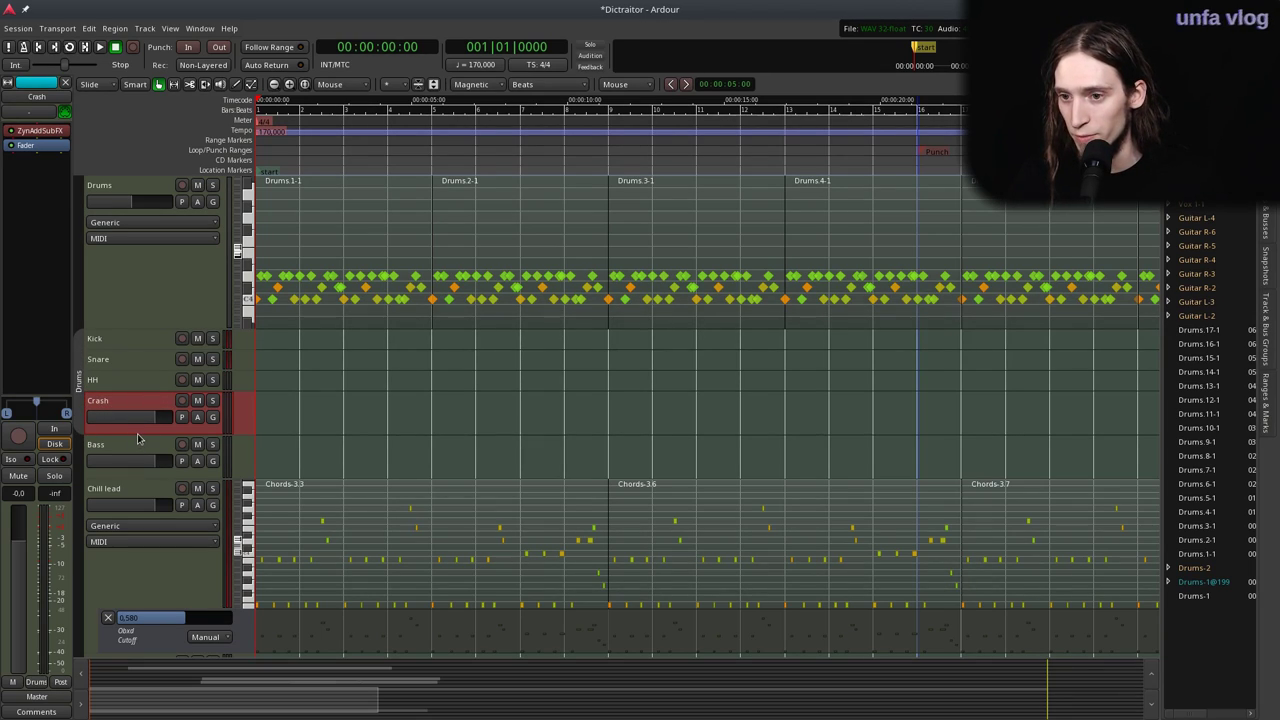
drag(137, 430, 142, 390)
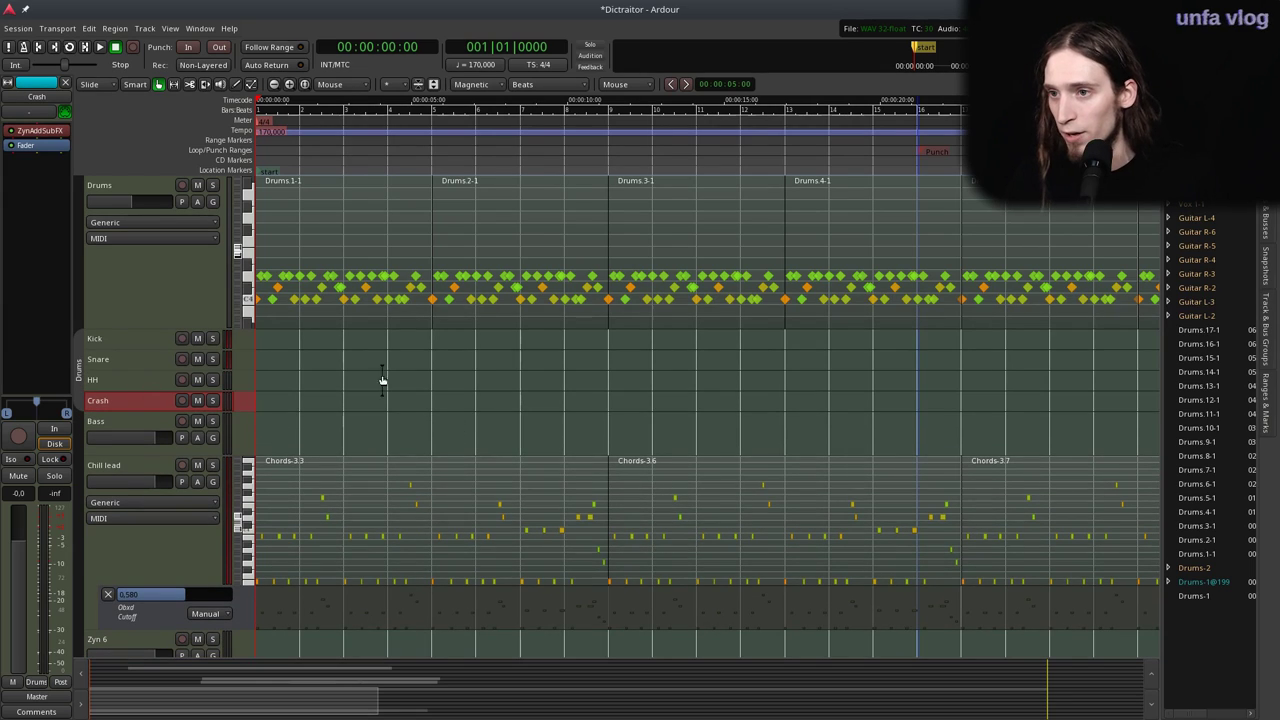
Draw a D#4 crash note with velocity 127 at the very start of the Drums.1-1 region, then return to Grab mode.
click(307, 231)
scroll(297, 242, up, 2)
scroll(306, 248, left, 2)
scroll(306, 247, up, 1)
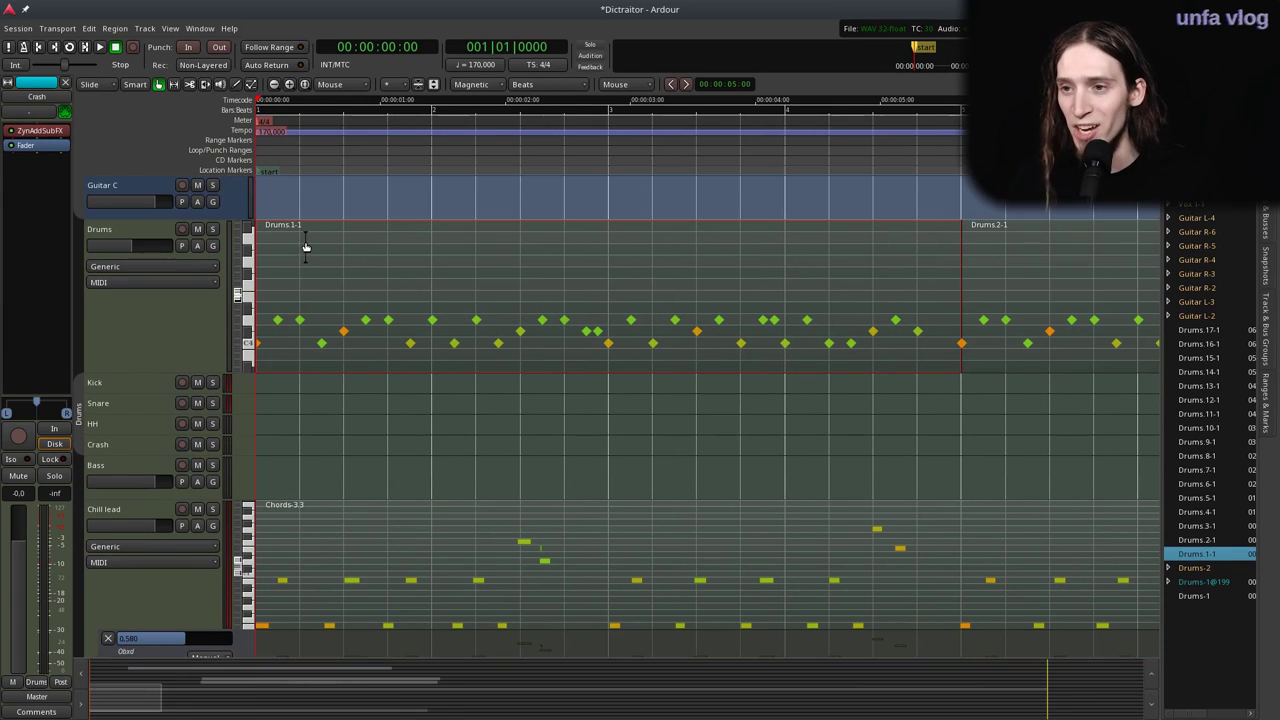
key(e)
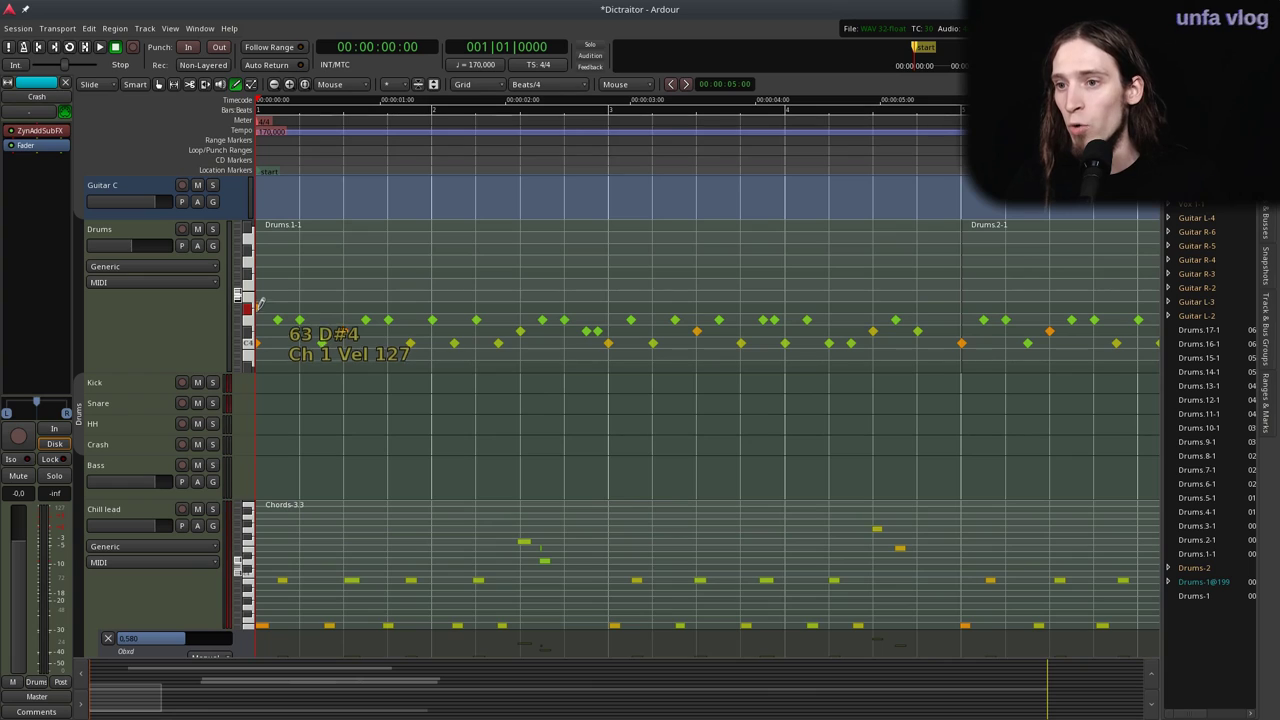
click(320, 269)
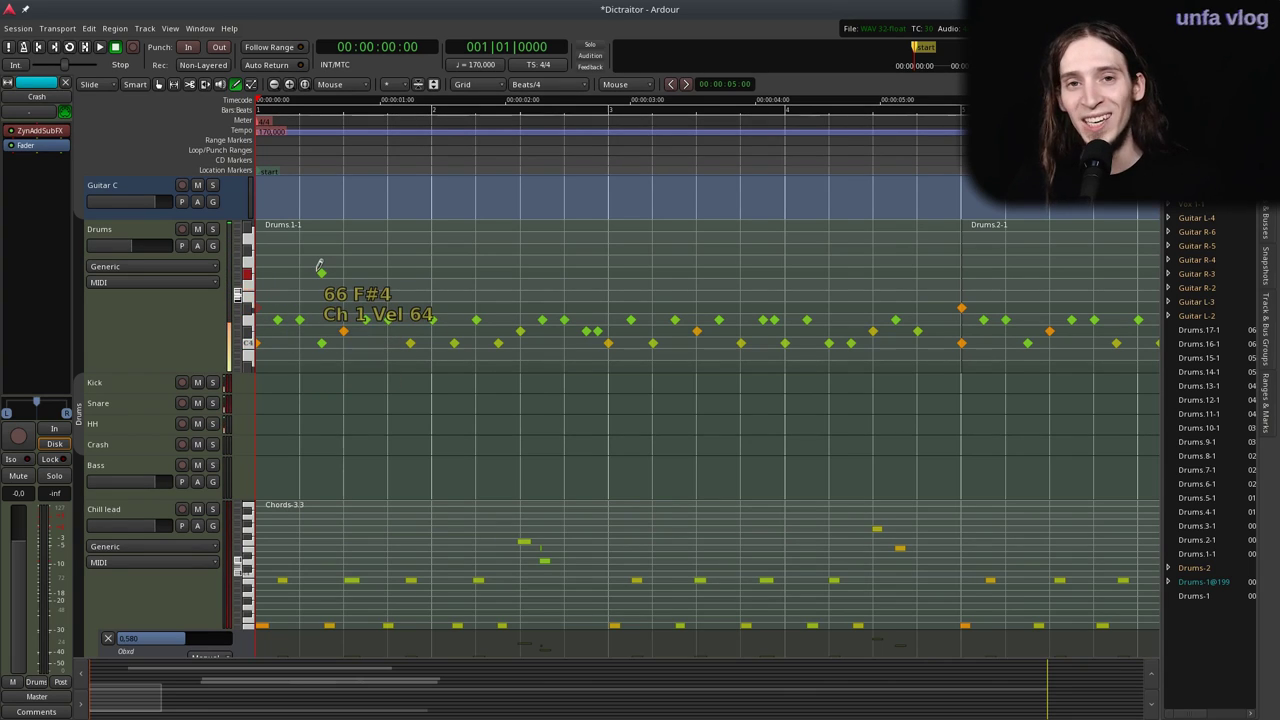
key(g)
Delete every region after Drums.1-1 on the Drums track, from Drums.2-1 through Drums.17-1.
scroll(423, 263, down, 2)
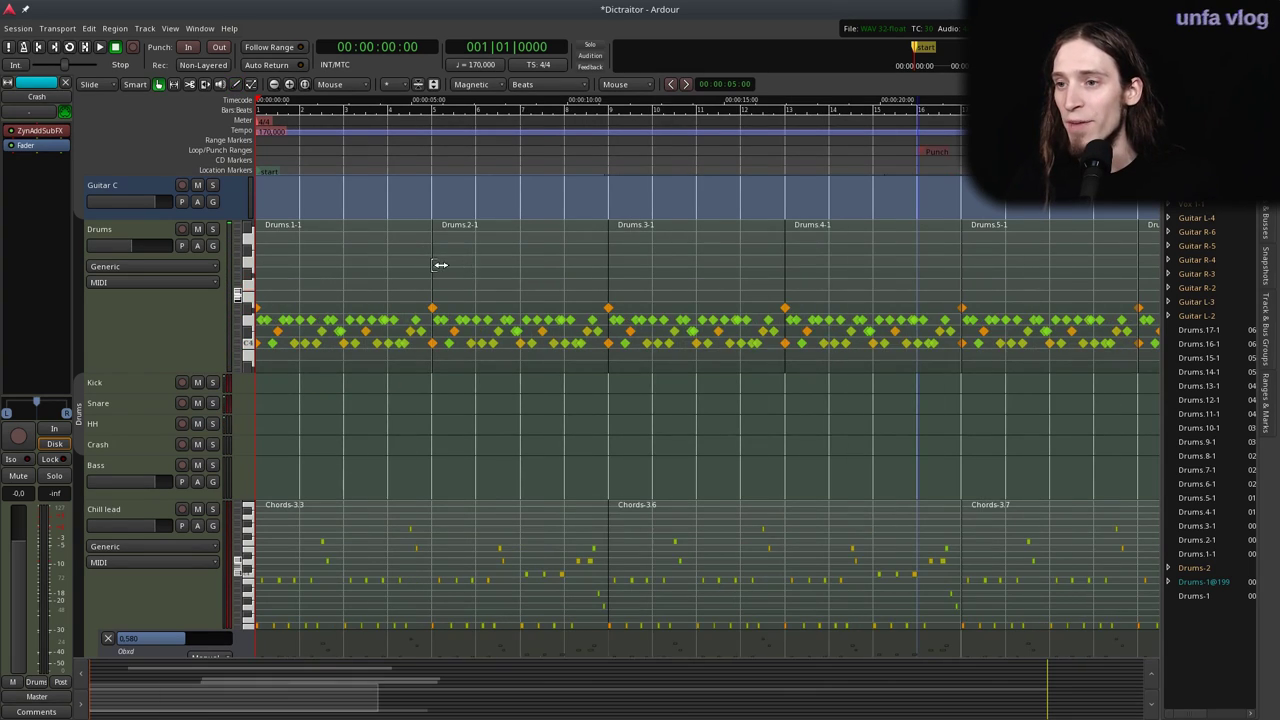
scroll(440, 266, down, 1)
scroll(367, 281, down, 2)
drag(740, 265, 291, 278)
key(Delete)
scroll(284, 288, up, 2)
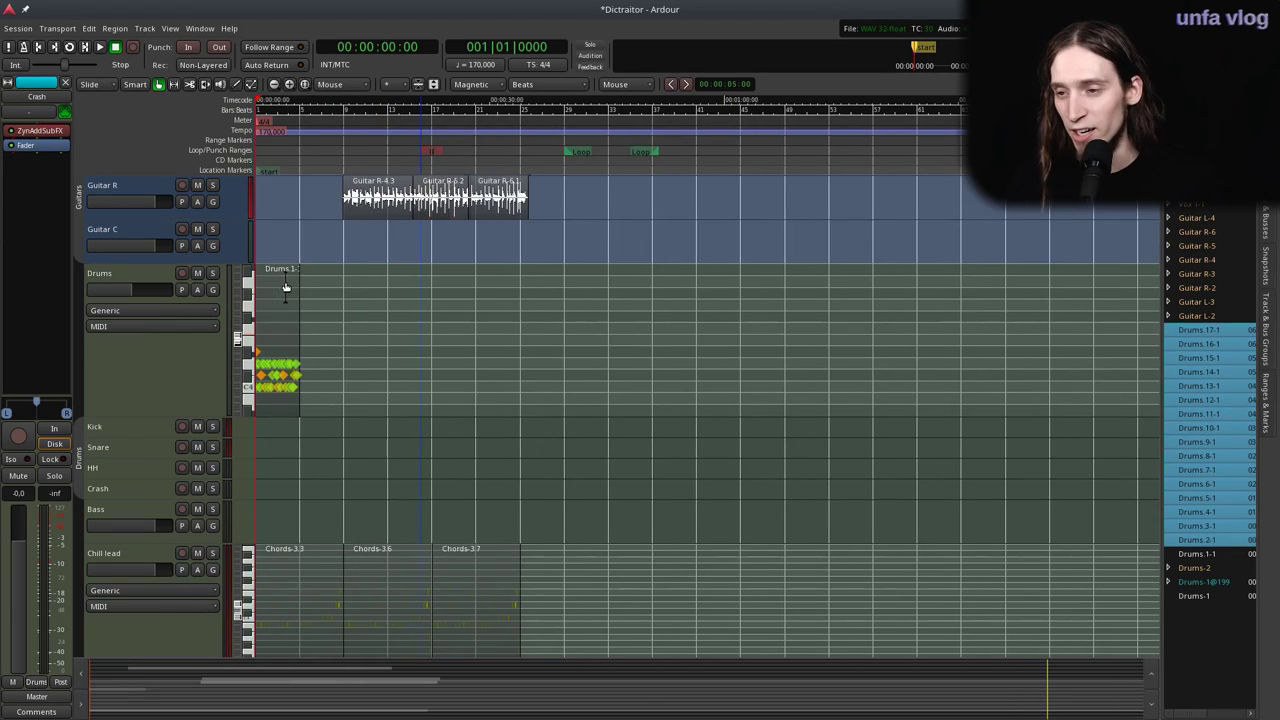
Duplicate the Drums.1-1 region repeatedly from bar 5 onward to refill the Drums track.
scroll(265, 300, up, 2)
scroll(291, 314, left, 1)
click(309, 318)
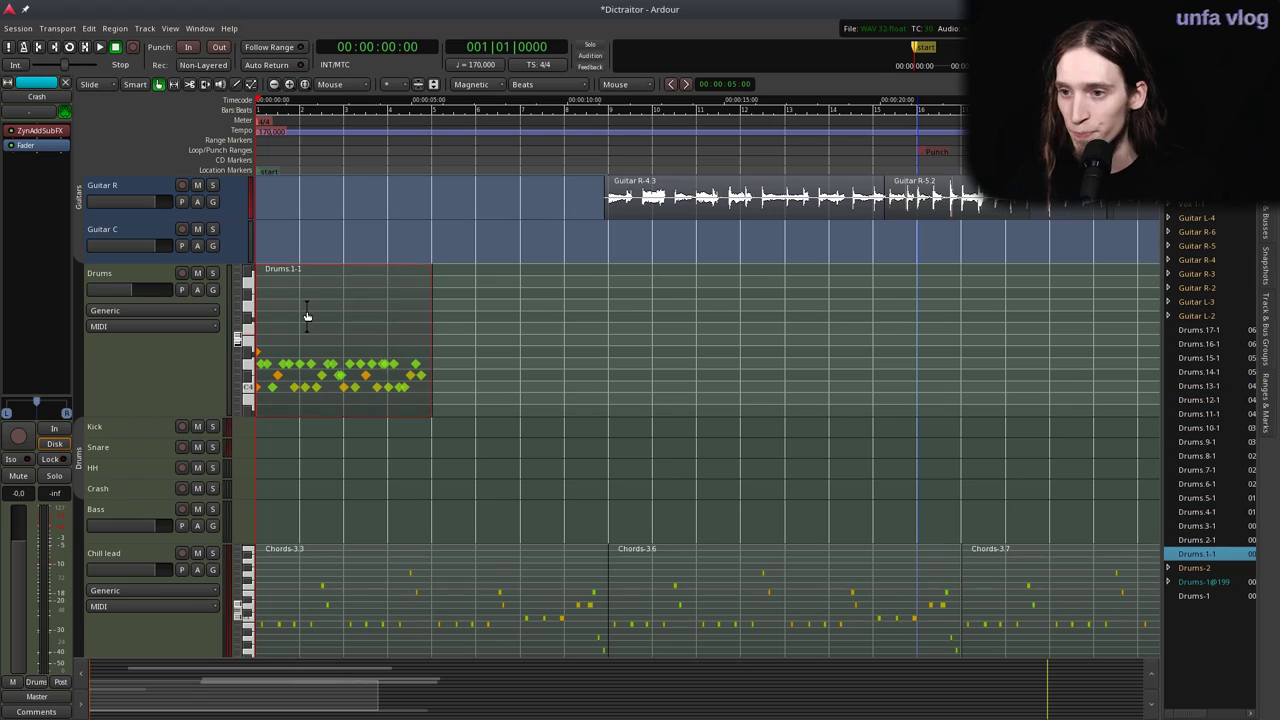
key(shift+d)
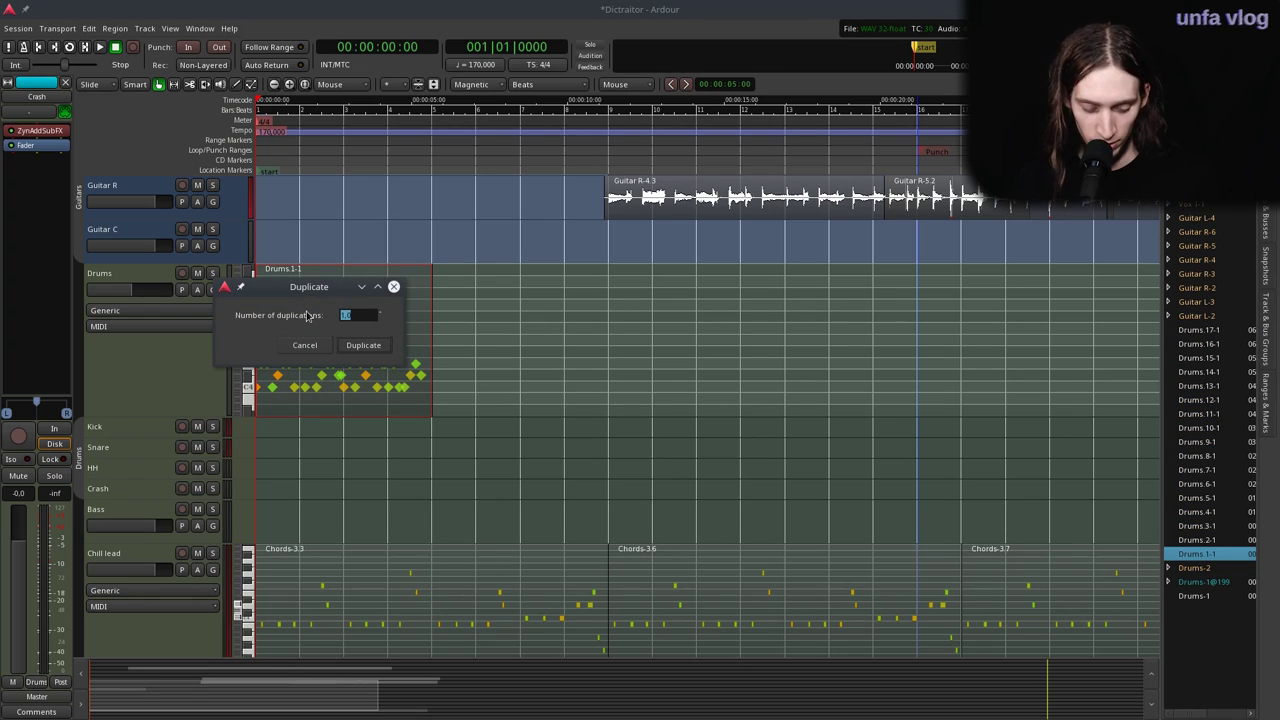
click(363, 345)
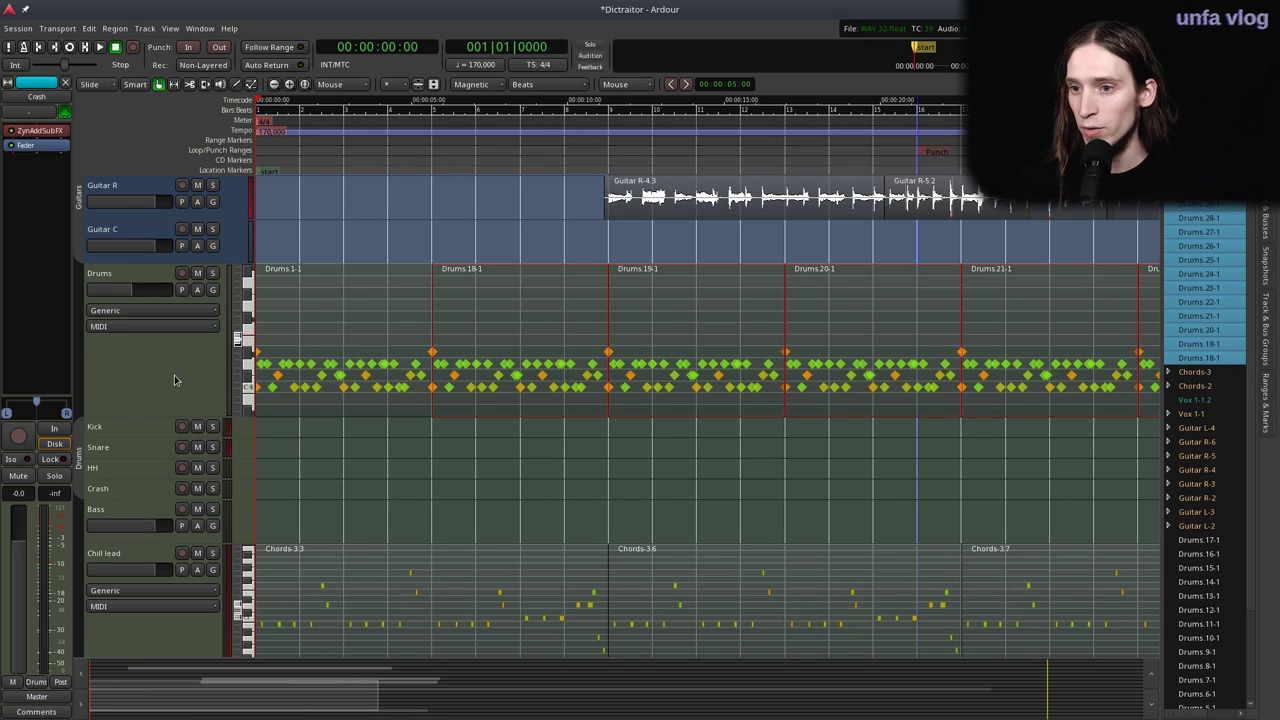
scroll(170, 520, down, 5)
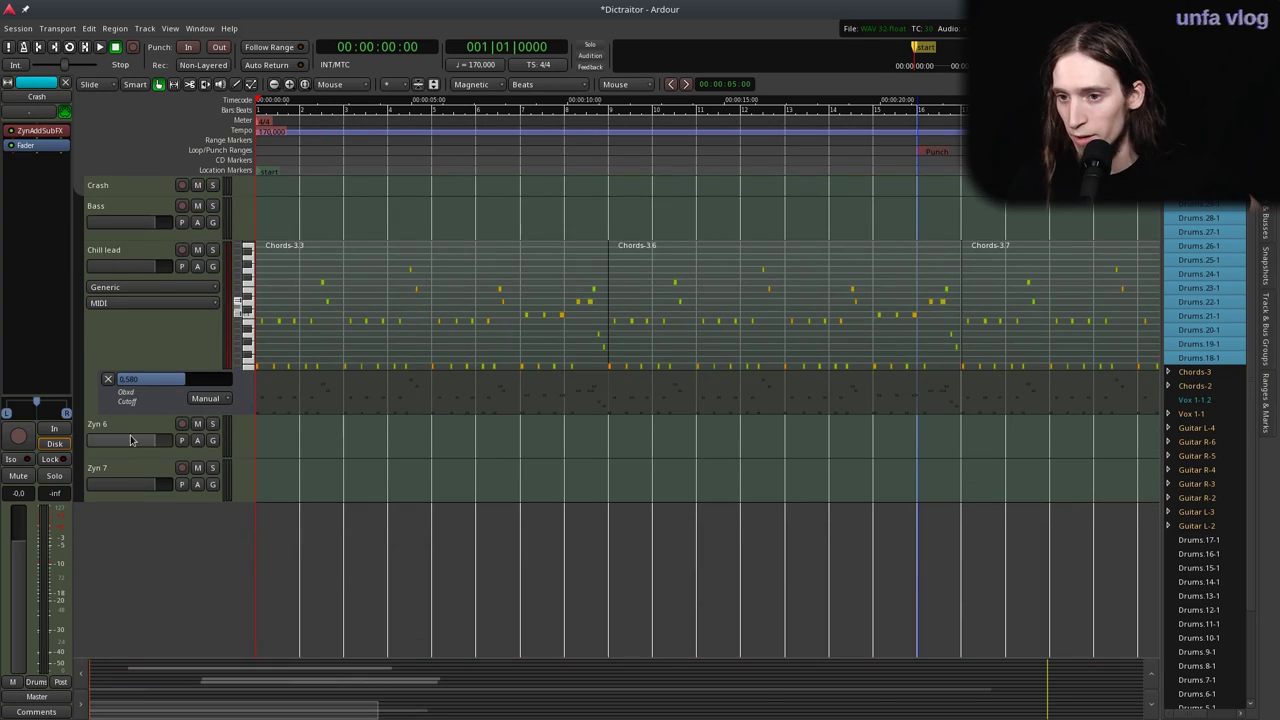
scroll(130, 440, up, 1)
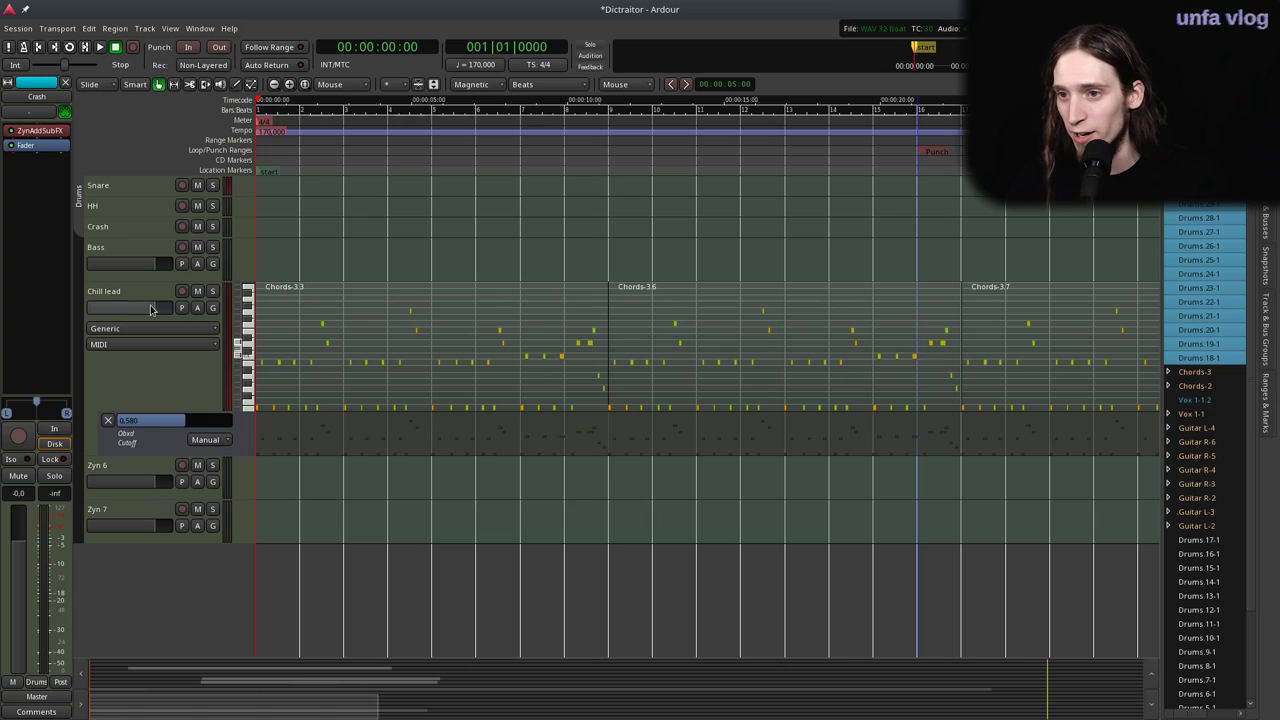
Select the Crash track and play the opening of the session briefly to listen for the crash.
scroll(140, 296, up, 1)
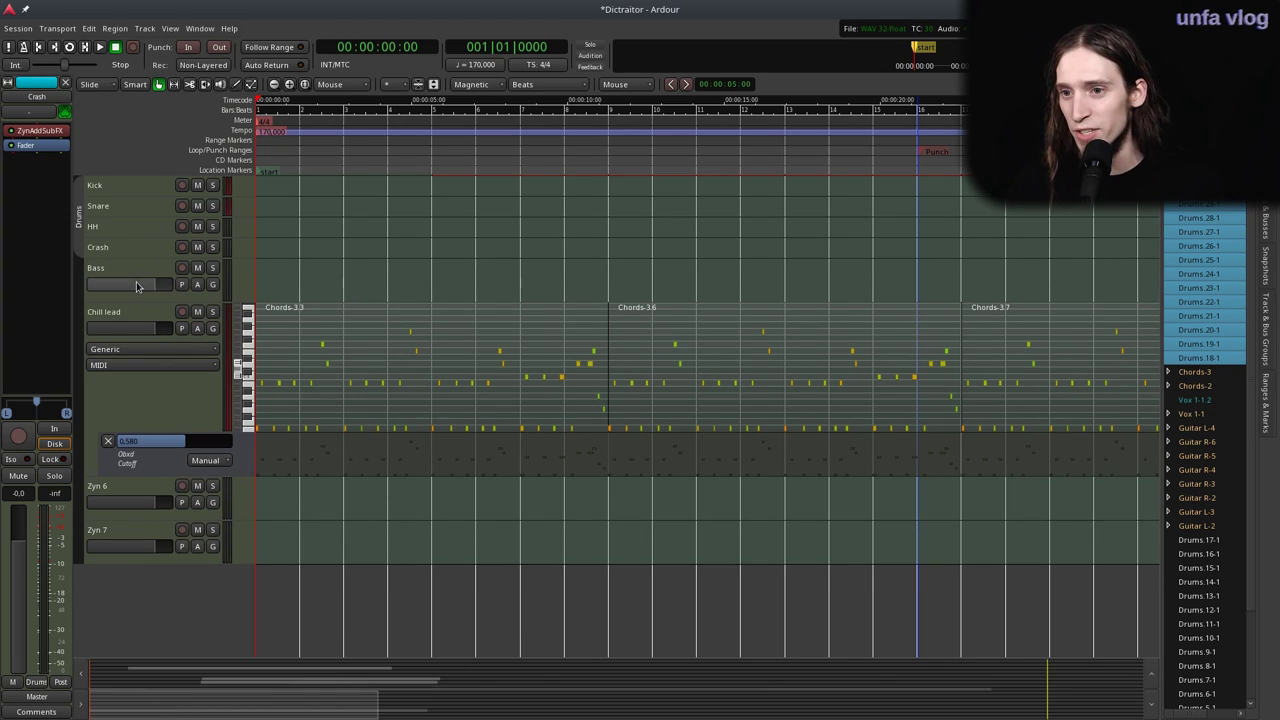
click(122, 275)
click(116, 251)
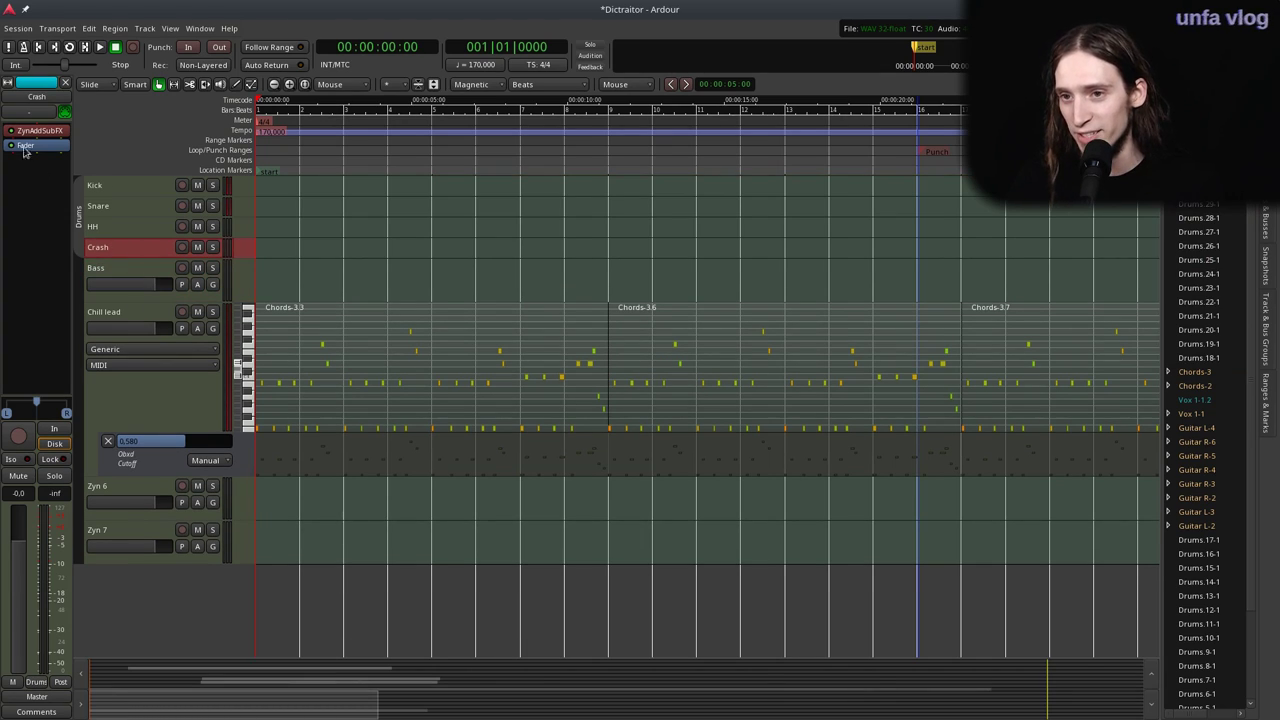
key(space)
scroll(298, 237, up, 5)
key(space)
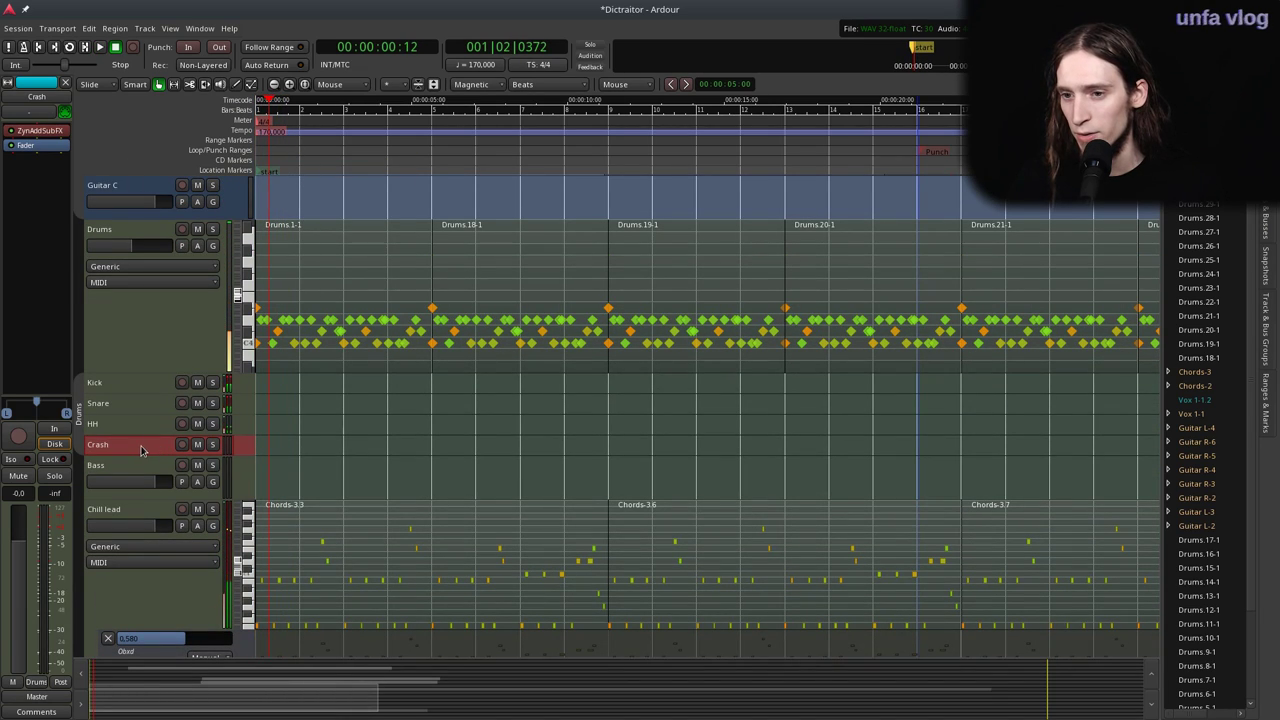
Route the Drums track's MIDI output to the Crash track's input, alongside Kick, Snare and HH.
click(40, 111)
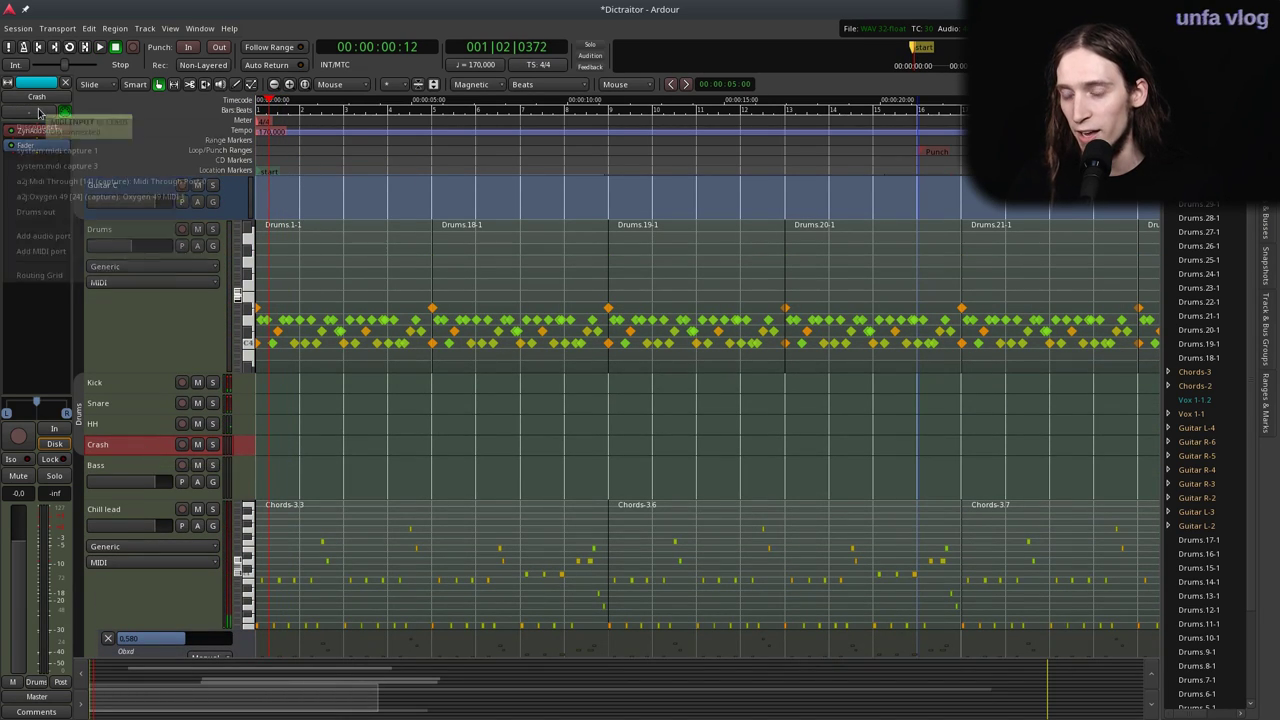
click(140, 362)
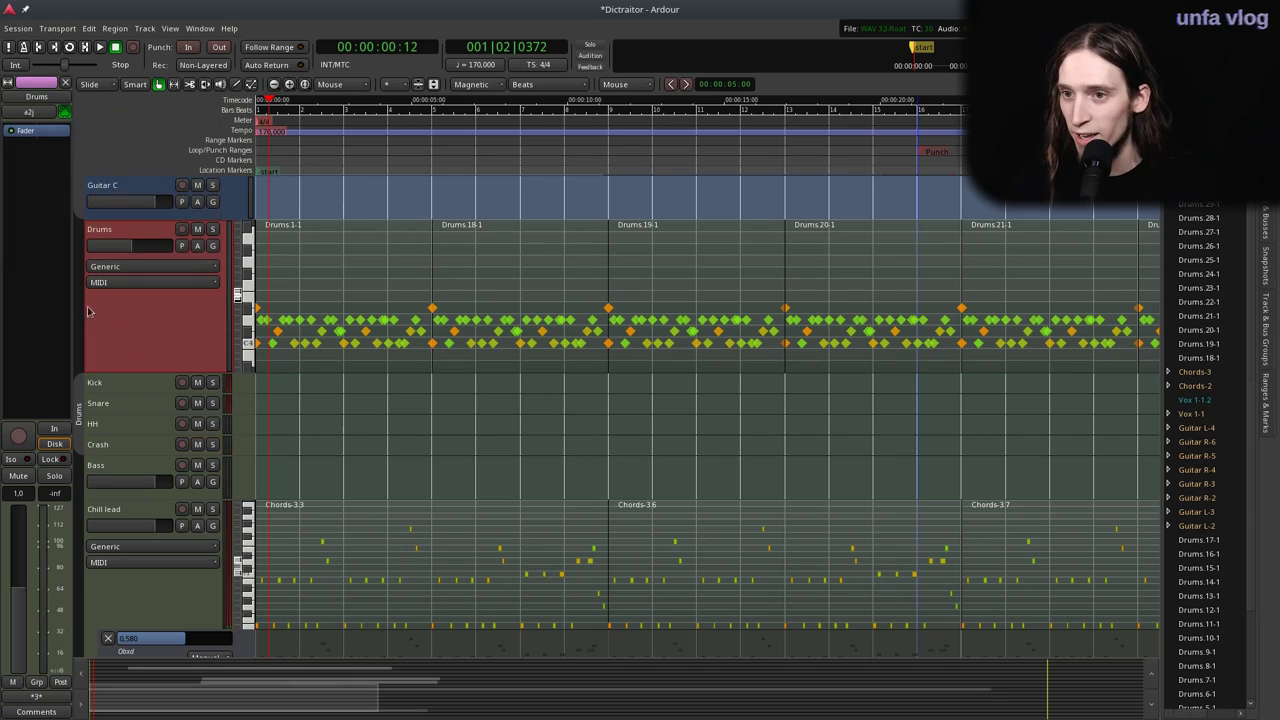
click(35, 697)
click(35, 680)
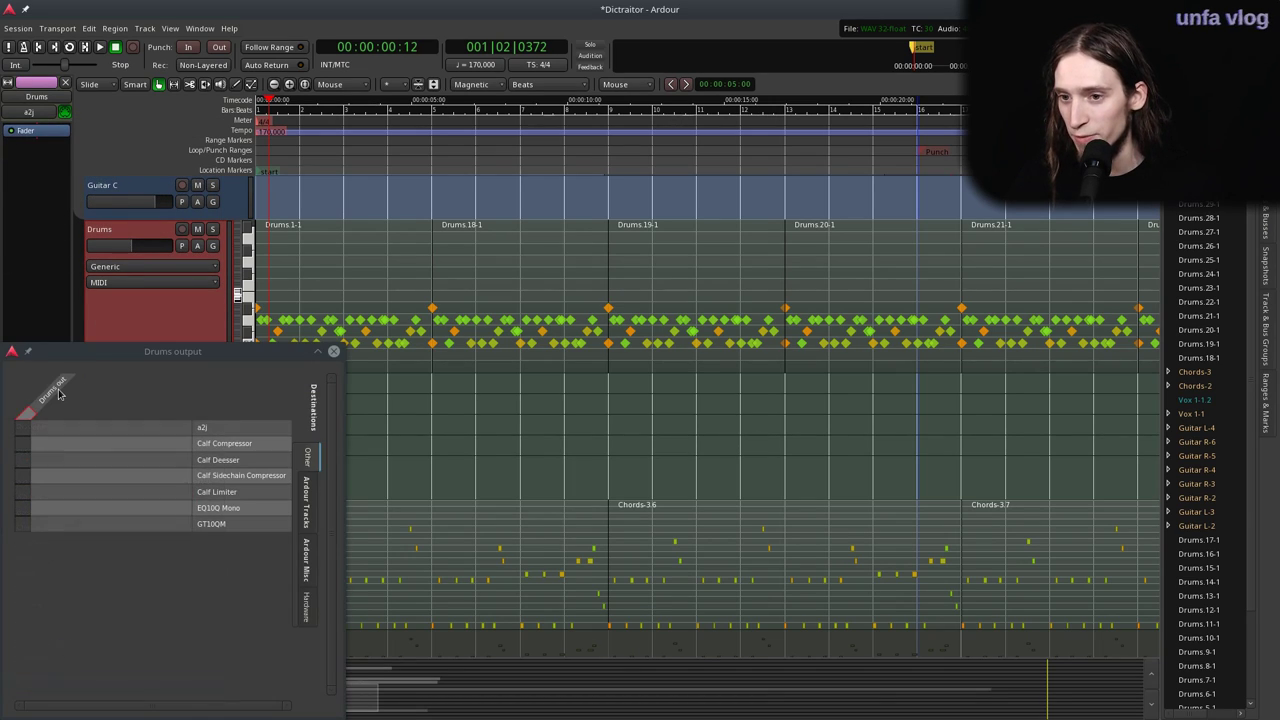
click(307, 508)
click(22, 491)
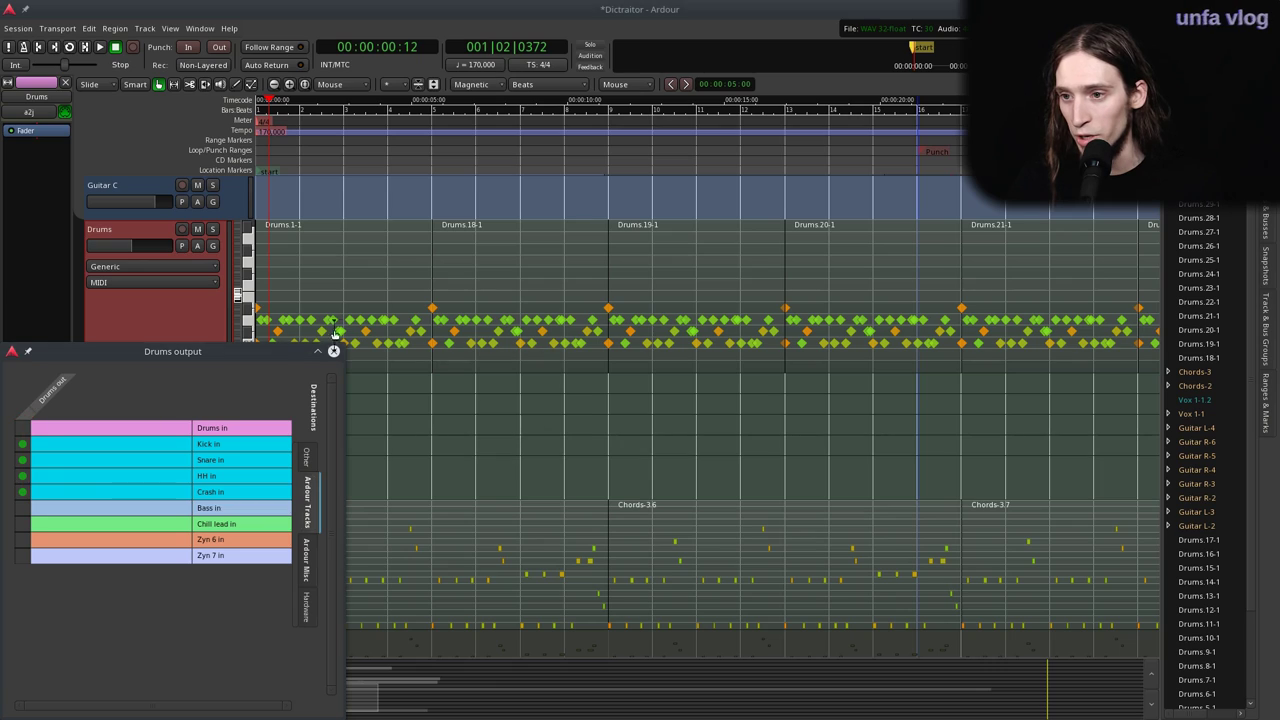
click(334, 351)
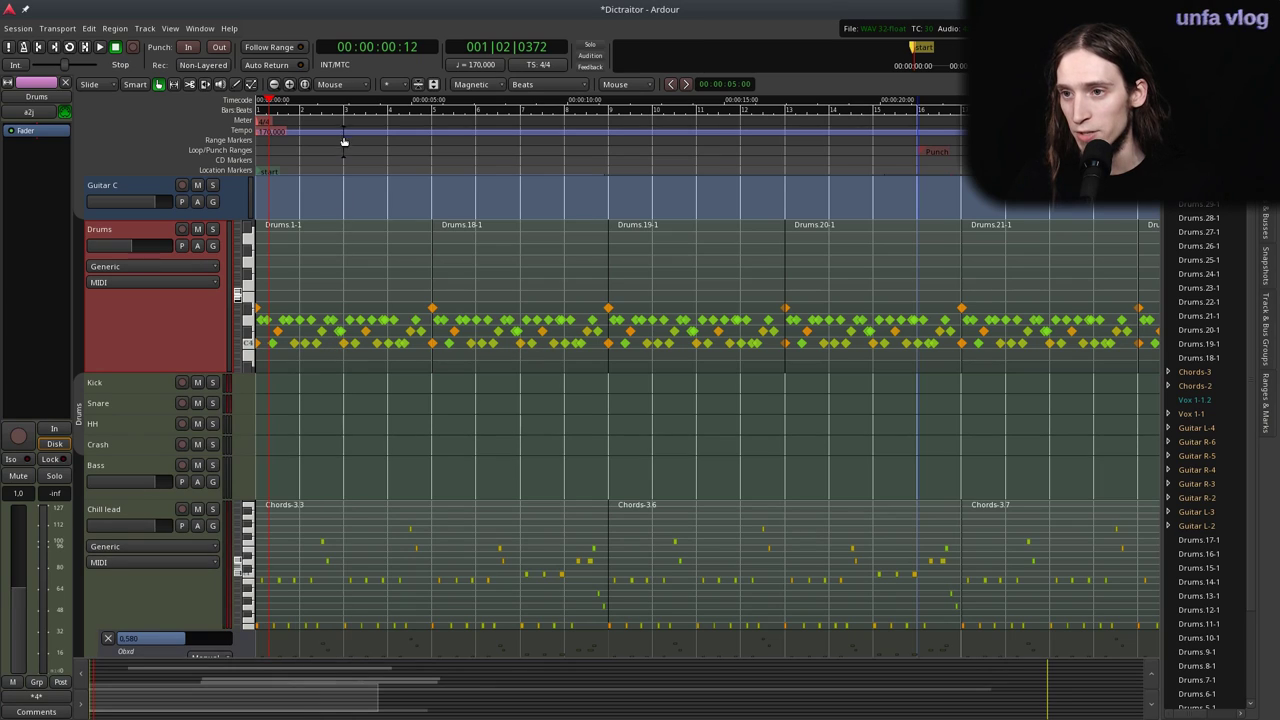
Solo the Crash track and play the session to hear it alone.
click(206, 450)
click(212, 444)
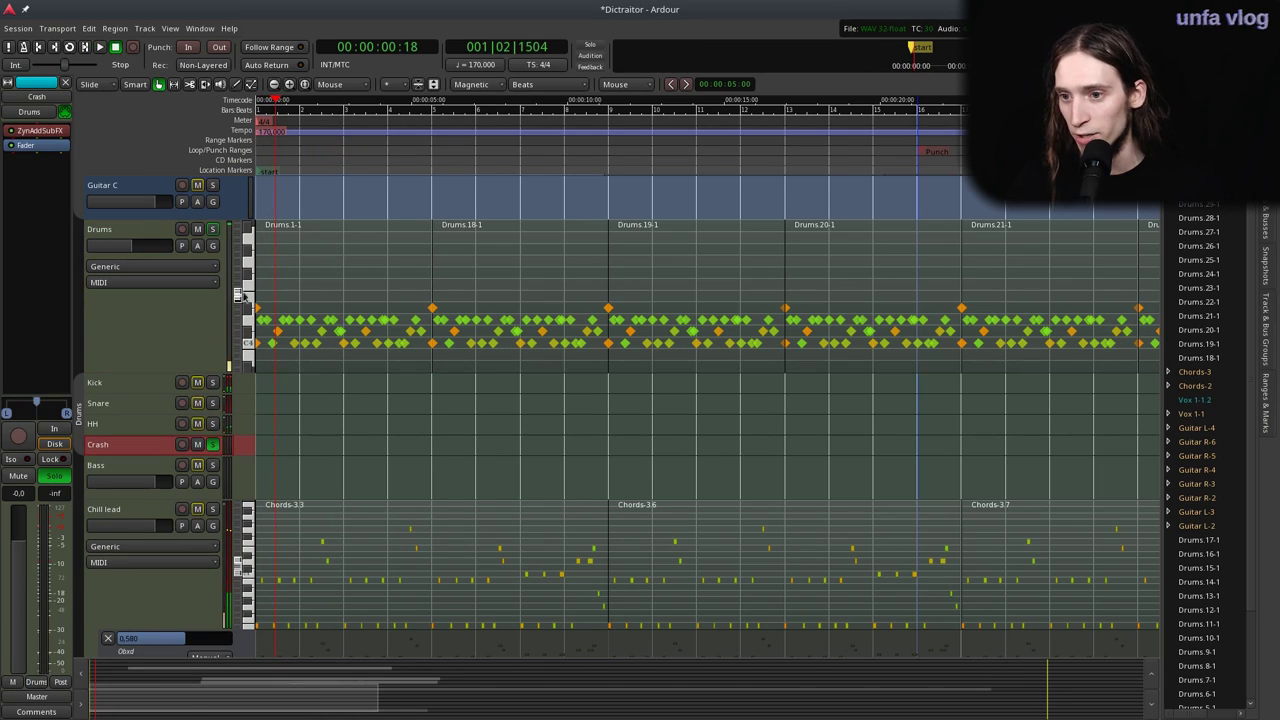
key(space)
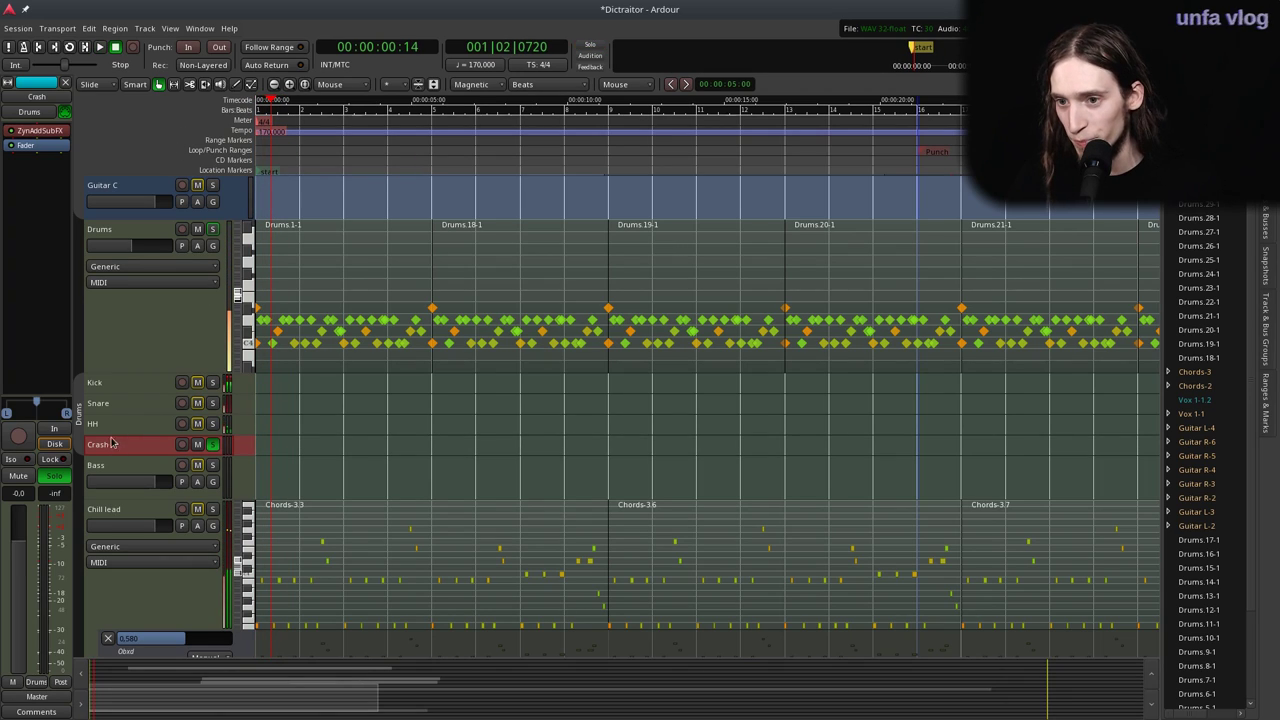
Copy the ZynAddSubFX plugin from the HH track and paste it onto the Crash track, replacing the existing instrument.
click(108, 424)
right_click(48, 134)
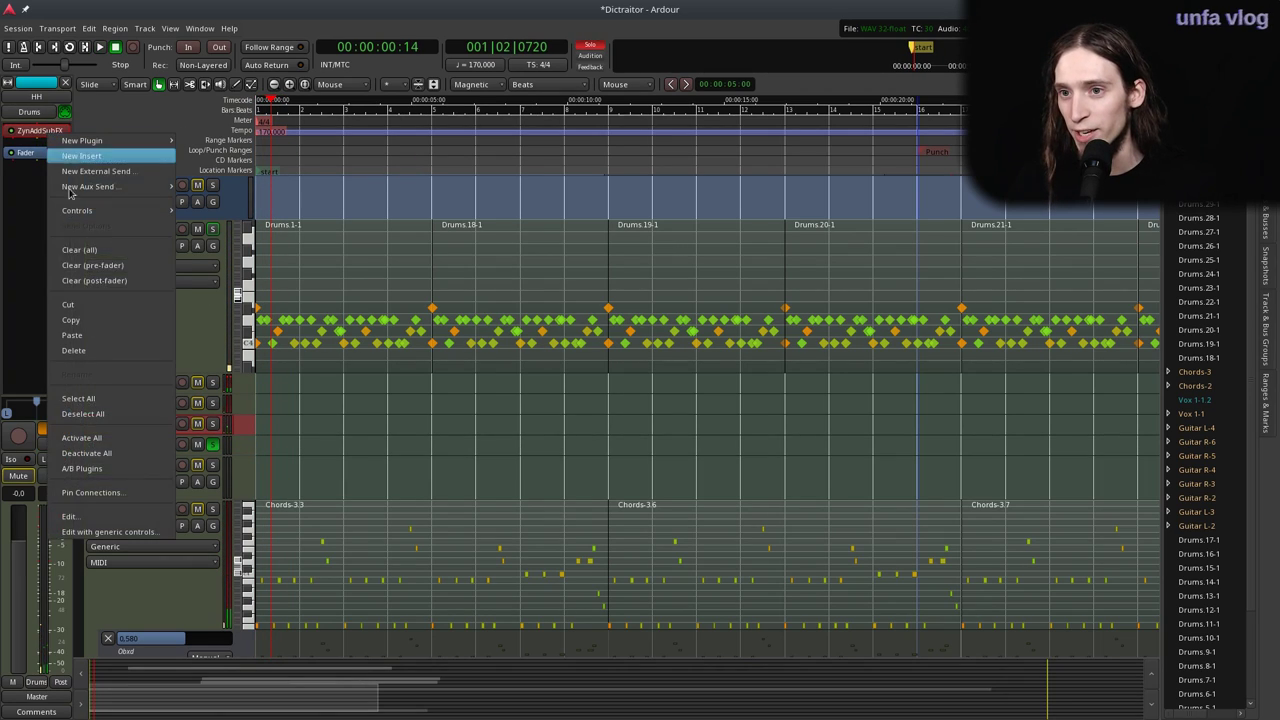
click(88, 323)
click(140, 450)
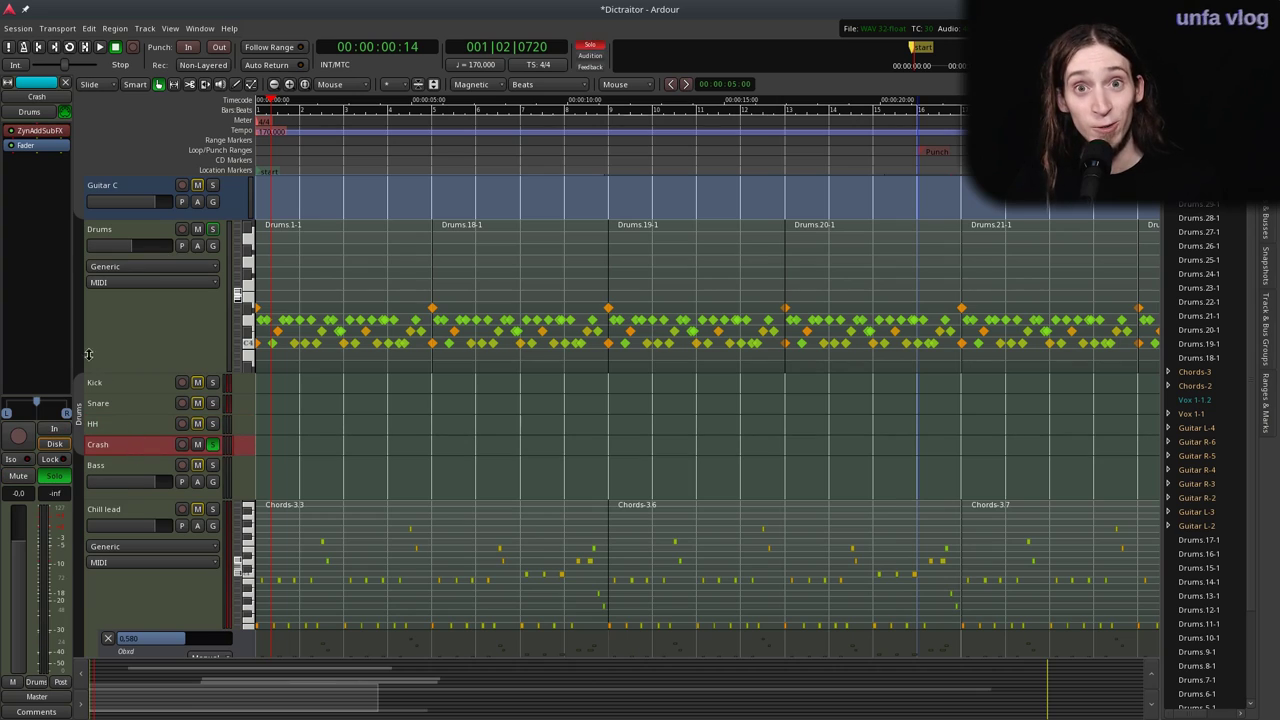
key(ctrl+v)
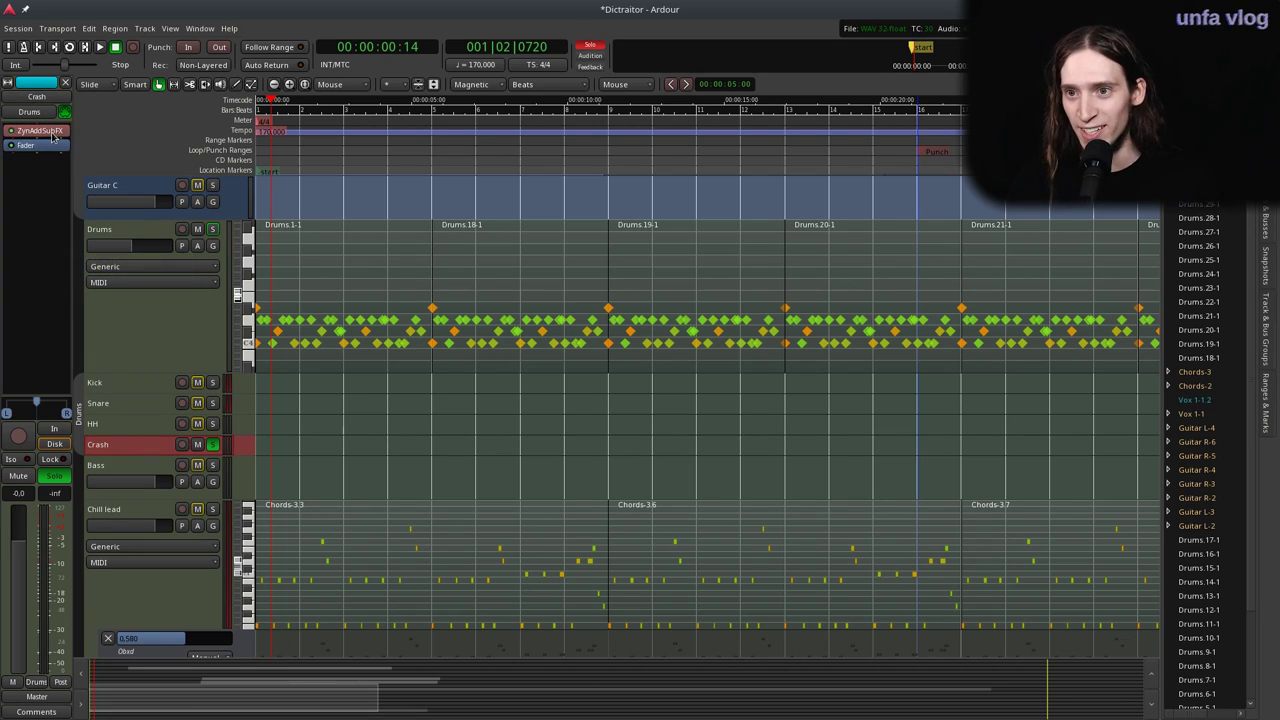
right_click(54, 135)
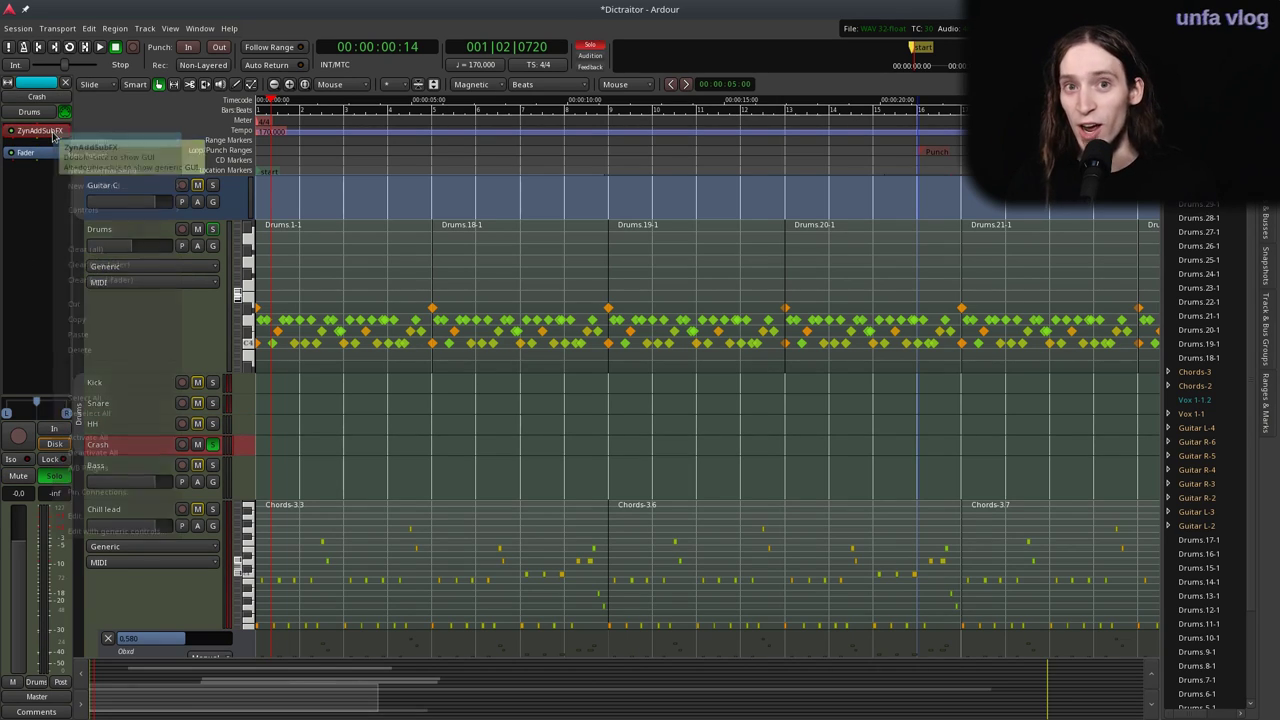
click(87, 340)
click(57, 397)
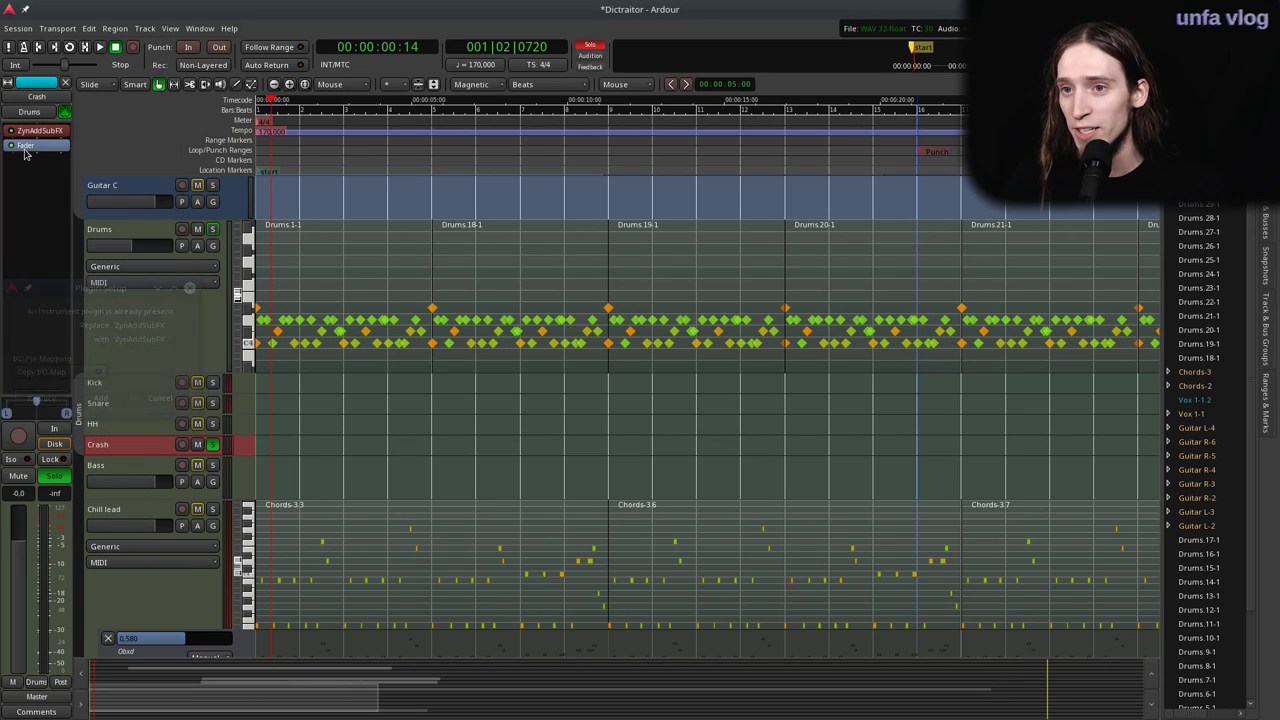
Play the soloed Crash track from the session start and switch its monitoring to input.
double_click(44, 136)
click(371, 160)
key(Home)
key(space)
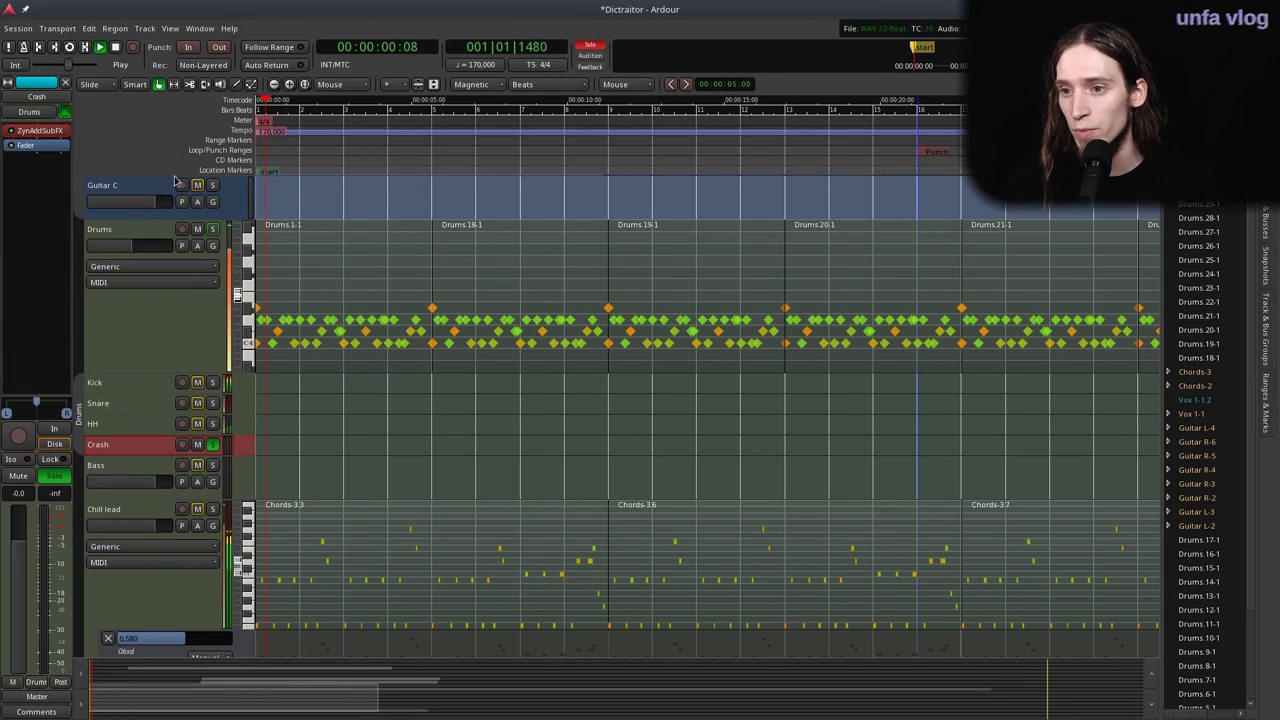
key(space)
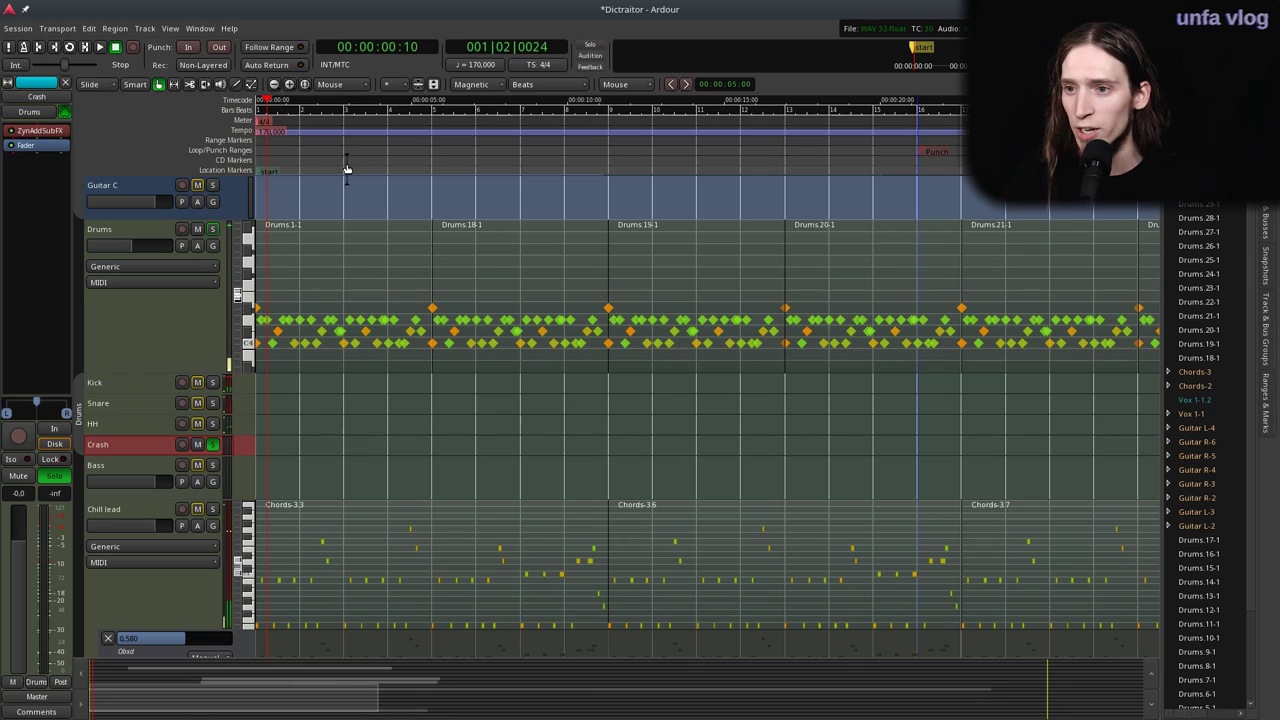
key(space)
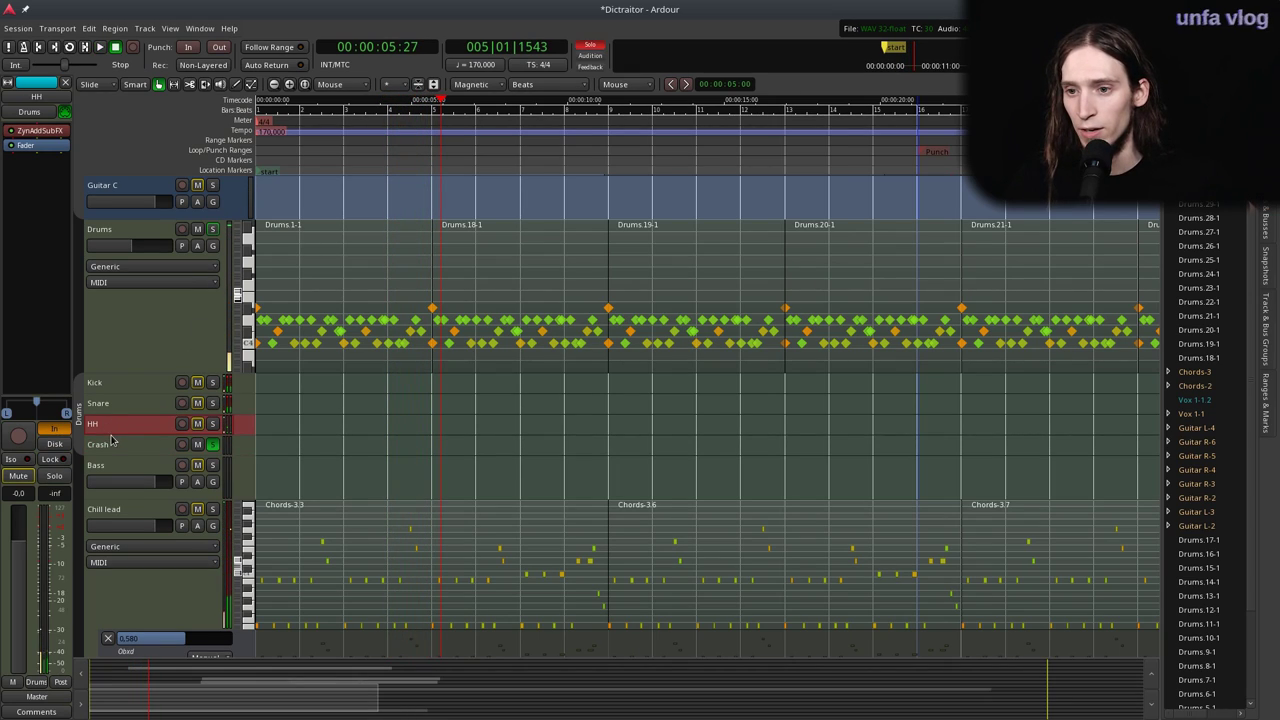
key(space)
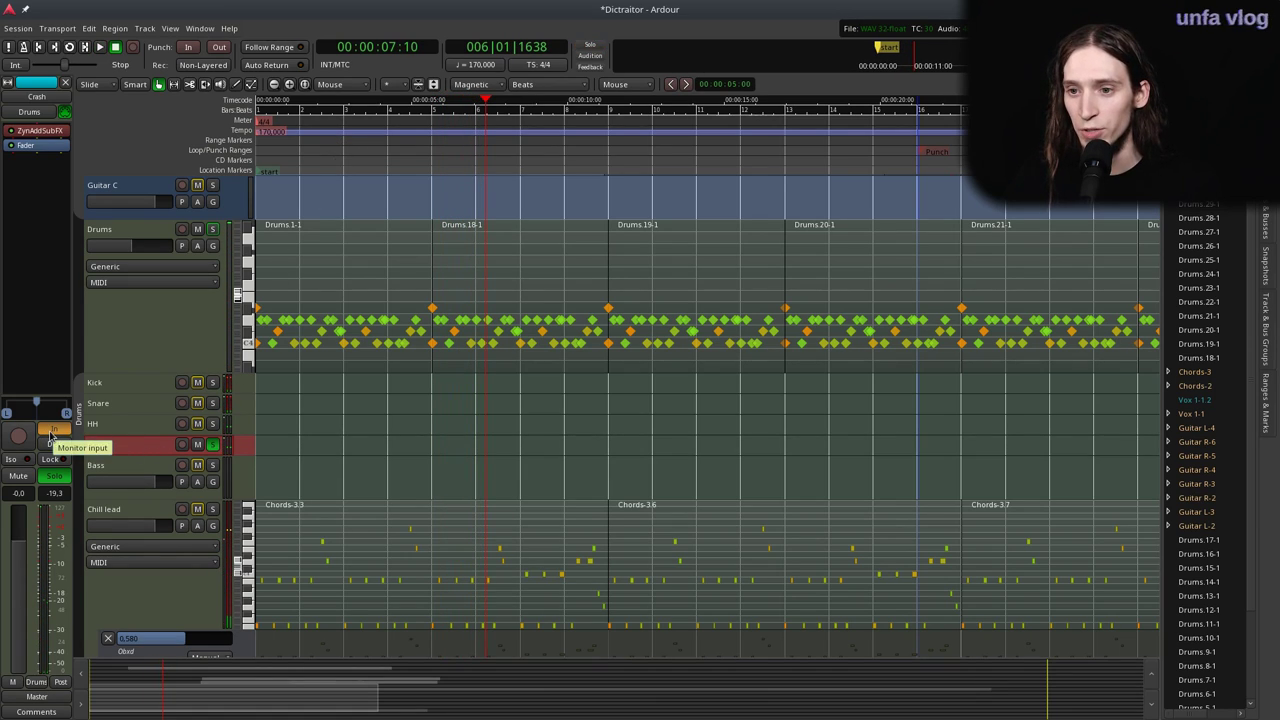
Open the Crash track's ZynAddSubFX interface and rename its instrument from HH to Crash.
right_click(46, 131)
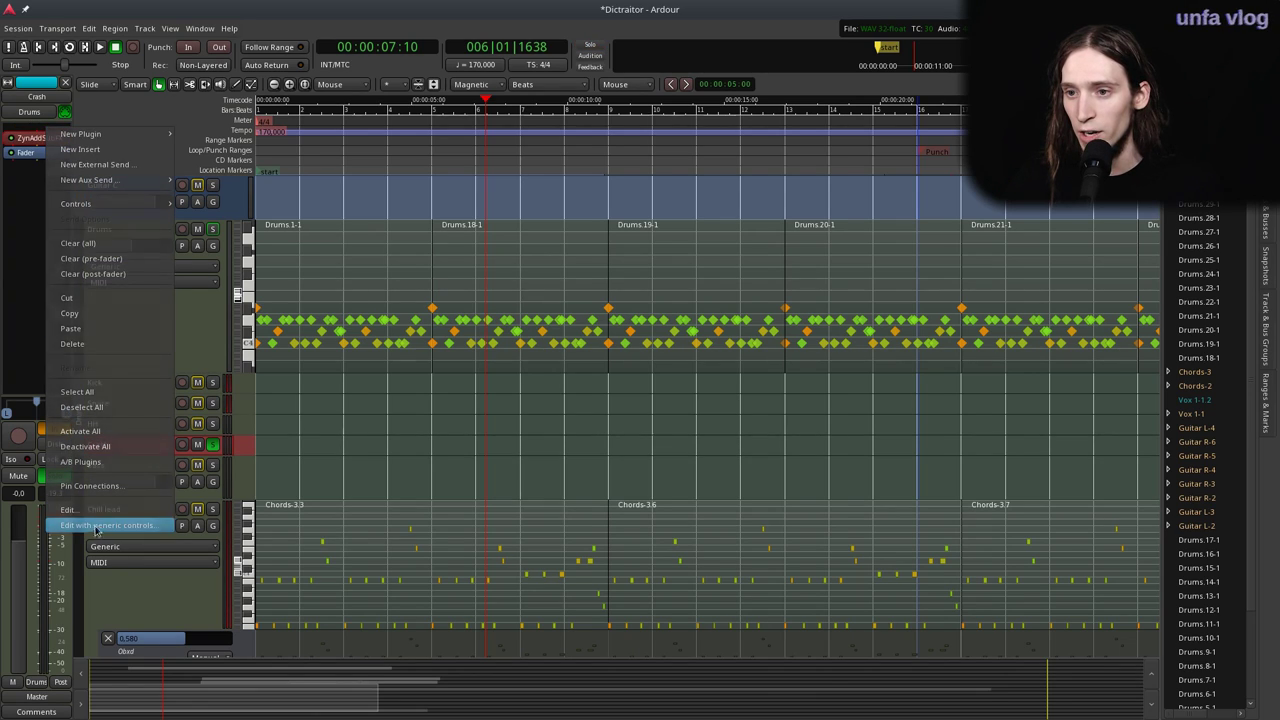
click(100, 522)
double_click(40, 131)
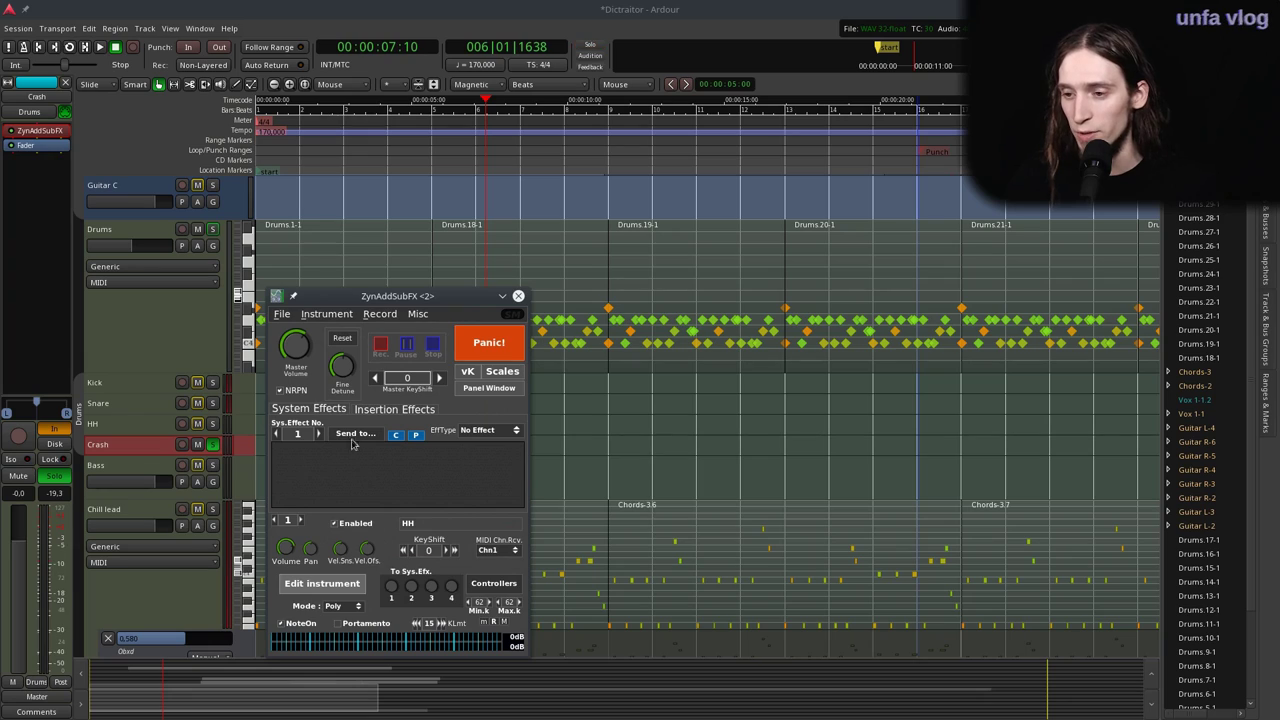
click(425, 527)
text(Crash)
key(ctrl+a)
text(Crash)
key(Return)
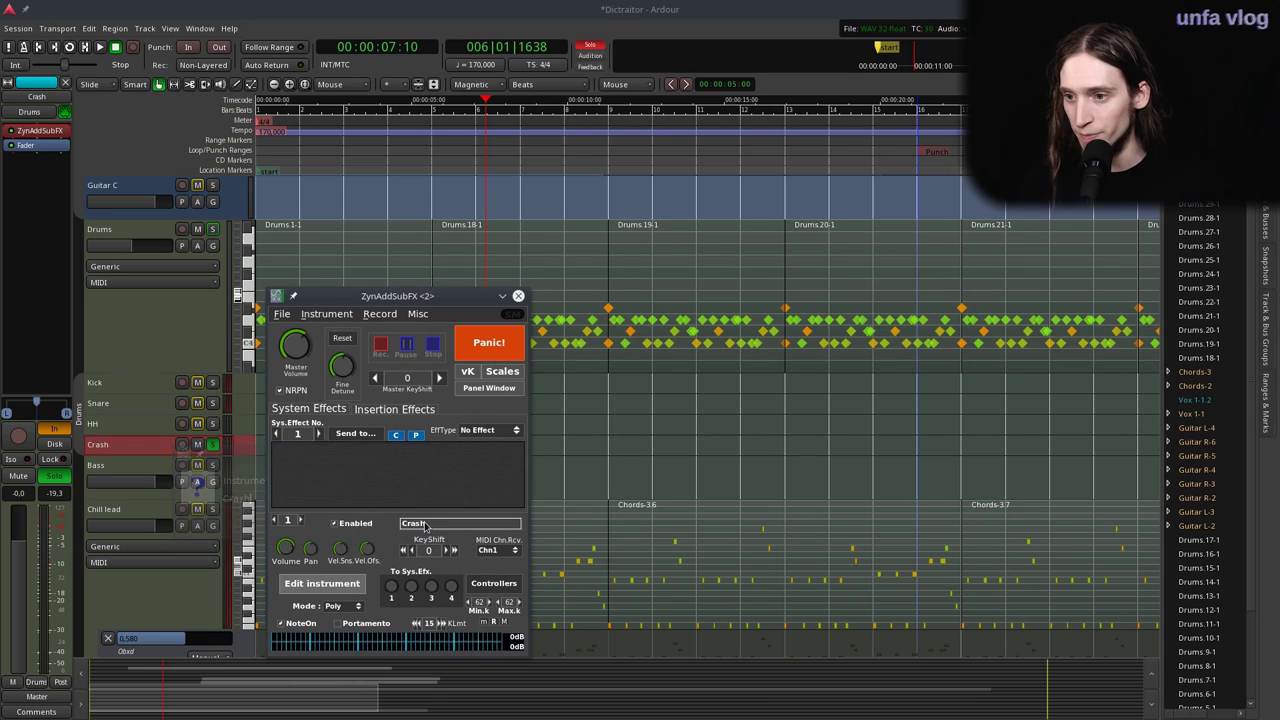
Shift the Crash instrument's minimum and maximum key limits up to the D#4 crash note and play it.
drag(390, 300, 680, 281)
click(810, 586)
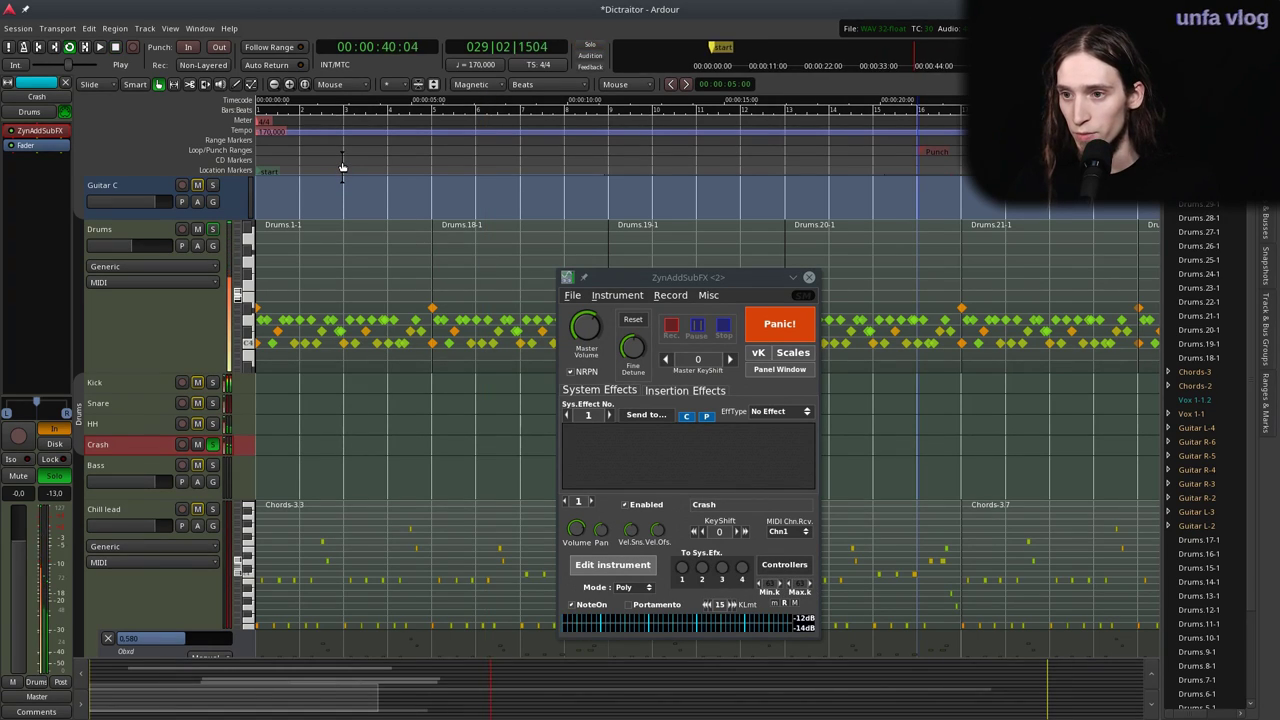
drag(342, 167, 140, 180)
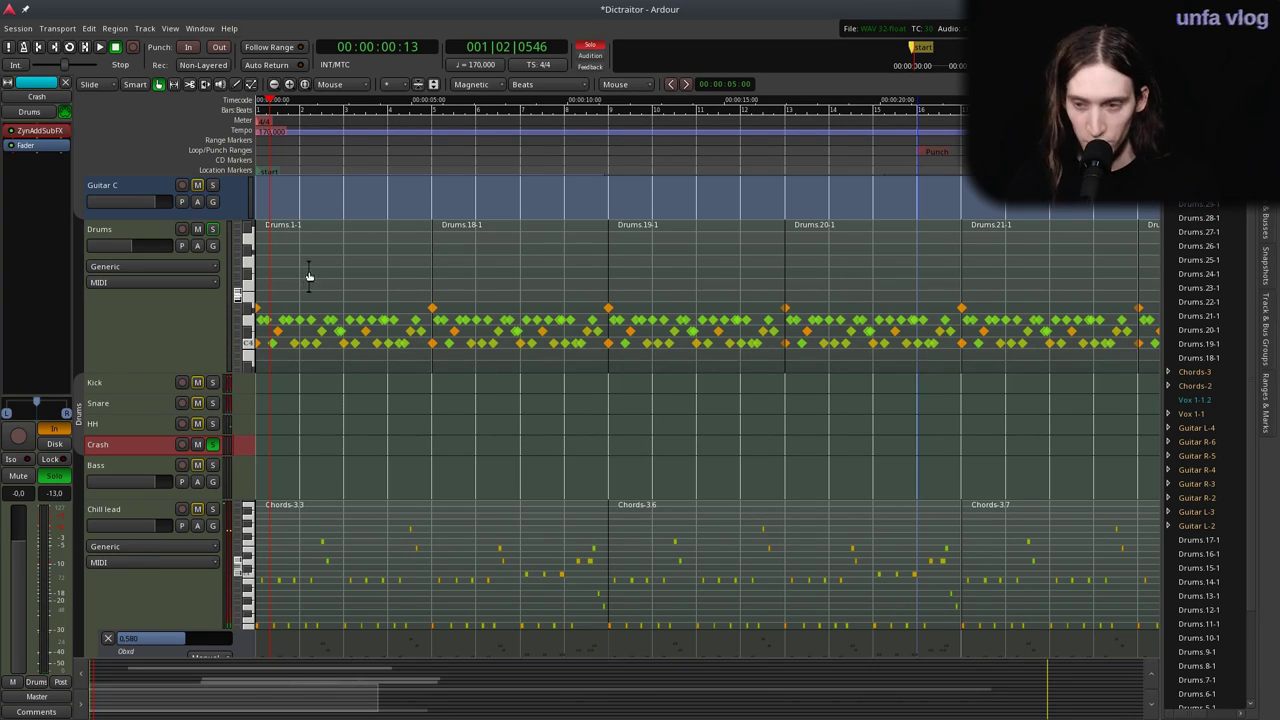
Select about the first two beats of the Drums track and play them as a loop.
drag(330, 280, 256, 284)
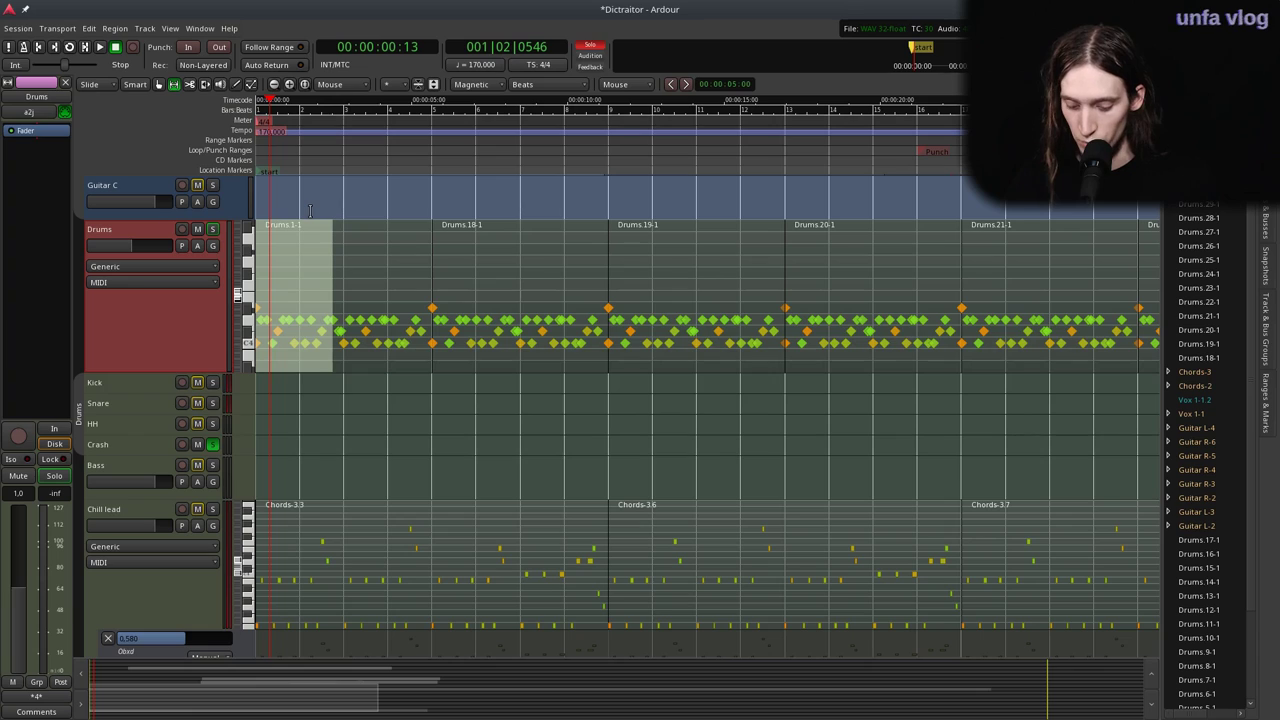
drag(329, 151, 276, 164)
key(l)
Bring up the open synth windows and close the ADsynth voice, ADsynth global and HH ZynAddSubFX windows, keeping the Crash one.
mouse_move(330, 714)
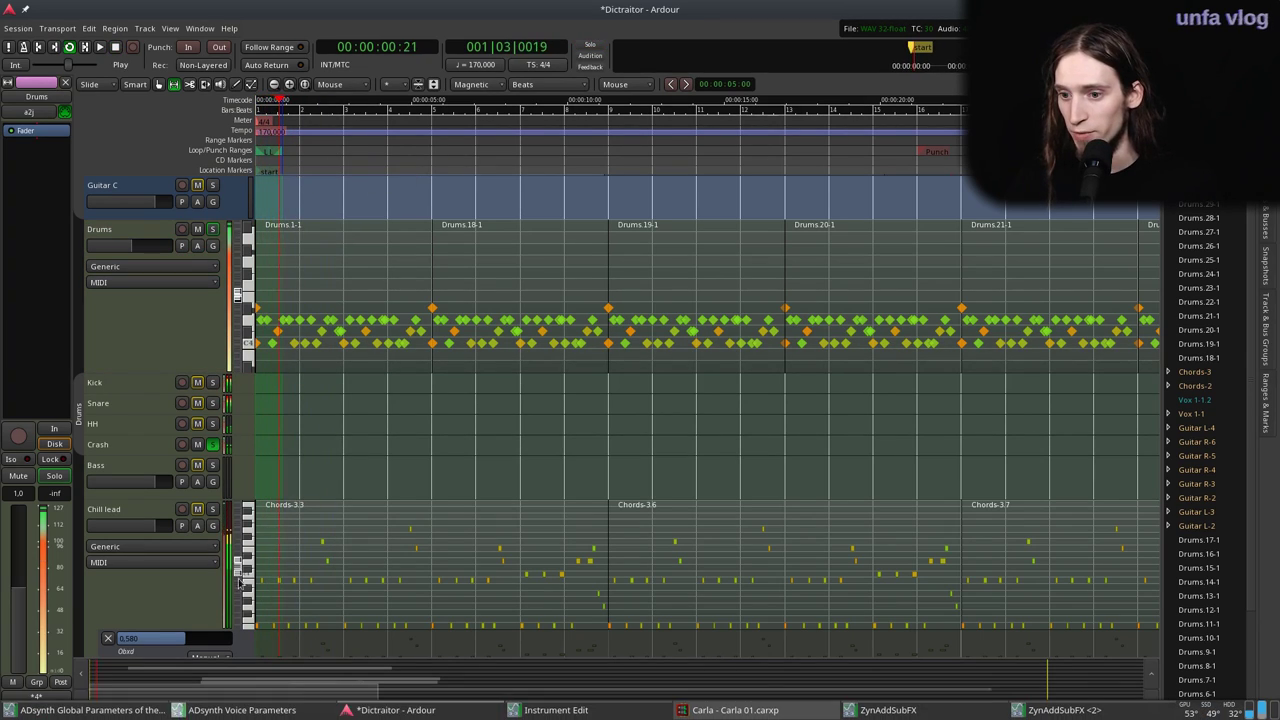
click(885, 710)
click(1062, 710)
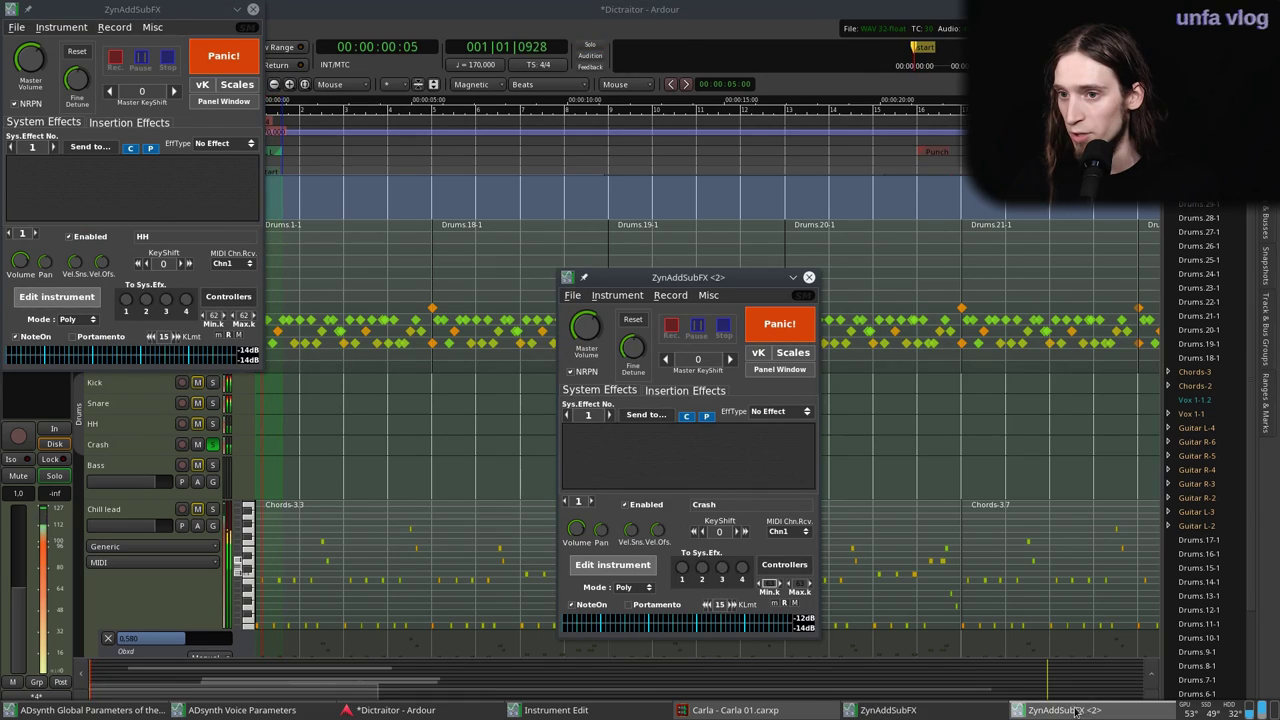
click(240, 710)
click(118, 711)
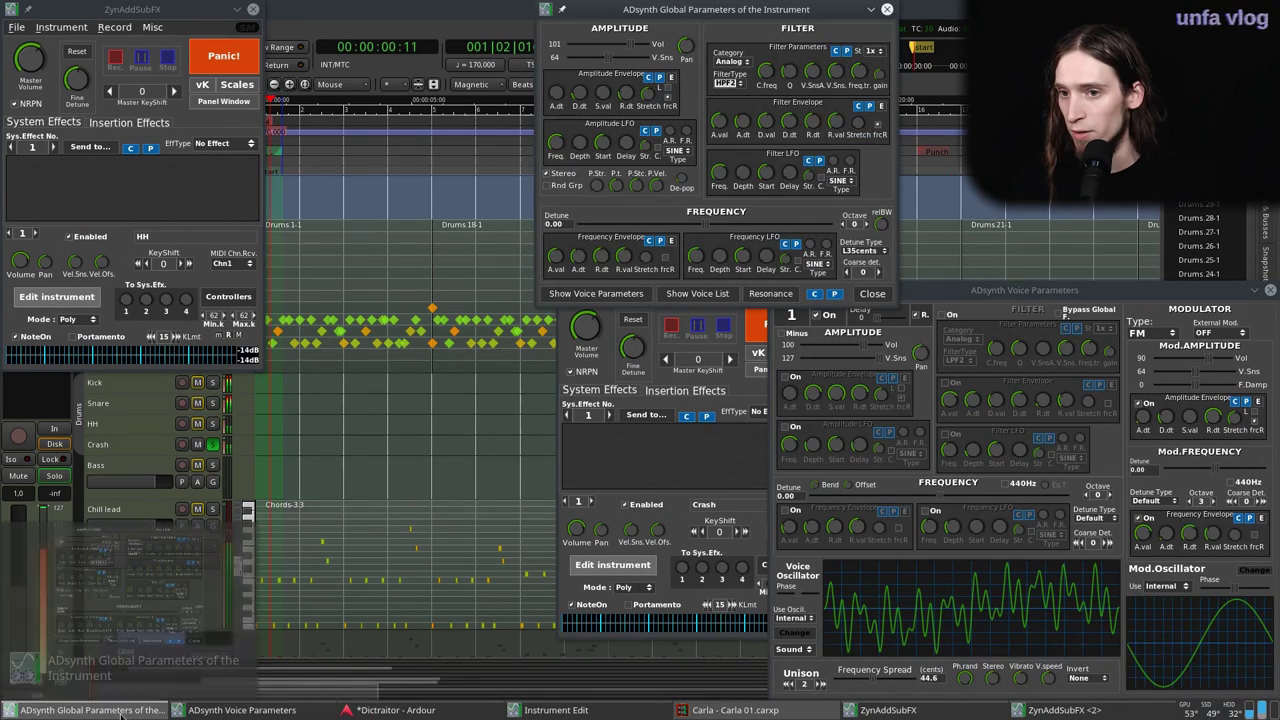
click(1270, 290)
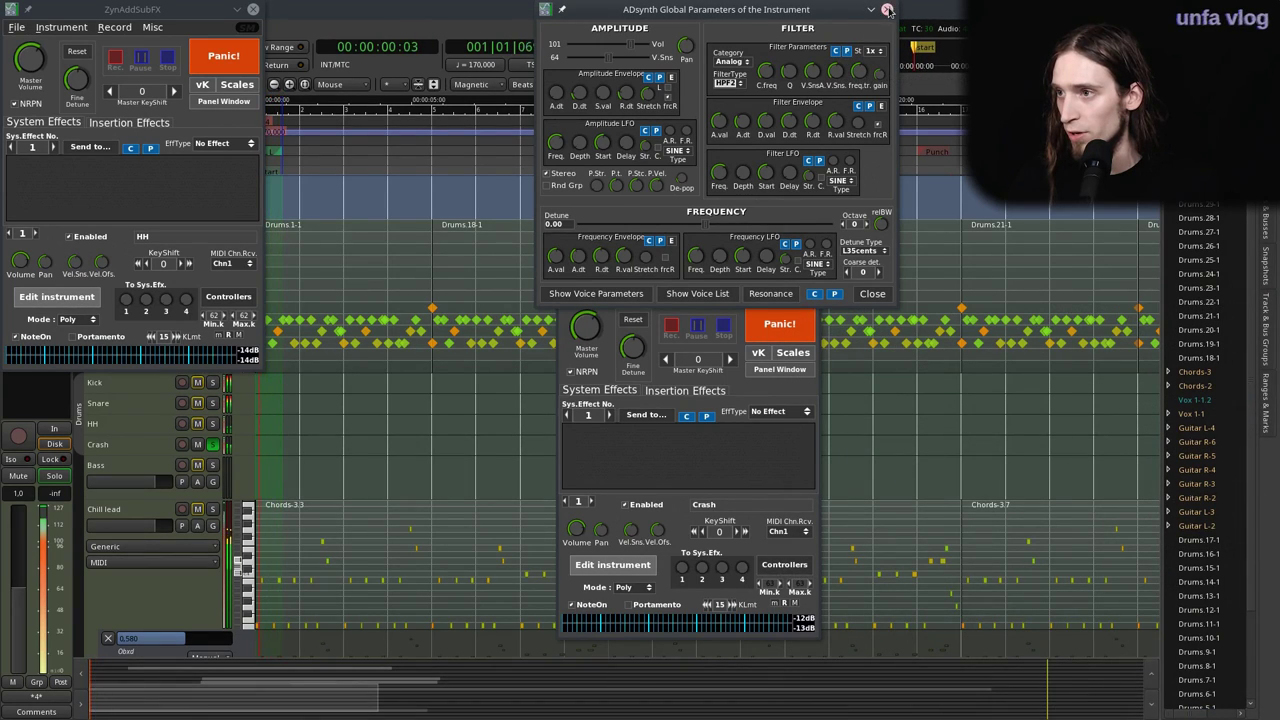
click(887, 10)
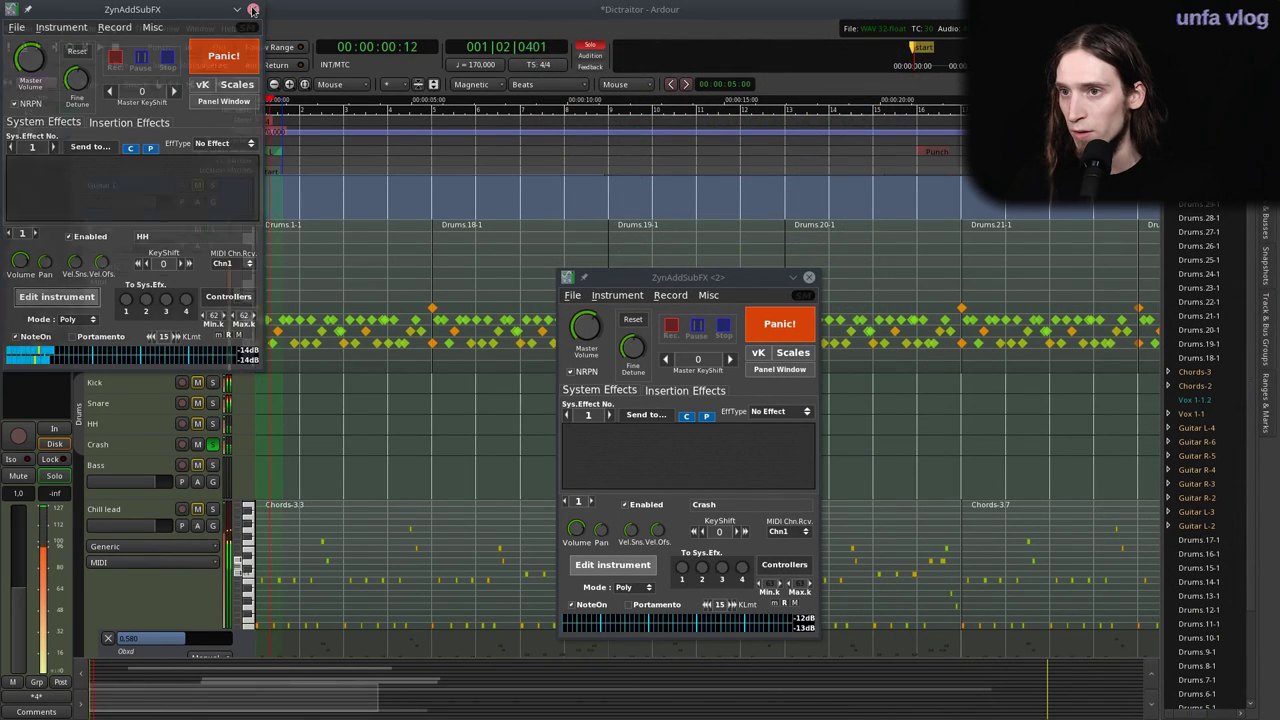
click(253, 10)
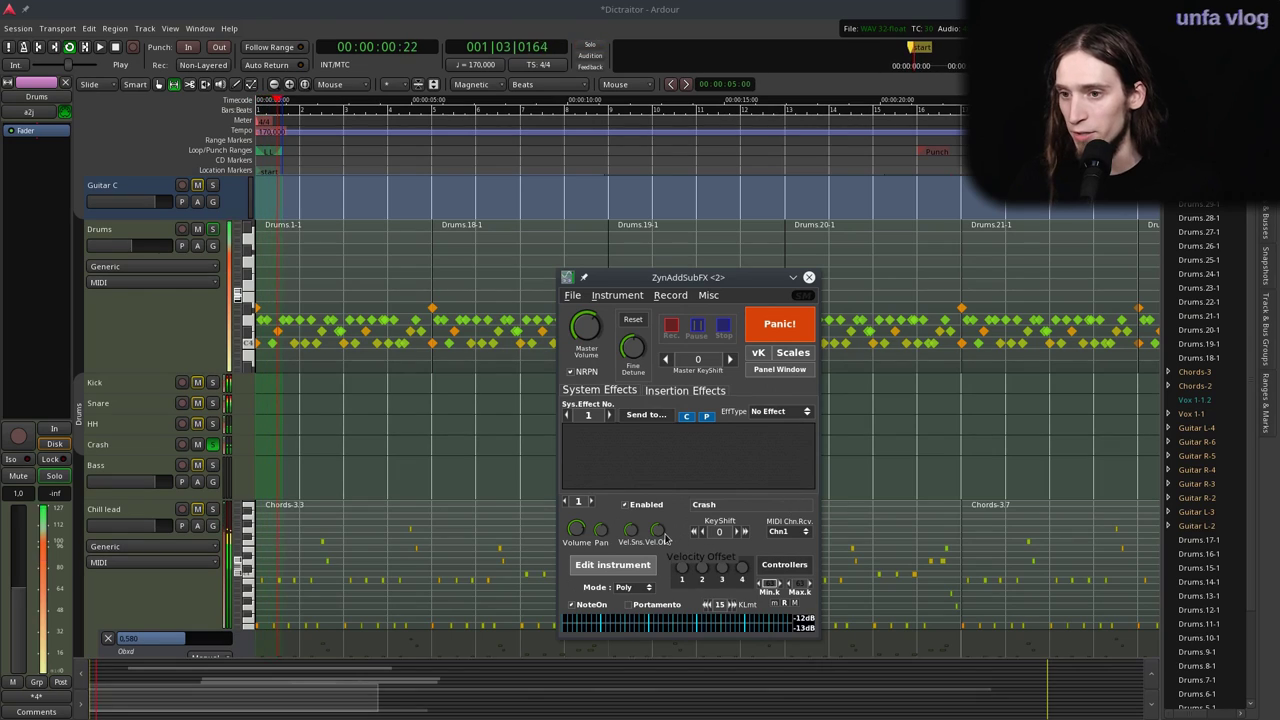
In the Crash instrument, disable ADsynth, enable PADsynth and open the PADsynth parameters.
click(604, 566)
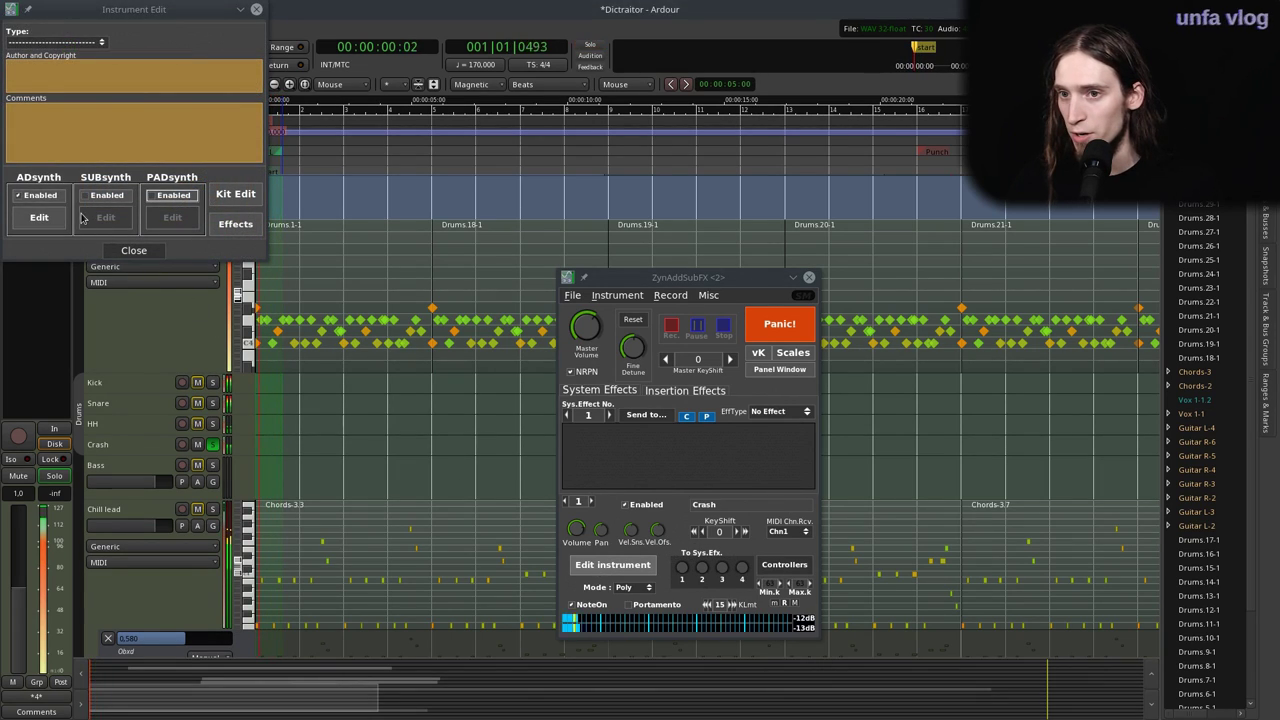
click(20, 195)
click(152, 195)
click(172, 217)
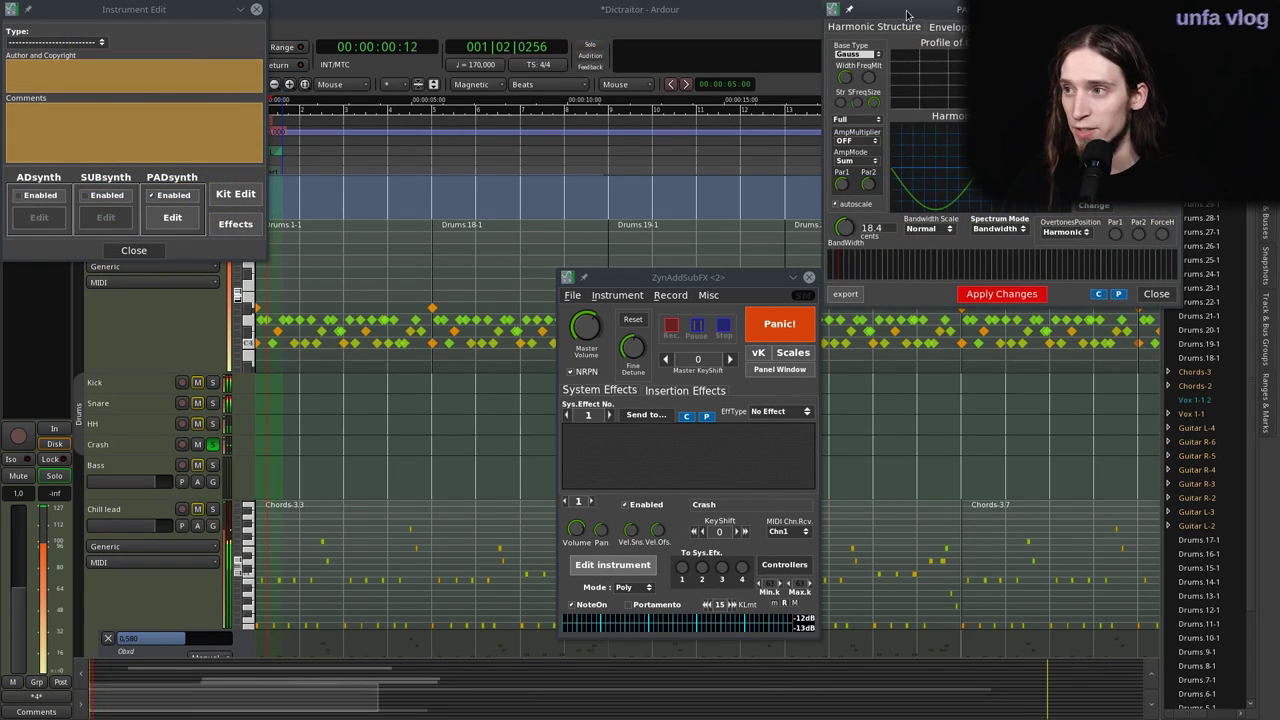
Open the PADsynth oscillator editor and set the base function to Power with a parameter of -28.
click(683, 135)
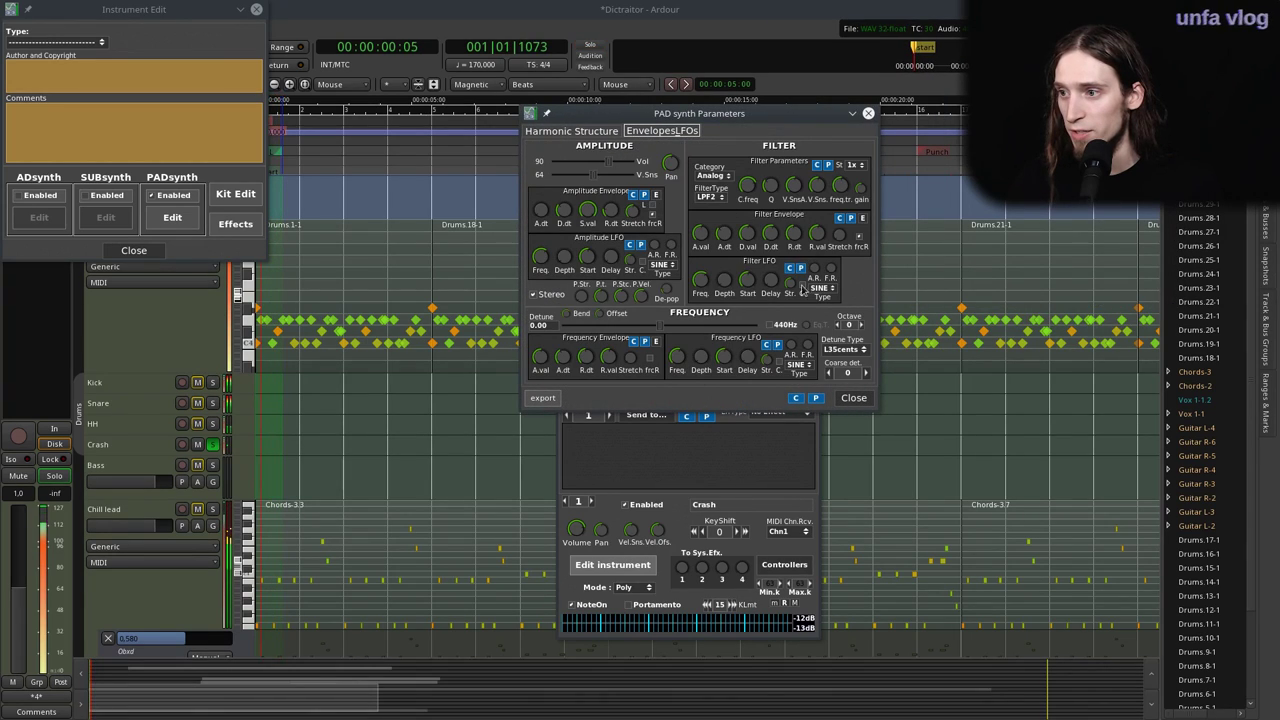
click(571, 131)
click(791, 309)
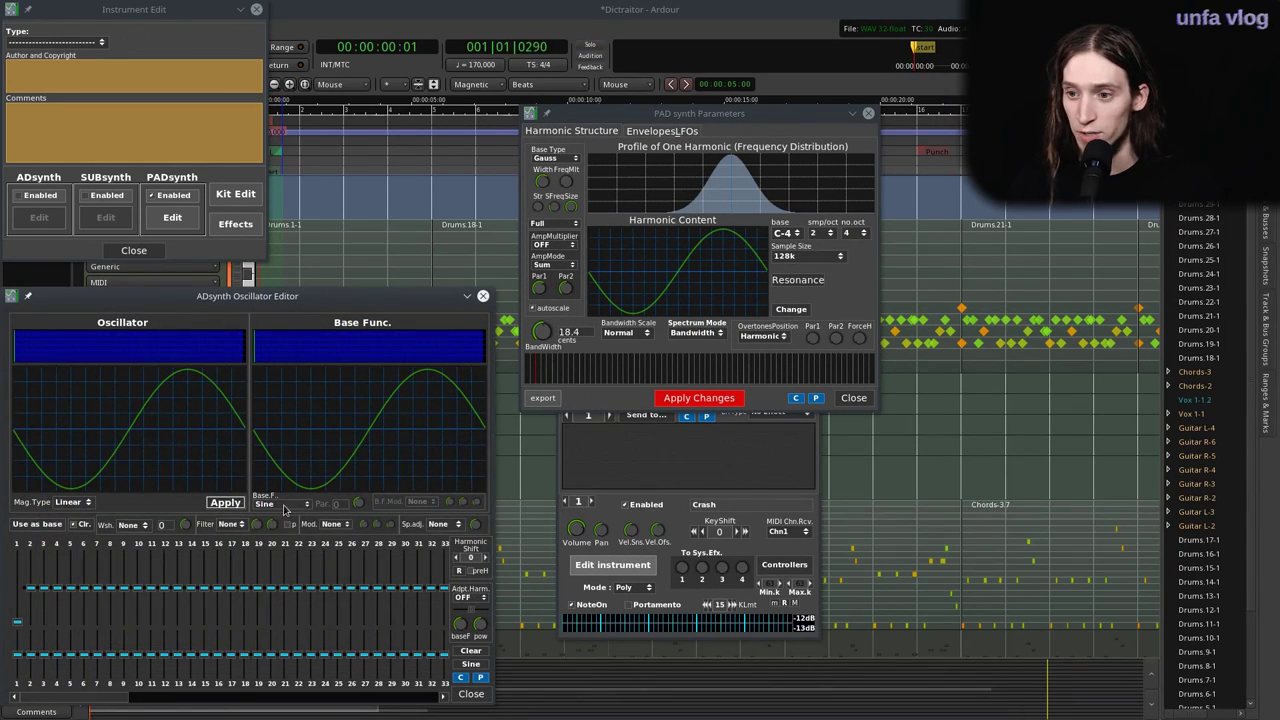
click(284, 505)
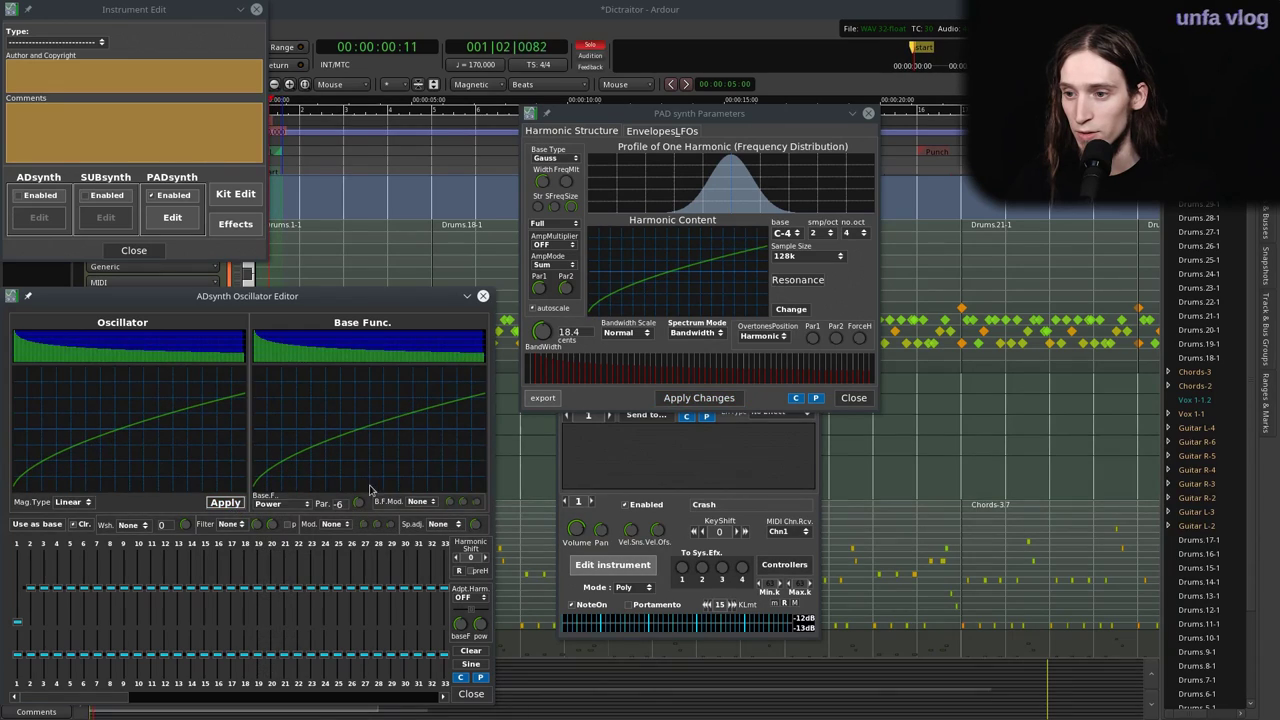
drag(358, 503, 365, 525)
Vary the magnitudes of the oscillator's low harmonics and a few higher ones to roughen the waveform.
click(404, 562)
click(337, 591)
click(164, 591)
drag(123, 590, 30, 592)
Add Atan wave shaping with an amount of 36 to the oscillator.
click(146, 526)
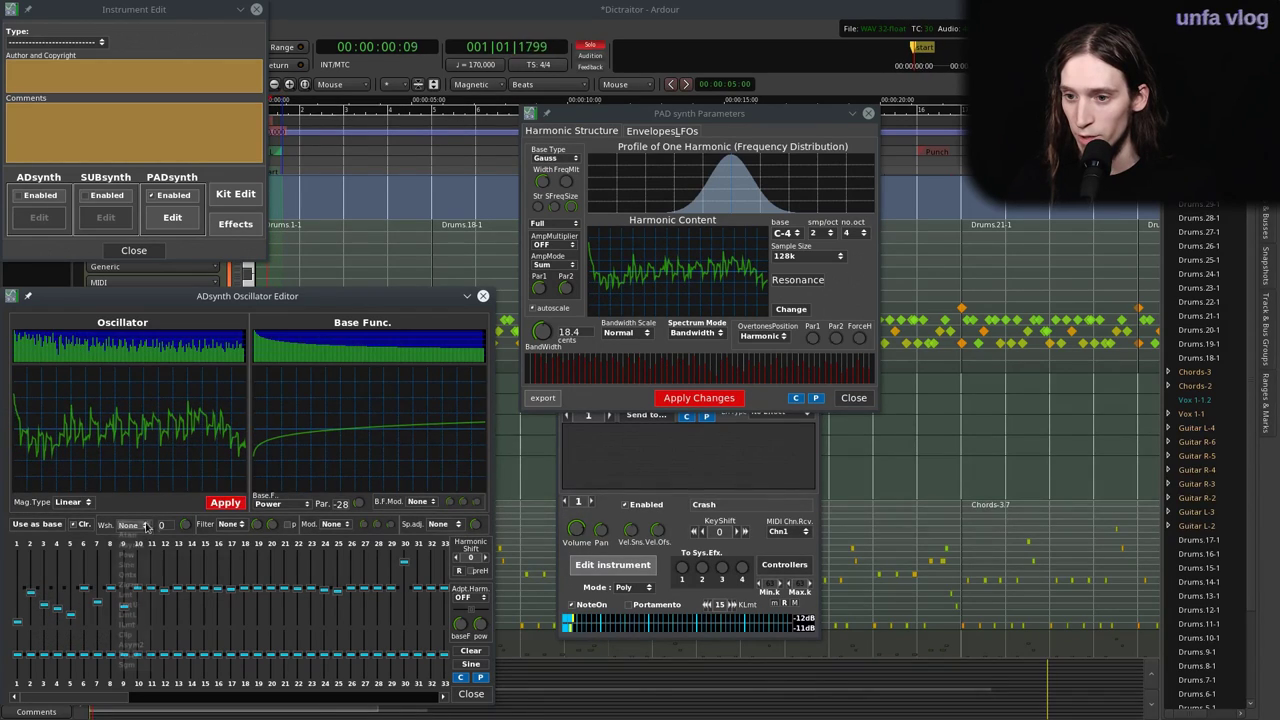
click(131, 541)
drag(185, 524, 188, 489)
Add a filter to the oscillator waveform and adjust it, apply the result and close the oscillator editor.
click(230, 527)
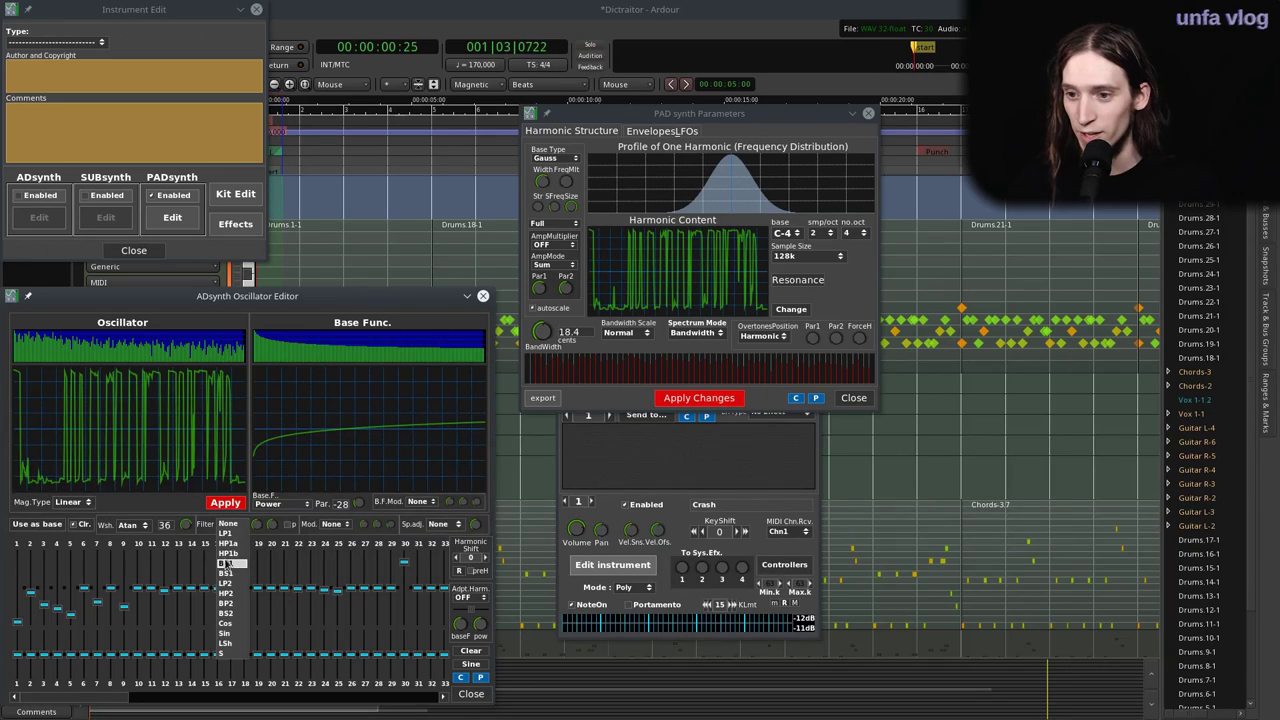
click(230, 569)
mouse_move(262, 524)
mouse_down()
mouse_move(256, 492)
mouse_move(260, 520)
mouse_move(255, 508)
mouse_up()
click(231, 505)
click(227, 503)
click(471, 693)
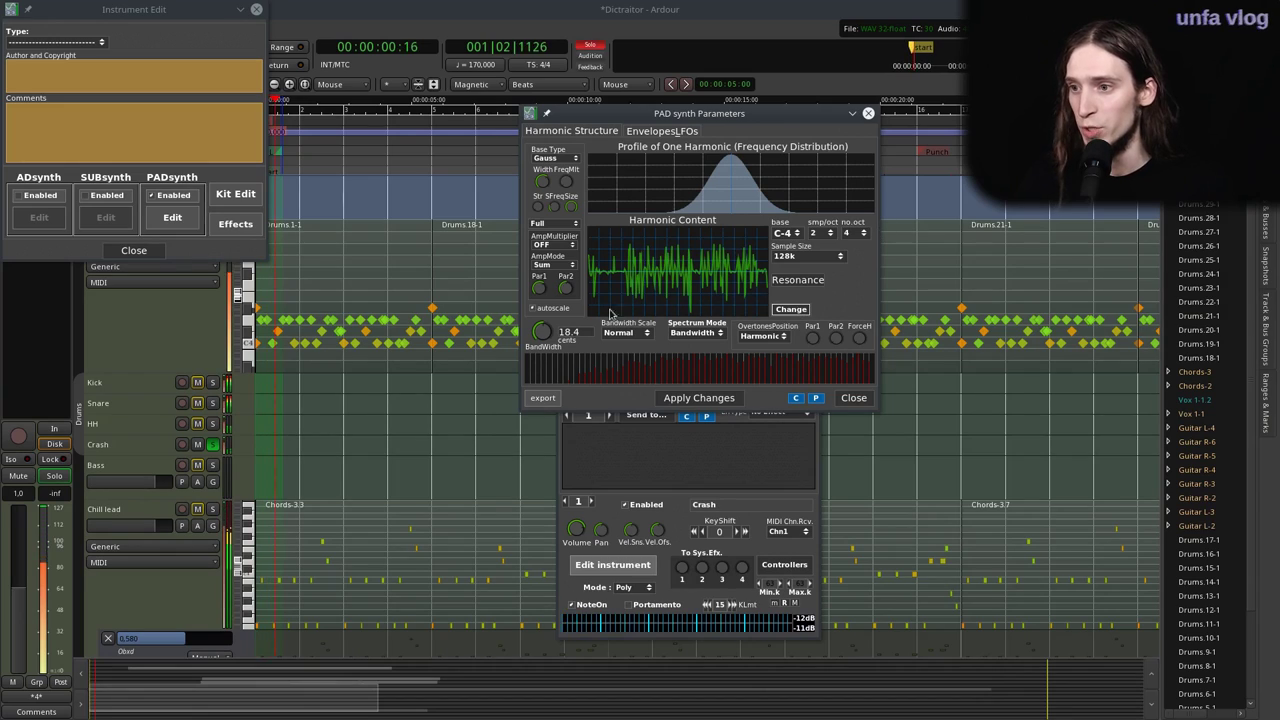
Set the bandwidth to 50.0 cents and the overtones position to Sine with raised Par1 and Par2, applying the changes.
drag(540, 333, 542, 318)
click(698, 397)
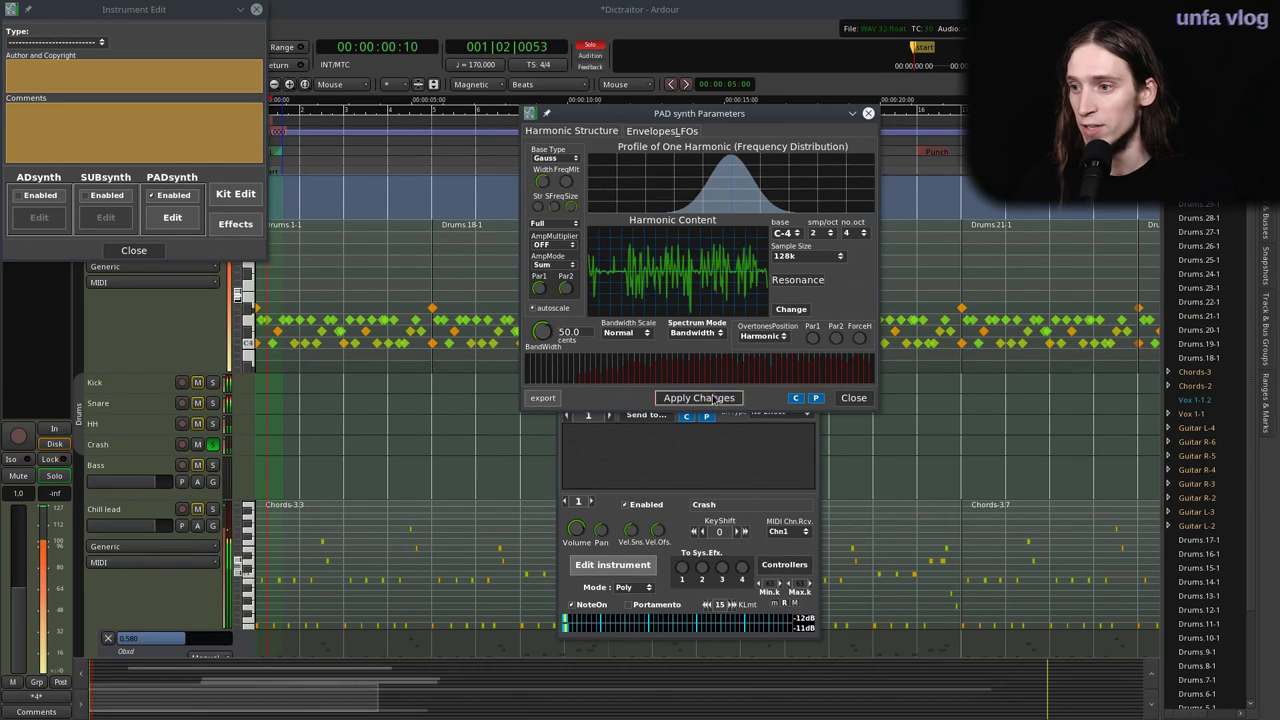
click(760, 336)
click(769, 372)
click(765, 337)
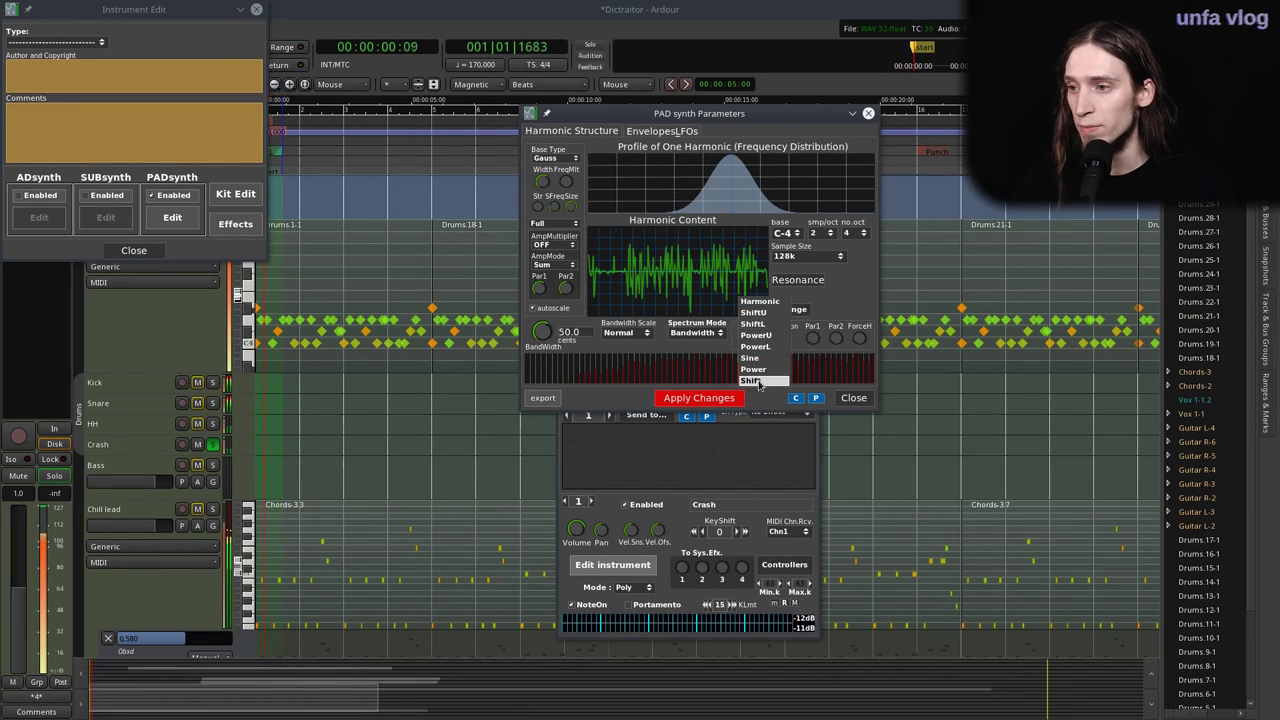
click(766, 358)
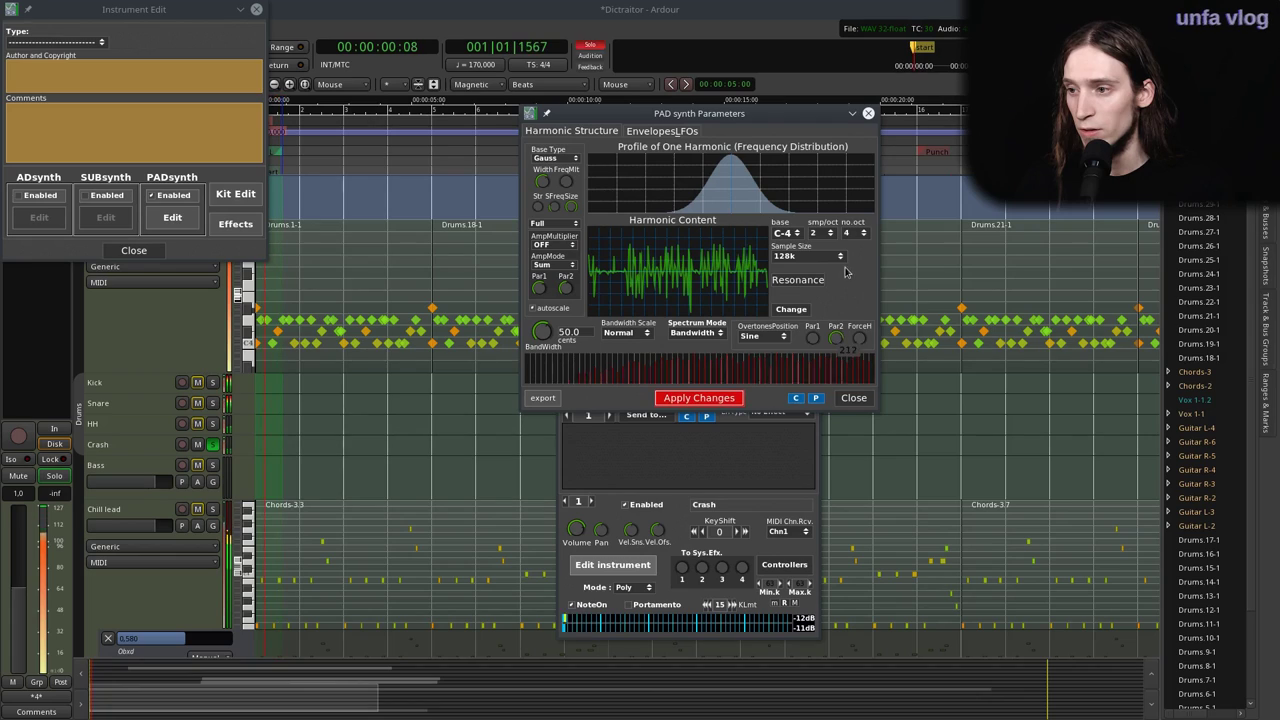
drag(815, 336, 829, 184)
click(718, 396)
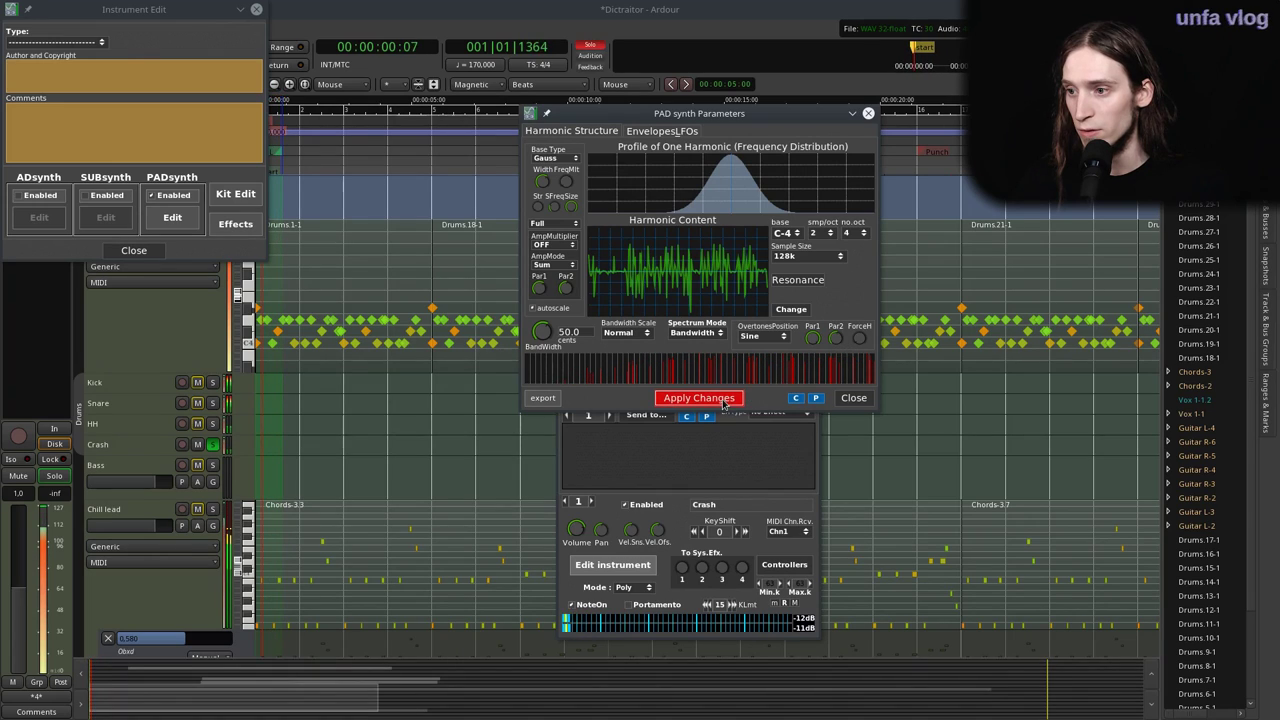
Lower the PADsynth octave to -3.
click(690, 131)
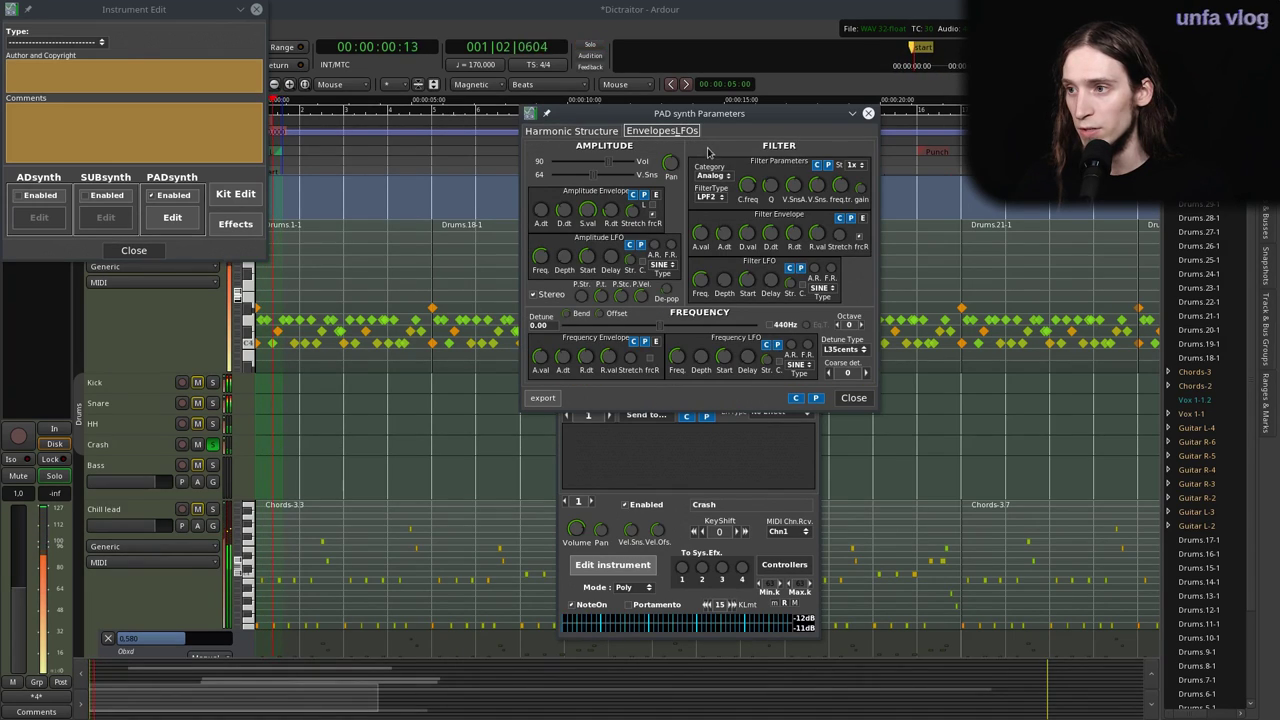
click(845, 325)
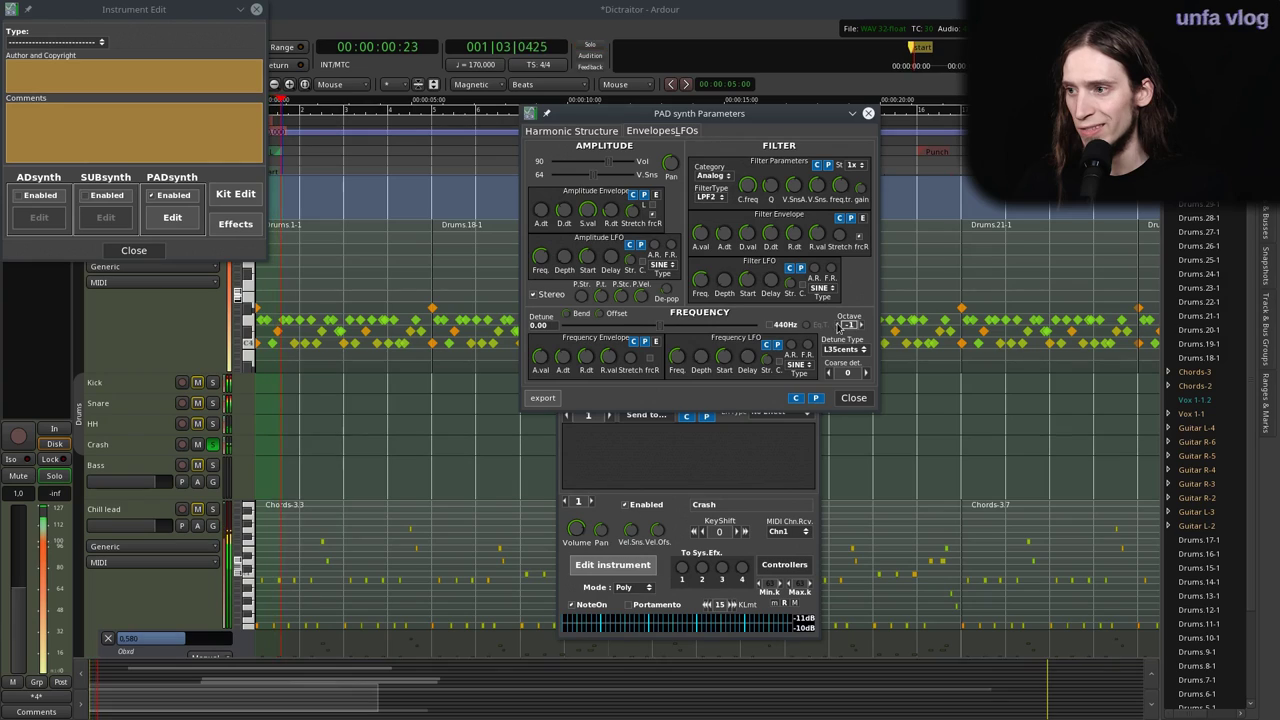
click(837, 325)
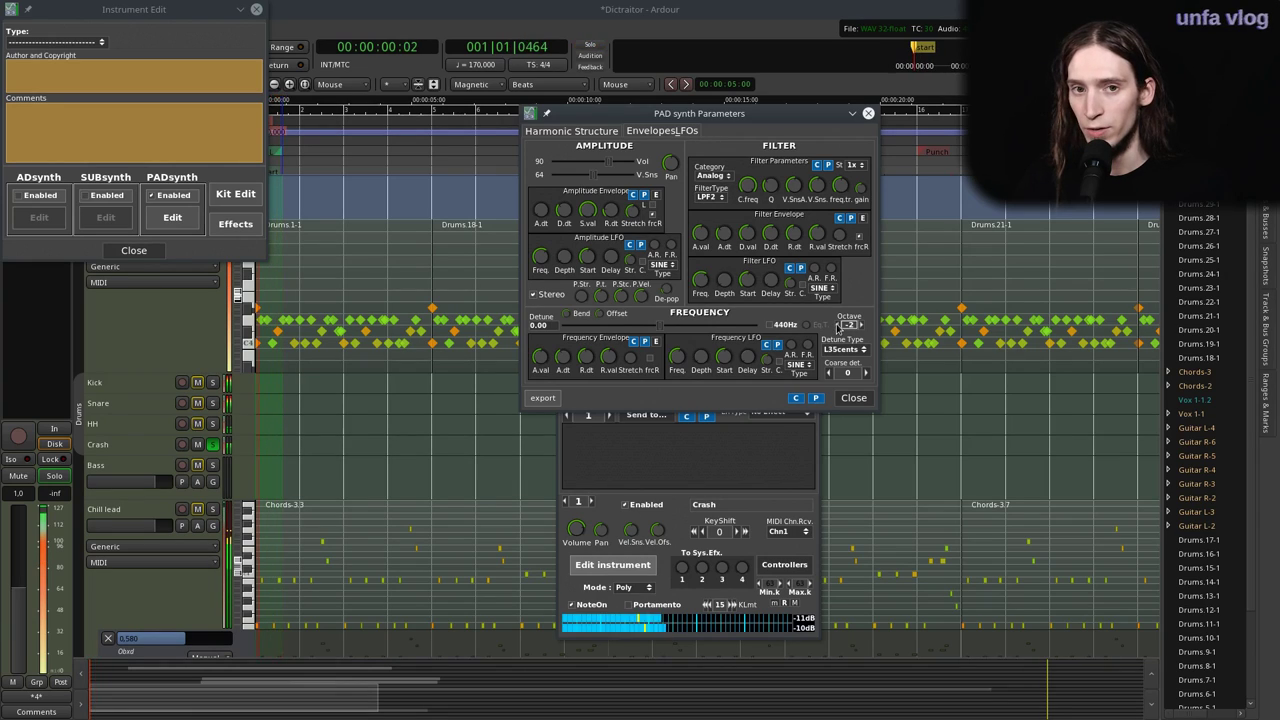
Reshape the profile of one harmonic by adjusting its width and stretch parameters, and apply the changes.
click(573, 131)
drag(545, 183, 580, 104)
mouse_move(540, 205)
mouse_down()
mouse_move(587, 206)
mouse_move(553, 195)
mouse_move(555, 181)
mouse_move(547, 212)
mouse_up()
click(678, 398)
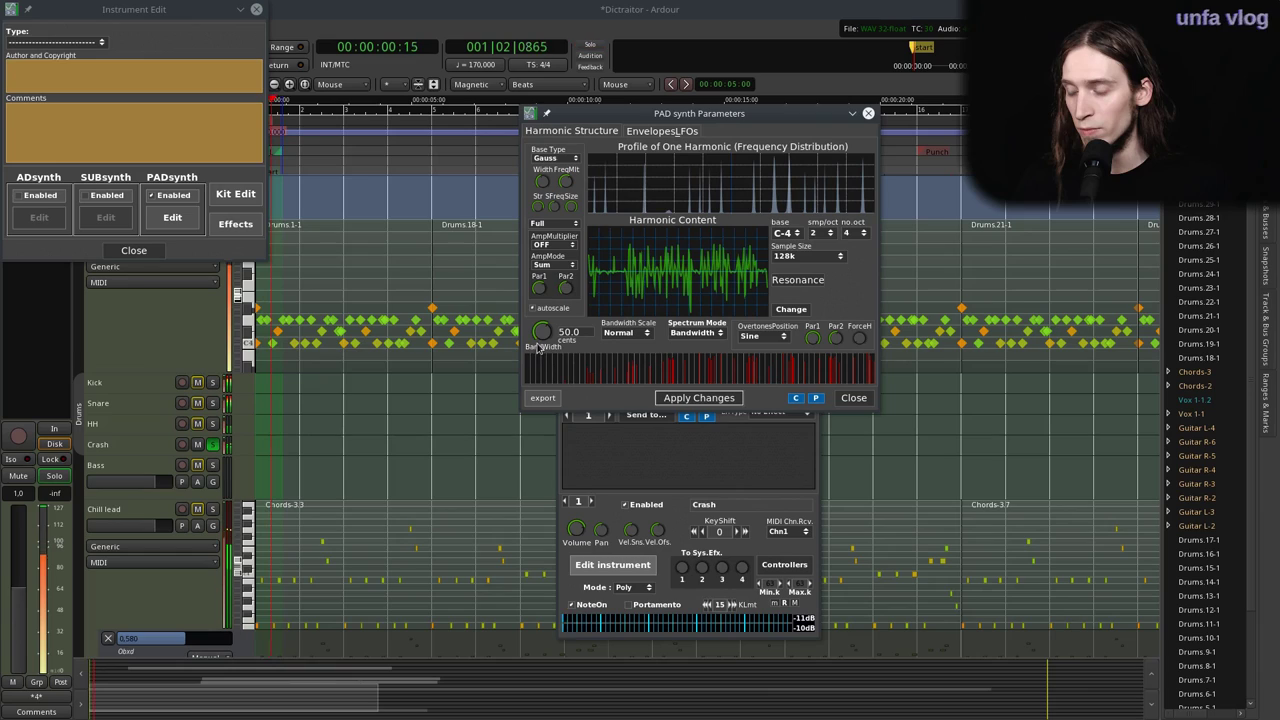
Try a PADsynth bandwidth of 1363.8 cents and apply it.
drag(540, 338, 545, 315)
click(672, 398)
click(672, 398)
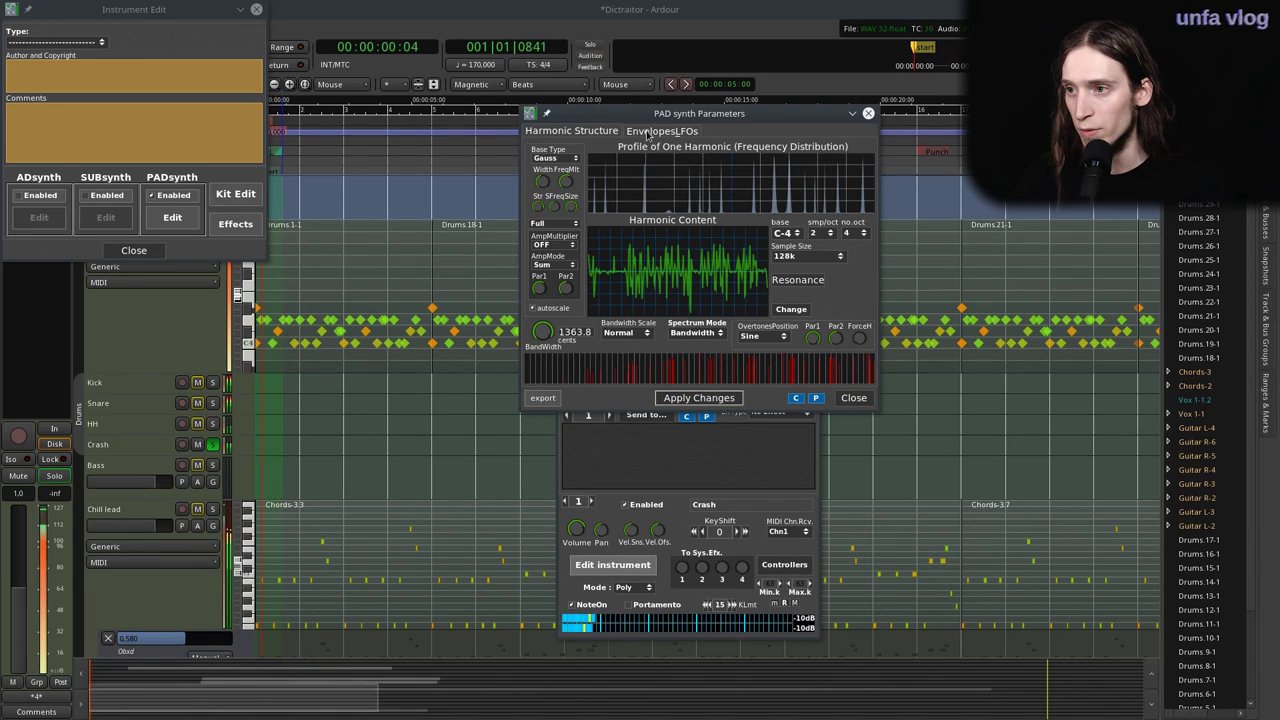
click(655, 131)
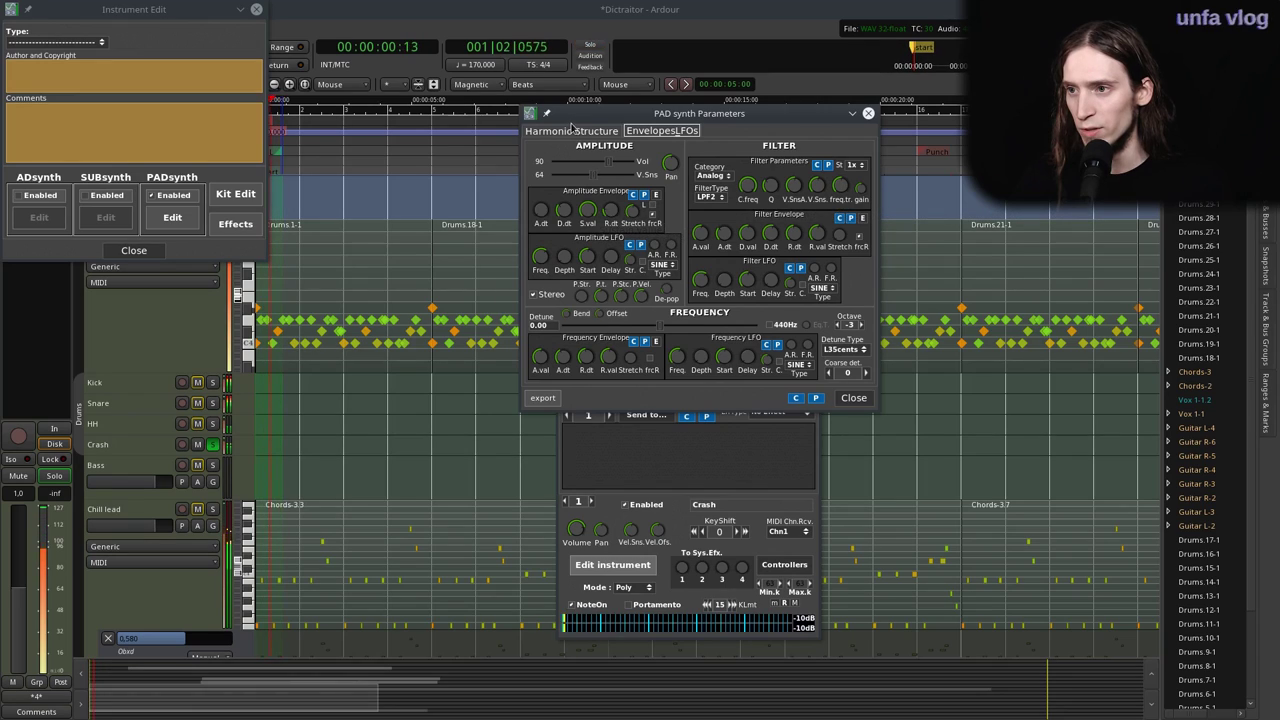
Set the PADsynth bandwidth to 132.2 cents and apply the changes.
click(572, 131)
drag(541, 333, 548, 376)
click(686, 399)
drag(541, 332, 578, 342)
click(666, 399)
Turn off the amplitude envelope's forced release, with longer decay and lower sustain, and set the octave to -4.
click(660, 131)
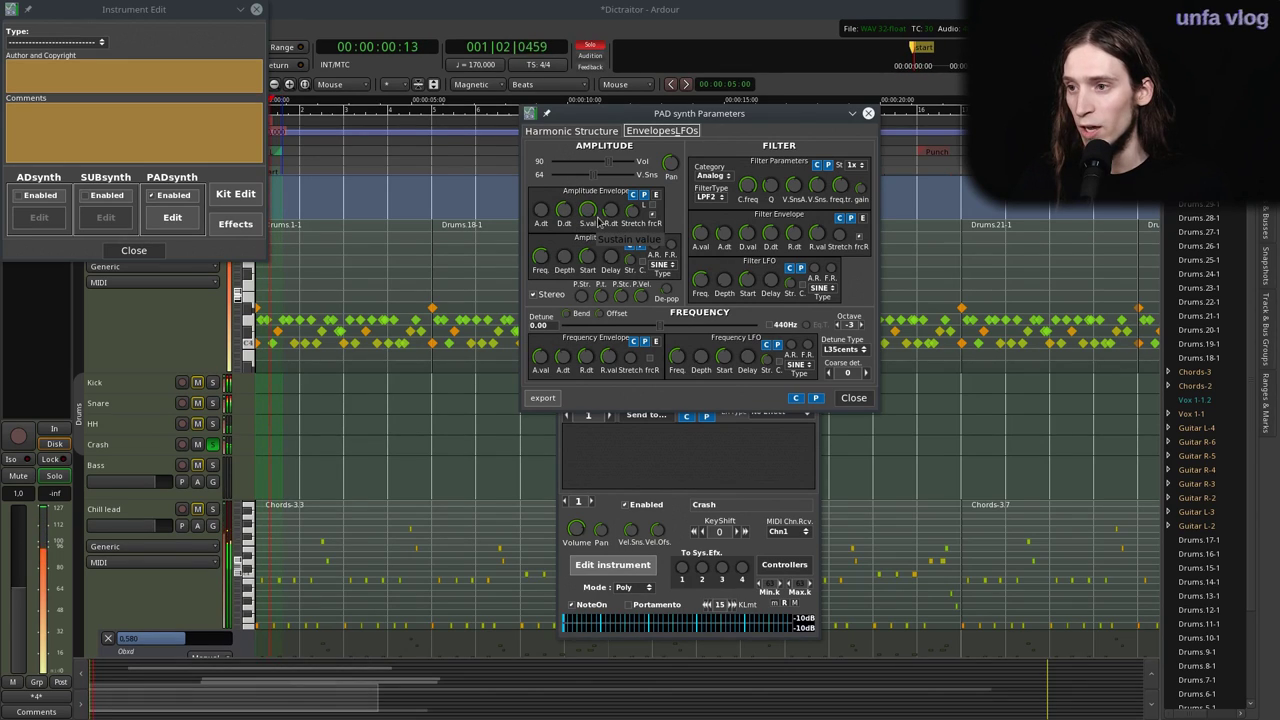
click(652, 214)
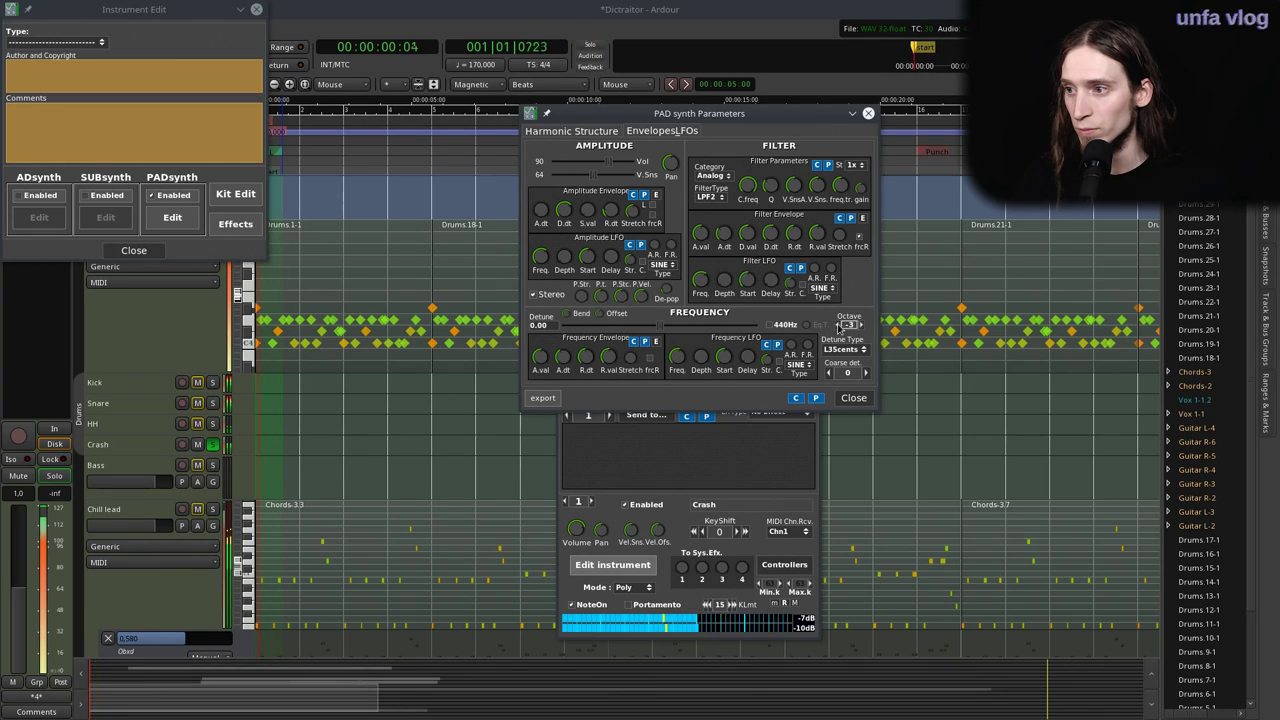
Try another sample size for the PADsynth and apply the changes.
click(595, 133)
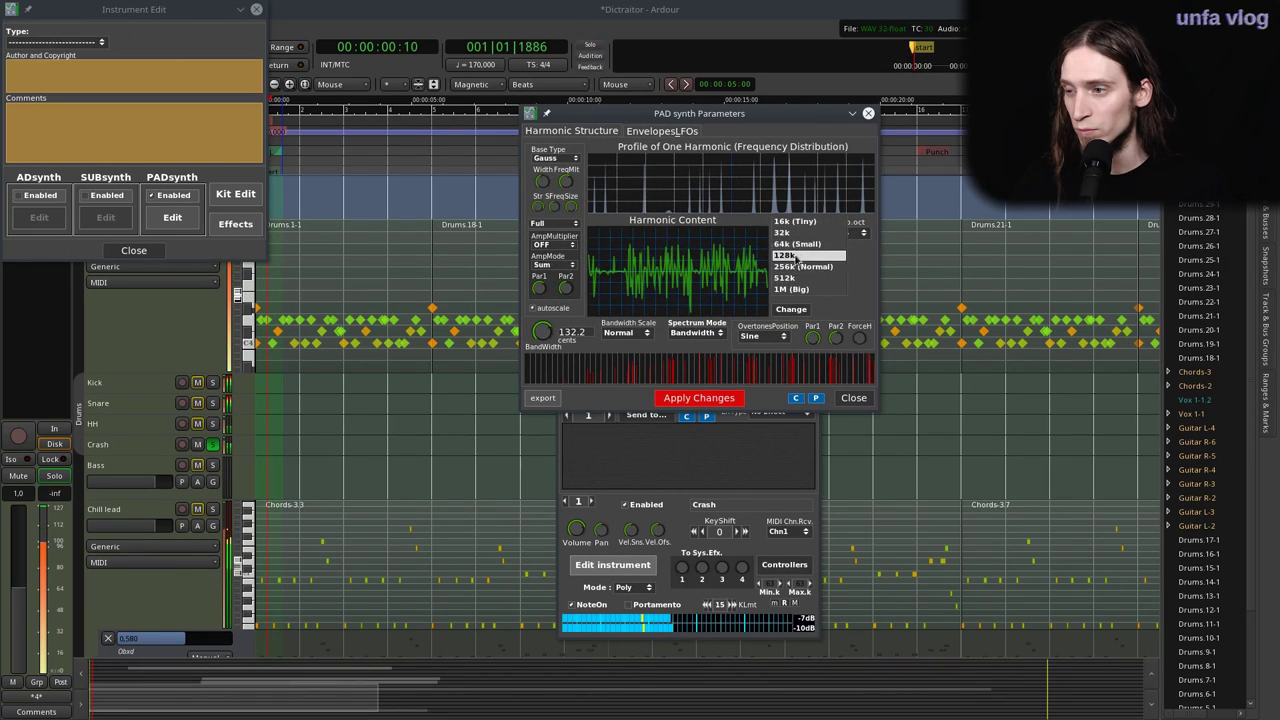
click(796, 207)
click(708, 398)
Try several base notes for the PADsynth samples, applying the changes after each one.
click(790, 233)
click(790, 275)
click(692, 398)
click(786, 233)
click(786, 302)
click(705, 398)
click(786, 233)
click(790, 200)
click(699, 398)
Switch the PADsynth filter type to HPF2 and close the PADsynth parameters.
click(637, 134)
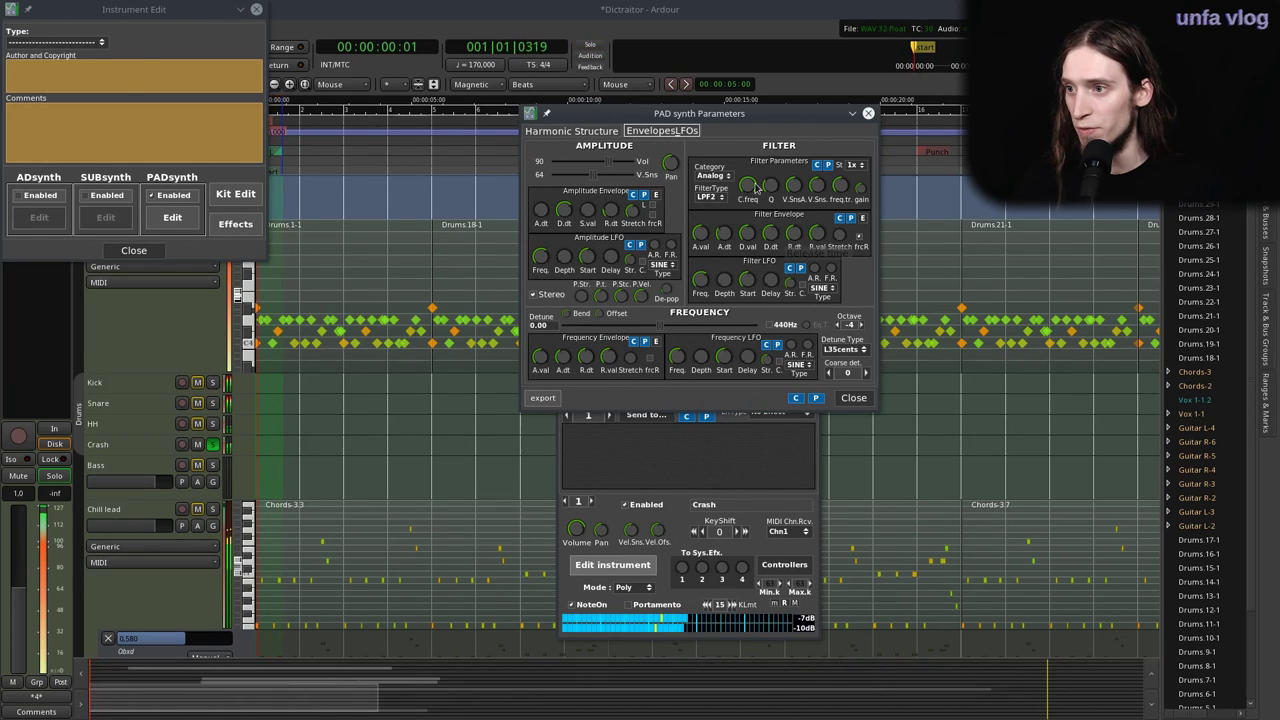
click(702, 197)
click(711, 207)
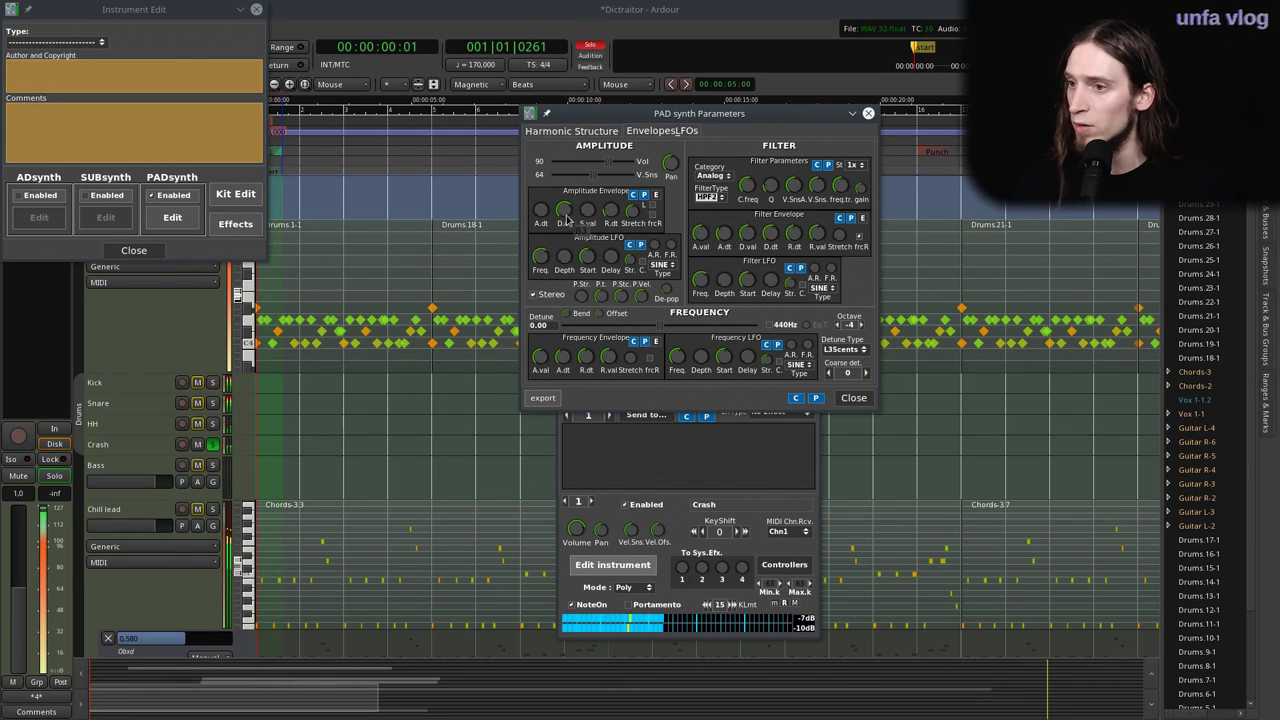
click(852, 398)
Assign insertion effect 1 to Part 1 and set it to Reverb.
click(663, 391)
click(645, 416)
click(643, 427)
click(779, 410)
click(771, 423)
Set the first reverb's type to Random and adjust its high-pass filter and dry/wet mix.
click(660, 439)
click(652, 428)
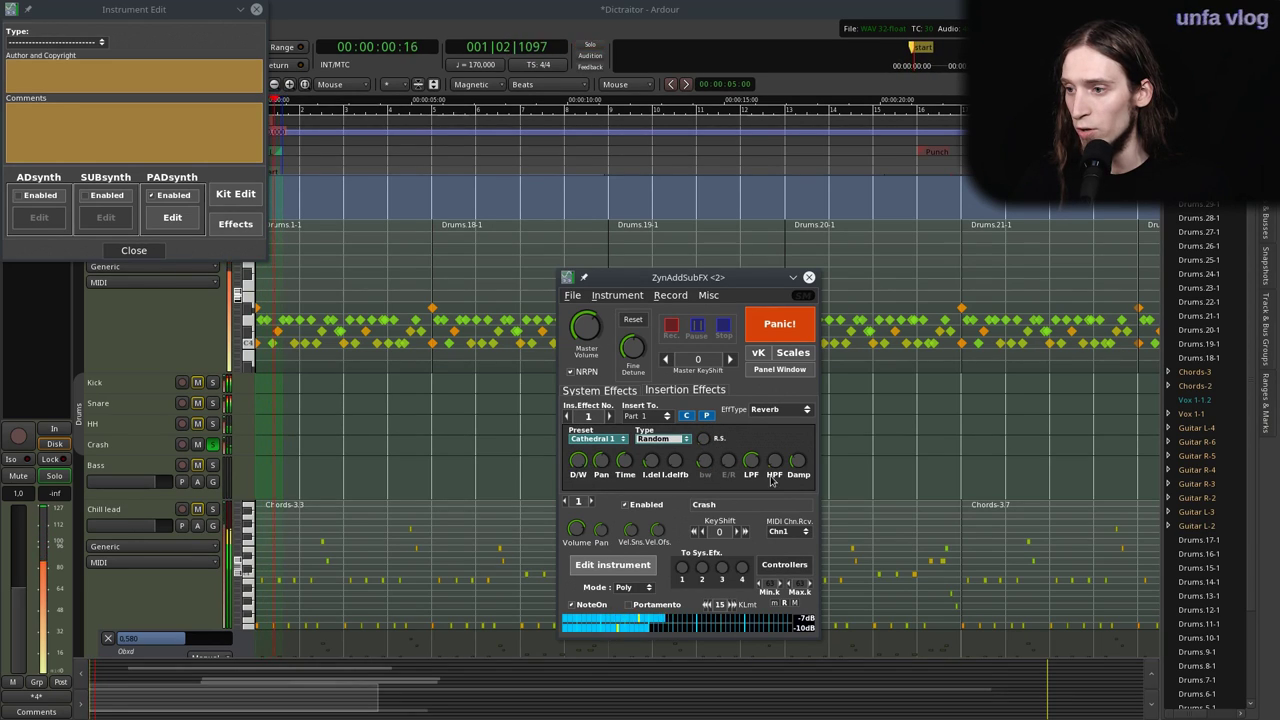
drag(760, 450, 761, 441)
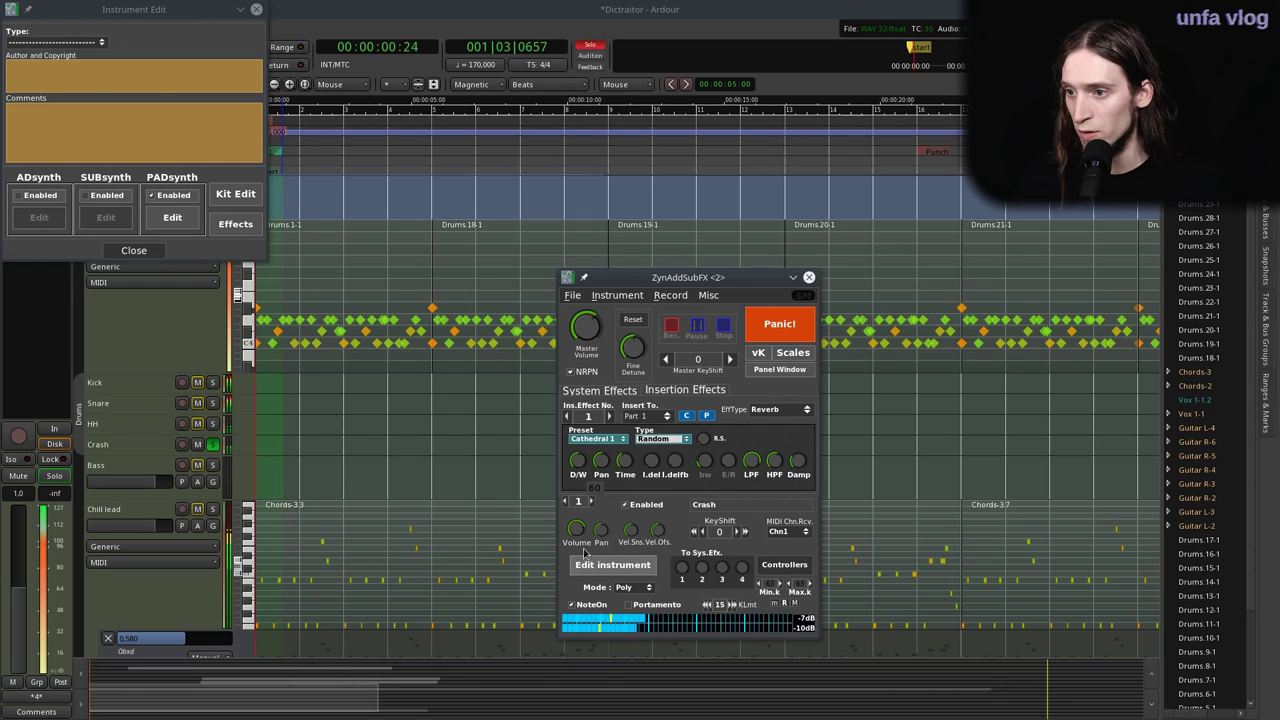
Assign insertion effect 2 to Part 1 and set it to Reverb.
click(609, 416)
click(645, 416)
click(640, 428)
click(780, 409)
click(657, 418)
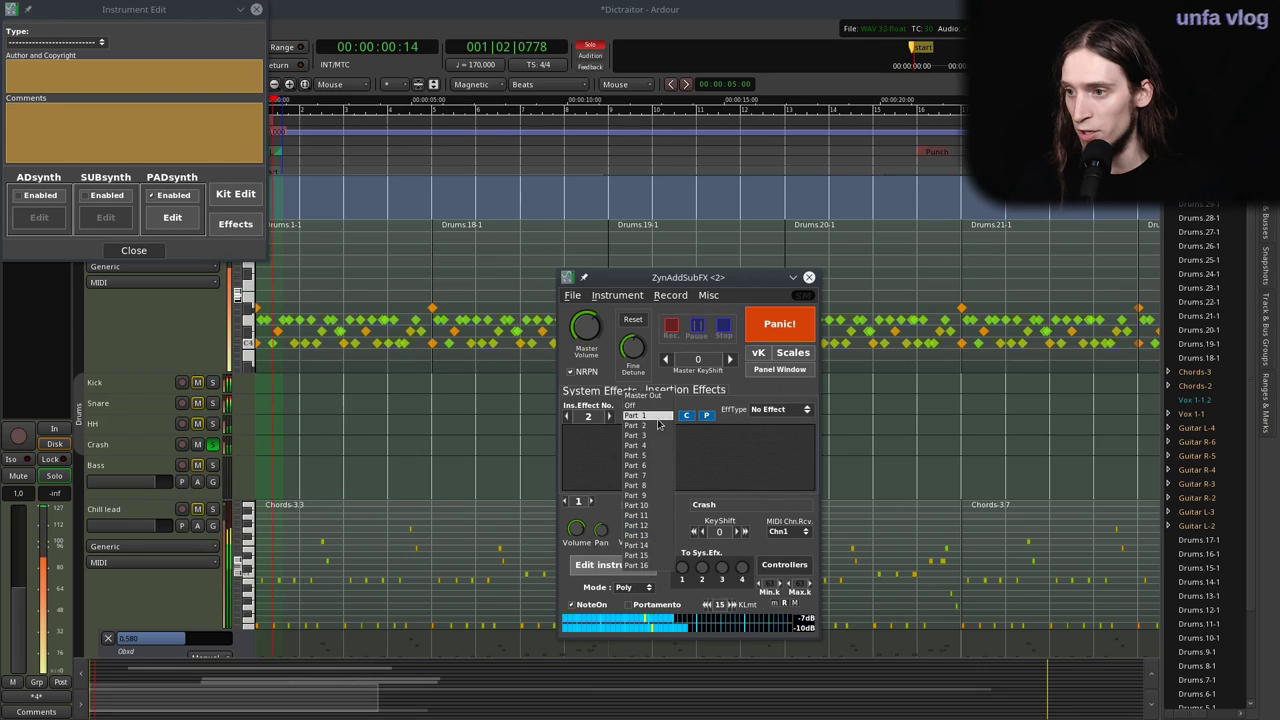
click(742, 413)
click(756, 410)
click(764, 419)
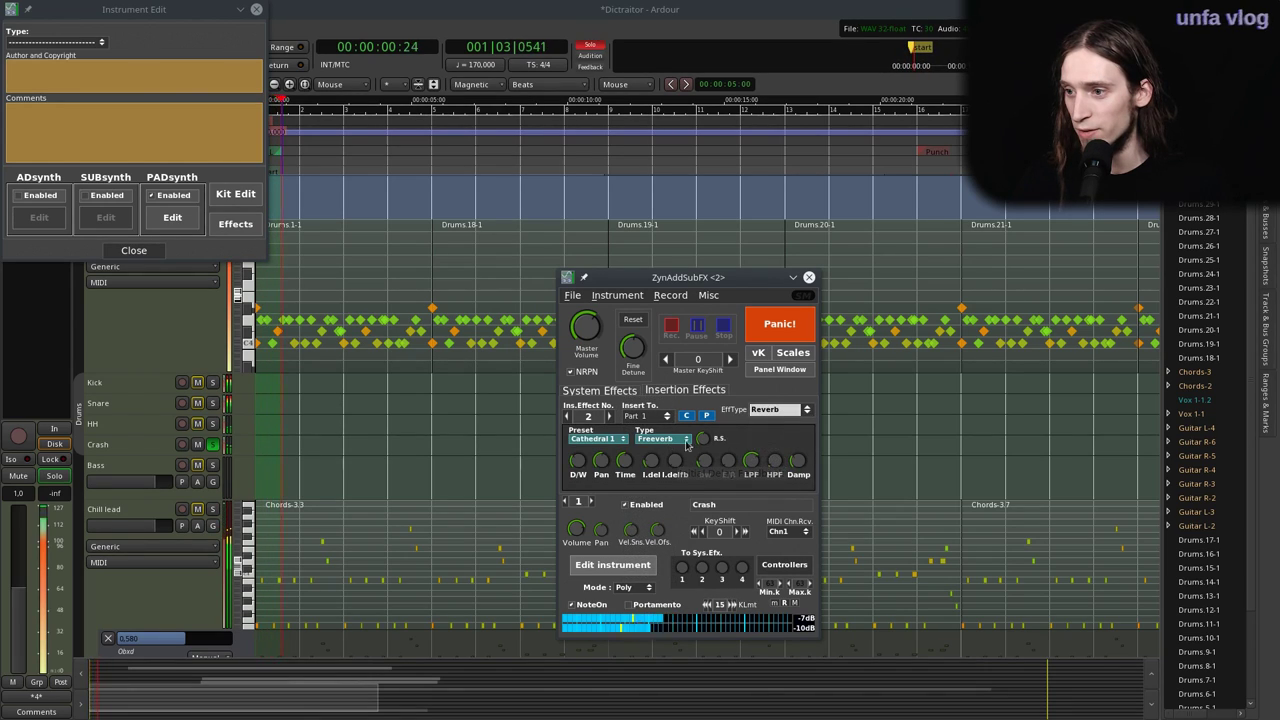
Set the second reverb's type to Random, adjust its damping and compare it with the first reverb.
click(660, 439)
click(727, 446)
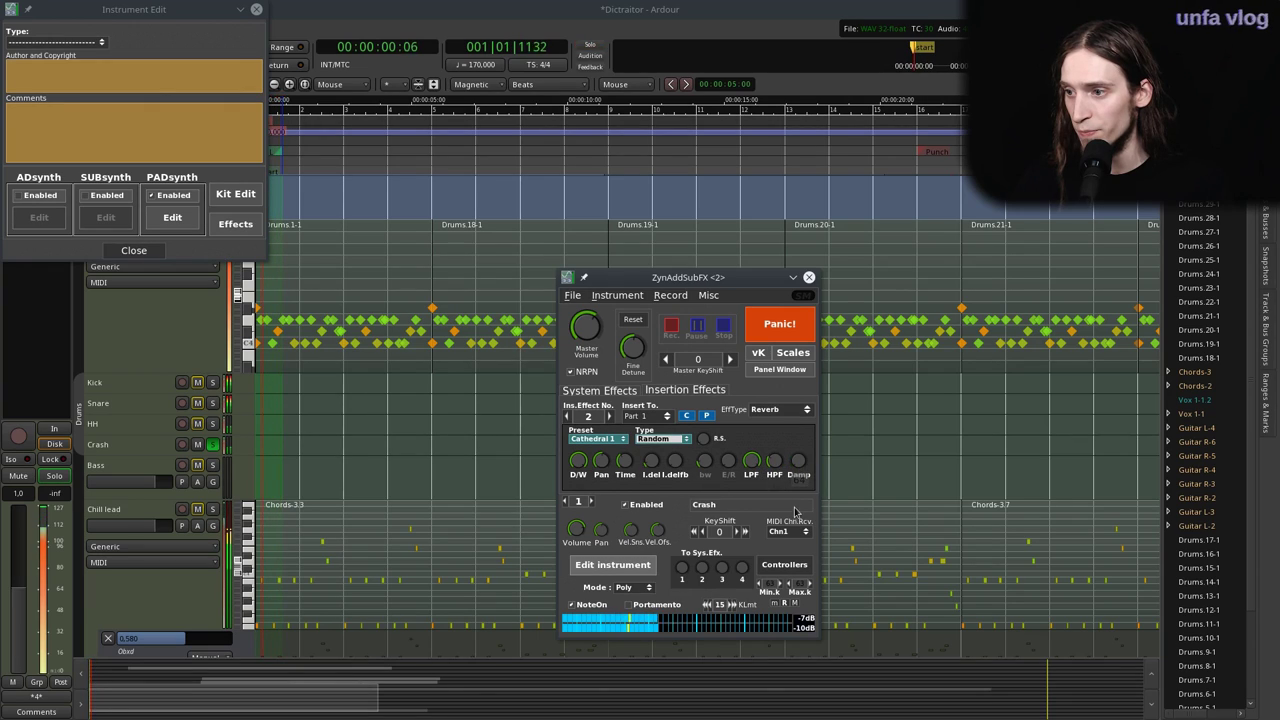
click(567, 416)
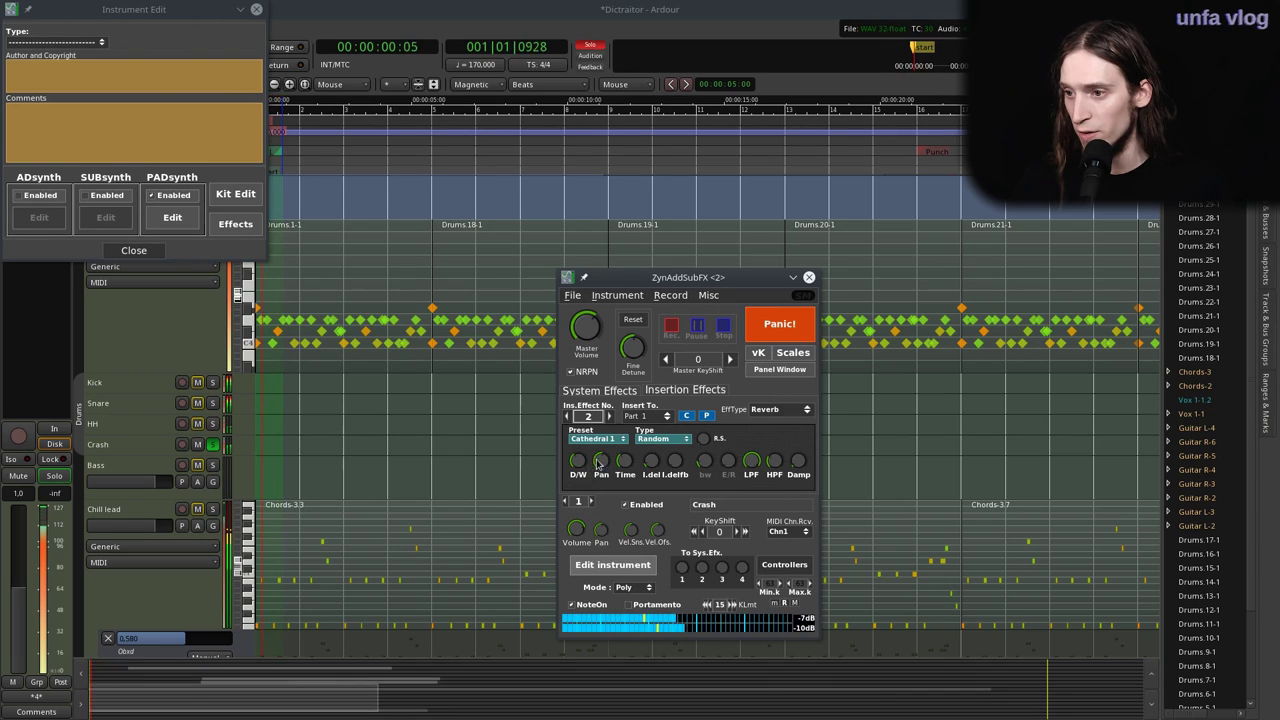
Assign insertion effect 3 to Part 1 and set it to DynFilter.
click(609, 416)
click(640, 416)
click(638, 427)
click(754, 411)
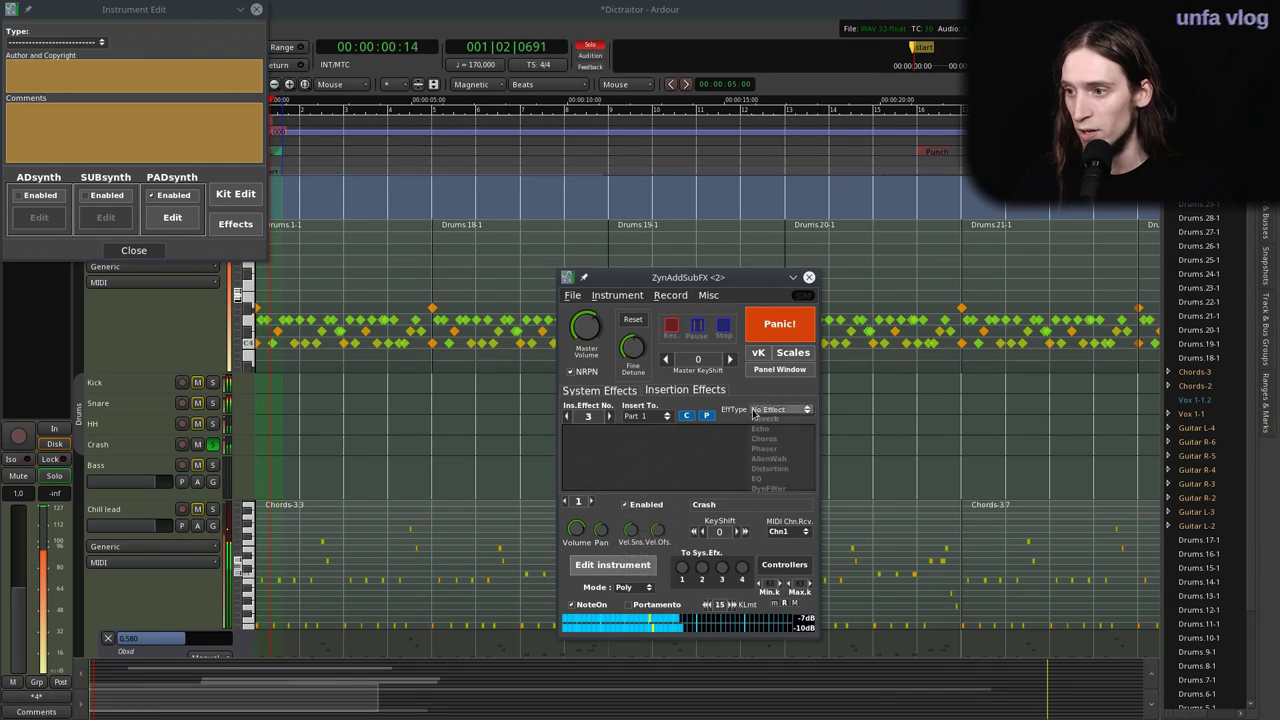
click(768, 488)
Adjust the cutoff frequency and resonance in the DynFilter's filter parameters.
click(656, 439)
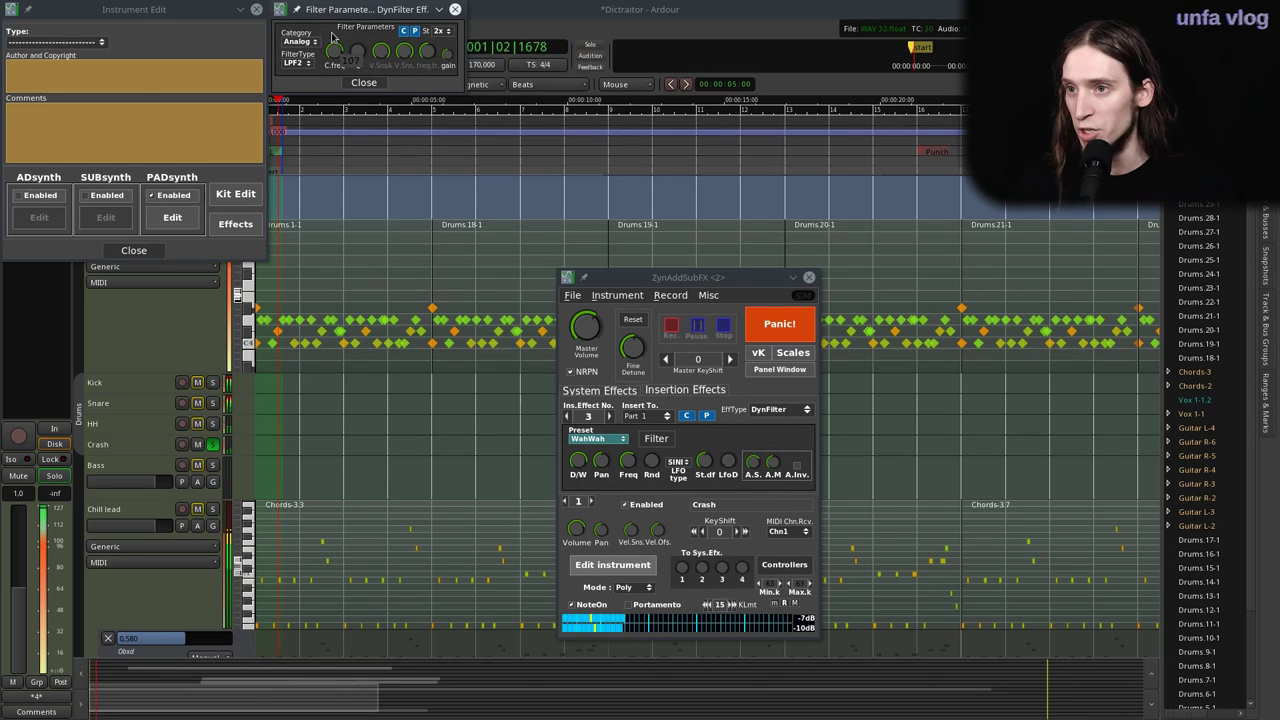
click(364, 83)
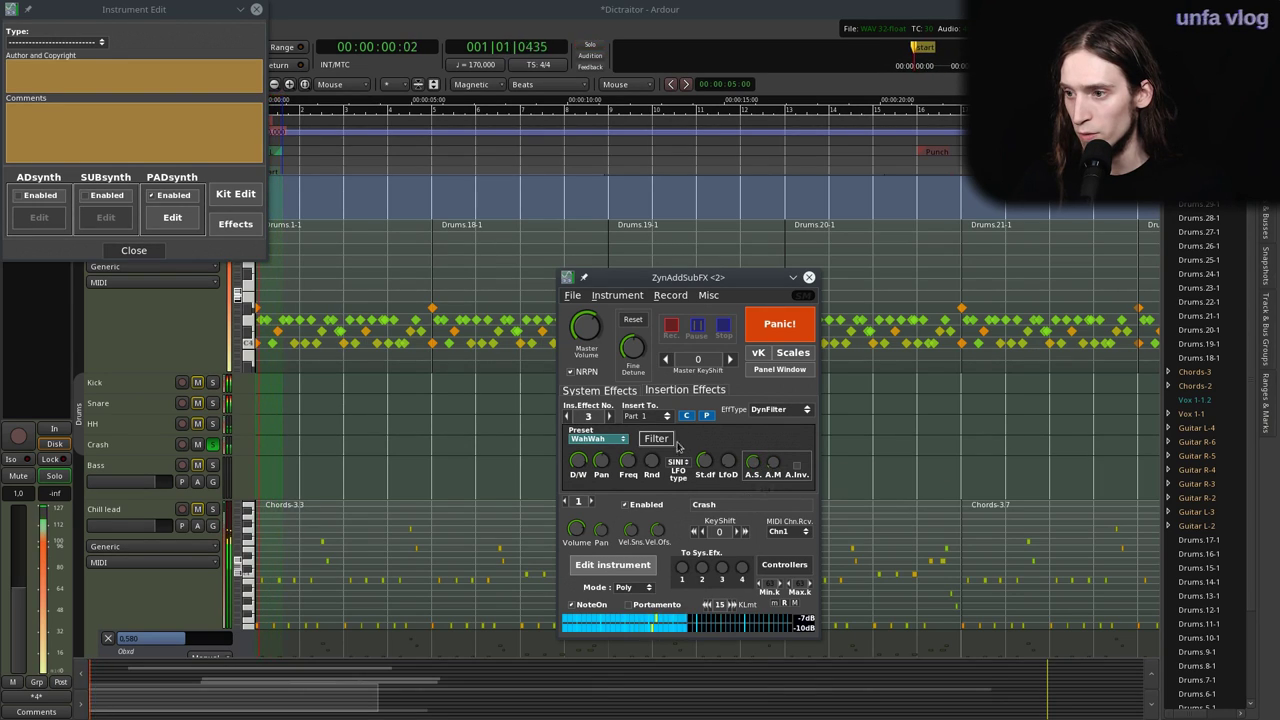
click(656, 438)
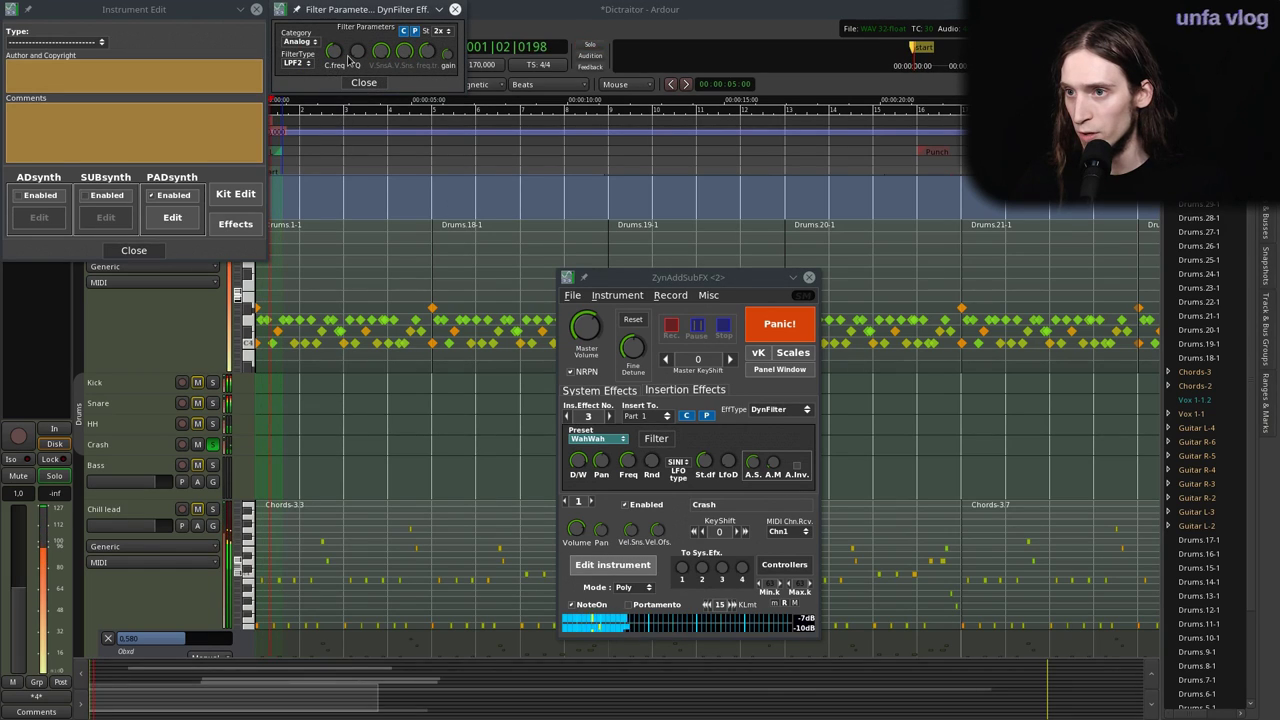
click(363, 82)
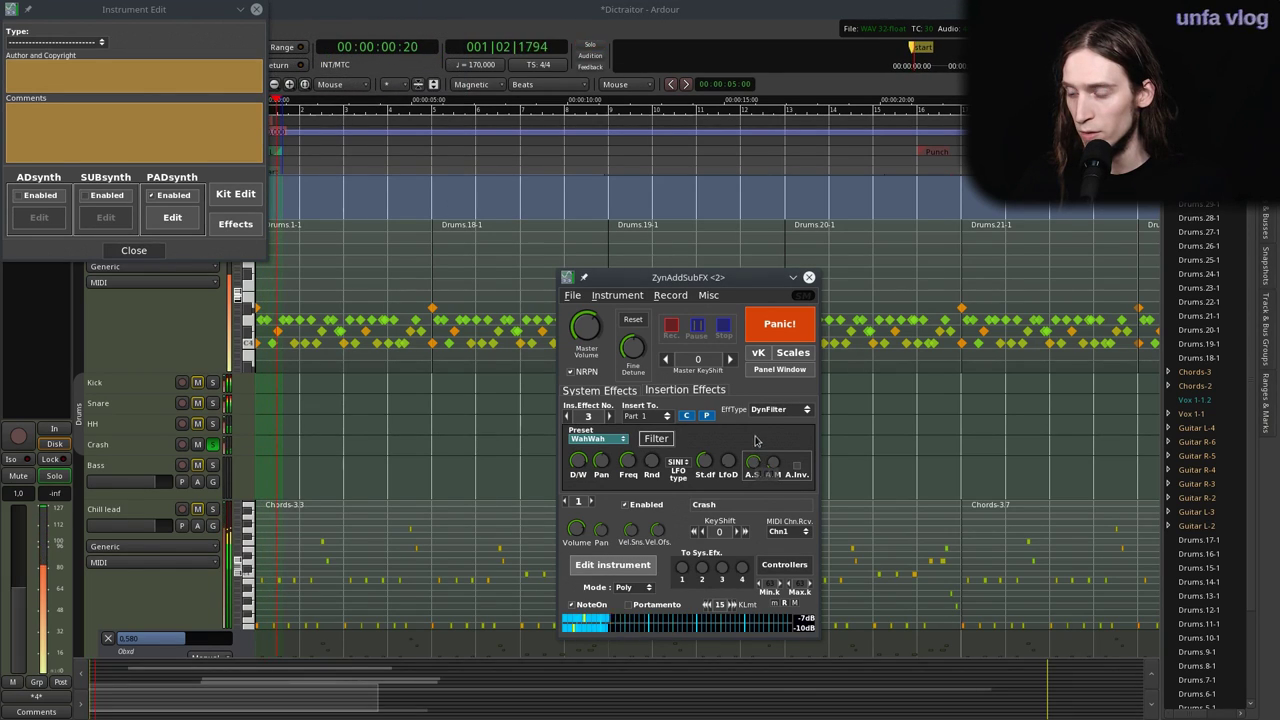
Adjust the DynFilter's A.M amount and set its filter stages to 1x.
drag(777, 441, 777, 423)
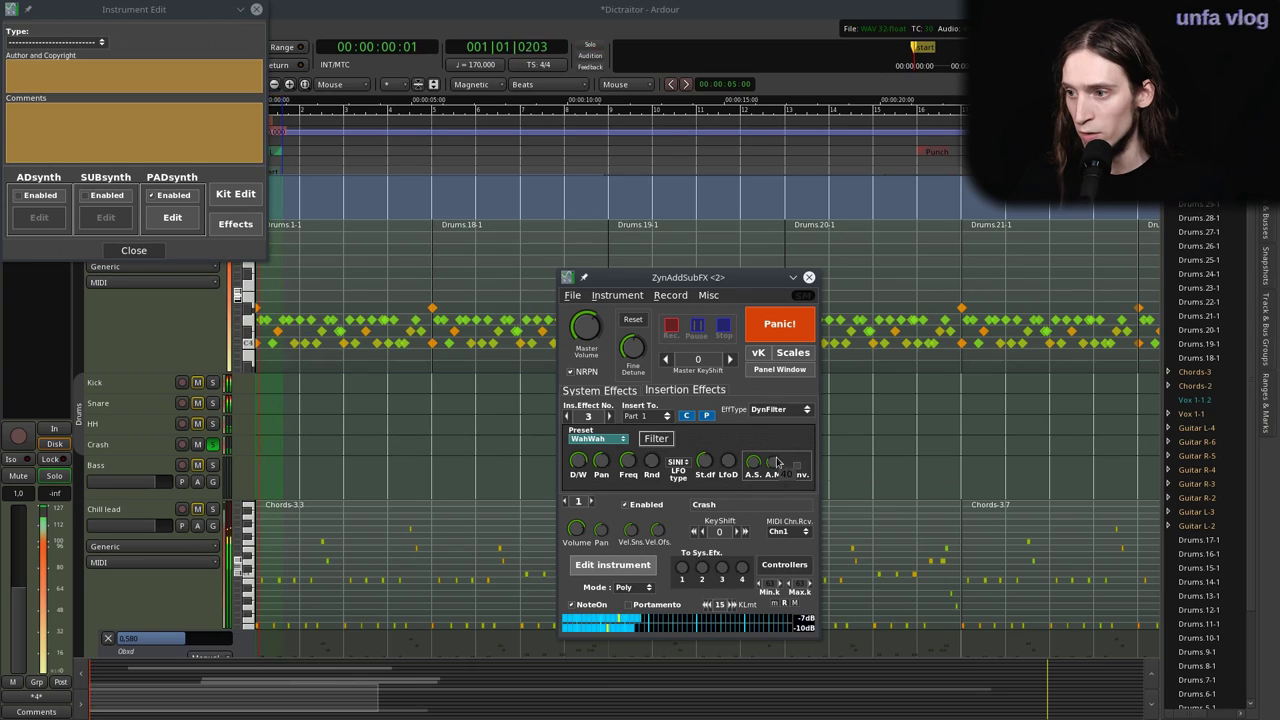
click(656, 438)
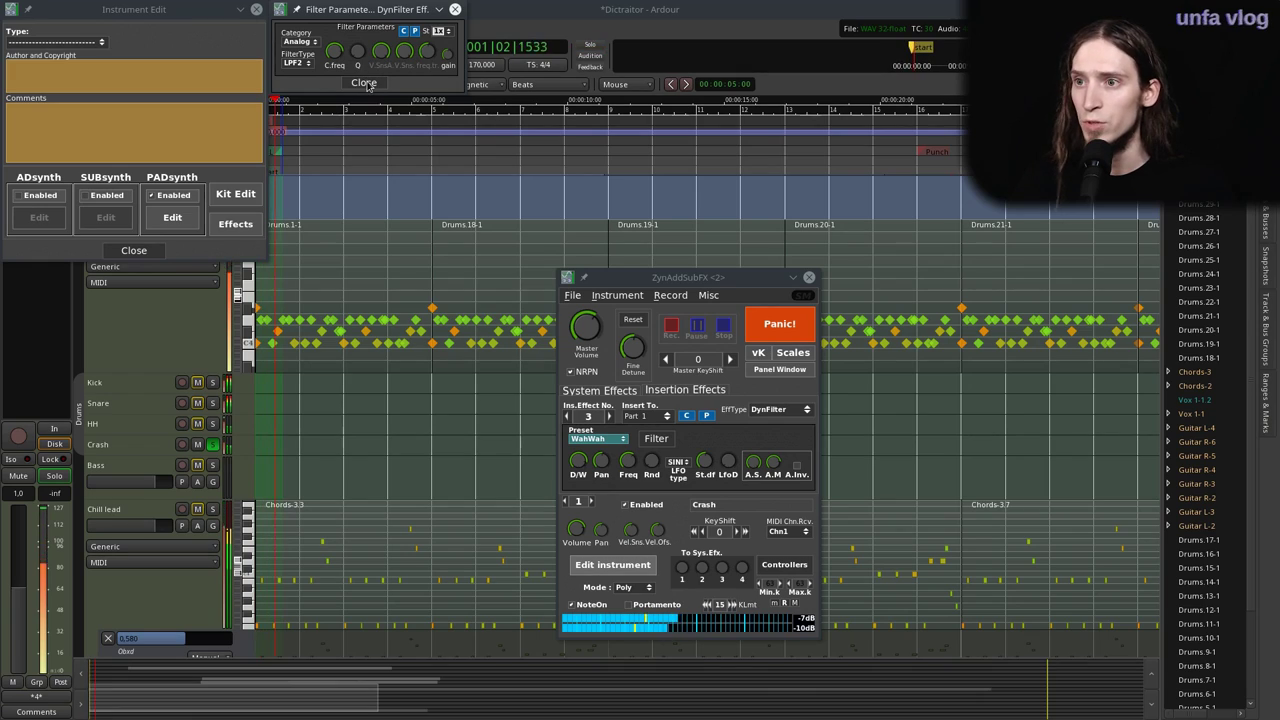
click(365, 83)
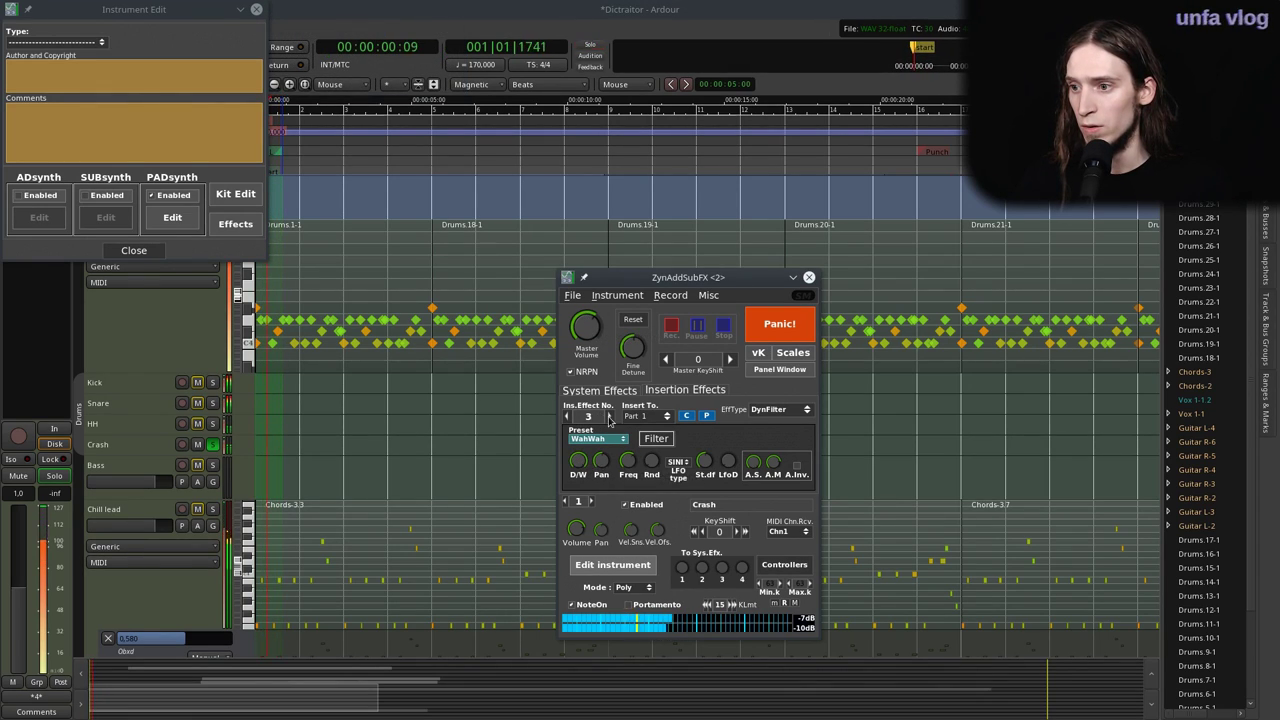
Assign insertion effect 4 to Part 1, make it an EQ and shape band 0 as an Hp2 filter.
click(609, 417)
click(642, 418)
click(646, 426)
click(777, 409)
click(771, 478)
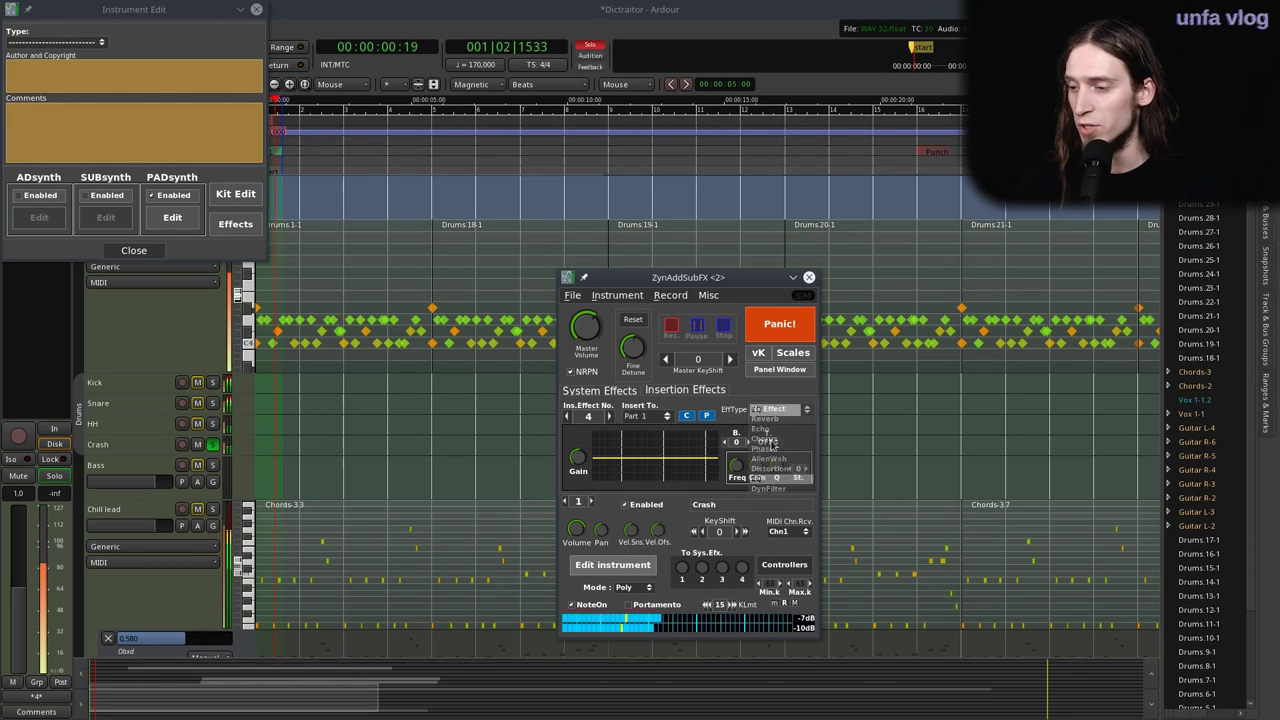
click(763, 479)
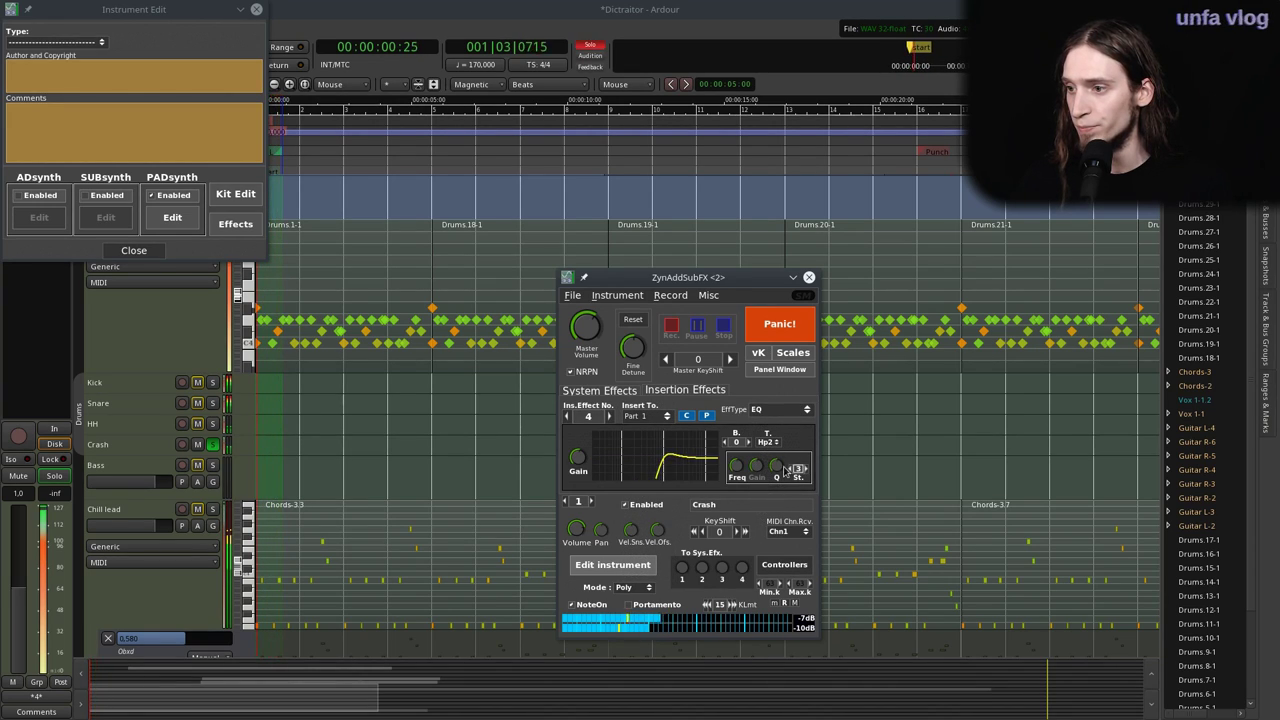
drag(735, 478, 734, 487)
Set EQ band 1 to type Pk, adjust its curve and close the synth window.
click(749, 443)
click(765, 443)
click(771, 502)
click(770, 446)
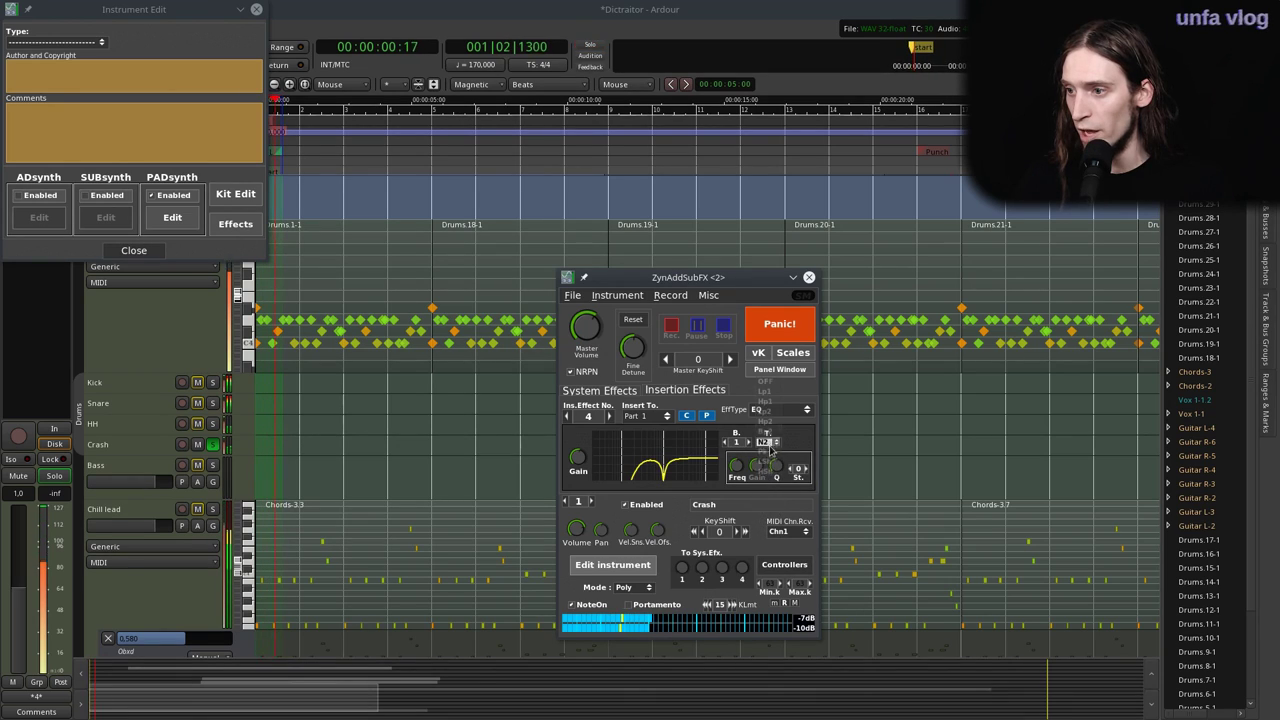
click(767, 455)
mouse_move(774, 465)
mouse_down()
mouse_move(775, 492)
mouse_move(742, 469)
mouse_move(760, 441)
mouse_move(765, 474)
mouse_up()
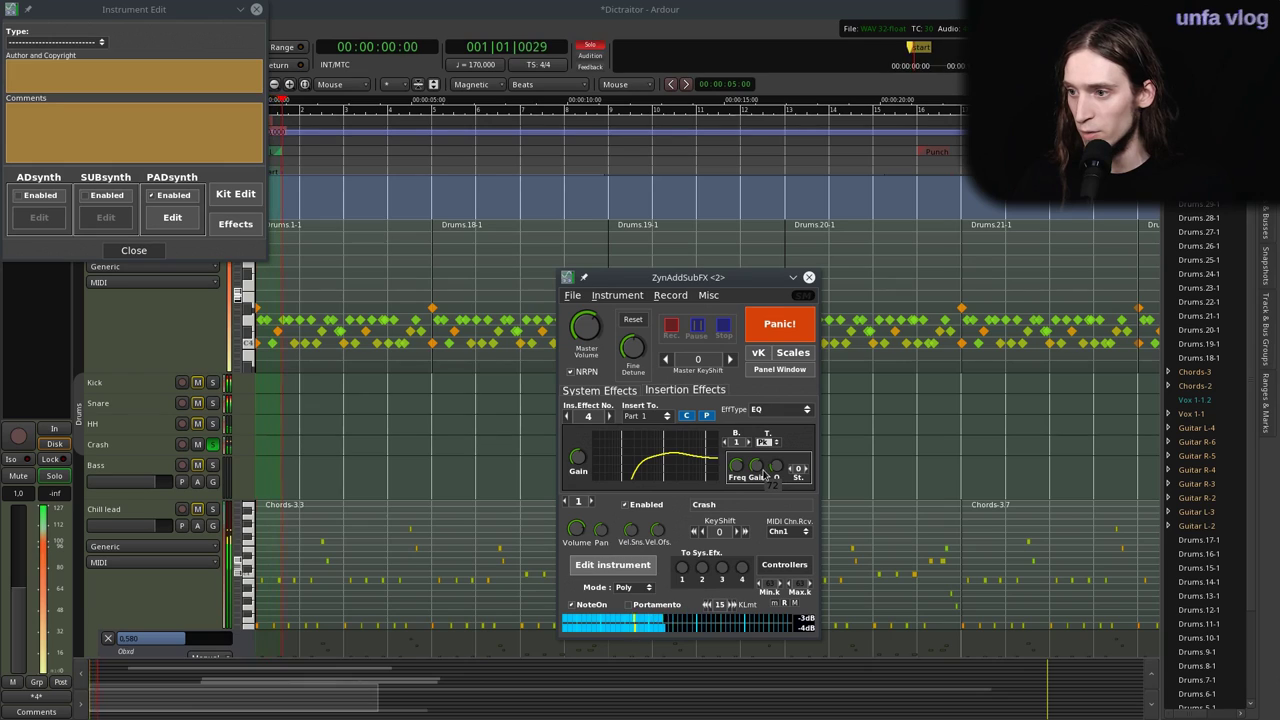
click(809, 277)
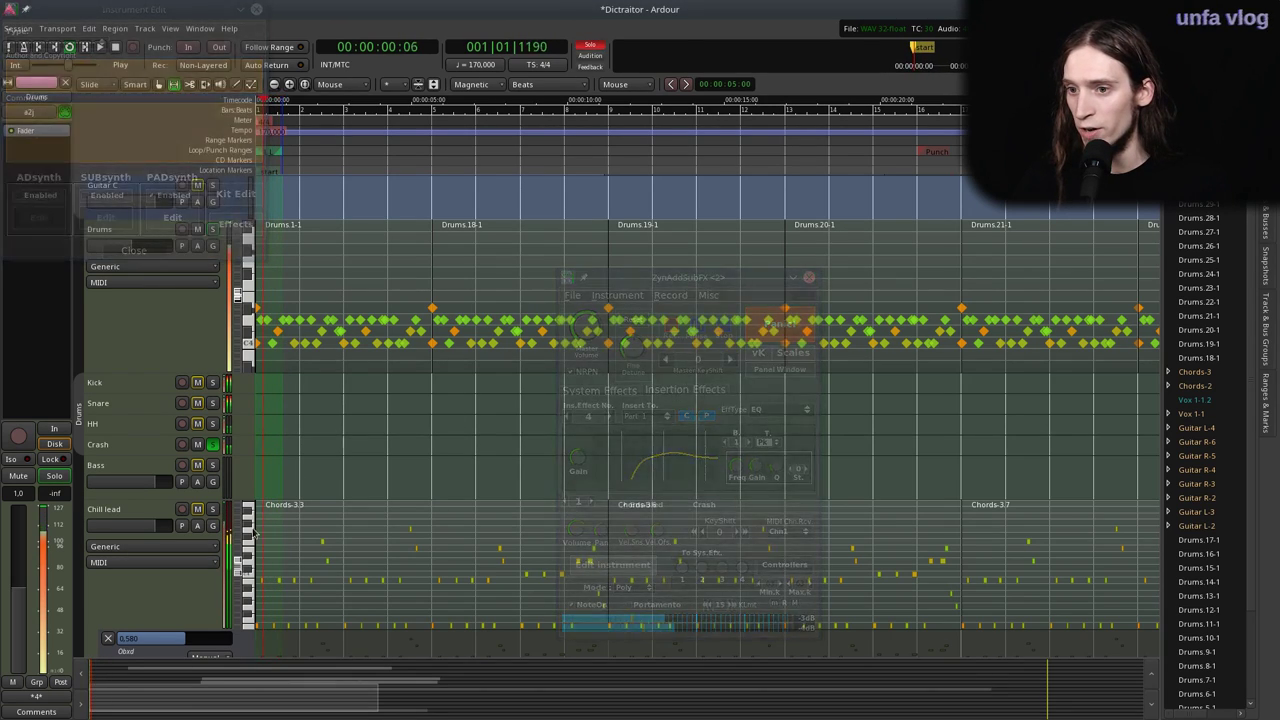
Unsolo the Crash track and lower its fader to -1,5 while the full mix plays.
click(213, 444)
key(space)
key(space)
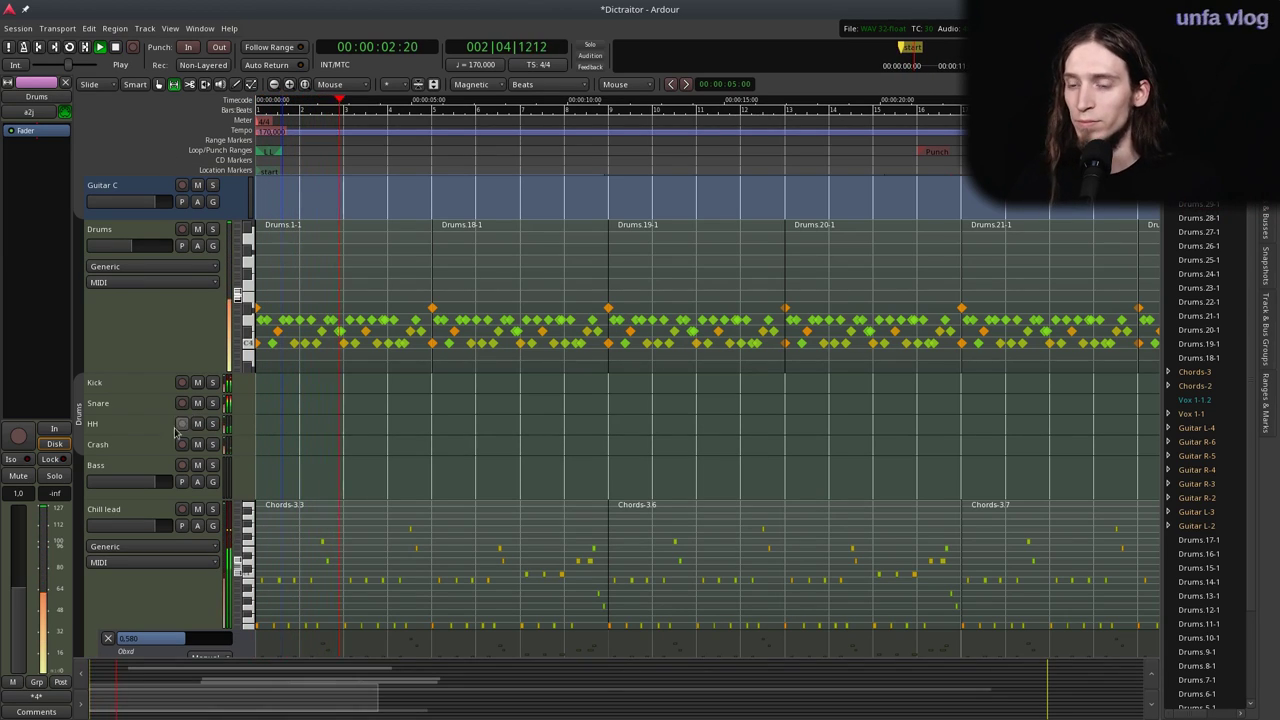
click(122, 447)
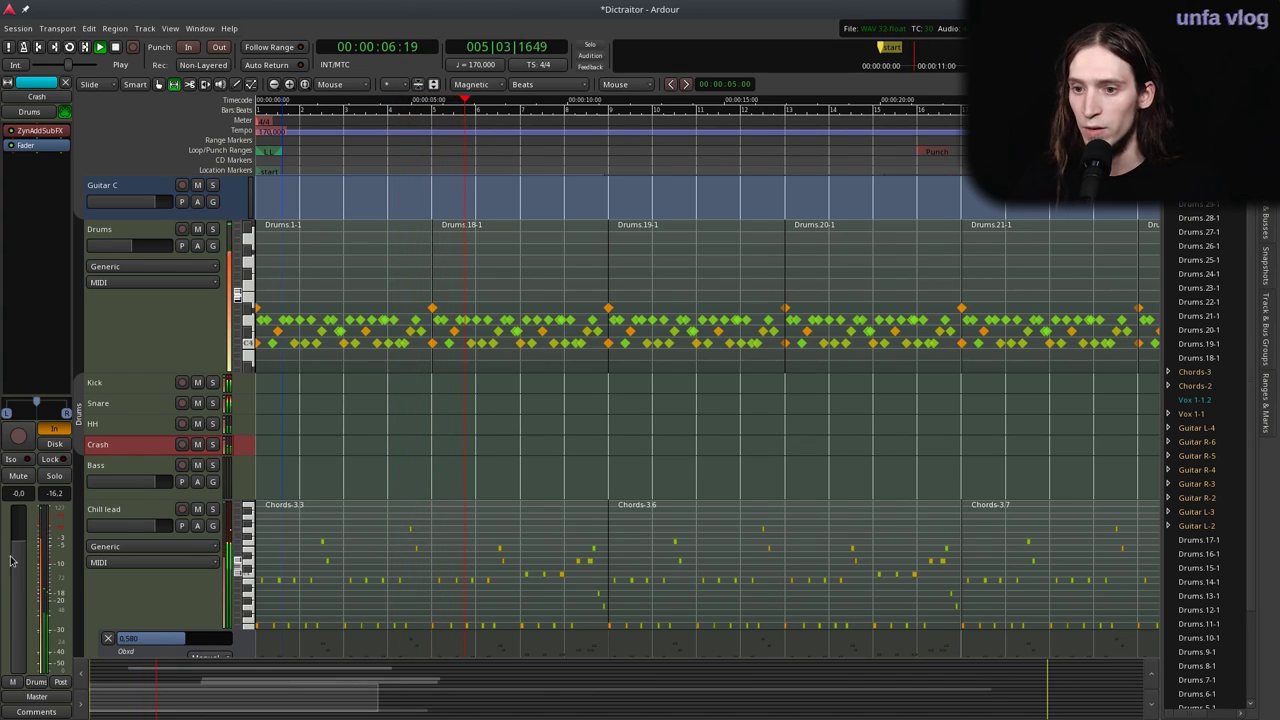
drag(8, 557, 22, 574)
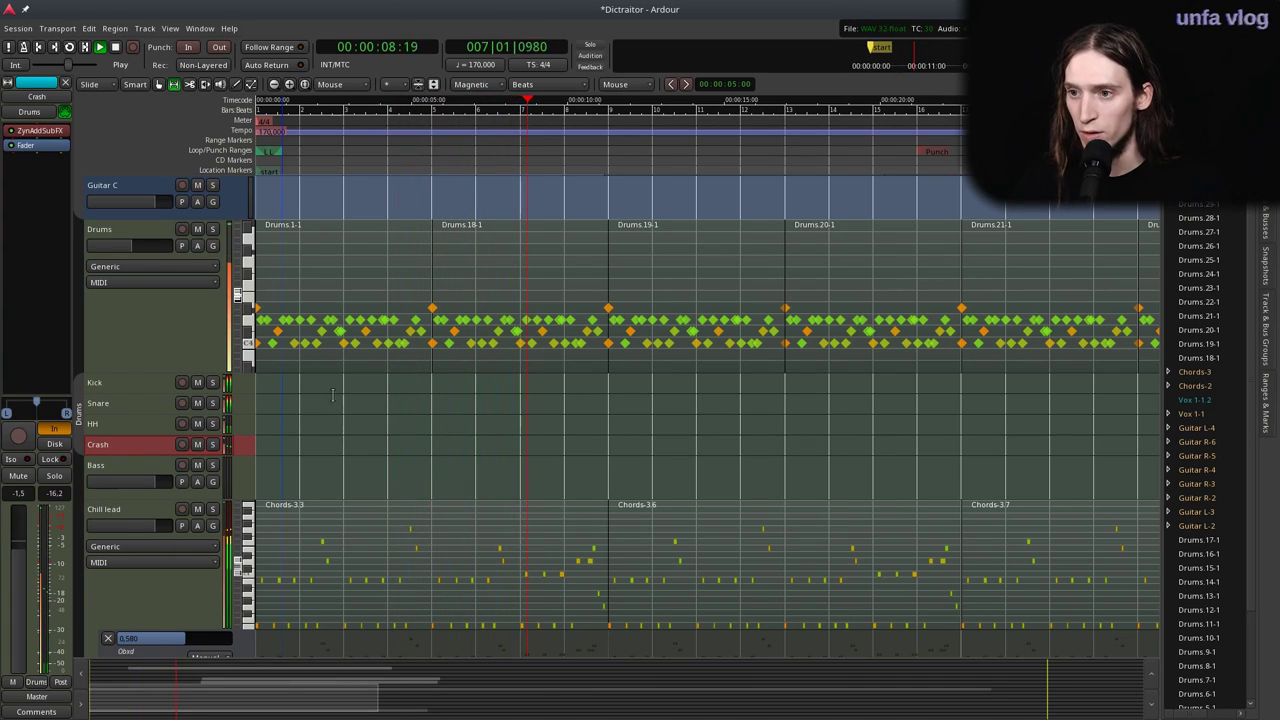
Delete the crash note at the start of region Drums.18-1 and stop playback.
click(475, 259)
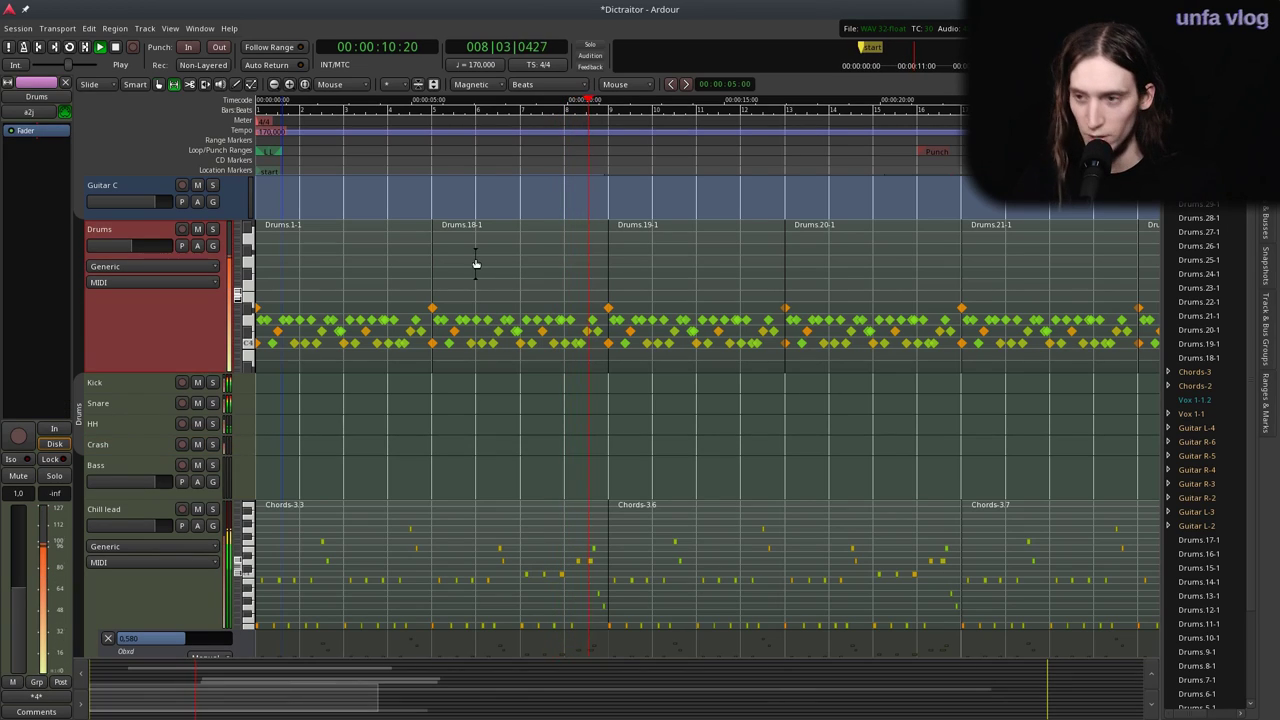
click(476, 263)
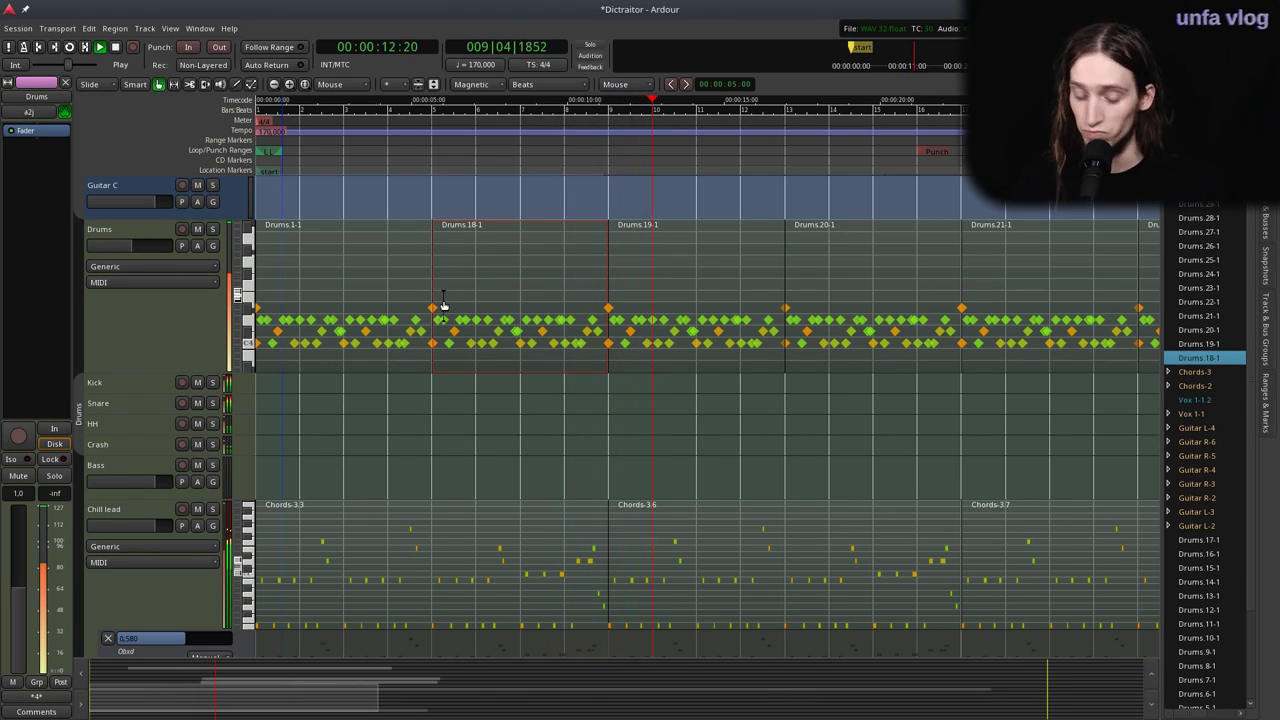
key(e)
shift+right_click(435, 311)
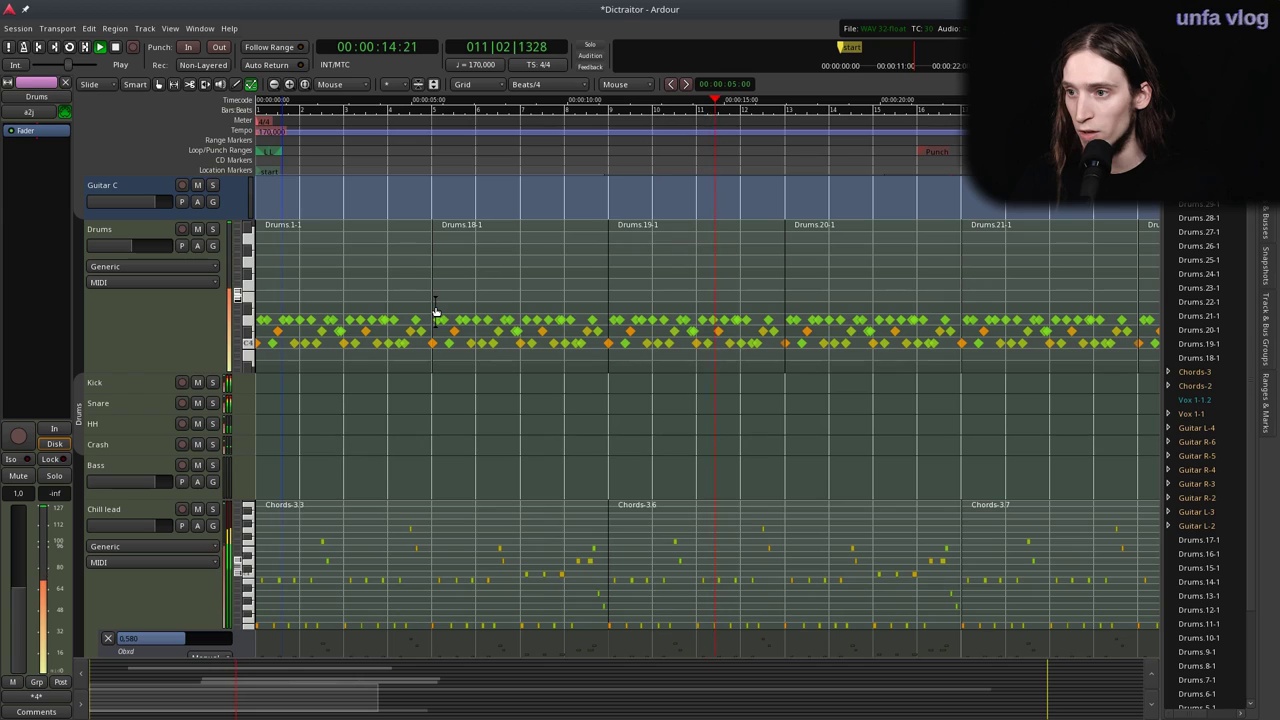
key(space)
Enable independent MIDI region copies in the session properties.
click(18, 28)
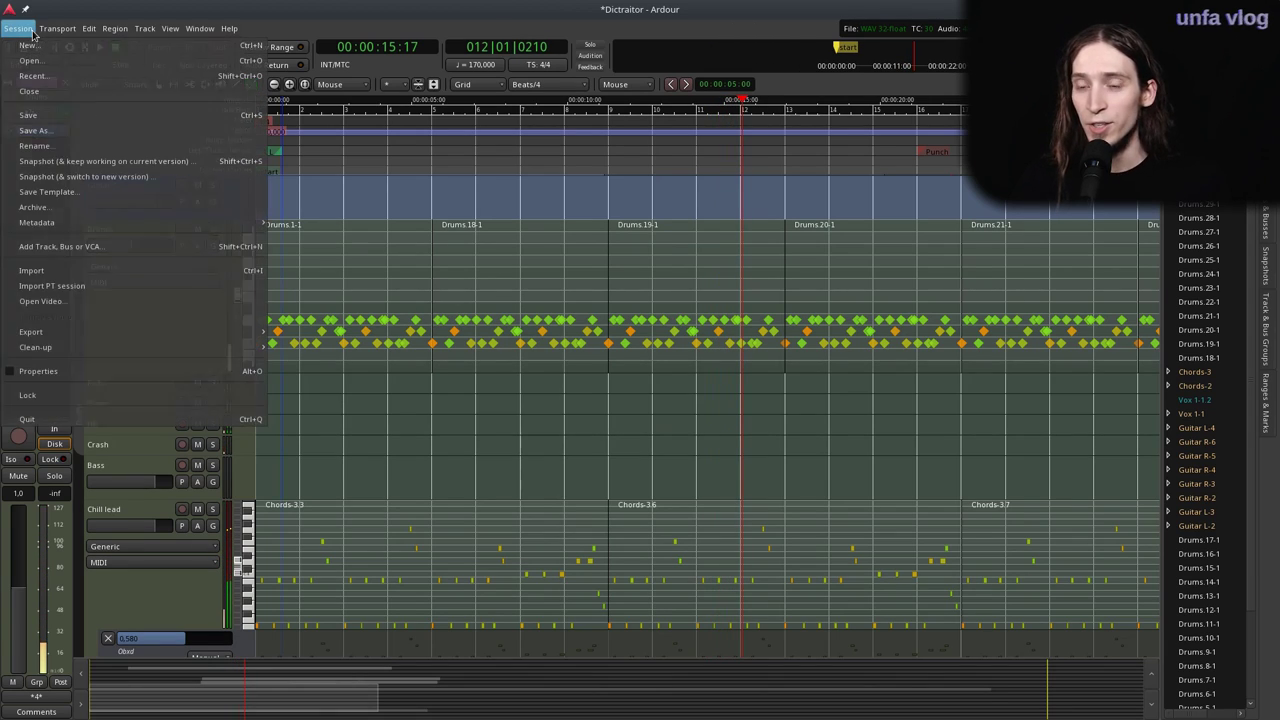
click(60, 371)
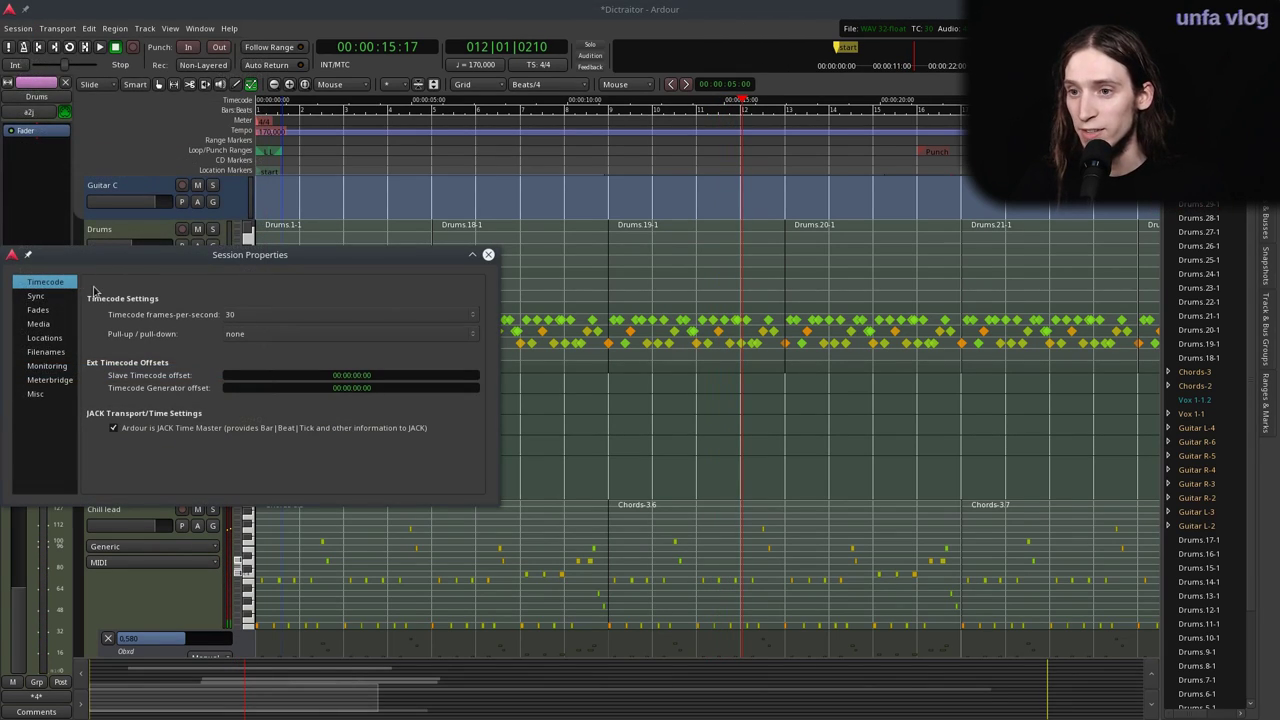
click(38, 393)
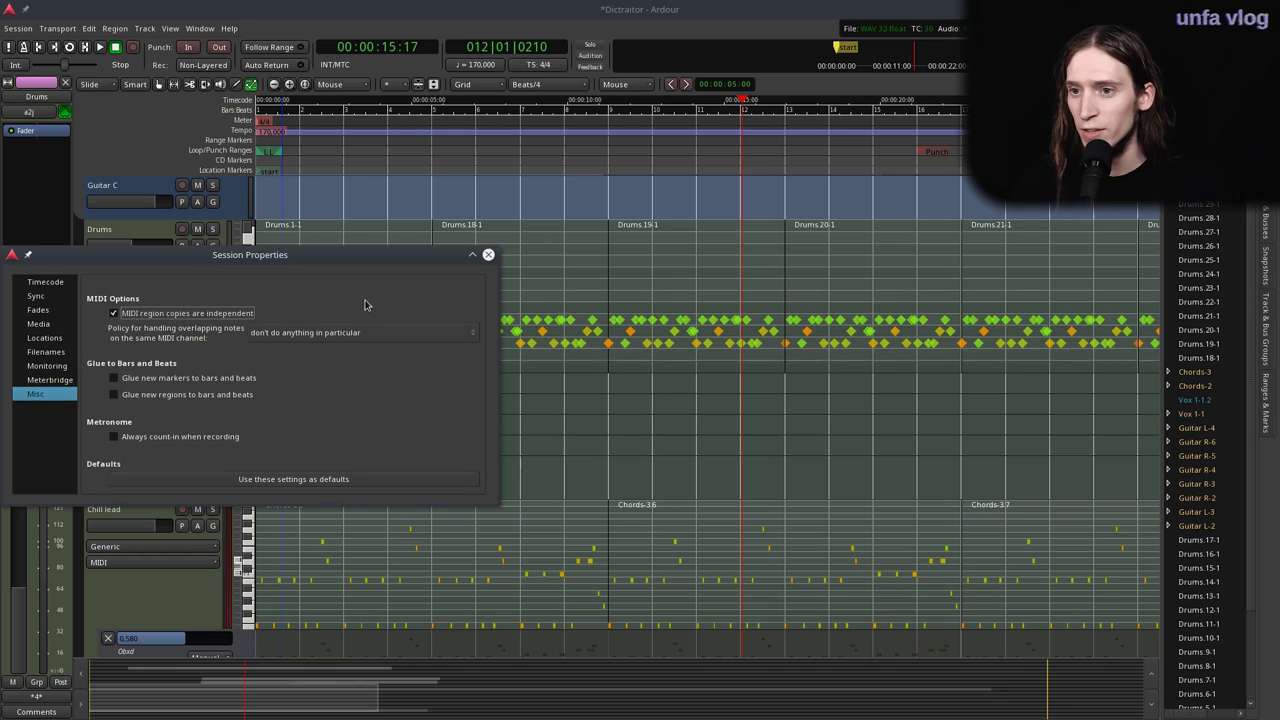
click(488, 254)
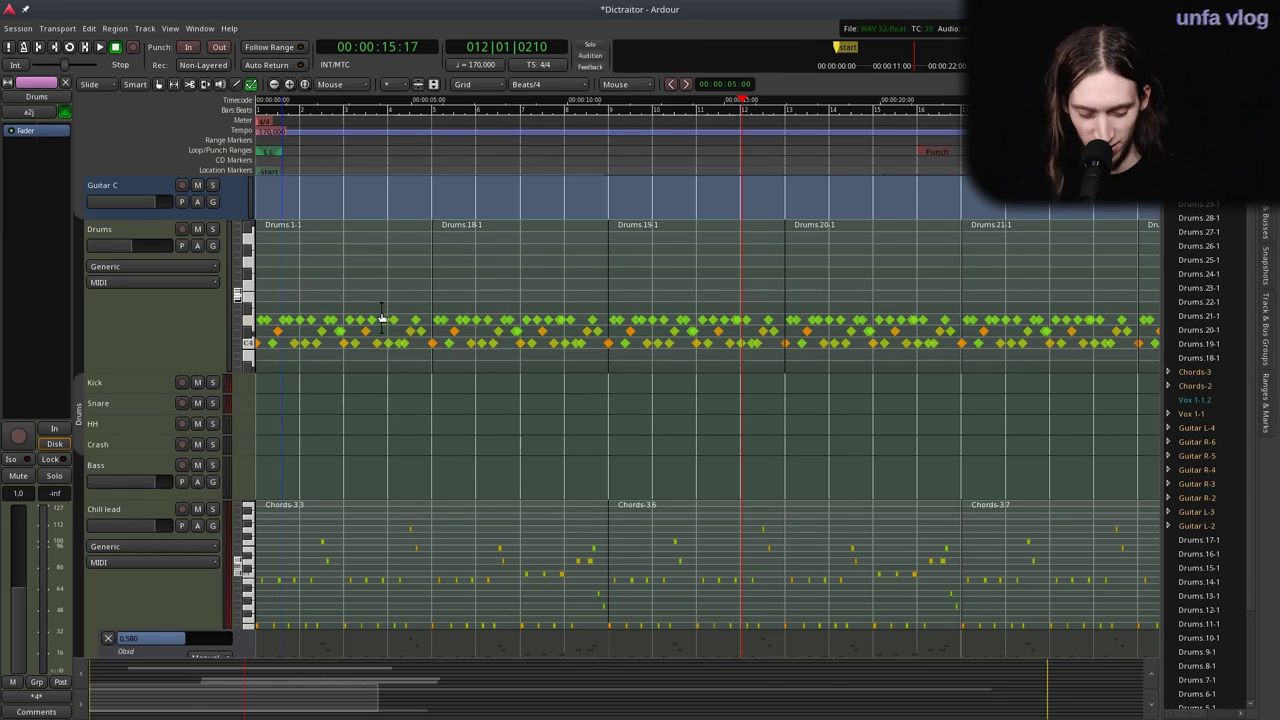
Add the crash note back at the start of the first drum region.
scroll(294, 300, up, 2)
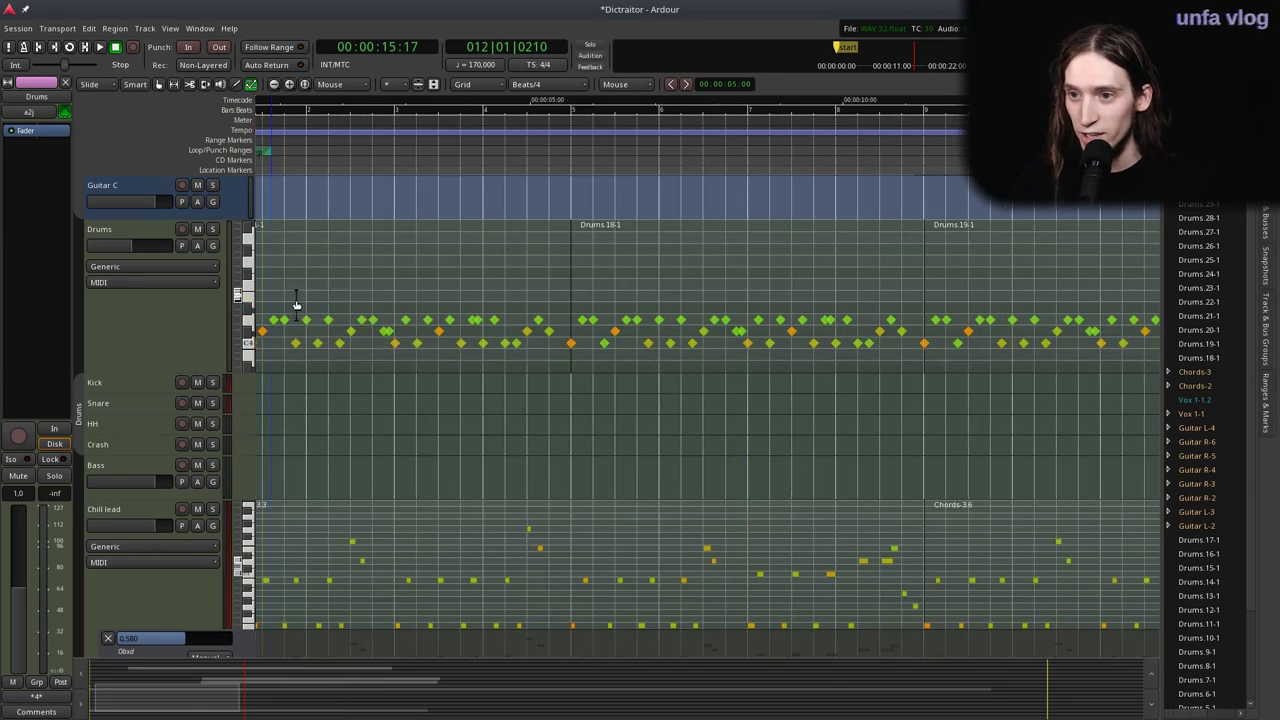
scroll(290, 305, up, 1)
ctrl+click(258, 351)
key(g)
scroll(459, 326, down, 1)
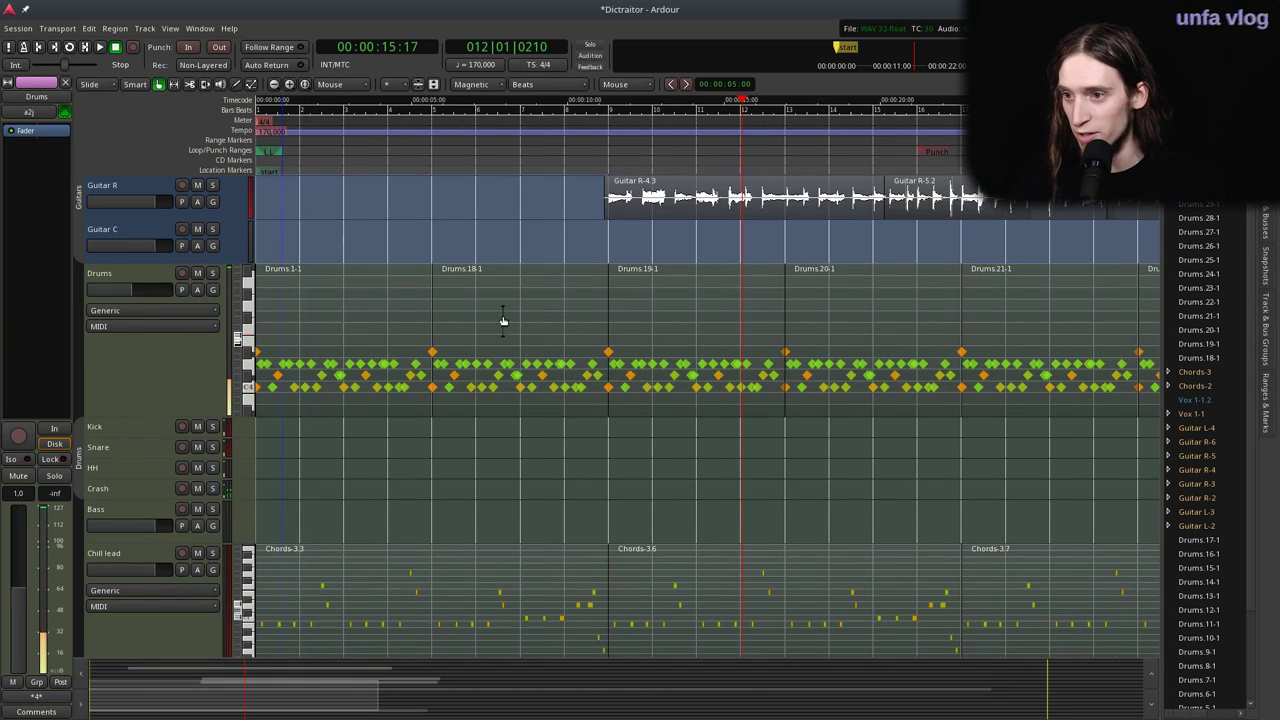
Delete region Drums.18-1 and every drum region from Drums.20-1 to the end of the track.
click(471, 328)
key(Delete)
scroll(552, 310, down, 1)
scroll(740, 320, down, 1)
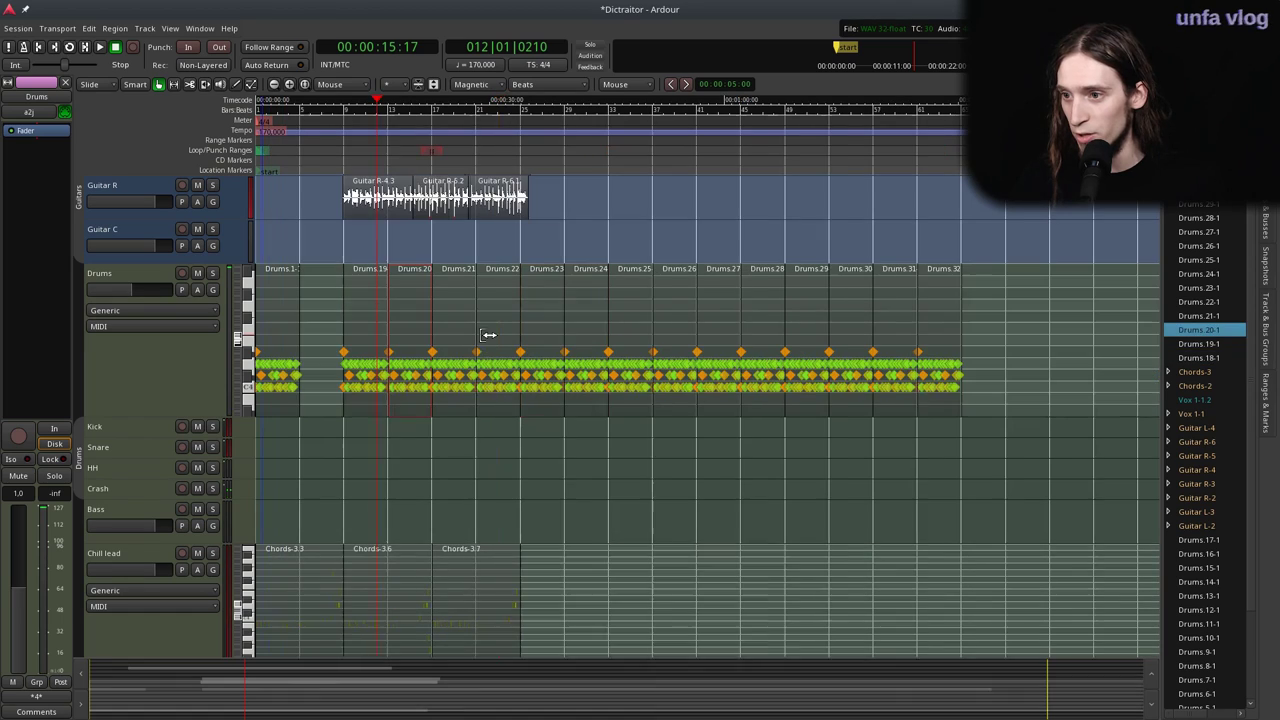
drag(982, 314, 403, 362)
key(Delete)
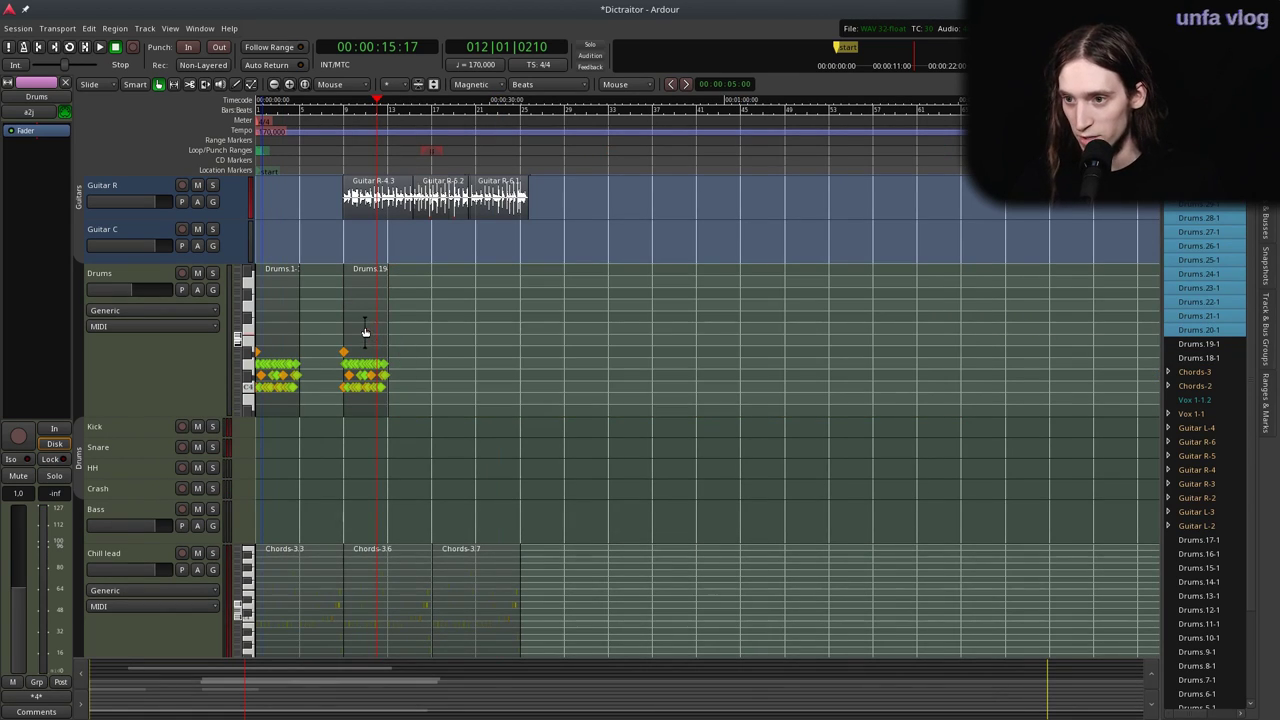
Copy the first drum region to bar 5 and inspect the copy's region properties.
scroll(318, 358, up, 1)
scroll(296, 370, up, 1)
drag(288, 369, 369, 353)
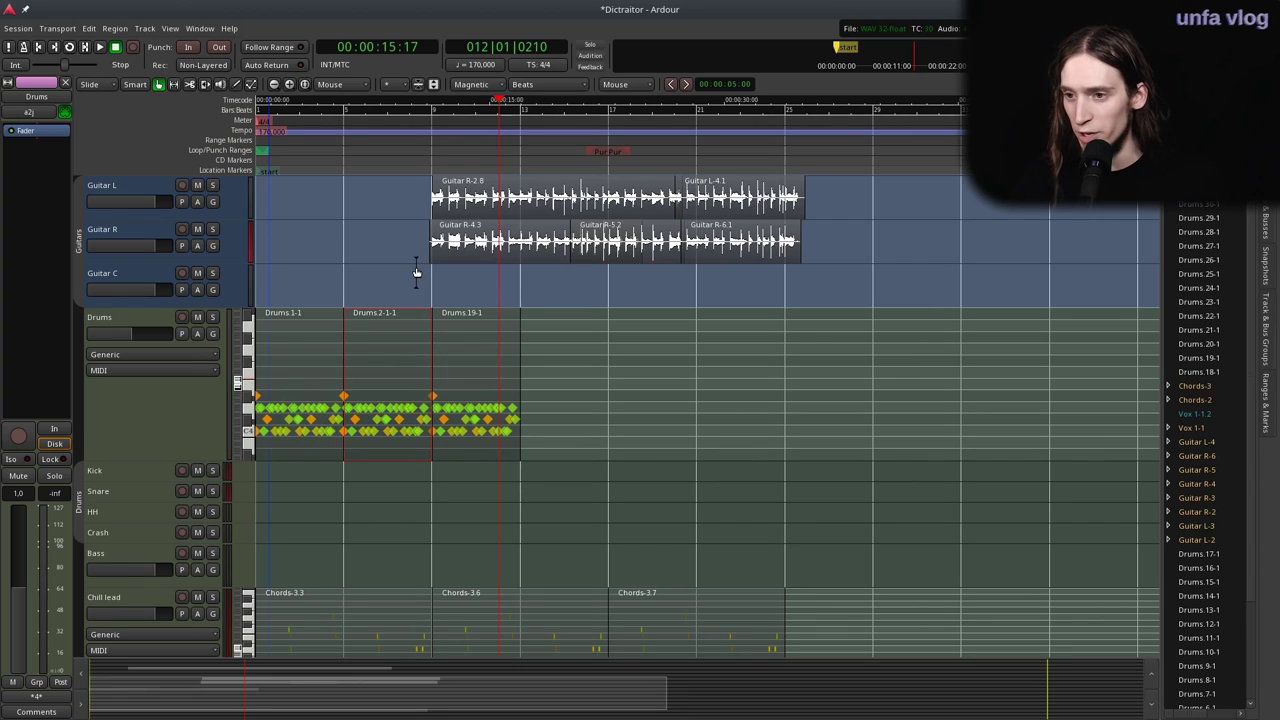
double_click(367, 365)
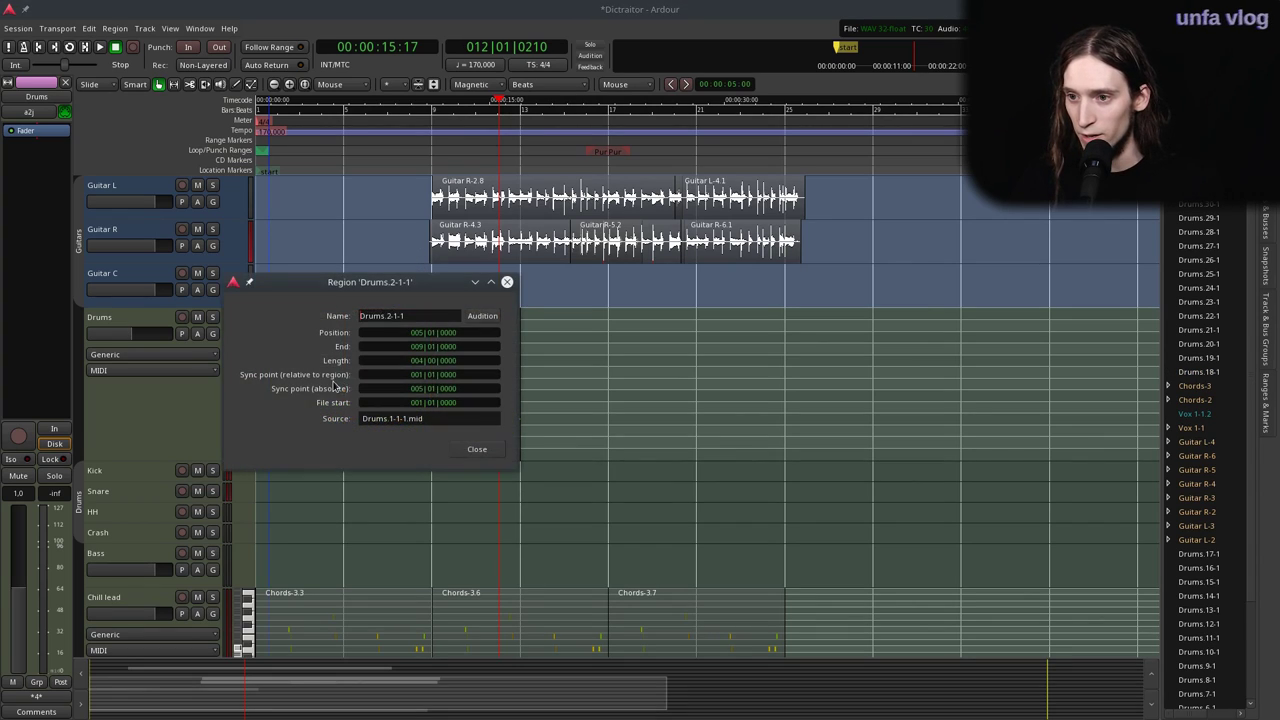
click(472, 449)
Remove the crash note from the start of the copied drum region at bar 5.
key(z)
key(e)
click(322, 397)
key(g)
scroll(389, 362, down, 2)
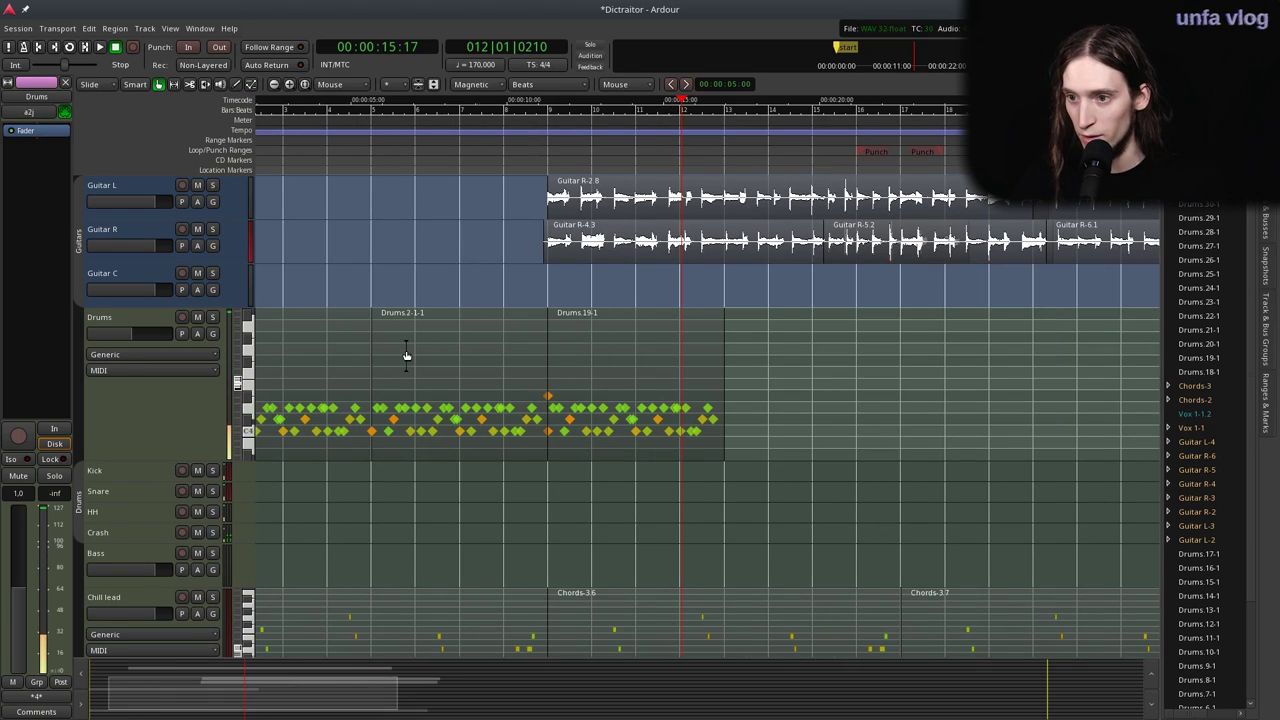
Copy the crash-free drum region to bar 13 and duplicate all four drum regions 7 times.
drag(402, 358, 754, 340)
key(minus)
drag(664, 362, 256, 396)
key(shift+d)
text(4)
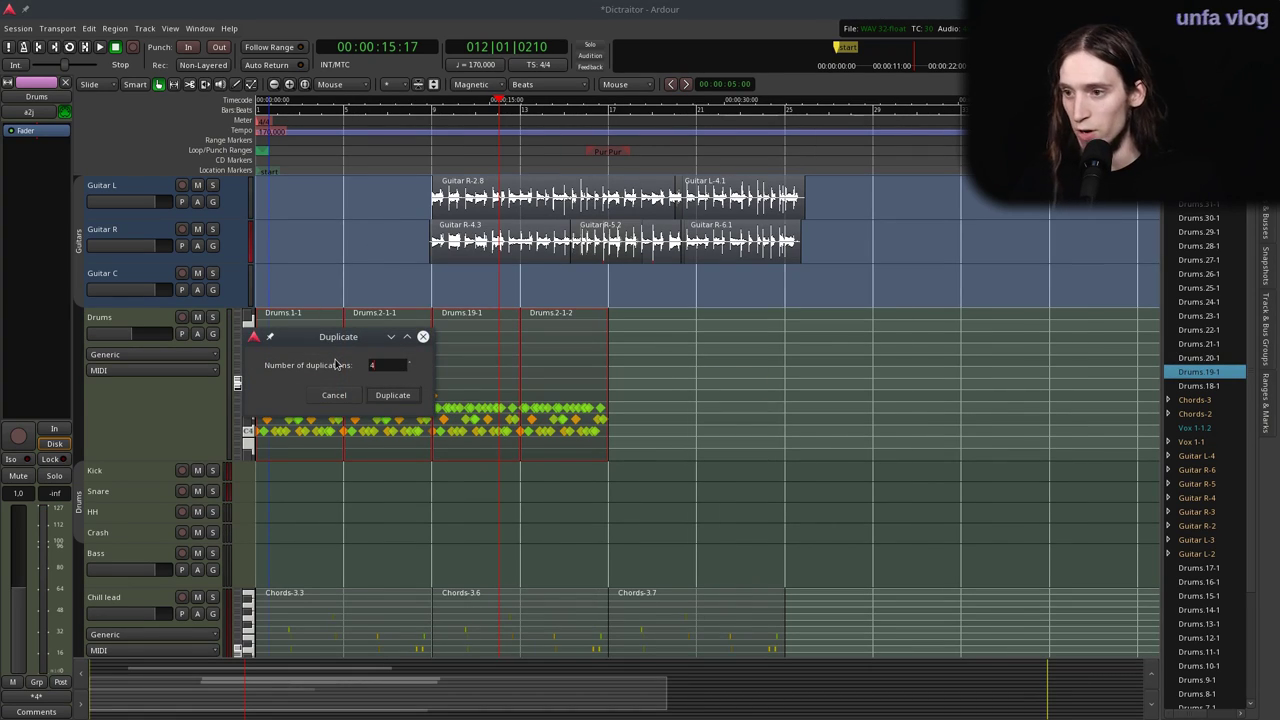
text(7)
key(Return)
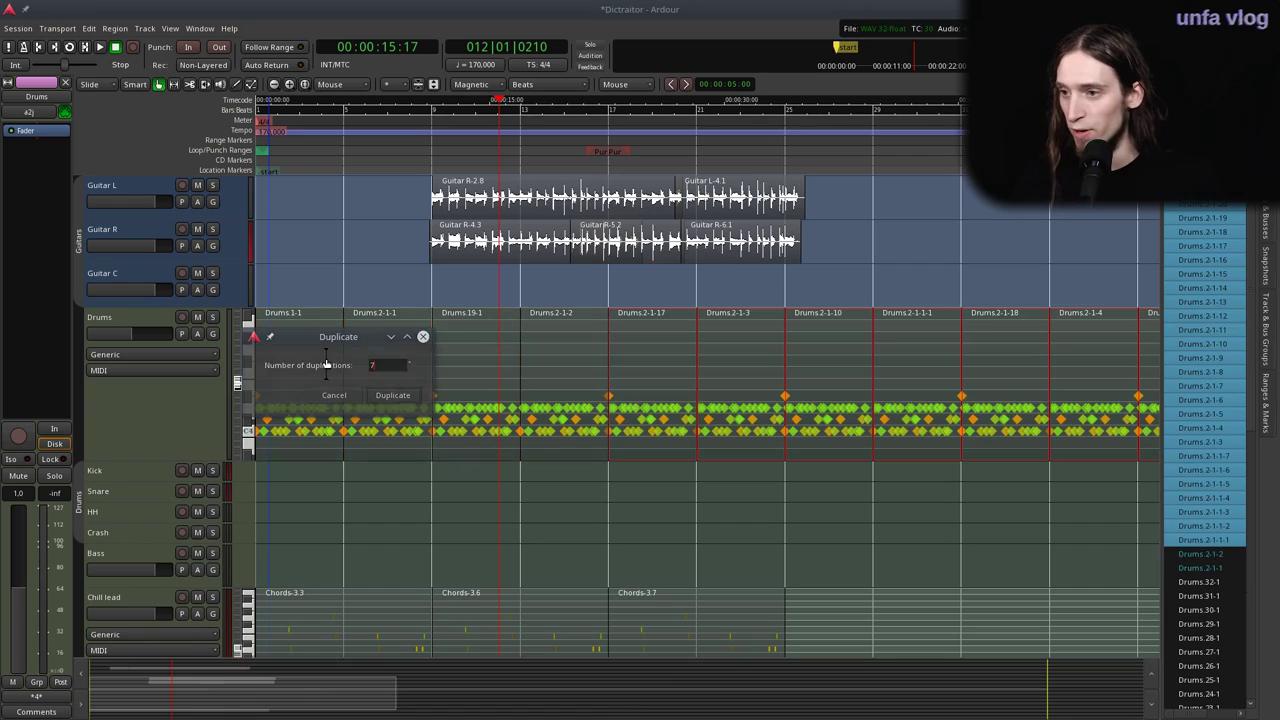
Play the arrangement from the session start to review the duplicated drum pattern.
scroll(596, 328, down, 3)
scroll(525, 350, up, 1)
scroll(529, 352, left, 1)
key(Home)
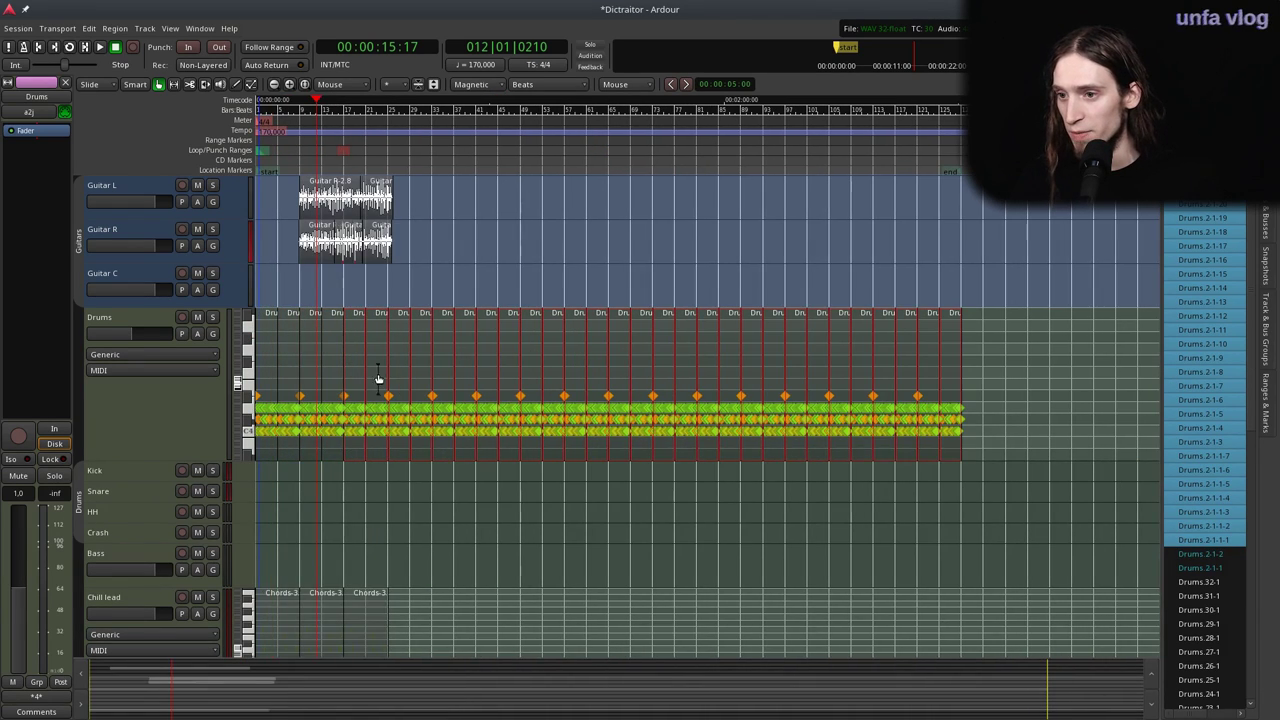
scroll(366, 374, up, 1)
key(space)
key(equal)
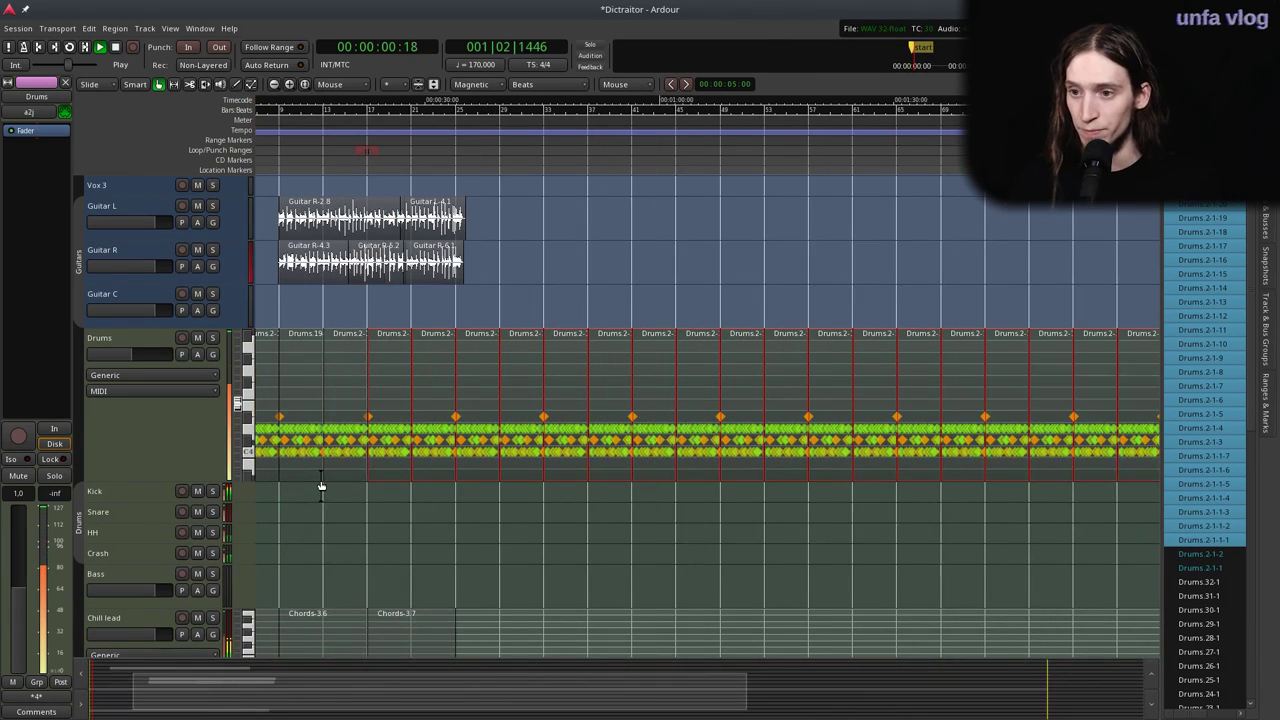
scroll(280, 532, up, 1)
key(equal)
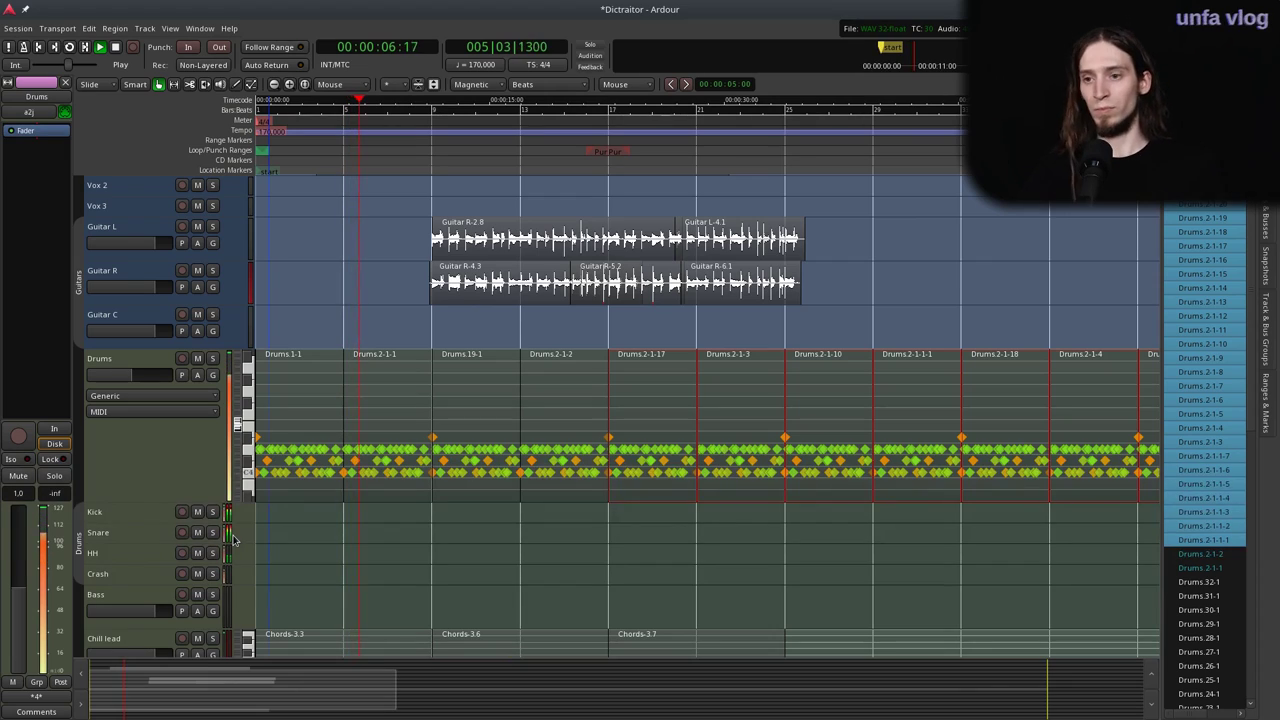
Deselect the drum regions, select the Guitar L track and save the session.
scroll(388, 386, up, 3)
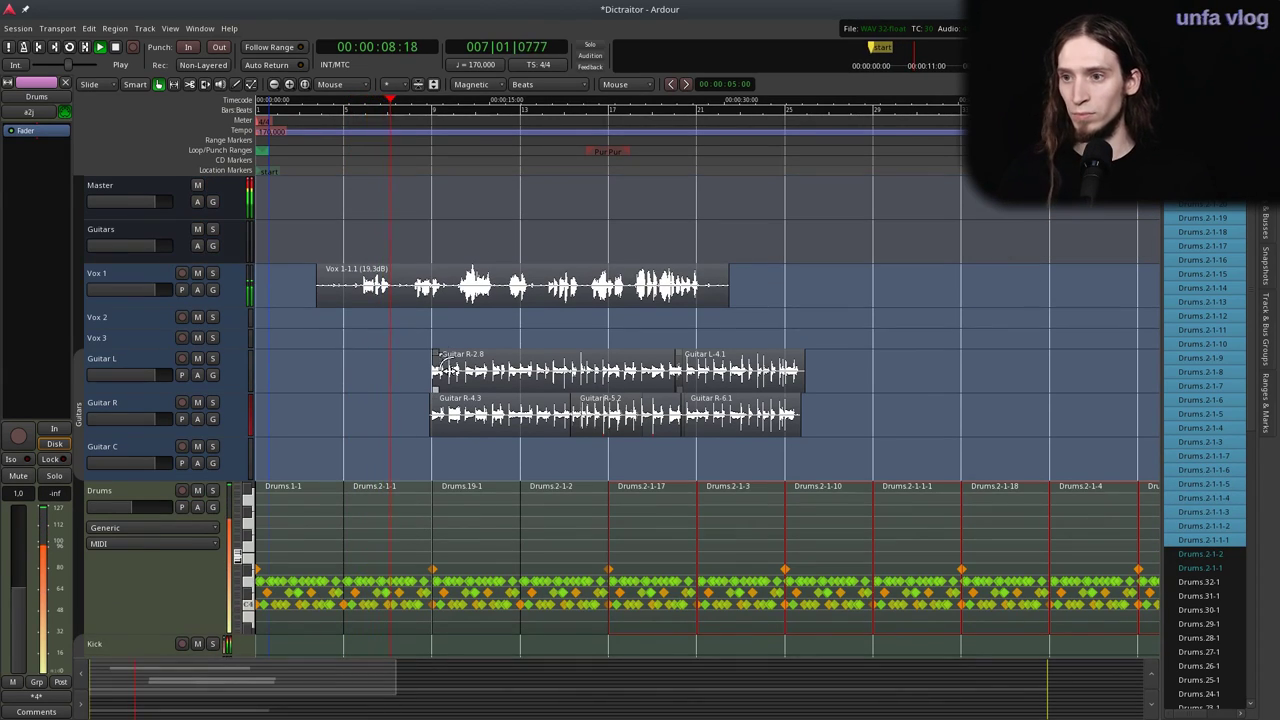
click(380, 327)
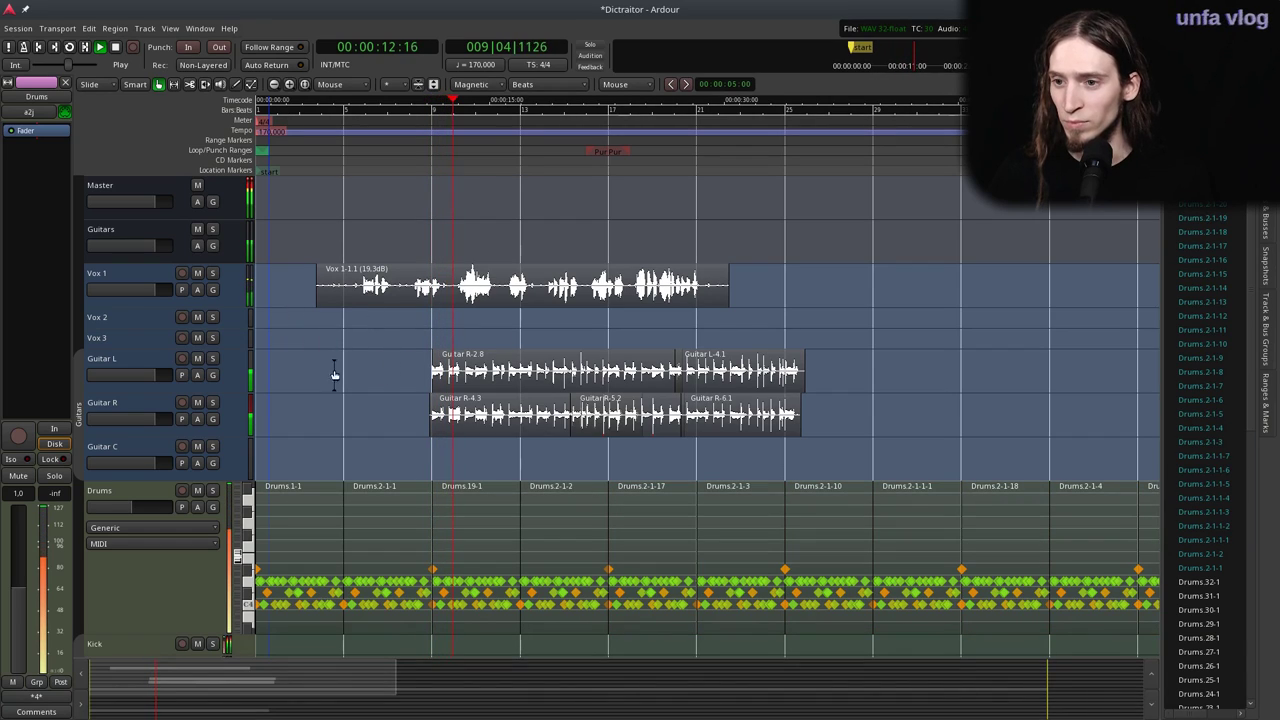
click(151, 363)
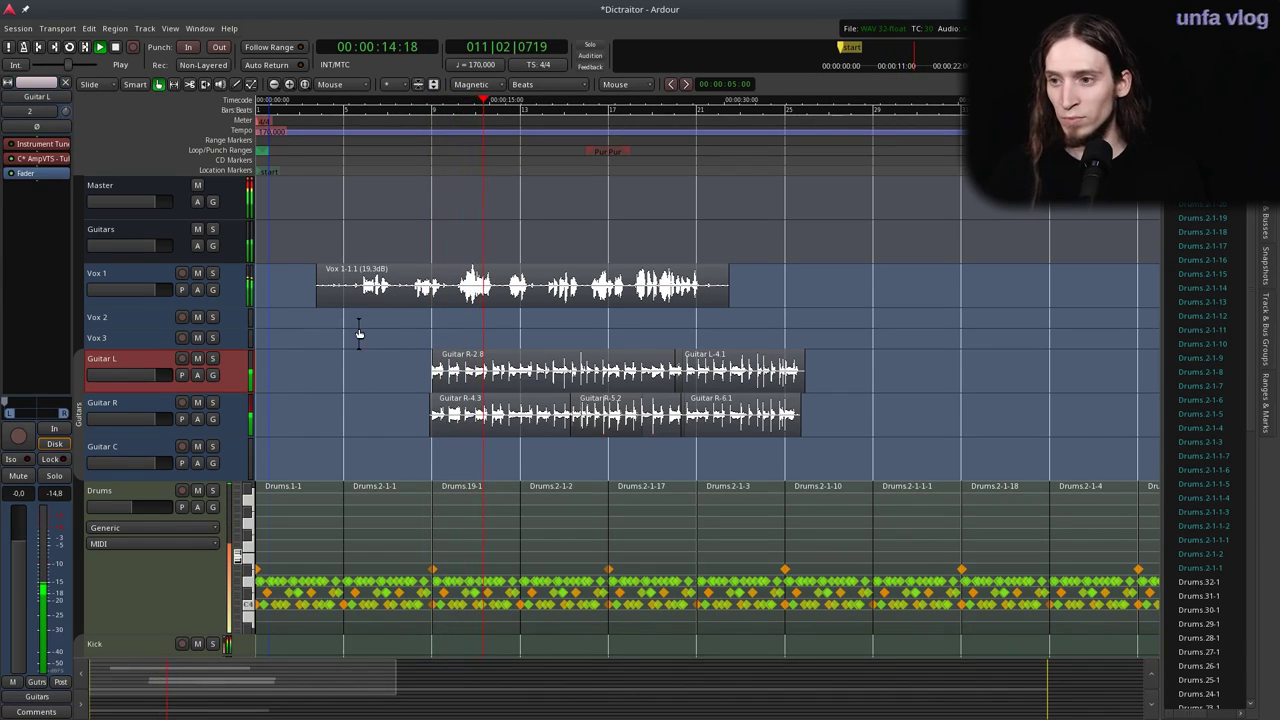
scroll(395, 330, down, 1)
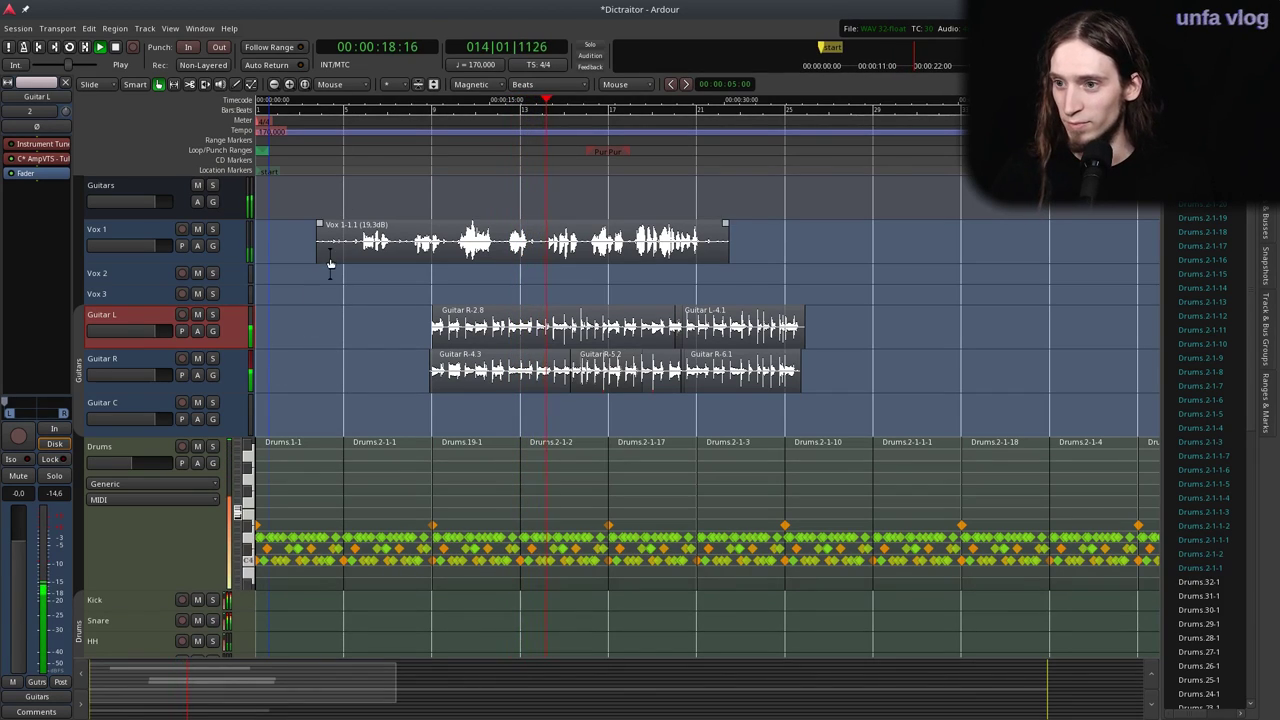
click(331, 331)
key(ctrl+s)
Switch the Chill lead's Obxd Cutoff automation to Write and then Touch, record a cutoff sweep ending at 0,675 and stop playback.
scroll(351, 346, down, 5)
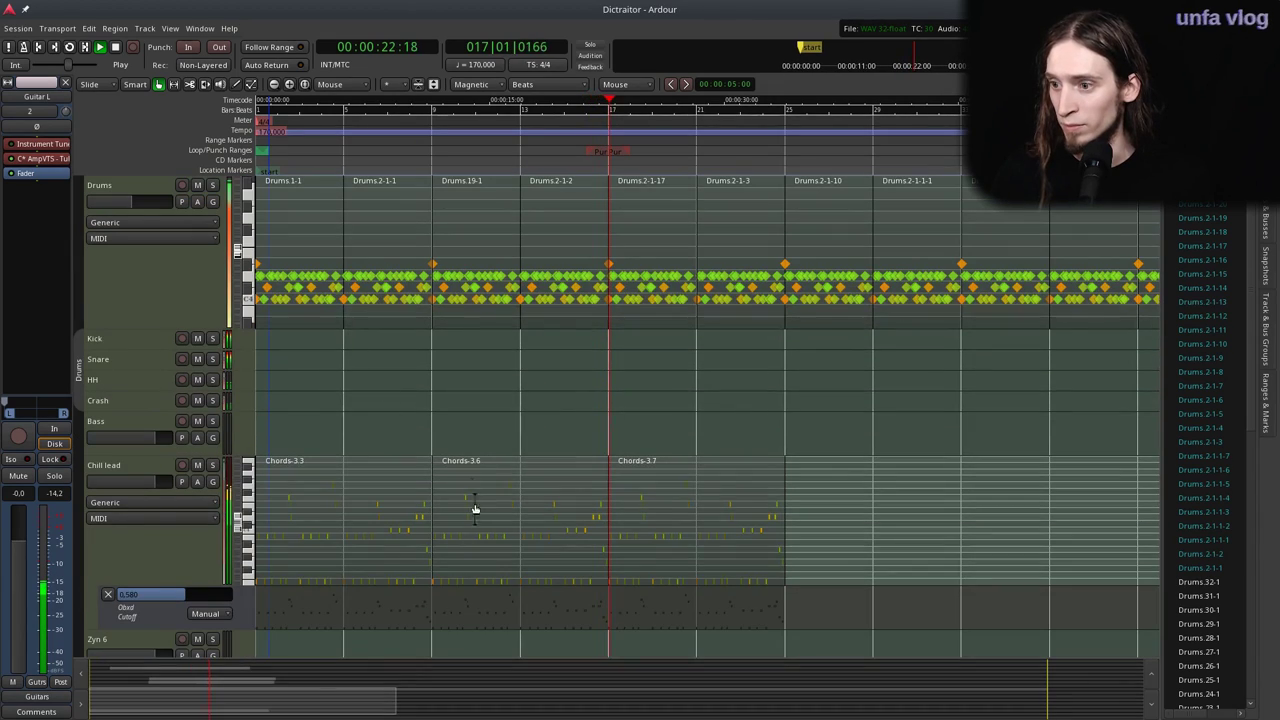
scroll(842, 481, down, 3)
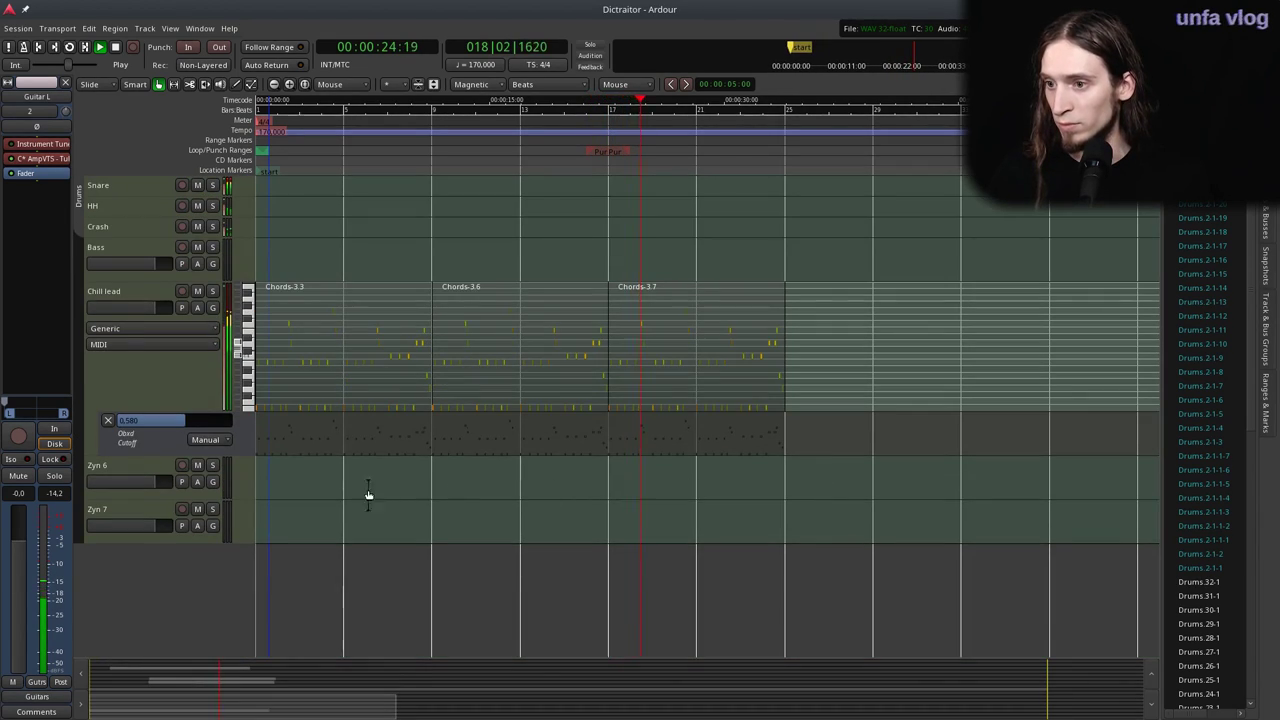
click(205, 439)
click(210, 471)
click(217, 444)
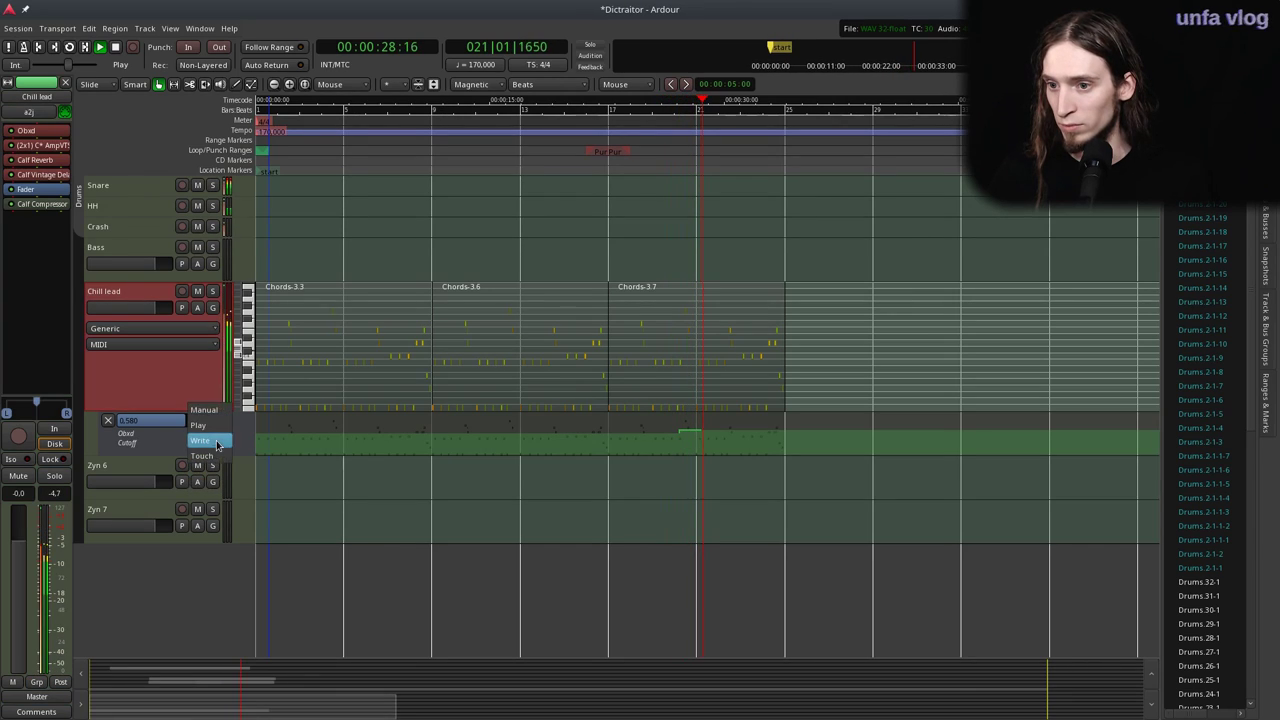
click(212, 458)
drag(158, 421, 195, 425)
key(space)
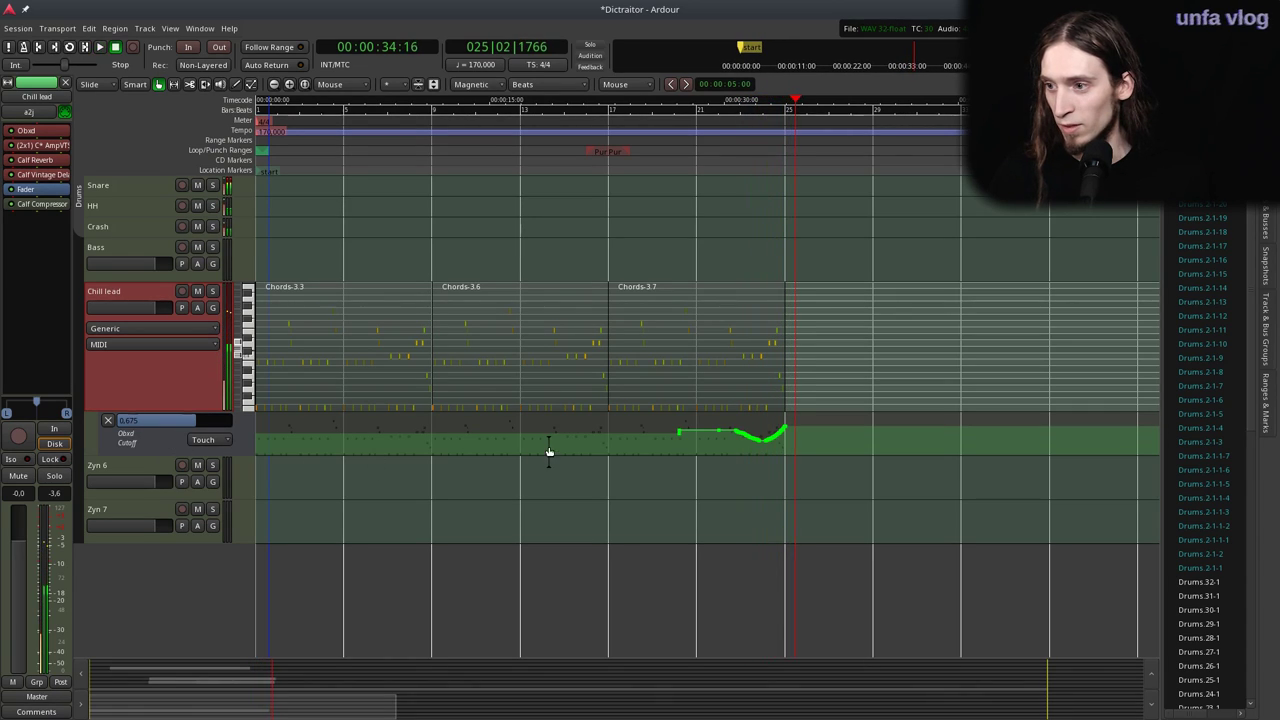
Play from the session start and record Obxd Cutoff touch automation on the Chill lead, rising around bars 3 to 5 and dipping before bar 9.
scroll(785, 412, up, 1)
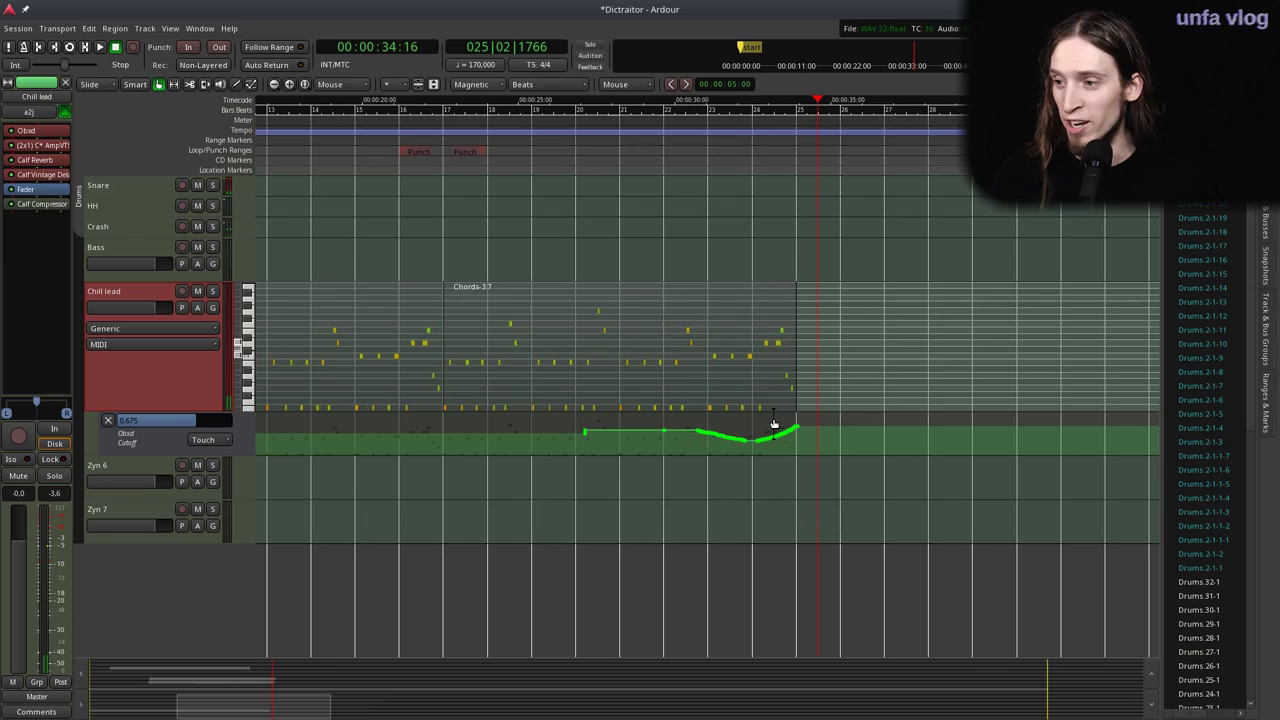
scroll(606, 400, down, 1)
drag(505, 108, 240, 205)
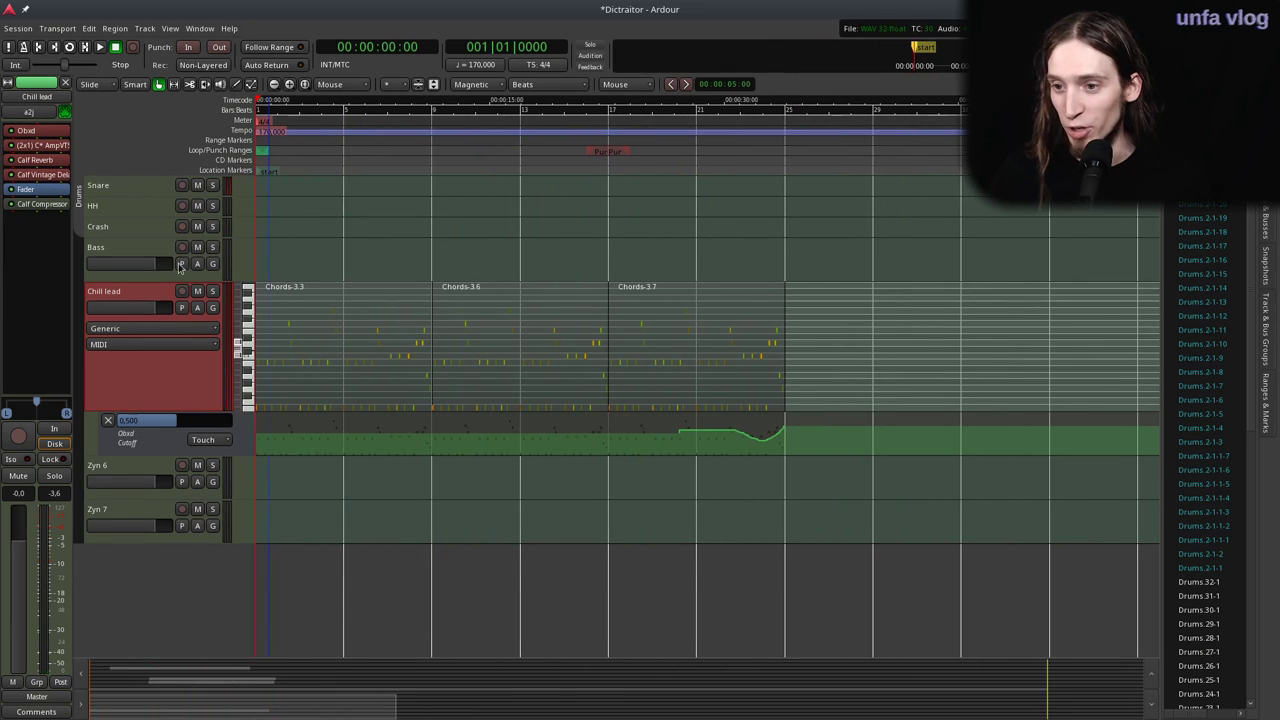
key(space)
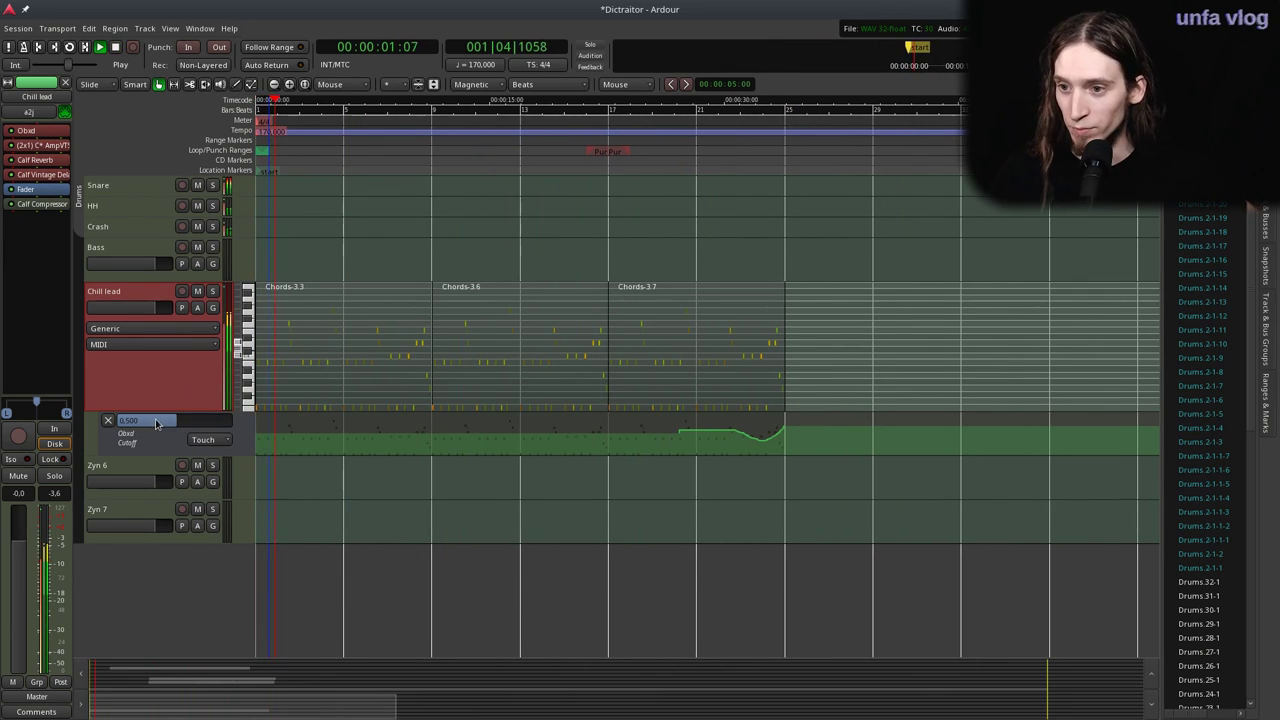
drag(157, 425, 177, 433)
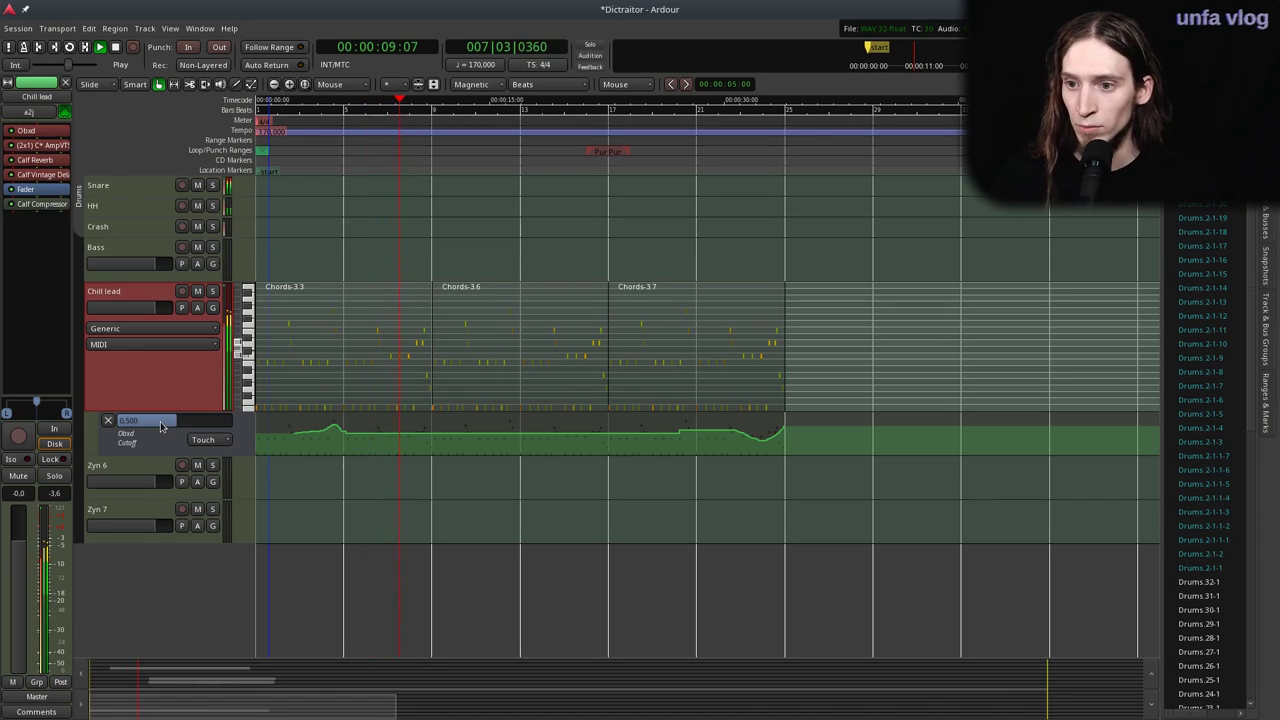
drag(161, 423, 146, 429)
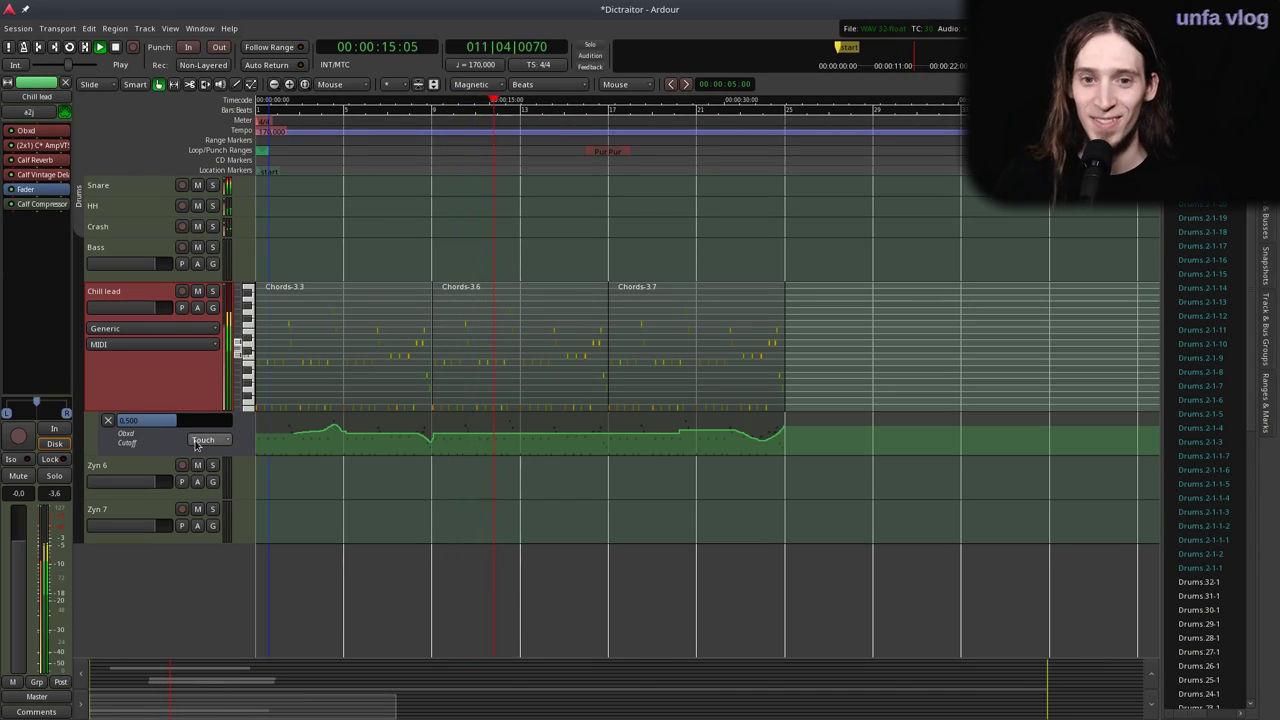
Continue recording short cutoff rises and dips between bars 12 and 25, stop playback, return to the session start and save the session.
drag(170, 425, 180, 426)
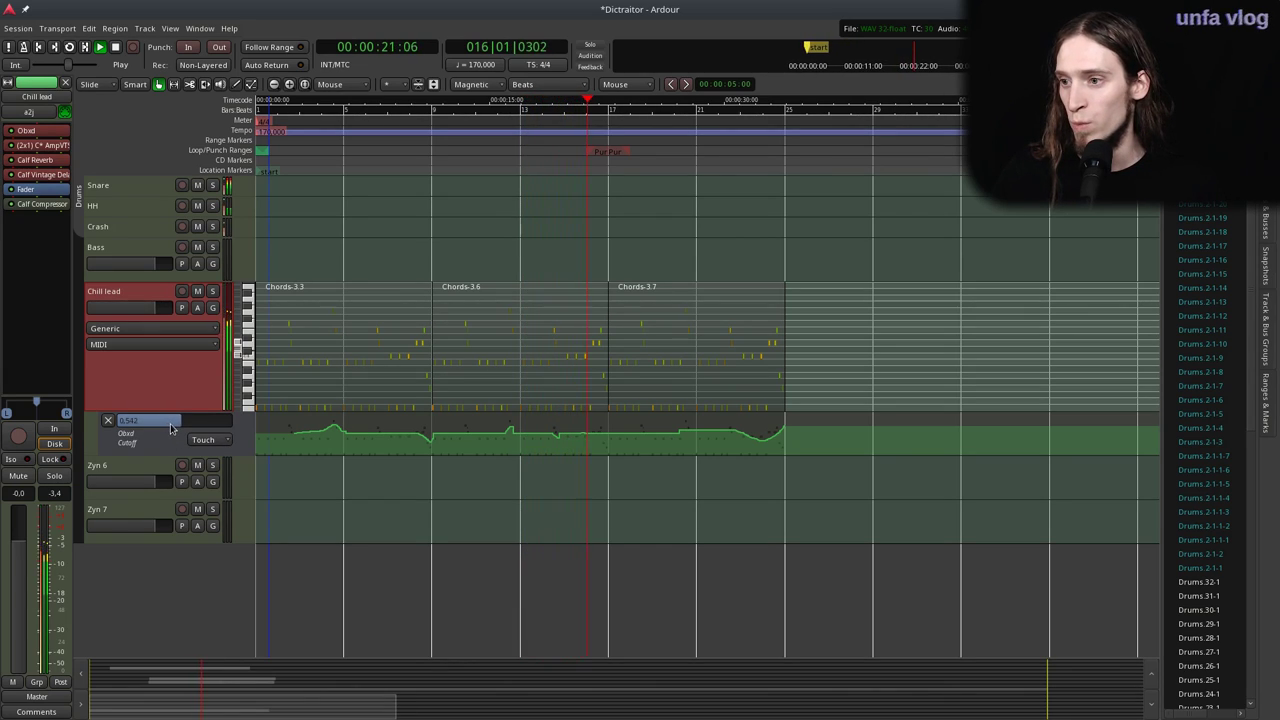
drag(185, 431, 170, 436)
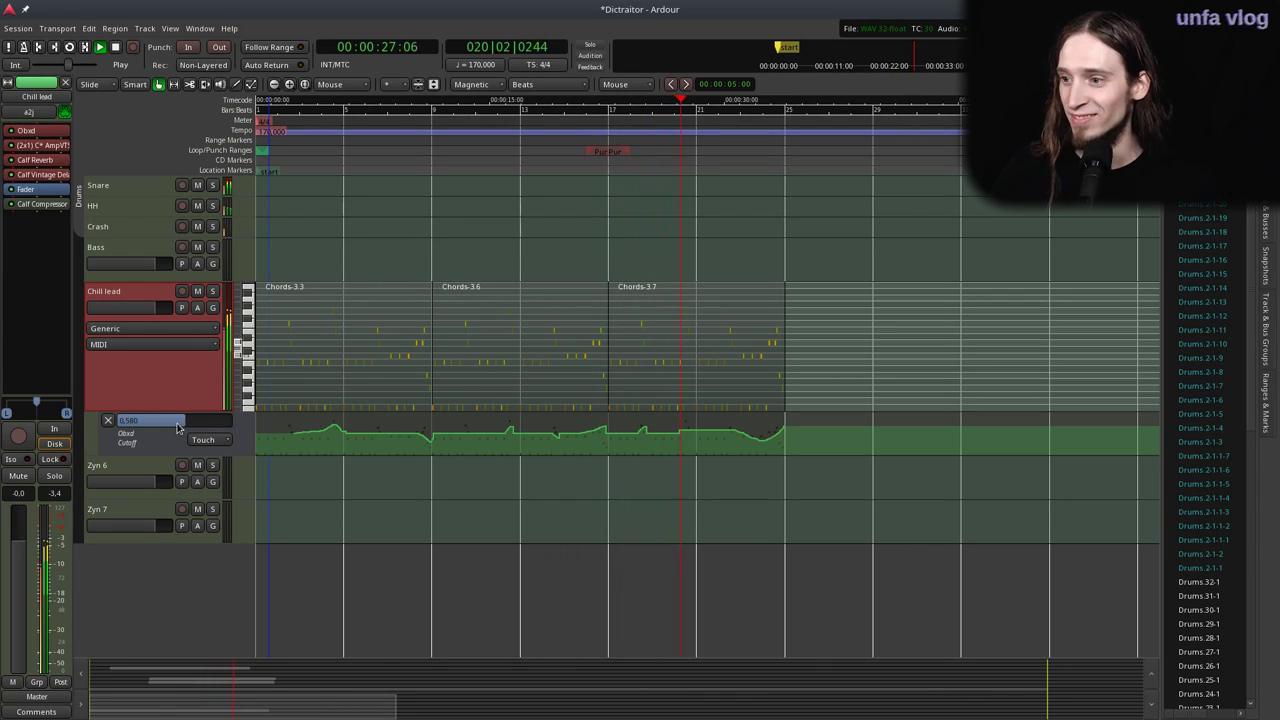
drag(165, 427, 184, 431)
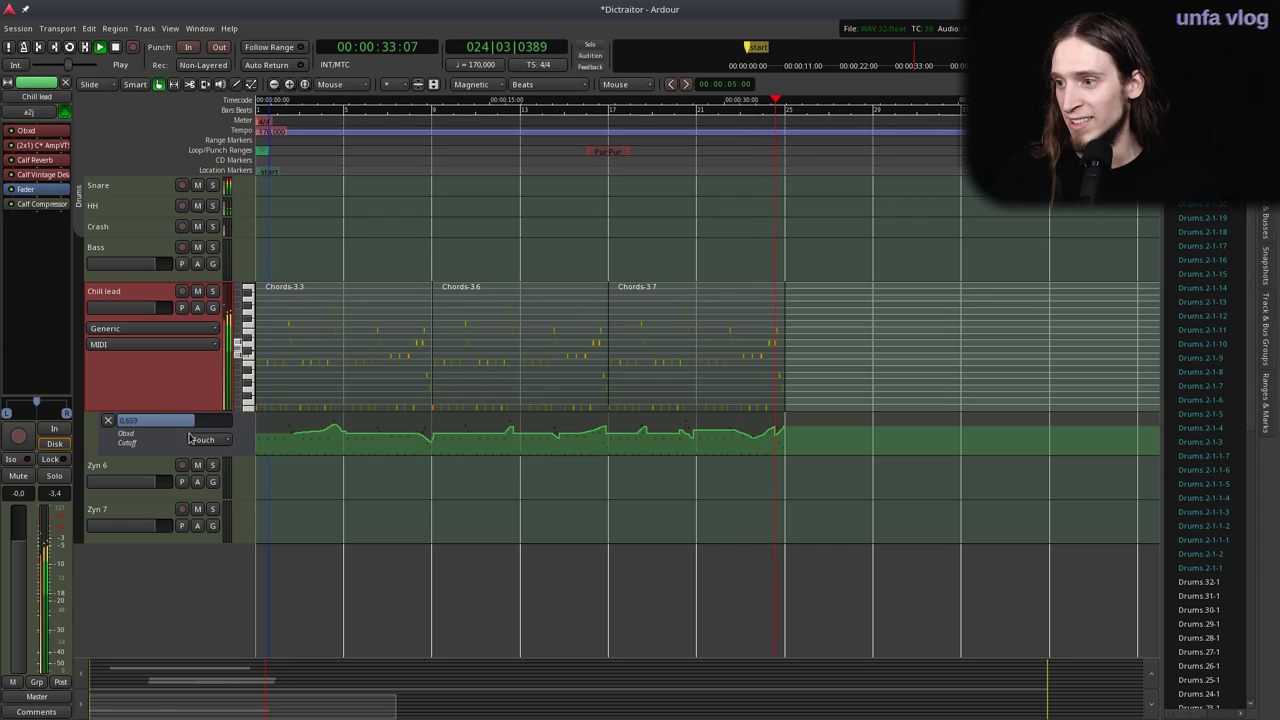
key(space)
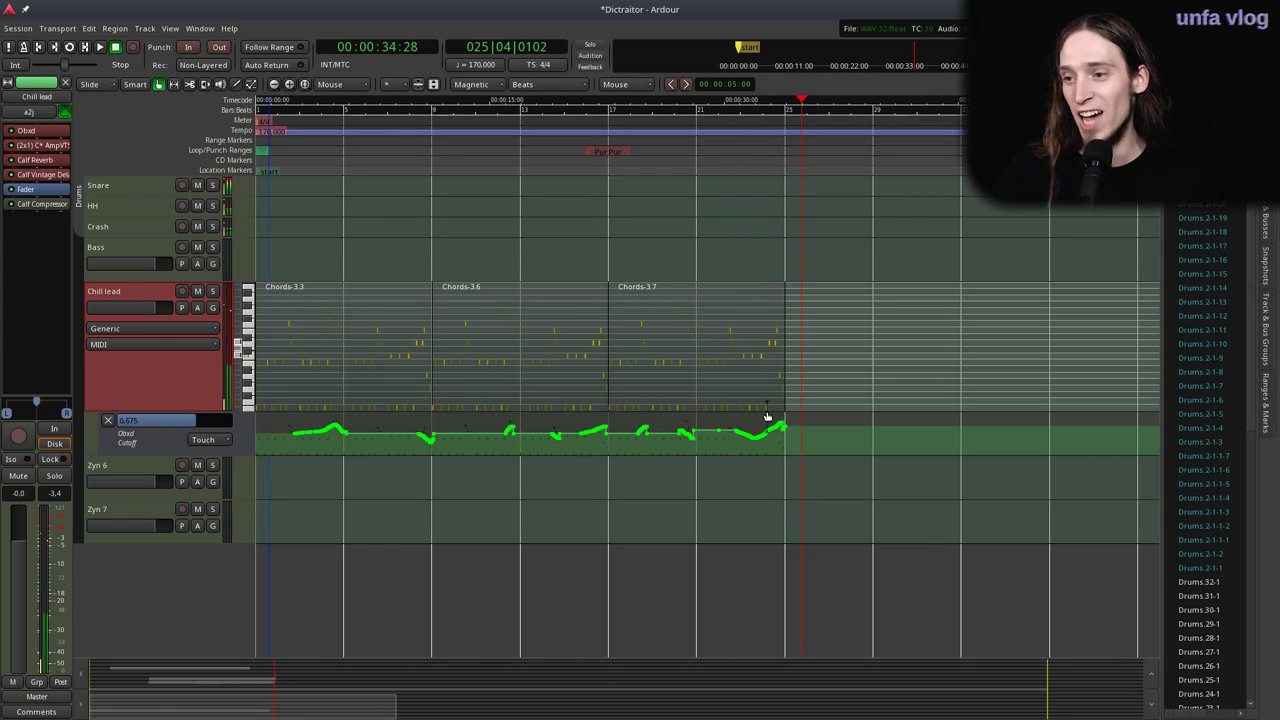
drag(446, 168, 256, 158)
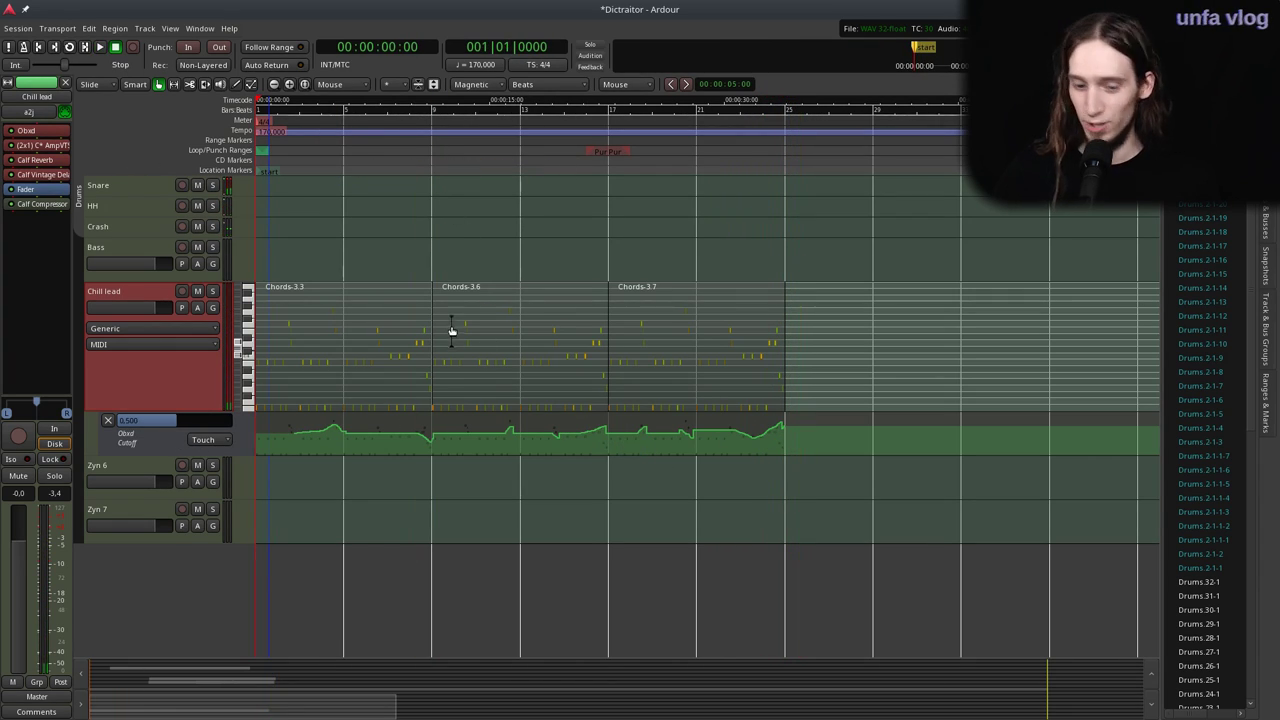
key(ctrl+s)
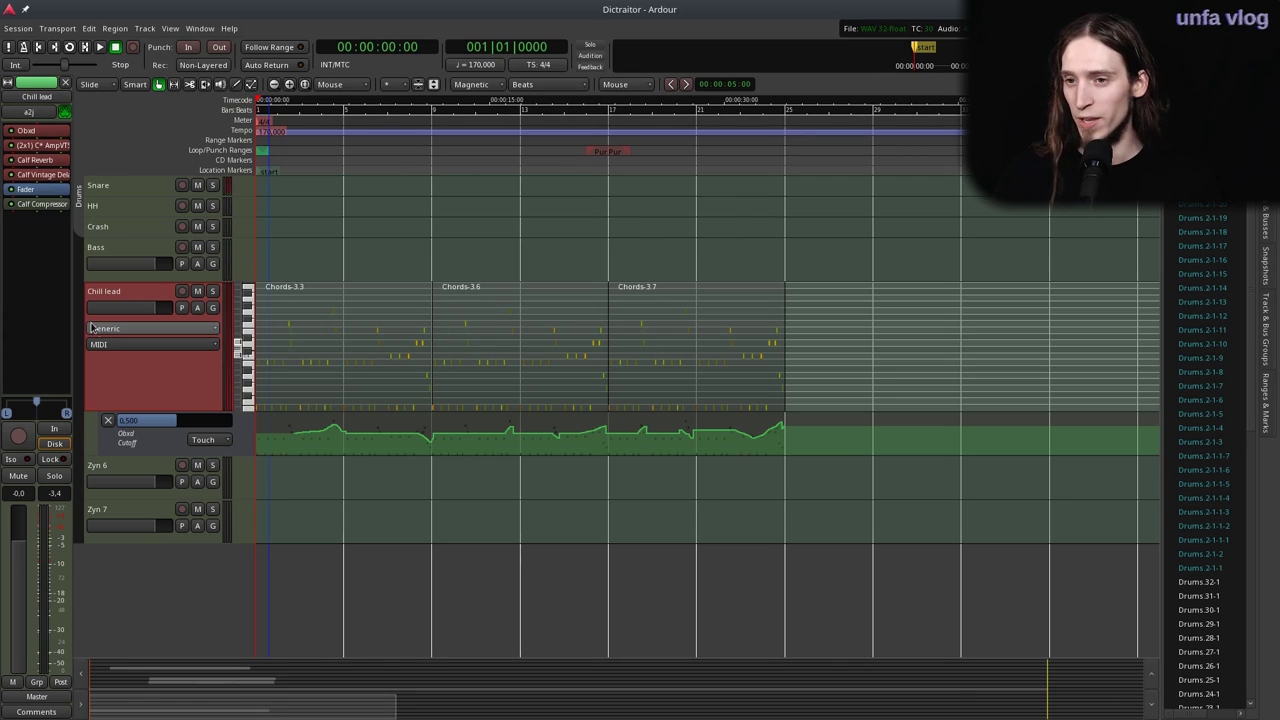
Move the Calf Compressor ahead of the fader on the Chill lead track and open its settings during a short playback.
drag(20, 207, 33, 190)
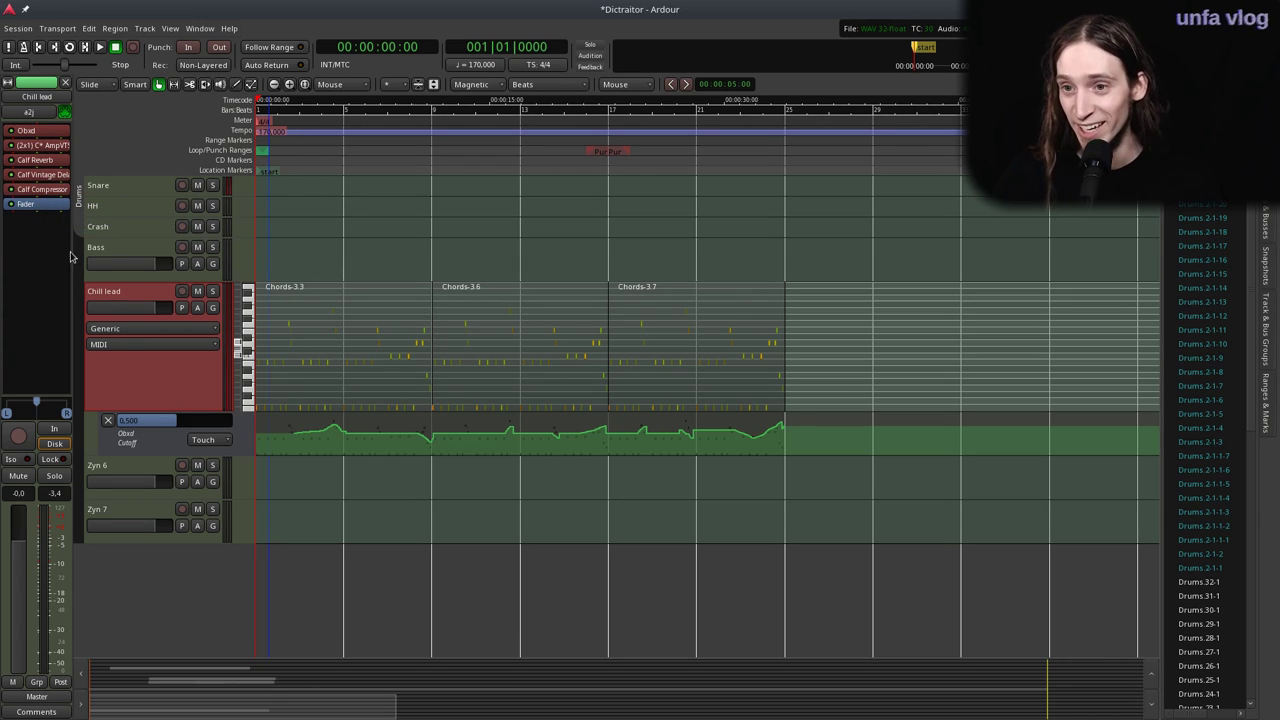
double_click(38, 189)
drag(412, 222, 676, 257)
key(space)
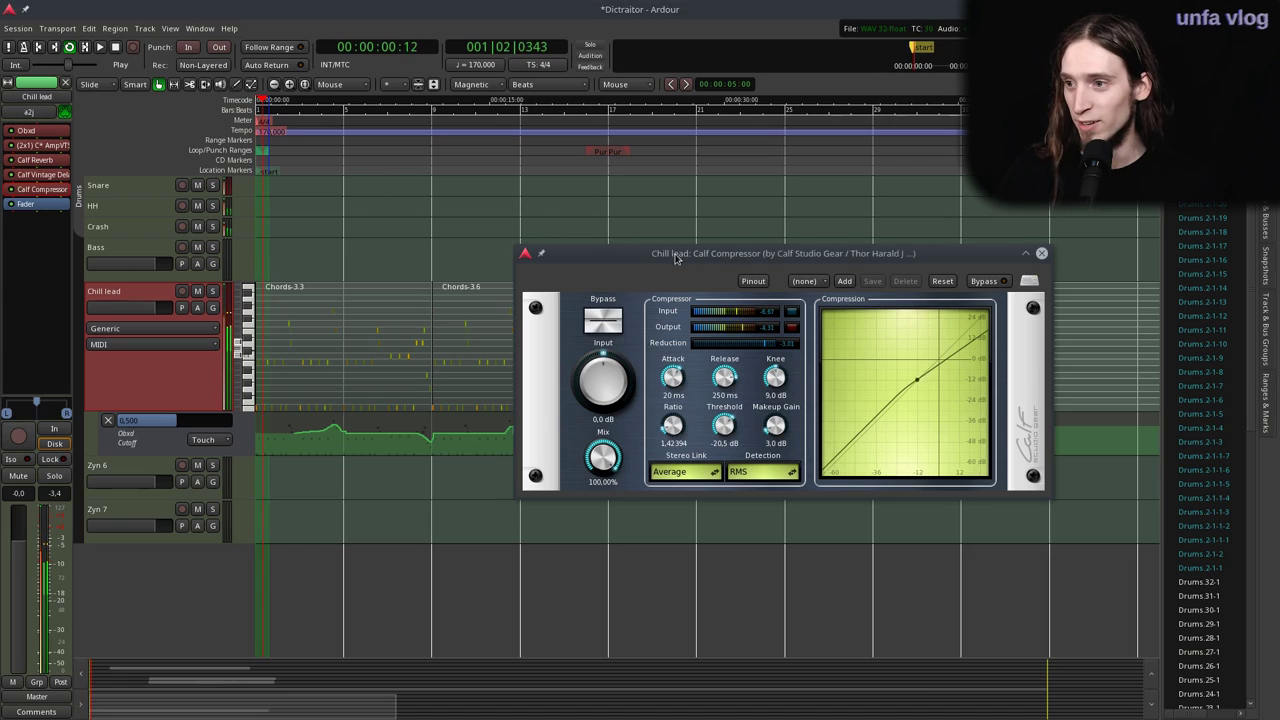
key(space)
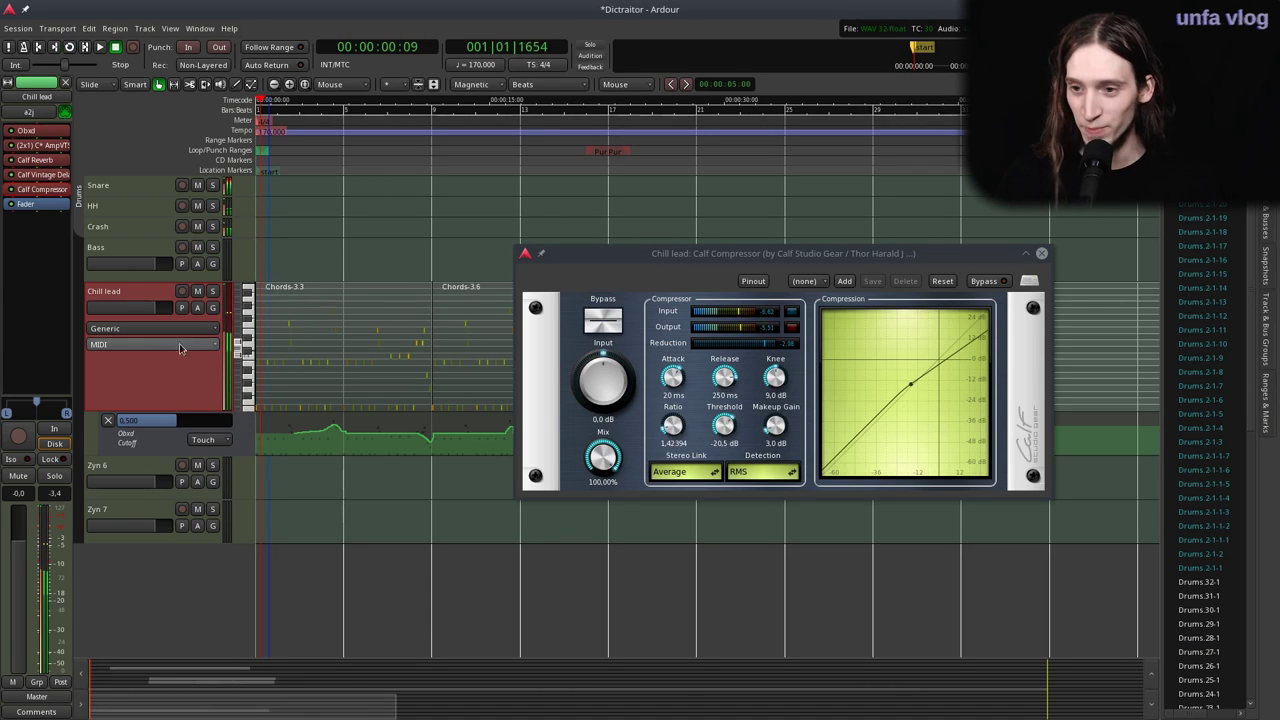
Solo the Chill lead track and start playback.
click(134, 398)
click(212, 291)
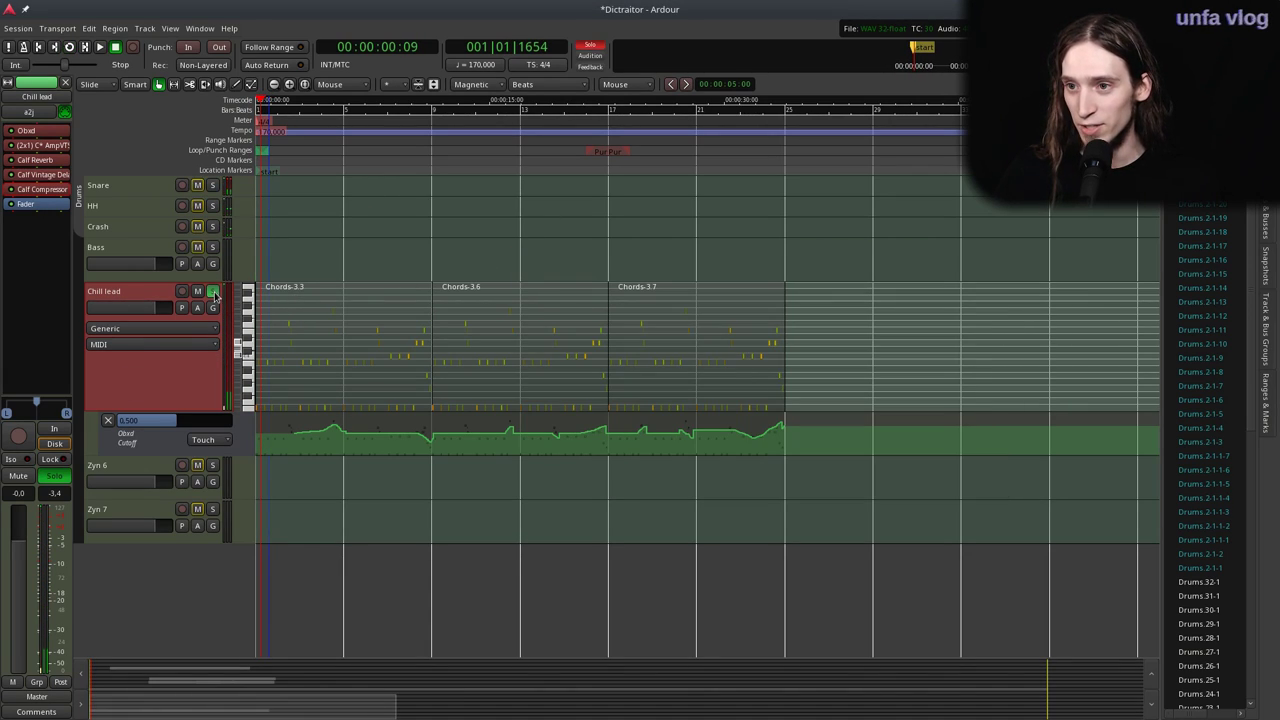
key(space)
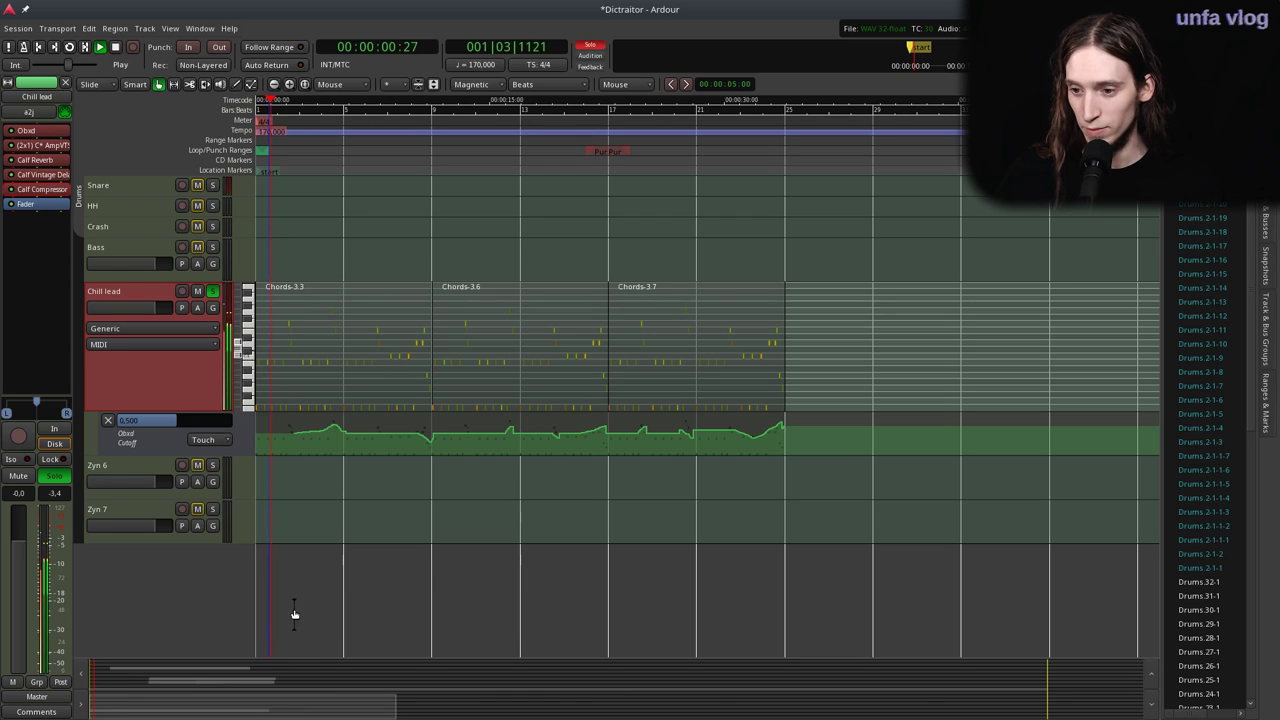
Set the Chill lead compressor to about 1.85 ratio, -28.4 dB threshold, 39.1 ms release and 141 ms attack.
double_click(40, 189)
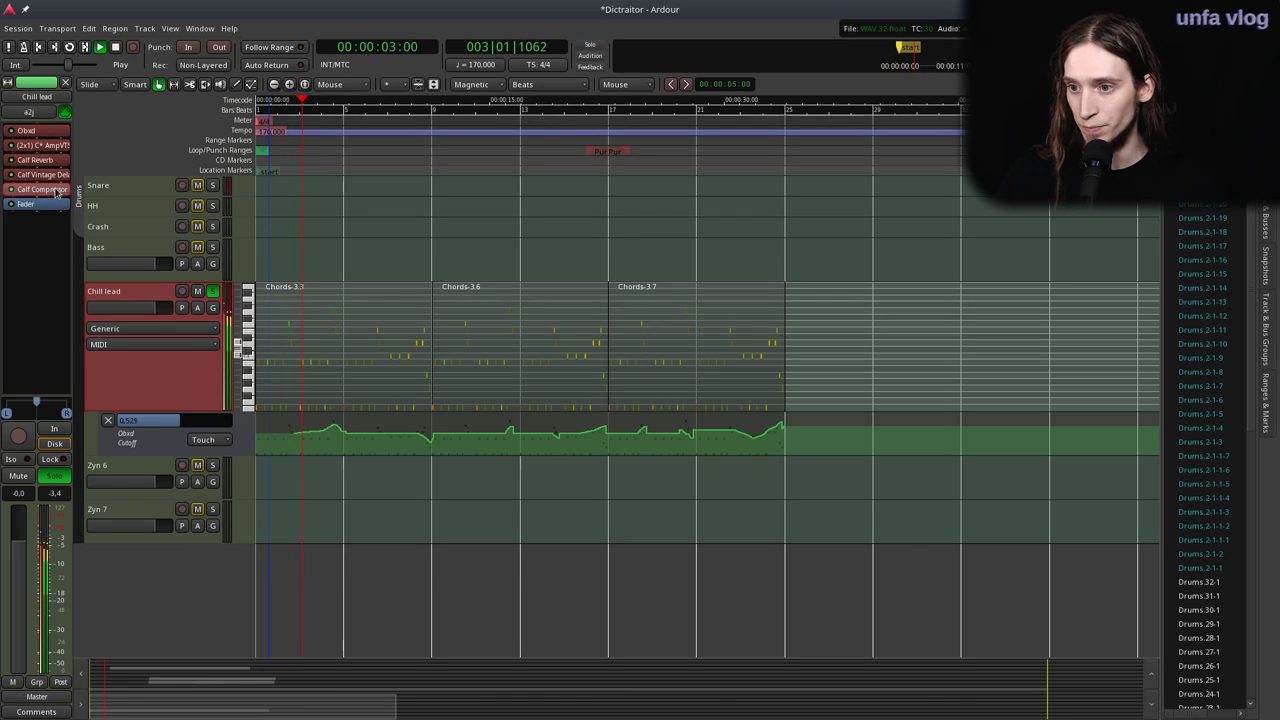
scroll(728, 414, down, 8)
scroll(664, 412, up, 5)
scroll(664, 412, down, 1)
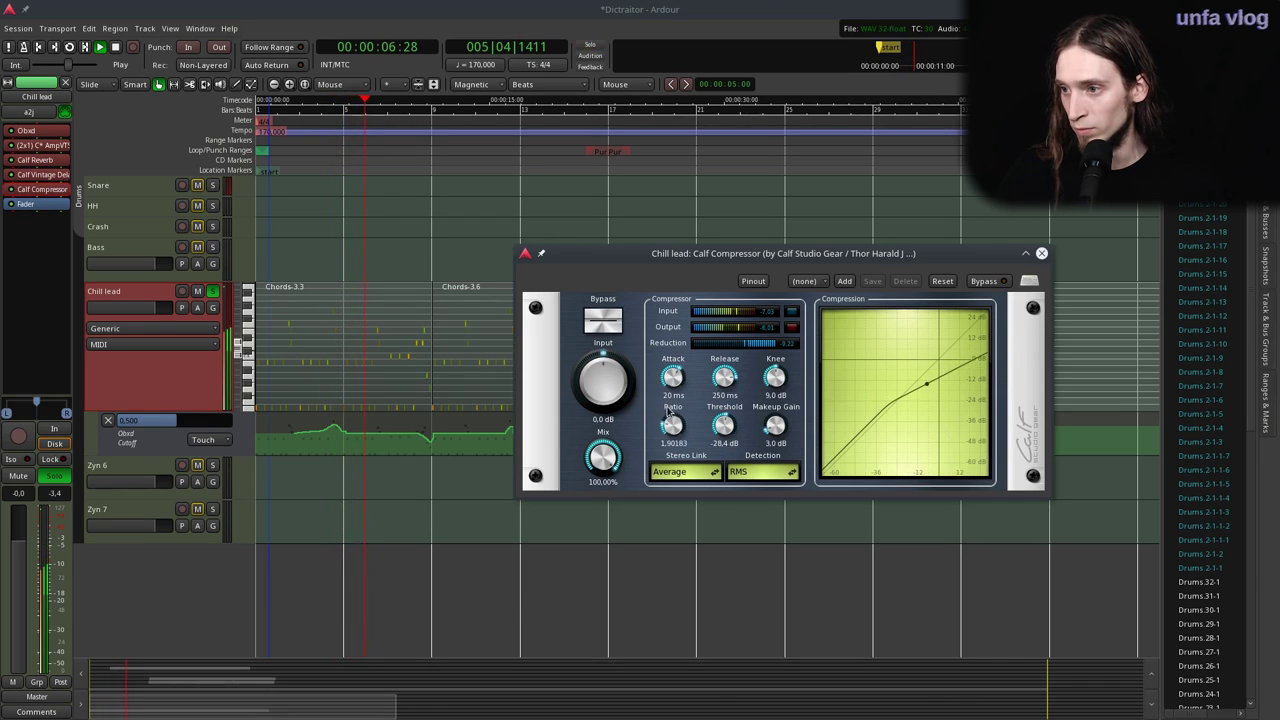
scroll(722, 400, down, 8)
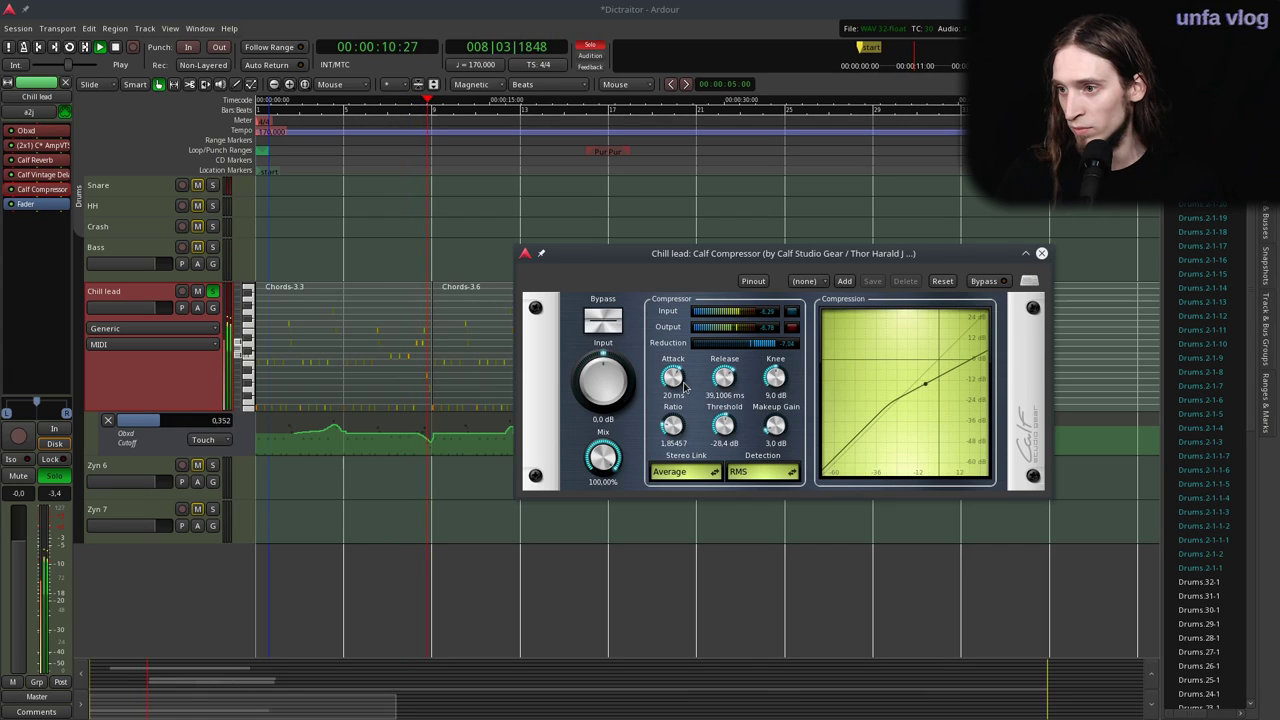
scroll(668, 382, up, 5)
drag(681, 350, 684, 353)
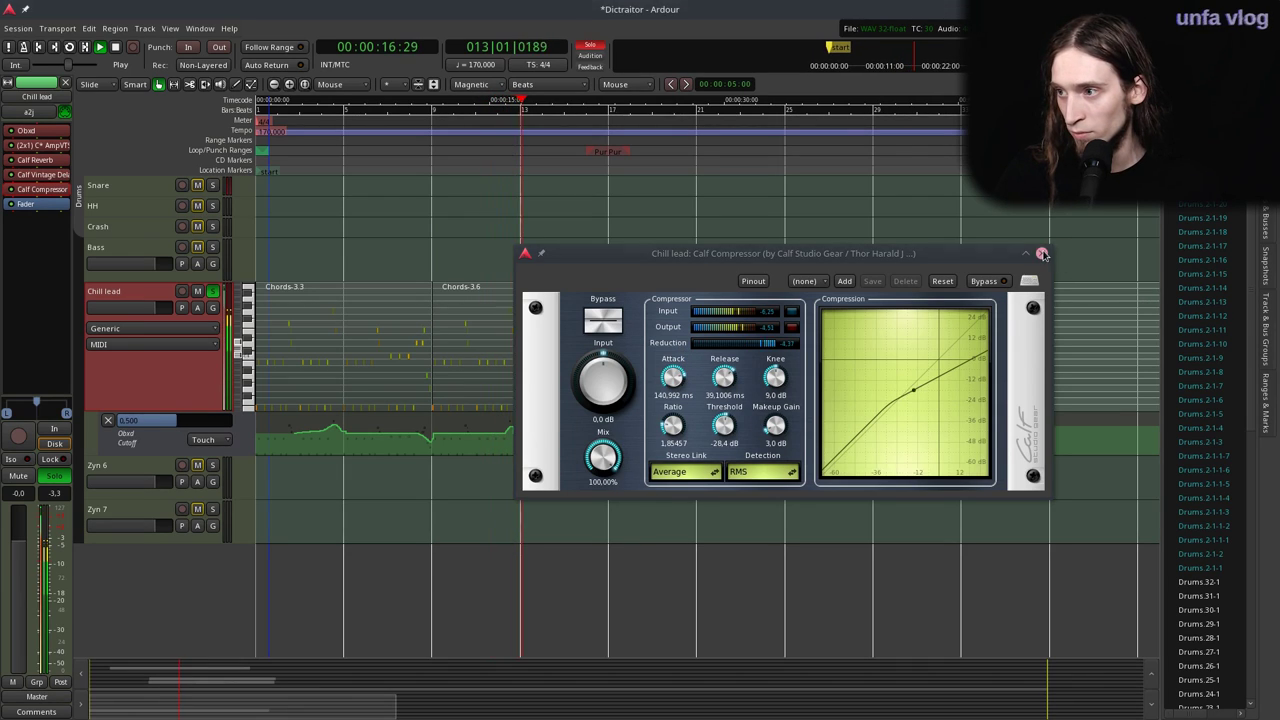
click(1041, 253)
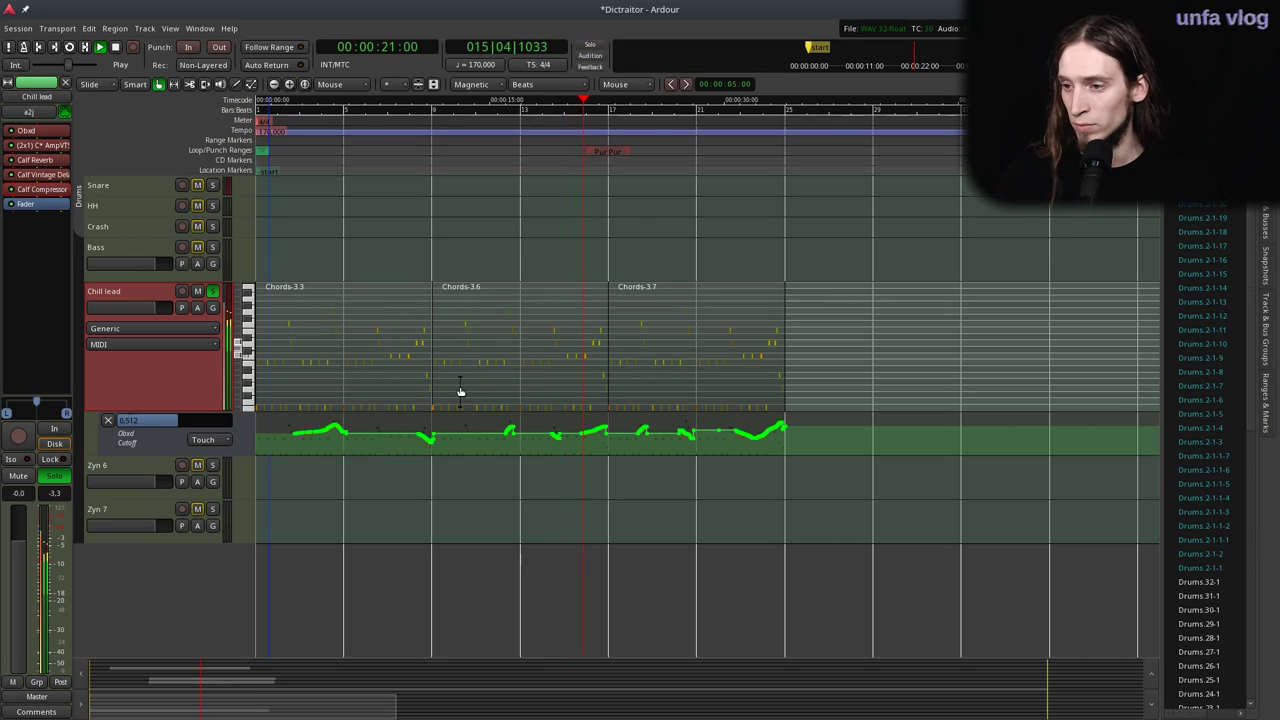
Stop playback, unsolo the Chill lead track and return the playhead to the session start.
key(space)
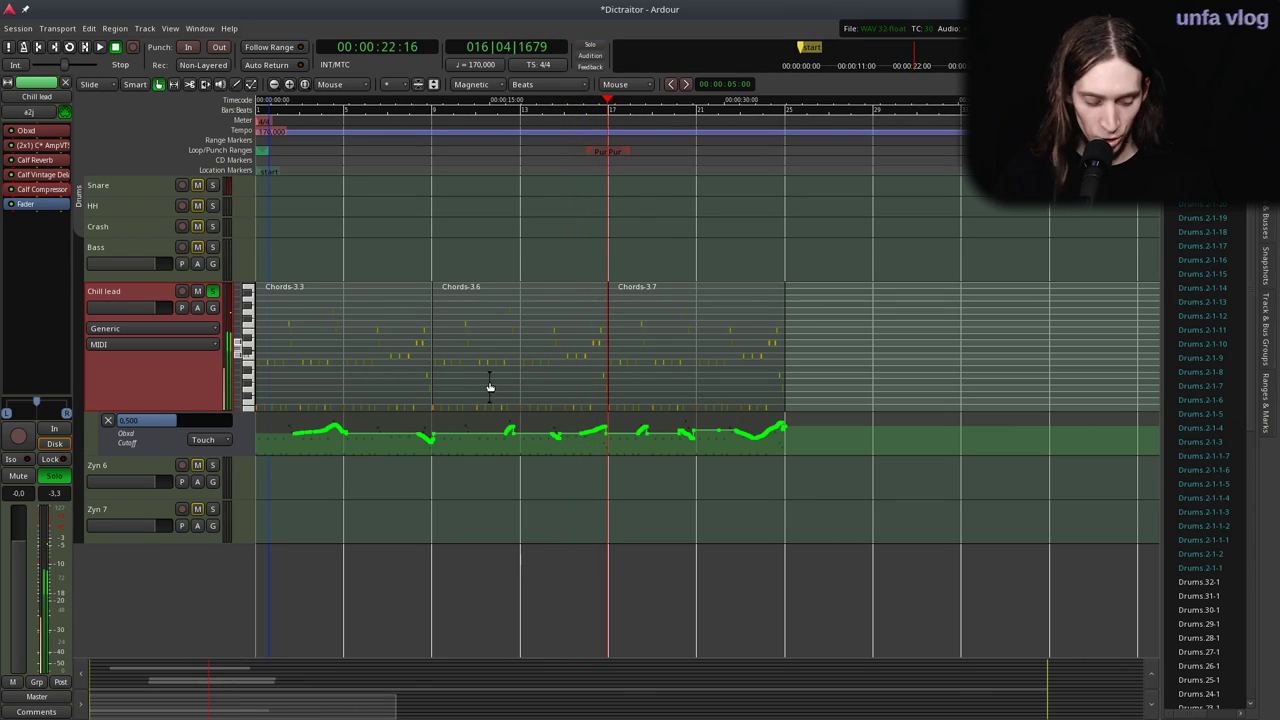
click(212, 291)
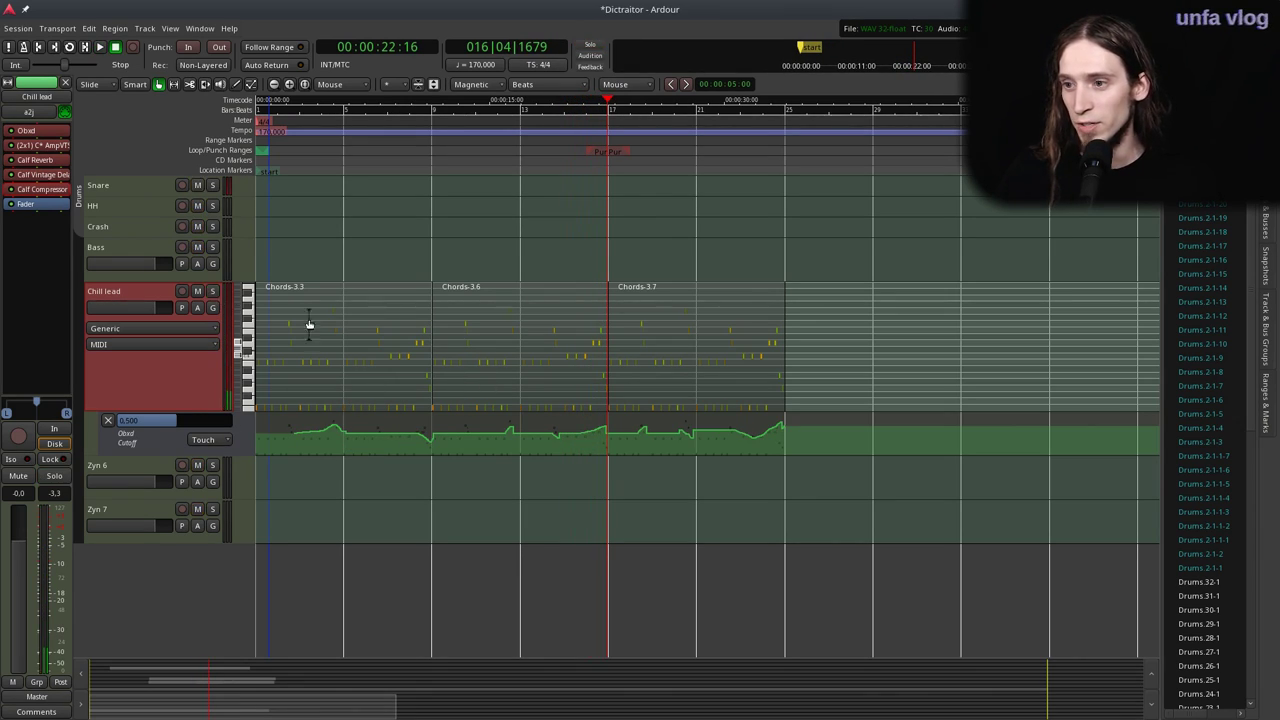
scroll(316, 192, up, 10)
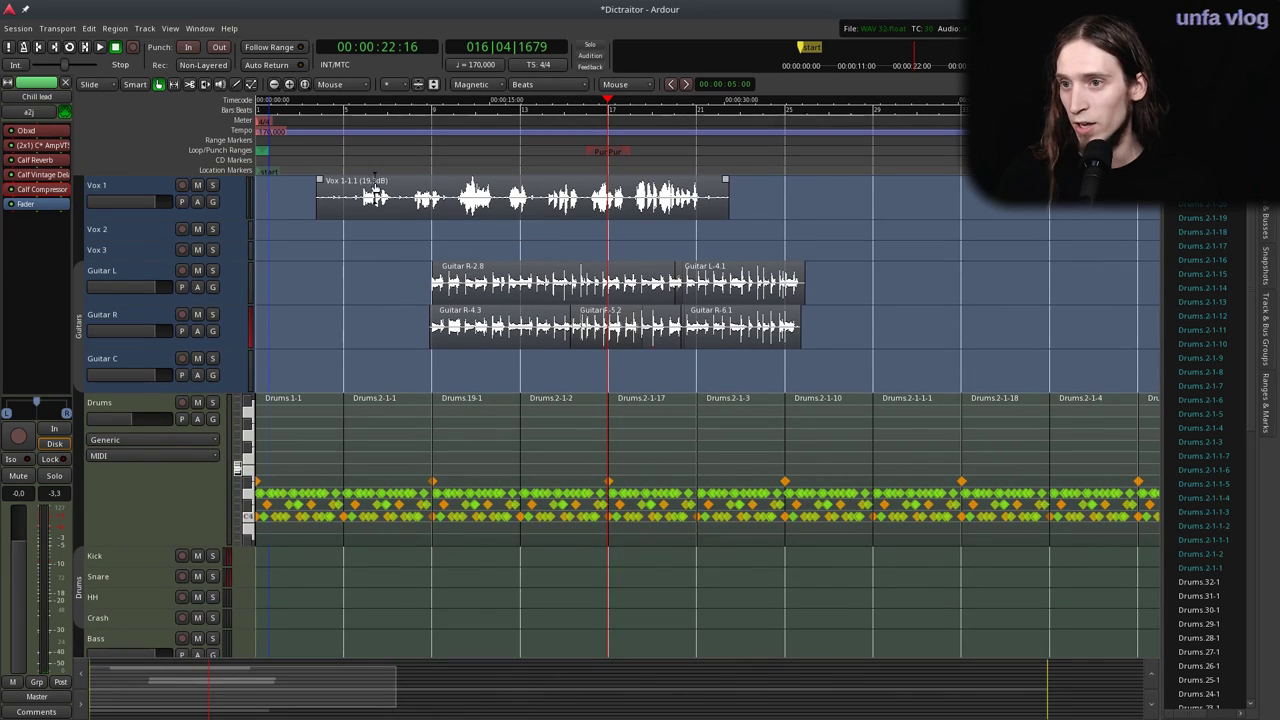
key(Home)
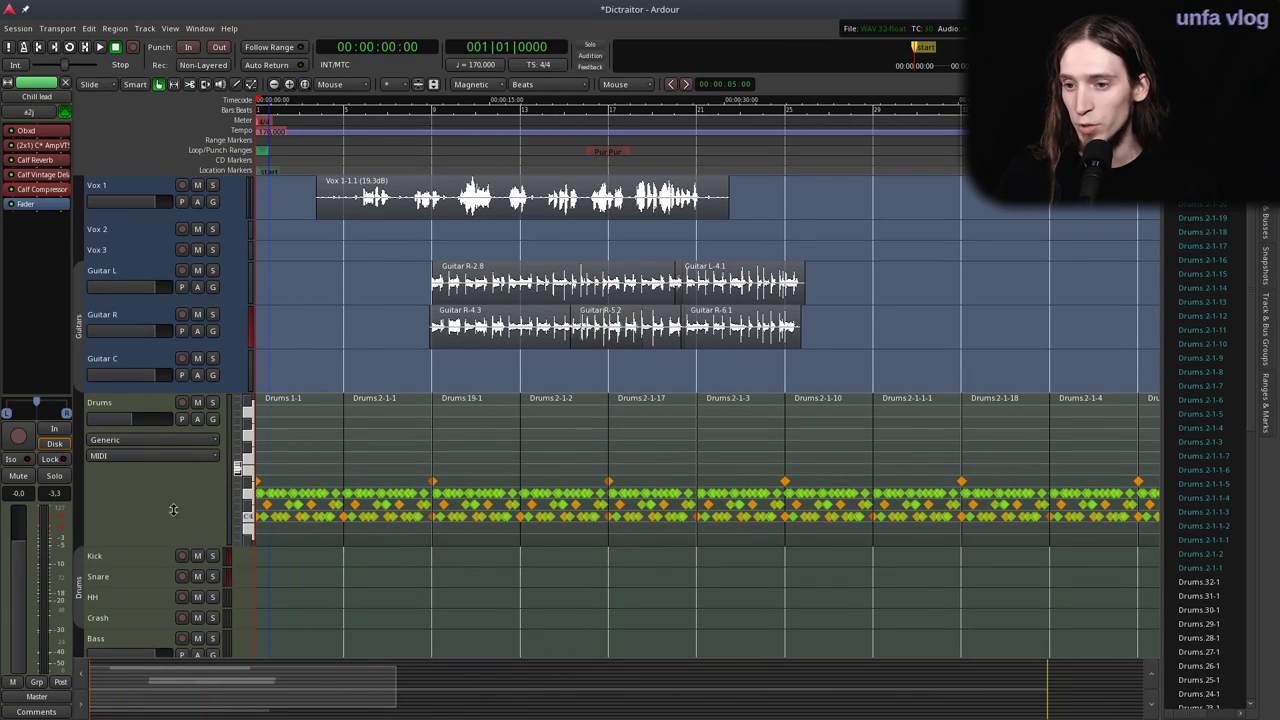
Reduce the height of the Drums track so more tracks fit in the editor.
drag(143, 536, 157, 493)
scroll(360, 560, down, 1)
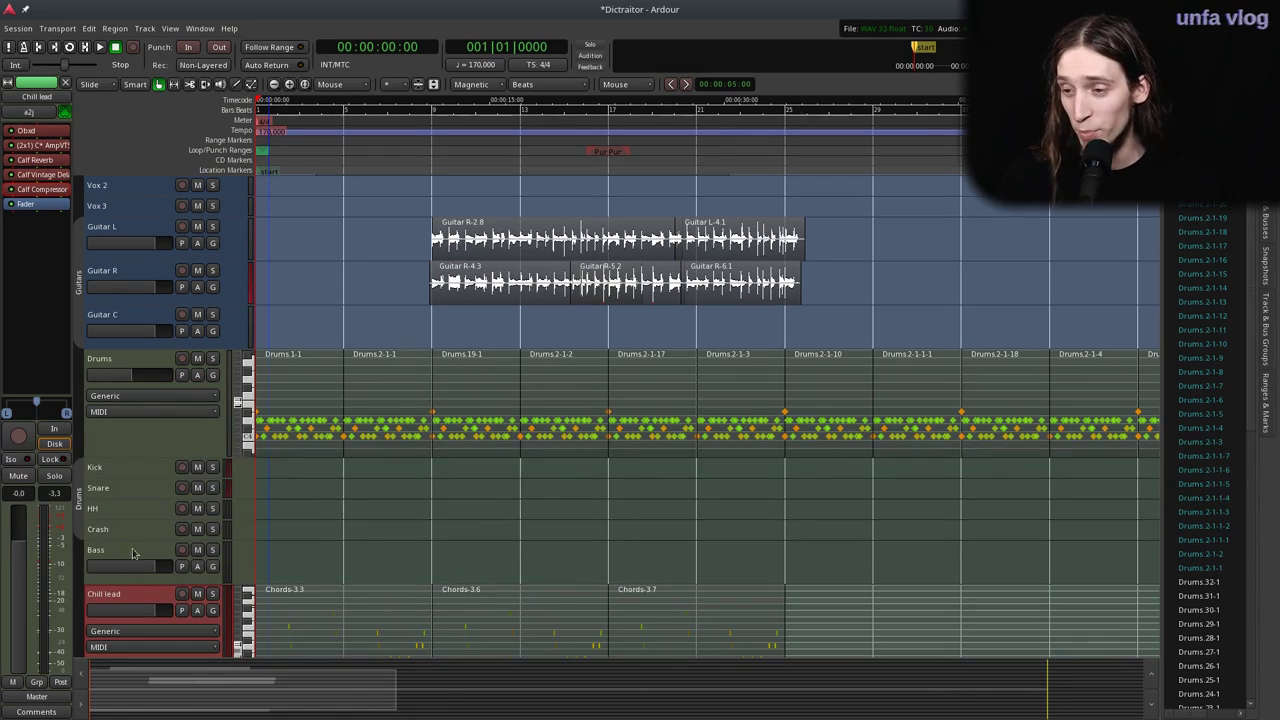
scroll(438, 195, up, 1)
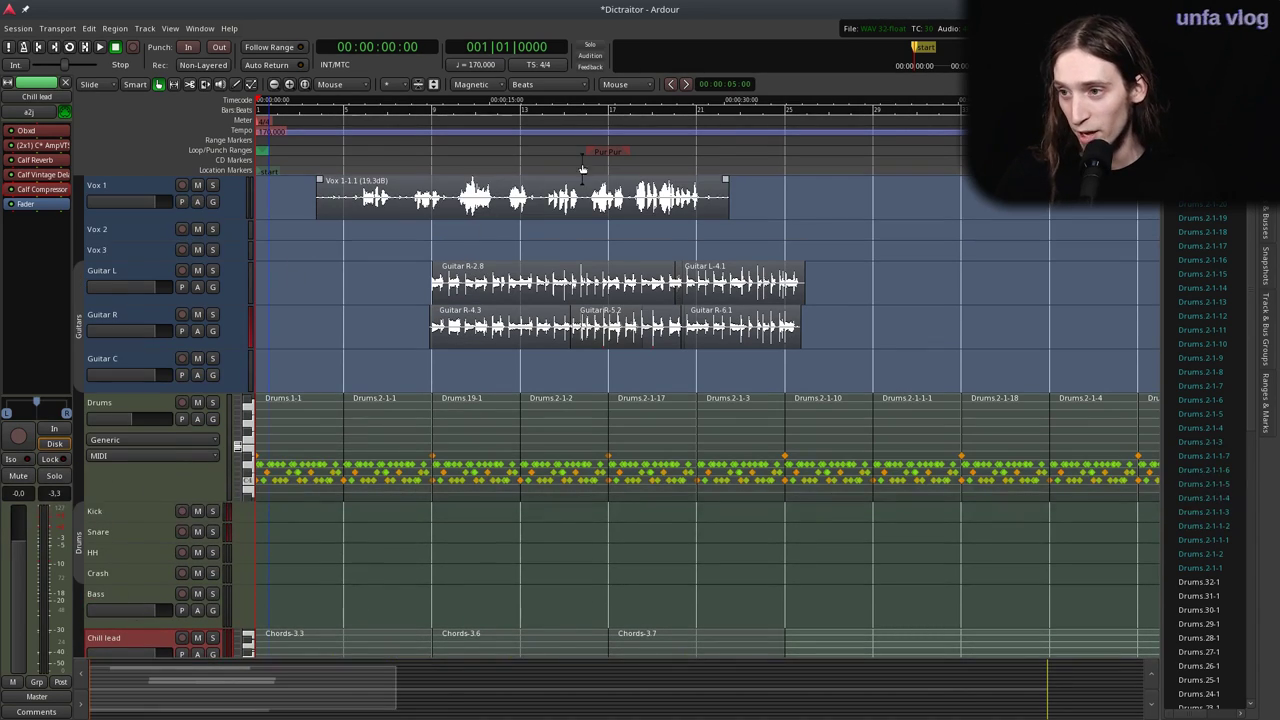
Add a location marker at bar 25, just before the guitar regions end, and name it C.
click(679, 130)
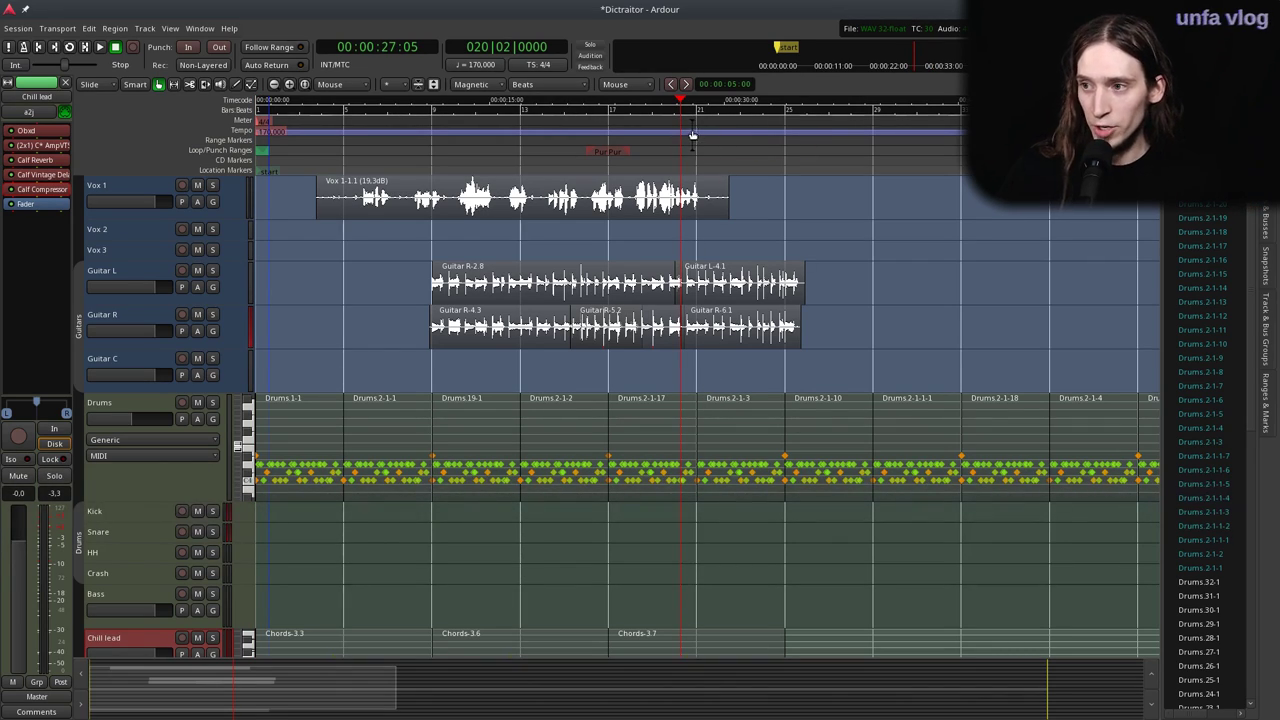
click(766, 166)
key(space)
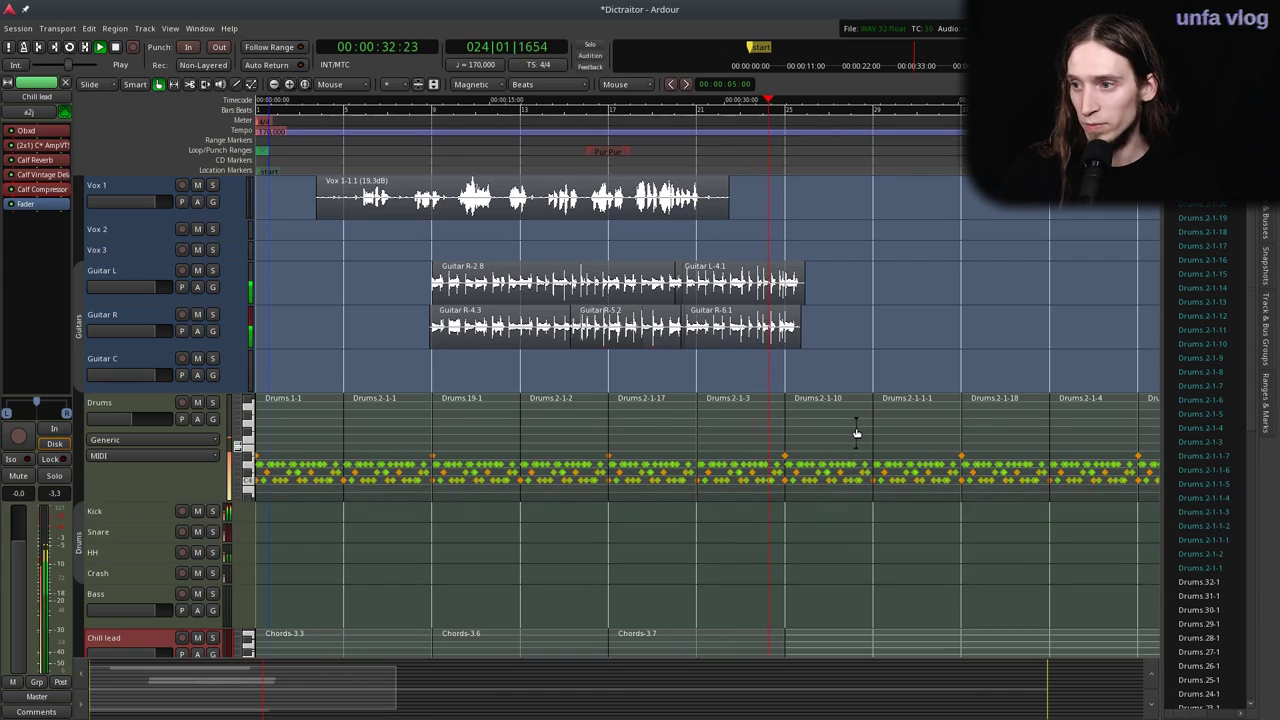
key(space)
click(714, 146)
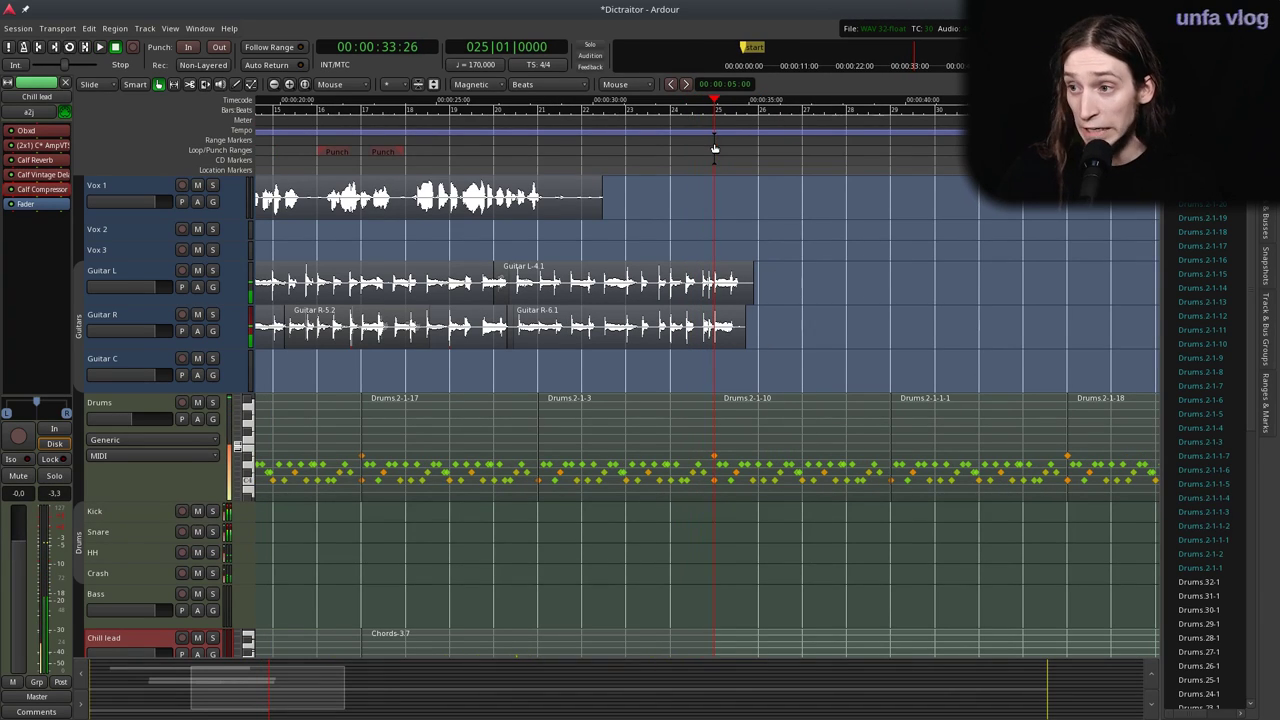
key(Tab)
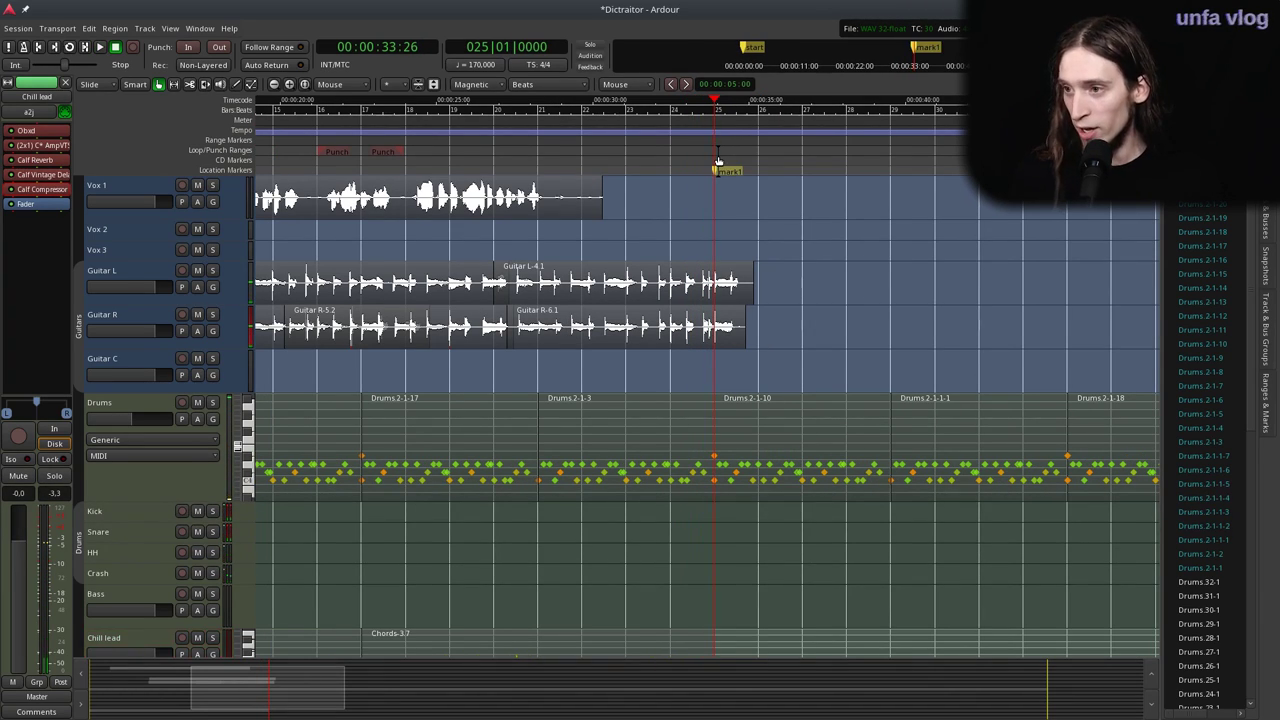
double_click(728, 174)
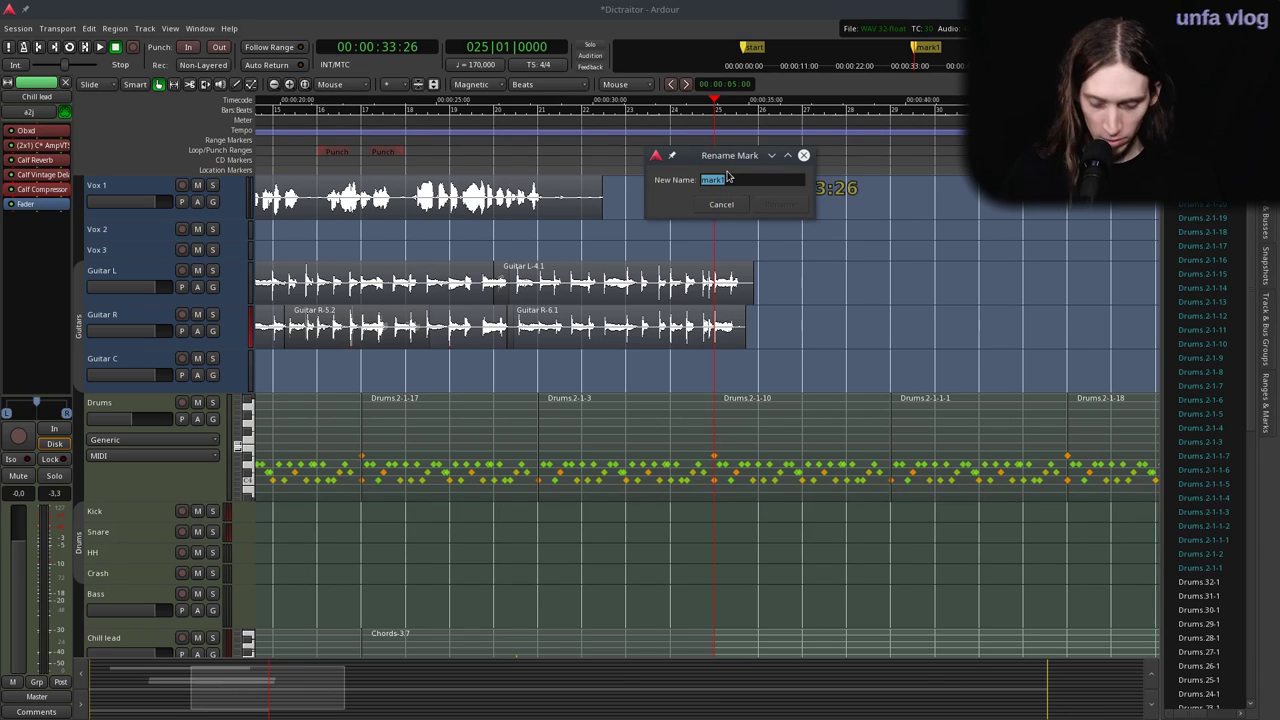
text(C)
key(Return)
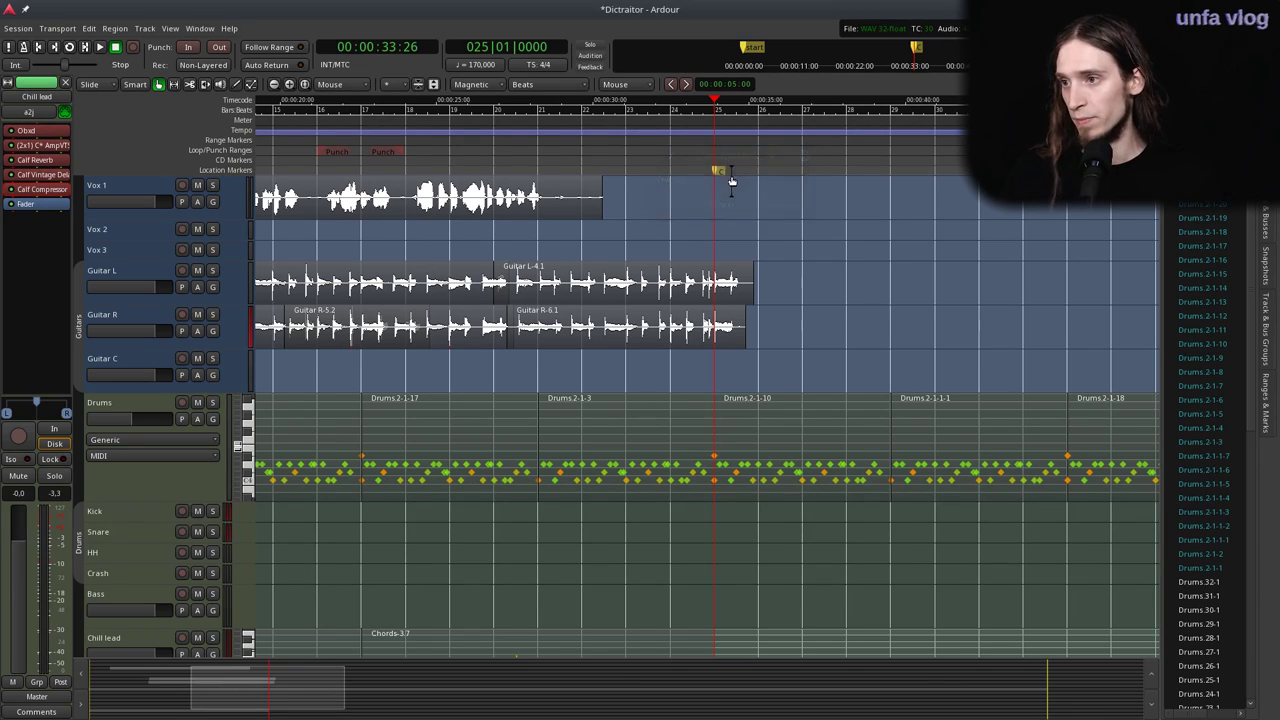
Add a location marker at bar 9, where the guitars come in, and name it B.
scroll(680, 160, left, 5)
click(577, 139)
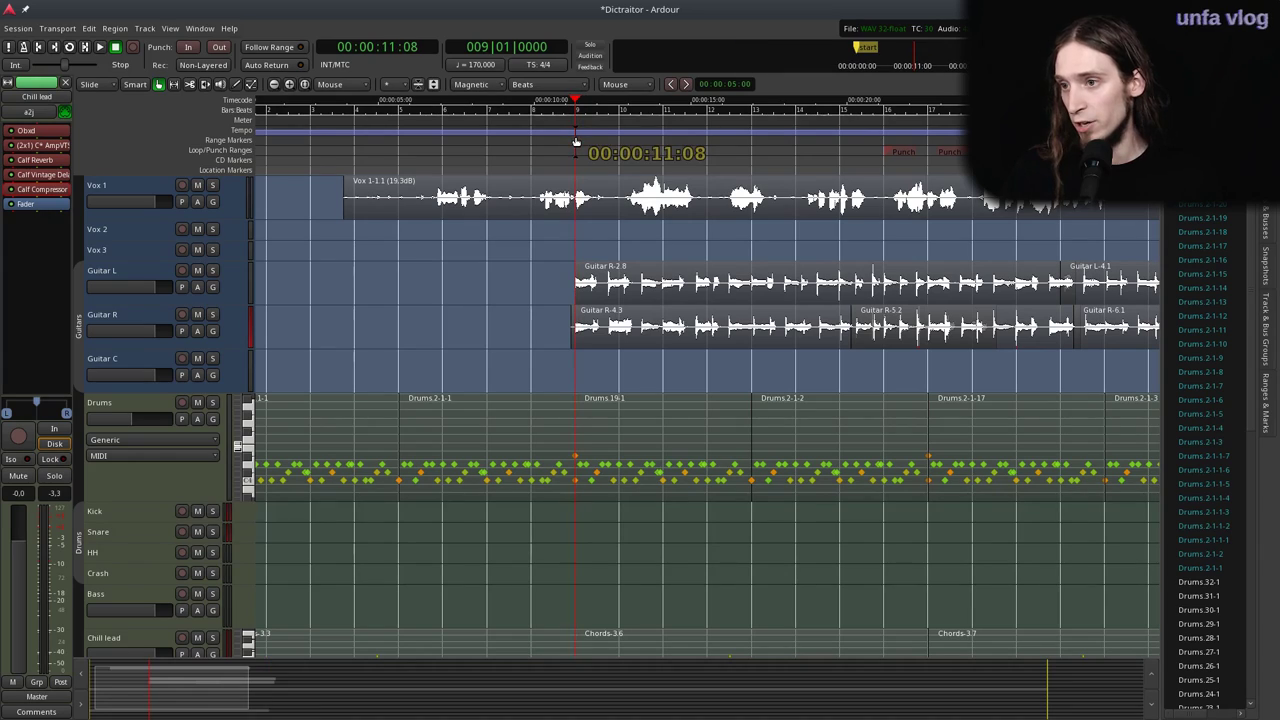
key(Tab)
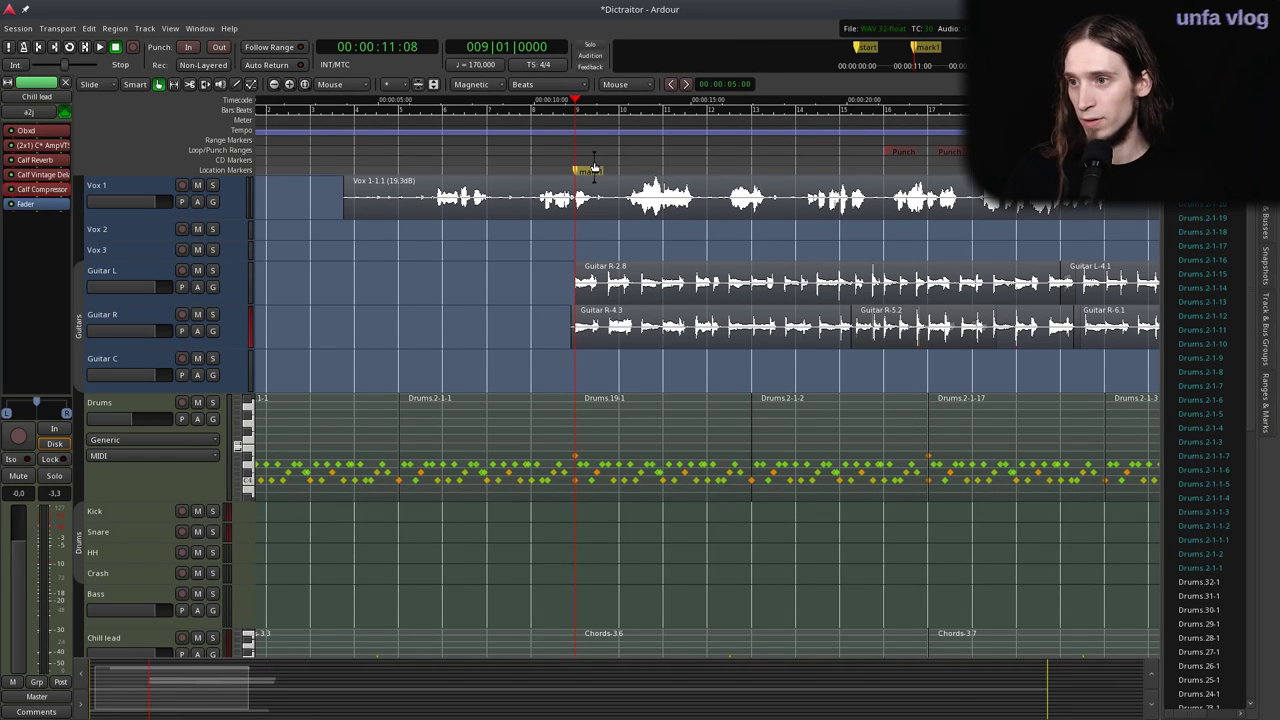
double_click(594, 172)
text(B)
key(Return)
Add a location marker at the very start of the session and name it A.
scroll(385, 180, left, 1)
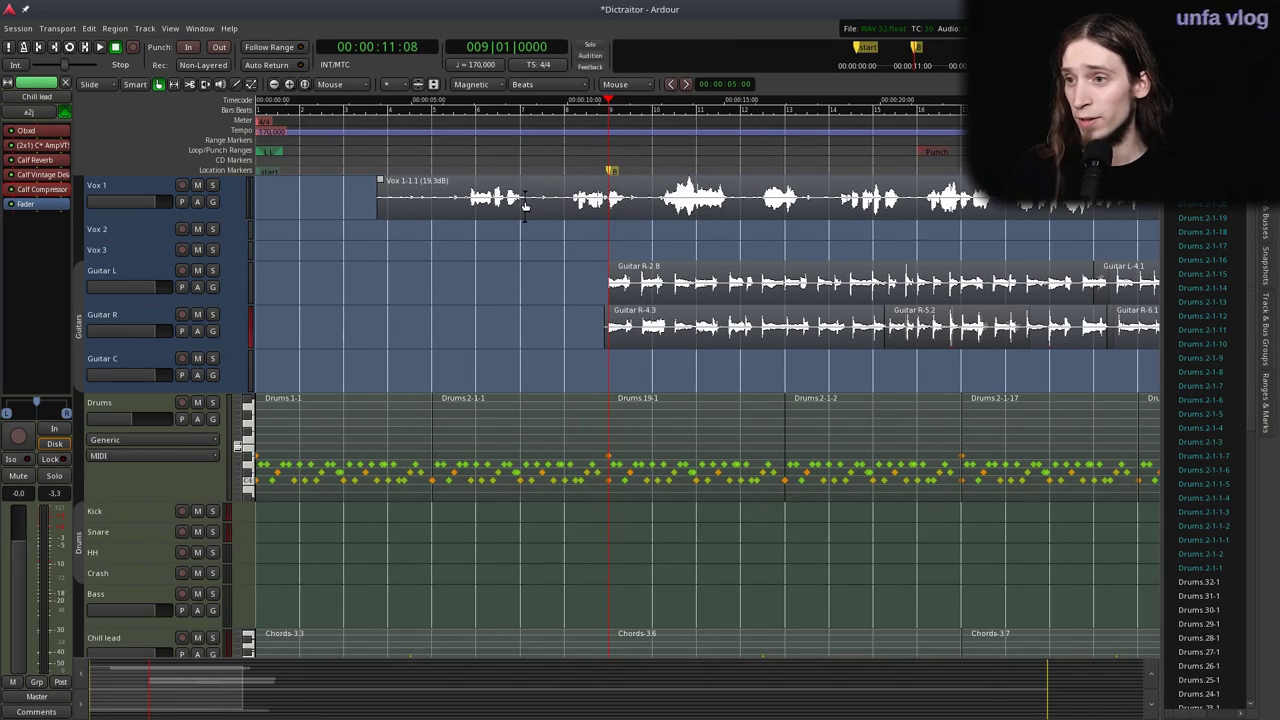
scroll(385, 180, up, 1)
key(Home)
key(Tab)
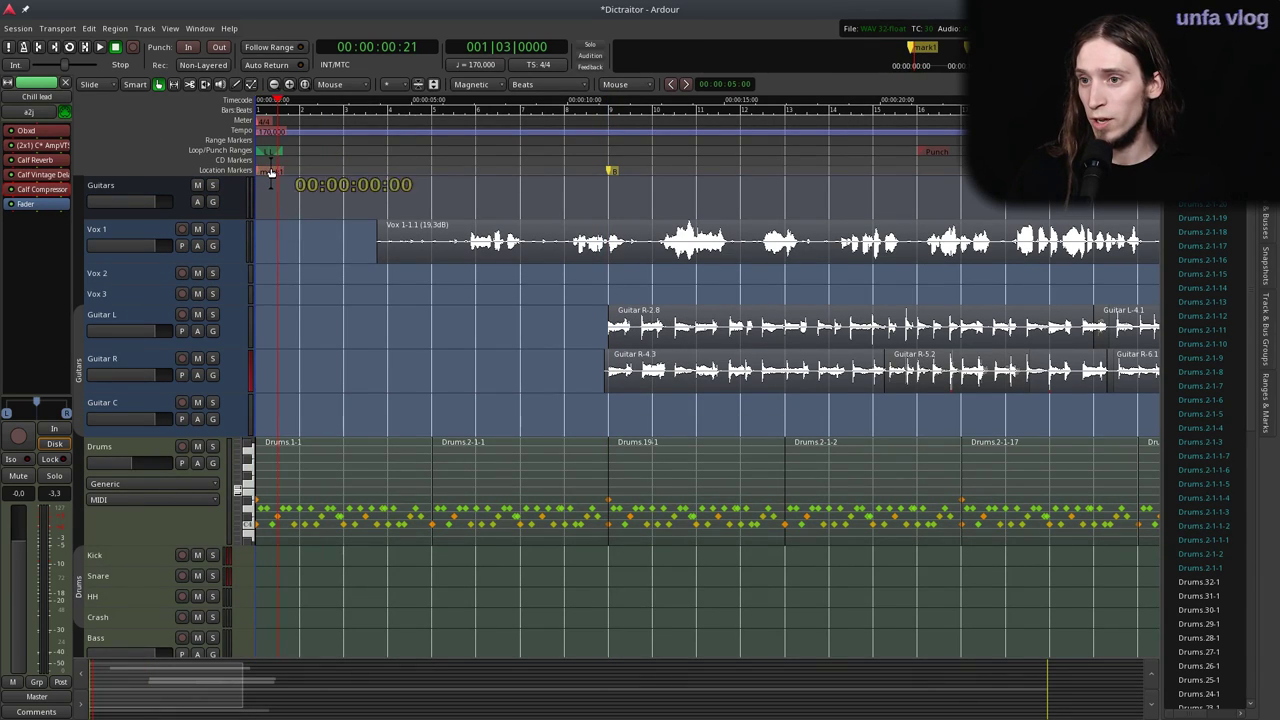
double_click(276, 170)
text(A)
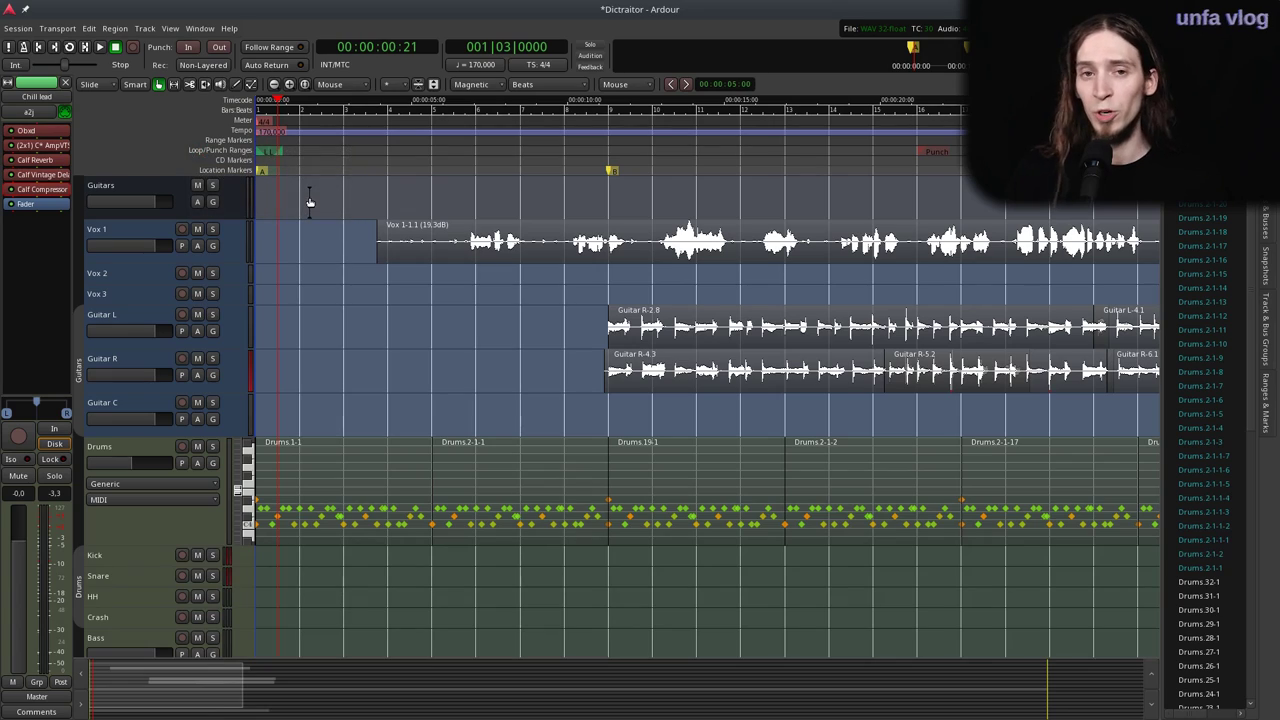
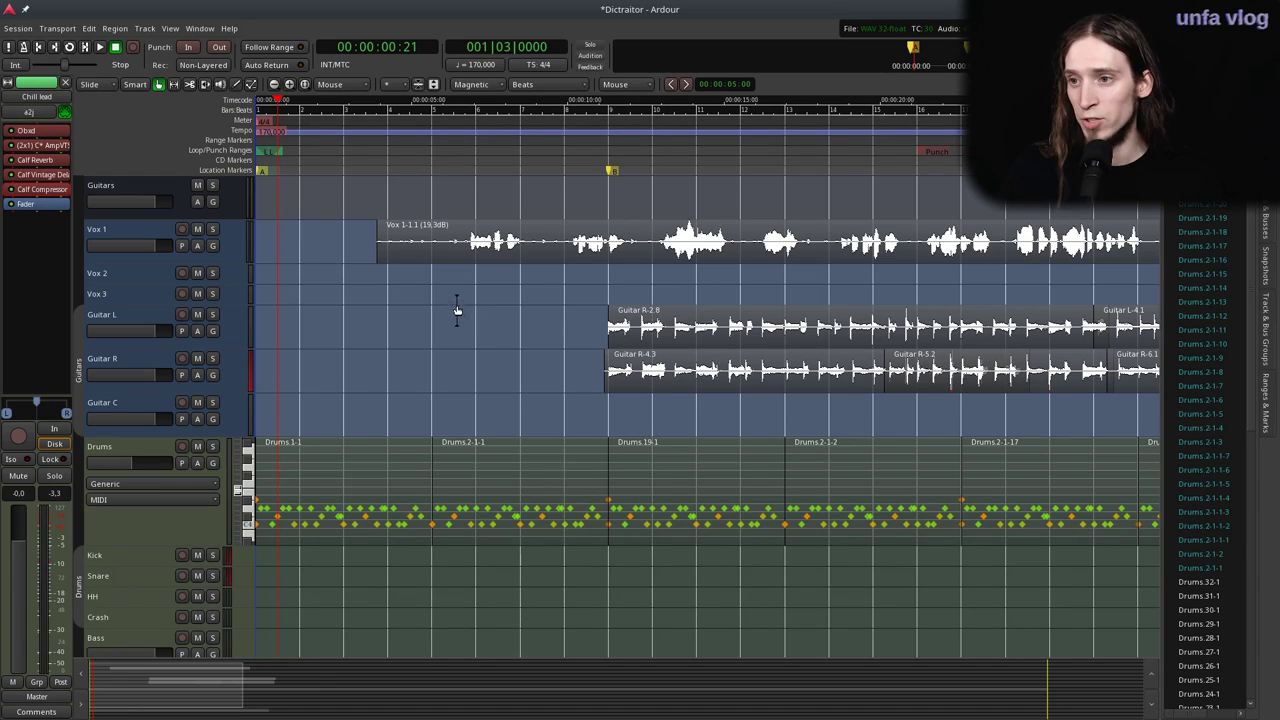
Trim about two bars off the start of the Vox 1 region, up to just before the first vocal phrase.
drag(380, 256, 474, 266)
click(451, 274)
scroll(446, 279, down, 2)
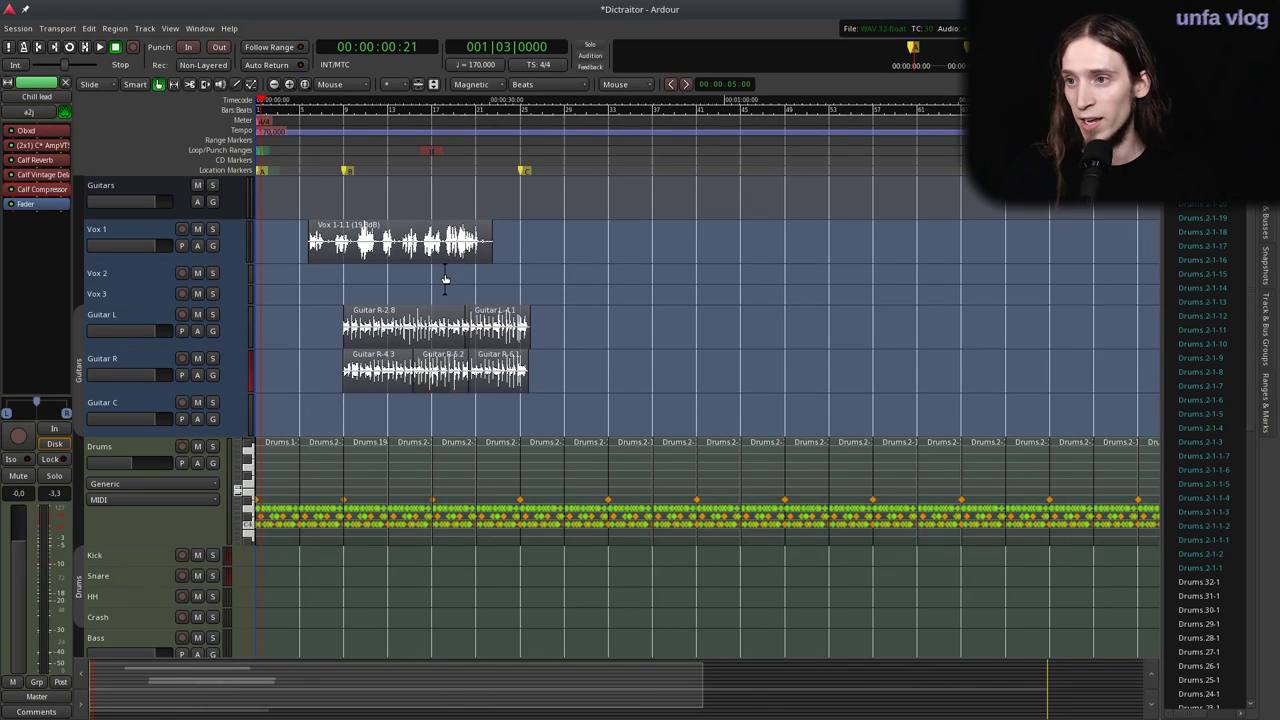
key(equal)
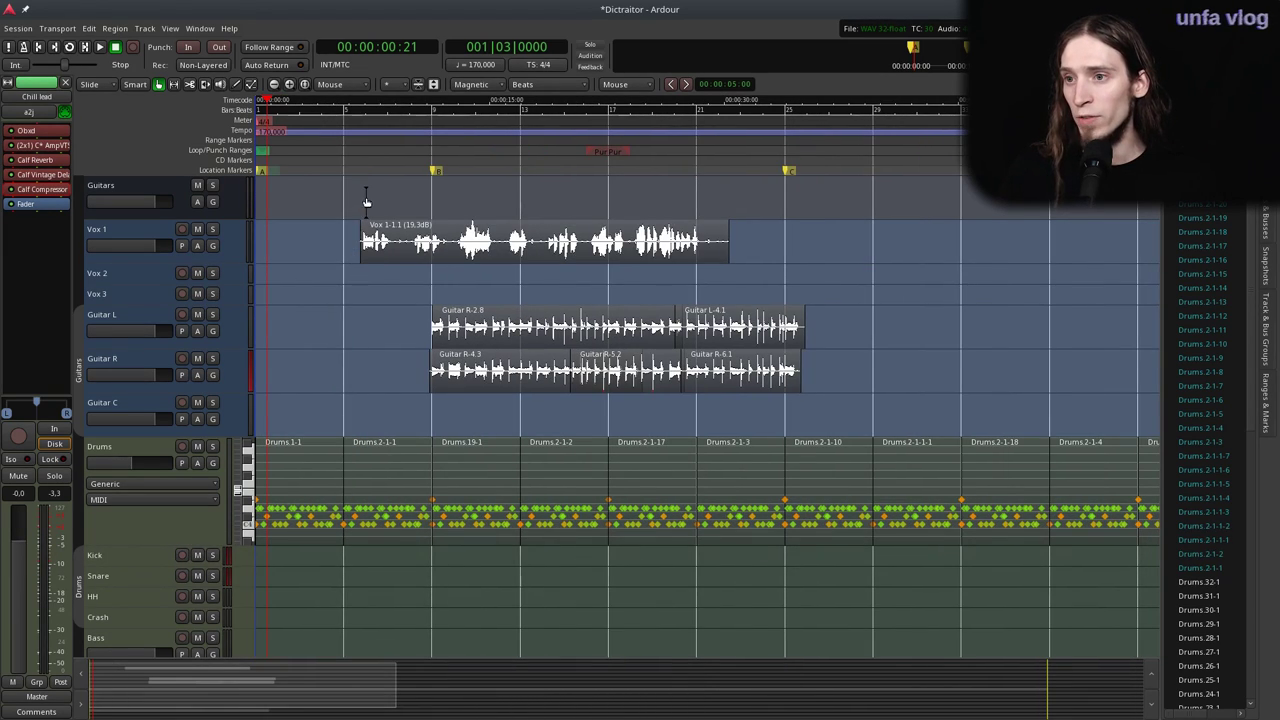
Play the arrangement from near the start and select the Vox 1 track.
key(space)
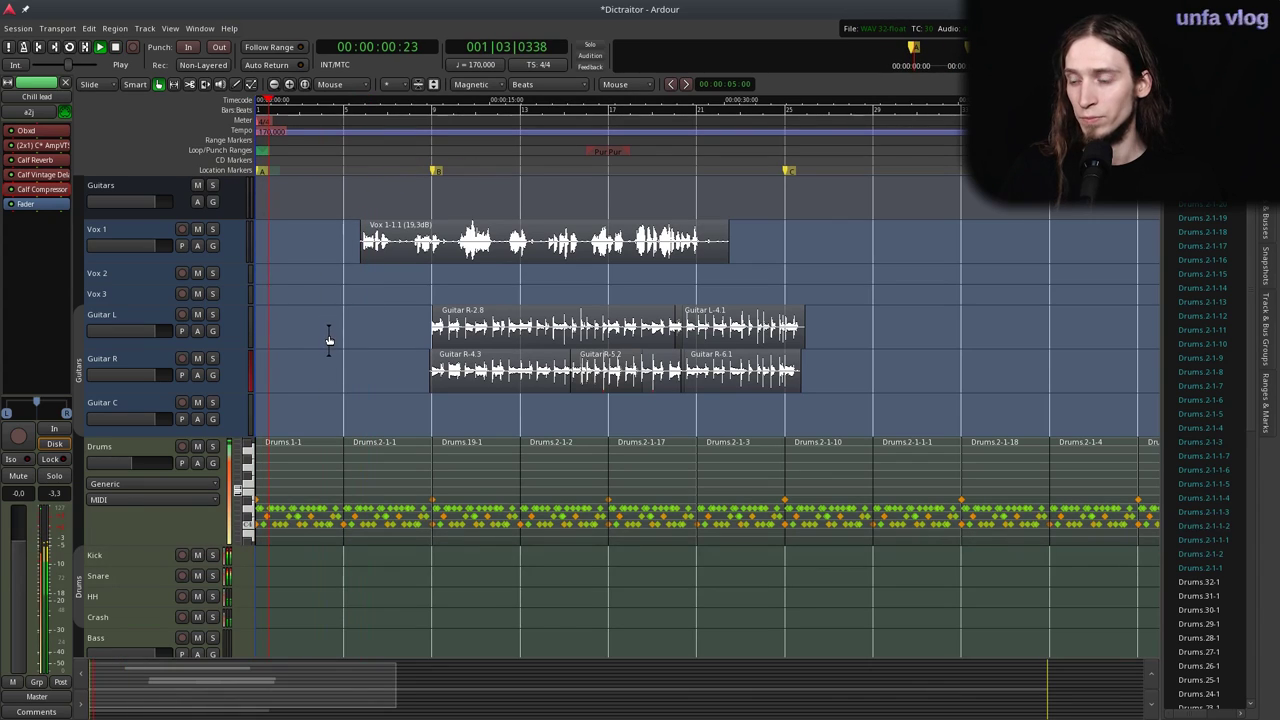
scroll(331, 336, down, 2)
scroll(340, 330, down, 1)
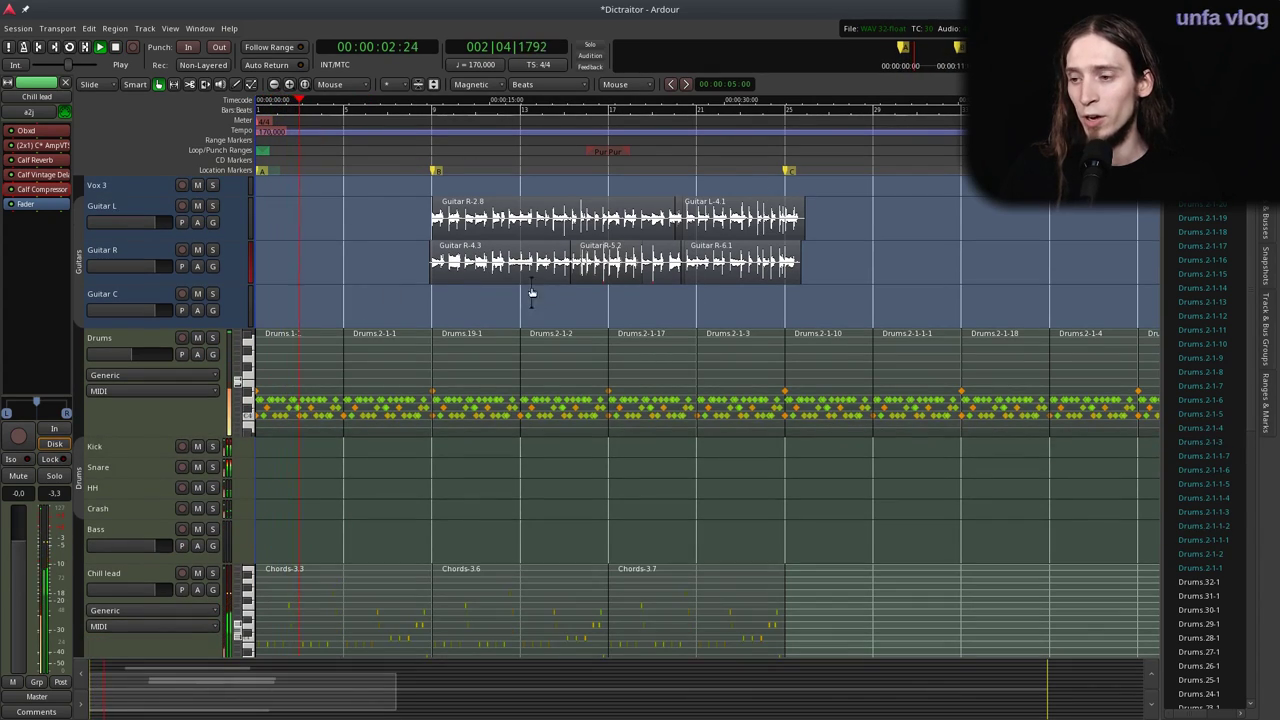
scroll(361, 290, down, 3)
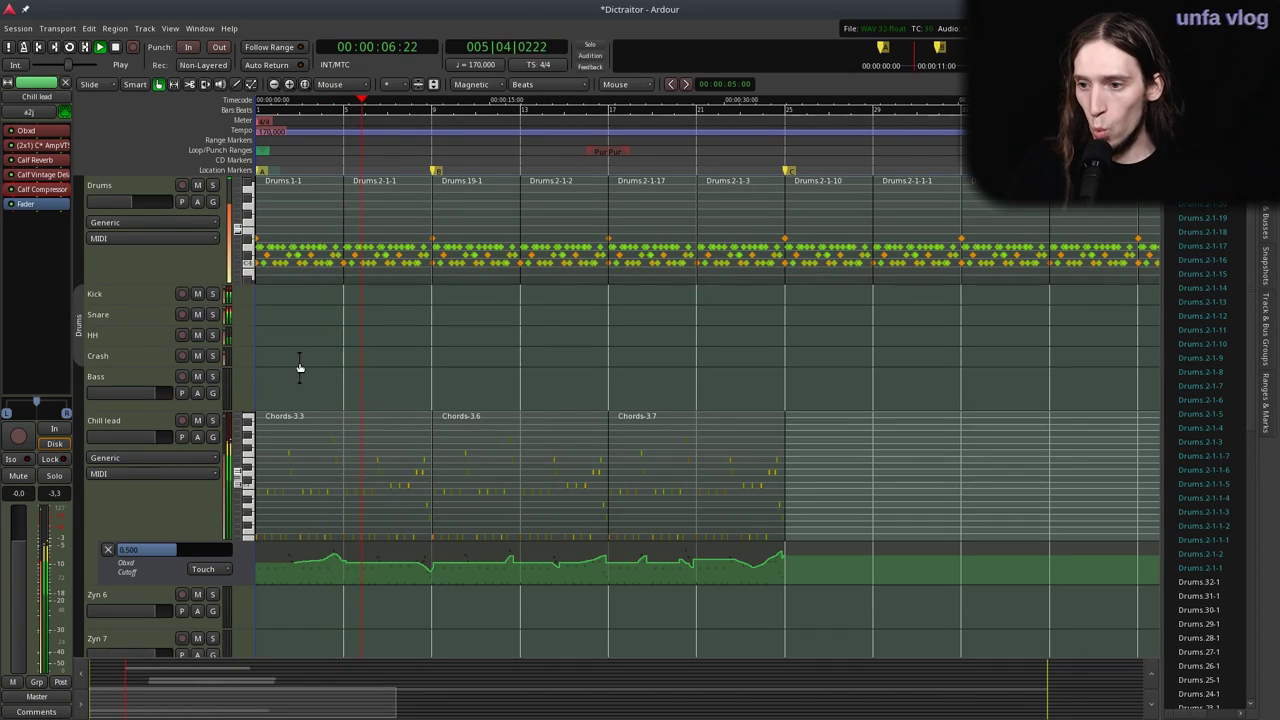
scroll(320, 368, up, 6)
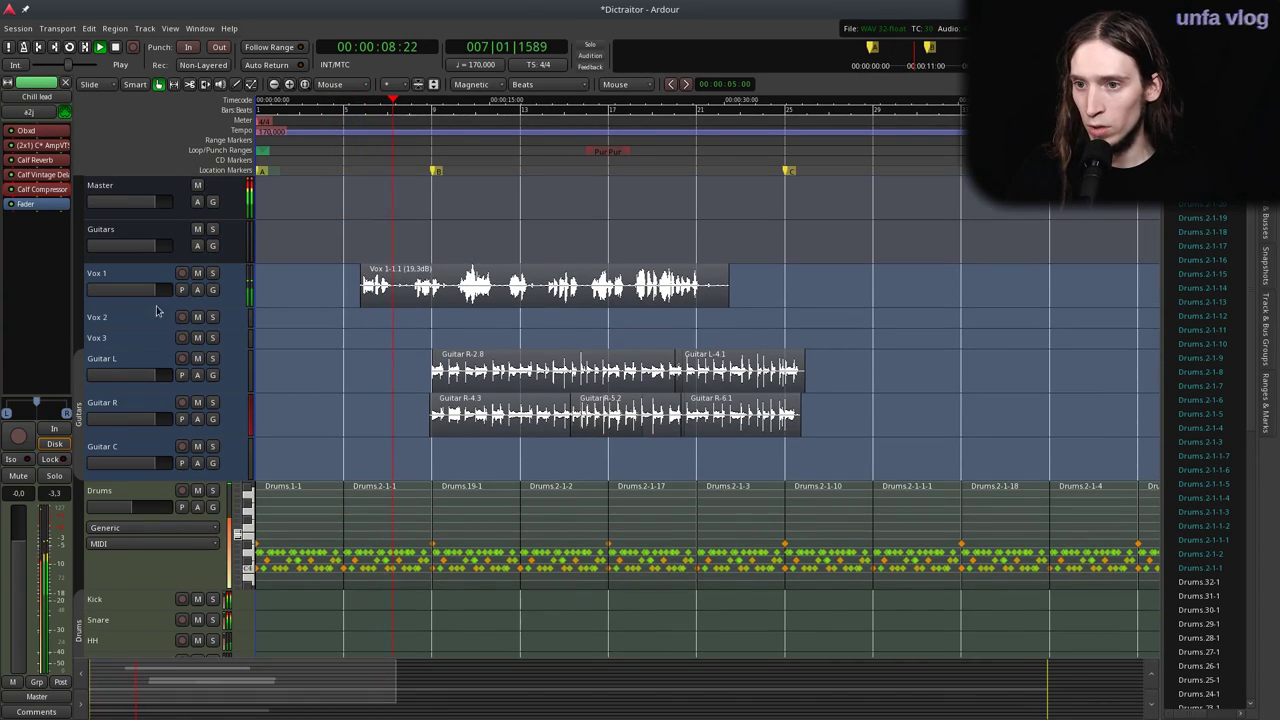
click(127, 272)
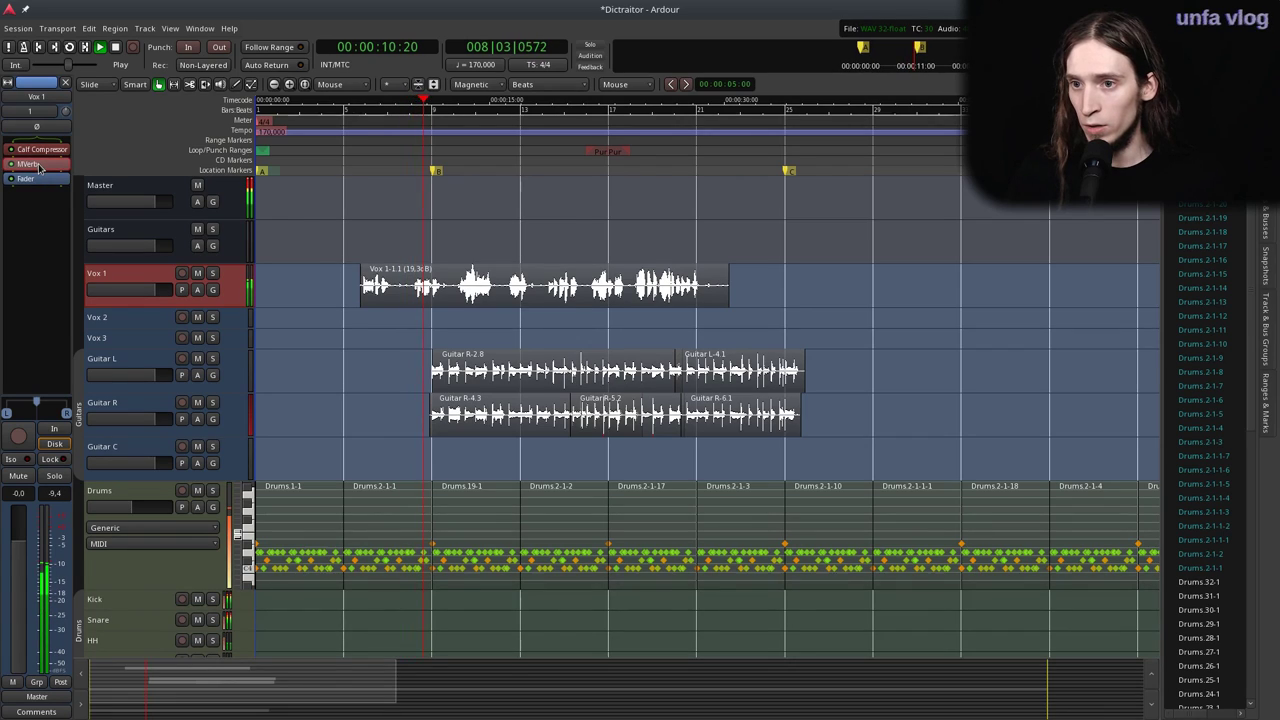
Check the MVerb settings on Vox 1 and move the reverb above the Calf Compressor in the processing chain.
double_click(27, 163)
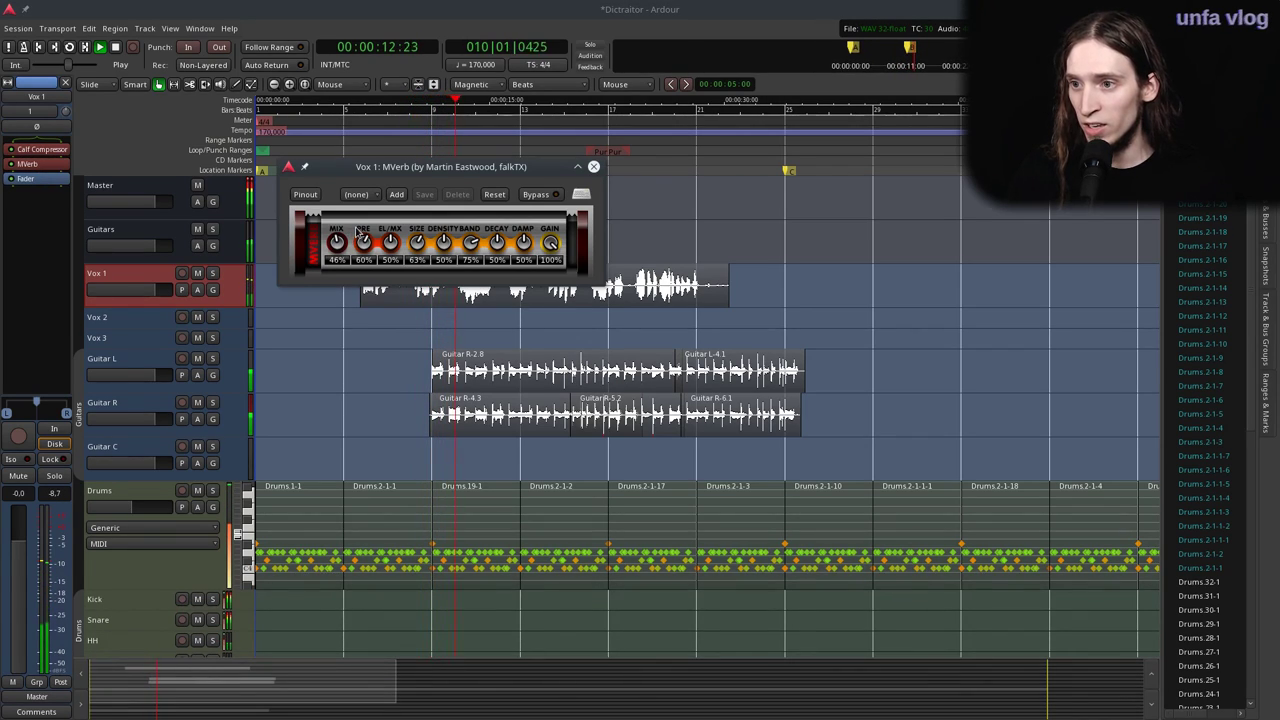
click(593, 166)
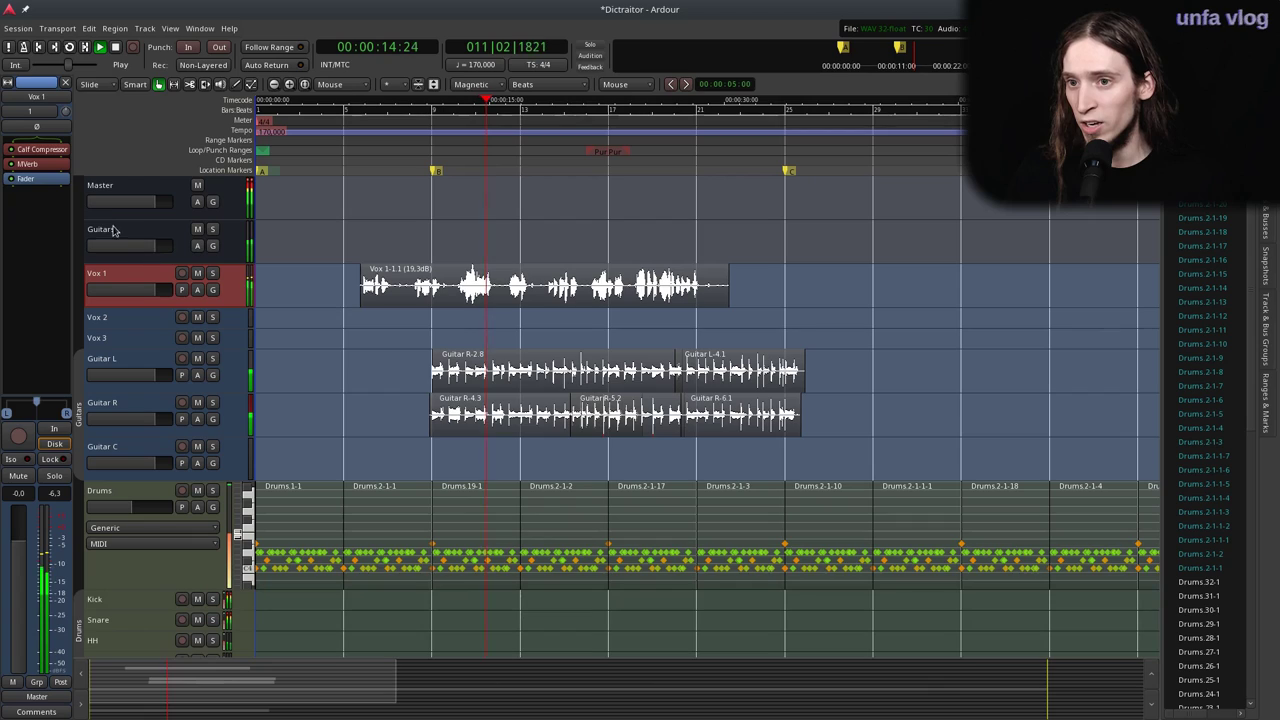
drag(60, 166, 50, 145)
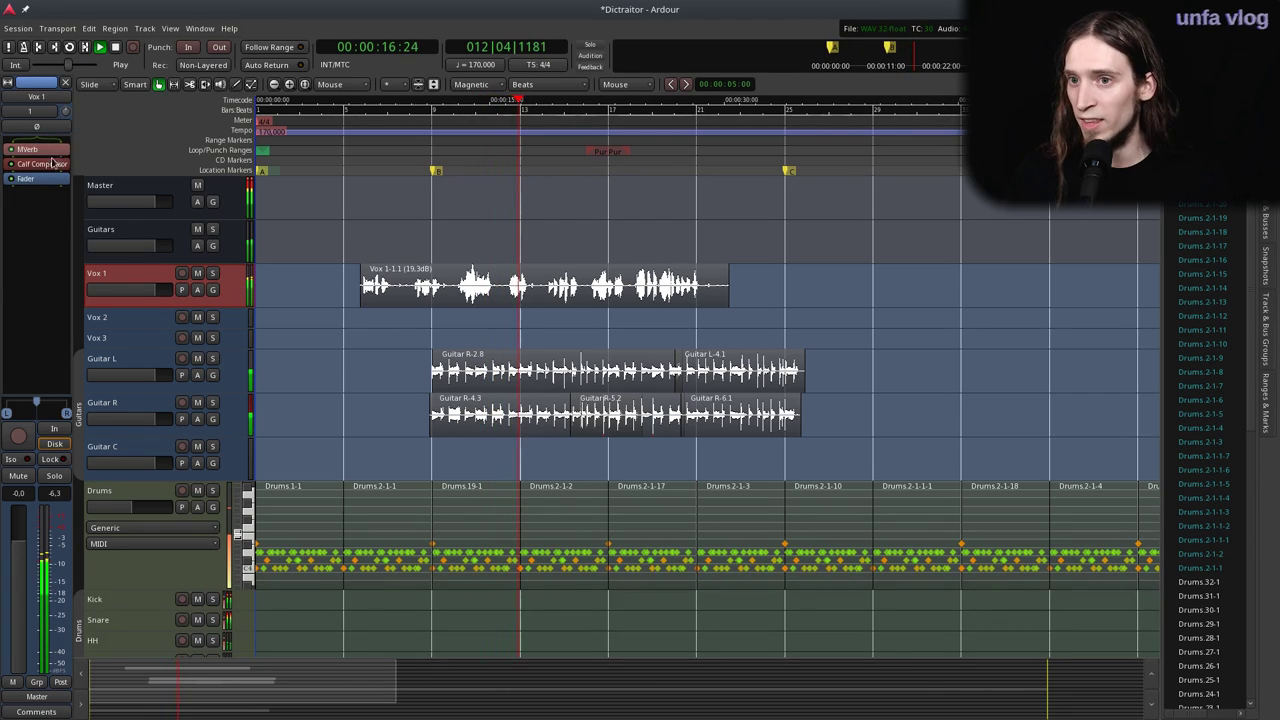
Set the makeup gain of the Calf Compressor on Vox 1 to 4 dB.
double_click(45, 164)
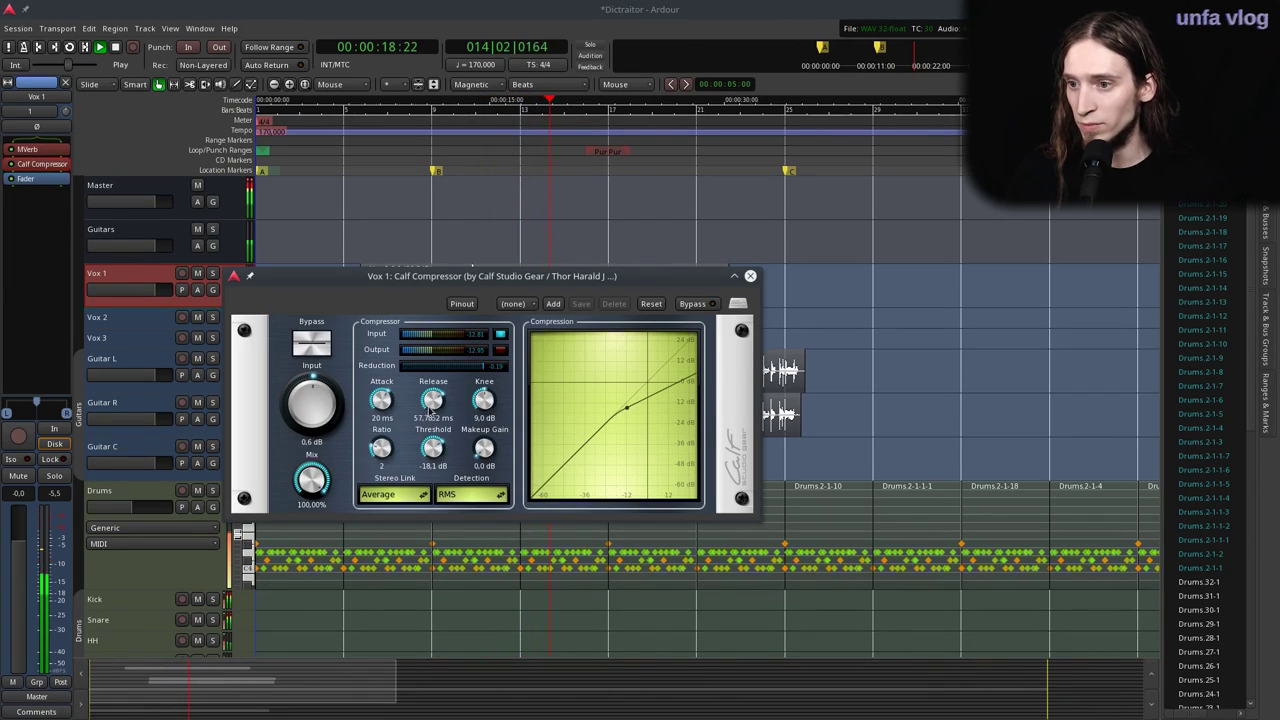
drag(483, 450, 487, 430)
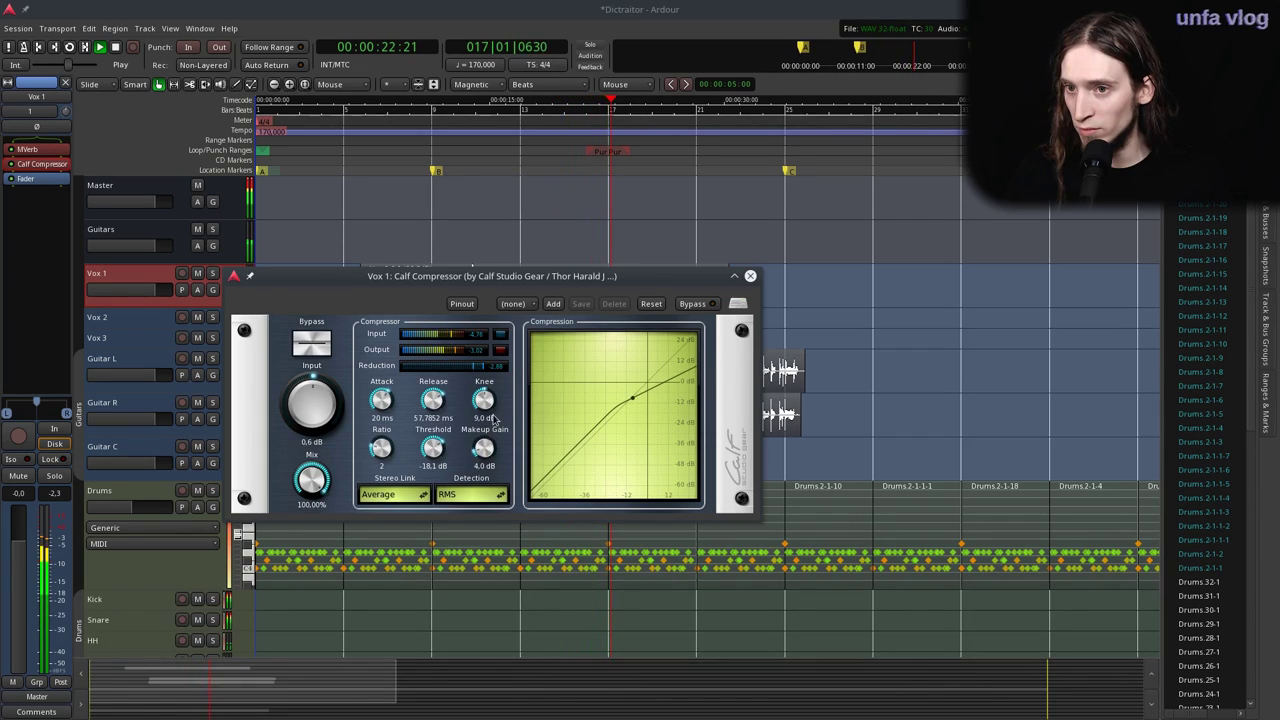
click(750, 276)
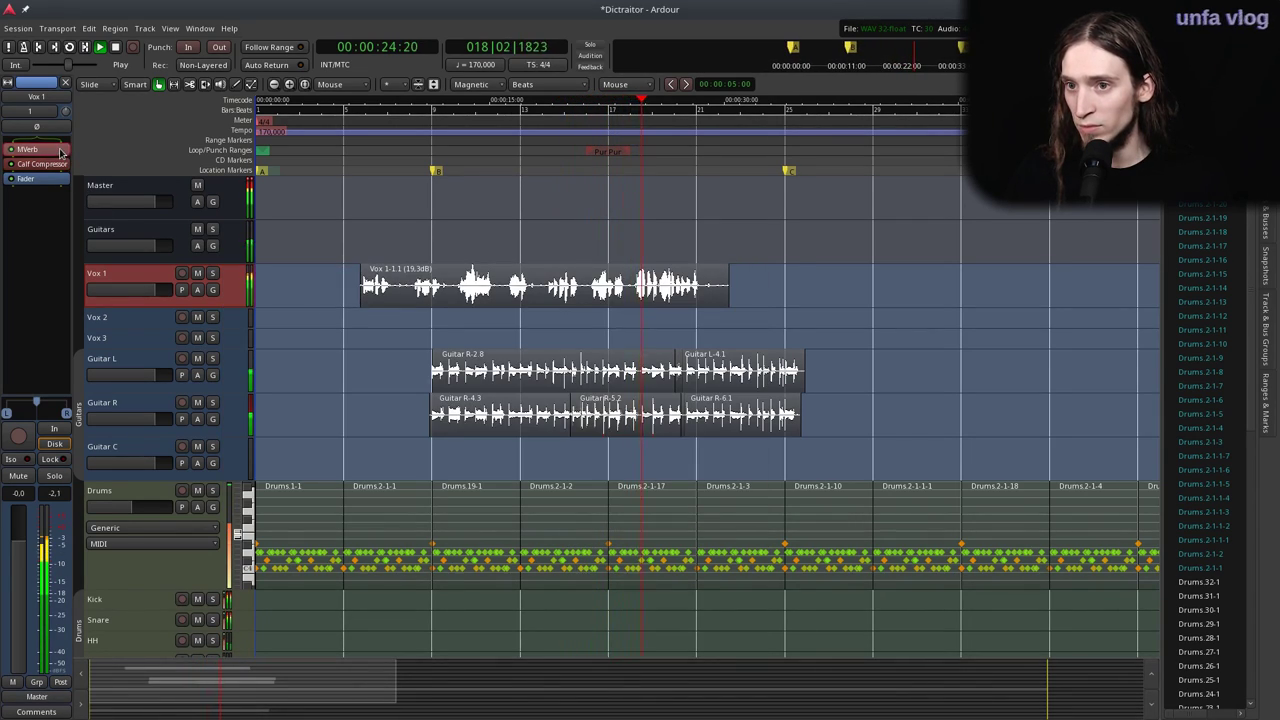
Adjust the Size control of the MVerb reverb on Vox 1.
double_click(27, 149)
drag(417, 246, 368, 230)
click(593, 167)
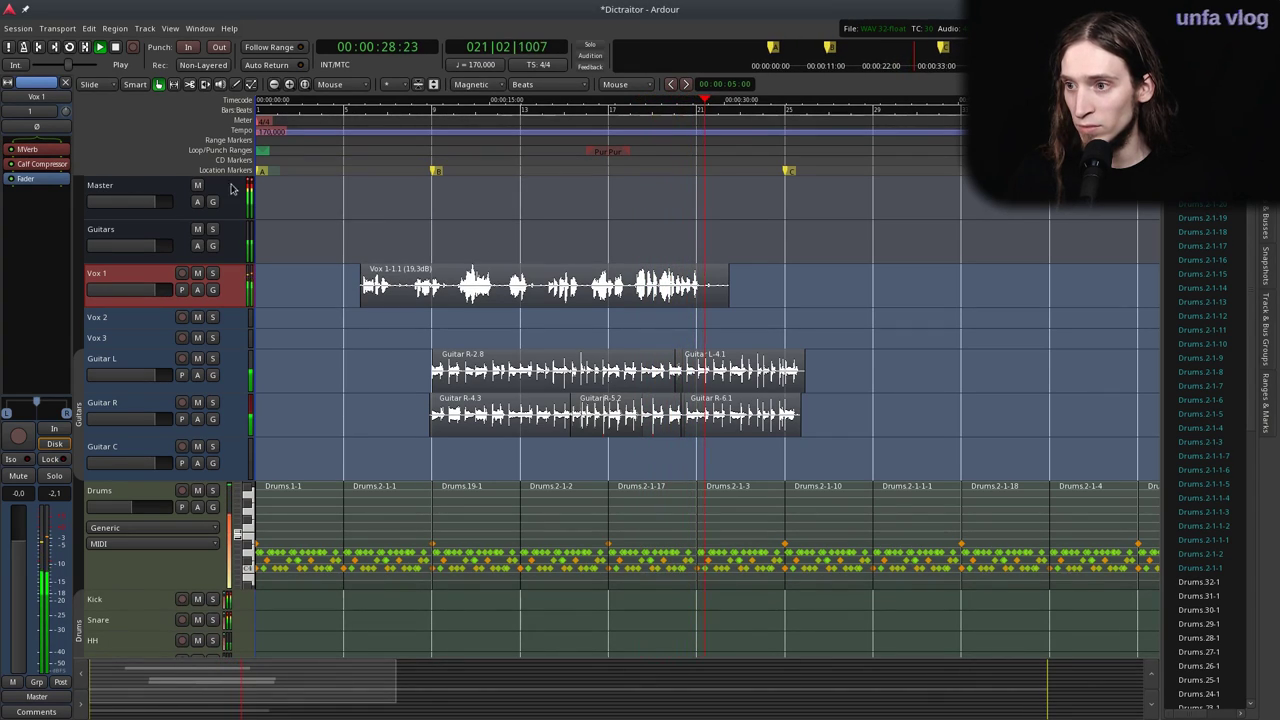
Trim the silent end of the Vox 1 region back to just after the last vocal phrase.
drag(727, 290, 706, 285)
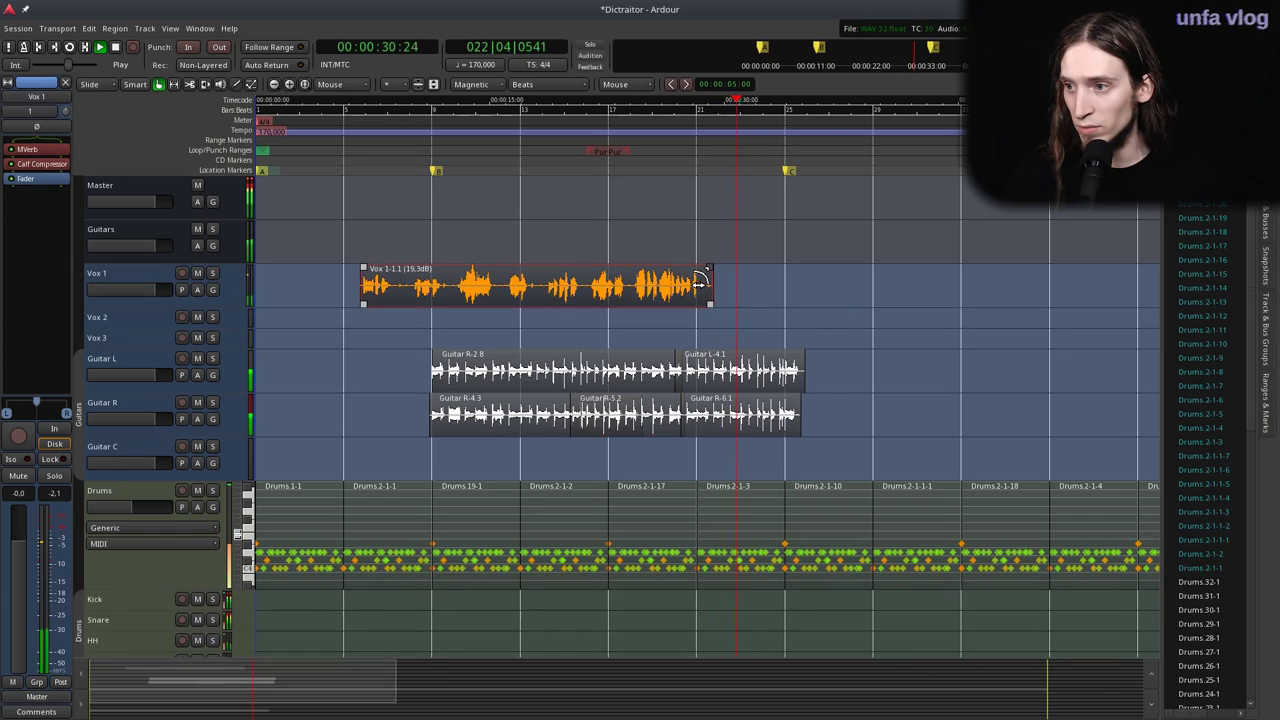
click(811, 308)
Arm Vox 1 and, rolling in from bar 20, record a vocal take from about bar 21 to just past marker C.
scroll(883, 322, up, 1)
key(space)
click(546, 145)
click(181, 273)
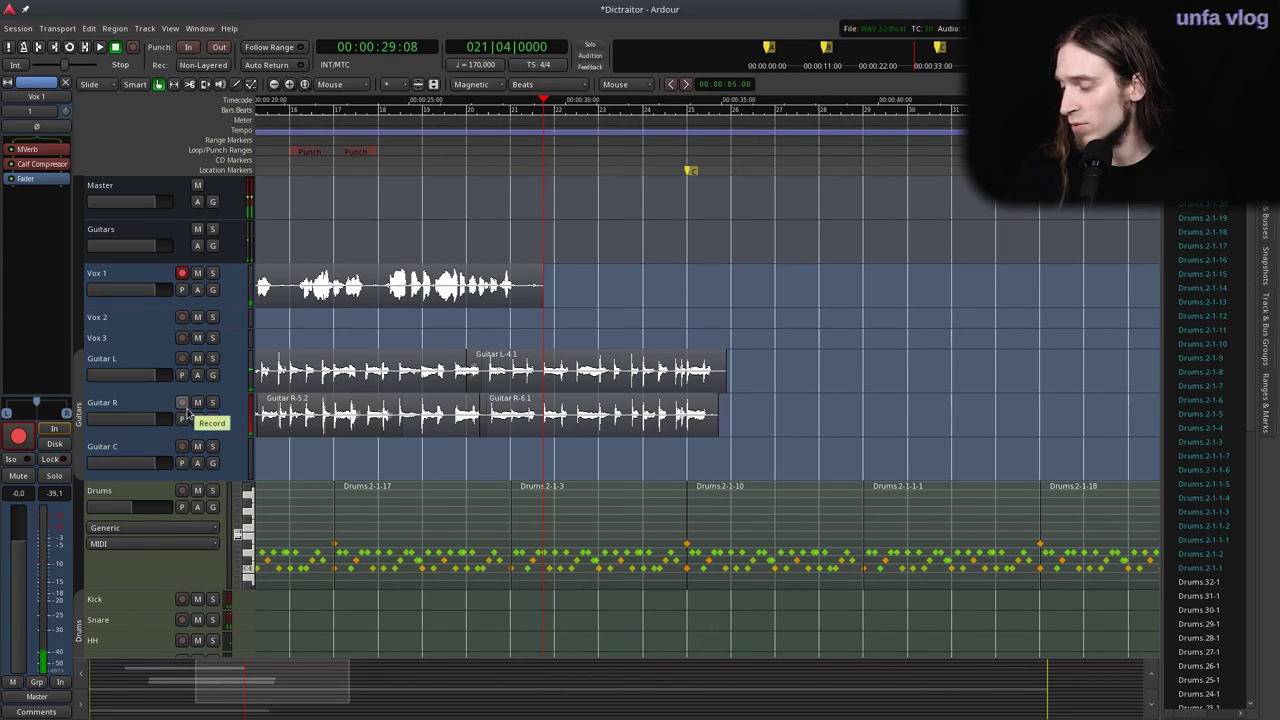
click(469, 145)
key(space)
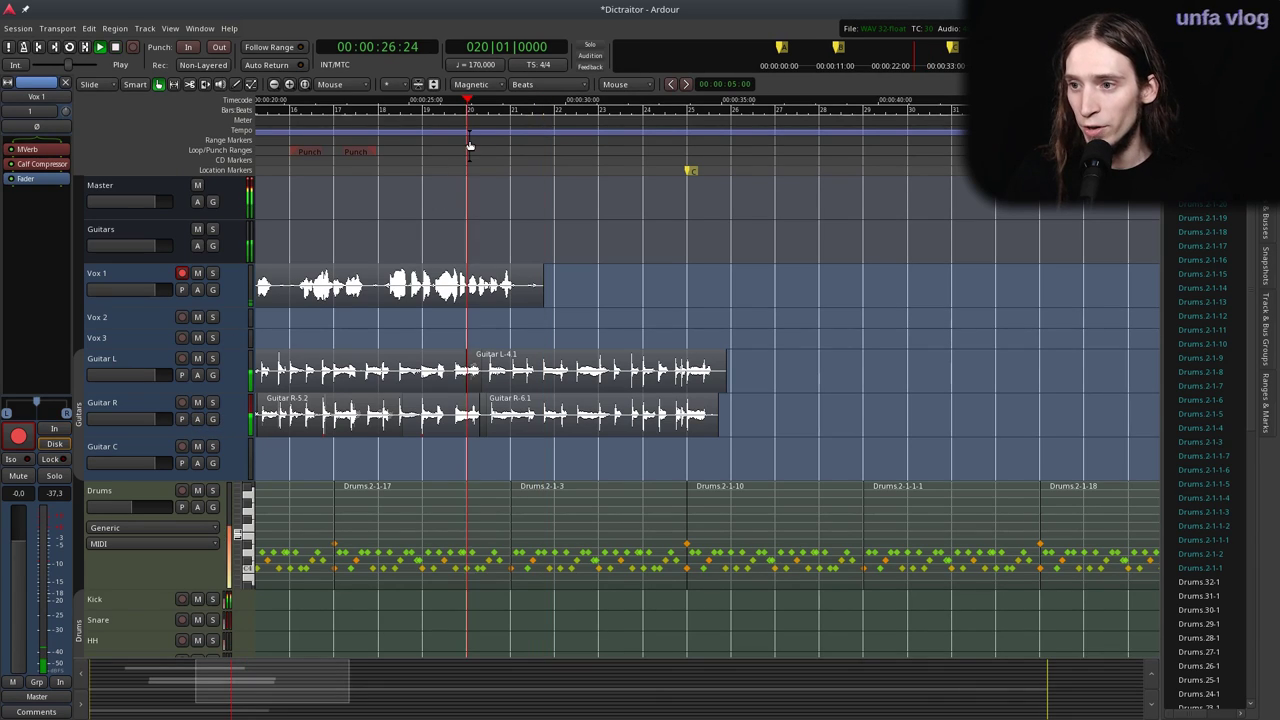
key(shift+r)
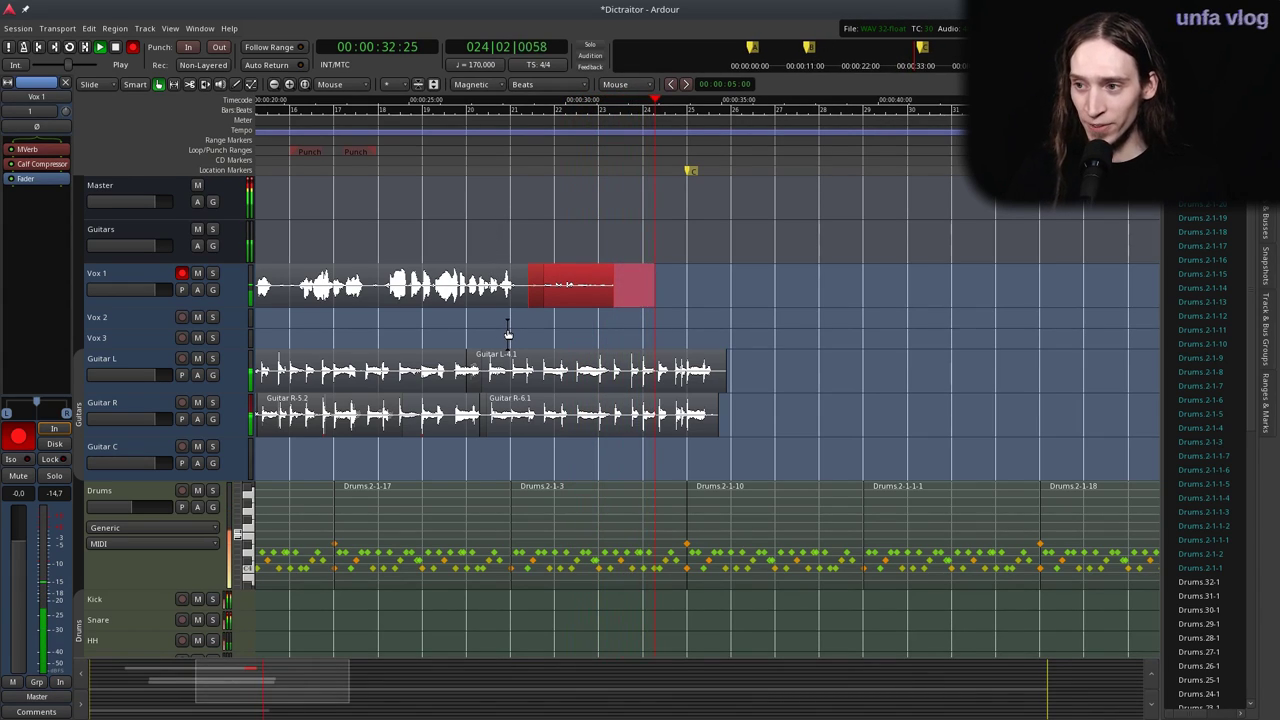
key(space)
Normalize the new Vox 1 take, play it from bar 21 and trim its end to about half a bar past marker C.
click(523, 158)
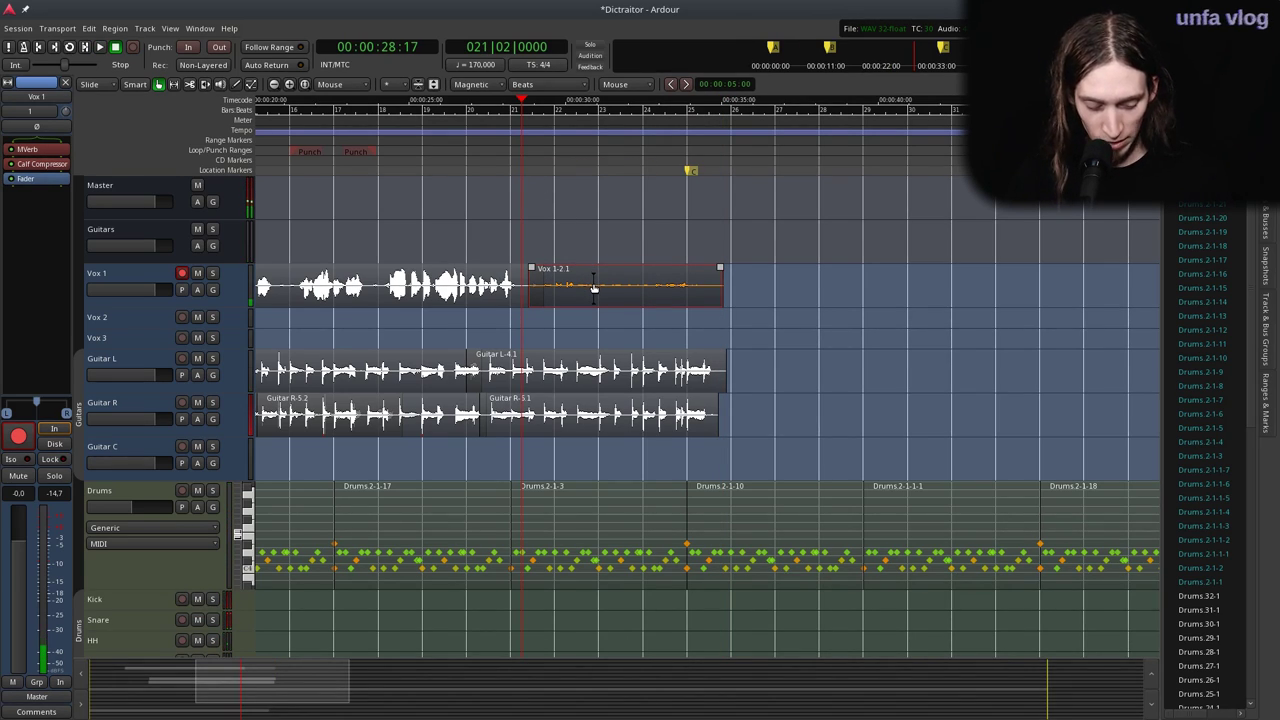
key(n)
click(640, 332)
key(space)
click(771, 306)
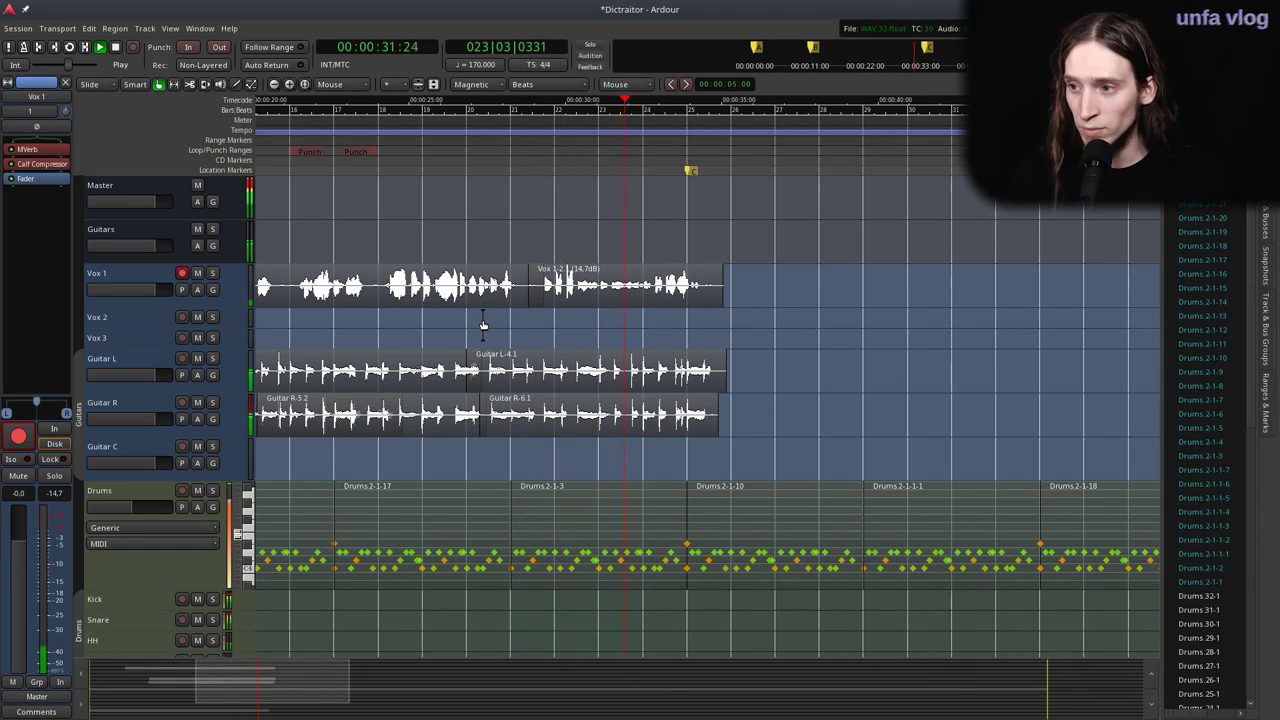
drag(720, 291, 704, 290)
click(745, 287)
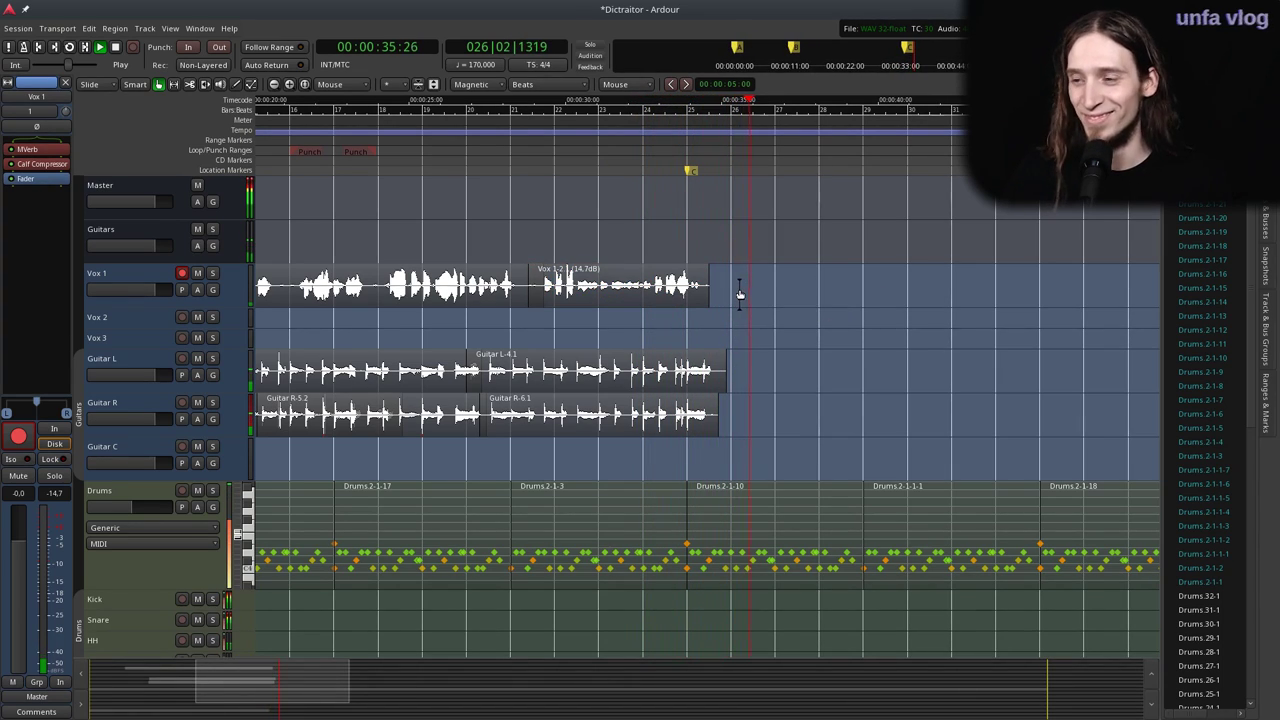
Delete all Drums regions from bar 25 (marker C) to the end of the song.
scroll(497, 488, down, 1)
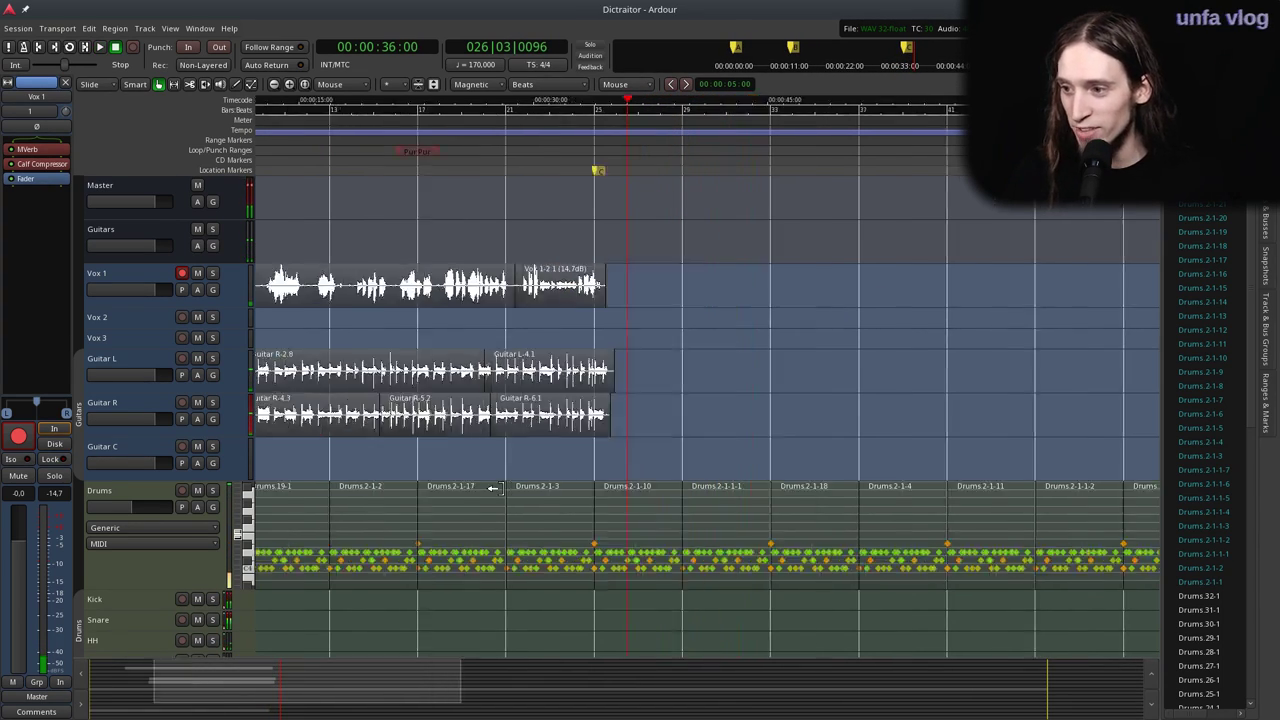
click(624, 517)
scroll(622, 517, down, 2)
click(995, 513)
drag(995, 514, 400, 514)
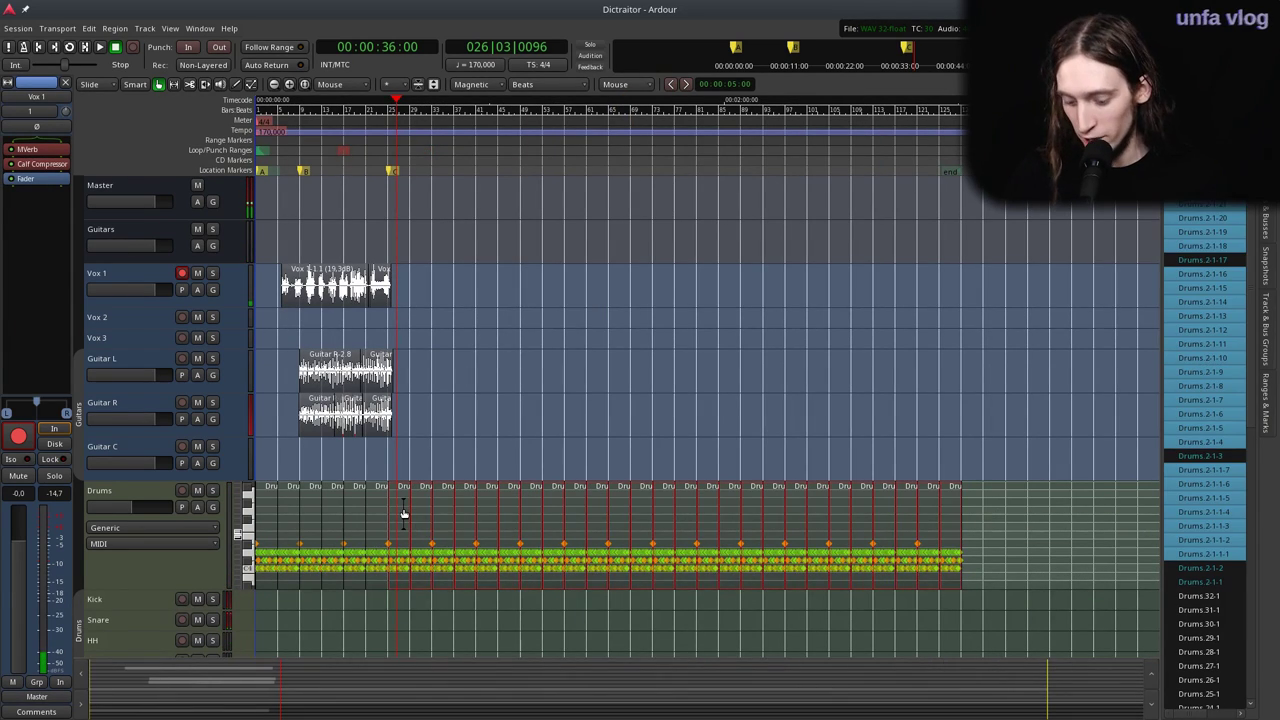
key(Delete)
key(equal)
key(equal)
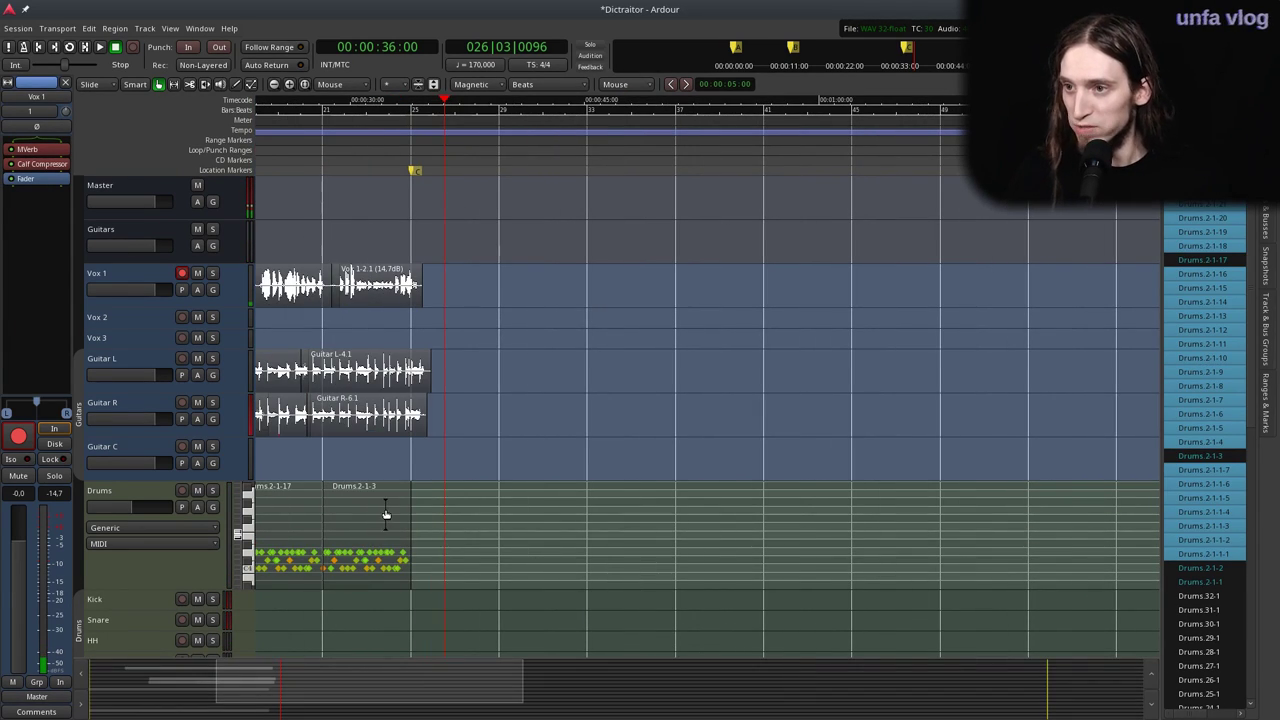
click(389, 169)
scroll(448, 530, up, 1)
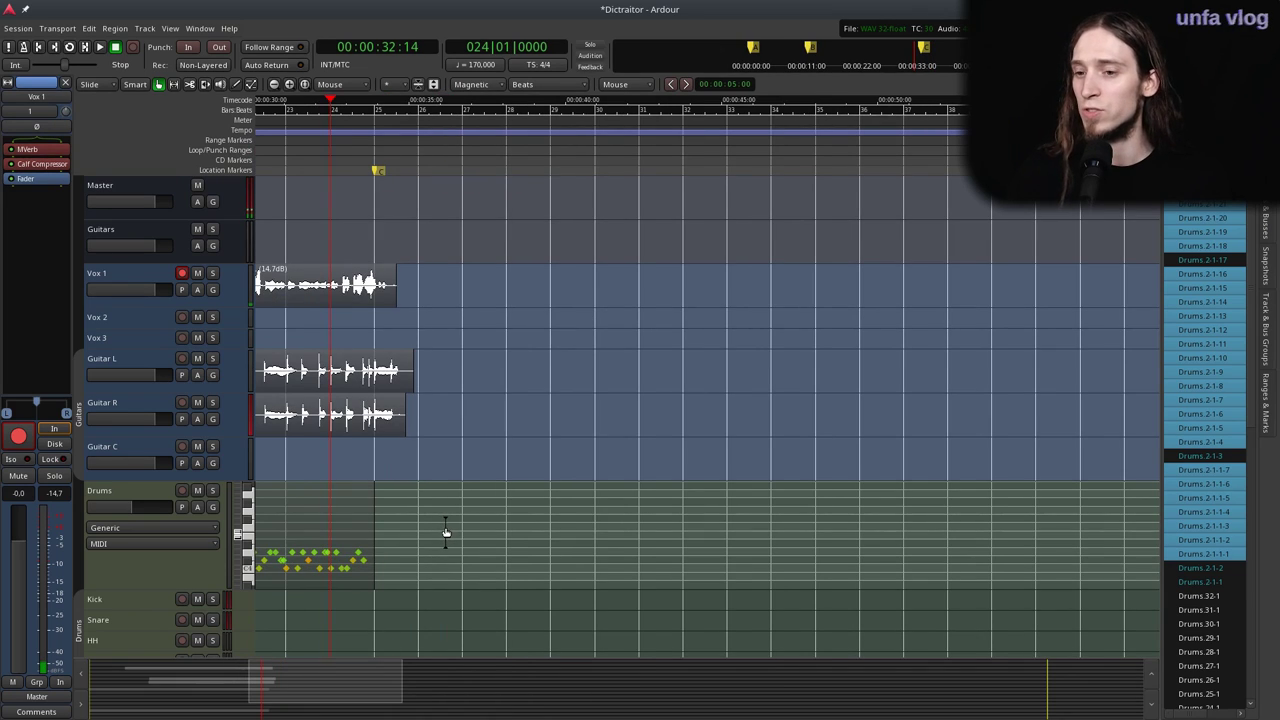
scroll(404, 539, left, 1)
key(equal)
scroll(478, 522, down, 1)
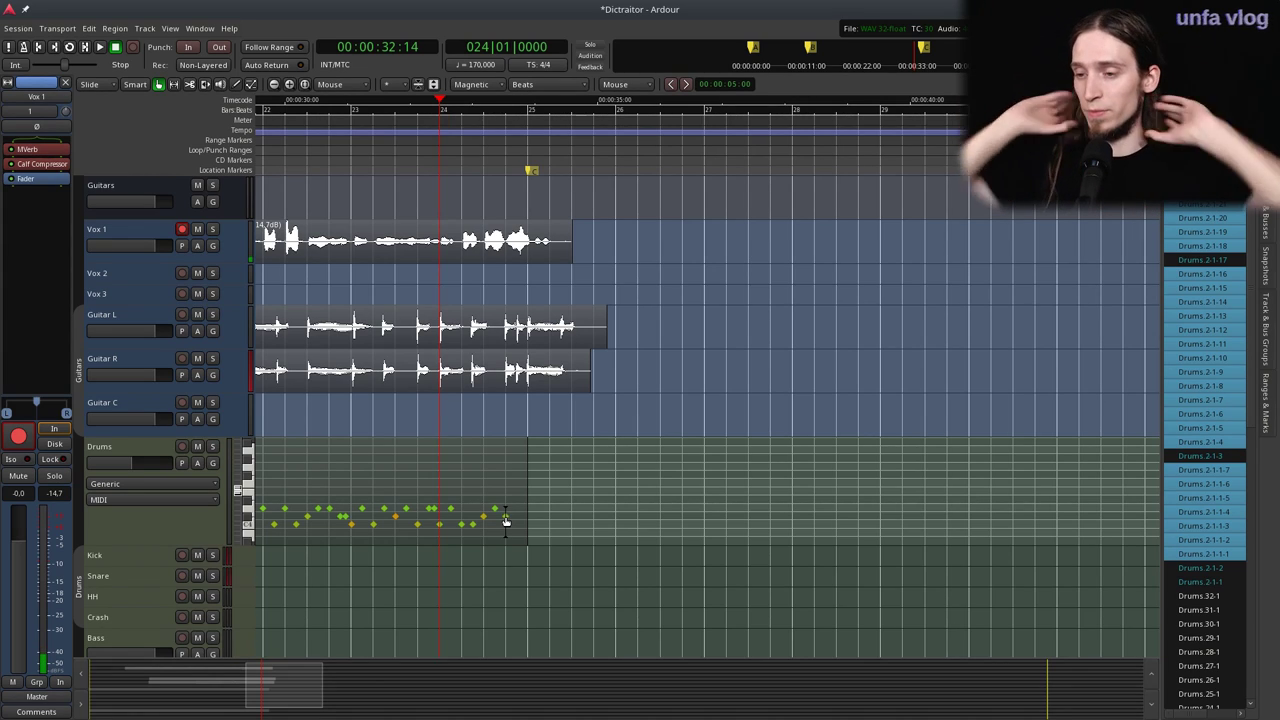
key(e)
mouse_move(534, 467)
mouse_down()
mouse_move(726, 459)
mouse_move(704, 456)
mouse_up()
key(g)
key(ctrl+z)
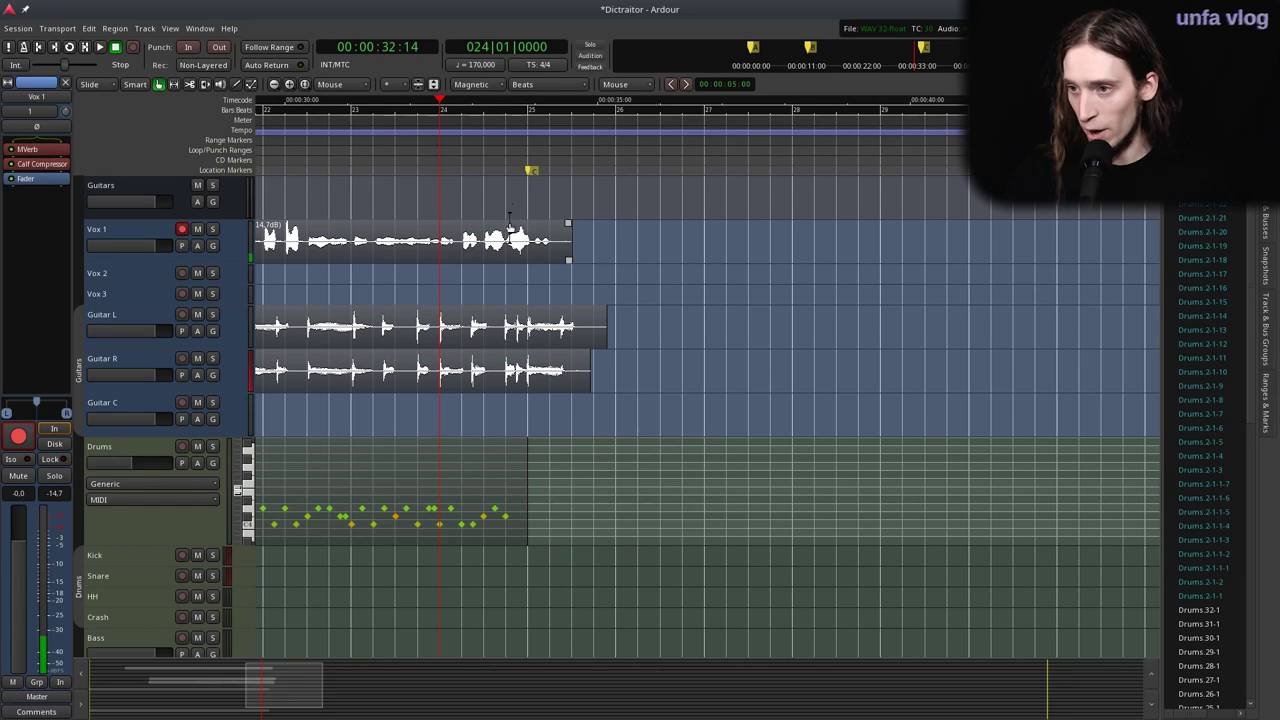
Place the playhead at bar 27 beat 3 and record a short stretch on the armed Vox 1 track.
click(727, 157)
drag(593, 161, 529, 143)
click(748, 152)
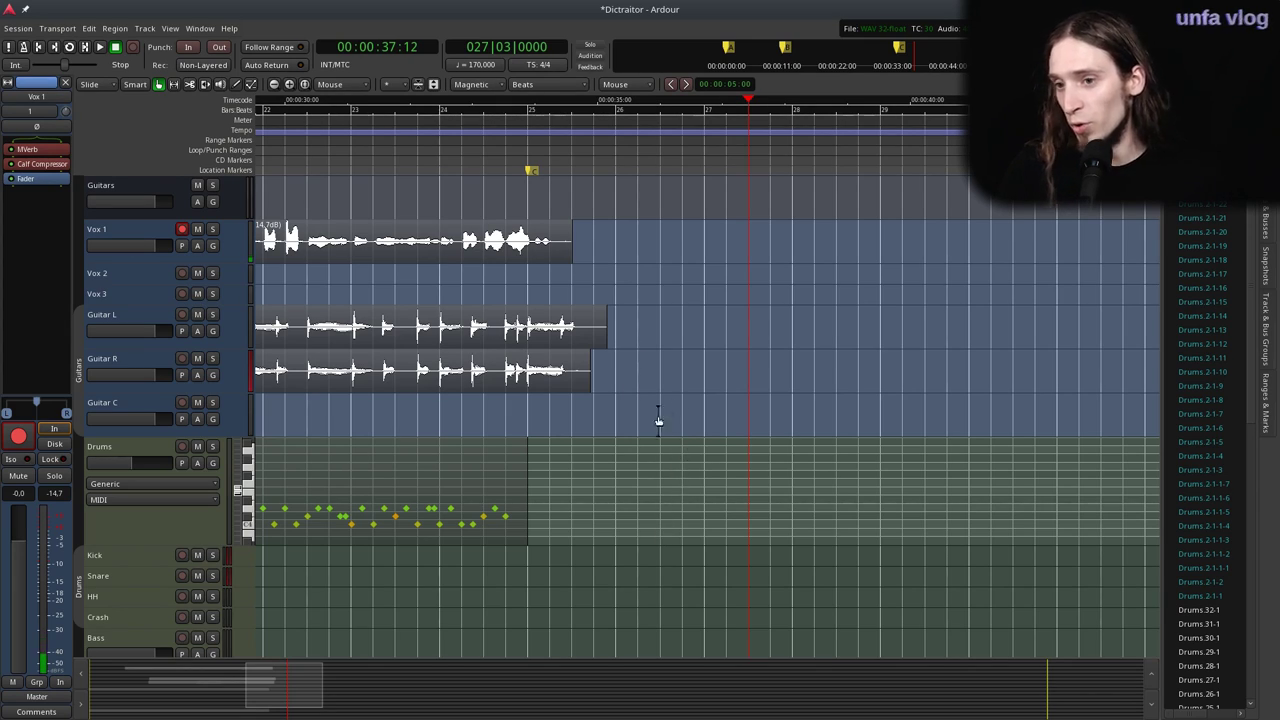
scroll(540, 415, down, 1)
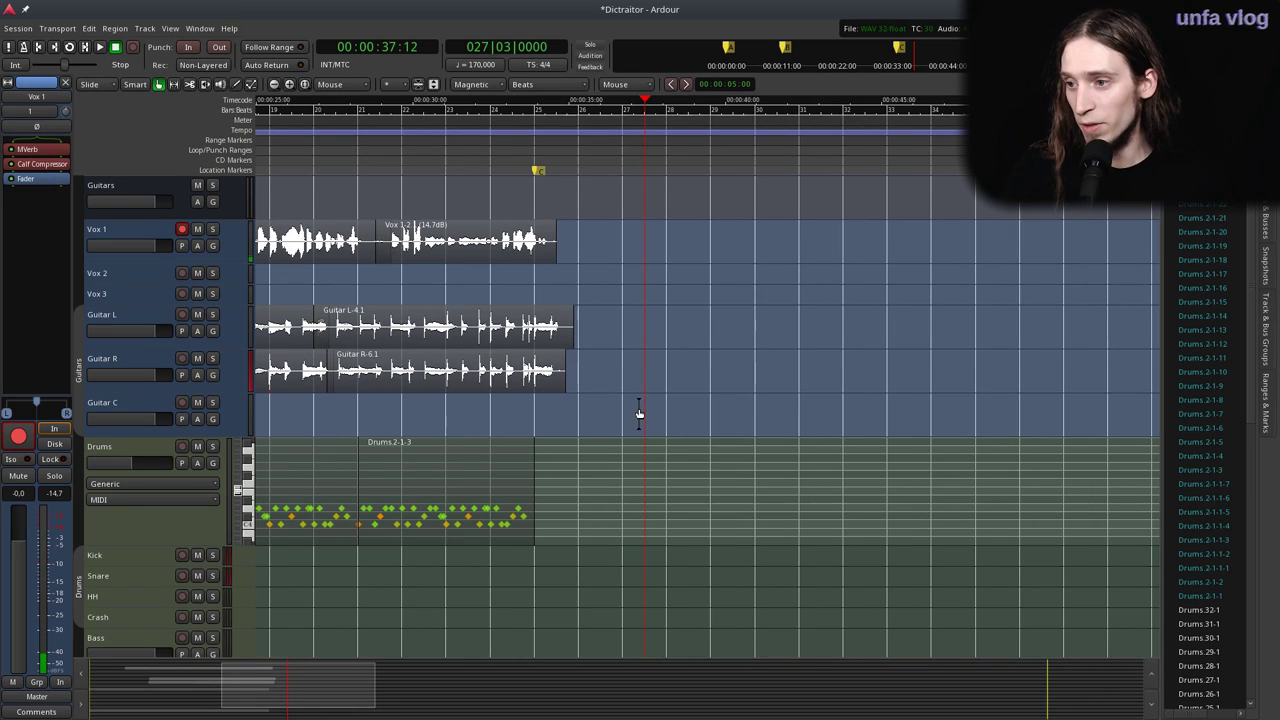
scroll(639, 407, up, 3)
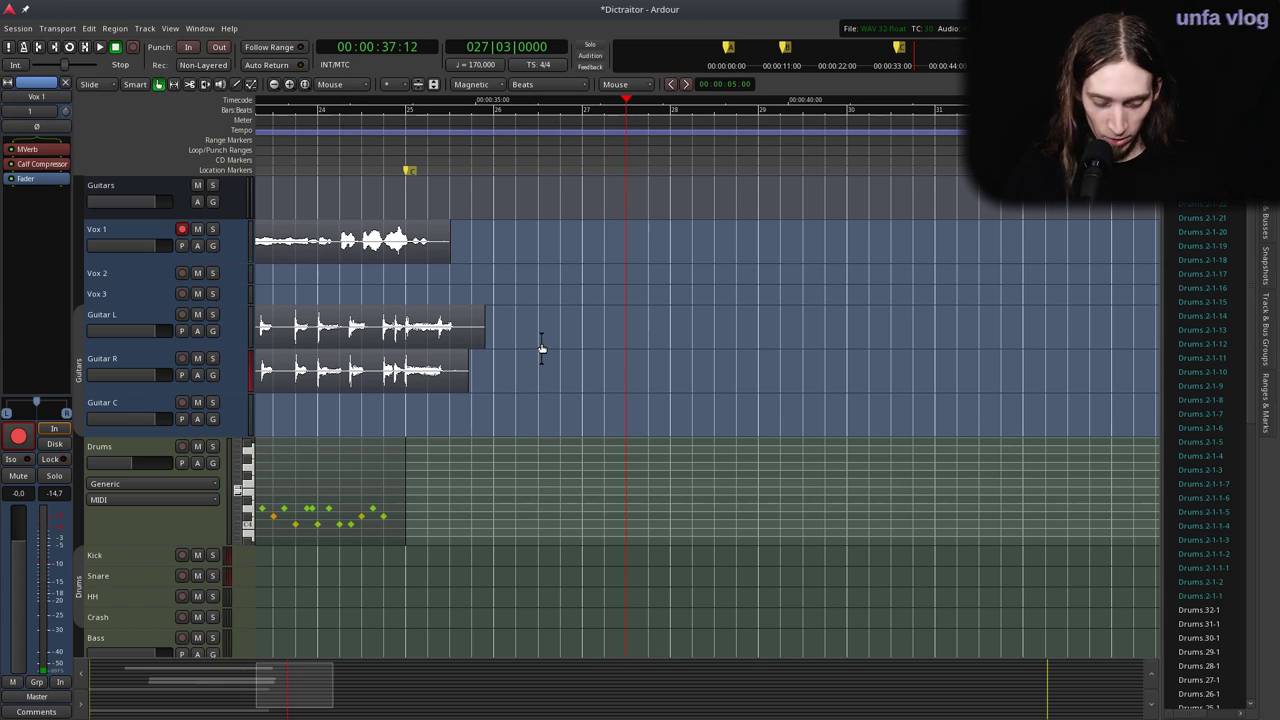
key(shift+r)
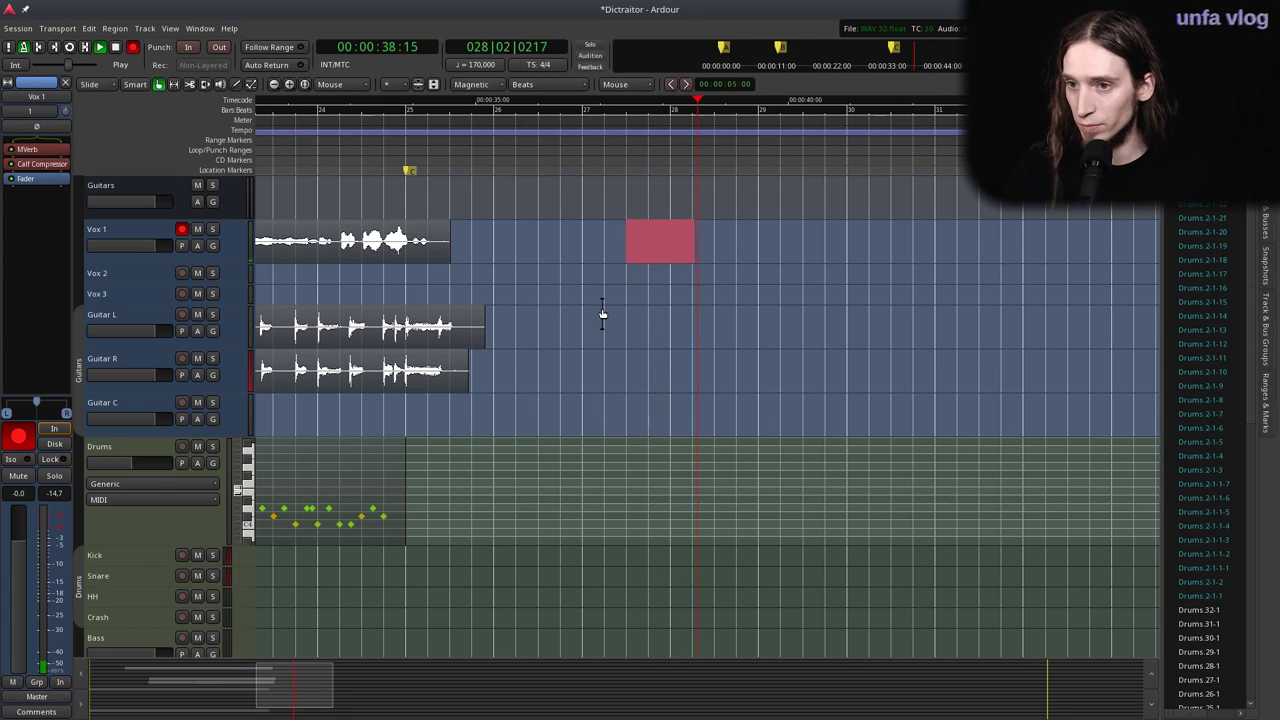
key(shift+r)
key(space)
Disarm Vox 1 and delete the short take recorded on it after bar 27.
click(182, 229)
click(644, 236)
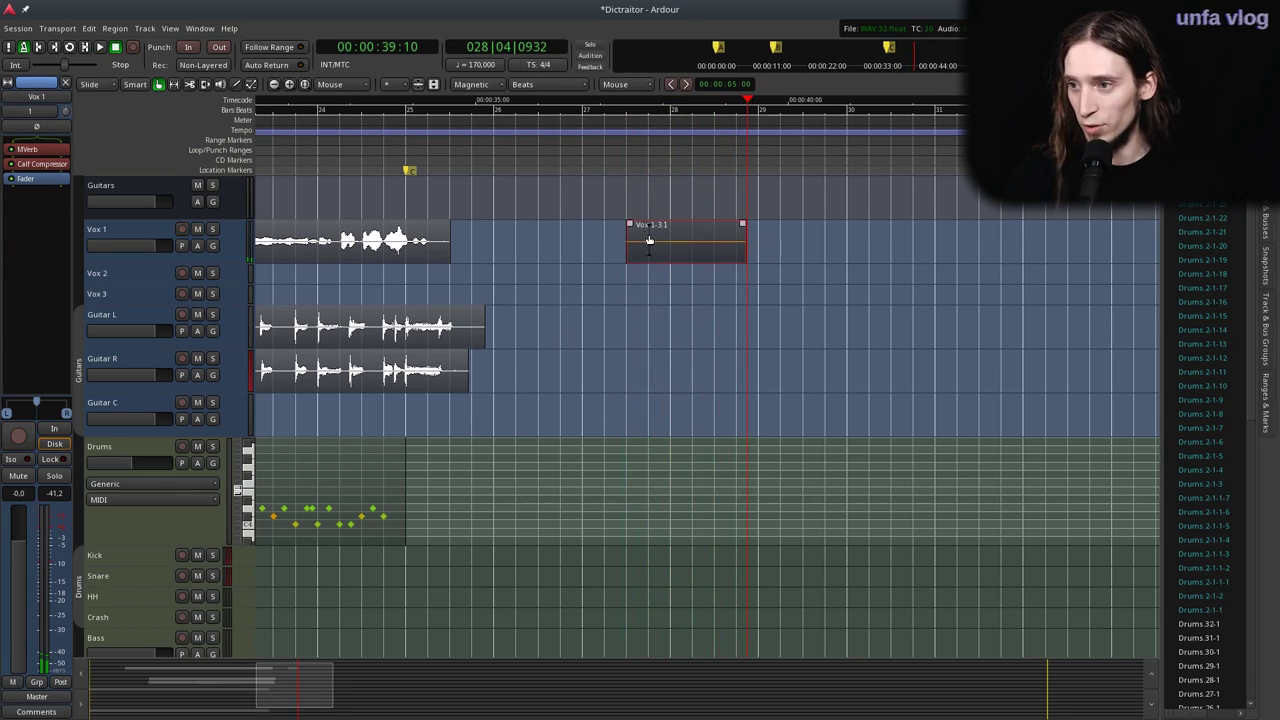
key(Delete)
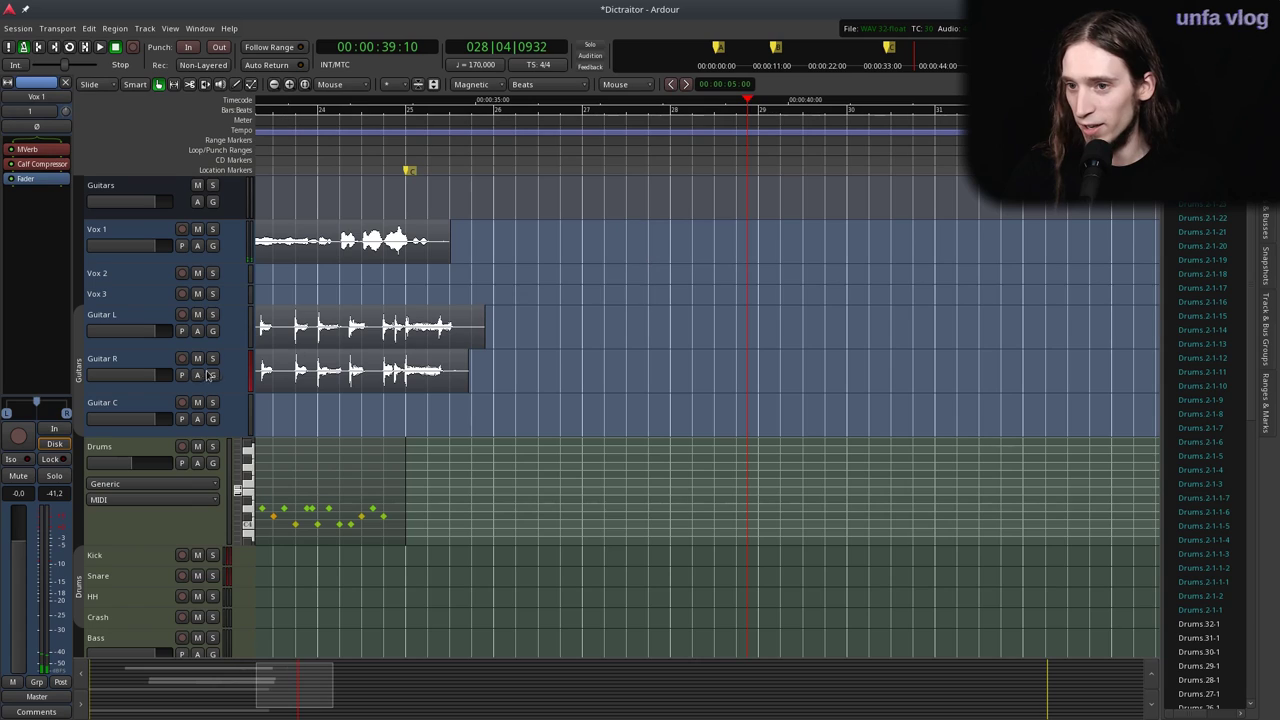
Arm the Drums track and record a MIDI drum take from about bar 26 beat 3 to bar 39.
click(190, 449)
click(181, 446)
click(549, 168)
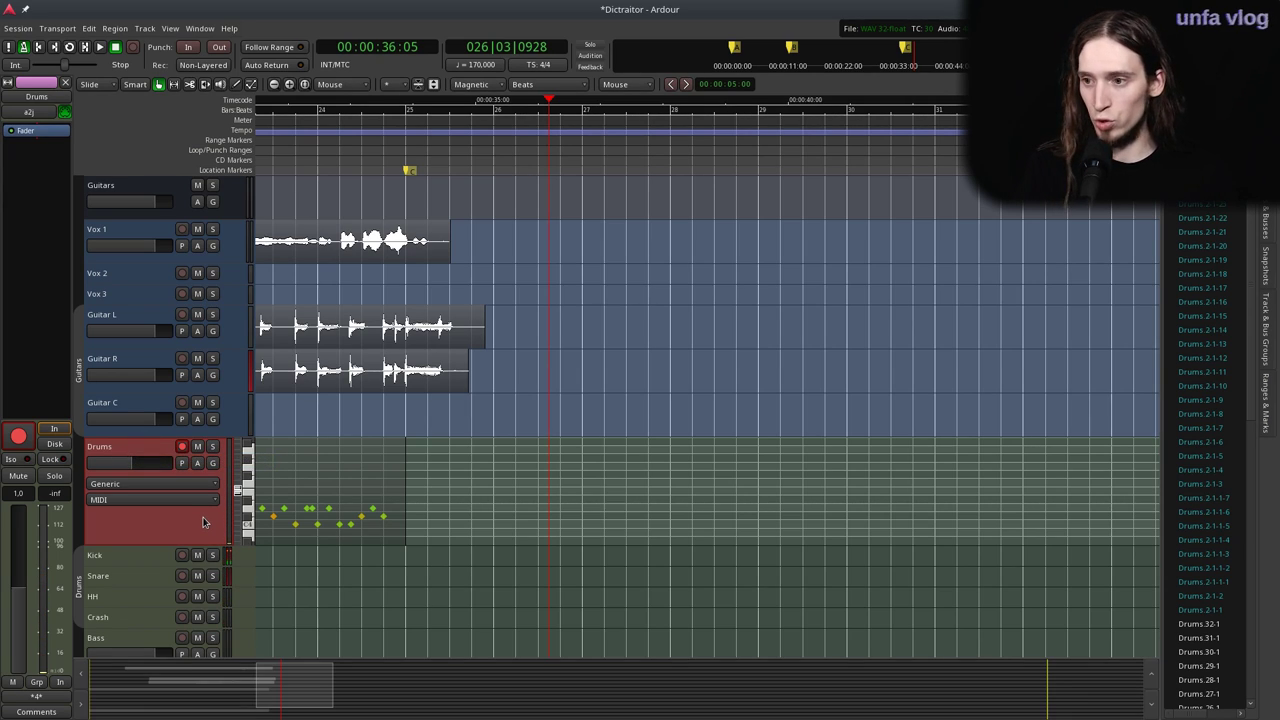
key(shift+r)
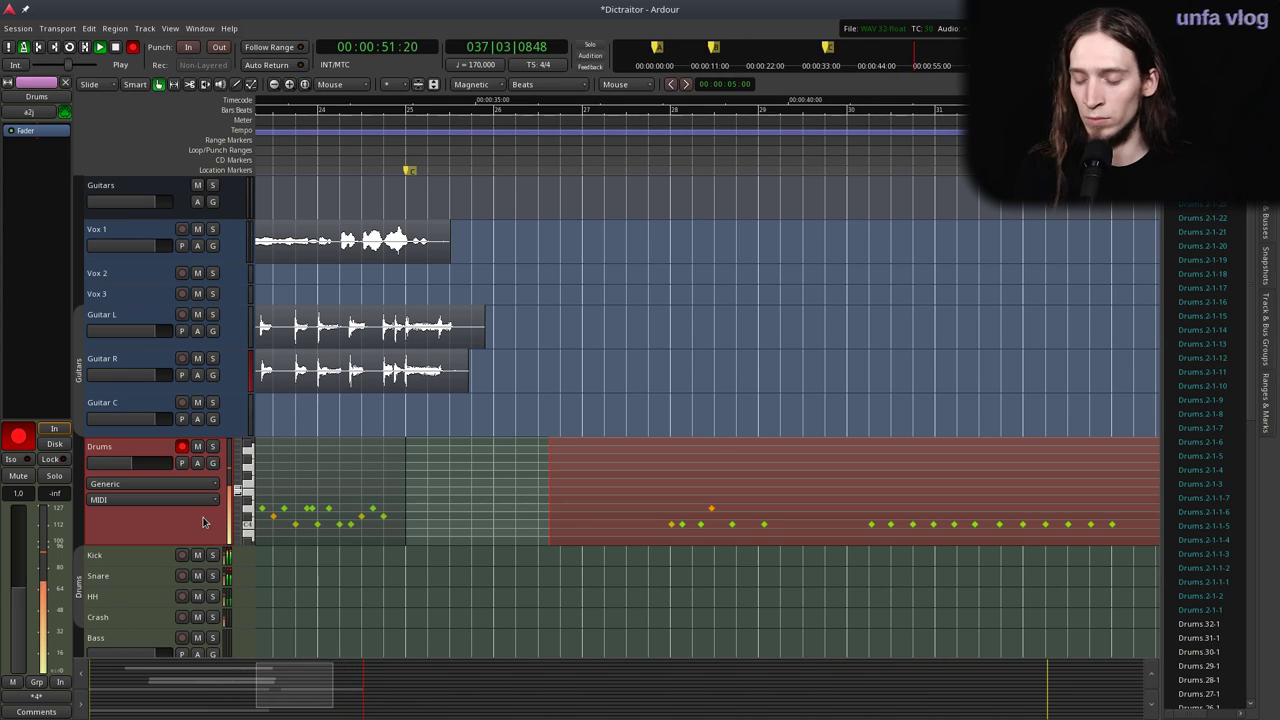
key(space)
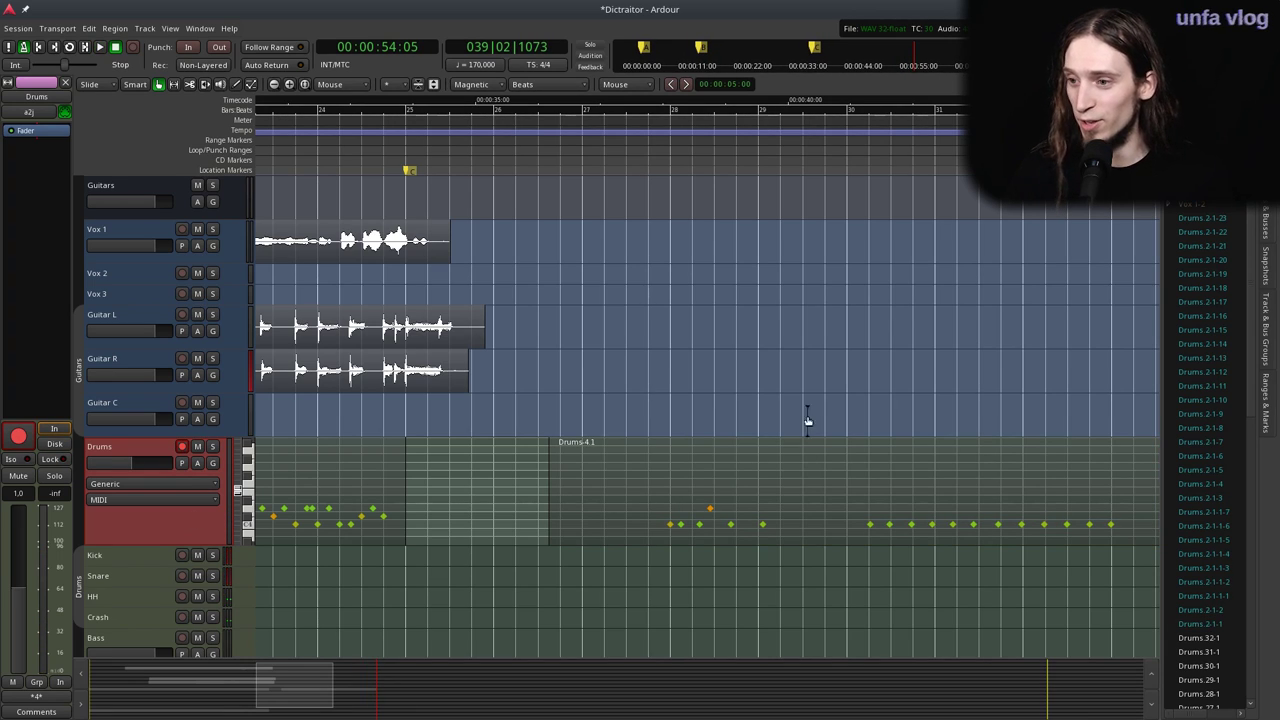
Split the new drum take at bar 34 and delete the part before the split.
scroll(729, 330, down, 1)
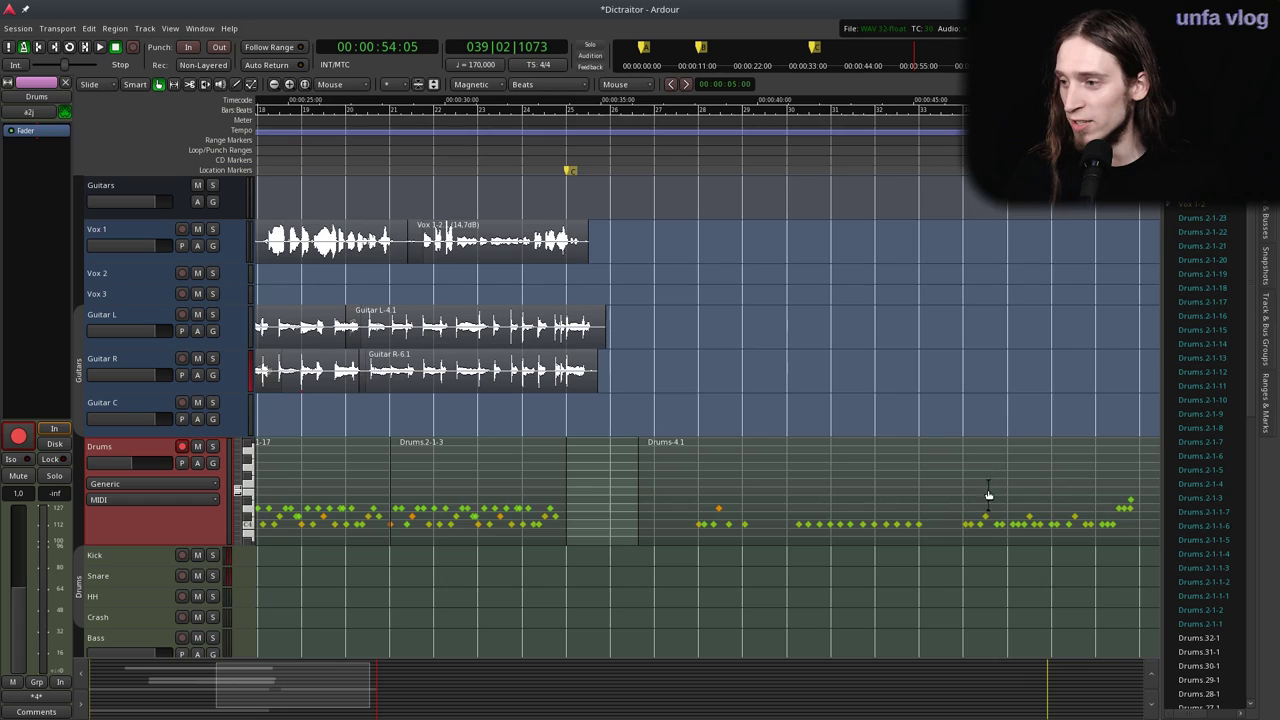
scroll(992, 490, up, 1)
click(950, 482)
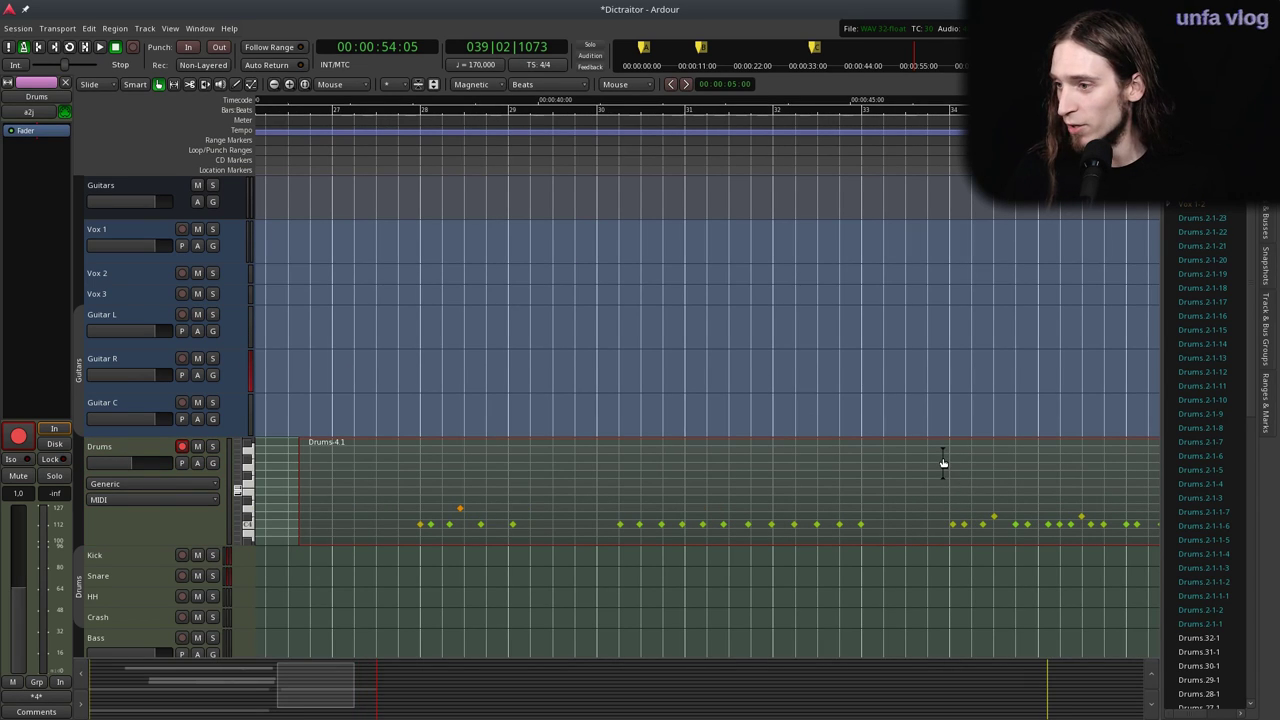
key(s)
shift+right_click(911, 480)
Move the remaining drum region to bar 25 at marker C and trim its end to bar 29.
scroll(955, 492, down, 1)
drag(986, 506, 556, 517)
drag(785, 503, 729, 500)
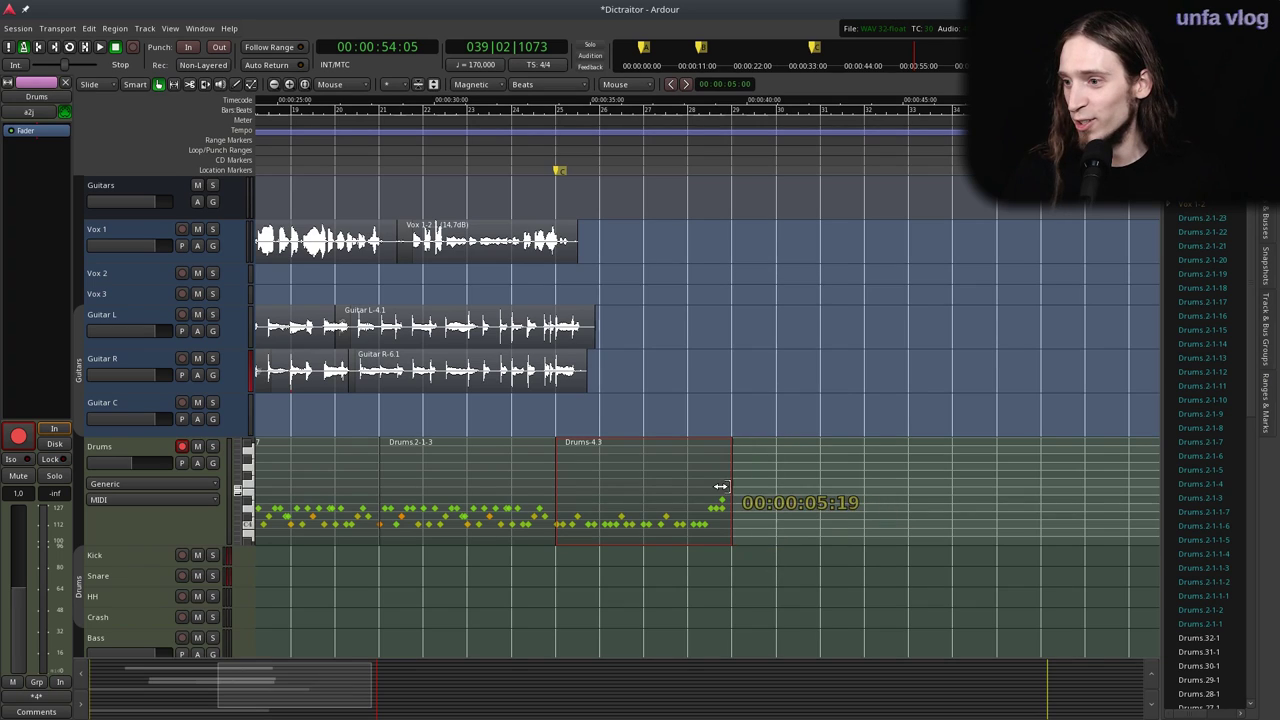
Move the last, highest note of the new drum region to the region's start at bar 25.
scroll(713, 500, up, 1)
key(e)
drag(898, 502, 565, 505)
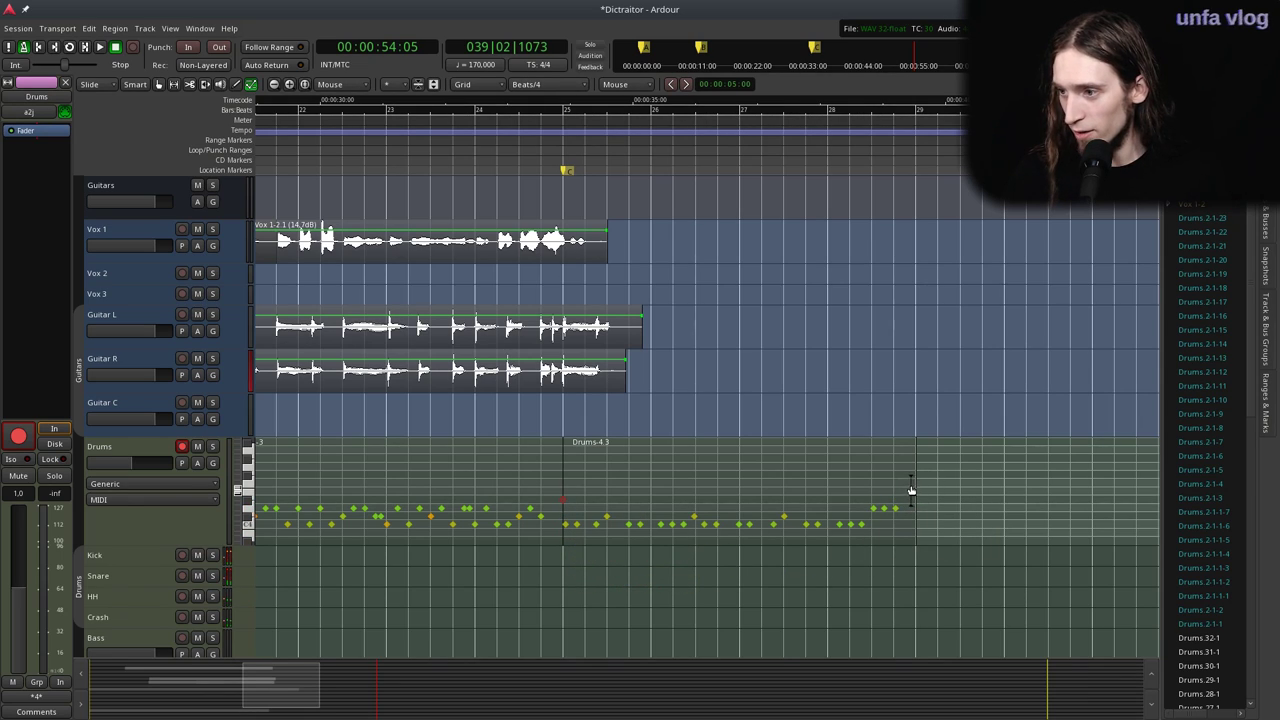
Play back the end of the new drum region leading up to bar 29 and inspect its closing D4 notes.
scroll(897, 516, up, 1)
click(837, 104)
key(space)
key(space)
ctrl+scroll(905, 505, up, 1)
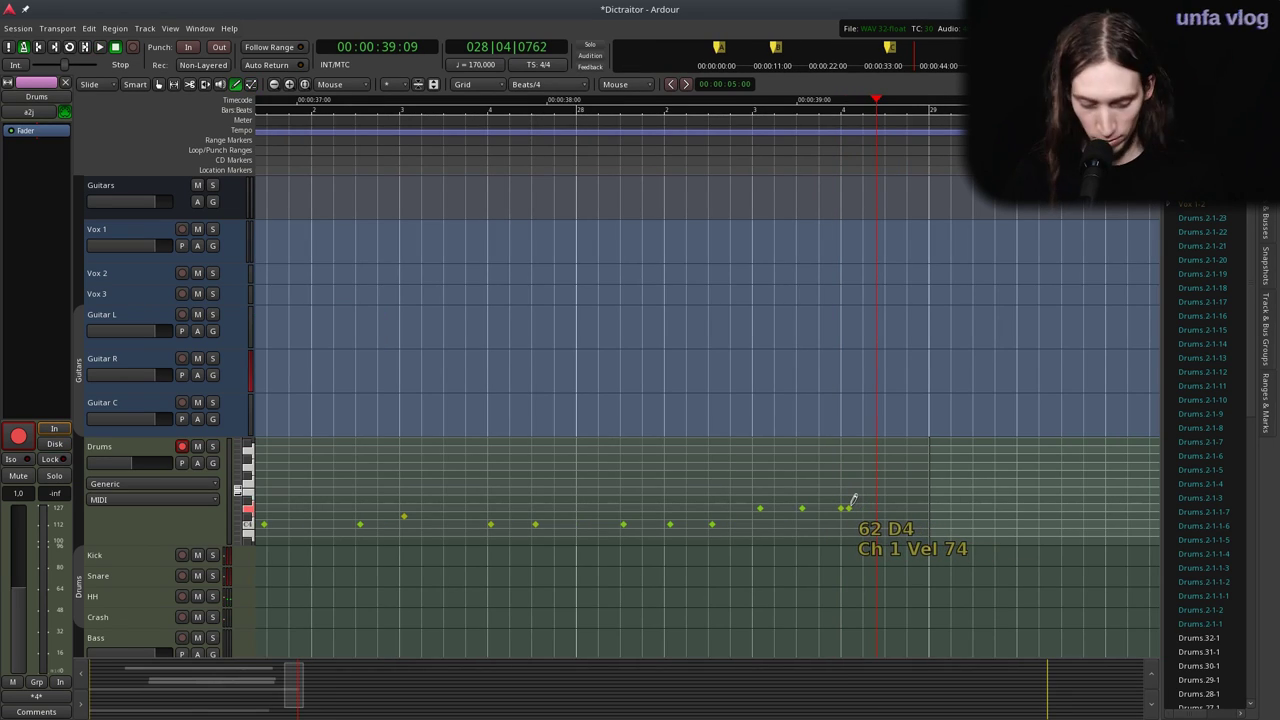
click(883, 464)
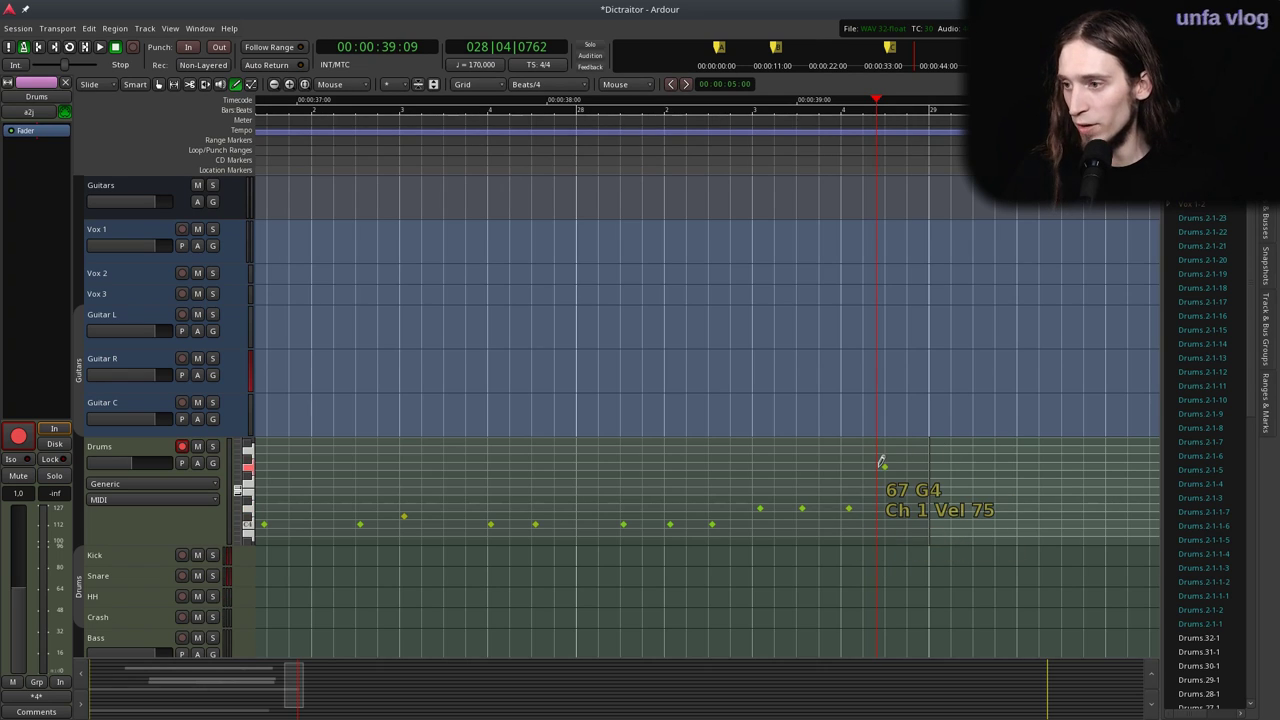
key(e)
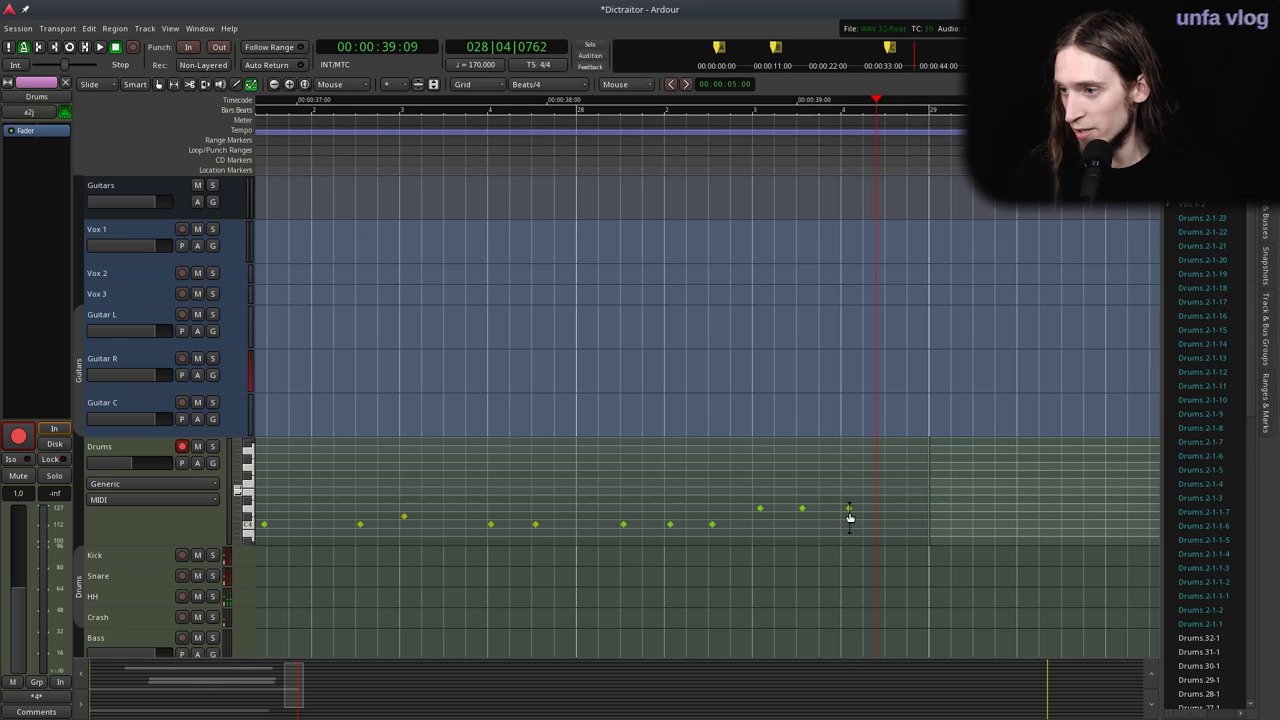
Quantize all notes of the new drum region with note starts snapped to Beats/4 at strength 100, and play the result.
ctrl+scroll(828, 503, down, 1)
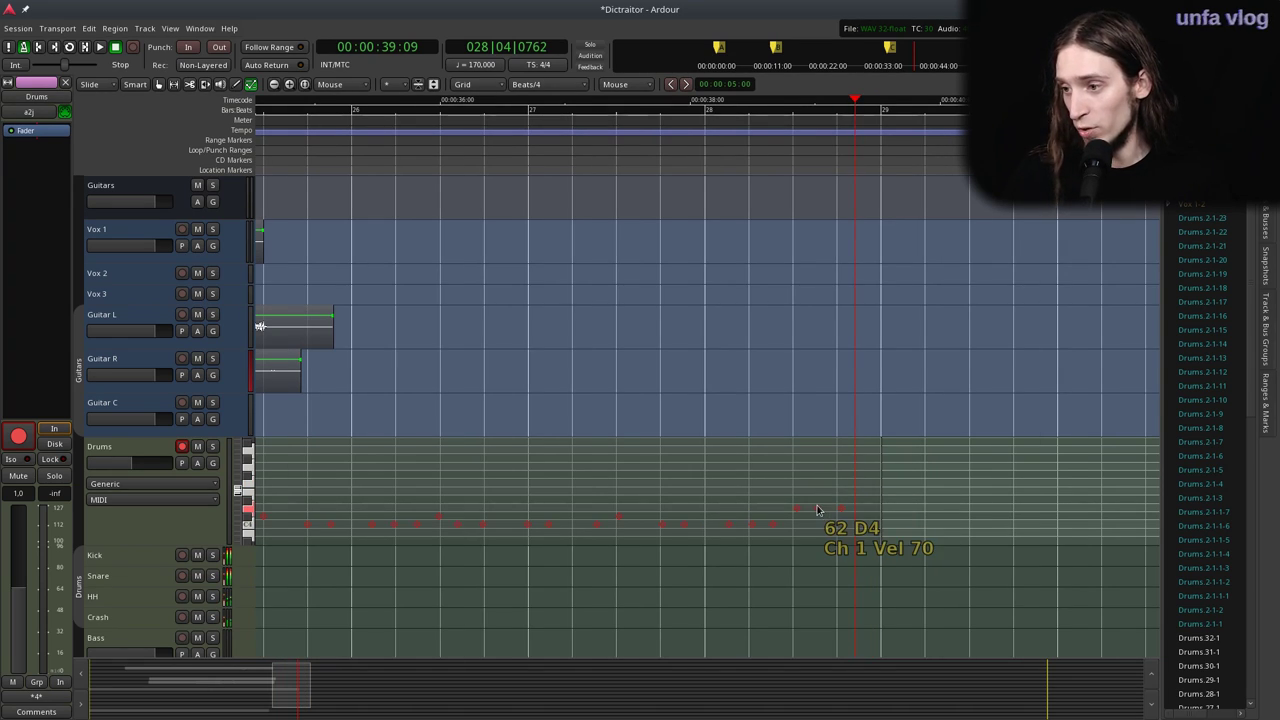
key(ctrl+a)
right_click(822, 512)
click(872, 575)
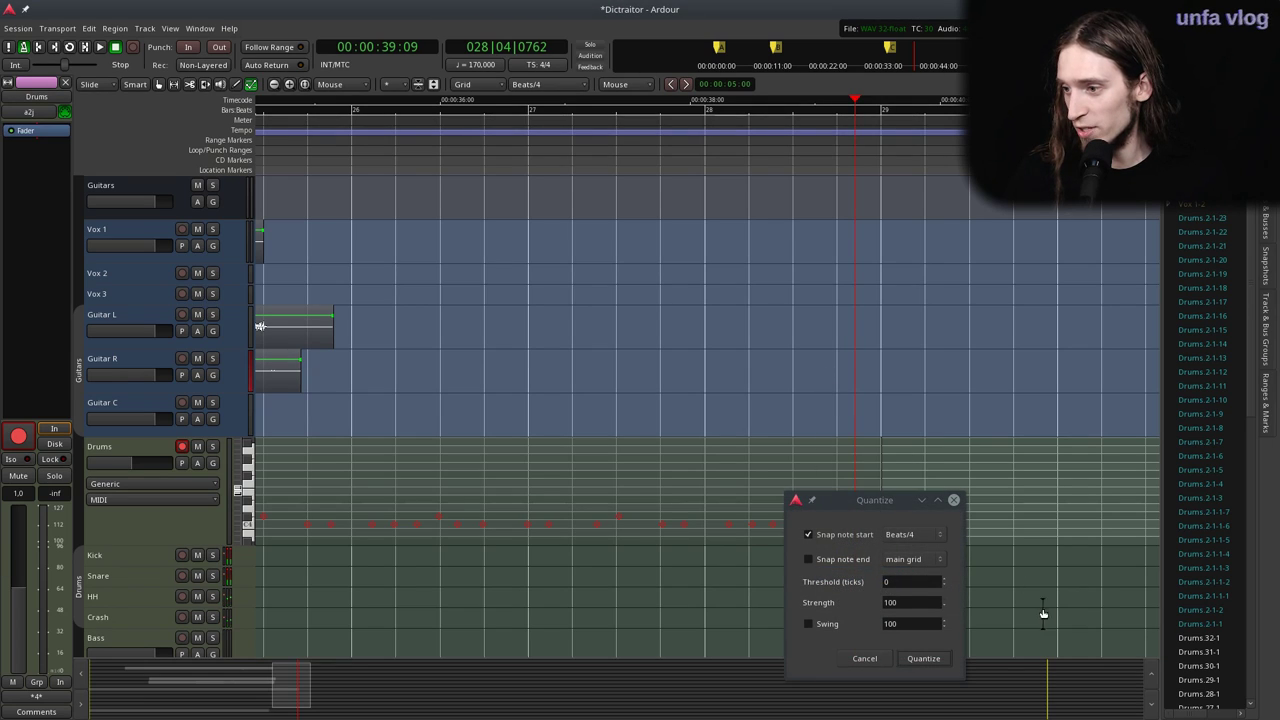
click(924, 659)
scroll(870, 530, left, 5)
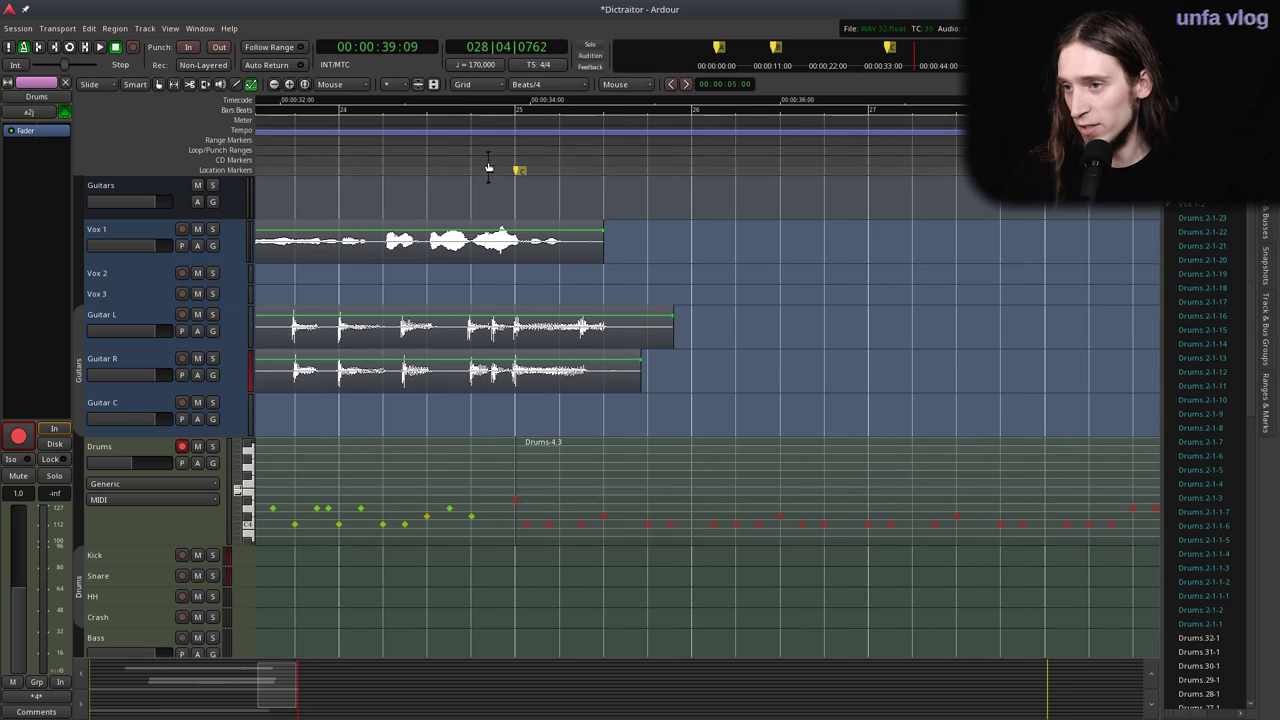
key(p)
key(space)
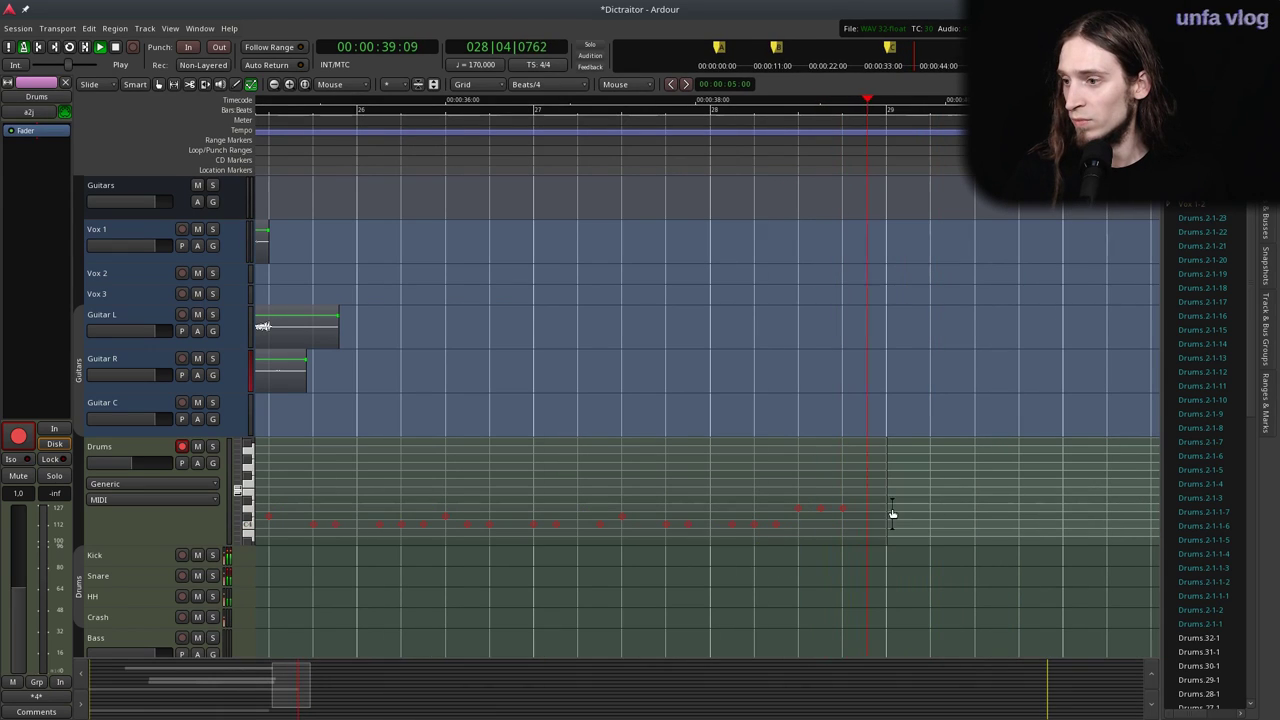
key(space)
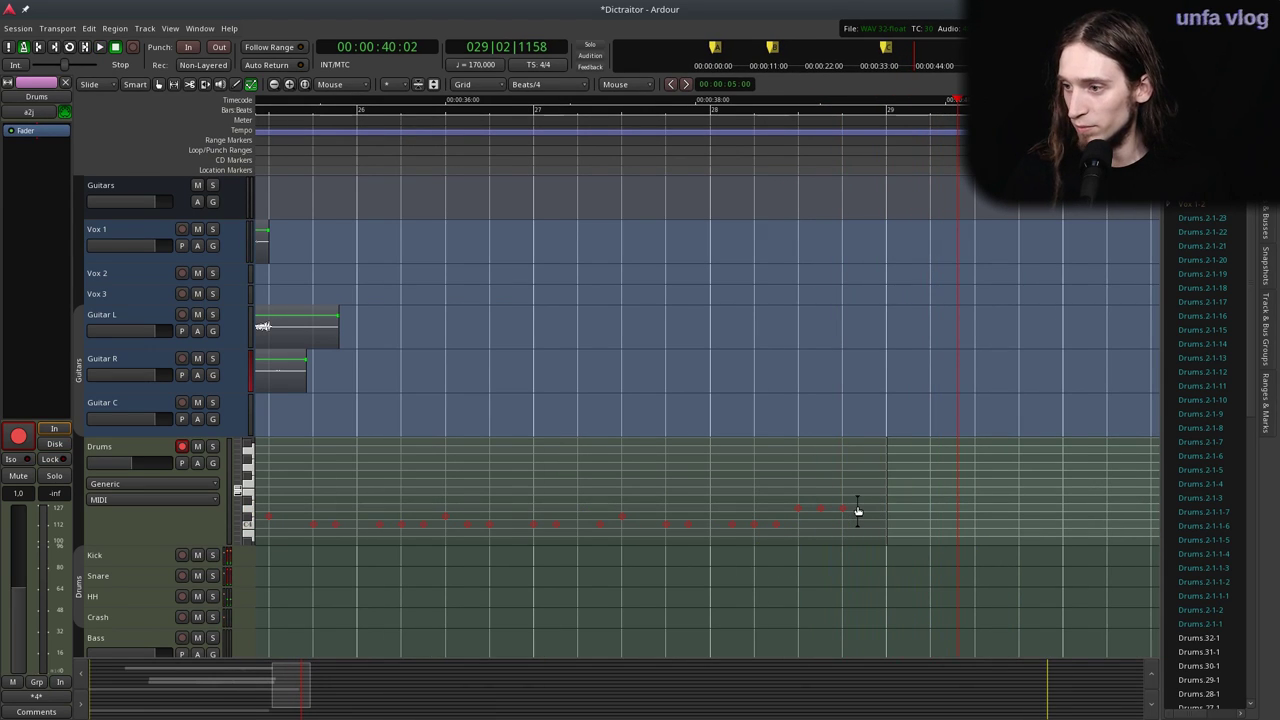
Add two D4 notes on the last two sixteenths of bar 28 in the drum region, auditioning the fill.
scroll(857, 512, up, 1)
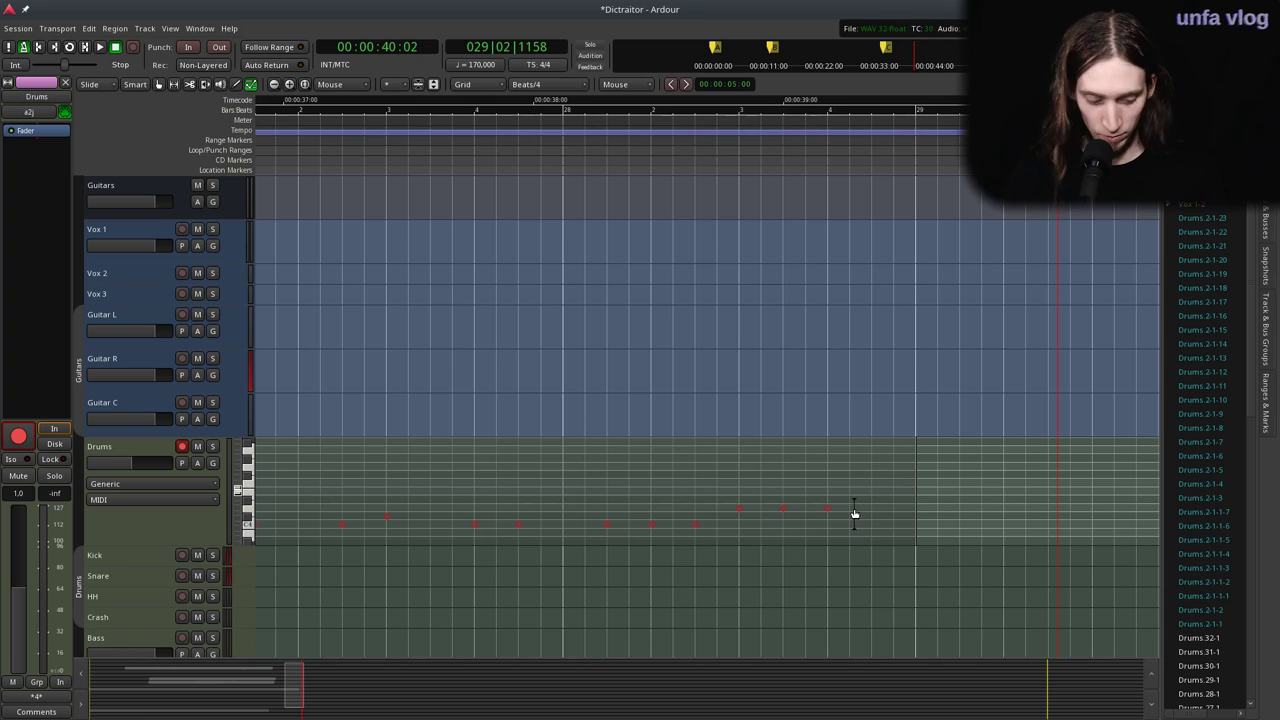
click(848, 508)
click(717, 147)
key(space)
key(space)
click(876, 506)
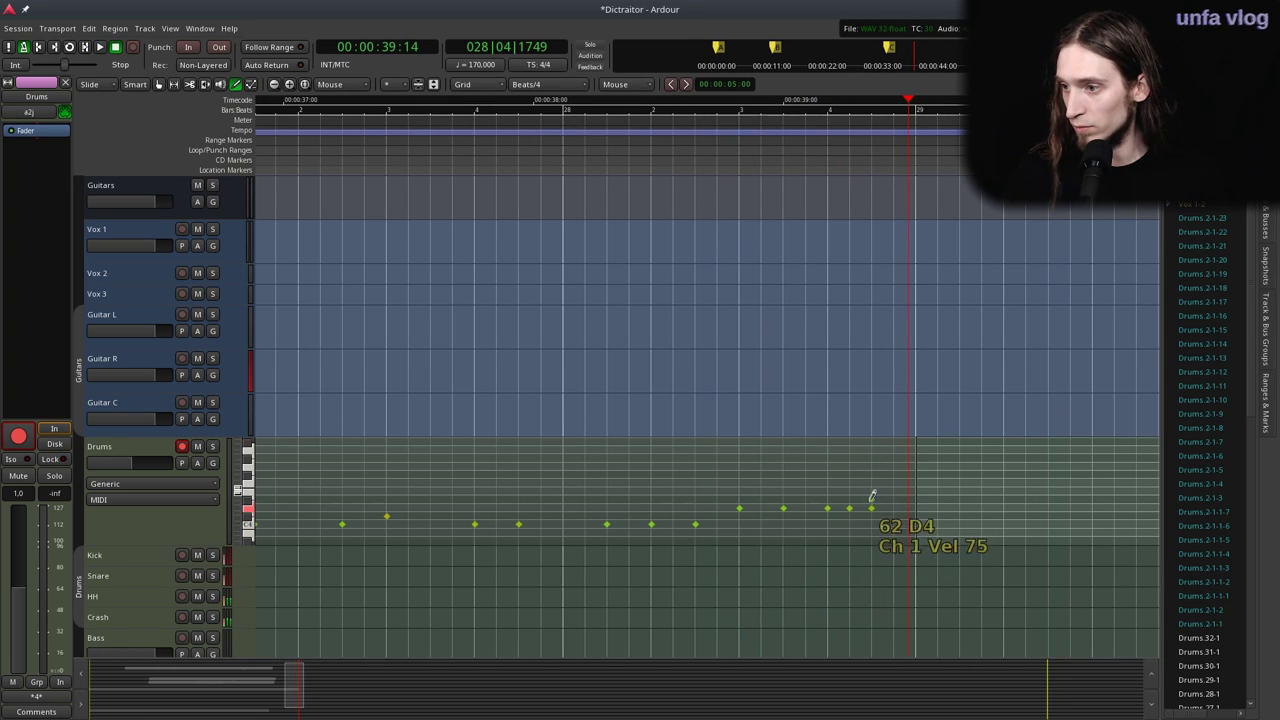
mouse_move(852, 507)
mouse_down()
mouse_move(893, 508)
mouse_move(870, 507)
mouse_up()
Try B3 notes a sixteenth before and a sixteenth after beat 4 of bar 28, and play the fill.
click(808, 532)
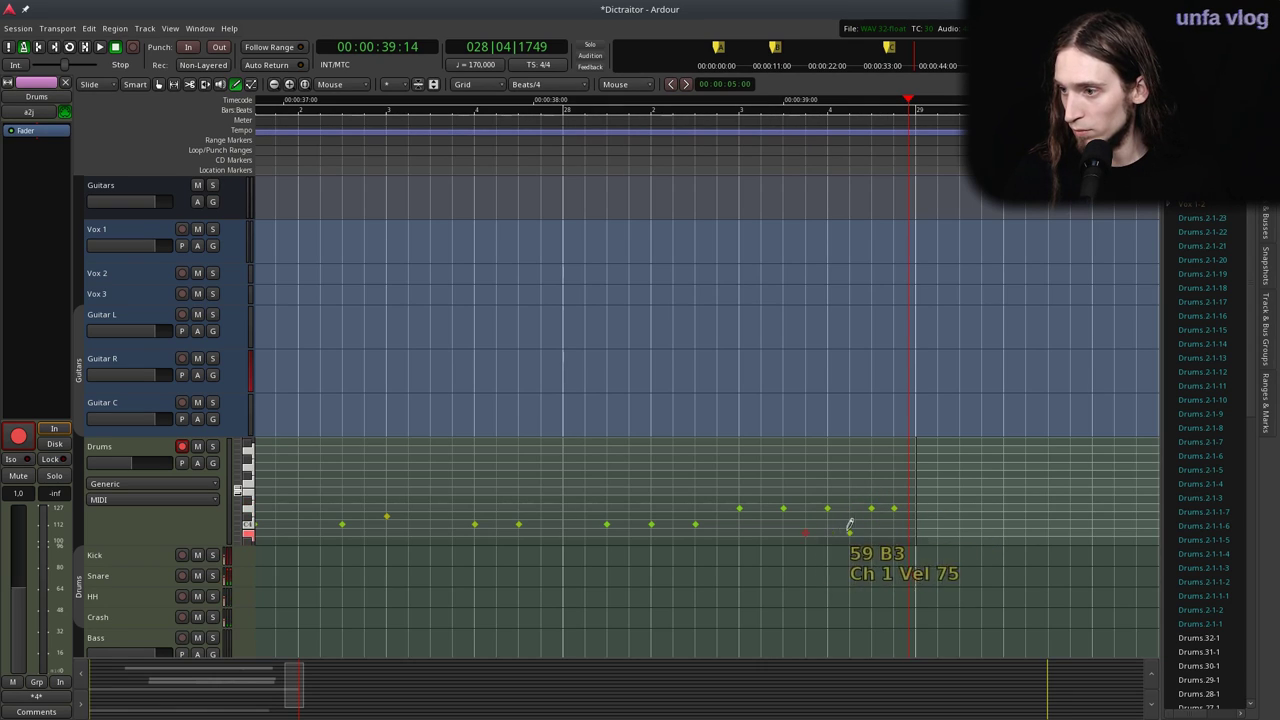
click(852, 530)
key(space)
click(748, 467)
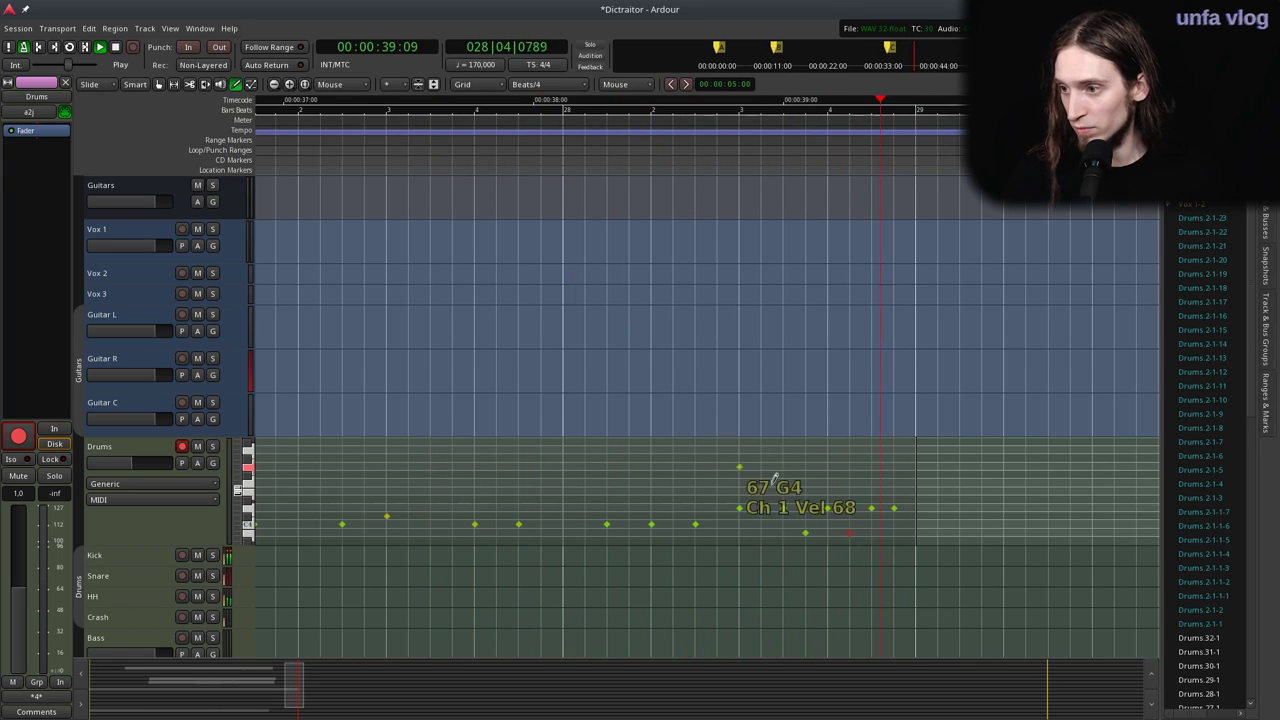
key(space)
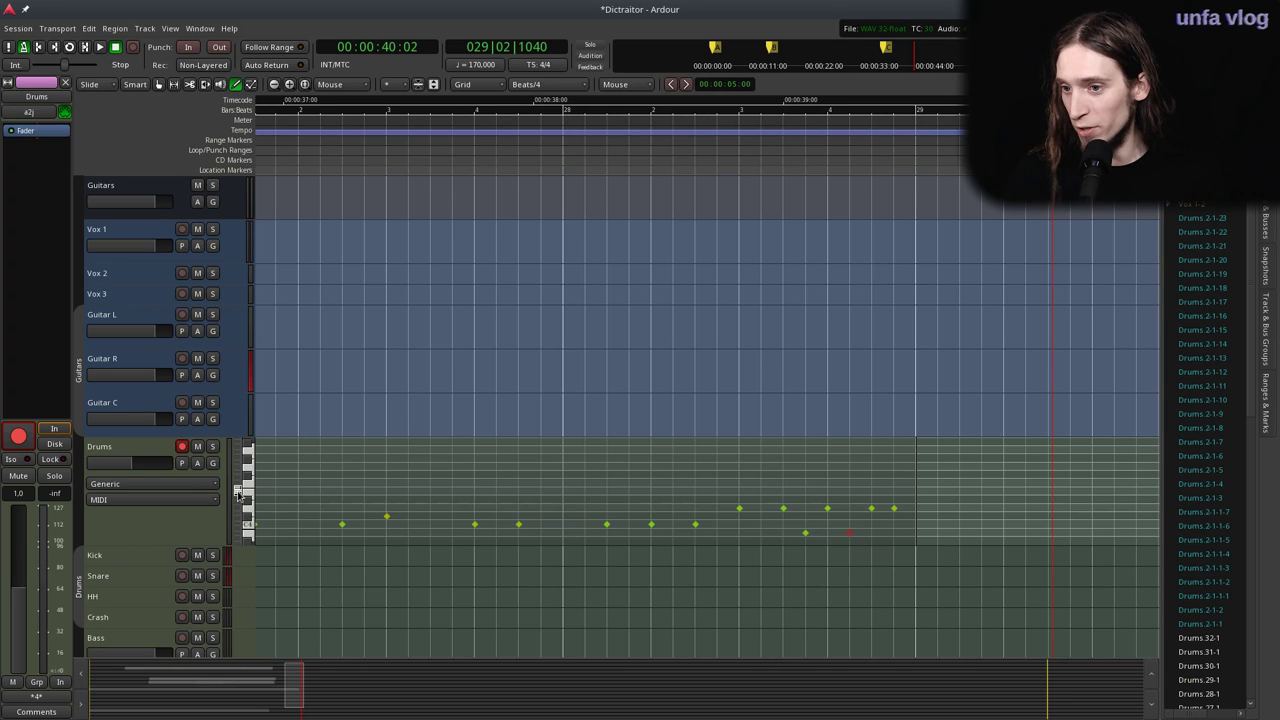
Raise the two B3 notes around beat 4 of bar 28 to C4 and play the fill.
click(806, 524)
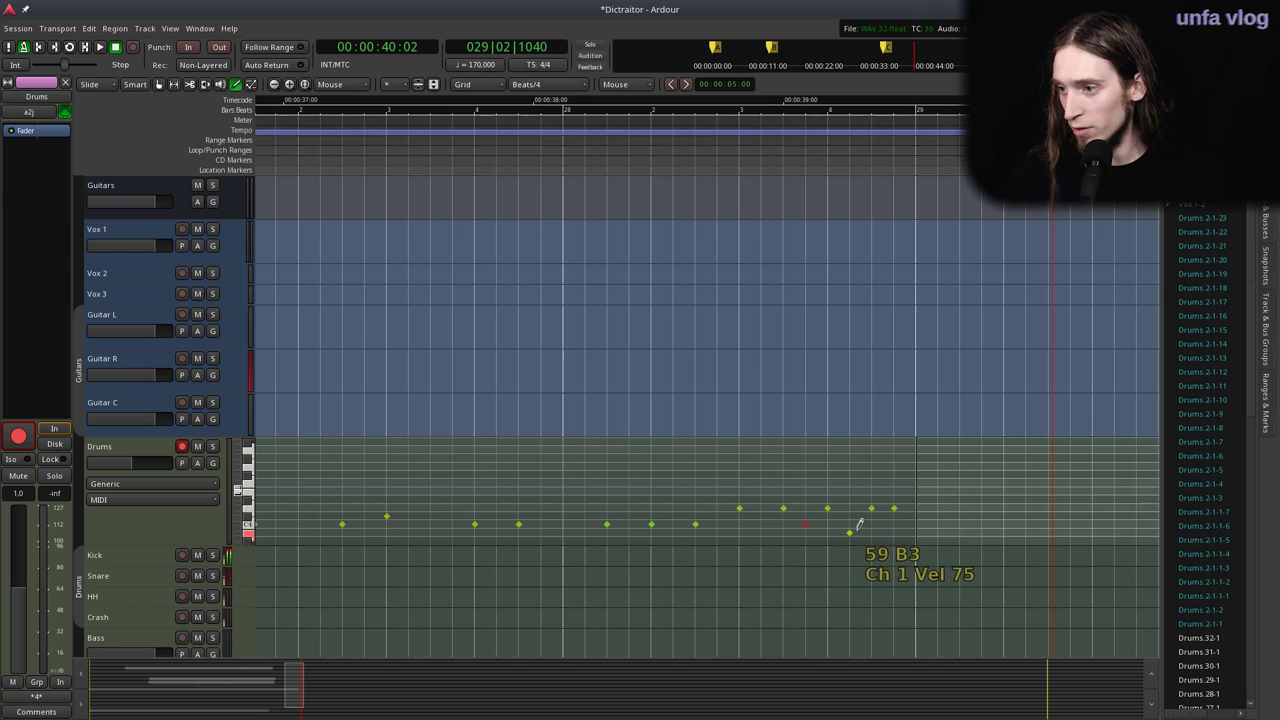
drag(849, 532, 850, 524)
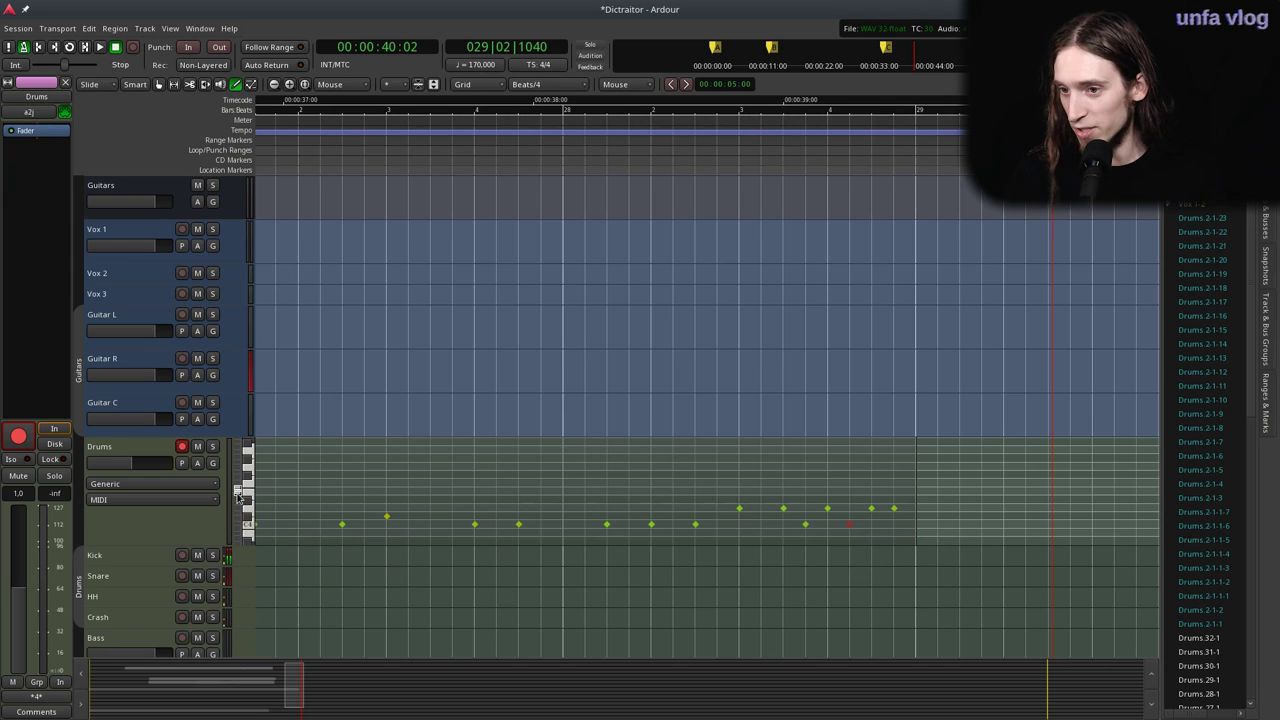
scroll(237, 490, down, 2)
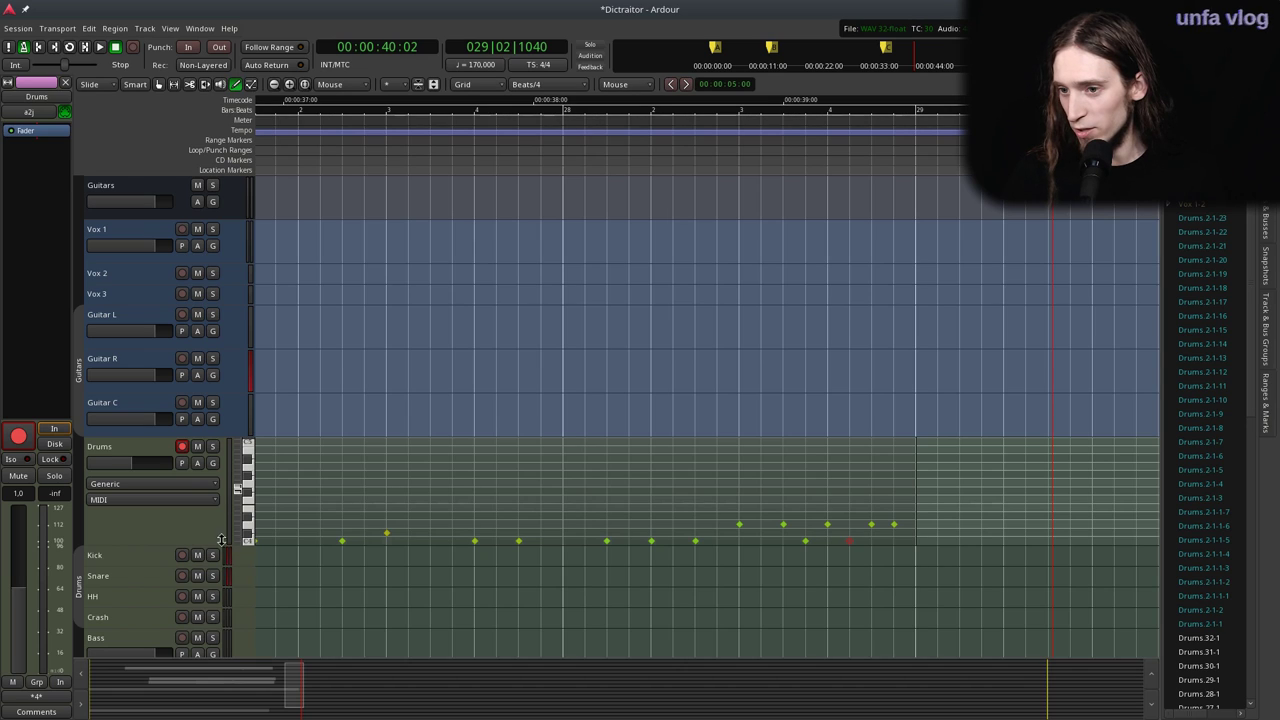
mouse_move(221, 540)
mouse_down()
mouse_move(229, 500)
mouse_move(214, 541)
mouse_up()
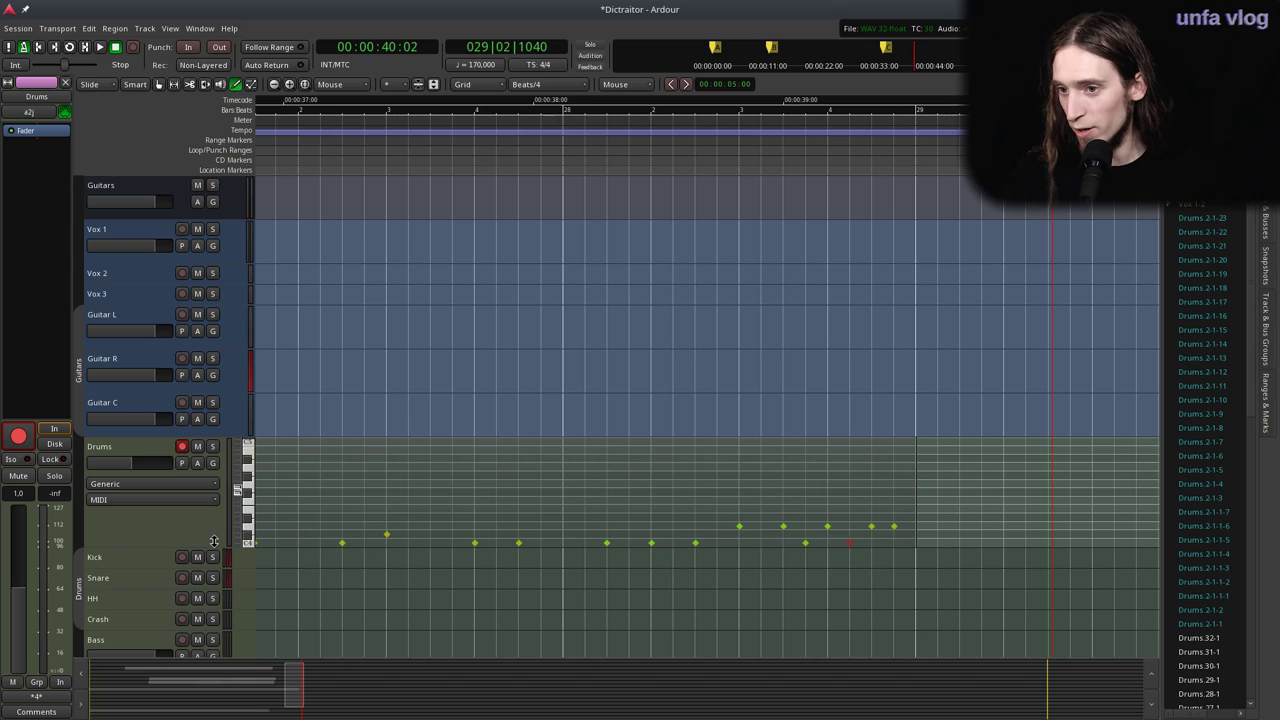
click(531, 155)
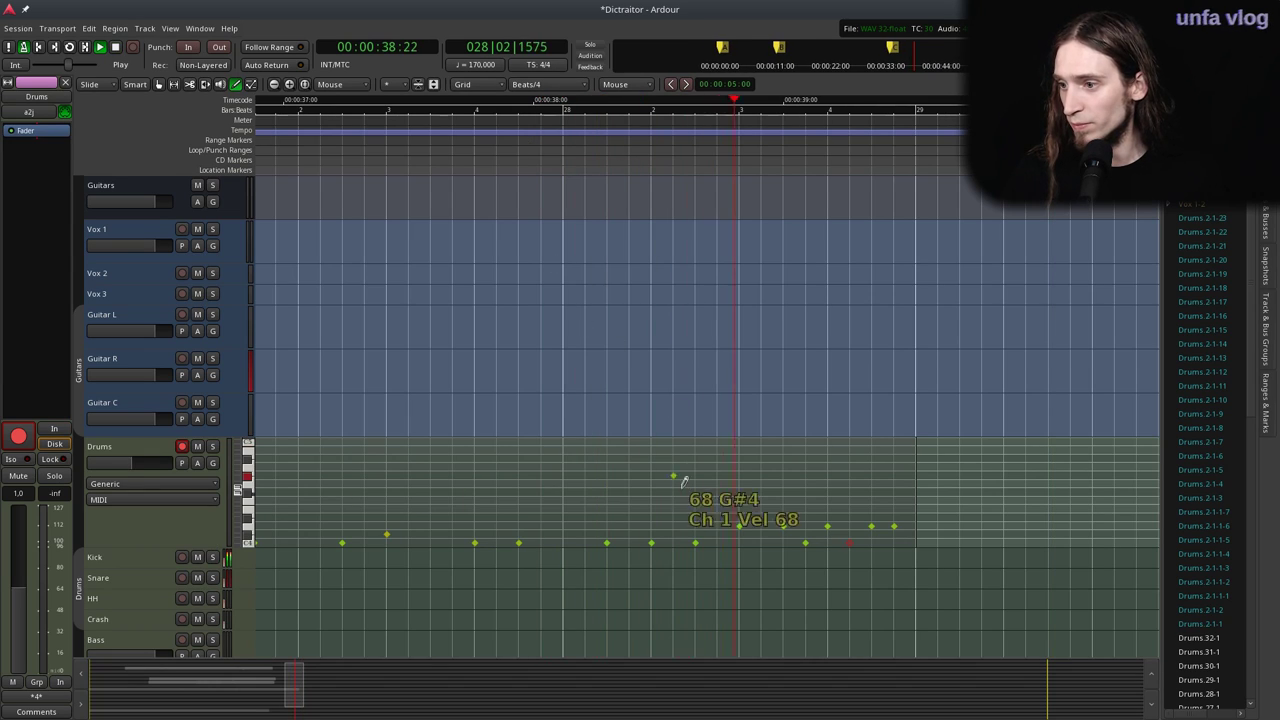
Replace the two C4 notes around beat 4 of bar 28 with one C#4 note on beat 4, and audition the fill.
mouse_move(810, 535)
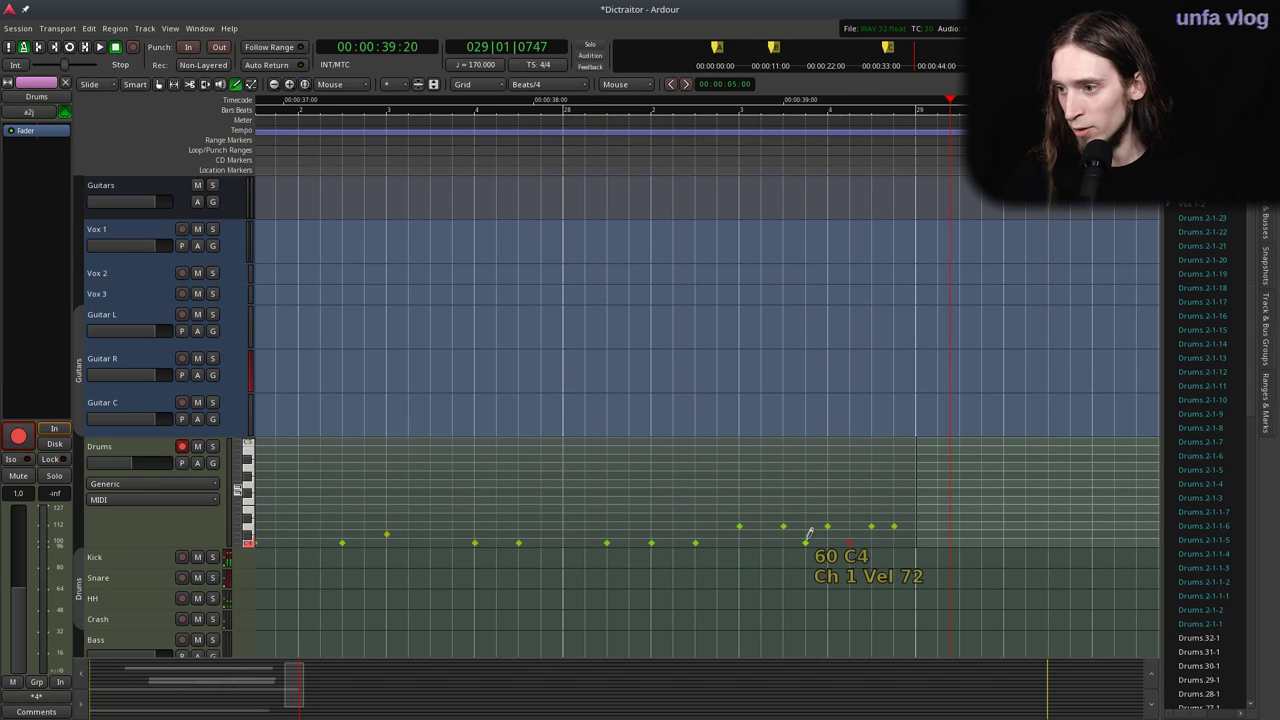
click(477, 148)
key(space)
mouse_move(829, 528)
key(space)
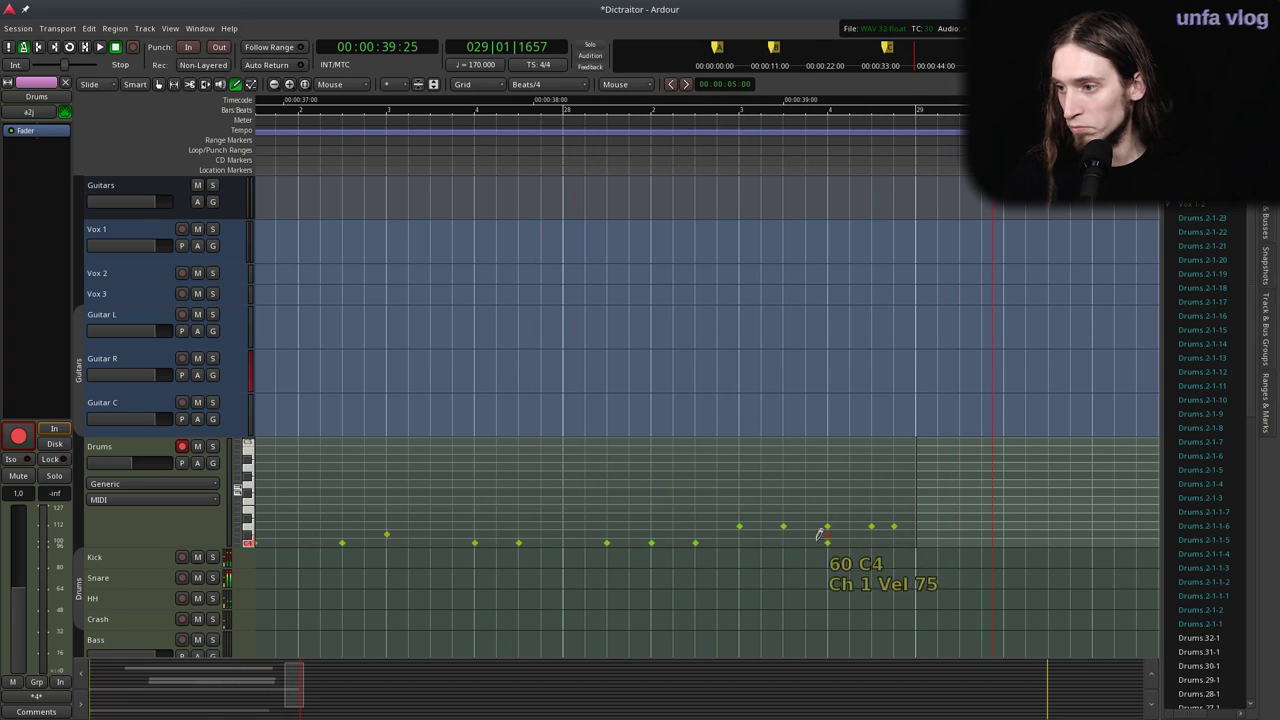
click(506, 166)
key(space)
mouse_move(776, 491)
key(space)
Move bar 27's last C4 note one sixteenth earlier, add a C4 note at the start of bar 28, and play the transition.
scroll(776, 491, up, 2)
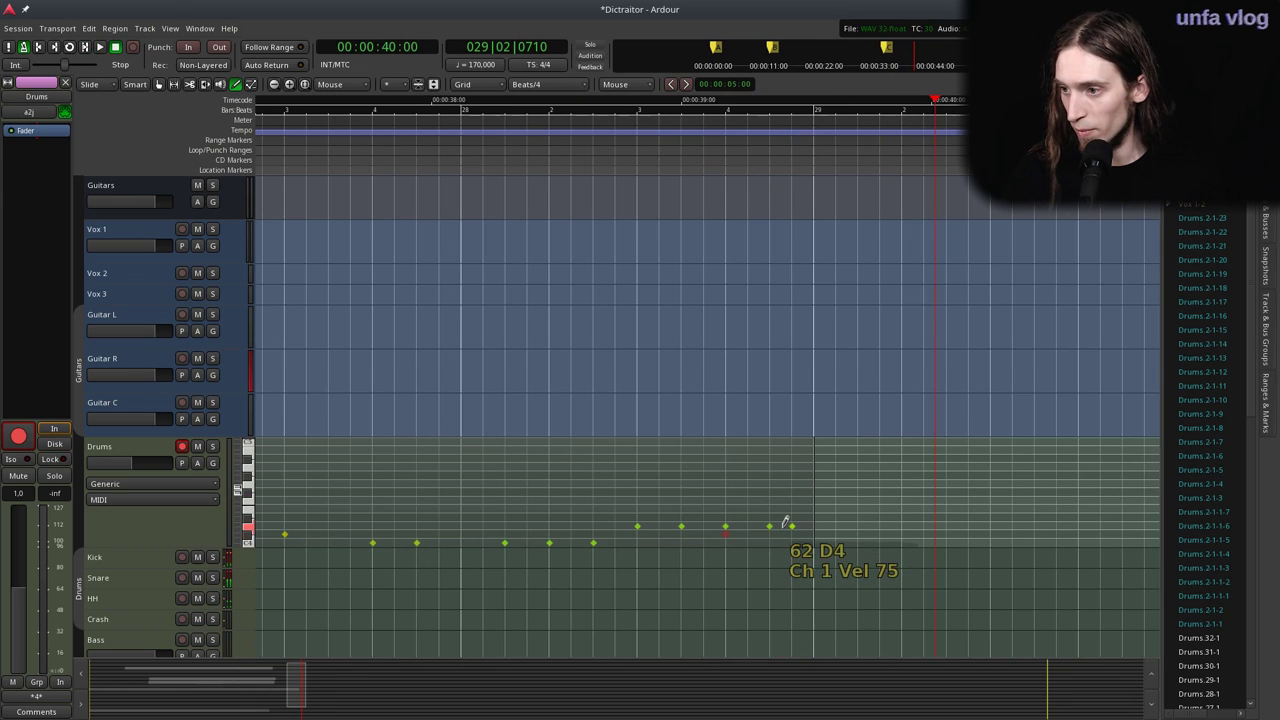
scroll(808, 511, left, 1)
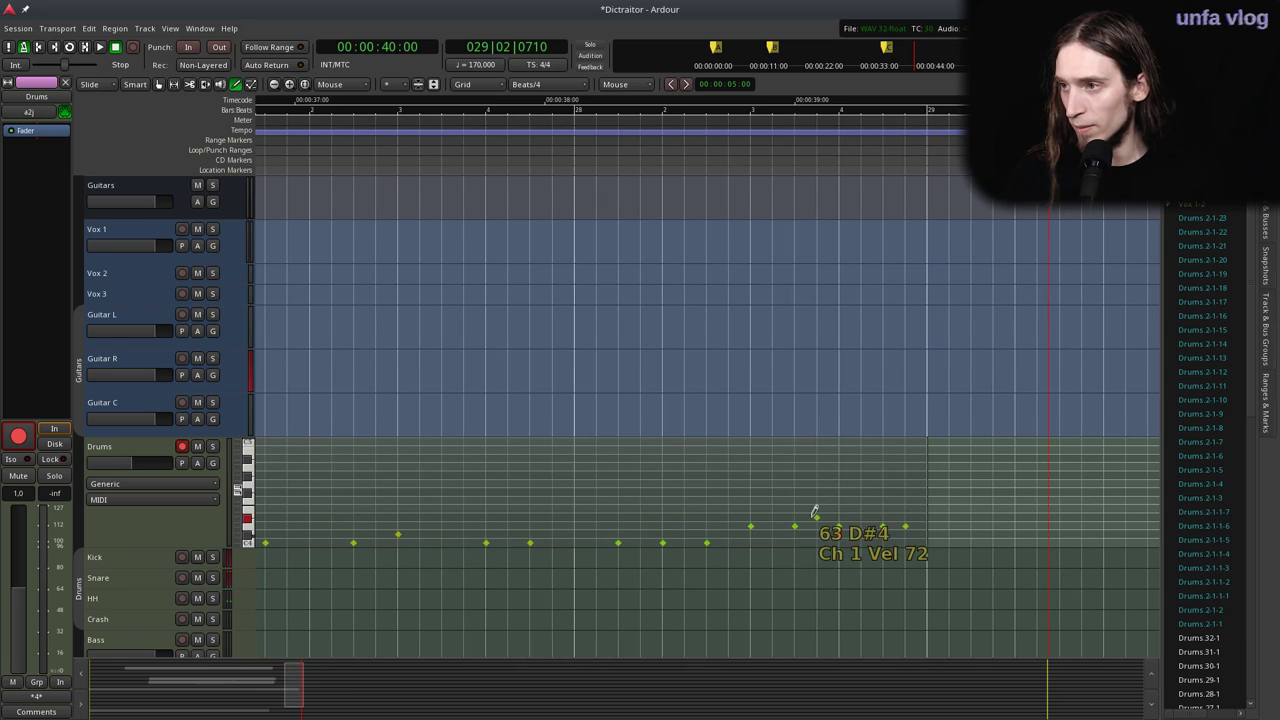
scroll(814, 514, left, 1)
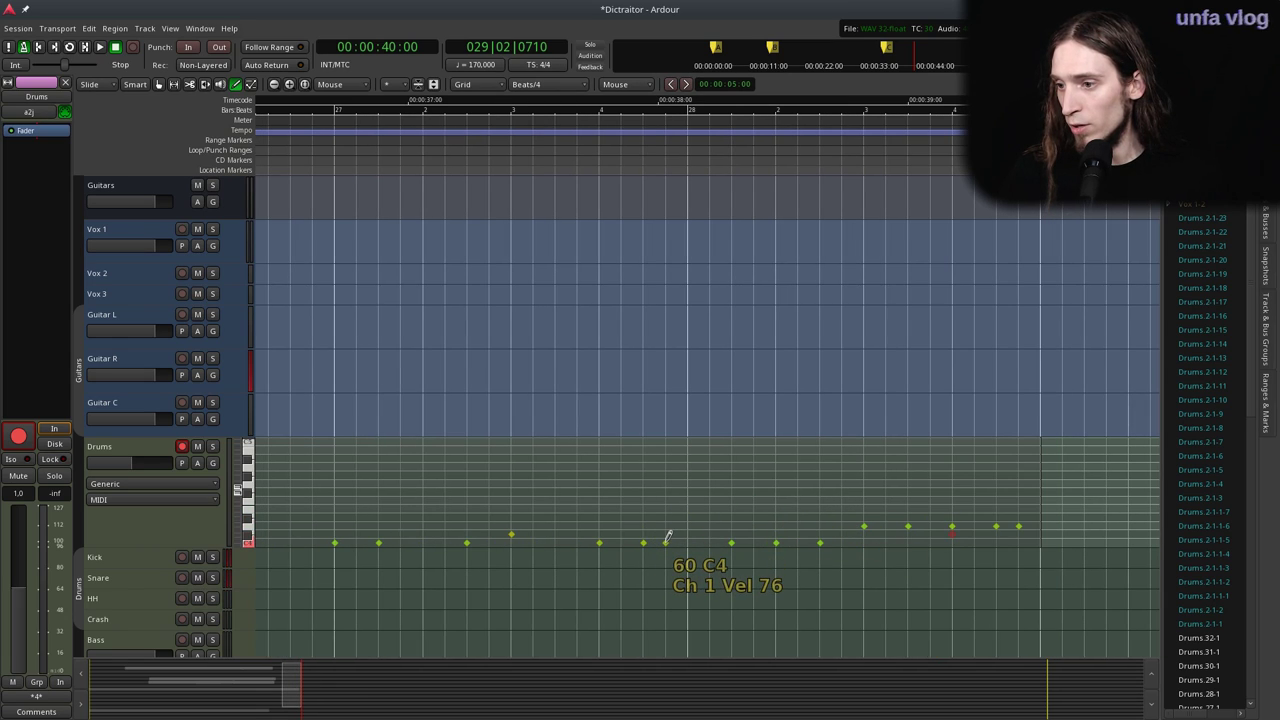
drag(645, 542, 621, 544)
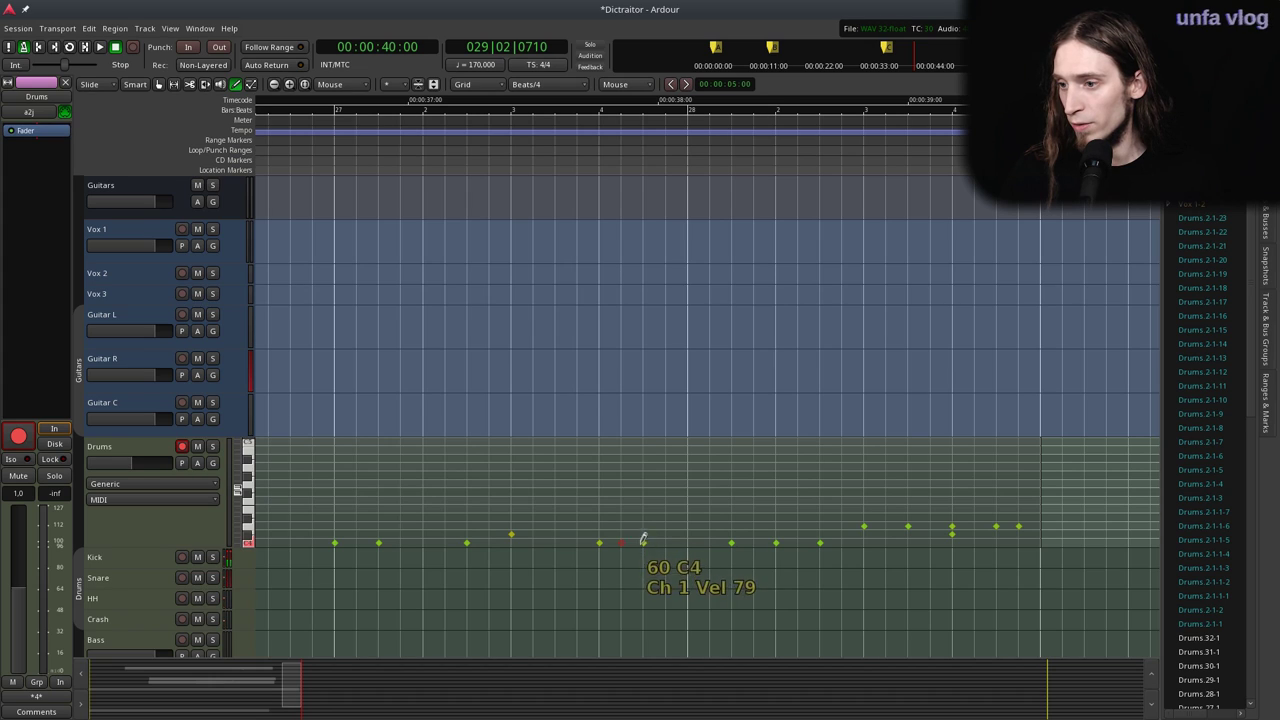
click(688, 543)
scroll(716, 480, down, 1)
click(371, 141)
key(space)
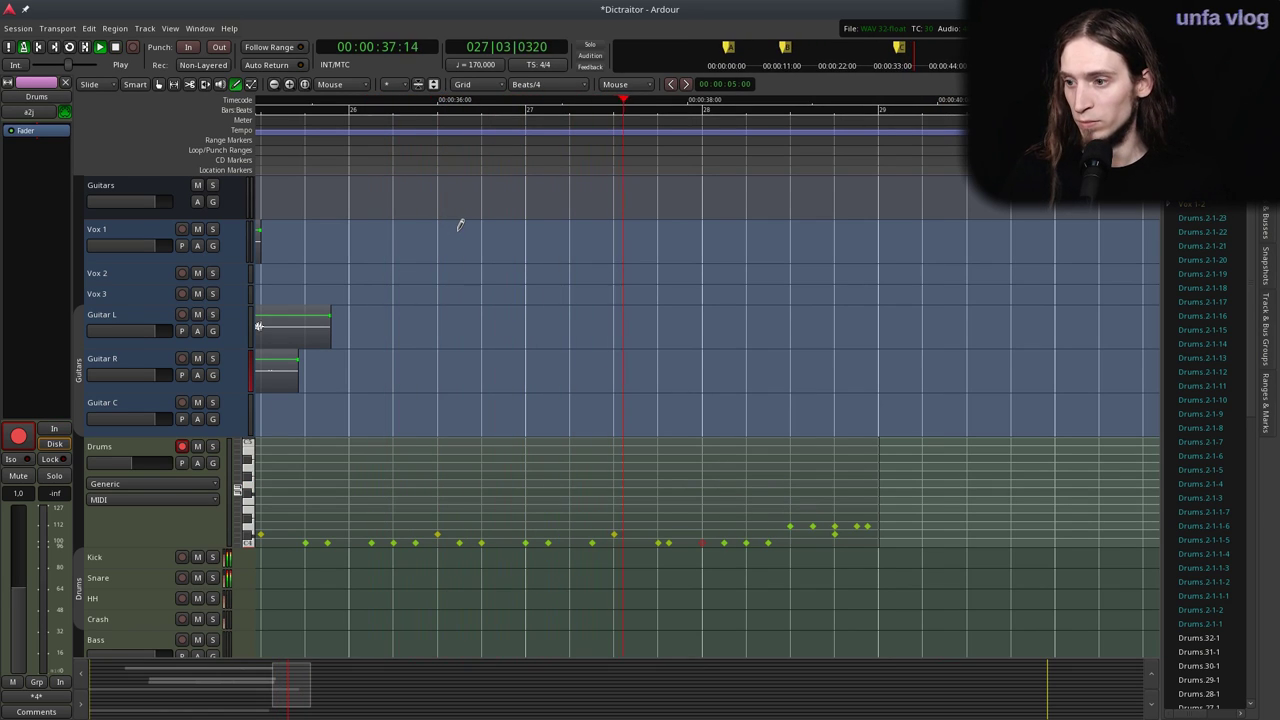
click(664, 499)
key(space)
Rework the transition to C4 on bar 27's last two sixteenths without the beat 4 note, plus C#4 at bar 28's start, auditioning it.
key(equal)
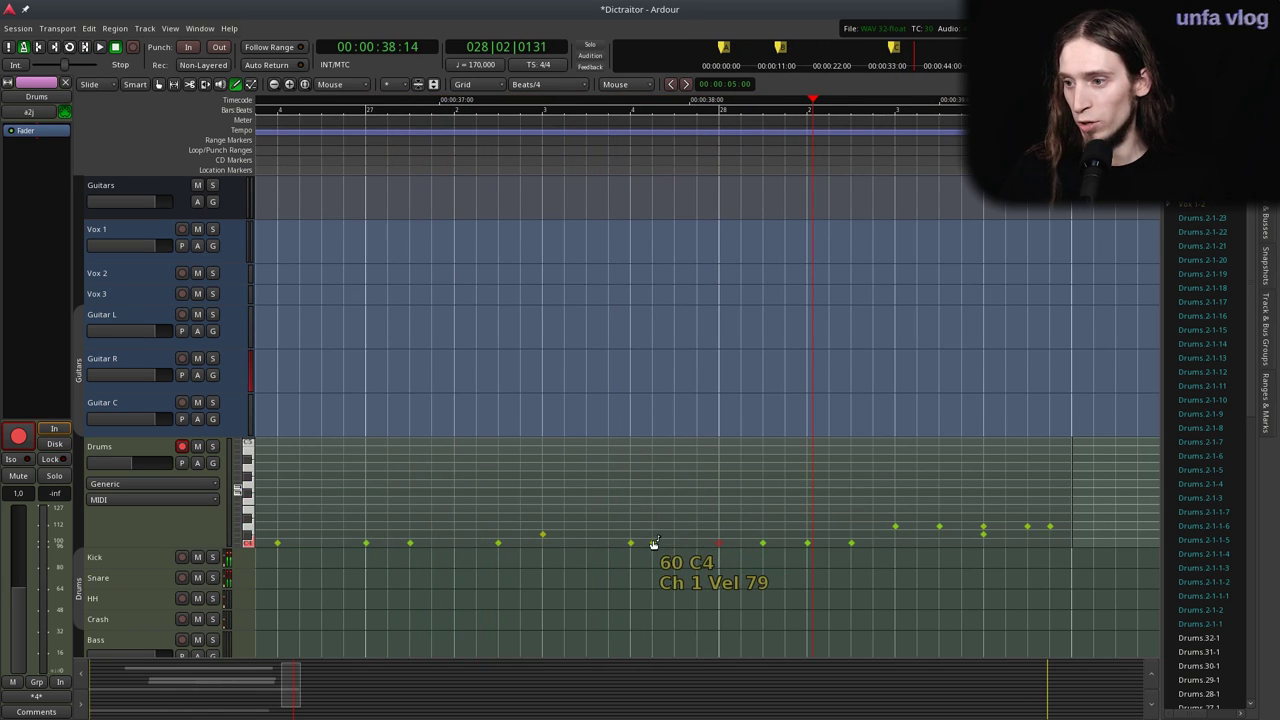
click(697, 541)
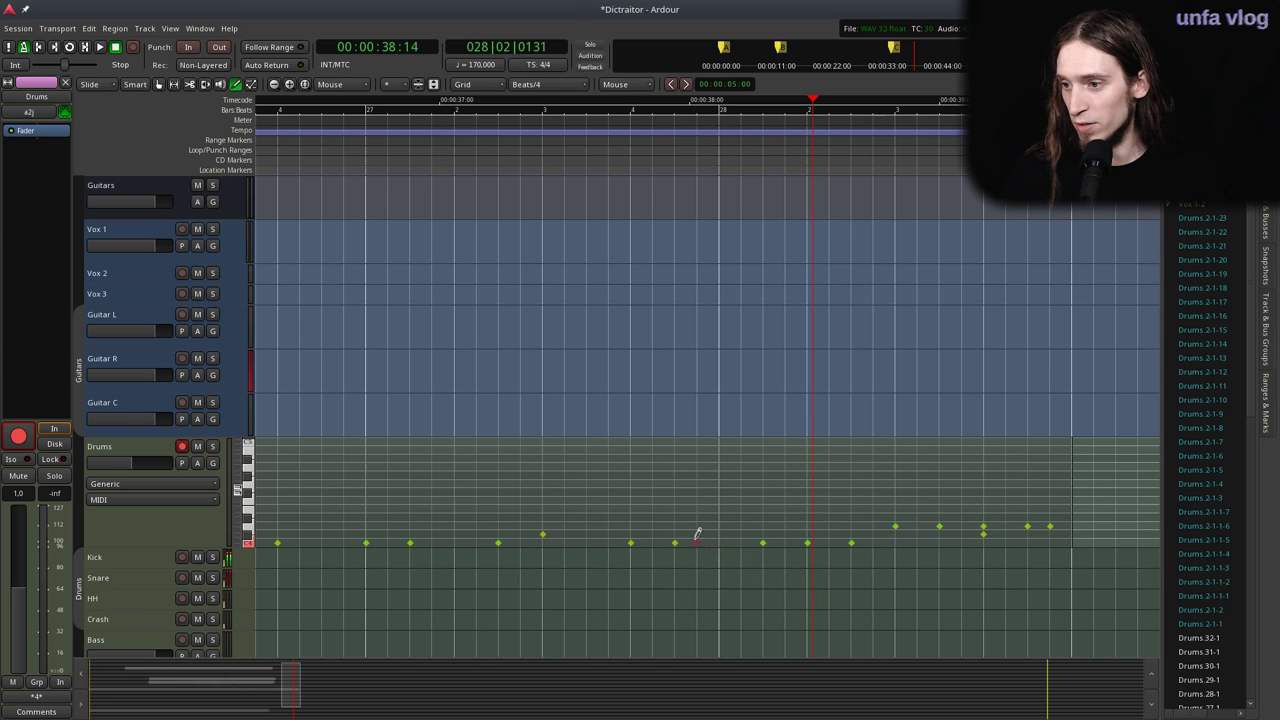
click(292, 140)
key(space)
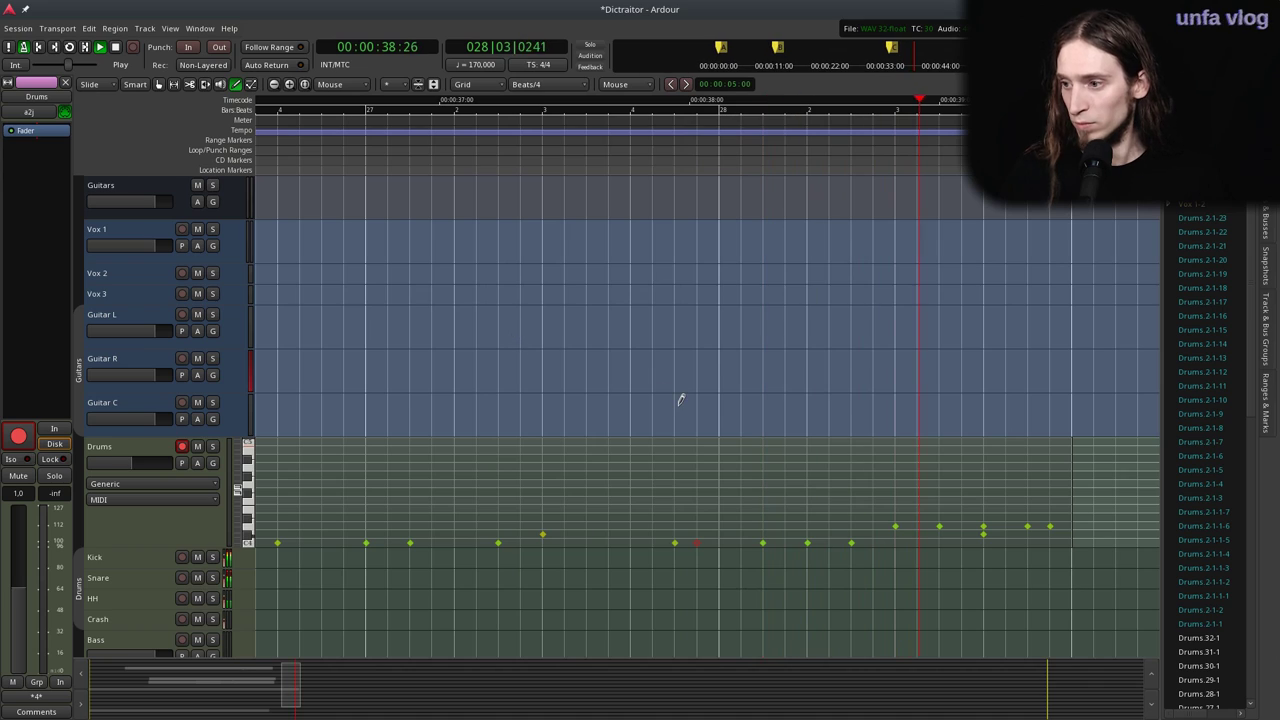
key(space)
click(322, 160)
key(space)
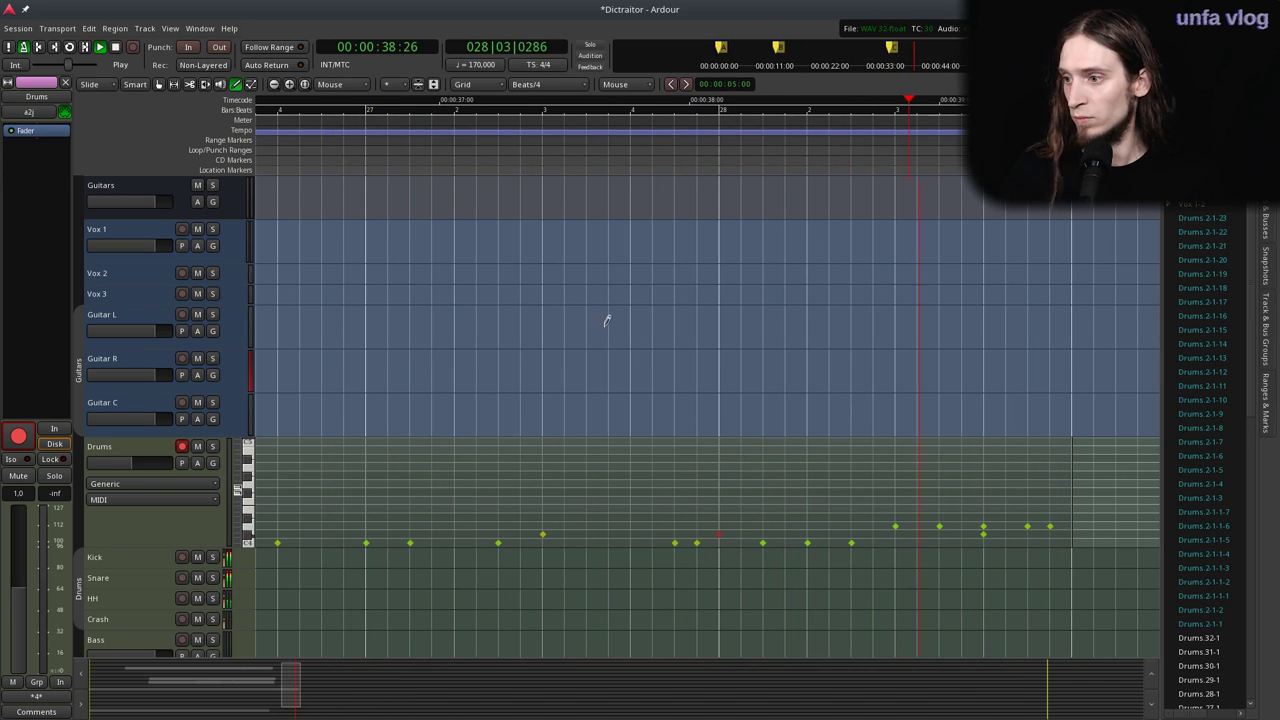
scroll(708, 306, down, 2)
key(space)
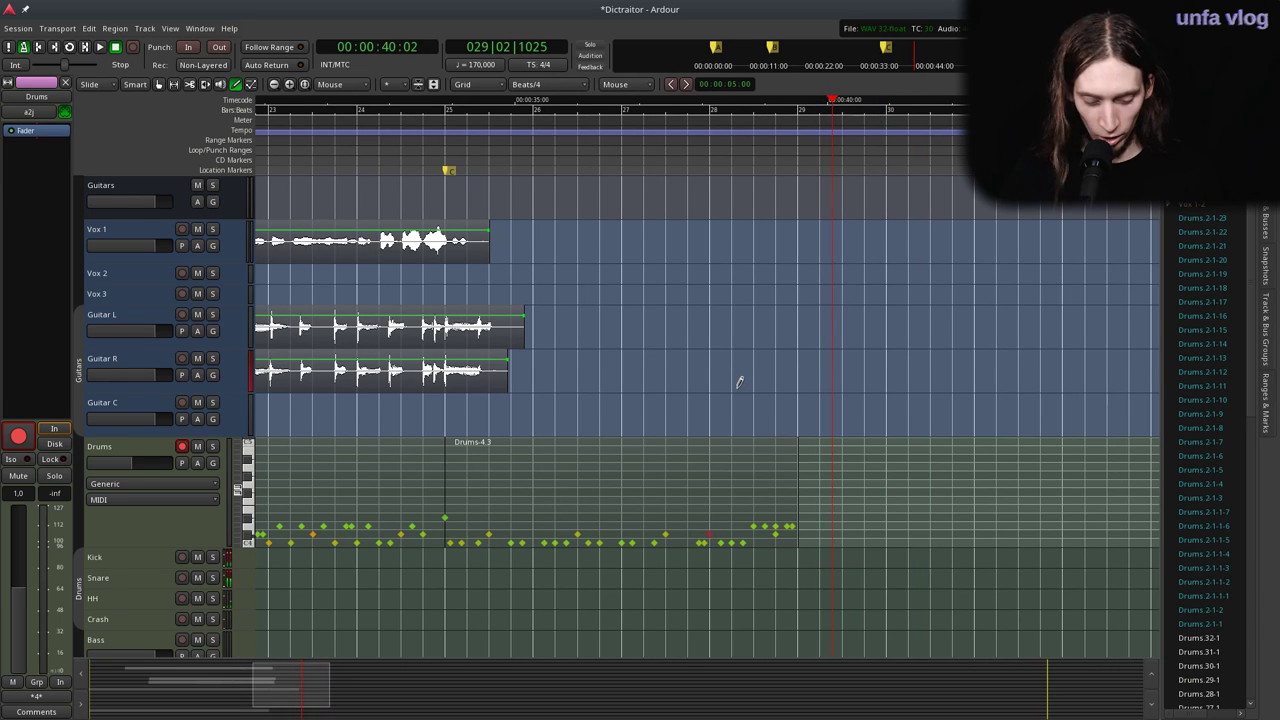
Add E4 notes on beat 3 of bars 25 to 28 in the new drum region.
click(447, 142)
scroll(481, 540, up, 1)
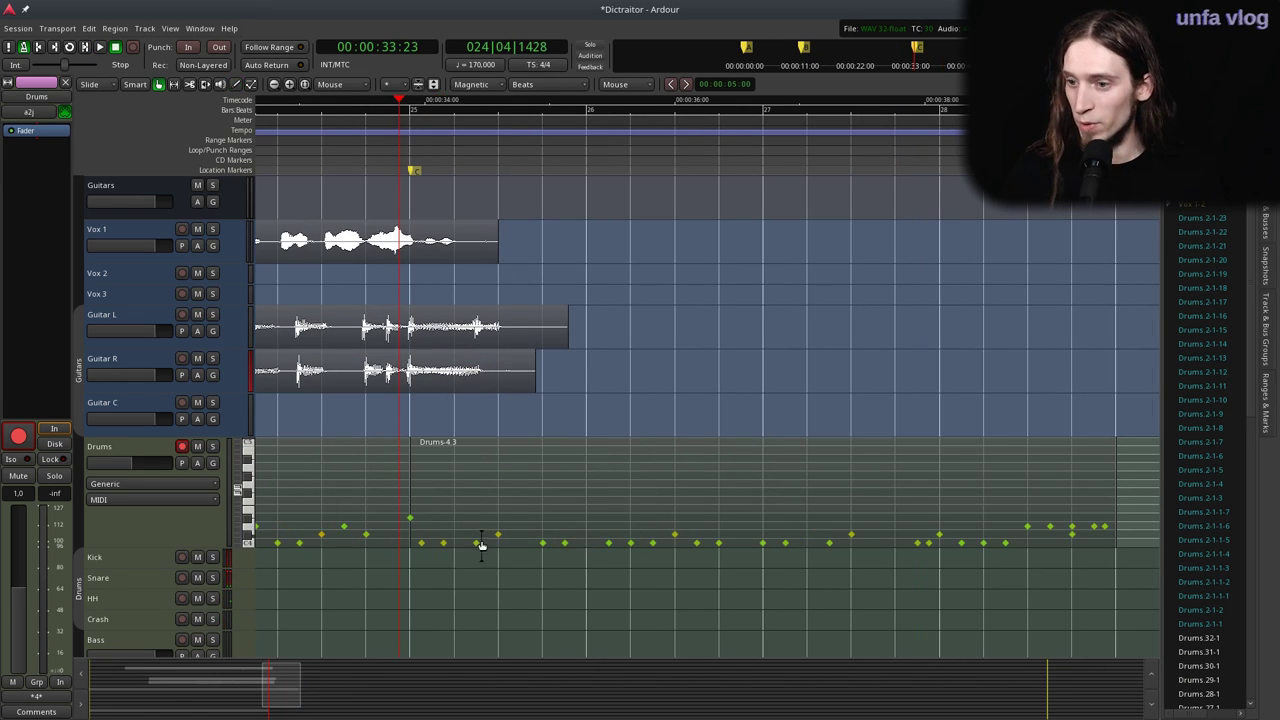
key(d)
click(455, 517)
mouse_move(459, 520)
mouse_down()
mouse_move(453, 506)
mouse_move(1005, 492)
mouse_move(995, 465)
mouse_up()
key(g)
Move the Zyn 6 track directly below Crash, rename it Ride, and reduce its height to match the other drum tracks.
scroll(454, 549, down, 2)
scroll(327, 532, down, 3)
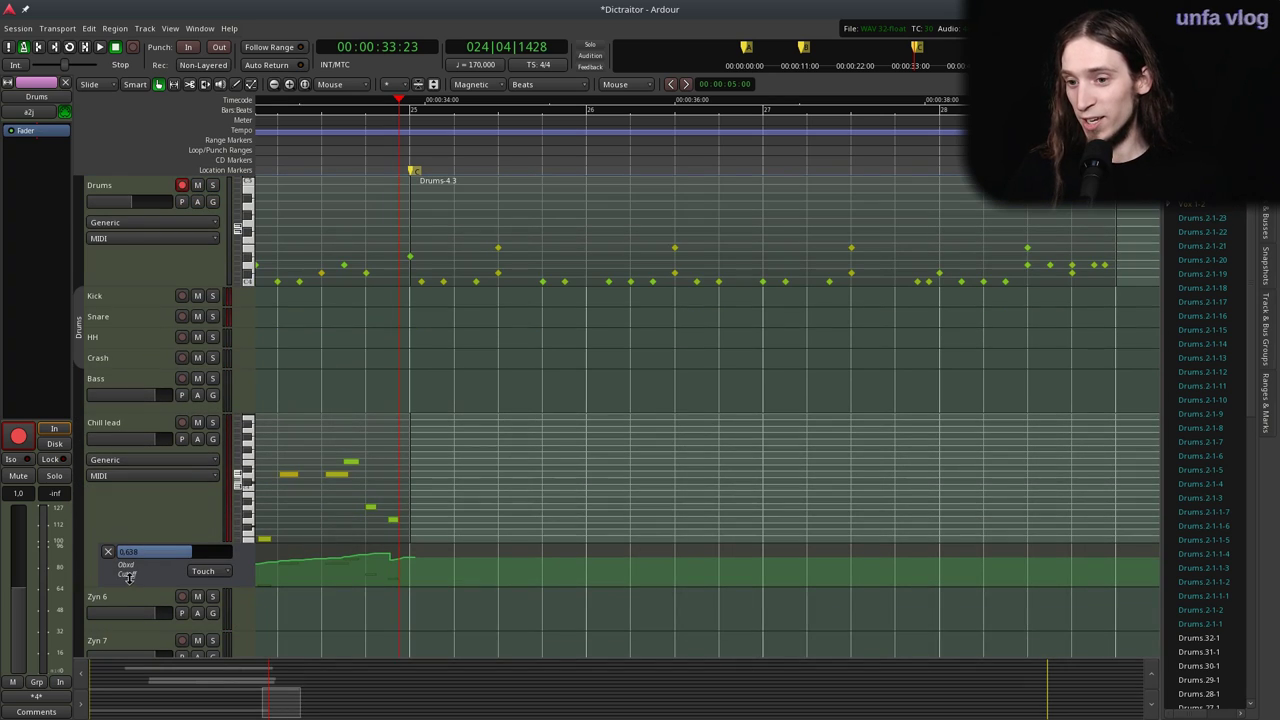
click(123, 597)
key(ctrl+Up)
key(ctrl+Up)
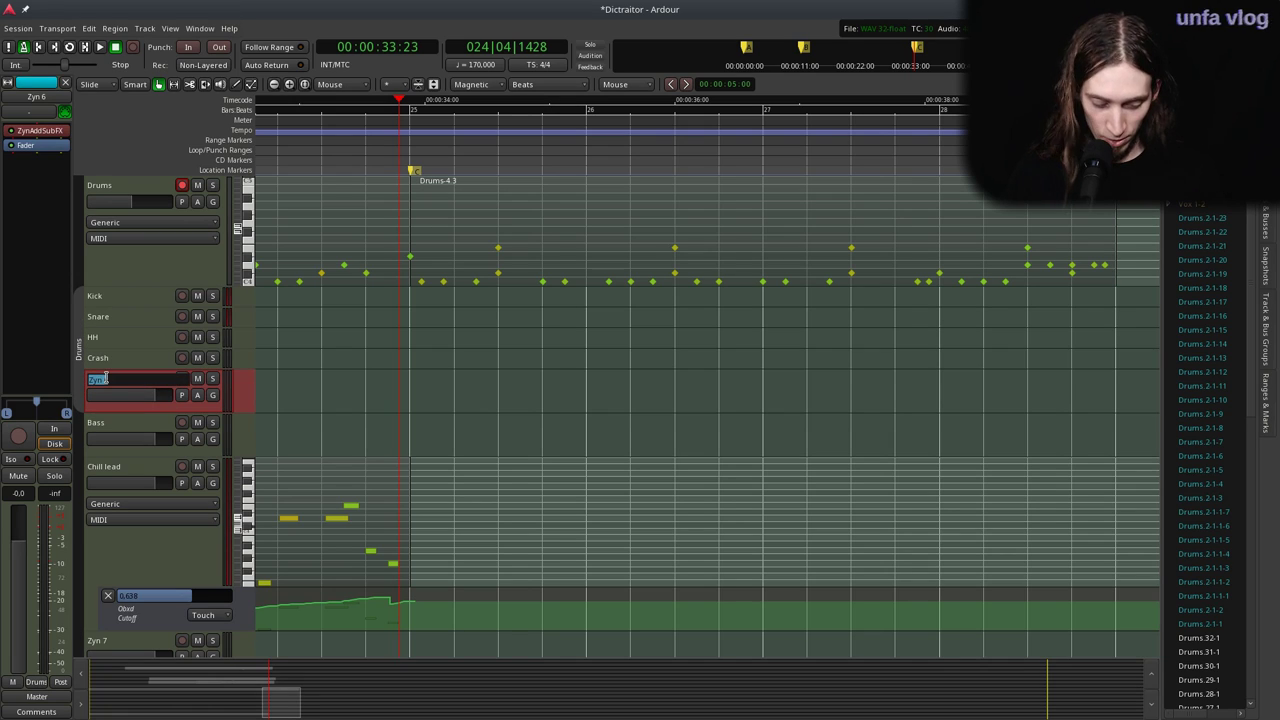
drag(111, 407, 111, 389)
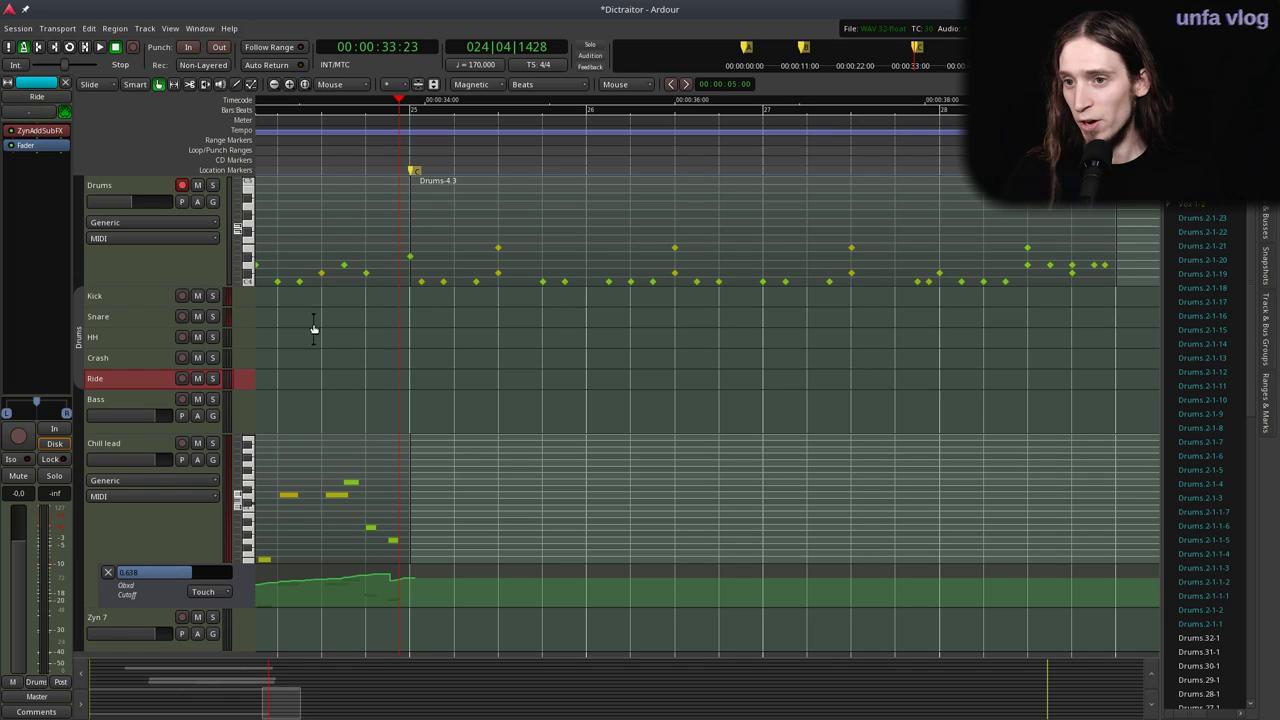
Connect the Drums track's output to the Ride track's MIDI input.
click(25, 114)
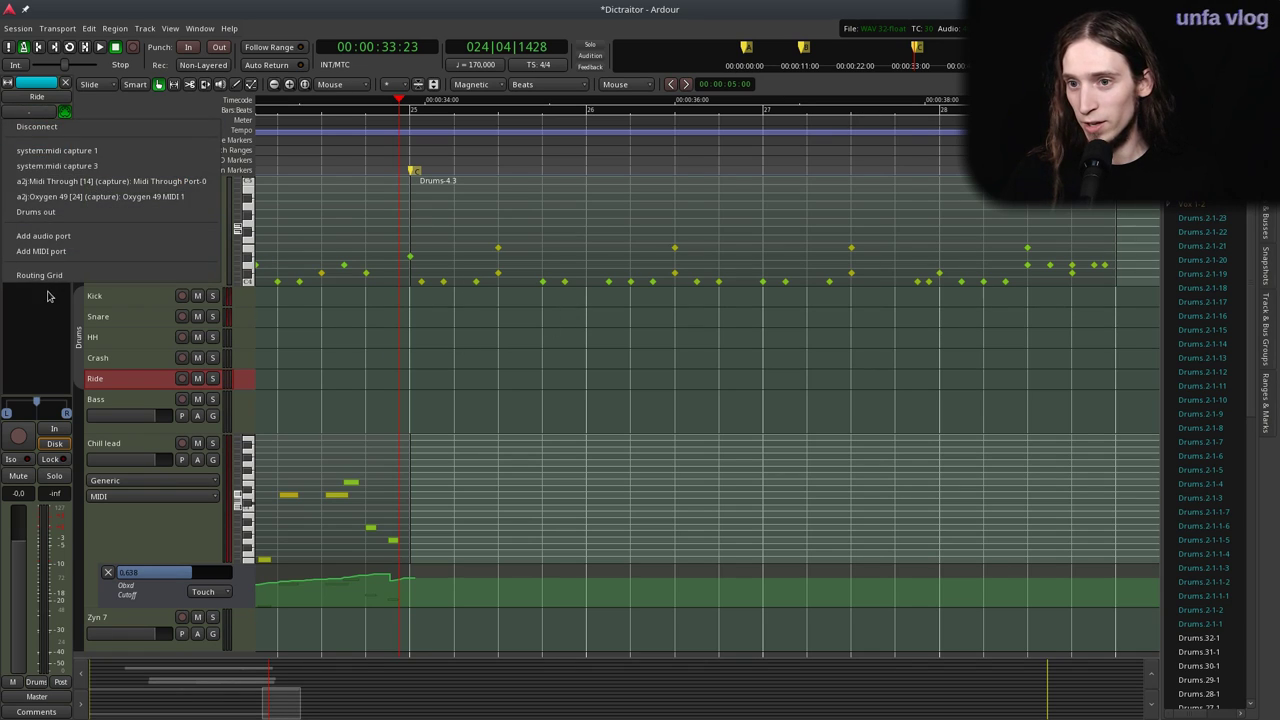
click(45, 212)
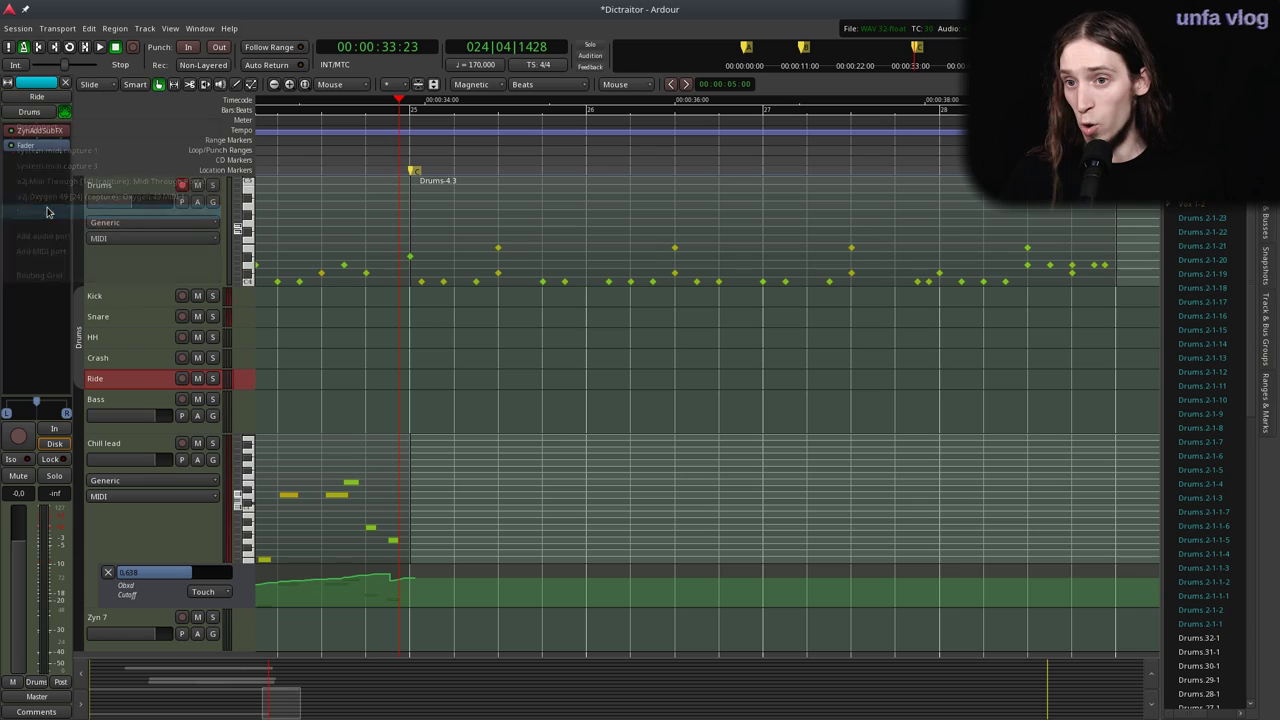
click(33, 113)
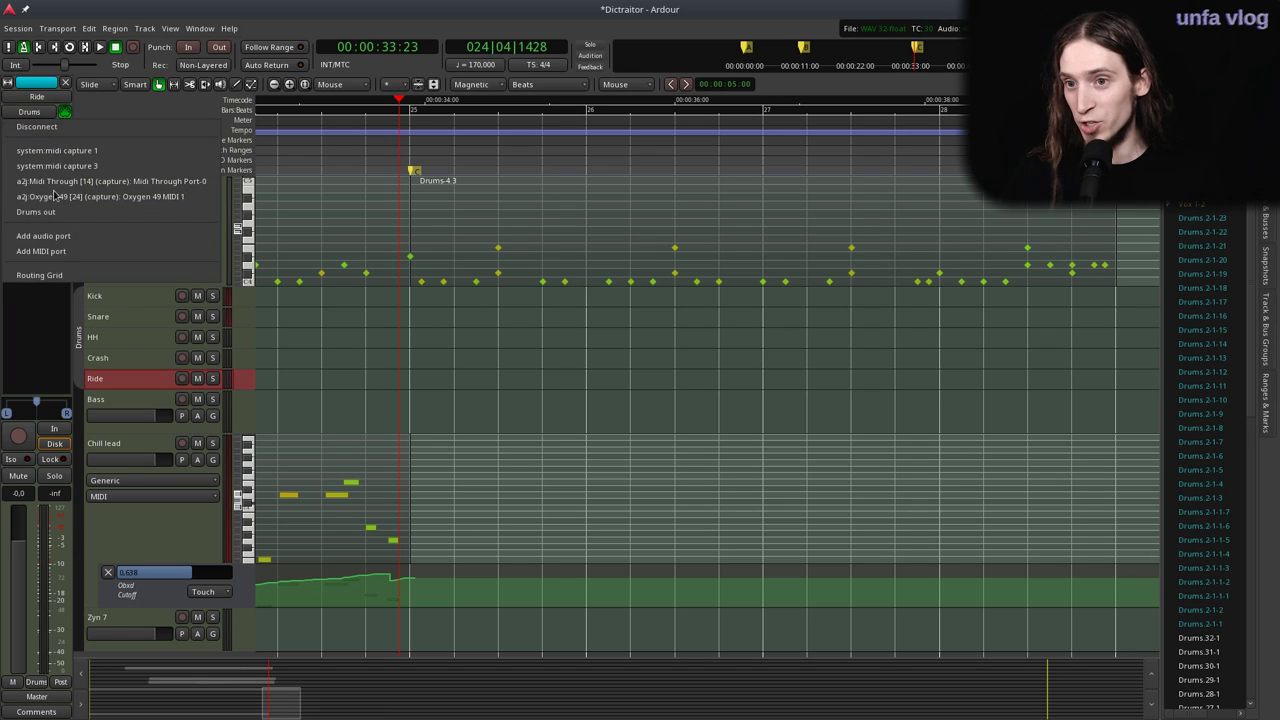
click(38, 390)
Replace the Ride track's ZynAddSubFX with a copy of Crash's, limit its key range to 64, and play the drum pattern.
scroll(486, 314, up, 1)
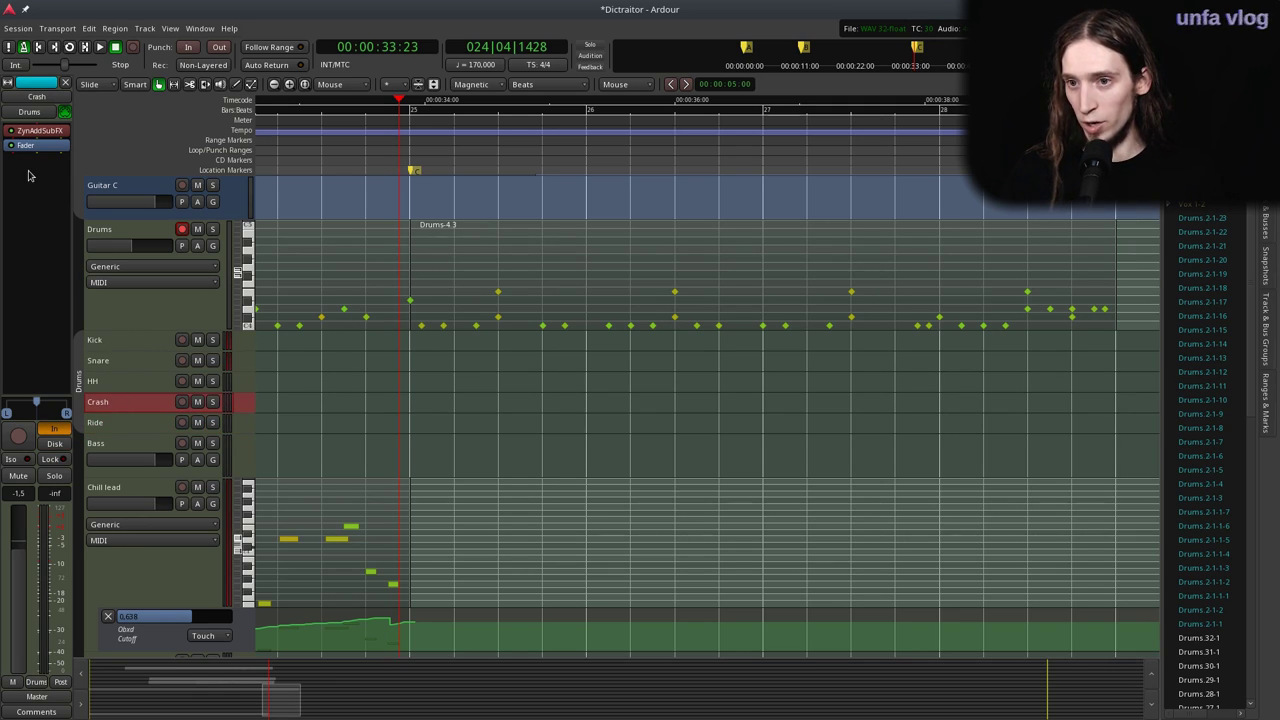
right_click(43, 136)
click(90, 320)
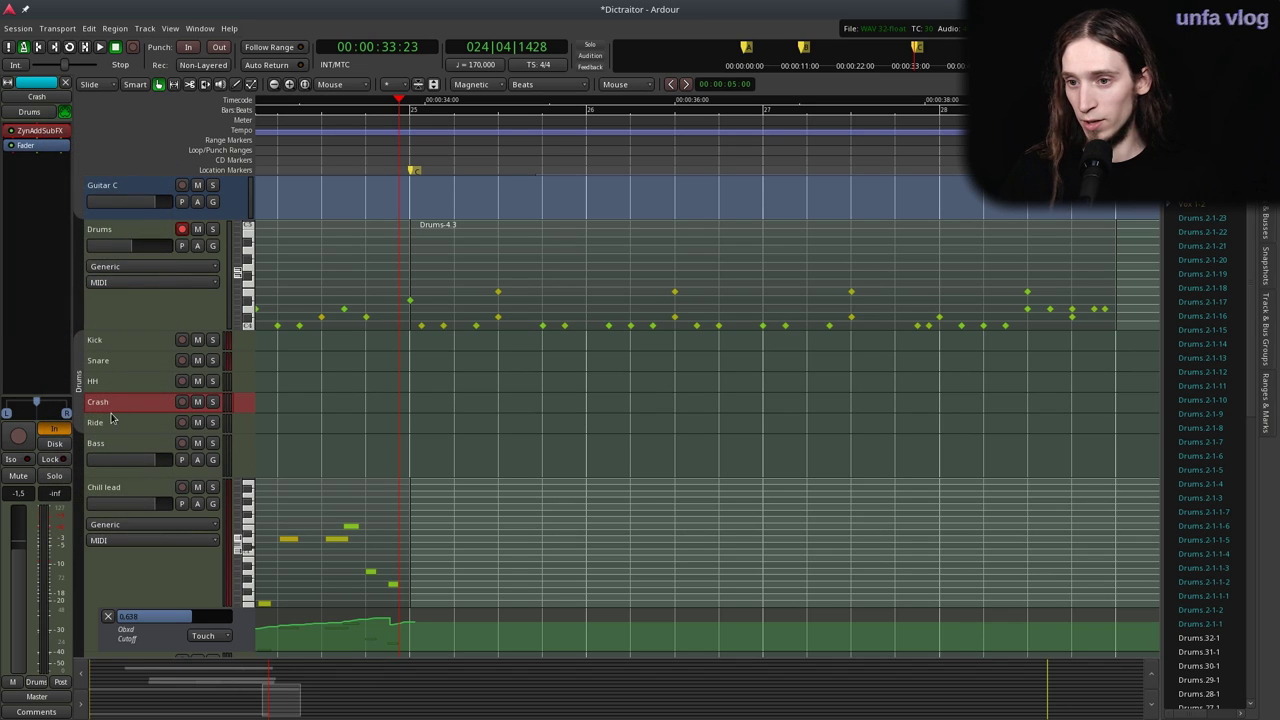
right_click(38, 130)
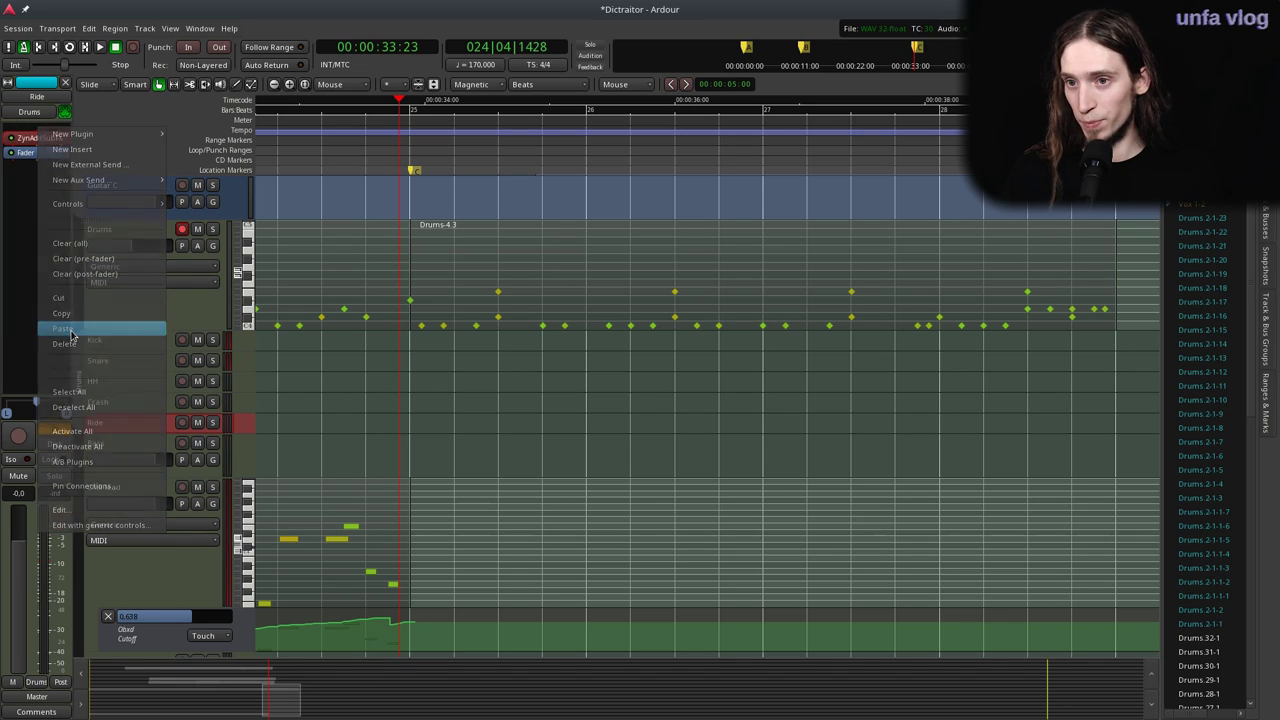
click(60, 340)
click(56, 313)
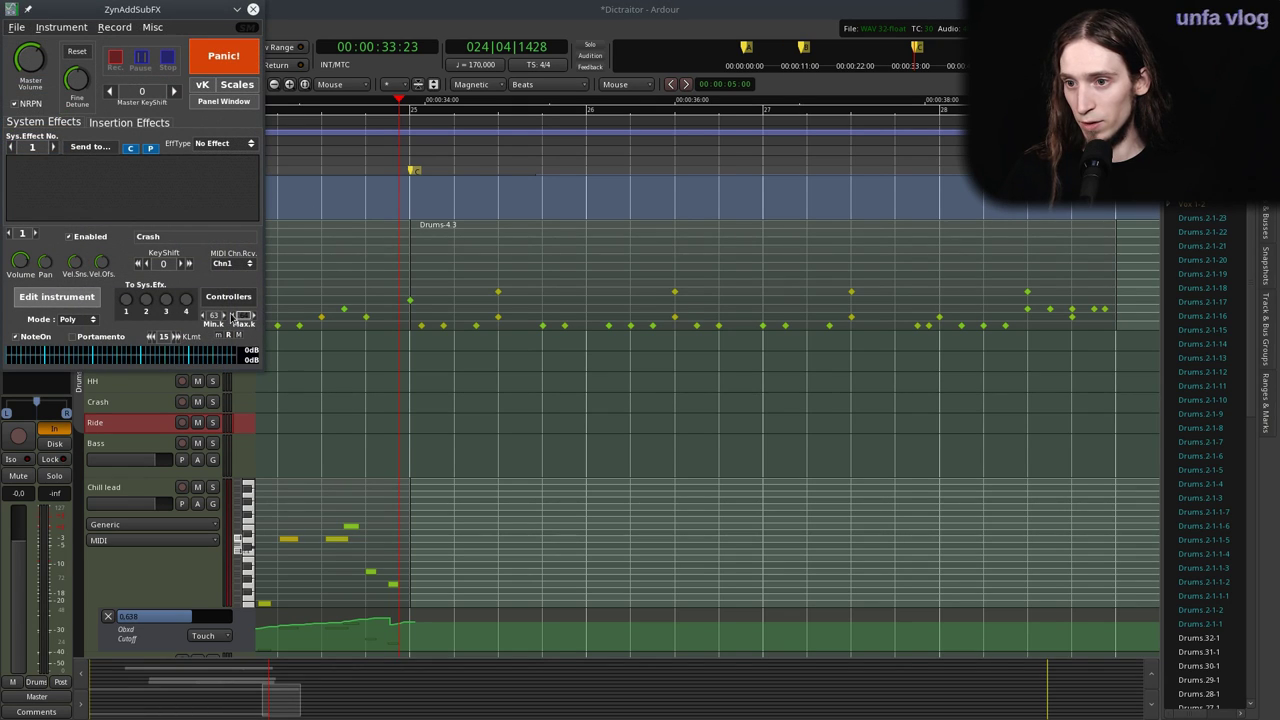
click(253, 9)
key(space)
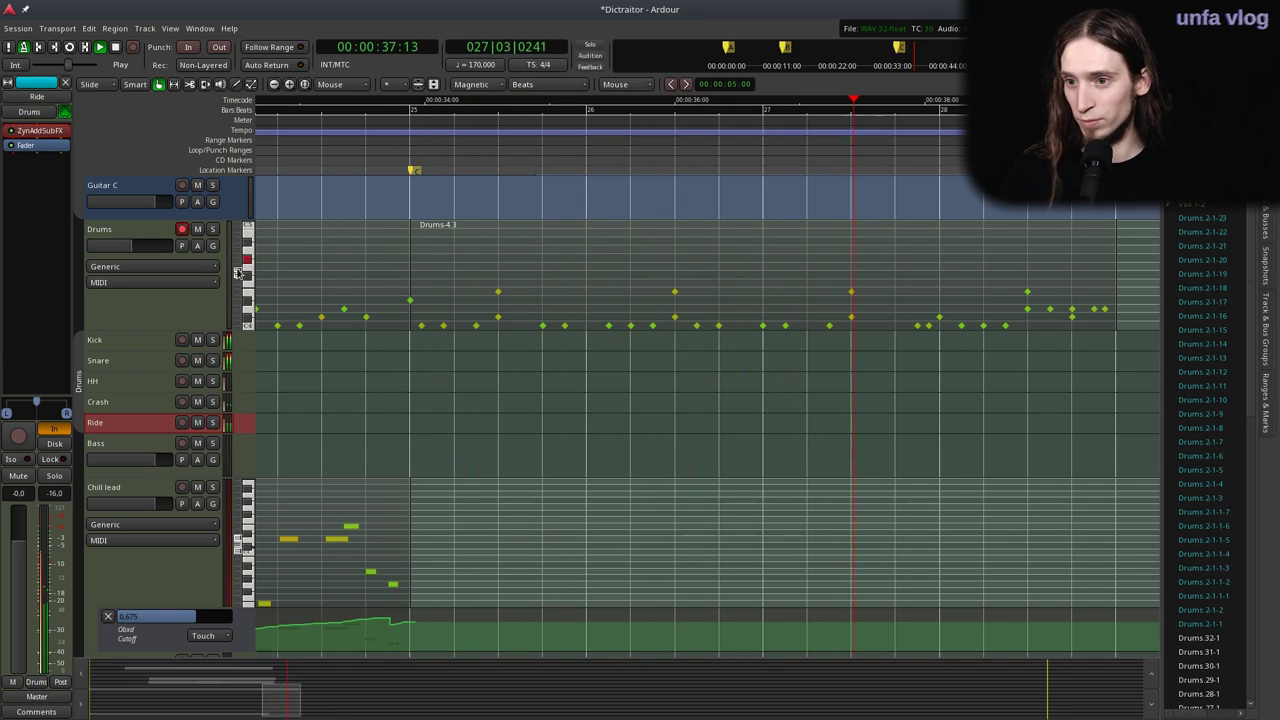
Open the PADsynth parameters of the Ride track's ZynAddSubFX and bring up the oscillator editor for its harmonic content.
right_click(42, 136)
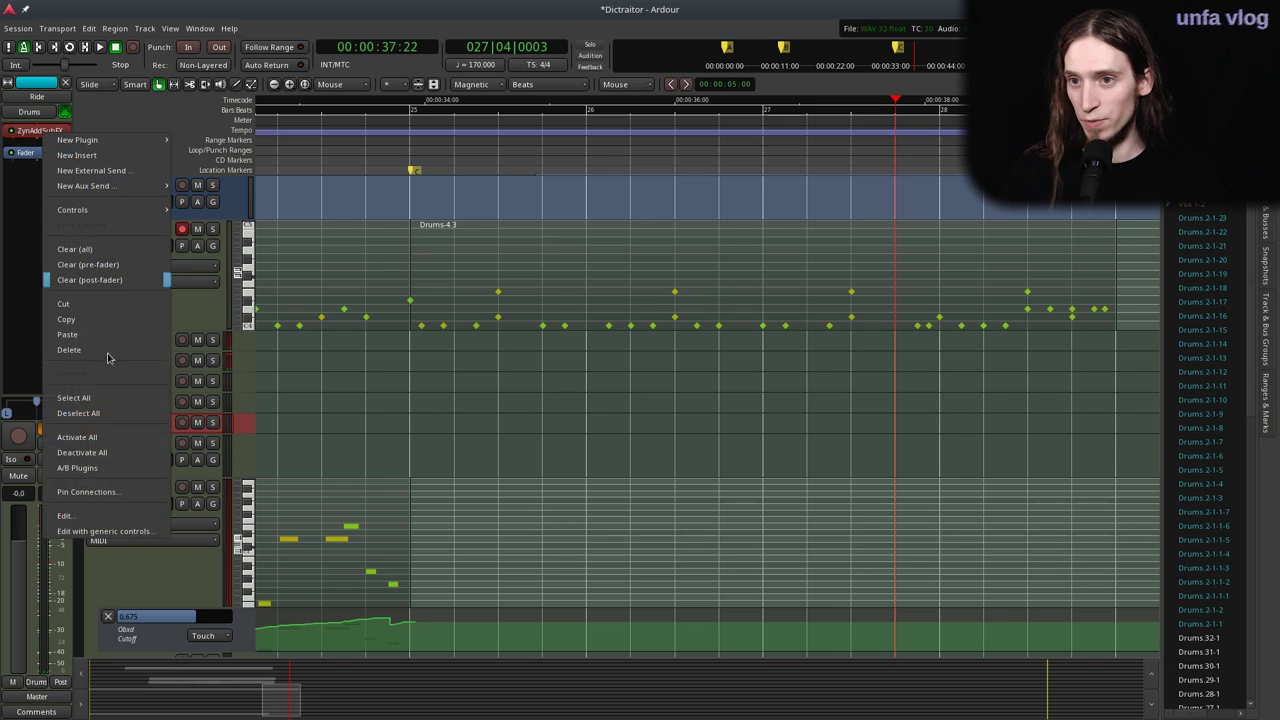
click(100, 529)
double_click(57, 133)
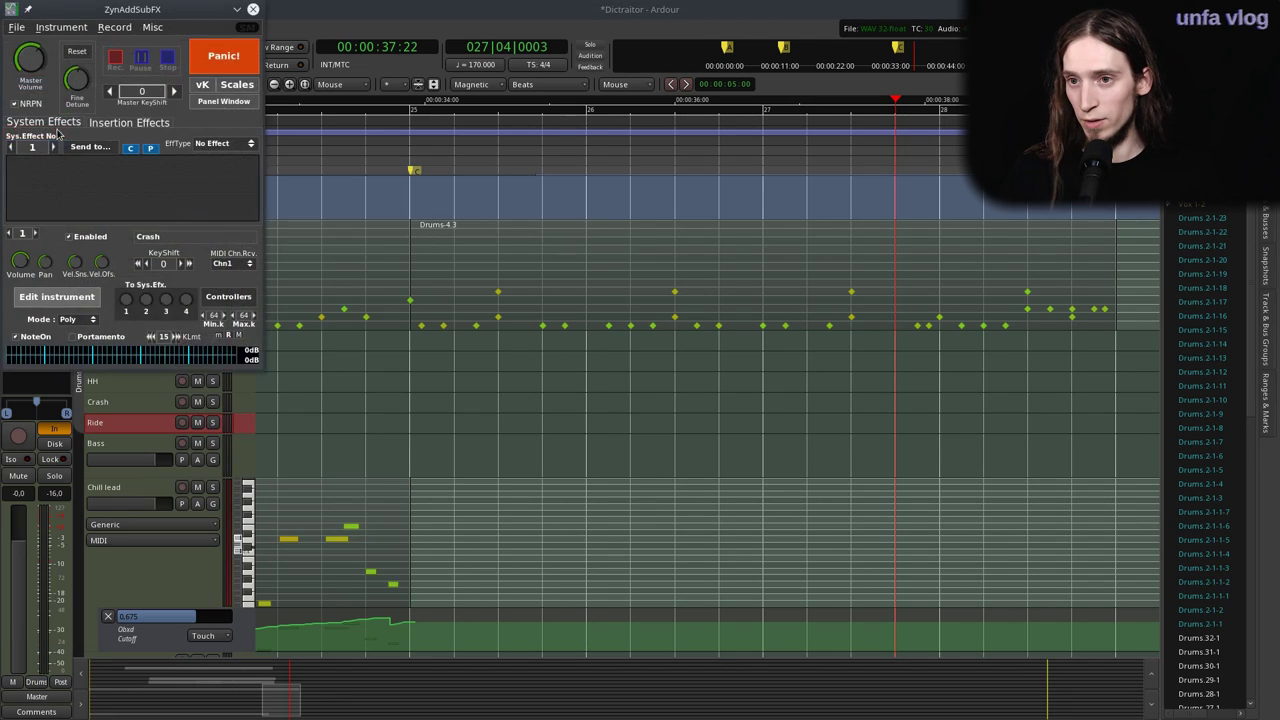
click(57, 296)
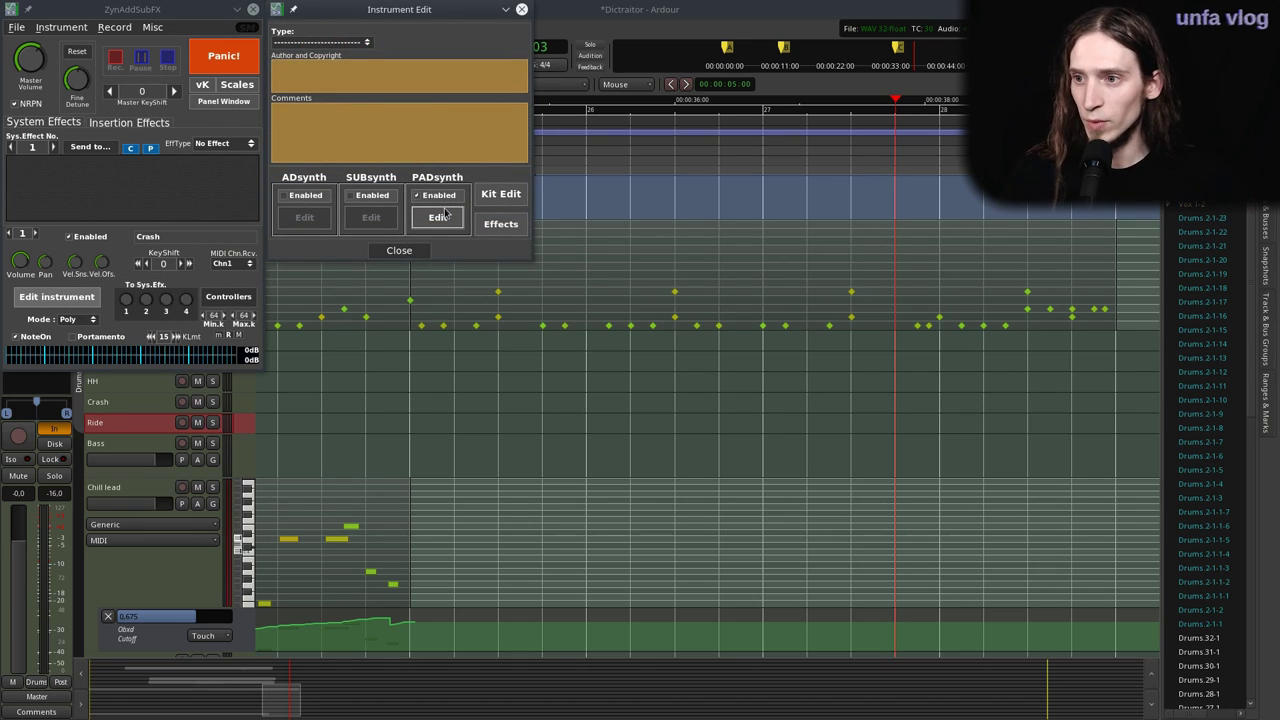
click(440, 217)
click(676, 28)
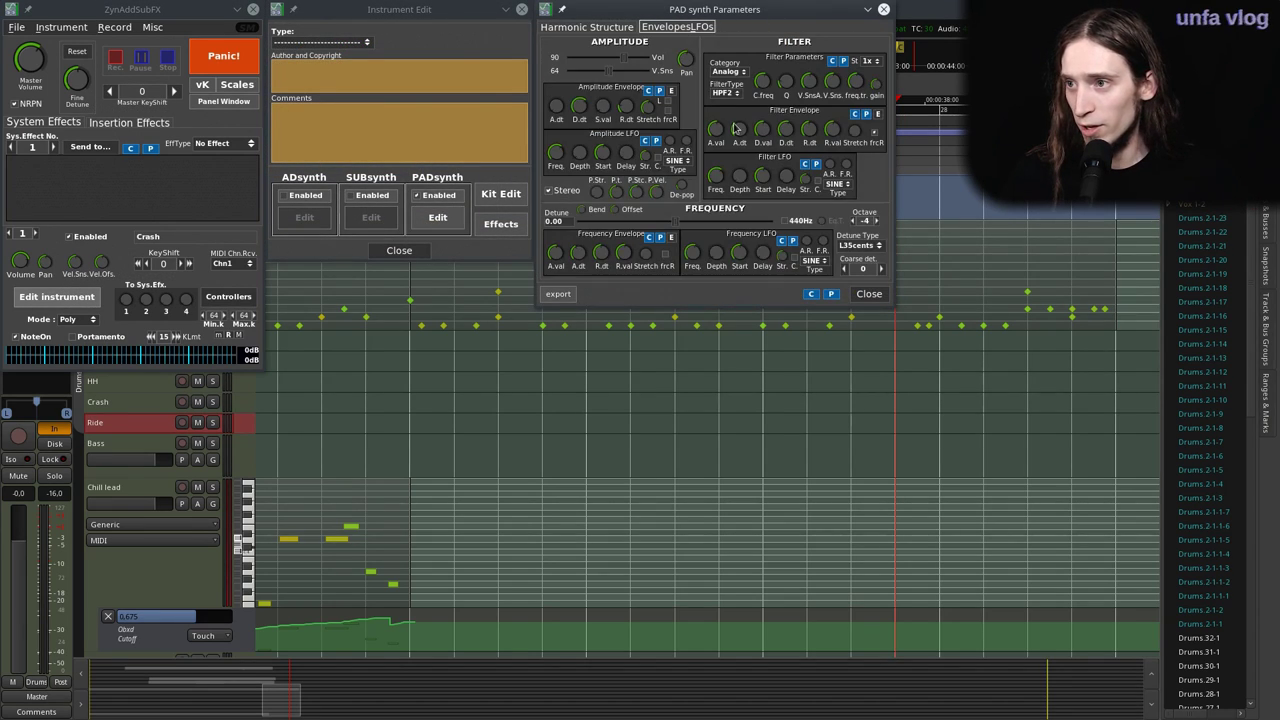
click(576, 27)
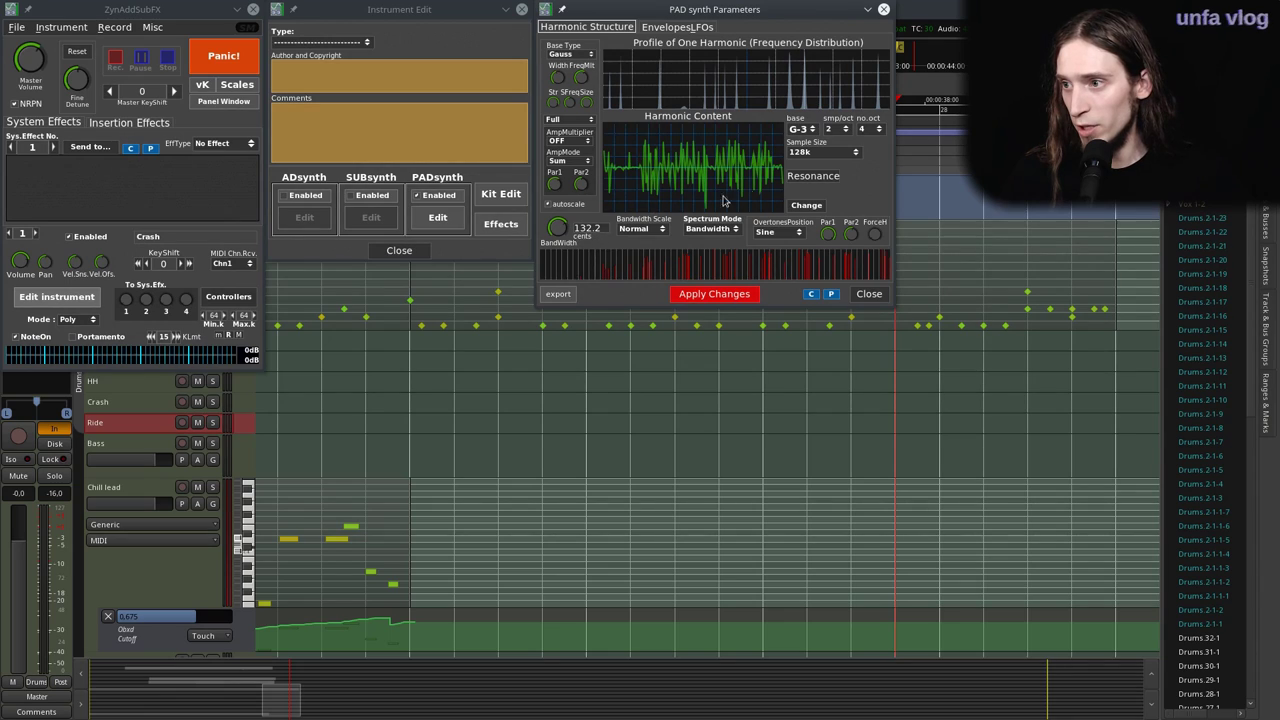
click(805, 205)
Lower oscillator harmonics 13 and 17, set the base function to AbsSine with parameter 19, and apply the changes to the PADsynth.
drag(1033, 621, 1031, 623)
click(1018, 630)
click(965, 636)
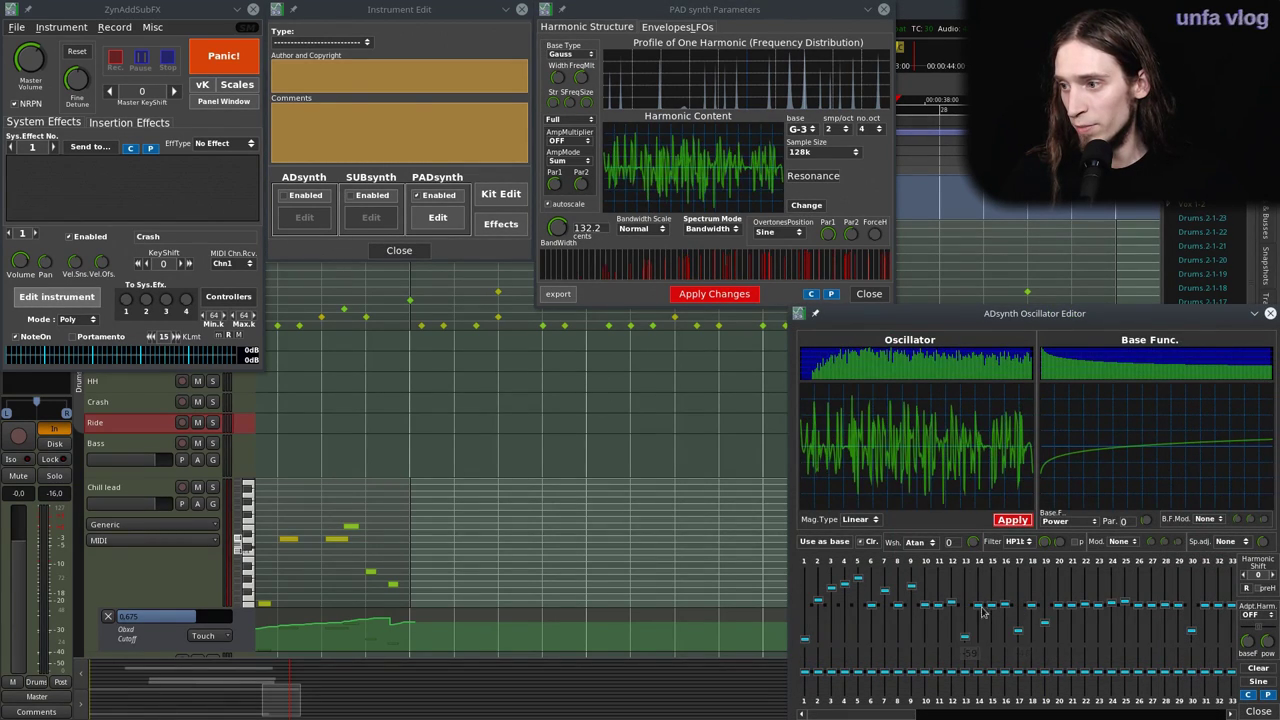
click(1068, 521)
click(1068, 571)
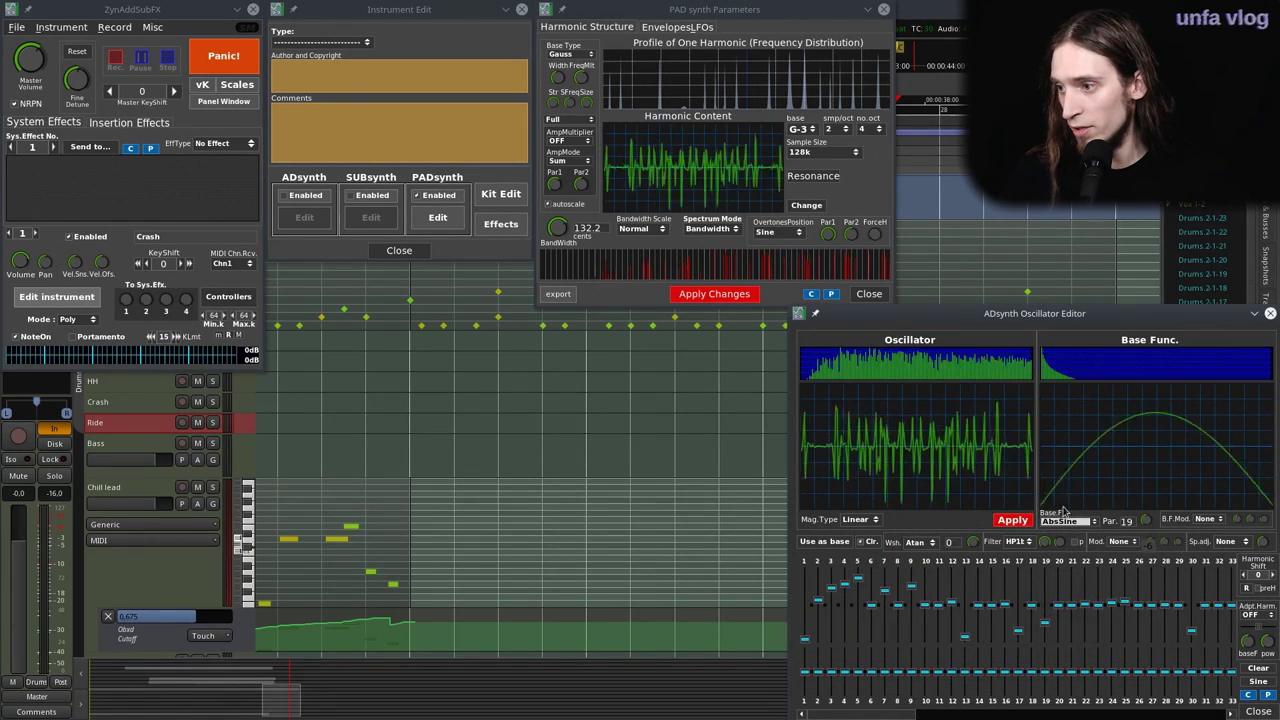
click(1258, 711)
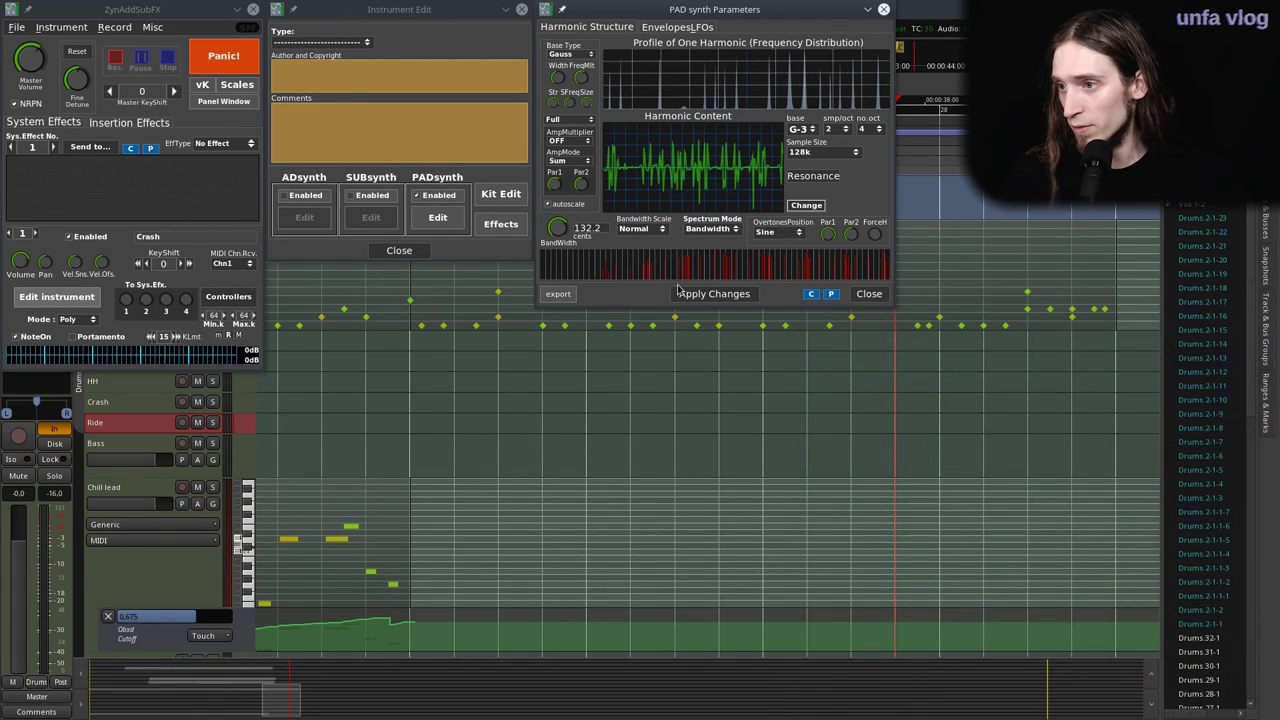
Loop playback over the Drums-4.3 region and solo the Drums track.
click(952, 272)
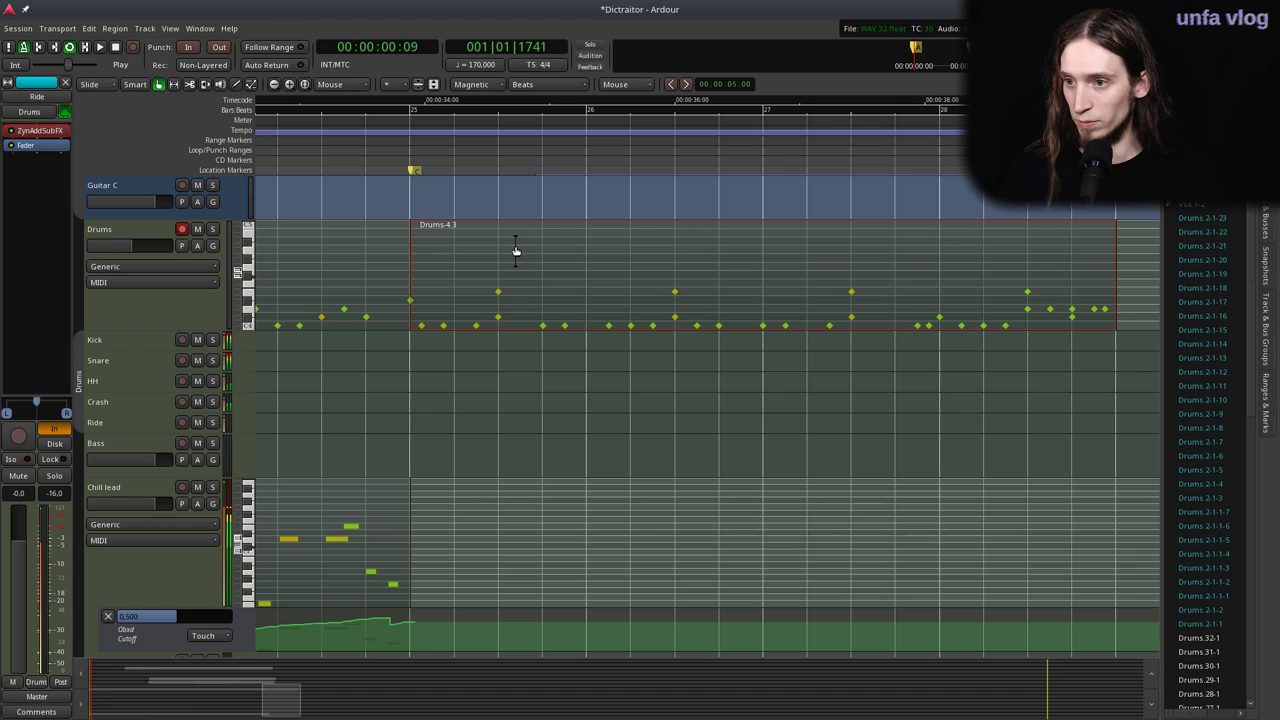
key(space)
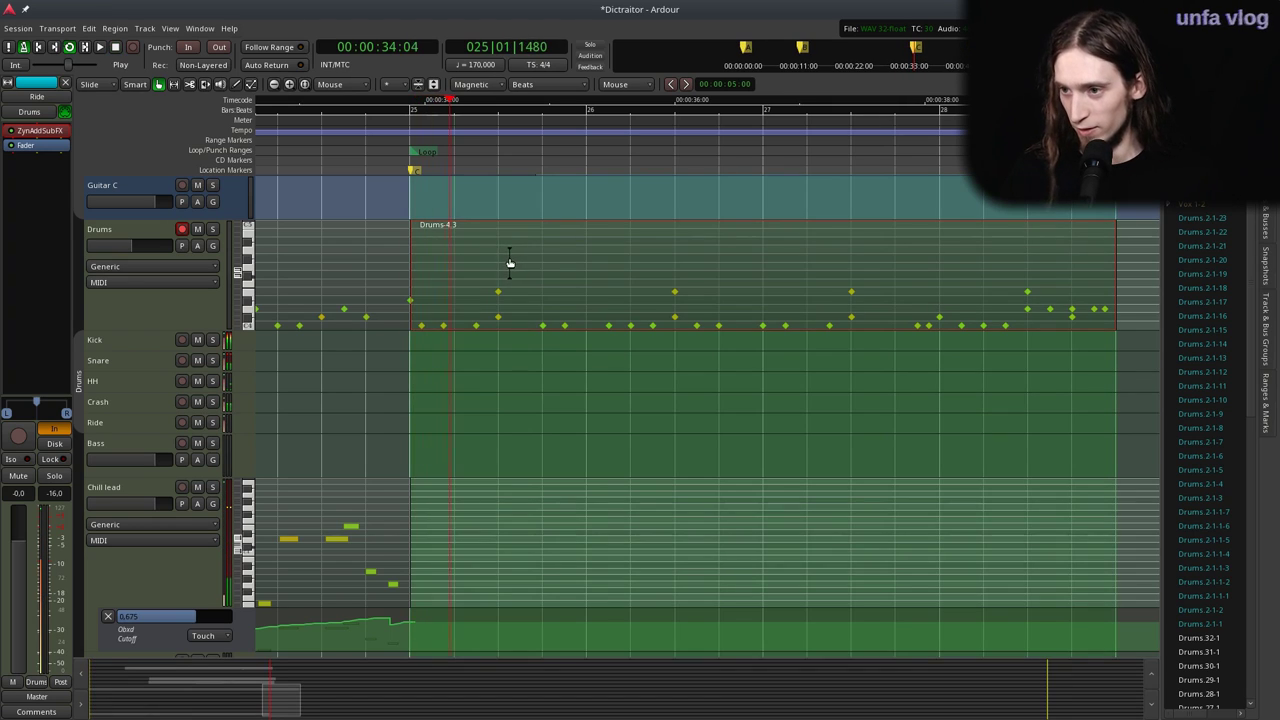
click(212, 229)
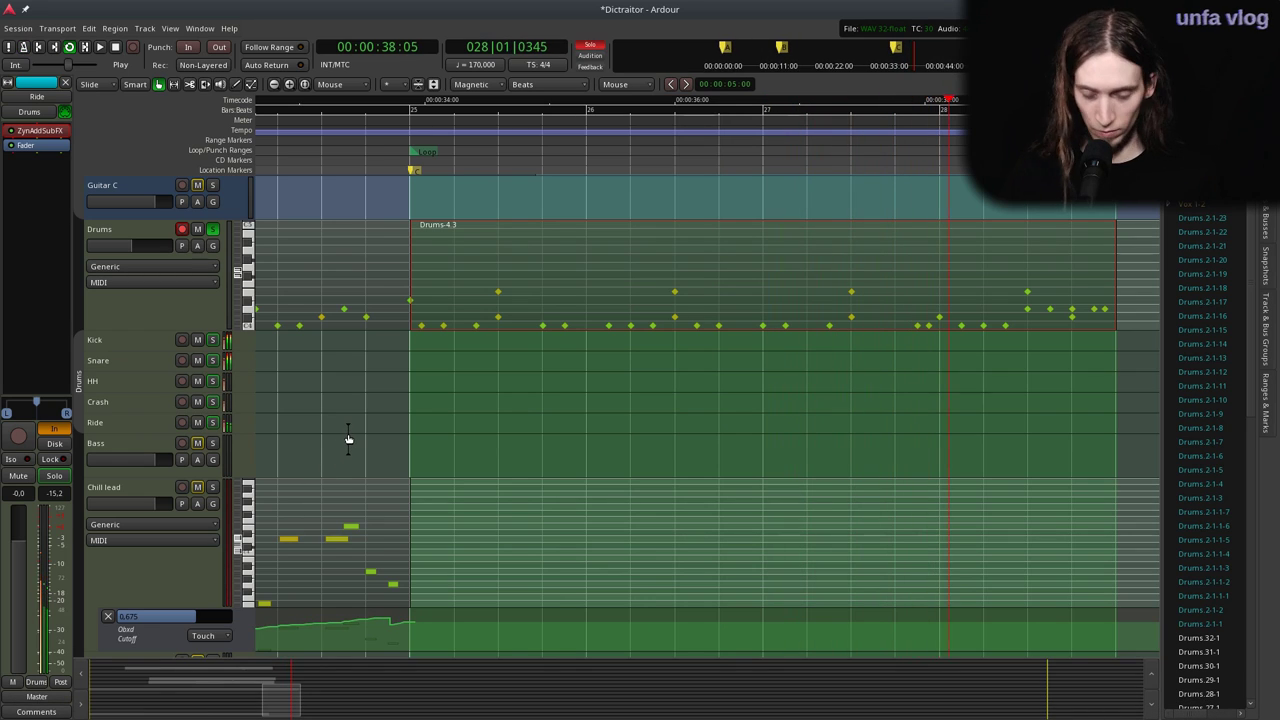
Set the Ride PADsynth's octave to -3, adjust its amplitude decay time and filter cutoff frequency, and close its parameters.
key(alt+Tab)
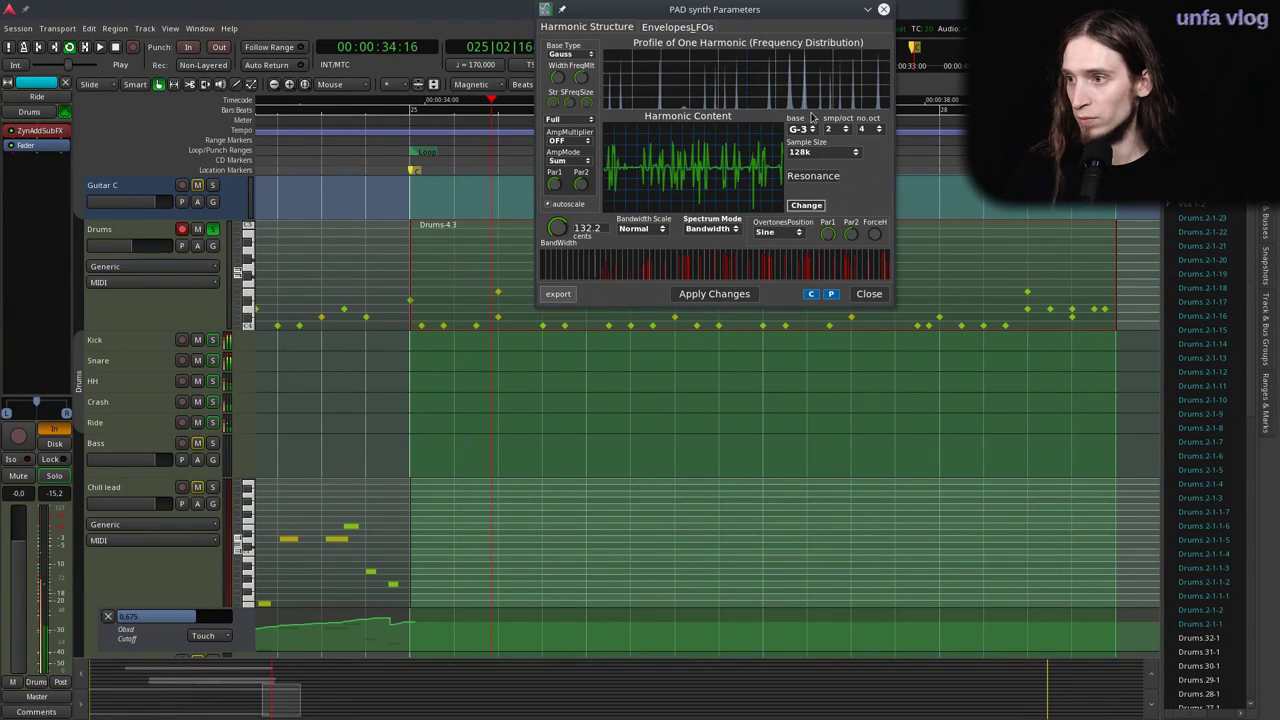
click(683, 27)
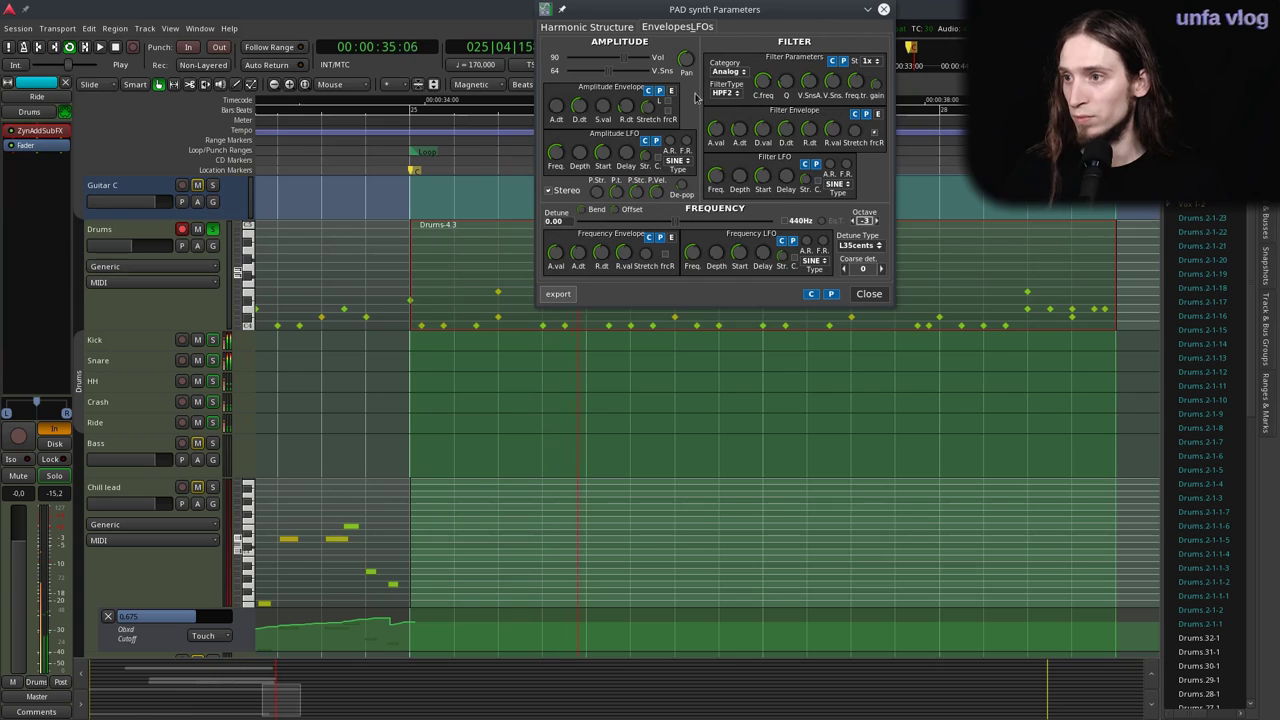
drag(579, 106, 578, 105)
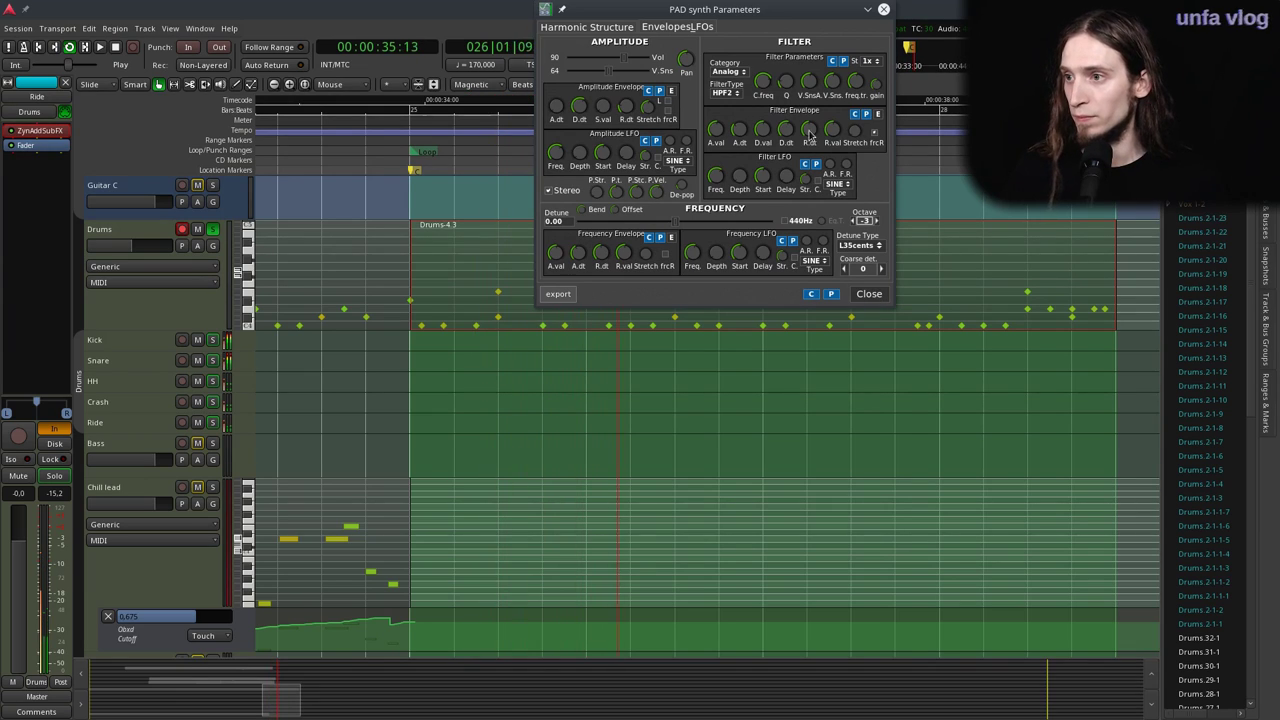
drag(762, 84, 759, 80)
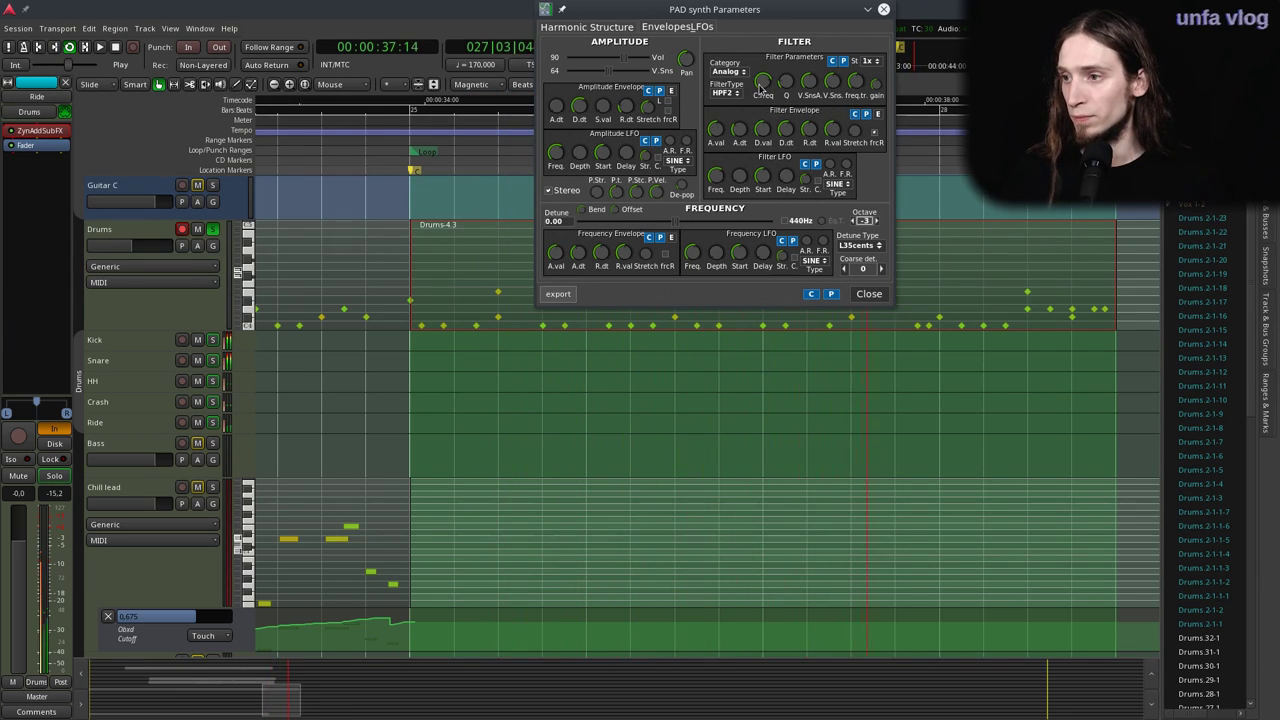
click(860, 296)
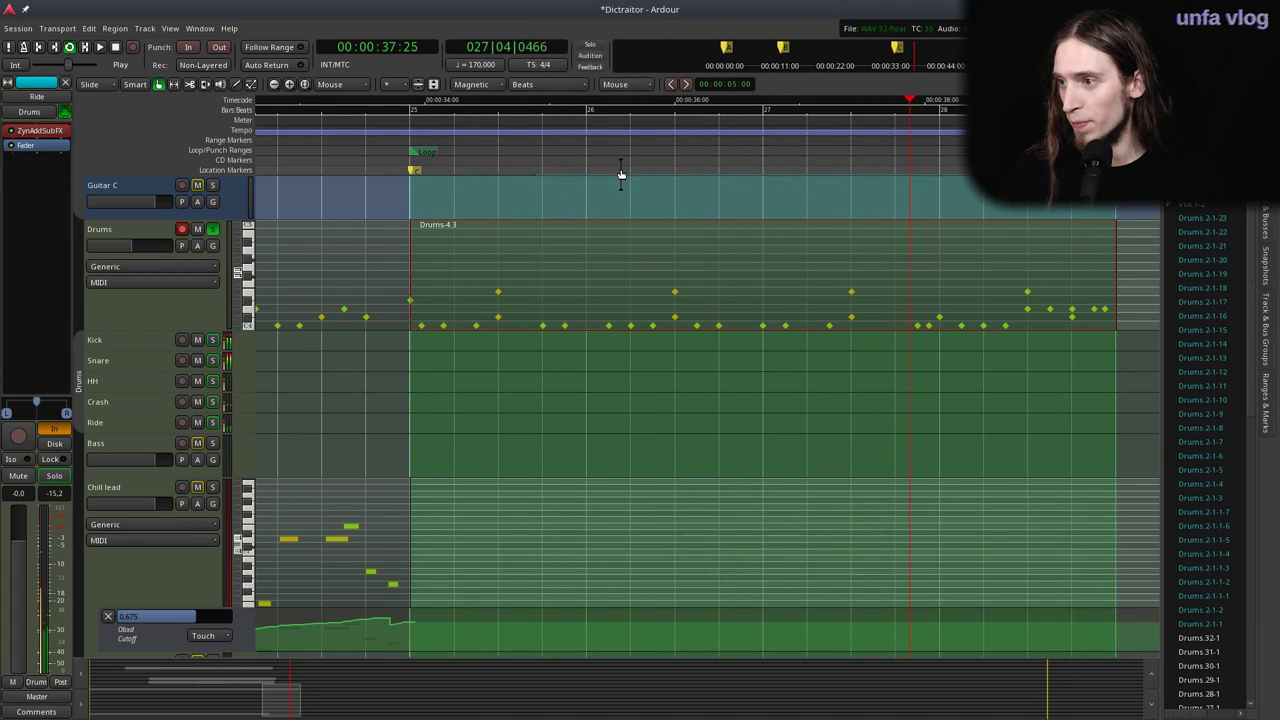
Move bar 25's first C4 note to the bar's start and its second C4 note one sixteenth earlier, and play the pattern.
key(space)
scroll(411, 271, up, 2)
mouse_move(415, 270)
mouse_down()
mouse_move(391, 270)
mouse_move(412, 285)
mouse_up()
key(e)
drag(452, 325, 418, 326)
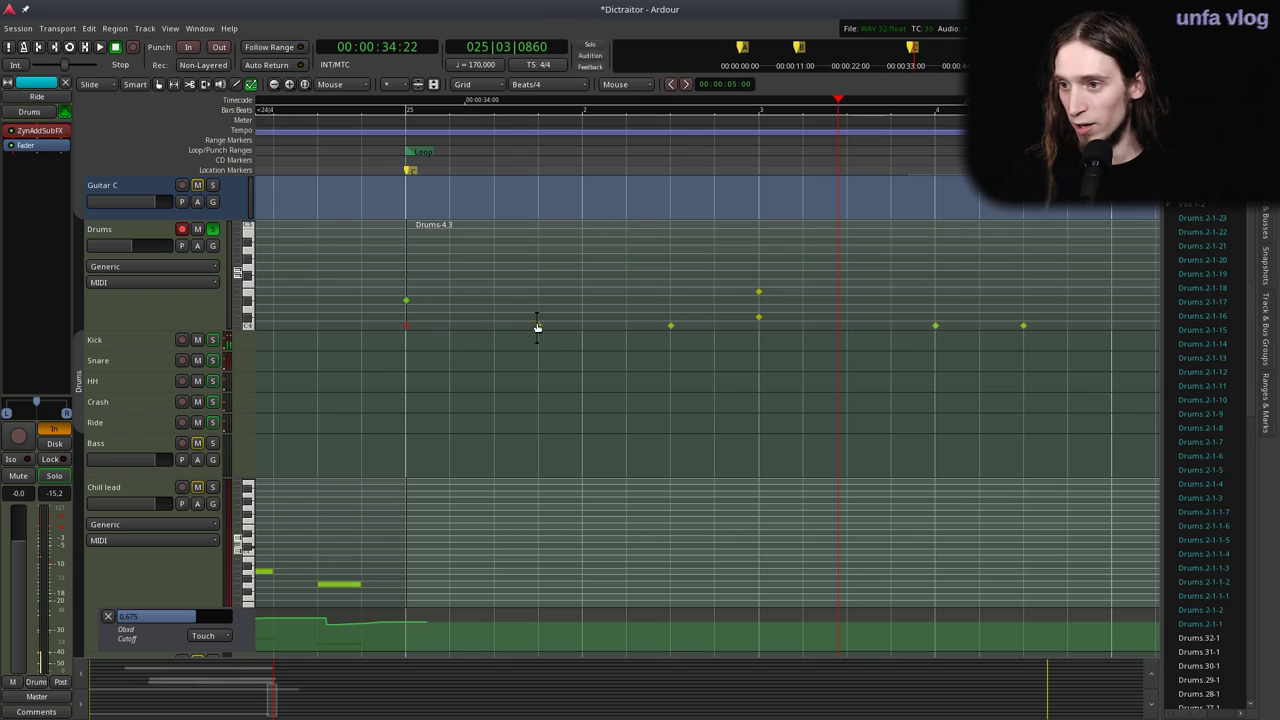
scroll(537, 300, down, 1)
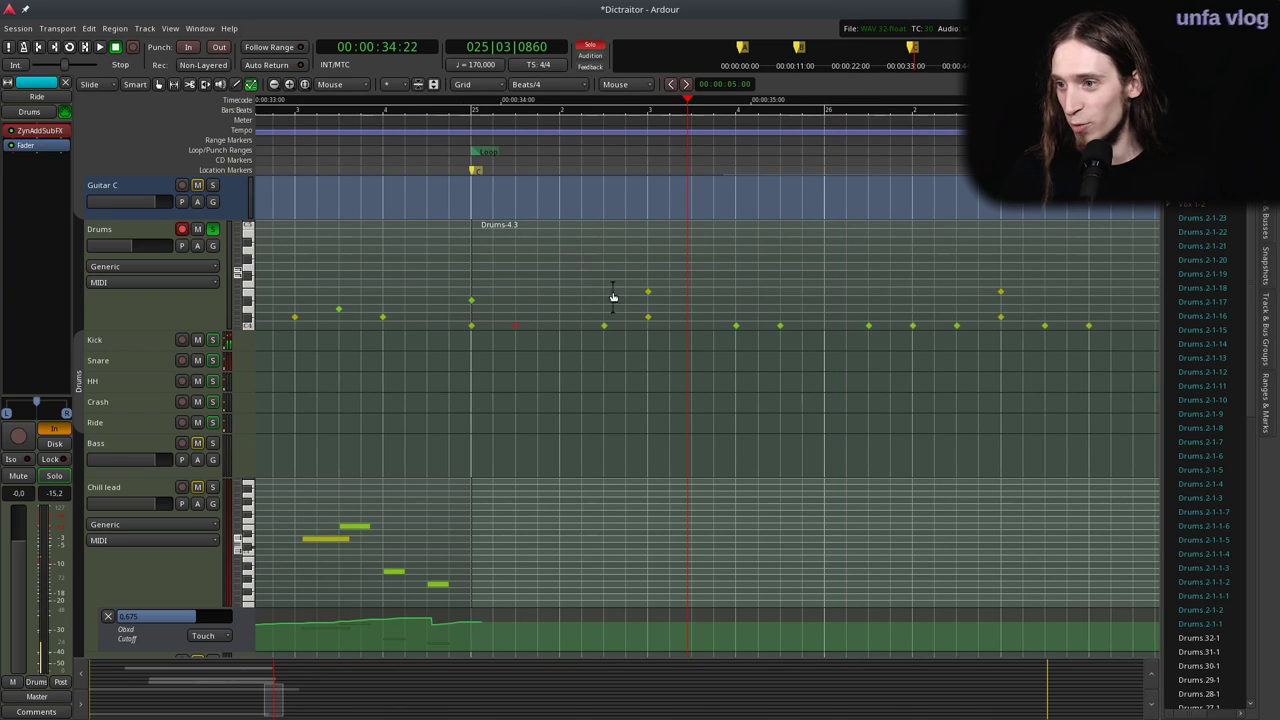
key(space)
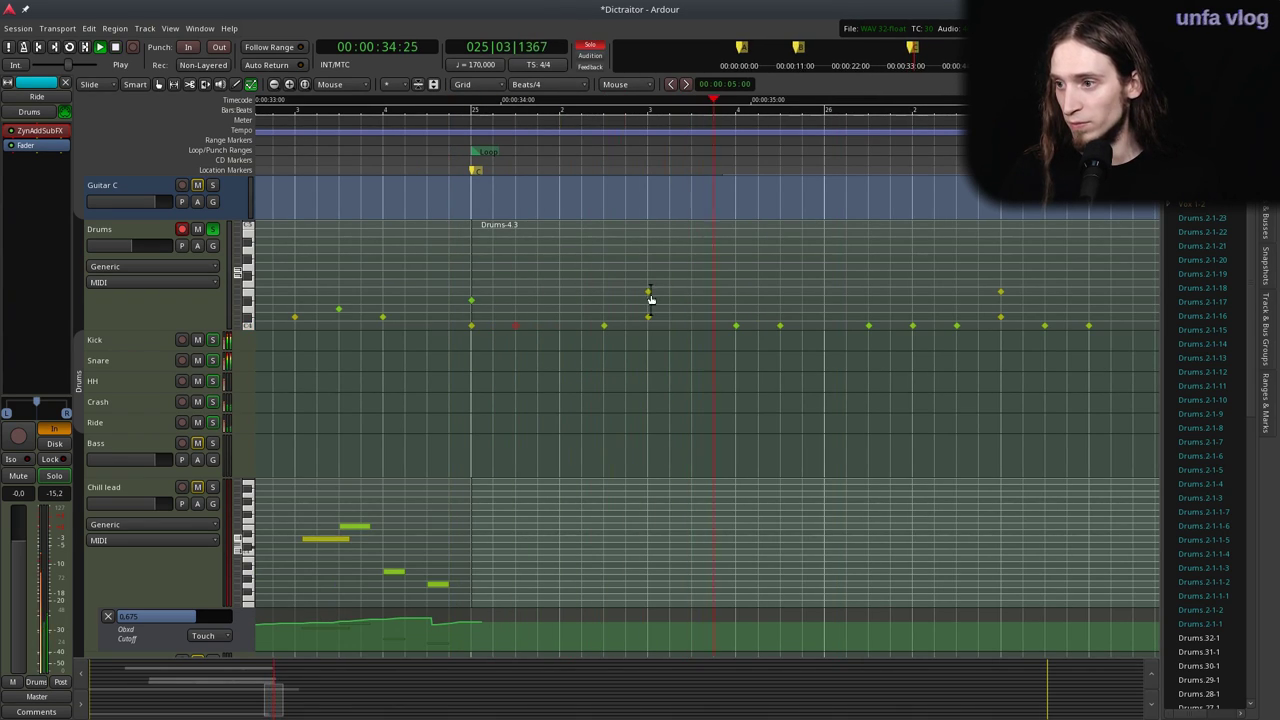
scroll(623, 300, down, 1)
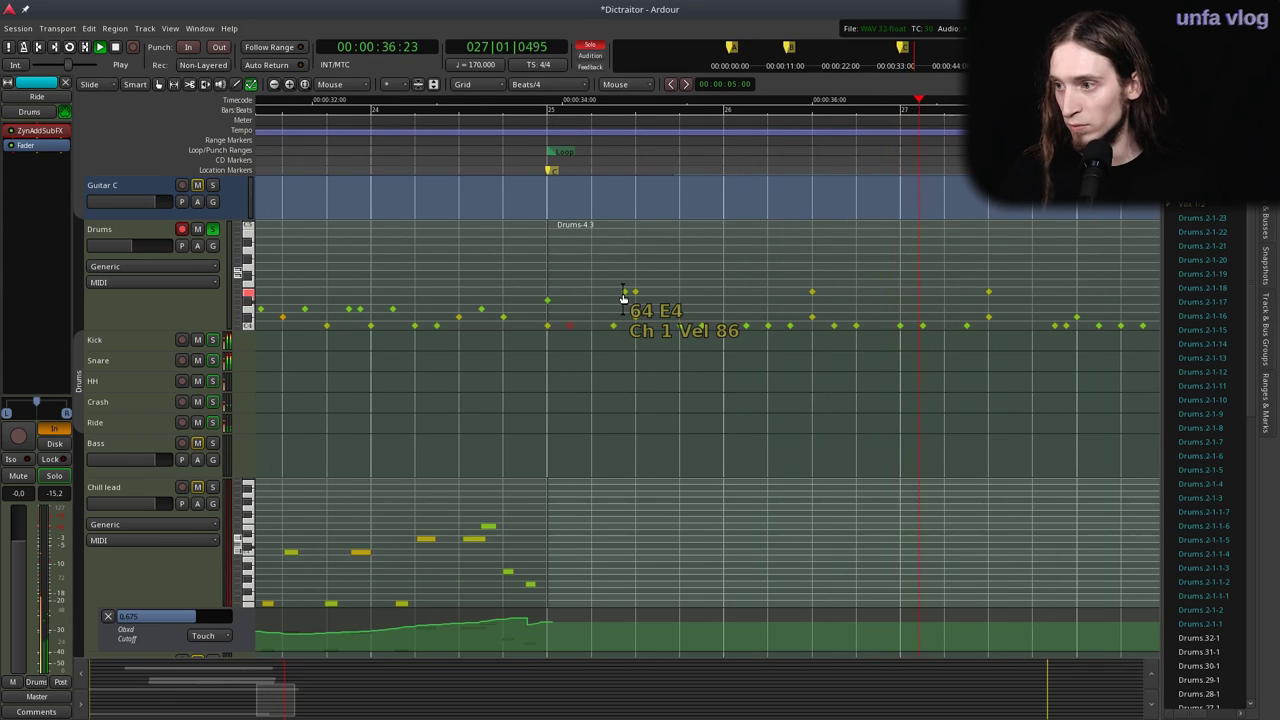
scroll(613, 298, down, 1)
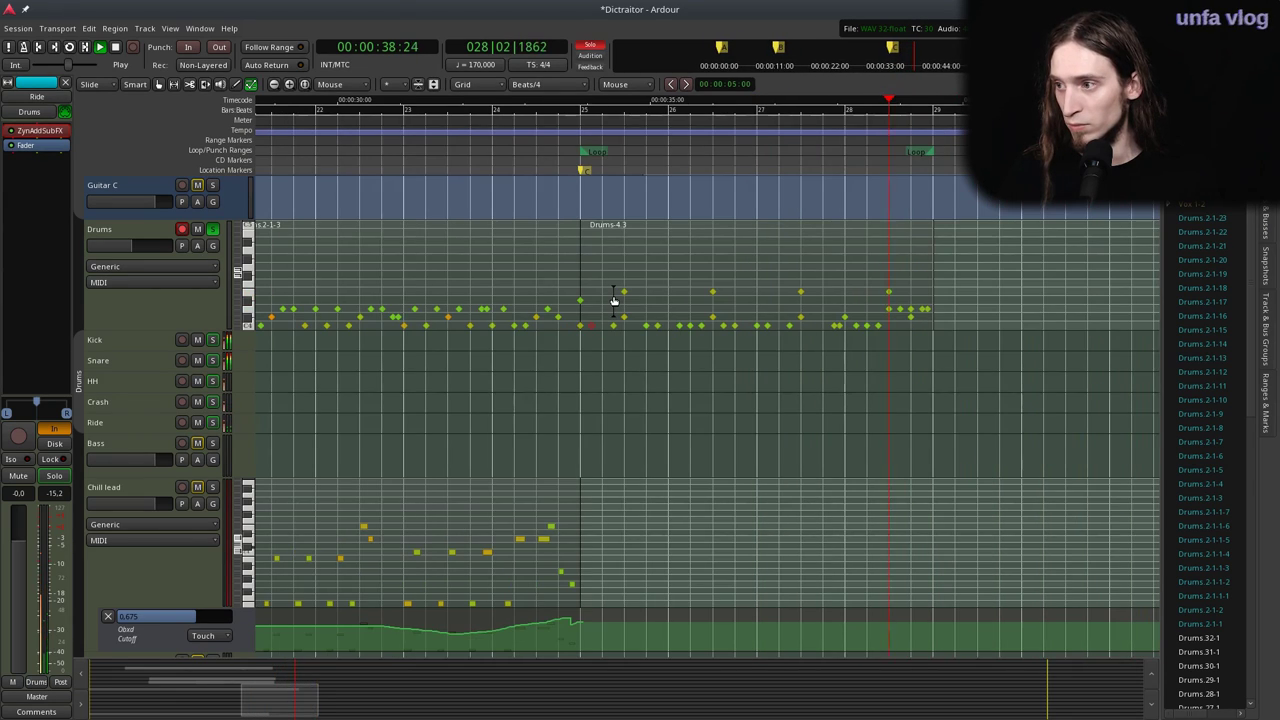
click(577, 146)
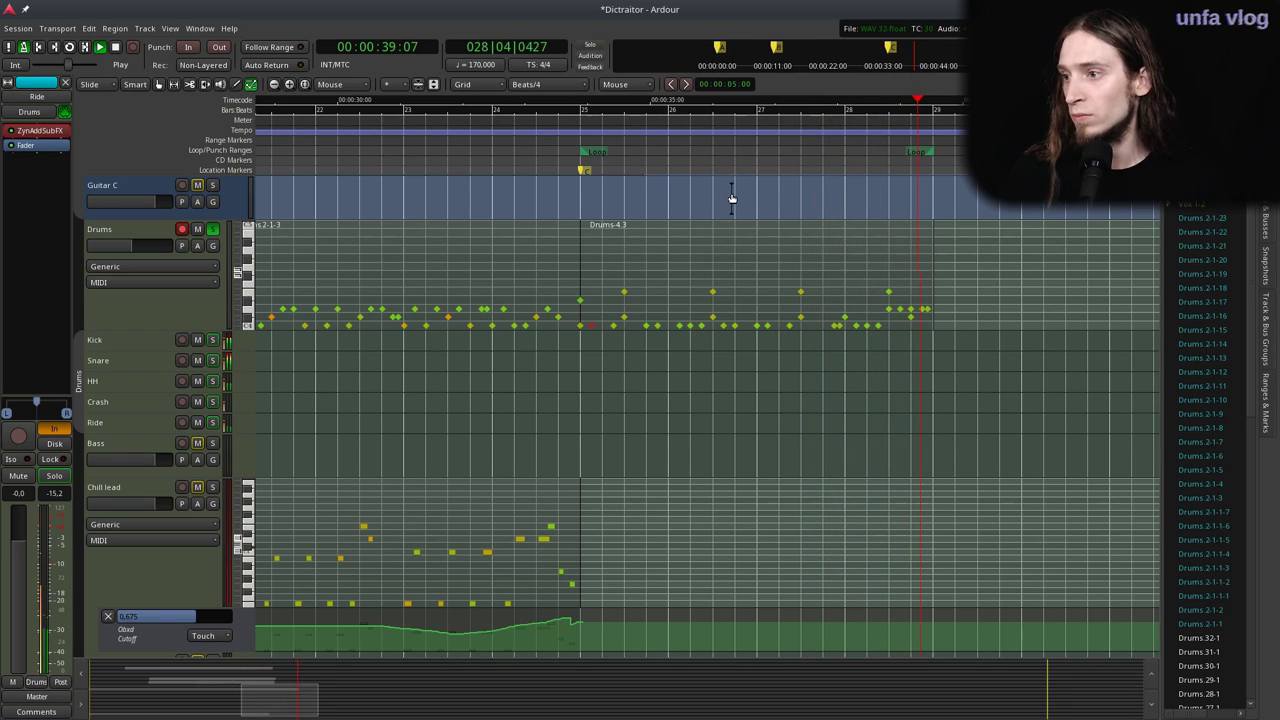
Add a Reverb insertion effect on Part 1 of the HH track's ZynAddSubFX and audition HH soloed in the loop.
click(131, 388)
double_click(42, 131)
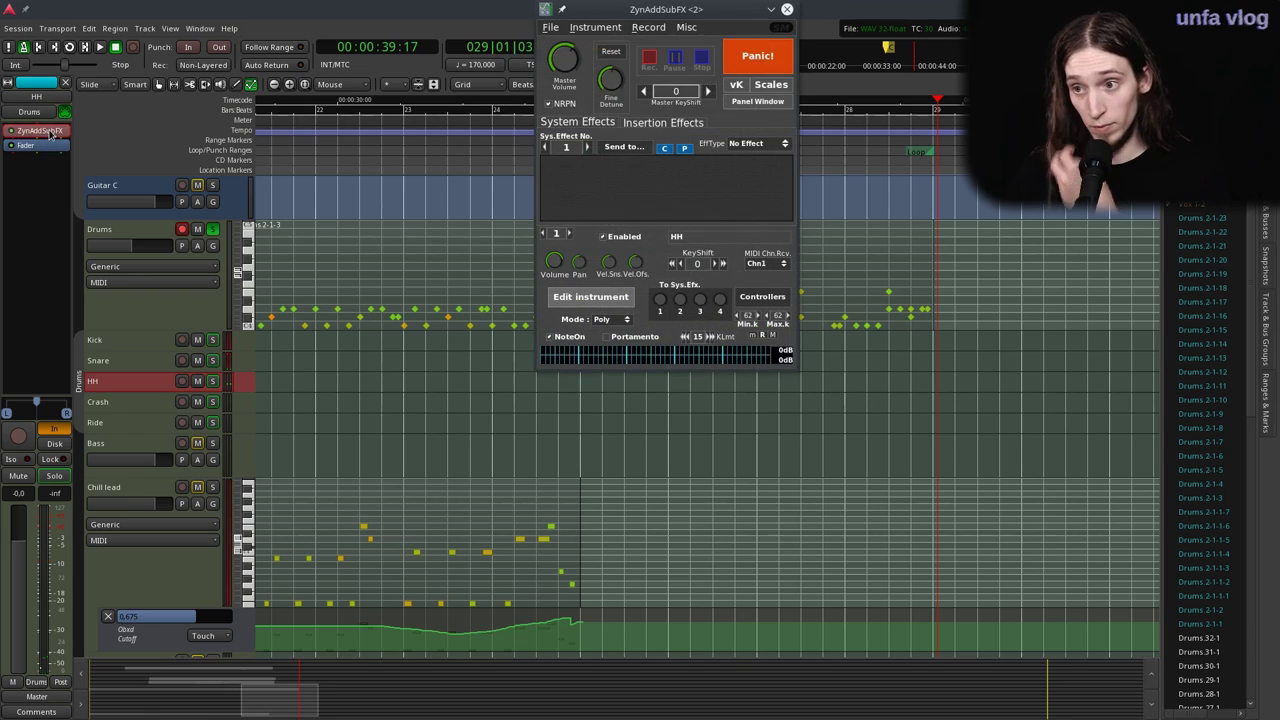
click(651, 123)
click(546, 147)
click(625, 148)
click(620, 160)
click(757, 141)
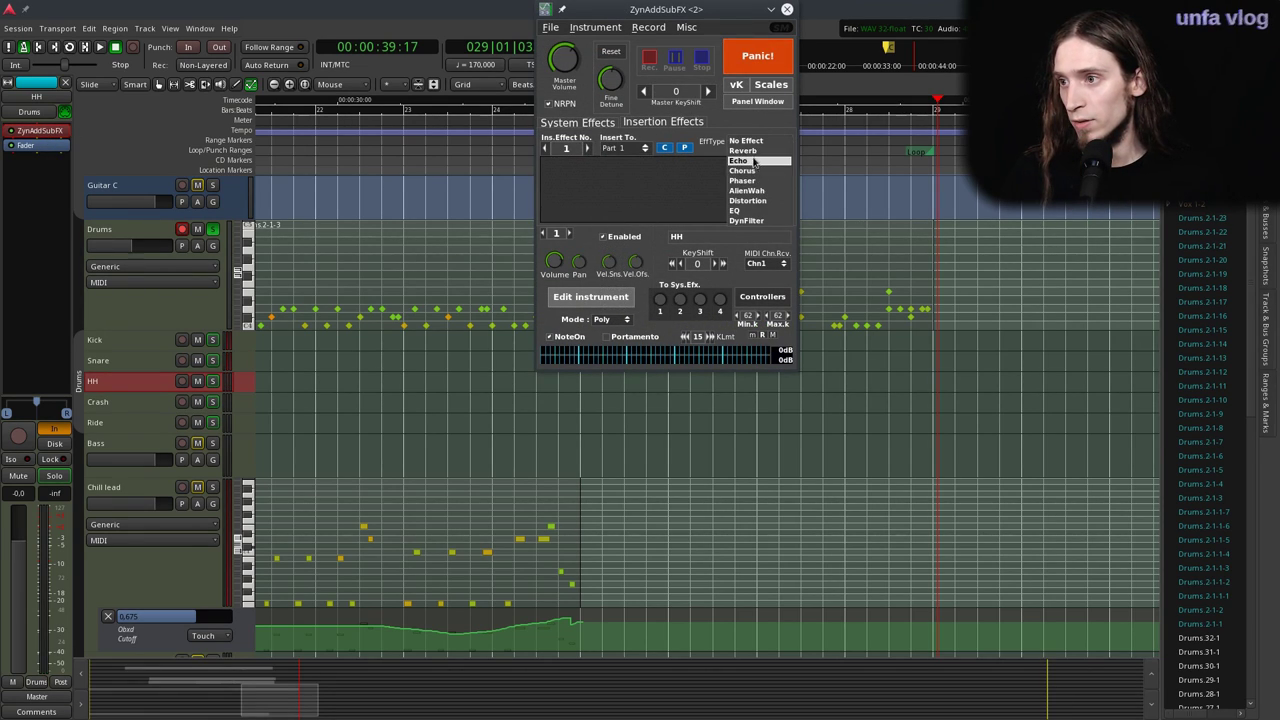
click(744, 150)
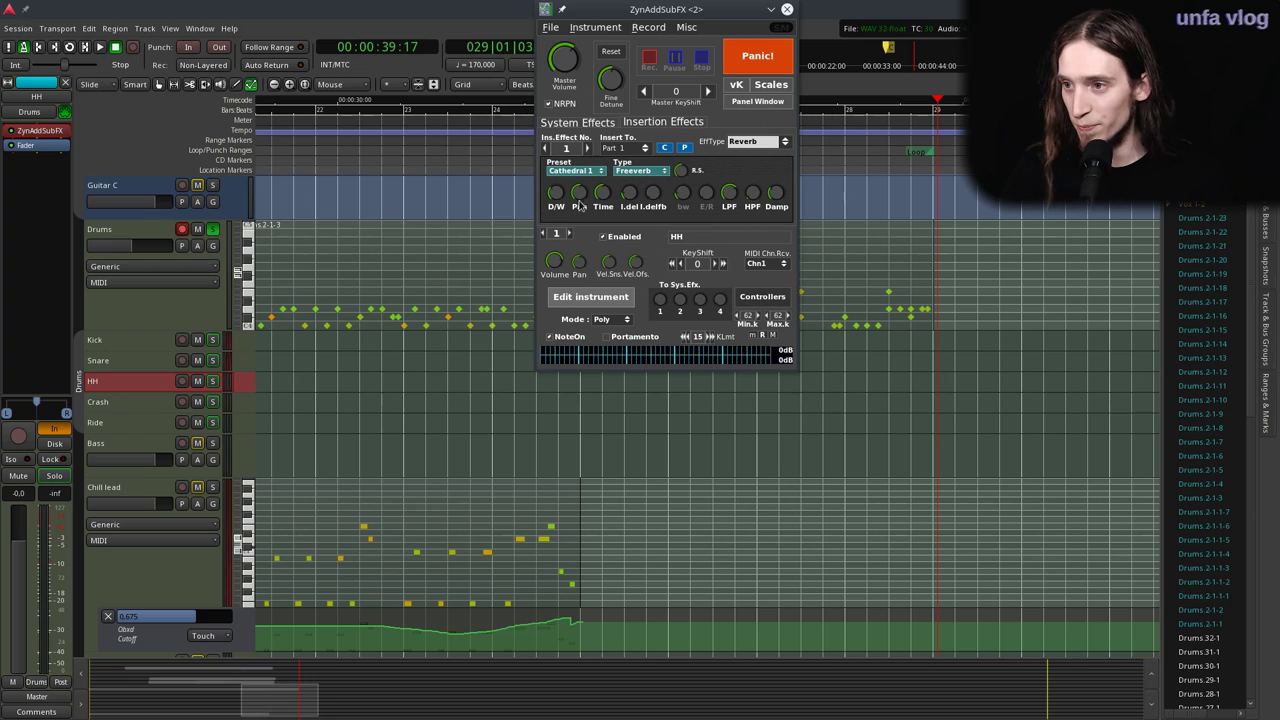
key(l)
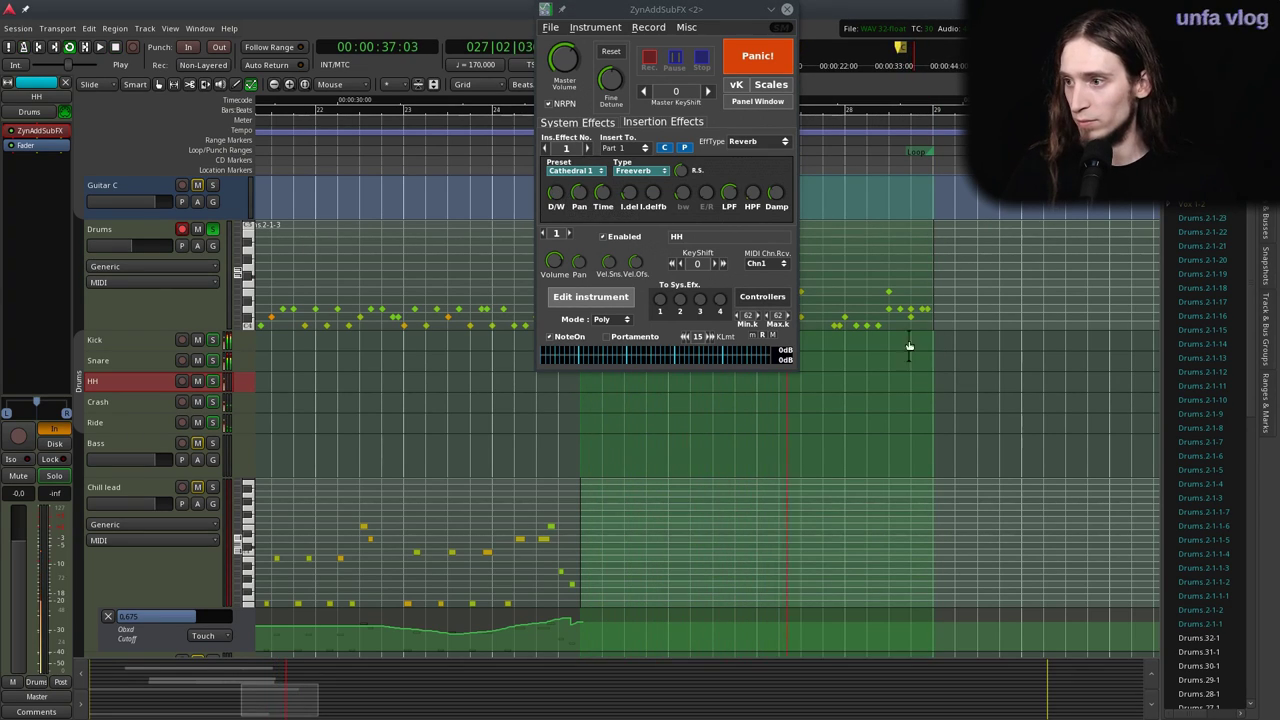
click(212, 381)
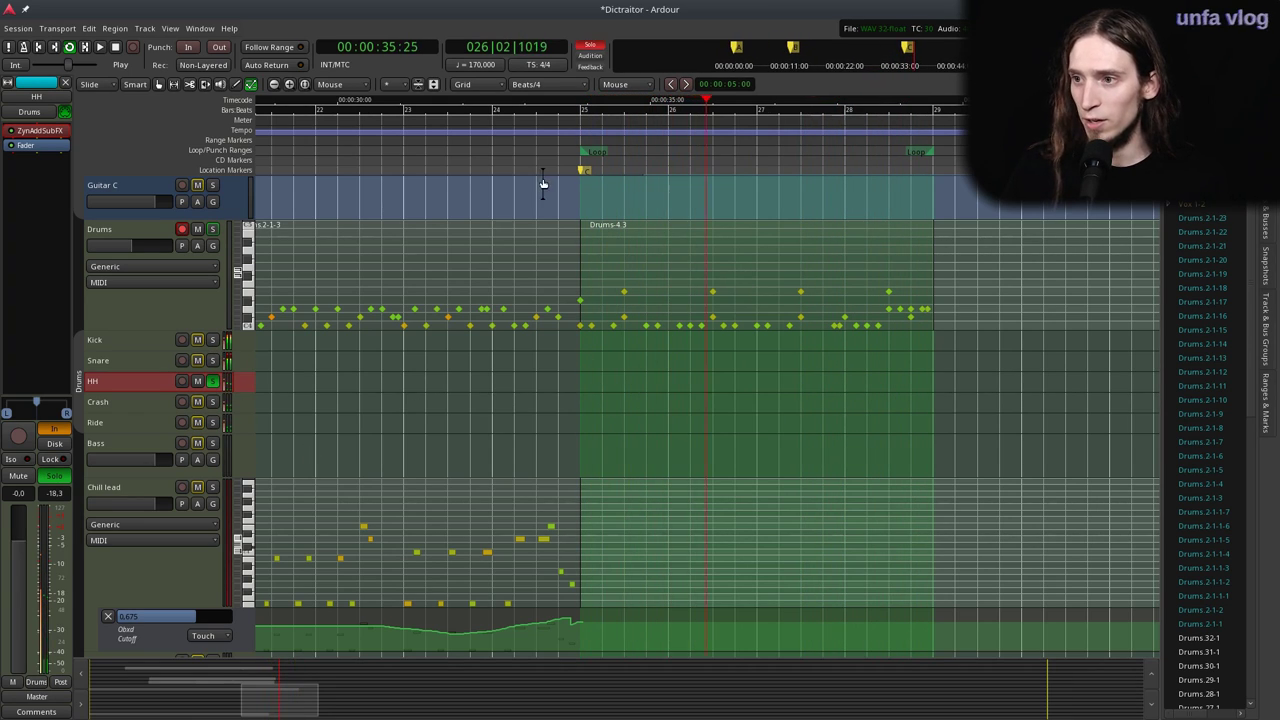
Loop only the second half of bar 28 and add an EQ as insertion effect 2 on Part 1 of HH's ZynAddSubFX.
drag(600, 155, 910, 153)
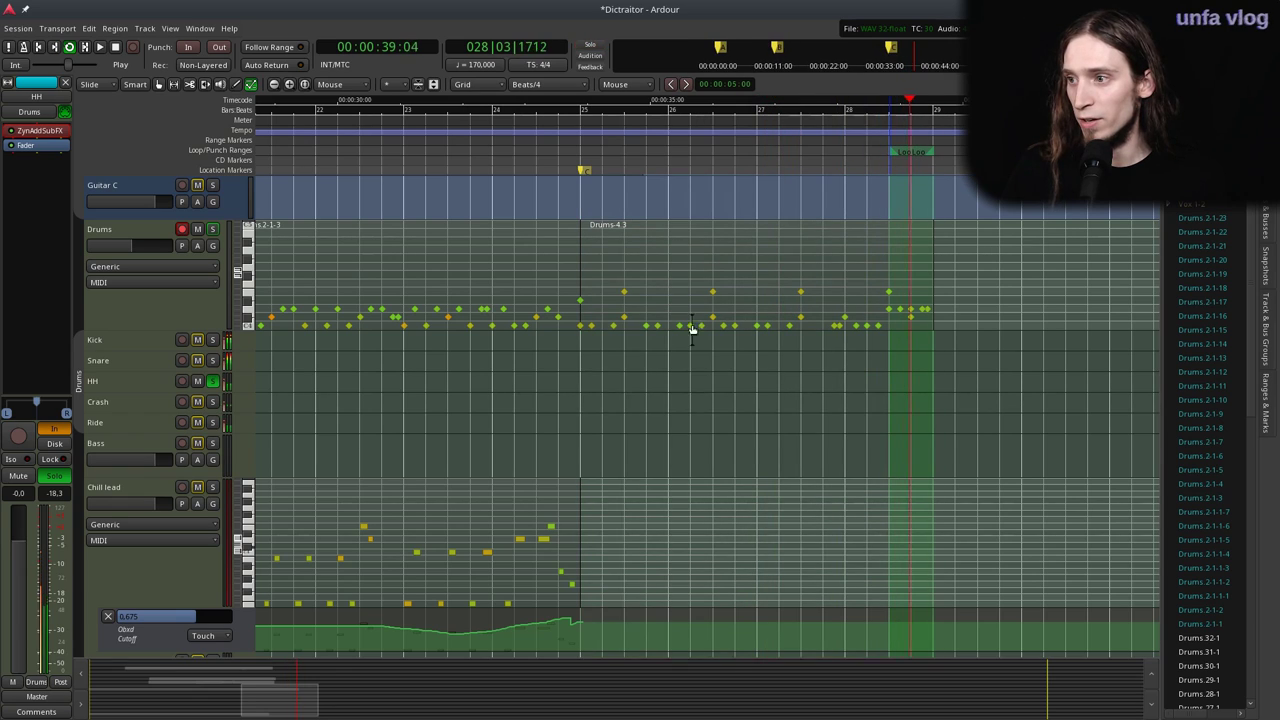
key(alt+Tab)
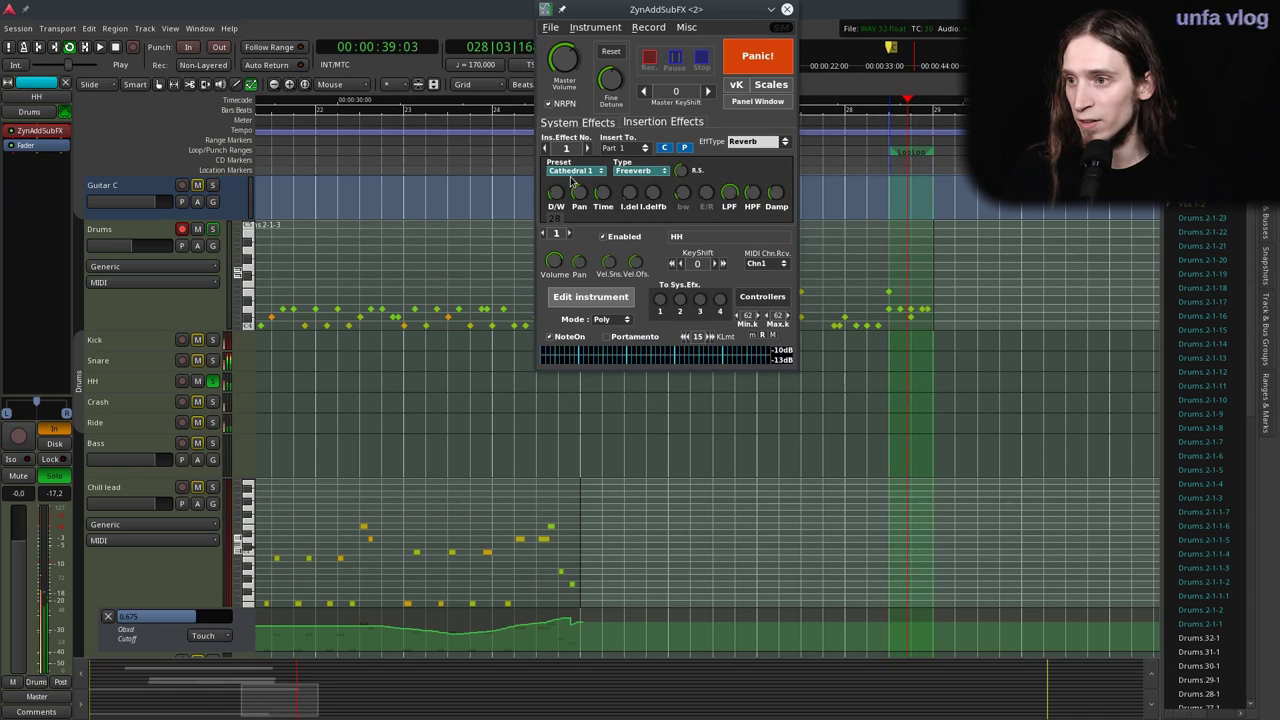
click(586, 148)
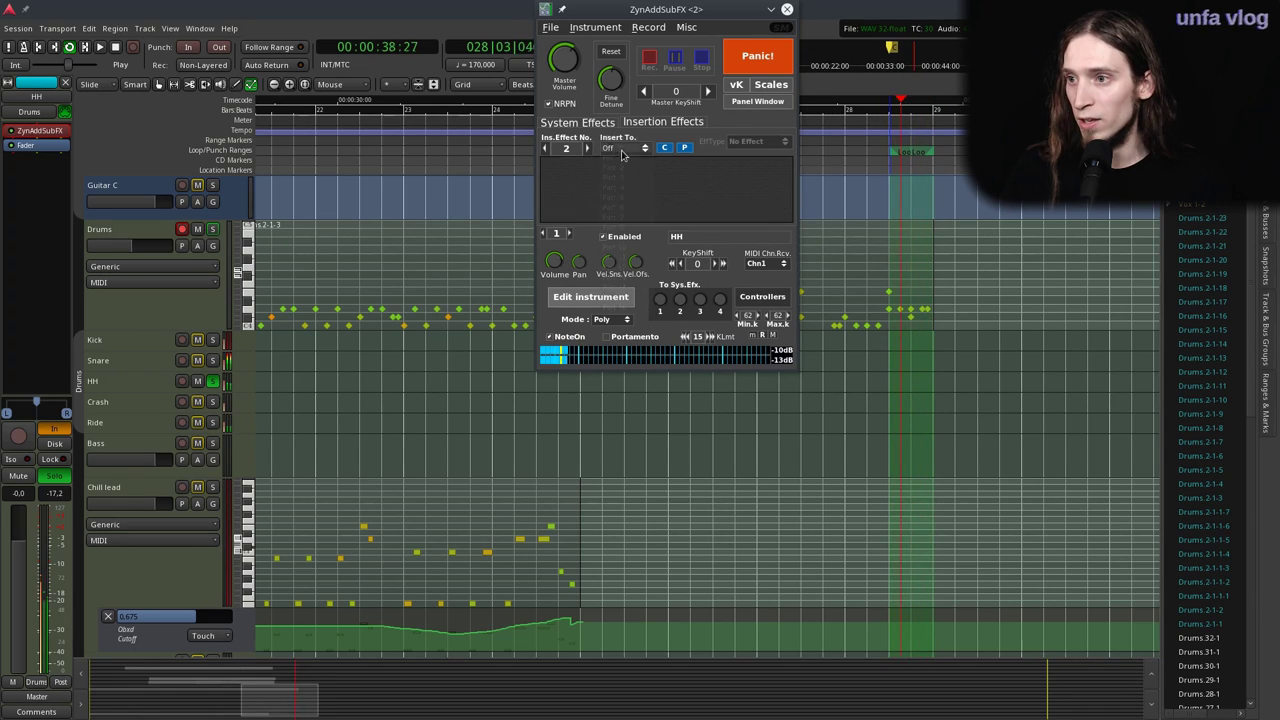
click(756, 141)
click(742, 210)
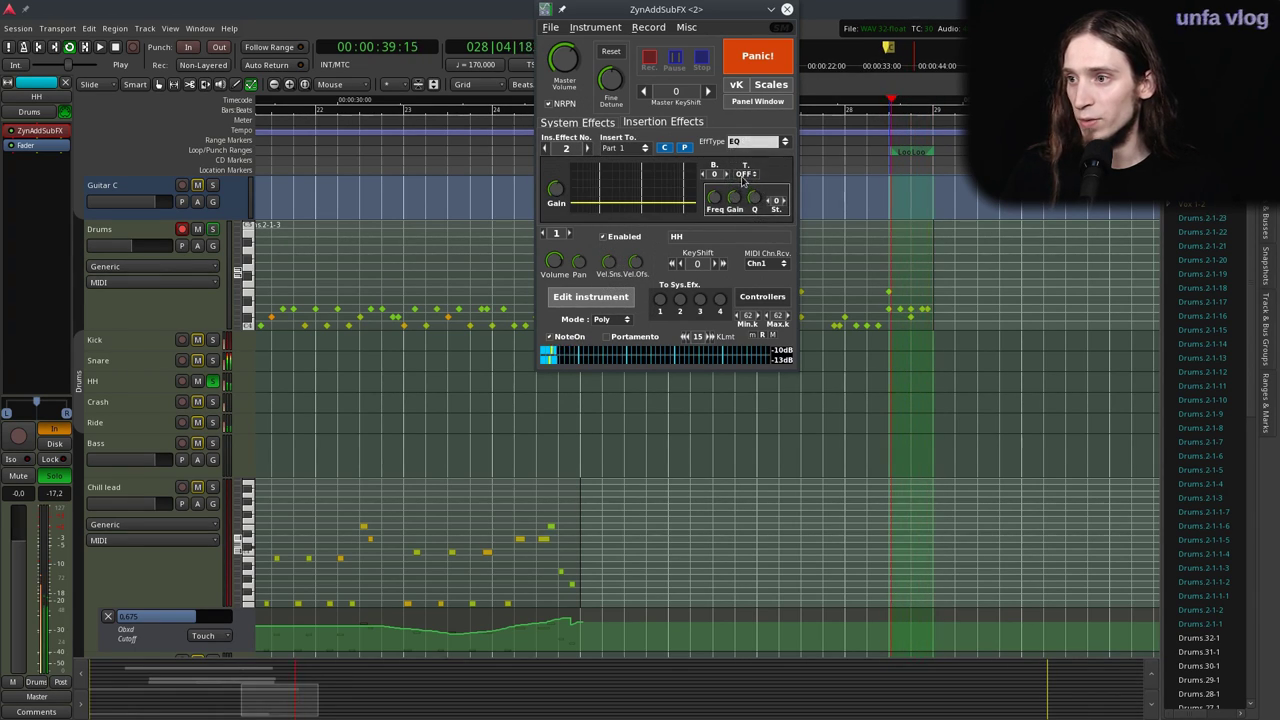
Set EQ band 0 to type Hp2 with 3 stages and adjust its frequency and Q.
click(745, 175)
click(755, 204)
click(756, 176)
click(752, 186)
scroll(785, 205, up, 3)
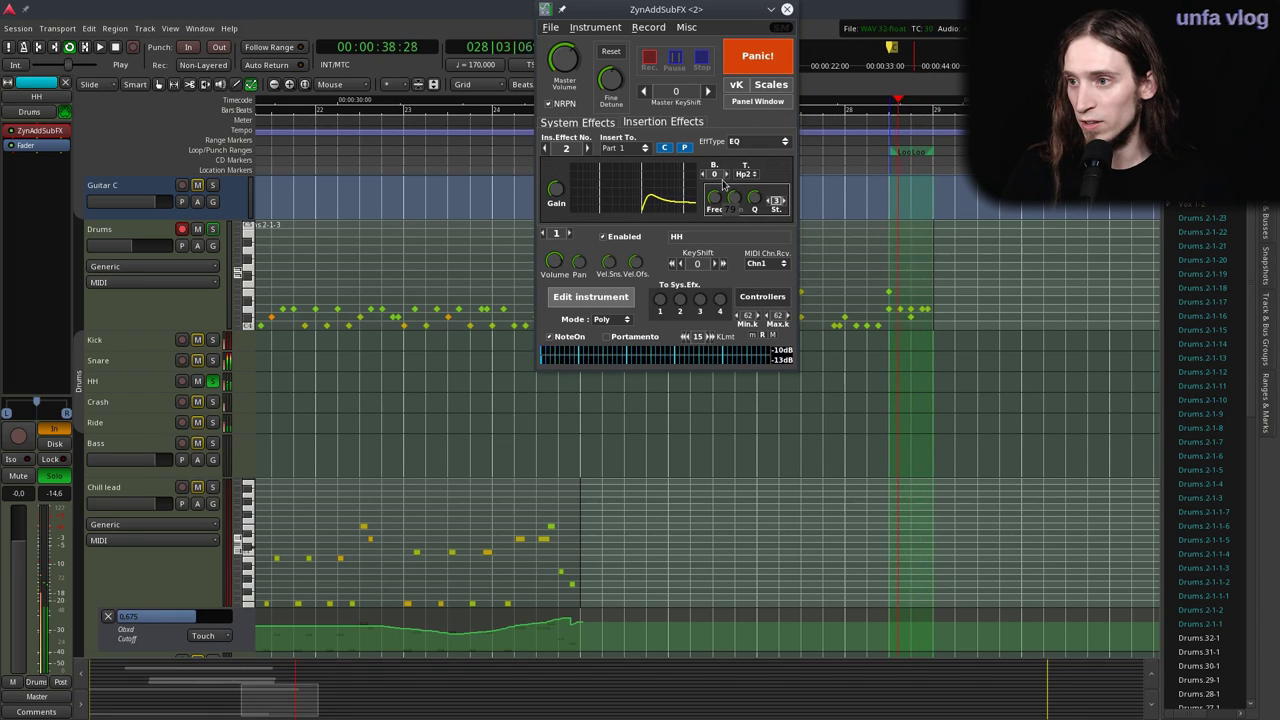
drag(758, 221, 717, 210)
Set EQ band 1 to type Pk and boost its gain.
click(727, 175)
click(748, 175)
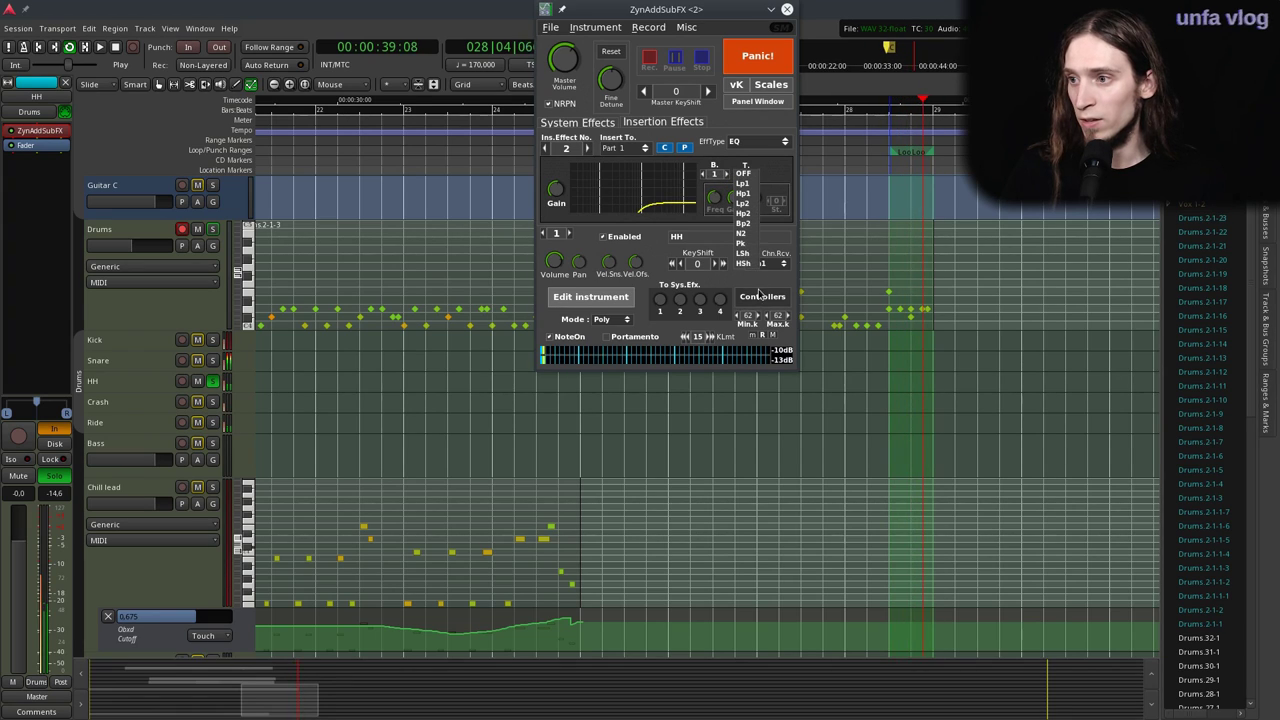
click(748, 180)
mouse_move(735, 198)
mouse_down()
mouse_move(742, 172)
mouse_move(731, 170)
mouse_move(739, 206)
mouse_up()
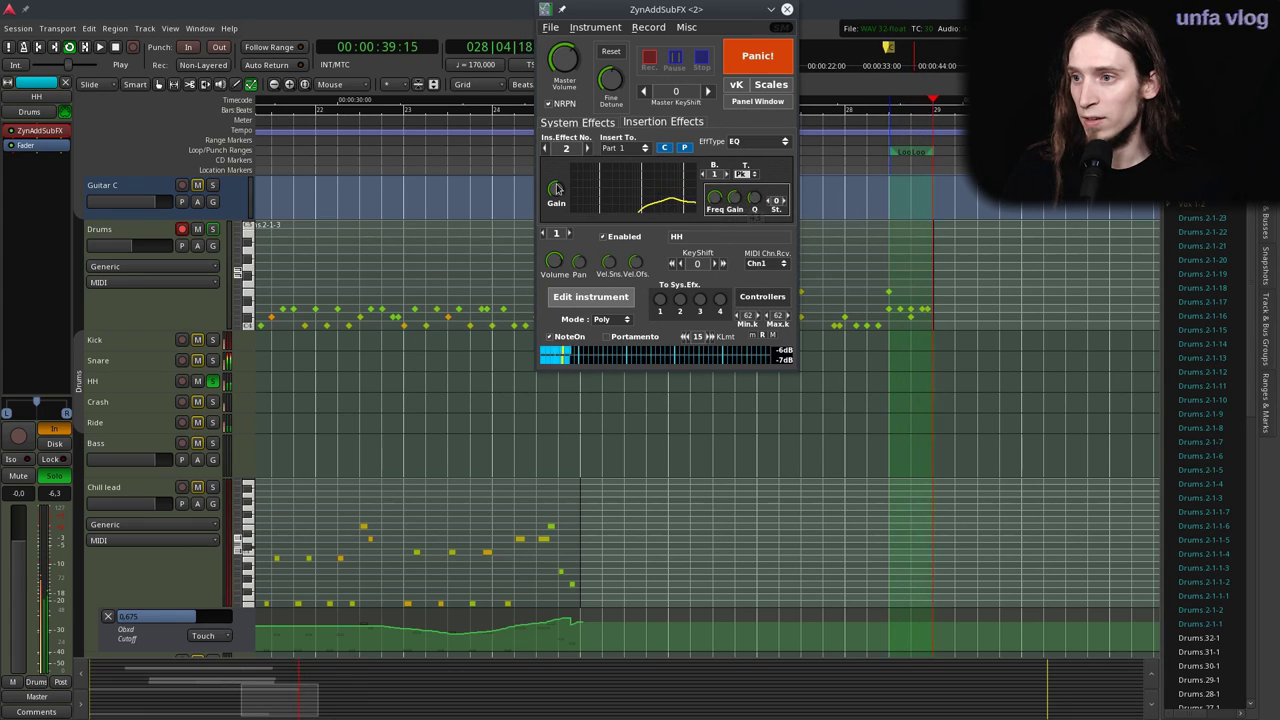
Close the ZynAddSubFX window, unsolo HH and play the full mix from the middle of bar 22 into section C.
click(787, 9)
click(213, 381)
key(space)
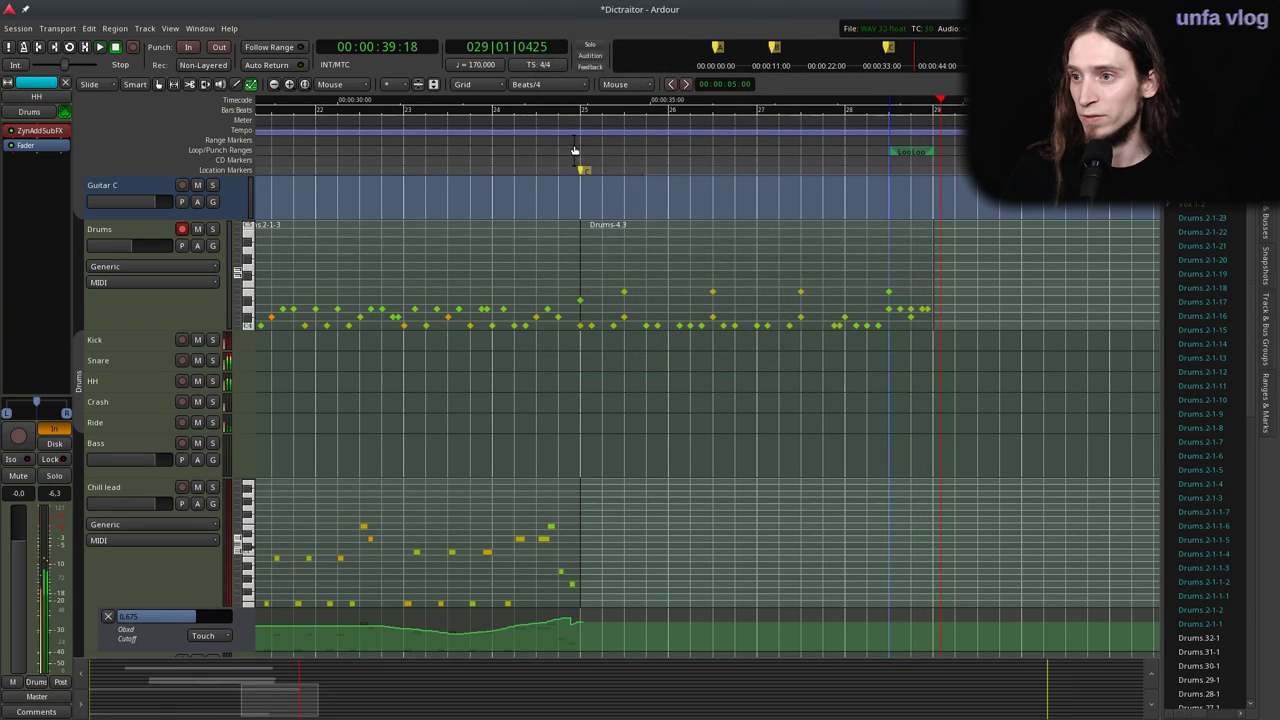
click(371, 146)
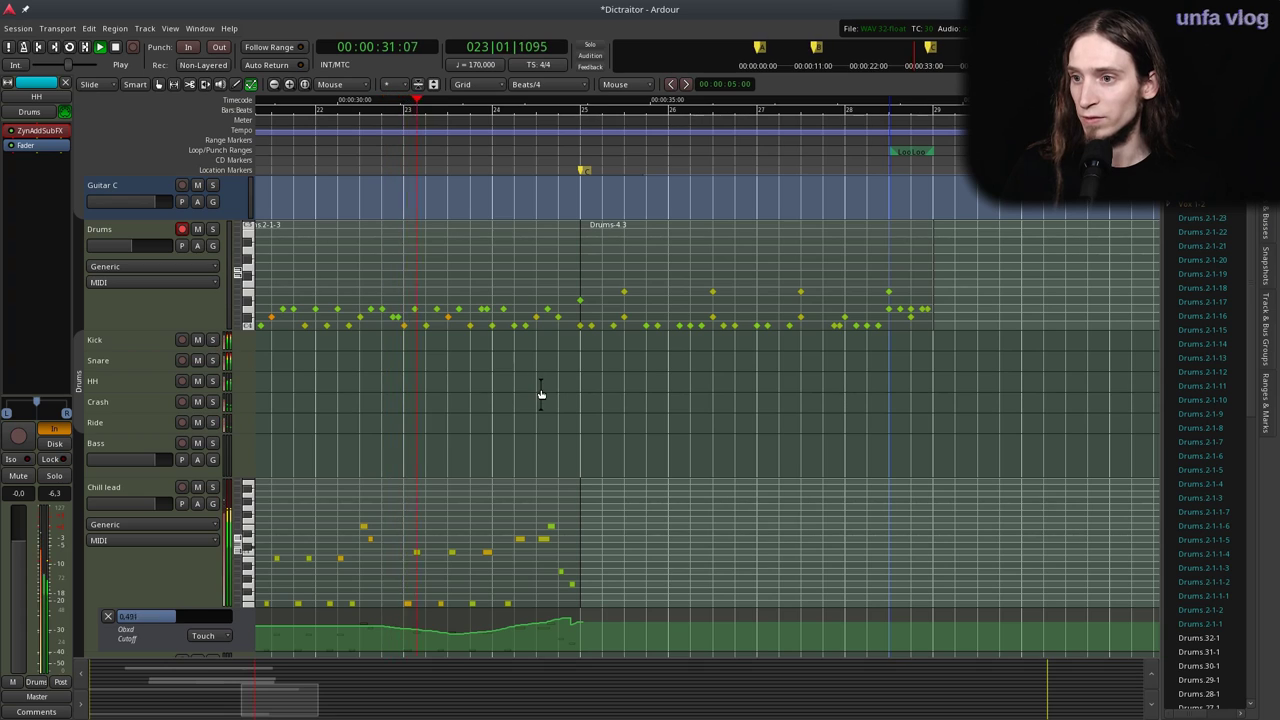
scroll(541, 393, down, 1)
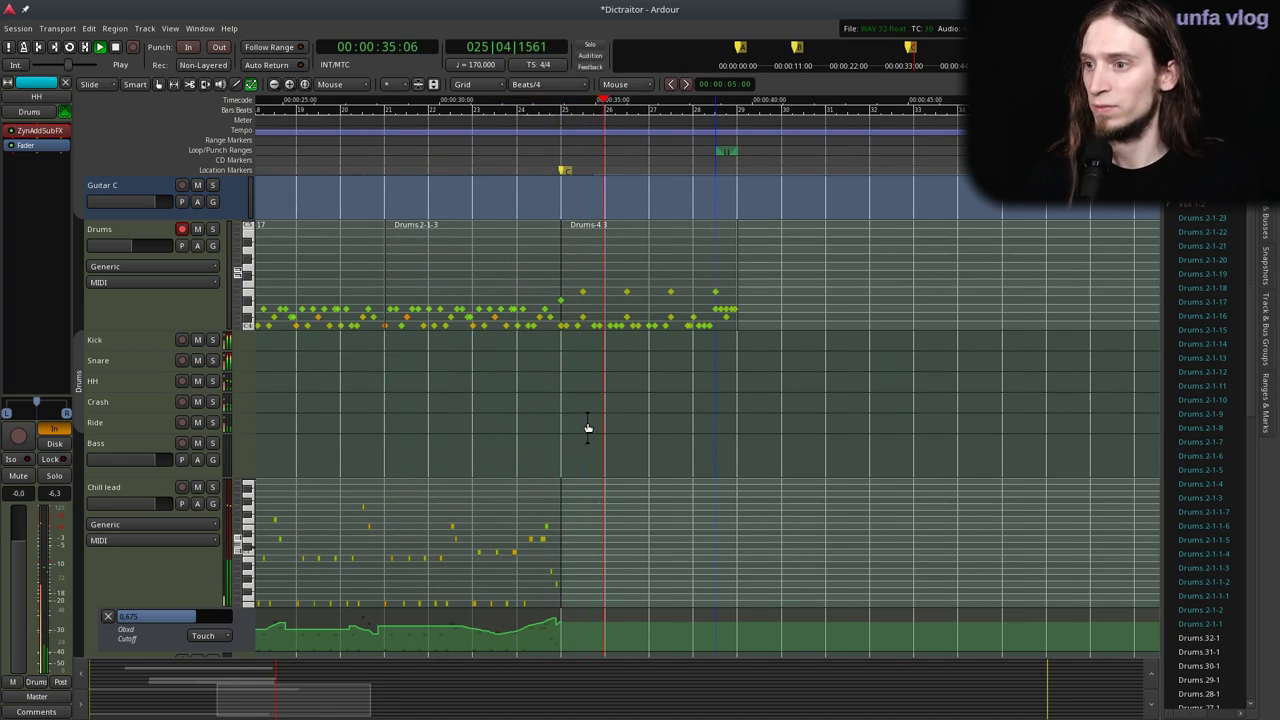
scroll(722, 350, up, 1)
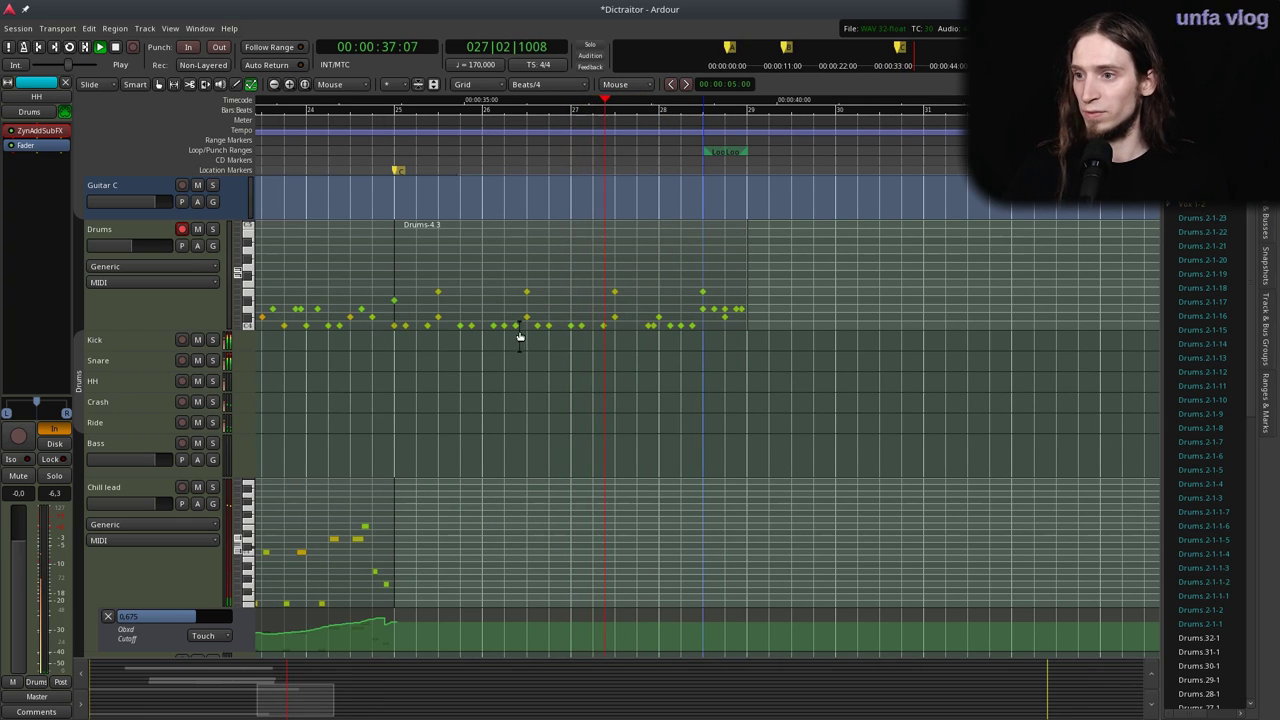
Move the three E4 notes in Drums-4.3 two beats later, onto the starts of bars 26, 27 and 28, and play the pattern.
drag(433, 272, 720, 300)
scroll(484, 297, up, 1)
mouse_move(393, 296)
drag(393, 296, 481, 296)
click(278, 143)
key(space)
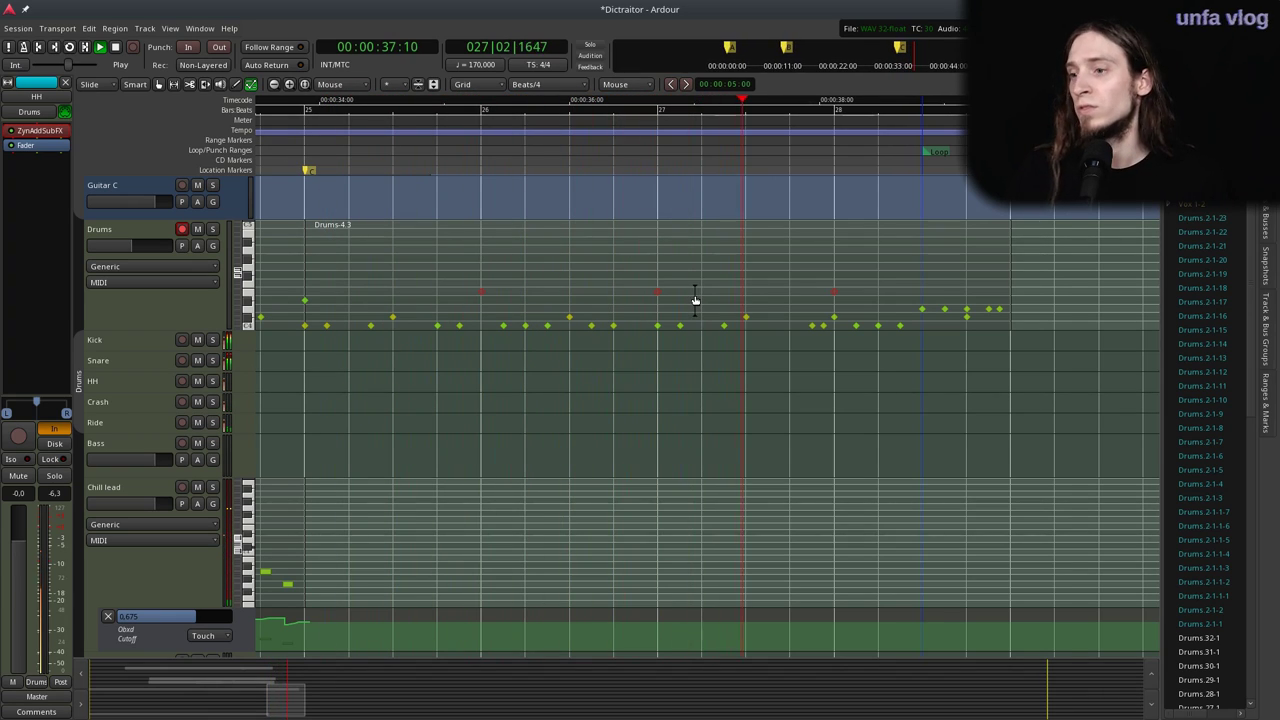
key(space)
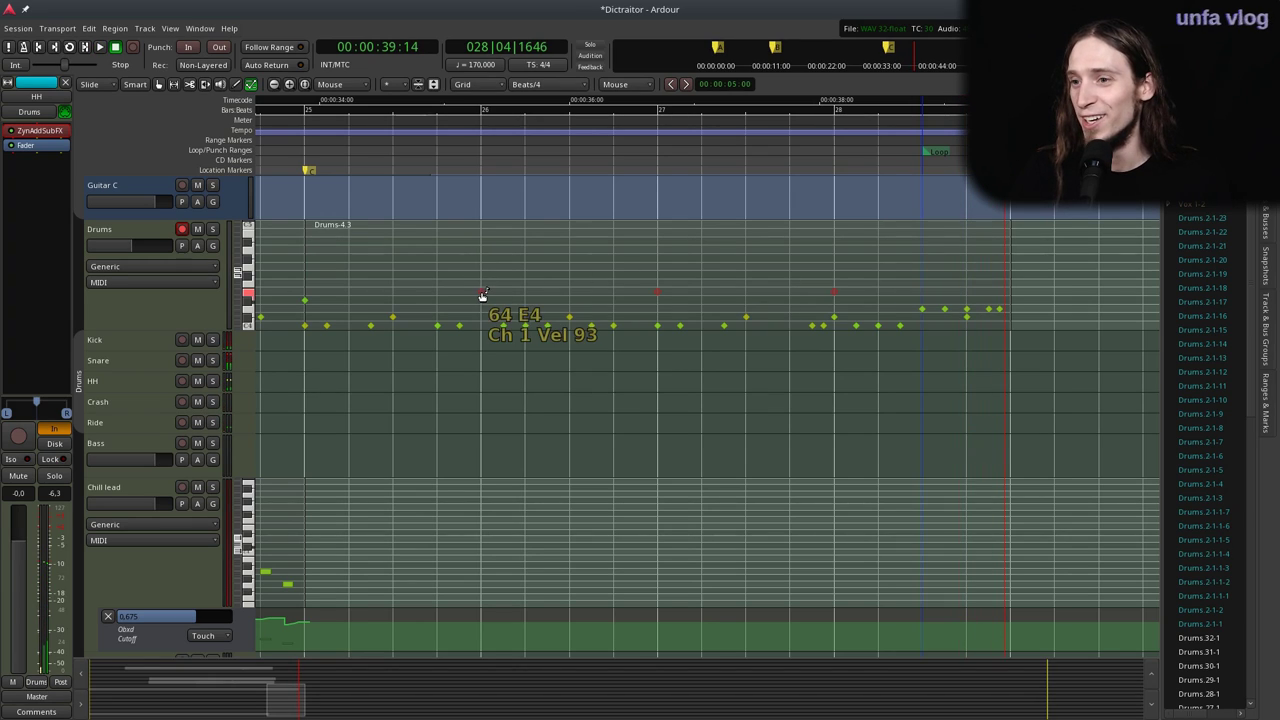
Move the three selected E4 notes one beat earlier, onto beat 4 of bars 25, 26 and 27, and play the pattern.
click(292, 143)
key(space)
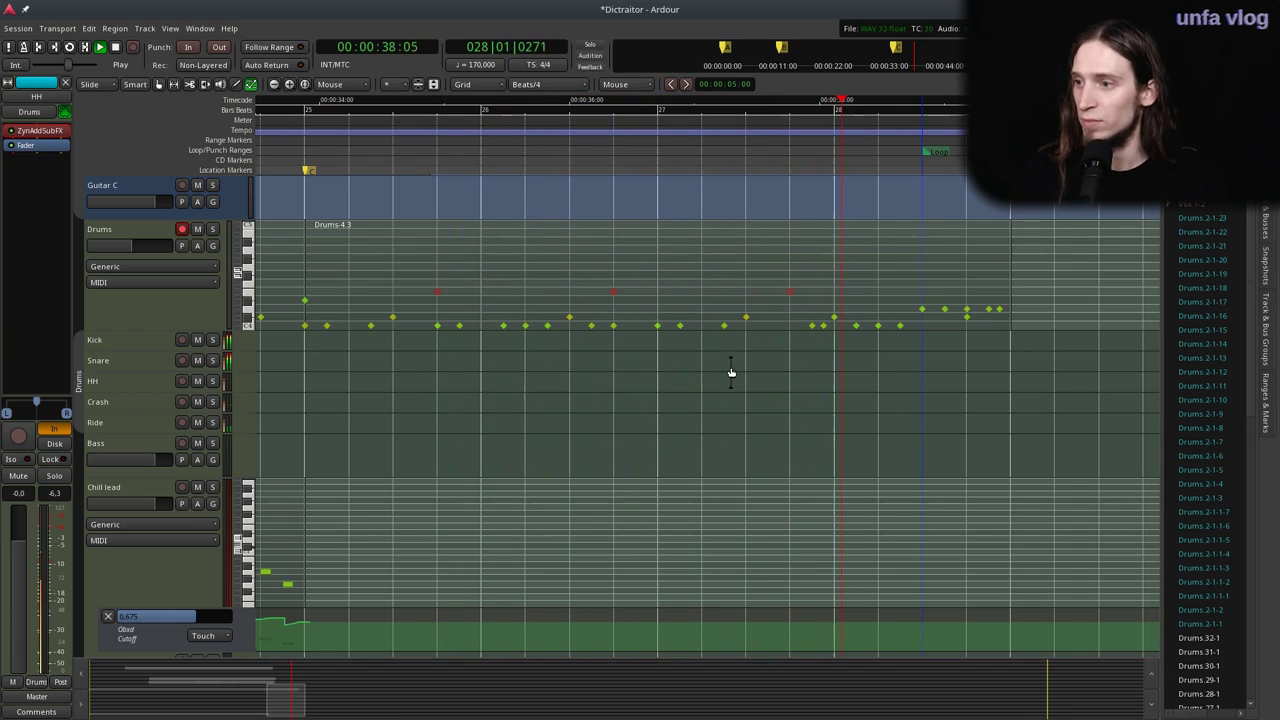
key(space)
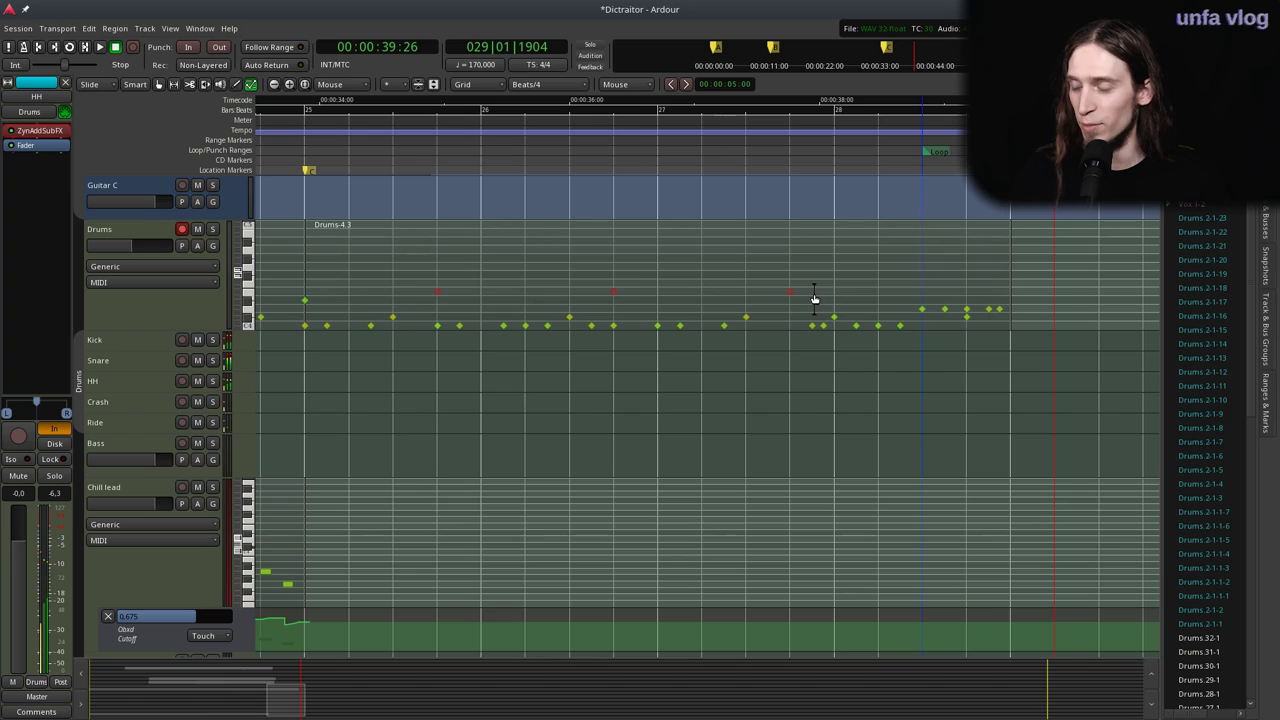
Leave note editing for the Grab tool and play the song from just before bar 25.
key(minus)
key(g)
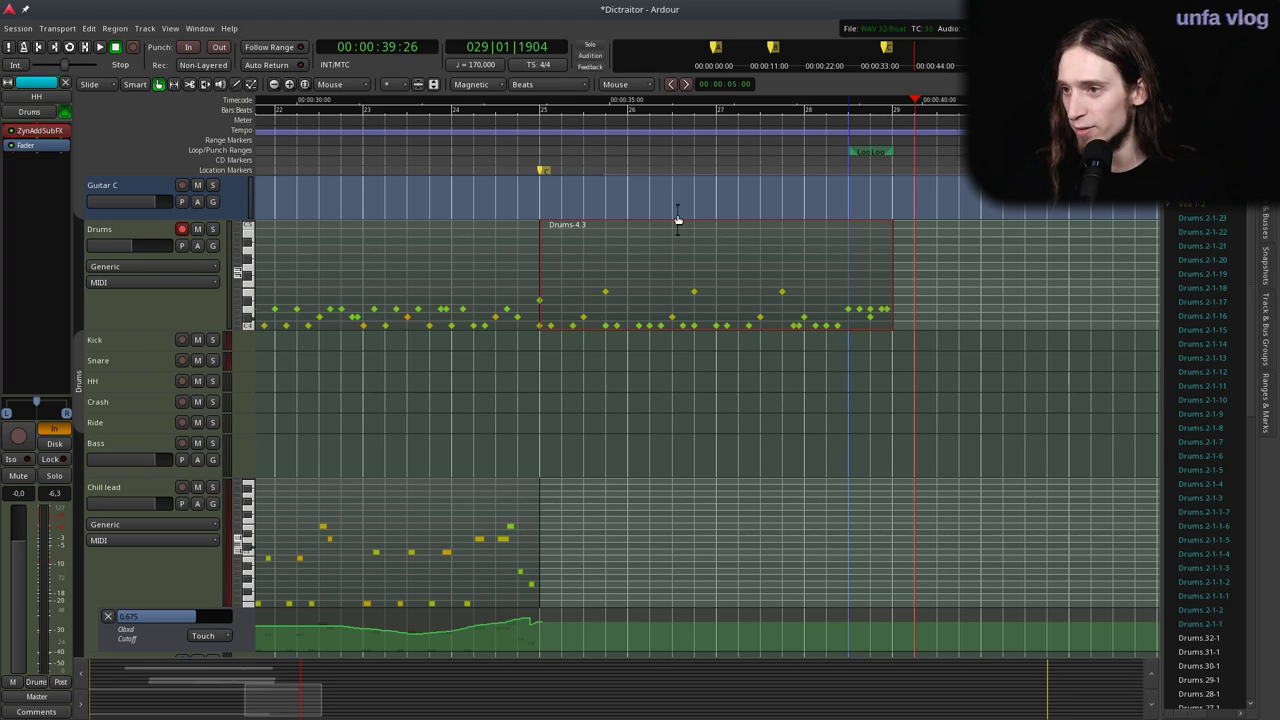
click(524, 133)
key(space)
key(space)
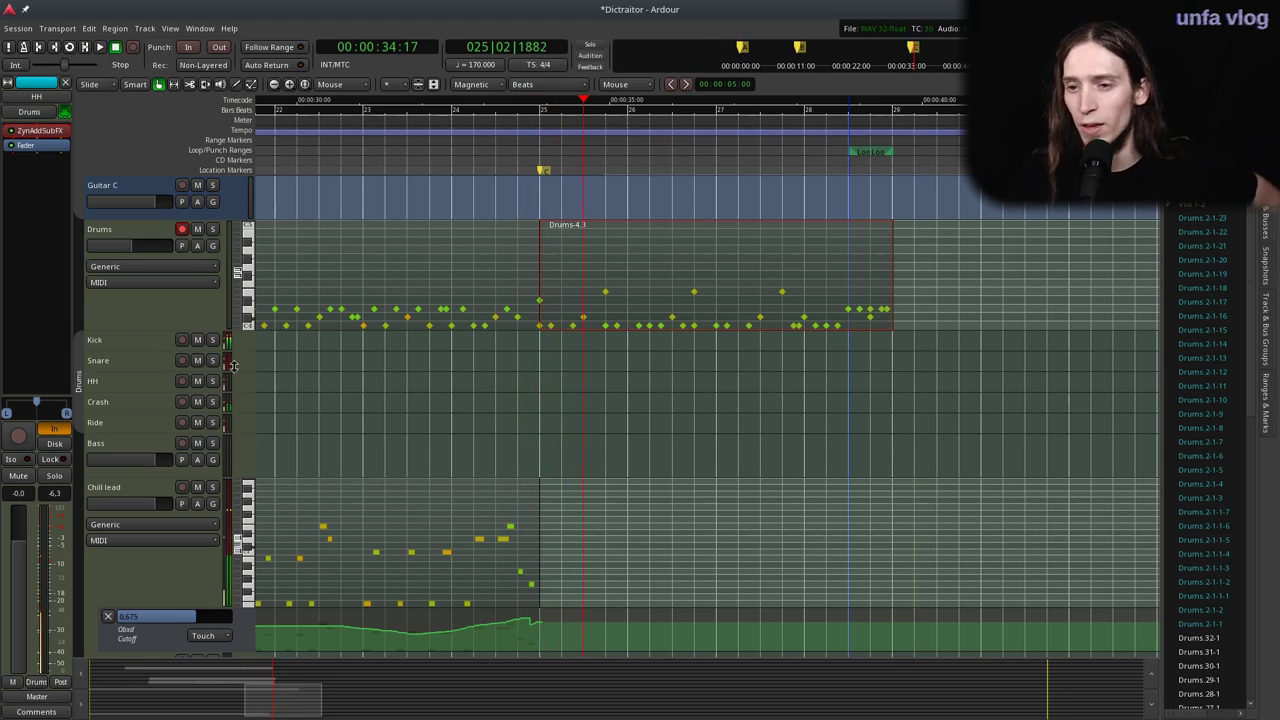
Try to add a new subgroup bus for the Drums group and look for it in the track list.
right_click(81, 361)
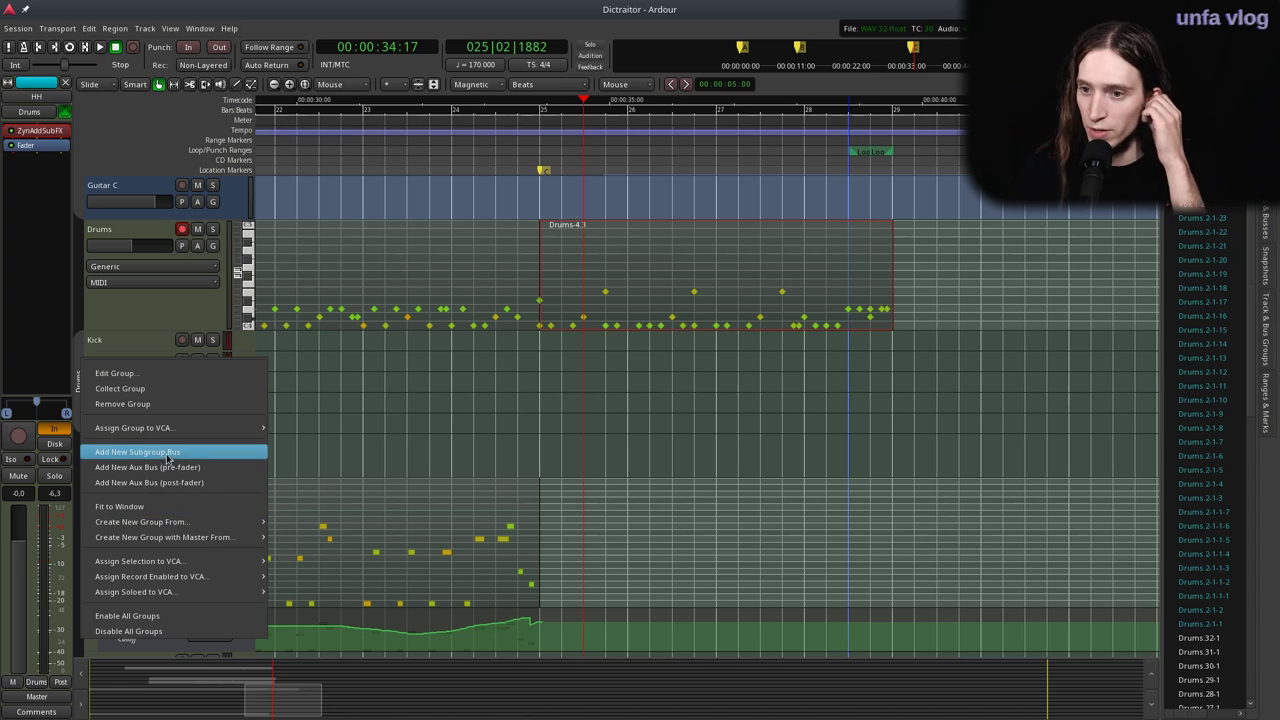
click(168, 459)
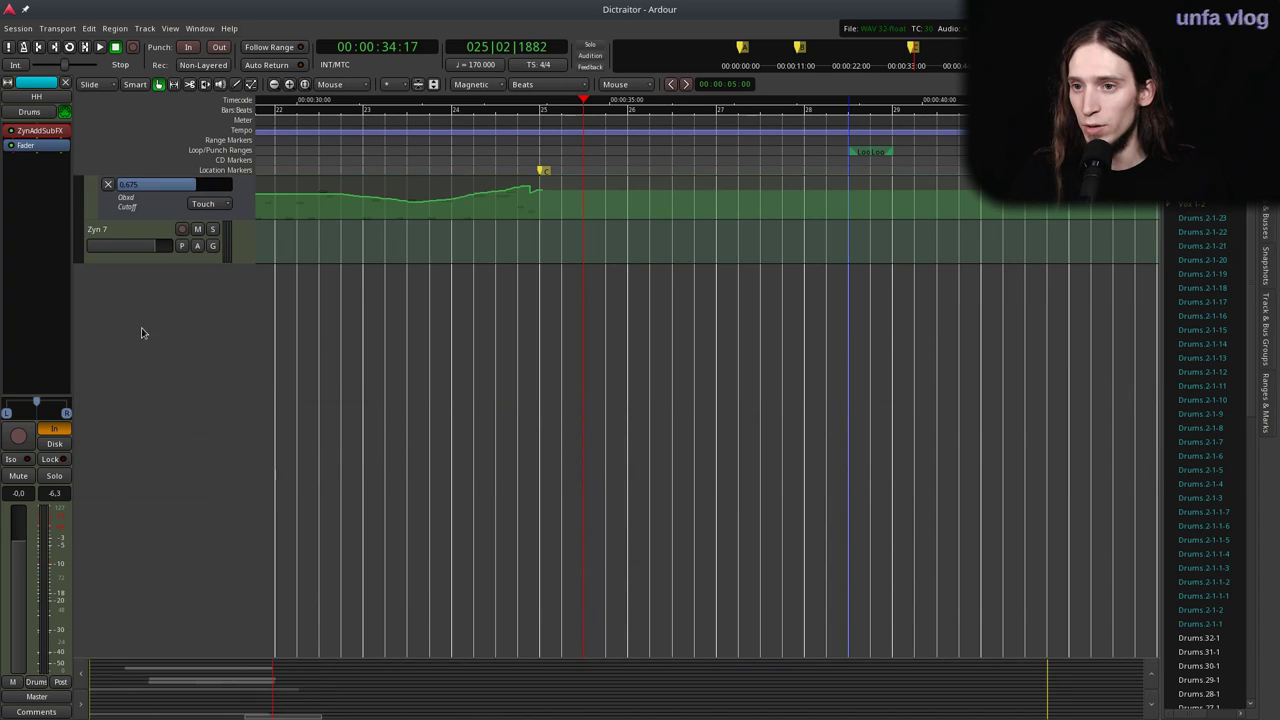
scroll(138, 361, up, 3)
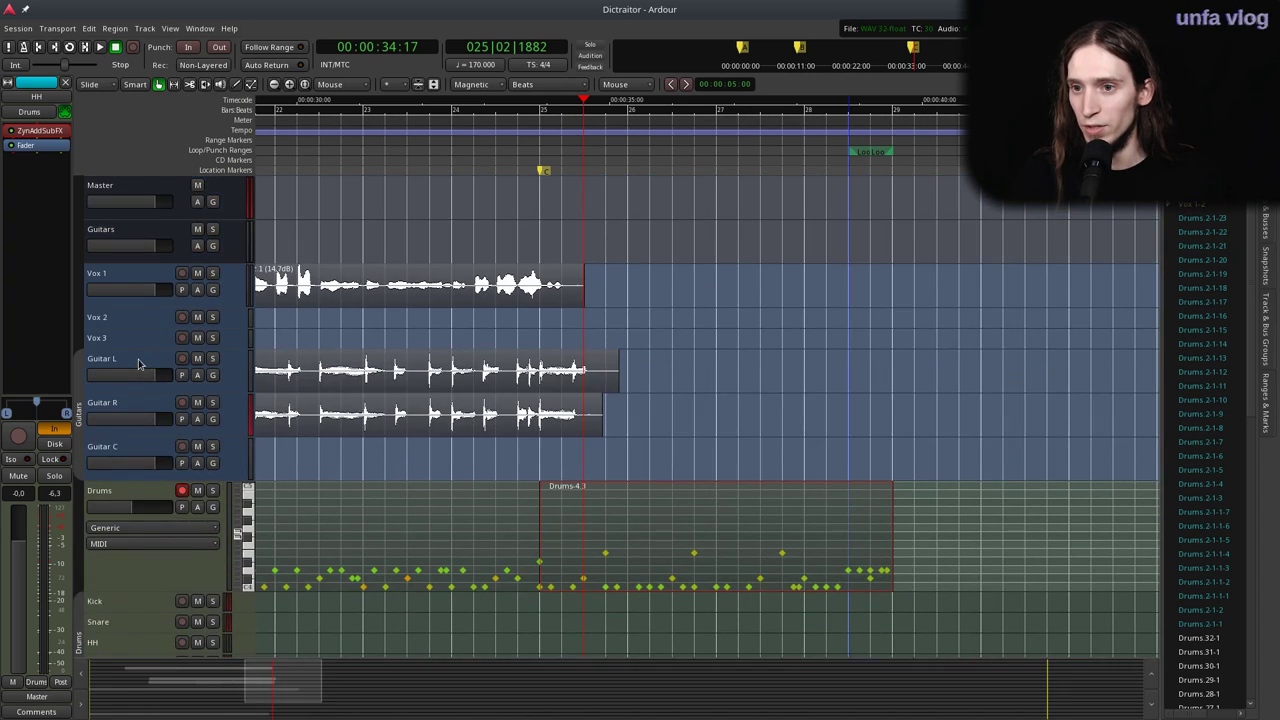
scroll(143, 415, down, 3)
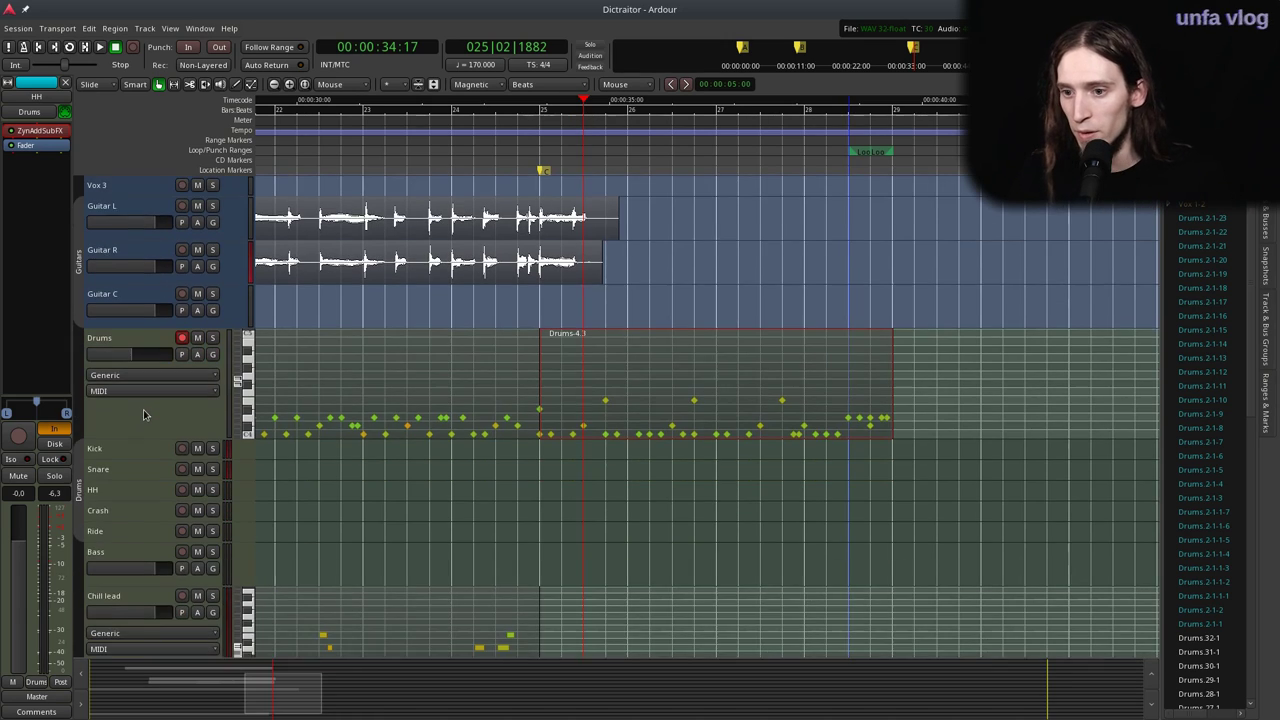
scroll(147, 412, down, 6)
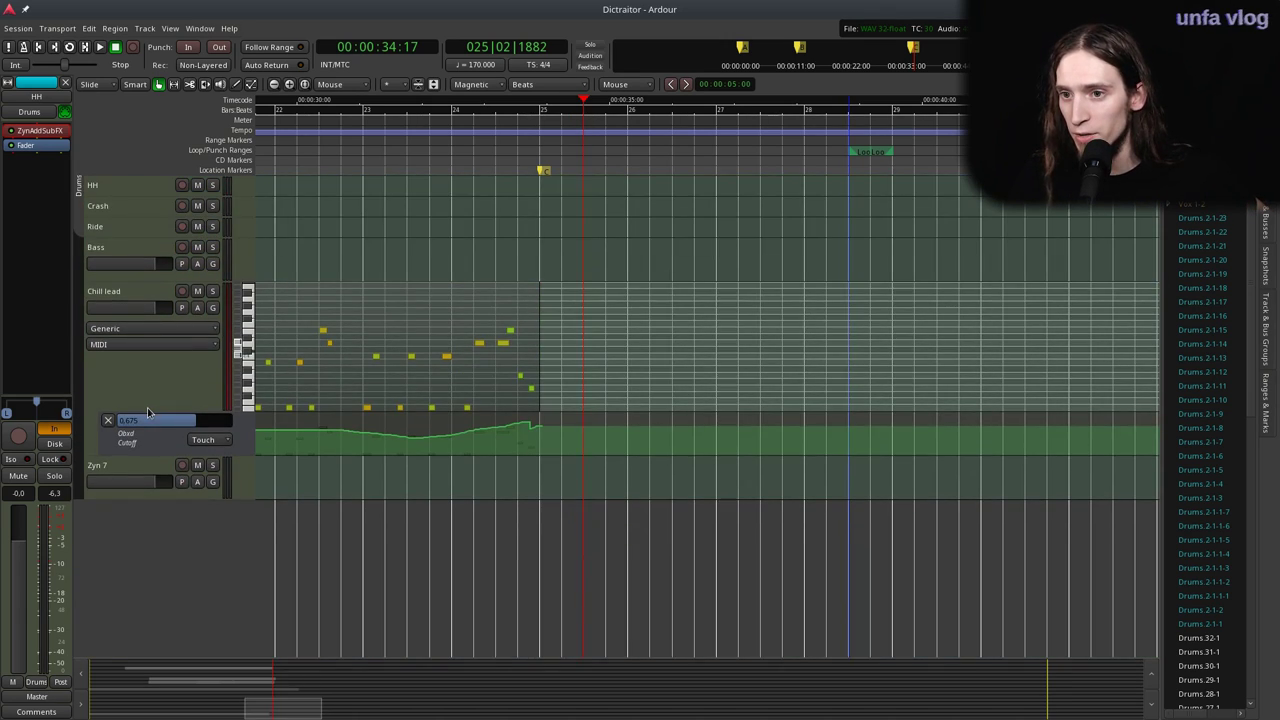
scroll(147, 412, up, 5)
Disarm recording on the Drums MIDI track and rename the track Drums IN.
click(128, 280)
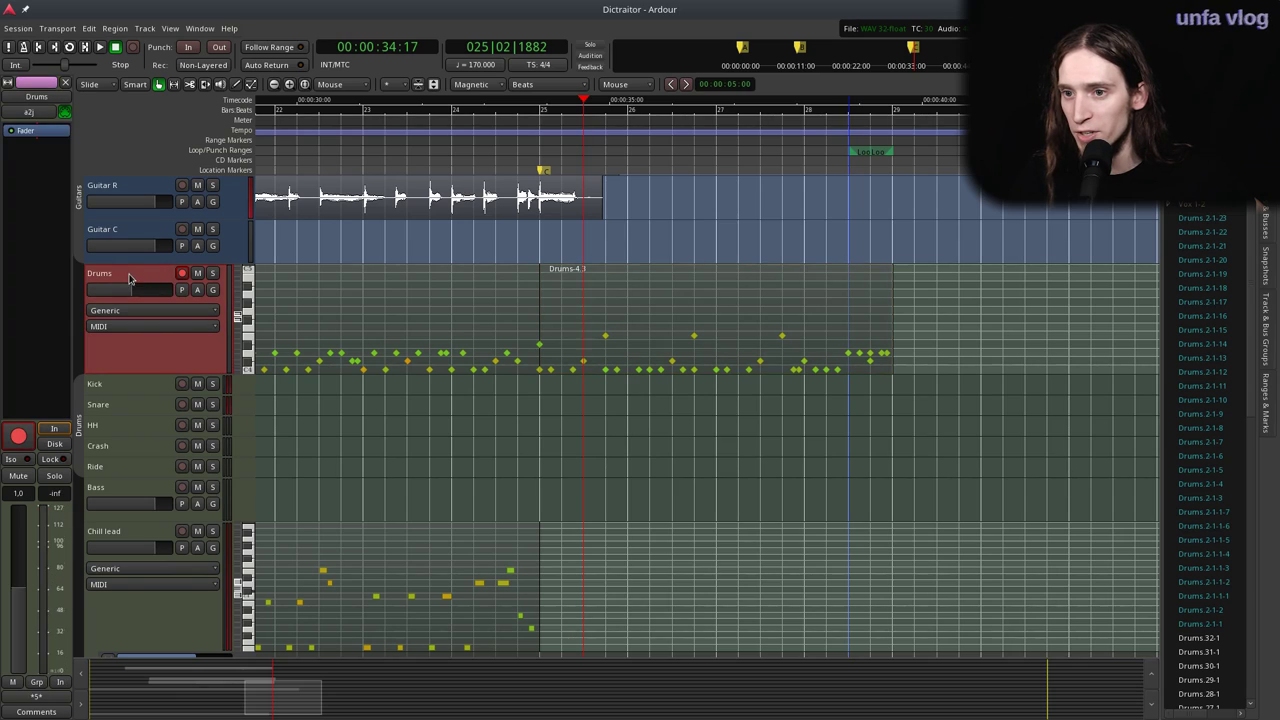
click(182, 273)
double_click(142, 272)
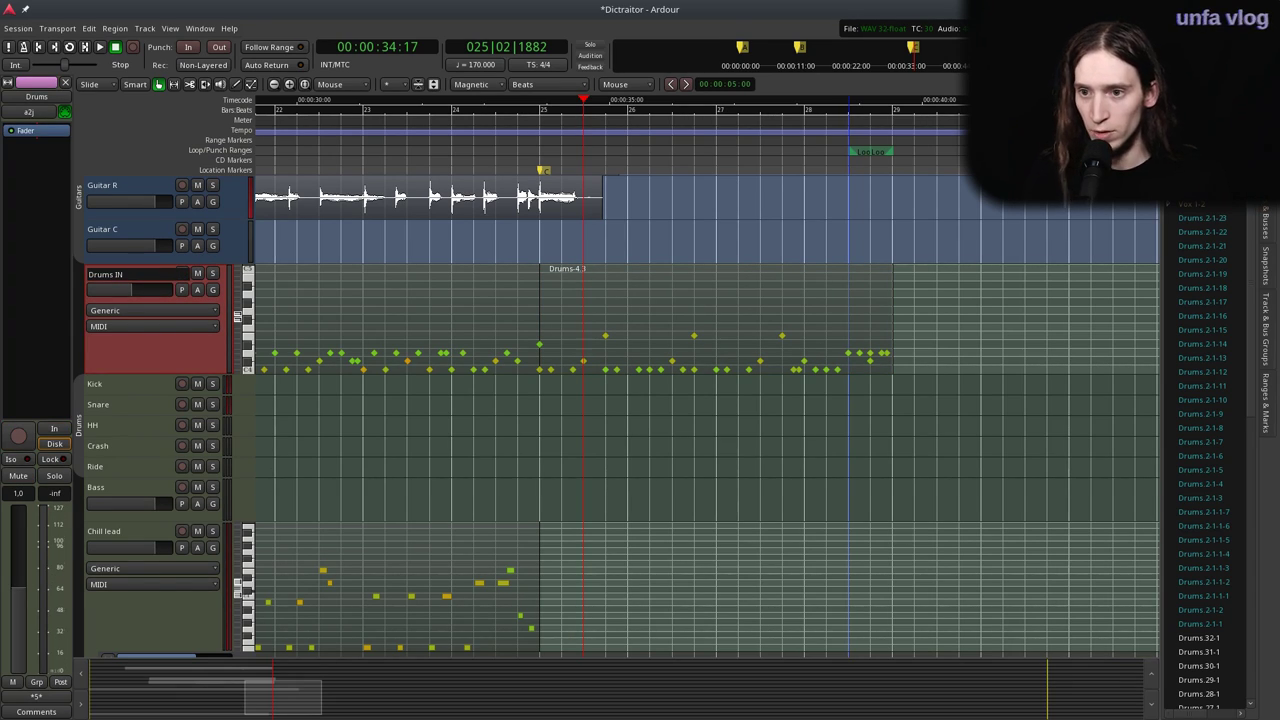
text(Drums IN)
key(Return)
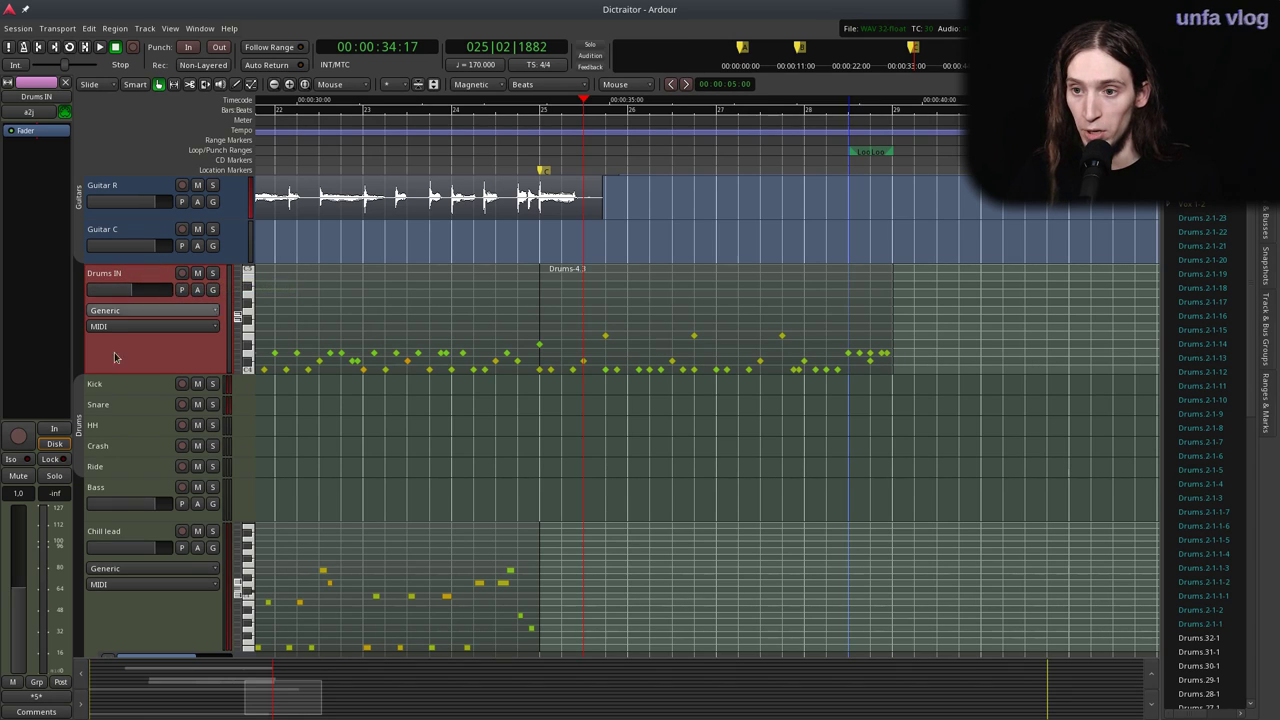
Try again to add a subgroup bus for the Drums group and check the track list for it.
right_click(79, 390)
click(143, 479)
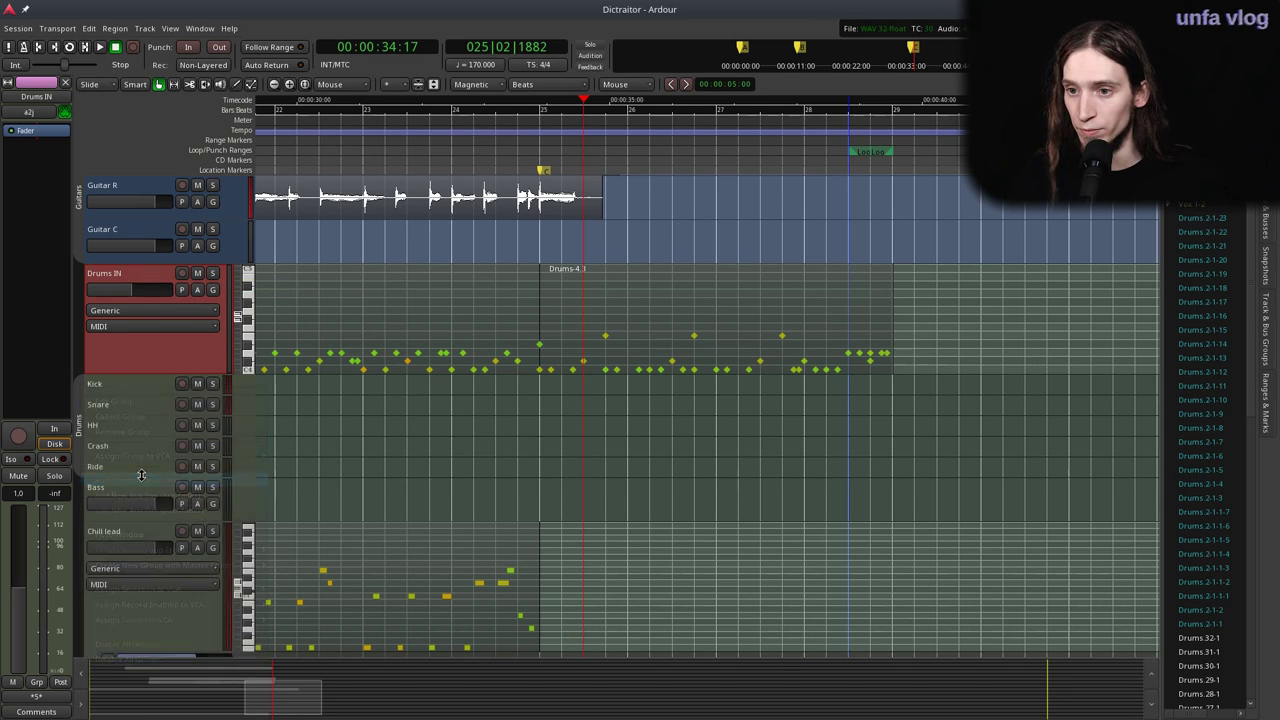
scroll(138, 456, down, 10)
scroll(138, 456, up, 6)
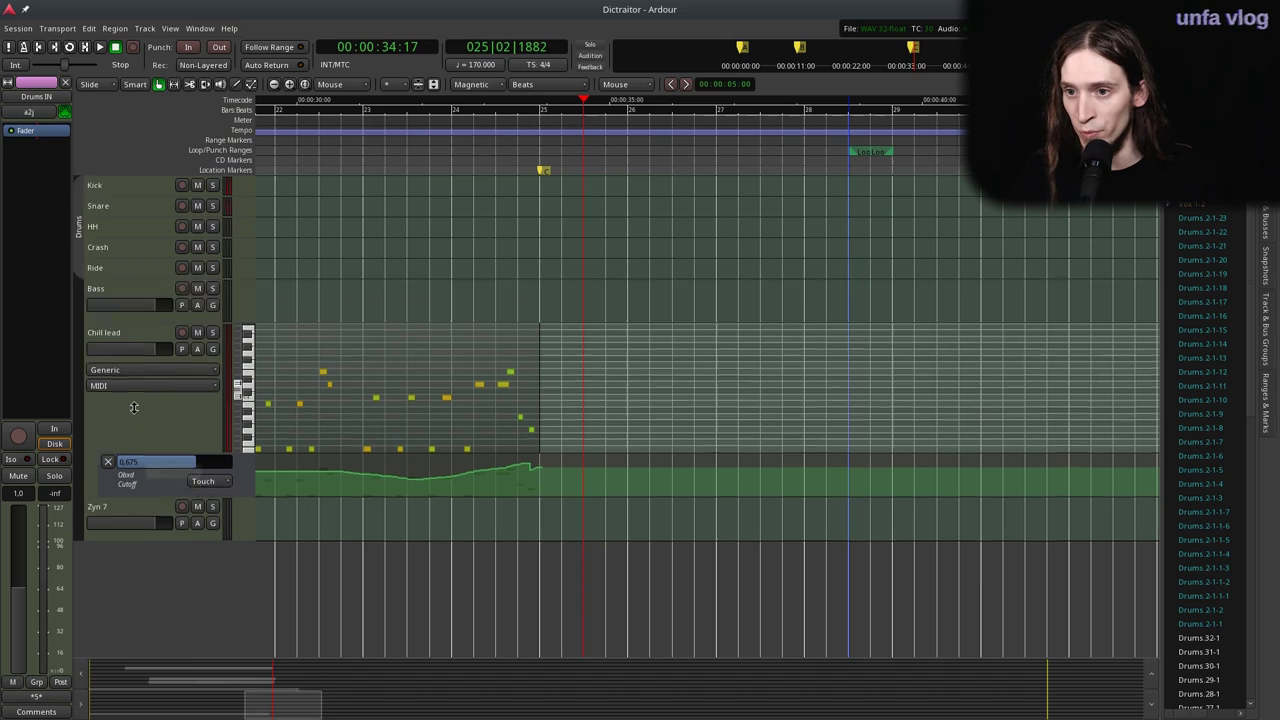
scroll(138, 450, up, 5)
scroll(150, 388, up, 5)
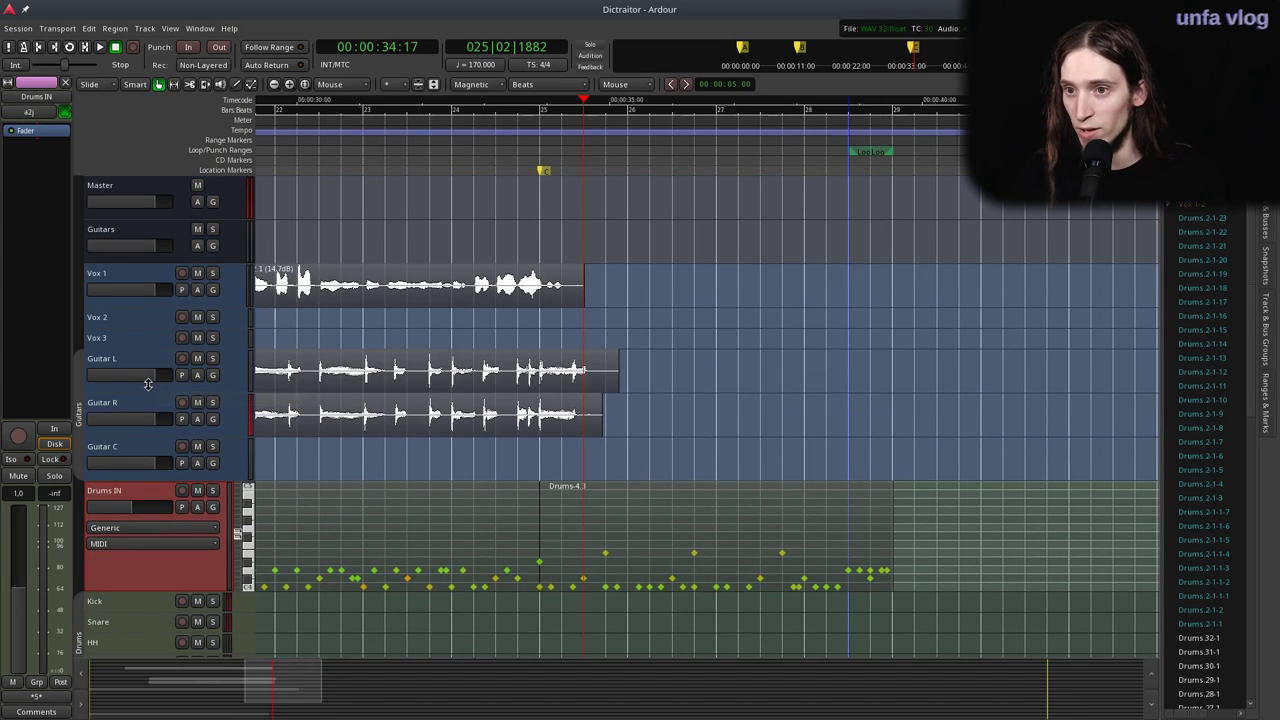
Rename the Drums IN track back to Drums.
double_click(120, 491)
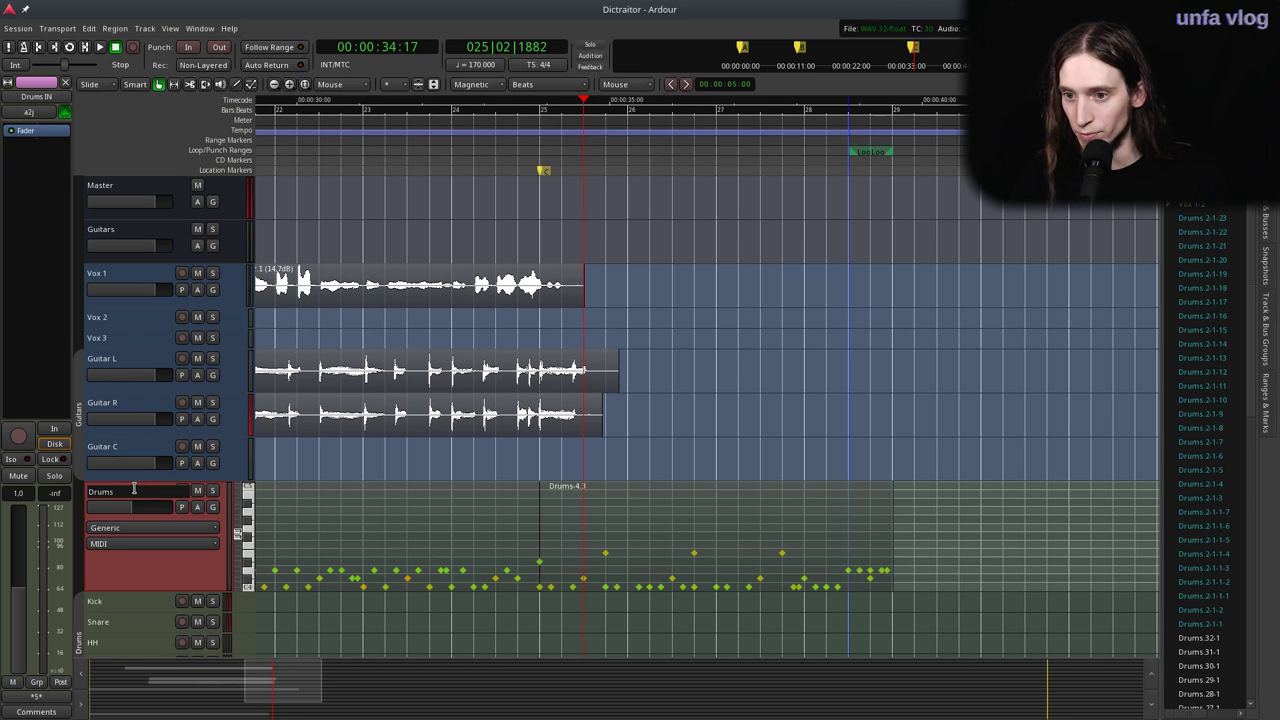
key(Return)
Add one stereo audio bus named Drums at the end of the track list and rename it Drums SUBMIX.
scroll(134, 492, down, 8)
right_click(125, 523)
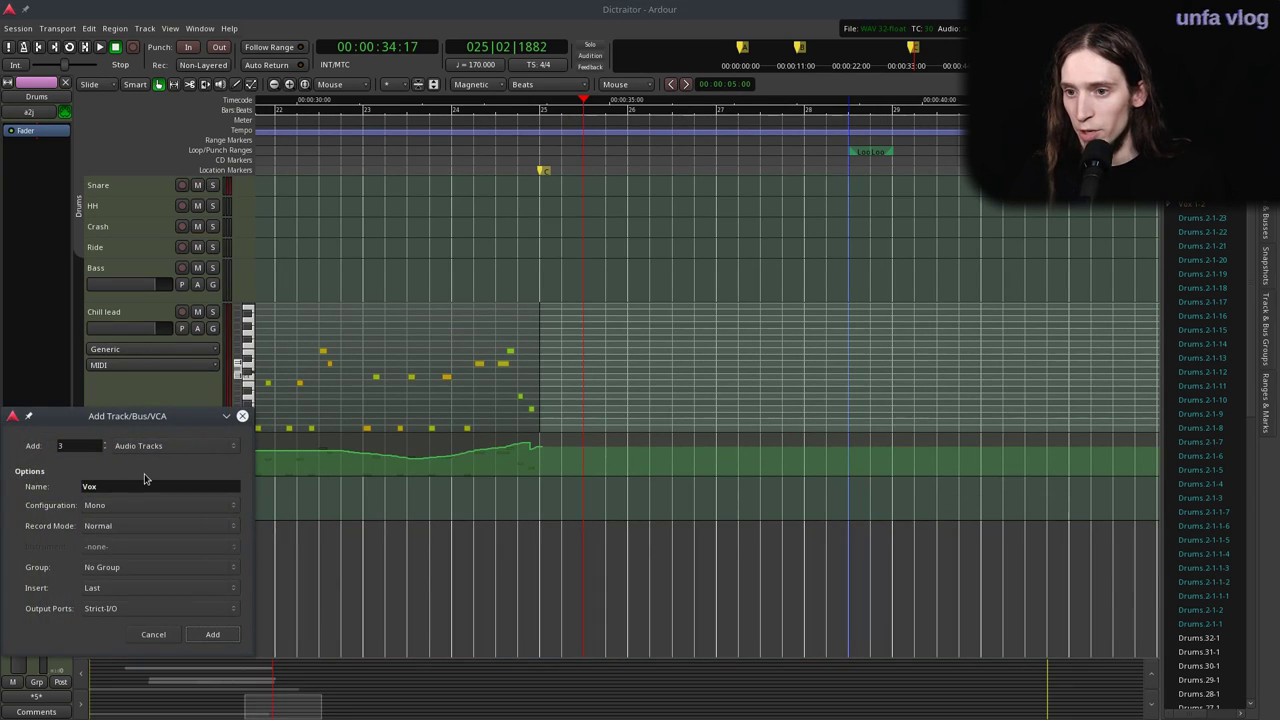
click(146, 450)
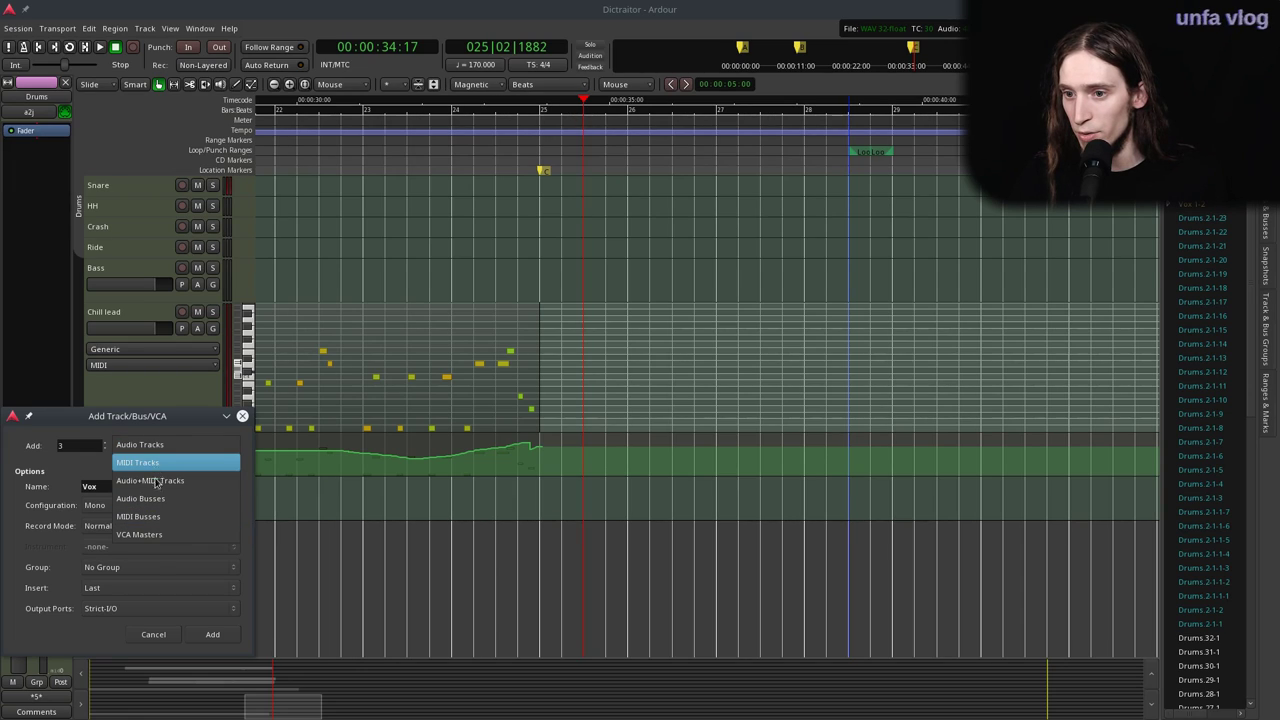
click(125, 498)
key(Tab)
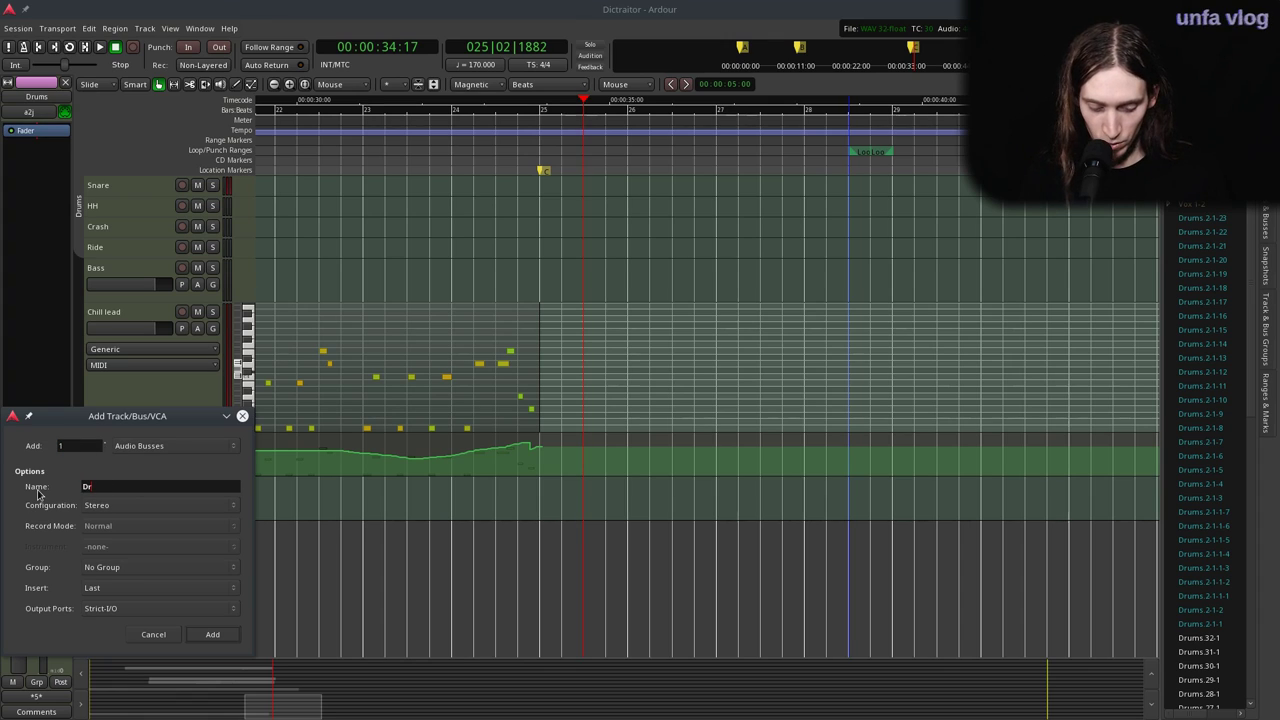
text(Drums)
click(195, 631)
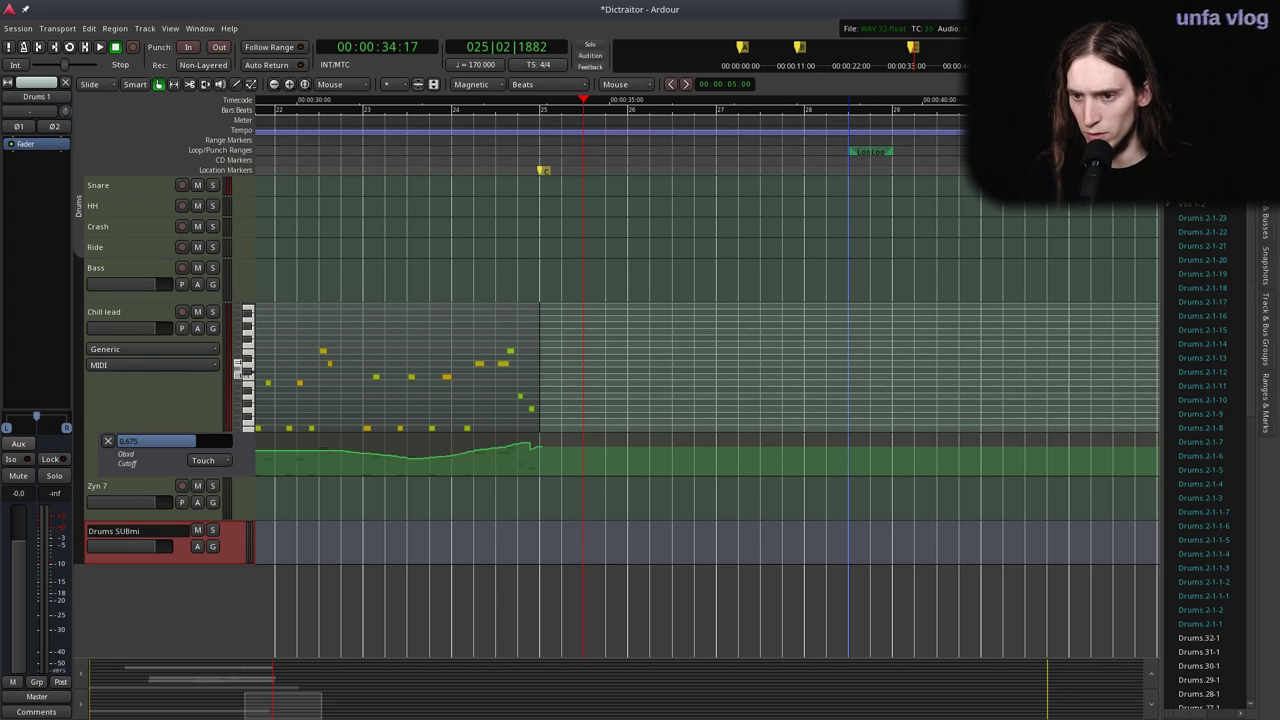
key(Return)
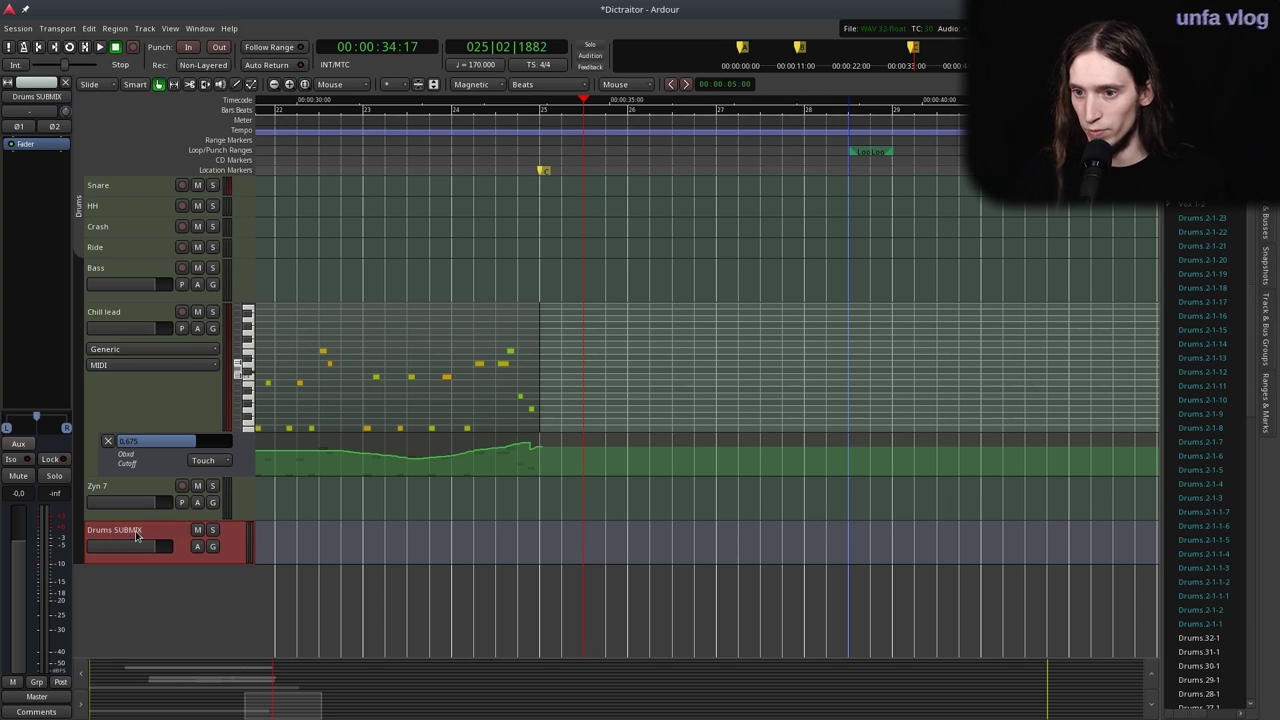
Move the Drums SUBMIX bus up the track list to directly above the Kick track.
key(ctrl+Up)
key(ctrl+Up)
key(ctrl+Up)
key(ctrl+Up)
key(ctrl+Up)
key(ctrl+Up)
key(ctrl+Up)
key(ctrl+Up)
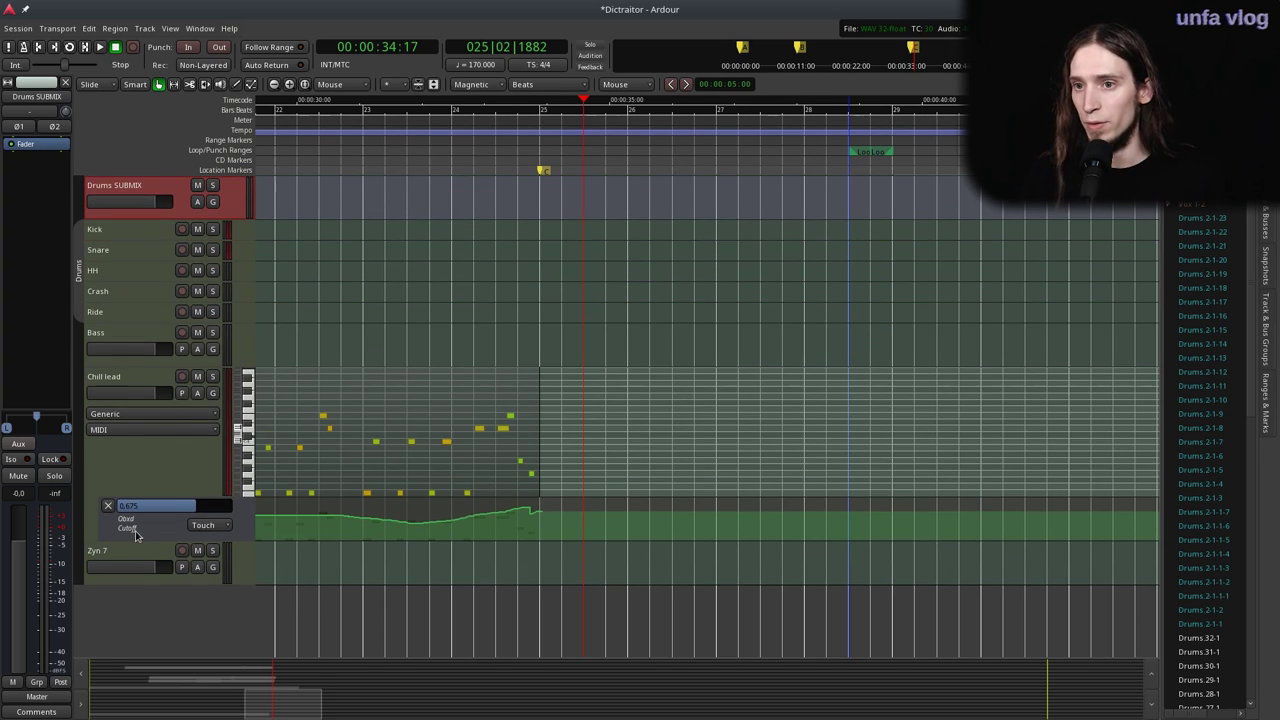
Move the Drums SUBMIX bus up the track list to directly above the Drums MIDI track.
scroll(287, 411, up, 4)
key(ctrl+Up)
key(ctrl+Down)
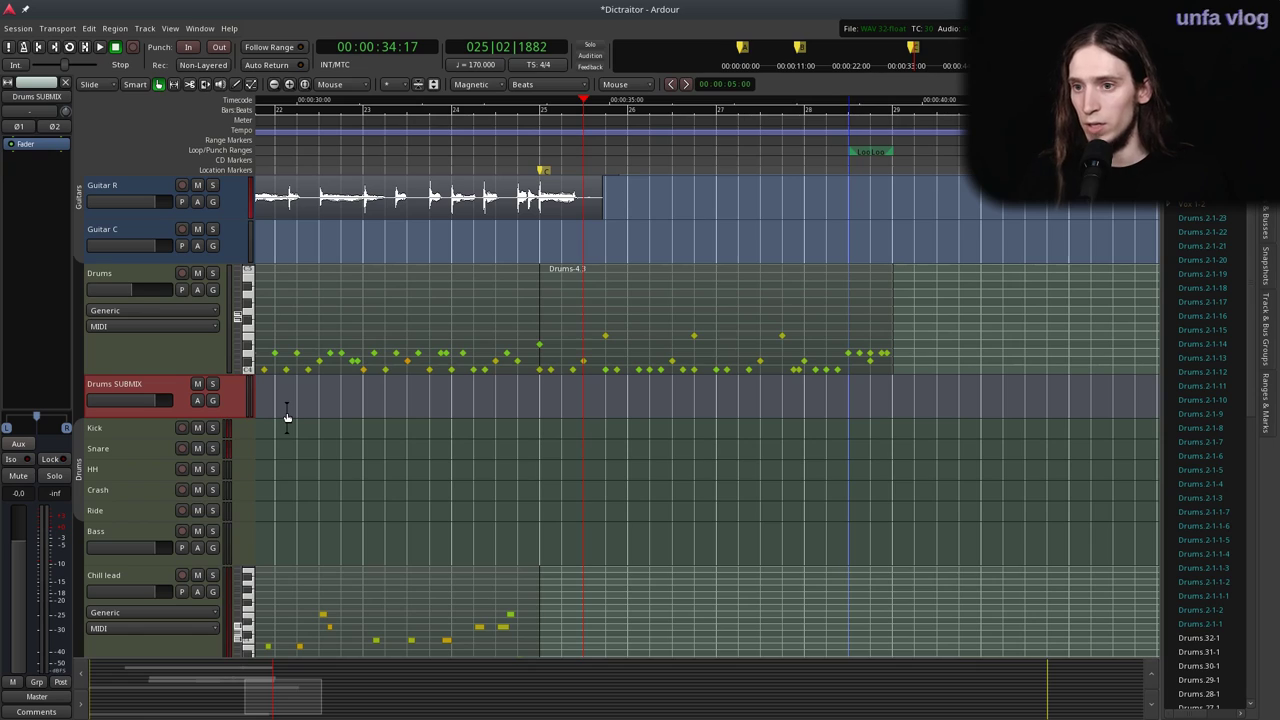
key(ctrl+Up)
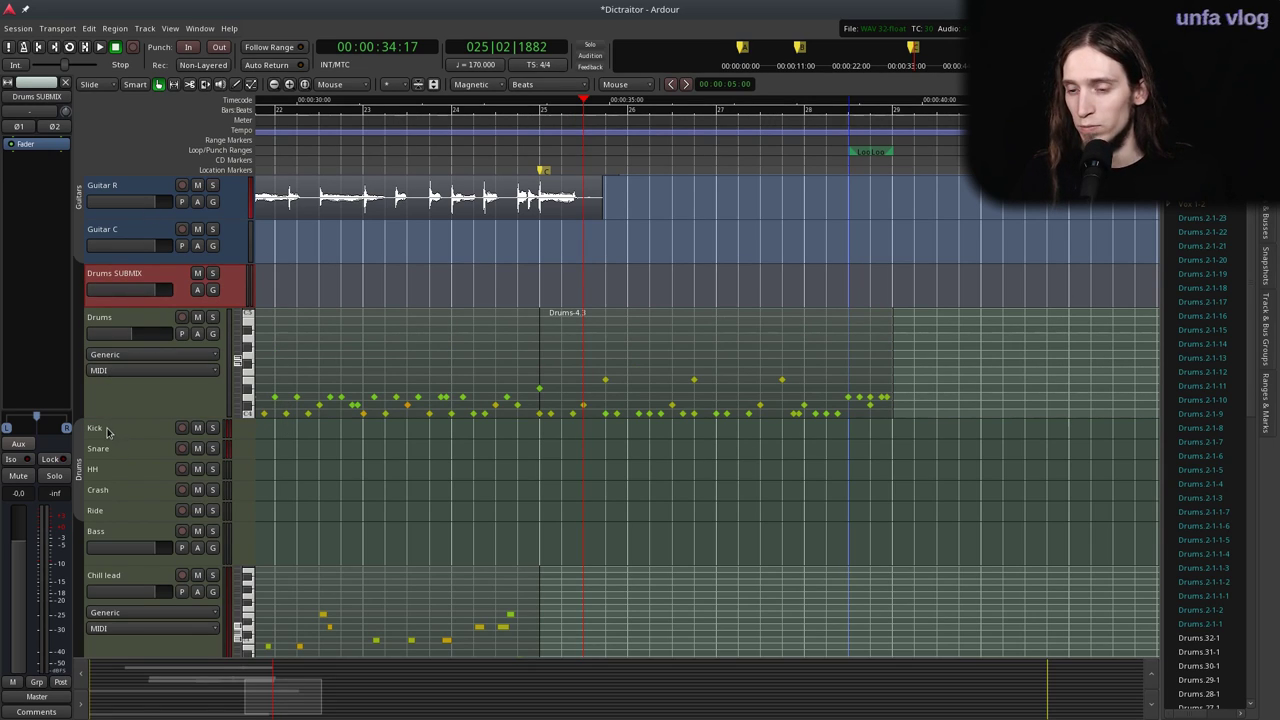
Disconnect the Kick, Snare, HH, Crash and Ride outputs from the Master bus input in its routing grid.
scroll(107, 432, up, 5)
click(130, 190)
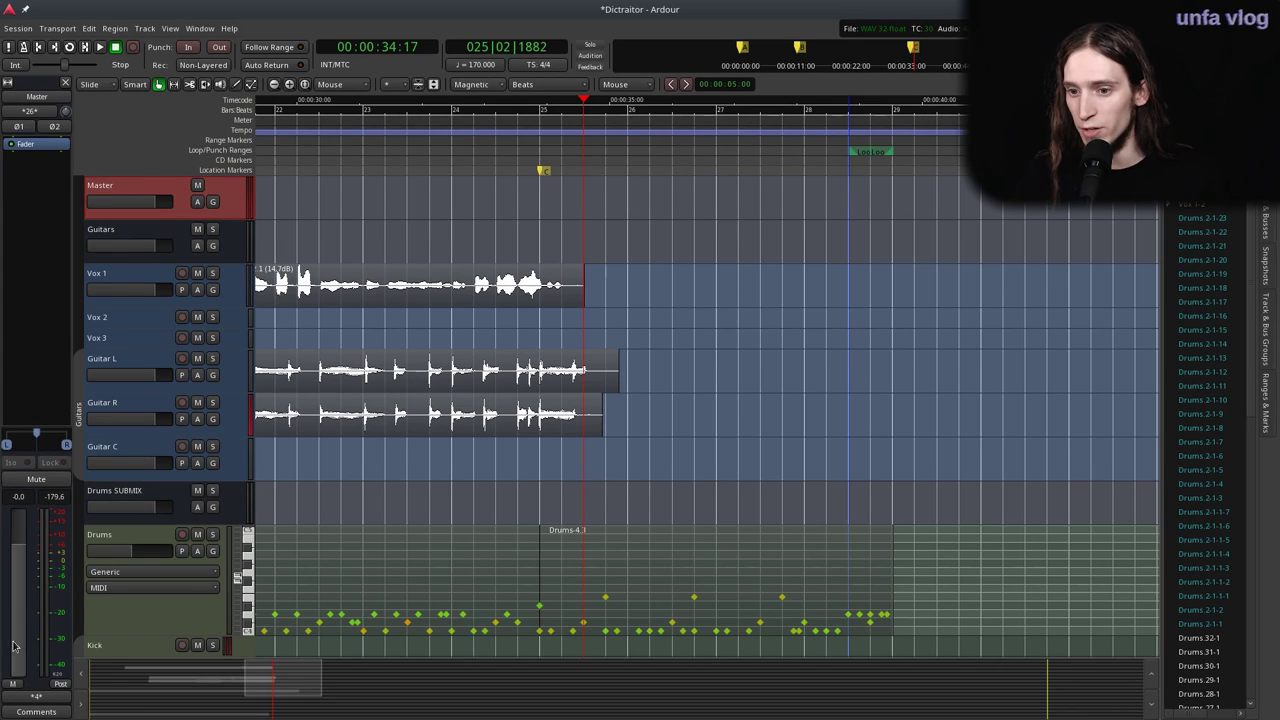
click(30, 111)
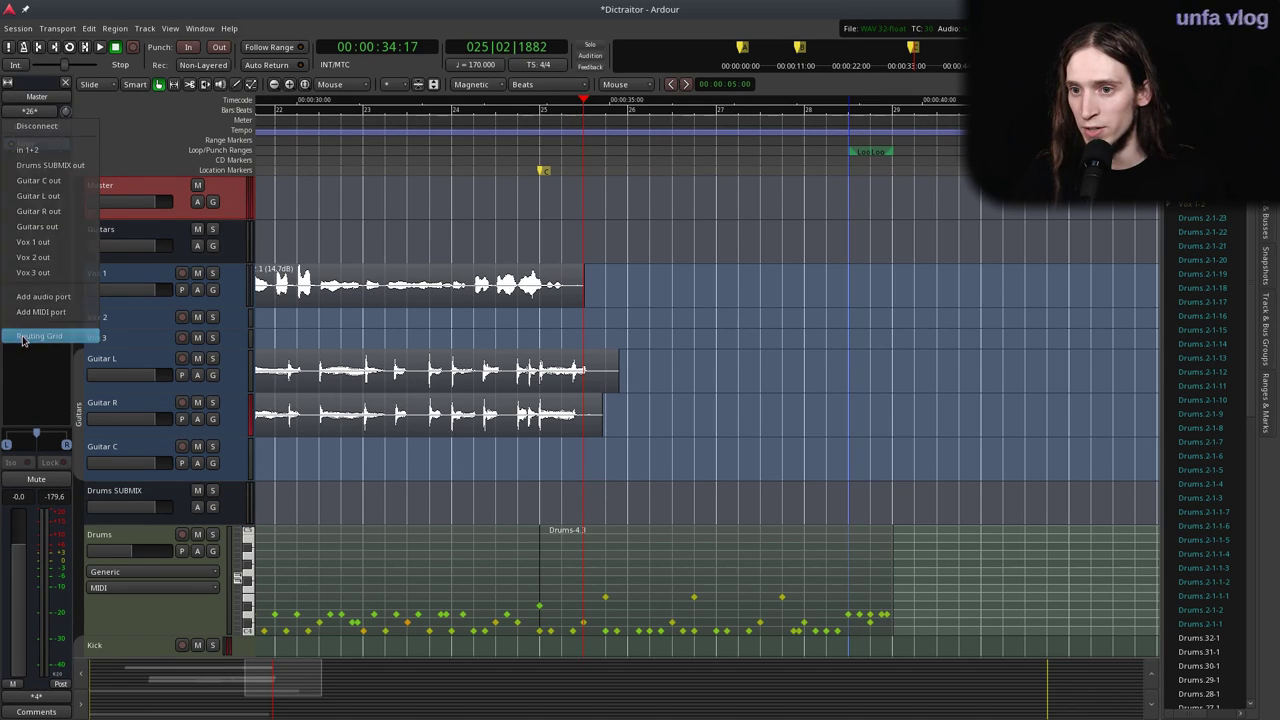
click(25, 335)
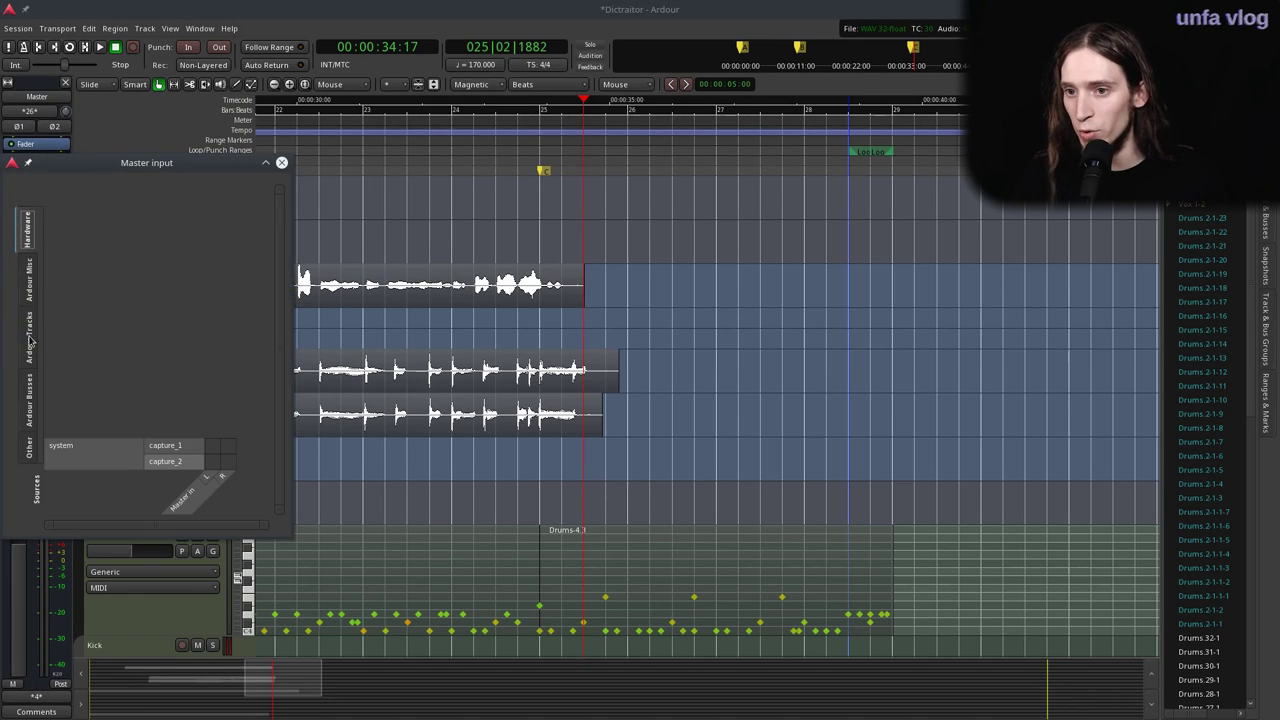
click(281, 162)
click(30, 111)
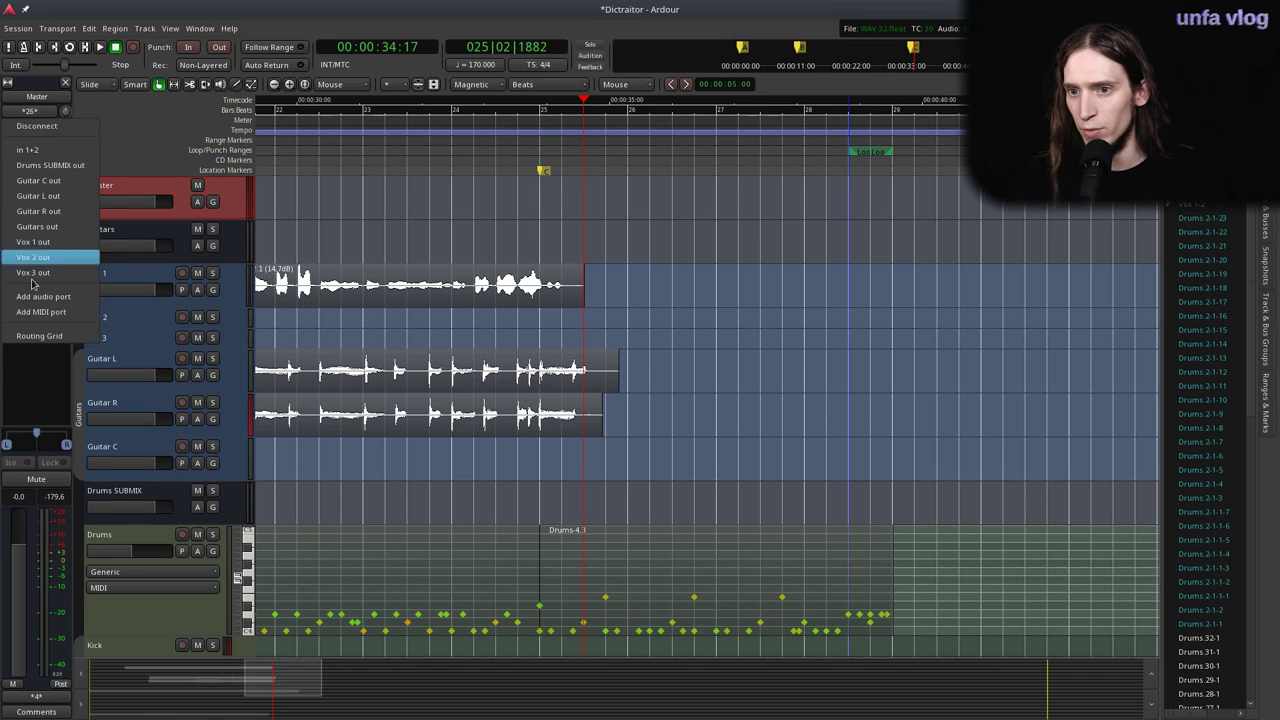
click(30, 336)
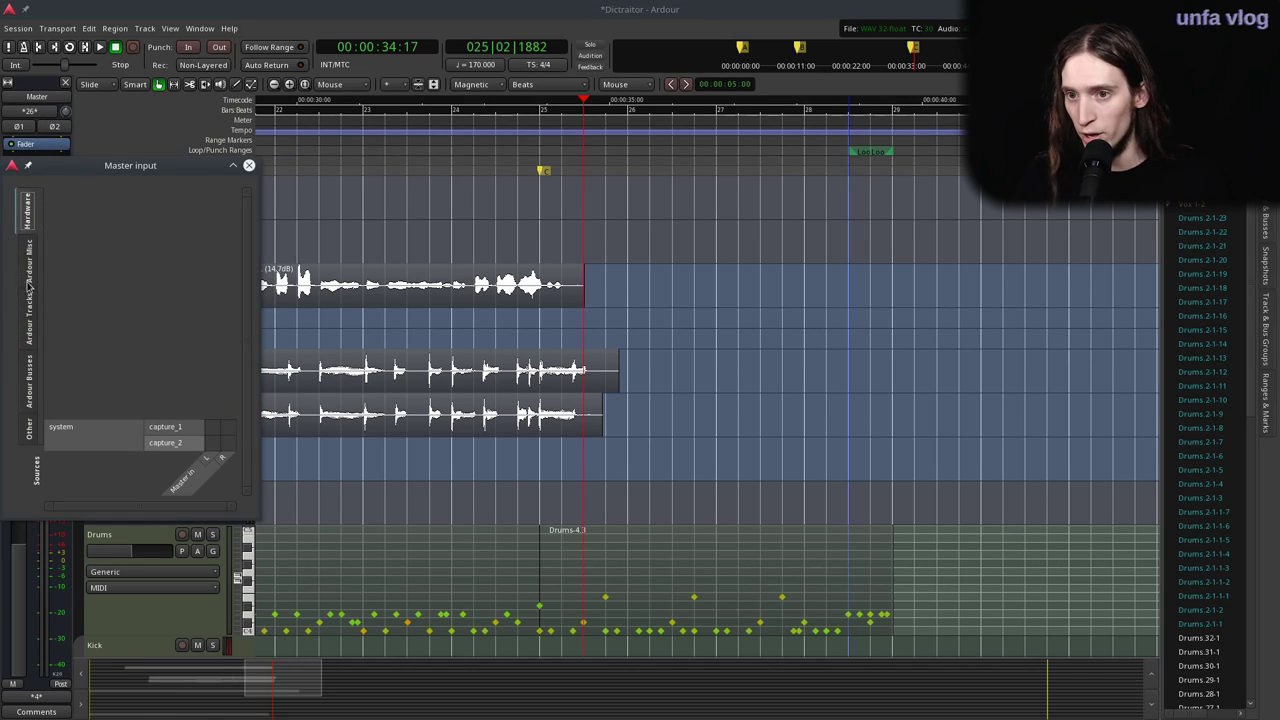
click(31, 318)
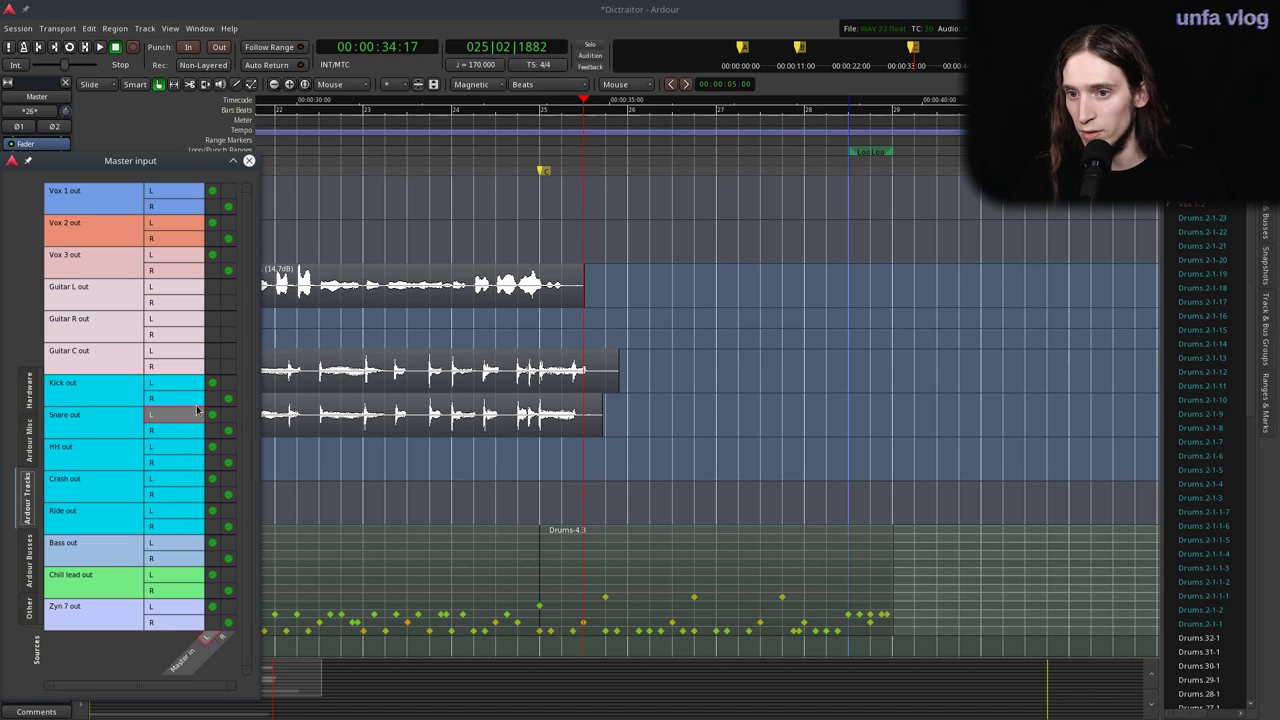
mouse_move(212, 383)
mouse_down()
mouse_move(214, 588)
mouse_move(228, 398)
mouse_up()
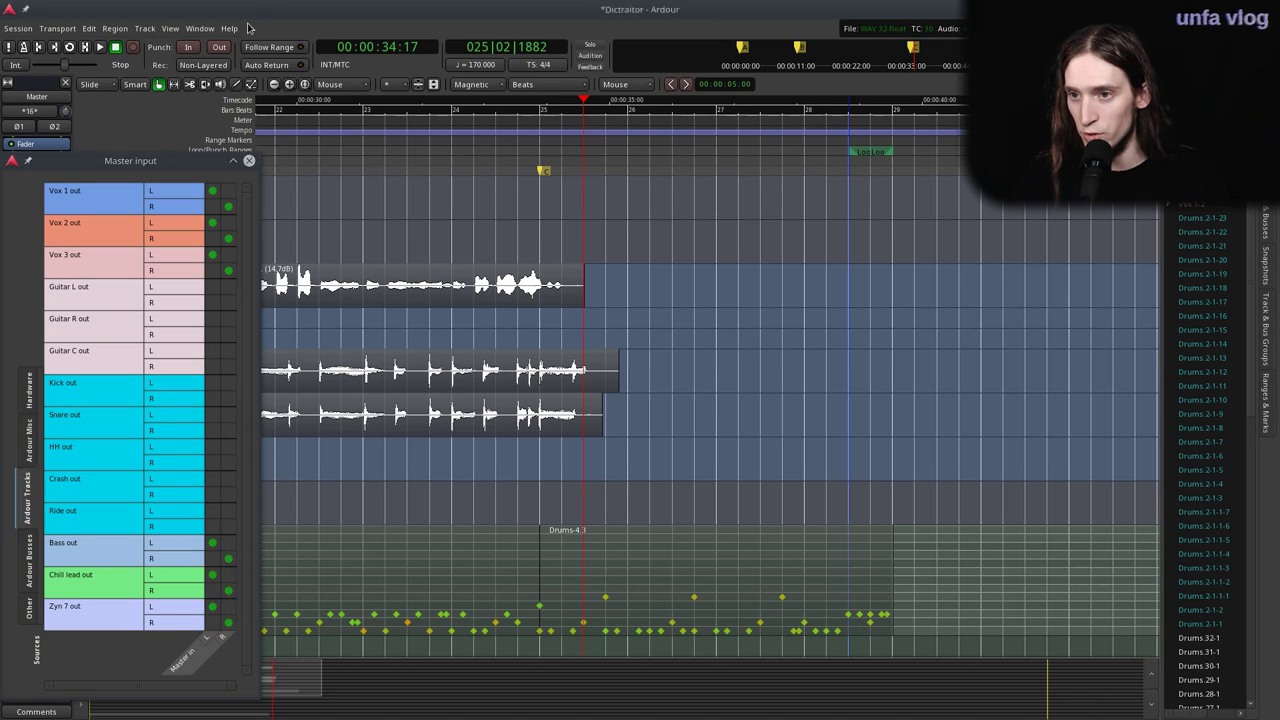
click(249, 161)
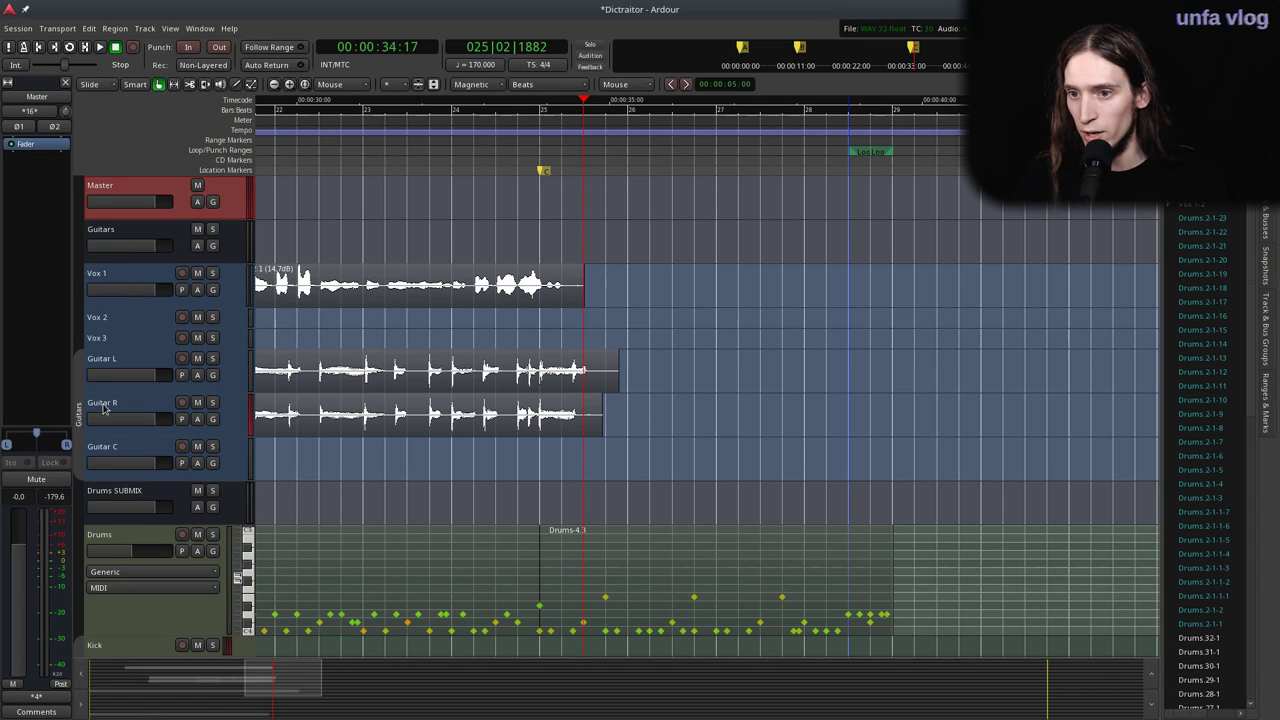
Connect the left and right outputs of Kick, Snare, HH, Crash and Ride to the matching Drums SUBMIX inputs.
click(111, 491)
click(20, 112)
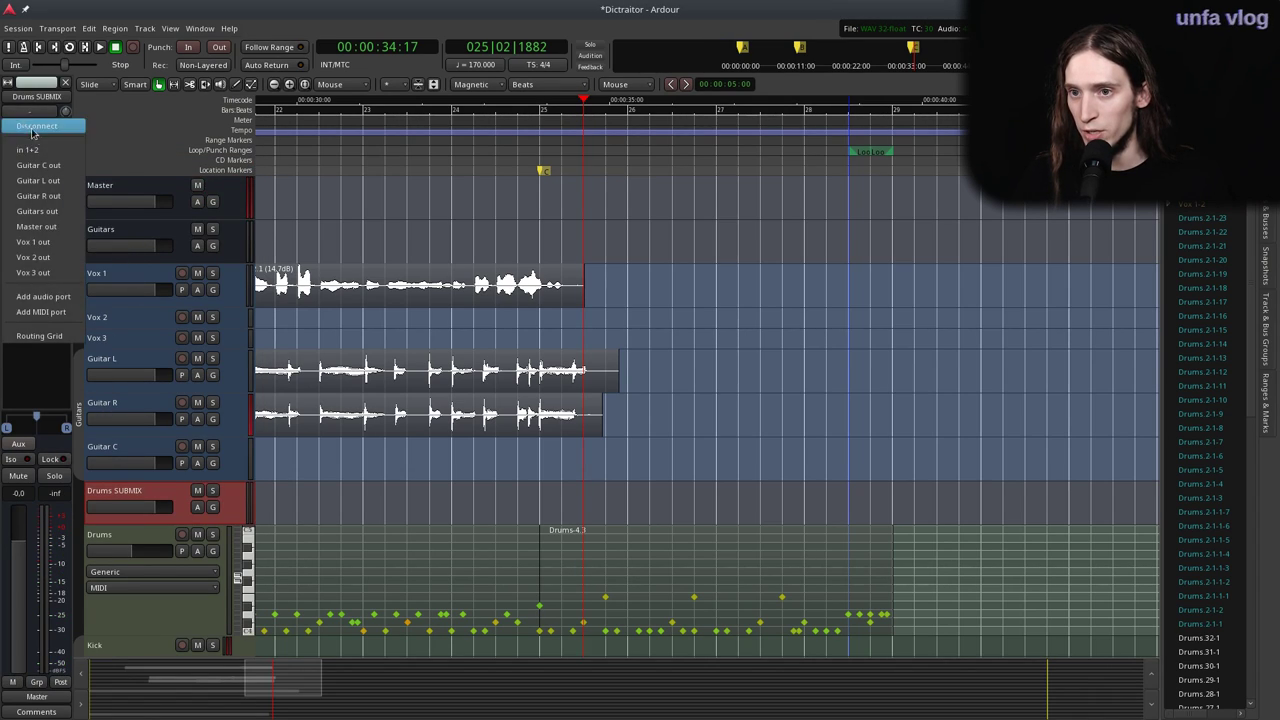
click(30, 339)
click(28, 403)
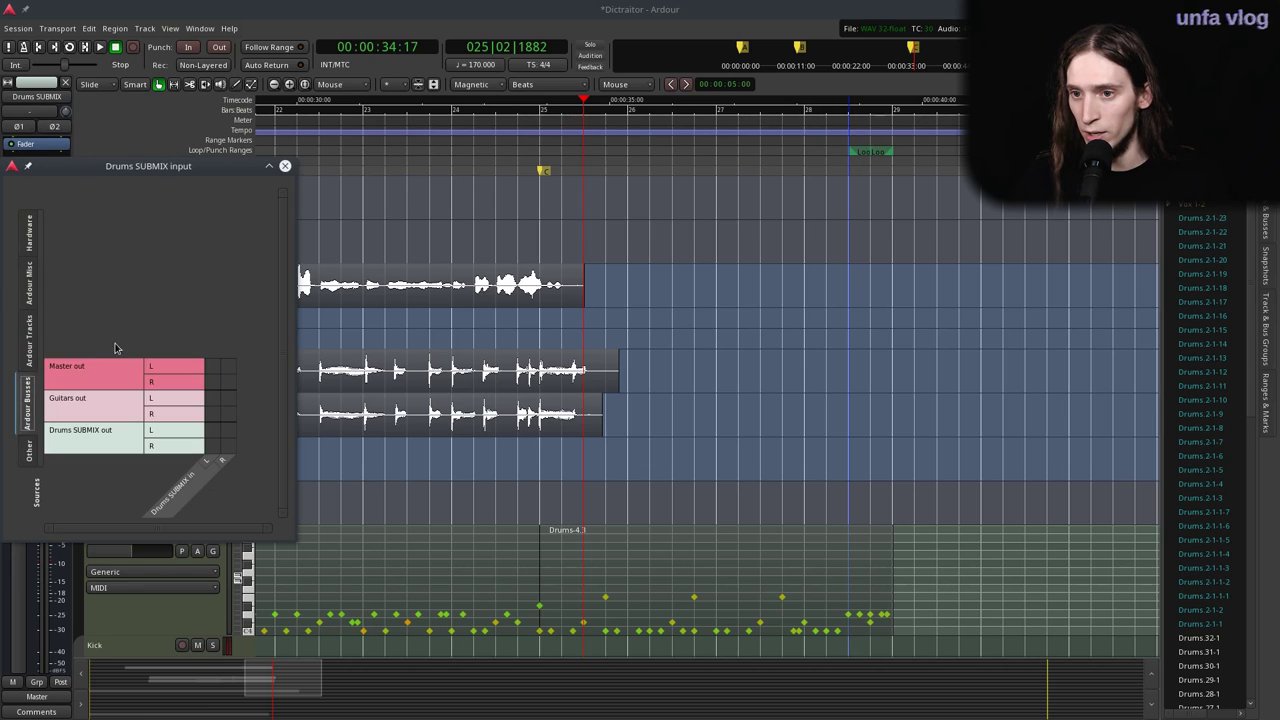
click(28, 323)
drag(212, 363, 237, 518)
click(212, 491)
click(226, 506)
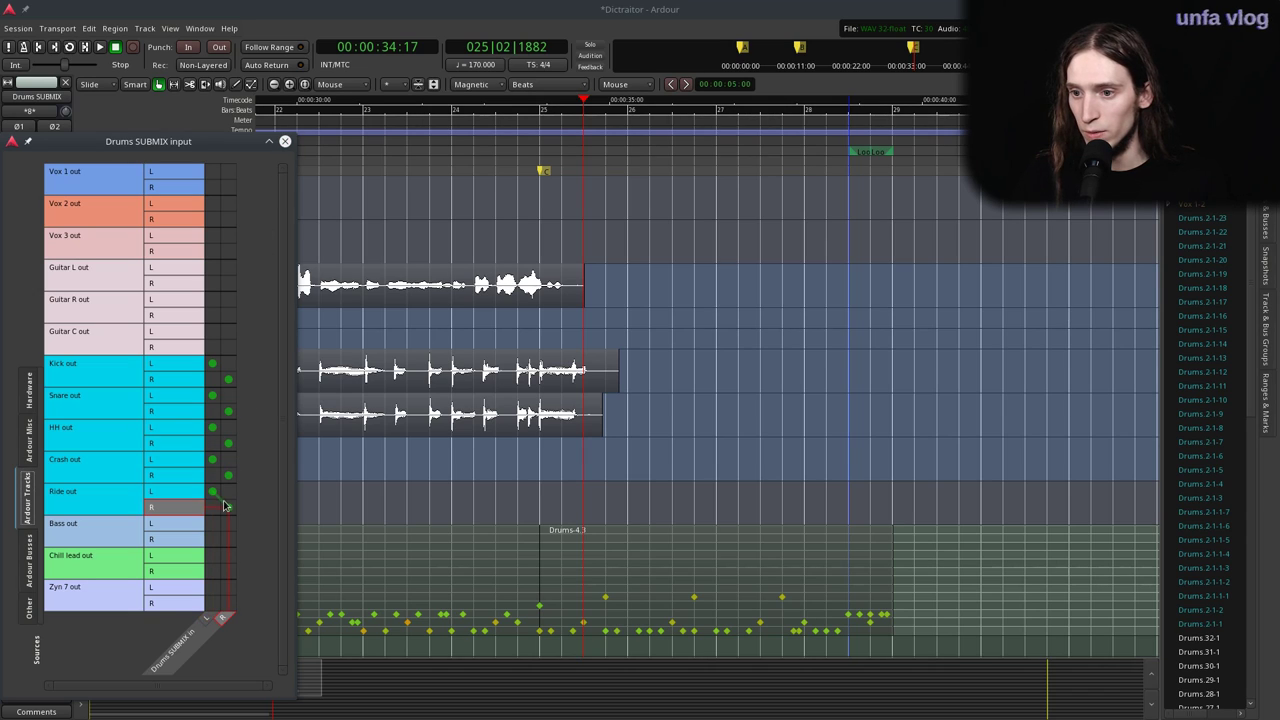
click(285, 143)
Check the input and output routing options of the Bass track.
scroll(309, 394, down, 5)
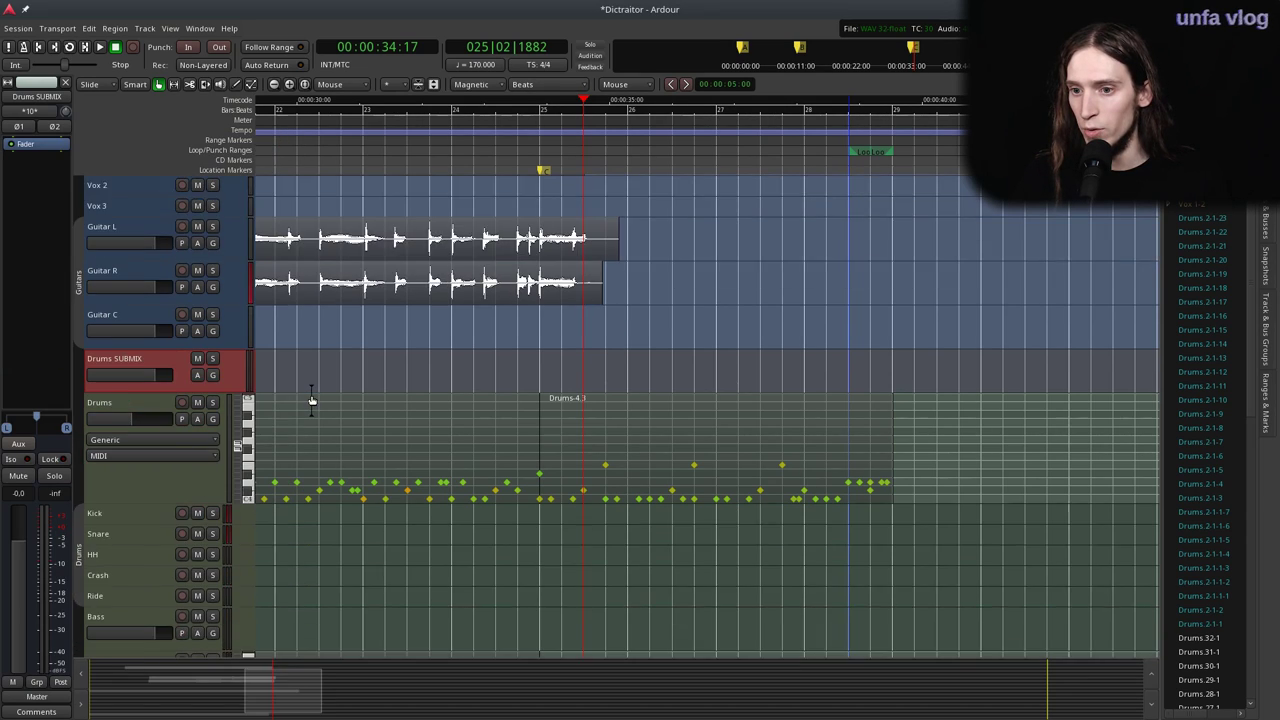
click(141, 540)
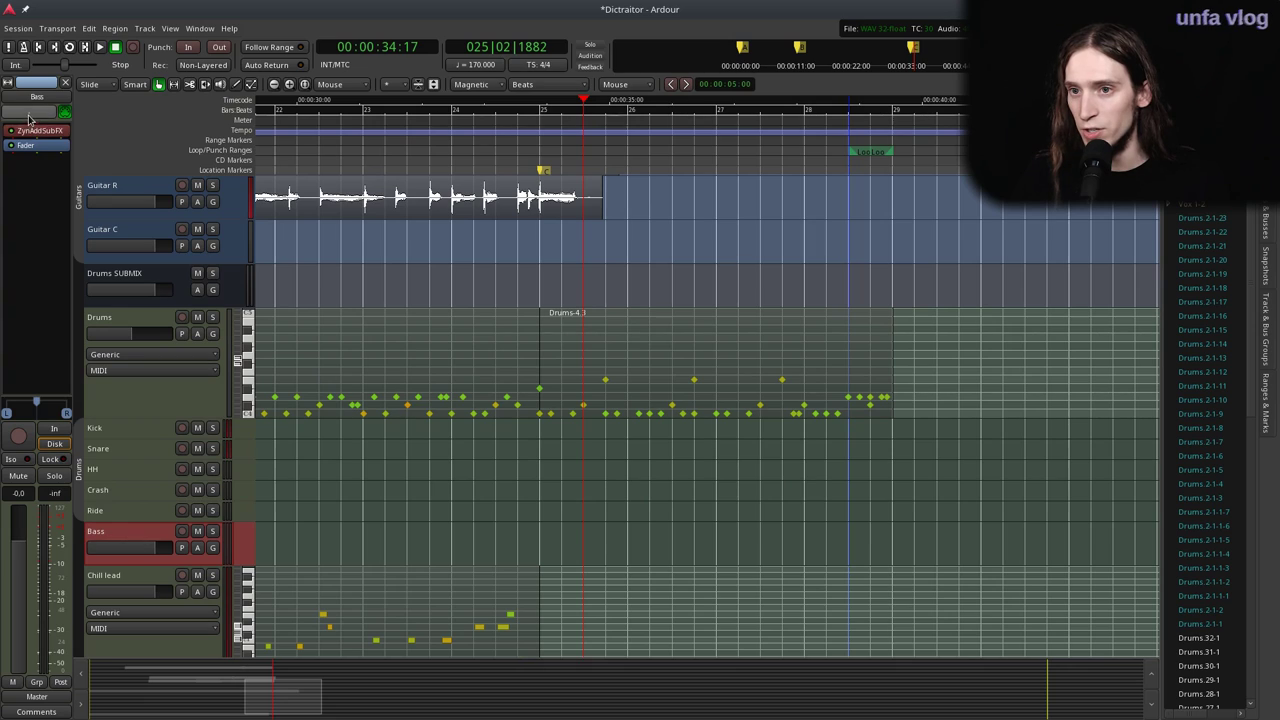
click(30, 111)
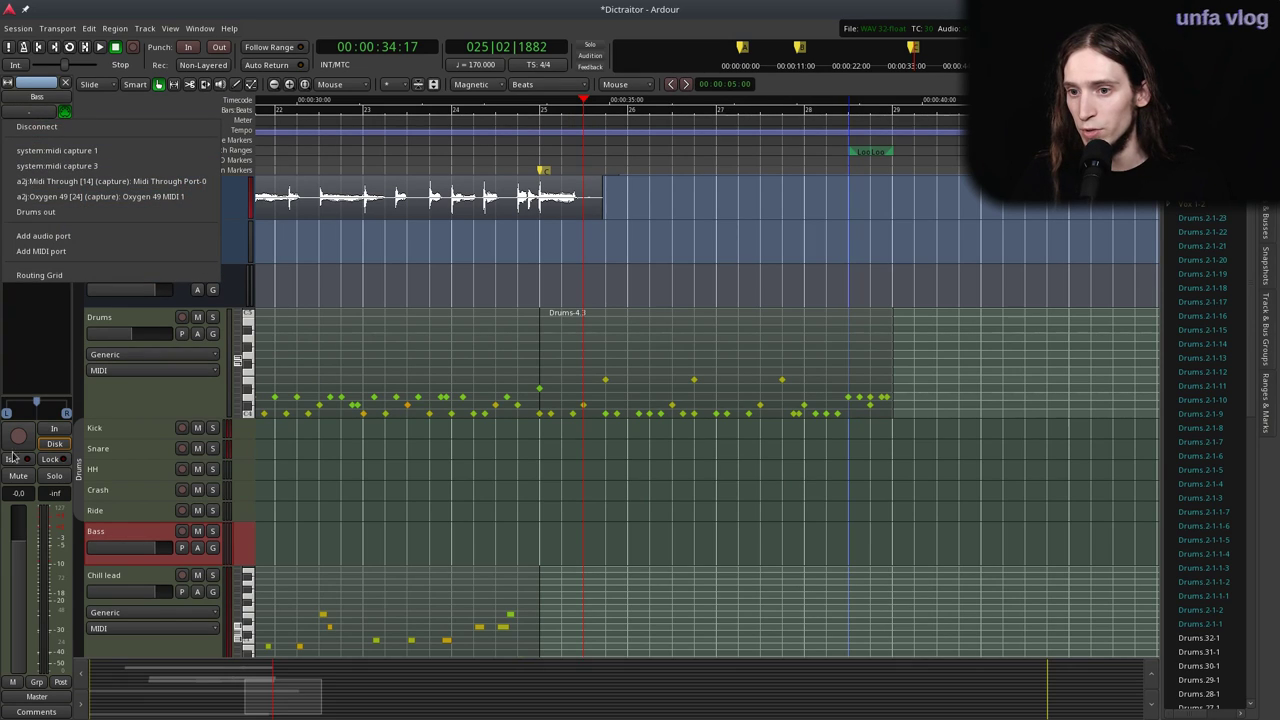
click(36, 696)
click(36, 696)
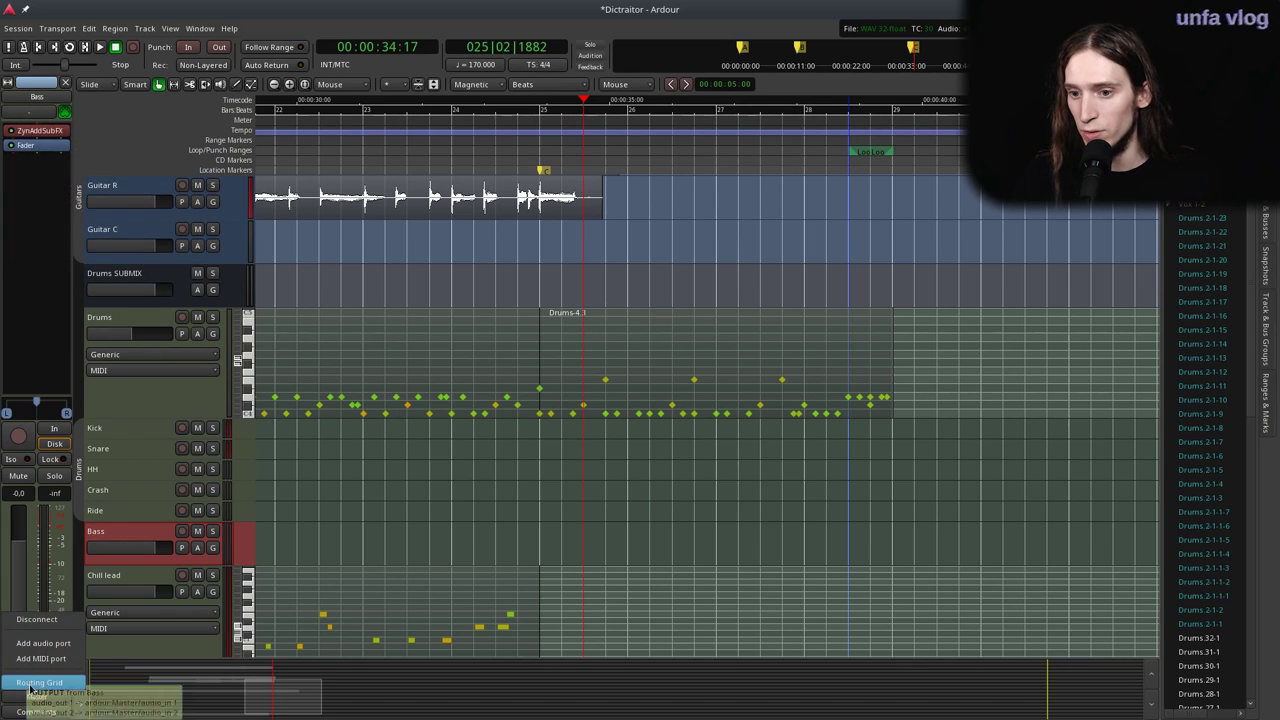
click(321, 483)
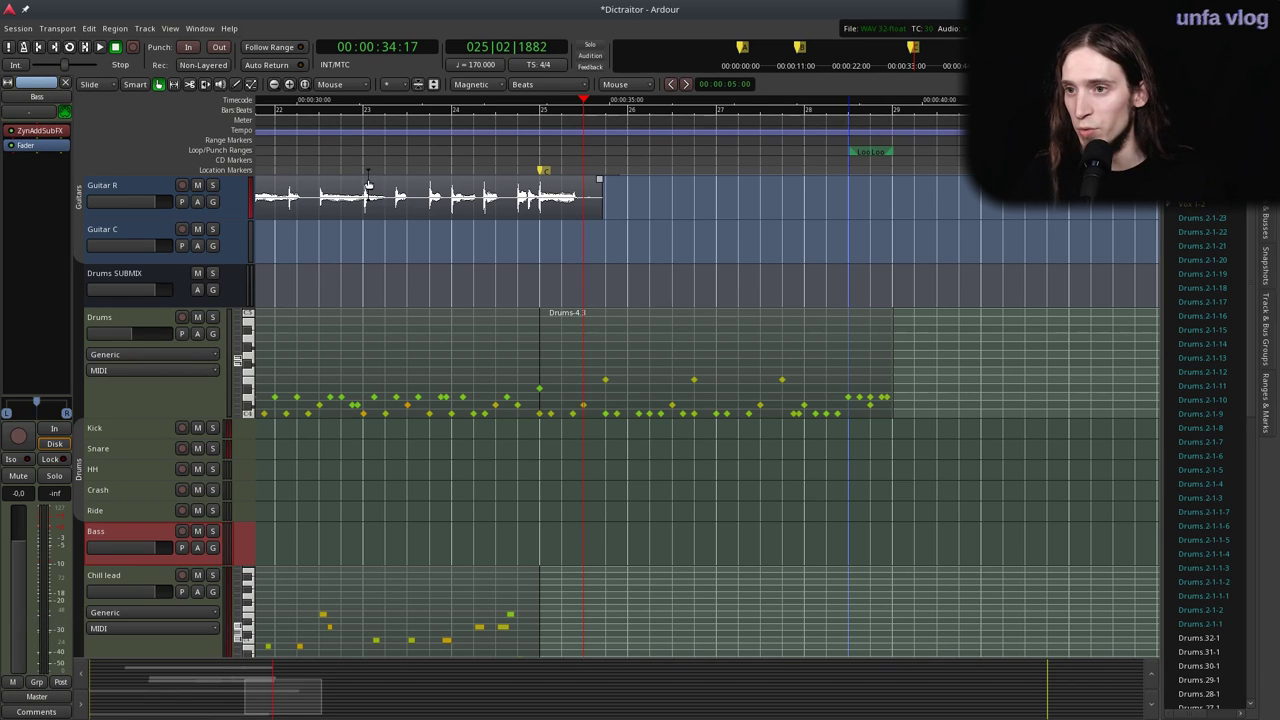
Play the song from just before section C, briefly mute the Drums track, and solo it to audition the submix.
scroll(455, 270, left, 2)
scroll(453, 299, left, 2)
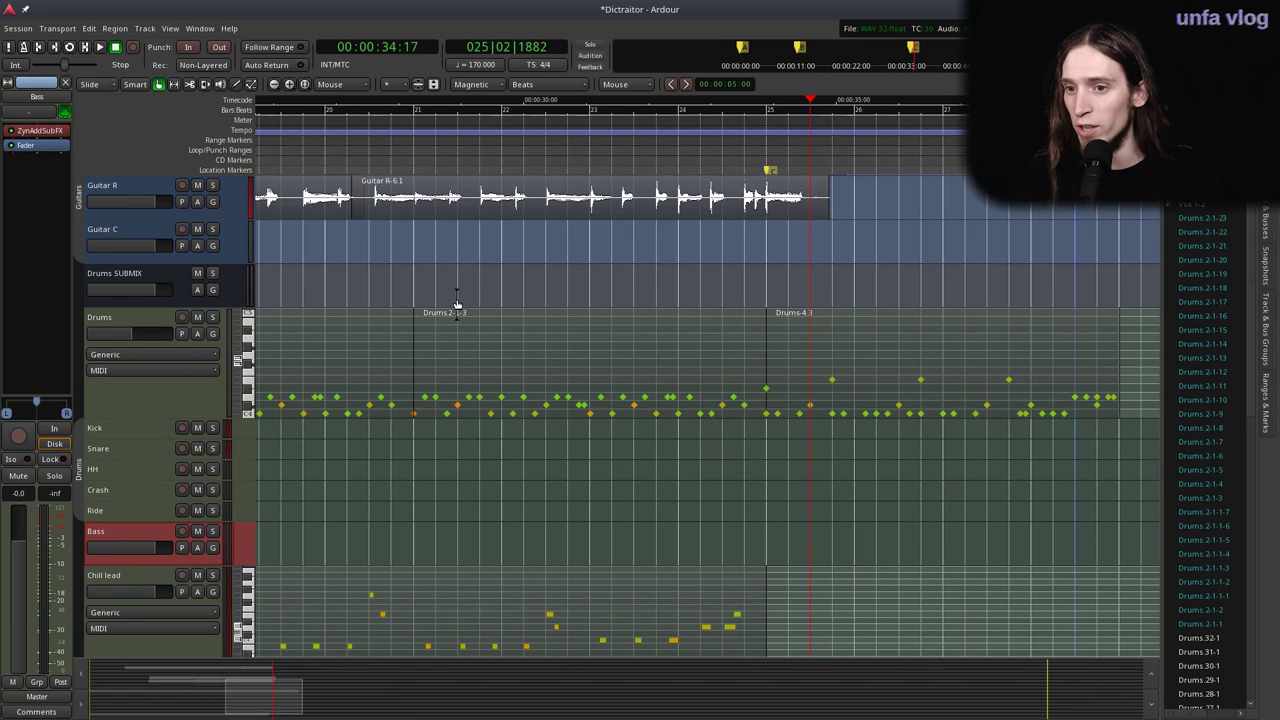
click(365, 152)
key(space)
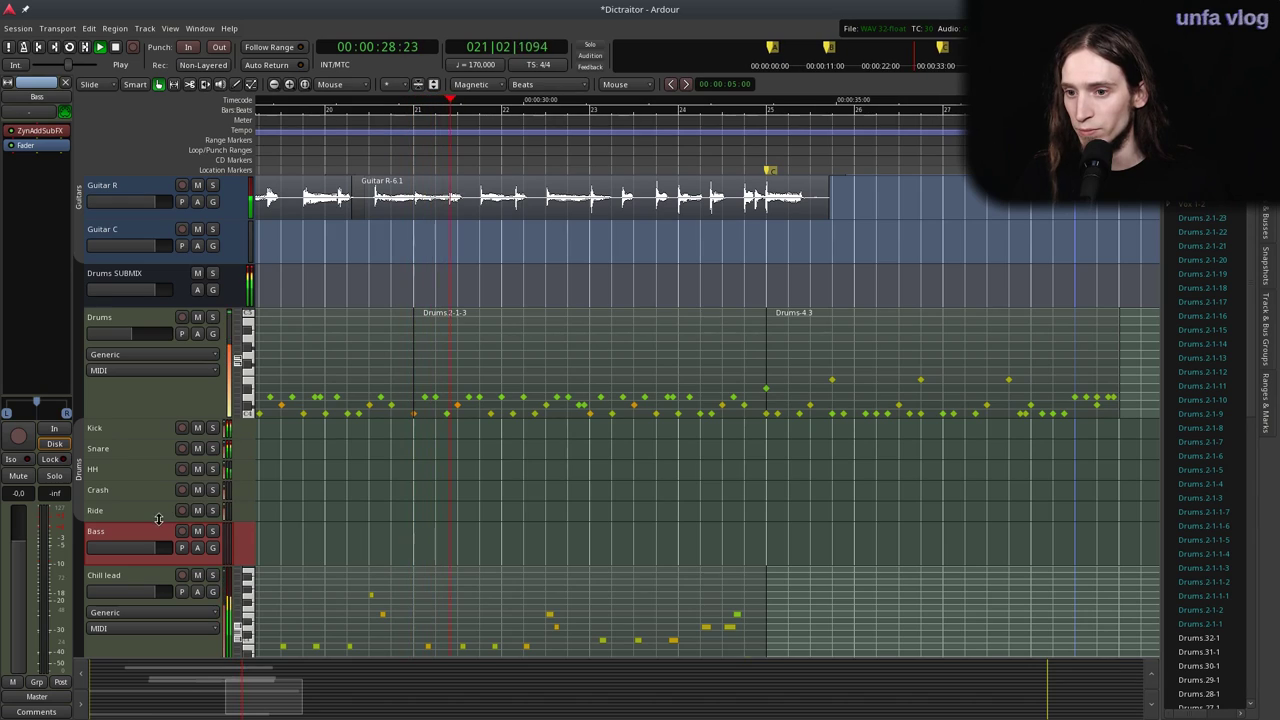
click(197, 318)
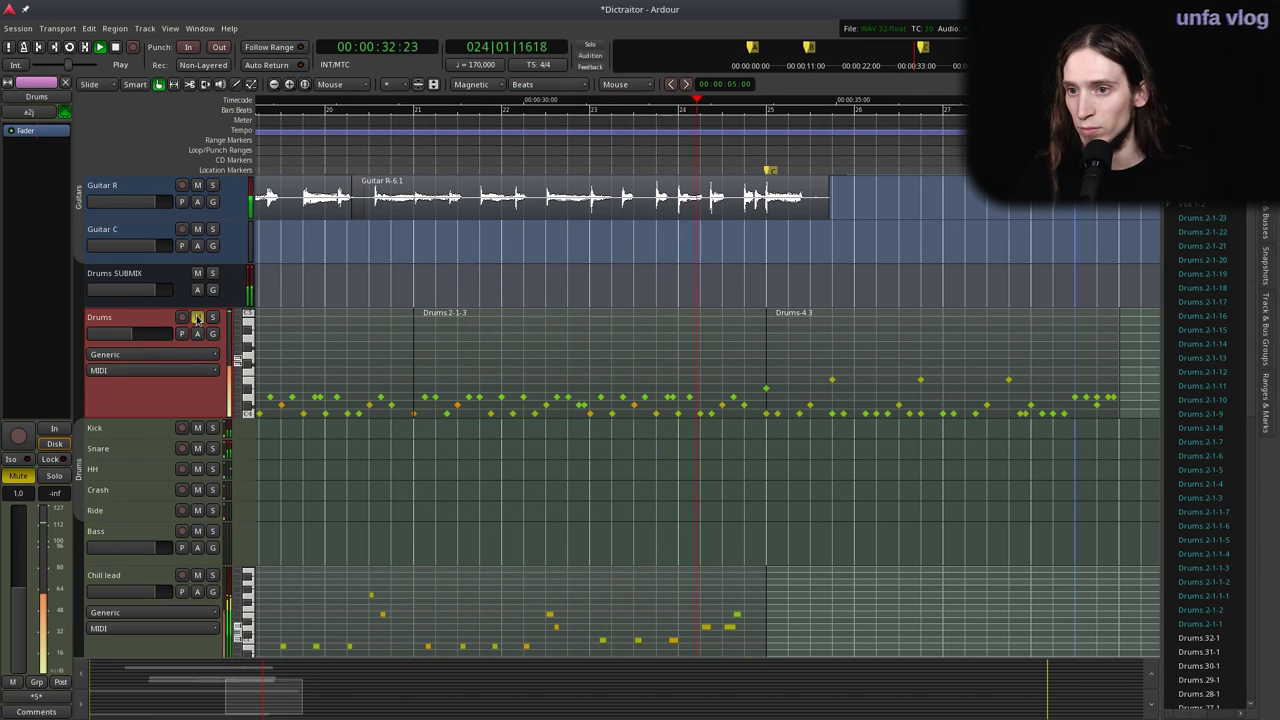
click(197, 318)
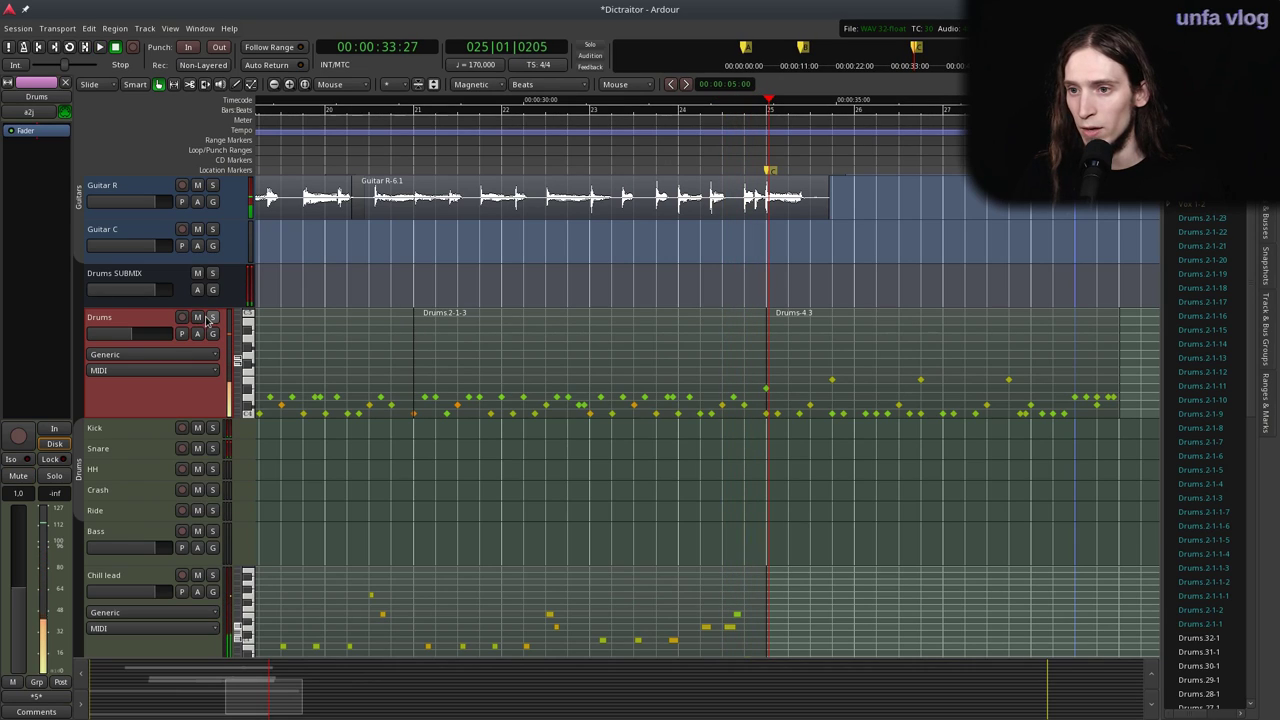
click(212, 318)
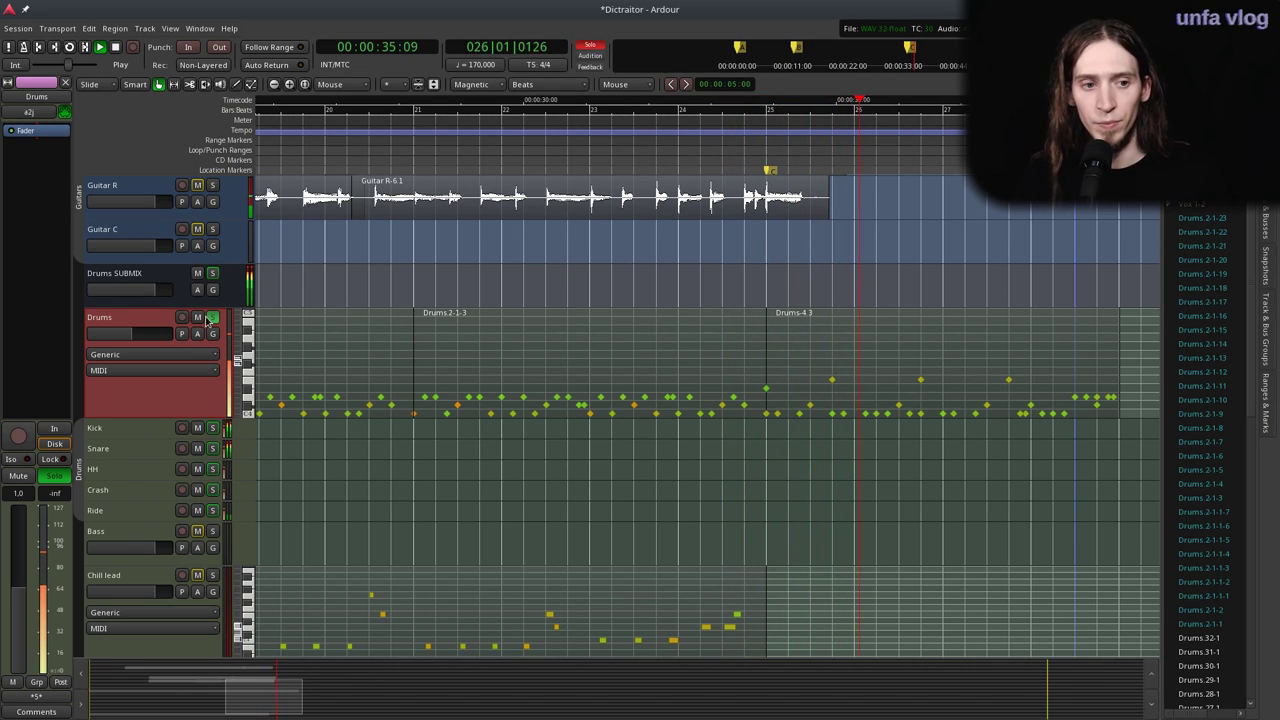
key(space)
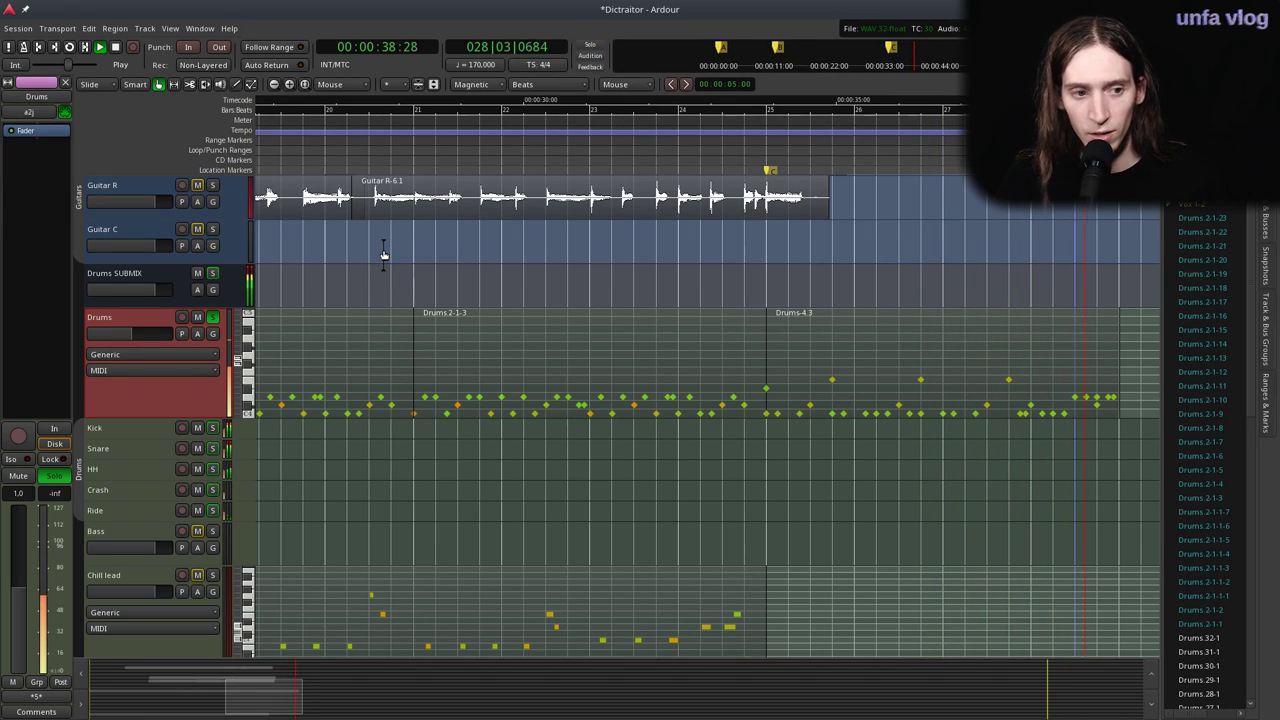
Play the soloed drums again and lower the Master fader to -5.2 dB.
scroll(455, 240, up, 5)
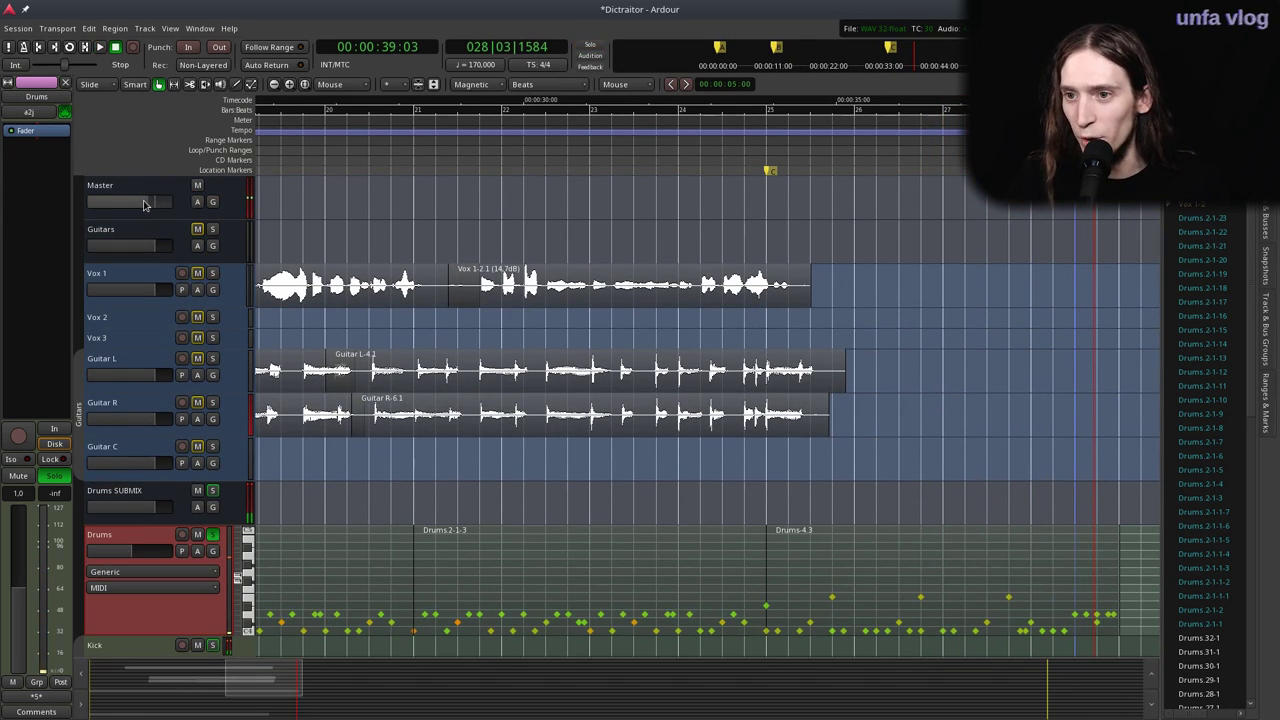
click(292, 139)
key(space)
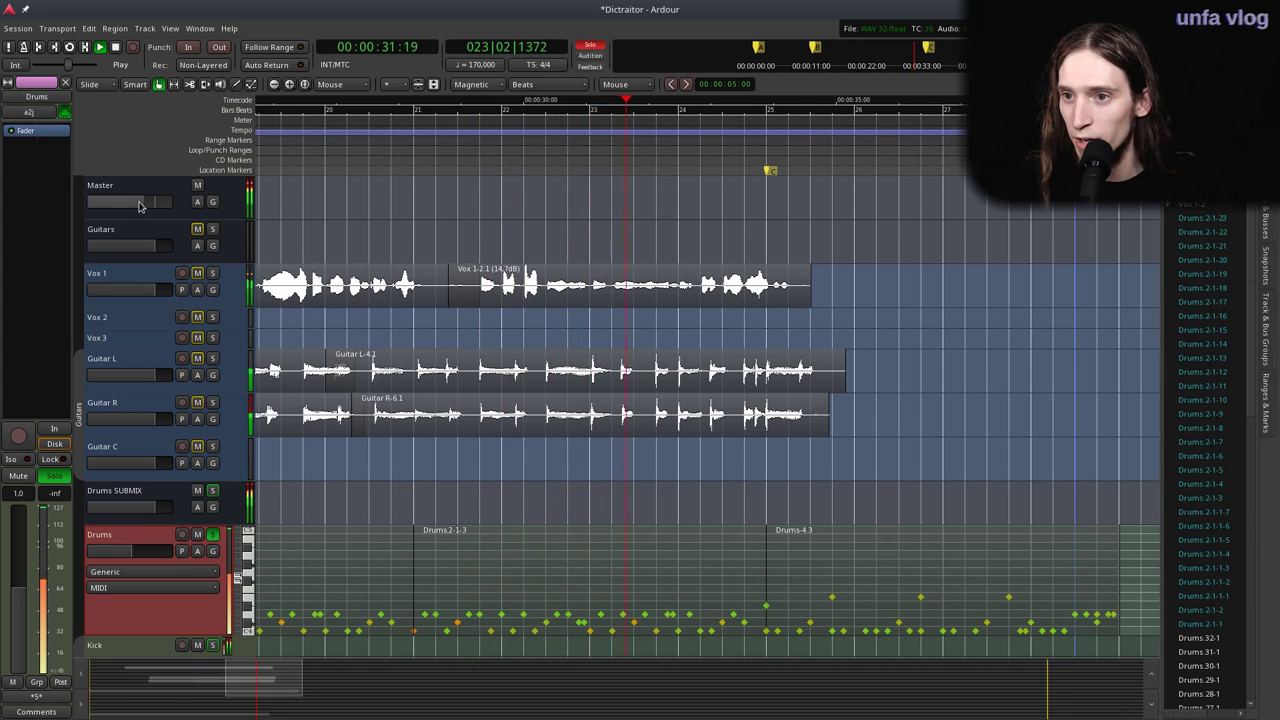
click(140, 197)
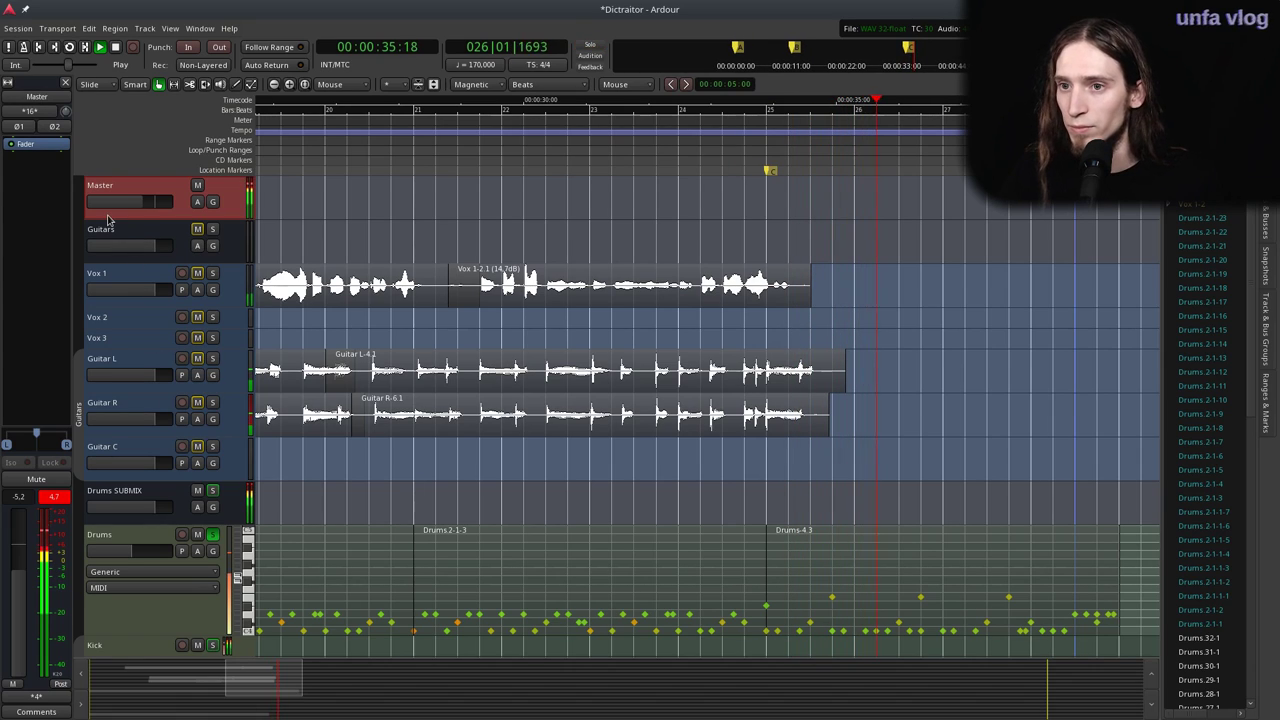
key(space)
Insert a Calf Limiter before the Master fader and reset the fader to 0.0 dB.
right_click(14, 146)
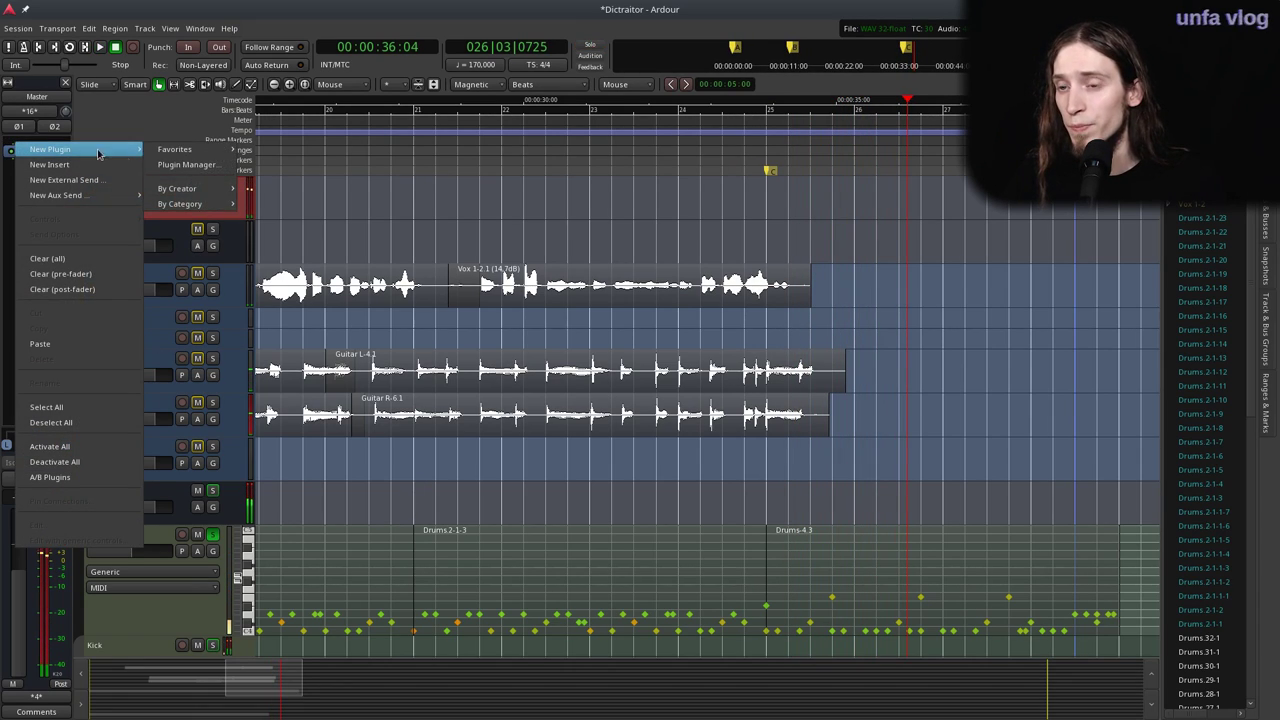
mouse_move(127, 149)
mouse_move(190, 149)
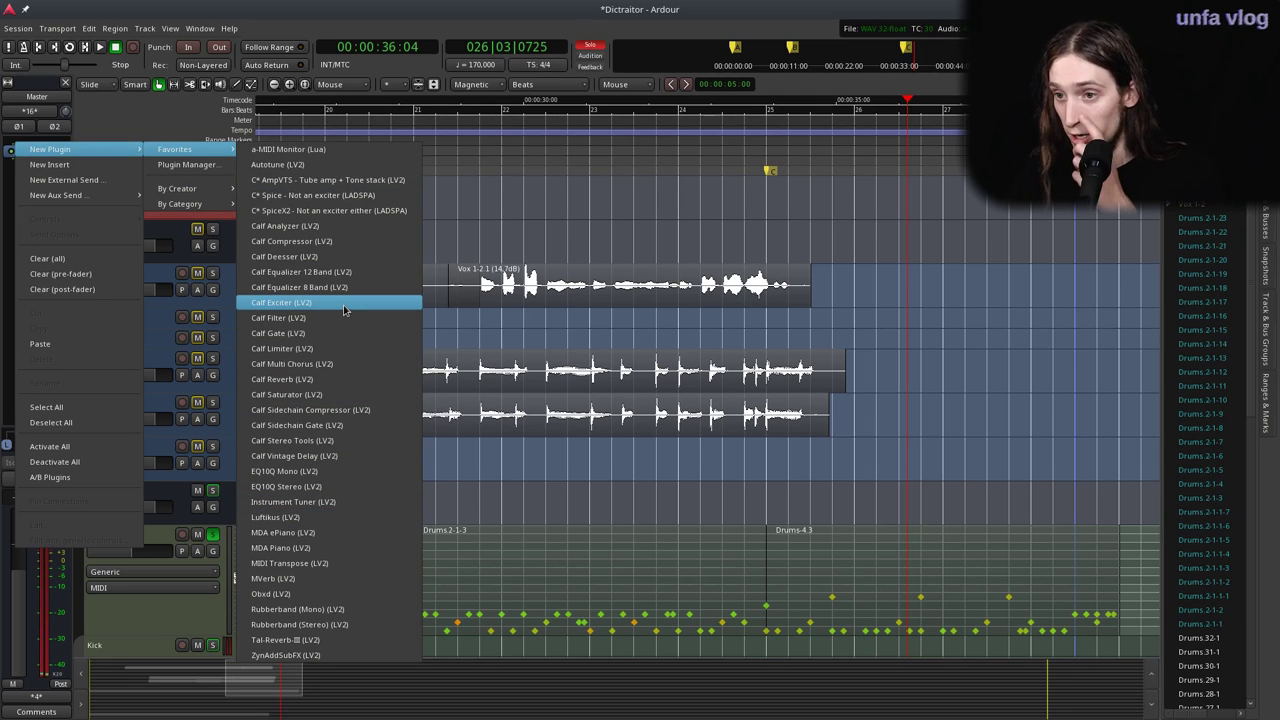
click(314, 350)
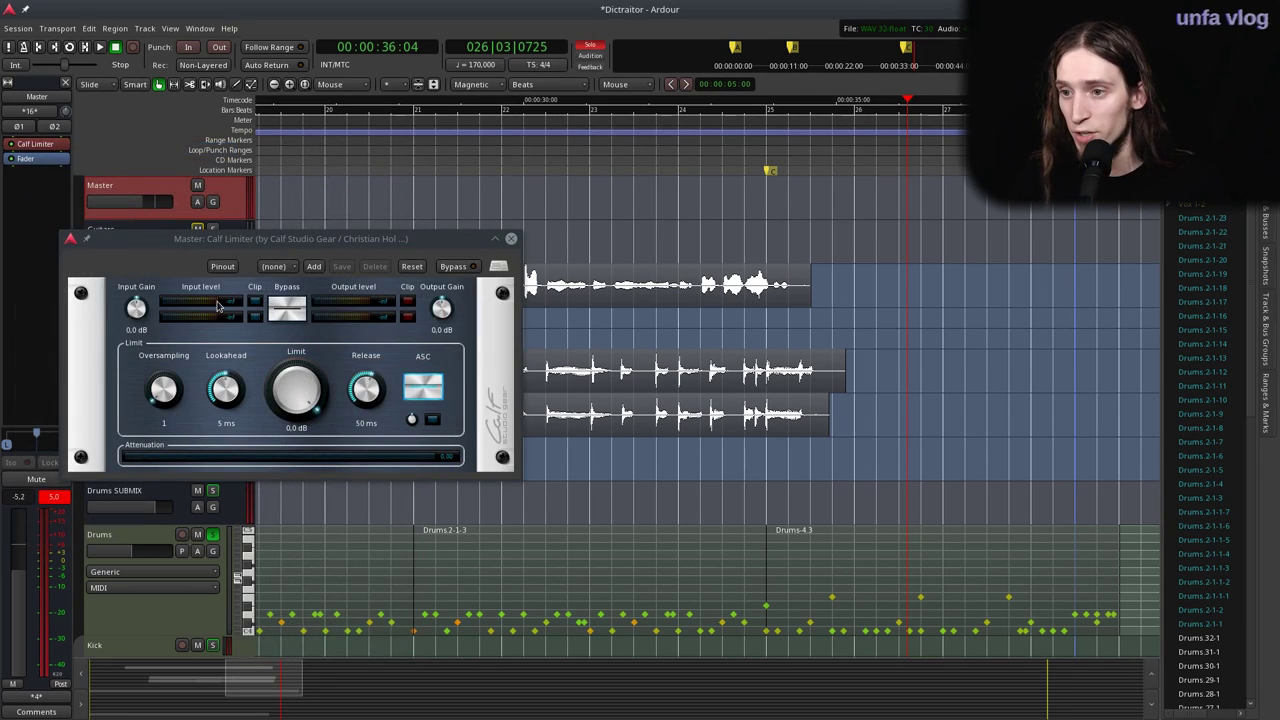
click(511, 238)
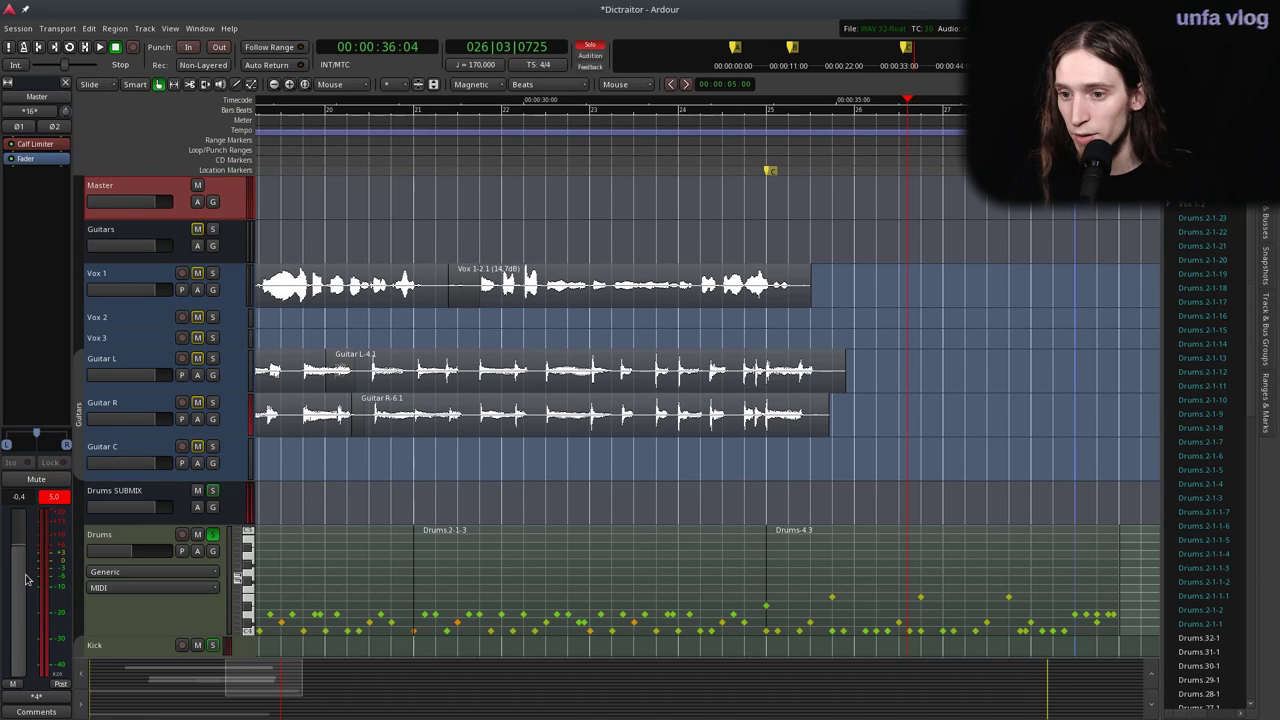
shift+click(24, 578)
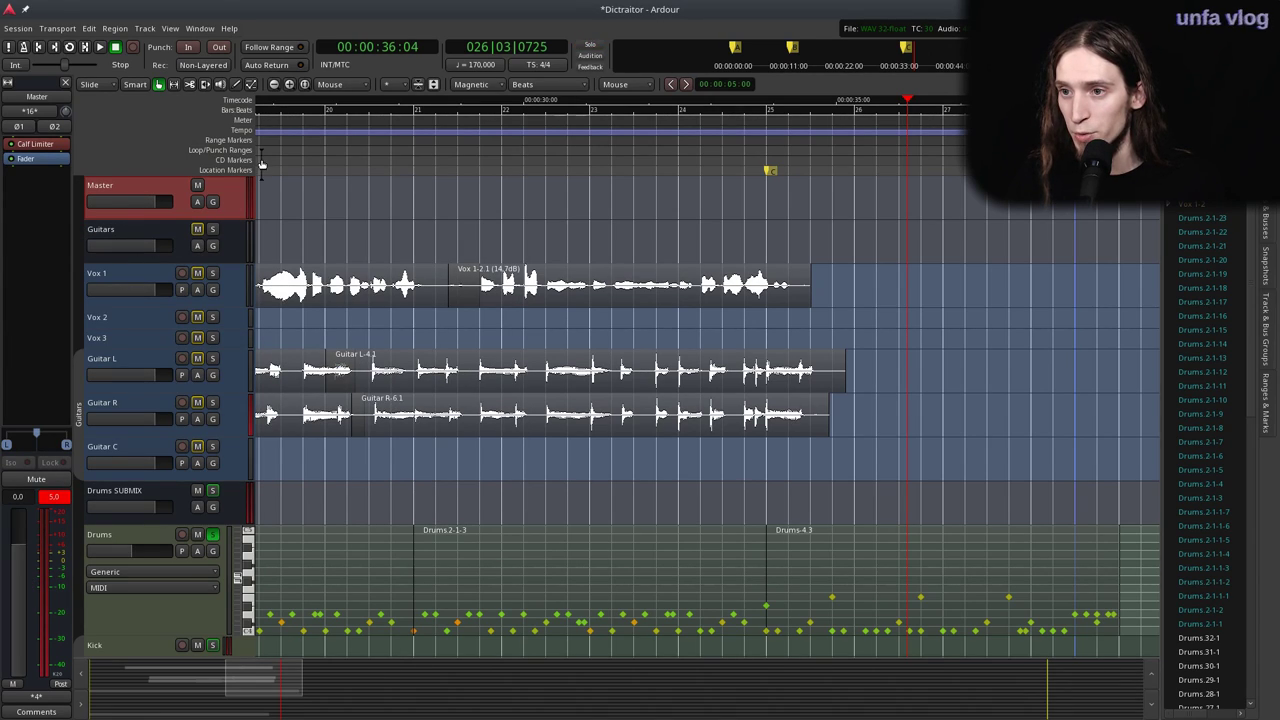
Set the Master Calf Limiter's input gain to -5.5 dB and its release to about 13.6 ms during playback.
double_click(55, 143)
key(space)
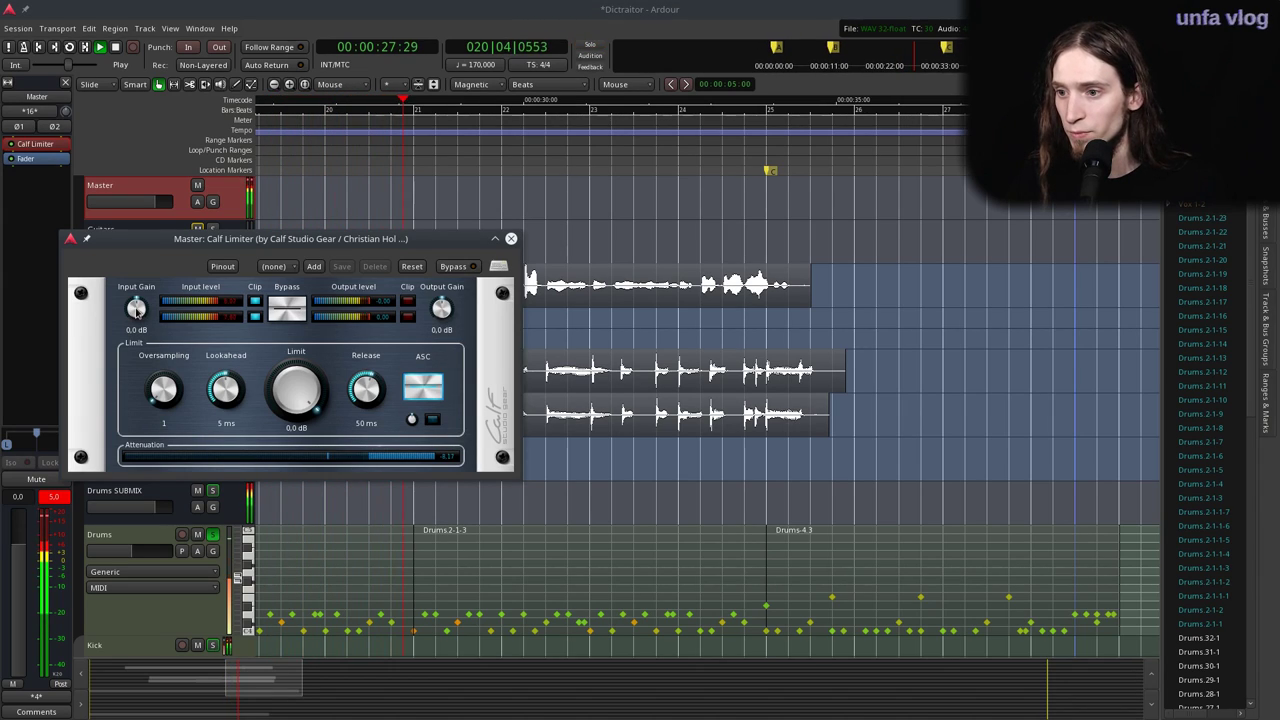
drag(136, 312, 145, 326)
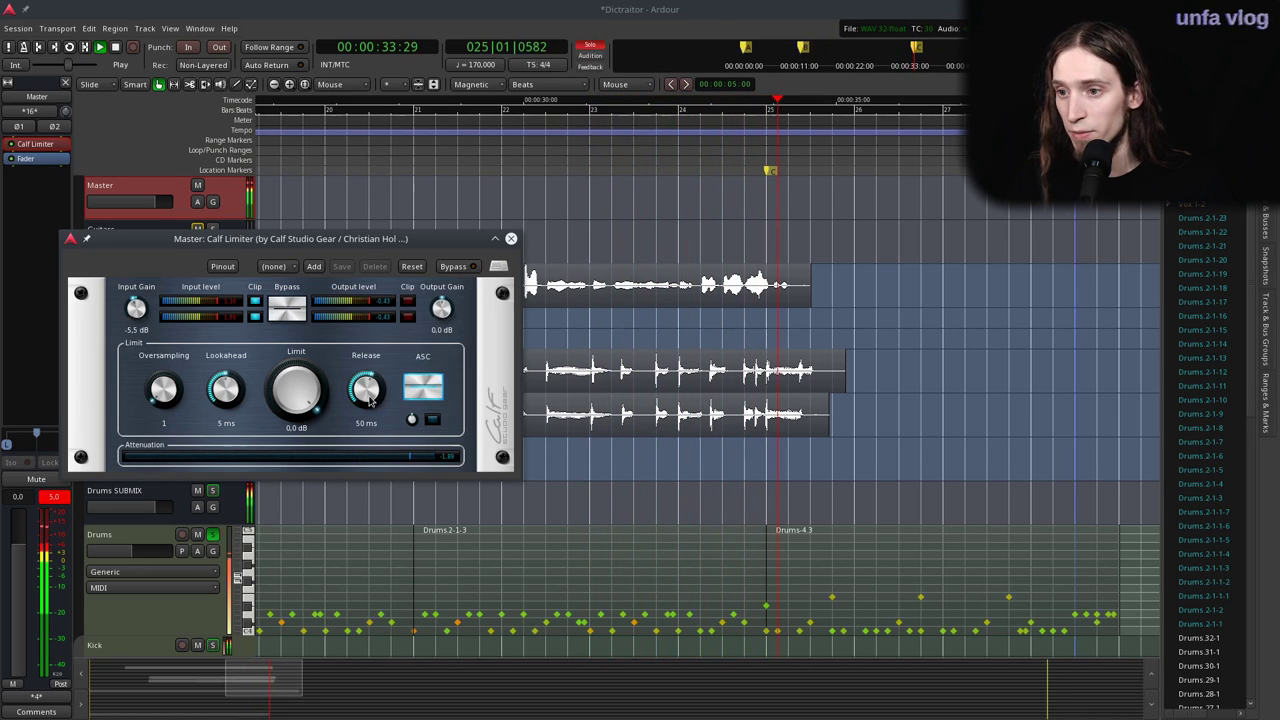
drag(366, 400, 382, 440)
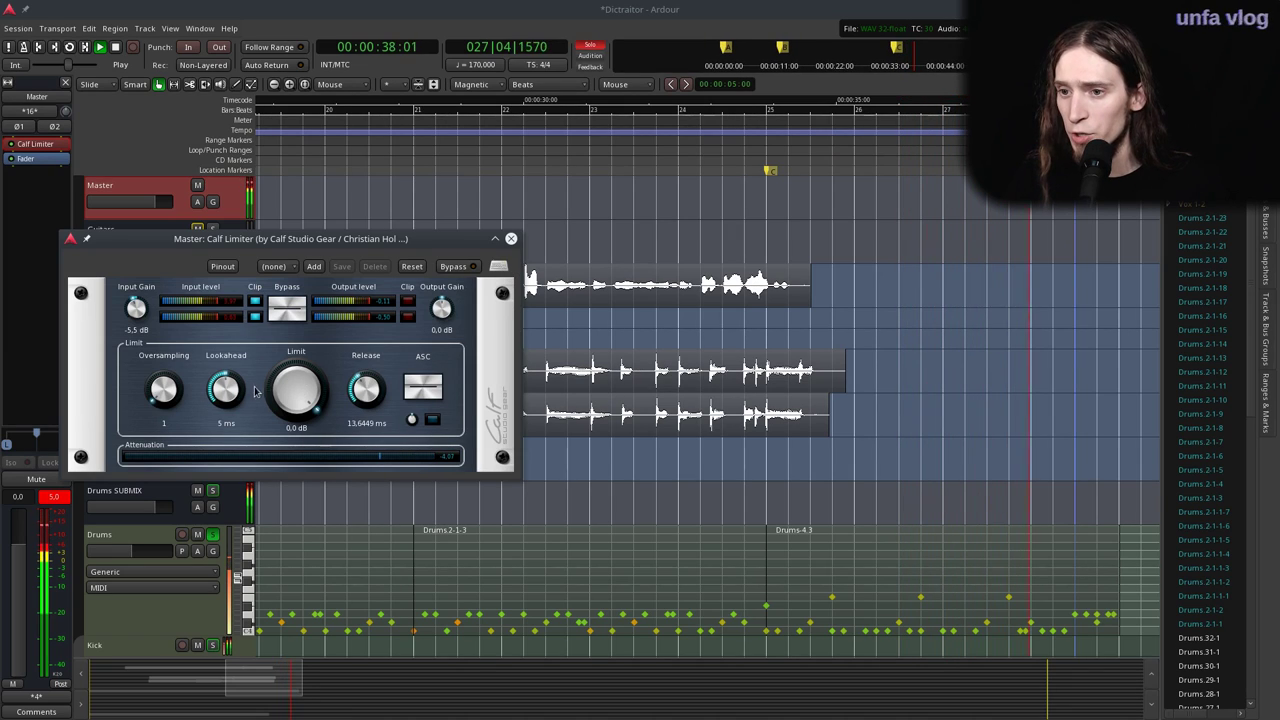
Close the Master limiter, then unsolo the Drums track and play the song with only the Snare track soloed.
click(510, 238)
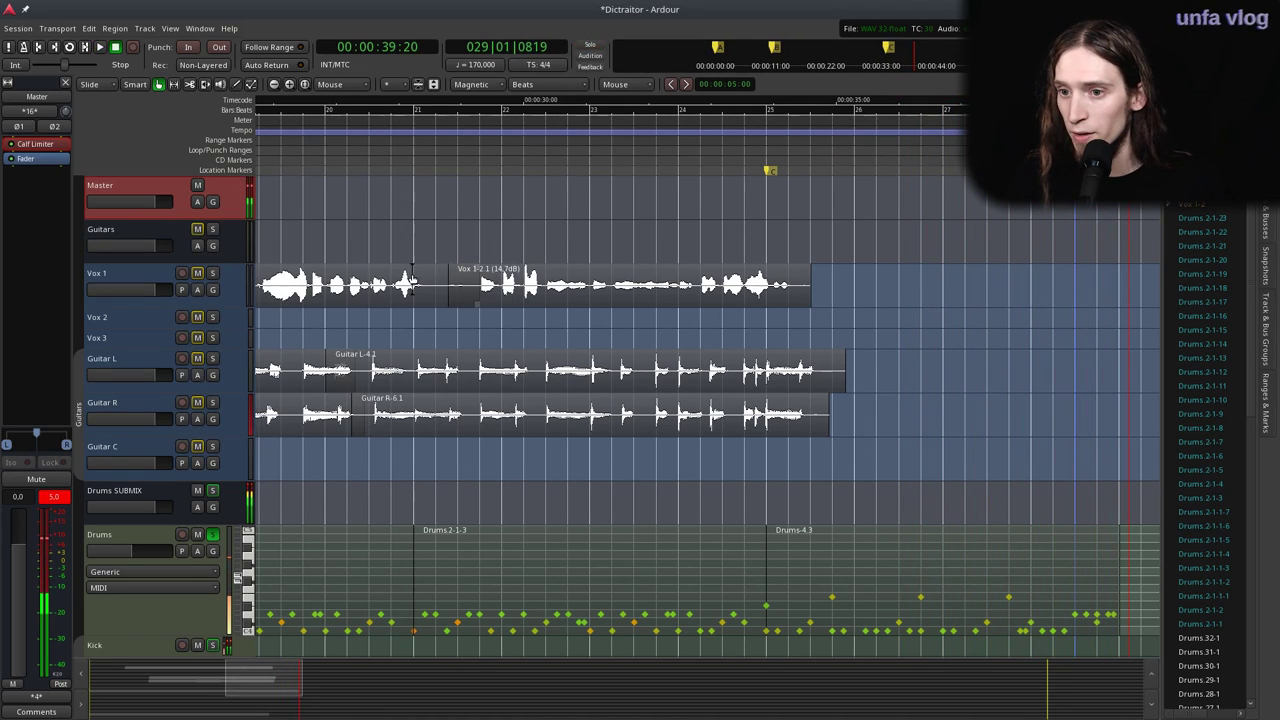
ctrl+scroll(415, 285, down, 2)
scroll(400, 285, down, 3)
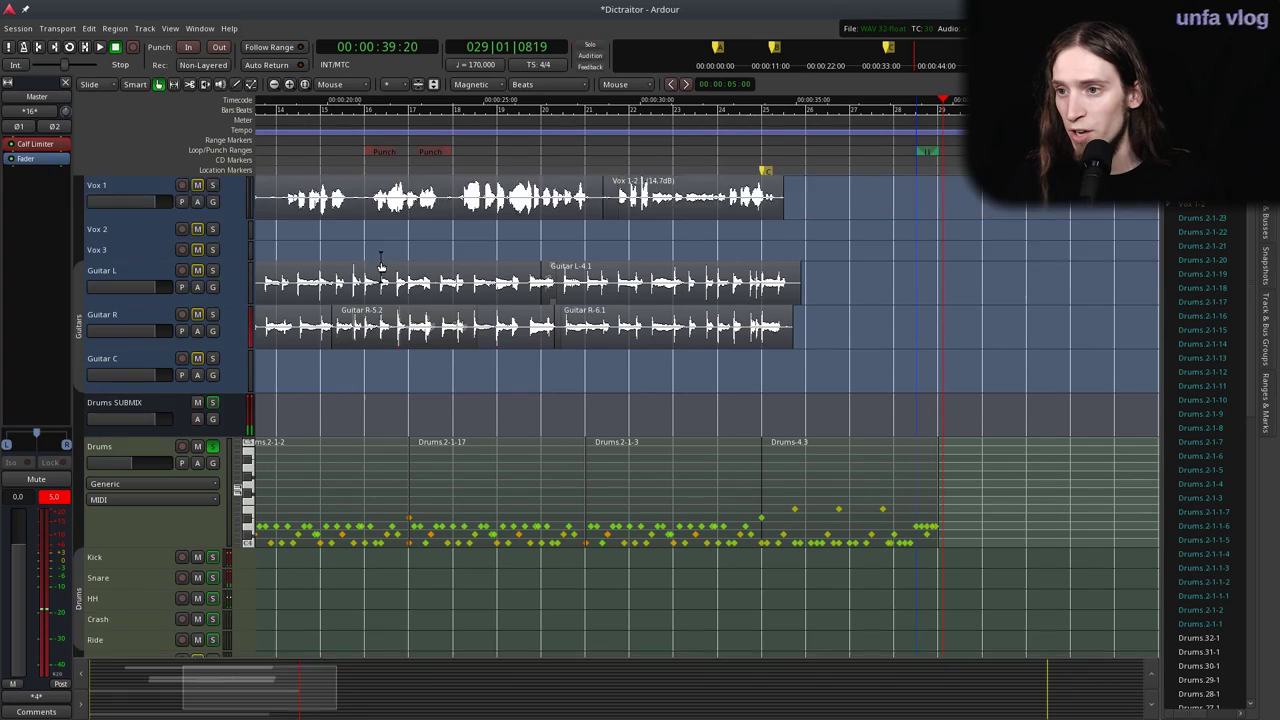
click(134, 533)
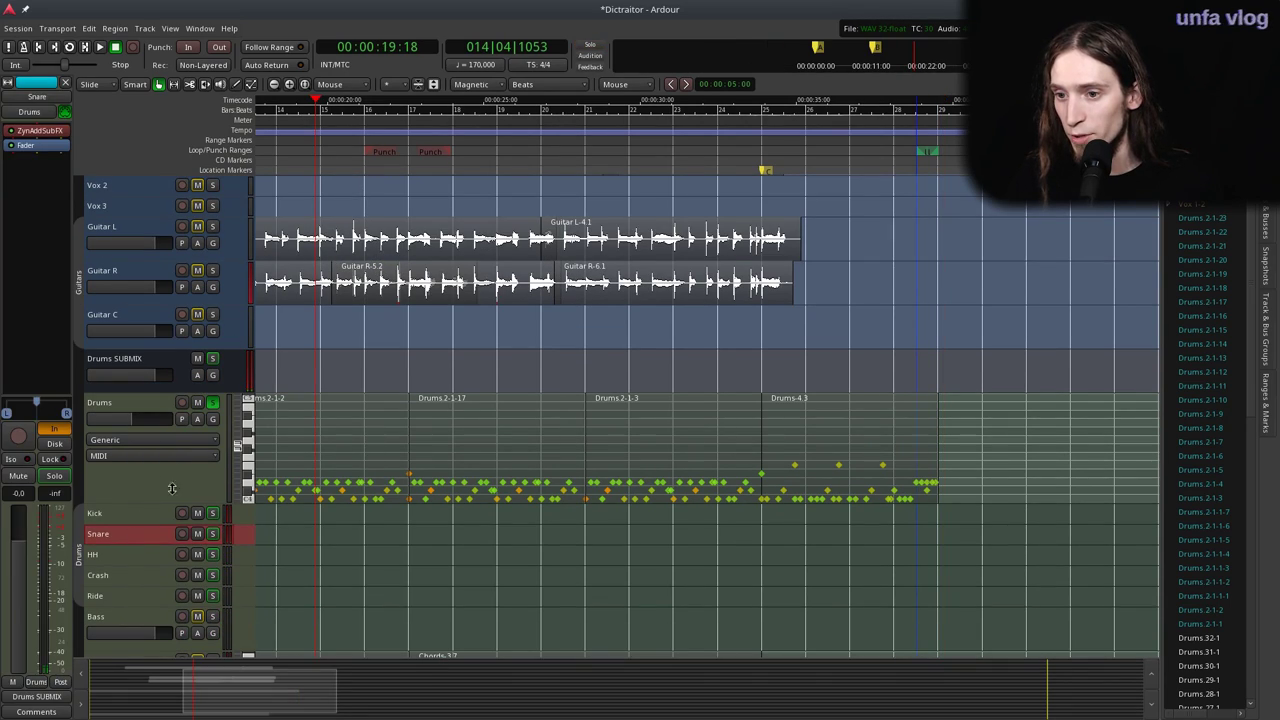
click(212, 402)
click(212, 533)
key(space)
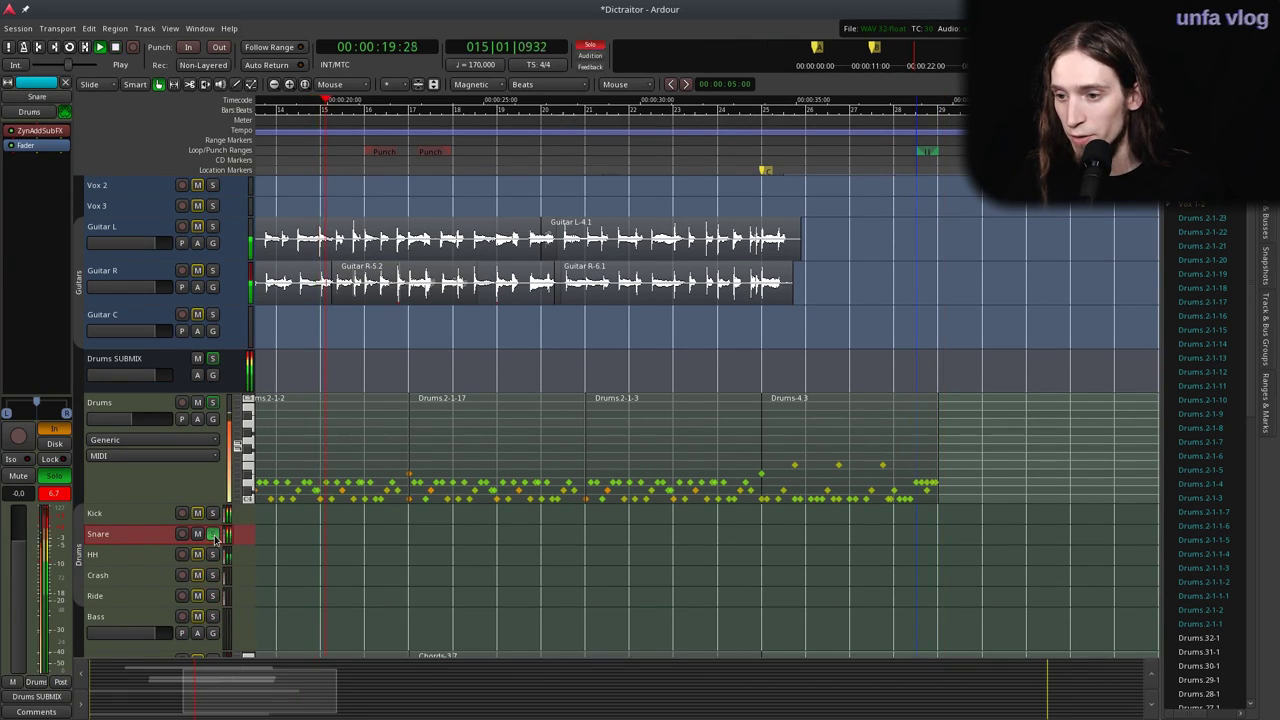
Insert the LV2 Hard Limiter by Steve Harris on the Snare track before its fader.
right_click(37, 151)
mouse_move(110, 150)
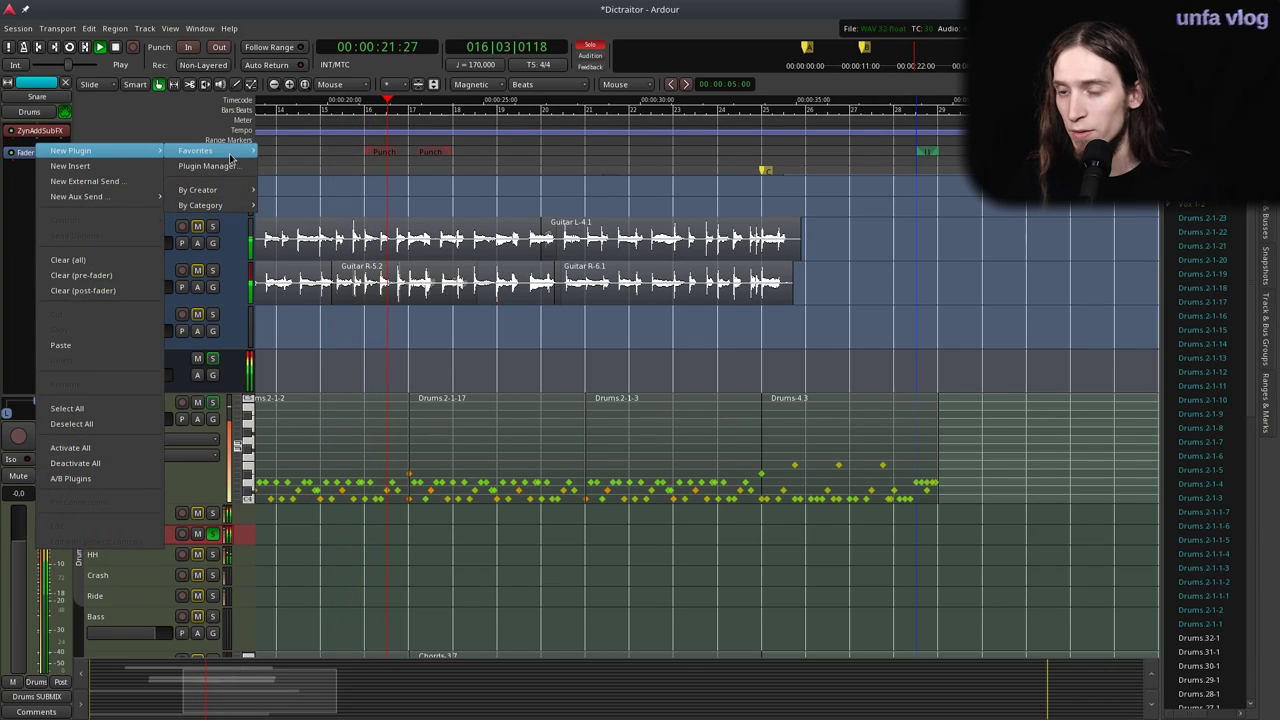
mouse_move(229, 153)
click(205, 166)
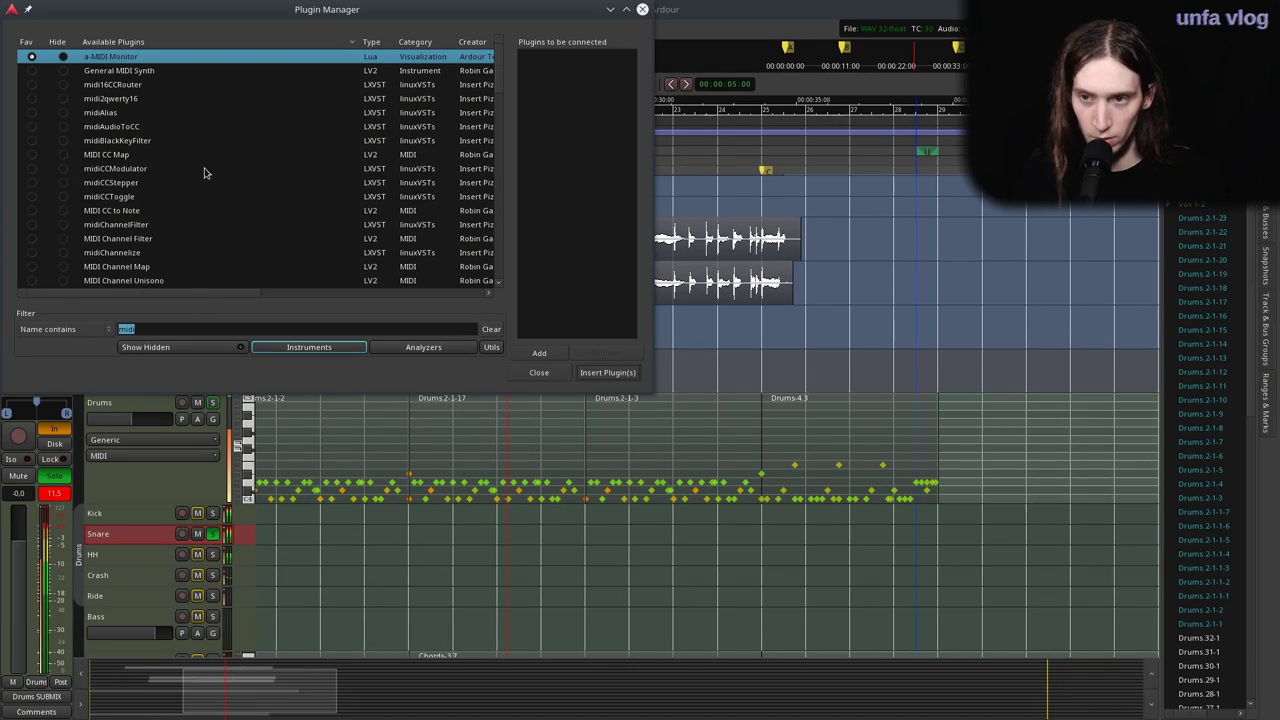
text(hard)
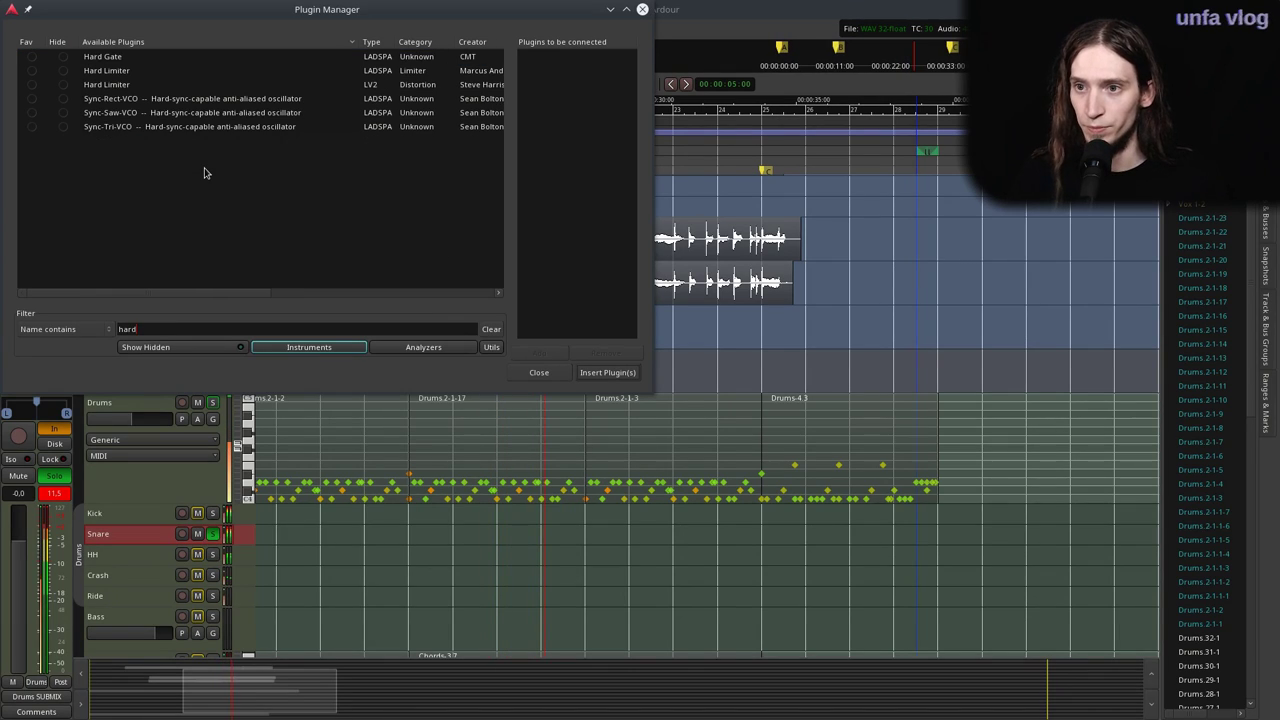
click(91, 85)
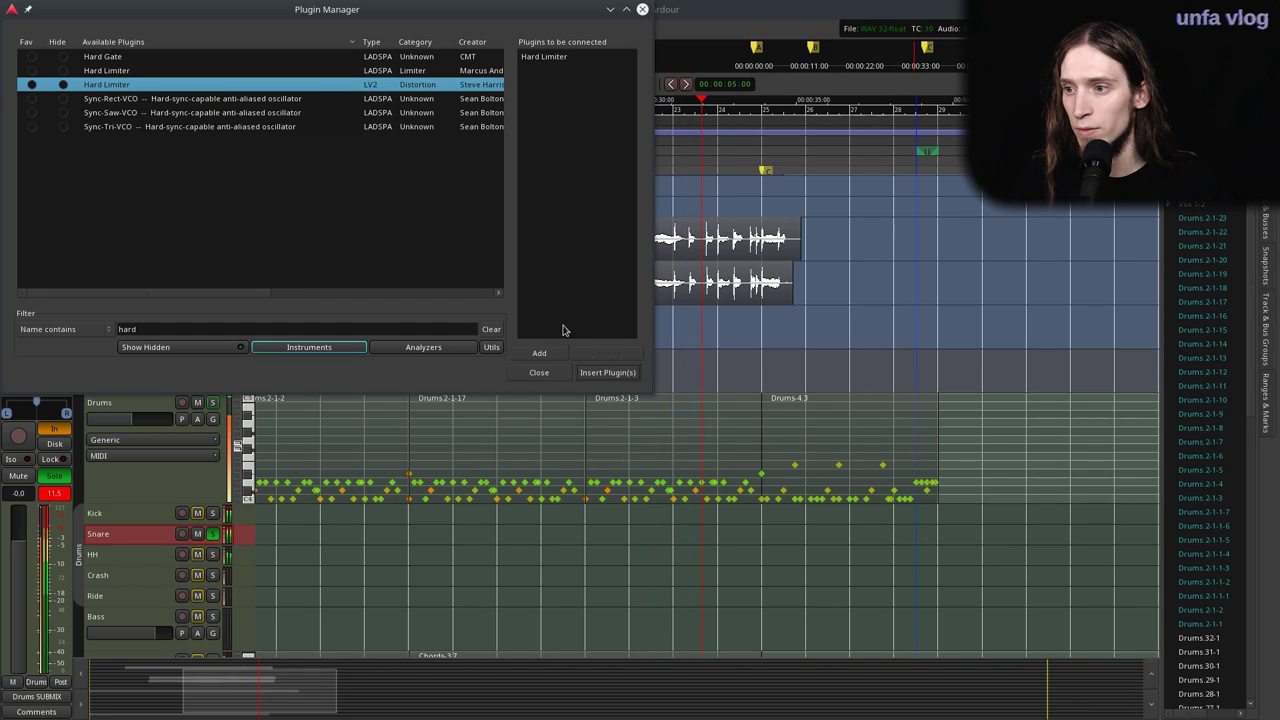
click(607, 372)
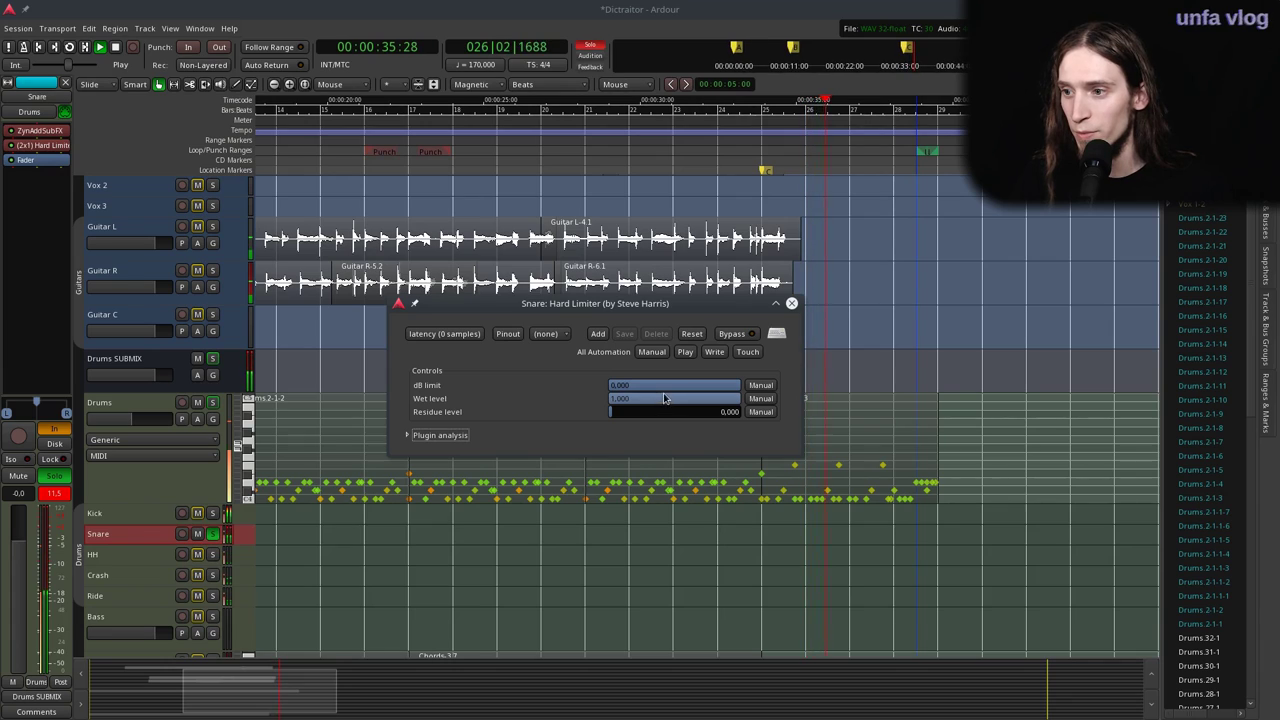
Audition only the snare limiter's residue with wet level 0, residue level 1 and the dB limit at about -8.2, replaying from around bar 14.
drag(657, 399, 530, 401)
drag(617, 413, 854, 395)
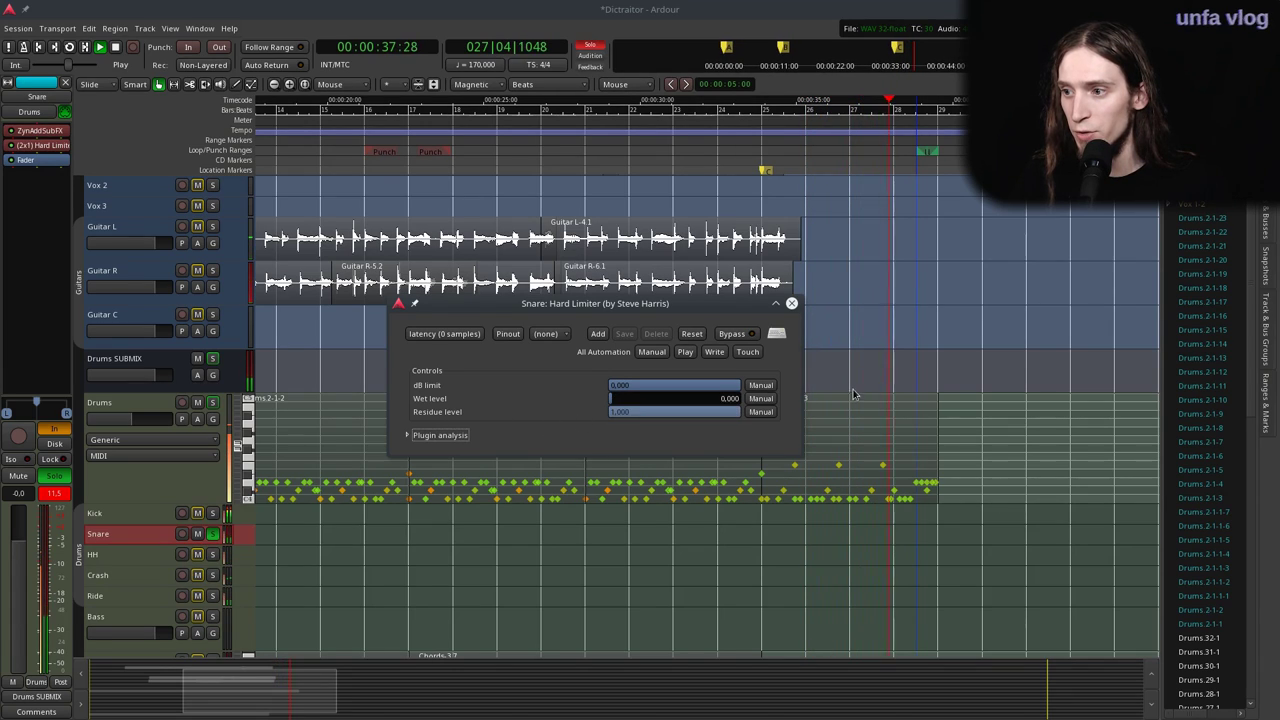
drag(680, 390, 658, 395)
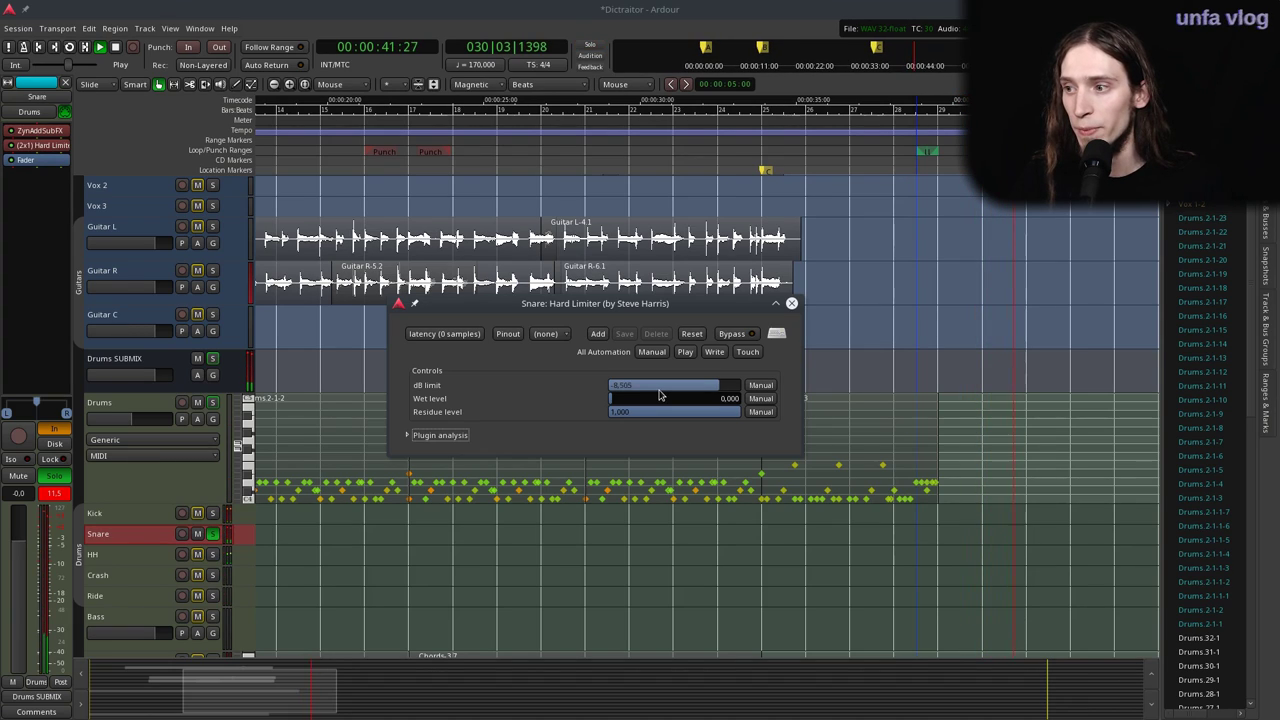
click(614, 143)
click(305, 165)
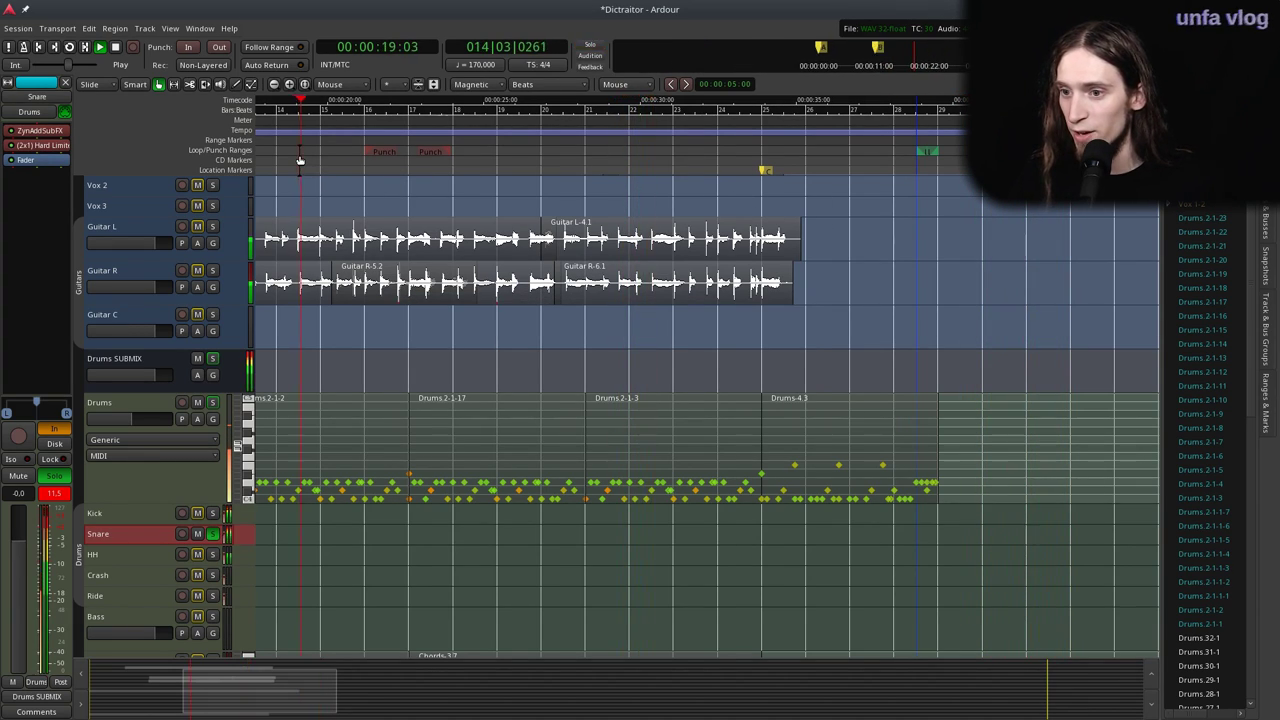
Set the snare Hard Limiter's dB limit to 0, wet level to 1 and residue level to about 0.485, and stop playback.
double_click(54, 148)
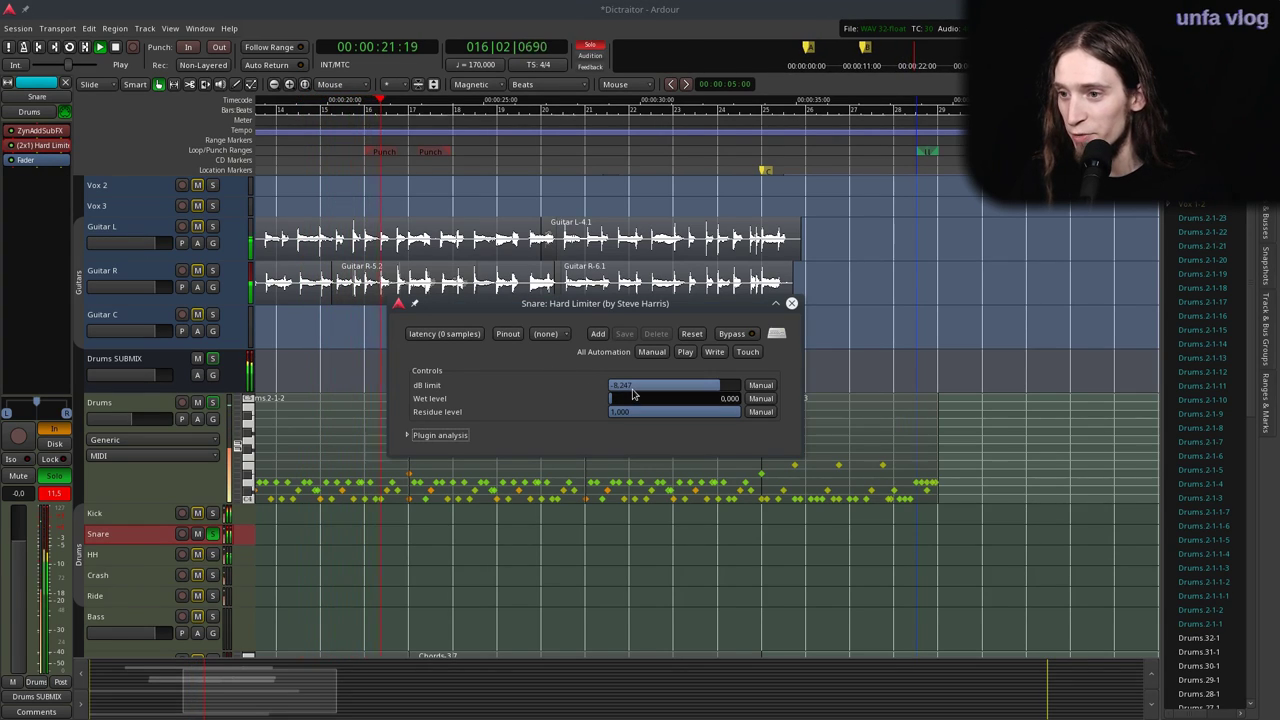
drag(632, 390, 677, 391)
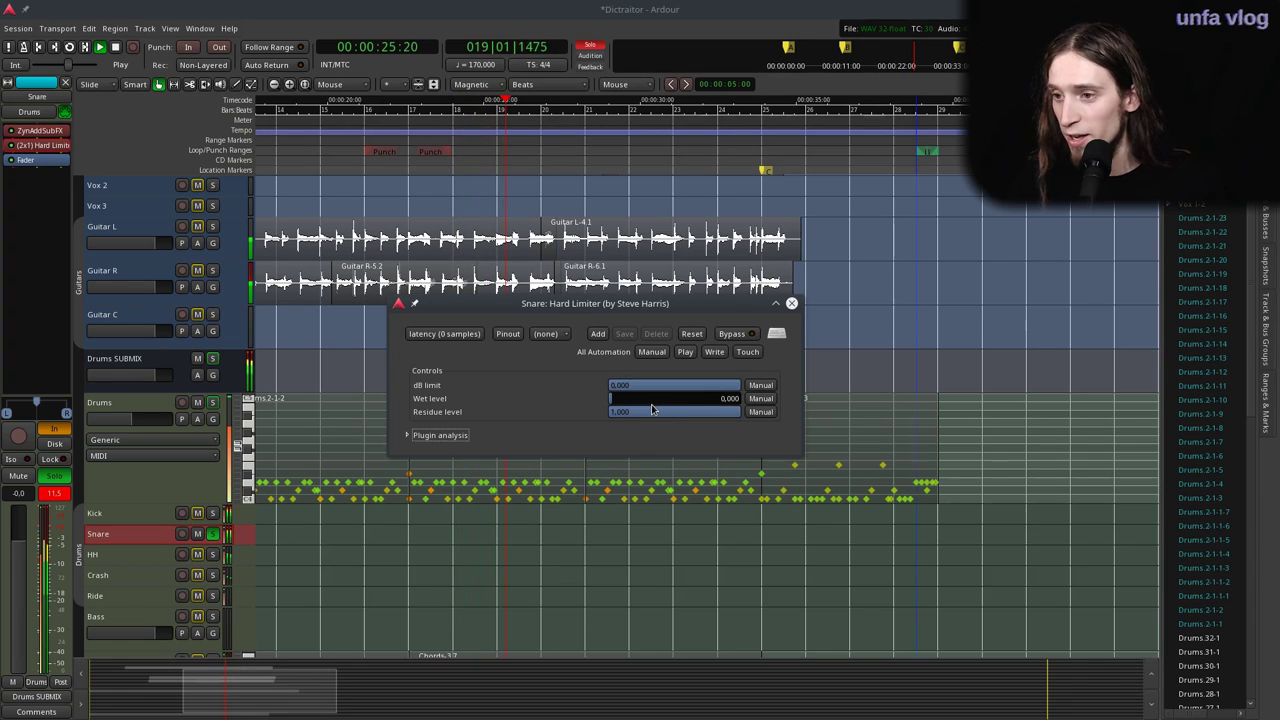
drag(654, 398, 822, 398)
drag(722, 412, 658, 428)
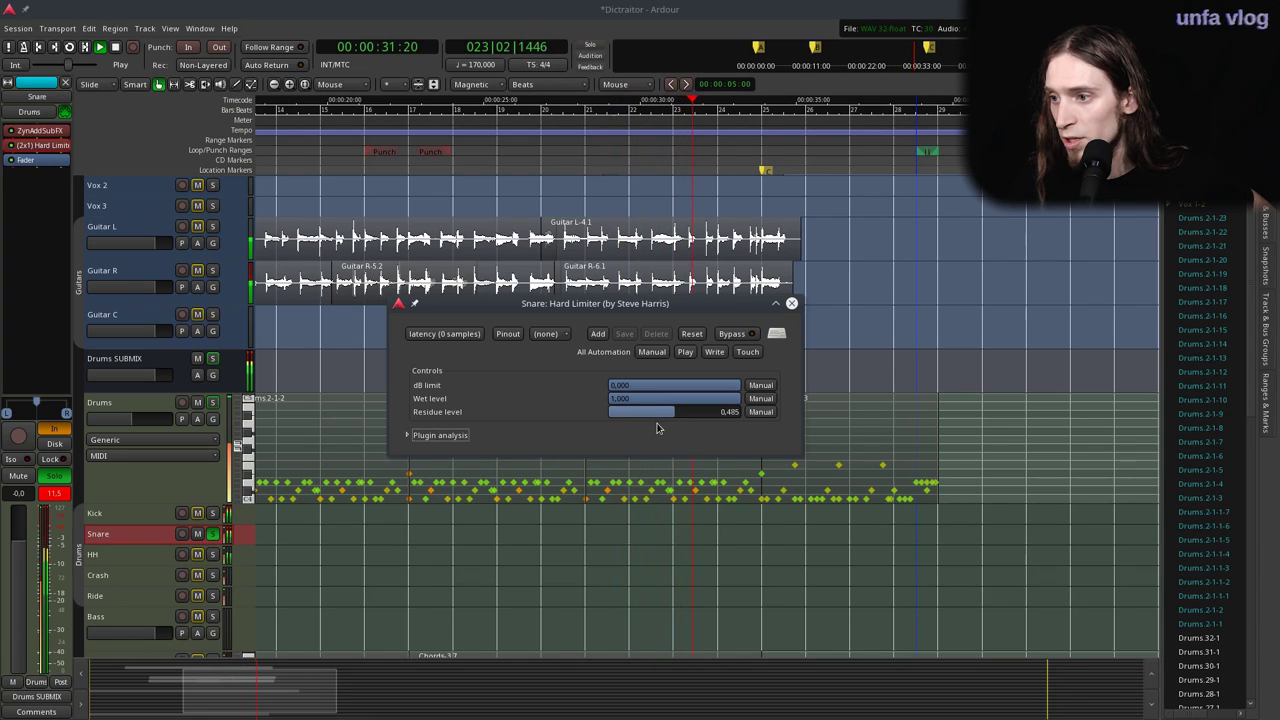
click(791, 303)
key(space)
Insert a Calf Compressor on the Snare track, place it between the Hard Limiter and the fader, and restart playback.
right_click(55, 165)
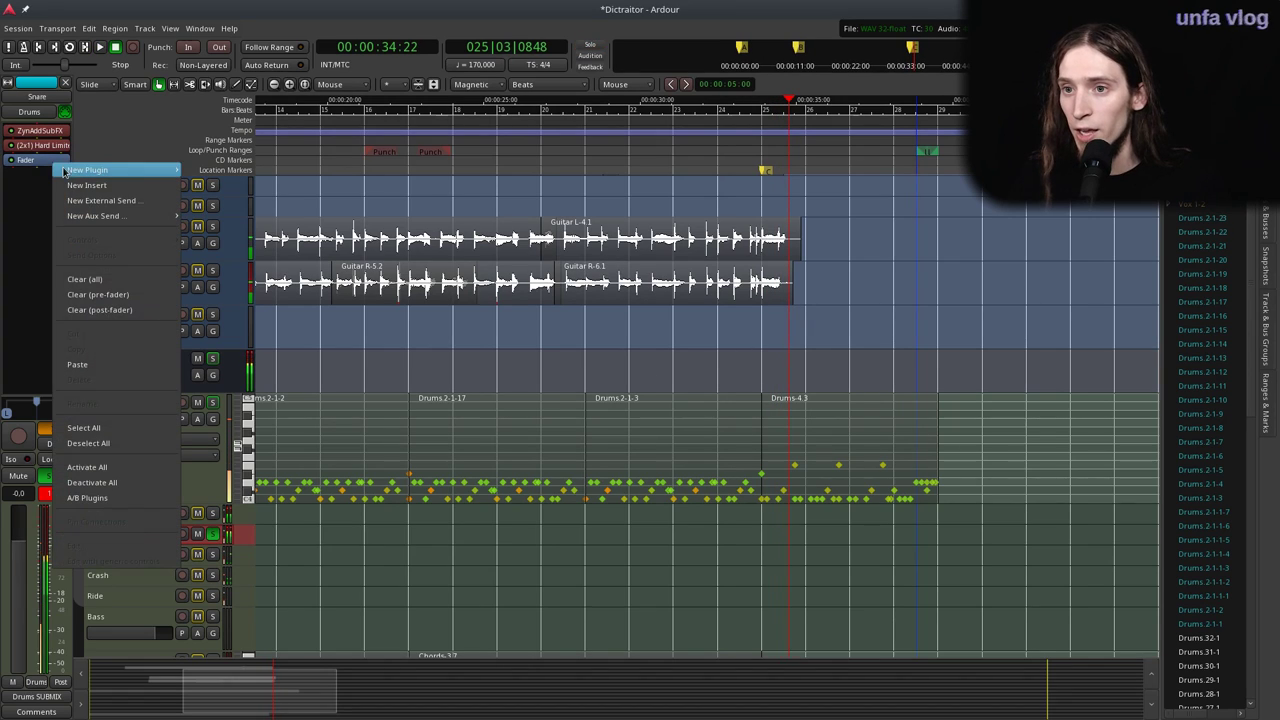
mouse_move(87, 170)
mouse_move(212, 170)
click(364, 262)
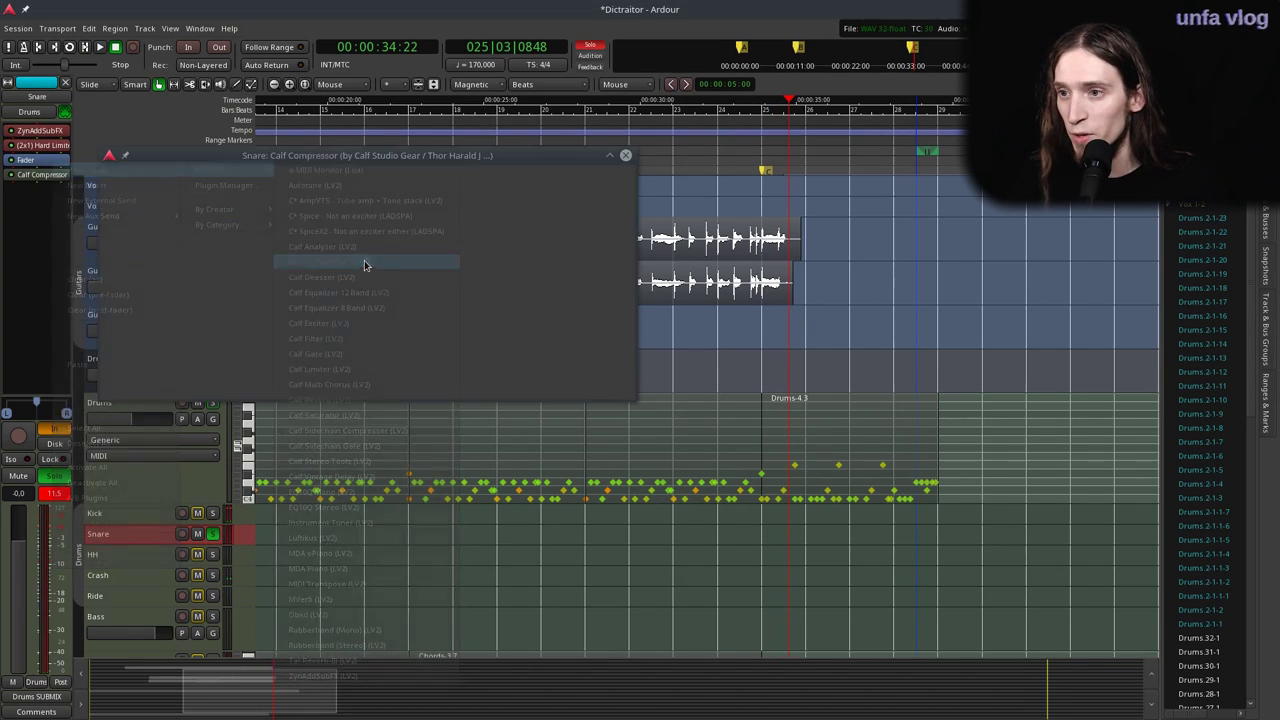
drag(451, 162, 516, 263)
key(ctrl+w)
click(311, 139)
key(space)
drag(44, 176, 52, 162)
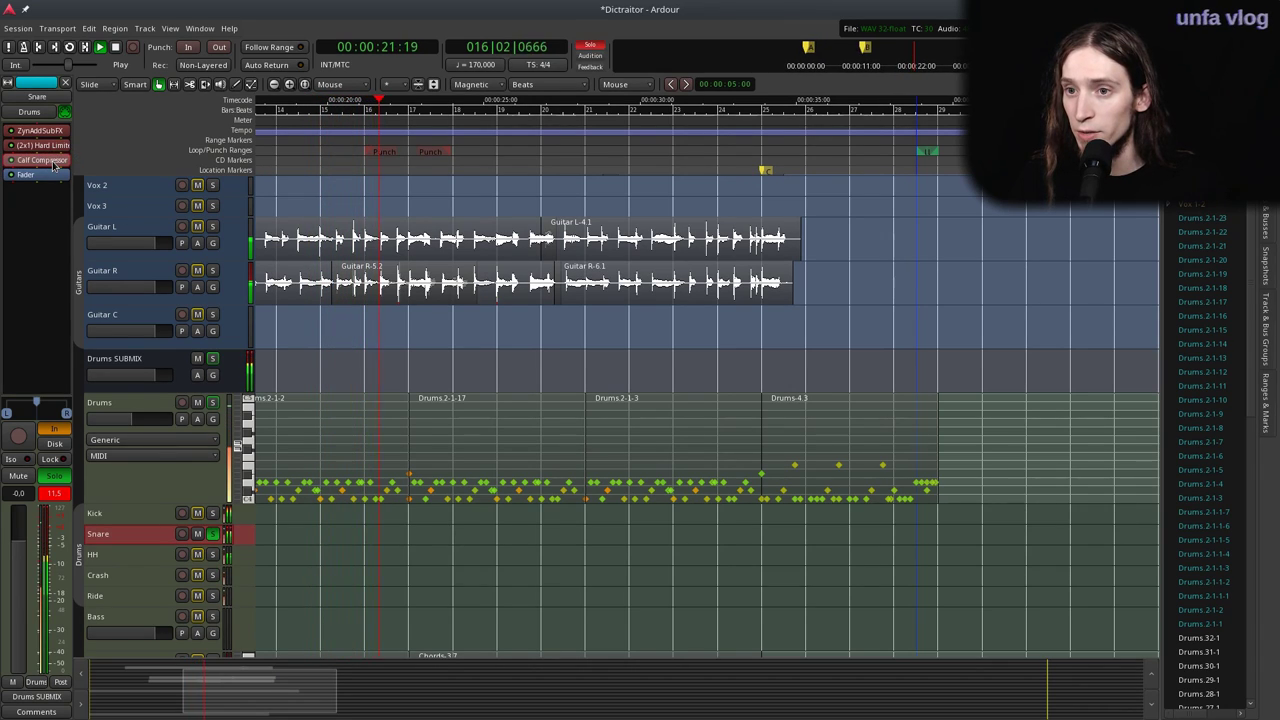
Set the snare compressor's threshold to -20.2 dB, attack and release to 0.01 ms, and detection to Peak.
double_click(45, 160)
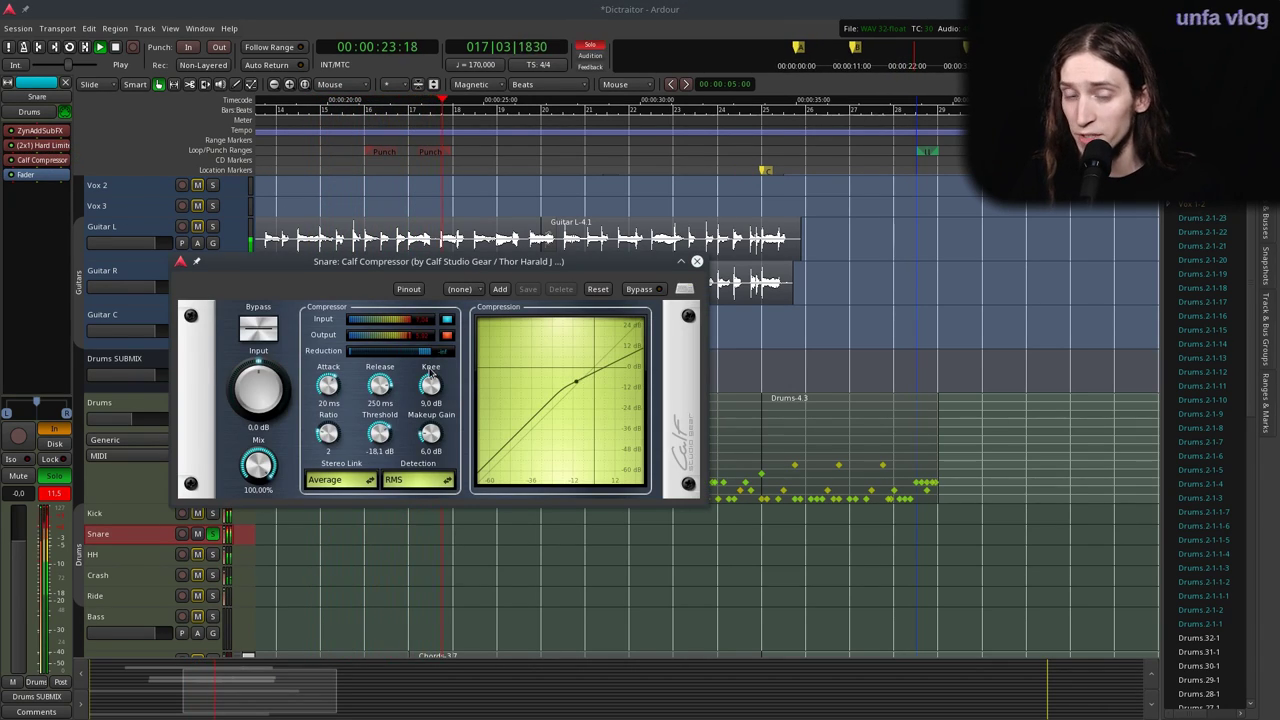
drag(382, 437, 378, 459)
drag(381, 388, 388, 548)
drag(380, 446, 383, 425)
click(414, 480)
click(418, 496)
drag(323, 393, 307, 517)
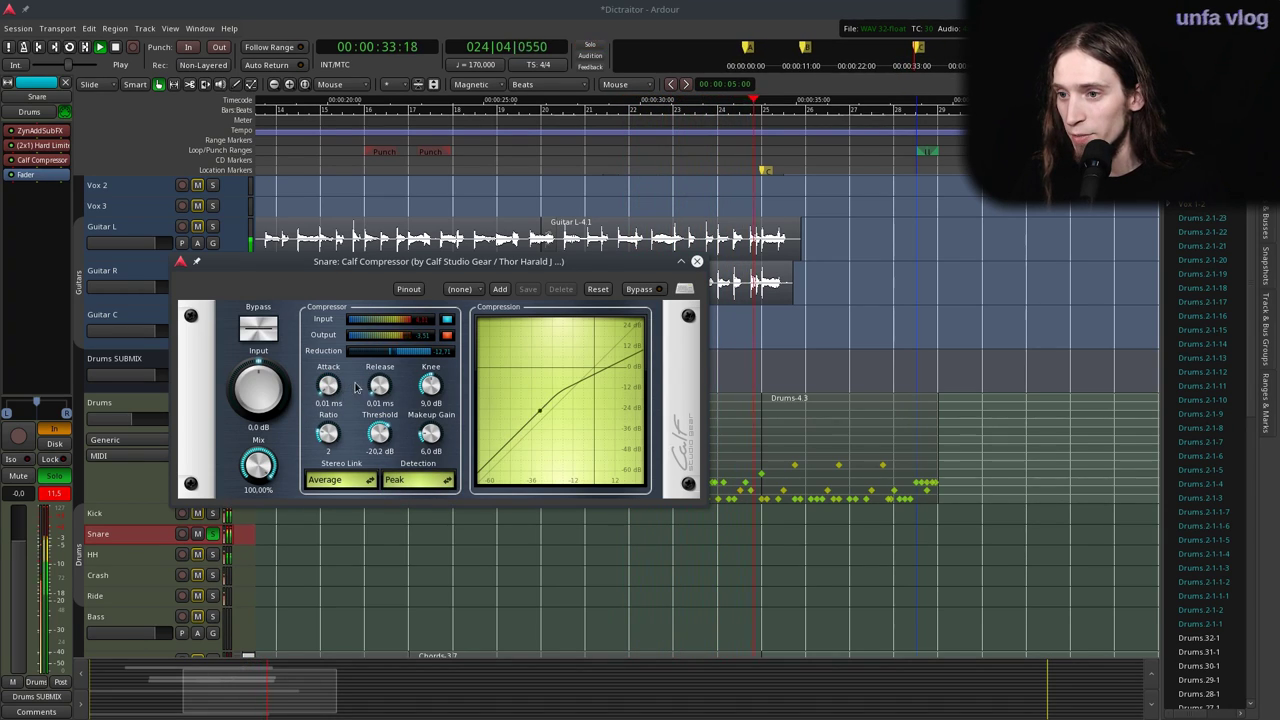
Raise the snare compressor's attack to about 2.37 ms and its release to about 0.048 ms during playback.
drag(354, 388, 342, 332)
drag(326, 390, 380, 364)
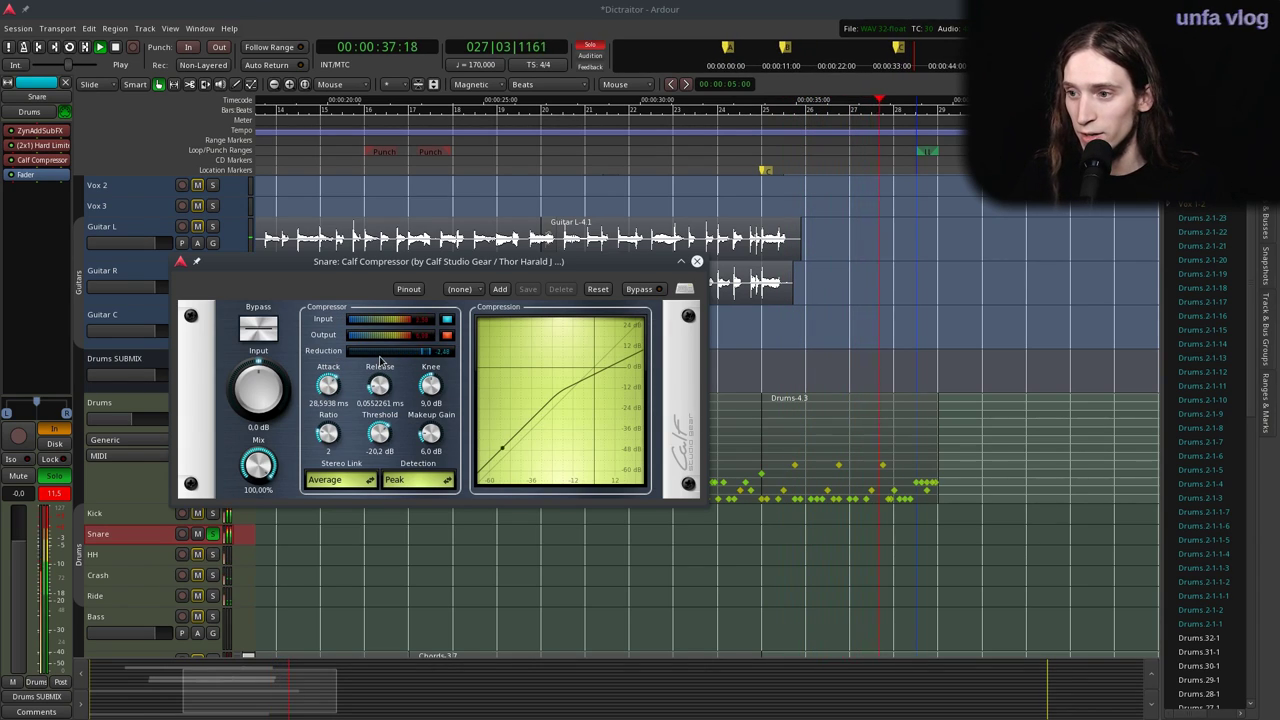
drag(353, 401, 340, 418)
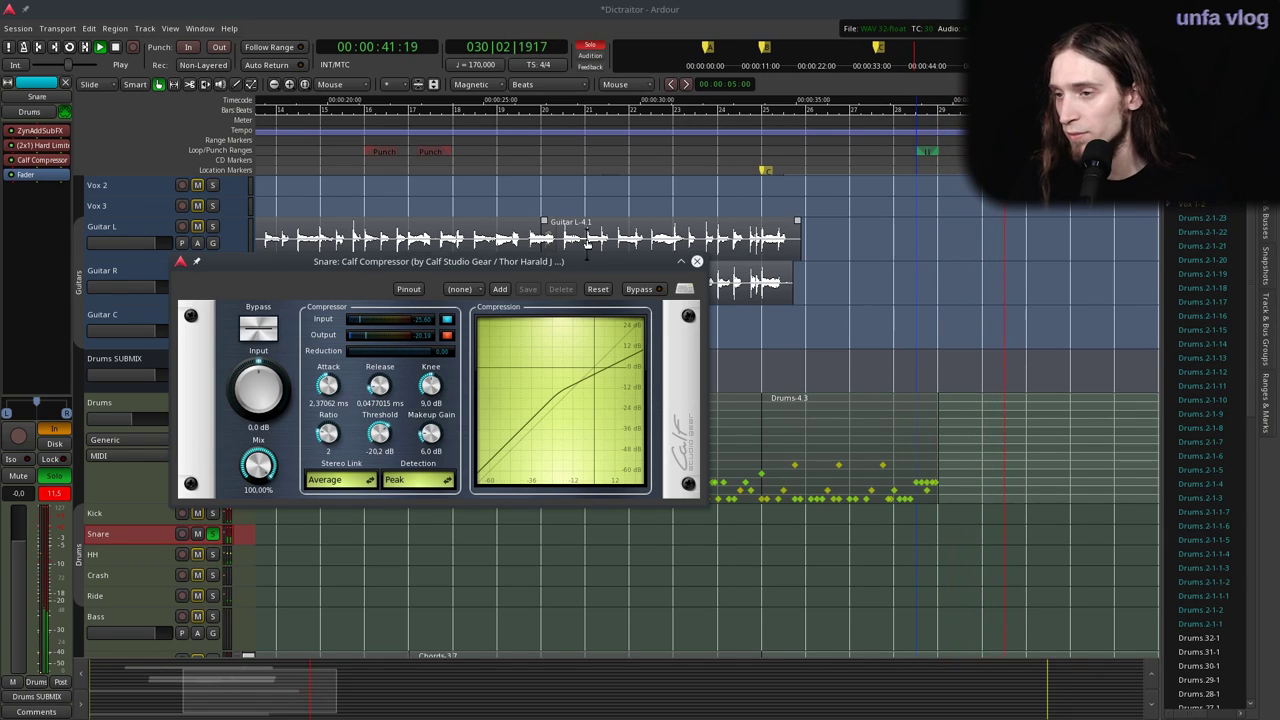
Replay the soloed snare from around bar 14 to check its compressor, and unsolo the Snare track.
click(520, 165)
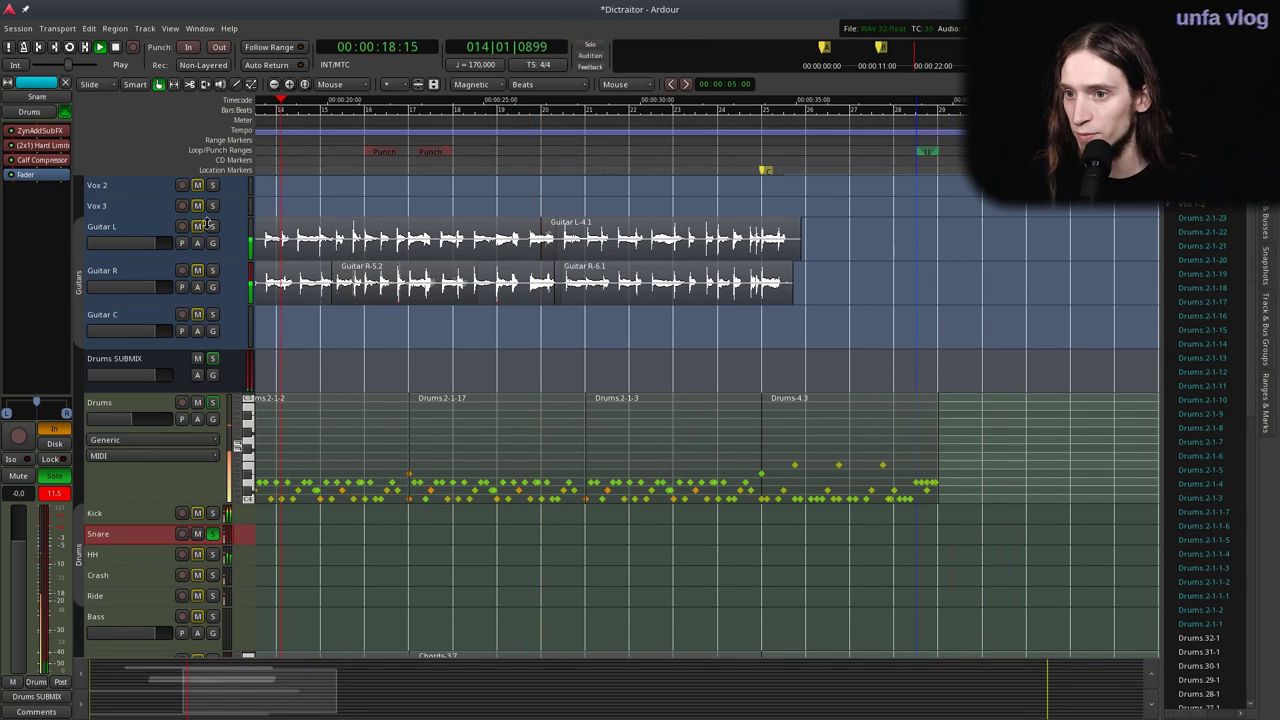
double_click(57, 163)
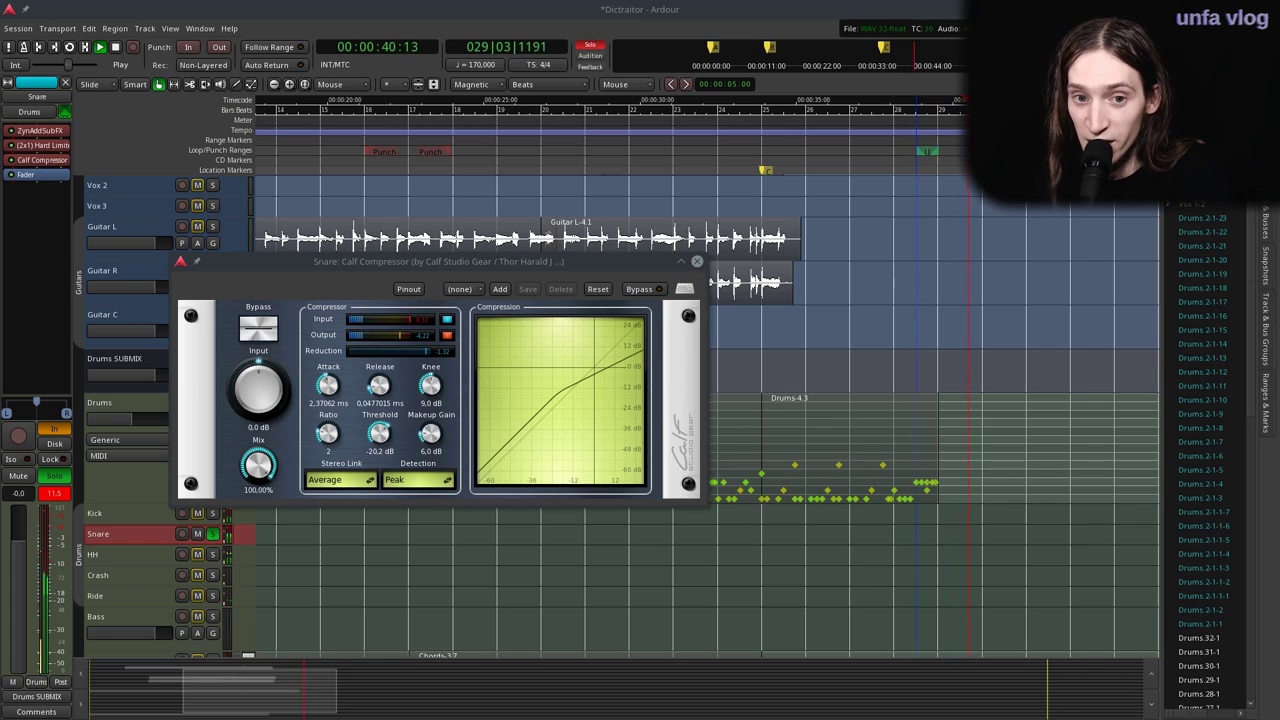
click(697, 261)
click(402, 135)
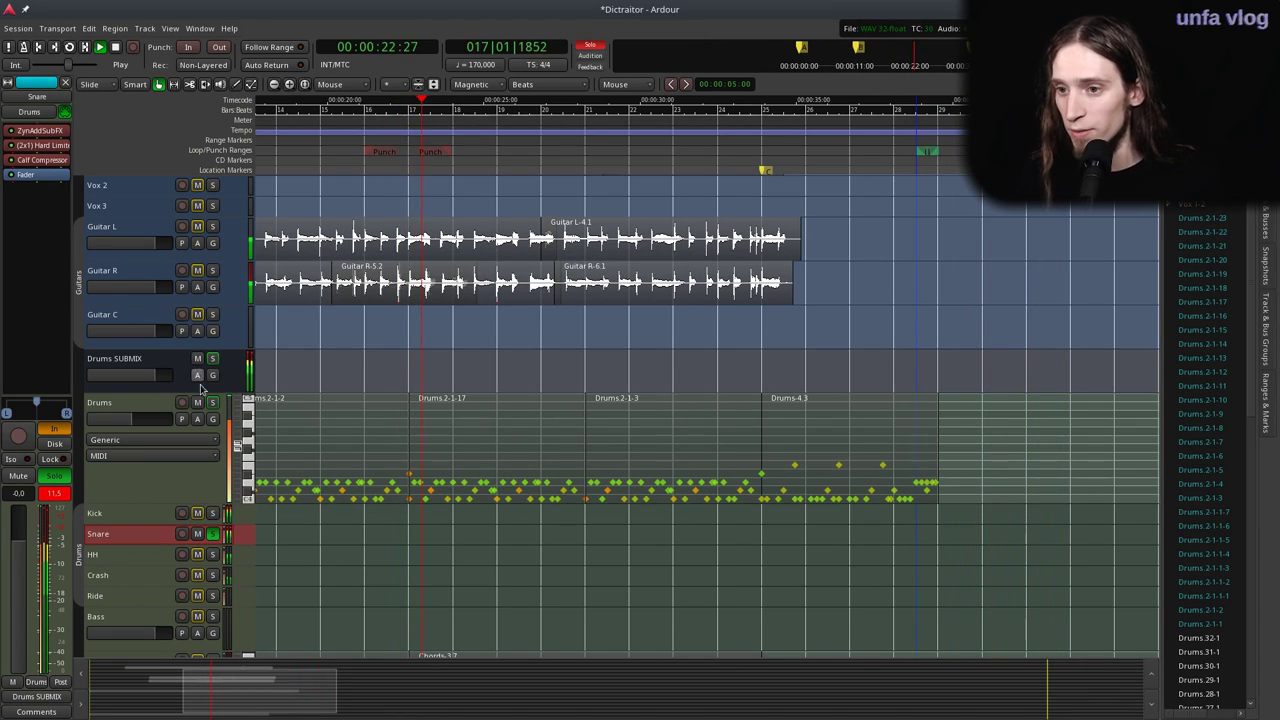
click(213, 534)
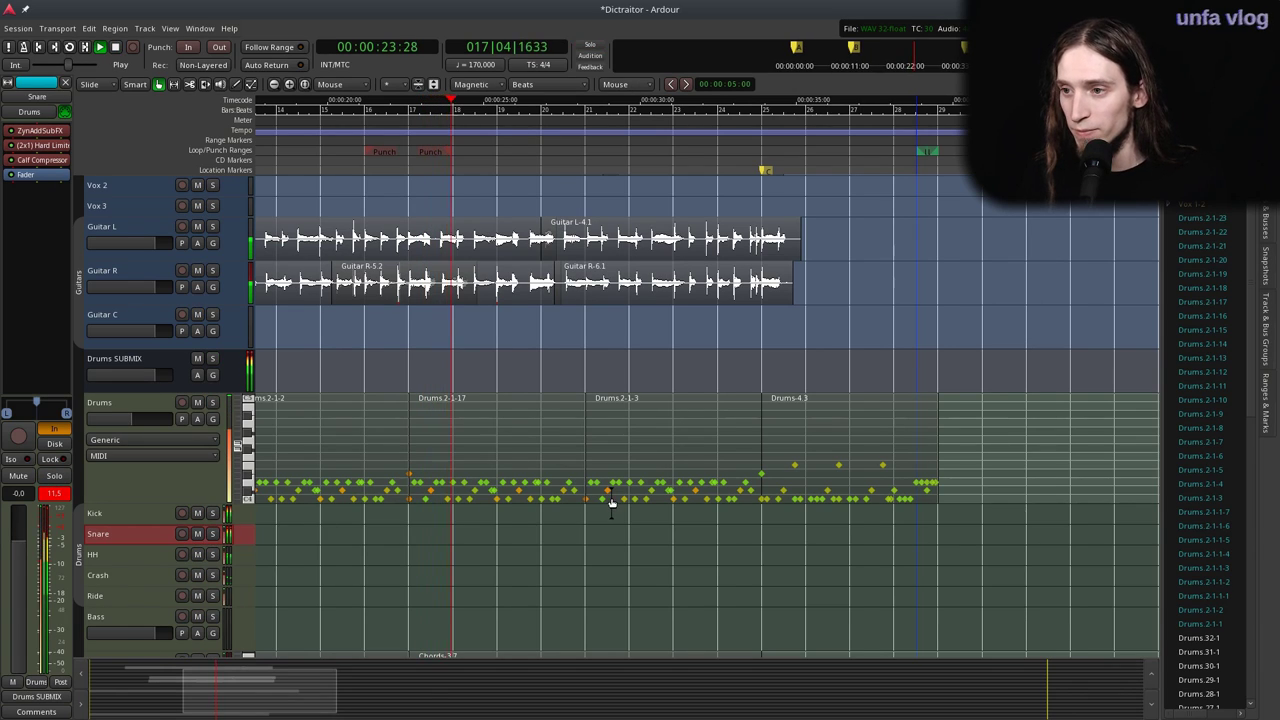
Save the session and play the full song from the beginning.
scroll(612, 503, down, 1)
key(space)
key(ctrl+s)
drag(360, 135, 37, 175)
key(space)
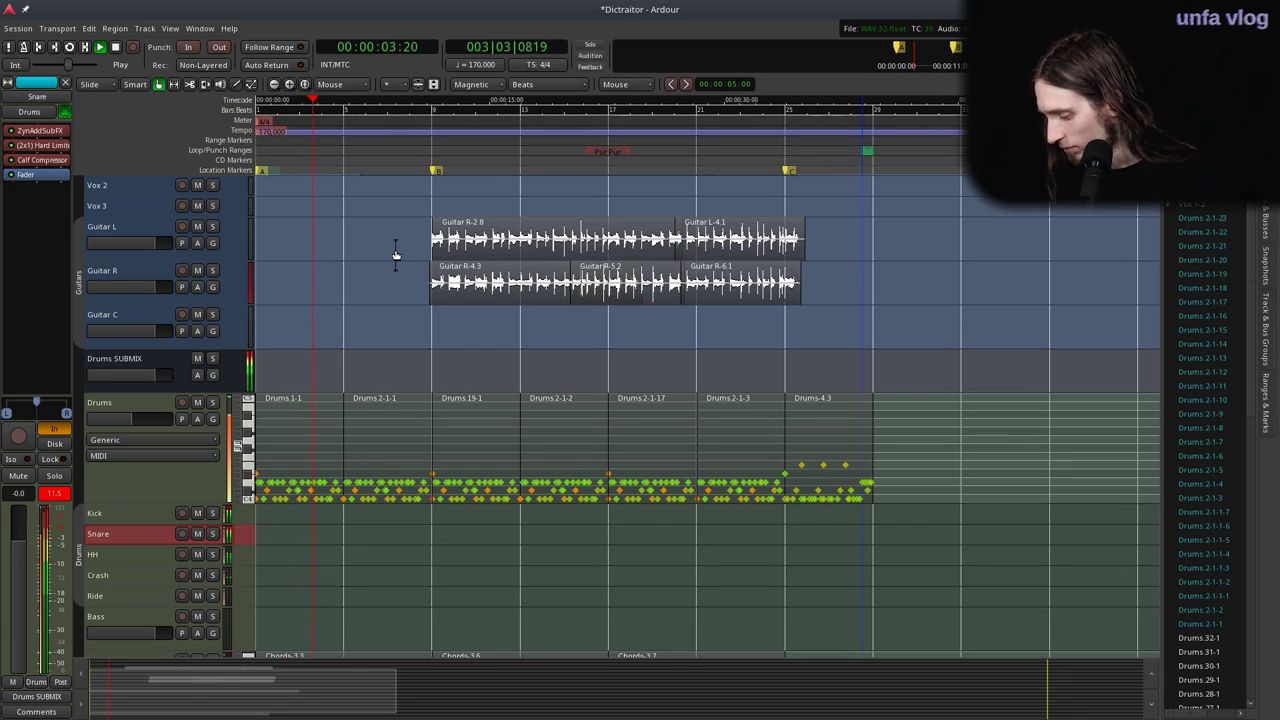
Set the snare's ZynAddSubFX ADsynth amplitude velocity sensing to 46, adjust its punch time, and check the synth's insertion effects.
double_click(40, 131)
click(566, 302)
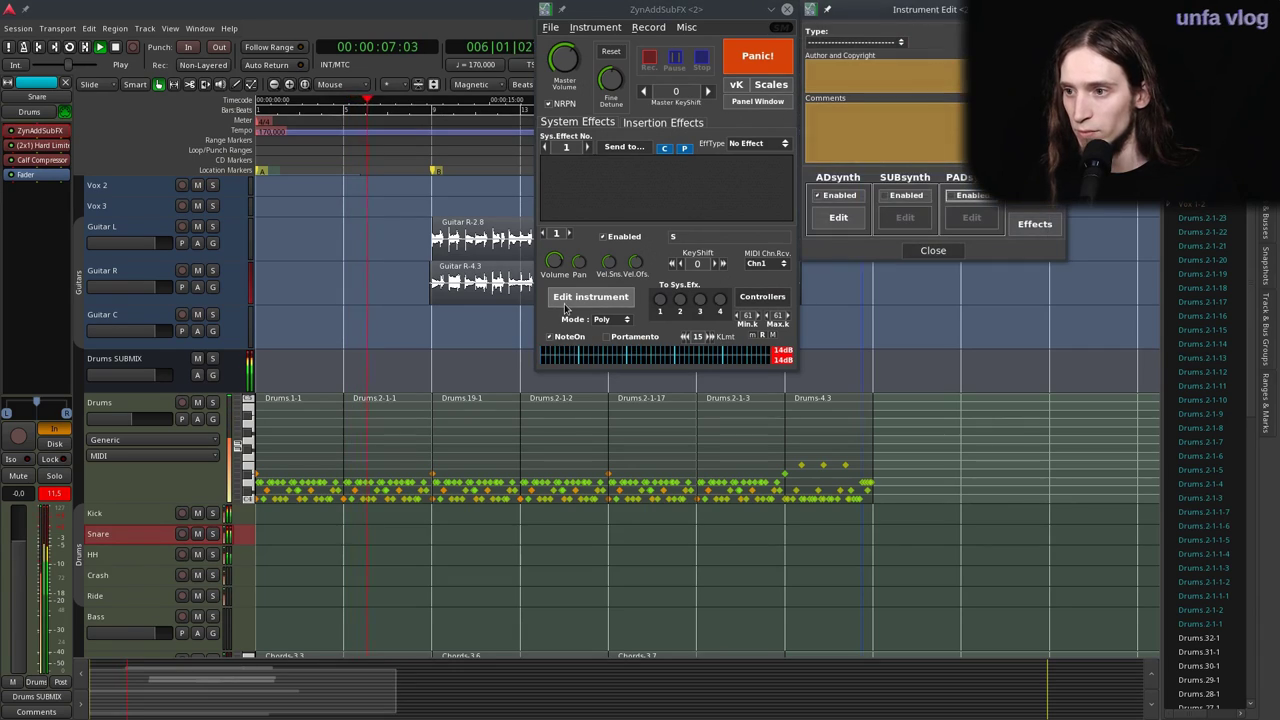
click(837, 218)
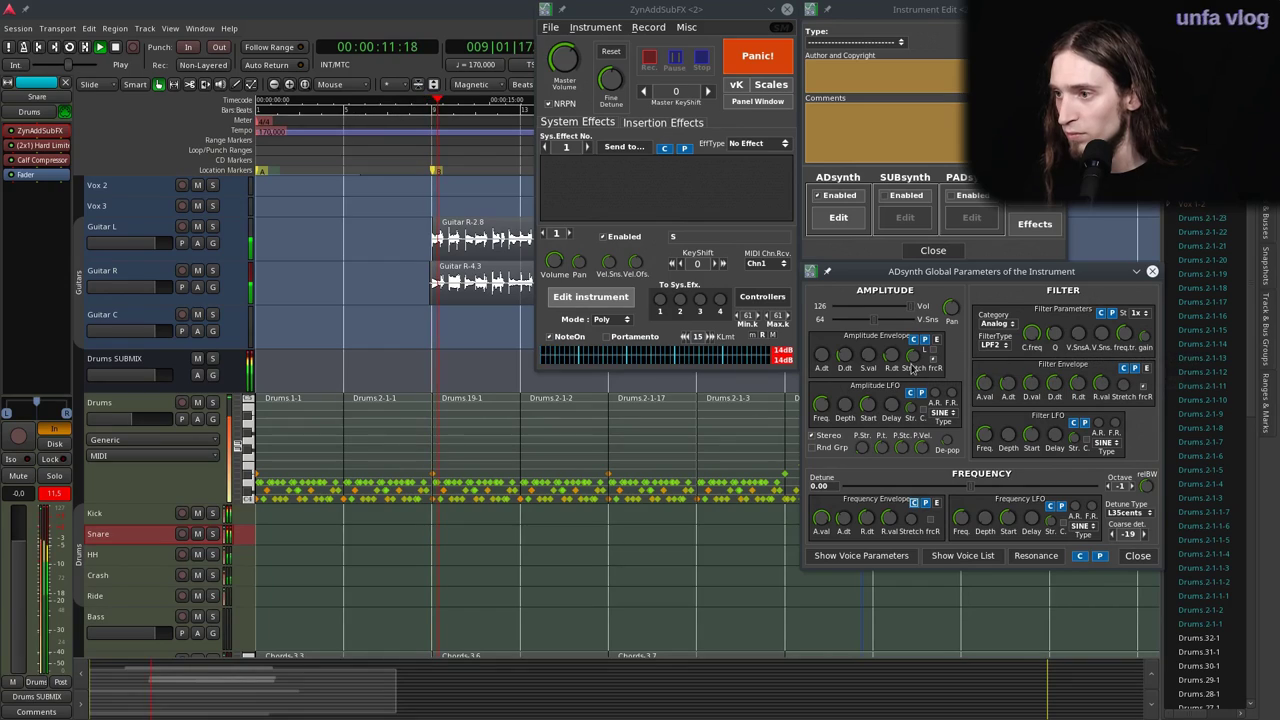
drag(876, 319, 864, 319)
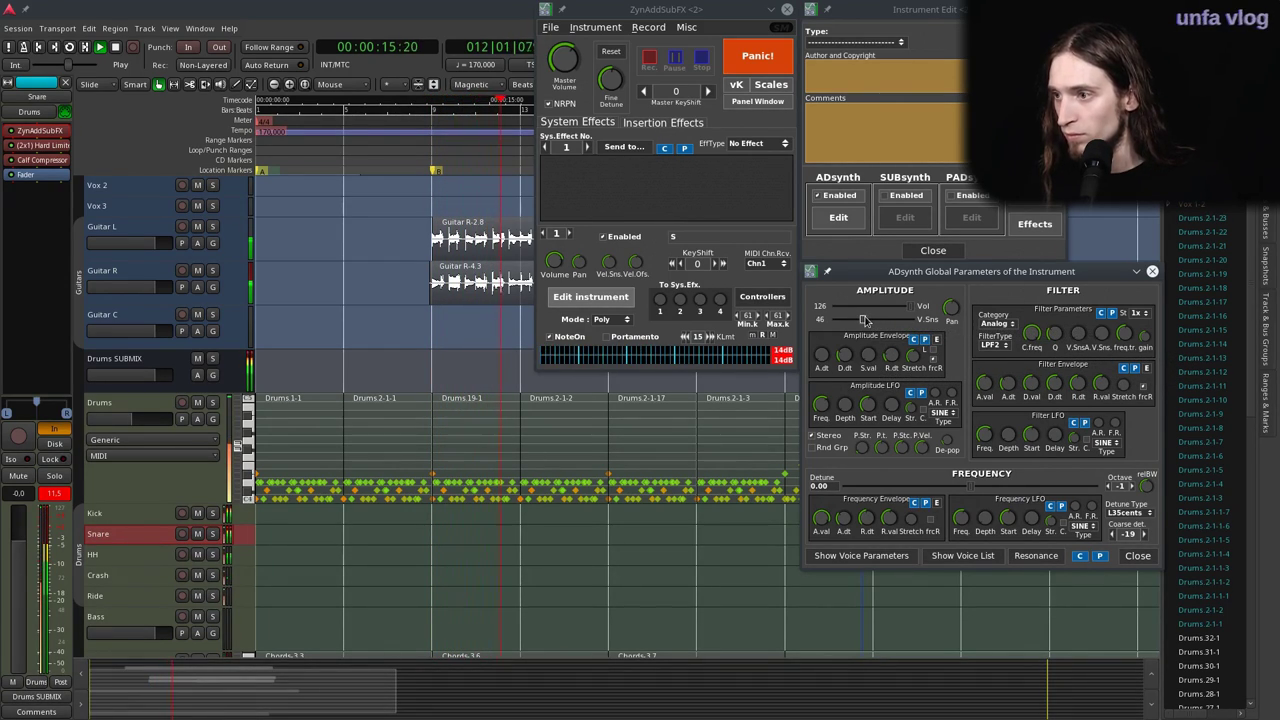
drag(882, 447, 888, 464)
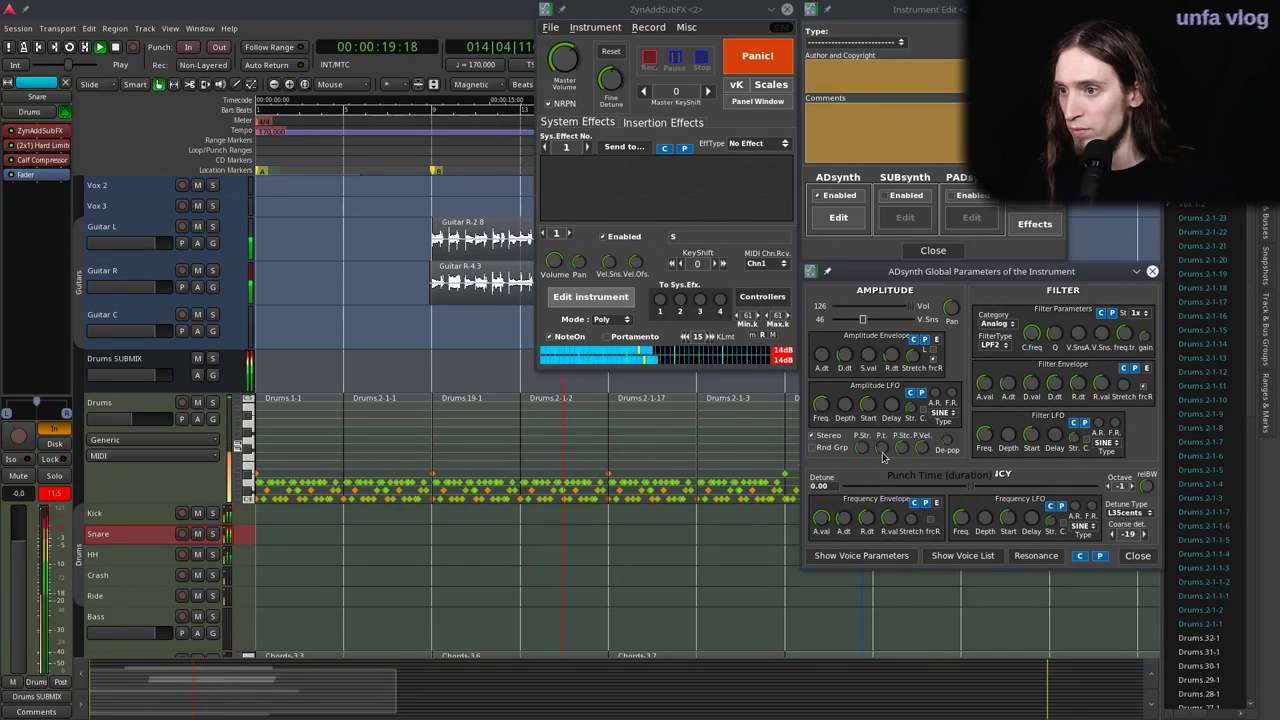
click(1138, 556)
click(933, 250)
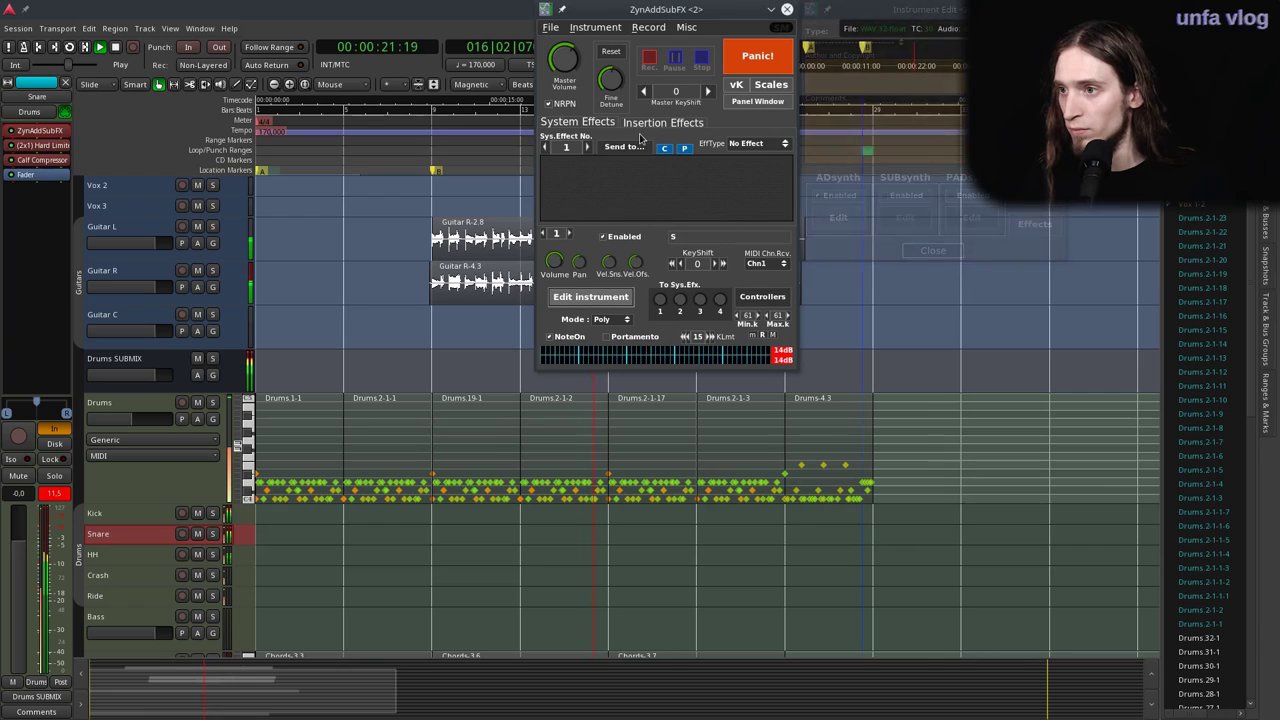
click(662, 121)
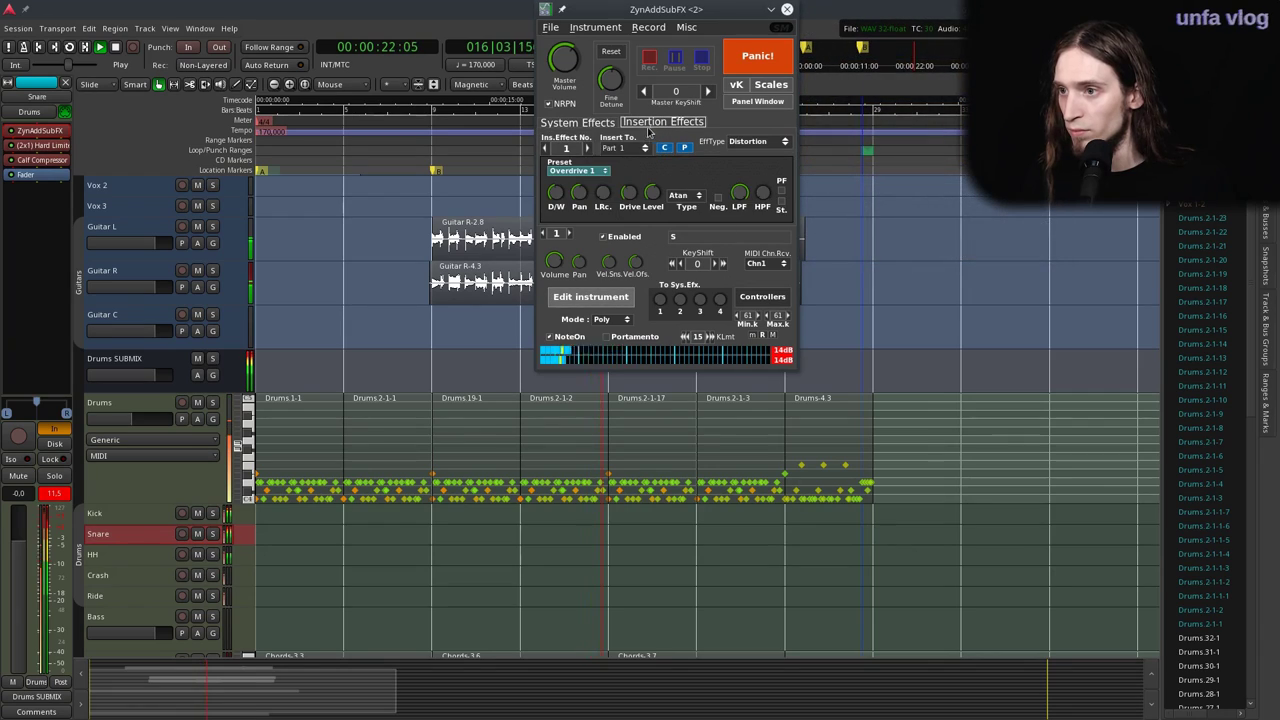
click(786, 10)
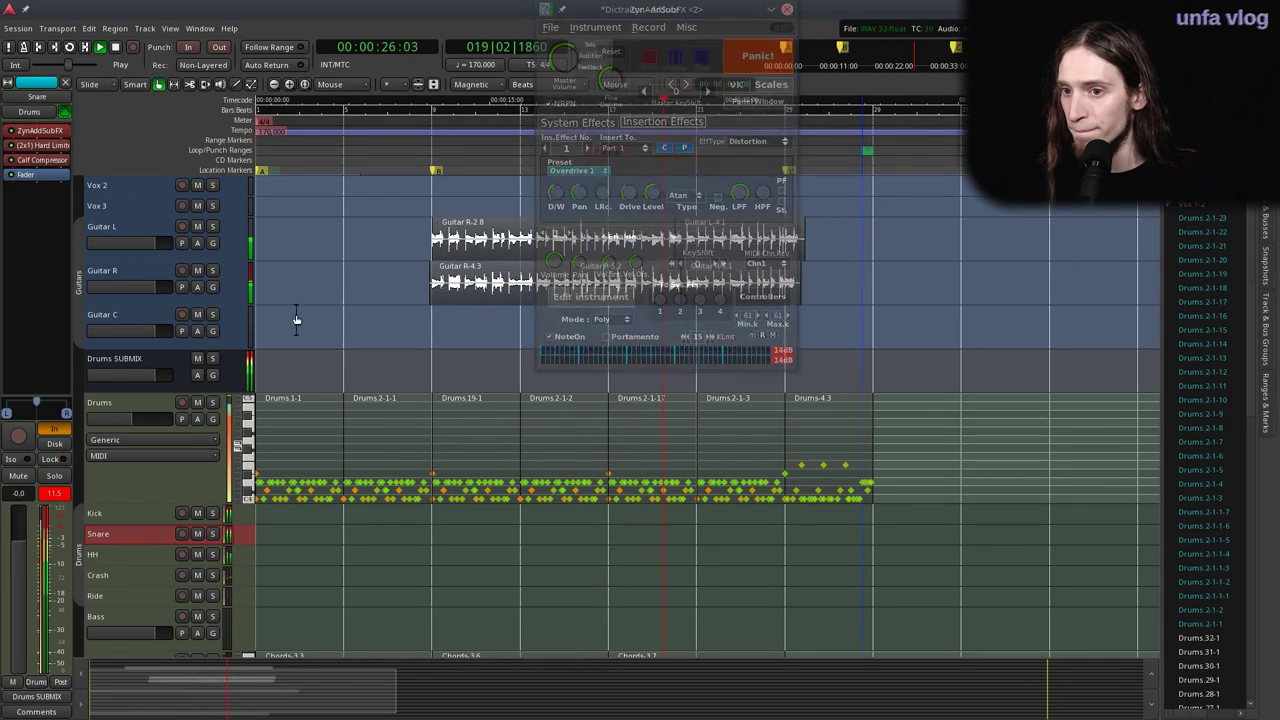
Add a Calf Reverb to the Snare track, place it before the Calf Compressor, and open its settings.
right_click(30, 177)
mouse_move(70, 181)
mouse_move(195, 181)
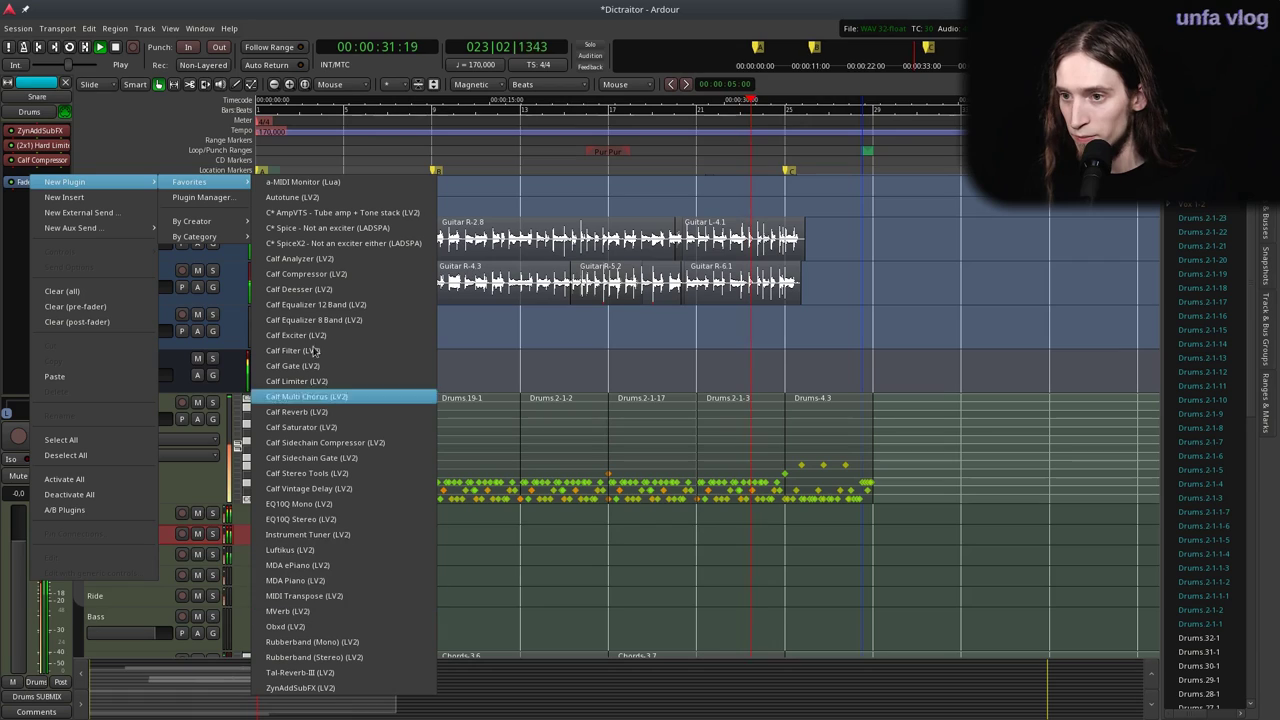
click(305, 412)
drag(47, 176, 51, 162)
double_click(51, 161)
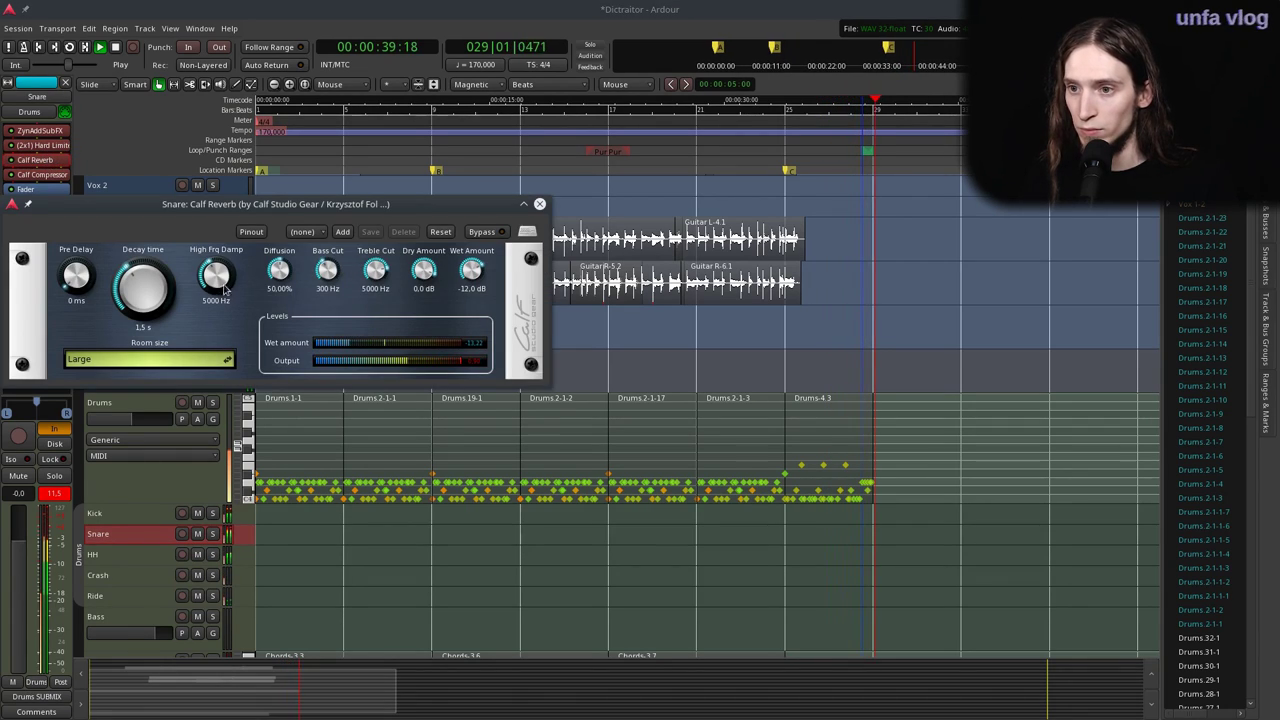
With Snare soloed, set the reverb's high-frequency damping to about 16254 Hz, bass cut to 9487 Hz, treble cut to 20000 Hz, and dry amount to -inf.
click(407, 136)
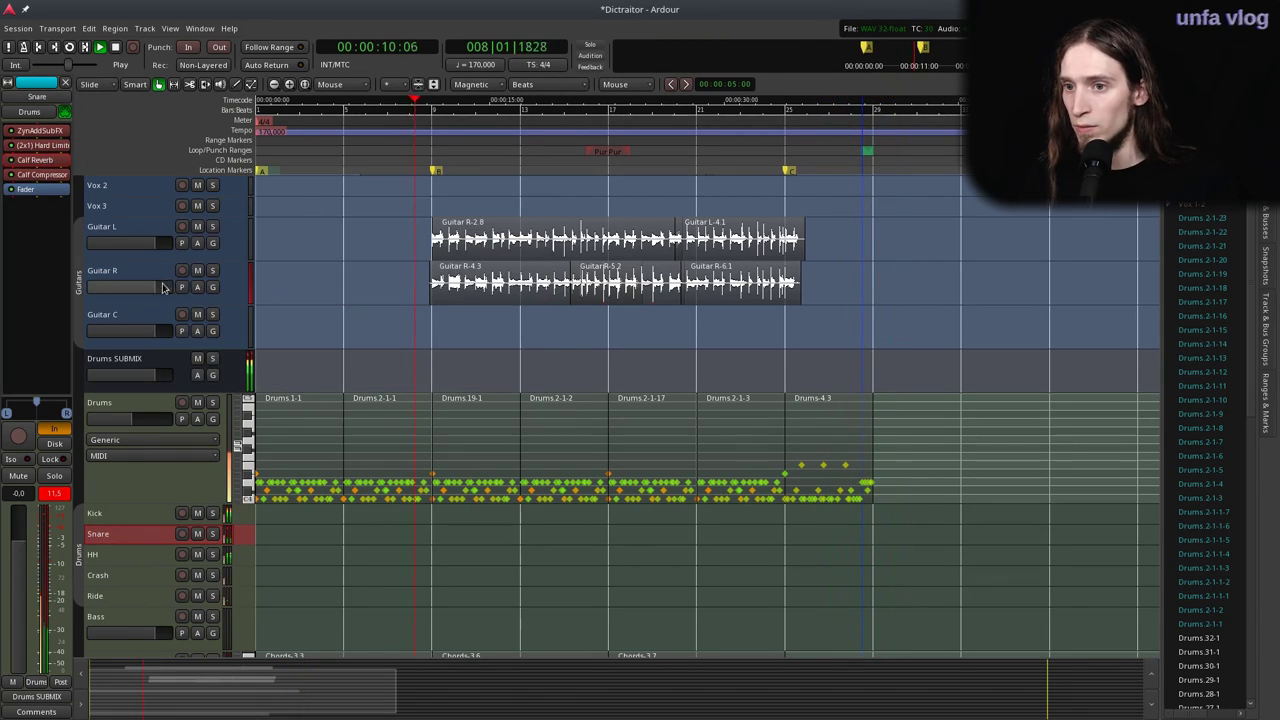
click(213, 534)
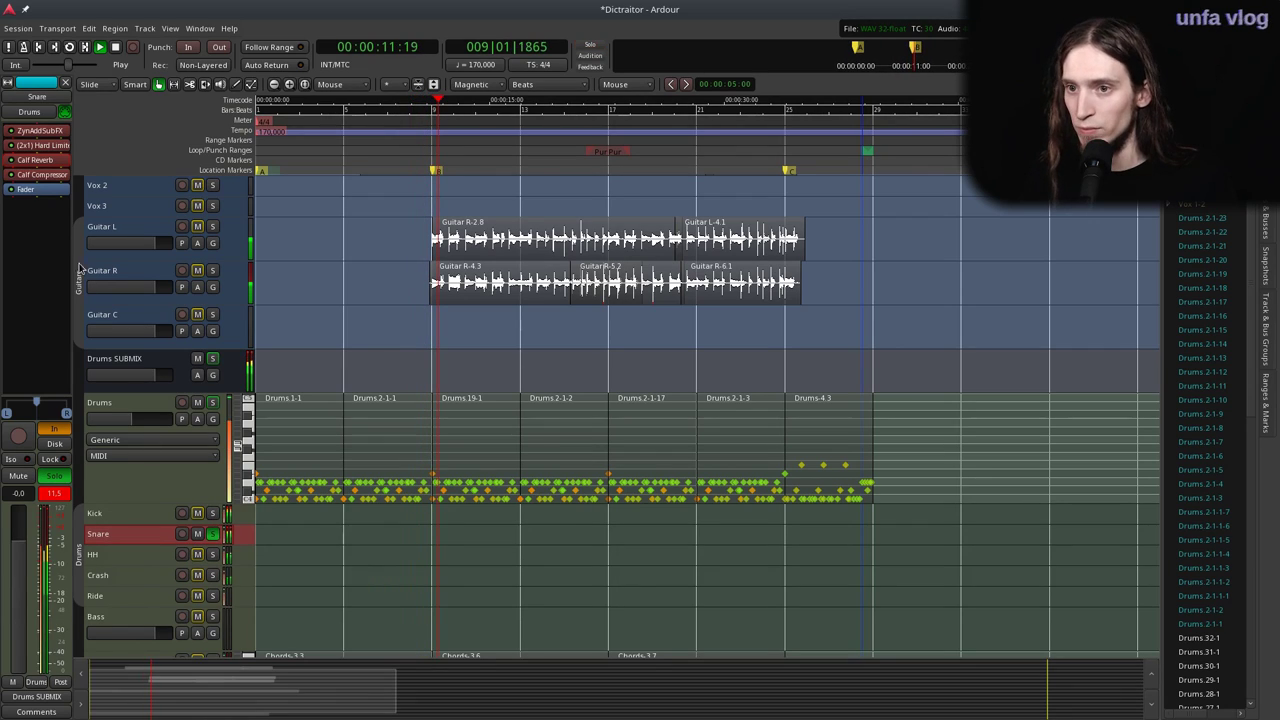
double_click(55, 161)
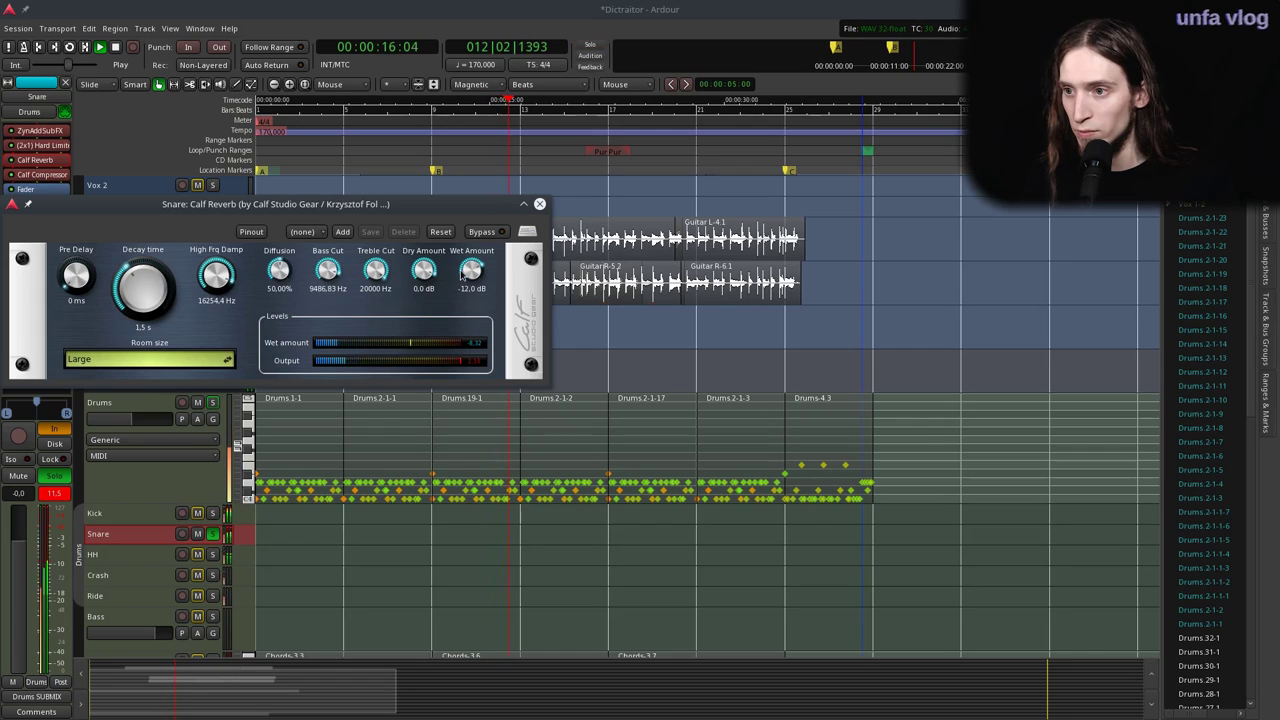
drag(420, 276, 465, 313)
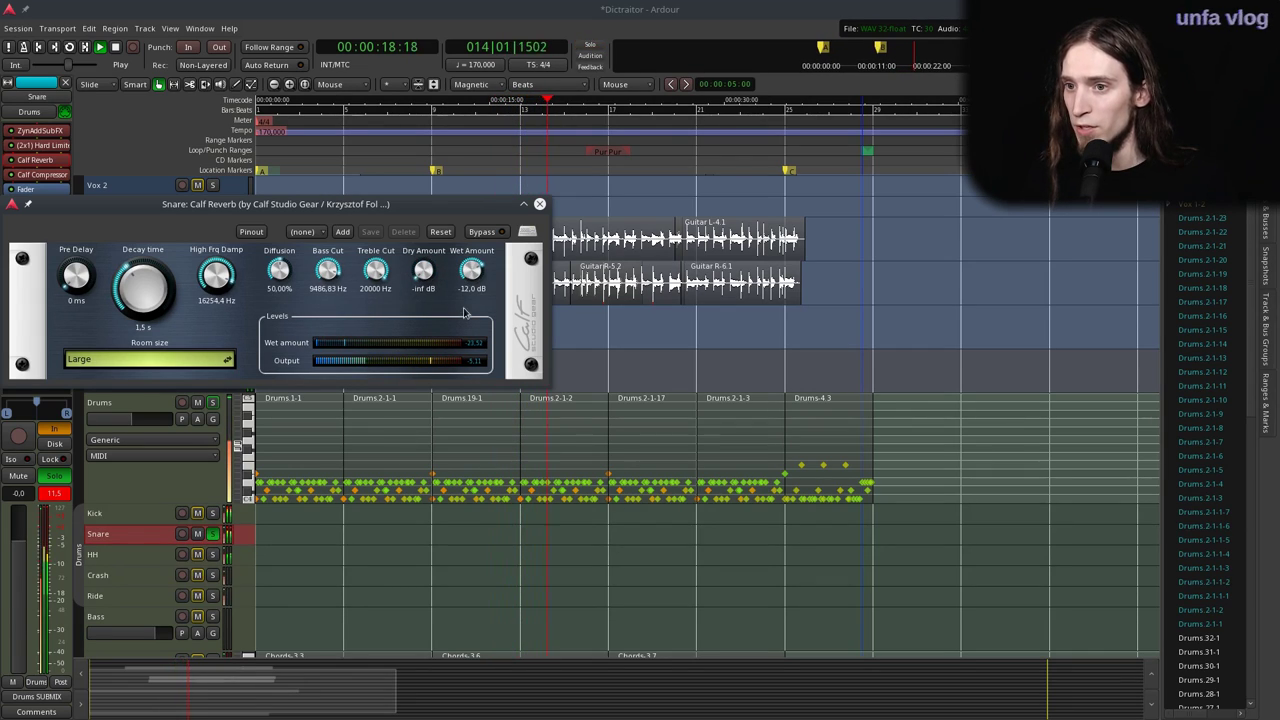
Set the snare reverb's room size to Large/smooth, decay time to about 0.47 s, and wet amount to -5.7 dB.
click(160, 360)
click(150, 393)
drag(146, 300, 160, 350)
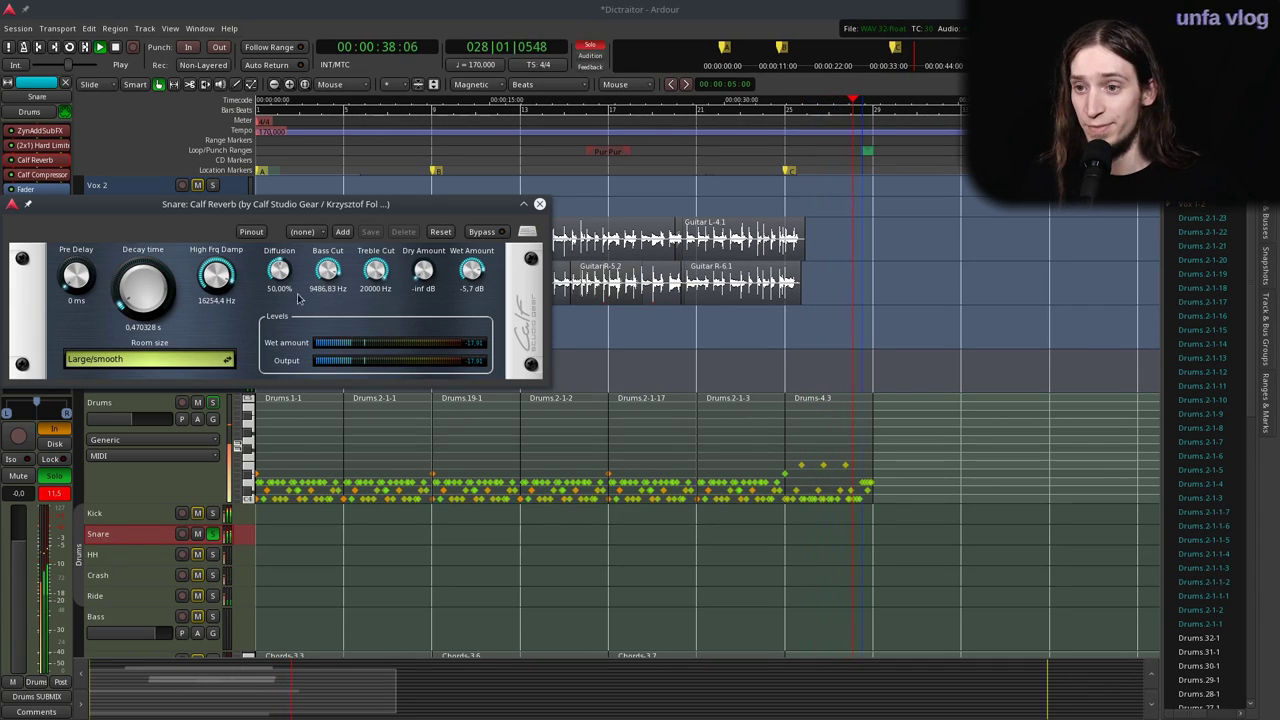
Set the snare reverb's dry amount to 0.5 dB and wet amount to -4.4 dB while replaying from around bar 4, and unsolo Snare.
drag(437, 199, 457, 131)
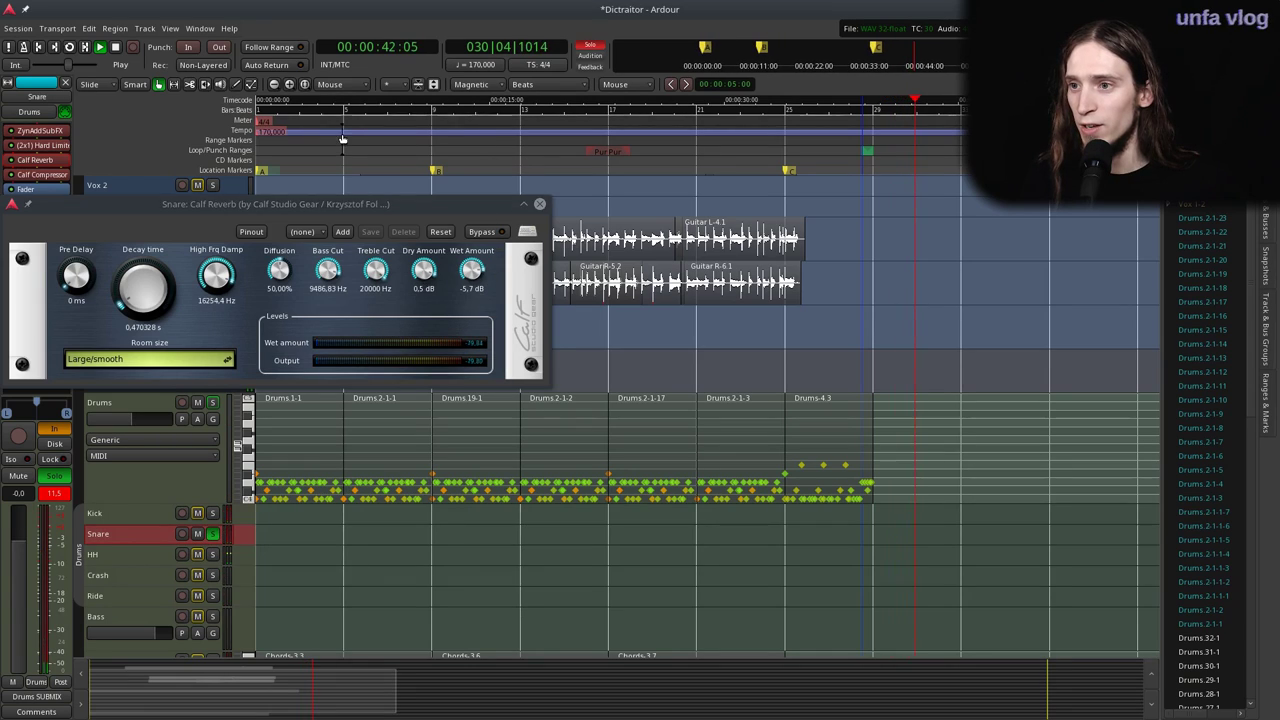
click(332, 108)
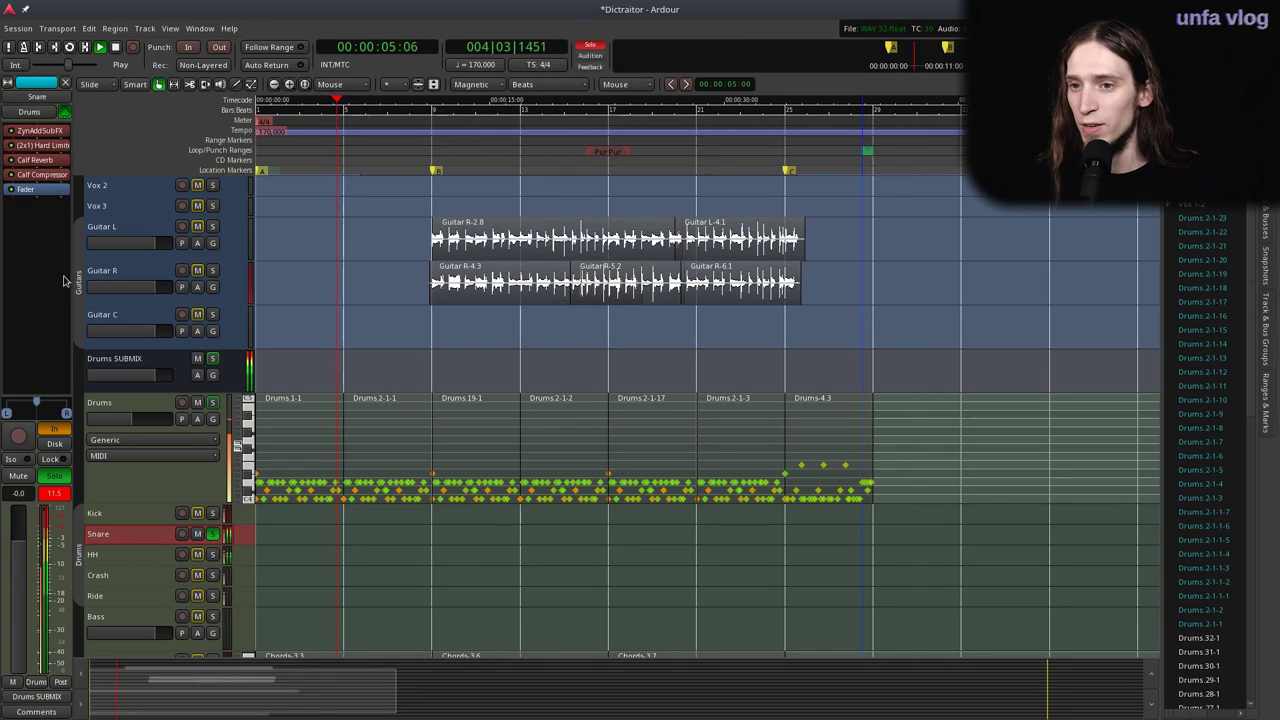
double_click(50, 161)
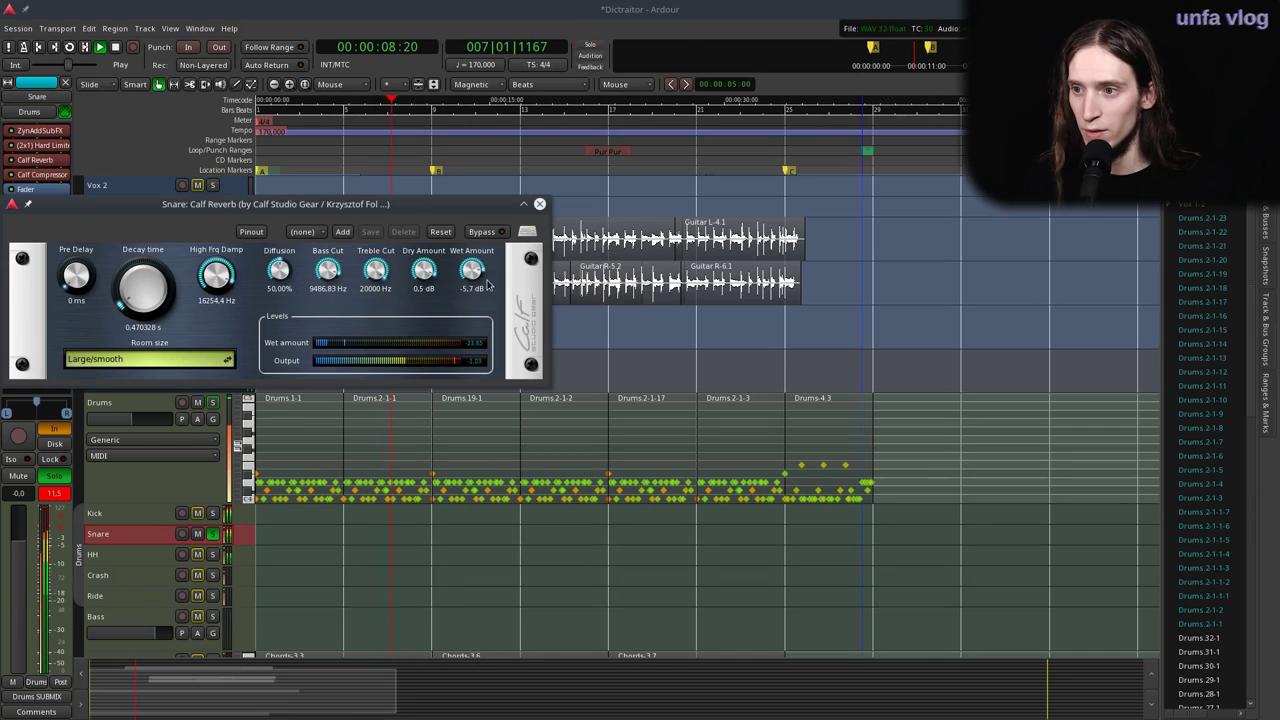
scroll(484, 267, up, 3)
scroll(472, 273, down, 2)
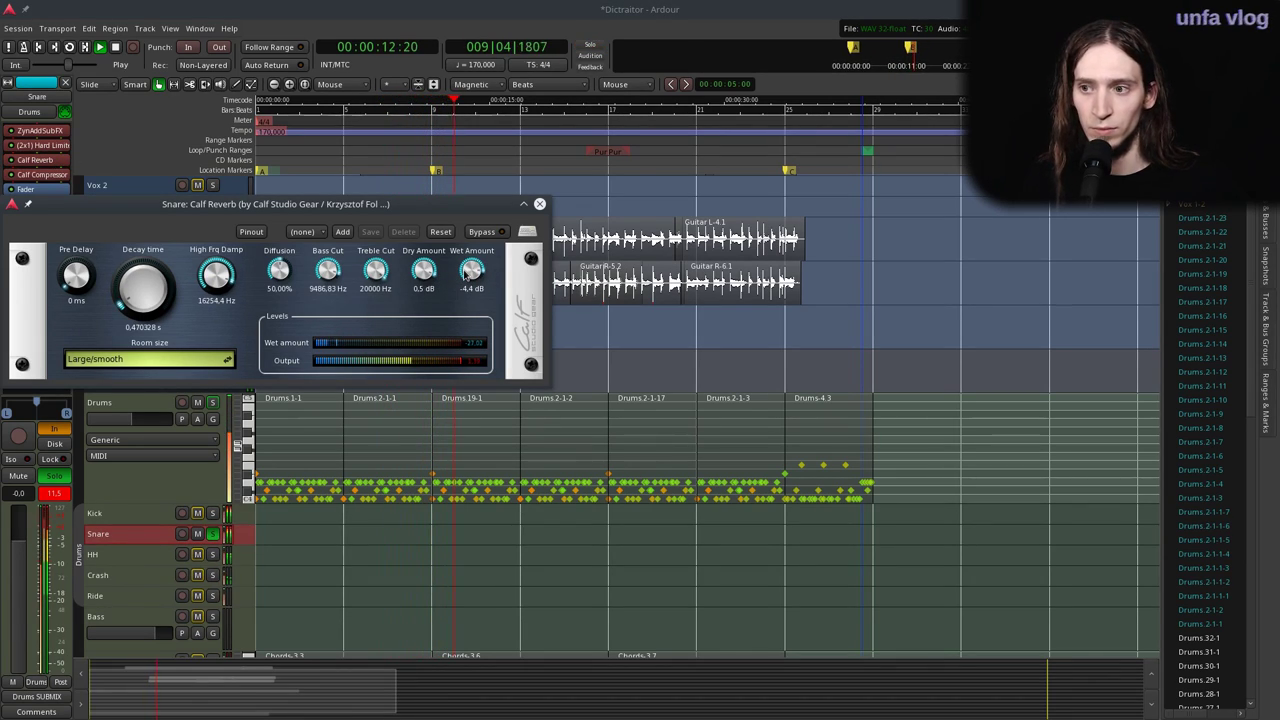
click(539, 204)
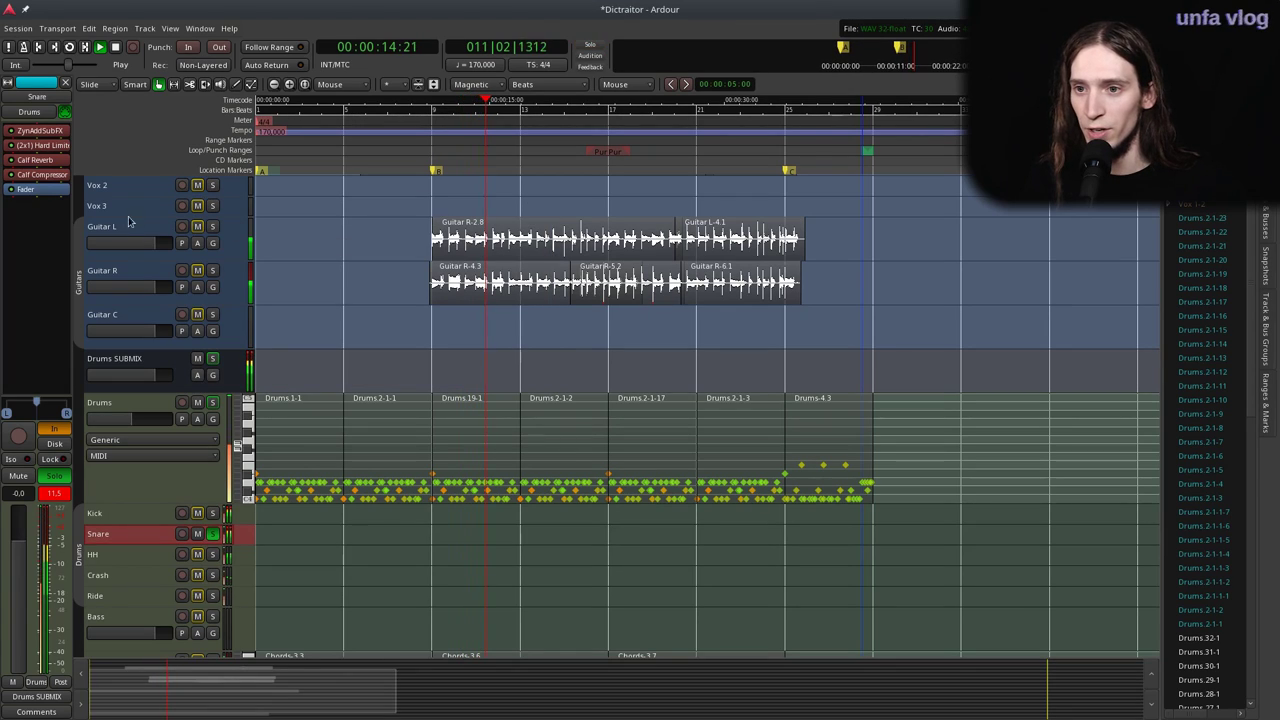
click(212, 534)
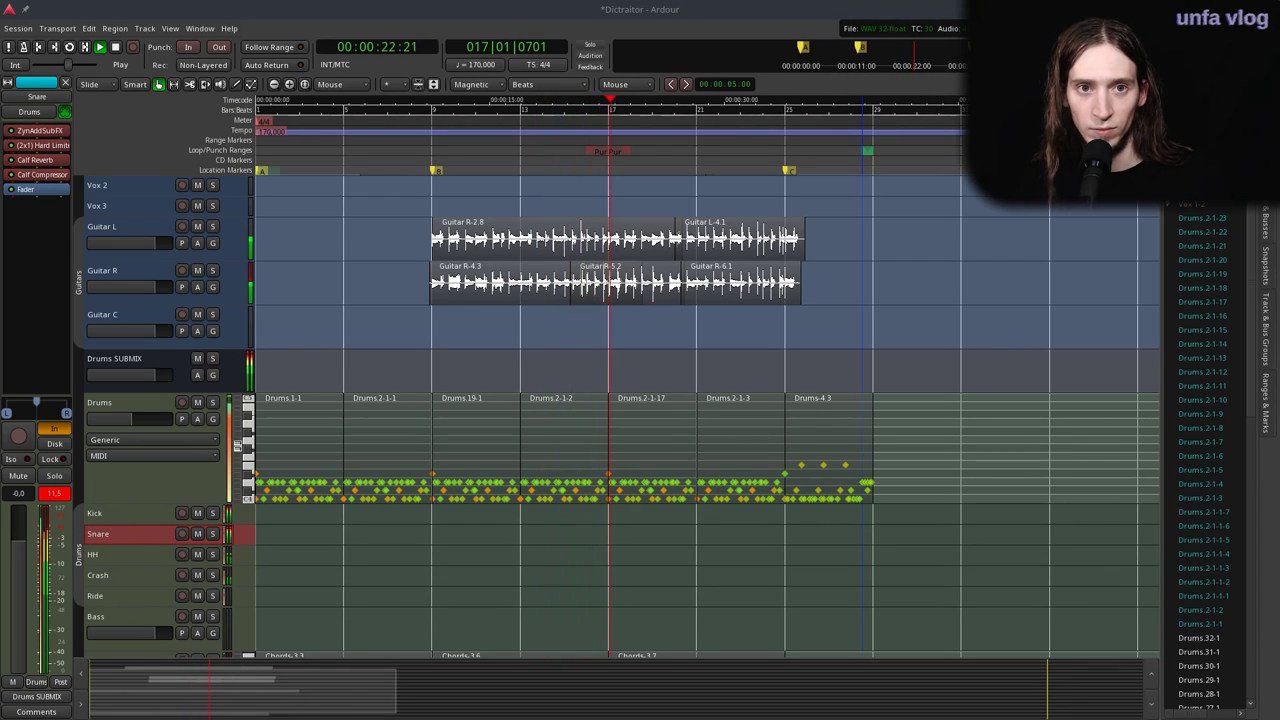
Lower the Snare fader to -2.1 dB in the mixer, reset the Kick's peak reading, and return to the editor.
key(alt+m)
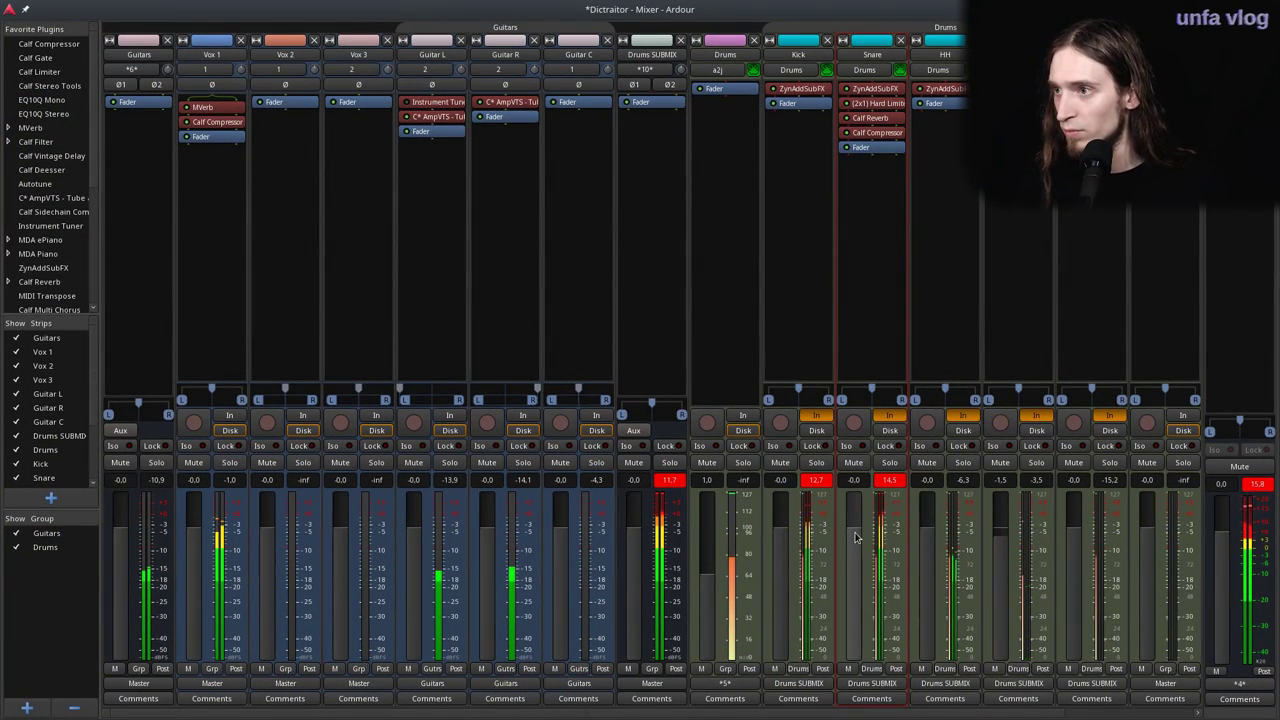
scroll(858, 544, down, 2)
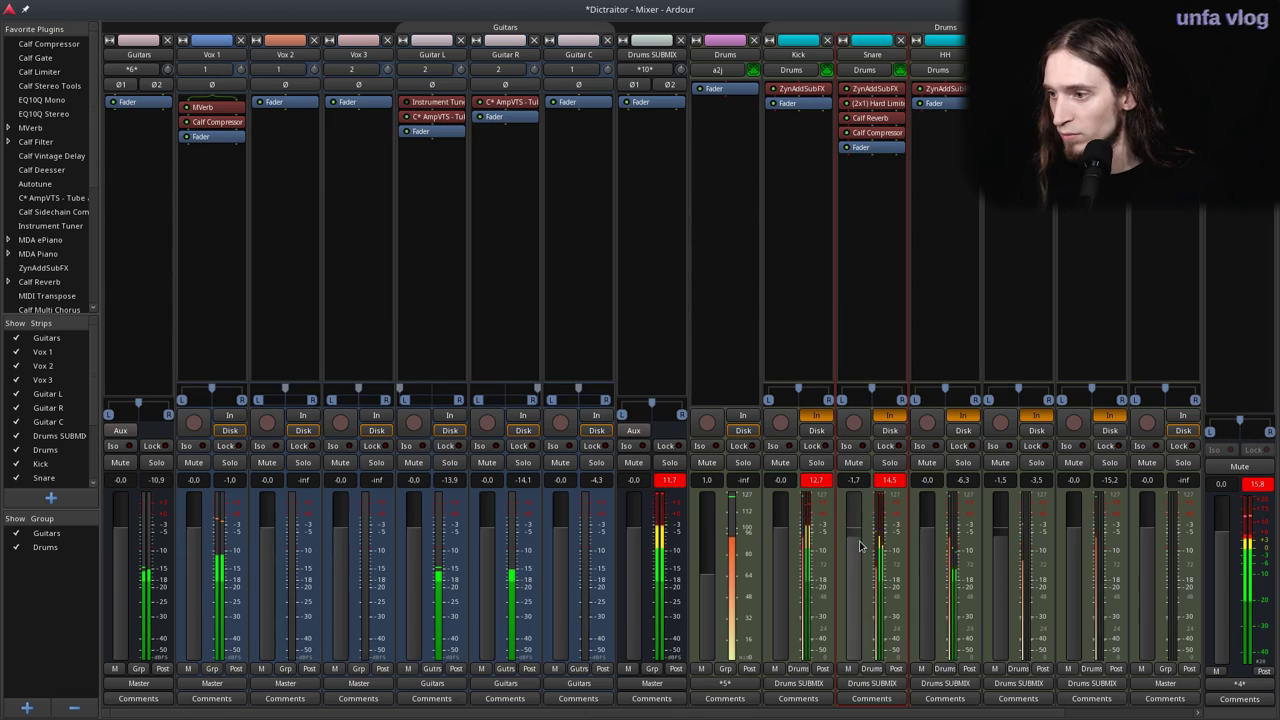
scroll(858, 544, down, 1)
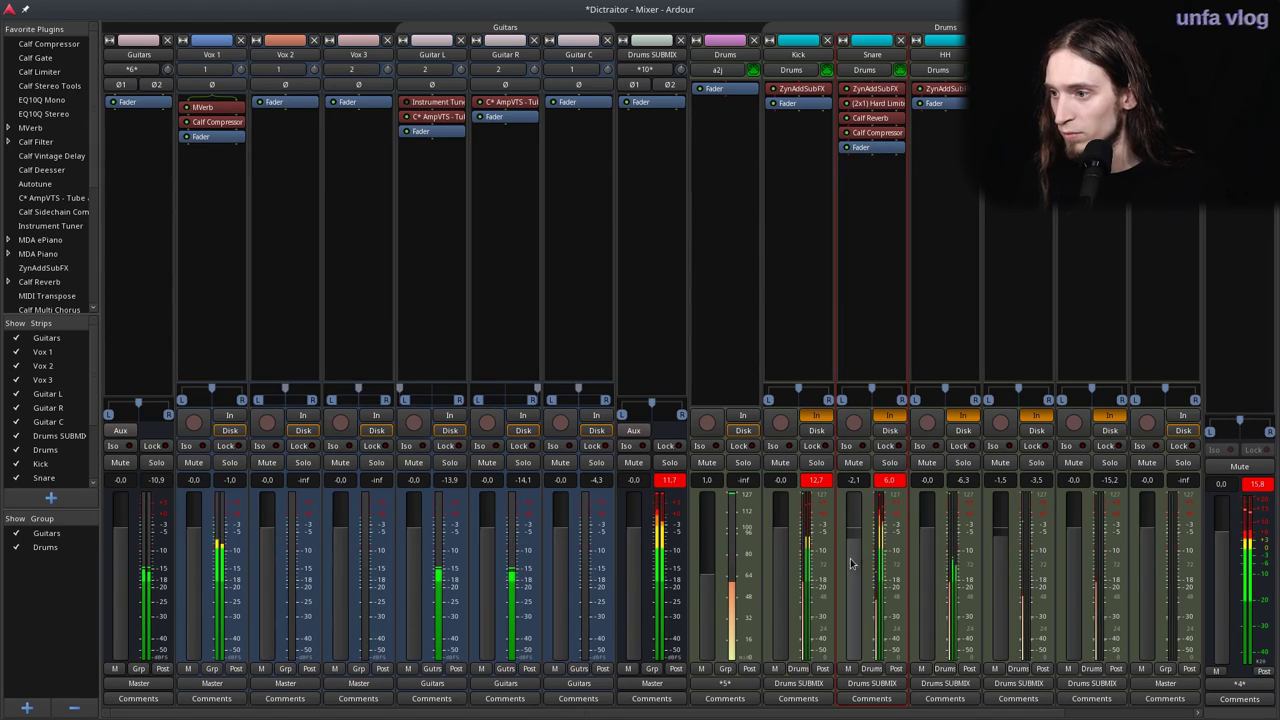
click(820, 481)
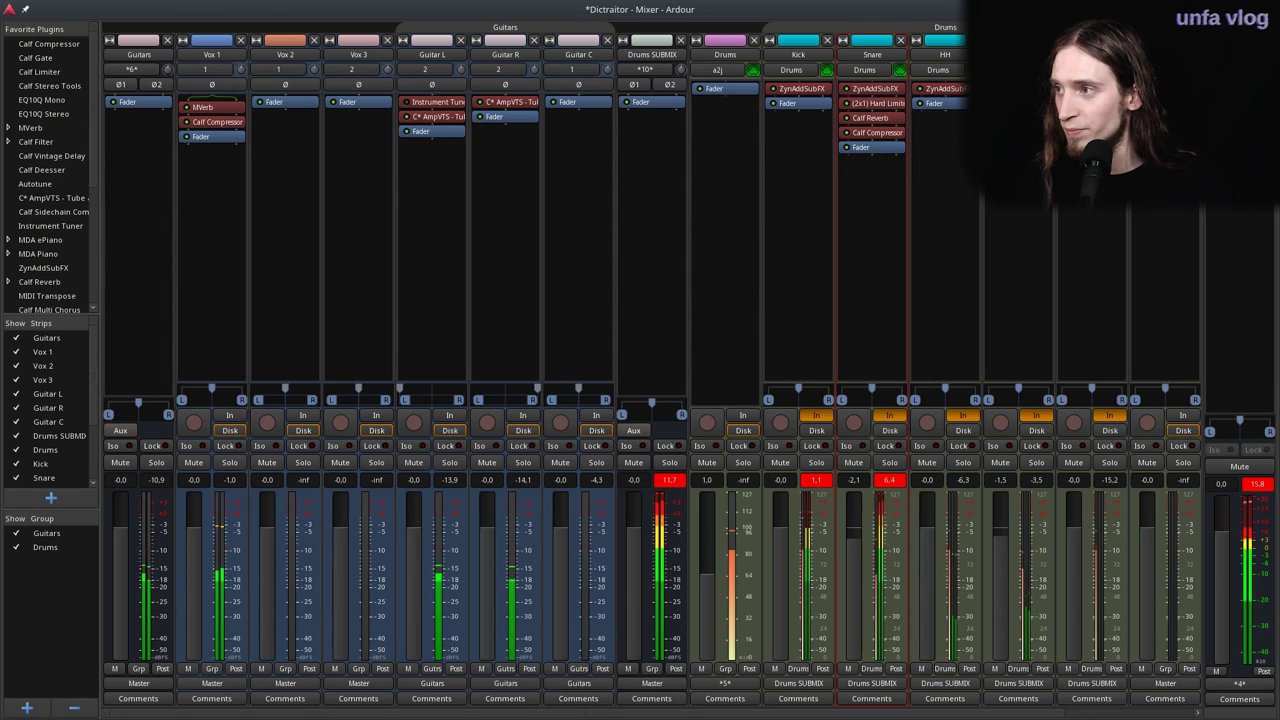
key(alt+e)
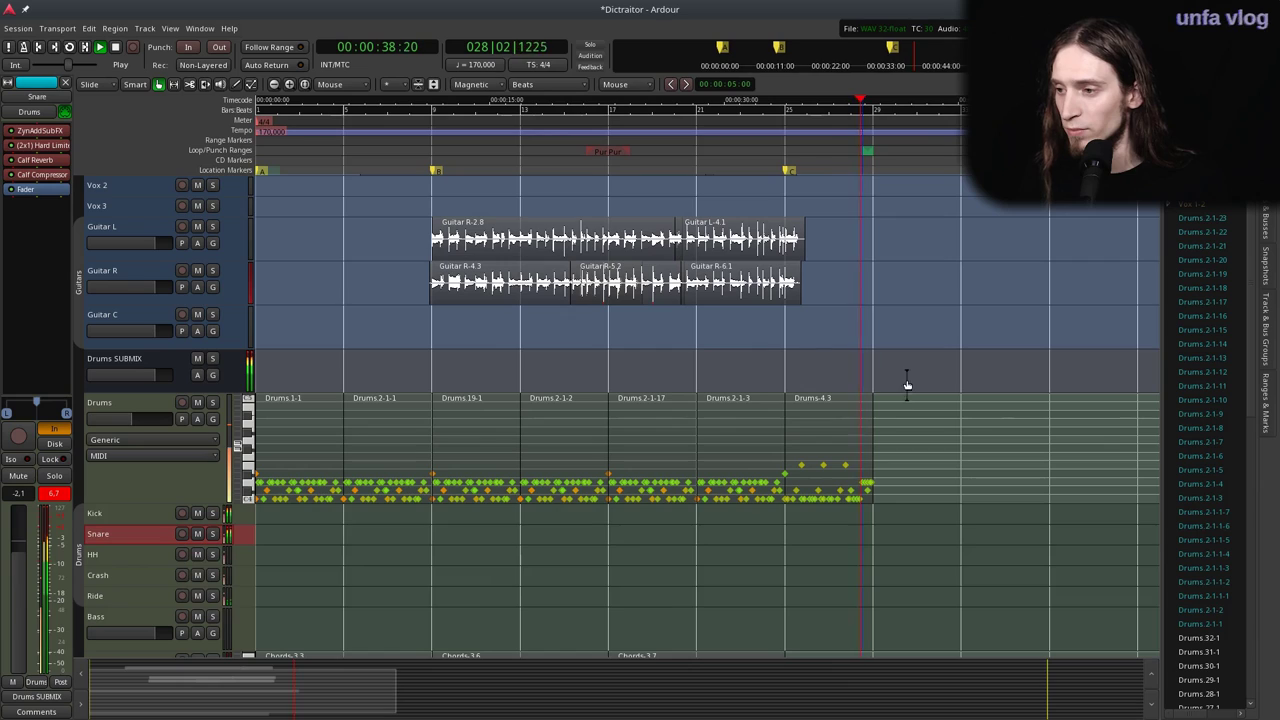
Stop playback and listen to a short passage of the full mix from bar 20.
key(space)
click(656, 440)
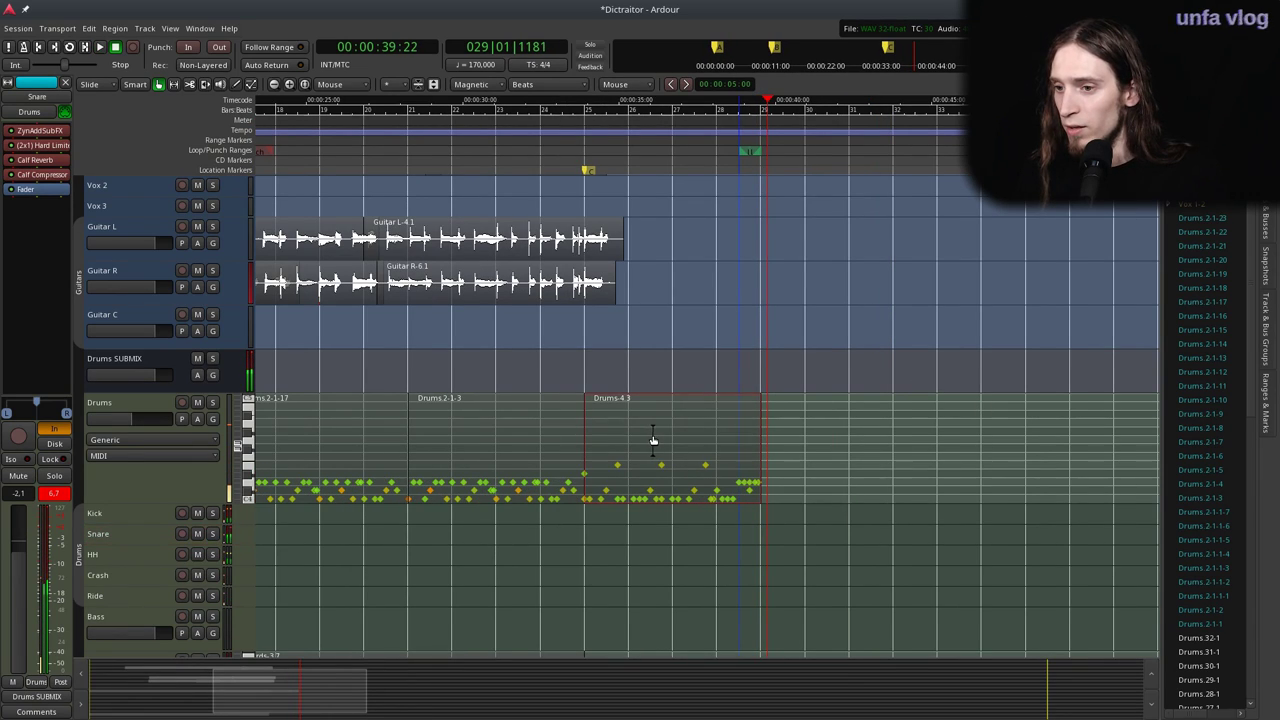
scroll(433, 393, left, 1)
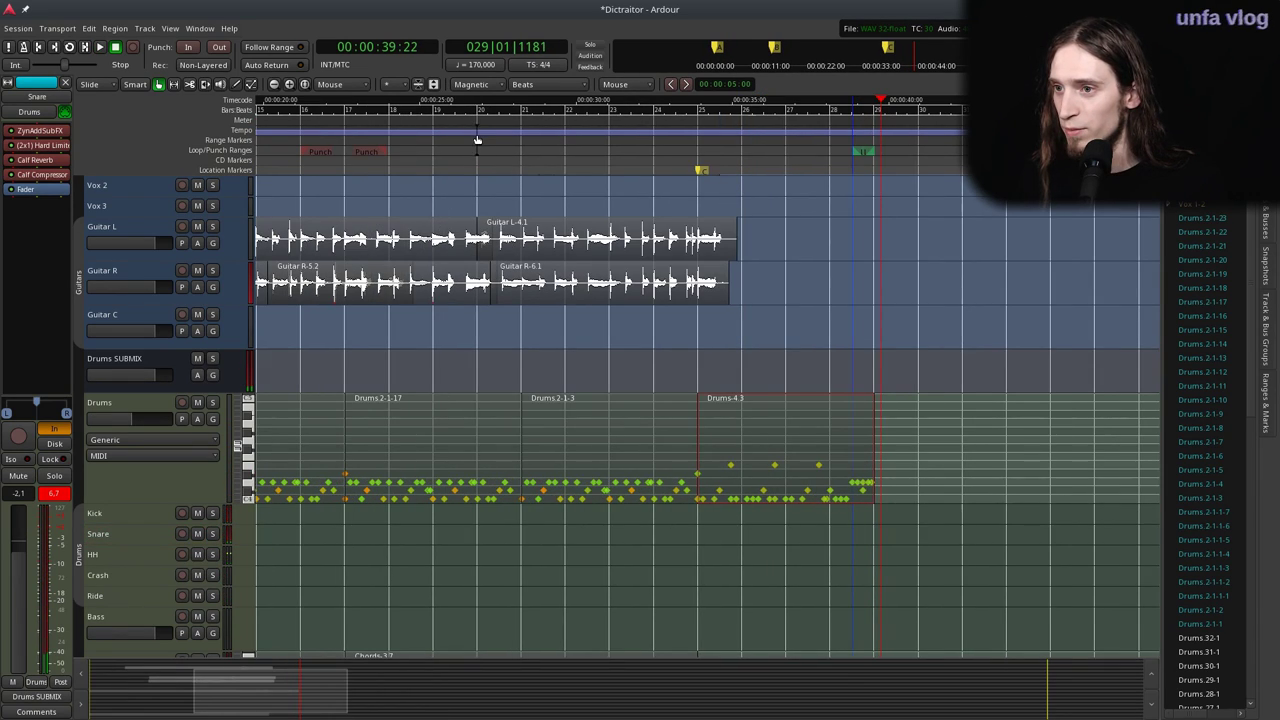
key(p)
key(space)
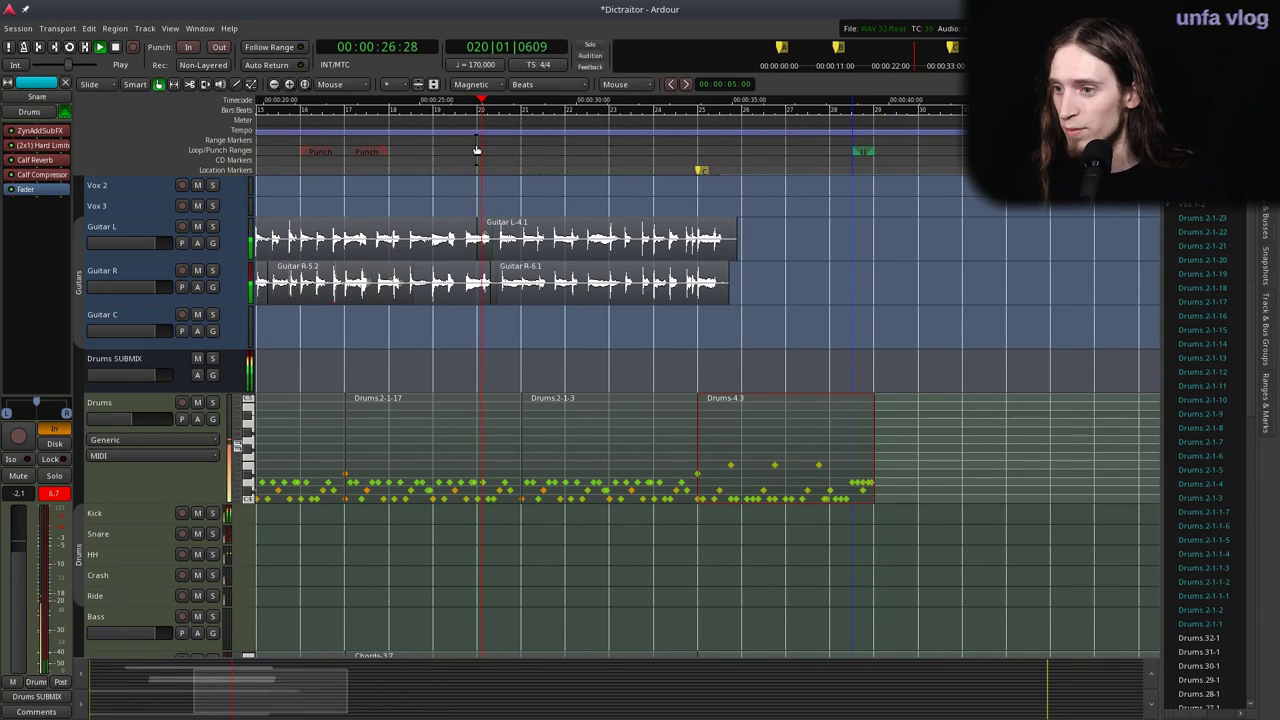
key(space)
Add a Calf Compressor from the favorite plugins to the Drums SUBMIX bus.
click(129, 404)
click(117, 365)
right_click(30, 146)
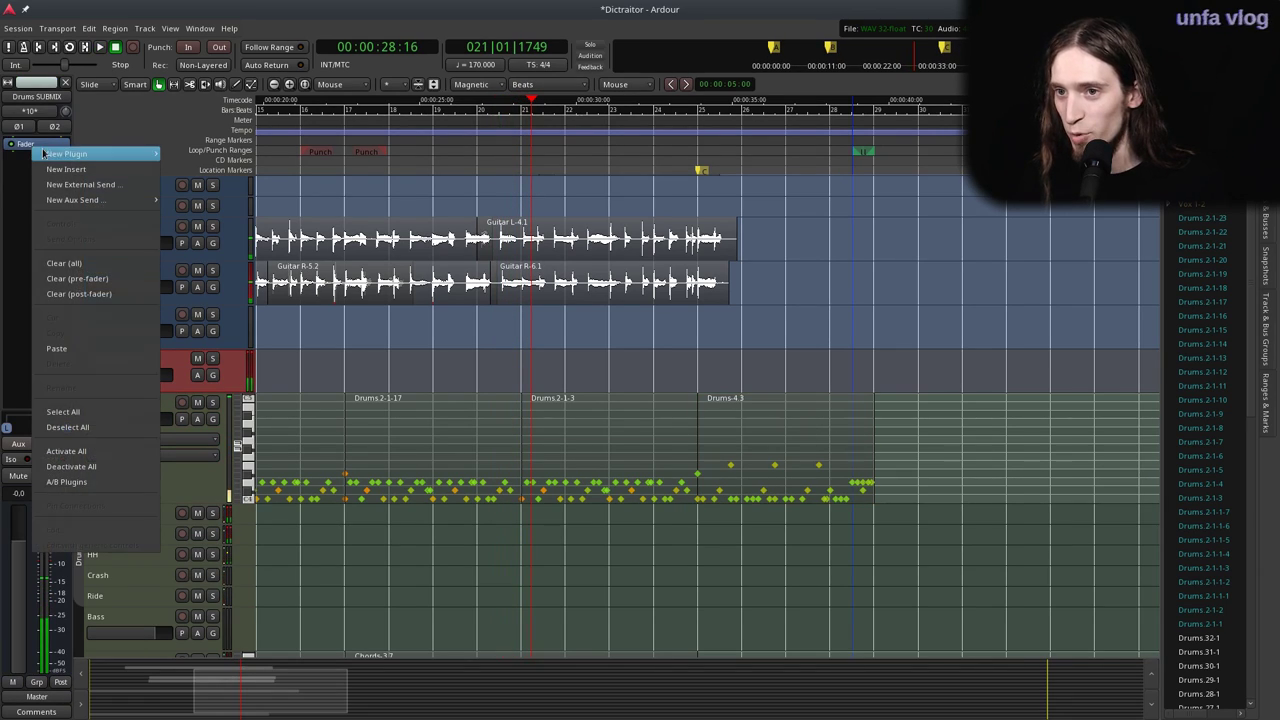
mouse_move(100, 153)
mouse_move(200, 153)
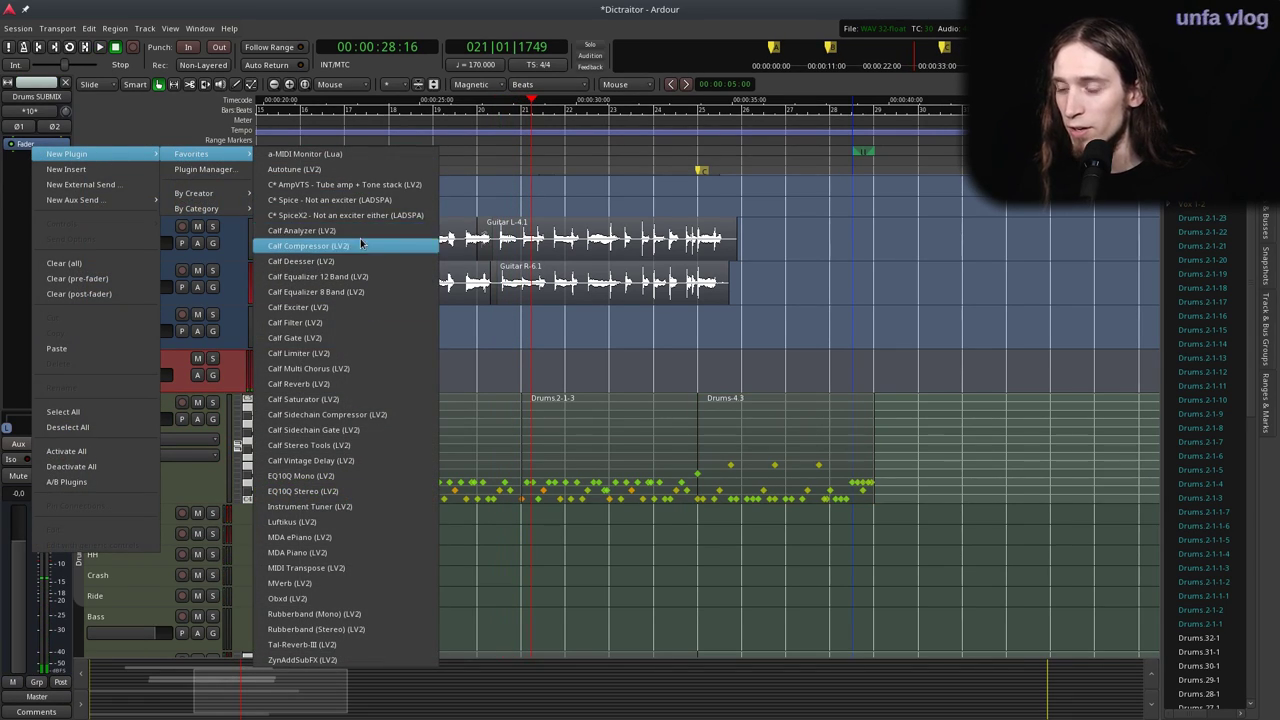
click(364, 246)
drag(463, 127, 724, 232)
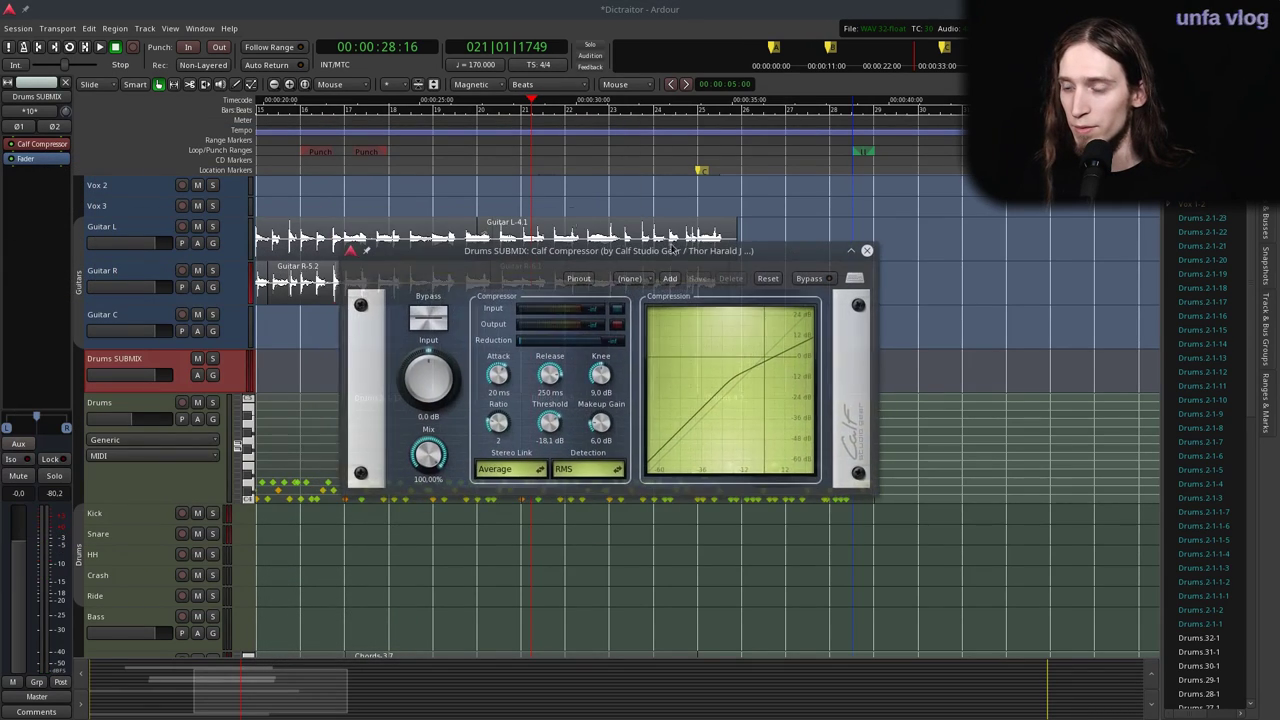
click(877, 229)
During playback, set the Drums SUBMIX compressor's attack to about 35.9 ms, release to about 18.8 ms, and threshold to -19.5 dB.
click(443, 149)
key(space)
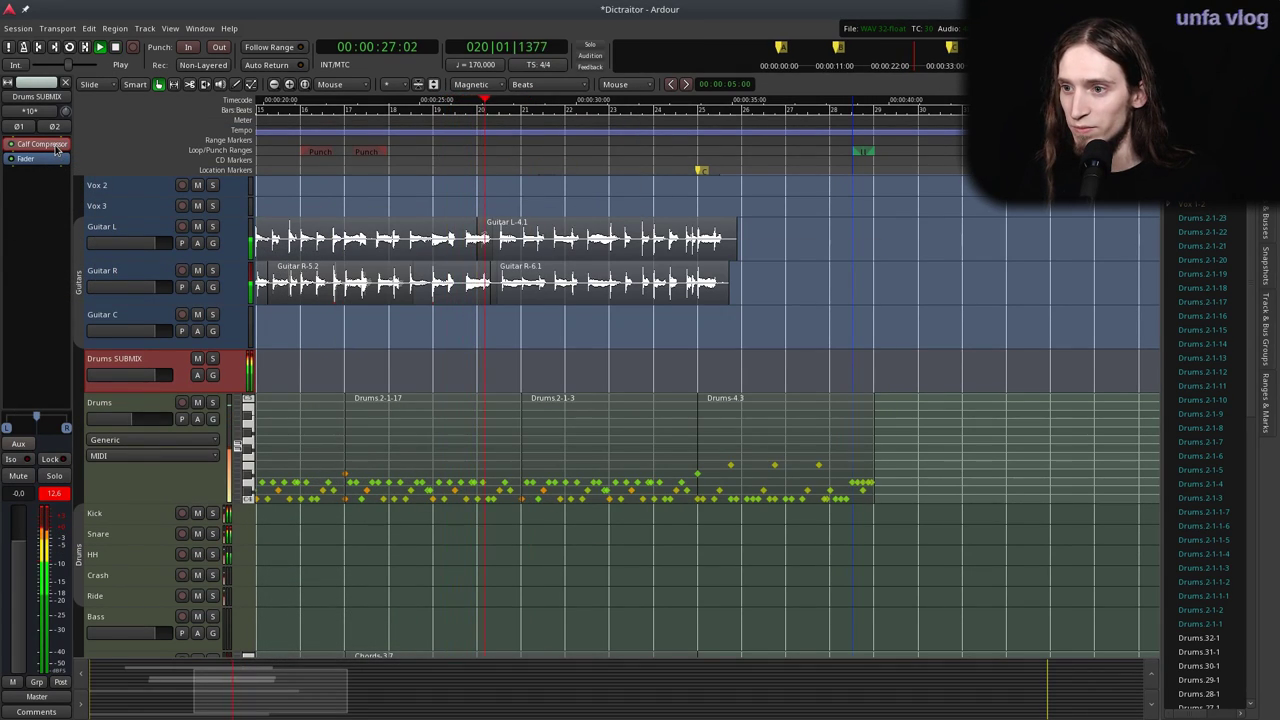
double_click(57, 146)
drag(553, 366, 560, 417)
drag(506, 377, 504, 365)
drag(538, 430, 546, 433)
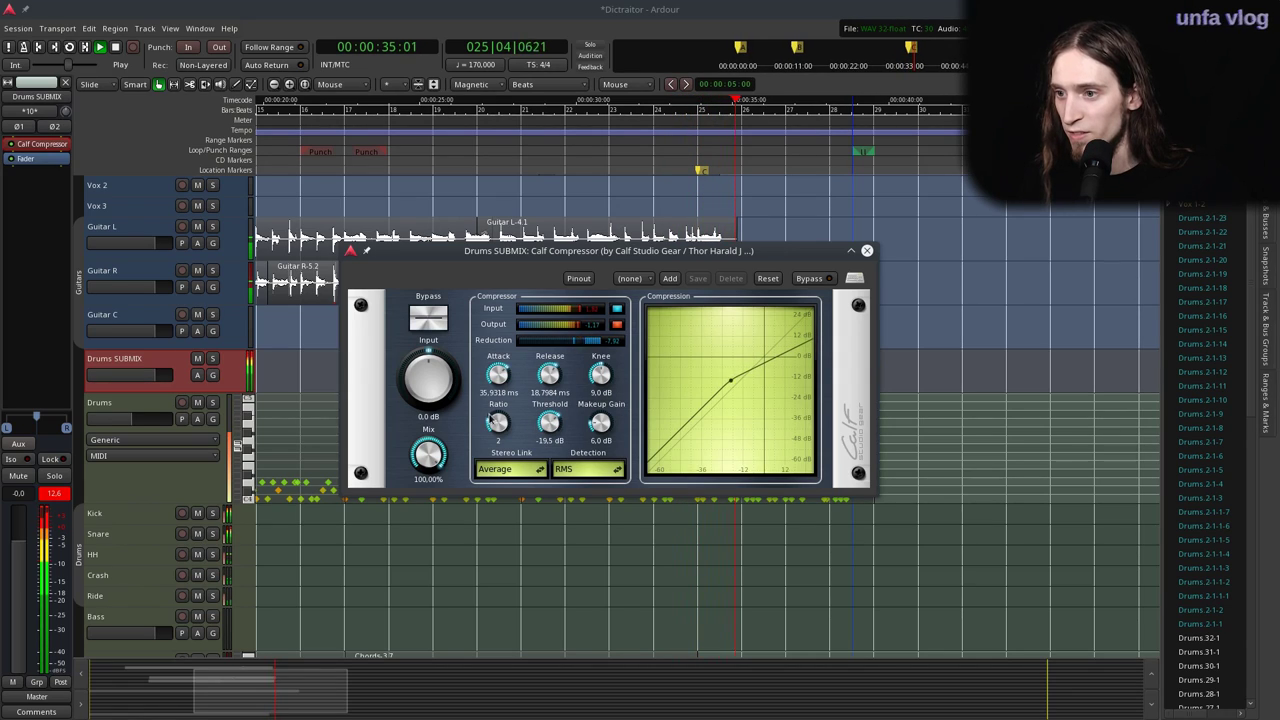
Set the Drums SUBMIX compressor's ratio to about 1.88 and its mix to 52.8%, and replay from around bar 18.
drag(507, 432, 507, 434)
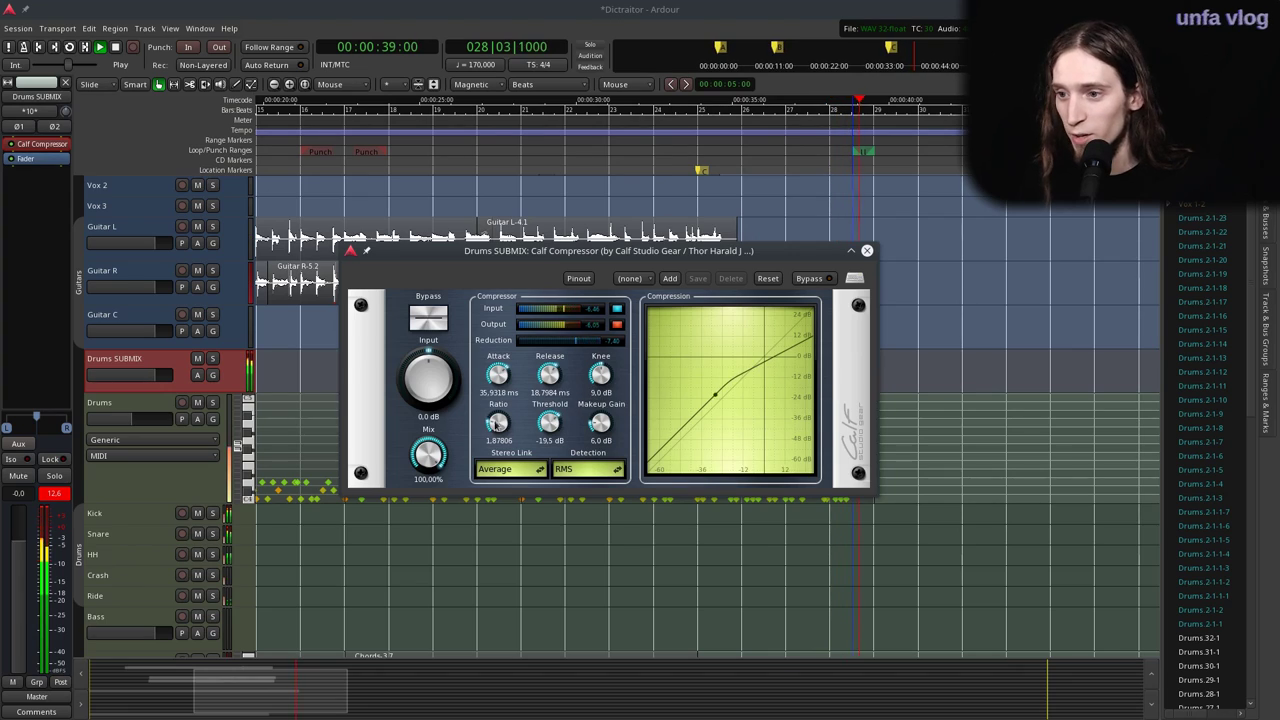
drag(428, 455, 445, 535)
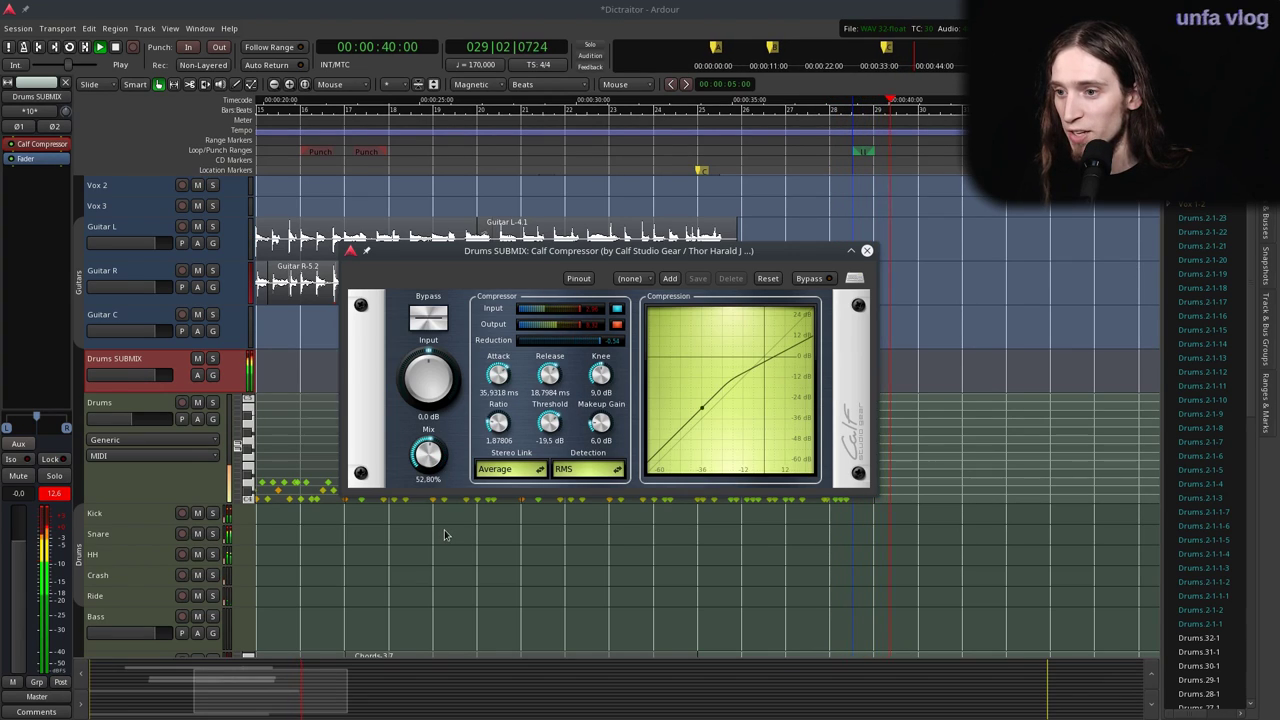
click(866, 250)
click(411, 165)
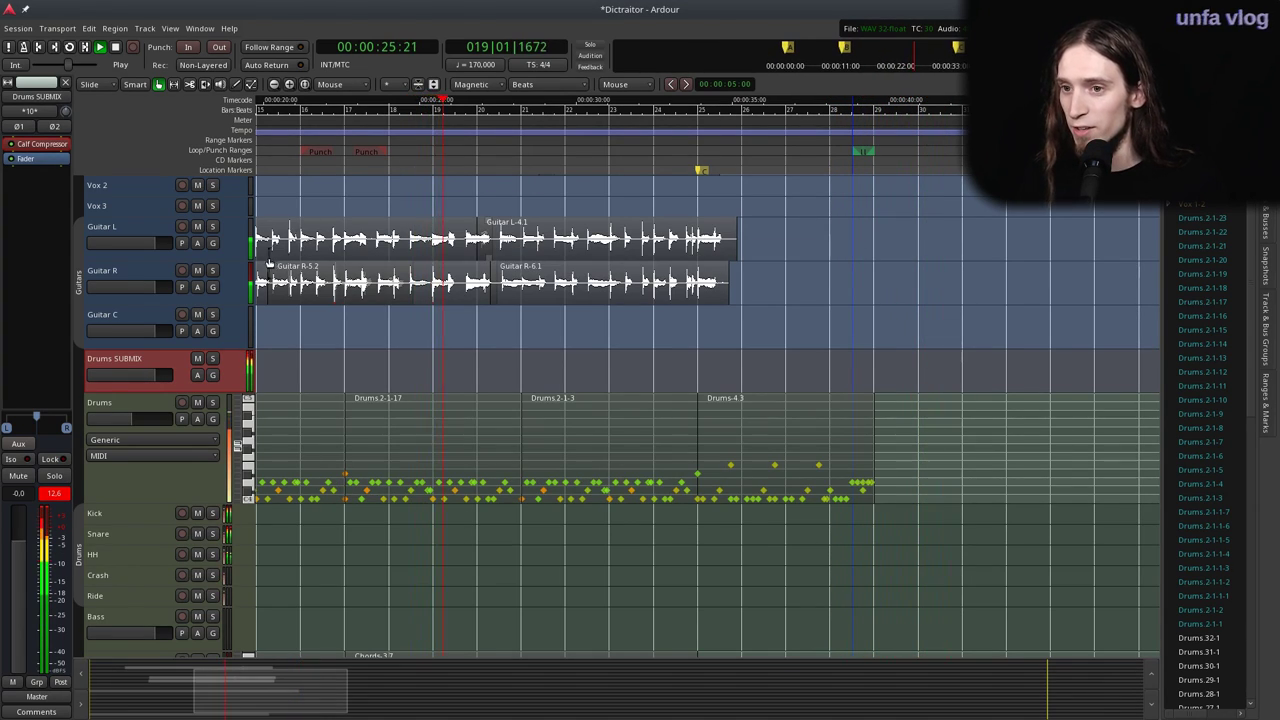
Enable the SUBsynth in the Kick track's ZynAddSubFX instrument and open its parameters.
click(161, 519)
double_click(37, 134)
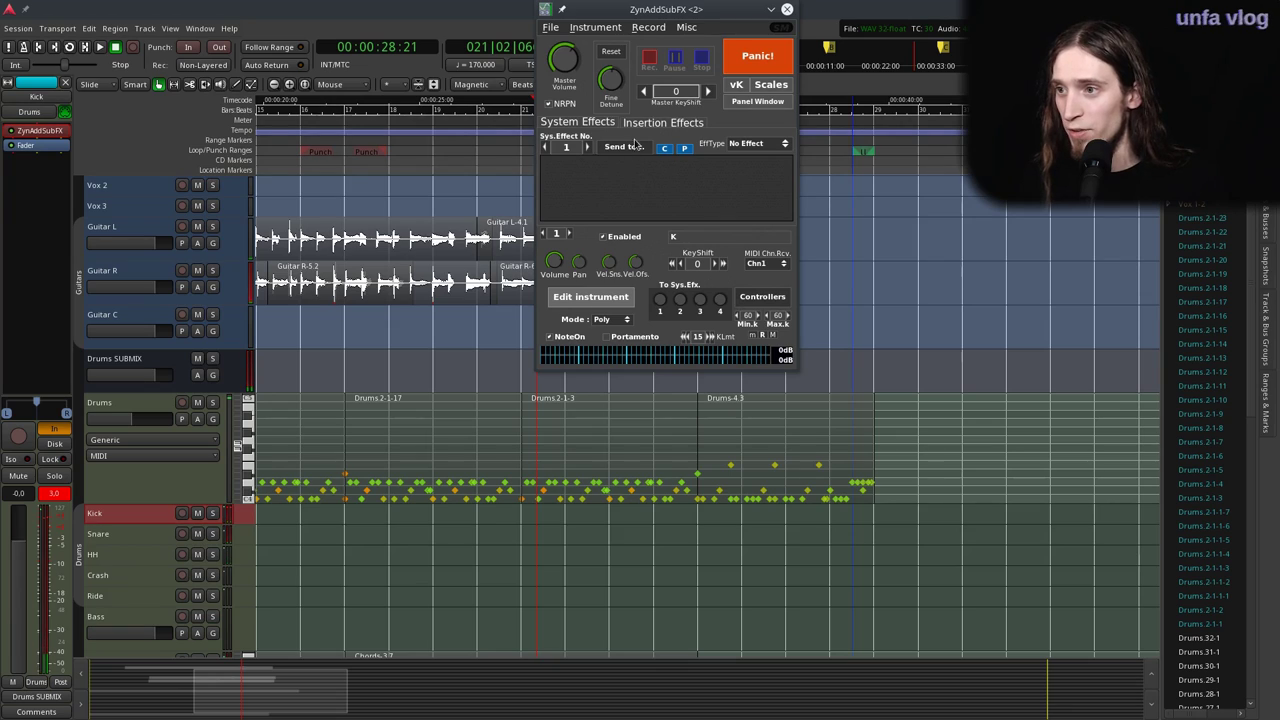
click(789, 9)
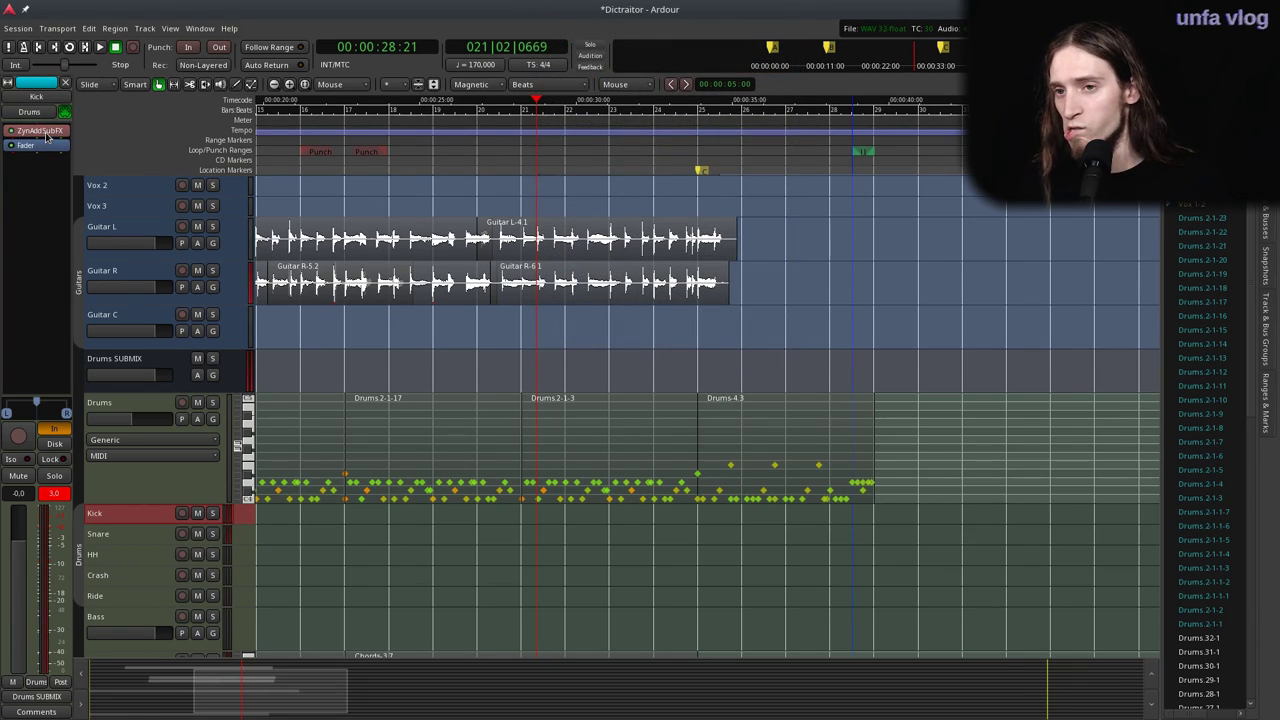
double_click(37, 134)
click(592, 296)
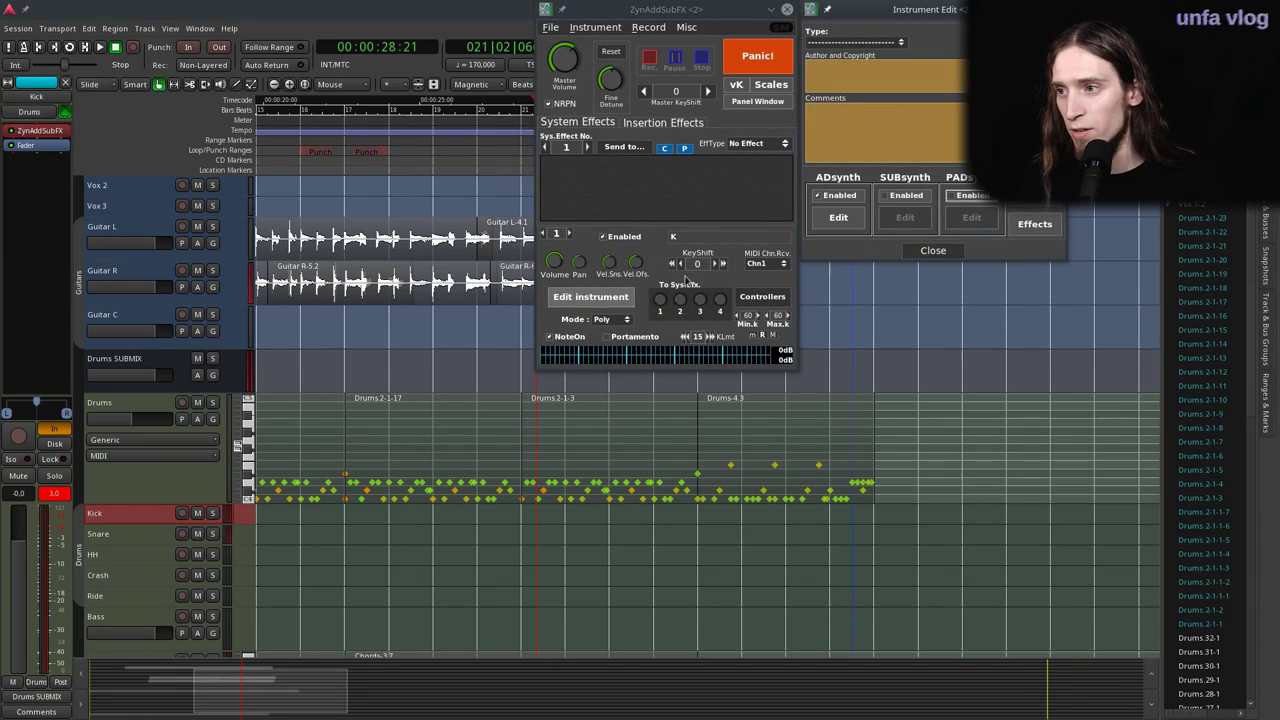
click(900, 196)
click(905, 217)
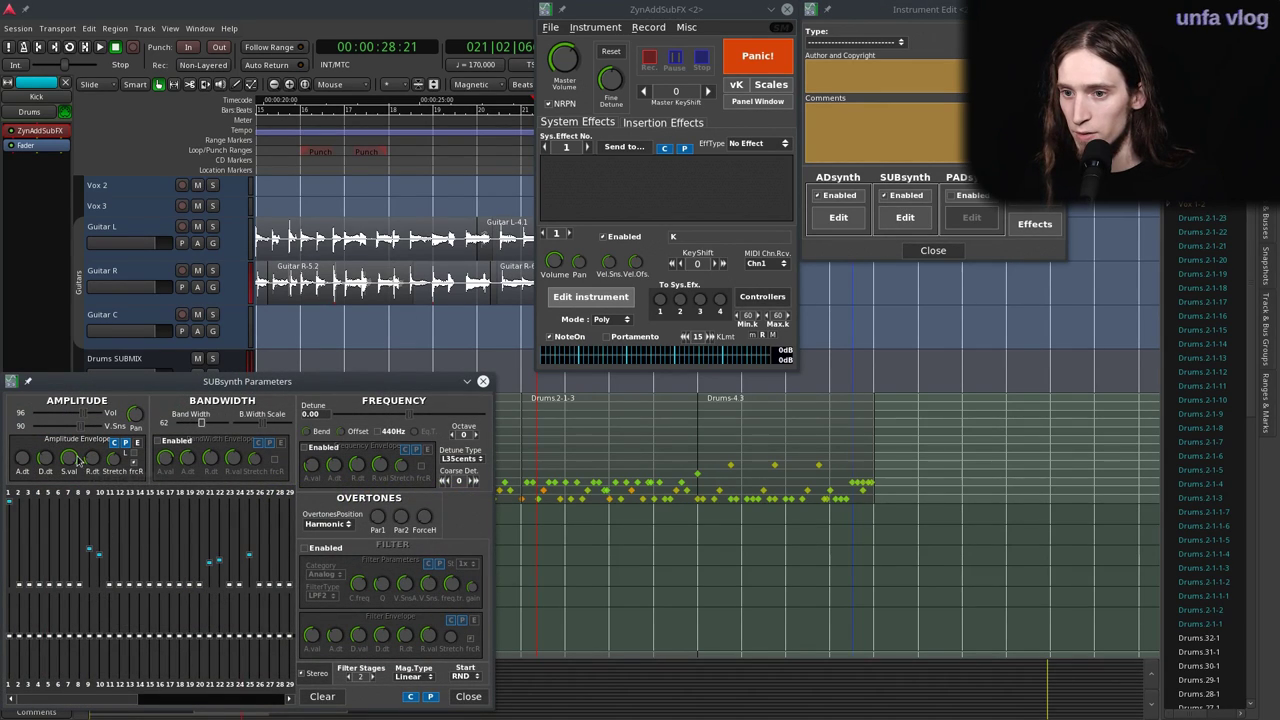
Enable the kick SUBsynth's filter with type HPF2 and replay the song from around bar 19.
click(306, 548)
click(328, 595)
click(345, 605)
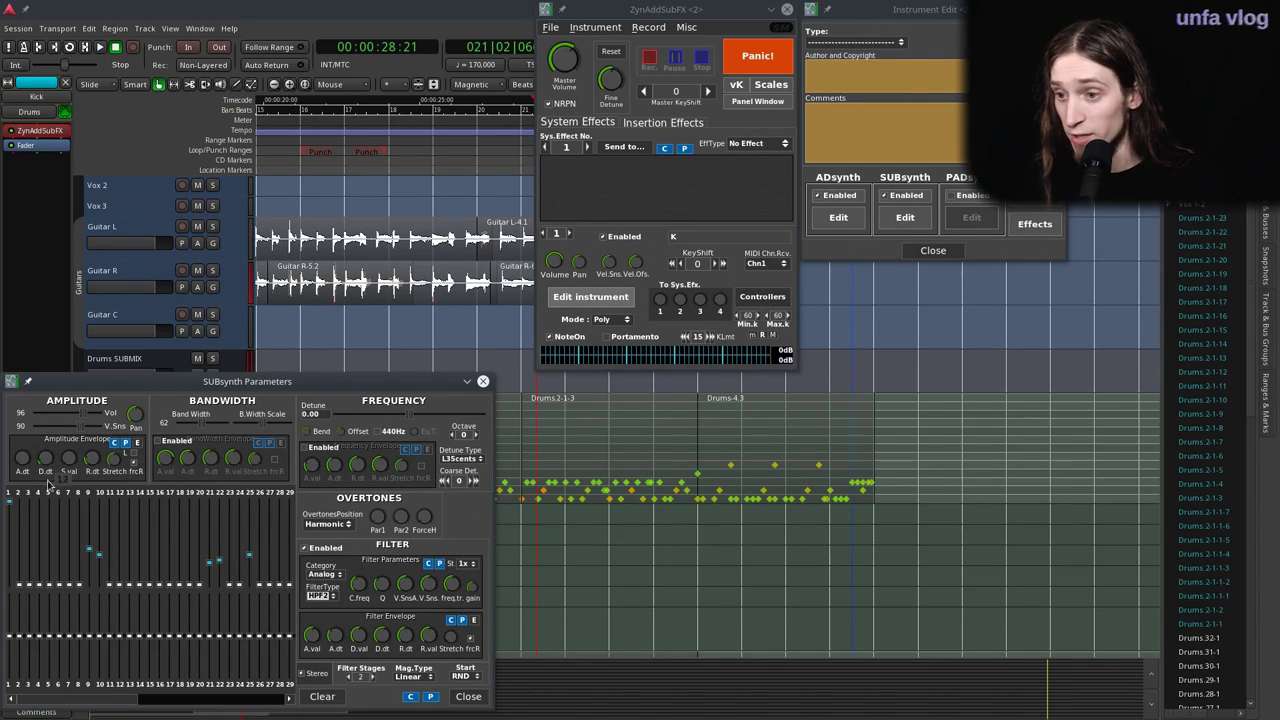
click(419, 170)
key(space)
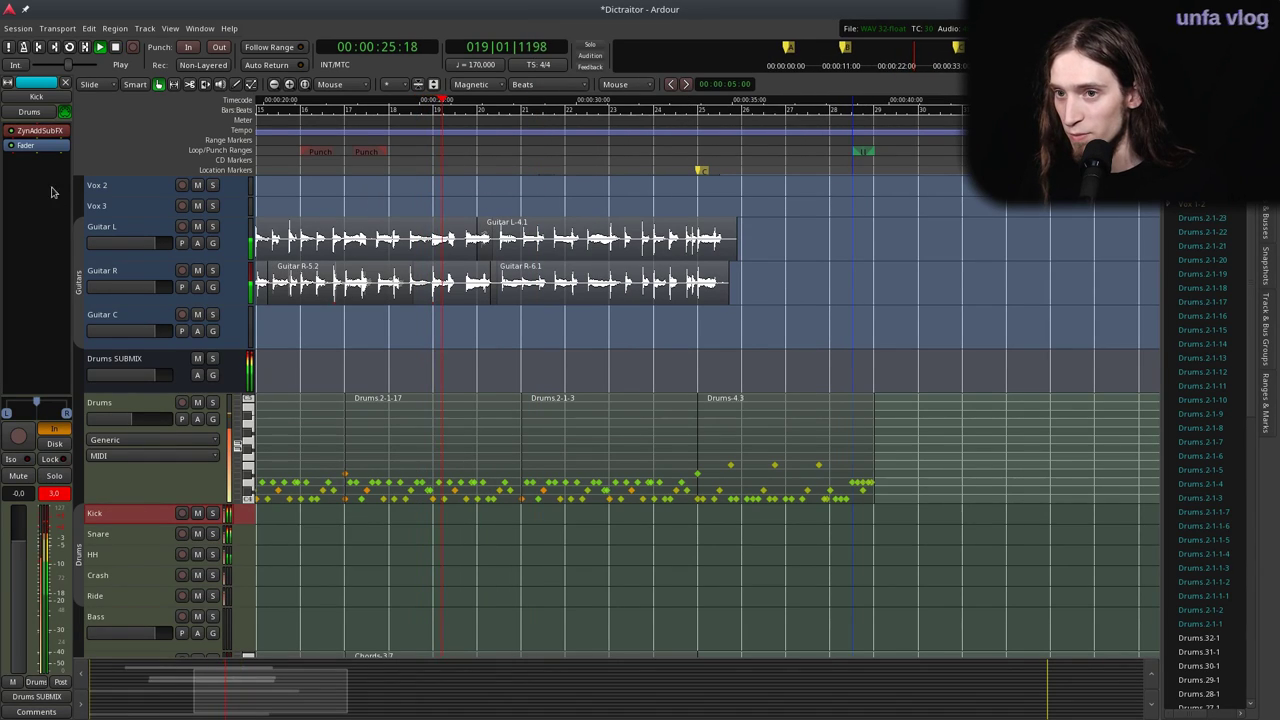
Solo the Kick track and set its SUBsynth's volume to 124, bandwidth to 116 and start phase to Max.
click(212, 513)
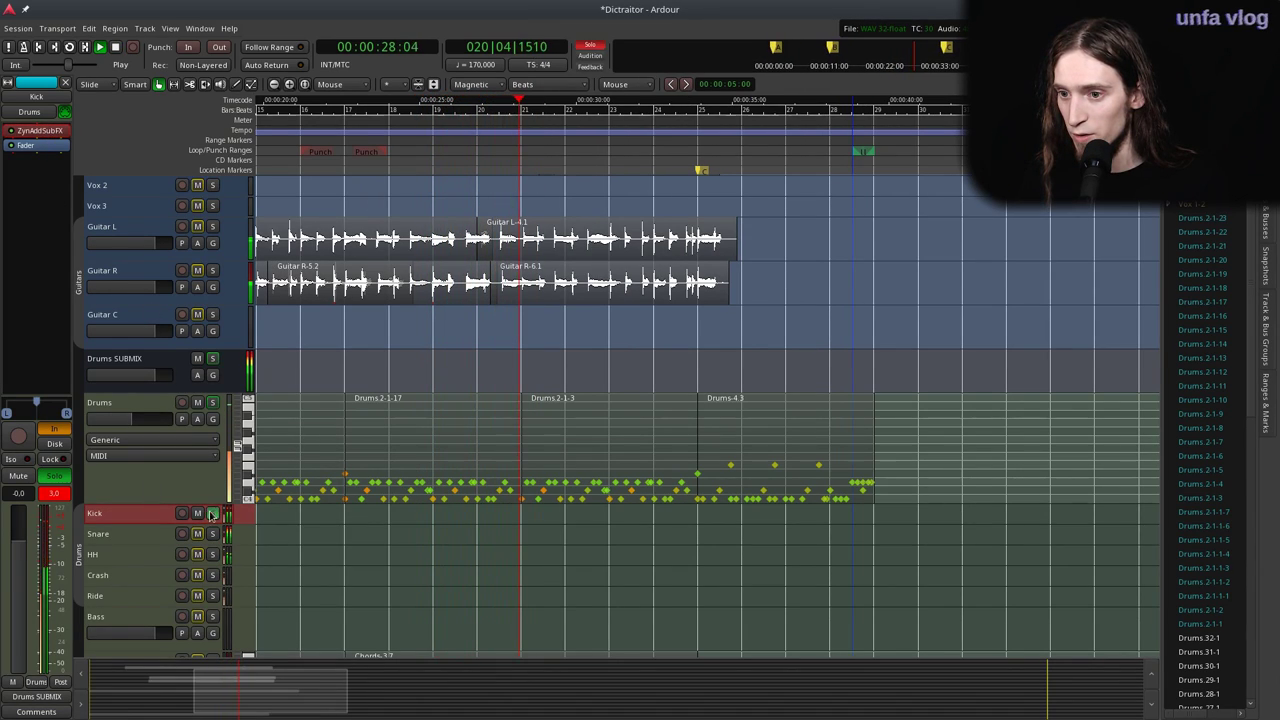
right_click(39, 131)
click(62, 511)
key(alt+Tab)
key(alt+shift+Tab)
click(373, 369)
key(alt+Tab)
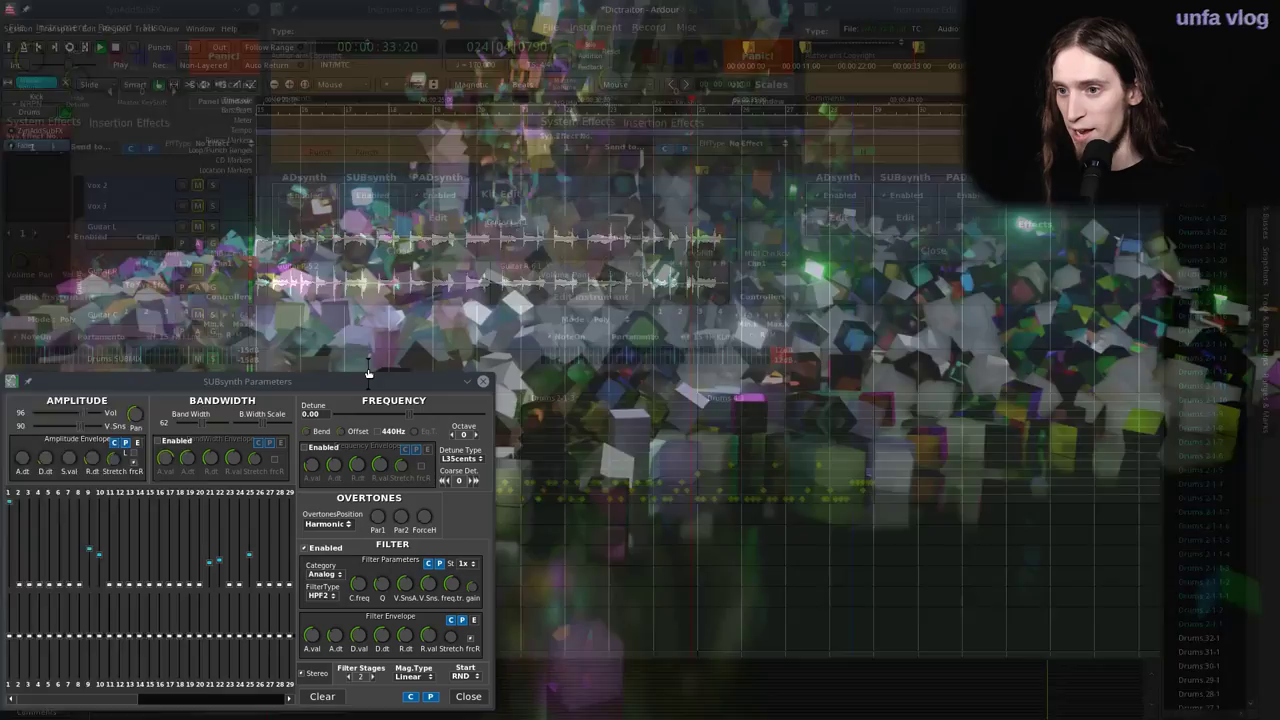
drag(326, 386, 467, 285)
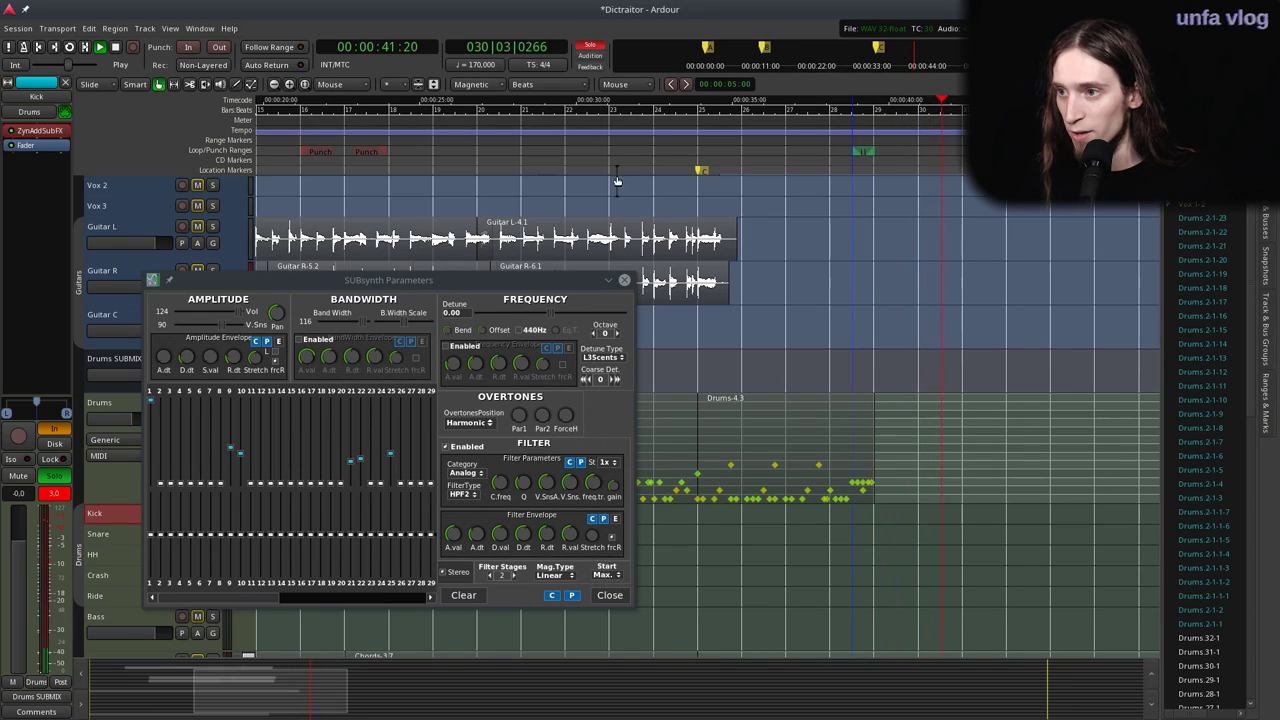
click(609, 595)
Loop playback over the Drums.2-1-3 region from bar 21 to 25, with the kick's SUBsynth parameters in view.
key(space)
click(538, 475)
key(bracketright)
key(l)
key(alt+Tab)
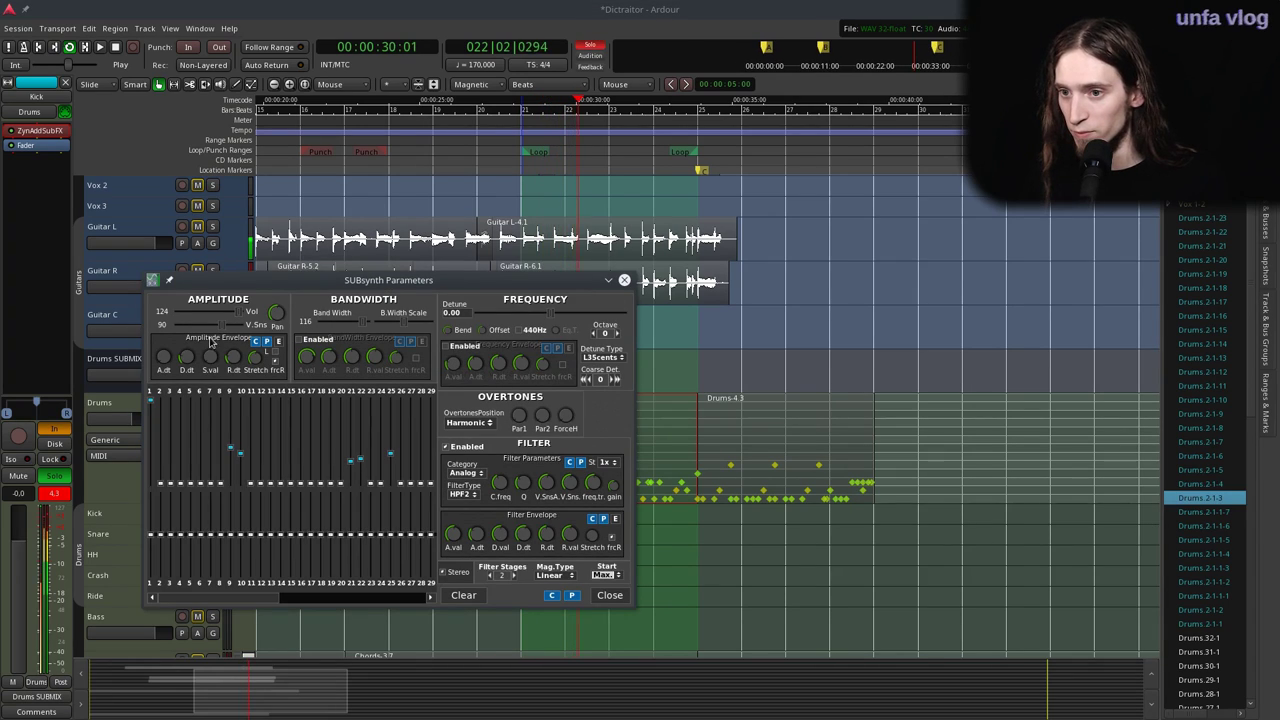
Raise harmonics 37 and 40 of the kick's SUBsynth, enable its bandwidth envelope, and set its volume to 79.
scroll(350, 476, right, 3)
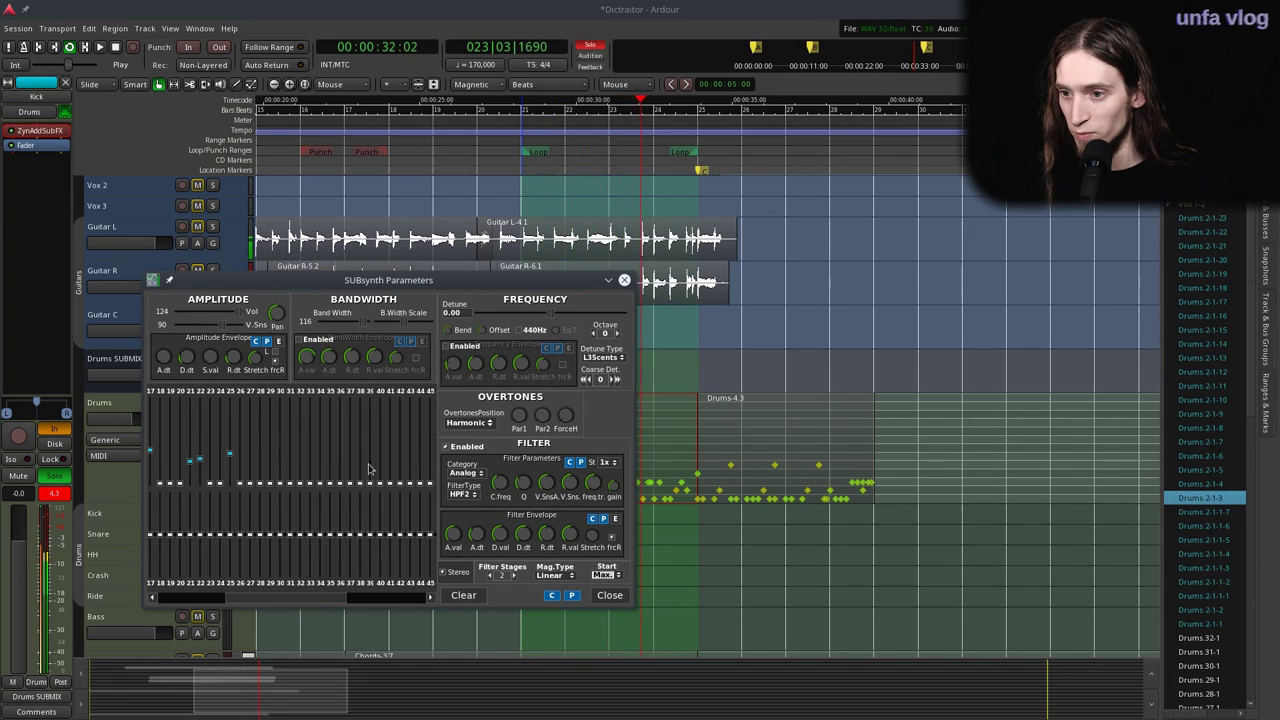
click(352, 450)
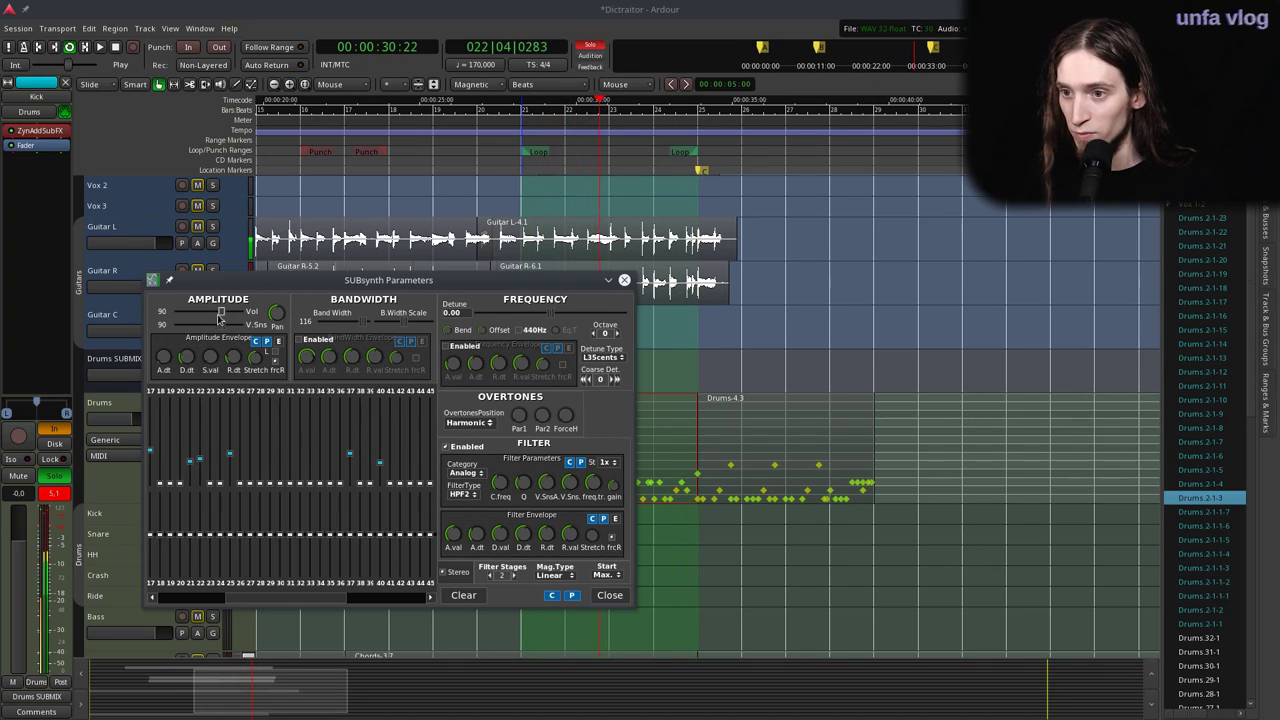
click(297, 340)
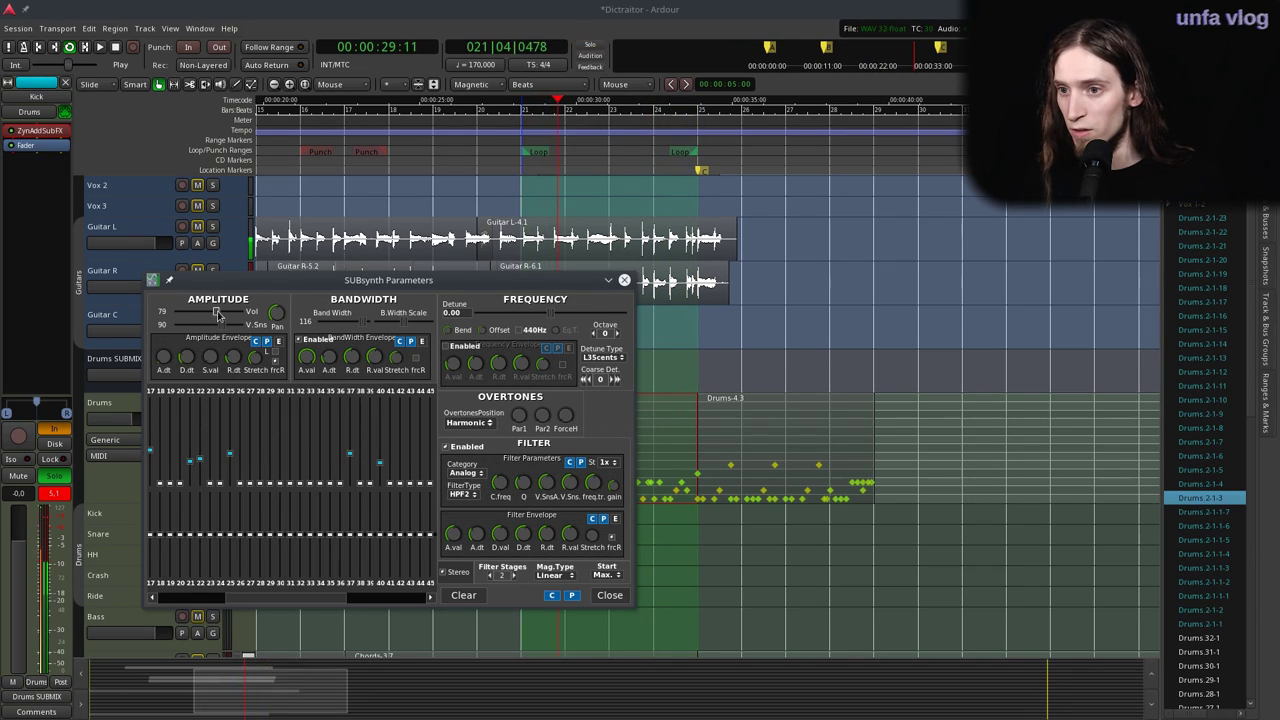
click(609, 595)
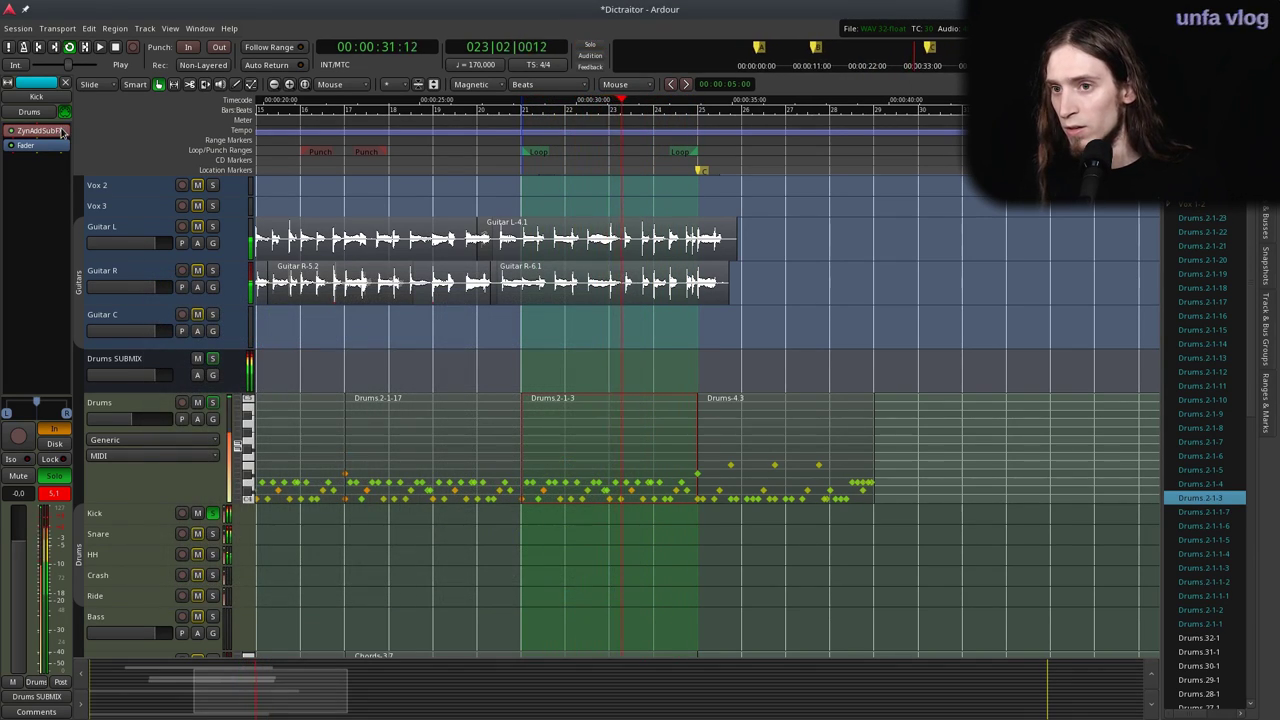
Return to the kick's main ZynAddSubFX window and open its third insertion effect slot.
key(alt+Tab)
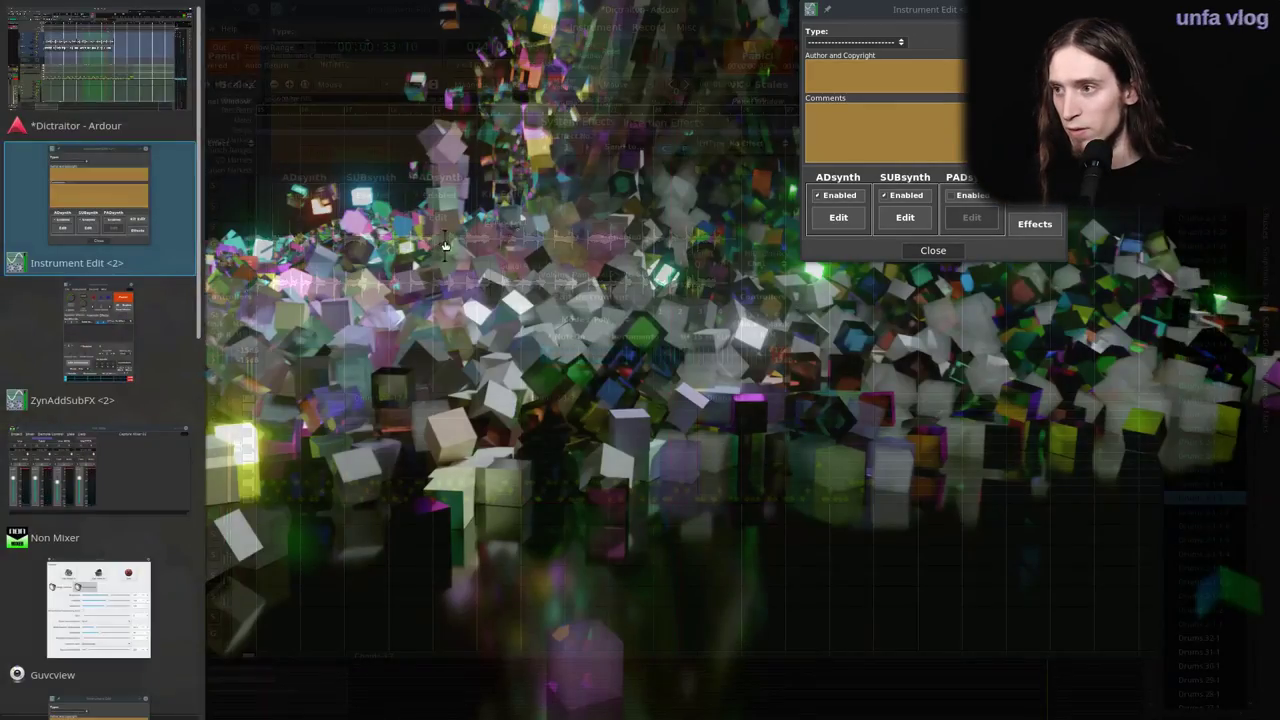
click(943, 251)
key(alt+Tab)
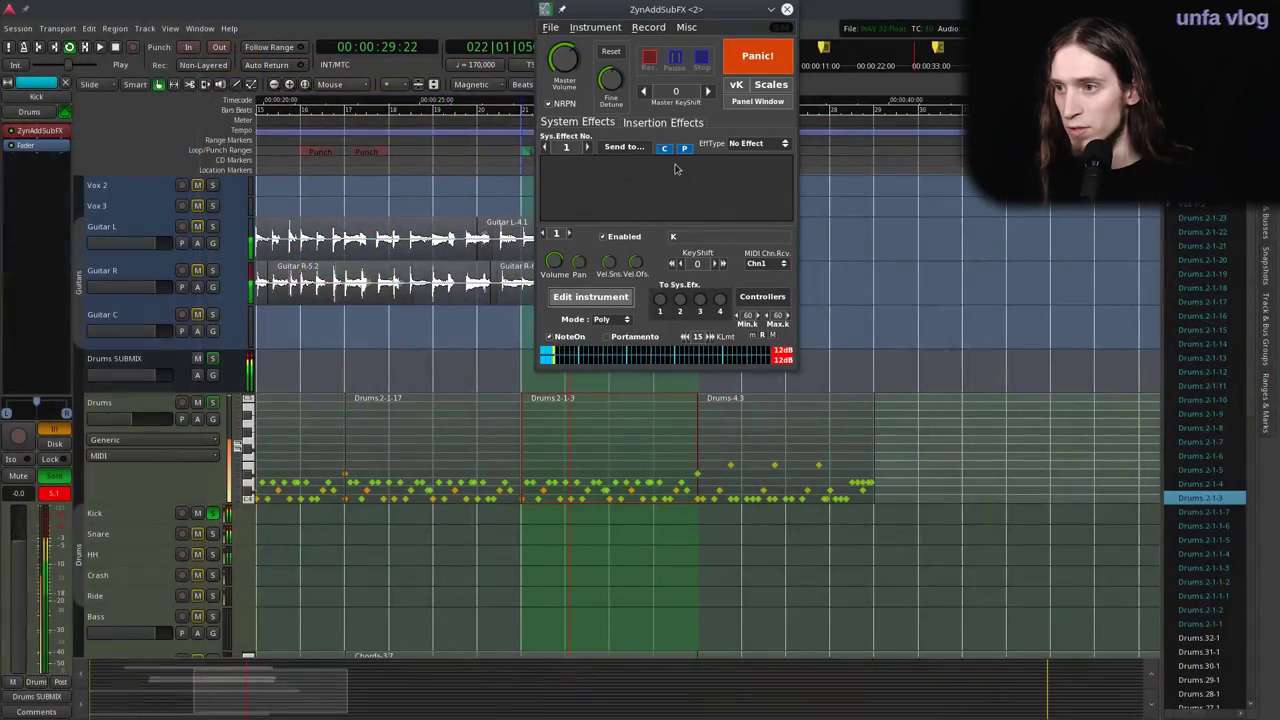
click(663, 122)
click(588, 148)
click(587, 148)
Assign the third insertion effect to Part 1 and make it a Distortion.
click(620, 148)
click(617, 158)
click(748, 142)
click(748, 200)
click(545, 148)
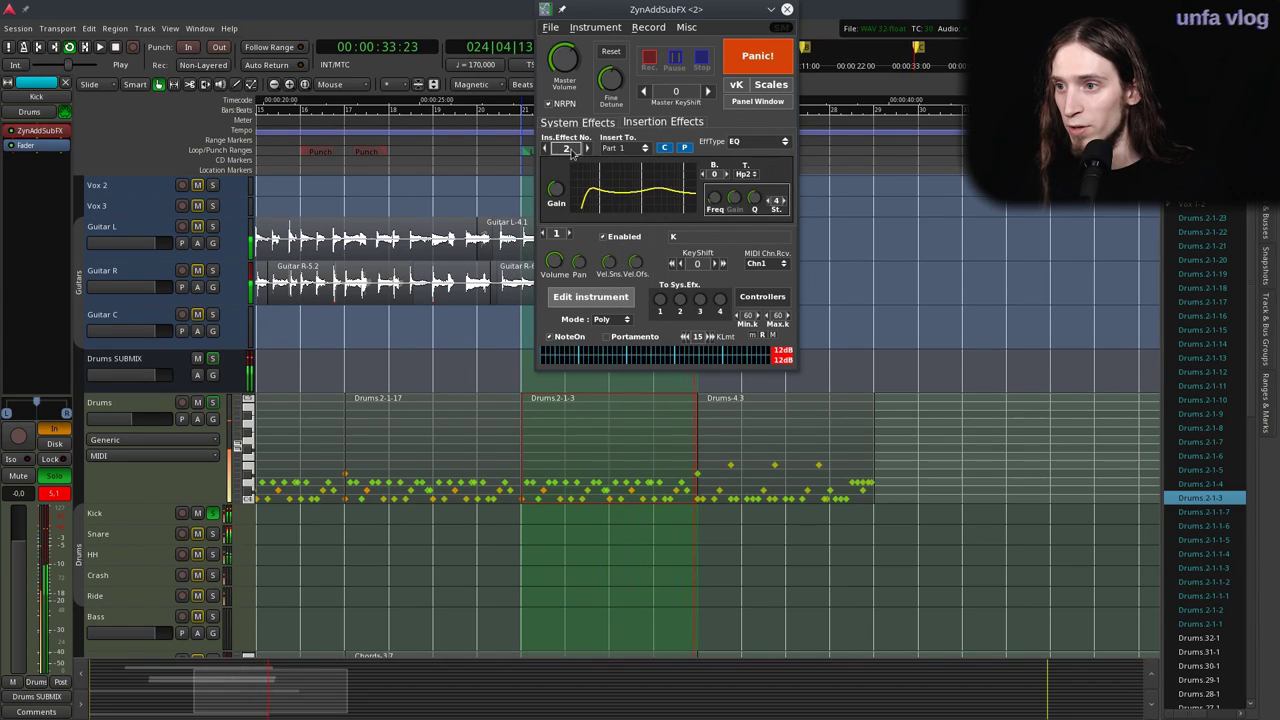
click(587, 149)
click(757, 141)
Make the kick's distortion stereo with its high-pass filter at about 60 and pre-filtering on, and close the synth window.
click(784, 204)
click(783, 203)
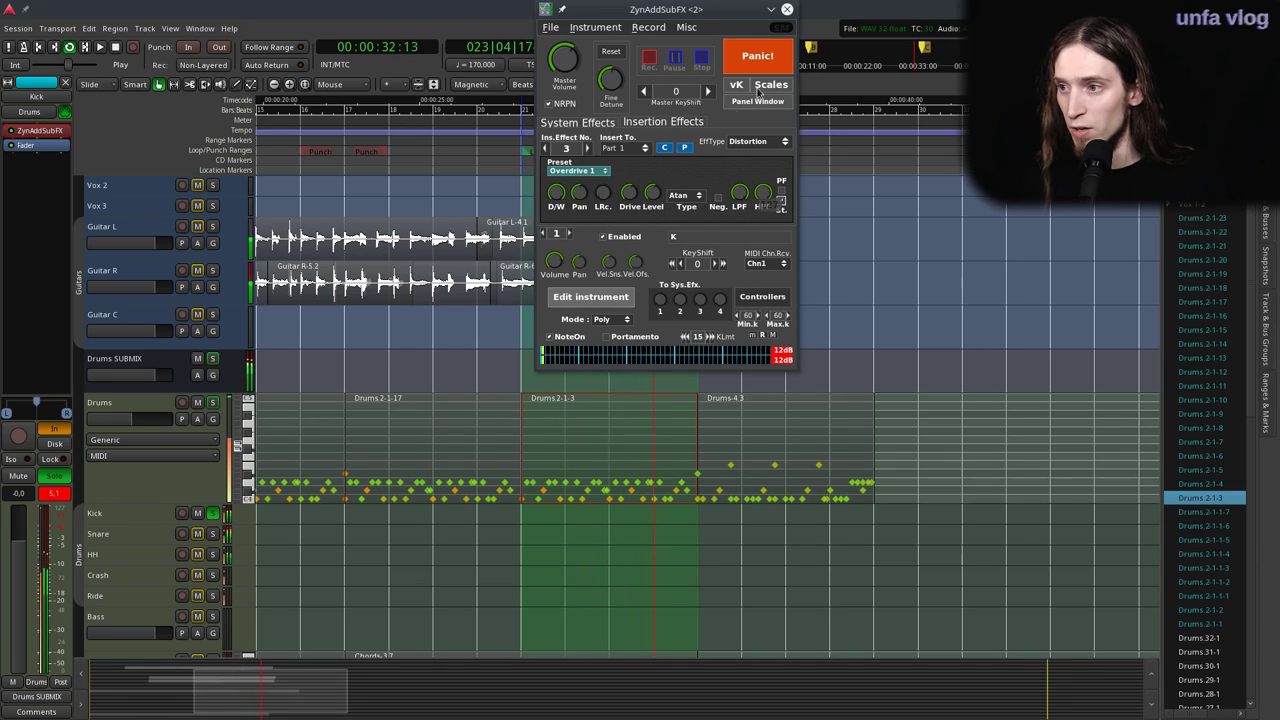
drag(762, 212, 763, 237)
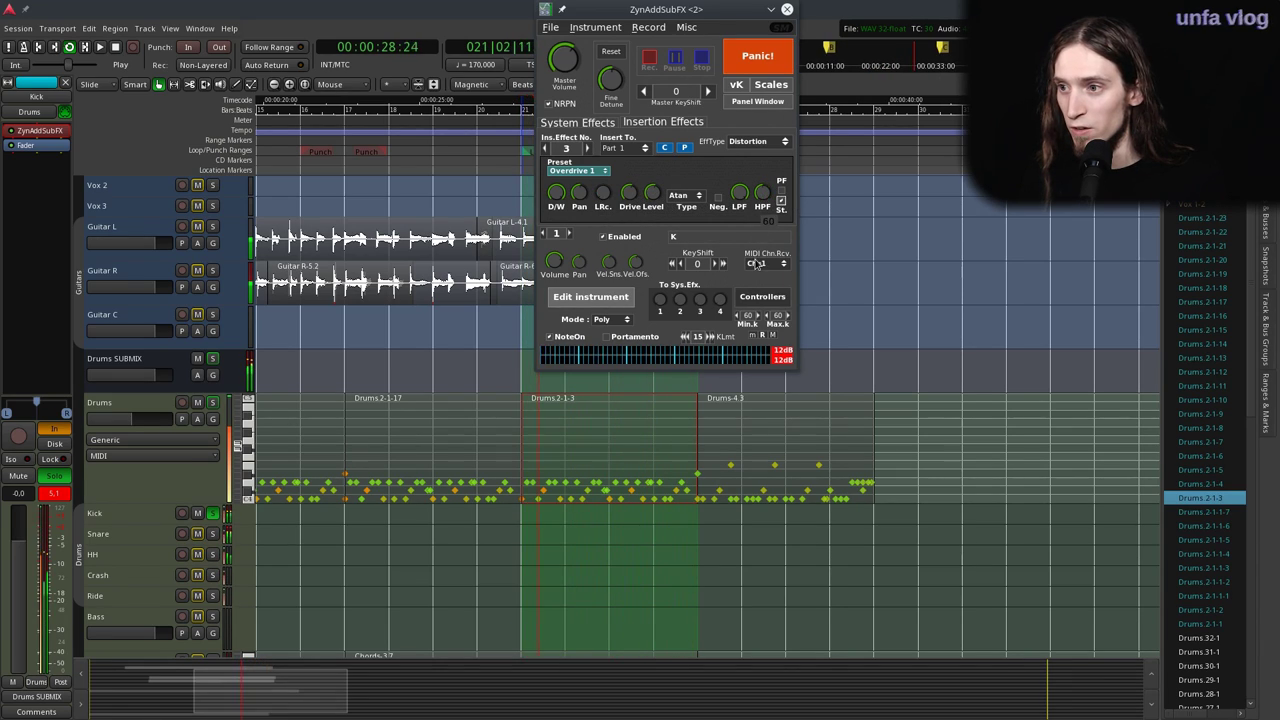
click(781, 190)
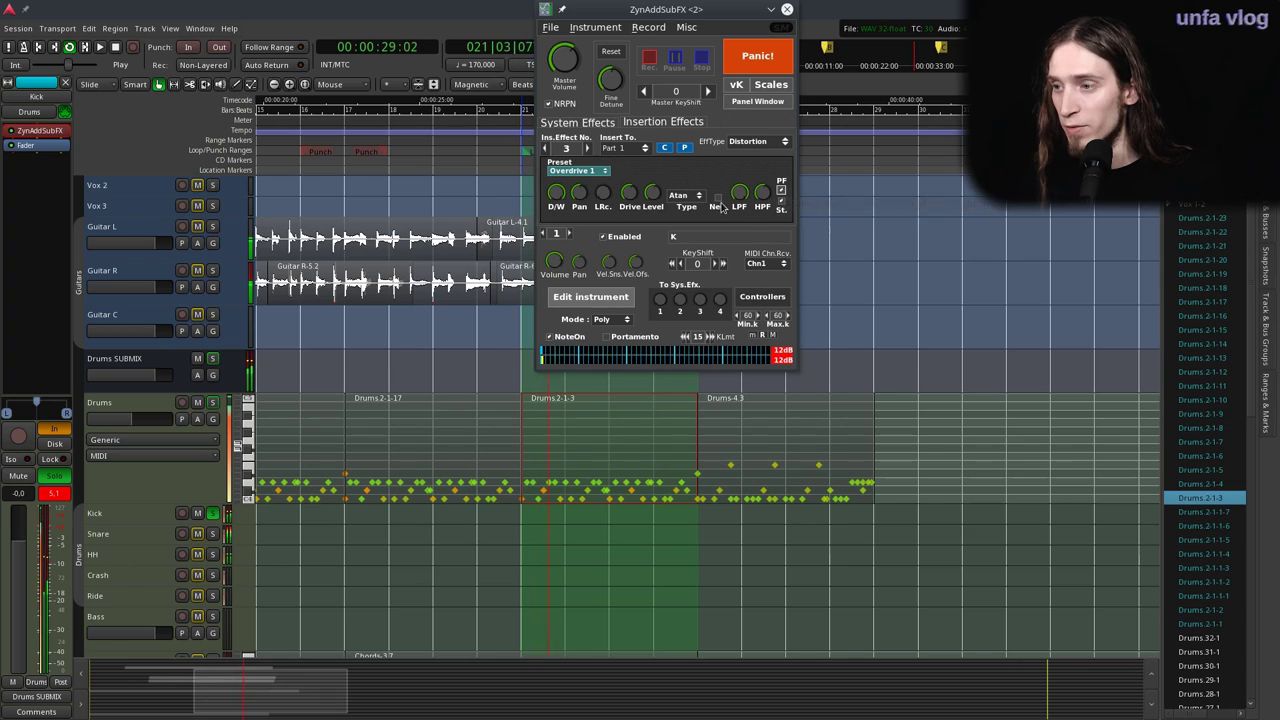
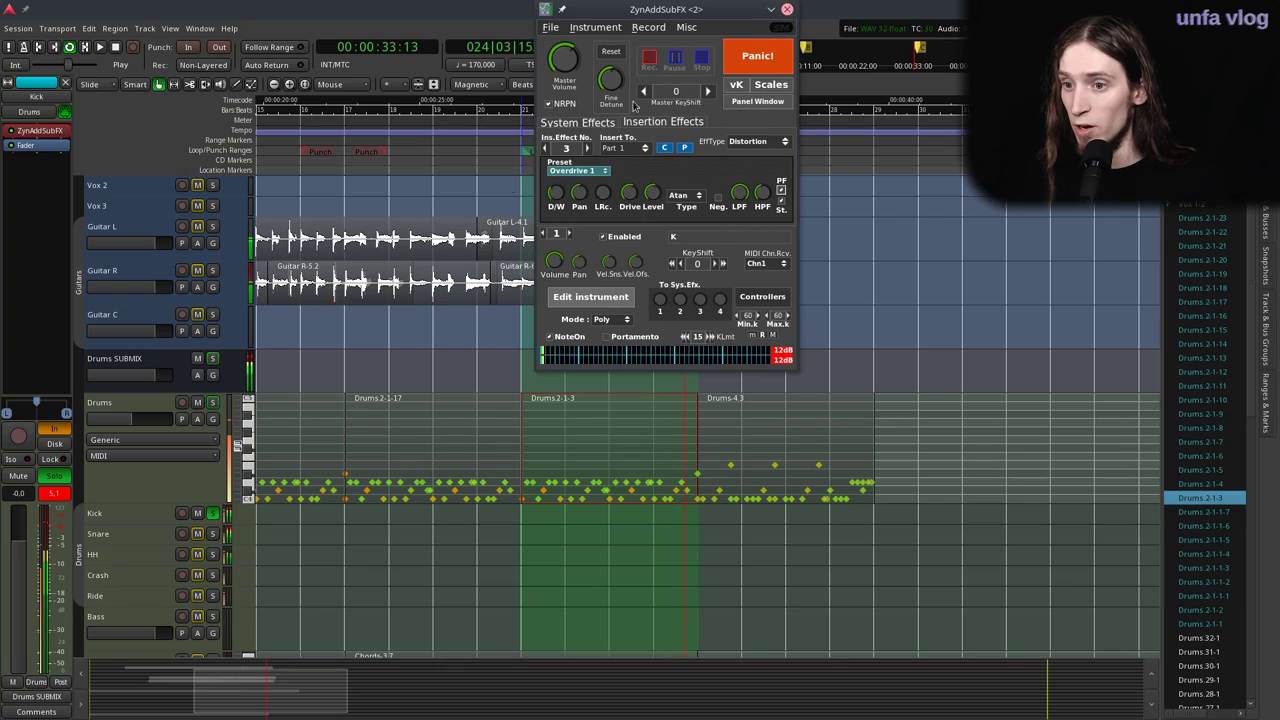
click(787, 9)
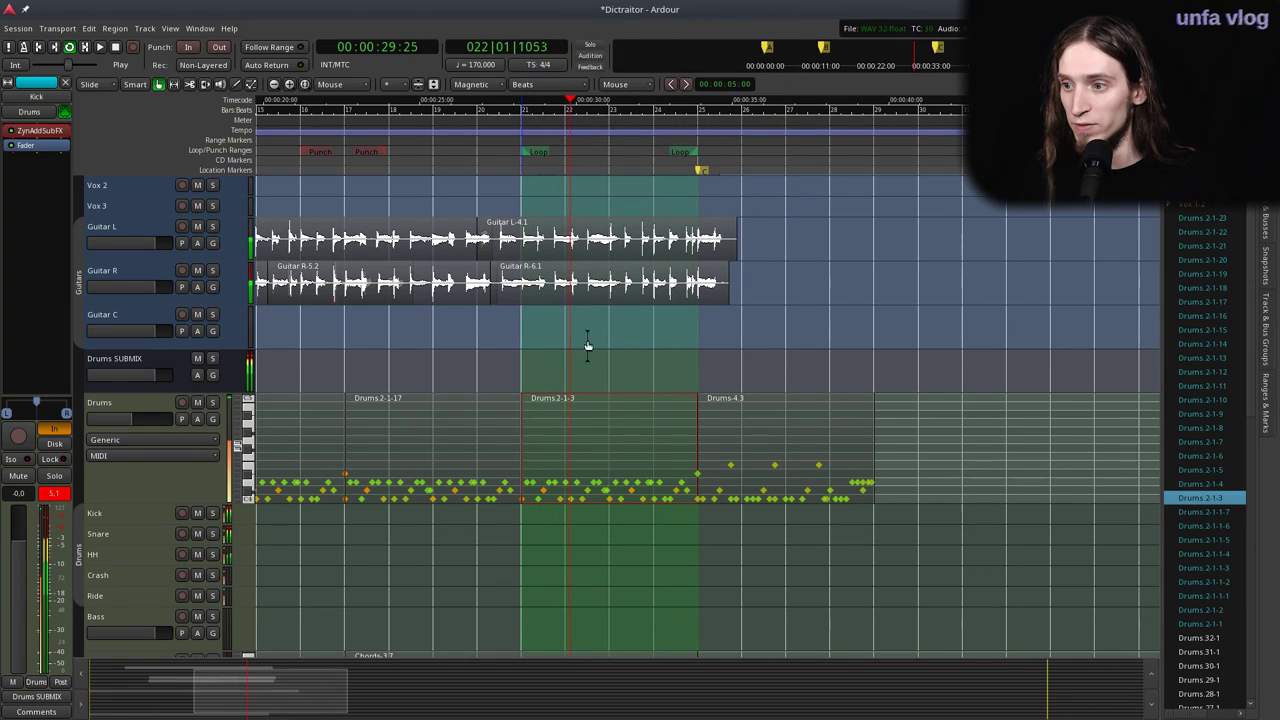
Unsolo the Kick track, save the session, and play the song from the start to around bar 17.
key(minus)
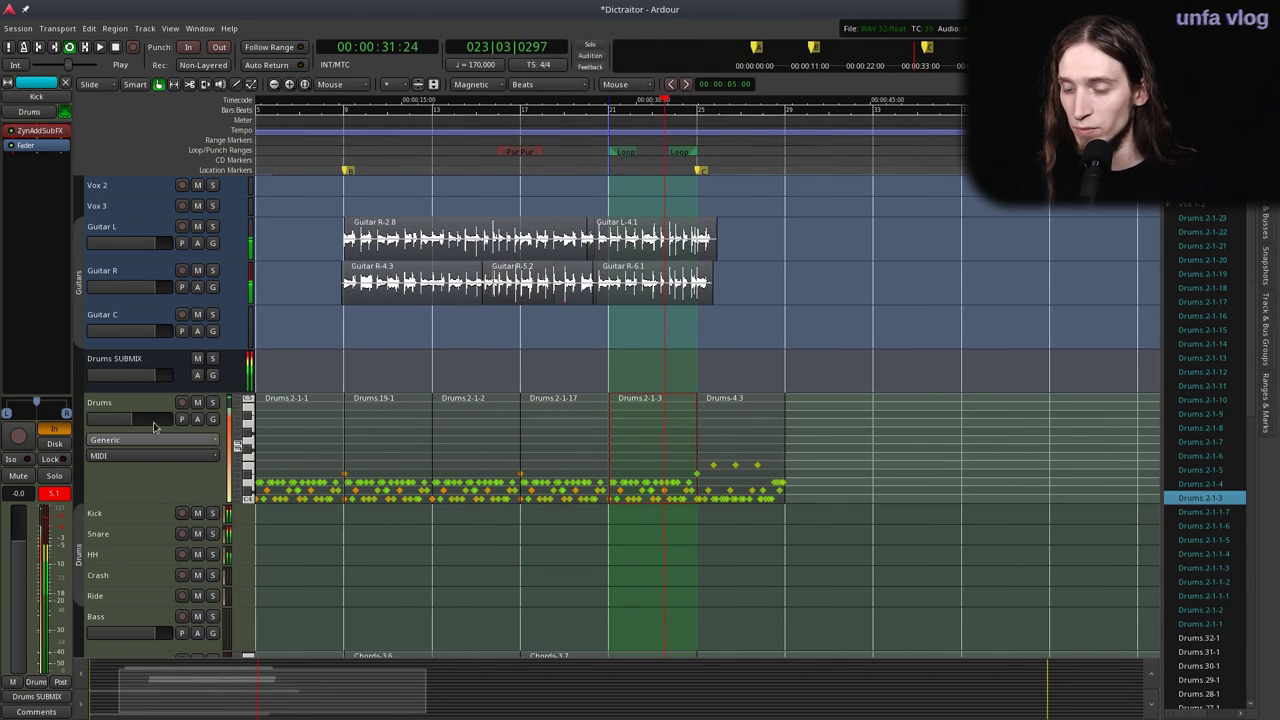
scroll(771, 470, up, 3)
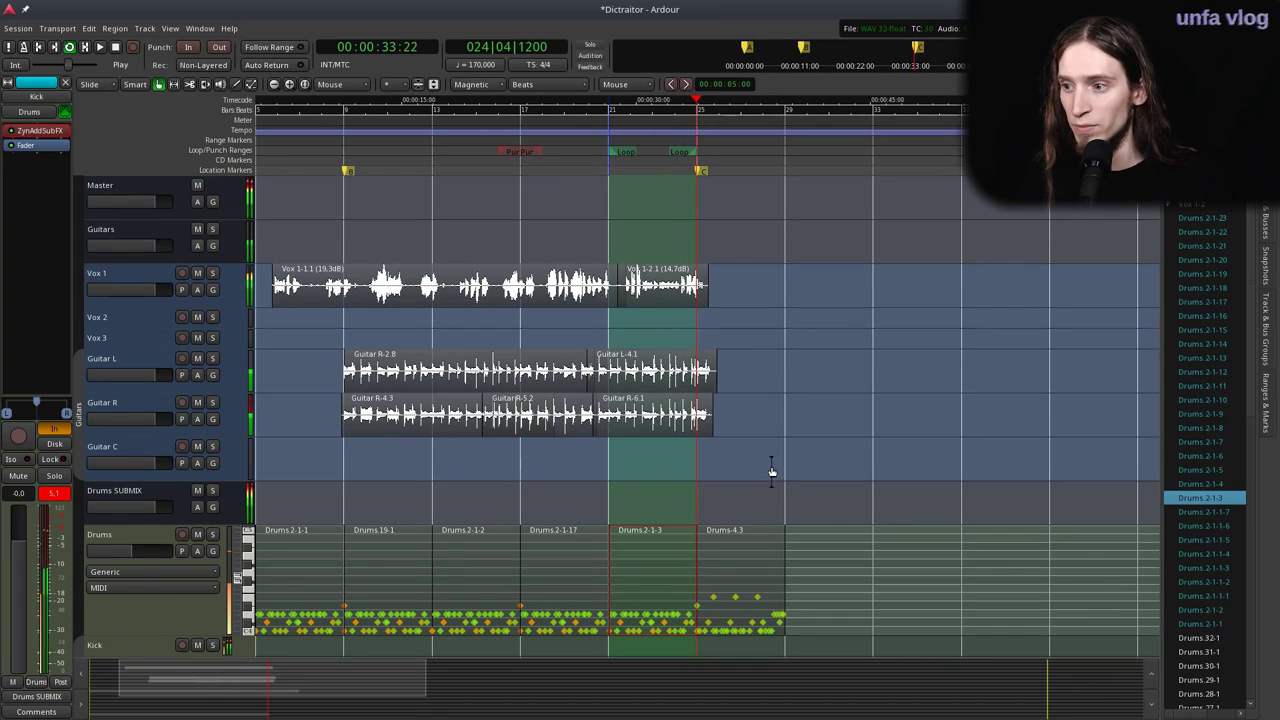
scroll(771, 470, down, 3)
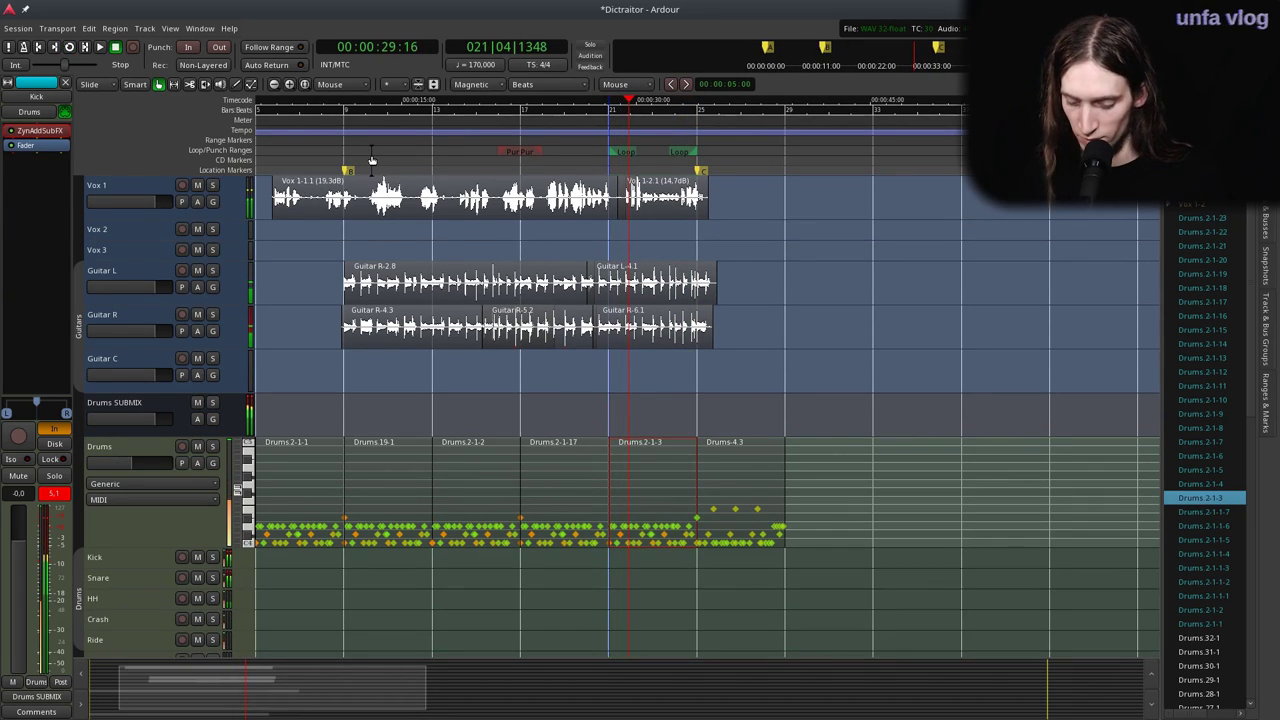
key(Home)
key(space)
key(ctrl+s)
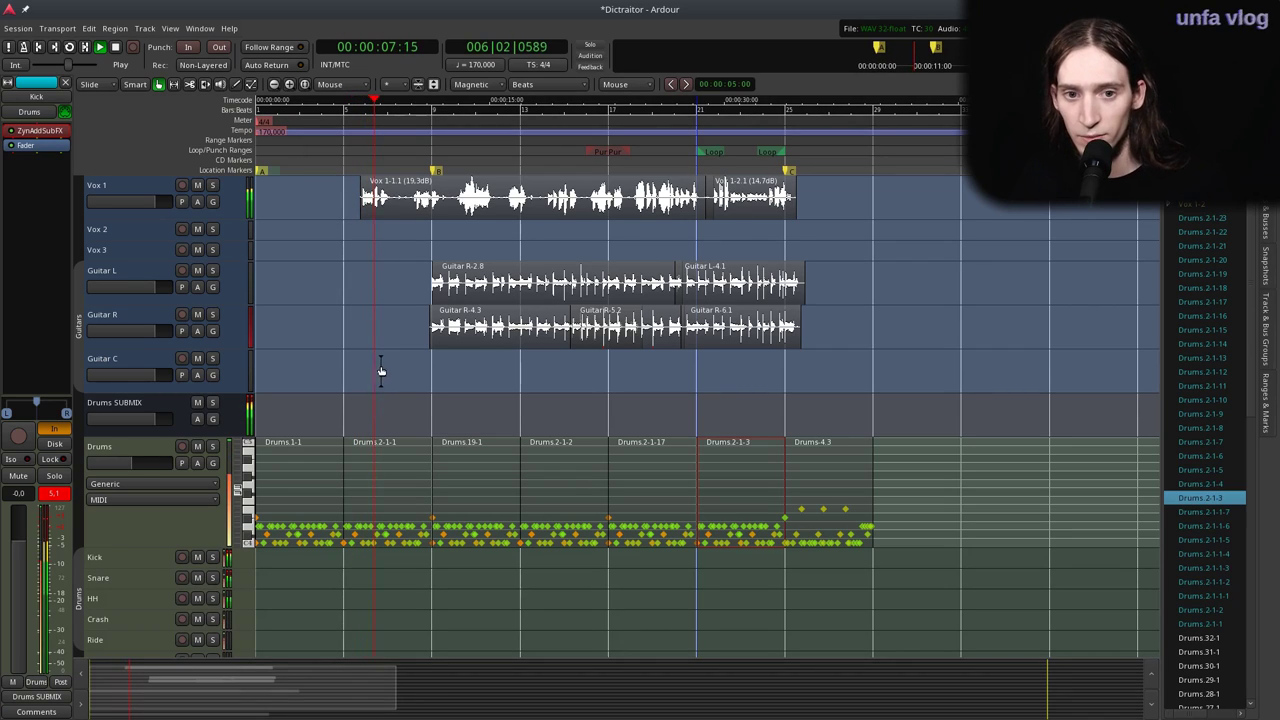
scroll(381, 400, down, 3)
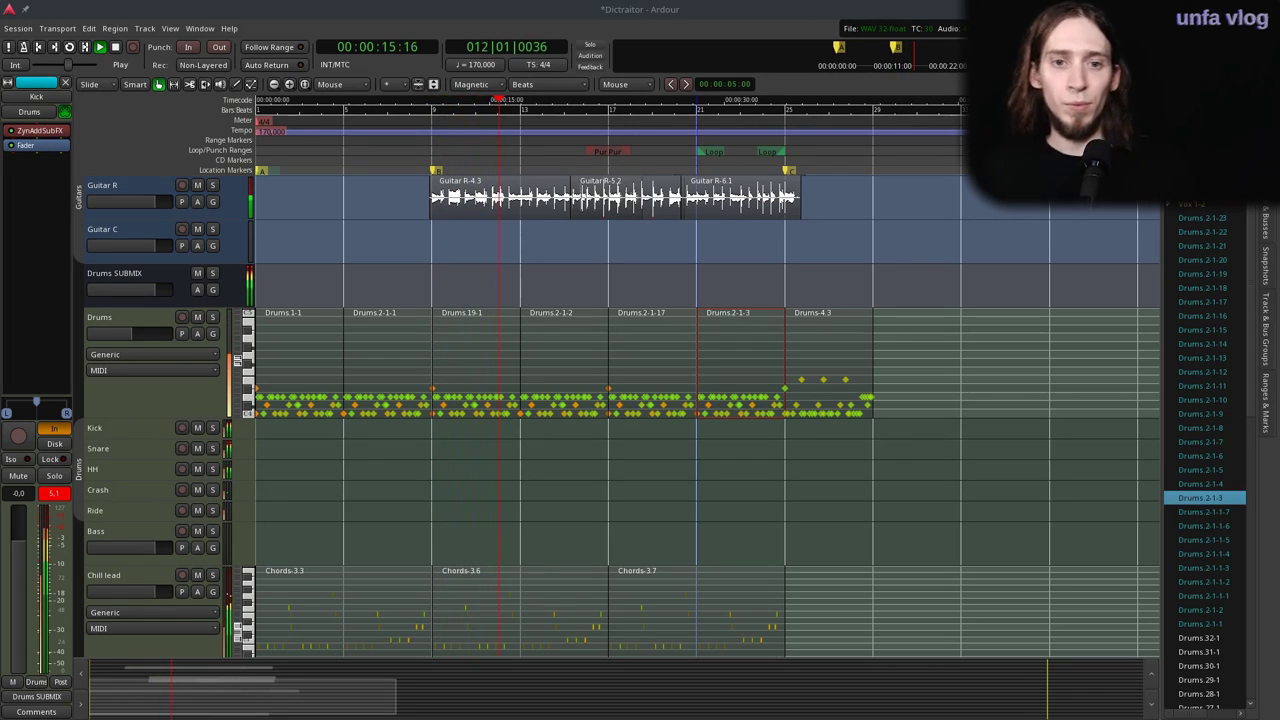
scroll(574, 576, down, 5)
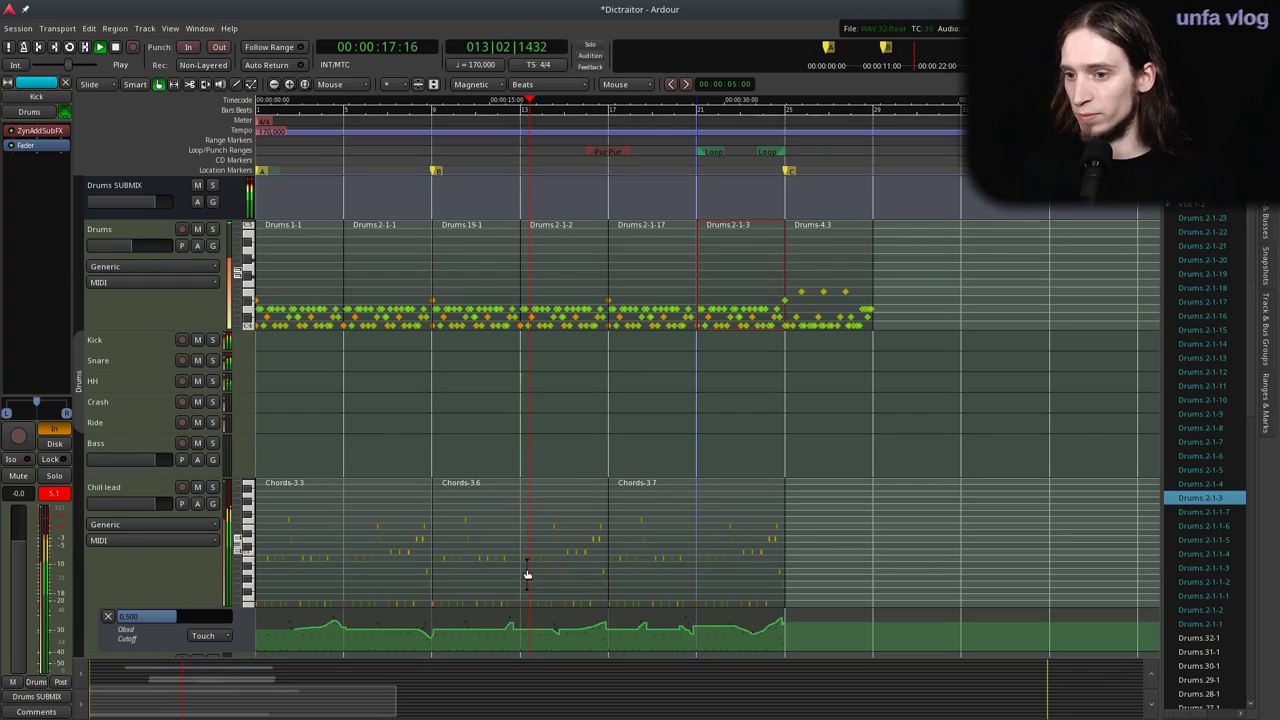
scroll(860, 560, down, 1)
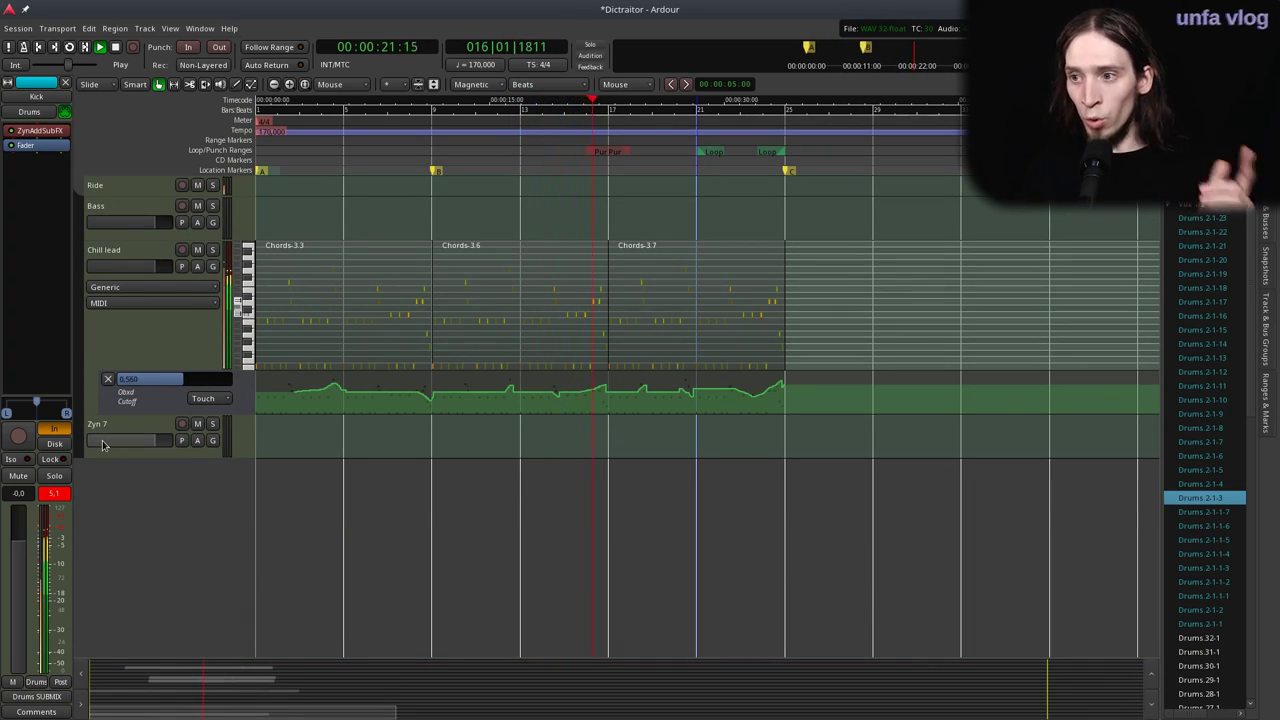
key(space)
Split the Vox 1 region at the playhead, just after bar 17.
scroll(740, 449, up, 6)
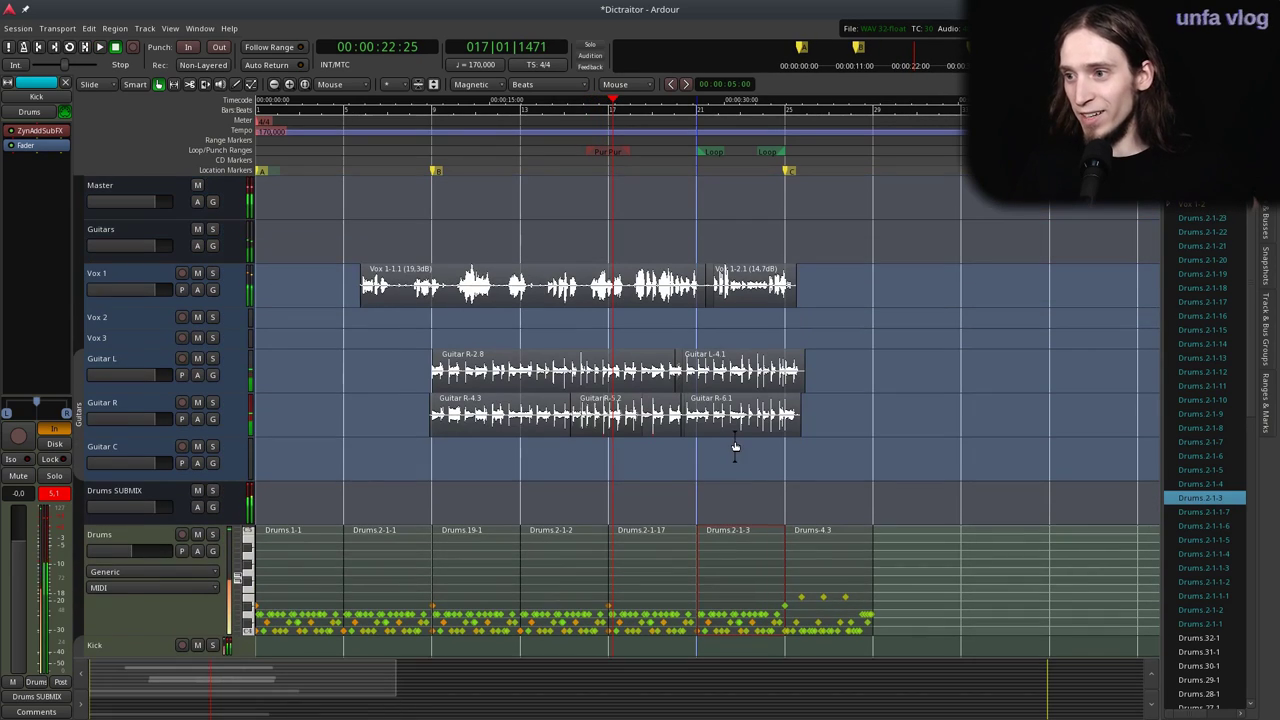
click(609, 287)
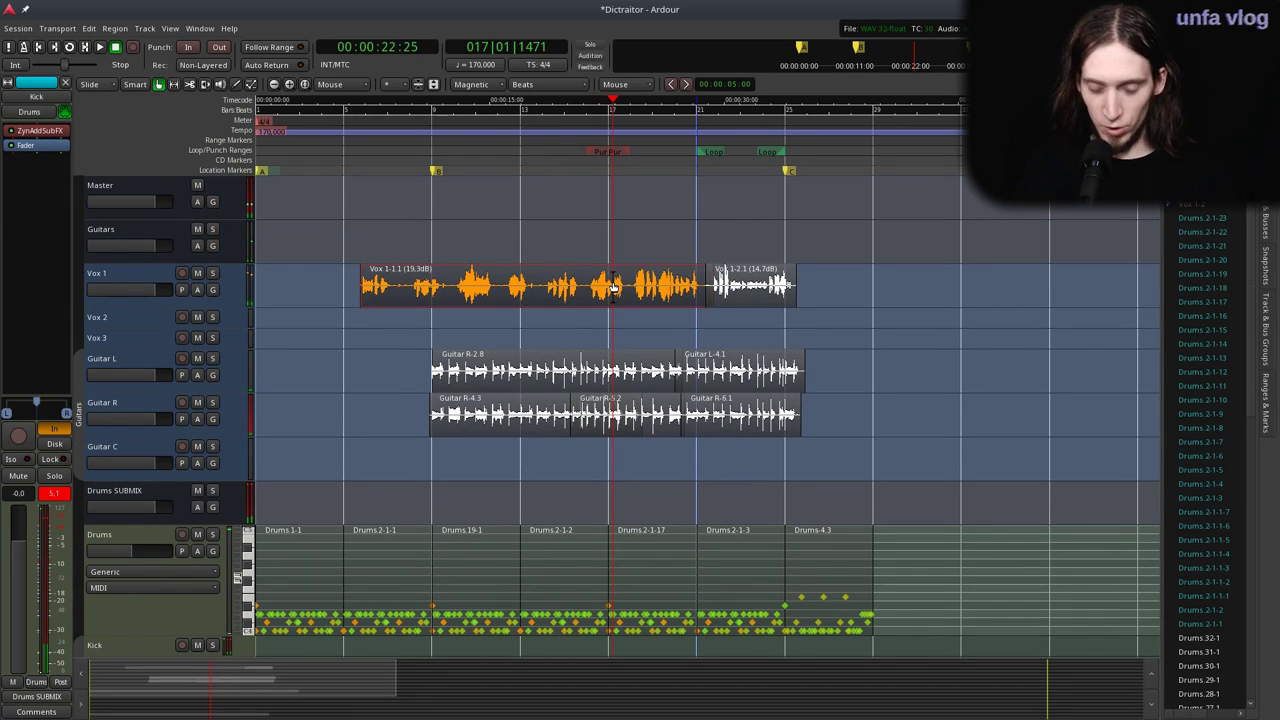
scroll(614, 287, up, 2)
click(602, 283)
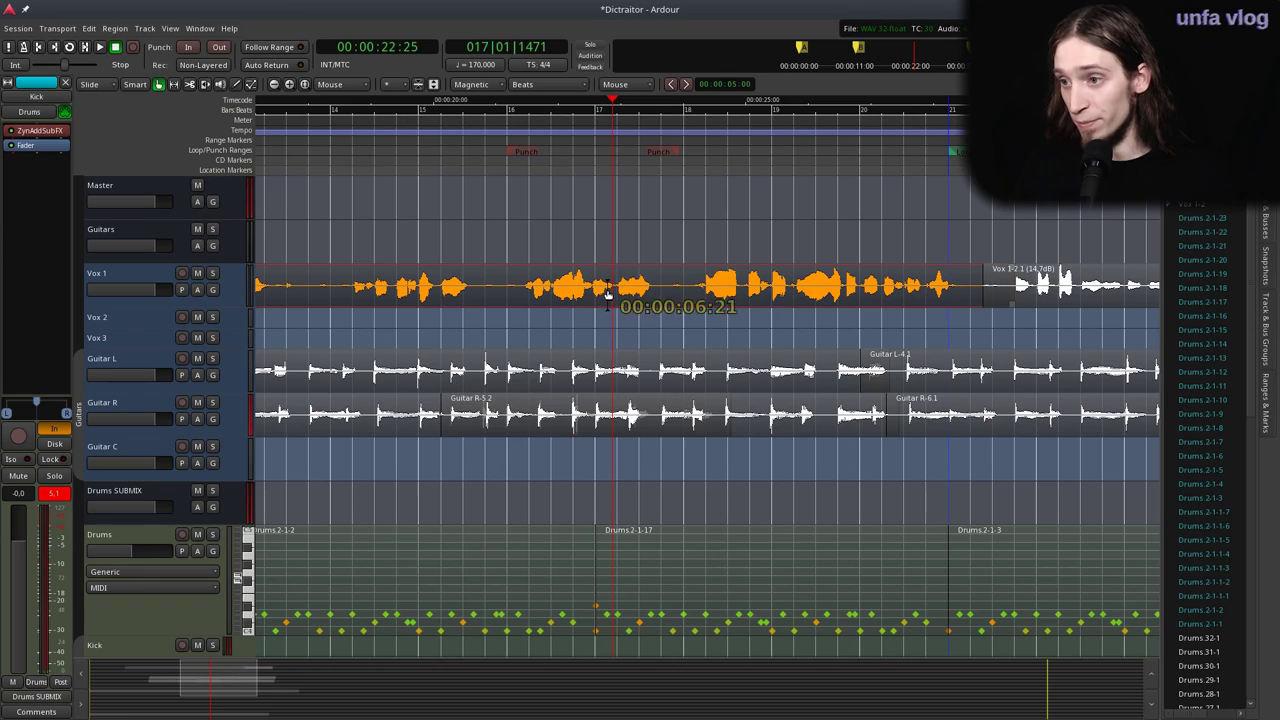
key(s)
scroll(476, 310, down, 2)
click(559, 292)
ctrl+click(654, 296)
drag(581, 302, 584, 303)
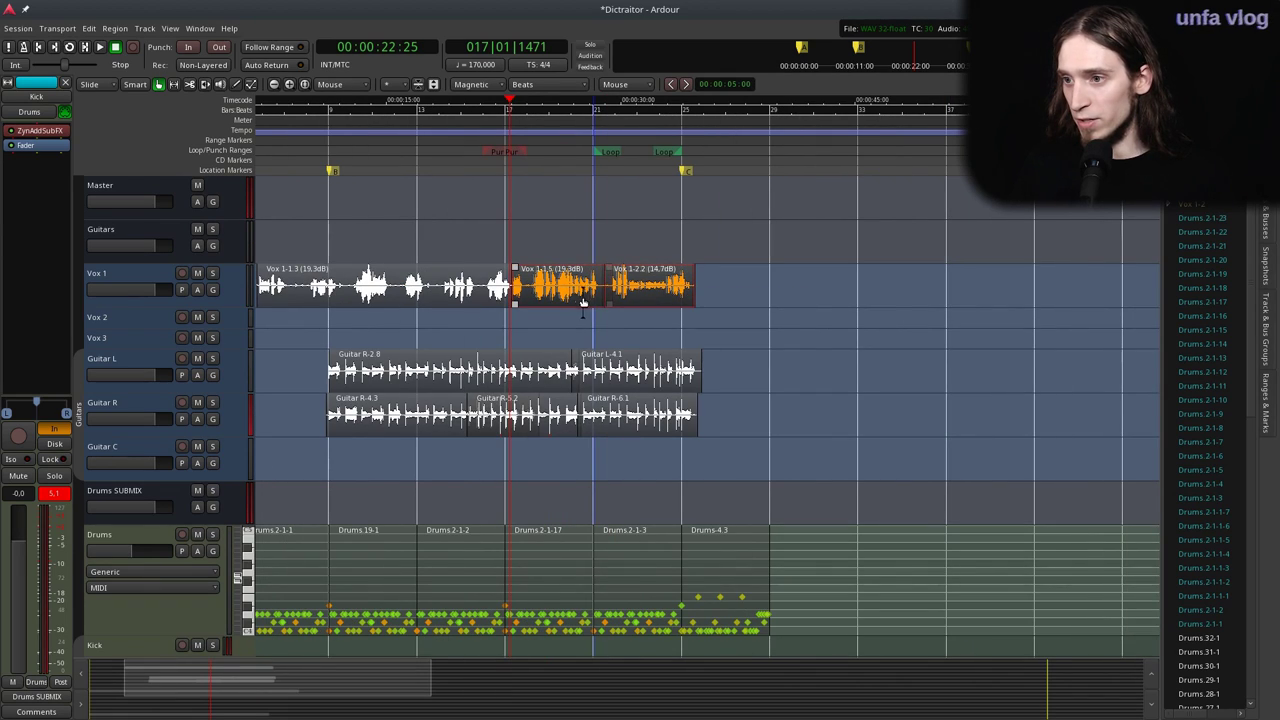
shift+right_click(631, 296)
shift+right_click(556, 277)
Mute the two Vox 1 regions that follow the split.
drag(714, 303, 550, 268)
key(ctrl+m)
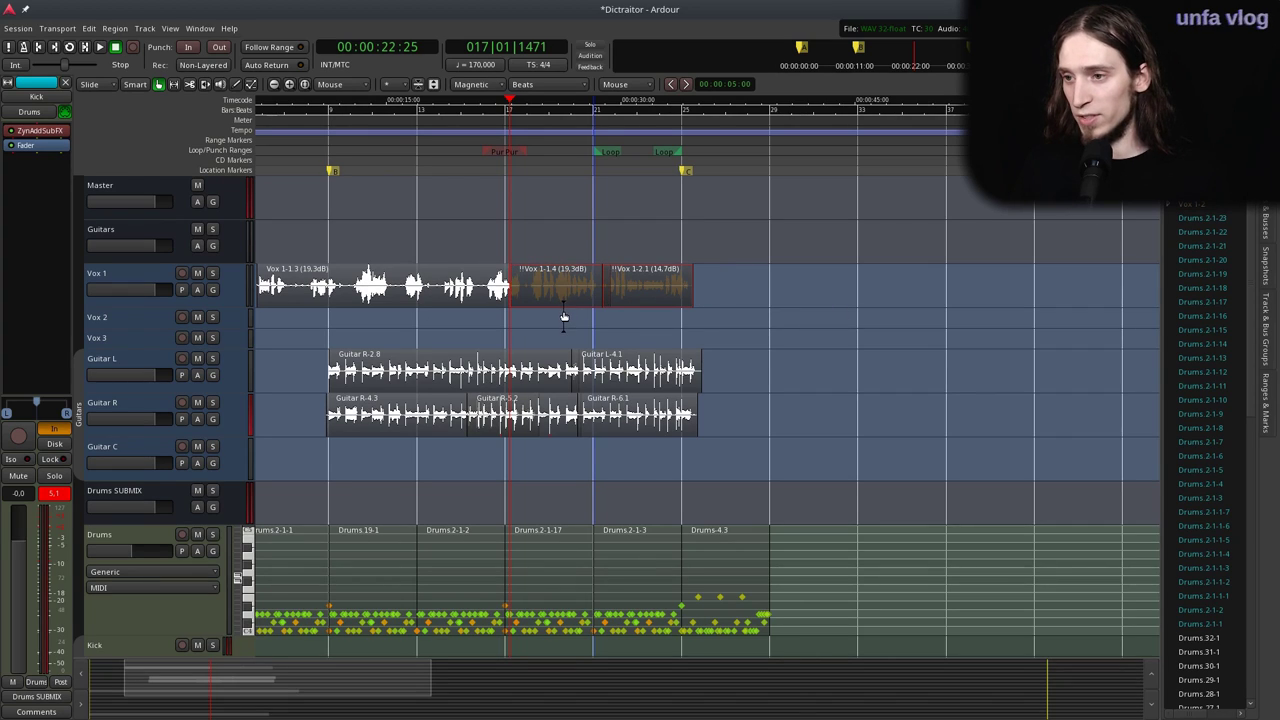
Play briefly from bar 17 and split the Guitar L and Guitar R regions at bar 17.
scroll(600, 345, down, 1)
drag(798, 401, 473, 328)
scroll(473, 328, up, 3)
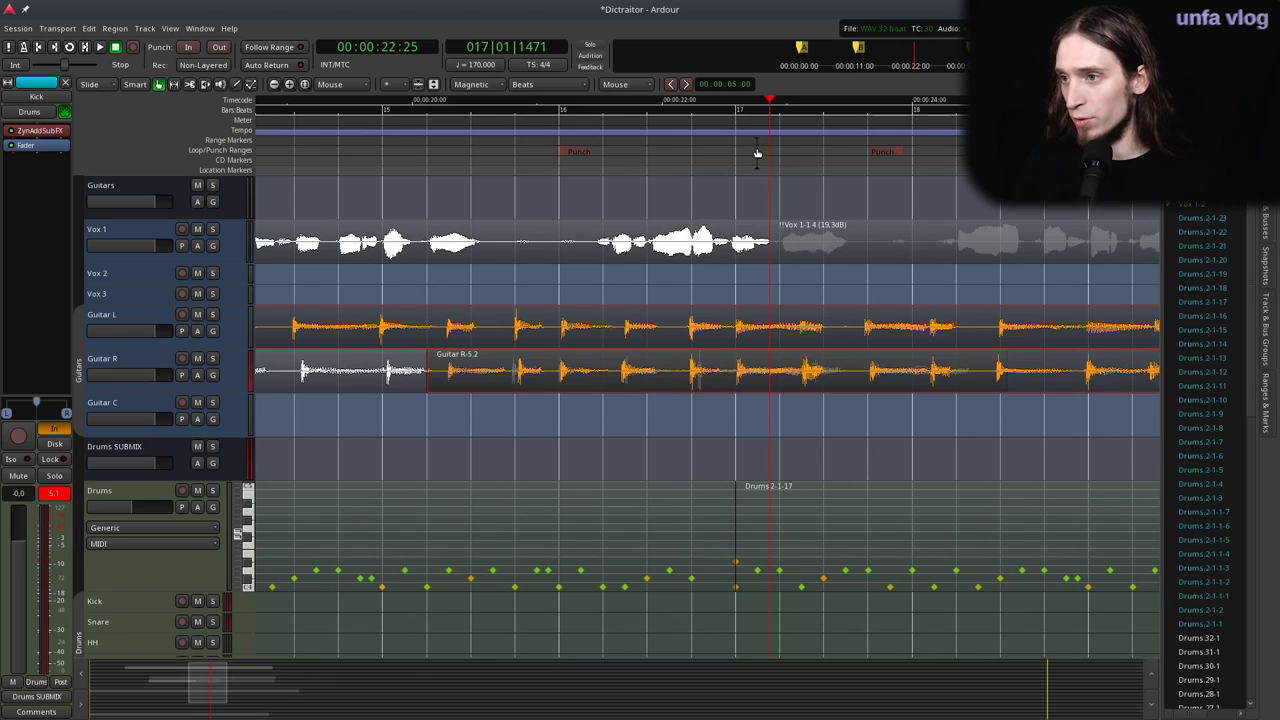
click(732, 154)
key(space)
key(space)
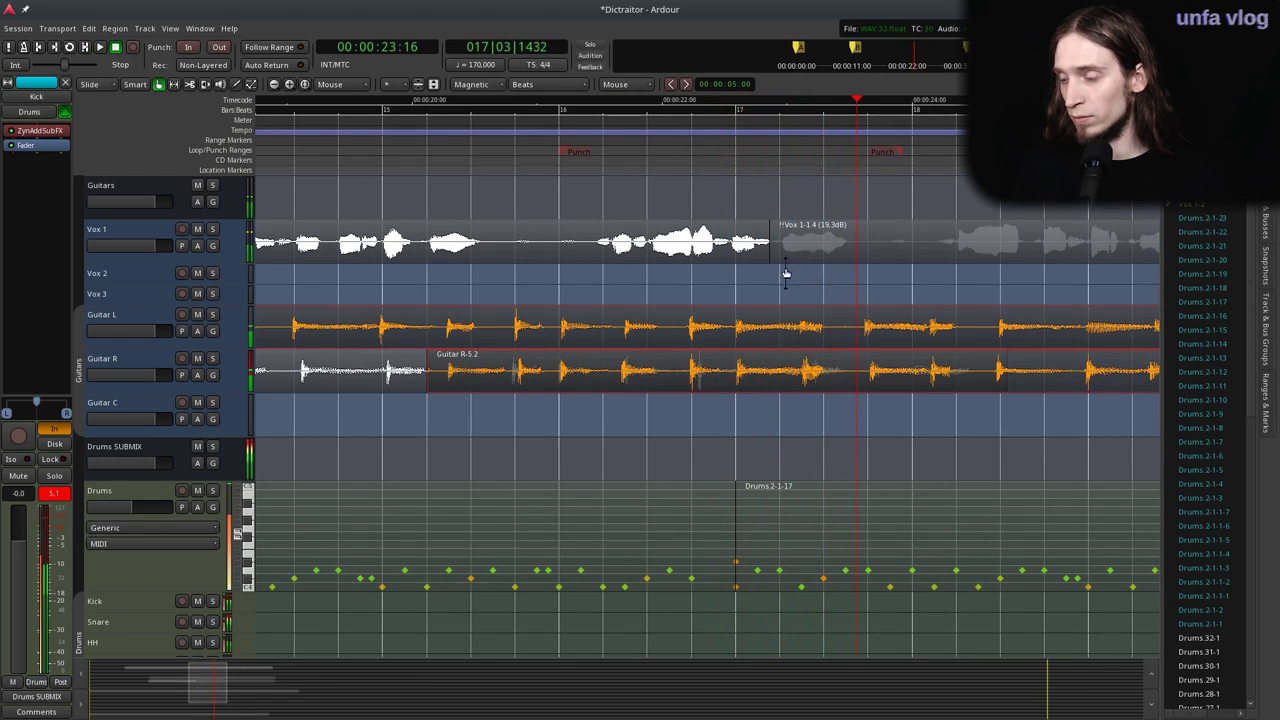
key(s)
Examine the Guitar L and Guitar R regions around the bar 17 split.
click(774, 374)
ctrl+click(781, 338)
scroll(682, 368, down, 1)
scroll(811, 370, down, 2)
click(914, 400)
scroll(759, 395, up, 1)
drag(865, 408, 456, 304)
click(443, 407)
click(338, 385)
scroll(482, 390, up, 2)
click(464, 386)
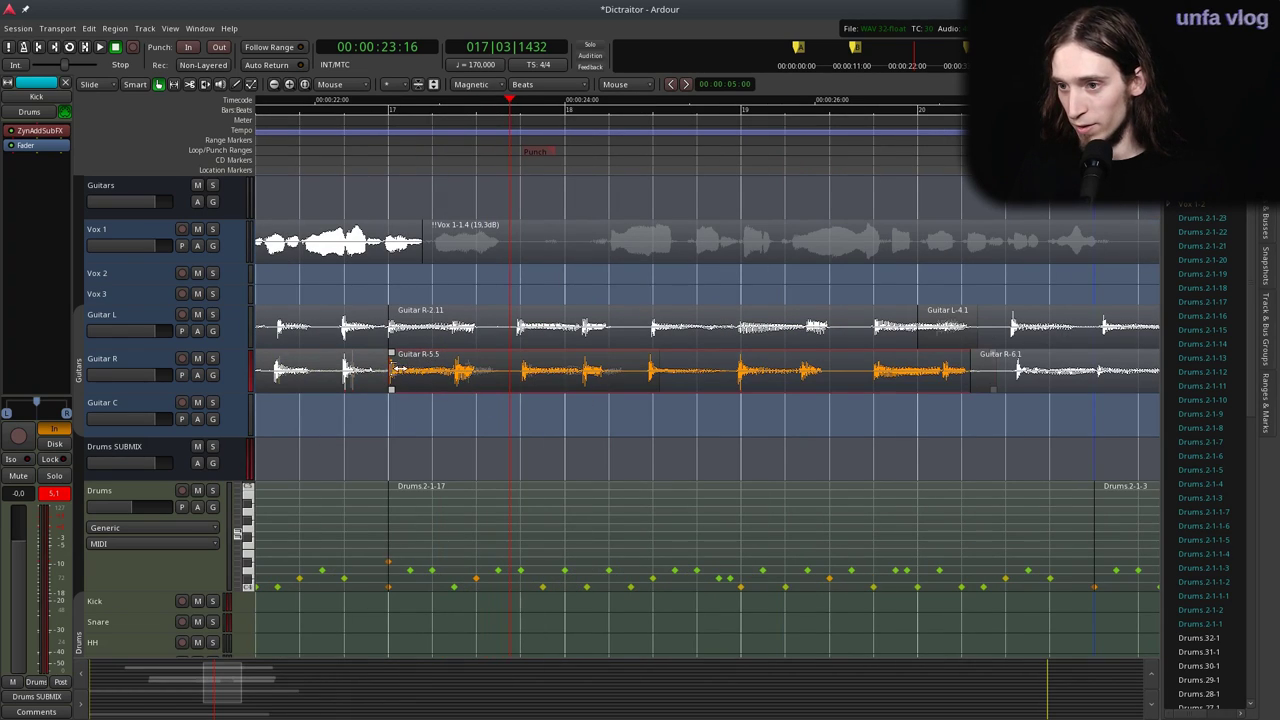
scroll(576, 392, down, 2)
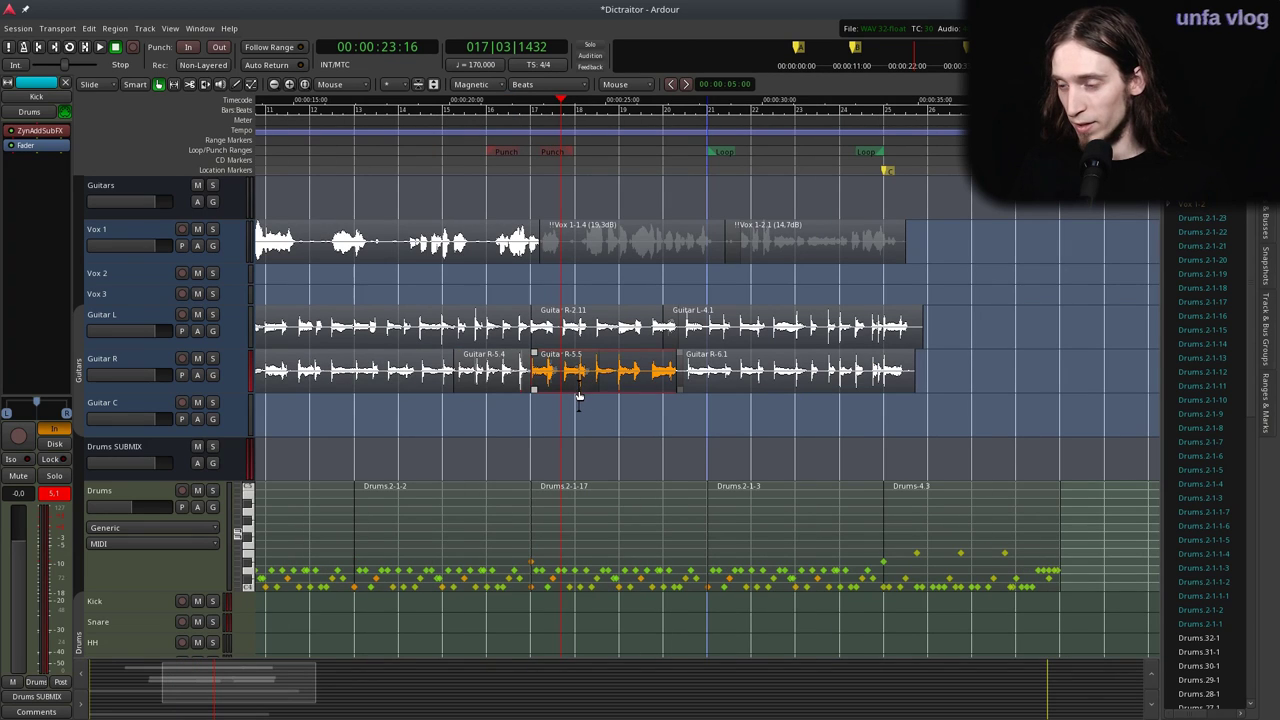
scroll(910, 375, down, 1)
scroll(686, 397, up, 1)
scroll(686, 397, down, 1)
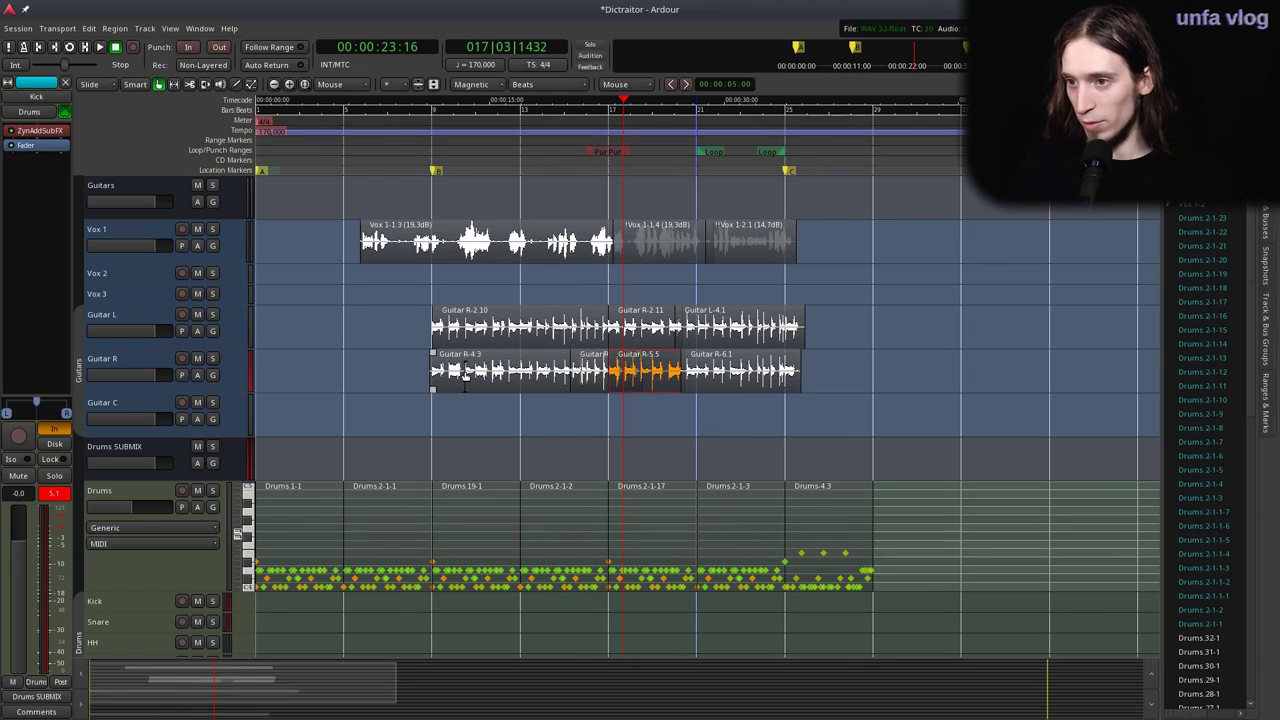
Consolidate the range spanning all Guitar L and Guitar R regions, from about bar 9 to past bar 25.
key(r)
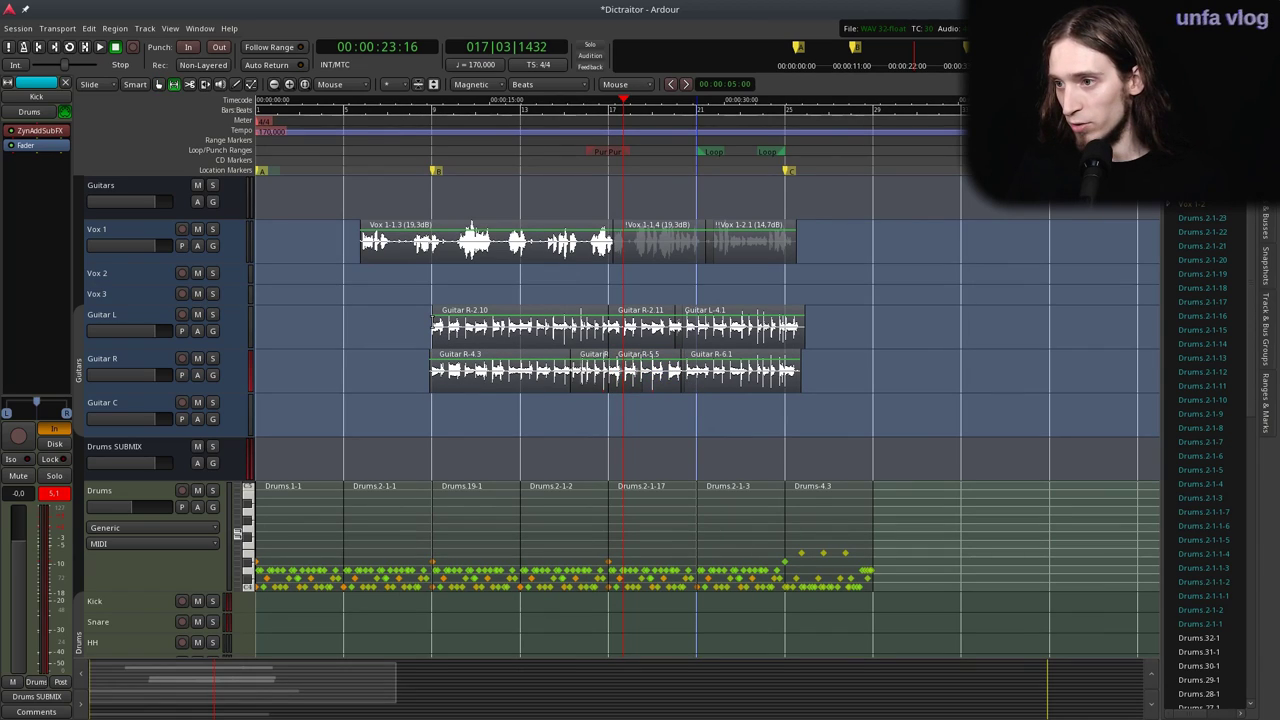
drag(430, 318, 789, 375)
right_click(789, 375)
click(830, 362)
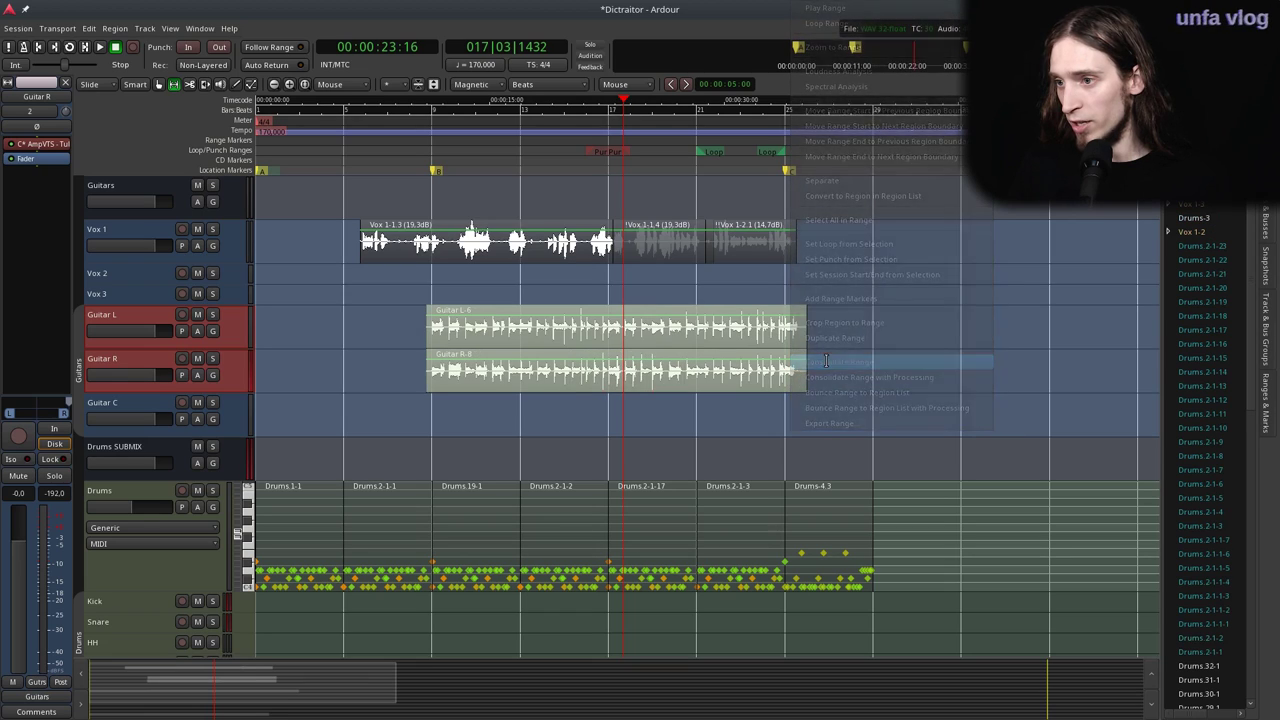
Play across bar 17 to check the consolidated Guitar L and Guitar R regions.
key(g)
click(645, 334)
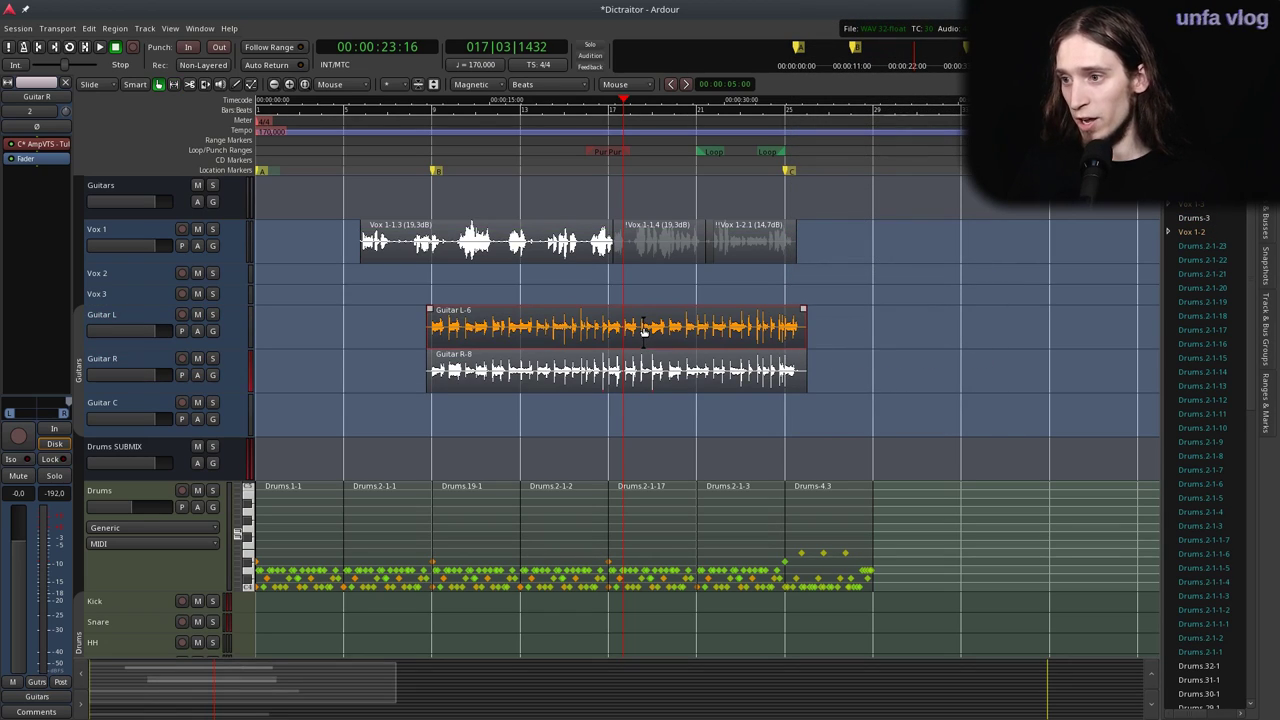
shift+click(609, 362)
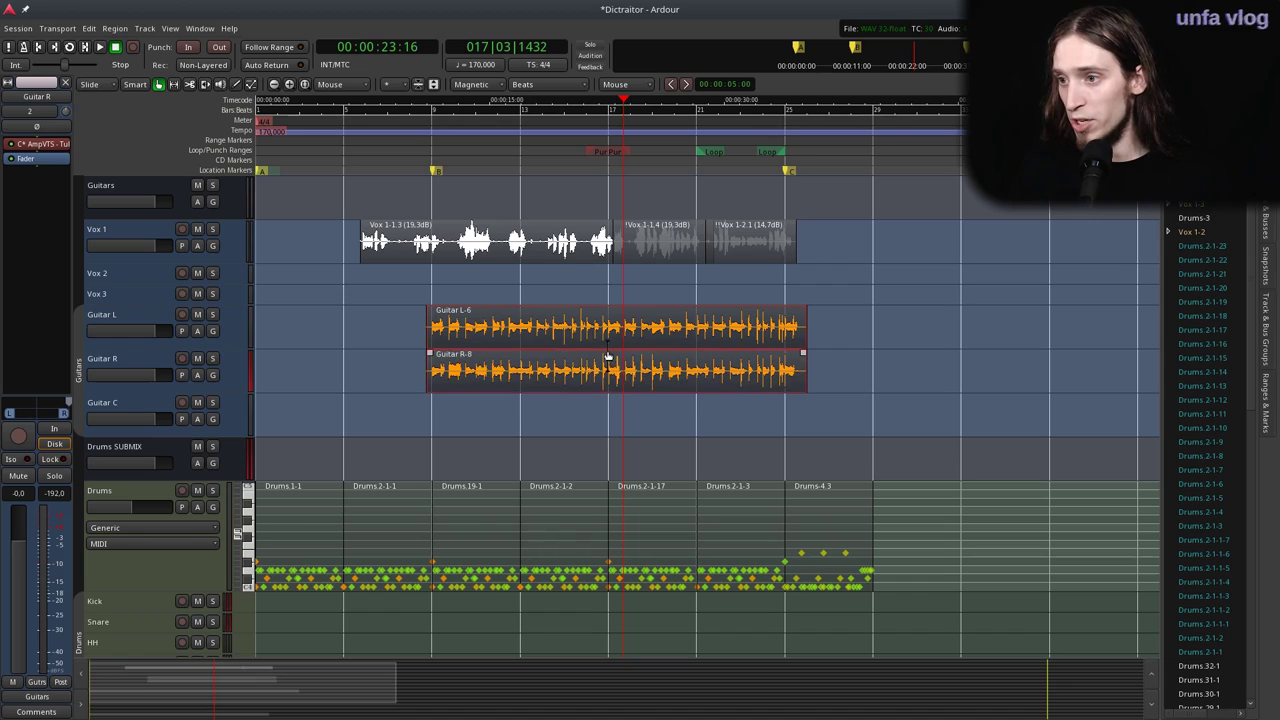
scroll(606, 166, up, 2)
click(593, 160)
key(space)
scroll(652, 291, up, 2)
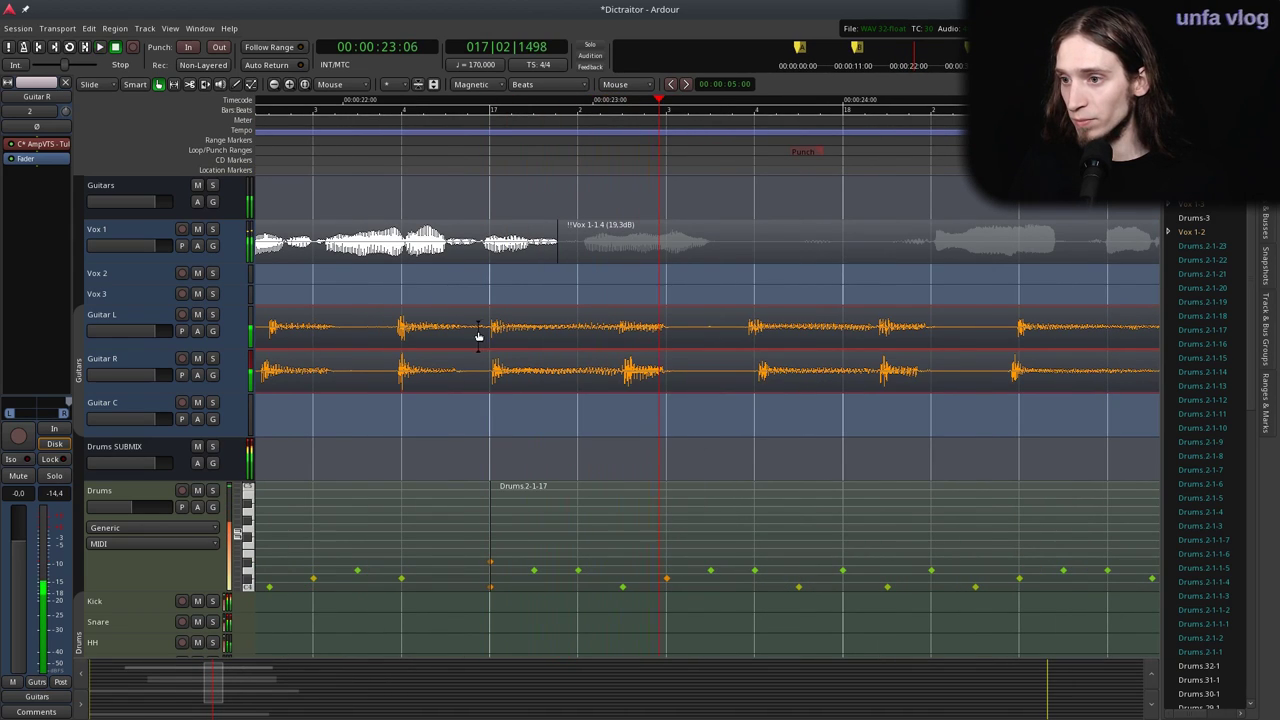
click(437, 283)
click(320, 146)
key(space)
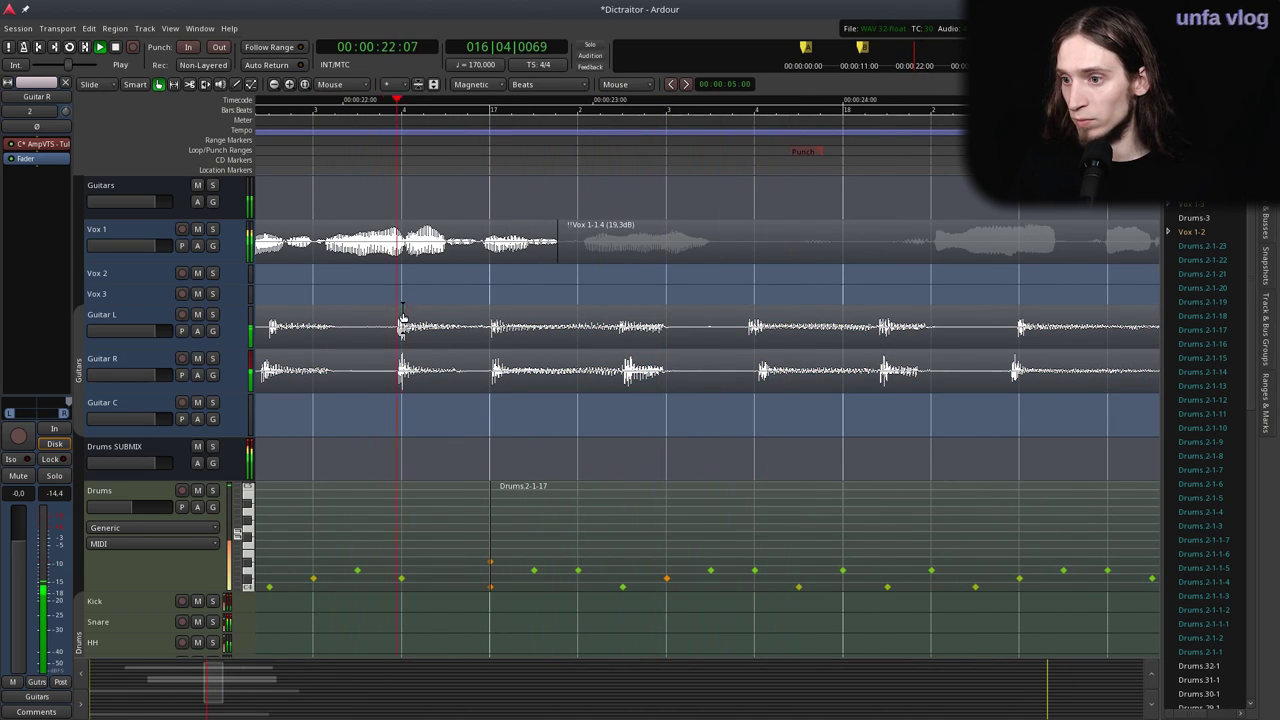
key(space)
Split the consolidated Guitar L and Guitar R regions at bar 17 and mute the parts that follow.
click(488, 340)
shift+click(489, 360)
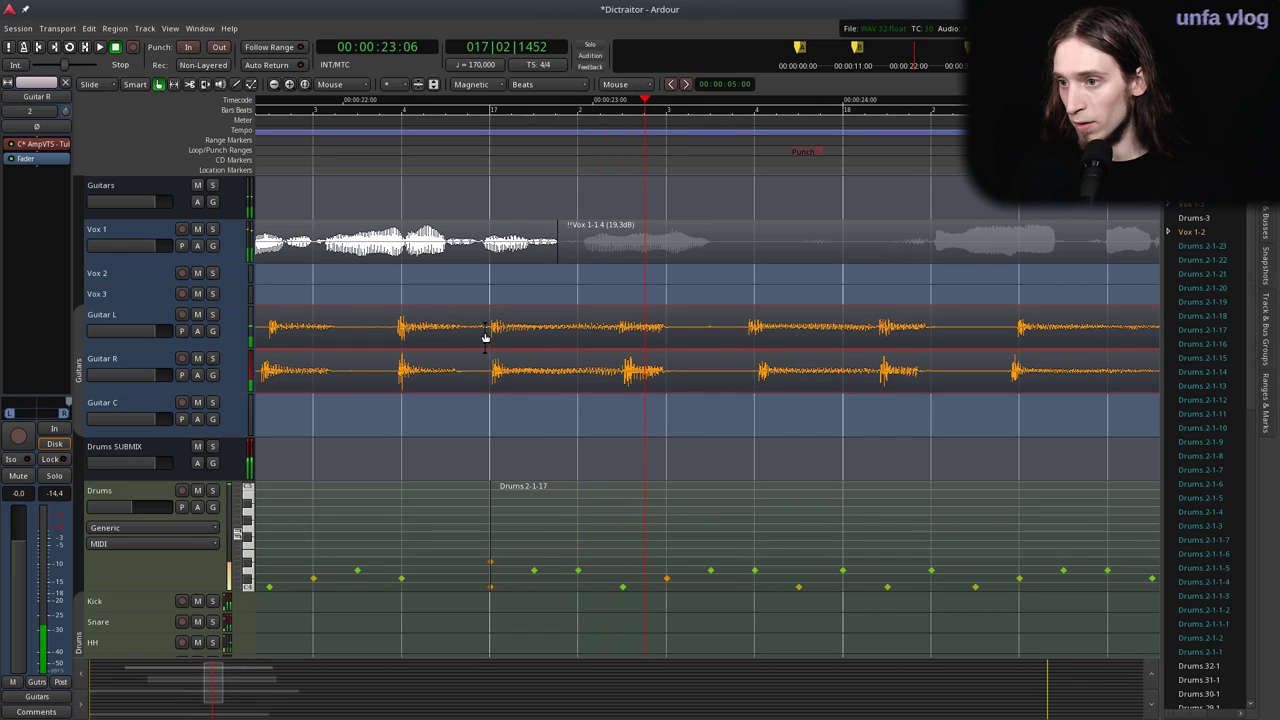
scroll(680, 283, down, 5)
scroll(374, 306, up, 4)
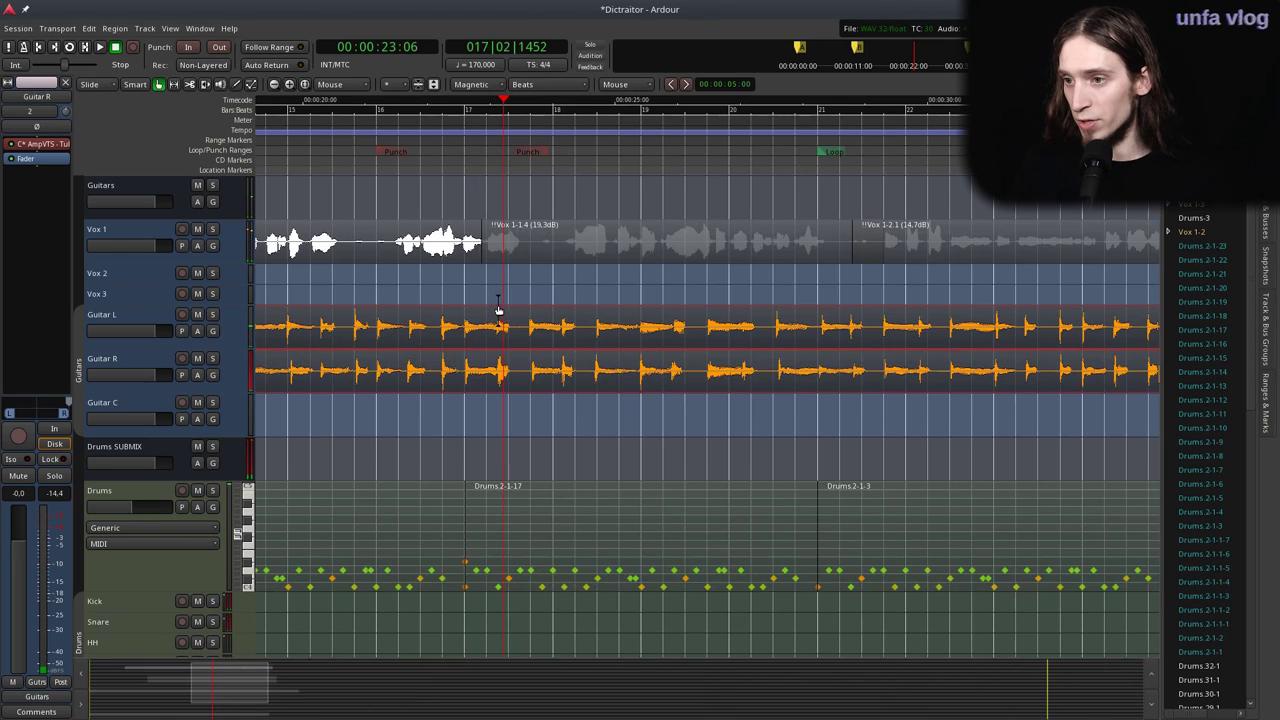
scroll(463, 346, up, 2)
click(397, 165)
click(414, 334)
click(411, 370)
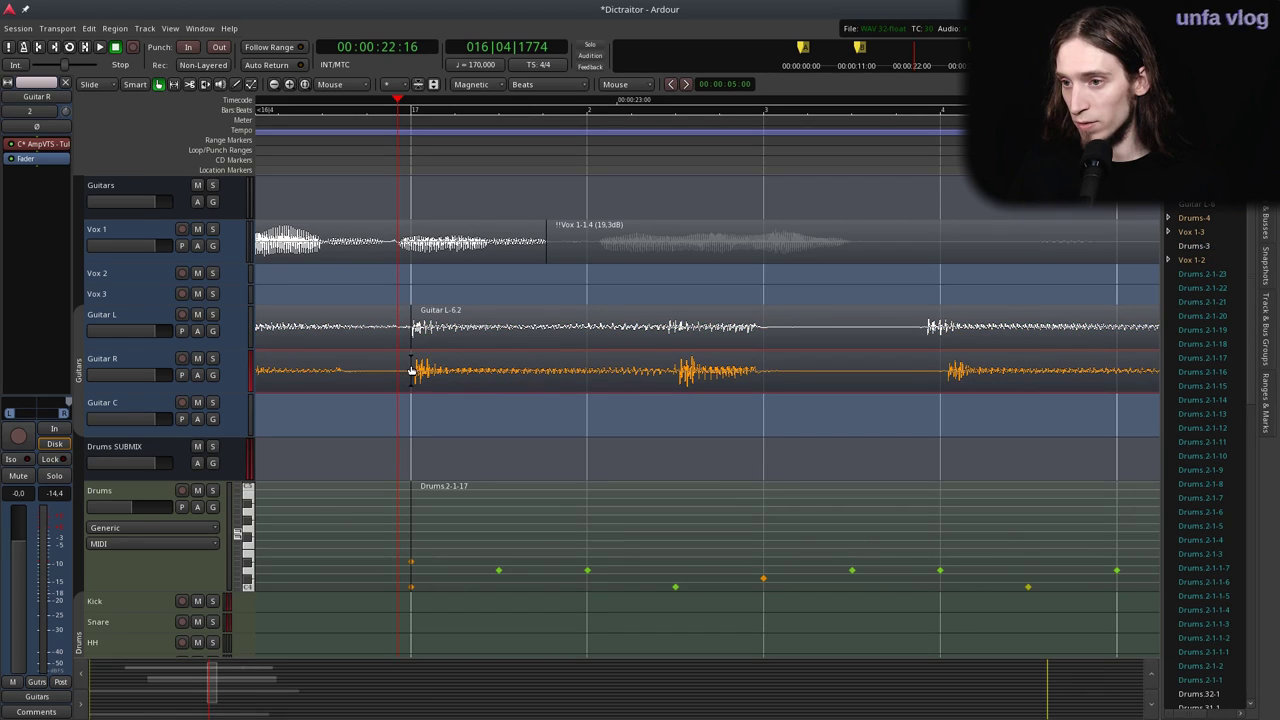
key(ctrl+z)
shift+click(422, 367)
key(s)
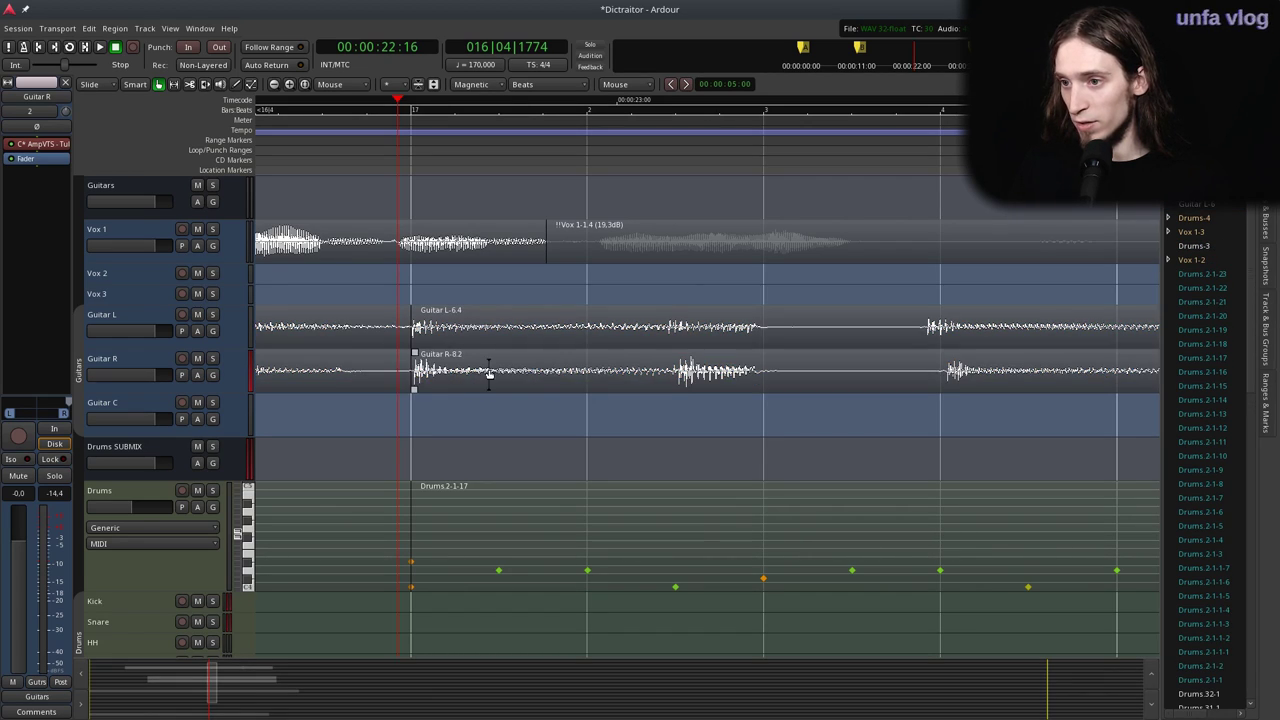
key(ctrl+0)
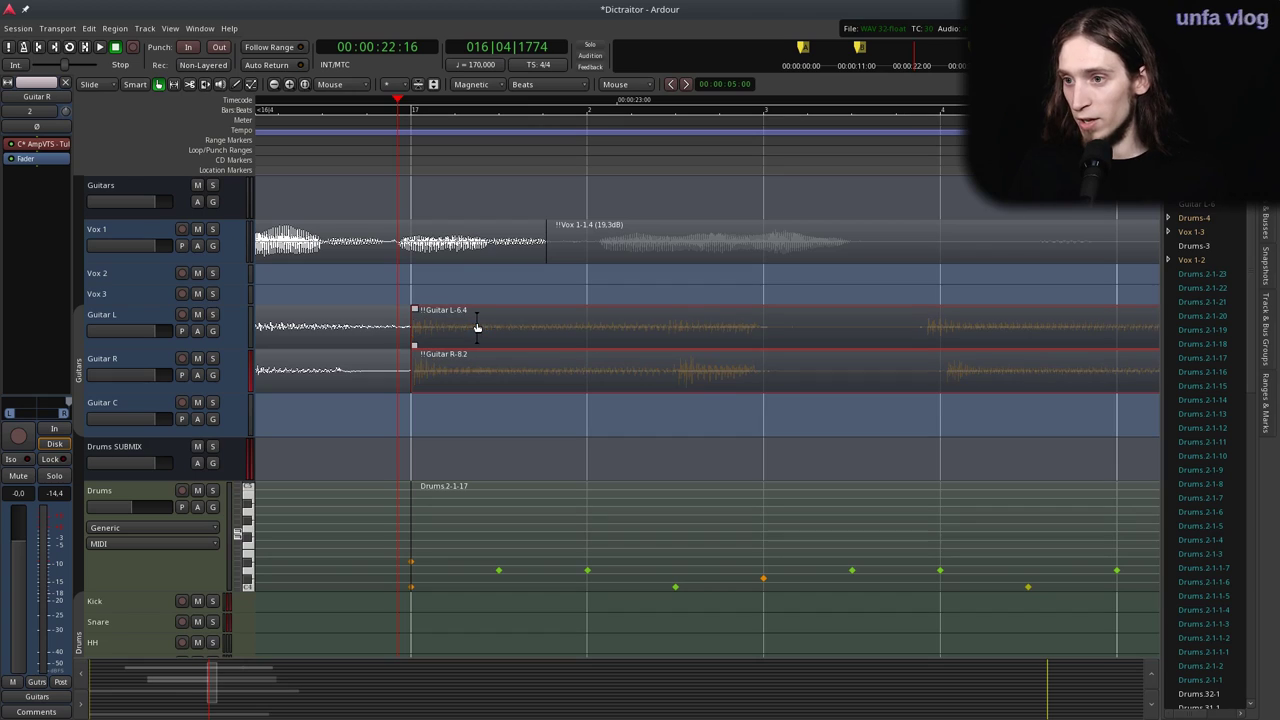
Split the Vox 1 region just before bar 17 and mute the short piece after the cut.
click(449, 247)
key(s)
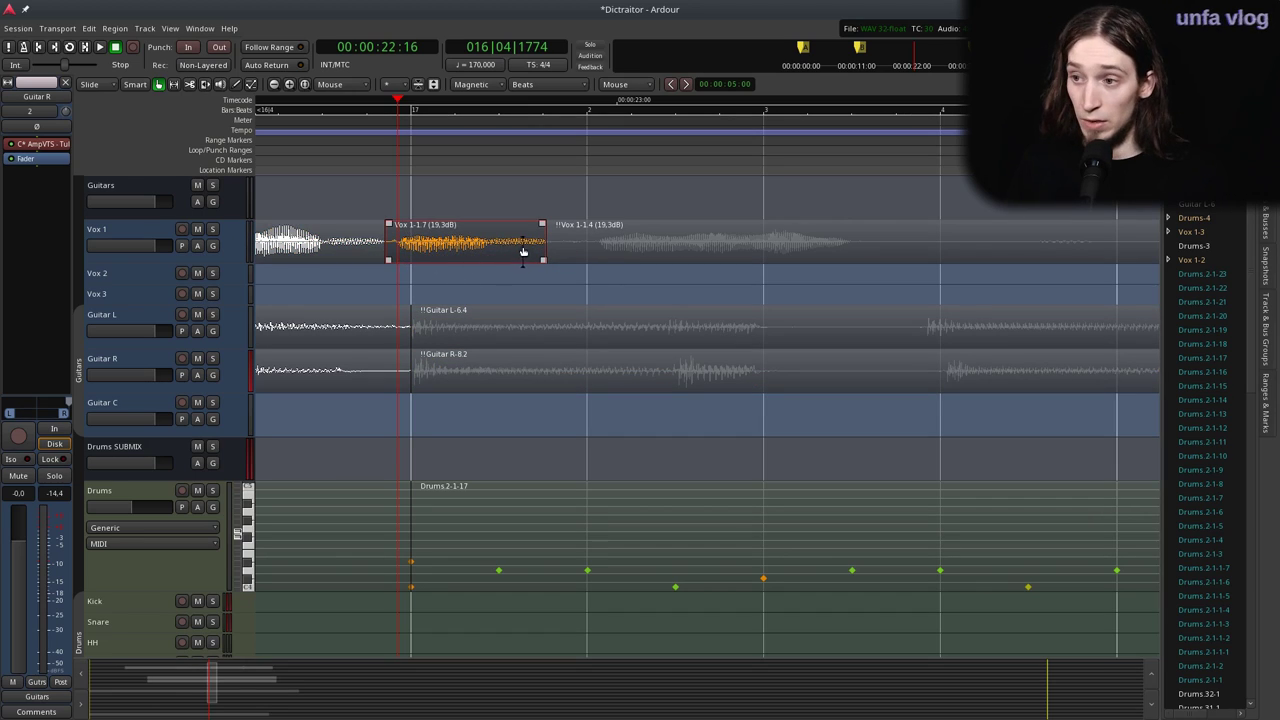
key(ctrl+0)
Extend the start of the muted Vox 1-1.4 region back to 00:00:22:16 and unmute both it and the last Vox 1 region.
click(563, 250)
drag(553, 244, 392, 285)
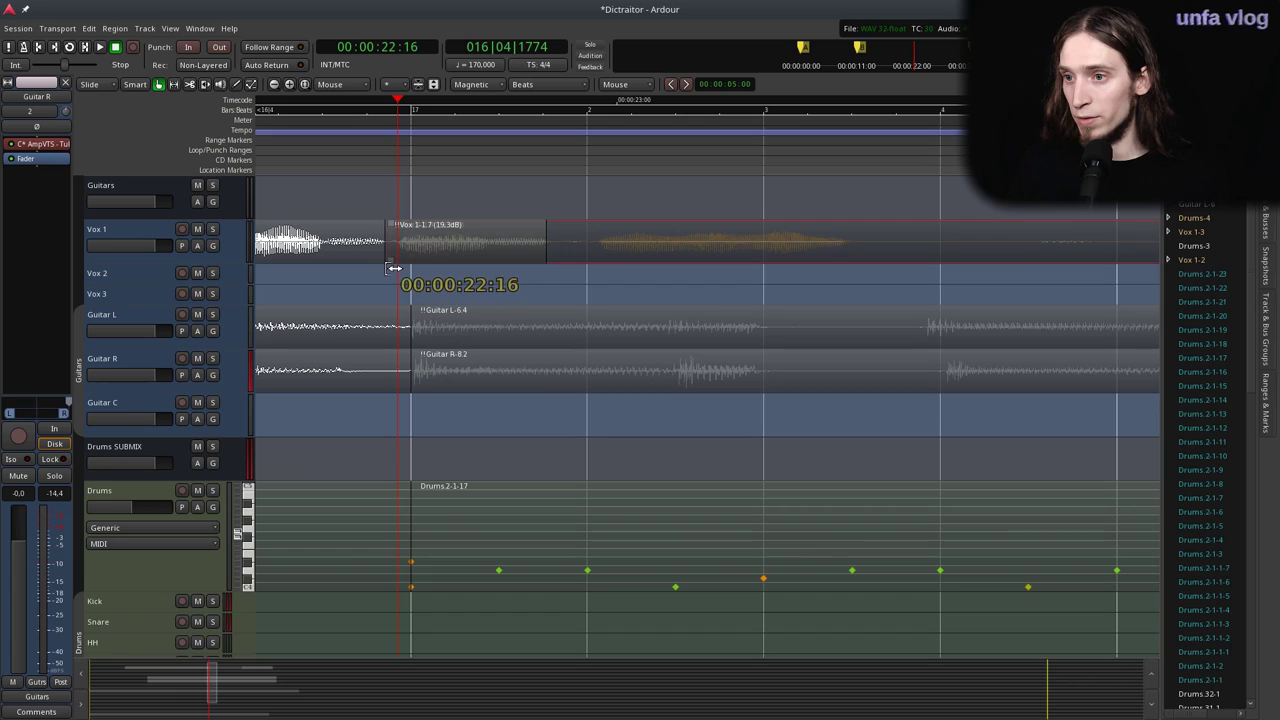
key(ctrl+0)
key(minus)
key(minus)
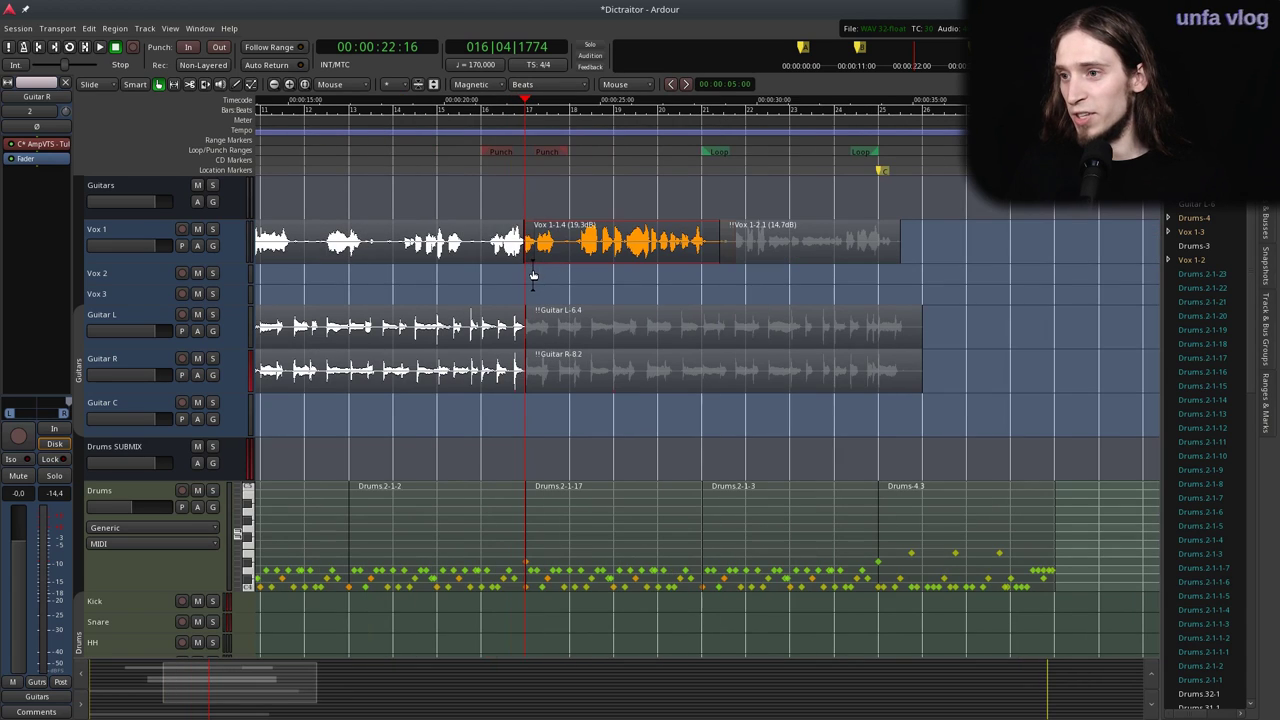
click(780, 232)
key(ctrl+0)
key(minus)
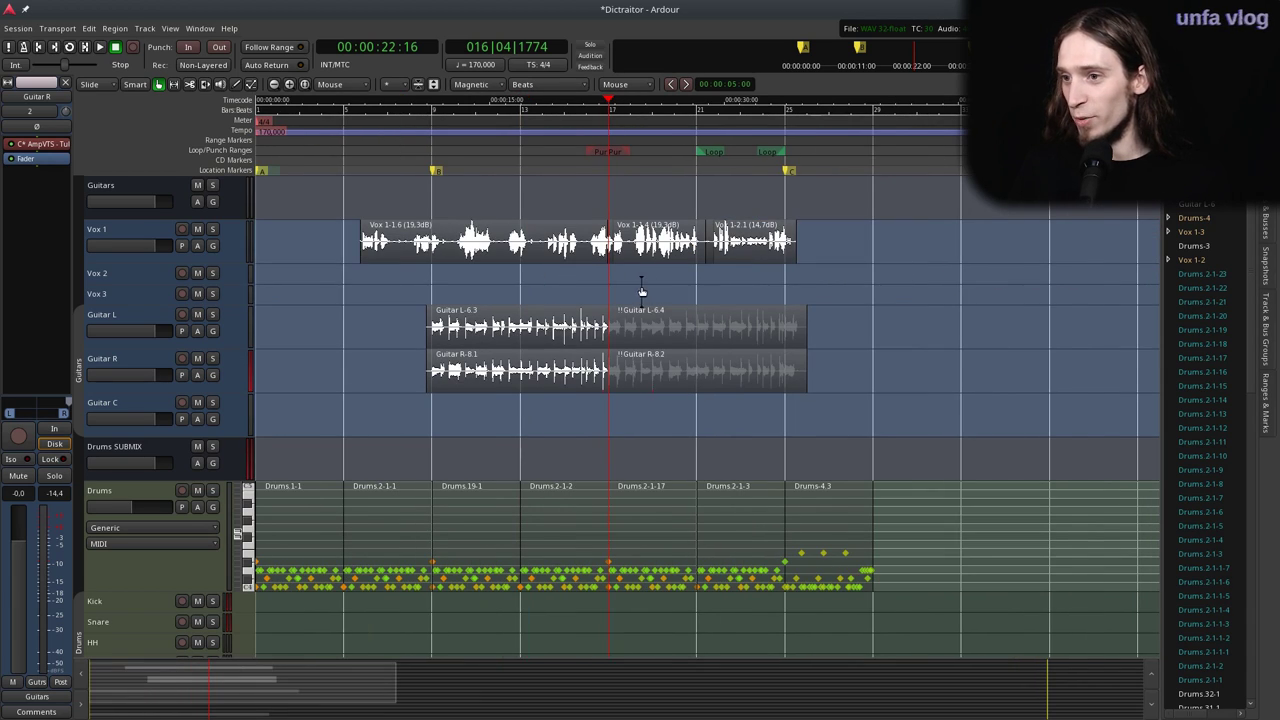
Consolidate the range spanning all Vox 1 regions, from before bar 9 to past bar 25.
key(r)
drag(360, 232, 796, 244)
right_click(786, 234)
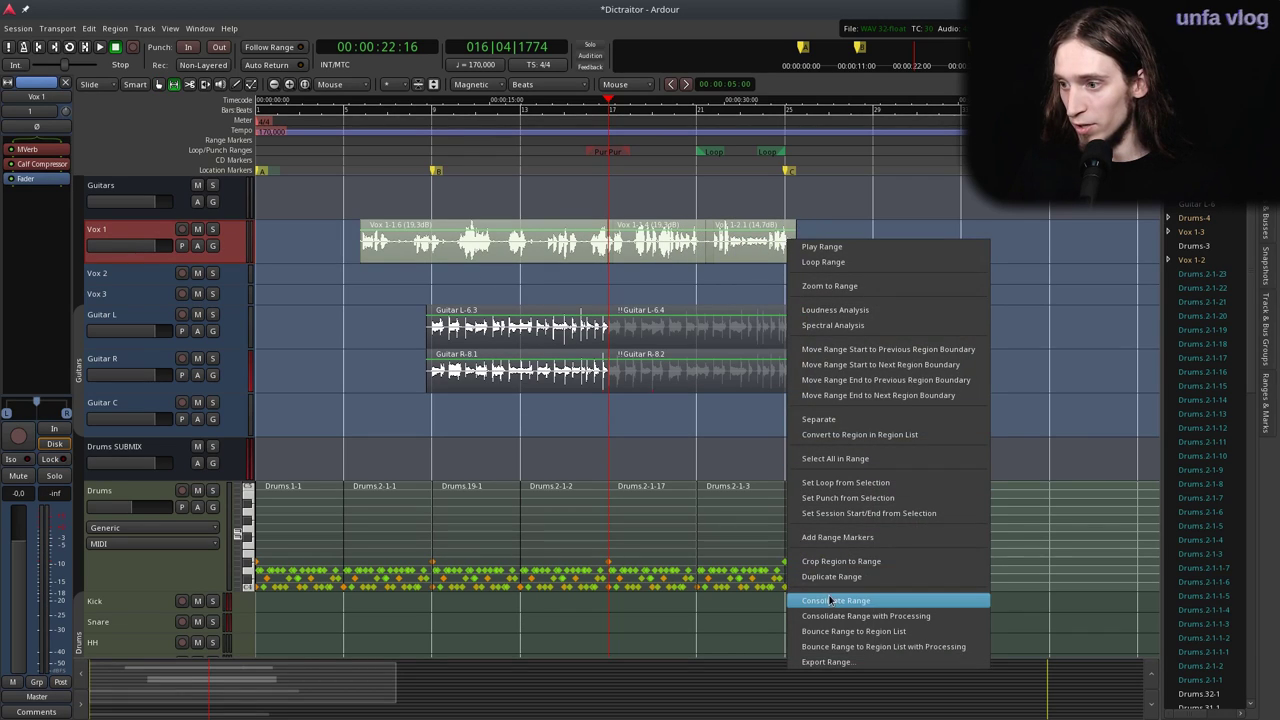
click(812, 597)
key(g)
key(Escape)
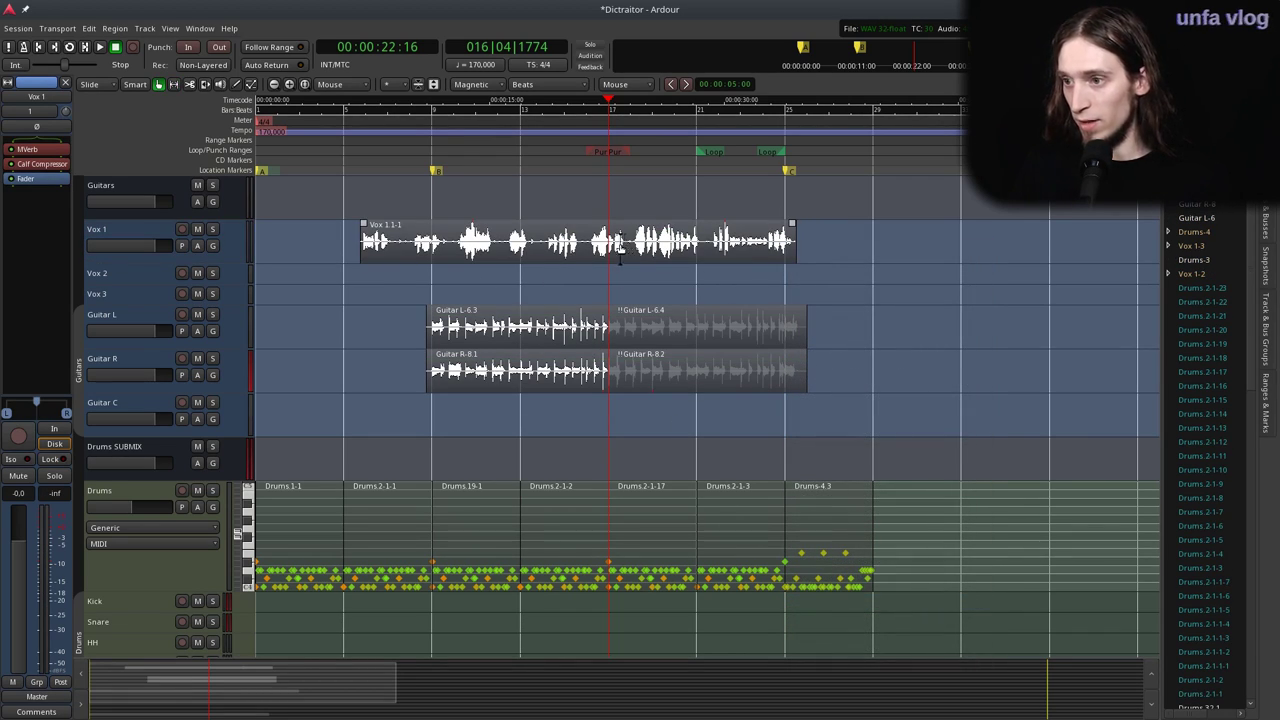
Split the consolidated Vox 1 region at 00:00:22:16, just before bar 17, and mute the second part.
scroll(614, 248, up, 1)
click(606, 246)
scroll(606, 246, up, 3)
key(s)
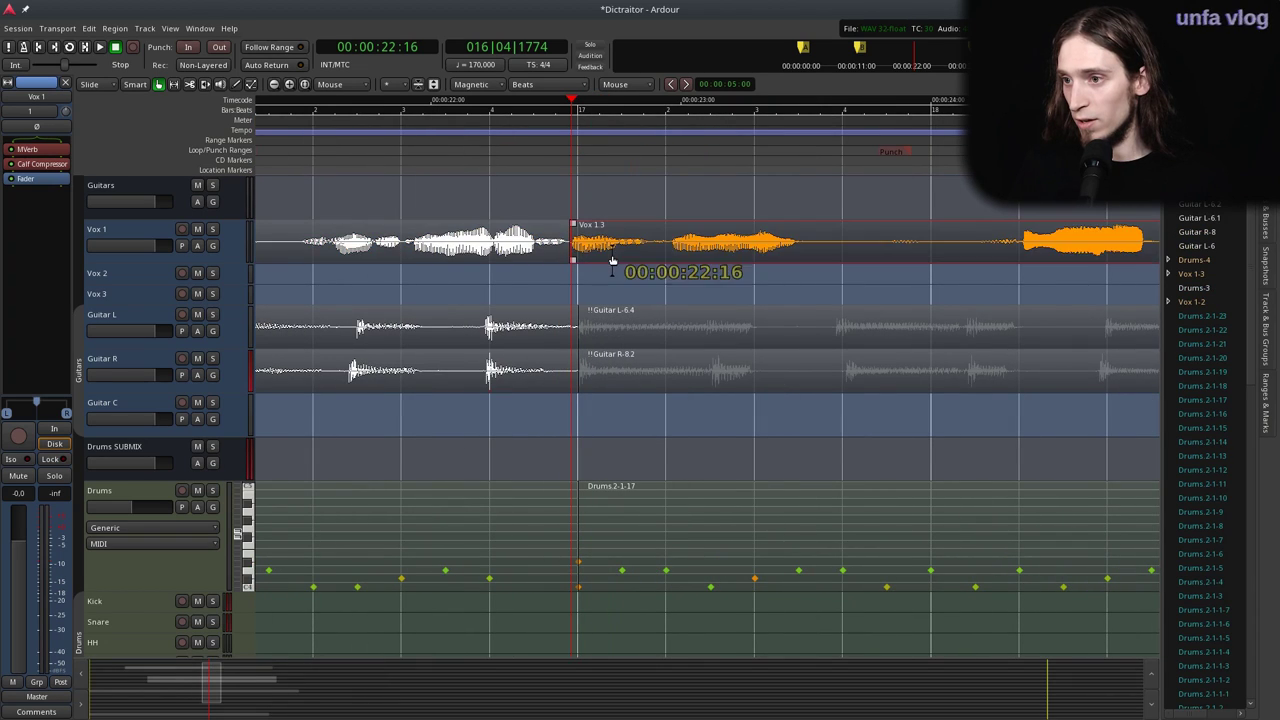
scroll(617, 255, down, 4)
key(m)
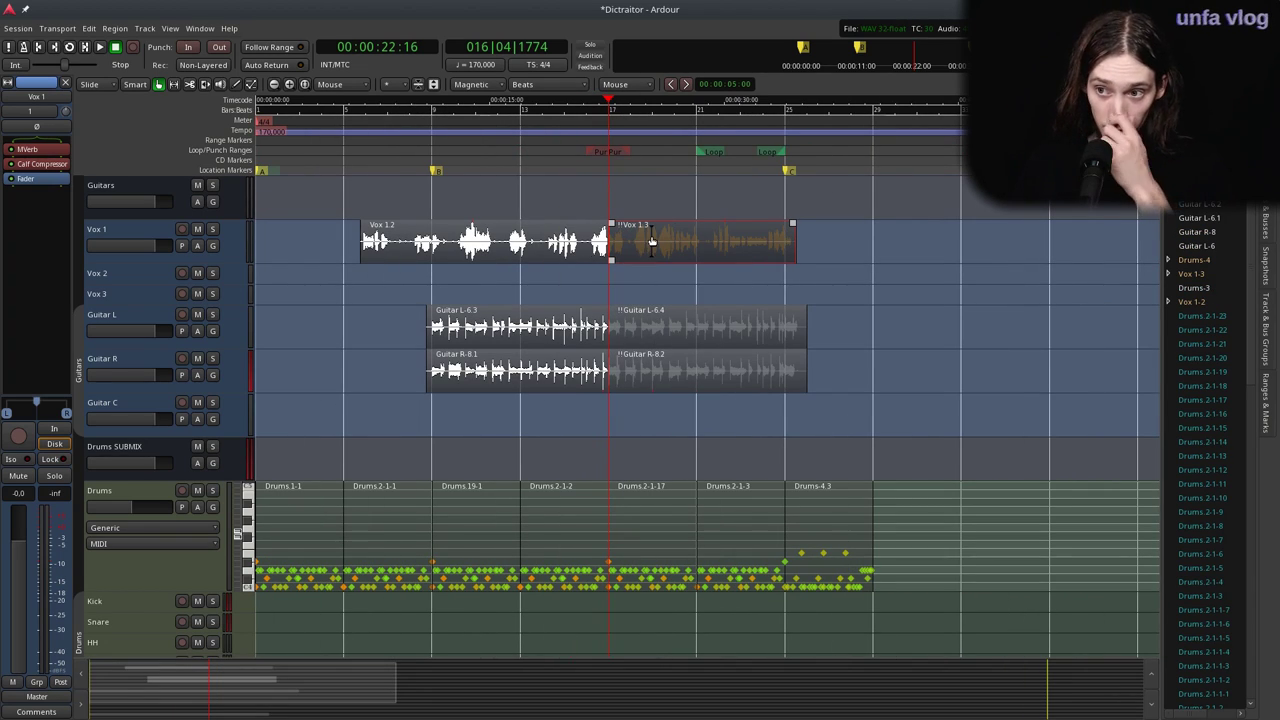
Play the arrangement briefly from about bar 5.
click(355, 145)
key(space)
drag(851, 408, 795, 443)
key(space)
Move the muted vocal and guitar regions and the bar 17–25 Drums regions to bar 33, and place the last Drums region at bars 17 and 21.
click(749, 545)
shift+click(682, 525)
ctrl+click(694, 372)
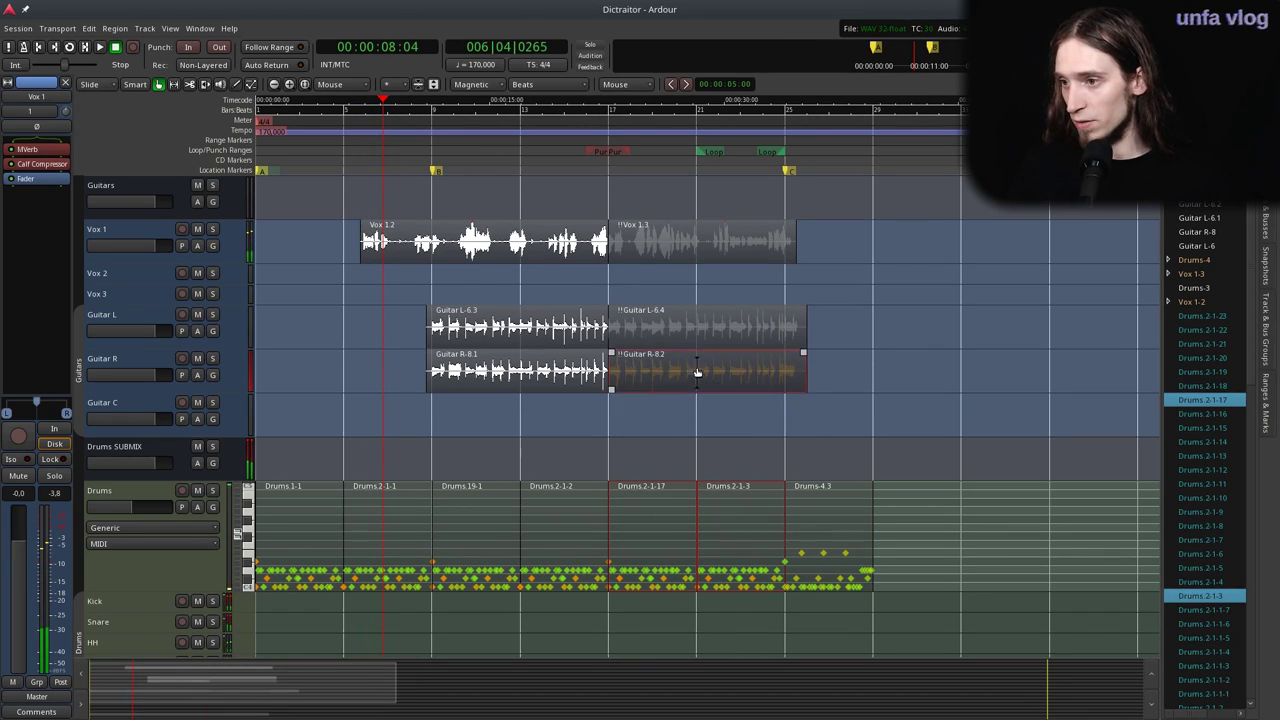
ctrl+click(690, 330)
ctrl+click(668, 236)
drag(648, 362, 984, 382)
drag(828, 515, 735, 508)
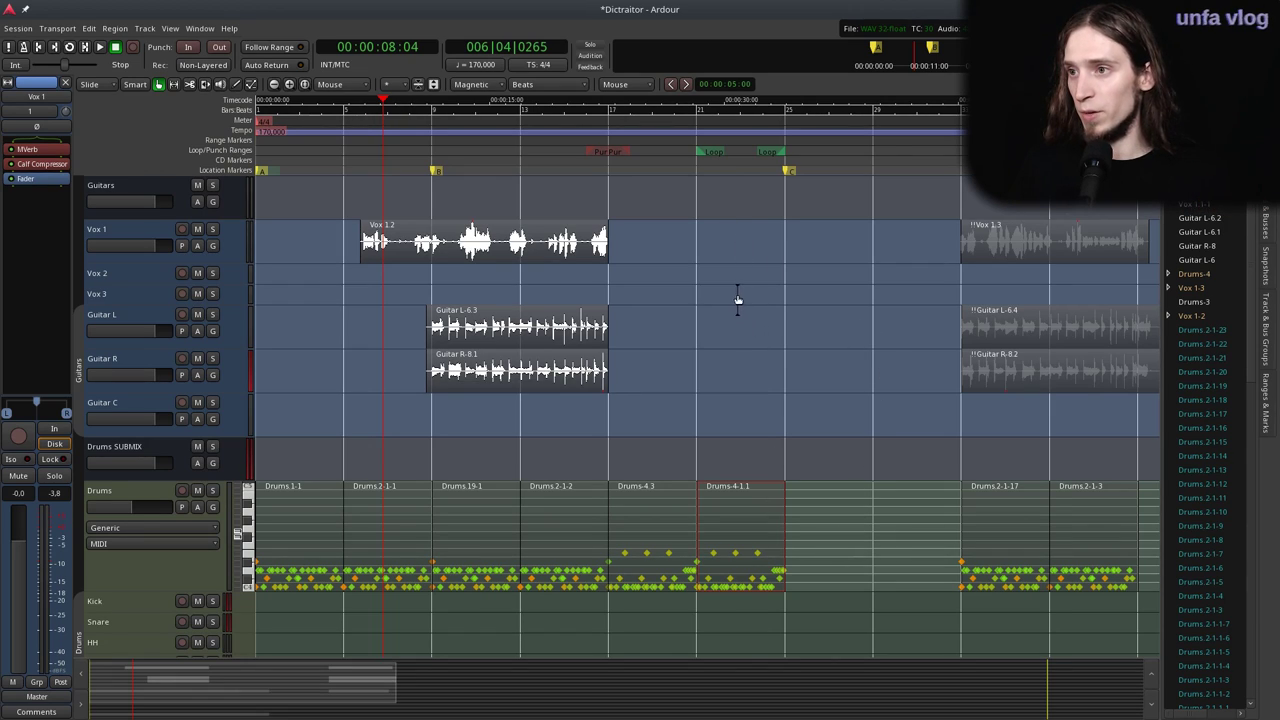
Play from about bar 5 and move location marker C to bar 17.
drag(362, 170, 354, 157)
key(space)
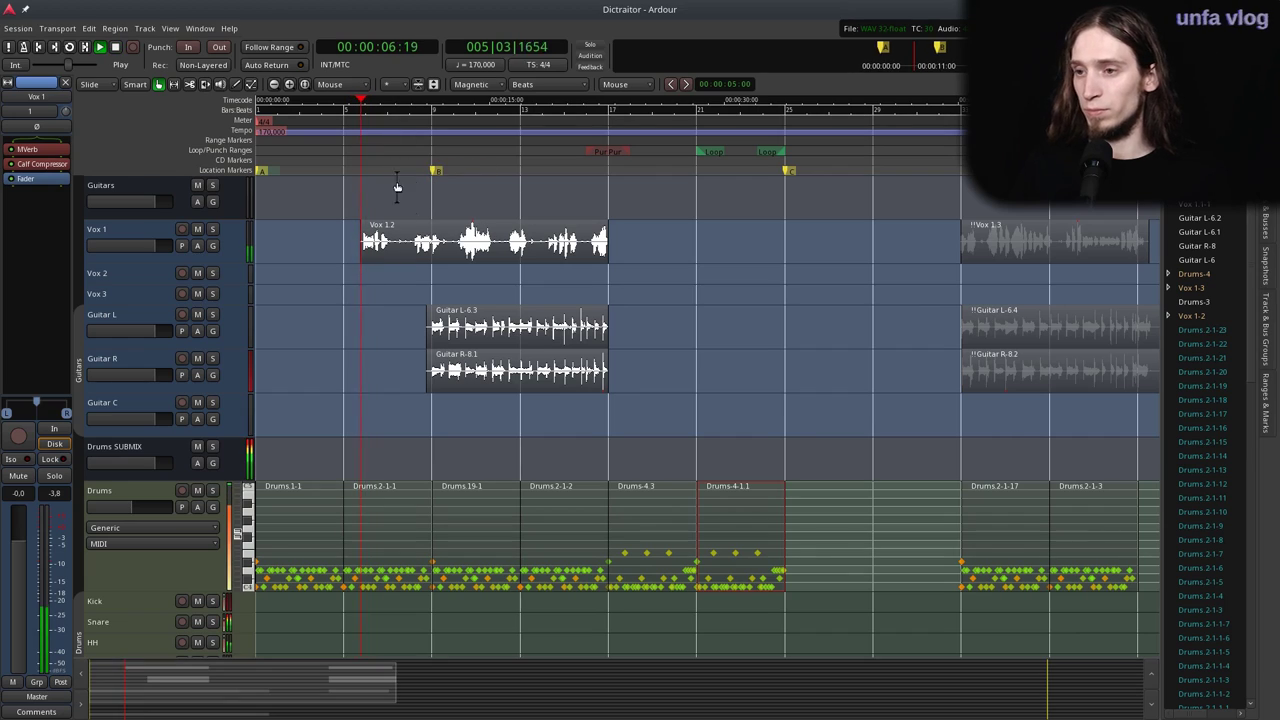
drag(791, 172, 622, 195)
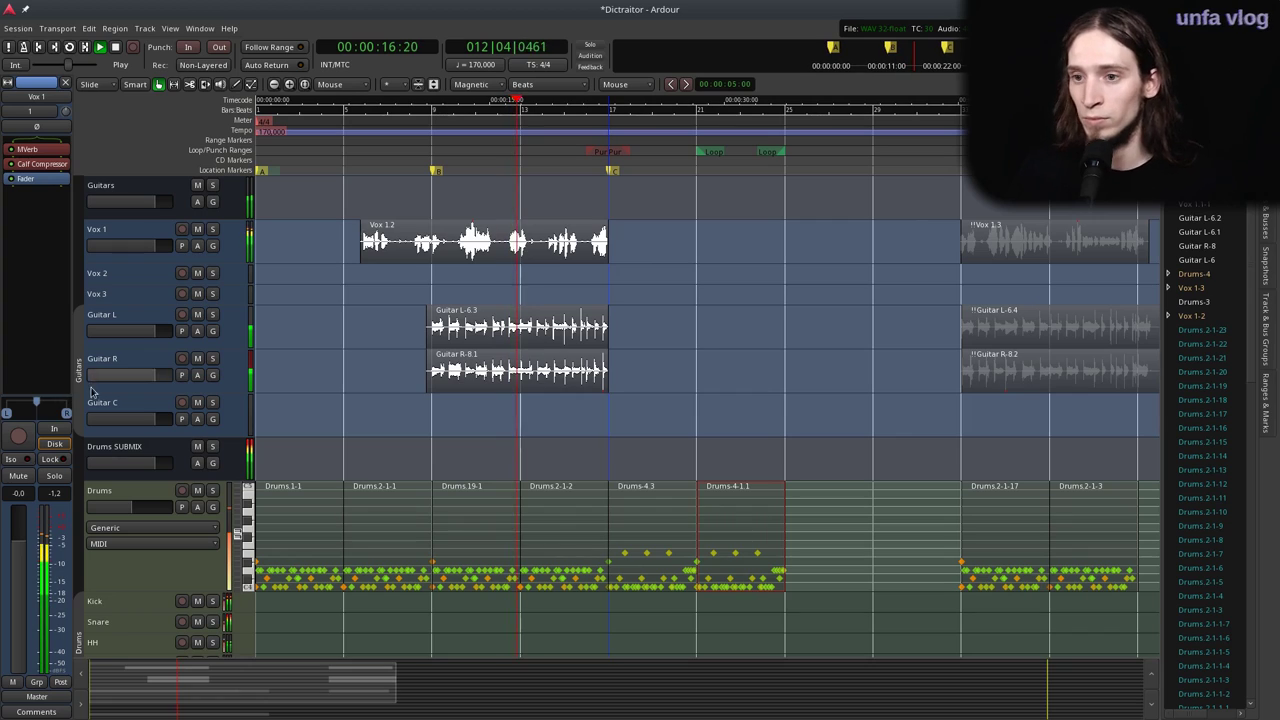
Select the Drums SUBMIX bus, listen across the bar 17 transition, and select the Chill lead region starting there.
click(114, 454)
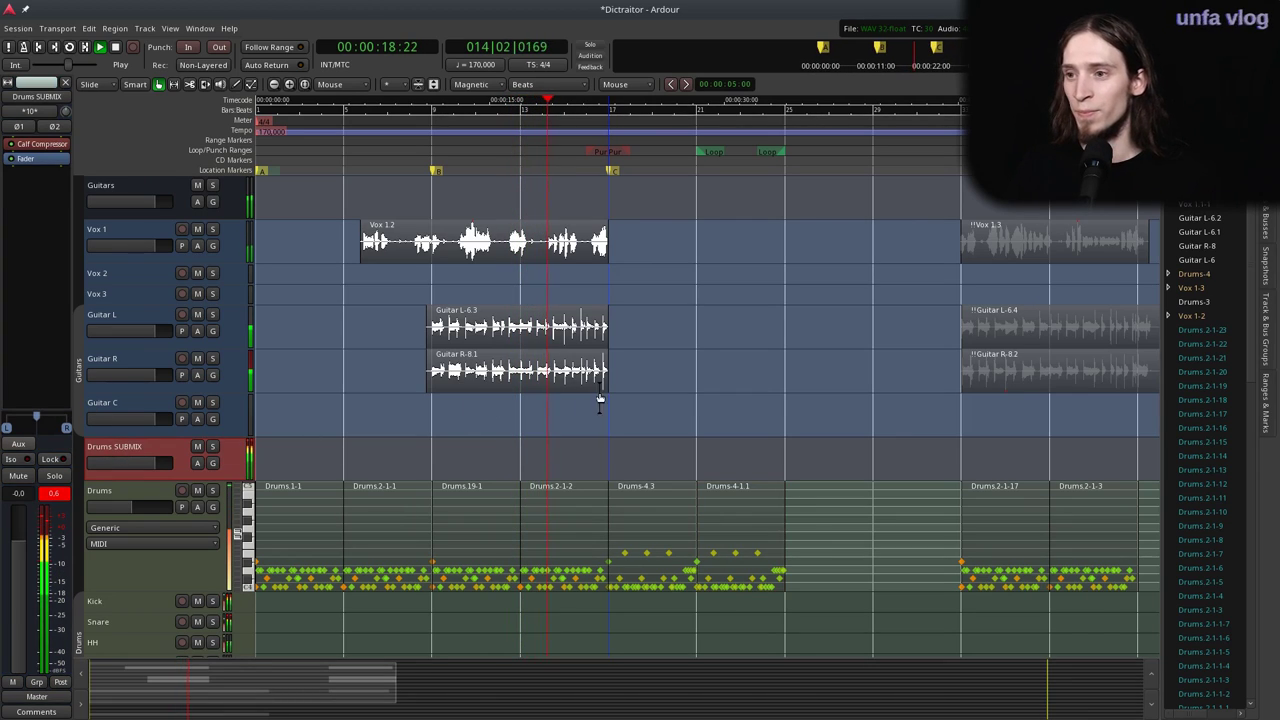
scroll(616, 400, up, 1)
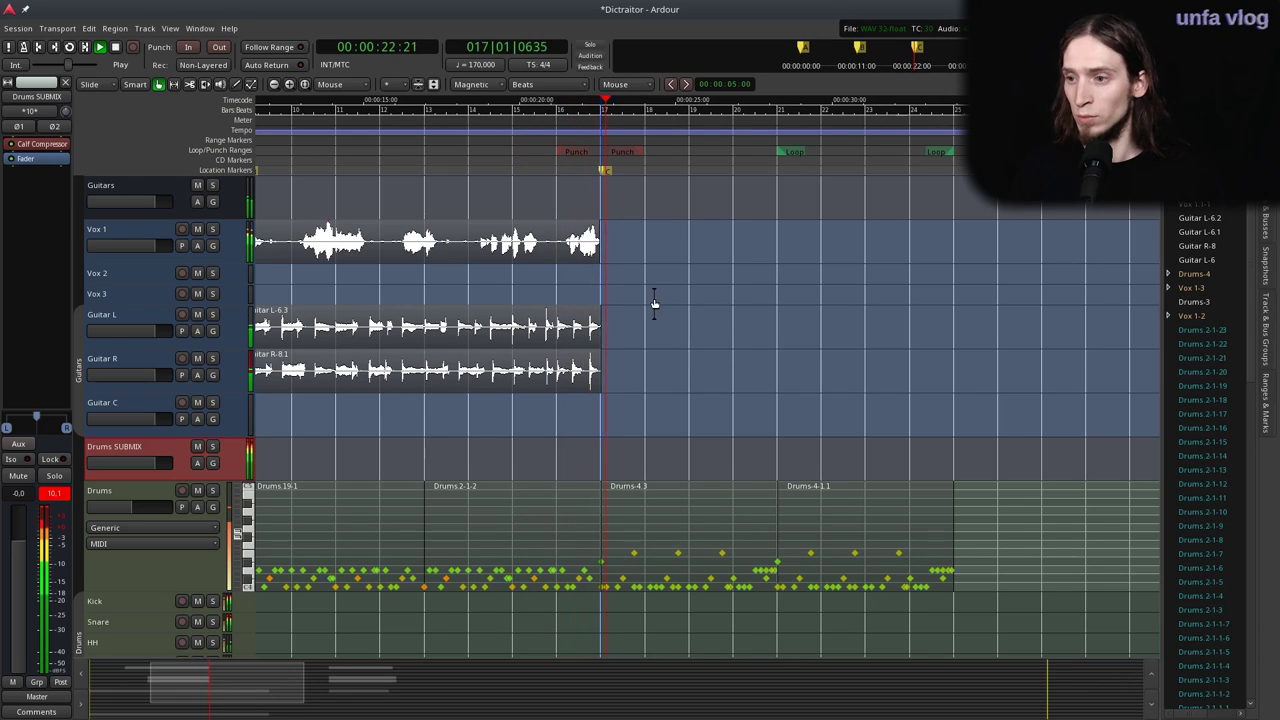
scroll(654, 297, down, 3)
key(space)
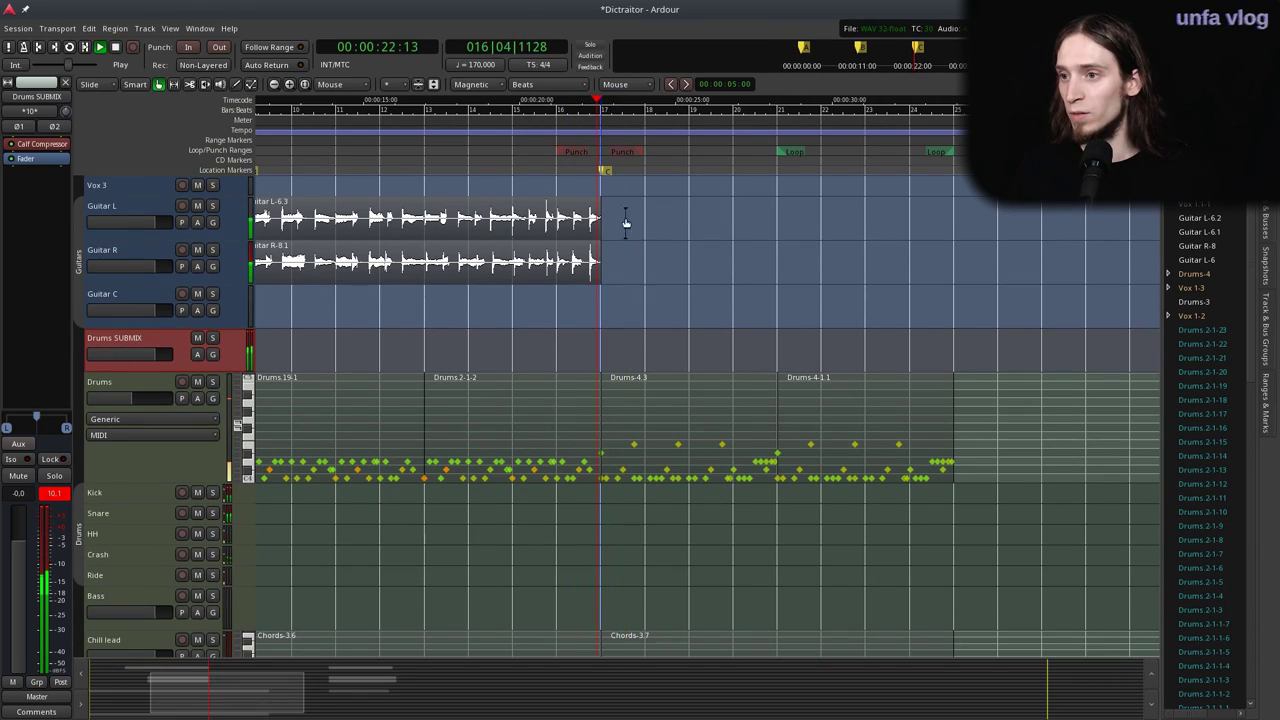
scroll(646, 347, down, 5)
click(619, 386)
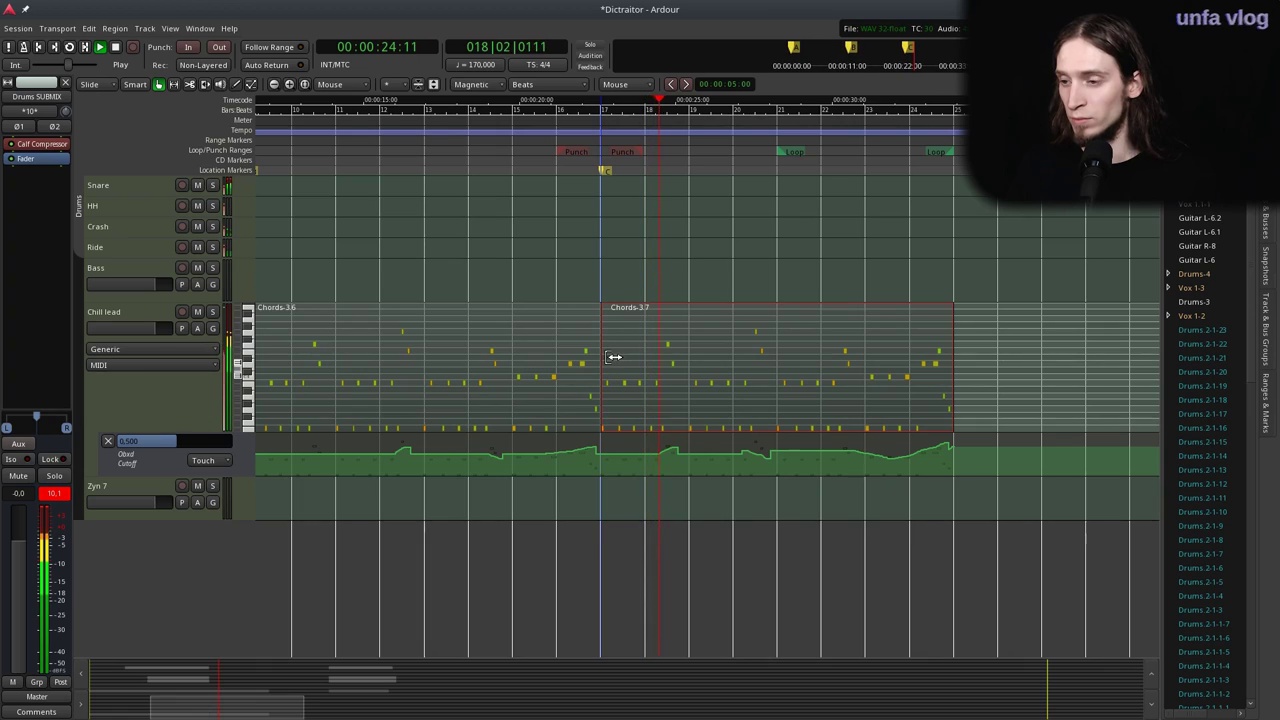
key(space)
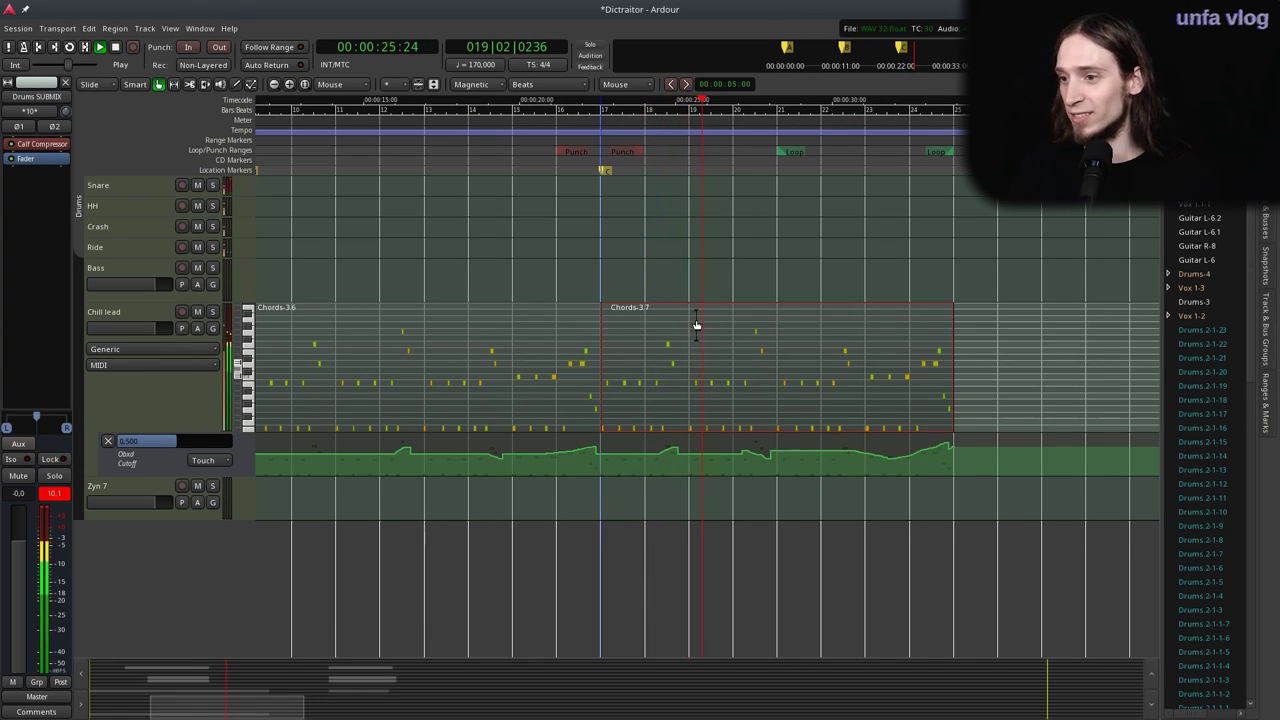
Replay the section around bar 17 and examine how the Chill lead notes fit the rearranged drum pattern.
click(617, 143)
key(equal)
key(space)
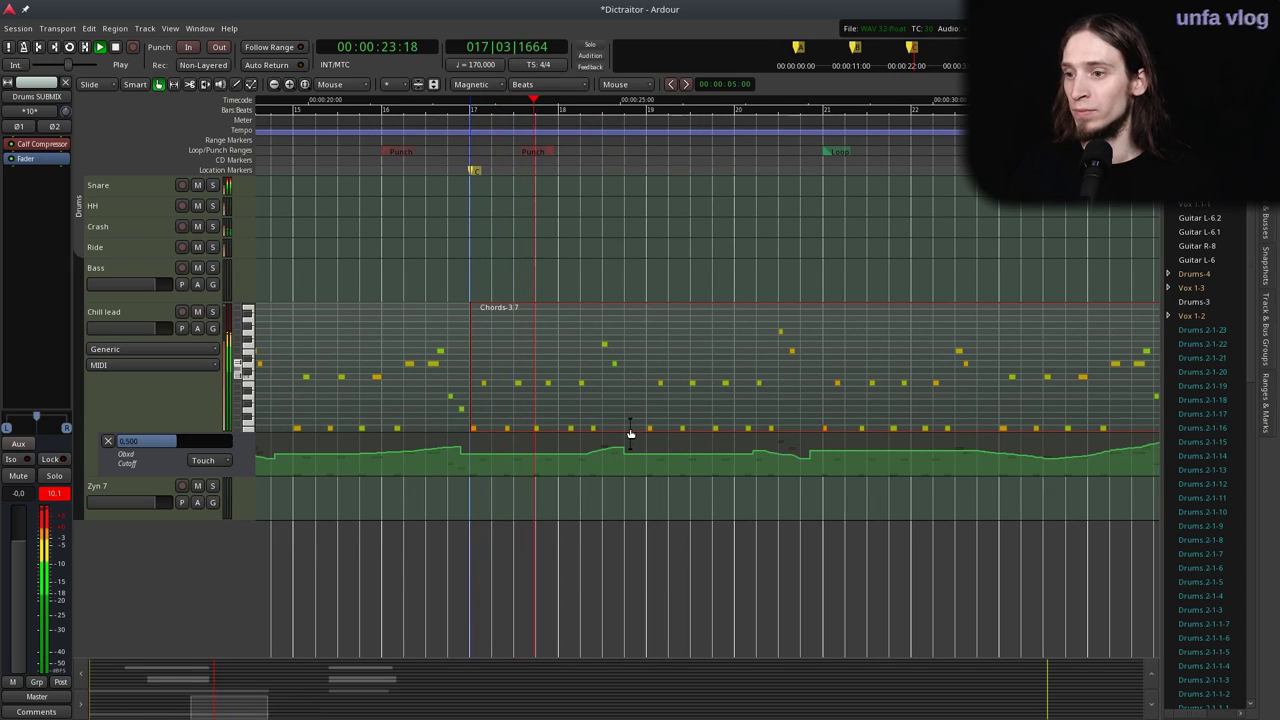
key(space)
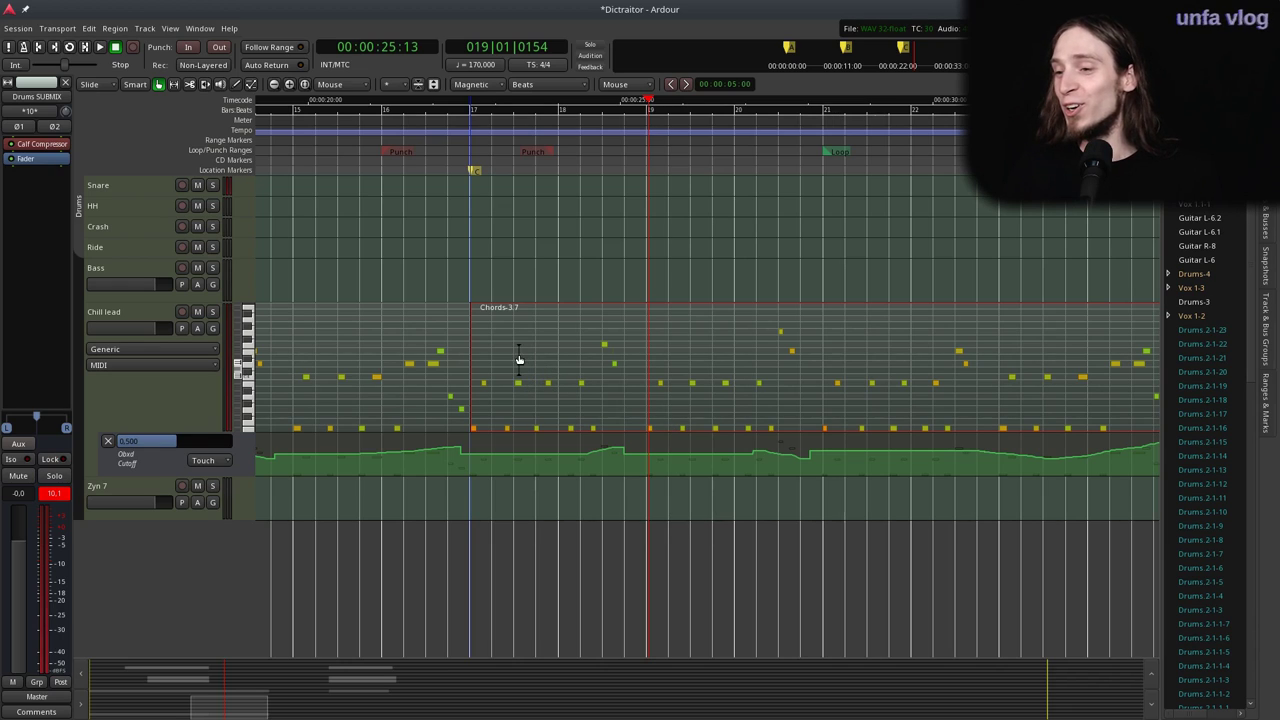
click(446, 153)
key(space)
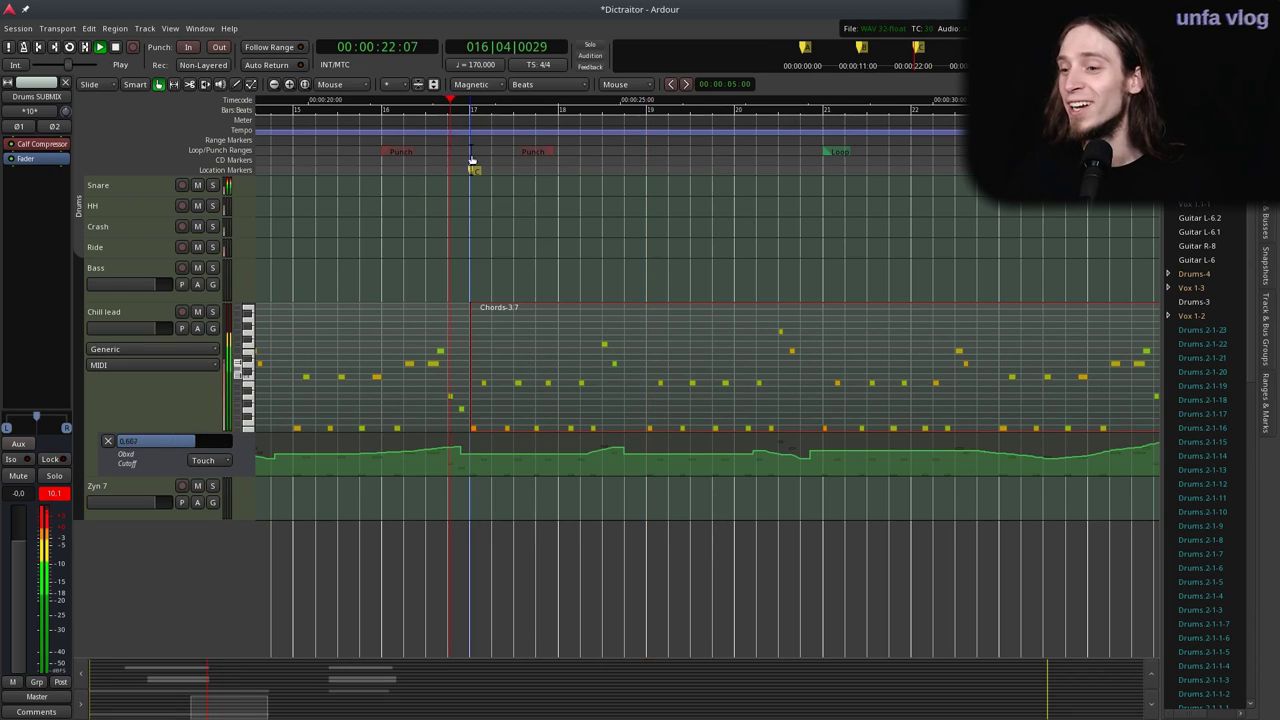
scroll(424, 432, down, 1)
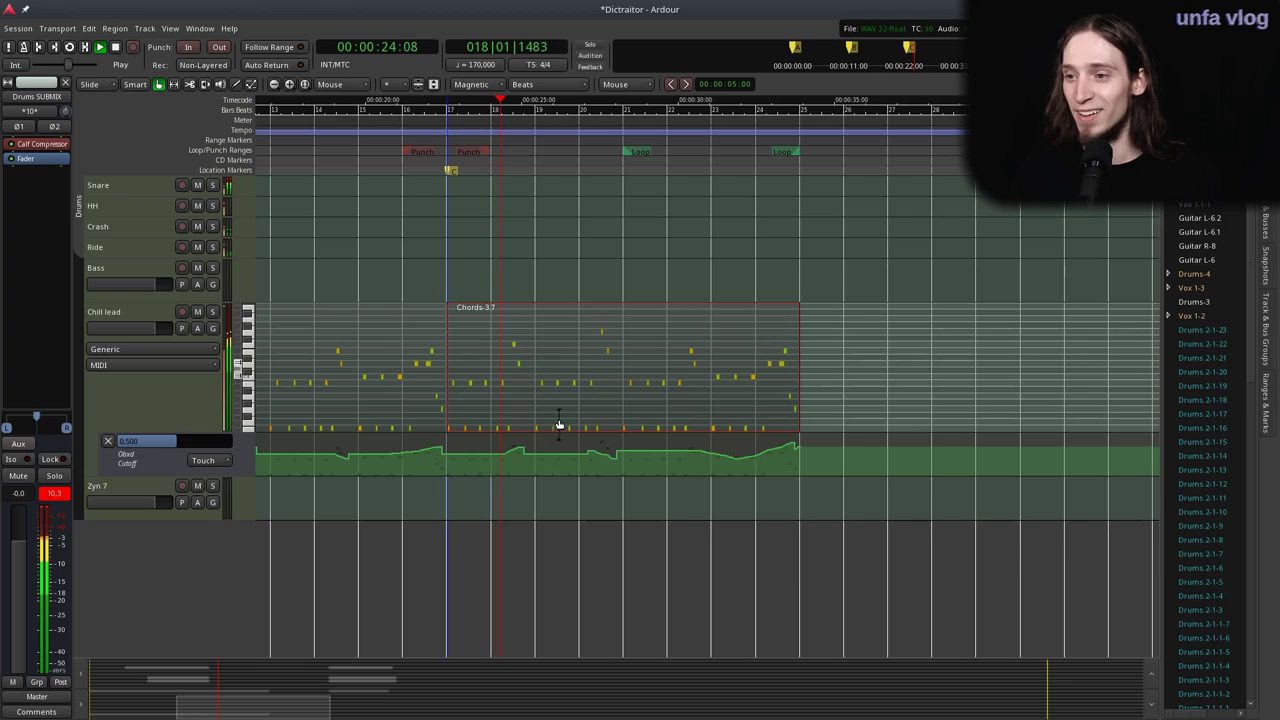
scroll(557, 428, up, 3)
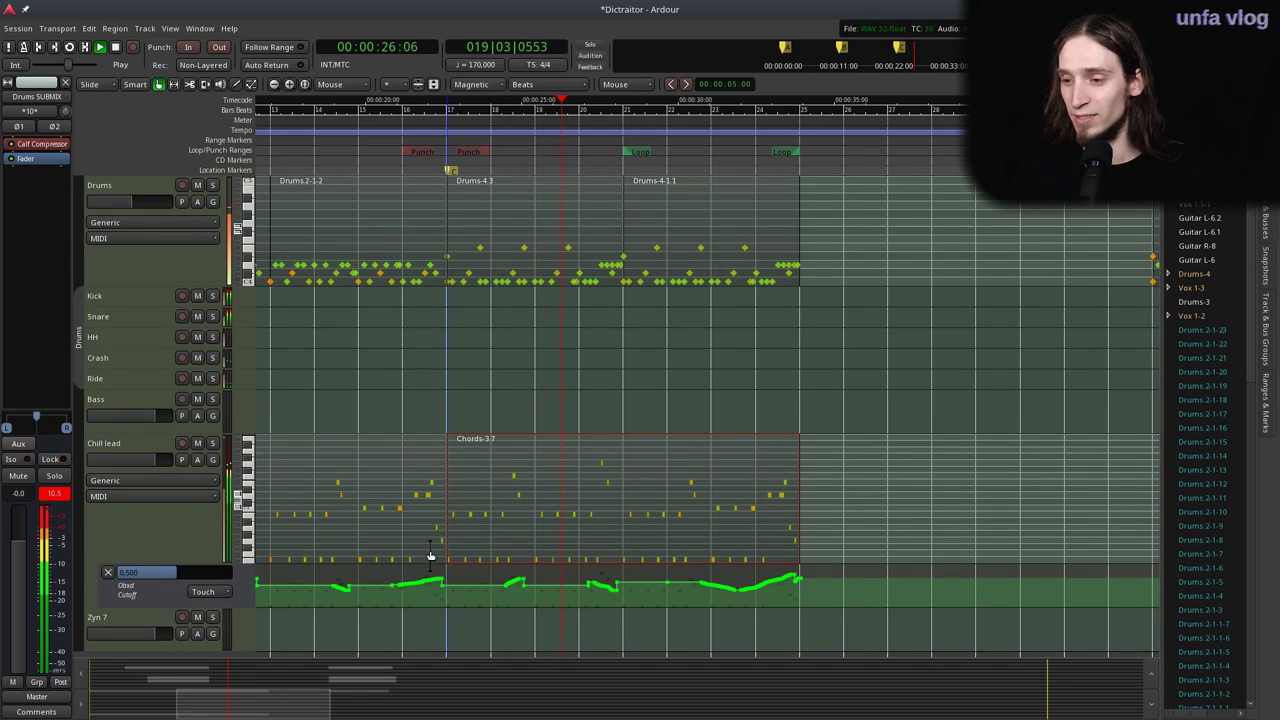
click(432, 130)
key(equal)
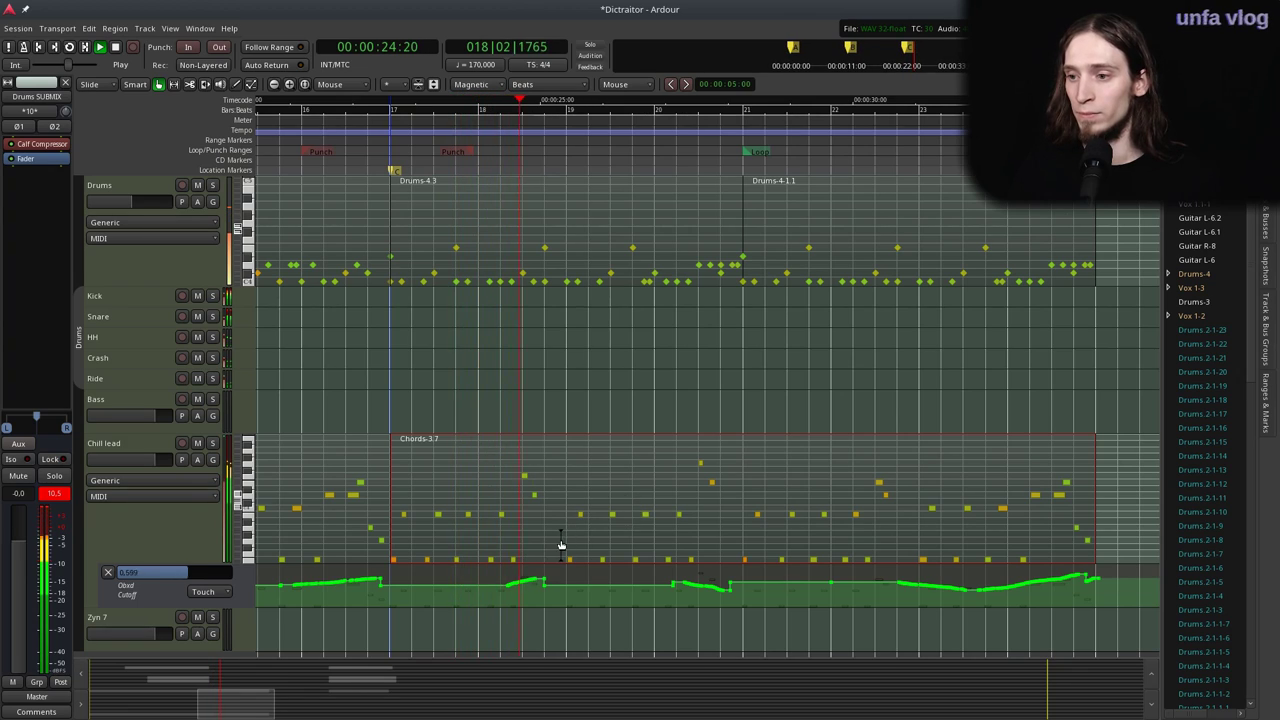
key(equal)
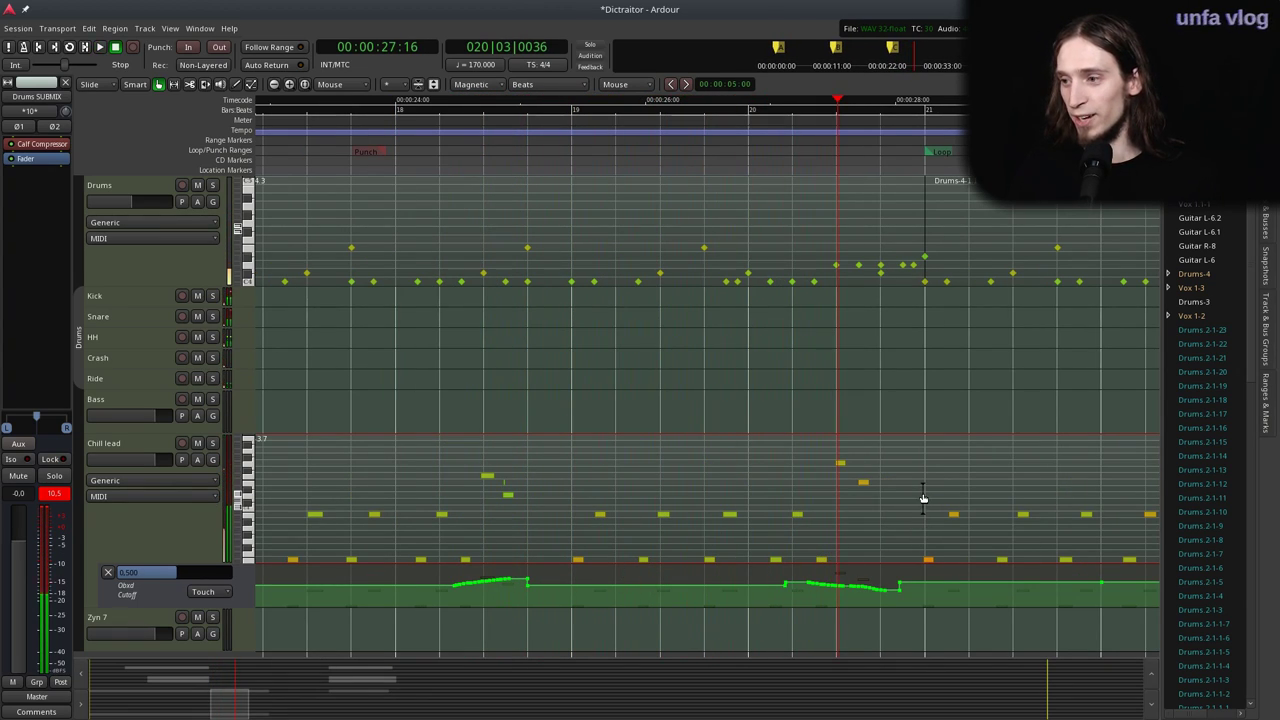
Split the Chill lead region at bar 21 and switch to editing notes inside regions.
key(minus)
key(minus)
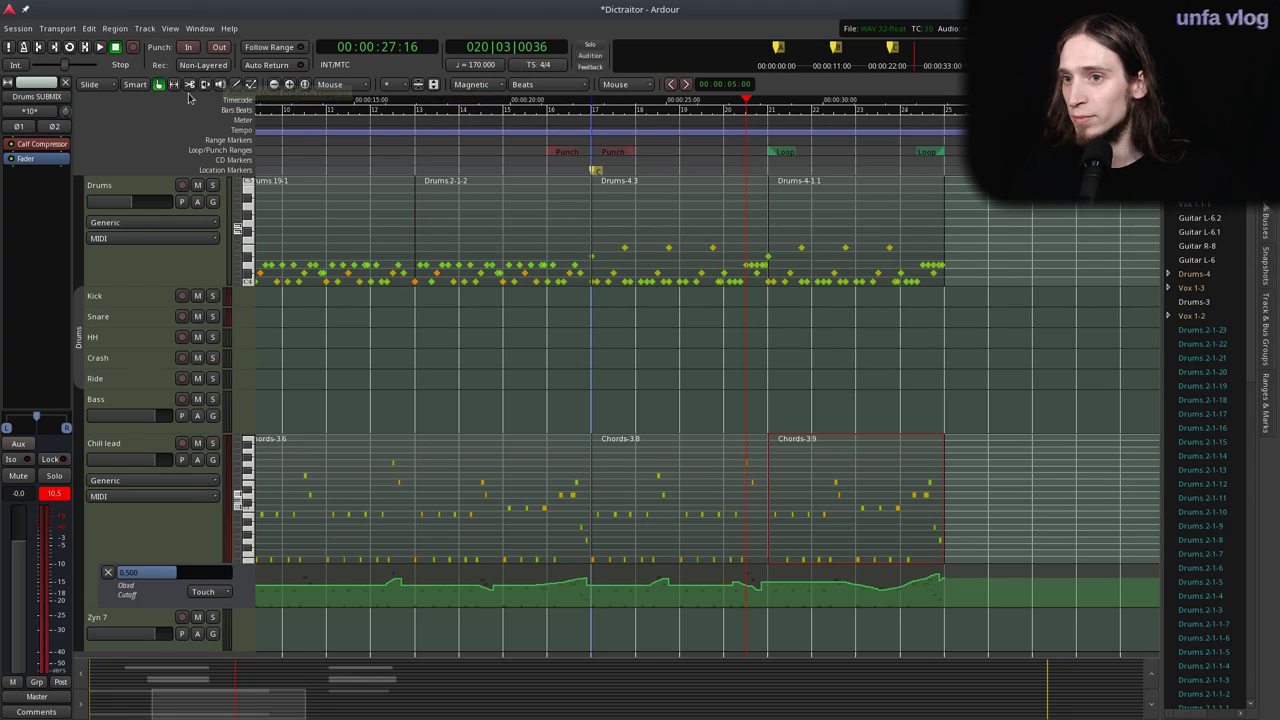
click(251, 85)
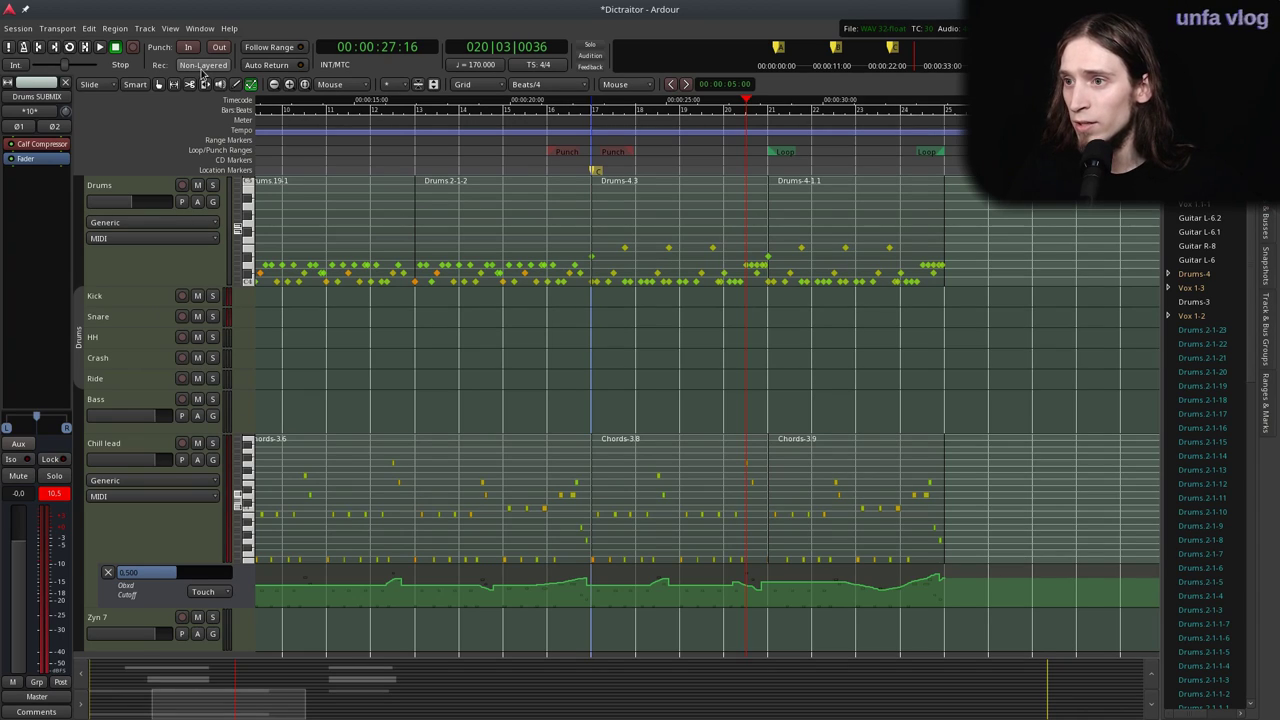
click(95, 28)
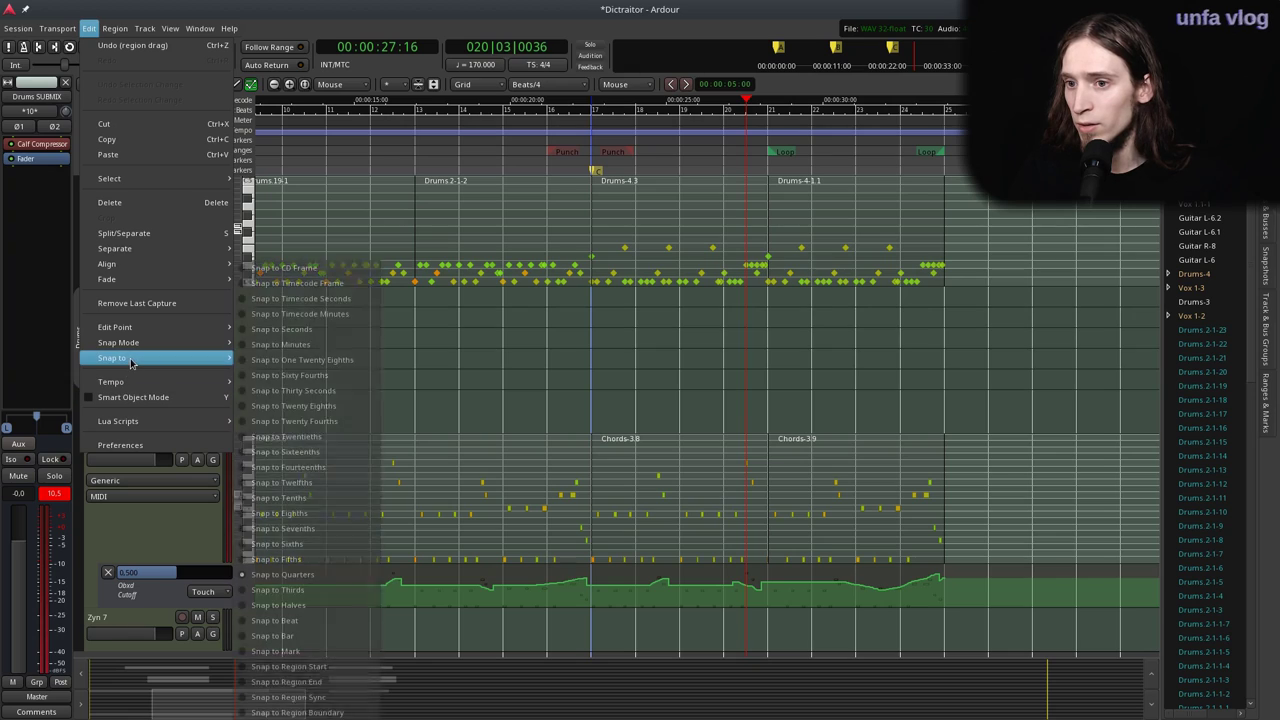
mouse_move(155, 340)
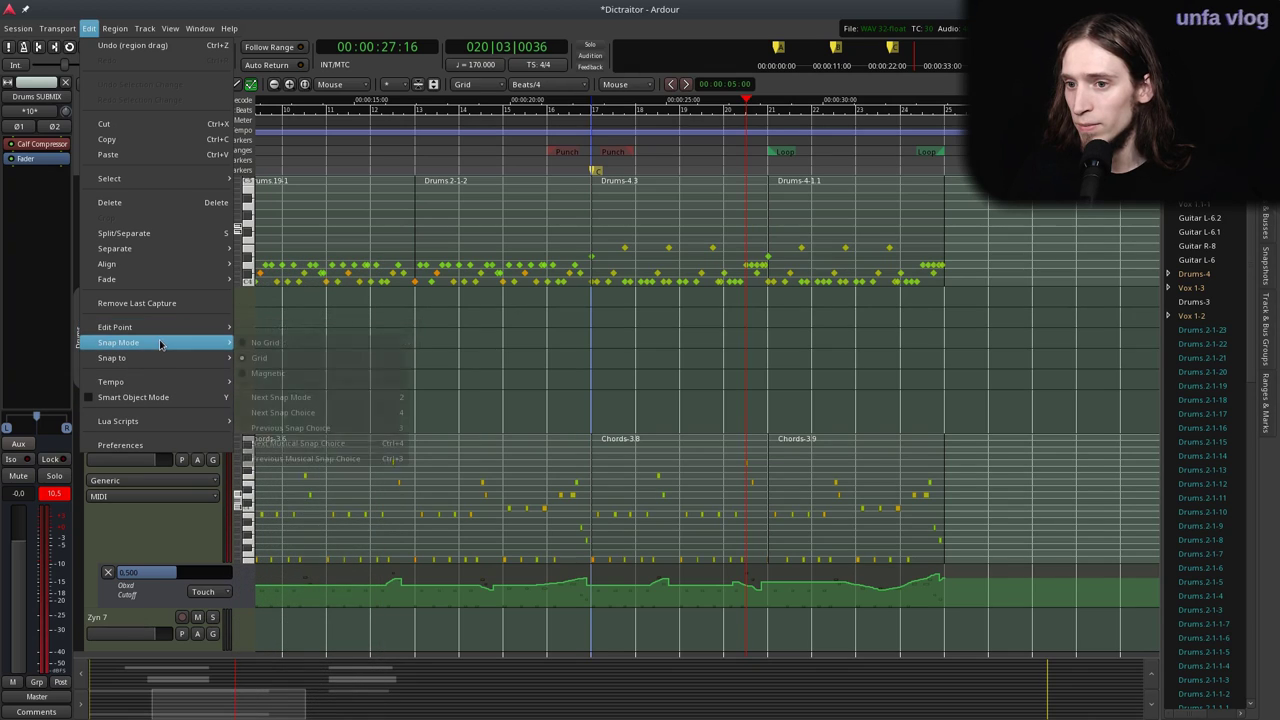
mouse_move(170, 265)
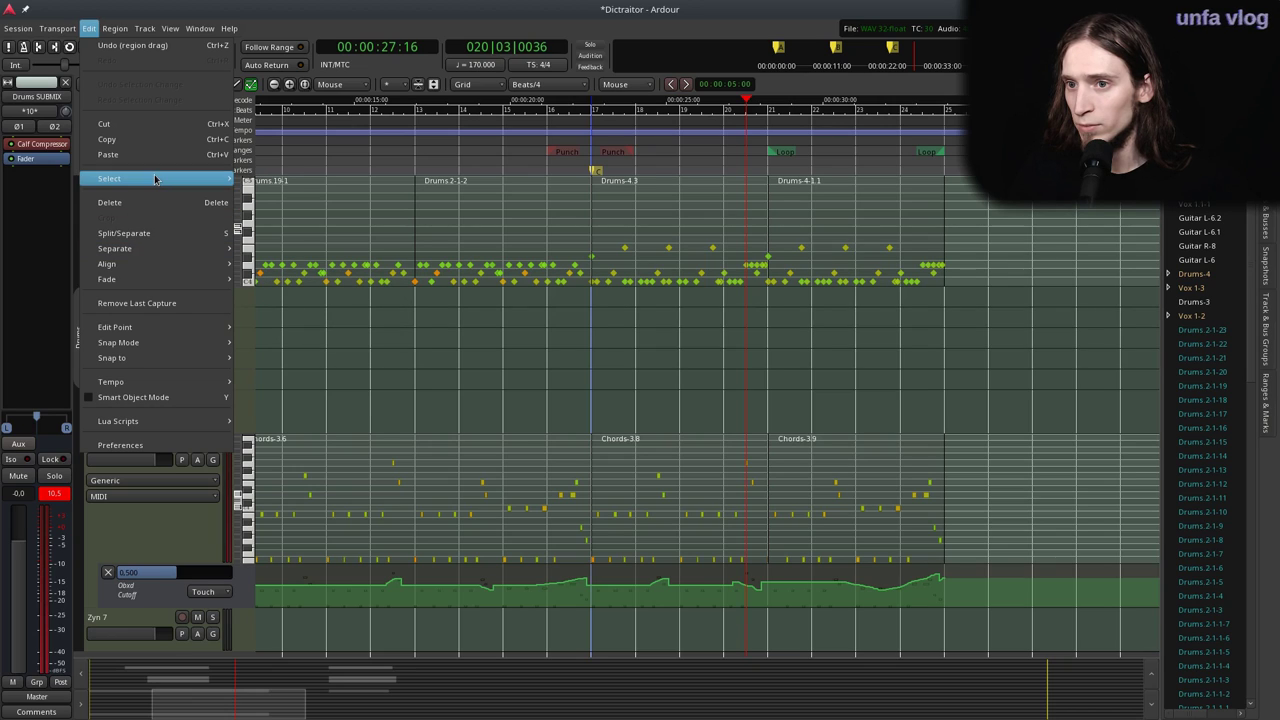
mouse_move(155, 178)
mouse_move(57, 28)
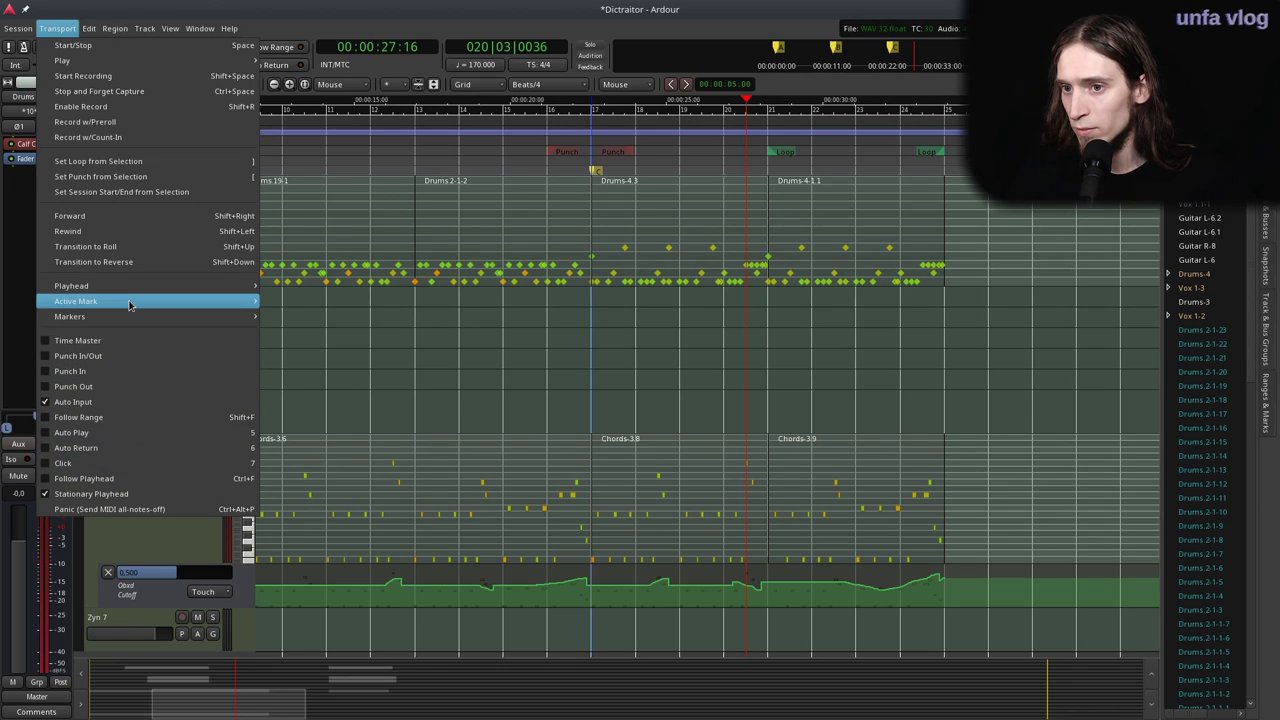
mouse_move(134, 289)
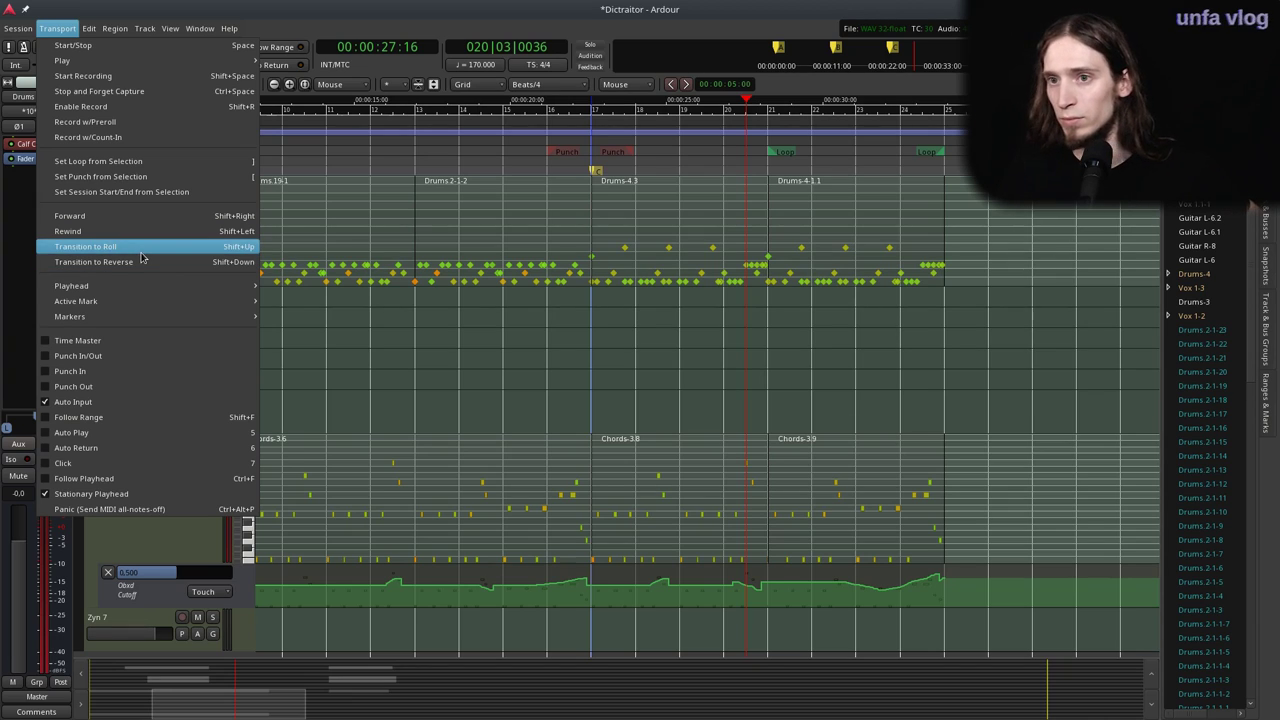
click(157, 7)
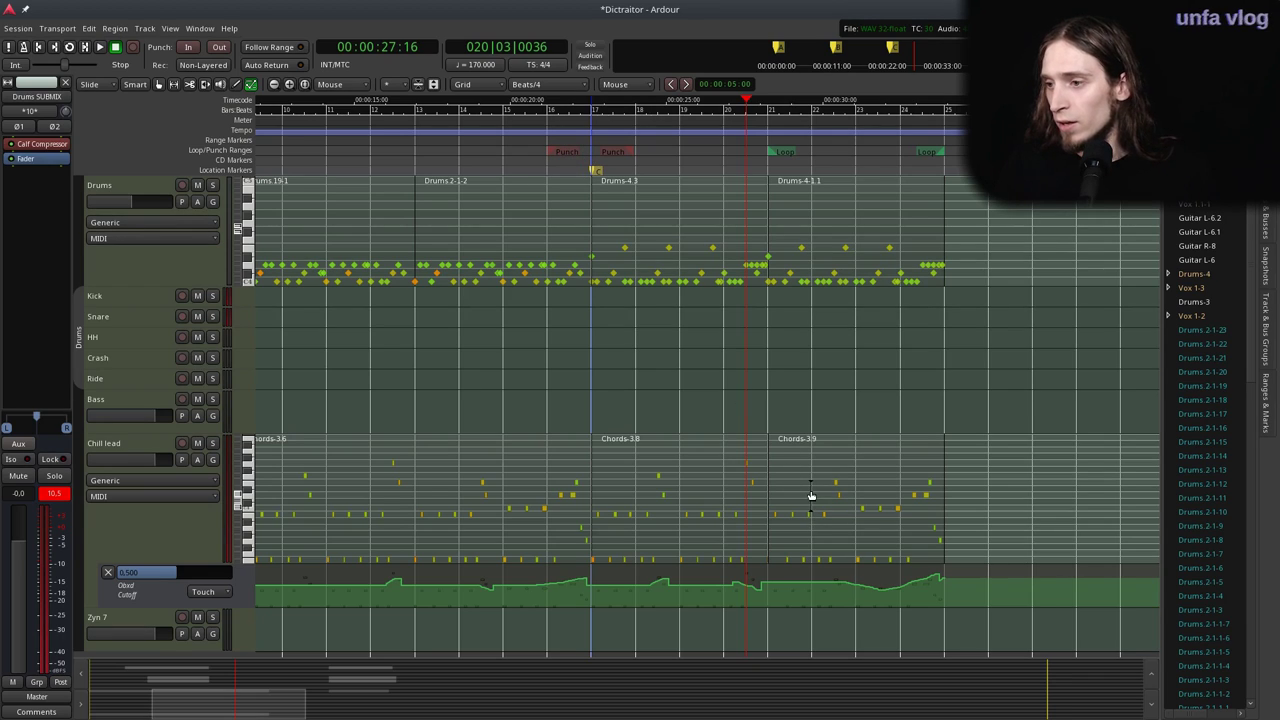
Delete the Chill lead region that starts at bar 21.
key(g)
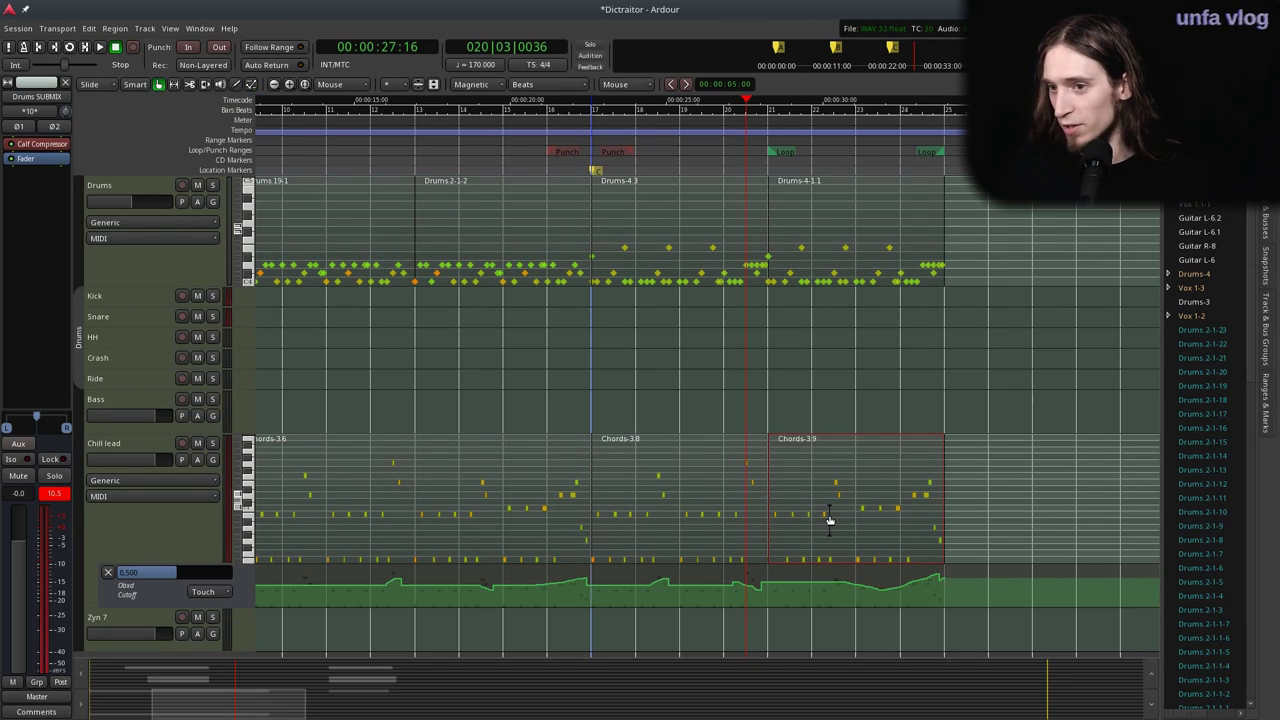
key(Delete)
key(equal)
key(minus)
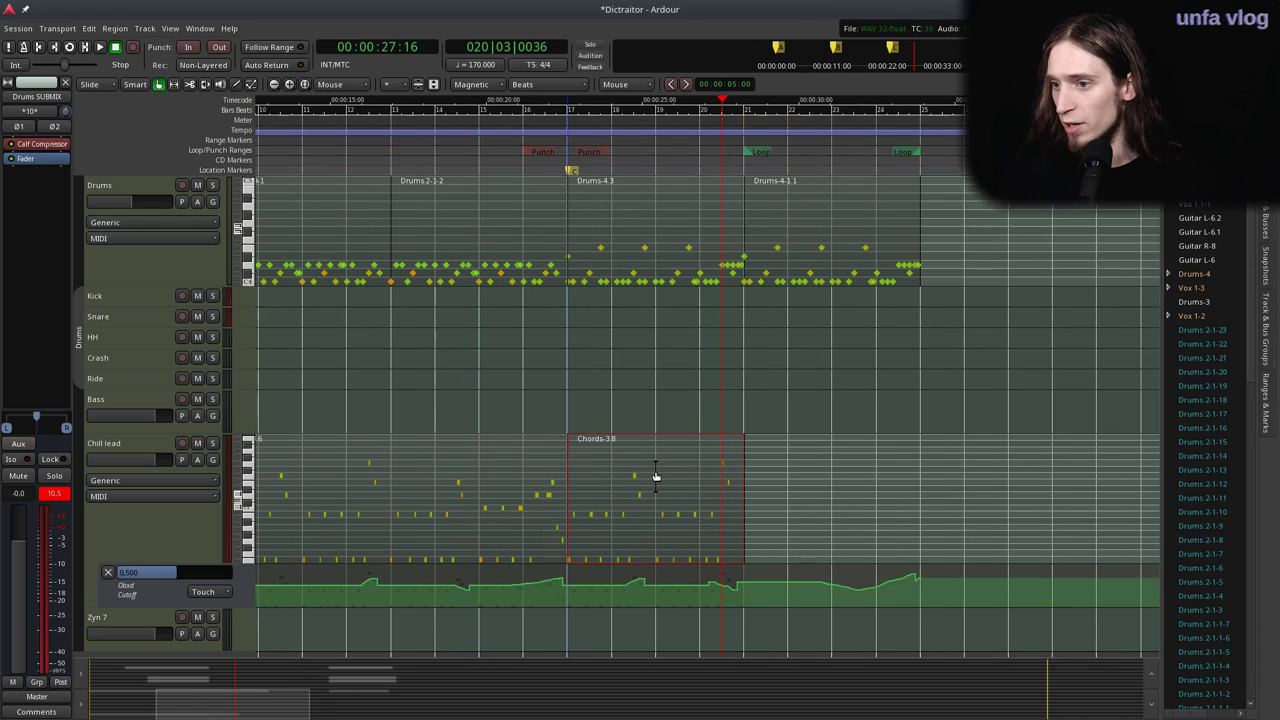
drag(614, 489, 874, 487)
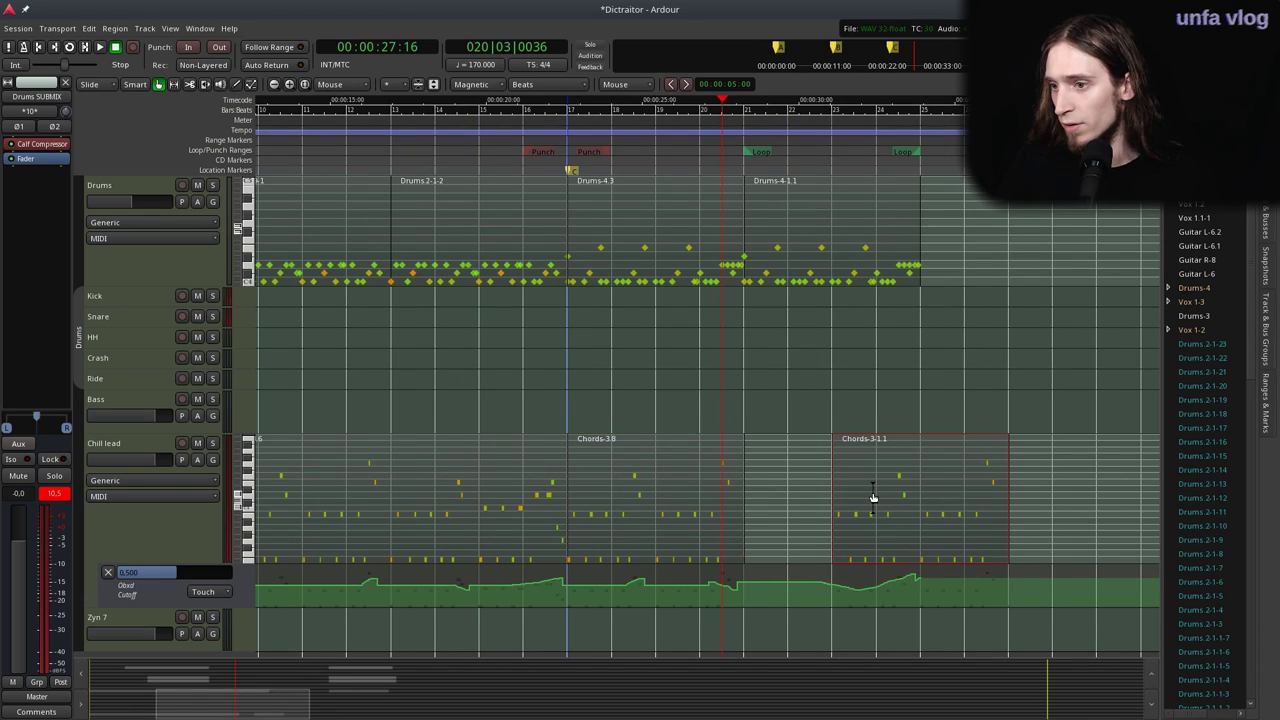
key(e)
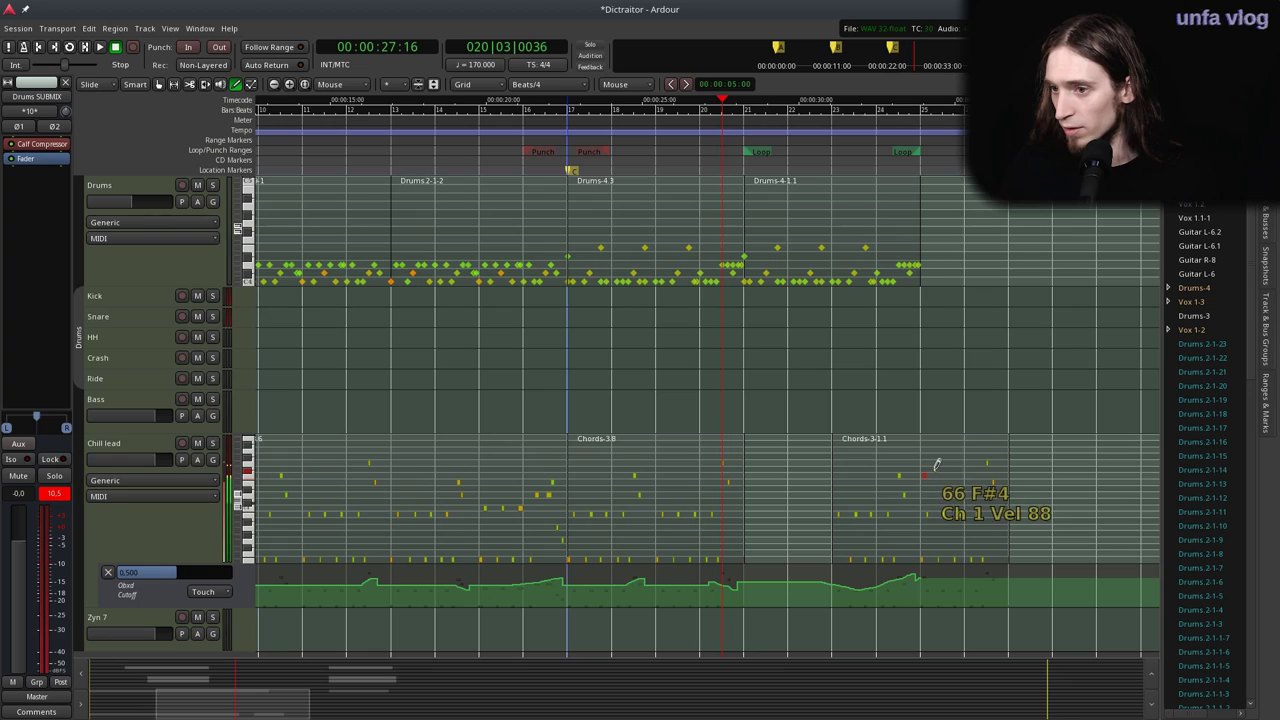
key(e)
click(898, 497)
key(Delete)
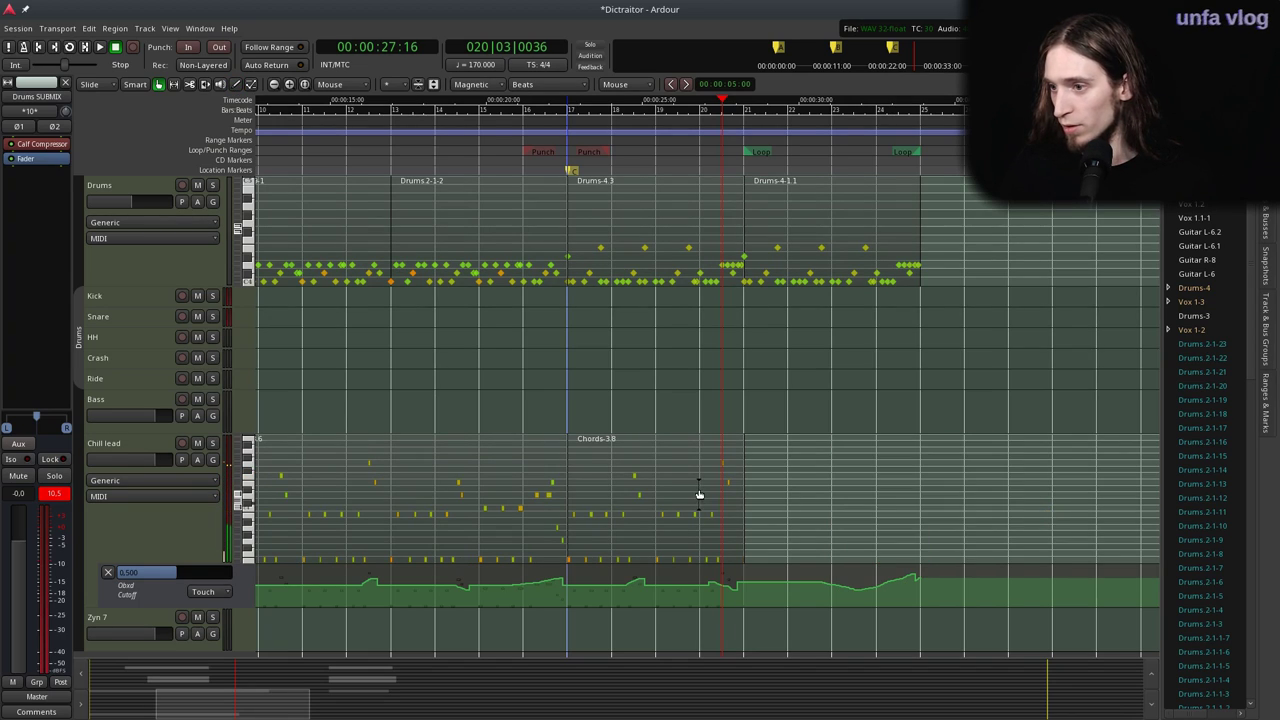
Play the Chill lead region from bar 17 and replay it from bar 18, examining its notes up to the drum fill in bar 20.
click(697, 495)
key(equal)
click(431, 134)
key(space)
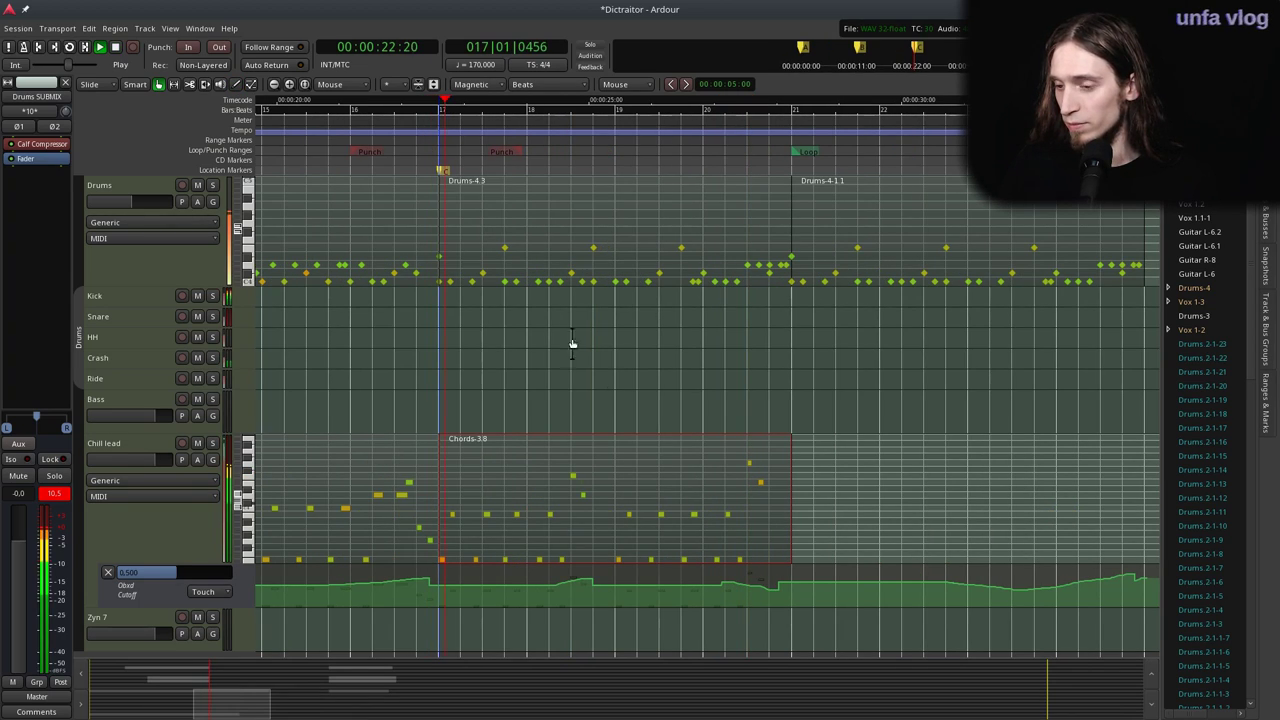
key(equal)
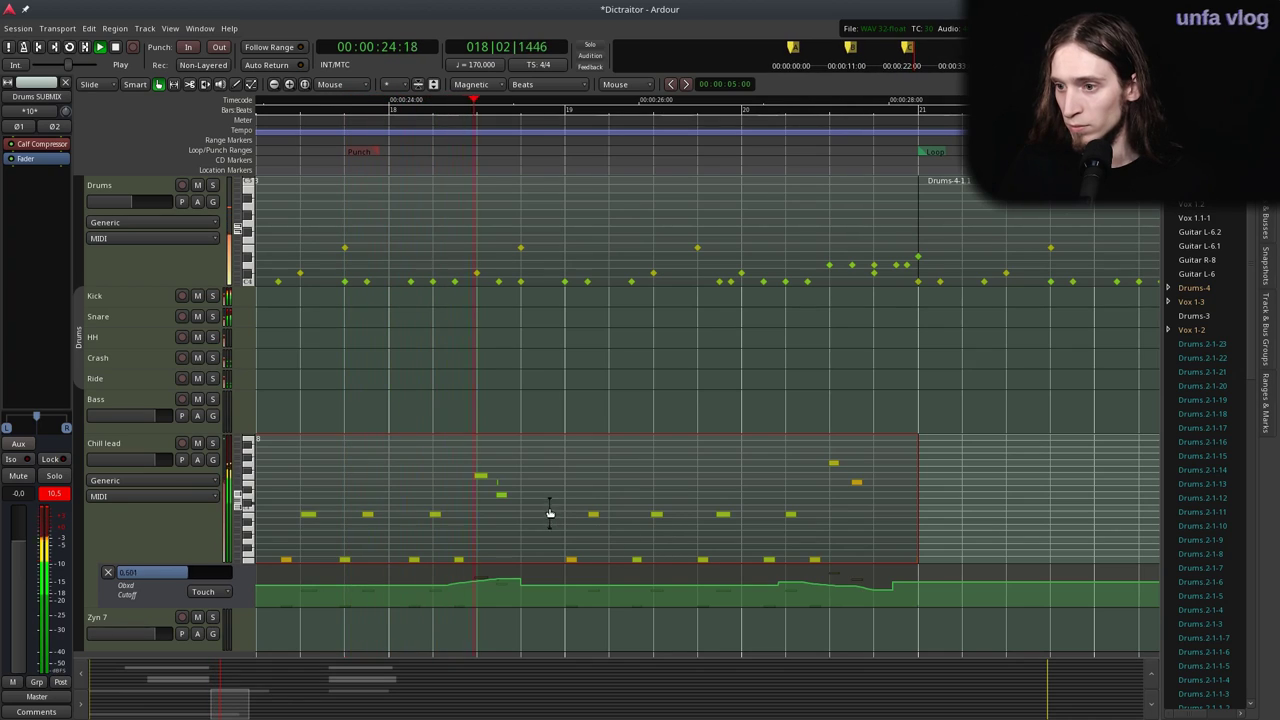
key(equal)
key(e)
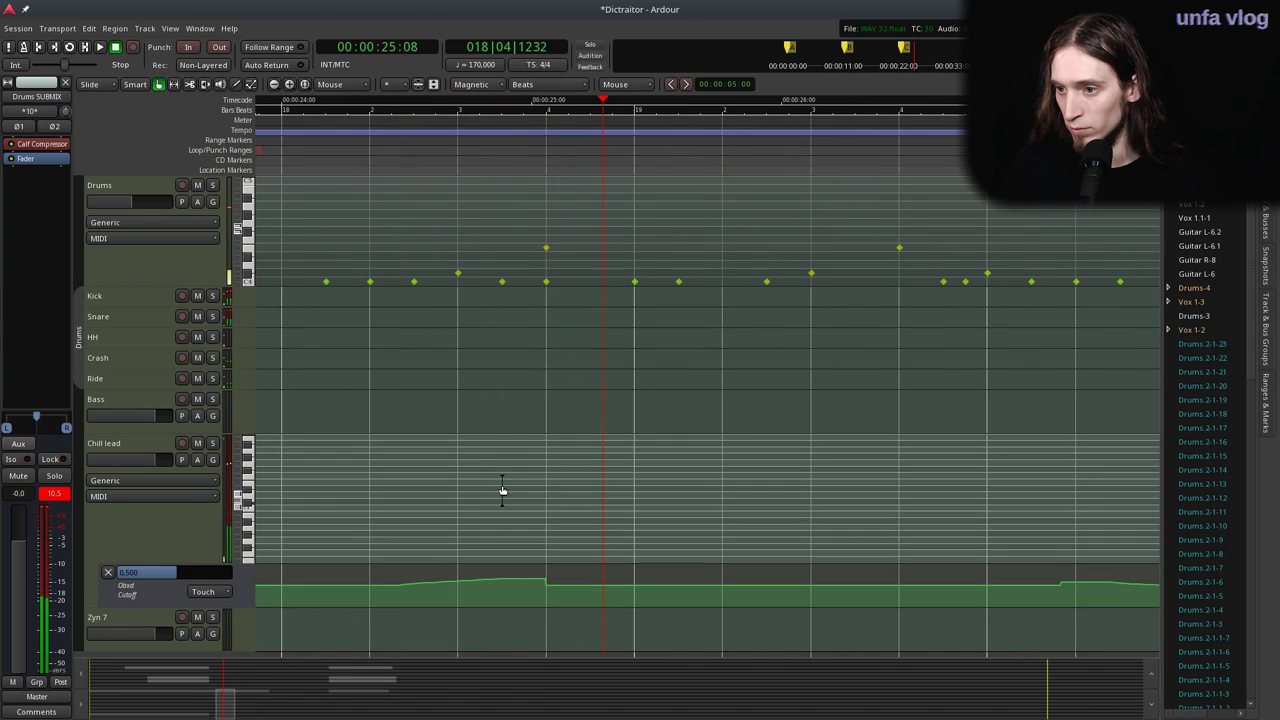
click(500, 490)
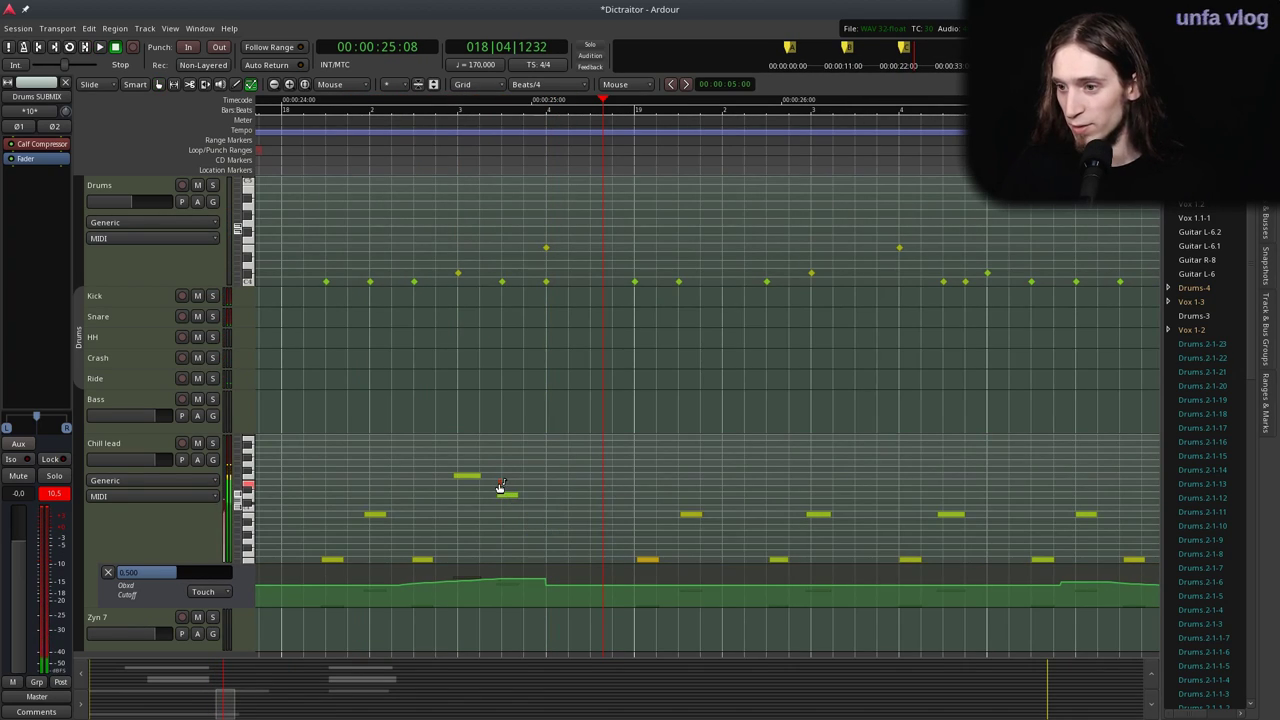
click(372, 139)
key(space)
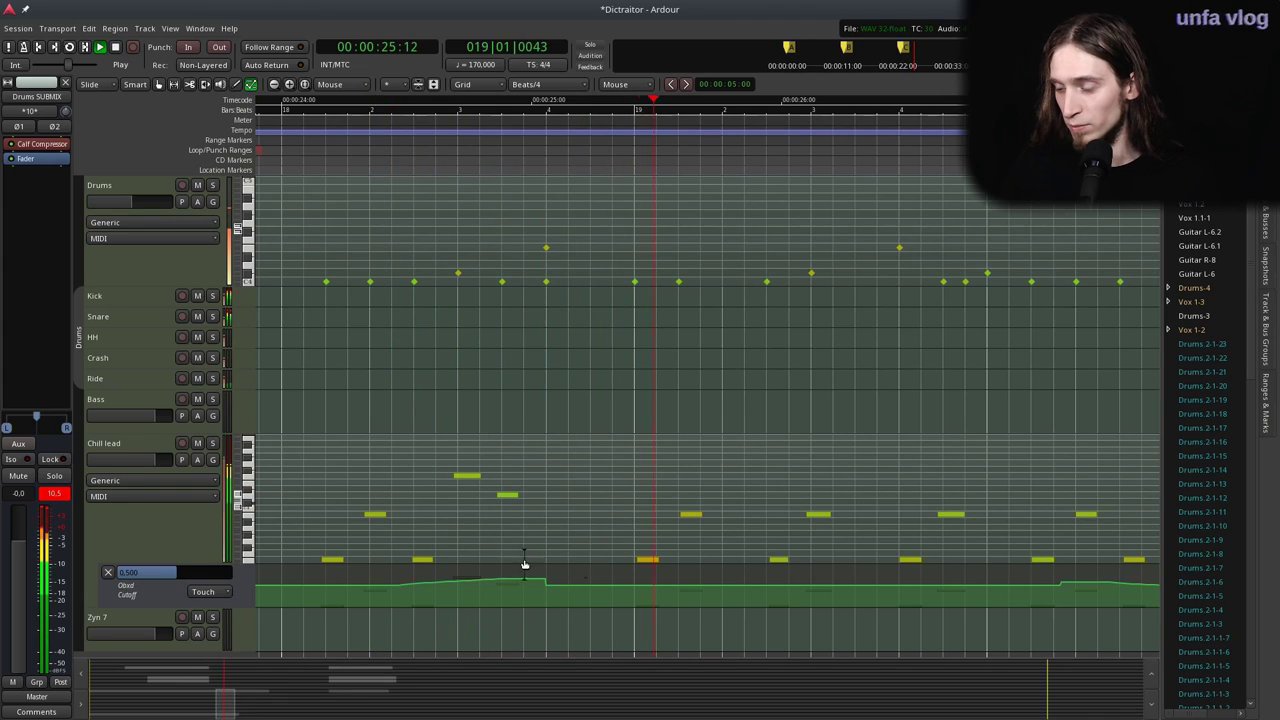
key(minus)
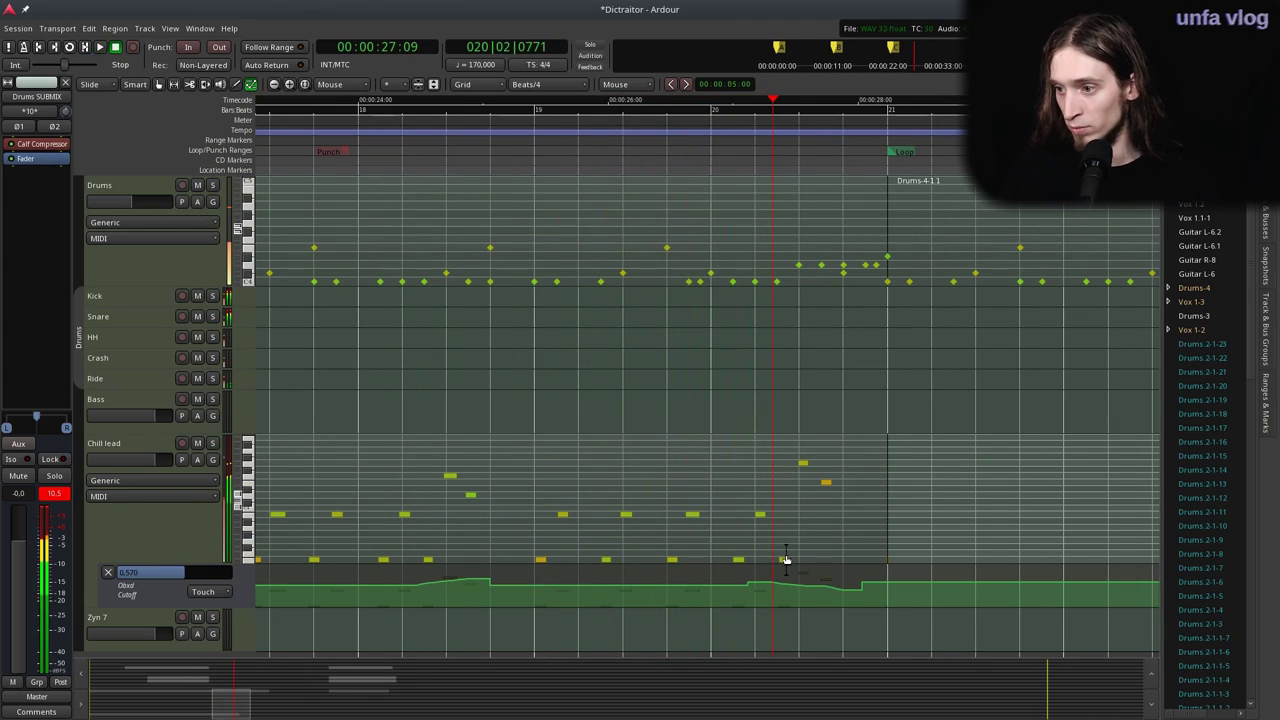
Rewrite the end of the Chill lead phrase in bar 20, adding an E3 note and two mid-range closing notes and erasing the two high notes.
key(equal)
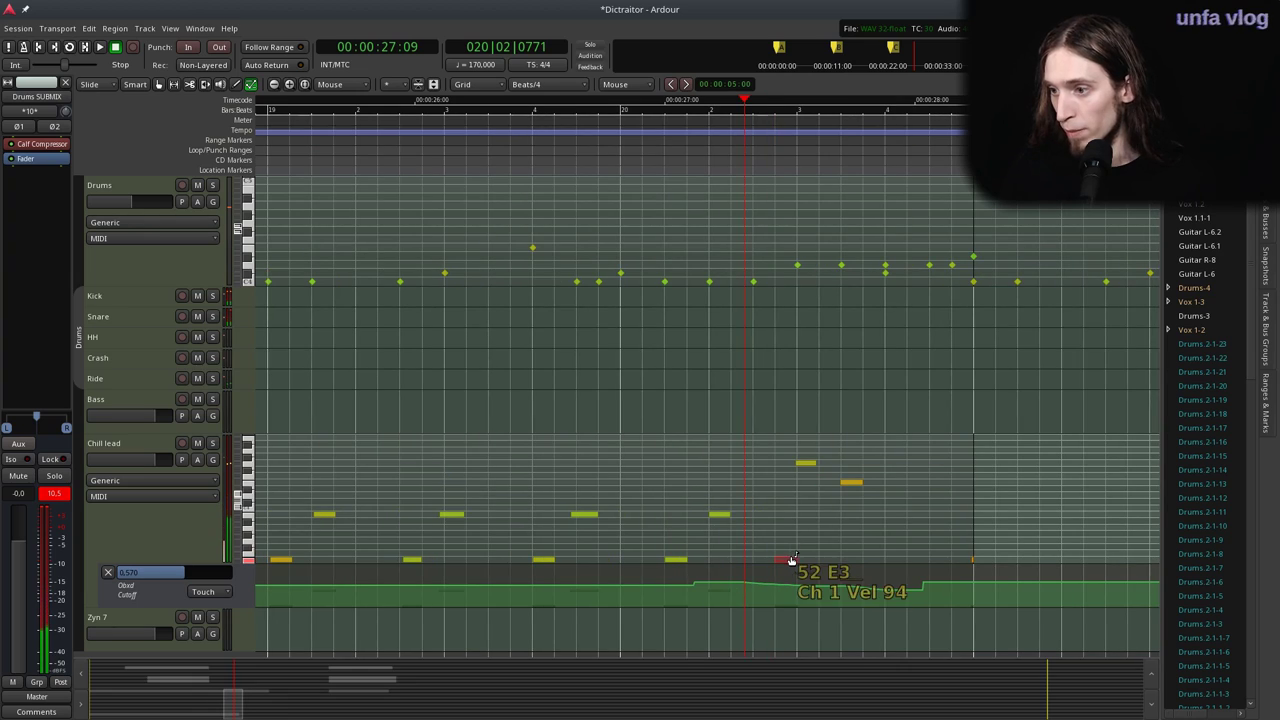
key(d)
click(824, 559)
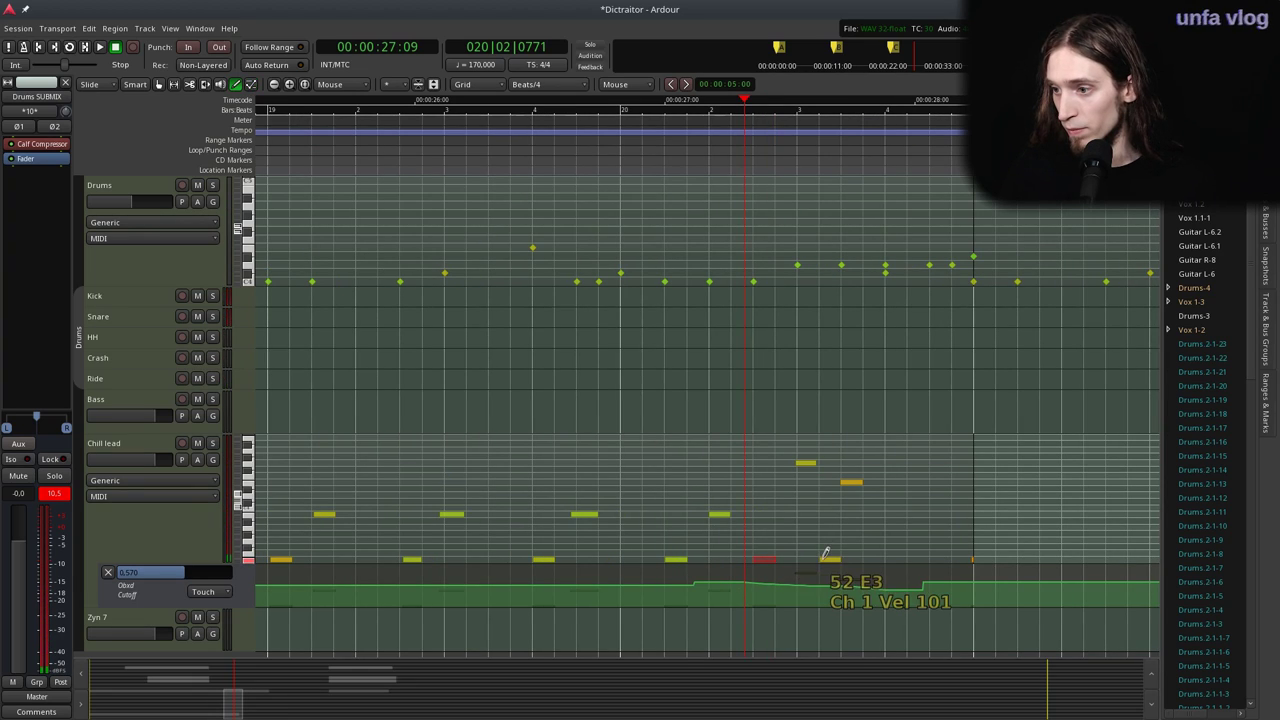
click(940, 559)
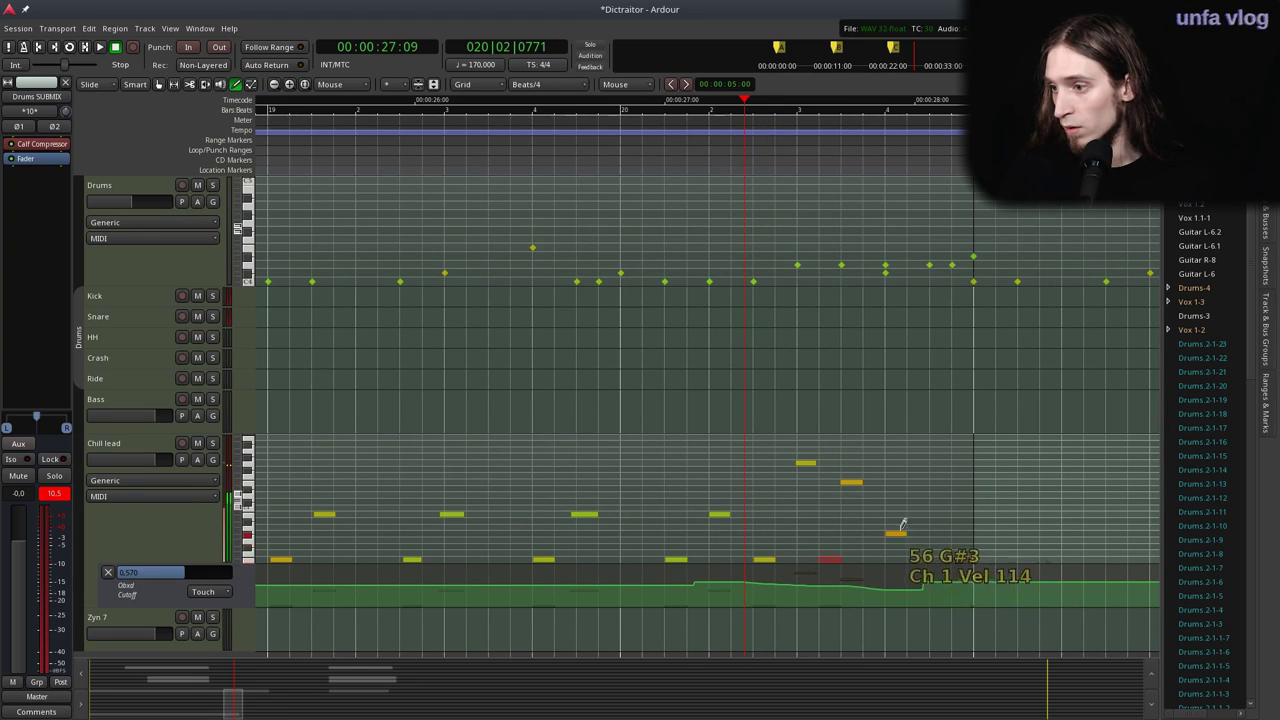
click(895, 511)
click(934, 505)
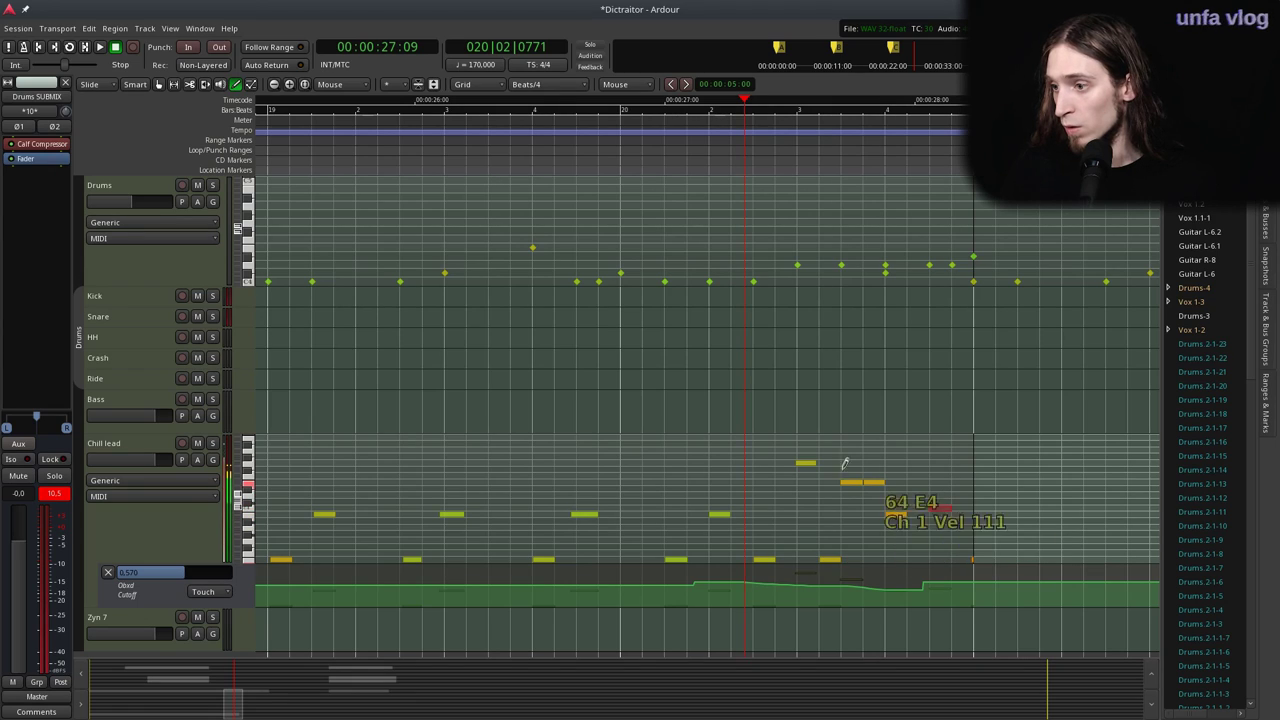
shift+right_click(849, 482)
shift+right_click(812, 463)
Replay the rewritten ending from bar 19, and listen to the whole section from just before bar 17 into bar 21.
click(599, 110)
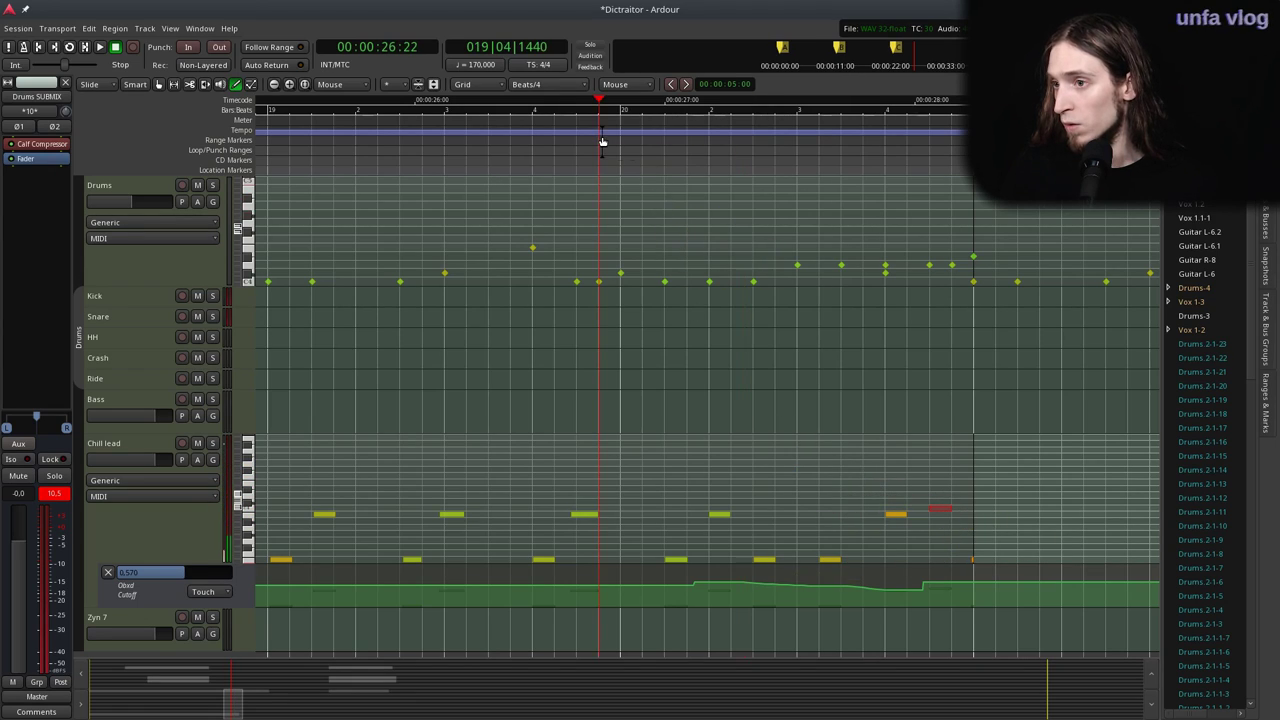
key(space)
scroll(717, 459, down, 1)
click(354, 157)
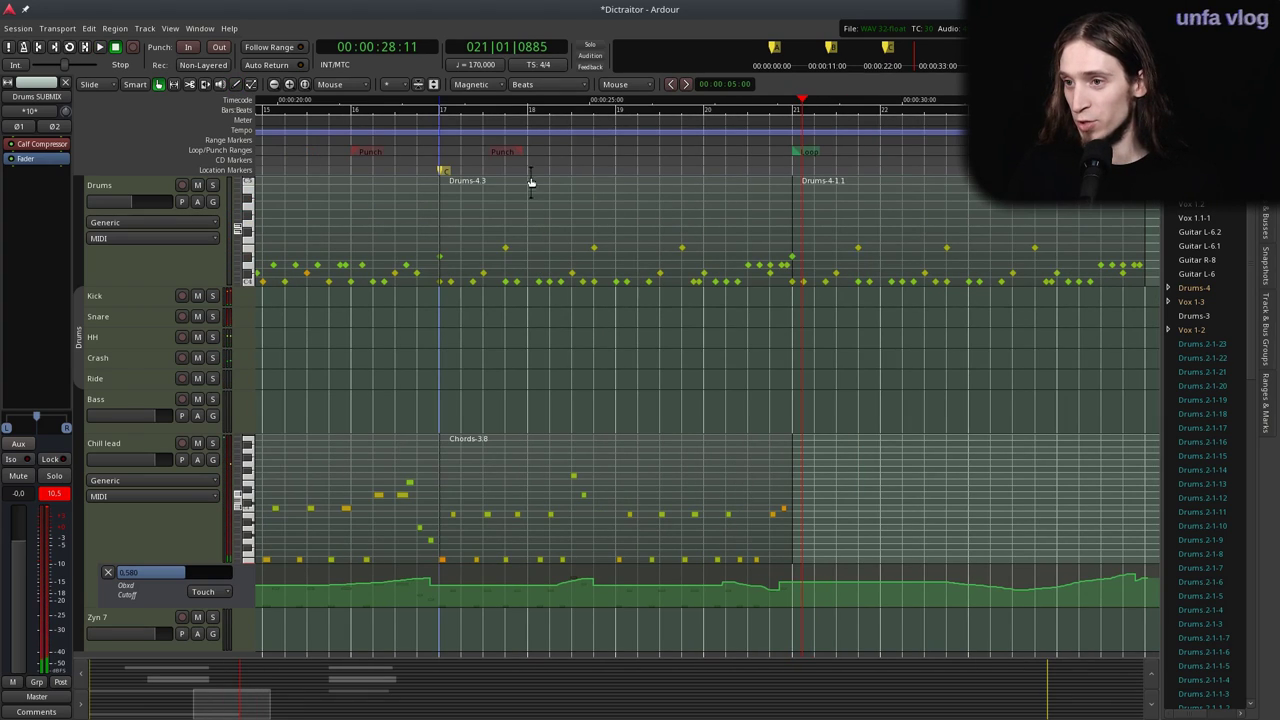
click(428, 143)
key(space)
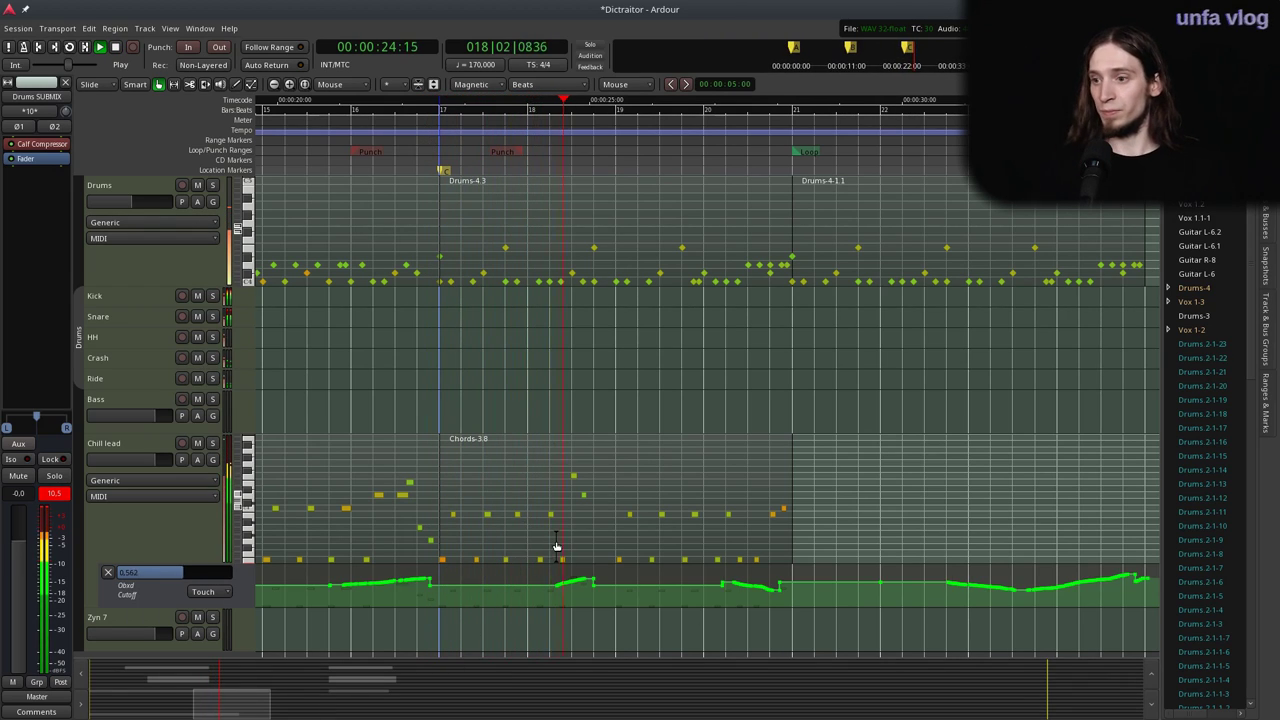
scroll(555, 600, down, 2)
scroll(450, 595, up, 1)
key(equal)
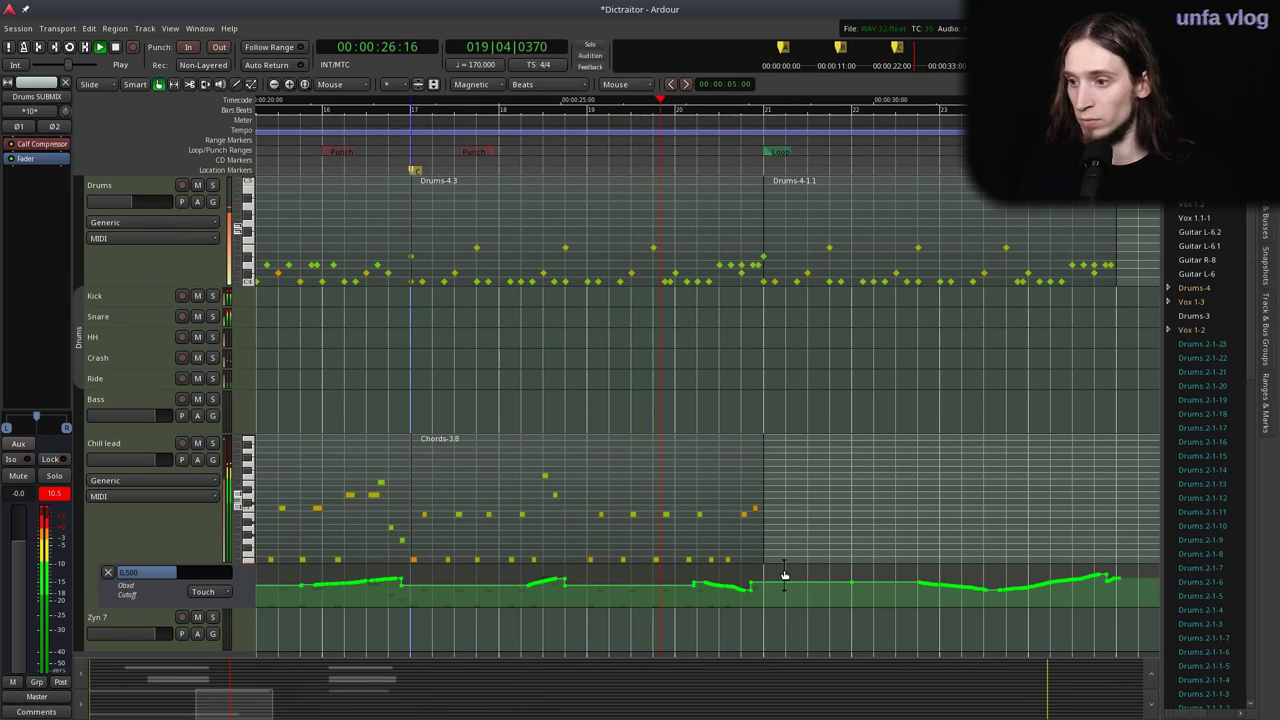
key(space)
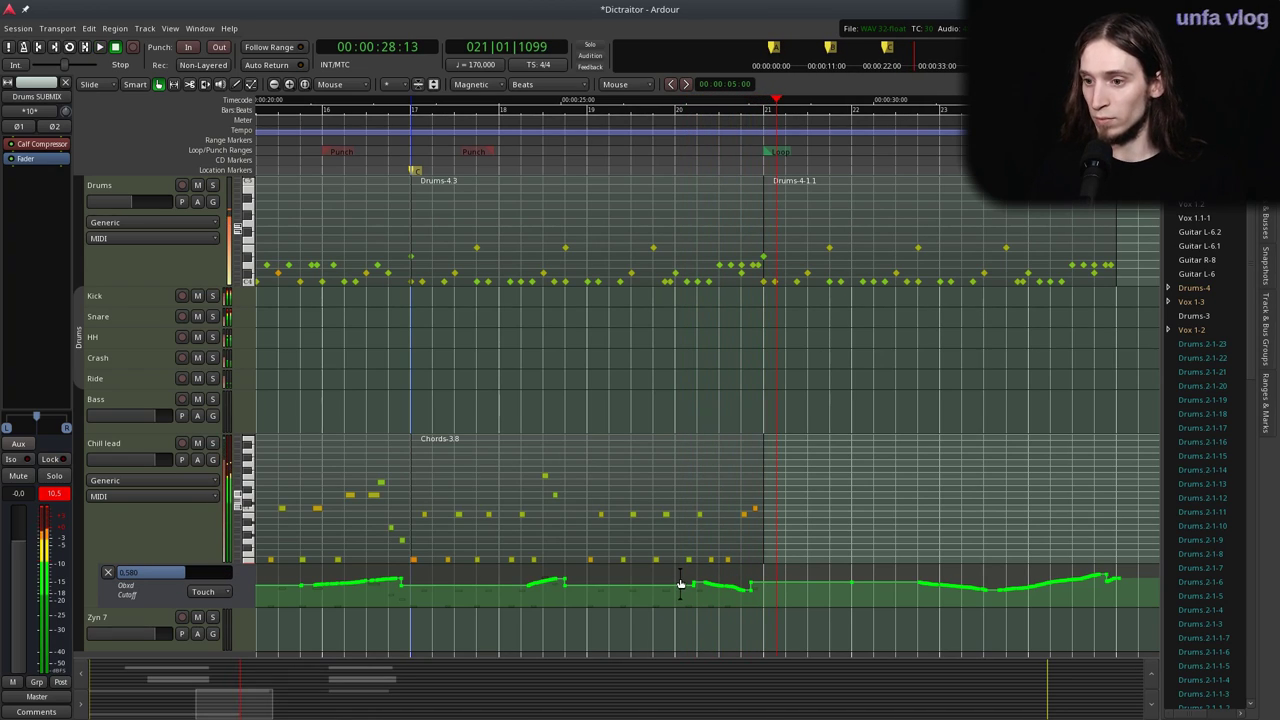
Delete the Chill lead's Obxd Cutoff automation points between about bar 18 and bar 21.
key(d)
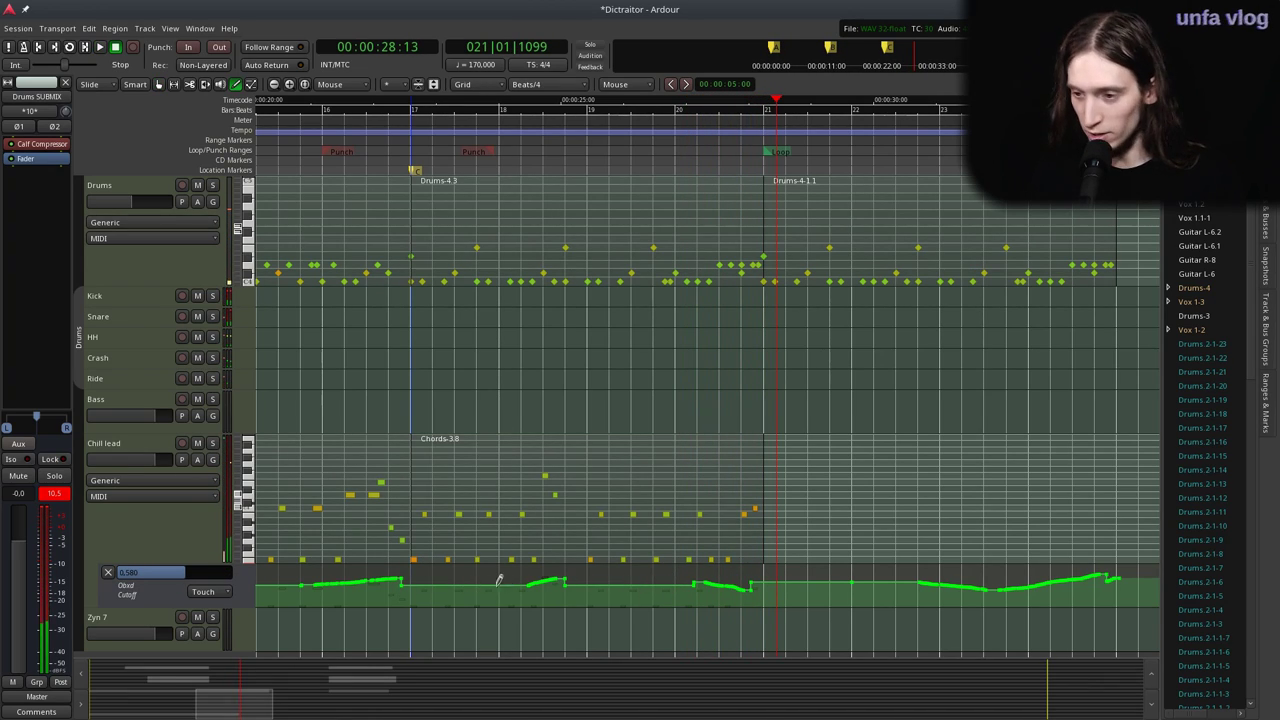
drag(509, 575, 760, 606)
key(Delete)
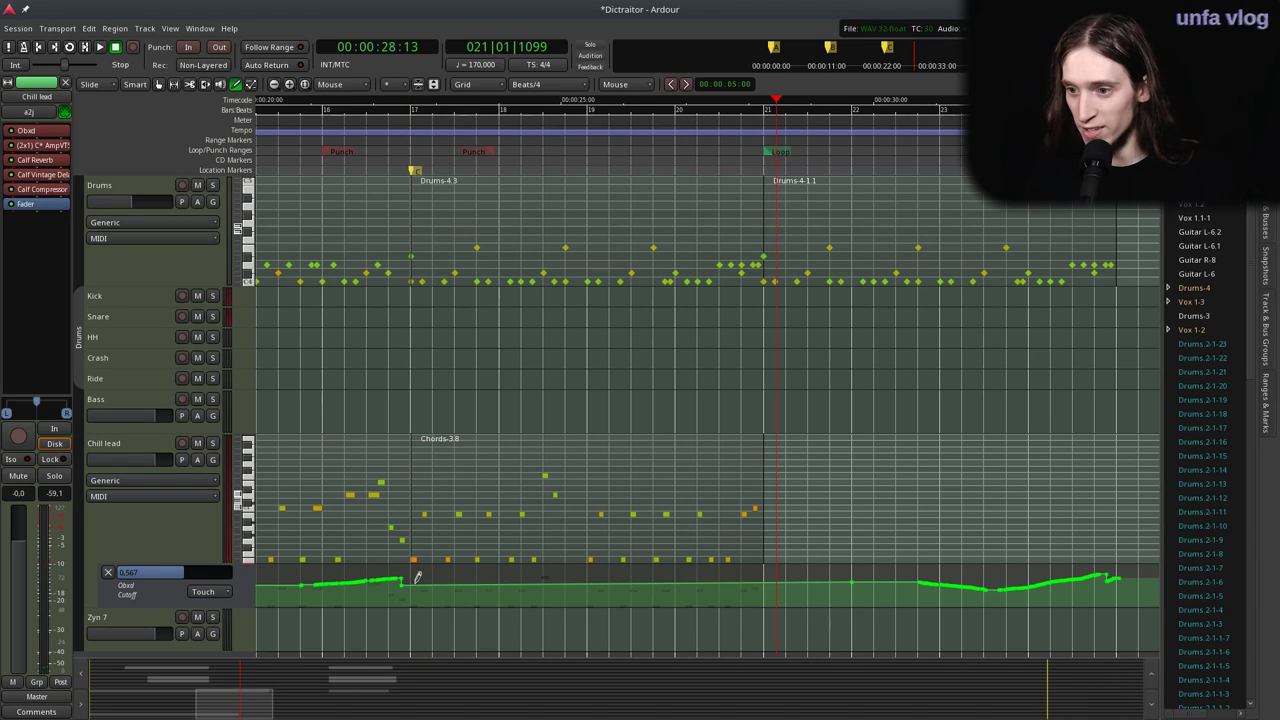
Add Cutoff automation points at bar 17, lower at bar 19 and at about 0.78 just before bar 21, and play back the sweep.
drag(418, 577, 420, 575)
click(758, 572)
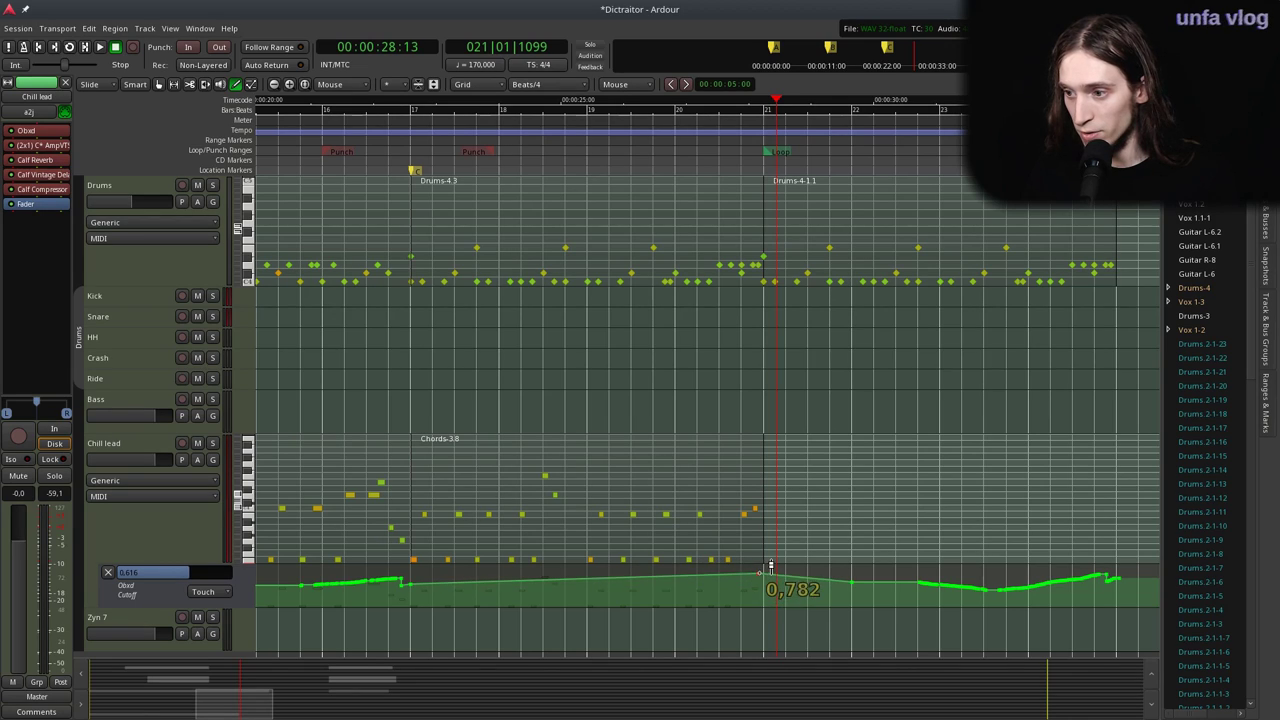
drag(588, 585, 597, 587)
click(376, 141)
key(space)
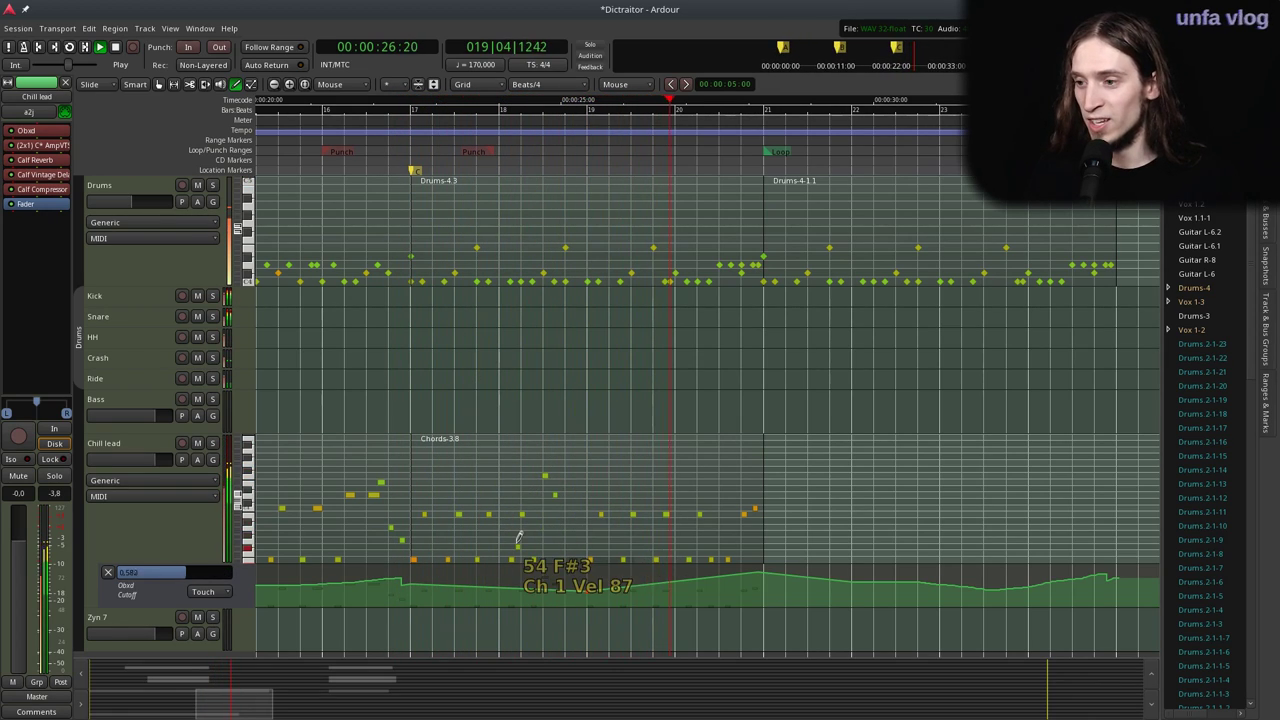
scroll(743, 536, down, 1)
key(space)
Reshape the Cutoff curve to peak late in bar 20 and drop sharply just before bar 21, and replay from bar 20.
key(equal)
key(equal)
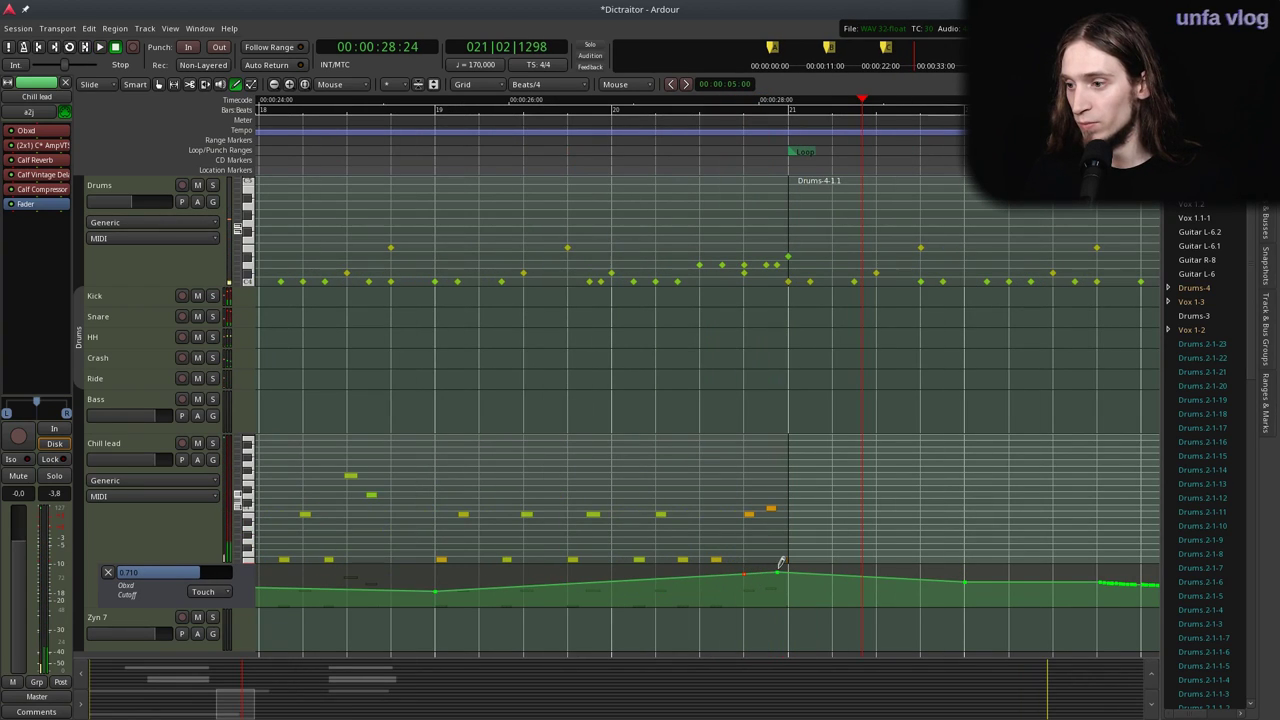
drag(789, 567, 788, 587)
click(663, 137)
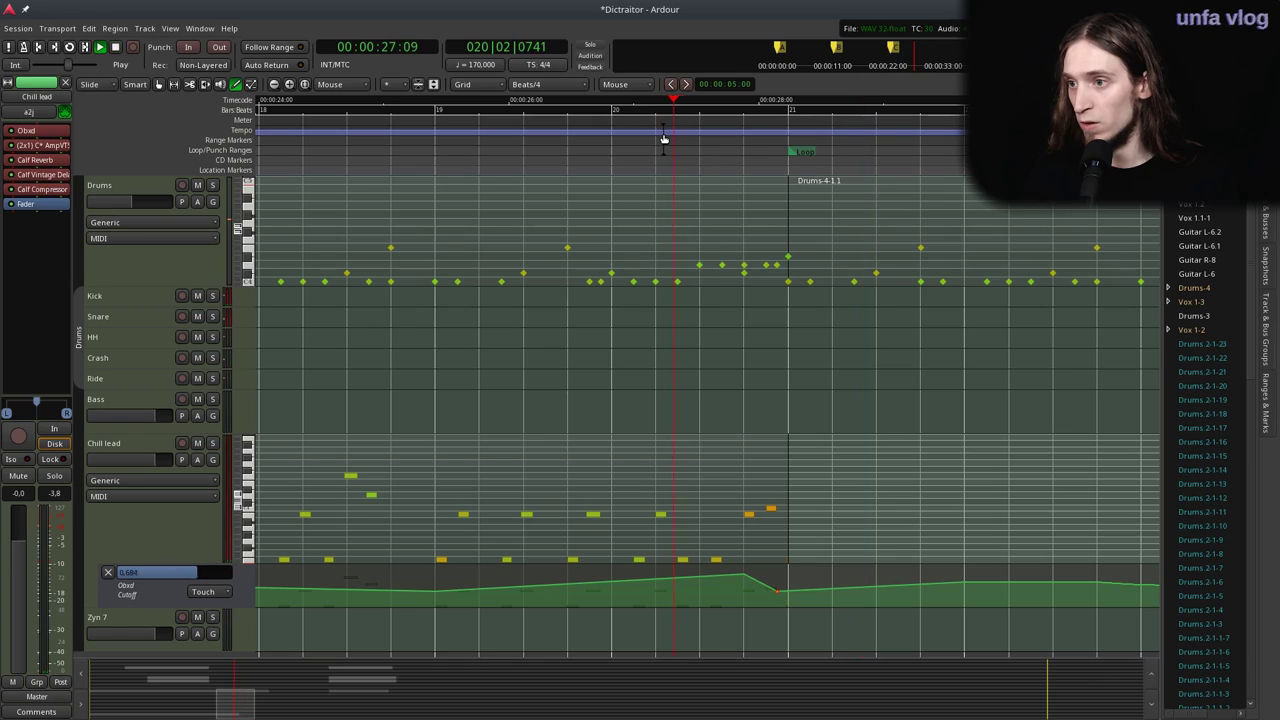
key(space)
key(minus)
key(space)
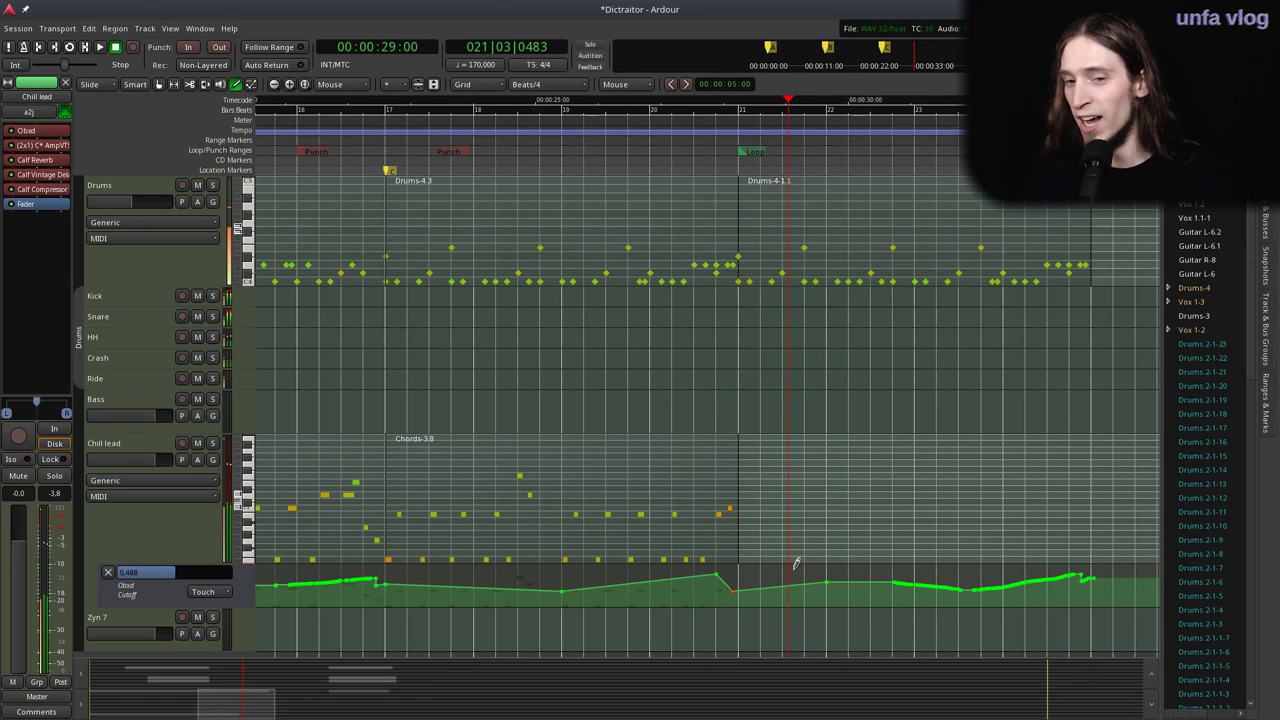
Delete all Chill lead Cutoff automation points after bar 21.
key(minus)
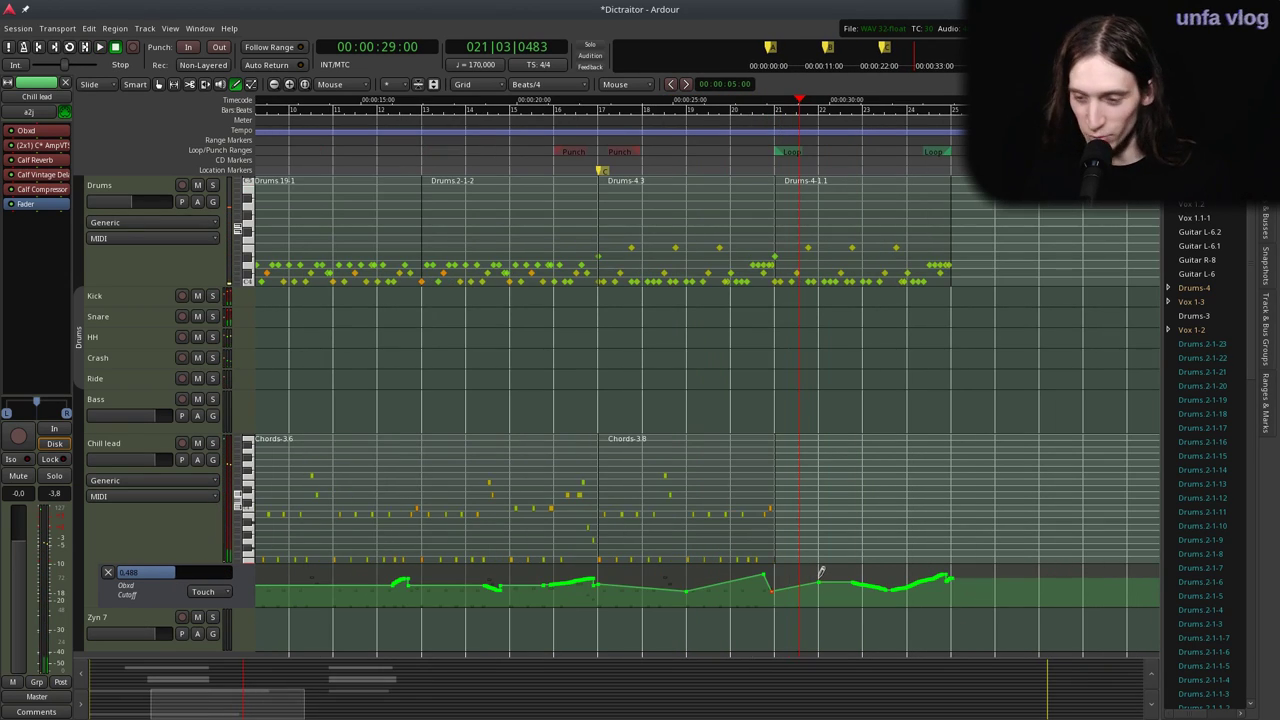
click(797, 567)
drag(786, 571, 966, 606)
key(Delete)
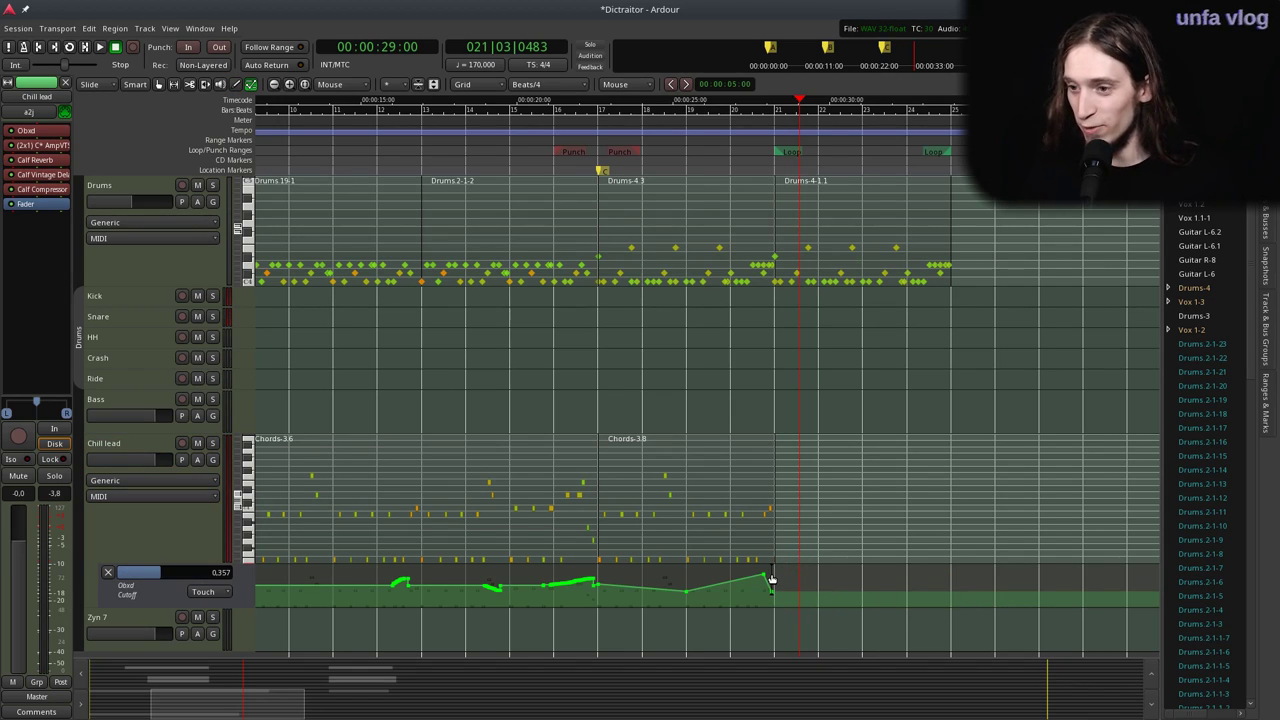
Play the song back from bar 1 to review the opening bars with the Chill lead's Cutoff automation.
key(minus)
key(minus)
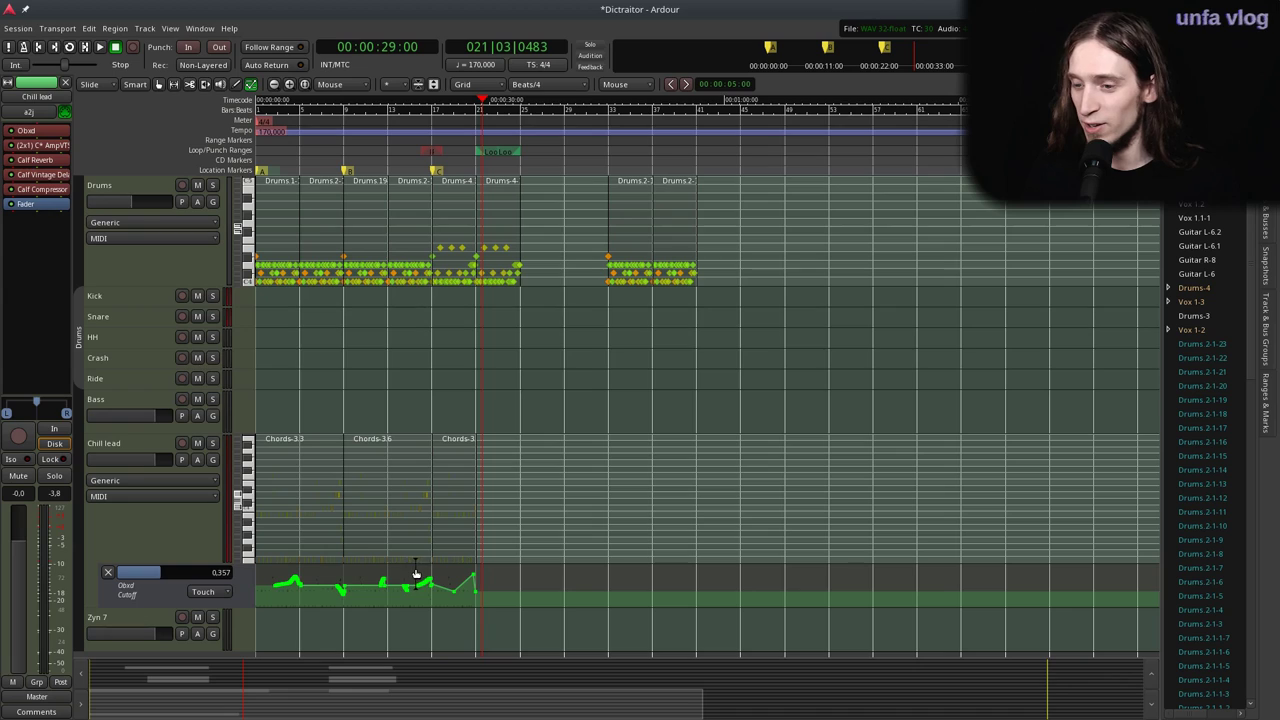
key(equal)
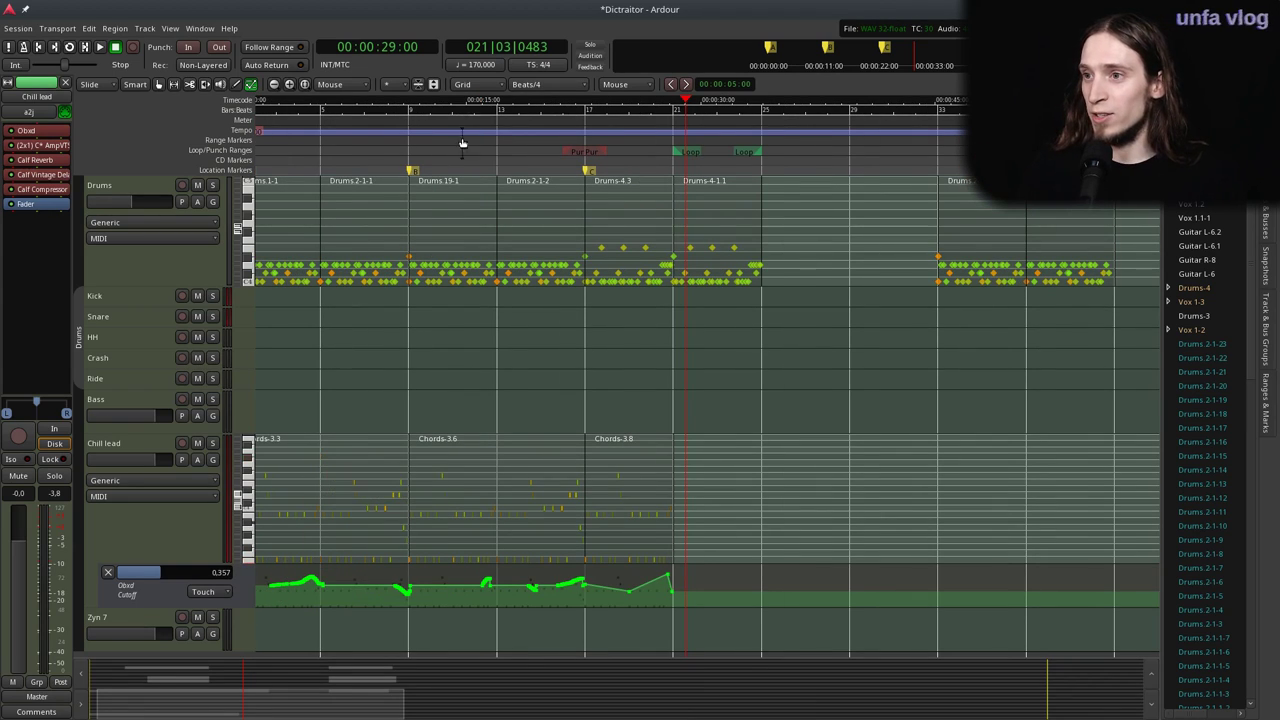
drag(537, 122, 139, 108)
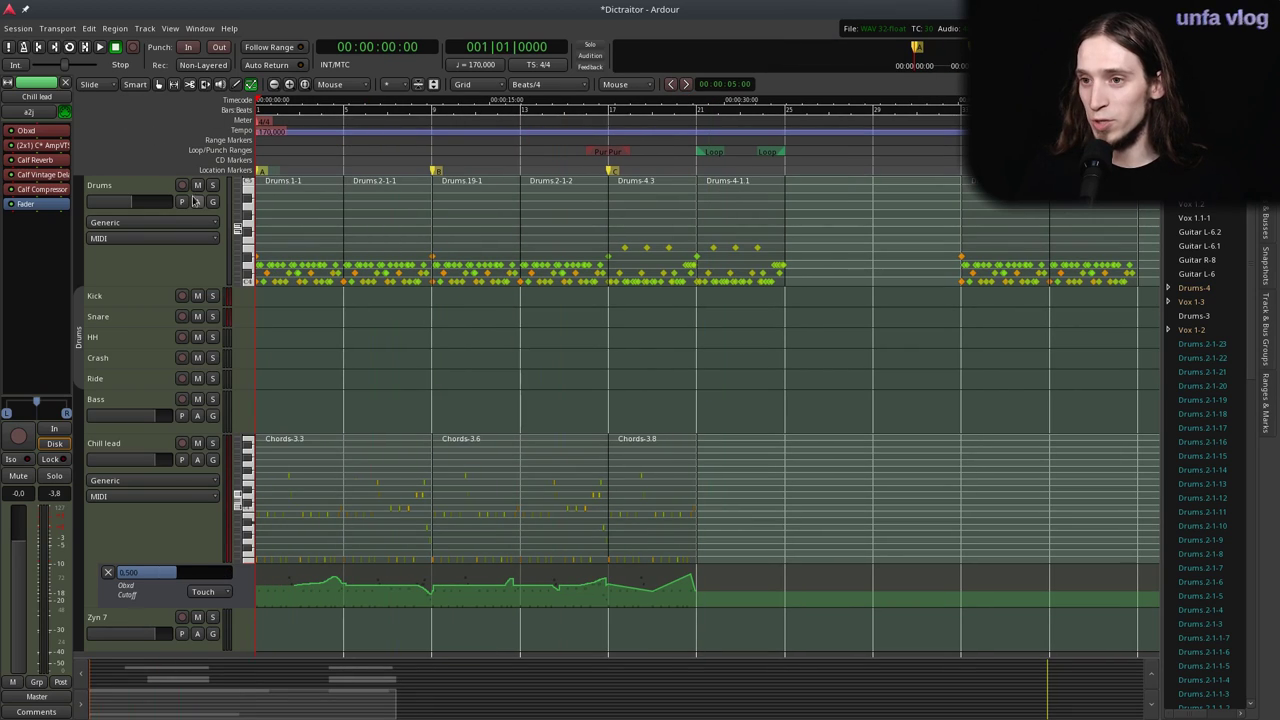
key(equal)
click(343, 140)
key(space)
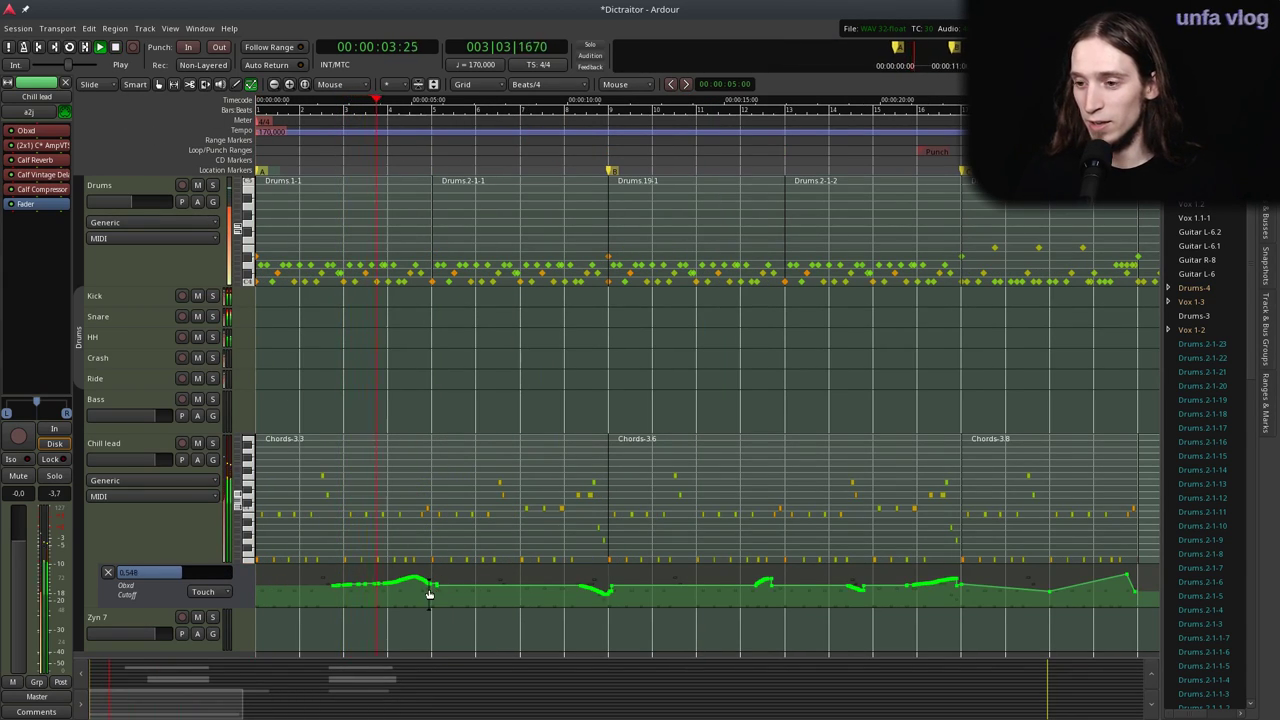
key(Home)
key(space)
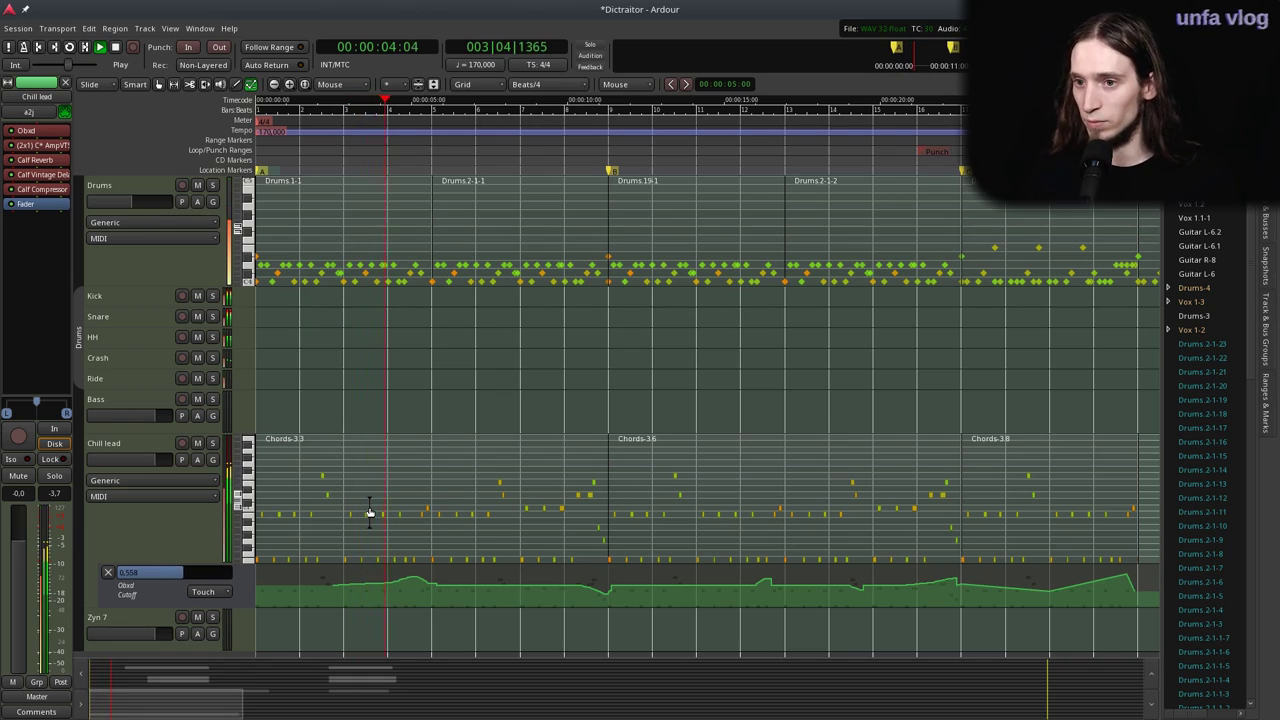
Replay the Chill lead passage from about bar 5, with its notes and Cutoff curve shown up close.
scroll(411, 435, down, 1)
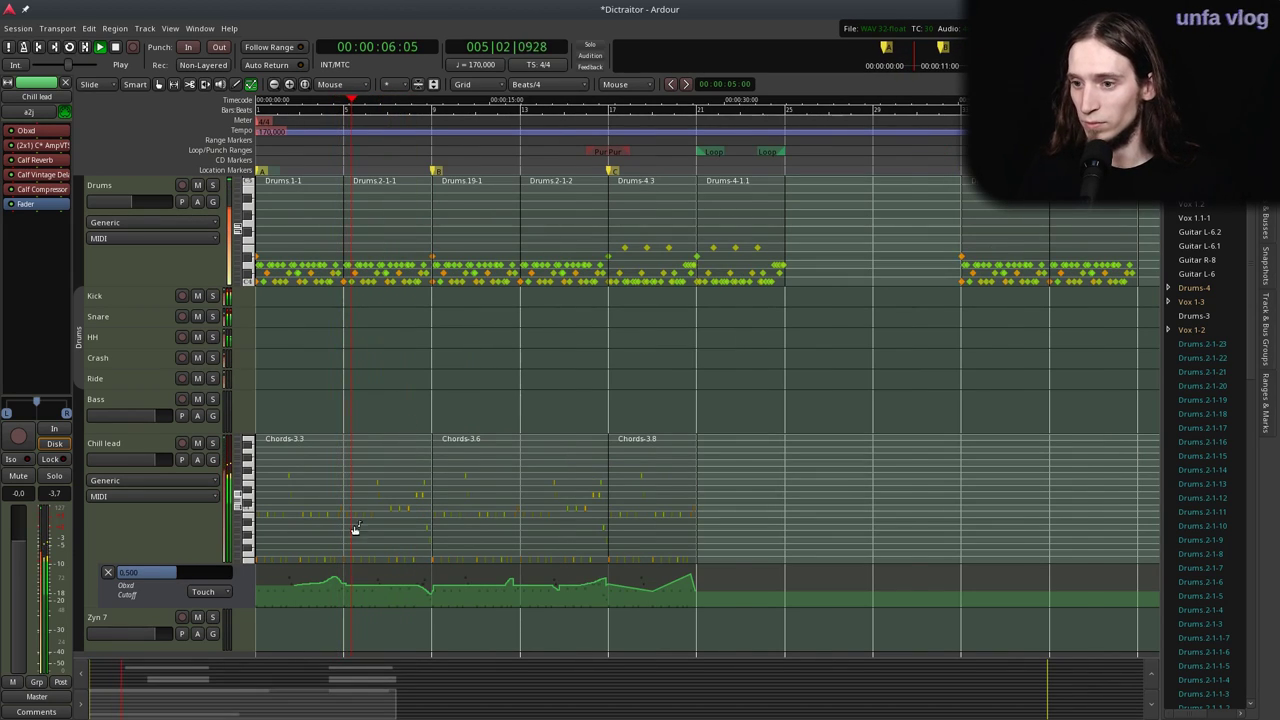
scroll(348, 532, up, 3)
key(space)
click(423, 166)
key(space)
key(space)
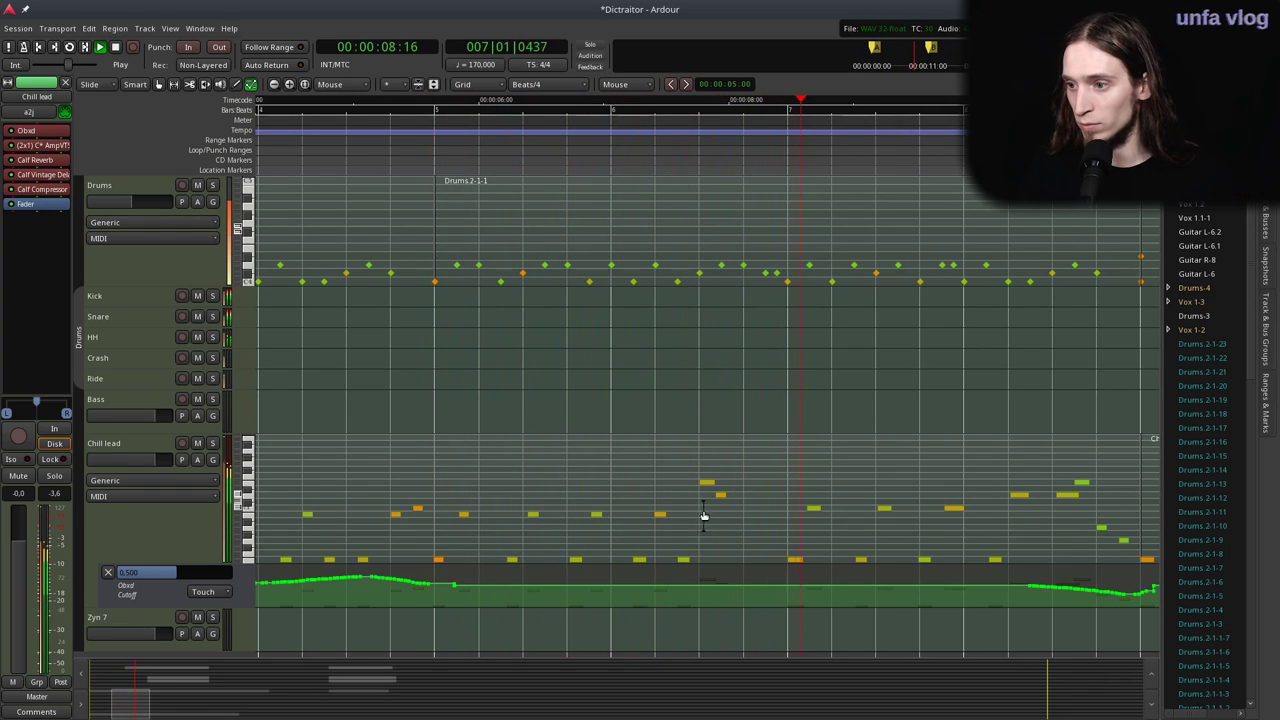
In the Chill lead track, move the note following the high note on beat 3 of bar 6 slightly later.
key(equal)
click(720, 494)
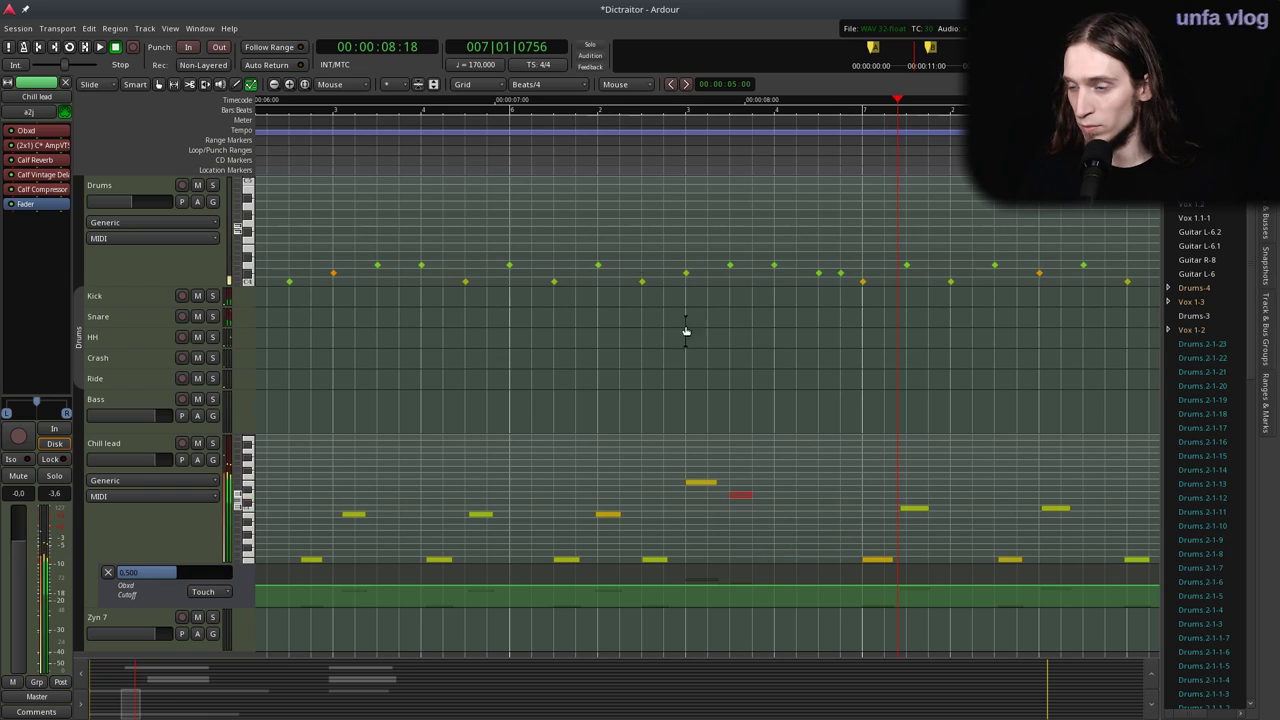
key(minus)
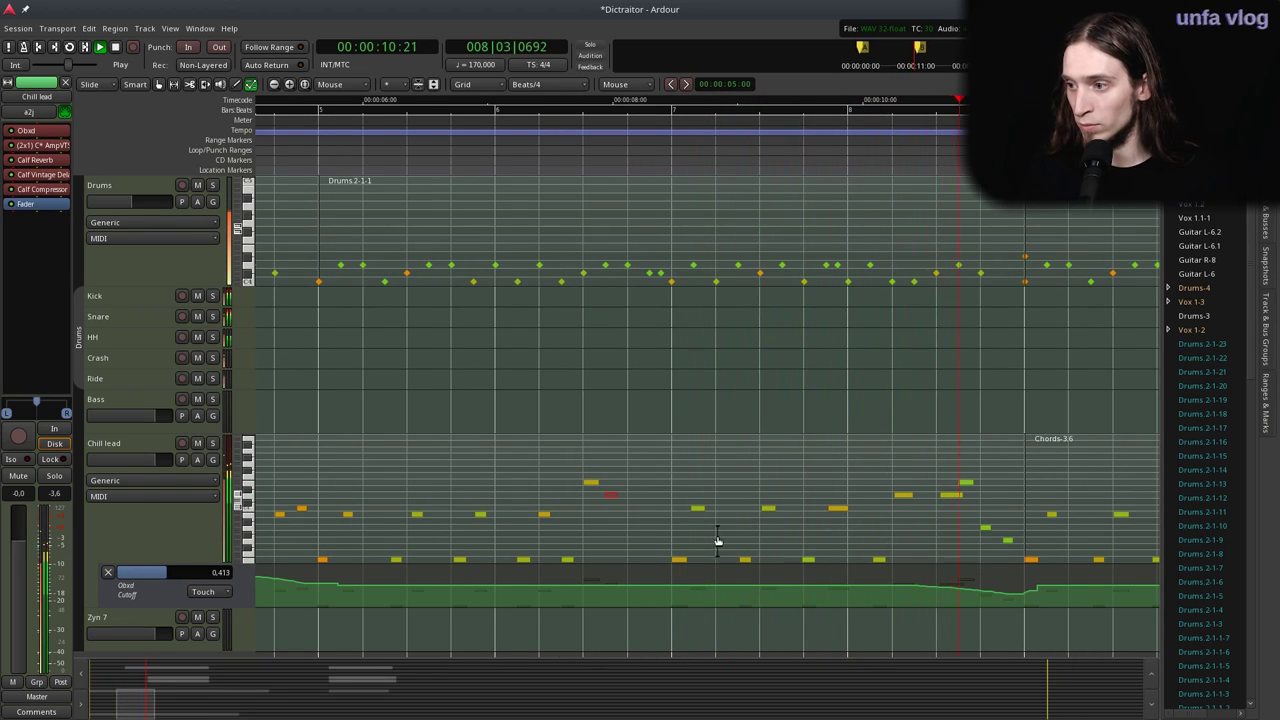
Add a G3 note and a higher note at the end of bar 14 in the Chill lead, and start playback.
key(minus)
key(minus)
key(minus)
key(equal)
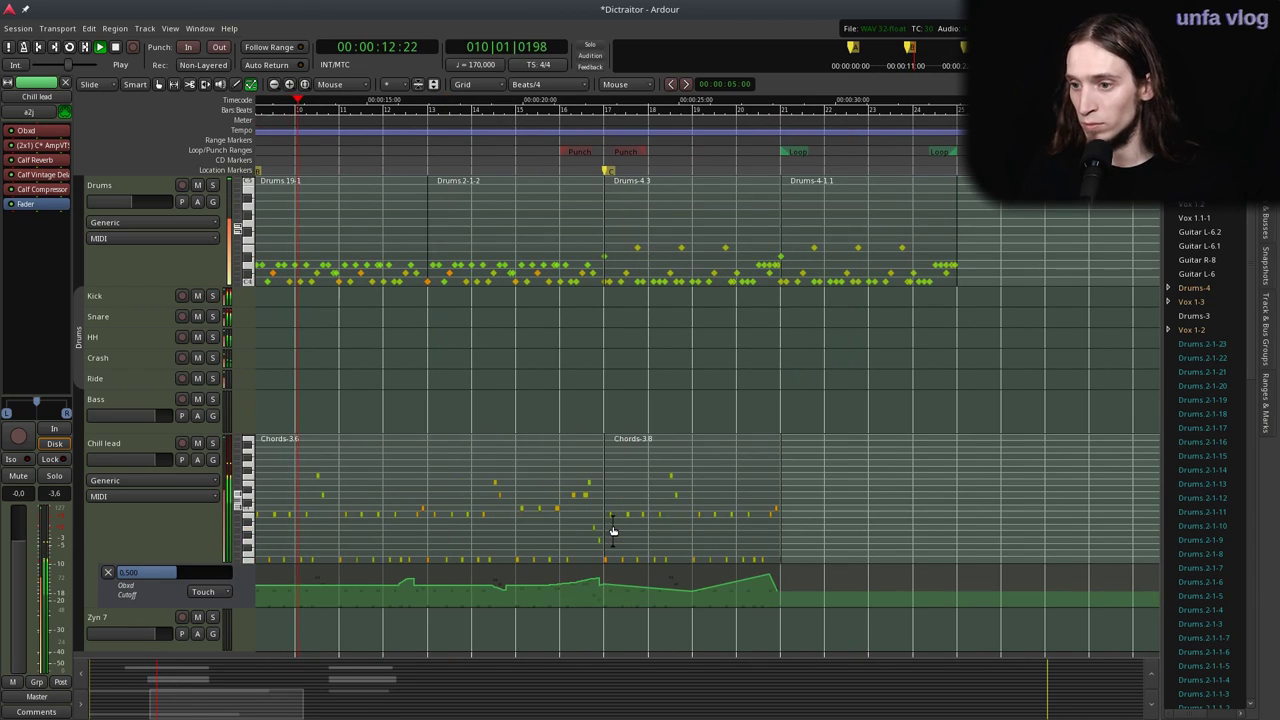
key(equal)
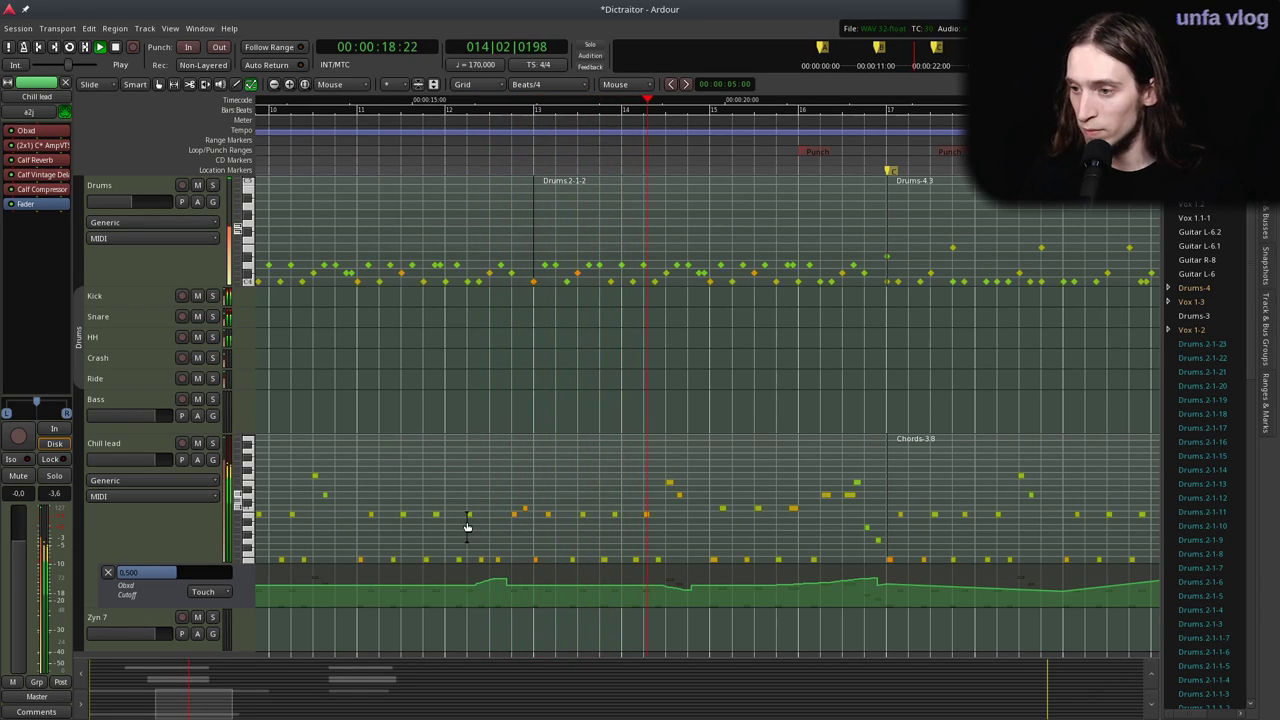
key(equal)
key(space)
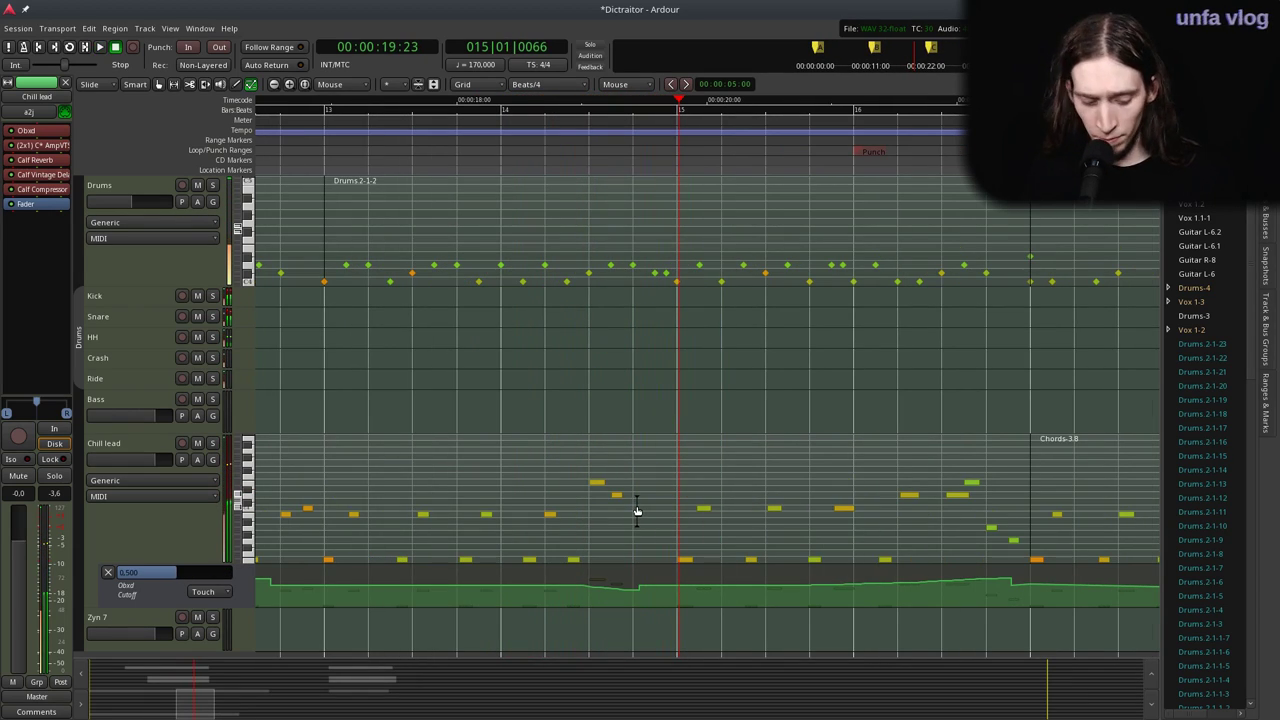
click(637, 541)
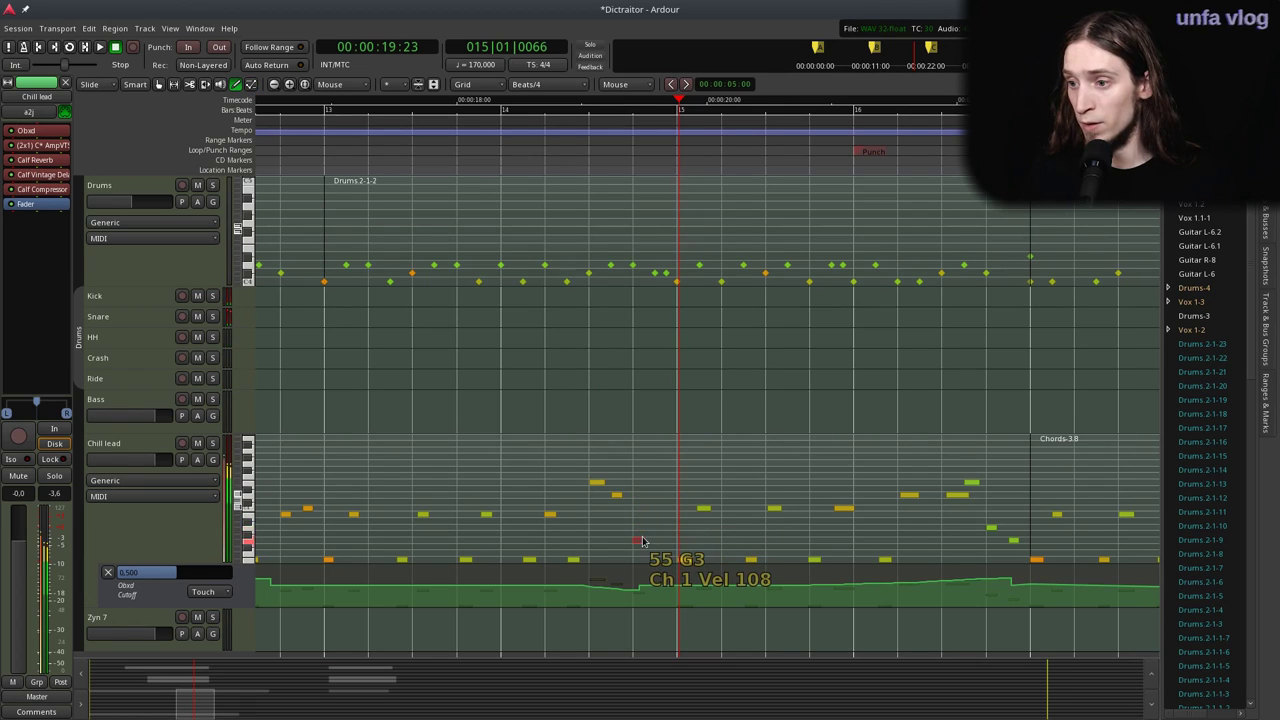
click(660, 494)
key(p)
key(space)
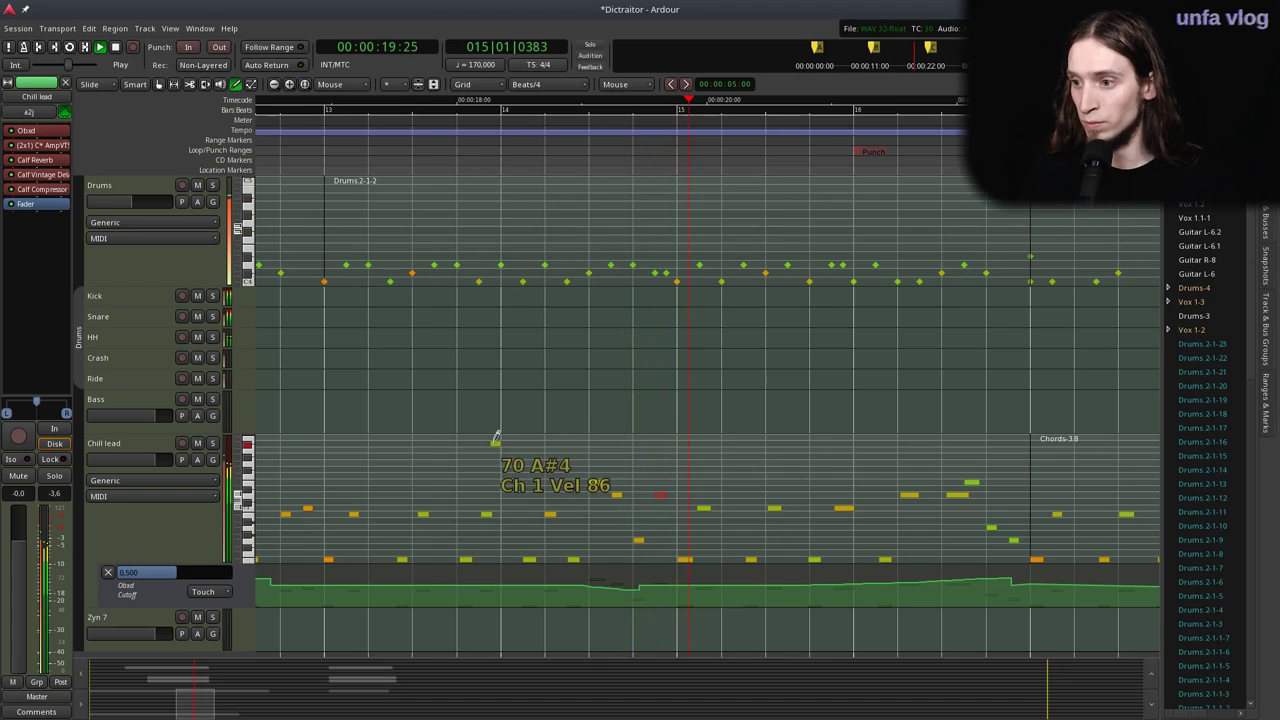
Audition the arrangement up to bar 21, and delete the Drums region that starts at bar 21.
key(minus)
key(equal)
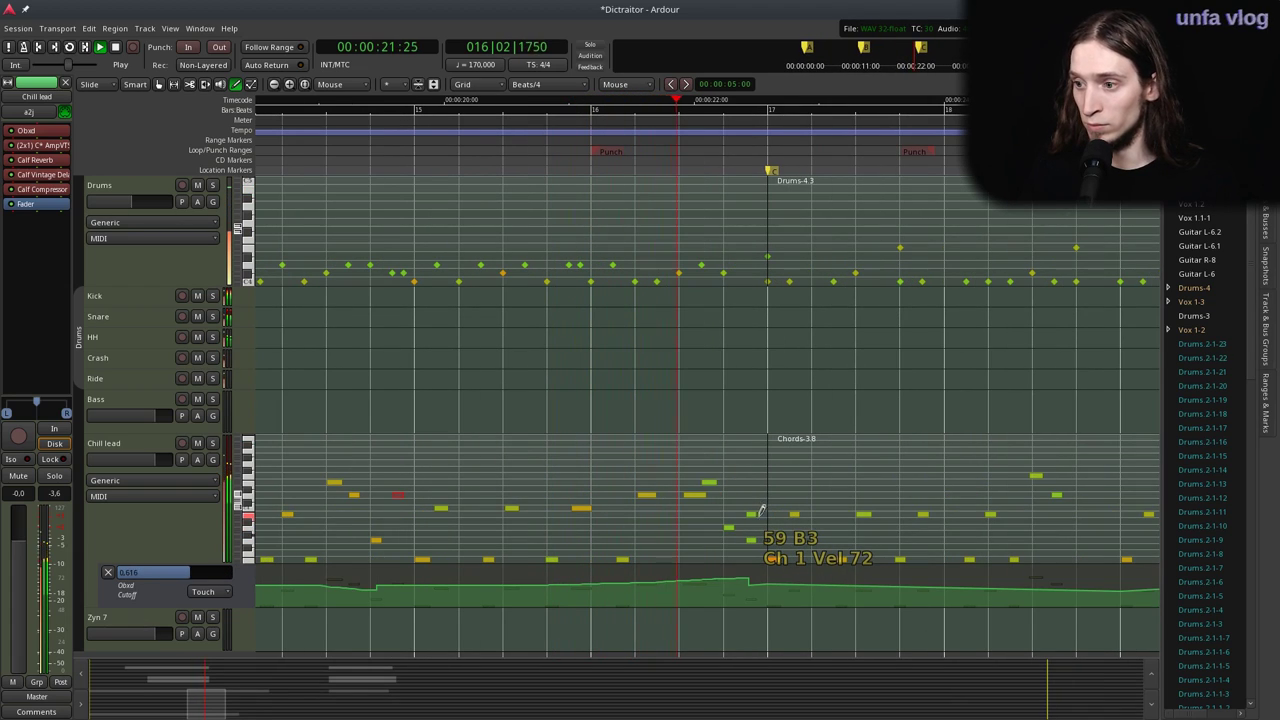
key(minus)
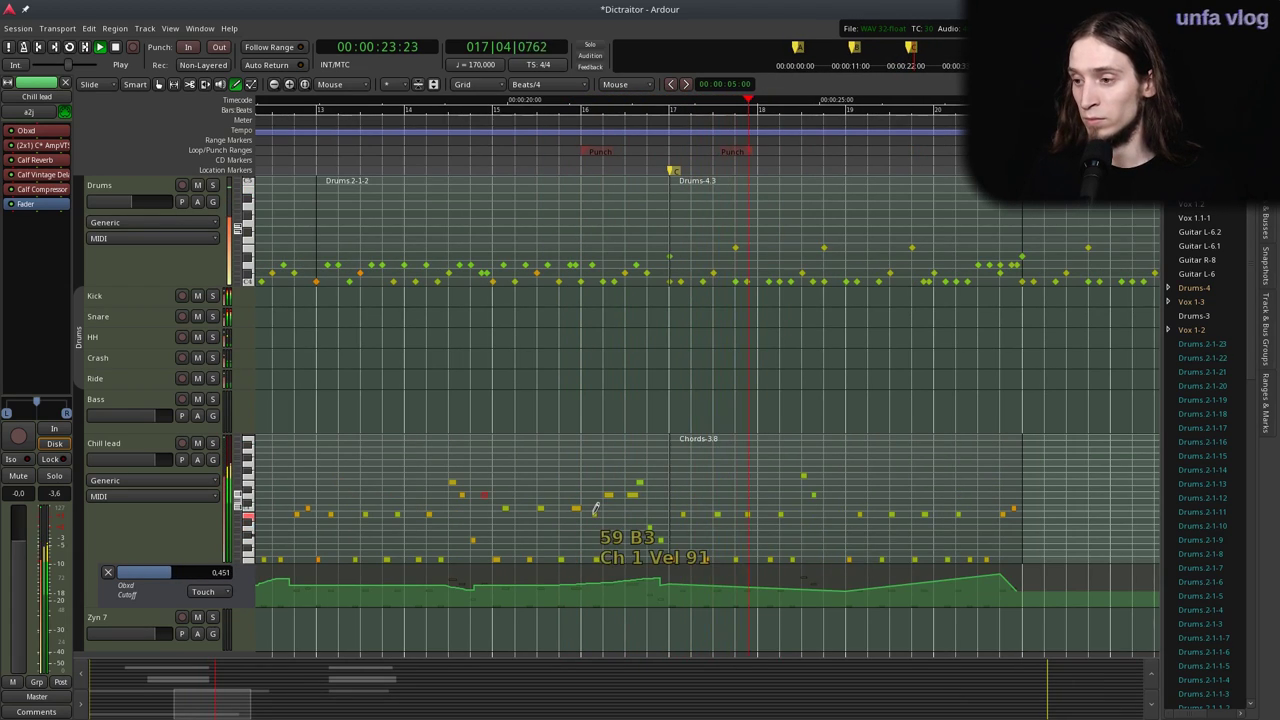
scroll(595, 508, down, 2)
scroll(768, 500, up, 1)
scroll(615, 518, up, 1)
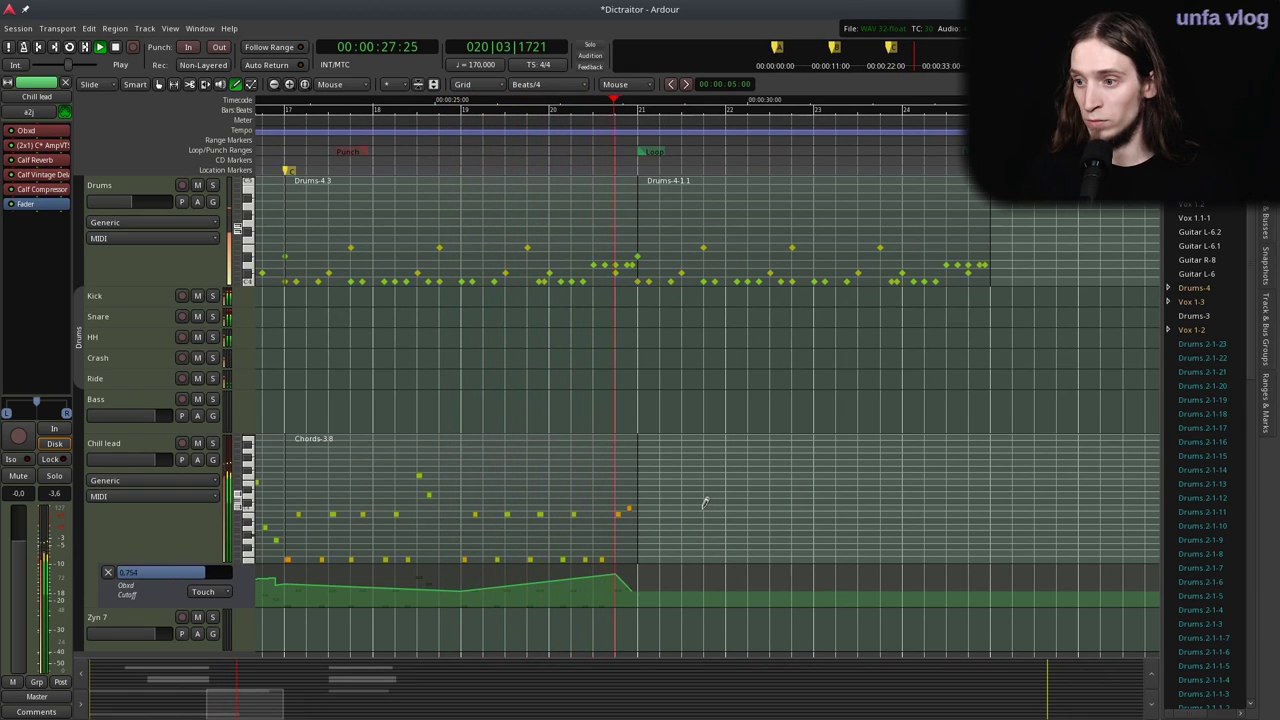
key(g)
key(equal)
key(minus)
scroll(647, 509, up, 2)
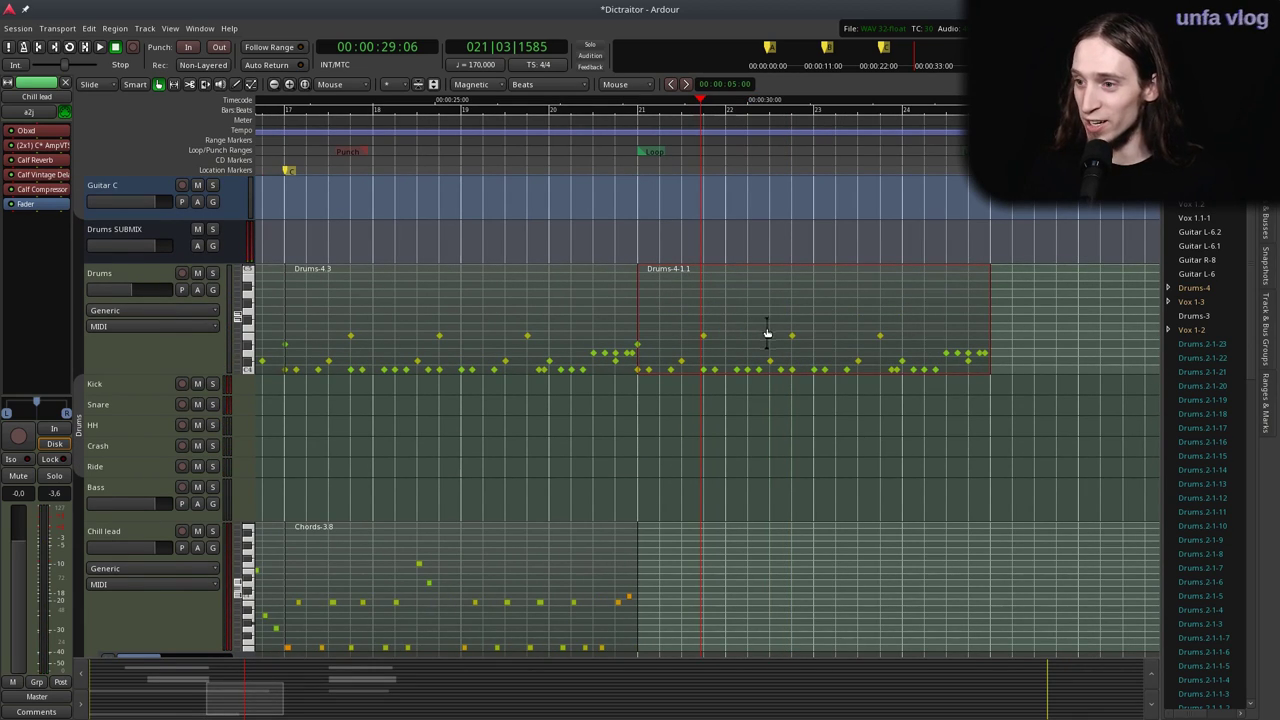
key(Delete)
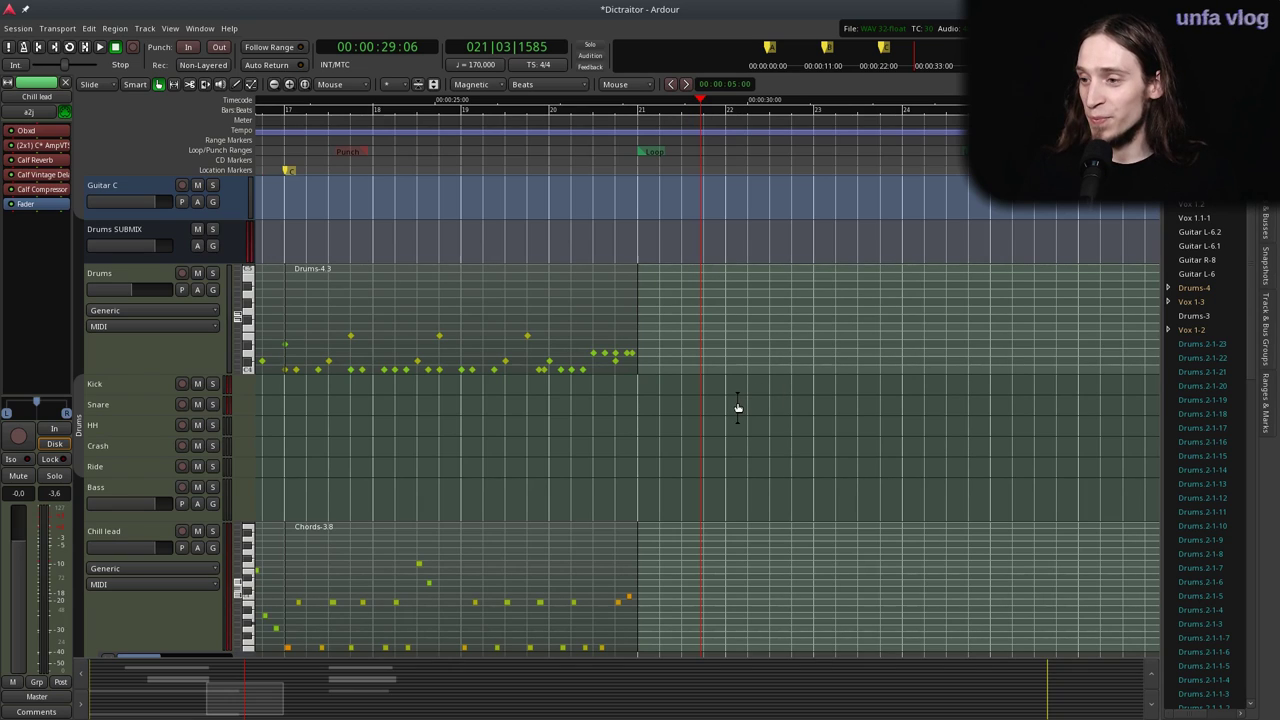
Copy the Drums region spanning bars 17 to 20 so the duplicate starts at bar 21, and play it.
key(minus)
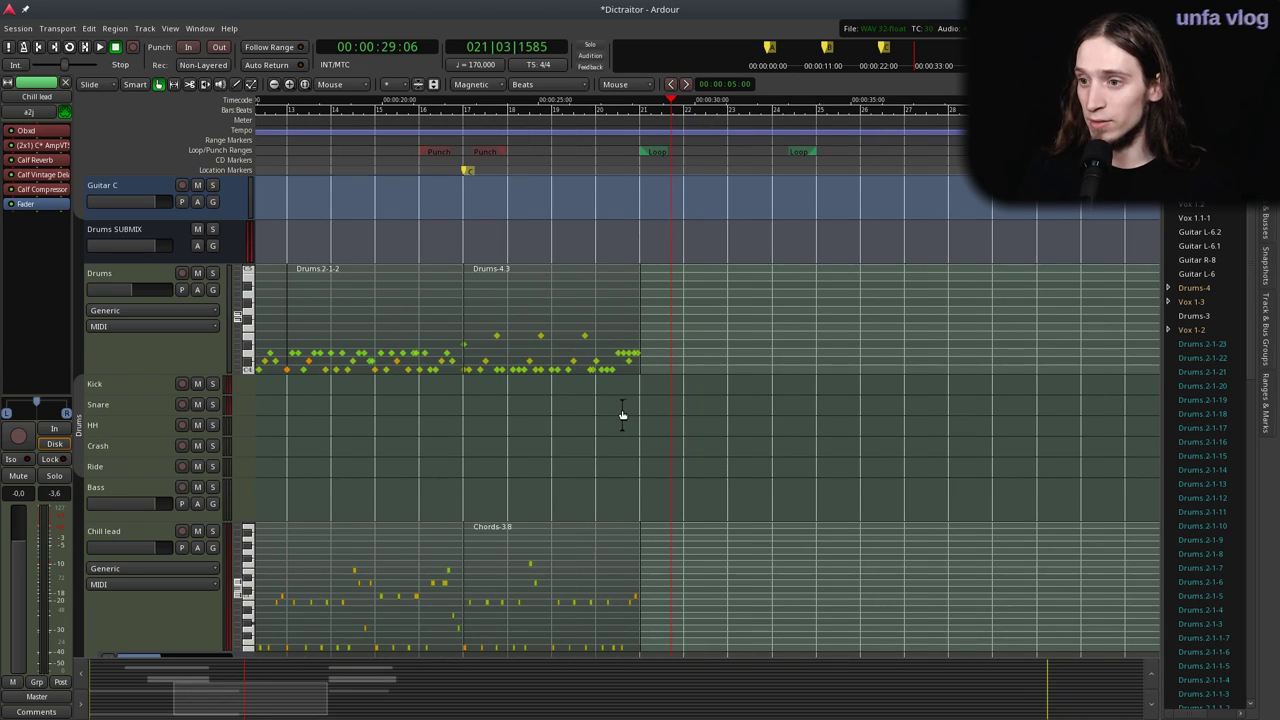
key(equal)
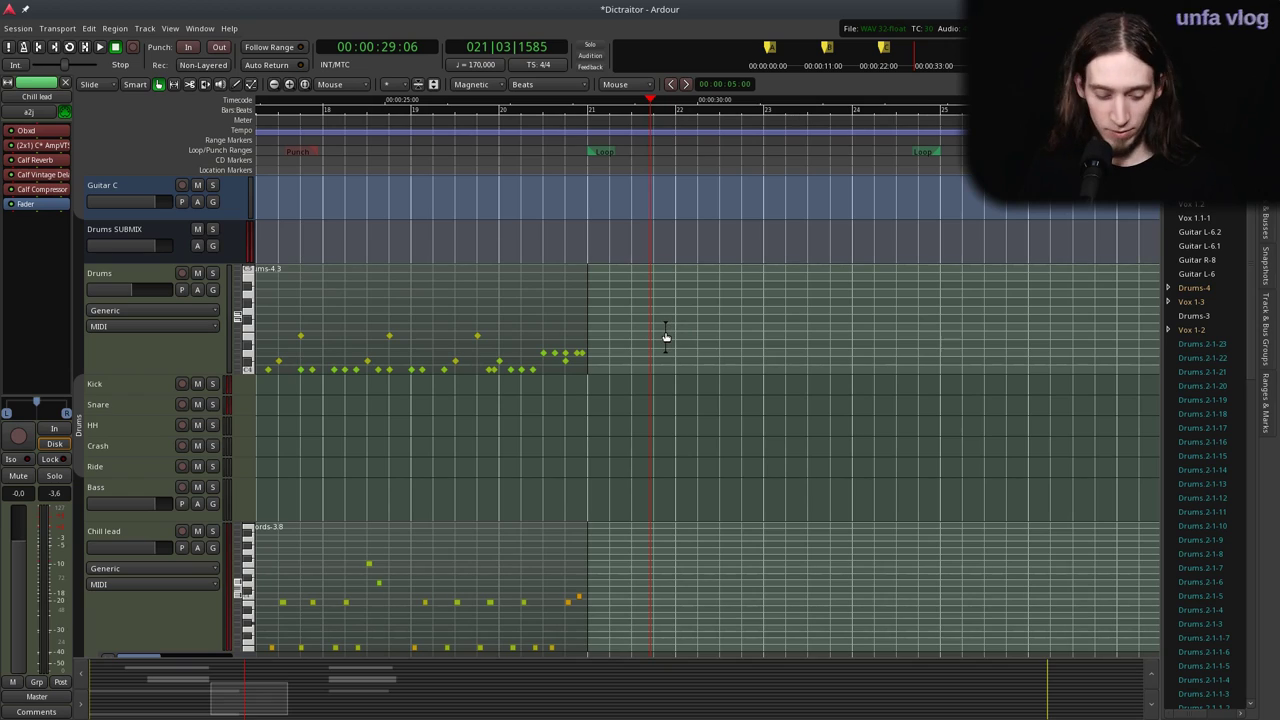
drag(401, 329, 752, 316)
key(space)
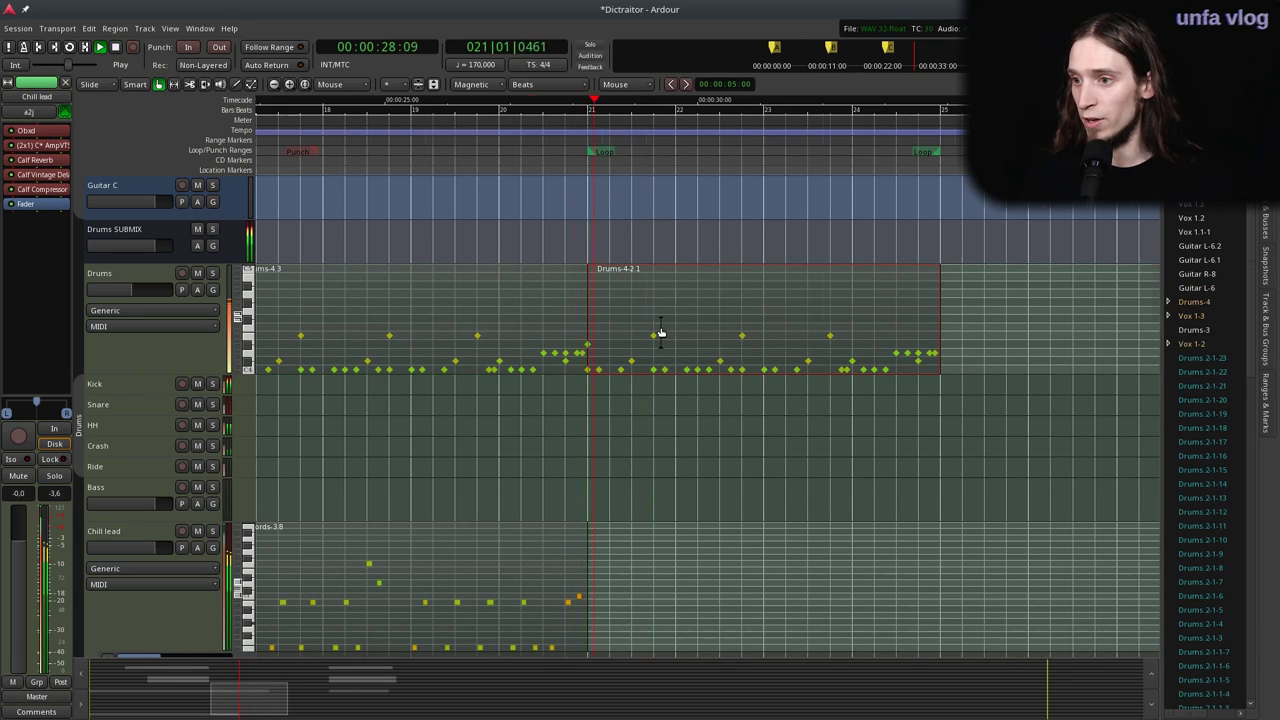
Replace the two closely spaced C4 notes in bar 21 of the Drums region with one on beat 2, and play back.
key(equal)
key(e)
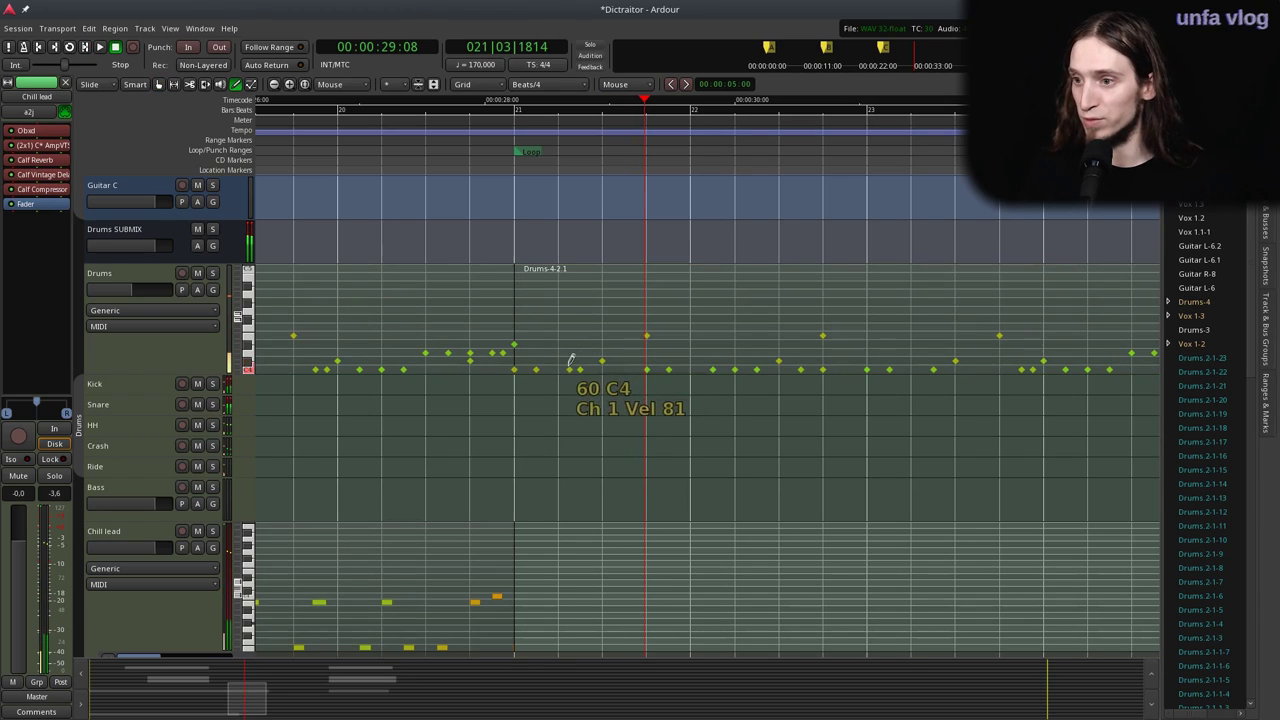
click(492, 147)
key(space)
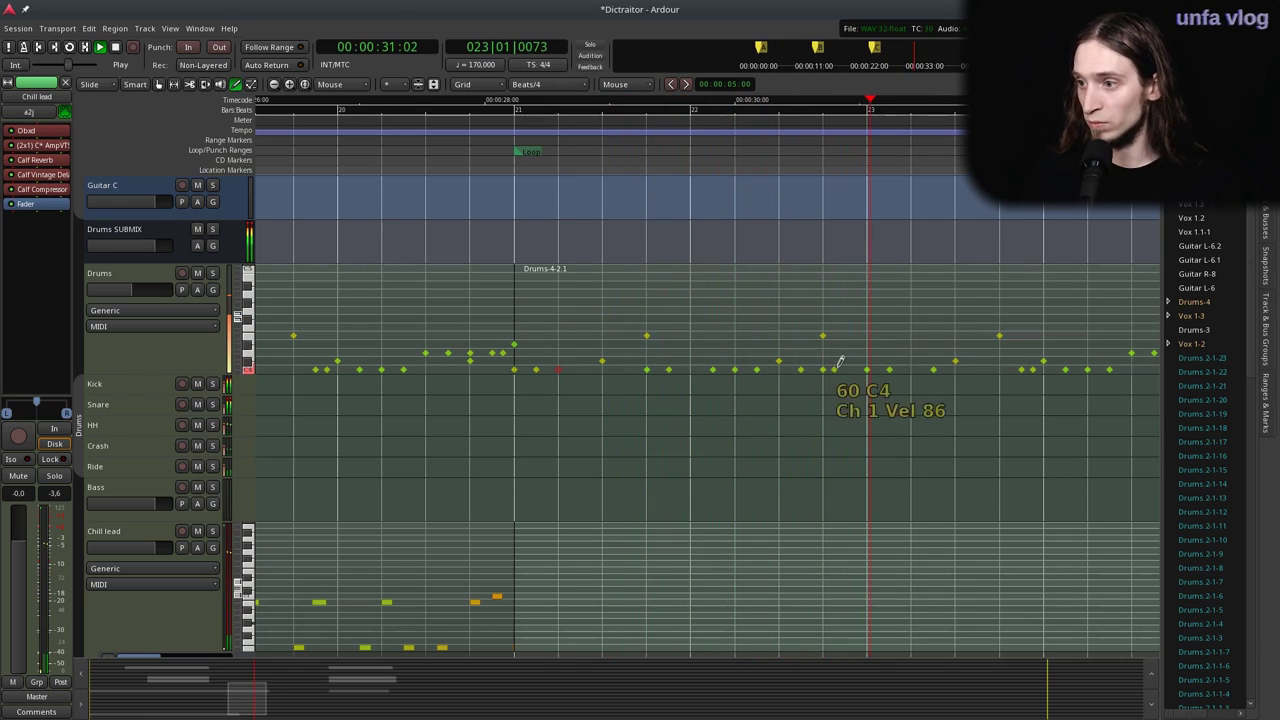
Add a C4 note on beat 2 of bar 23, delete the C4 half a beat after it, and audition the change.
click(912, 366)
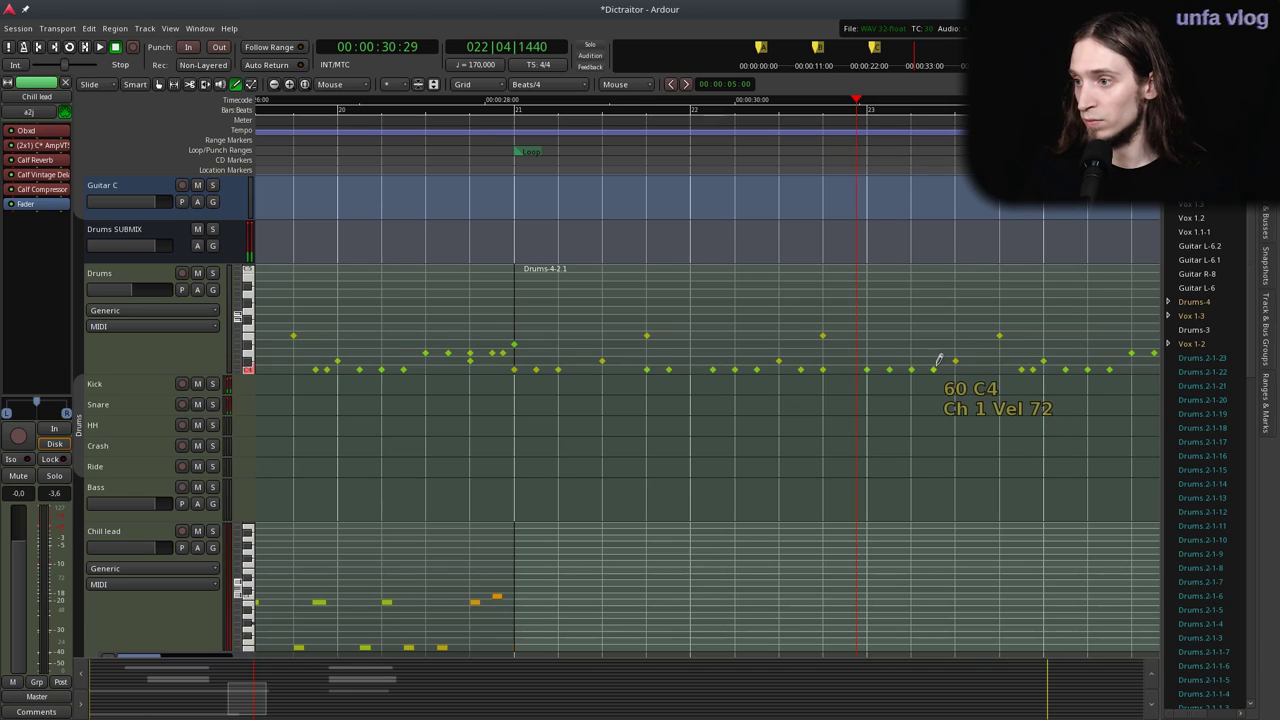
shift+right_click(936, 371)
key(space)
scroll(672, 293, down, 1)
scroll(903, 300, up, 1)
click(625, 143)
drag(900, 292, 888, 320)
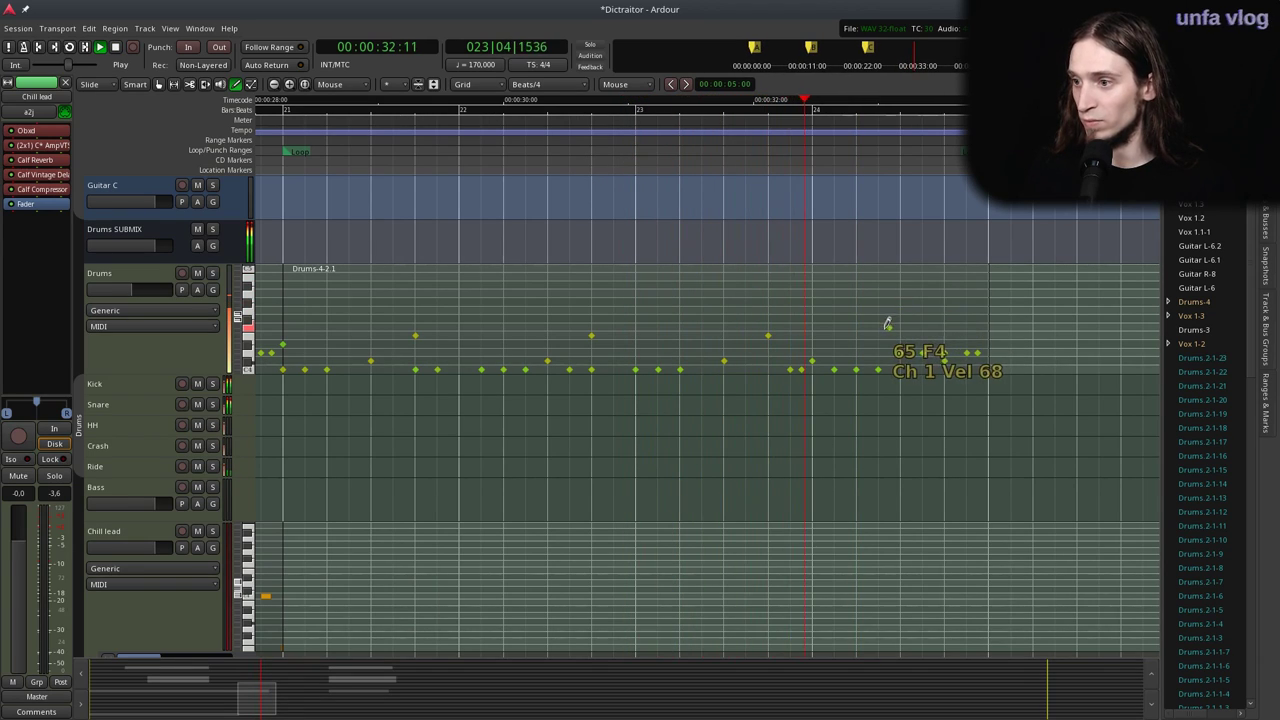
key(space)
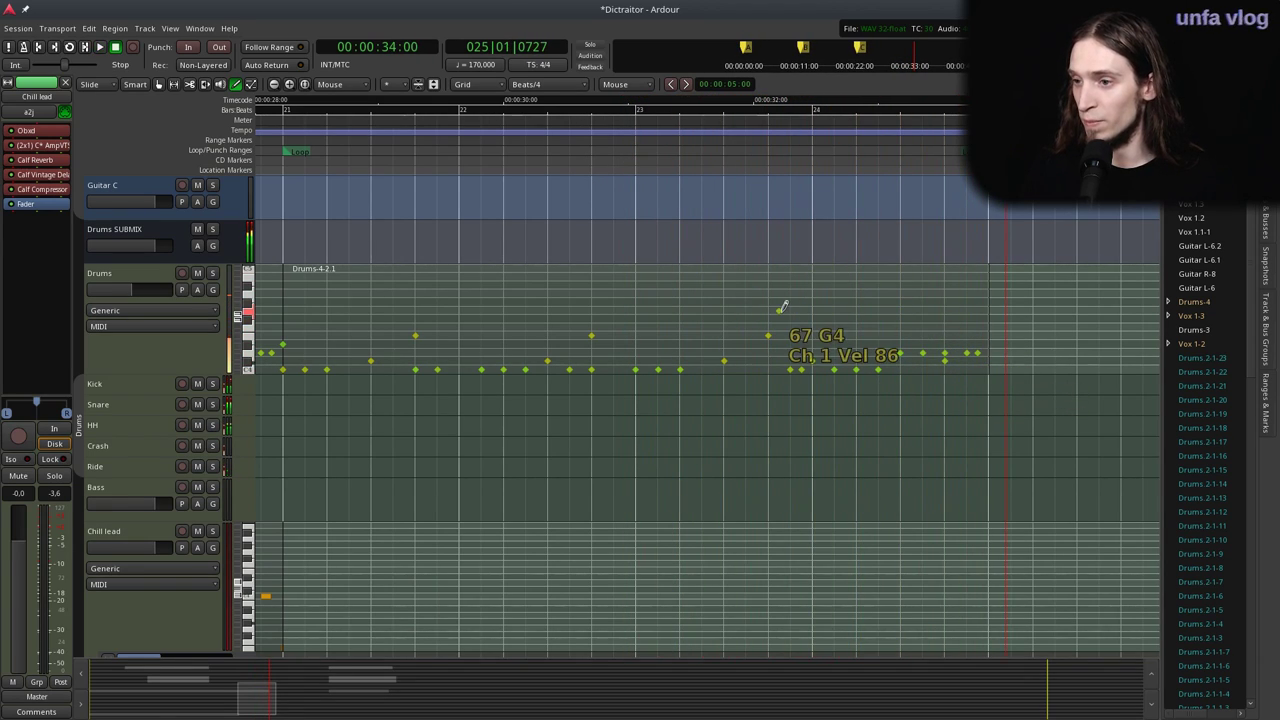
Draw D4 notes on beat 2 and on the off-beat of beat 3 in bar 21 of Drums, auditioning from bar 21.
click(284, 152)
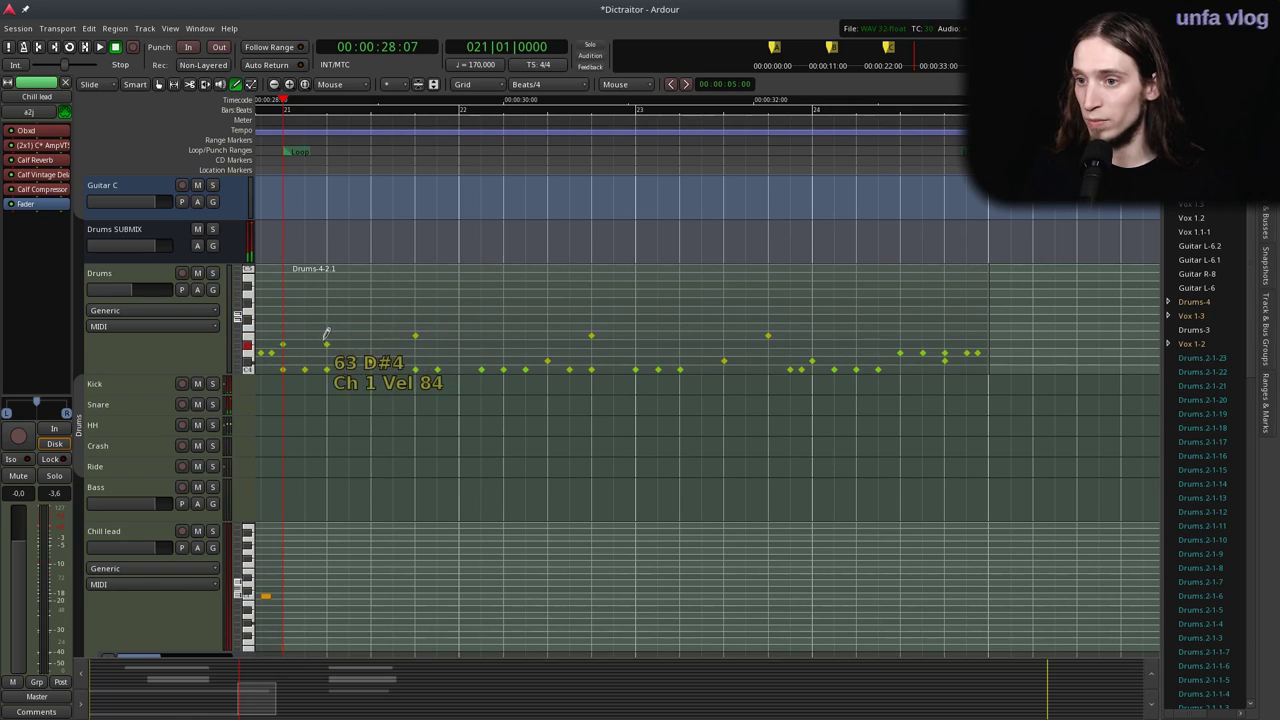
click(327, 352)
click(371, 360)
key(space)
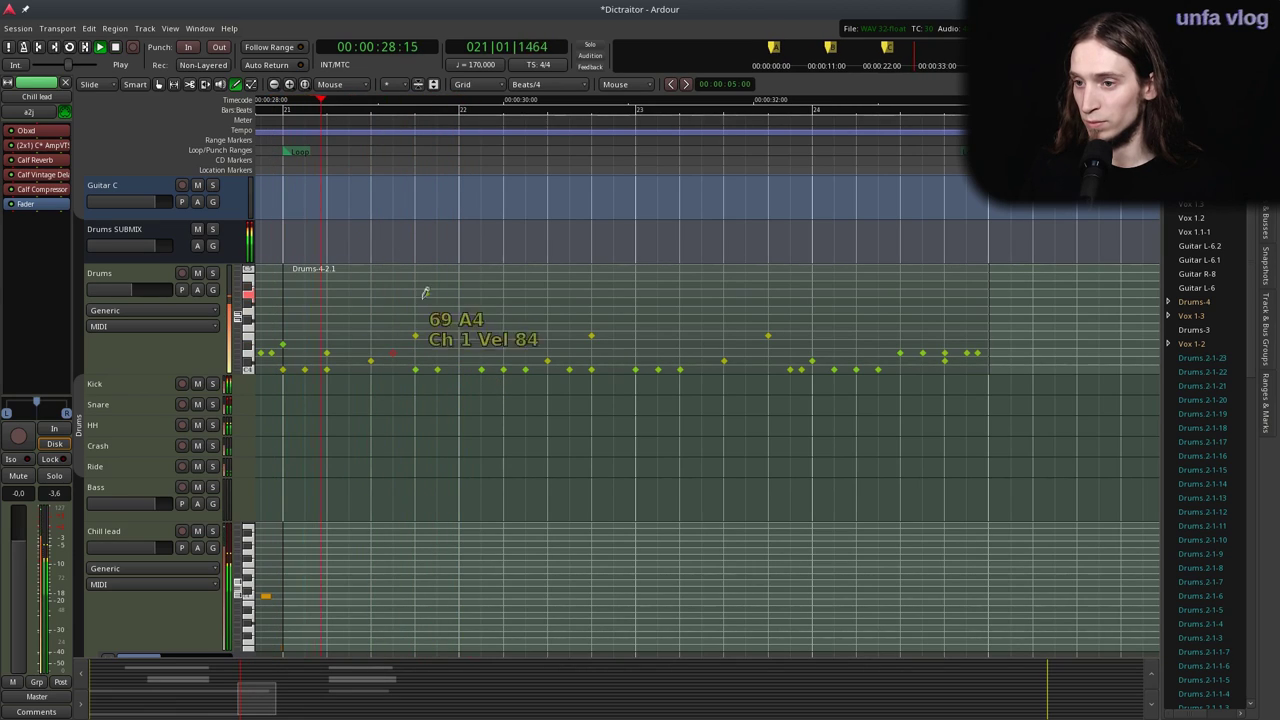
click(340, 352)
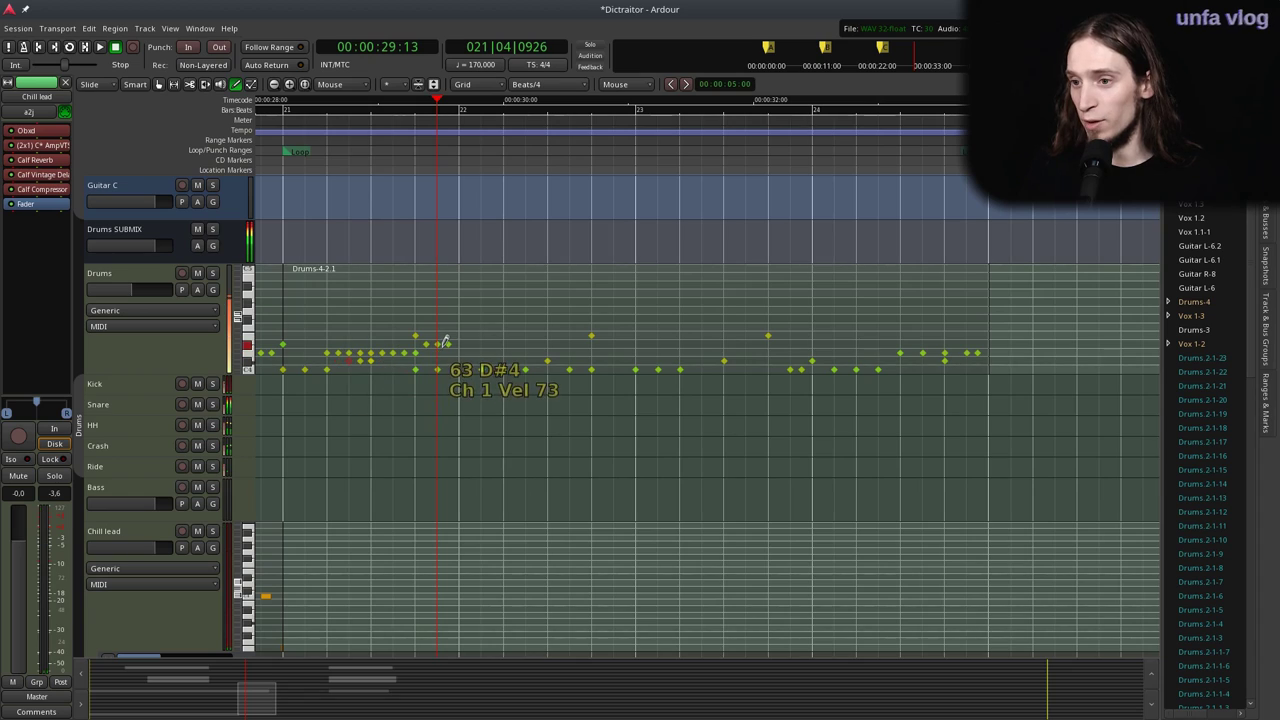
key(ctrl+z)
key(ctrl+z)
key(ctrl+z)
key(ctrl+z)
key(ctrl+z)
key(ctrl+z)
key(ctrl+z)
key(ctrl+z)
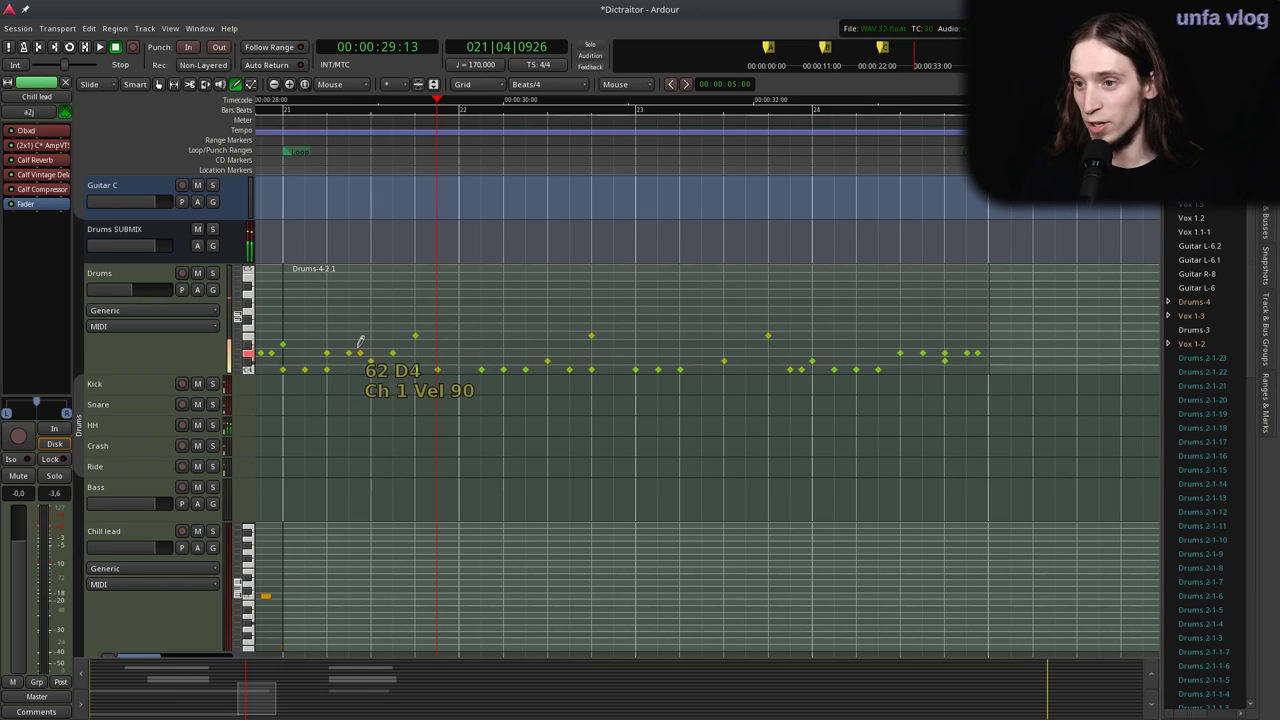
Move the D4 on beat 2 of bar 21 half a beat later, and place D4 notes on beat 1 of bar 22 and its off-beat.
drag(330, 355, 352, 356)
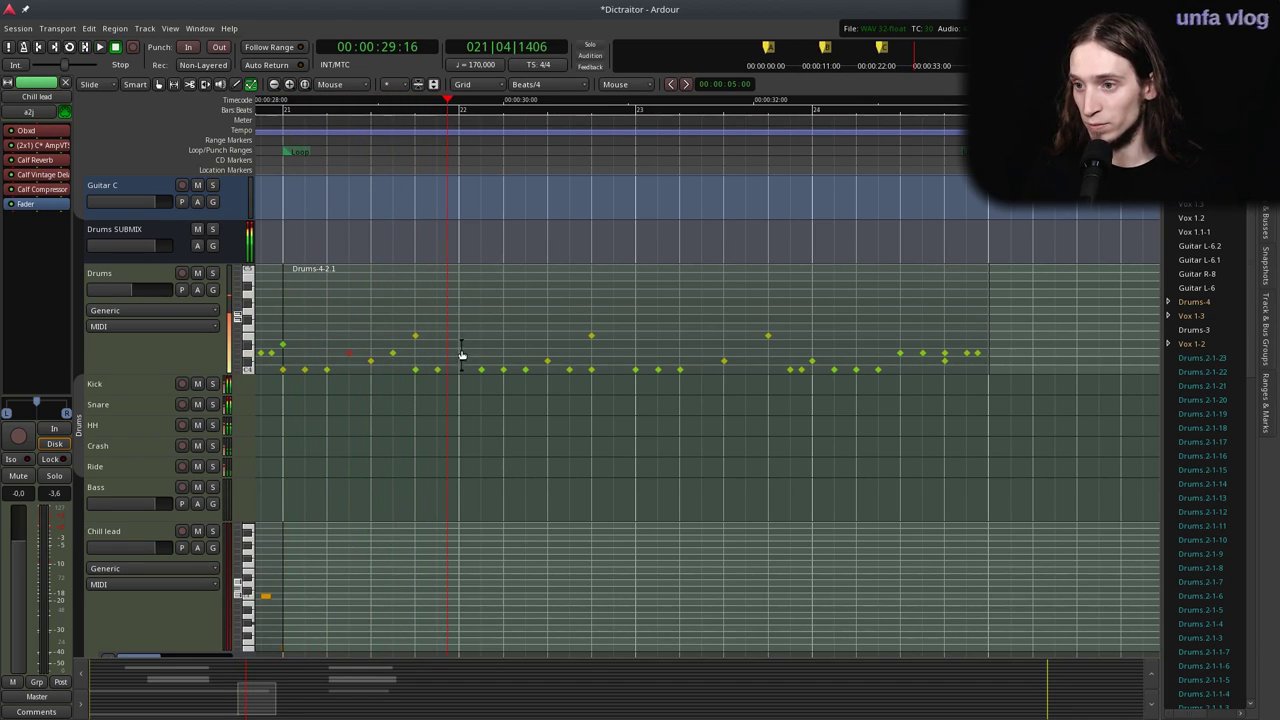
drag(453, 356, 476, 355)
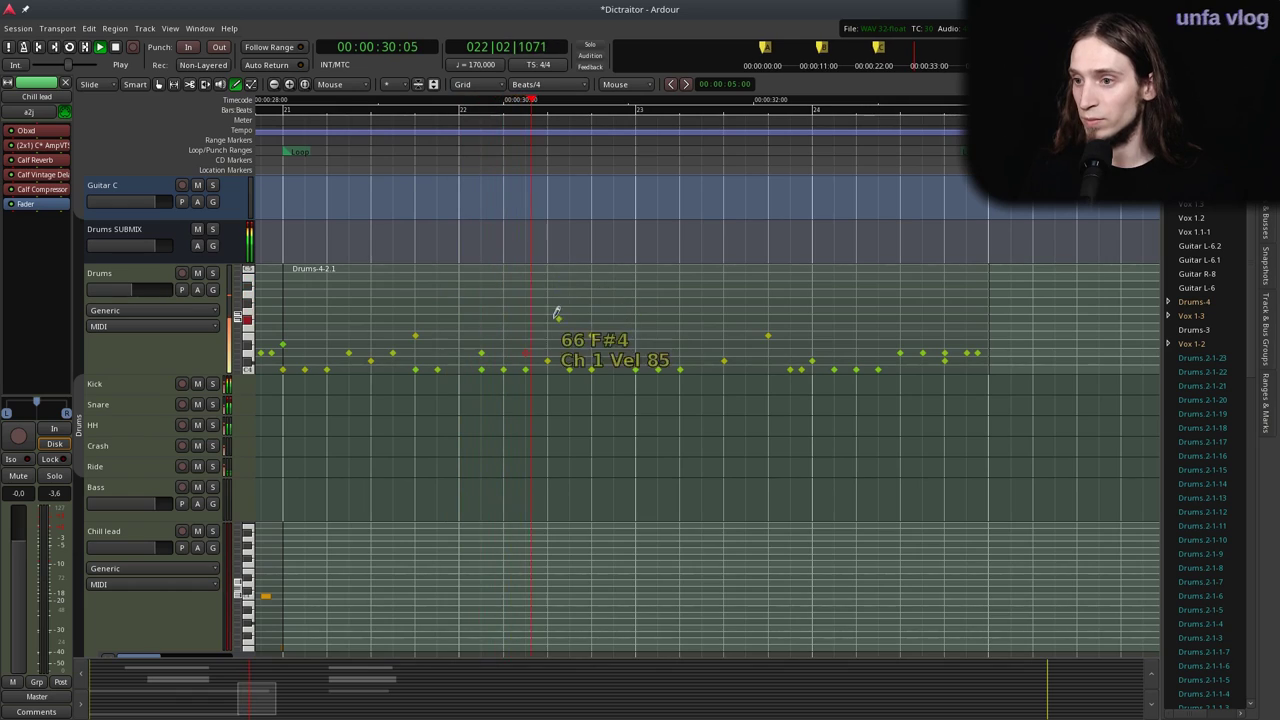
click(459, 352)
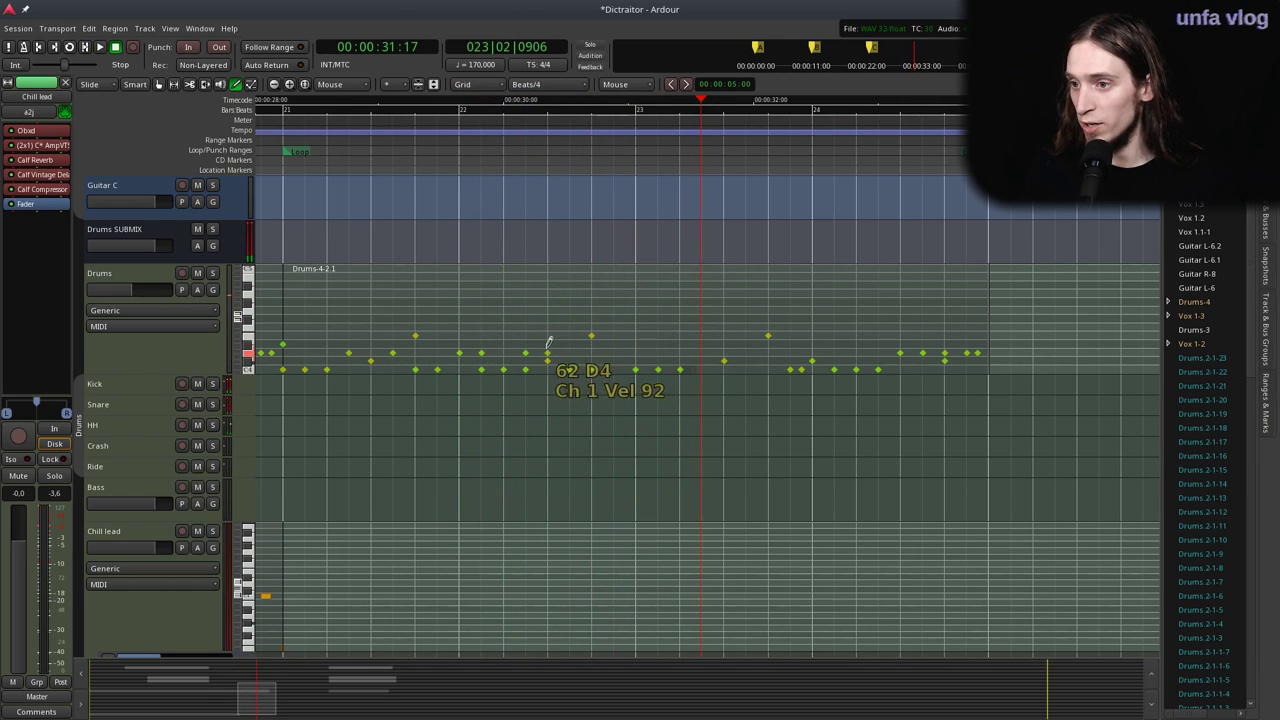
Delete the D4 after beat 2 of bar 22, move the D4 on beat 3 to the off-beat of beat 4, and audition from bar 21.
click(537, 350)
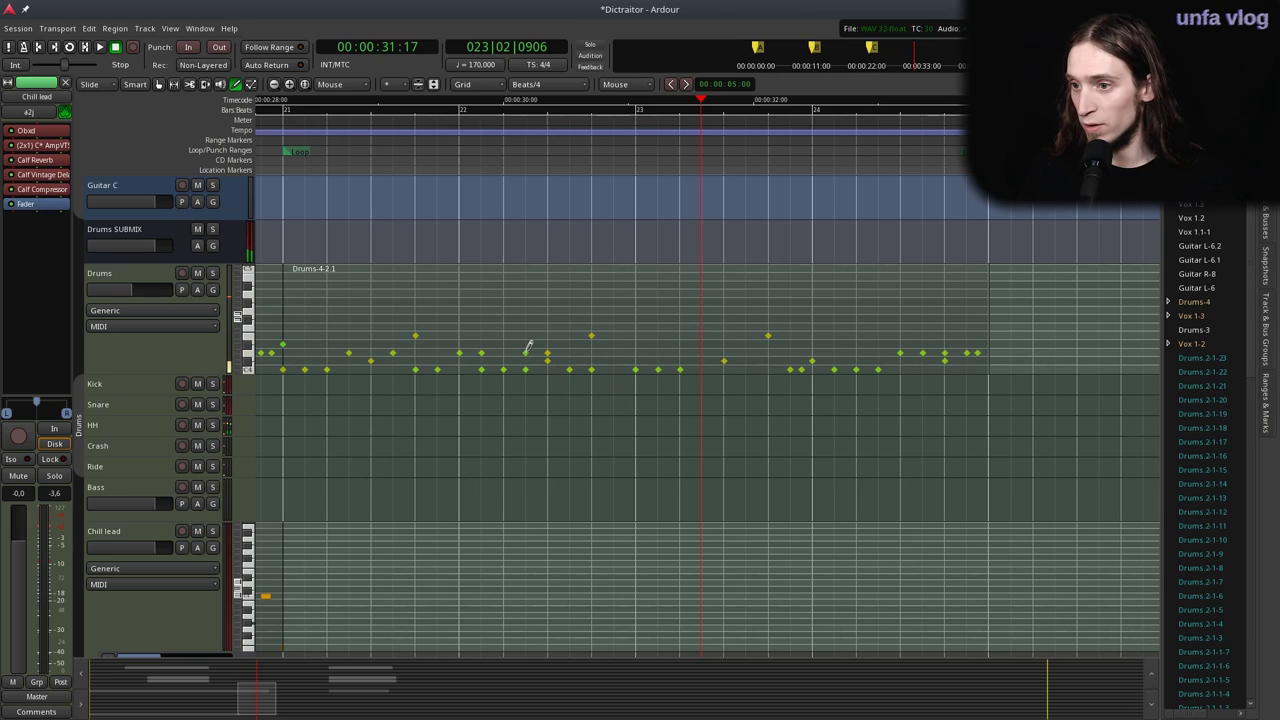
key(e)
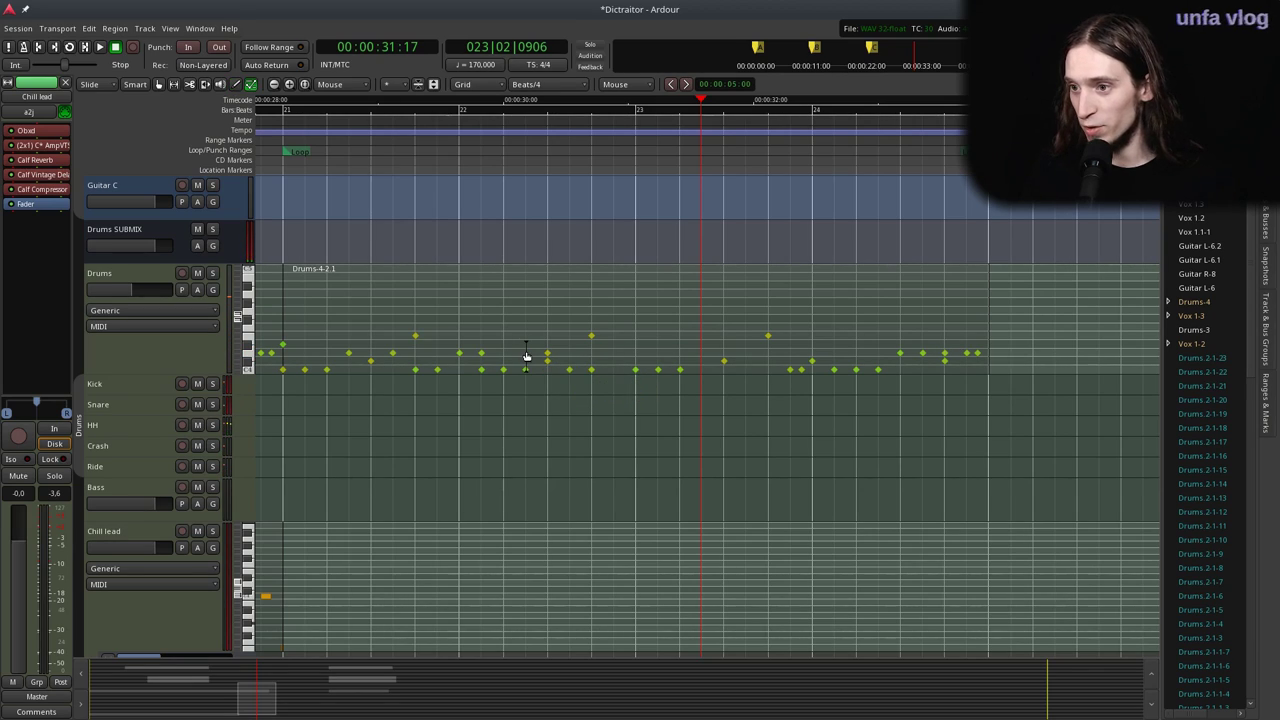
drag(547, 354, 613, 356)
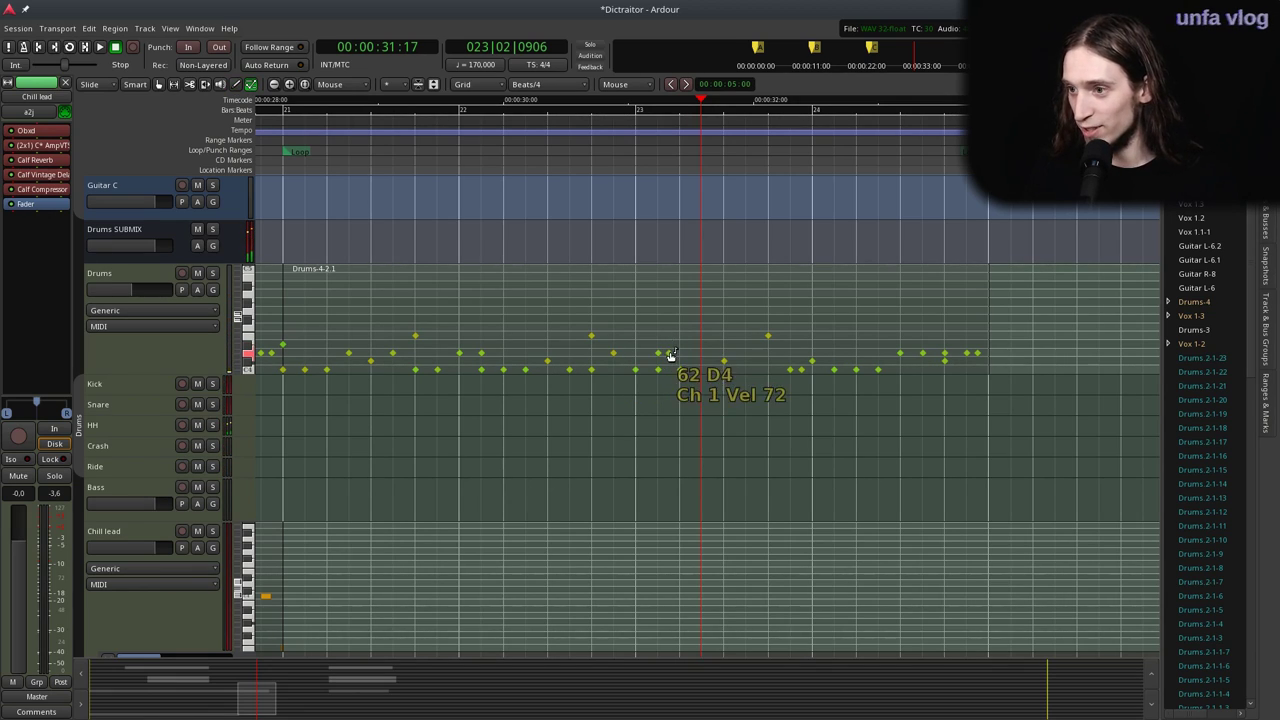
click(282, 134)
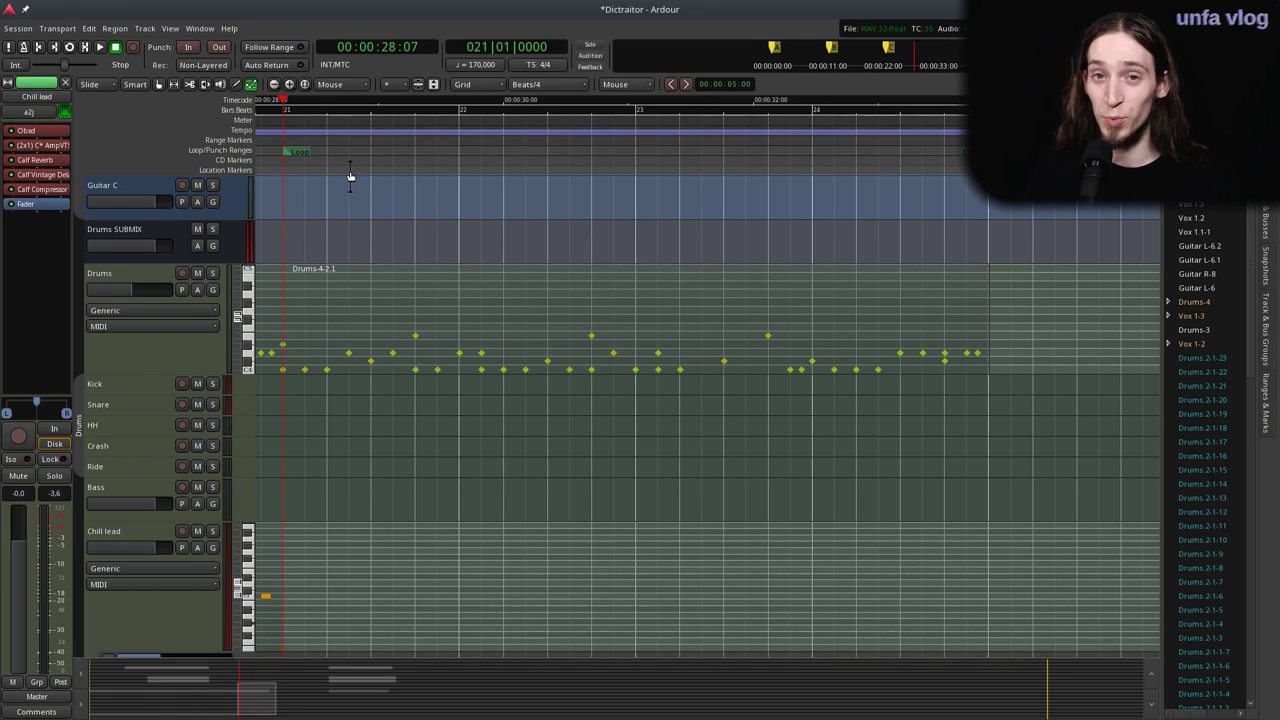
key(space)
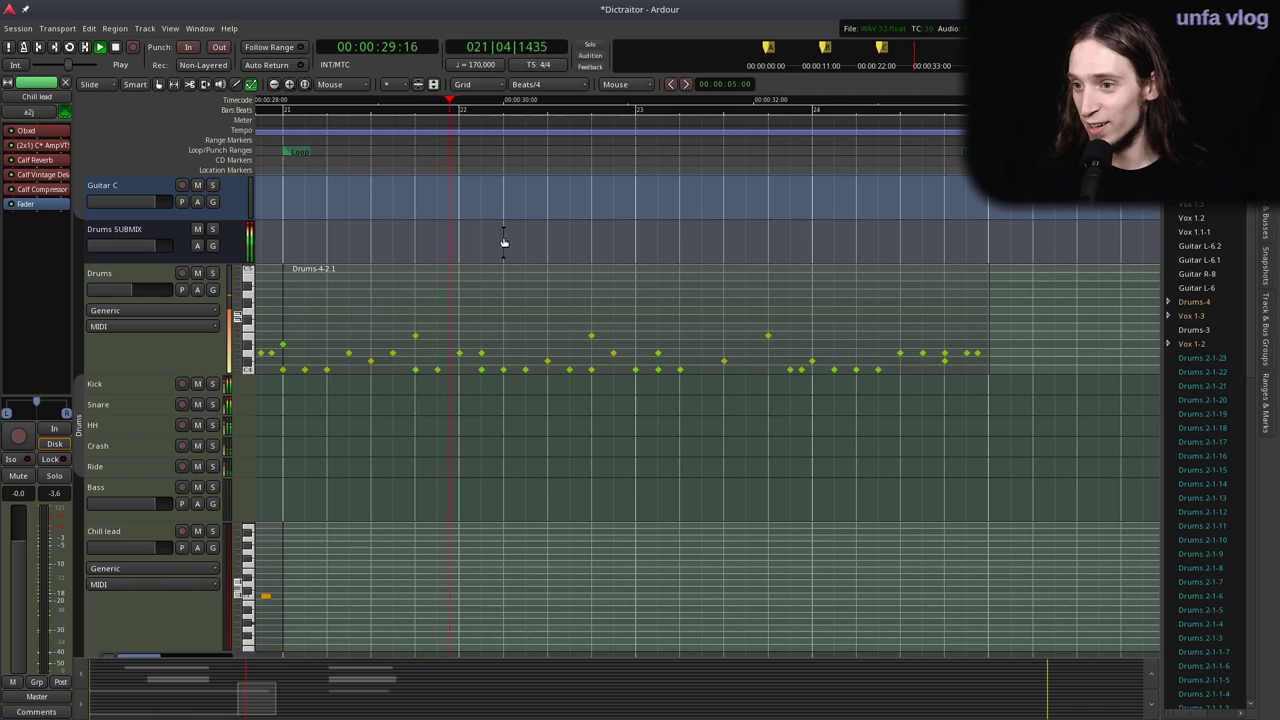
Place D4 notes on the off-beats of beats 2 and 3 in bar 23 of the Drums region.
key(space)
key(d)
click(748, 345)
key(e)
drag(749, 346, 752, 356)
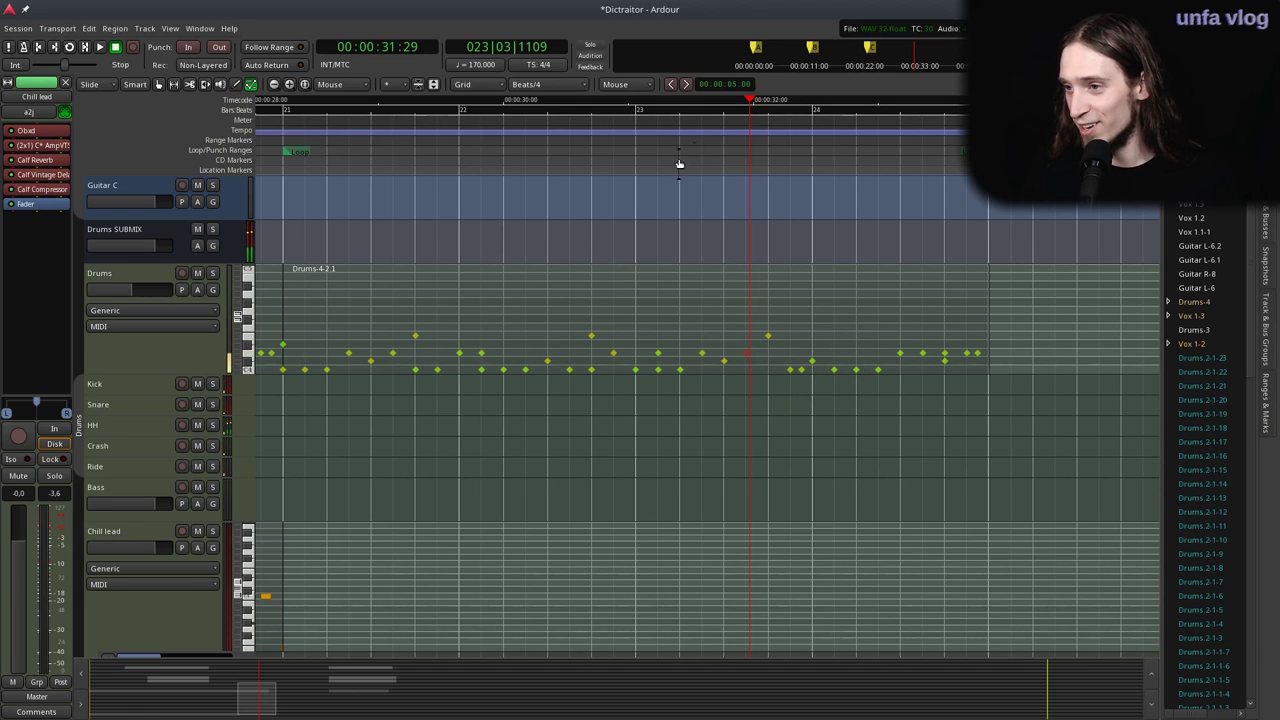
Audition the end of bar 23 and add a D4 note on beat 2 of bar 24.
key(space)
key(space)
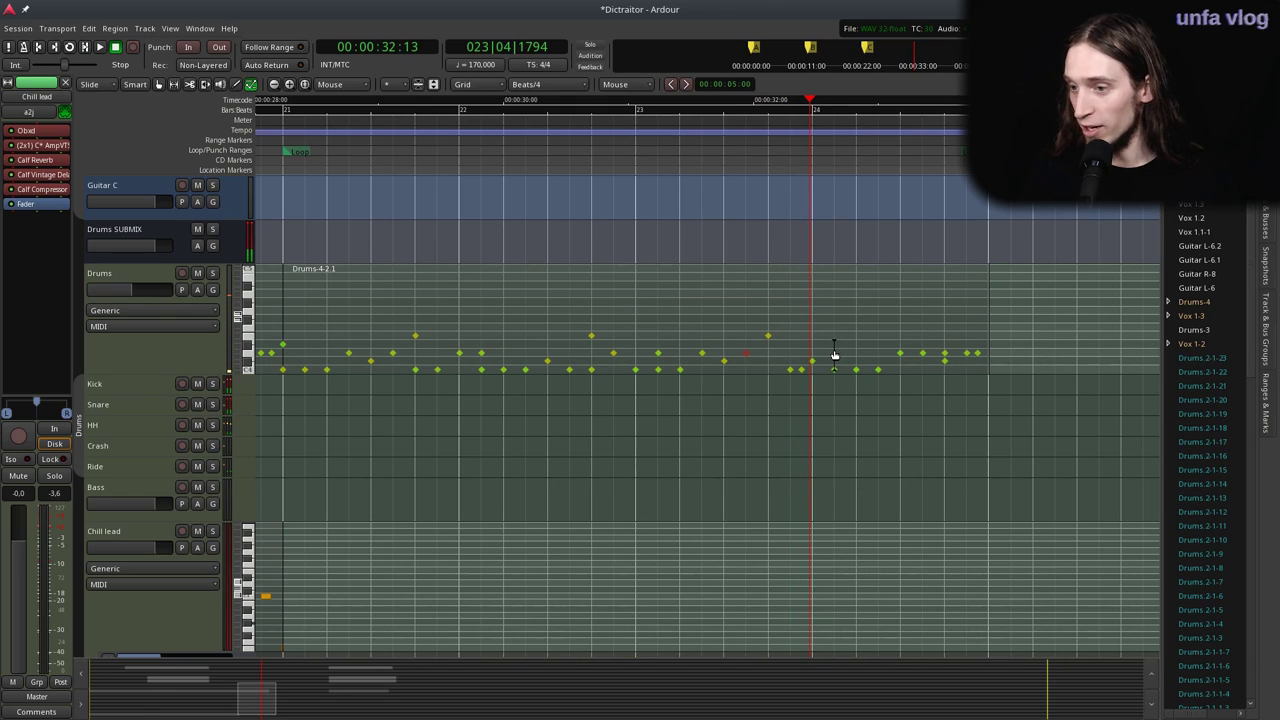
click(845, 353)
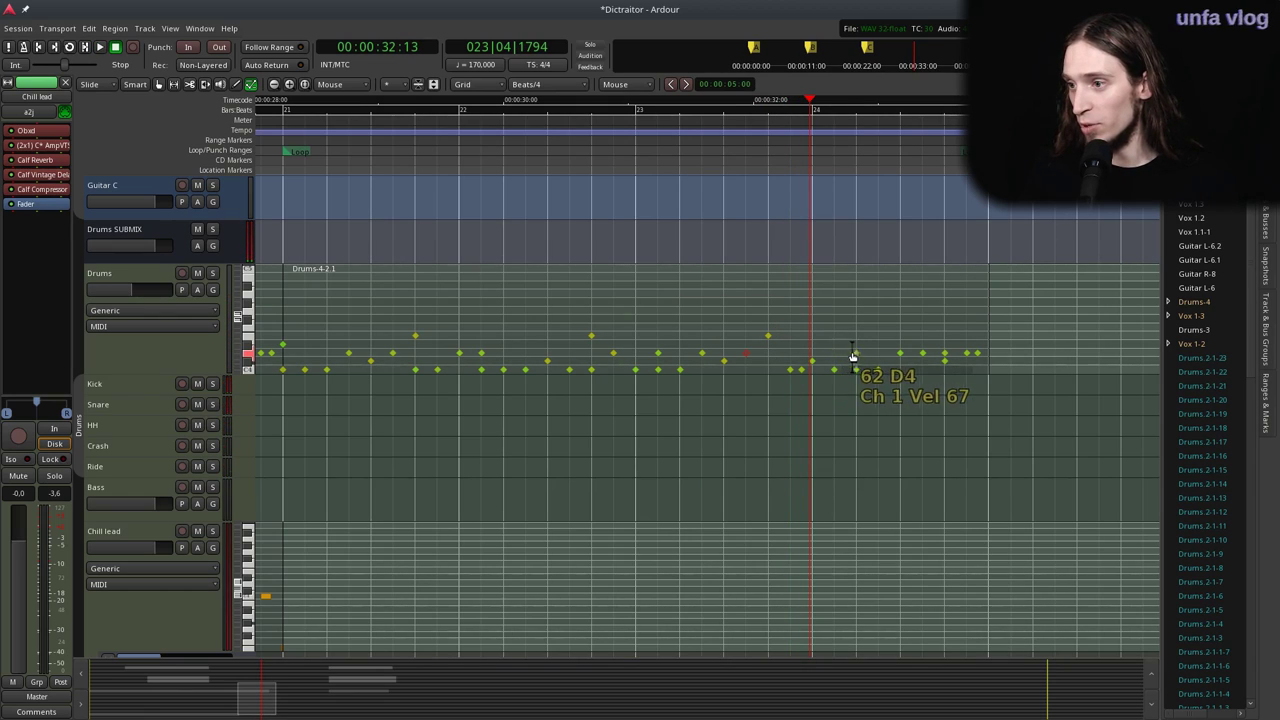
Move the D4 on beat 2 of bar 24 to its off-beat and audition the end of the Drums region.
drag(851, 358, 878, 354)
click(878, 354)
key(space)
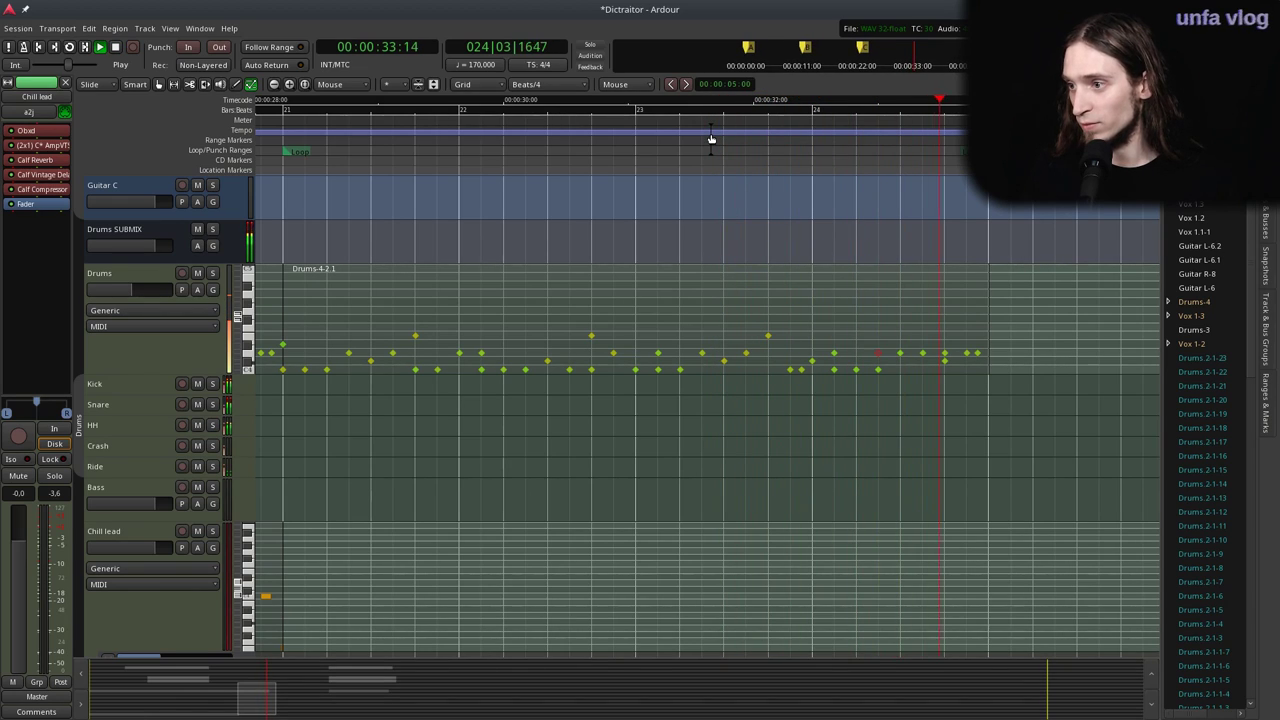
scroll(825, 254, down, 2)
key(space)
Duplicate the Drums region that starts at bar 21 once, placing the copy directly after it at bar 25.
key(g)
click(800, 312)
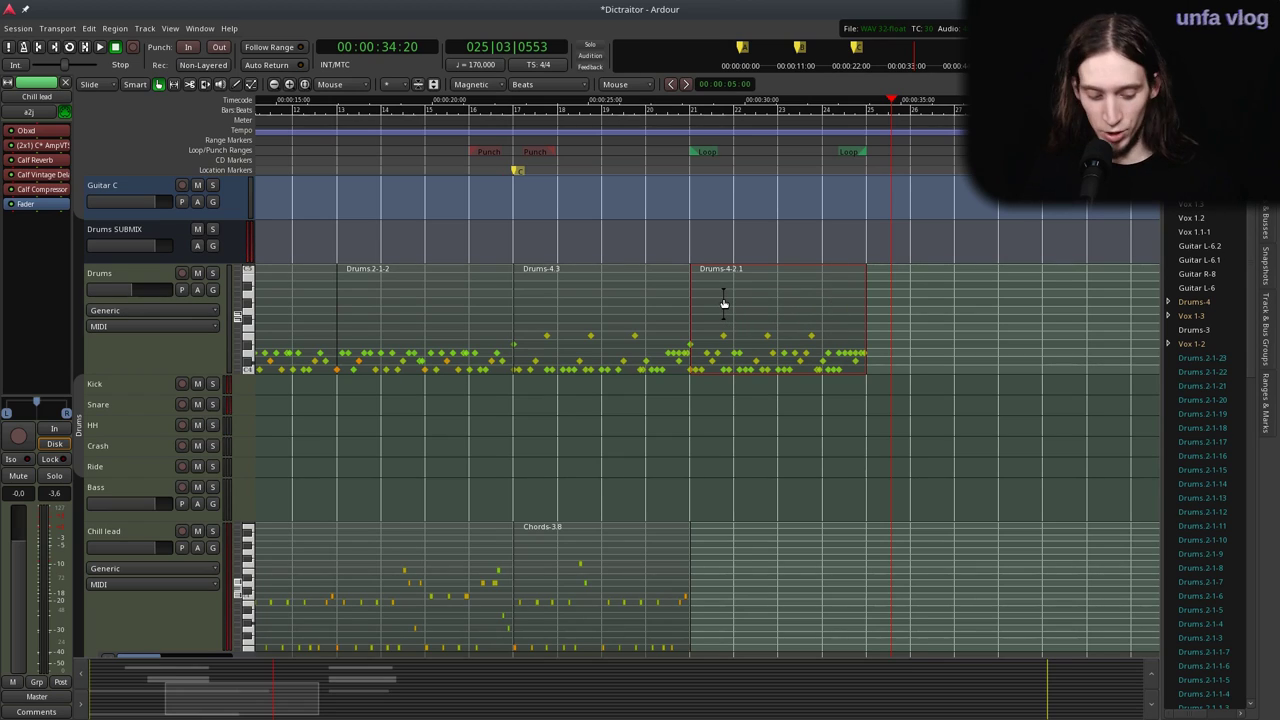
key(shift+d)
key(Return)
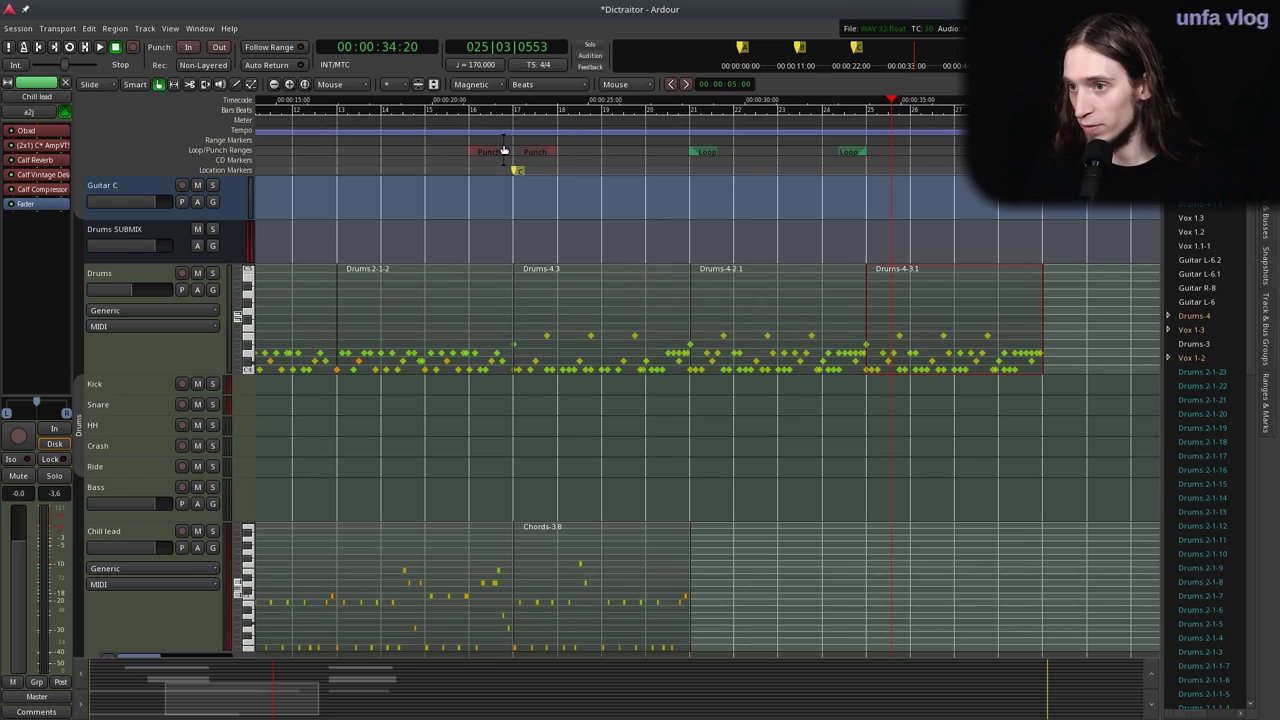
Audition the arrangement from beat 4 of bar 16 into the Drums region at bar 21.
click(502, 142)
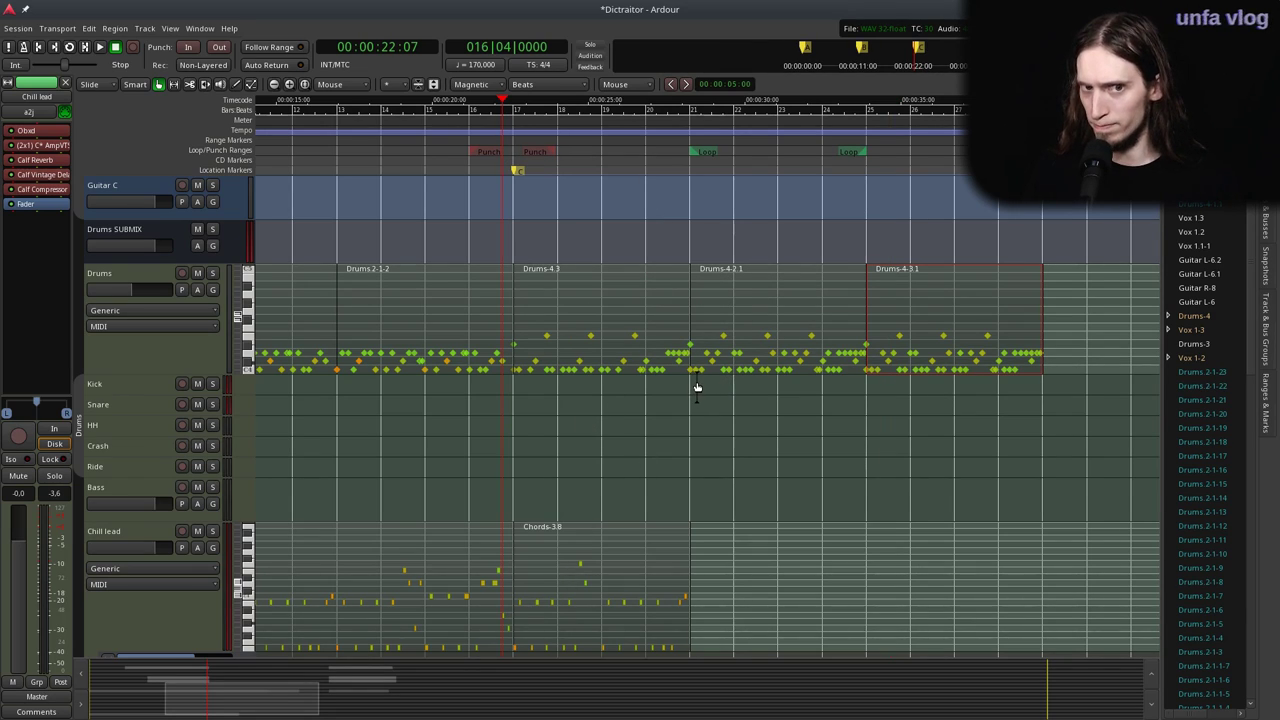
scroll(678, 358, up, 1)
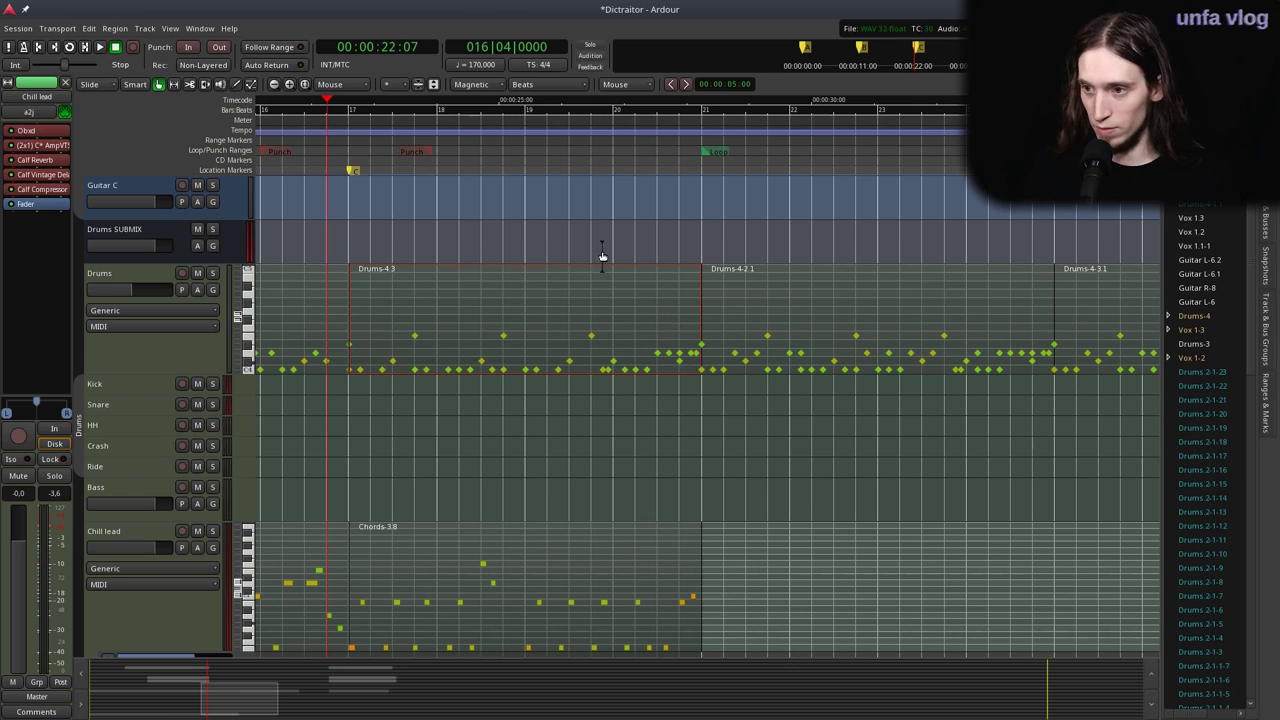
key(space)
scroll(680, 397, down, 1)
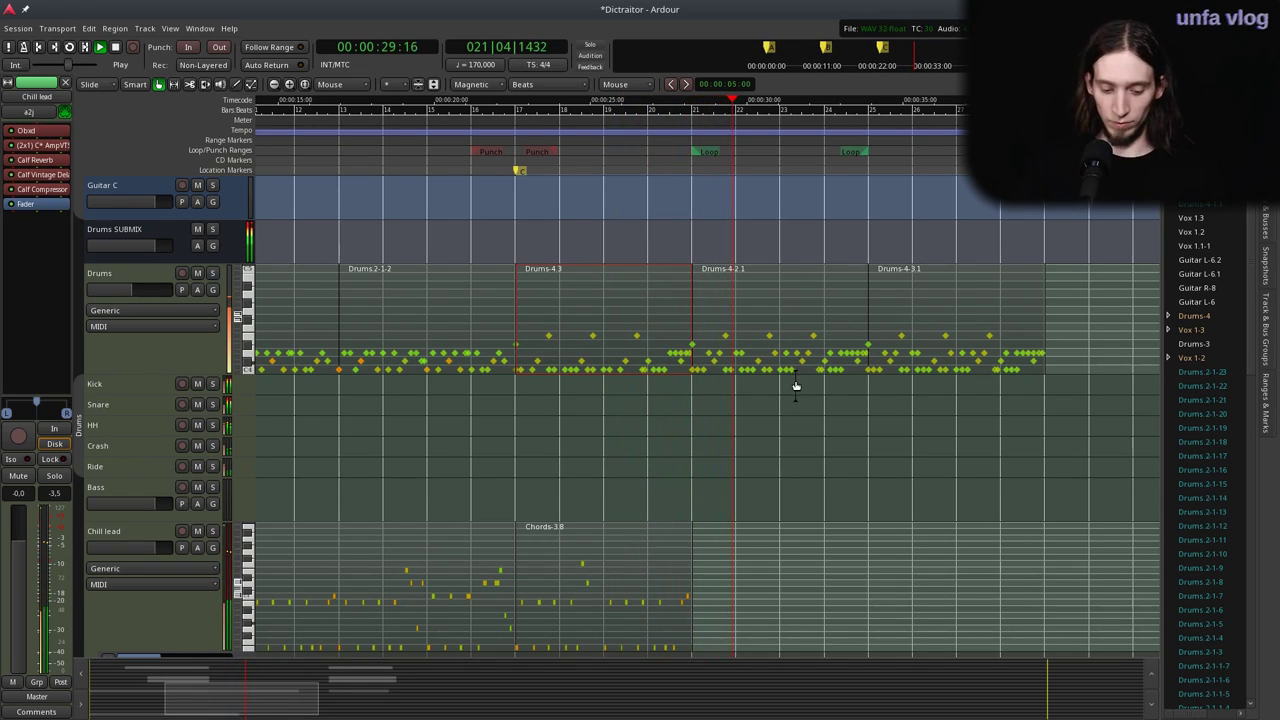
key(space)
Delete the highest-row notes on beat 4 of bars 17, 18 and 19 in the Drums-4.3 region.
click(550, 319)
scroll(564, 346, up, 1)
key(e)
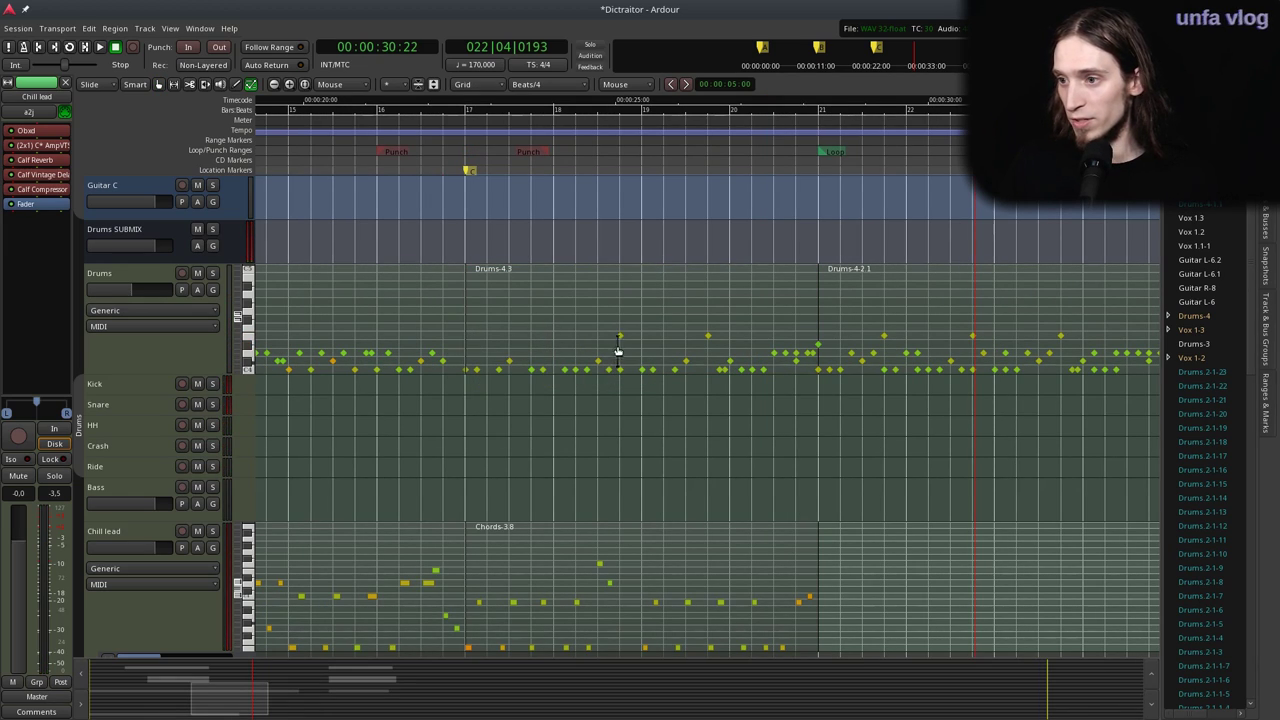
drag(622, 327, 810, 347)
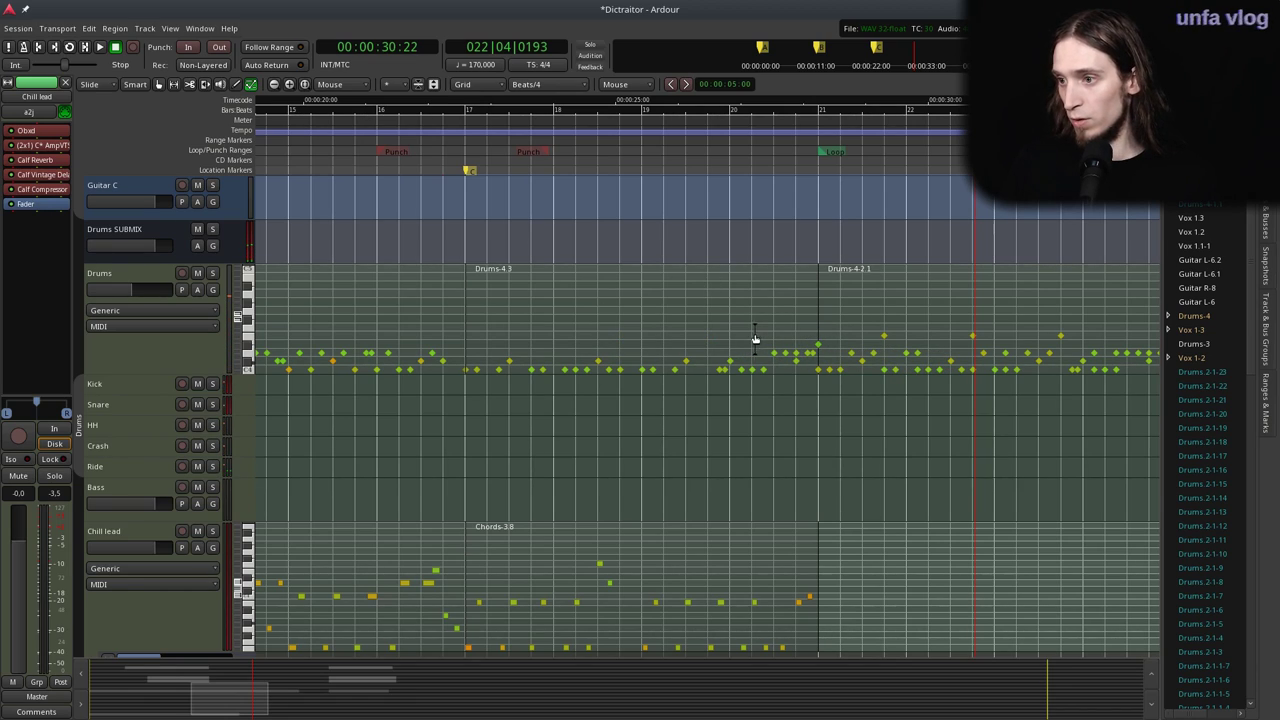
Audition the edited drum pattern from around bar 17 through the duplicated region starting at bar 25.
click(449, 135)
key(space)
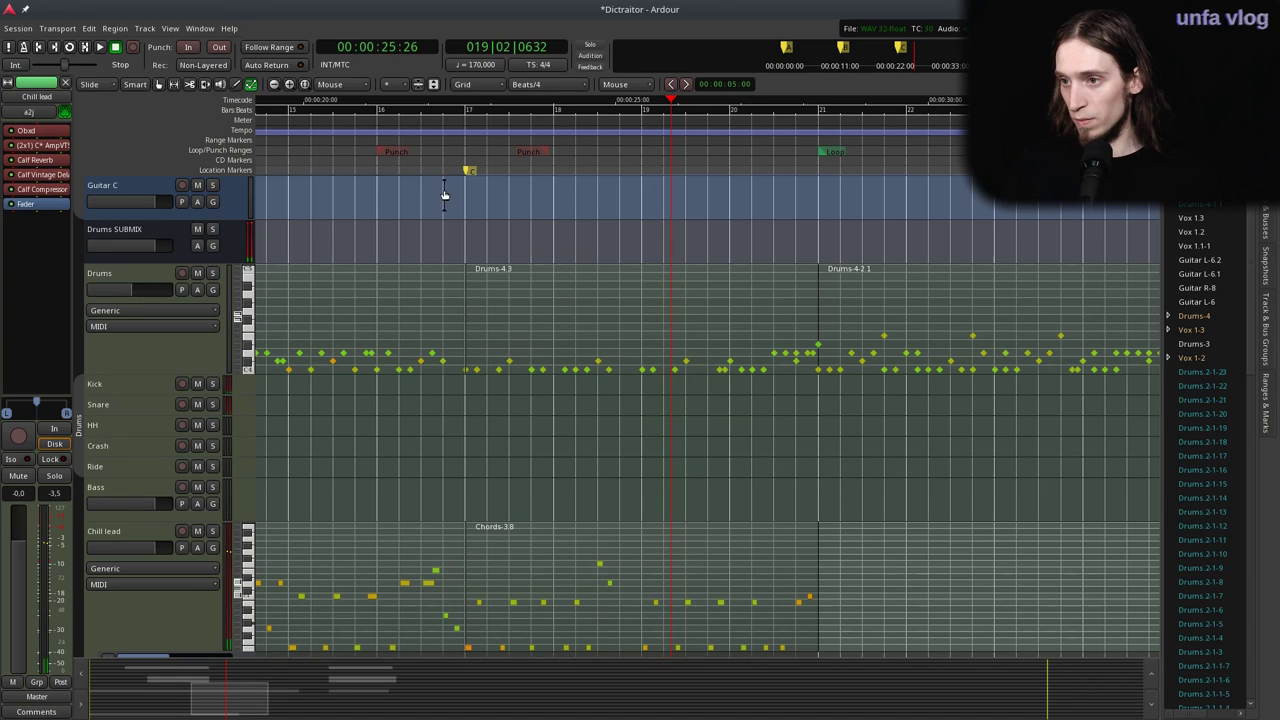
click(470, 140)
key(space)
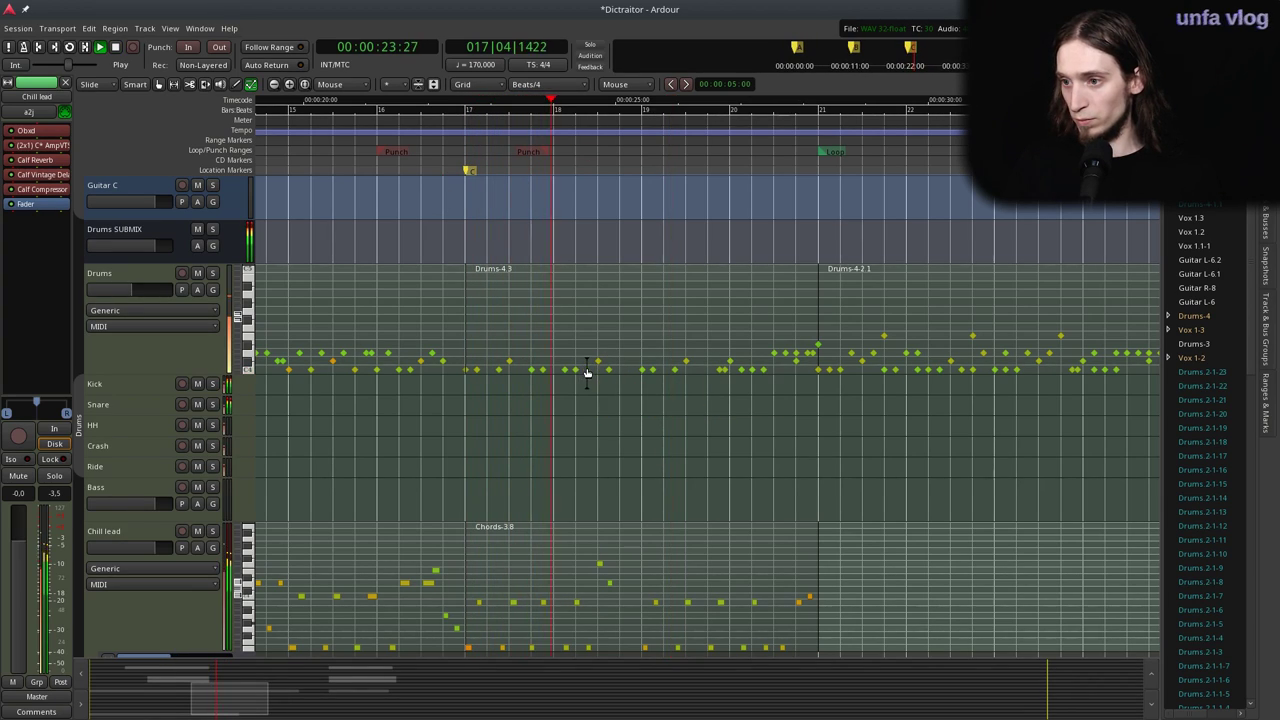
click(460, 140)
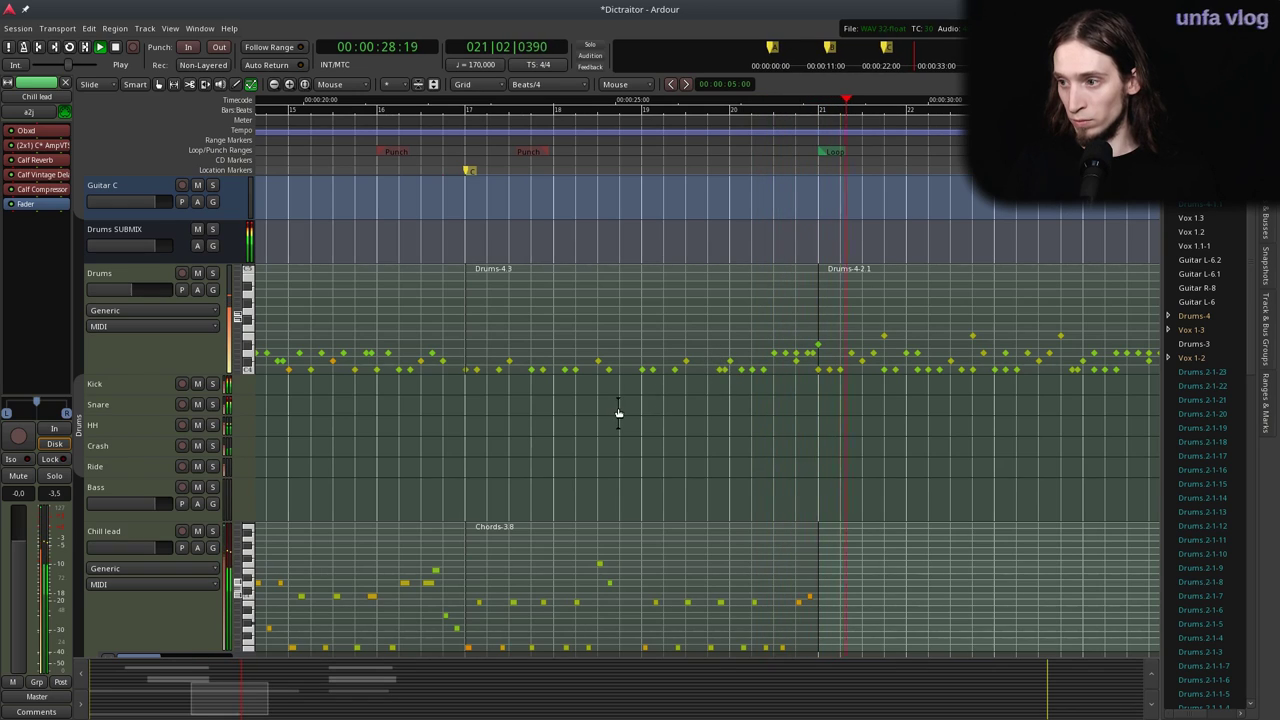
scroll(617, 414, down, 1)
scroll(790, 426, up, 1)
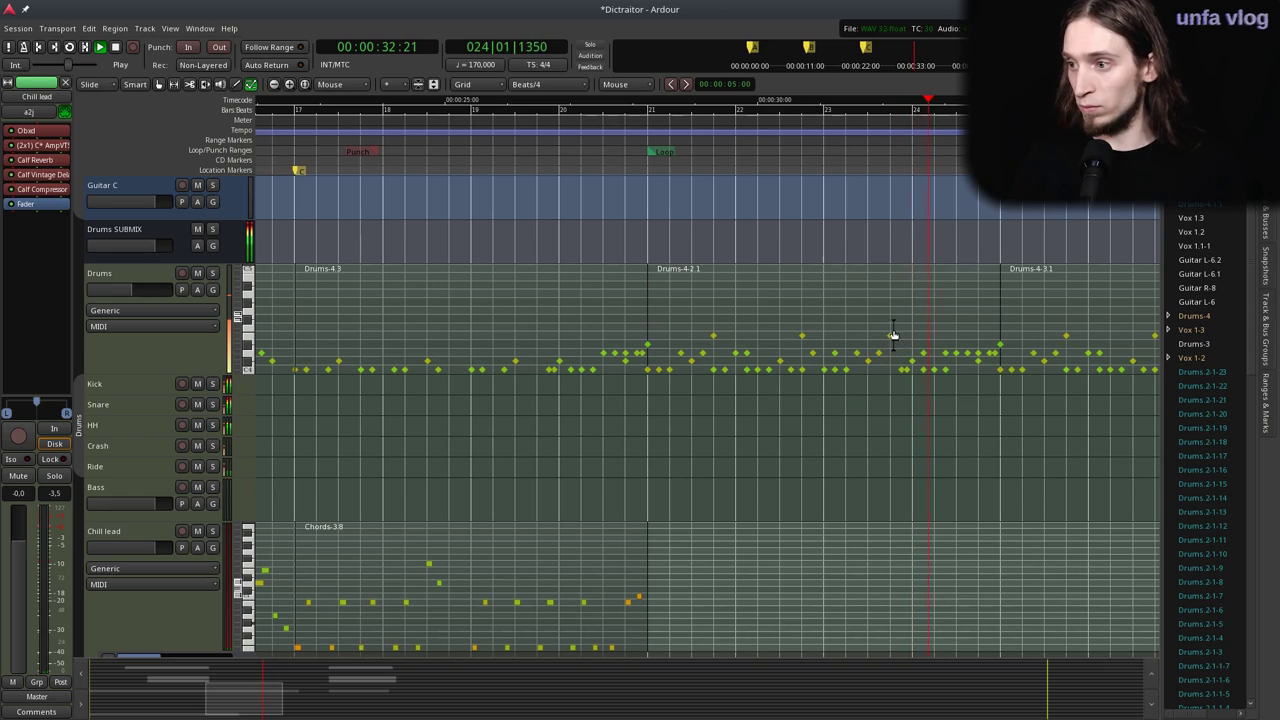
scroll(771, 397, down, 1)
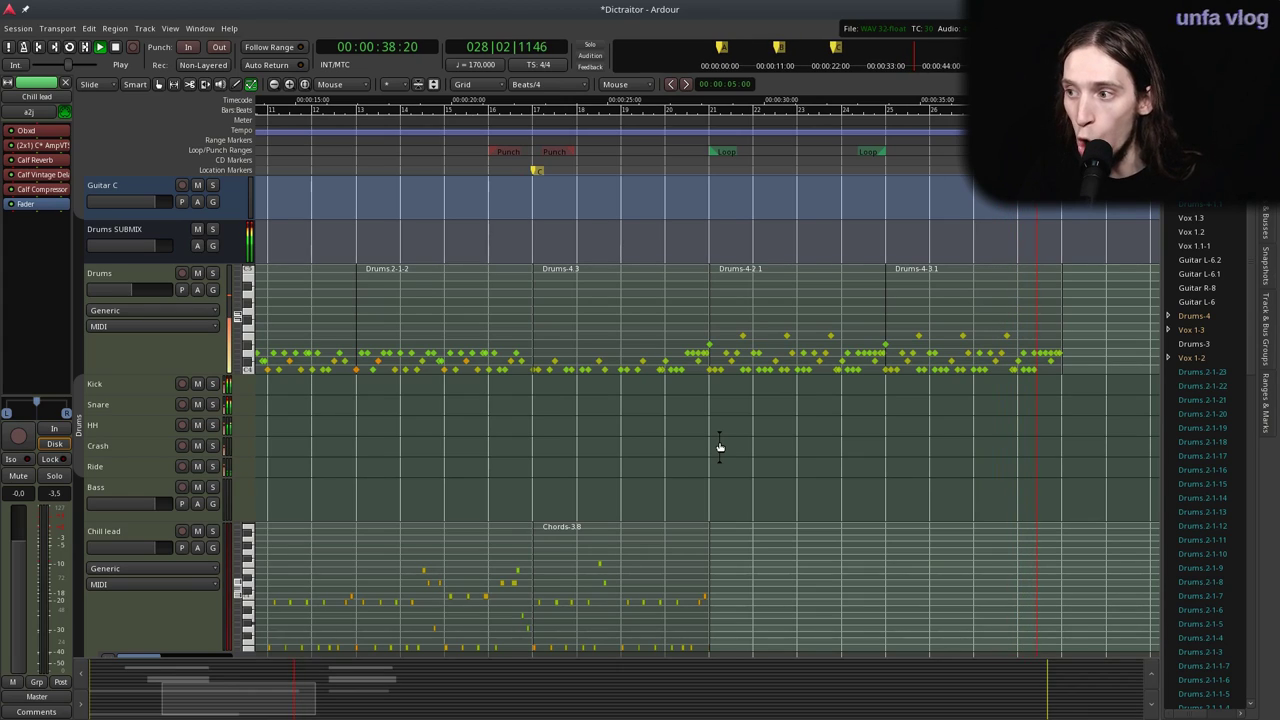
key(space)
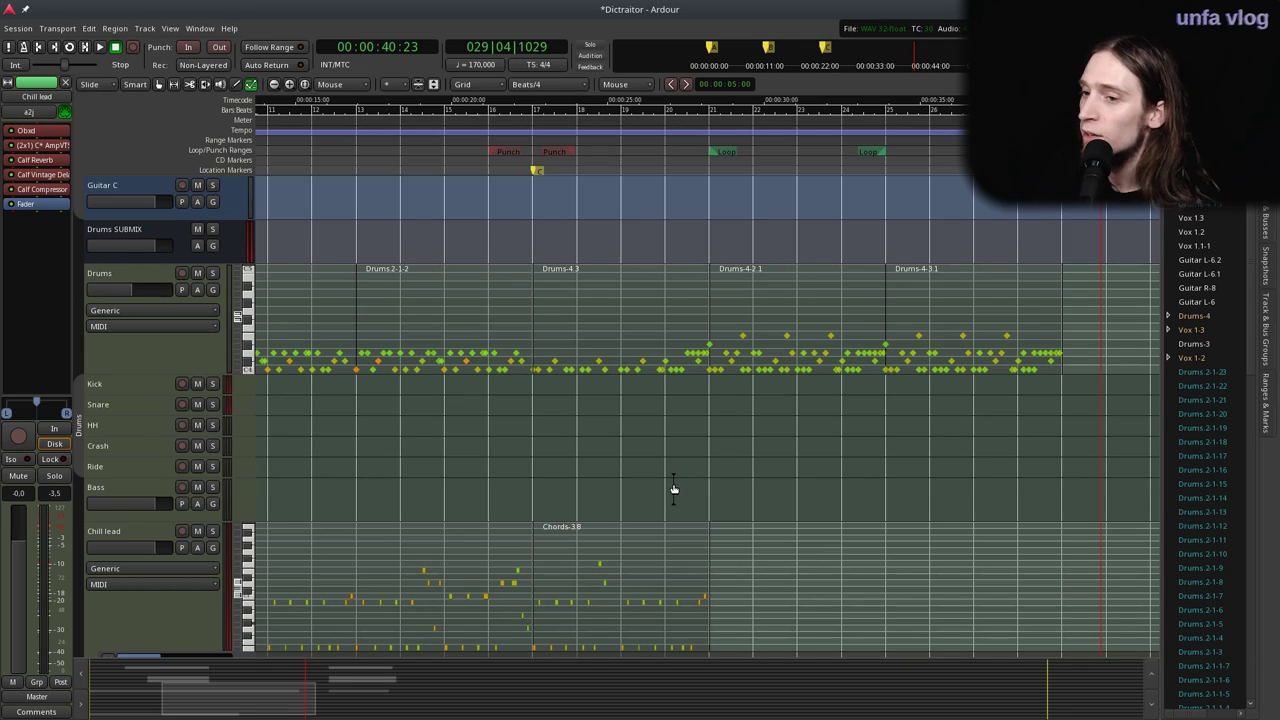
Place the playhead near beat 4 of bar 17, record-arm the Guitar C track and set its audio input to 2.
click(567, 133)
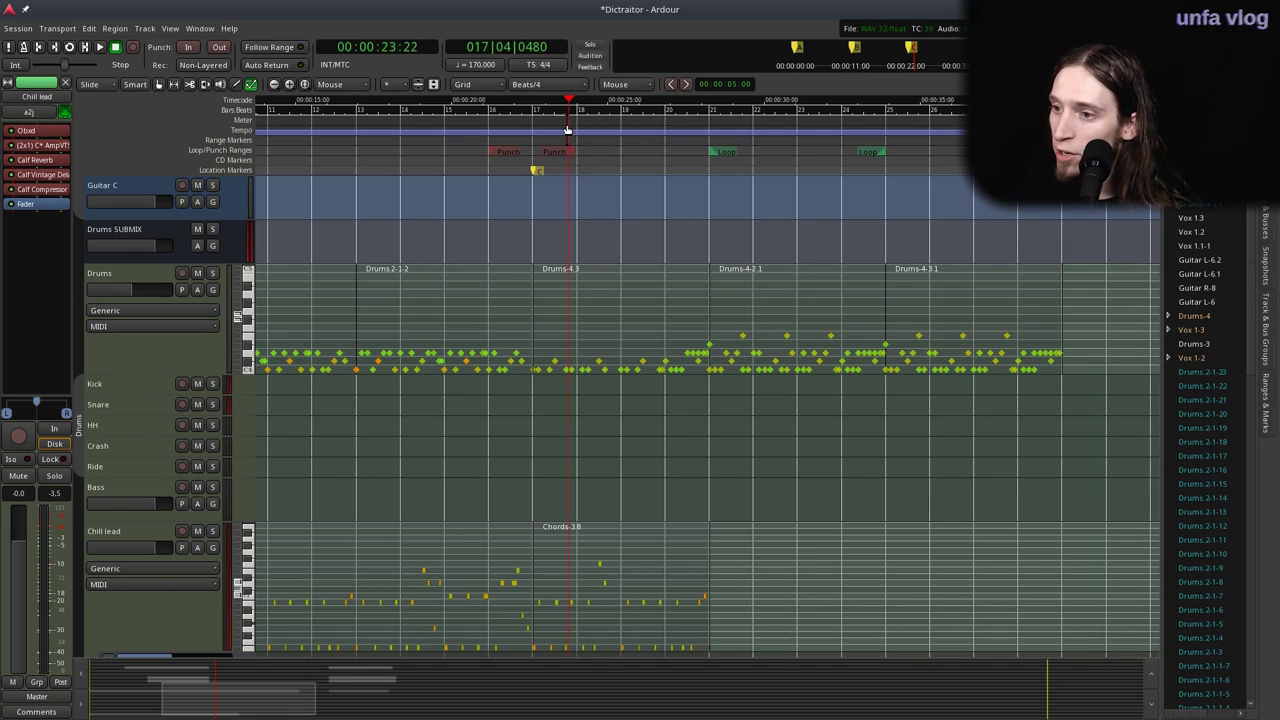
scroll(486, 478, down, 3)
scroll(482, 490, up, 6)
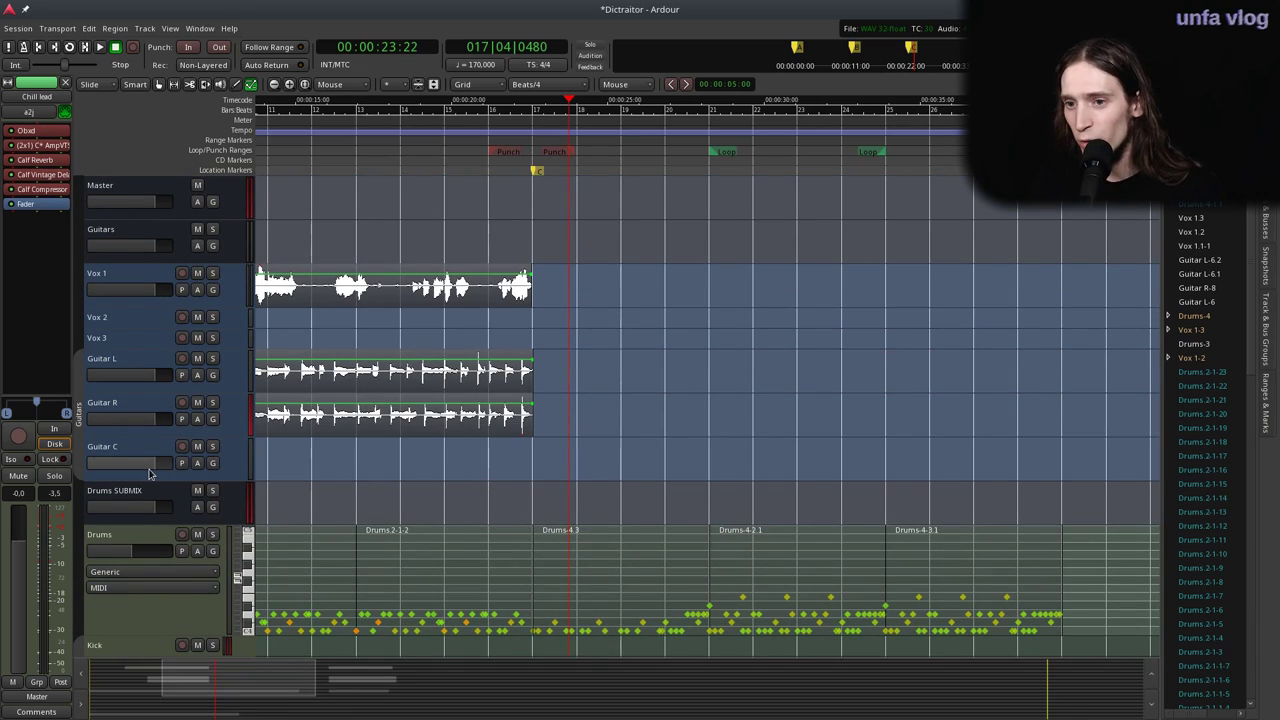
click(130, 452)
click(181, 448)
click(36, 112)
click(36, 165)
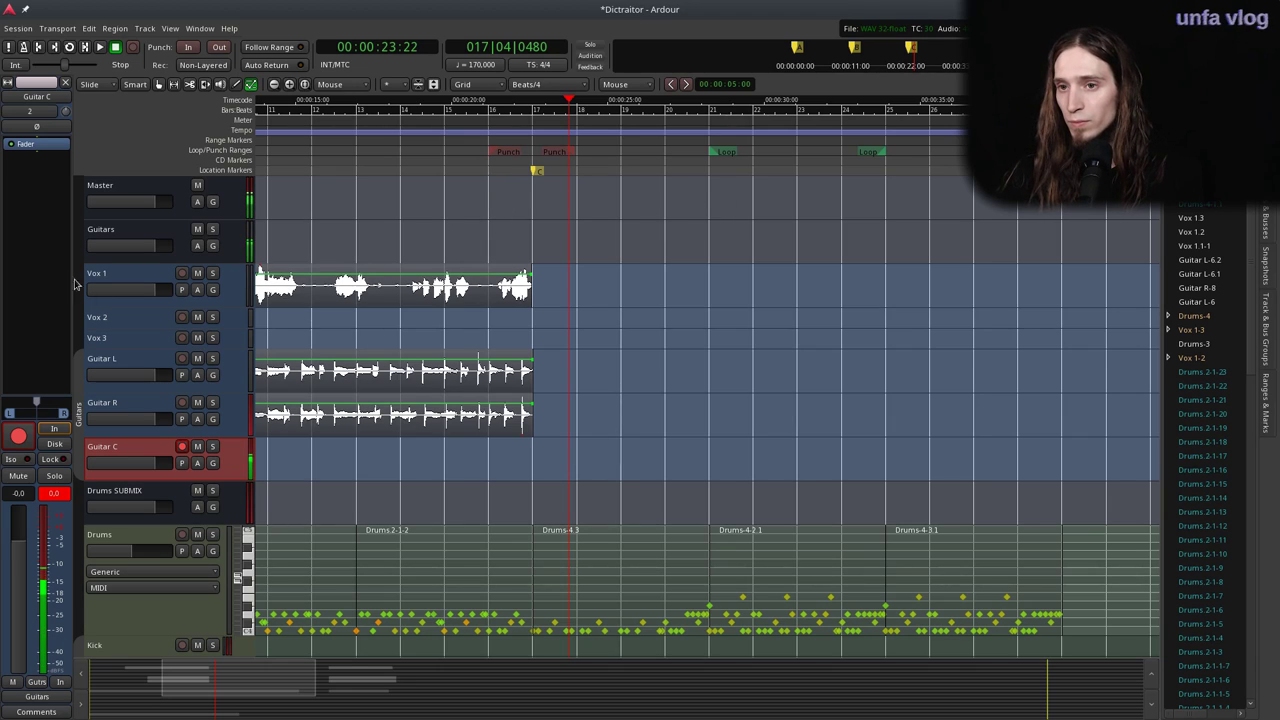
Add the C* AmpVTS - Tube amp + Tone stack (LV2) plugin to the Guitar C track.
right_click(40, 148)
mouse_move(118, 152)
mouse_move(200, 152)
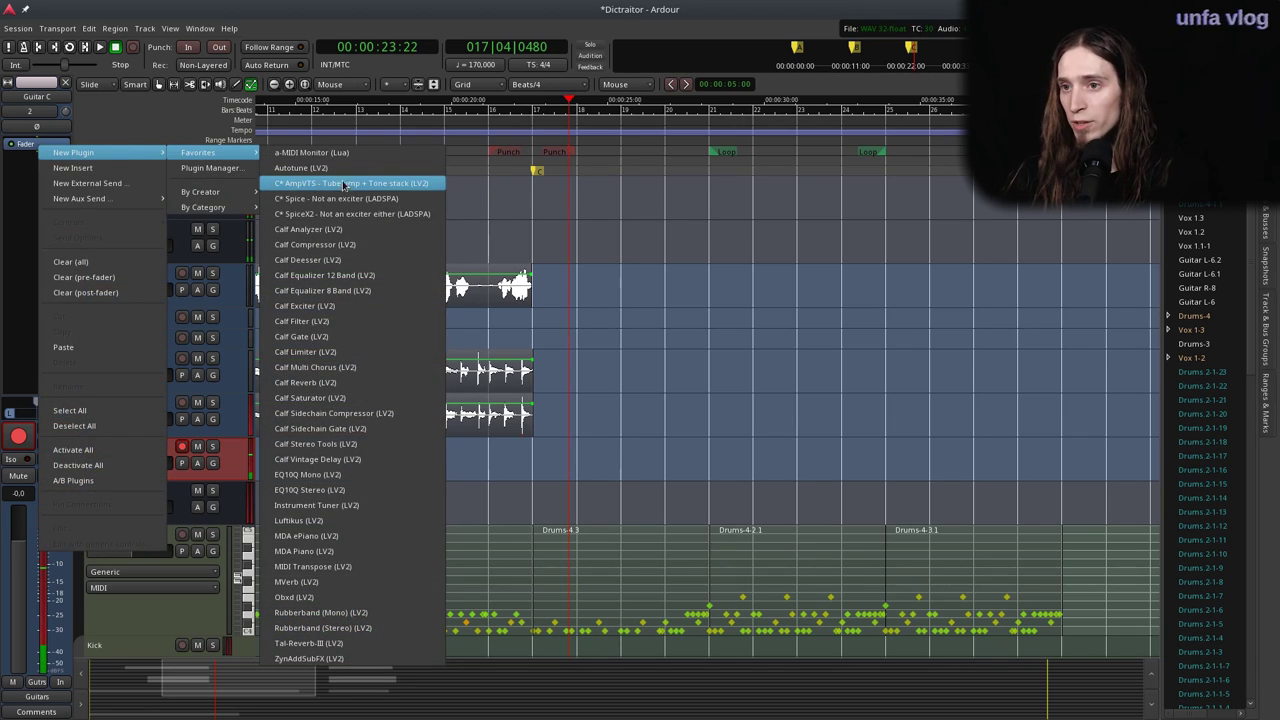
click(329, 185)
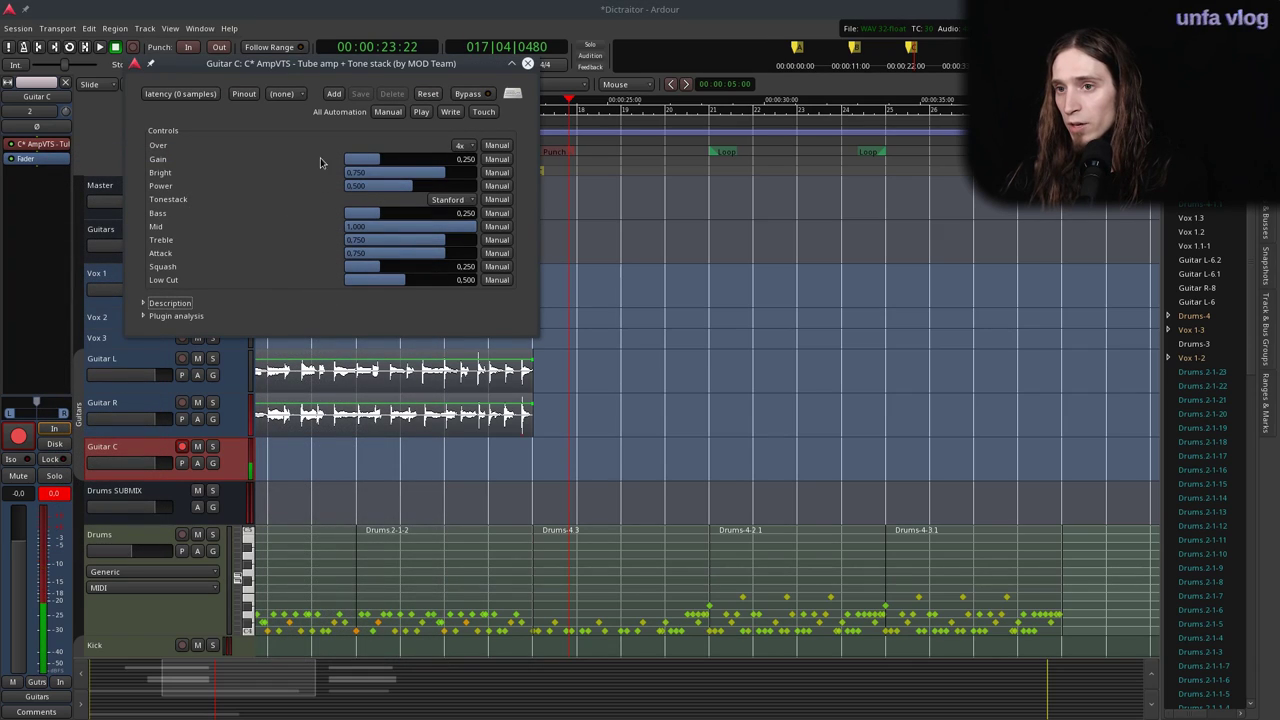
Set the Guitar C amp's Gain to 0.786, Low Cut to 0.100 and Squash to 0.178, and audition it with the song.
drag(421, 163, 487, 180)
drag(378, 284, 268, 293)
drag(391, 266, 380, 274)
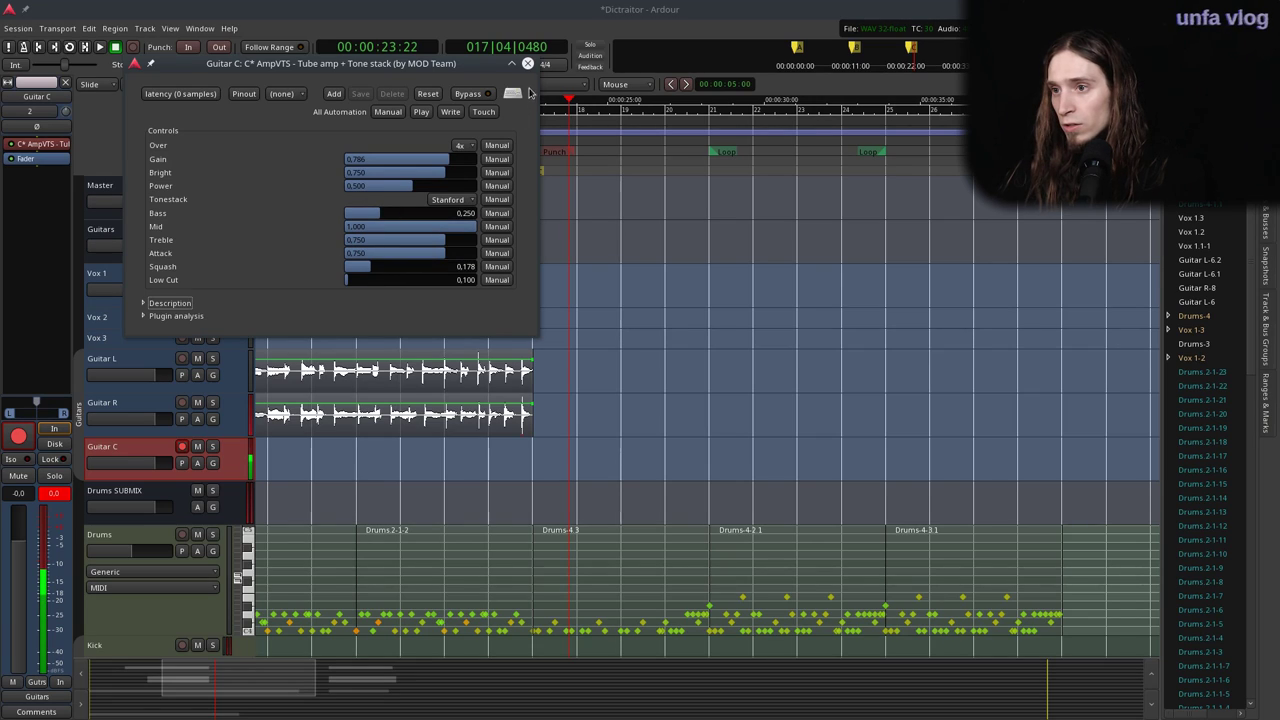
click(527, 65)
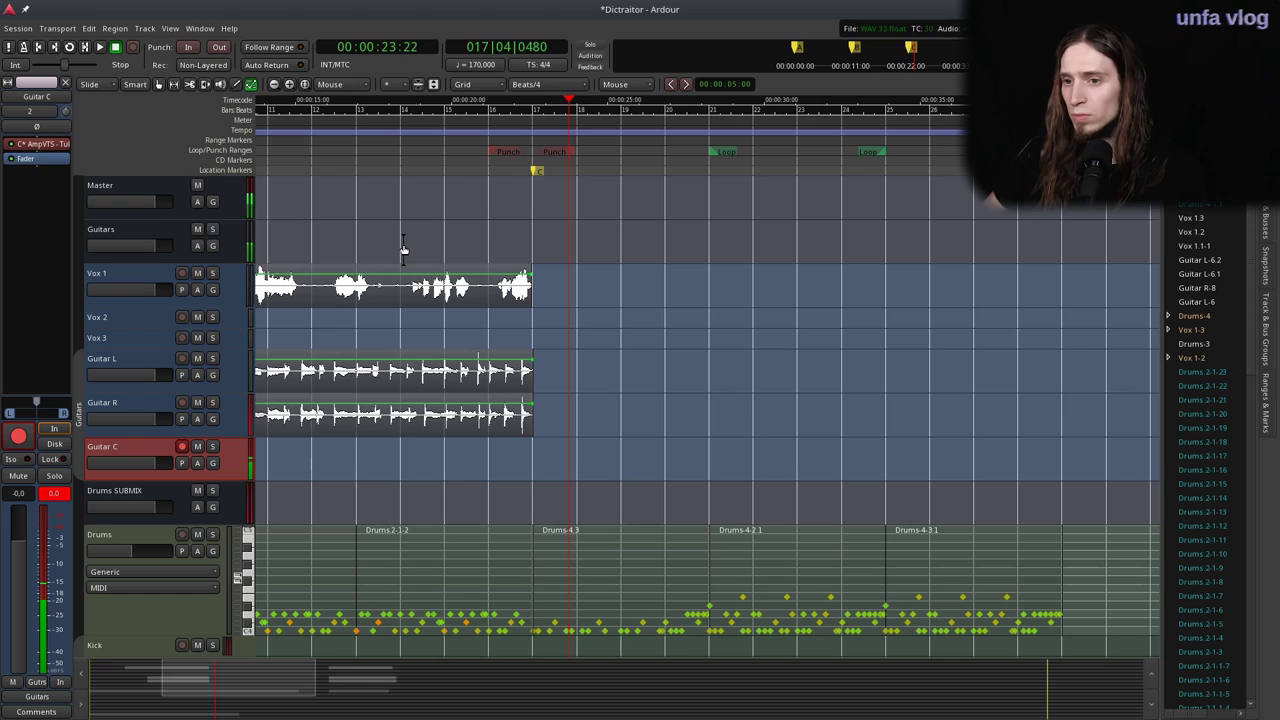
key(space)
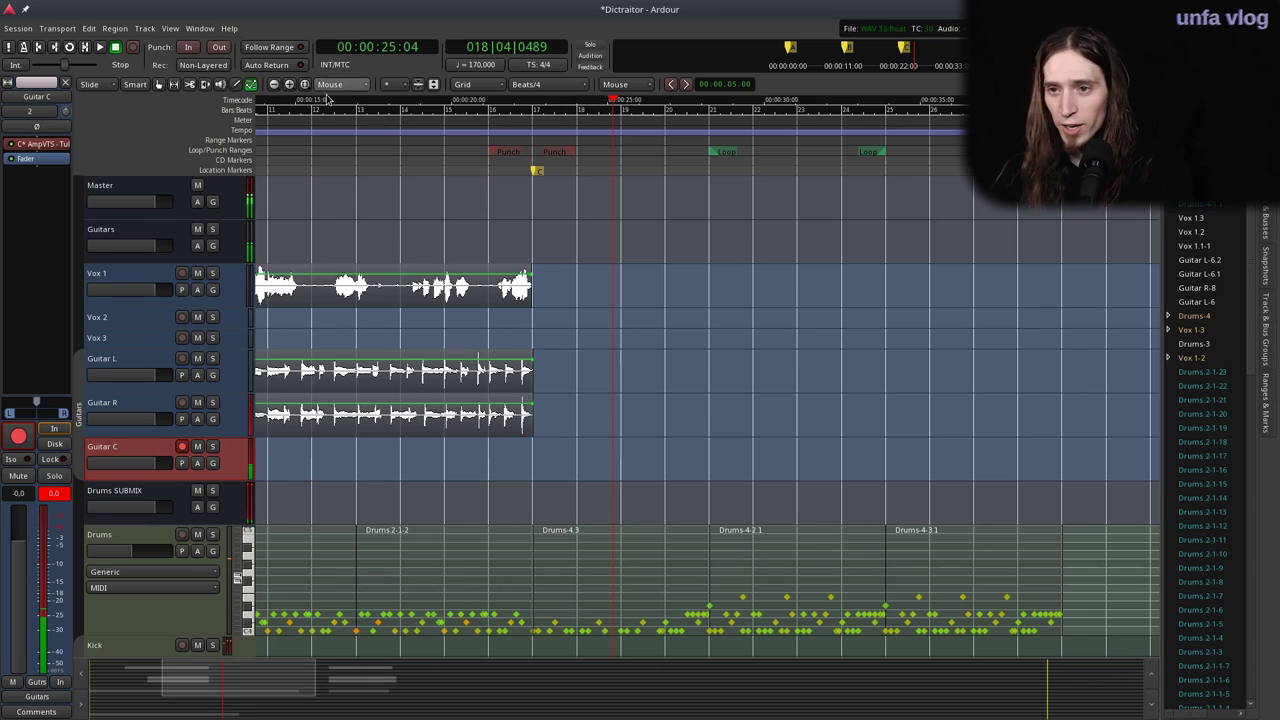
Reset the input gain of the Master bus's Calf Limiter to 0.0 dB.
click(113, 183)
double_click(35, 143)
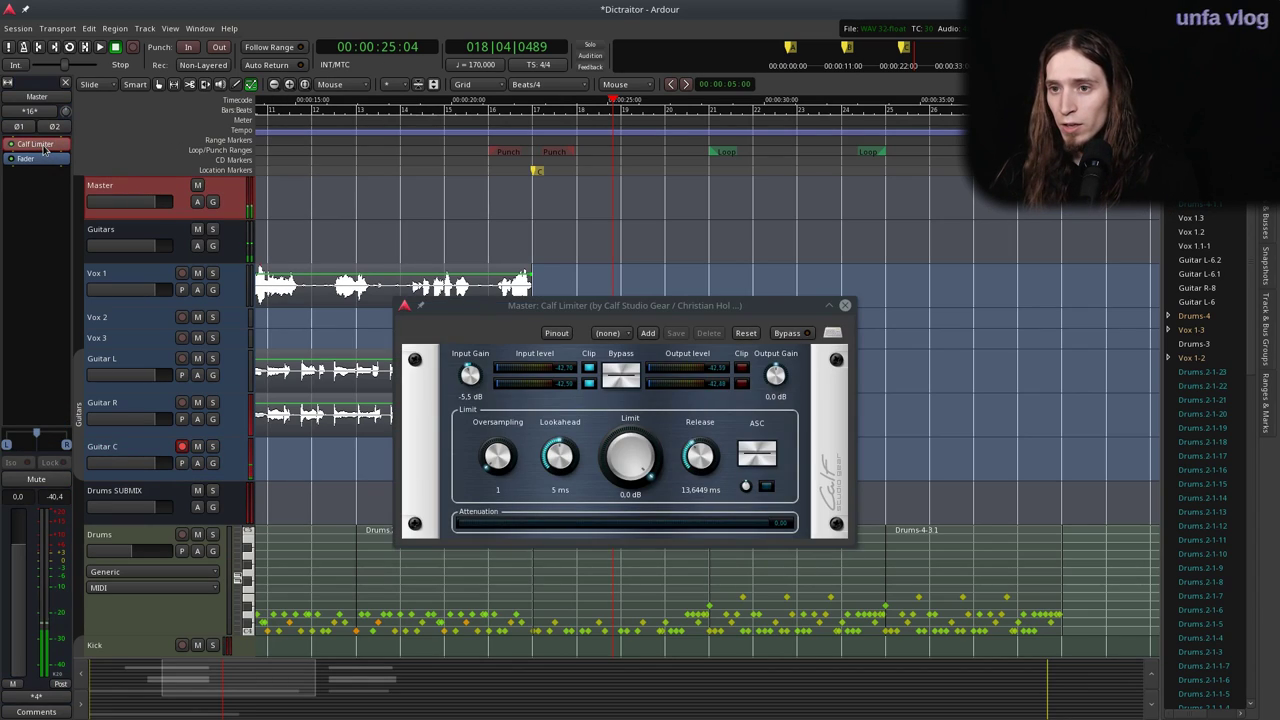
double_click(470, 373)
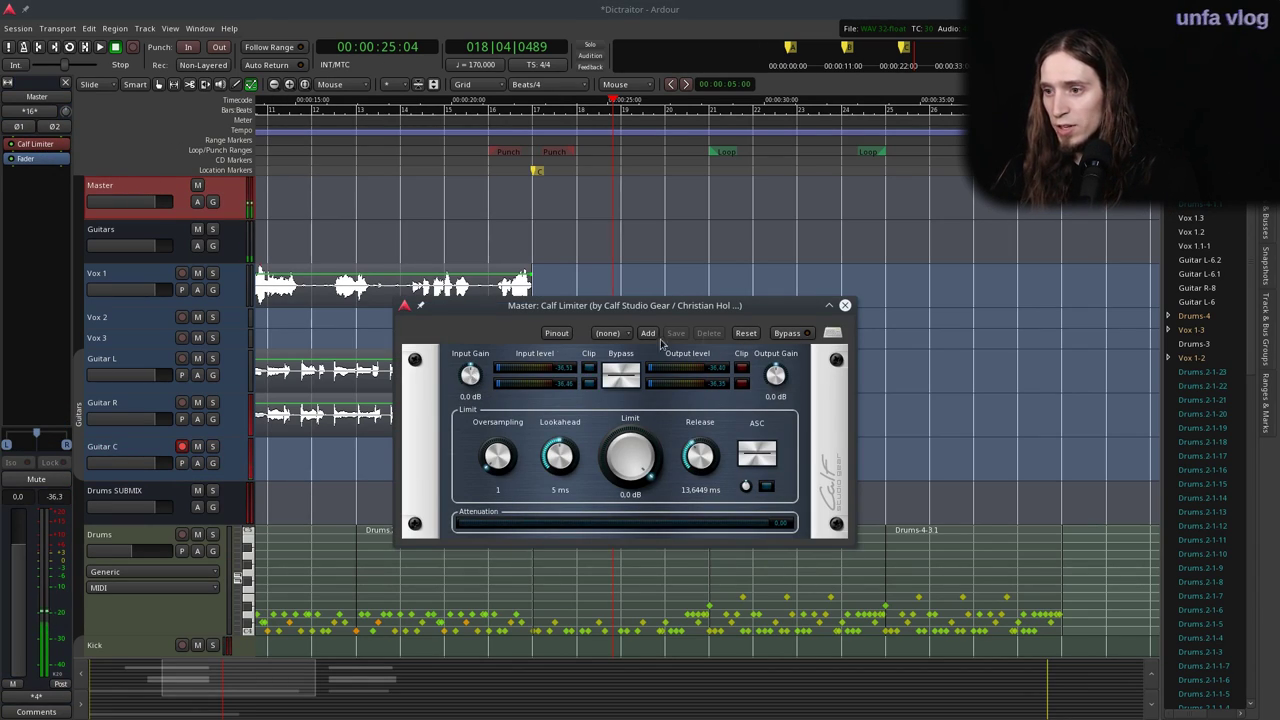
click(845, 305)
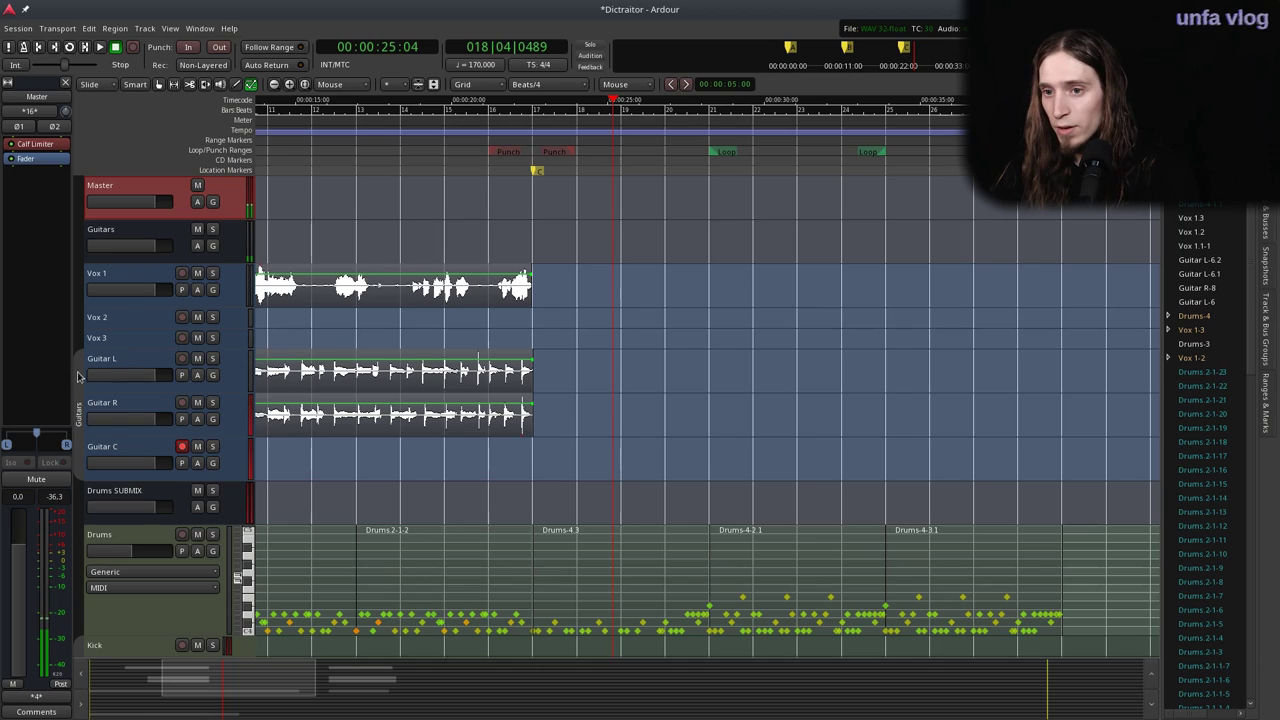
Lower the grouped guitar track faders to -6.1 dB and the Vox 1 fader to -6.3 dB.
drag(133, 374, 117, 376)
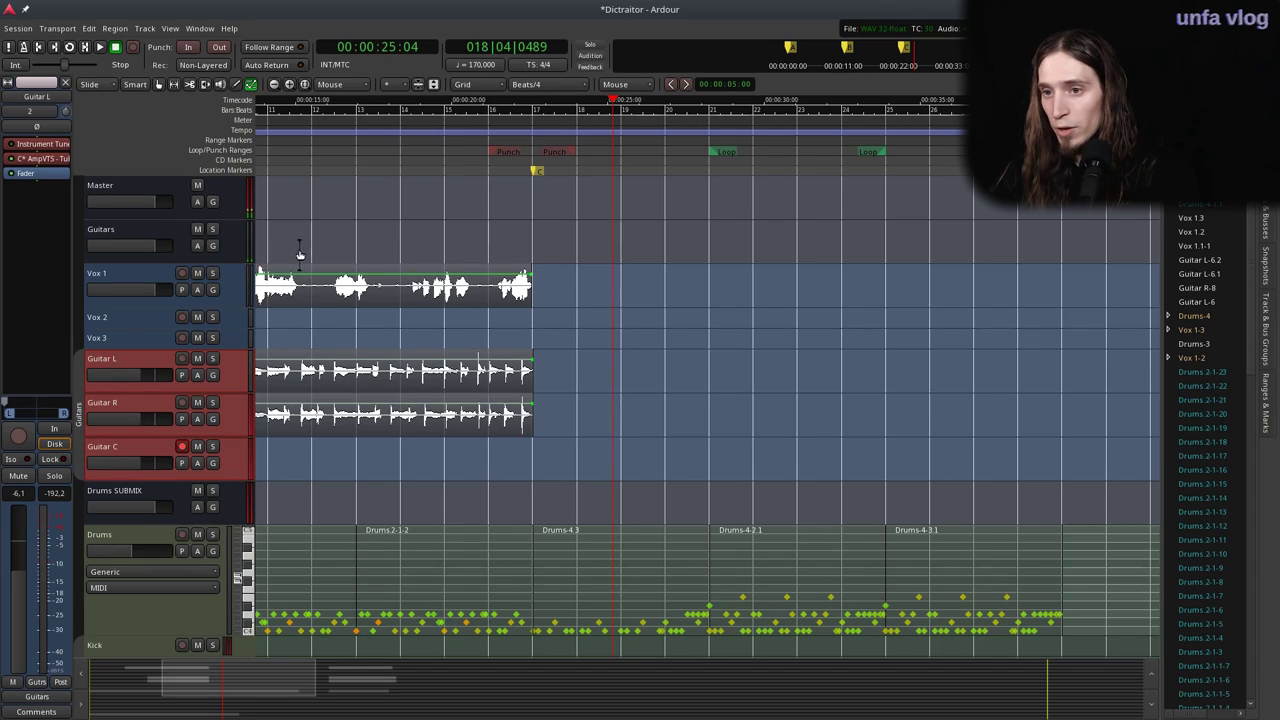
click(111, 299)
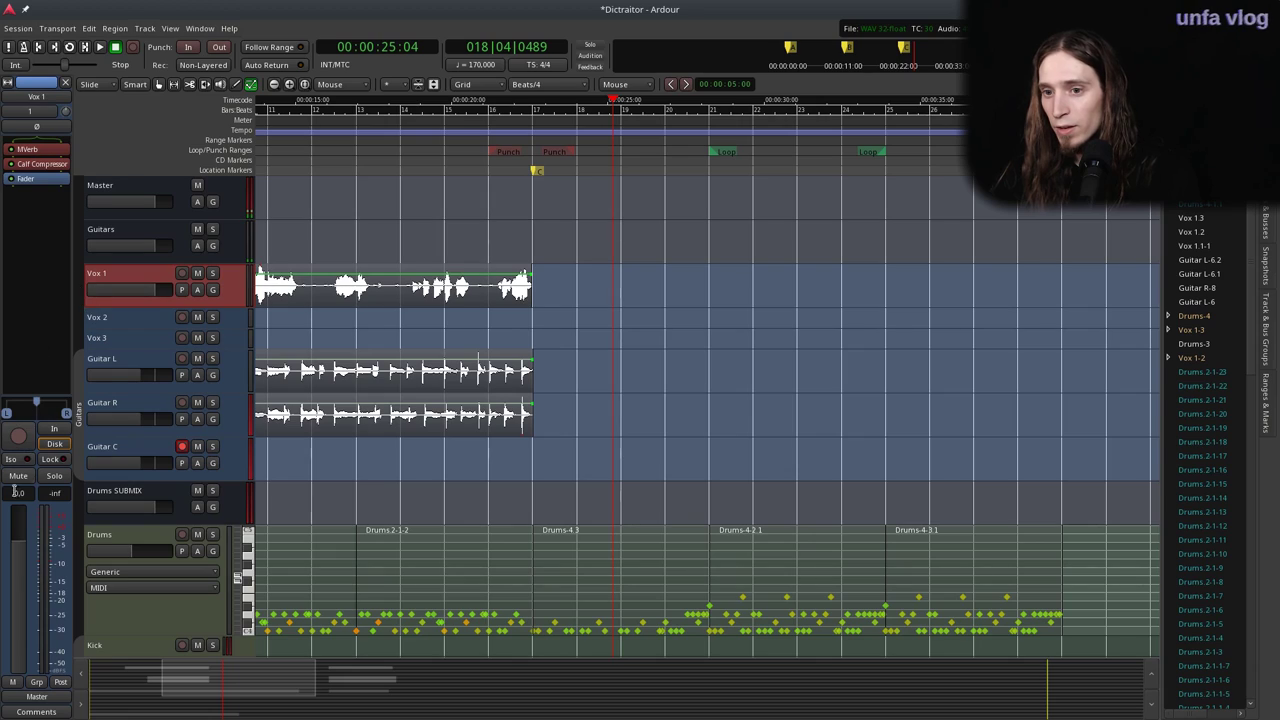
drag(22, 552, 19, 578)
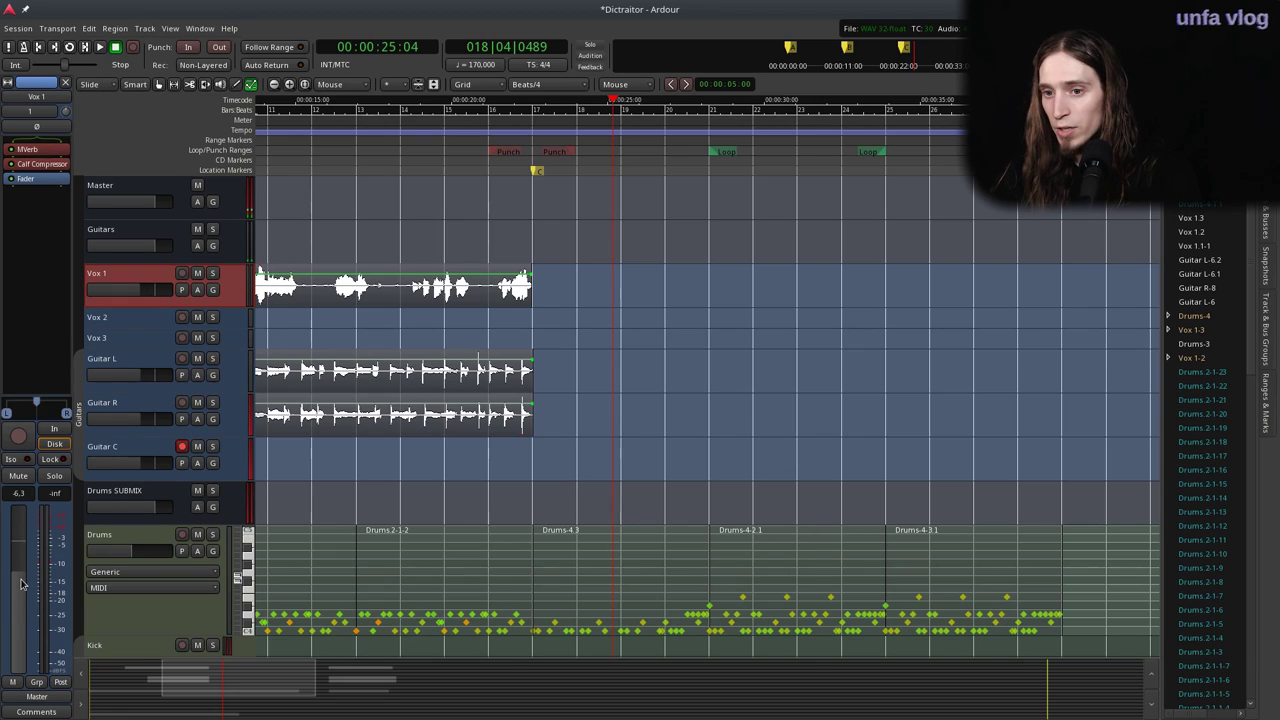
Check the channel strips of the Drums, Drums SUBMIX and Kick tracks.
click(148, 540)
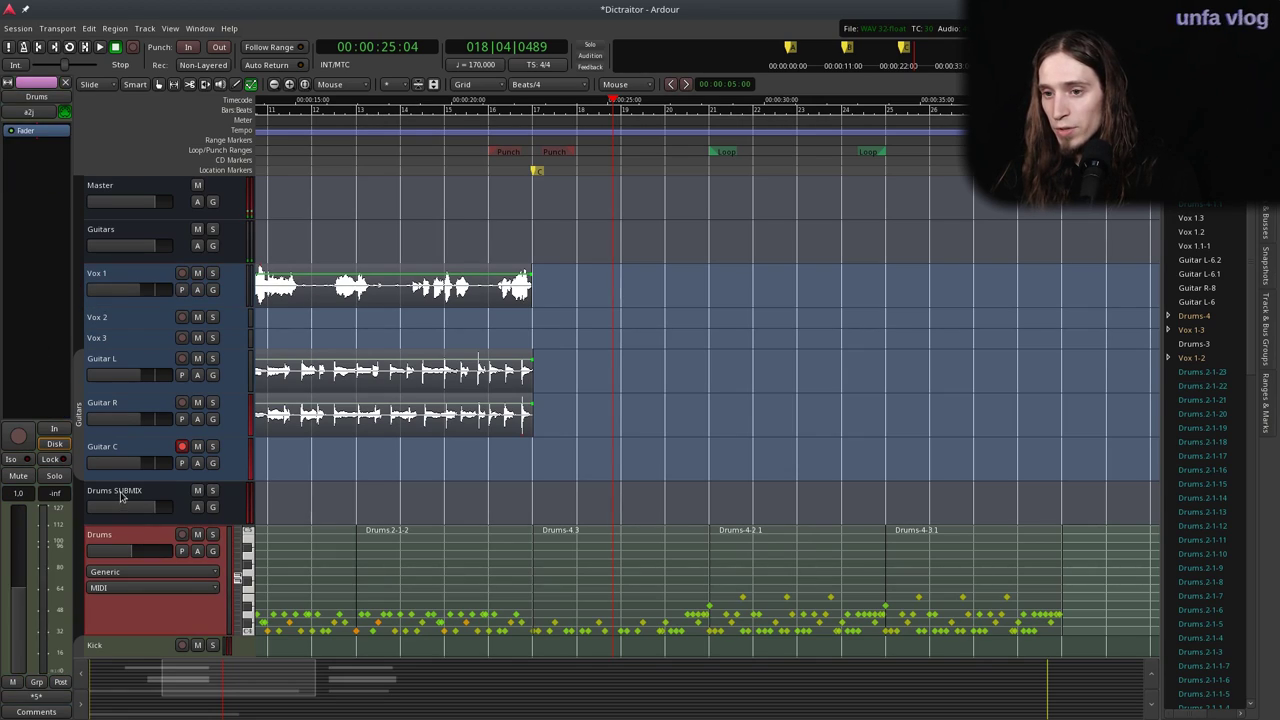
click(120, 497)
mouse_move(136, 514)
mouse_down()
mouse_move(118, 511)
mouse_move(136, 514)
mouse_up()
scroll(360, 446, down, 3)
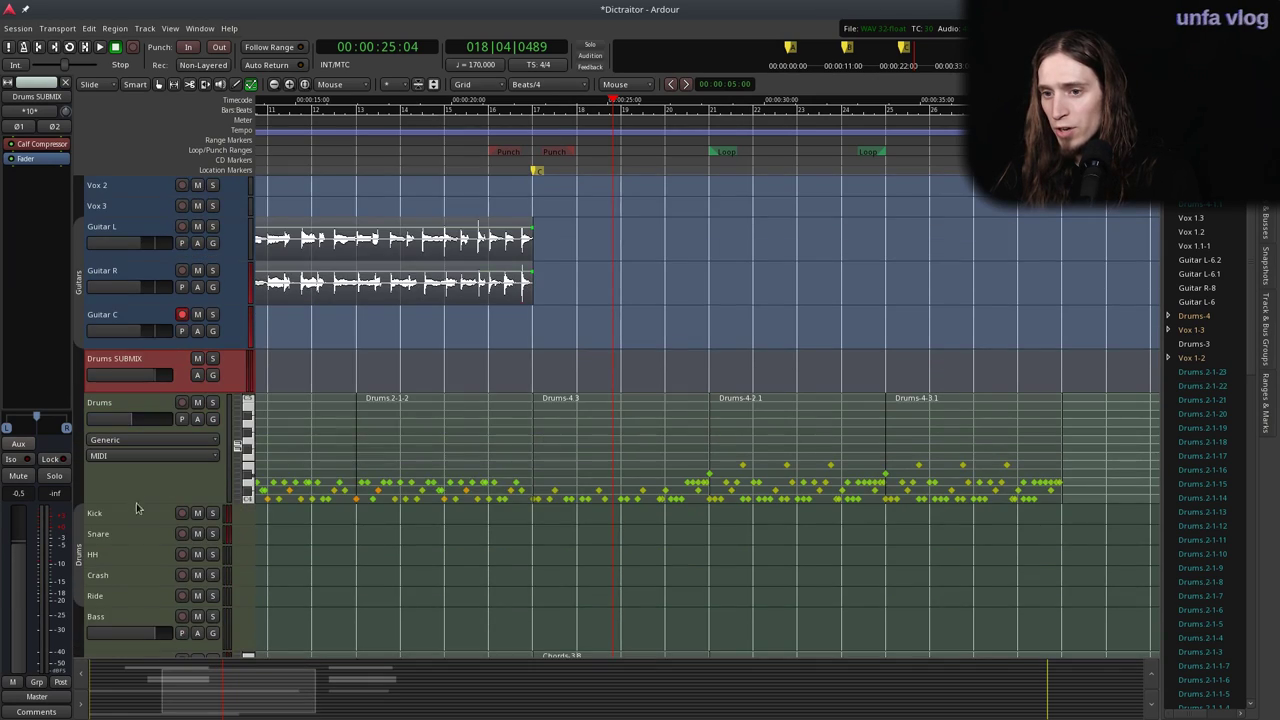
click(124, 516)
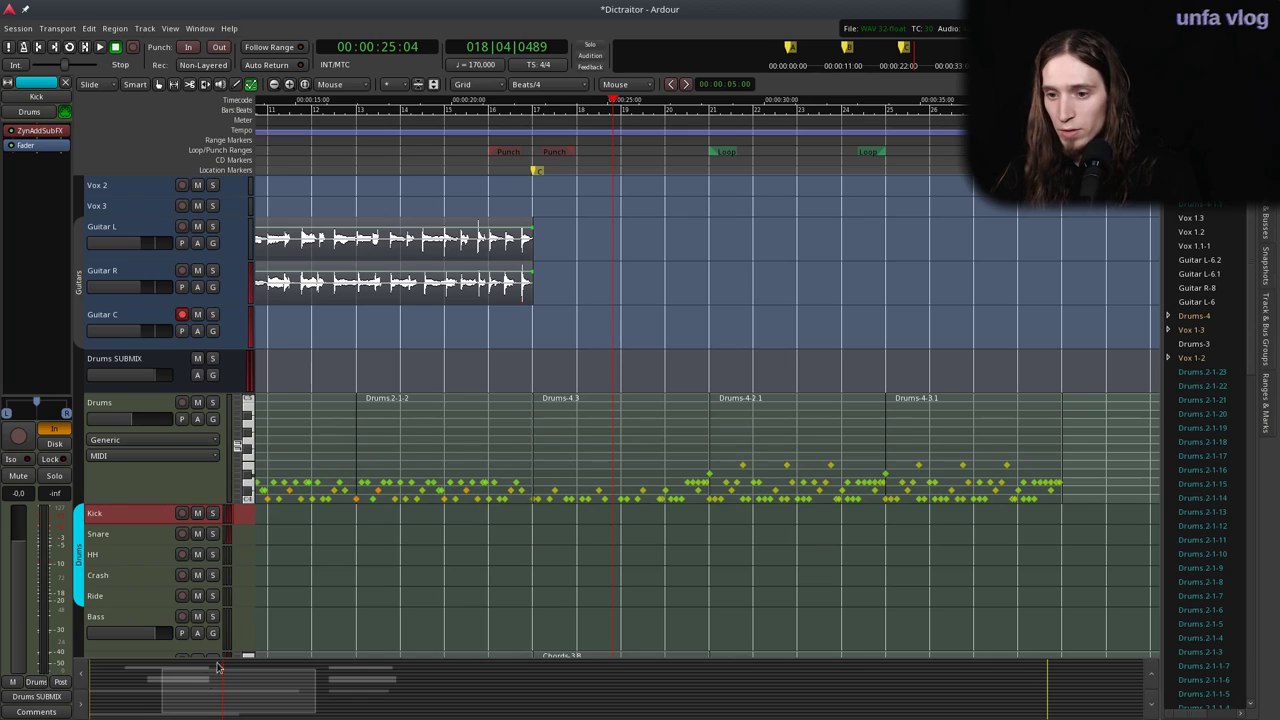
In the Mixer window, lower the Drums group faders together so Kick is at -6.1 dB, and set the Chill lead fader to -6.0 dB.
mouse_move(210, 716)
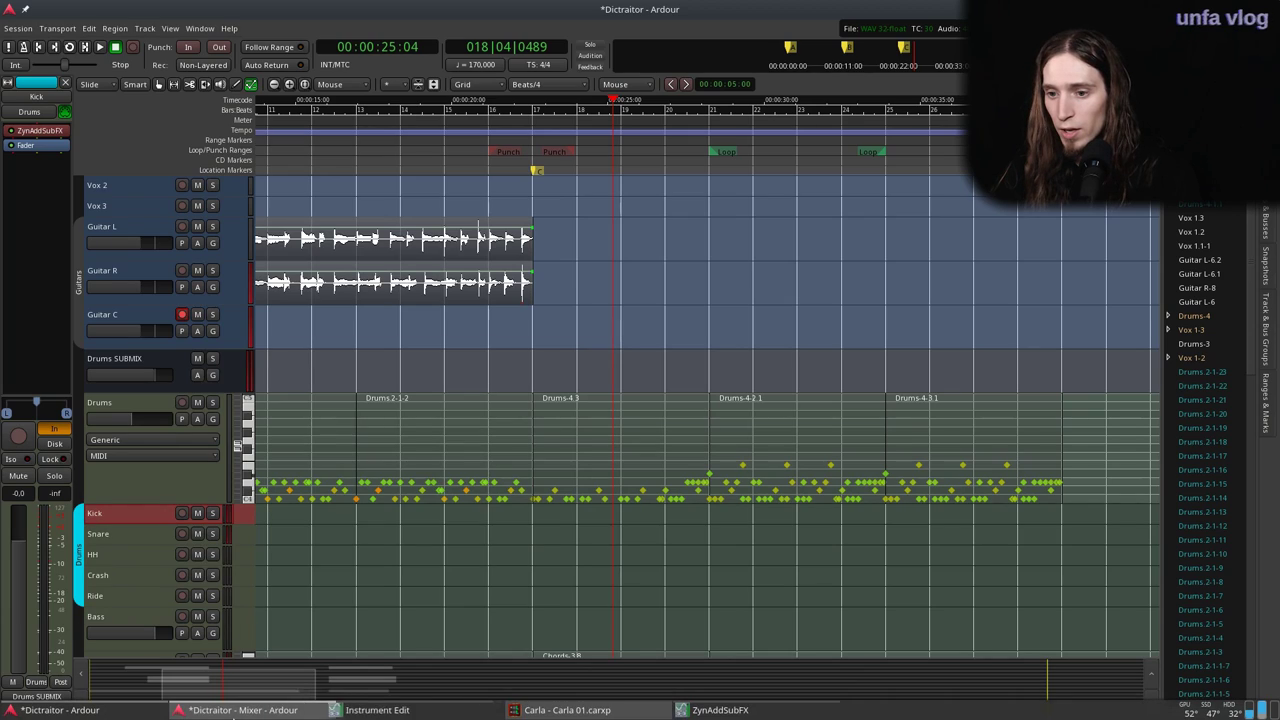
click(45, 711)
click(240, 711)
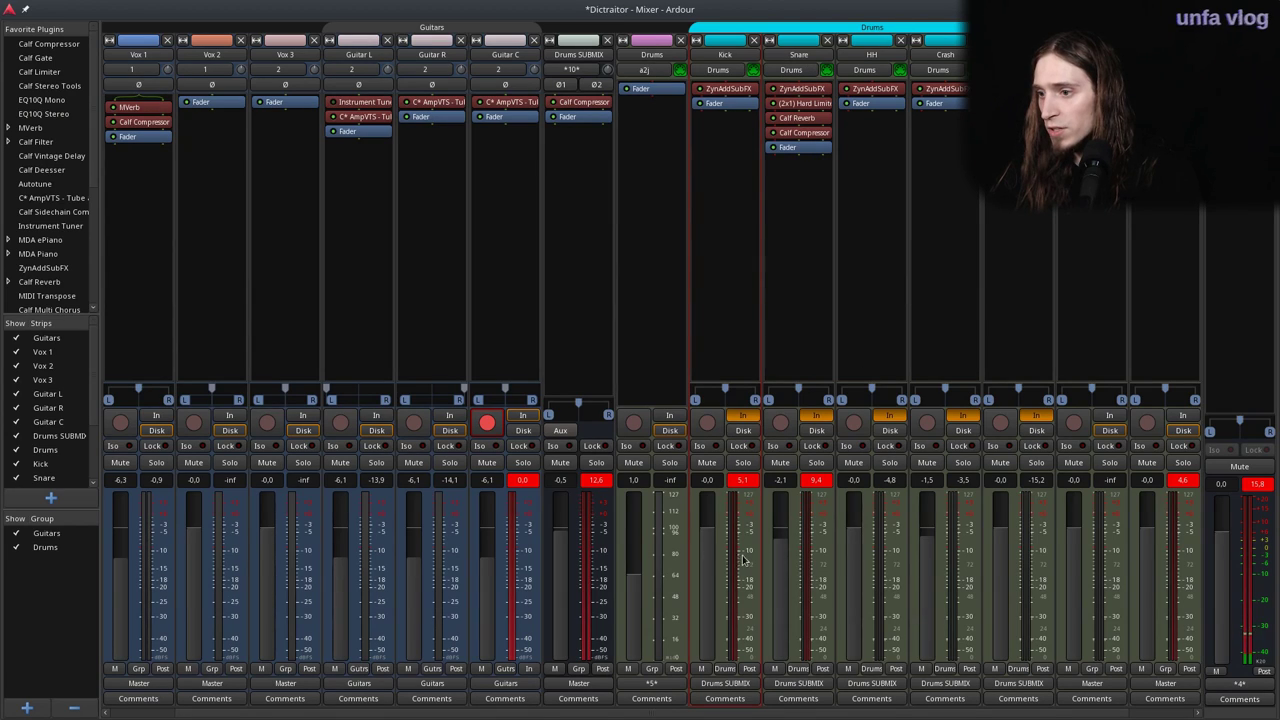
drag(715, 550, 704, 580)
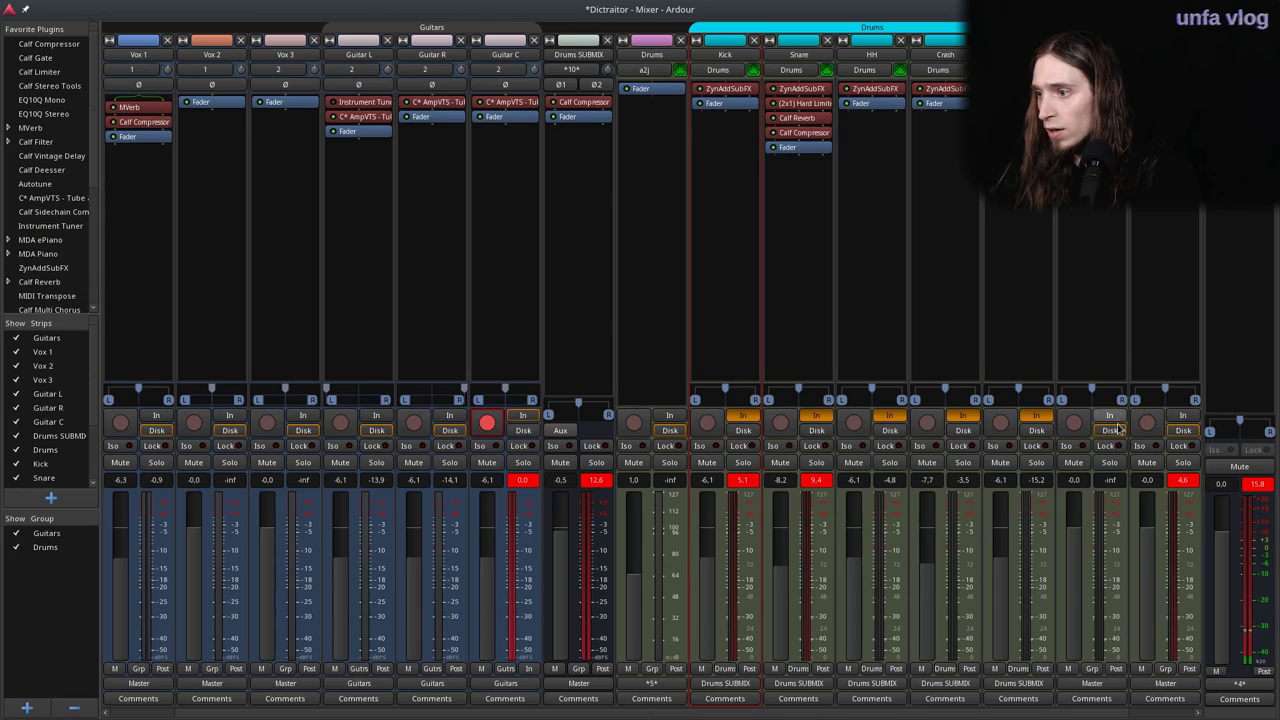
drag(1148, 545, 1141, 585)
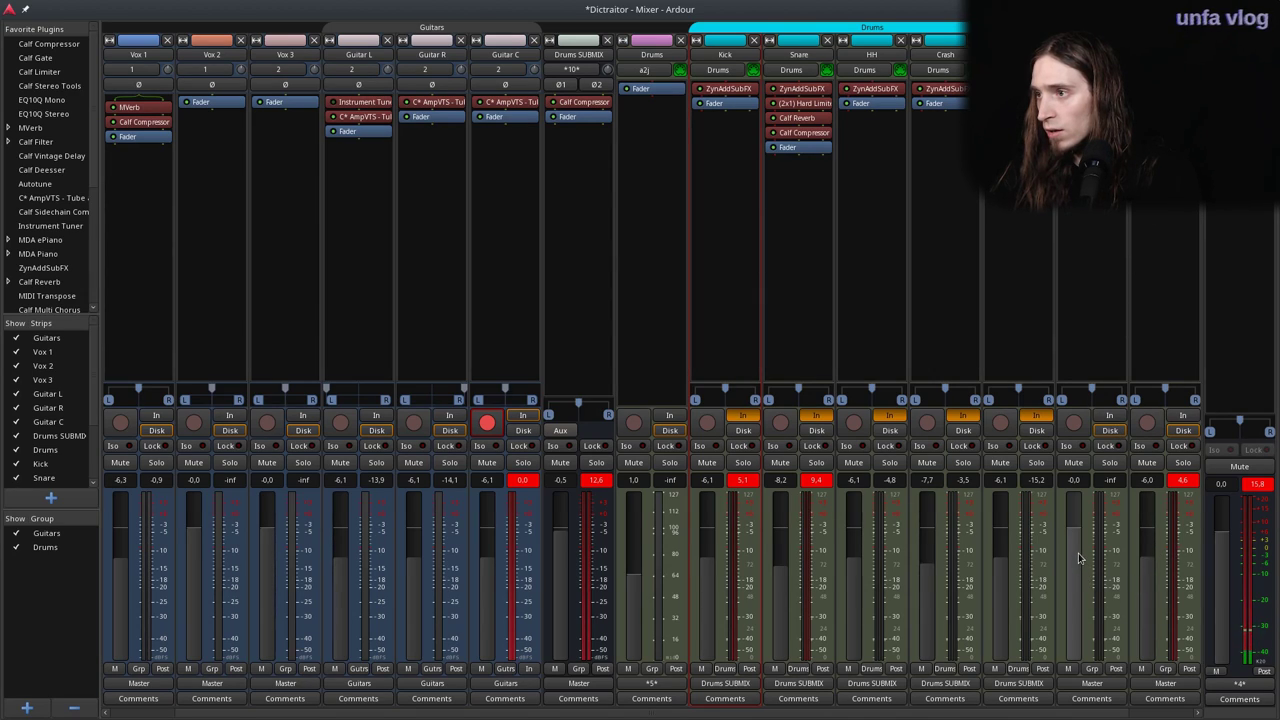
Return to the Editor, stop playback and look at the Kick track's ZynAddSubFX instrument.
key(alt+e)
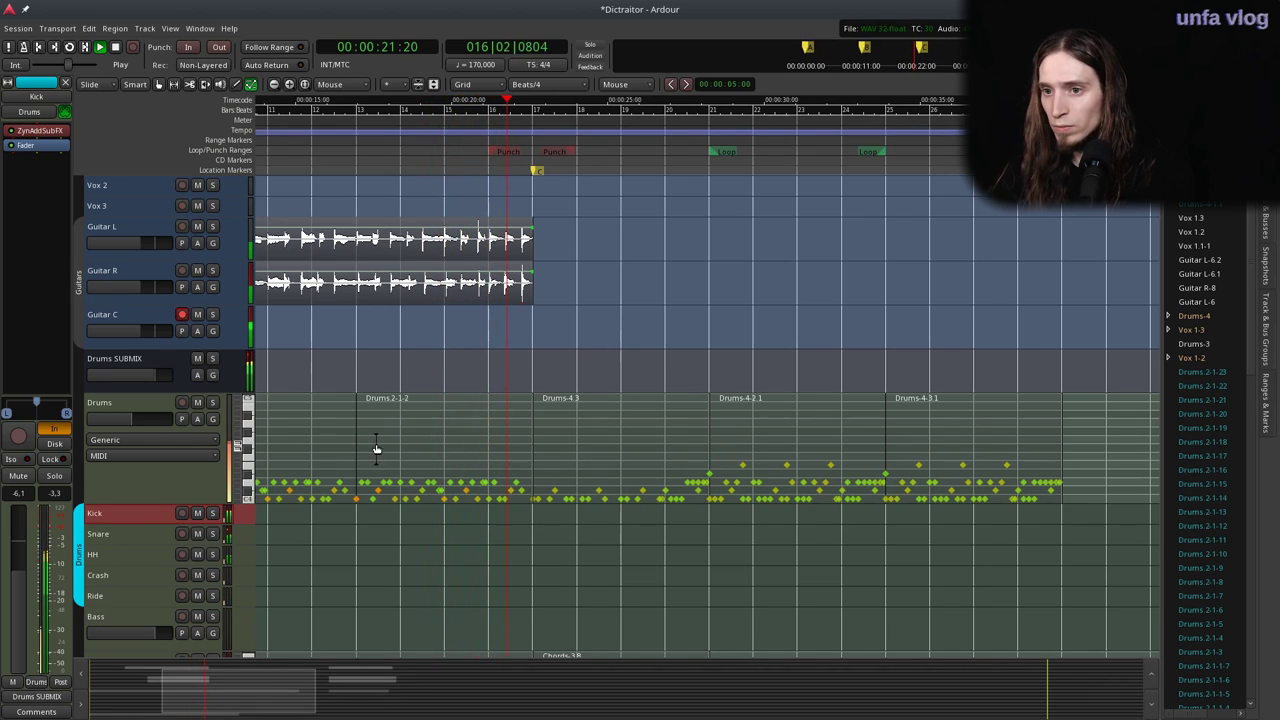
key(space)
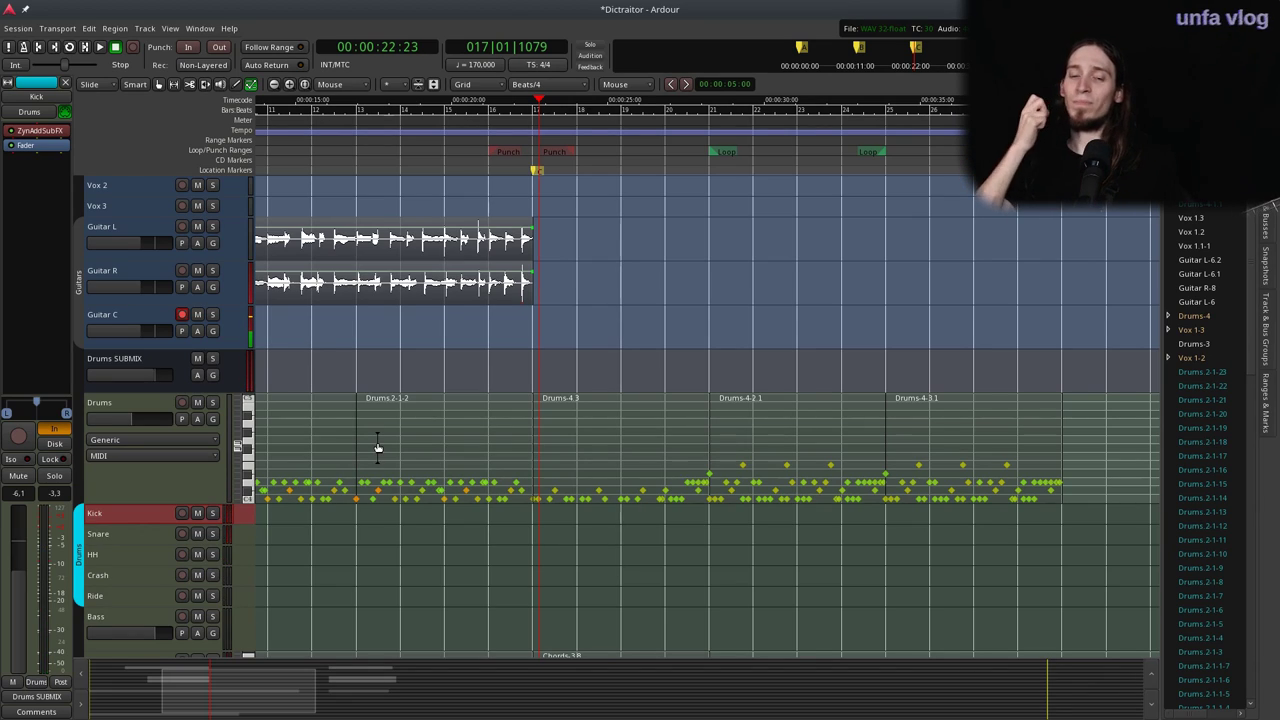
double_click(40, 130)
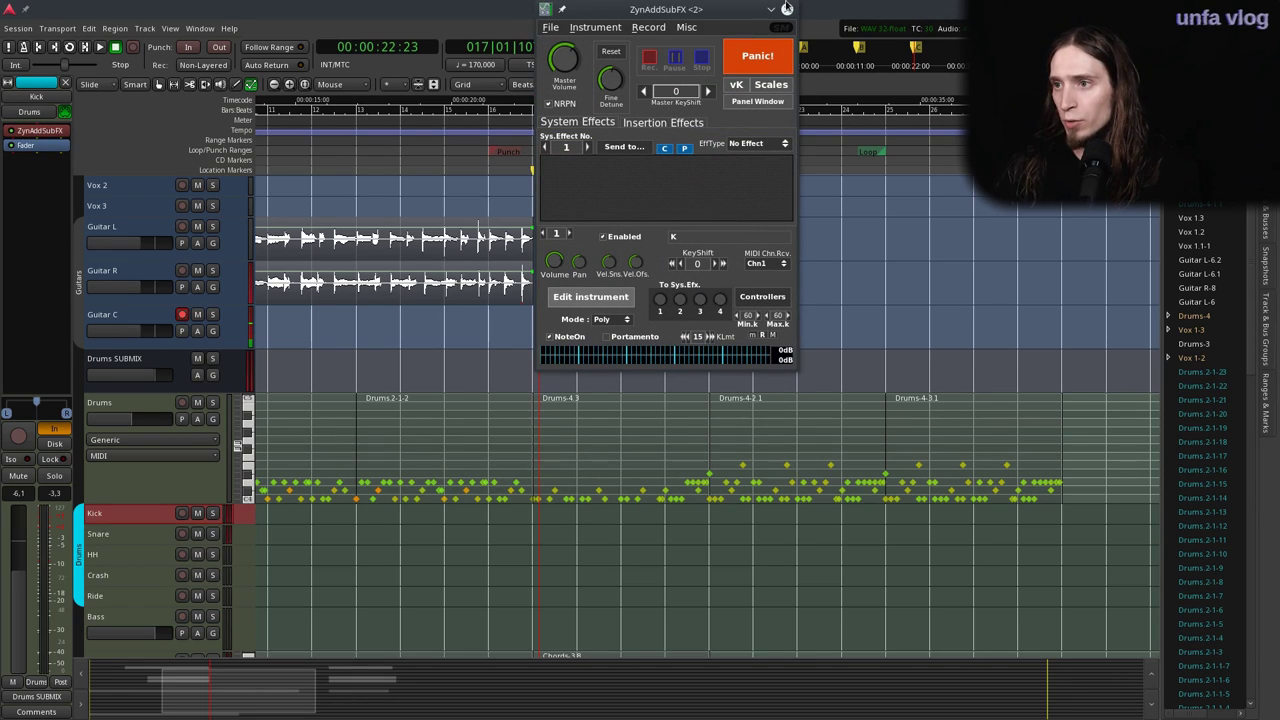
click(768, 14)
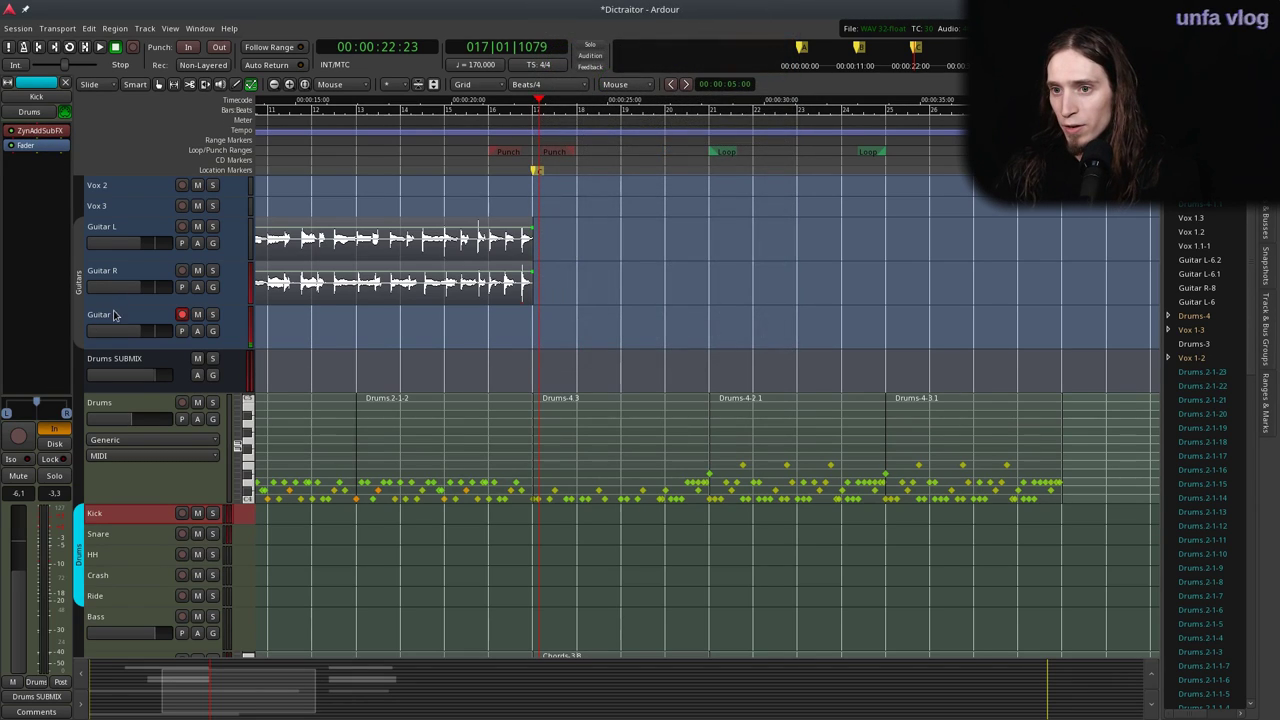
Rename the Guitar C track to Bass 1 and arm it for recording.
click(115, 315)
double_click(154, 313)
text(Bs)
key(Return)
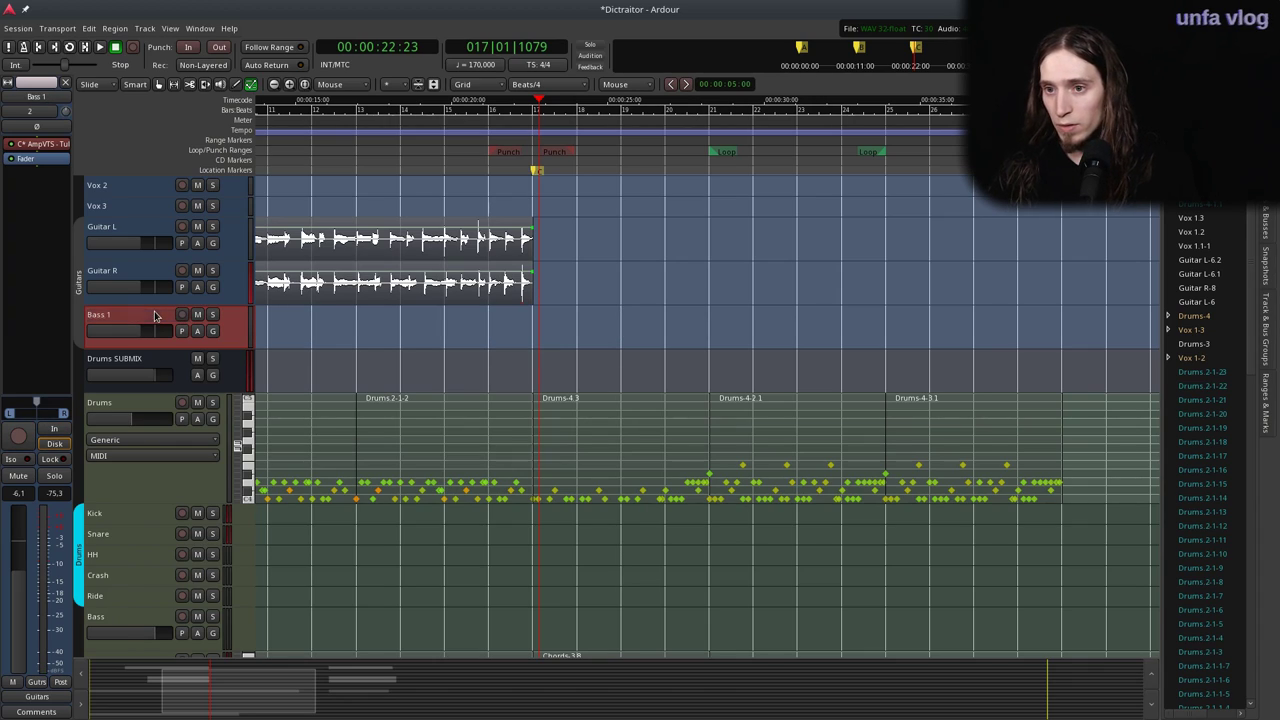
click(181, 314)
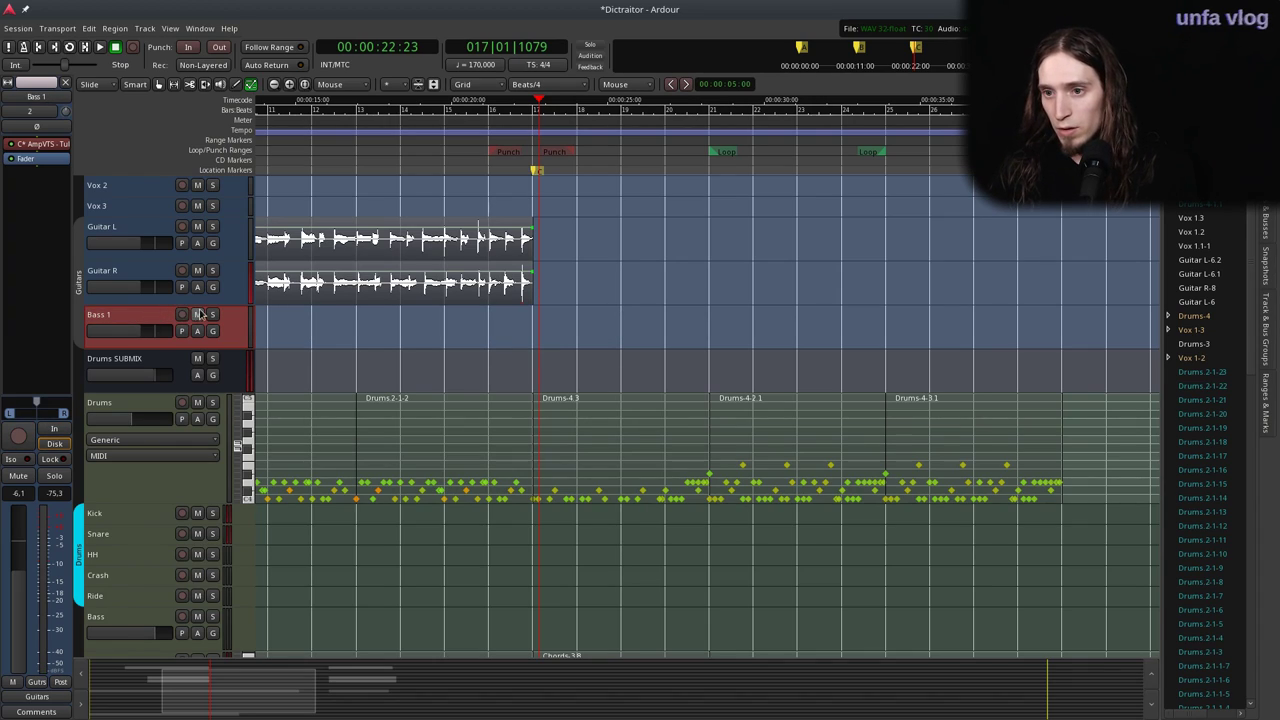
Check the settings of the C* AmpVTS tube amp plugin on the Bass 1 track.
double_click(58, 145)
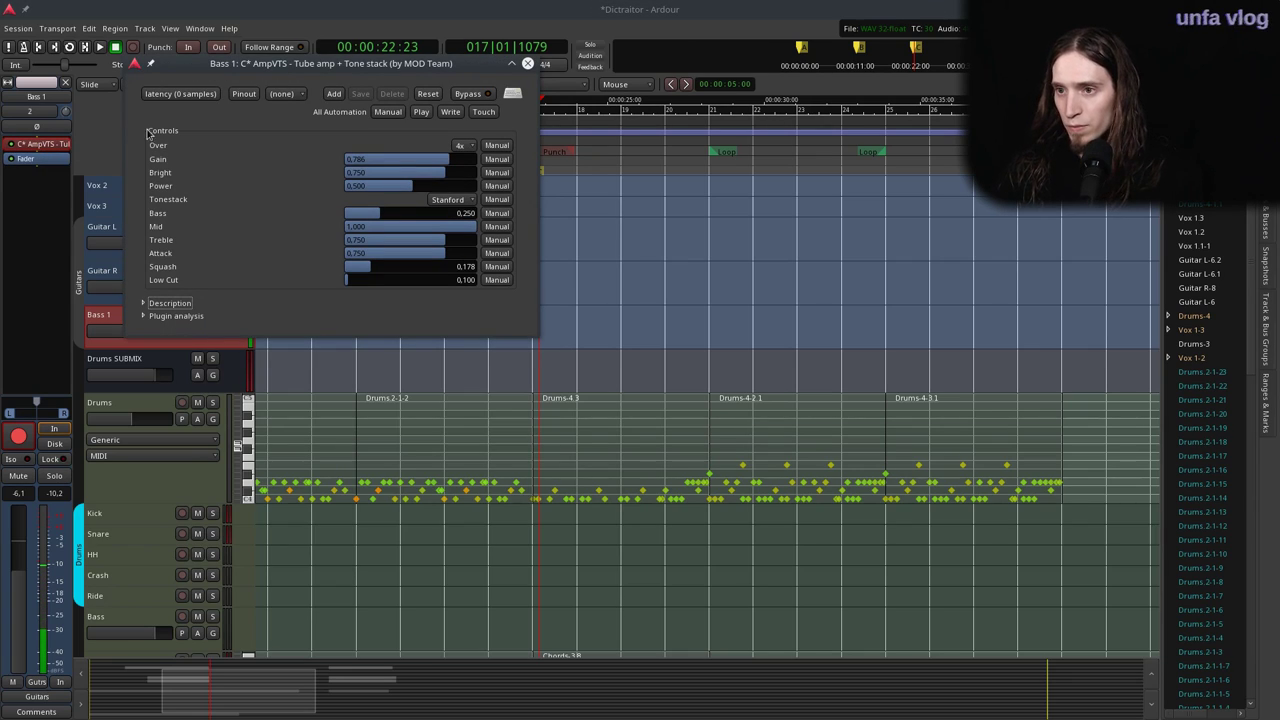
key(ctrl+w)
right_click(48, 144)
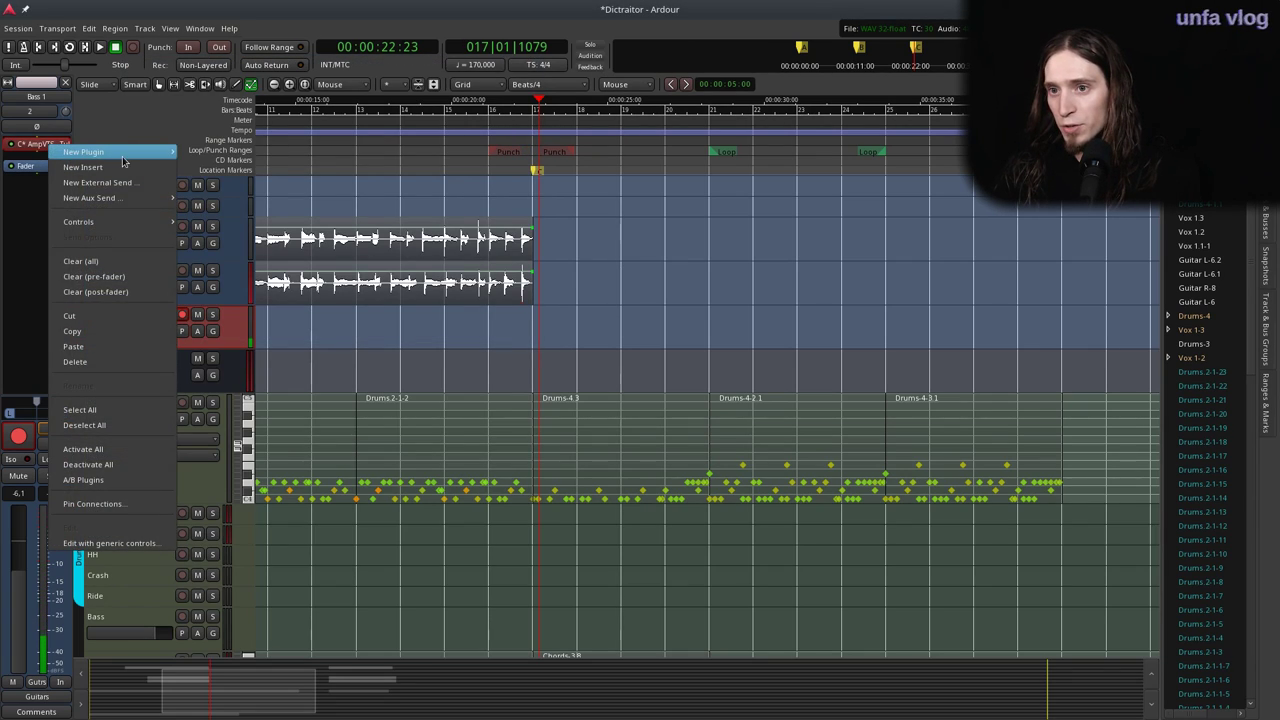
click(323, 352)
Temporarily arm Guitar L instead of Bass 1 and check the instrument's tuning with Guitar L's Instrument Tuner.
click(182, 314)
click(176, 232)
click(181, 226)
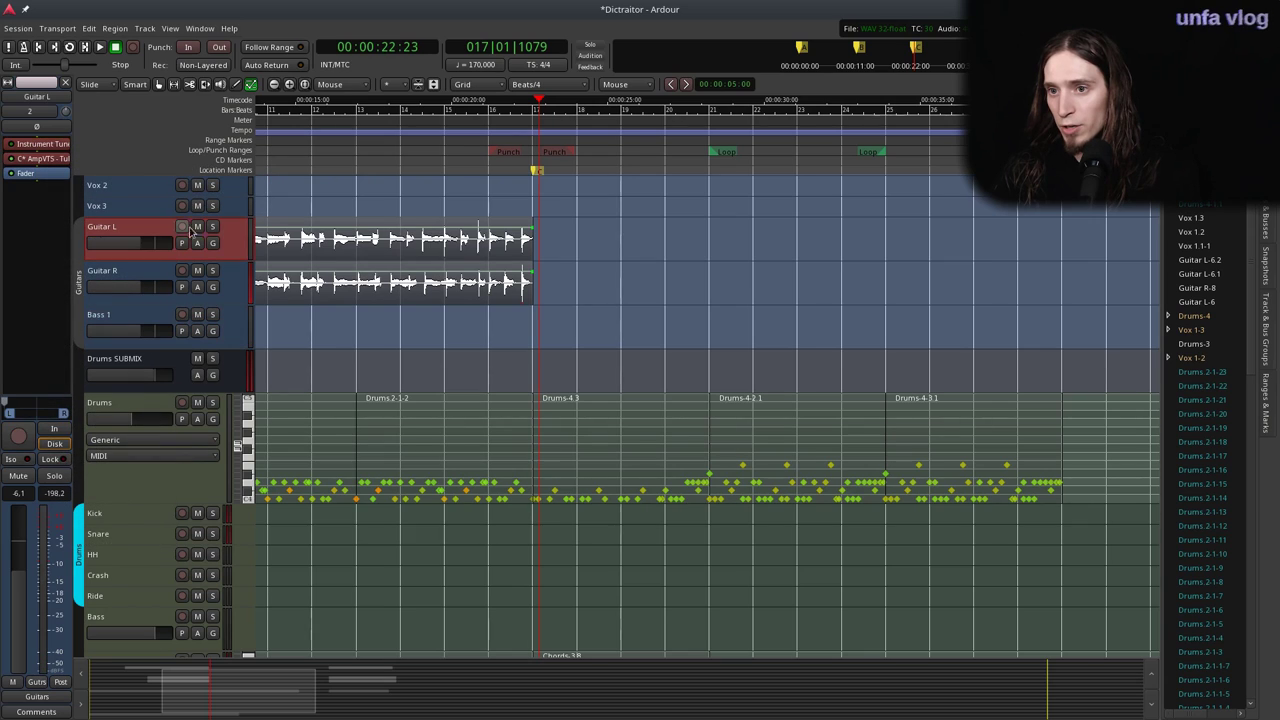
double_click(40, 145)
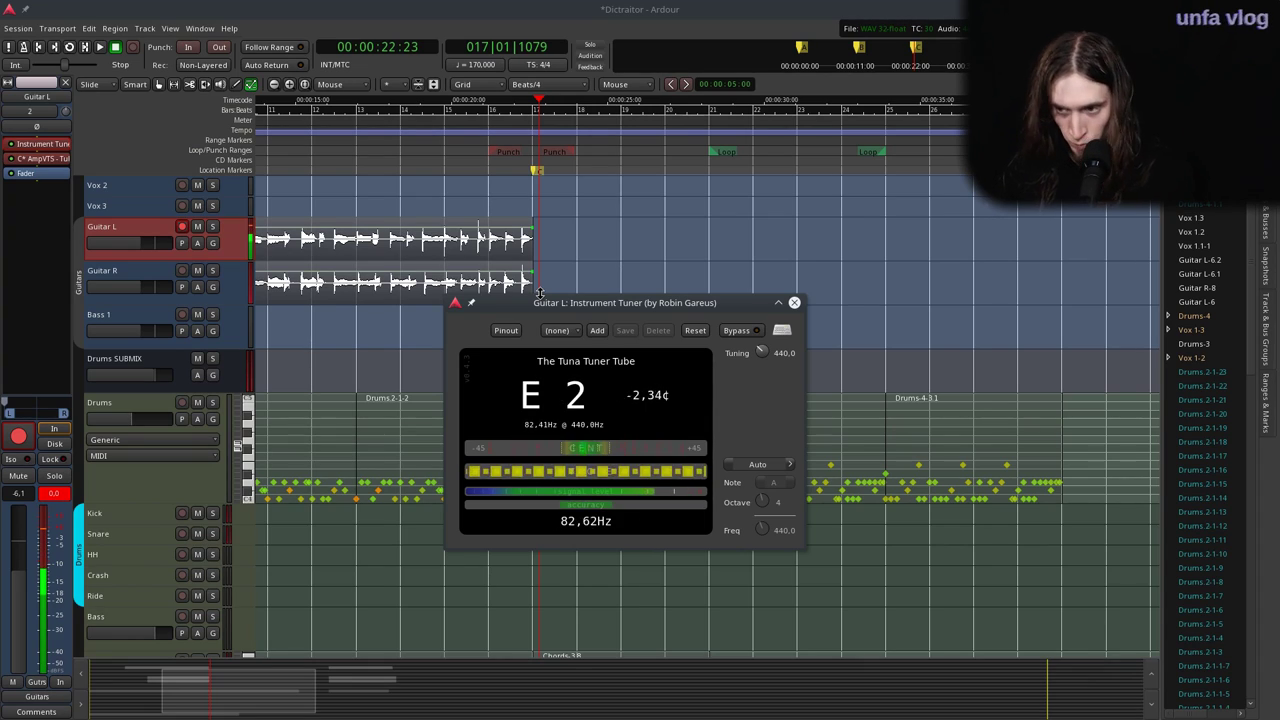
click(794, 302)
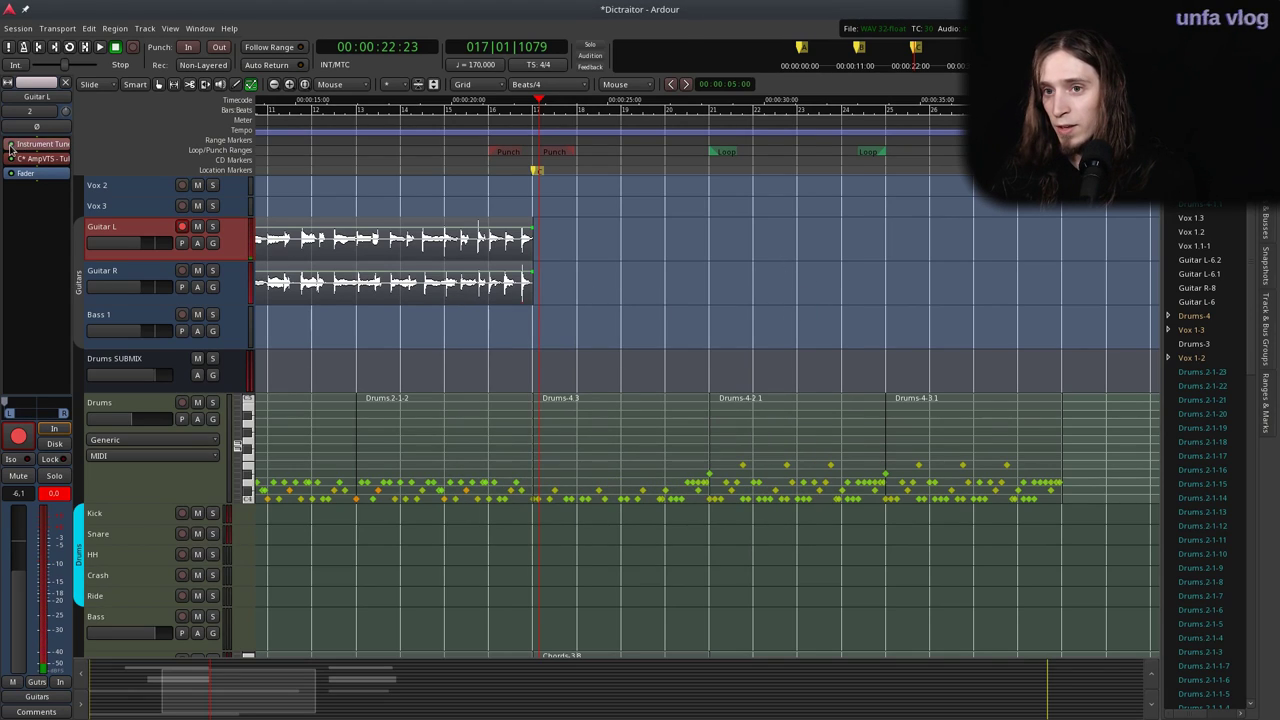
click(182, 226)
Arm Bass 1 and record a bass take from about bar 14 to bar 45.
click(181, 314)
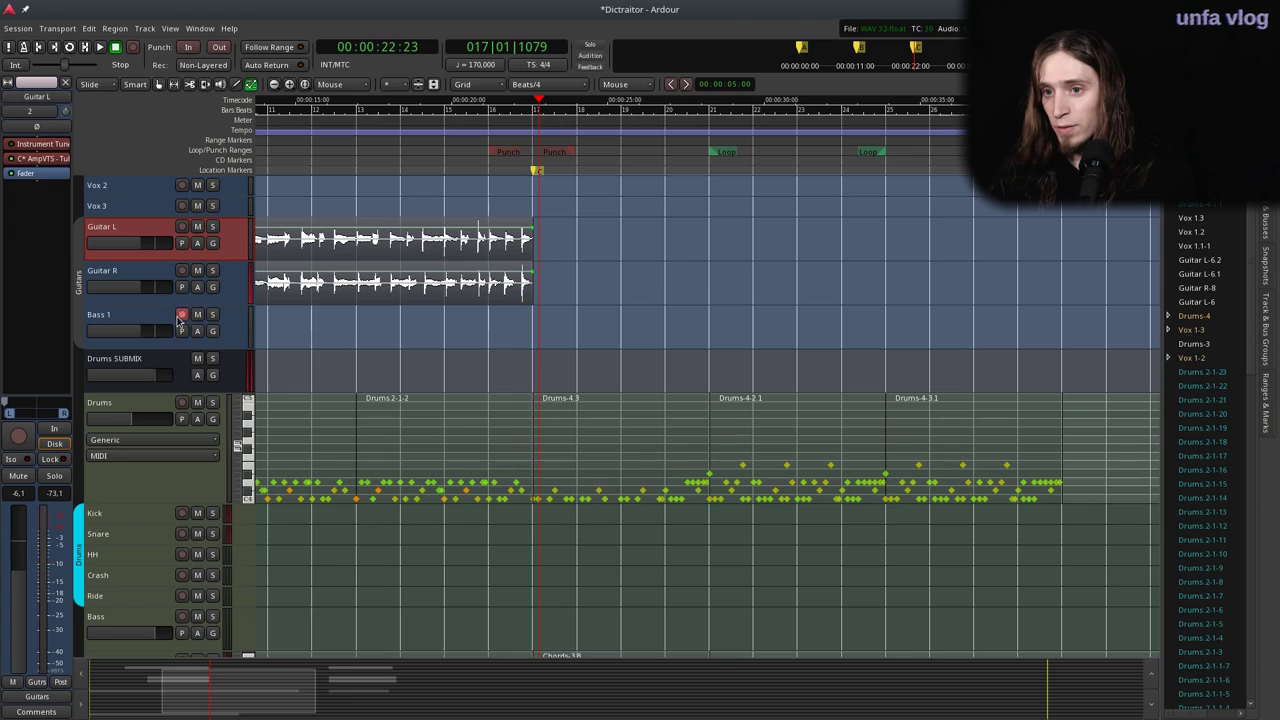
click(440, 136)
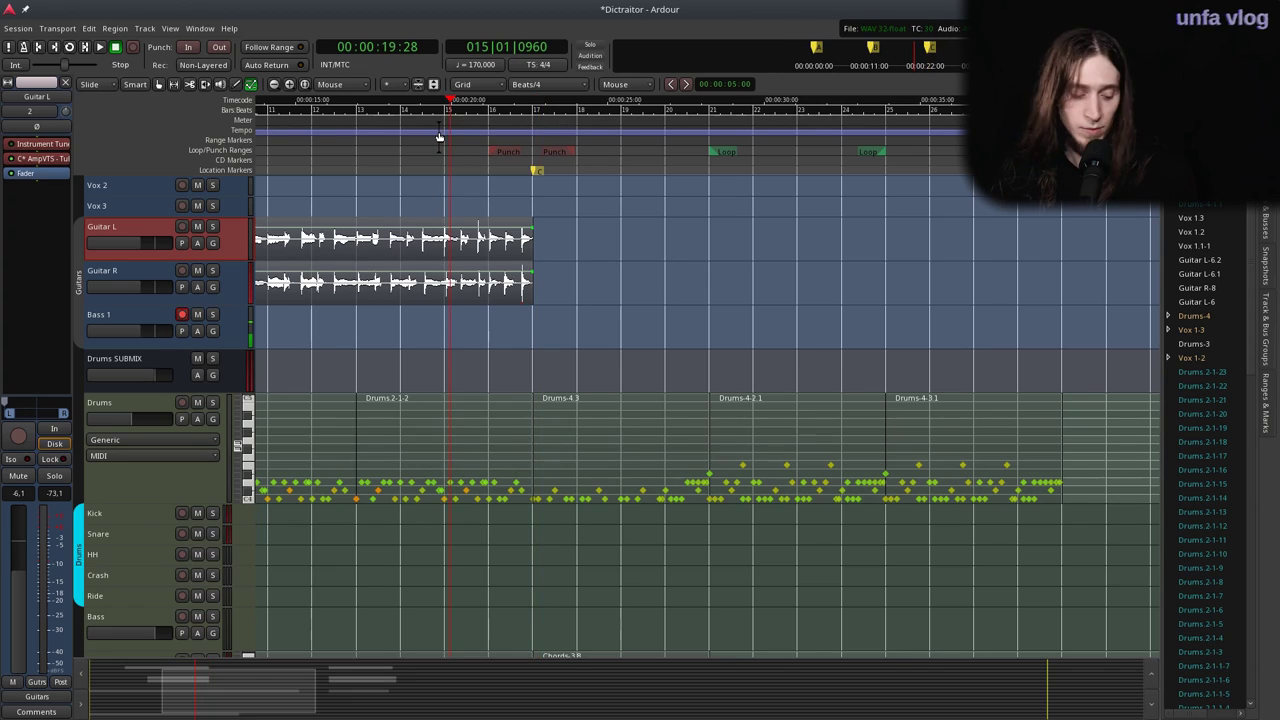
click(411, 136)
key(shift+r)
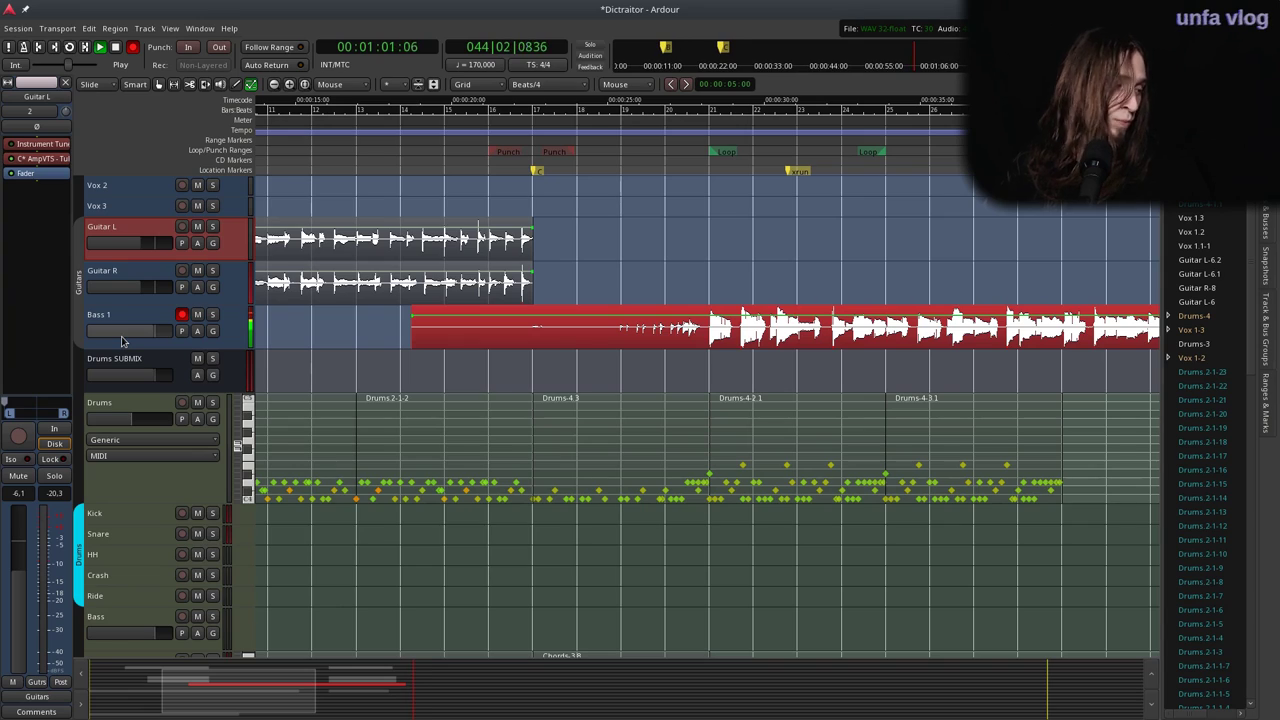
key(space)
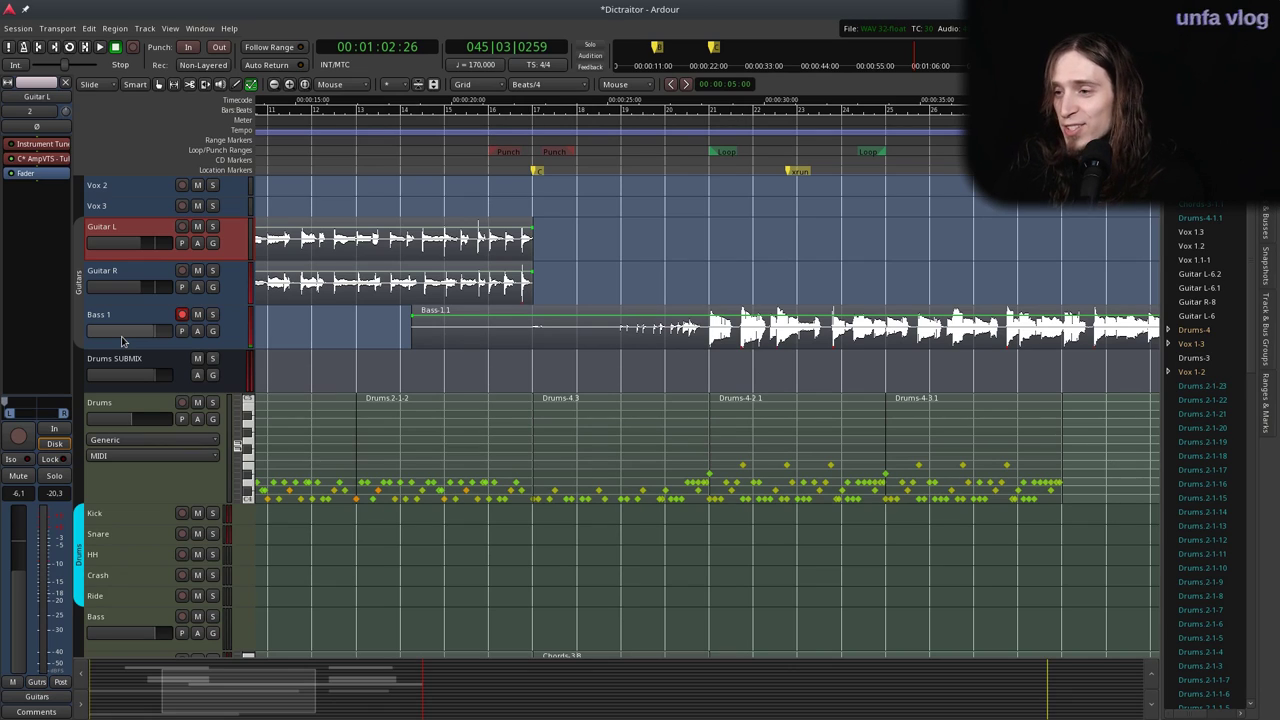
Split the recorded Bass 1 region at bar 21 with the grid snap on and delete the part before it.
scroll(592, 313, down, 2)
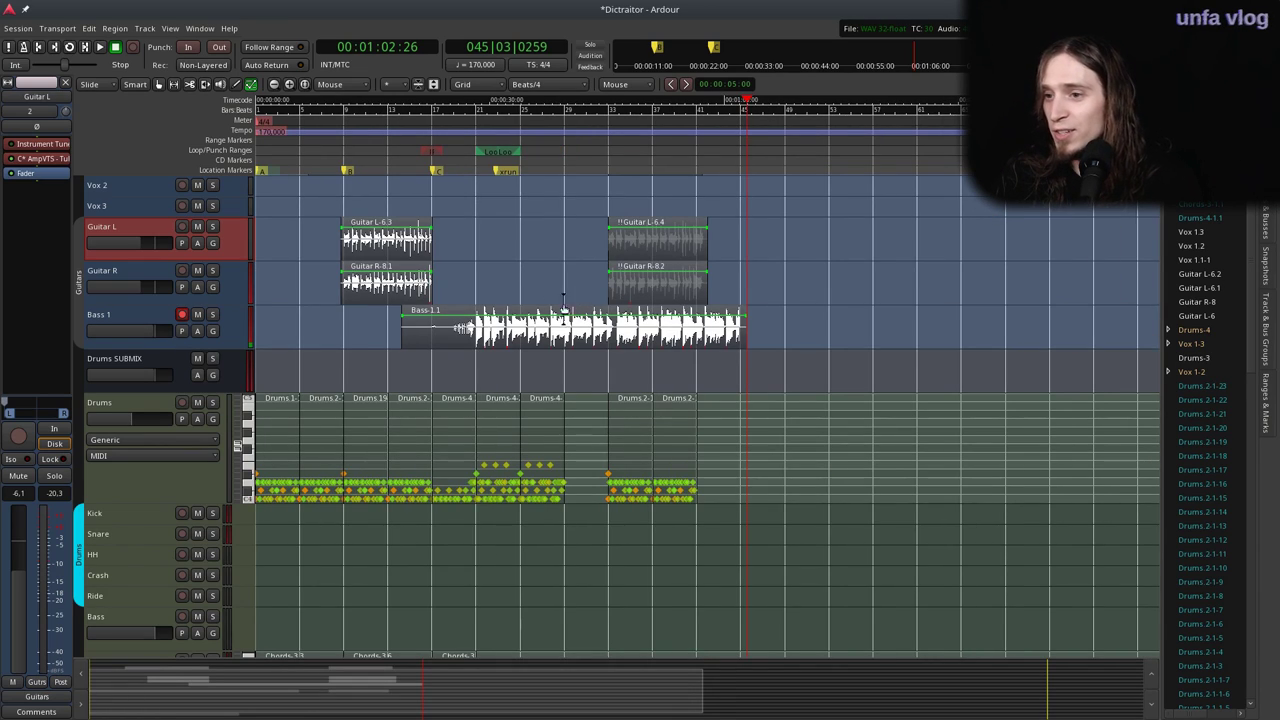
key(equal)
key(equal)
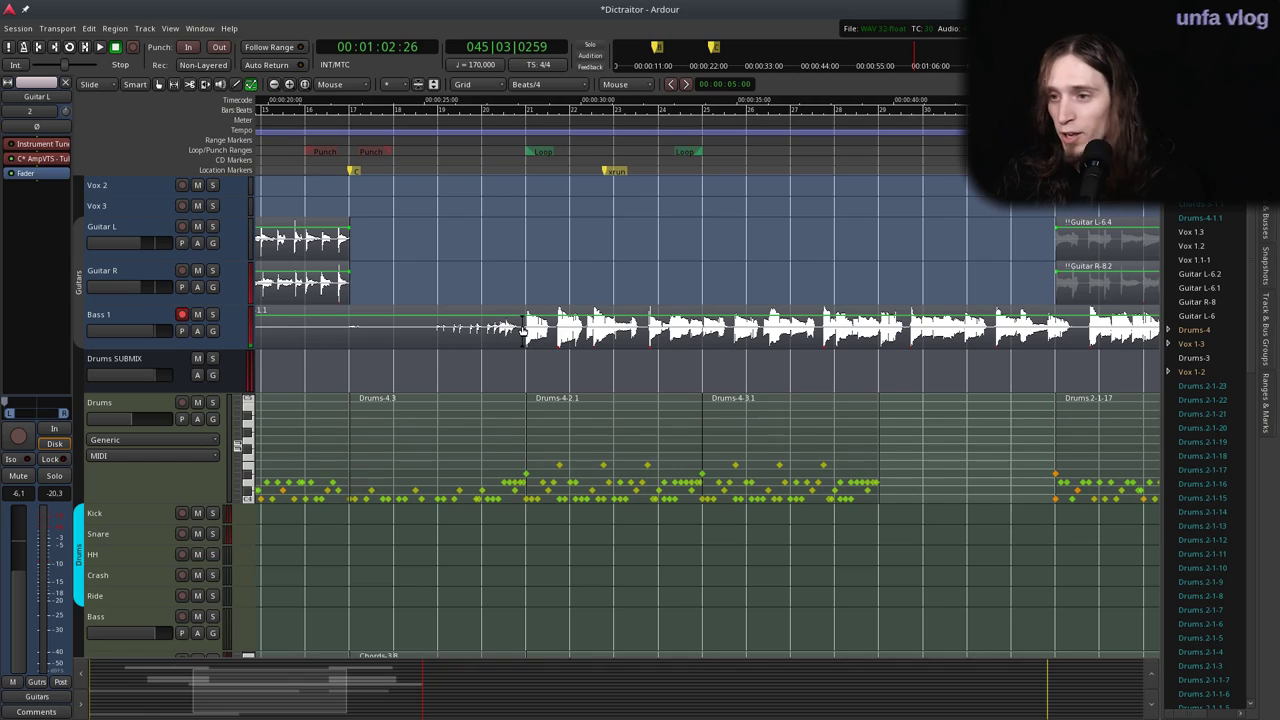
key(g)
click(515, 334)
key(s)
click(491, 336)
key(Delete)
Play back the trimmed bass take against the drums up to about bar 41 and inspect its waveform.
scroll(457, 331, down, 2)
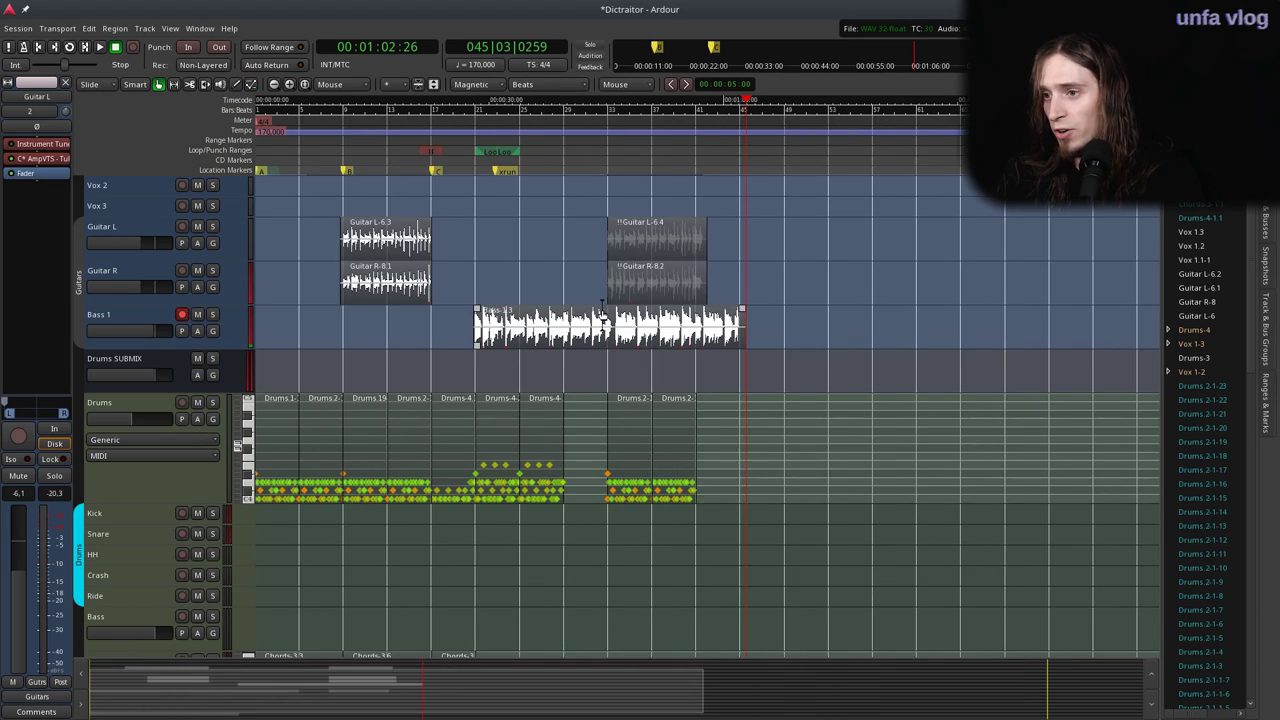
scroll(600, 314, up, 1)
click(627, 160)
key(space)
key(equal)
key(equal)
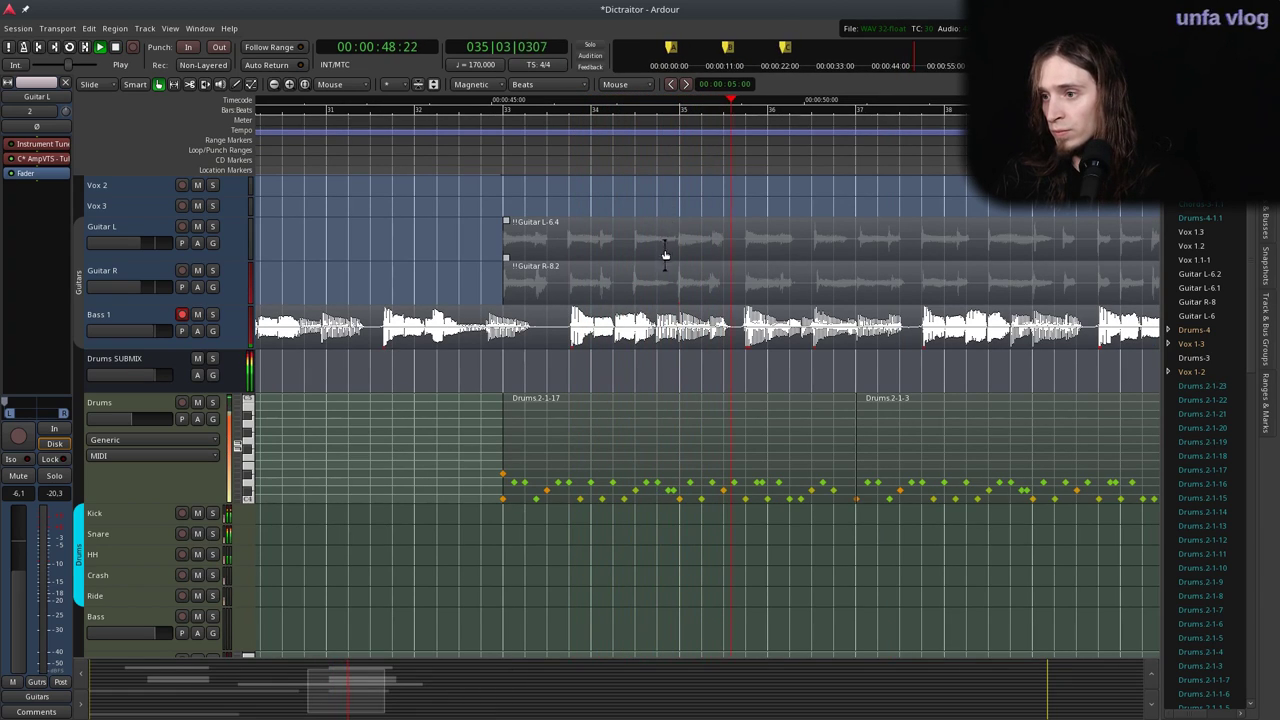
key(minus)
key(minus)
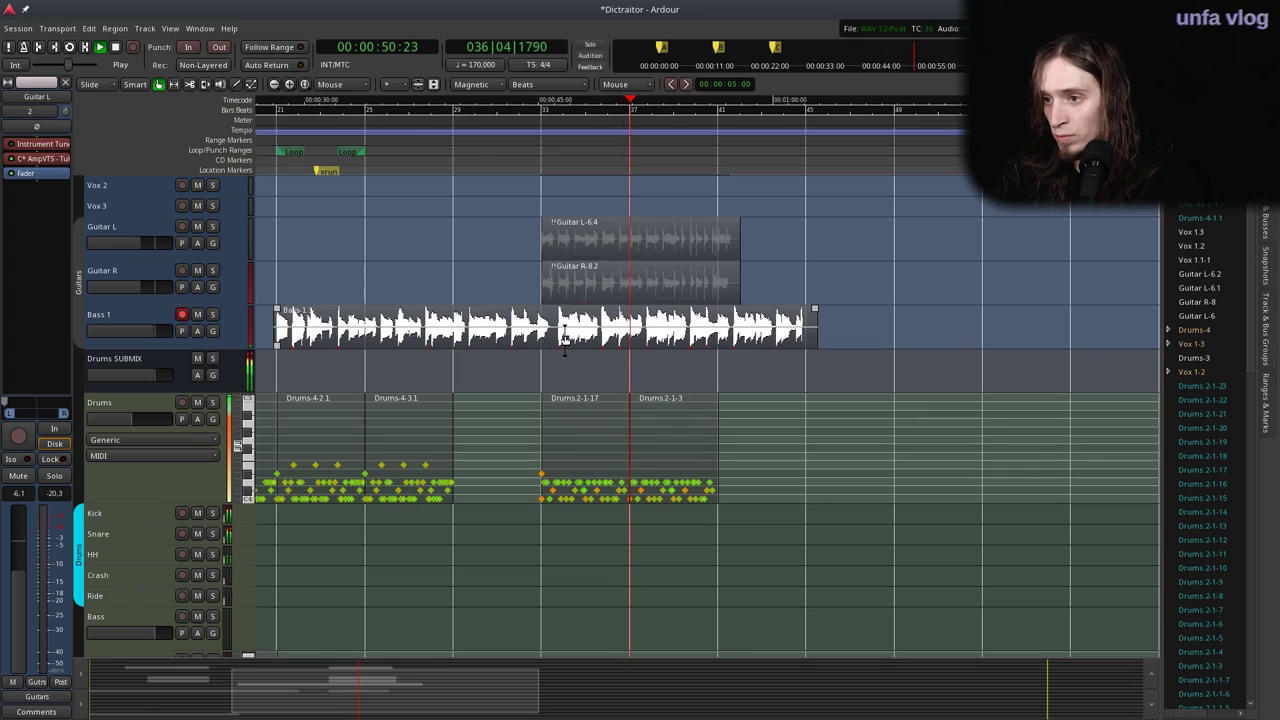
scroll(566, 341, left, 1)
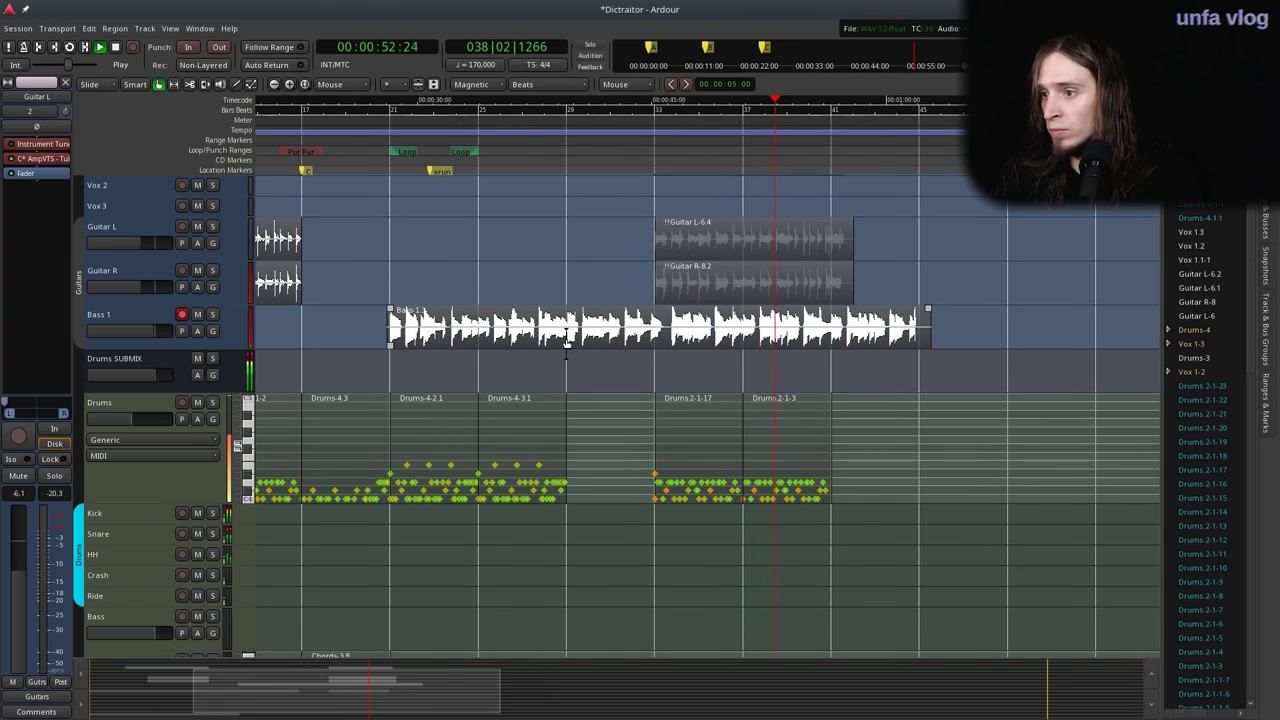
key(equal)
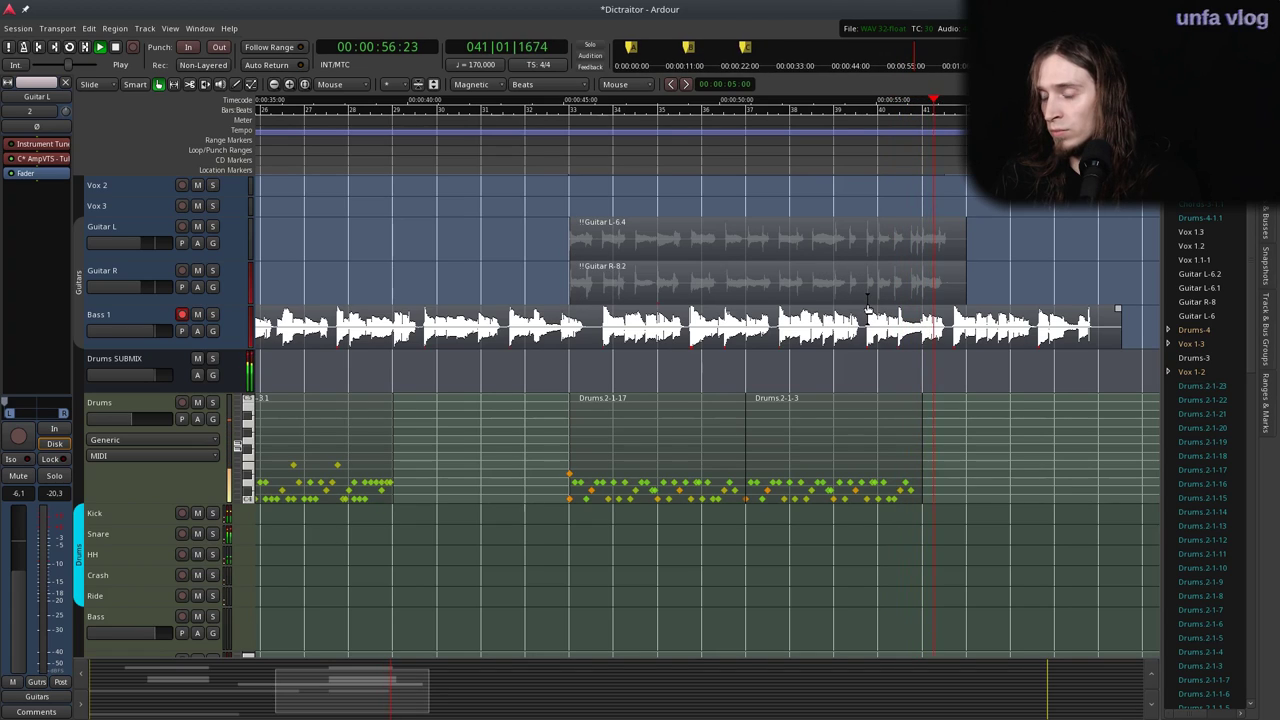
key(space)
Delete the bass take from the Bass 1 track and remove the xrun location marker.
click(688, 333)
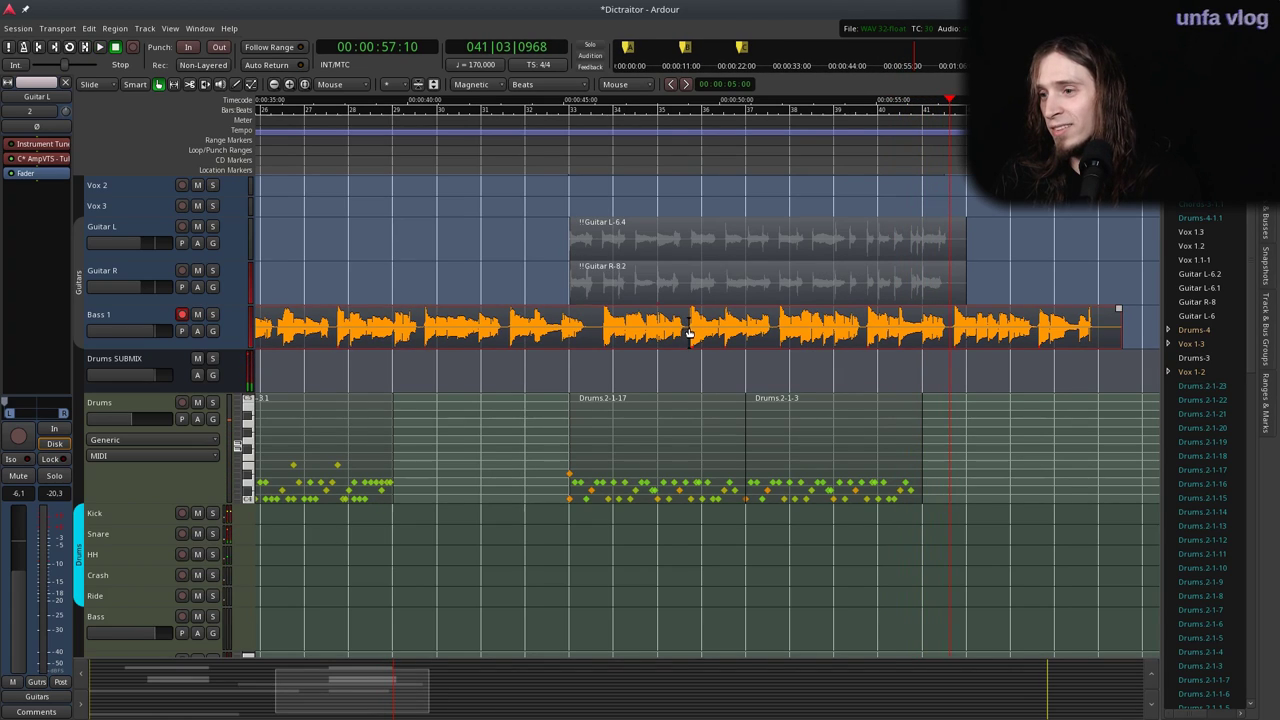
key(Delete)
scroll(693, 335, down, 2)
scroll(586, 357, up, 2)
scroll(599, 351, down, 1)
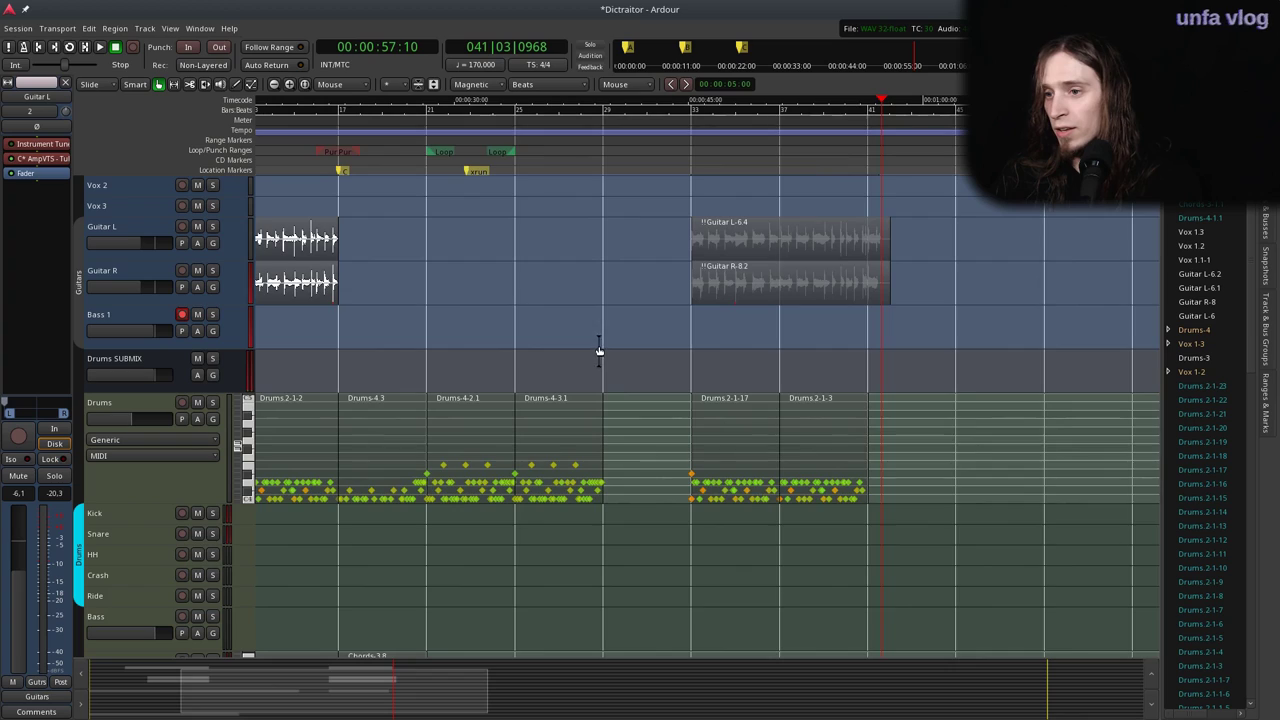
scroll(530, 320, left, 3)
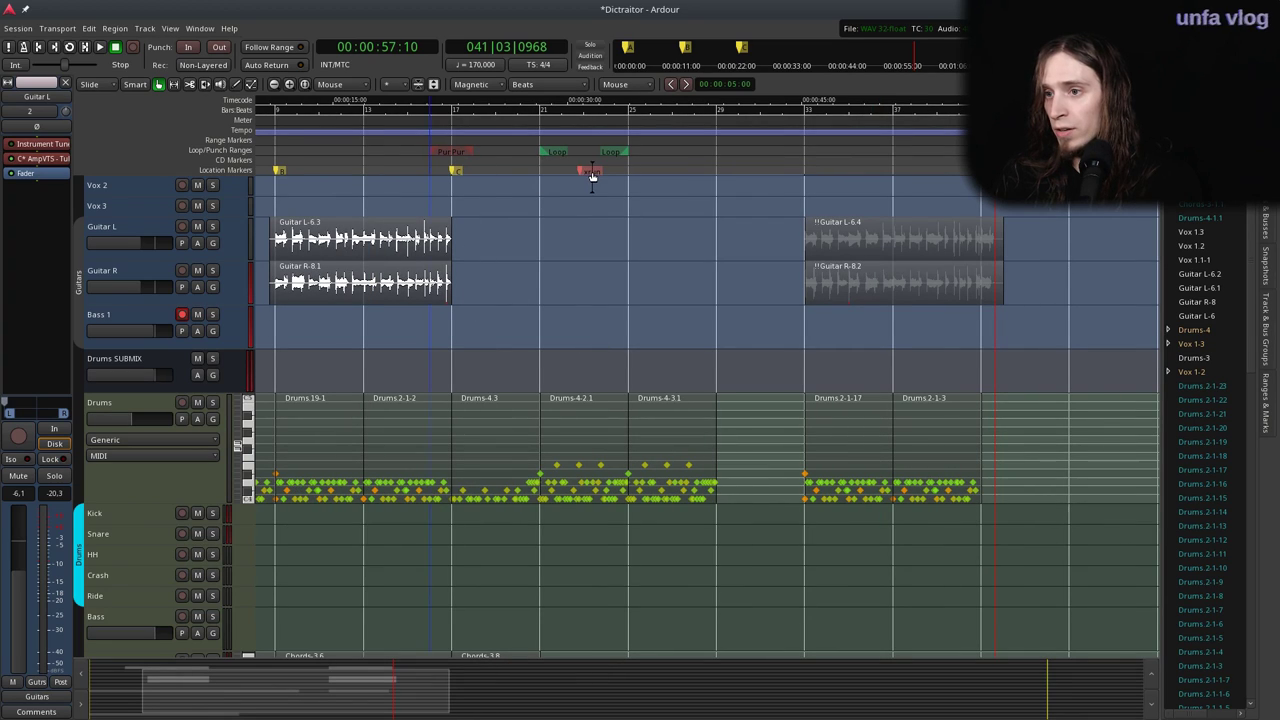
key(Delete)
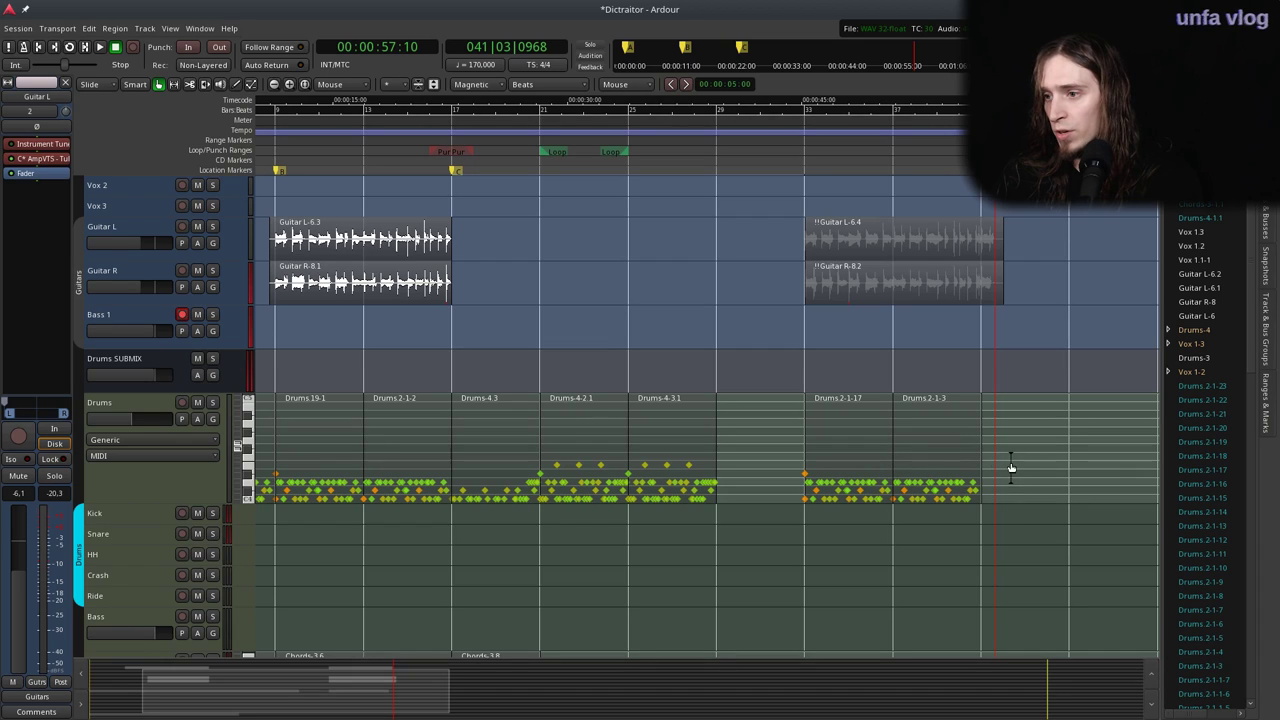
Move the Drums, Guitar L, Guitar R and Vox 1 regions at bar 33 together to bar 45.
drag(1009, 463, 843, 420)
ctrl+click(863, 284)
ctrl+click(868, 244)
scroll(748, 435, down, 5)
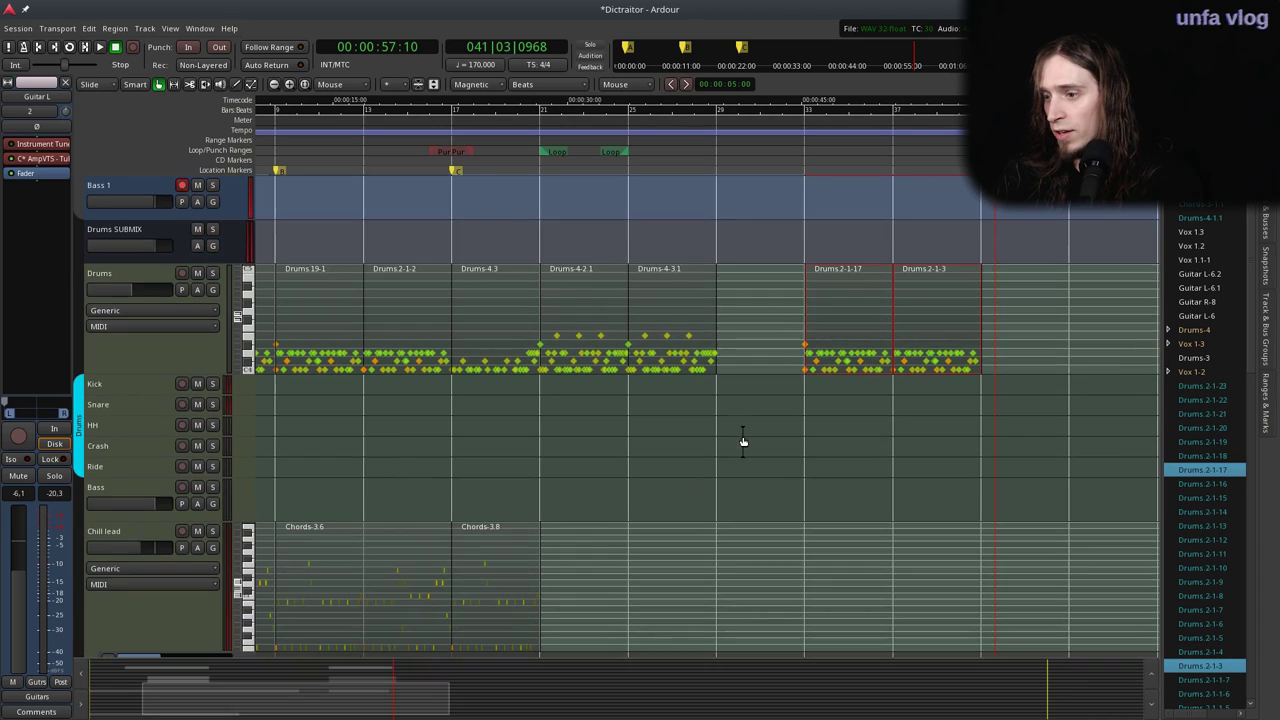
scroll(748, 435, up, 8)
mouse_move(829, 363)
mouse_down()
mouse_move(974, 360)
mouse_move(822, 363)
mouse_up()
click(831, 289)
drag(827, 286, 1095, 297)
Duplicate the drum region at bar 25 twice to extend the pattern to bar 37.
drag(755, 570, 684, 565)
click(684, 568)
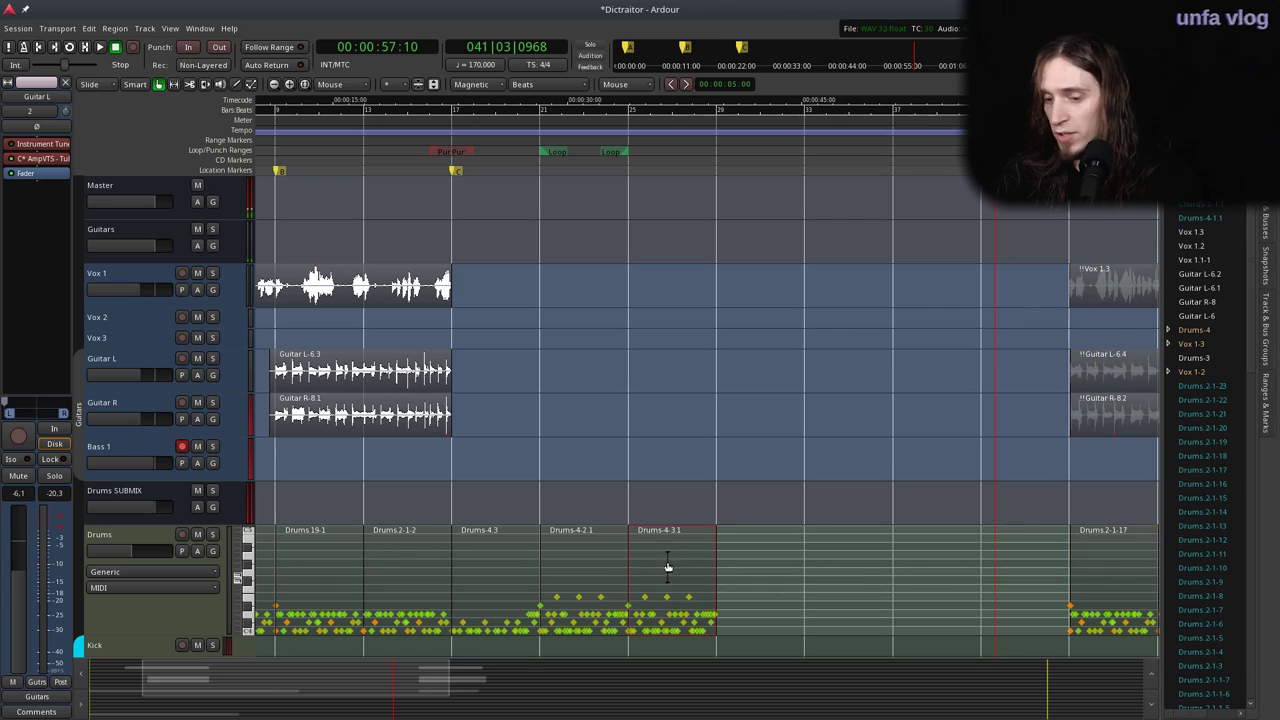
key(shift+d)
text(2)
key(Return)
Record a short bass take on Bass 1 from about bar 18 to bar 25.
click(505, 140)
drag(505, 140, 486, 151)
key(shift+r)
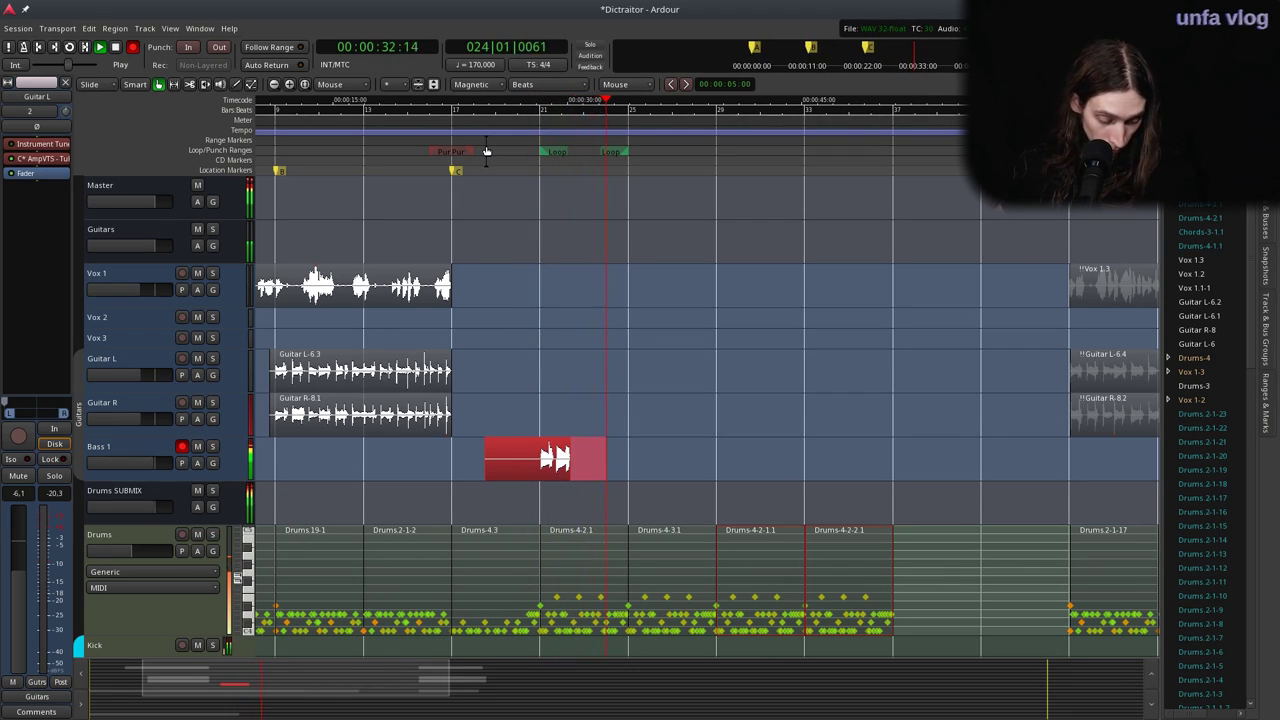
key(space)
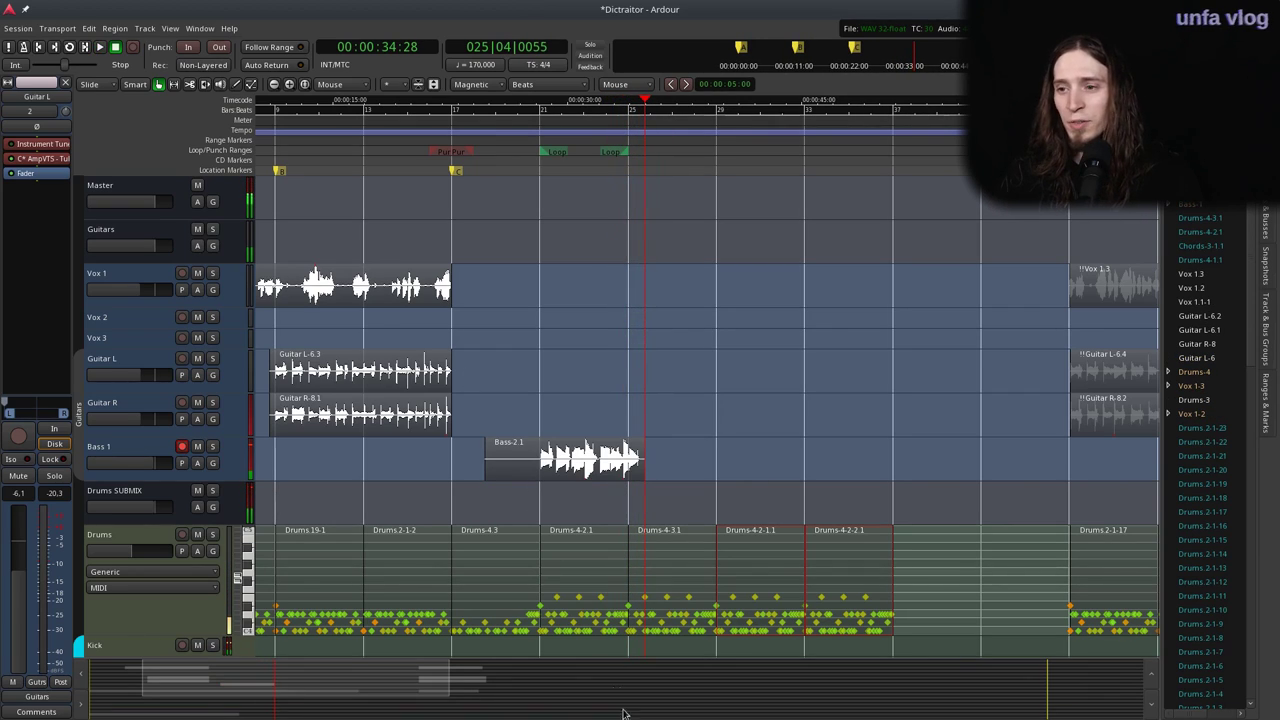
Delete the short bass take and record another one from about bar 16 to bar 38.
click(560, 470)
key(Delete)
click(444, 137)
key(shift+r)
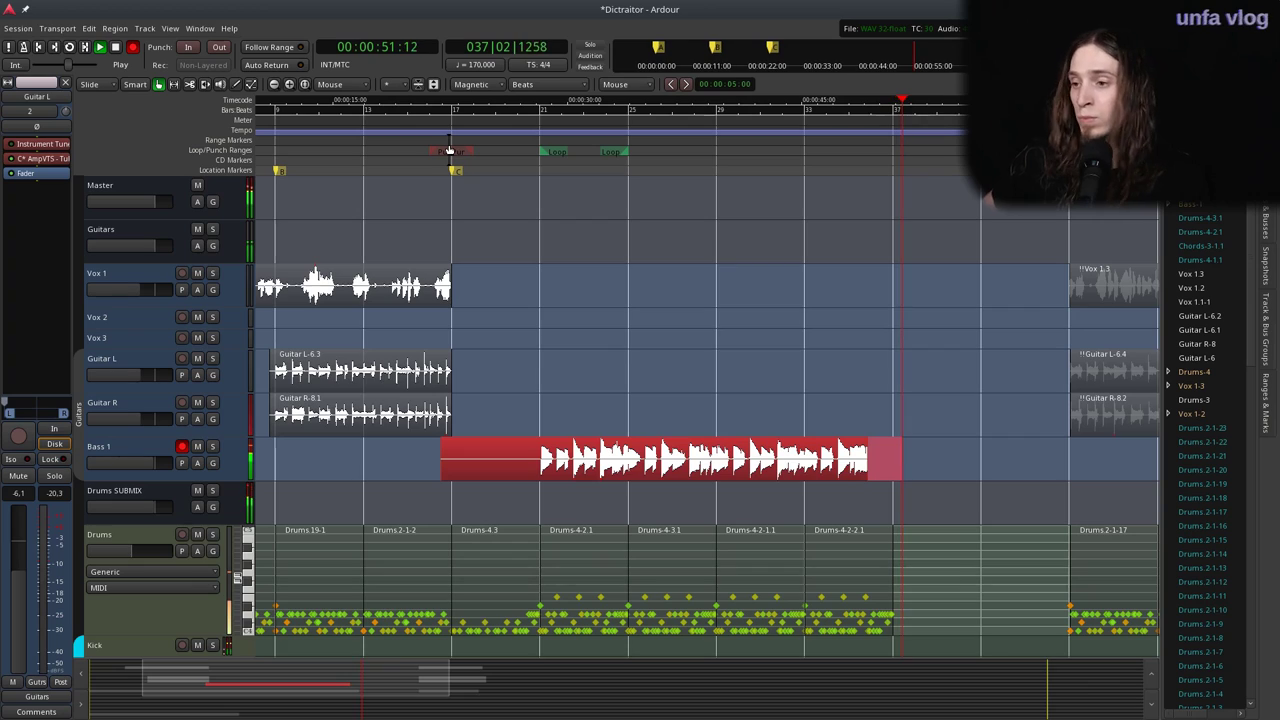
key(space)
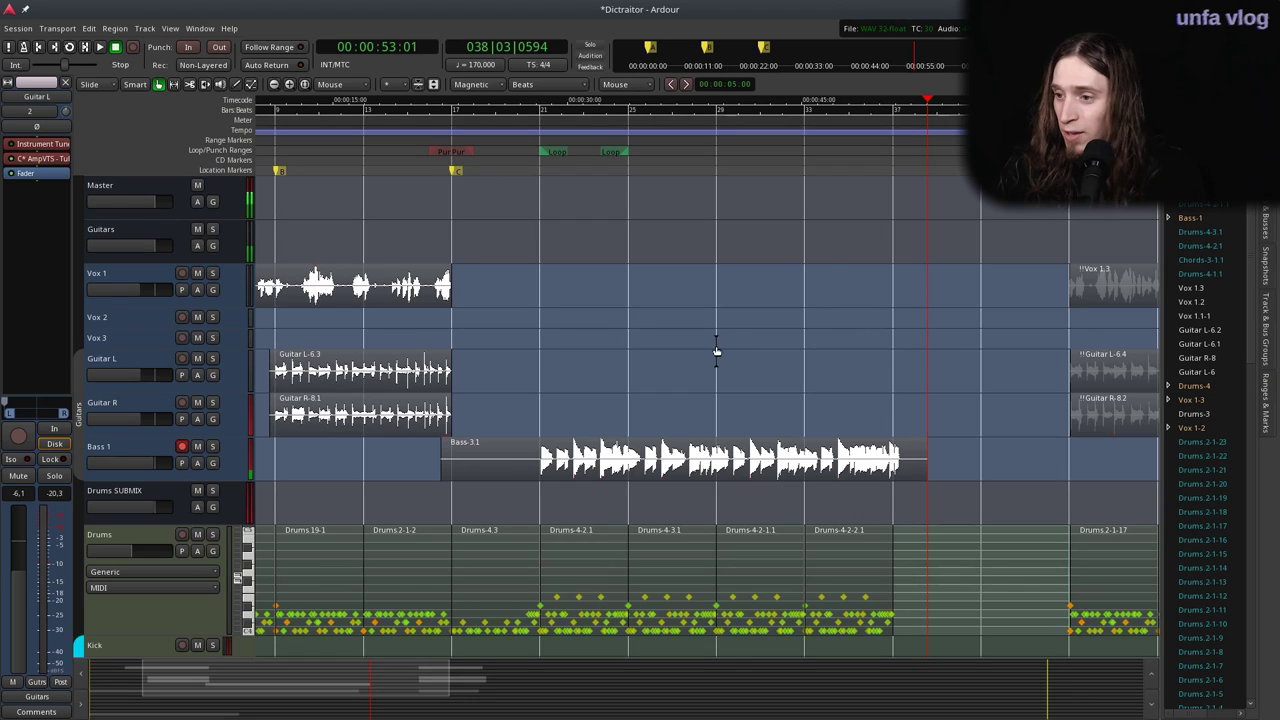
Undo the last recording, the drum duplication and the region moves, back to before the trimmed bass take was deleted.
key(ctrl+z)
key(ctrl+z)
key(ctrl+z)
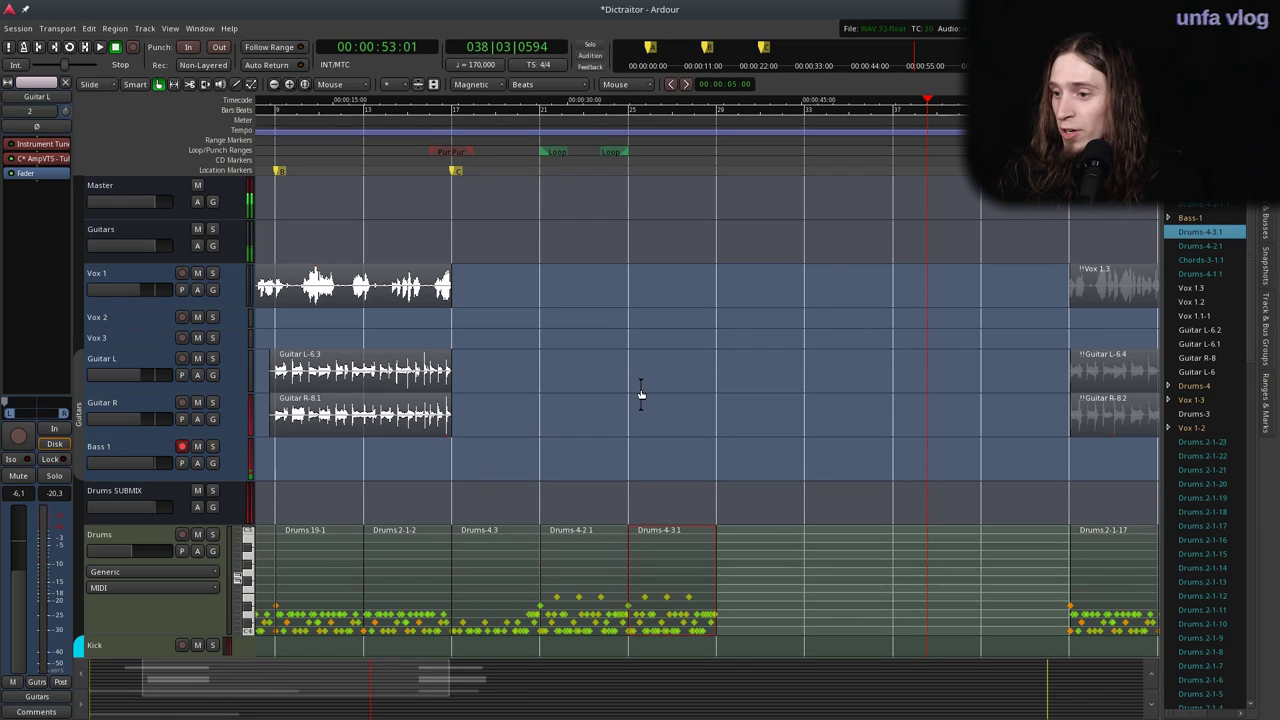
scroll(636, 415, down, 2)
scroll(543, 496, up, 1)
scroll(590, 493, left, 2)
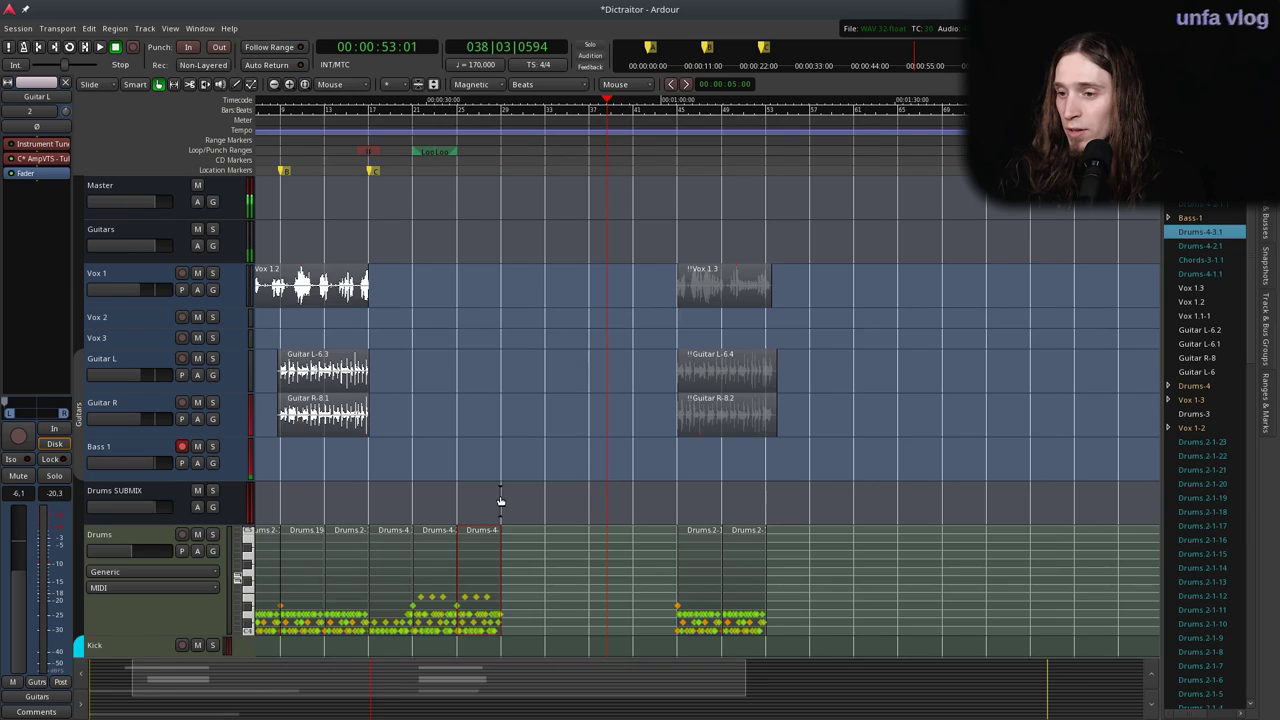
key(ctrl+z)
key(ctrl+z)
key(ctrl+z)
key(ctrl+z)
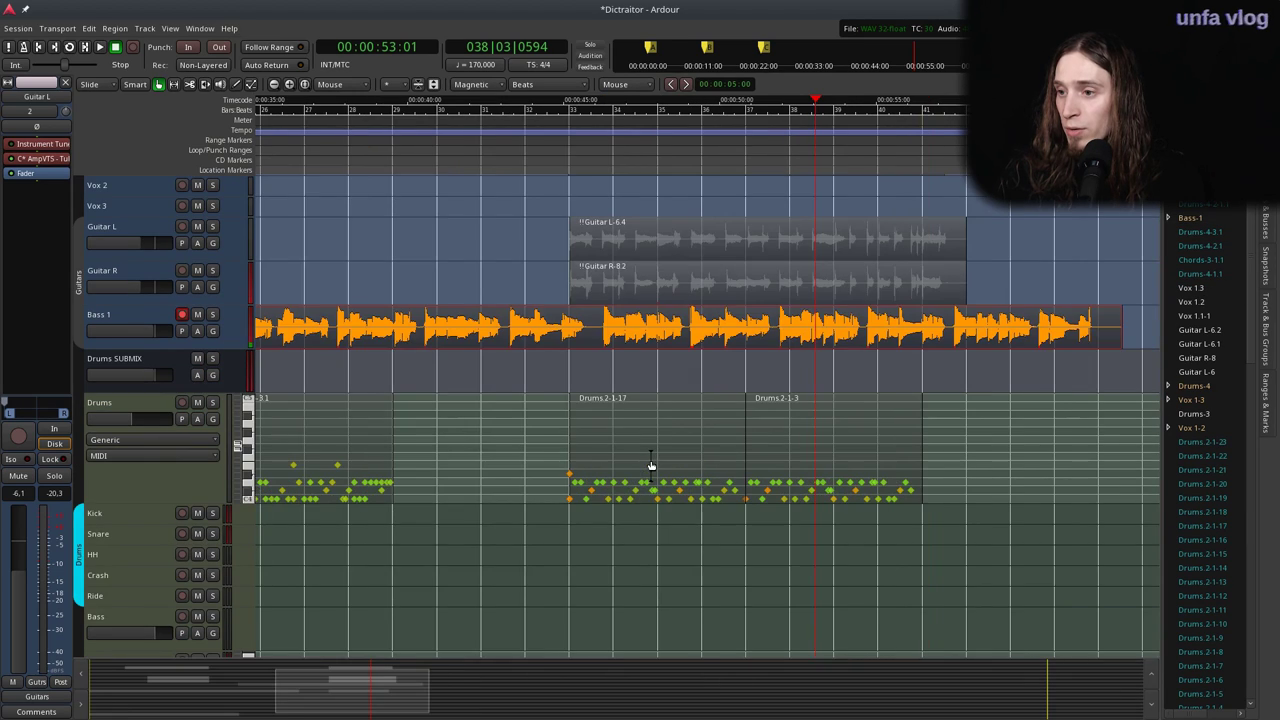
ctrl+scroll(651, 459, down, 2)
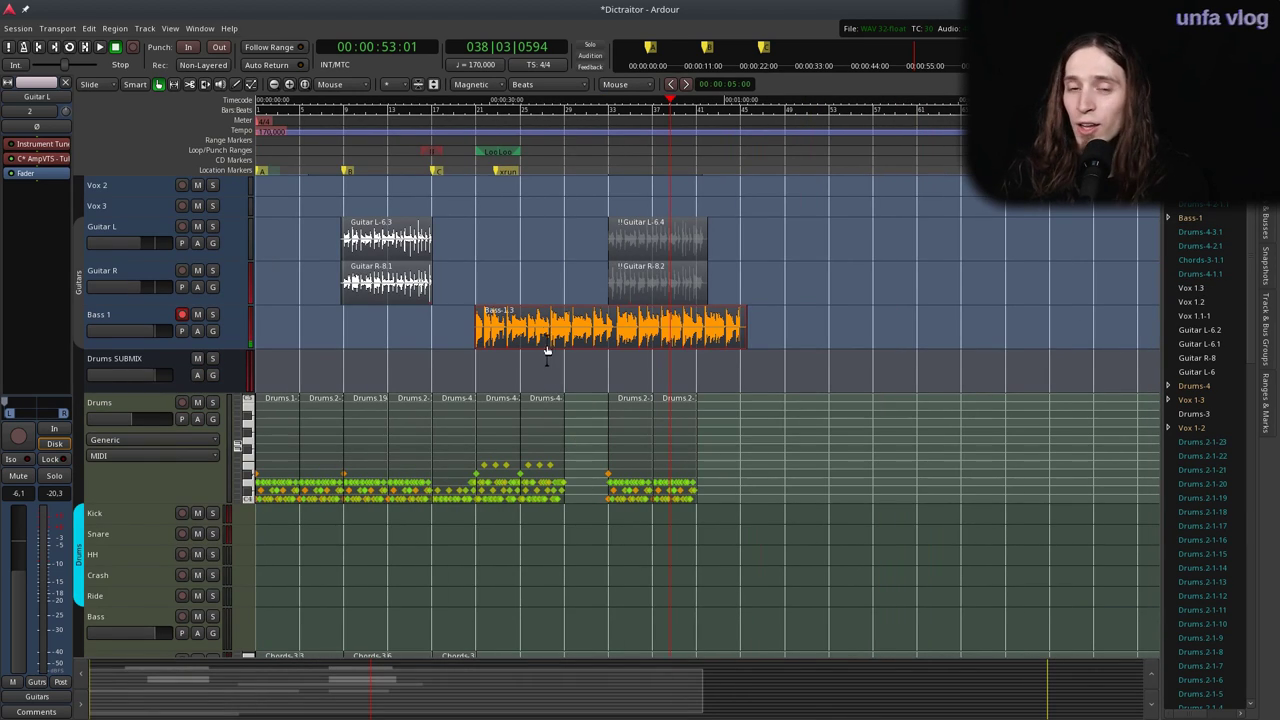
click(531, 309)
click(518, 331)
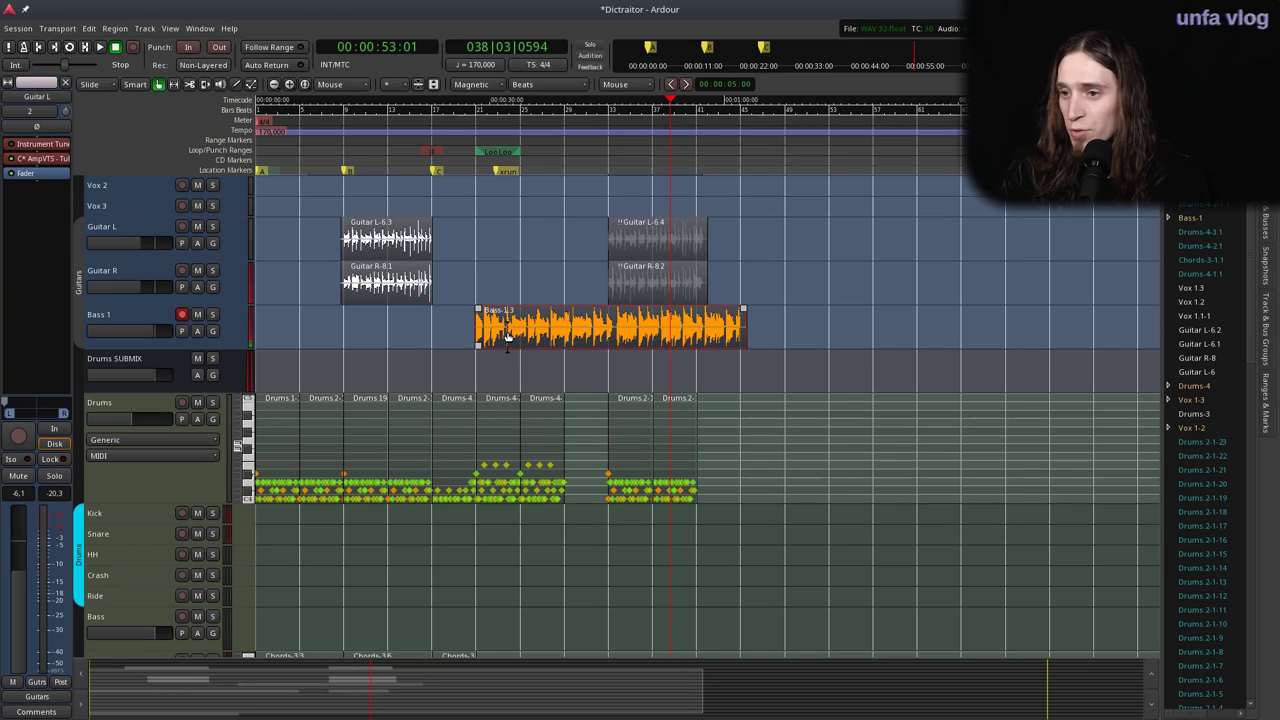
key(ctrl+0)
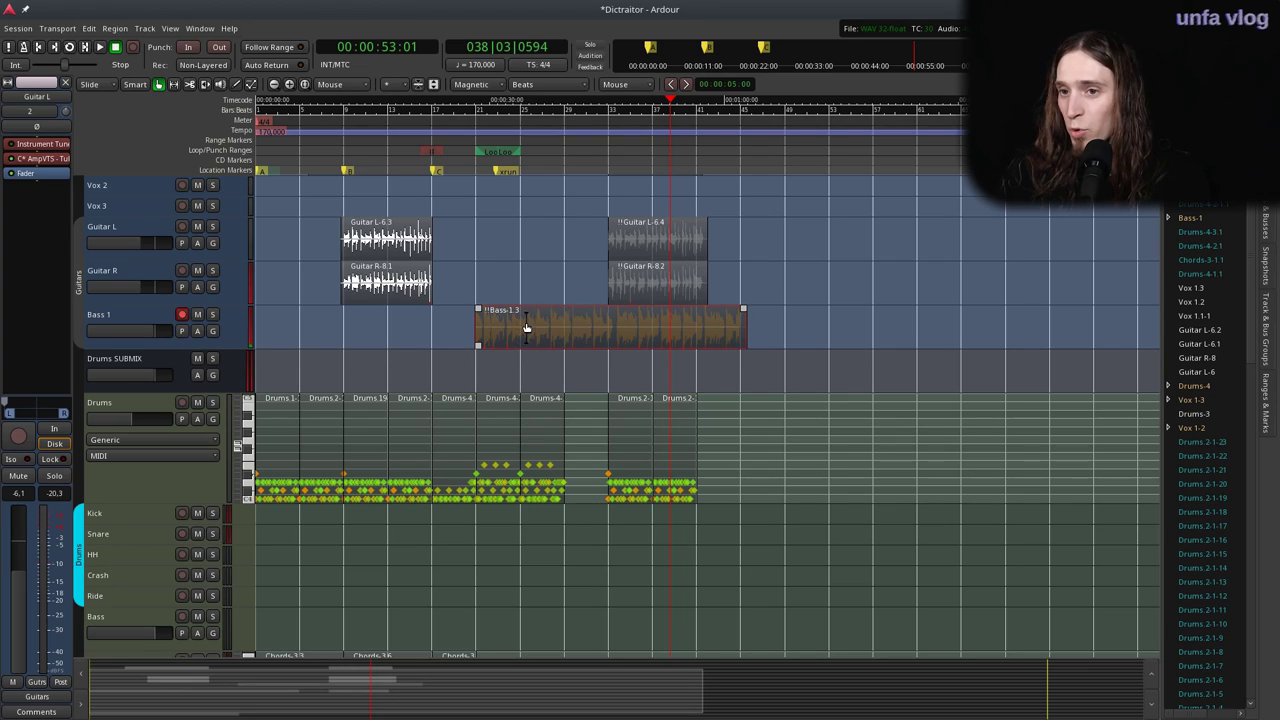
scroll(526, 321, up, 1)
mouse_move(527, 354)
mouse_down()
mouse_move(526, 230)
mouse_move(526, 370)
mouse_up()
key(ctrl+0)
Play back the Bass 1 take with the drums from just before bar 21.
click(471, 140)
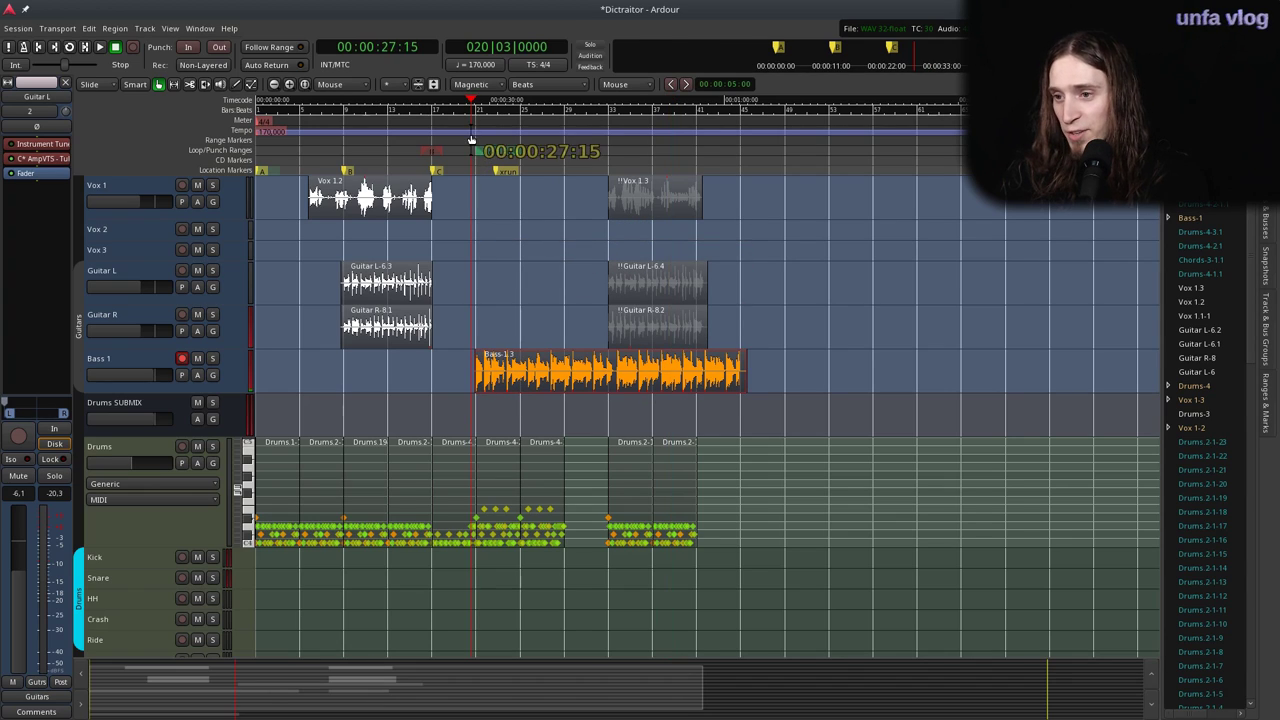
key(space)
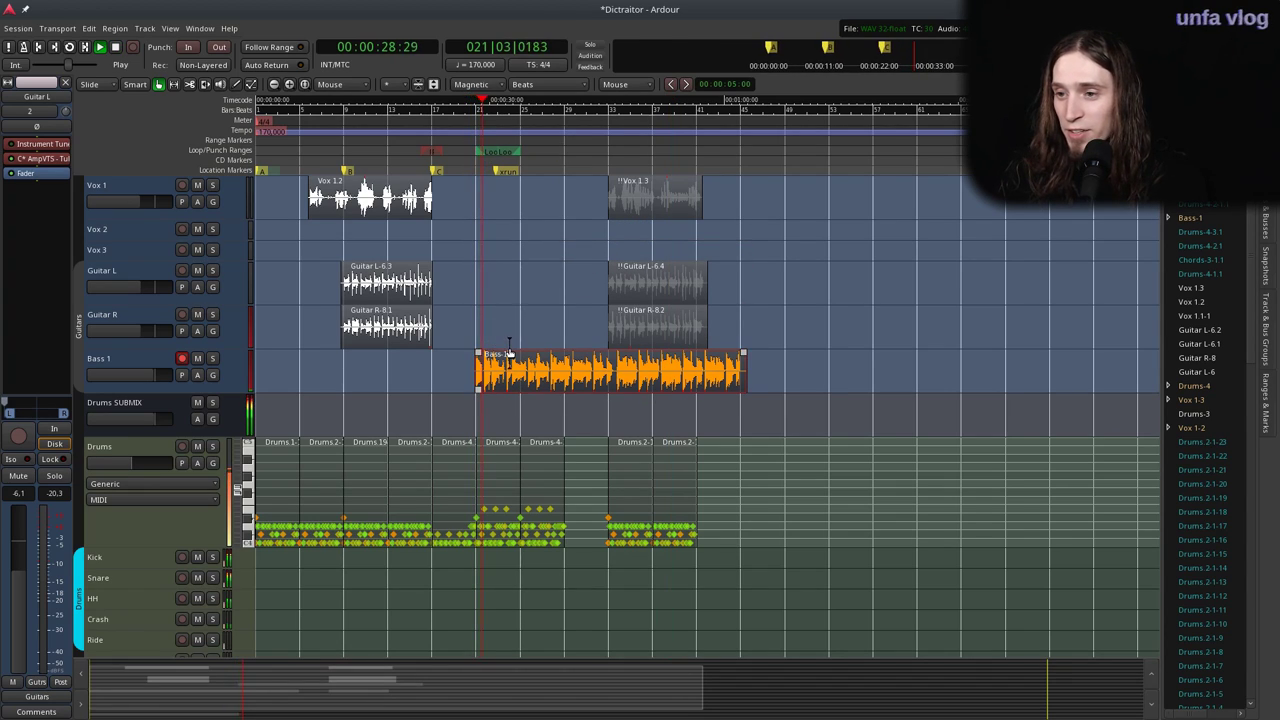
scroll(509, 352, up, 2)
click(214, 359)
click(215, 359)
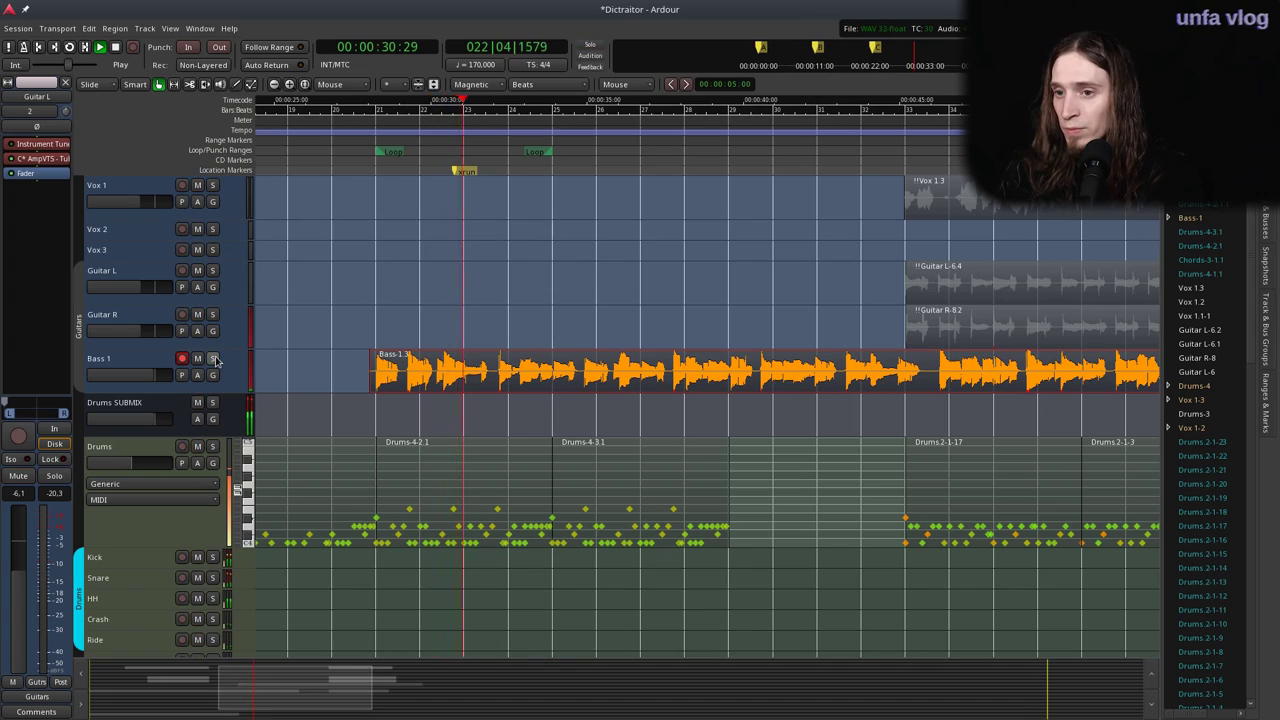
Duplicate the drum region at bar 25 twice to extend the pattern to bar 37.
click(658, 488)
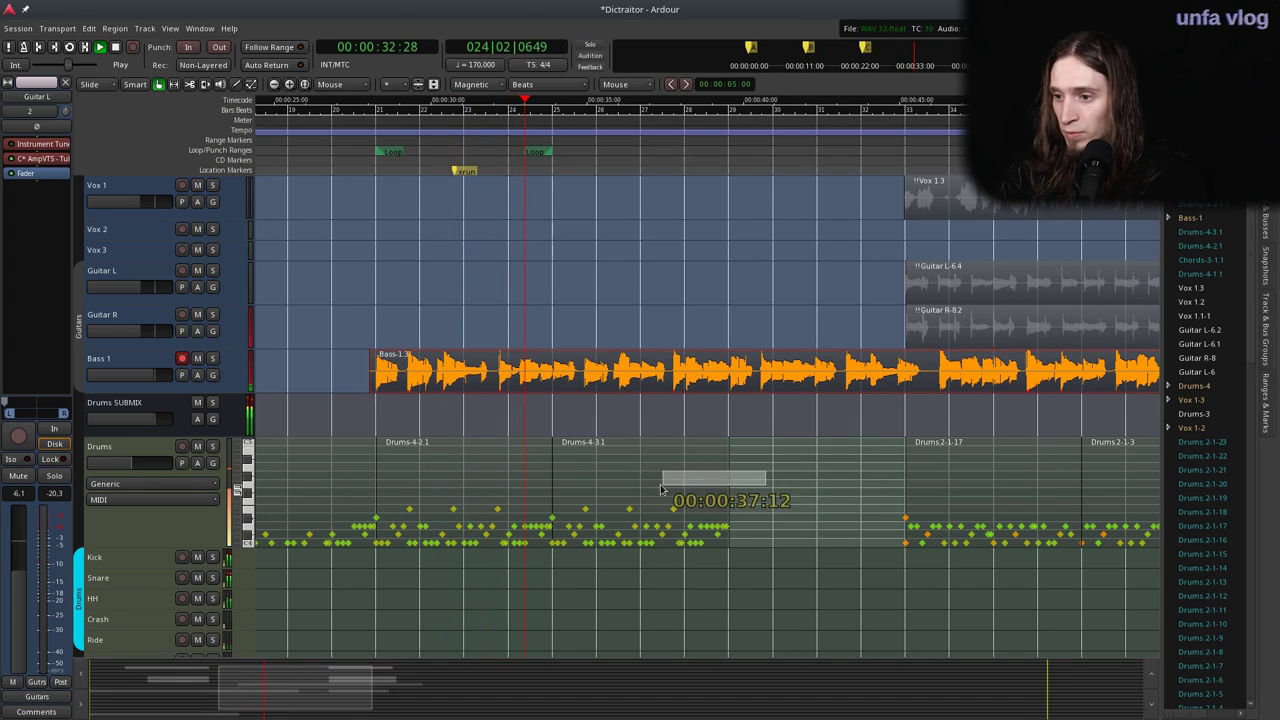
key(shift+d)
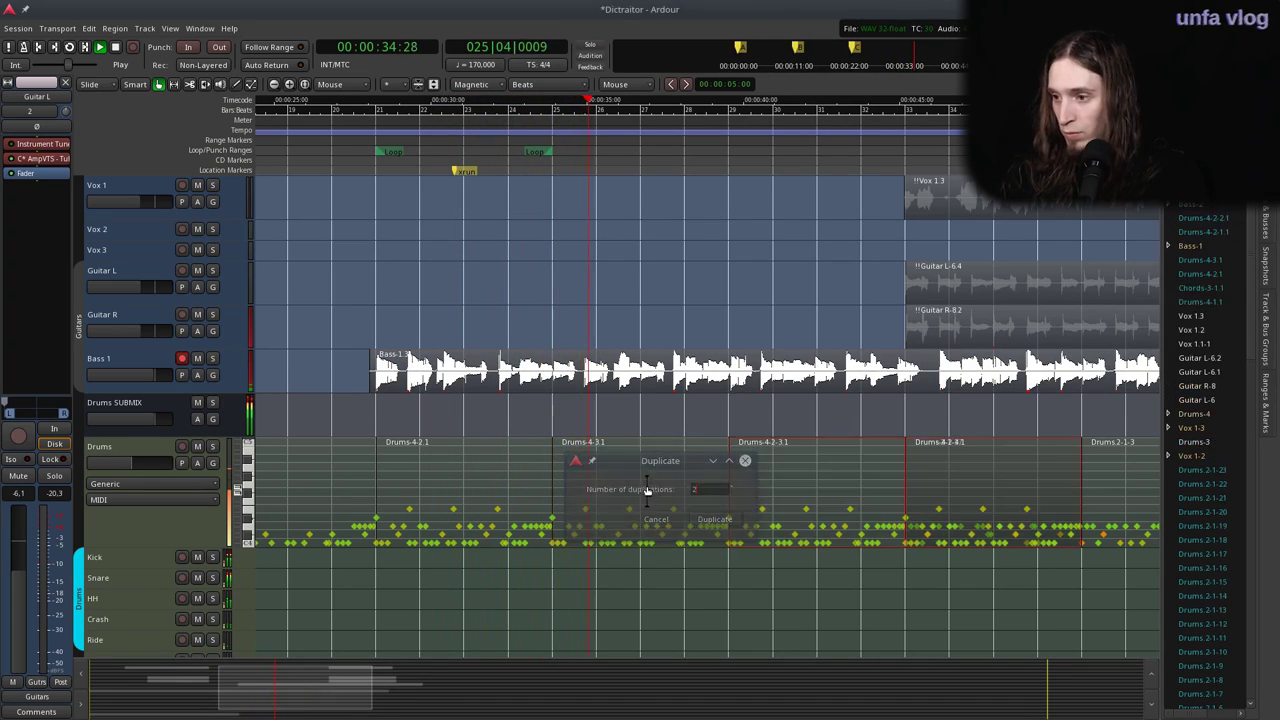
click(714, 519)
key(minus)
key(equal)
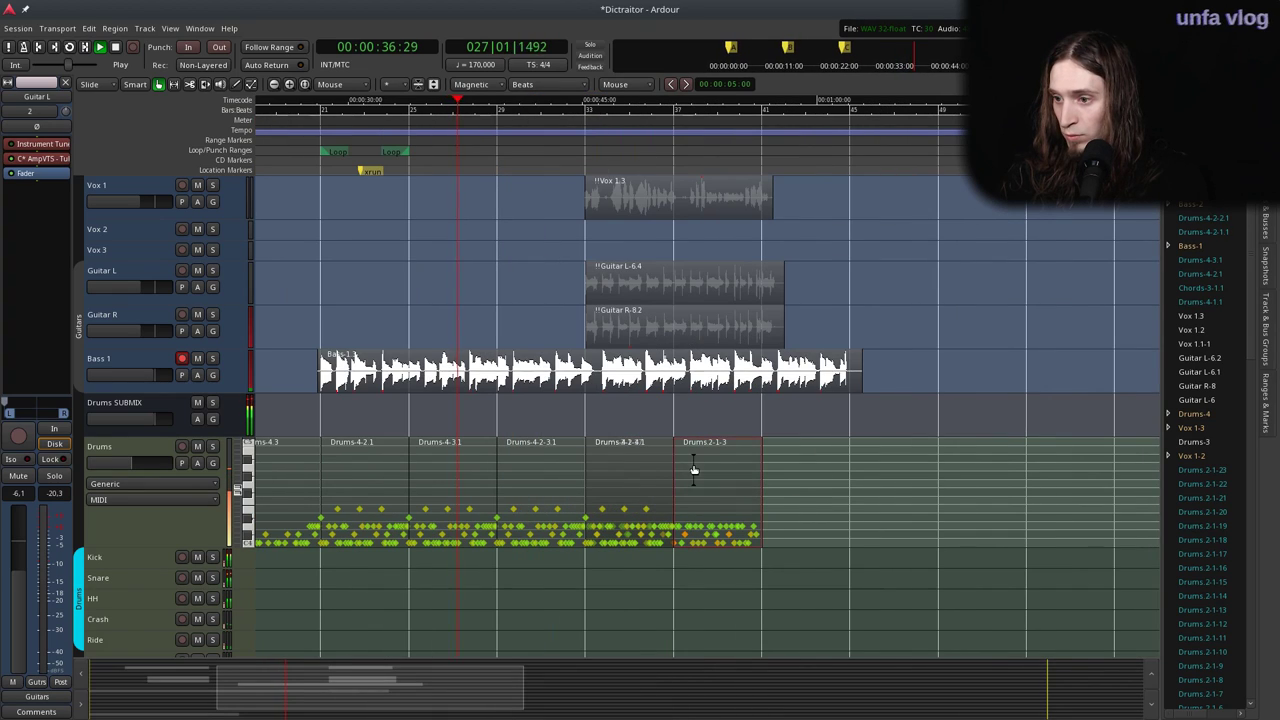
Move the vocal, guitar and drum regions that start at bar 33 to bar 45.
drag(800, 345, 662, 198)
drag(700, 471, 965, 449)
drag(662, 494, 749, 486)
key(ctrl+z)
drag(642, 489, 758, 483)
drag(626, 492, 877, 469)
drag(755, 478, 633, 483)
click(734, 470)
scroll(632, 457, left, 2)
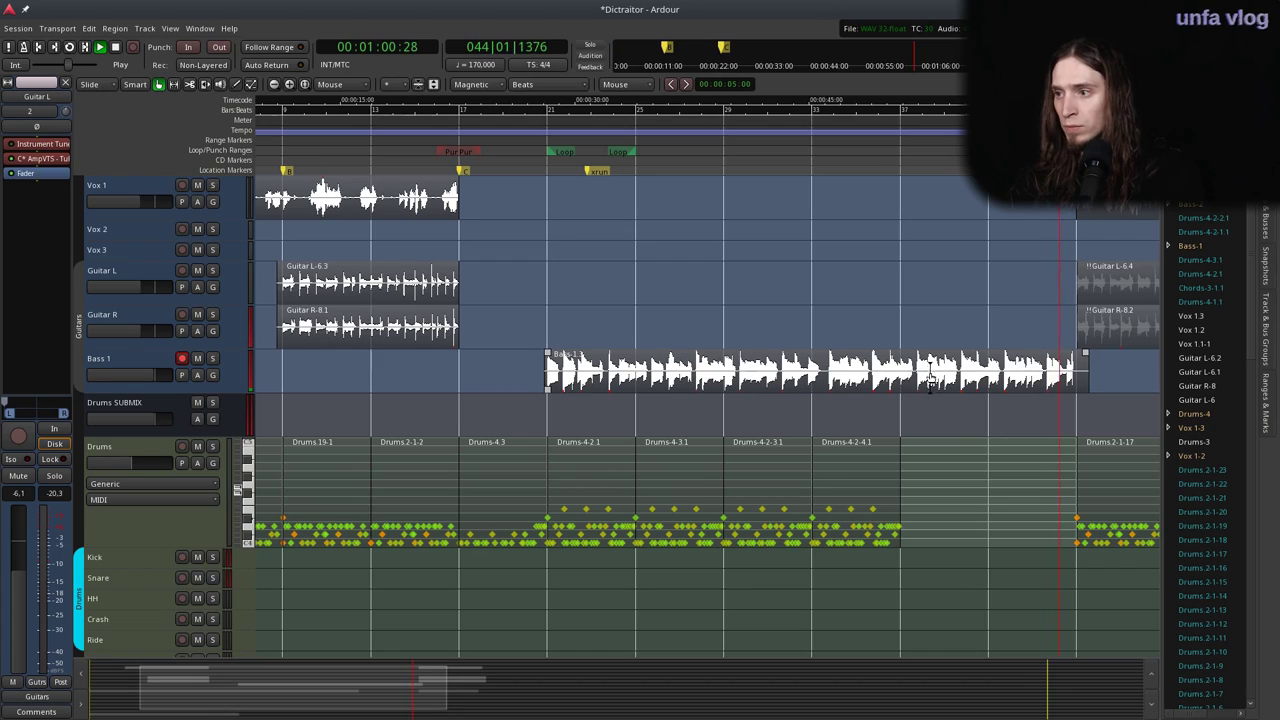
Mute the long bass take on Bass 1 and move it onto the Vox 3 track.
click(900, 370)
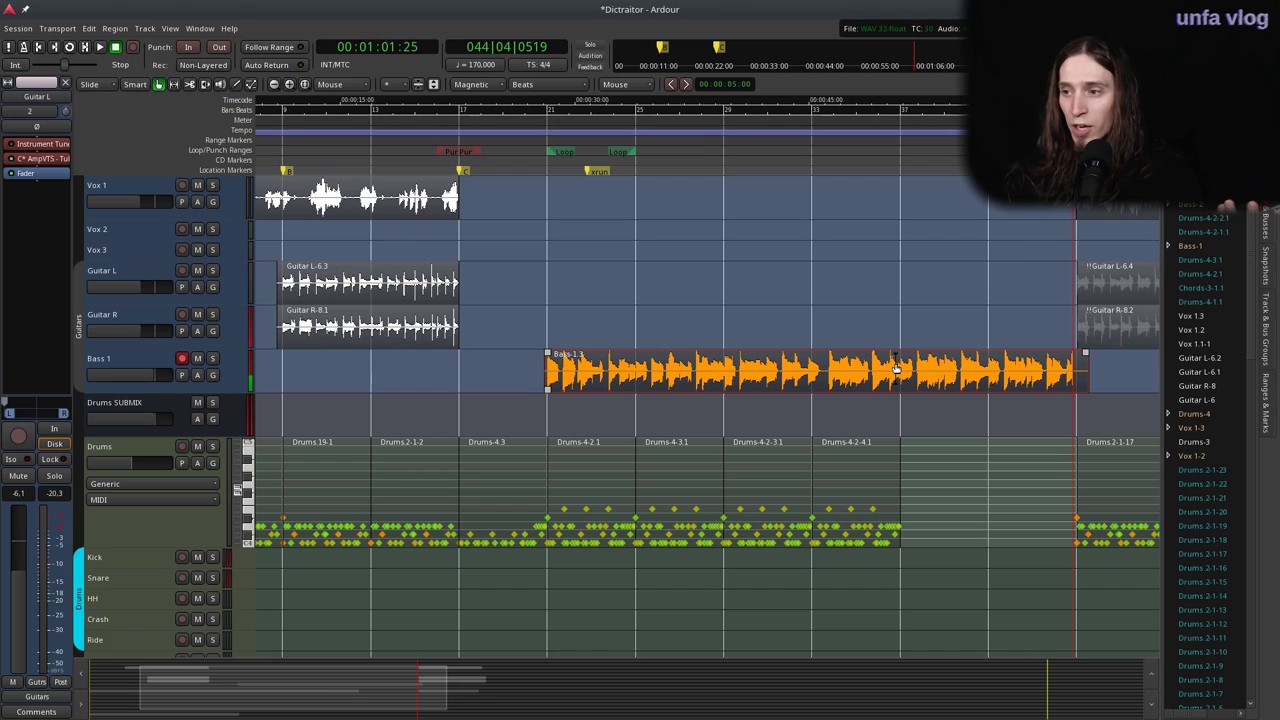
scroll(691, 380, down, 1)
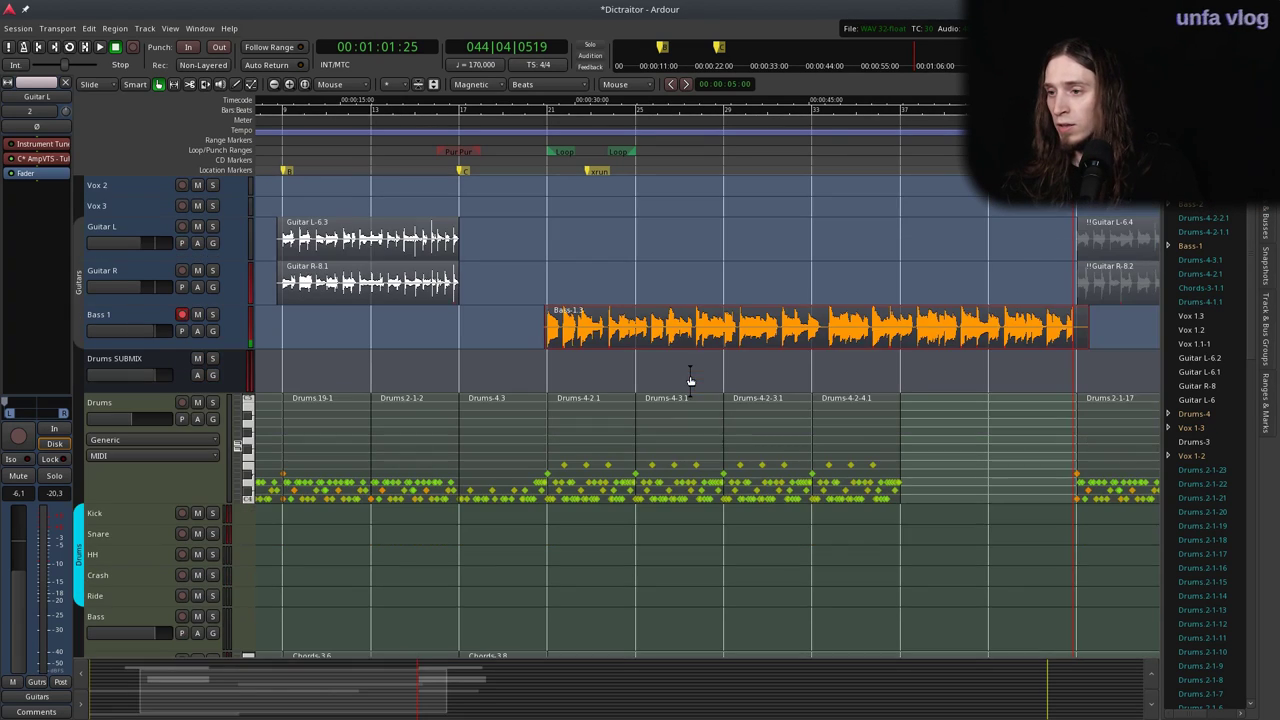
scroll(691, 374, down, 2)
scroll(544, 358, up, 2)
scroll(539, 324, left, 4)
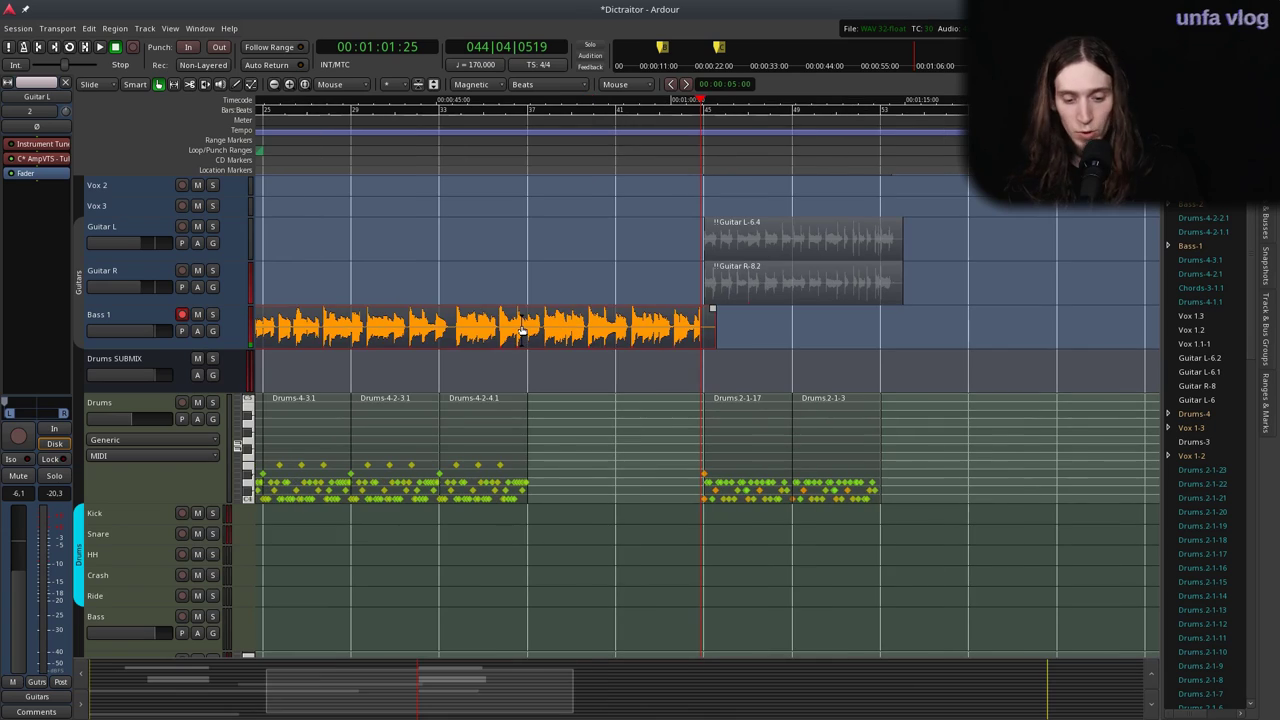
click(608, 329)
scroll(590, 333, left, 3)
drag(585, 336, 605, 212)
Record a new bass take on Bass 1 from about bar 13 to the end of bar 37.
click(297, 135)
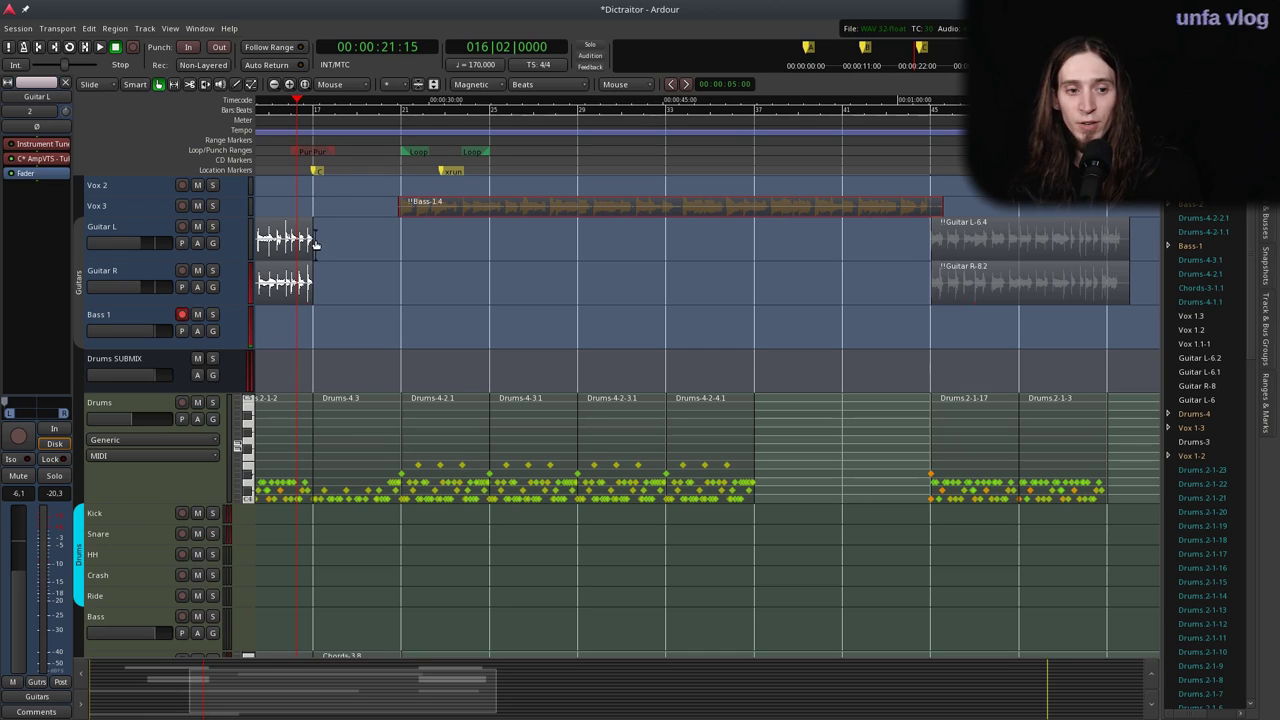
scroll(510, 262, left, 1)
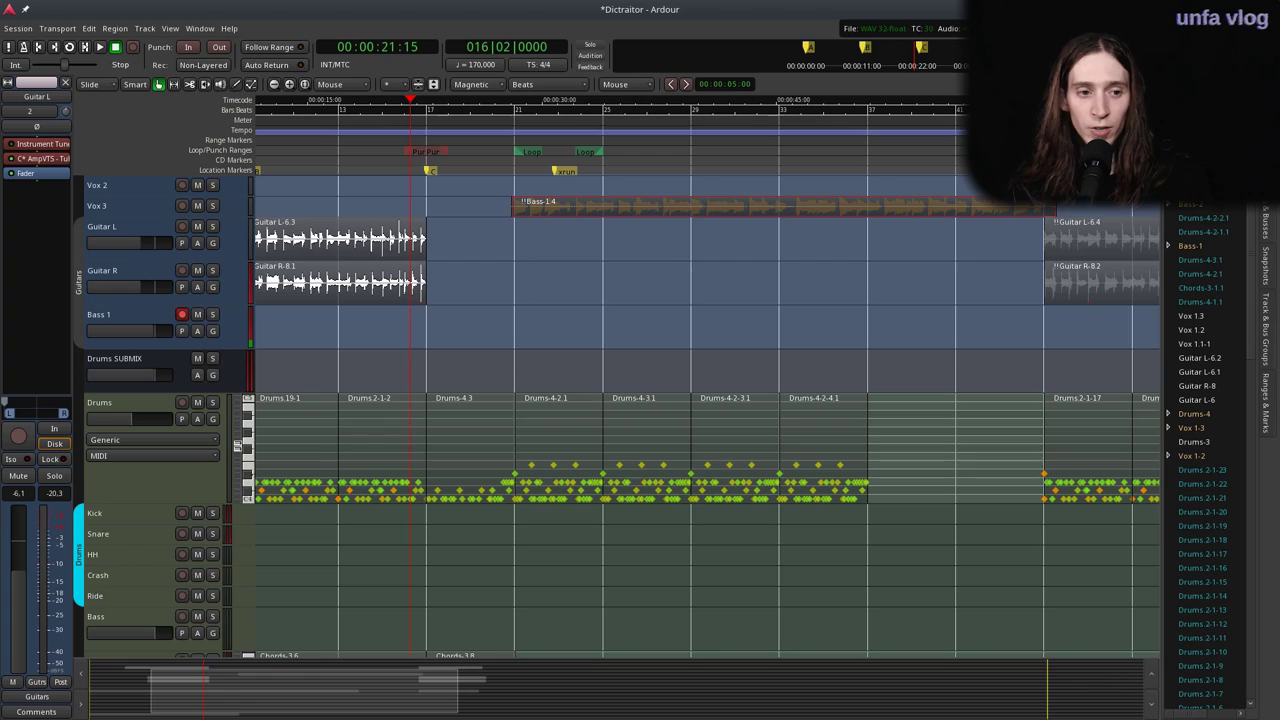
mouse_move(330, 143)
mouse_down()
mouse_move(343, 140)
mouse_move(334, 150)
mouse_up()
key(shift+r)
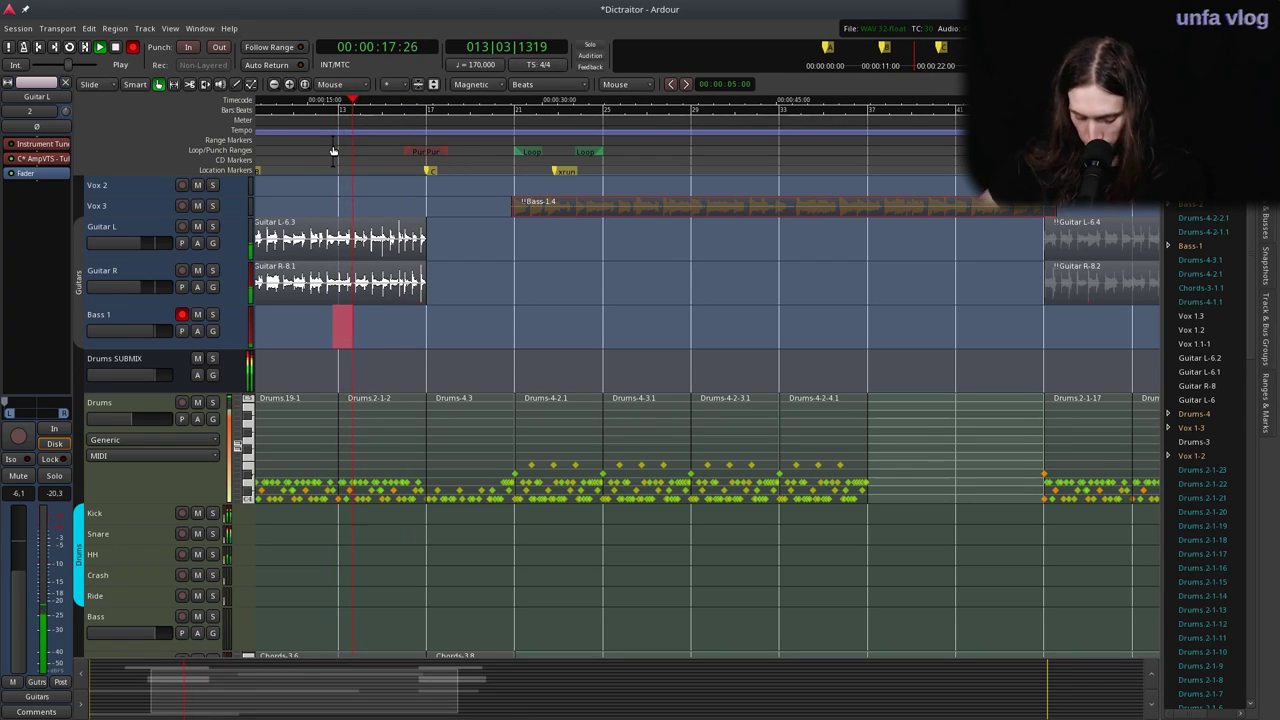
scroll(614, 274, left, 2)
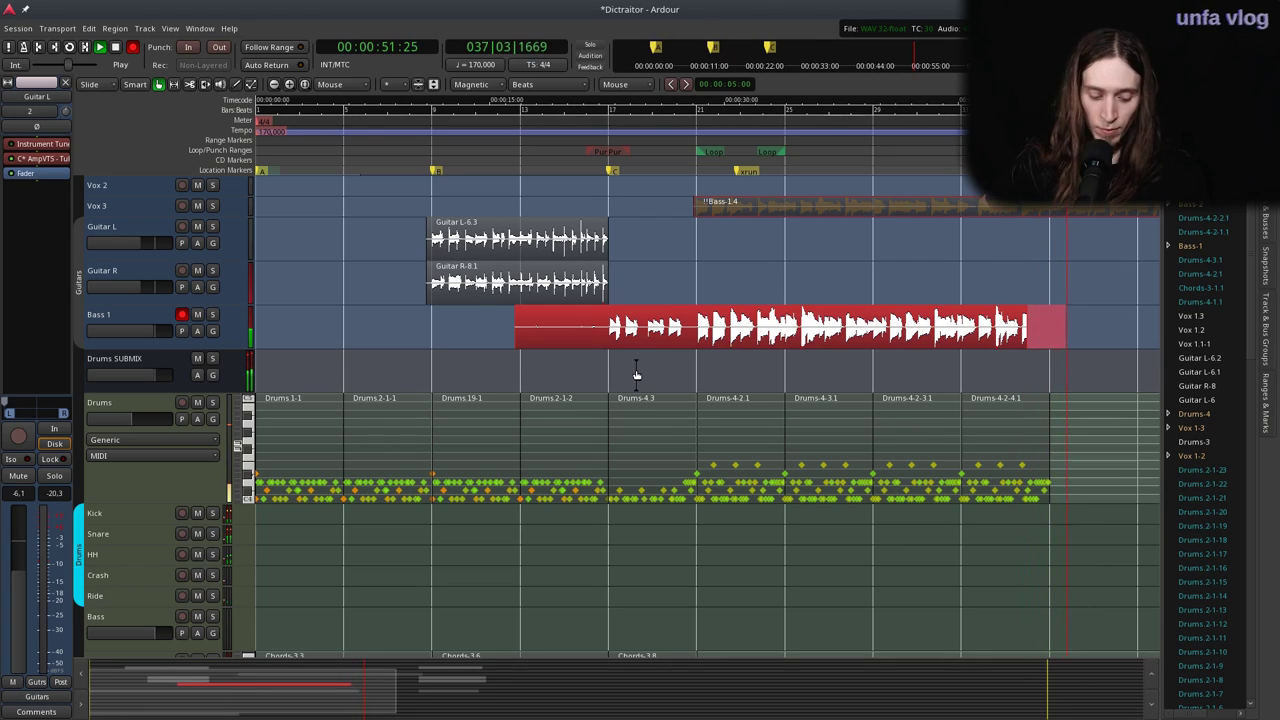
key(space)
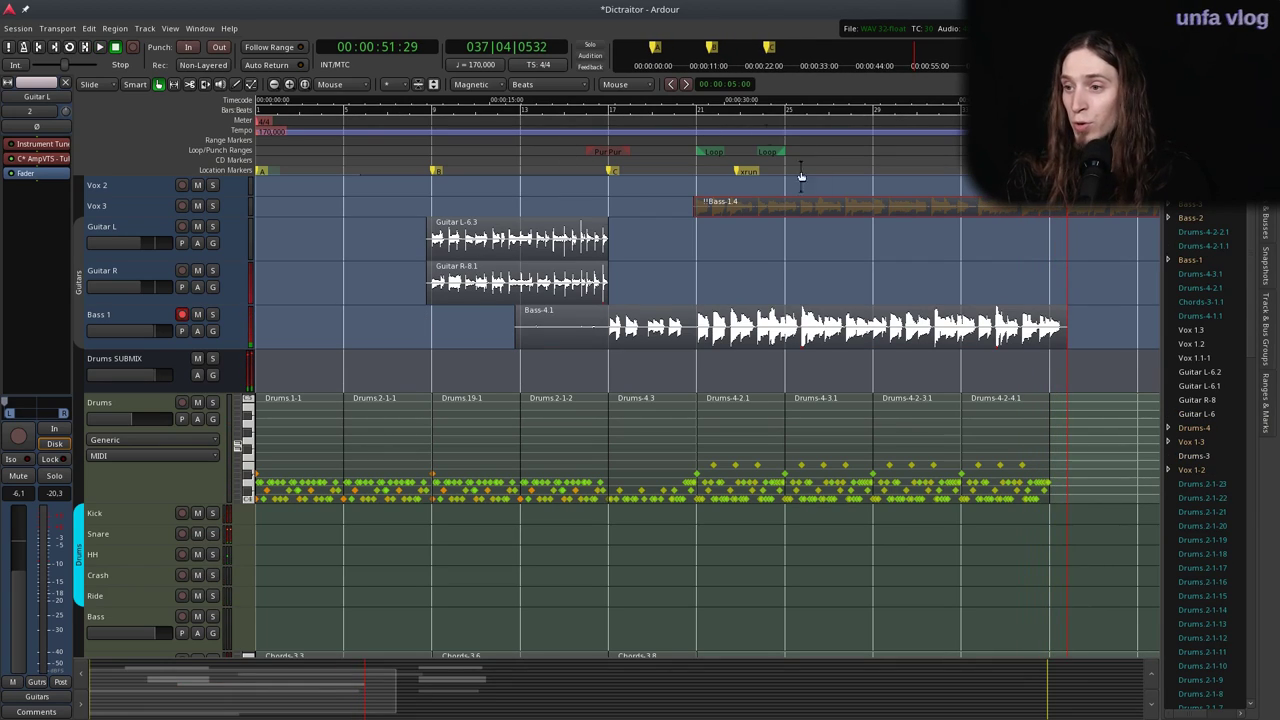
Split the new bass take at bar 21 and delete the part before it.
scroll(716, 330, up, 2)
click(656, 330)
key(s)
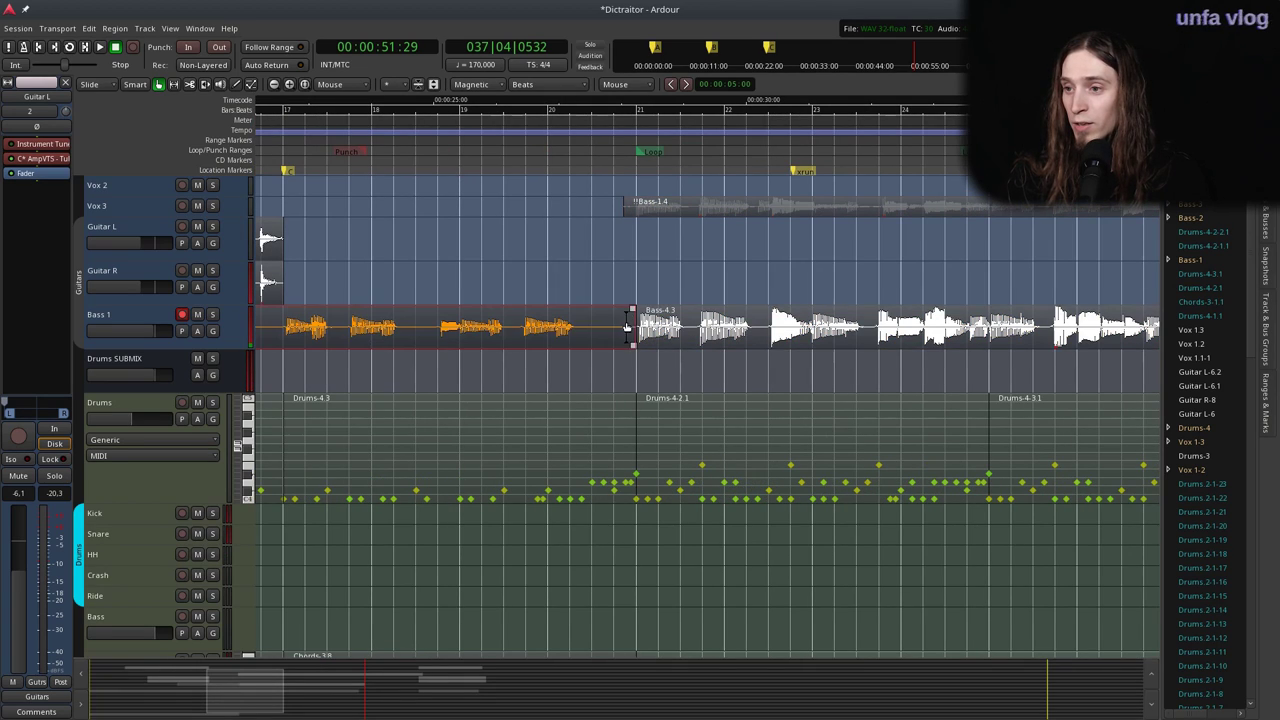
key(Delete)
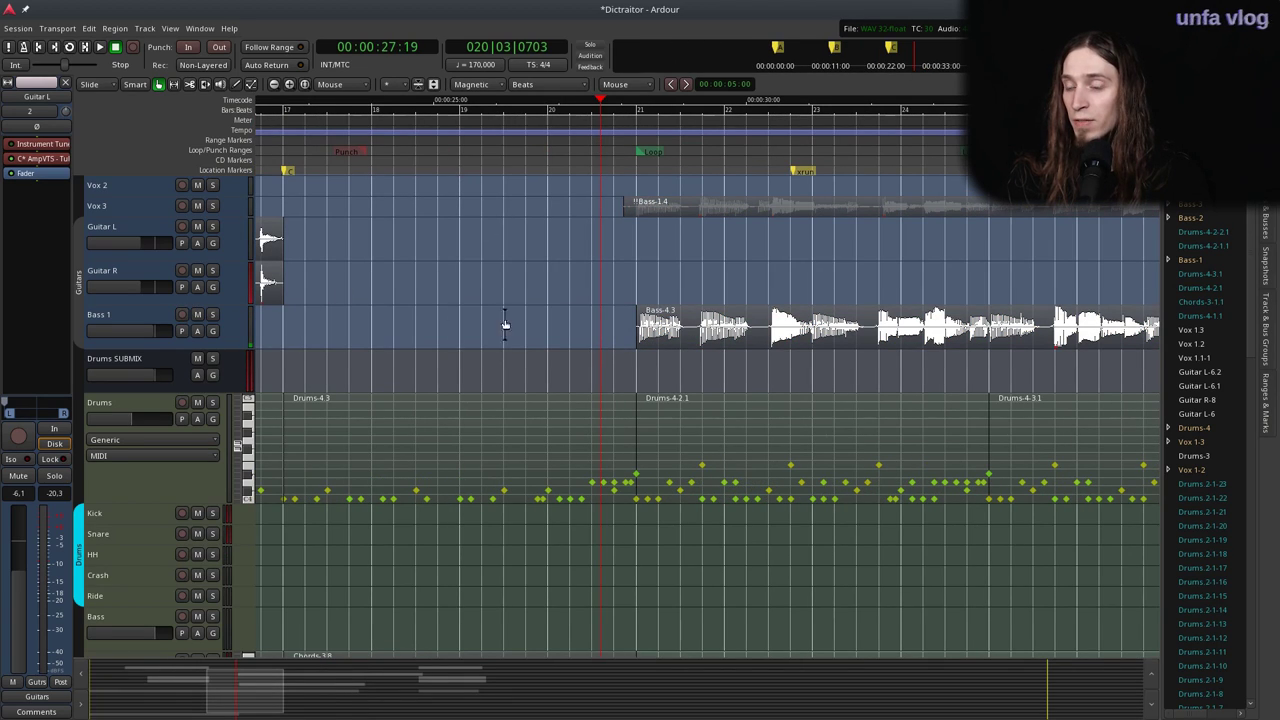
Play back the trimmed bass take from just before bar 21 through bar 35.
scroll(485, 325, down, 1)
key(space)
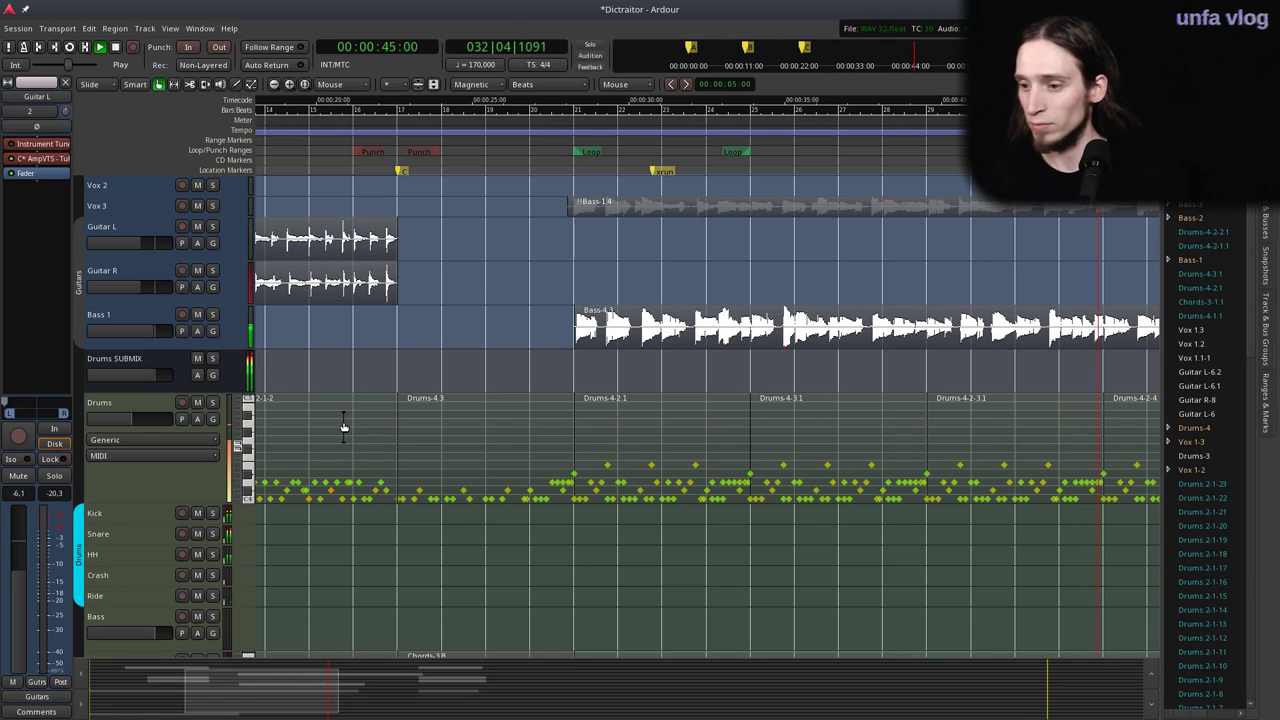
scroll(443, 340, down, 2)
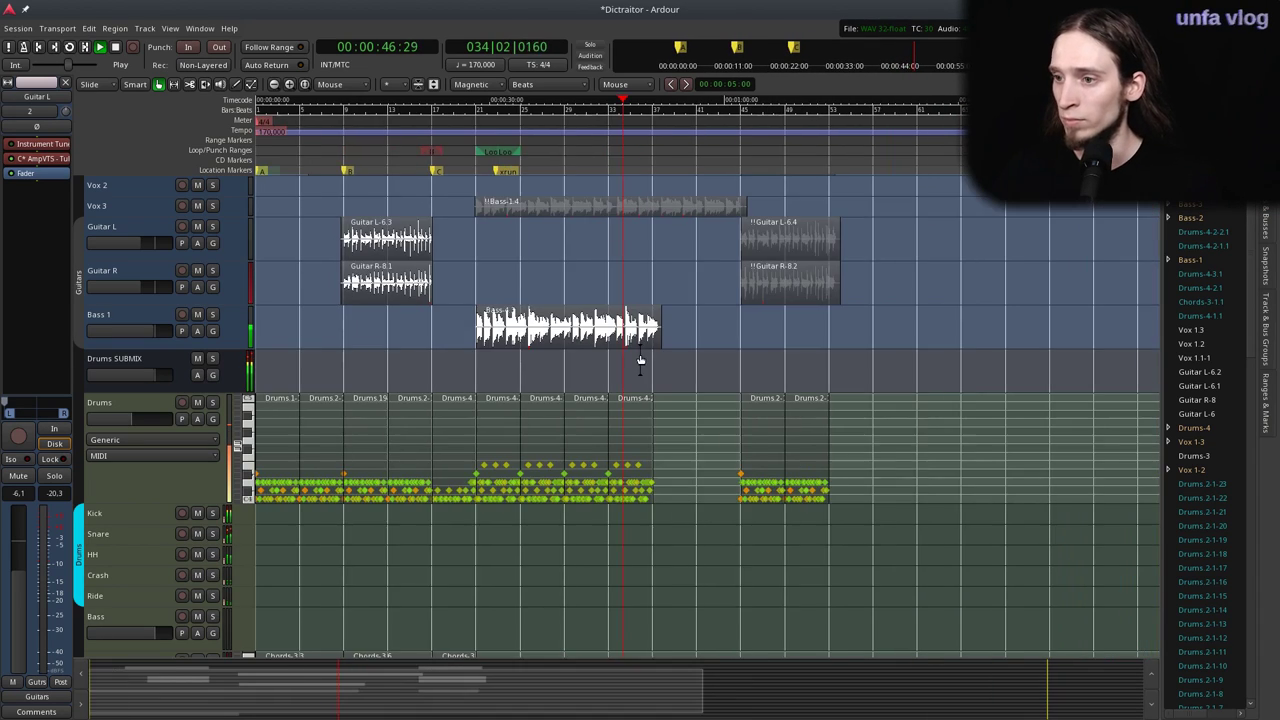
scroll(628, 366, up, 1)
scroll(634, 372, left, 1)
scroll(640, 376, up, 1)
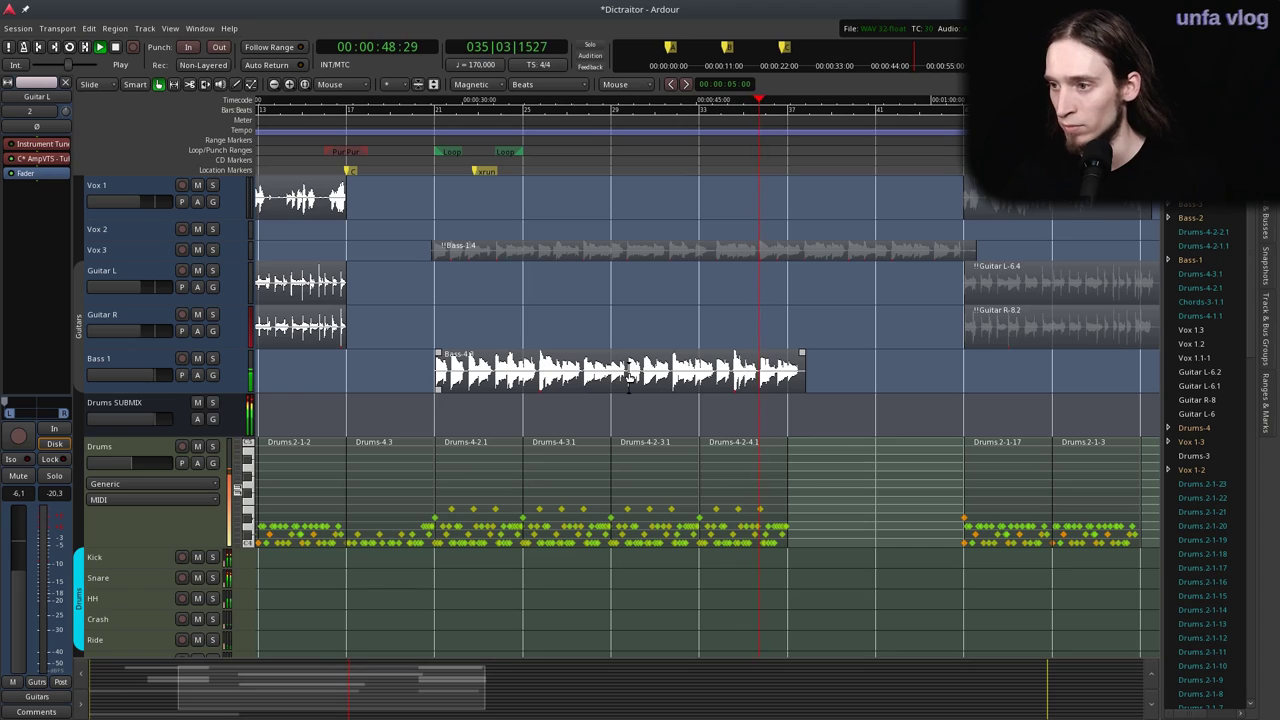
Replay the bass take between about bars 24 and 29 to check the notes leading into bar 29.
click(606, 137)
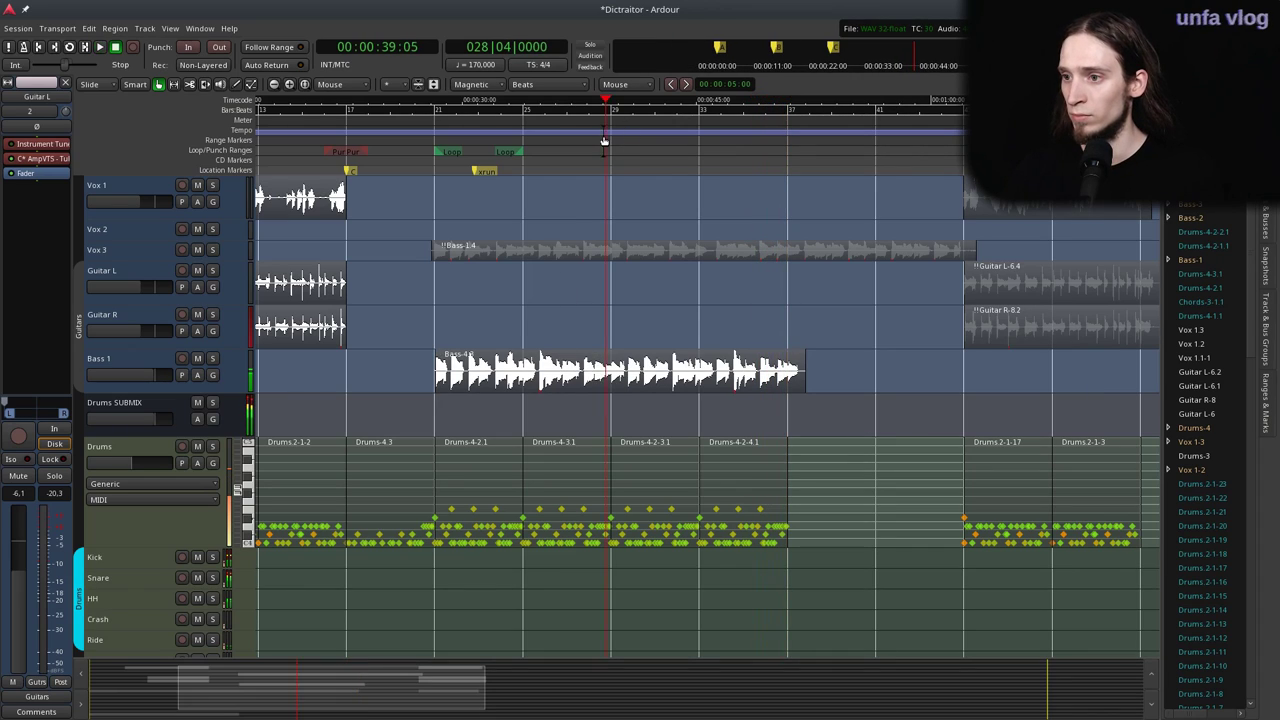
scroll(649, 257, up, 2)
key(space)
scroll(563, 265, left, 2)
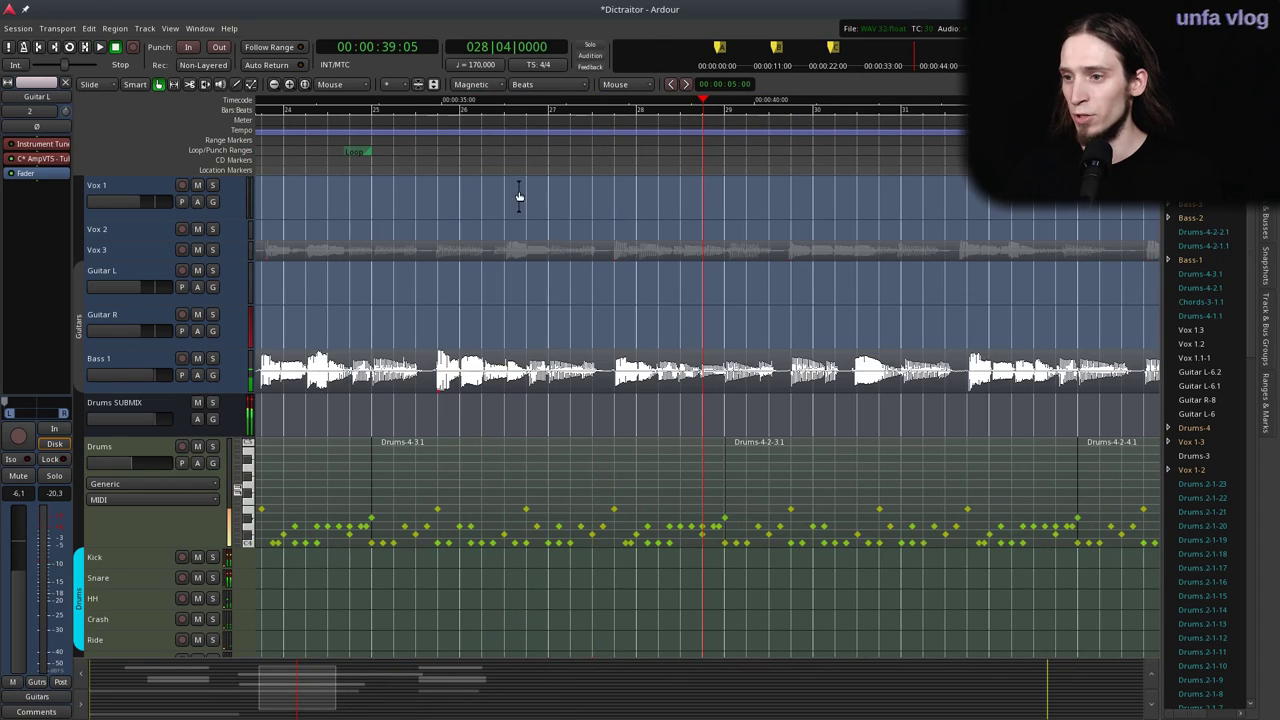
click(512, 162)
key(space)
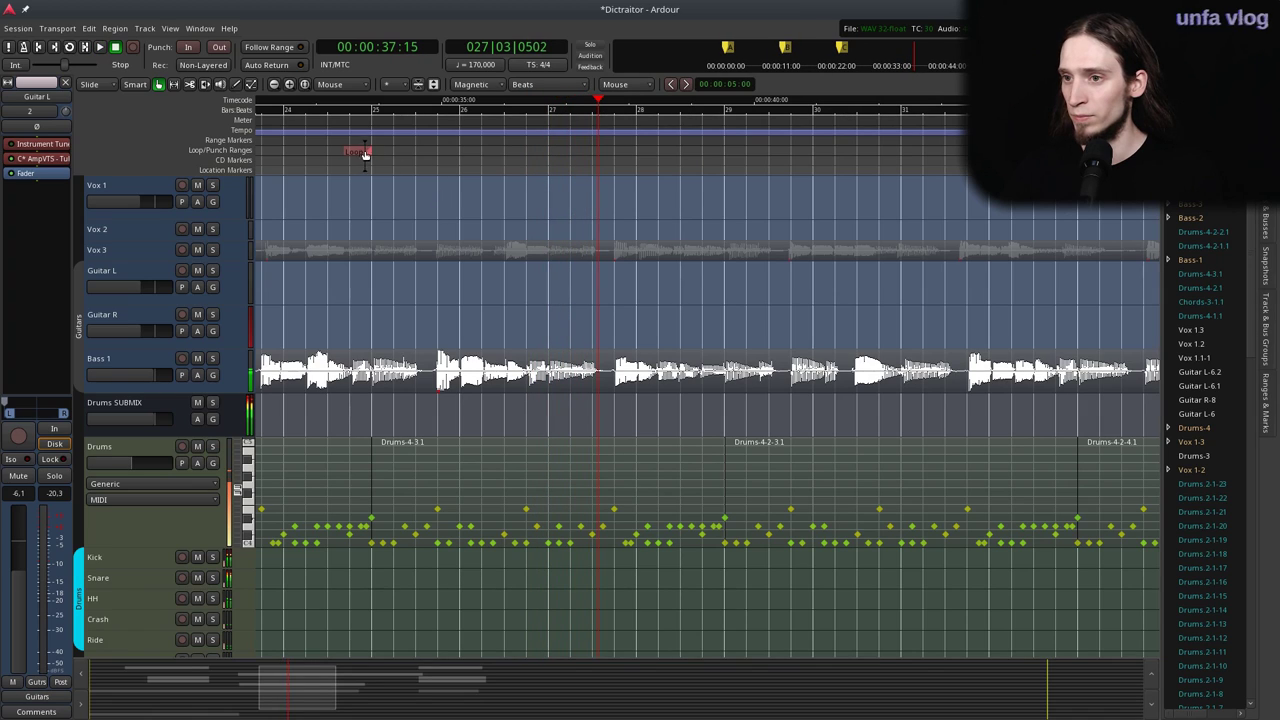
key(space)
click(307, 135)
key(space)
scroll(506, 283, down, 1)
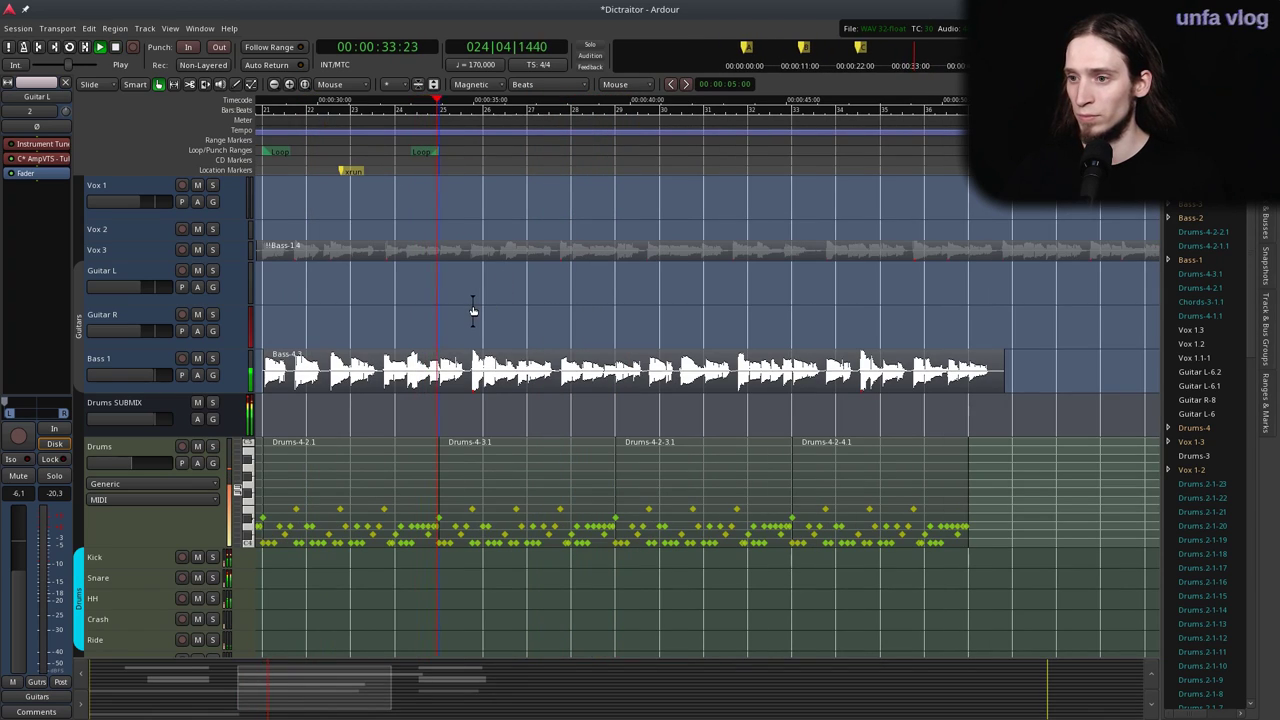
scroll(540, 313, down, 1)
scroll(846, 349, up, 1)
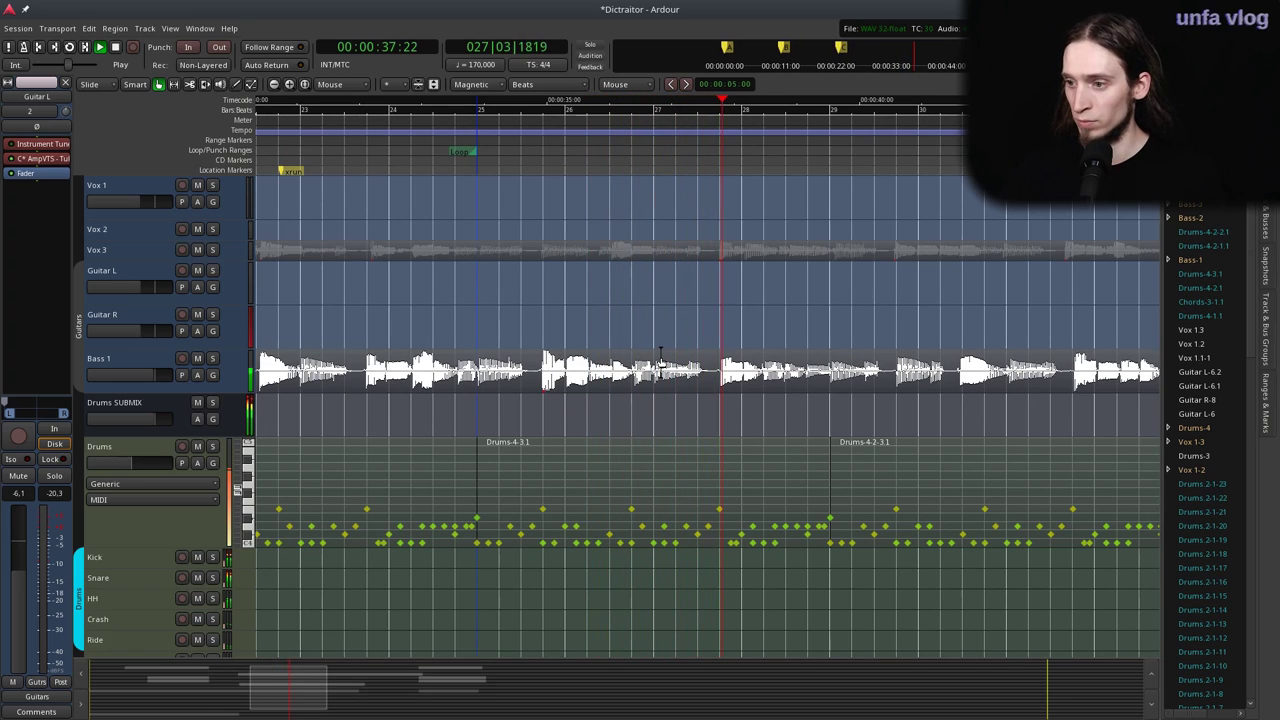
scroll(846, 375, up, 1)
key(space)
Split the Bass 1 region just before beat 4 of bar 28 and again at bar 29.
click(746, 144)
key(space)
key(space)
click(769, 374)
key(s)
click(812, 376)
key(s)
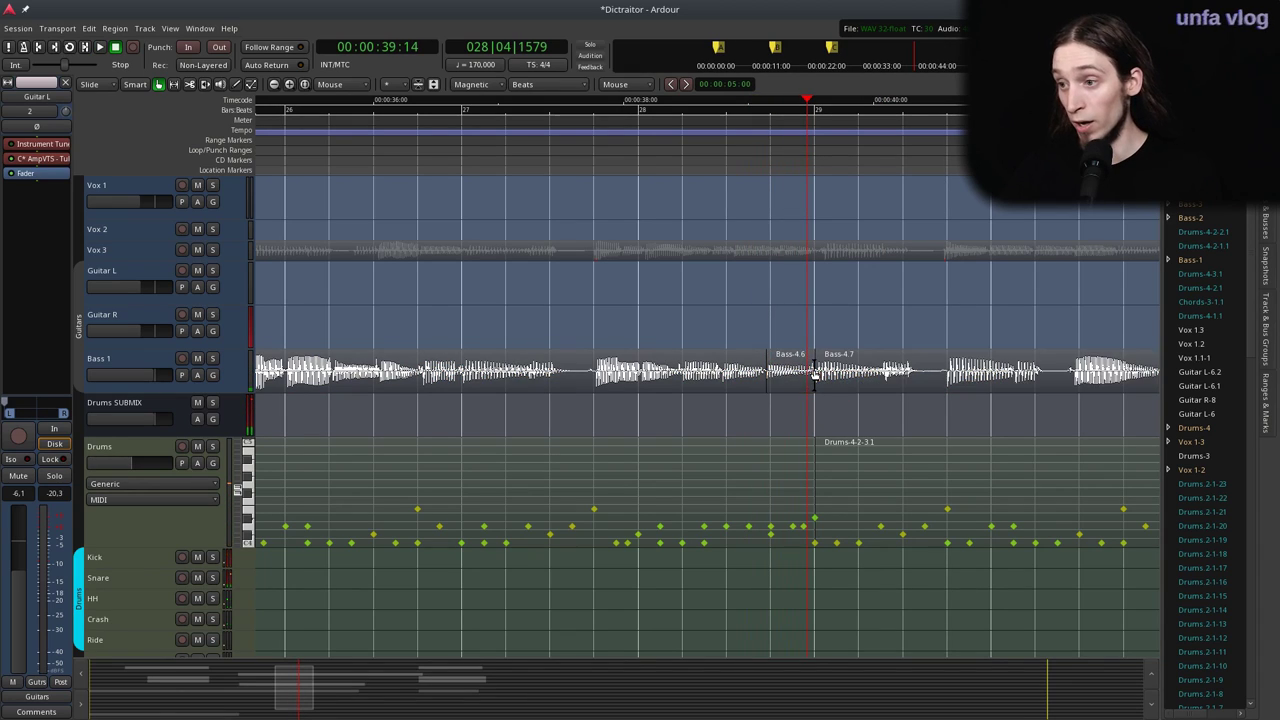
Play back the split bass passage around bars 26 to 29 and the ending in bar 36.
click(466, 150)
key(space)
click(380, 144)
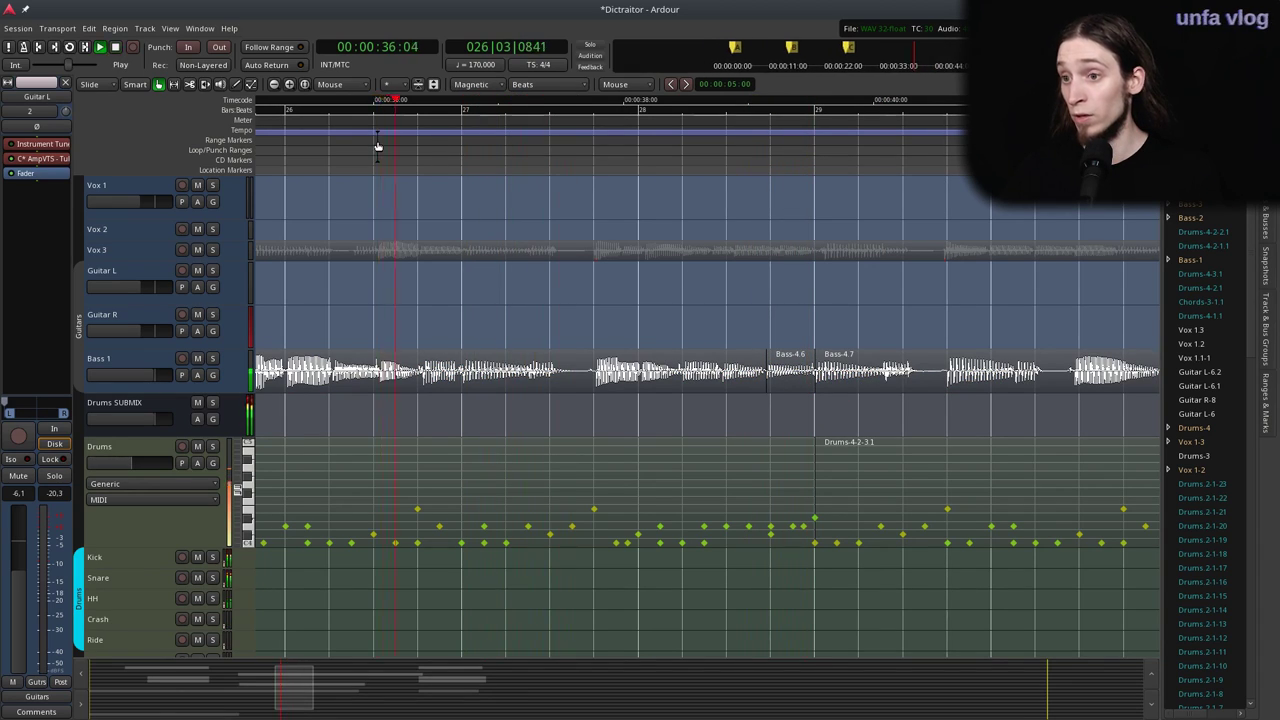
click(731, 143)
key(space)
key(space)
key(space)
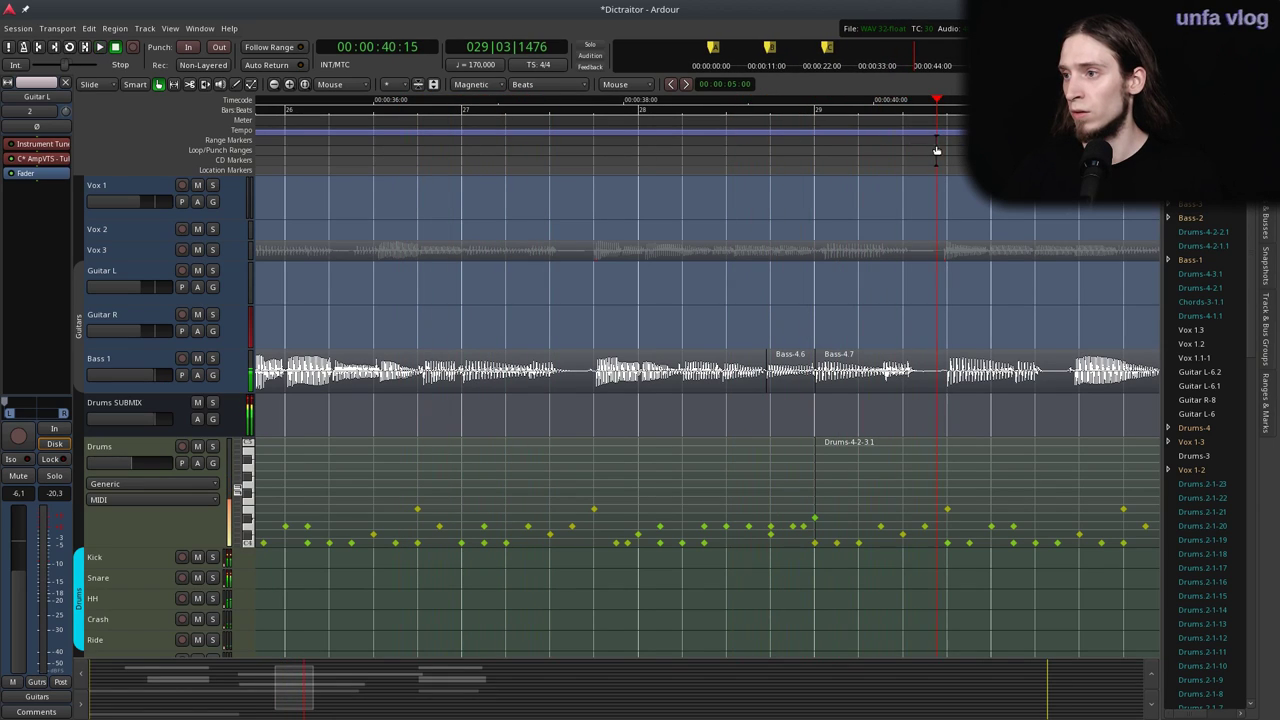
scroll(676, 205, down, 2)
key(equal)
key(space)
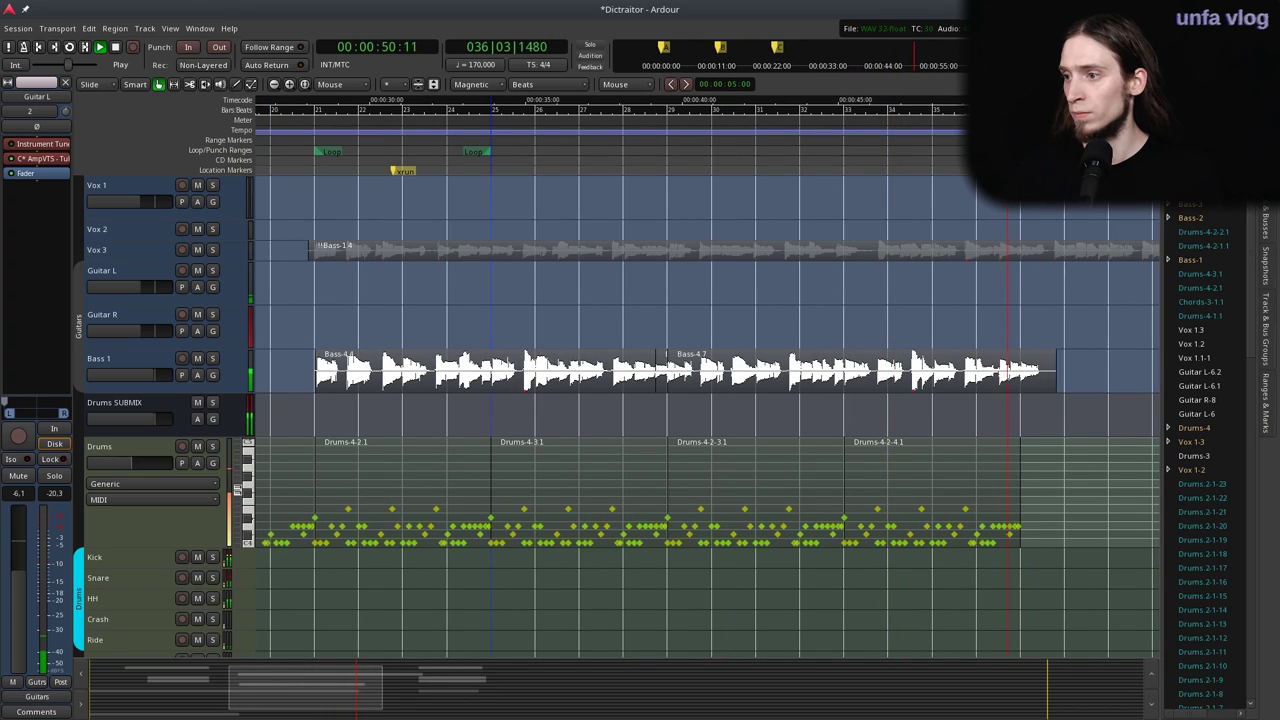
Split off the tail of the bass take in bar 36 and move it over the short piece before bar 29.
key(space)
key(s)
drag(1049, 372, 346, 410)
scroll(423, 378, left, 1)
scroll(405, 378, up, 1)
mouse_move(424, 376)
mouse_down()
mouse_move(428, 338)
mouse_move(427, 380)
mouse_up()
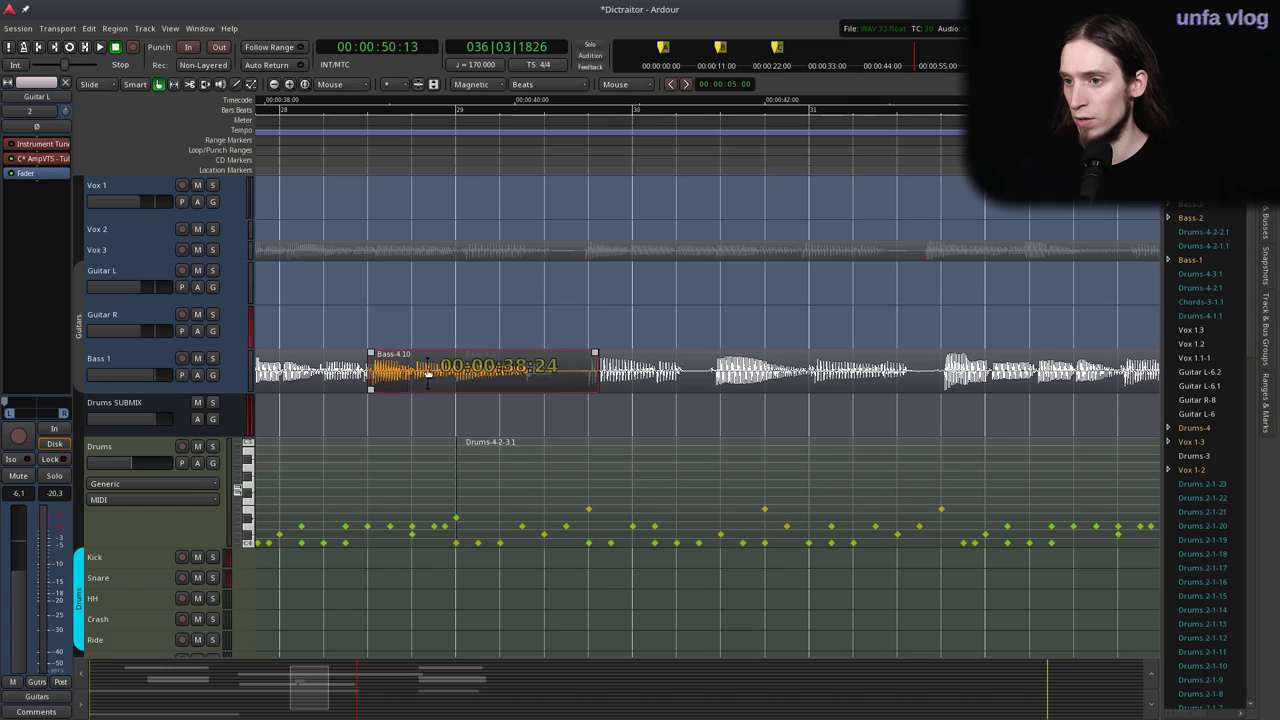
Play the passage and trim the end of the moved bass piece back to bar 29.
click(313, 170)
key(space)
key(space)
drag(587, 375, 418, 389)
Solo the Bass 1 track and play back the repaired passage from about bar 28.
scroll(444, 362, down, 1)
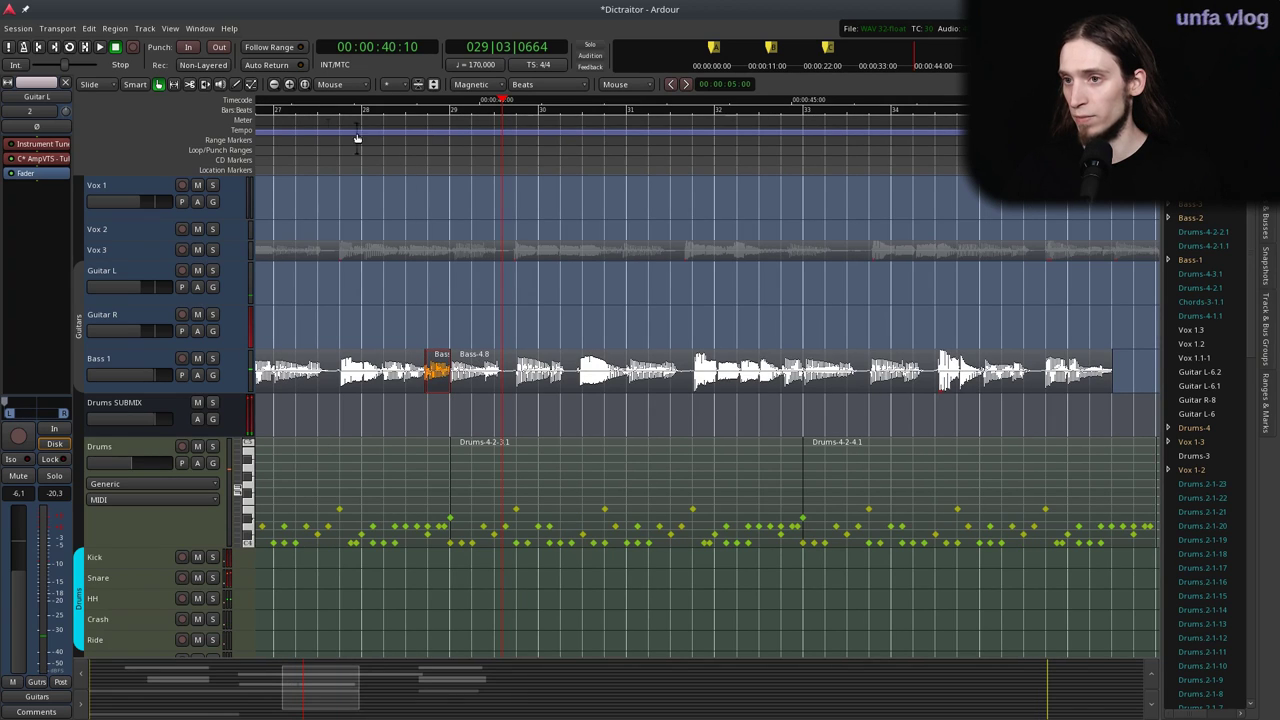
key(space)
click(212, 358)
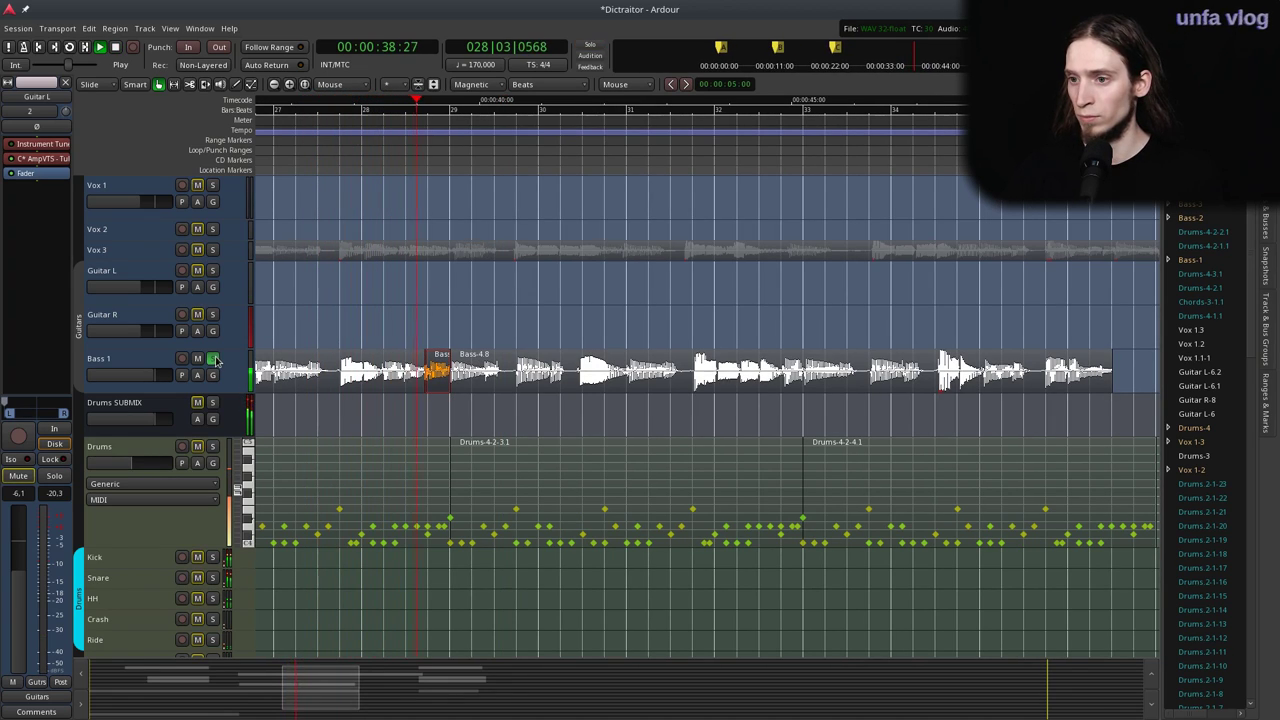
Listen to the soloed Bass 1 take across the join at bar 29, and stop playback.
click(310, 150)
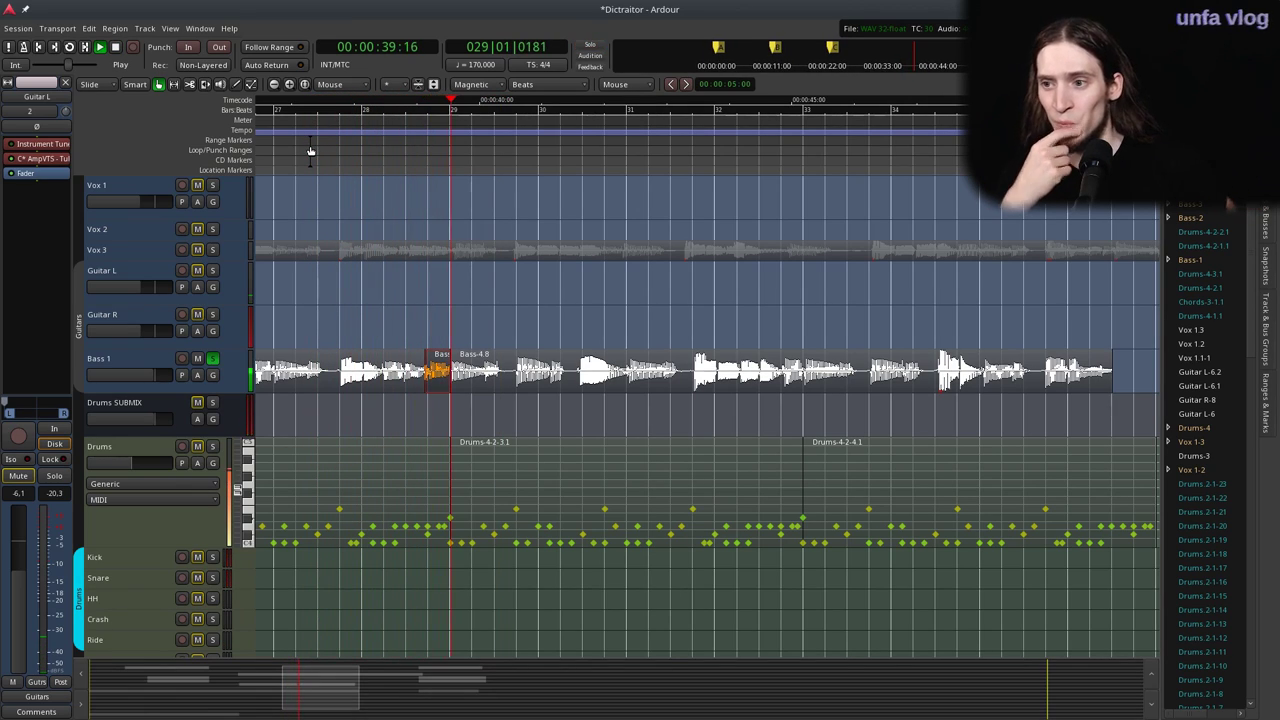
key(space)
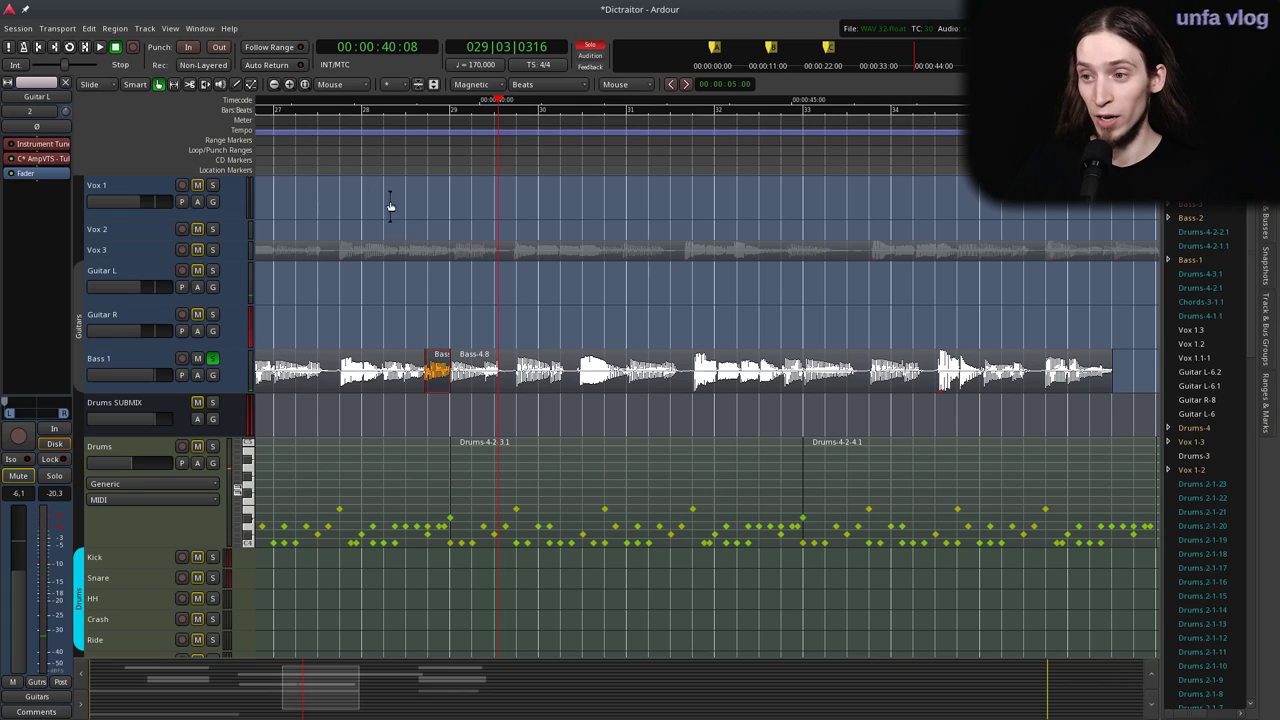
scroll(465, 293, left, 5)
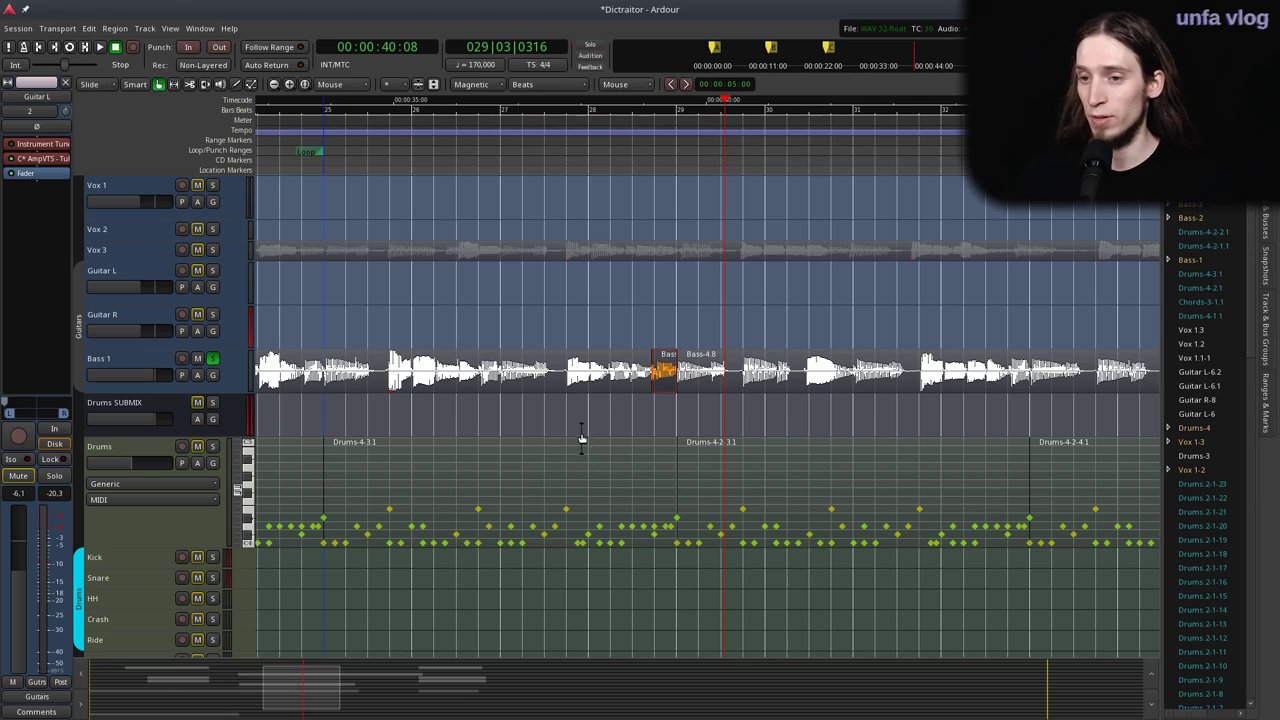
key(minus)
key(minus)
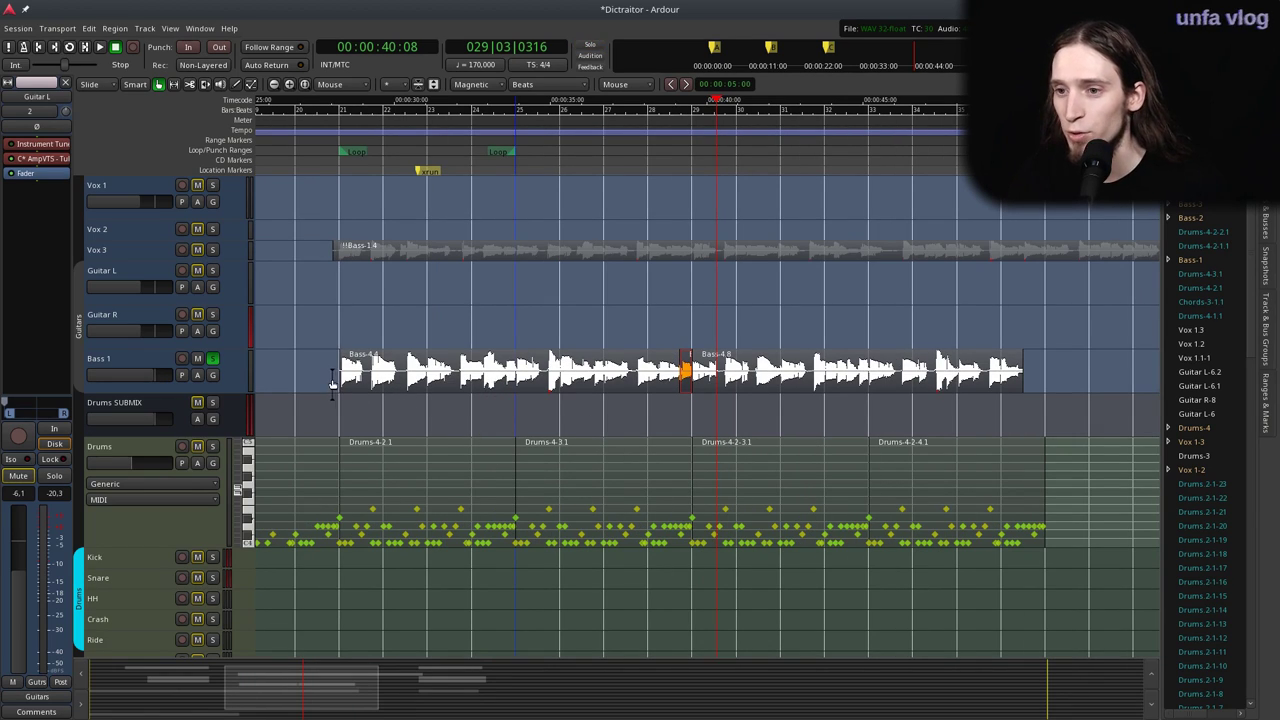
Move the Bass MIDI track up so it sits between the Bass 1 and Drums SUBMIX tracks.
click(130, 367)
scroll(229, 516, down, 10)
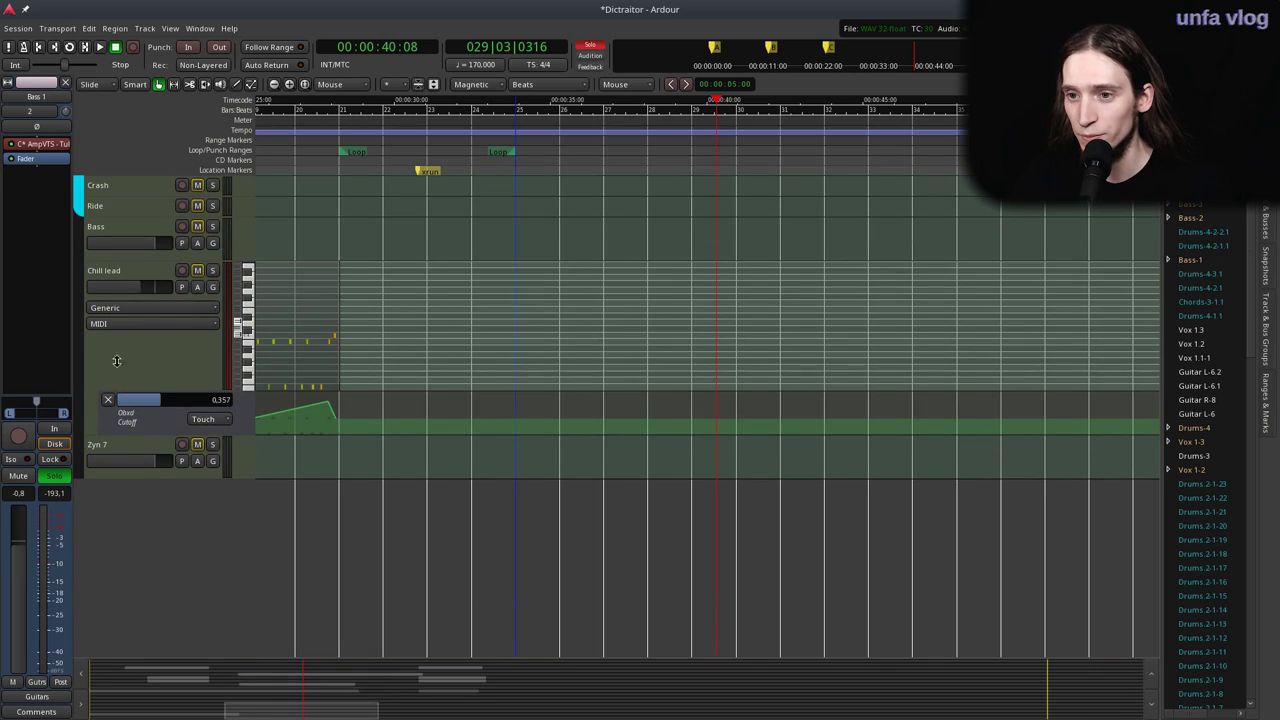
click(121, 230)
scroll(127, 231, up, 6)
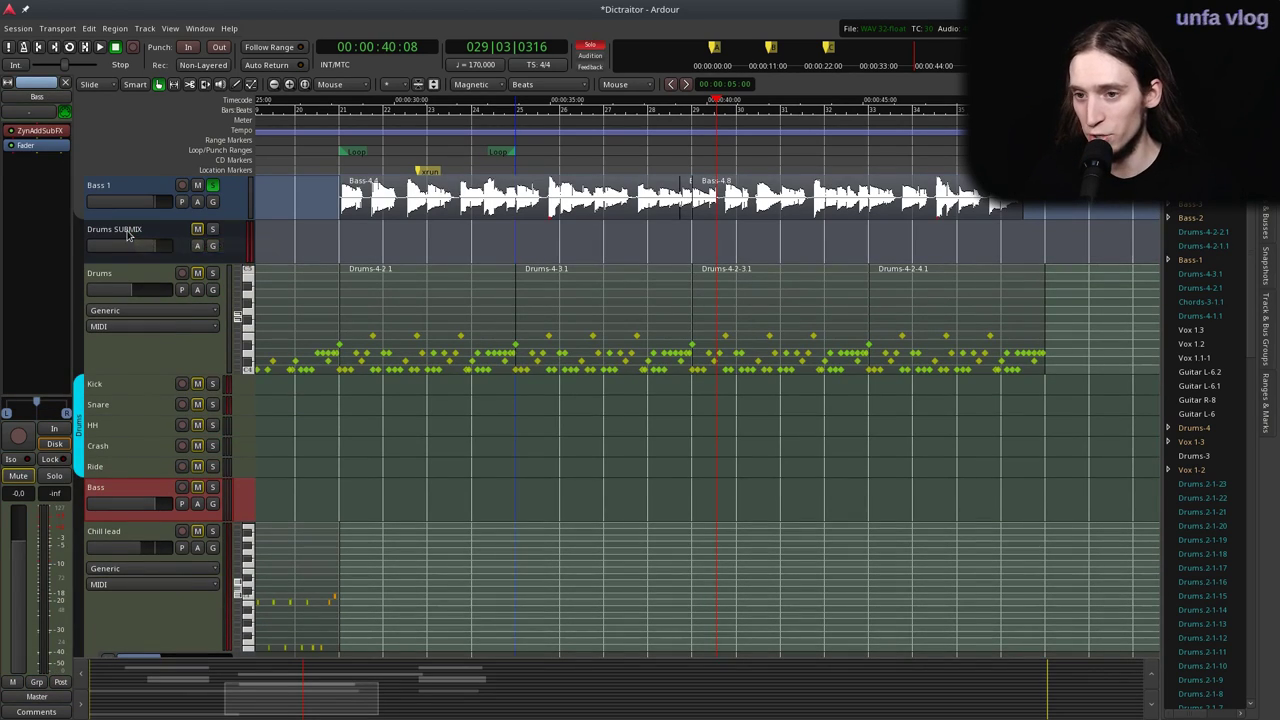
key(ctrl+Up)
key(ctrl+Up)
key(ctrl+Up)
key(ctrl+Up)
key(ctrl+Up)
key(ctrl+Up)
key(ctrl+Up)
key(ctrl+Up)
key(ctrl+Down)
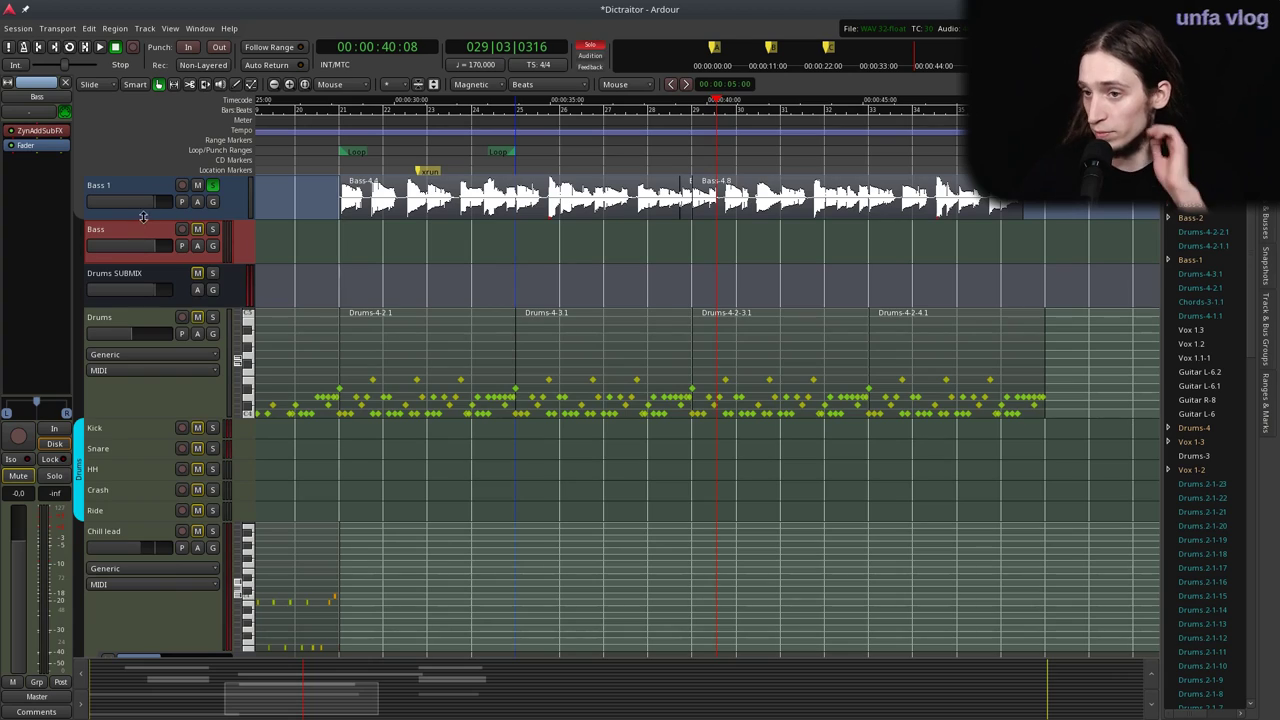
Unsolo the Bass 1 track and briefly play the section from just before bar 21.
scroll(350, 318, up, 2)
click(211, 275)
click(211, 275)
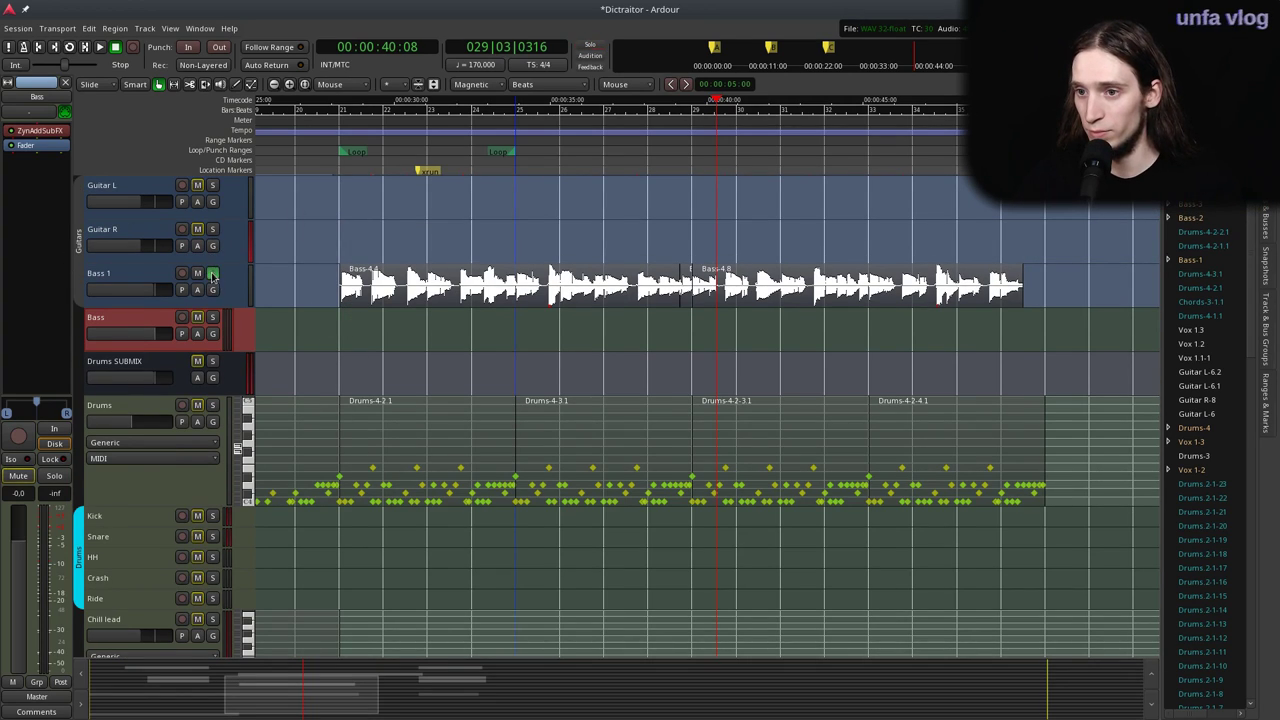
click(212, 274)
click(333, 168)
key(space)
scroll(369, 312, up, 1)
key(space)
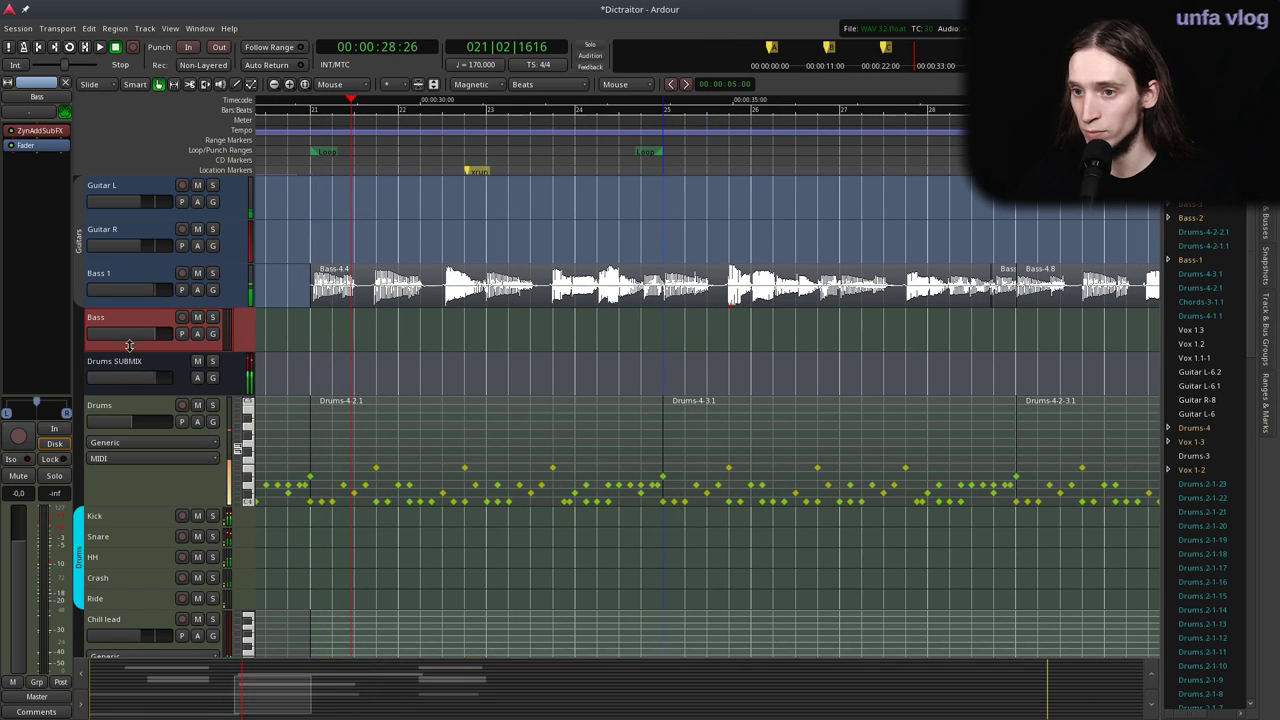
Make the Bass MIDI track taller and arm it for recording with a2j as its input.
drag(130, 351, 134, 420)
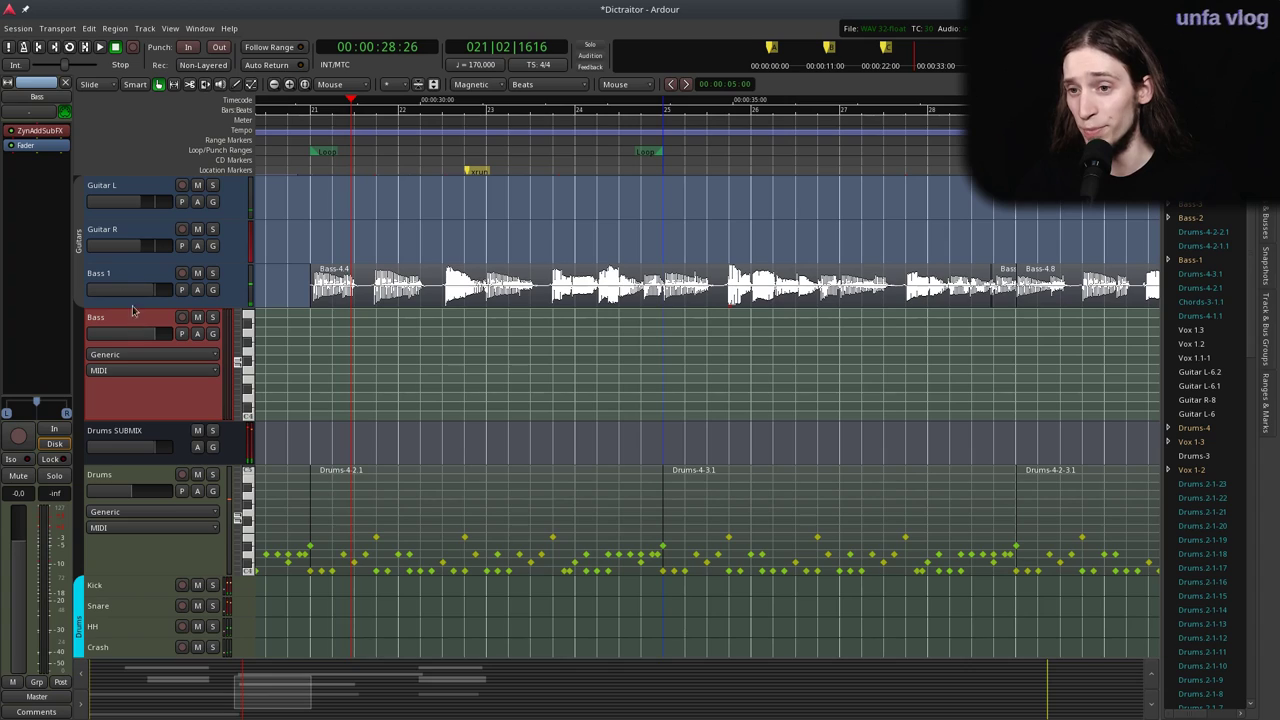
click(29, 112)
click(51, 202)
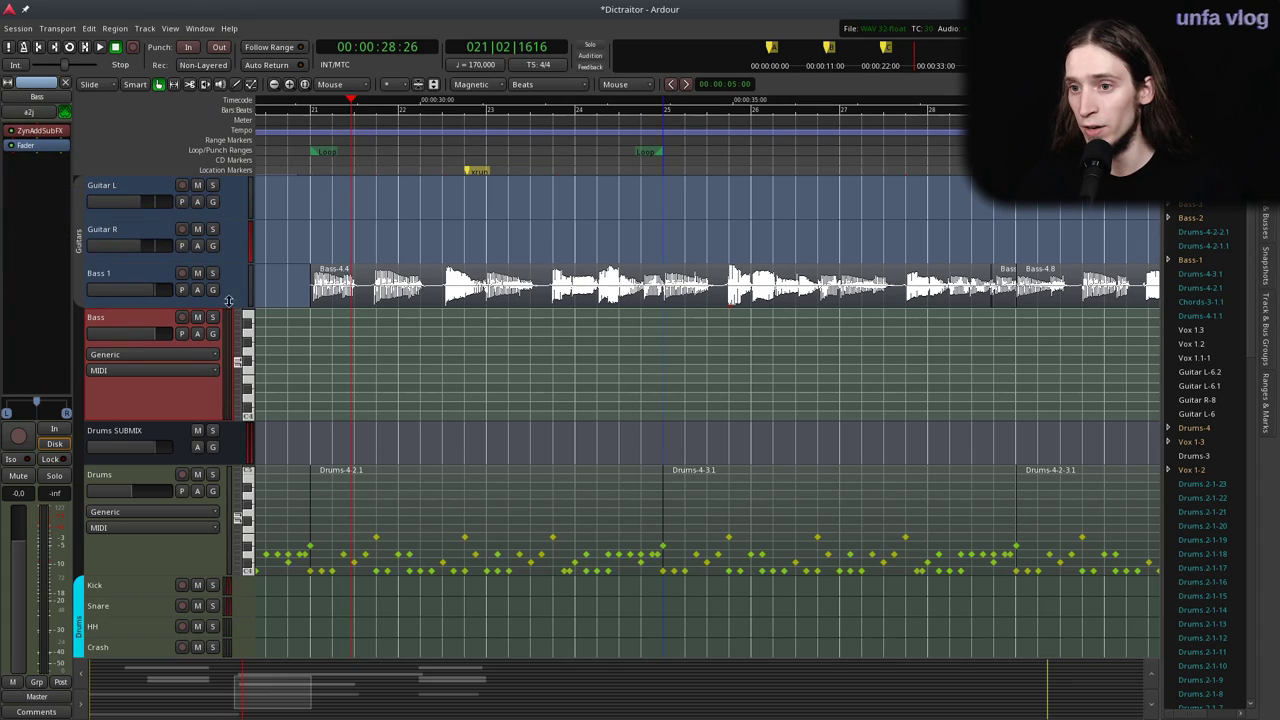
click(183, 318)
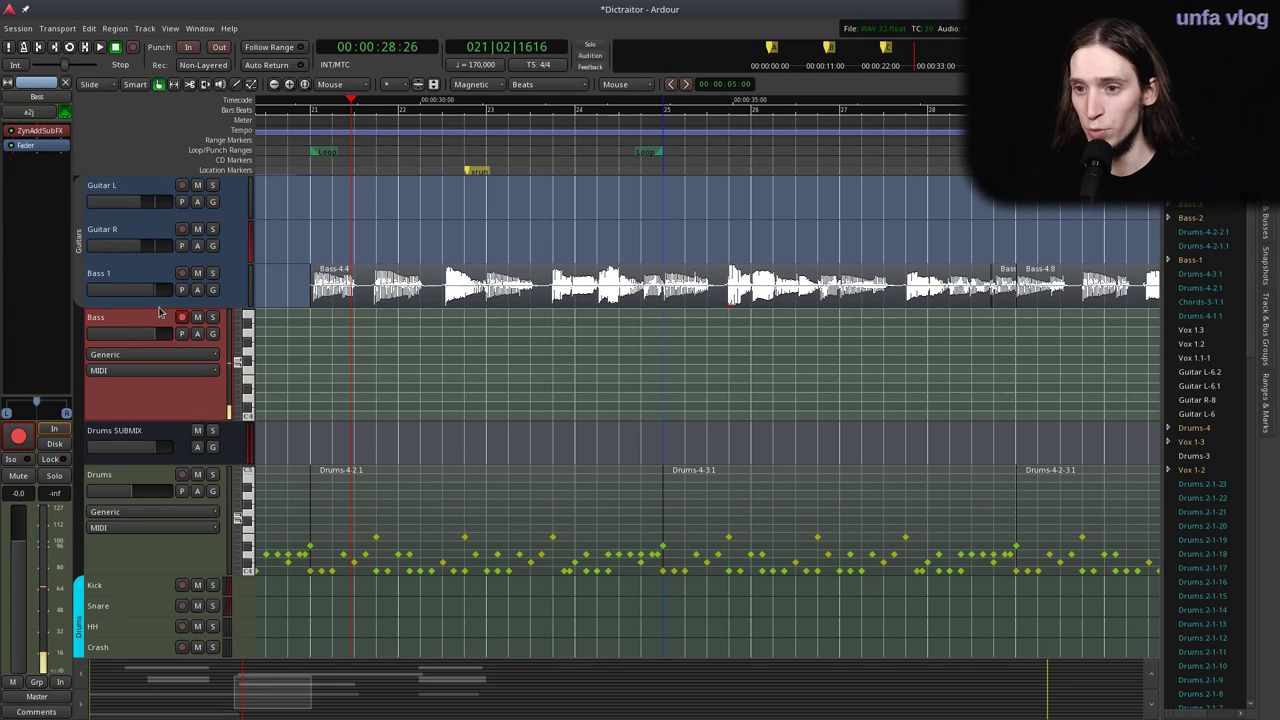
Replace the ZynAddSubFX plugin on the Bass track with a fresh instance and enable its part 1.
right_click(40, 131)
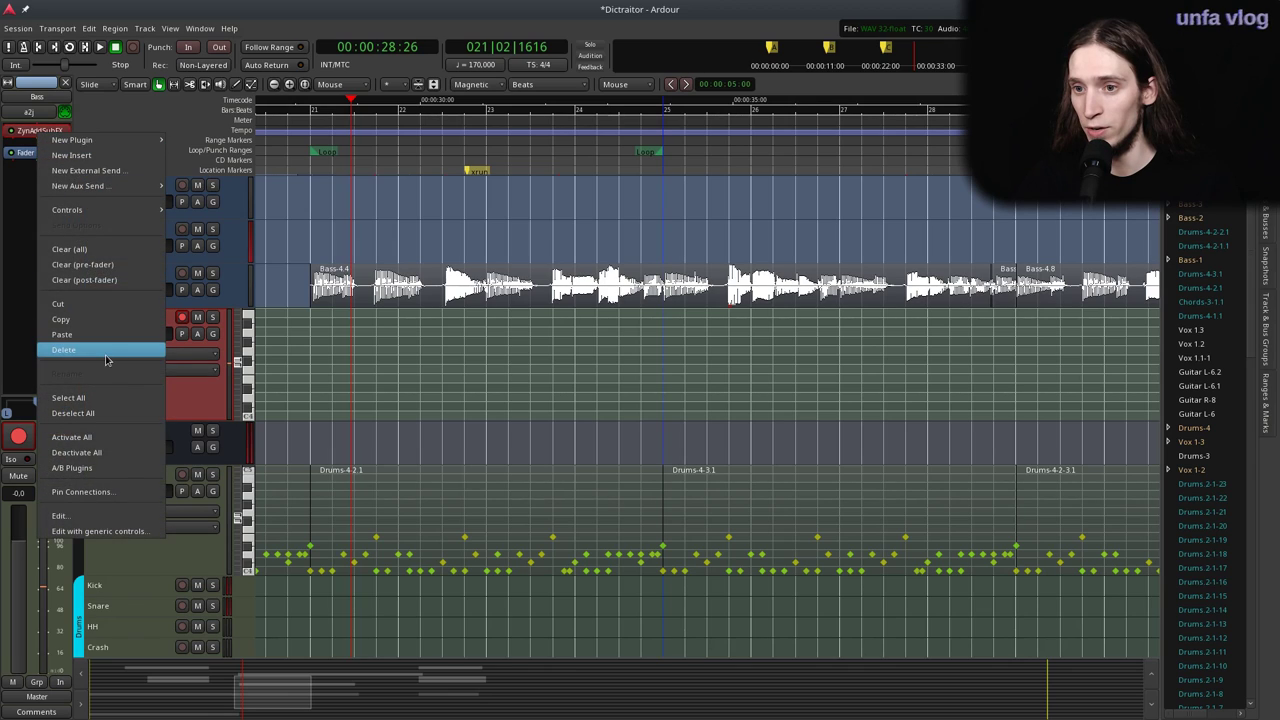
click(108, 357)
right_click(43, 131)
mouse_move(100, 135)
mouse_move(205, 135)
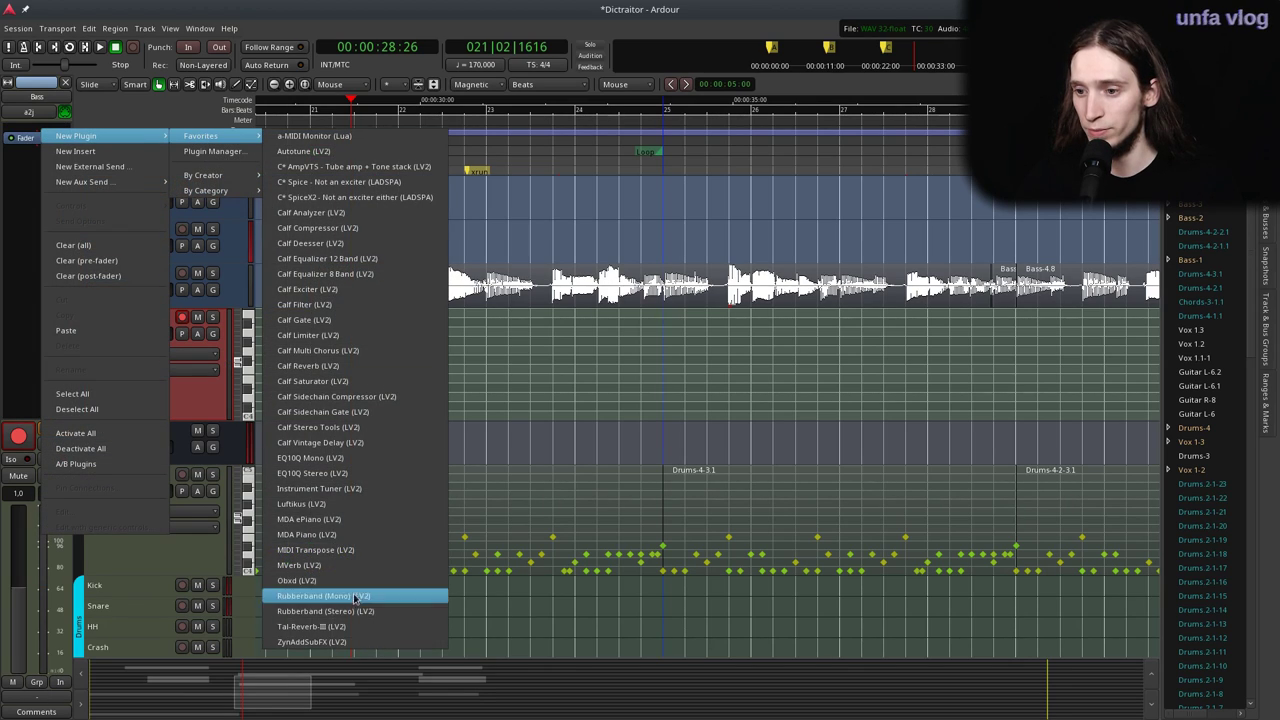
click(352, 645)
click(617, 236)
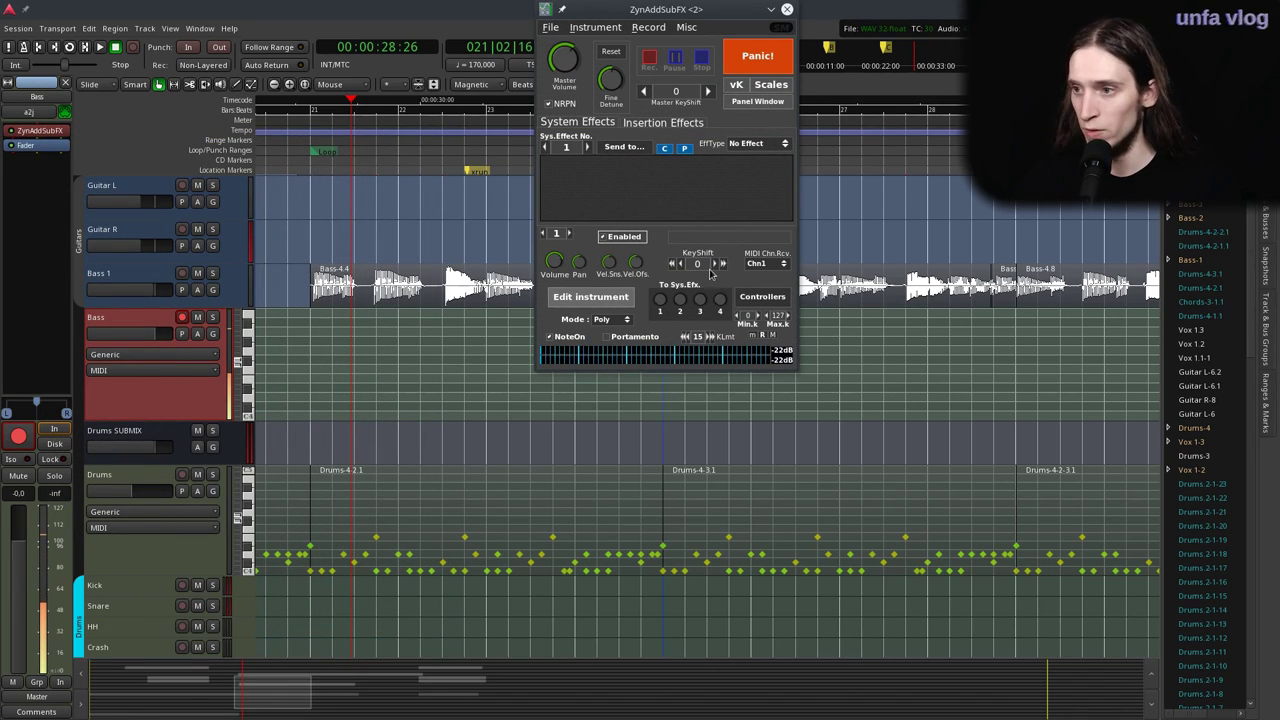
Set the ADsynth global volume of the instrument to 115 and open its voice parameters.
click(591, 297)
click(838, 216)
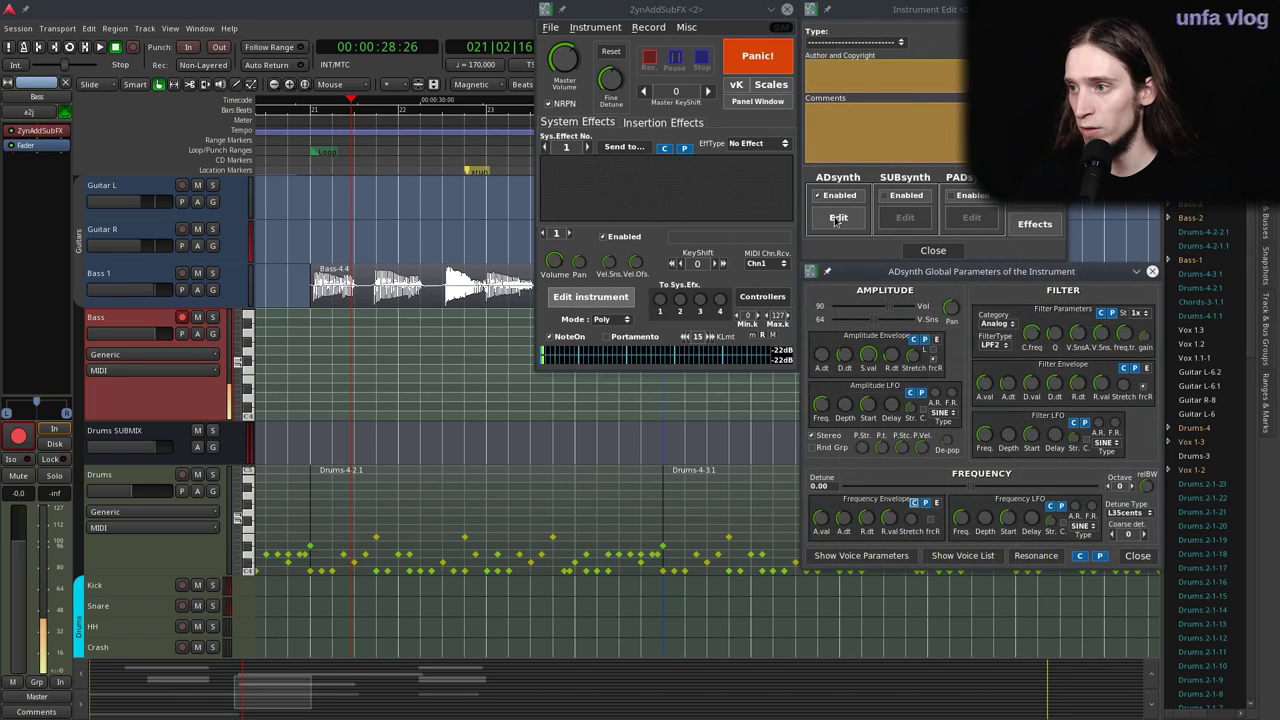
click(889, 556)
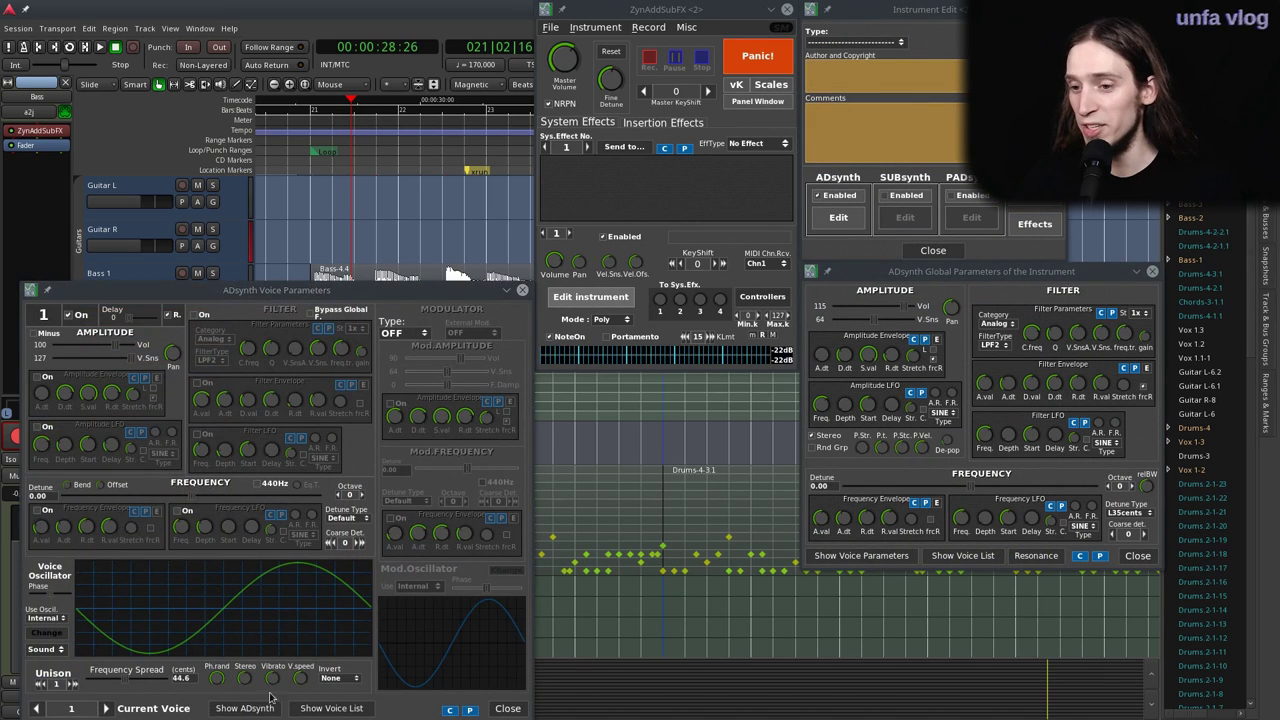
Give voice 1's oscillator a Saw base function and adjust its parameter until the wave is a symmetrical triangle.
click(50, 634)
click(815, 520)
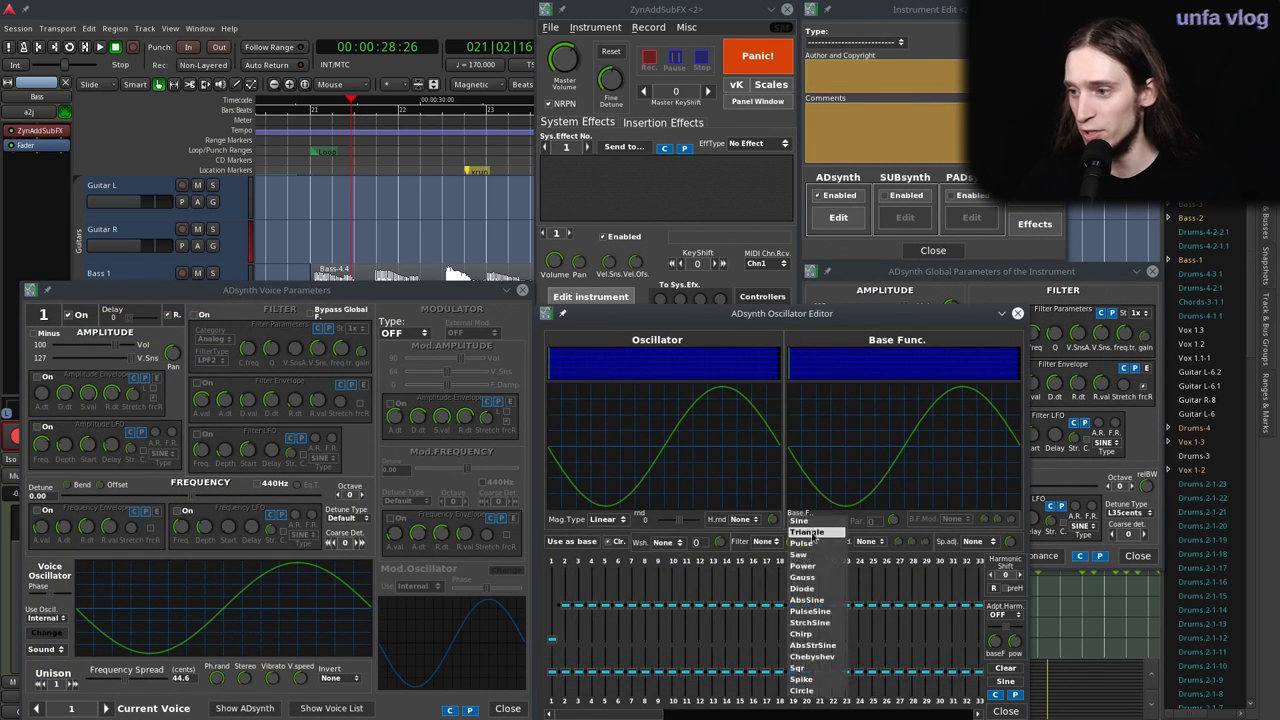
click(815, 558)
drag(898, 581, 886, 523)
click(1006, 710)
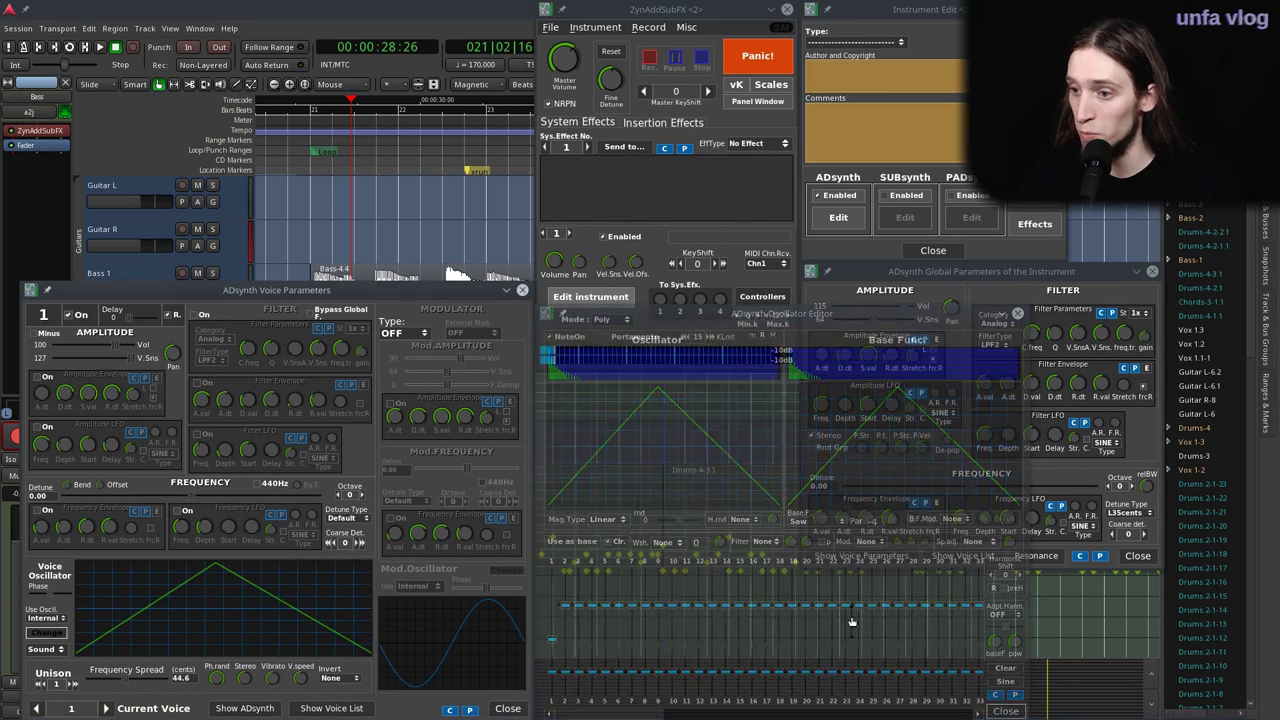
Add an FM modulator to voice 1 with its amplitude envelope enabled and the modulation volume at 93.
click(404, 332)
click(413, 388)
drag(458, 357, 432, 370)
click(398, 403)
drag(404, 425, 407, 441)
drag(437, 360, 449, 359)
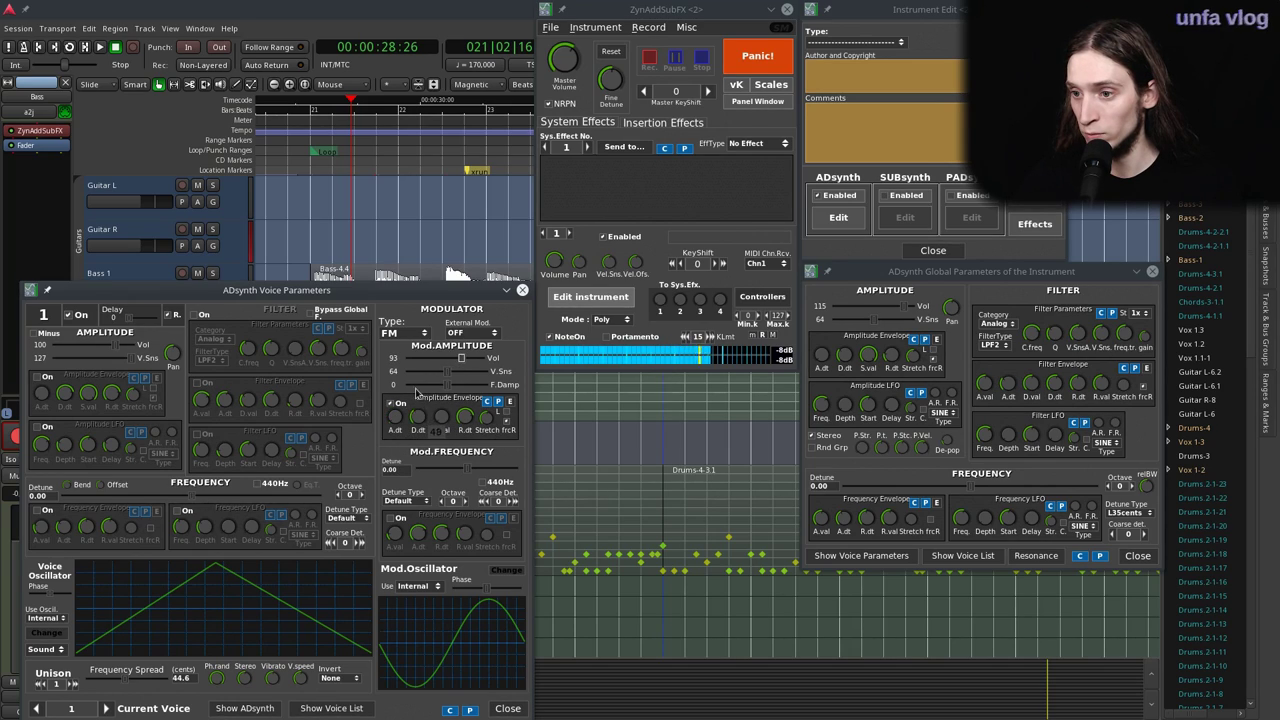
Set the modulator's volume to 59 and its octave to 2, with the voice octave at -1.
drag(457, 362, 424, 360)
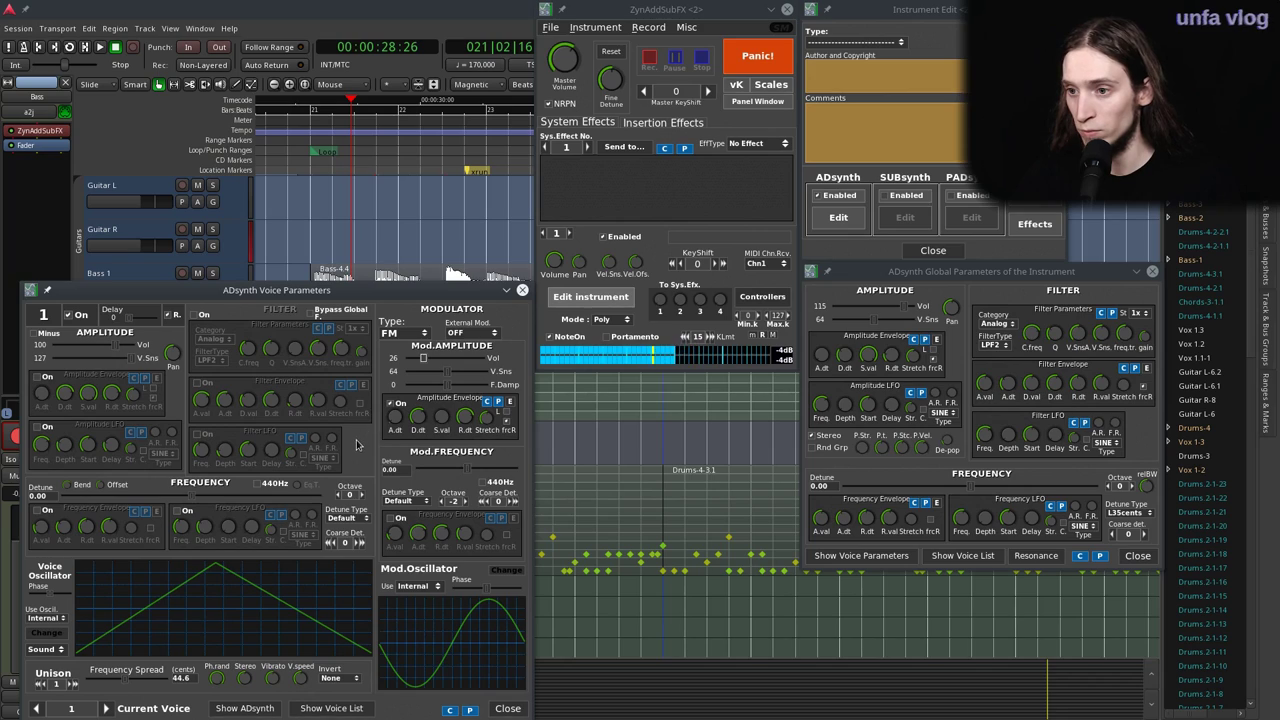
mouse_move(432, 364)
mouse_down()
mouse_move(410, 364)
mouse_move(423, 364)
mouse_up()
click(463, 504)
click(463, 504)
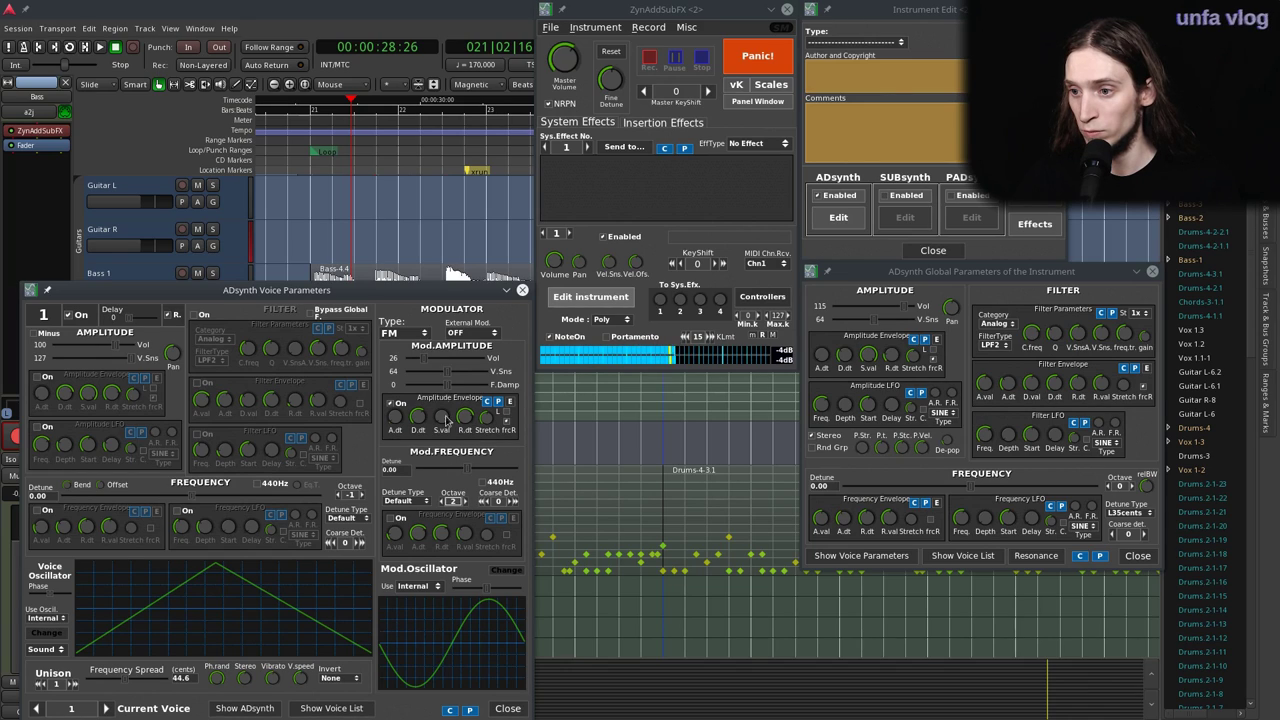
drag(428, 362, 440, 437)
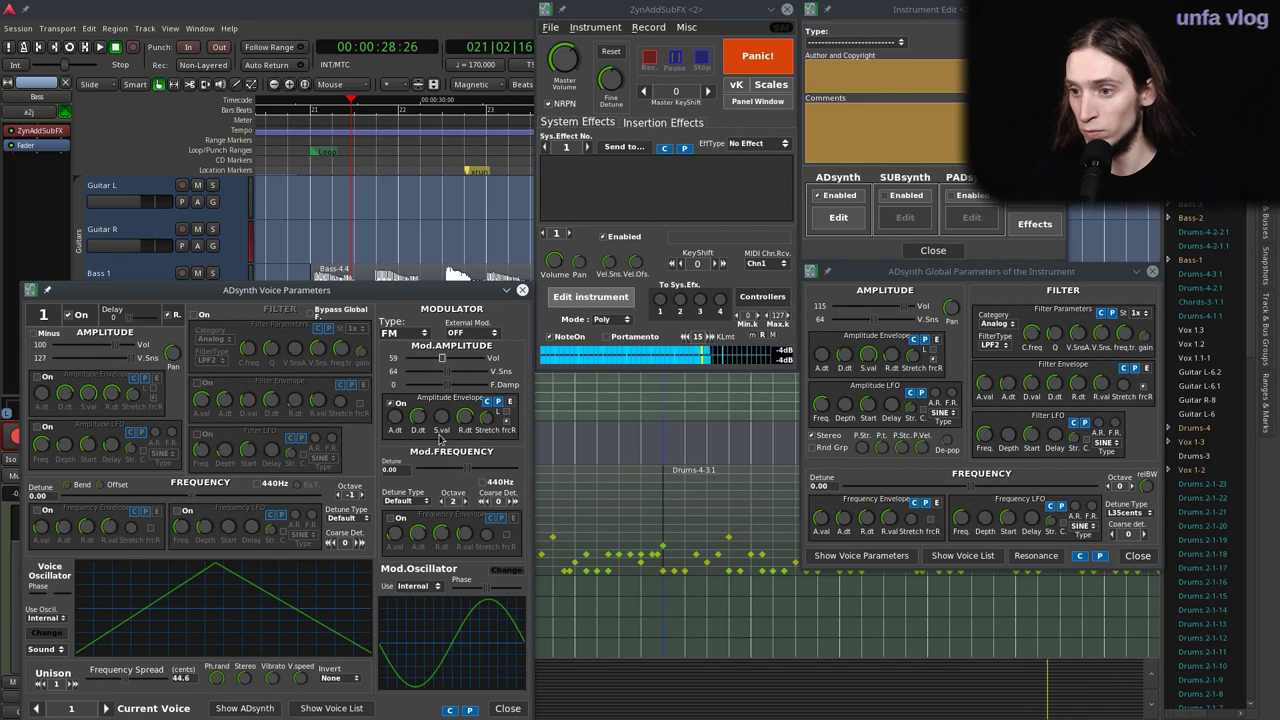
Adjust the global filter's cutoff frequency and close all the synth's windows.
drag(1027, 333, 1029, 314)
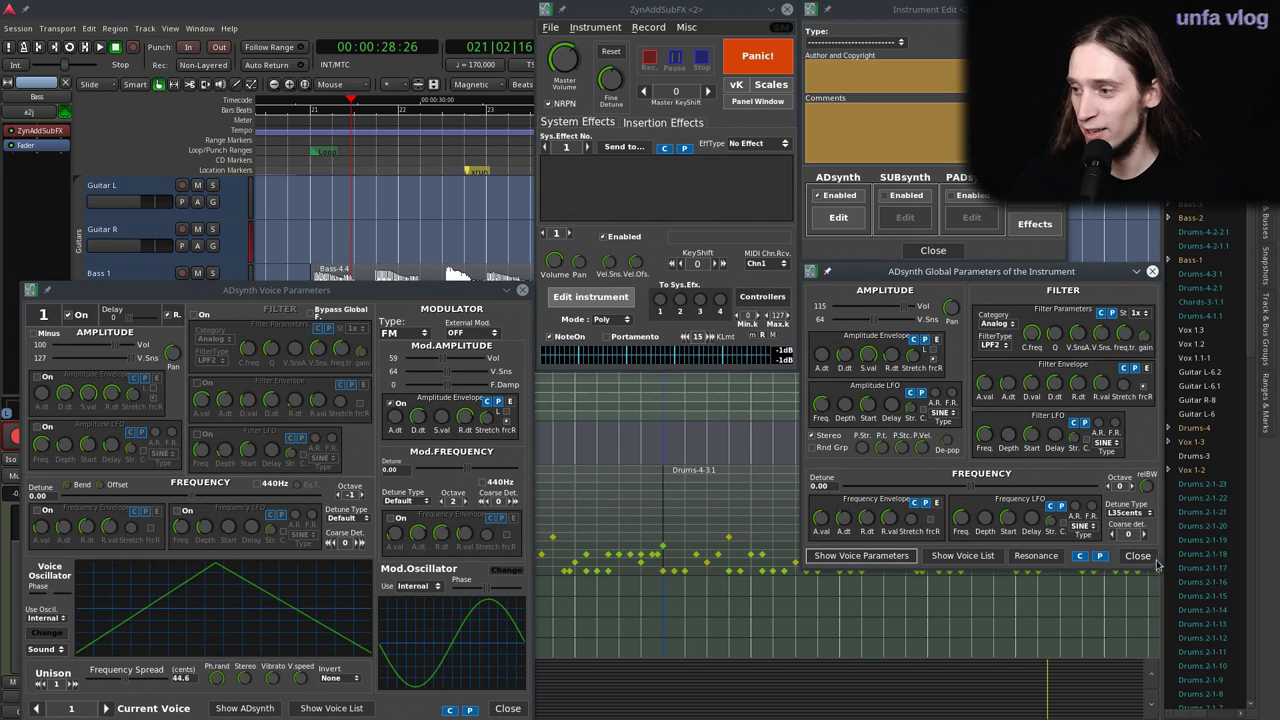
click(1124, 558)
key(Escape)
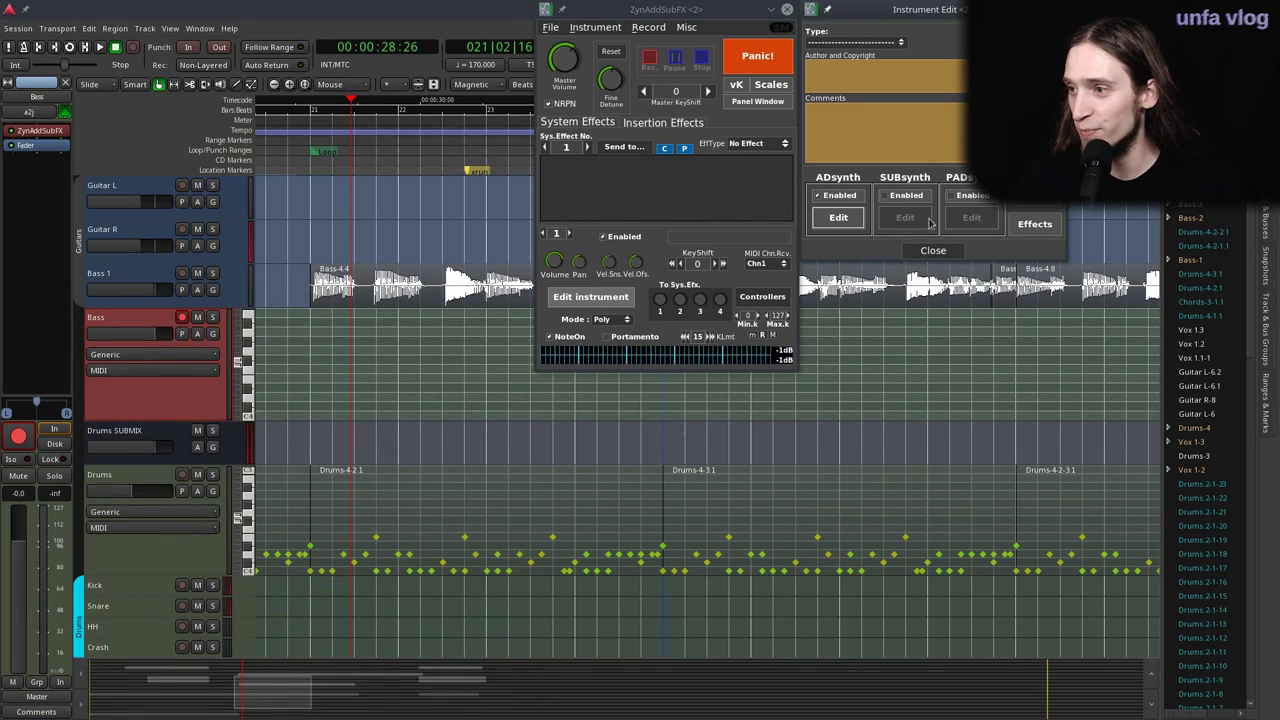
click(916, 245)
click(787, 9)
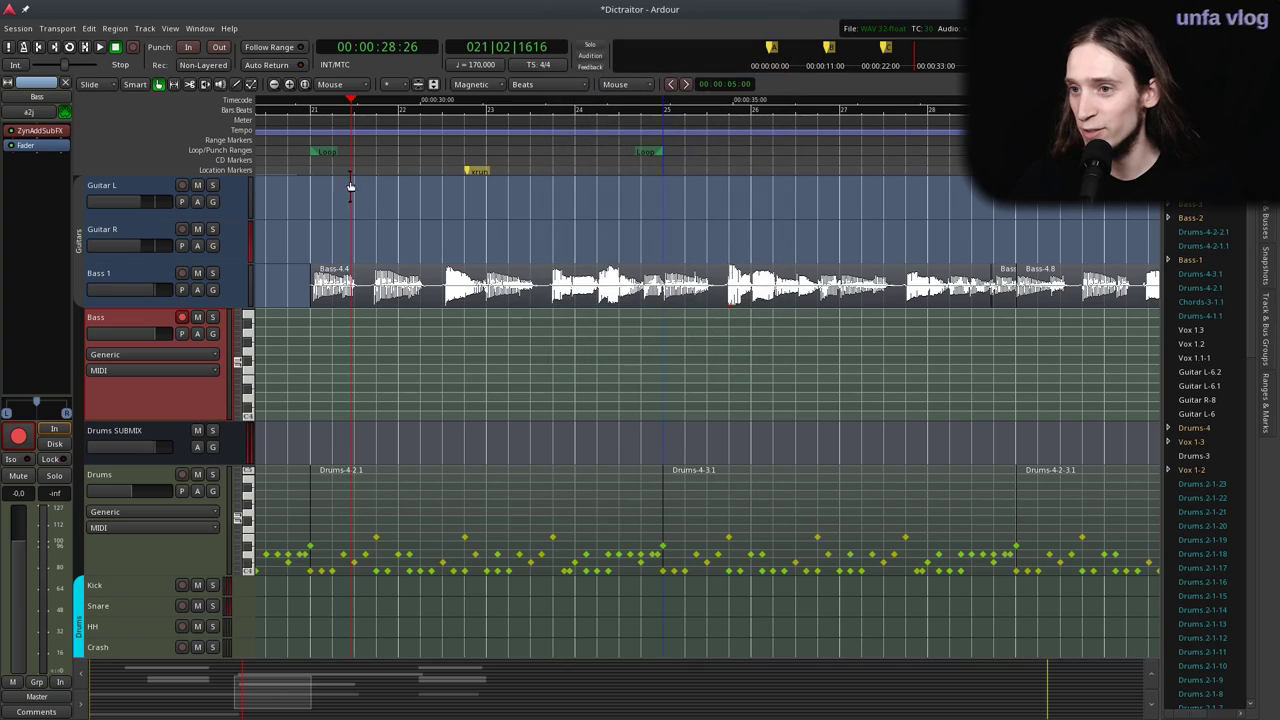
Play the section around bars 20 to 22 to try the new Bass synth against the drums and Bass 1.
key(space)
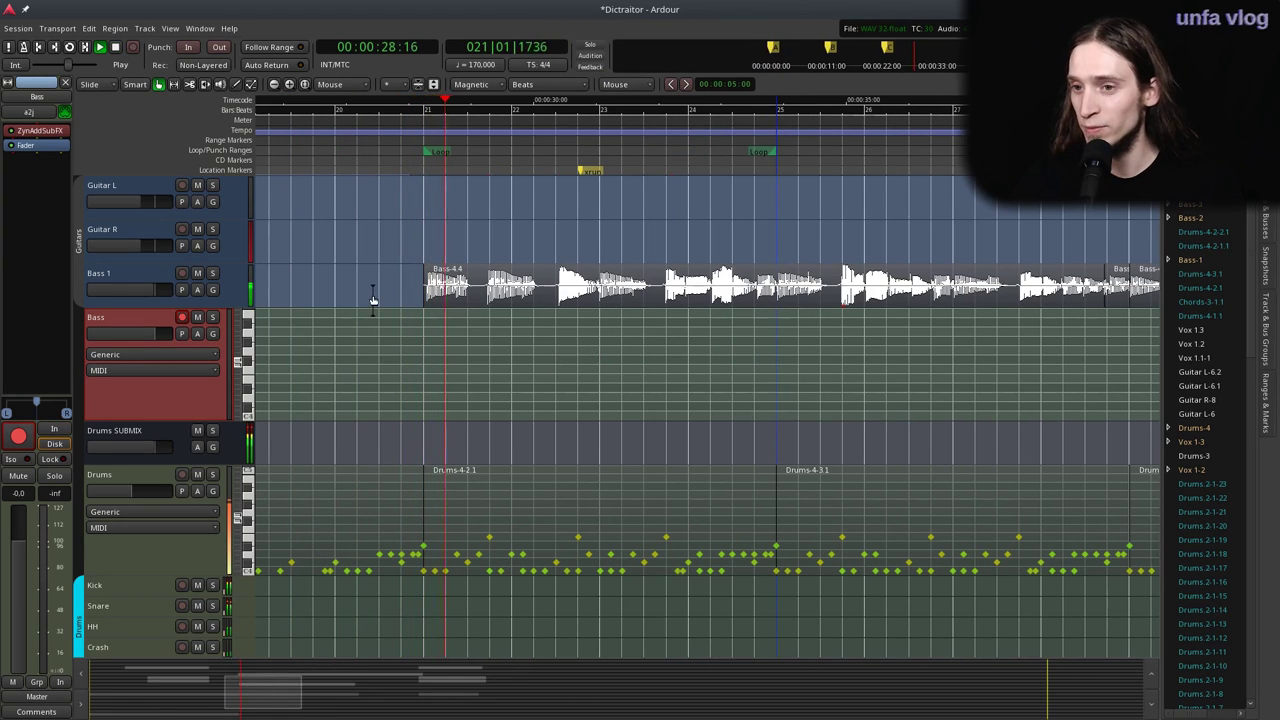
key(space)
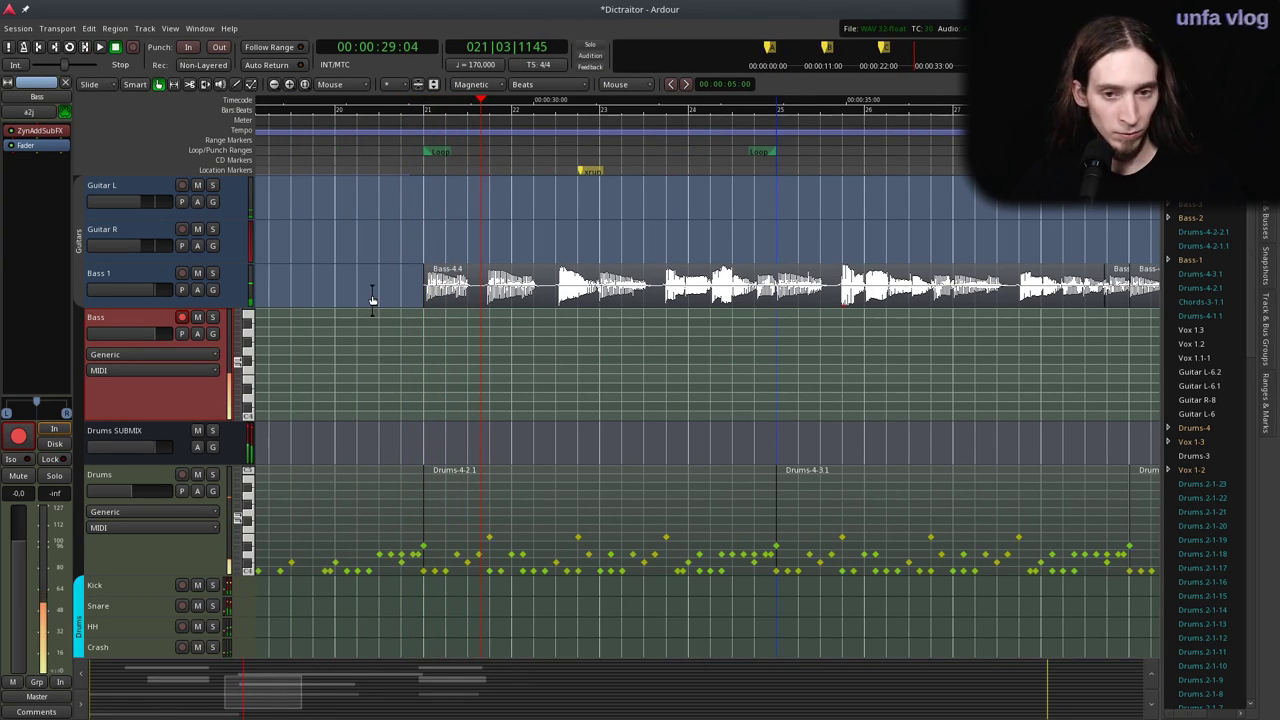
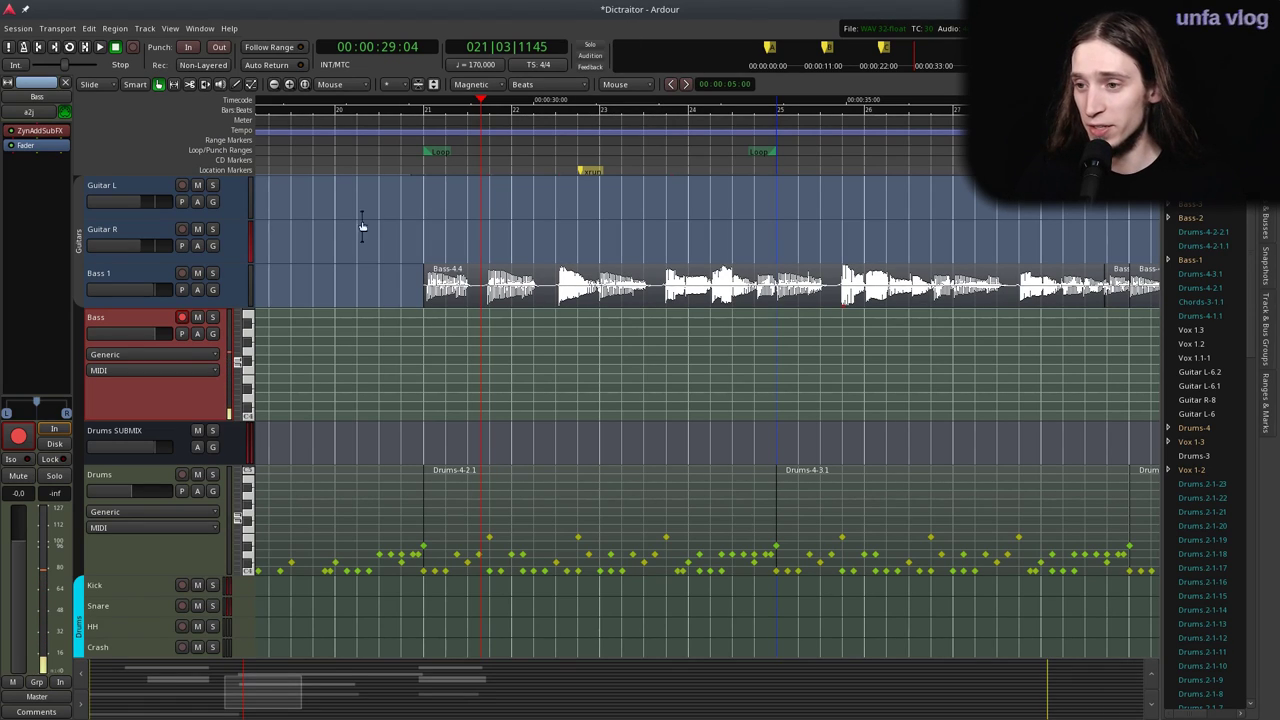
click(378, 154)
scroll(532, 300, left, 1)
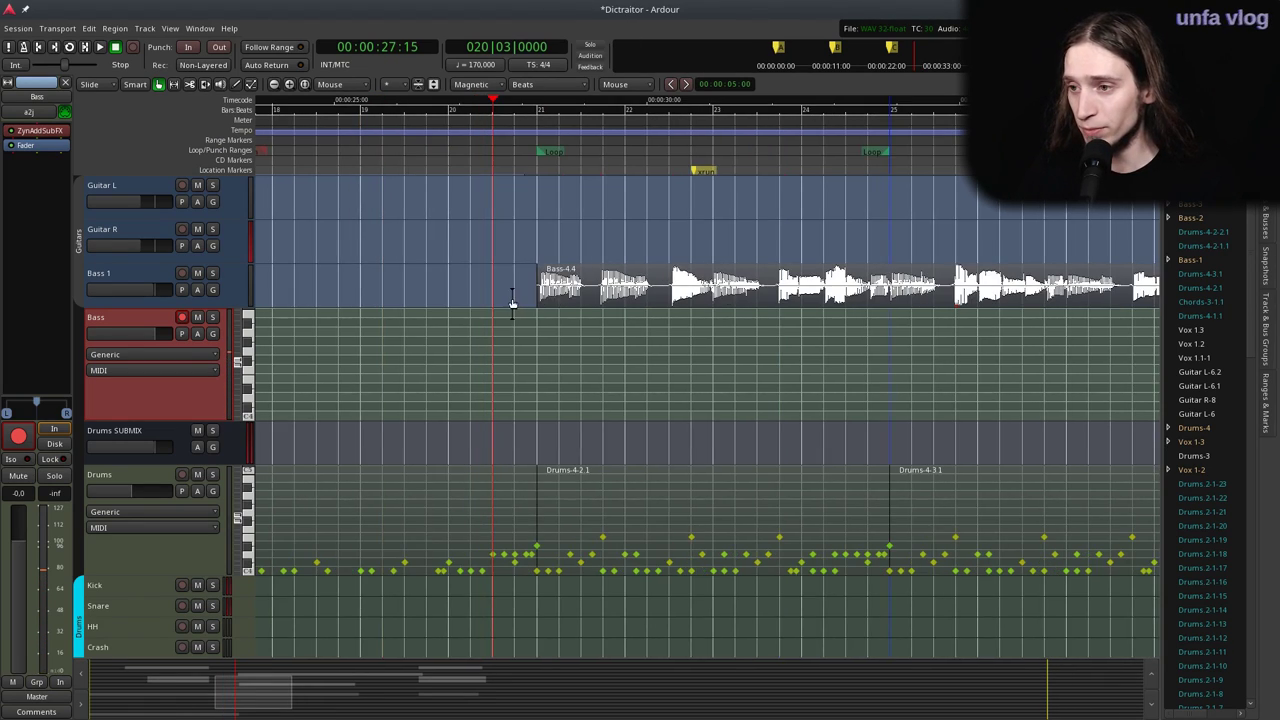
scroll(517, 305, down, 2)
click(489, 160)
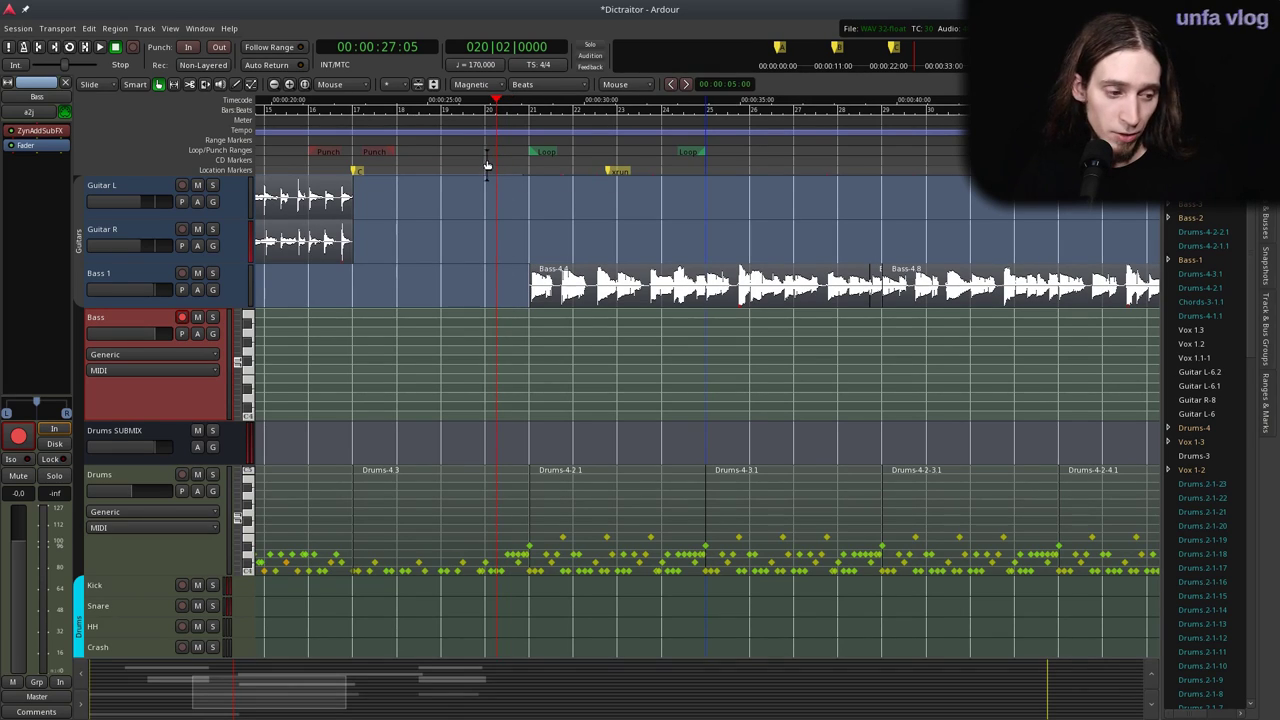
key(space)
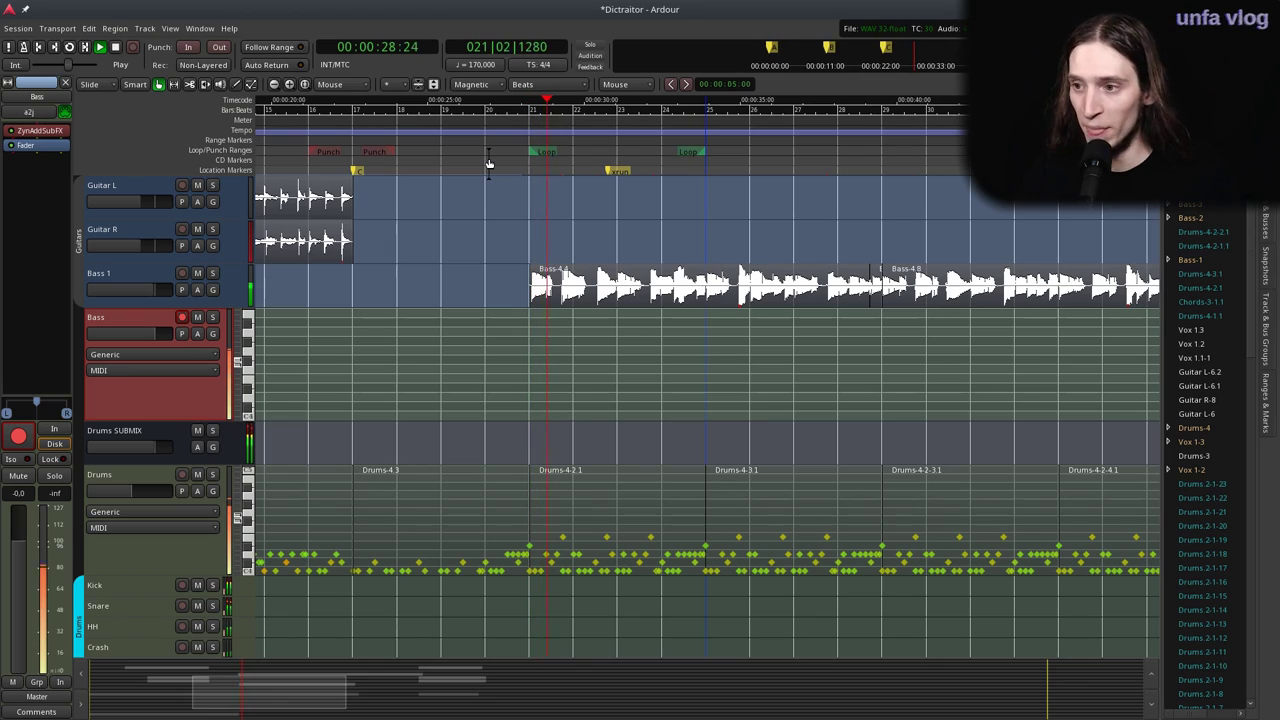
key(space)
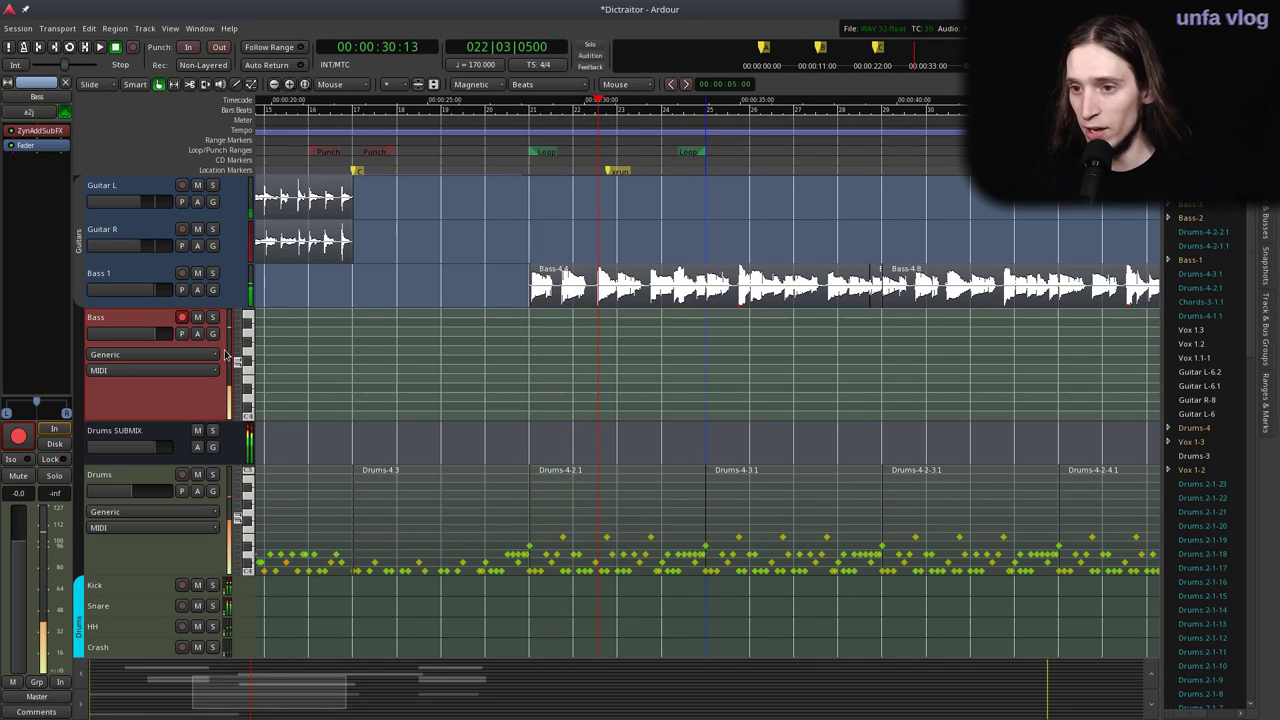
Try to record a MIDI take on the Bass track from about bar 20, and discard the take.
scroll(376, 318, up, 4)
scroll(378, 318, down, 1)
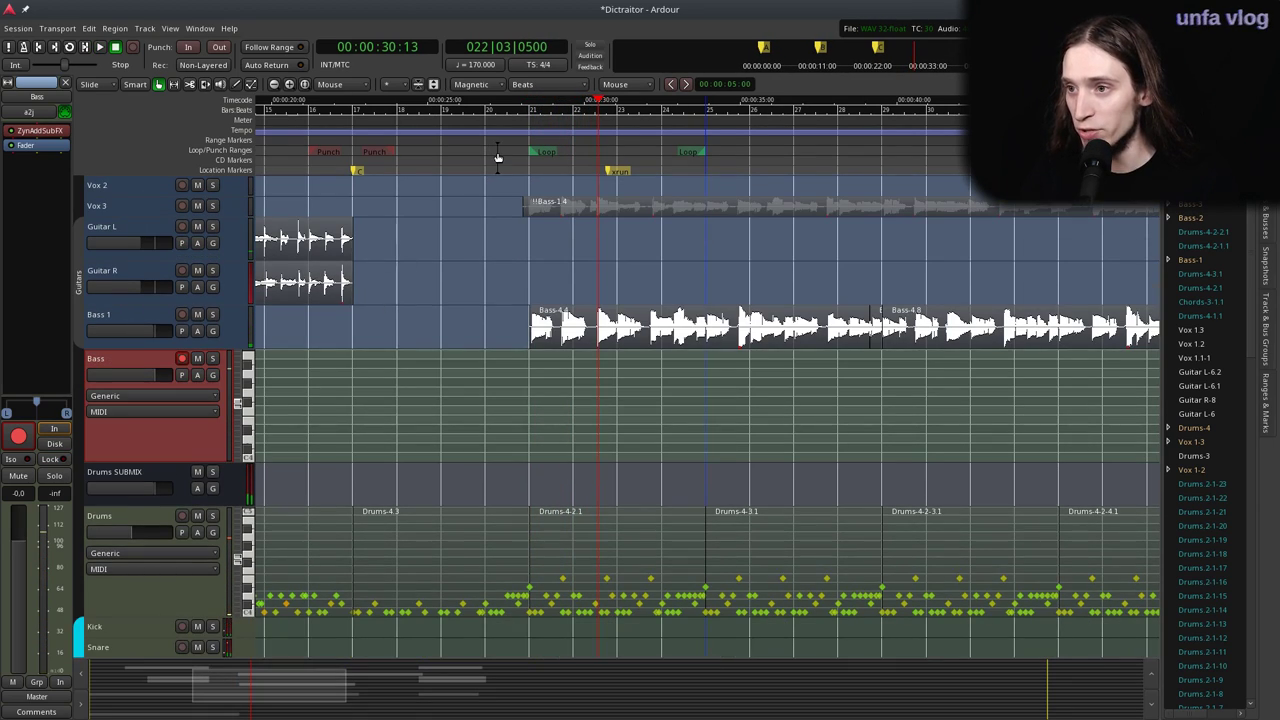
click(498, 151)
key(space)
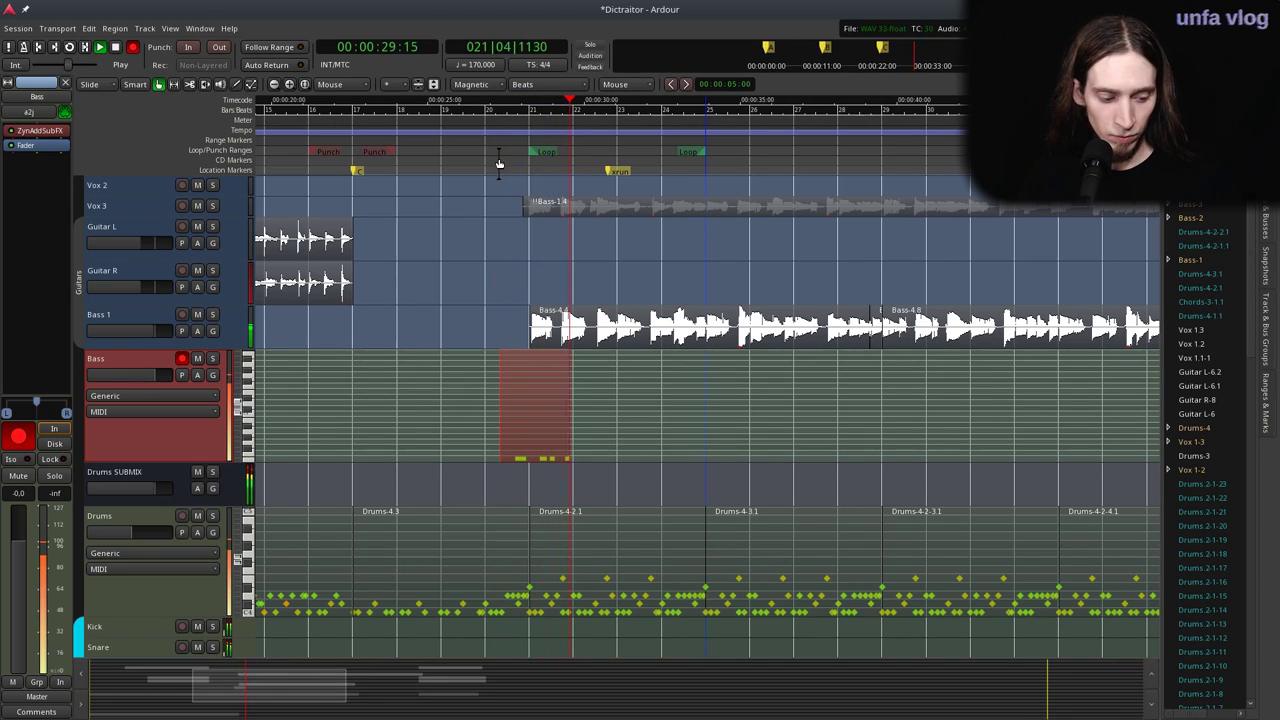
key(ctrl+space)
Play from just before bar 21 to bar 25 to hear Bass 1 with the drums.
click(517, 150)
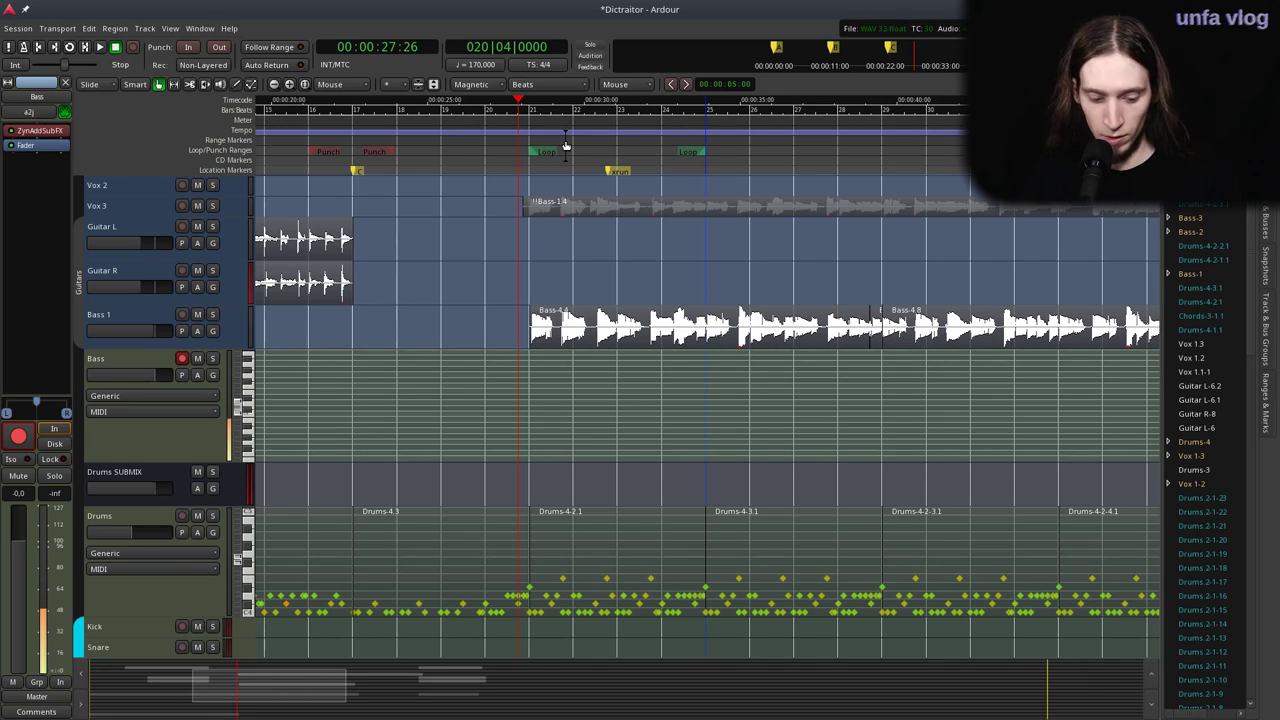
key(space)
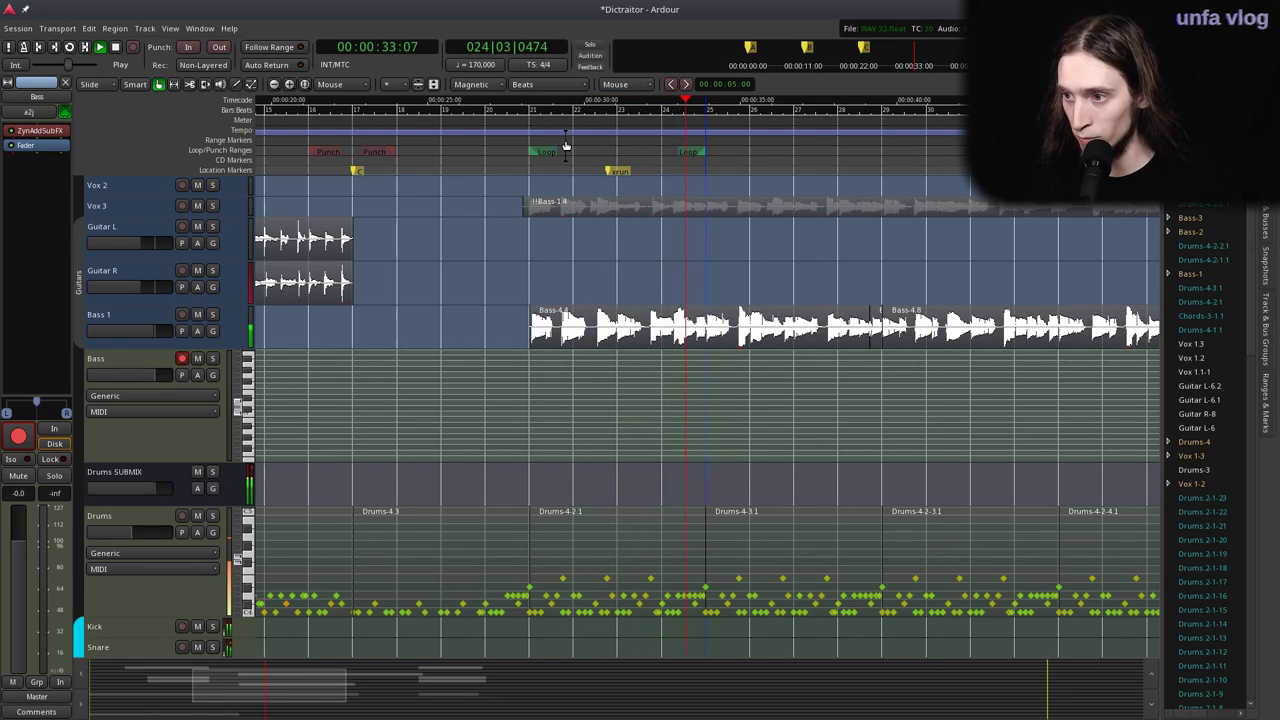
key(space)
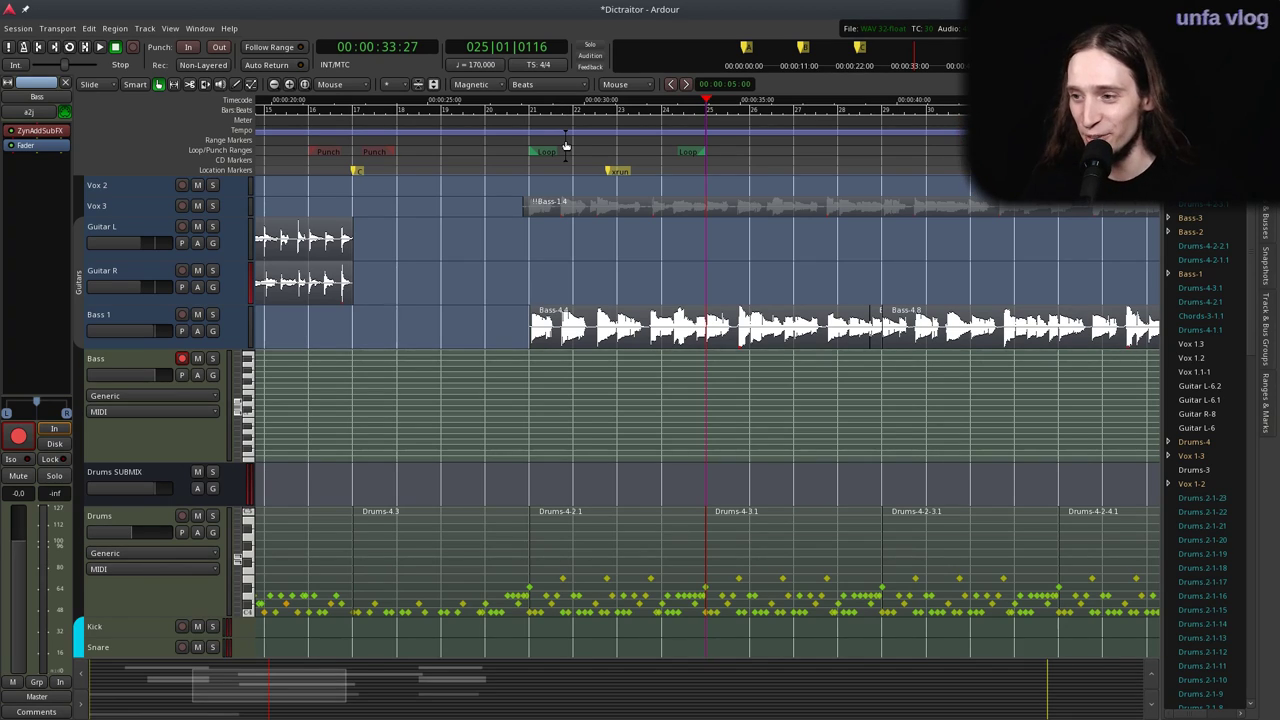
Draw a MIDI region on the enlarged Bass track from bar 21 past bar 25, add an E3 note at its start, and play it.
scroll(728, 460, up, 1)
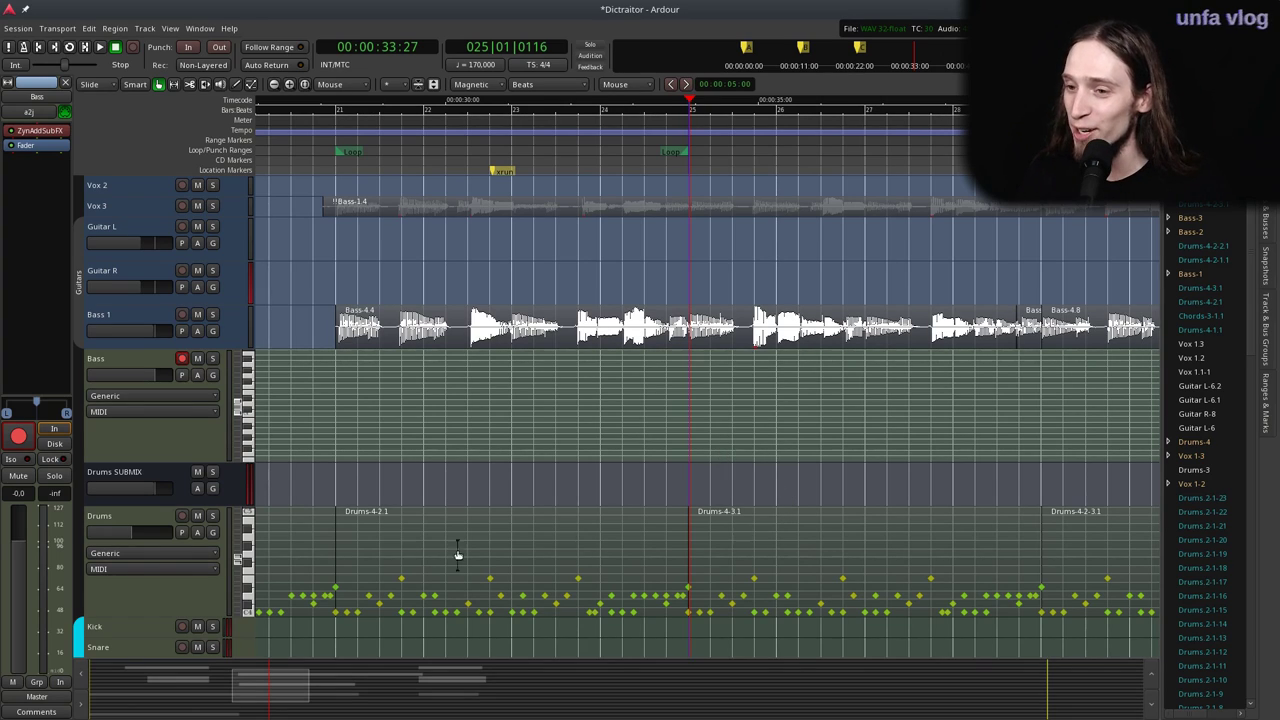
drag(197, 467, 199, 474)
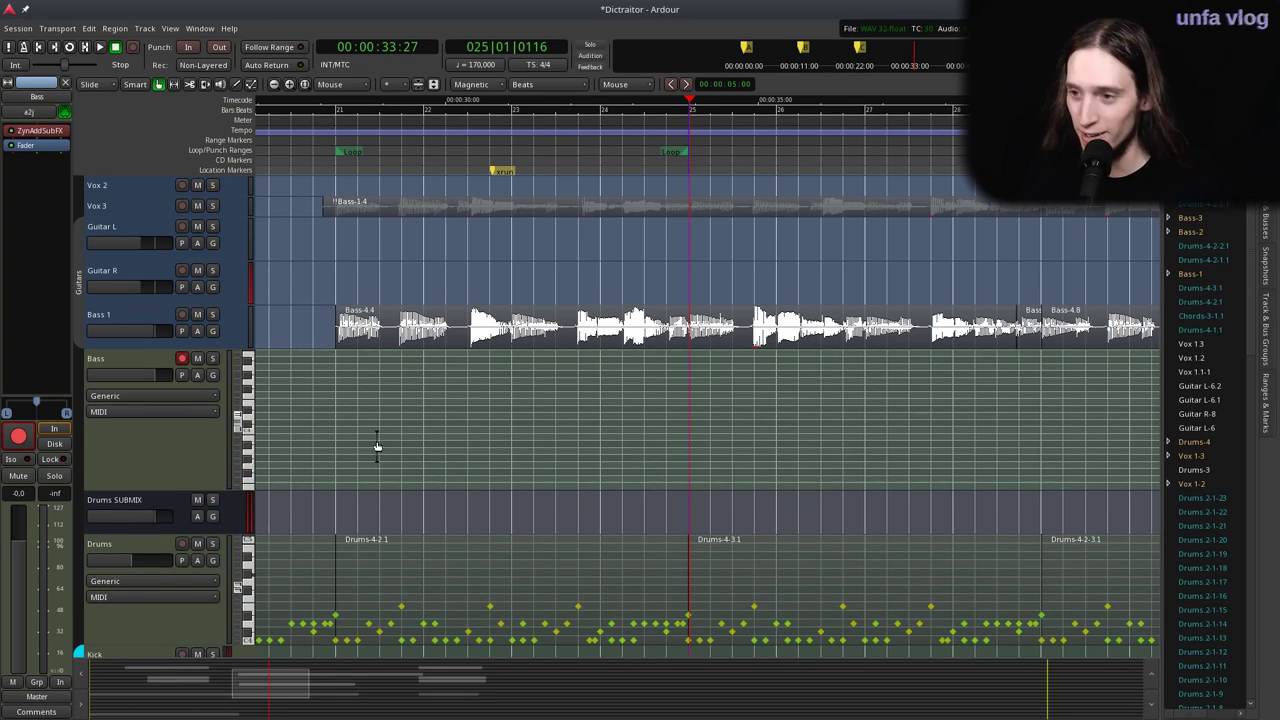
key(d)
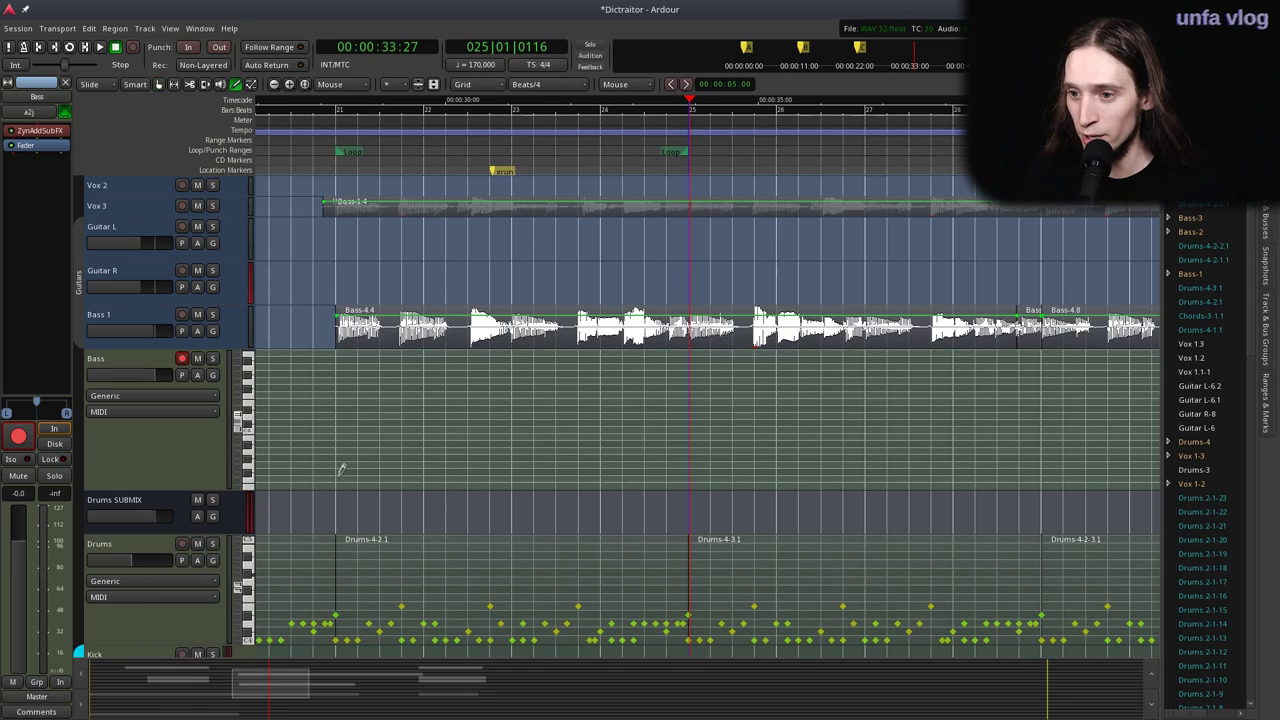
mouse_move(338, 462)
mouse_down()
mouse_move(754, 434)
mouse_move(735, 445)
mouse_up()
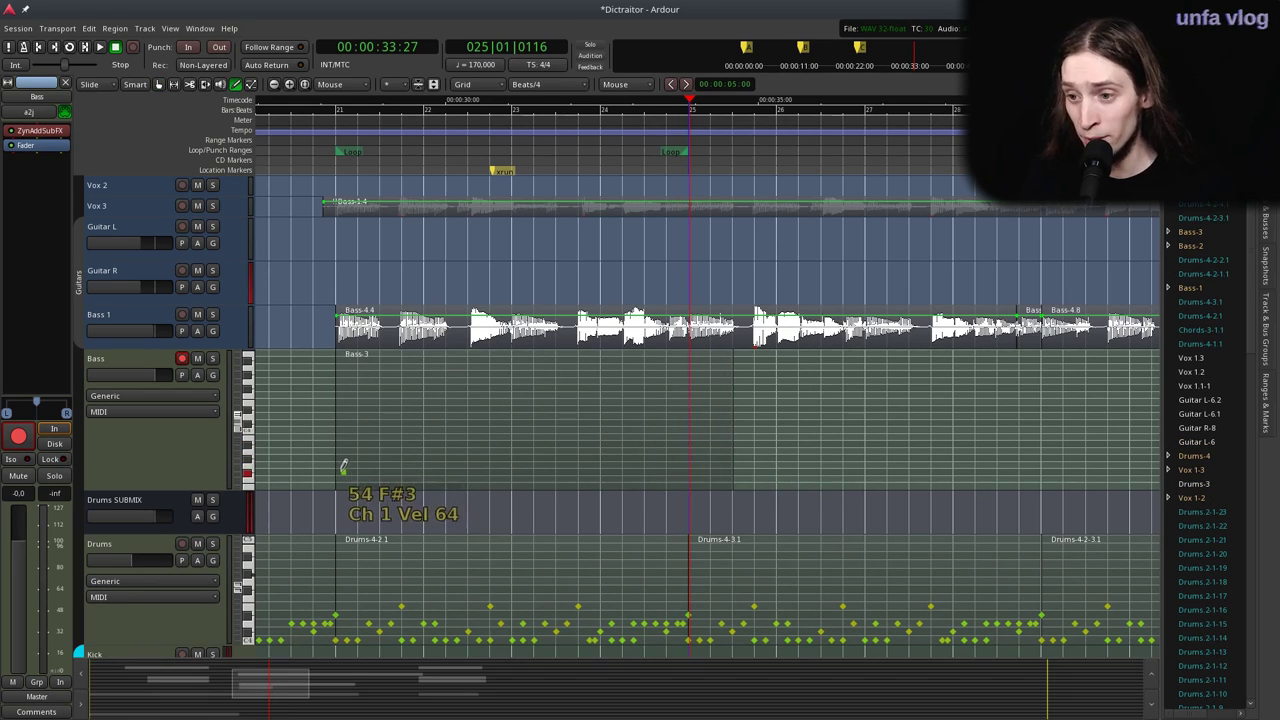
mouse_move(337, 468)
mouse_down()
mouse_move(400, 471)
mouse_move(375, 446)
mouse_up()
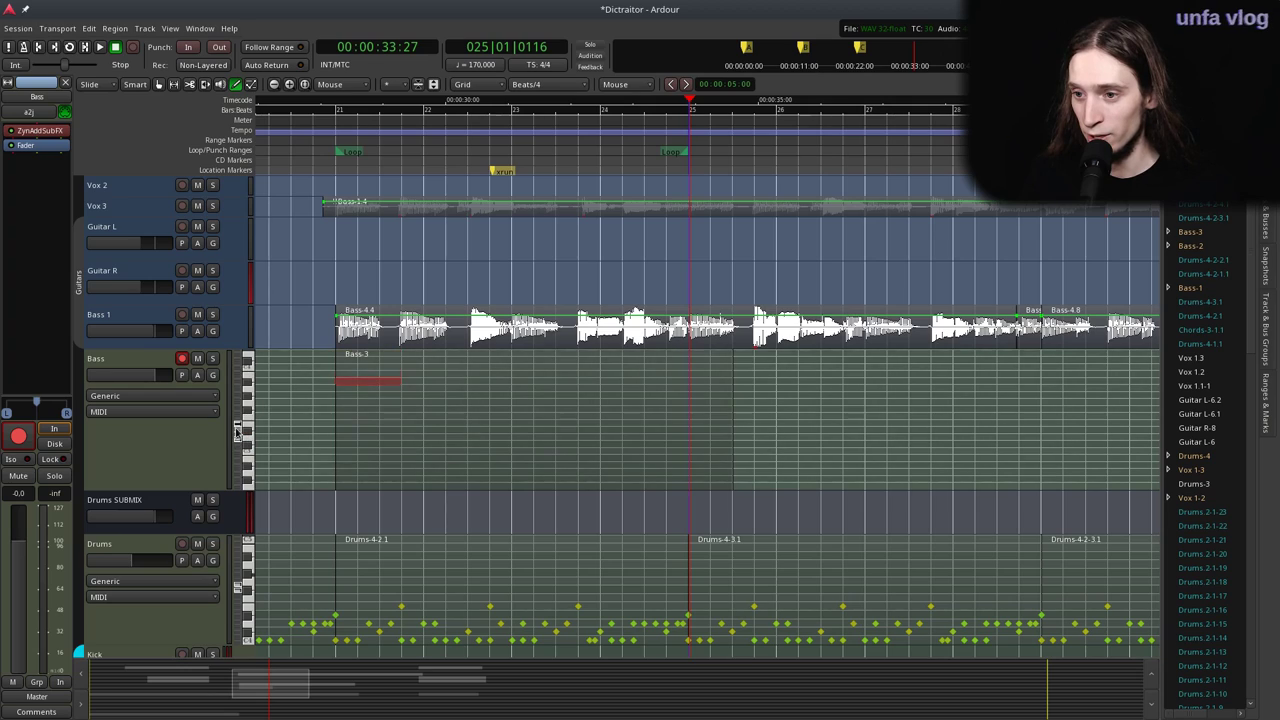
drag(352, 376, 353, 423)
click(325, 157)
key(space)
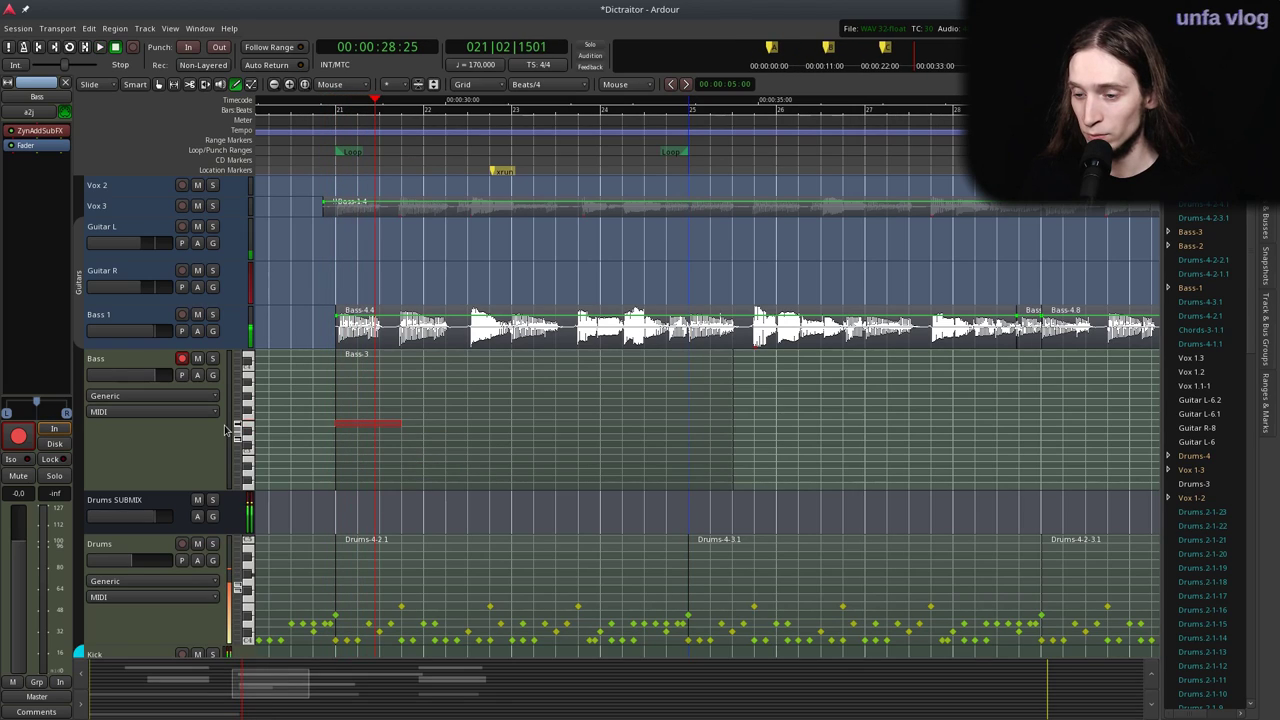
click(588, 710)
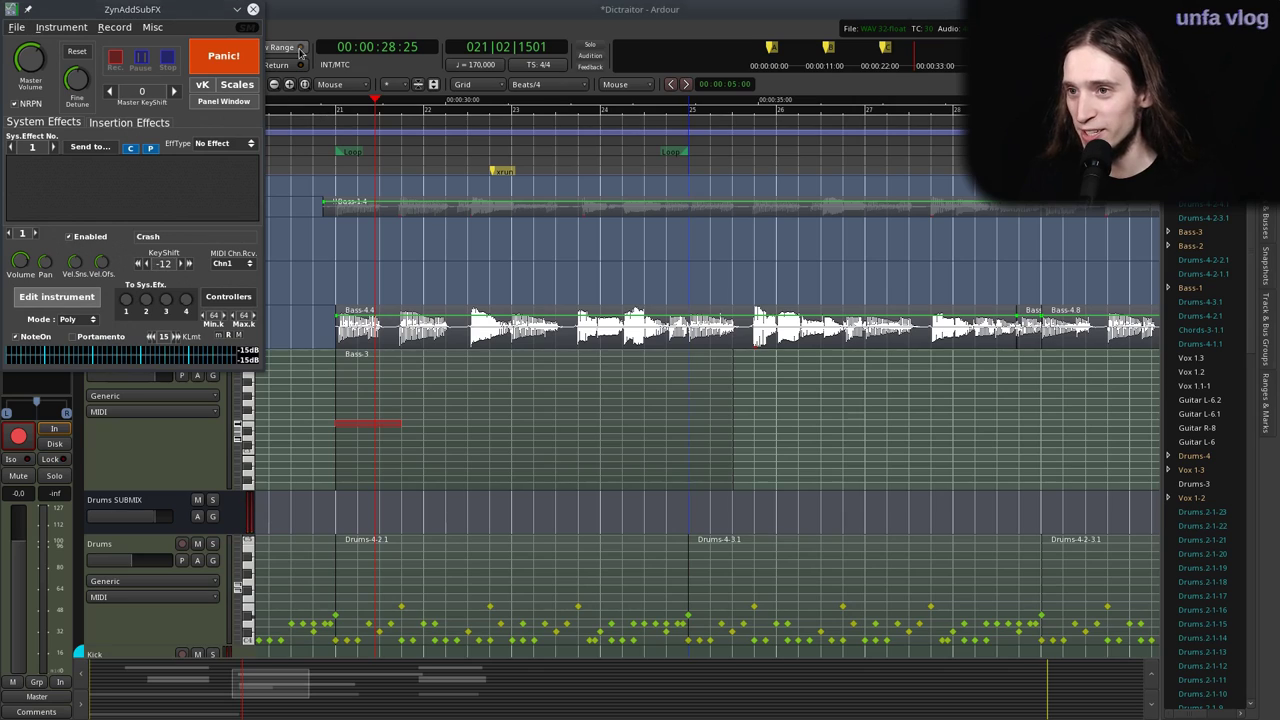
click(393, 34)
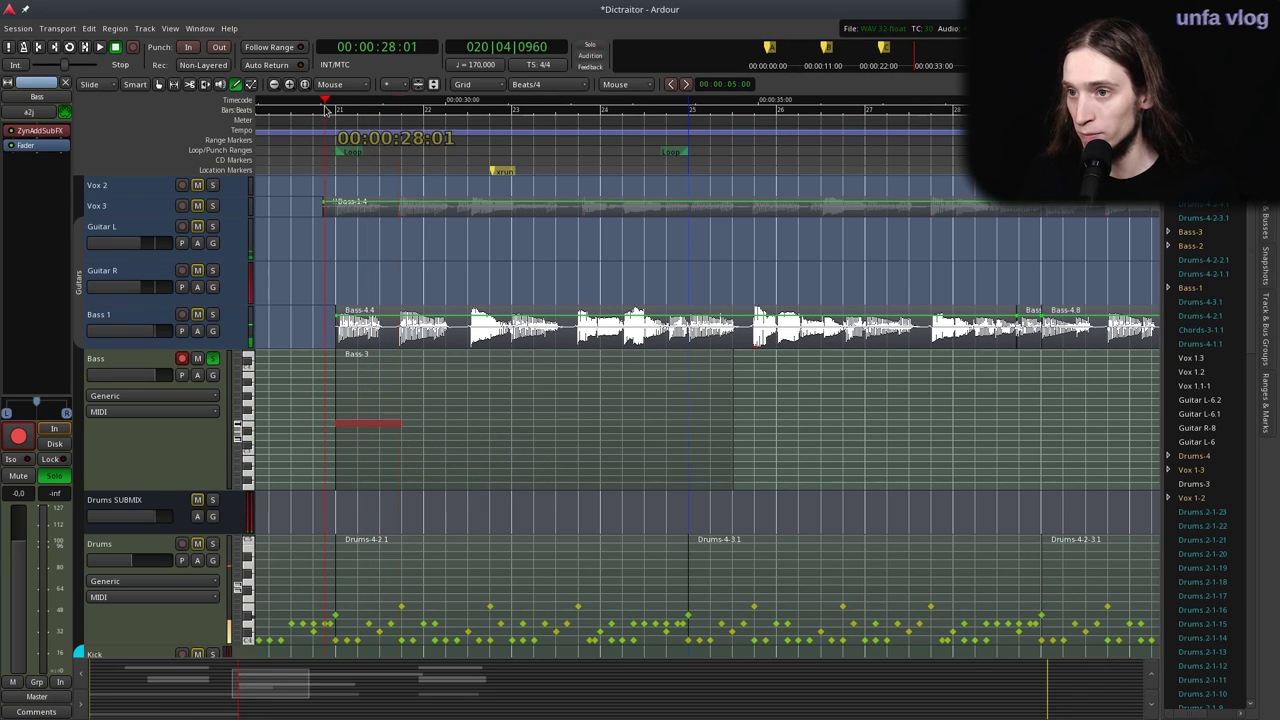
click(212, 358)
click(585, 710)
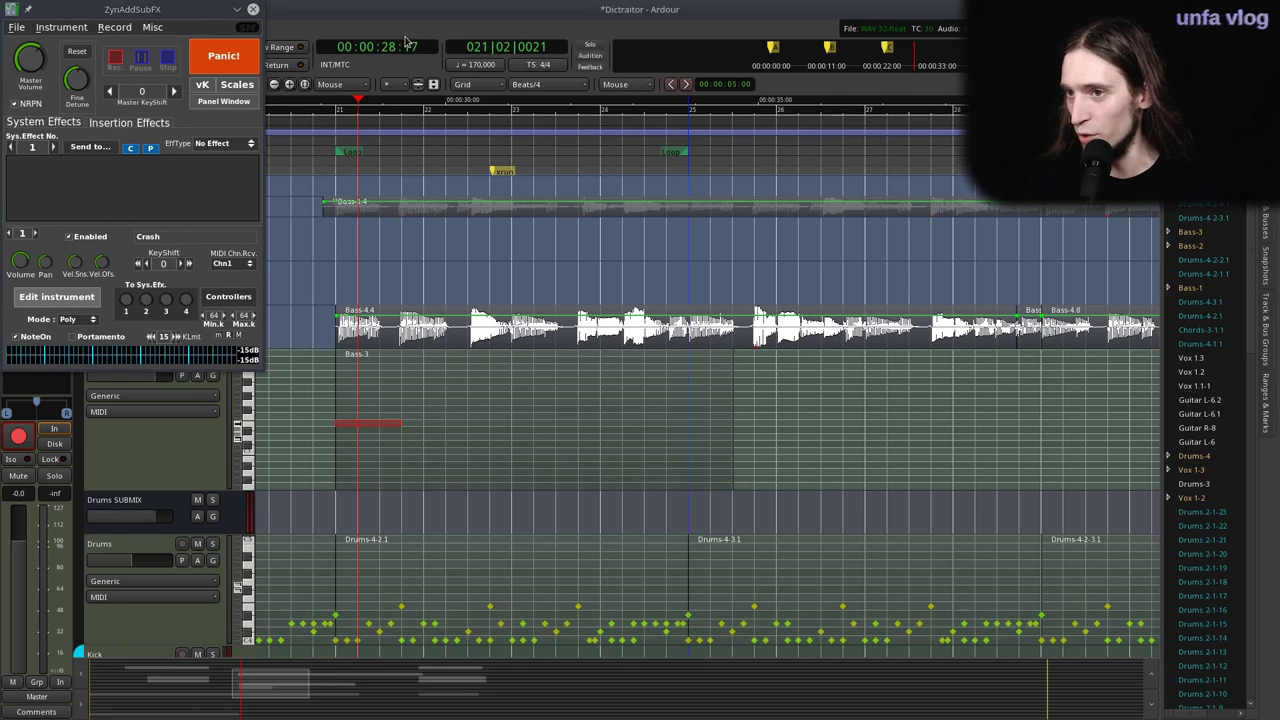
click(253, 10)
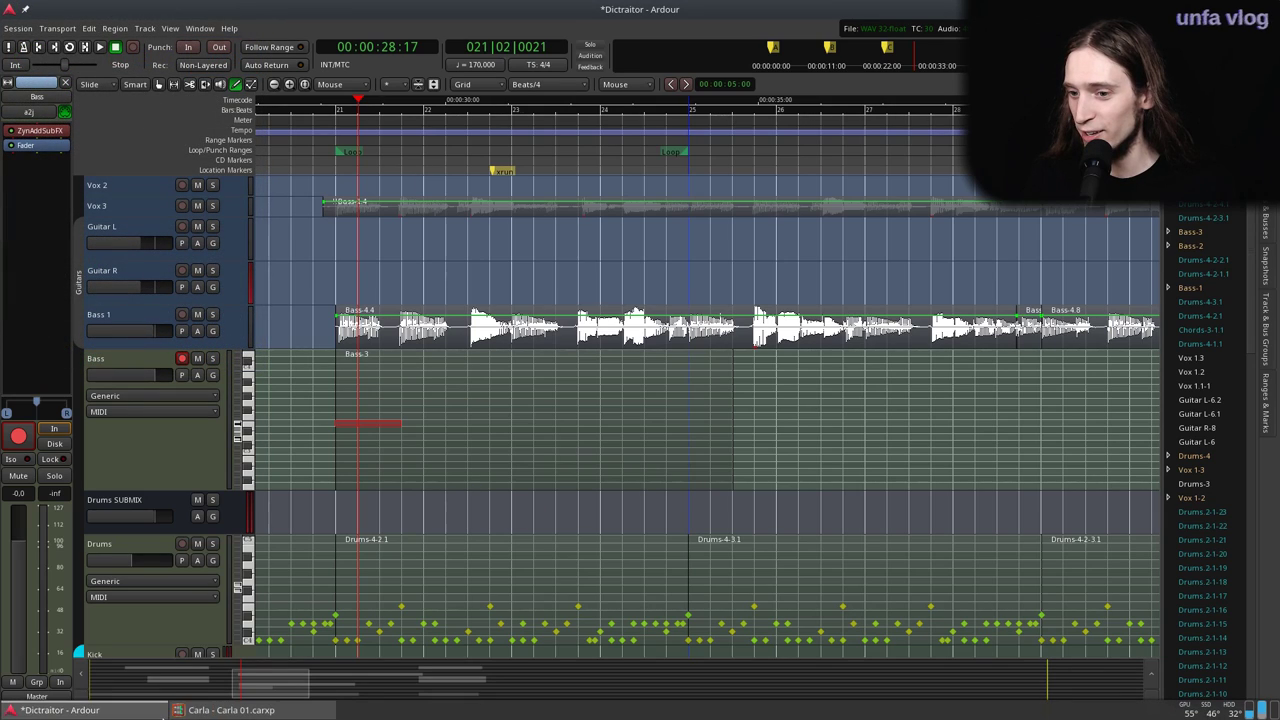
Set the key shift of the Bass track's ZynAddSubFX to -12 and replay the note from bar 21.
double_click(28, 133)
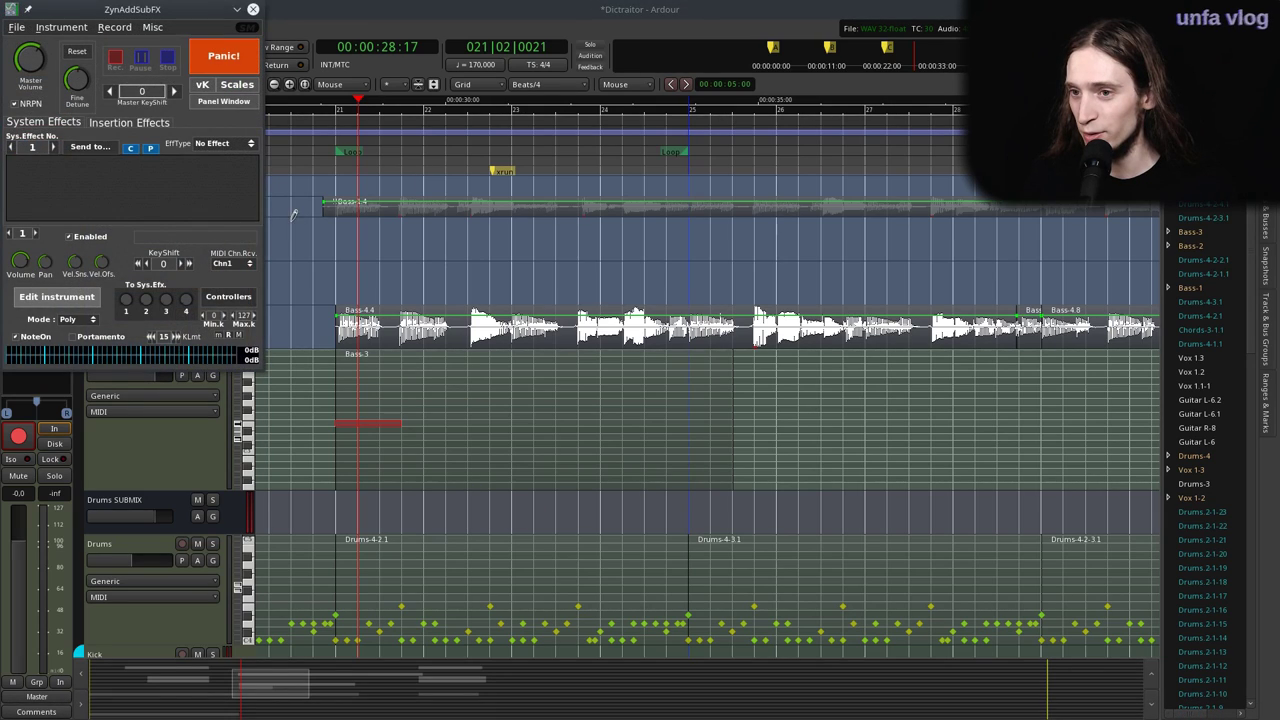
click(320, 148)
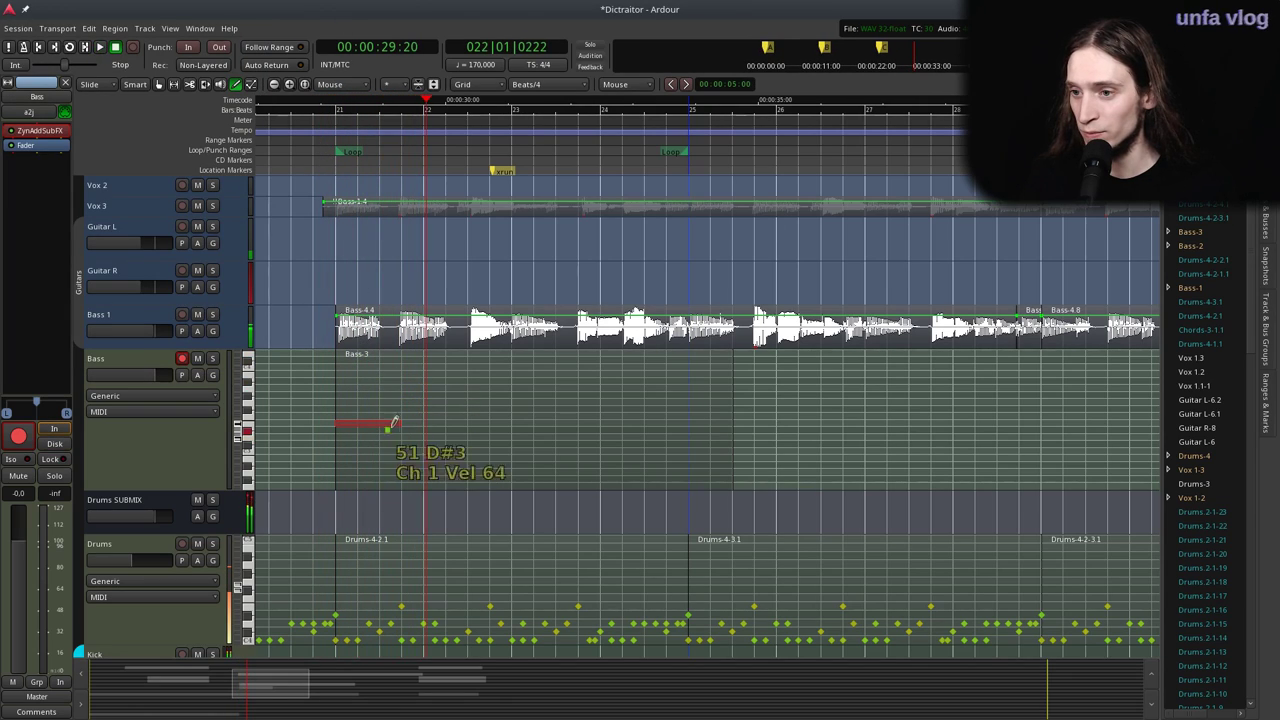
Draw a short E3 note directly after the first one in bar 21, and play it with the Bass track soloed.
mouse_move(388, 428)
mouse_down()
mouse_move(342, 429)
mouse_move(399, 421)
mouse_up()
scroll(362, 428, up, 1)
click(301, 100)
key(space)
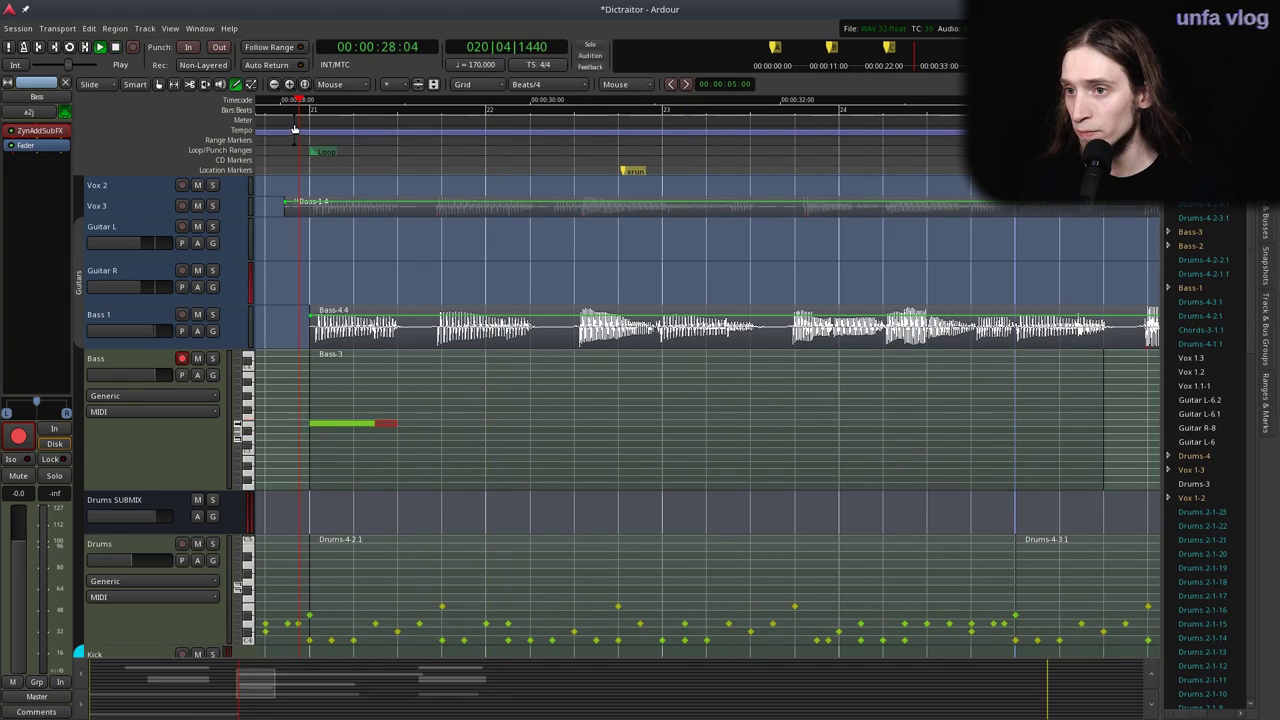
click(213, 358)
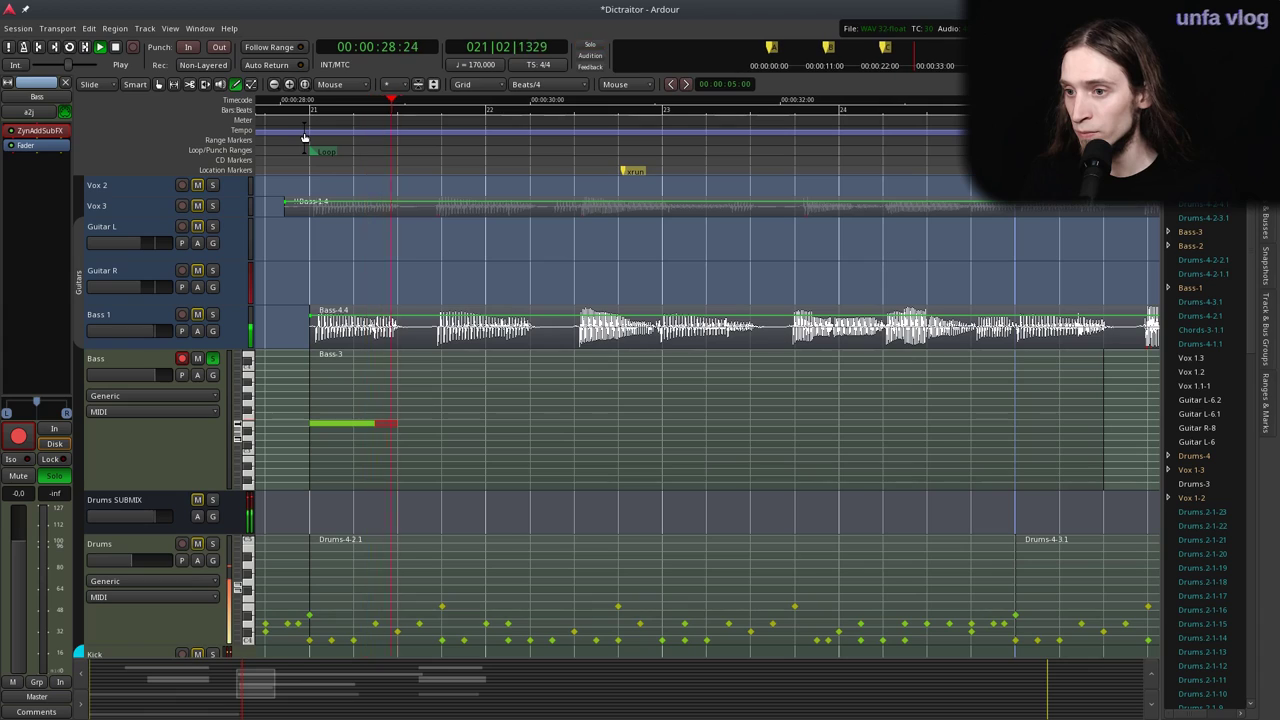
Draw two adjoining E3 notes from beat 4 of bar 21 to beat 2 of bar 22, and play them.
click(435, 428)
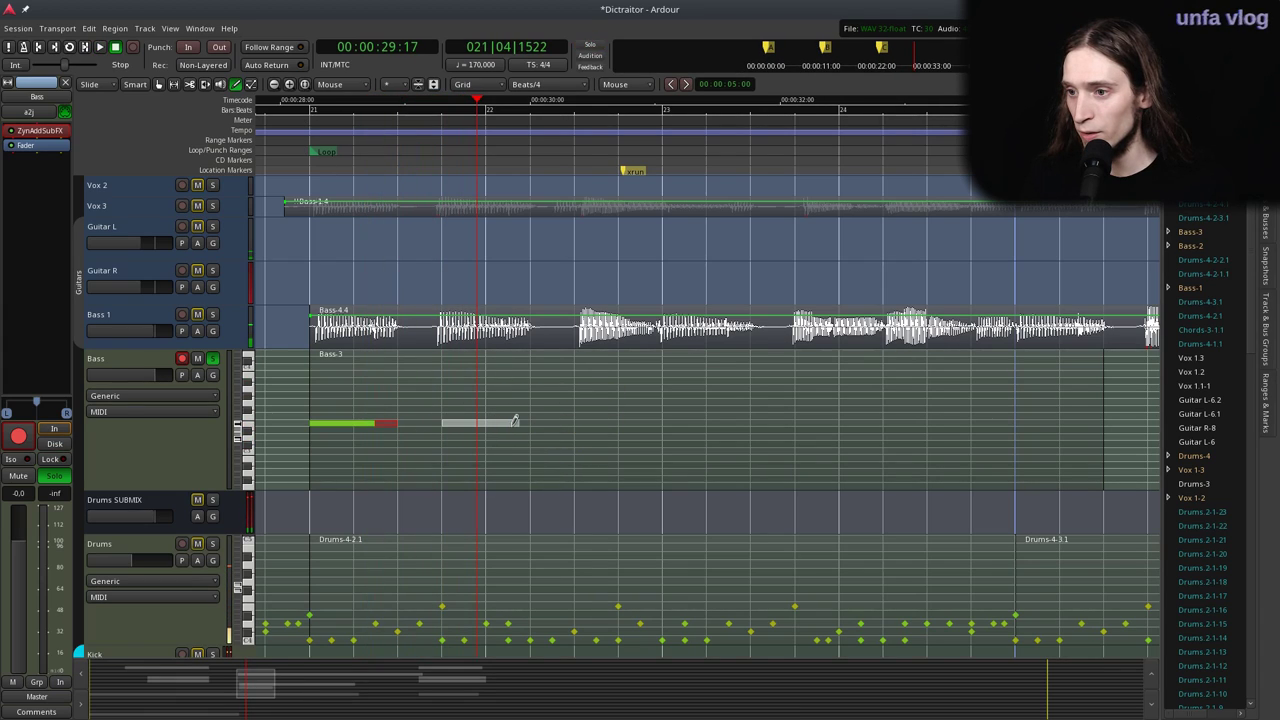
click(515, 421)
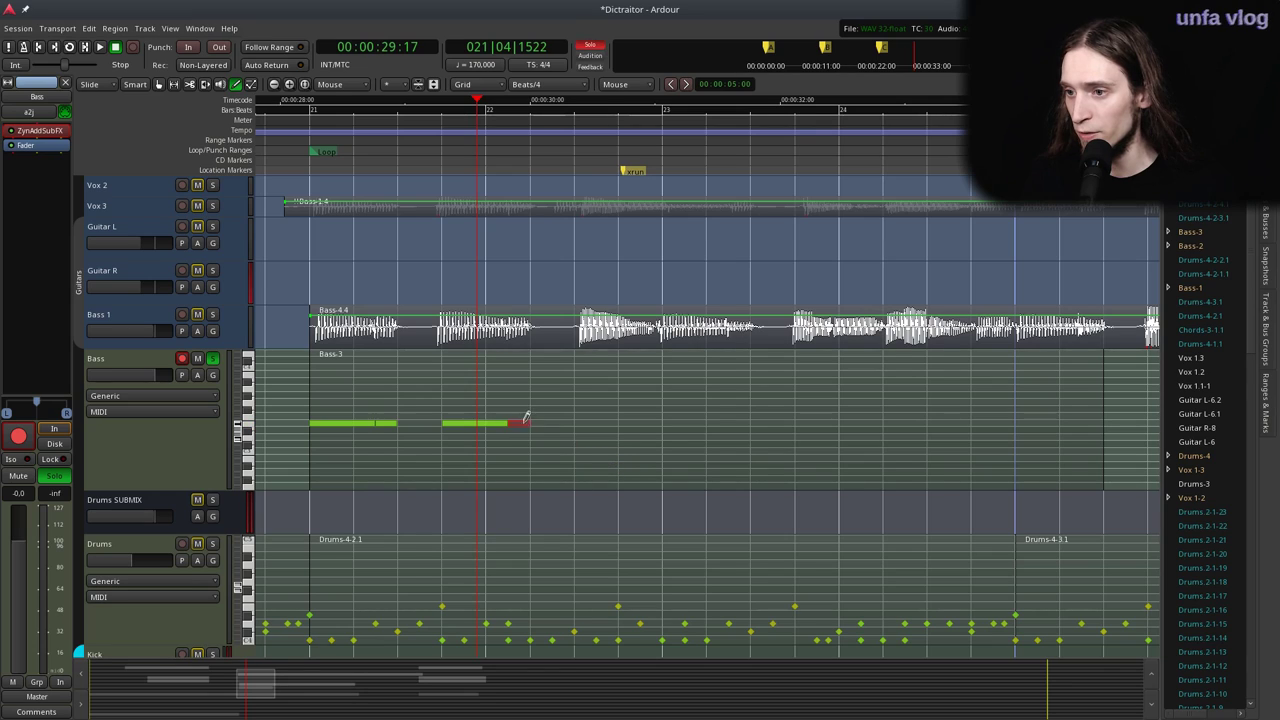
key(p)
key(space)
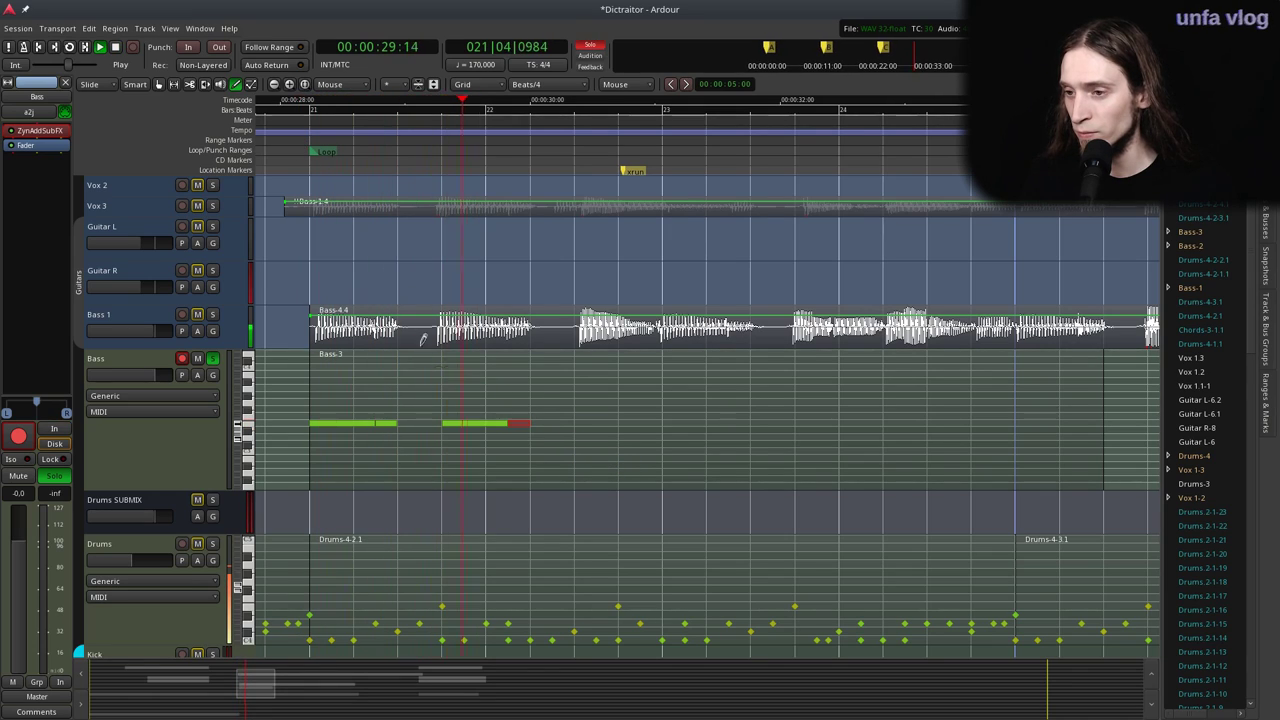
key(space)
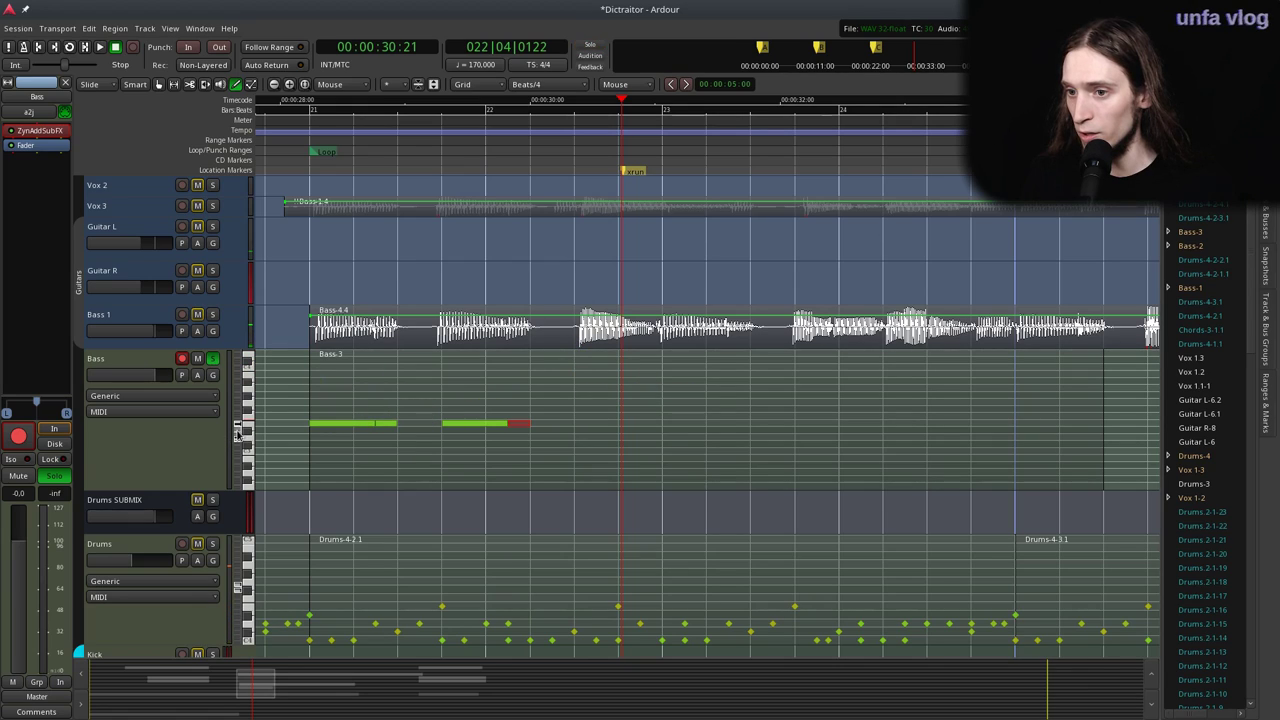
Draw an E4 note on the Bass track from beat 3 of bar 22 to bar 23, and play it.
drag(238, 431, 238, 423)
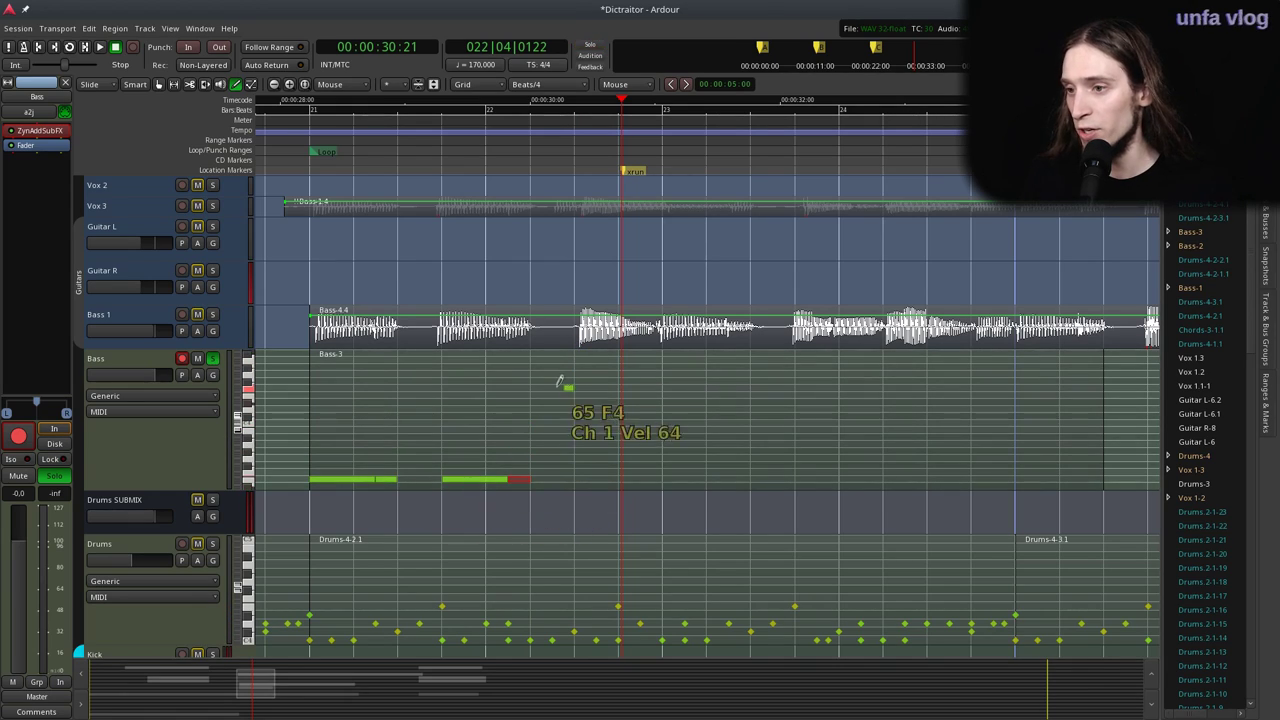
click(296, 133)
key(space)
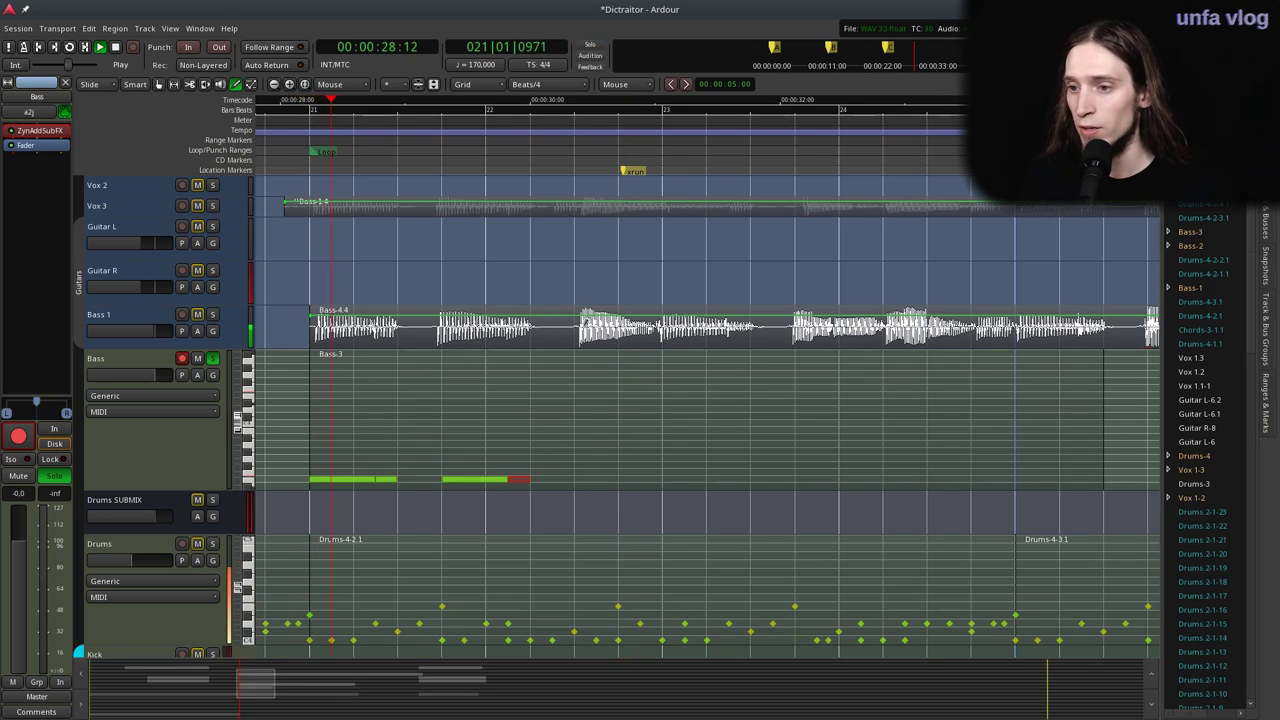
key(space)
drag(575, 395, 650, 397)
click(545, 134)
key(space)
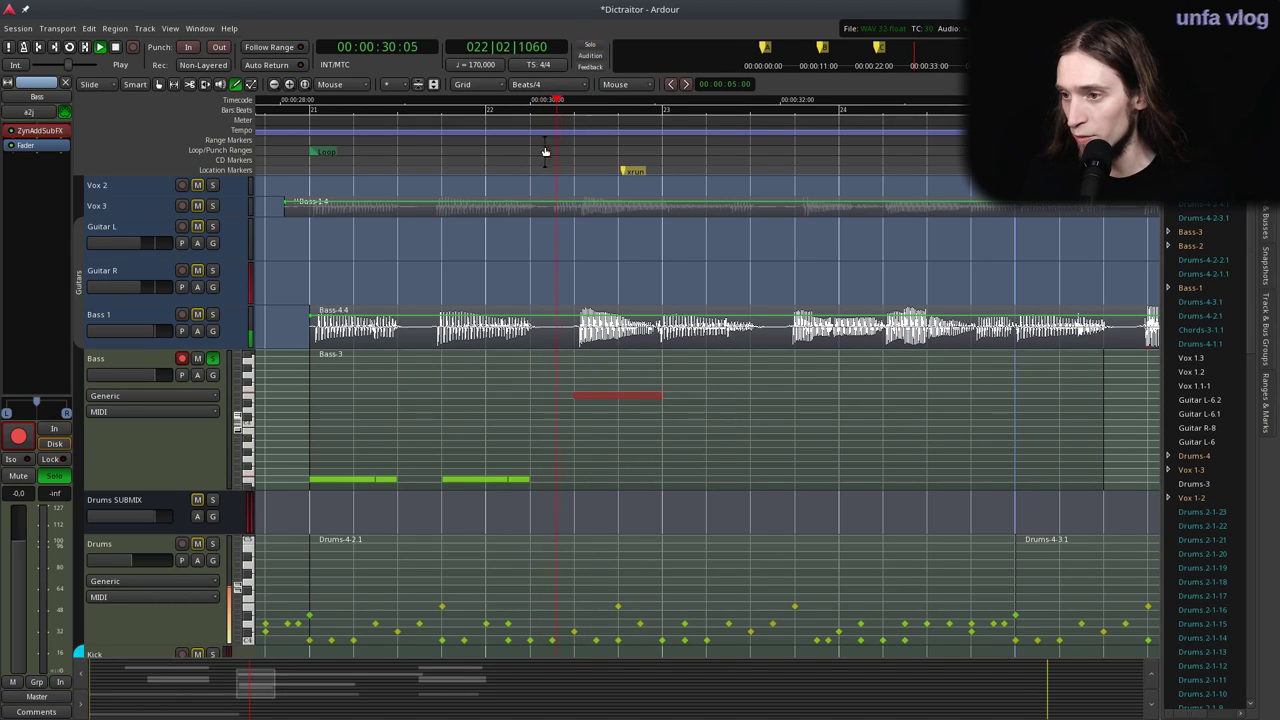
key(space)
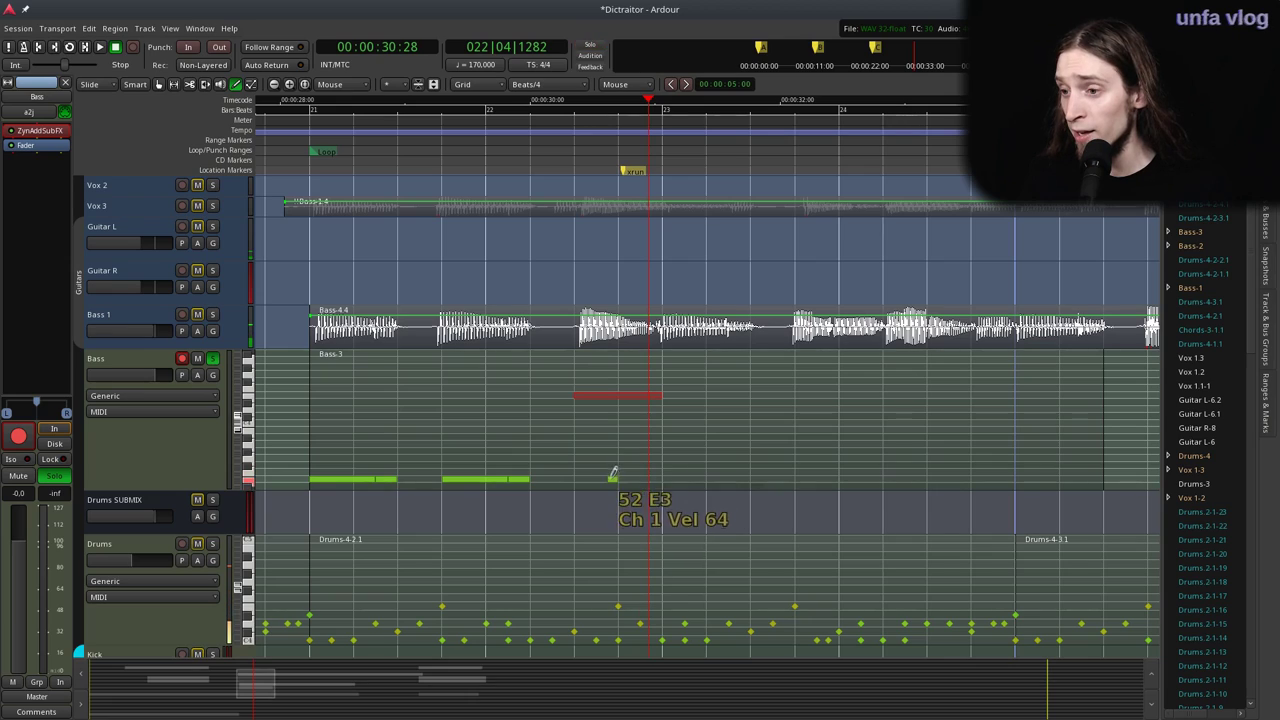
Draw an E3 note below the E4 note, starting slightly later and ending at bar 23, and loop the range around both.
drag(589, 479, 654, 479)
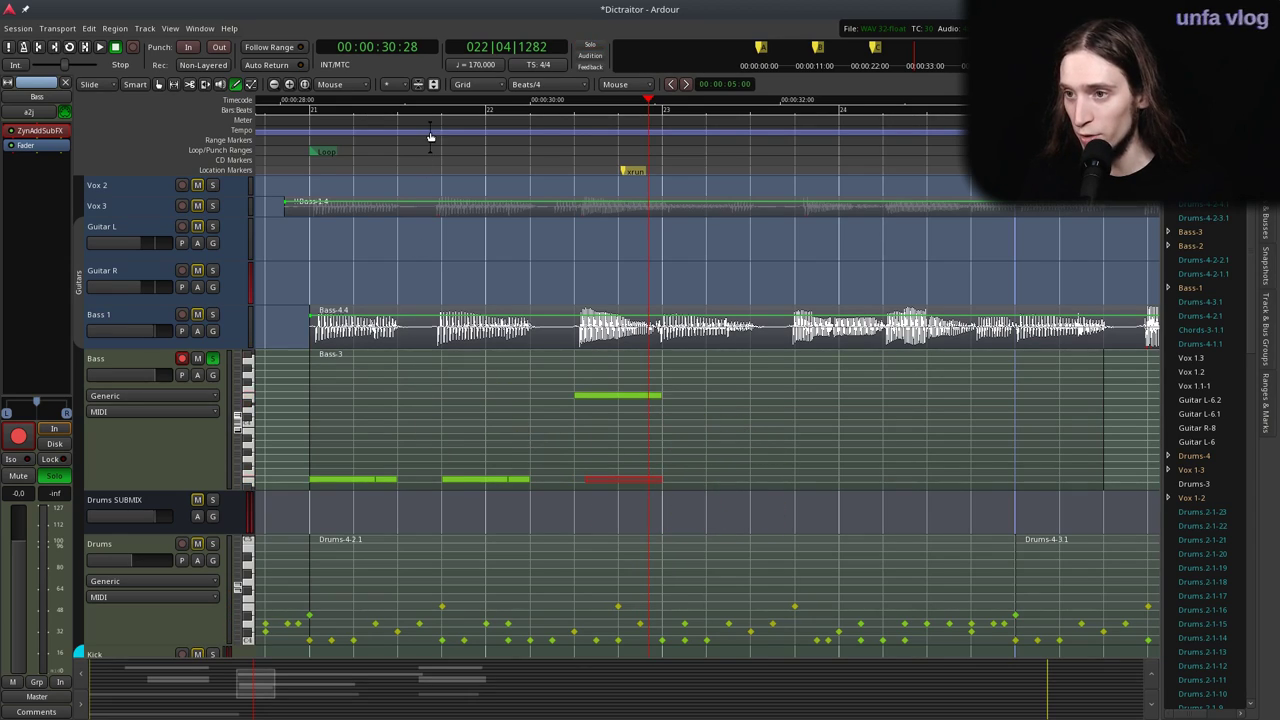
key(r)
mouse_move(567, 397)
mouse_down()
mouse_move(694, 420)
mouse_move(674, 410)
mouse_up()
key(l)
Switch the Bass track's ZynAddSubFX to Legato mode with portamento enabled, check its controller settings, and close the synth.
double_click(56, 128)
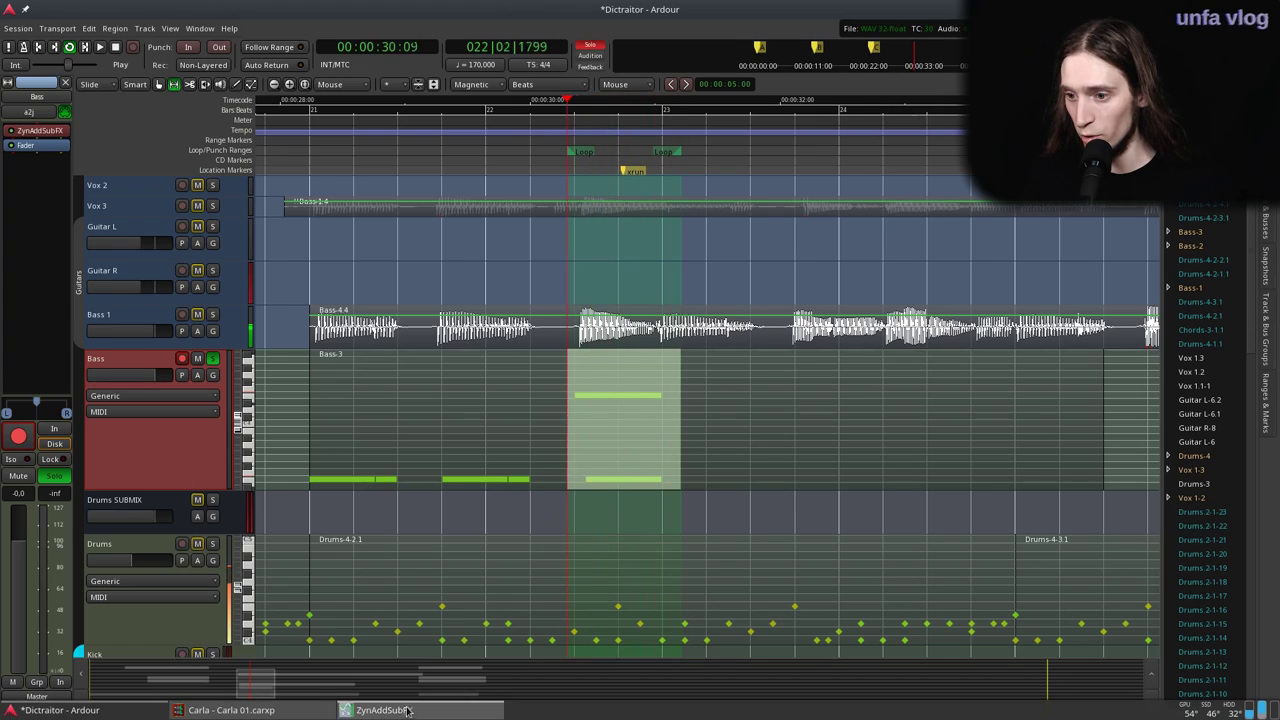
click(92, 319)
click(82, 340)
click(100, 336)
key(Escape)
click(228, 297)
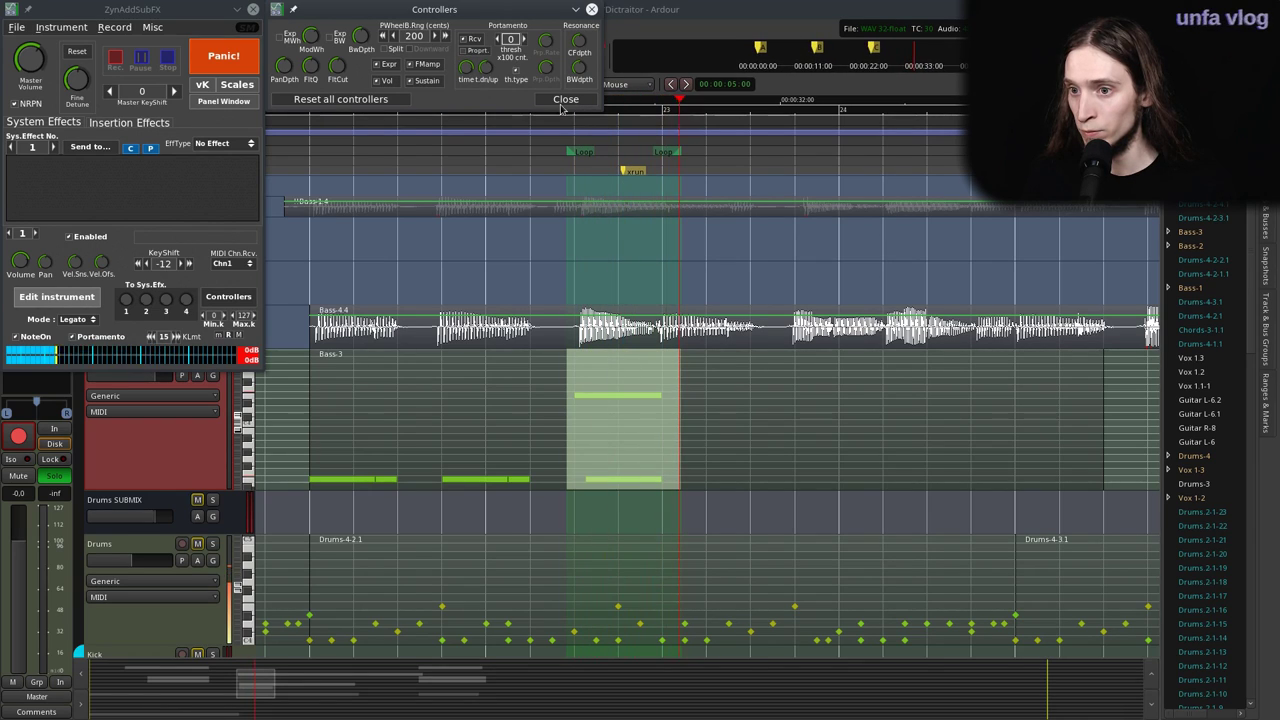
click(566, 100)
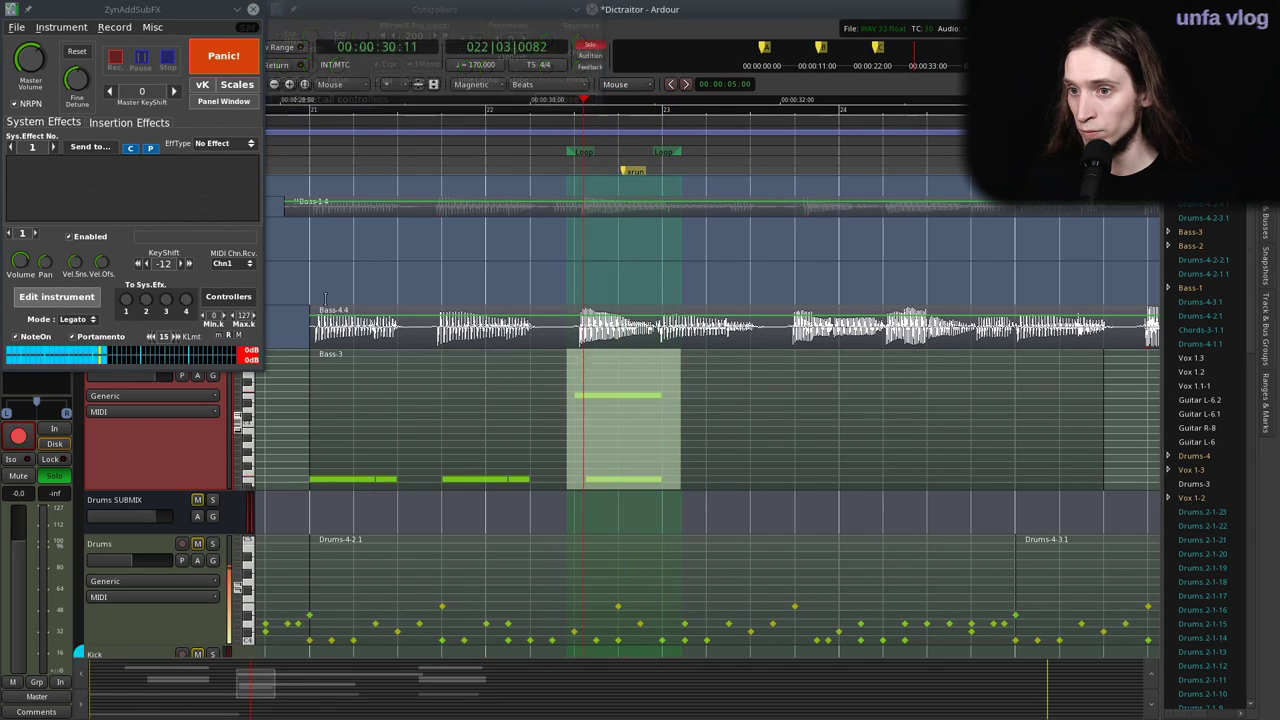
key(alt+F4)
Unsolo the Bass track and play from bar 21, first with Bass 1 and again with Bass 1 muted.
click(304, 127)
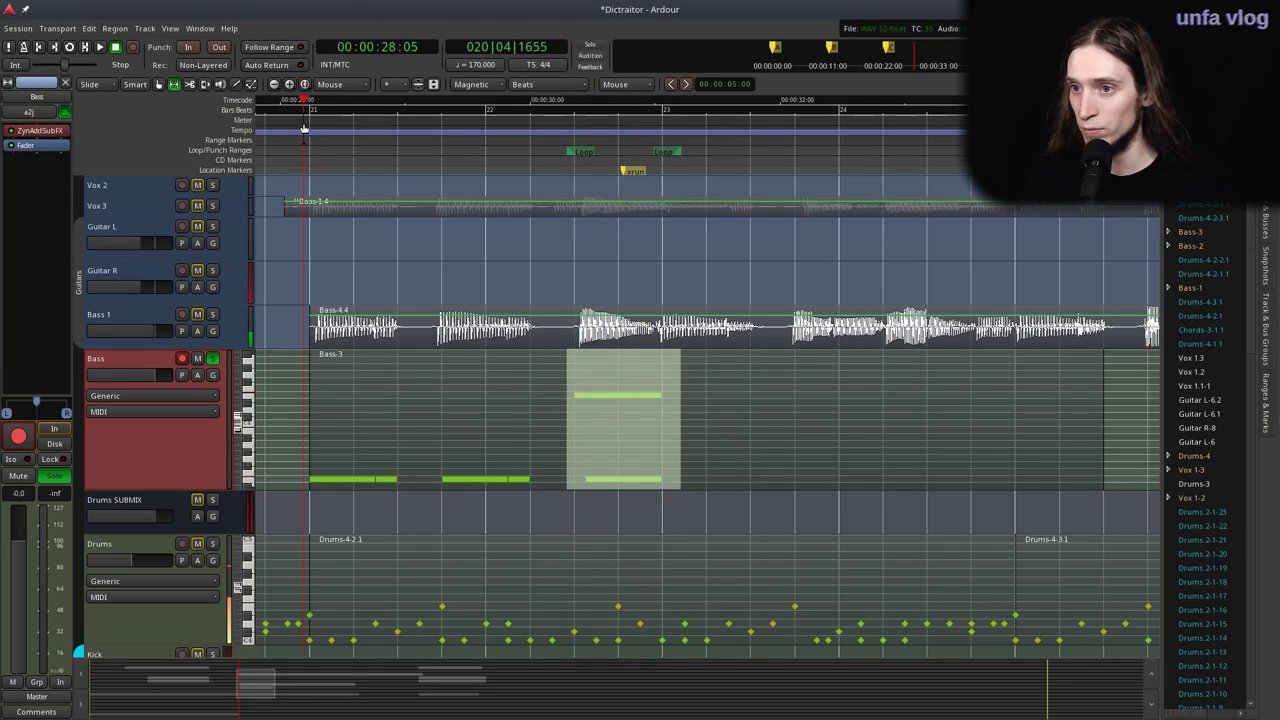
click(212, 358)
key(space)
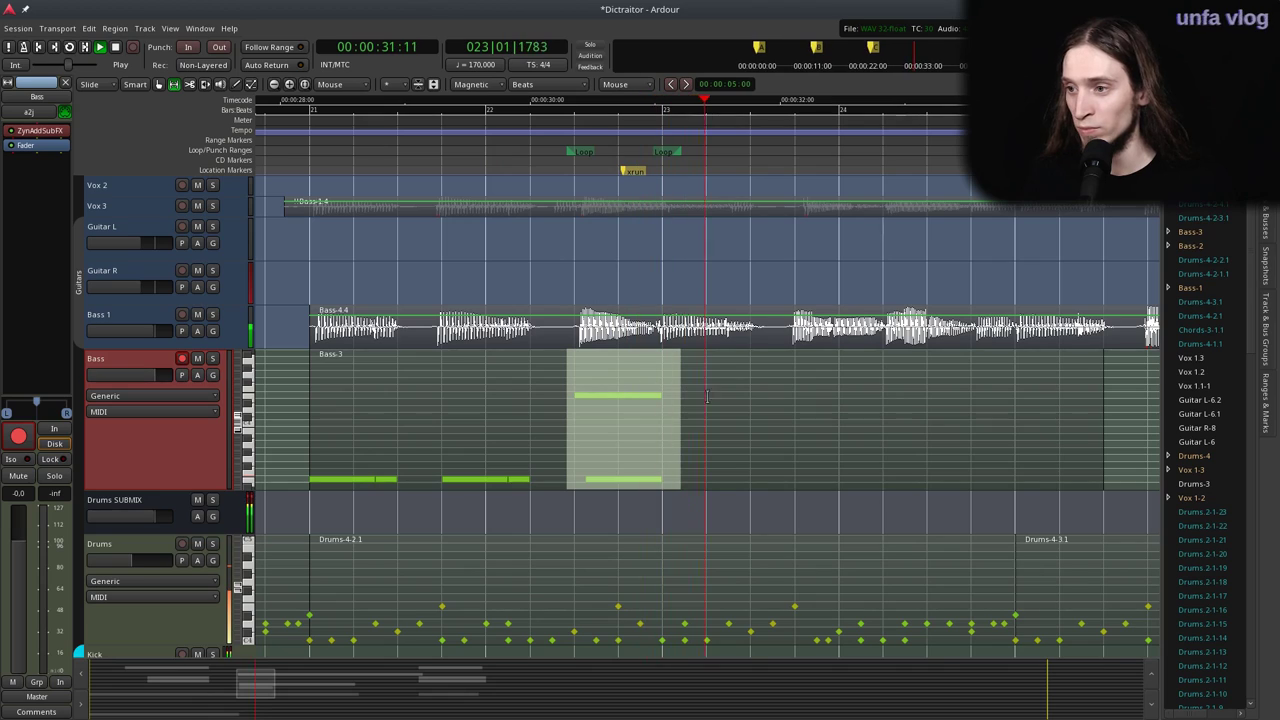
click(198, 314)
key(space)
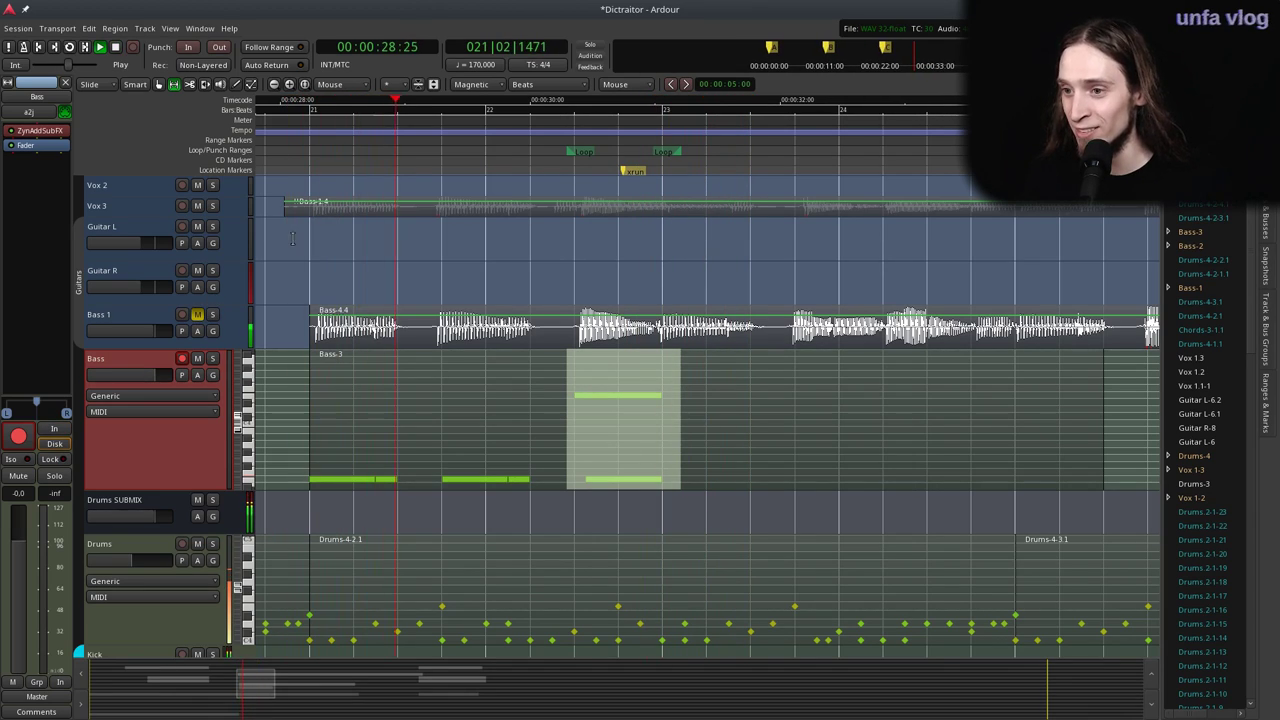
key(space)
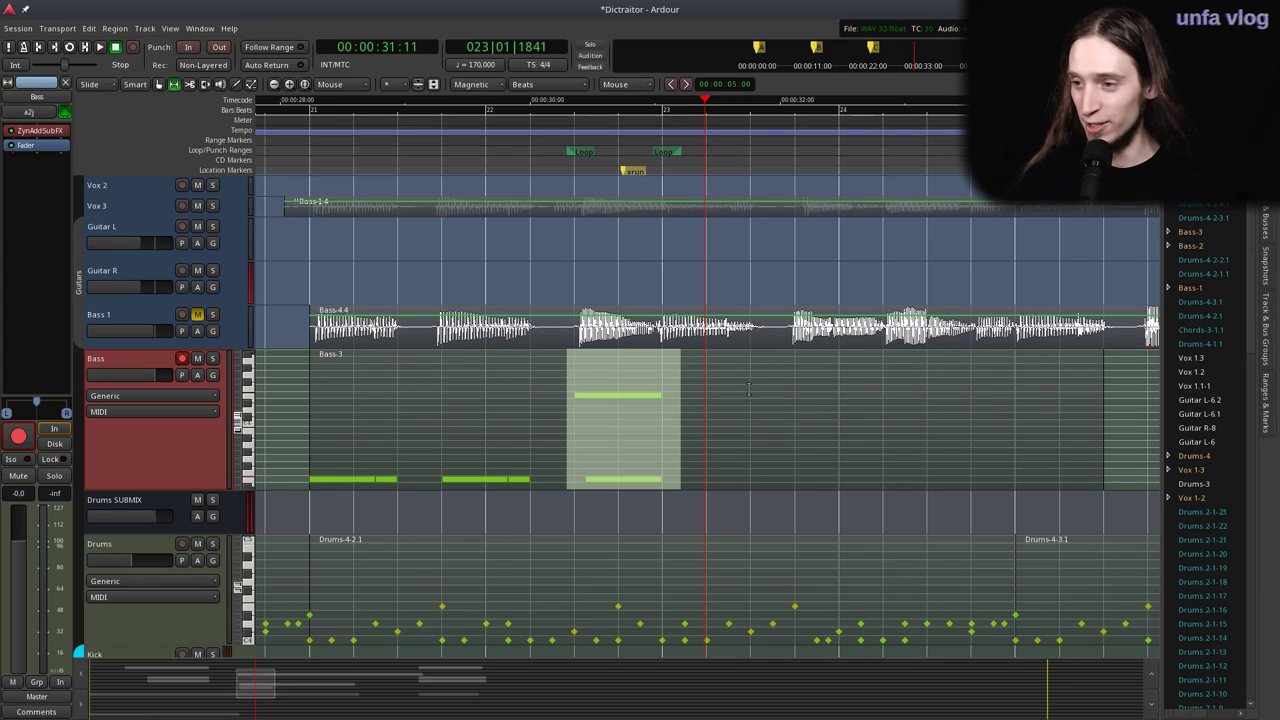
Draw two adjoining E3 notes on the Bass track, from bar 23 to about beat 3, and move the playhead to just before bar 23.
key(d)
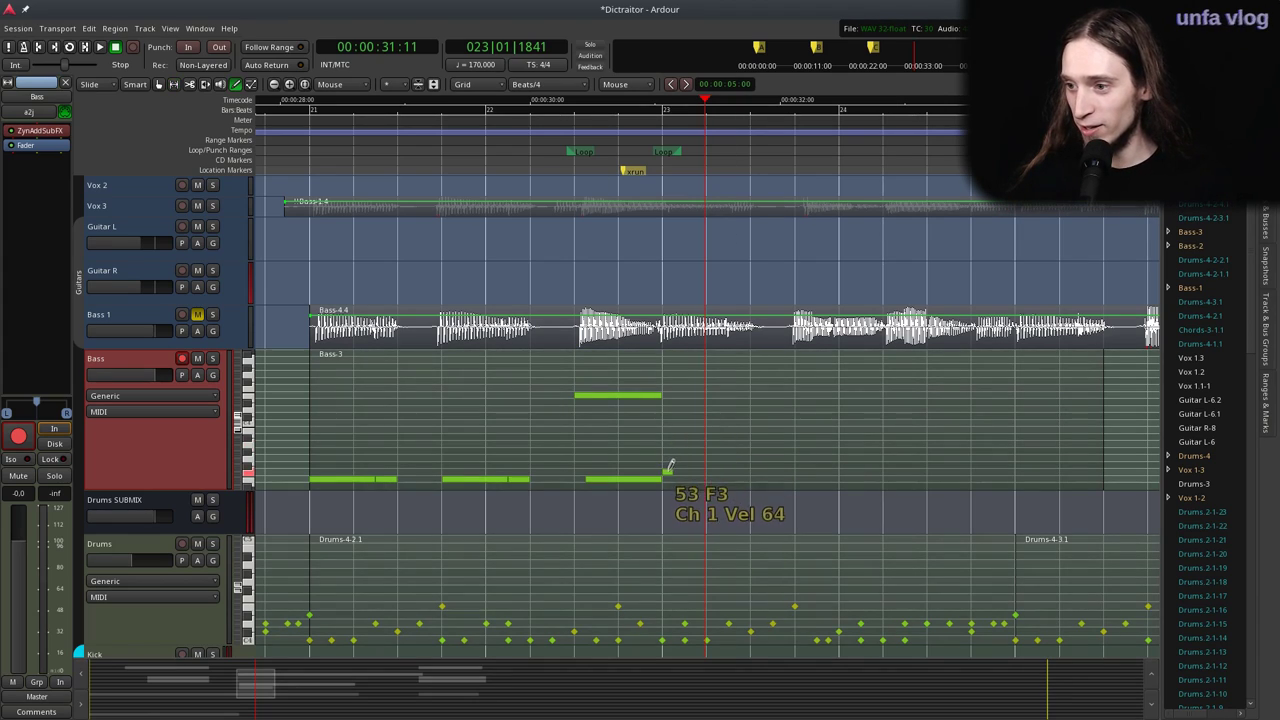
drag(718, 481, 747, 471)
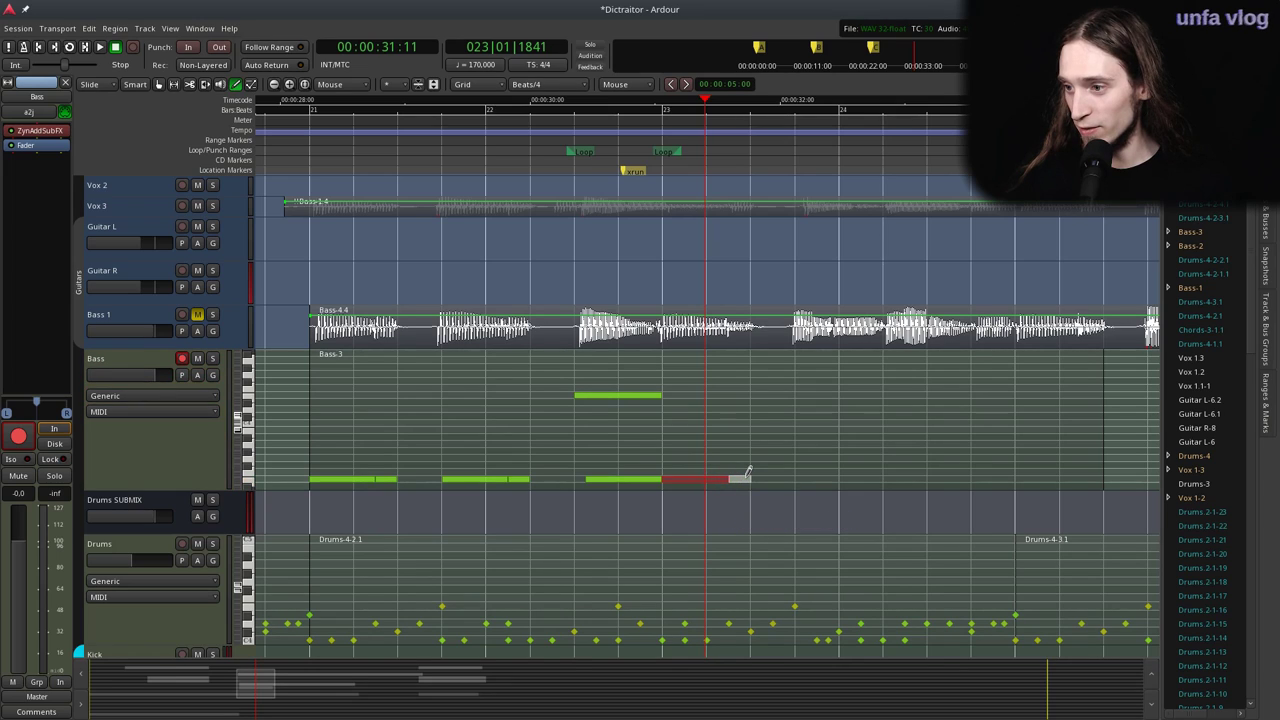
click(643, 126)
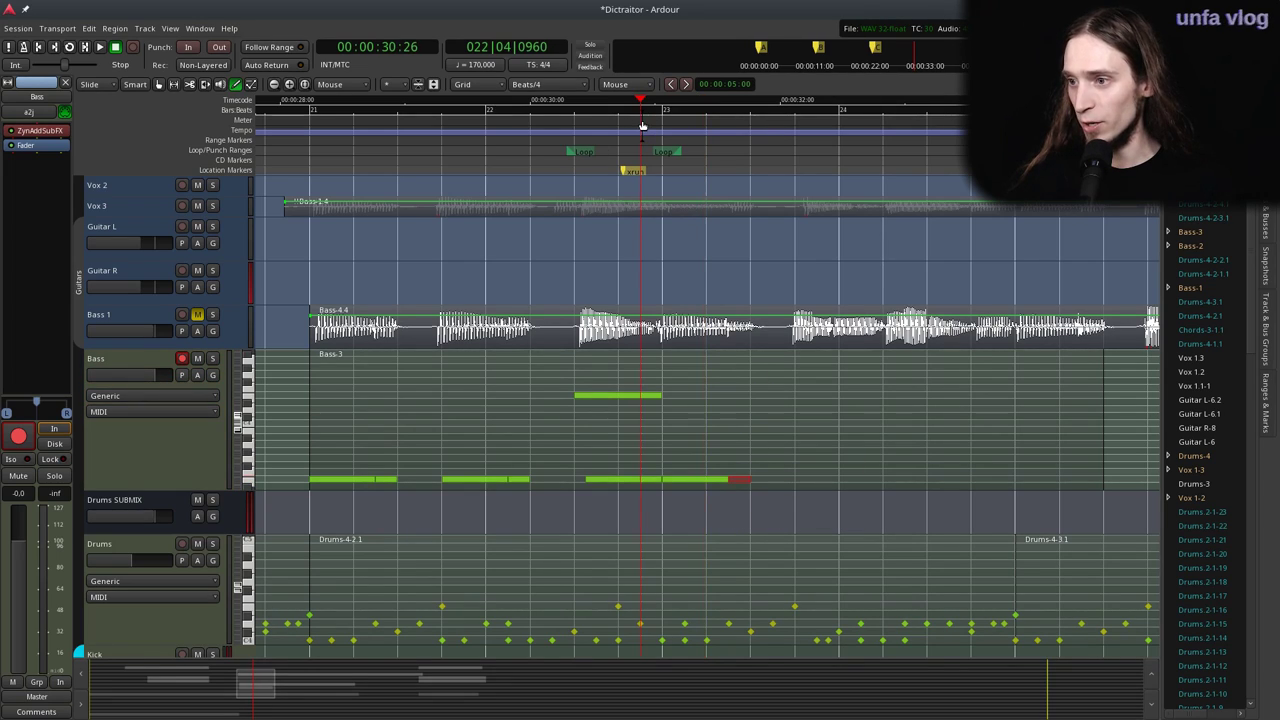
Split the Bass region at bar 23, delete the part after the split, and play the passage.
key(g)
key(s)
click(703, 406)
key(Delete)
key(space)
scroll(532, 264, down, 2)
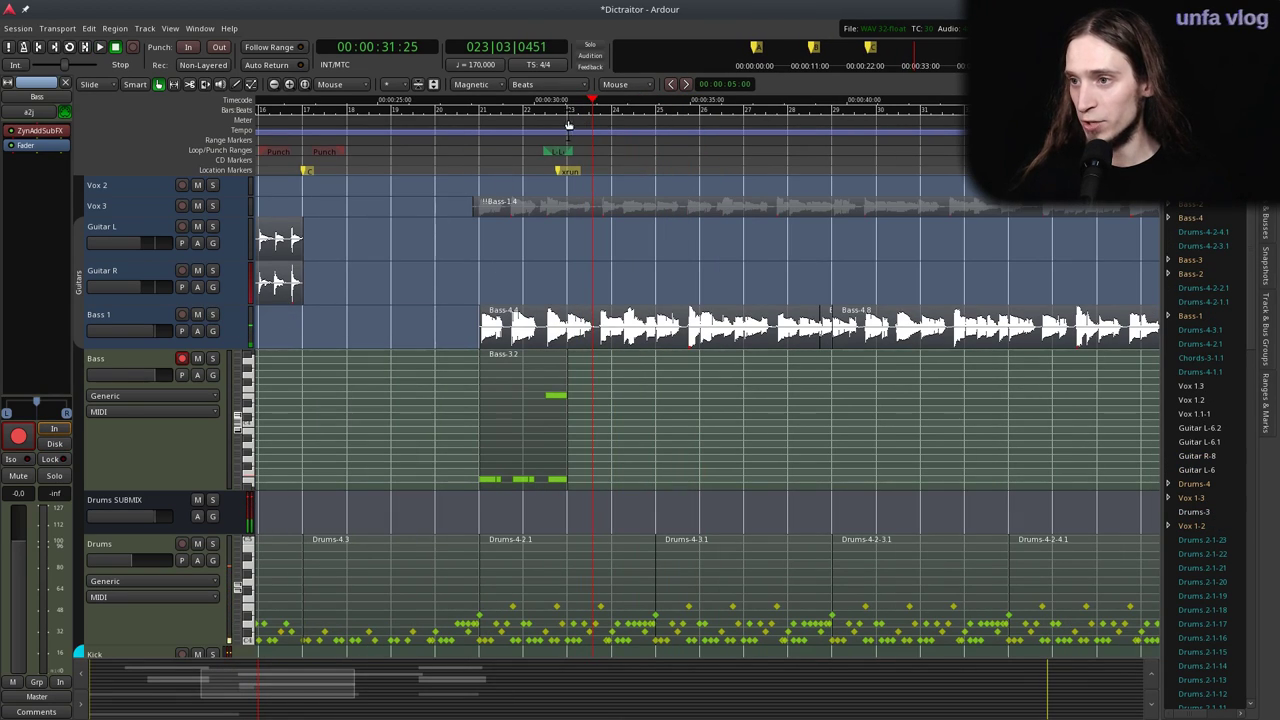
key(equal)
click(492, 130)
key(space)
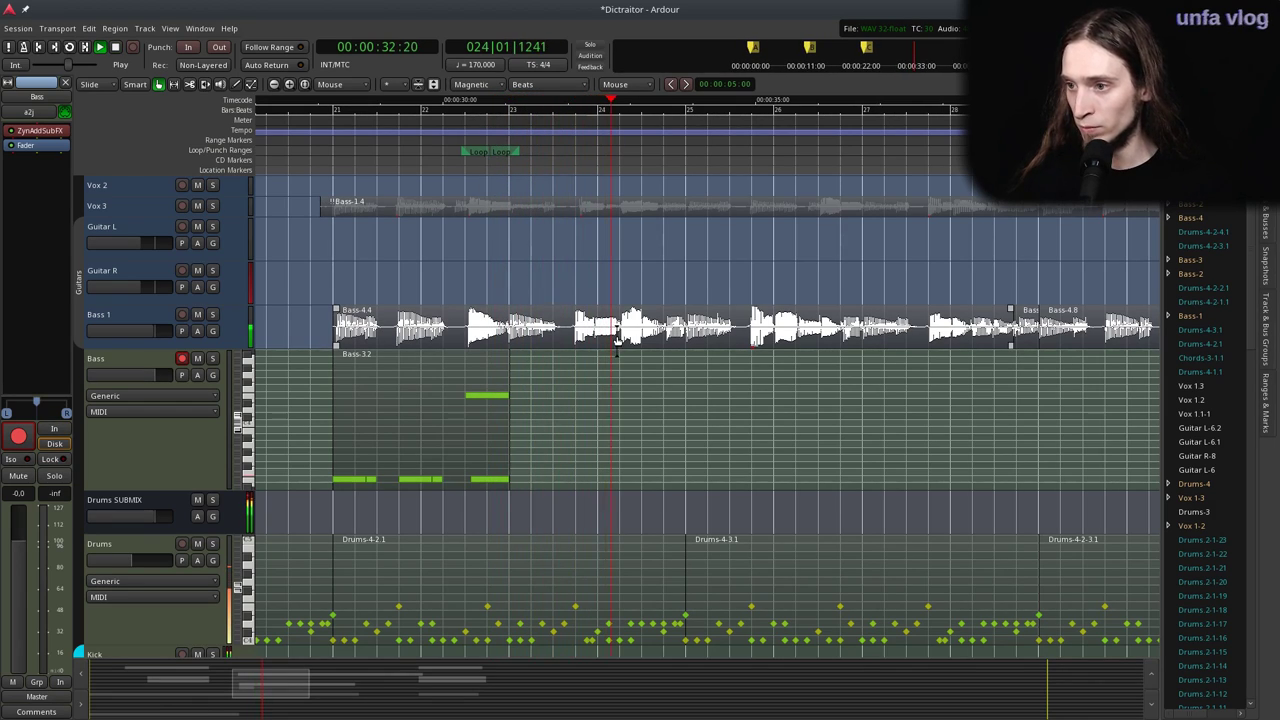
key(space)
Copy the two-bar Bass region from bar 21 to bar 23 and play it from just before bar 23.
drag(402, 418, 576, 418)
click(504, 125)
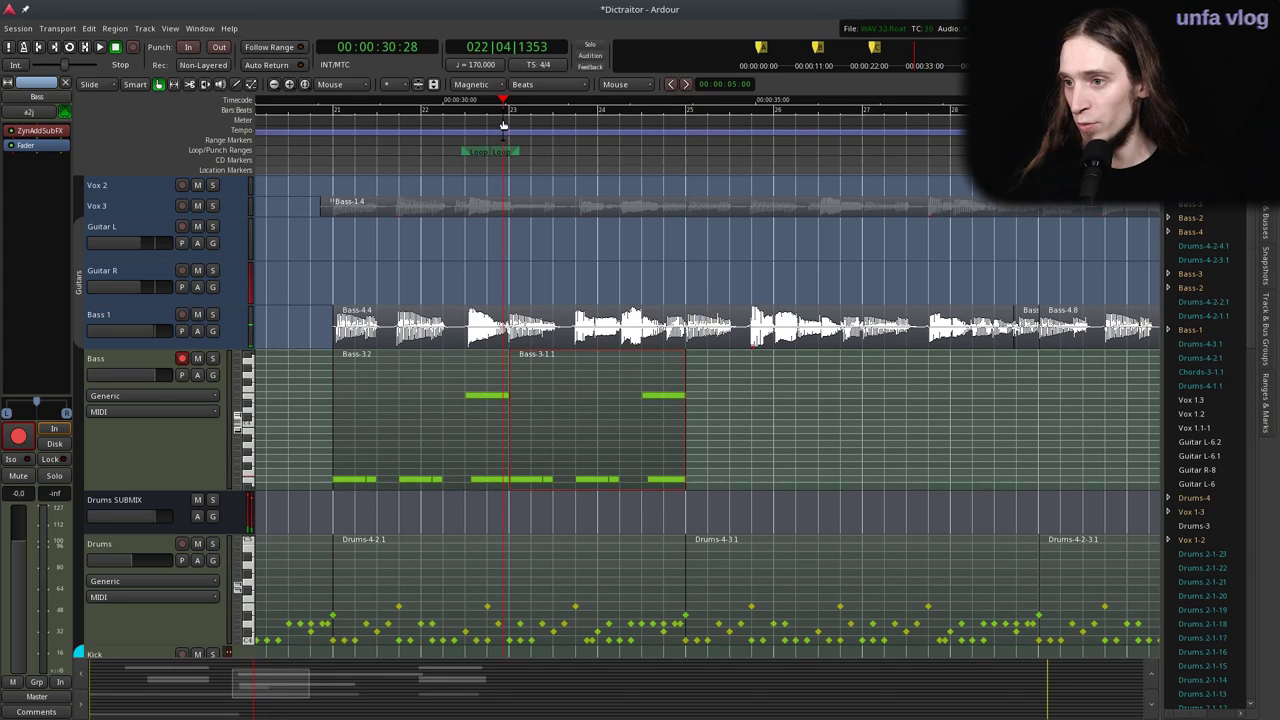
key(space)
Replace the E3 notes from beat 4 of bar 23 with a D4 and two E4 notes, and add a D4 at beat 2 of bar 24.
key(equal)
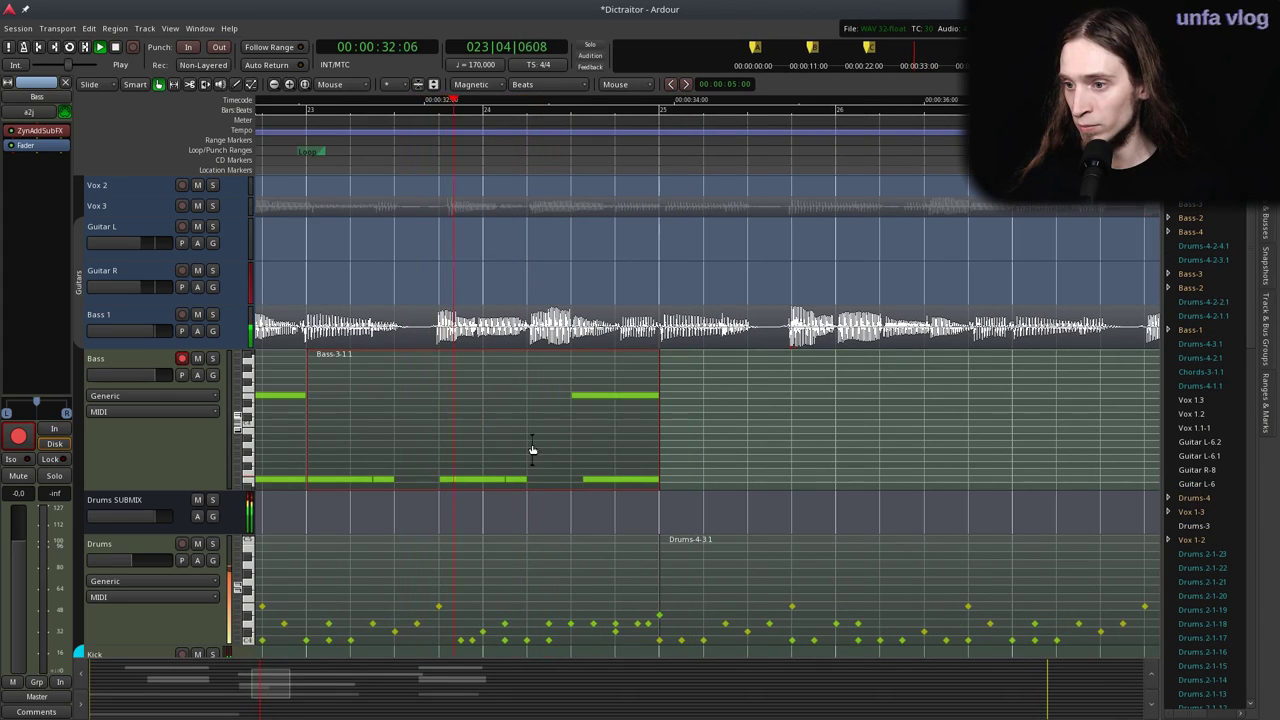
key(e)
key(d)
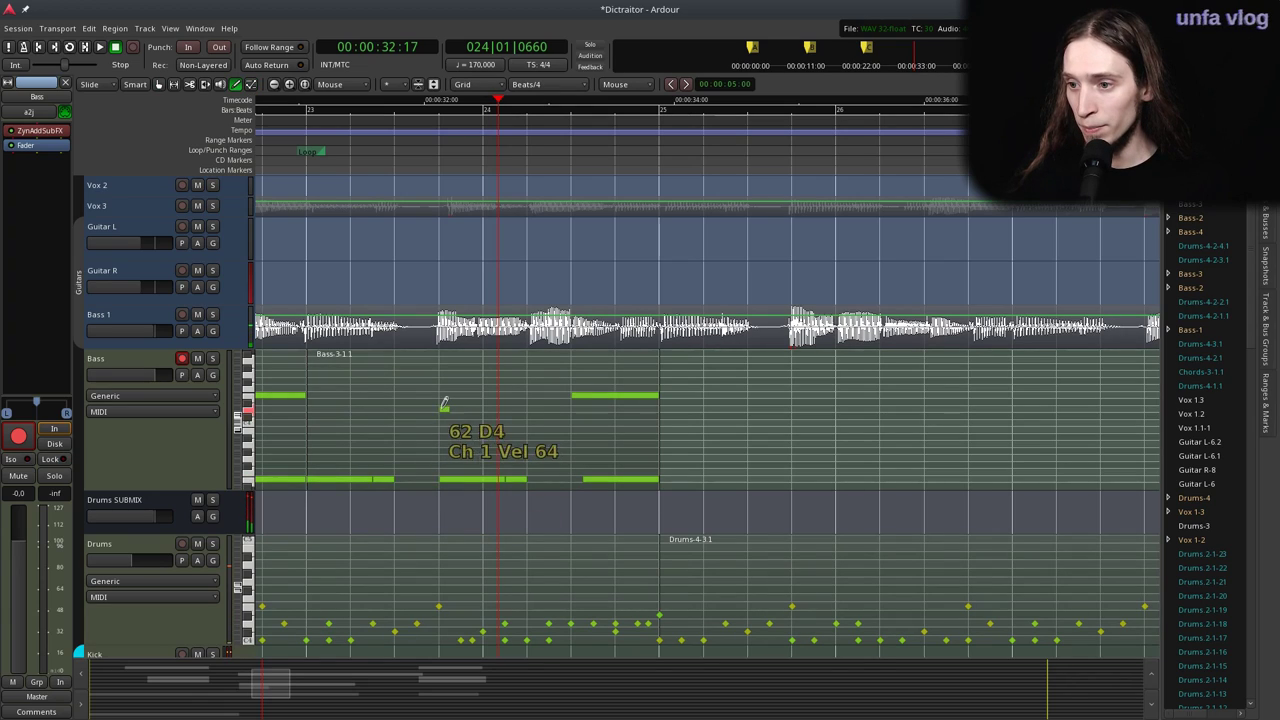
click(493, 388)
drag(519, 395, 508, 397)
shift+right_click(495, 483)
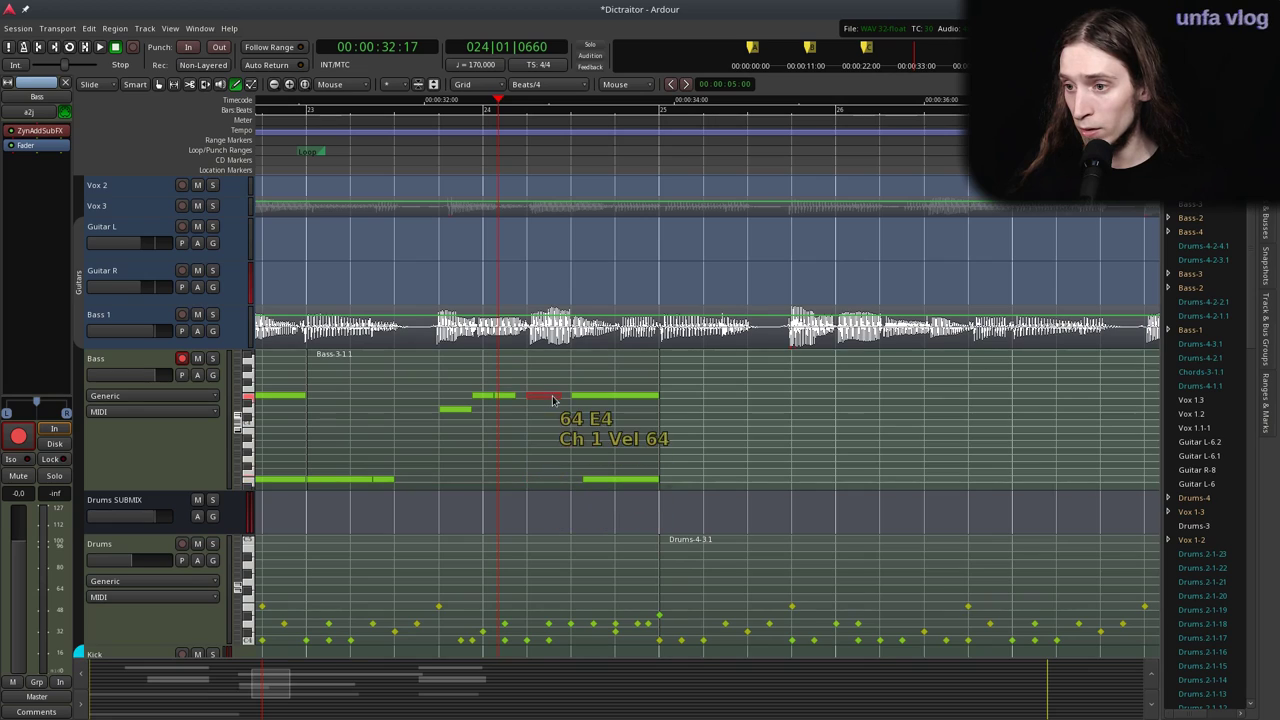
click(543, 409)
Play the phrase leading into bar 24, mute the Bass track, and replay the spot repeatedly to hear Bass 1 alone.
click(420, 147)
key(space)
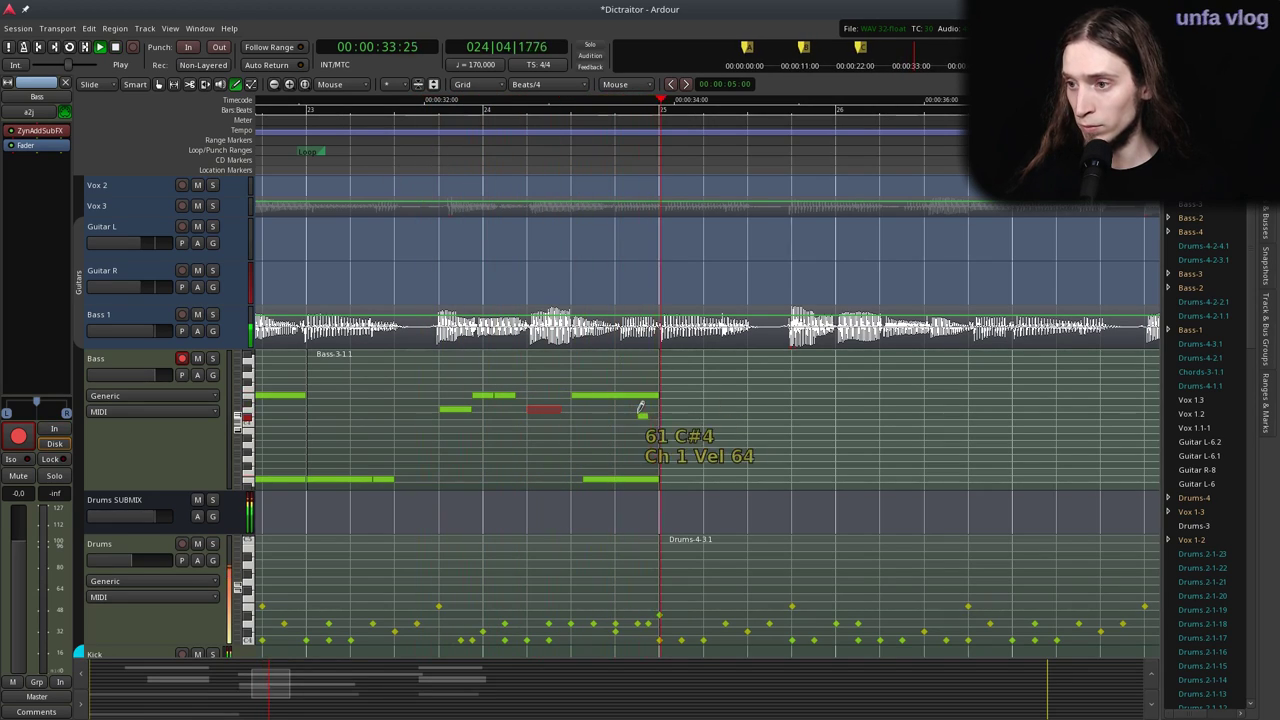
click(198, 358)
key(space)
key(space)
key(space)
key(space)
key(space)
key(space)
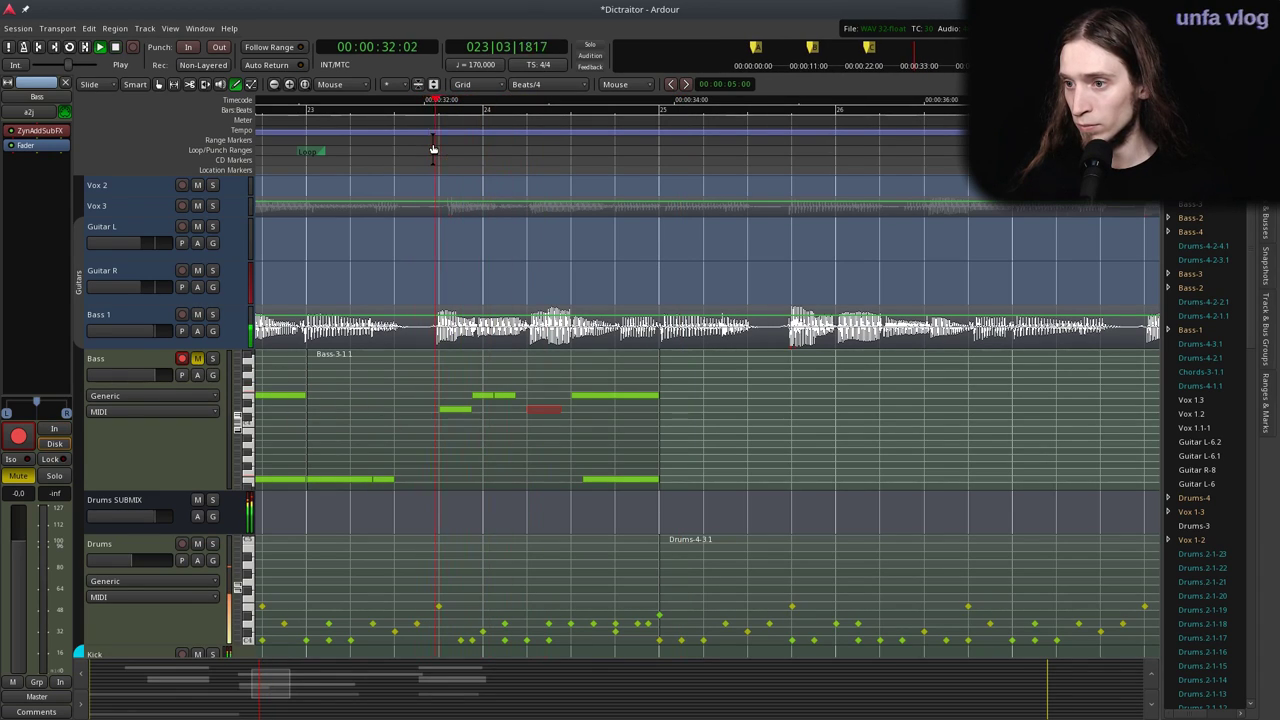
key(space)
key(space)
Shorten the D4 notes at beat 4 of bar 23 and beat 2 of bar 24 to half a beat, filling the gaps with E4.
mouse_move(469, 409)
mouse_down()
mouse_move(454, 409)
mouse_move(511, 395)
mouse_move(500, 395)
mouse_up()
click(467, 402)
right_click(511, 400)
click(522, 405)
drag(496, 393, 538, 410)
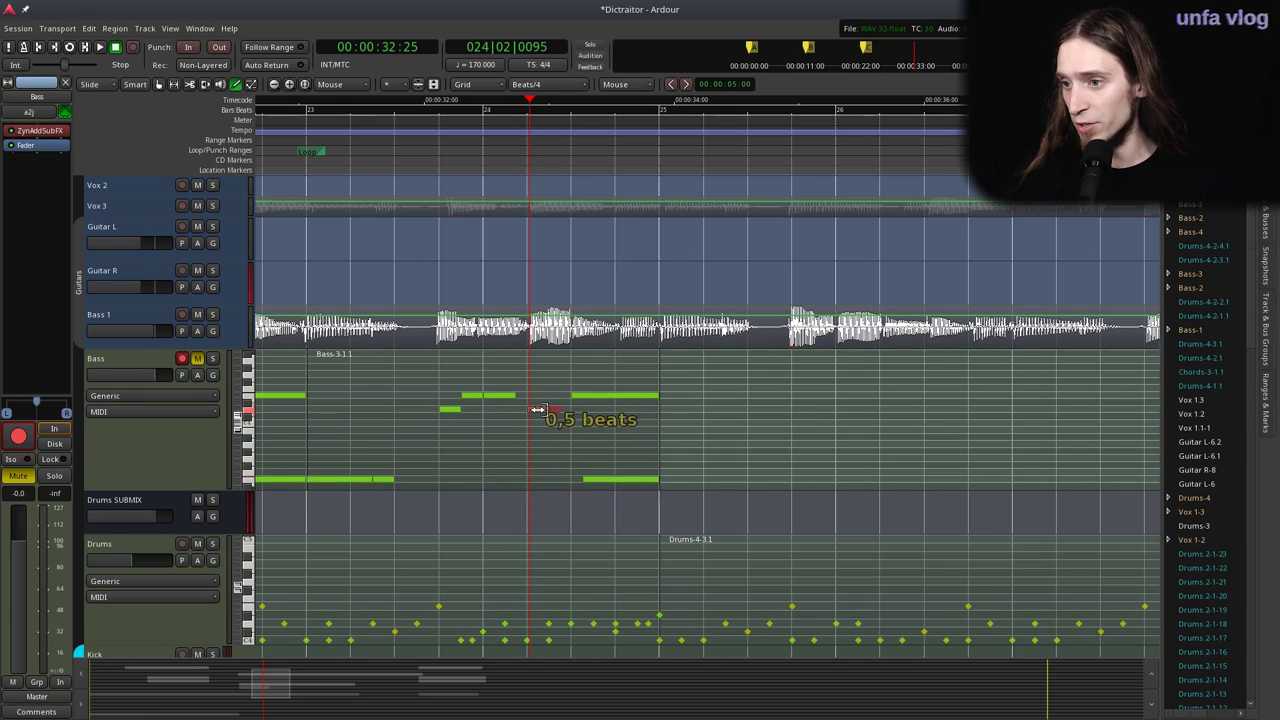
click(560, 396)
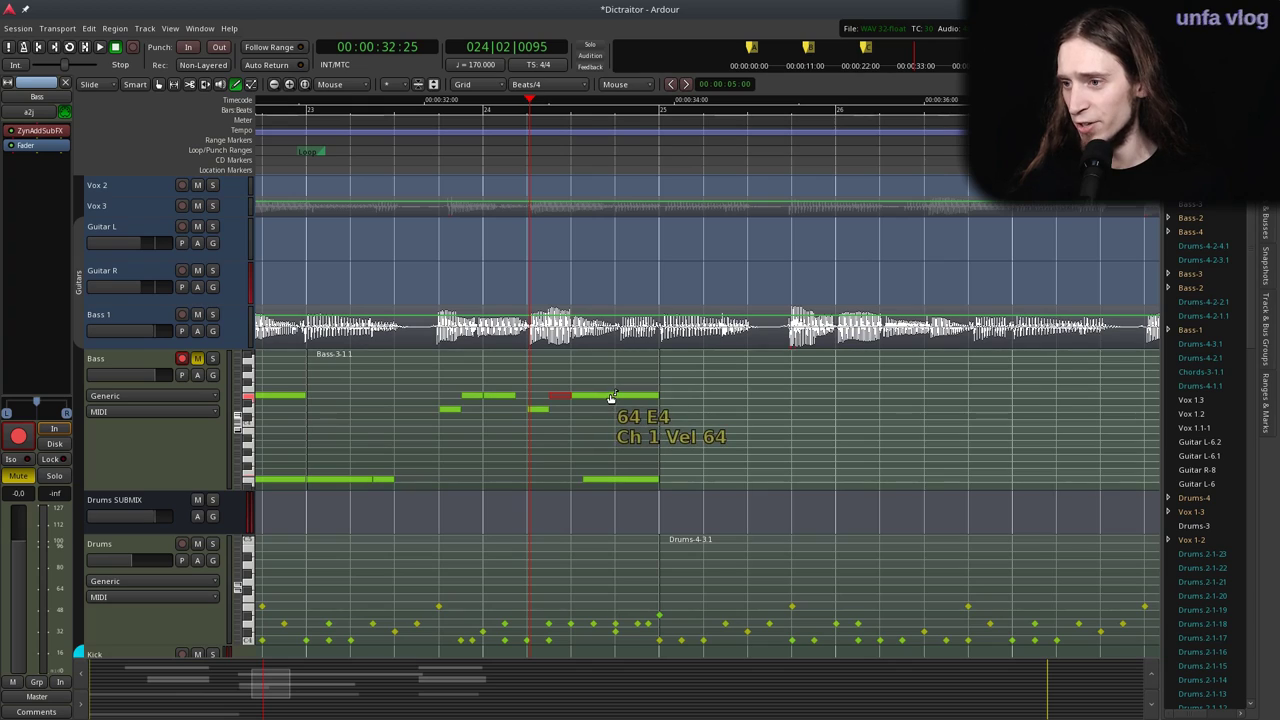
Redraw a shorter E4 note at beat 3 of bar 24, play the phrase, and lengthen the note to just before bar 25.
shift+right_click(609, 395)
drag(580, 385, 613, 386)
click(438, 160)
key(space)
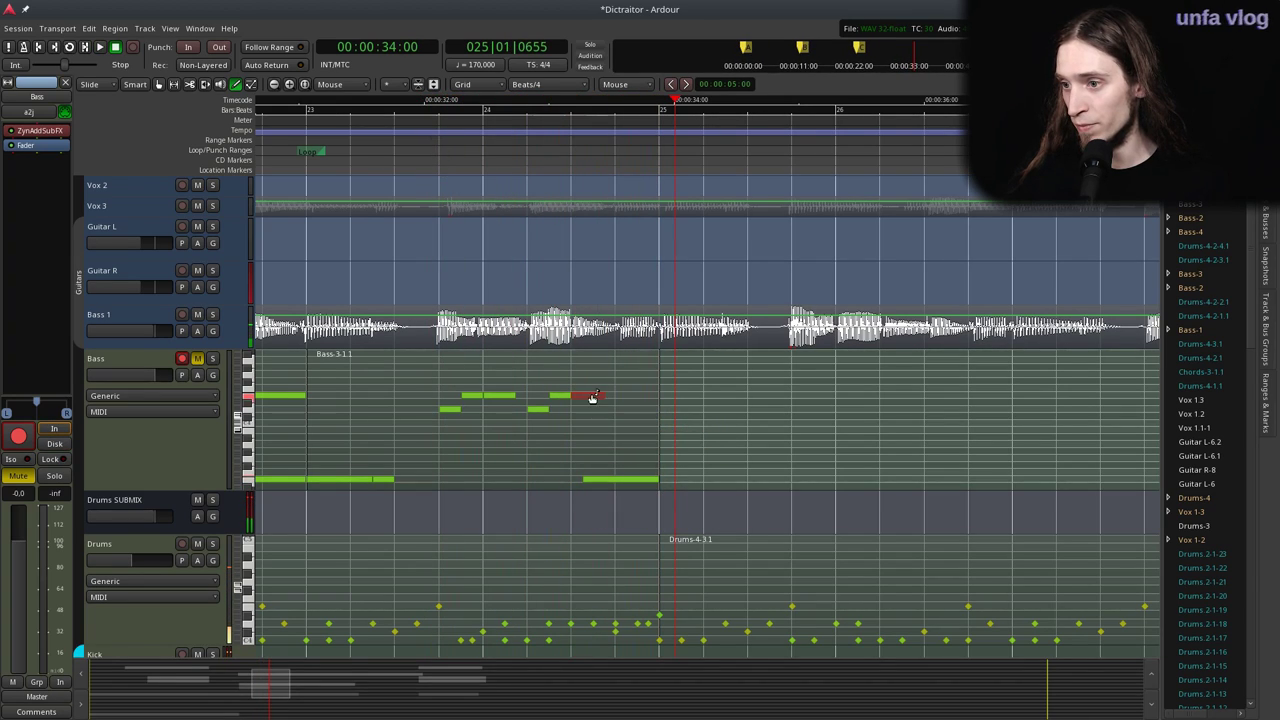
click(640, 481)
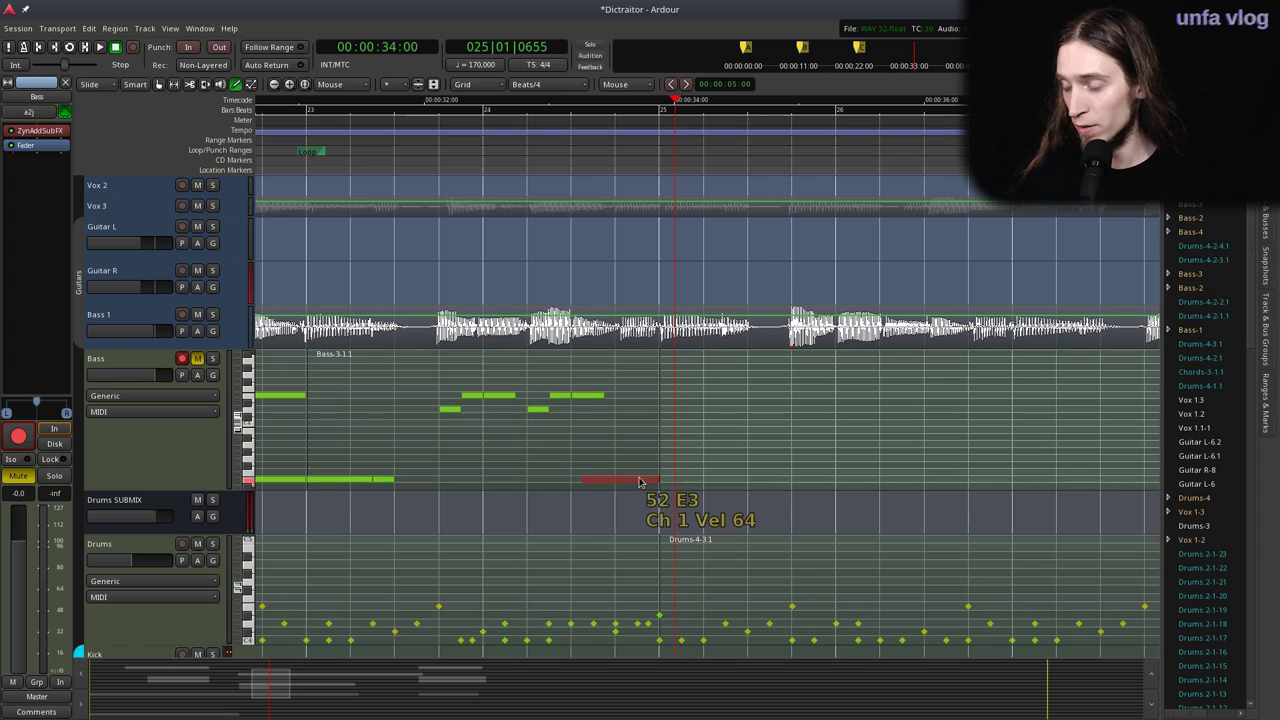
drag(574, 396, 650, 405)
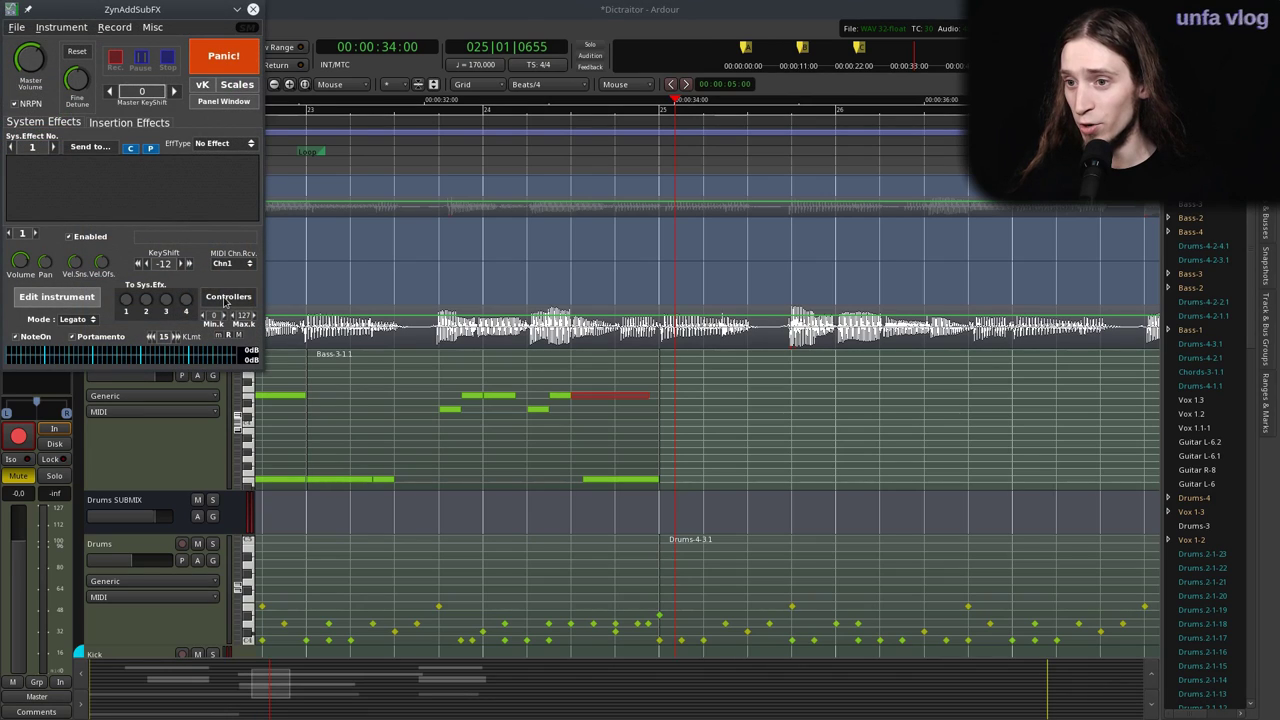
Set the pitch wheel bend range to 1200 cents in the Bass synth's ZynAddSubFX controller settings.
click(227, 300)
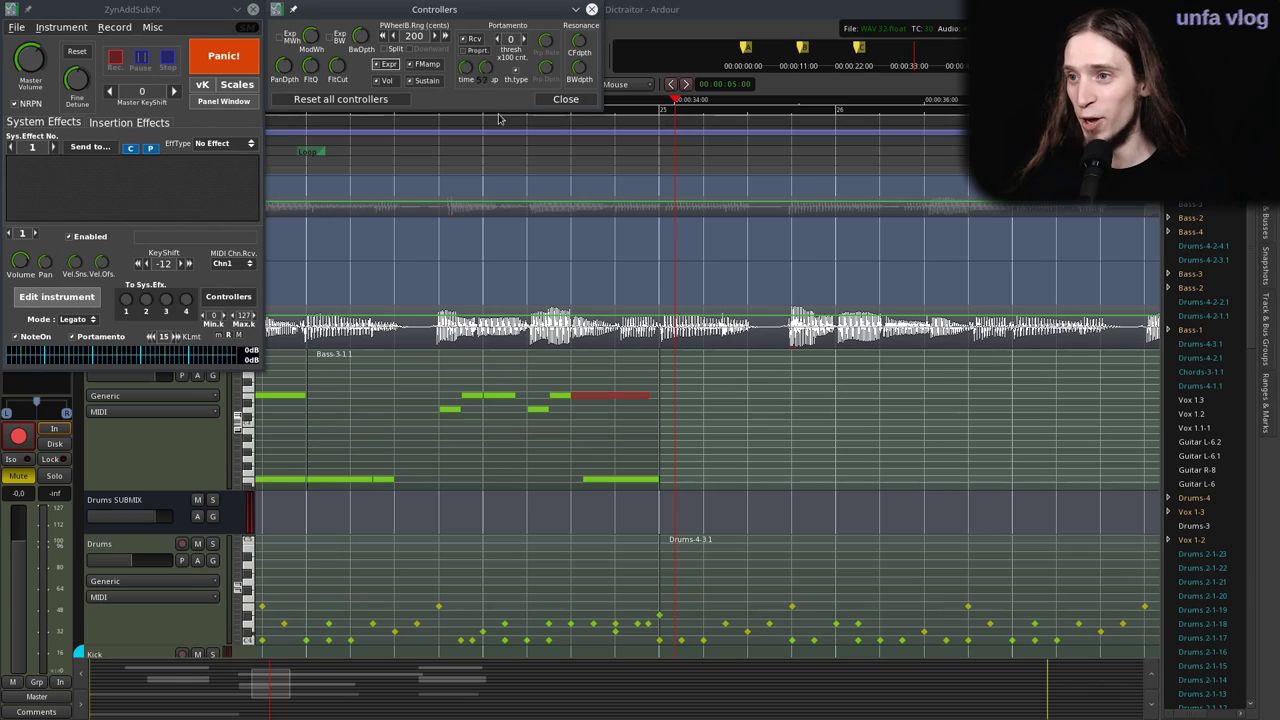
click(564, 99)
scroll(566, 190, left, 2)
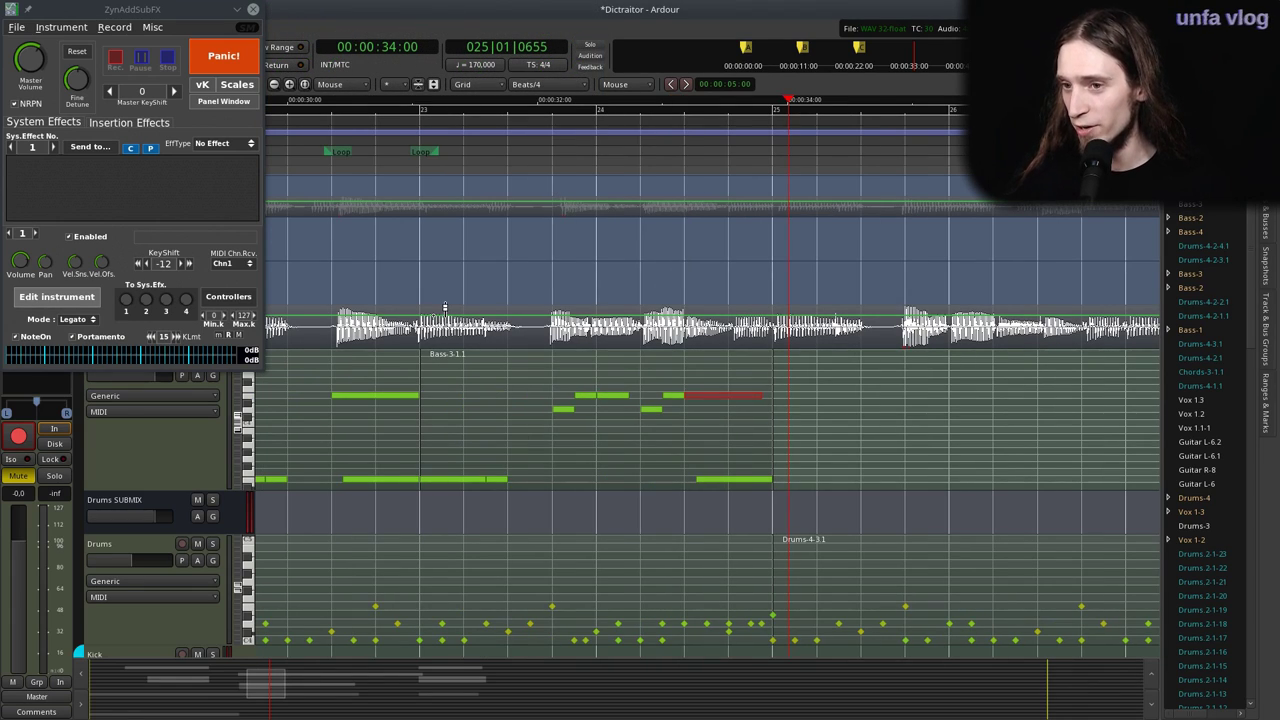
click(222, 297)
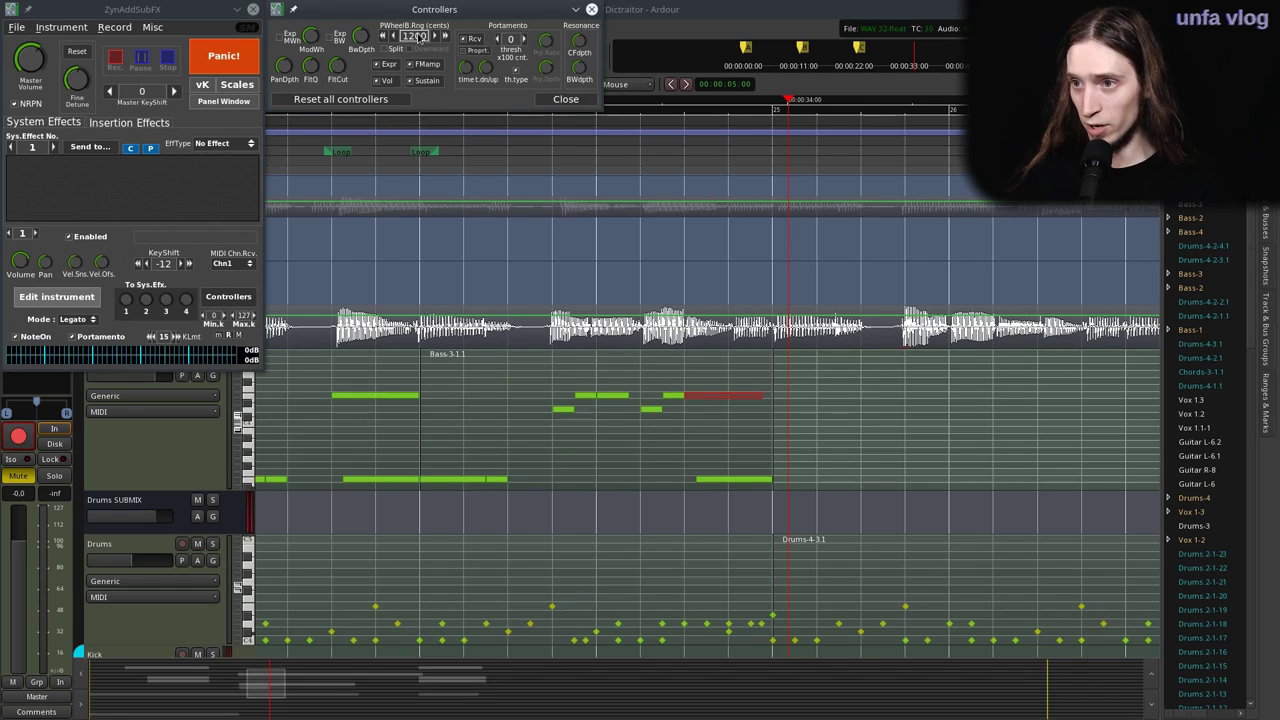
click(545, 99)
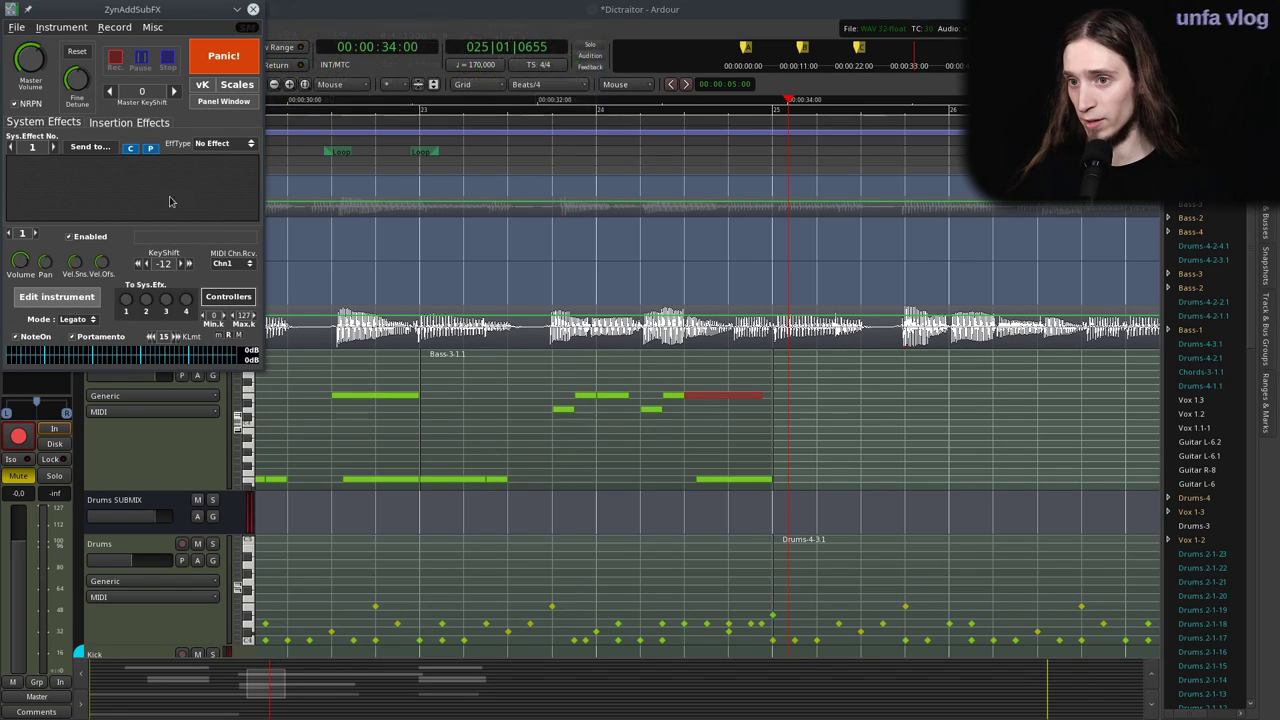
Switch the ZynAddSubFX mode to Mono, toggle its portamento, and close the synth.
click(80, 319)
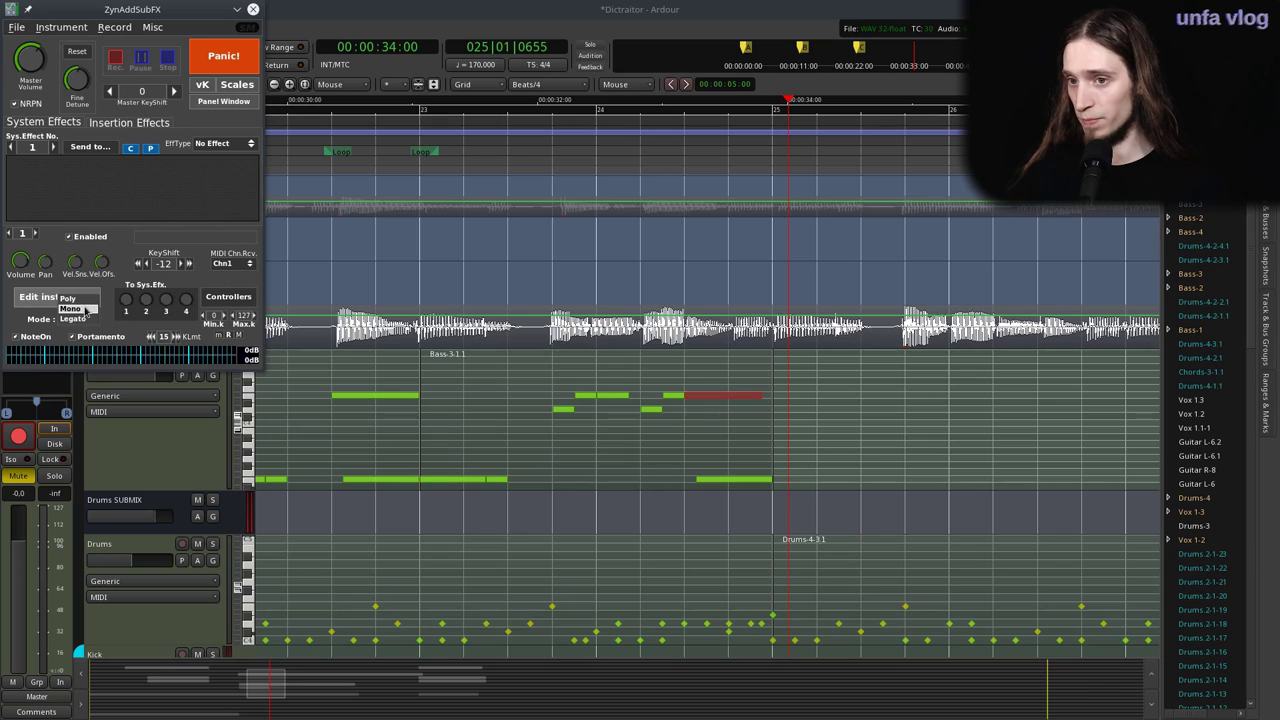
click(86, 311)
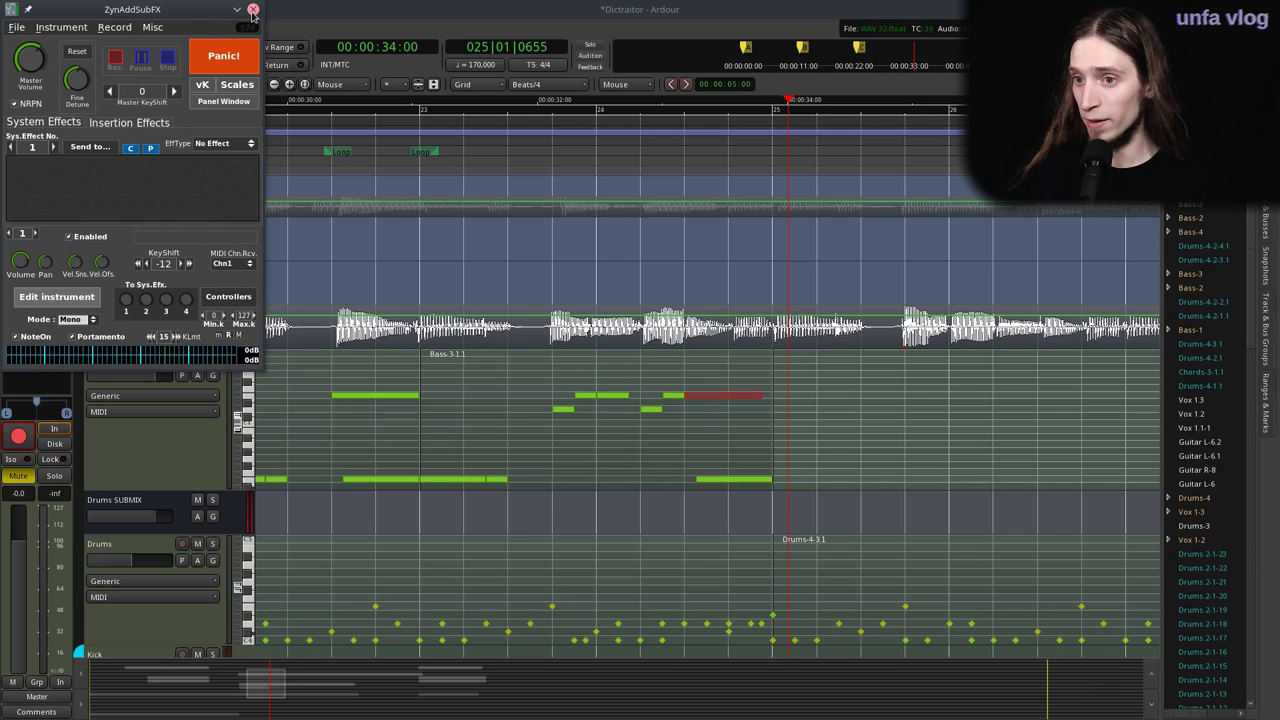
click(105, 337)
click(253, 10)
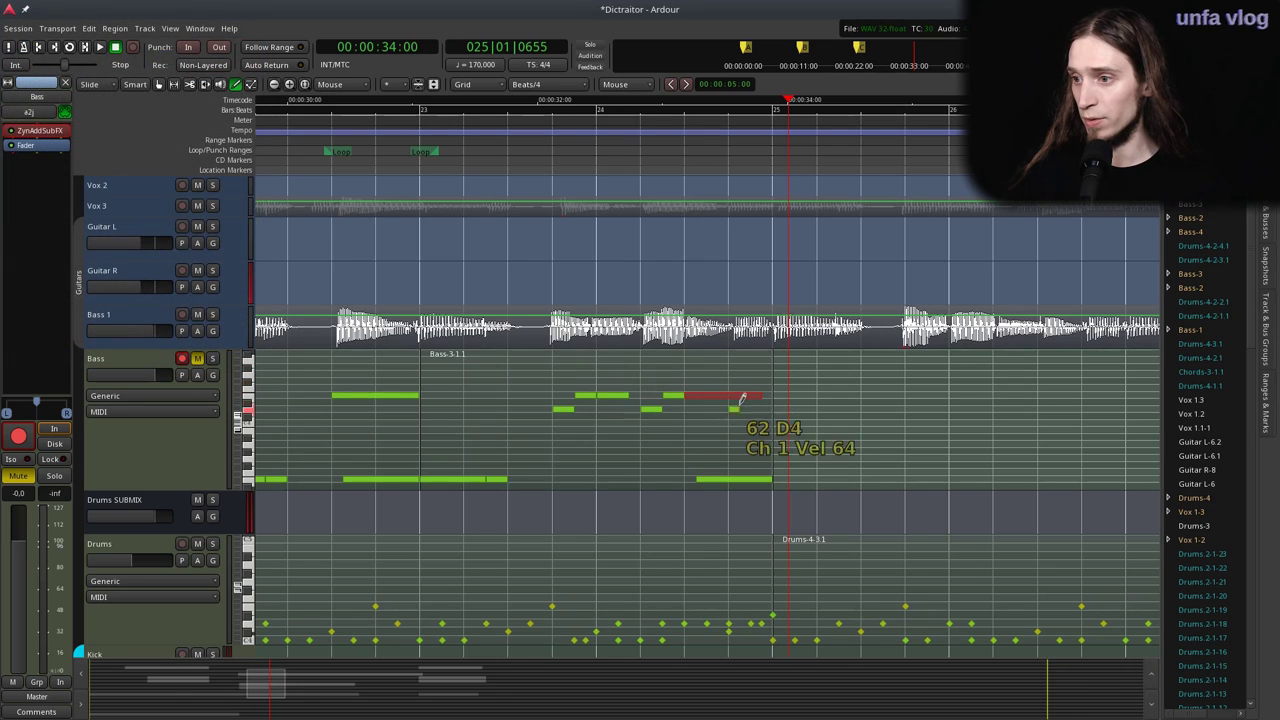
Delete the E3 notes under the long E4 notes in bars 24 and 22, and extend the later E4 to bar 25.
shift+right_click(719, 479)
drag(761, 395, 768, 397)
scroll(800, 398, left, 2)
shift+right_click(607, 480)
Show an enlarged channel 1 Bender lane on the Bass track and draw a bend from centre at bar 22 beat 3 to minimum at bar 23.
click(203, 375)
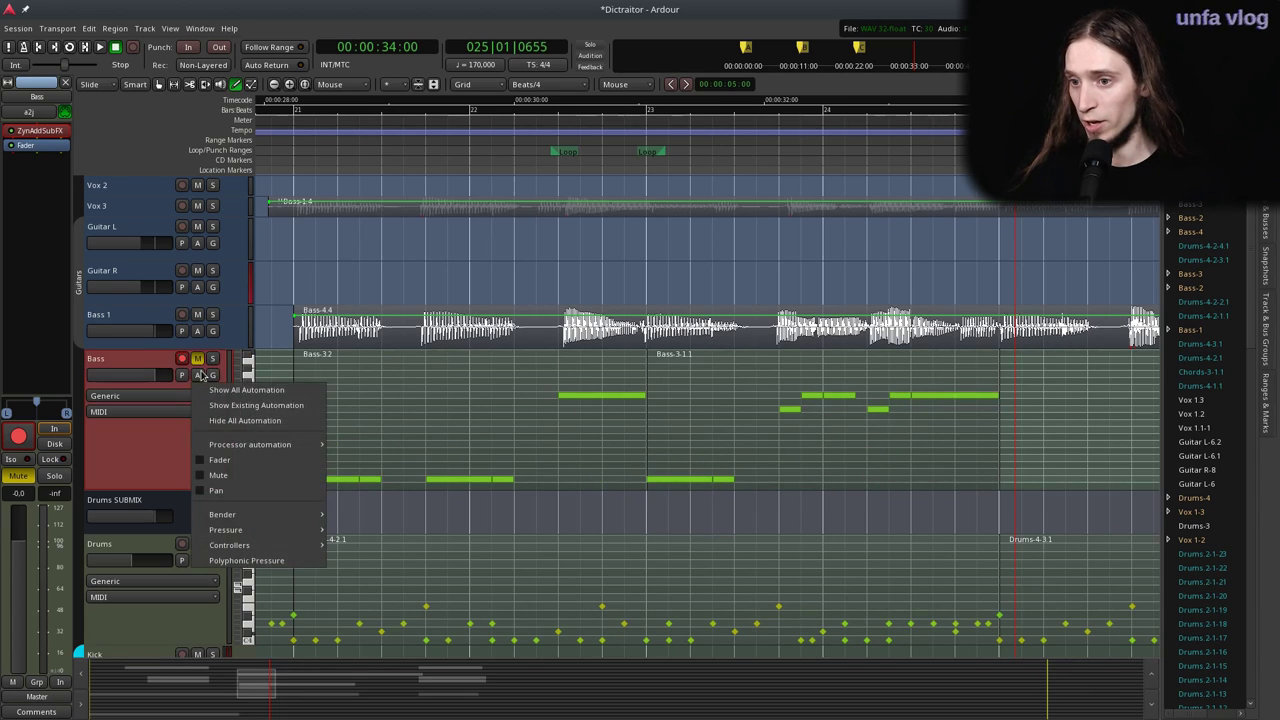
mouse_move(285, 514)
click(362, 483)
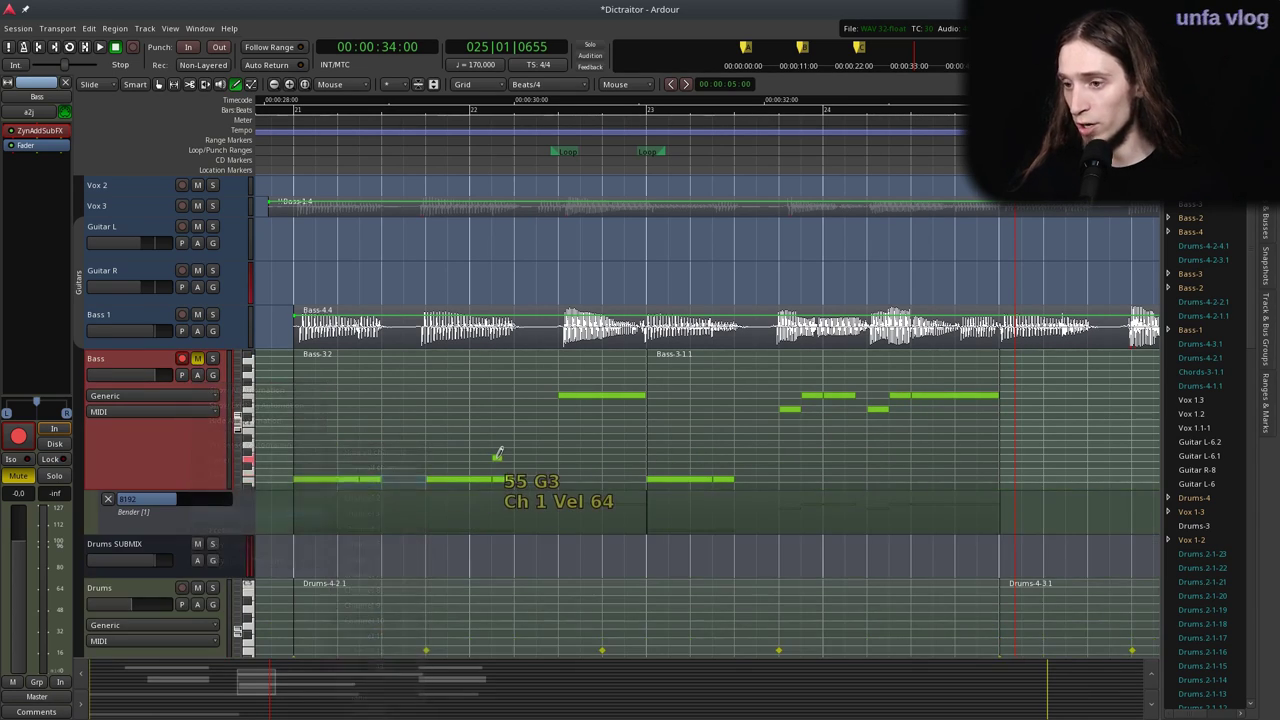
drag(191, 533, 186, 621)
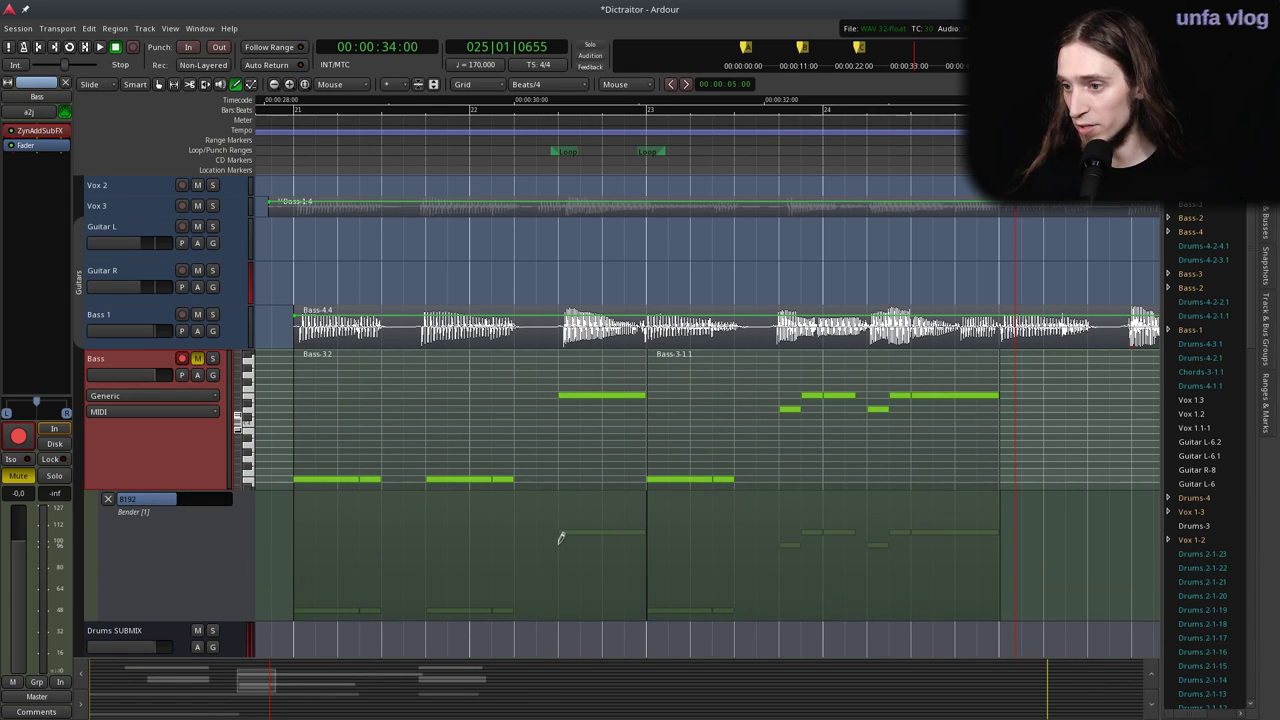
drag(560, 548, 569, 546)
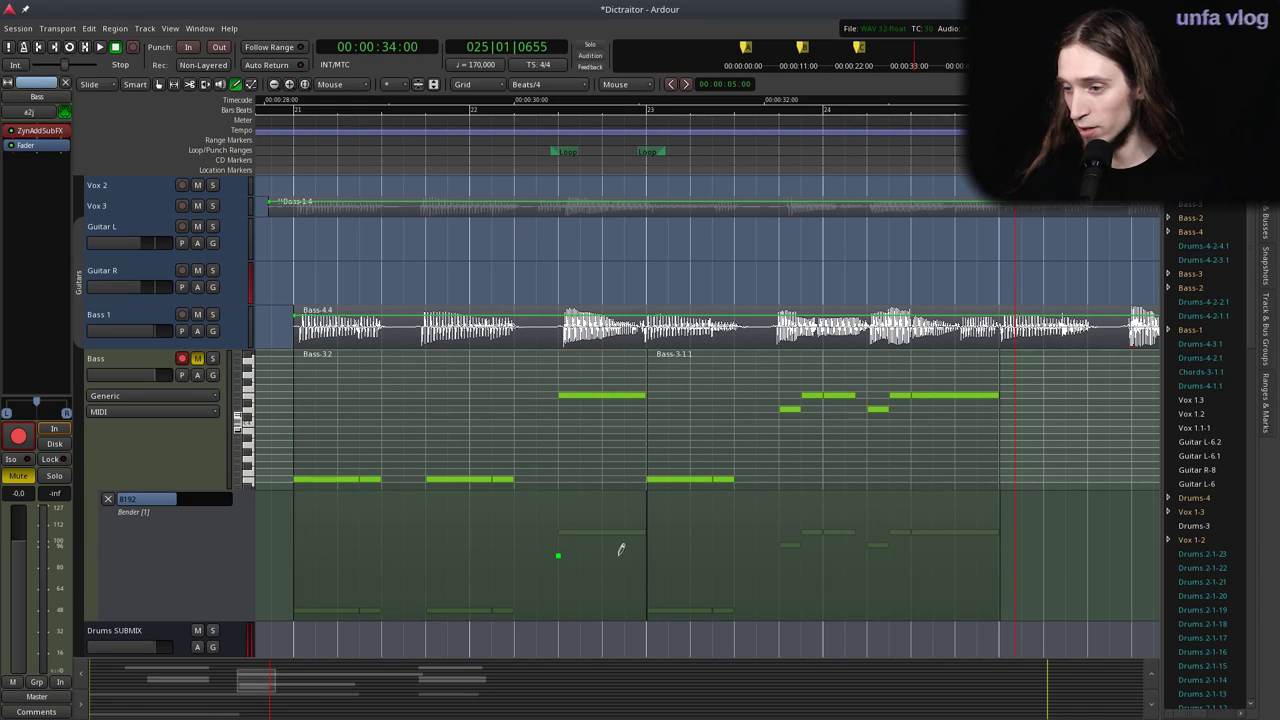
drag(641, 549, 663, 611)
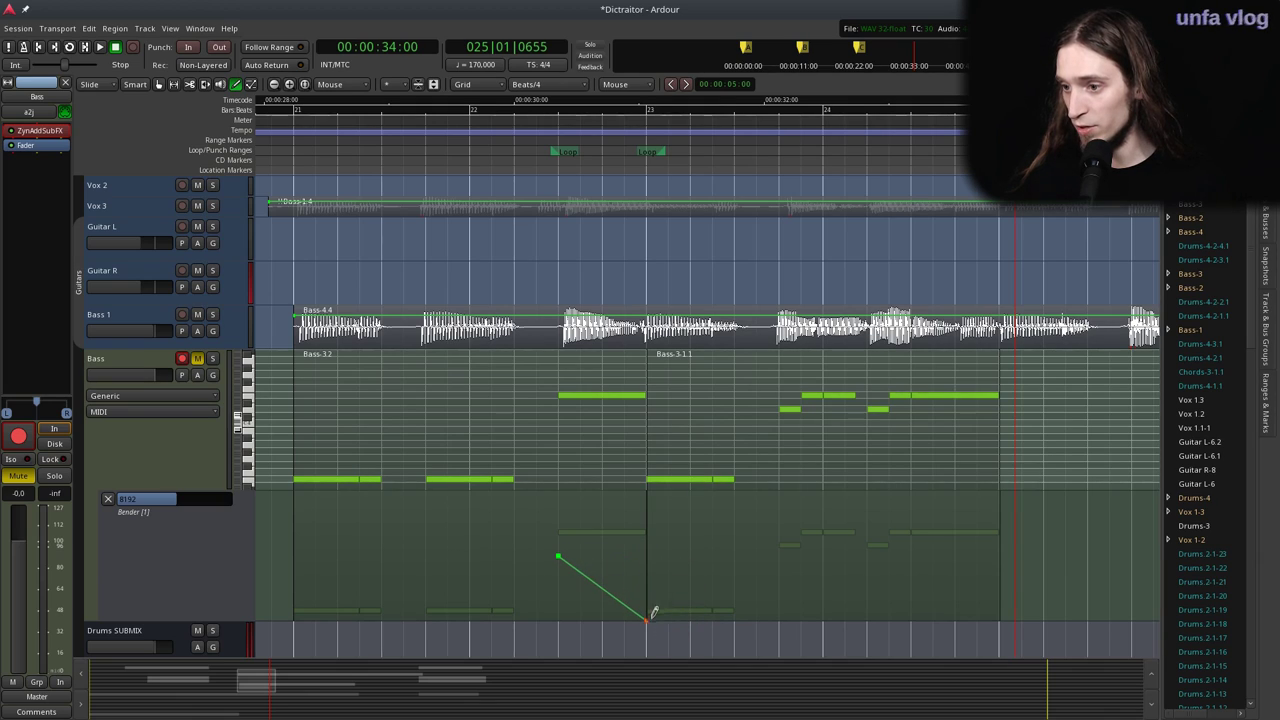
Unmute and solo the Bass track and play from just before bar 21 through the bend.
click(294, 134)
click(285, 134)
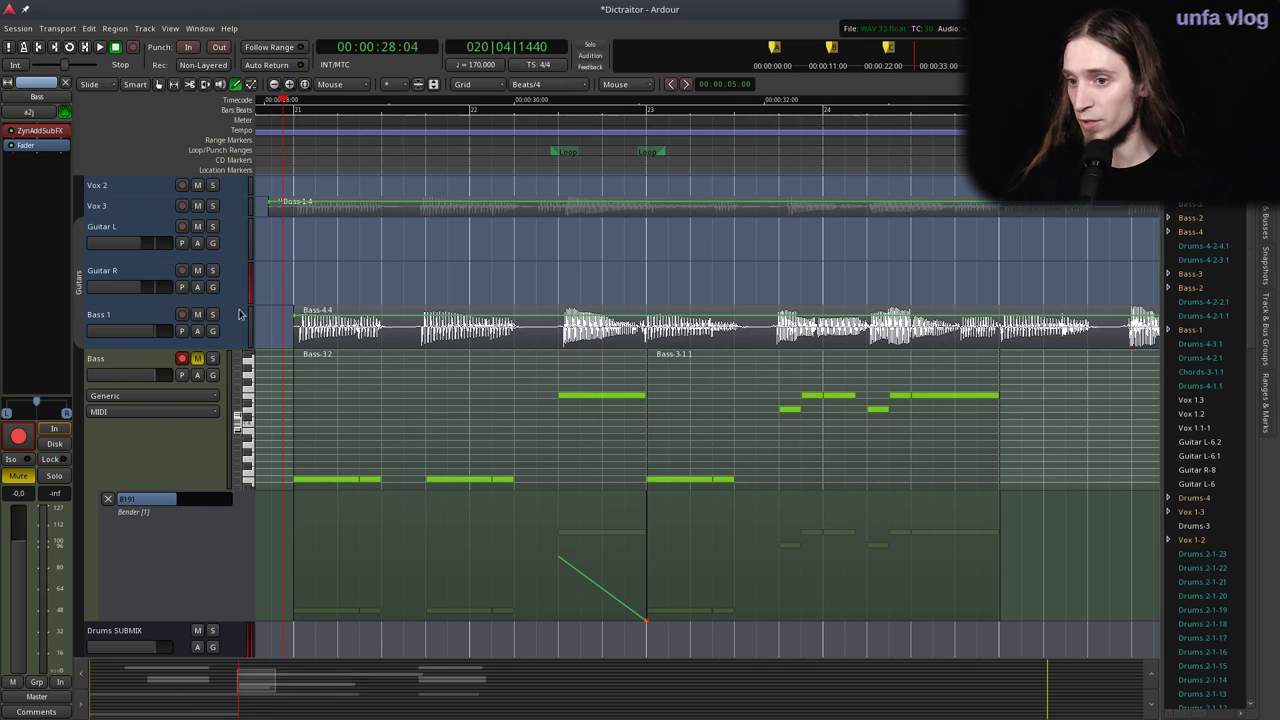
click(197, 358)
click(212, 358)
key(space)
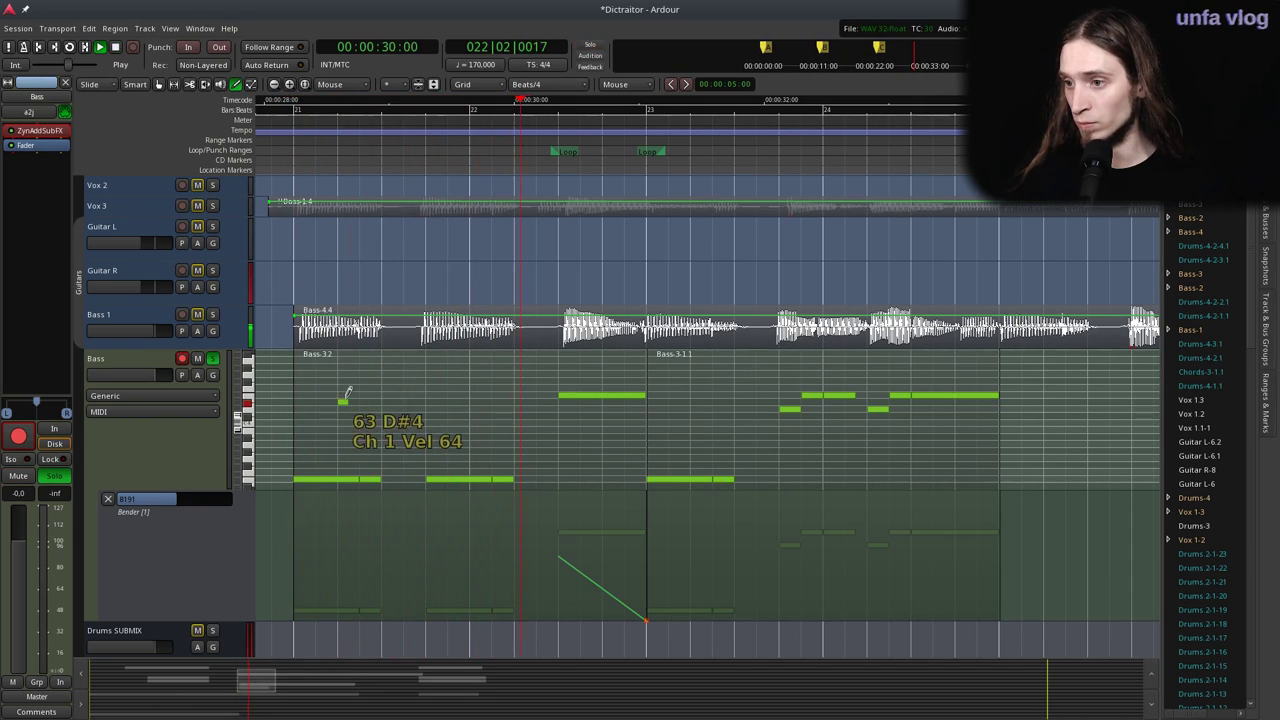
key(space)
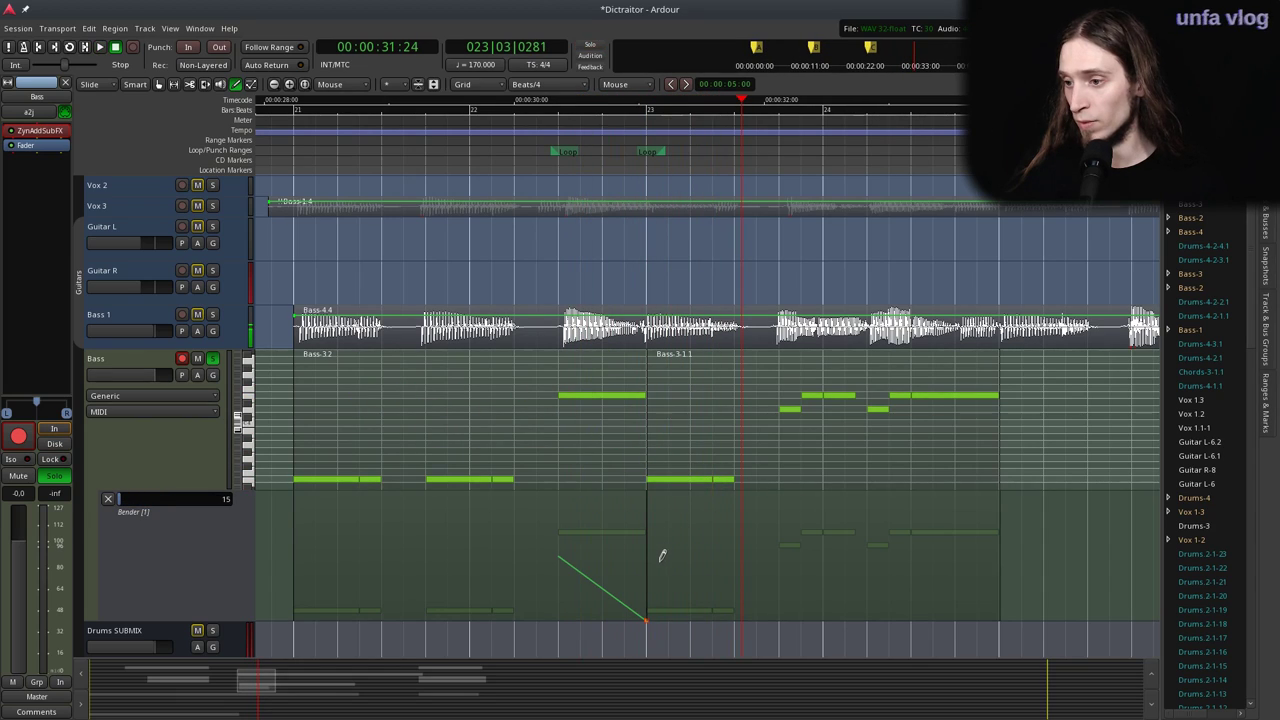
Set a Bender point of 8191 at the start of bar 23 and play from just before it.
click(664, 553)
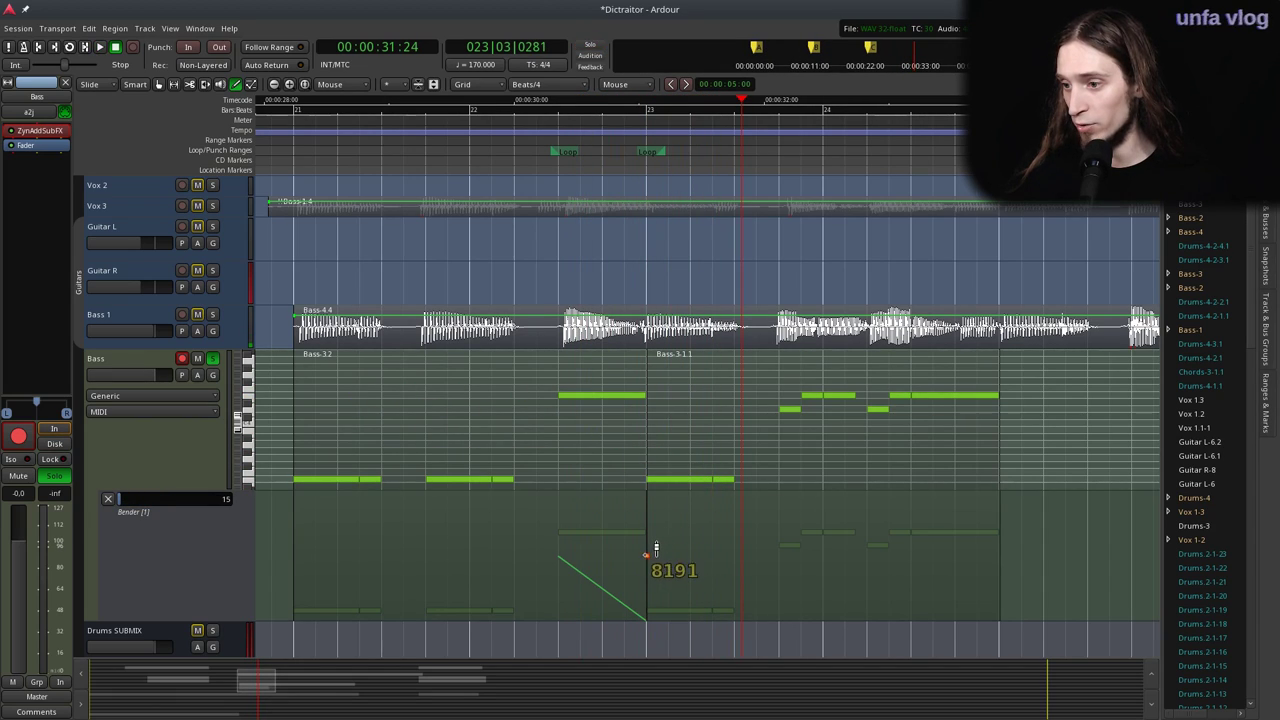
click(632, 139)
key(space)
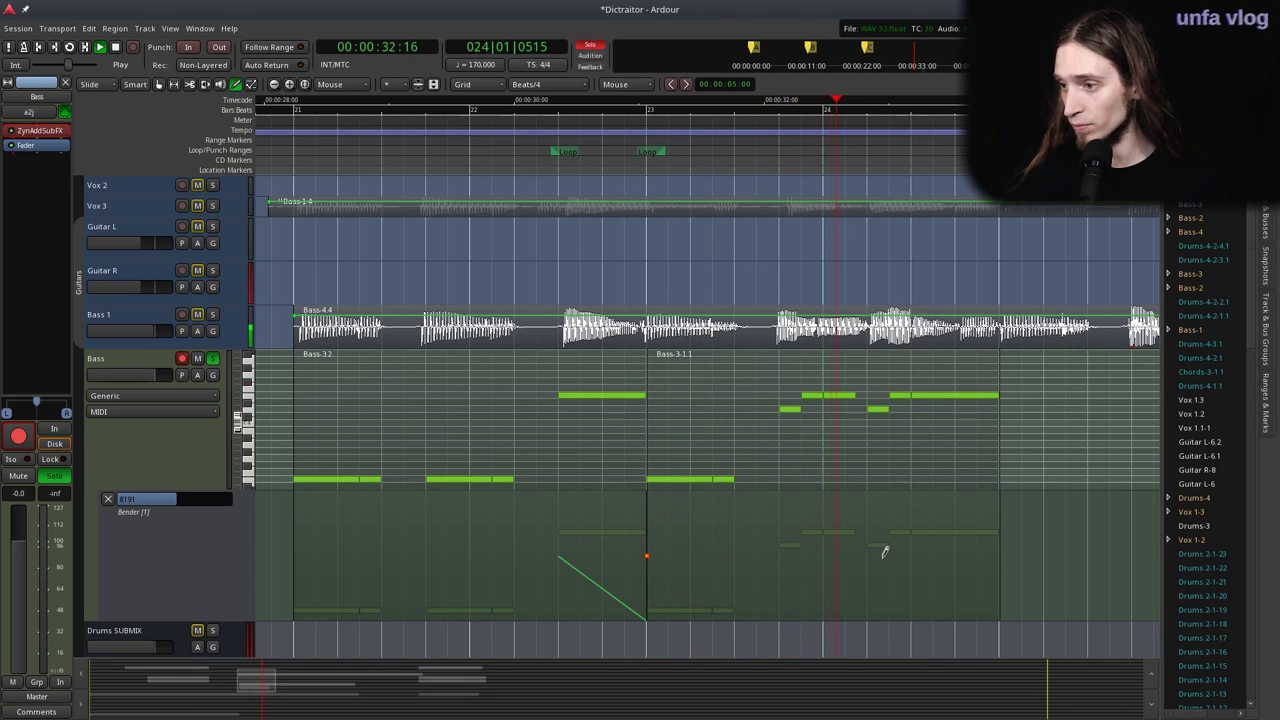
key(space)
Play the synth bass around bar 24 and select the E4 note starting at bar 24.
click(769, 132)
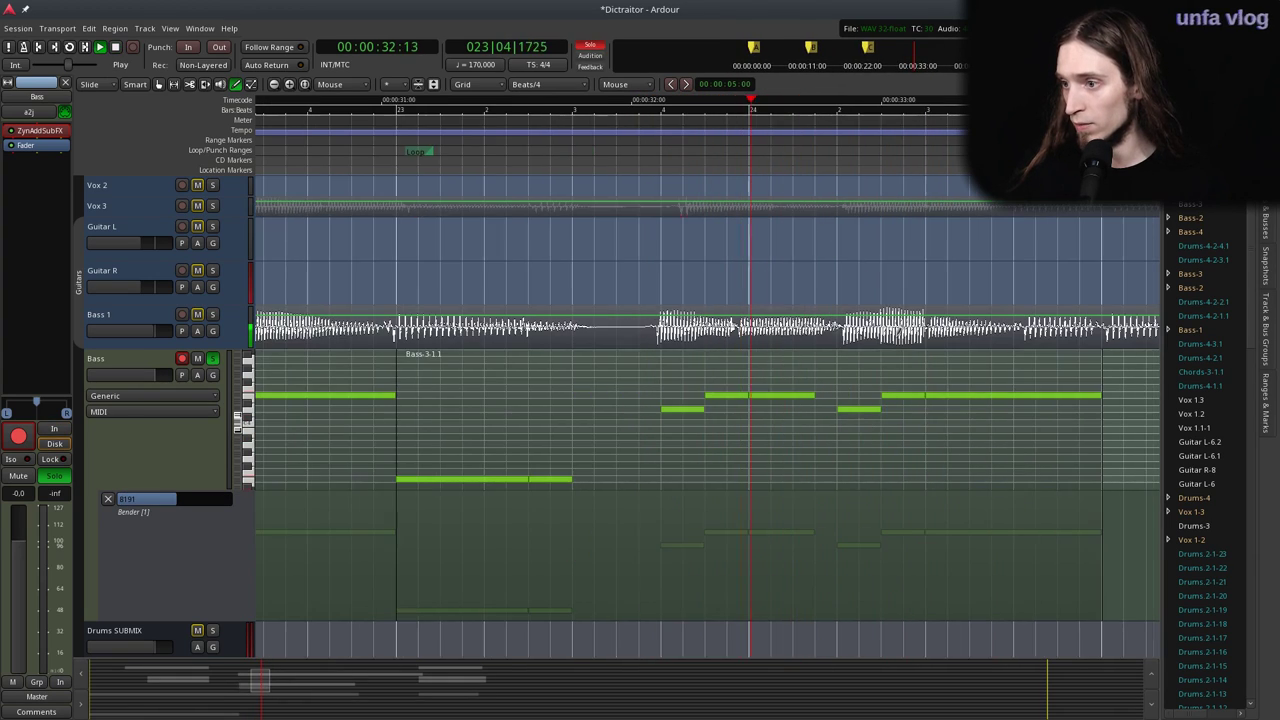
mouse_move(772, 398)
mouse_down()
mouse_move(791, 400)
mouse_move(772, 398)
mouse_up()
key(e)
click(794, 396)
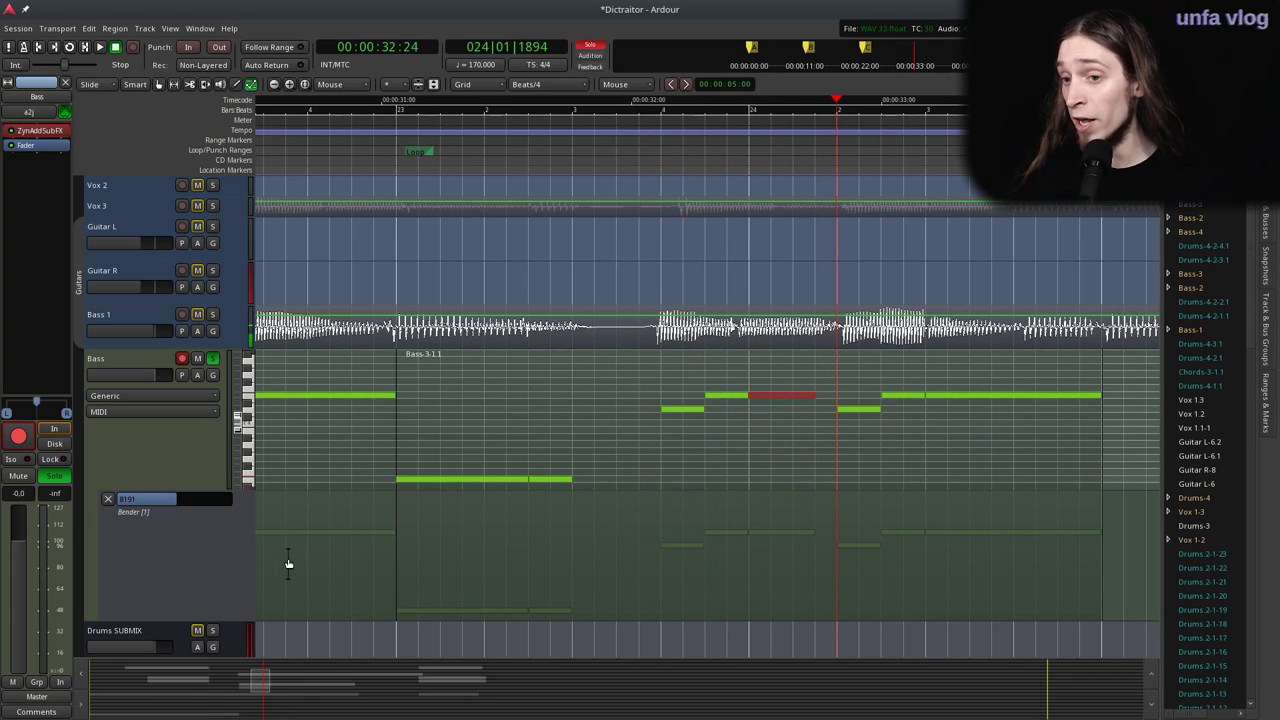
Set the ZynAddSubFX part mode on the Bass track to Mono and play the notes around bar 24.
double_click(45, 129)
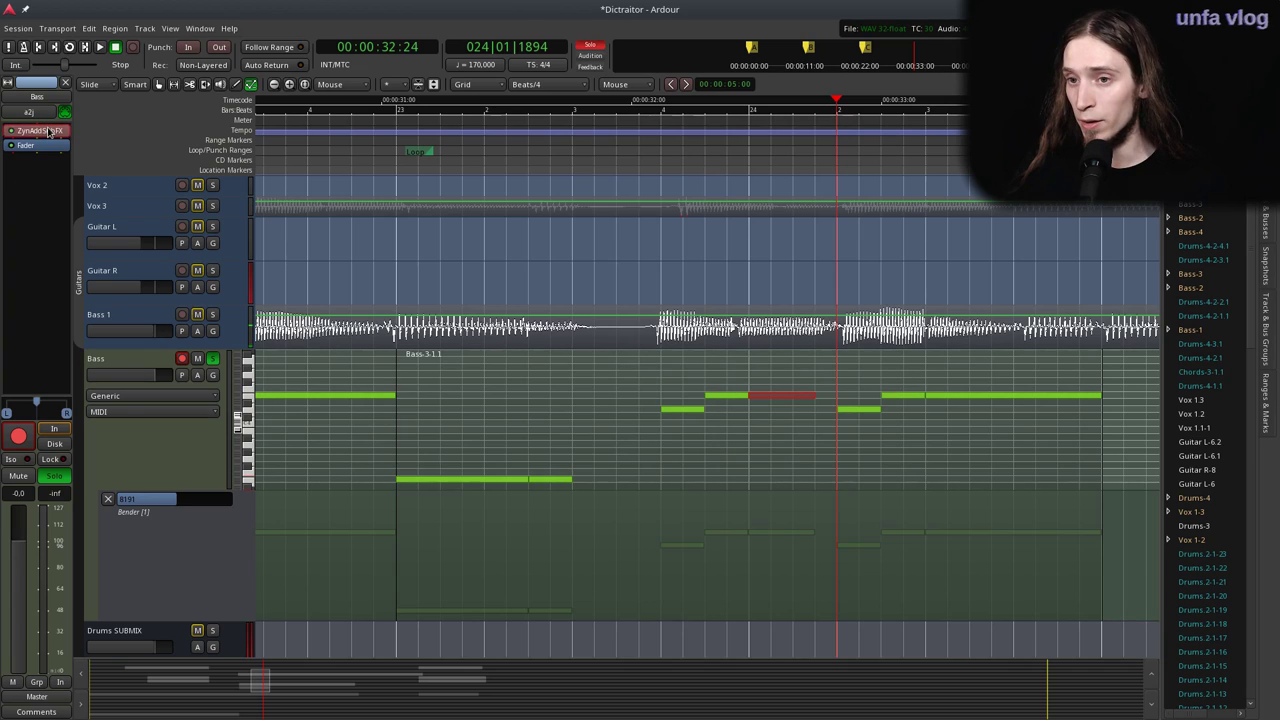
click(68, 318)
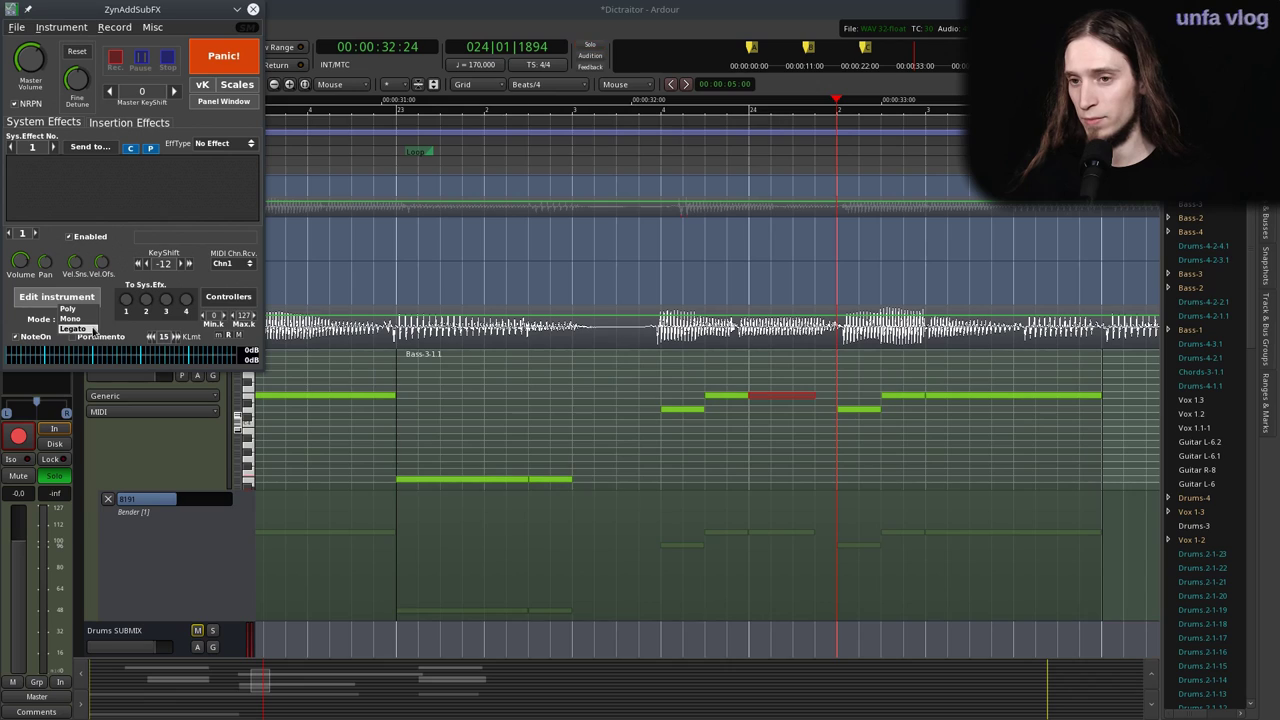
click(91, 321)
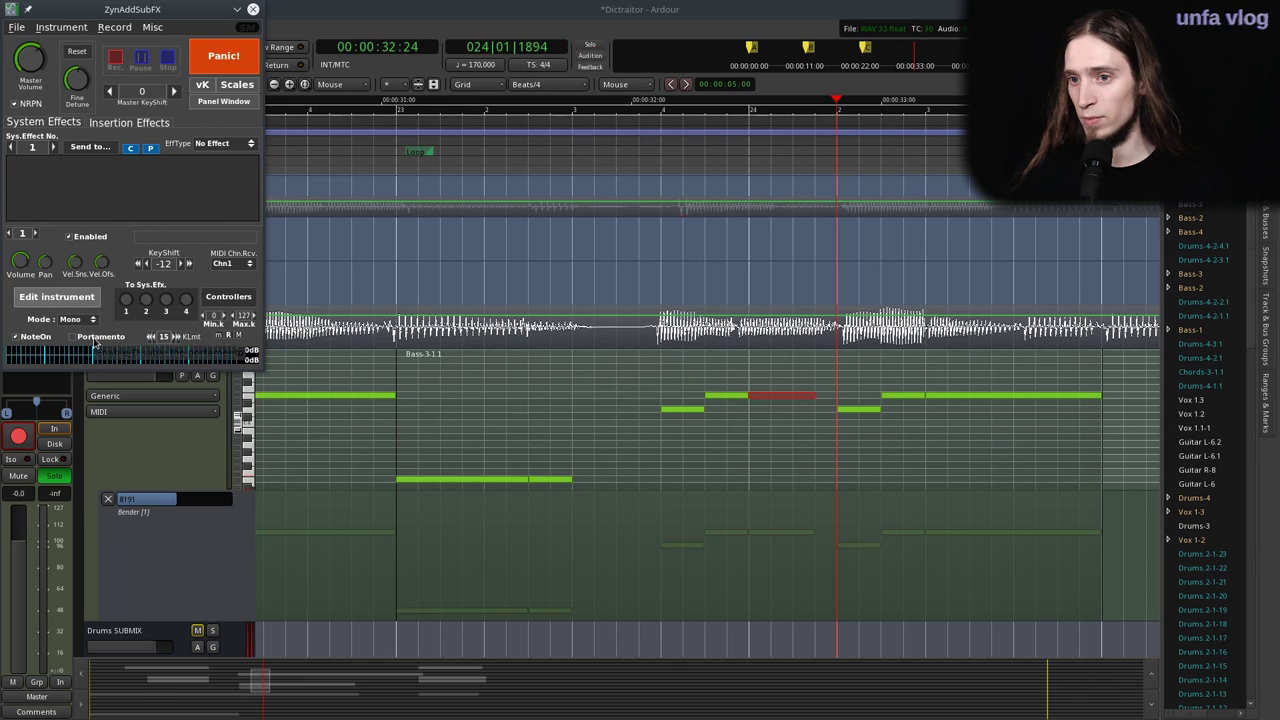
click(642, 149)
key(space)
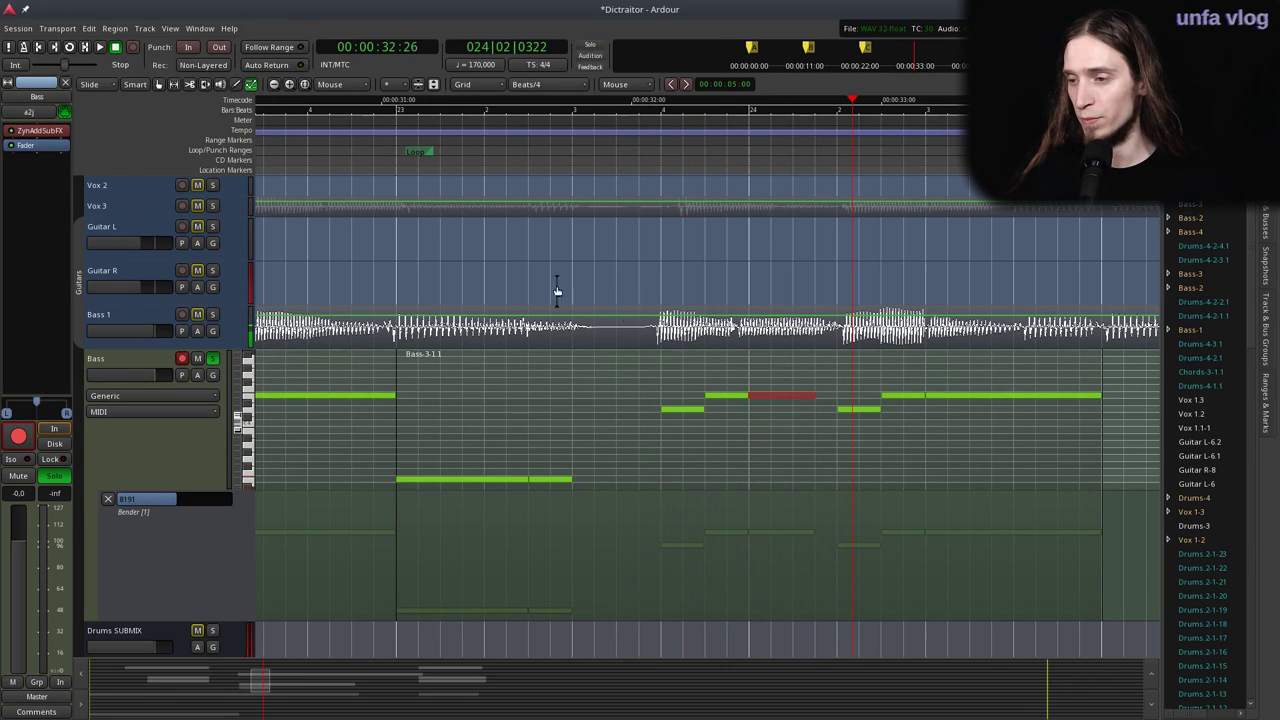
Slightly shorten the E4 notes ending at bar 24 and at bar 24 beat 3, playing from before bar 24 to check each.
key(Escape)
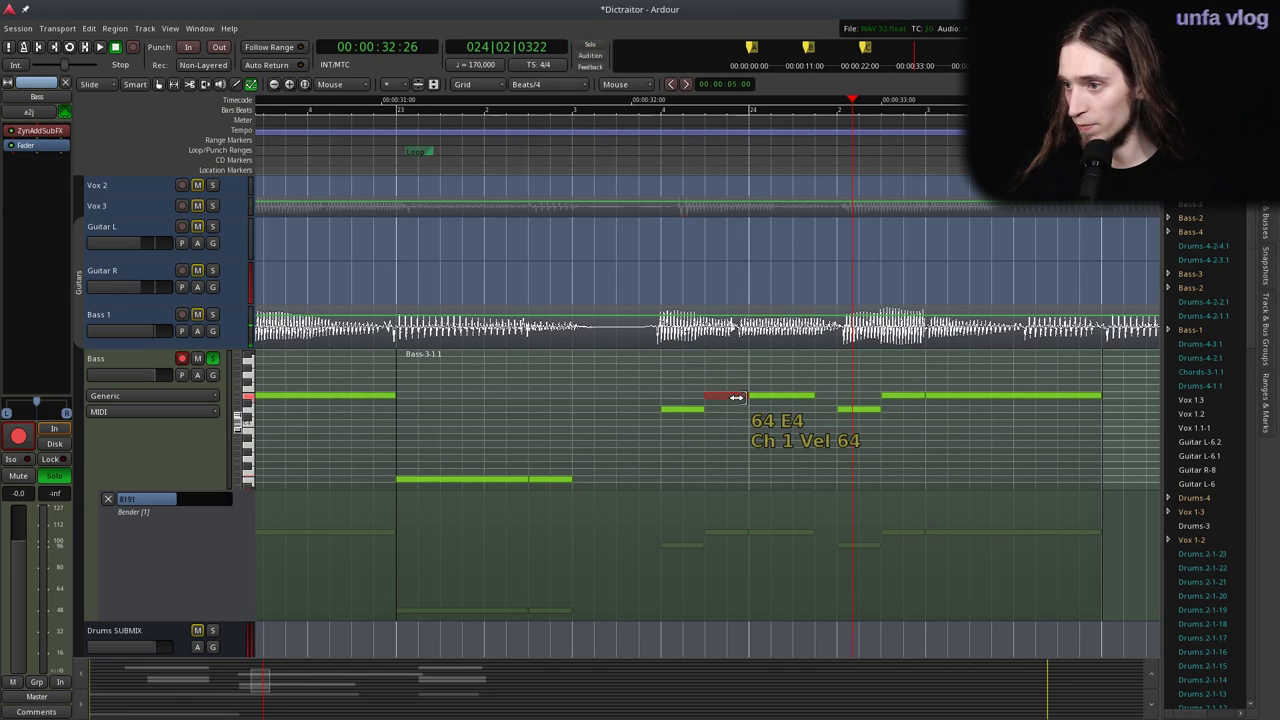
click(627, 130)
key(space)
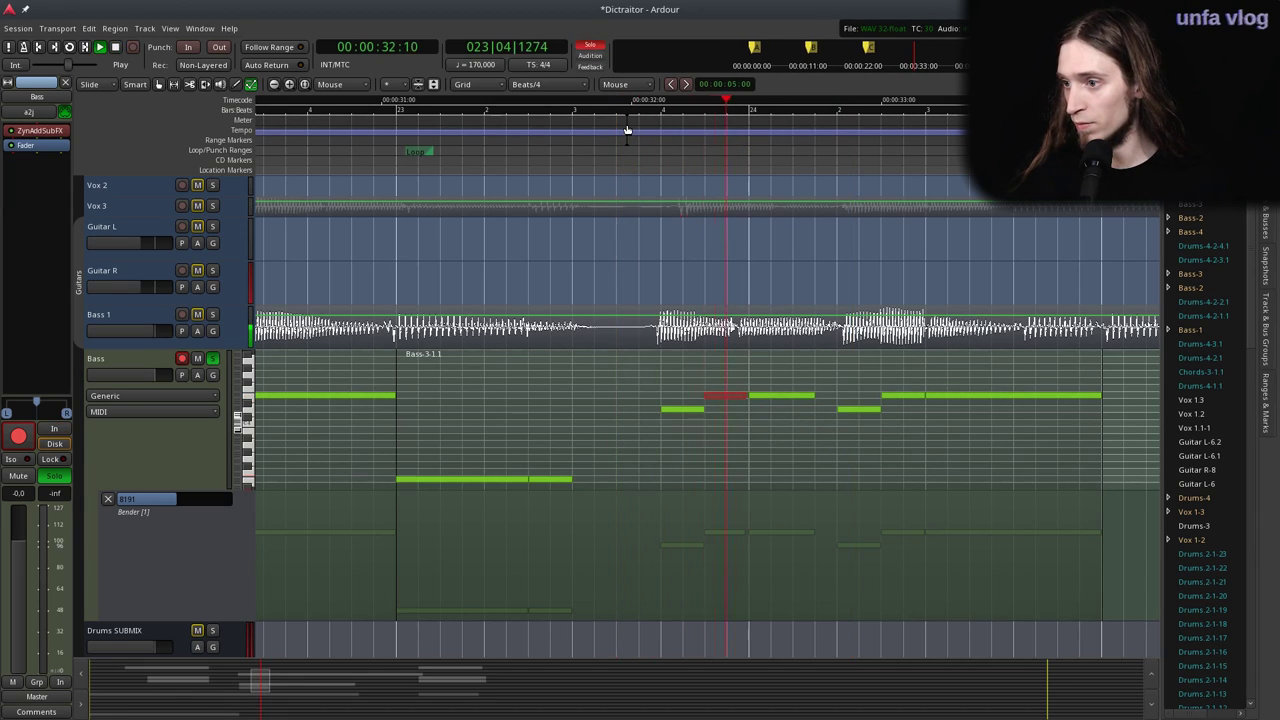
key(space)
click(912, 395)
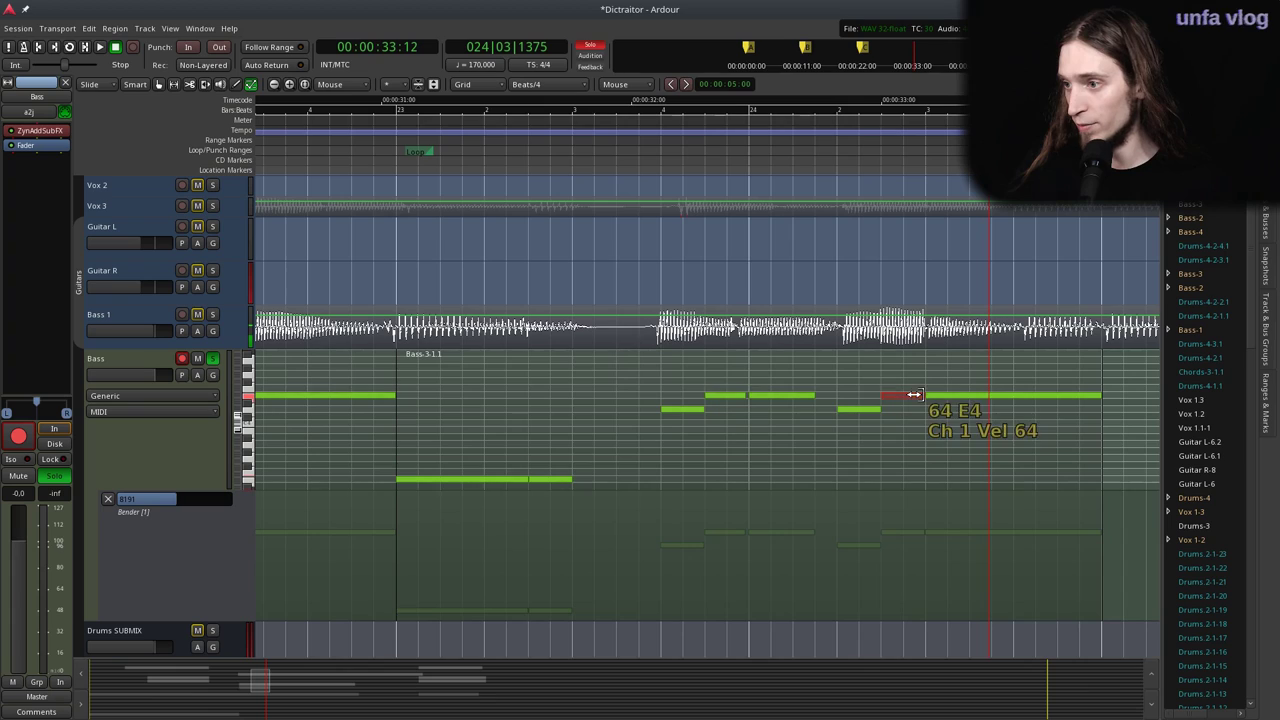
click(610, 140)
key(space)
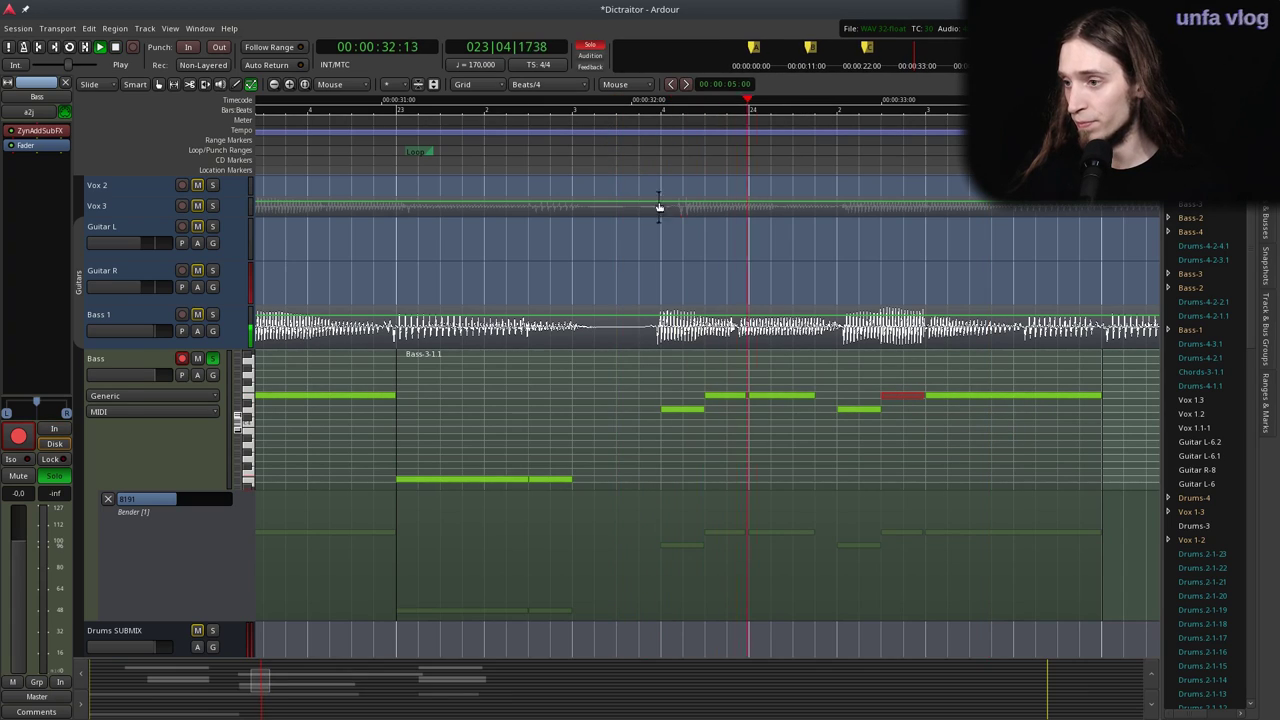
key(space)
key(space)
key(space)
Draw a Bender drop from centre at bar 24 beat 4 to minimum half a beat further on, and play it.
click(1012, 556)
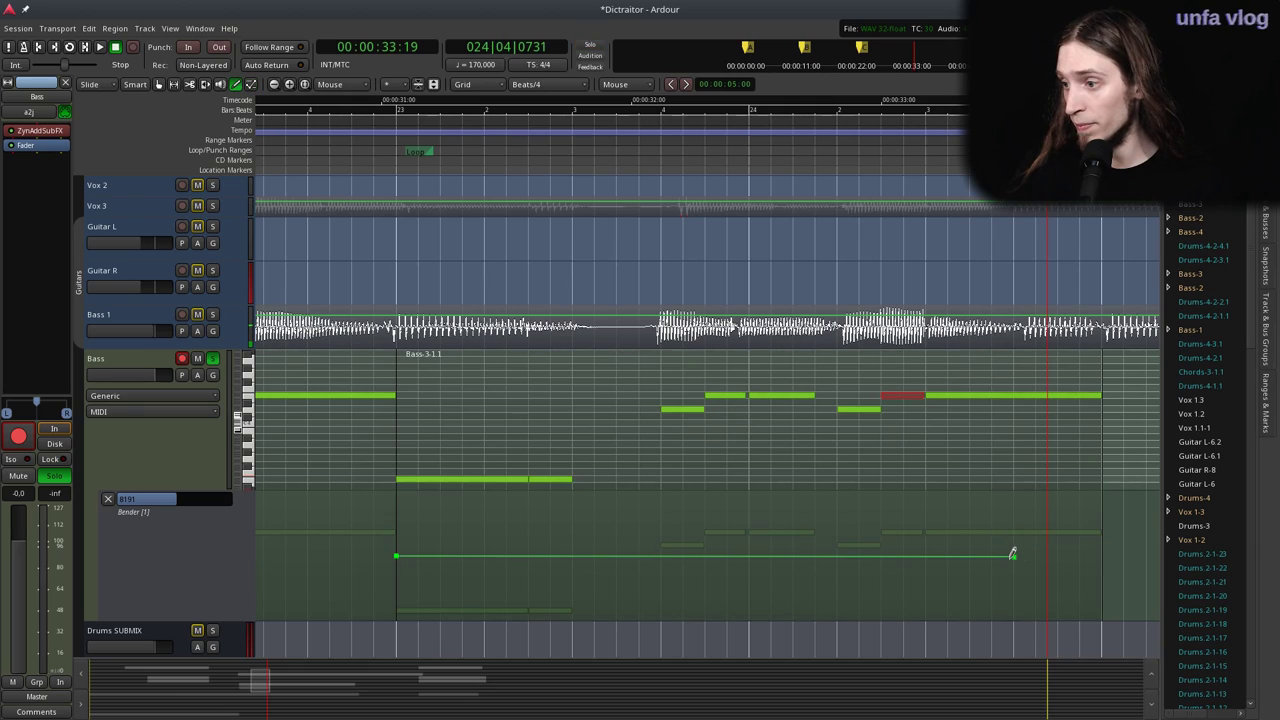
drag(1026, 549, 1024, 550)
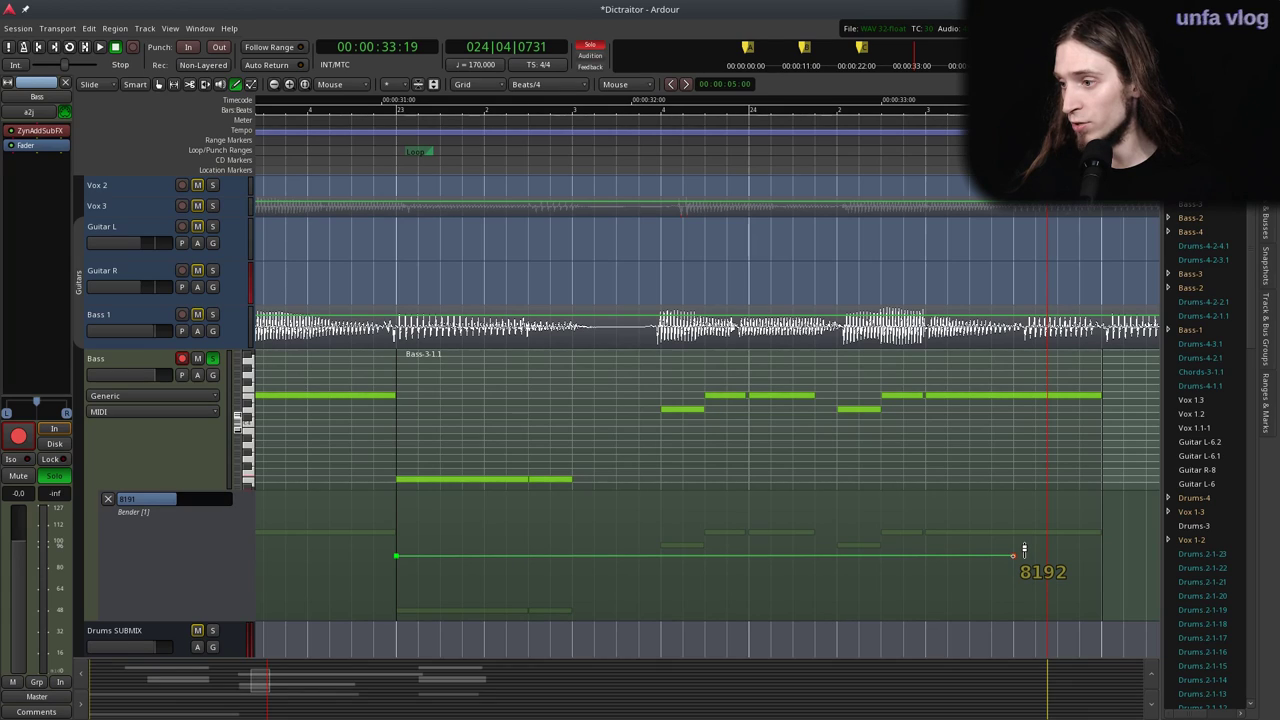
drag(1068, 563, 1131, 618)
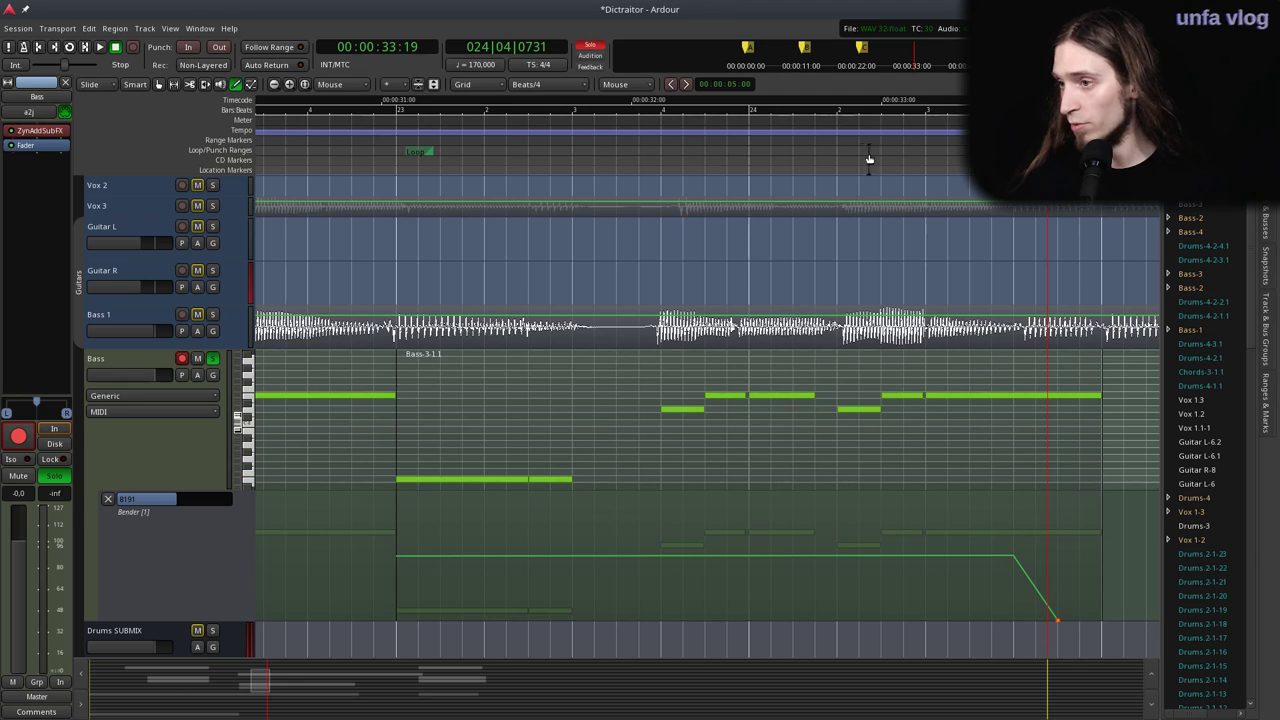
key(space)
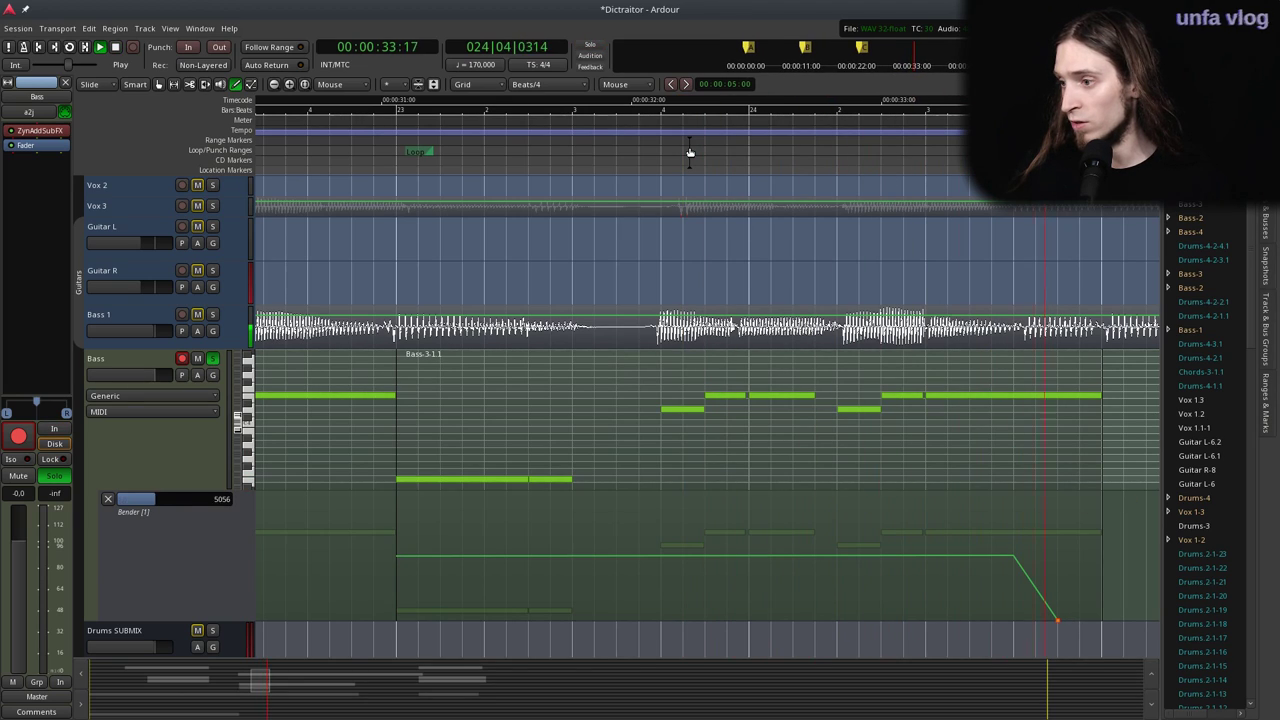
key(space)
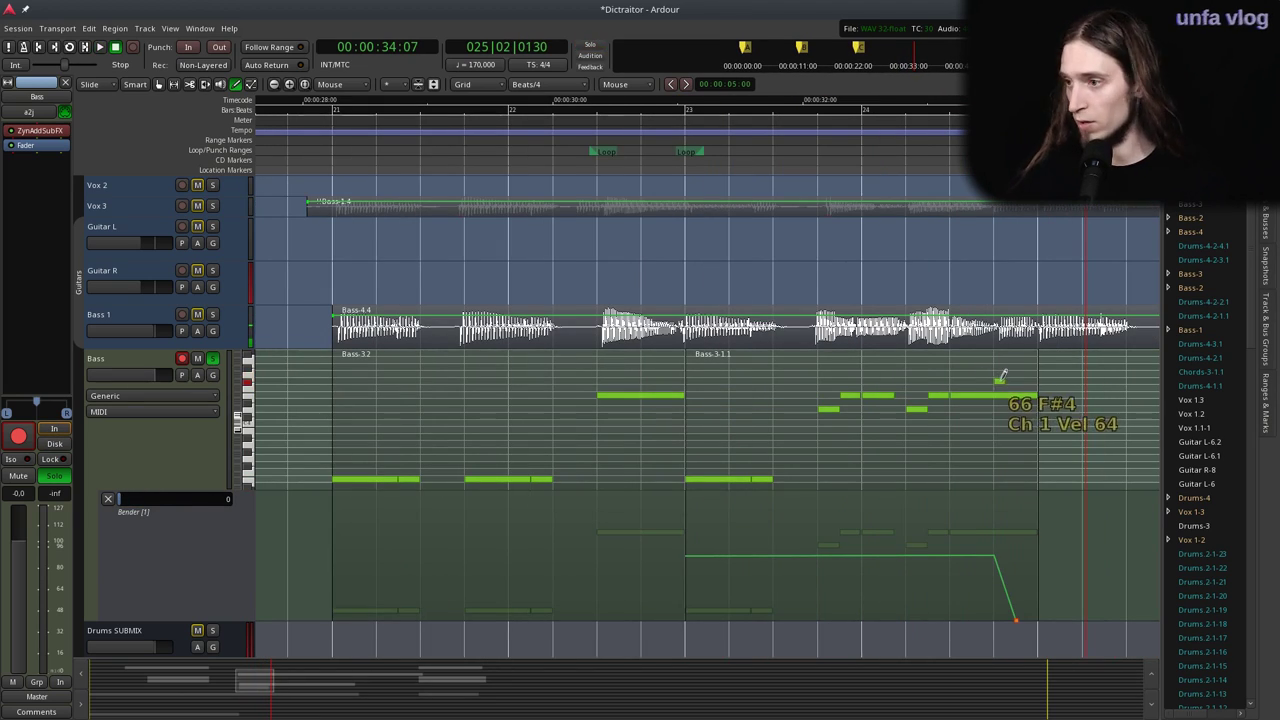
Solo Bass 1 instead of the synth Bass and listen to its phrase through bar 24.
click(885, 109)
click(212, 358)
click(212, 314)
key(space)
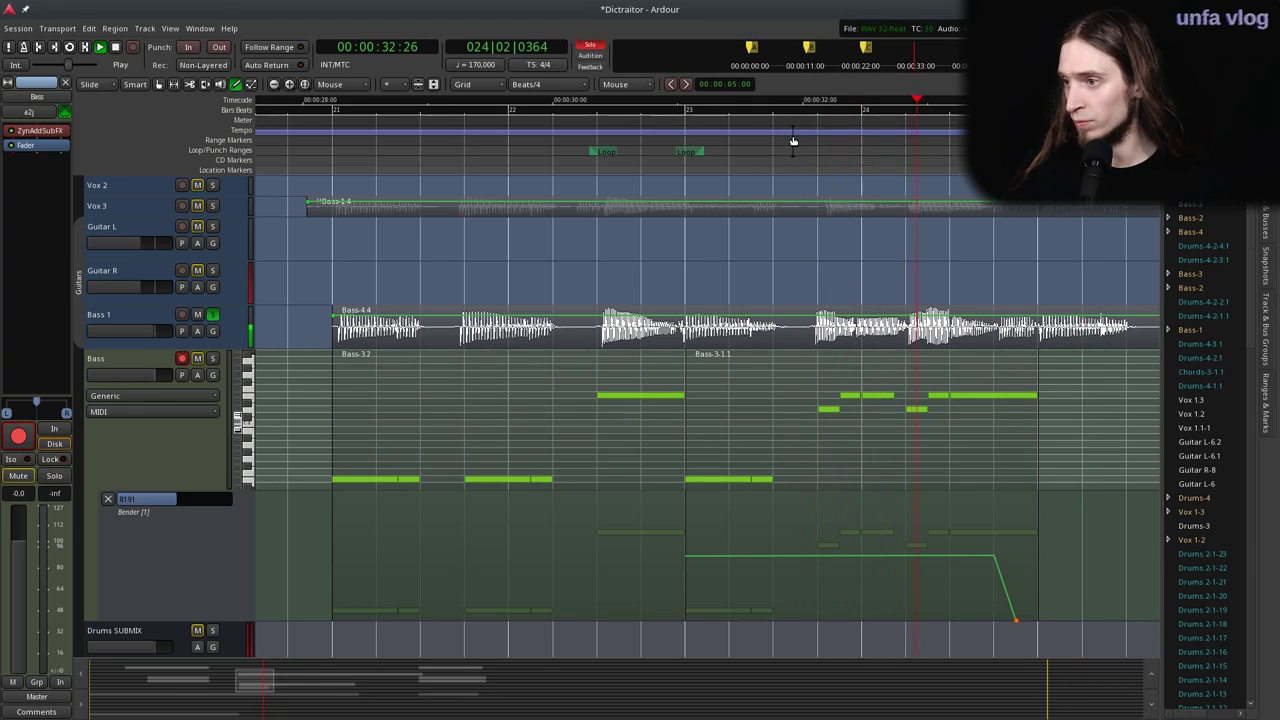
key(p)
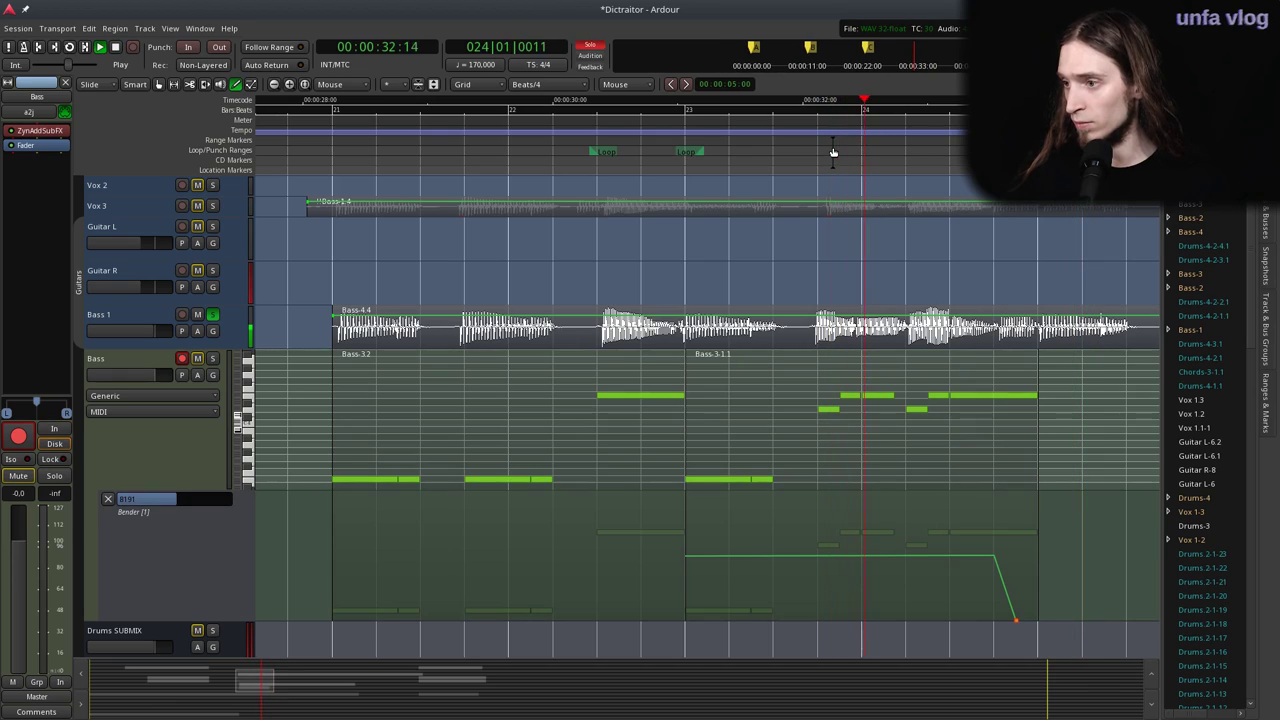
key(space)
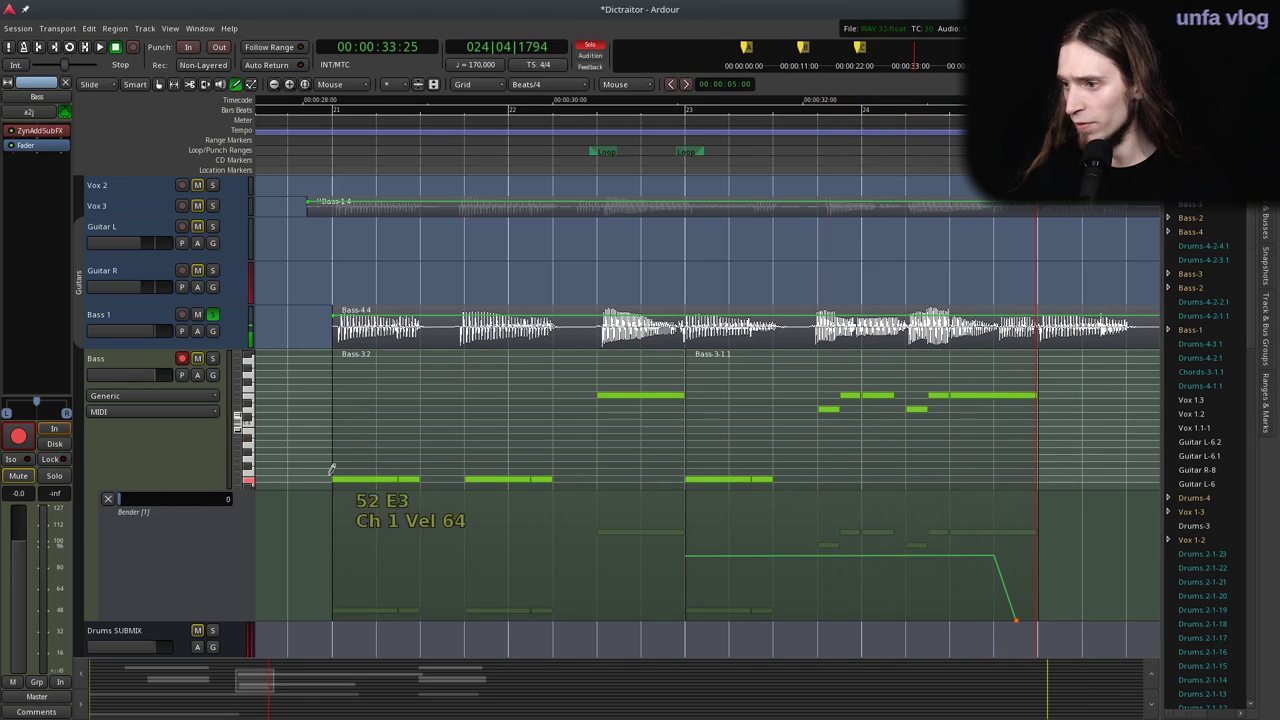
Unsolo Bass 1 and play the full mix from bar 23 to bar 25.
click(212, 314)
key(p)
key(space)
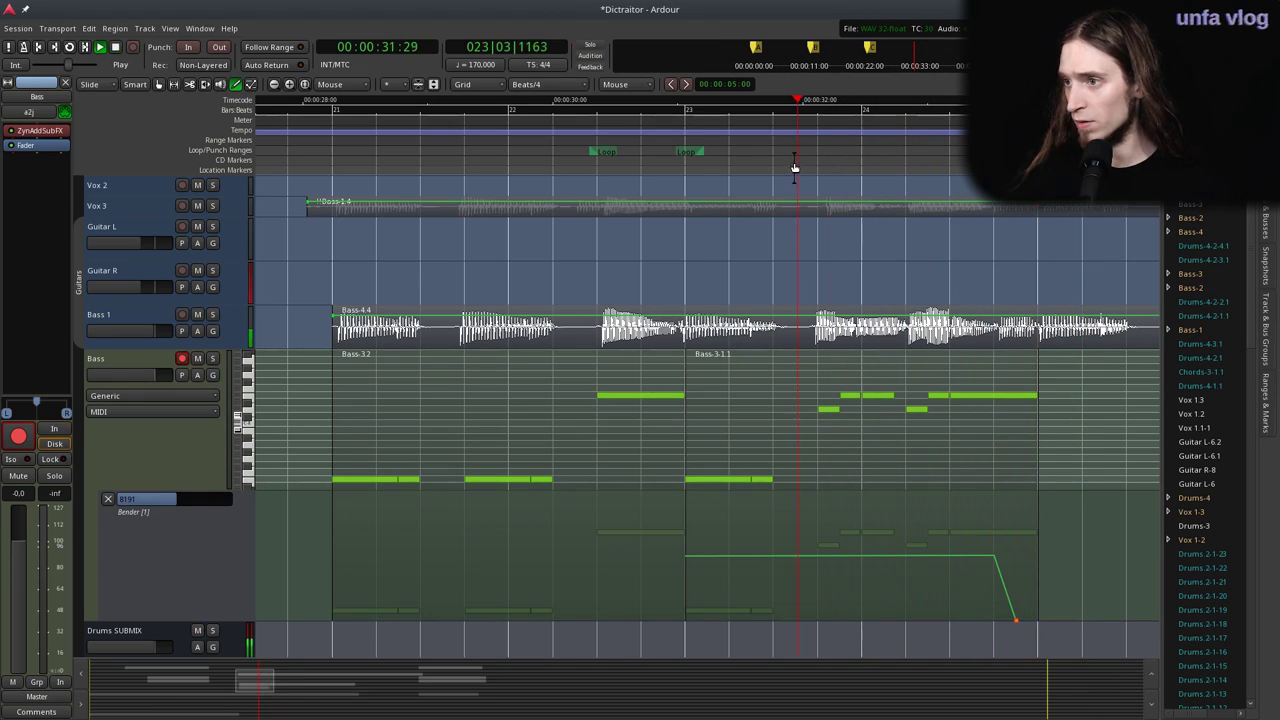
key(space)
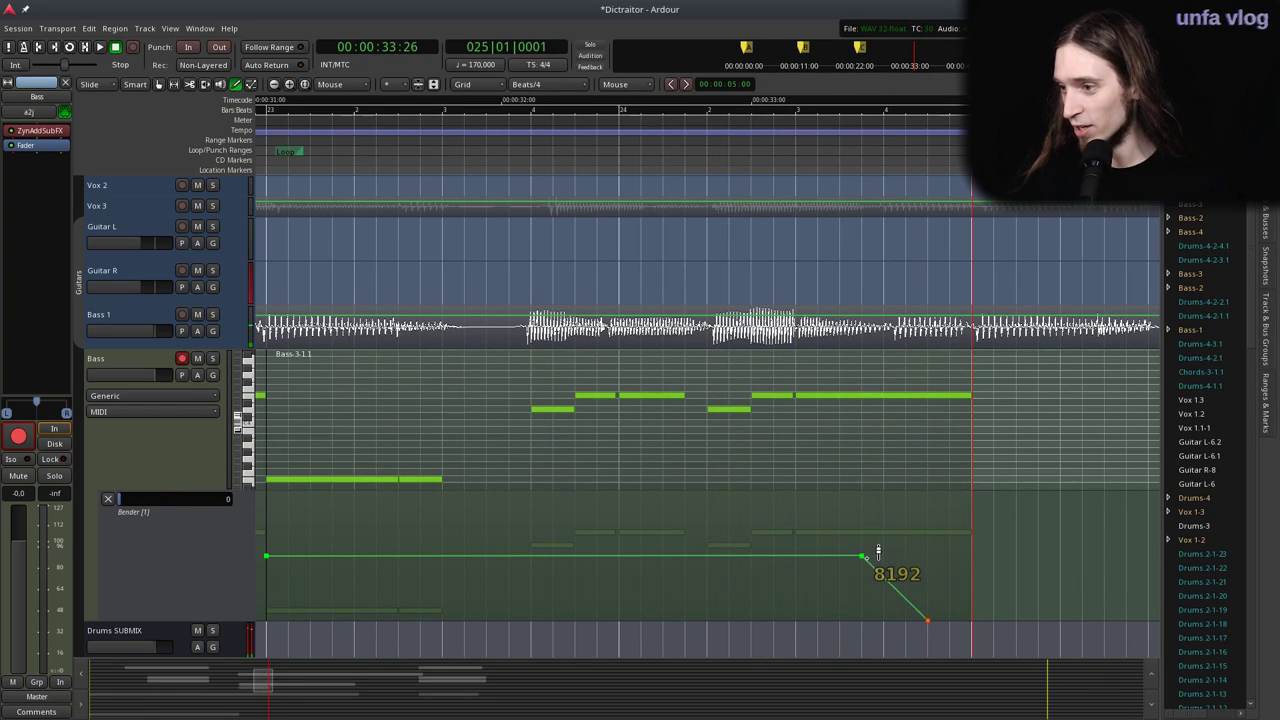
Shift the Bender drop half a beat earlier to reach minimum at bar 24 beat 4, and add a centre reset point there.
drag(865, 557, 842, 557)
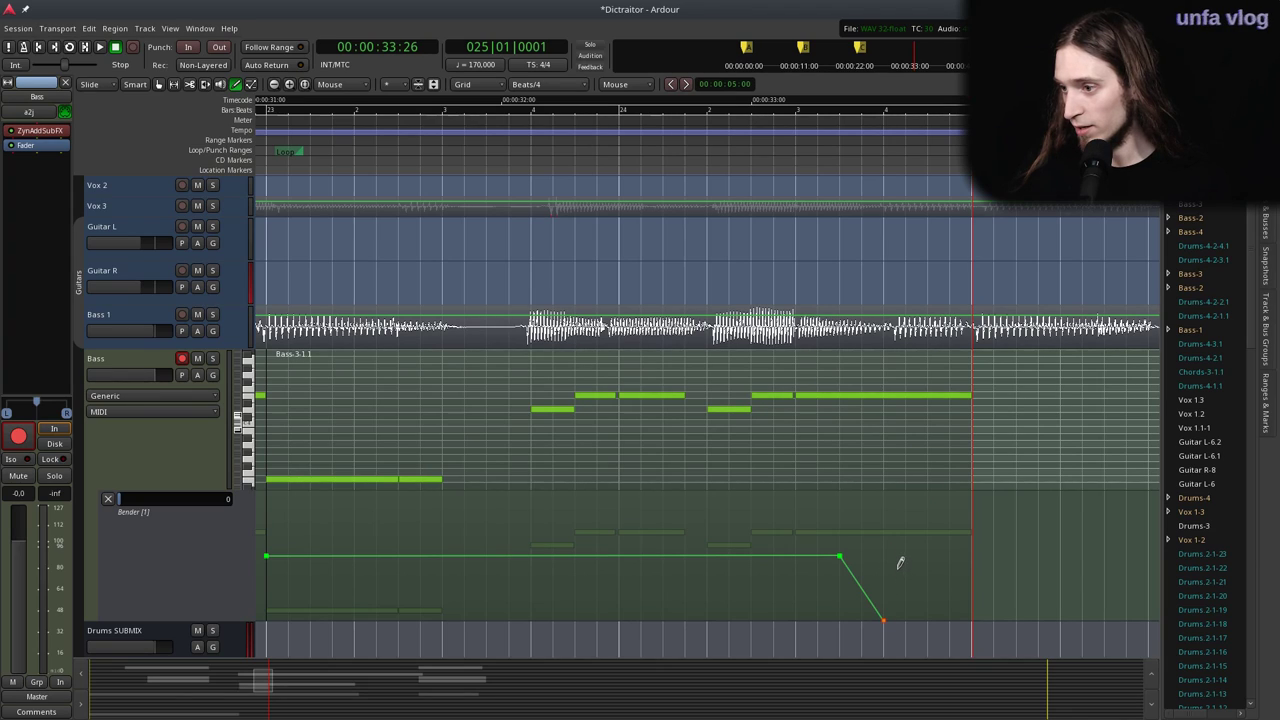
drag(907, 567, 888, 552)
Shorten the long E4 to end at bar 24 beat 4, draw an E3 from there to bar 25, and play the phrase.
mouse_move(967, 397)
mouse_down()
mouse_move(871, 403)
mouse_move(884, 400)
mouse_up()
drag(885, 478, 972, 479)
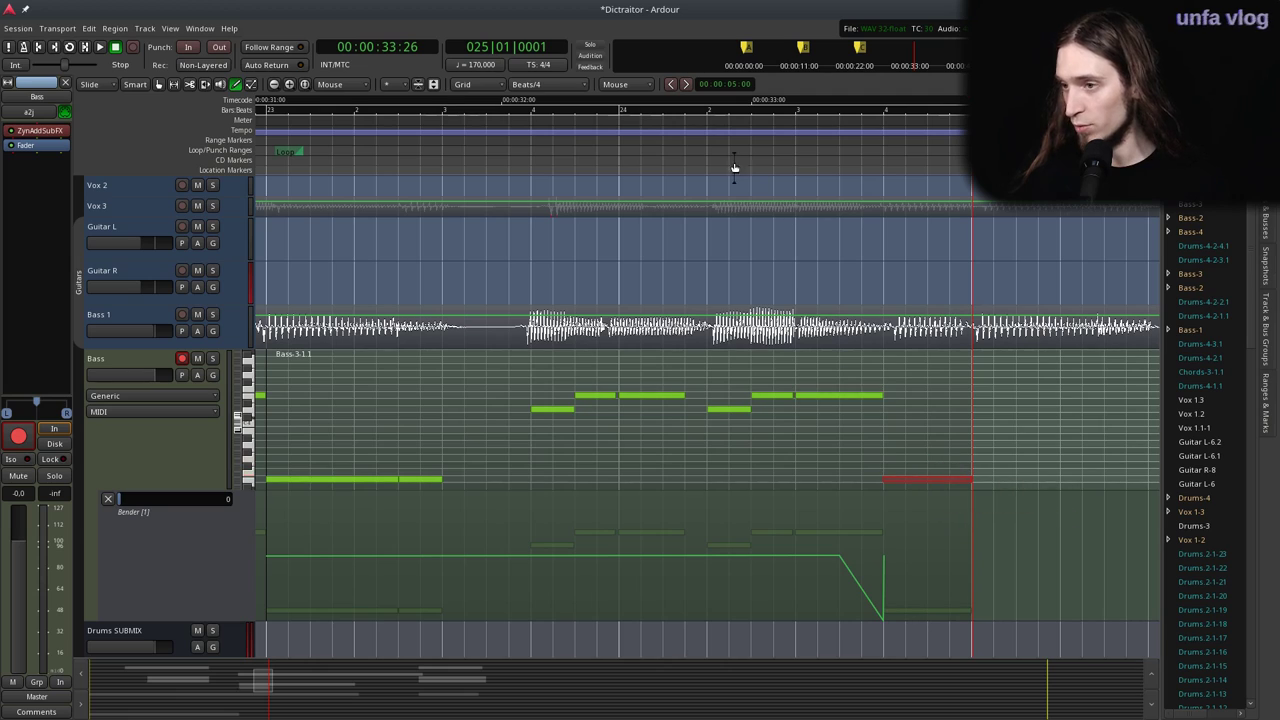
click(536, 147)
key(space)
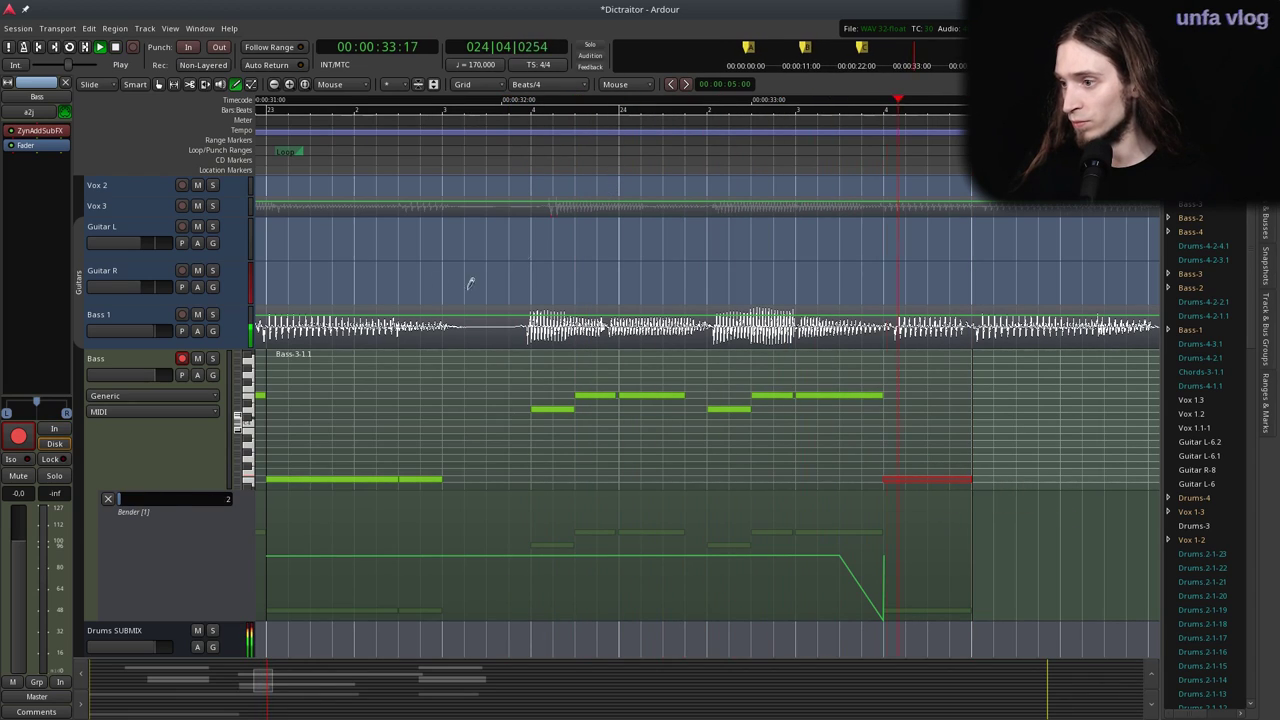
key(space)
Solo the synth Bass track and play from just before bar 24 past bar 25.
key(alt+s)
click(553, 145)
key(space)
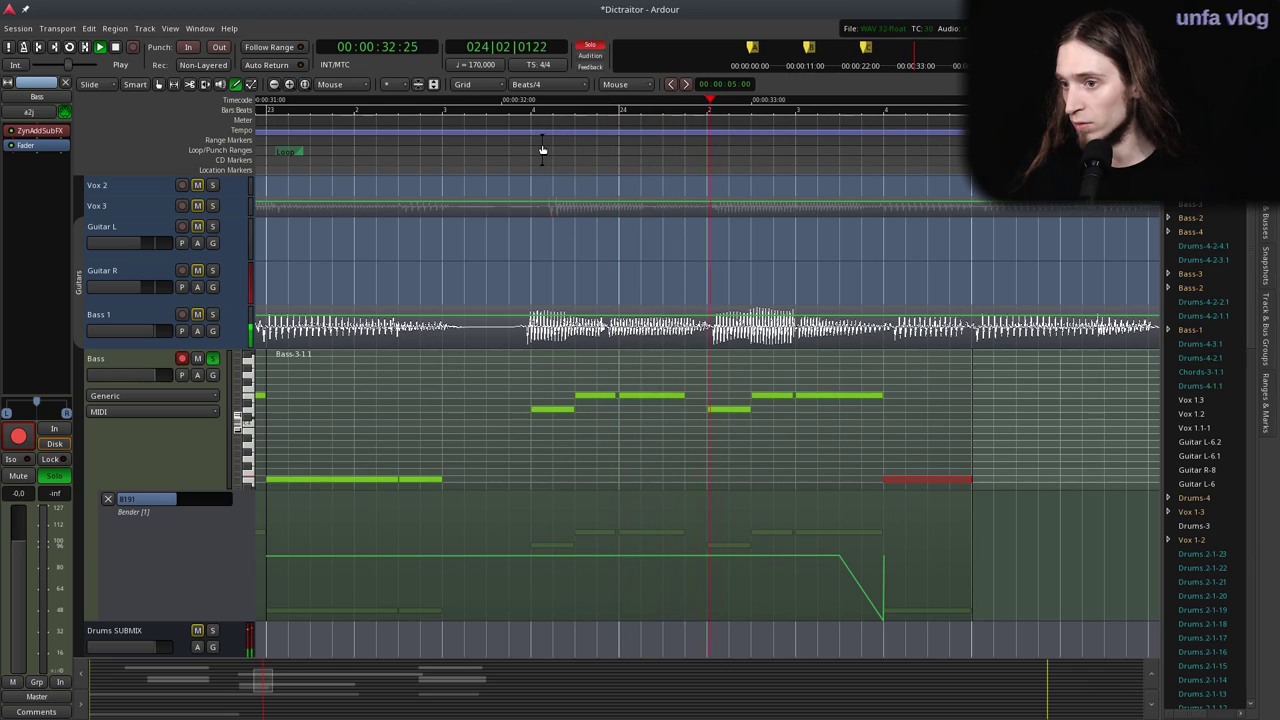
click(894, 422)
key(space)
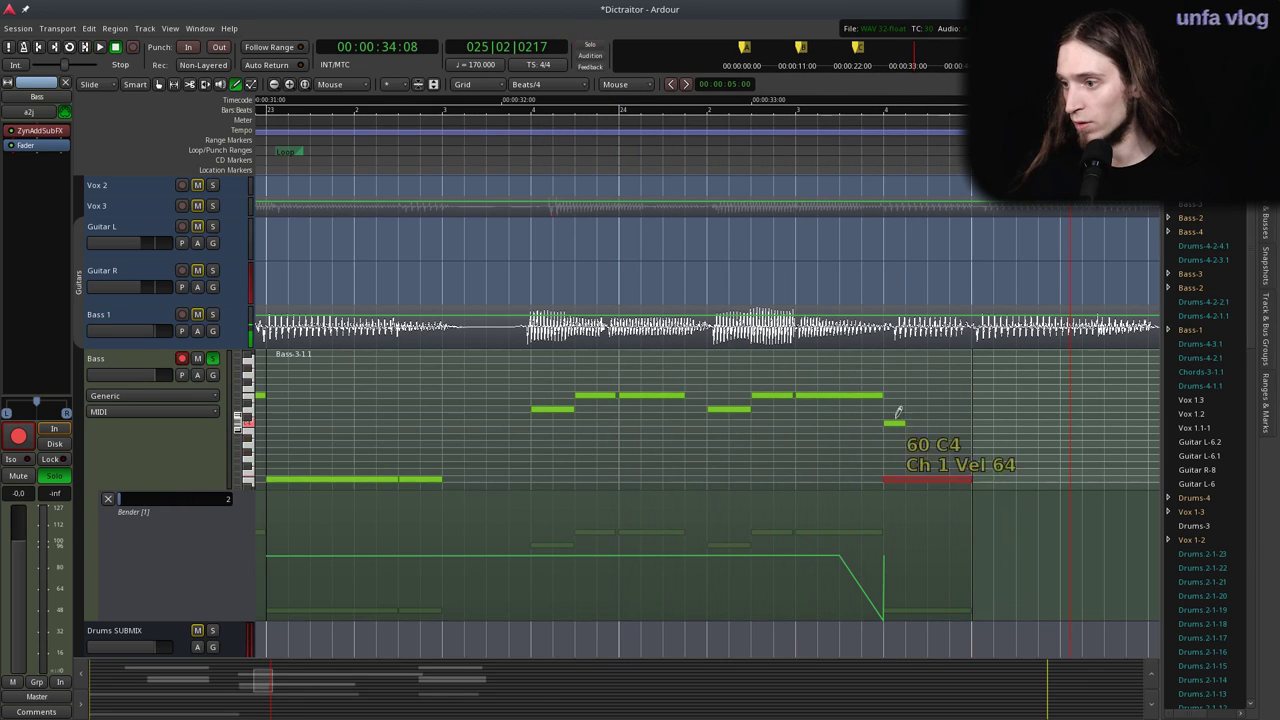
Trim the end of the long E4 to leave a small gap before the E3 at beat 4, and play the phrase.
drag(879, 395, 876, 395)
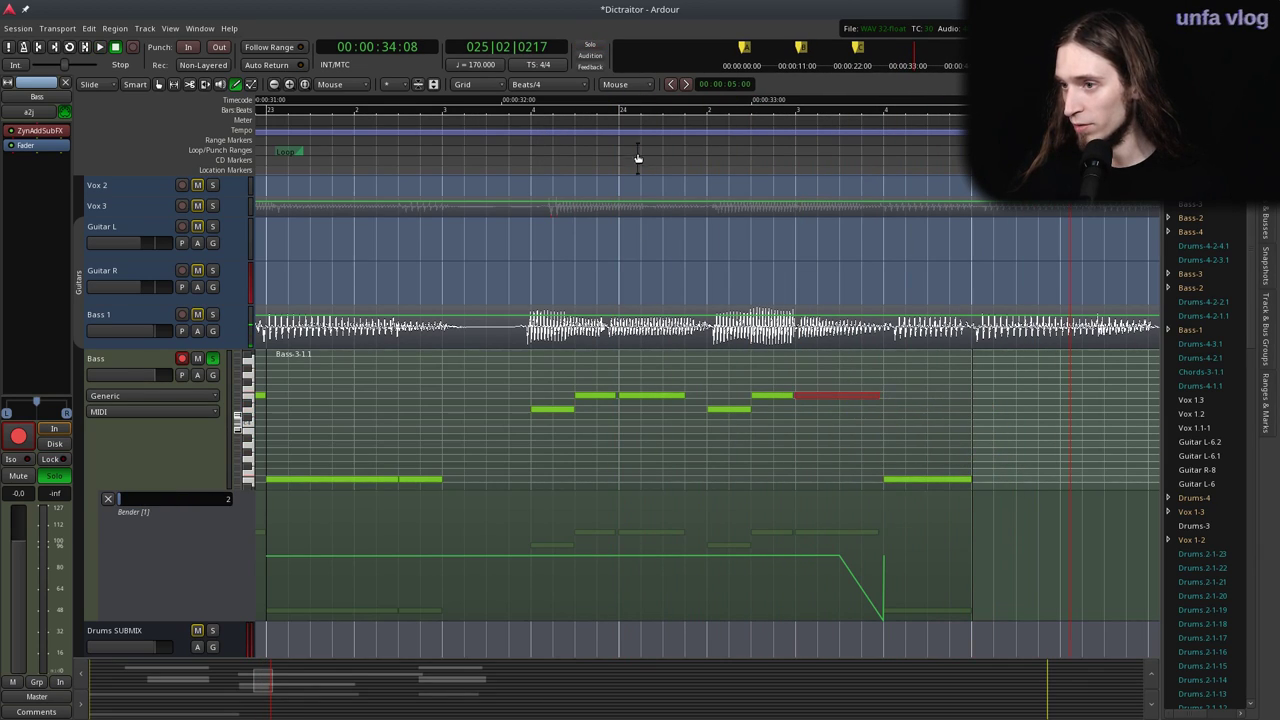
click(545, 142)
key(space)
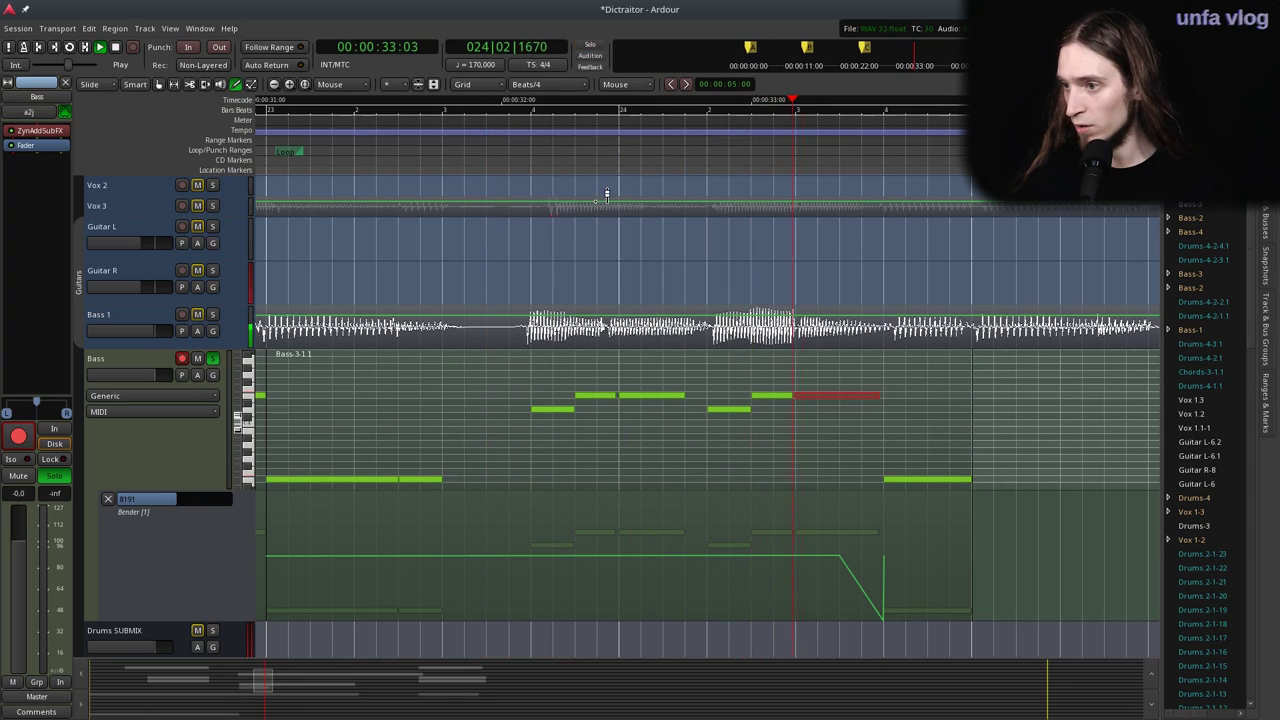
key(space)
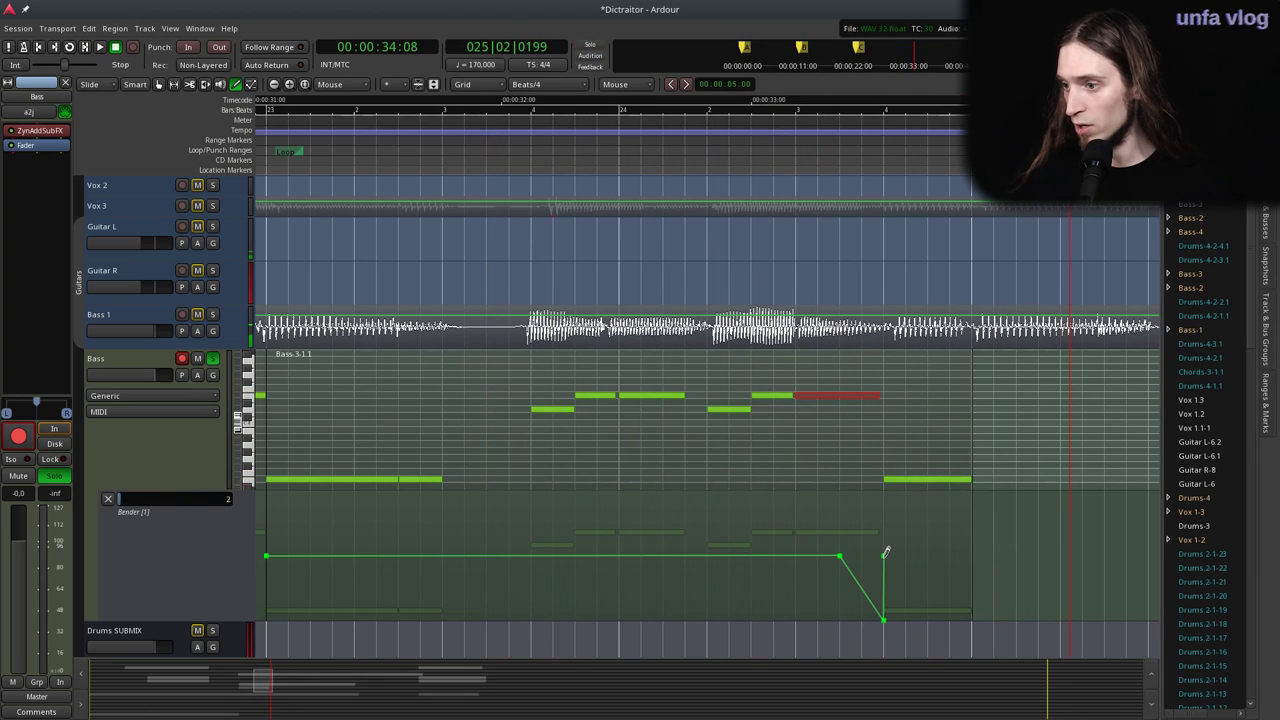
Nudge the Bender minimum and centre reset points slightly ahead of bar 24 beat 4 so the reset precedes the E3.
scroll(898, 577, up, 3)
drag(828, 610, 821, 612)
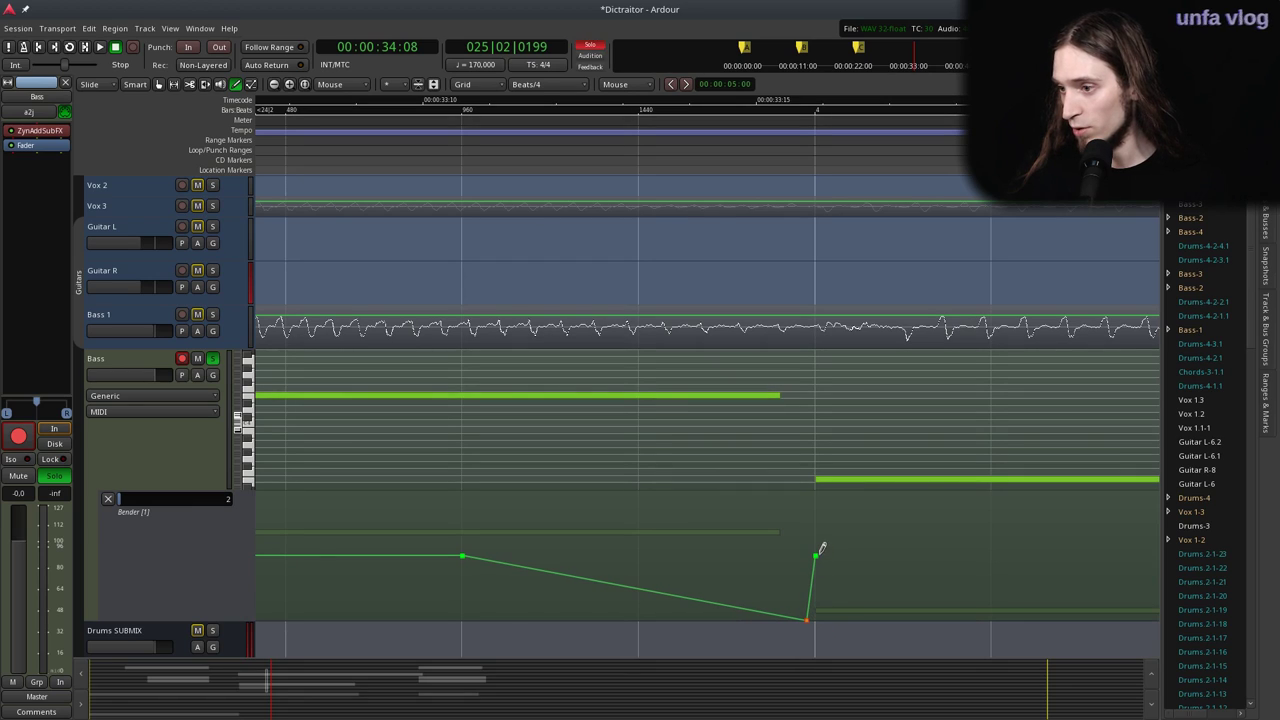
scroll(880, 536, down, 3)
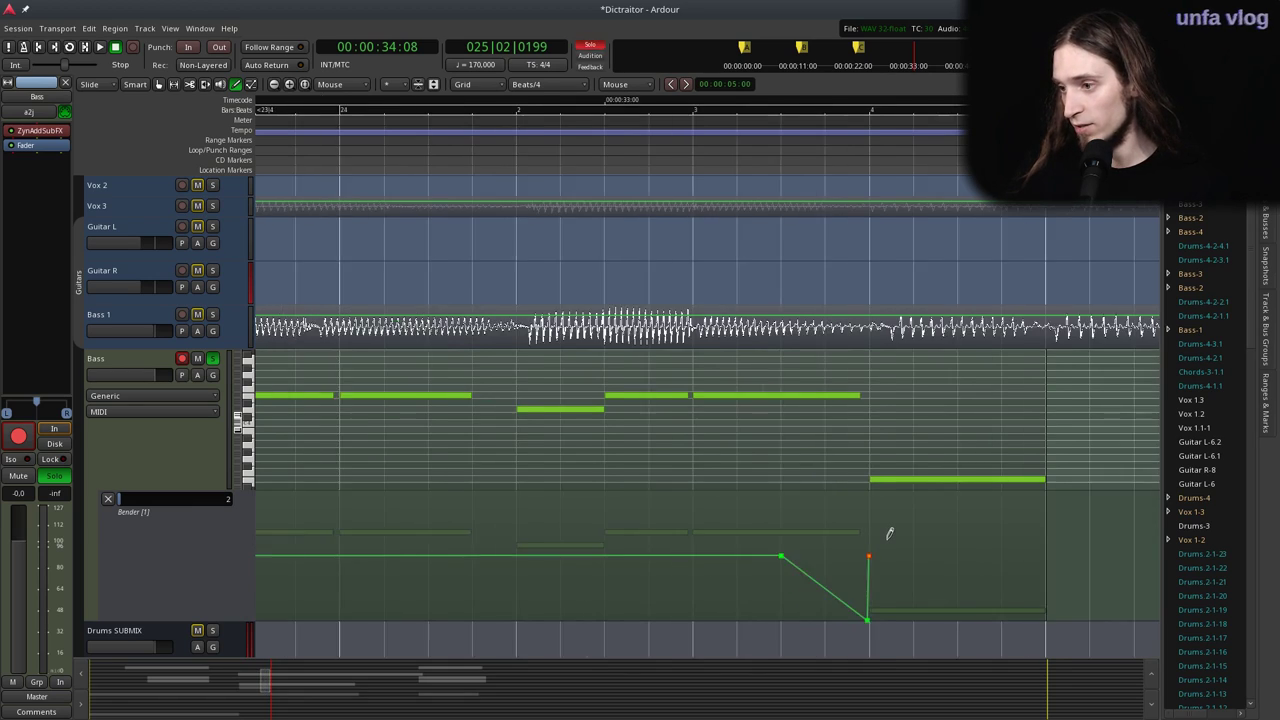
scroll(869, 578, up, 3)
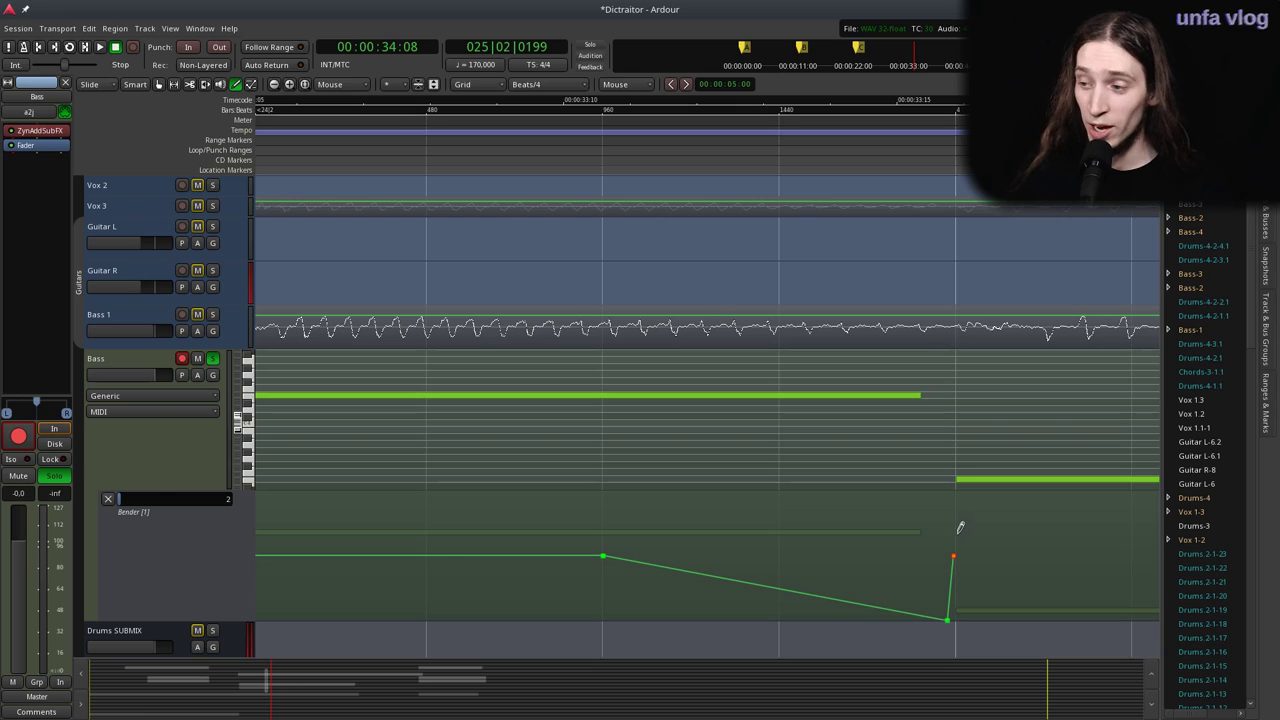
scroll(867, 539, down, 3)
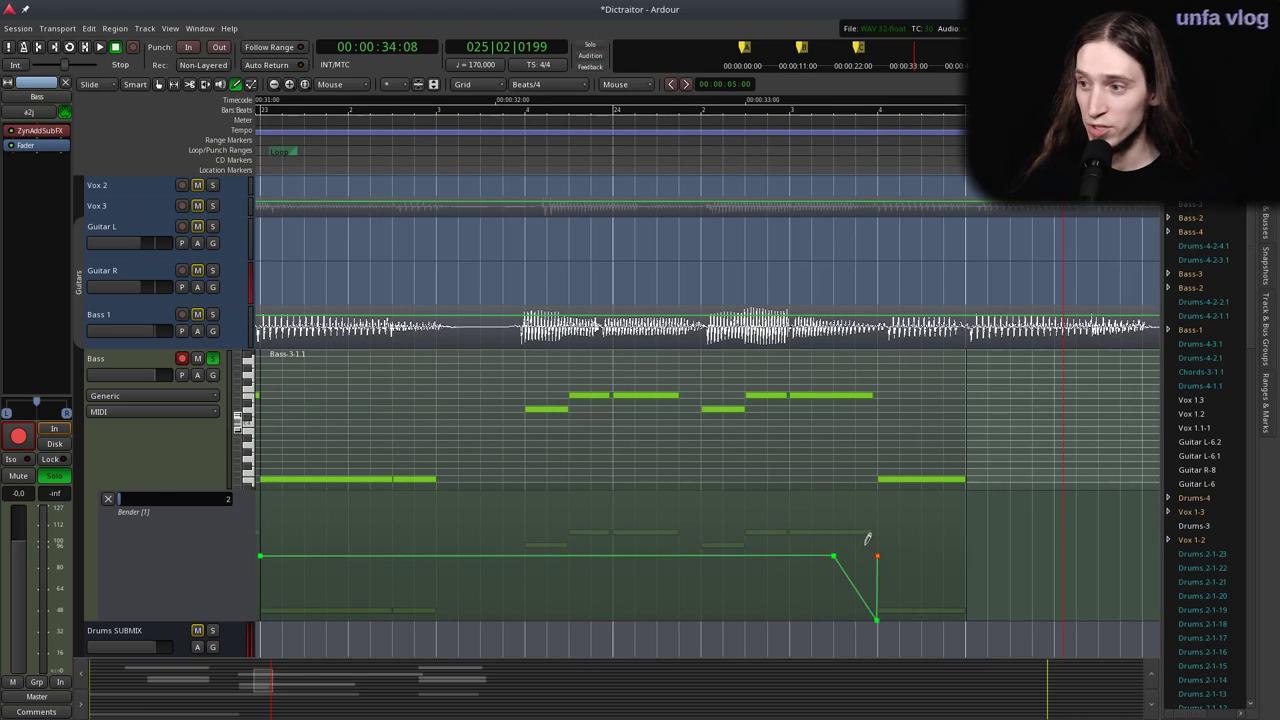
Play the adjusted bend in bar 24 and replay the solo synth bass from just before bar 23.
click(572, 163)
key(space)
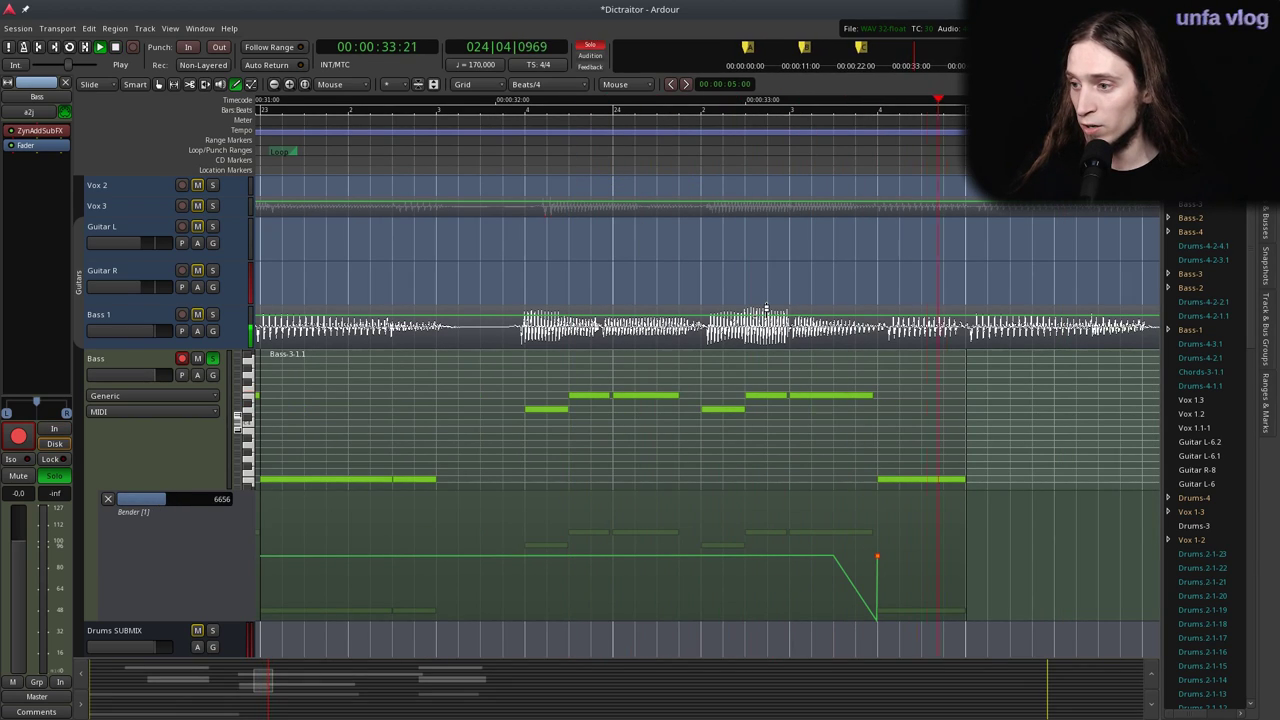
scroll(830, 456, down, 2)
click(651, 128)
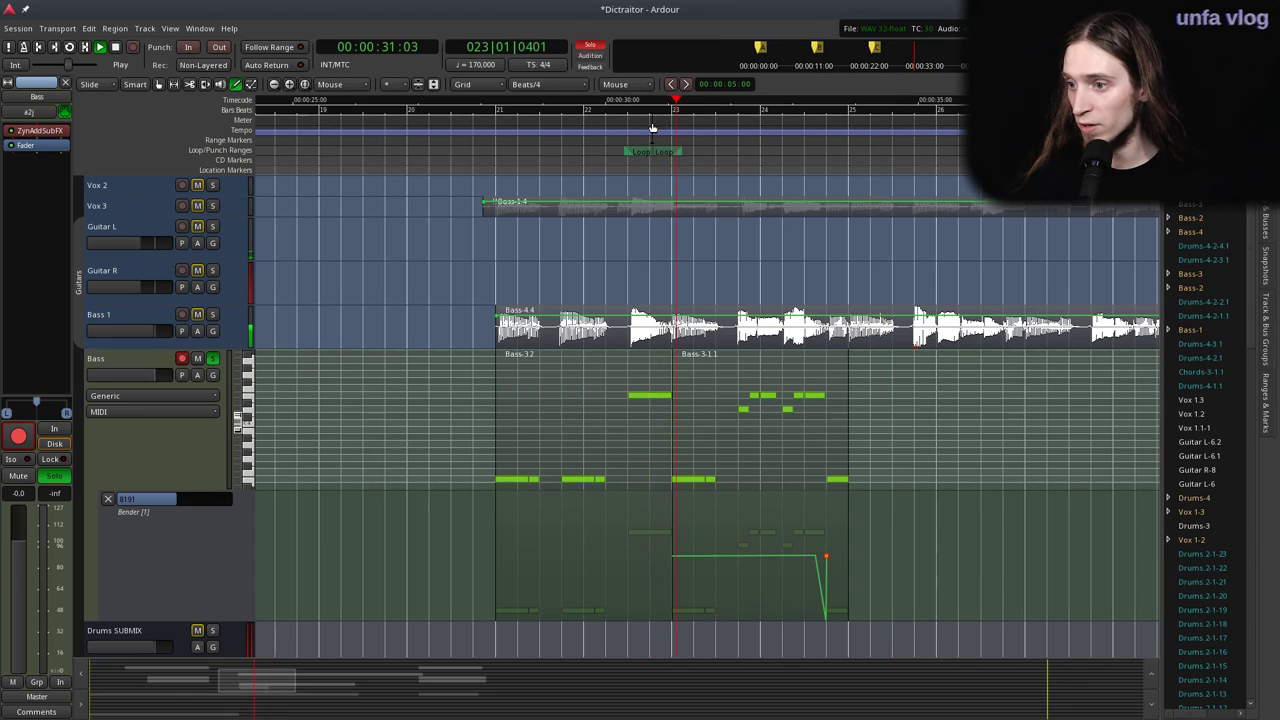
scroll(831, 523, up, 3)
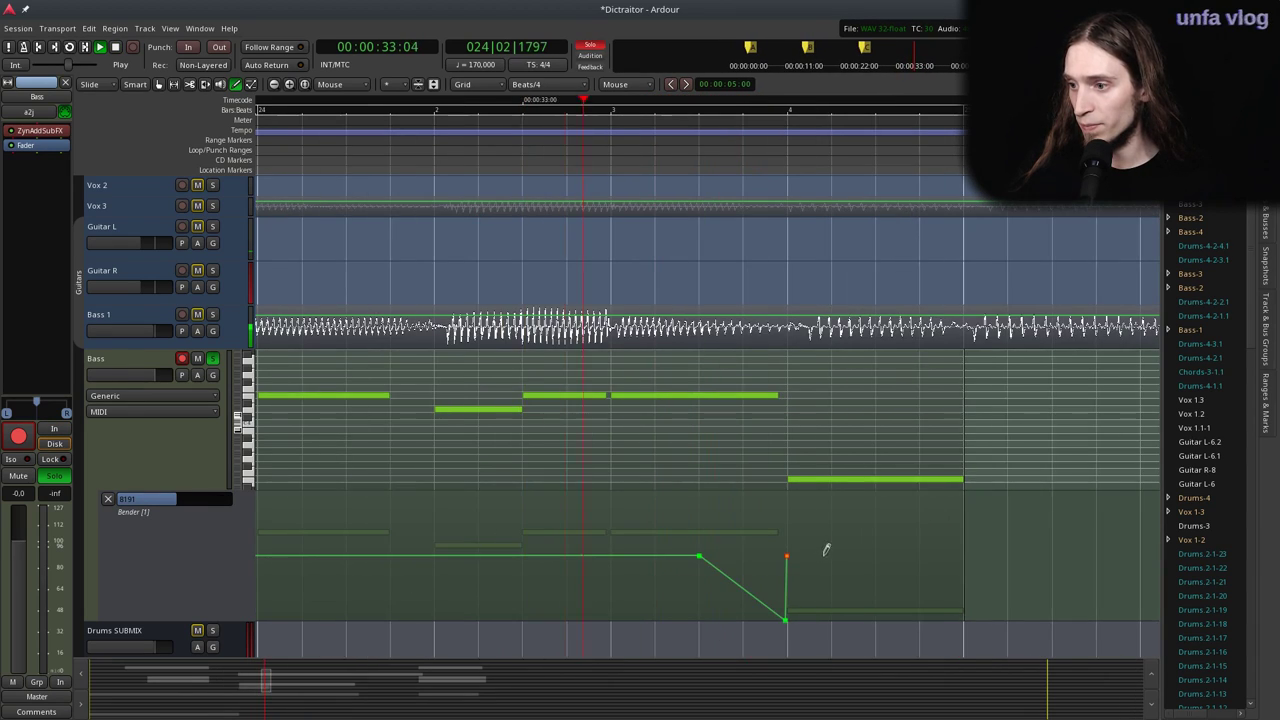
Add another Bender point near centre shortly after the reset at bar 24 beat 4, and play the bend.
scroll(790, 562, up, 2)
key(space)
click(787, 551)
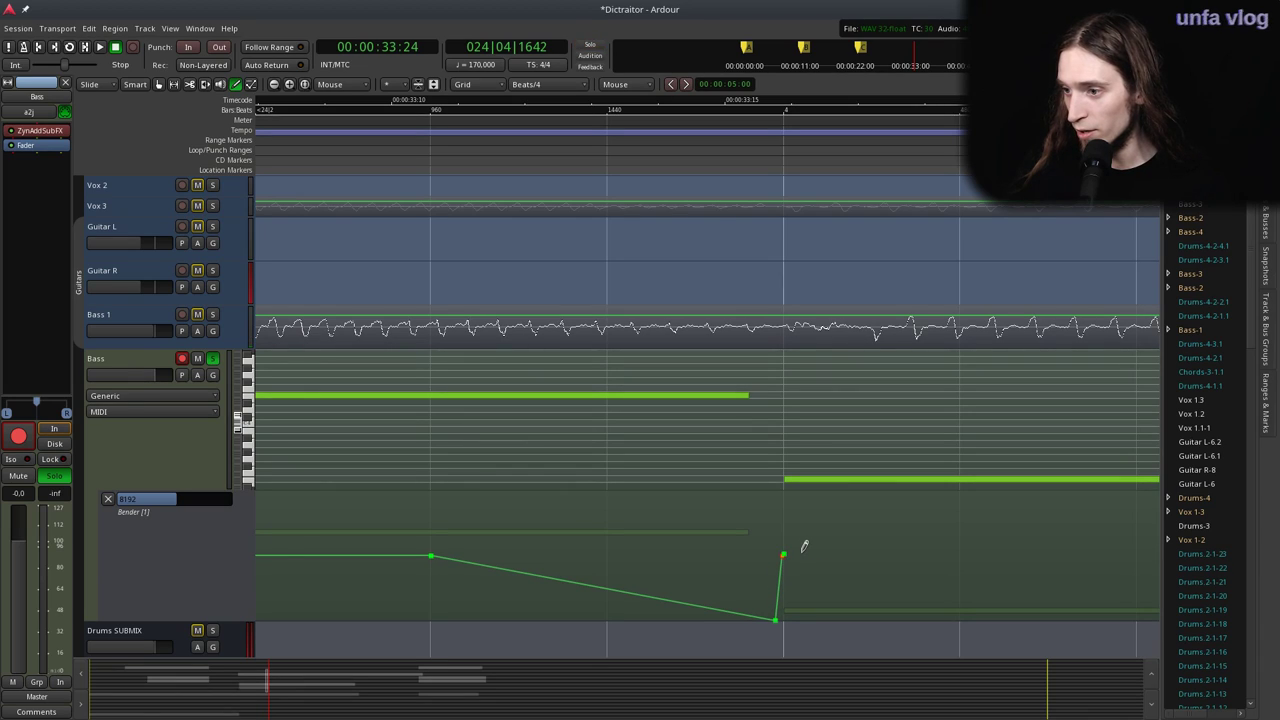
drag(784, 554, 970, 548)
click(598, 139)
key(space)
scroll(719, 265, down, 2)
key(space)
scroll(784, 303, down, 1)
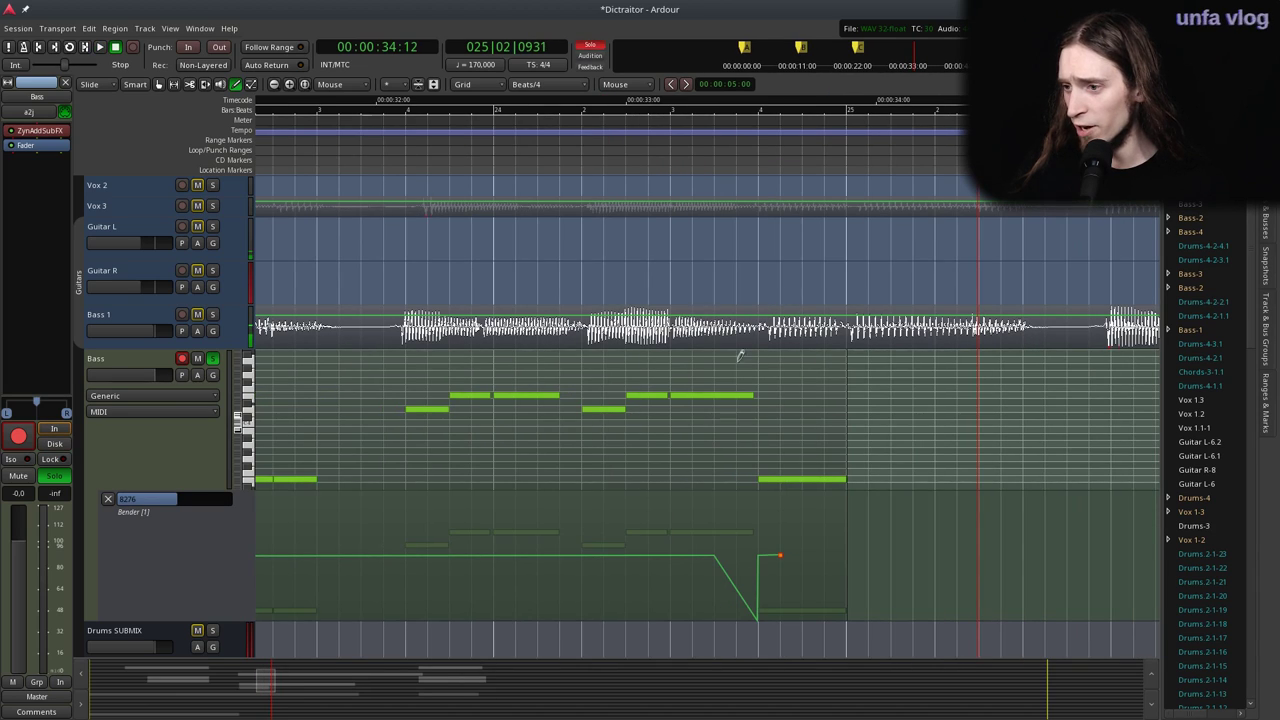
Replay the solo synth bass phrase from just before bar 23 past bar 25.
scroll(742, 514, down, 2)
click(577, 137)
key(space)
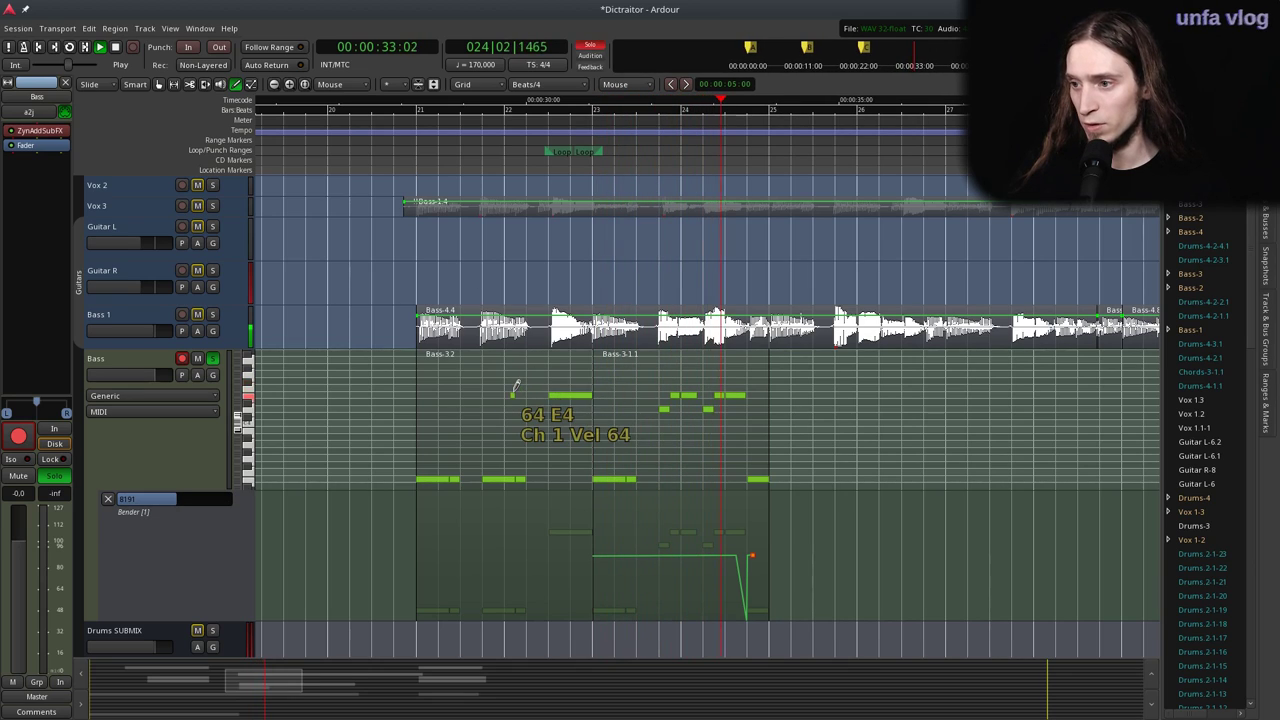
key(space)
Try to copy the bars 23–24 synth Bass region to the start of bar 25.
key(g)
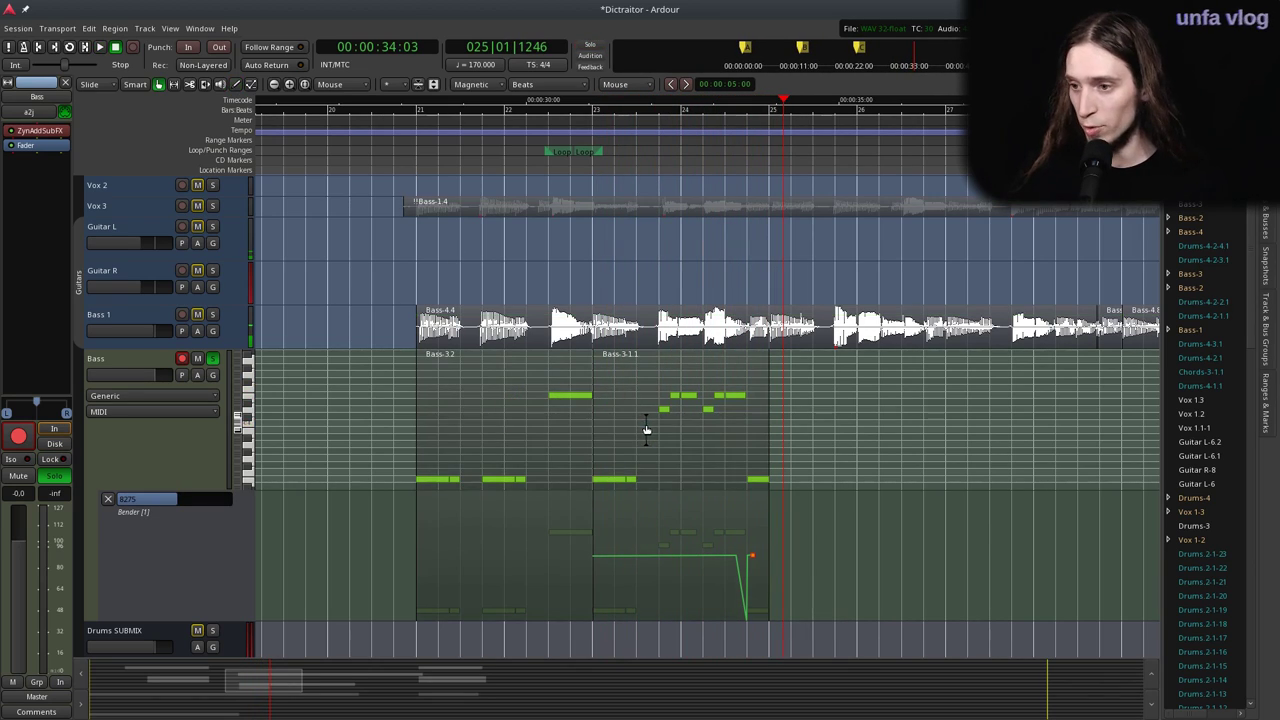
drag(694, 413, 838, 433)
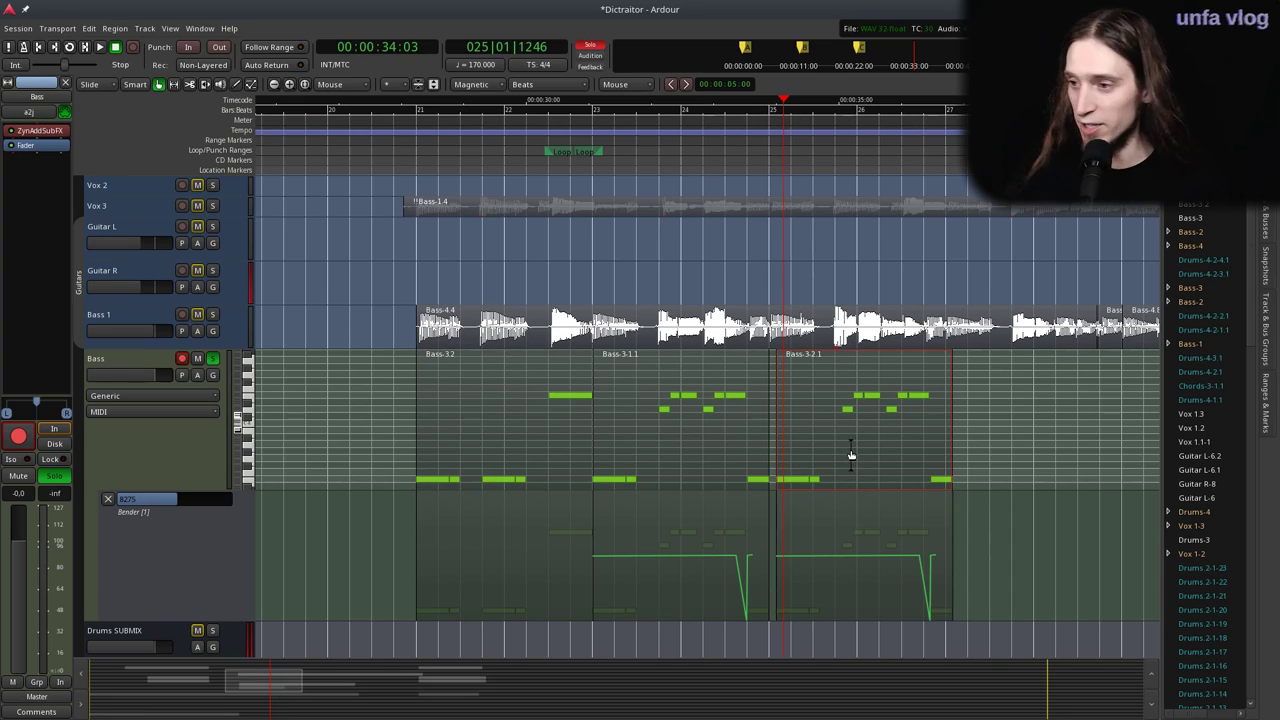
key(Delete)
click(196, 374)
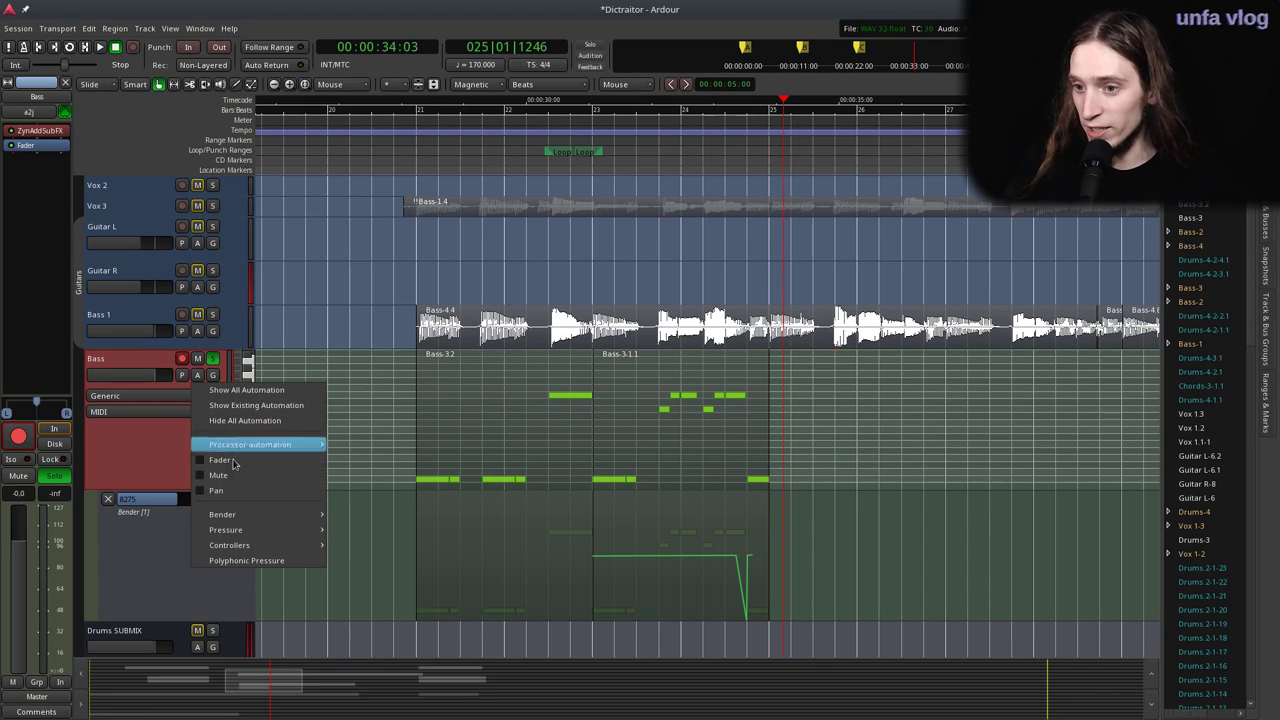
mouse_move(245, 551)
mouse_move(411, 545)
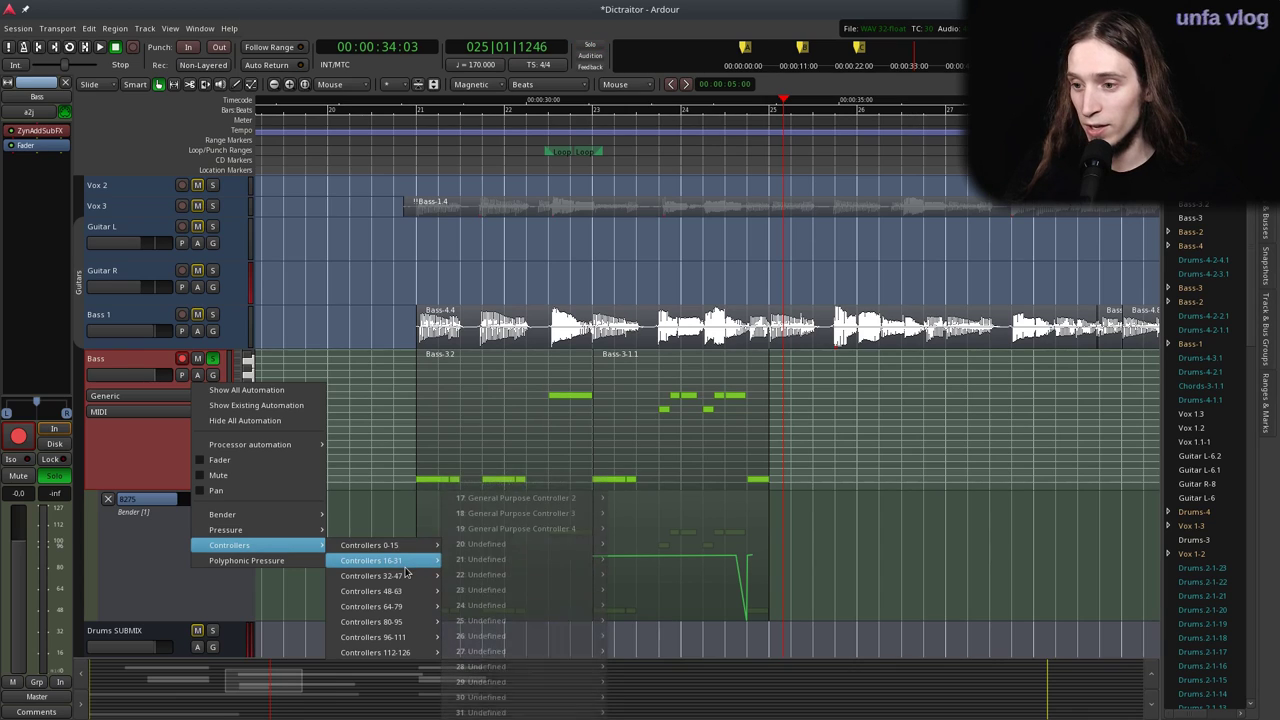
click(375, 430)
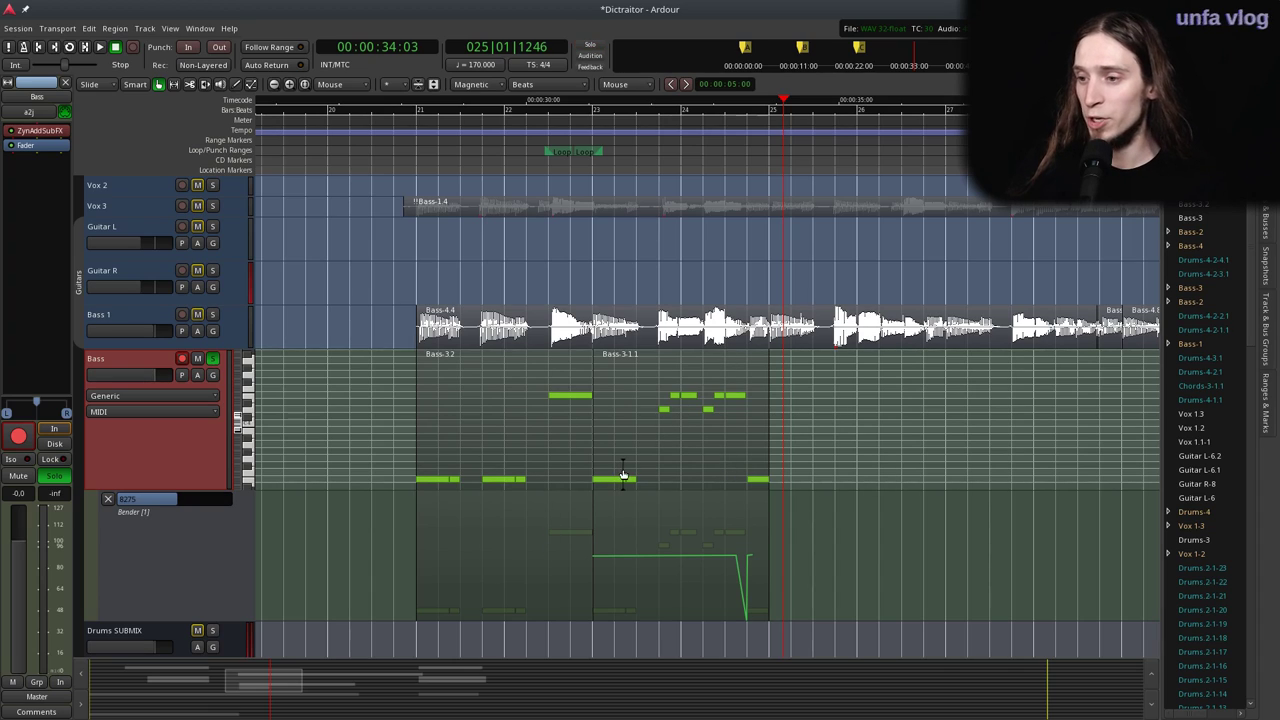
Solo Bass 1 in place of the synth Bass and play it from bar 24 beat 4 and again from bar 23.
click(668, 423)
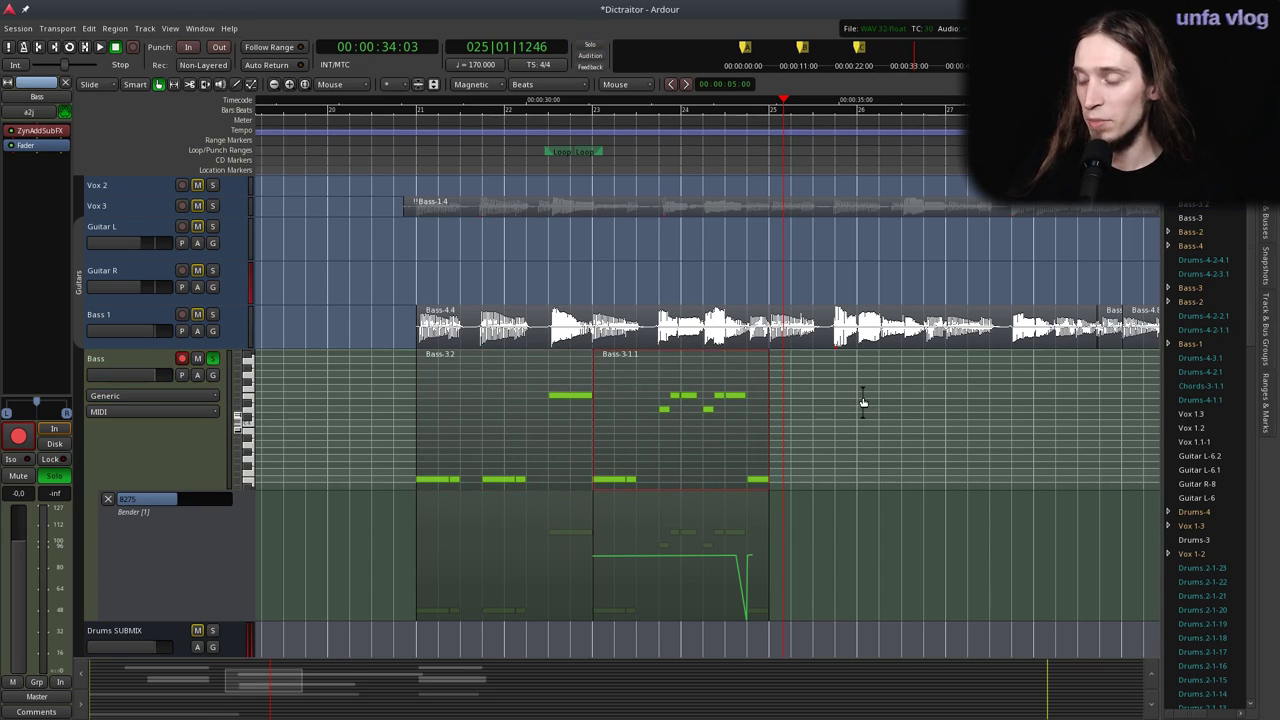
click(745, 152)
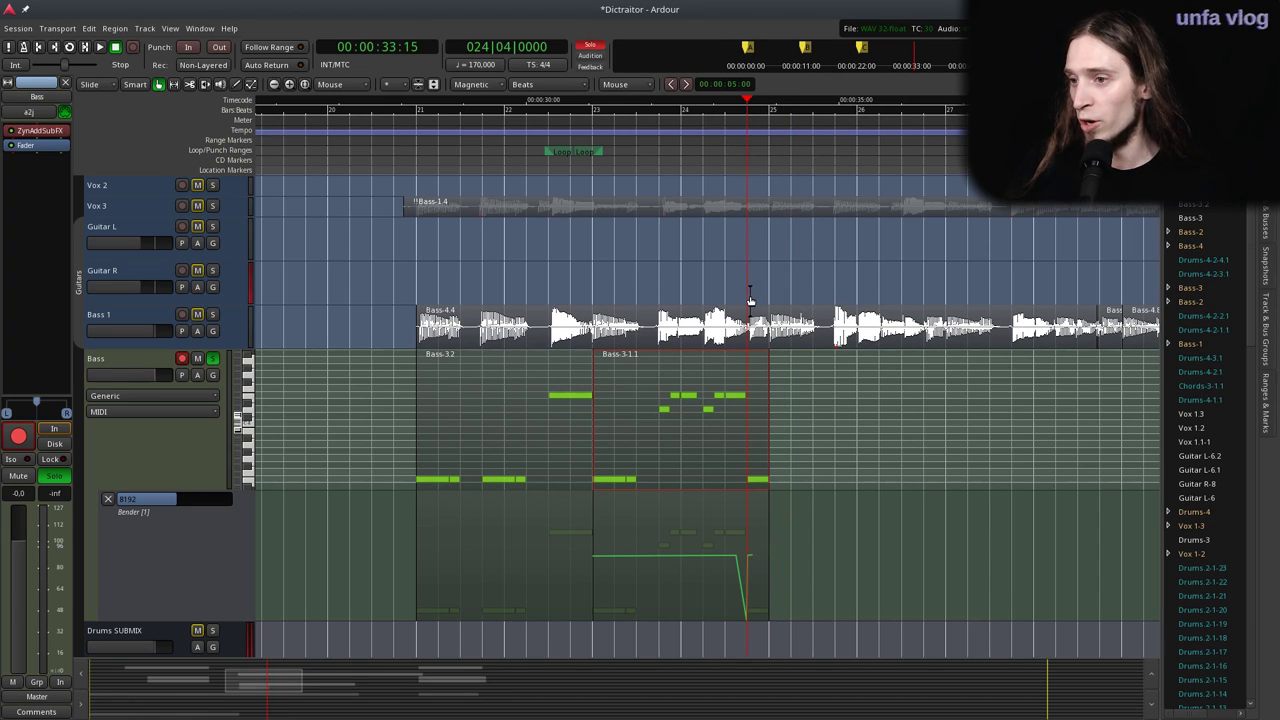
click(212, 358)
click(212, 314)
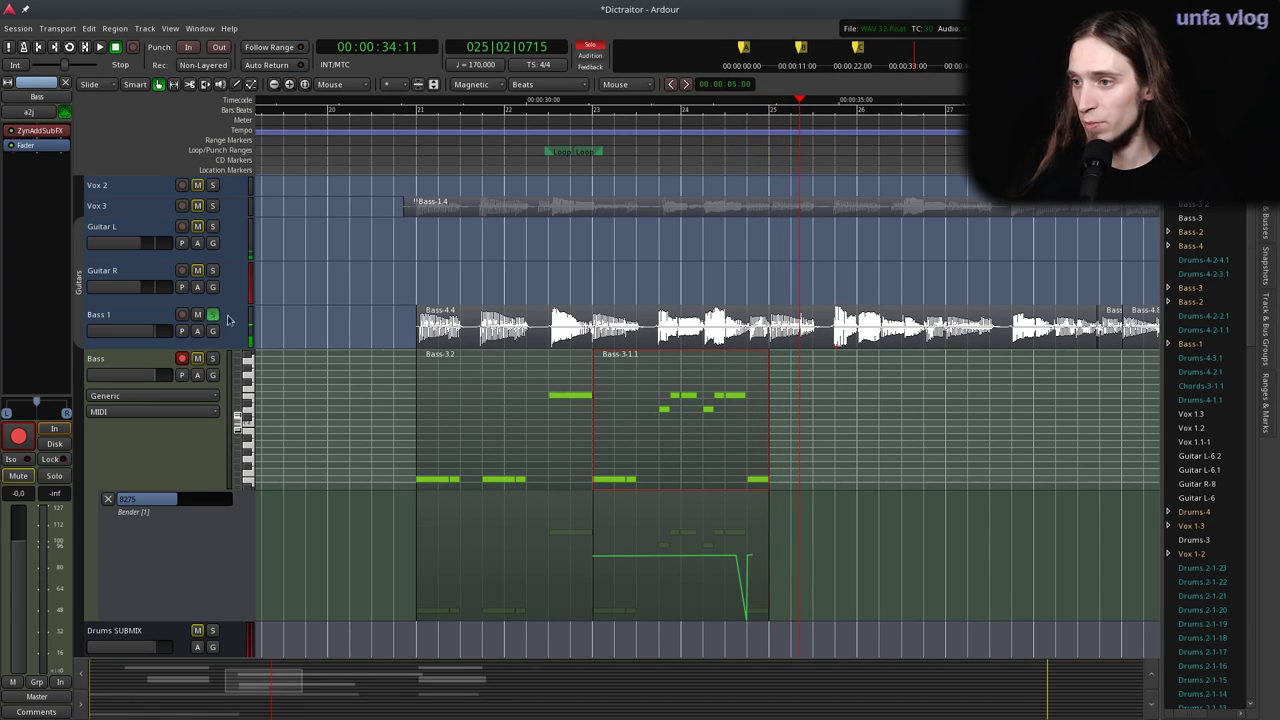
key(space)
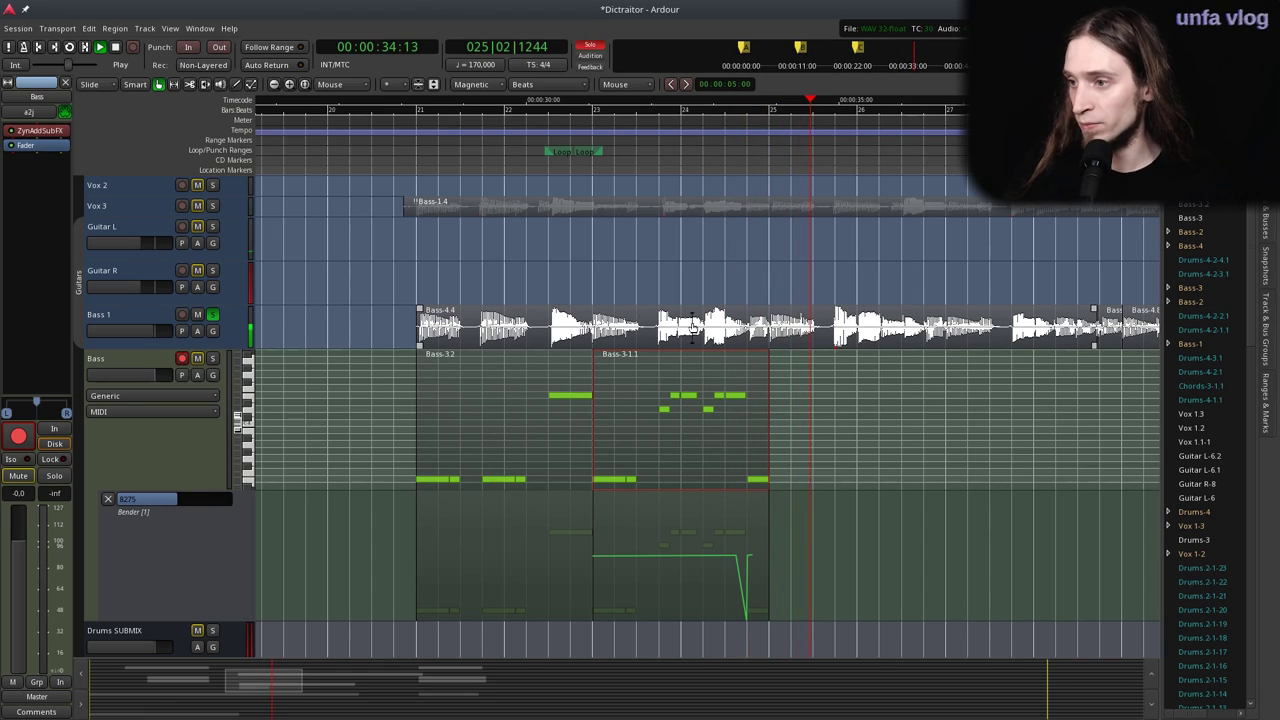
scroll(505, 357, down, 1)
scroll(743, 397, up, 1)
scroll(763, 403, left, 1)
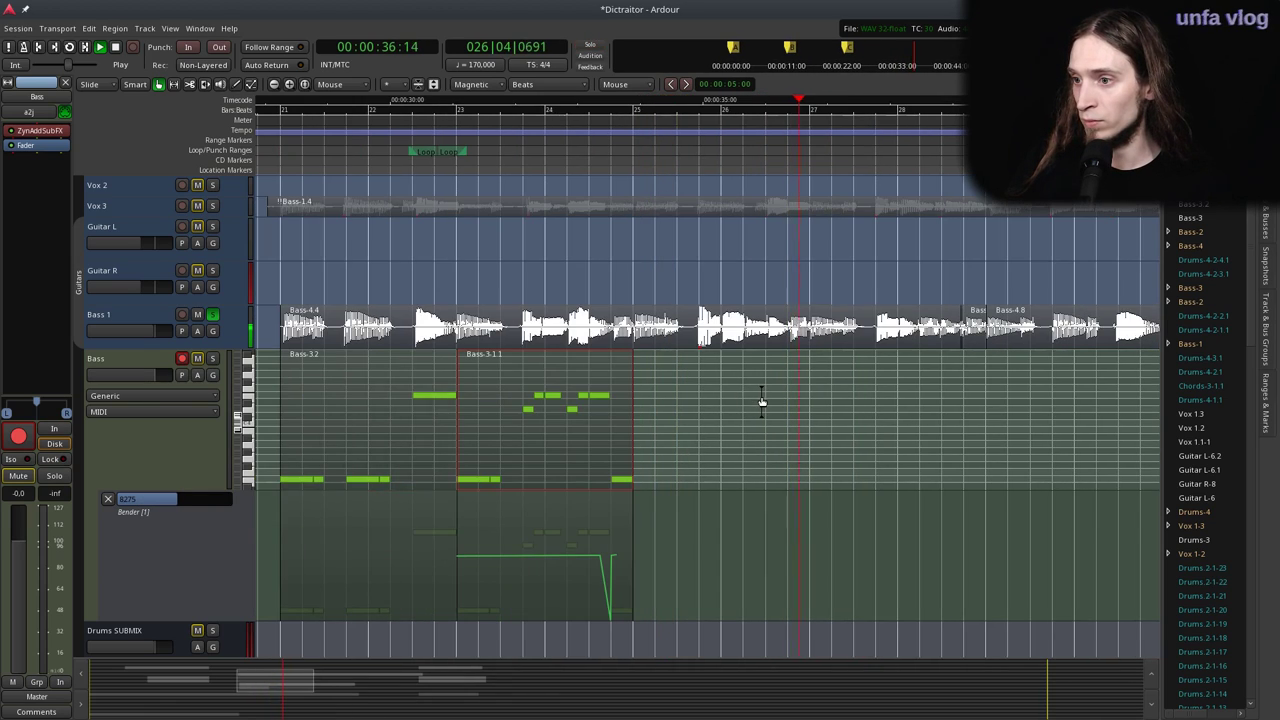
click(457, 142)
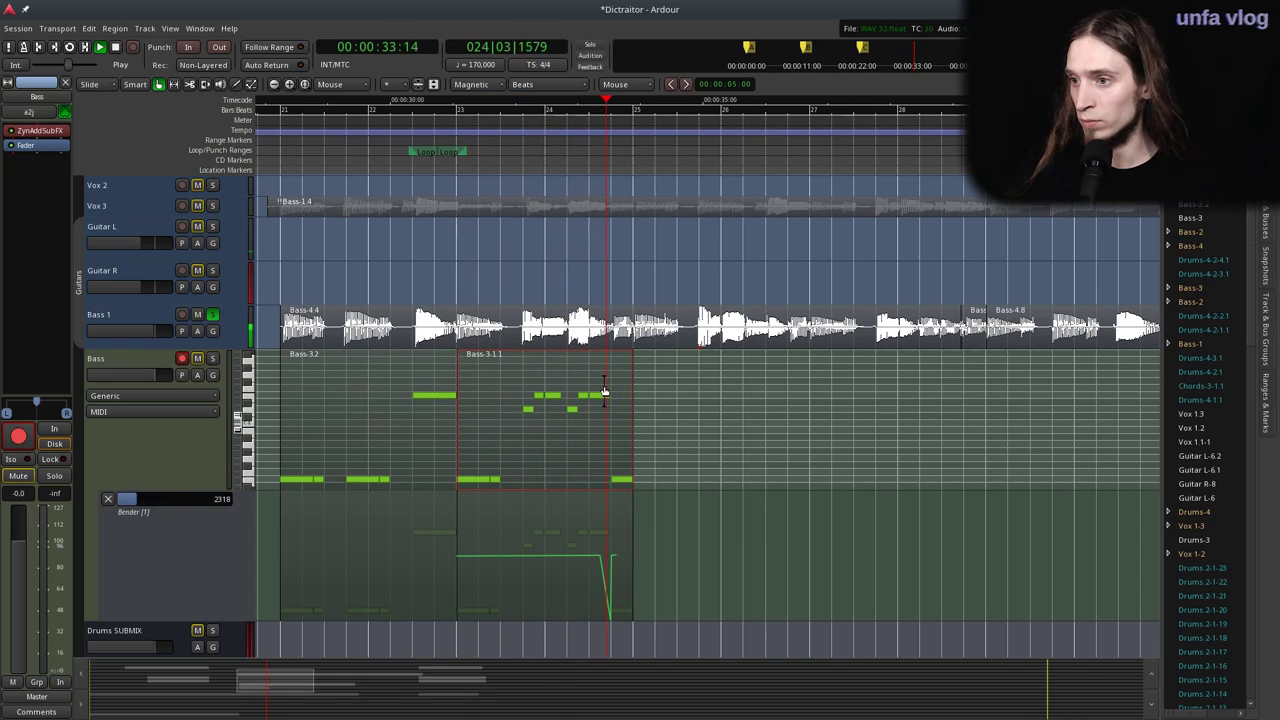
key(space)
Copy the bars 23–24 synth Bass region to bar 25 and play Bass 1 from just before bar 25.
drag(556, 407, 733, 412)
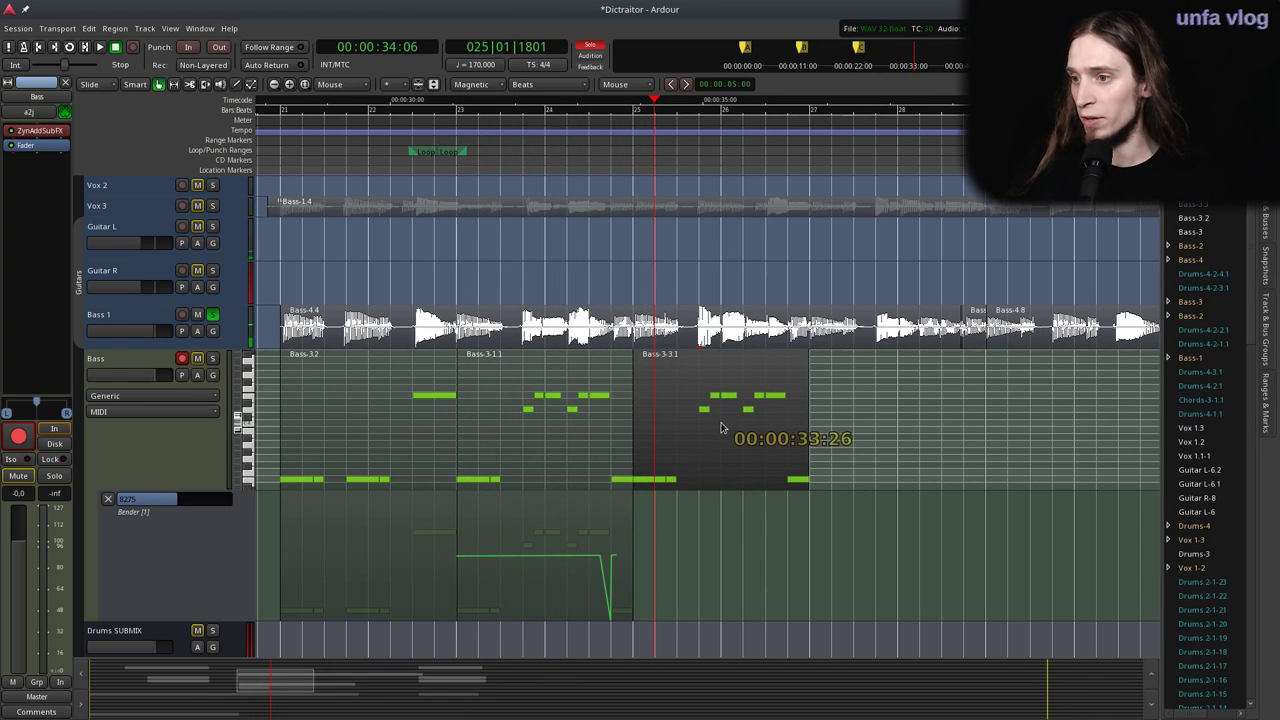
click(626, 134)
key(space)
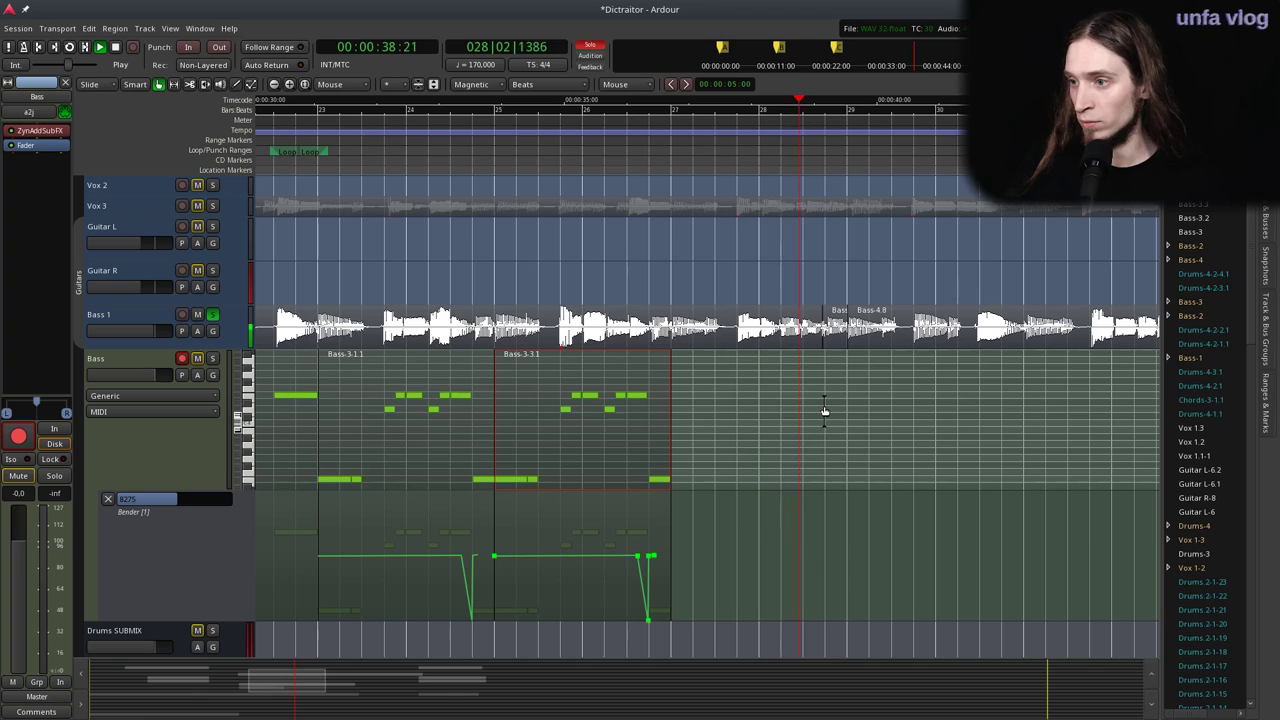
key(space)
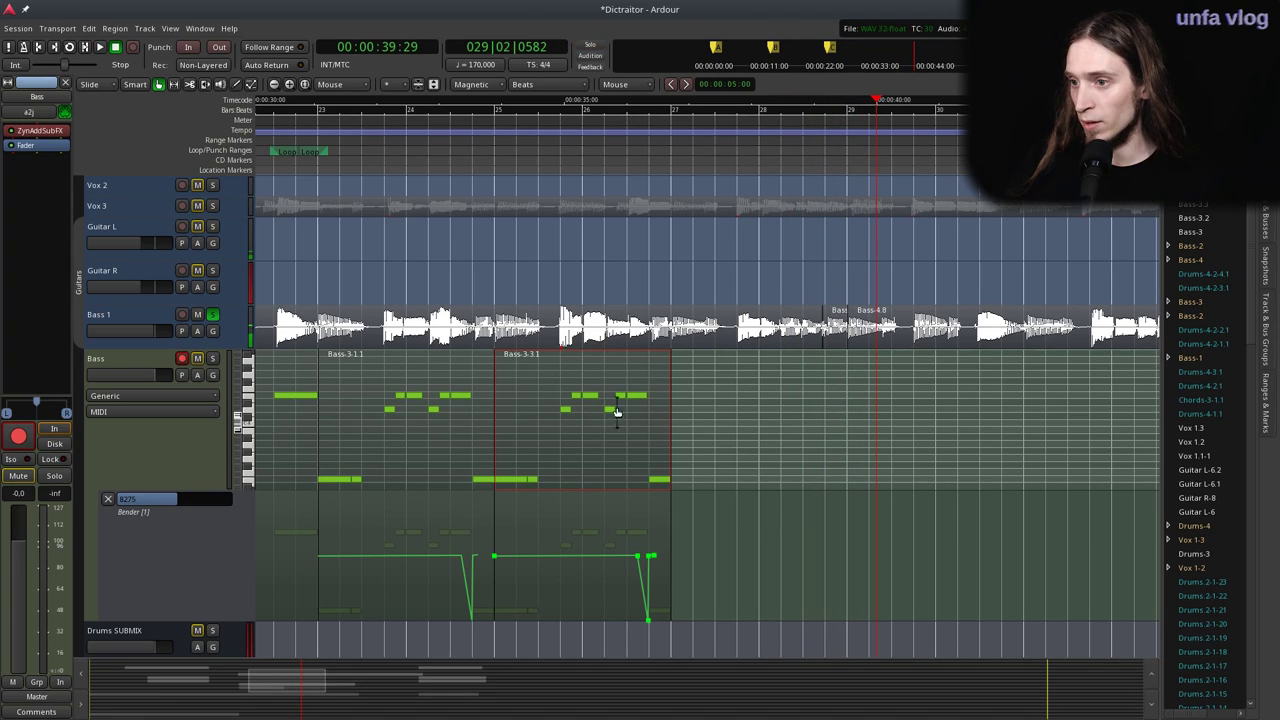
Play Bass 1 from just before bar 27 and copy the bars 25–26 synth Bass region to bar 27.
scroll(471, 243, left, 2)
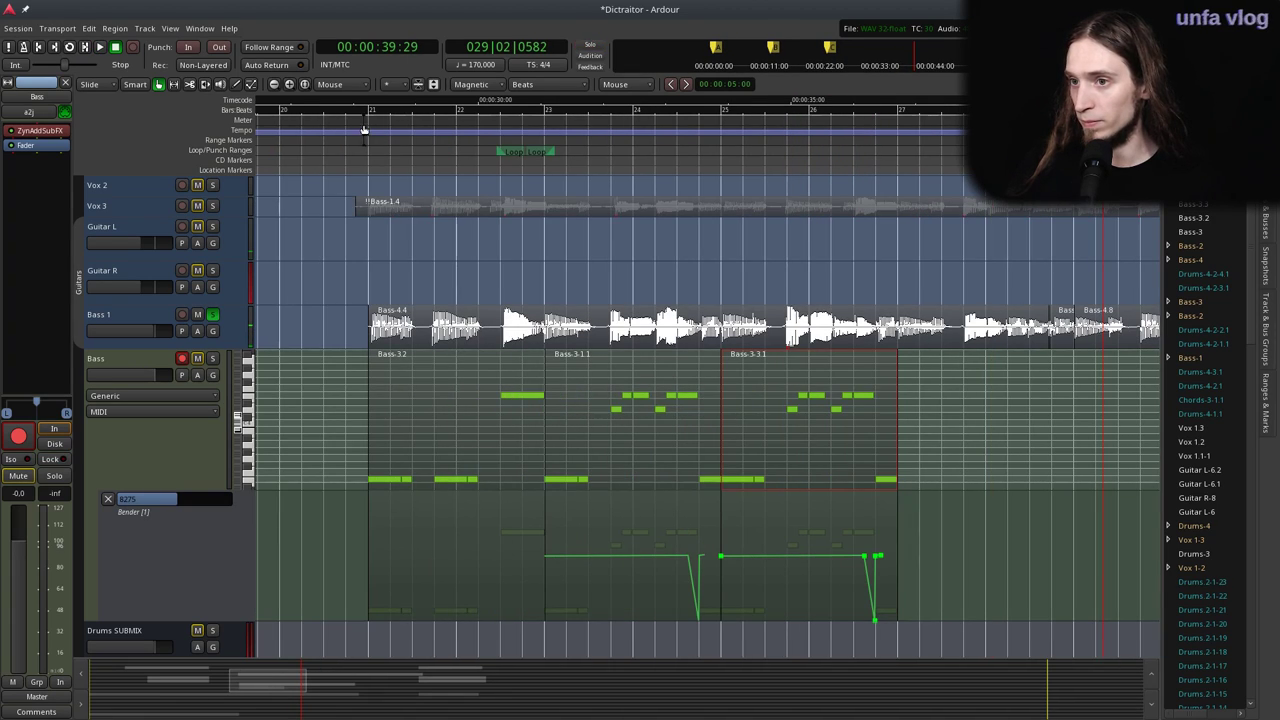
drag(931, 164, 890, 150)
key(space)
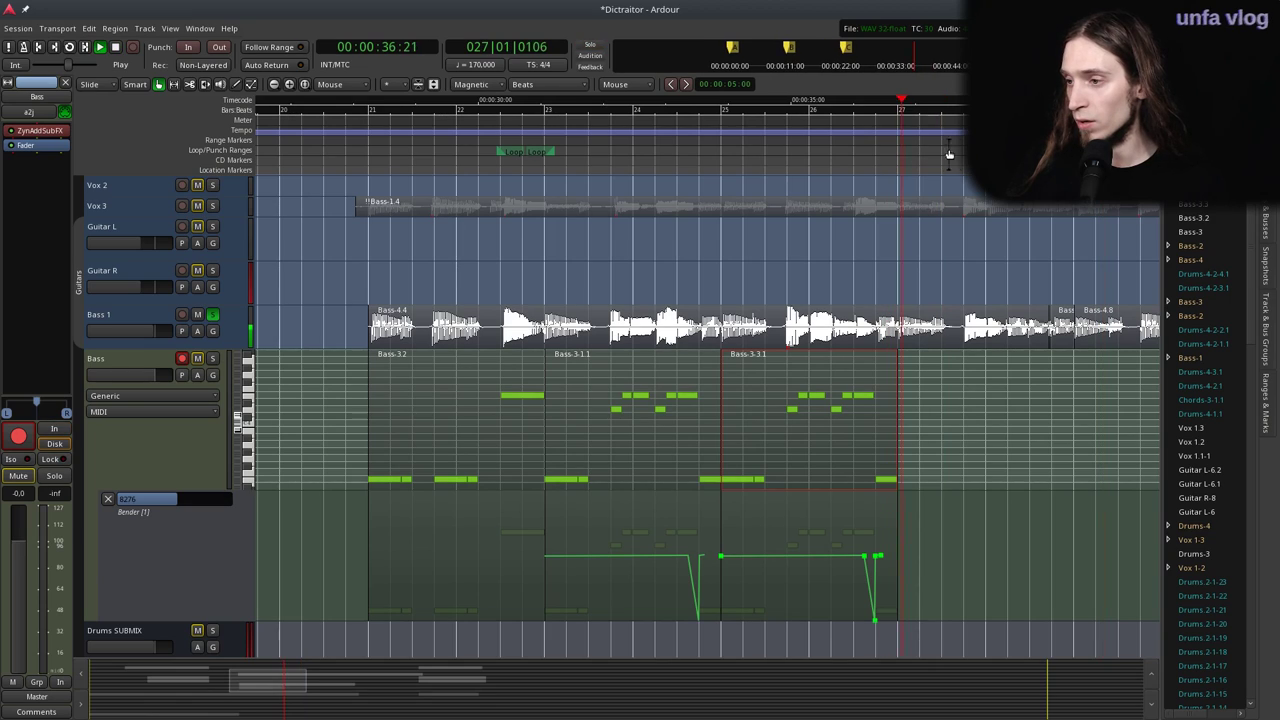
key(space)
drag(788, 426, 940, 432)
Draw a Bender ramp from centre at bar 22 beat 3 down to 0 near bar 23, and try returning it to 8192 at bar 23.
scroll(530, 590, up, 2)
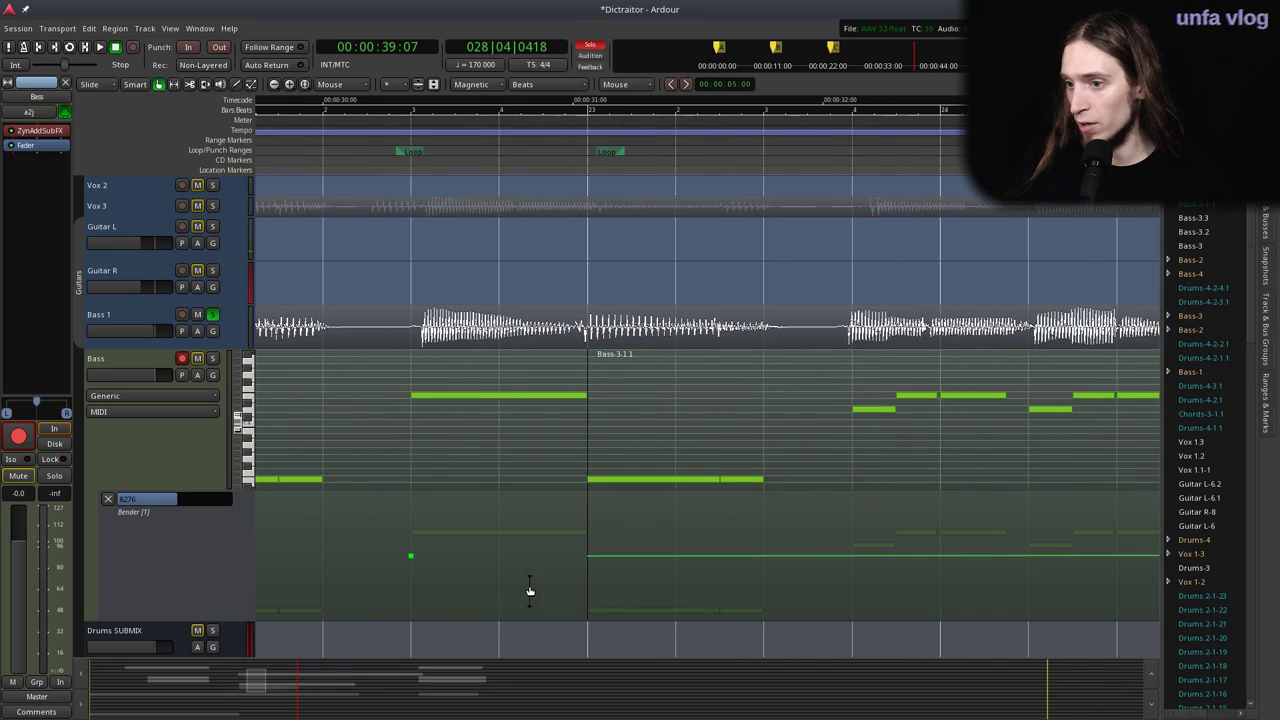
key(d)
mouse_move(512, 548)
mouse_down()
mouse_move(588, 602)
mouse_move(591, 630)
mouse_up()
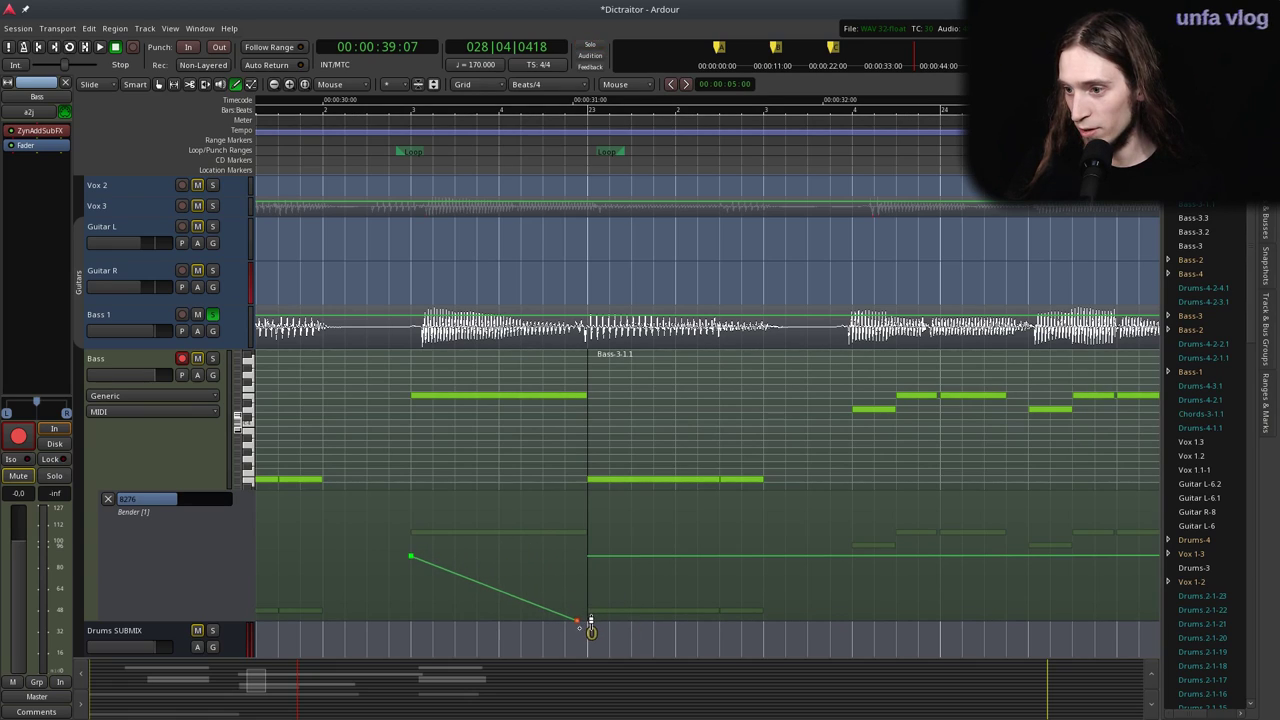
click(565, 569)
mouse_move(577, 565)
mouse_down()
mouse_move(579, 615)
mouse_move(590, 547)
mouse_up()
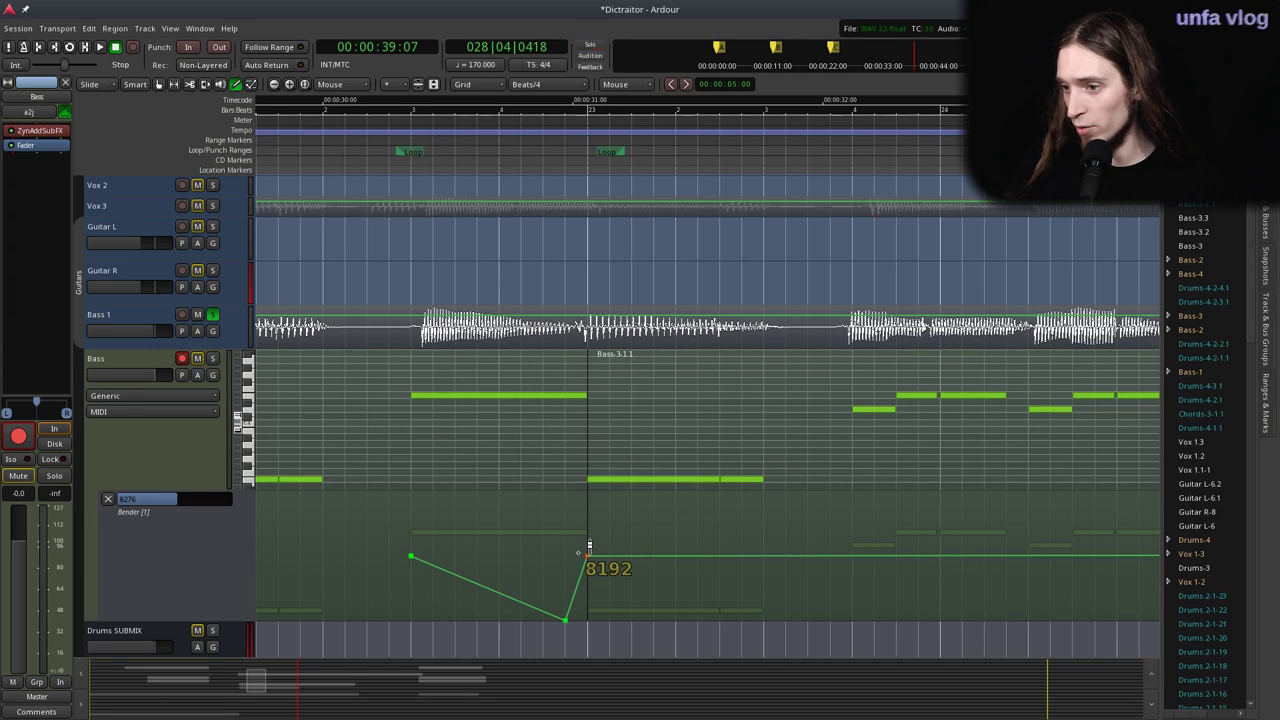
Add a Bender centre reset point just before bar 23 and move the ramp's minimum close up to it.
scroll(597, 556, up, 2)
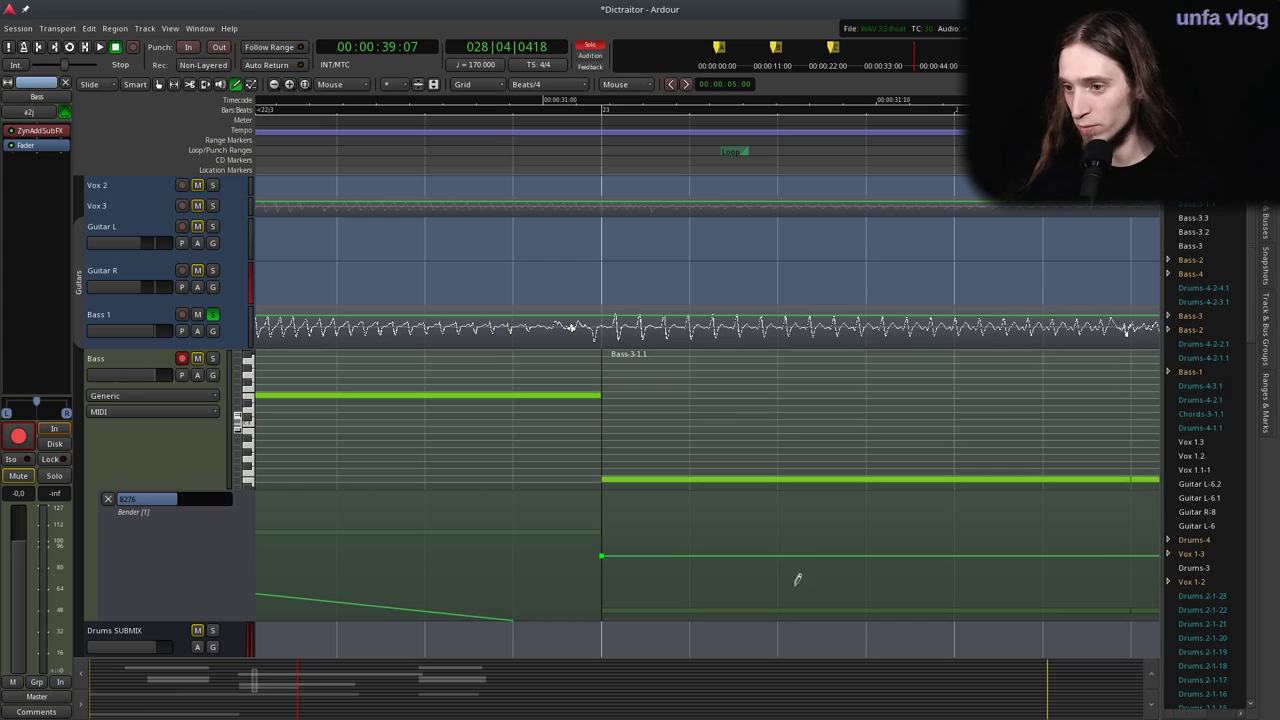
key(g)
scroll(566, 532, down, 1)
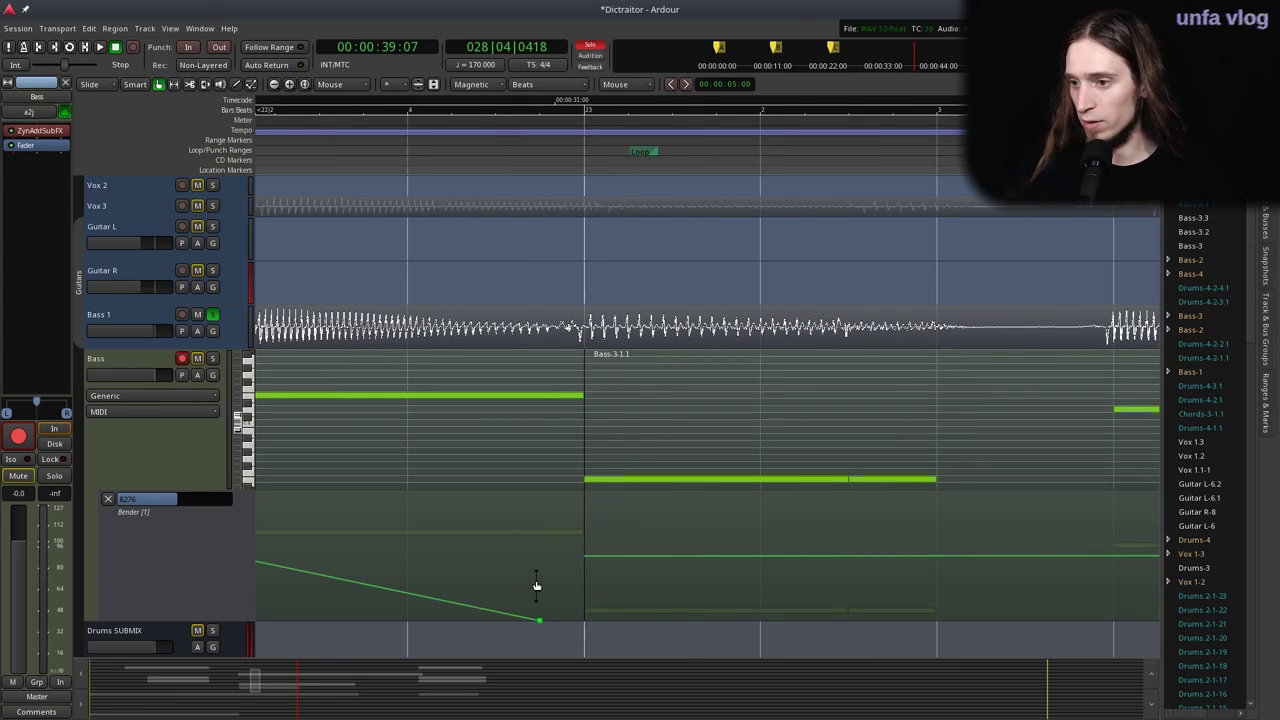
key(d)
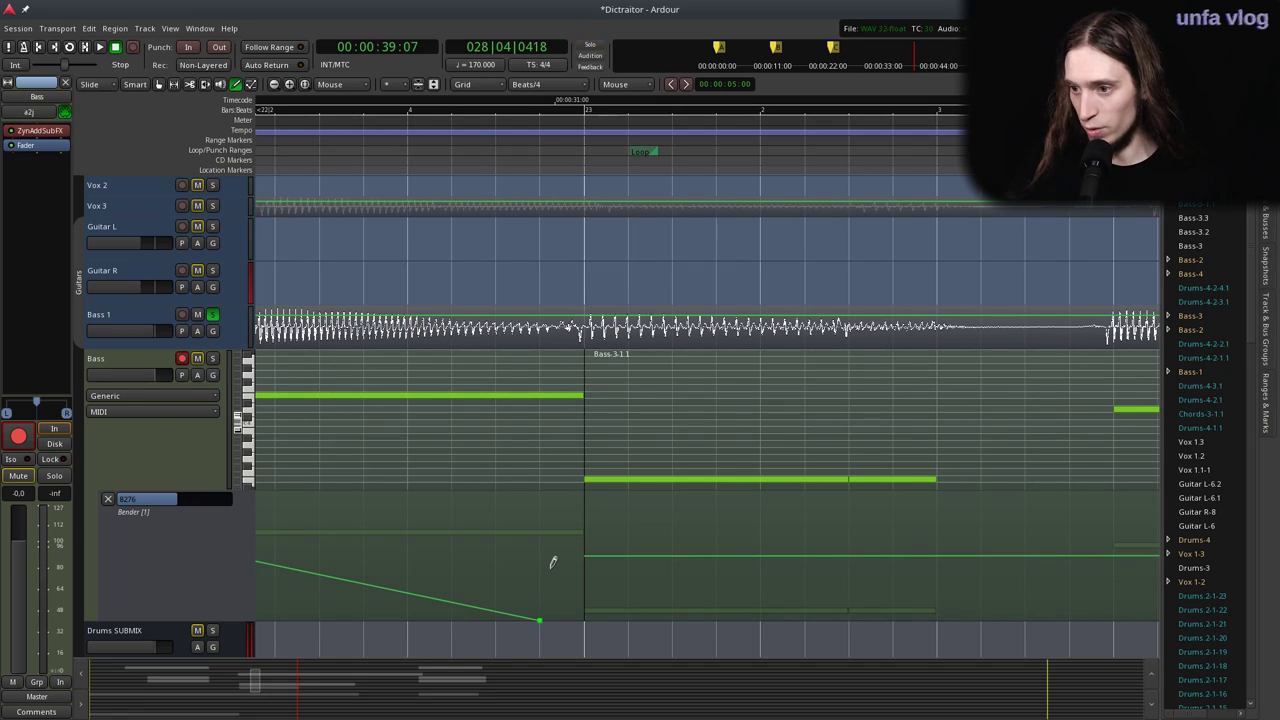
mouse_move(492, 565)
mouse_down()
mouse_move(508, 563)
mouse_move(510, 608)
mouse_move(590, 548)
mouse_up()
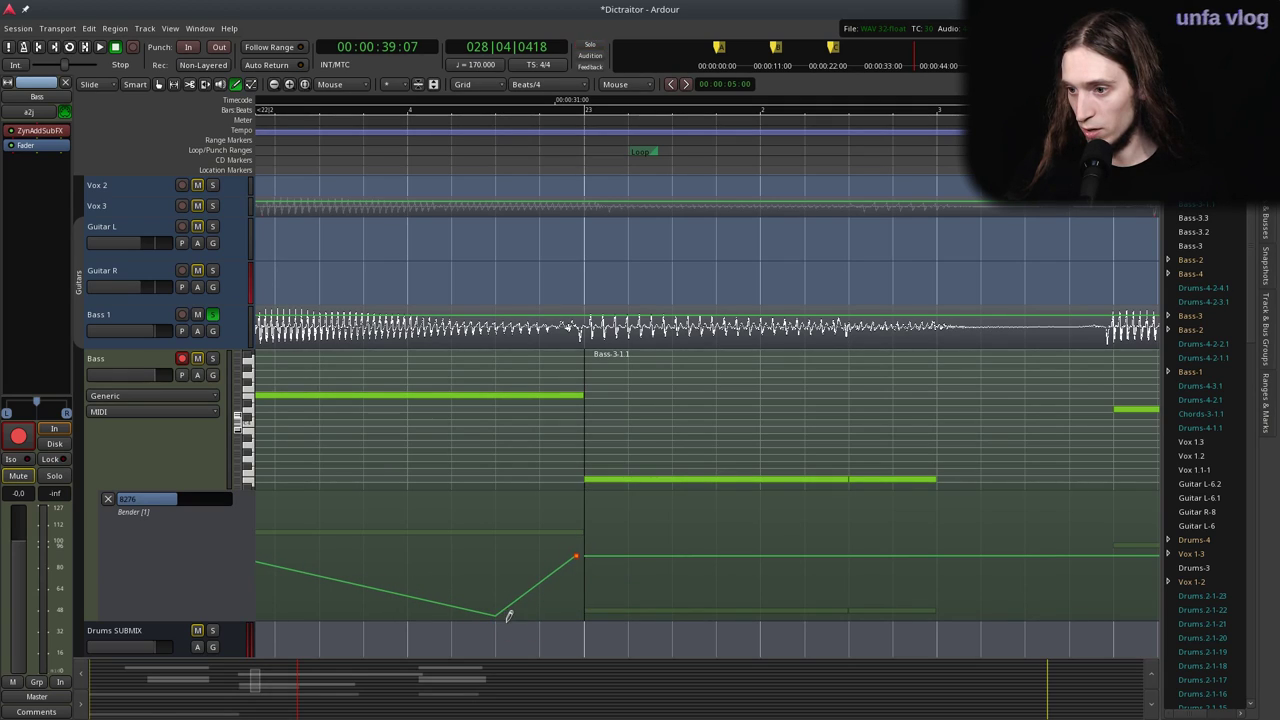
drag(508, 612, 576, 613)
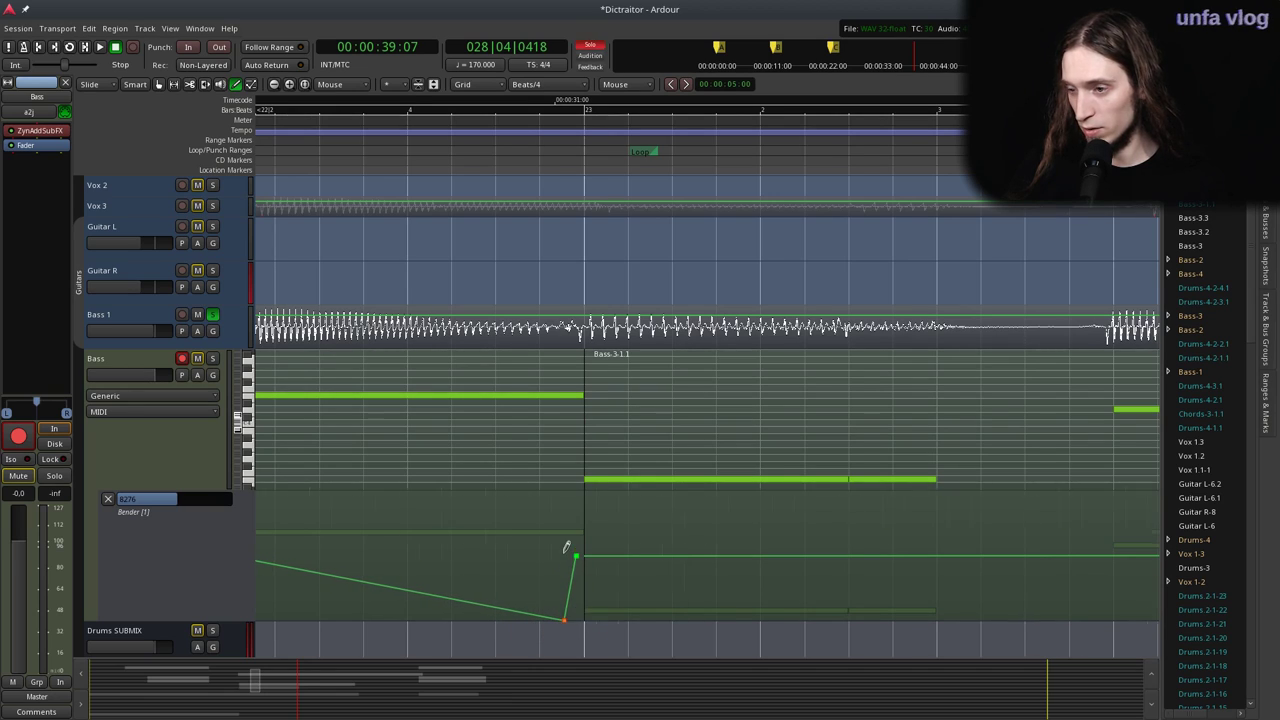
Play the solo Bass 1 from bar 22 to hear its bend into bar 23.
scroll(565, 547, down, 3)
click(484, 160)
key(space)
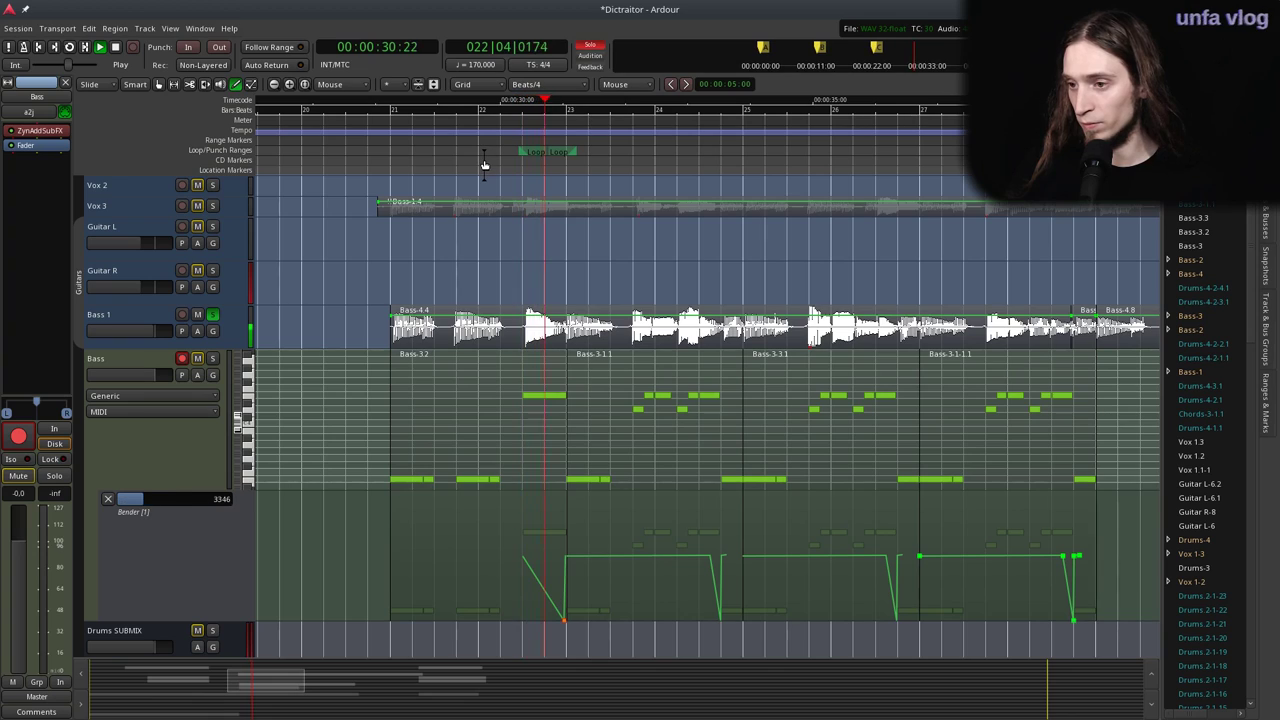
key(space)
Switch the solo from Bass 1 to the synth Bass and play it from just before bar 21 to bar 28.
click(212, 314)
click(212, 358)
click(378, 160)
key(space)
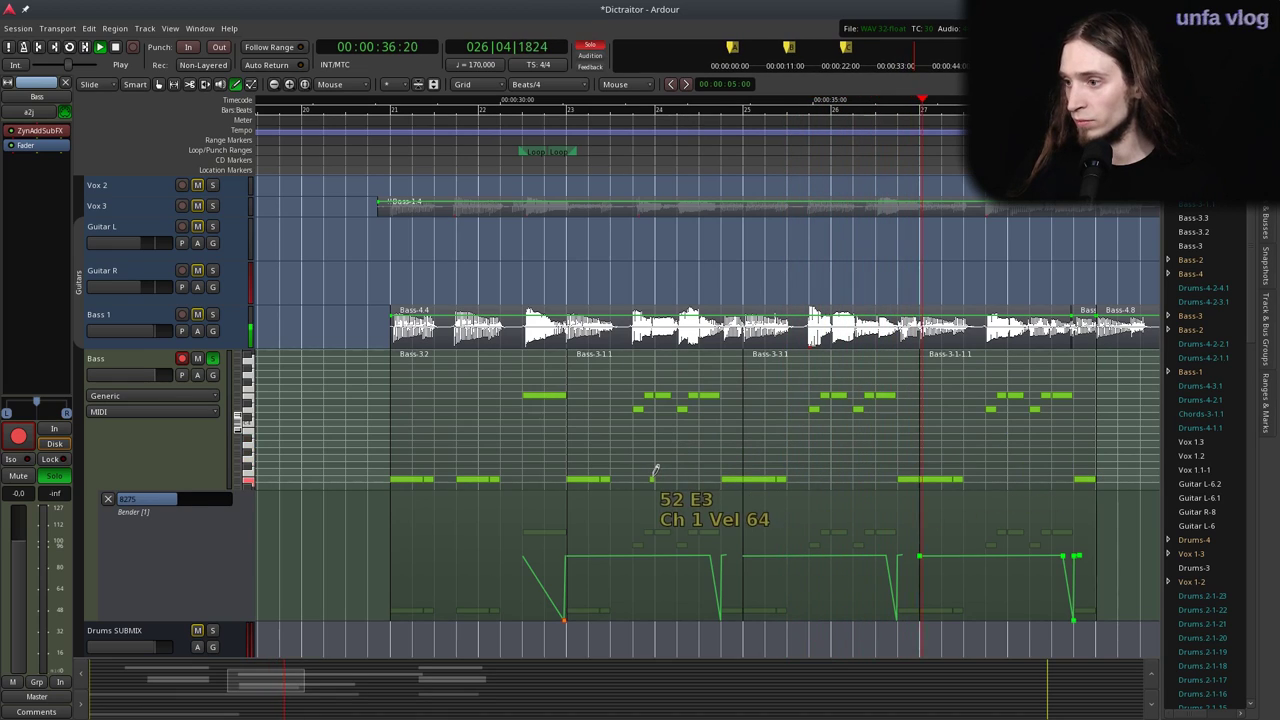
key(minus)
key(equal)
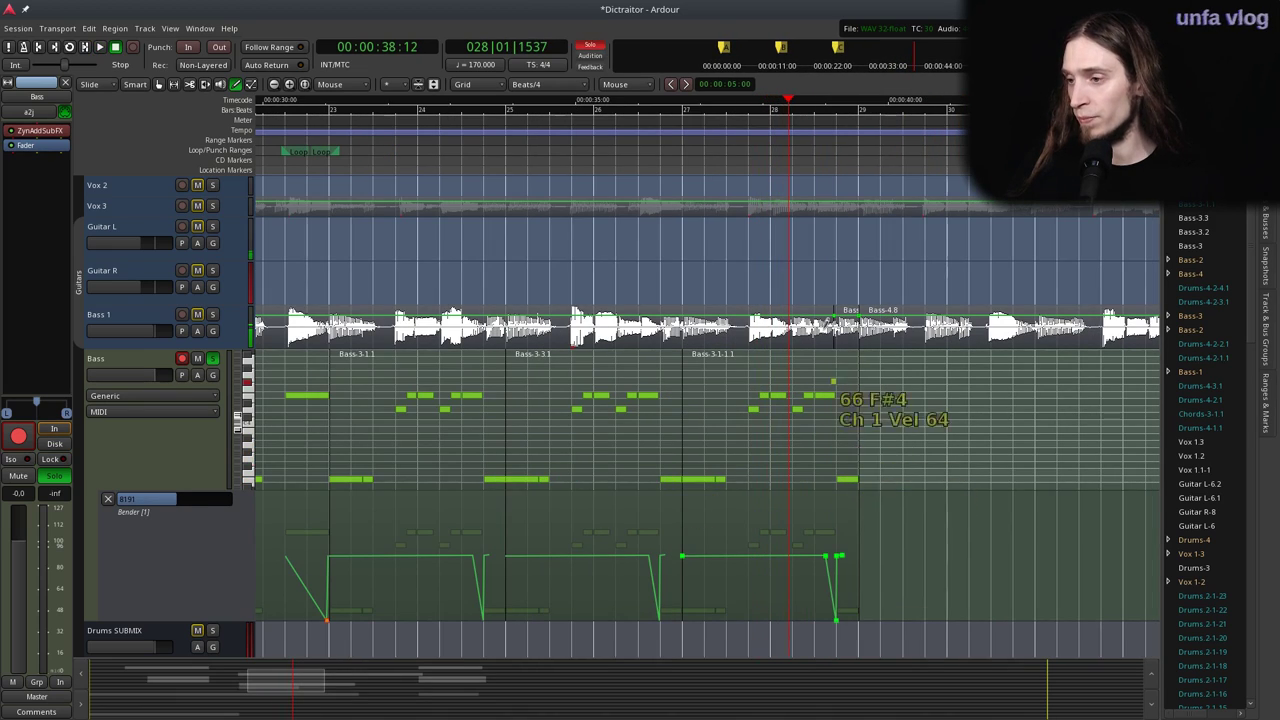
Switch the solo to Bass 1, play it from bar 28 towards bar 29, and clear the solo.
click(212, 358)
click(212, 314)
key(space)
key(space)
click(212, 314)
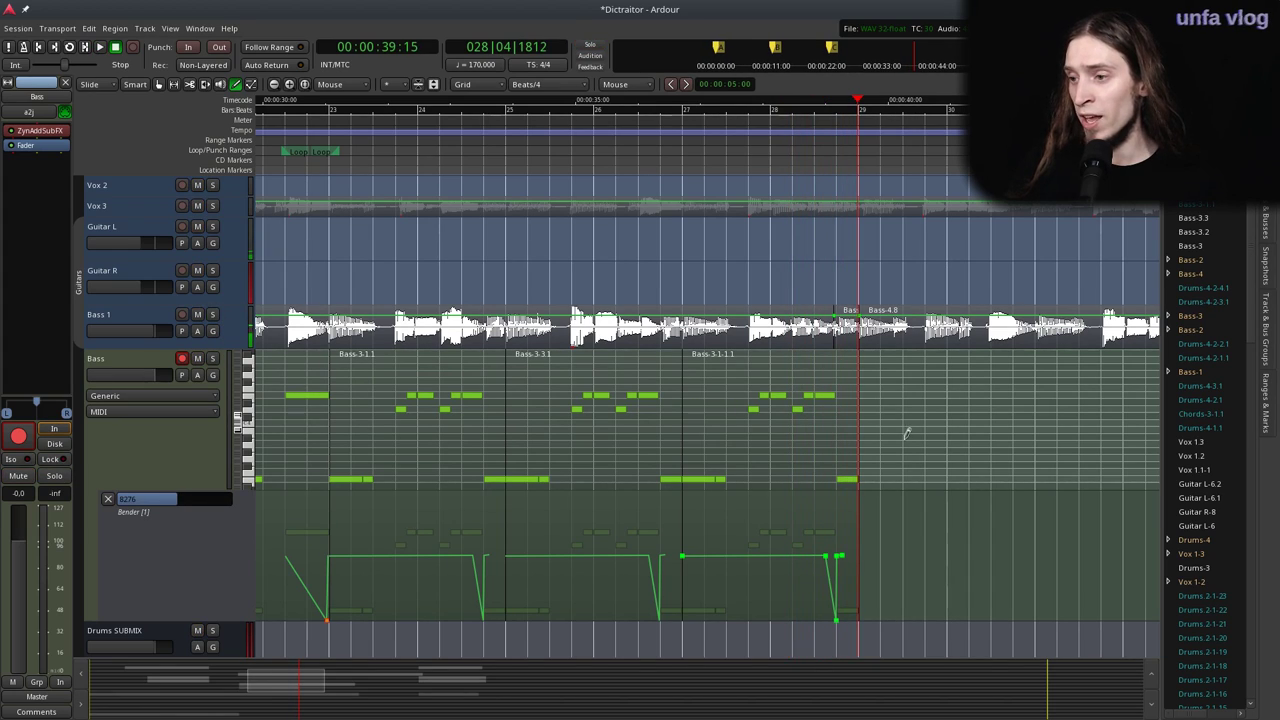
Delete the Bender points in the bars 27–28 synth Bass region and play the full mix from mid-bar 27.
key(equal)
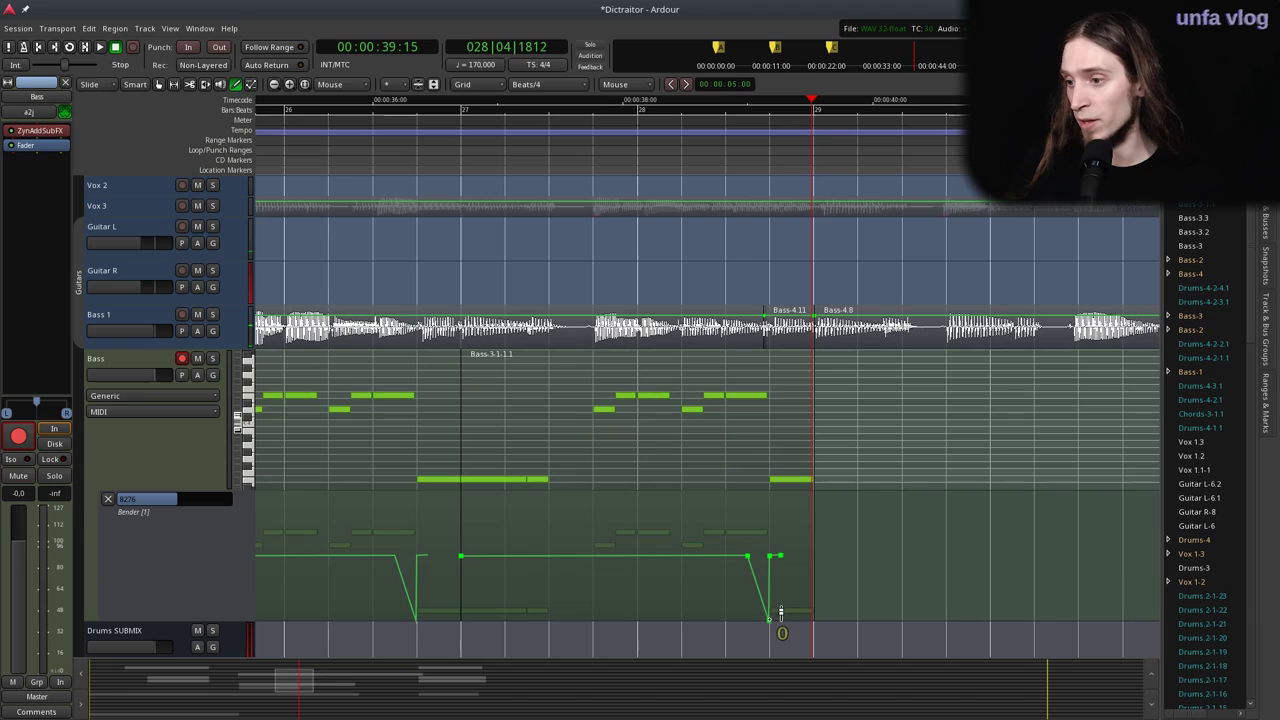
shift+right_click(781, 555)
shift+right_click(747, 555)
click(563, 171)
key(space)
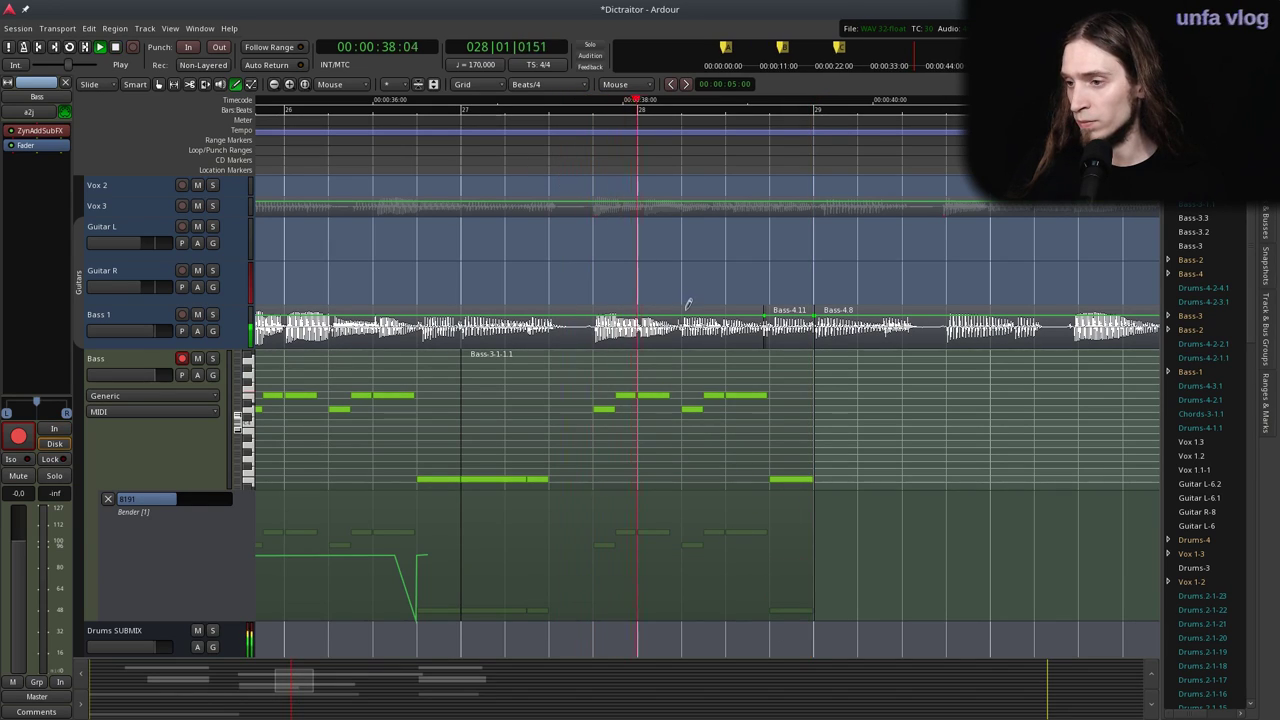
key(space)
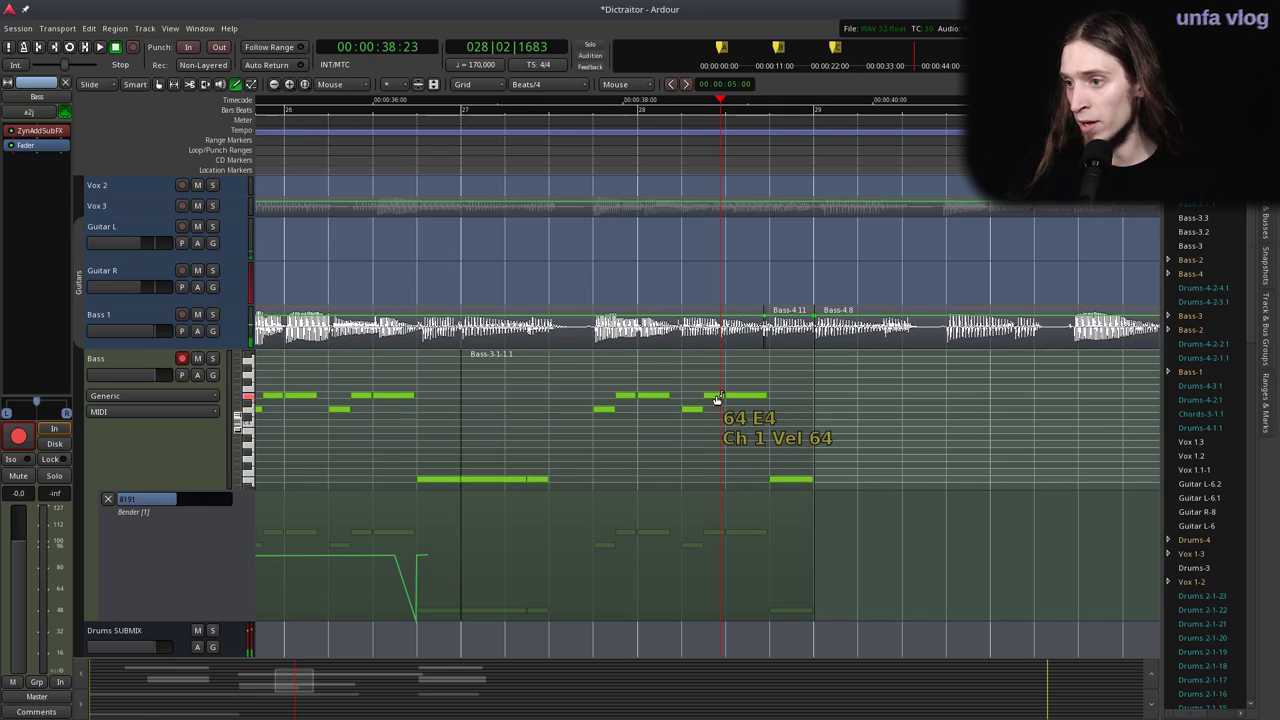
Replace the synth Bass notes at bar 28 beat 3 with two lower, equal-pitch notes and raise the beat 4 E3 by a semitone.
shift+right_click(713, 396)
mouse_move(697, 410)
mouse_down()
mouse_move(717, 411)
mouse_move(704, 459)
mouse_move(770, 454)
mouse_move(787, 473)
mouse_up()
shift+right_click(738, 397)
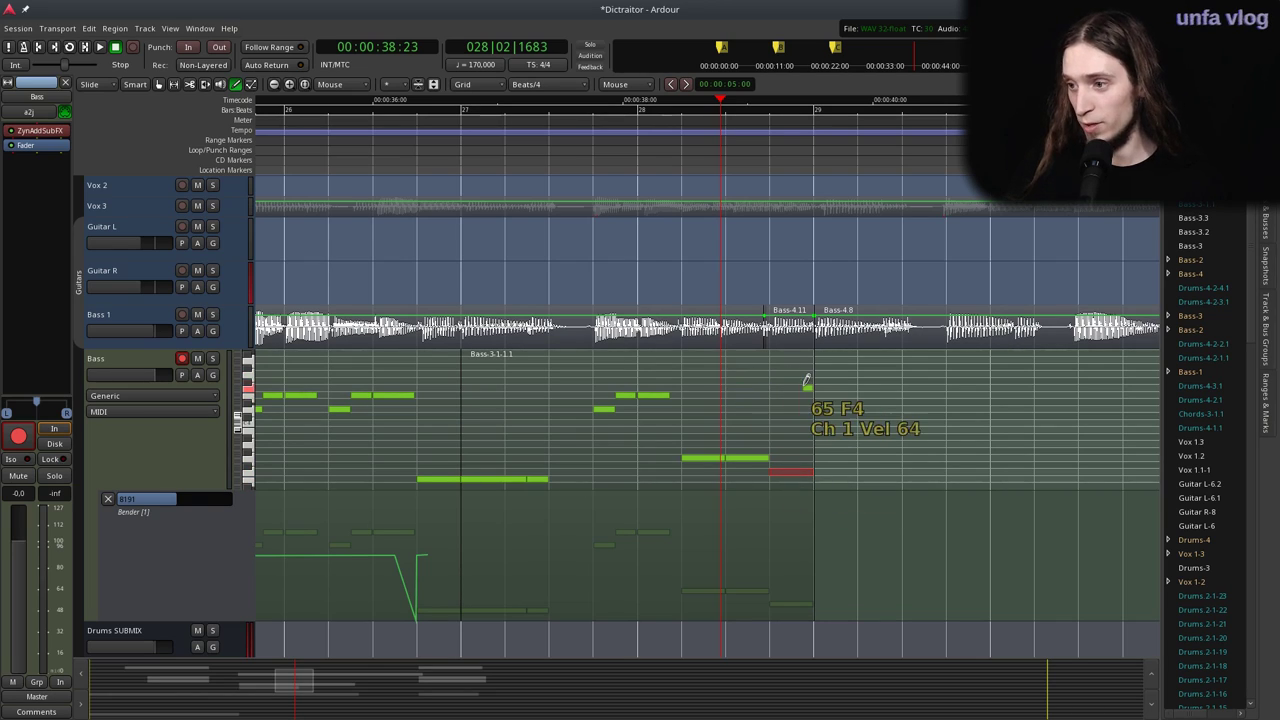
Play the mix from just before bar 27 into bar 29 and solo the synth Bass during playback.
scroll(805, 386, down, 1)
click(622, 145)
key(space)
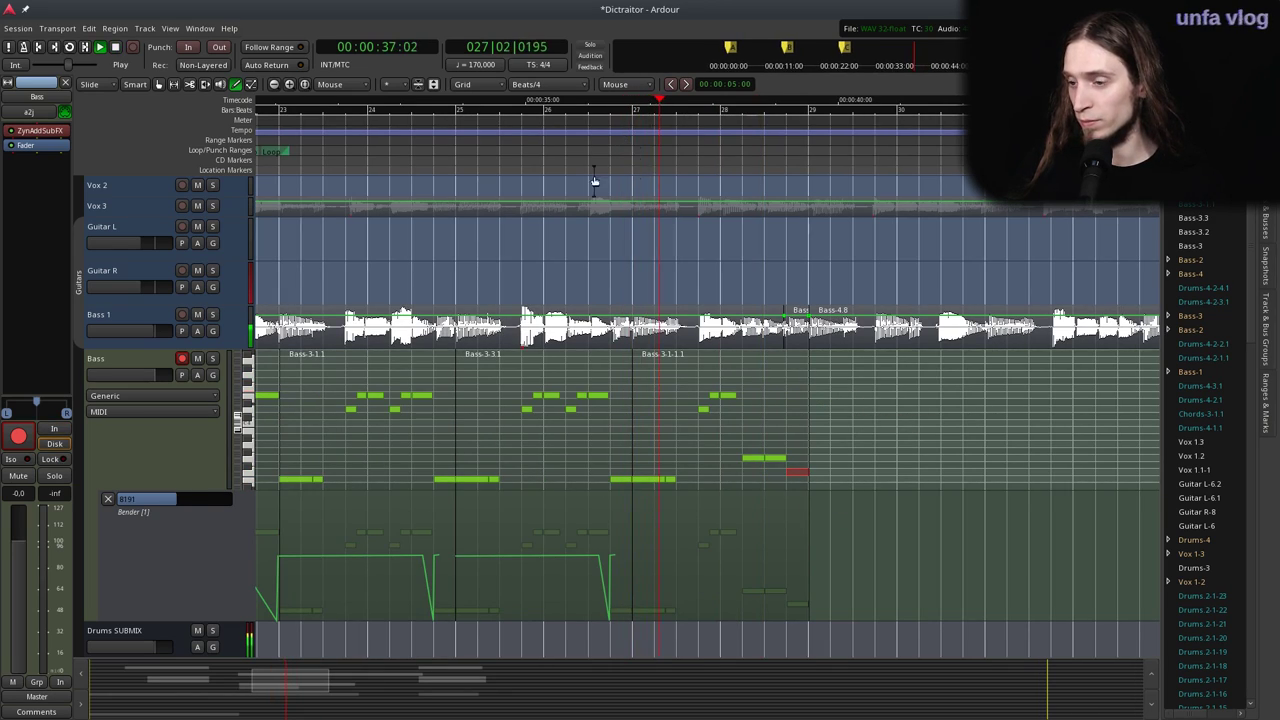
click(212, 358)
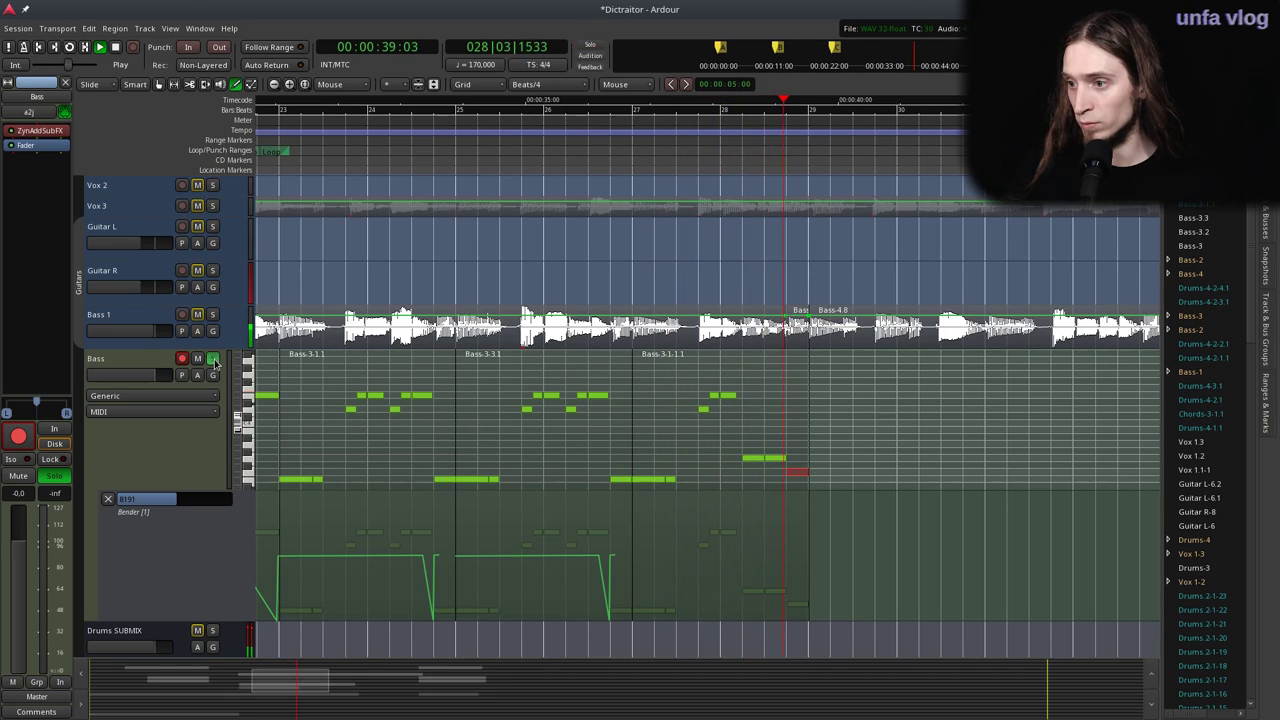
key(space)
Toggle portamento in ZynAddSubFX and play the soloed synth Bass from just before bar 28.
key(equal)
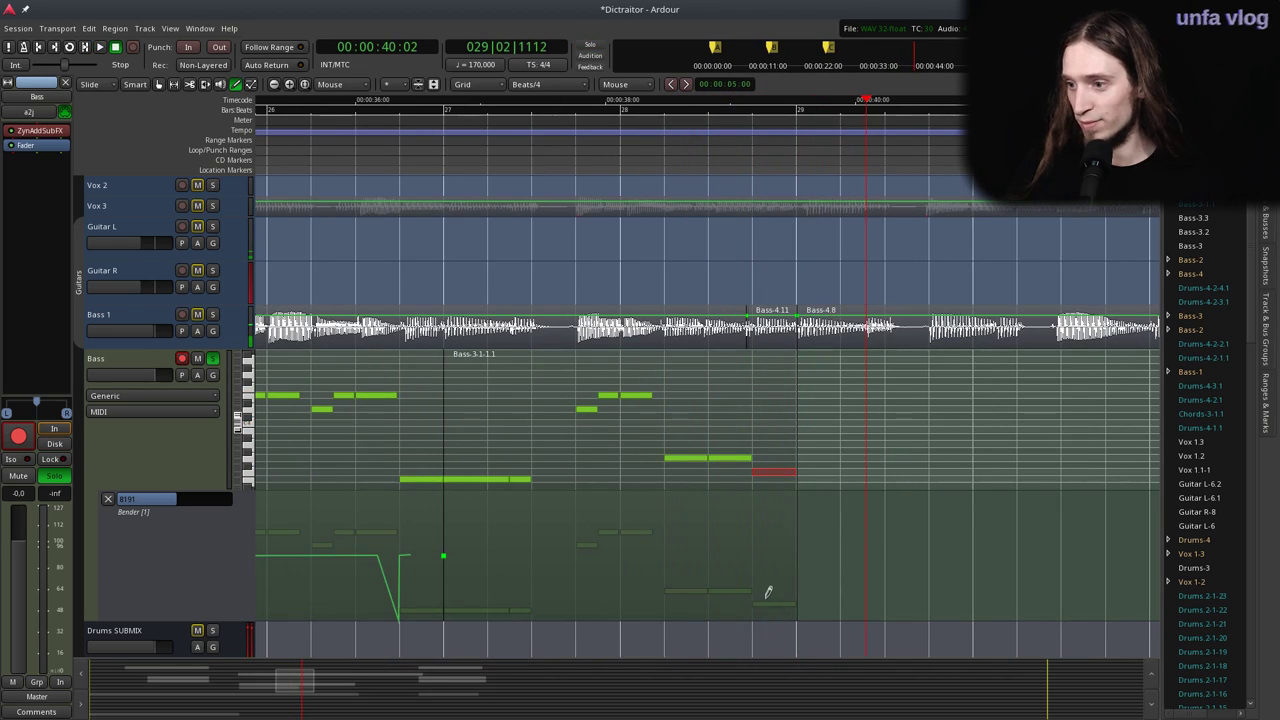
key(equal)
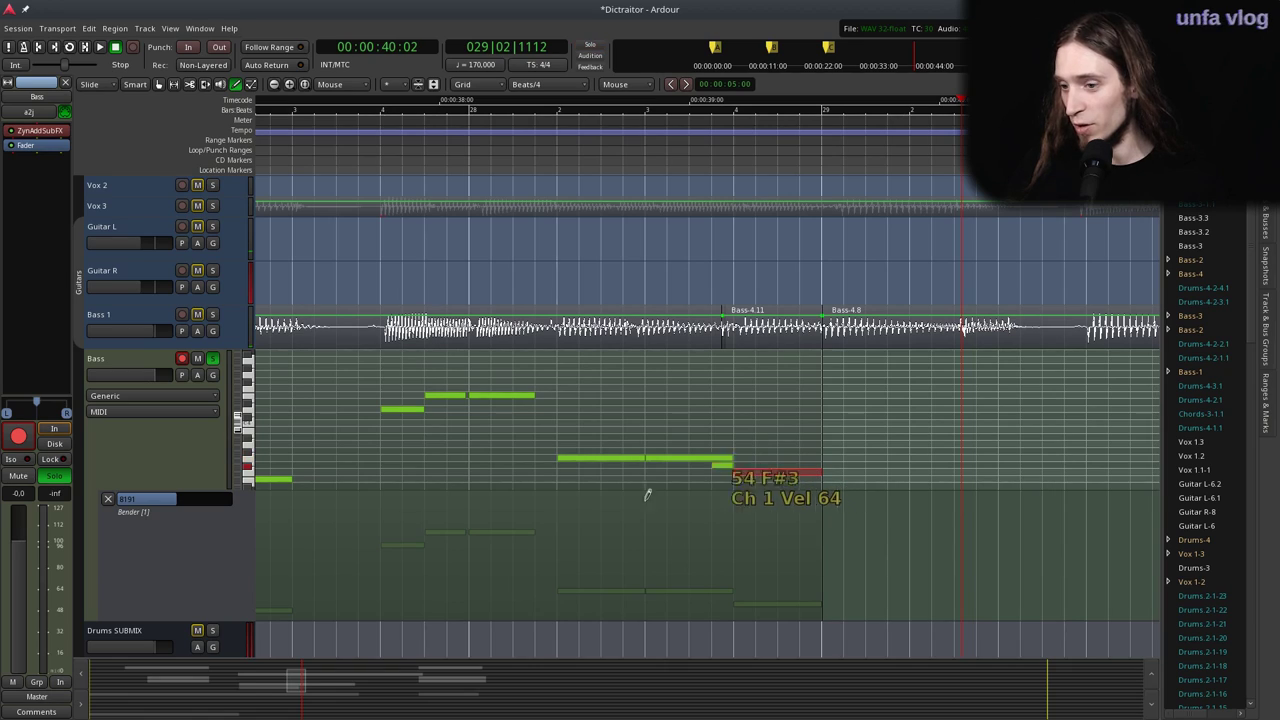
mouse_move(243, 716)
click(384, 710)
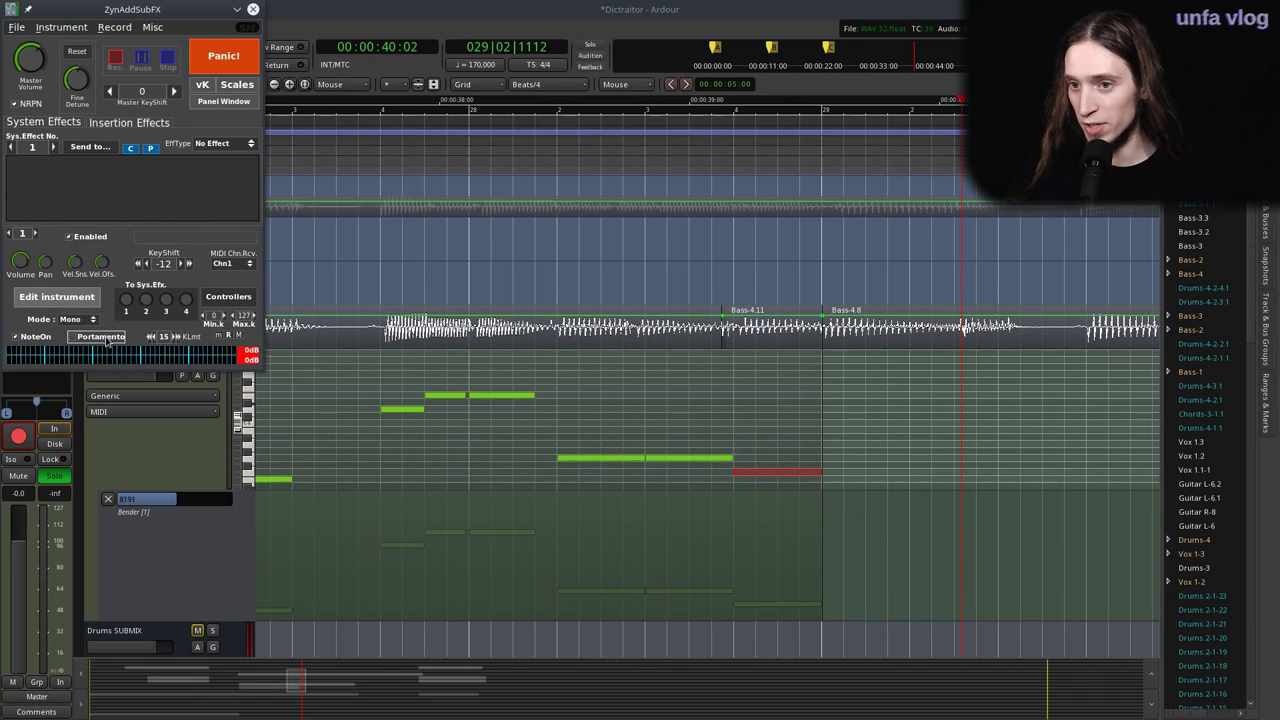
click(451, 147)
key(space)
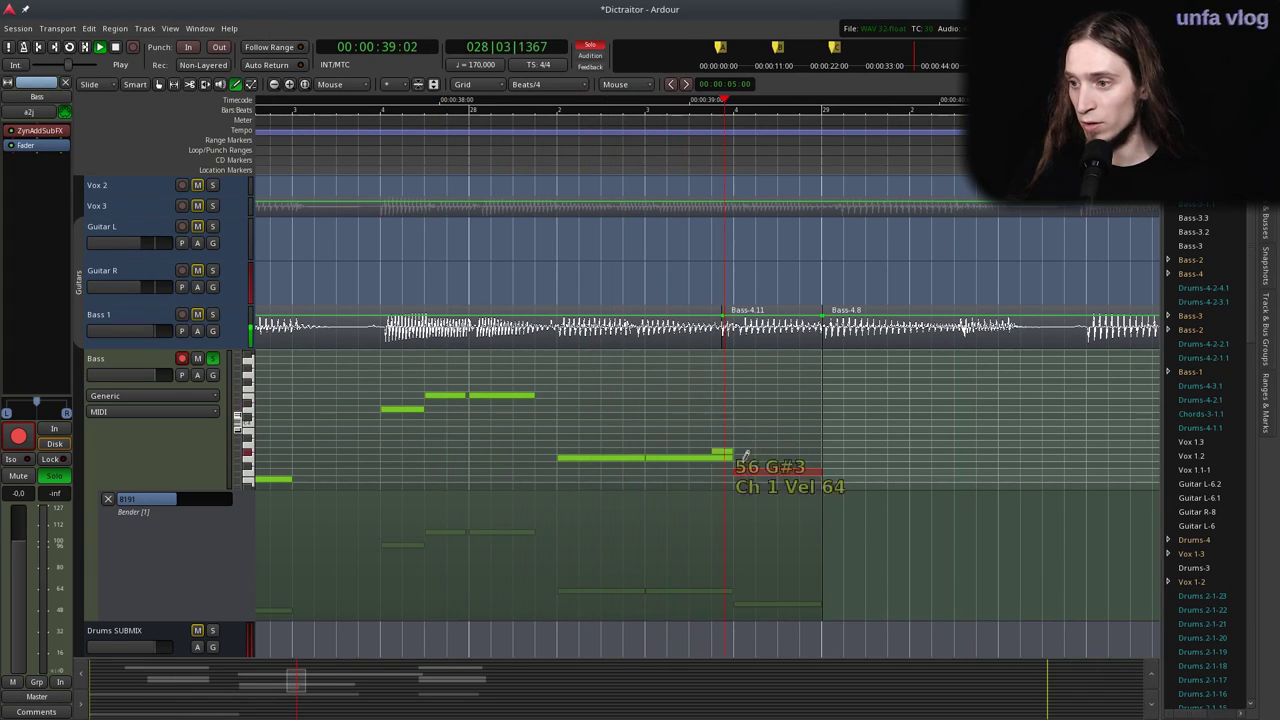
Replay the soloed synth Bass from bar 27 and check the portamento setting in ZynAddSubFX.
key(minus)
key(space)
click(441, 137)
key(space)
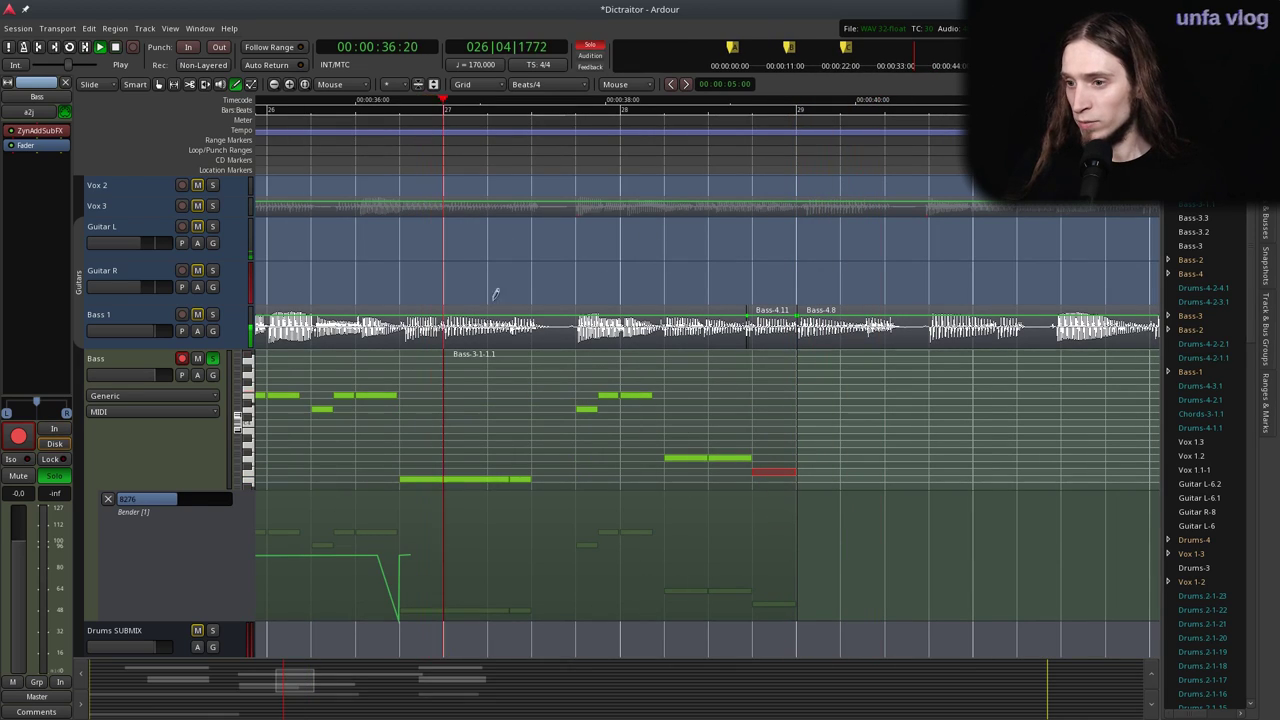
key(space)
click(458, 714)
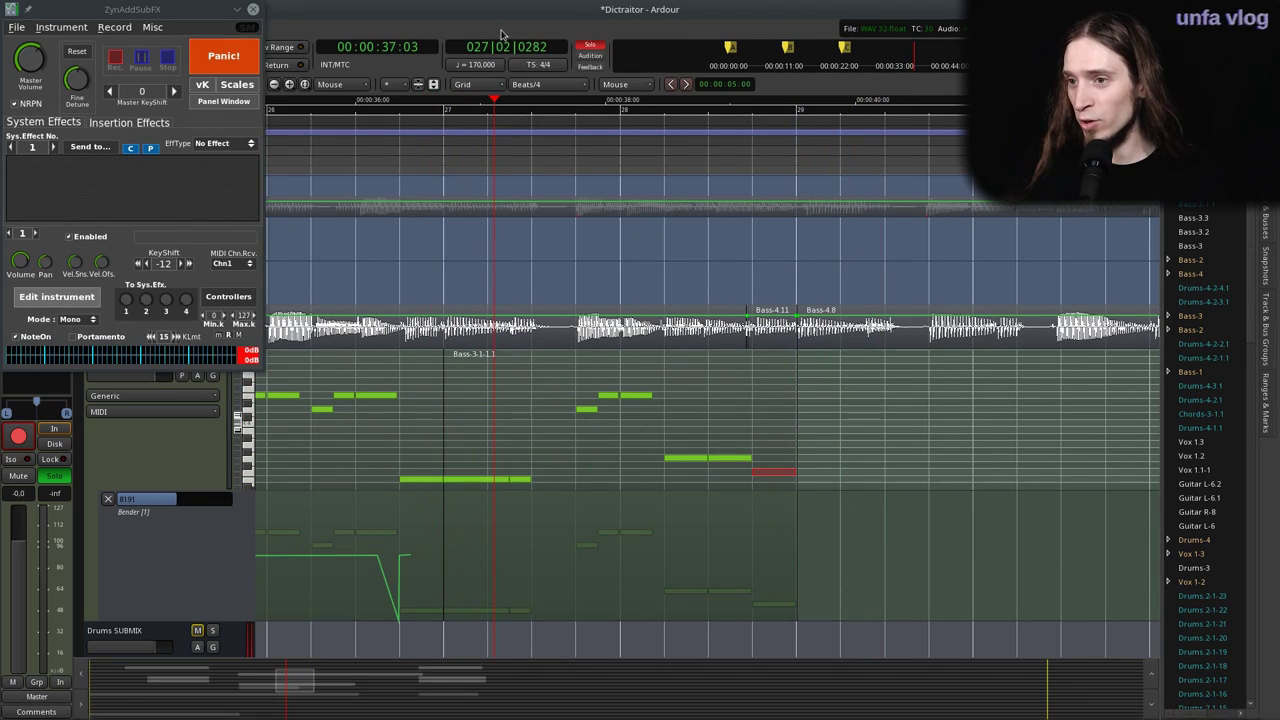
click(497, 246)
Set a loop range around the four synth Bass regions from bar 21 to bar 29 and start loop playback.
scroll(458, 352, down, 1)
scroll(458, 352, left, 2)
scroll(530, 355, down, 1)
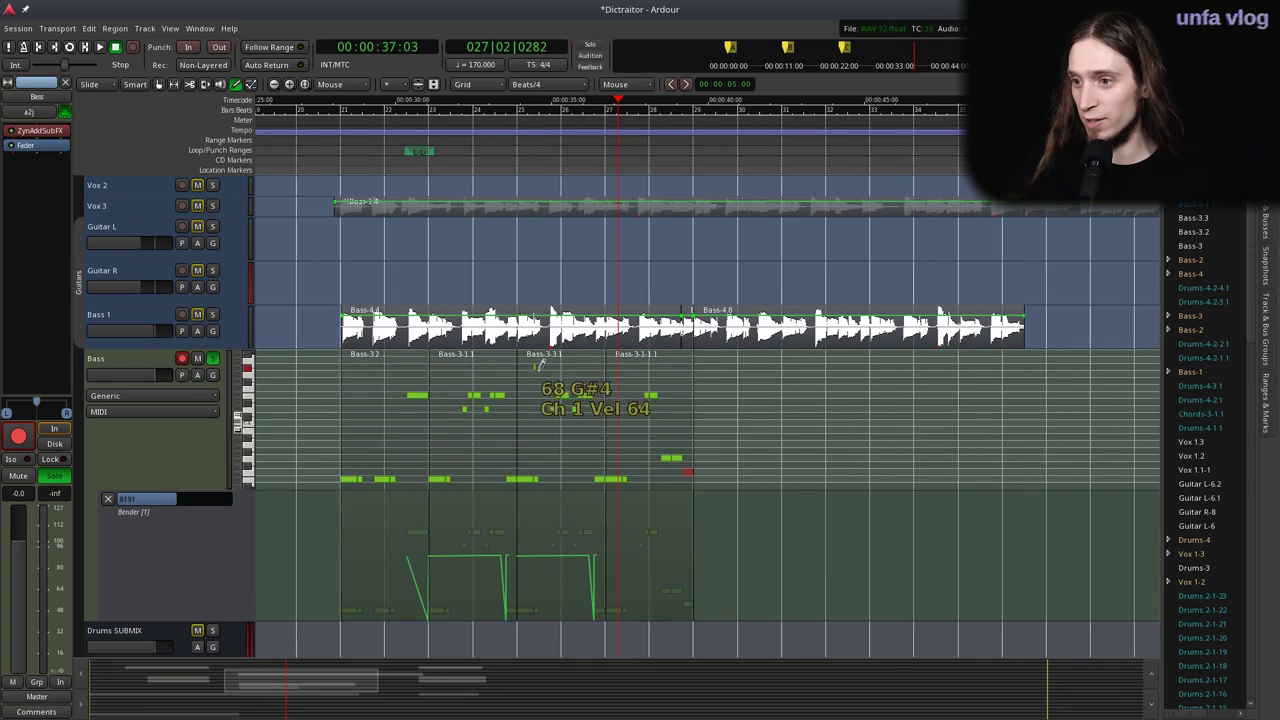
scroll(620, 368, left, 1)
key(g)
drag(842, 400, 509, 405)
key(bracketright)
key(l)
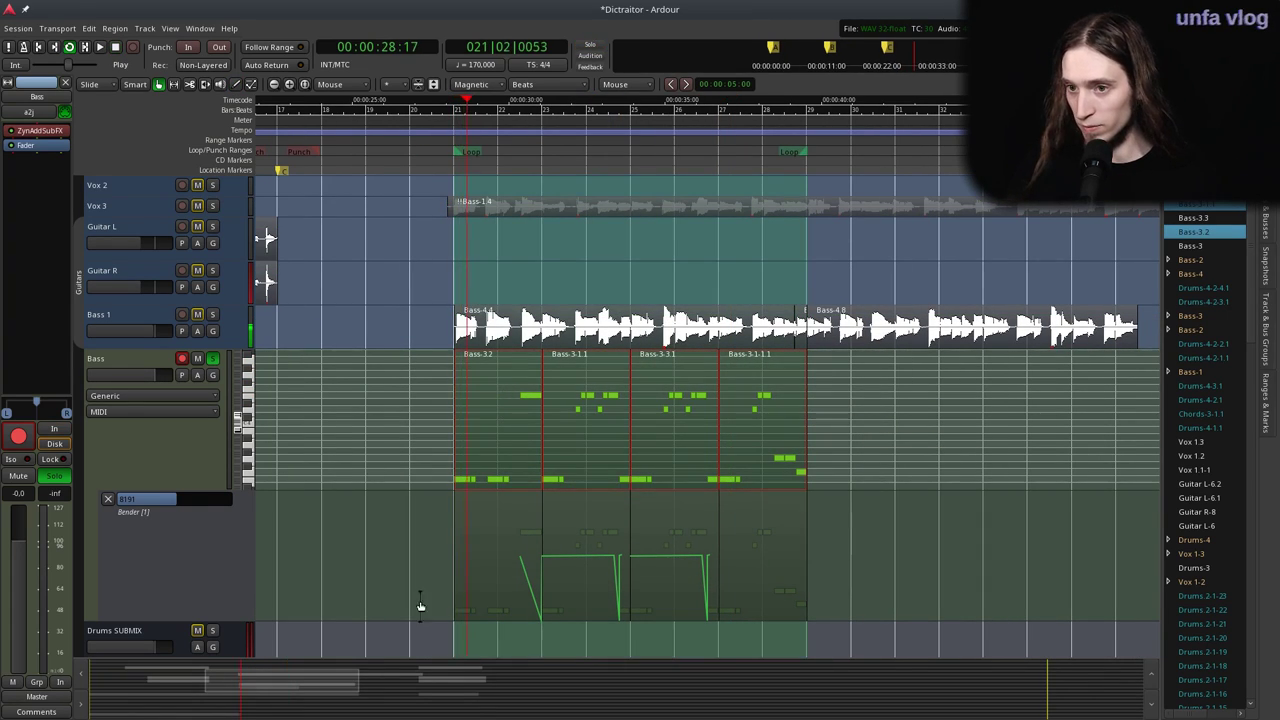
Enable SUBsynth in the ZynAddSubFX bass instrument and open its parameters beside those of ADsynth.
click(459, 717)
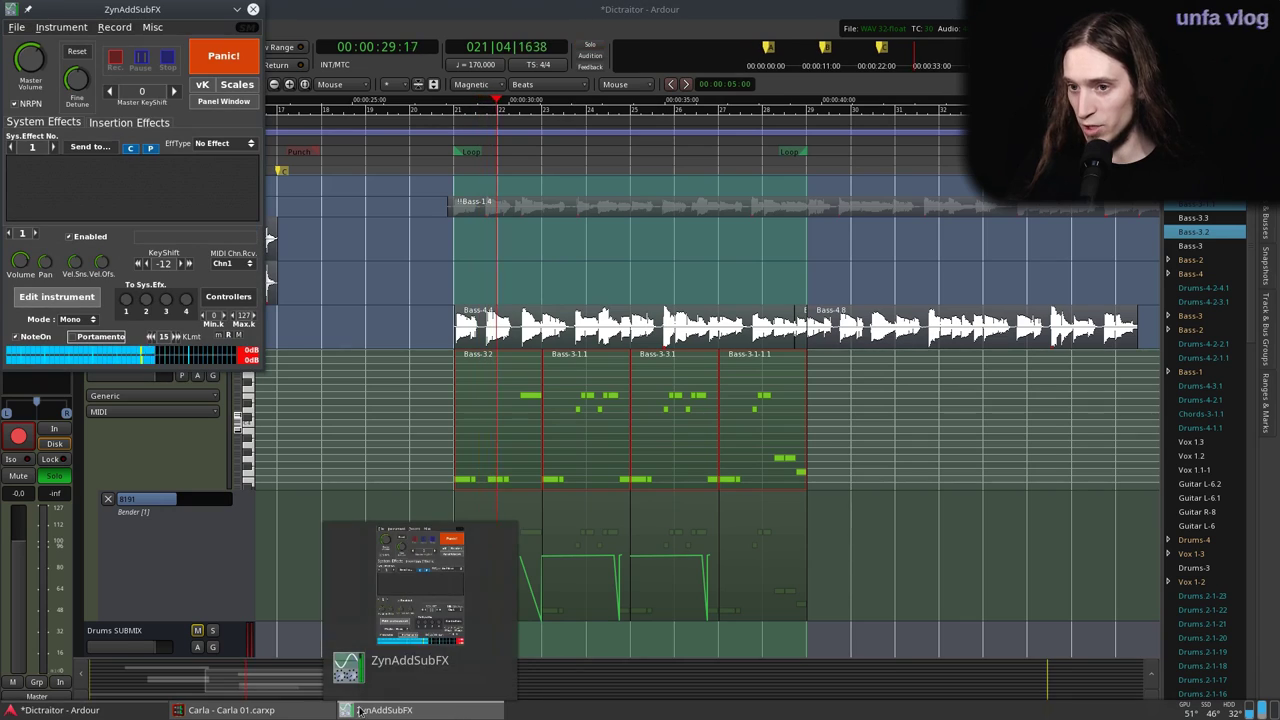
click(56, 296)
click(304, 217)
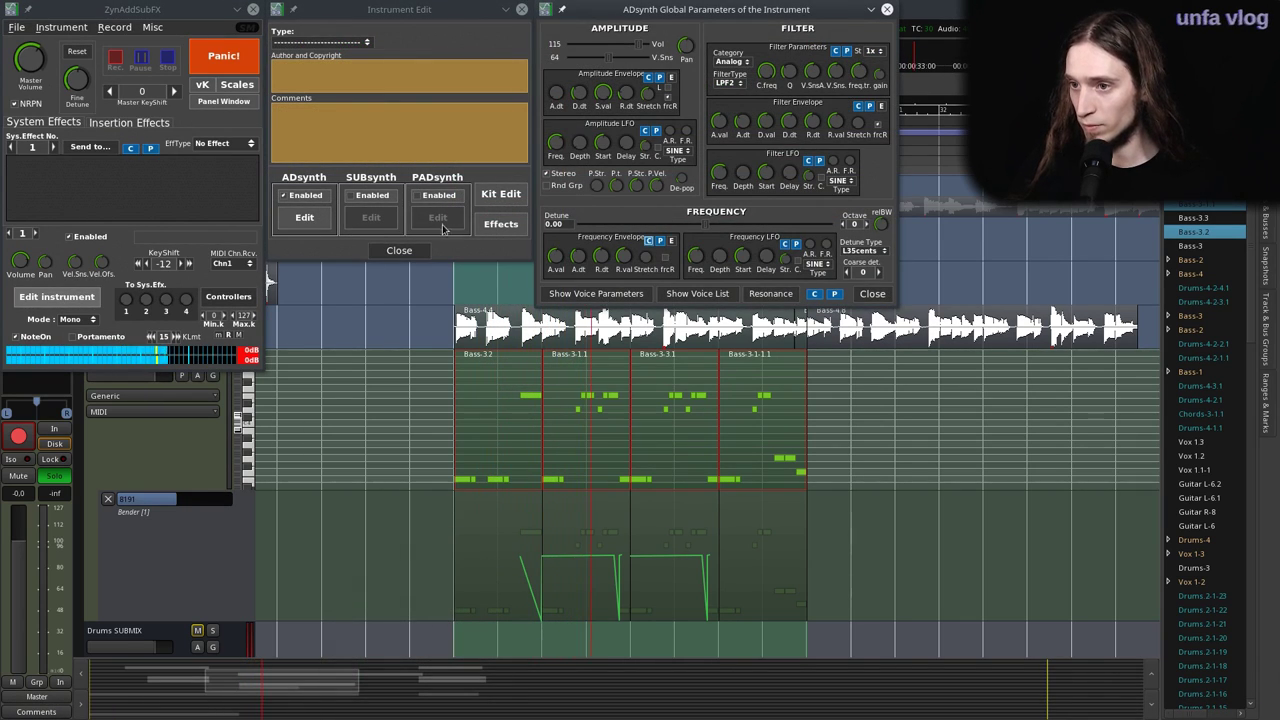
click(371, 195)
click(371, 217)
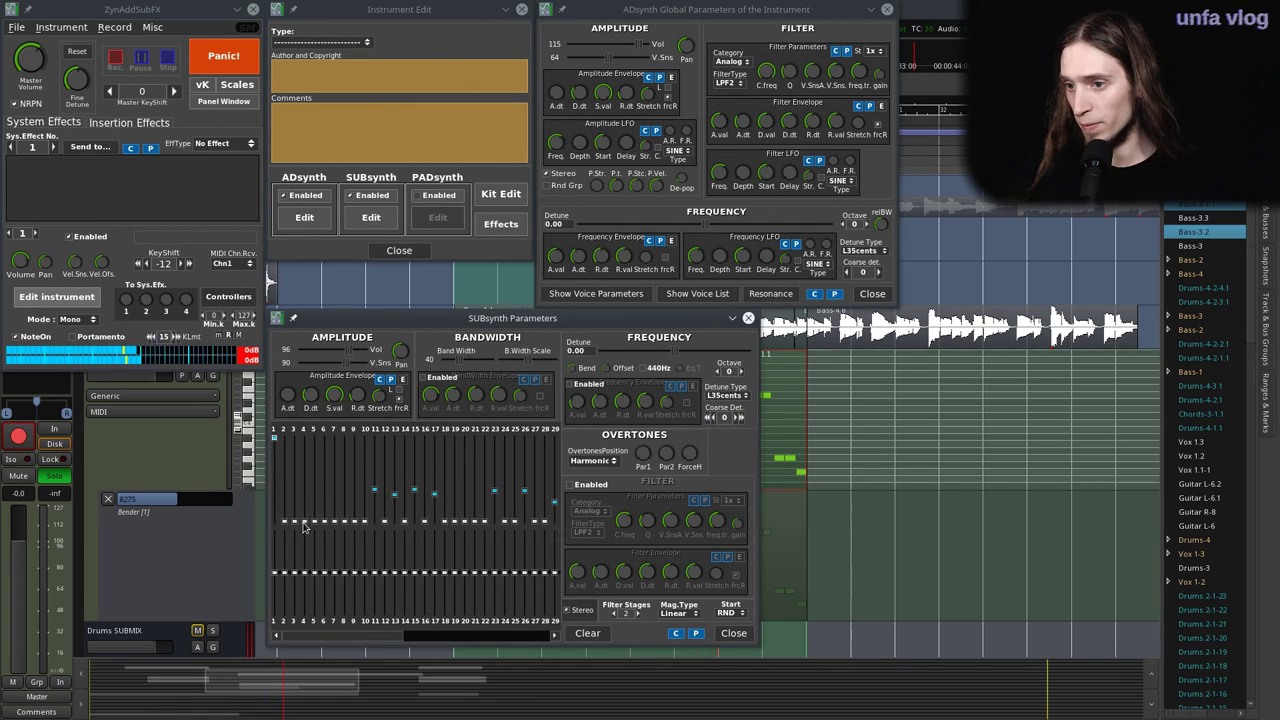
Raise the magnitudes and relative bandwidths of scattered SUBsynth harmonics in both the upper and lower ranges.
scroll(390, 490, down, 5)
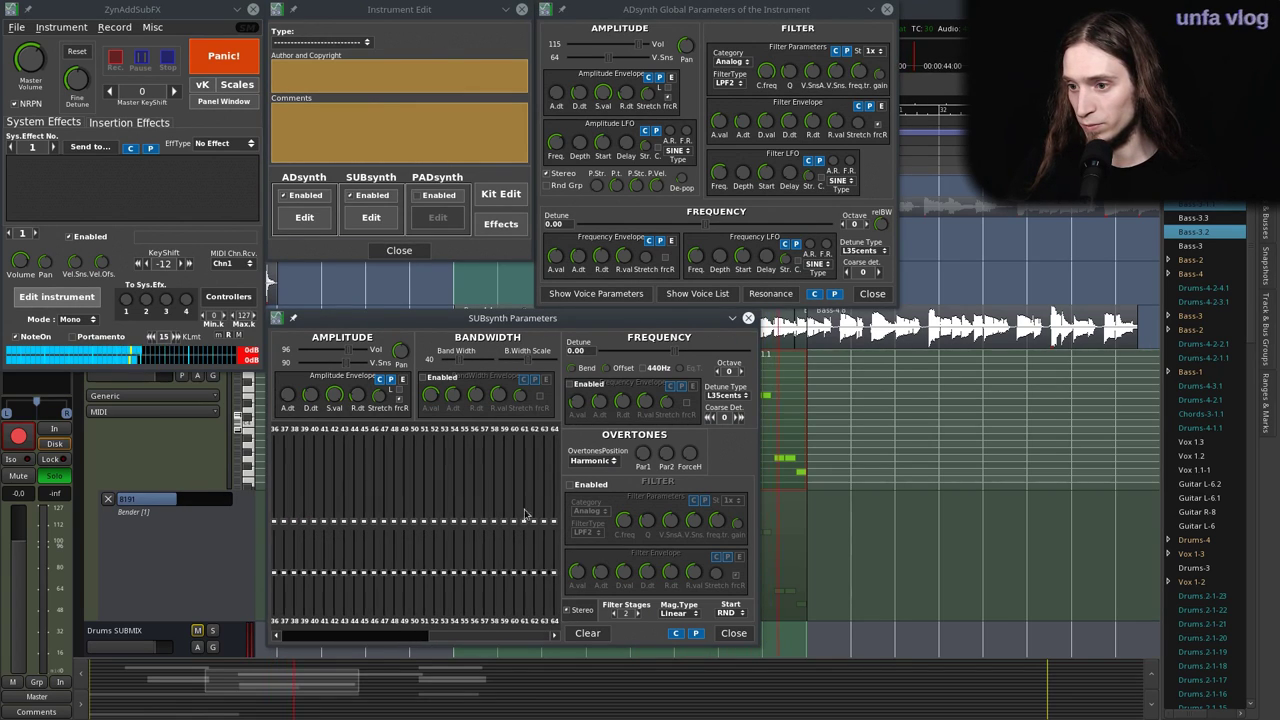
click(404, 559)
click(344, 562)
click(324, 562)
click(304, 543)
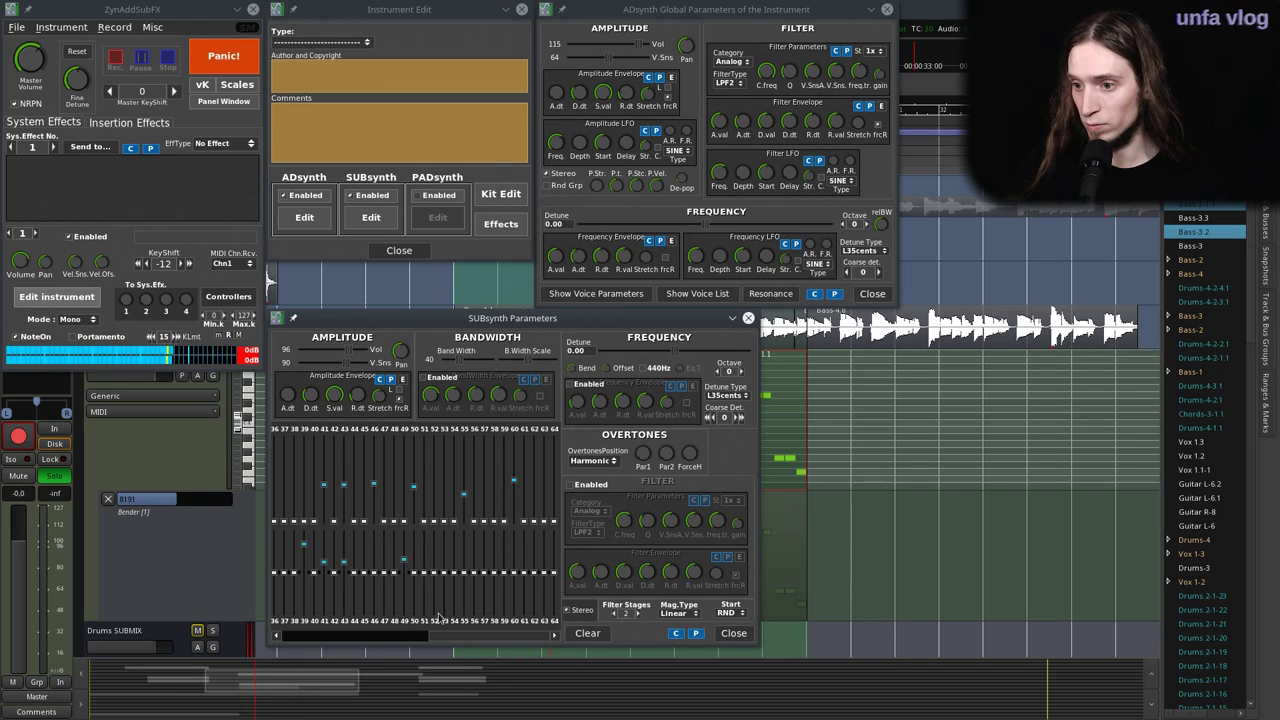
scroll(400, 590, up, 5)
drag(421, 553, 547, 555)
drag(354, 552, 311, 549)
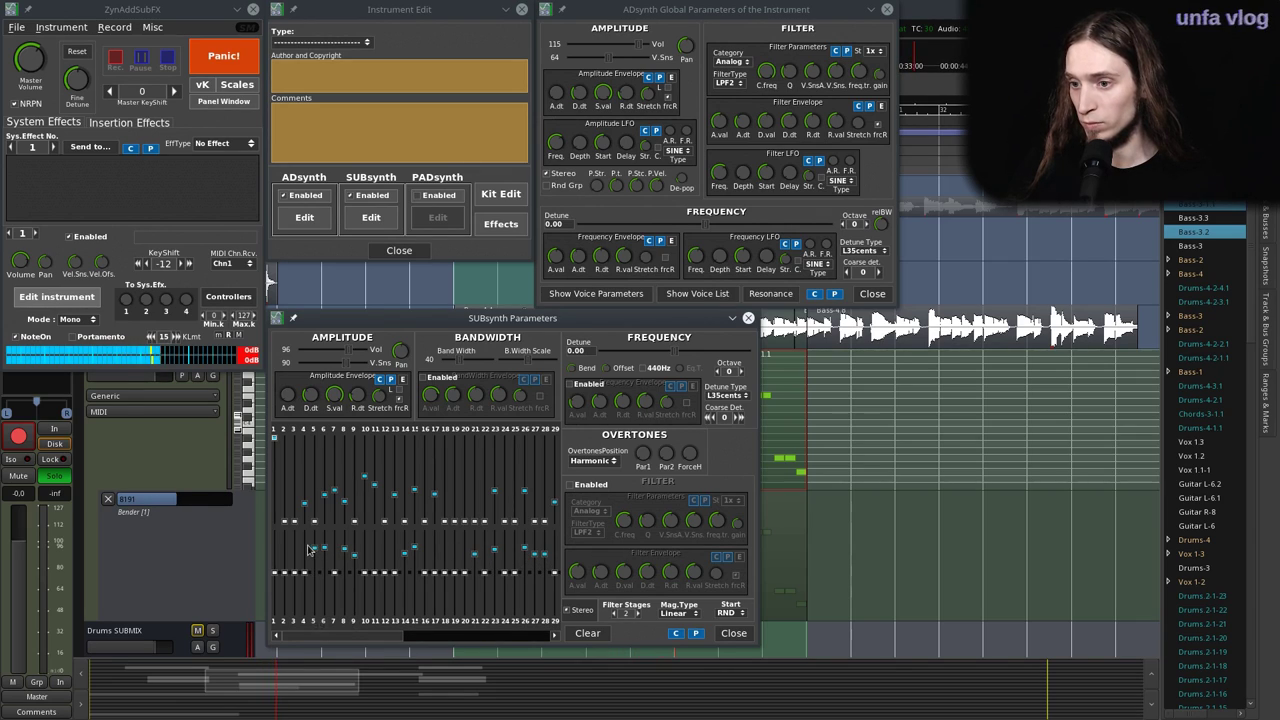
Set the SUBsynth bandwidth to 73 and enable its filter with type BPF2.
drag(450, 361, 472, 360)
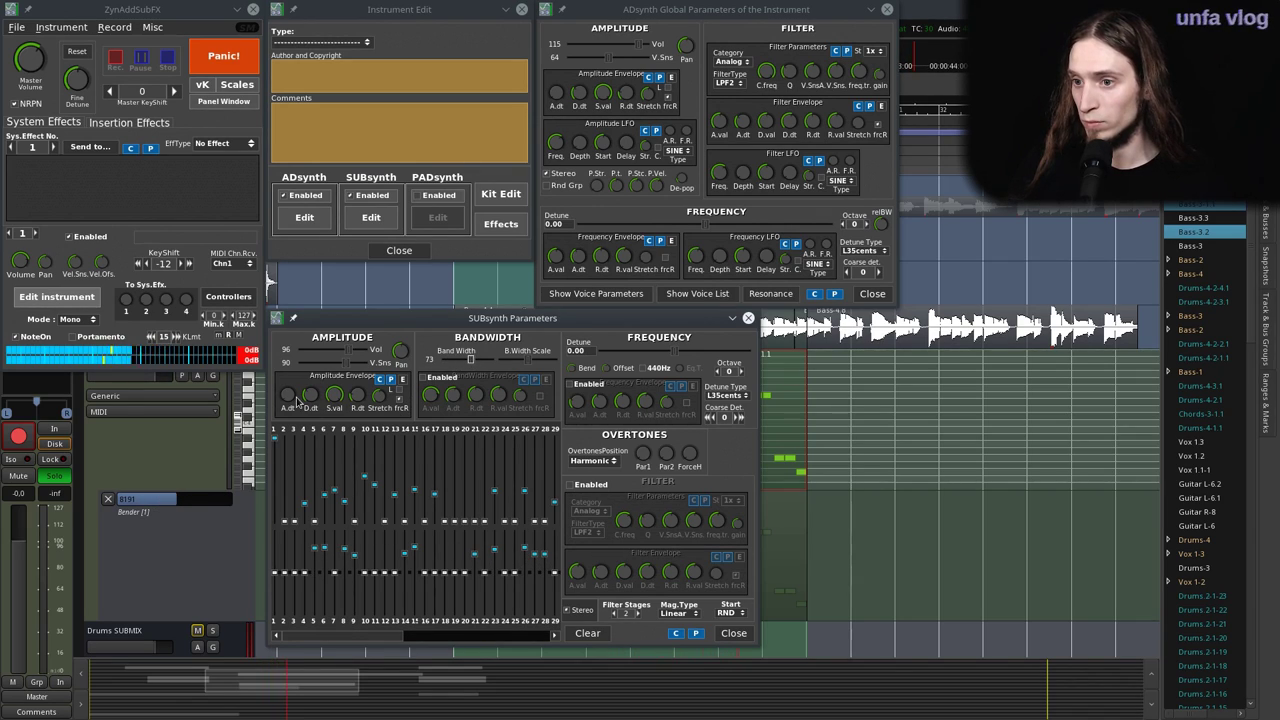
click(571, 485)
click(585, 532)
click(585, 541)
click(585, 532)
click(586, 550)
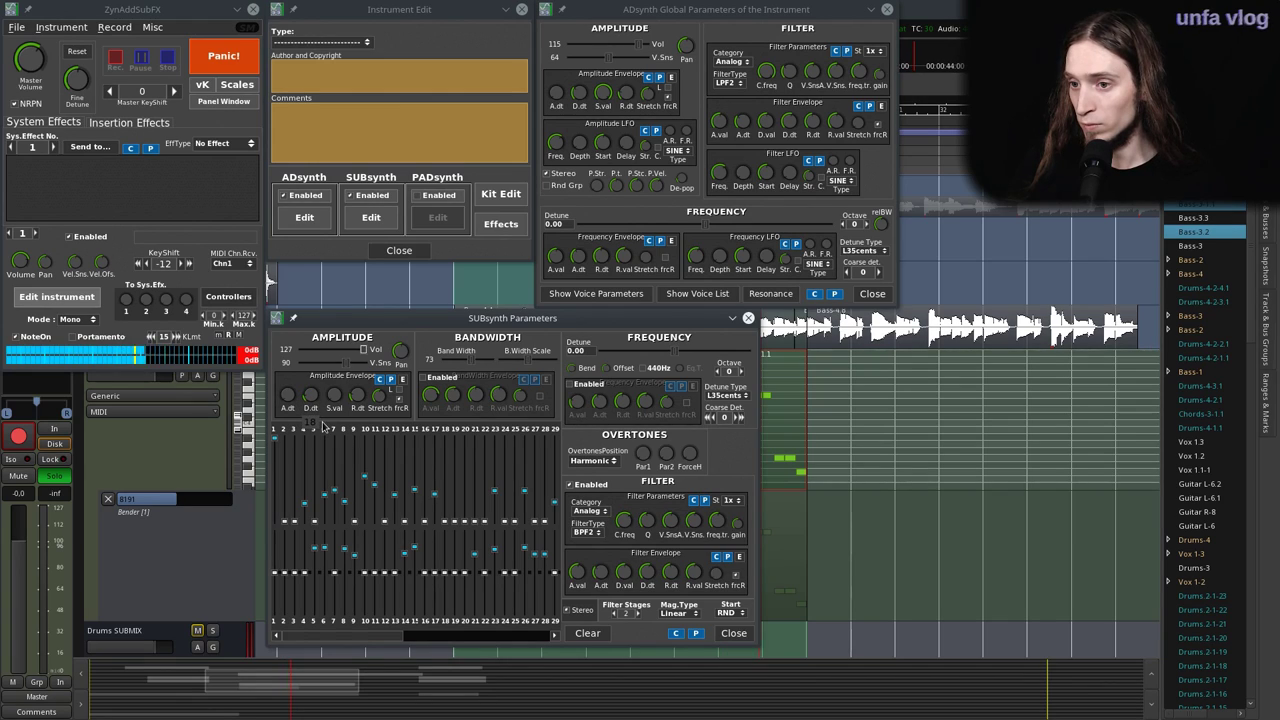
Enable the SUBsynth bandwidth envelope with bandwidth 92 and set the volume to 101.
click(423, 377)
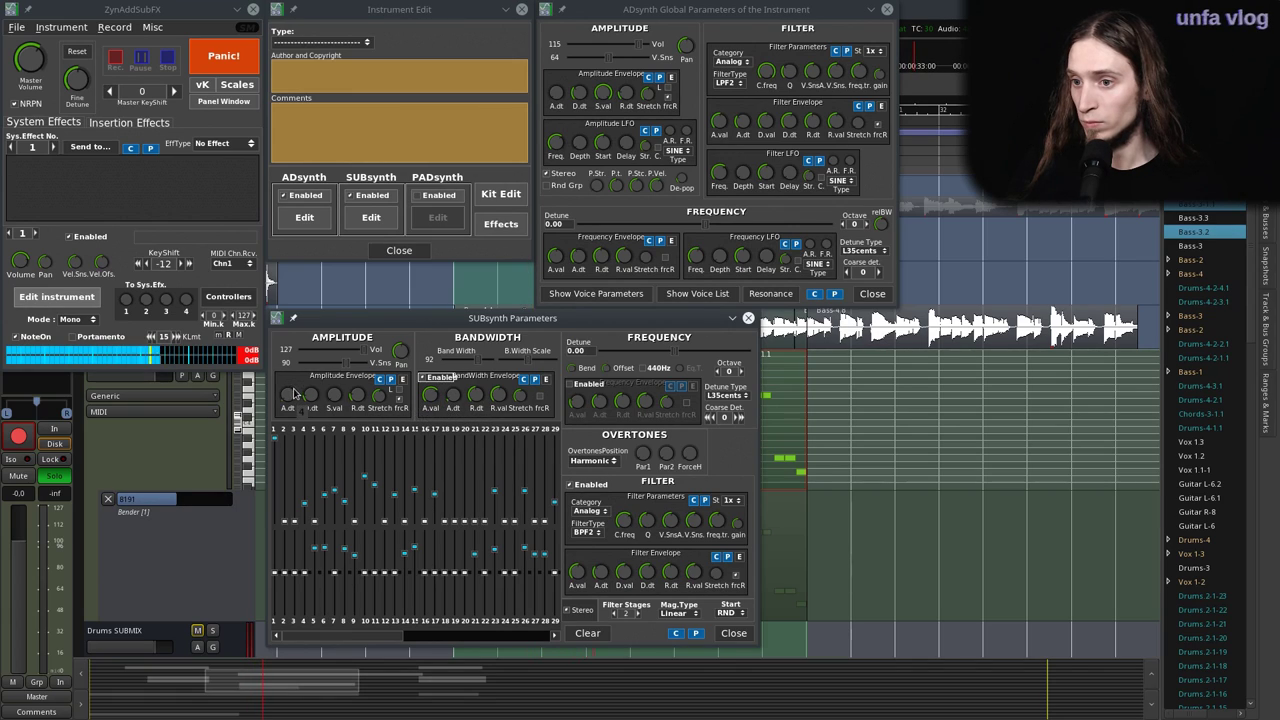
drag(352, 357, 340, 355)
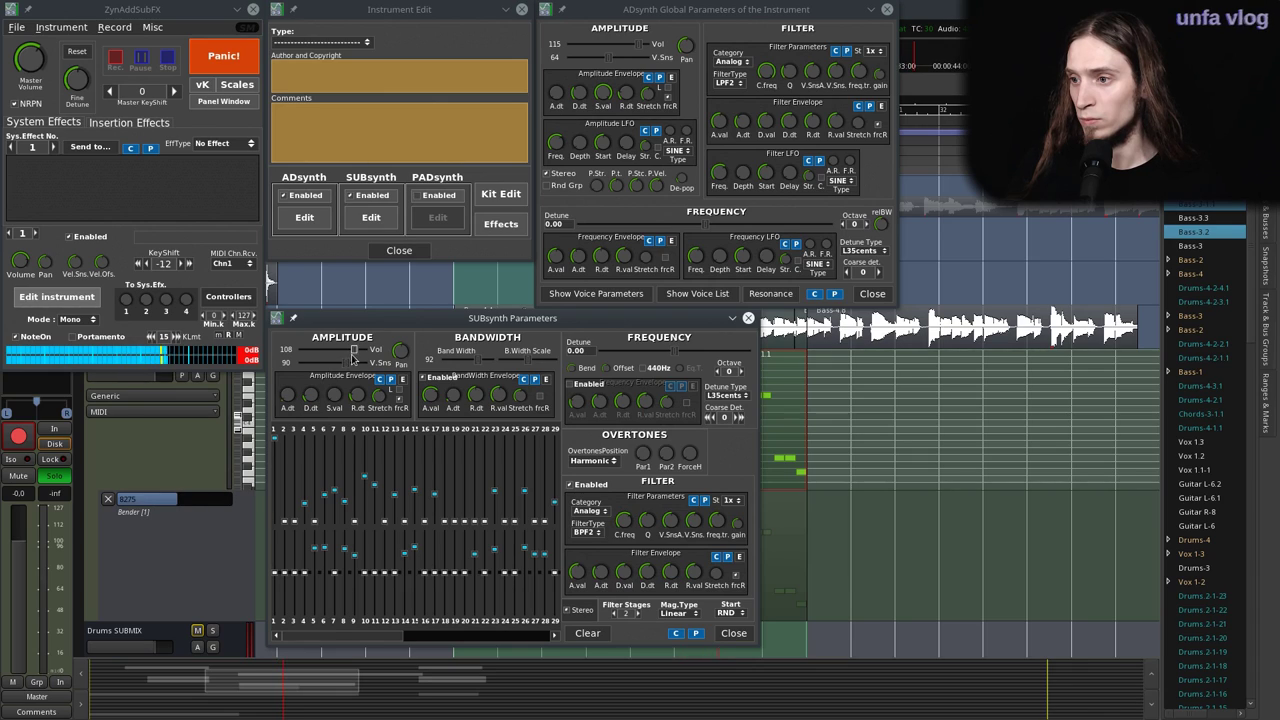
drag(351, 355, 349, 357)
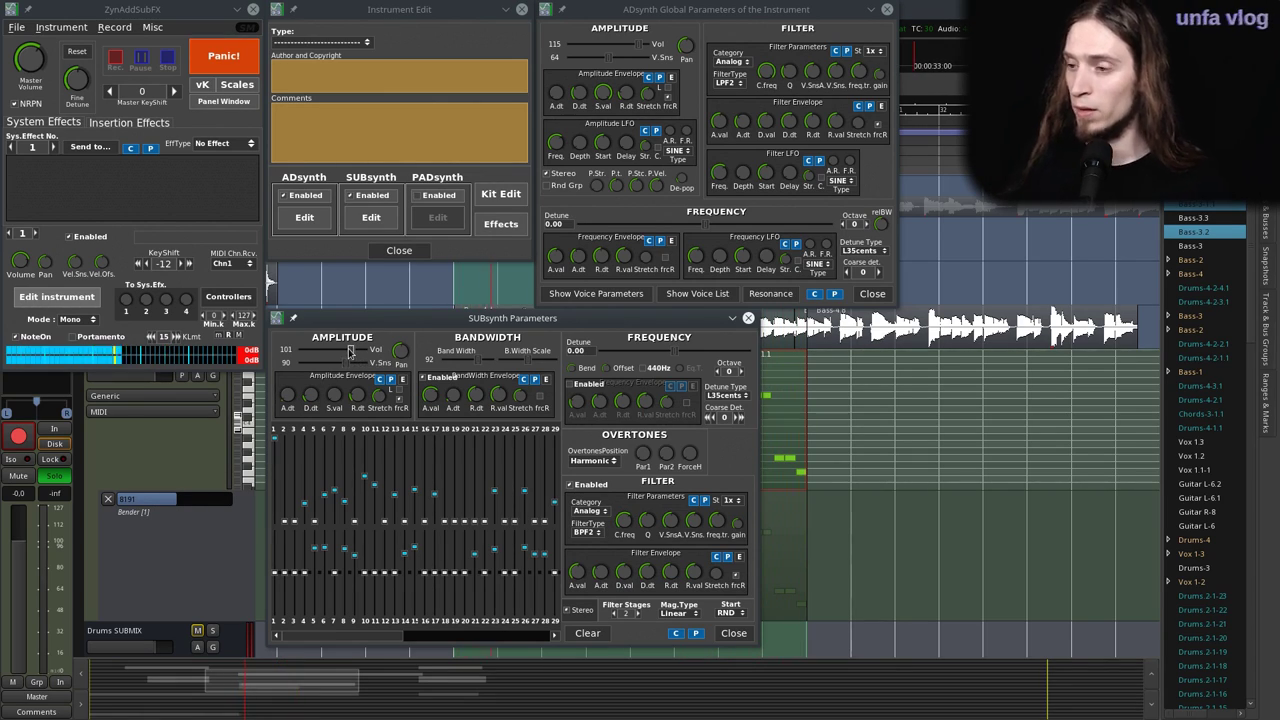
Set the SUBsynth octave to -1, change its filter type to LPF2 and adjust the filter cutoff.
click(719, 371)
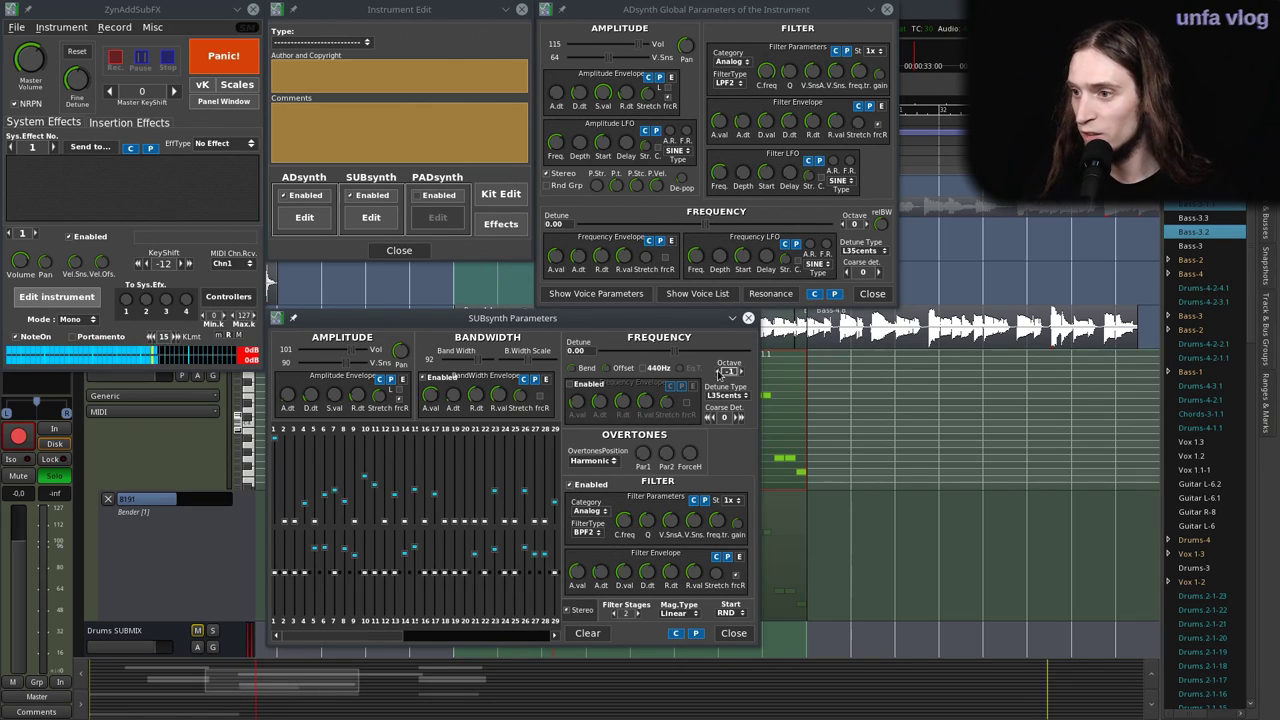
click(586, 530)
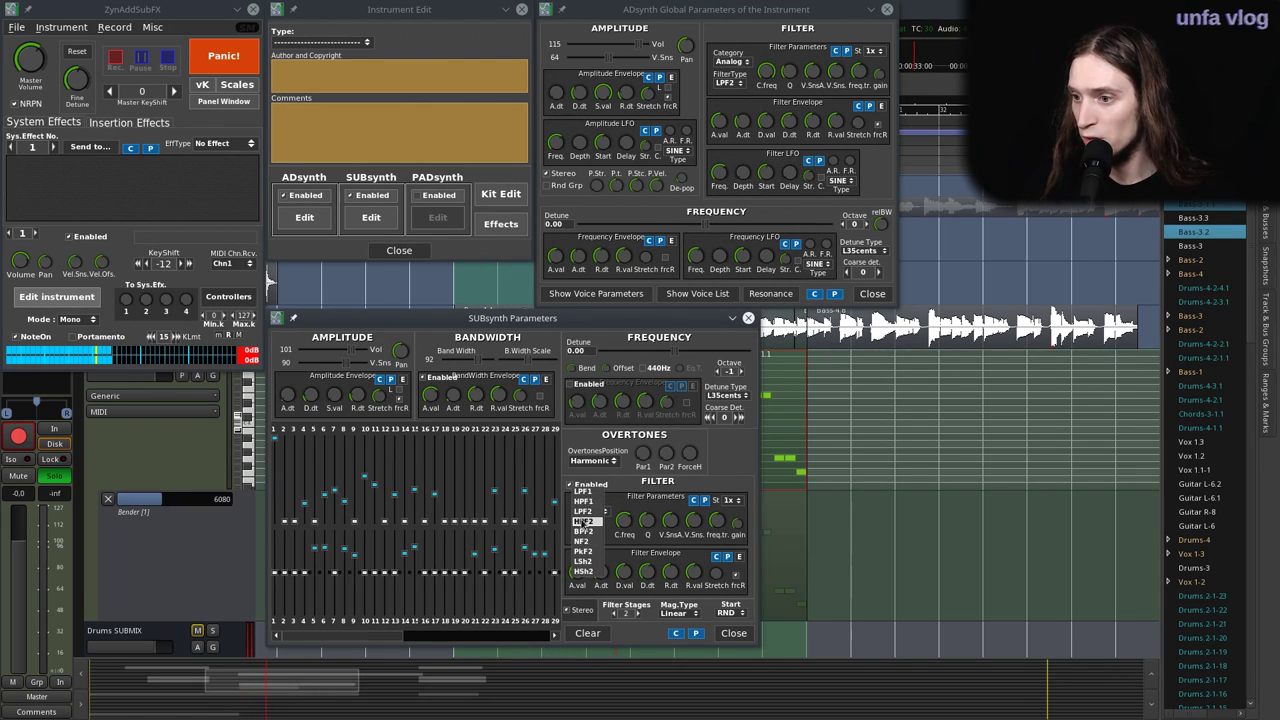
click(583, 511)
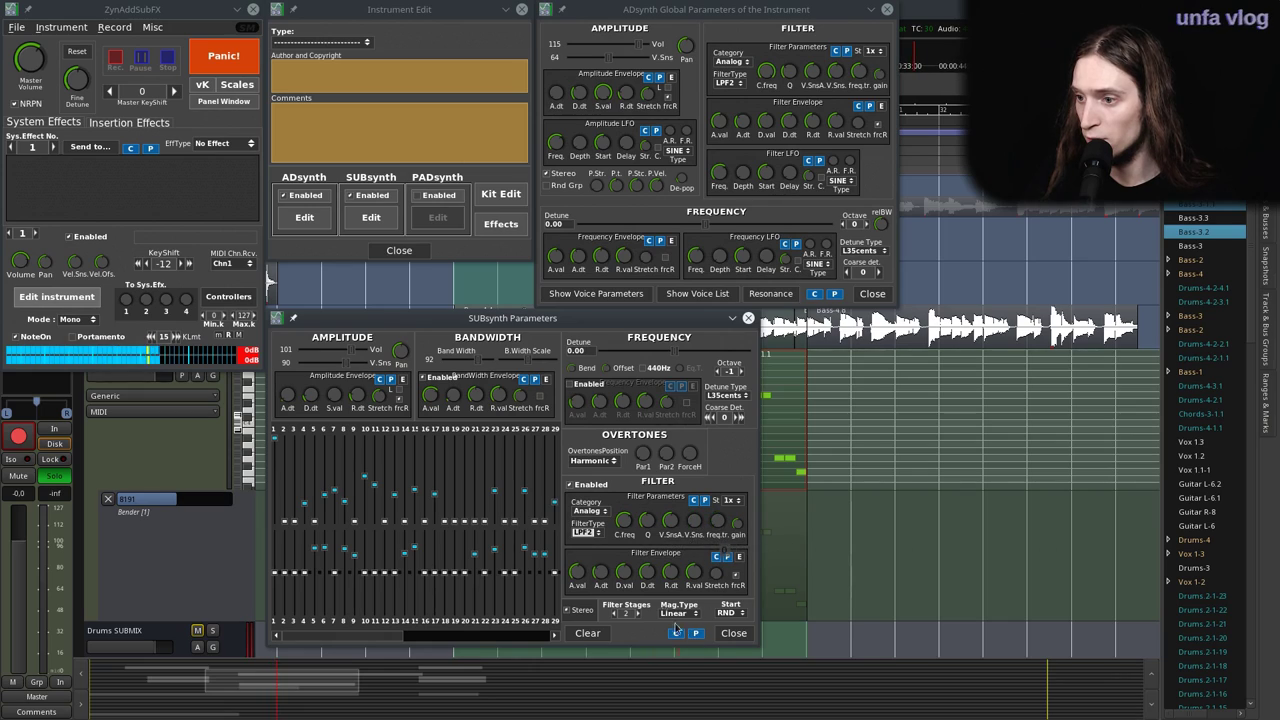
drag(624, 521, 651, 526)
Adjust the SUBsynth amplitude decay, set volume 111 and start magnitude Max, and close the instrument editing windows.
drag(312, 397, 317, 402)
drag(368, 364, 358, 362)
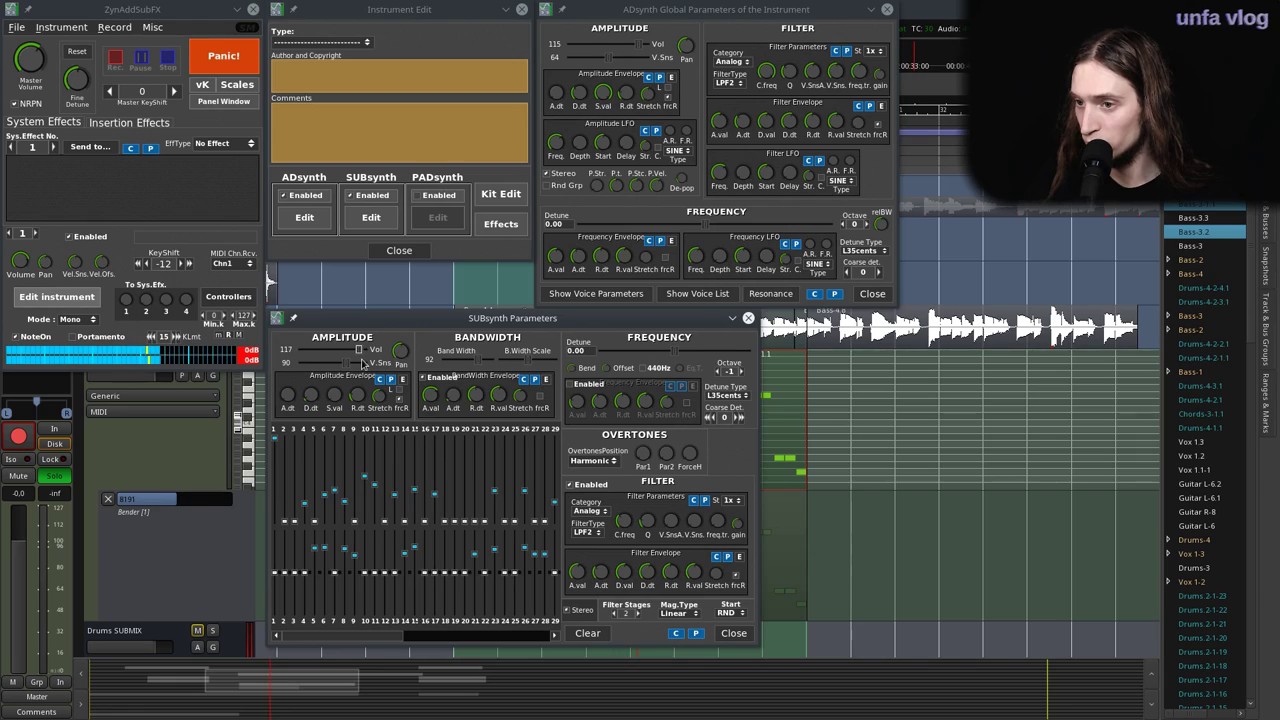
drag(359, 363, 358, 363)
click(725, 612)
click(730, 624)
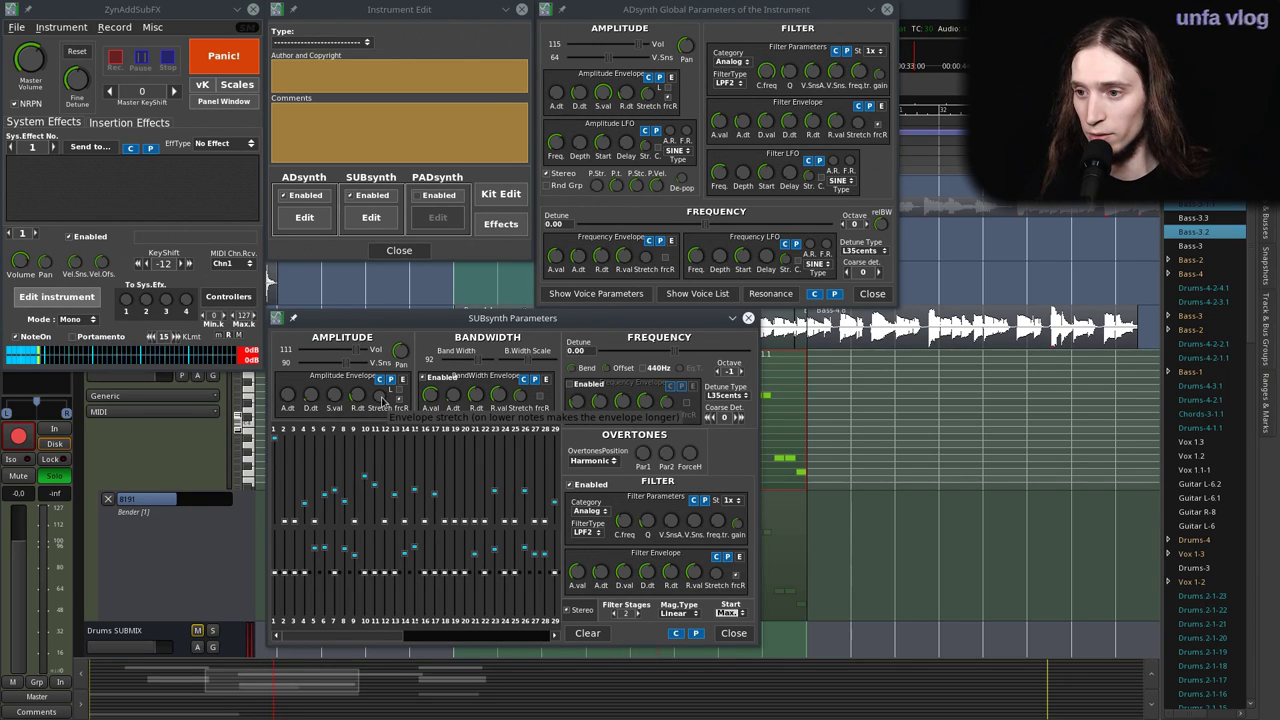
drag(313, 398, 309, 393)
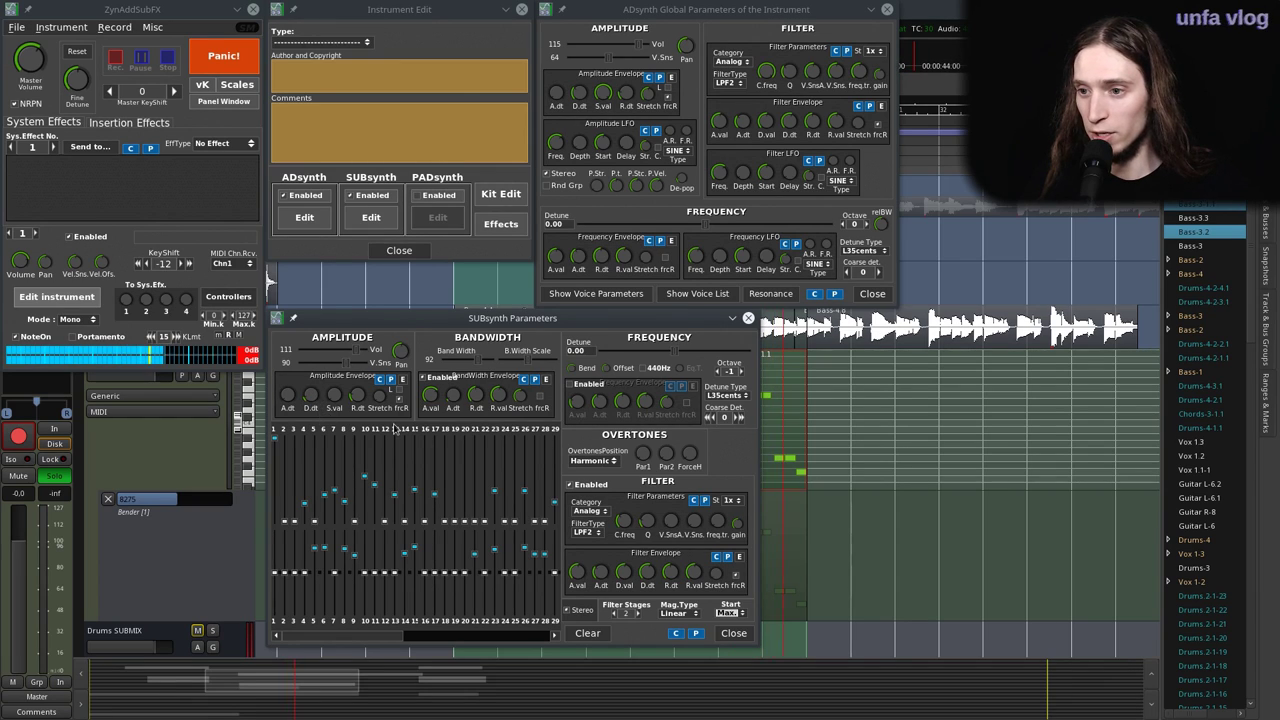
click(729, 635)
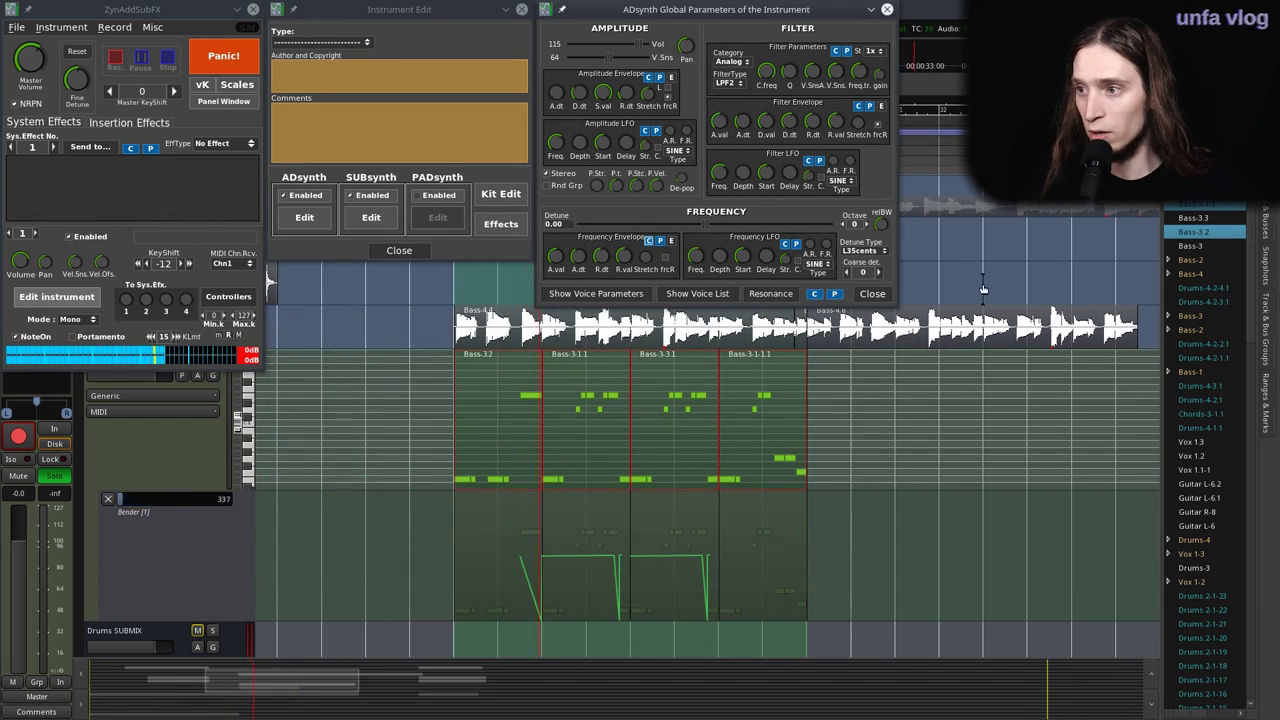
click(872, 293)
click(399, 250)
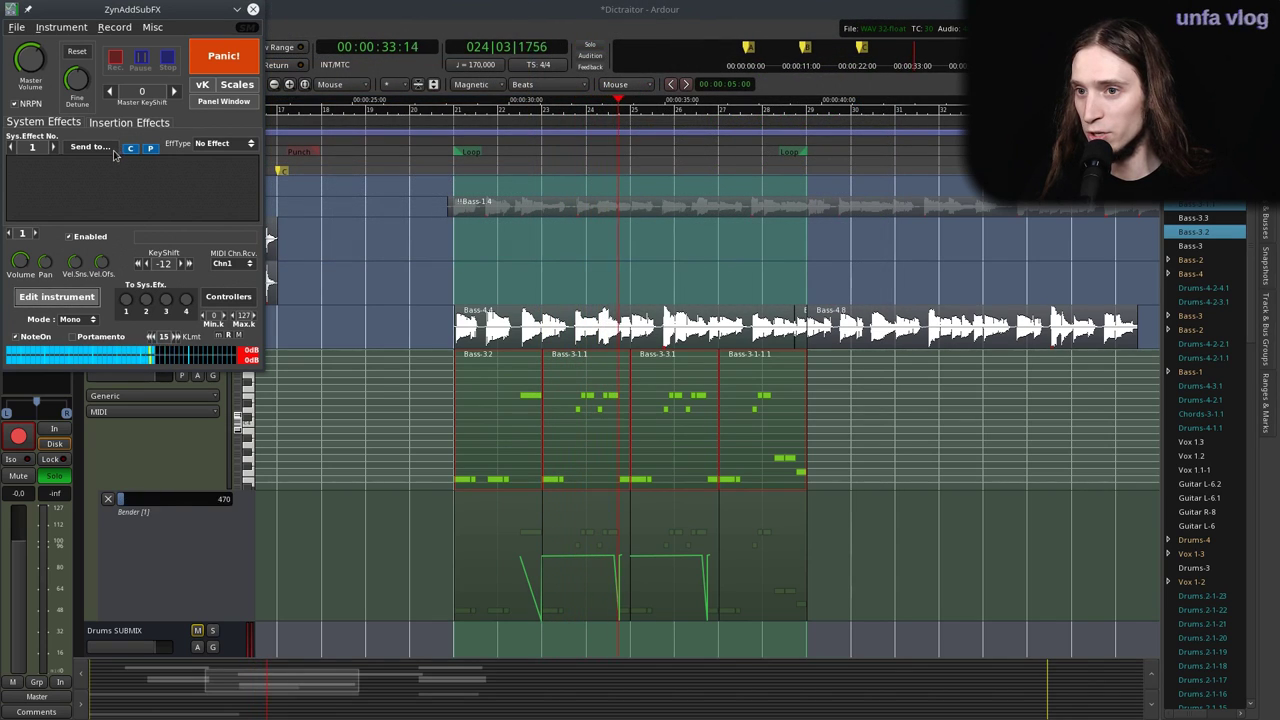
Add a Distortion as insertion effect 1 on Part 1 with the Overdrive 1 preset and adjust its drive and level.
click(128, 125)
click(94, 147)
click(92, 159)
click(200, 148)
click(213, 200)
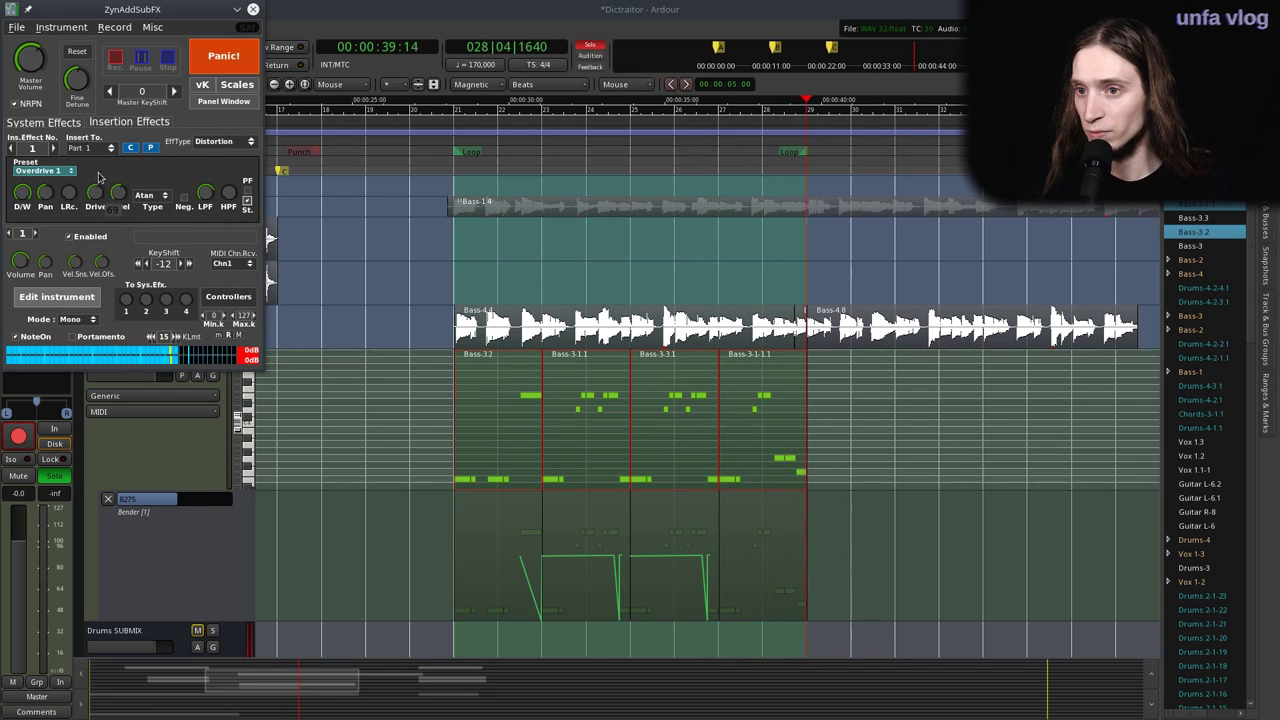
drag(102, 195, 120, 217)
drag(118, 152, 113, 170)
drag(108, 236, 103, 163)
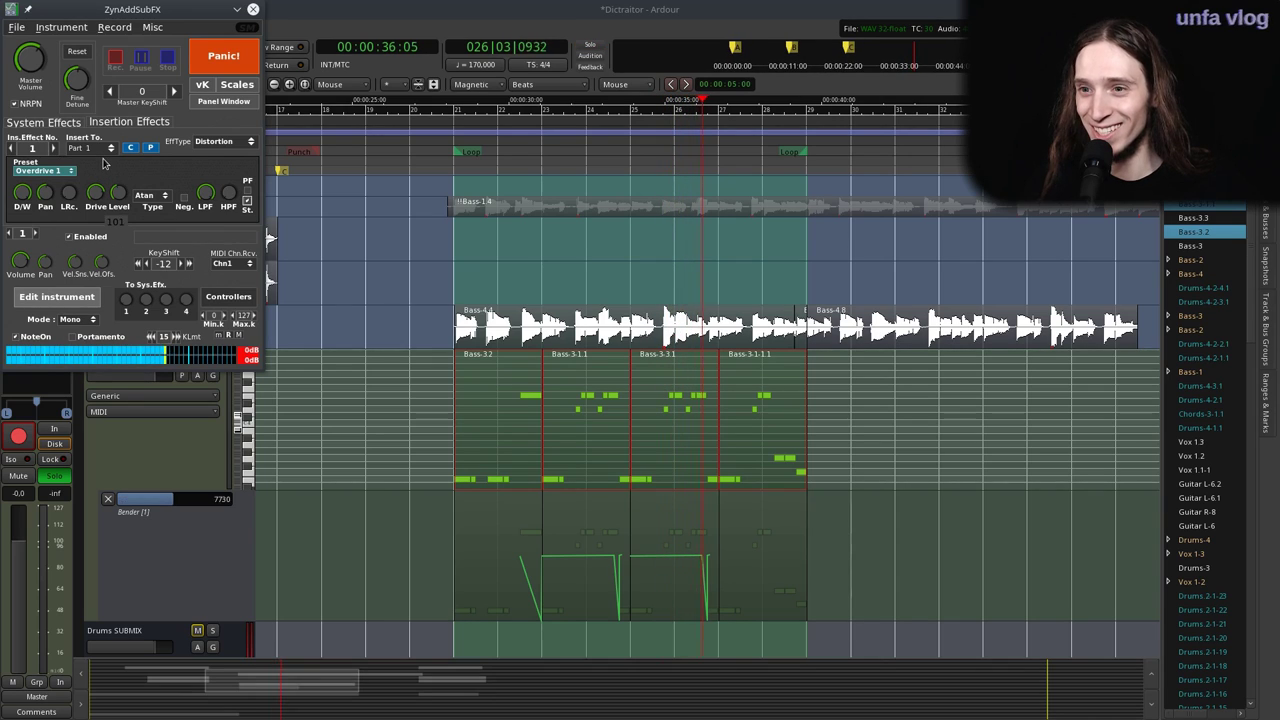
Adjust the ADsynth amplitude LFO of the bass instrument and close its editing windows.
click(56, 297)
click(304, 218)
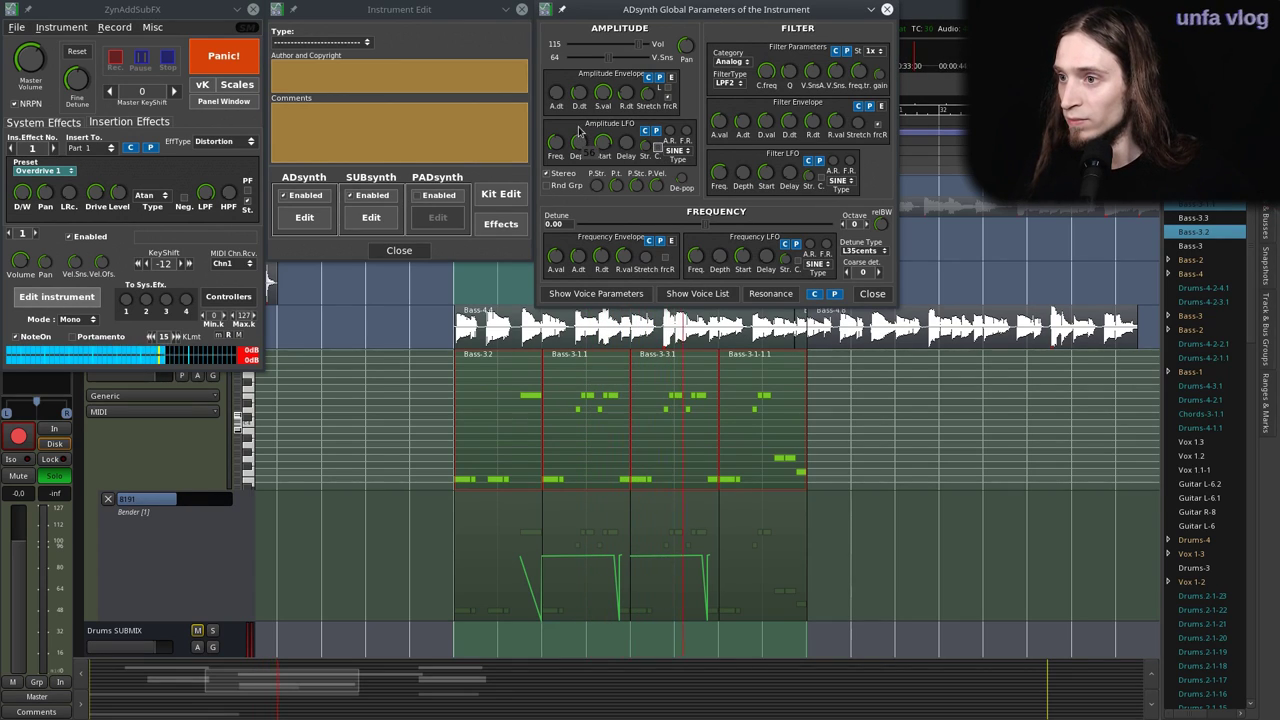
drag(565, 145, 567, 152)
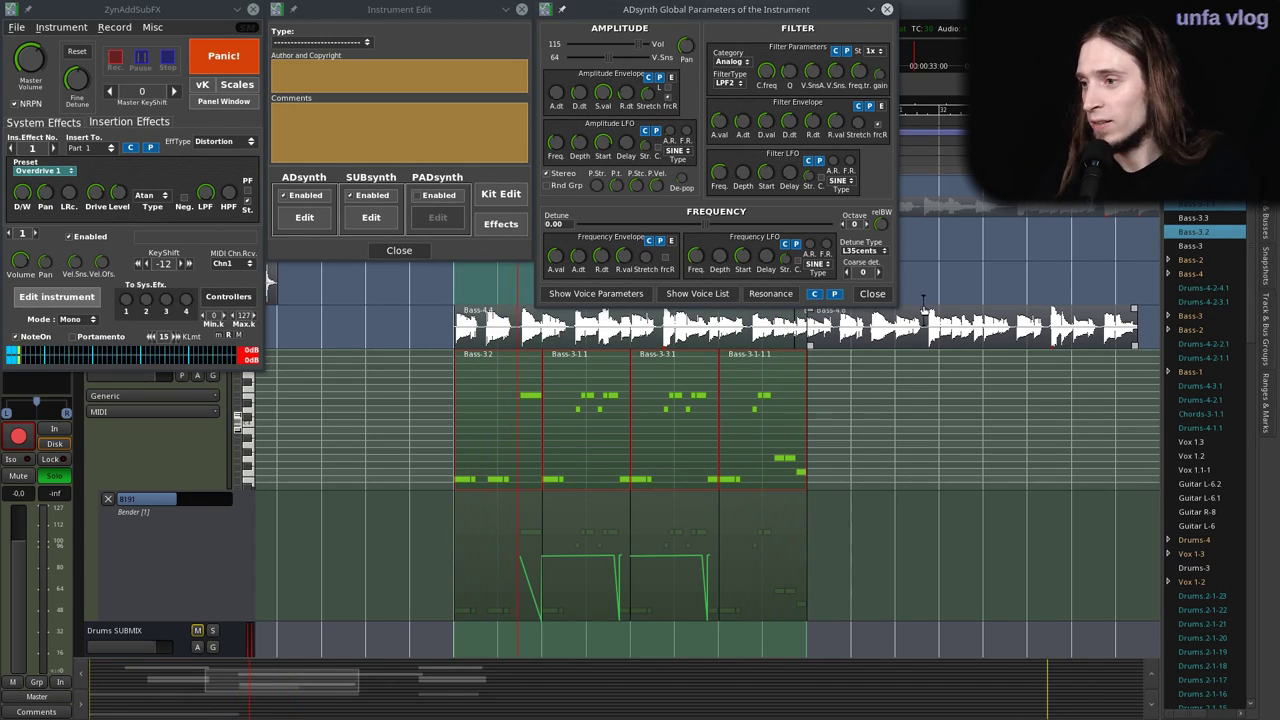
click(873, 294)
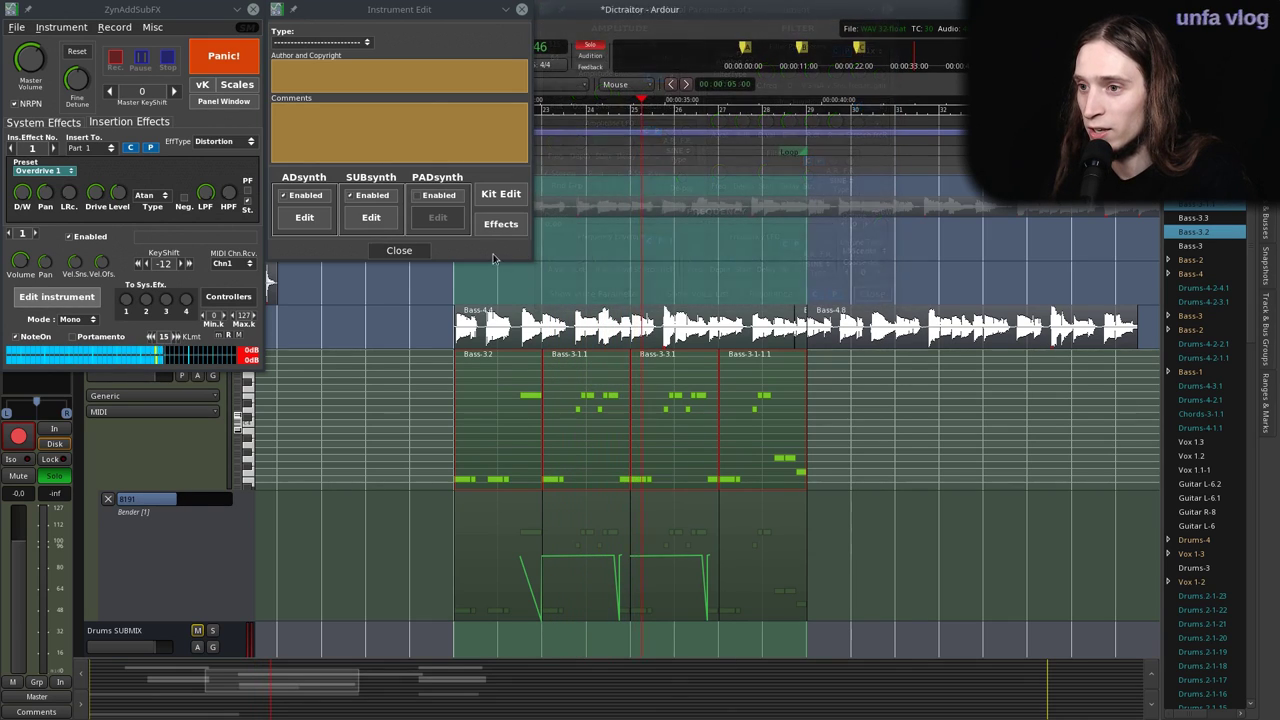
click(399, 250)
Add an EQ as insertion effect 2 on Part 1, with an Hp2 band at 4 stages and an adjusted frequency.
click(53, 148)
click(82, 148)
click(82, 158)
click(206, 143)
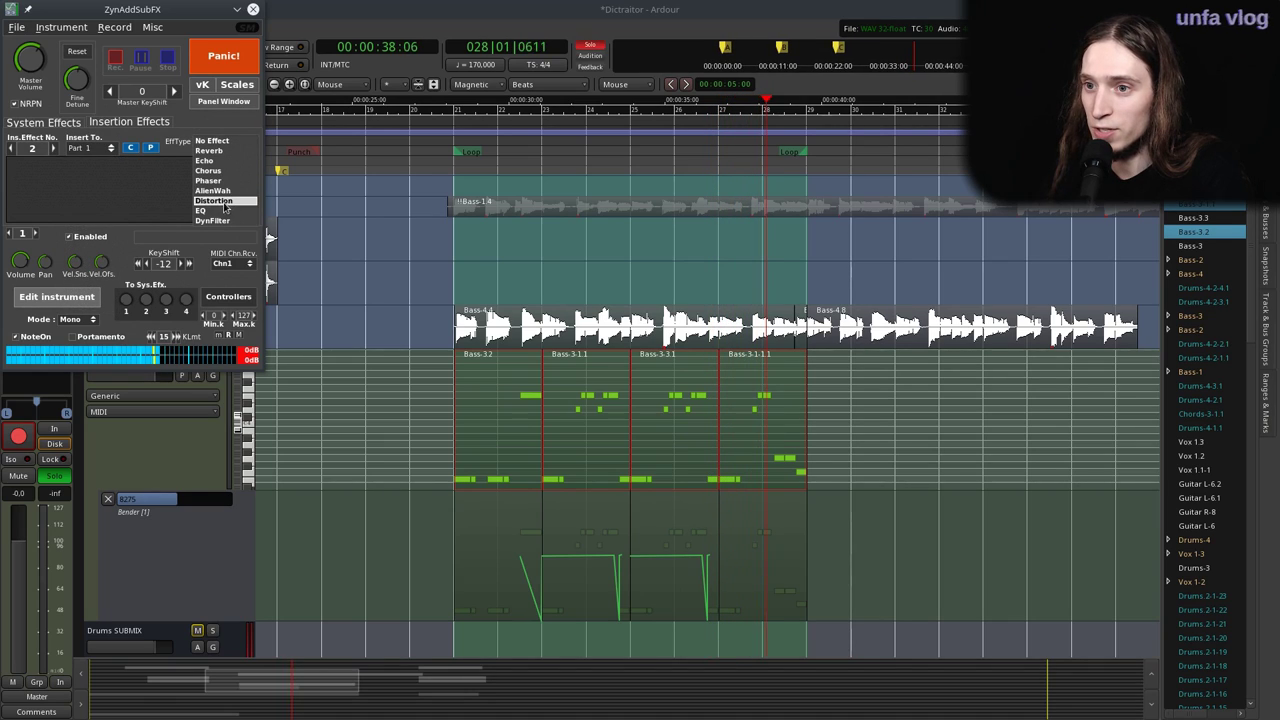
click(212, 211)
click(220, 206)
click(224, 213)
scroll(228, 203, down, 4)
drag(181, 198, 193, 236)
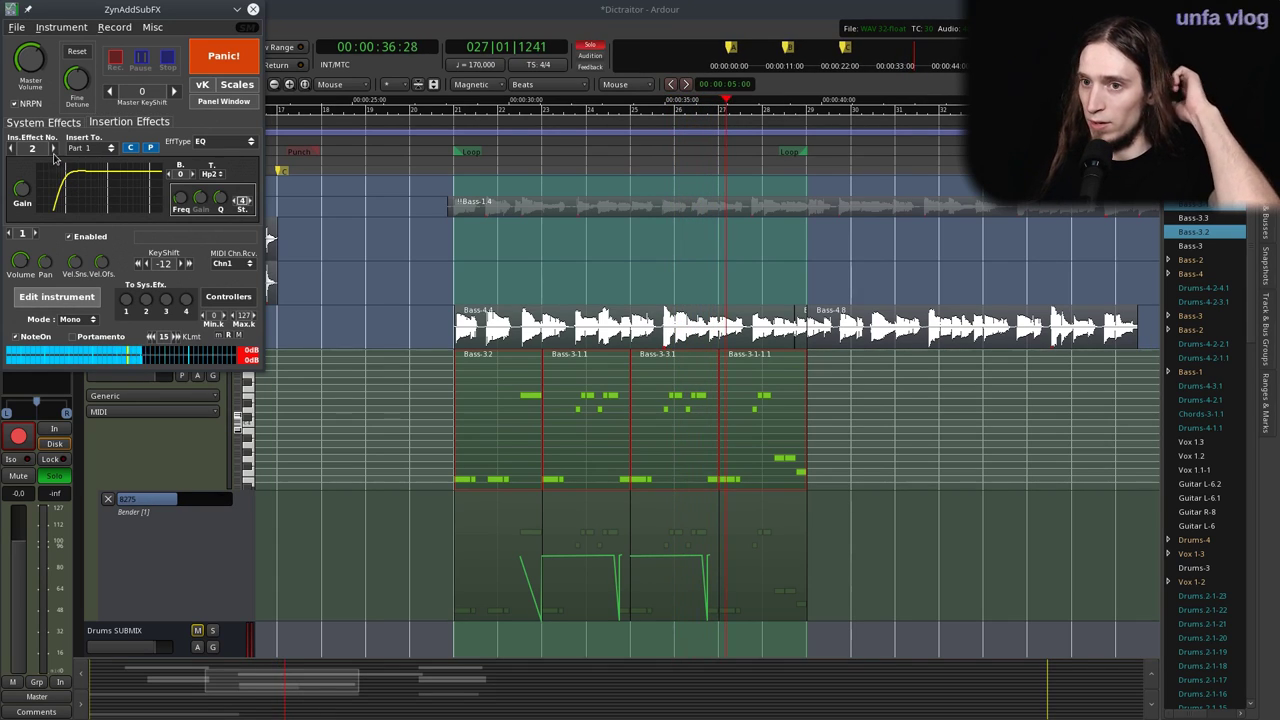
Name part 1 Main, then enable part 2, name it Sub and set it to receive on MIDI channel Chn1.
click(162, 241)
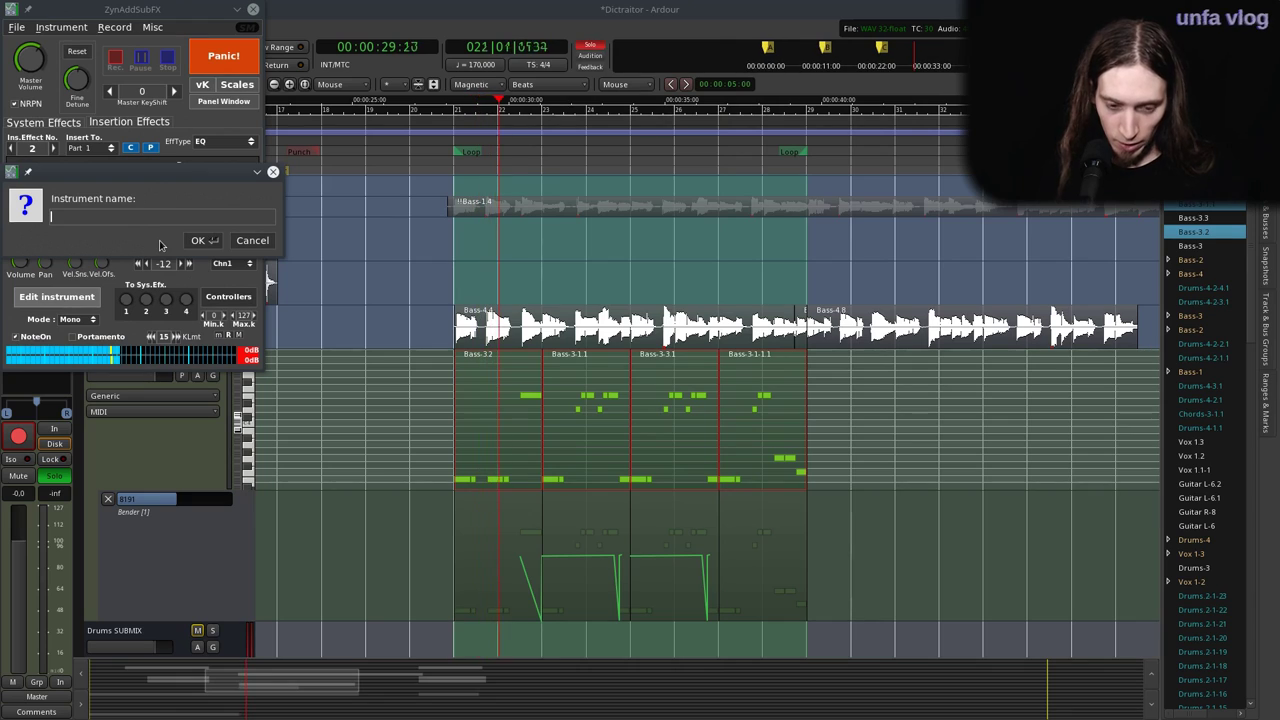
text(Main)
key(Return)
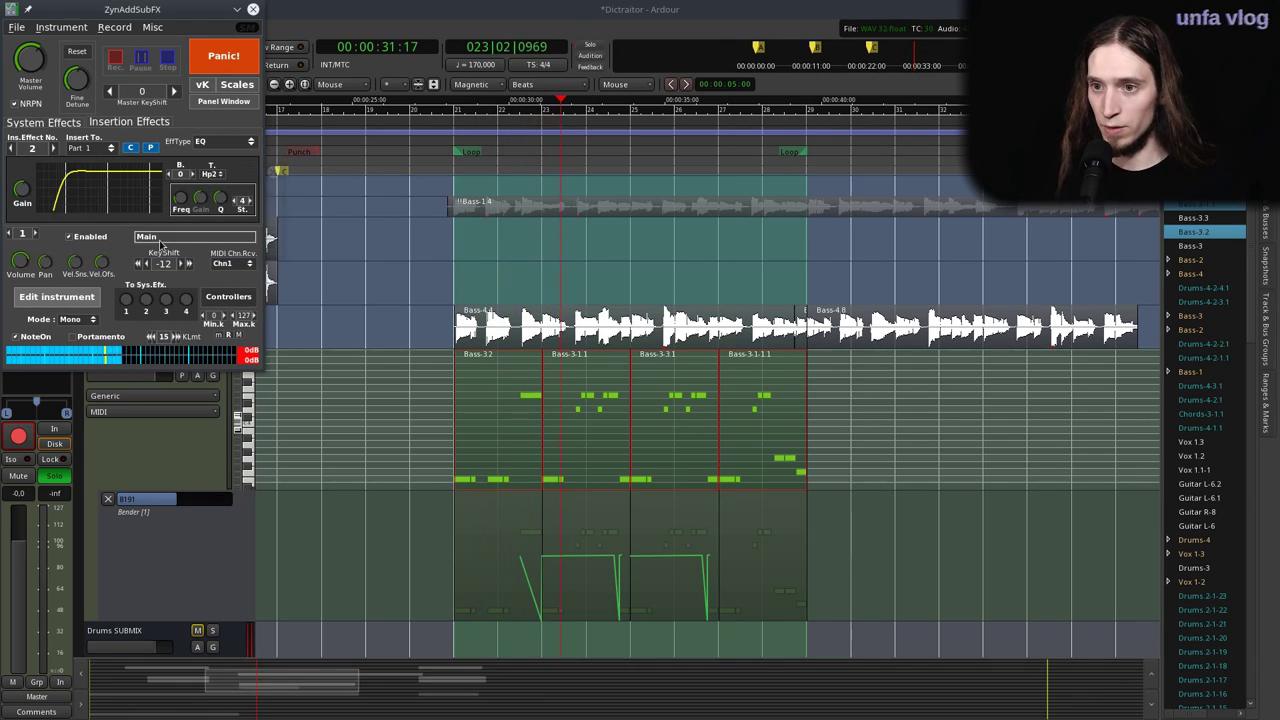
click(36, 236)
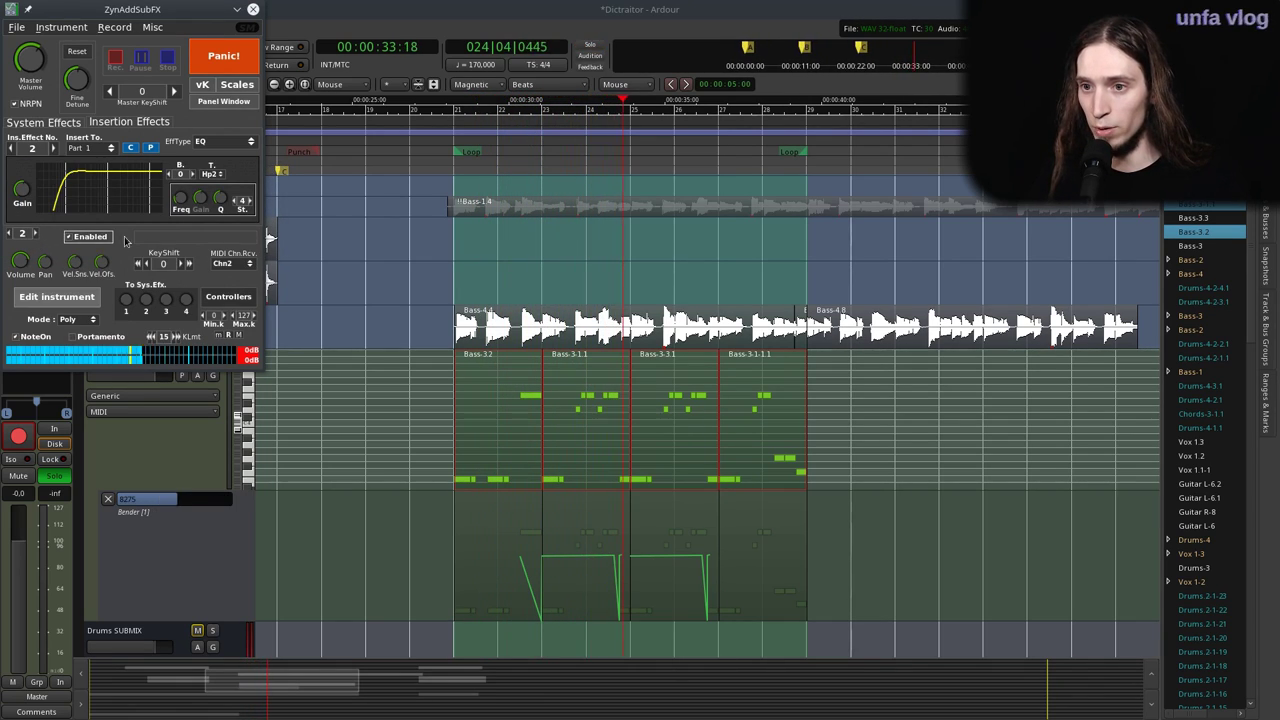
click(152, 238)
text(Sub)
key(Return)
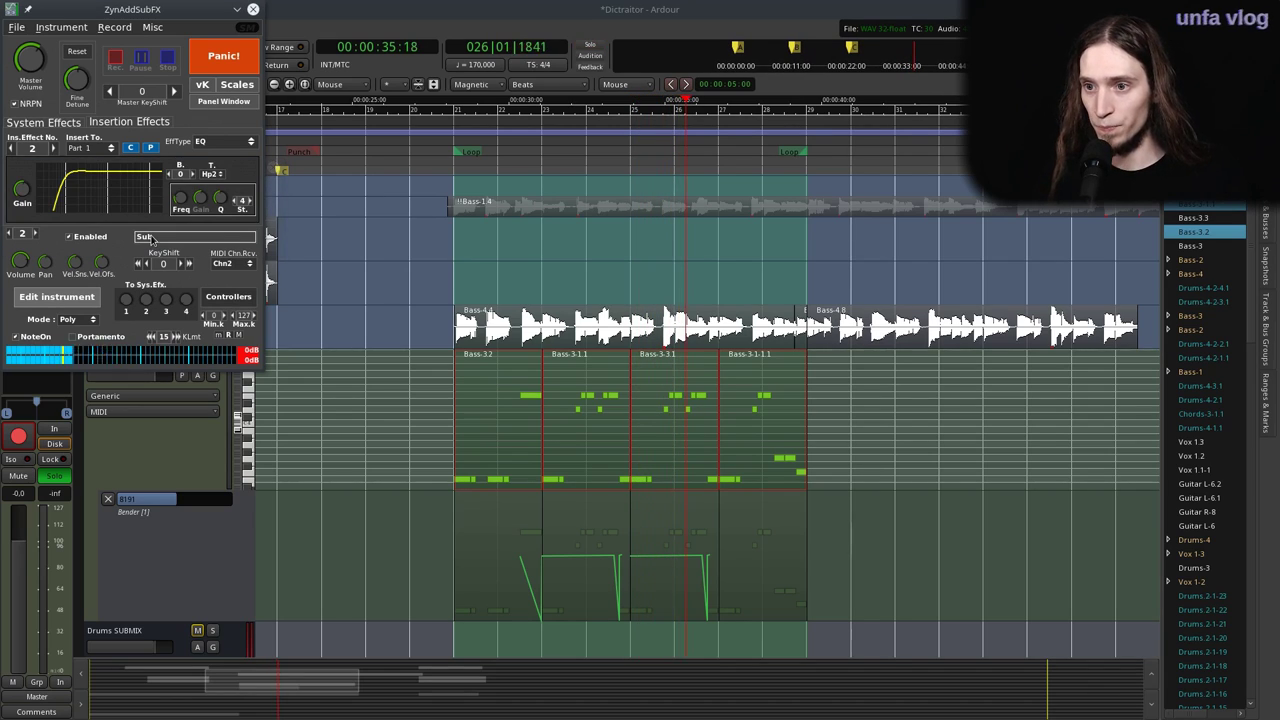
click(234, 263)
click(232, 252)
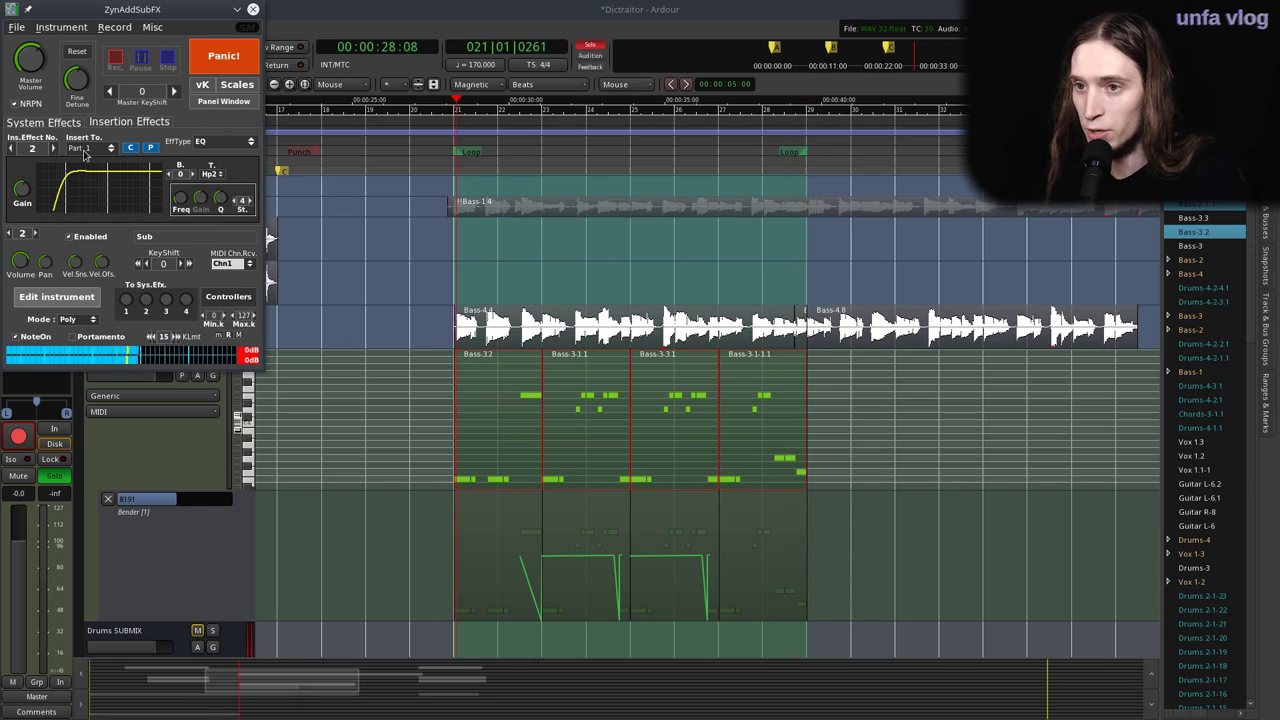
Set the Sub part's ADsynth volume to 125 and octave to -2, and close the ADsynth parameters.
click(56, 296)
click(304, 217)
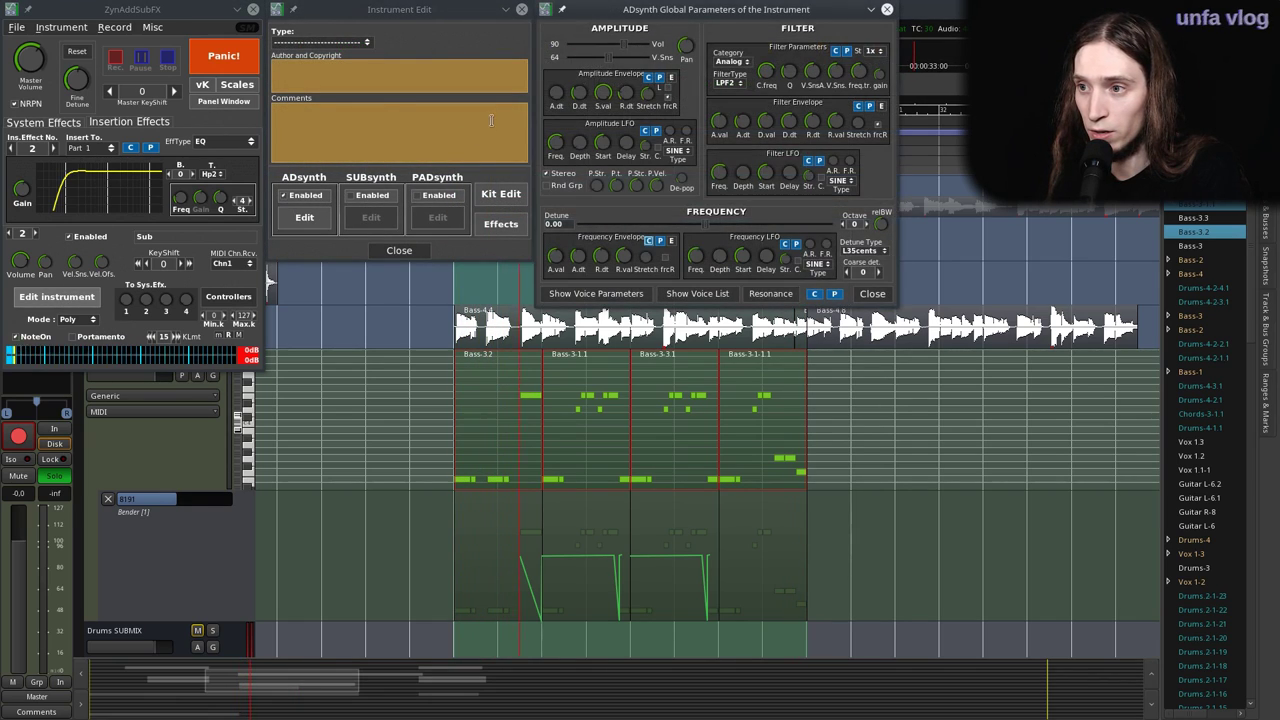
click(645, 44)
click(844, 224)
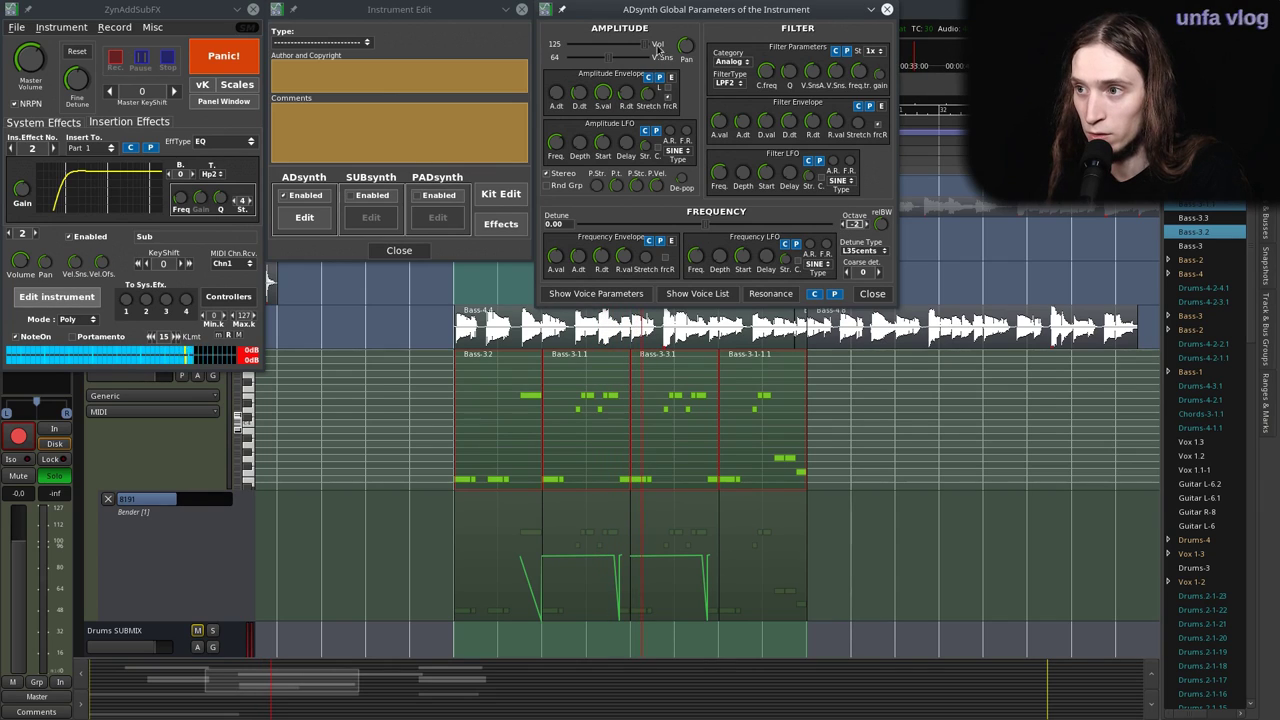
click(871, 294)
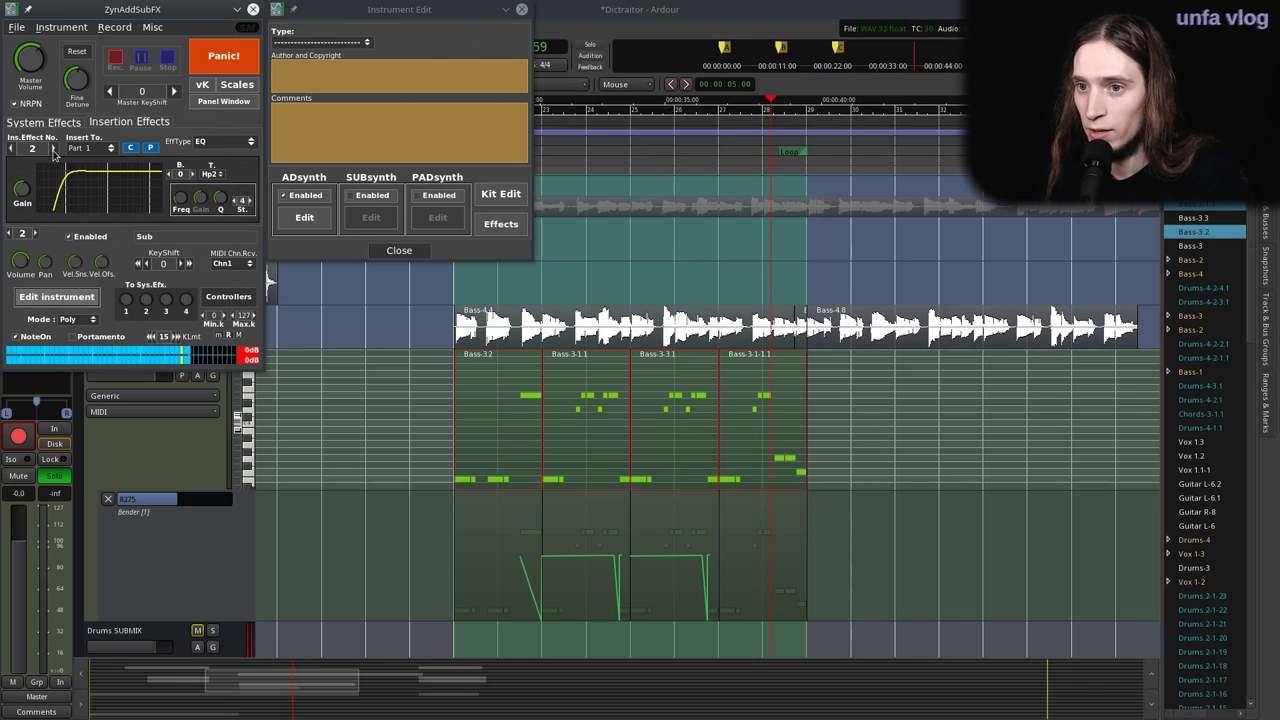
Add an EQ as insertion effect 3 on Part 2, with an Lp2 band at 2 stages and a lowered frequency, and close the instrument editor.
click(53, 148)
click(86, 148)
click(95, 170)
click(222, 141)
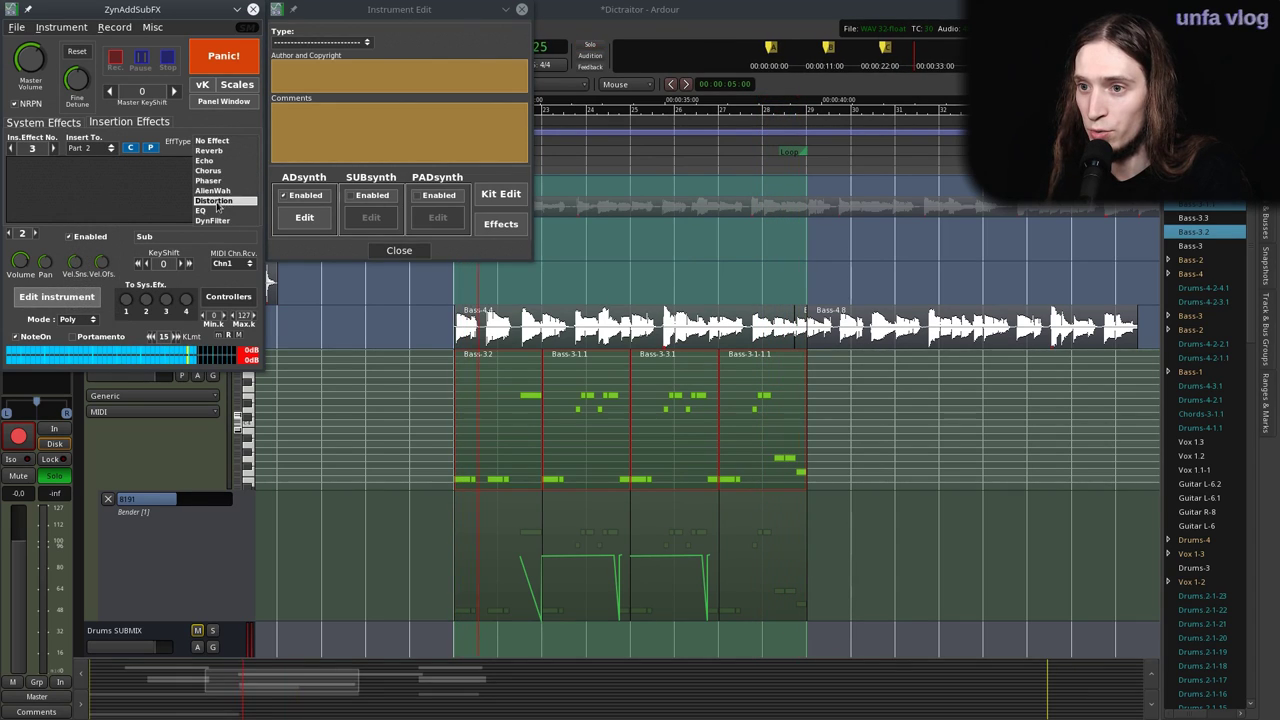
click(220, 210)
click(216, 174)
click(212, 207)
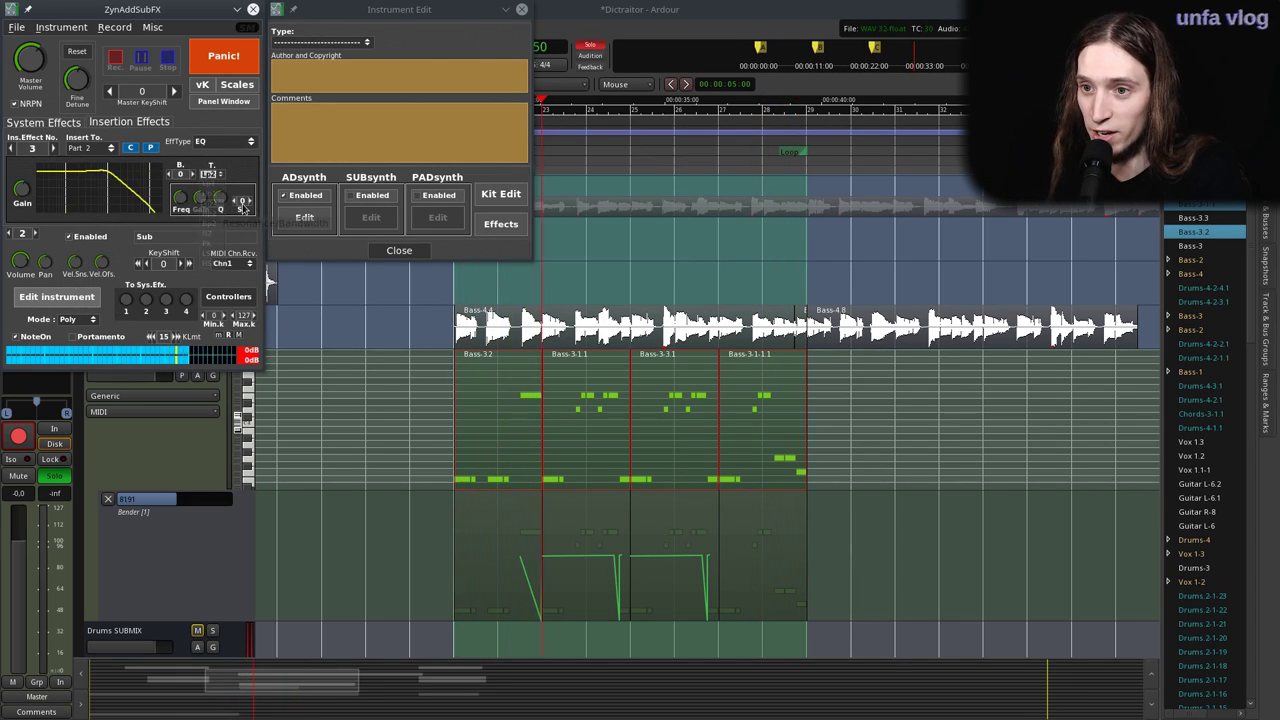
click(249, 201)
click(249, 201)
drag(224, 199, 188, 212)
click(12, 148)
click(53, 148)
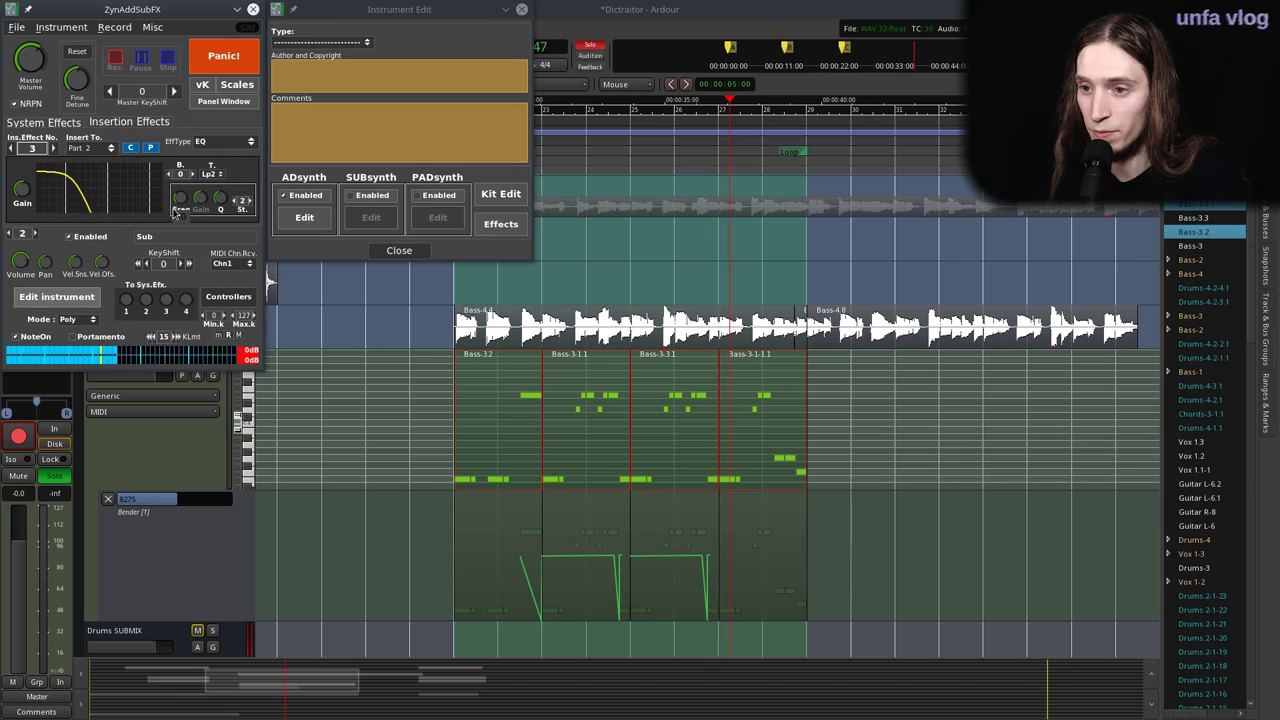
click(389, 248)
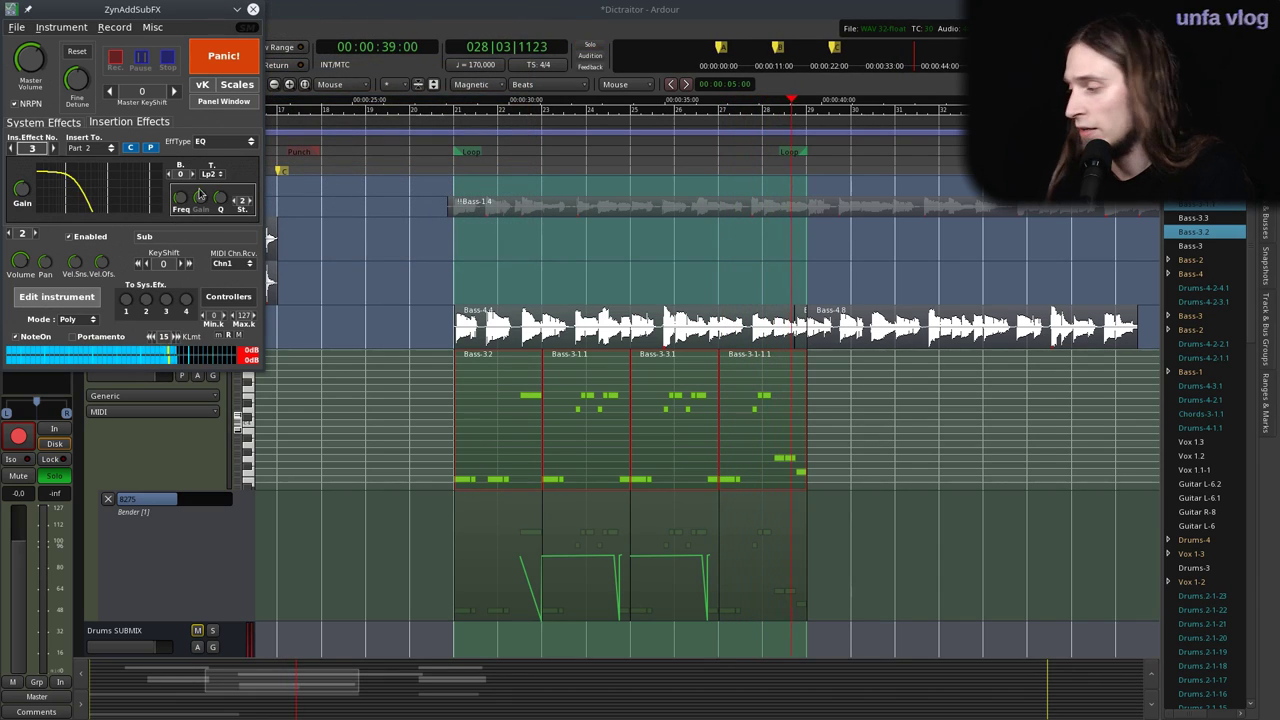
Play the bass passage from bar 20 and again around the pitch bend in bar 22 to check the layered sound.
click(368, 57)
key(space)
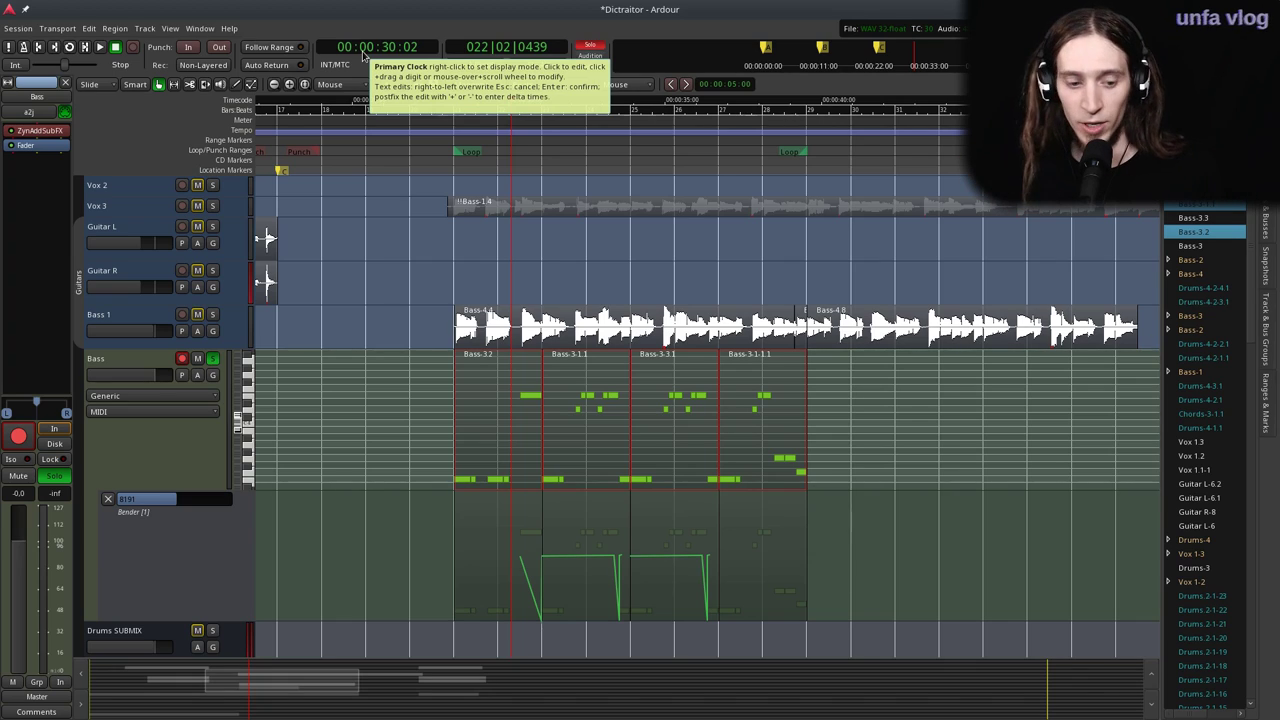
click(429, 151)
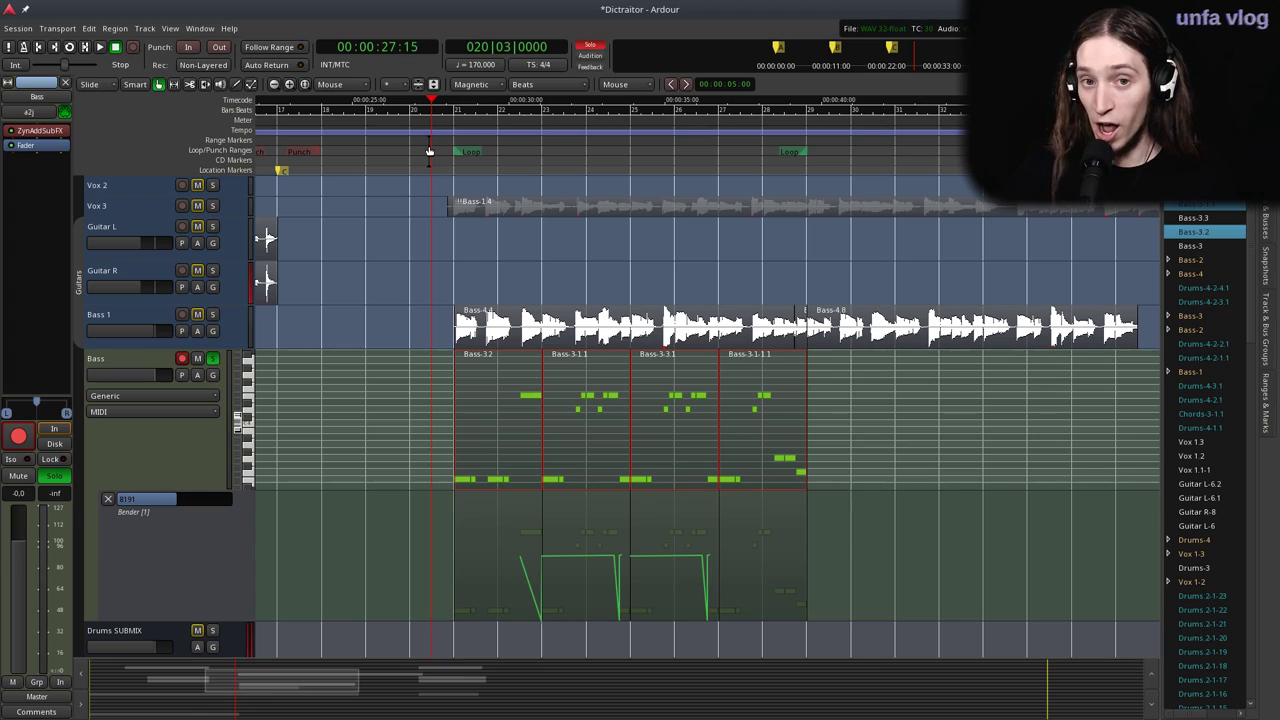
key(space)
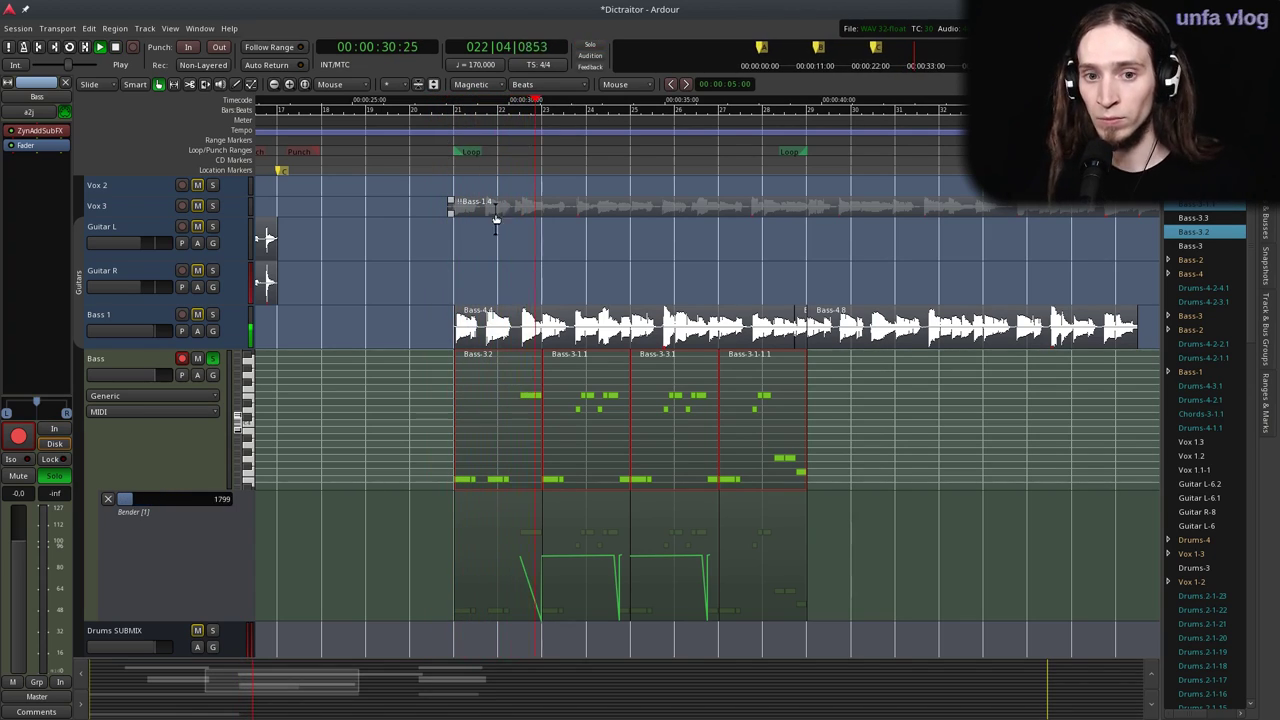
key(space)
scroll(532, 350, up, 1)
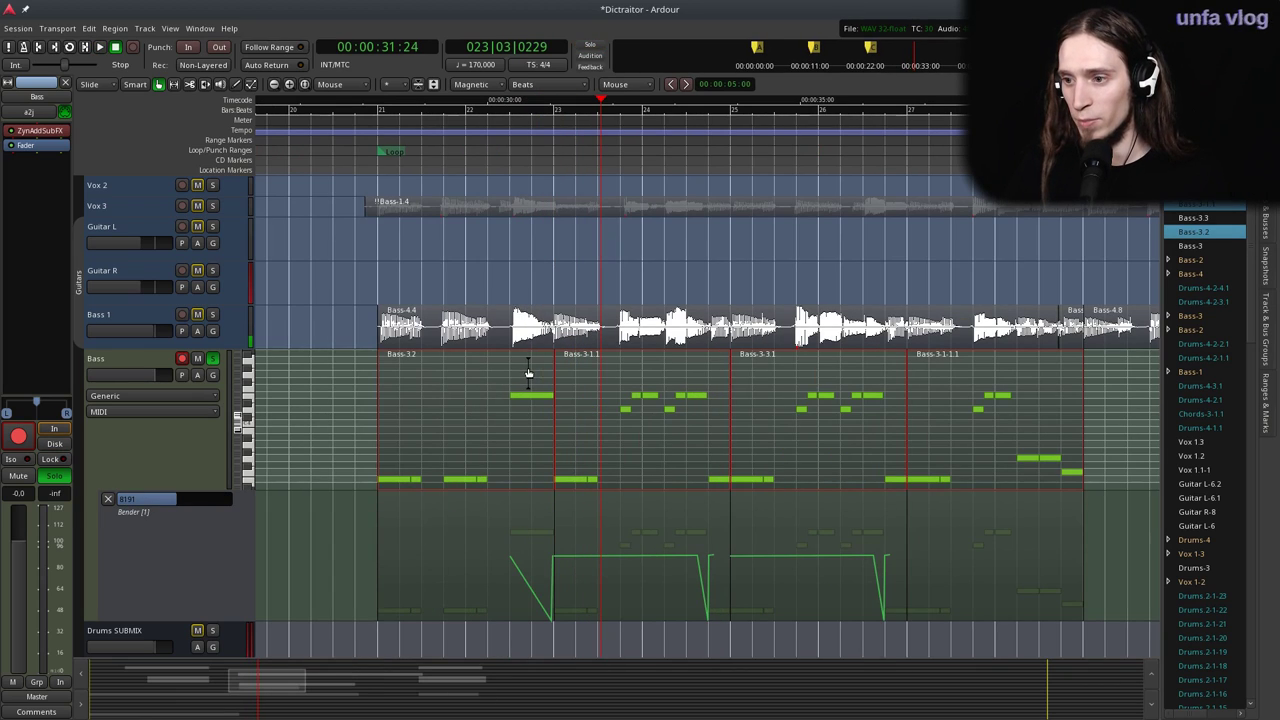
click(505, 108)
key(space)
key(space)
In ZynAddSubFX, set the Sub part's mode to Mono and its pitch wheel bend range to 1200 cents.
mouse_move(300, 718)
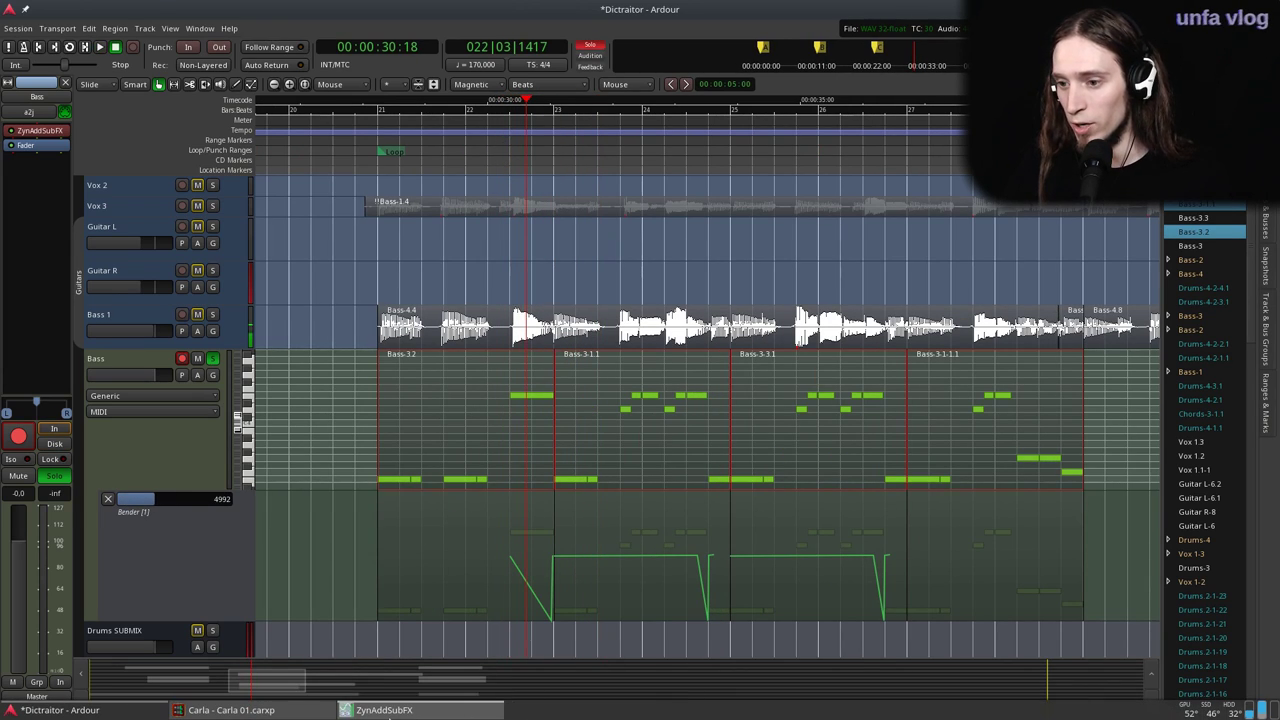
click(390, 709)
click(68, 318)
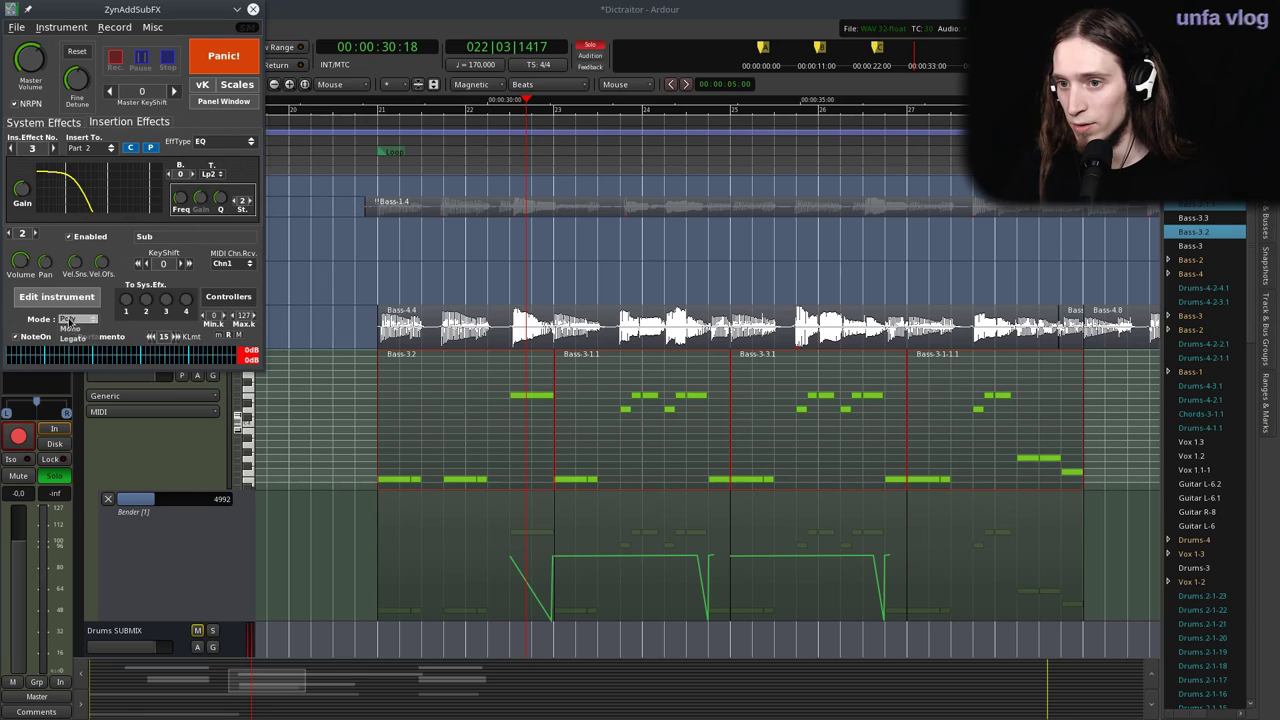
click(85, 333)
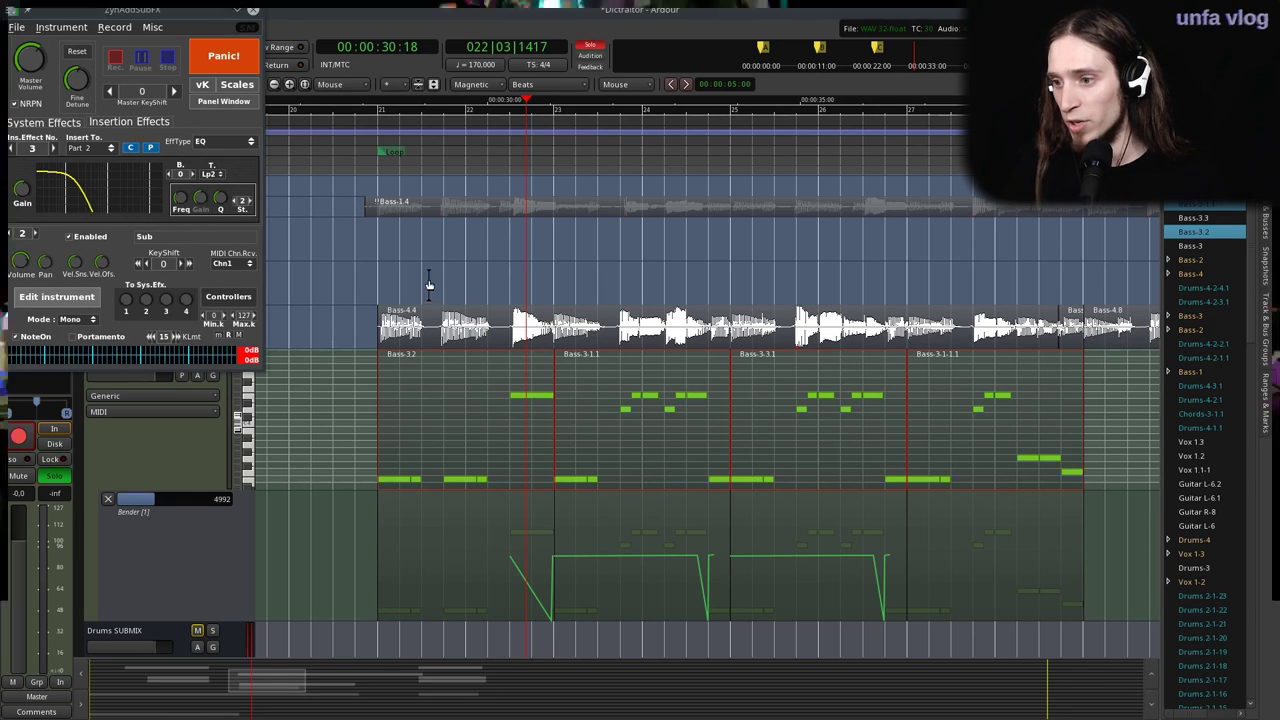
click(228, 296)
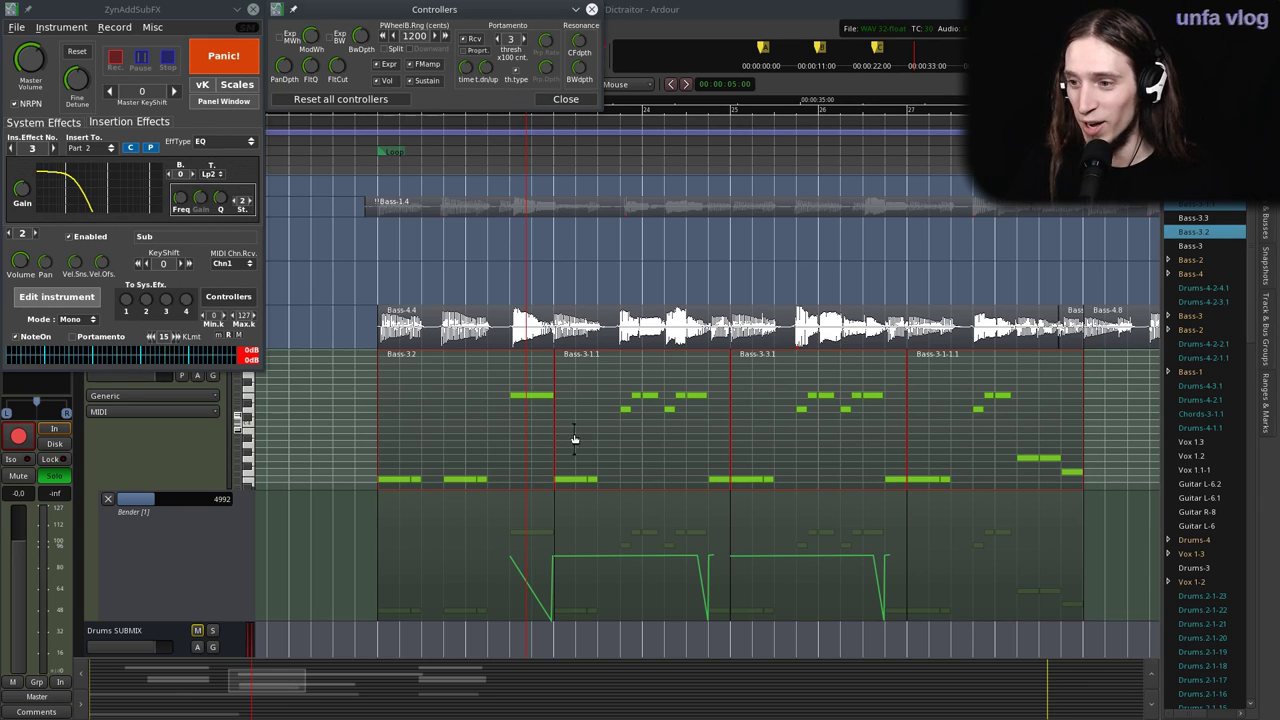
click(588, 99)
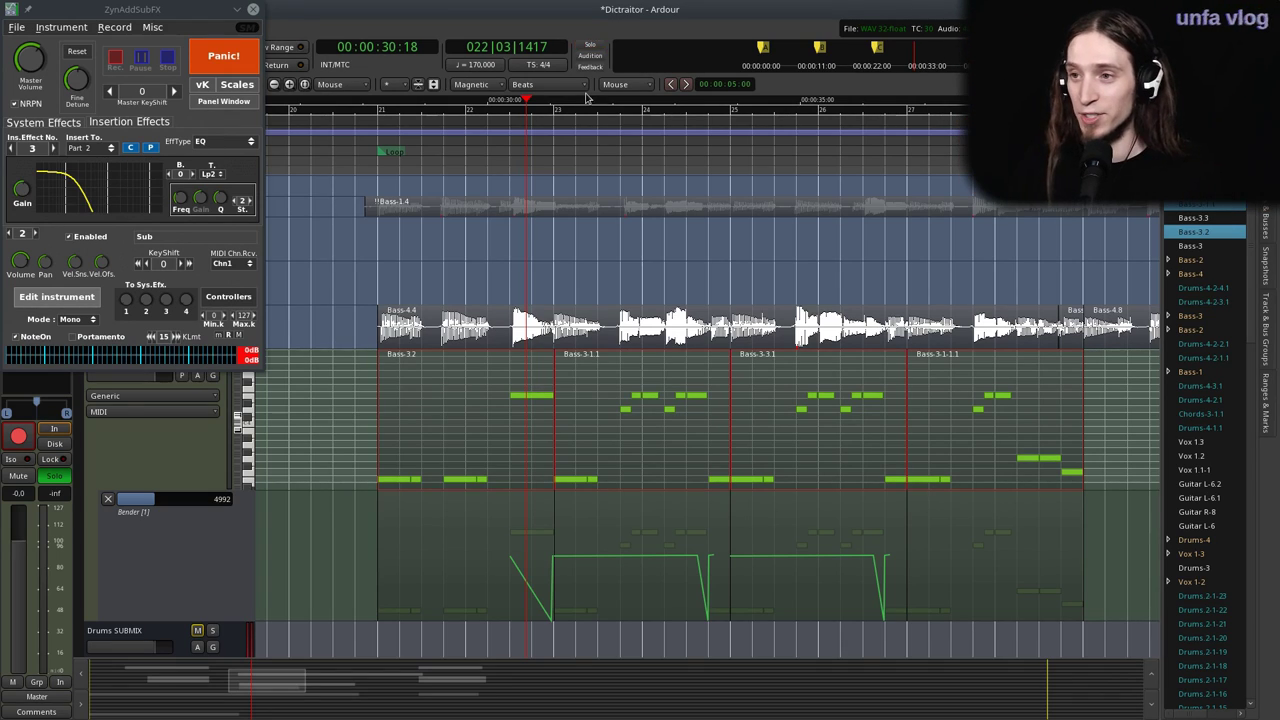
Play back the bass section, turn on loop playback in Ardour and return to ZynAddSubFX.
click(375, 125)
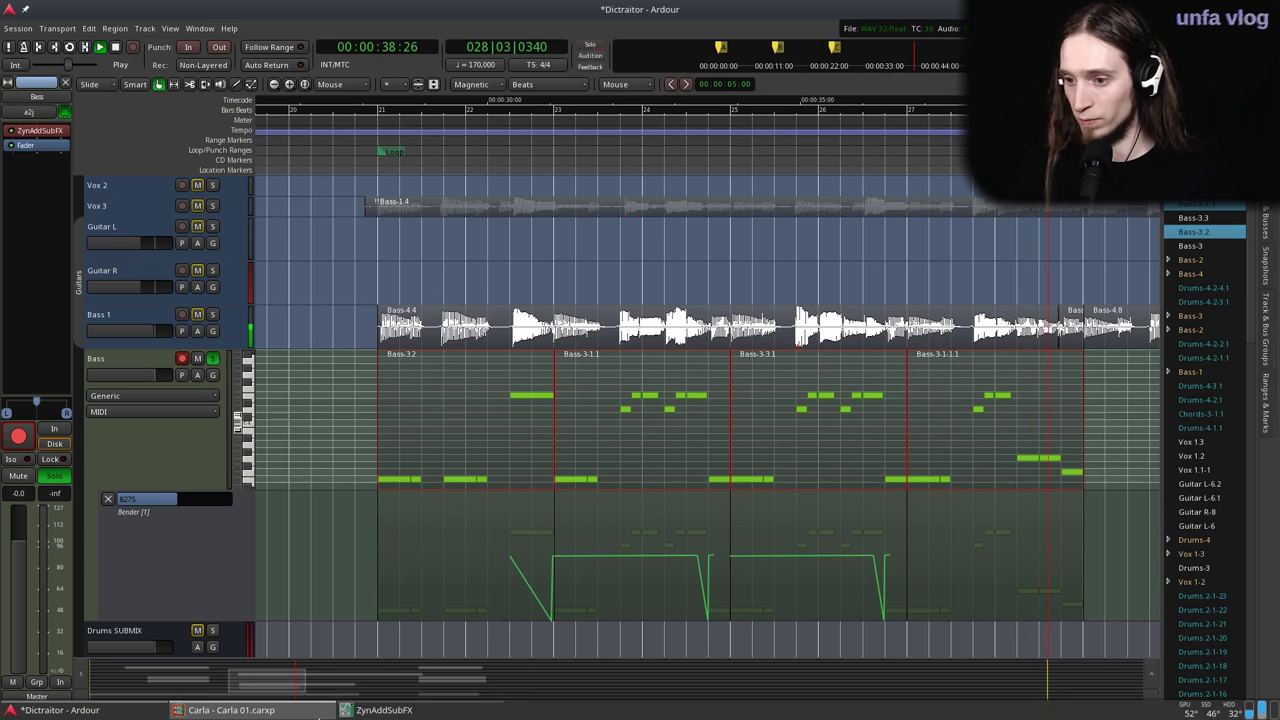
drag(388, 710, 385, 710)
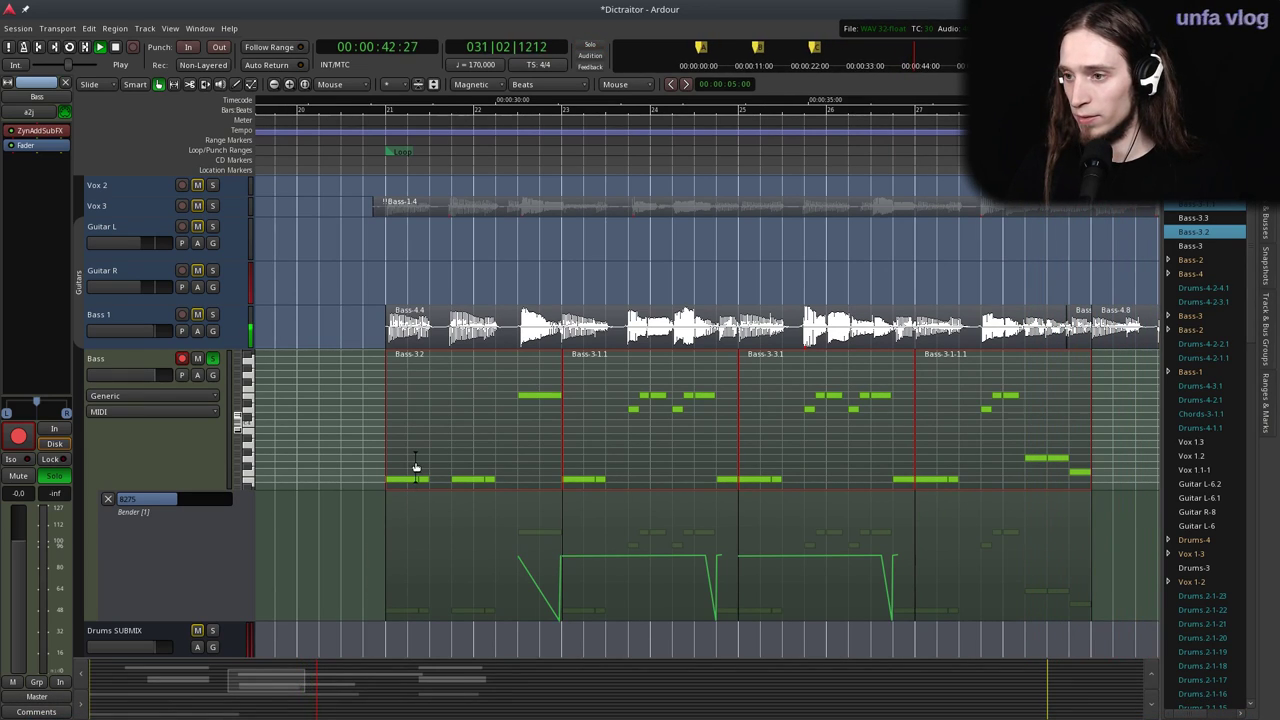
double_click(45, 132)
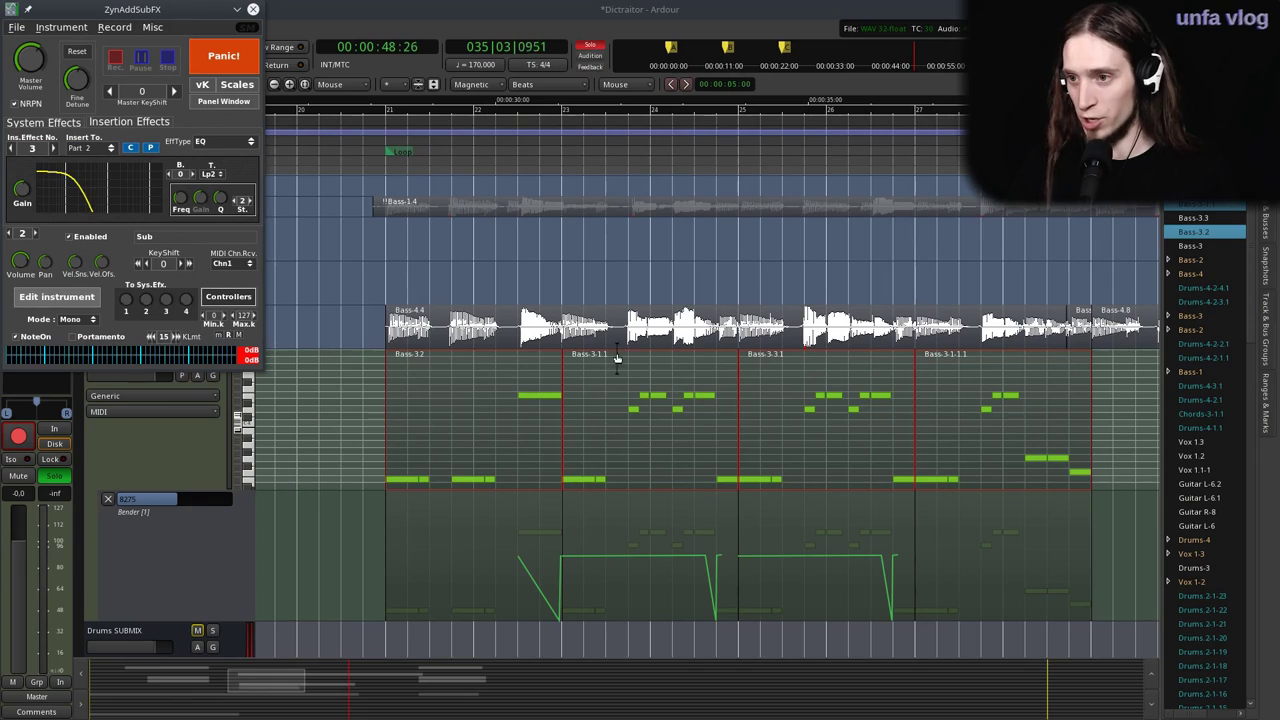
key(alt+Tab)
key(l)
key(alt+Tab)
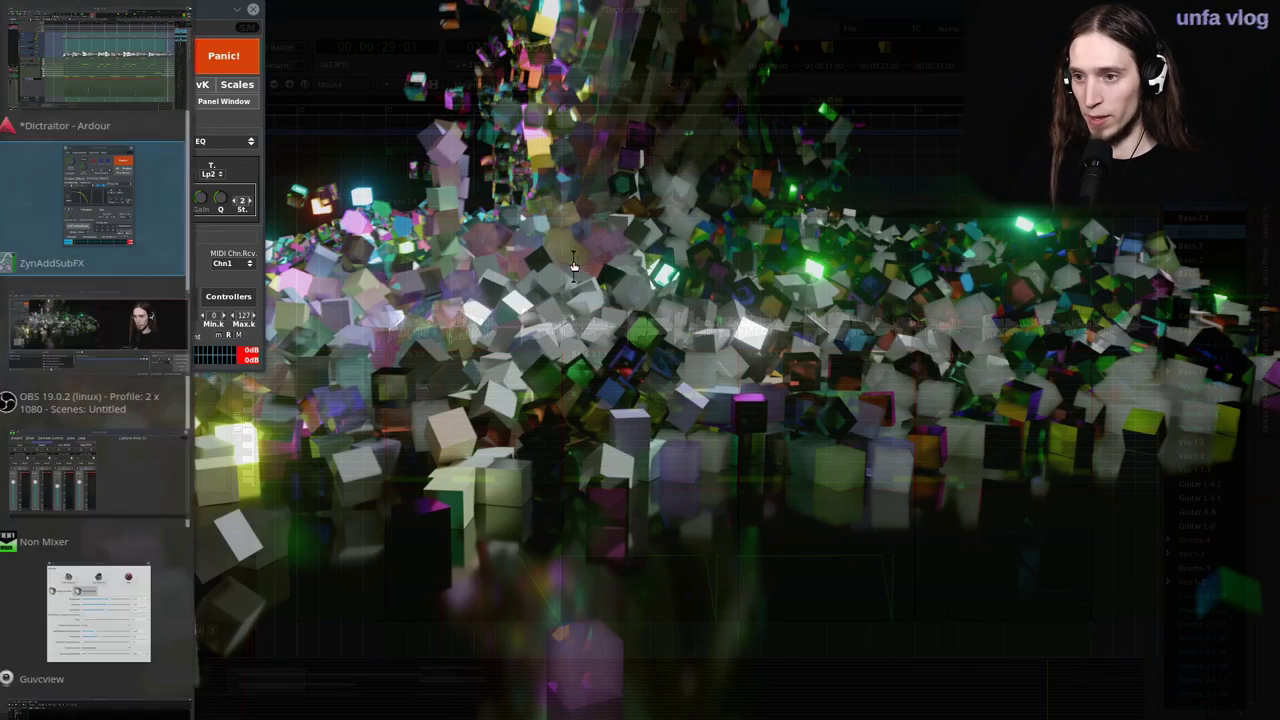
Set the ADsynth volume of the Main part to 123.
click(28, 270)
click(9, 233)
click(57, 297)
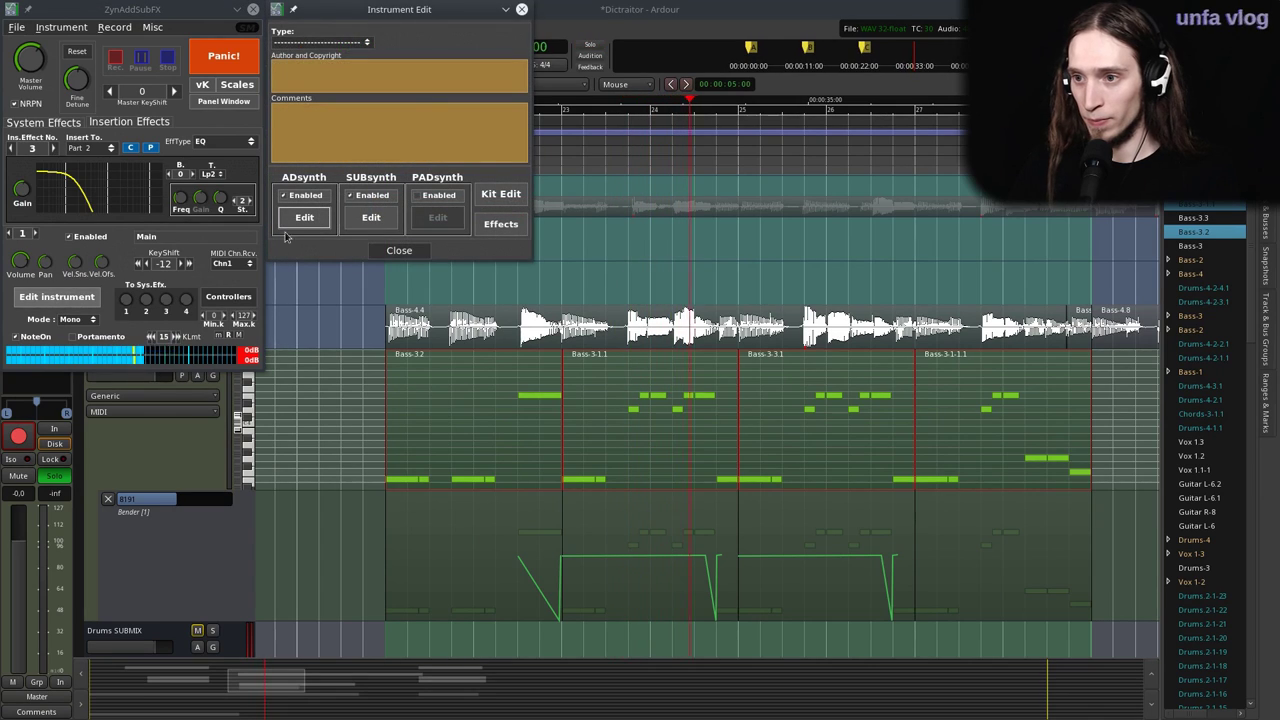
click(304, 217)
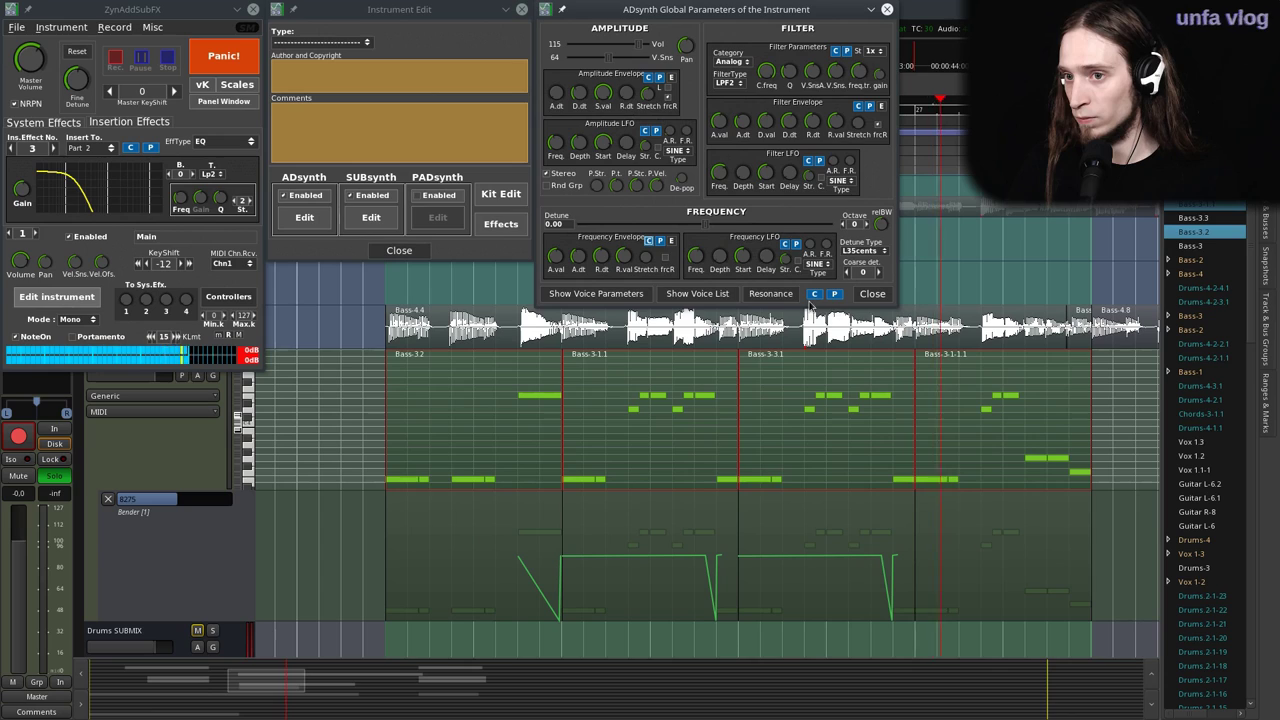
click(872, 293)
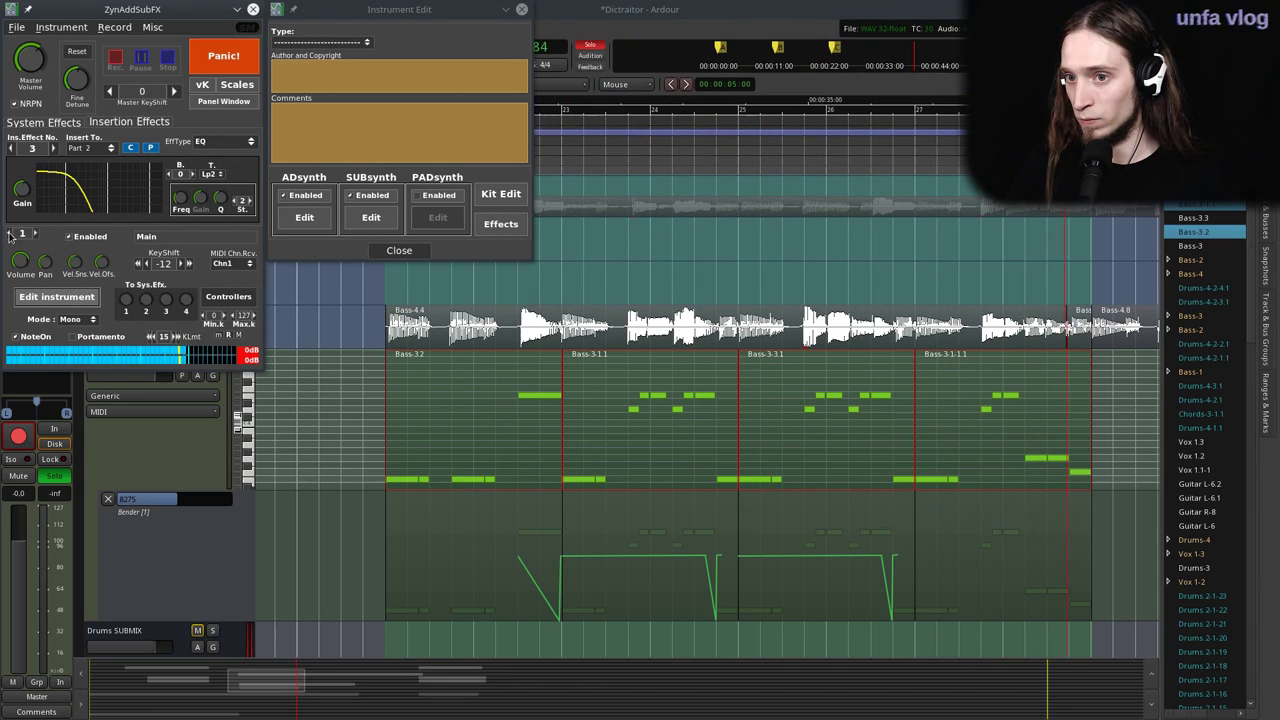
click(300, 219)
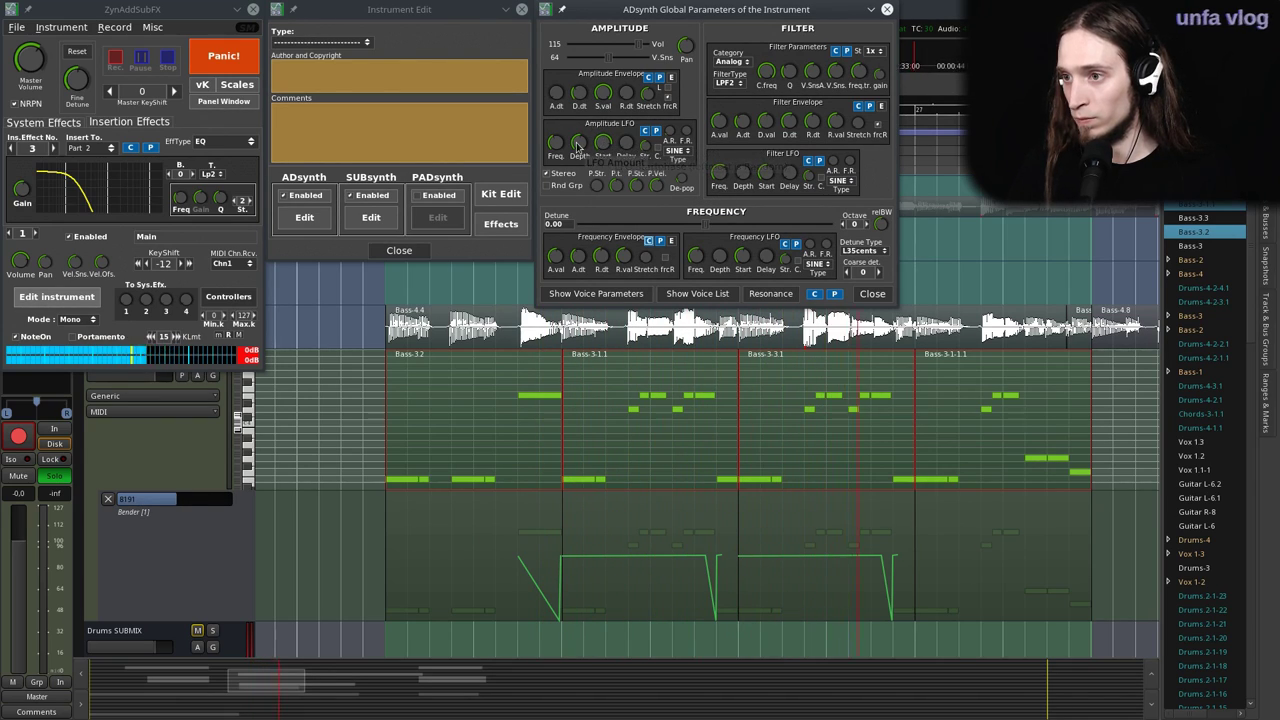
drag(640, 45, 652, 48)
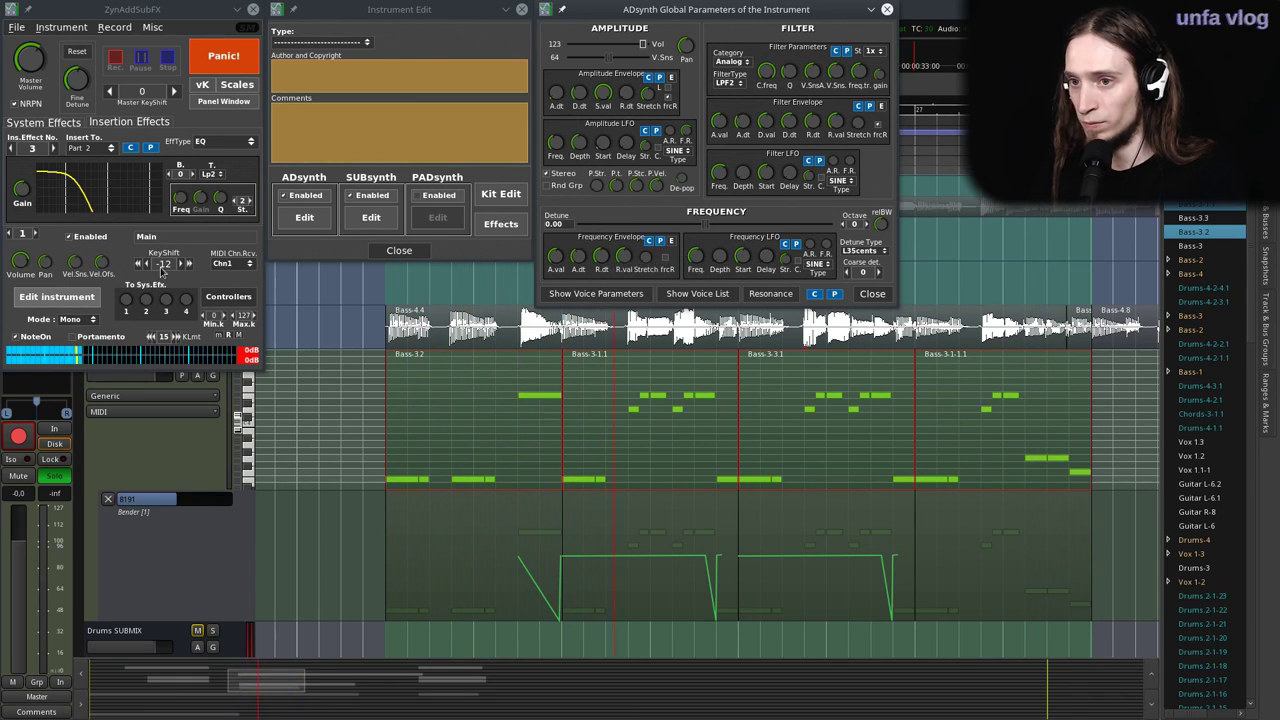
Set the Main part's SUBsynth volume to 91 and close the SUBsynth parameters.
click(371, 218)
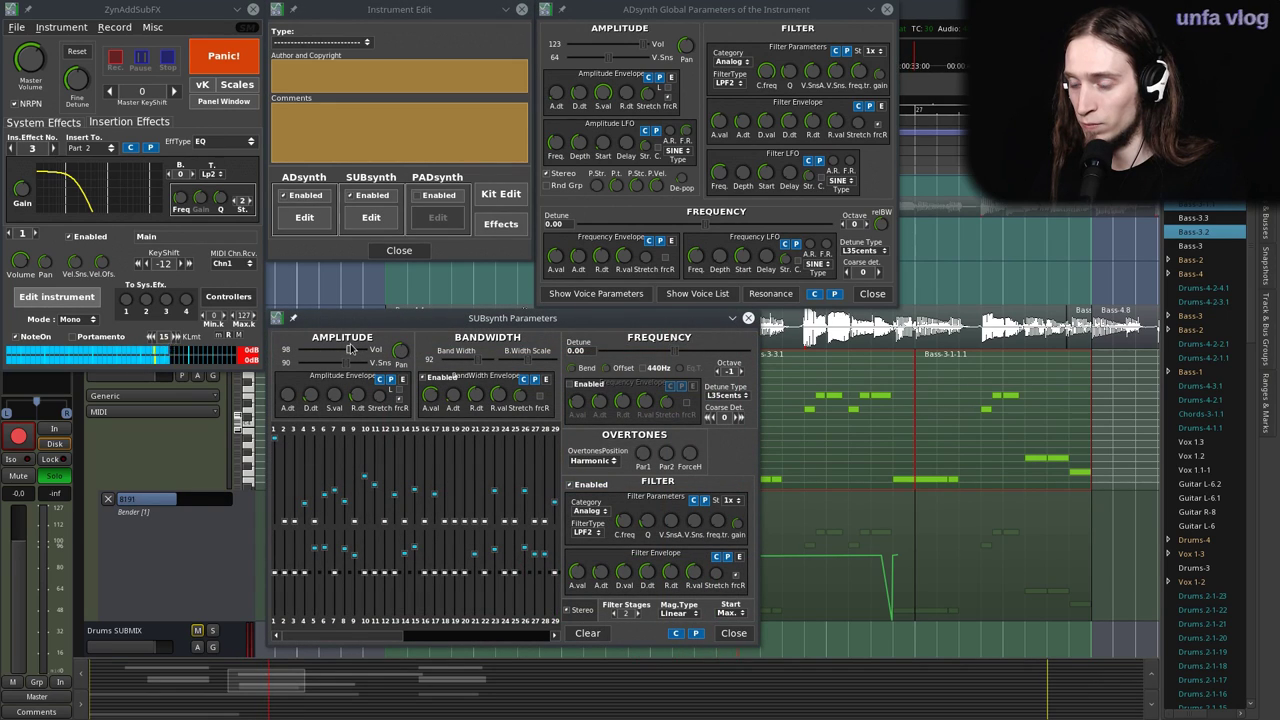
drag(348, 349, 342, 350)
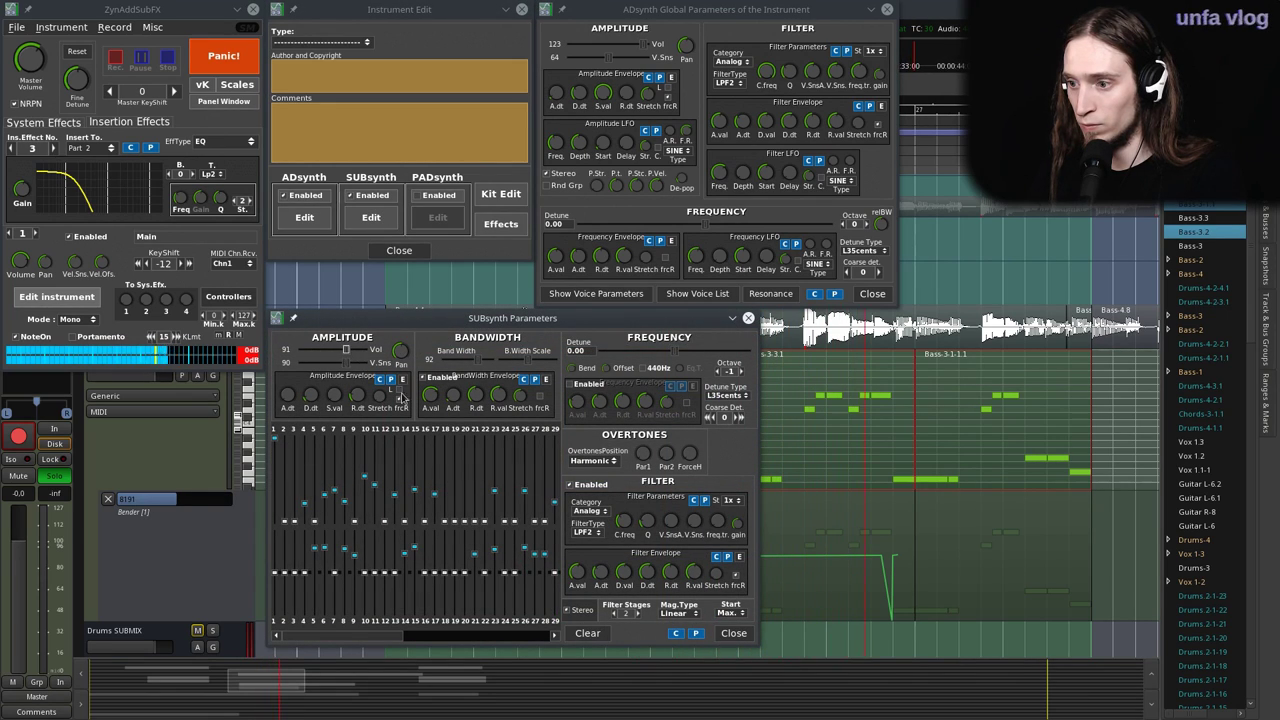
click(730, 633)
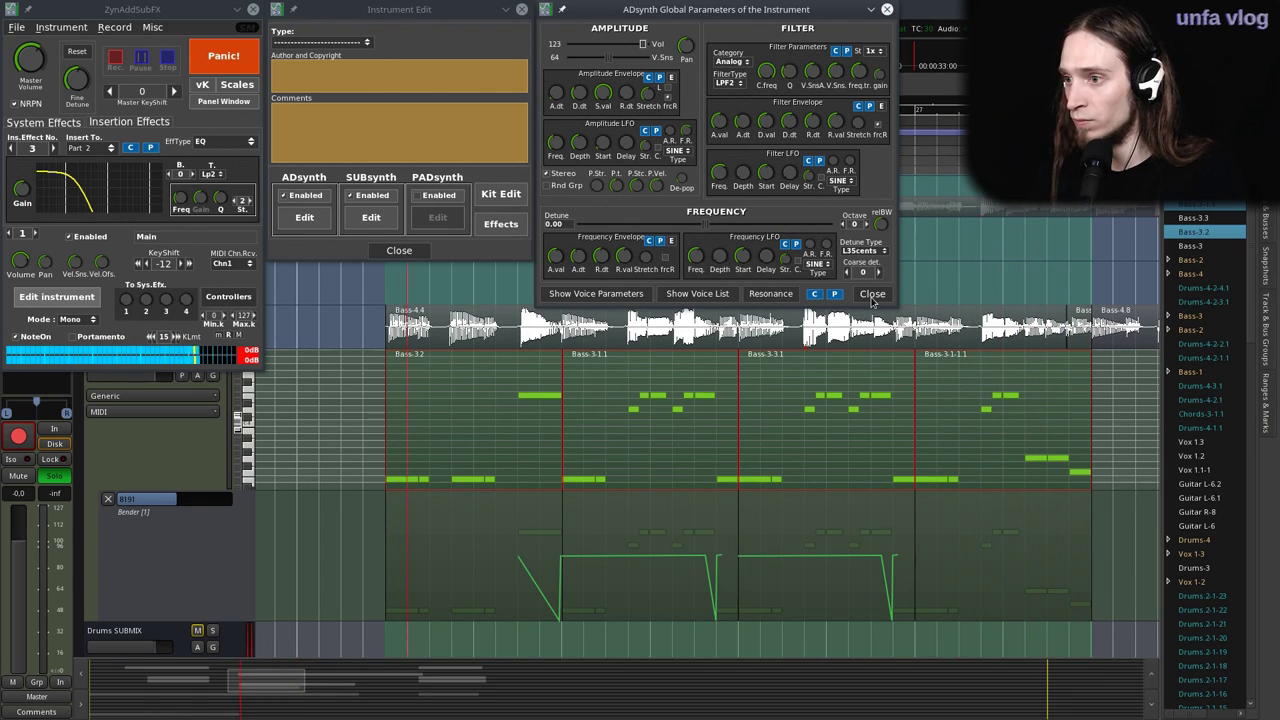
Shape peak band 1 of the Main part's insertion EQ in slot 2 into a broad, gentle boost, and close the instrument editing windows.
click(872, 295)
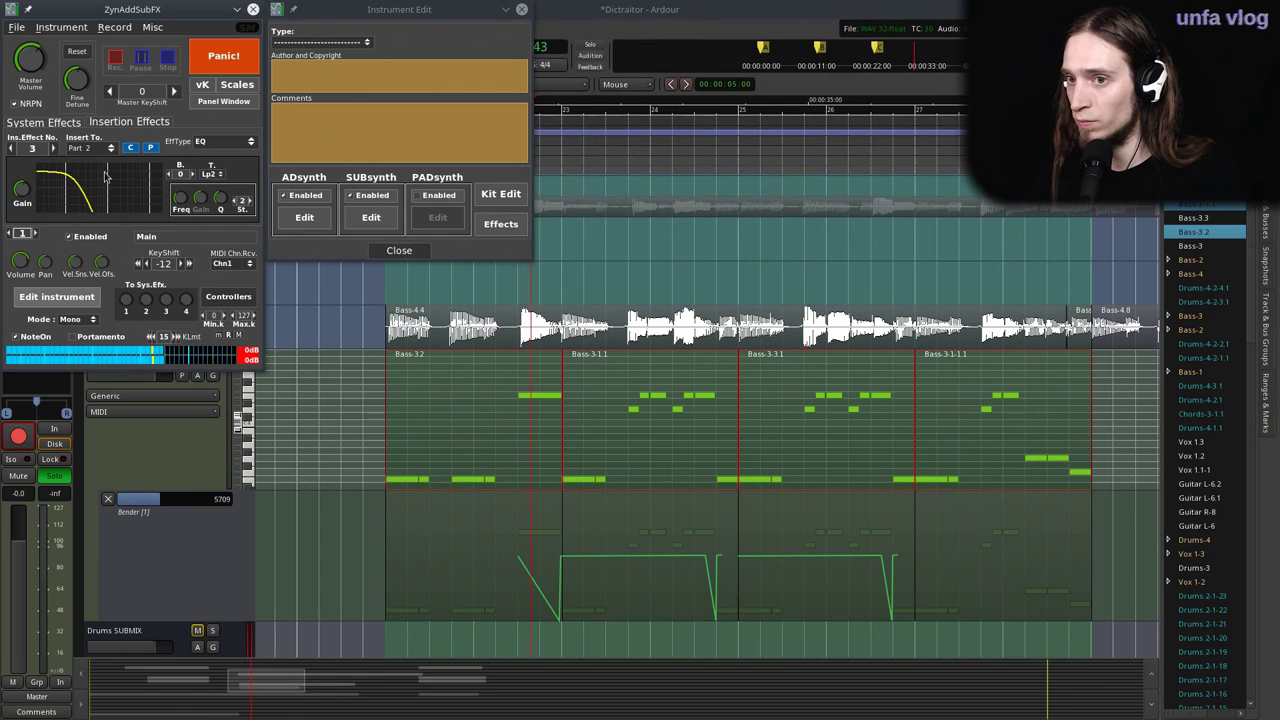
click(10, 147)
click(190, 174)
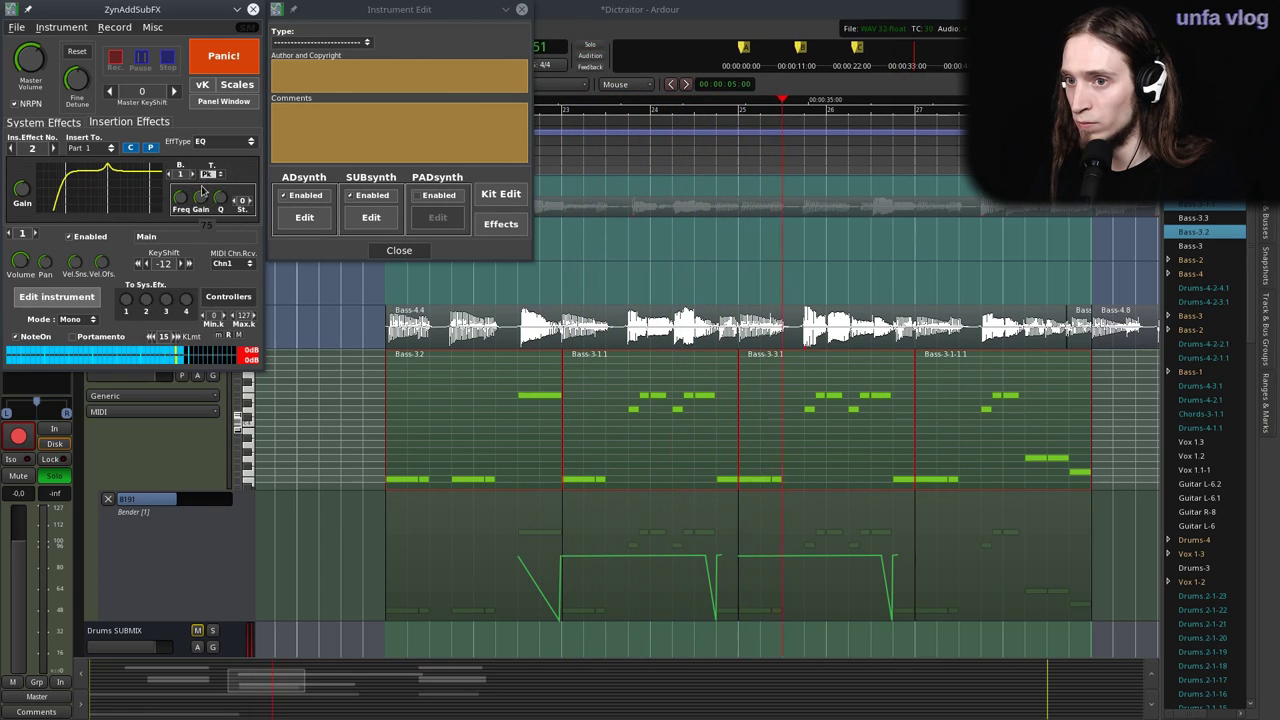
drag(181, 197, 205, 206)
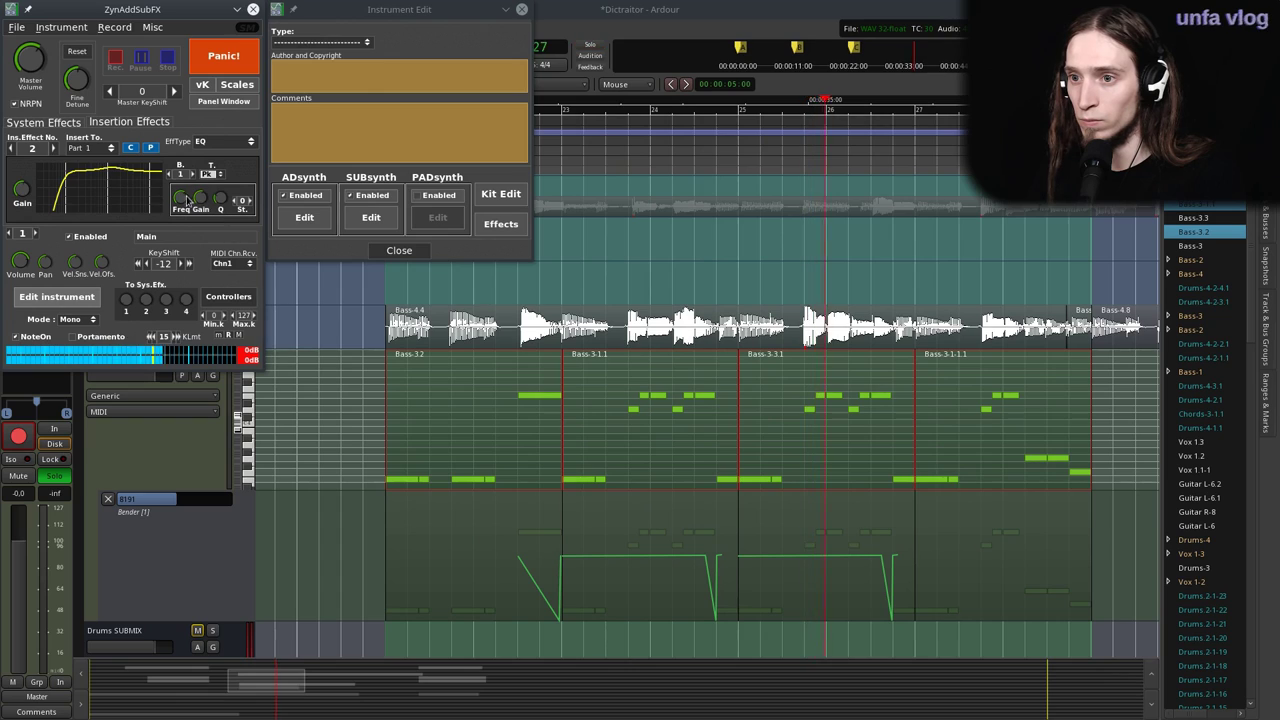
click(392, 251)
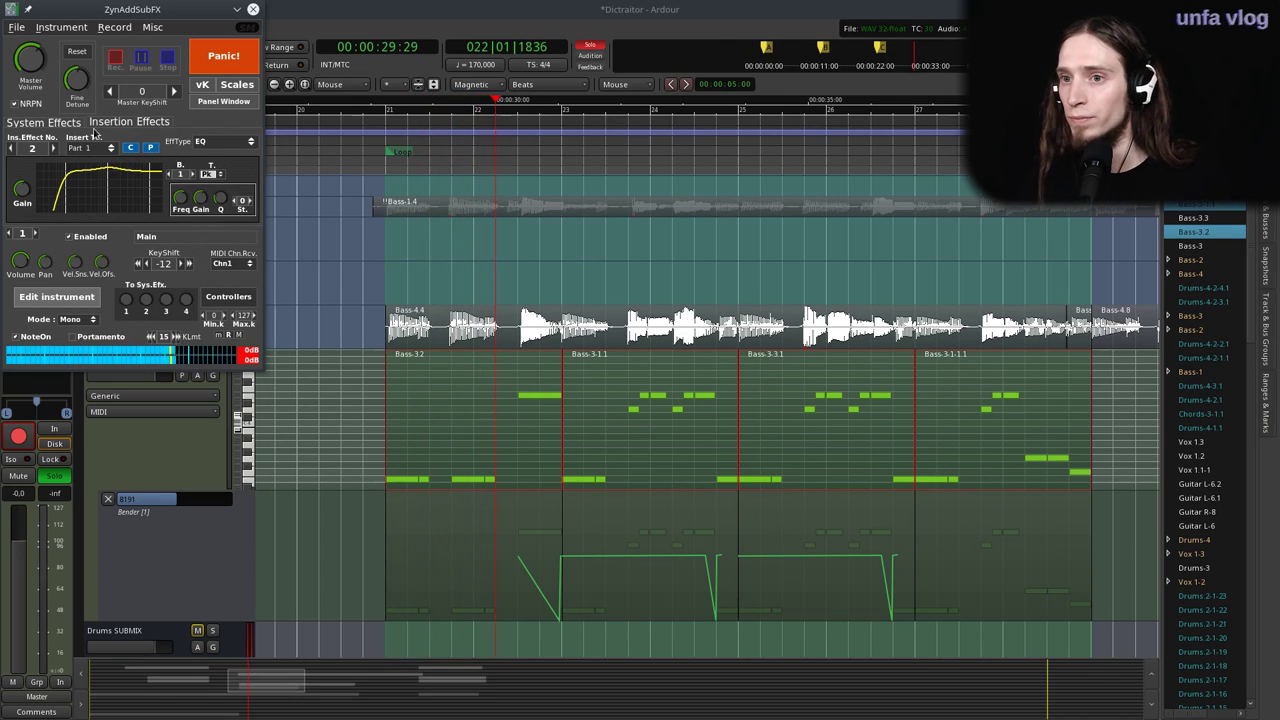
Assign insertion effect slot 4 to Part 1 and load a Reverb effect into it.
click(54, 148)
click(78, 153)
click(54, 148)
click(77, 150)
click(84, 158)
click(218, 141)
click(220, 152)
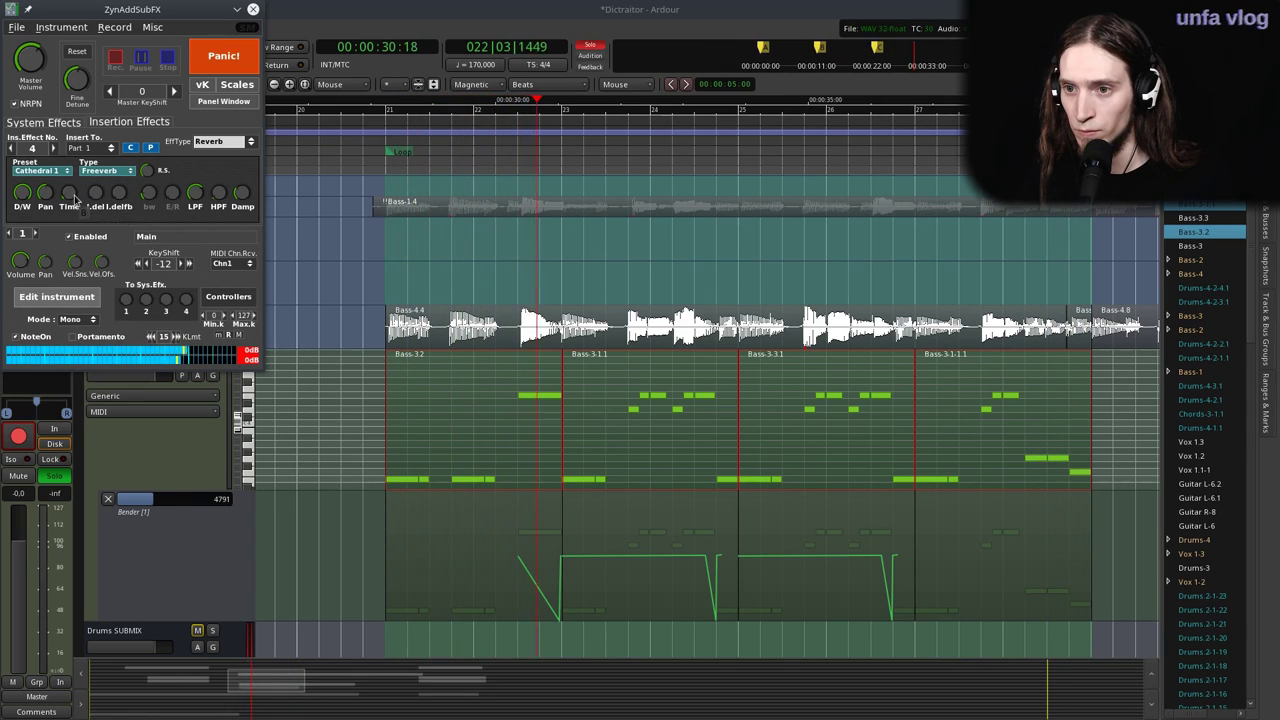
Switch the Part 1 reverb's type to Bandwidth, adjust its dry/wet mix and close the ZynAddSubFX window.
click(127, 172)
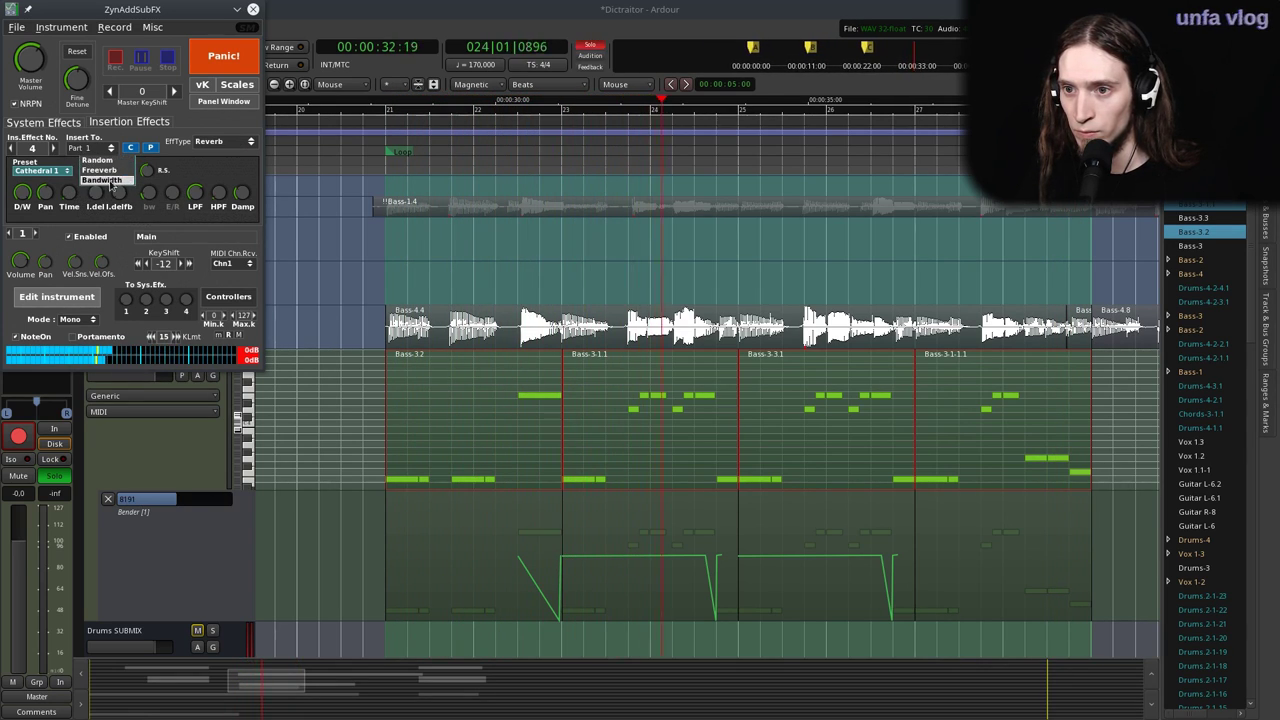
click(121, 182)
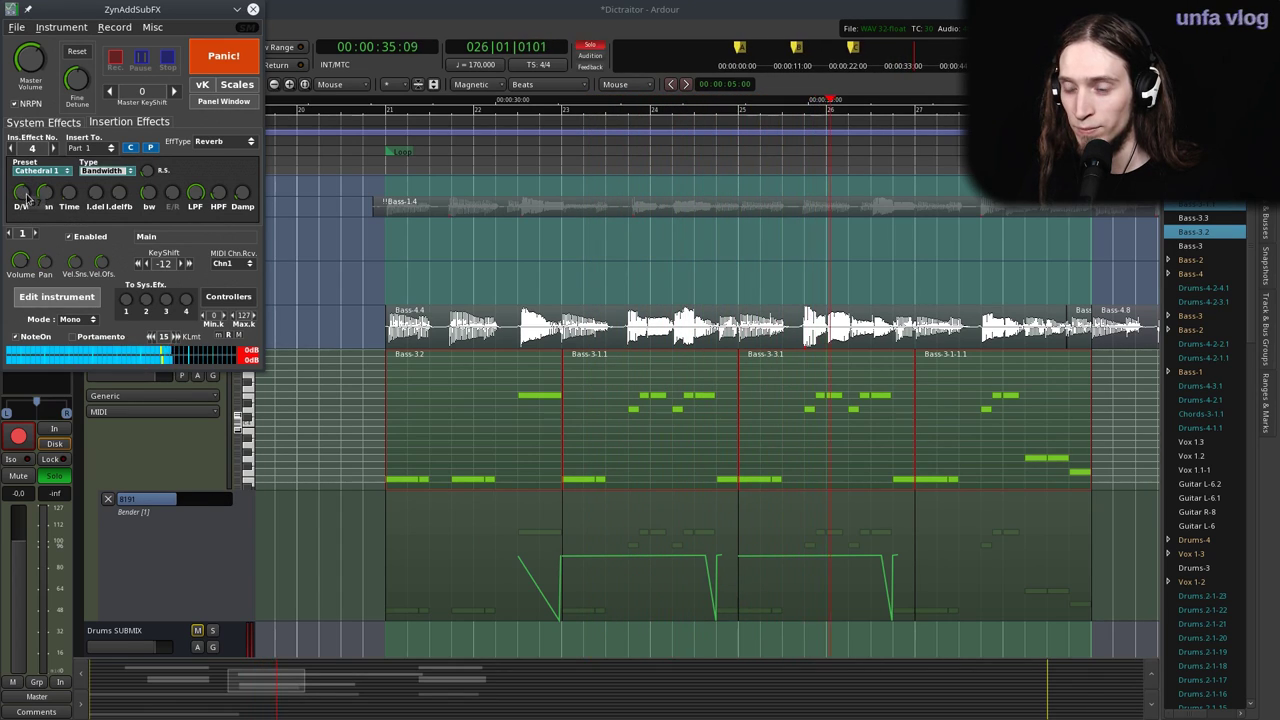
click(253, 9)
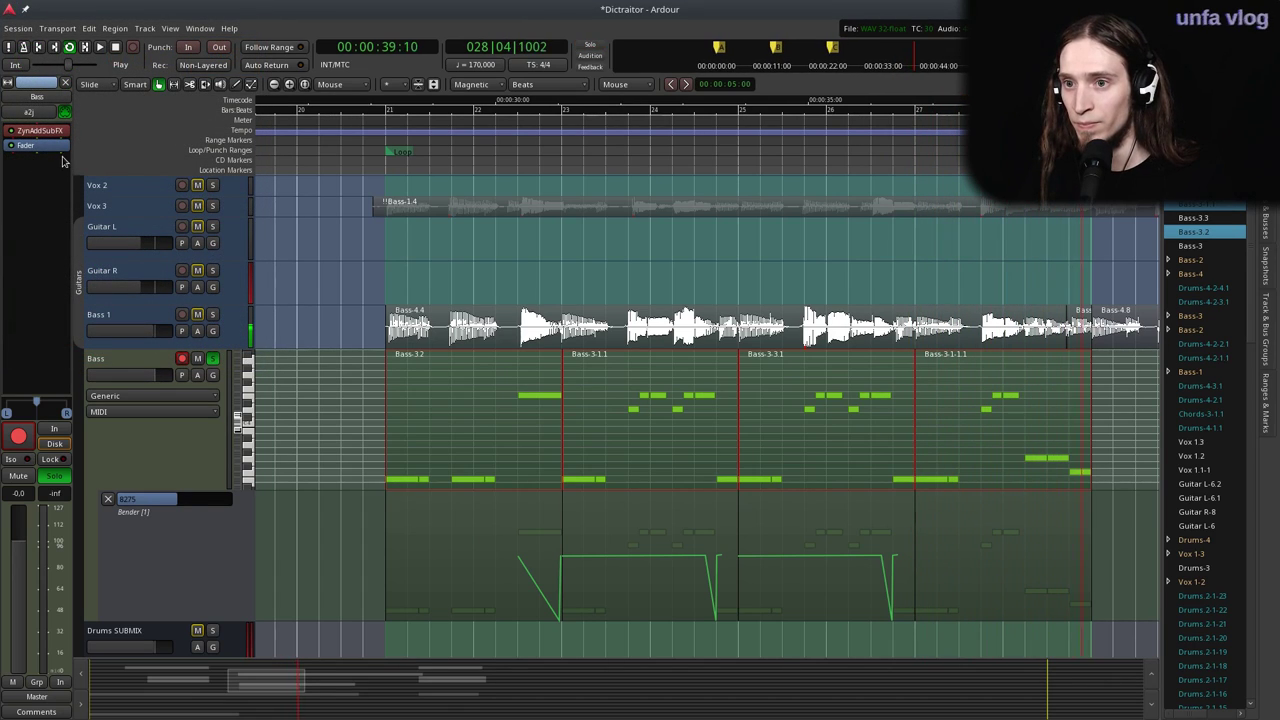
Take the Bass MIDI track out of solo and stop playback.
click(138, 358)
click(212, 358)
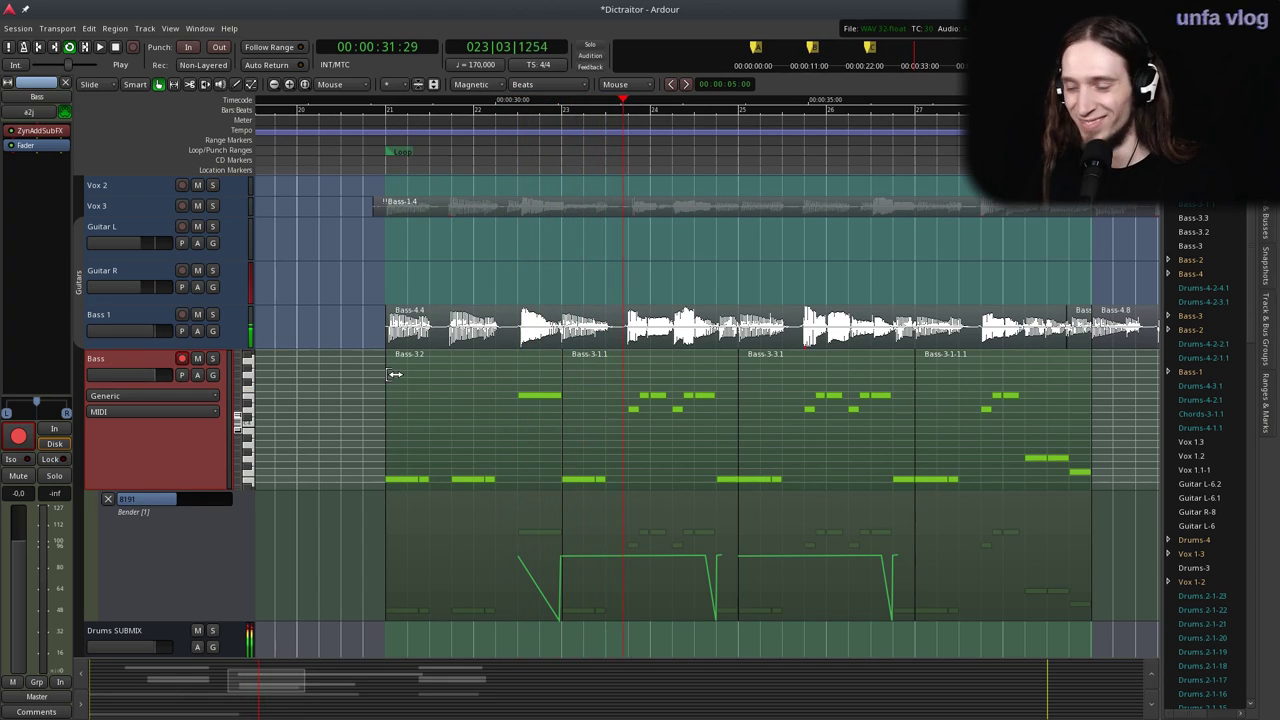
key(space)
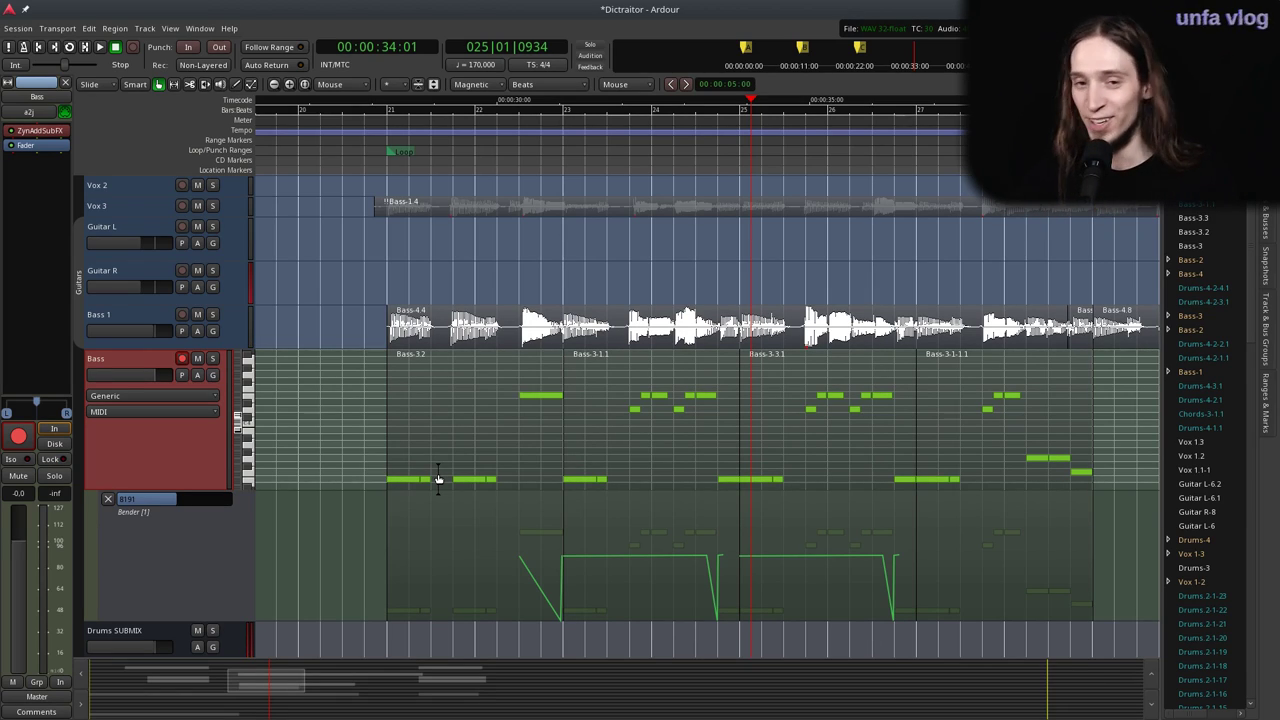
Disarm recording on the Bass track and play Bass 1 soloed from beat 4 of bar 20.
scroll(603, 320, down, 1)
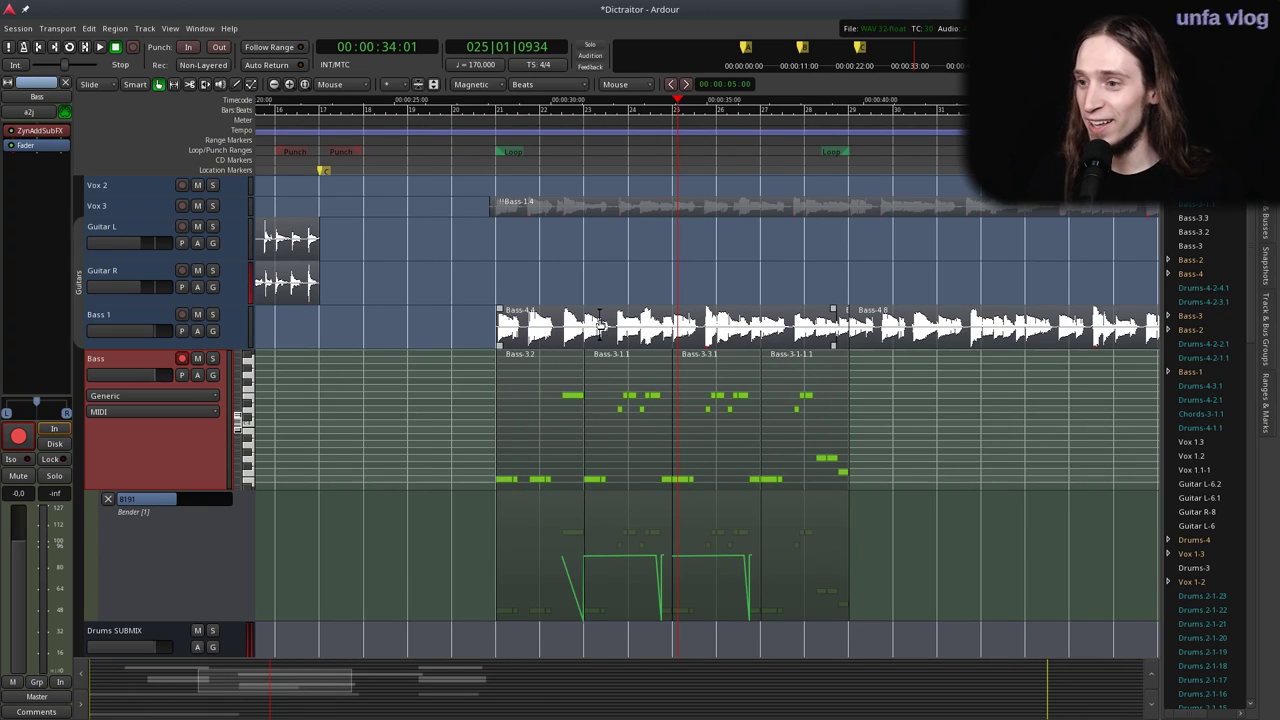
scroll(603, 320, left, 1)
click(388, 160)
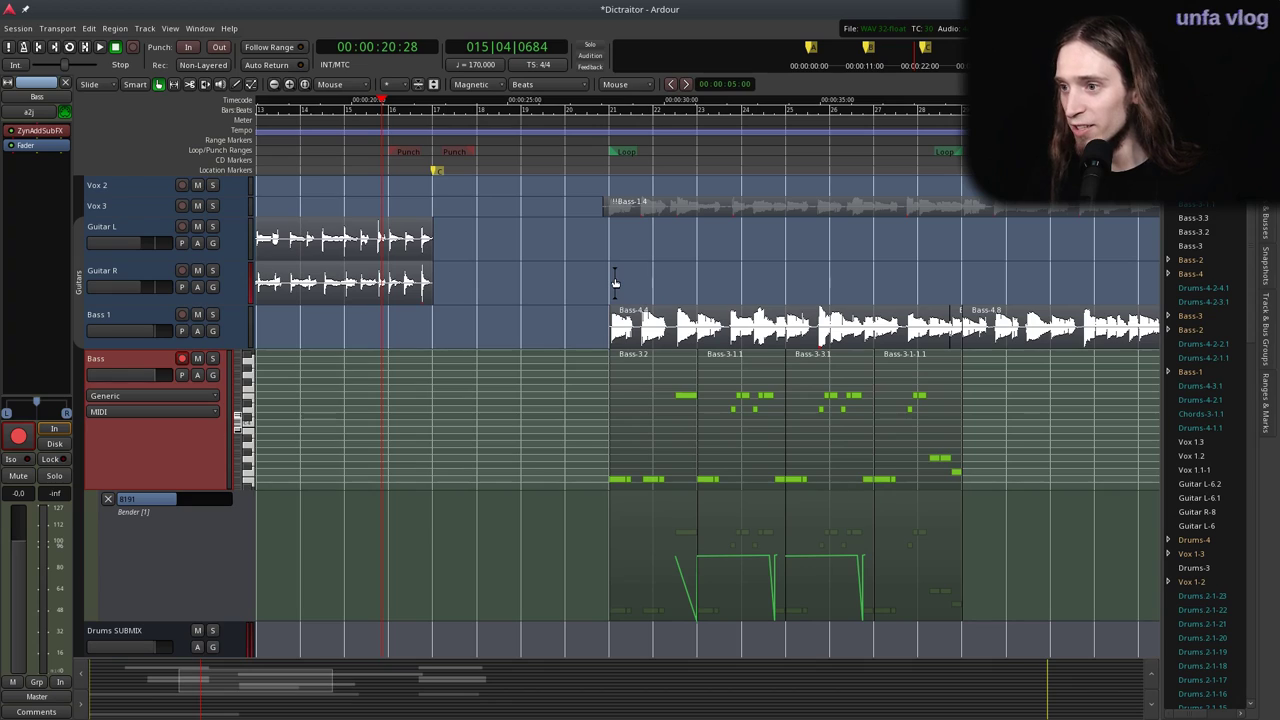
click(597, 150)
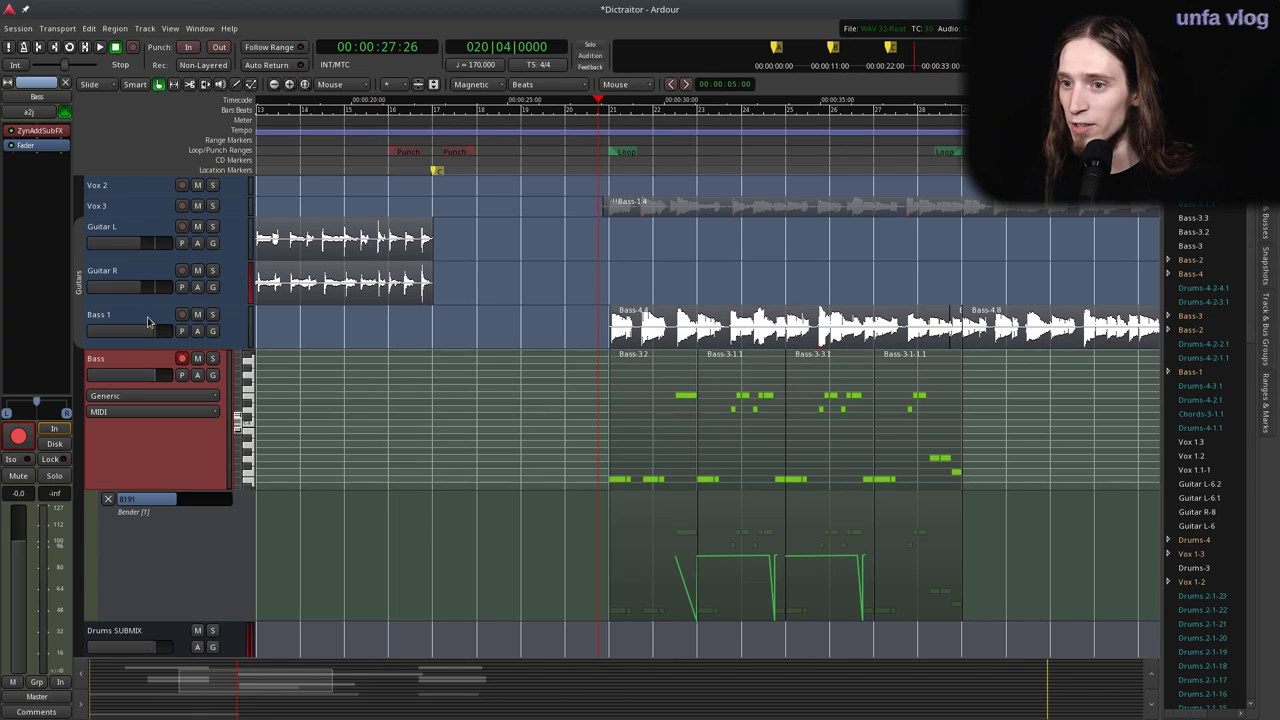
click(147, 320)
click(181, 358)
click(212, 315)
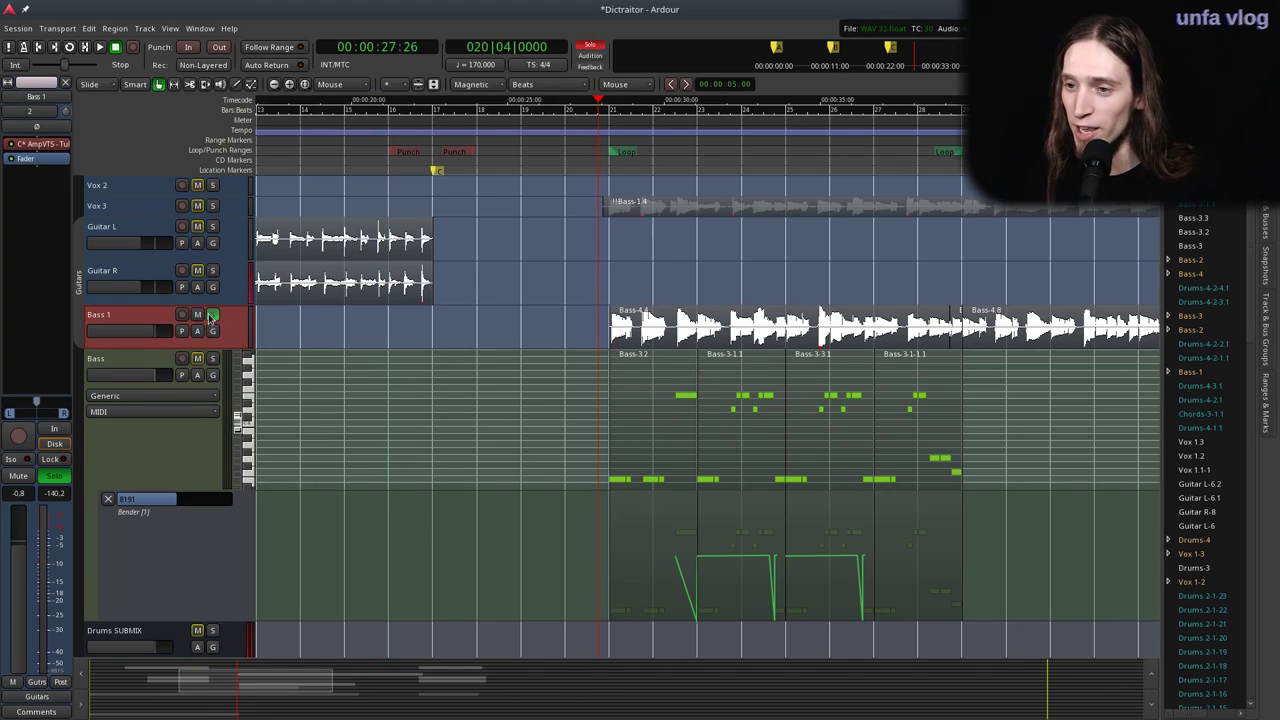
key(space)
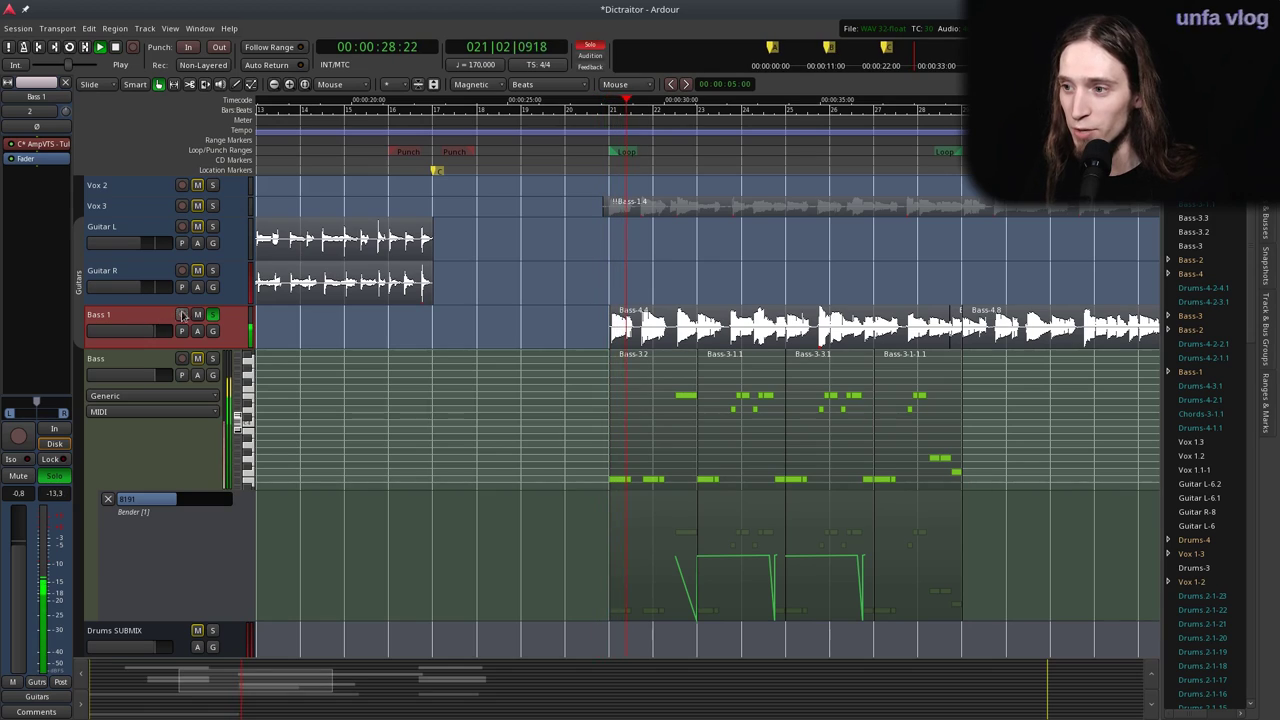
Add EQ10Q Mono after the amp plugin on Bass 1 and enable its low-cut band at about 242 Hz.
right_click(40, 157)
mouse_move(80, 162)
mouse_move(205, 162)
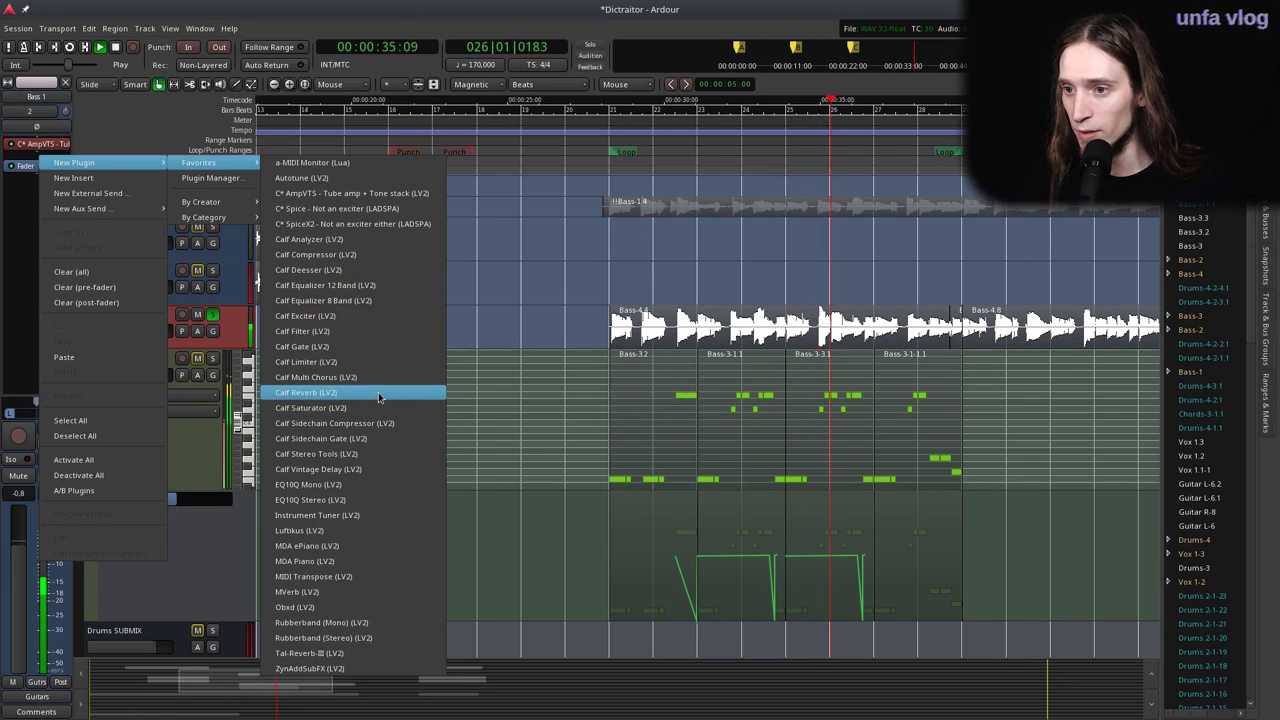
click(355, 490)
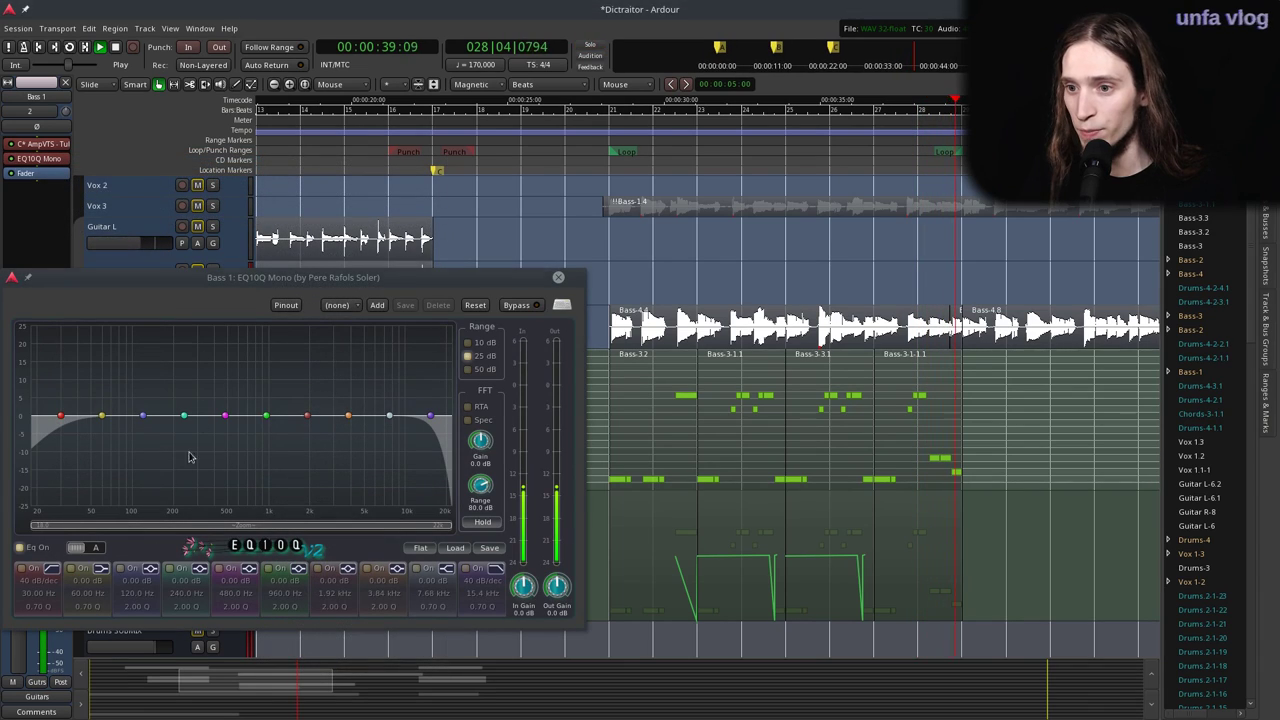
drag(58, 416, 187, 437)
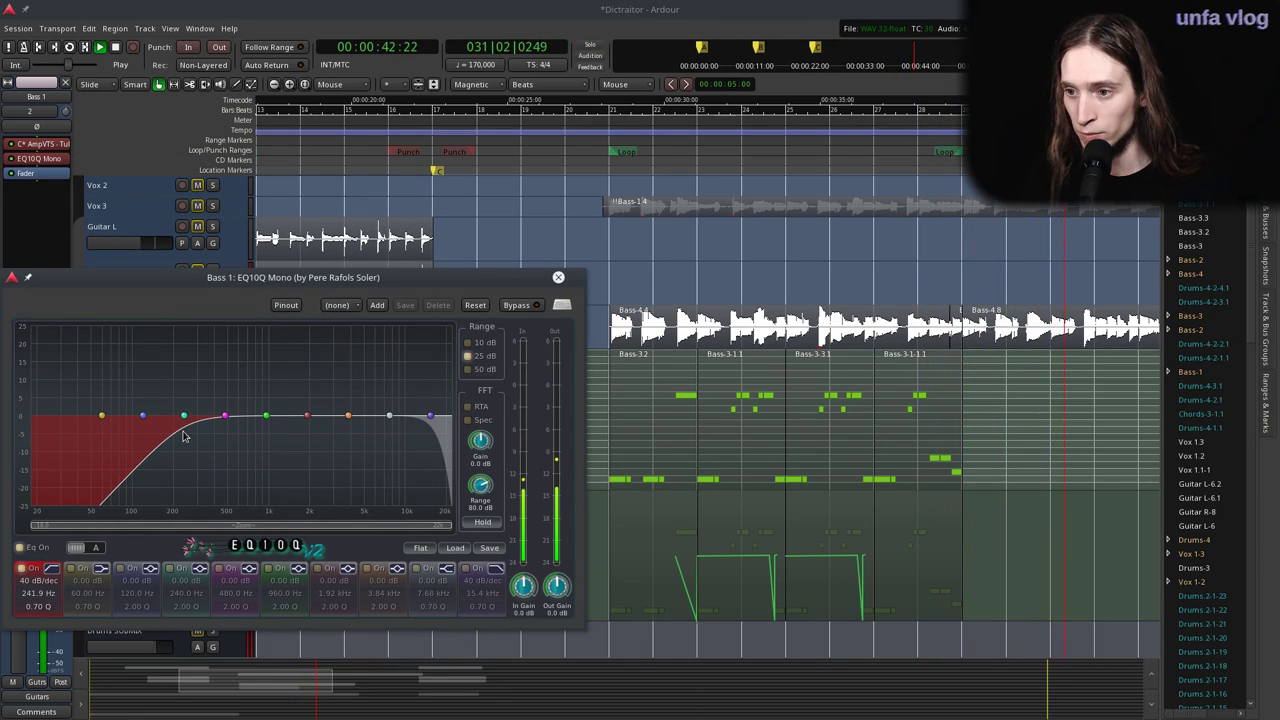
click(558, 277)
Add the MVerb reverb after the EQ on the Bass 1 track.
right_click(14, 175)
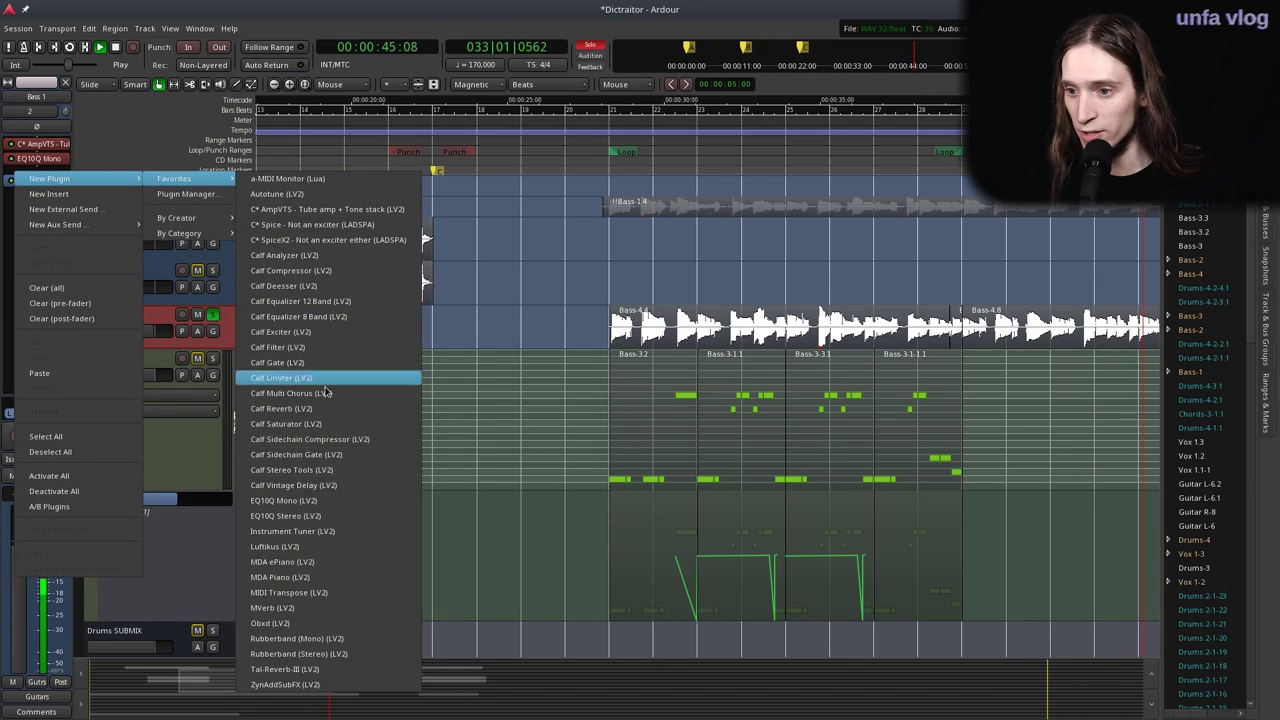
click(324, 614)
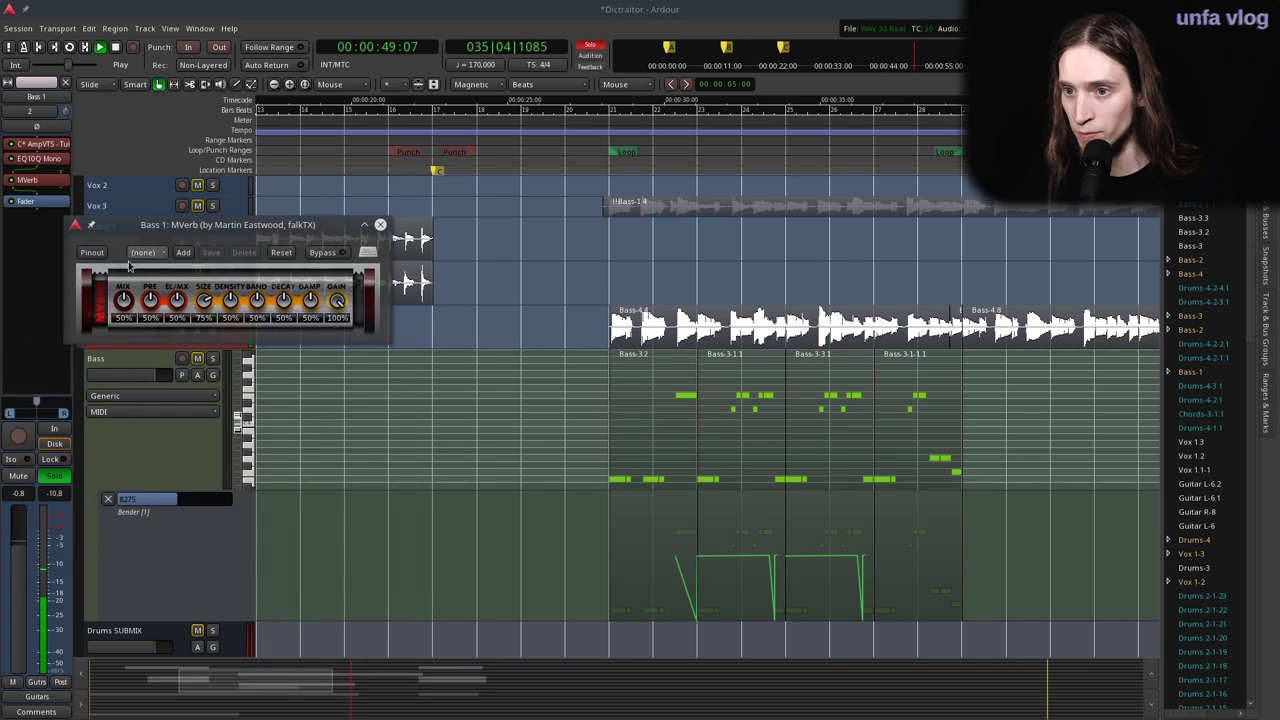
click(394, 213)
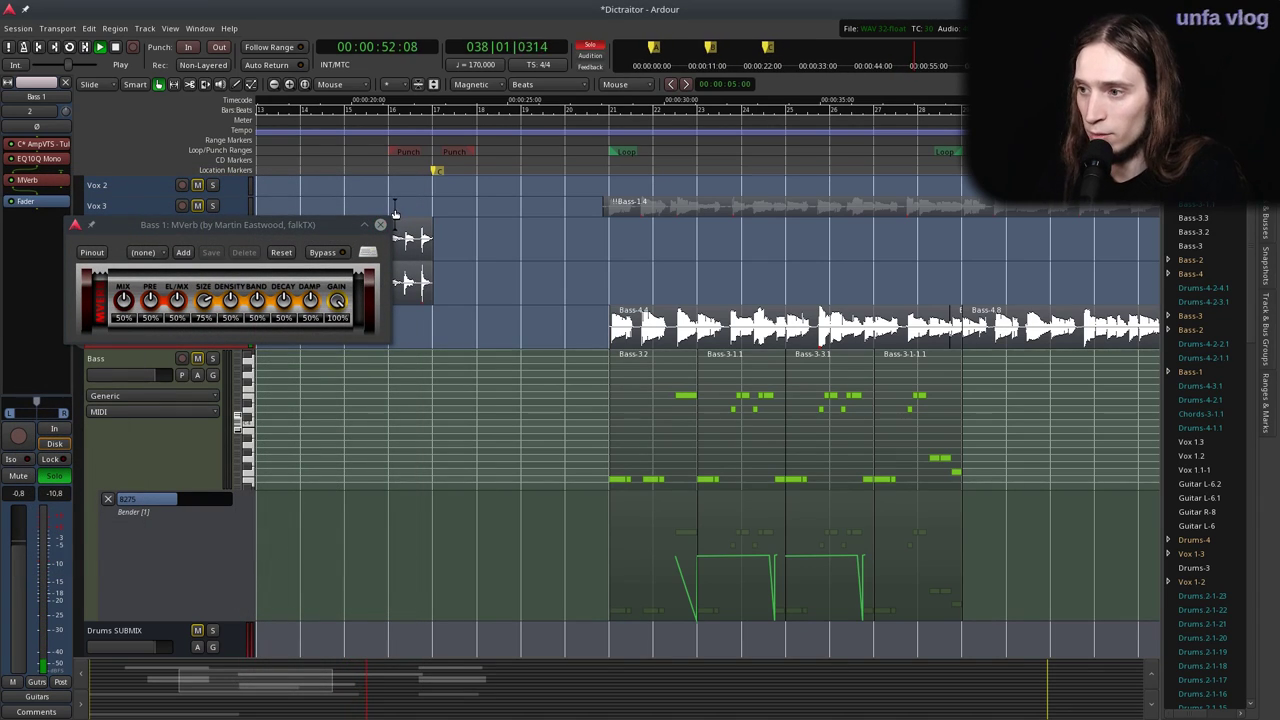
Replay from just before bar 21 and turn off Strict I/O for the Bass 1 track.
click(604, 125)
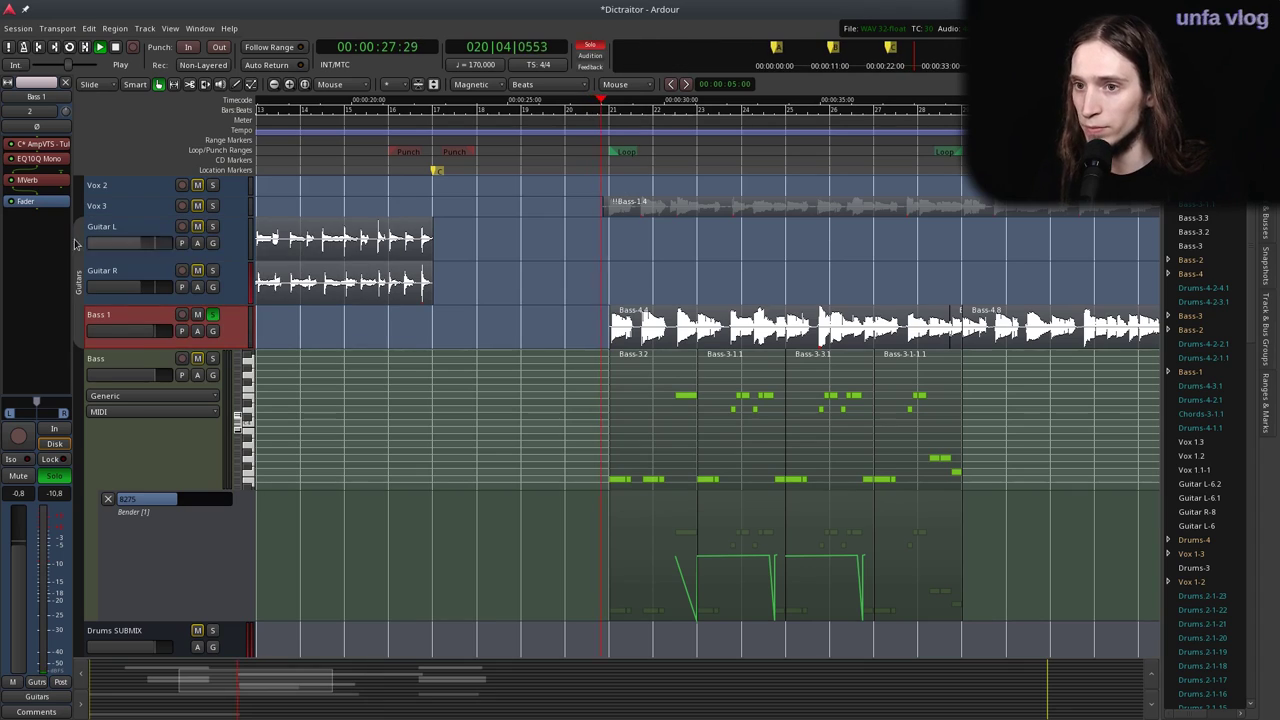
click(33, 108)
click(35, 97)
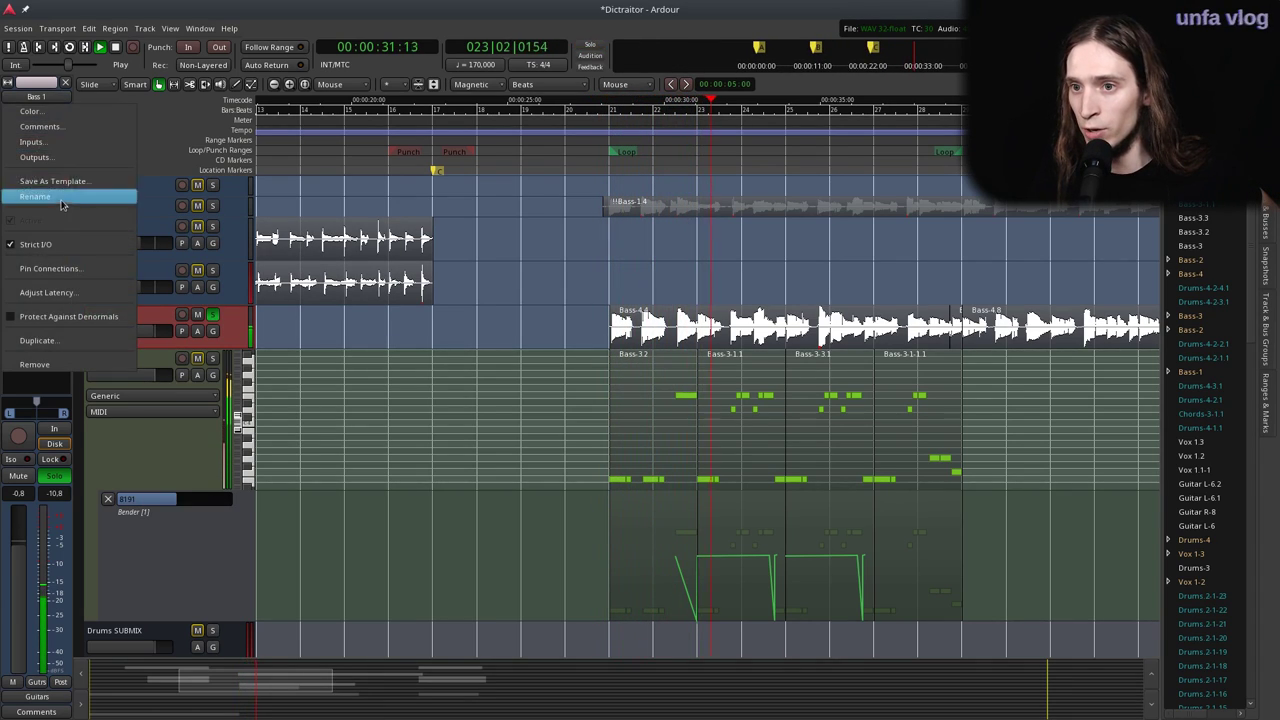
click(42, 249)
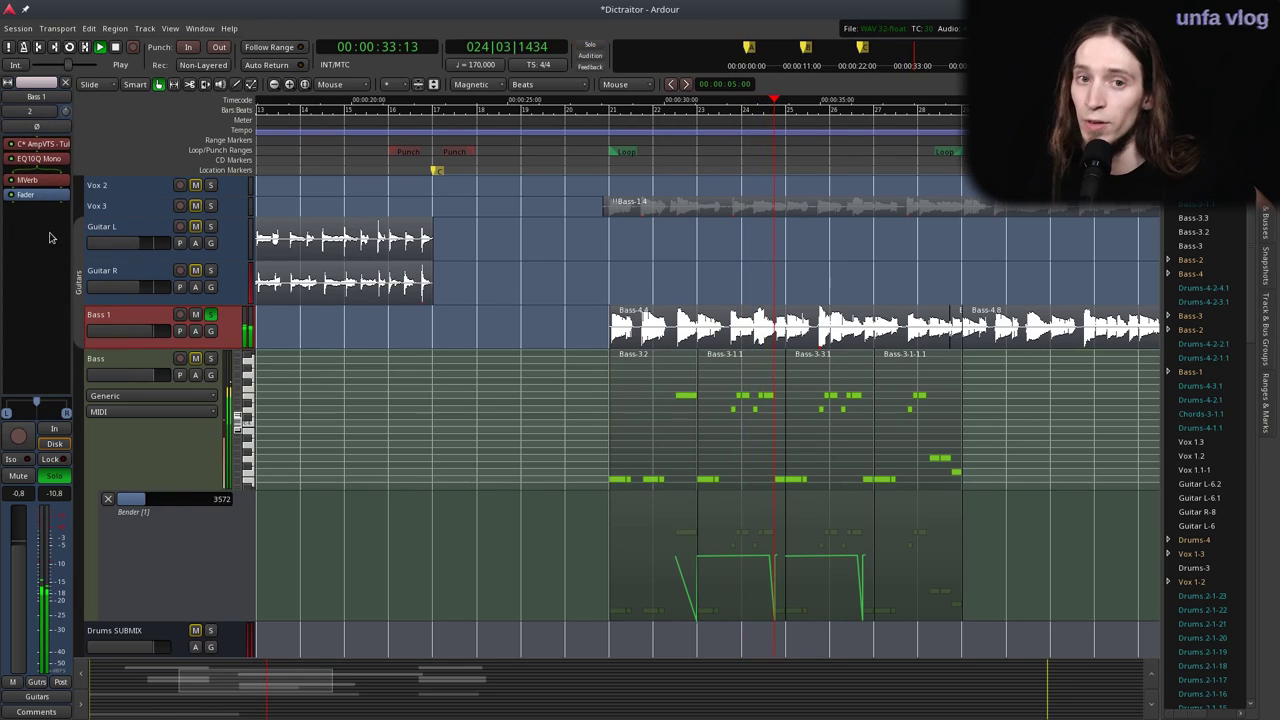
Set the MVerb on Bass 1 to 16% mix, 0% pre, 47% size and 71% band.
double_click(30, 180)
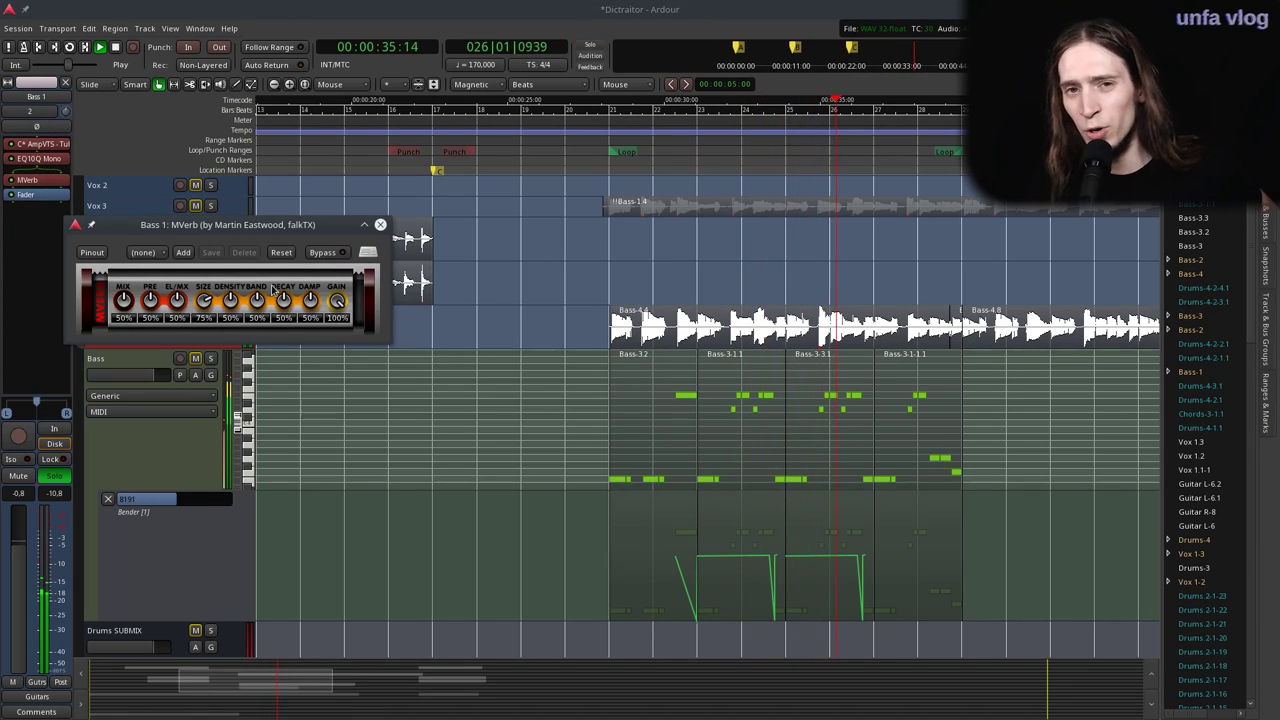
drag(213, 308, 205, 345)
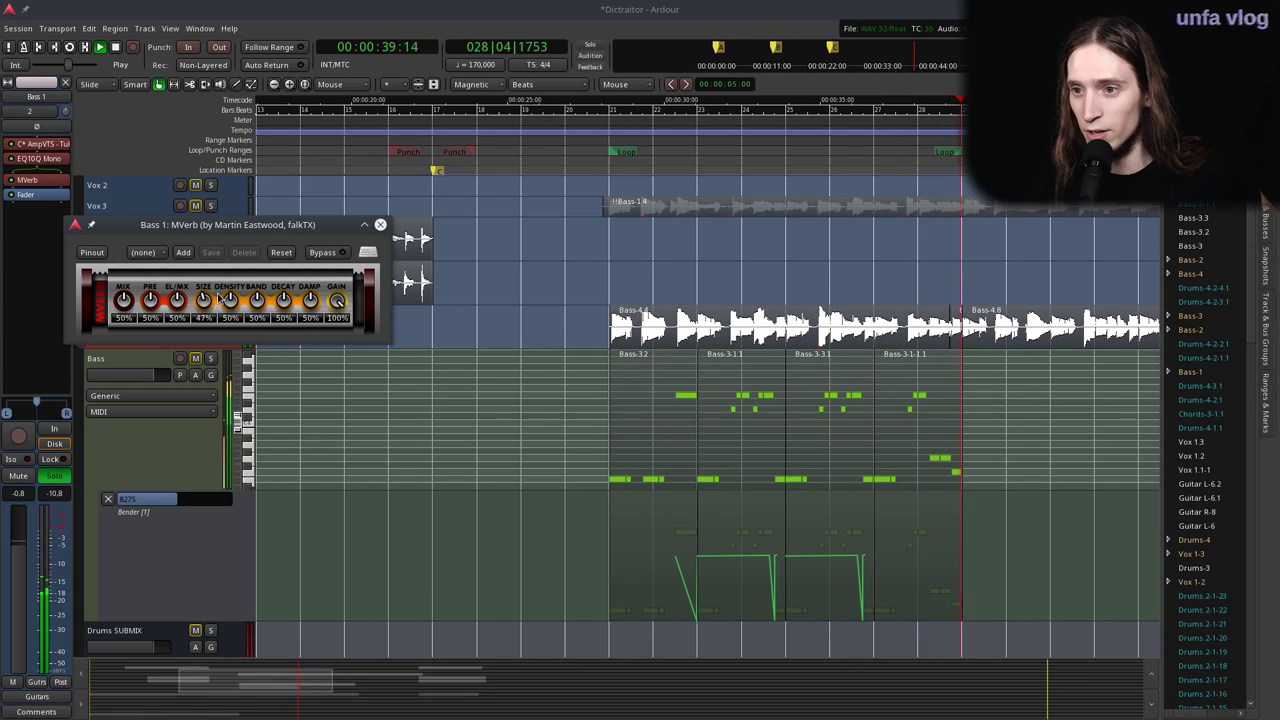
drag(155, 365, 118, 345)
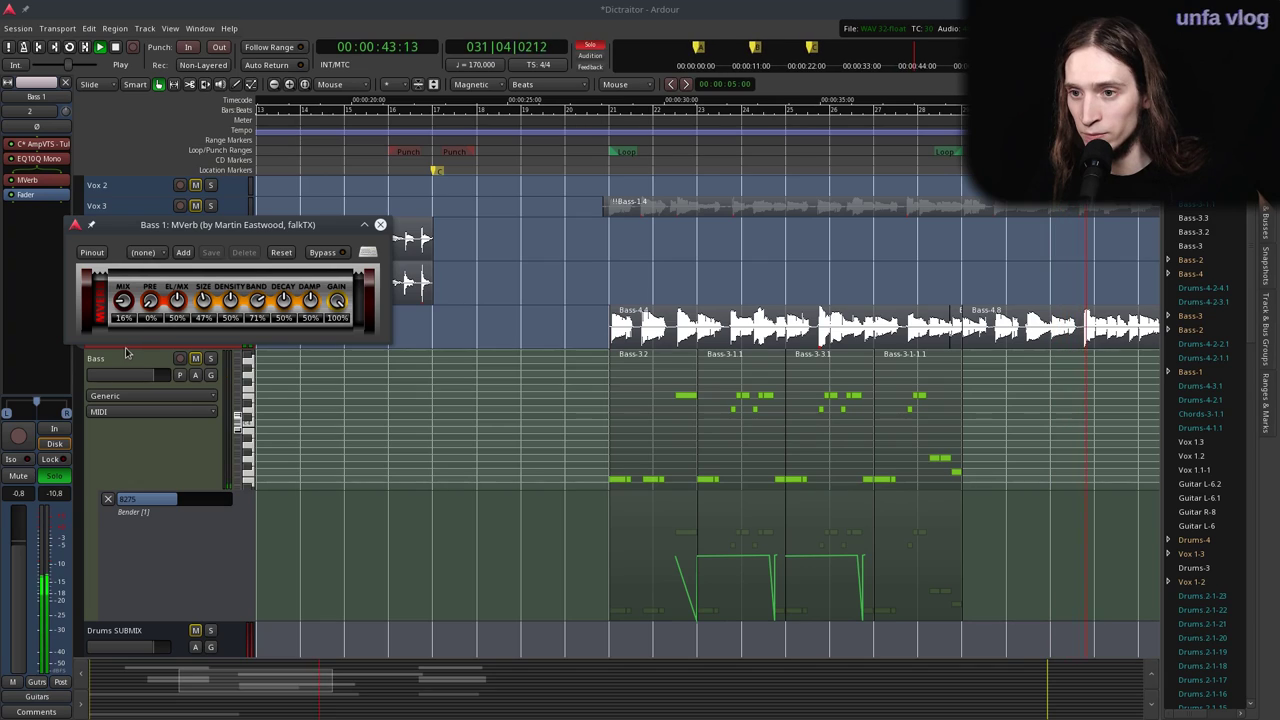
double_click(46, 180)
right_click(48, 181)
click(48, 232)
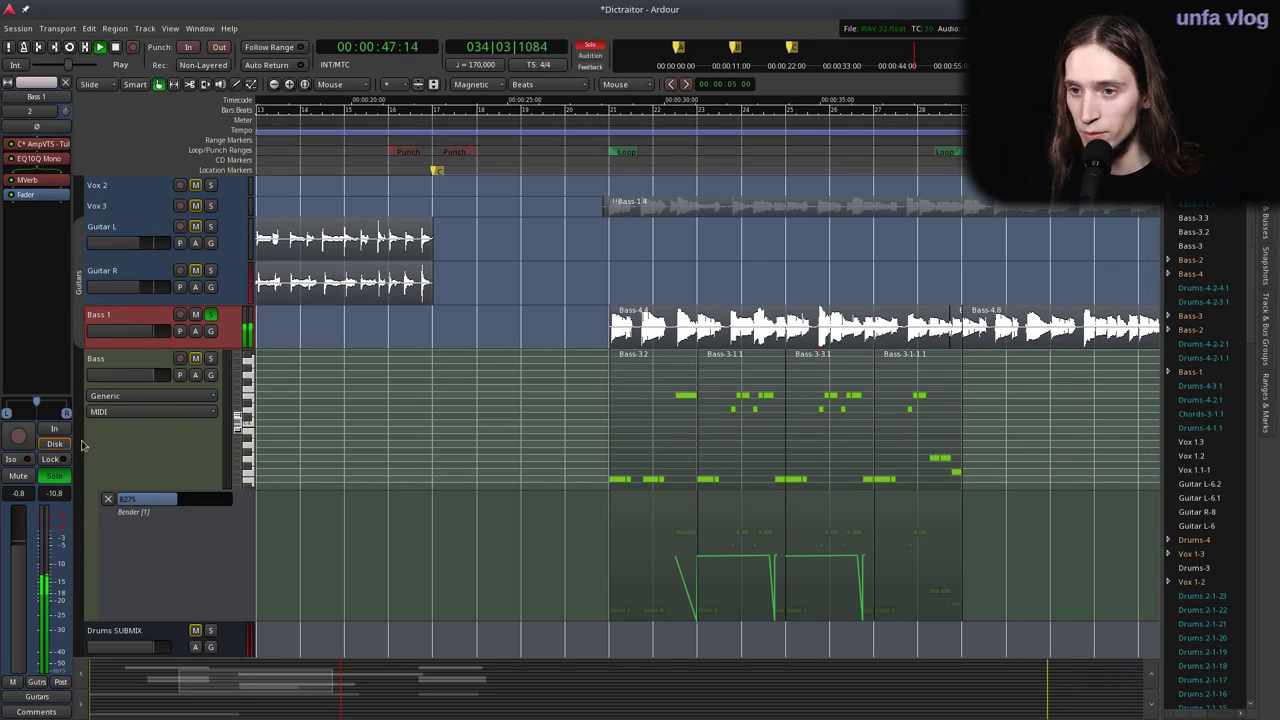
Take Bass 1 out of solo and listen to the bass section in the full mix from just before bar 21.
key(space)
key(minus)
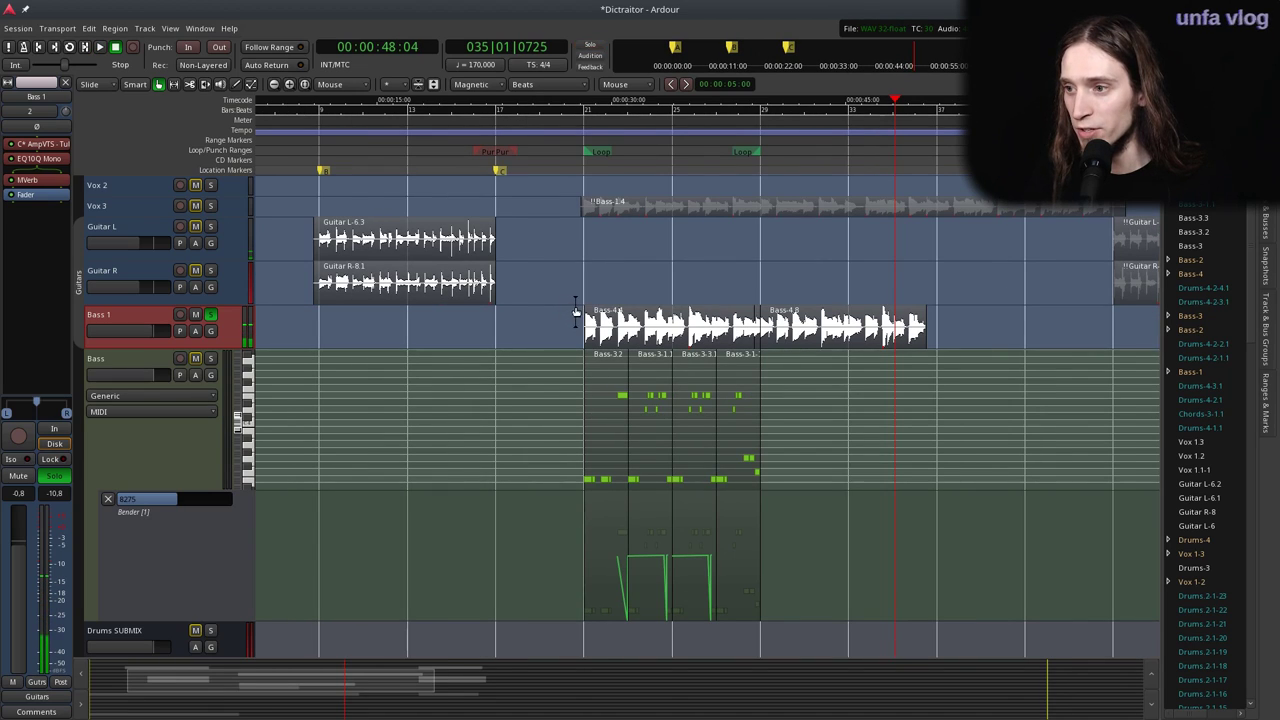
key(equal)
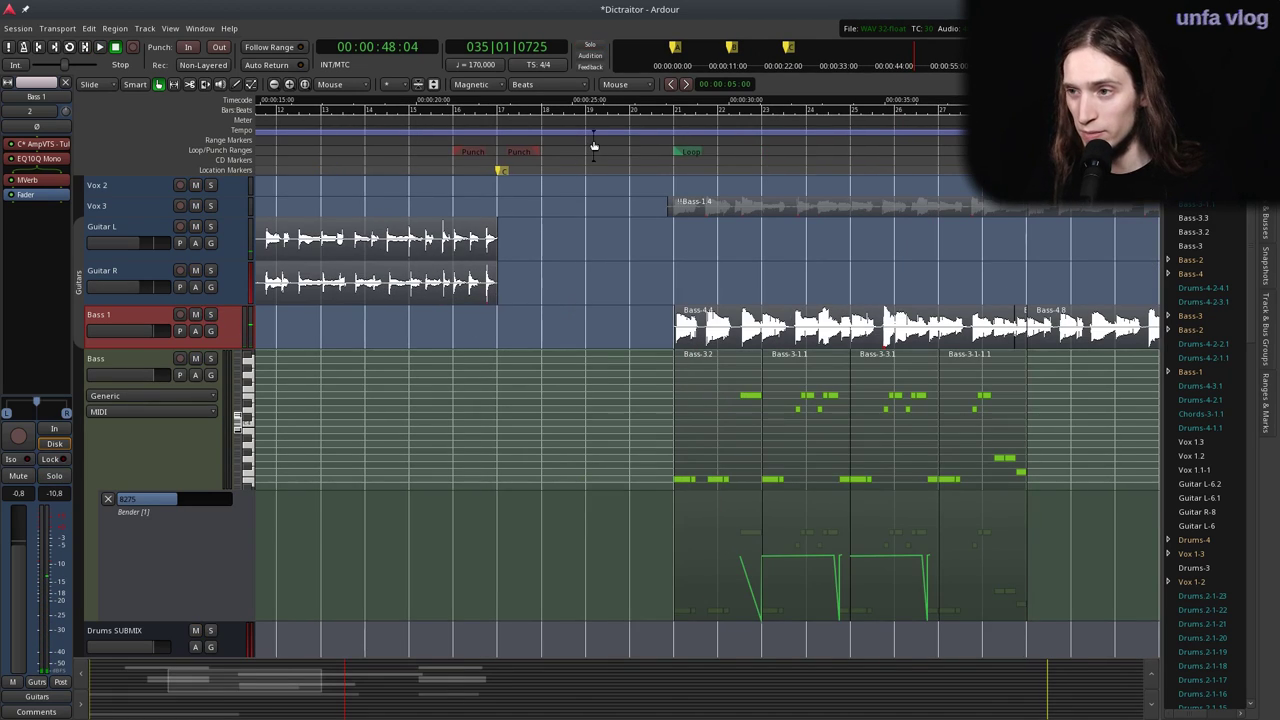
click(615, 156)
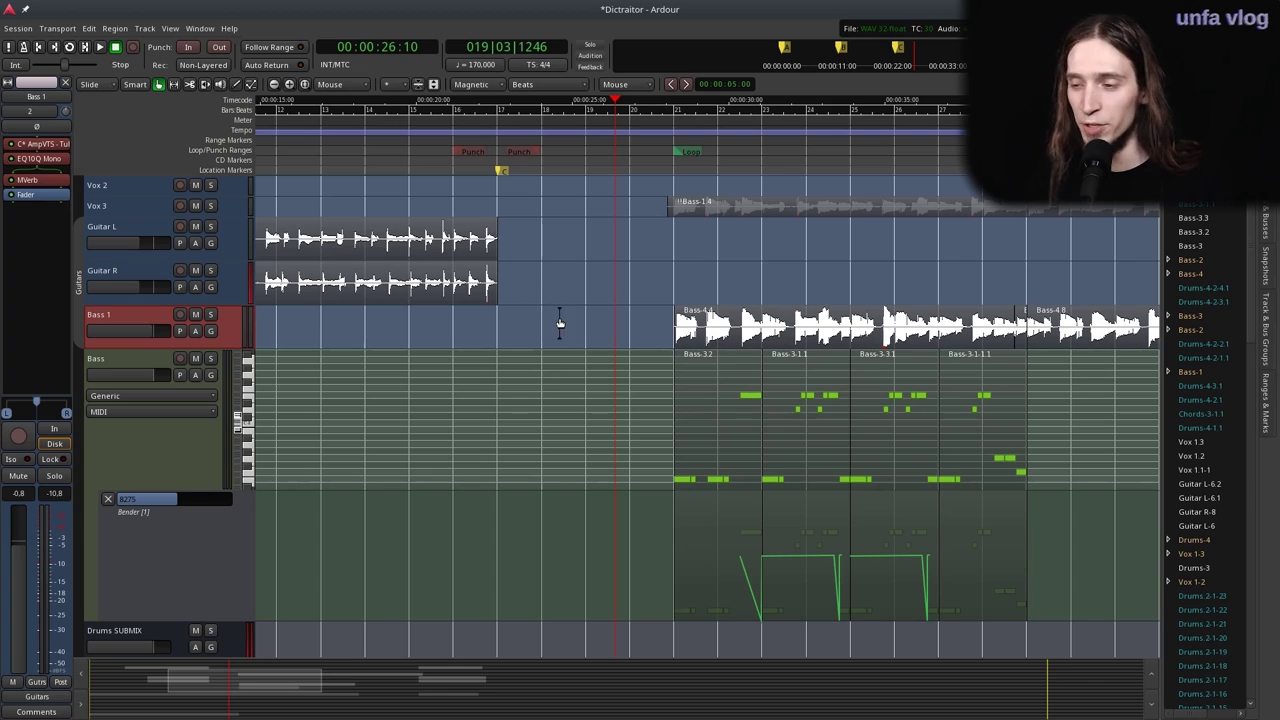
click(657, 133)
key(space)
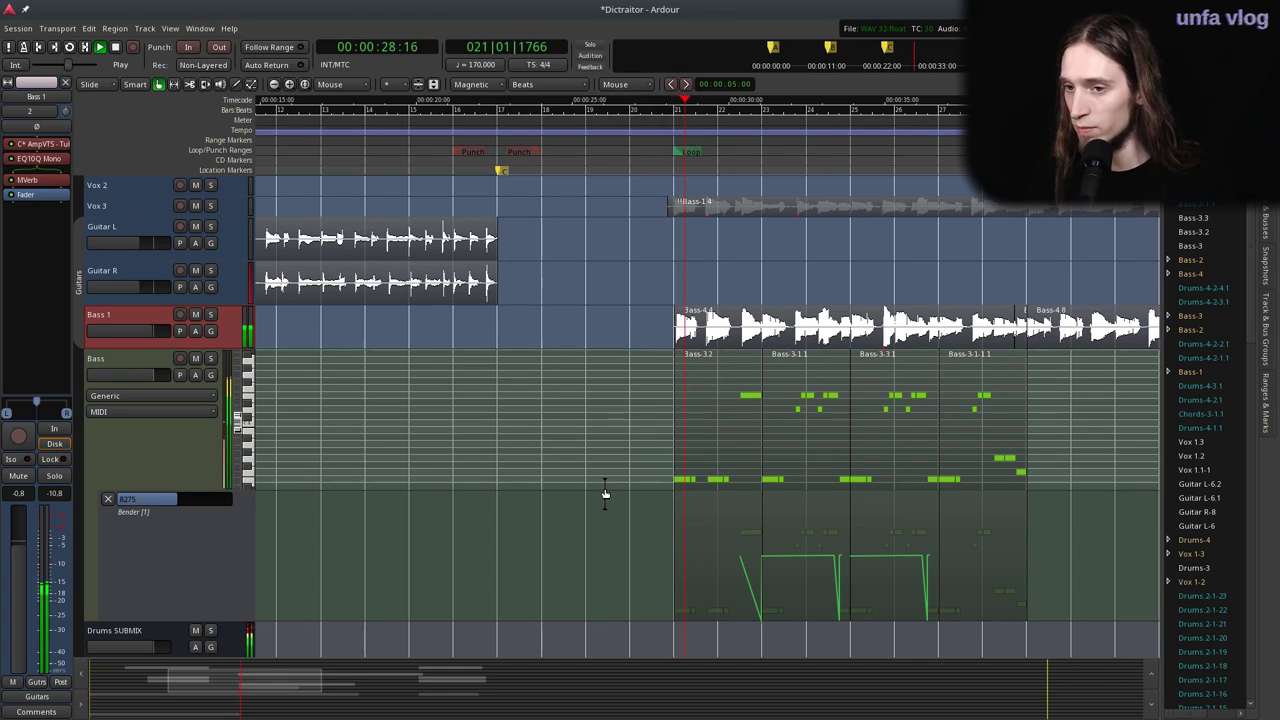
scroll(468, 516, down, 1)
scroll(623, 519, up, 1)
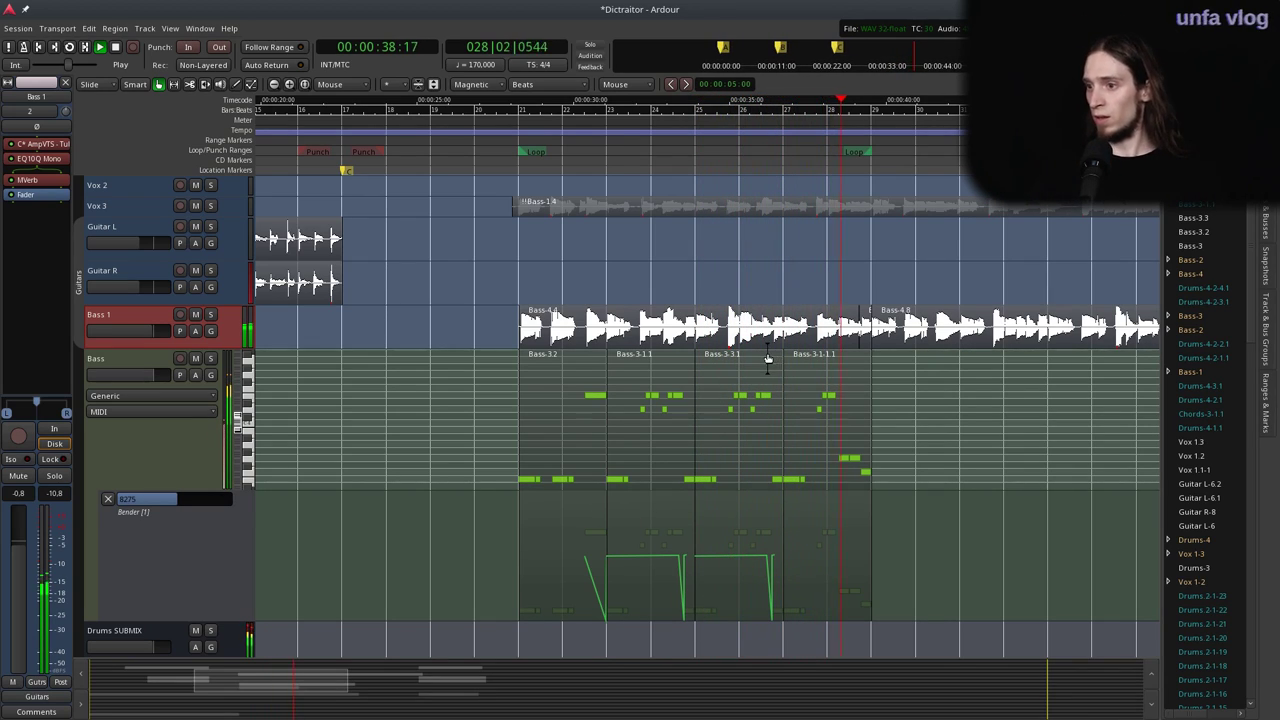
Replay the section from bar 21 and mute Bass 1 to compare the mix without it.
click(510, 152)
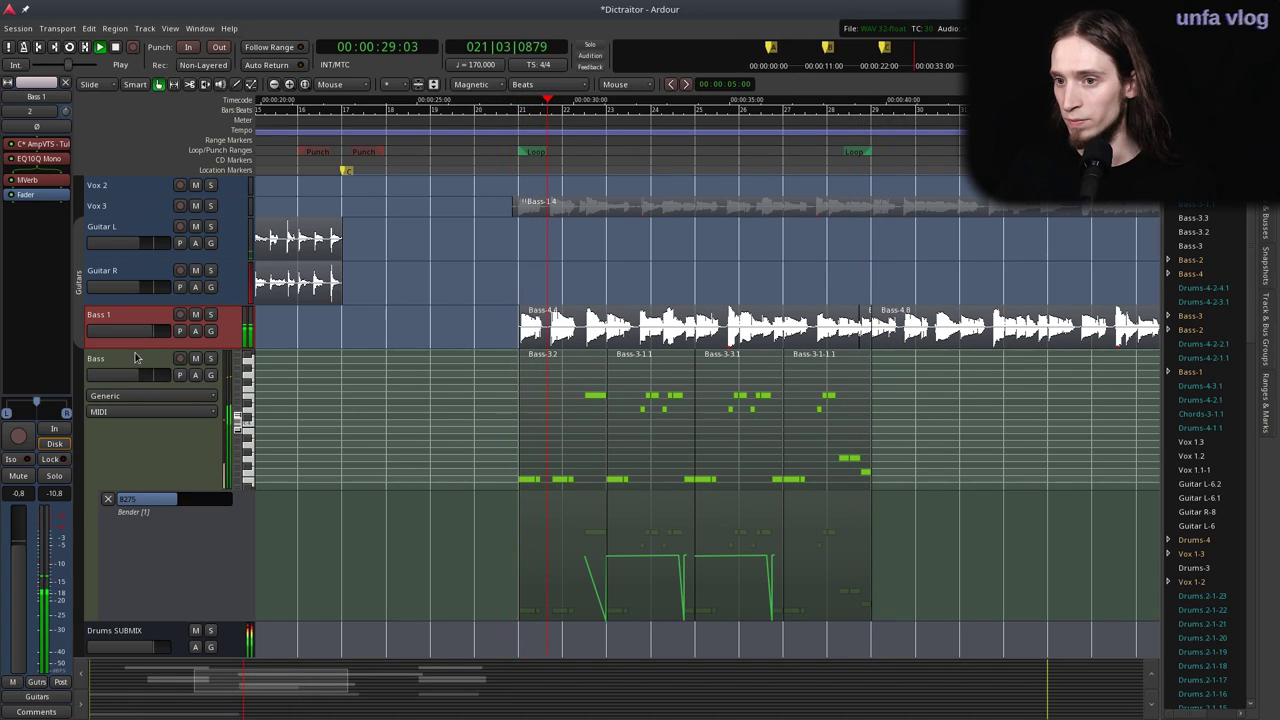
click(195, 314)
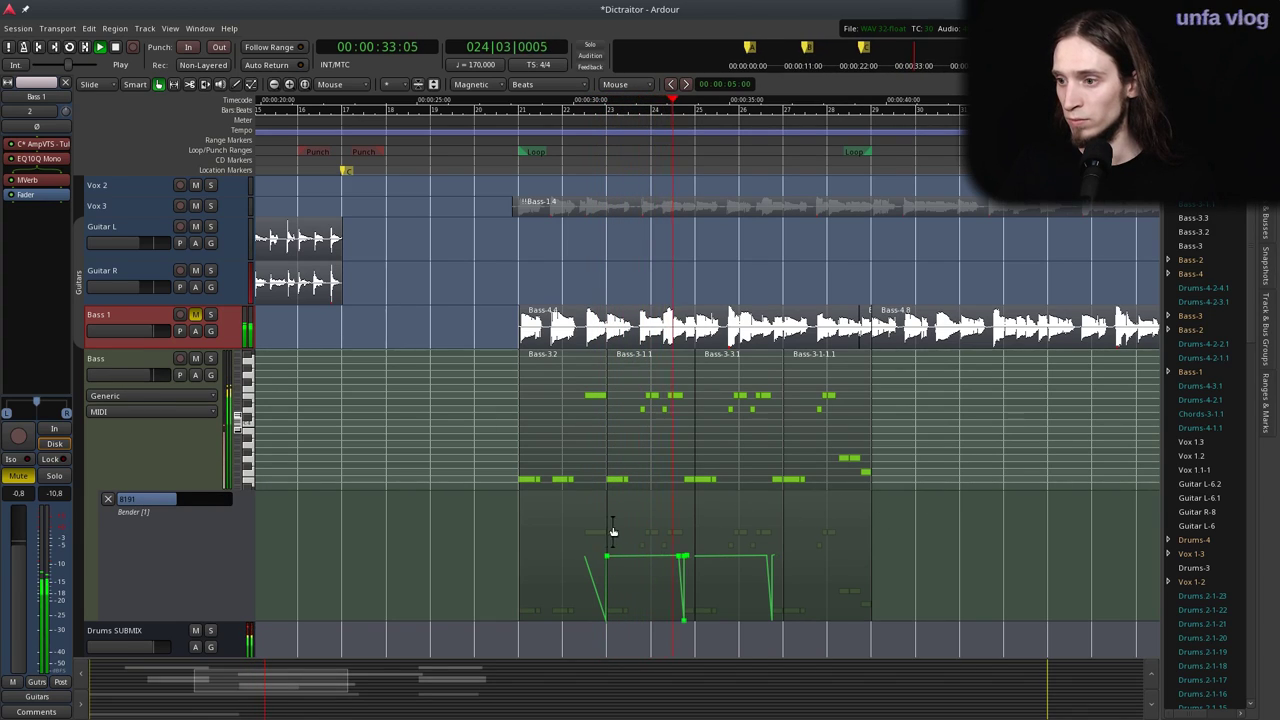
key(space)
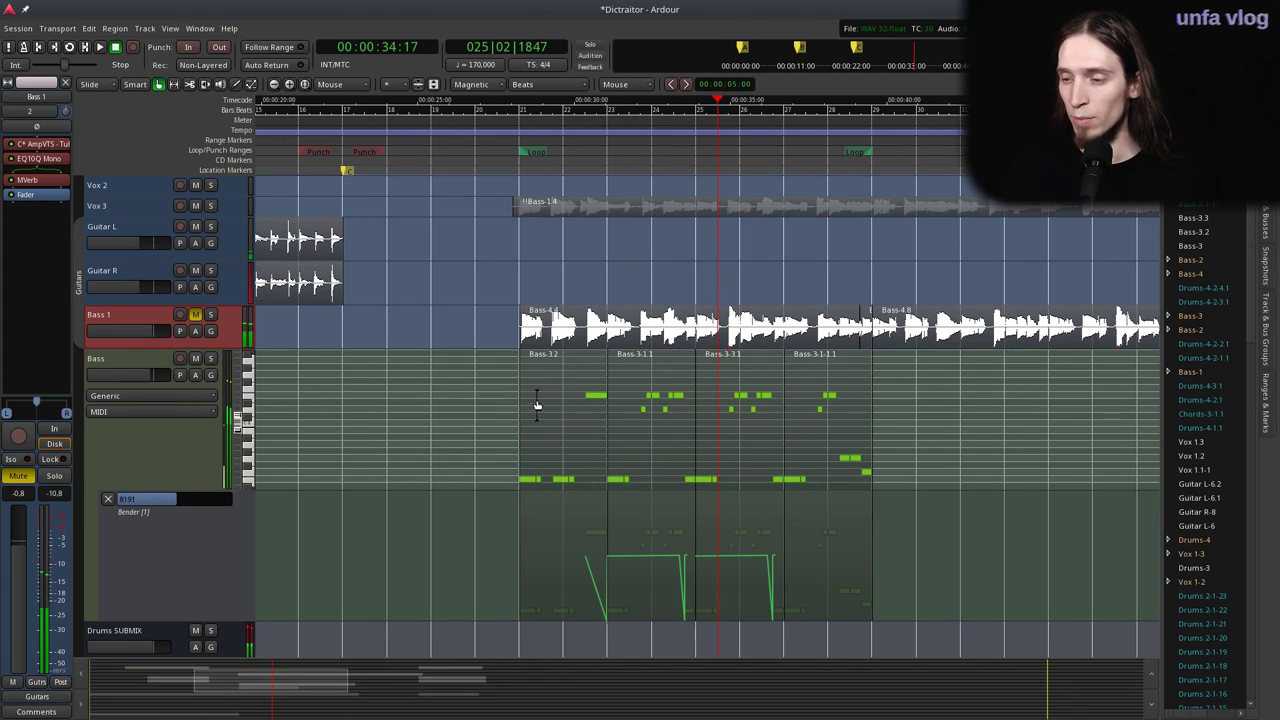
scroll(598, 412, up, 1)
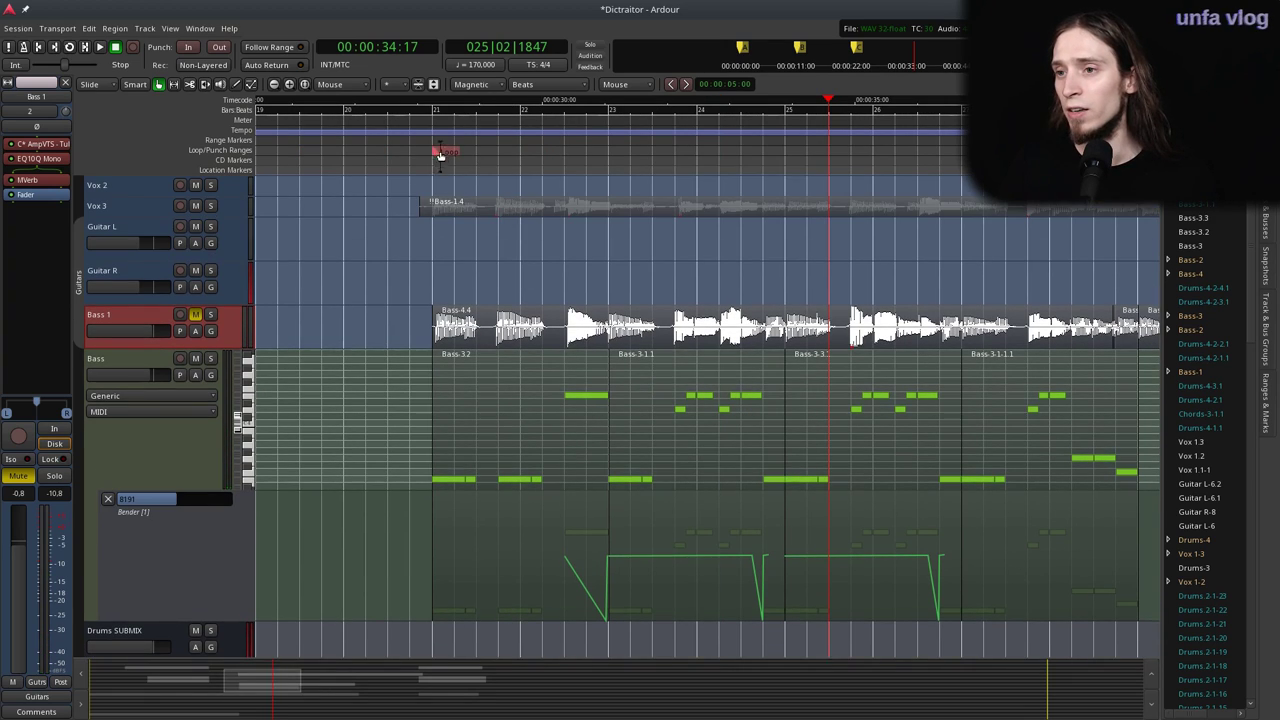
click(442, 152)
key(space)
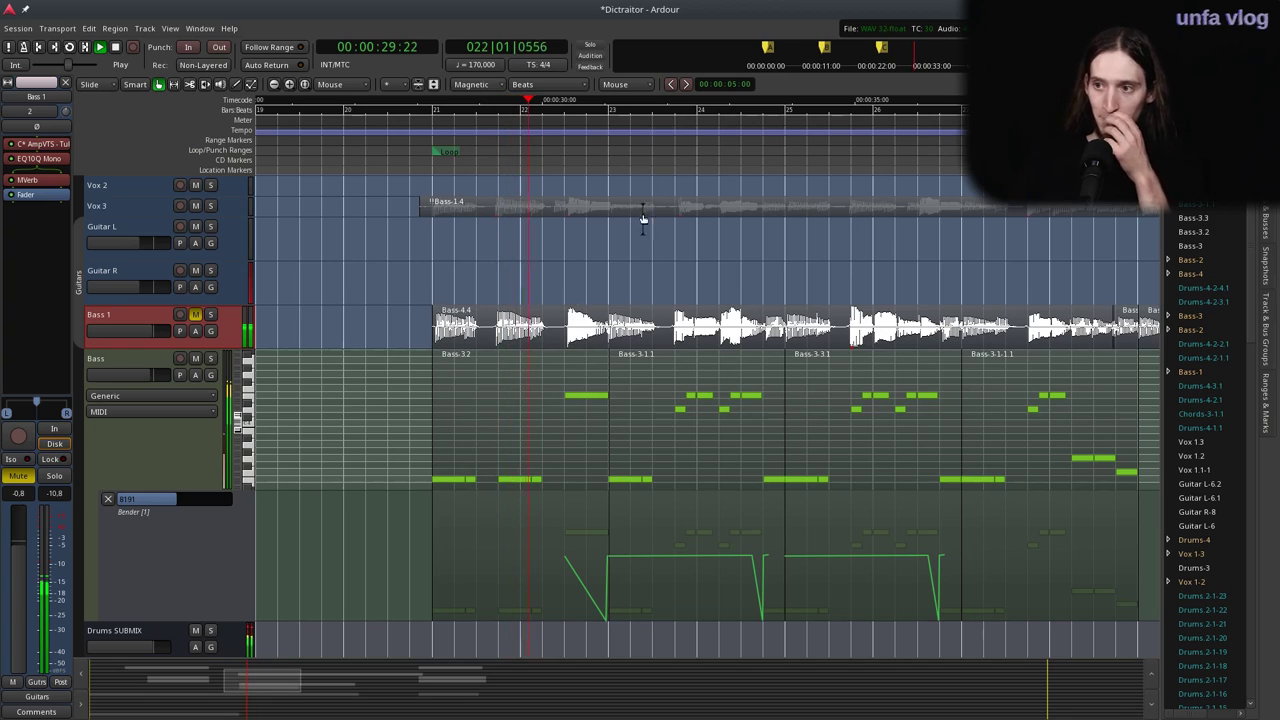
Unmute and solo Bass 1 to listen to it on its own up to bar 25.
key(space)
click(207, 315)
key(space)
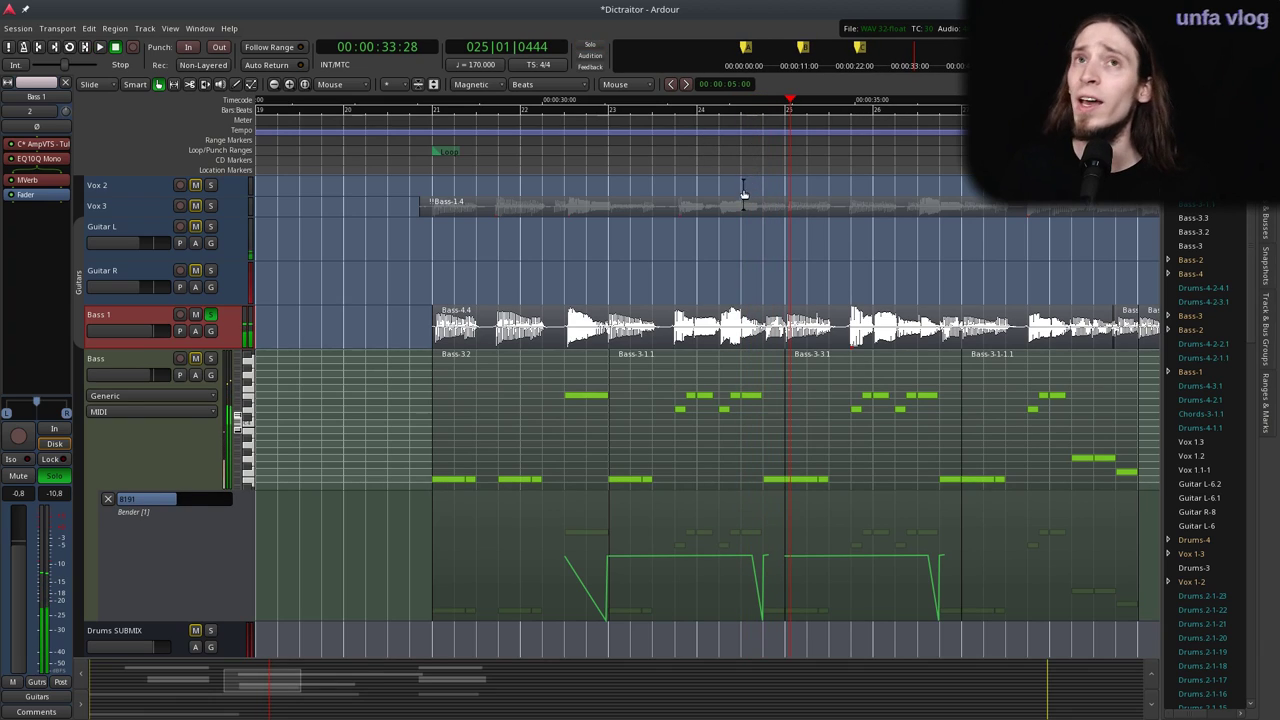
Raise the Bass track's last note before bar 25 to the pitch of the first notes in bar 28 and audition it soloed.
key(e)
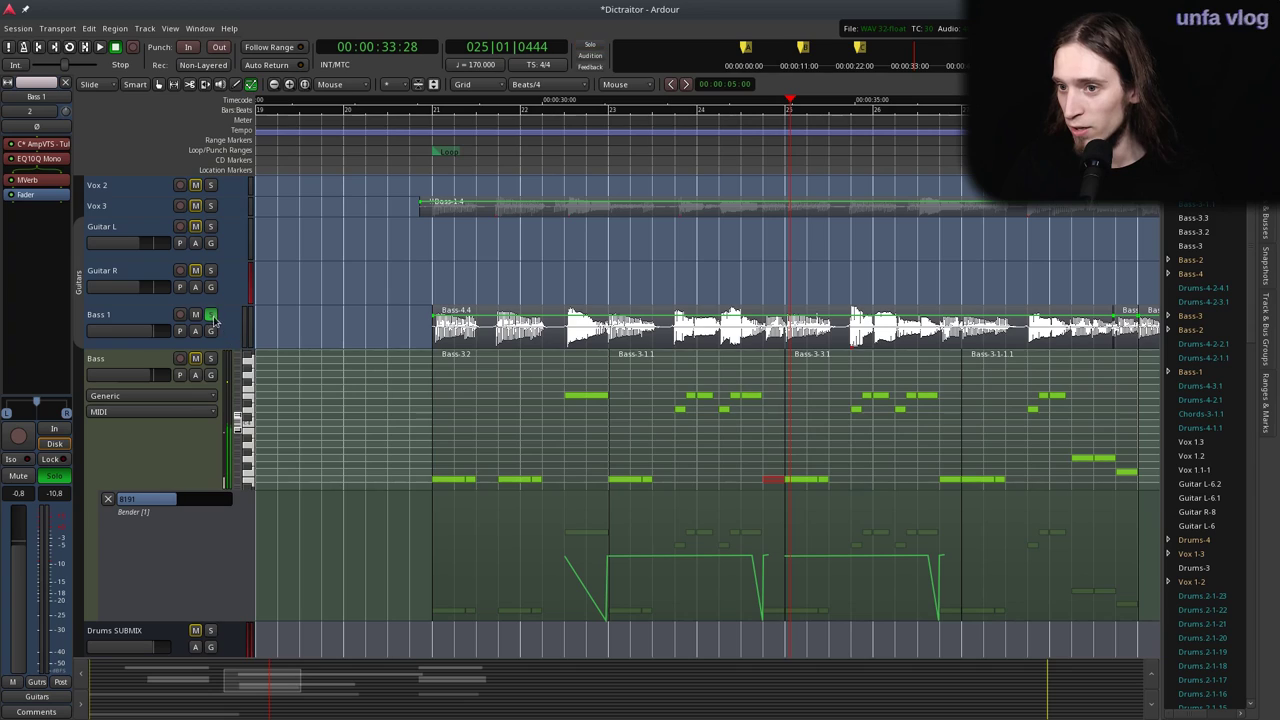
drag(768, 480, 766, 460)
click(673, 149)
key(space)
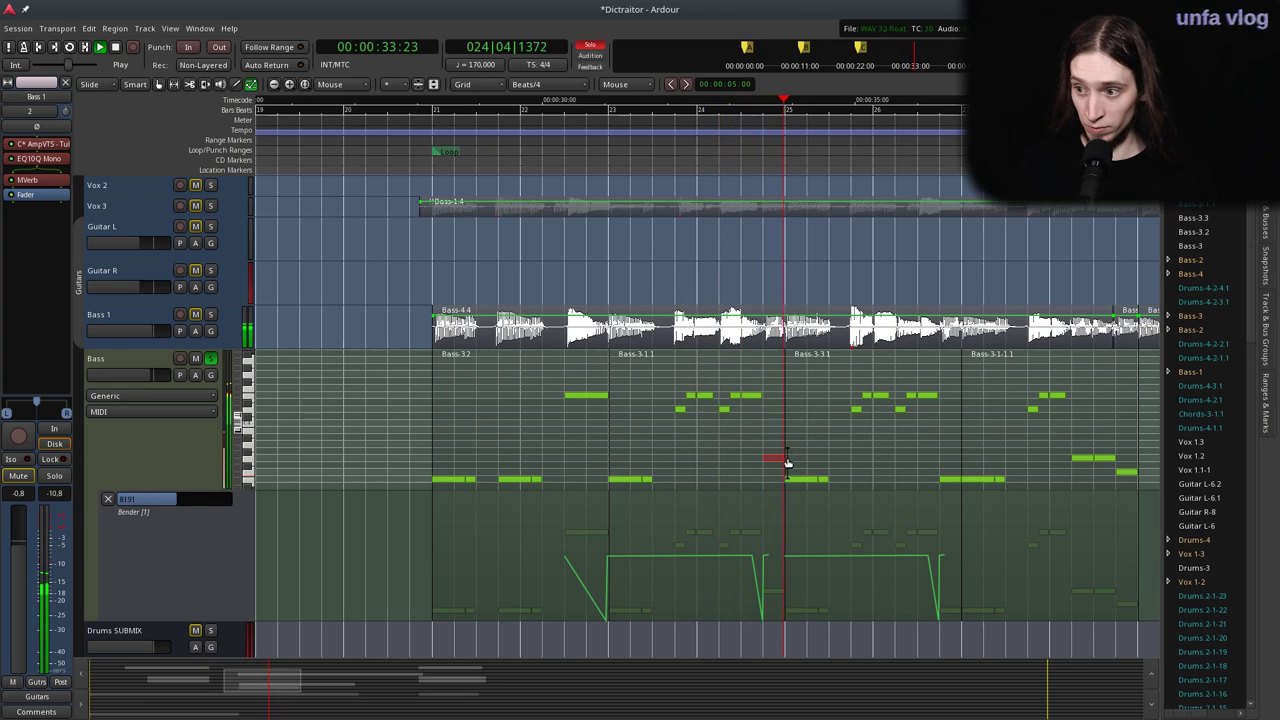
key(space)
Raise the Bass track's last note before bar 27 to the same pitch as the moved note before bar 25.
scroll(720, 463, down, 1)
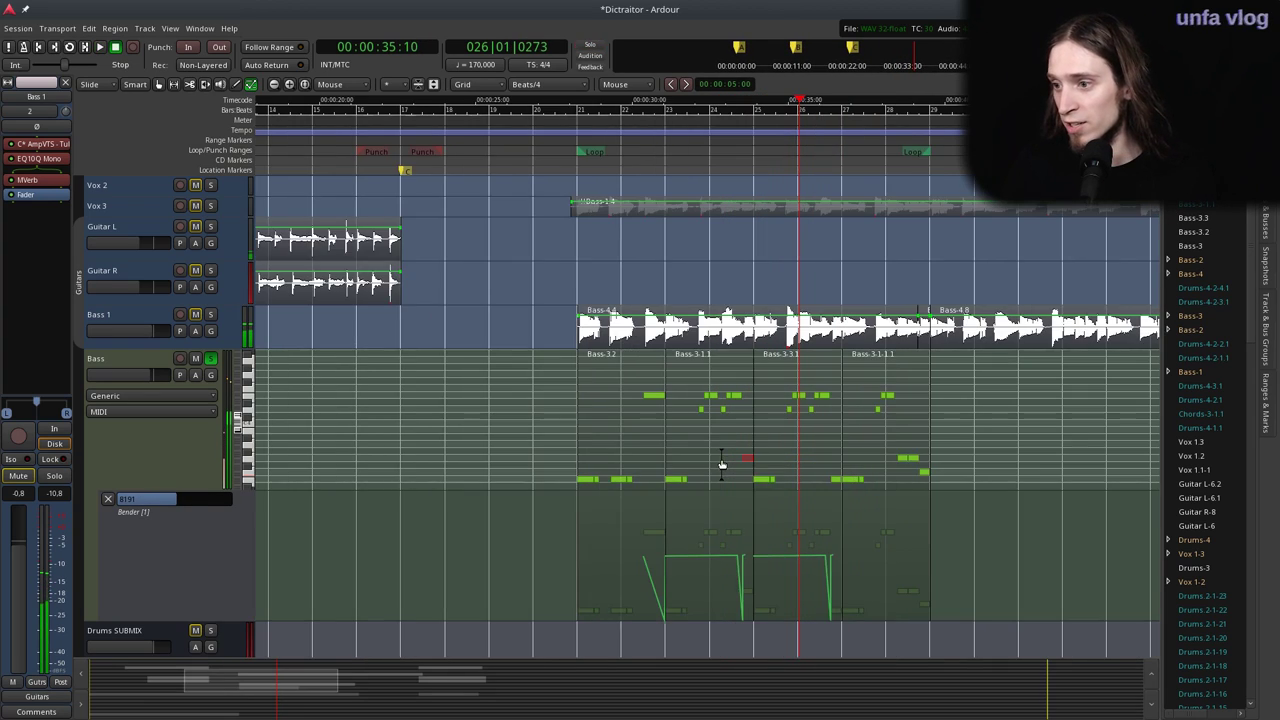
scroll(782, 476, up, 1)
drag(894, 480, 883, 461)
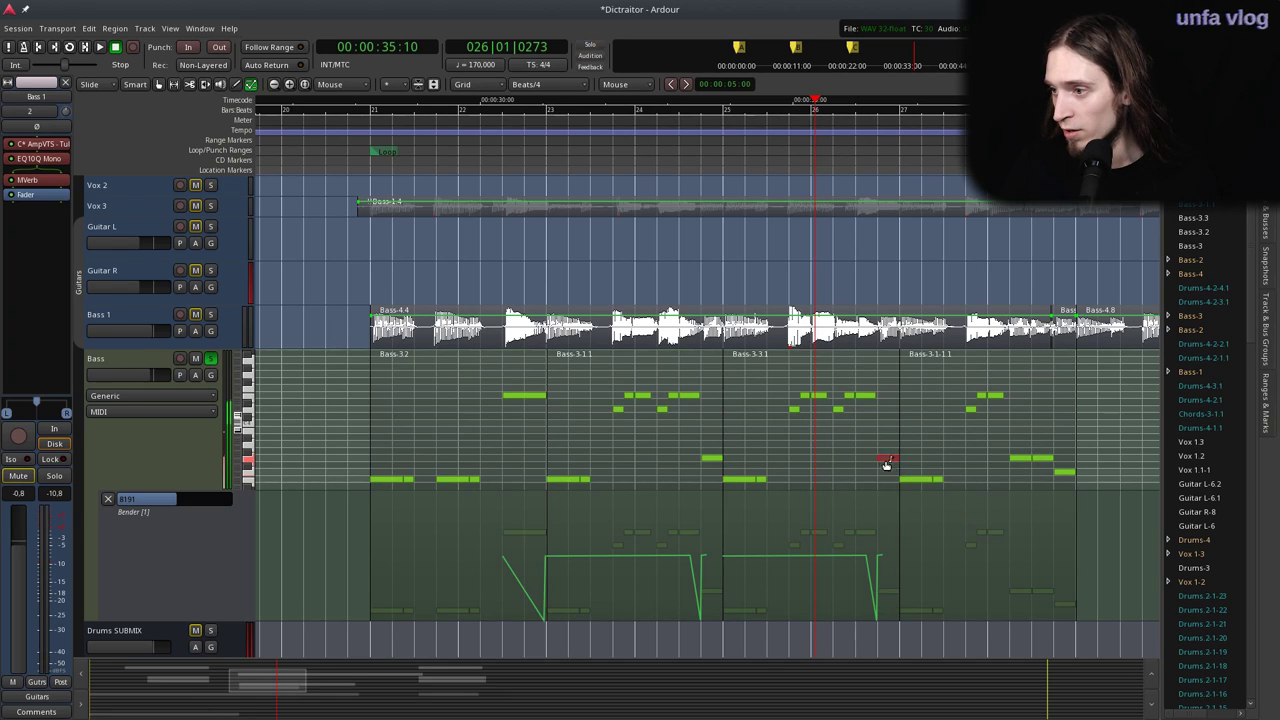
Audition the soloed Bass track through bar 28, clear its solo, and replay the mix from just before bar 21.
key(space)
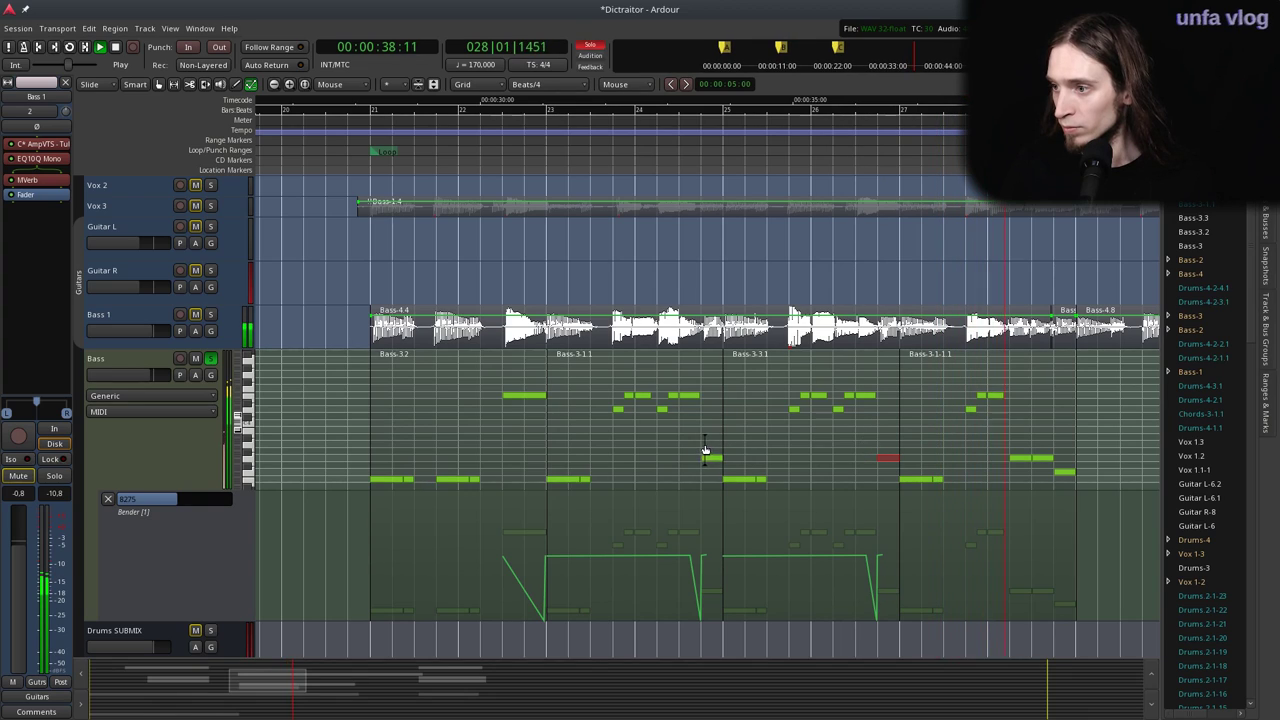
key(space)
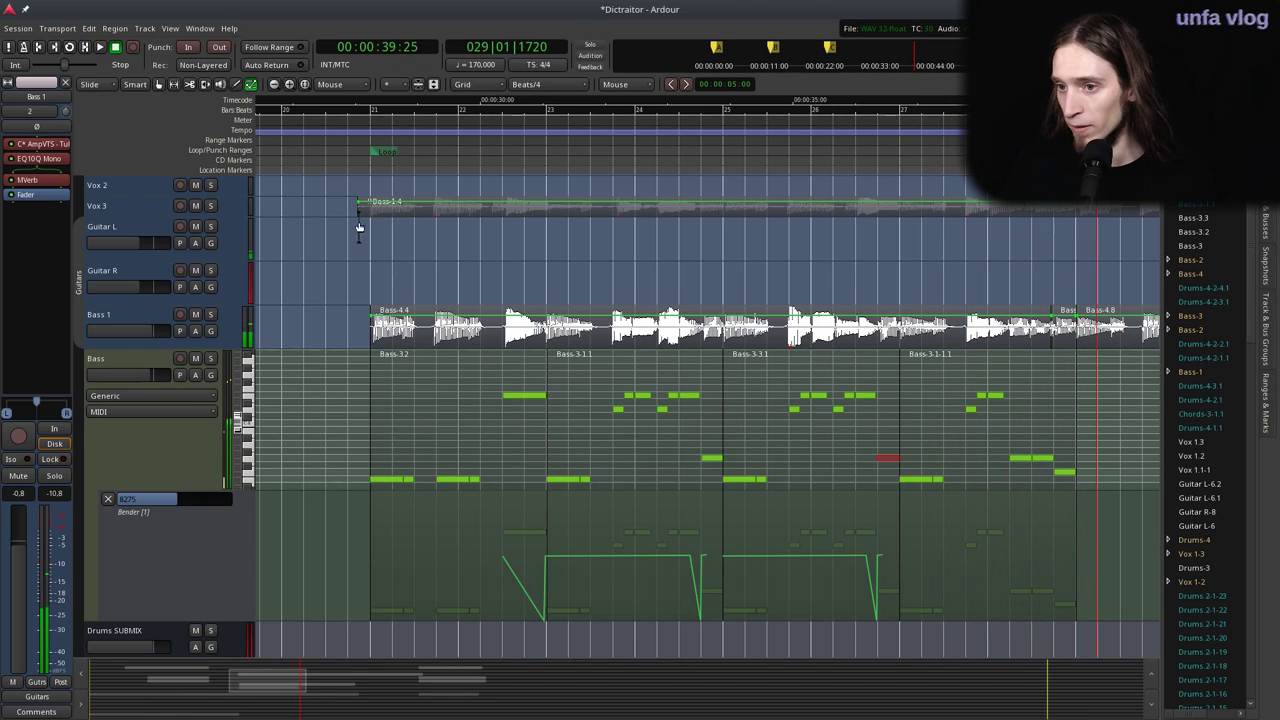
key(space)
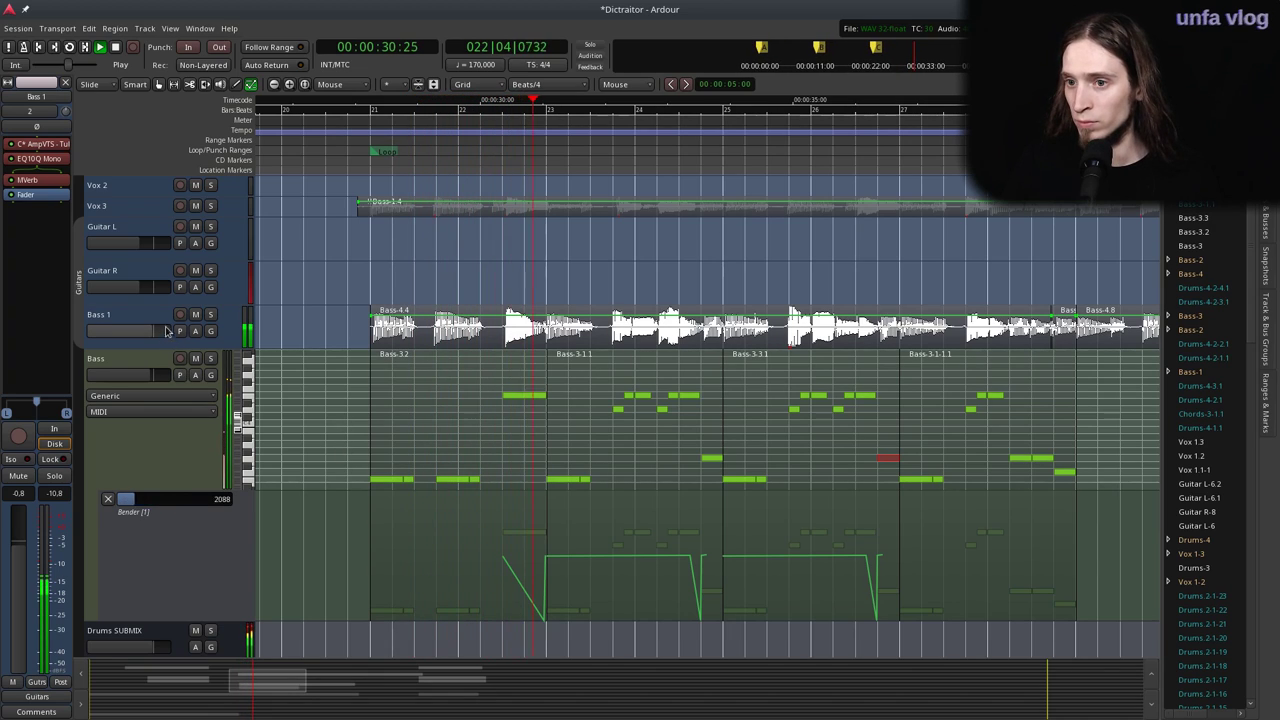
Solo Bass 1, raise its EQ10Q high-pass frequency to 650.9 Hz, and take the track out of solo.
click(210, 315)
click(133, 318)
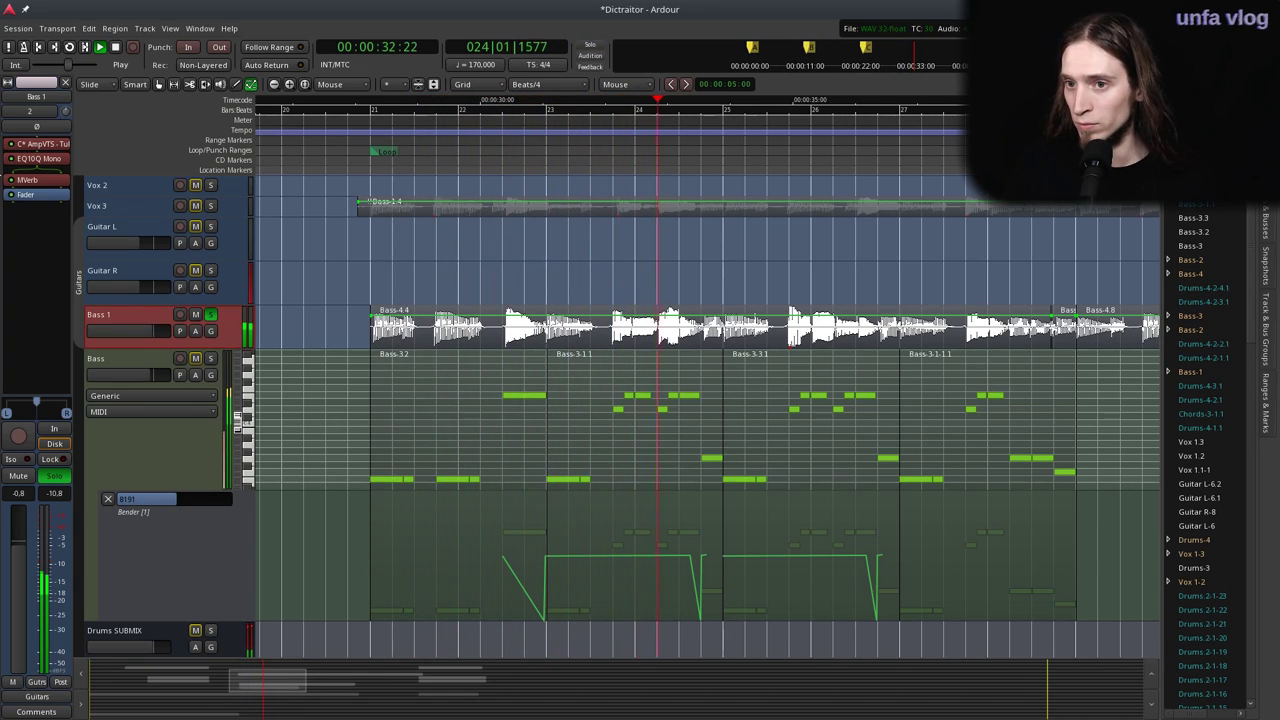
double_click(40, 158)
drag(413, 276, 446, 280)
click(776, 136)
click(210, 314)
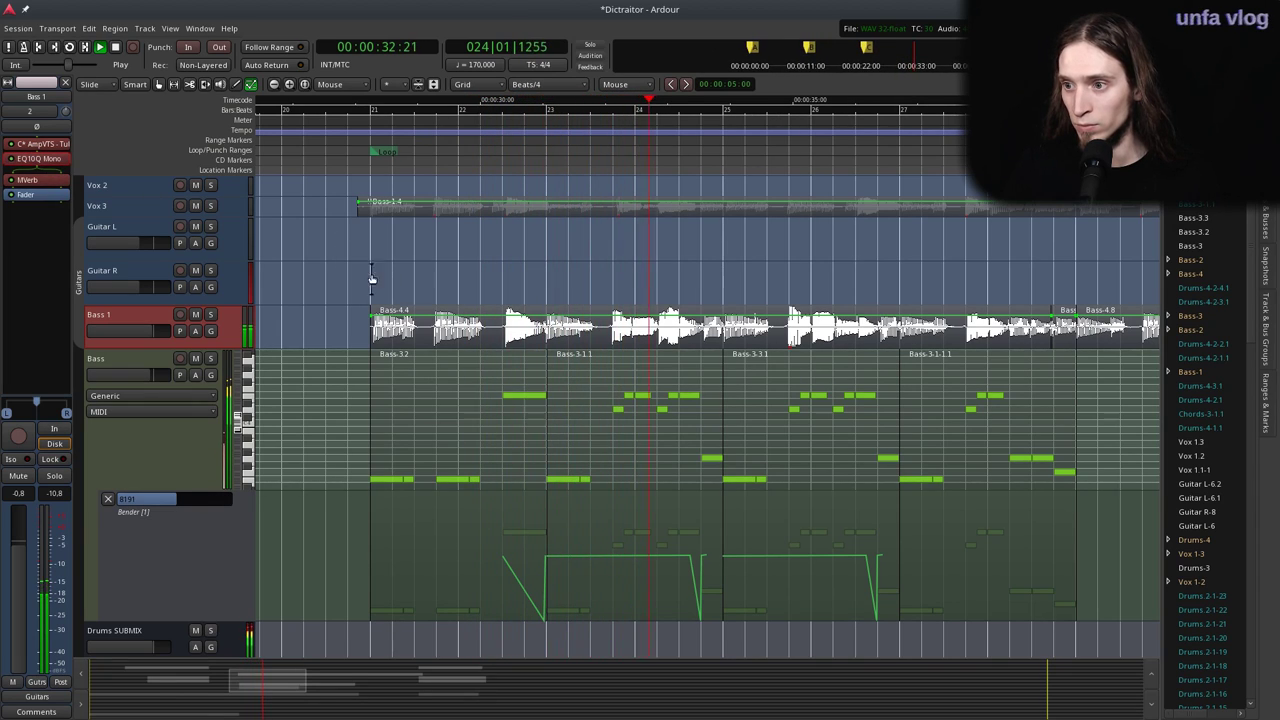
Raise the output gain of the EQ10Q on Bass 1 to 5.4 dB.
double_click(50, 160)
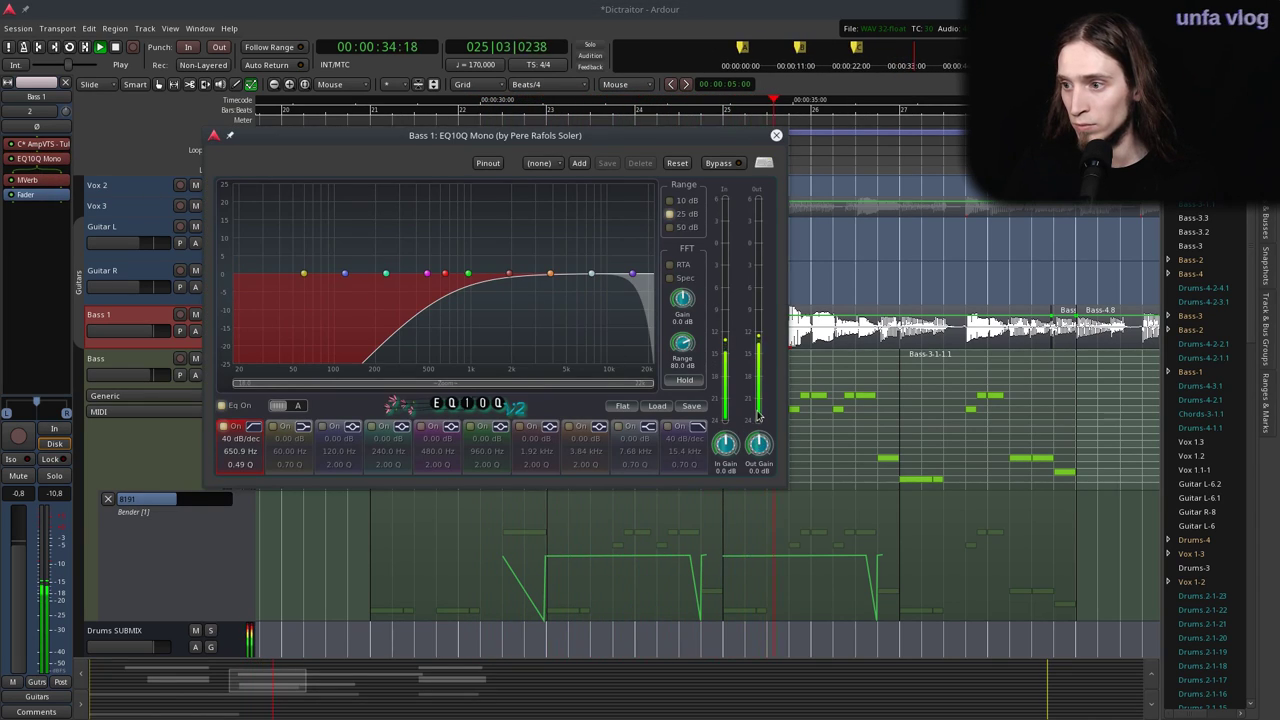
drag(759, 440, 758, 432)
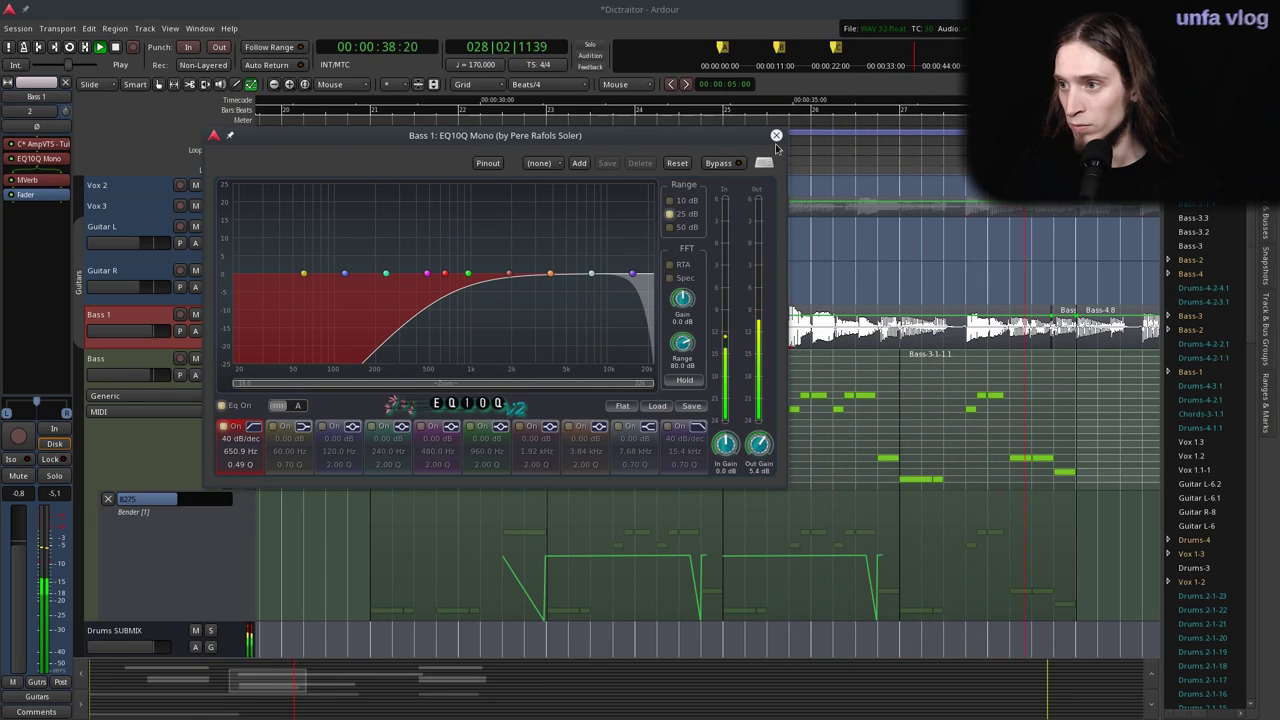
click(776, 135)
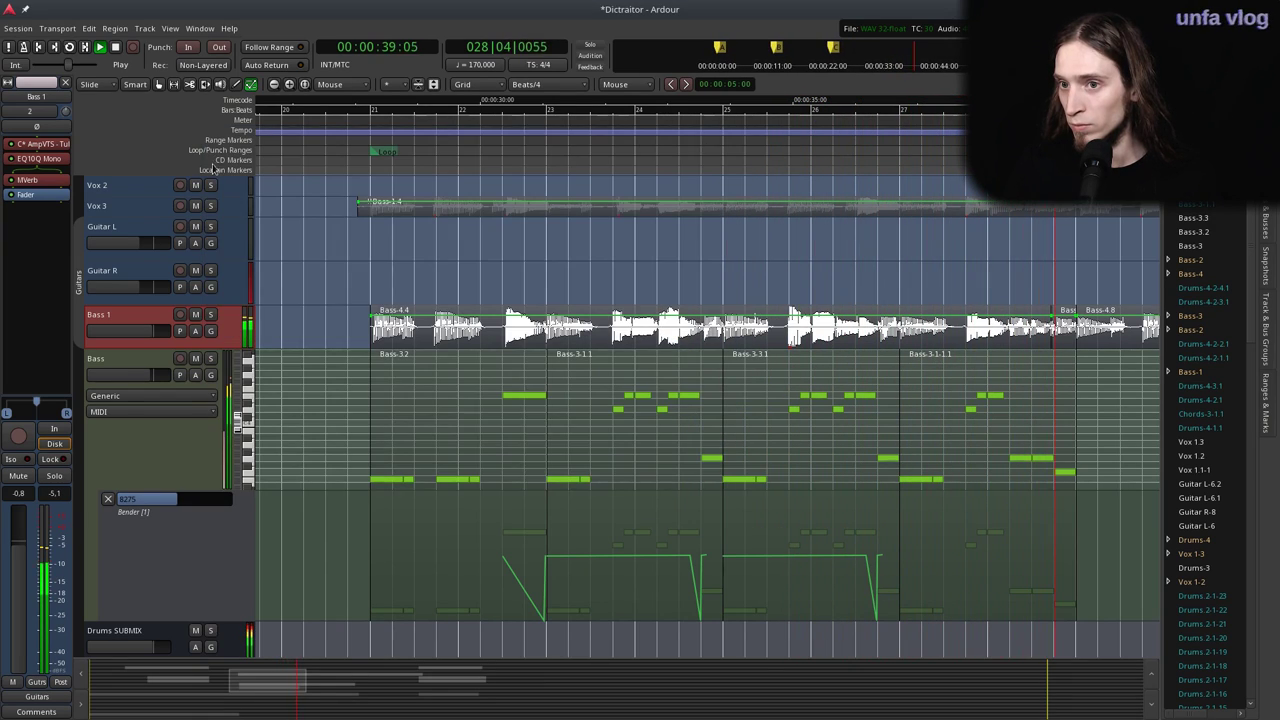
Reduce the mix of the MVerb reverb on Bass 1 to 6%.
double_click(58, 186)
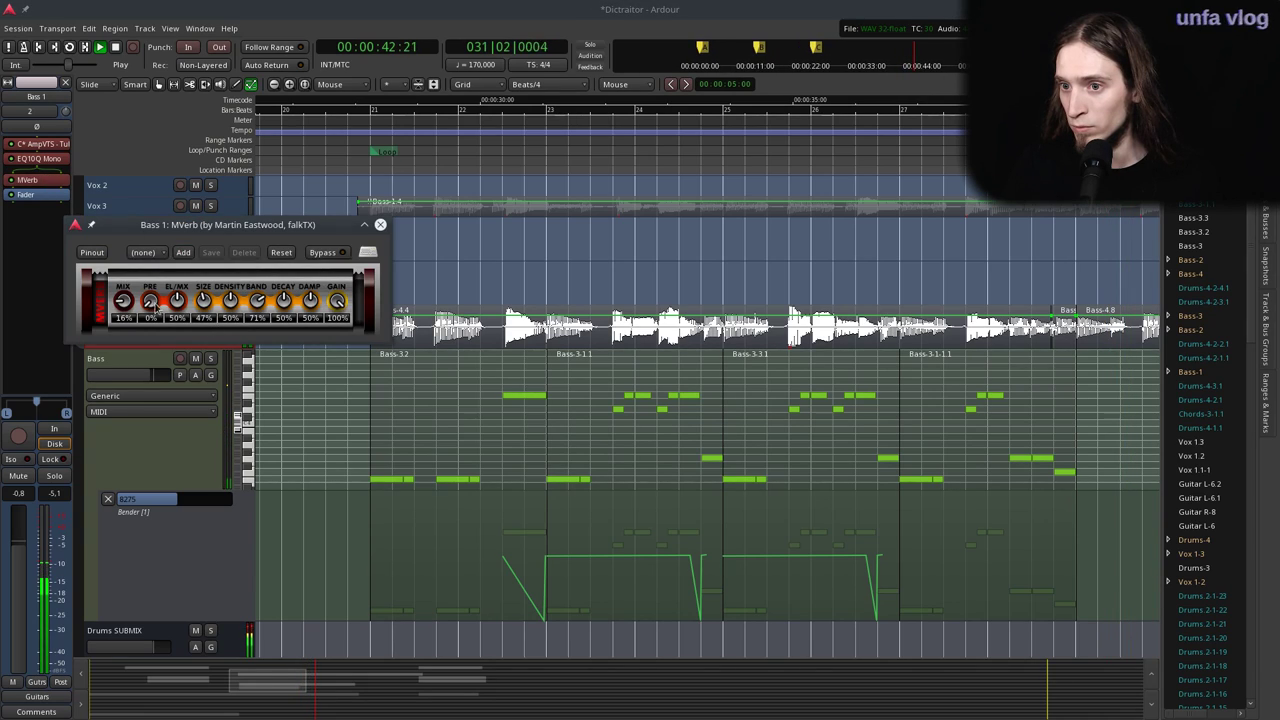
drag(122, 300, 141, 327)
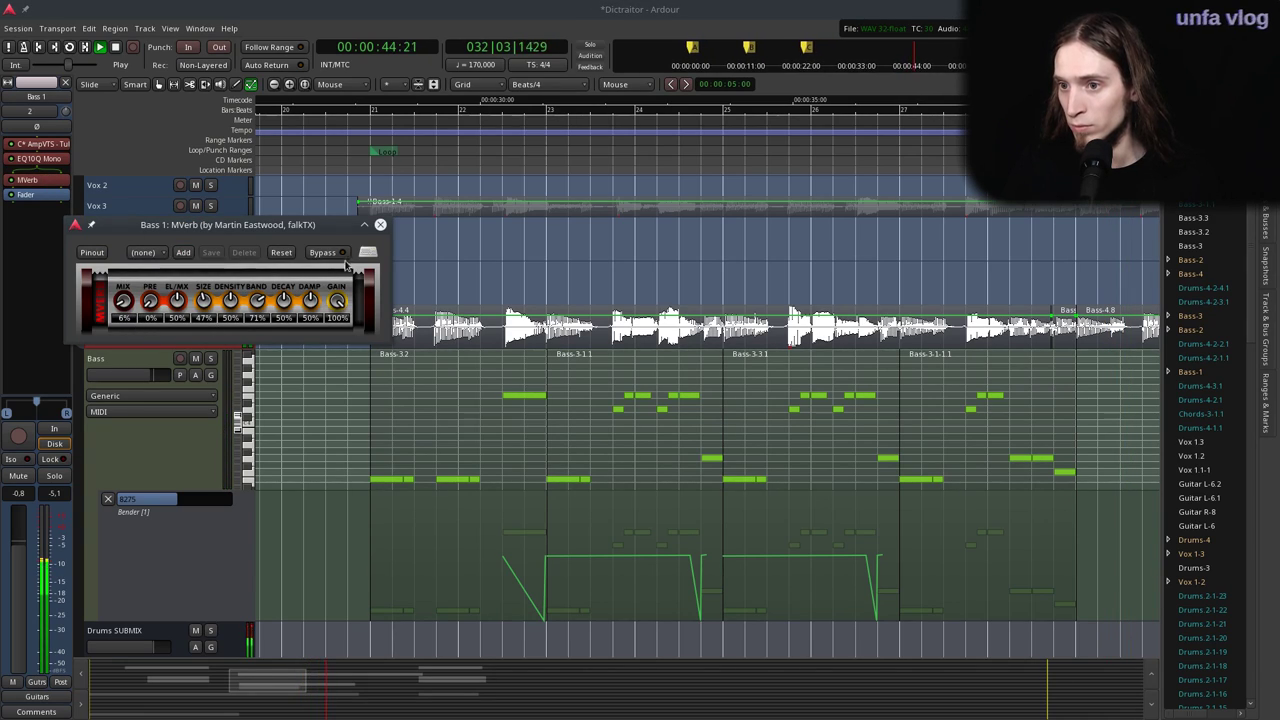
click(380, 225)
Duplicate the four MIDI Bass regions of bars 21 to 28 so they repeat from bar 29, and play the section through.
key(minus)
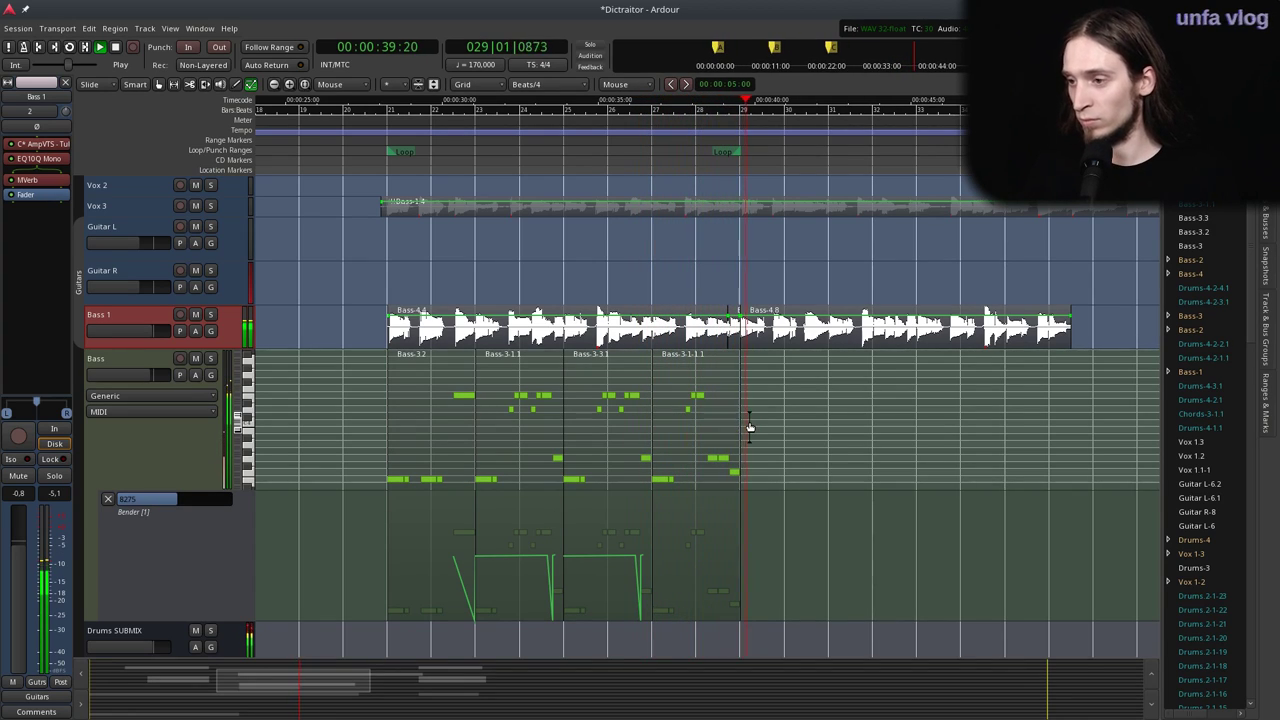
key(space)
key(g)
drag(805, 405, 452, 377)
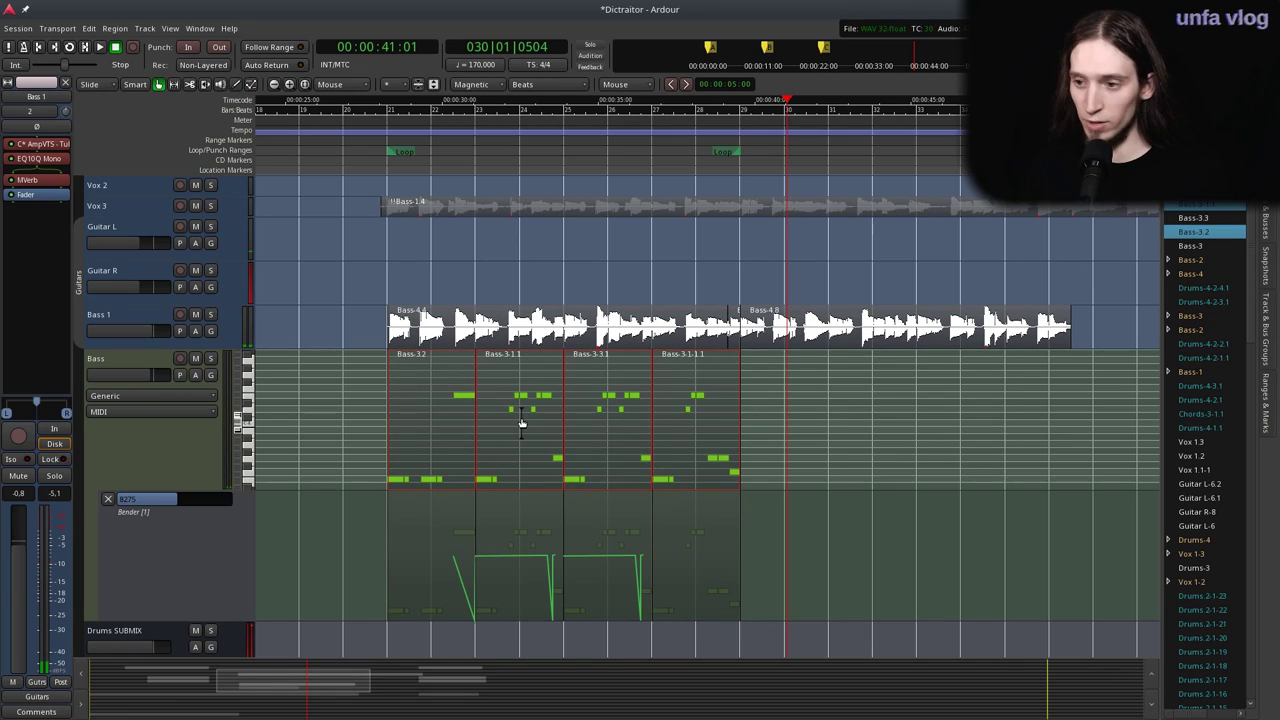
key(alt+d)
key(Return)
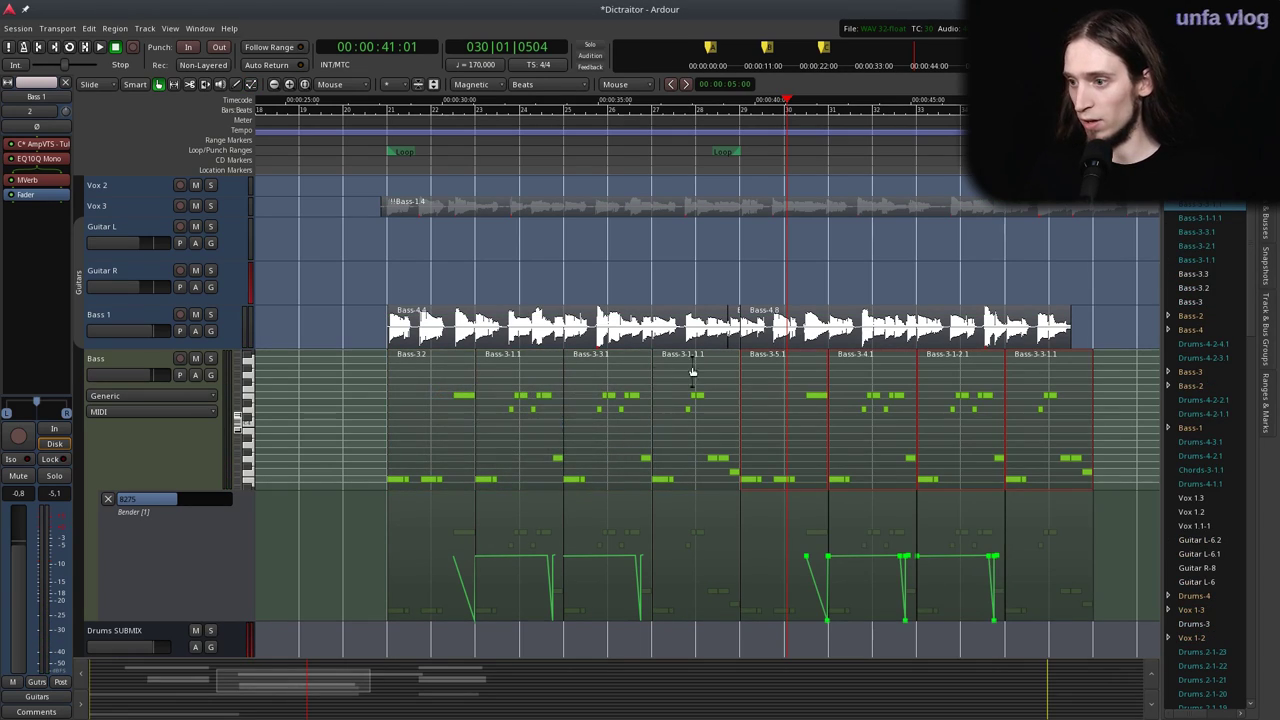
key(space)
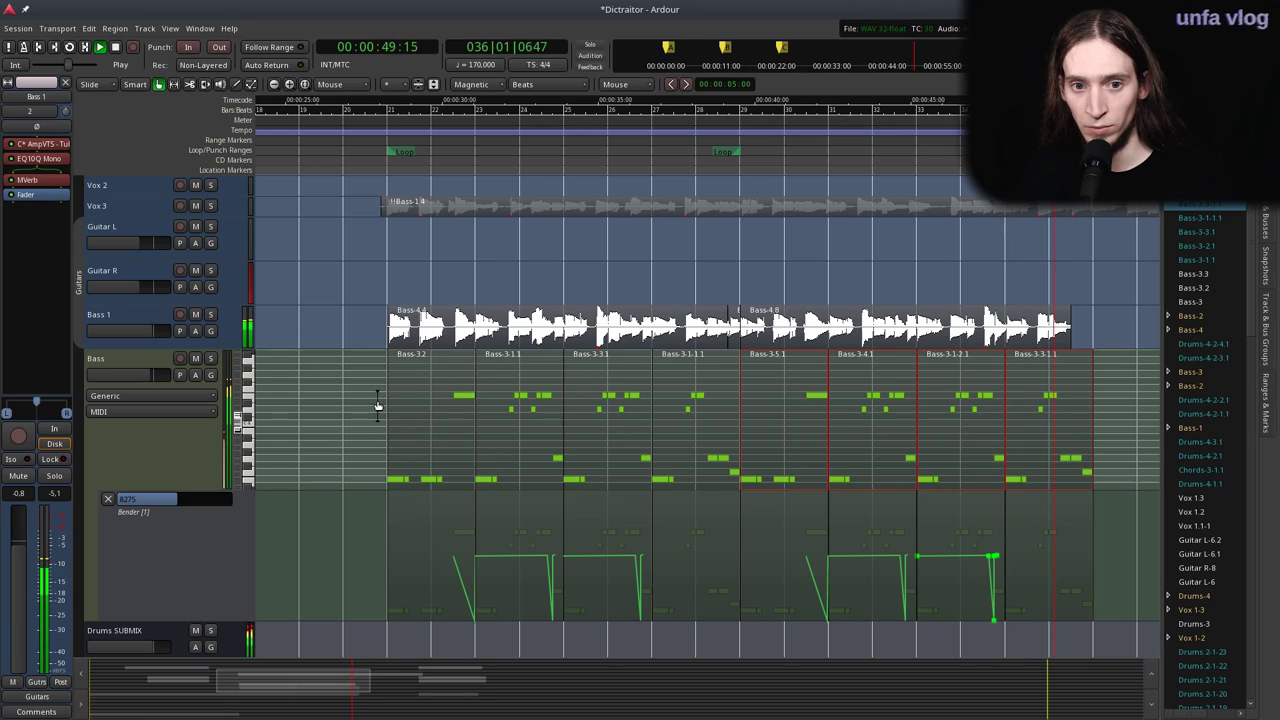
key(space)
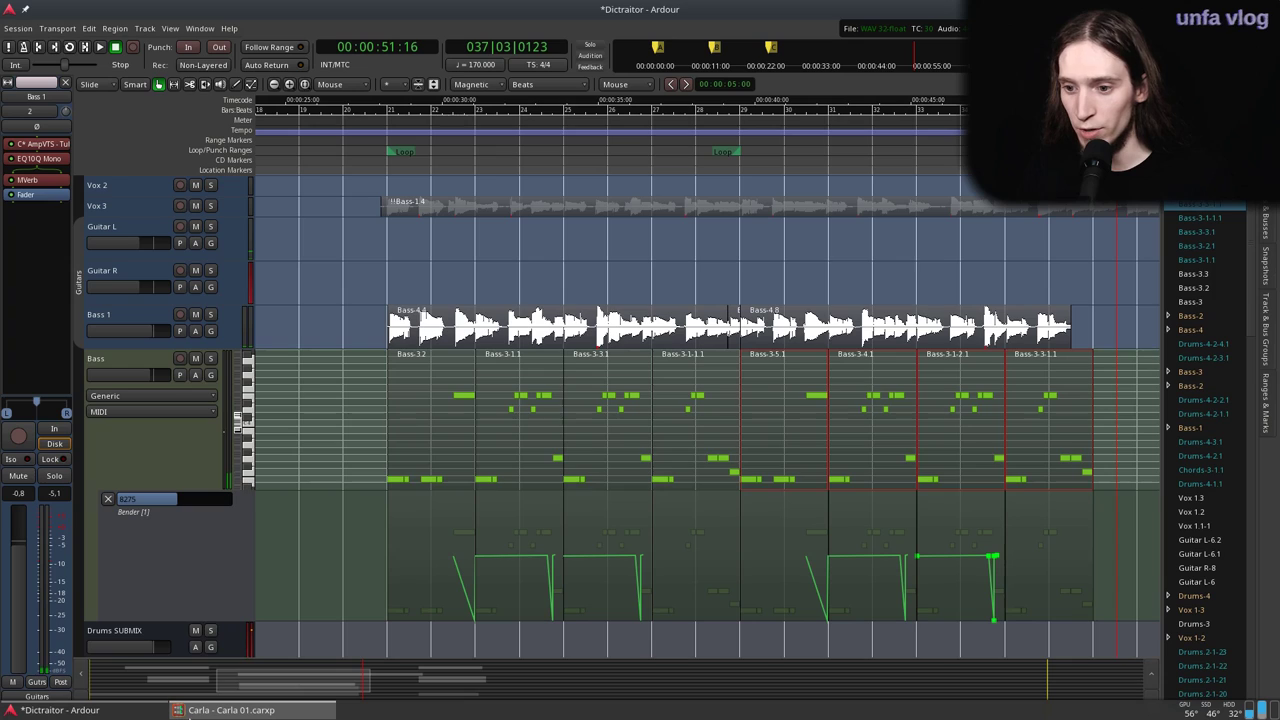
Check the input and output levels of the Calf Limiter in Carla's patchbay against the Ardour playback, then close the limiter.
click(180, 710)
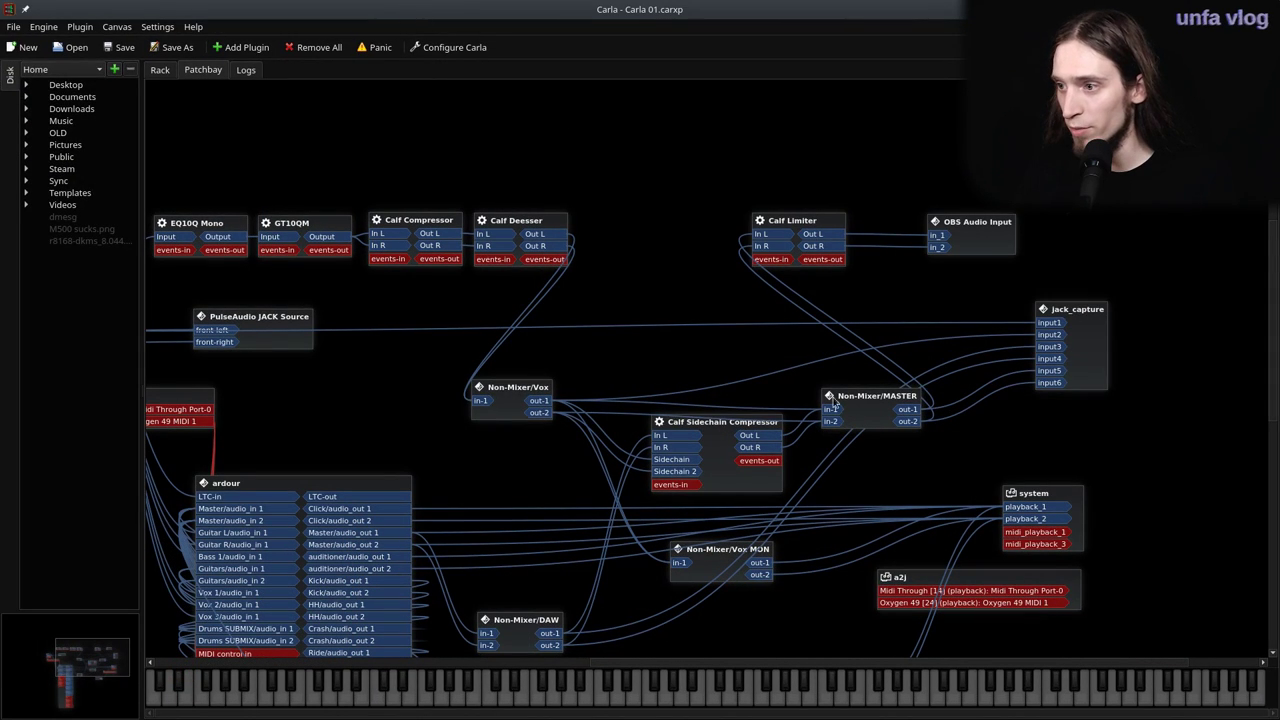
drag(826, 218, 849, 231)
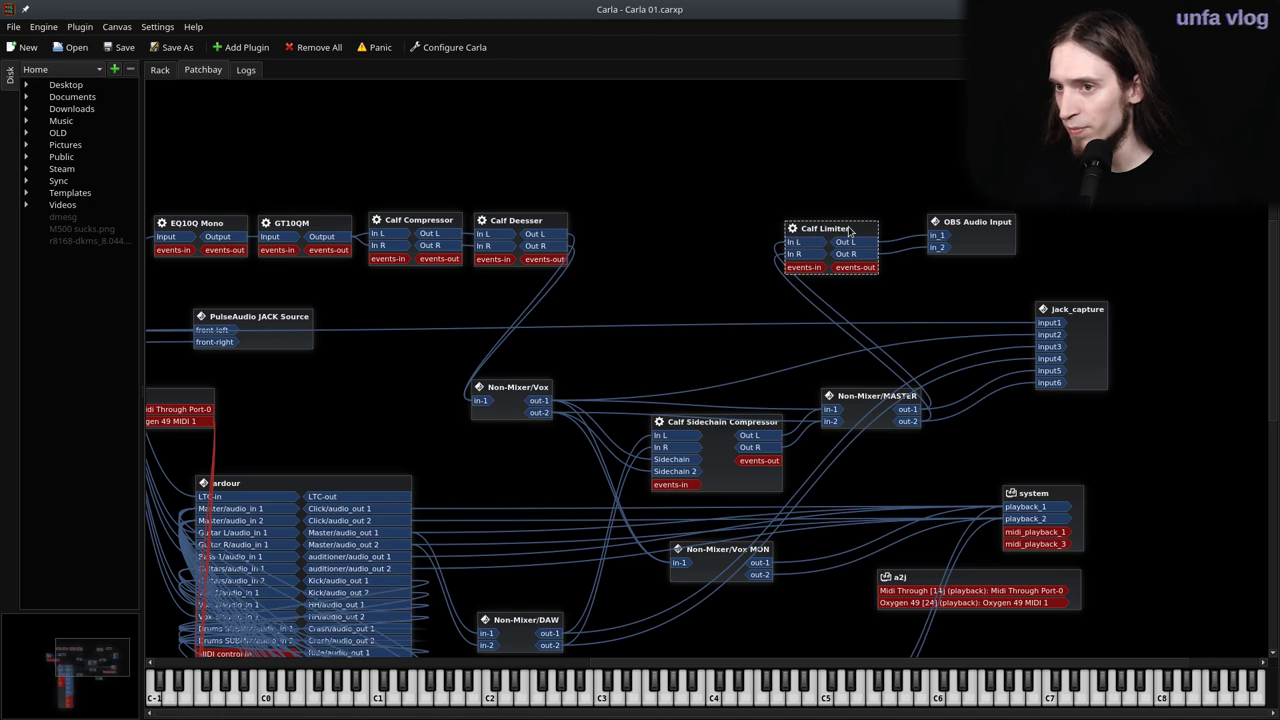
double_click(849, 231)
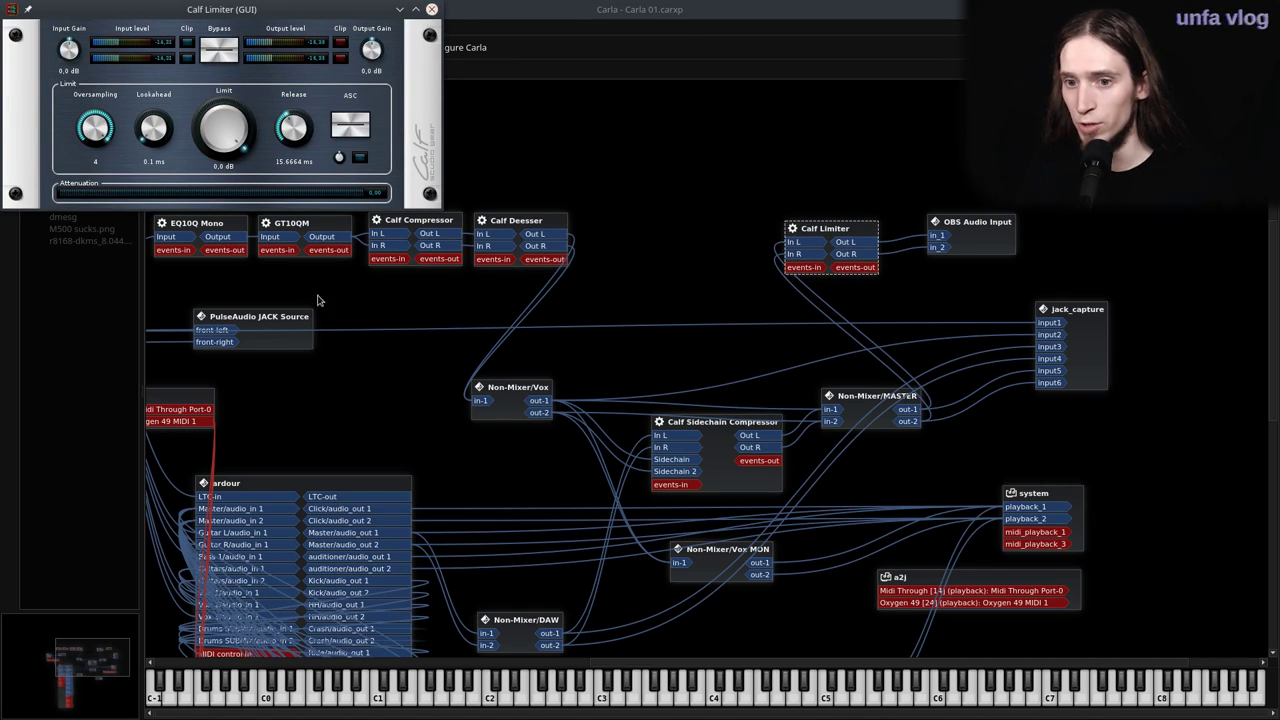
click(84, 709)
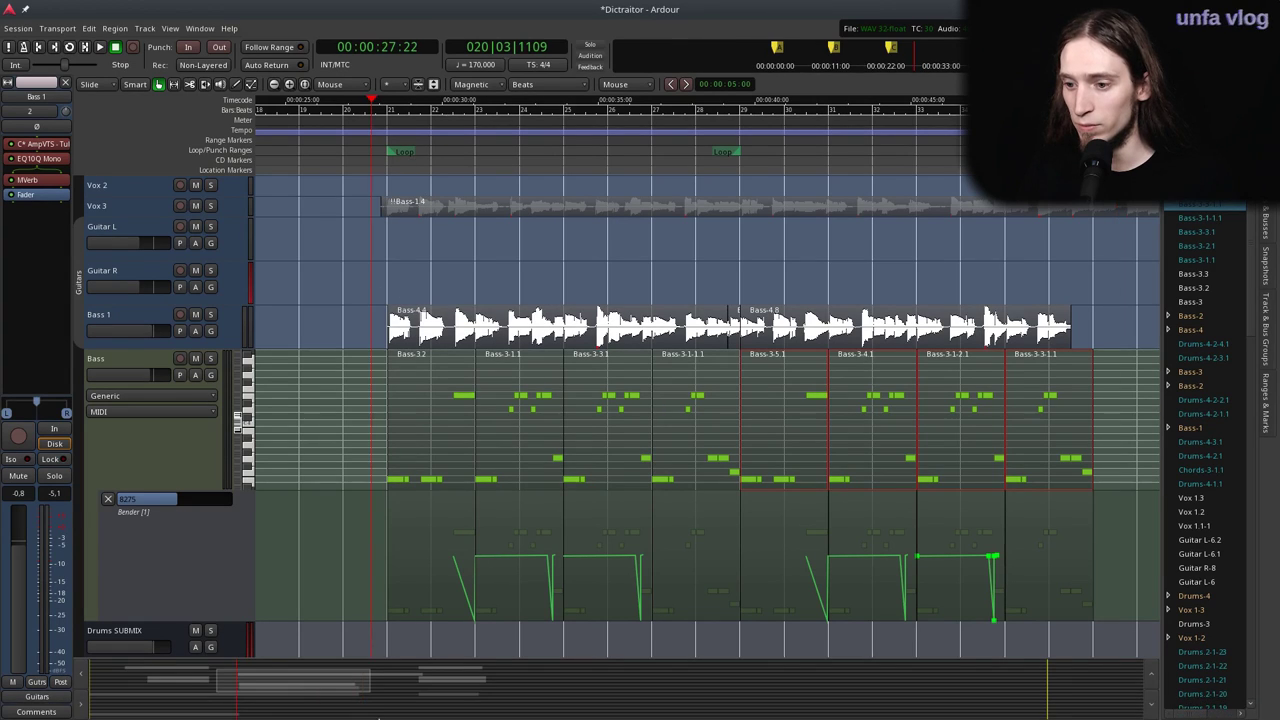
click(288, 712)
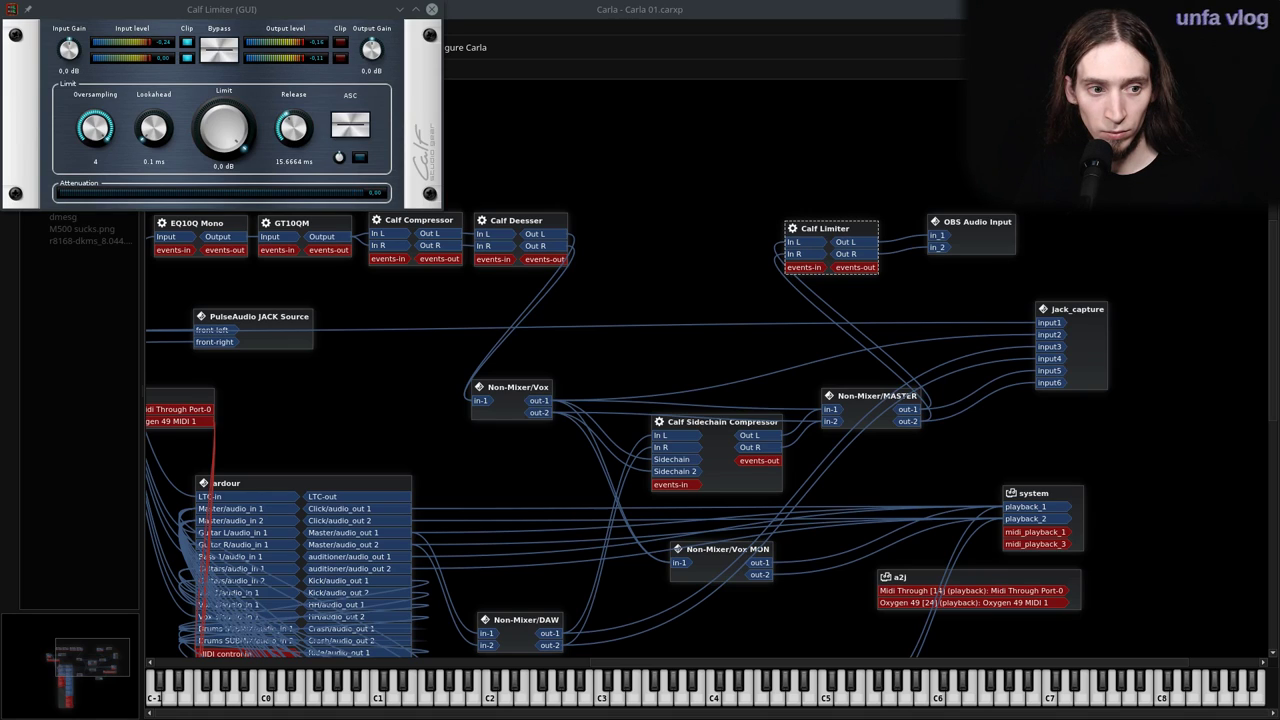
click(431, 10)
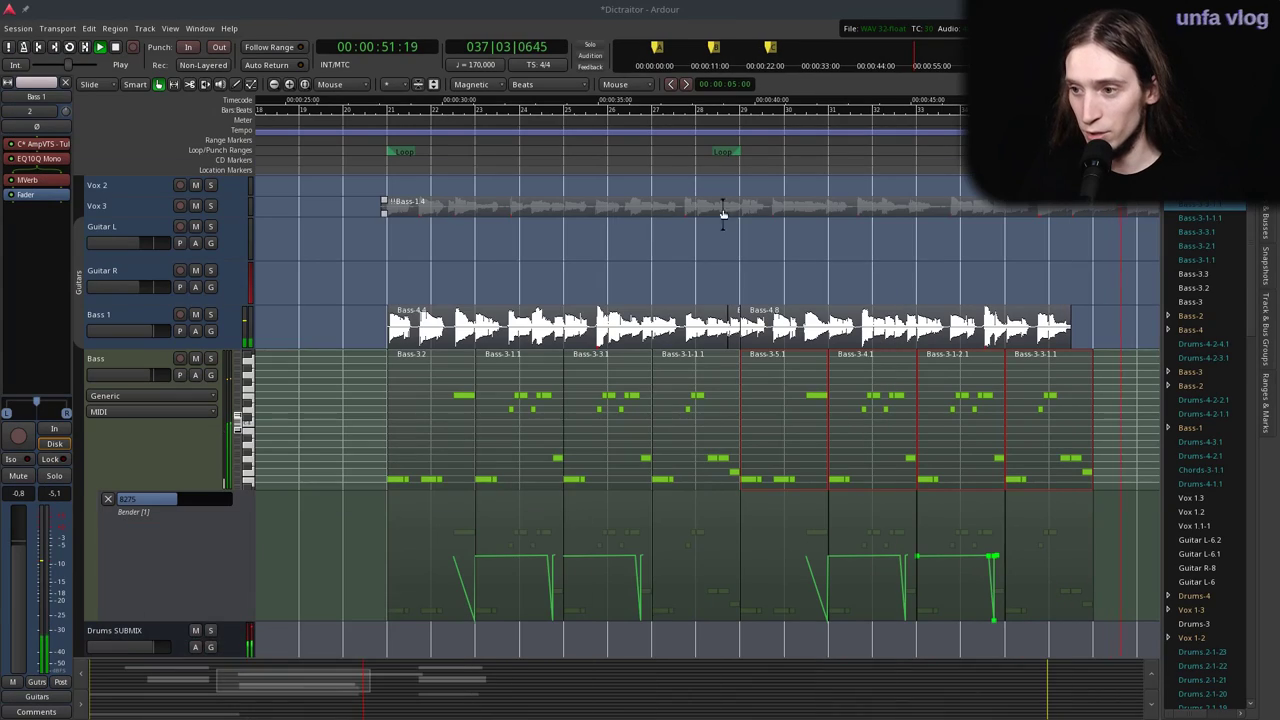
Replay the bass section briefly from just before bar 21, then return the playhead to the start of the song.
click(393, 170)
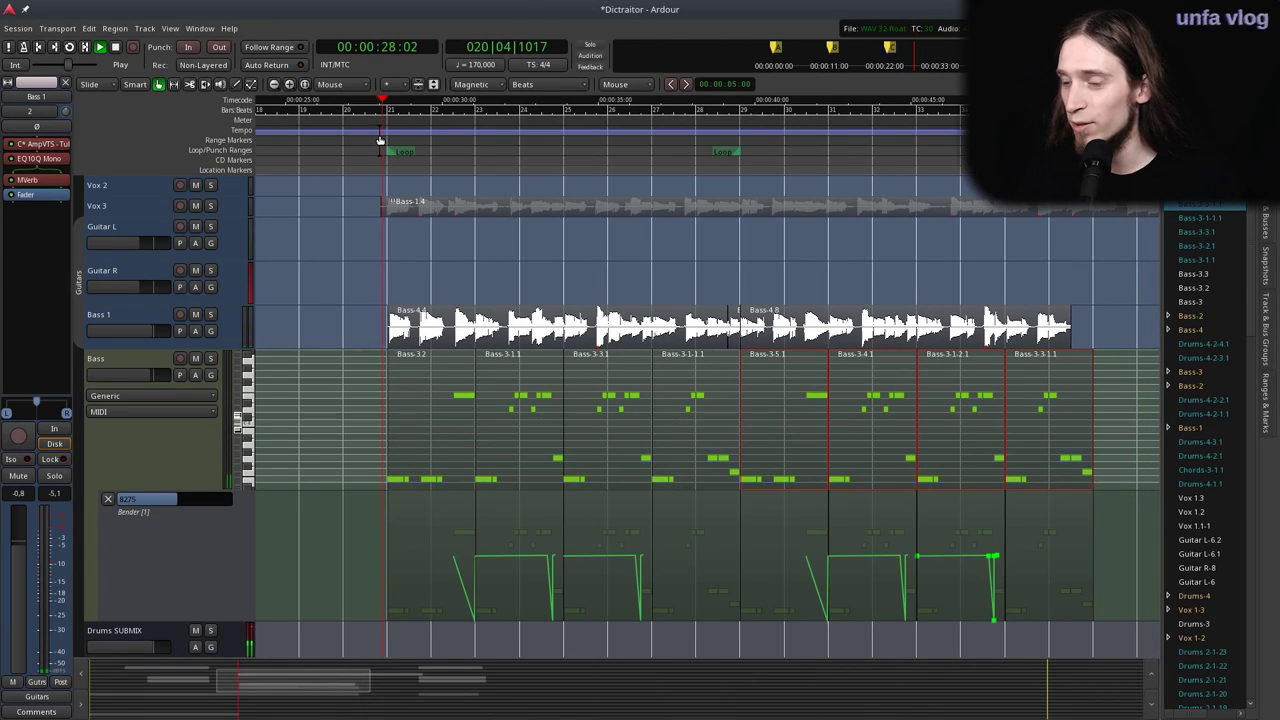
scroll(393, 170, down, 1)
click(798, 409)
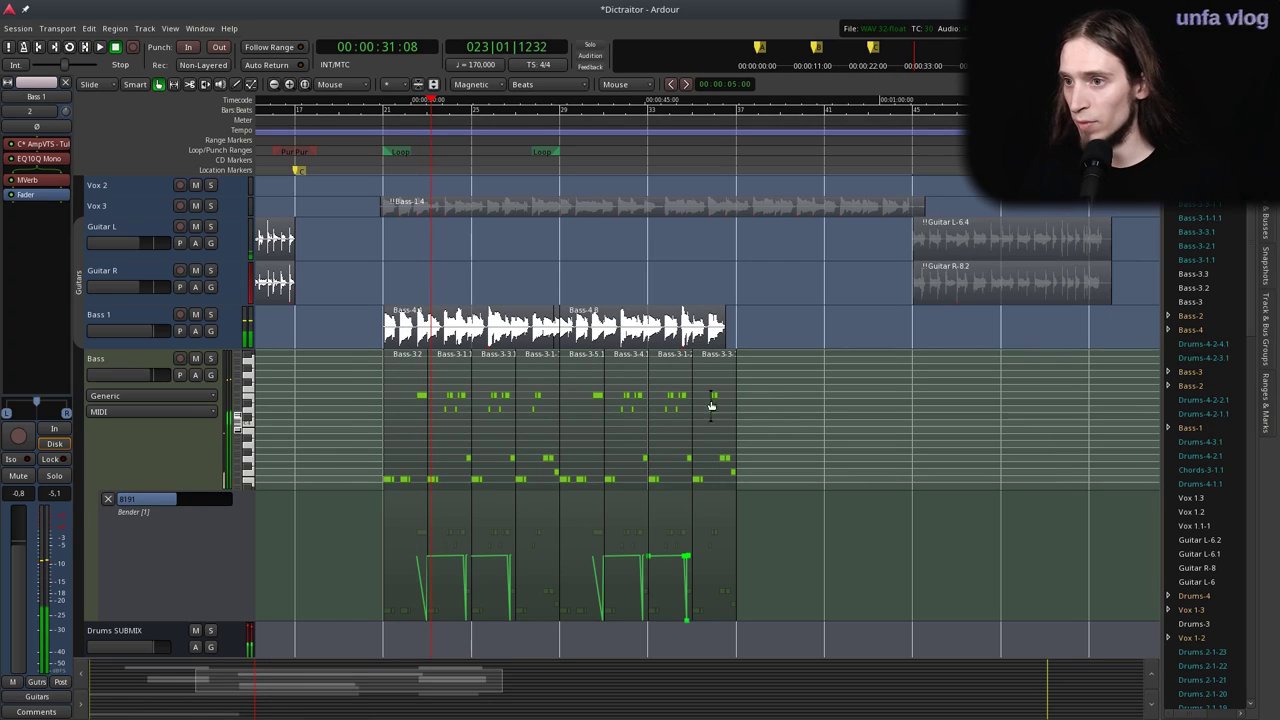
scroll(614, 383, left, 1)
scroll(500, 381, up, 3)
scroll(420, 376, left, 1)
key(Home)
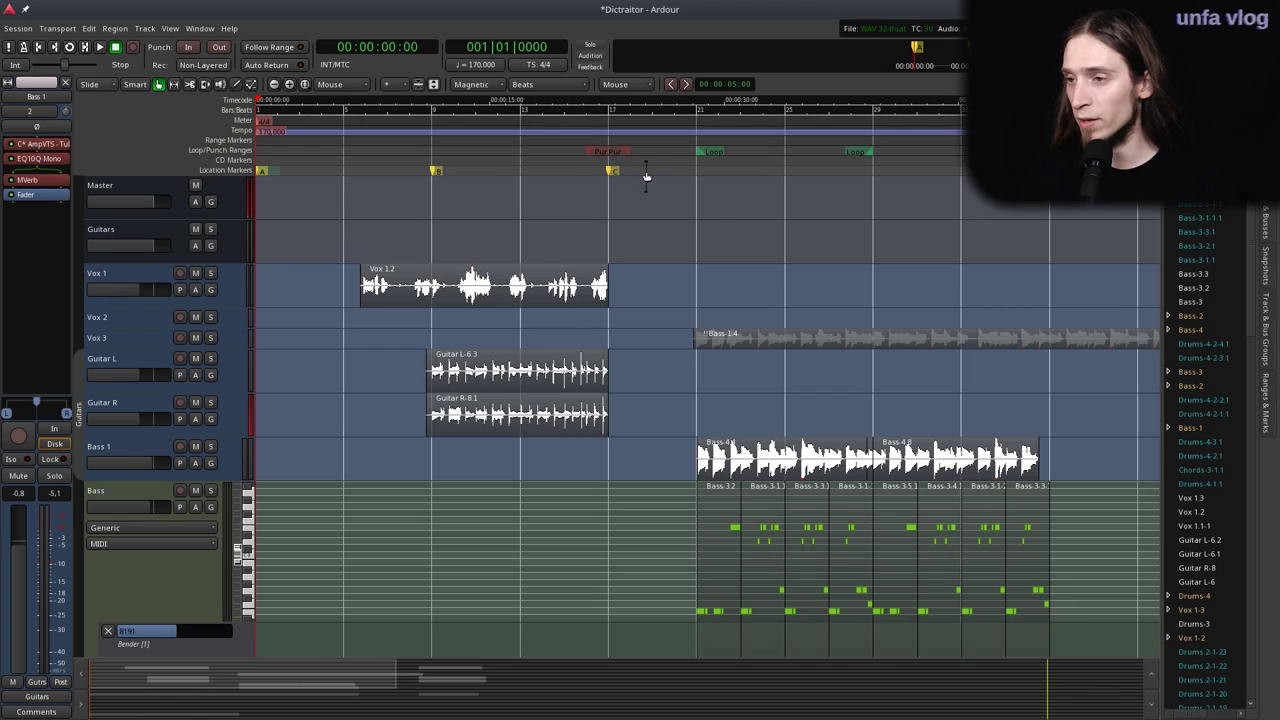
Add a location marker named D at bar 21.
double_click(704, 172)
text(D)
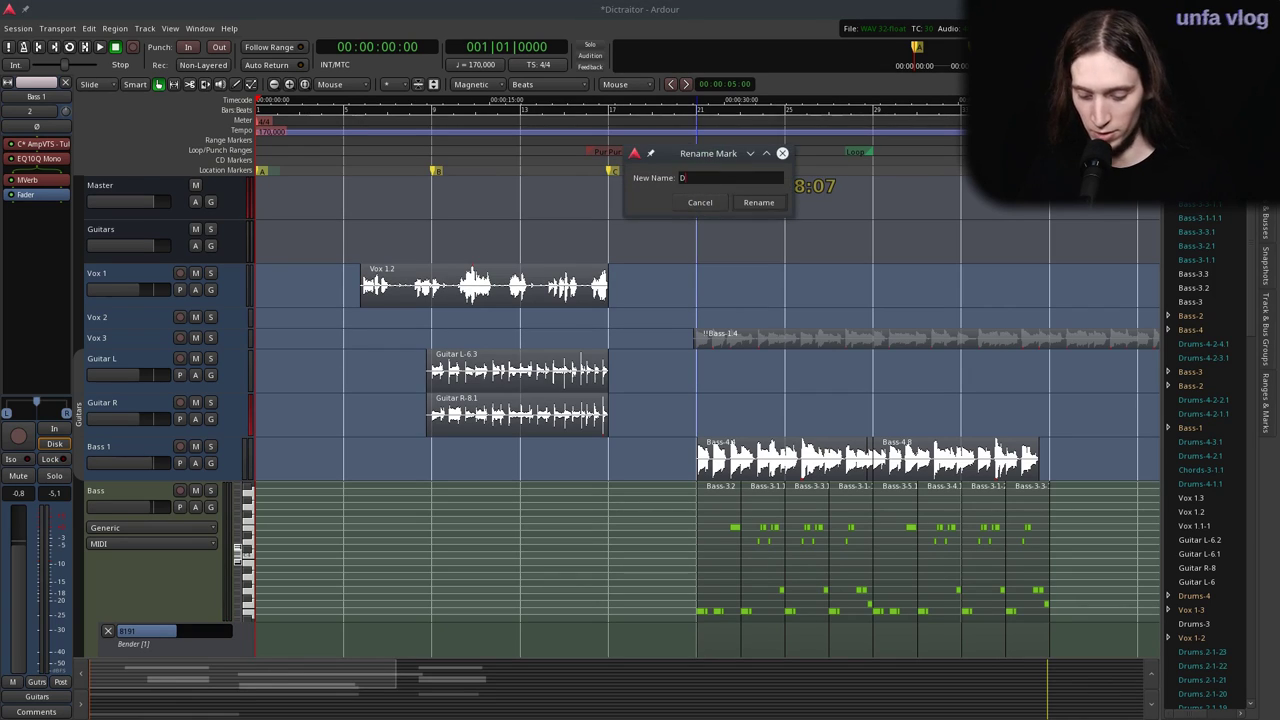
key(Return)
Play the whole arrangement from the beginning of the song to bar 37.
mouse_move(448, 148)
mouse_down()
mouse_move(303, 170)
mouse_move(260, 200)
mouse_up()
key(space)
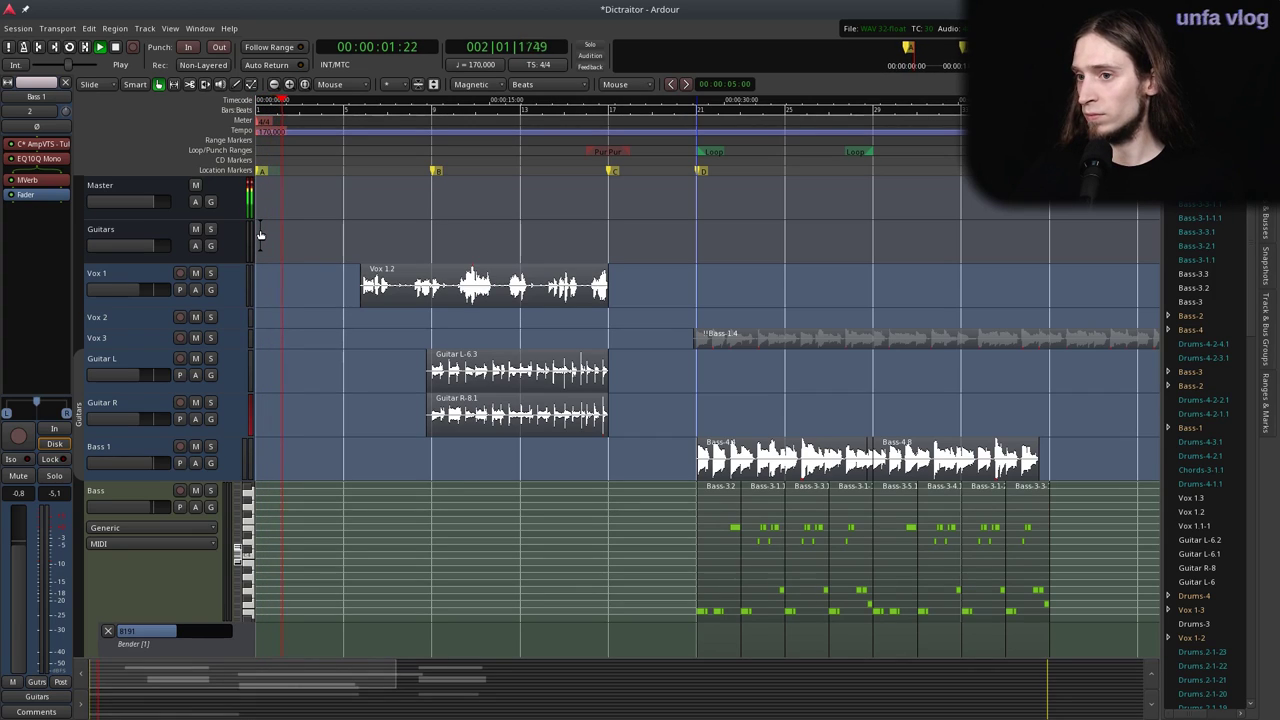
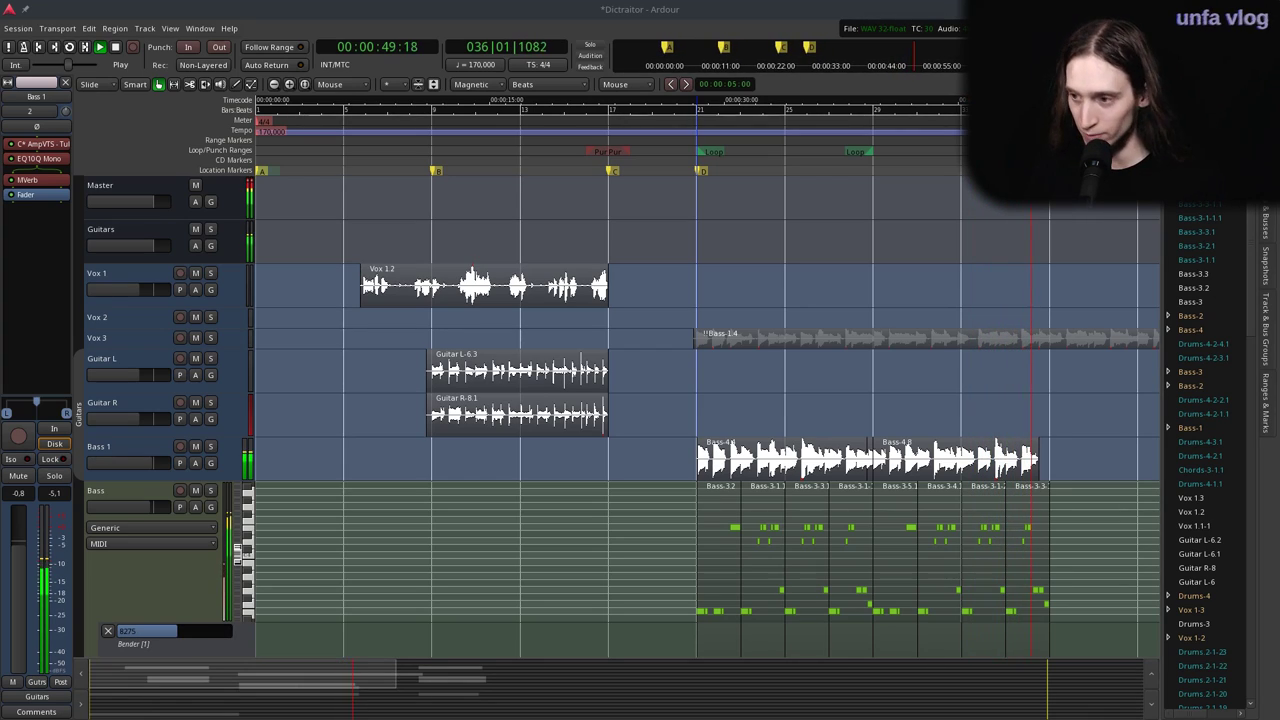
key(space)
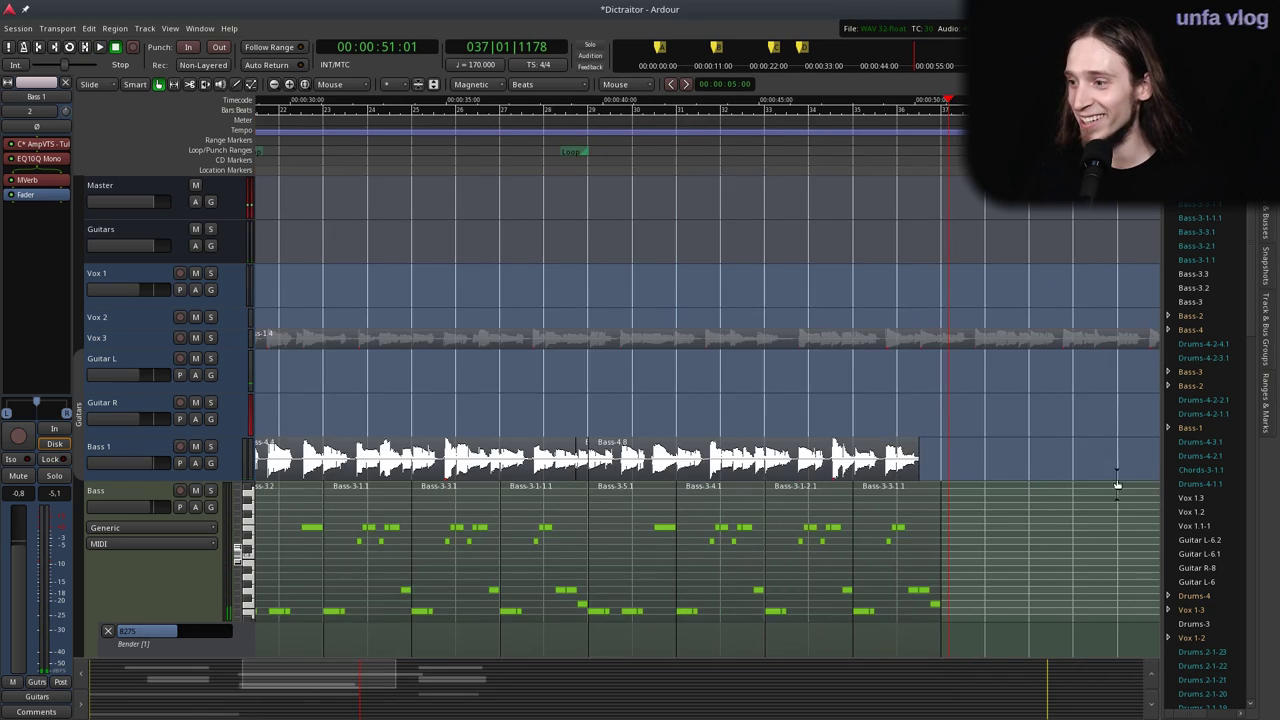
Select the Guitar L track and arm it for recording.
scroll(1129, 486, right, 6)
scroll(587, 460, left, 4)
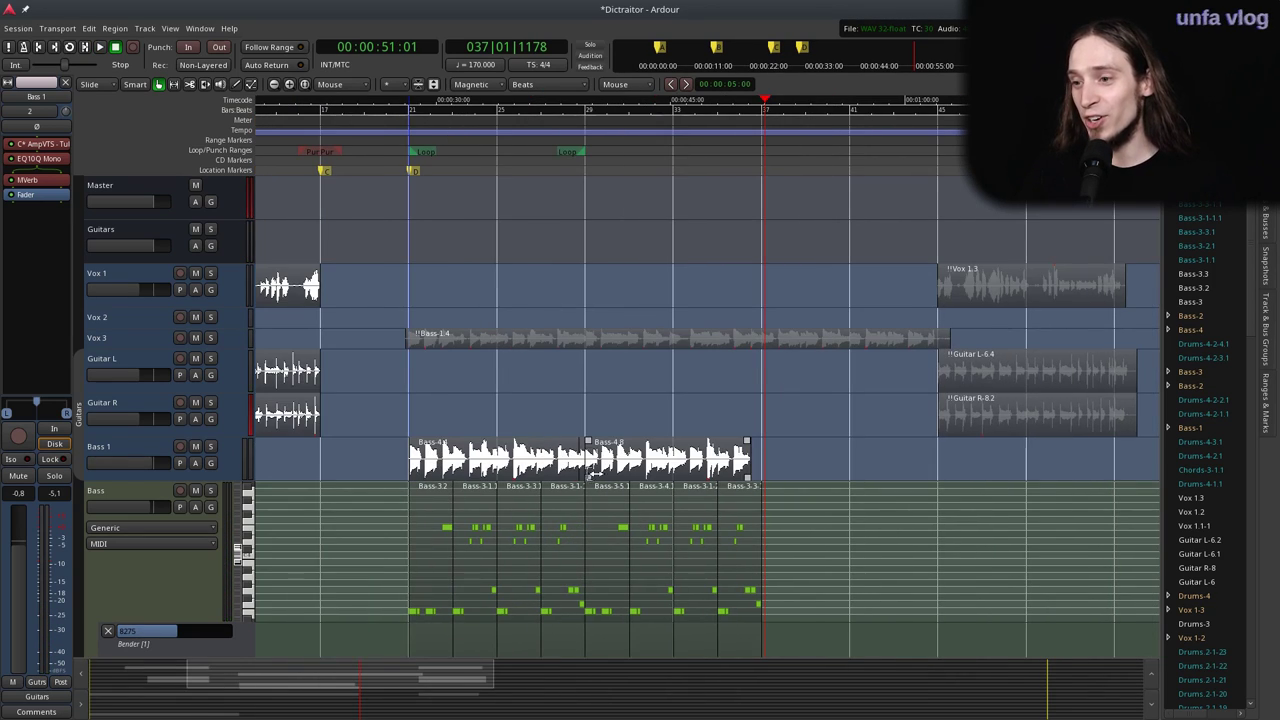
click(584, 131)
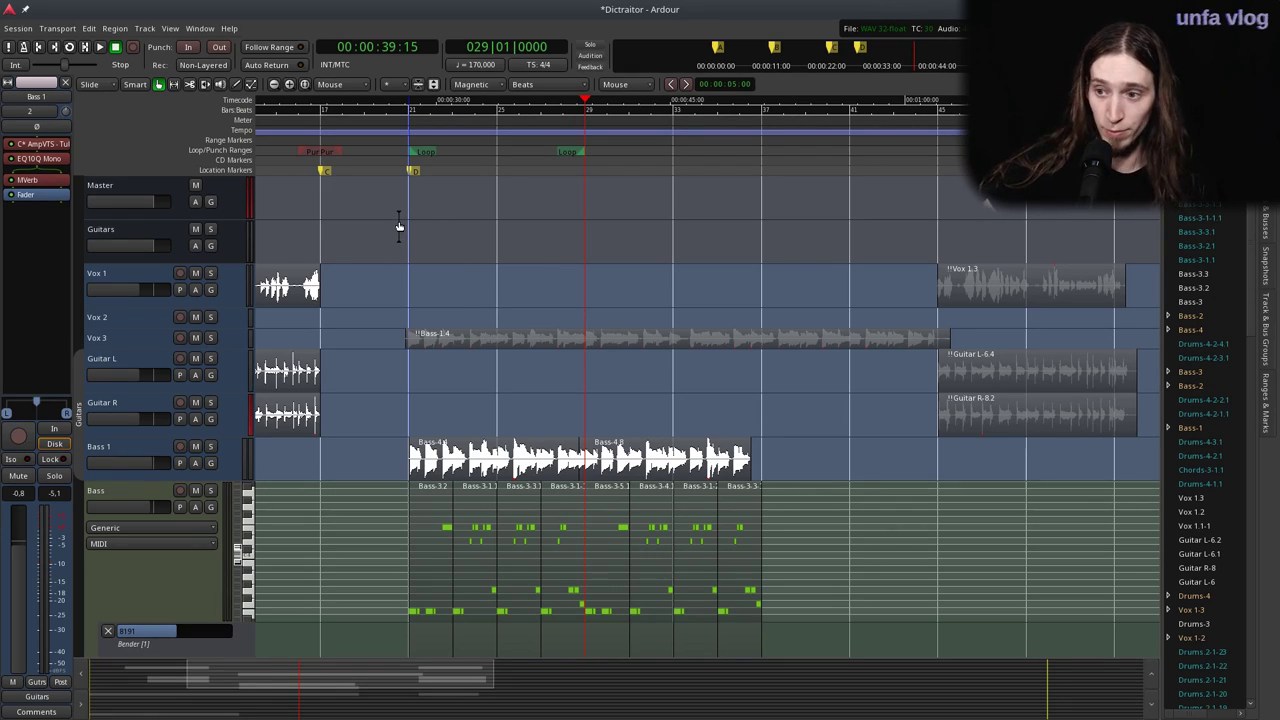
click(130, 357)
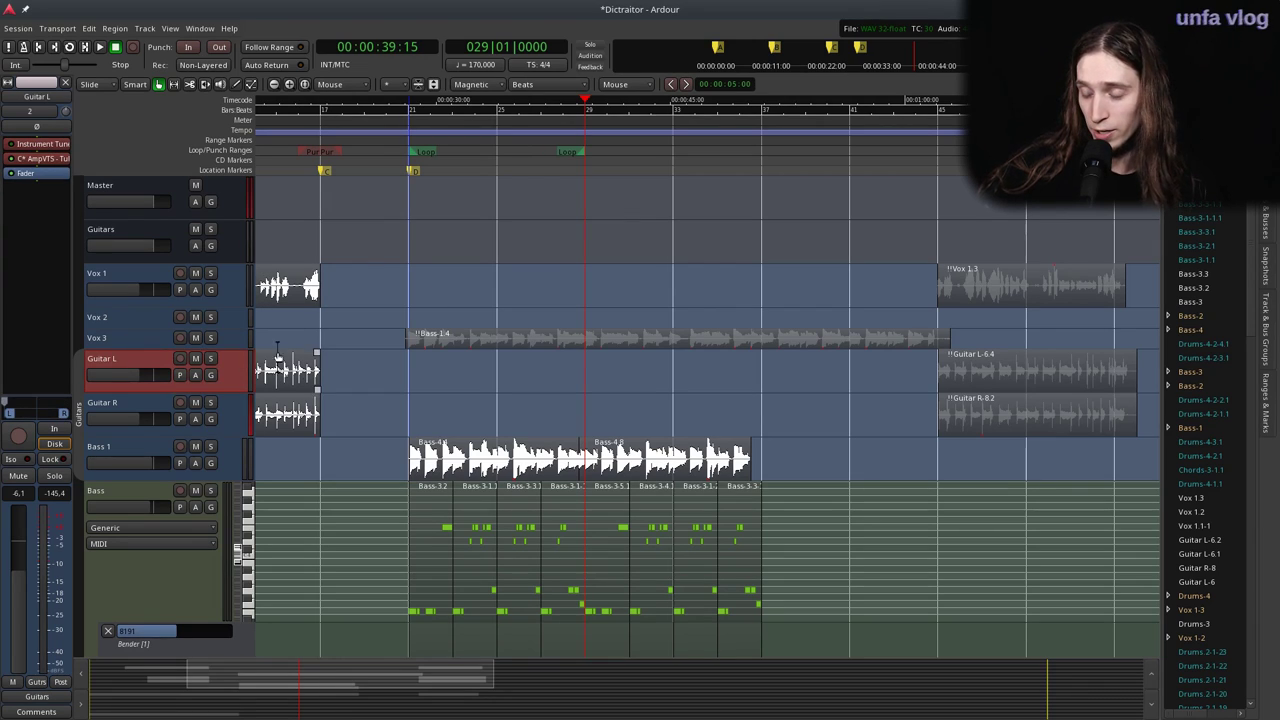
click(180, 358)
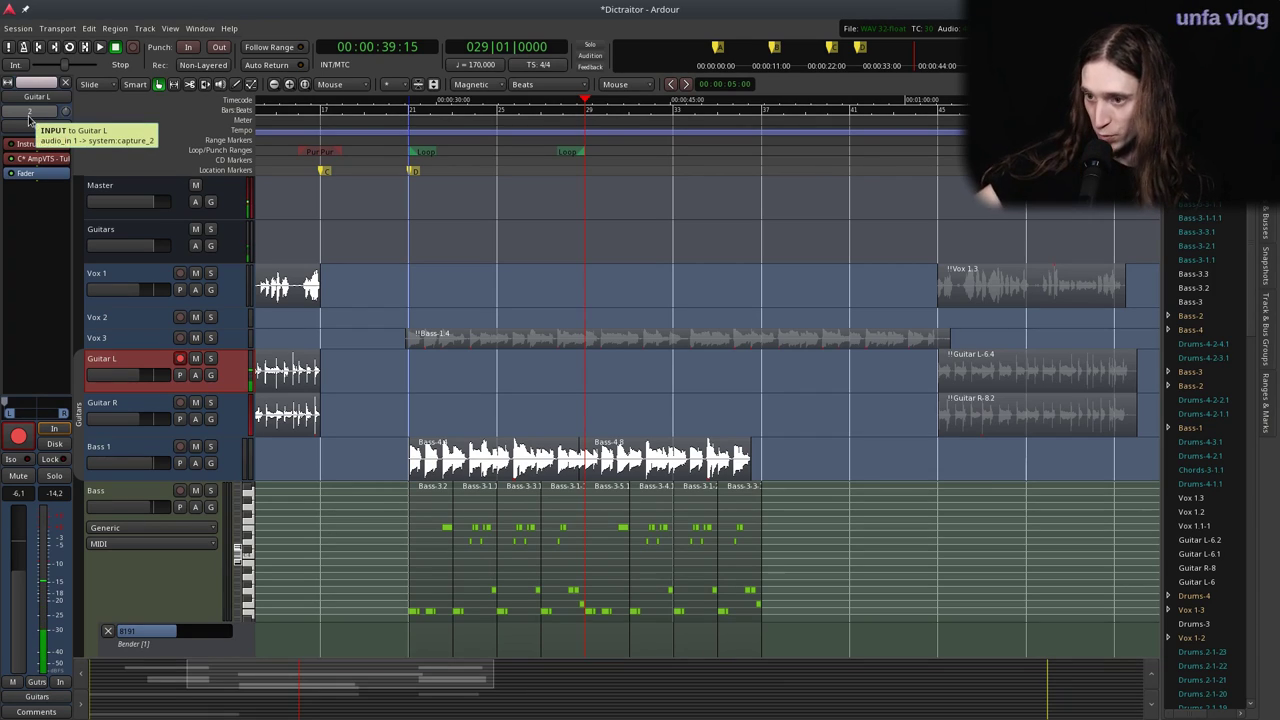
Record a guitar take on Guitar L from beat 3 of bar 19 until just before bar 38.
click(377, 148)
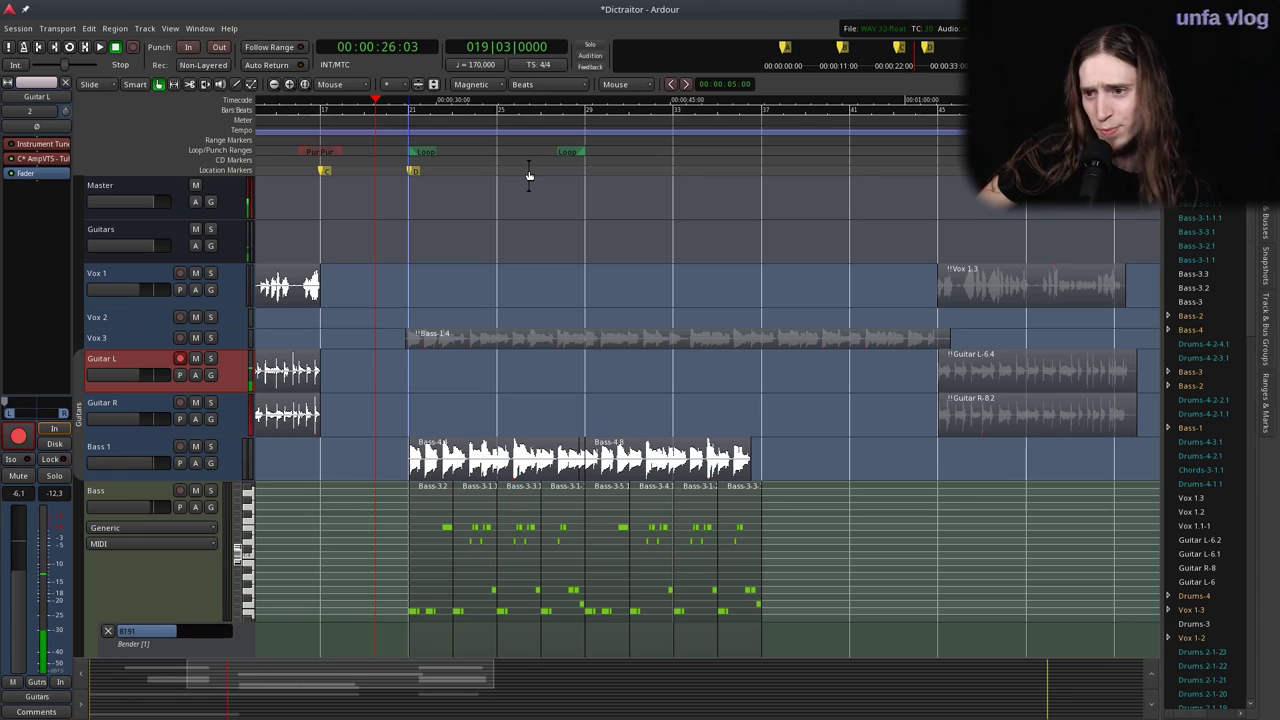
key(shift+space)
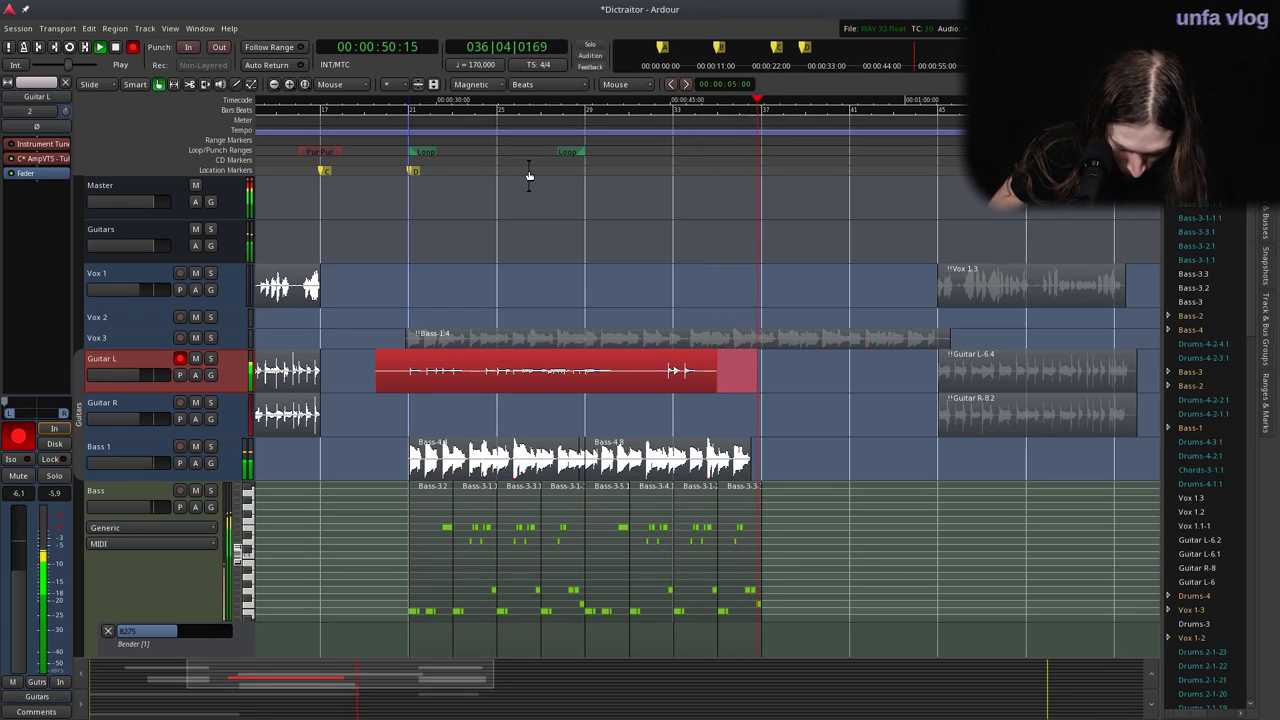
key(space)
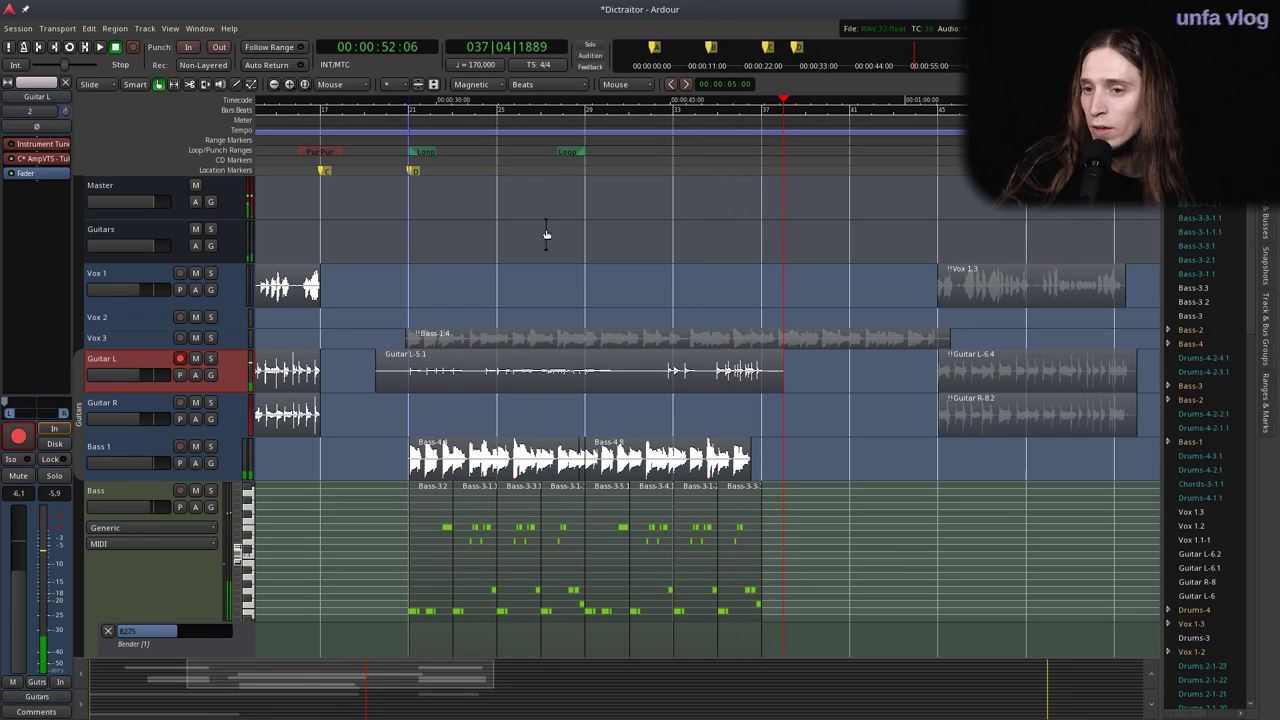
Delete the previously recorded guitar take from the Guitar L track.
click(519, 379)
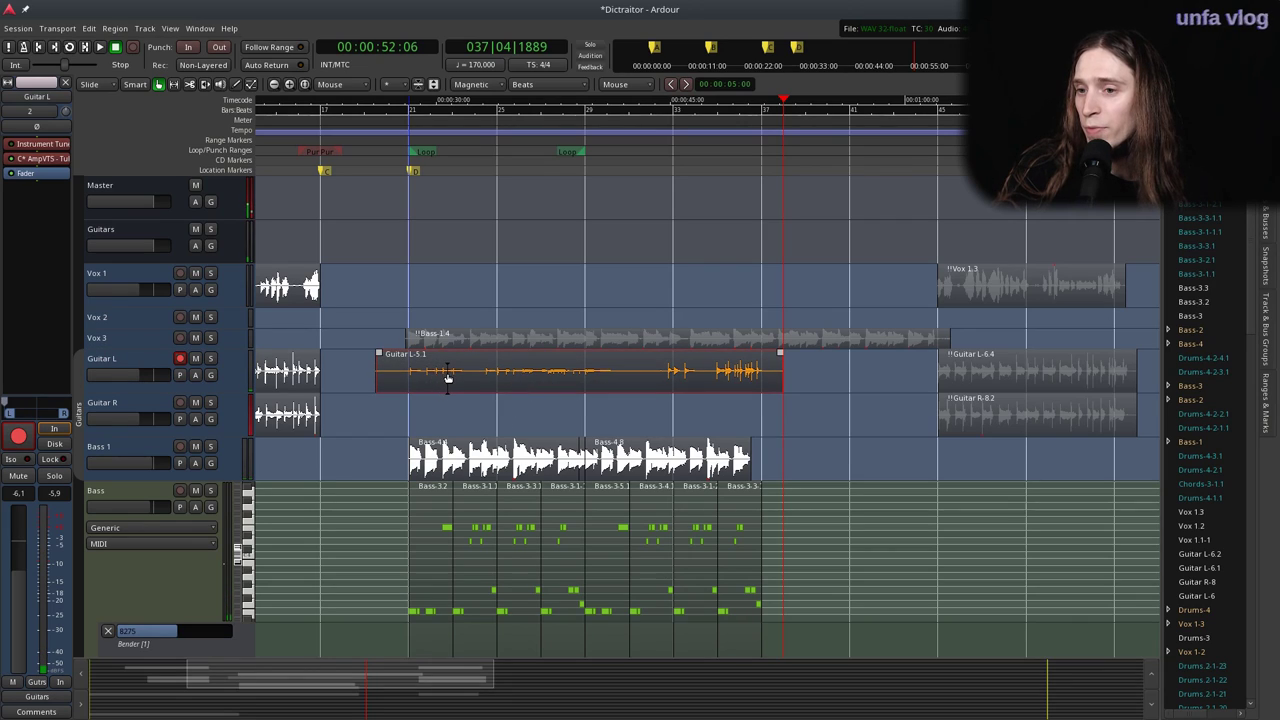
scroll(474, 378, left, 2)
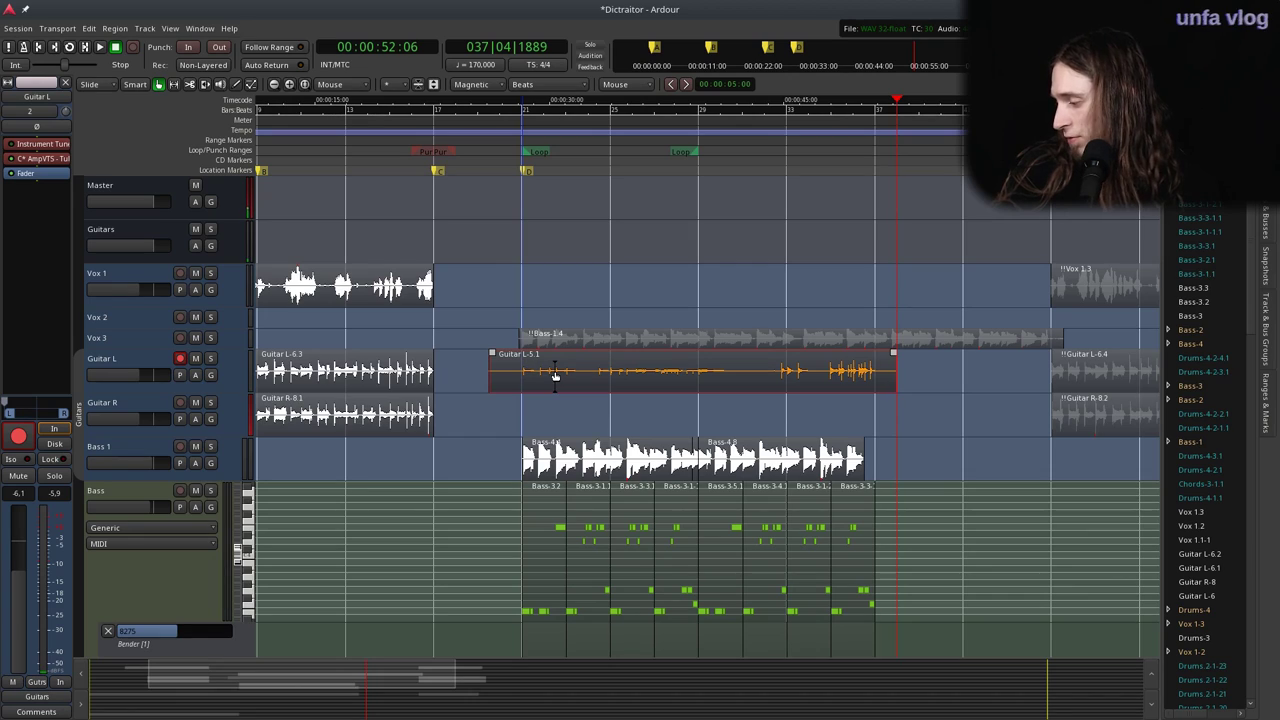
key(Delete)
Record a new guitar take on Guitar L from beat 2 of bar 20 until beat 4 of bar 37.
click(507, 136)
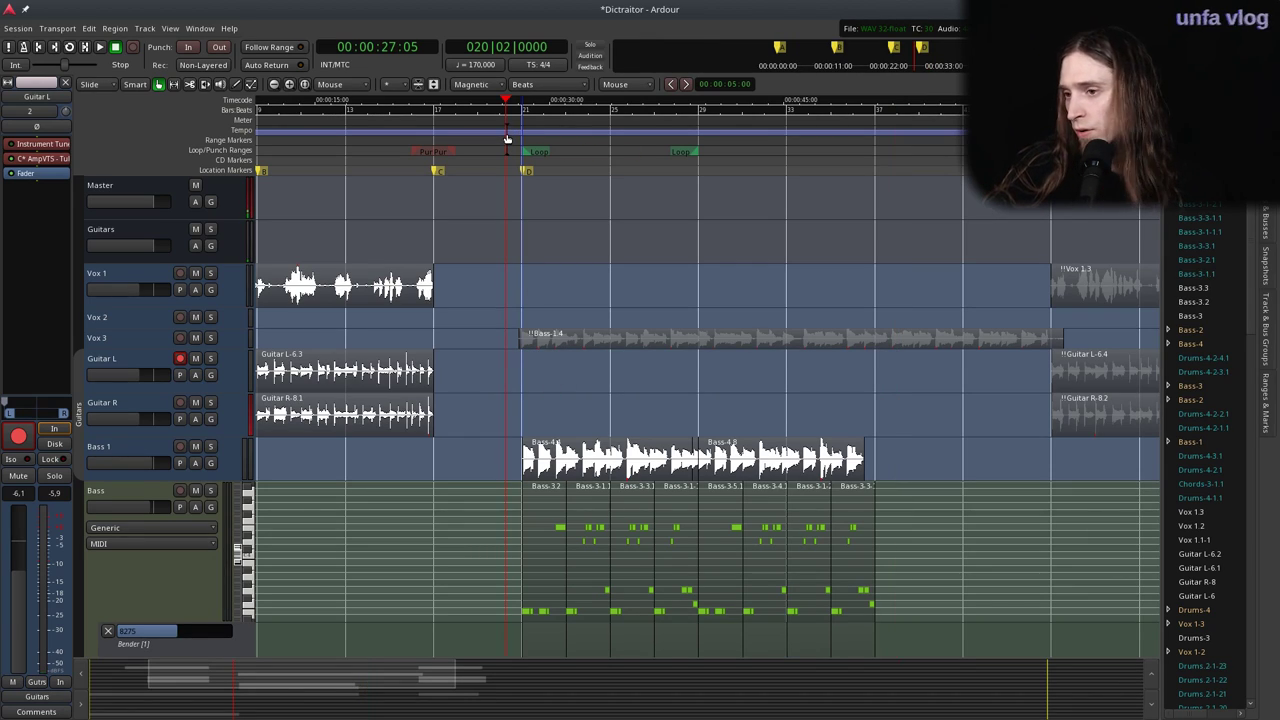
key(space)
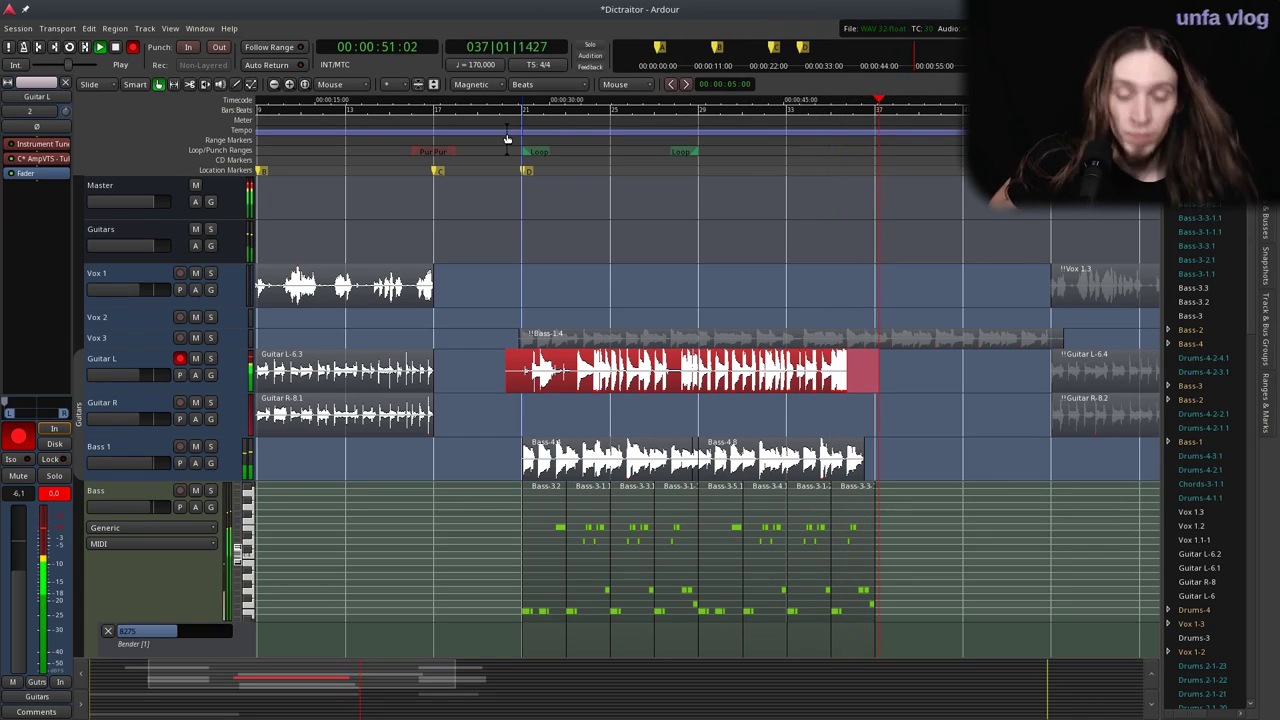
key(space)
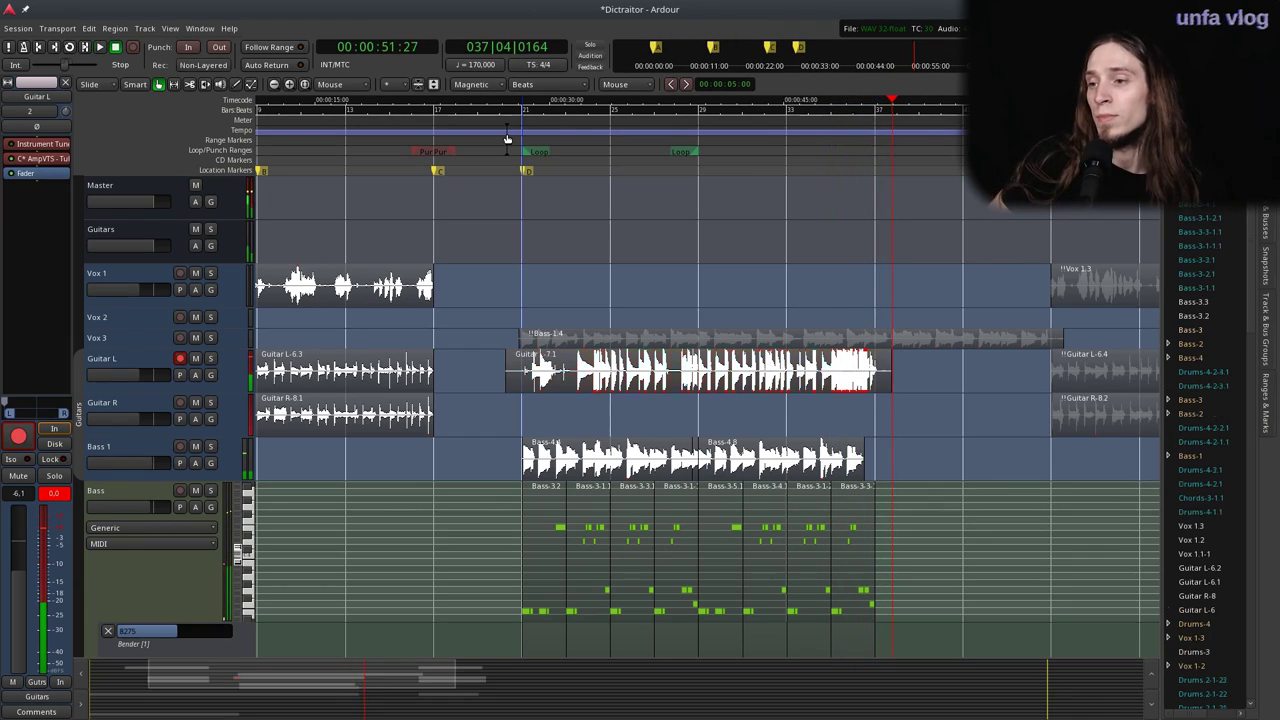
Disarm the Guitar L track and play back the new take from bar 23.
click(568, 138)
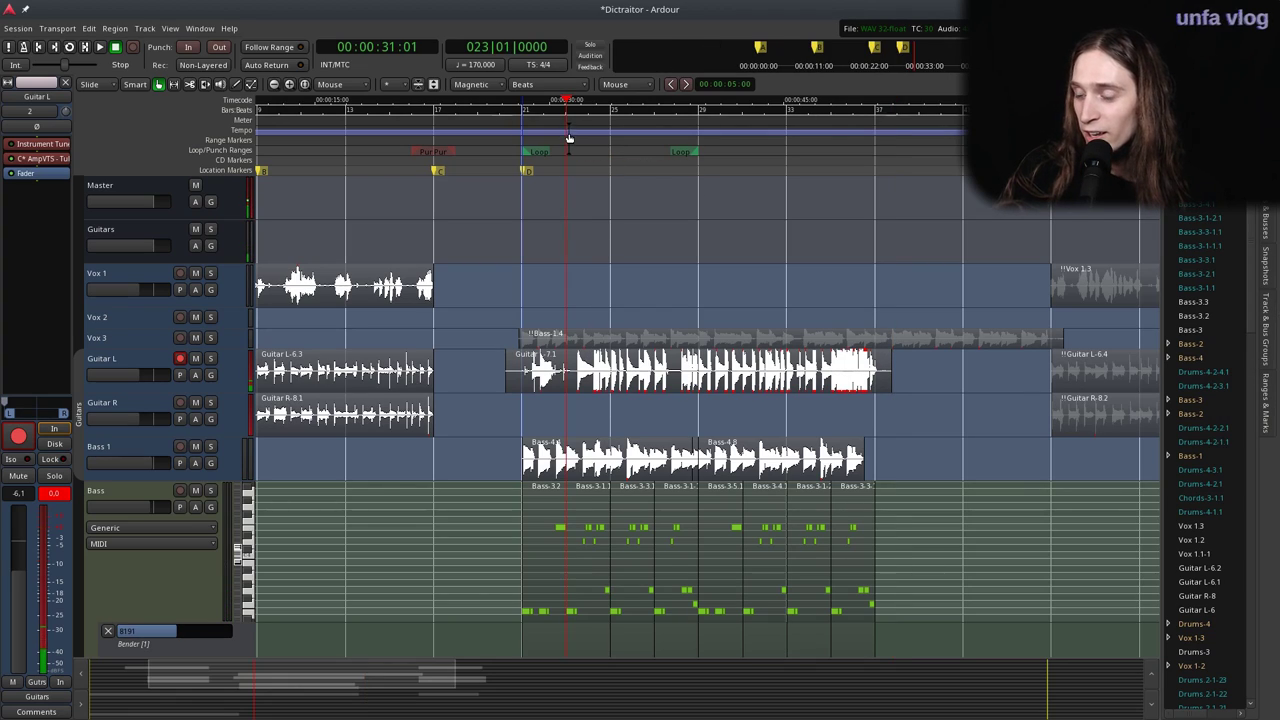
click(180, 359)
key(space)
scroll(750, 362, up, 1)
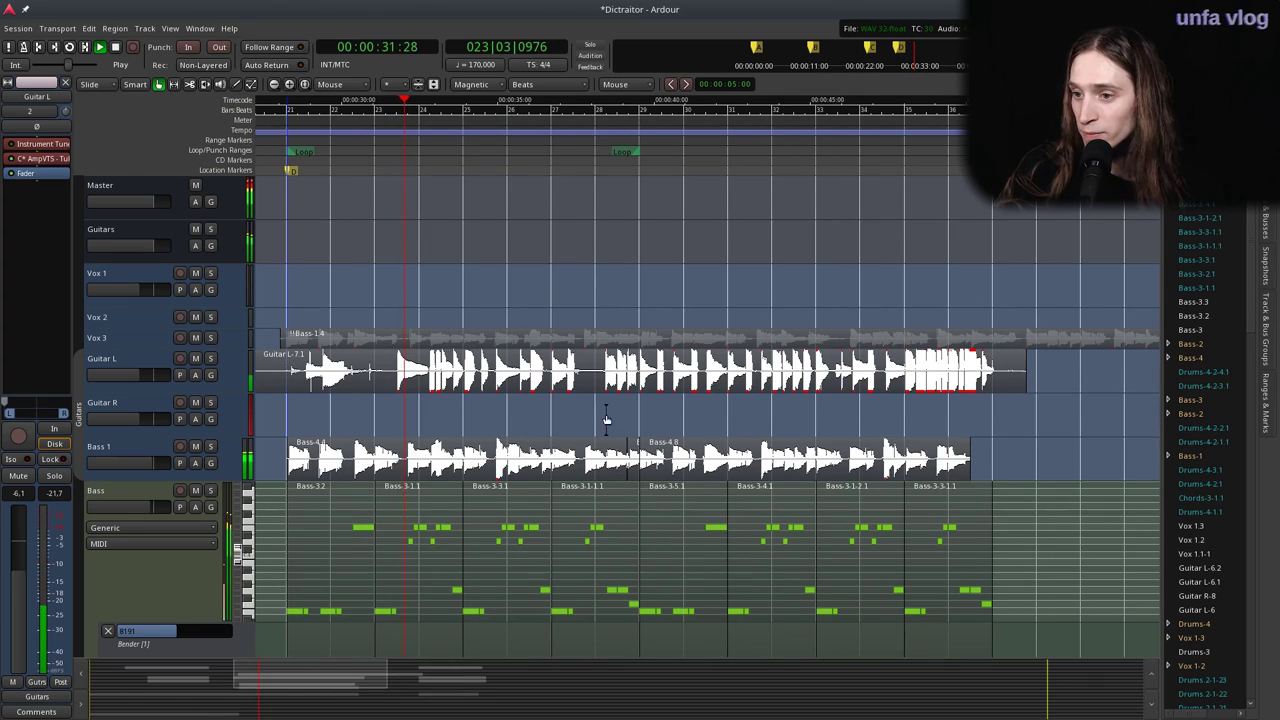
scroll(775, 373, left, 1)
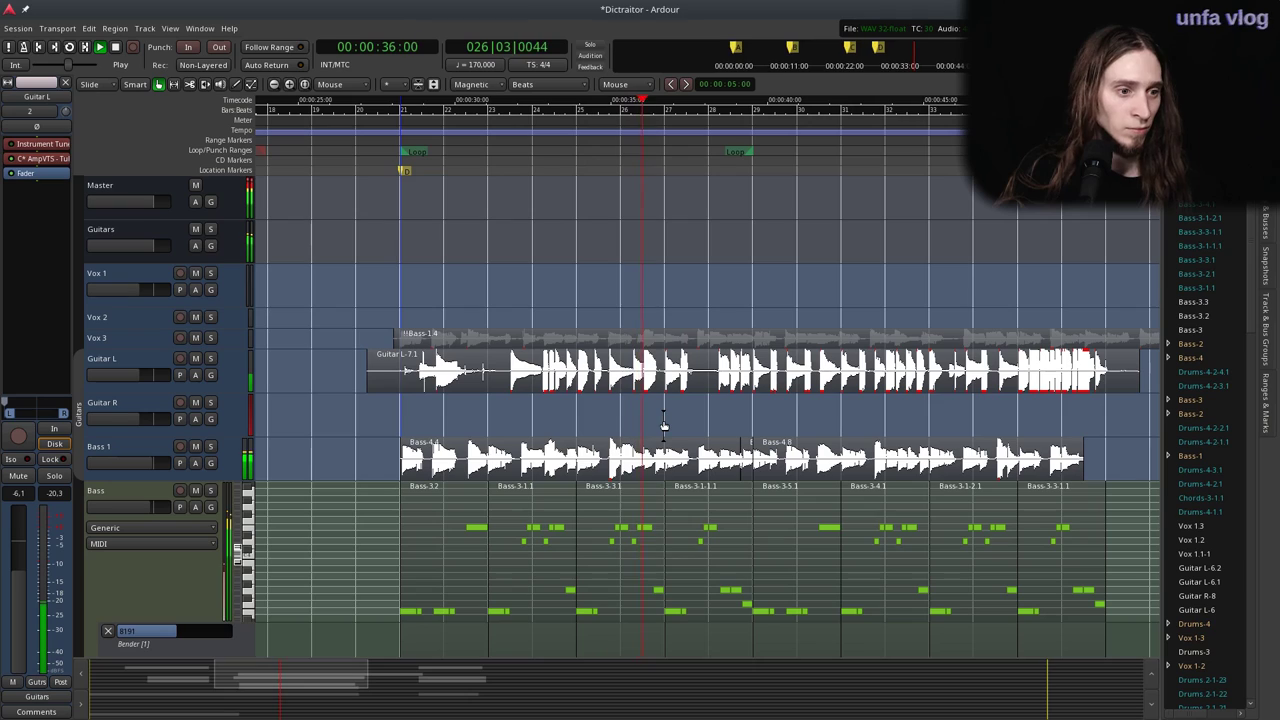
scroll(288, 532, down, 1)
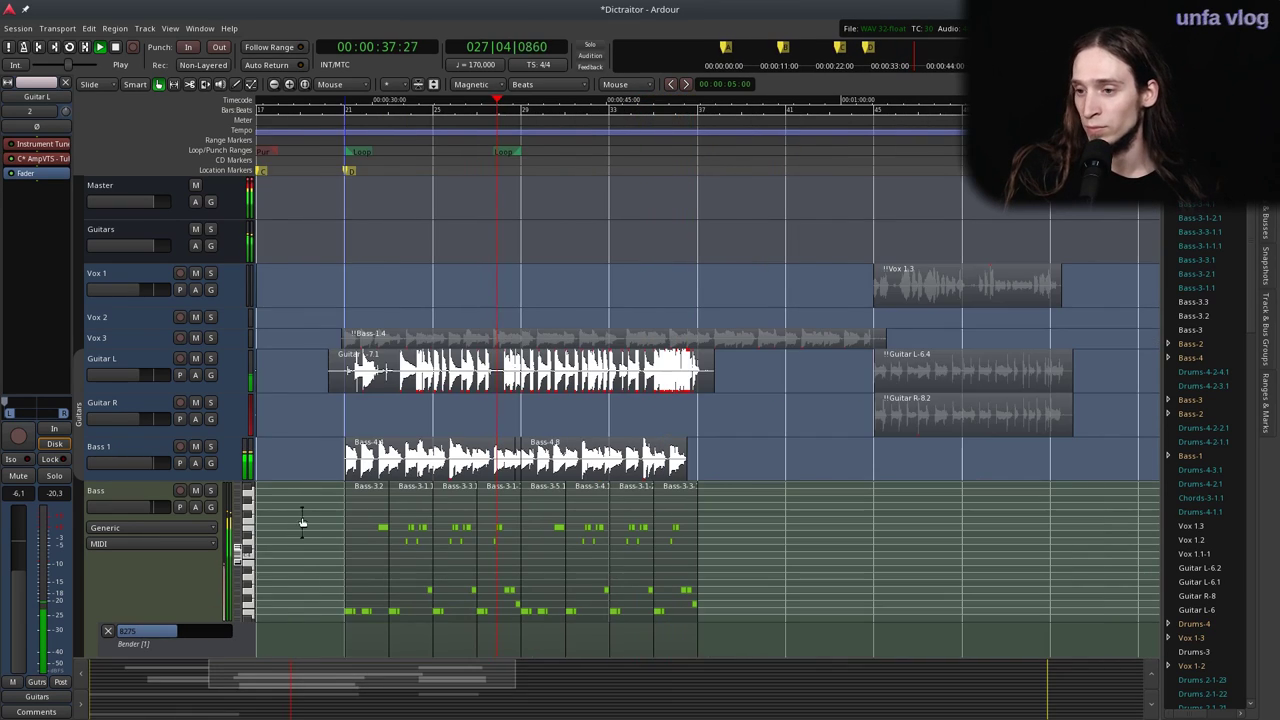
scroll(487, 521, up, 1)
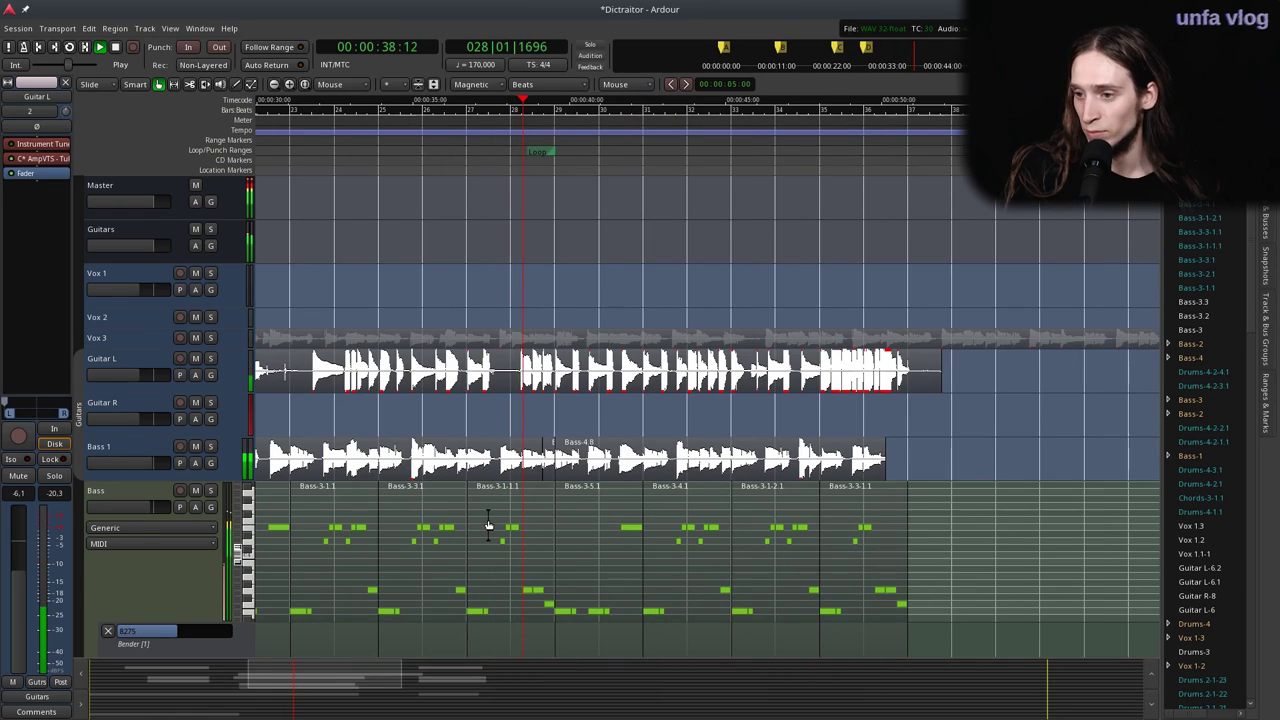
Split the Guitar L take at bar 29 and delete the part before the cut.
click(558, 372)
key(s)
key(Delete)
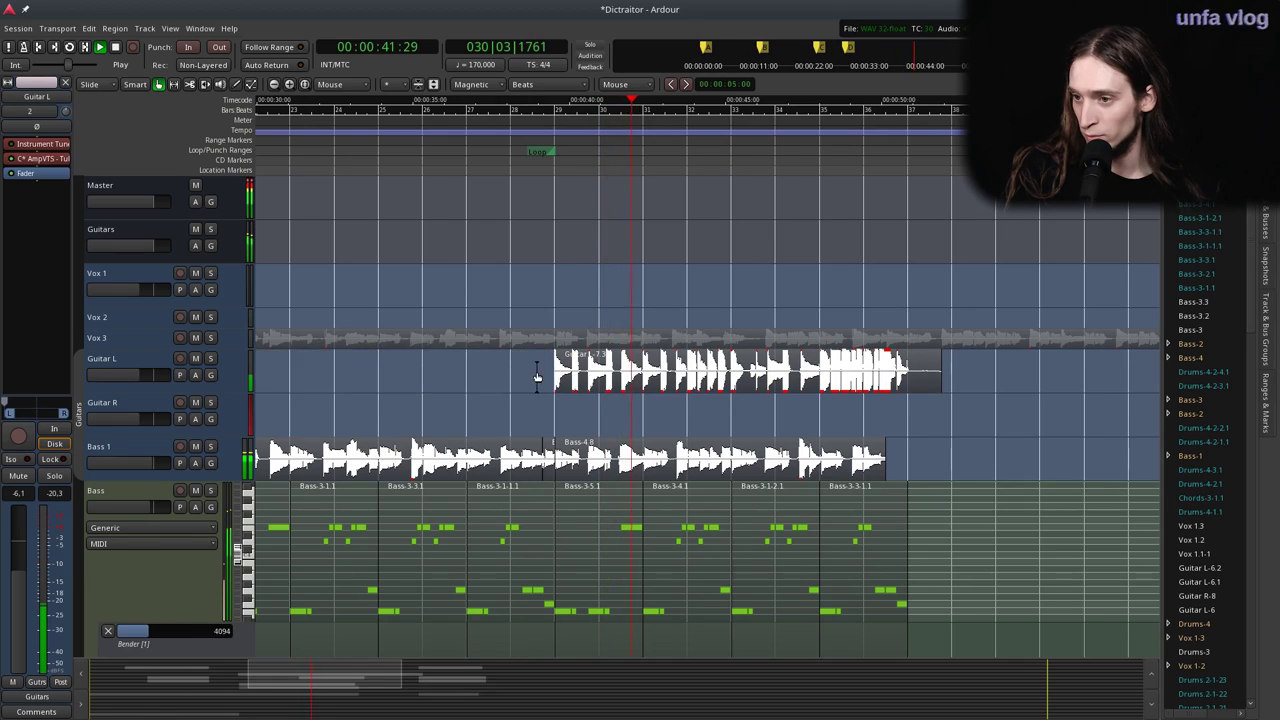
key(equal)
key(minus)
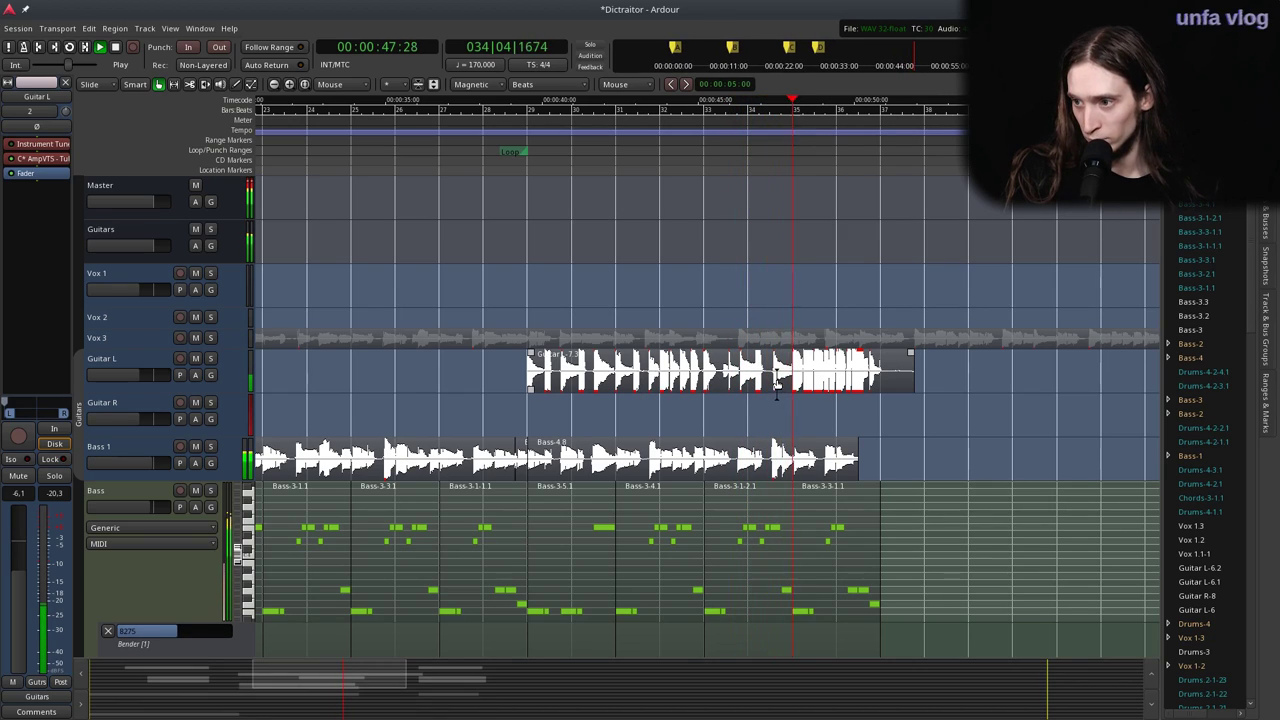
Stop playback, mute the remaining Guitar L region and move it straight down onto the Guitar R track.
click(684, 378)
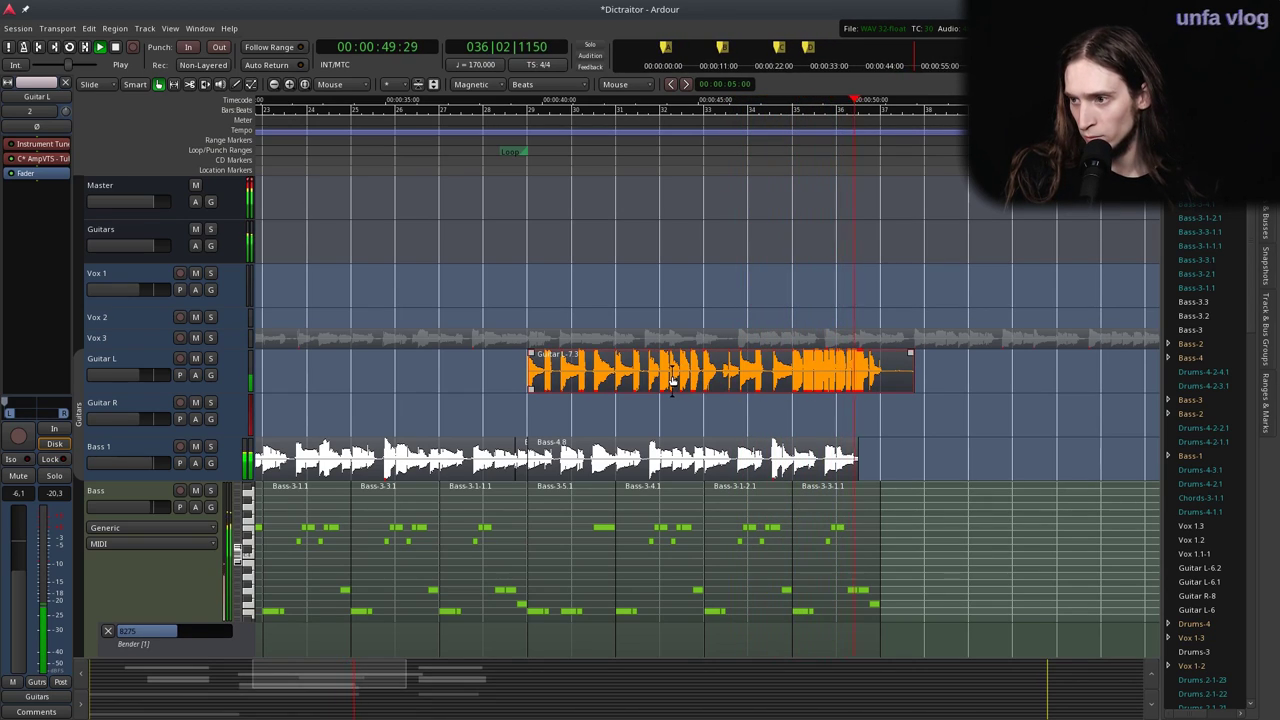
key(space)
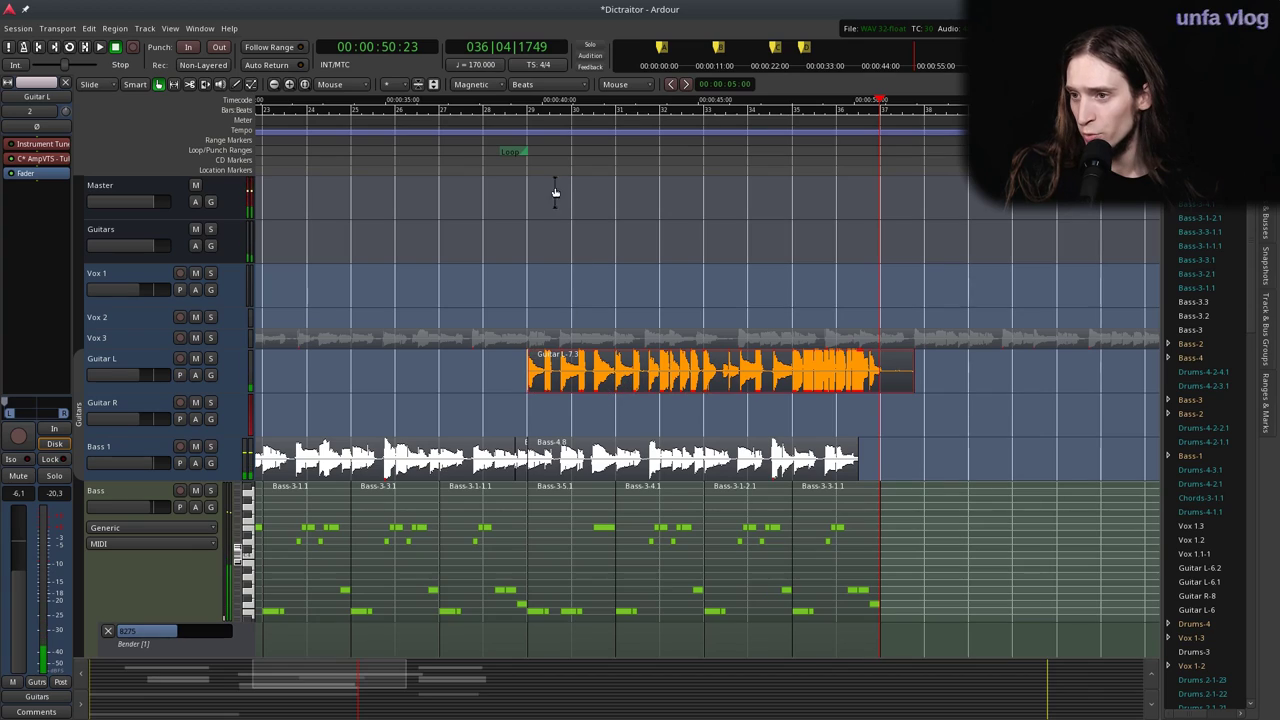
click(514, 160)
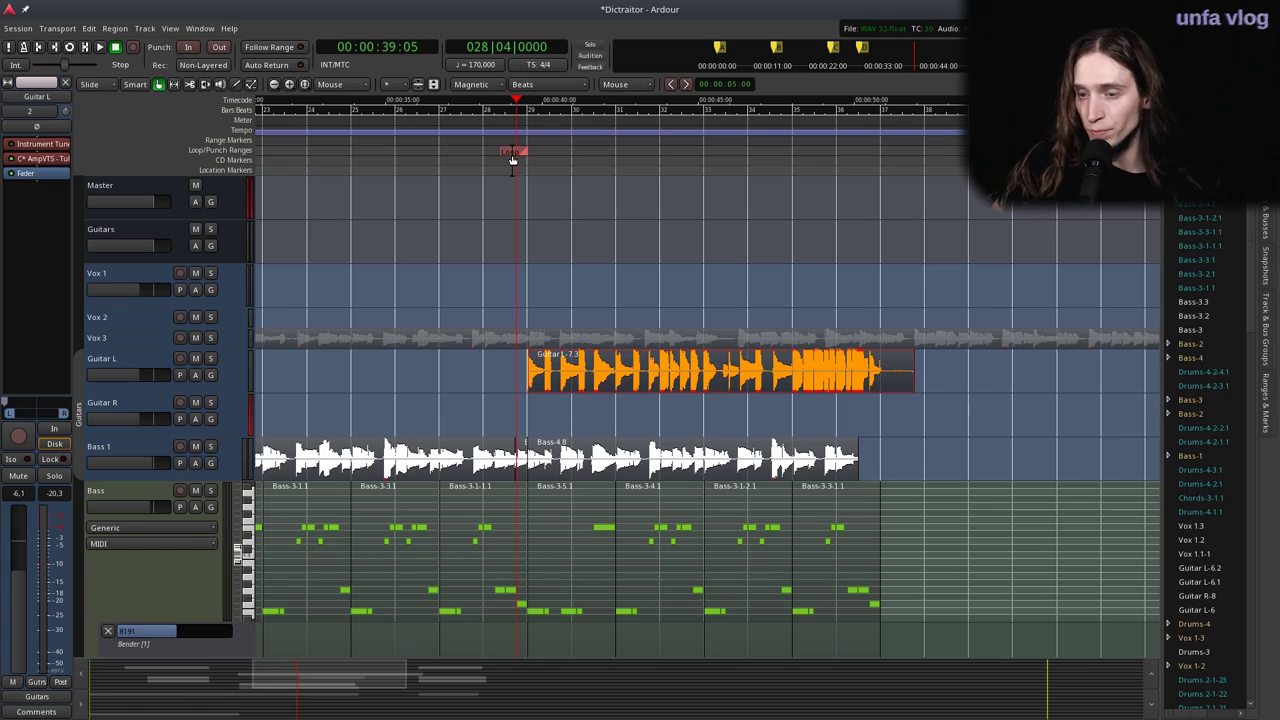
key(m)
drag(660, 372, 660, 414)
Arm Guitar L again and record a take from beat 4 of bar 19 until beat 4 of bar 37.
click(374, 158)
scroll(603, 314, left, 1)
scroll(603, 316, left, 1)
drag(315, 131, 348, 146)
click(180, 358)
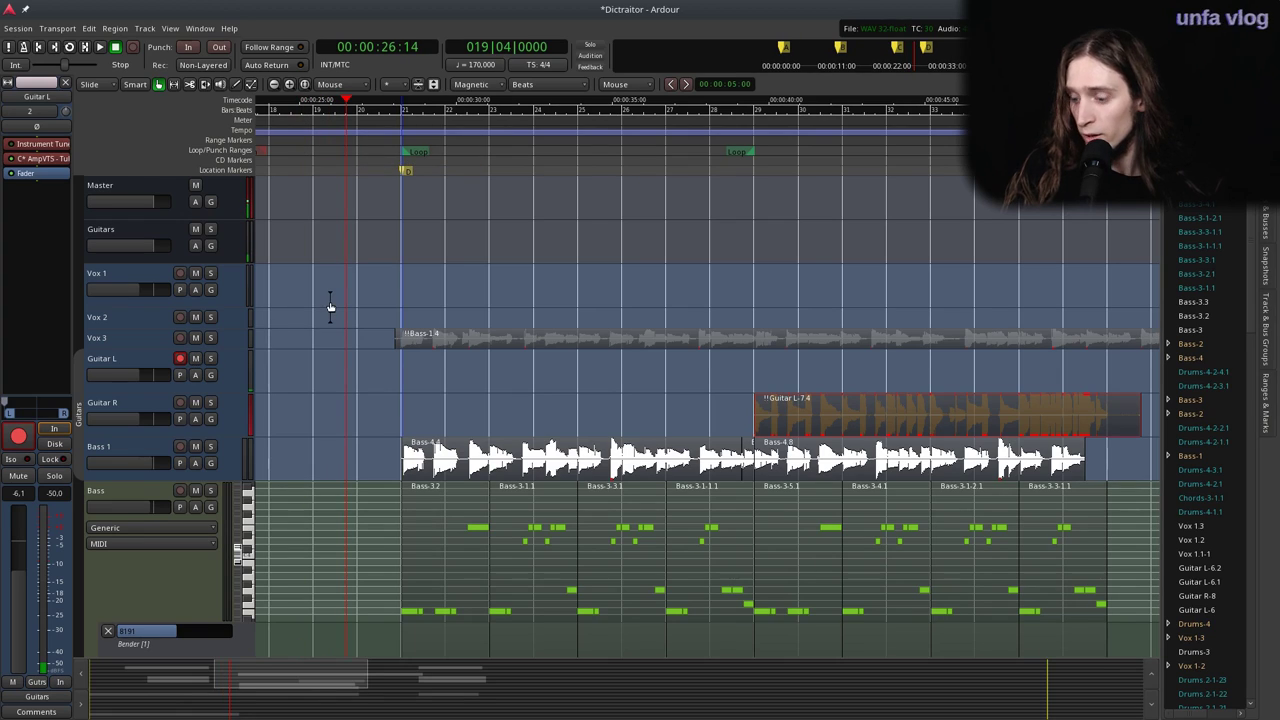
key(shift+r)
key(space)
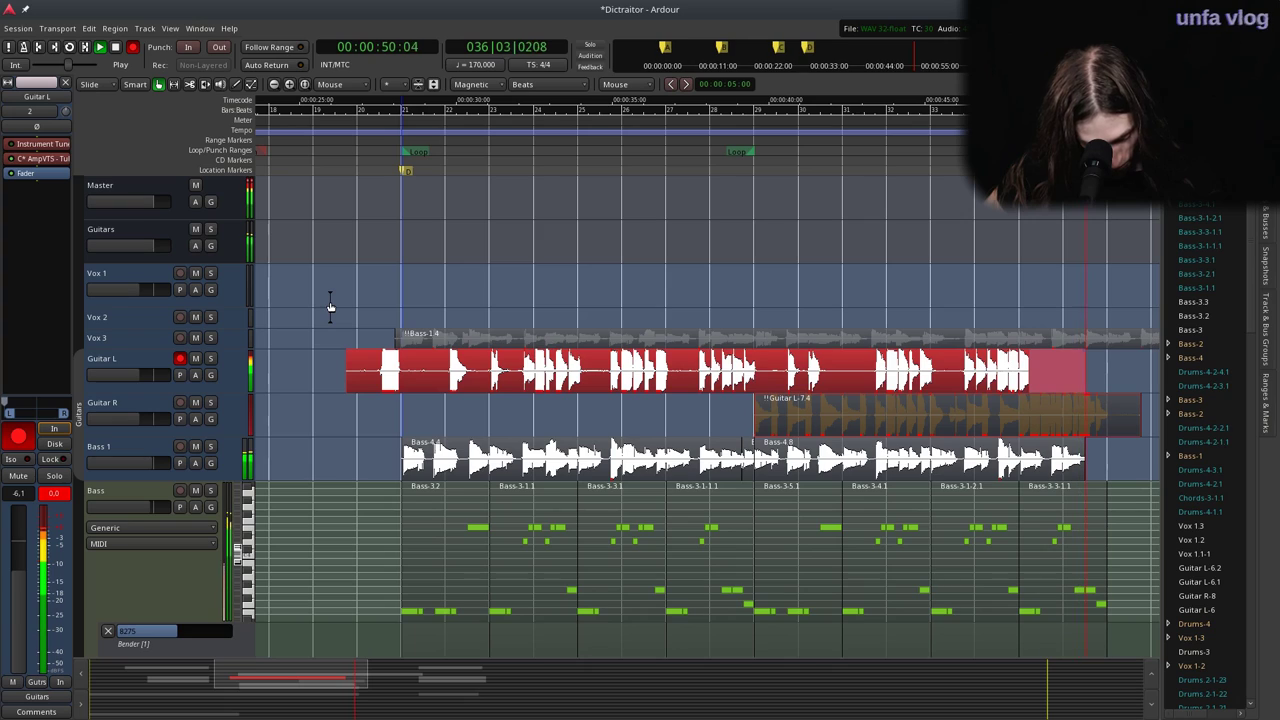
key(space)
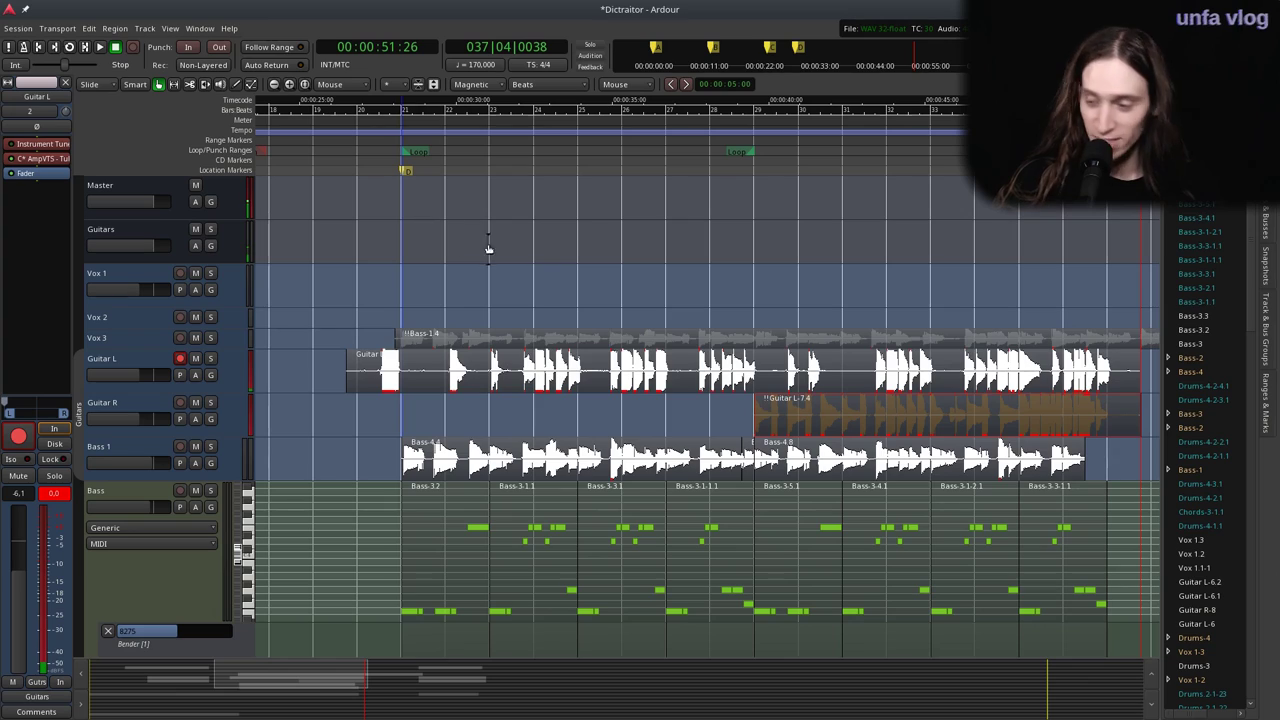
Replace the Guitar L take with a new recording from bar 20 until beat 4 of bar 37.
click(683, 366)
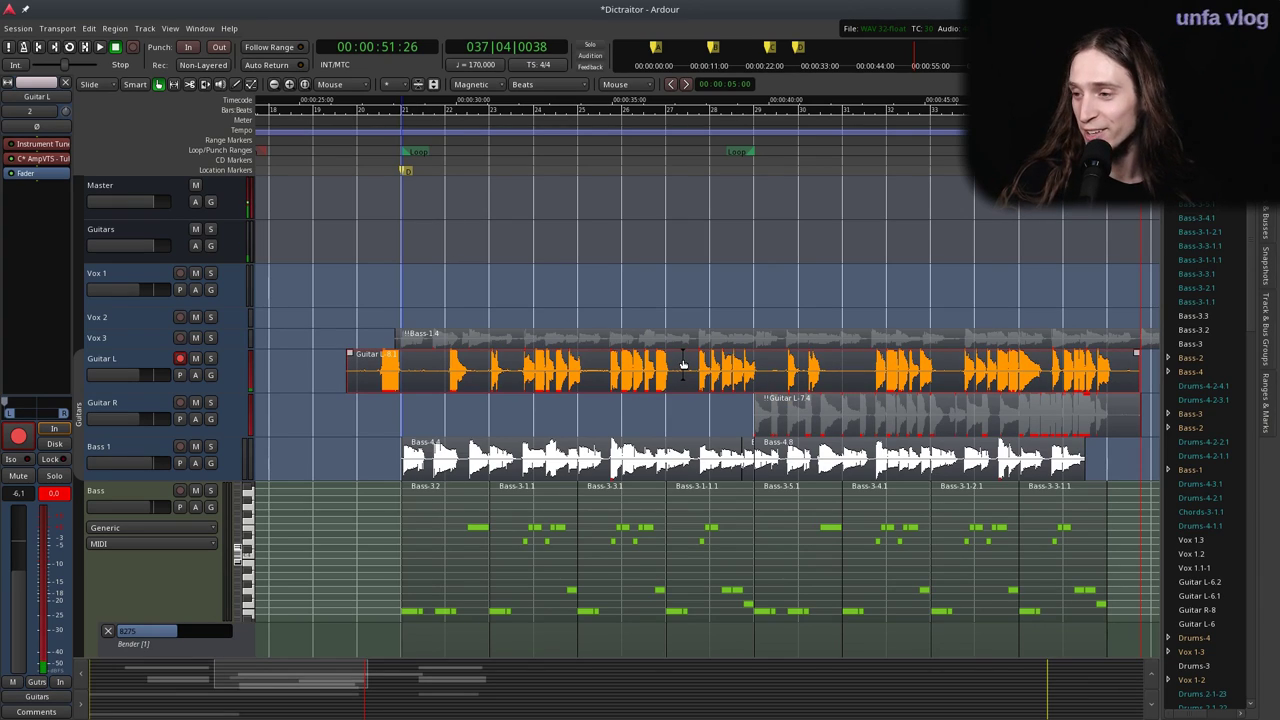
key(Delete)
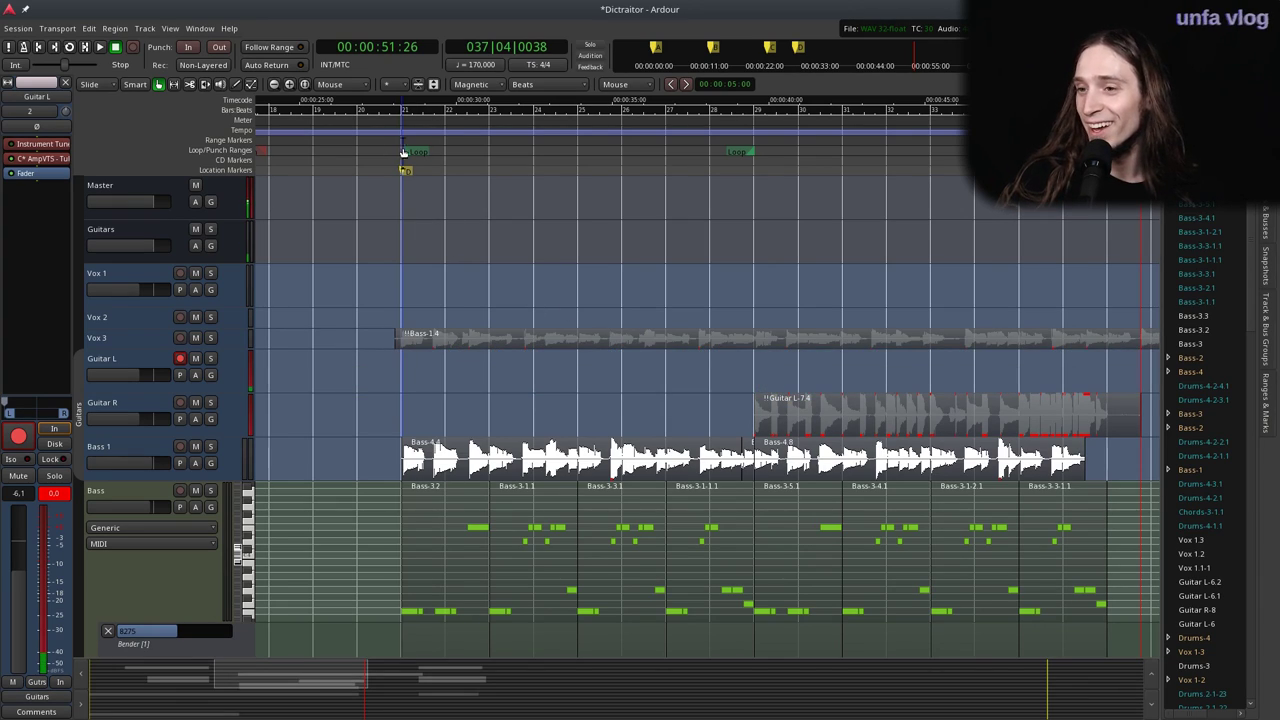
drag(399, 137, 354, 132)
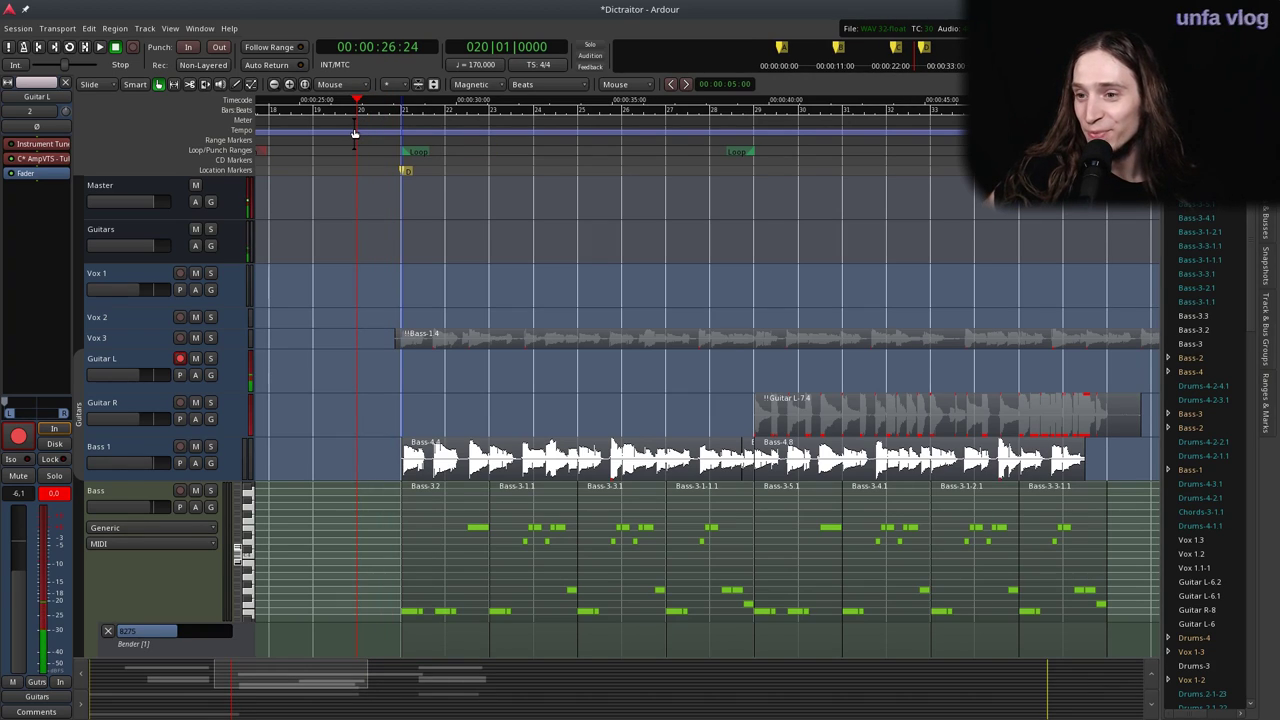
key(shift+space)
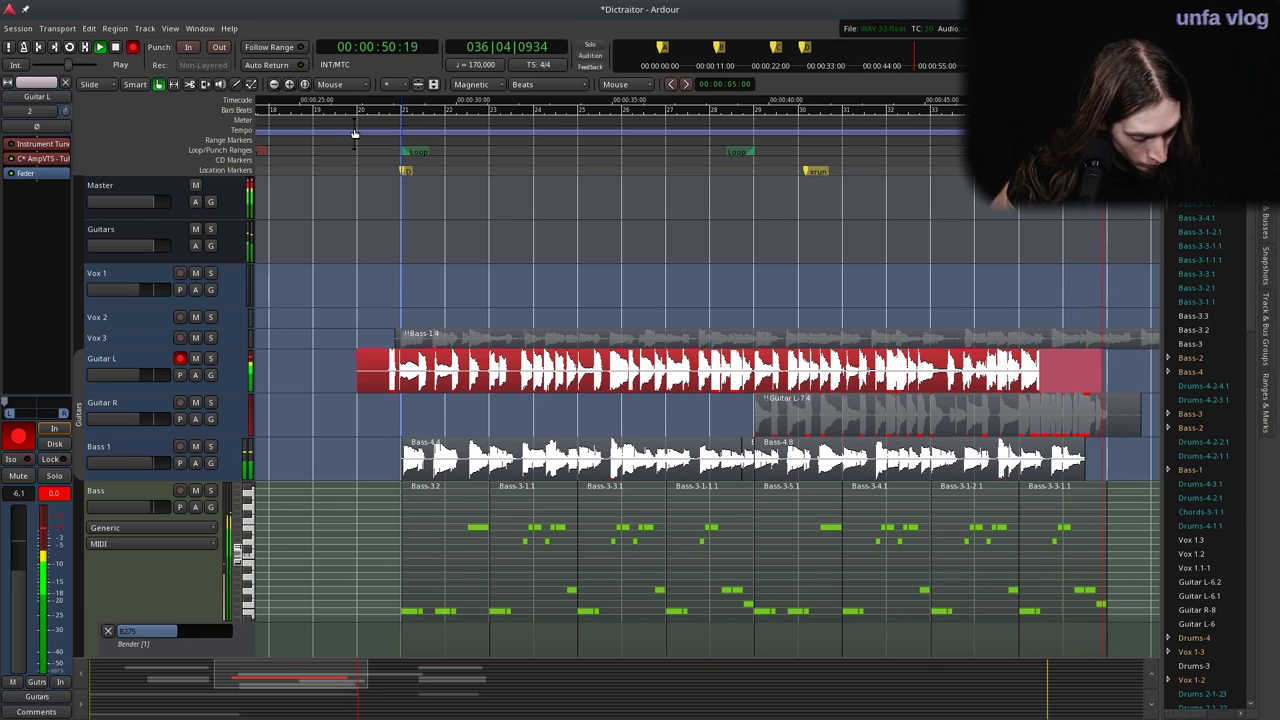
key(space)
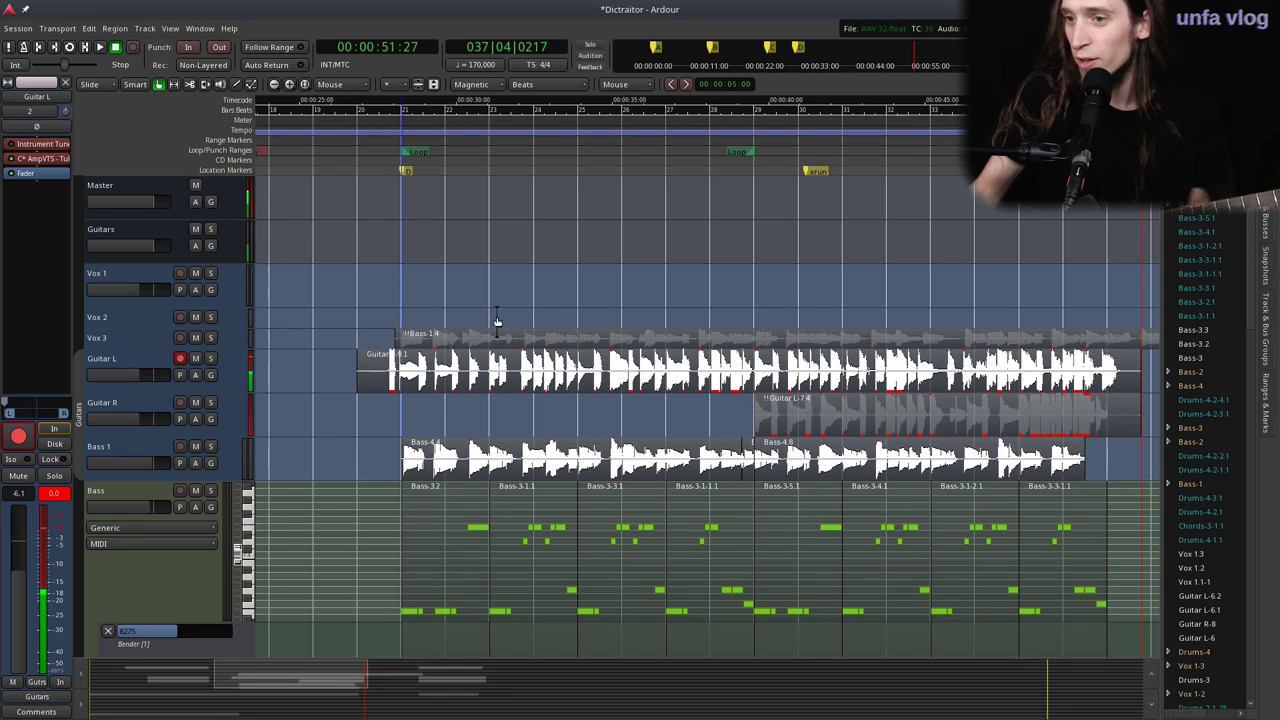
Audition the latest Guitar L take from bar 22, and delete it together with the muted region on Guitar R.
click(465, 145)
key(space)
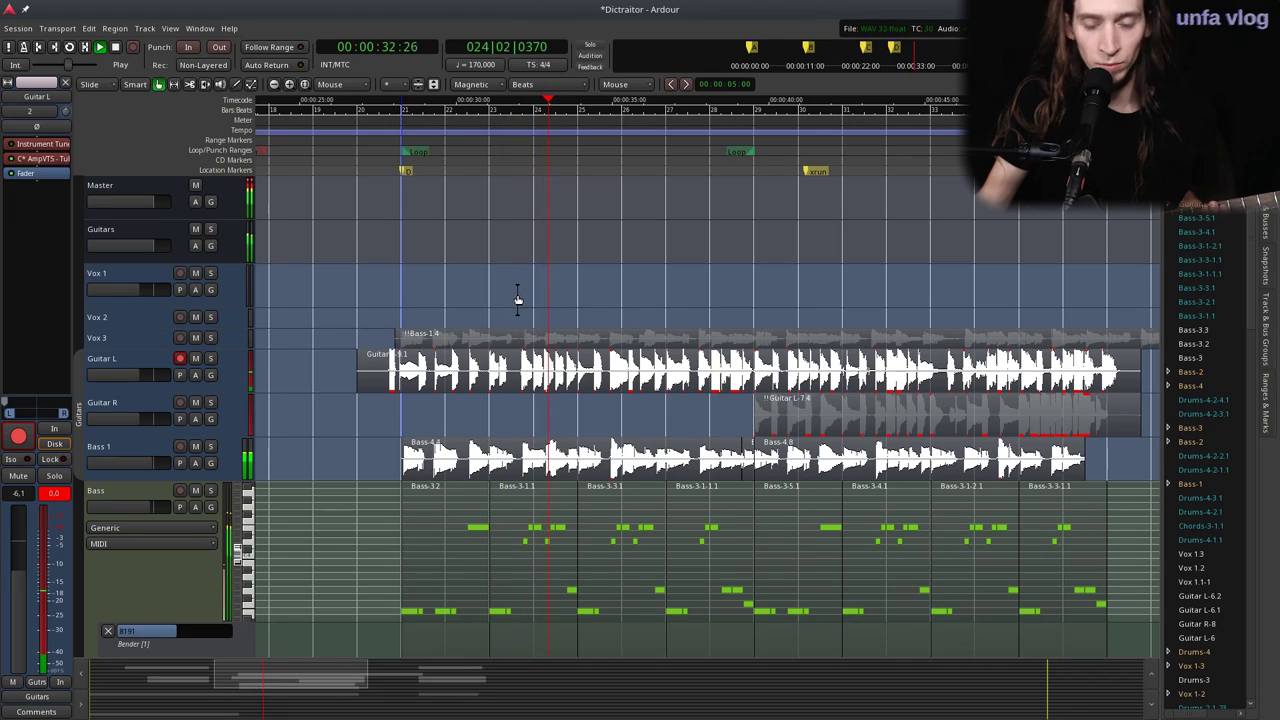
click(521, 383)
key(Delete)
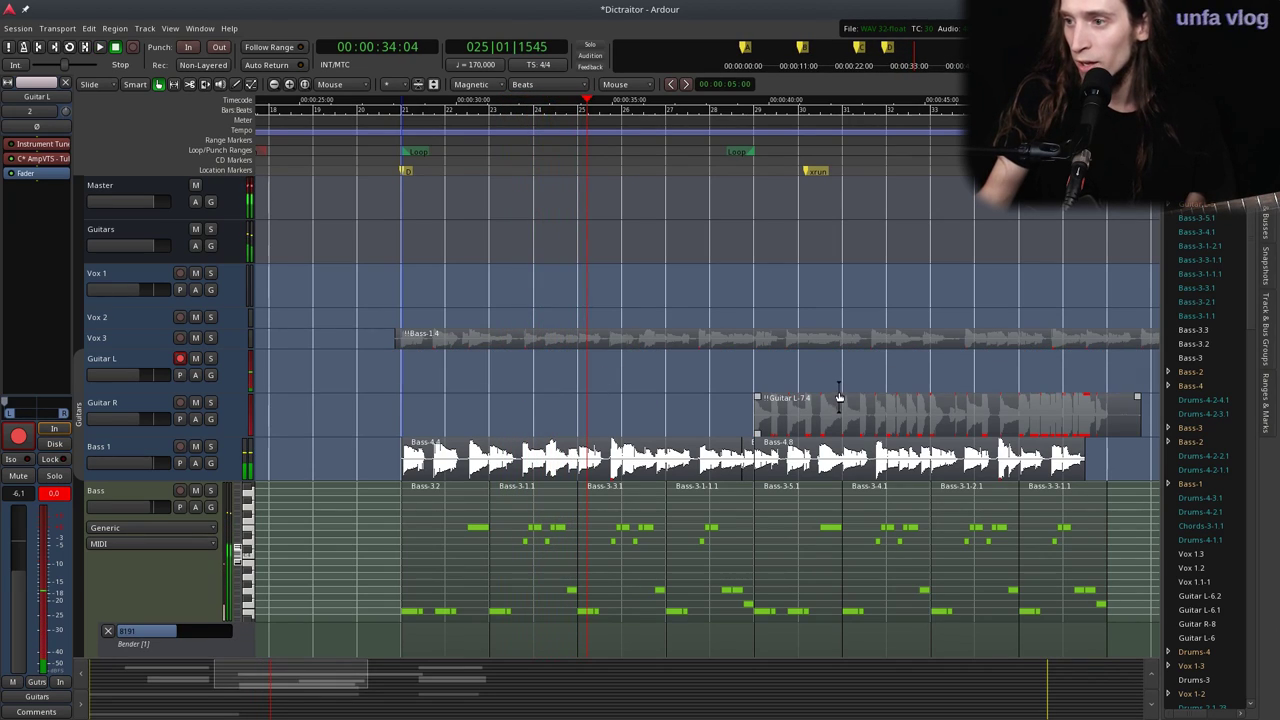
click(839, 400)
key(Delete)
Record a guitar take on Guitar L from beat 4 of bar 16 until beat 2 of bar 29.
click(385, 150)
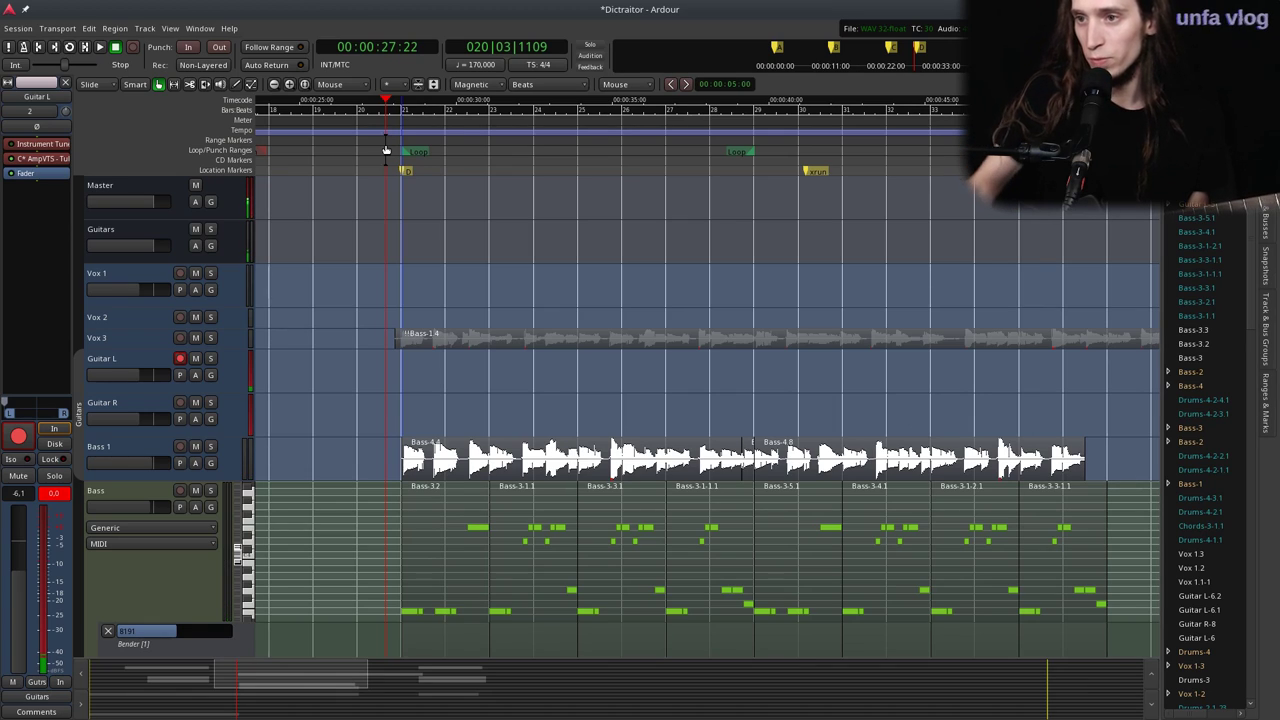
scroll(385, 150, left, 5)
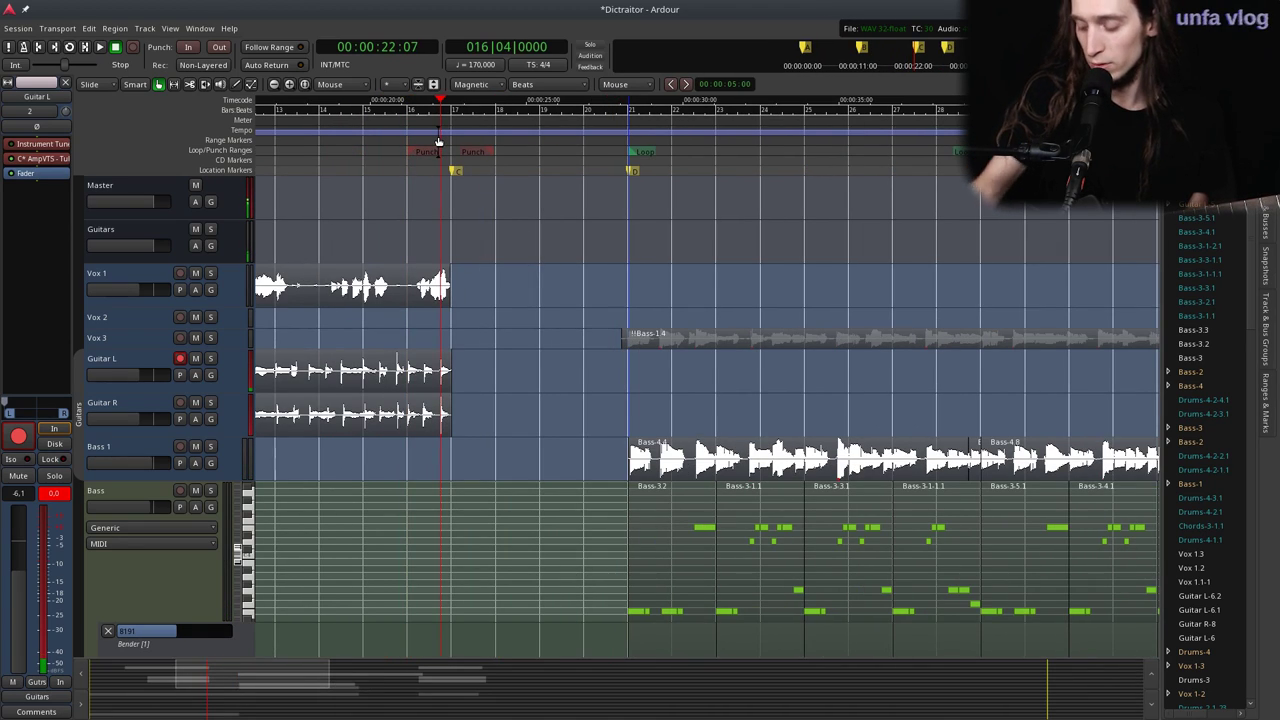
key(shift+r)
key(space)
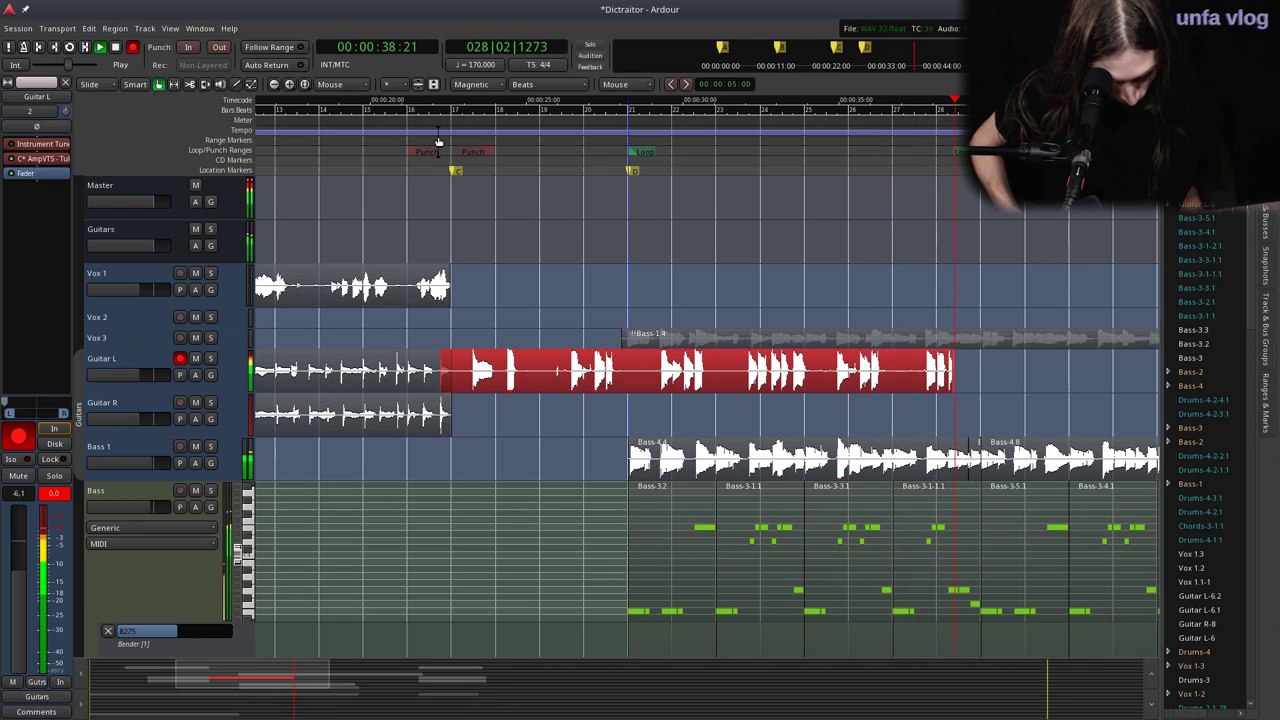
key(space)
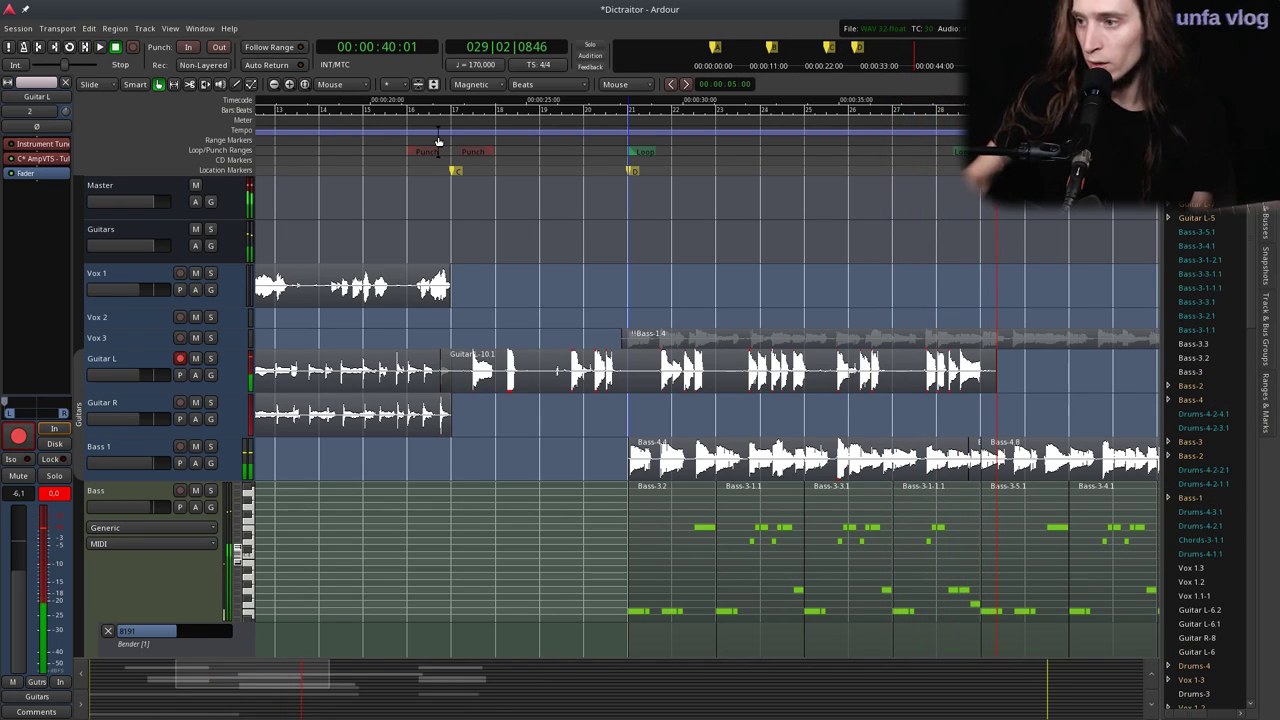
Split the new Guitar L take at about bar 21 and delete the part before the cut.
click(622, 390)
key(s)
key(Delete)
Play back the trimmed Guitar L take from about beat 4 of bar 27.
scroll(1006, 383, up, 1)
click(843, 150)
key(space)
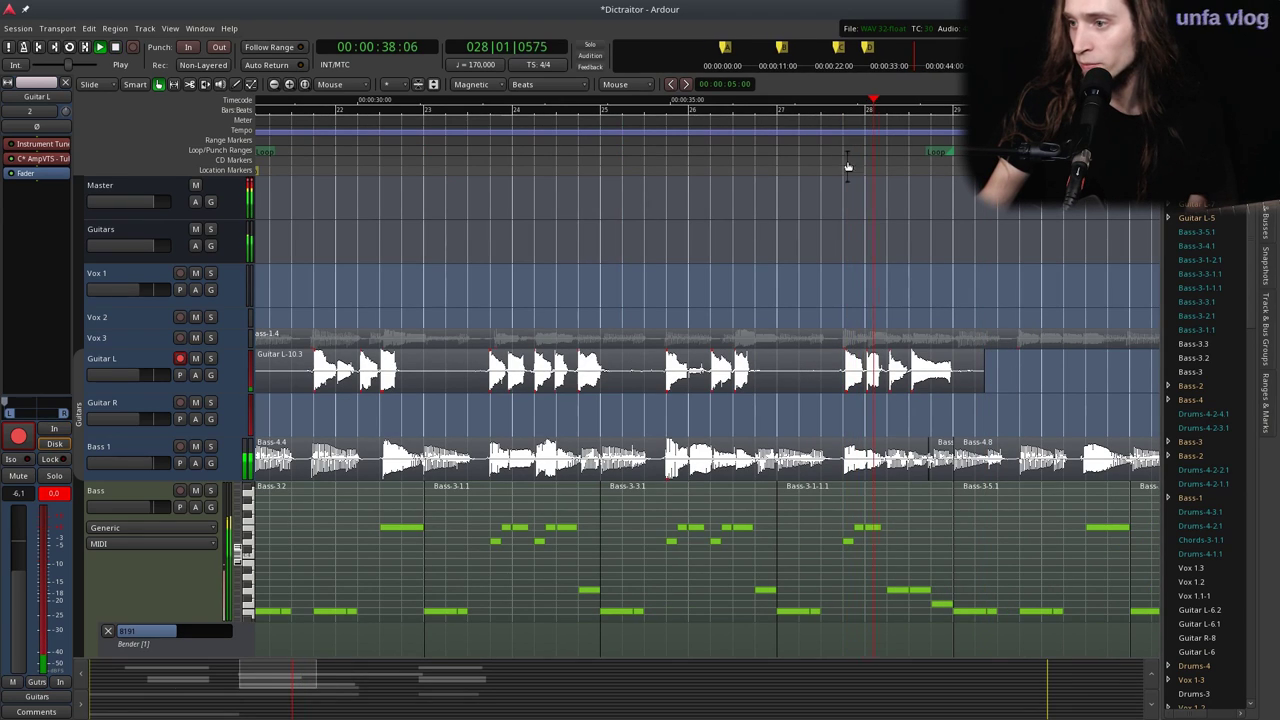
Record the guitar continuation over the Guitar L take from just after the start of bar 26 until beat 3 of bar 37.
click(696, 127)
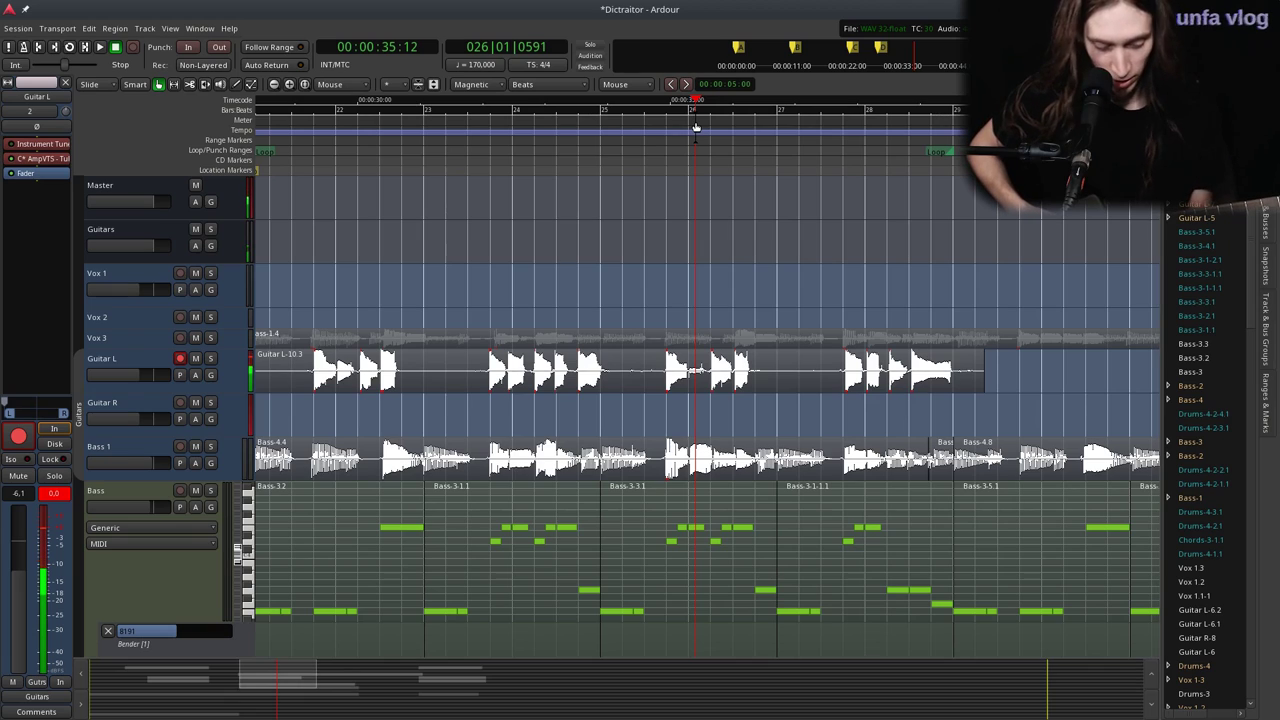
key(space)
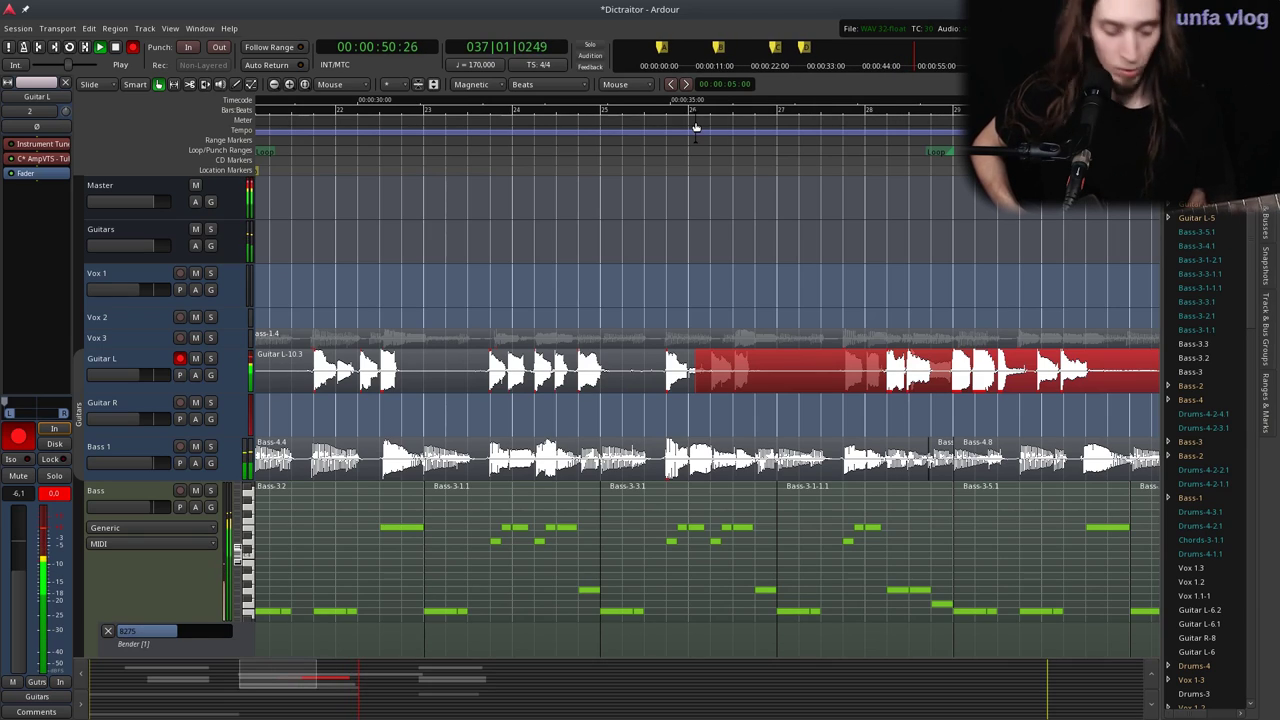
key(space)
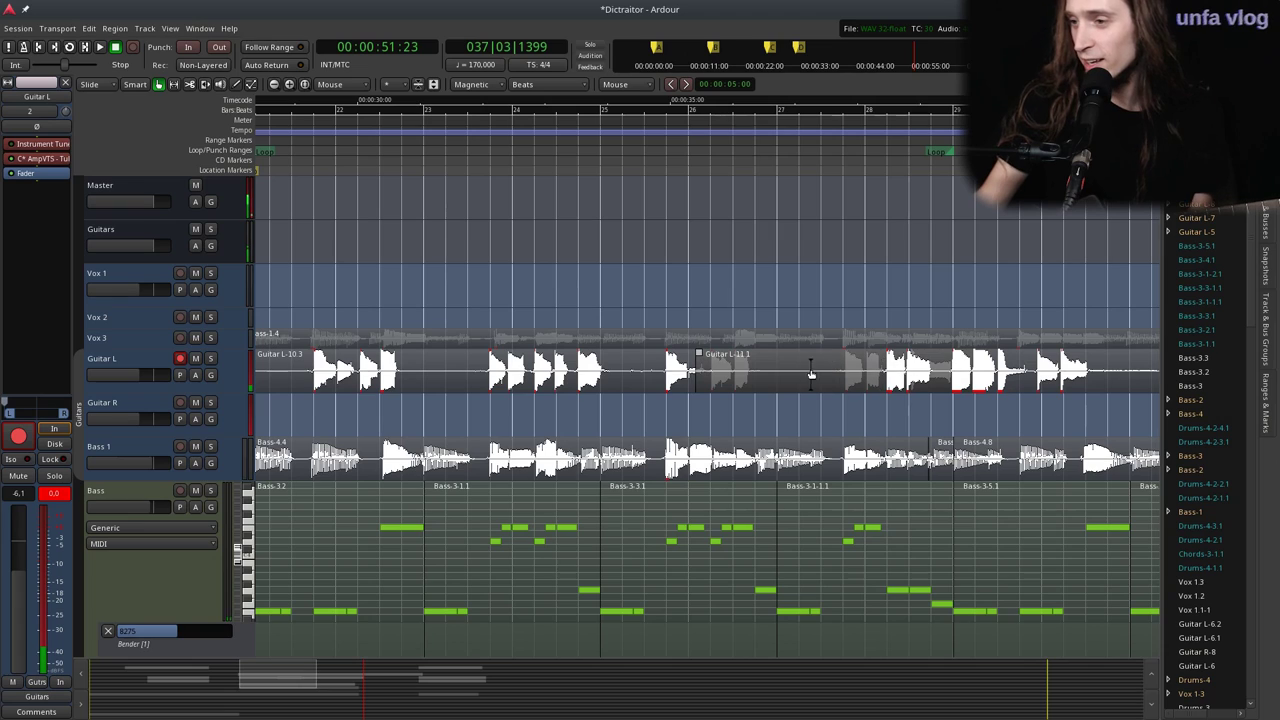
Play back the continuation take, solo the Guitar L track and replay it from about beat 4 of bar 31.
scroll(800, 375, down, 1)
key(p)
key(space)
scroll(1051, 257, up, 2)
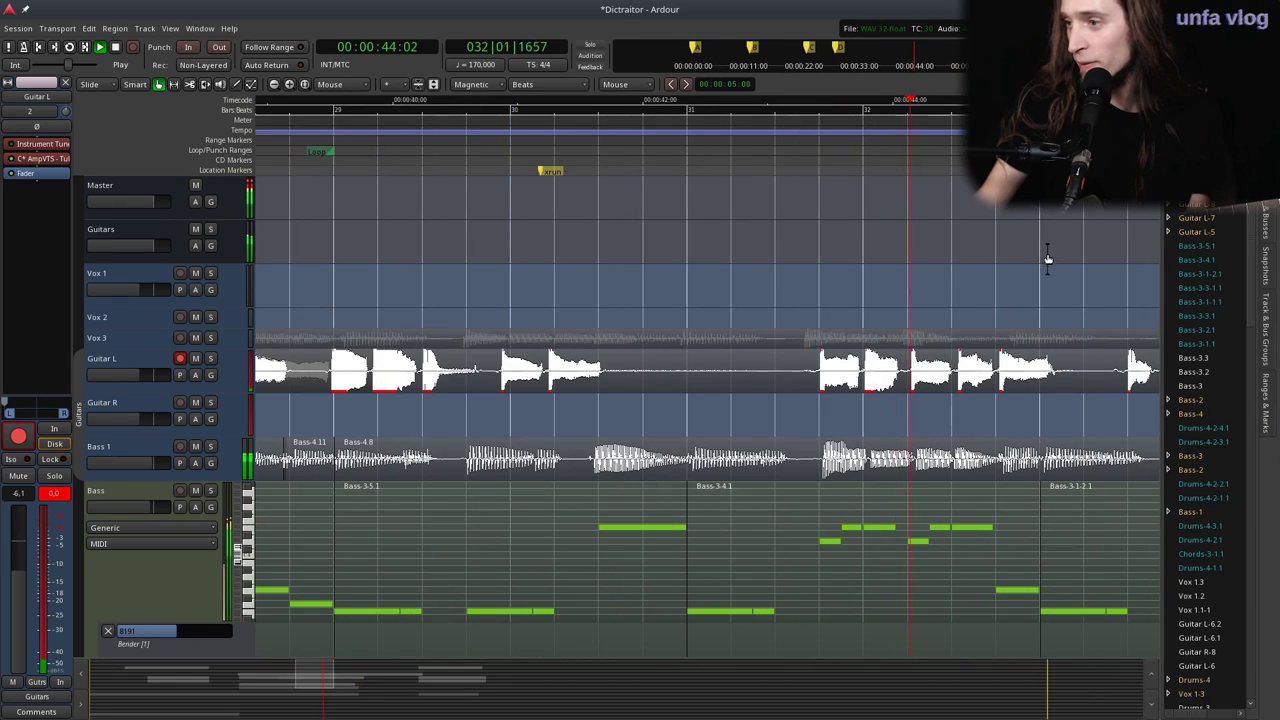
click(212, 358)
click(814, 143)
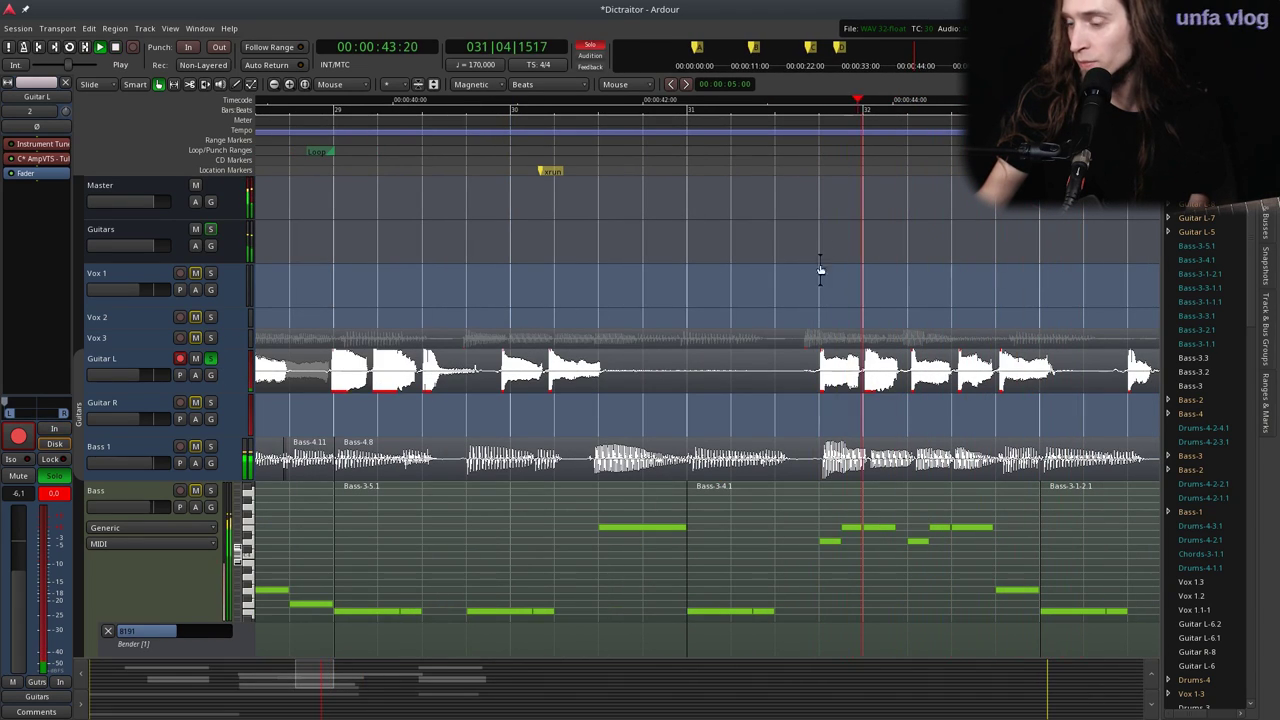
Stop playback, split the Guitar L continuation take just before beat 4 of bar 31 and delete the part before the cut.
key(space)
click(812, 376)
key(s)
scroll(809, 377, down, 1)
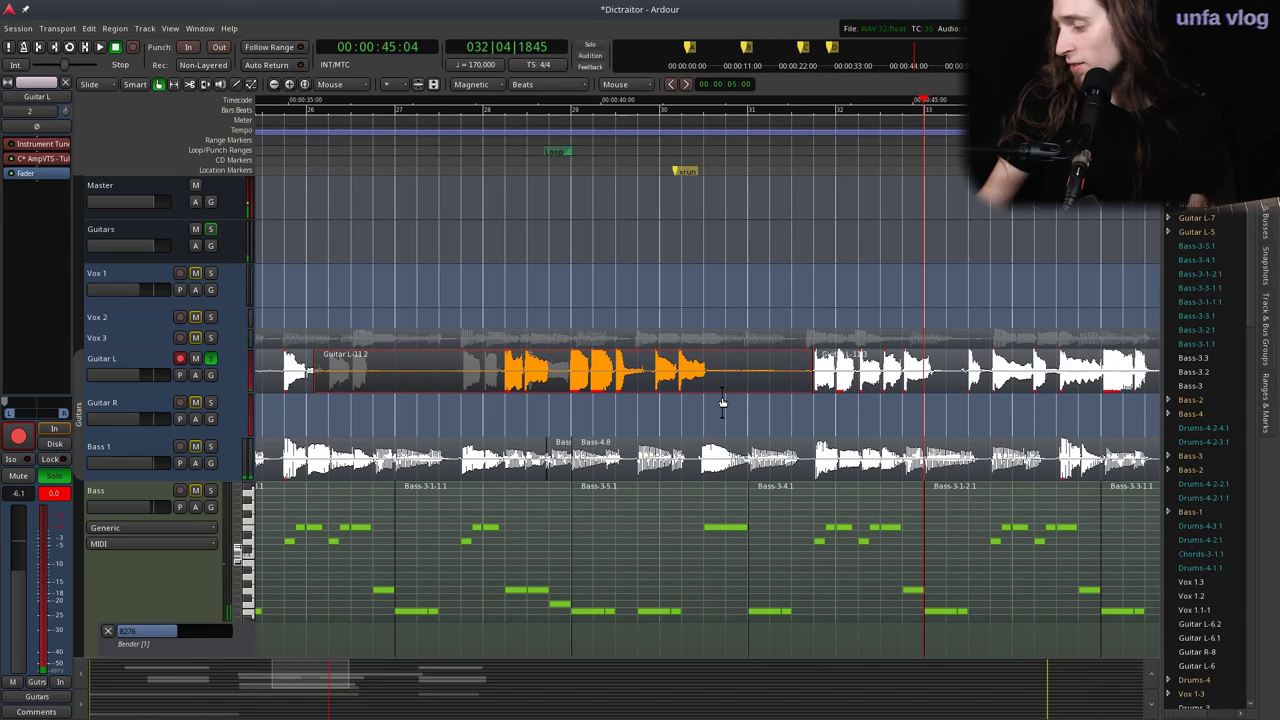
key(Delete)
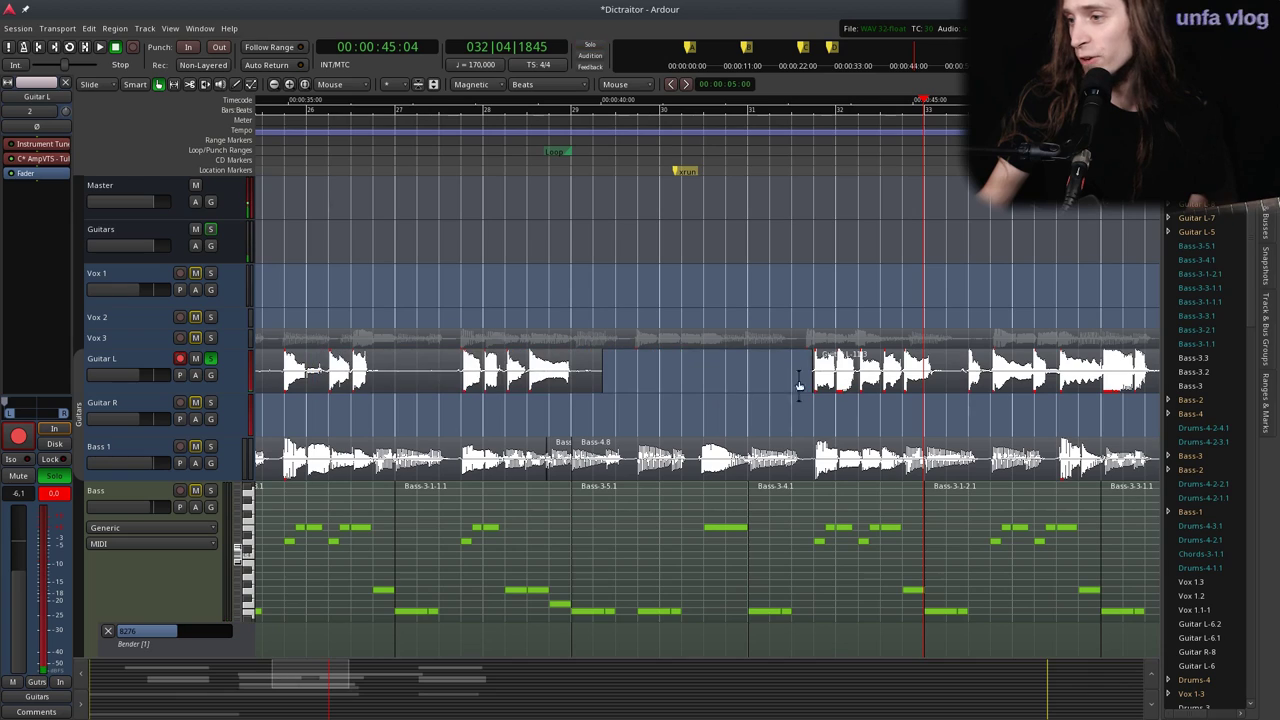
Move the remaining Guitar L take earlier so it starts just before beat 4 of bar 27, playing back the surrounding part while positioning it.
click(857, 386)
drag(857, 386, 643, 375)
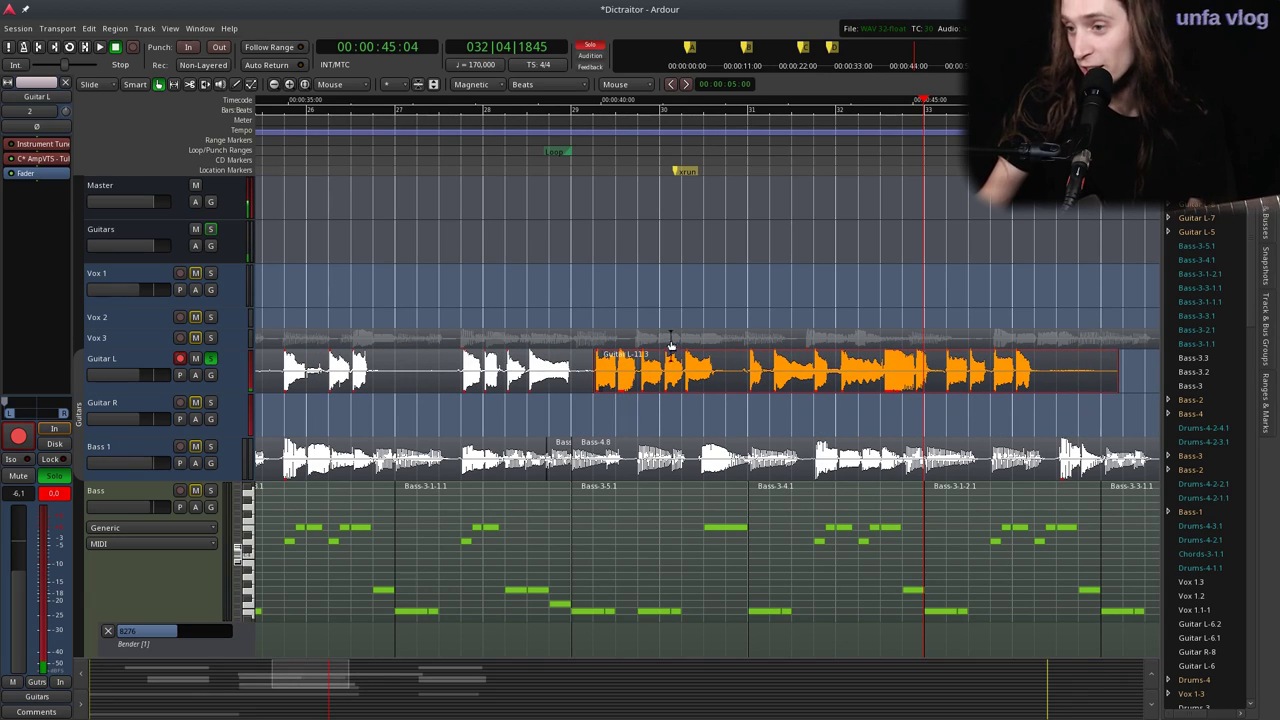
scroll(667, 340, left, 2)
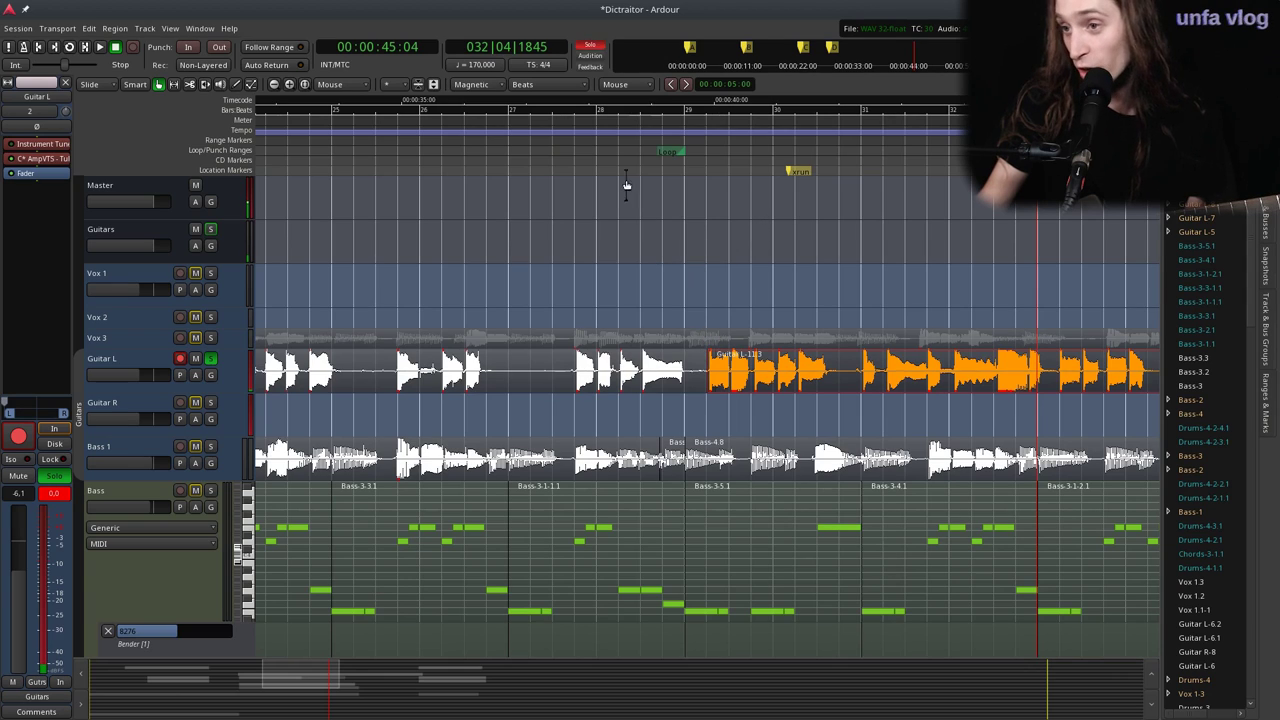
click(533, 109)
key(space)
drag(776, 376, 589, 378)
scroll(588, 376, up, 2)
key(minus)
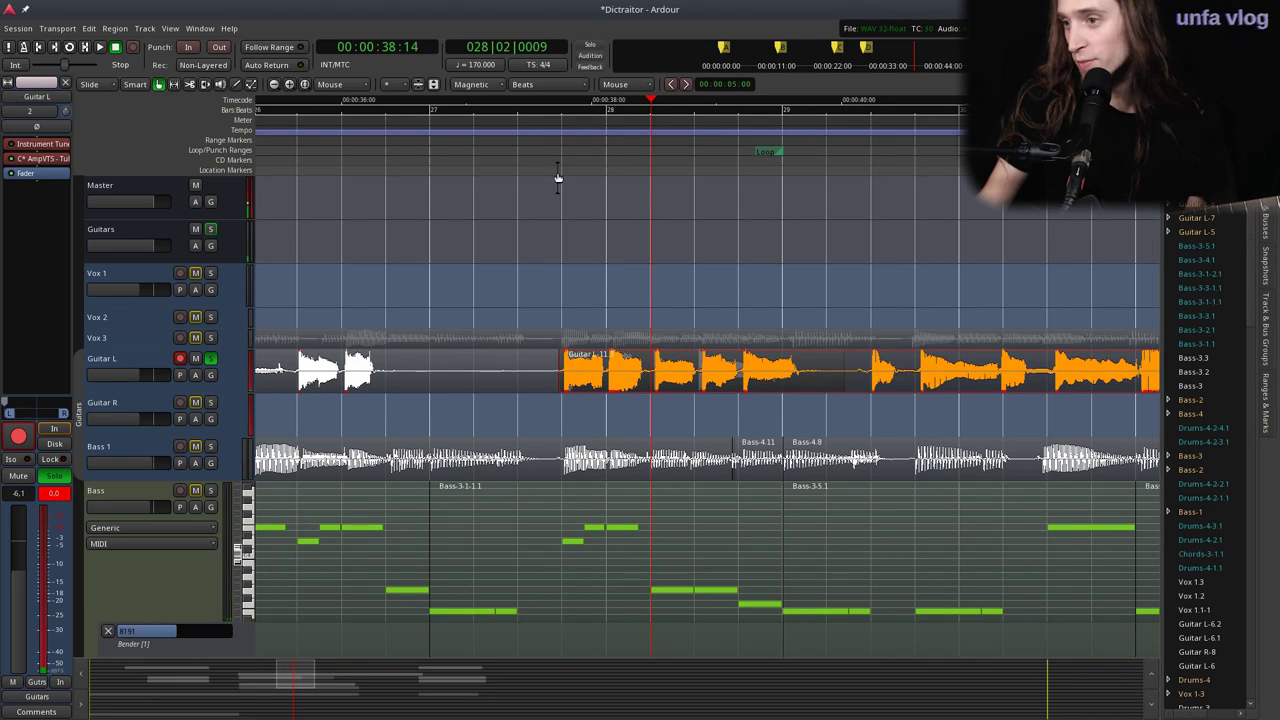
Play back the moved Guitar L take, split it at about beat 2 of bar 29 and delete the part after the cut.
click(496, 141)
key(space)
key(minus)
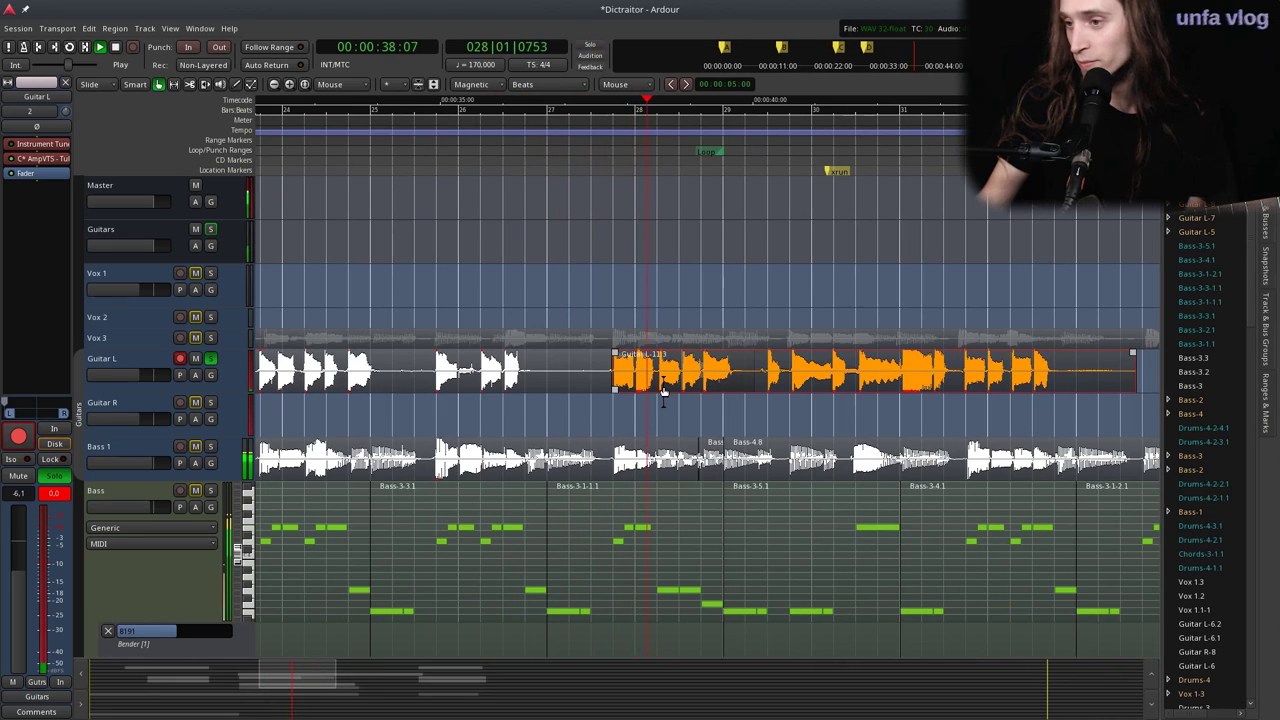
key(s)
click(786, 372)
key(Delete)
key(minus)
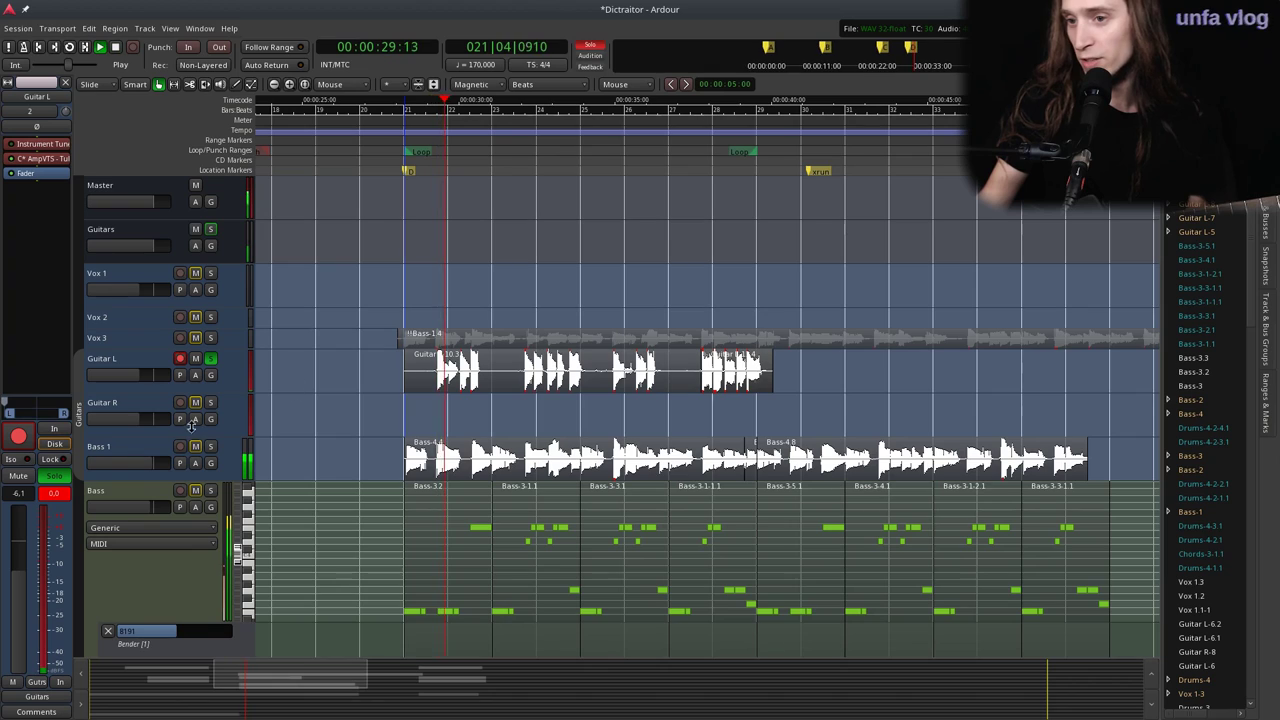
Turn off solo on Guitar L and play back the edited part in the full mix up to bar 29.
key(space)
click(210, 358)
key(equal)
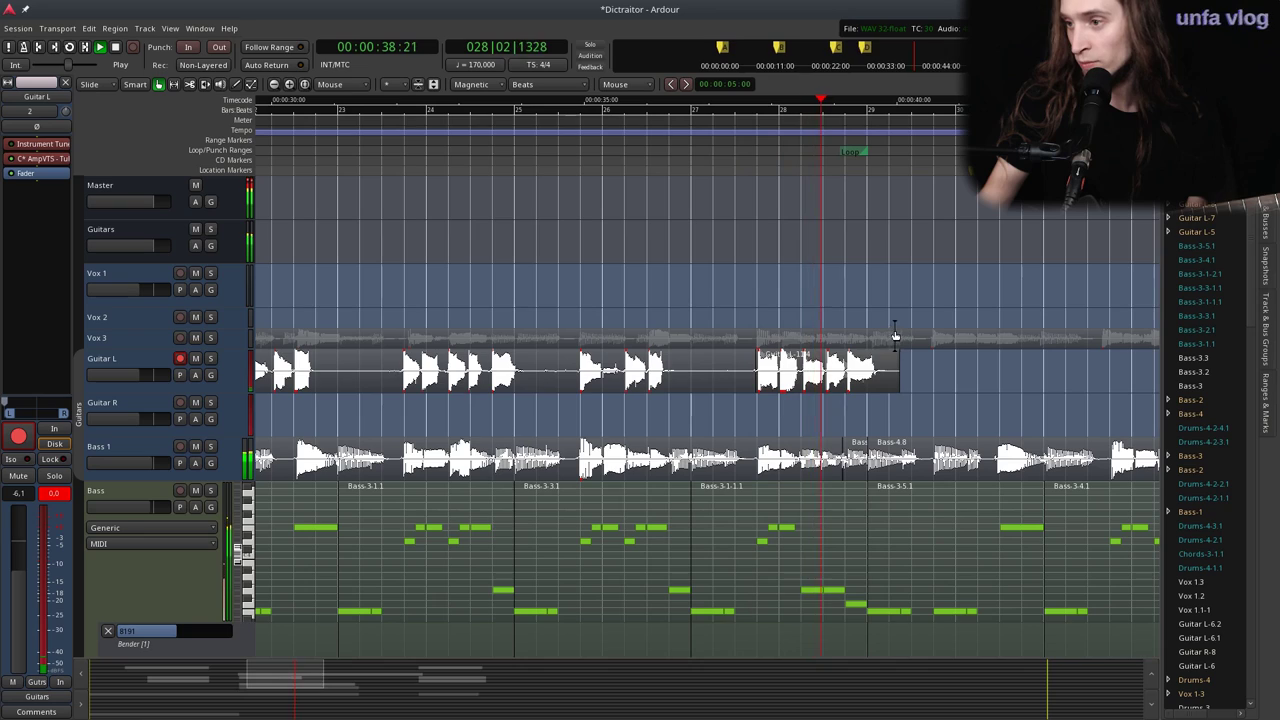
key(space)
Consolidate the Guitar L range from bar 21 to about beat 2 of bar 29 into one region.
scroll(900, 371, down, 1)
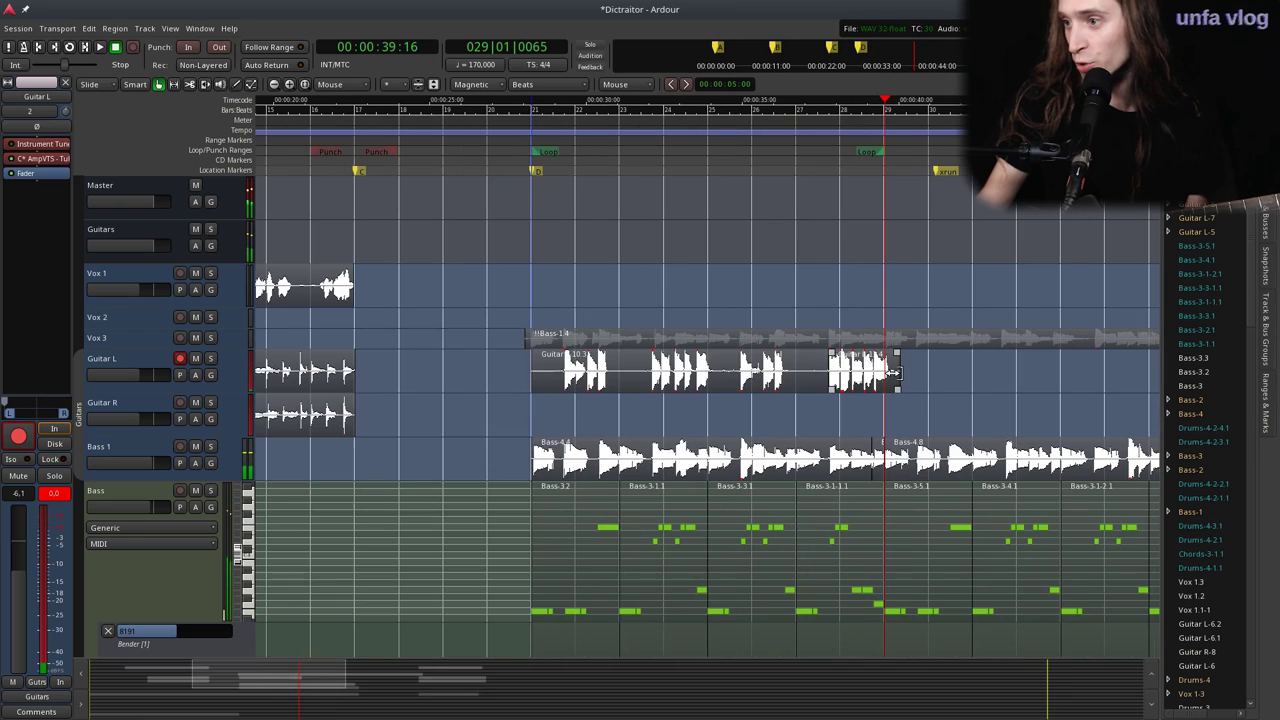
key(r)
drag(530, 370, 893, 363)
right_click(860, 362)
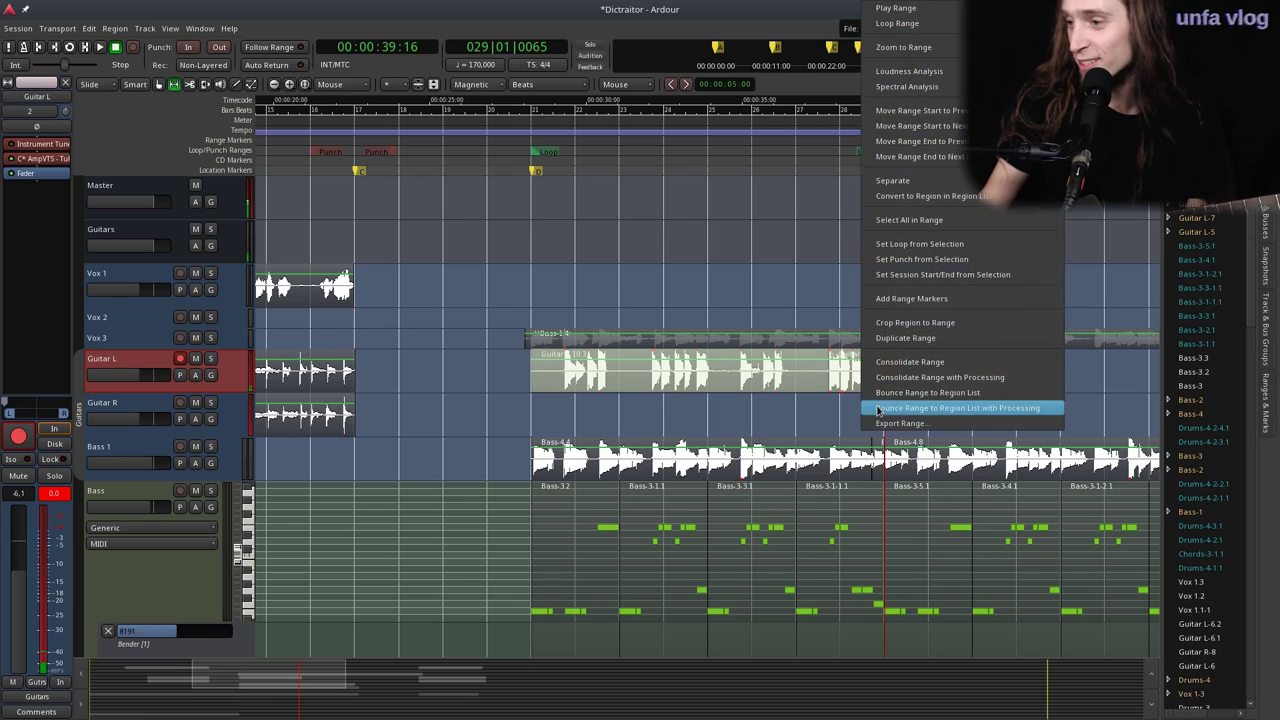
click(900, 363)
key(g)
Place the playhead in bar 20 and arm Guitar R for recording in place of Guitar L.
click(502, 147)
scroll(562, 355, up, 1)
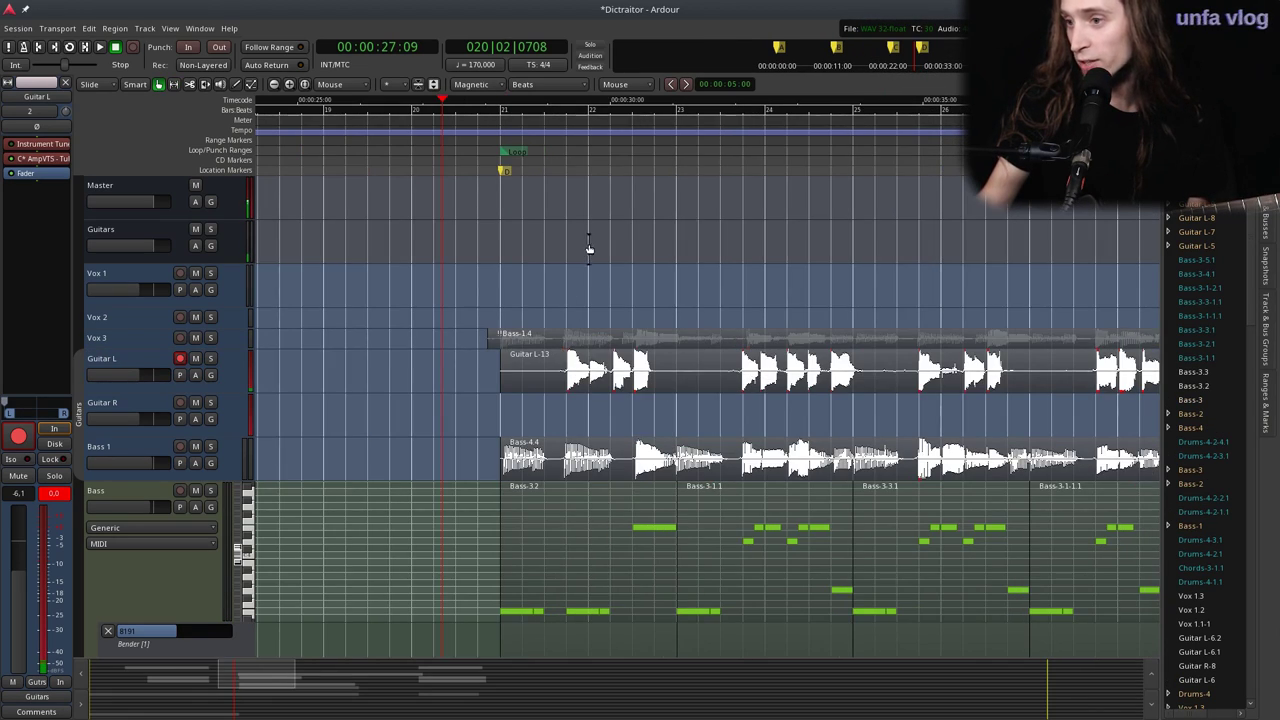
click(481, 150)
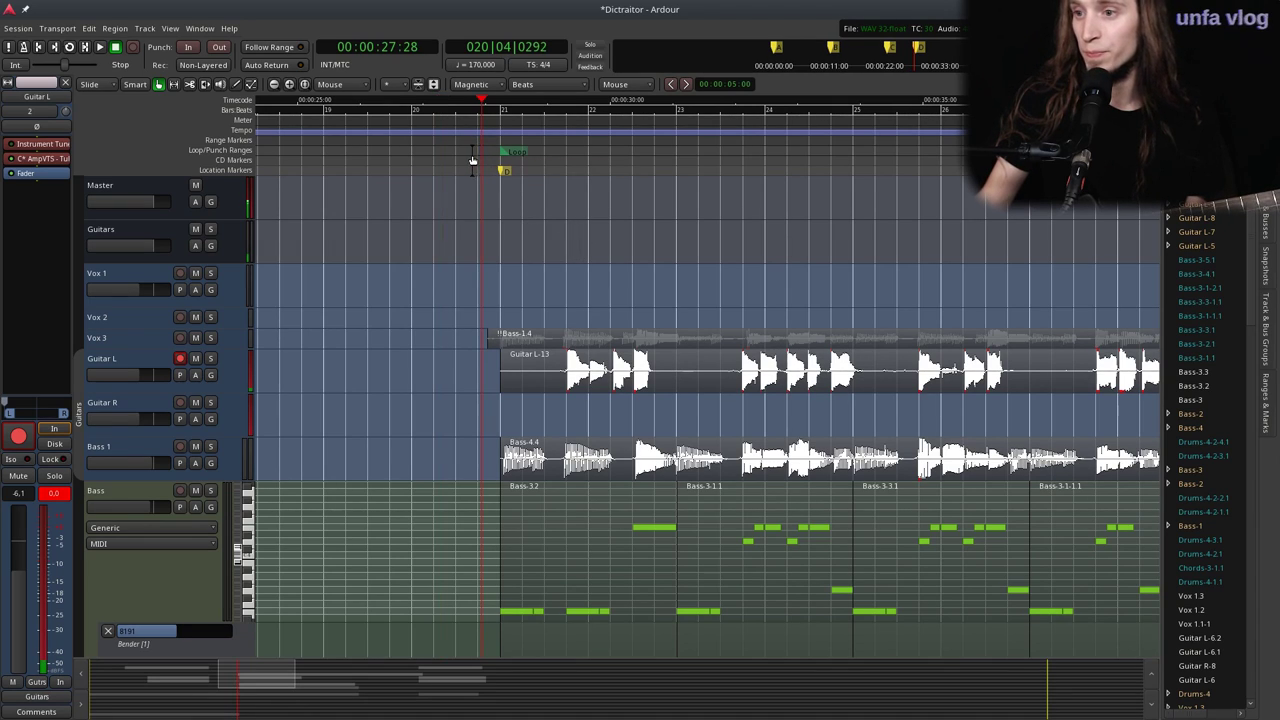
click(470, 158)
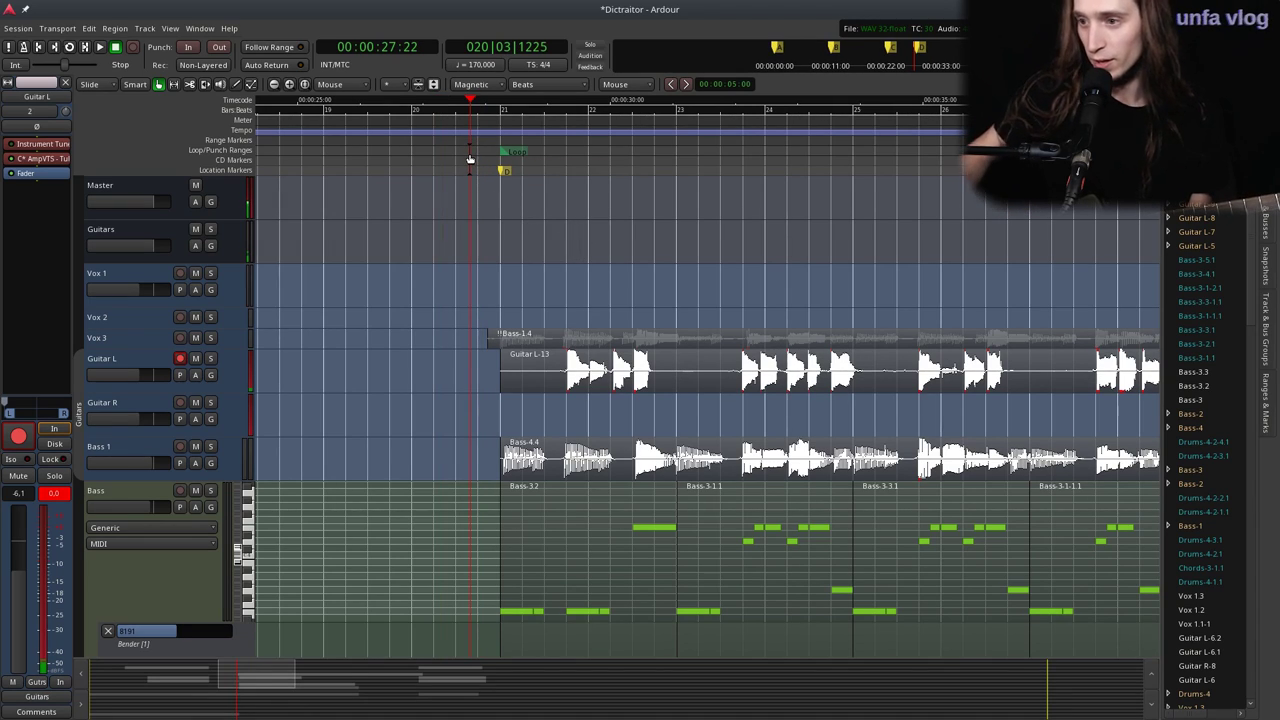
click(179, 359)
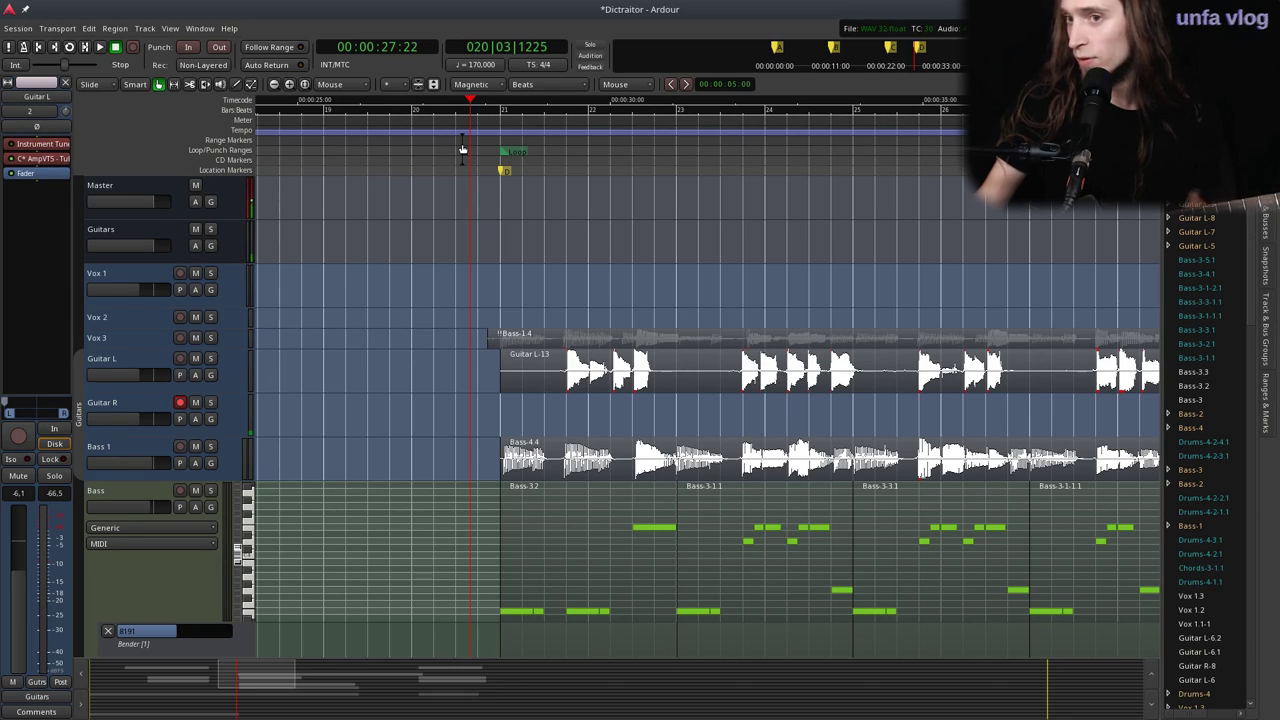
Play back the consolidated Guitar L part from beat 3 of bar 23.
drag(474, 158, 316, 131)
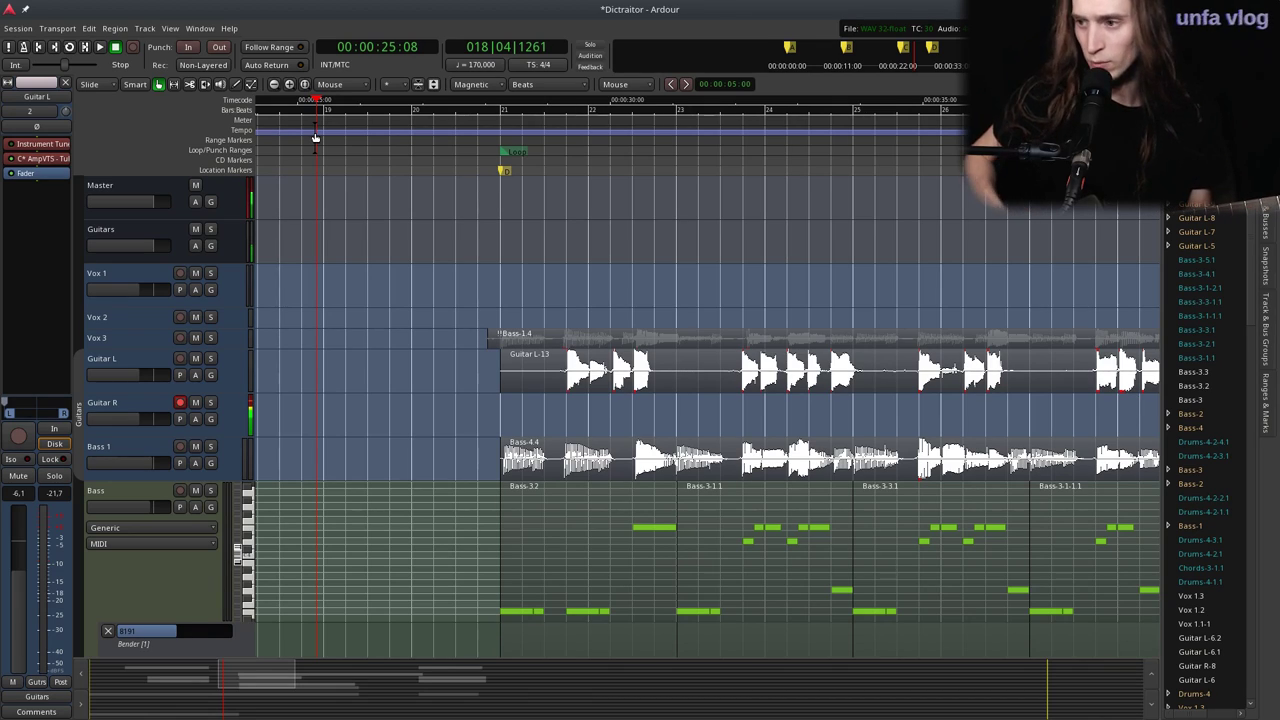
click(721, 148)
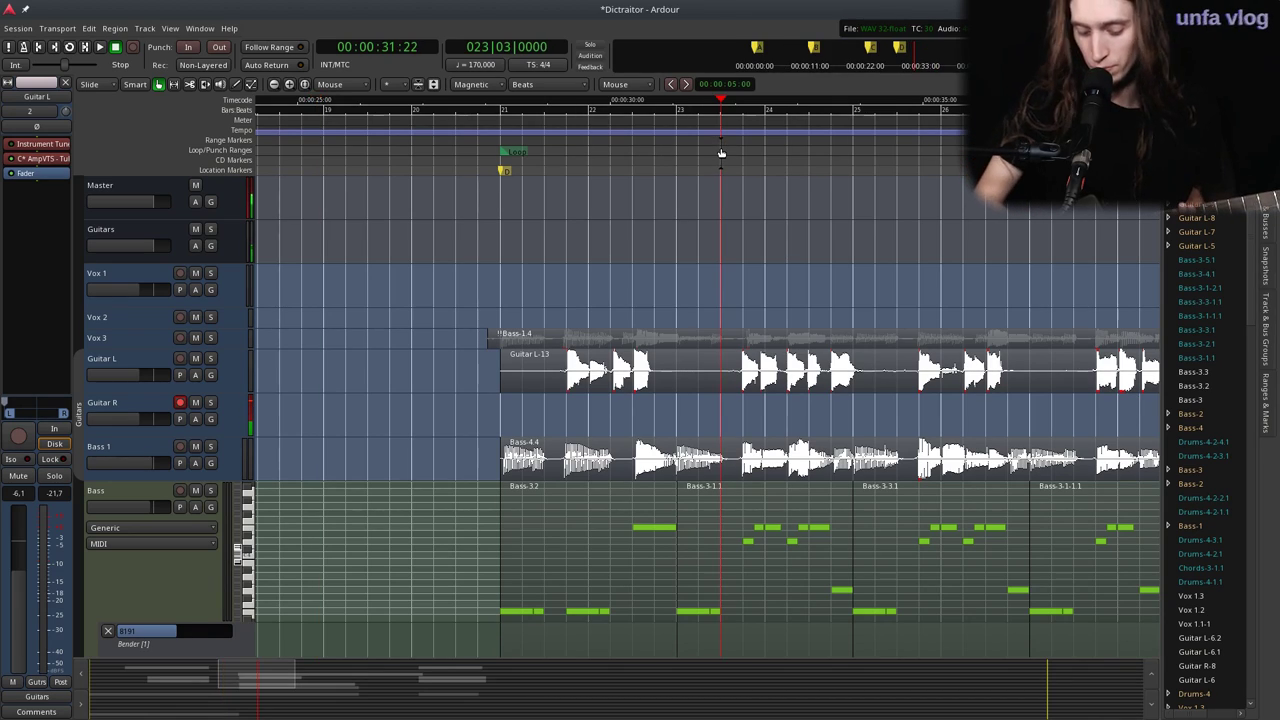
key(space)
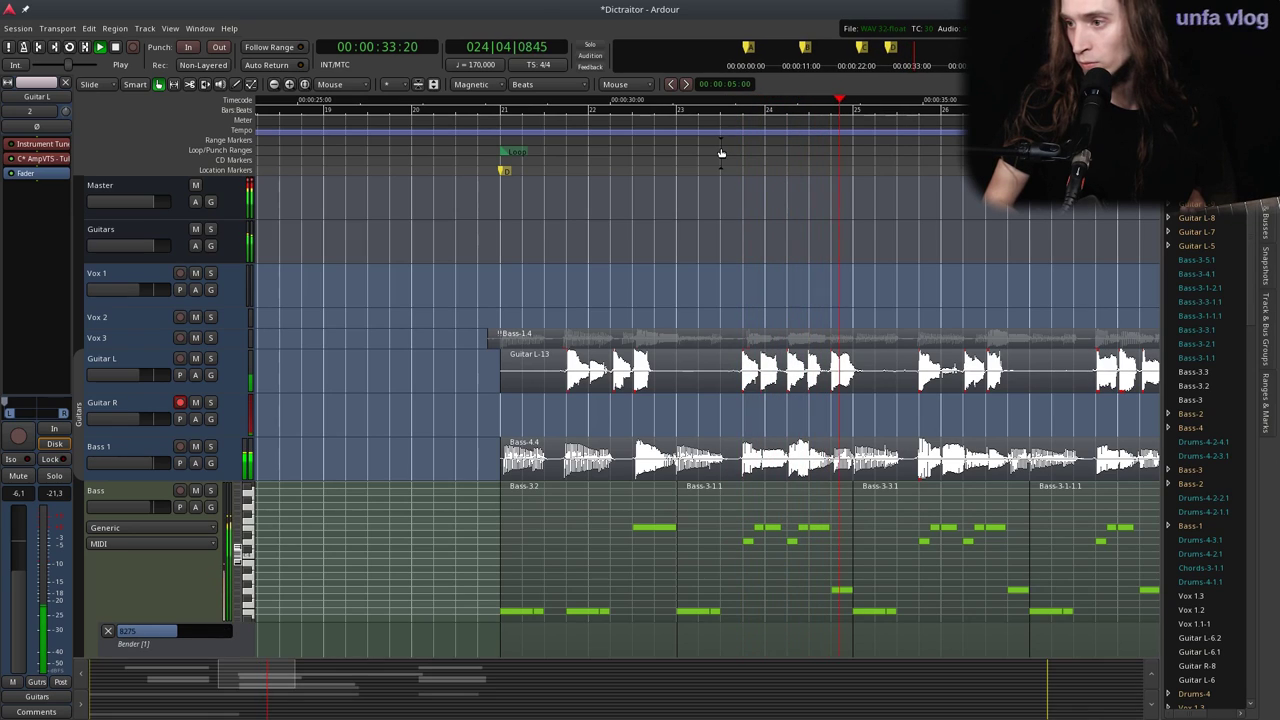
key(space)
Record a Guitar R take from just before bar 20 until about beat 2 of bar 29.
drag(435, 152, 404, 150)
key(shift+r)
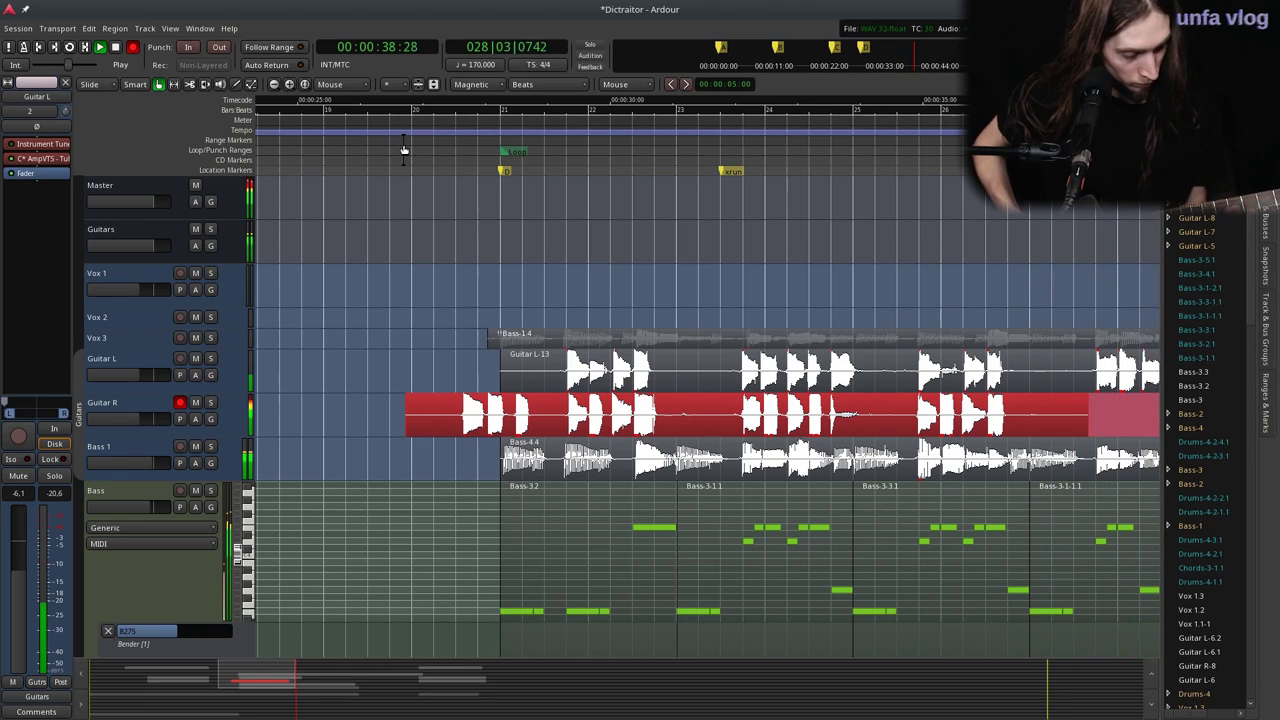
key(space)
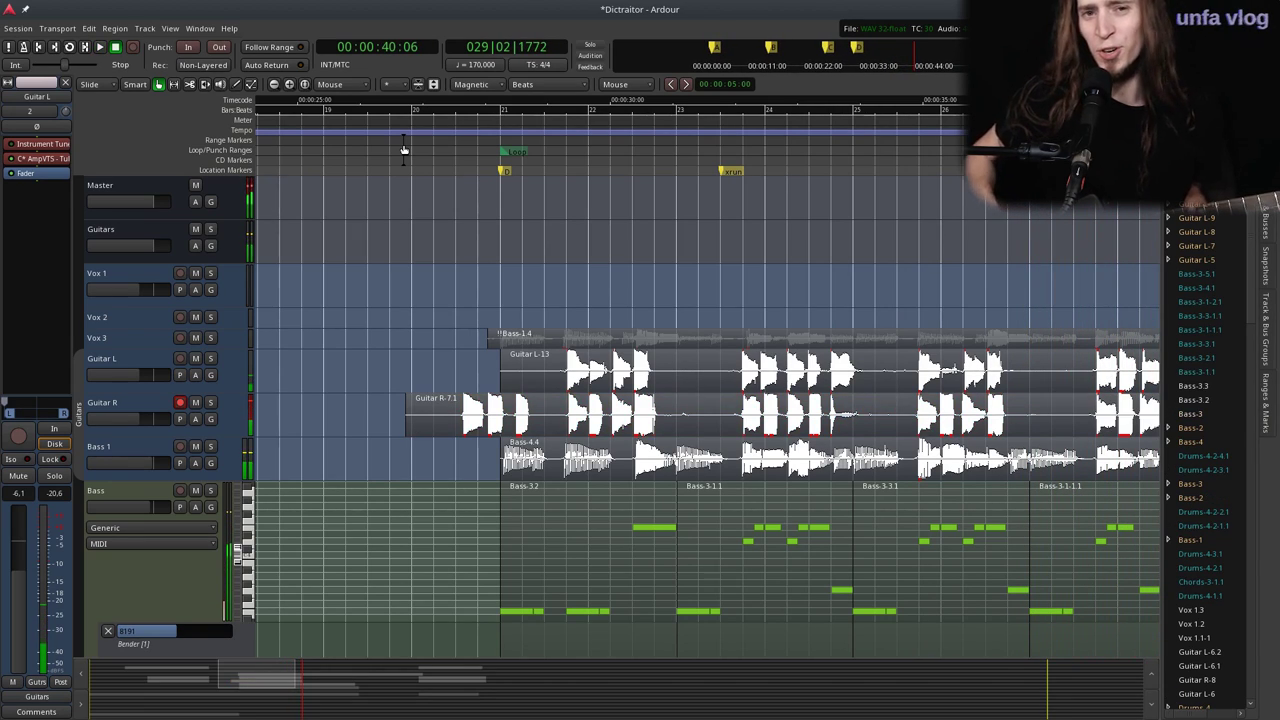
Split the new Guitar R take just after beat 3 of bar 21 and delete the part before the cut.
click(553, 410)
key(s)
click(533, 409)
key(Delete)
Solo Guitar R, play back the trimmed take from beat 3 of bar 21 and inspect its waveform against Guitar L.
click(544, 166)
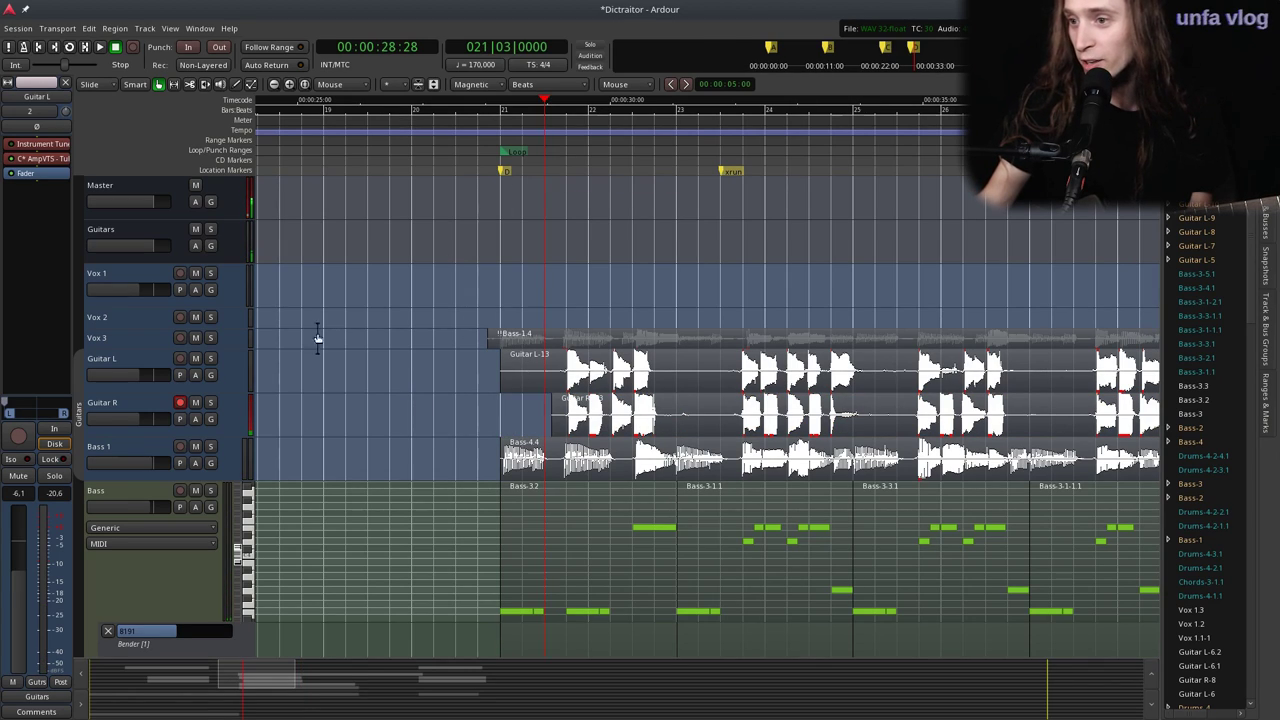
click(210, 403)
key(space)
scroll(779, 374, up, 2)
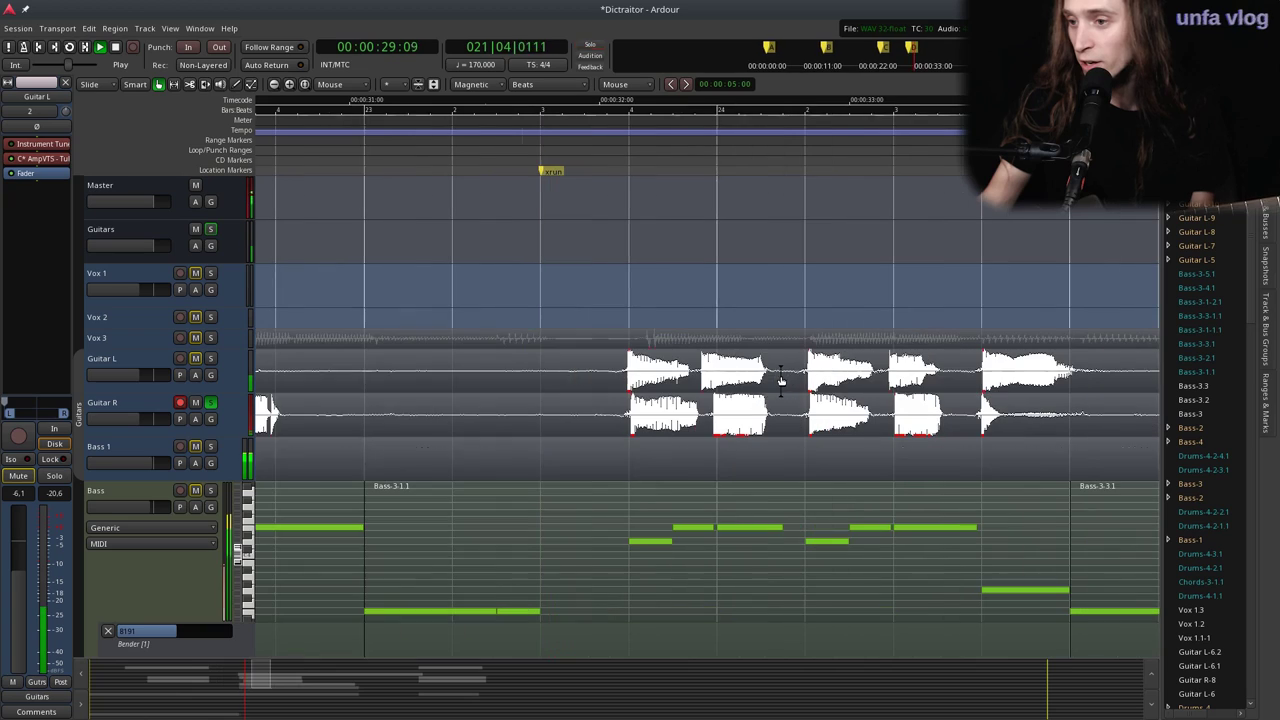
scroll(628, 450, down, 2)
scroll(411, 406, up, 1)
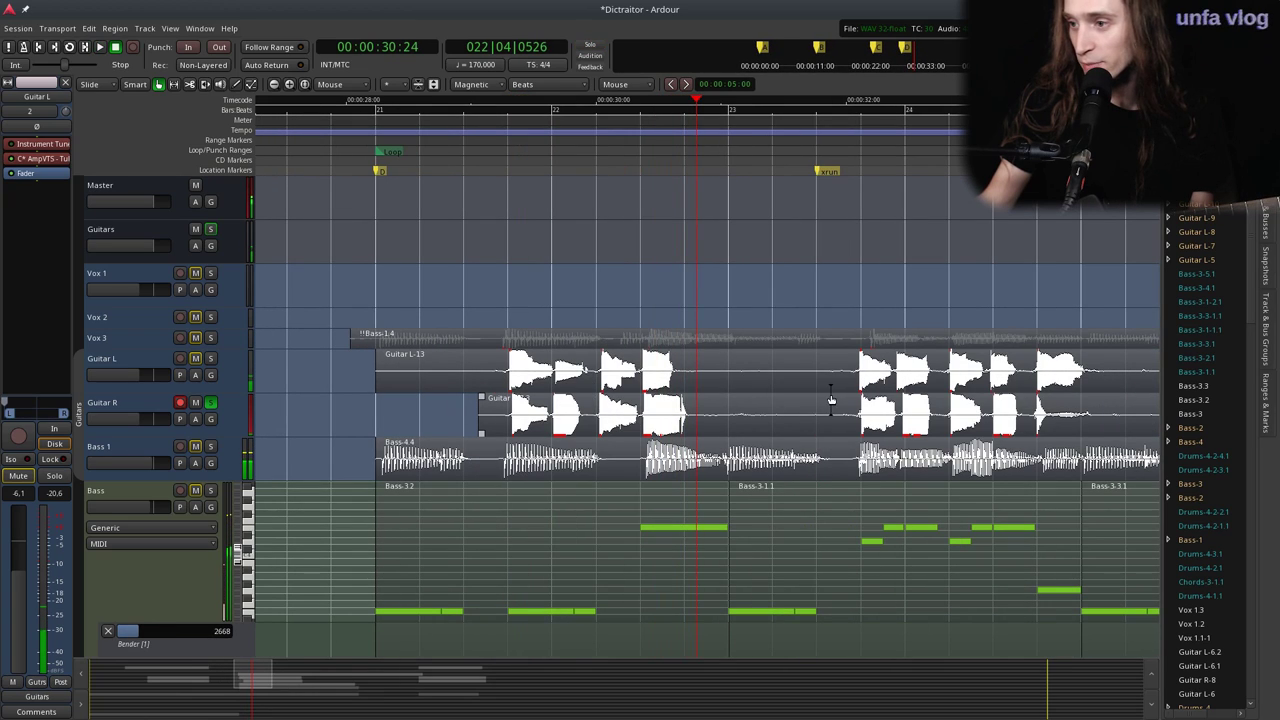
Split the Guitar R take just after the start of bar 23 and delete the part before the cut.
click(579, 410)
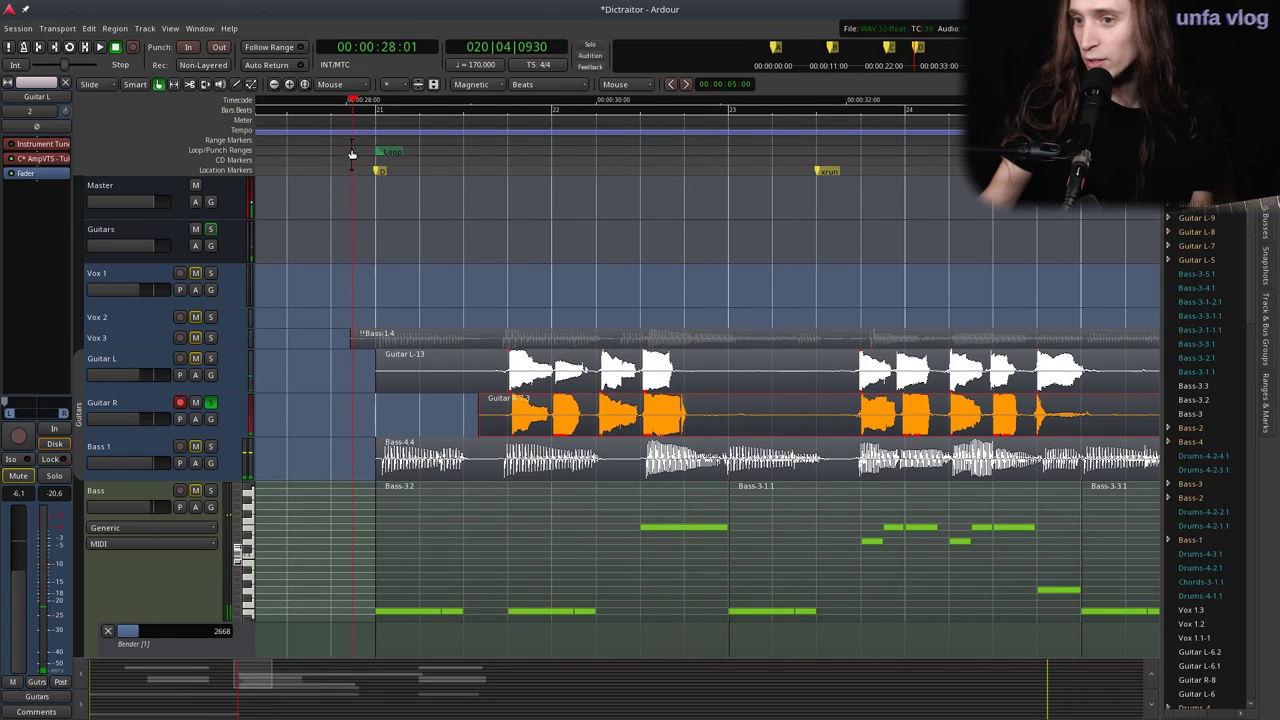
scroll(553, 420, down, 1)
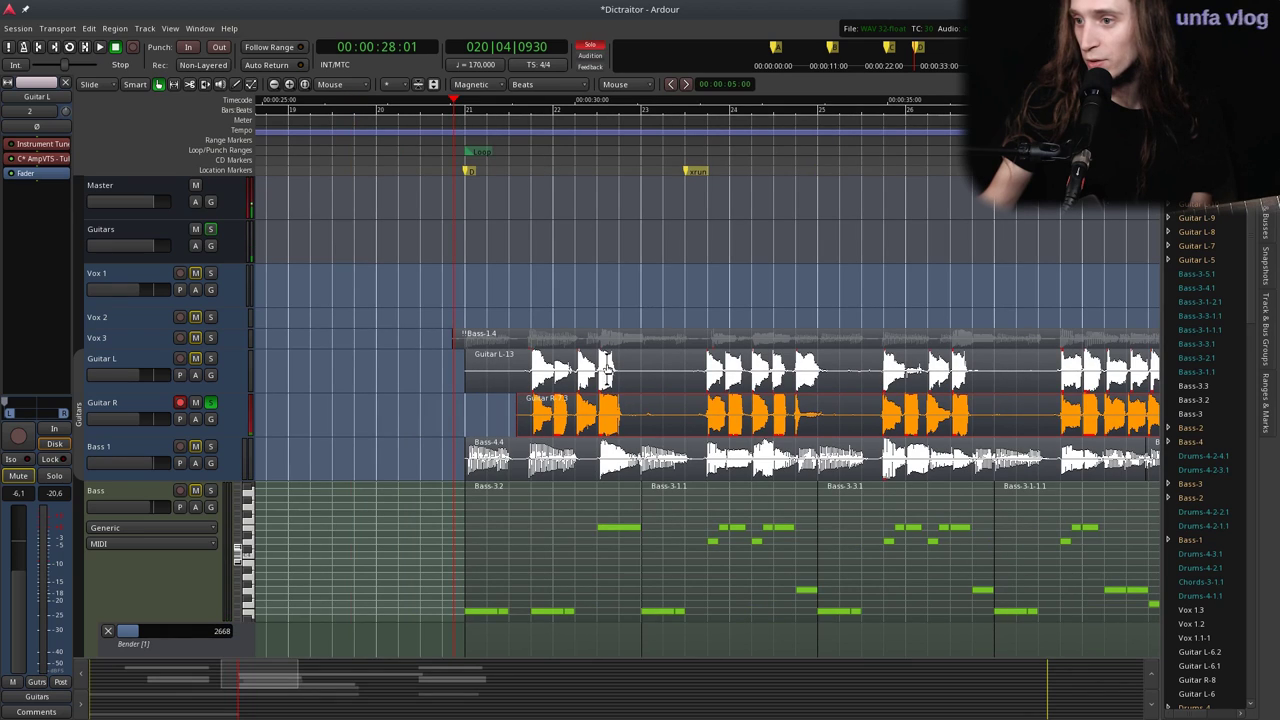
key(s)
key(Delete)
Play back the remaining Guitar R take soloed, turn off its solo and replay from about beat 2 of bar 23 through bar 28.
click(714, 142)
key(space)
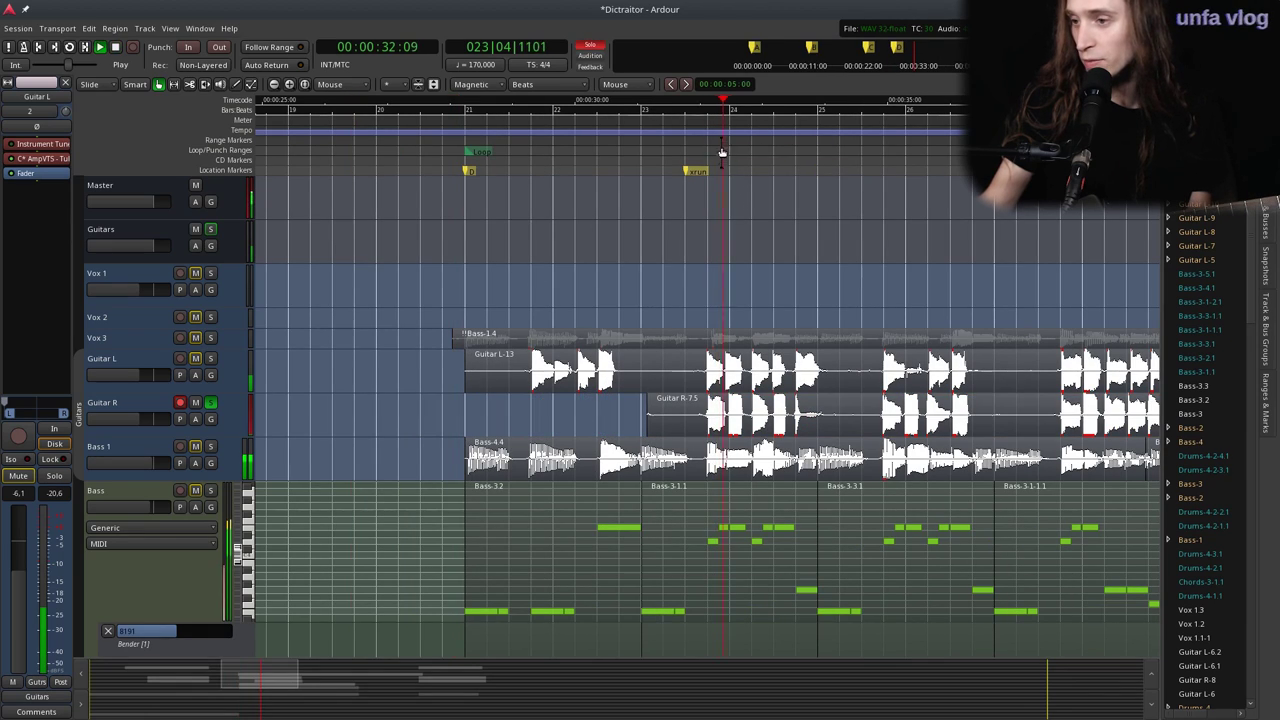
click(676, 170)
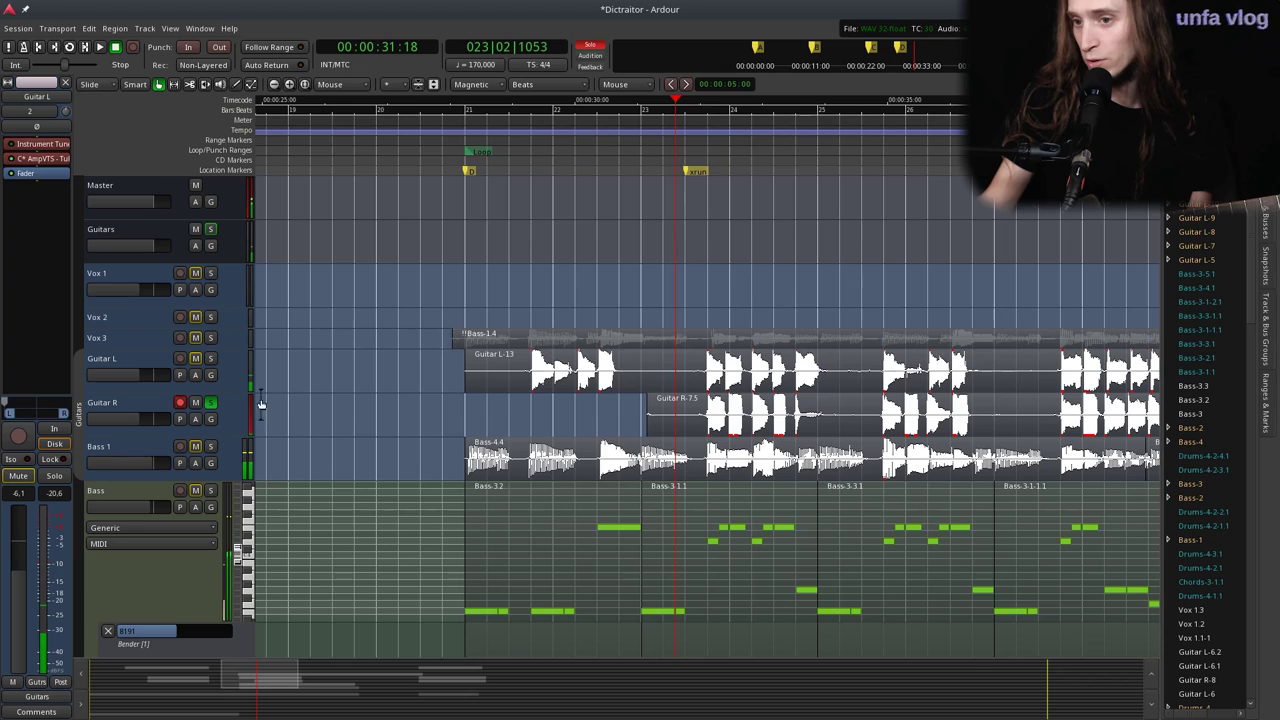
key(space)
scroll(427, 413, right, 2)
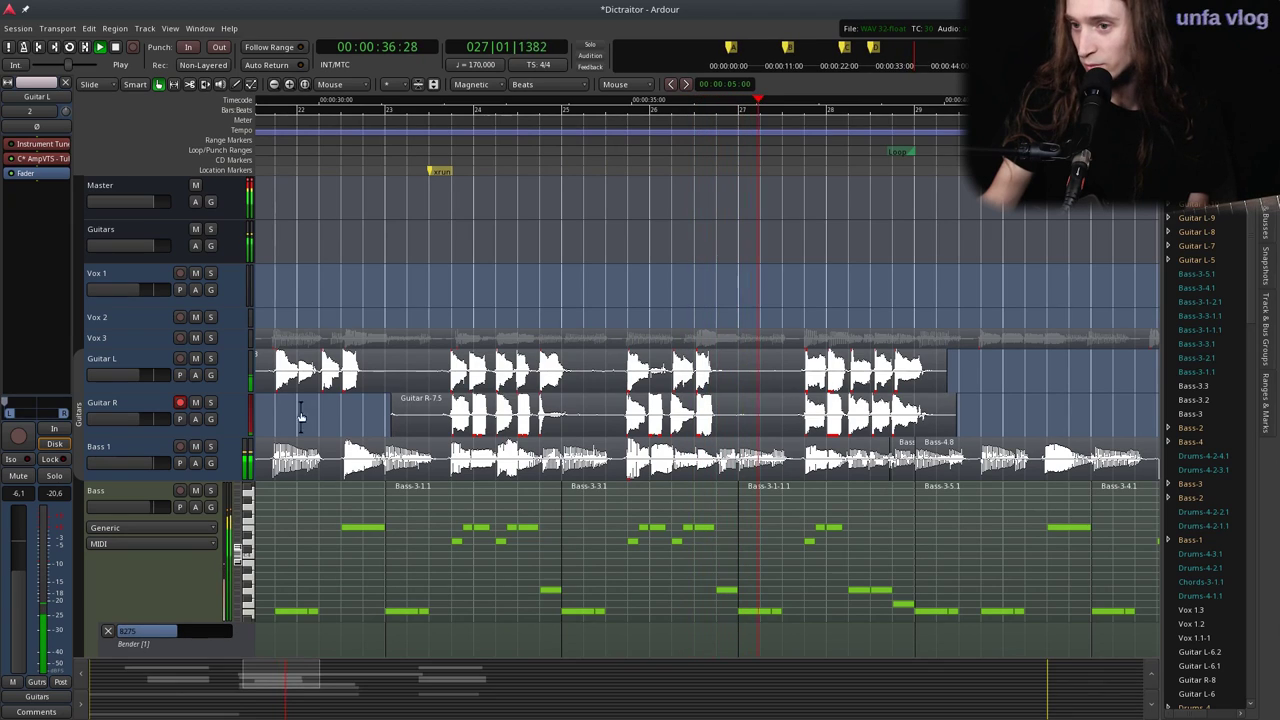
scroll(948, 394, up, 1)
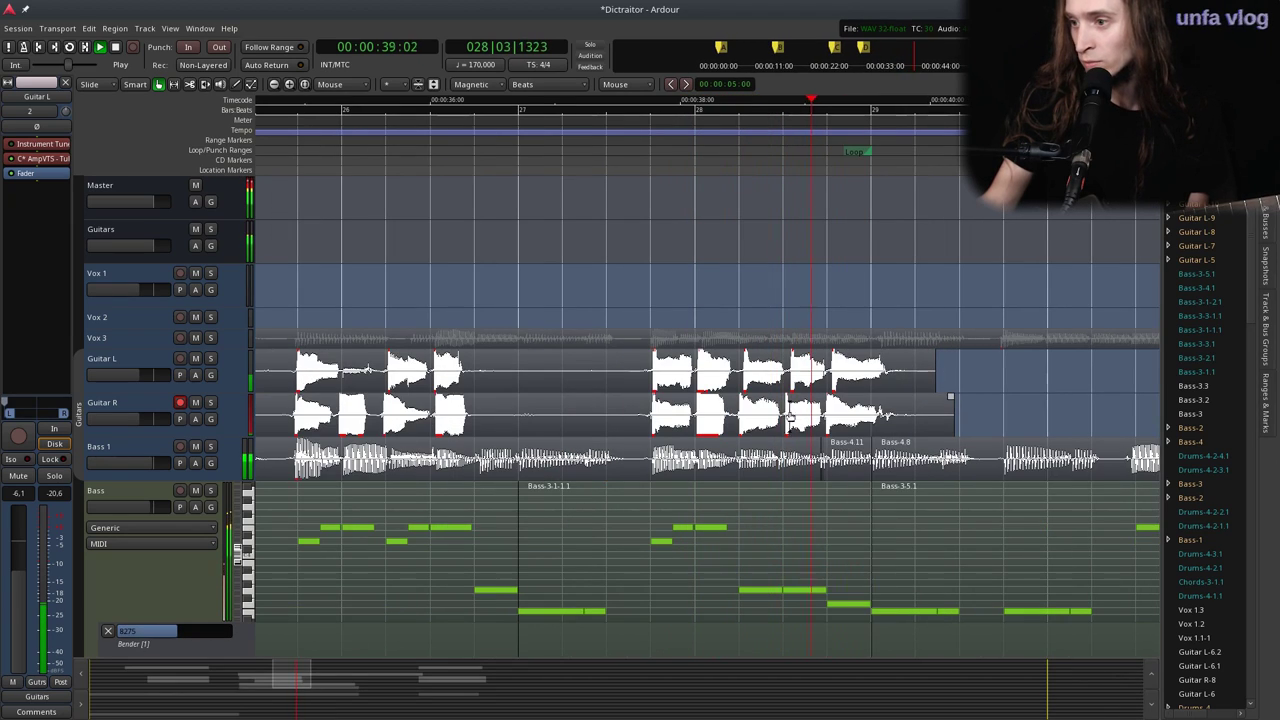
Solo Guitar L and play back its phrase from about beat 3 of bar 27.
key(space)
click(211, 403)
click(211, 358)
click(636, 155)
key(space)
key(space)
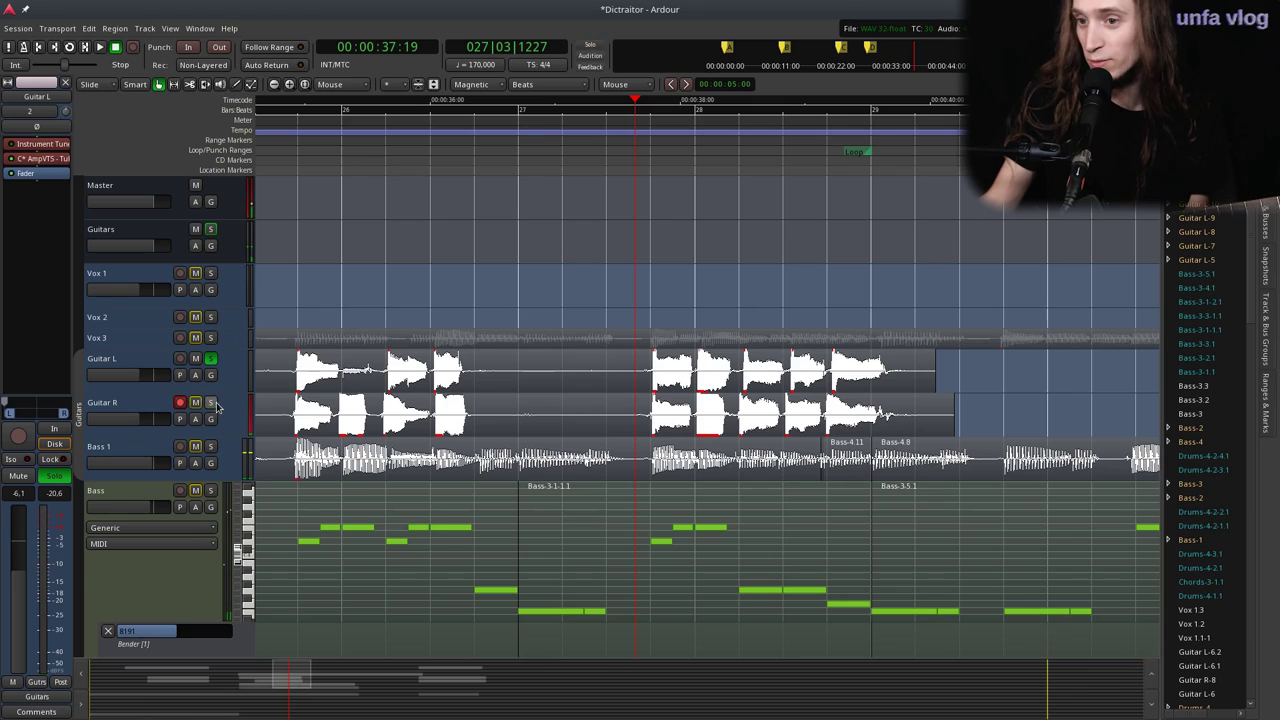
click(169, 369)
key(space)
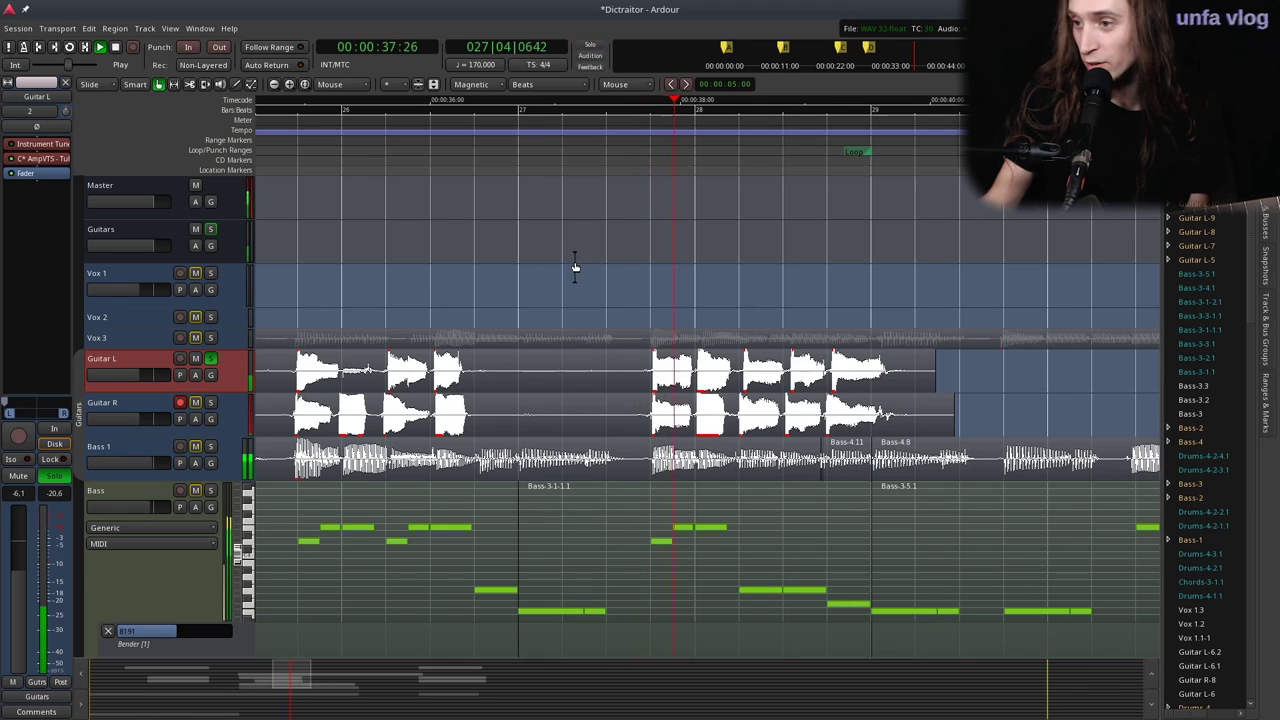
Solo Guitar R in place of Guitar L and replay its phrase from about beat 3 of bar 27.
click(210, 358)
click(210, 402)
click(649, 157)
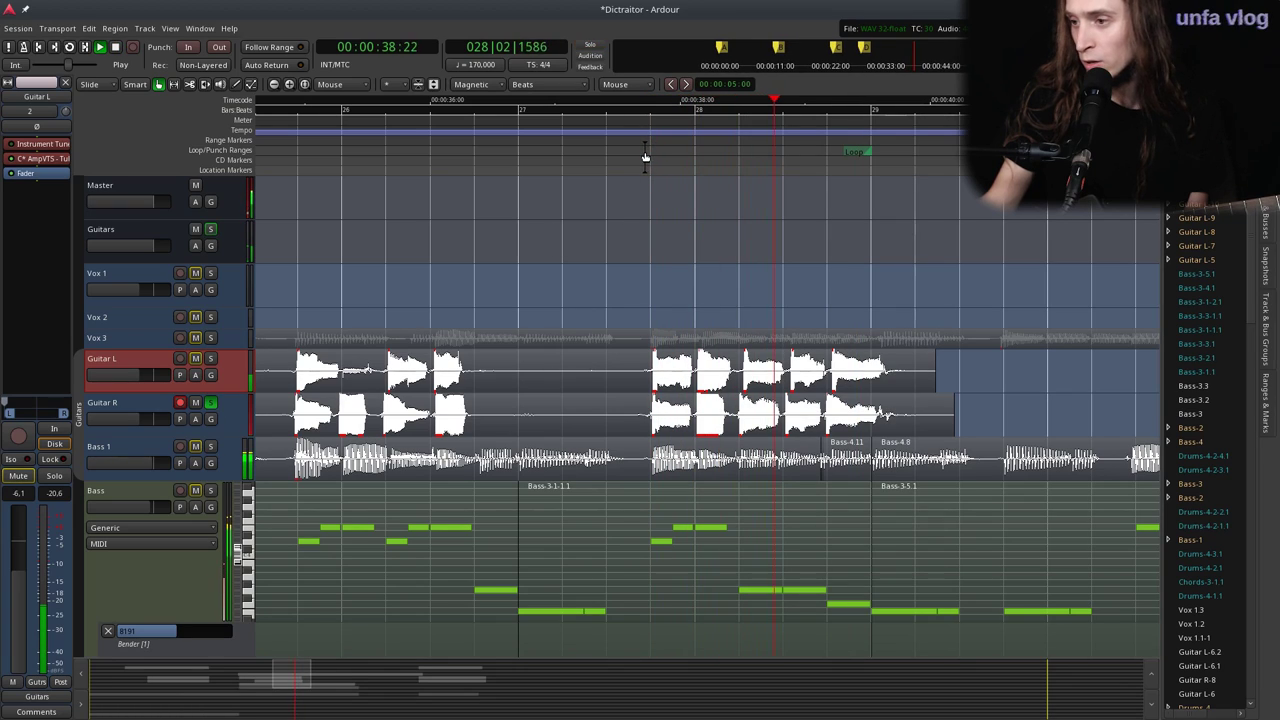
Split the Guitar R take just before beat 4 of bar 27 and delete the part after the cut.
click(645, 418)
key(s)
click(655, 418)
key(Delete)
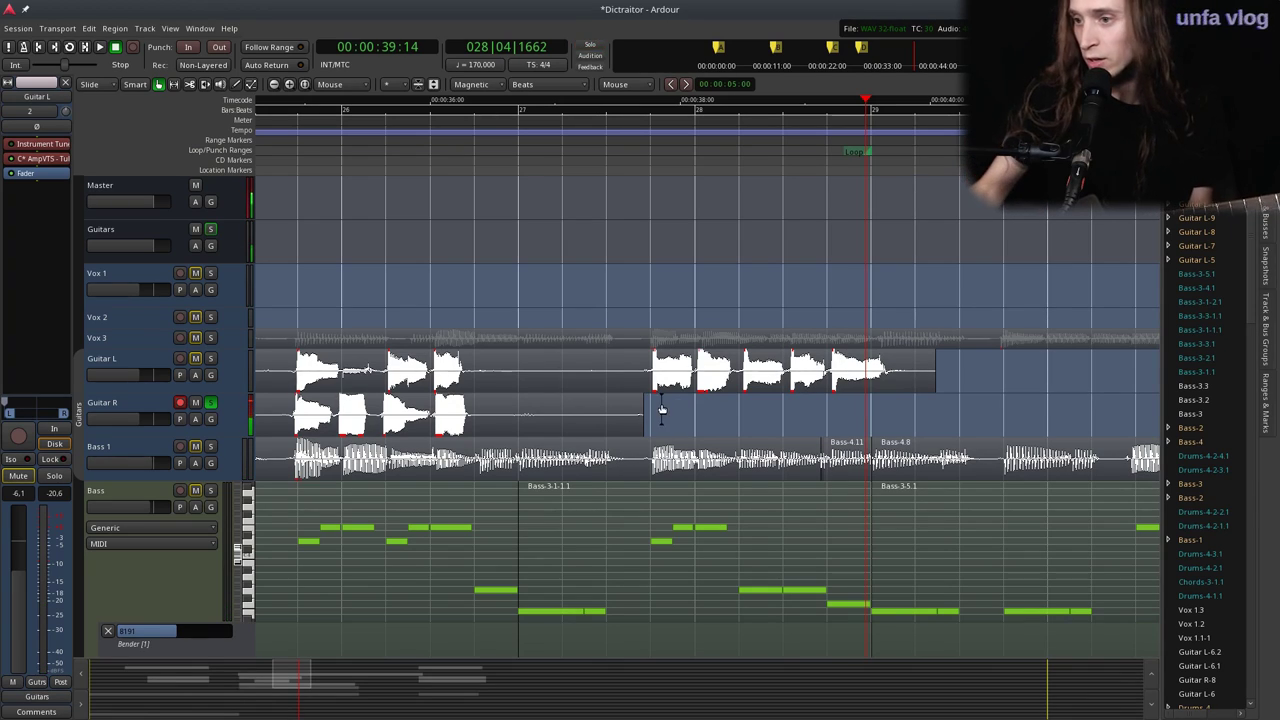
Unsolo Guitar R and record a new take on it from bar 25 to about beat 3 of bar 29.
scroll(641, 352, down, 1)
scroll(641, 352, down, 1)
key(p)
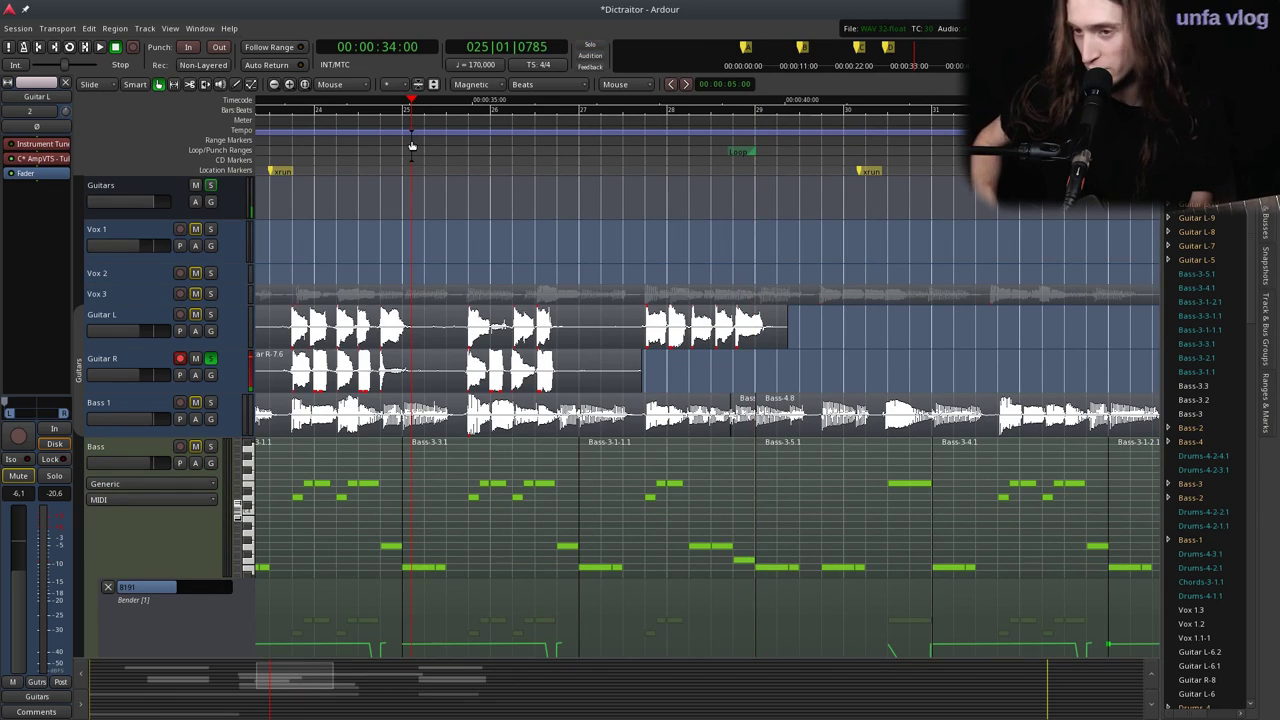
click(210, 360)
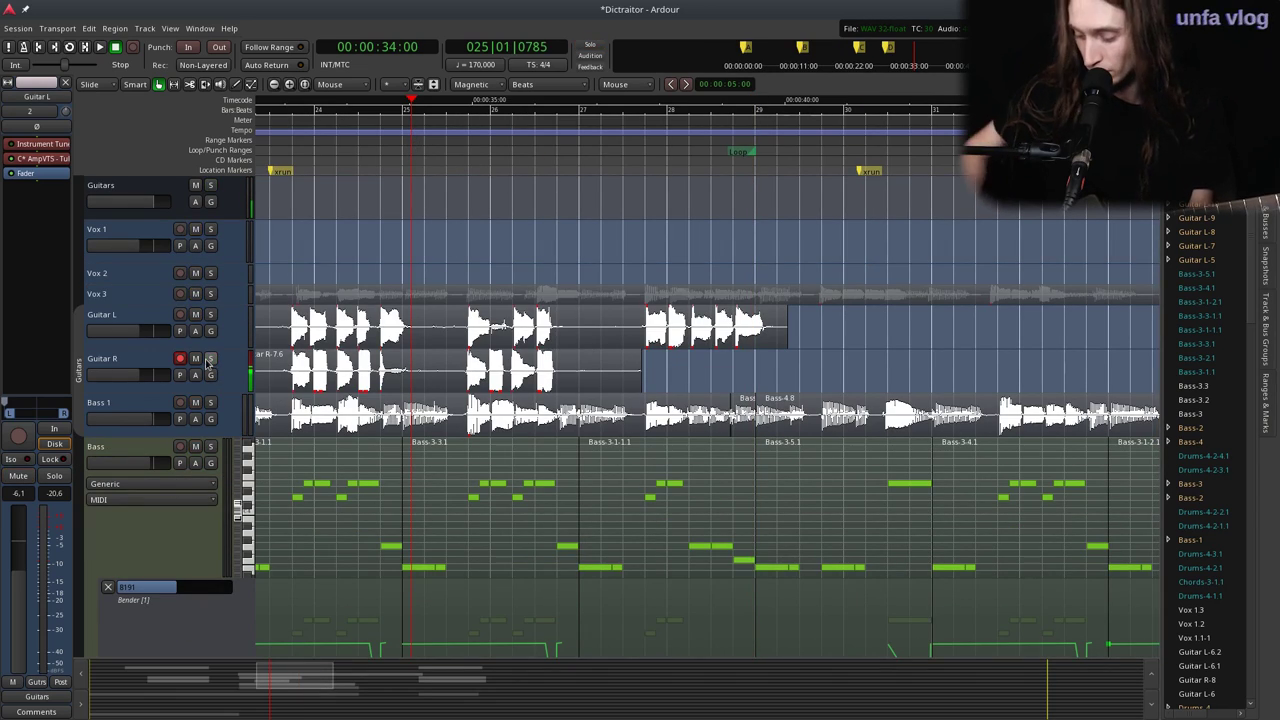
key(space)
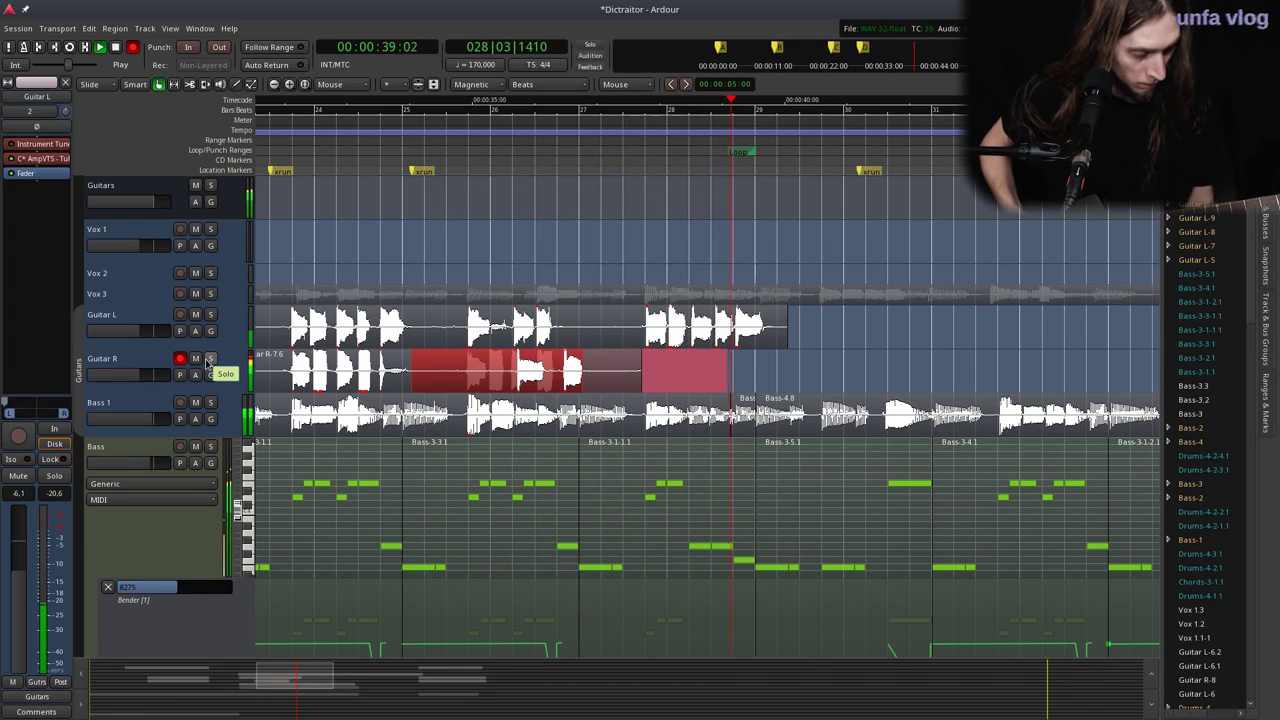
key(space)
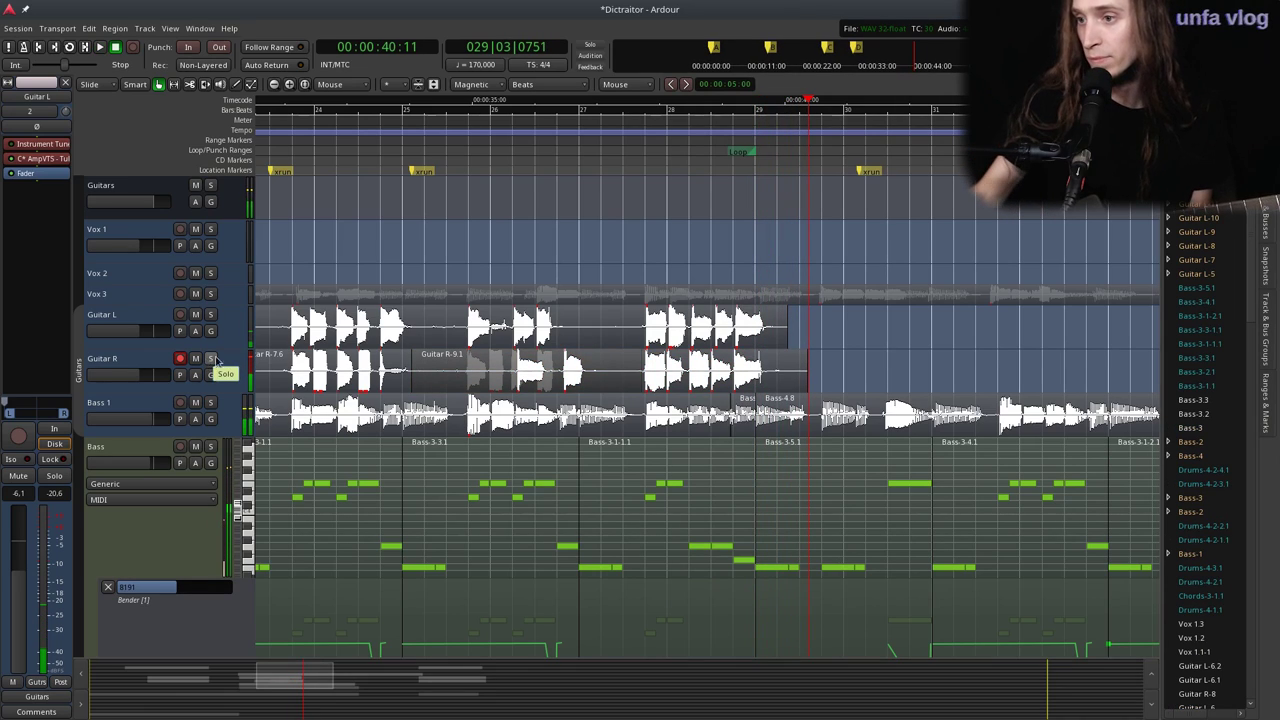
Split the new Guitar R take just before beat 4 of bar 27 and delete the part before the cut.
click(637, 370)
key(s)
click(626, 370)
key(Delete)
Play back briefly from bar 21, and record the missing Guitar R opening from about beat 2 of bar 20 to beat 4 of bar 23.
scroll(703, 378, left, 5)
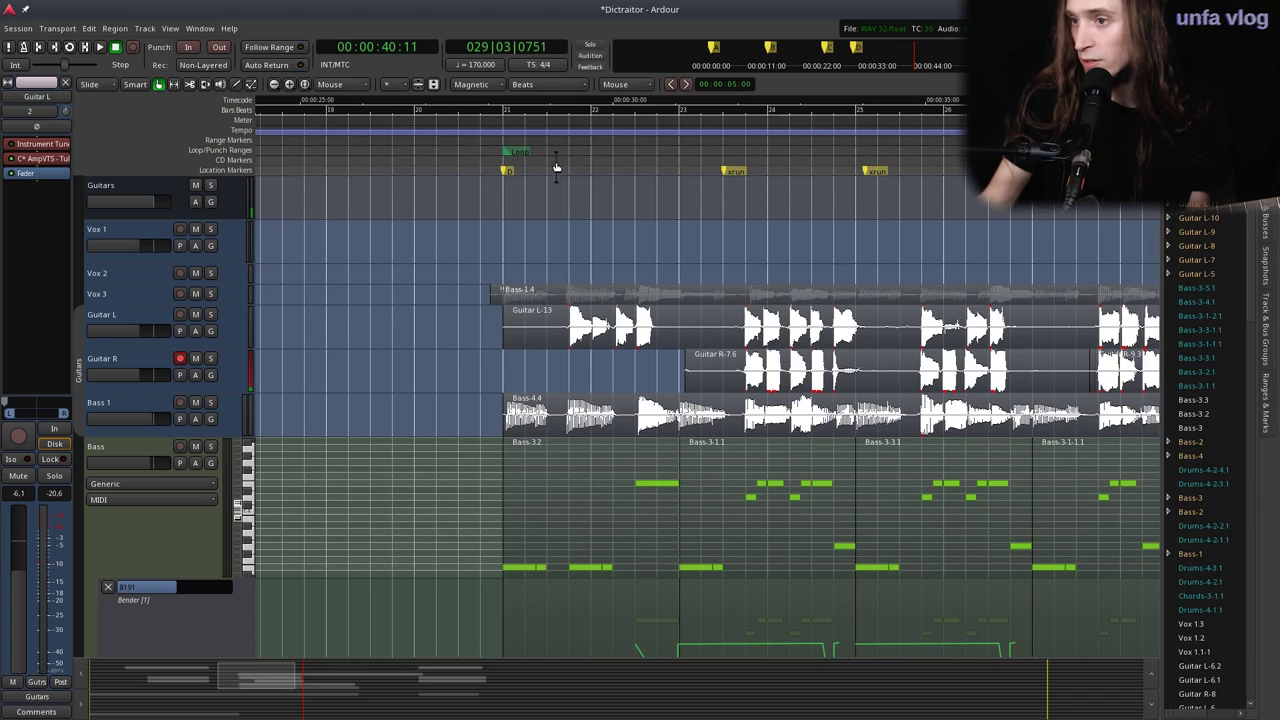
click(556, 167)
key(space)
key(space)
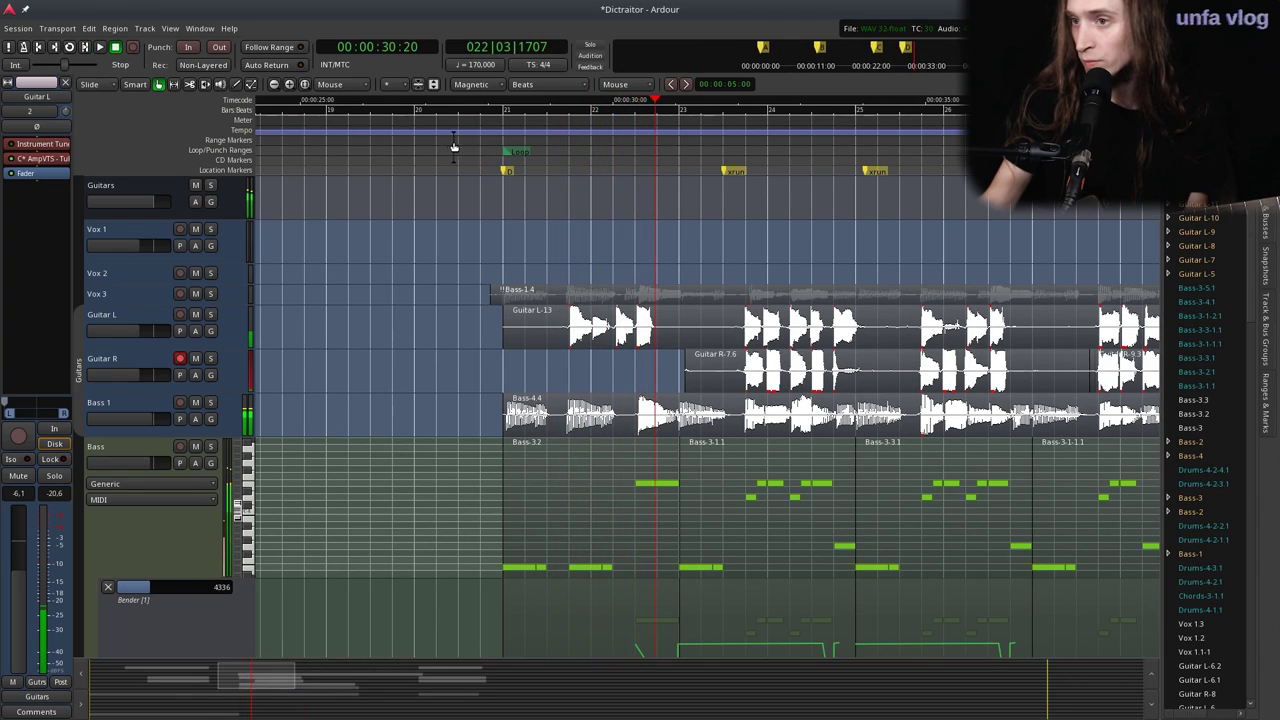
click(436, 143)
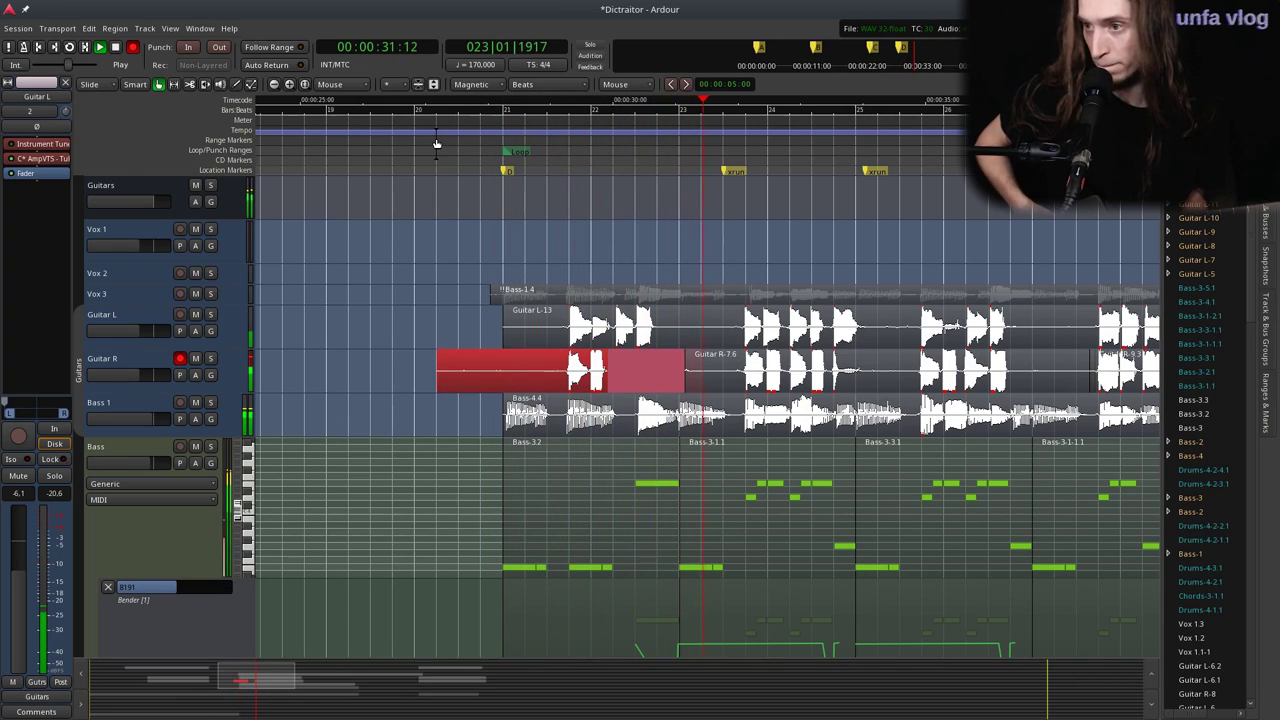
key(space)
Trim the new Guitar R opening take to its phrase, deleting the part after late bar 22 and the lead-in before beat 4 of bar 21.
click(676, 371)
key(s)
click(677, 371)
key(Delete)
click(557, 369)
key(s)
click(514, 371)
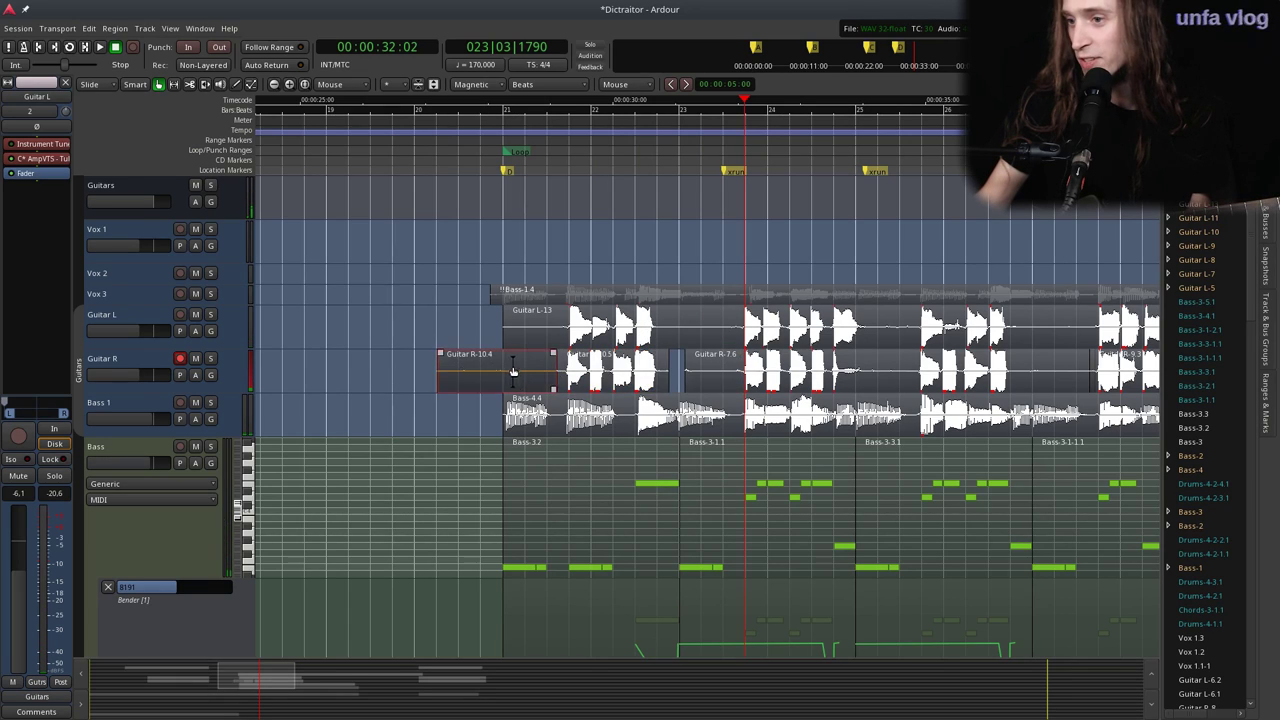
key(Delete)
Play back from late bar 20 and cut away the silent start of the second Guitar R region up to just past beat 3 of bar 23.
click(474, 139)
key(space)
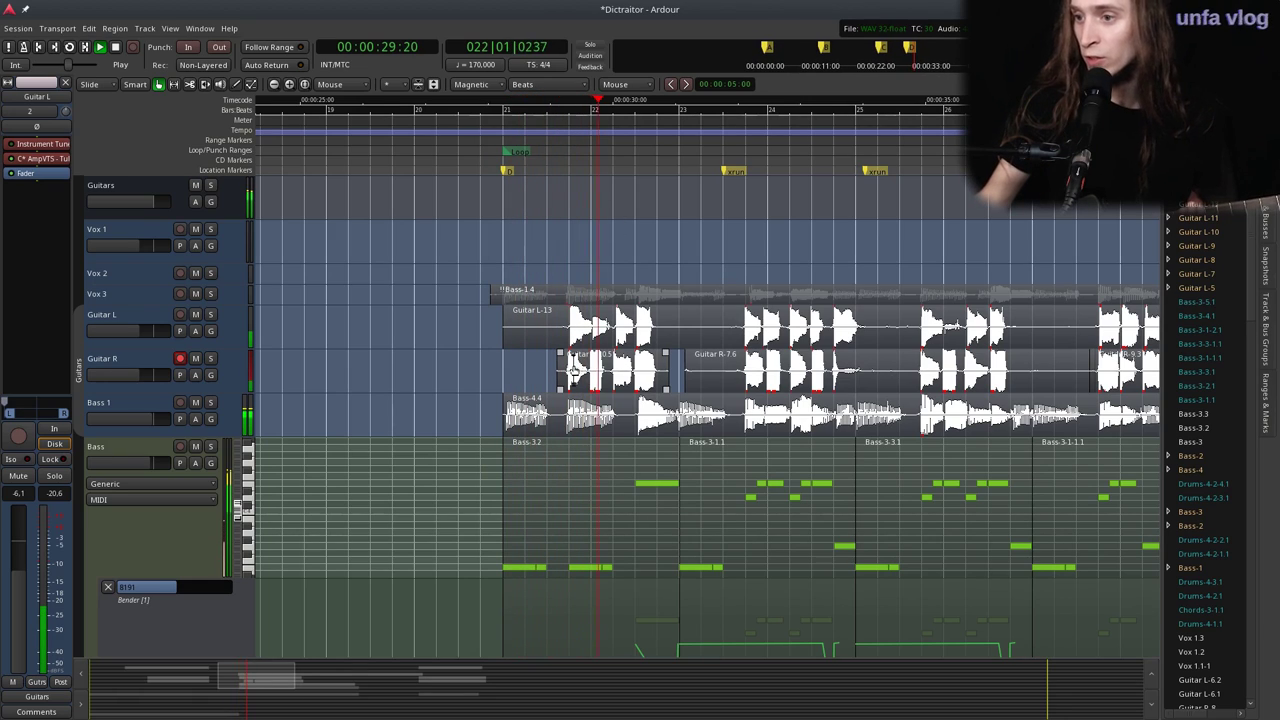
click(731, 365)
key(s)
click(711, 368)
key(Delete)
scroll(683, 383, down, 2)
key(space)
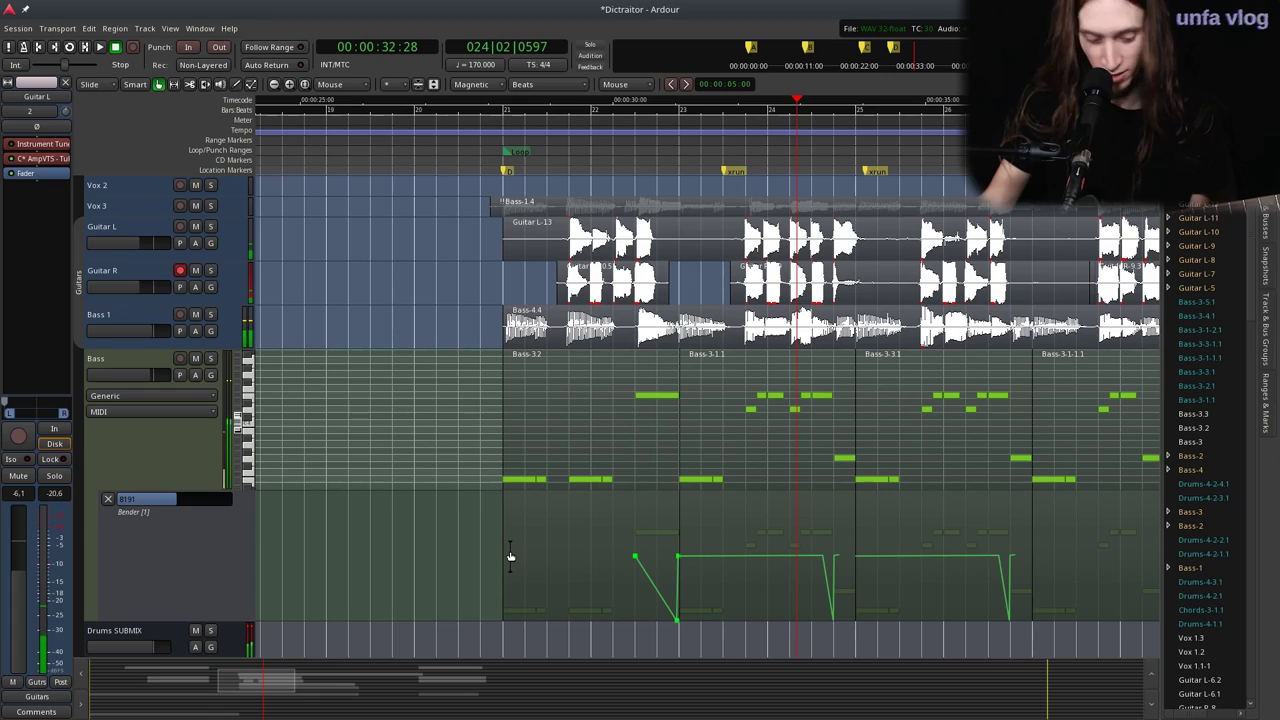
Draw a Bender automation point at the start of bar 21 on the Bass track, level with the next point.
key(d)
click(509, 553)
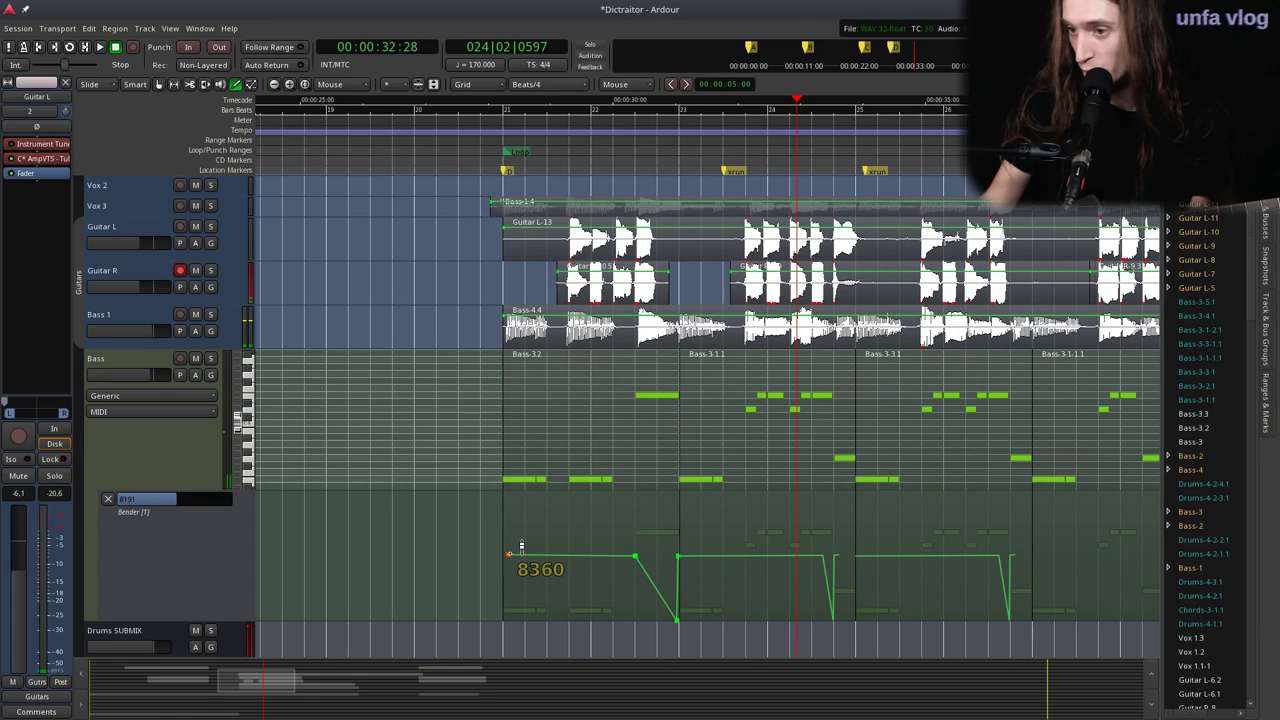
drag(511, 548, 511, 550)
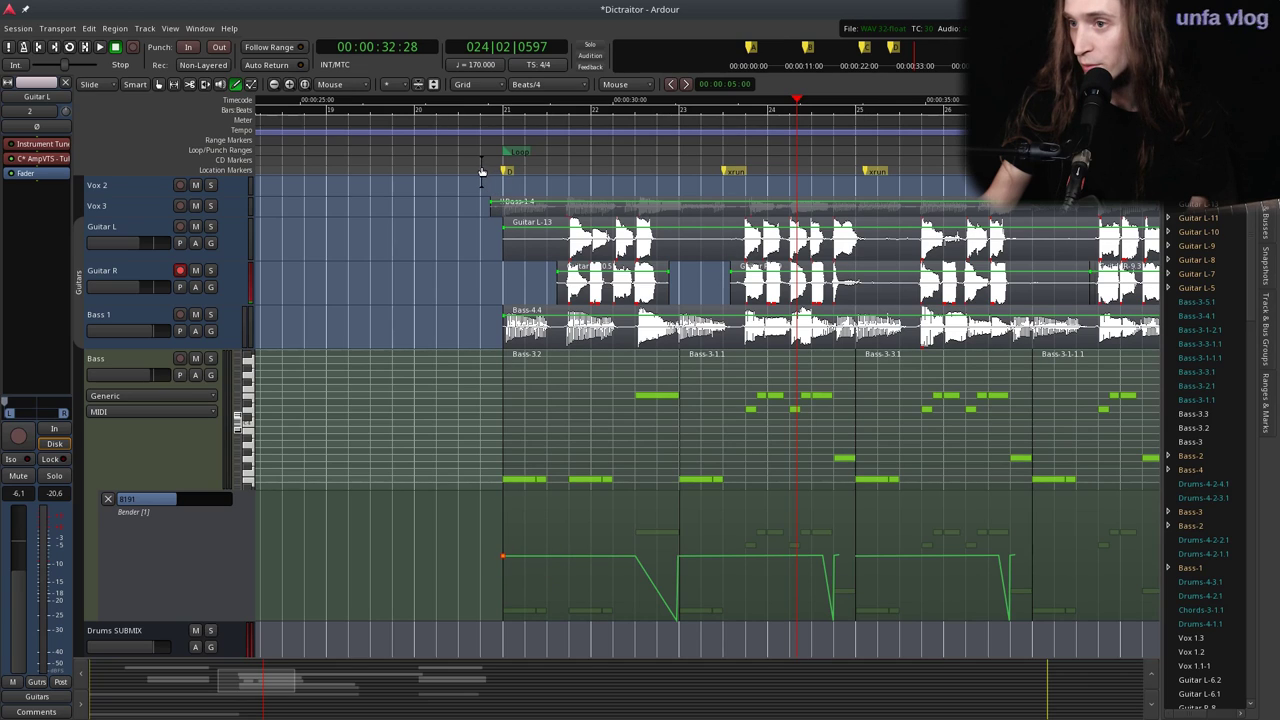
Play back the start of section D from just before bar 21 to check the bass and guitars.
key(p)
key(space)
key(g)
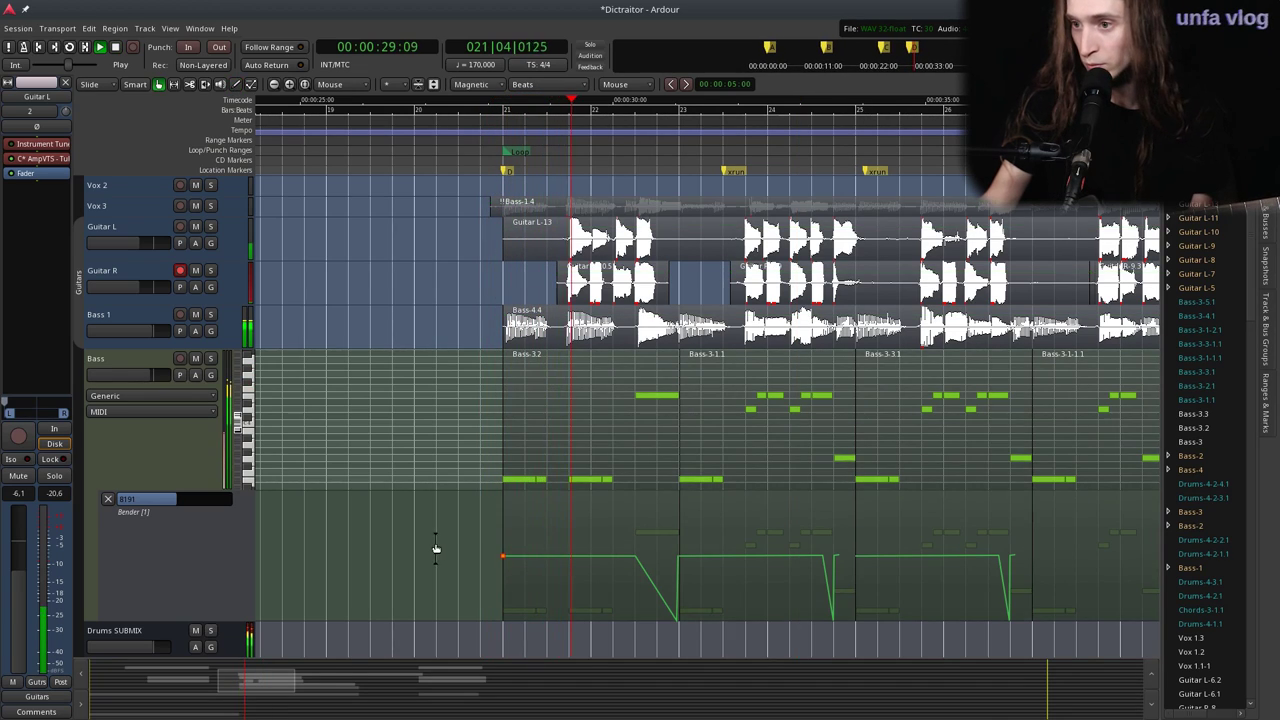
key(minus)
key(p)
scroll(446, 200, up, 2)
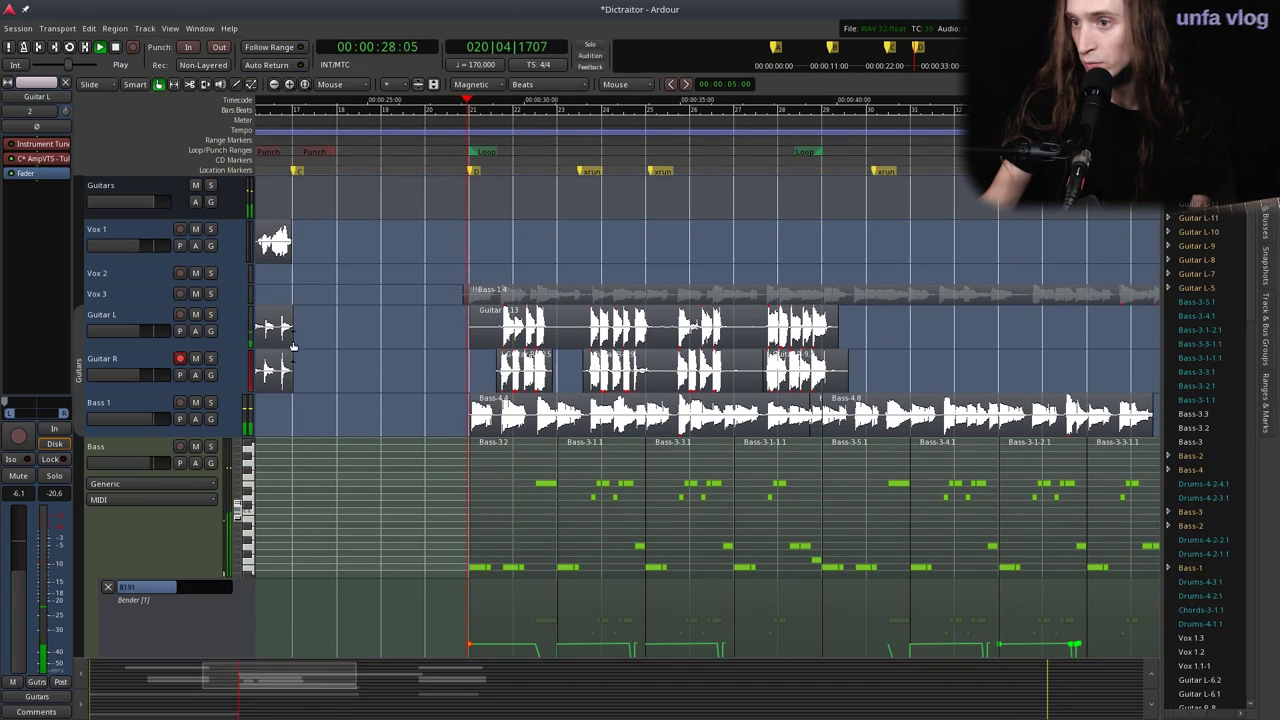
Solo Guitar L and split its take just before beat 4 of bar 21.
click(209, 316)
key(equal)
key(space)
click(424, 332)
key(p)
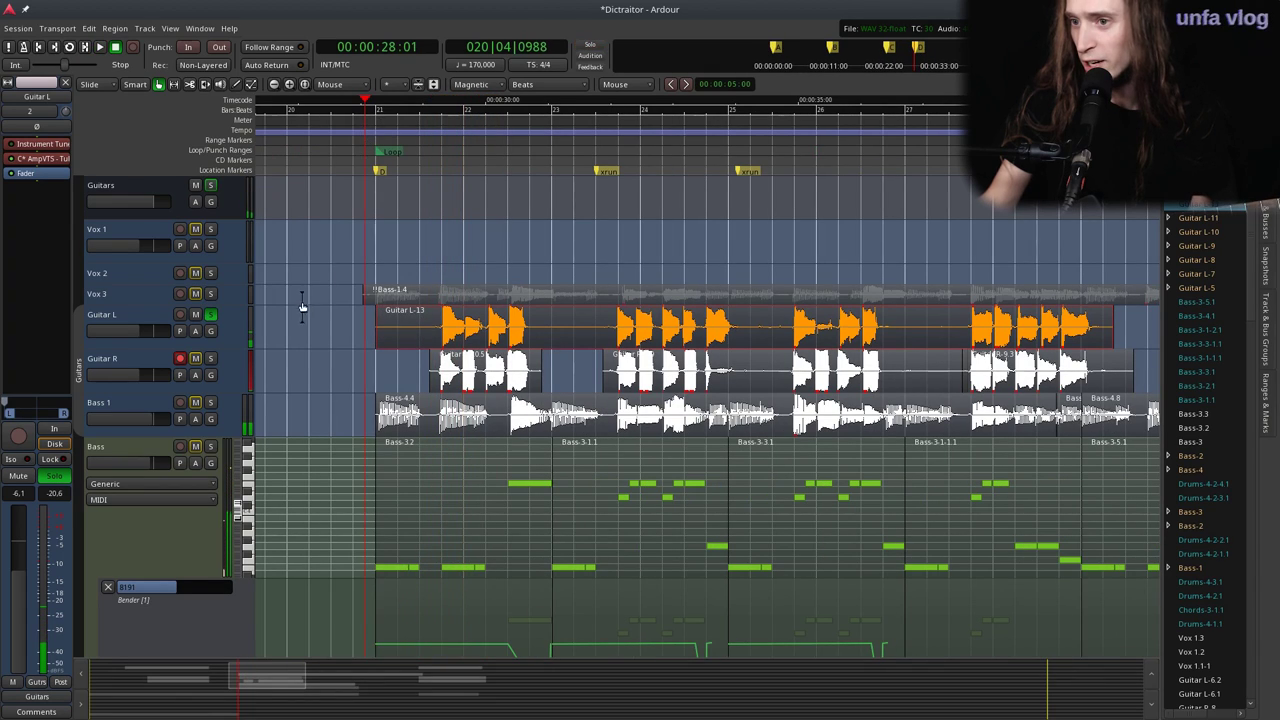
ctrl+scroll(386, 324, up, 1)
key(s)
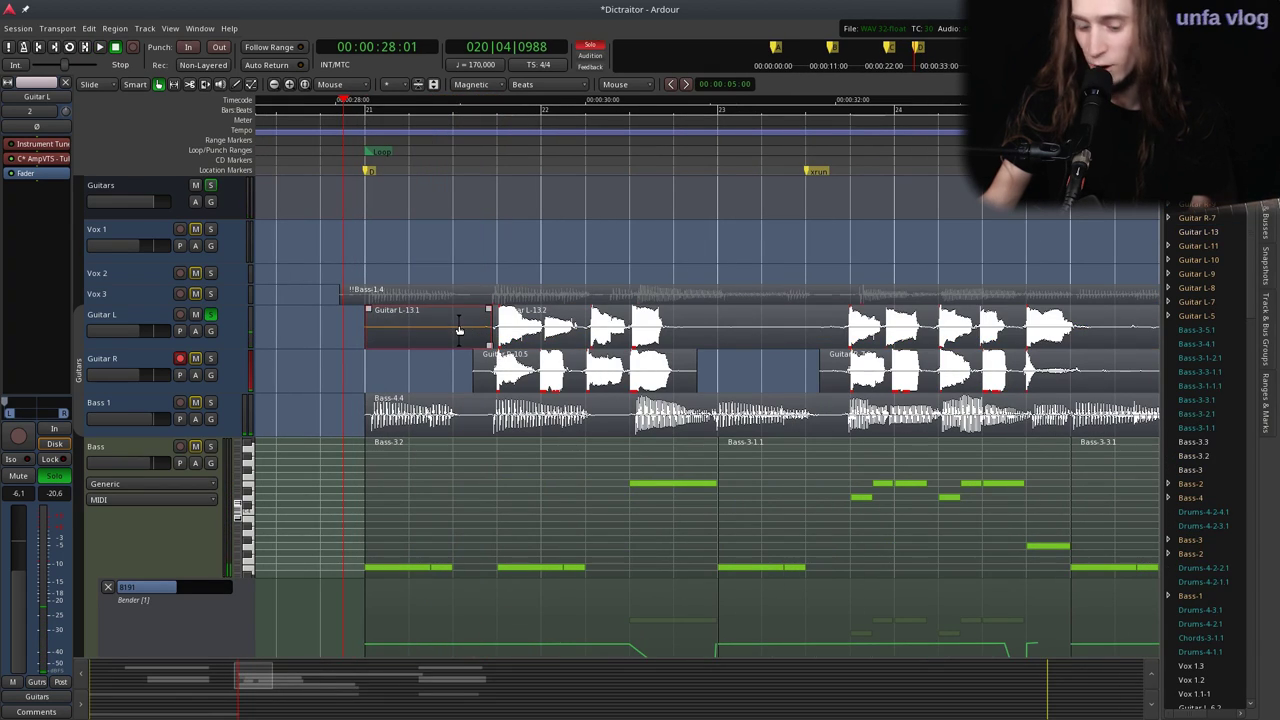
Raise the gain of the quiet opening Guitar L region to 11 dB and play it back.
key(shift+6)
key(shift+6)
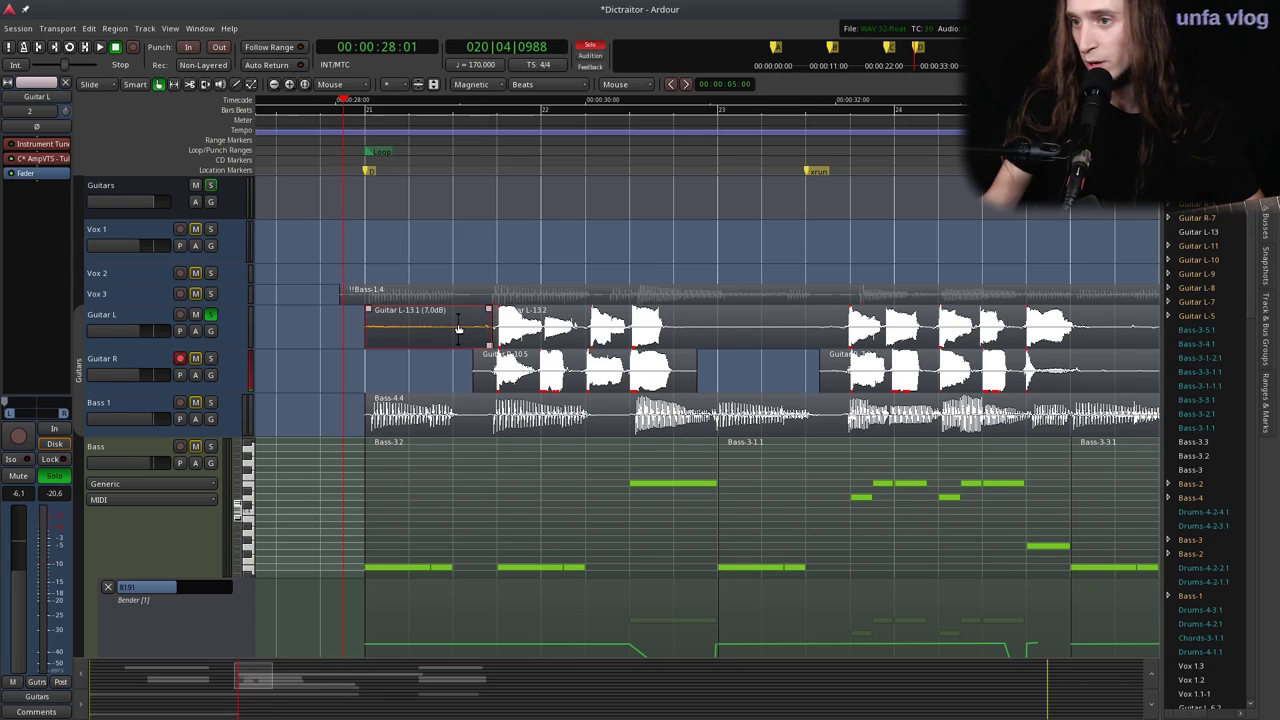
key(shift+6)
key(space)
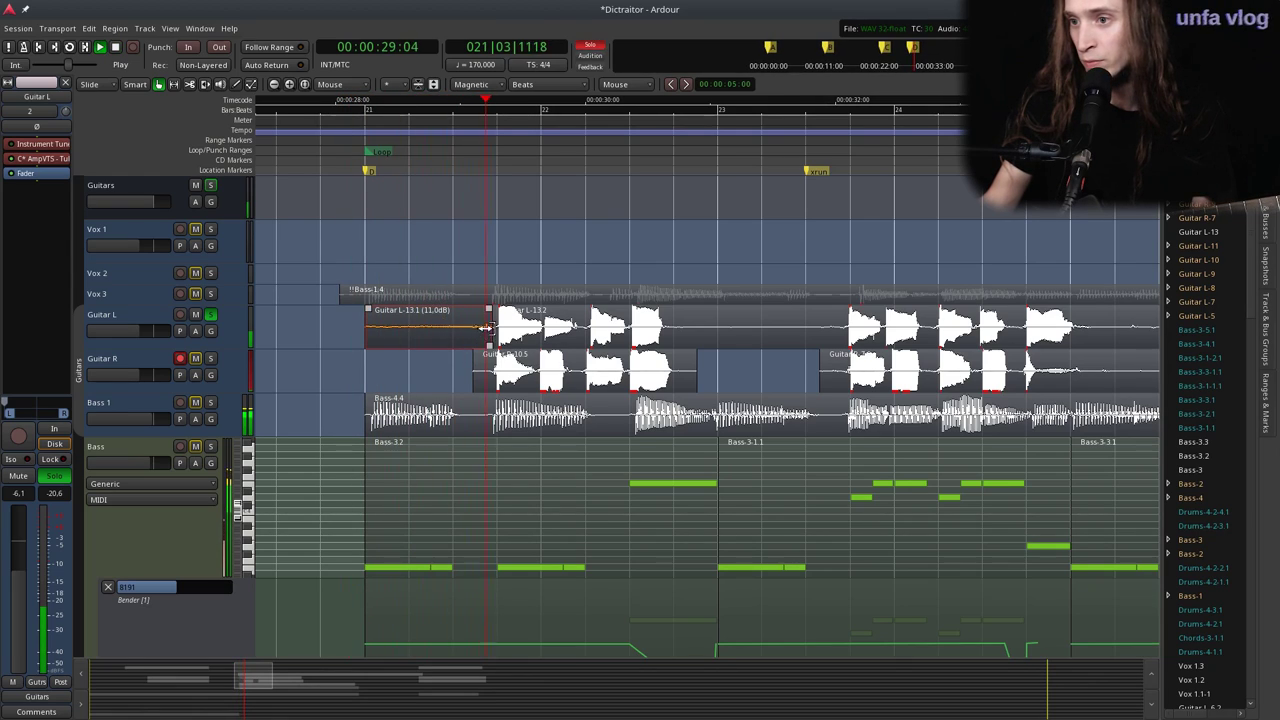
mouse_move(481, 327)
mouse_down()
mouse_move(373, 323)
mouse_move(507, 311)
mouse_up()
key(space)
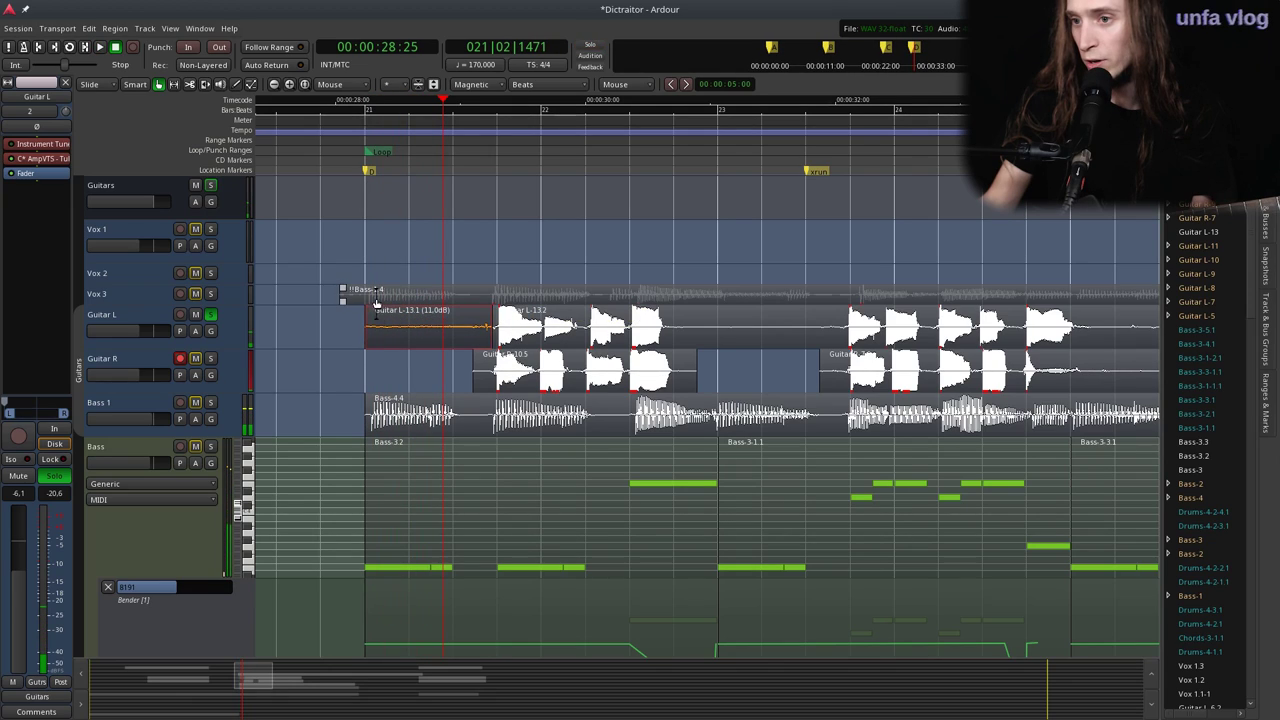
Stretch a fade-in across the whole opening Guitar L region and play it back.
mouse_move(363, 316)
mouse_down()
mouse_move(508, 313)
mouse_move(490, 312)
mouse_up()
key(space)
click(360, 151)
key(space)
Clear the solo, move the faded Guitar L region earlier to end at about bar 21 and play it in the mix.
key(alt+s)
drag(416, 321, 297, 316)
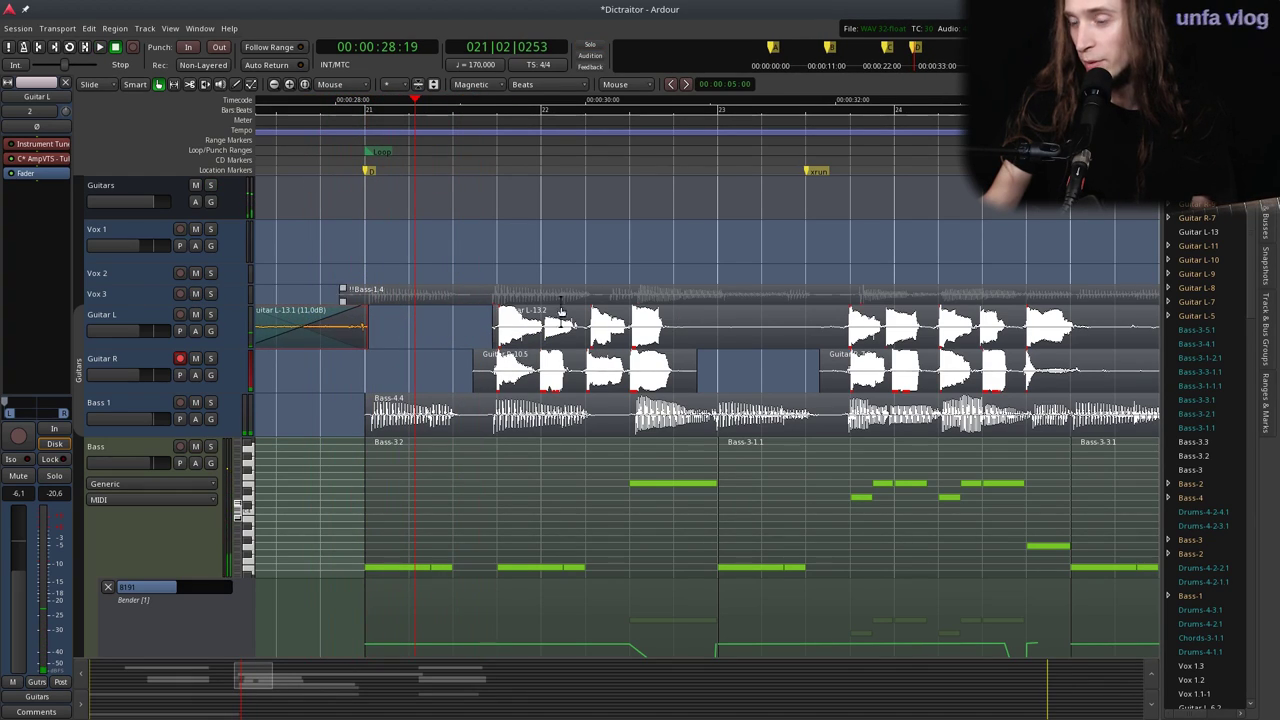
scroll(540, 325, left, 2)
click(318, 155)
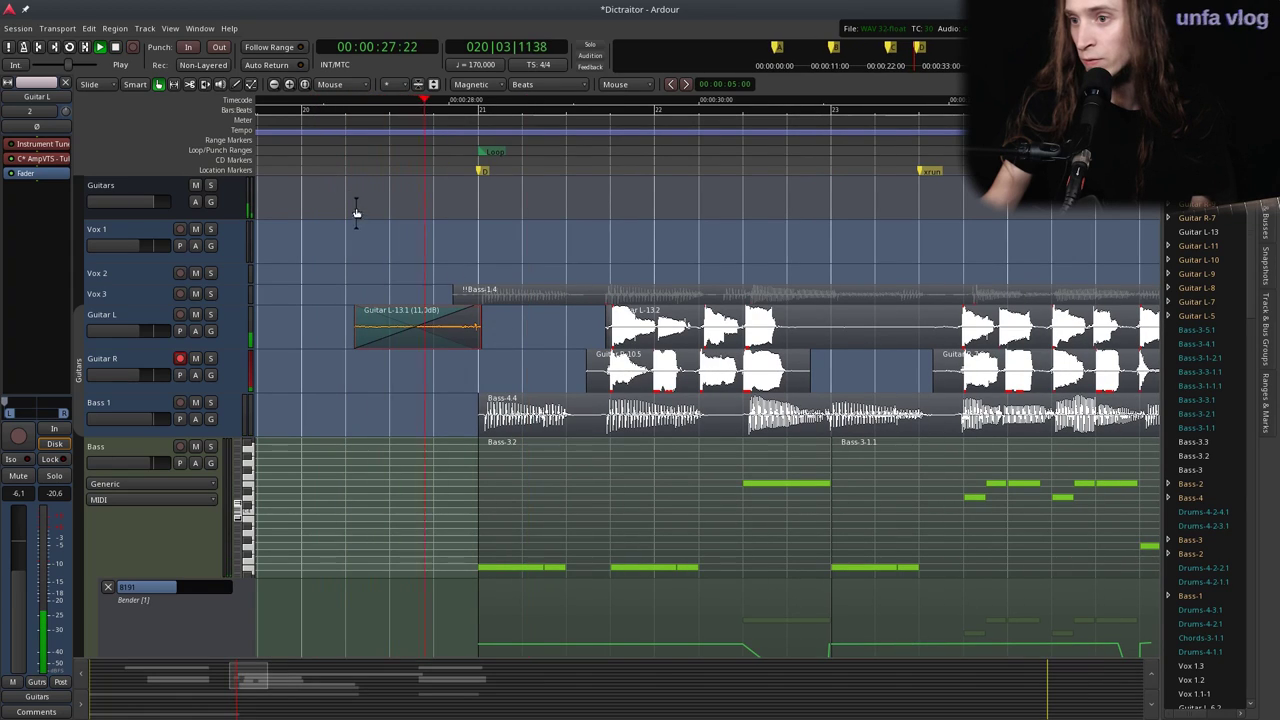
click(507, 346)
key(space)
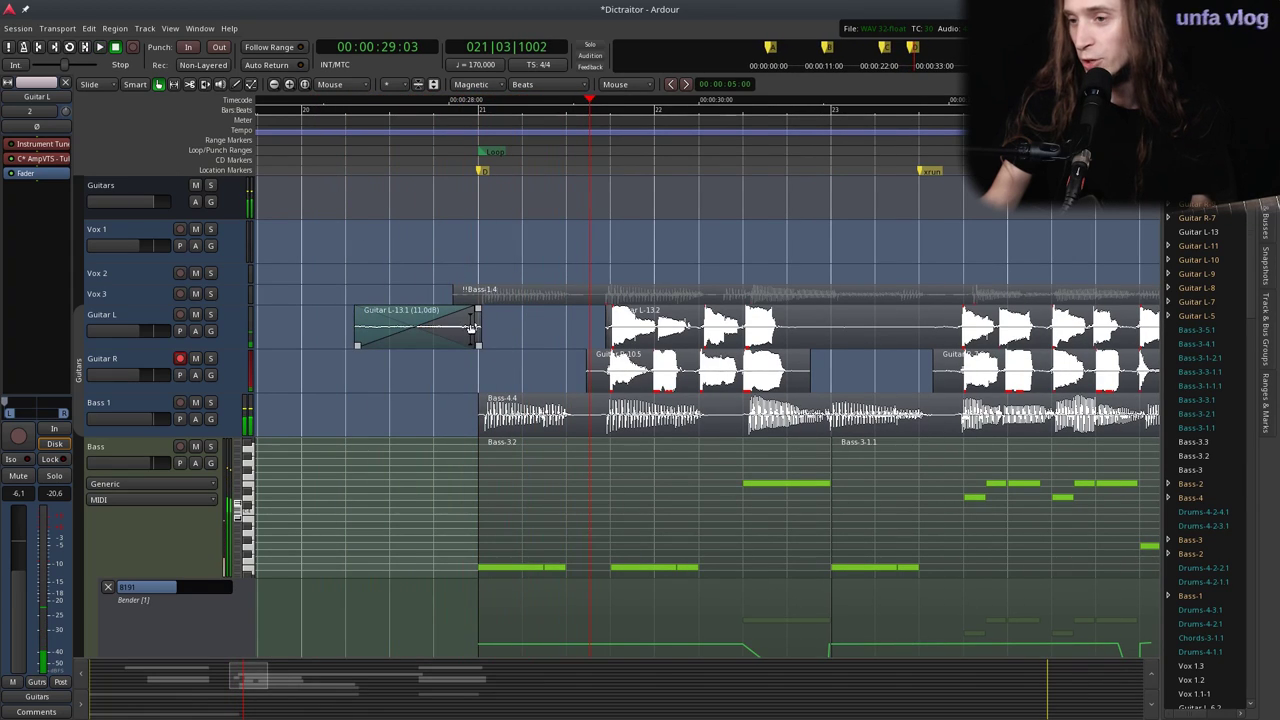
Raise the gain of the faded Guitar L region before bar 21 to 20 dB.
scroll(471, 328, up, 1)
click(461, 330)
key(alt+6)
key(alt+6)
key(alt+6)
key(alt+6)
key(alt+6)
key(alt+6)
key(alt+6)
key(alt+6)
key(alt+6)
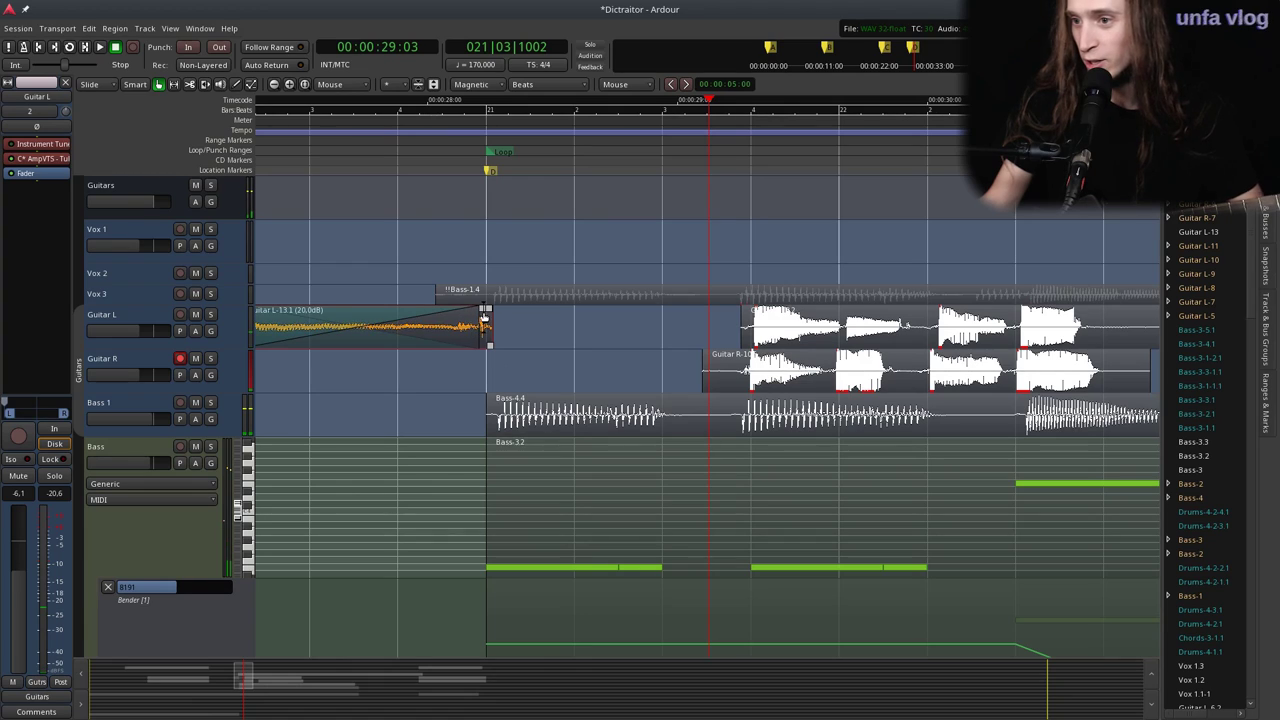
Change the fade-in shape of the Guitar L lead-in region to Fast and play it back.
right_click(492, 328)
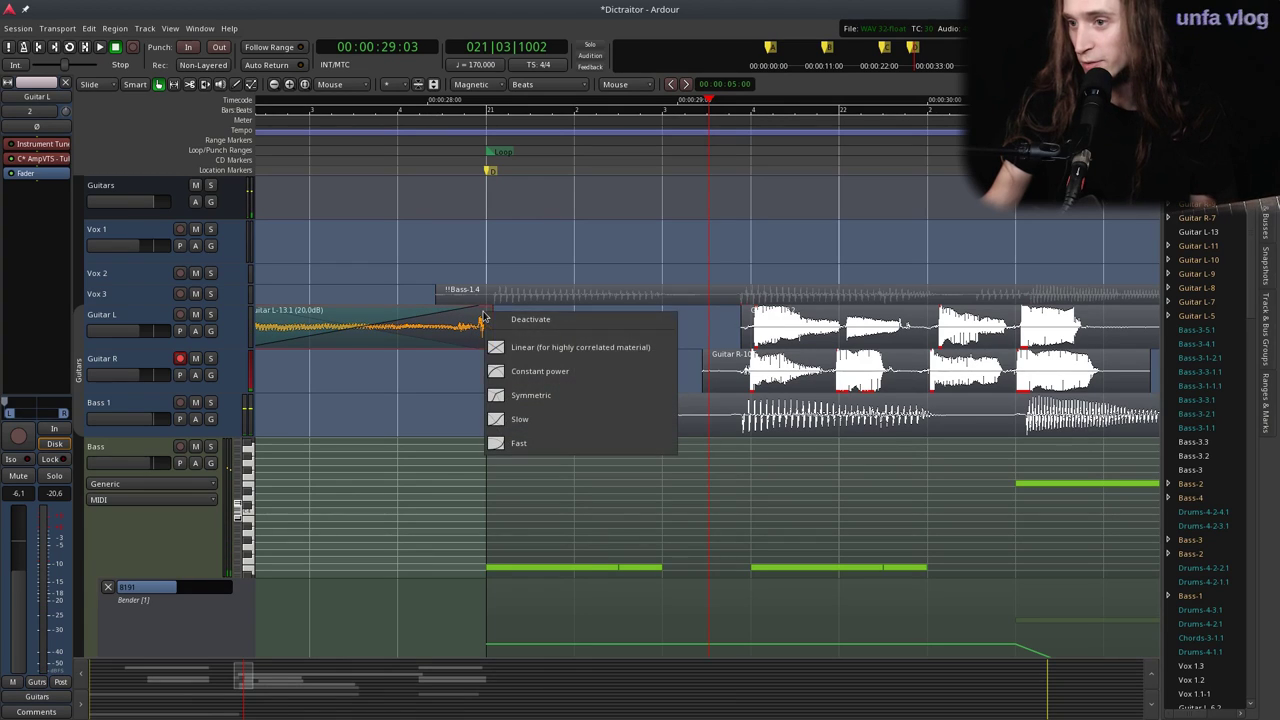
click(554, 443)
scroll(550, 392, left, 1)
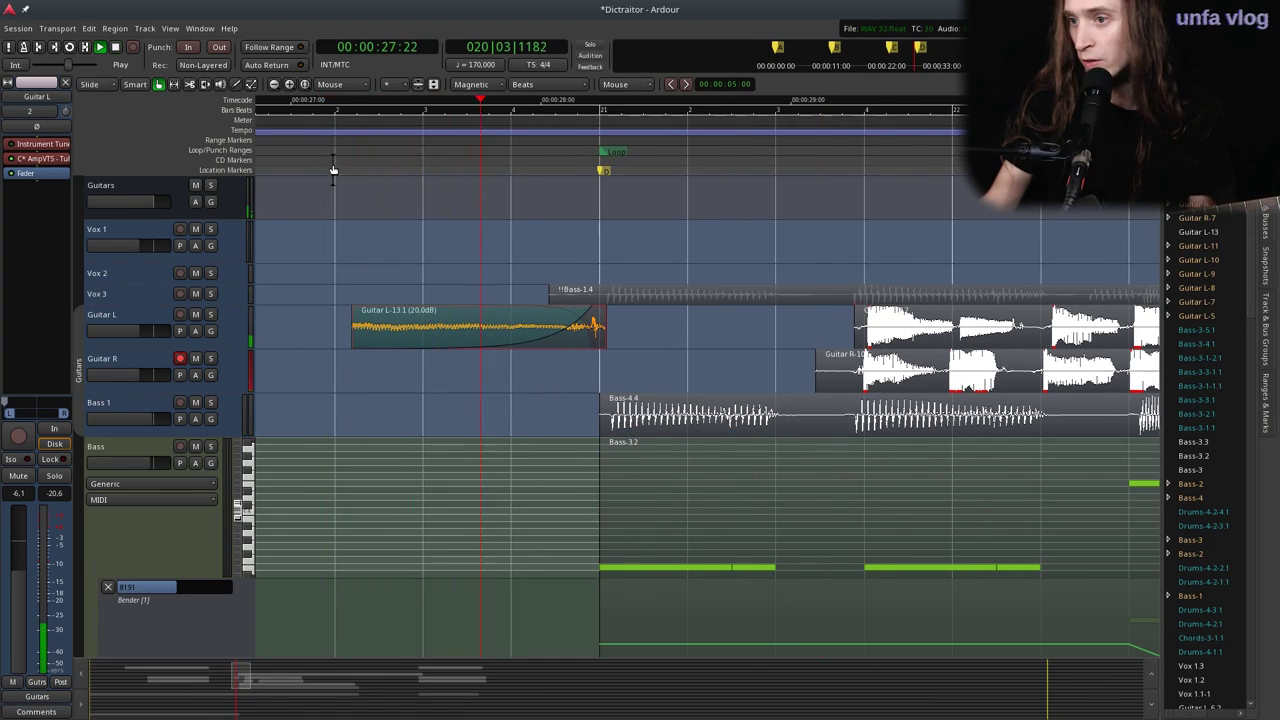
Shift the Guitar L lead-in region slightly later, just past the start of bar 21, and play it back in the mix.
drag(549, 333, 557, 333)
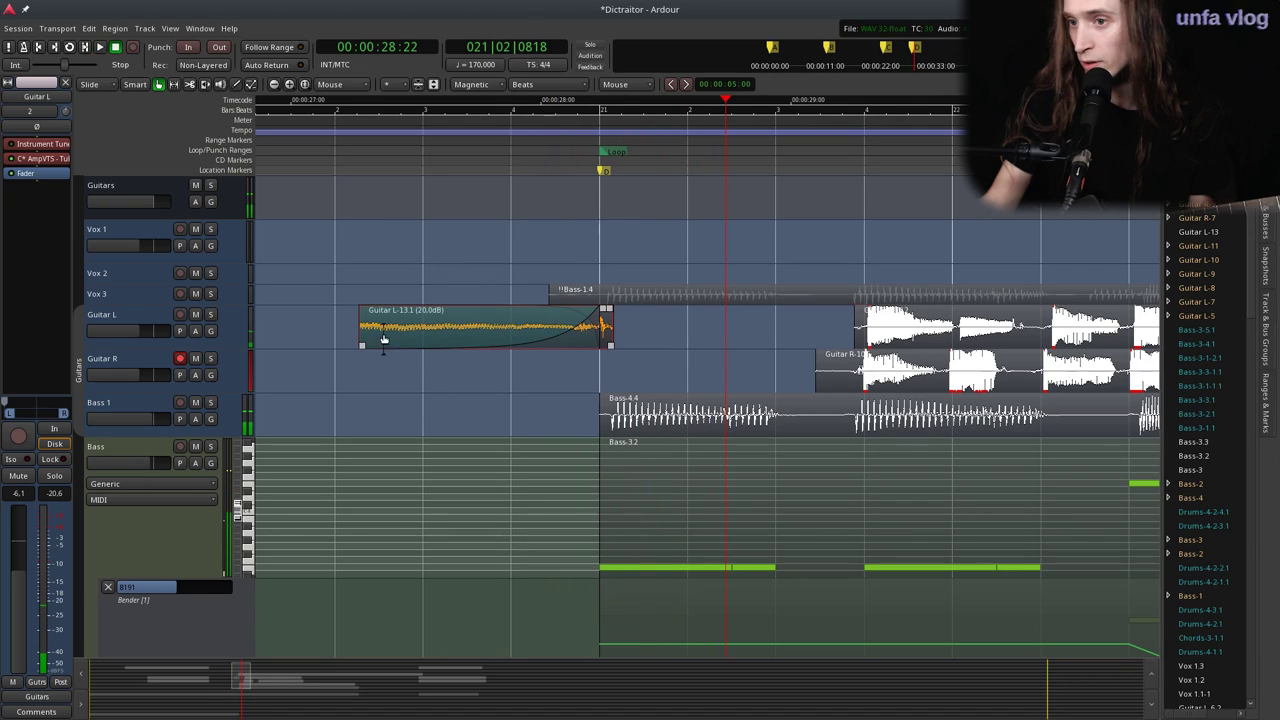
drag(370, 330, 313, 341)
scroll(520, 355, down, 1)
click(528, 262)
click(425, 135)
key(space)
key(minus)
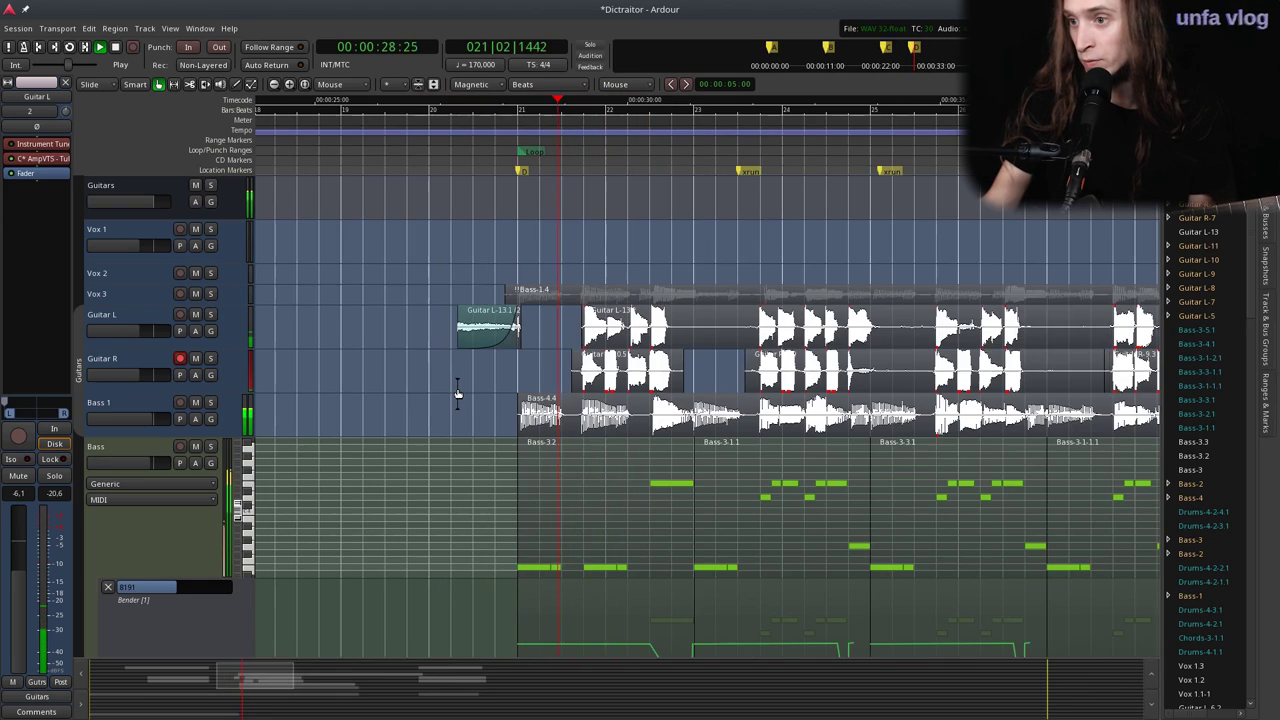
Cut out the silence on Guitar L between late bar 22 and just before beat 4 of bar 23.
click(677, 334)
key(s)
click(754, 332)
key(s)
click(697, 341)
key(Delete)
Cut out the silence on Guitar L from bar 25 to just before its beat 4, and stop playback.
scroll(497, 371, right, 2)
click(742, 323)
key(s)
click(771, 331)
key(s)
click(757, 334)
key(Delete)
key(space)
Cut out the matching silence on Guitar R from bar 25 to just before its beat 4.
click(731, 369)
key(s)
click(783, 372)
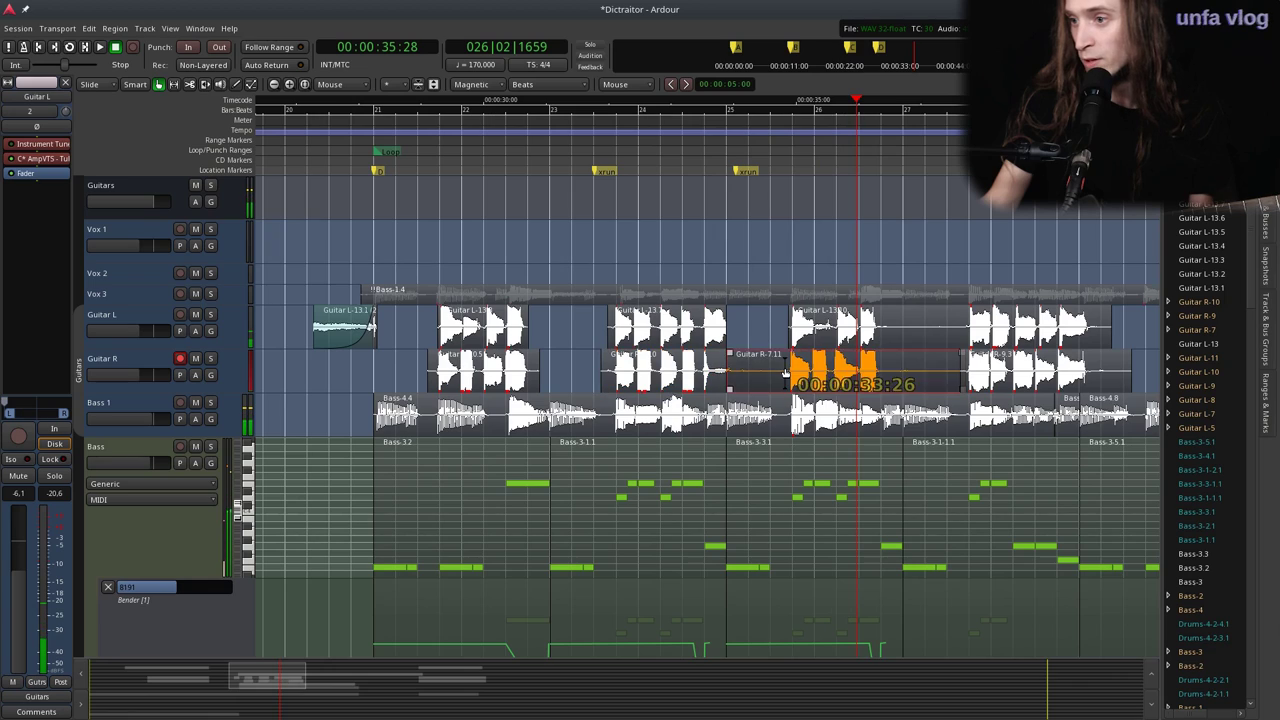
key(s)
click(760, 383)
key(Delete)
Select the silent range across both guitar tracks from just before beat 4 of bar 26 to just before beat 4 of bar 27 and delete it.
scroll(988, 355, up, 1)
click(772, 332)
key(r)
drag(770, 328, 945, 362)
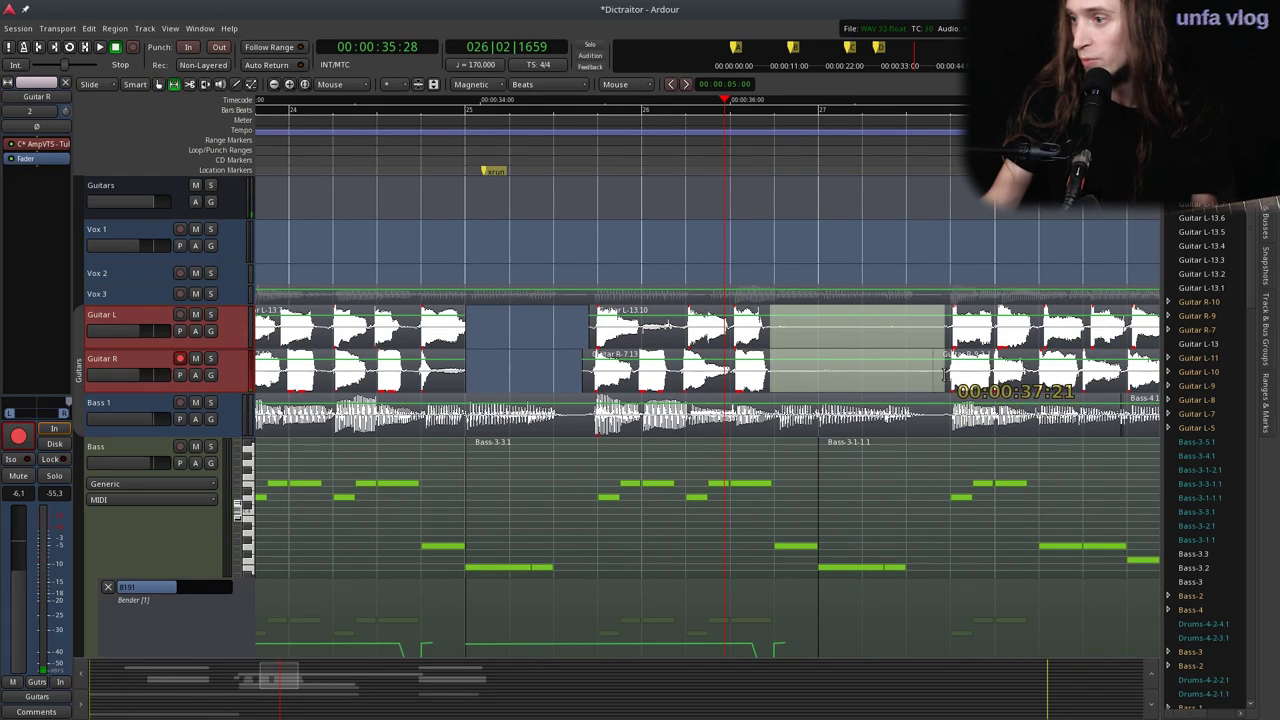
key(Delete)
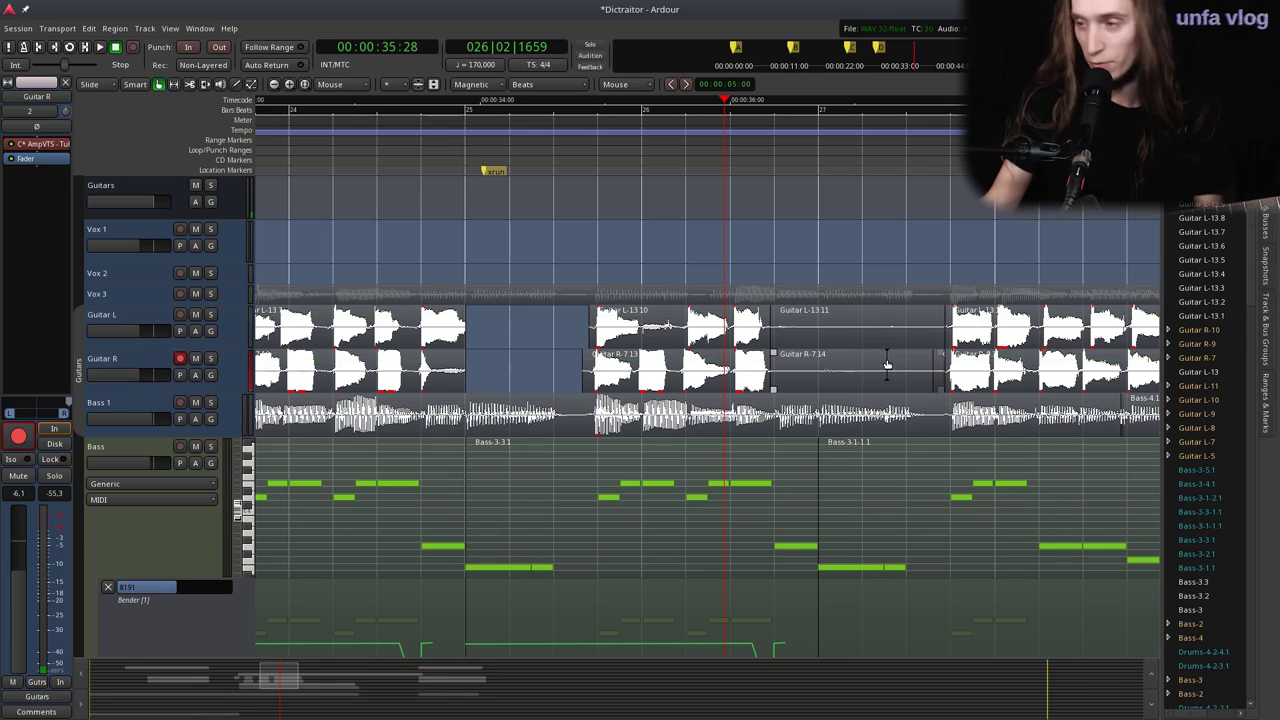
key(g)
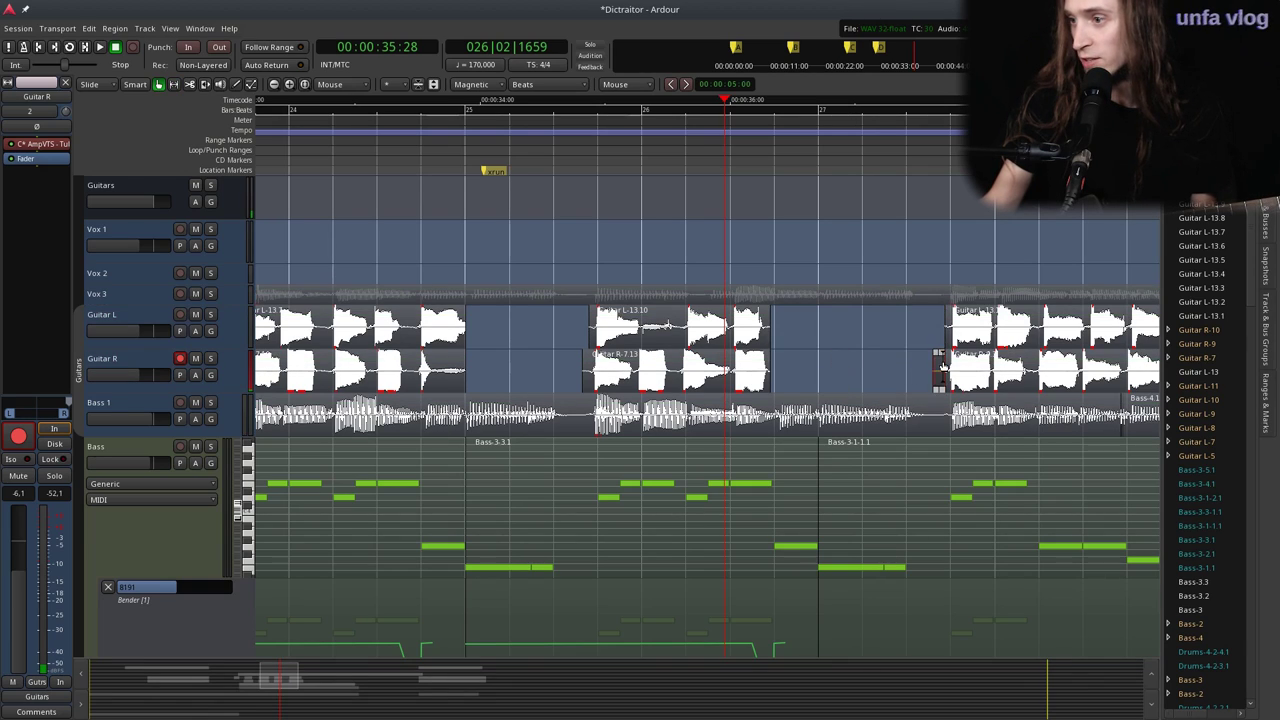
Split the last Guitar L and Guitar R regions just before beat 2 of bar 29 and delete the tails.
key(minus)
click(986, 328)
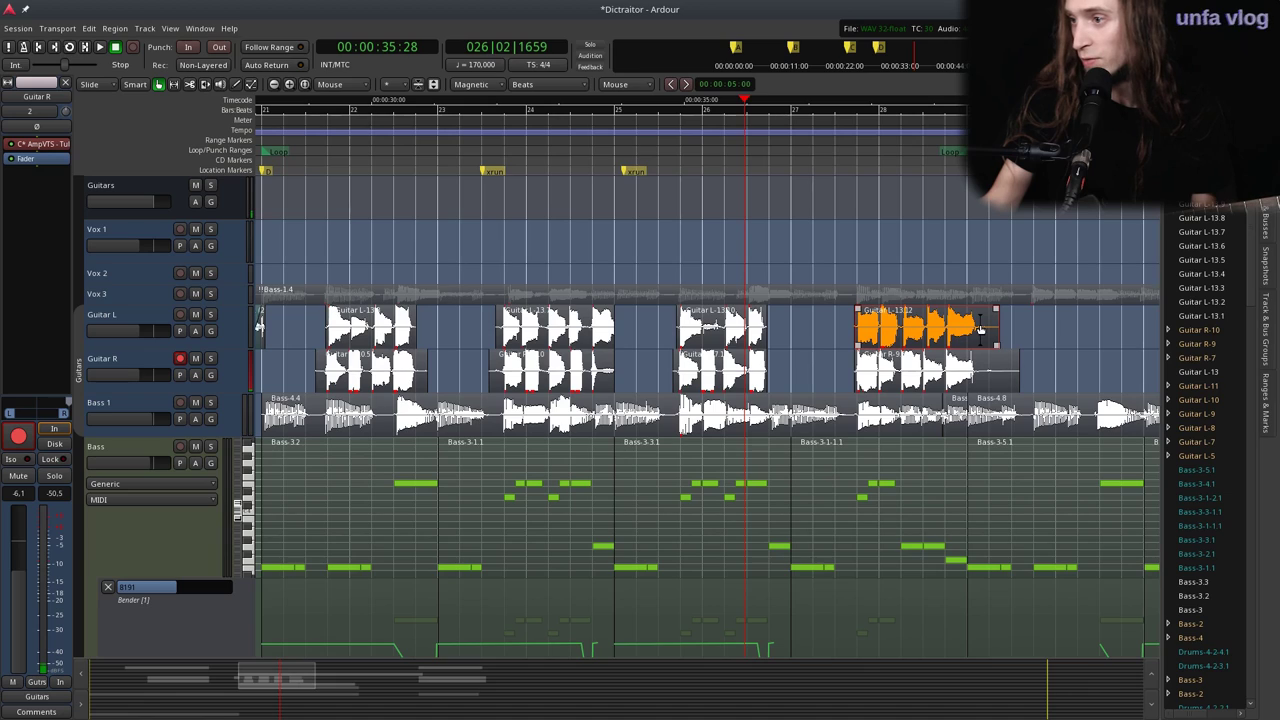
key(s)
click(983, 370)
key(s)
click(988, 370)
key(Delete)
Play back the trimmed guitar parts in the mix from about bar 20.
scroll(551, 214, left, 5)
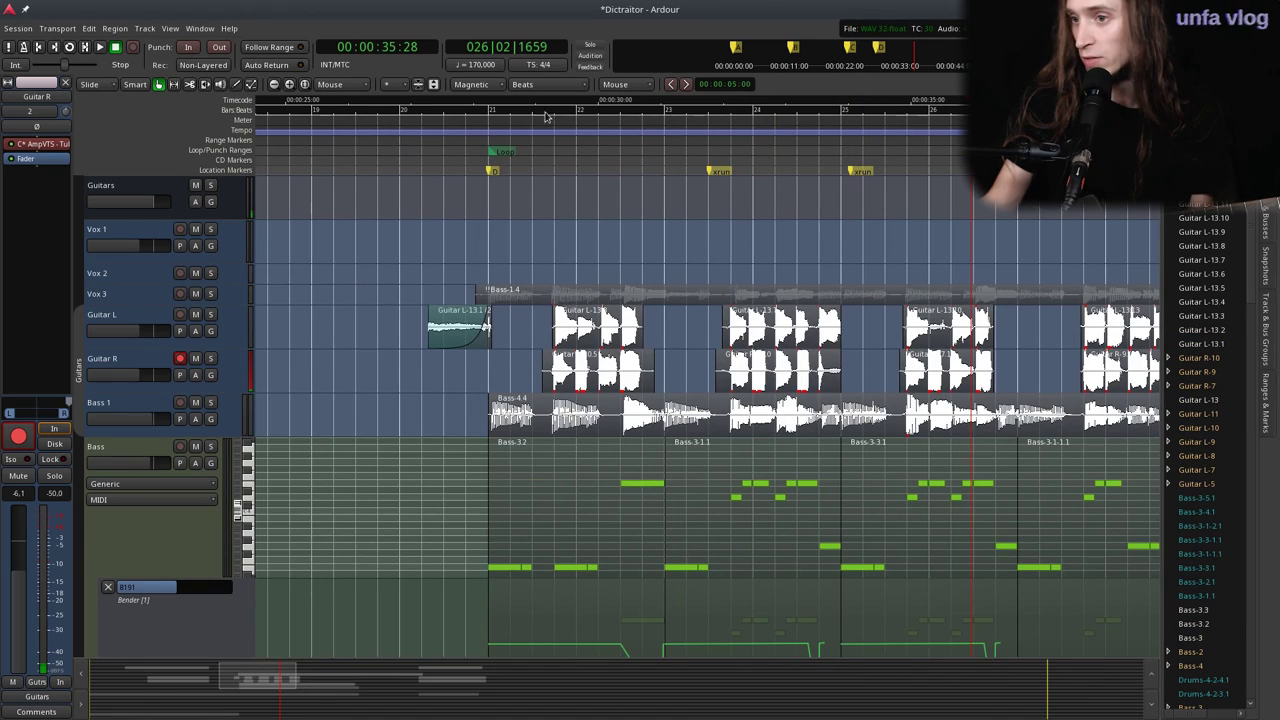
click(396, 141)
key(space)
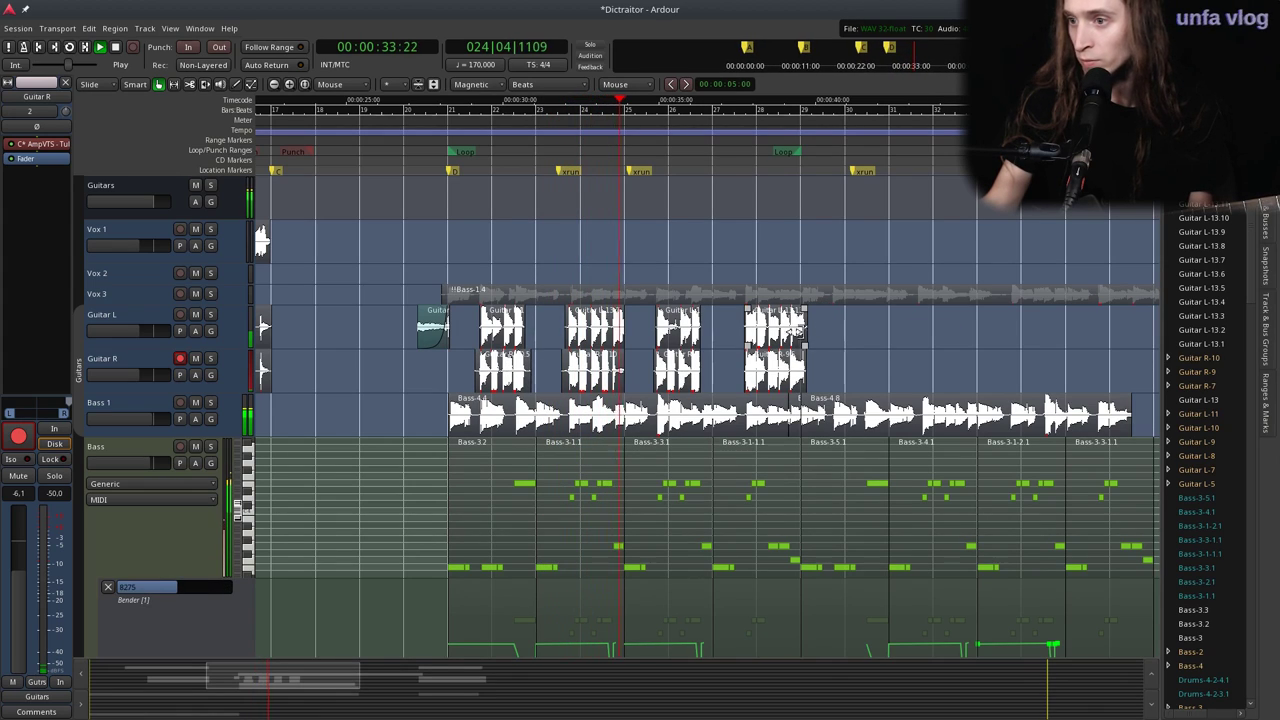
scroll(630, 403, up, 1)
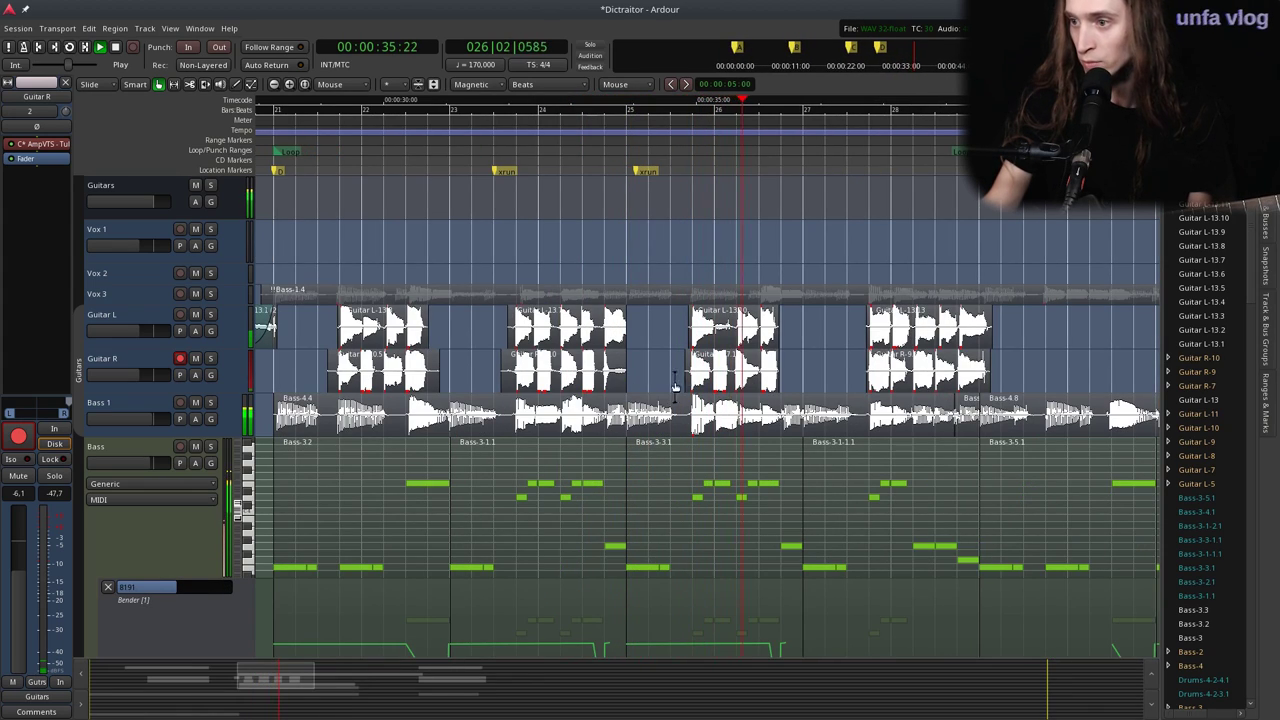
Listen to the remaining trimmed guitar phrases in the mix through bar 29.
scroll(863, 354, down, 1)
scroll(964, 338, up, 1)
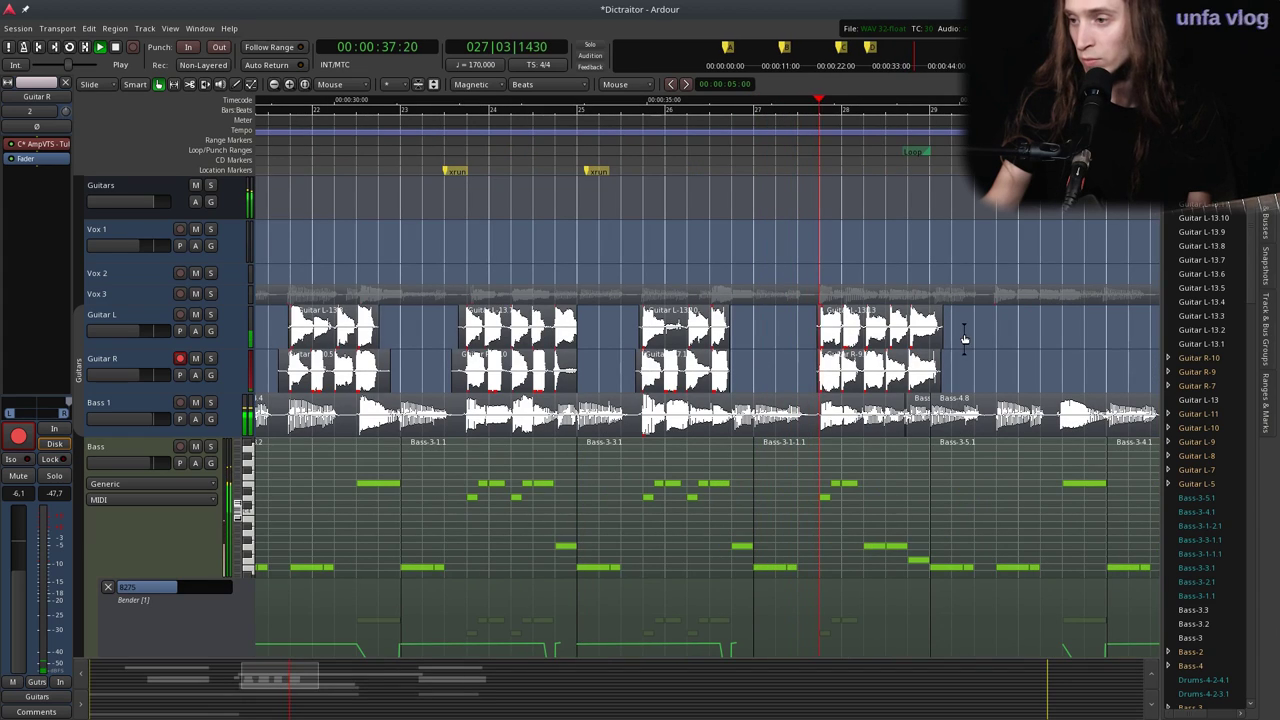
scroll(950, 340, down, 1)
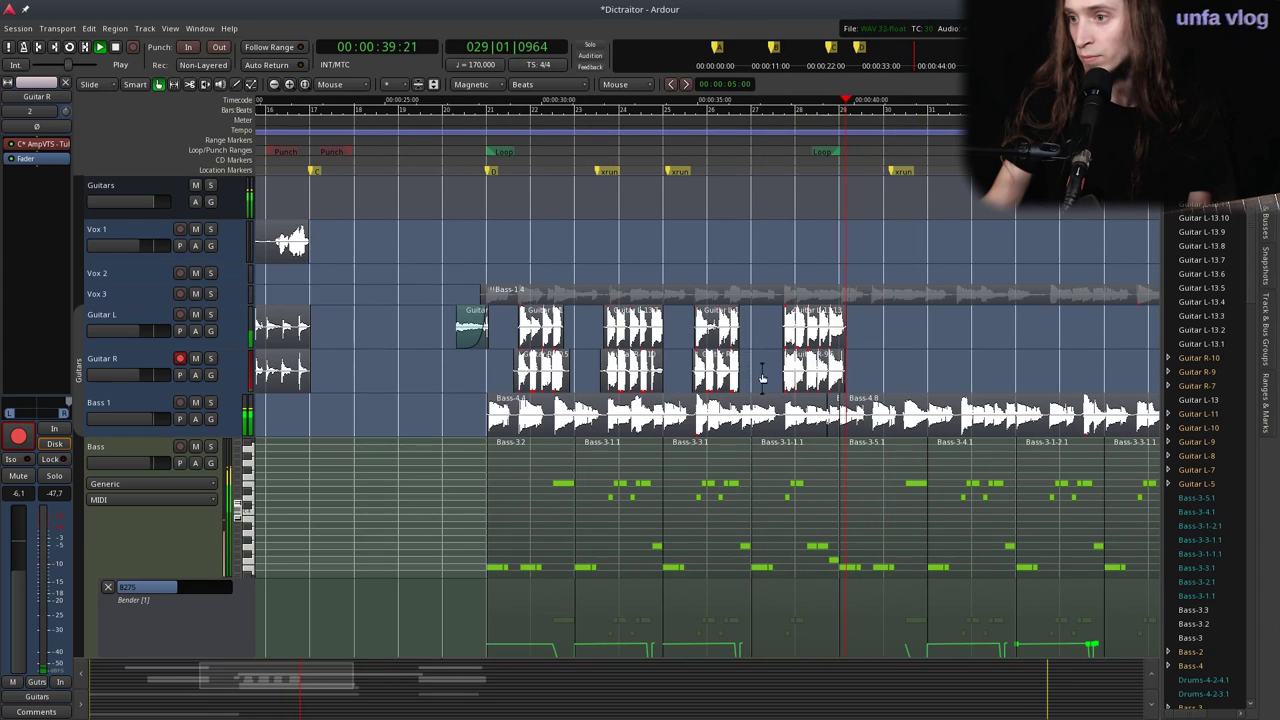
Extend the start of the first section D region on Guitar R back to beat 3 of bar 21.
drag(940, 366, 530, 330)
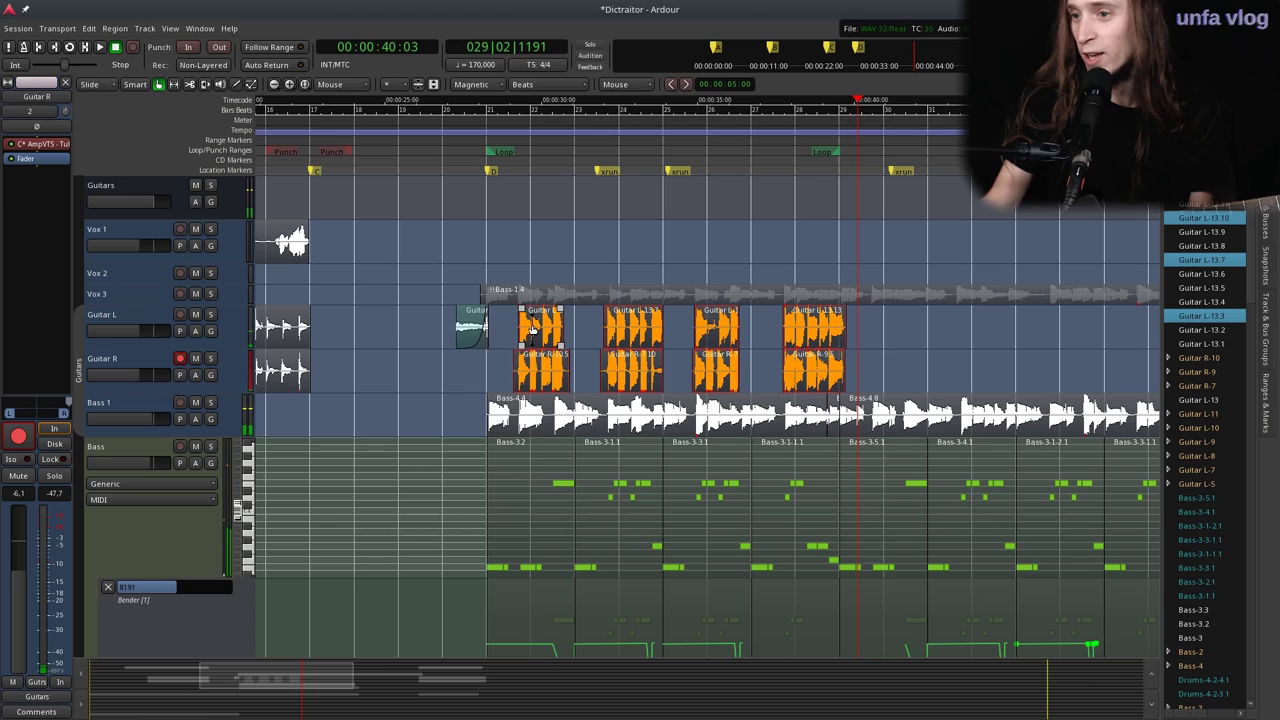
scroll(522, 340, up, 1)
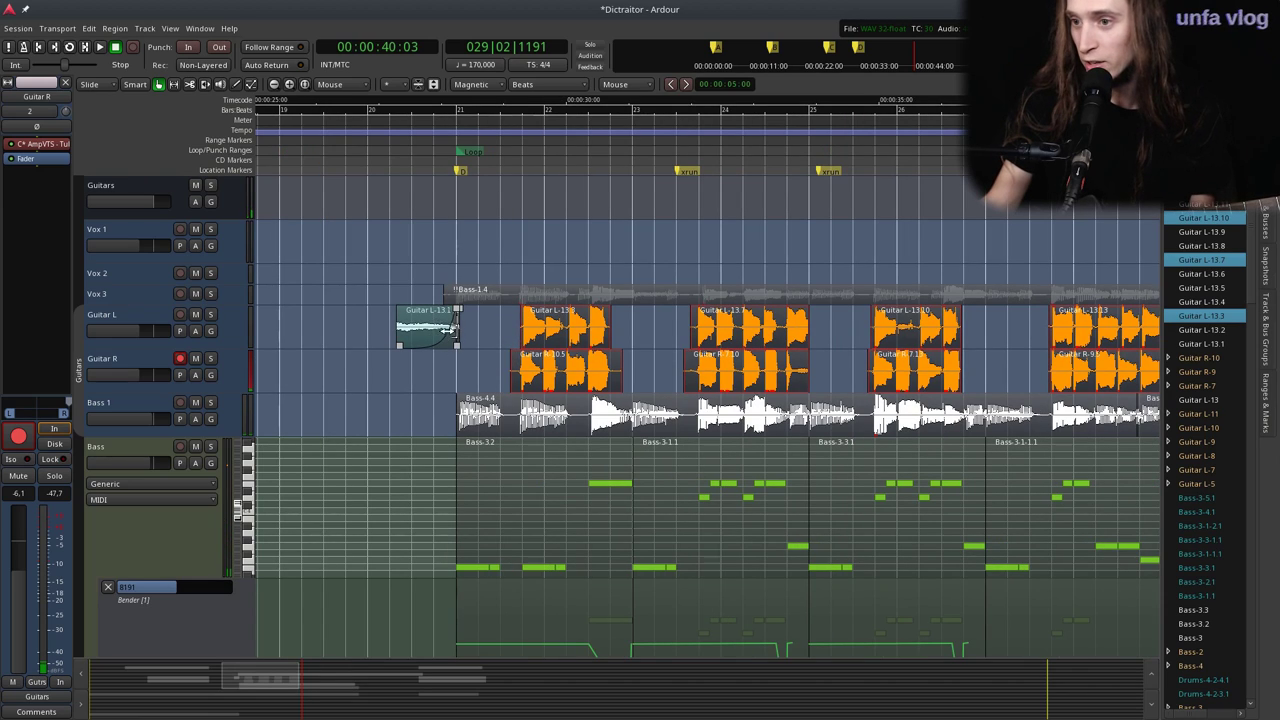
click(440, 358)
scroll(440, 358, up, 1)
scroll(440, 358, down, 1)
scroll(440, 358, up, 1)
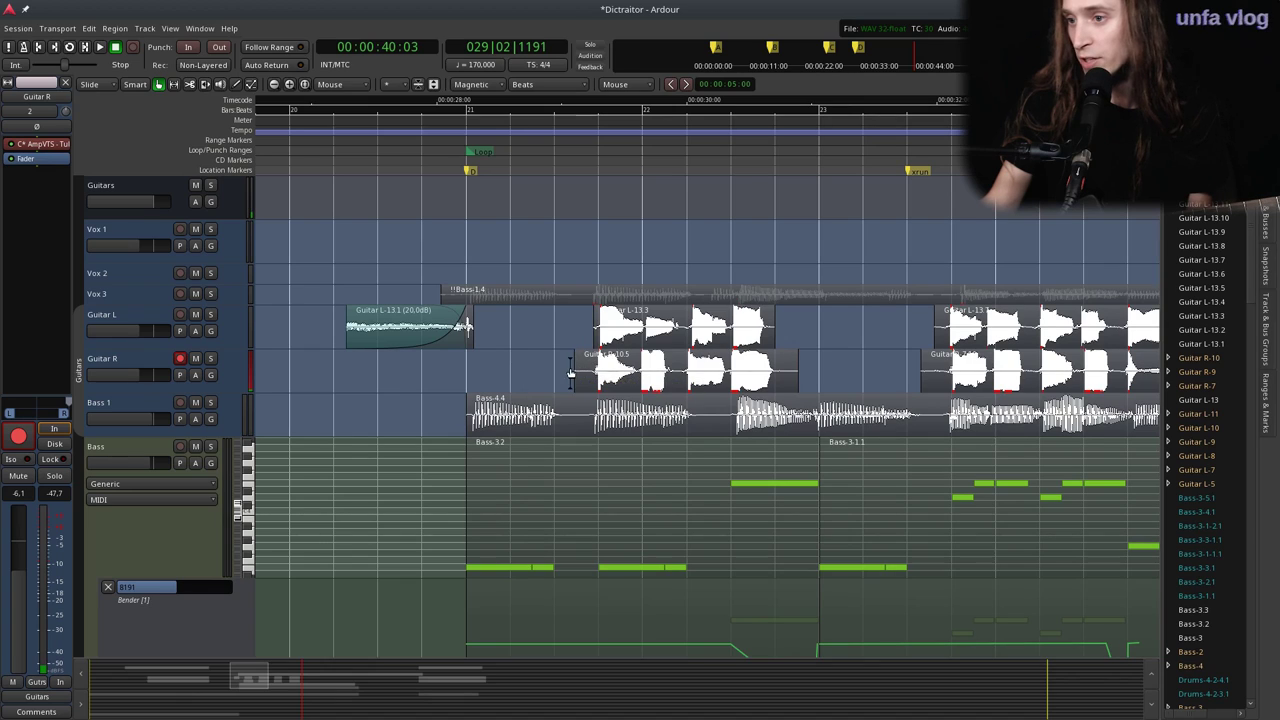
click(578, 376)
Copy the eight trimmed Guitar L and Guitar R regions of section D nine bars later and audition from bar 29.
scroll(496, 371, down, 2)
drag(885, 350, 500, 325)
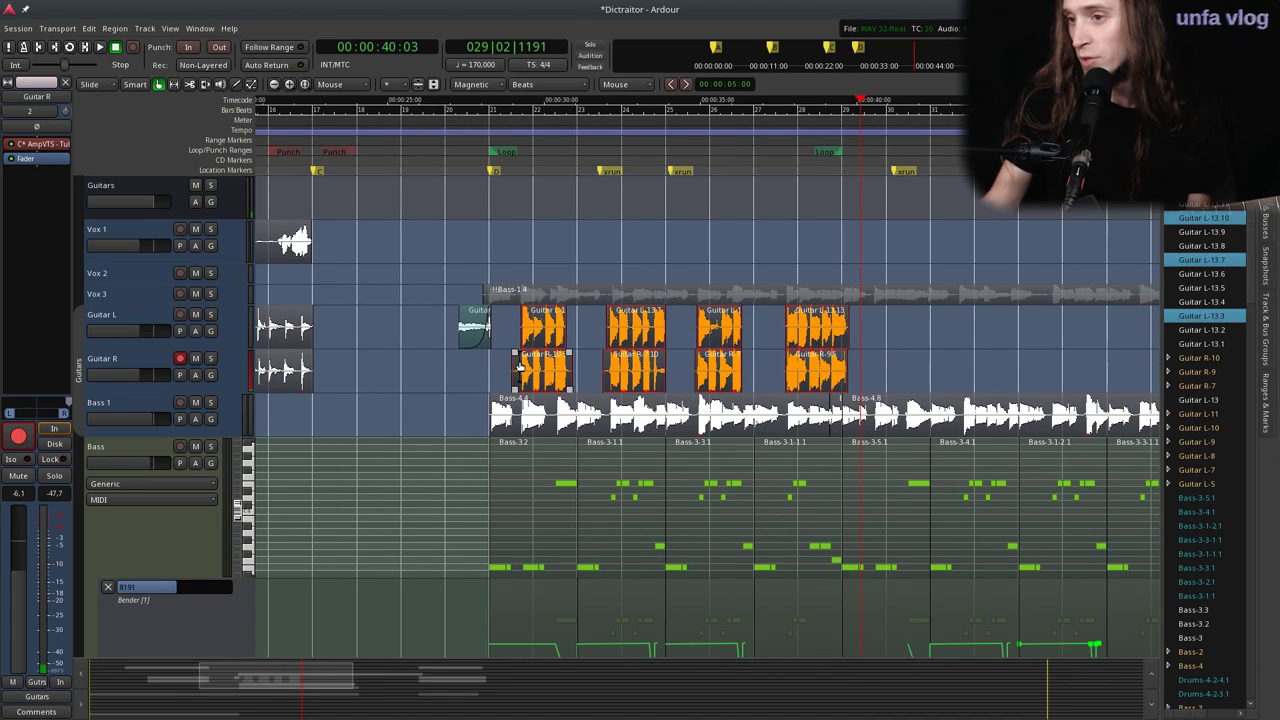
scroll(519, 368, right, 2)
scroll(381, 388, up, 1)
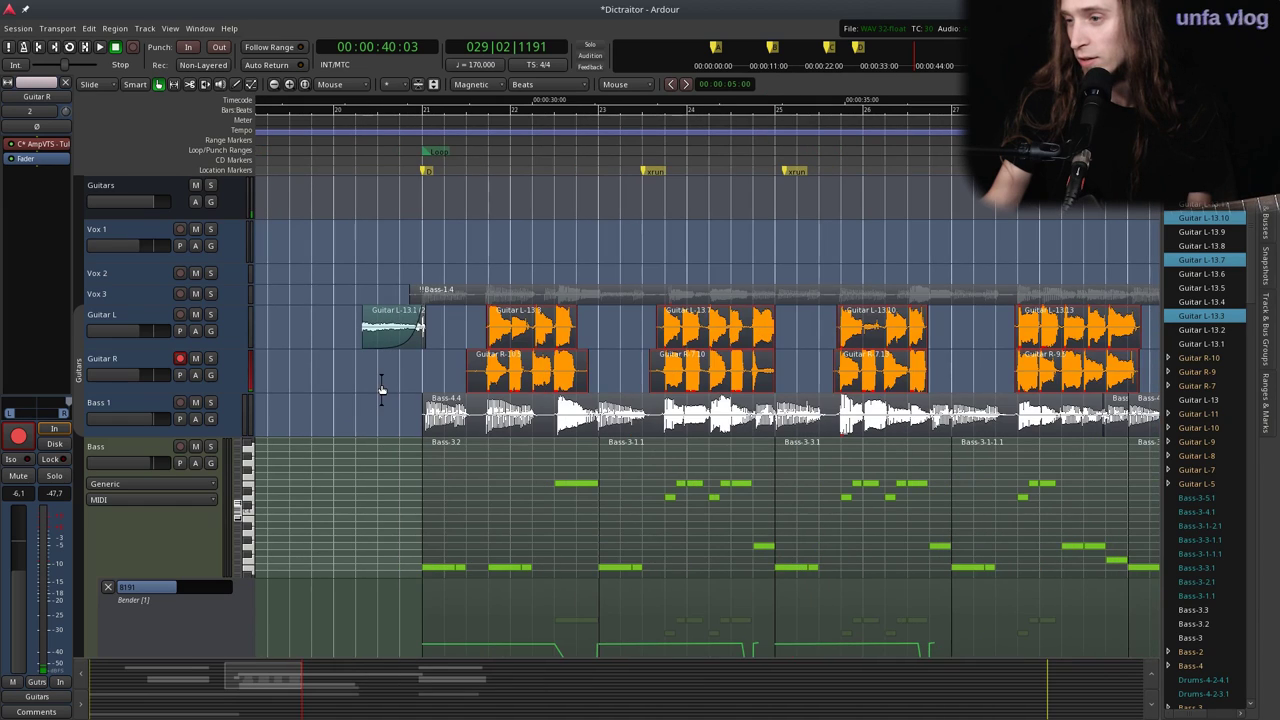
drag(482, 368, 1006, 378)
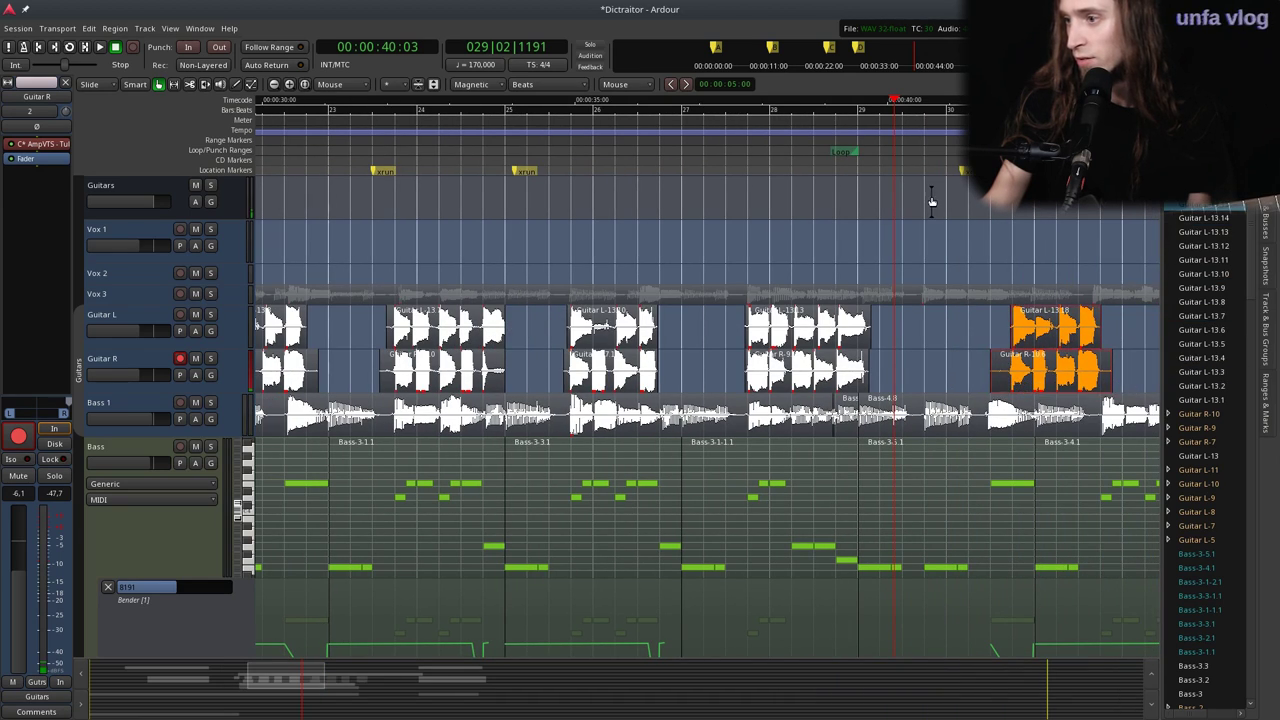
key(space)
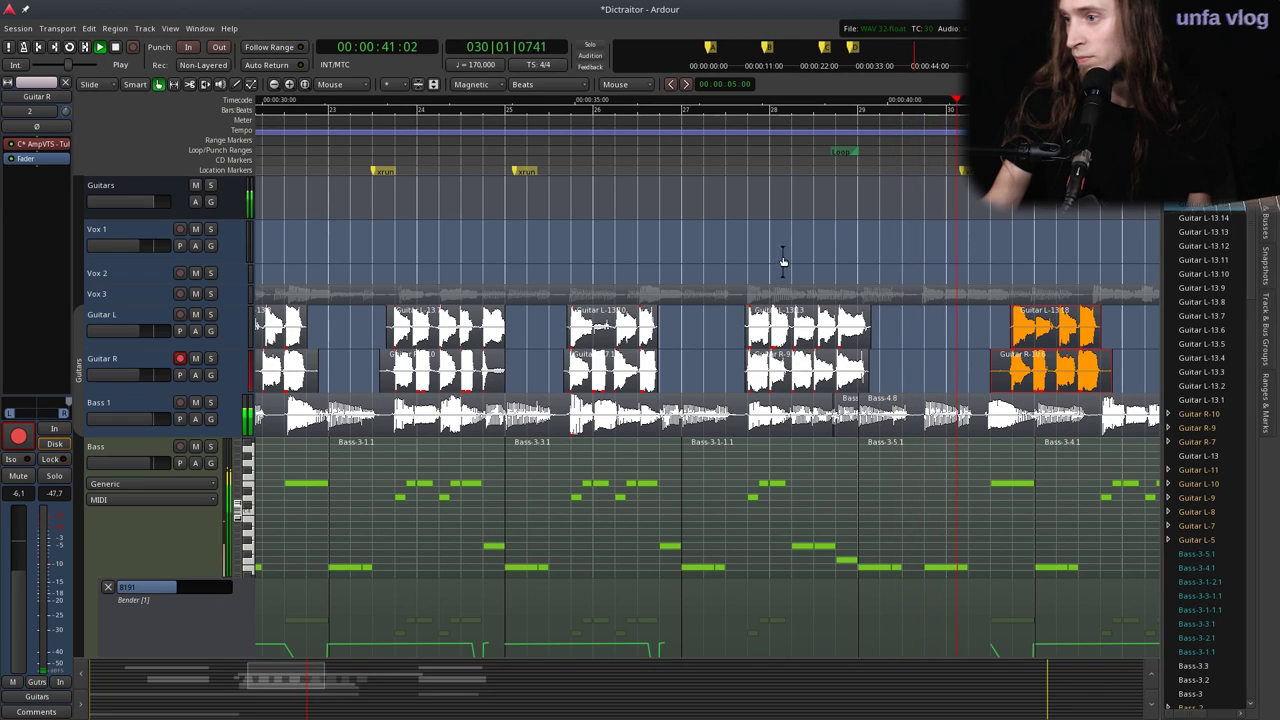
key(space)
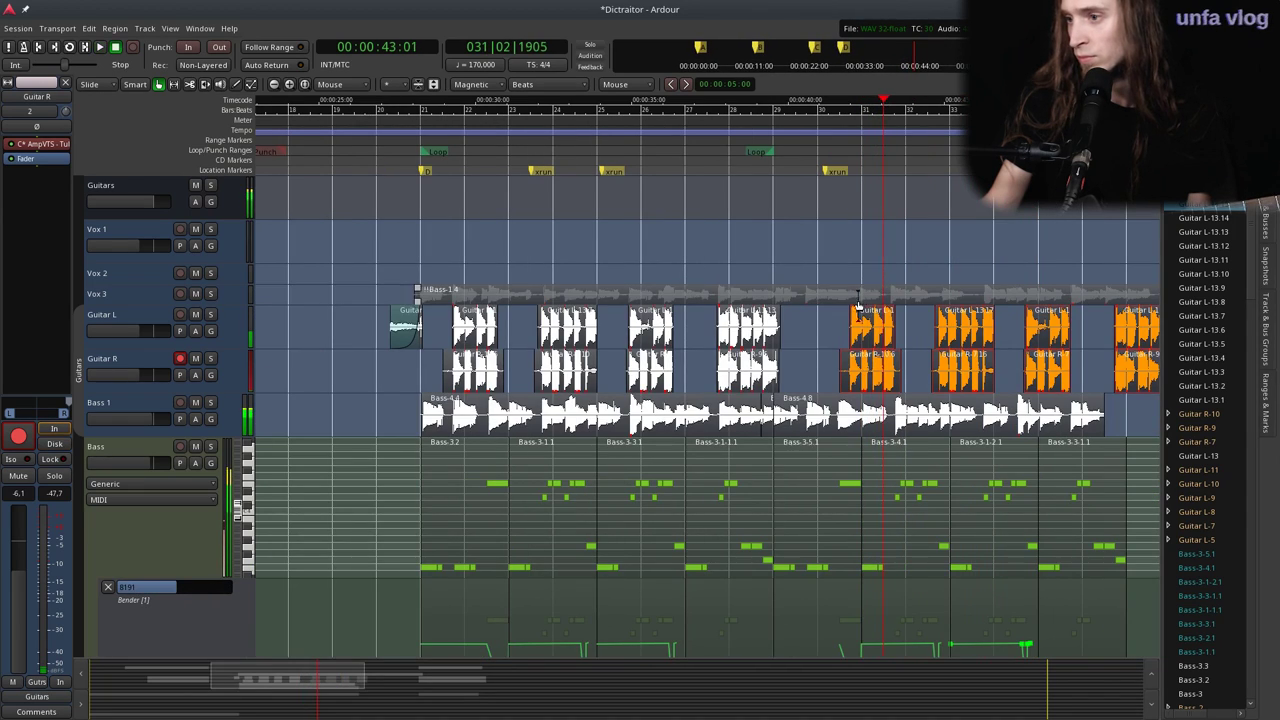
Move the copied guitar regions one bar earlier and play the transition from about bar 28.
drag(883, 374, 795, 374)
click(664, 147)
key(space)
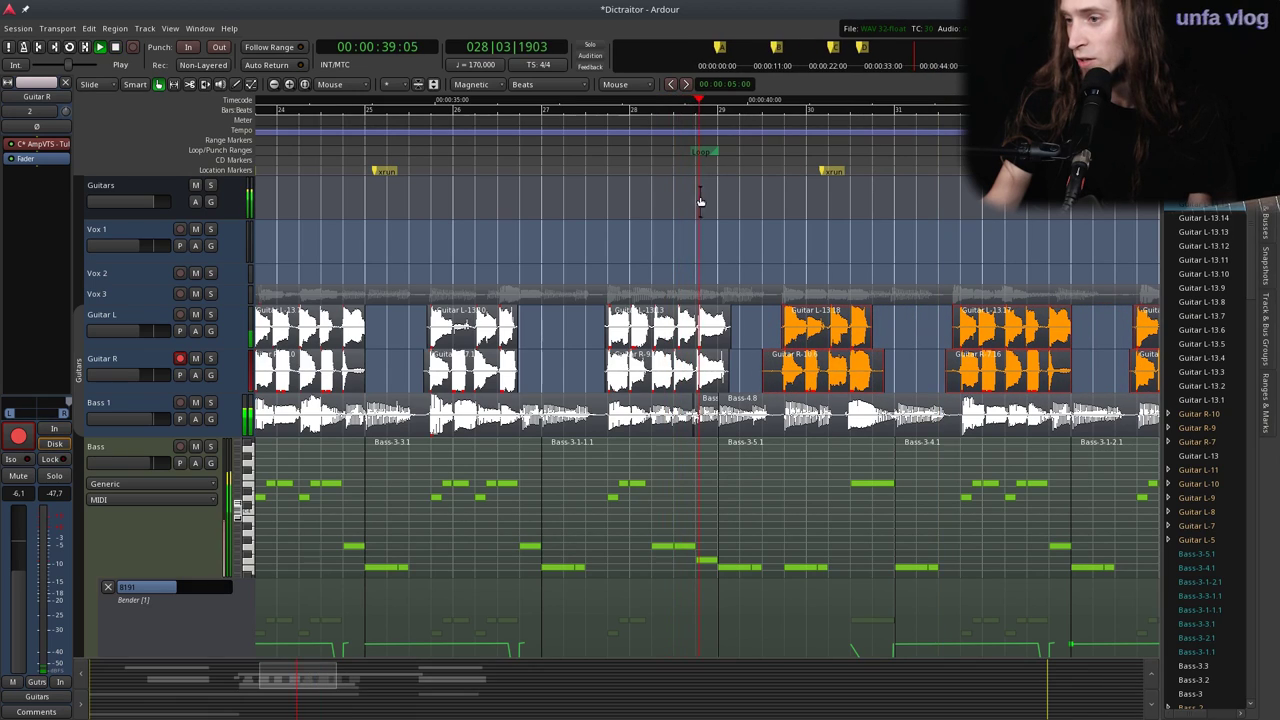
click(568, 345)
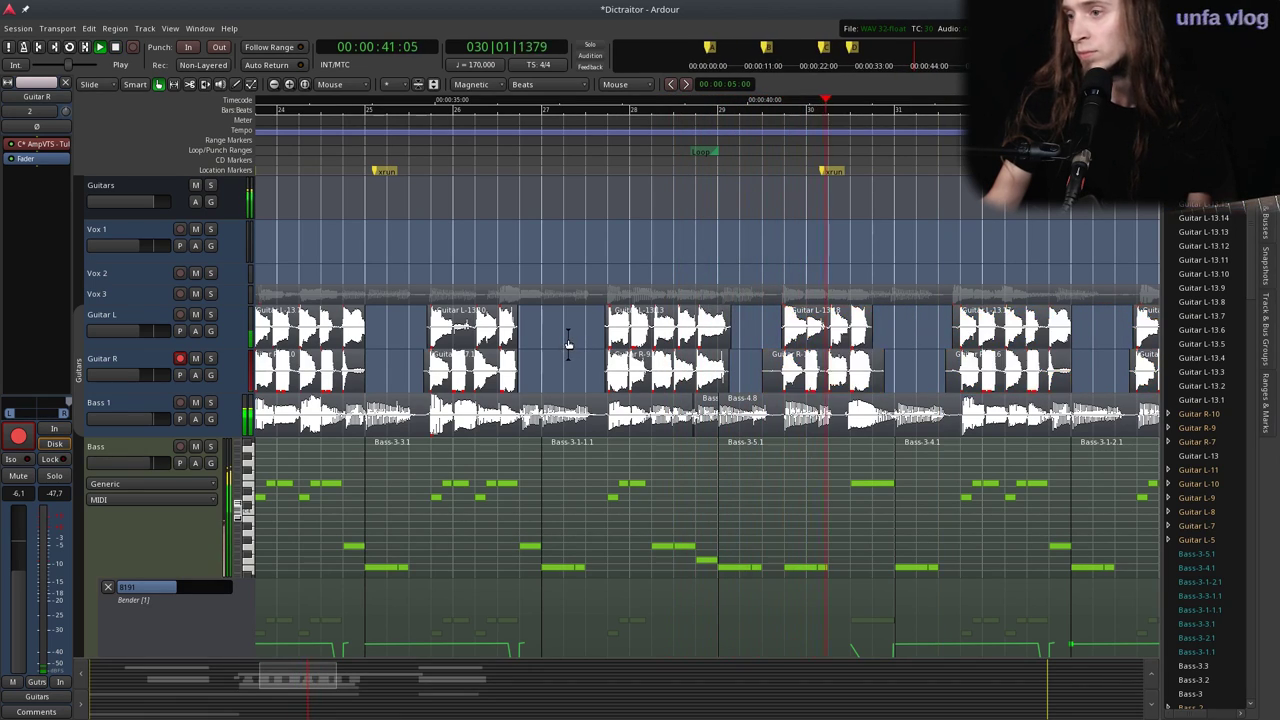
scroll(568, 345, down, 1)
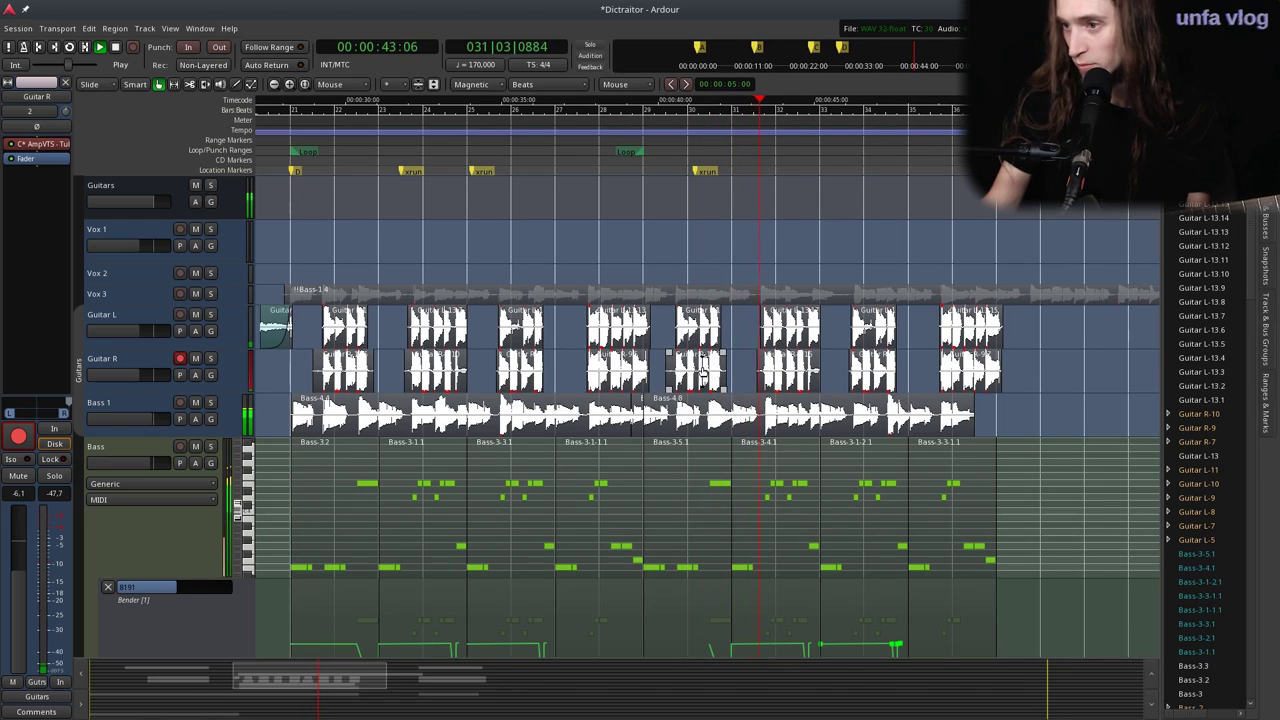
Try a copy of the faded Guitar L lead-in on Guitar R, ending at beat 4 of bar 29.
click(660, 388)
key(equal)
key(equal)
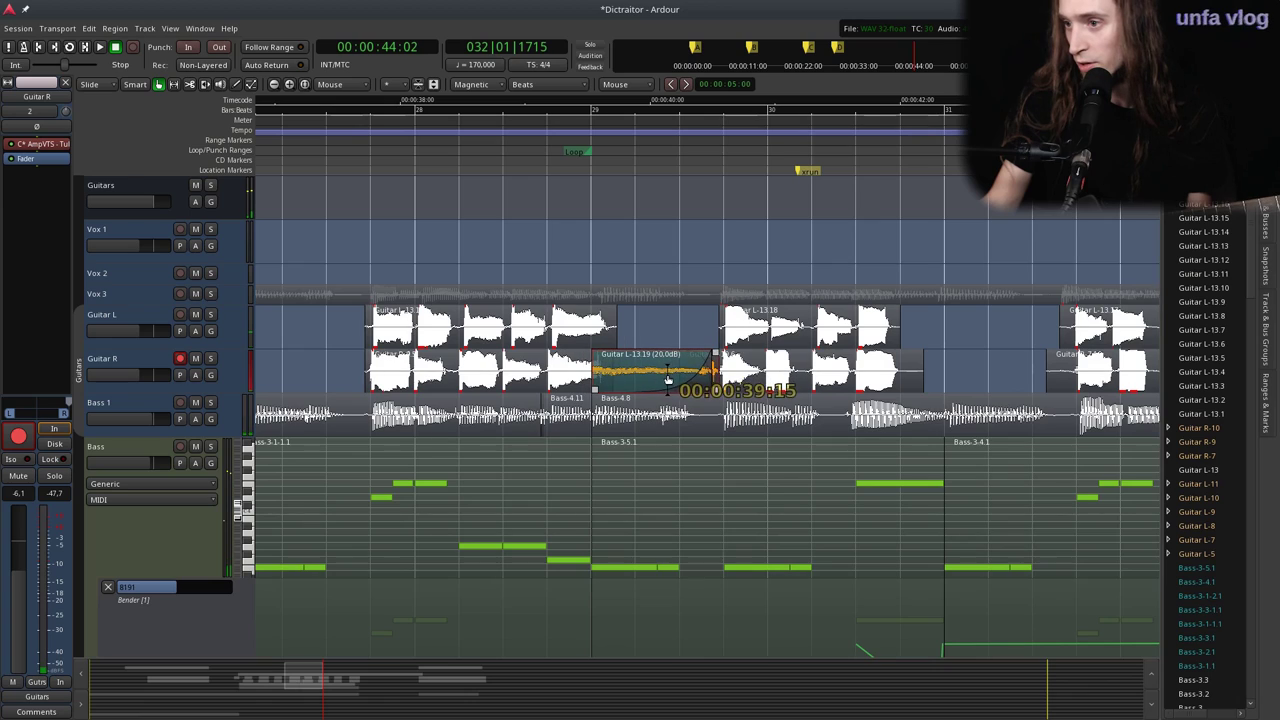
key(equal)
drag(676, 370, 705, 368)
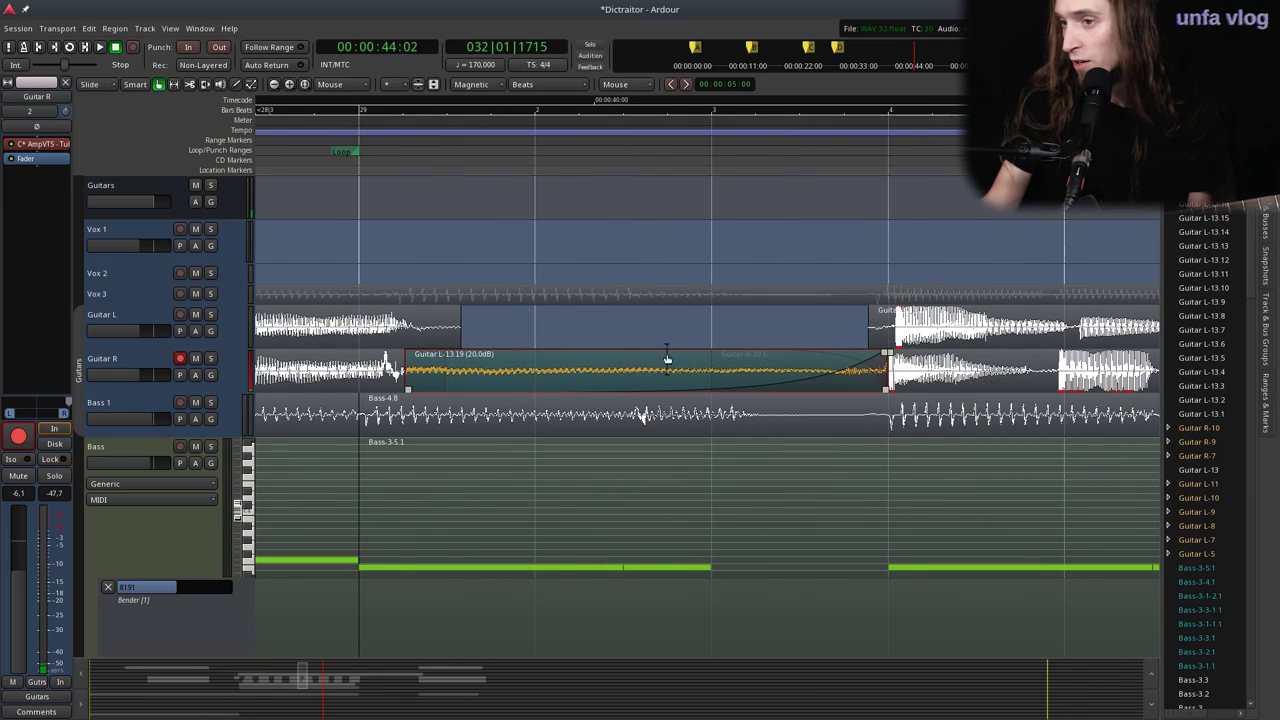
Play back the lead-in copy on Guitar R in the mix from about bar 28.
key(minus)
key(minus)
click(504, 140)
key(space)
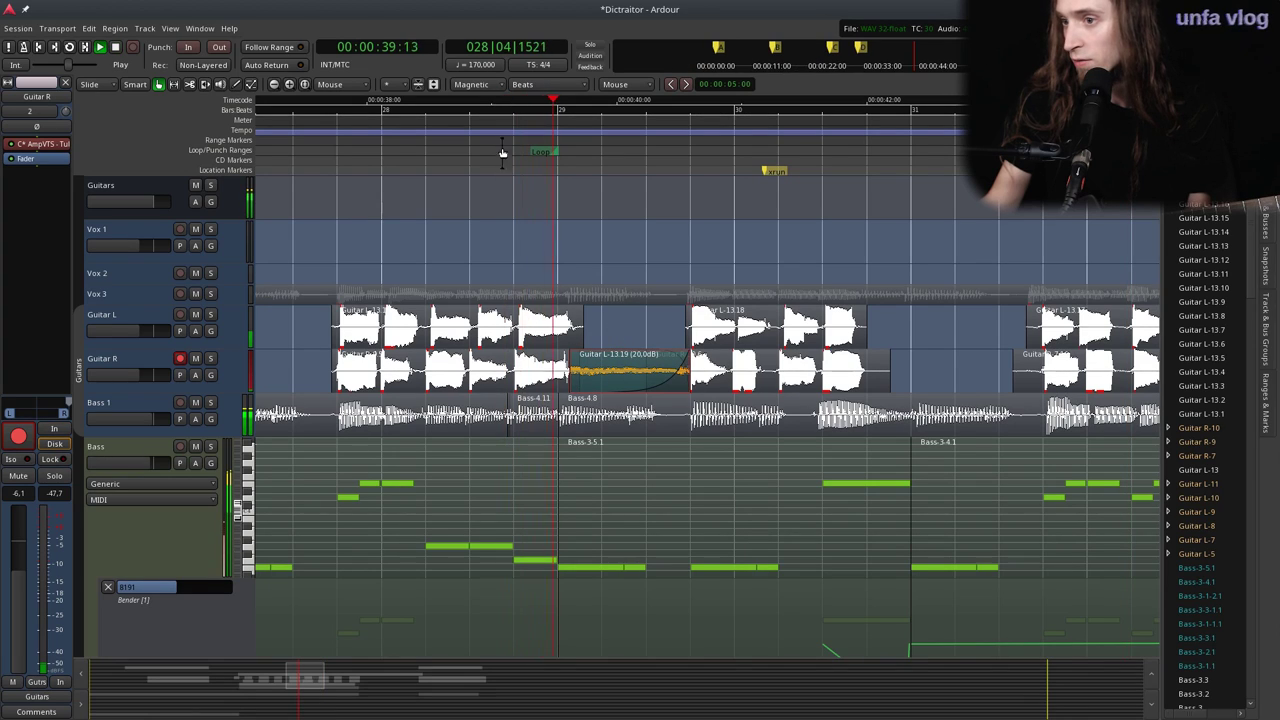
key(minus)
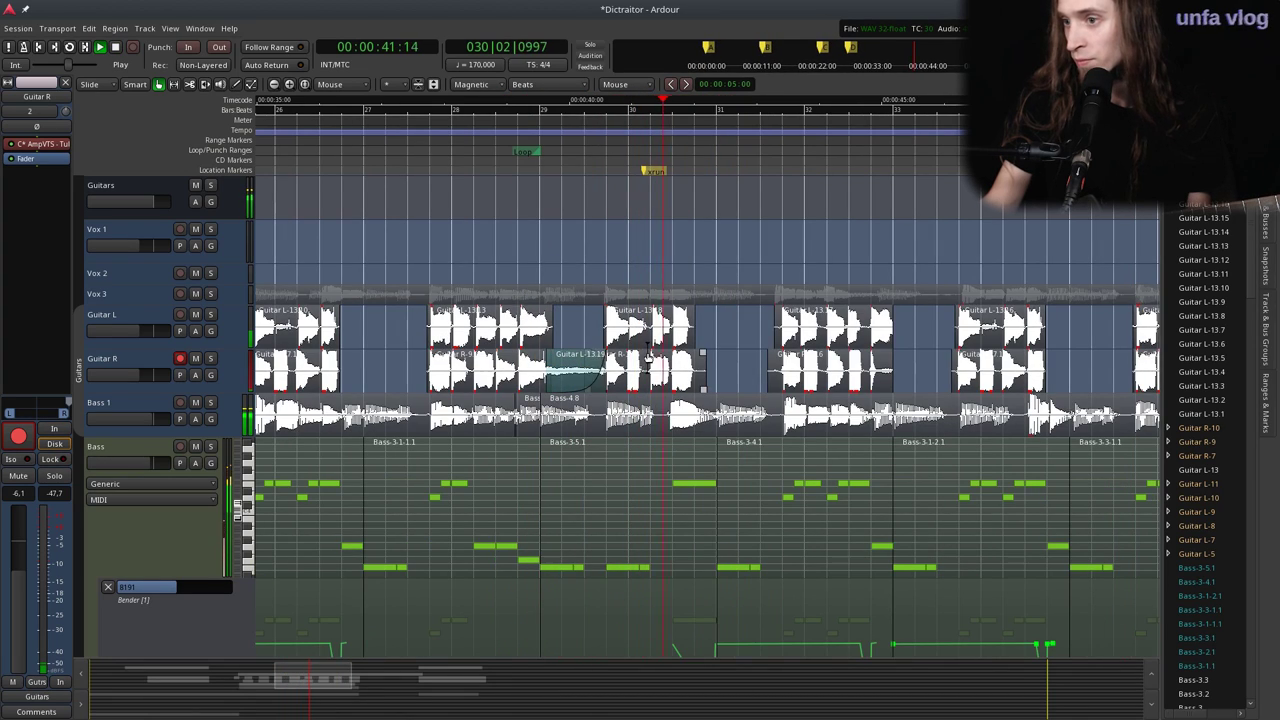
key(space)
key(space)
scroll(566, 450, down, 5)
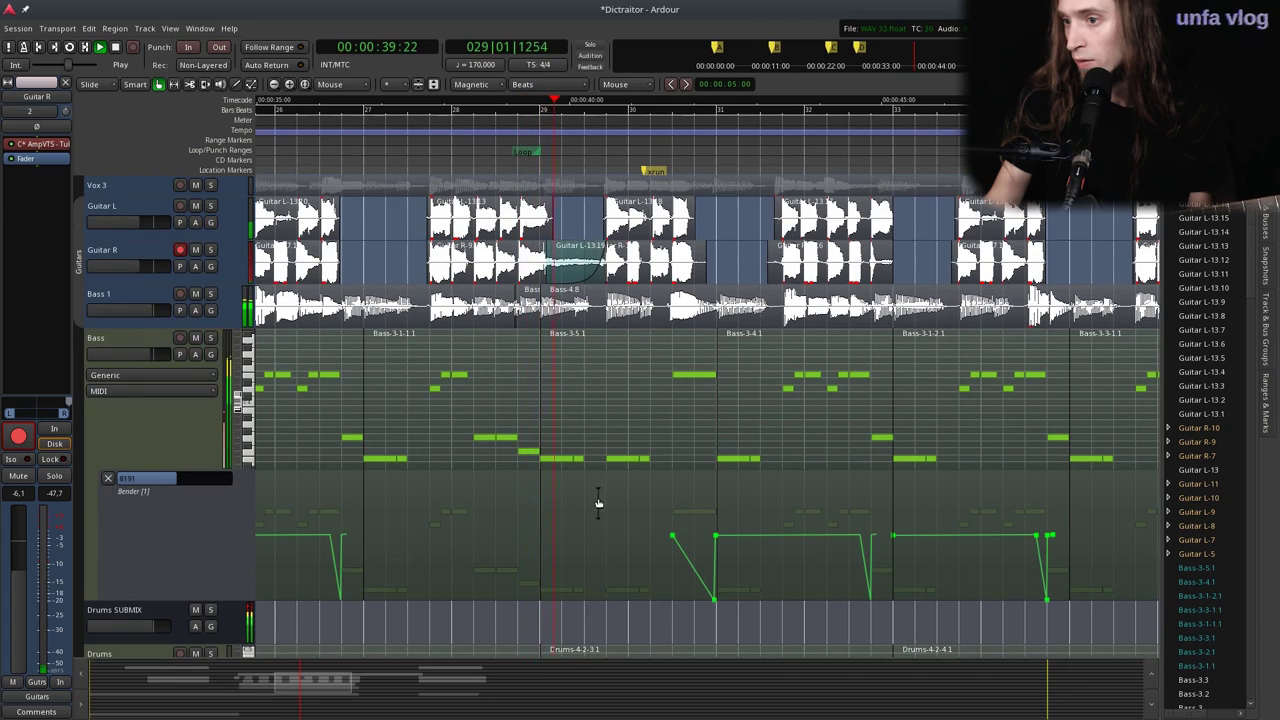
key(space)
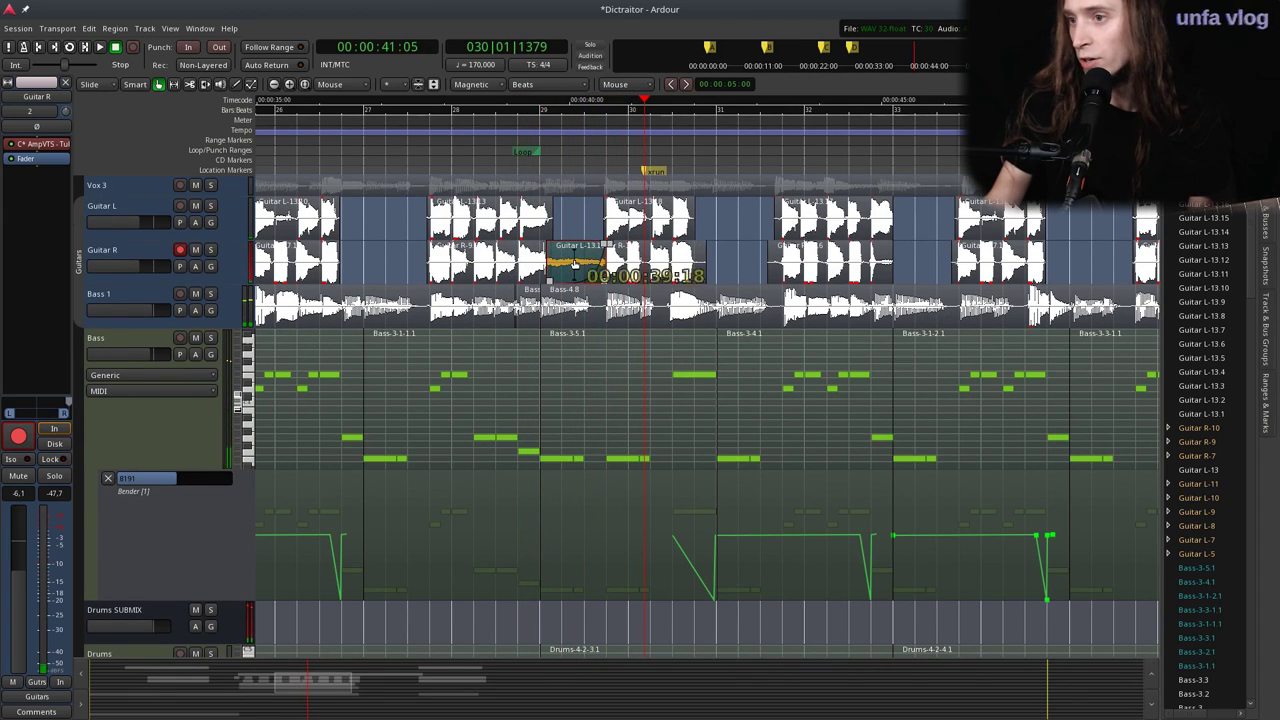
Remove the lead-in copy from Guitar R at bar 29 and disarm the track for recording.
scroll(580, 265, up, 1)
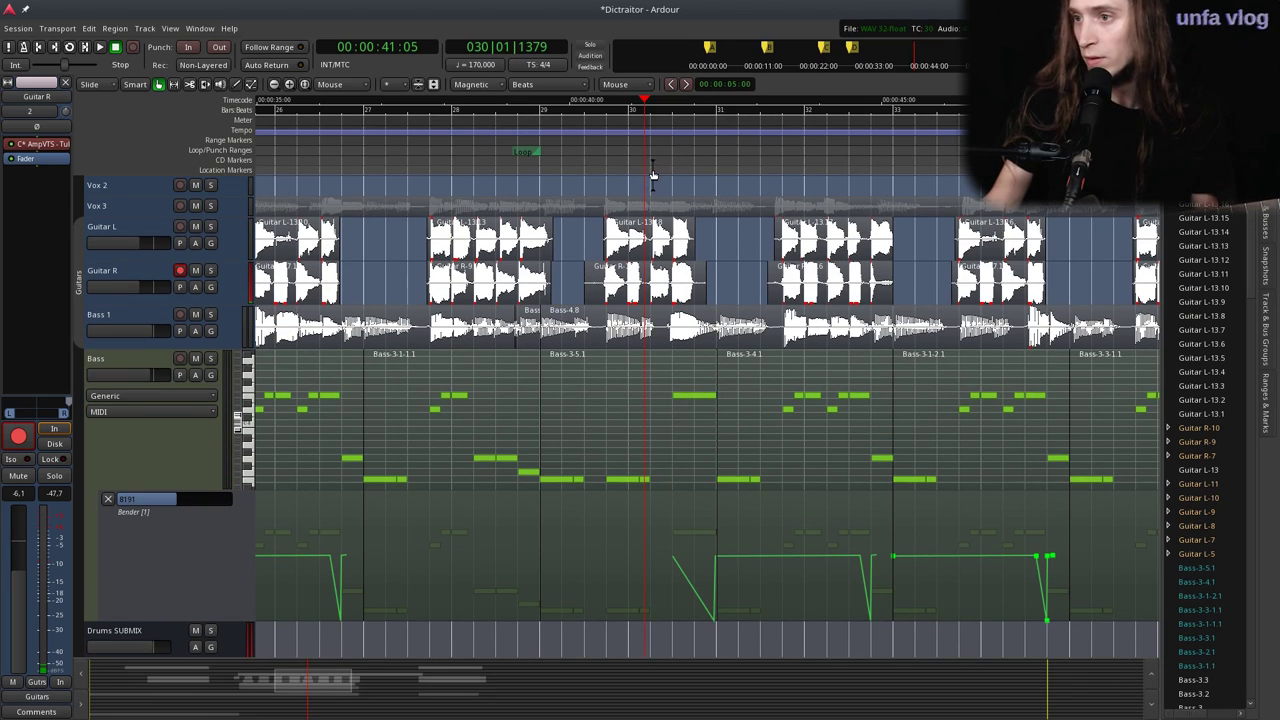
scroll(670, 233, down, 1)
click(180, 271)
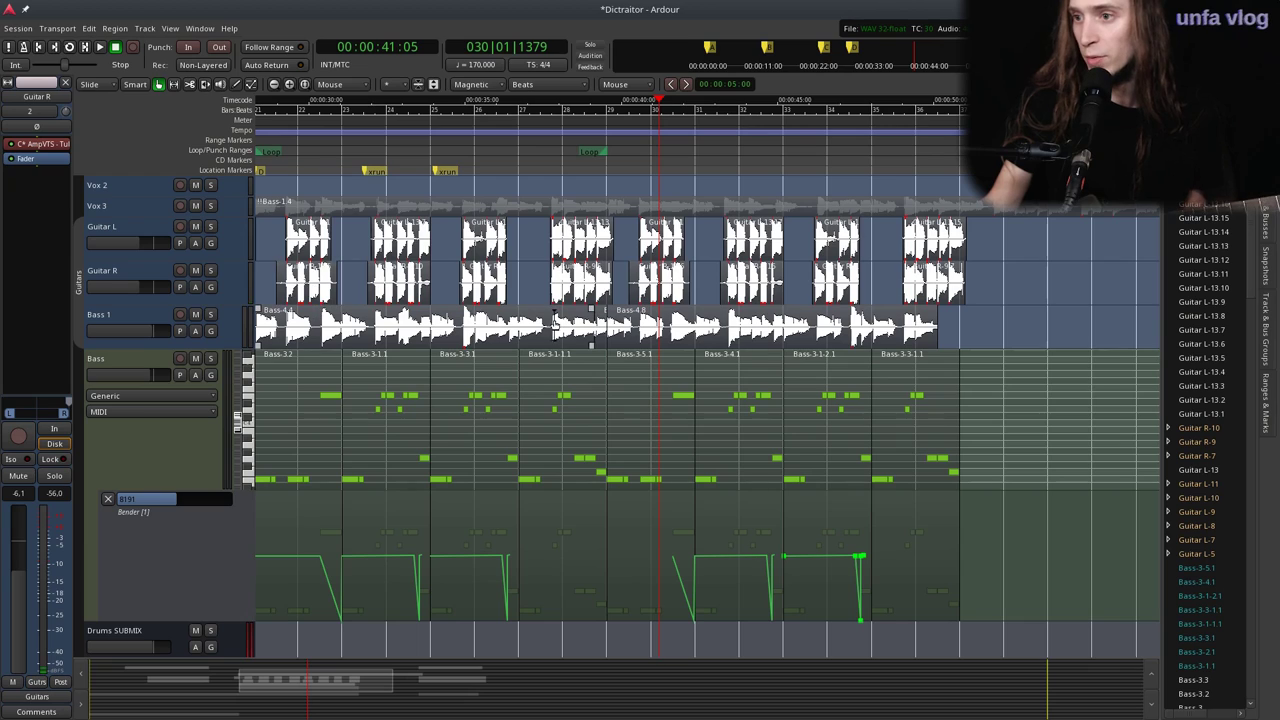
Play the song from the beginning and review the arrangement across the vocal, guitar, bass, drum and lead tracks.
scroll(650, 282, down, 2)
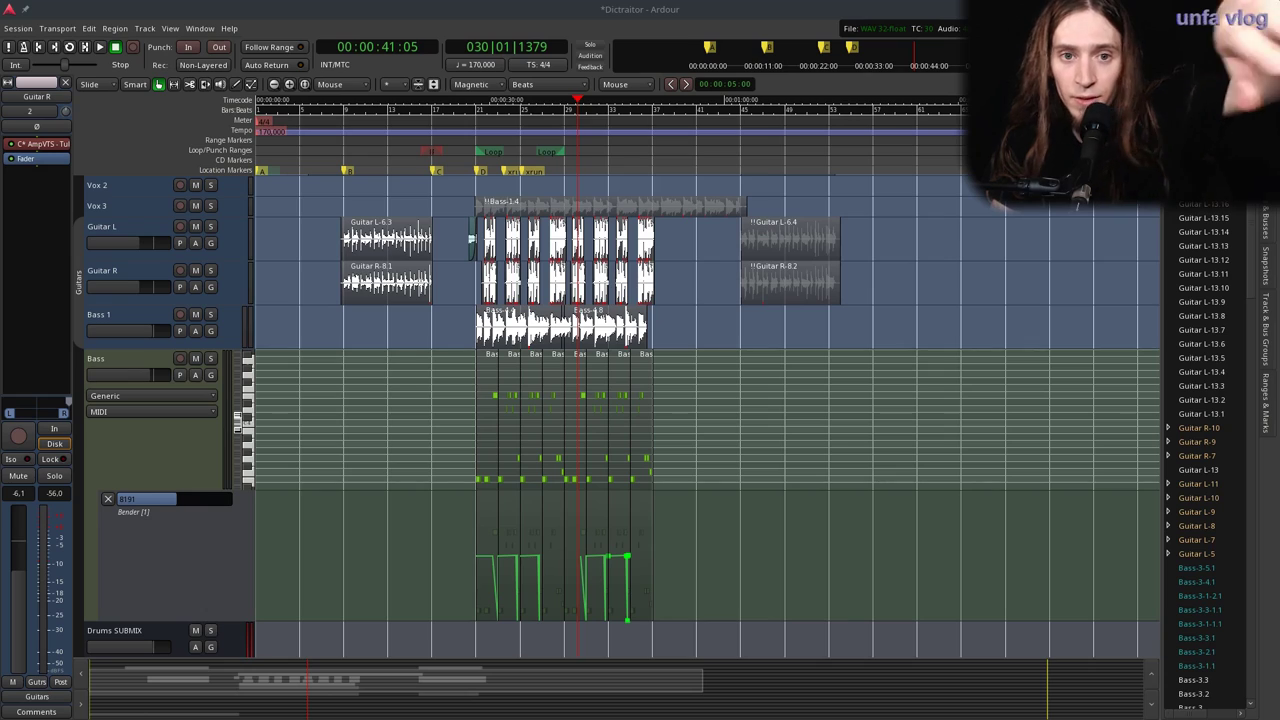
click(466, 128)
key(Home)
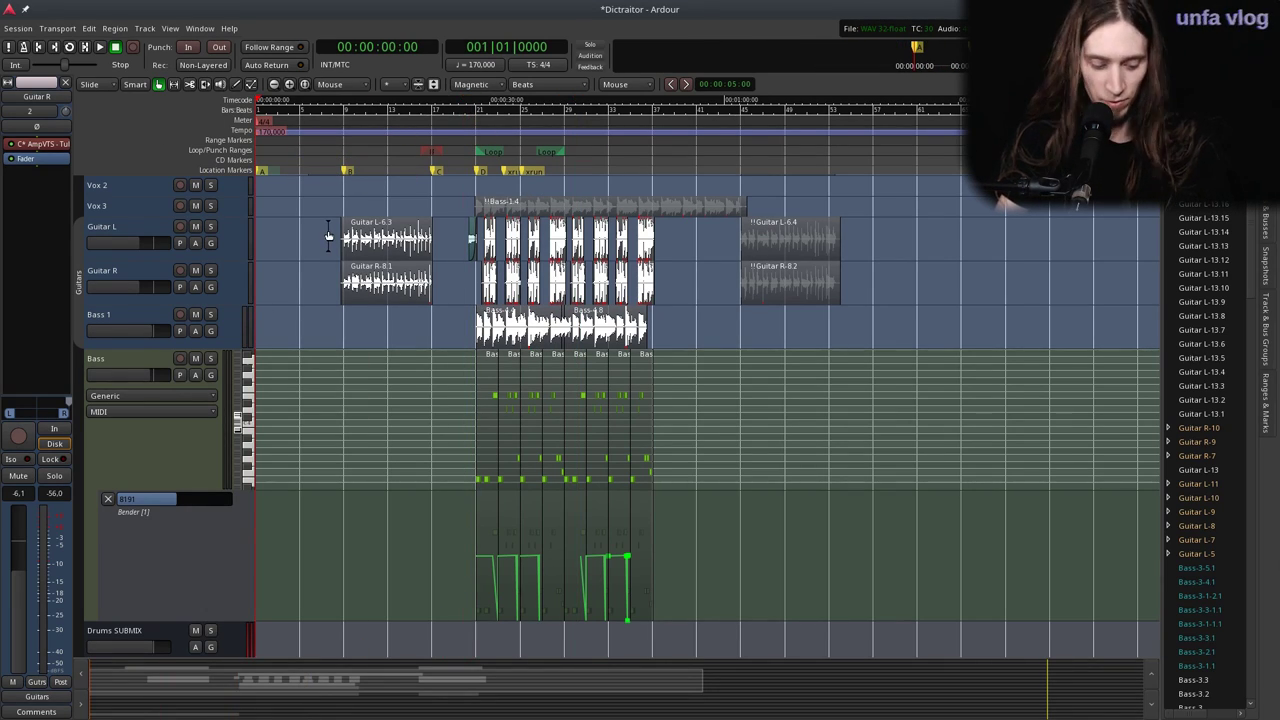
key(space)
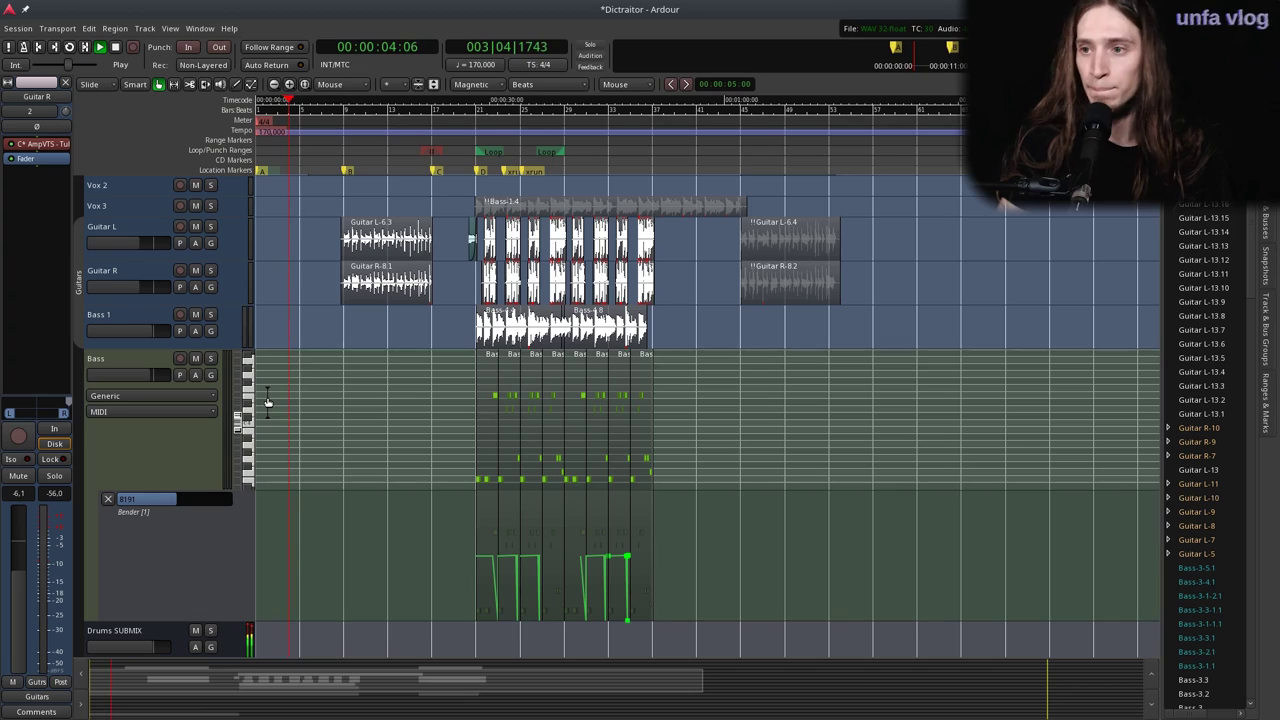
scroll(293, 490, up, 3)
scroll(298, 492, down, 10)
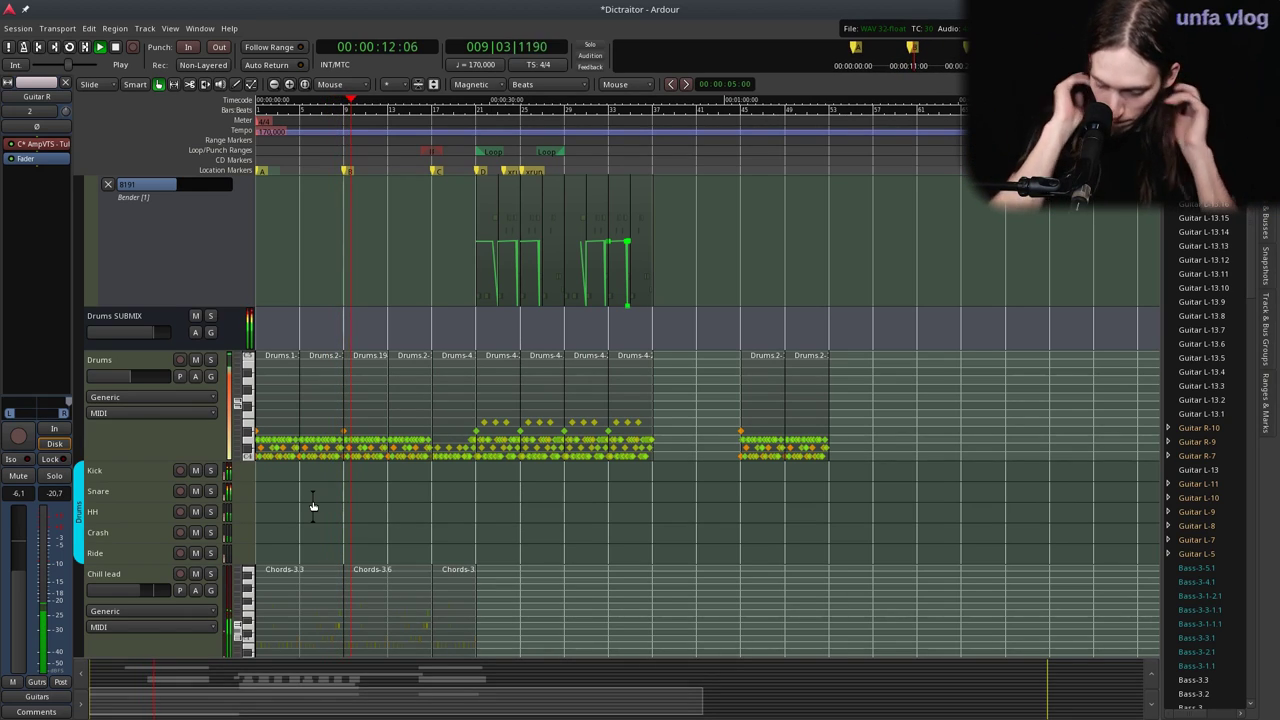
scroll(424, 277, up, 5)
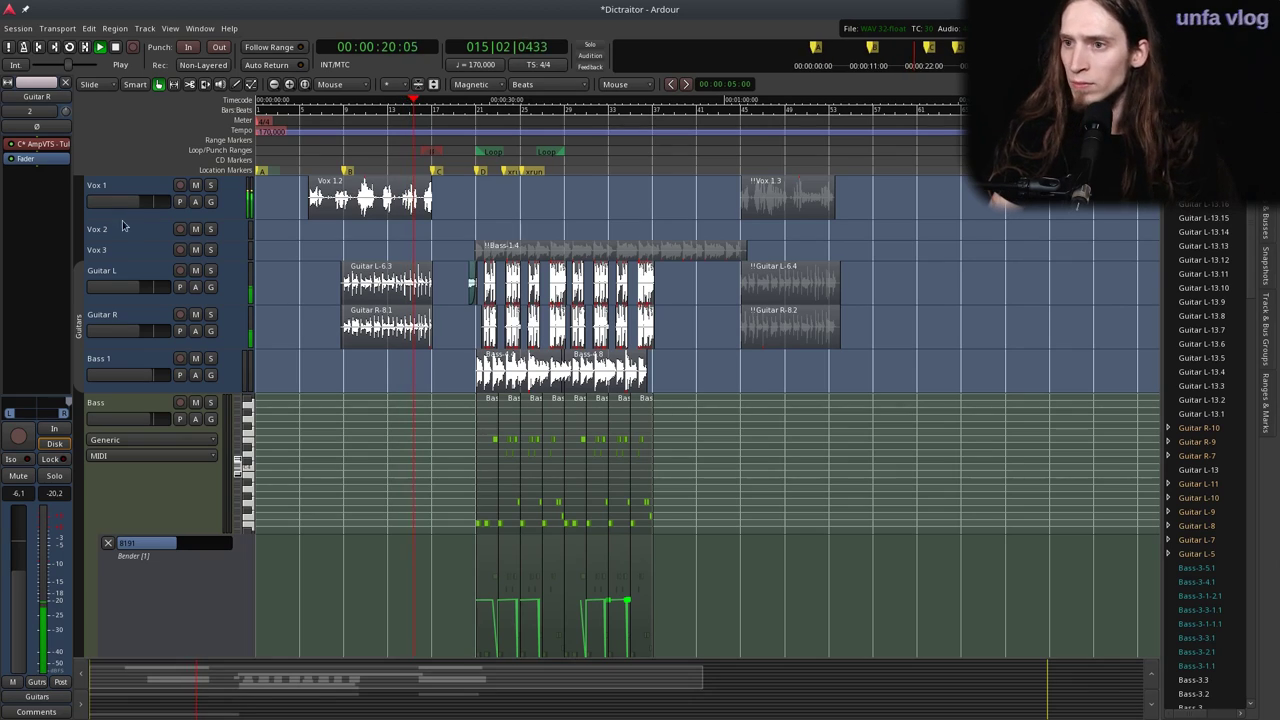
scroll(481, 300, up, 2)
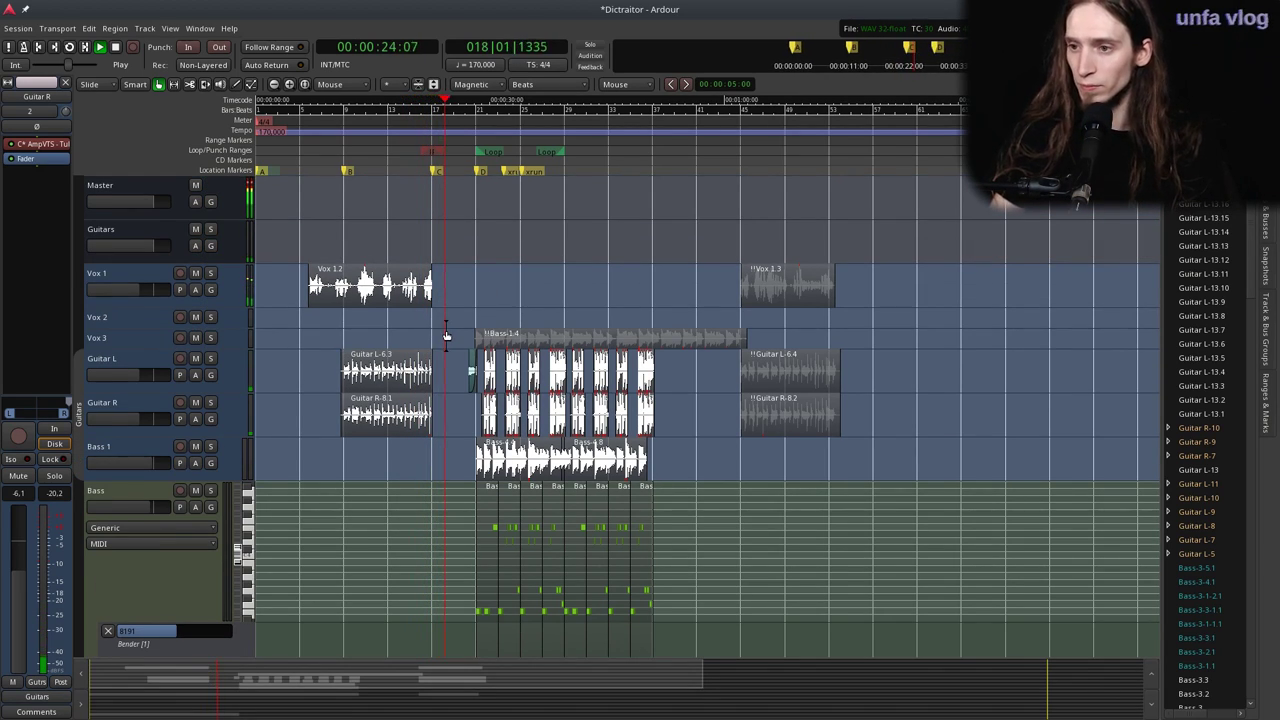
scroll(410, 500, down, 5)
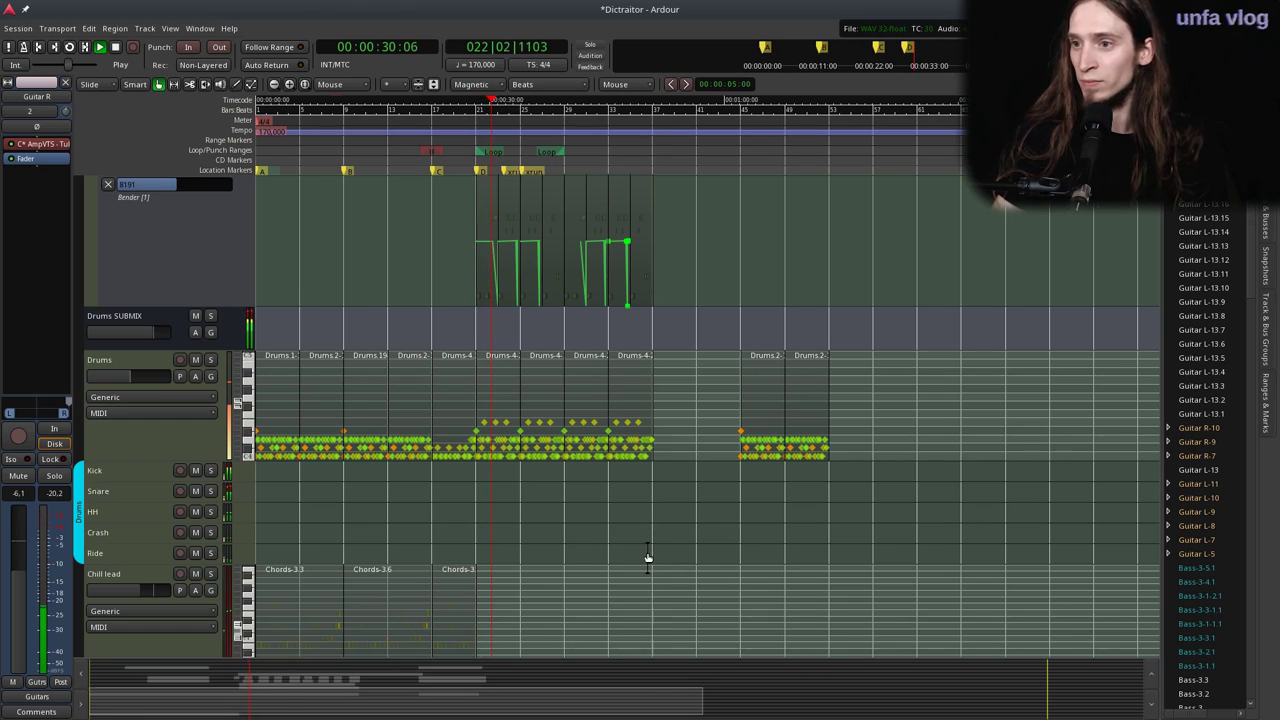
scroll(648, 557, up, 2)
scroll(627, 536, down, 2)
scroll(627, 536, up, 5)
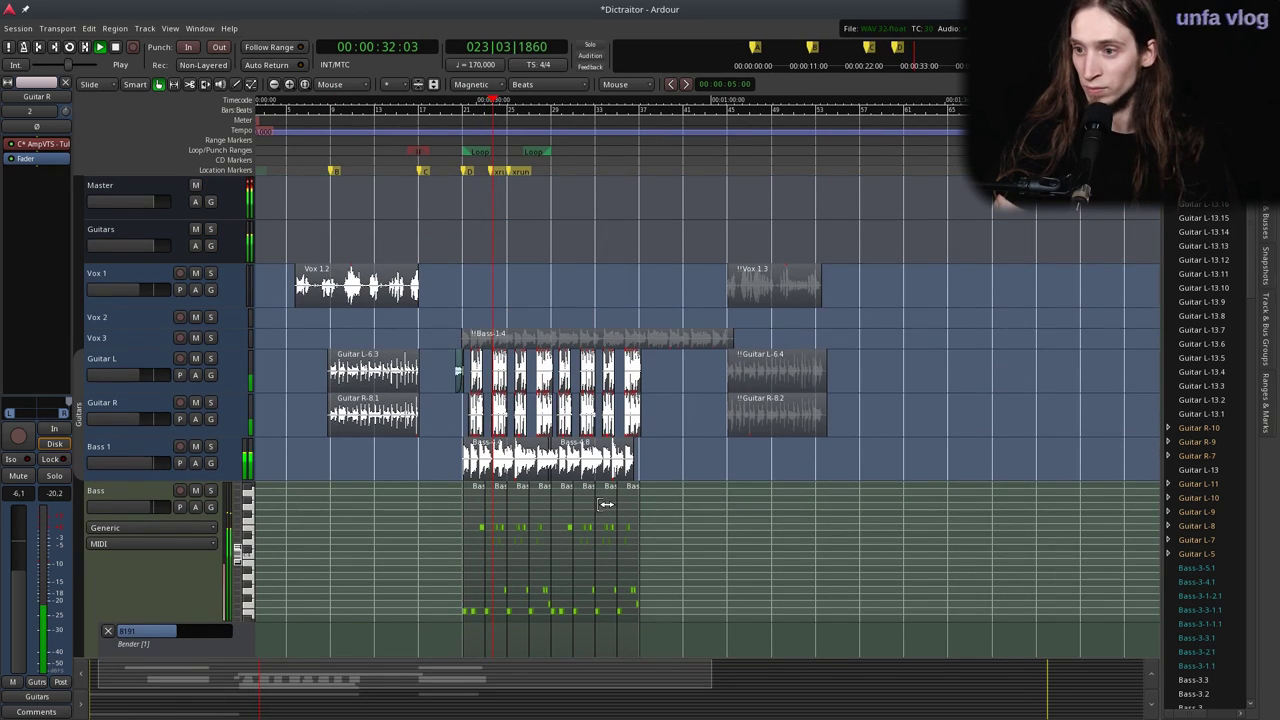
Lower the gain of all section D Guitar L and Guitar R phrase regions to -3 dB and listen through the section's end.
ctrl+scroll(606, 504, up, 2)
drag(334, 365, 717, 423)
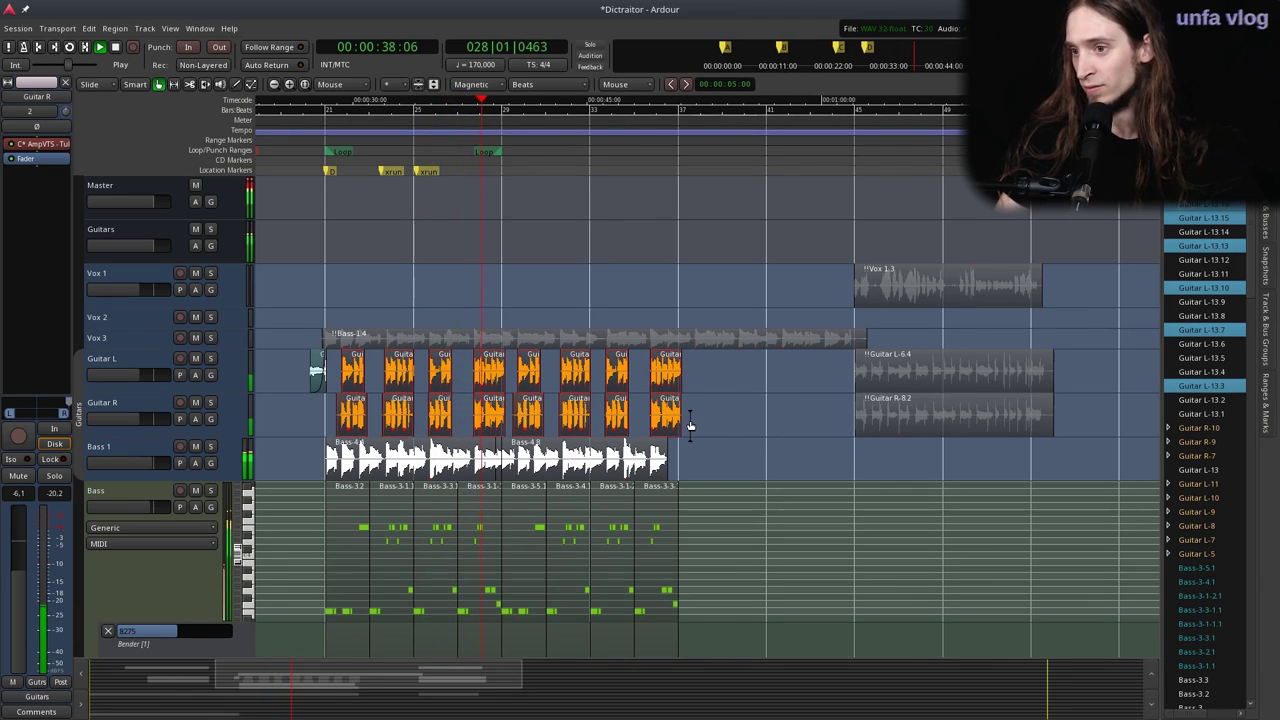
click(692, 424)
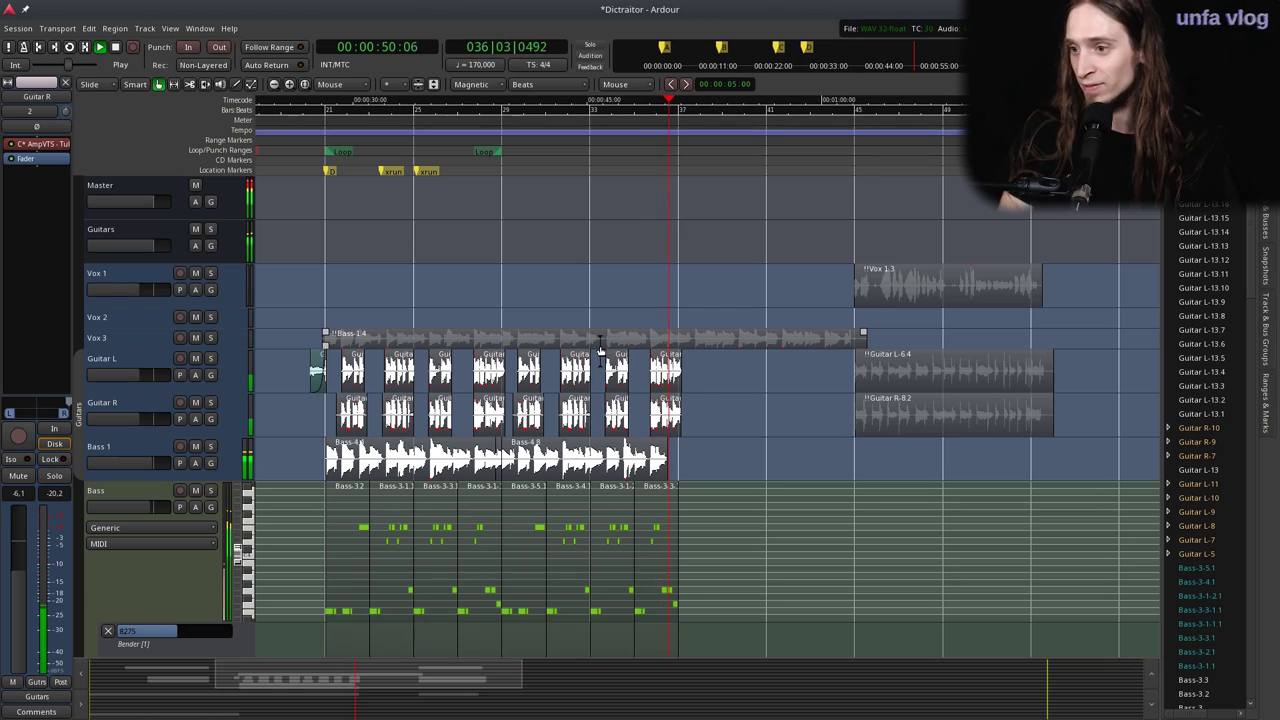
key(space)
Solo the Guitars bus and the Bass 1 track and play them from bar 34.
scroll(687, 450, up, 1)
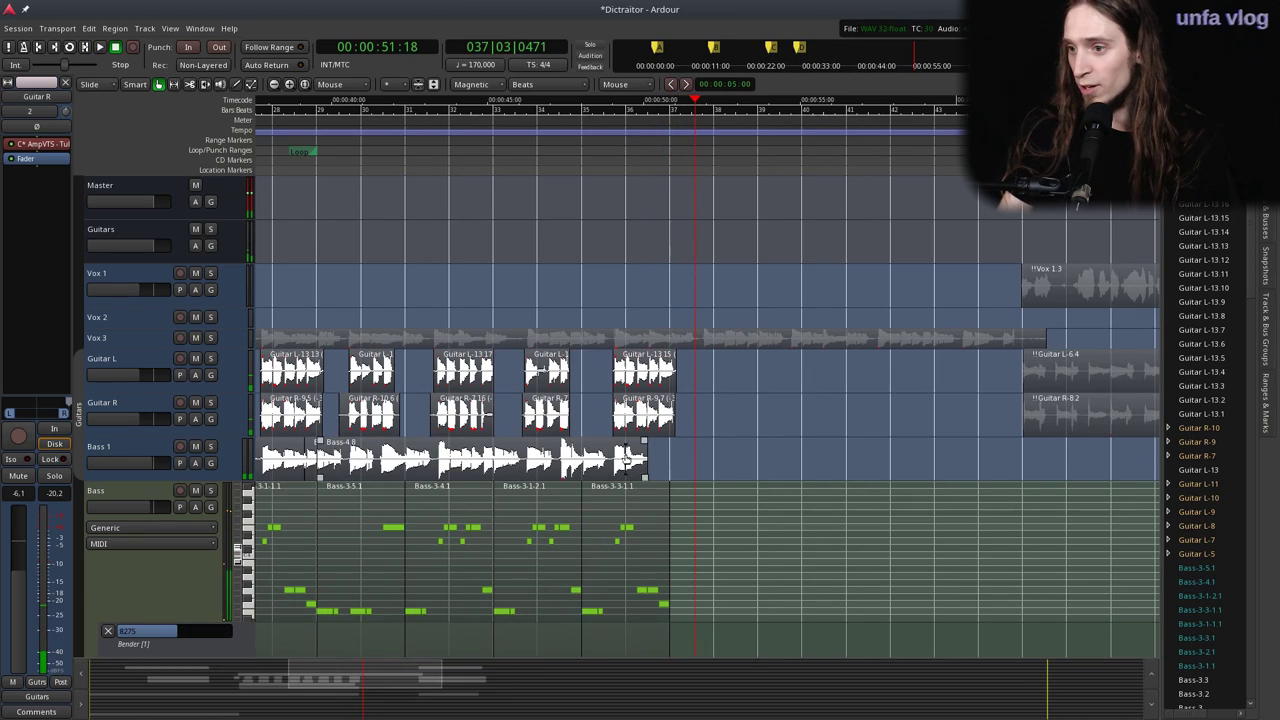
click(210, 446)
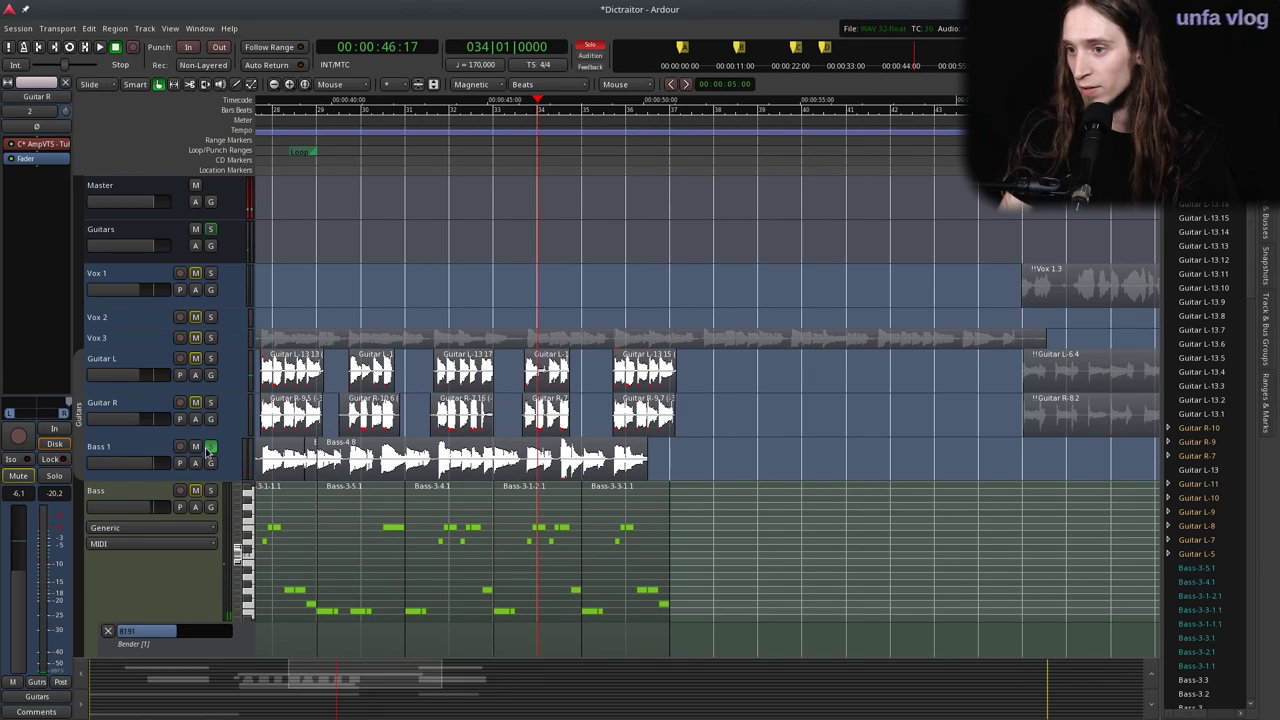
key(space)
key(equal)
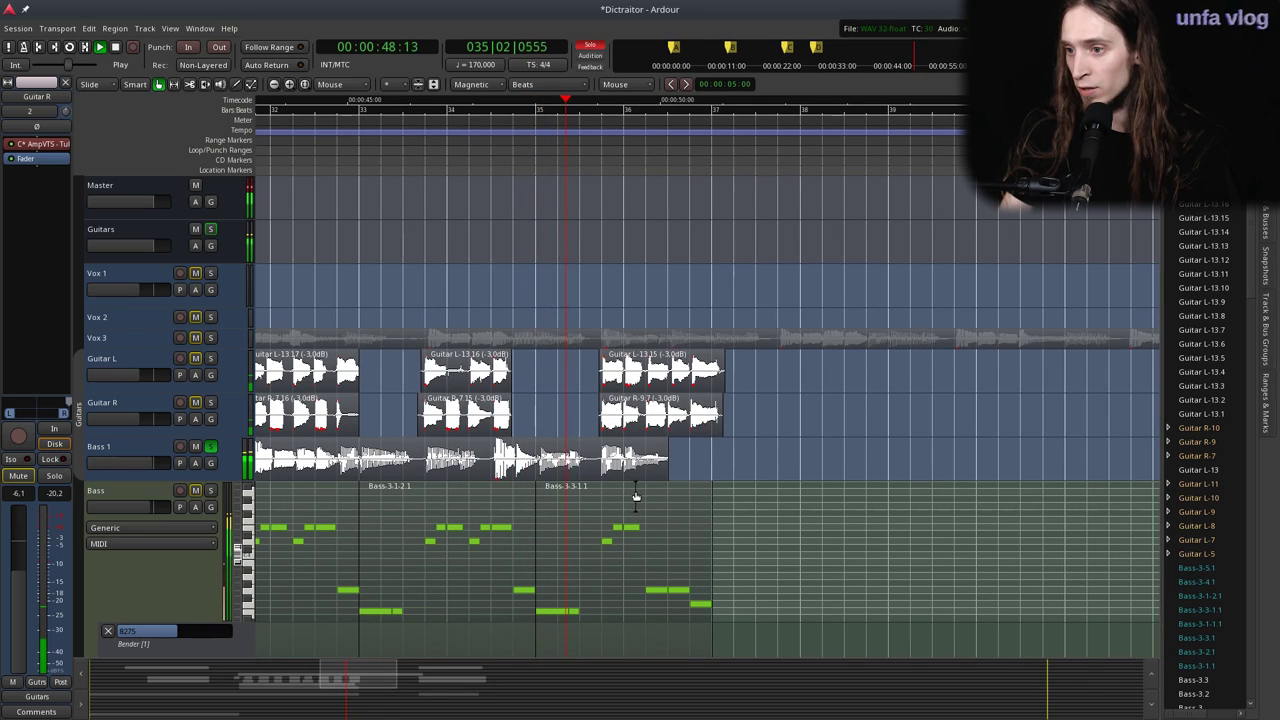
Extend the end of the last Bass 1 region to bar 37 and replay from about bar 35.
drag(665, 472, 708, 473)
click(532, 108)
click(210, 446)
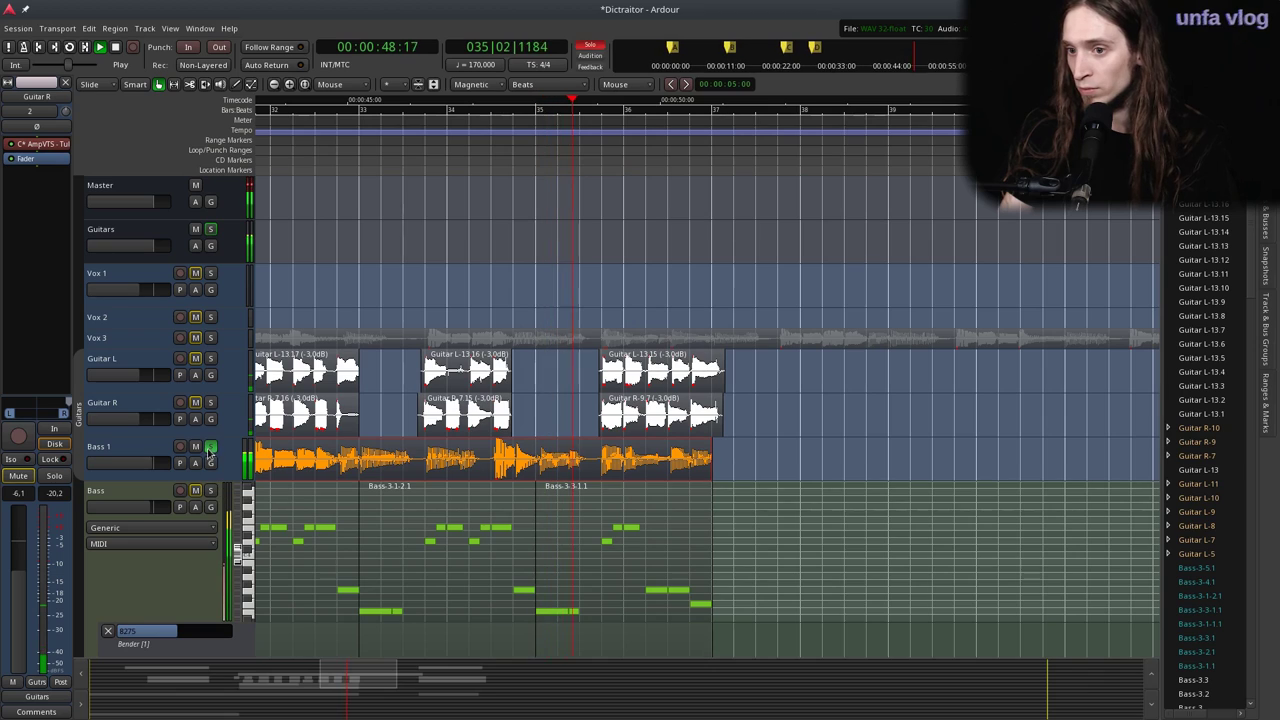
Stop playback at the end of section D and look over the arrangement from the song's start through the later sections.
click(762, 455)
scroll(762, 454, down, 1)
key(space)
scroll(753, 460, down, 2)
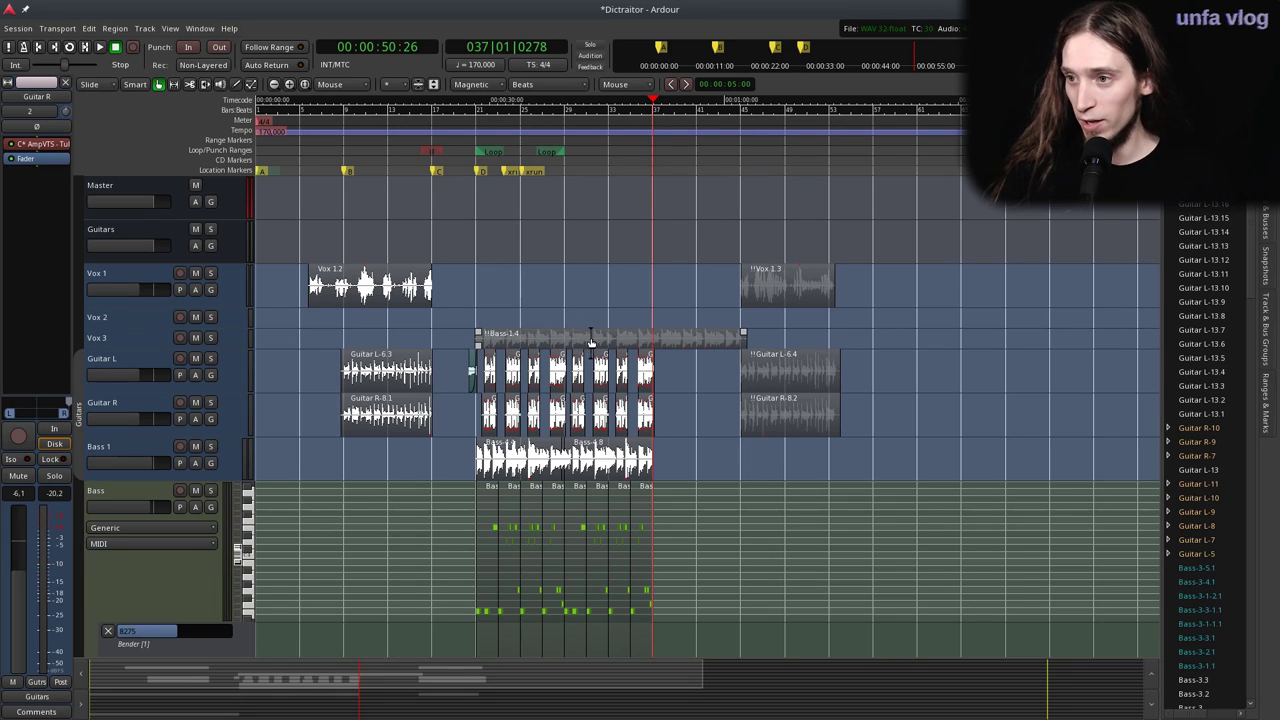
ctrl+scroll(530, 193, up, 2)
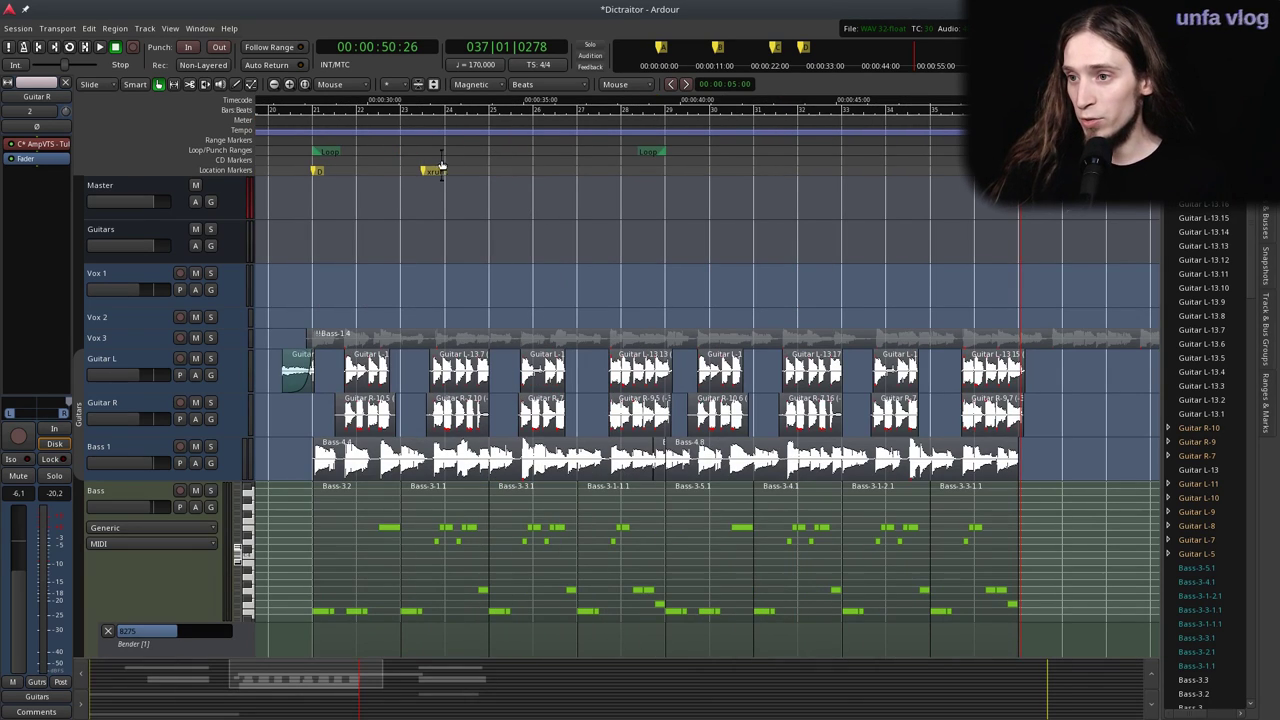
scroll(594, 300, left, 10)
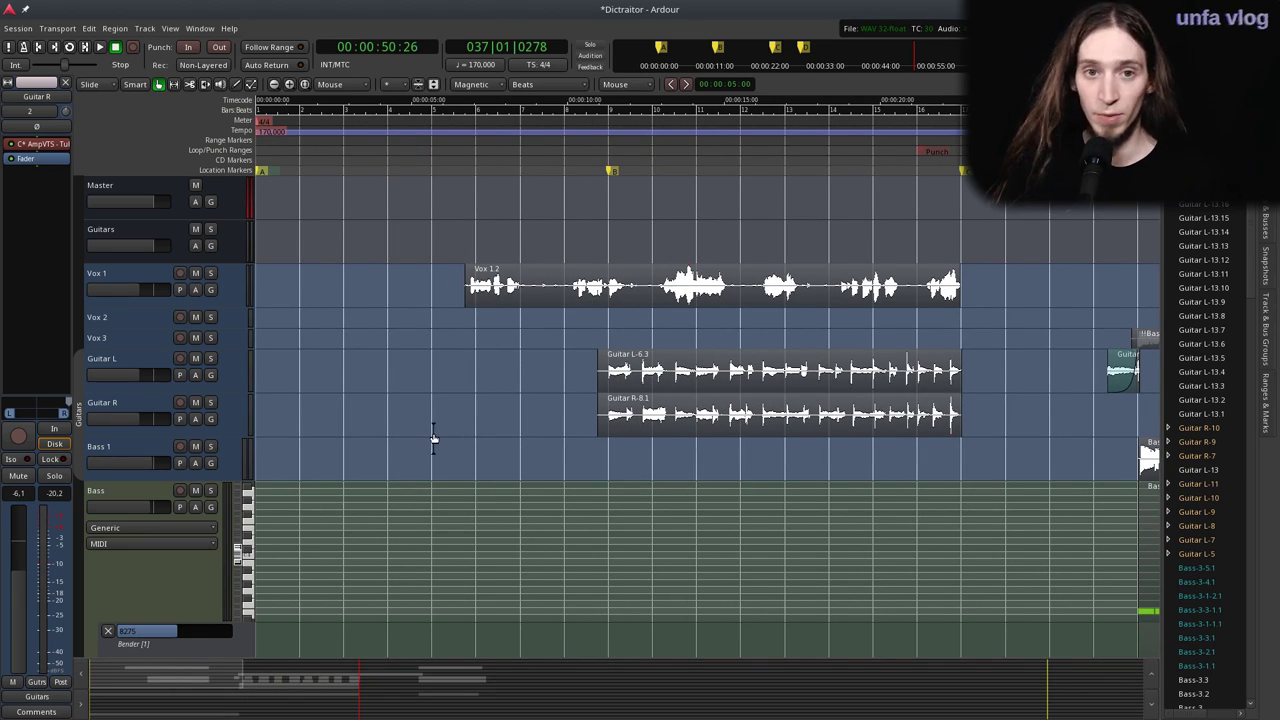
ctrl+scroll(390, 397, down, 2)
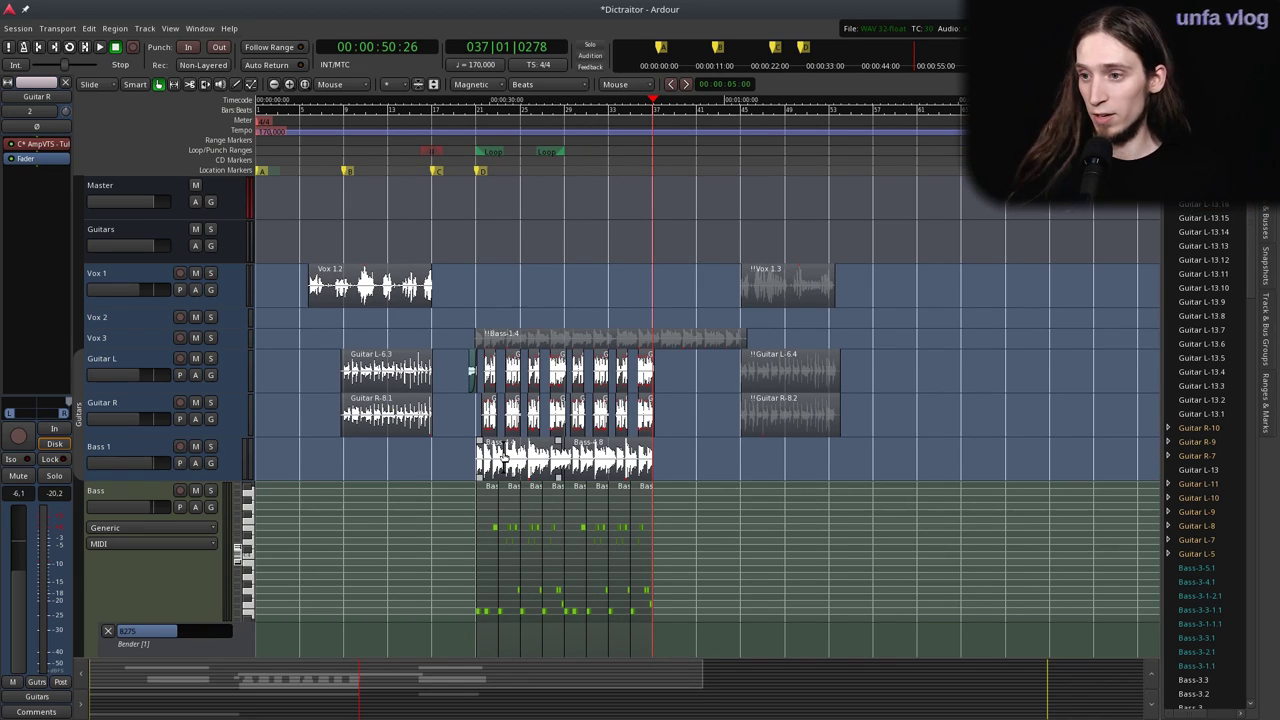
ctrl+scroll(533, 418, up, 1)
scroll(486, 428, left, 5)
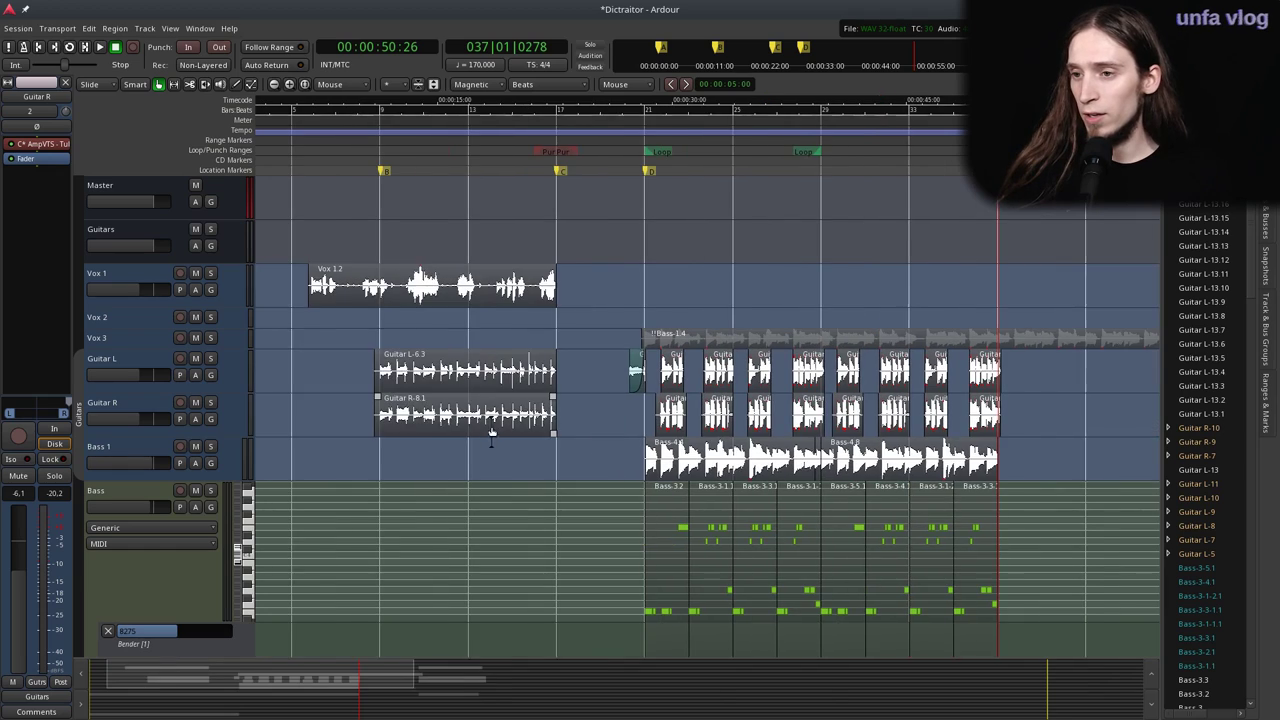
Play the song's opening bars, look over the Chill lead track's MIDI regions, and save the session.
key(Home)
key(space)
scroll(363, 400, down, 1)
scroll(363, 400, down, 5)
key(space)
scroll(298, 536, up, 1)
scroll(300, 532, down, 10)
key(equal)
key(equal)
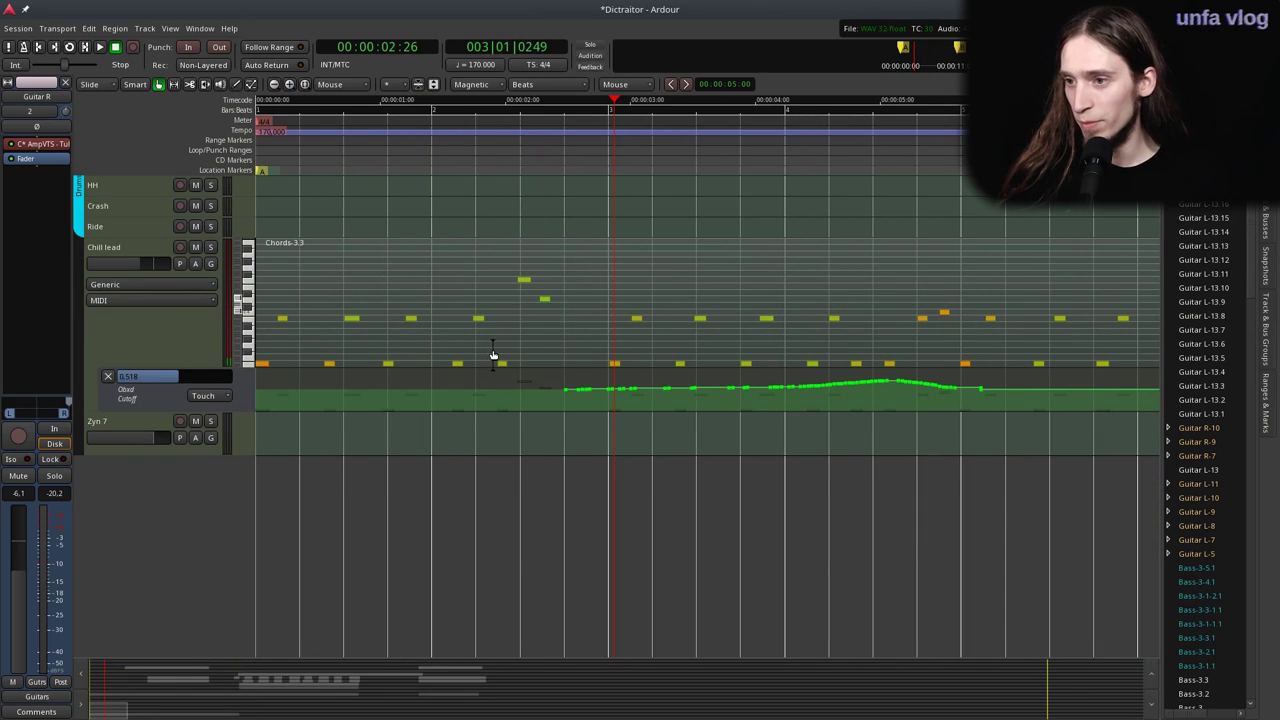
scroll(492, 353, up, 1)
key(minus)
key(minus)
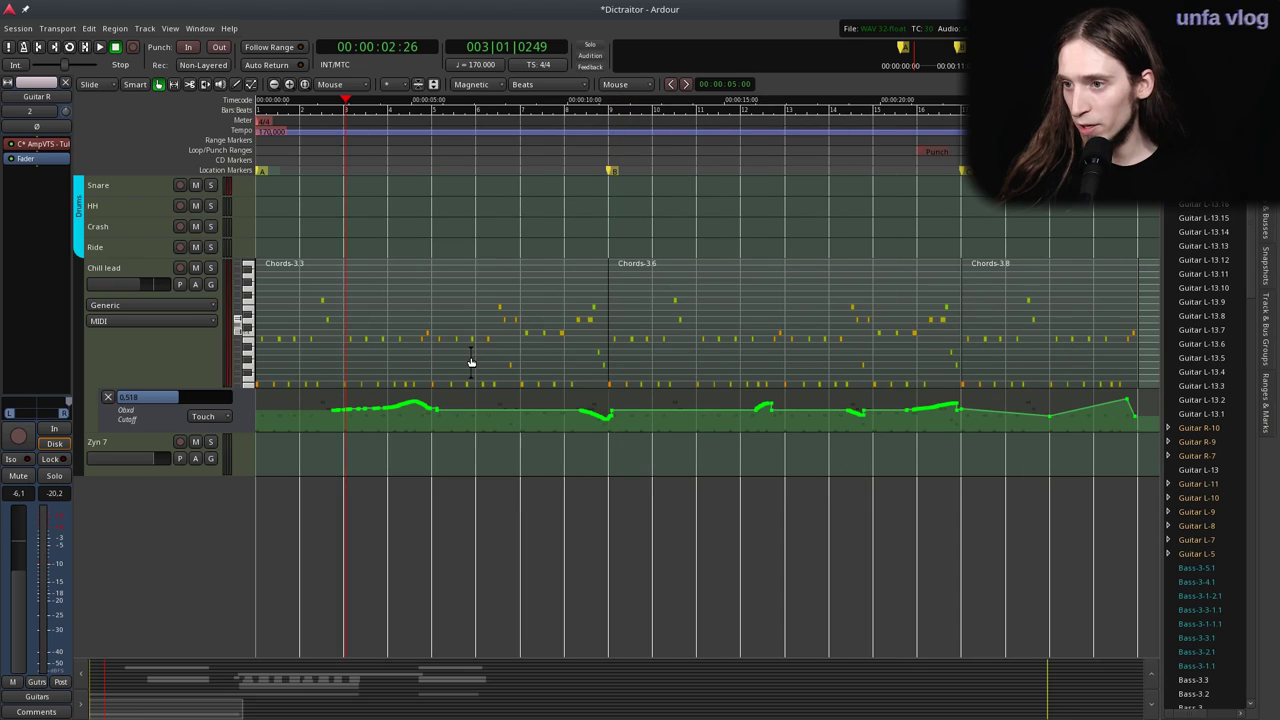
key(ctrl+s)
Copy the first Chill lead region, Chords-3.3, to bar 25.
key(equal)
key(equal)
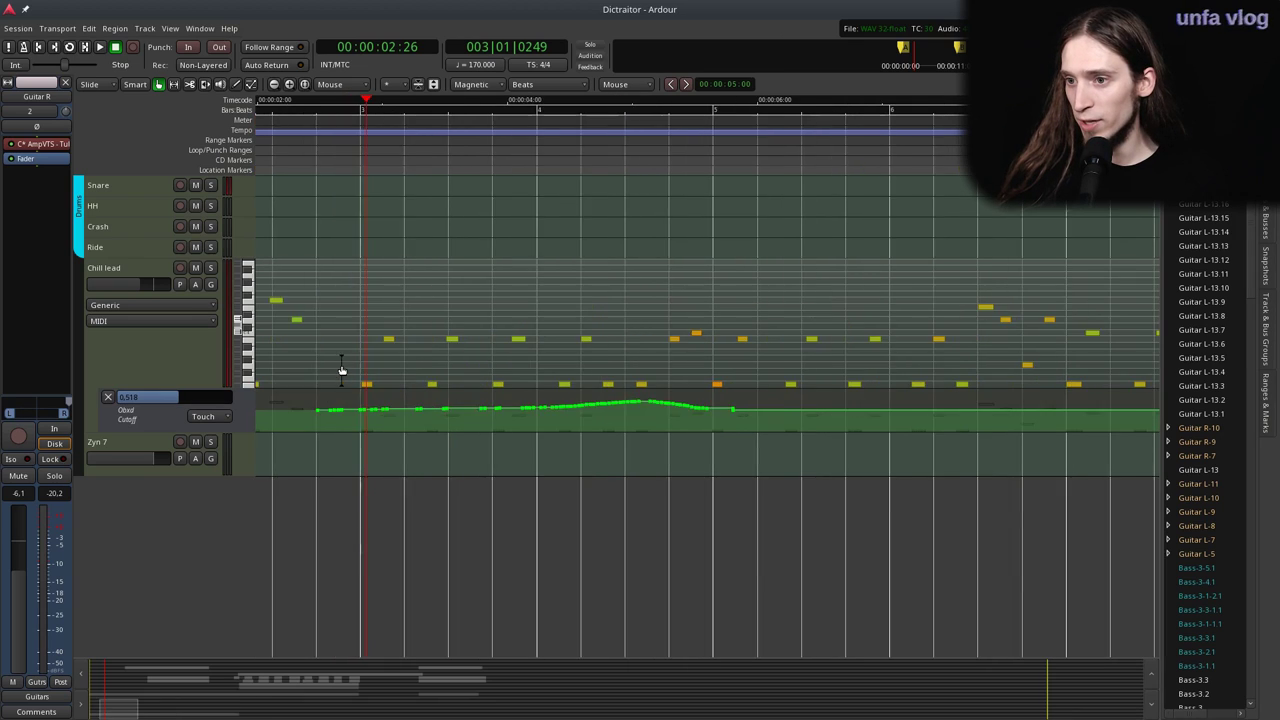
right_click(406, 317)
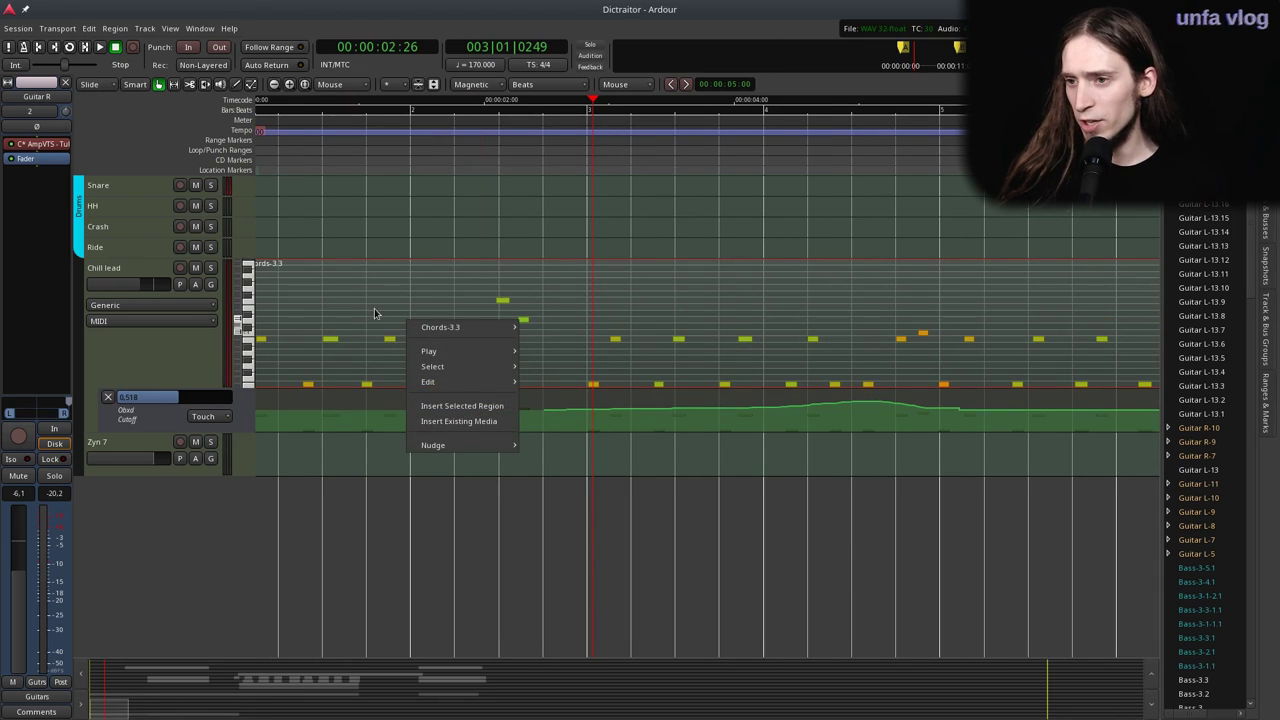
click(375, 313)
scroll(373, 315, down, 3)
drag(356, 322, 886, 331)
scroll(933, 302, up, 2)
Quantize the note starts of the Chill lead region at bar 25 to Beats/4 with strength 100.
right_click(607, 318)
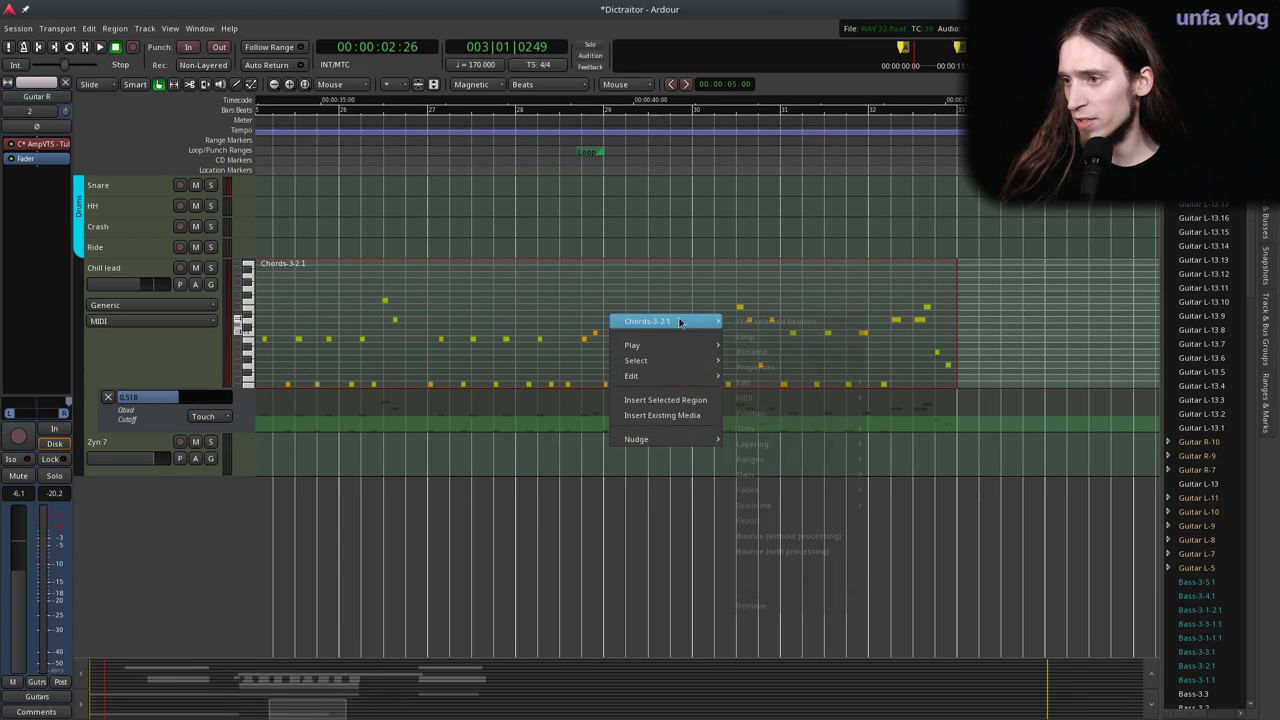
mouse_move(680, 321)
mouse_move(777, 384)
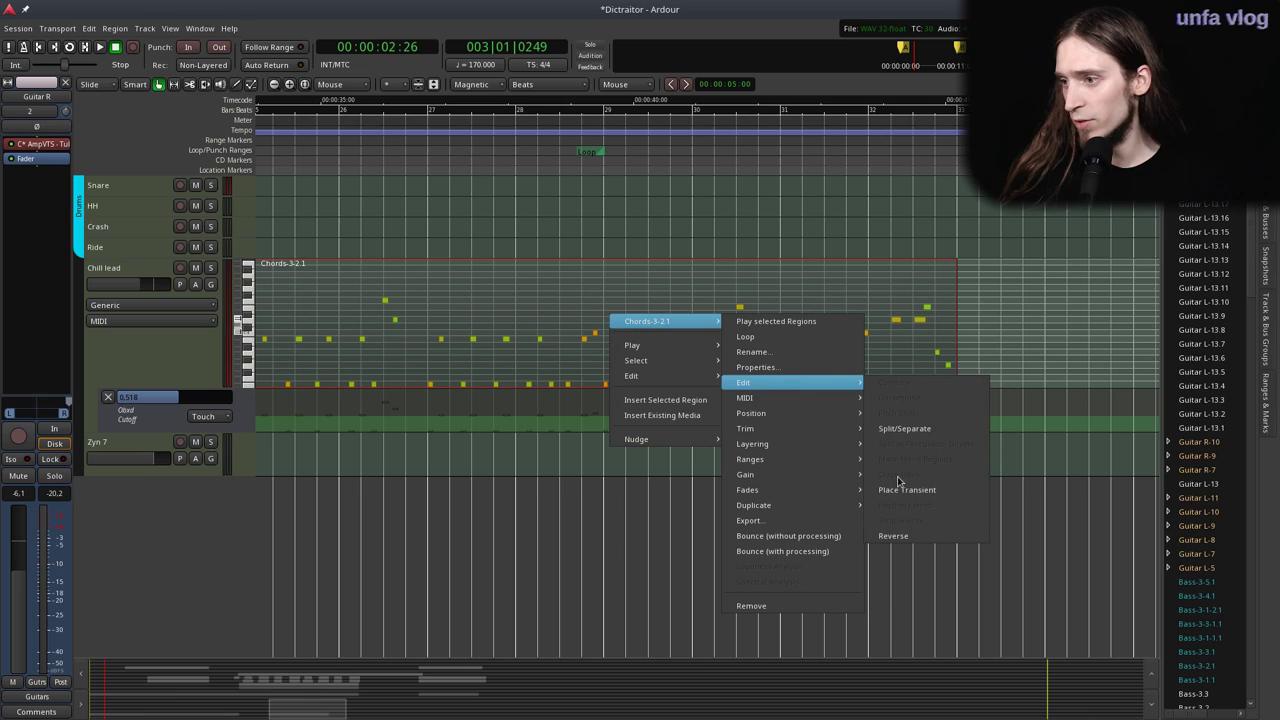
mouse_move(830, 399)
click(896, 430)
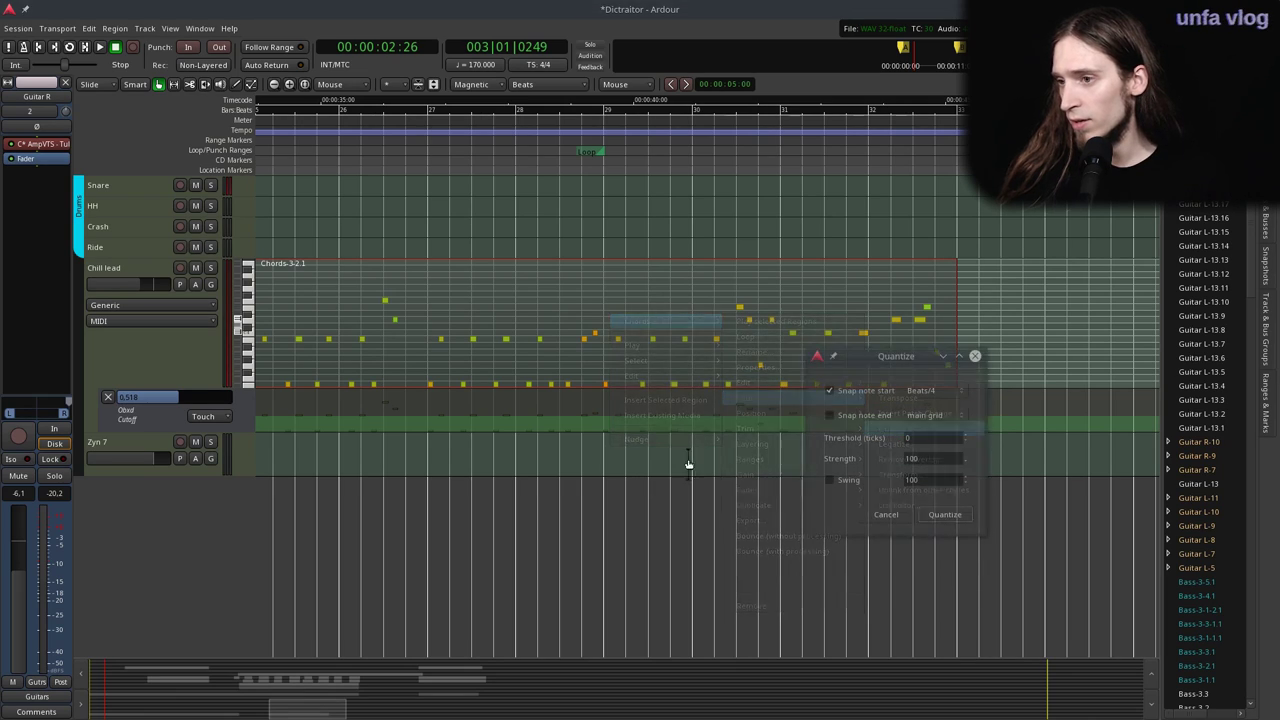
click(944, 514)
Play the Chill lead region from just before bar 25 within the full mix and replay its start.
scroll(659, 331, left, 2)
key(p)
key(space)
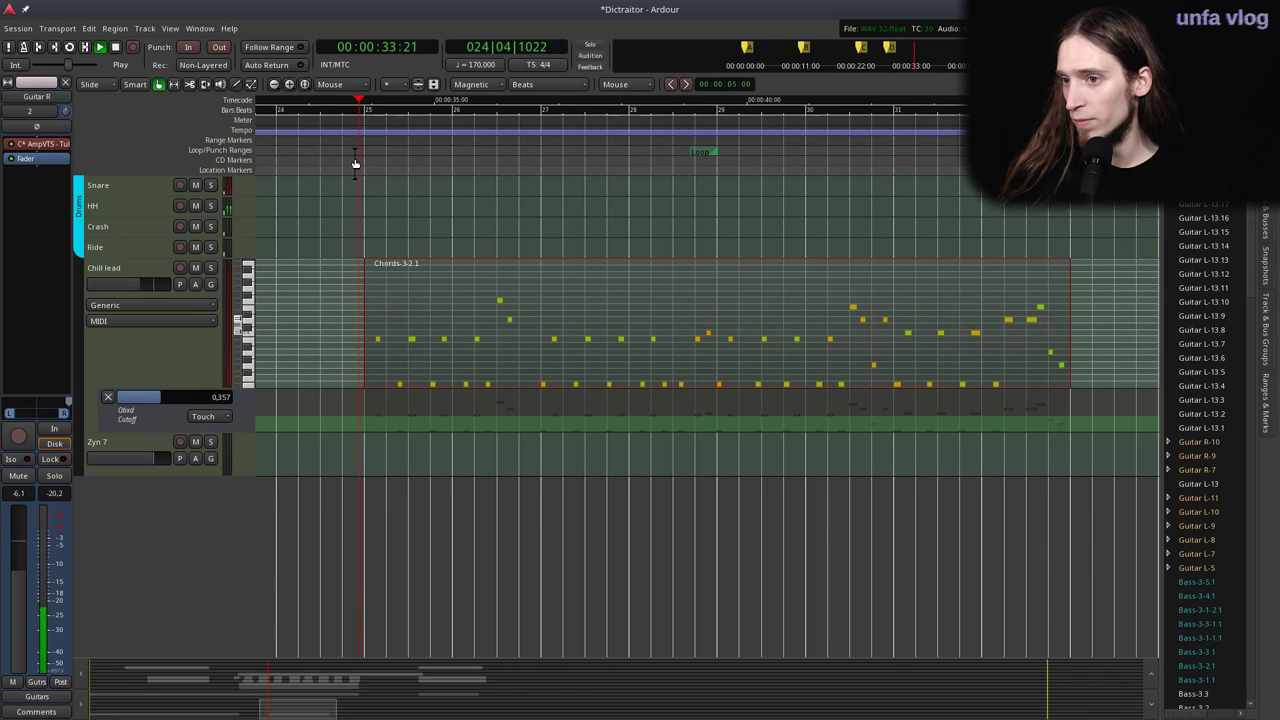
key(space)
scroll(378, 337, up, 1)
drag(362, 382, 388, 342)
scroll(343, 377, up, 2)
key(p)
key(space)
key(space)
scroll(459, 318, down, 4)
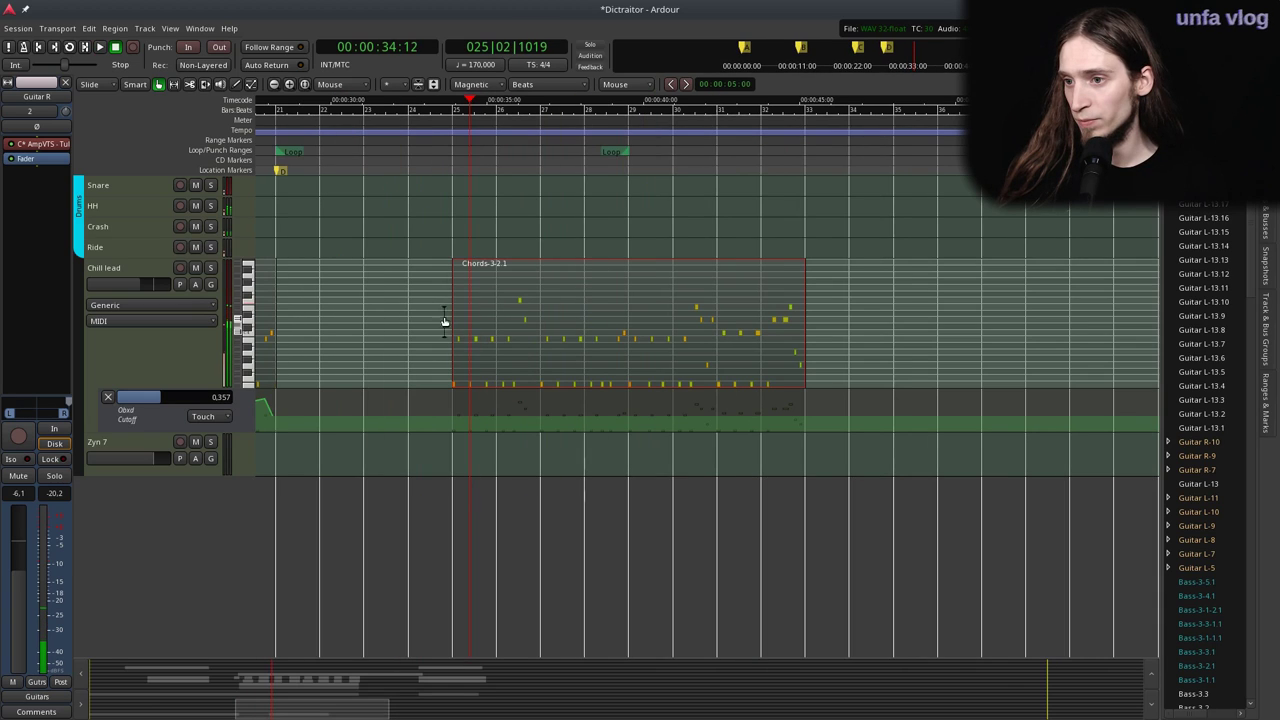
Solo the Chill lead track and play its bar 25 region through to bar 30.
click(210, 268)
scroll(440, 245, up, 2)
key(space)
scroll(444, 320, down, 1)
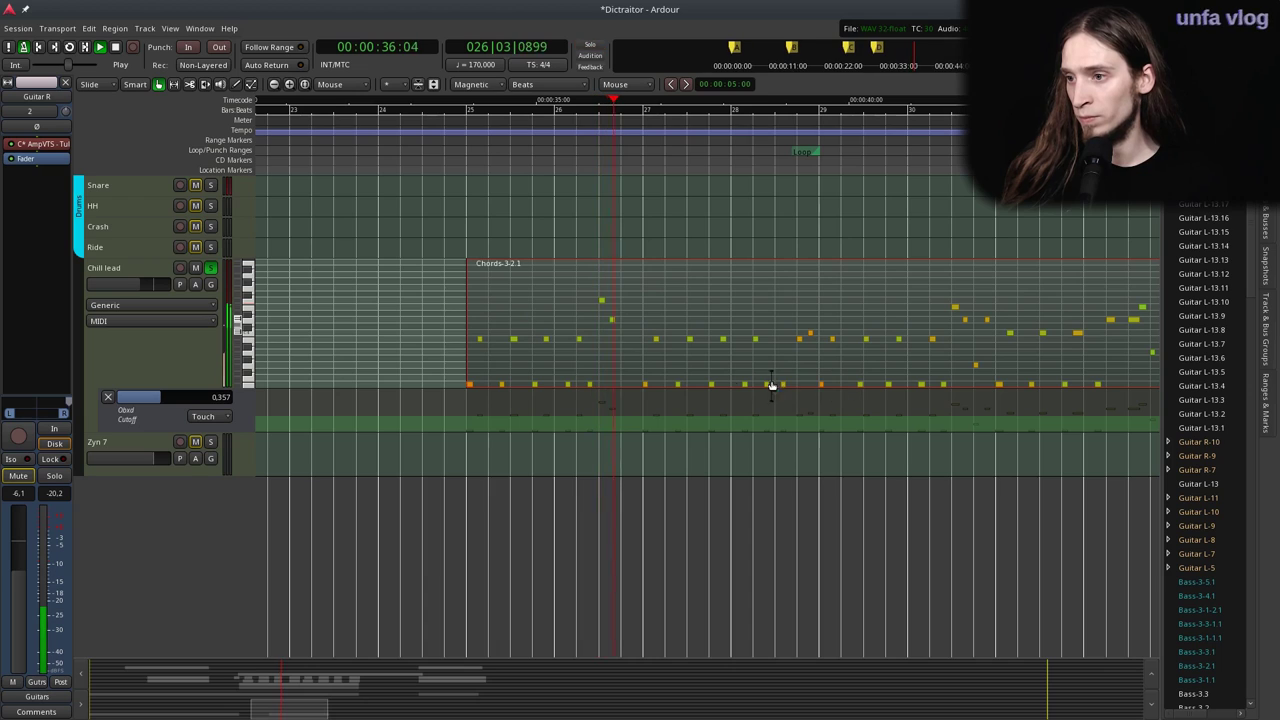
scroll(668, 326, down, 1)
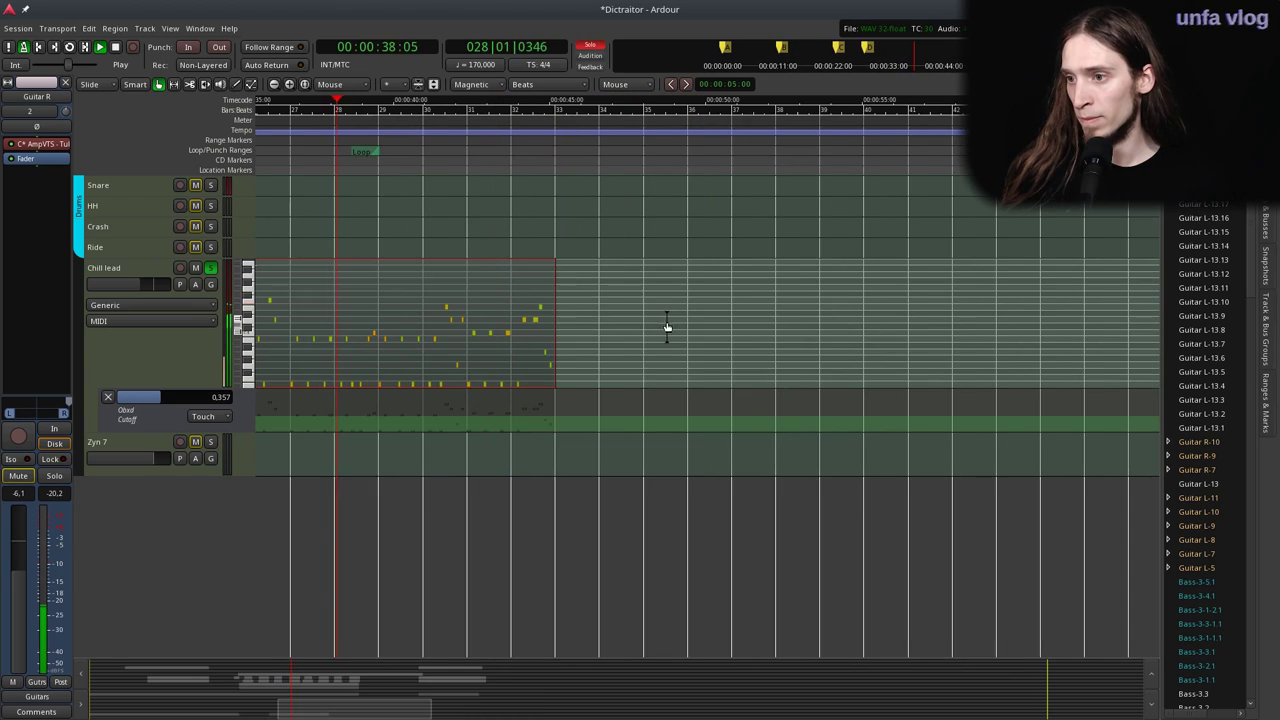
scroll(603, 343, up, 2)
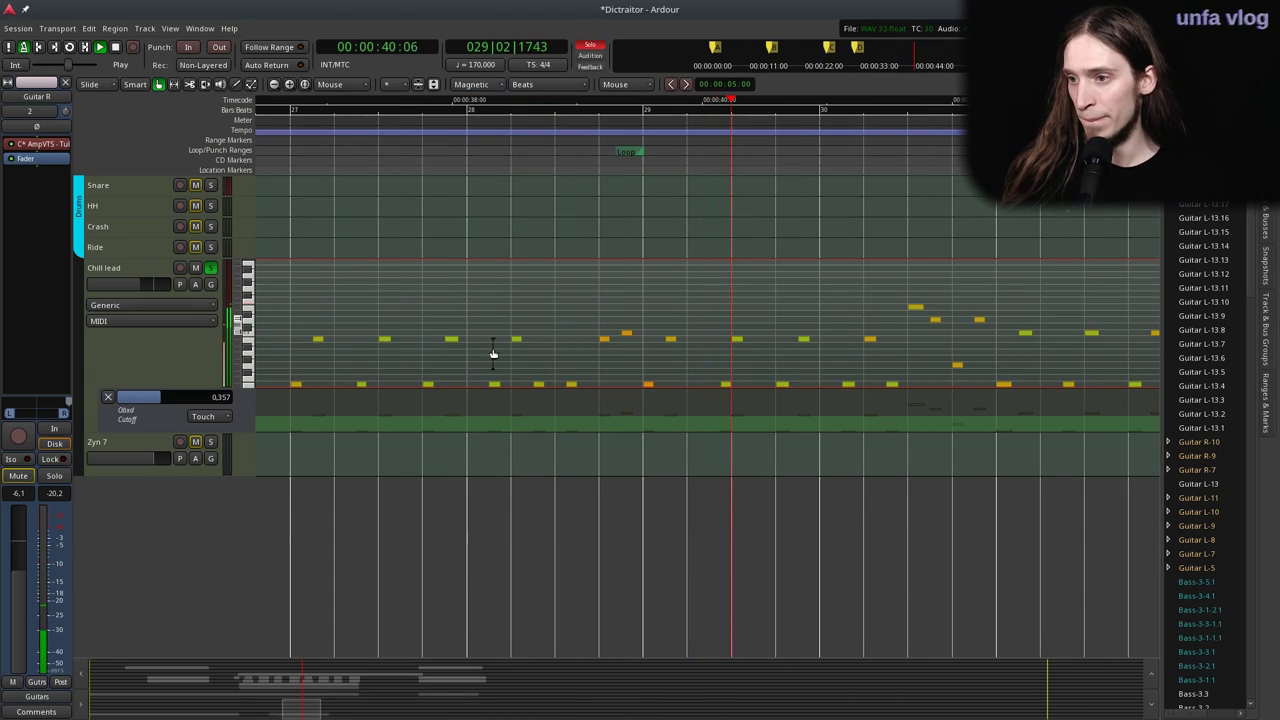
key(space)
Move the low Chill lead note in bar 29 one sixteenth earlier and replay the phrase to the region's end.
click(729, 388)
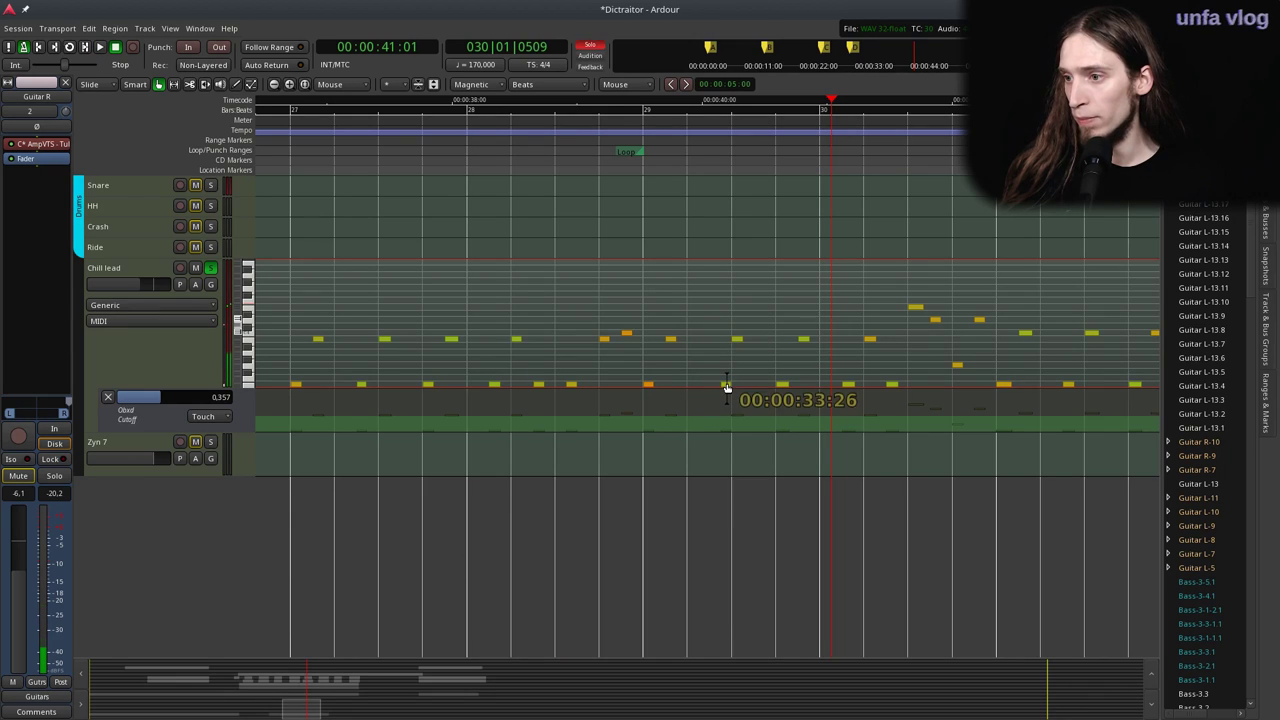
key(e)
drag(728, 386, 716, 388)
click(613, 151)
key(space)
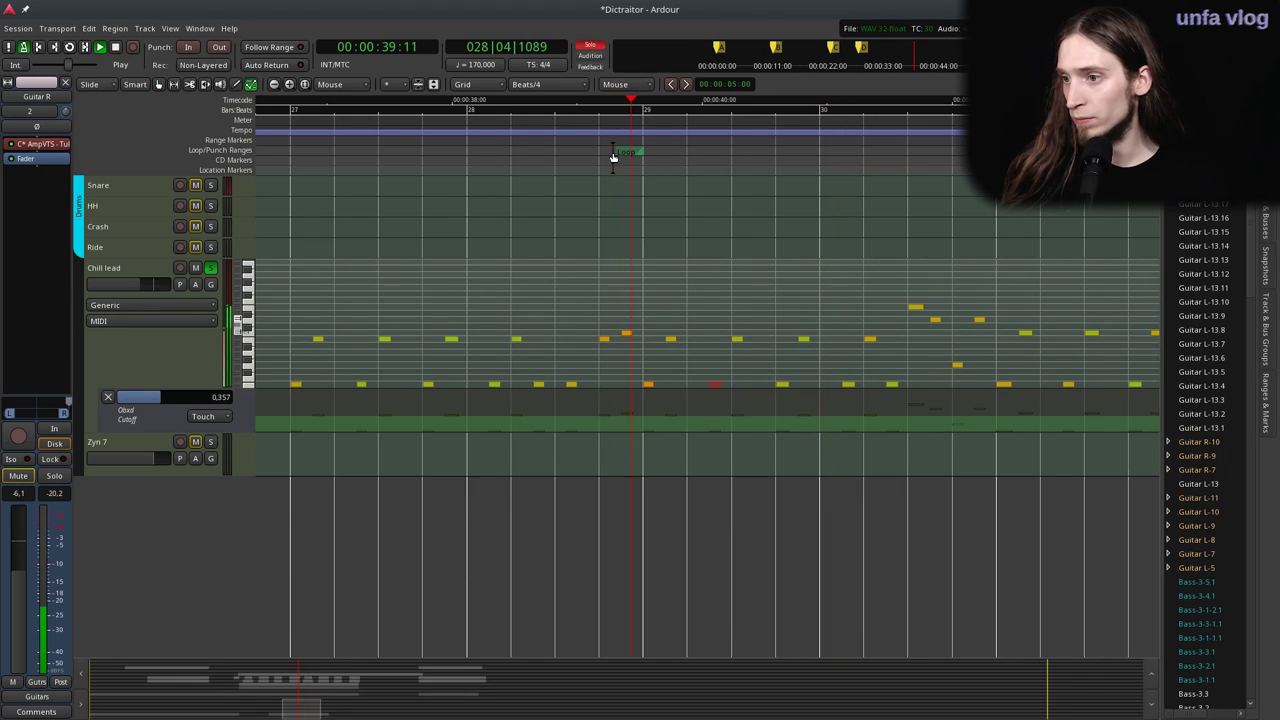
click(494, 157)
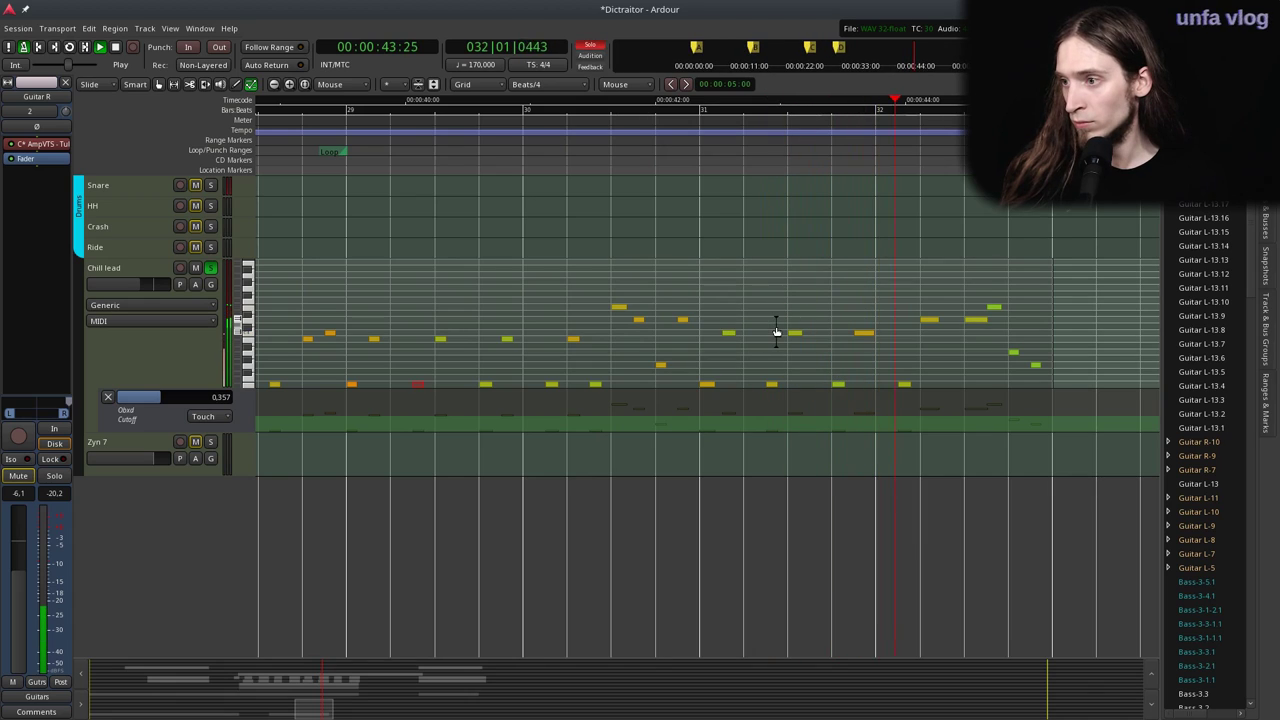
scroll(854, 332, down, 1)
key(space)
key(g)
Return the playhead to the song's start and quantize the bar 9 Chill lead region's note starts to Beats/4.
key(minus)
key(minus)
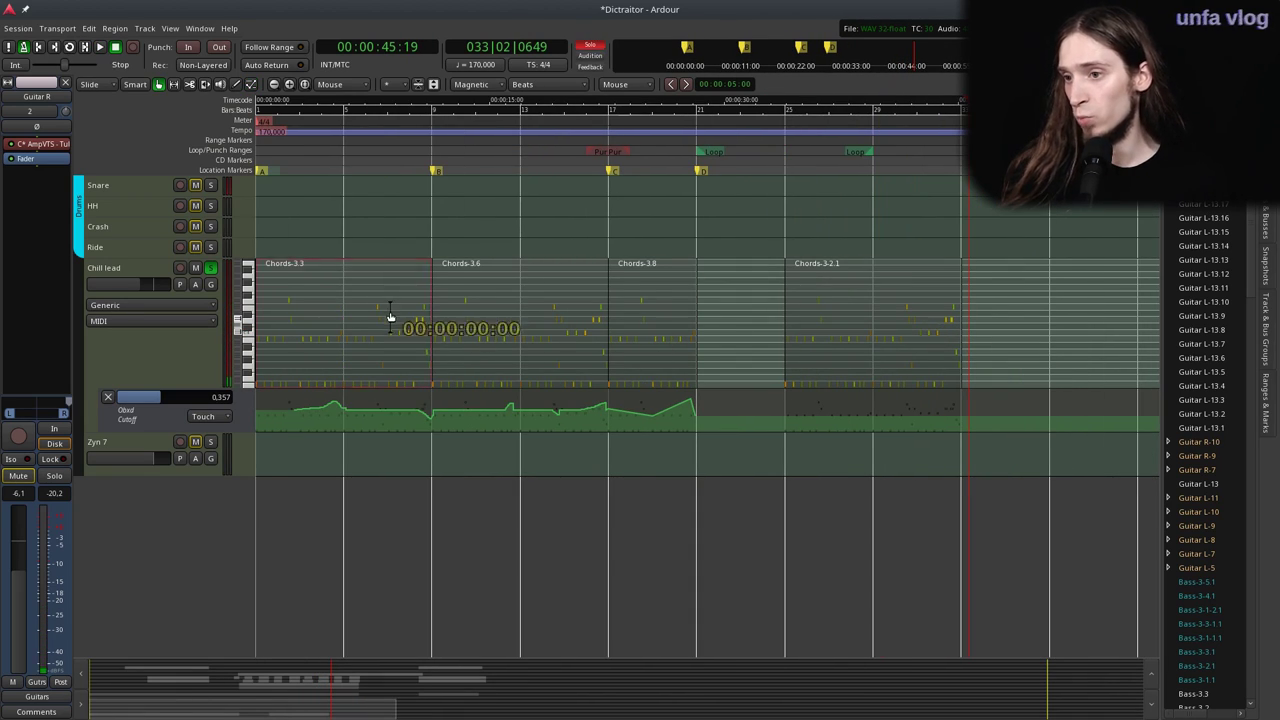
drag(828, 324, 306, 289)
drag(373, 169, 258, 170)
click(485, 300)
key(equal)
right_click(537, 338)
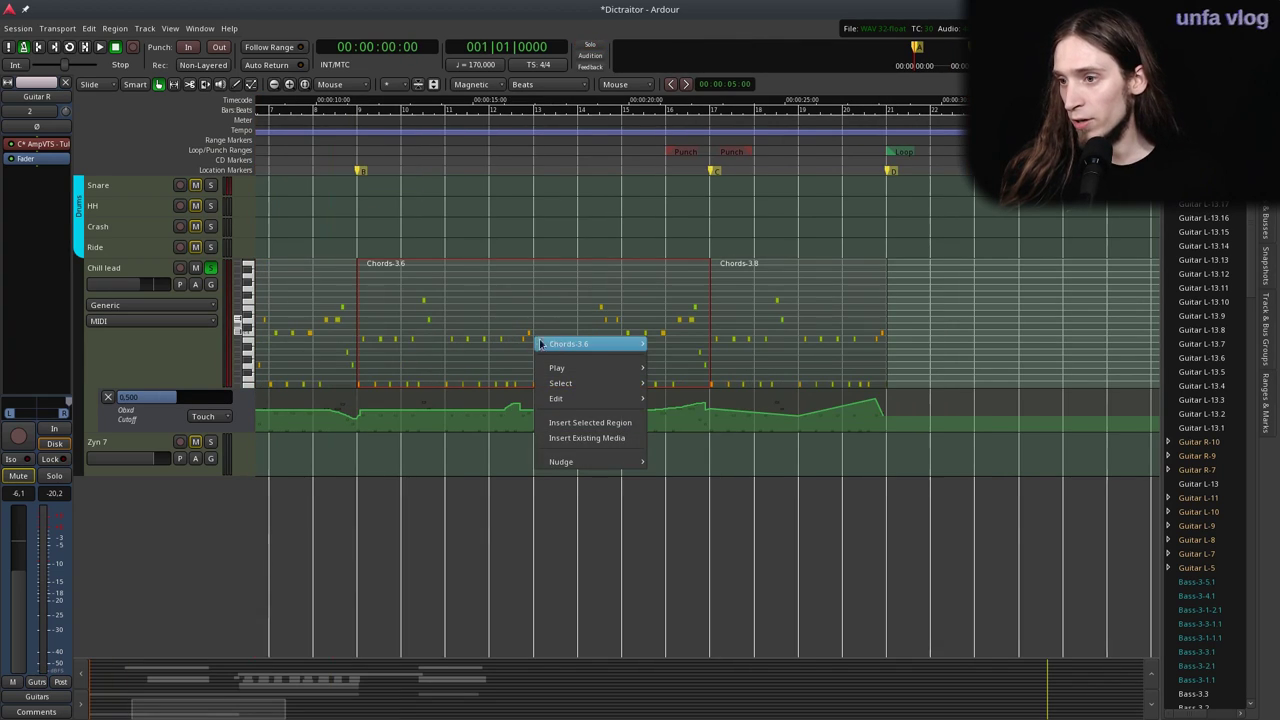
mouse_move(579, 352)
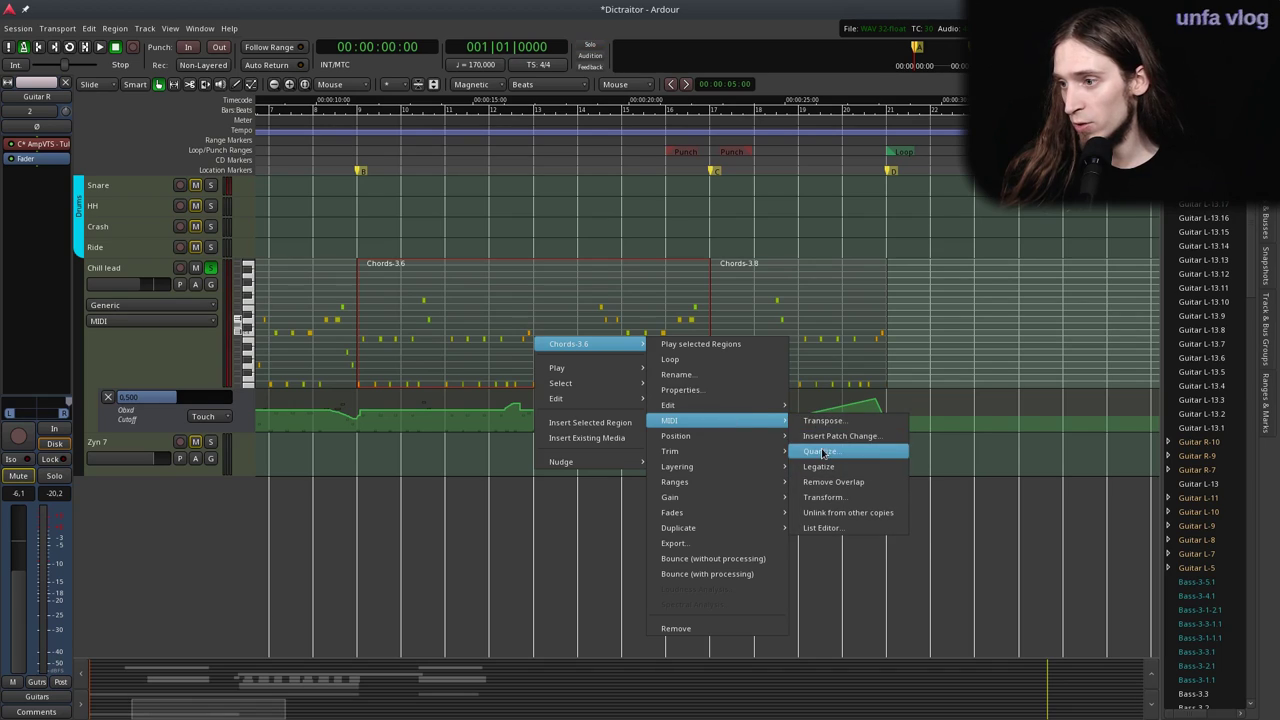
click(805, 450)
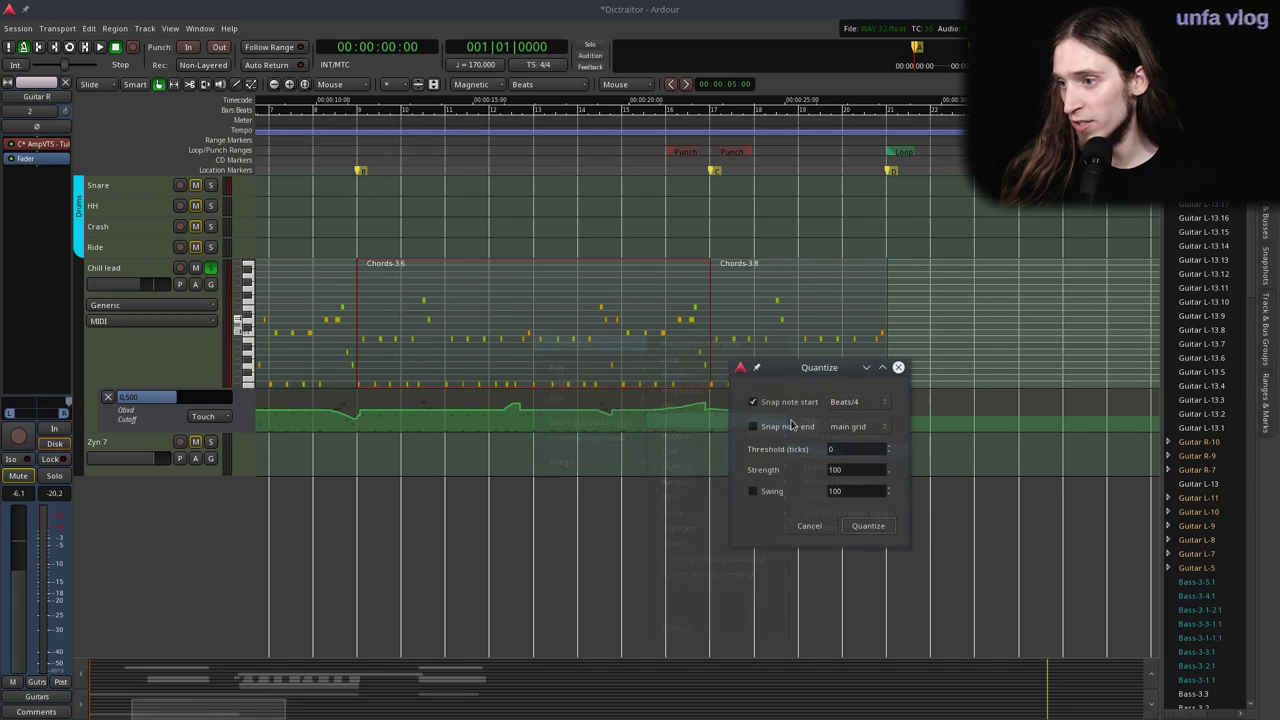
click(889, 527)
click(817, 333)
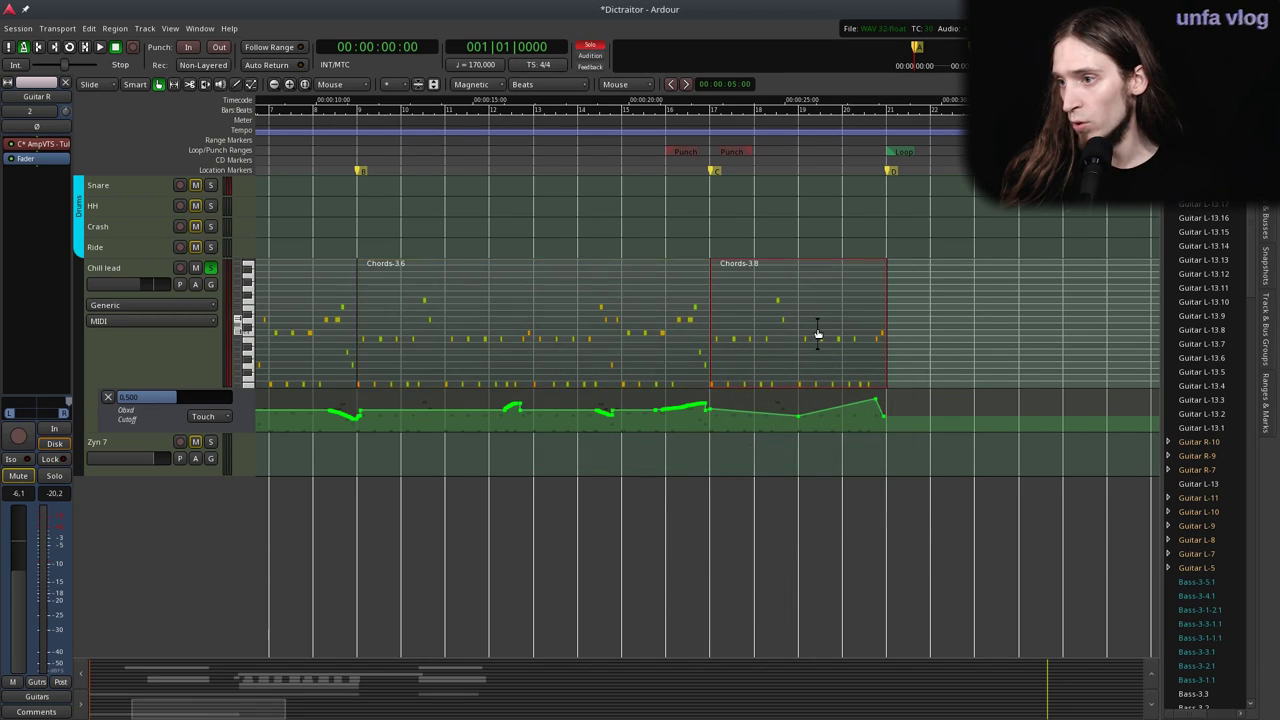
scroll(889, 343, left, 3)
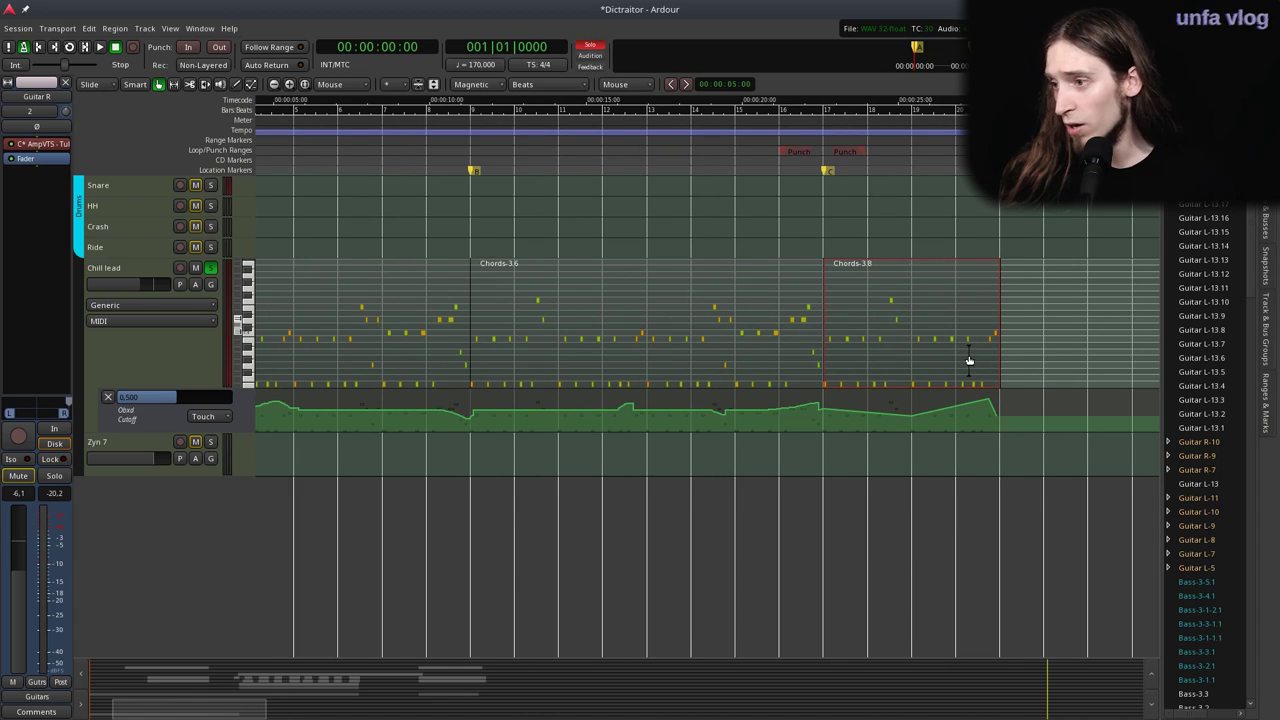
drag(963, 357, 949, 351)
key(ctrl+z)
Play the Chill lead part from about bar 9 in the full mix and again soloed, stopping near bar 14.
click(468, 148)
key(space)
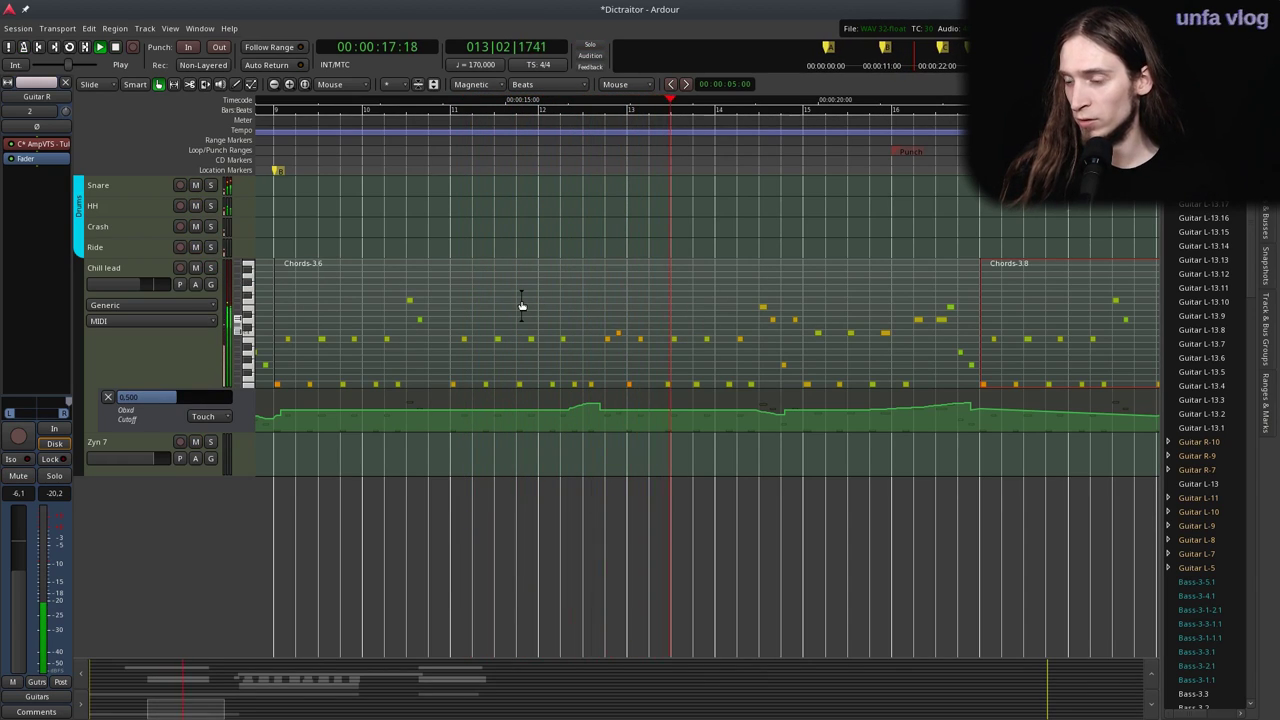
drag(296, 131, 268, 140)
click(210, 268)
key(grave)
key(space)
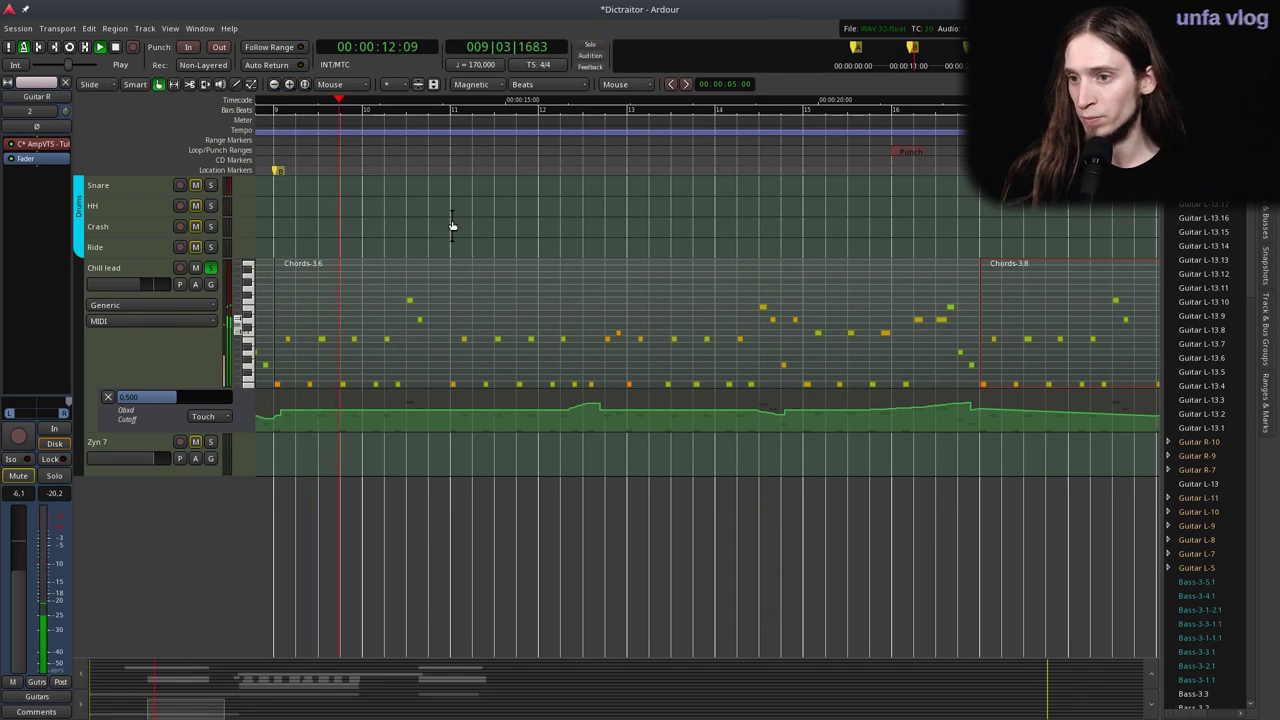
ctrl+scroll(625, 332, up, 1)
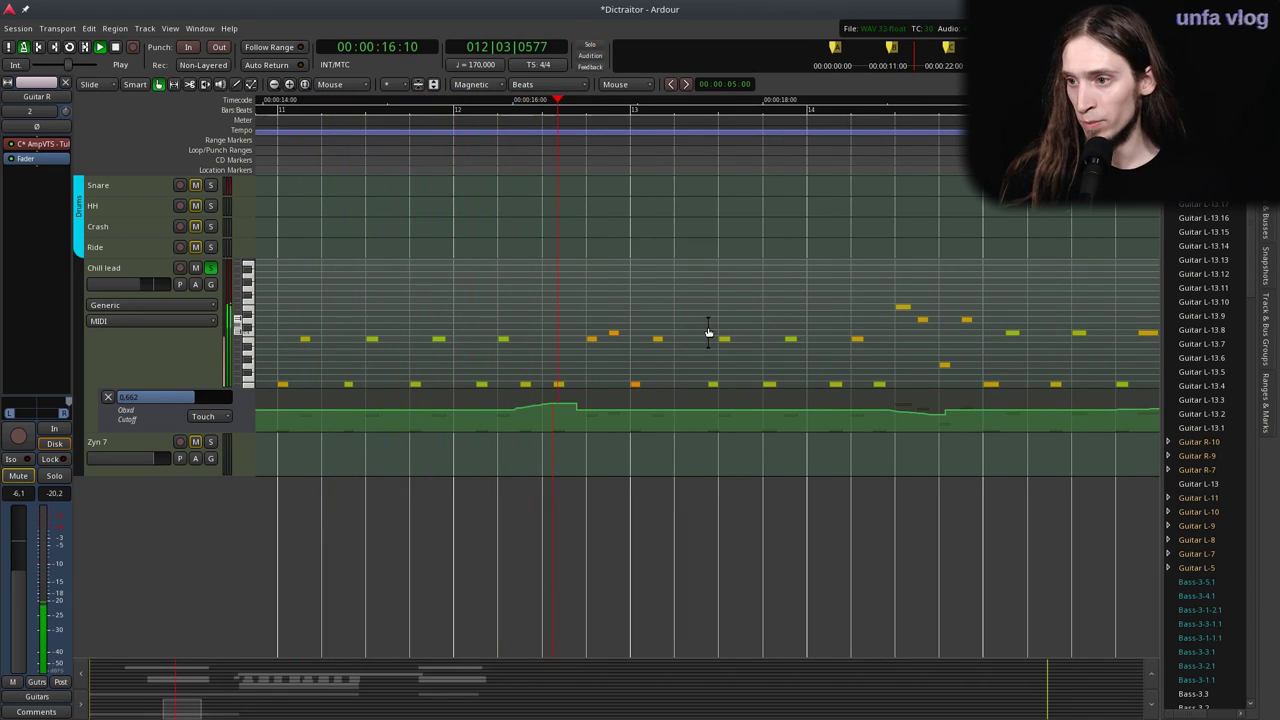
key(space)
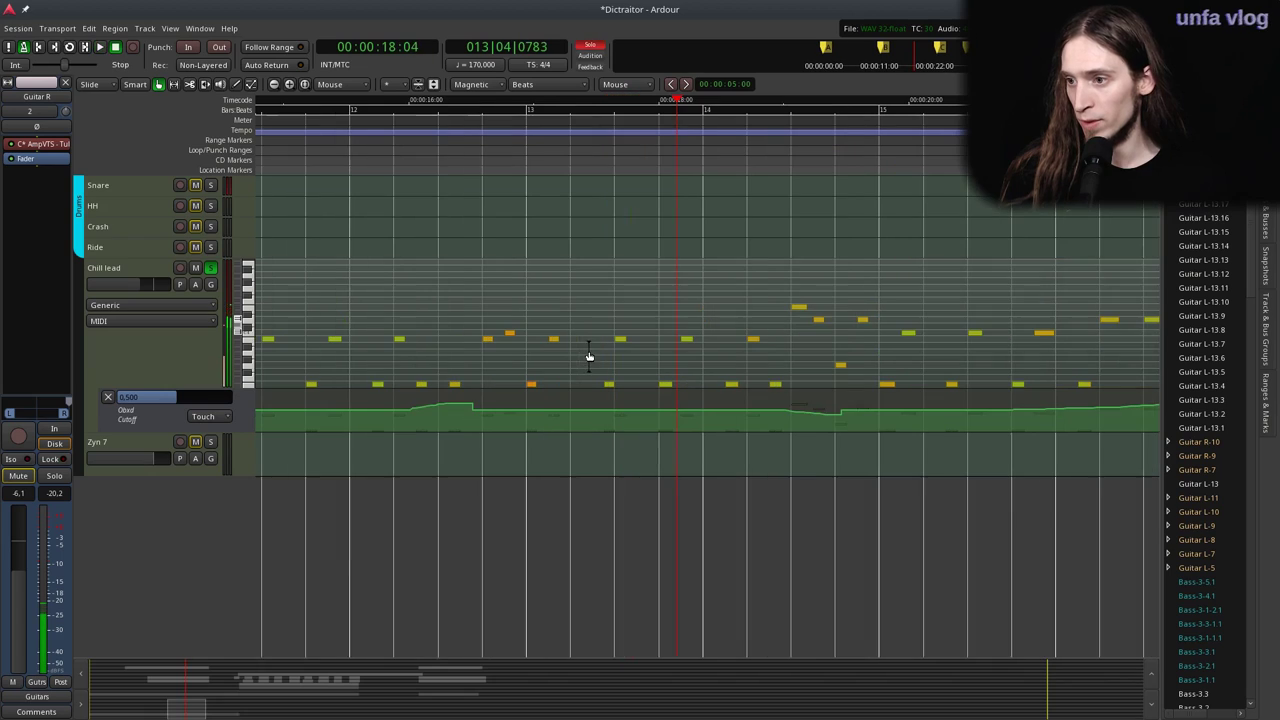
Move the low Chill lead note in bar 13 one sixteenth earlier and replay from about bar 12.
key(e)
drag(607, 386, 597, 387)
click(441, 153)
key(space)
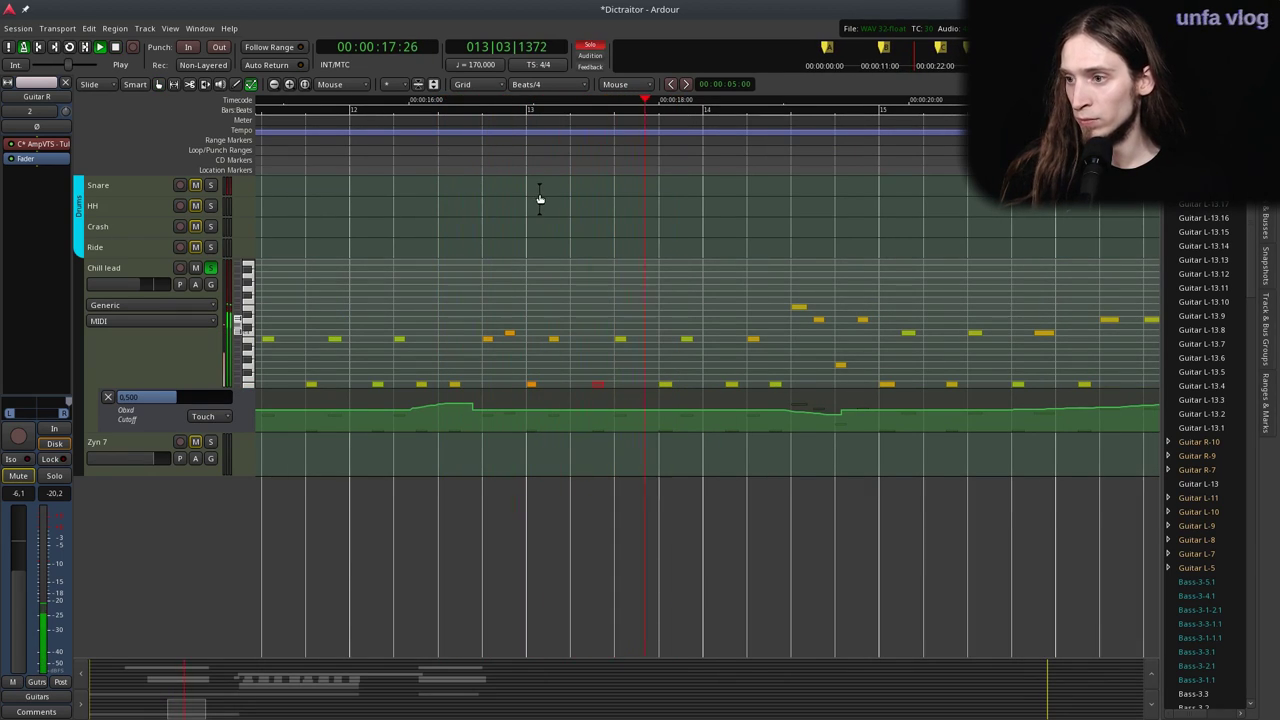
Listen to the soloed Chill lead through the end of the bar 17 region and replay it from about bar 11.
scroll(553, 254, down, 1)
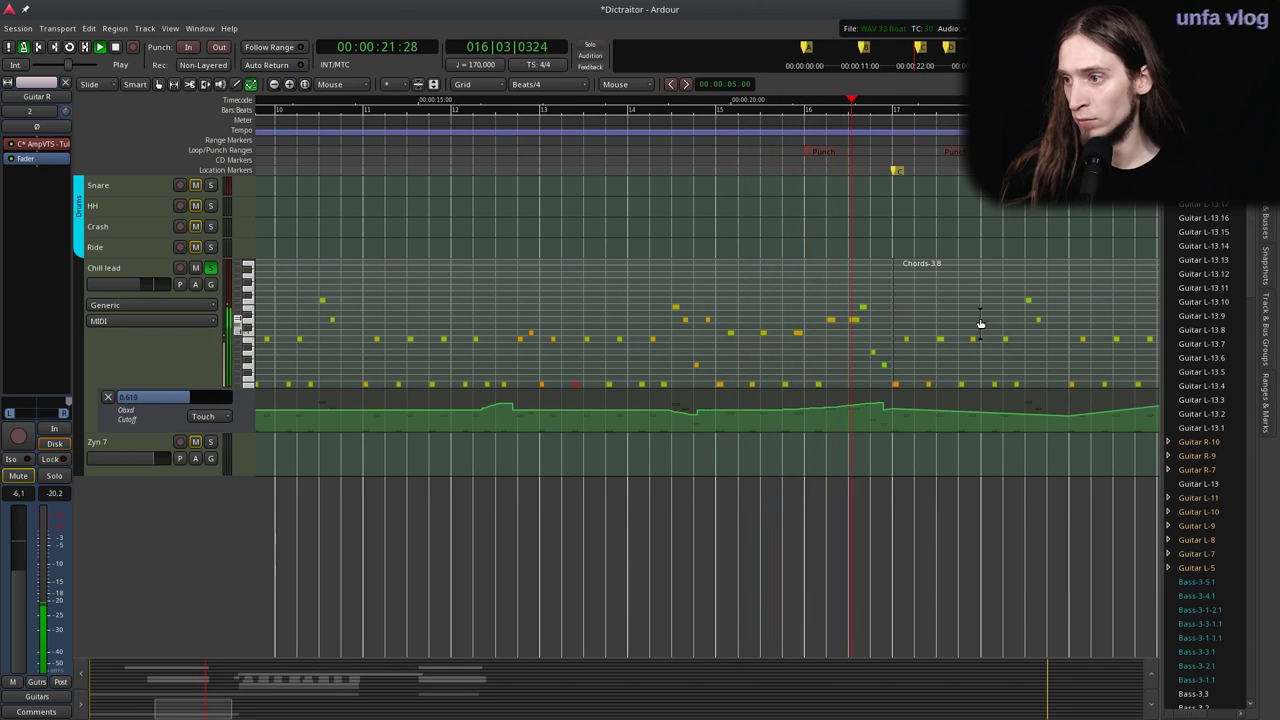
key(minus)
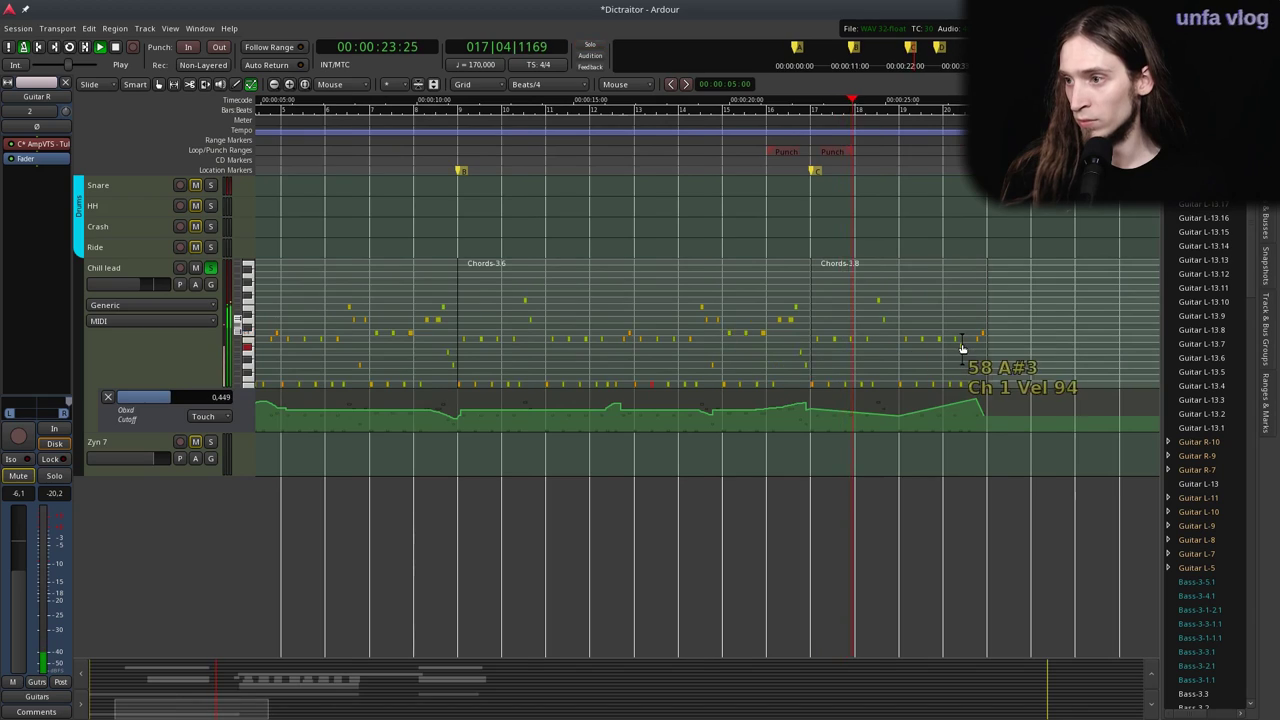
key(equal)
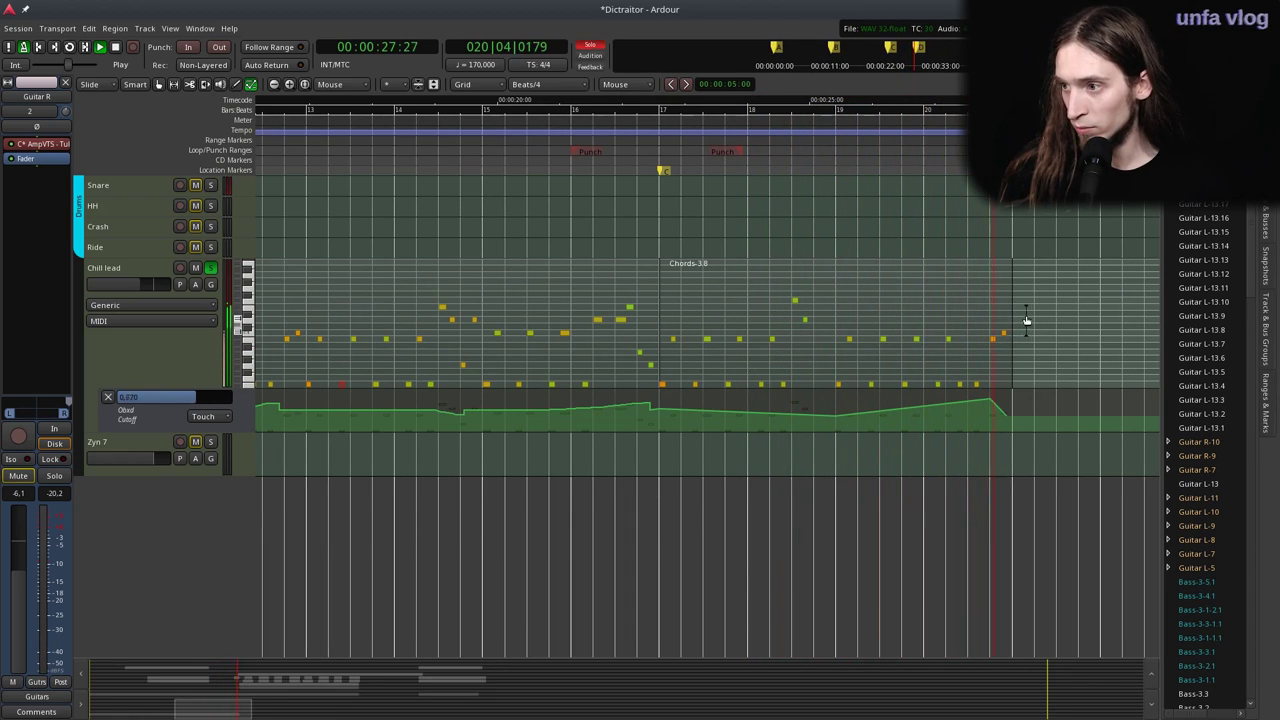
key(space)
key(minus)
click(591, 144)
key(space)
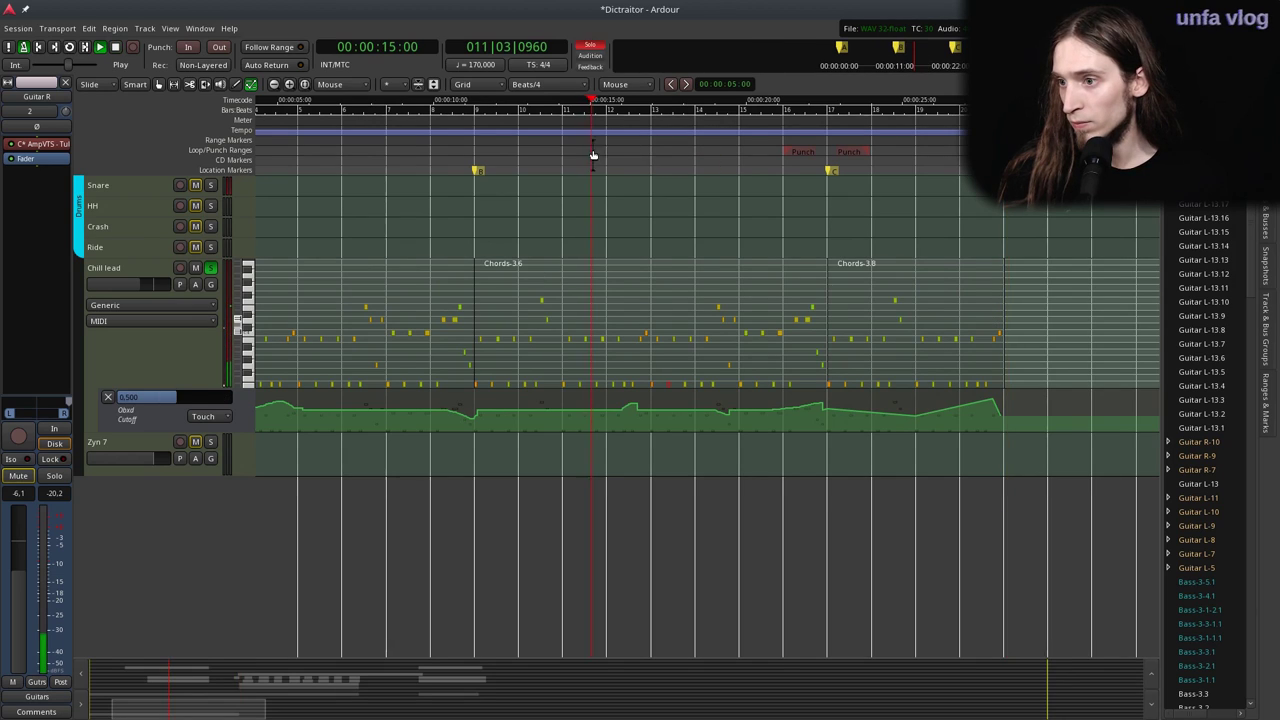
Stop the soloed Chill lead playback, return to the Grab tool, and replay the full mix from about bar 12.
key(equal)
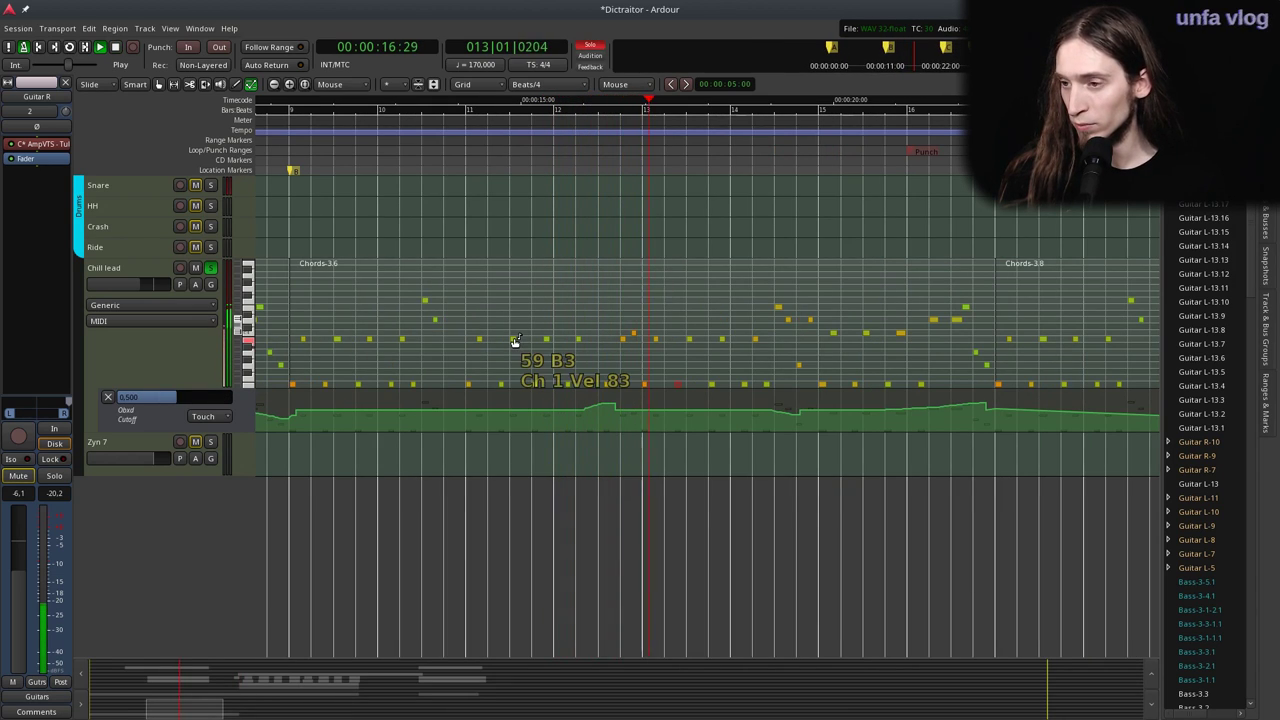
key(minus)
key(space)
key(g)
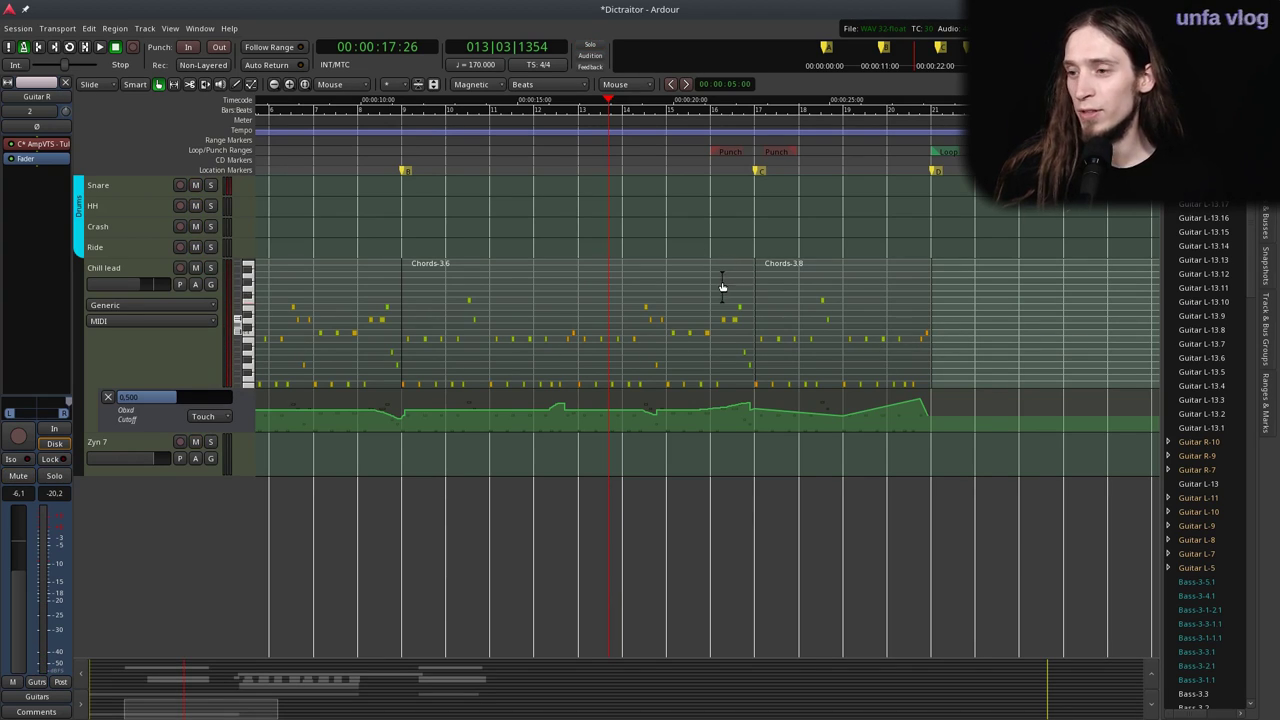
key(p)
key(space)
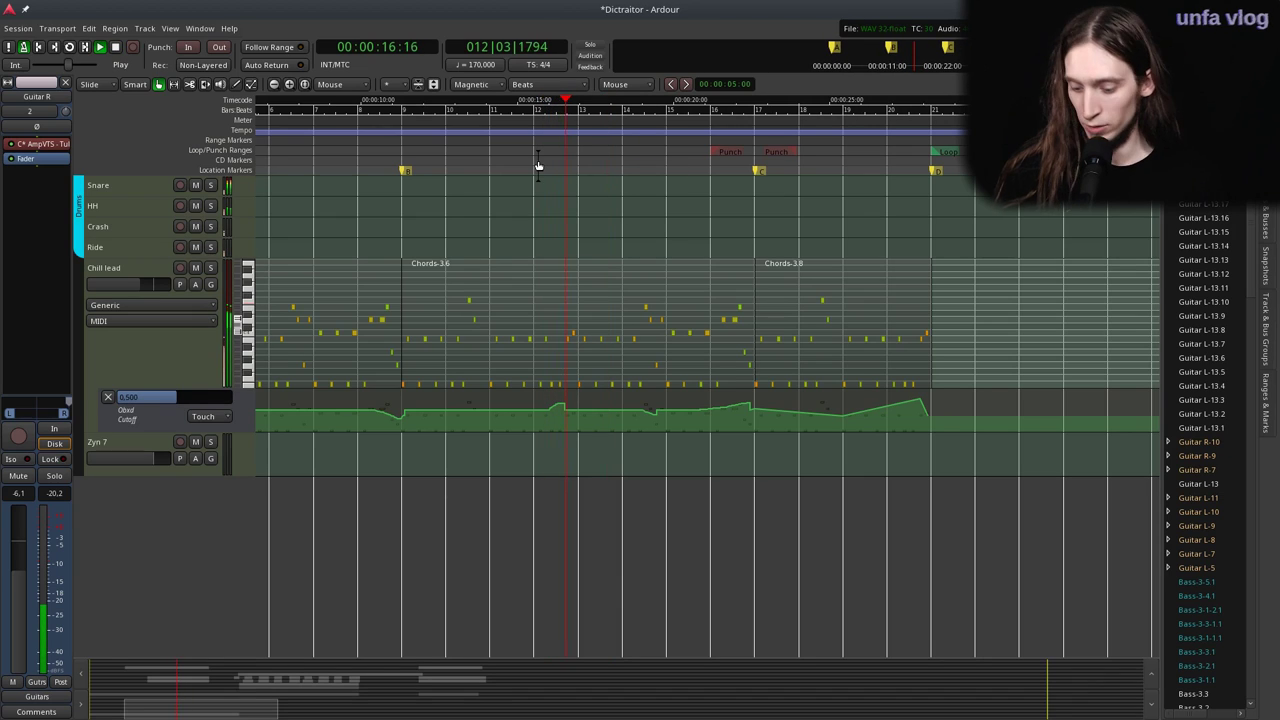
Play the full mix from the song's start to just past bar 37, then look over the tracks.
key(Home)
key(Home)
key(space)
scroll(530, 180, down, 5)
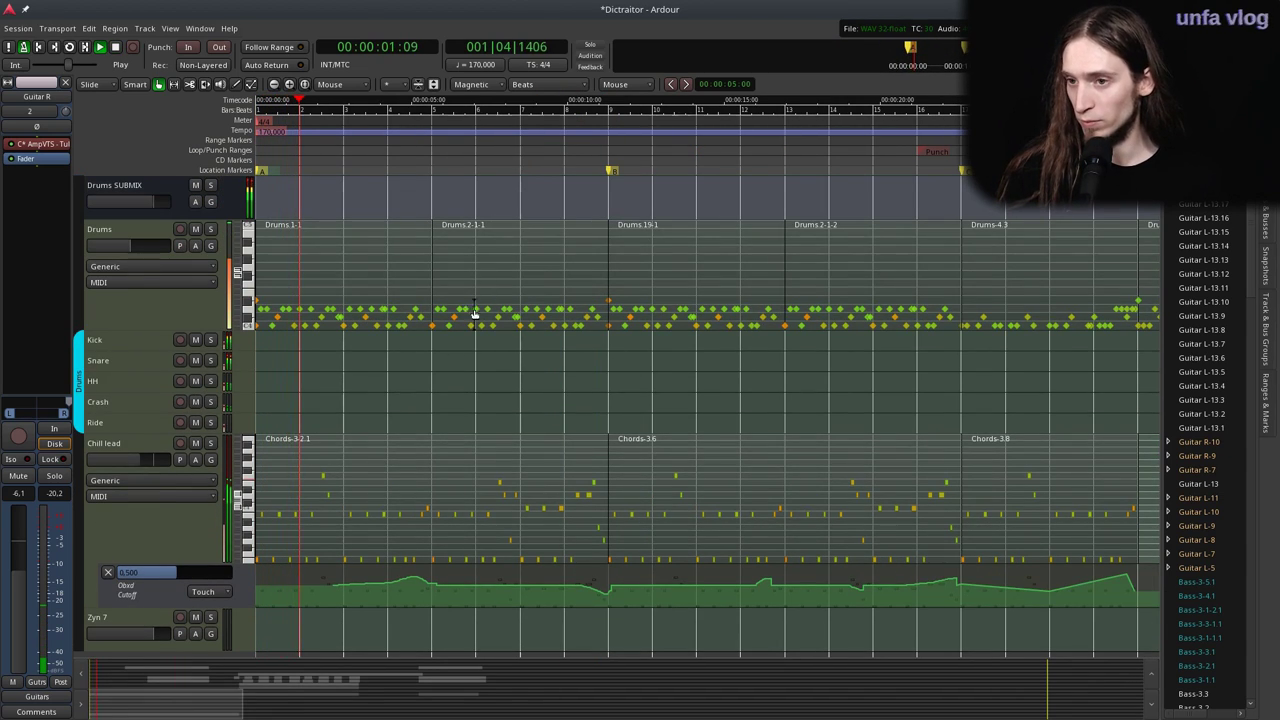
scroll(450, 350, down, 5)
scroll(418, 412, down, 8)
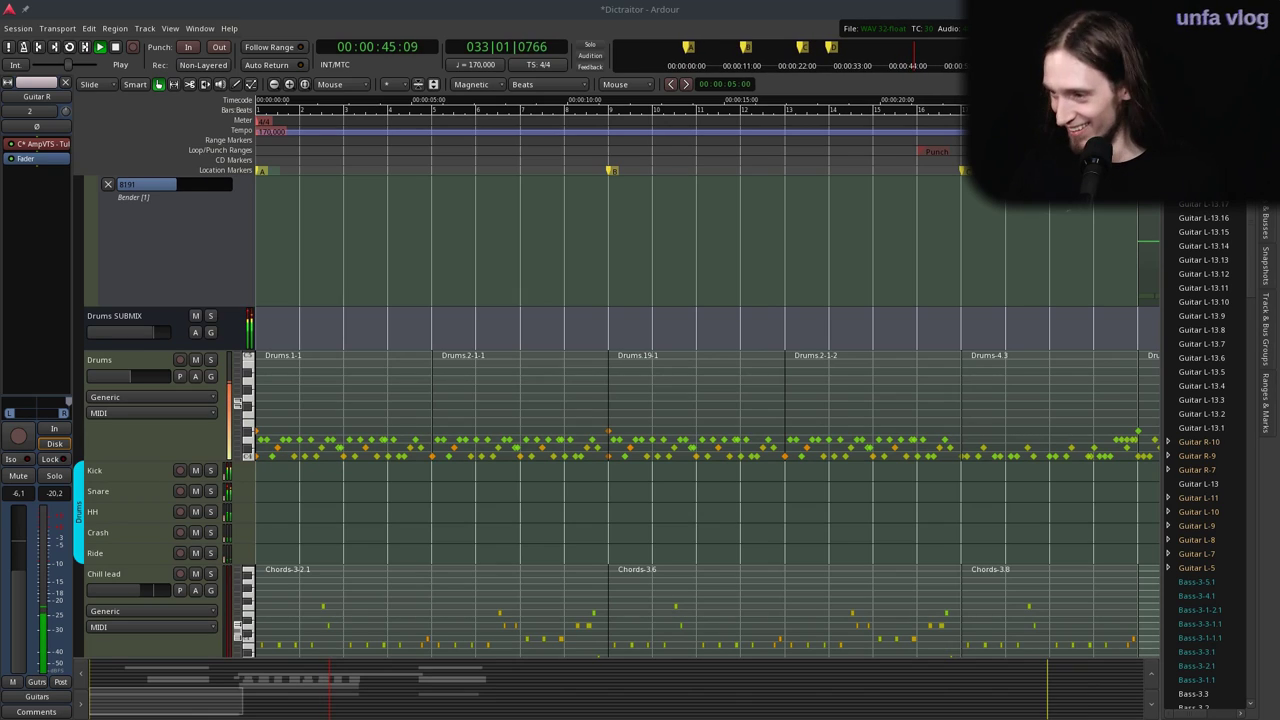
scroll(440, 356, down, 2)
scroll(632, 426, up, 3)
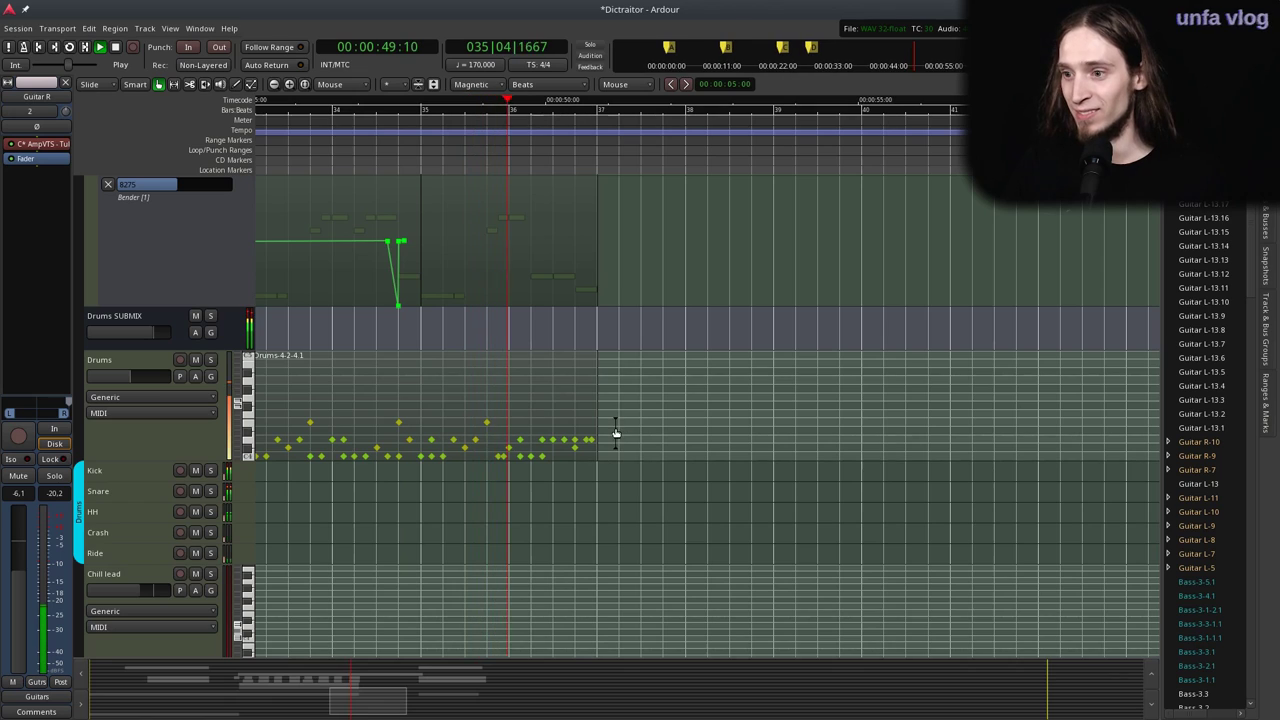
scroll(616, 432, up, 5)
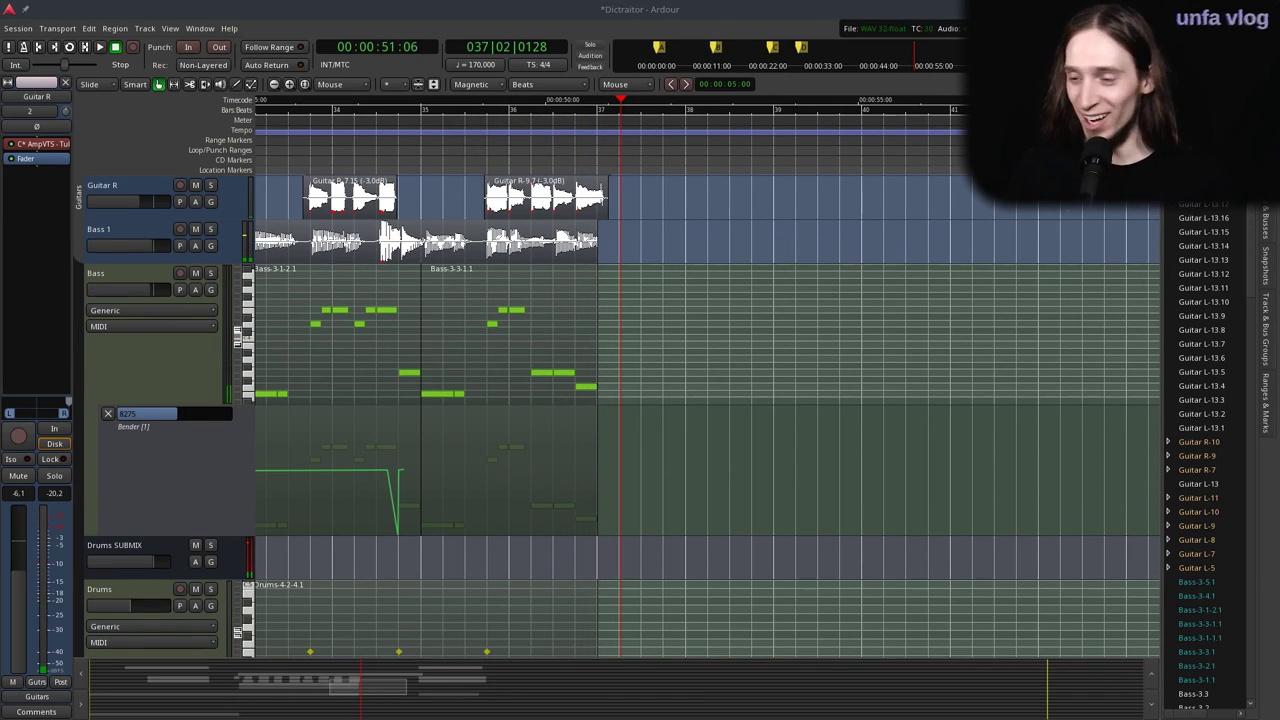
scroll(491, 518, up, 5)
scroll(677, 414, down, 4)
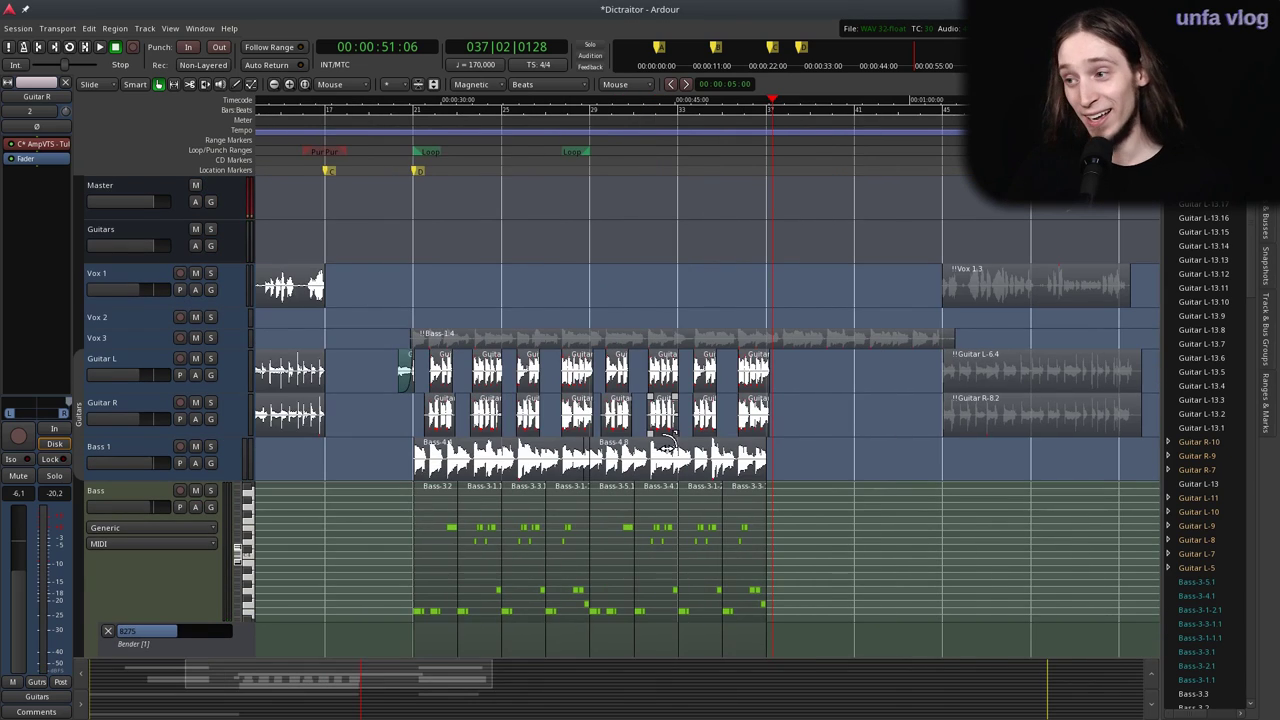
scroll(498, 477, down, 3)
scroll(500, 478, up, 3)
scroll(523, 443, down, 10)
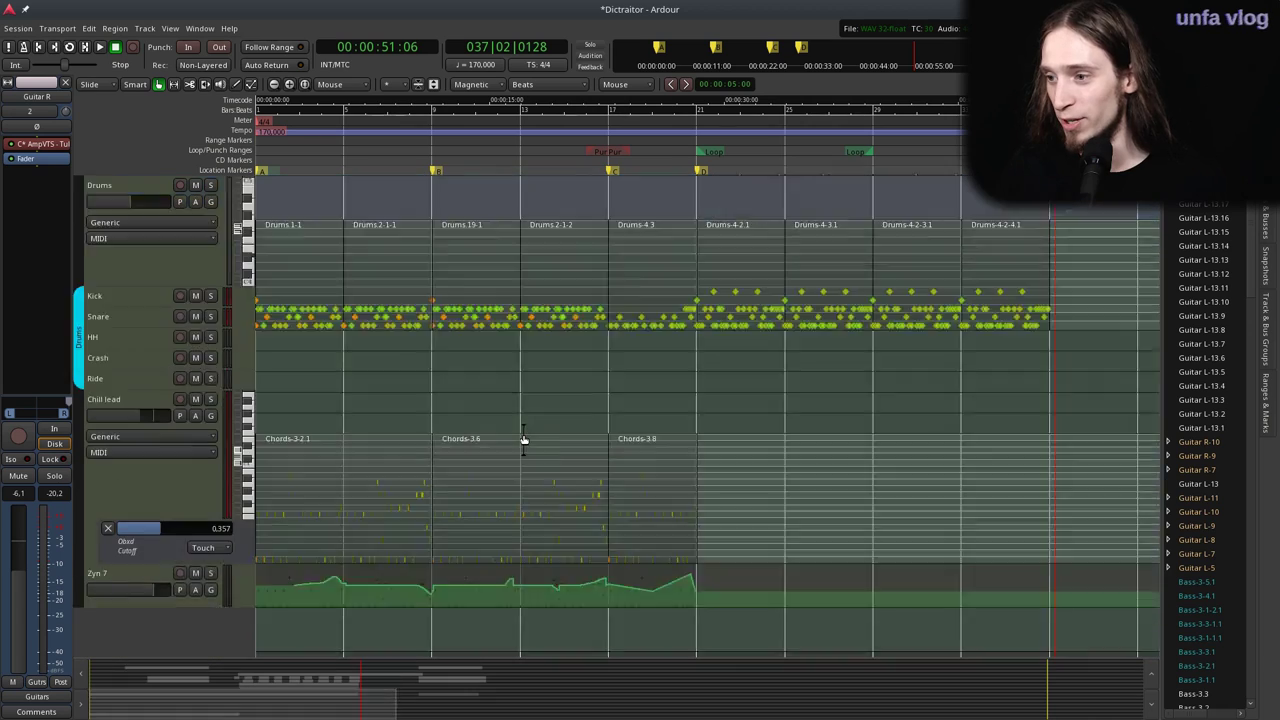
click(139, 472)
double_click(133, 463)
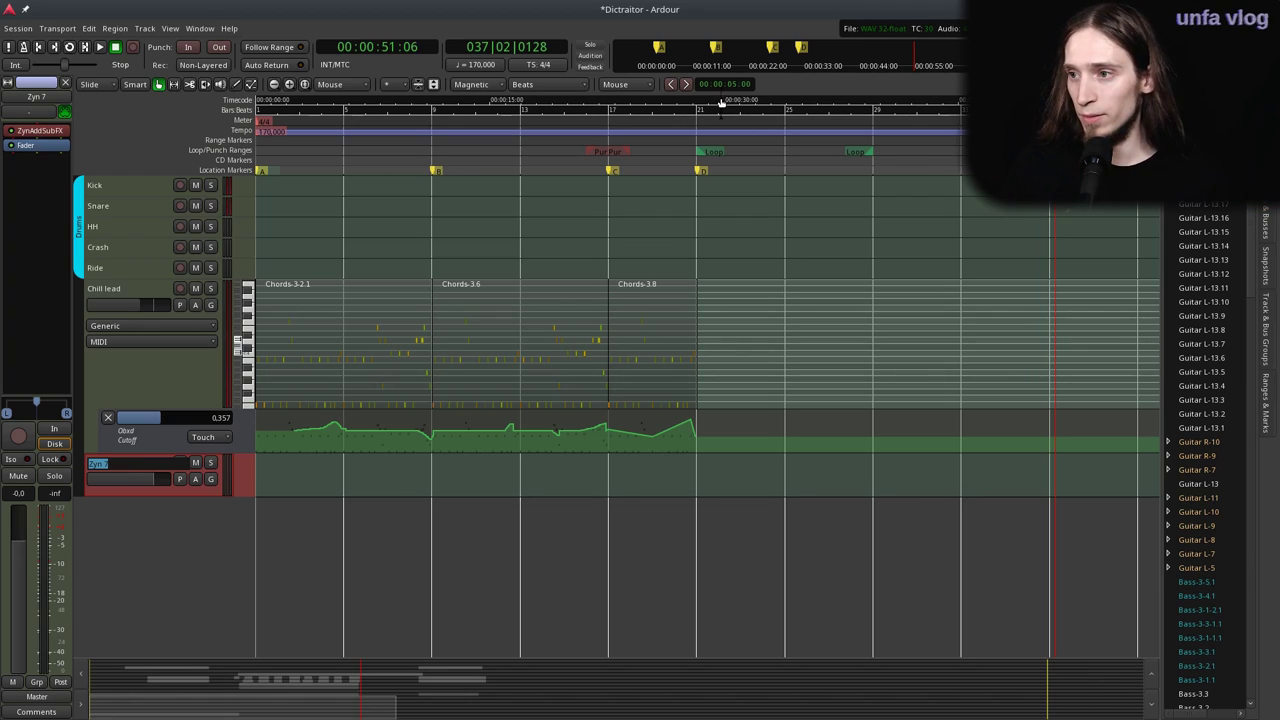
click(685, 128)
Place the playhead at bar 27, beat 2, and rename the Zyn 7 track as Pad.
scroll(818, 298, up, 5)
click(834, 162)
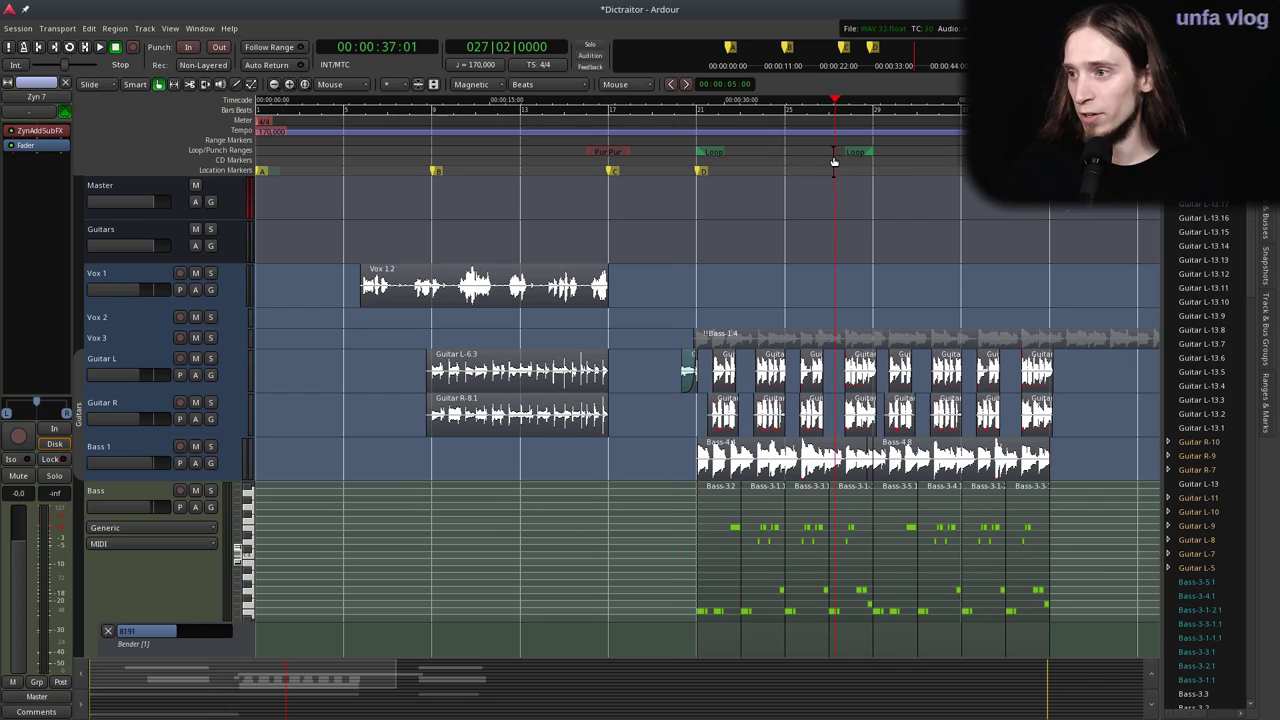
scroll(874, 272, down, 4)
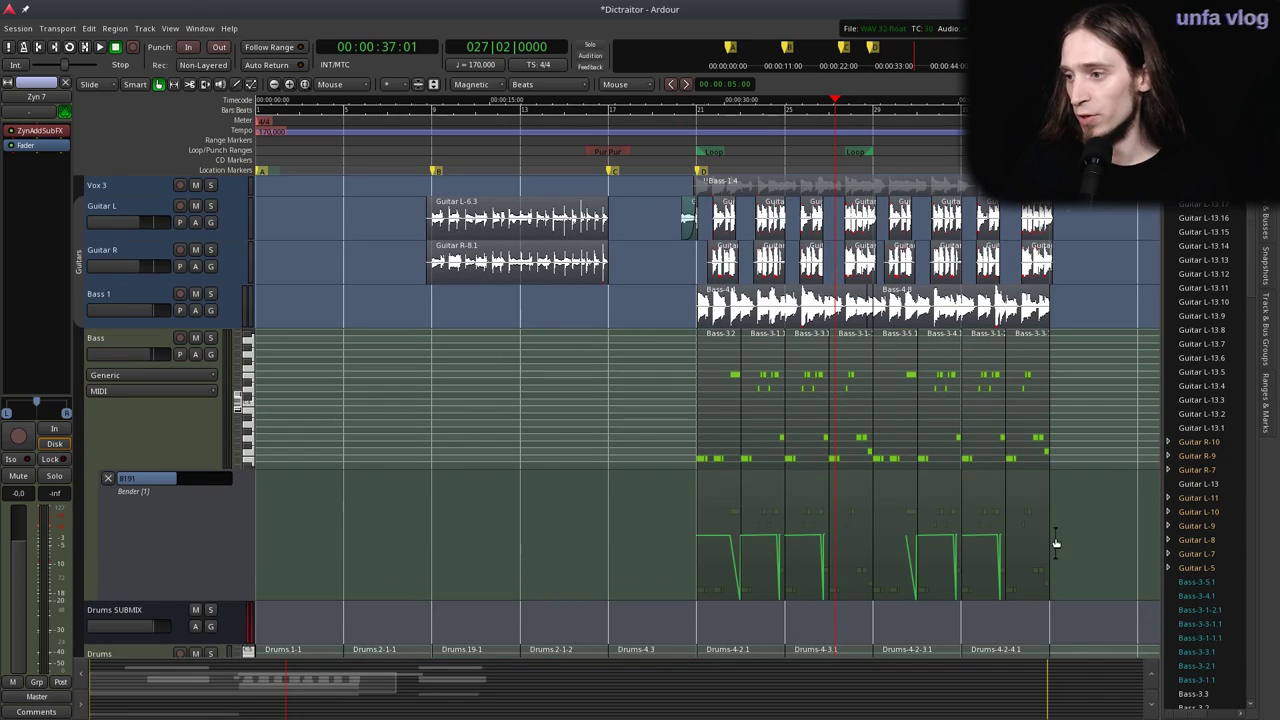
scroll(1054, 543, up, 1)
scroll(1045, 545, up, 1)
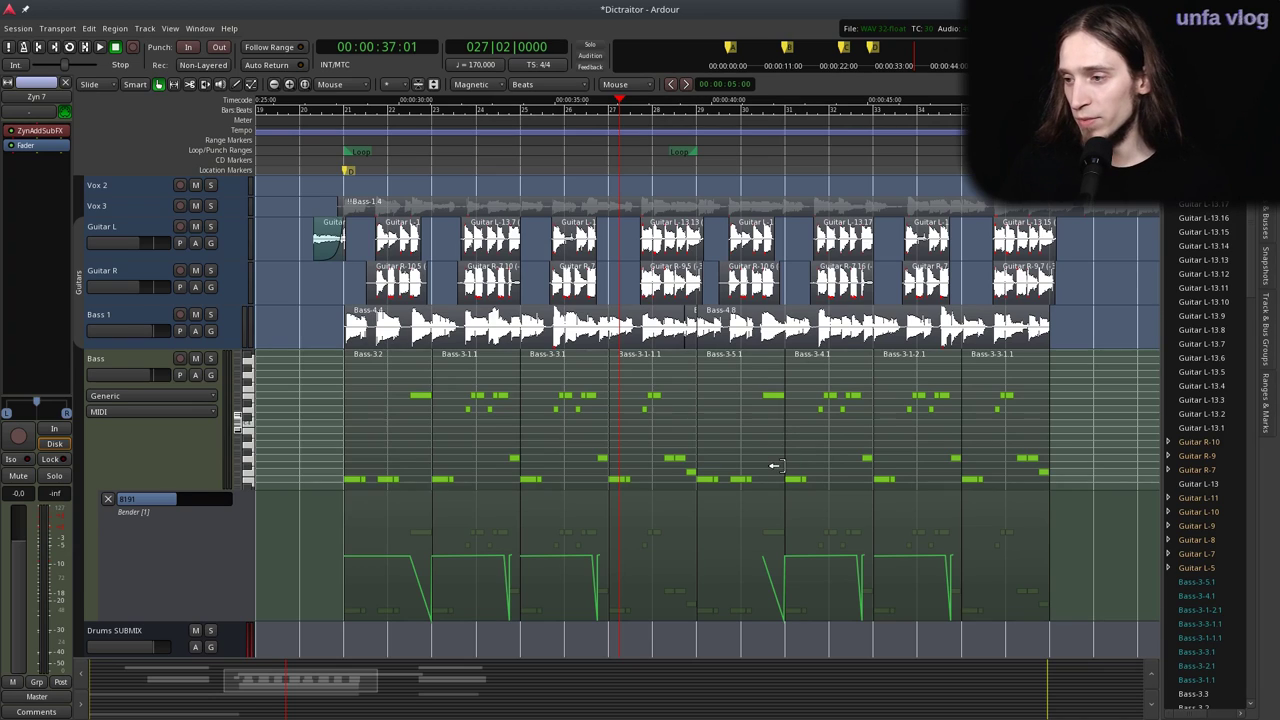
scroll(780, 465, down, 8)
scroll(780, 467, up, 5)
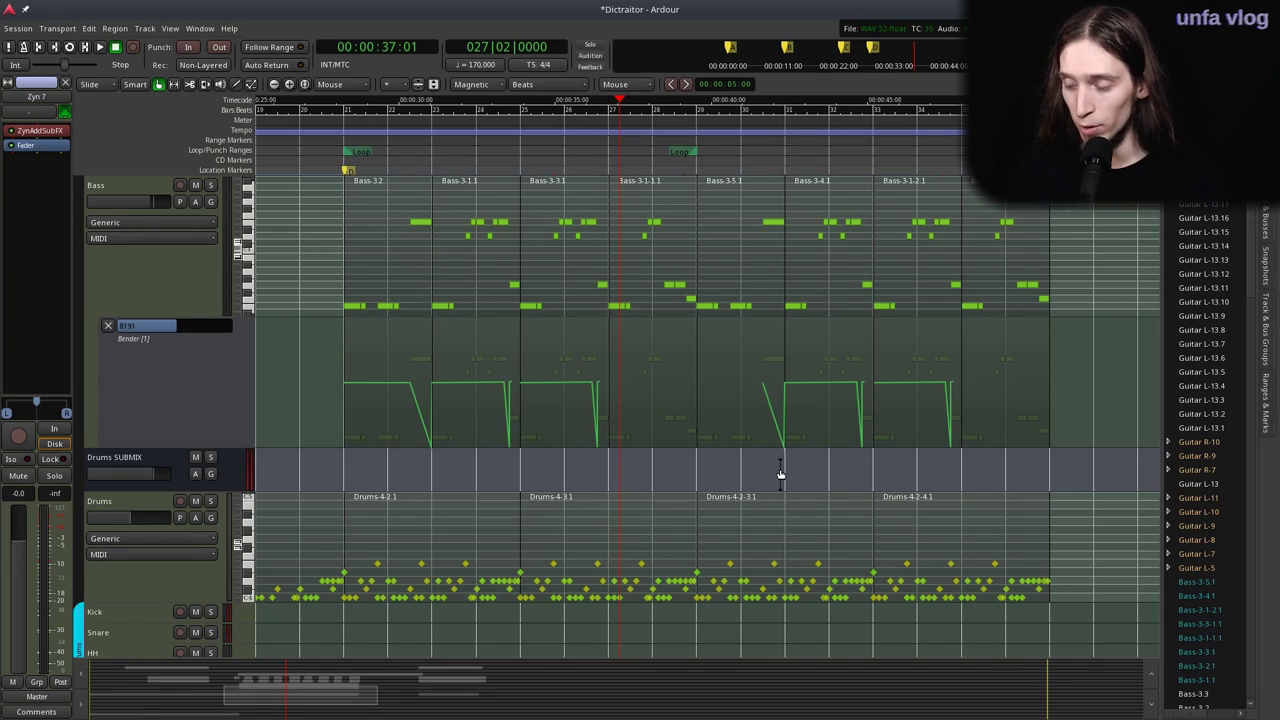
scroll(777, 474, down, 5)
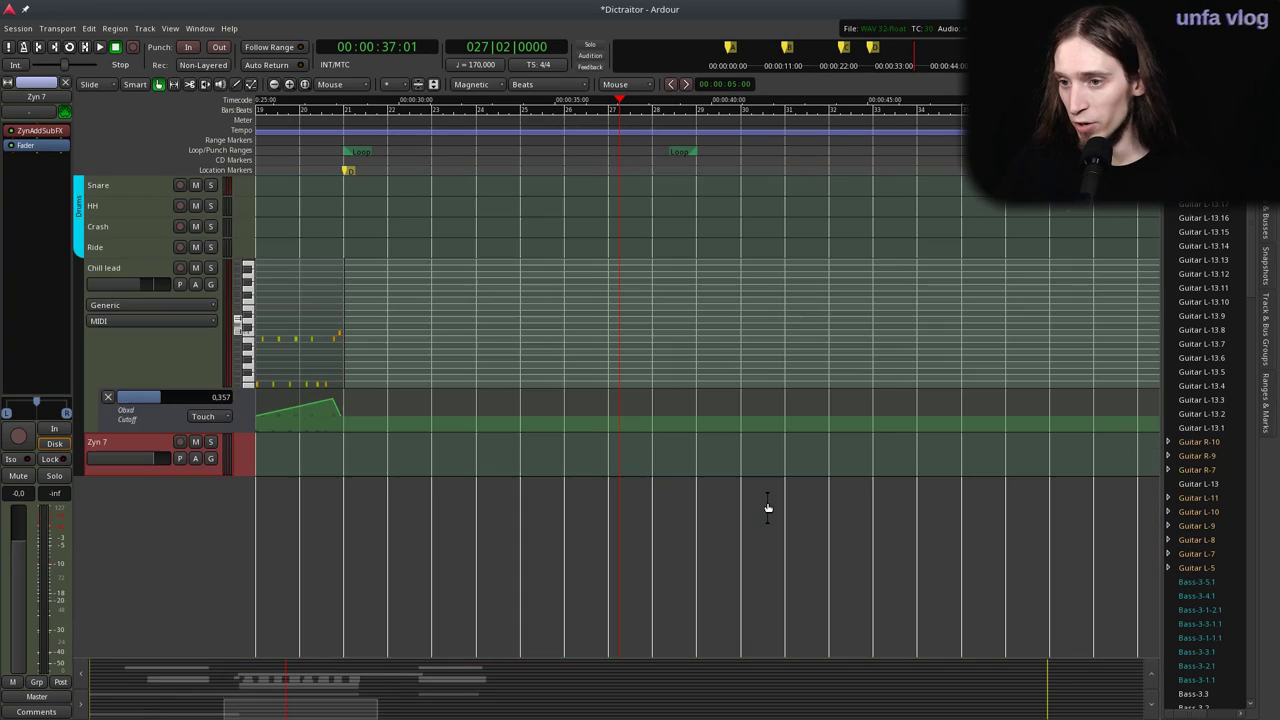
double_click(114, 444)
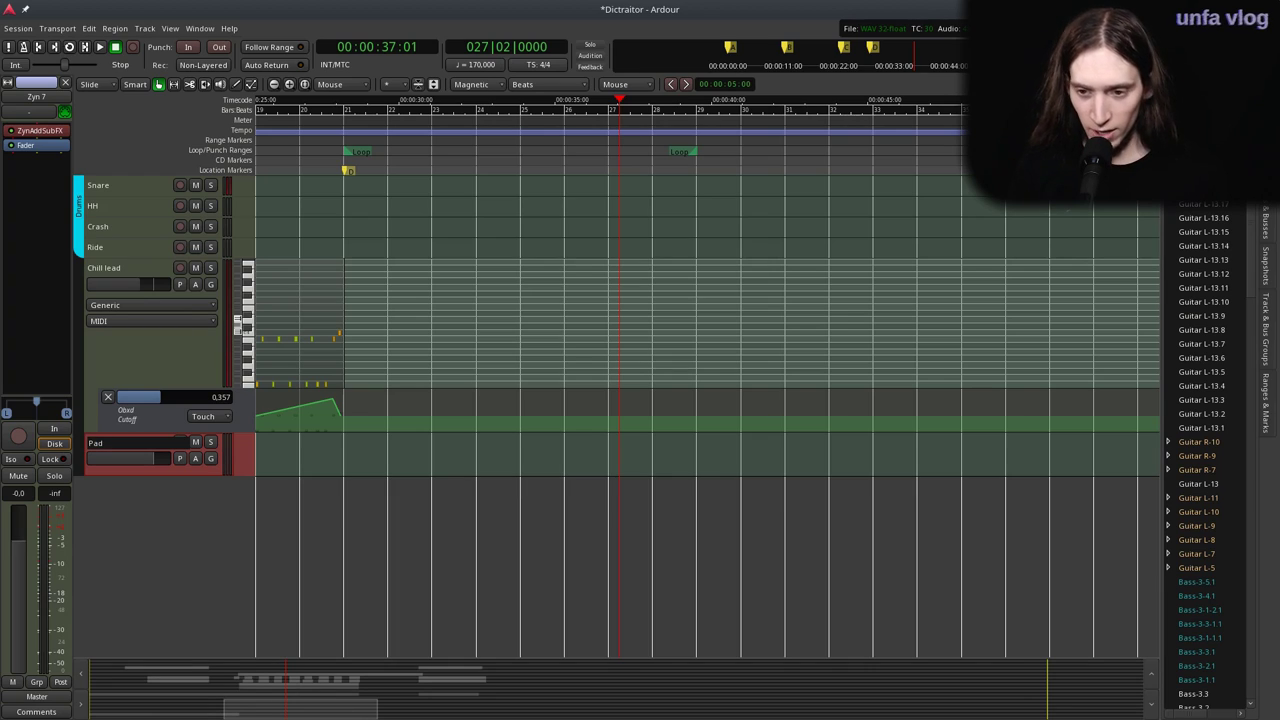
key(Return)
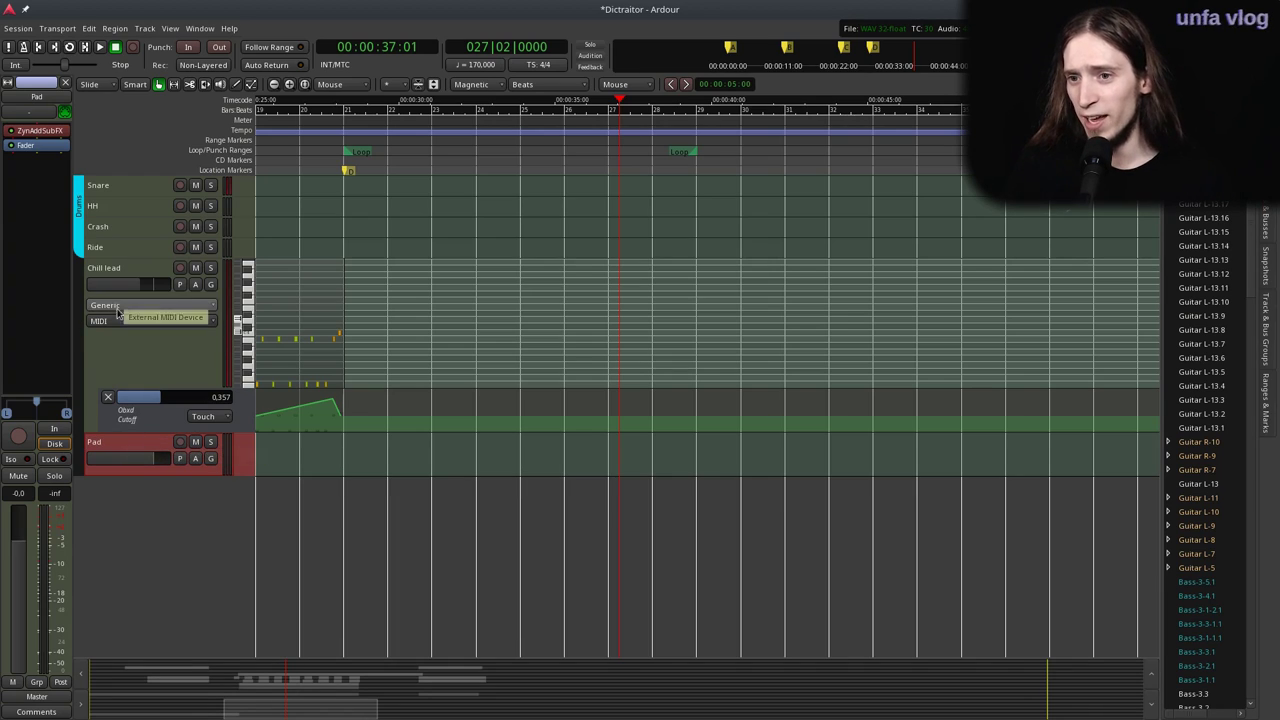
right_click(35, 131)
right_click(35, 131)
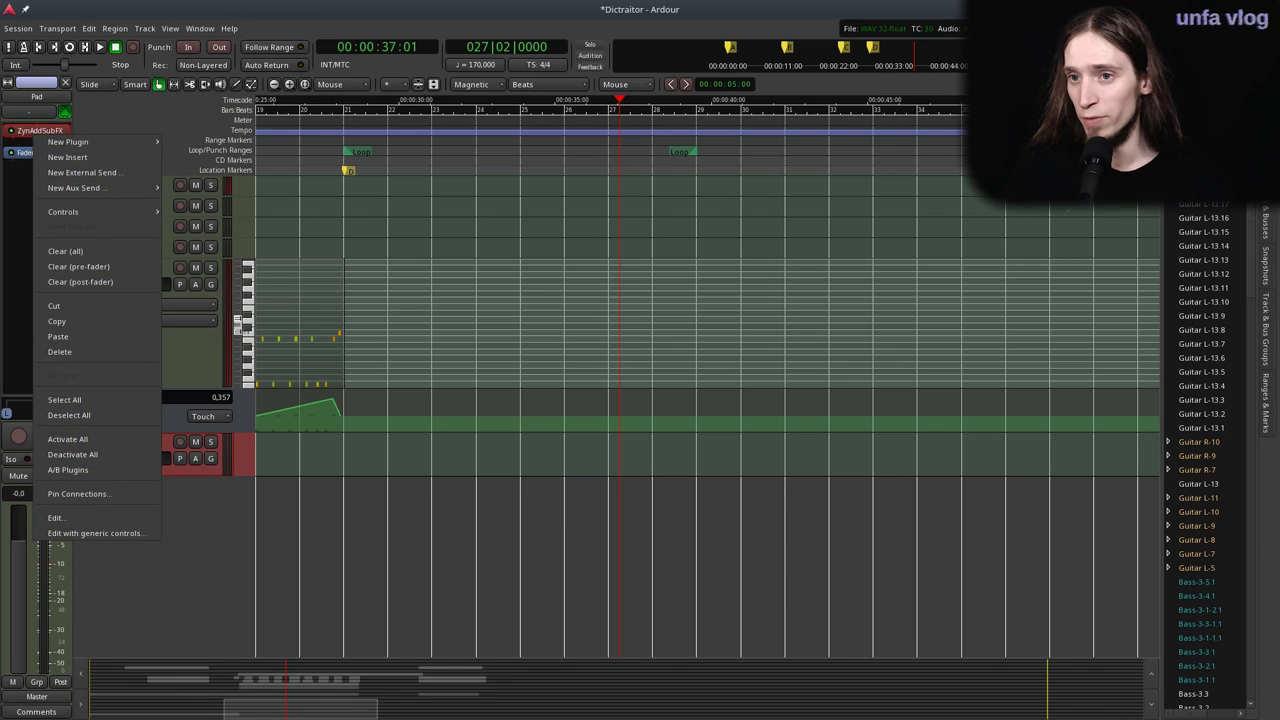
click(45, 127)
right_click(45, 126)
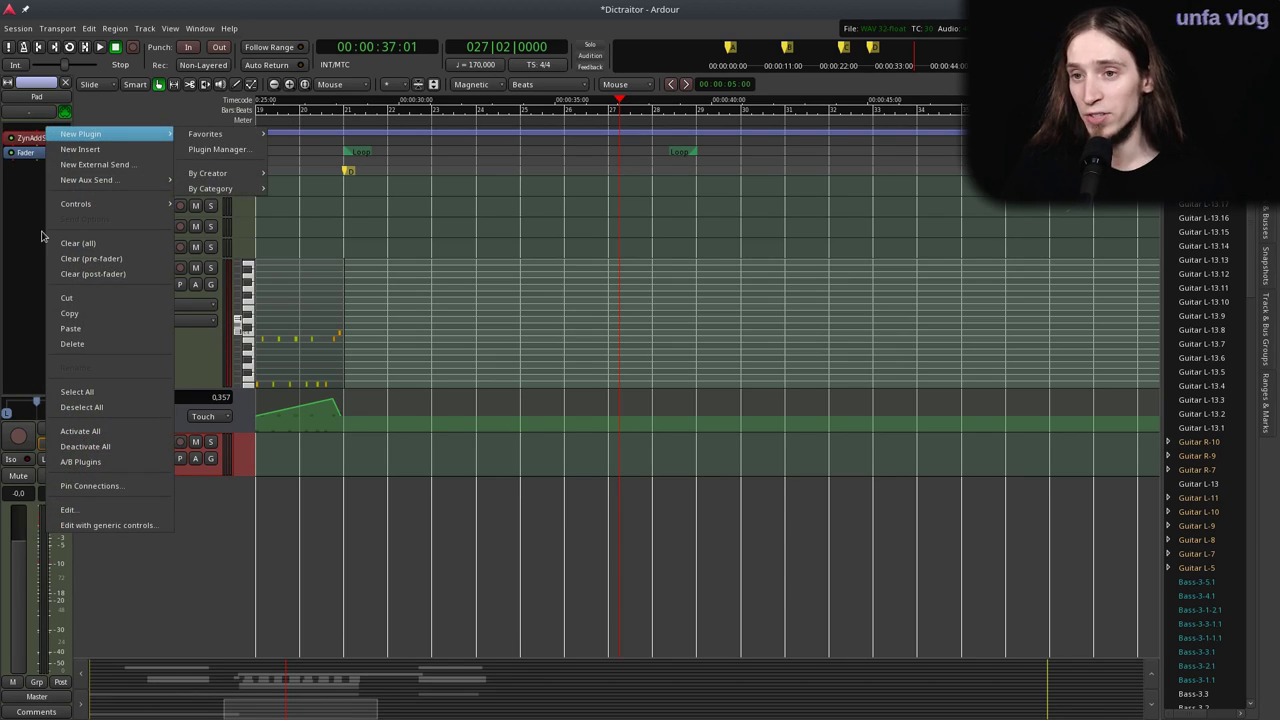
click(48, 344)
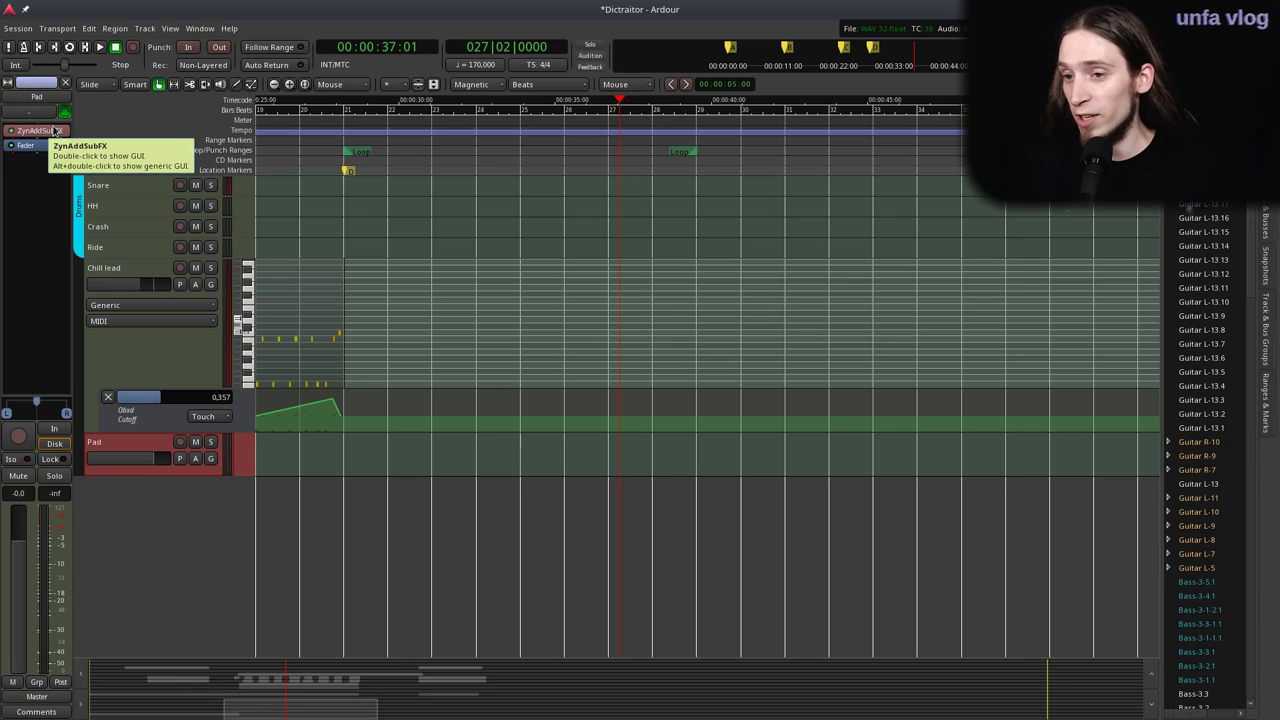
Slightly reduce the height of the Chill lead track.
scroll(656, 326, left, 5)
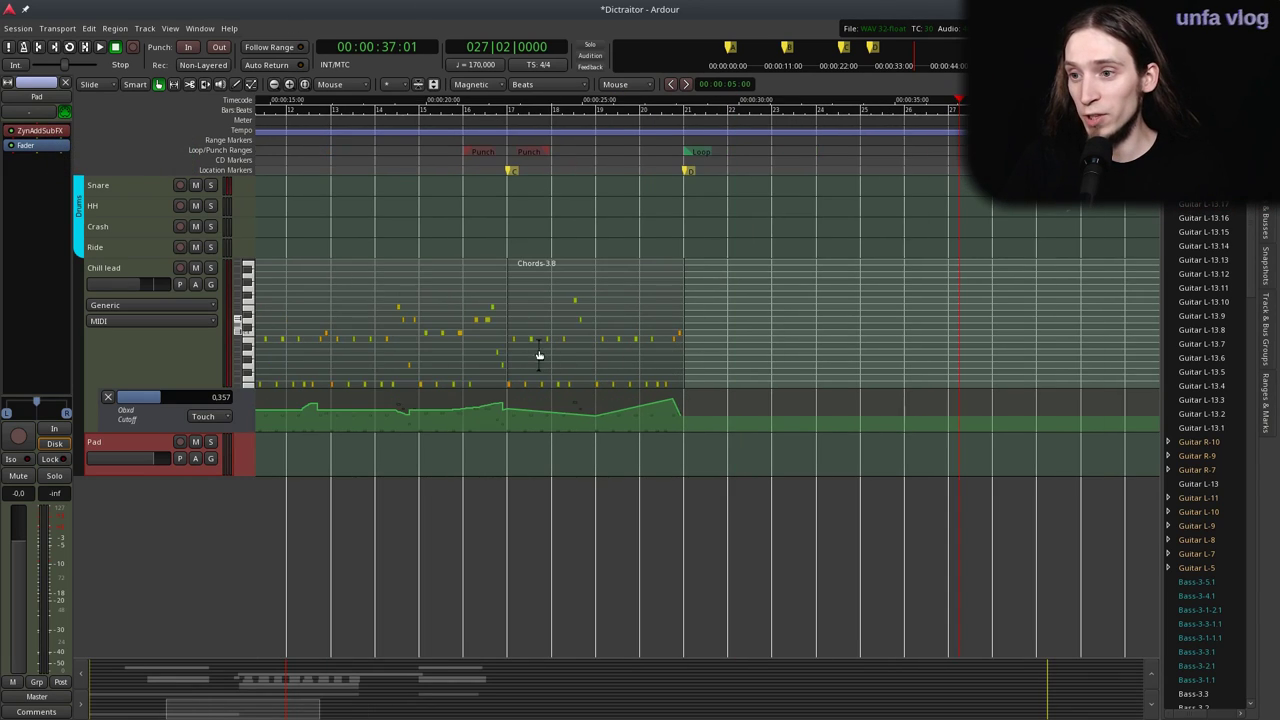
drag(174, 377, 174, 359)
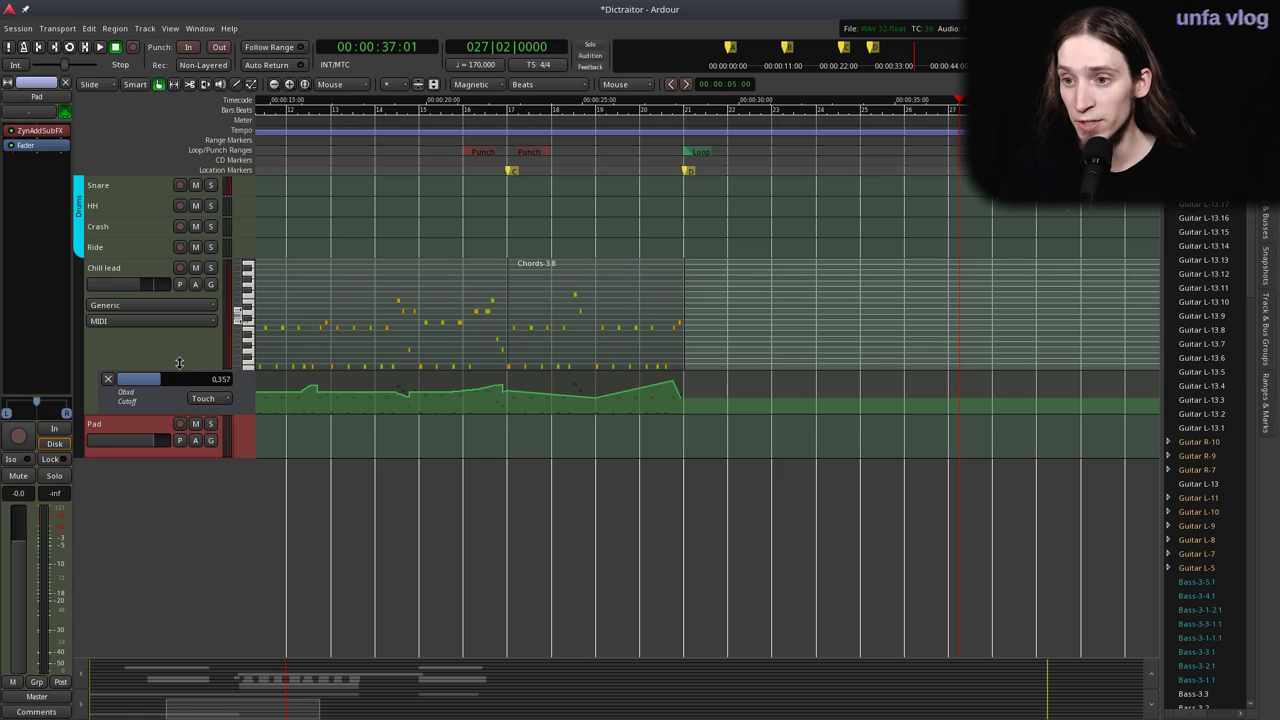
scroll(464, 380, up, 10)
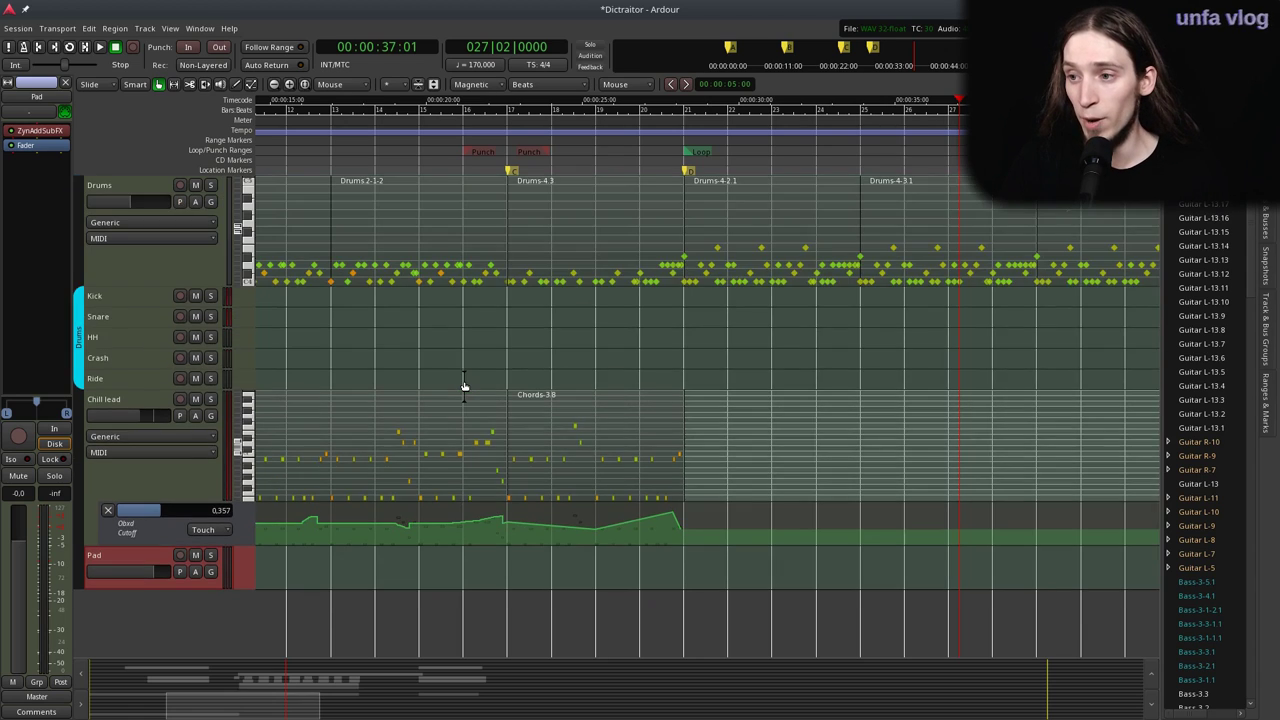
scroll(439, 459, down, 1)
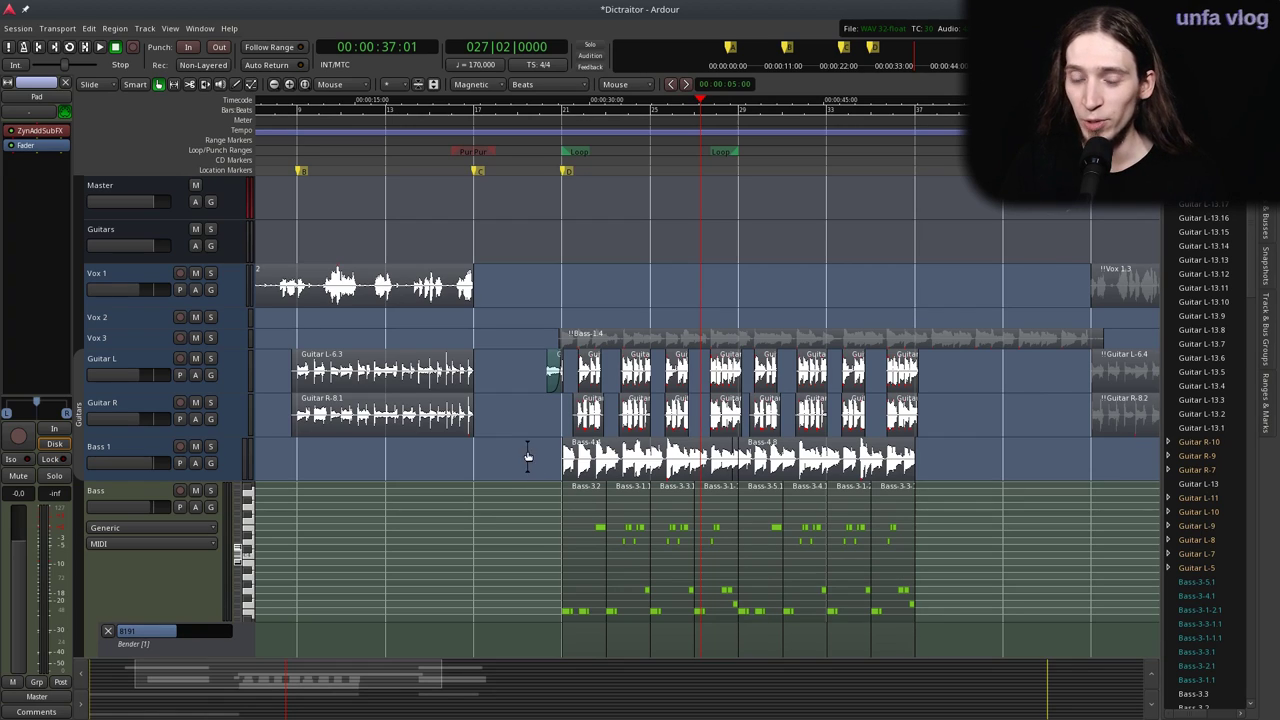
Add a Calf Filter (LV2) after the fader on the Drums SUBMIX bus, adjust its controls and close its window.
scroll(530, 450, down, 5)
scroll(519, 473, up, 3)
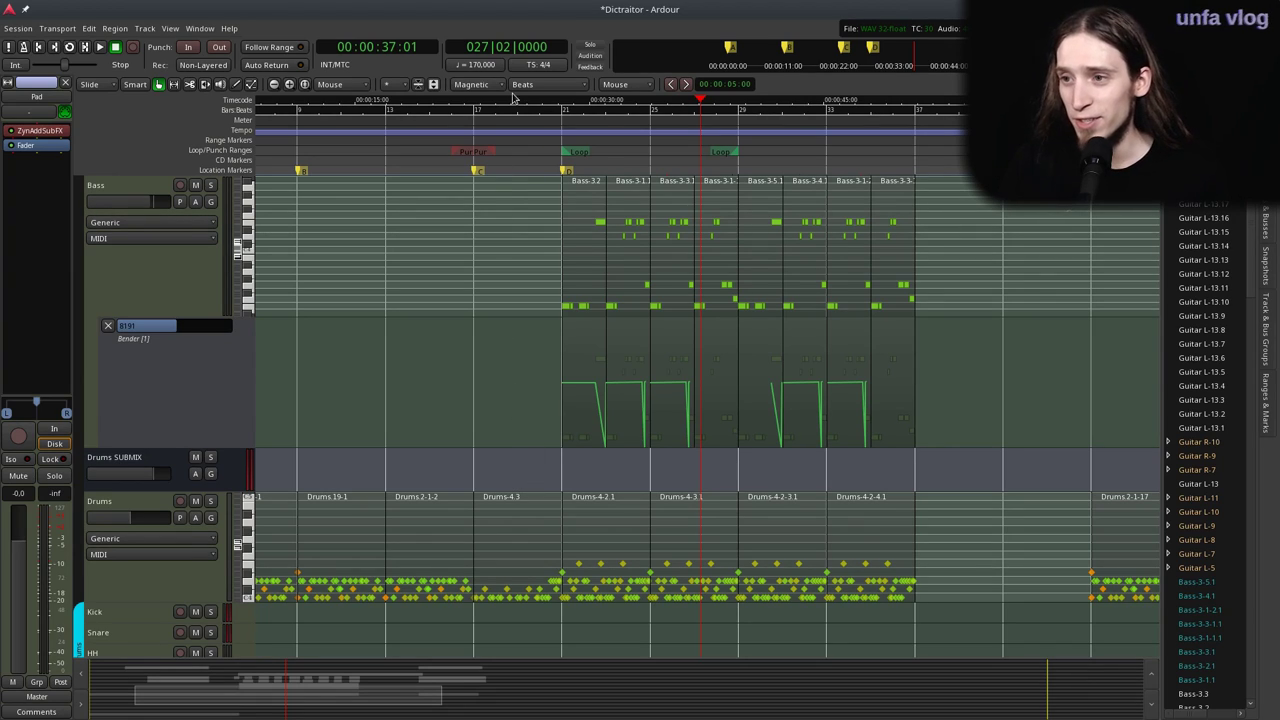
scroll(476, 200, down, 4)
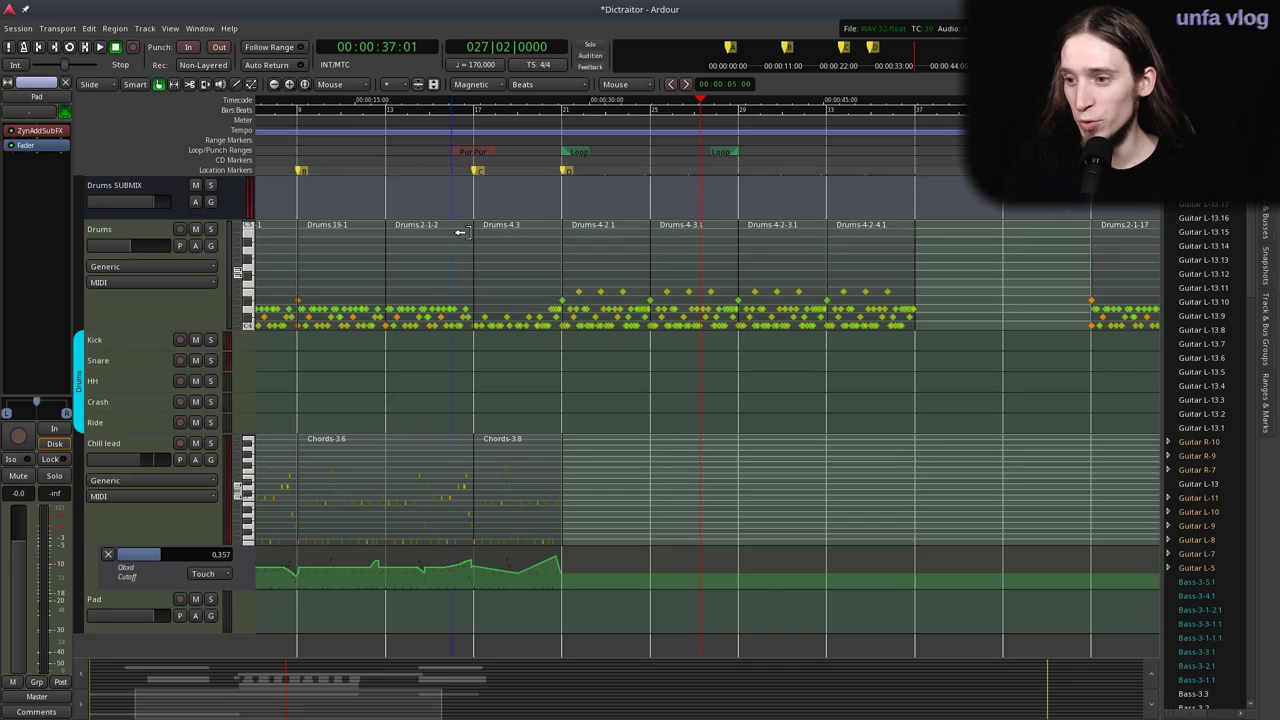
scroll(469, 245, up, 2)
click(168, 320)
scroll(175, 345, up, 2)
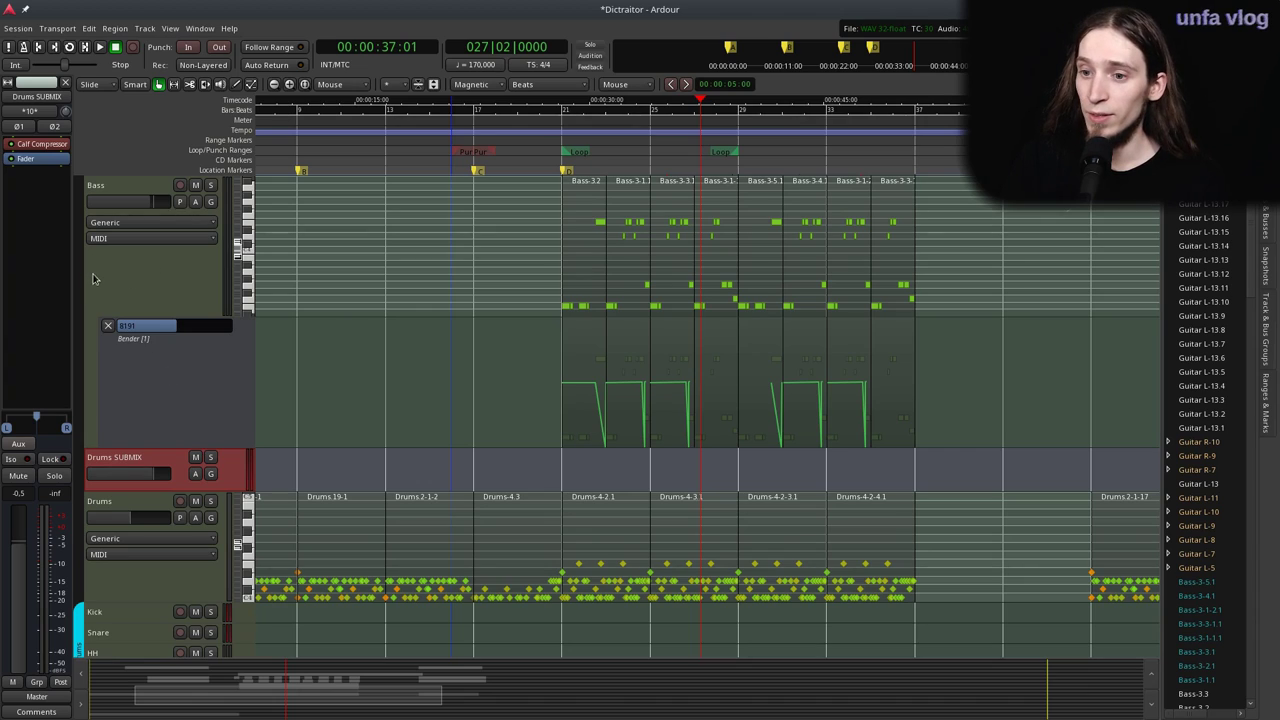
right_click(25, 166)
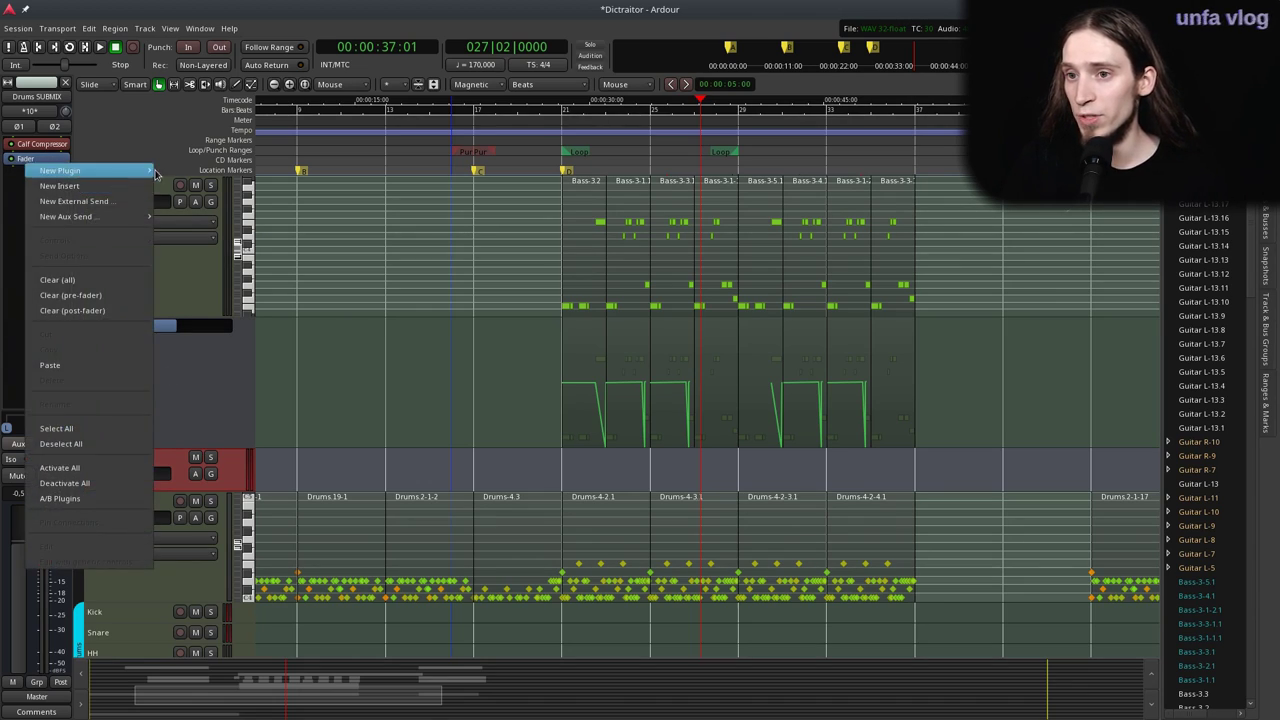
mouse_move(90, 170)
mouse_move(190, 170)
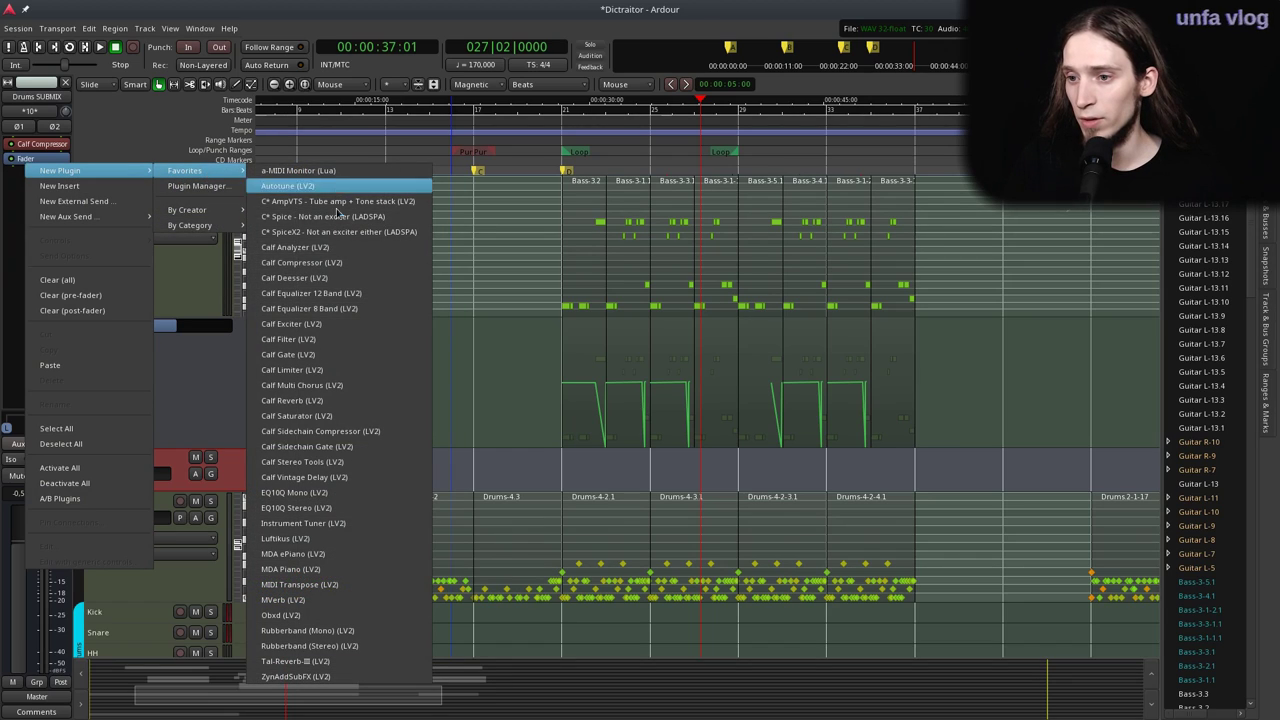
click(326, 340)
drag(130, 308, 152, 243)
drag(152, 300, 147, 397)
click(547, 181)
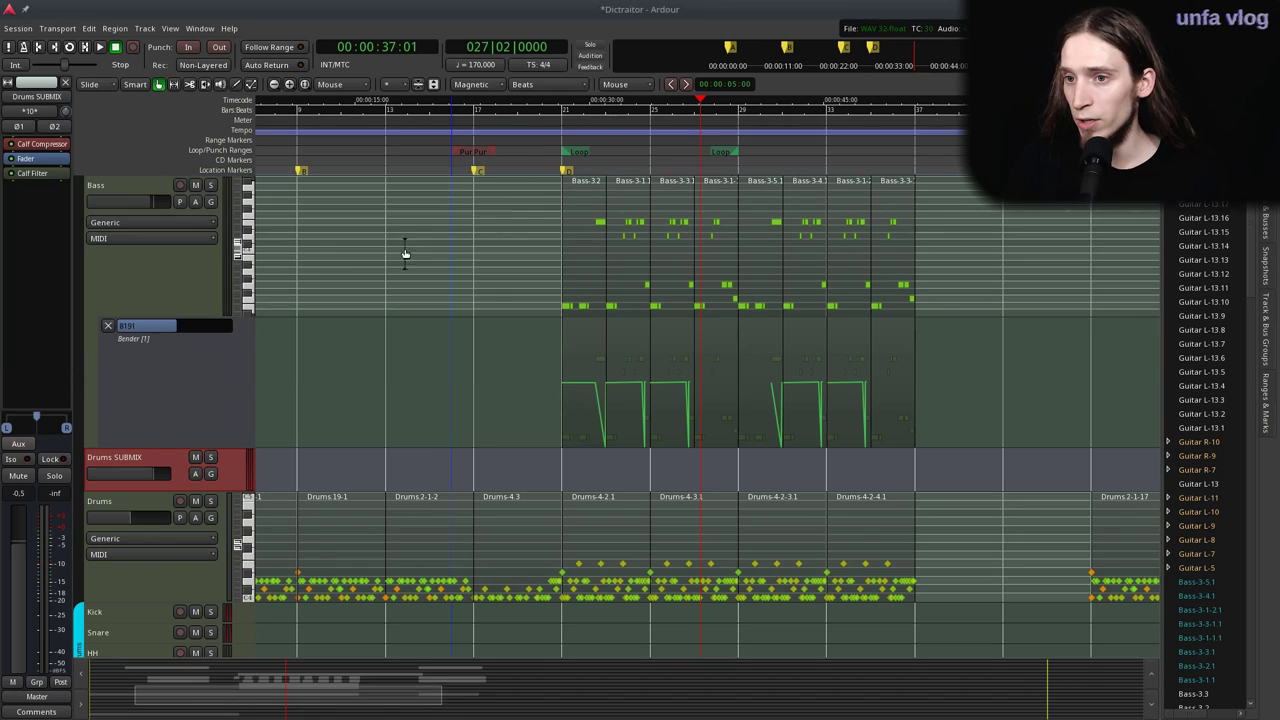
Show the Calf Filter Frequency automation lane for the Drums SUBMIX bus.
click(208, 475)
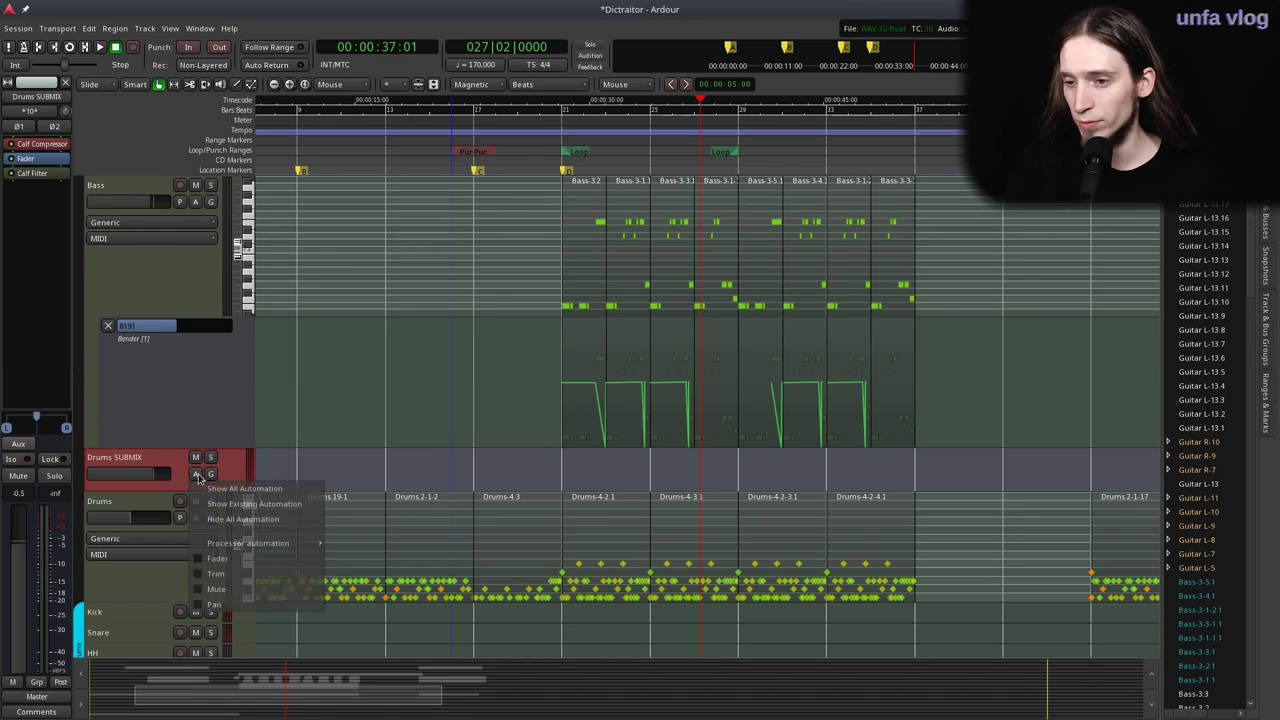
mouse_move(262, 543)
mouse_move(385, 558)
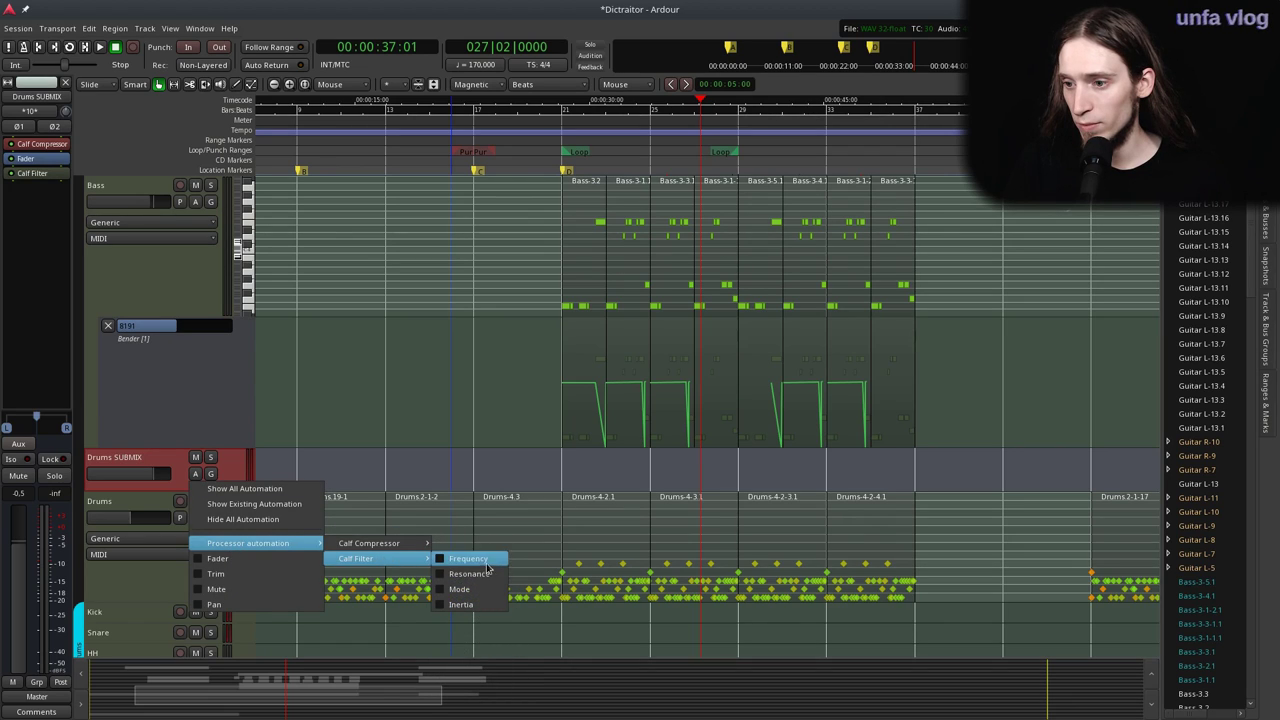
click(486, 562)
scroll(446, 486, left, 3)
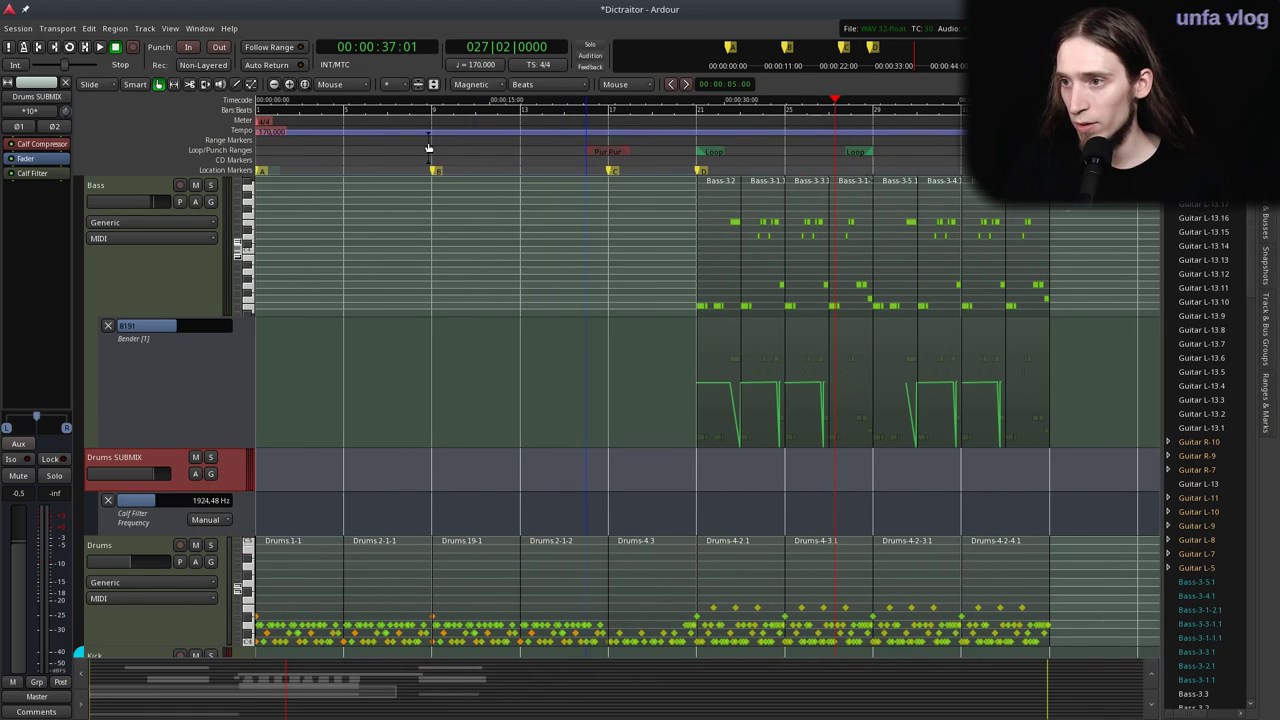
Draw a maximum-value Calf Filter frequency point just before bar 17 and raise the lane's starting point to about 20000 Hz.
key(d)
click(599, 511)
drag(599, 511, 600, 492)
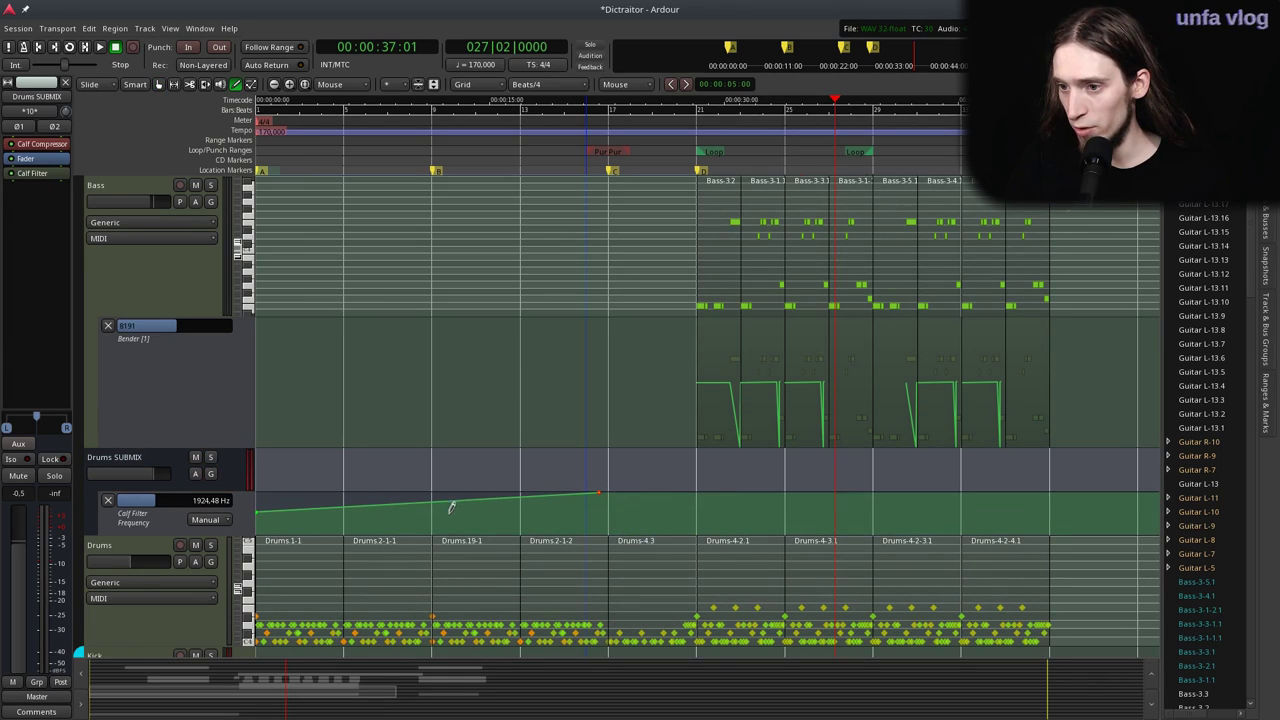
drag(268, 502, 268, 489)
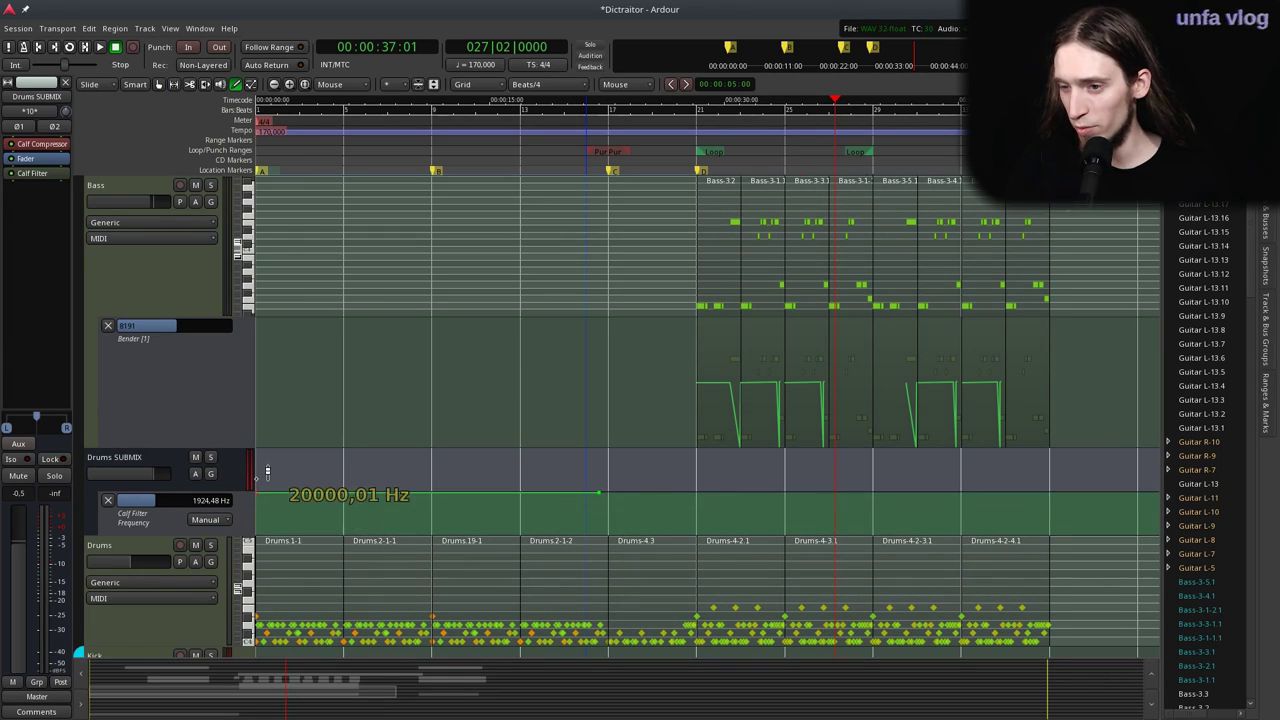
Draw Calf Filter frequency points at bars 17 and 21, dropping the bar 17 point to the bottom so a ramp rises from it.
click(619, 507)
drag(619, 507, 611, 493)
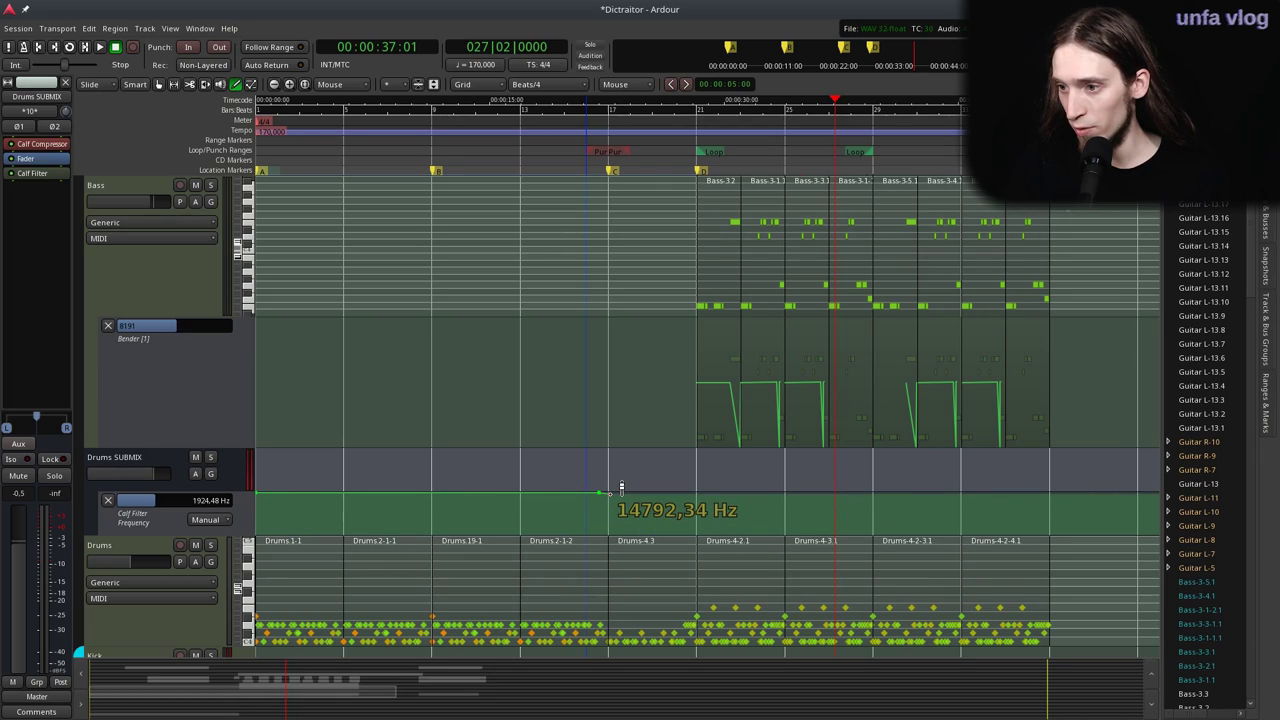
click(692, 511)
drag(703, 505, 705, 498)
drag(614, 492, 608, 532)
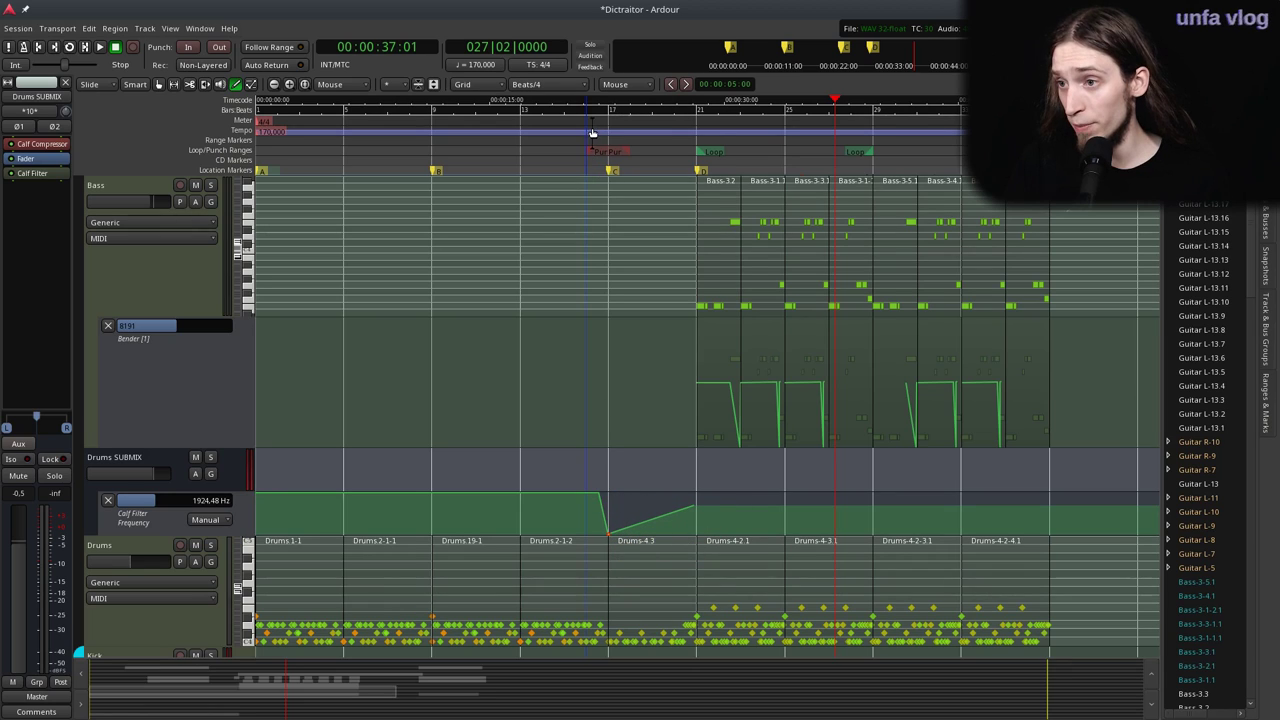
Play from about bar 16 and switch the Calf Filter Frequency automation to Play mode.
click(592, 133)
key(space)
scroll(688, 555, up, 2)
click(205, 519)
click(205, 537)
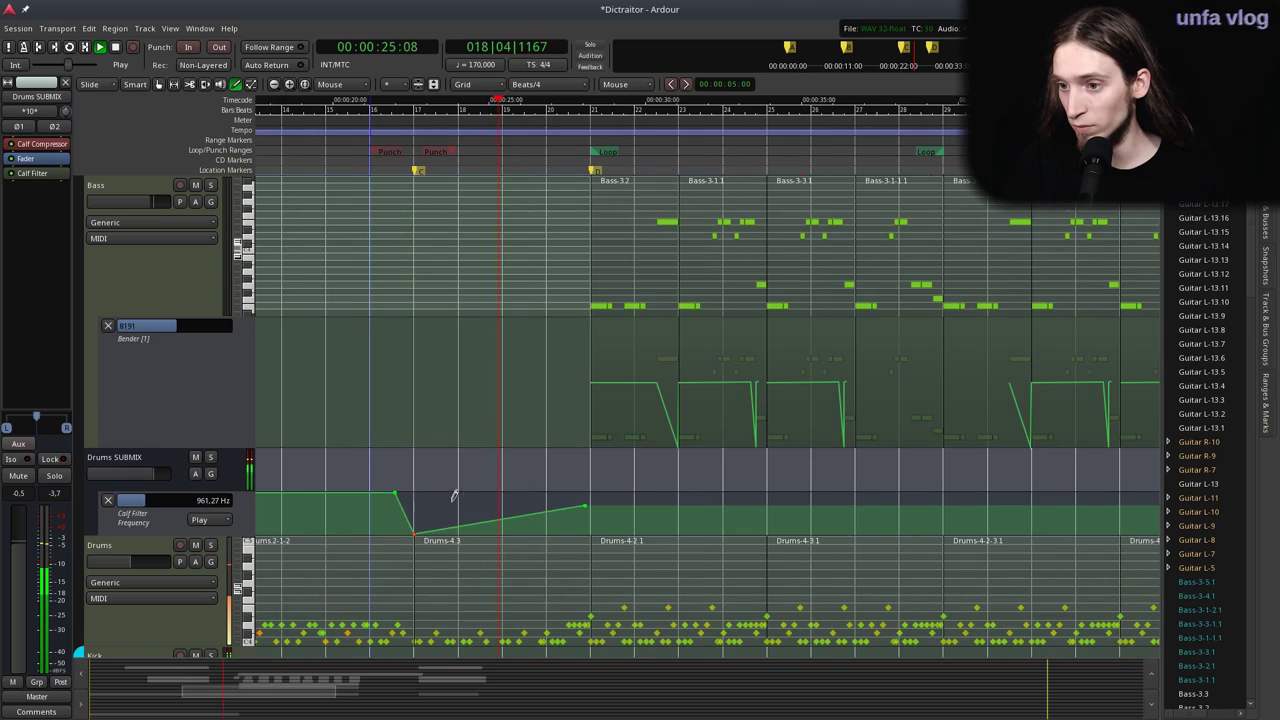
Shift the high frequency point right up against bar 17, add a 20000 Hz point at bar 21 and replay the sweep.
drag(395, 493, 411, 493)
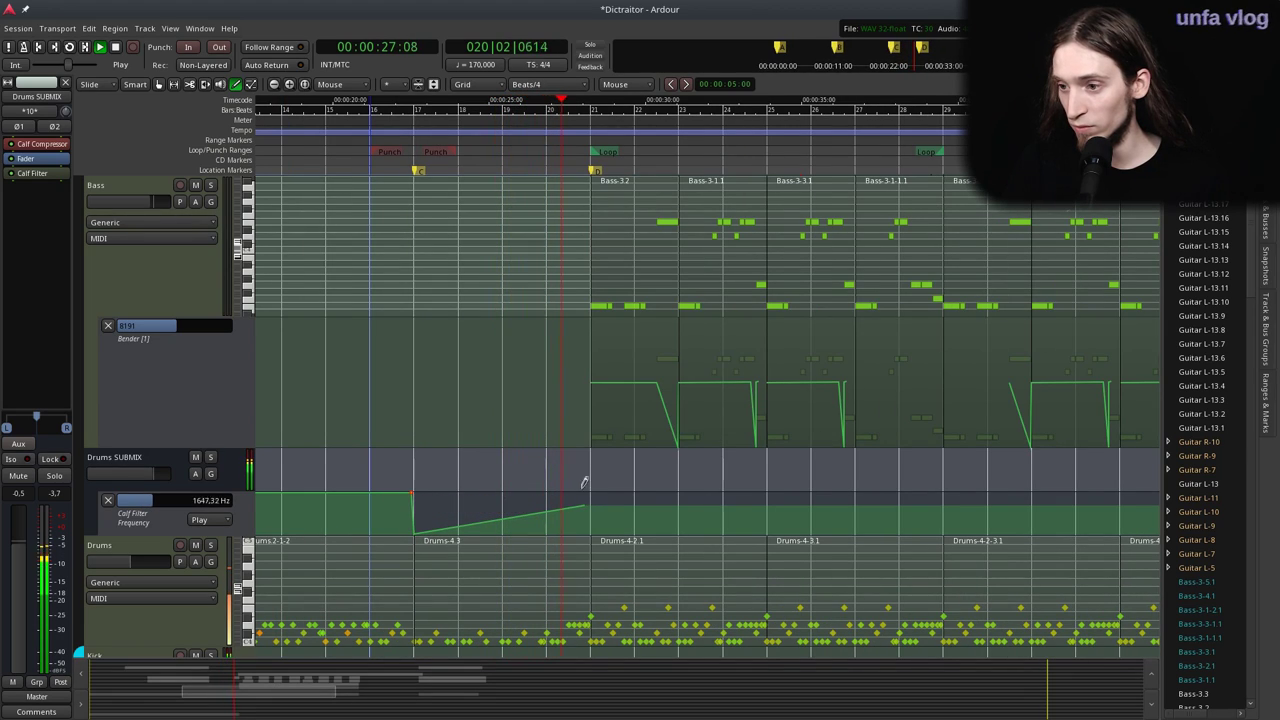
drag(591, 498, 587, 473)
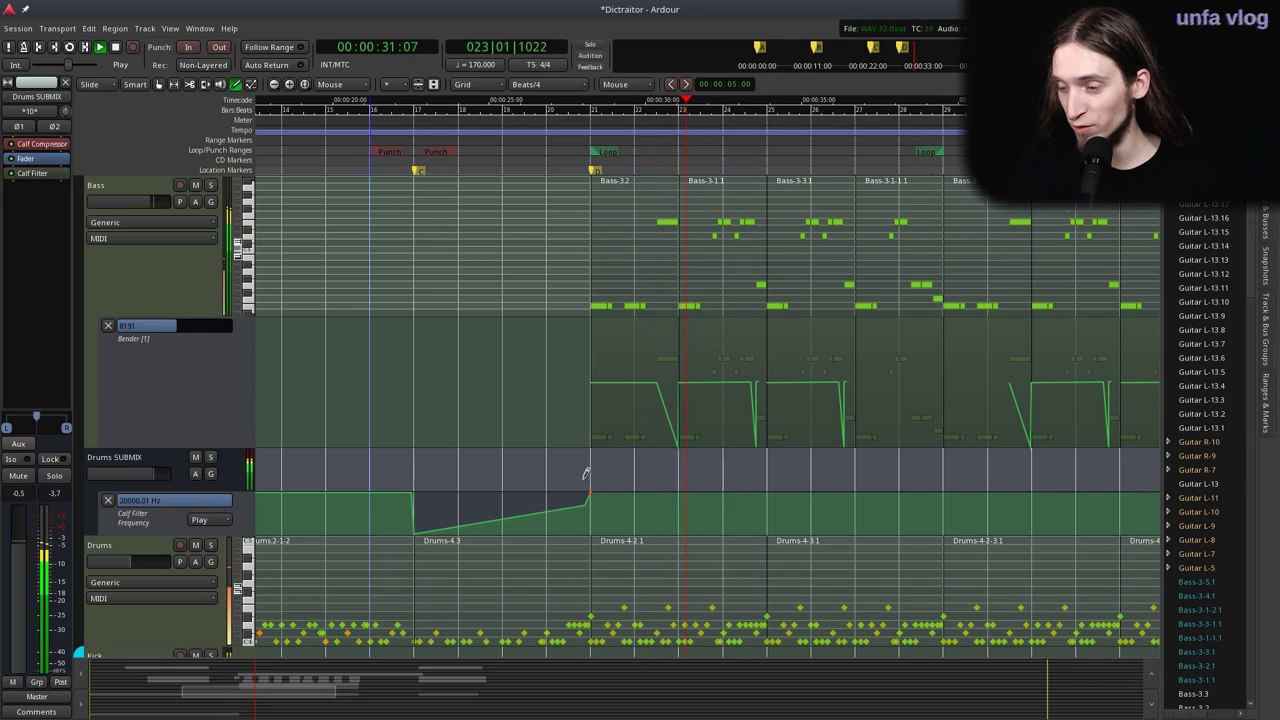
click(404, 109)
scroll(460, 502, up, 1)
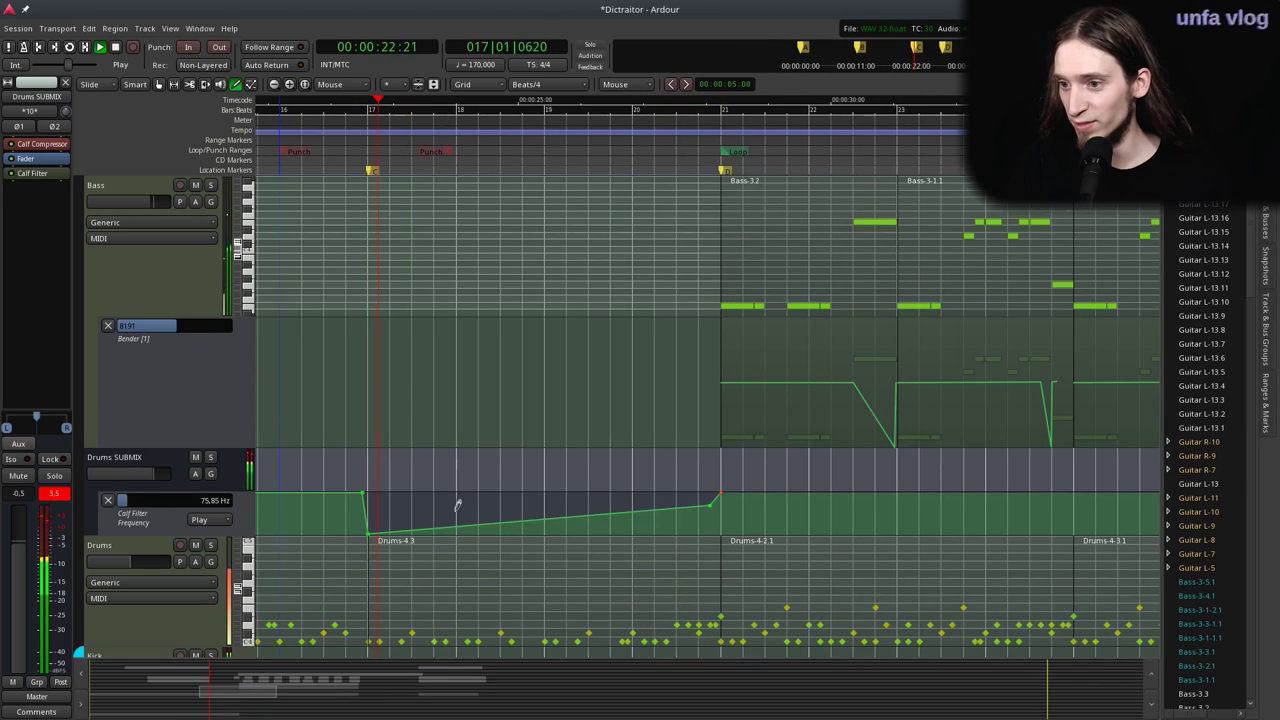
Enlarge the frequency lane and bend the bar 17–21 ramp into an upward curve with extra points and a higher starting value.
key(space)
click(545, 516)
drag(553, 516, 476, 519)
drag(200, 535, 200, 625)
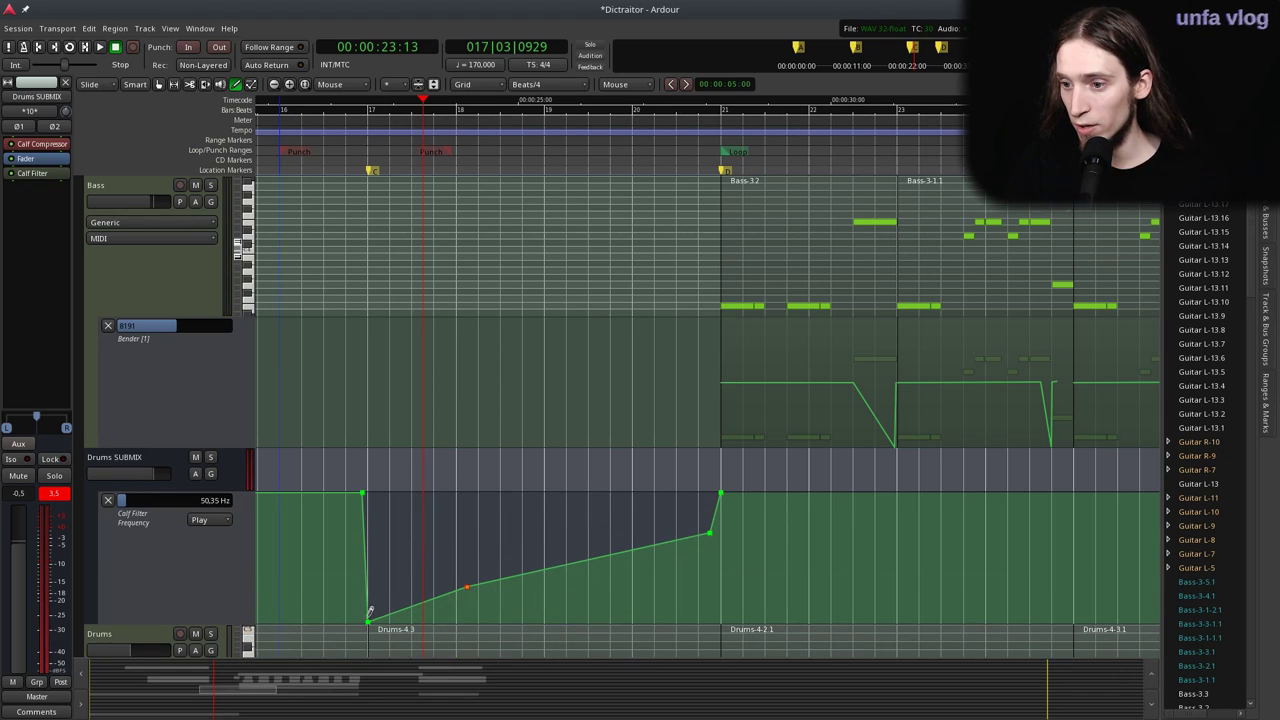
drag(374, 612, 527, 565)
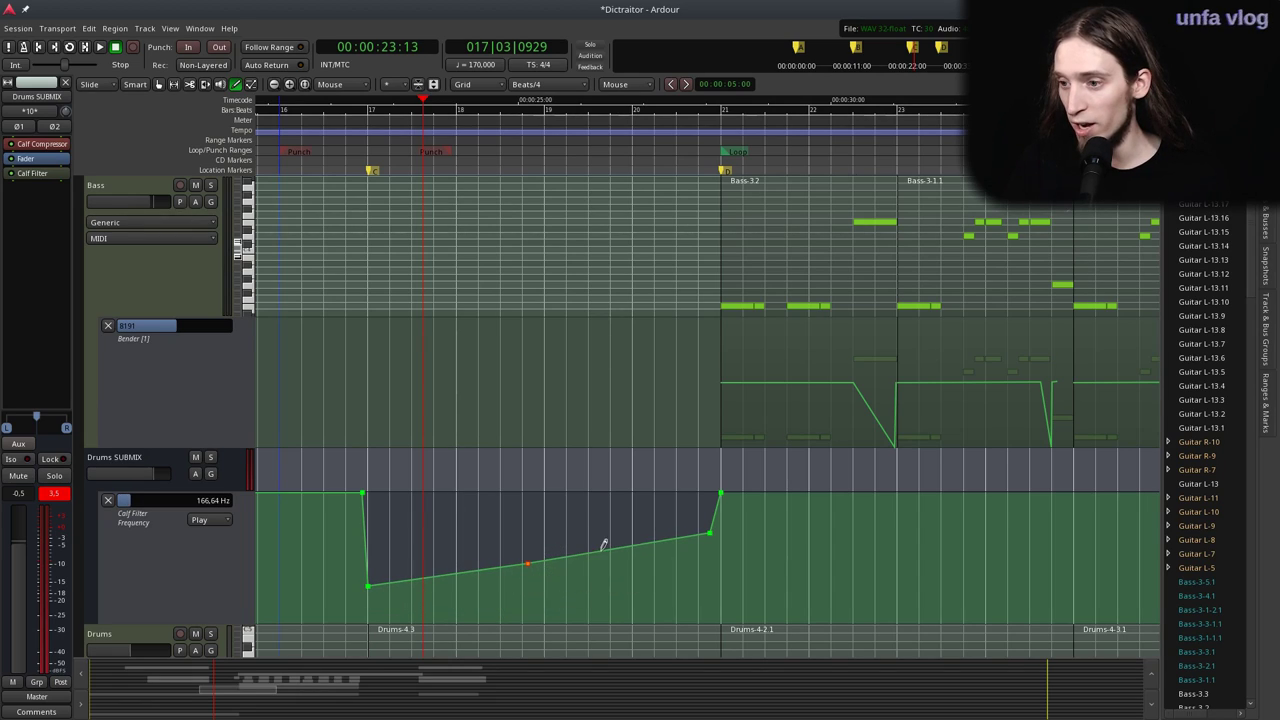
drag(711, 533, 722, 503)
Play from just before bar 17, move Calf Filter ahead of the Drums SUBMIX fader and open its window.
click(360, 171)
key(space)
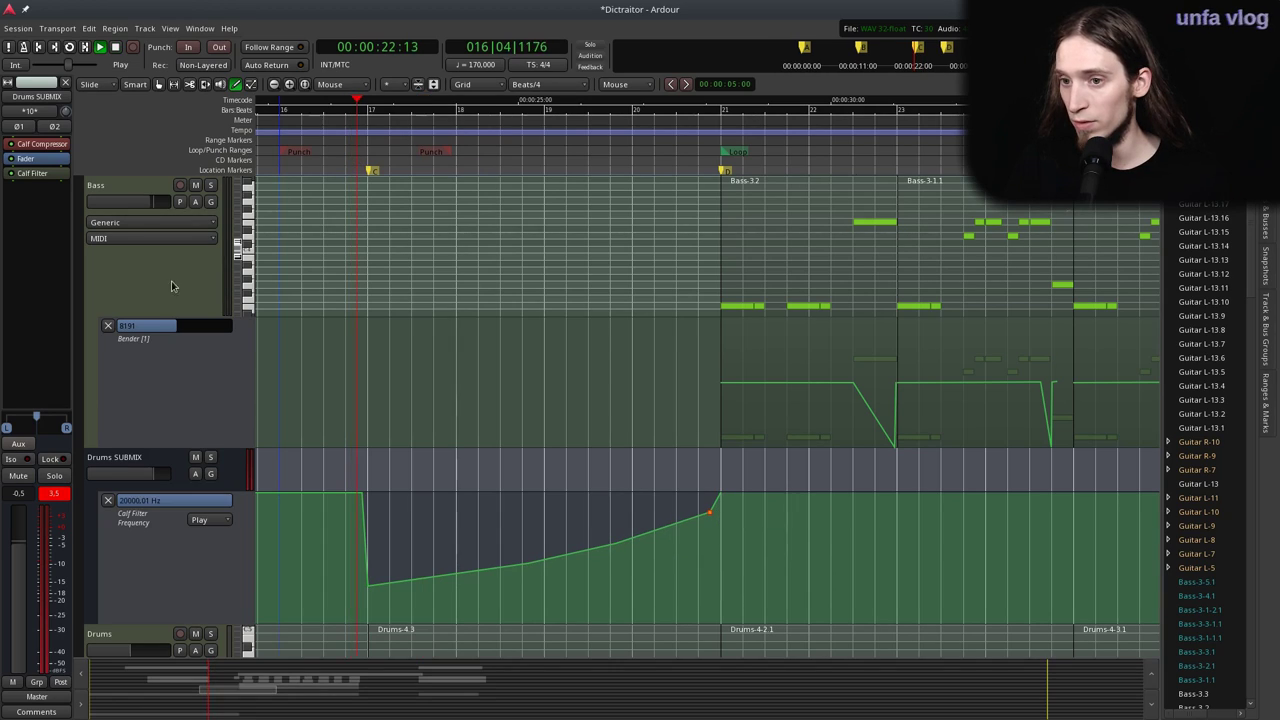
drag(52, 158, 58, 160)
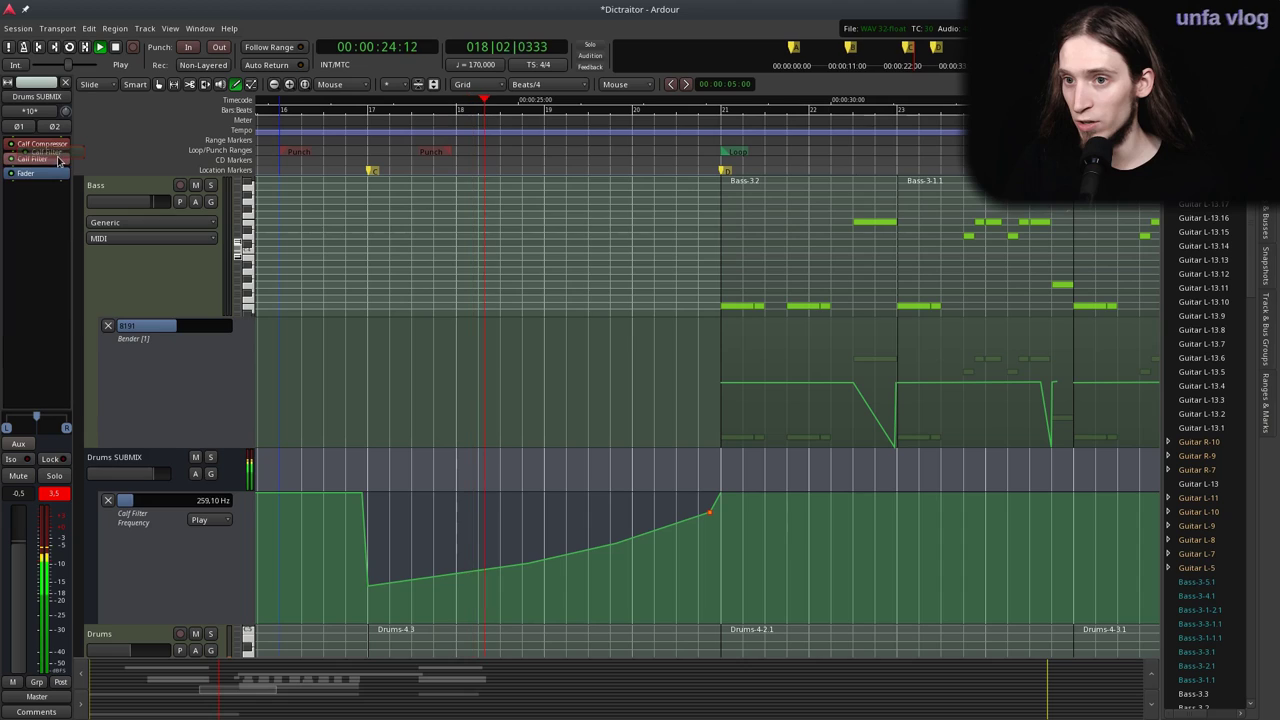
double_click(58, 160)
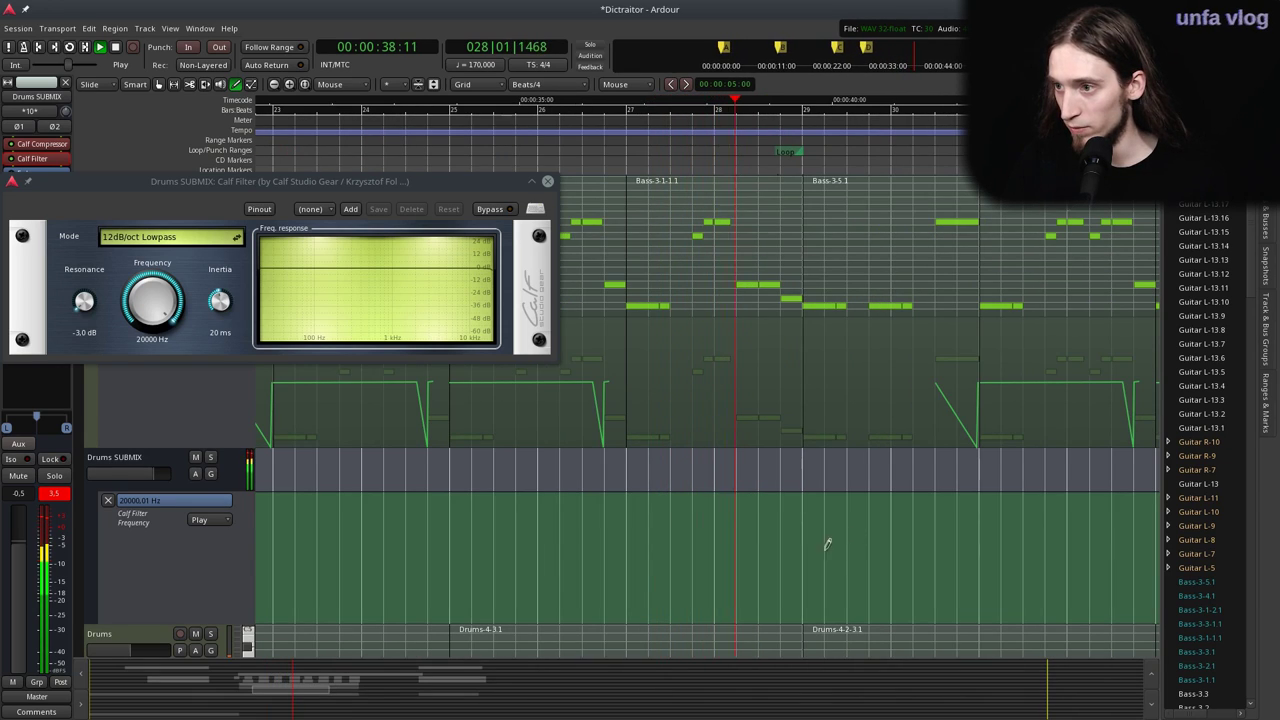
Draw a short Calf Filter frequency dip in the last beat before bar 29, returning to 20000 Hz at bar 29, and play it.
scroll(795, 543, up, 1)
key(space)
click(766, 505)
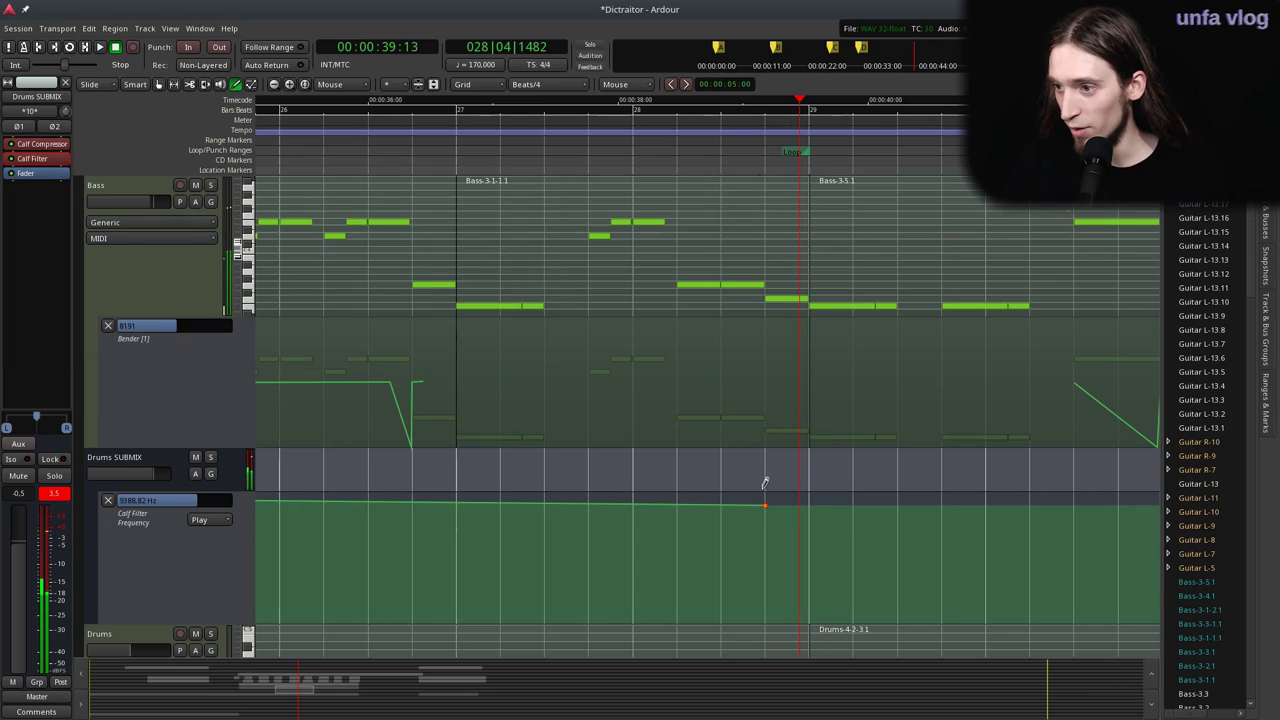
drag(766, 505, 823, 480)
click(775, 505)
click(798, 586)
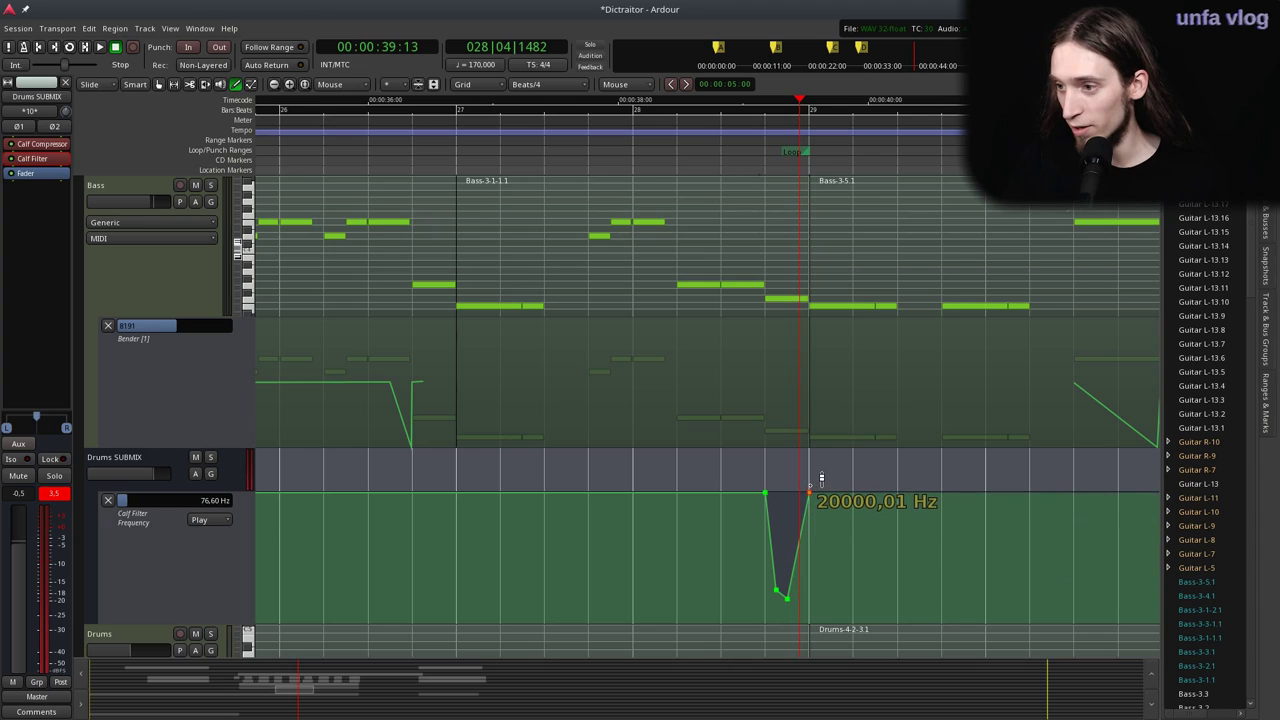
key(space)
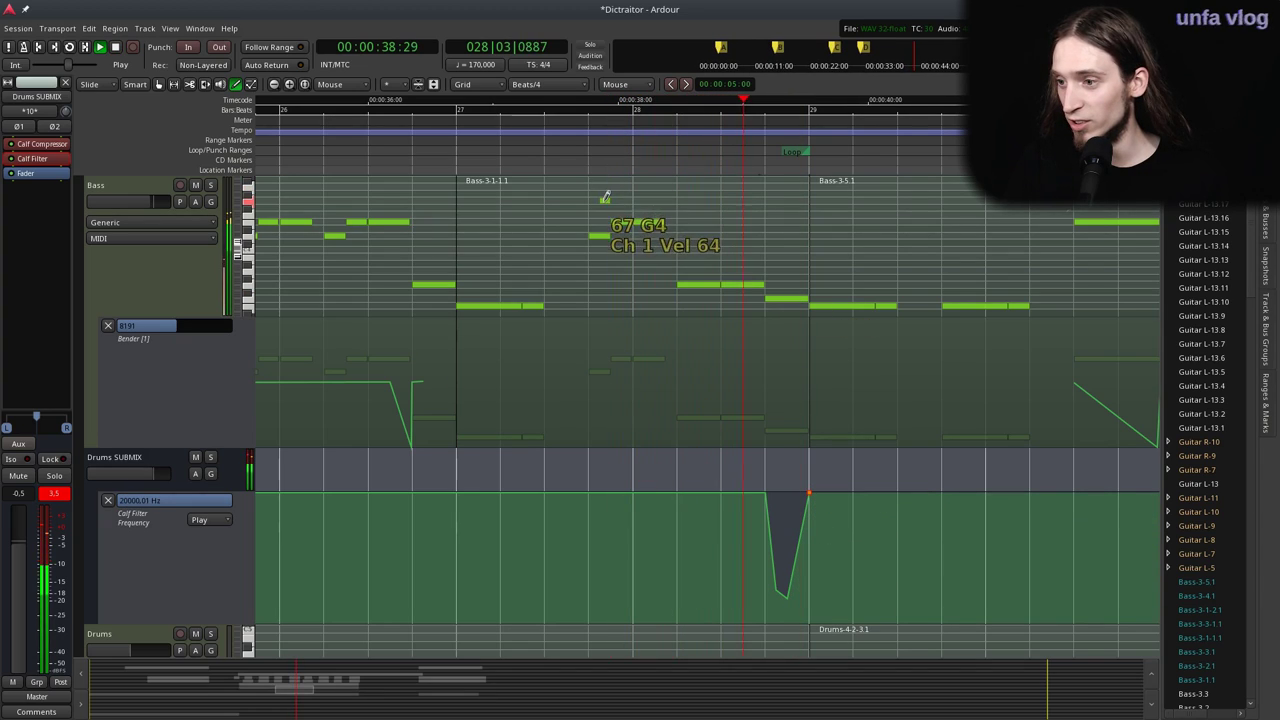
key(space)
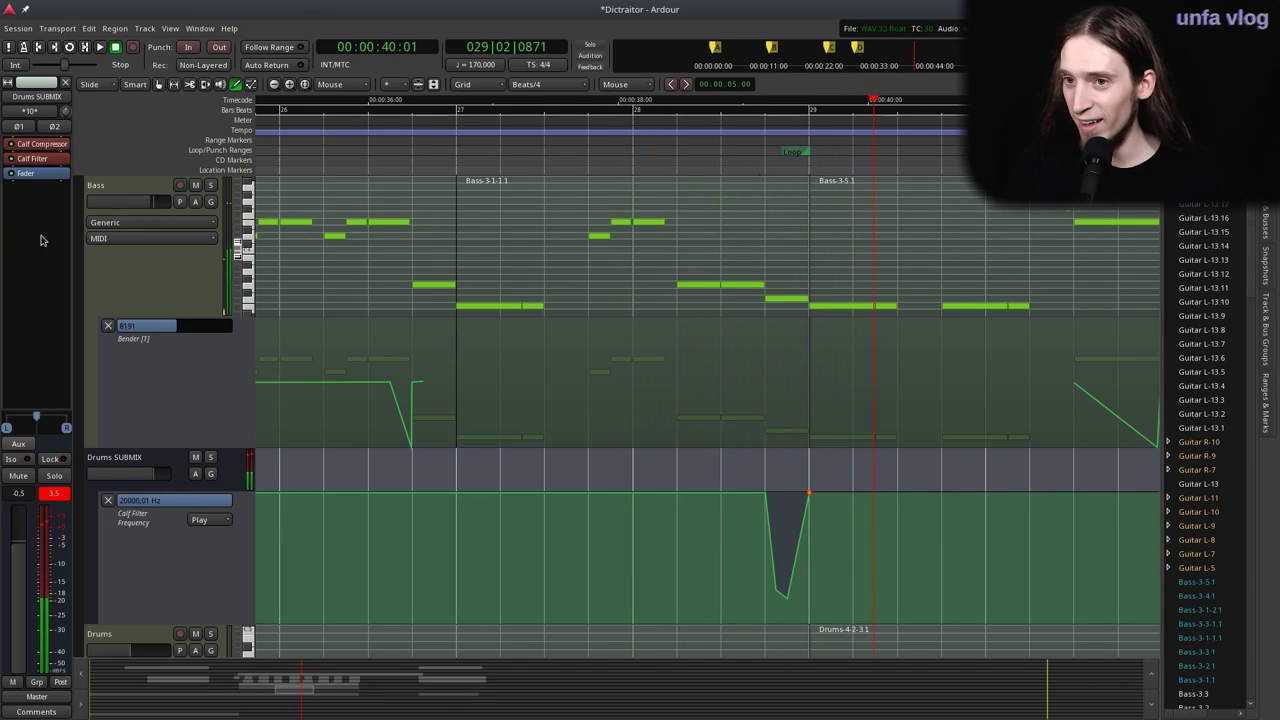
Set the Calf Filter's resonance to 2.7 dB and inertia to 6.18054 ms, and place it ahead of Calf Compressor.
double_click(46, 160)
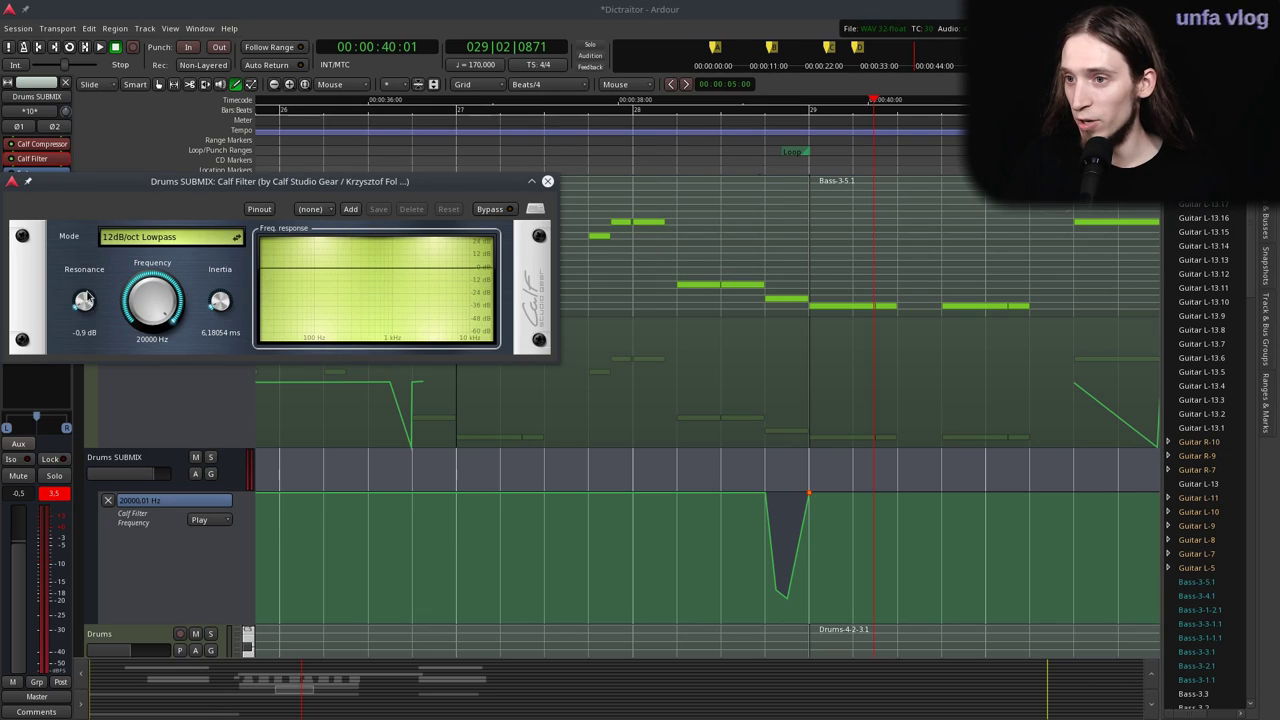
scroll(834, 426, down, 1)
scroll(840, 426, left, 5)
scroll(840, 426, down, 1)
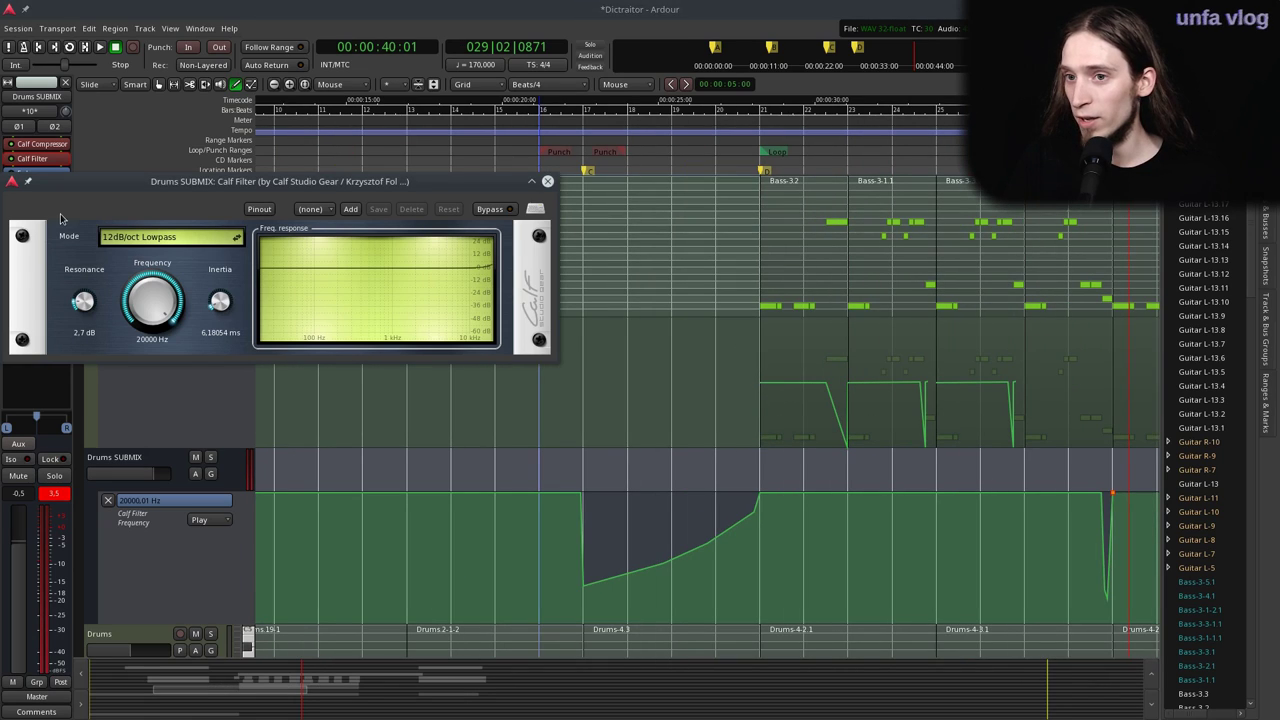
click(547, 181)
Play the filter sweep from about bar 15 and set the Calf Filter's resonance to 2.8 dB.
click(531, 135)
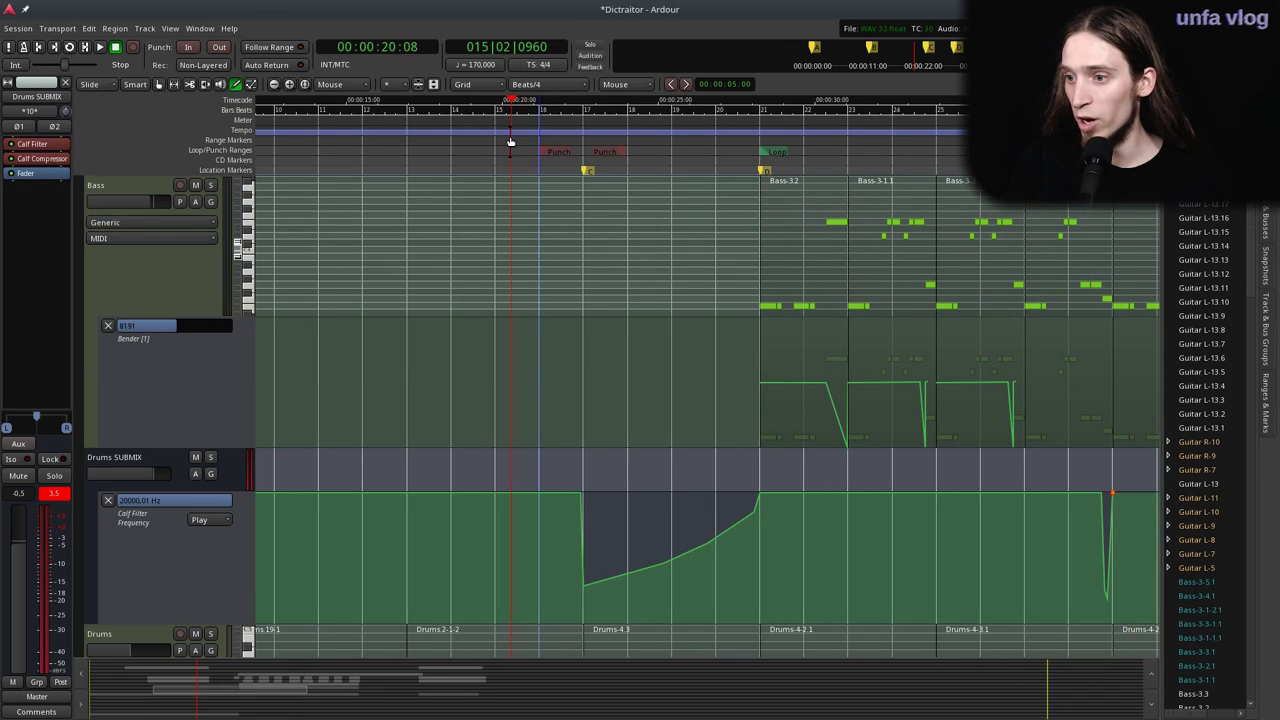
key(space)
double_click(52, 155)
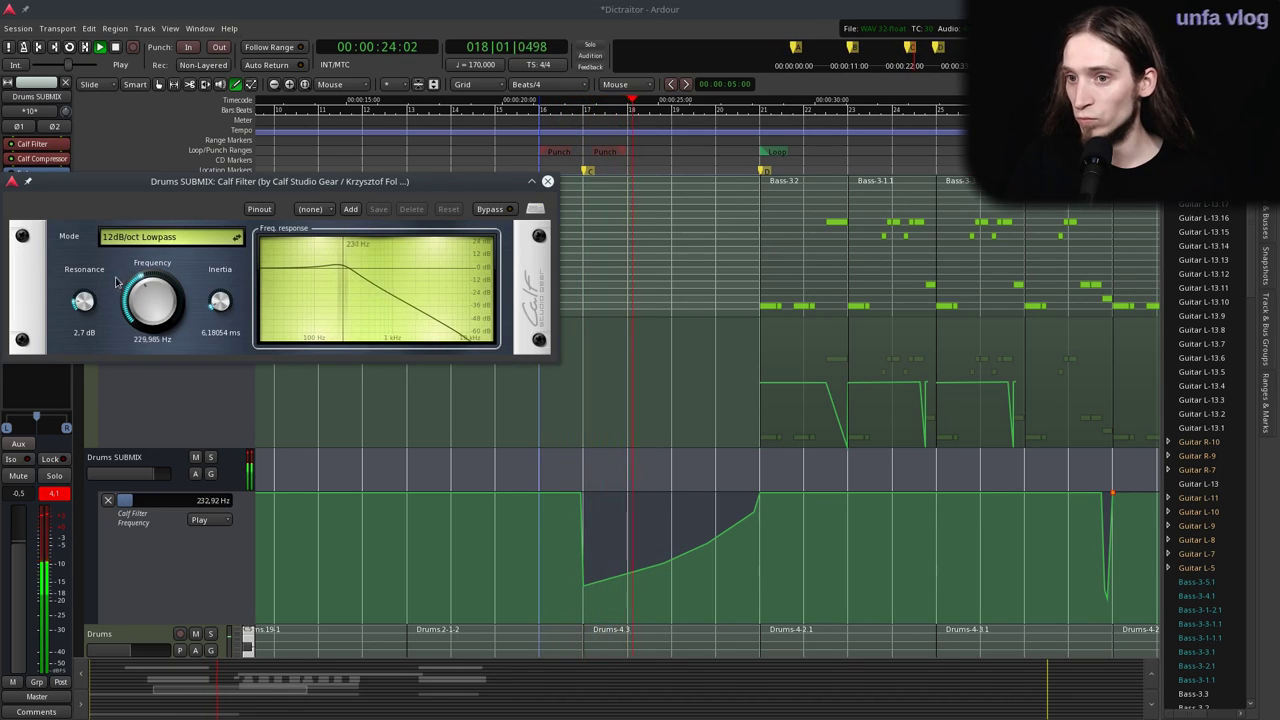
drag(84, 299, 80, 287)
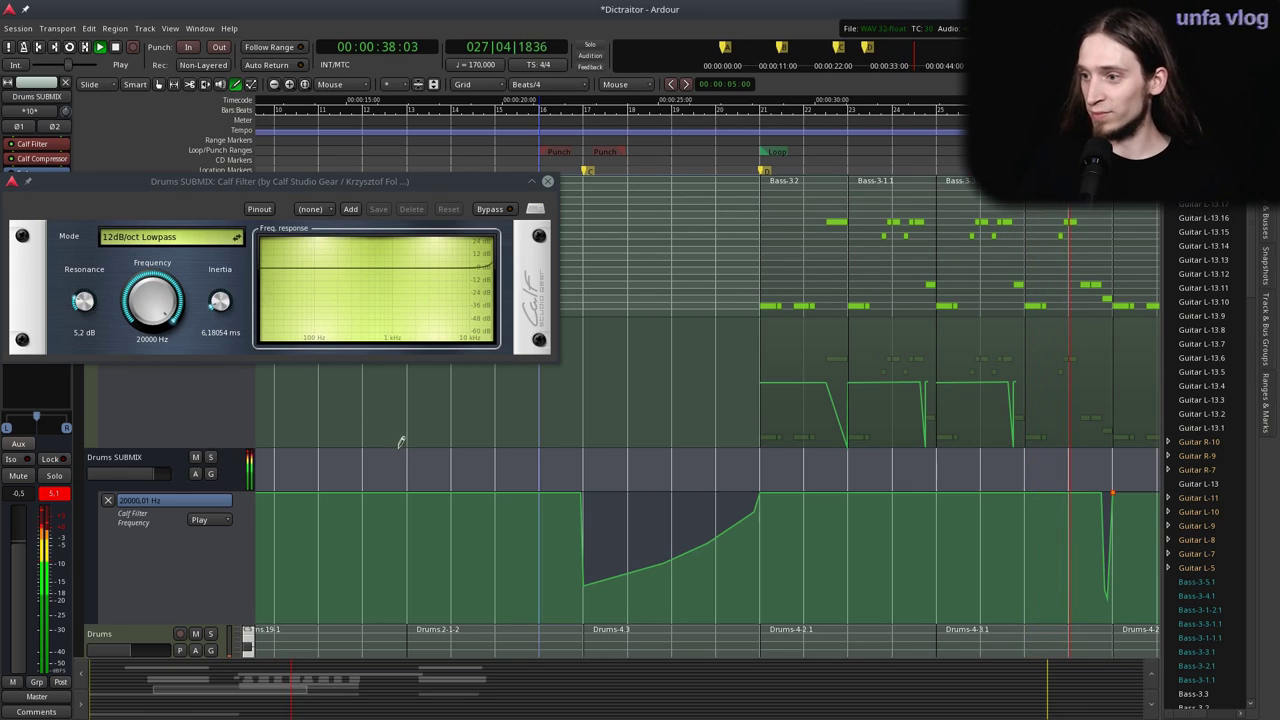
key(space)
key(minus)
key(equal)
key(equal)
key(equal)
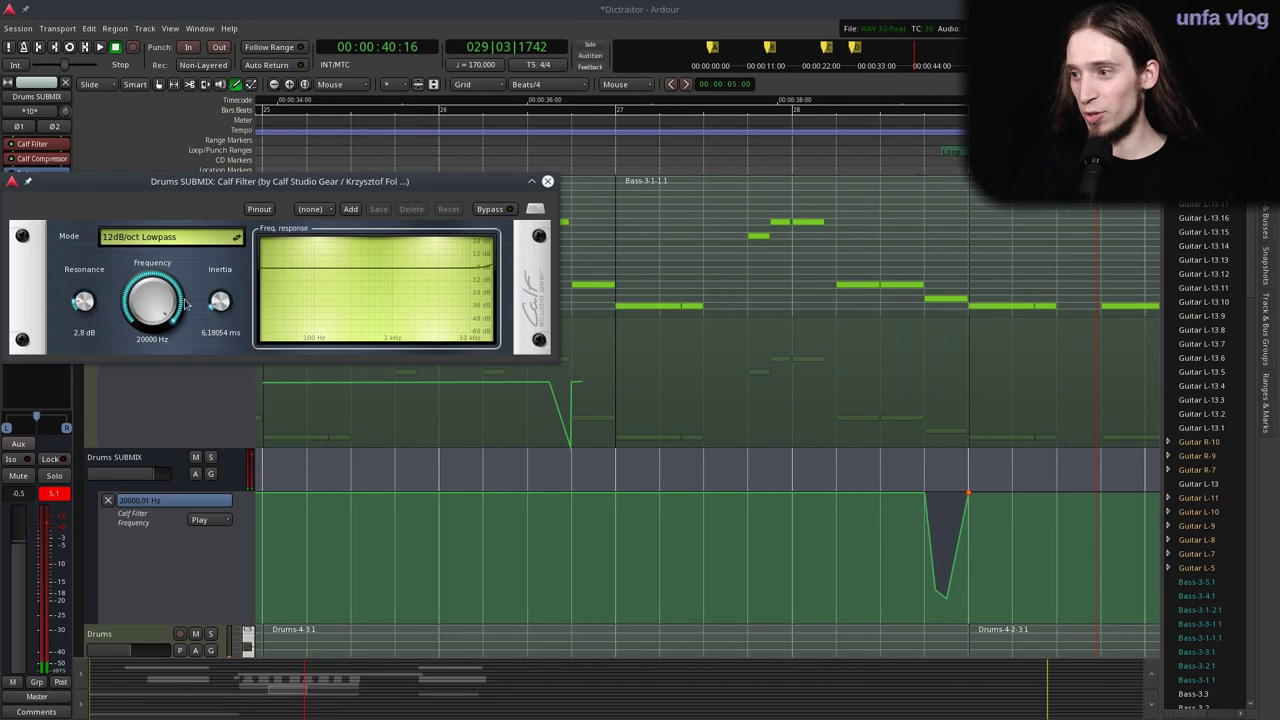
Reshape the dip before bar 29 into a brief sharp drop on beat 4 of bar 28, deleting the other low point.
click(822, 113)
key(space)
key(equal)
key(space)
mouse_move(858, 589)
mouse_down()
mouse_move(852, 496)
mouse_move(838, 488)
mouse_up()
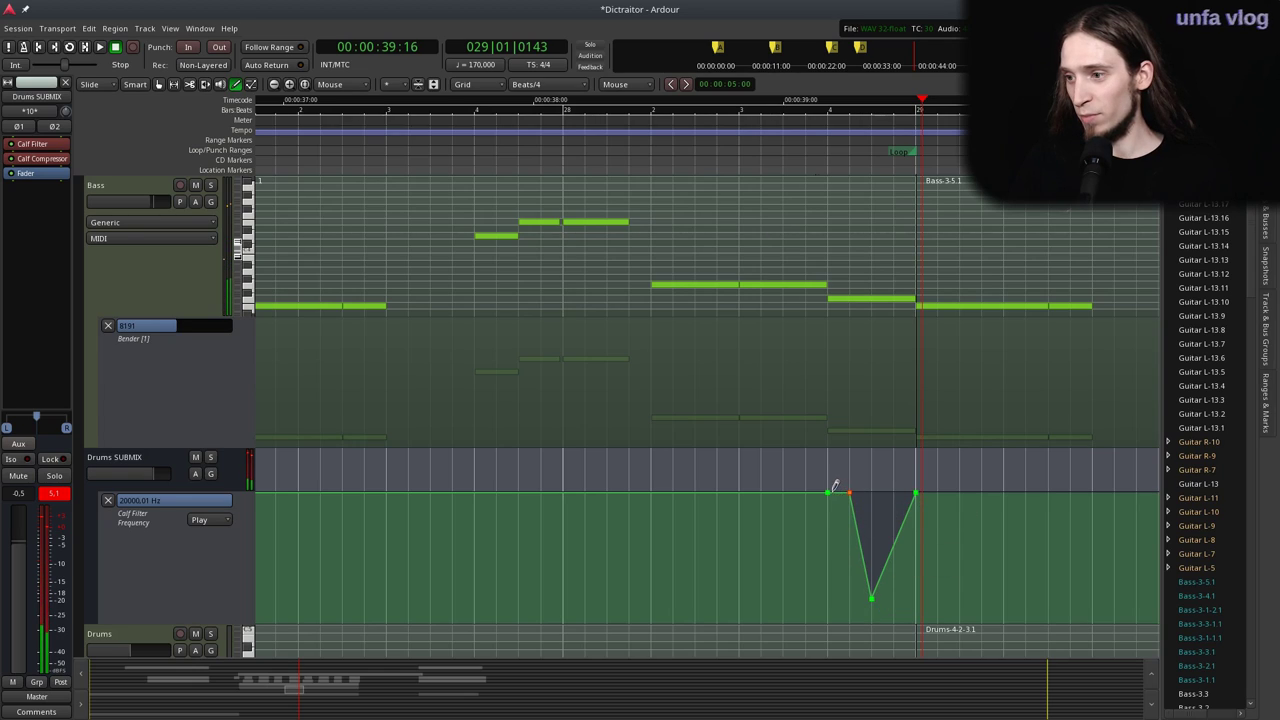
click(829, 491)
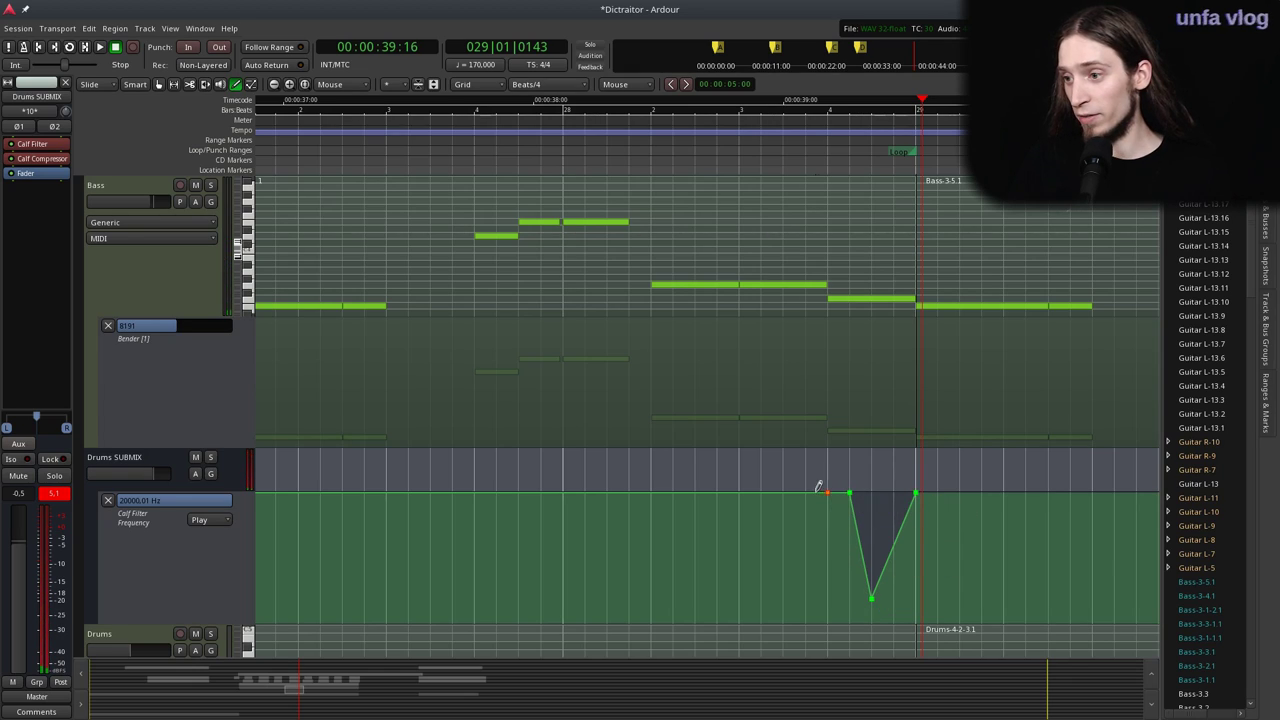
drag(826, 489, 832, 564)
drag(812, 483, 838, 483)
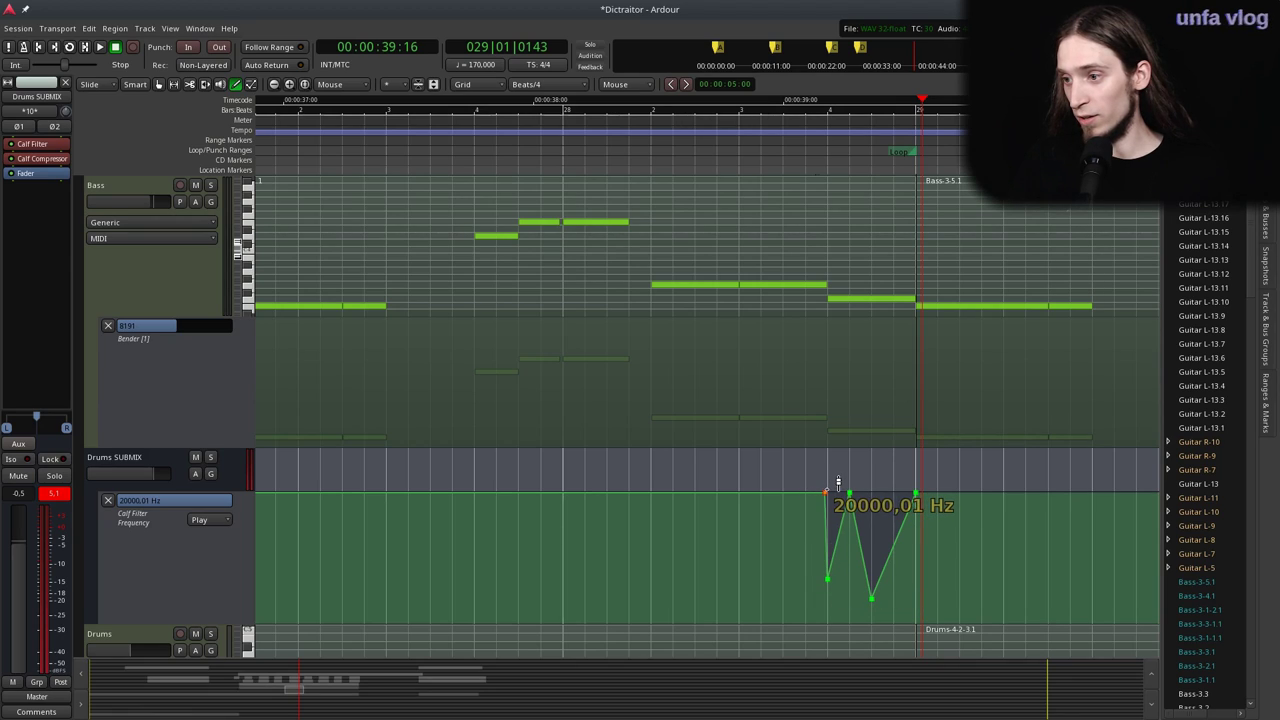
shift+right_click(872, 599)
Replay the passage leading into bar 29 and delete all the Calf Filter frequency points of the dip.
click(692, 153)
key(space)
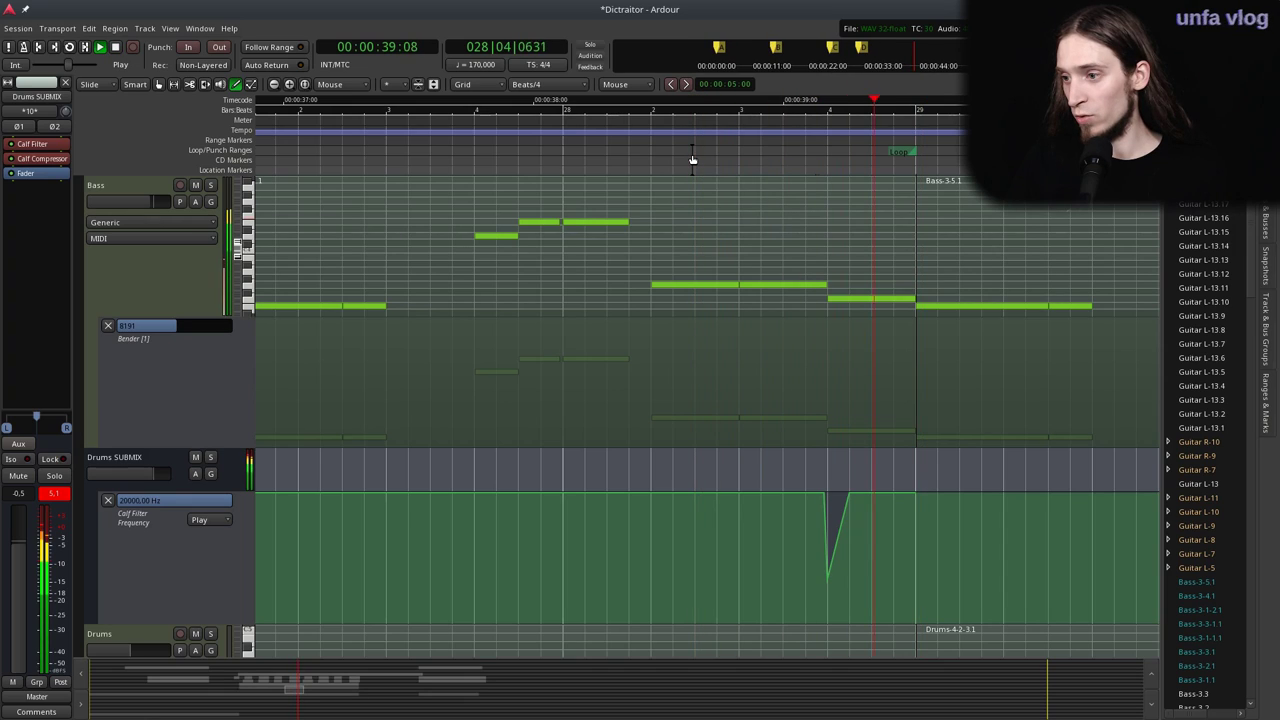
click(520, 142)
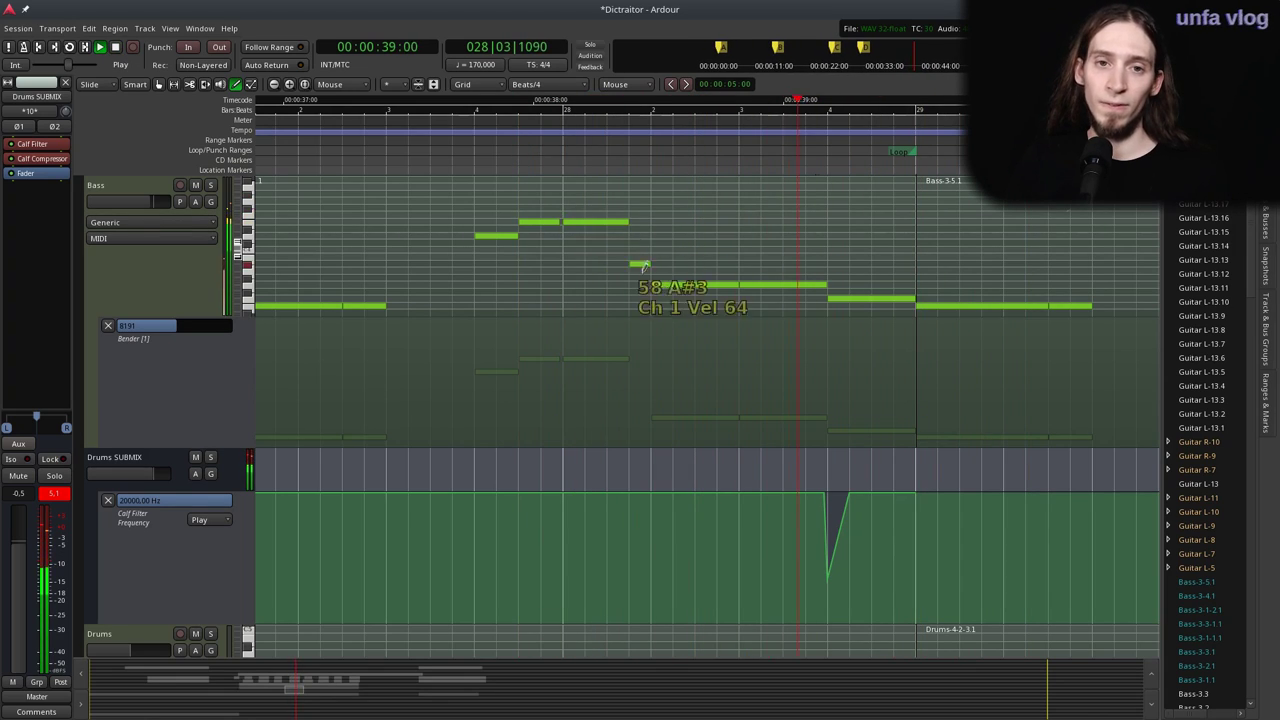
key(space)
shift+right_click(827, 579)
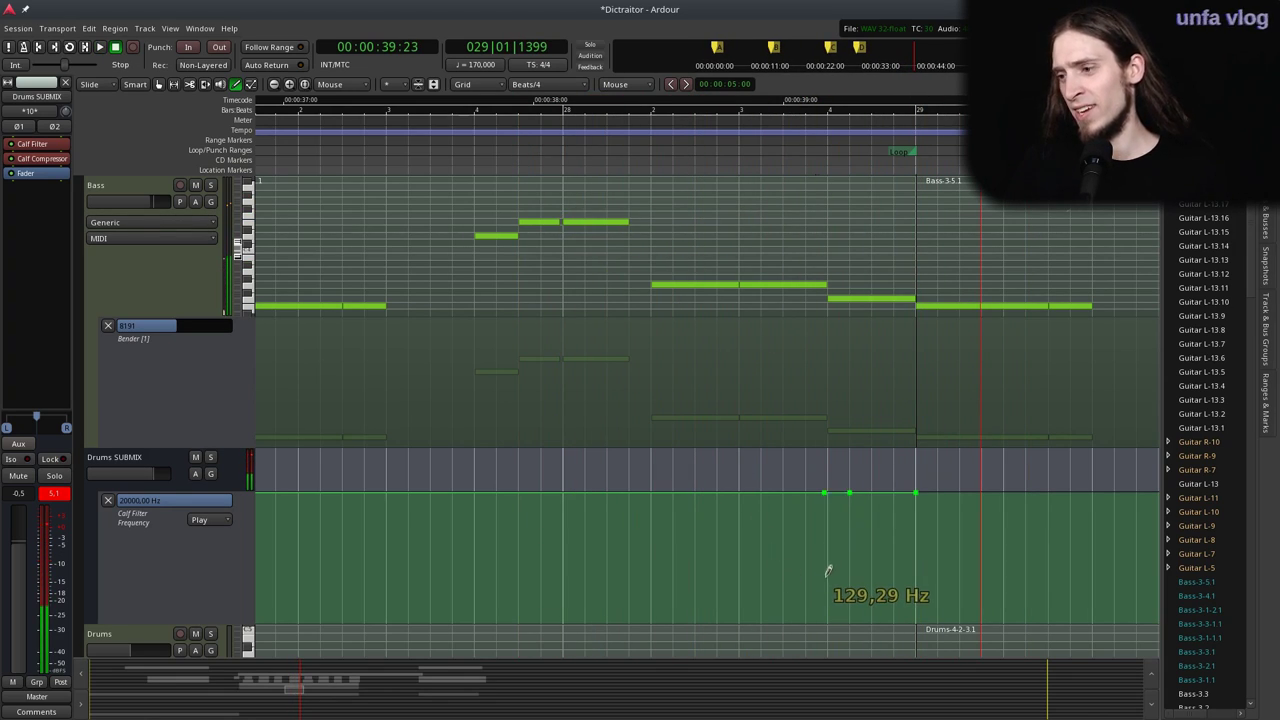
shift+right_click(828, 492)
click(850, 492)
shift+right_click(916, 492)
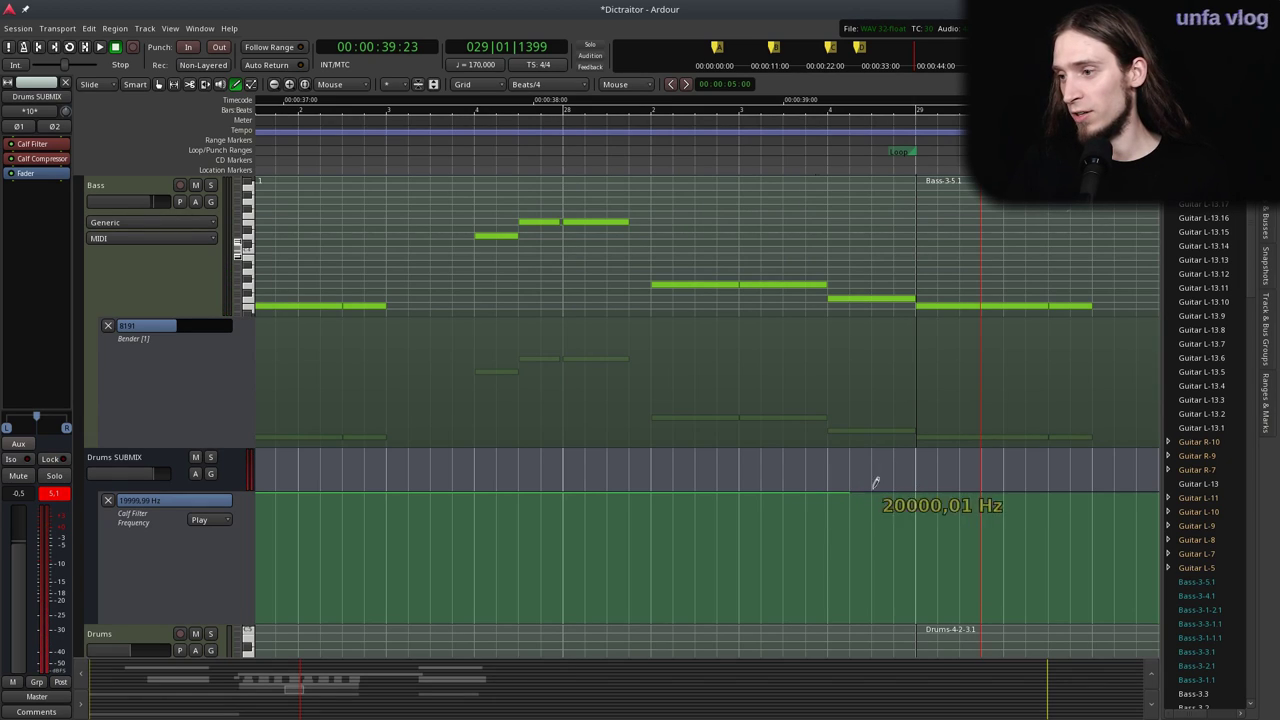
shift+right_click(850, 492)
Play the drum filter sweep in section C from around bar 17.
scroll(859, 491, down, 2)
key(minus)
key(minus)
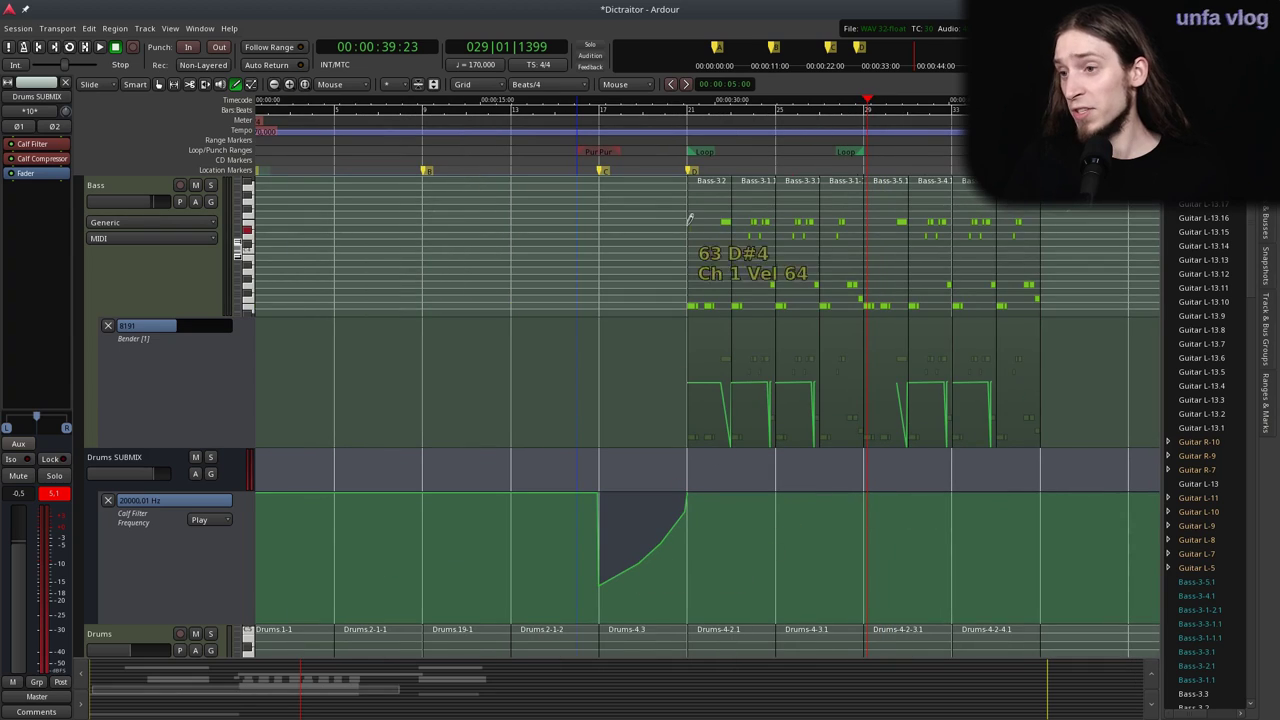
key(p)
key(space)
scroll(625, 392, up, 2)
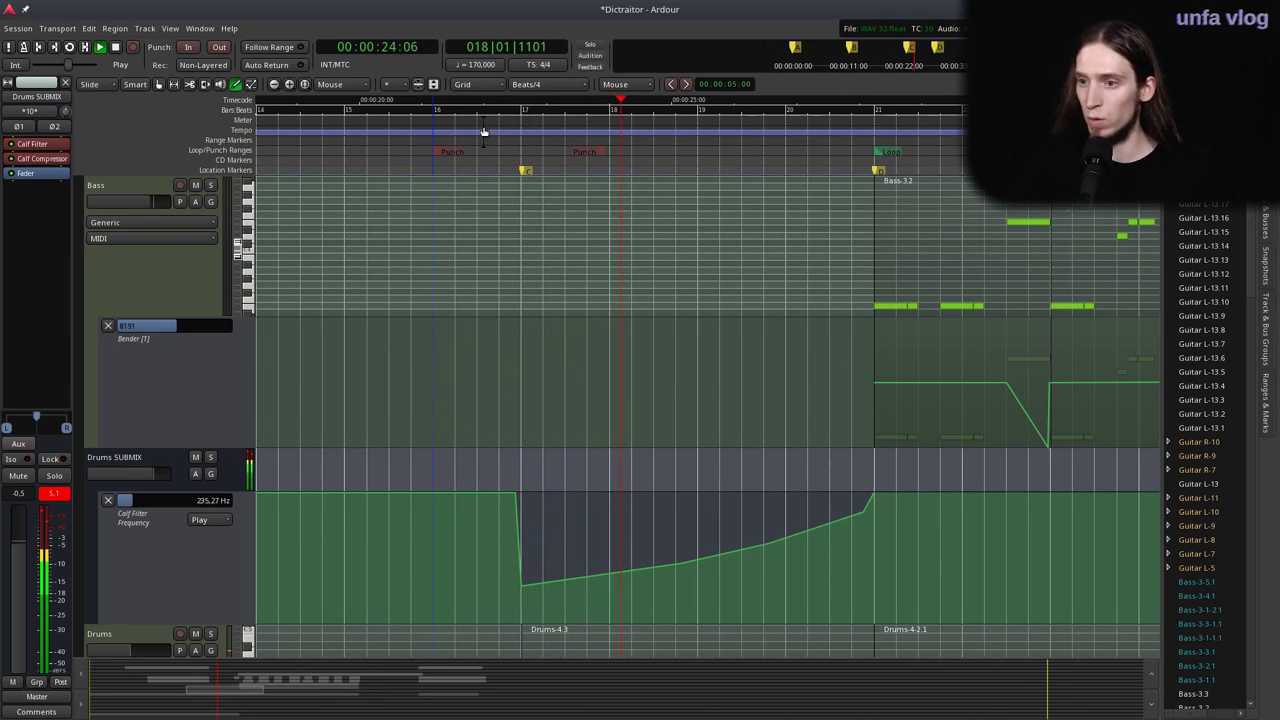
scroll(463, 406, down, 5)
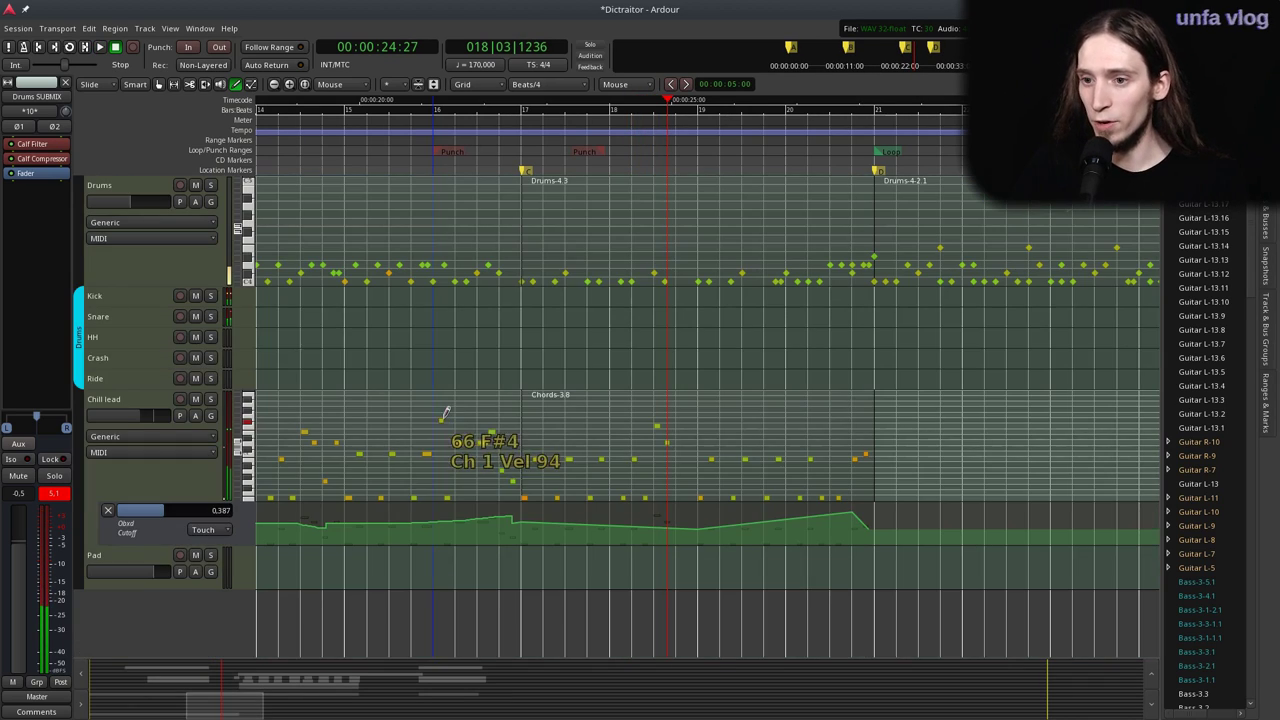
click(100, 320)
right_click(32, 160)
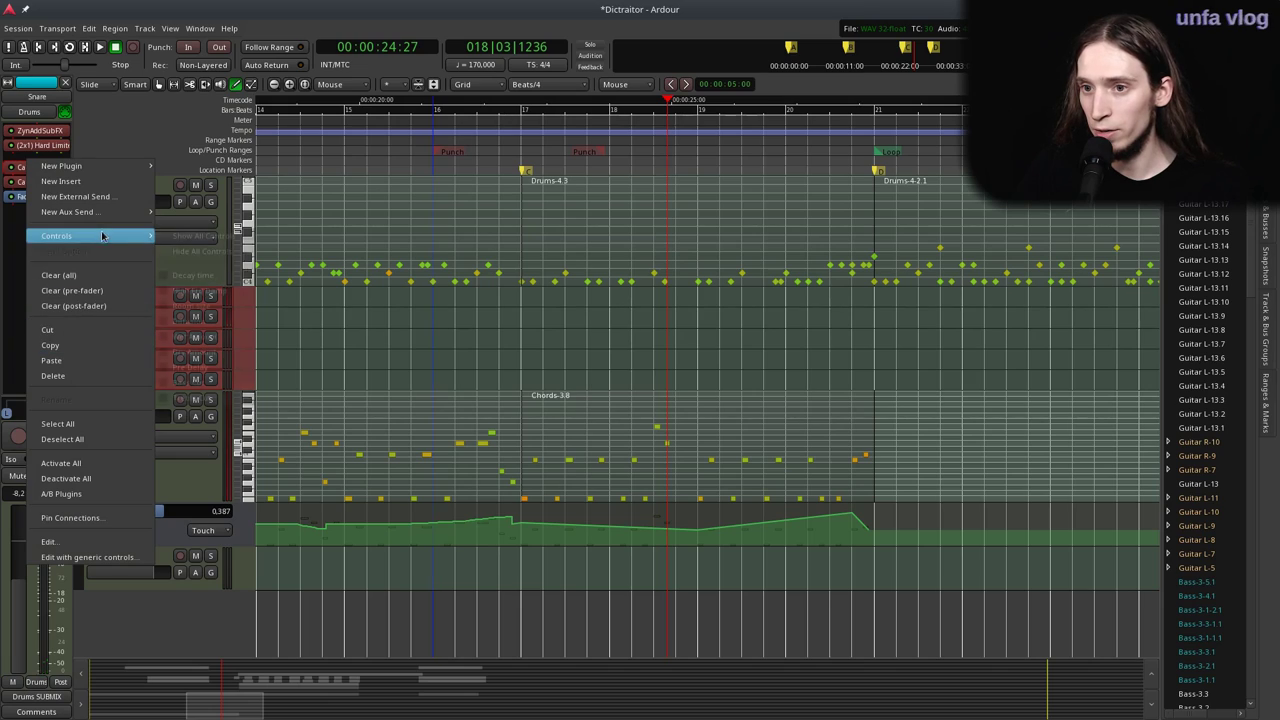
click(19, 192)
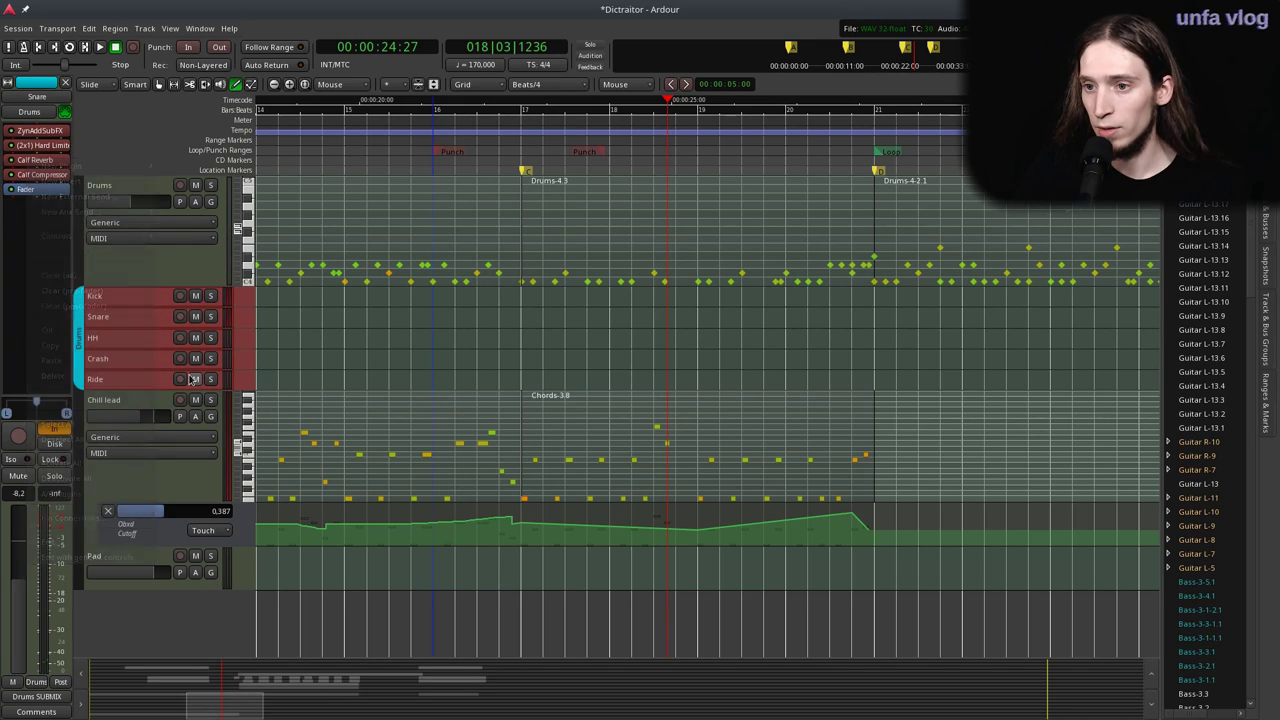
mouse_move(132, 325)
mouse_down()
mouse_move(131, 340)
mouse_move(131, 321)
mouse_up()
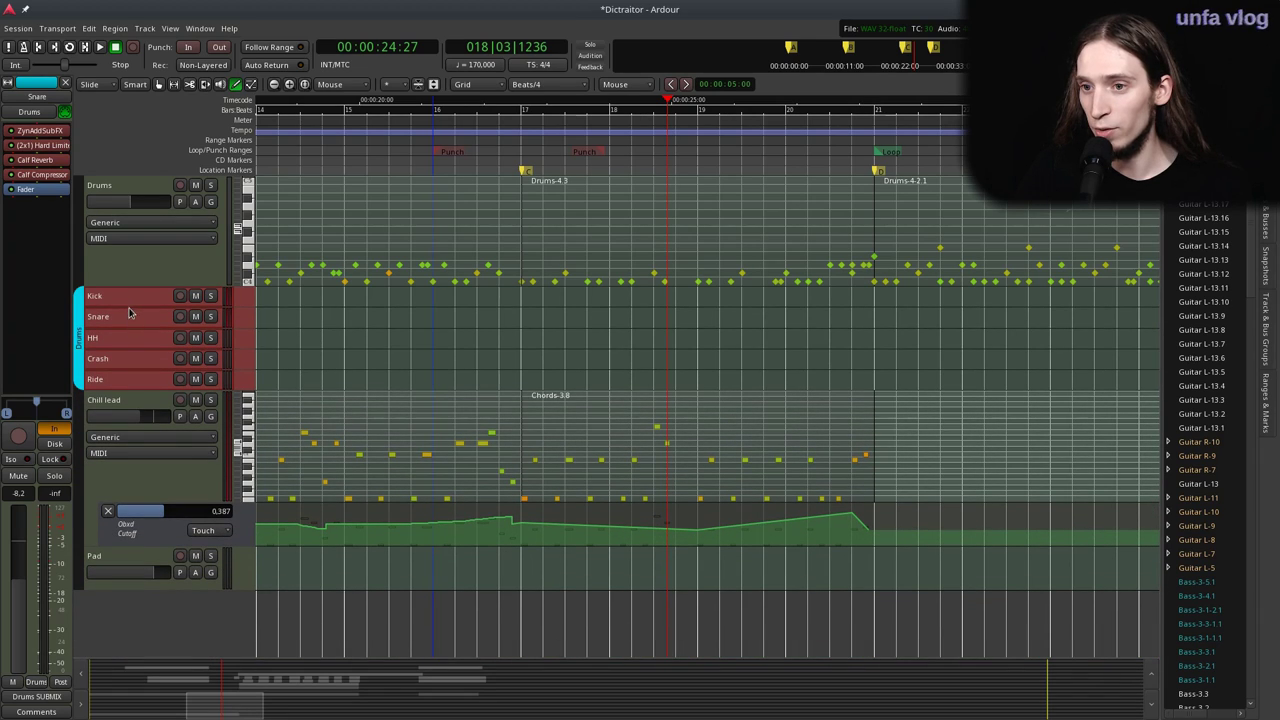
Select the Kick track and disable the Drums track group.
click(100, 298)
click(79, 310)
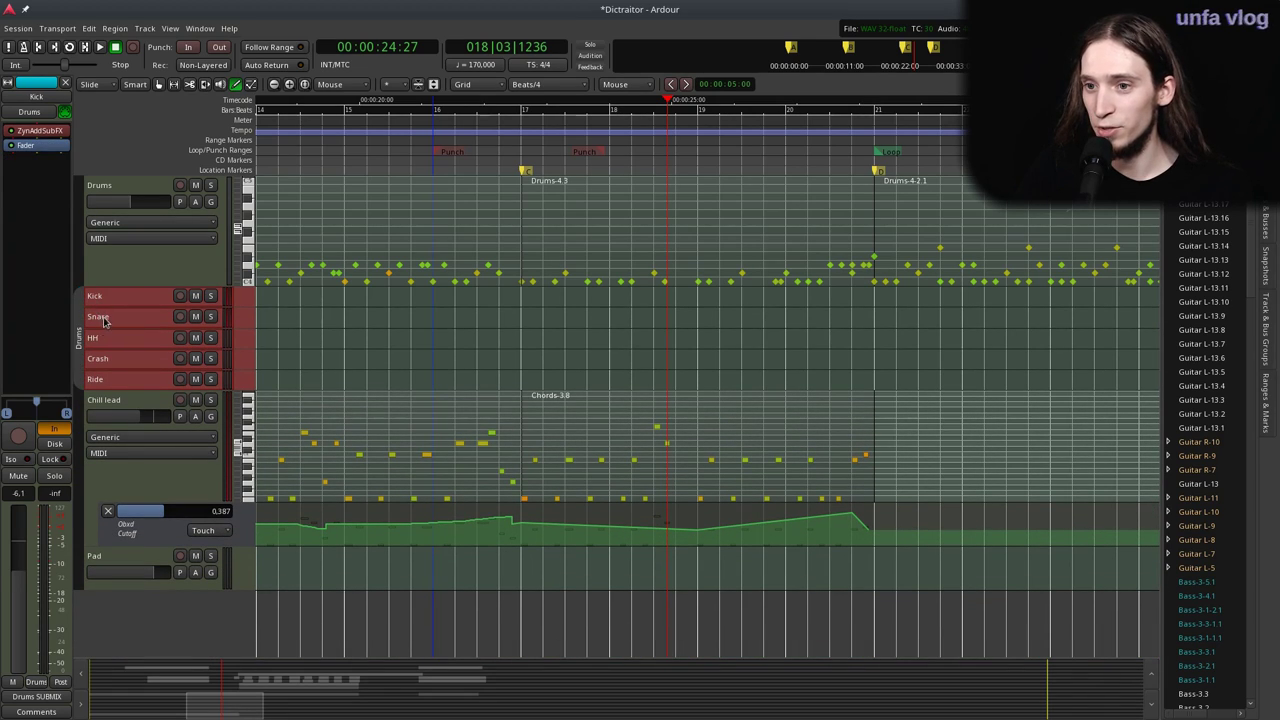
Enlarge the Snare track and show the automation lane for its Calf Reverb Wet Amount.
click(102, 318)
drag(122, 326, 127, 361)
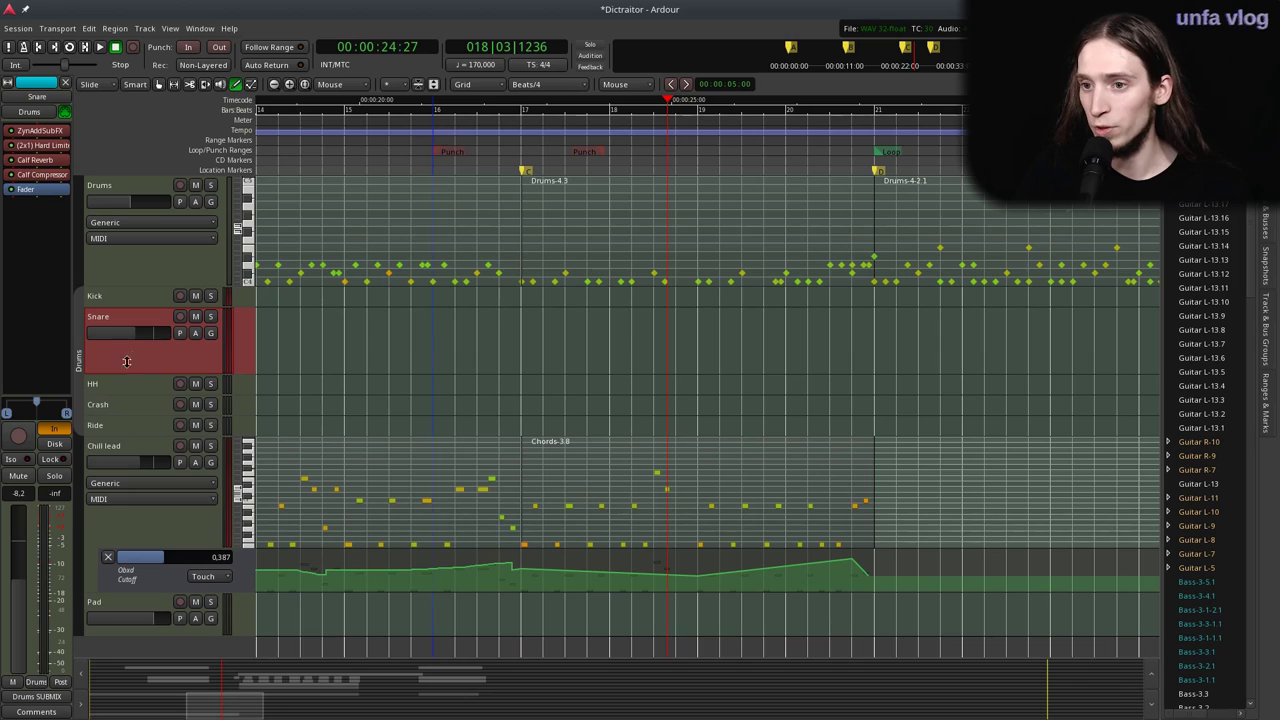
click(194, 334)
mouse_move(300, 402)
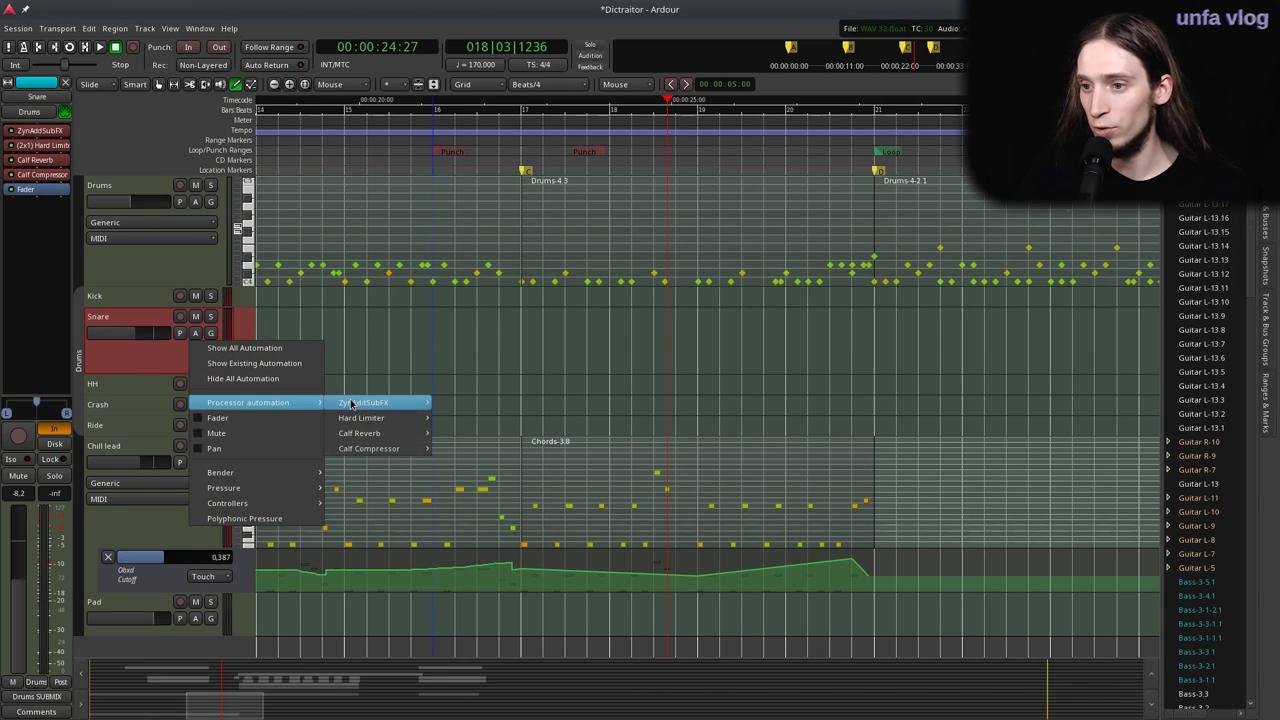
mouse_move(365, 433)
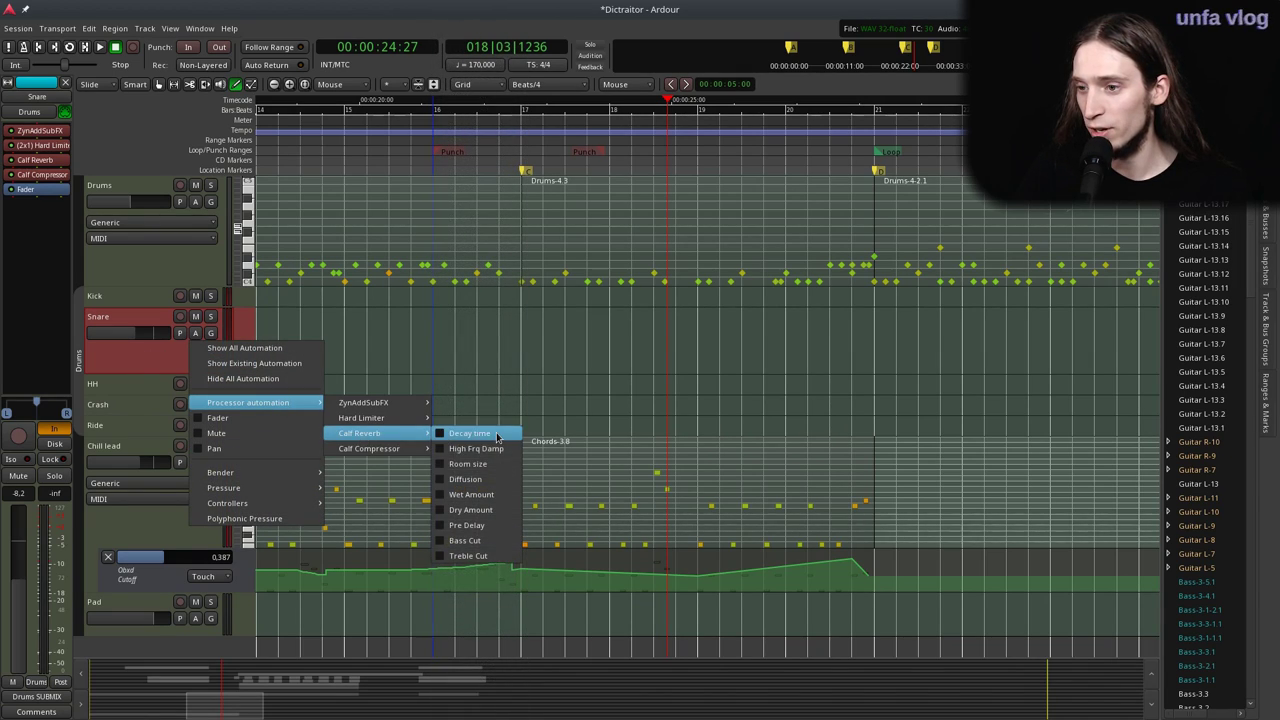
click(472, 494)
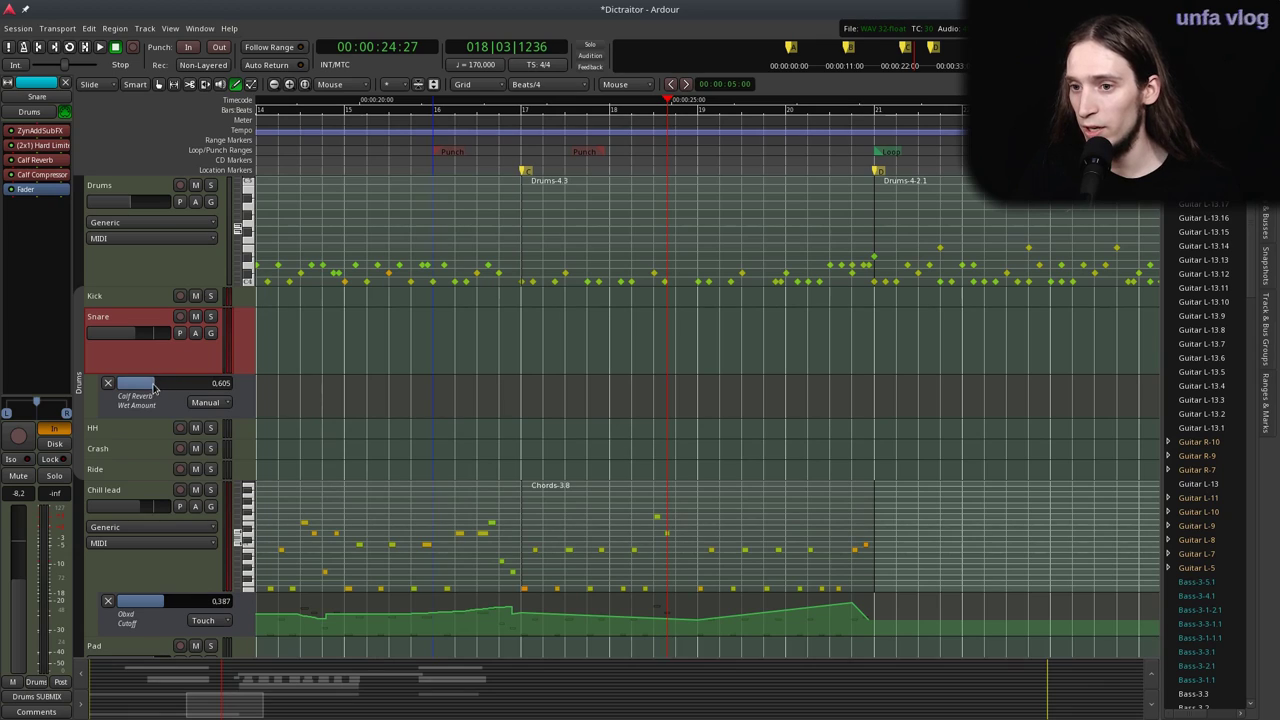
Set the snare reverb's Wet Amount automation to Write and record a short pass from beat 4 of bar 16 into bar 17.
click(199, 403)
click(205, 432)
scroll(491, 414, left, 2)
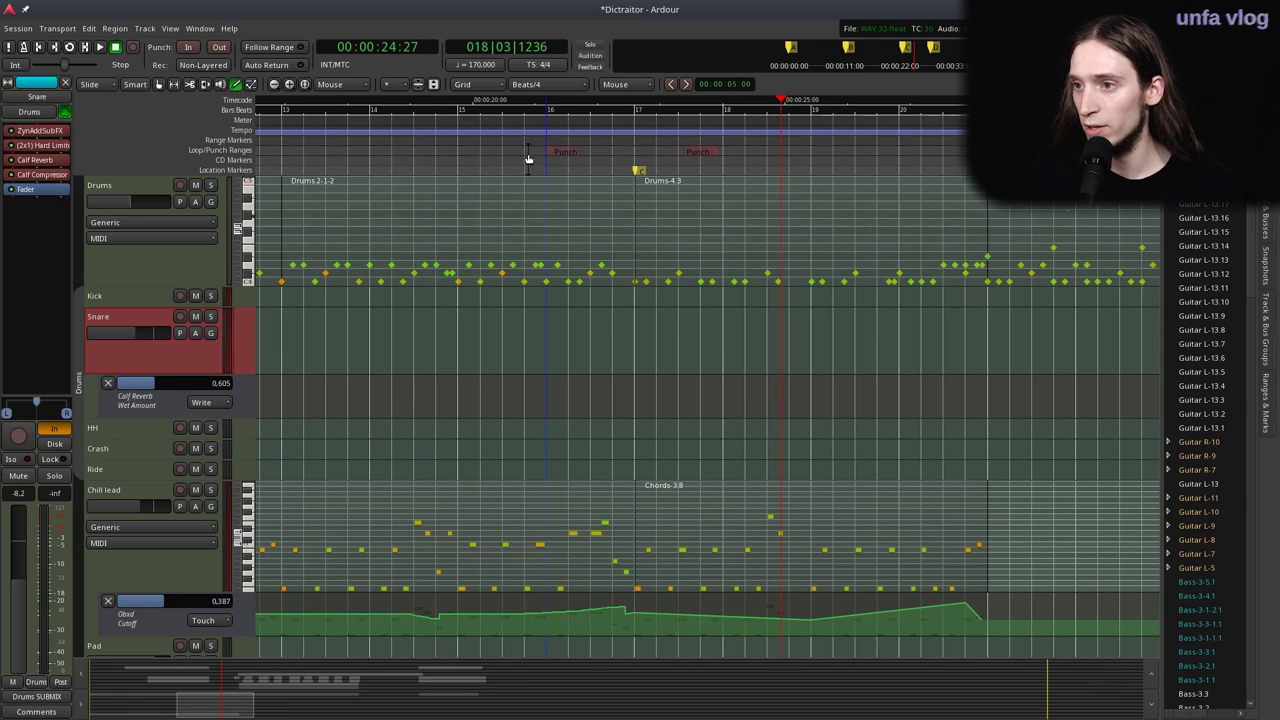
scroll(566, 300, down, 10)
scroll(572, 280, up, 5)
scroll(575, 265, down, 5)
scroll(578, 263, down, 1)
click(600, 128)
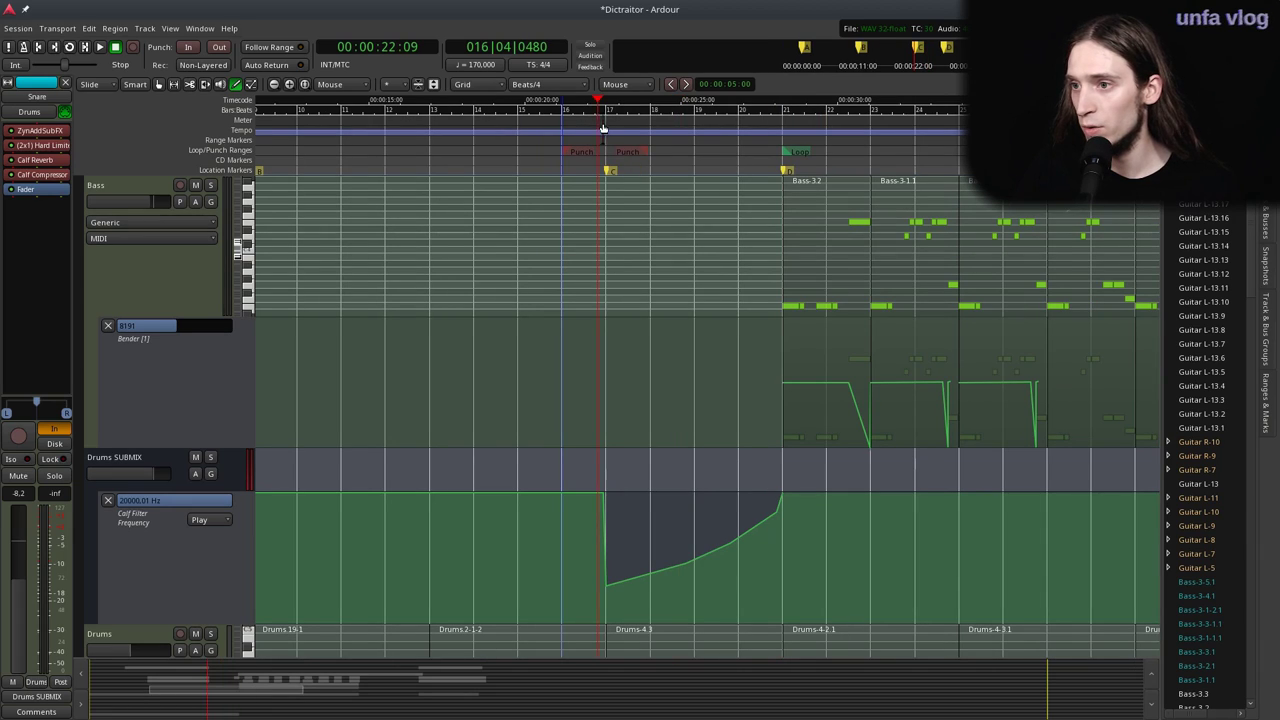
key(space)
key(space)
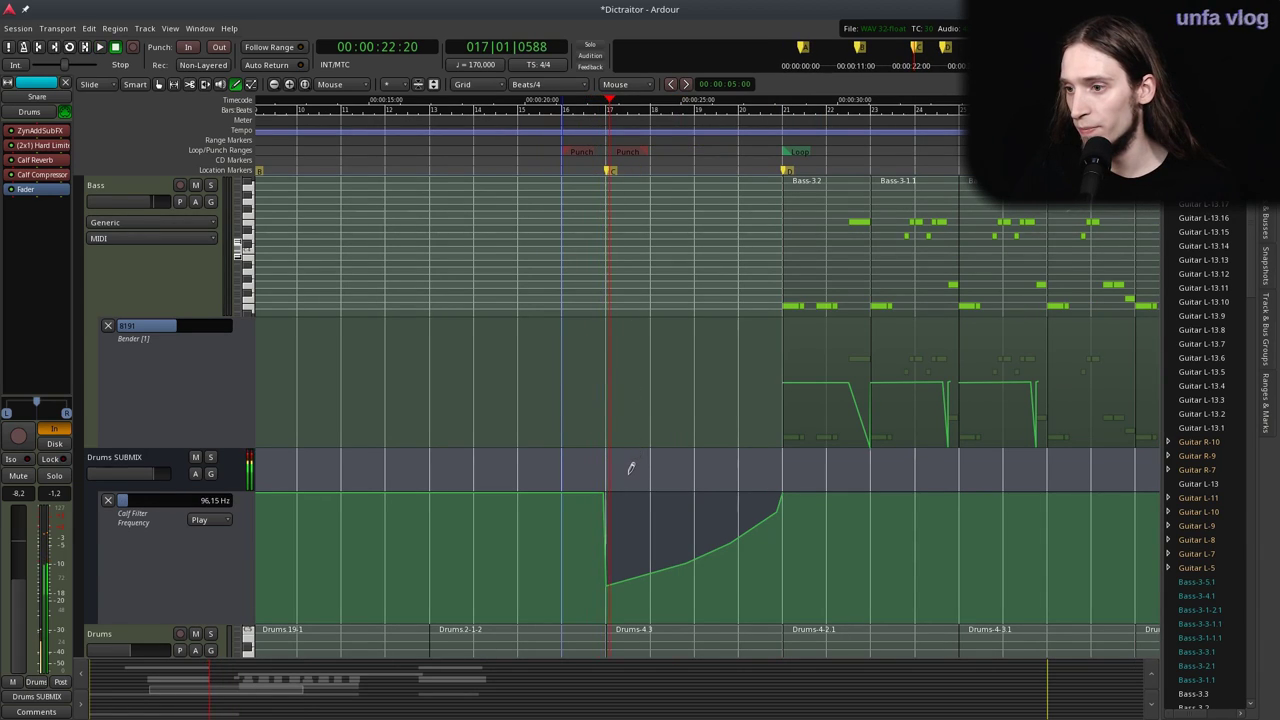
Enlarge the snare's Wet Amount lane and draw a step up at bar 17 with a slight rise to bar 18.
scroll(635, 455, down, 4)
drag(203, 413, 203, 543)
scroll(663, 483, up, 1)
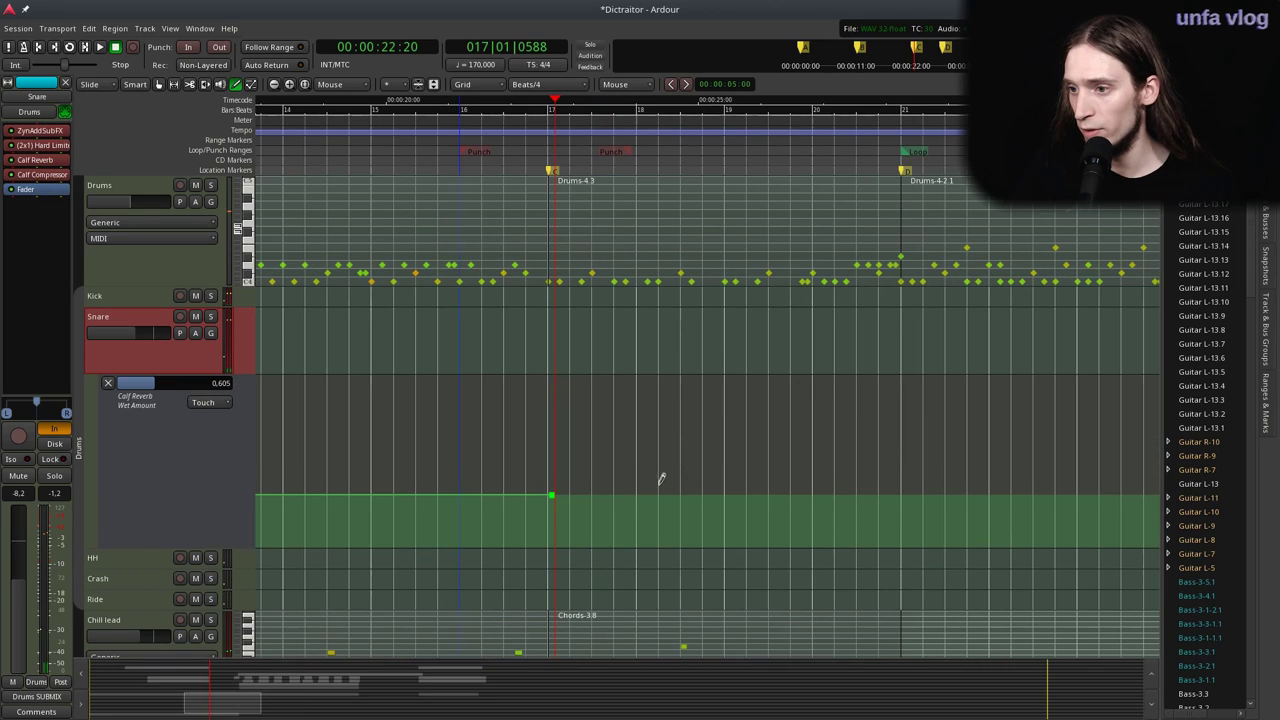
click(560, 456)
scroll(551, 488, up, 2)
drag(562, 494, 573, 490)
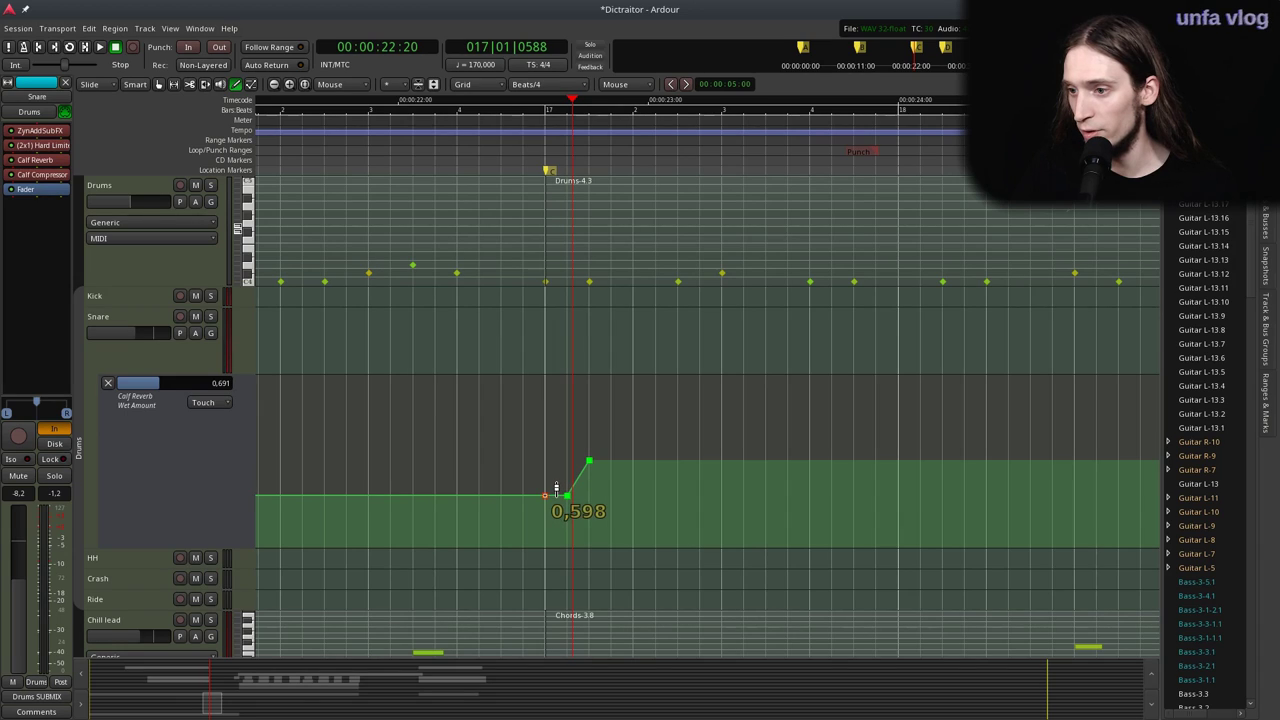
drag(580, 490, 906, 427)
Play across bar 17, raise the Wet Amount point there to about 1.51, and replay the transition.
click(527, 108)
key(space)
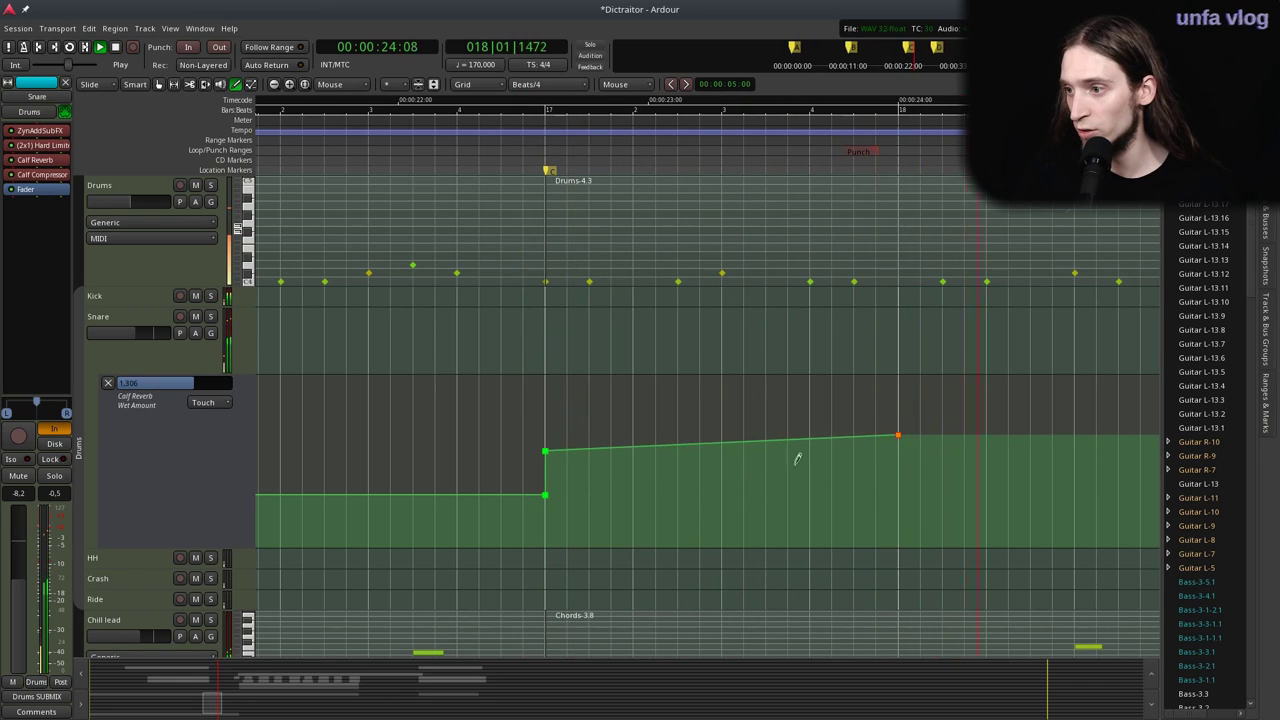
scroll(615, 460, down, 2)
click(598, 171)
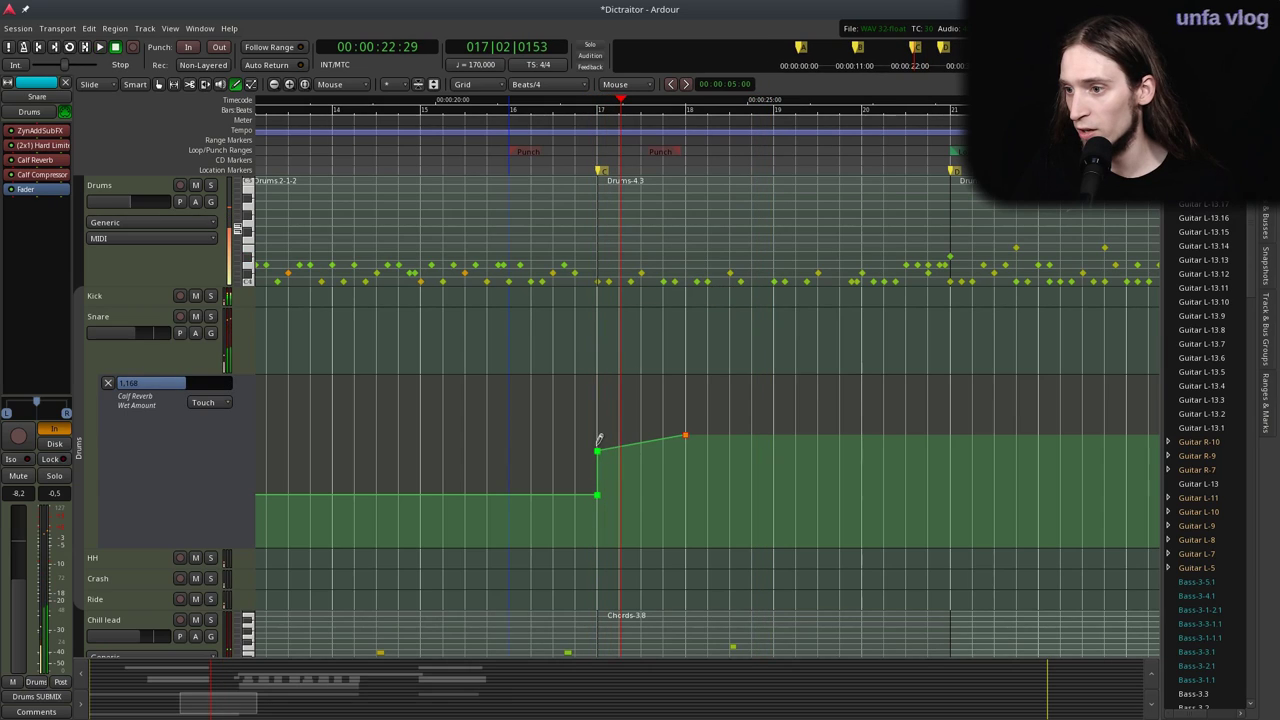
mouse_move(609, 440)
mouse_down()
mouse_move(611, 406)
mouse_move(606, 417)
mouse_up()
click(563, 165)
key(space)
key(space)
click(564, 162)
key(space)
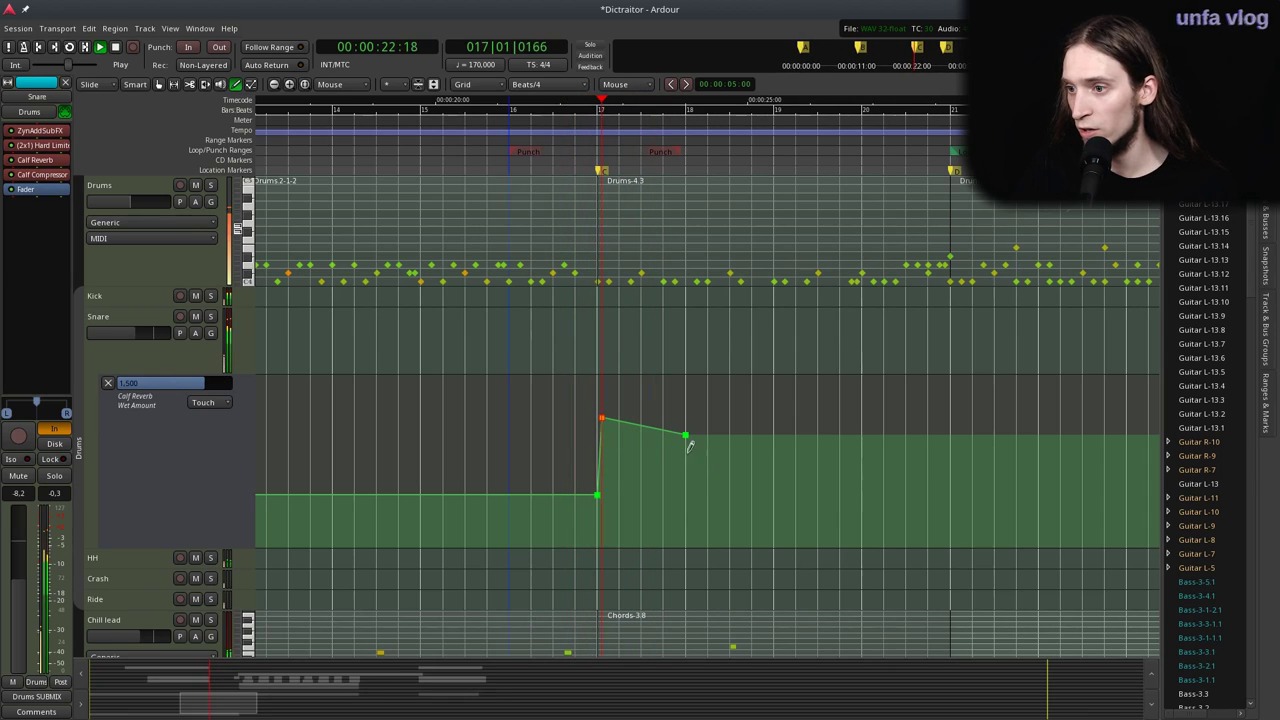
Reshape the snare's Wet Amount into a gentle rise from bar 17 and a jump to 1.512 at bar 21, and play it back.
drag(688, 437, 893, 397)
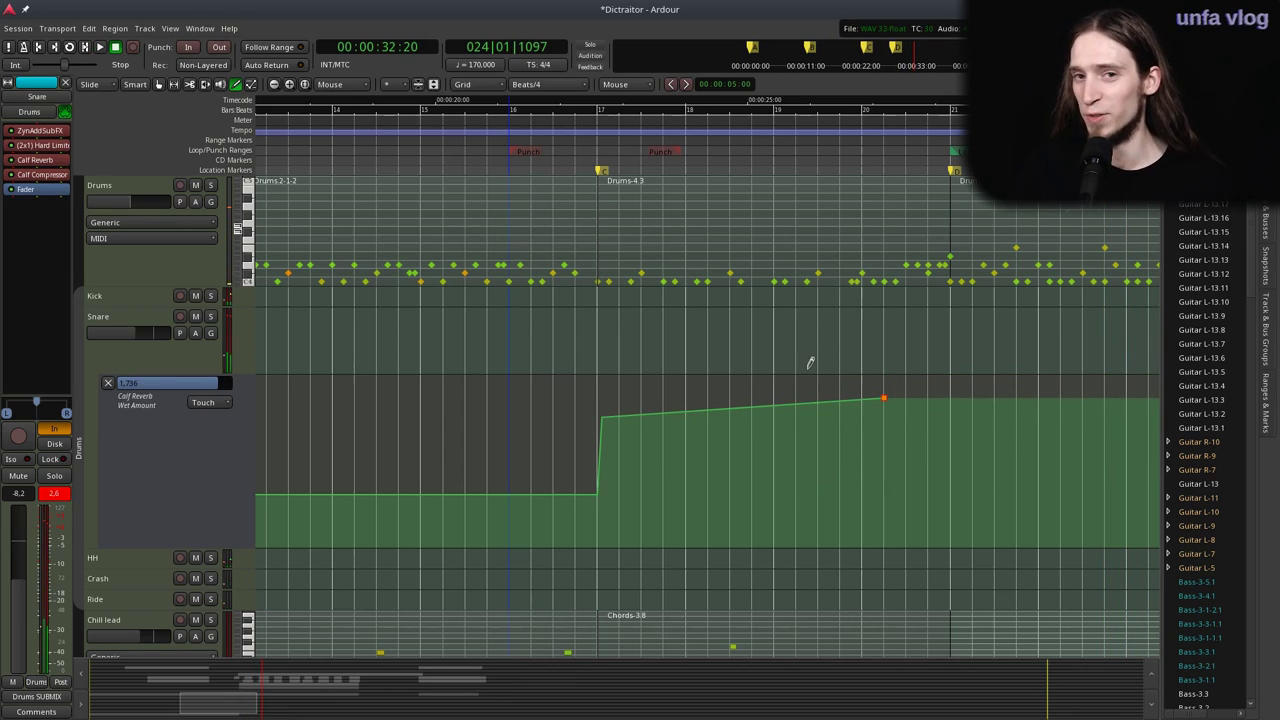
drag(906, 388, 963, 408)
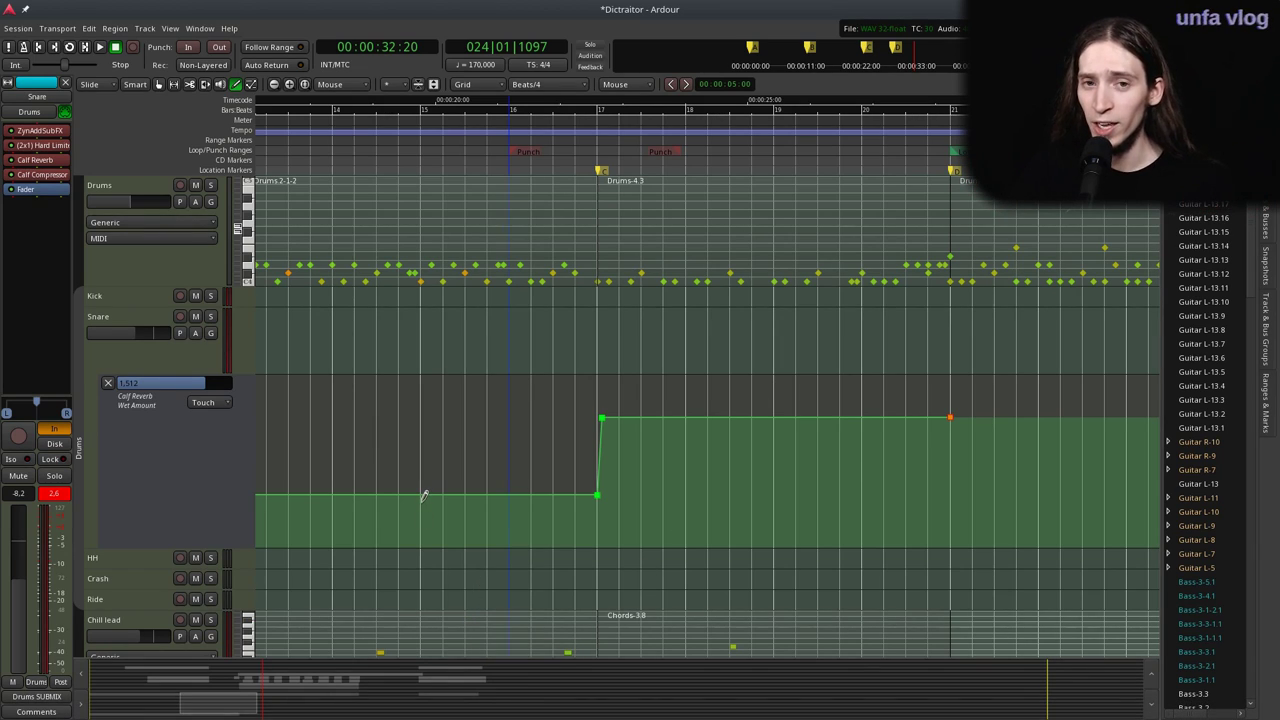
drag(615, 410, 946, 463)
click(600, 170)
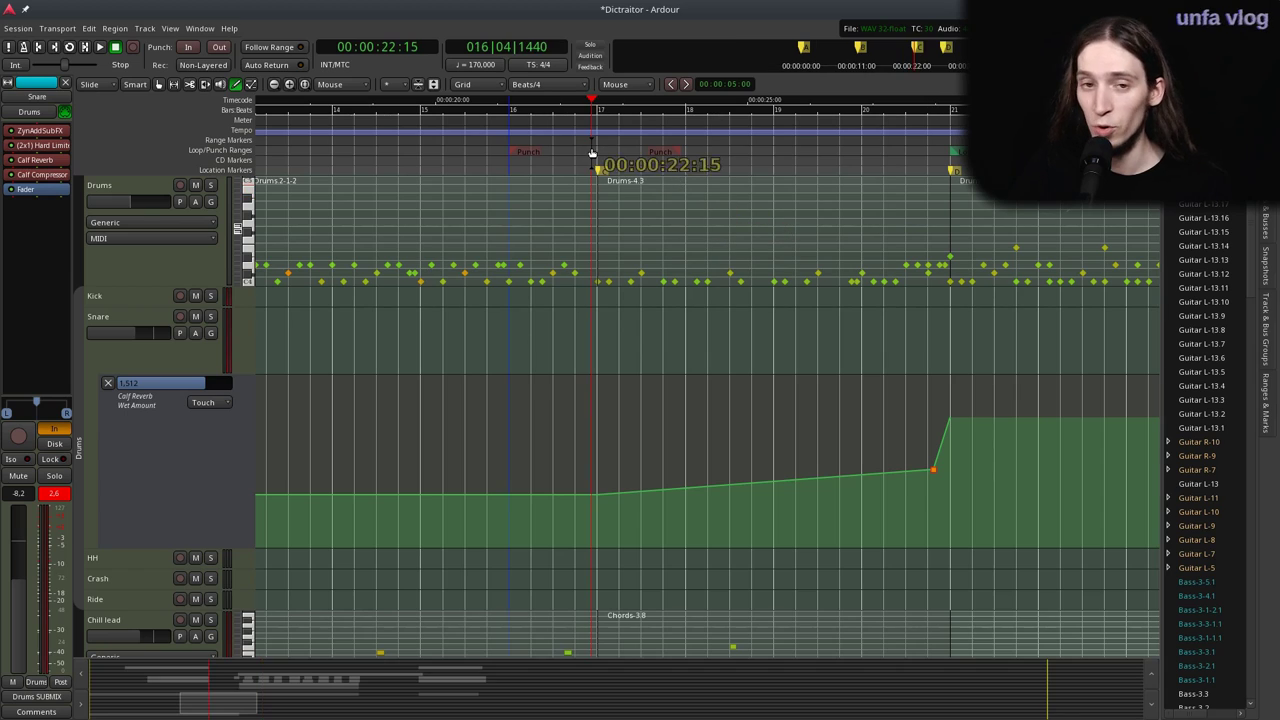
key(space)
scroll(665, 386, down, 2)
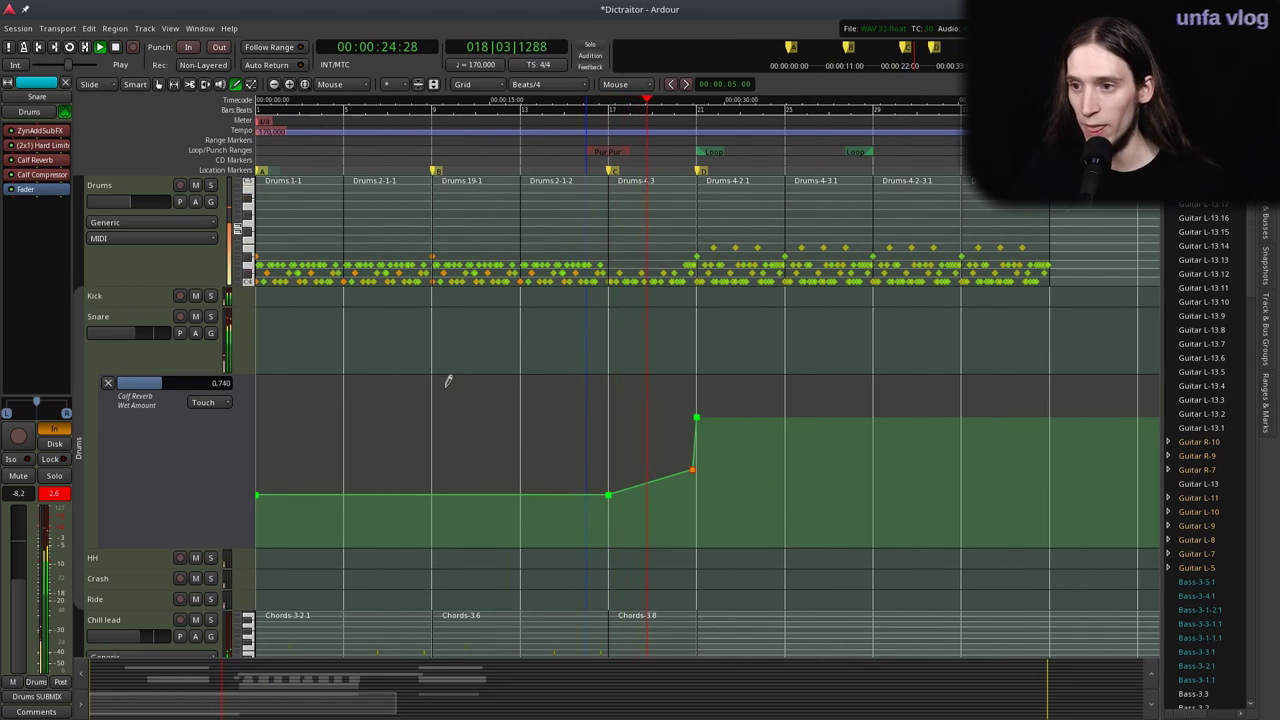
key(g)
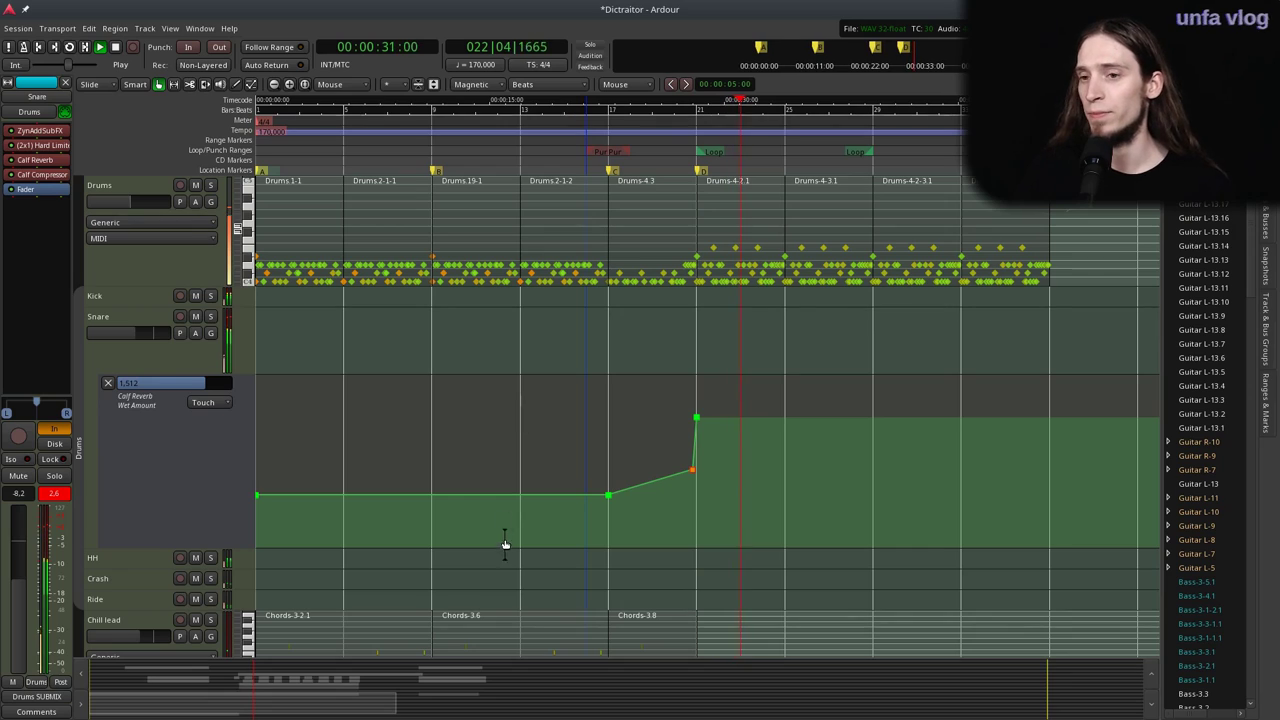
Set the snare's Calf Reverb decay time to about 0.536 s and its bass cut to about 5025 Hz.
double_click(52, 160)
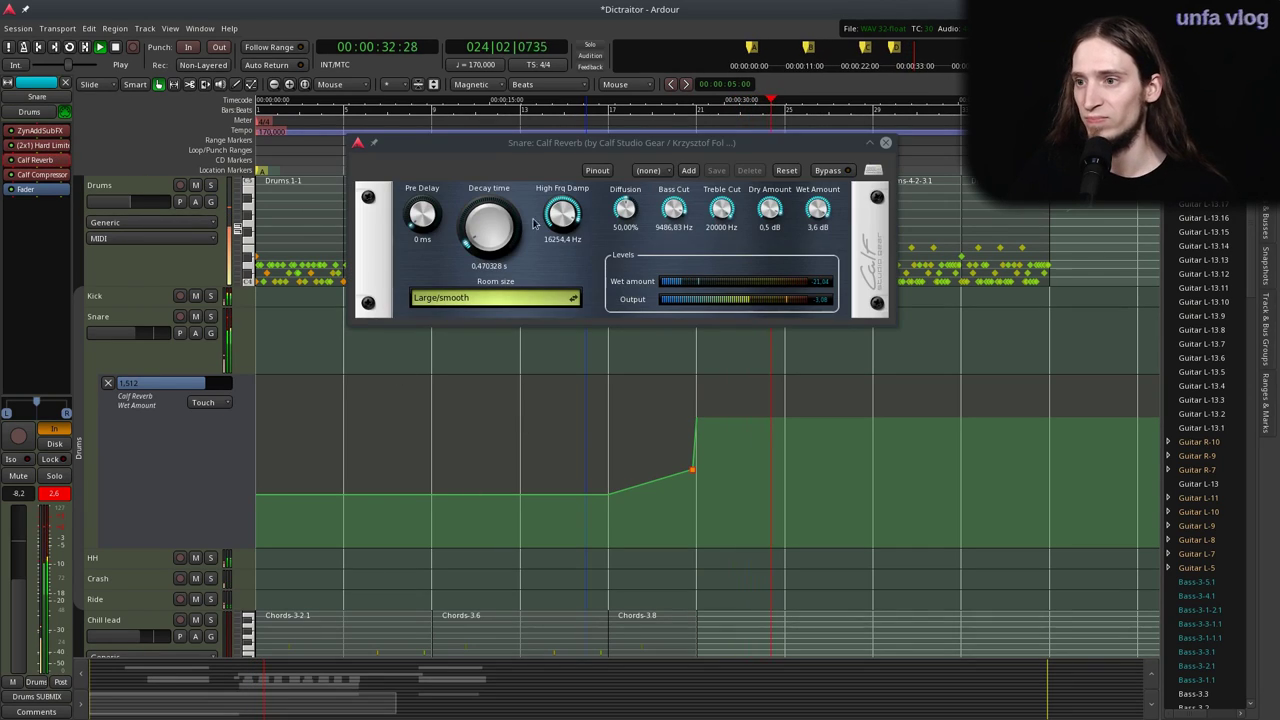
scroll(502, 220, down, 2)
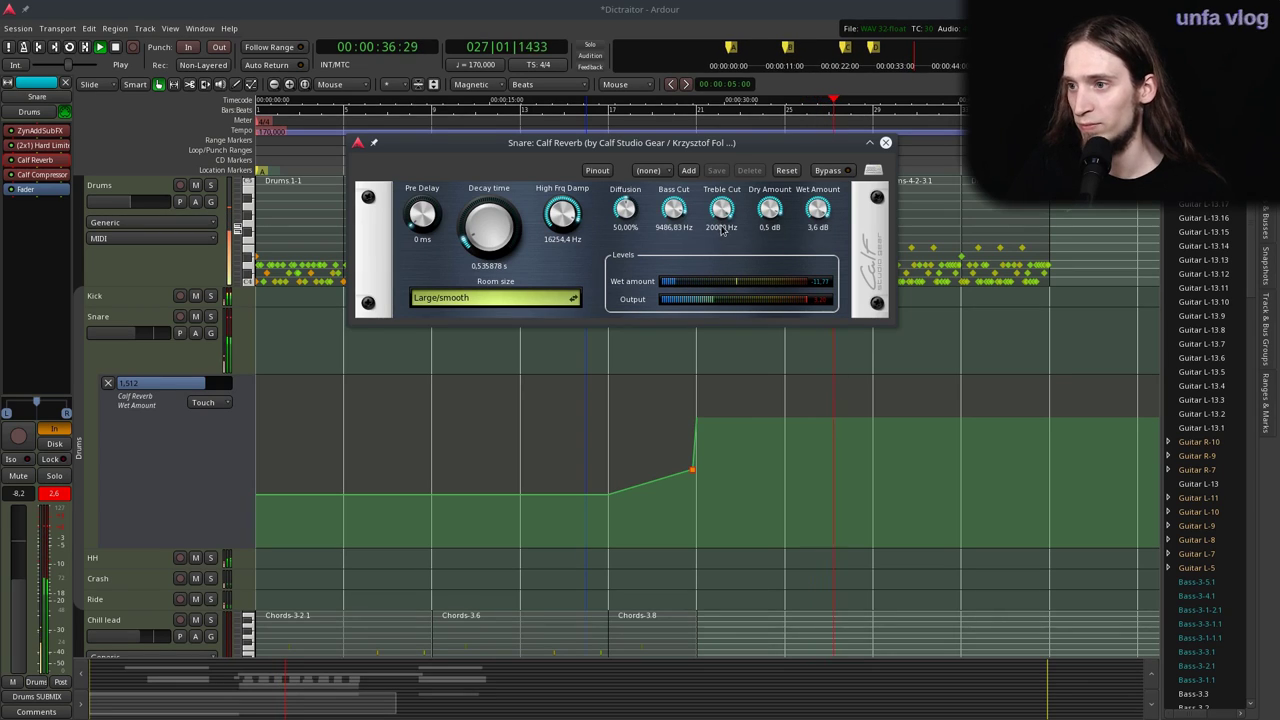
drag(683, 207, 687, 231)
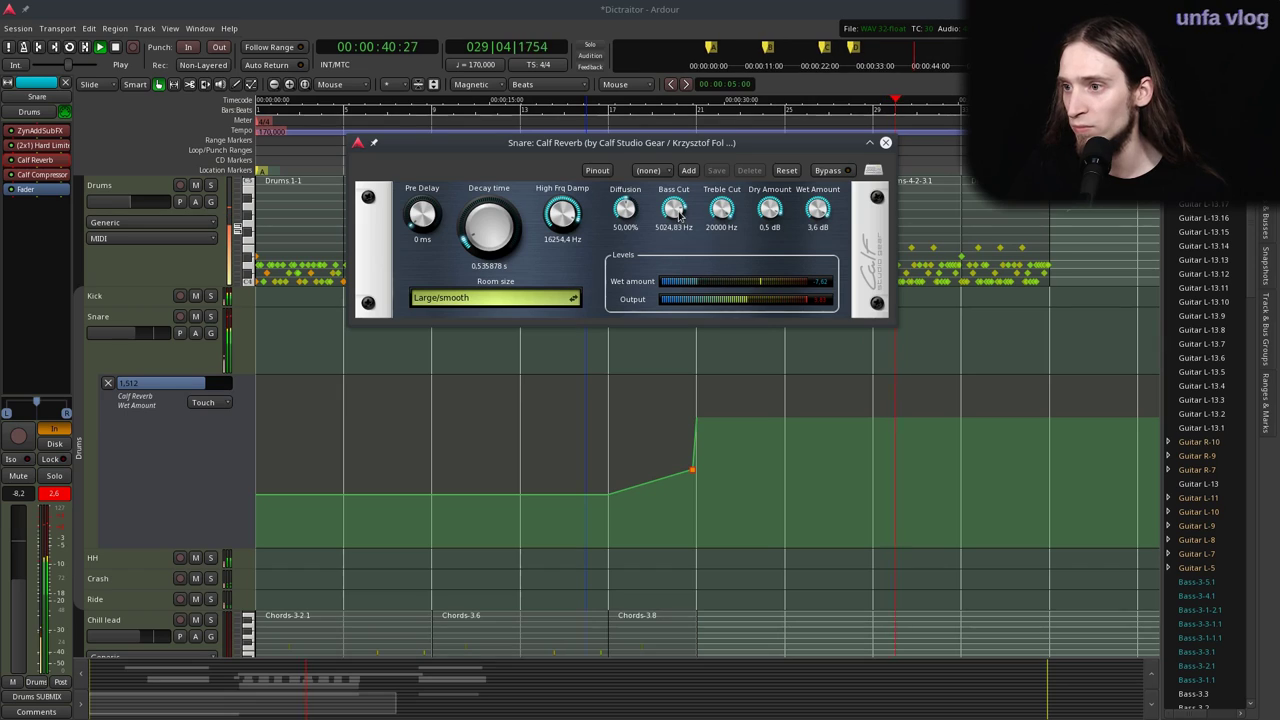
click(885, 142)
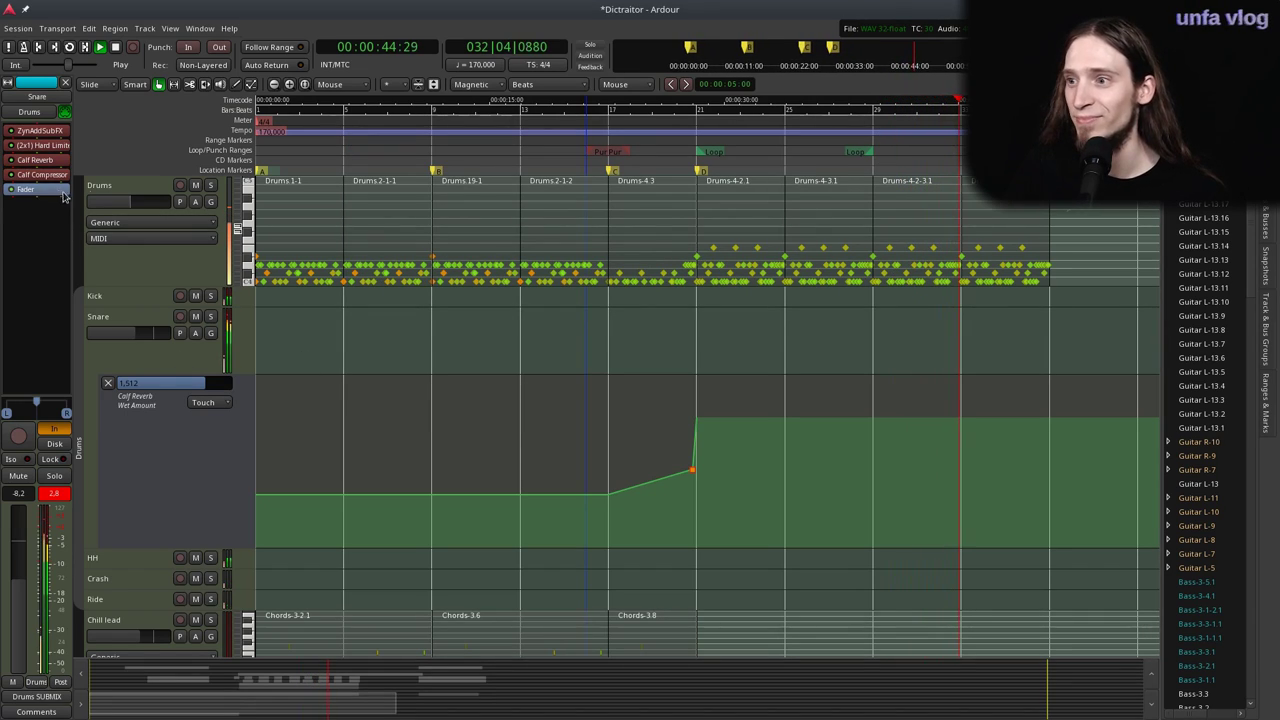
key(space)
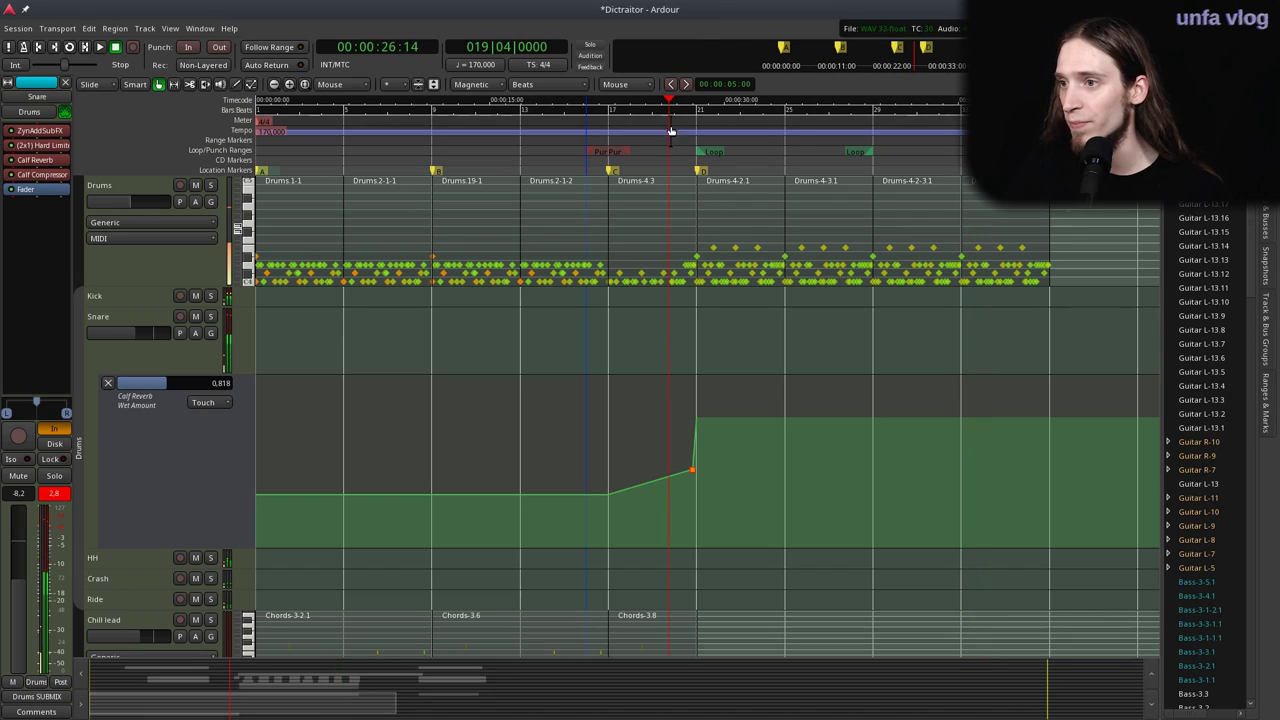
Add a Calf Gate to the Snare track and place it between the Calf Reverb and the Calf Compressor.
right_click(54, 190)
mouse_move(150, 199)
mouse_move(246, 202)
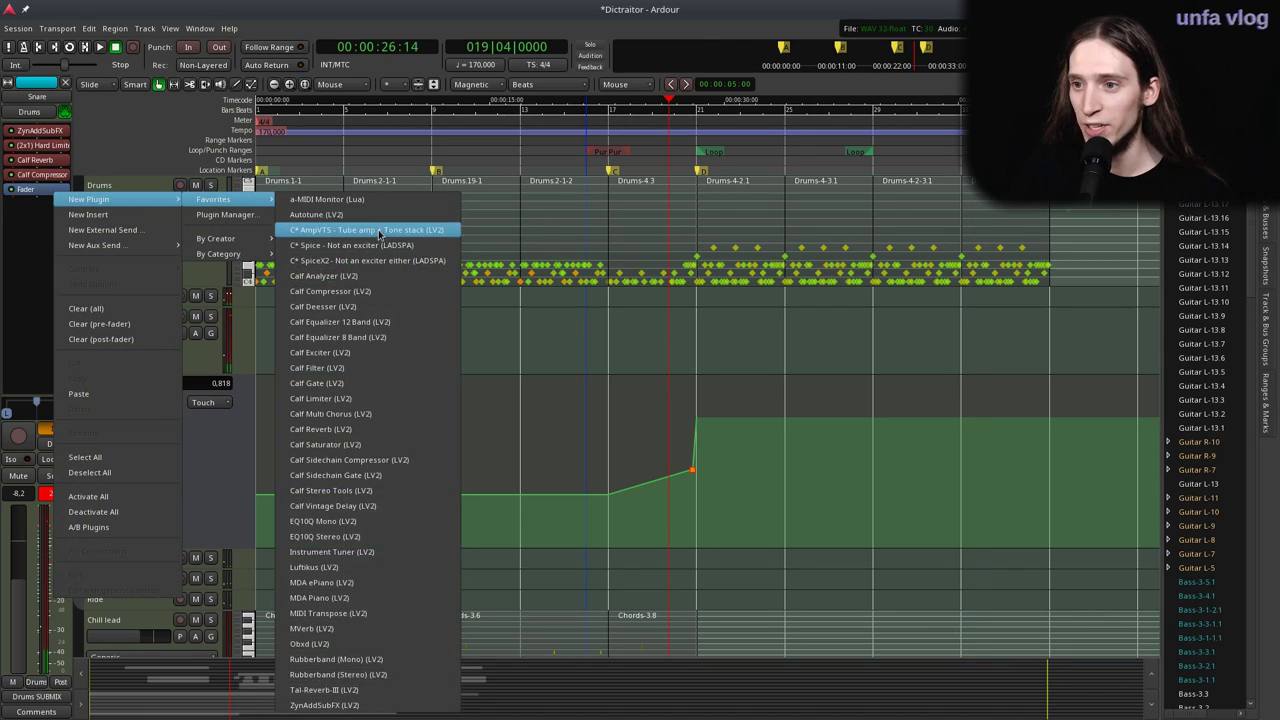
click(362, 391)
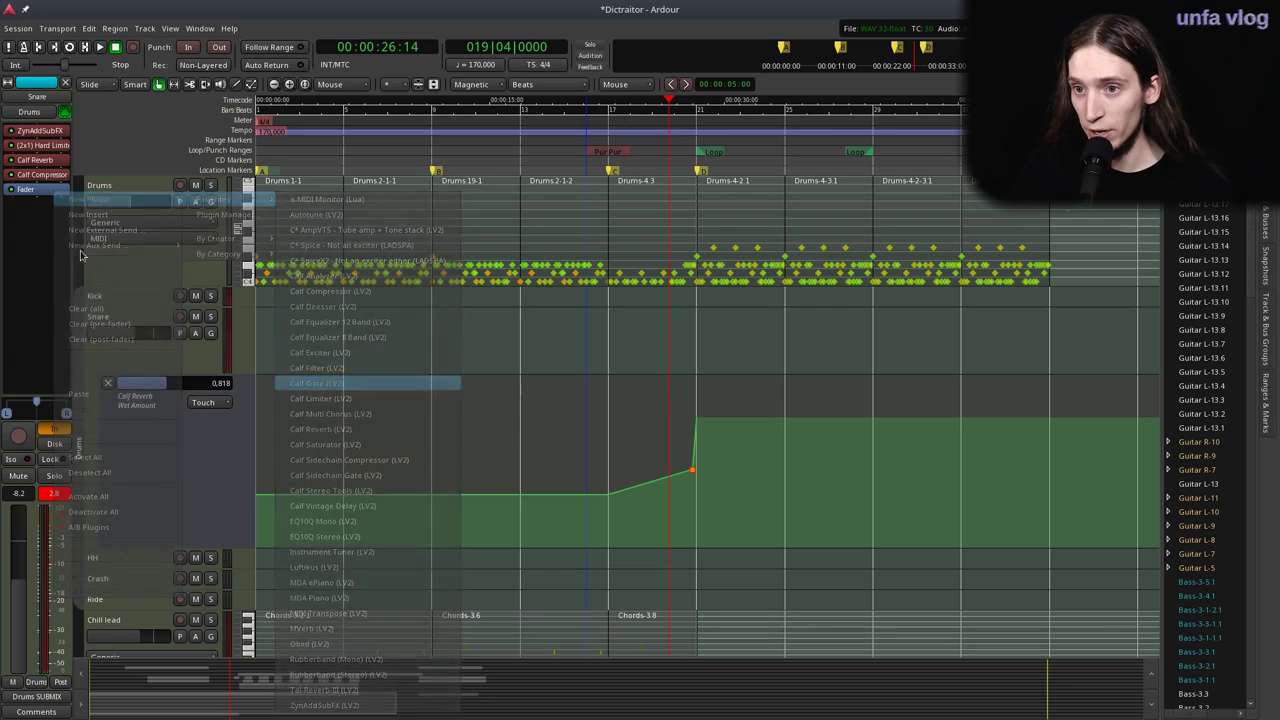
double_click(48, 202)
drag(49, 201, 49, 174)
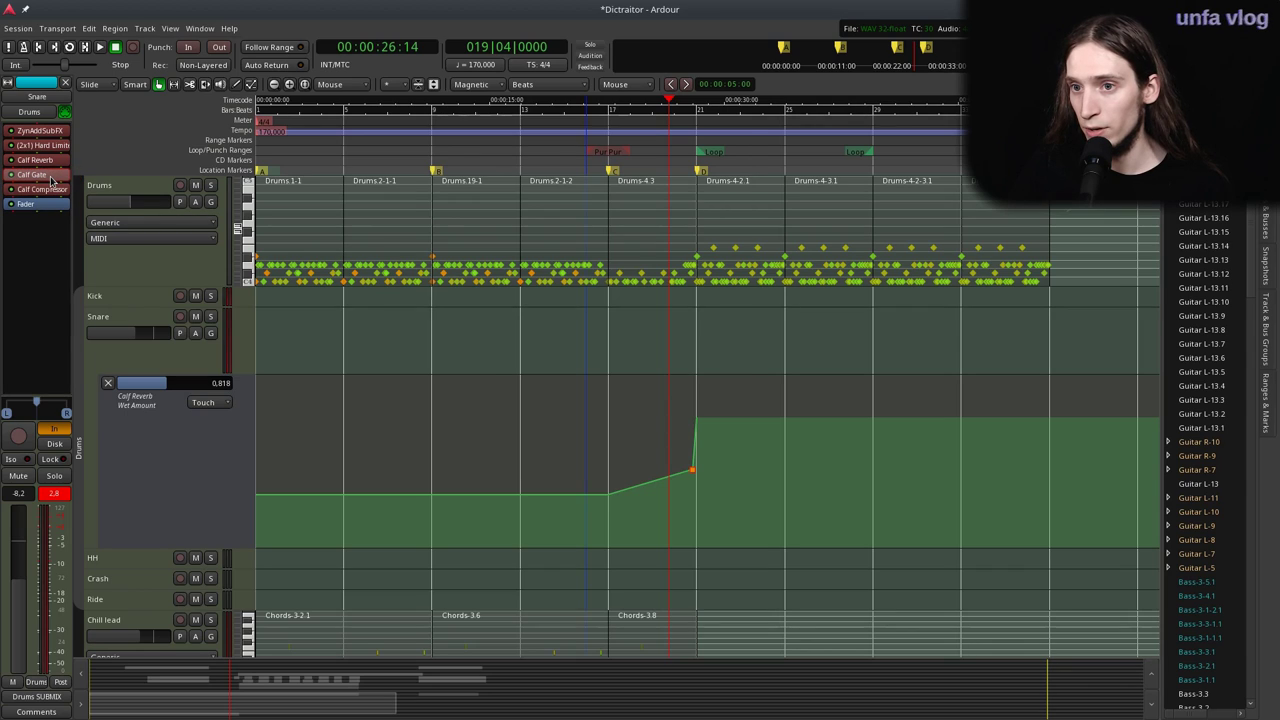
Solo the Snare and set its gate's threshold to -4.6 dB and release to about 546 ms, comparing with the gate bypassed.
double_click(49, 175)
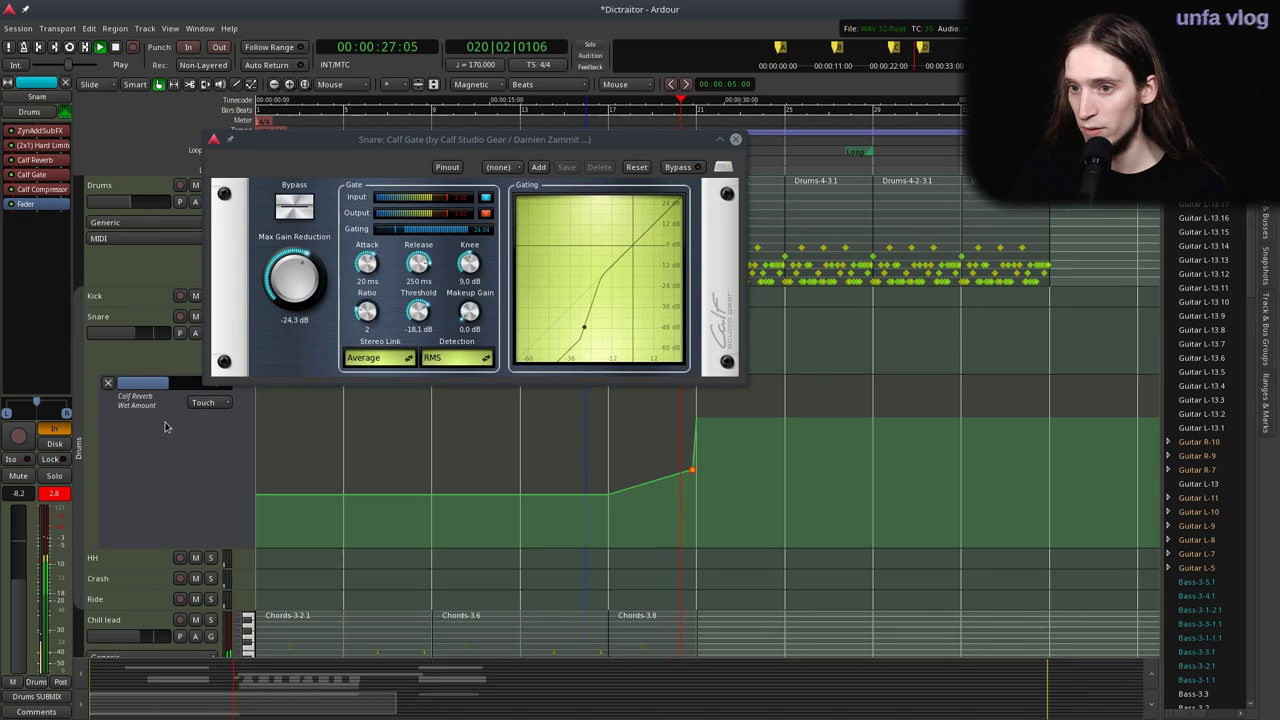
click(218, 335)
click(210, 316)
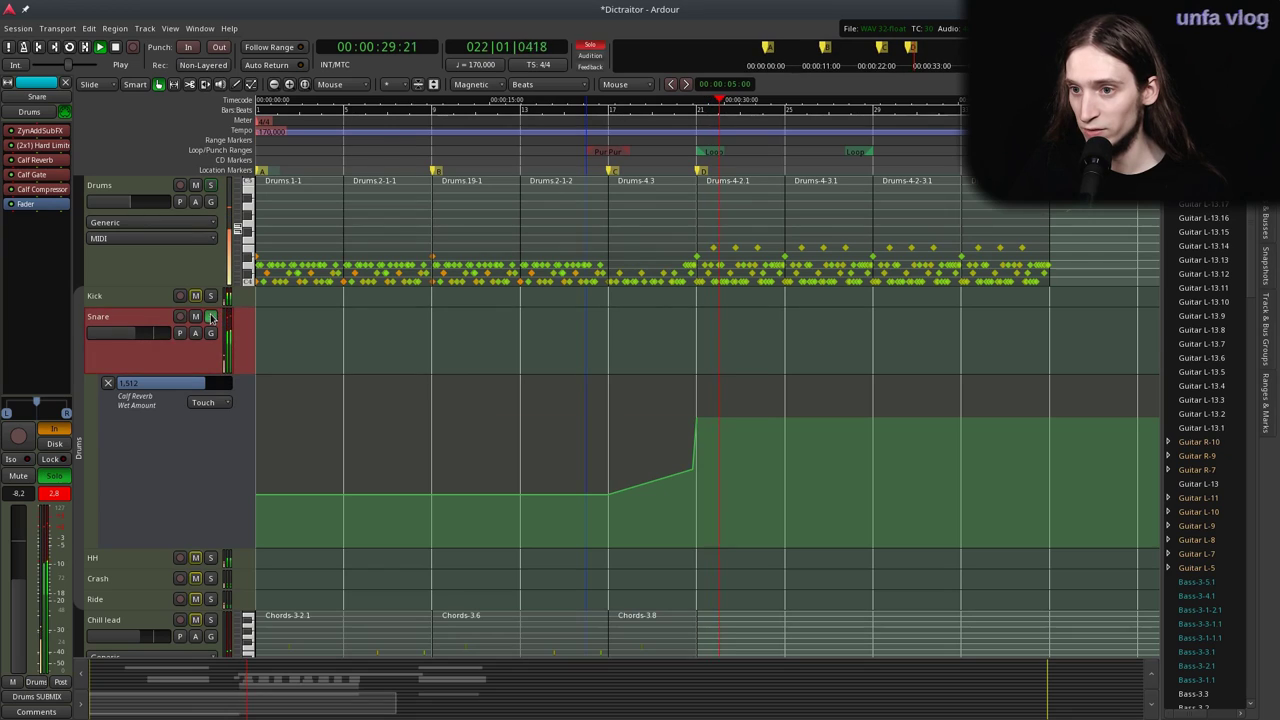
double_click(55, 175)
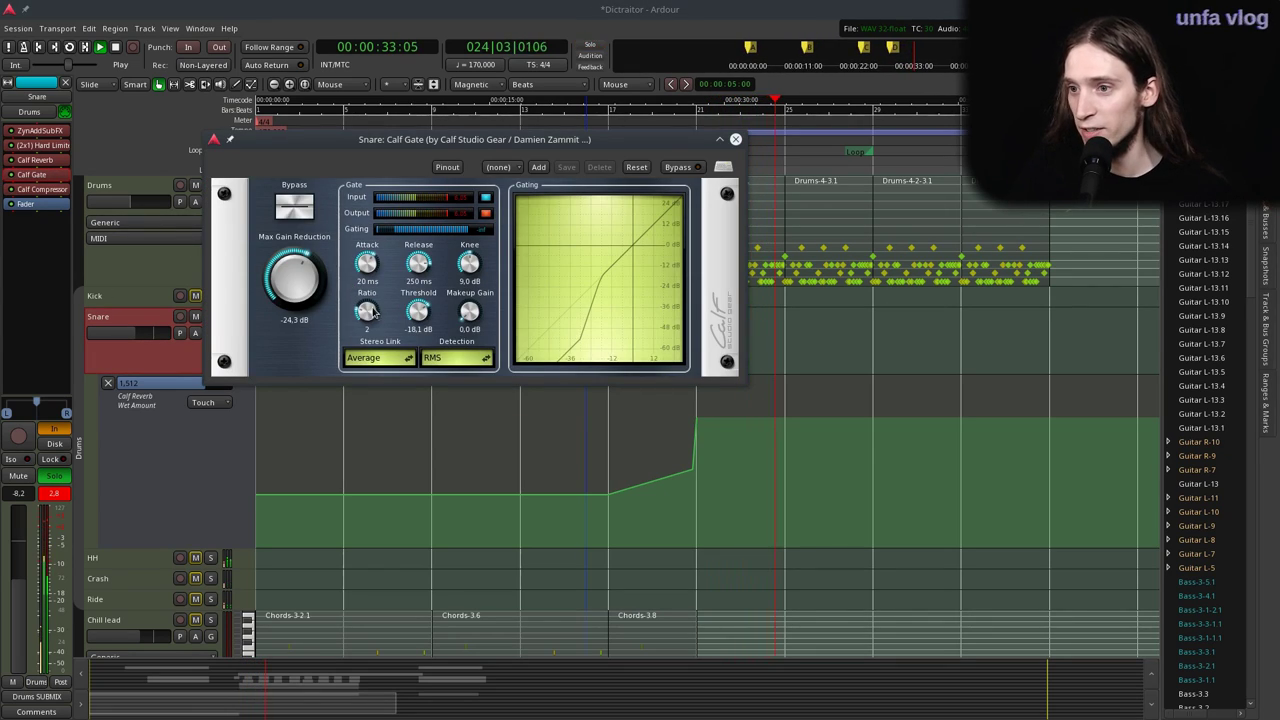
drag(418, 318, 407, 278)
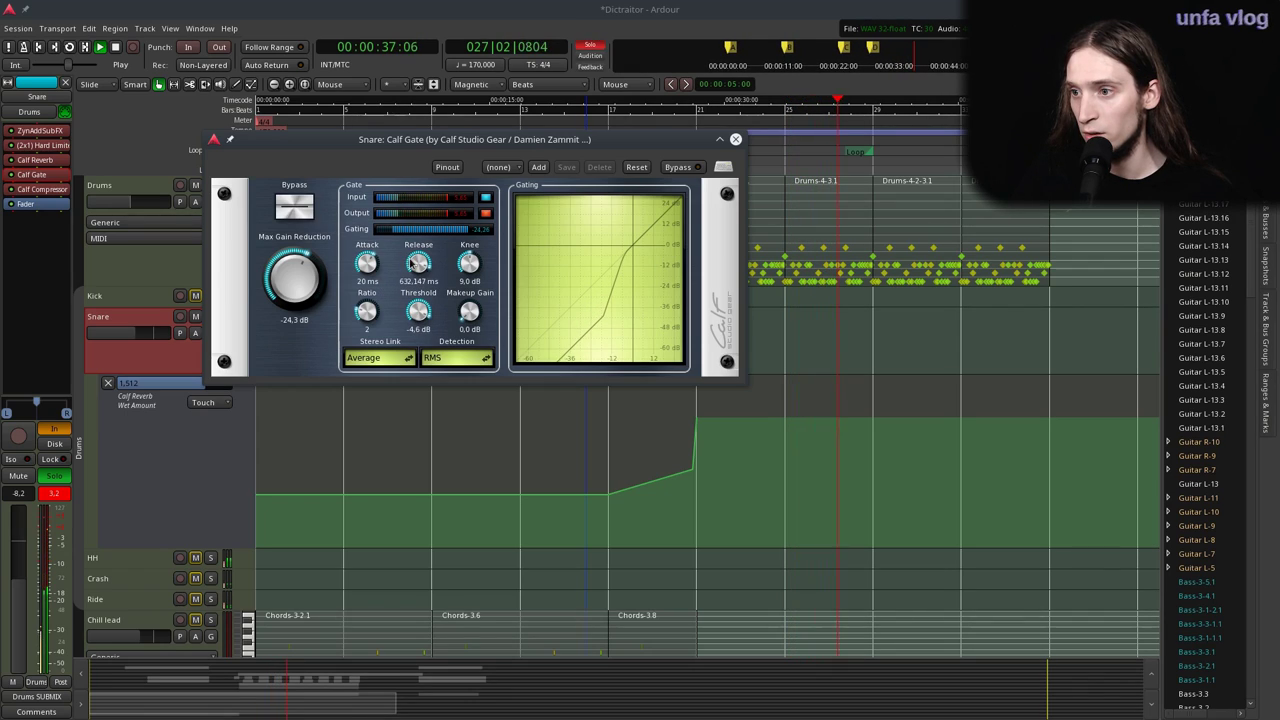
click(294, 209)
click(294, 209)
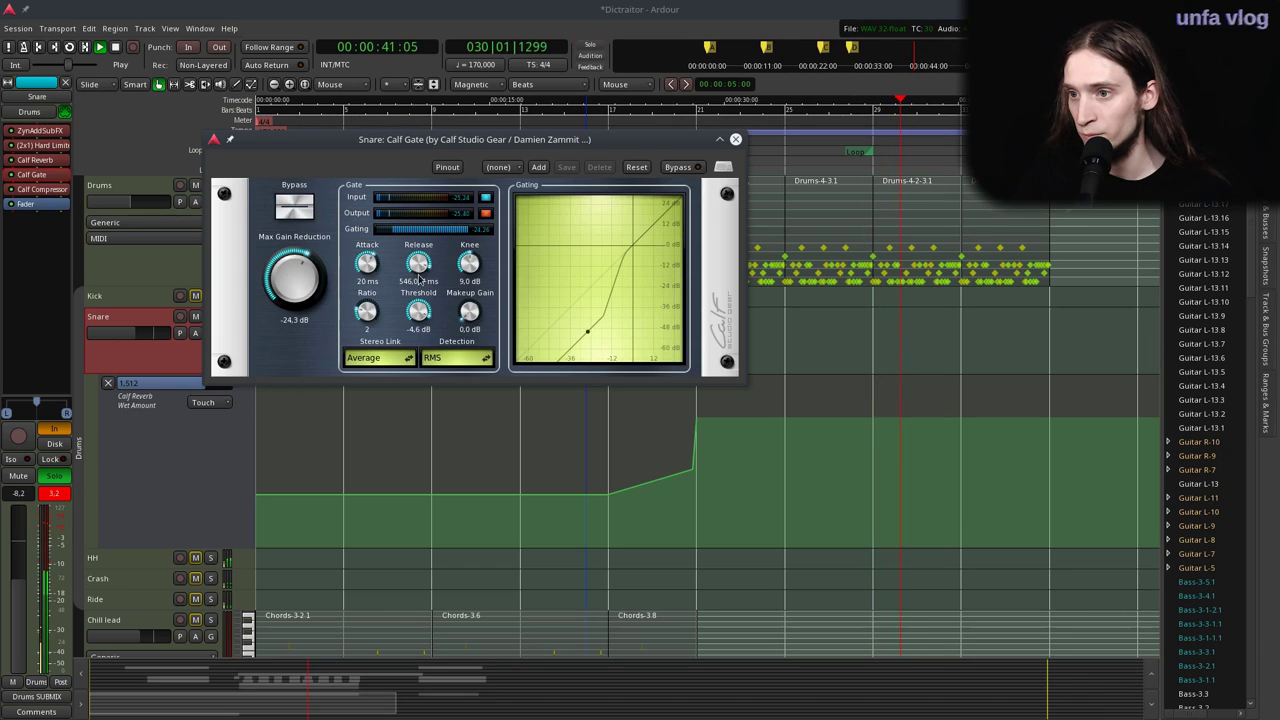
click(735, 139)
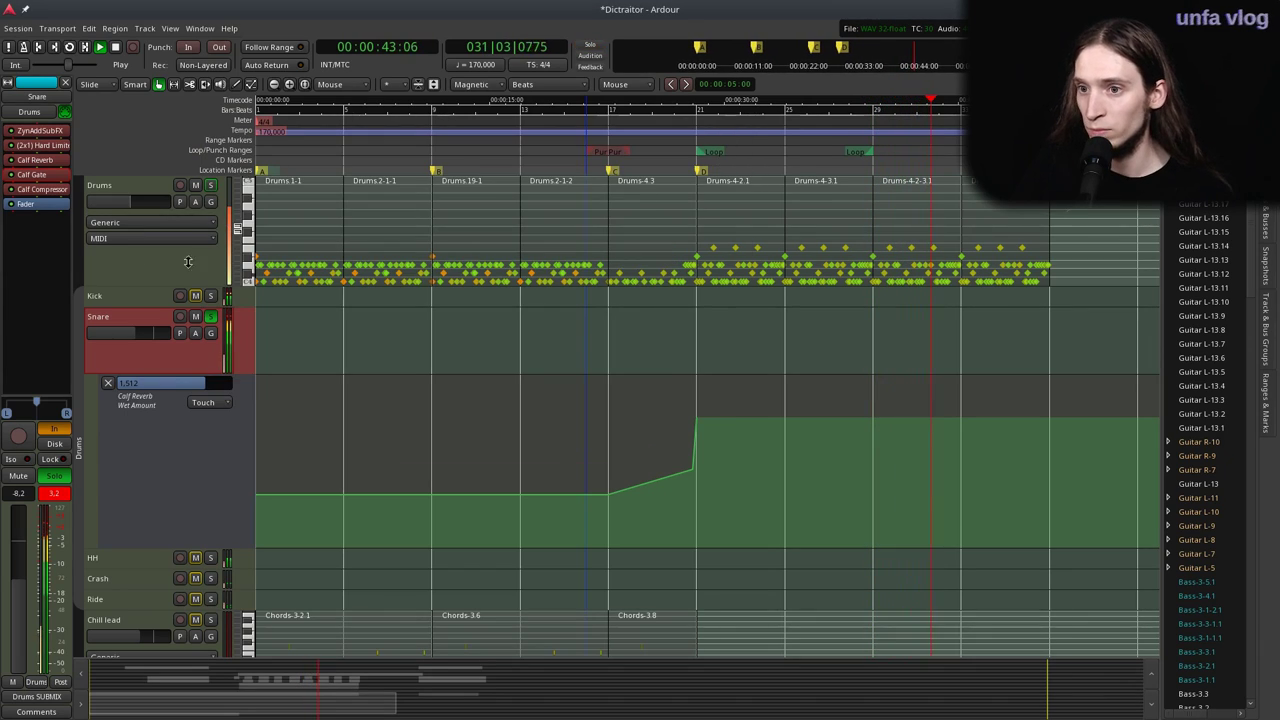
Unsolo the Snare and set its gate's threshold to -14.2 dB, attack to 0.01 ms and release to about 472 ms during earlier bars.
click(211, 316)
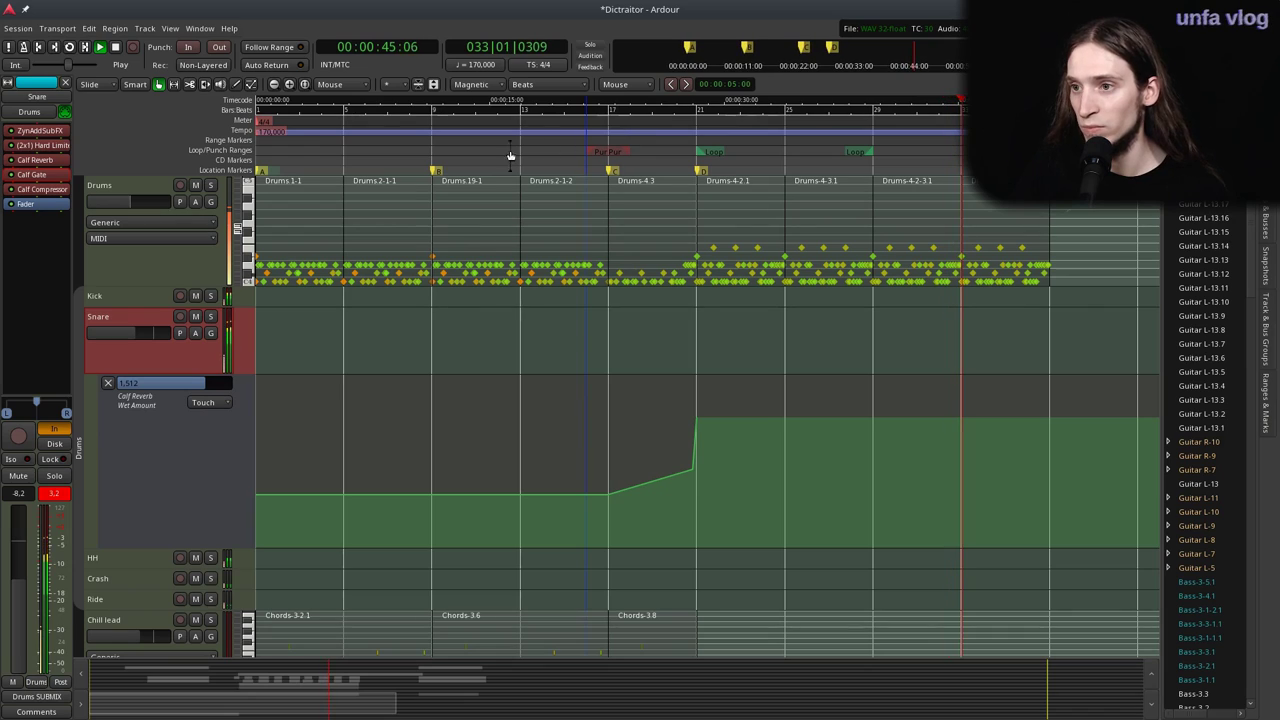
click(394, 151)
double_click(27, 175)
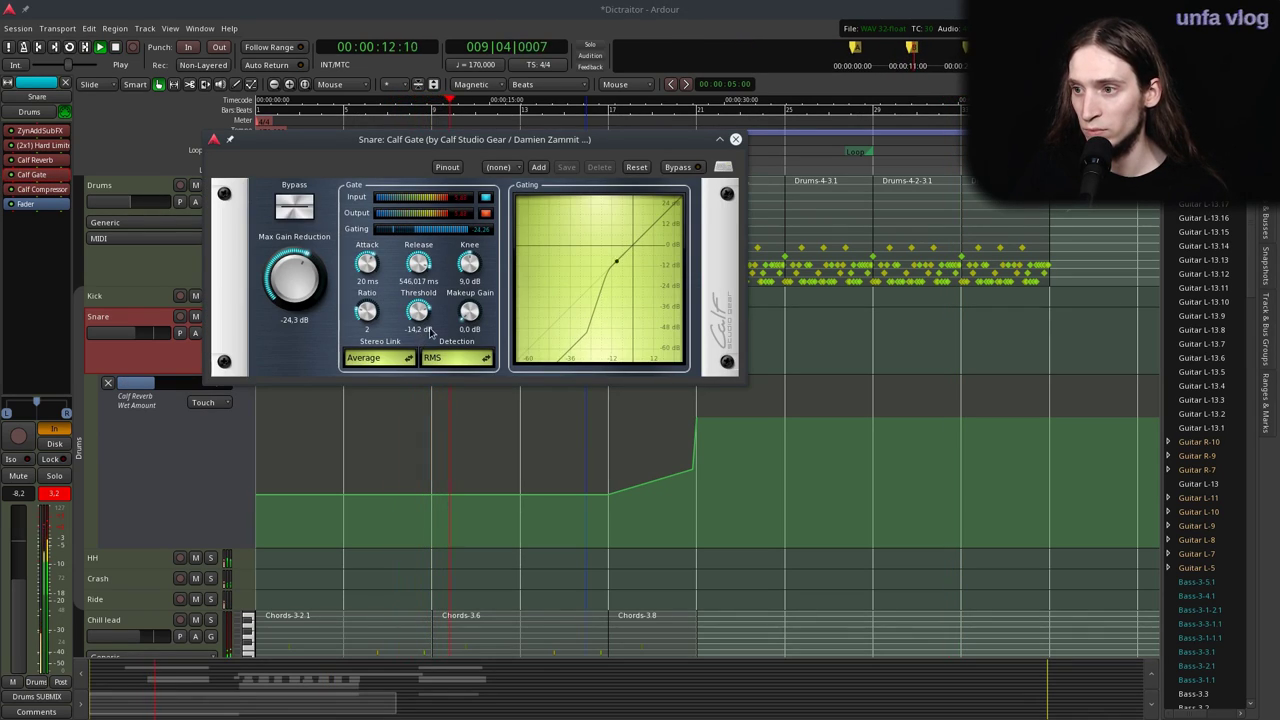
drag(361, 268, 397, 311)
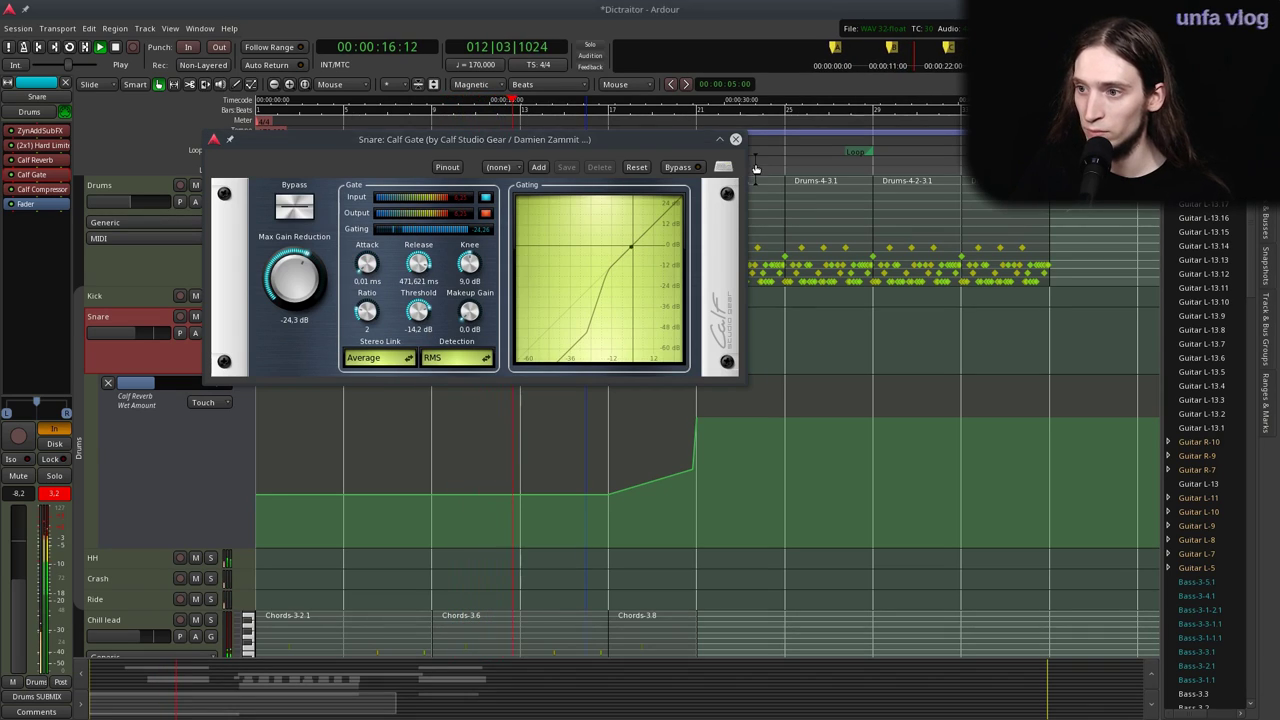
click(736, 138)
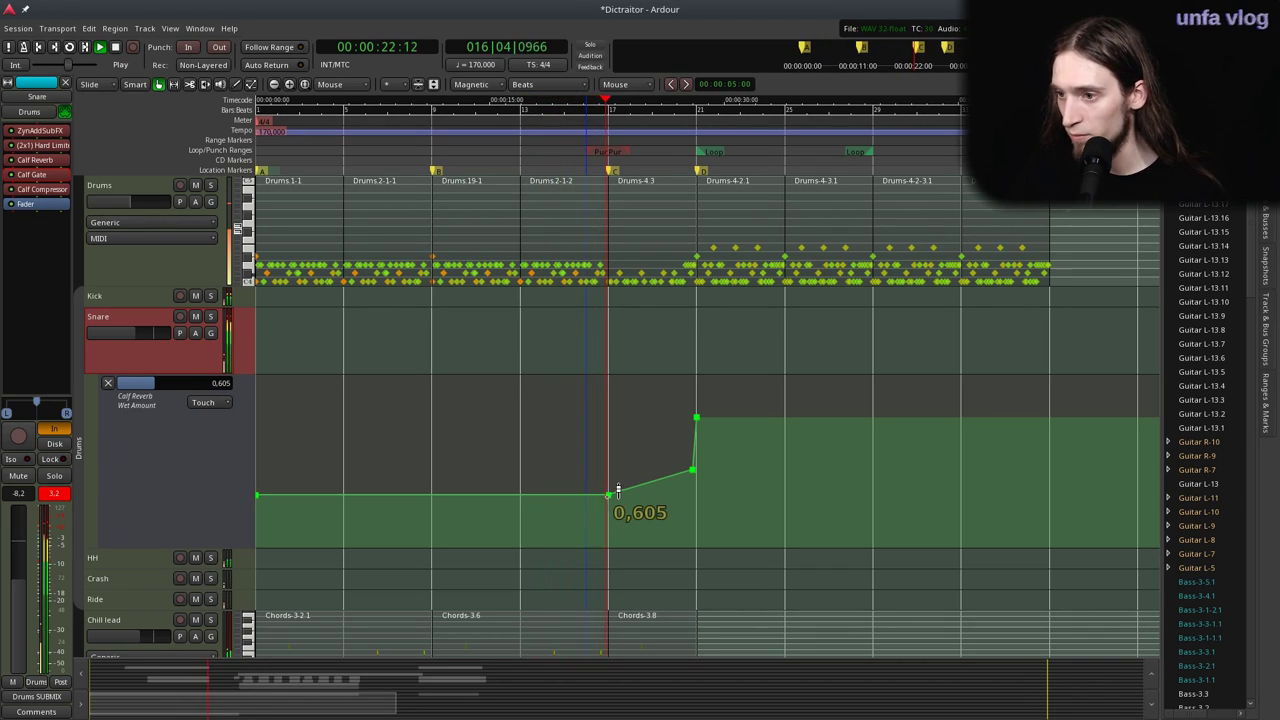
Lower the Snare's reverb wet amount automation to 0 from the start until just before section C, and play from the beginning.
drag(617, 491, 610, 533)
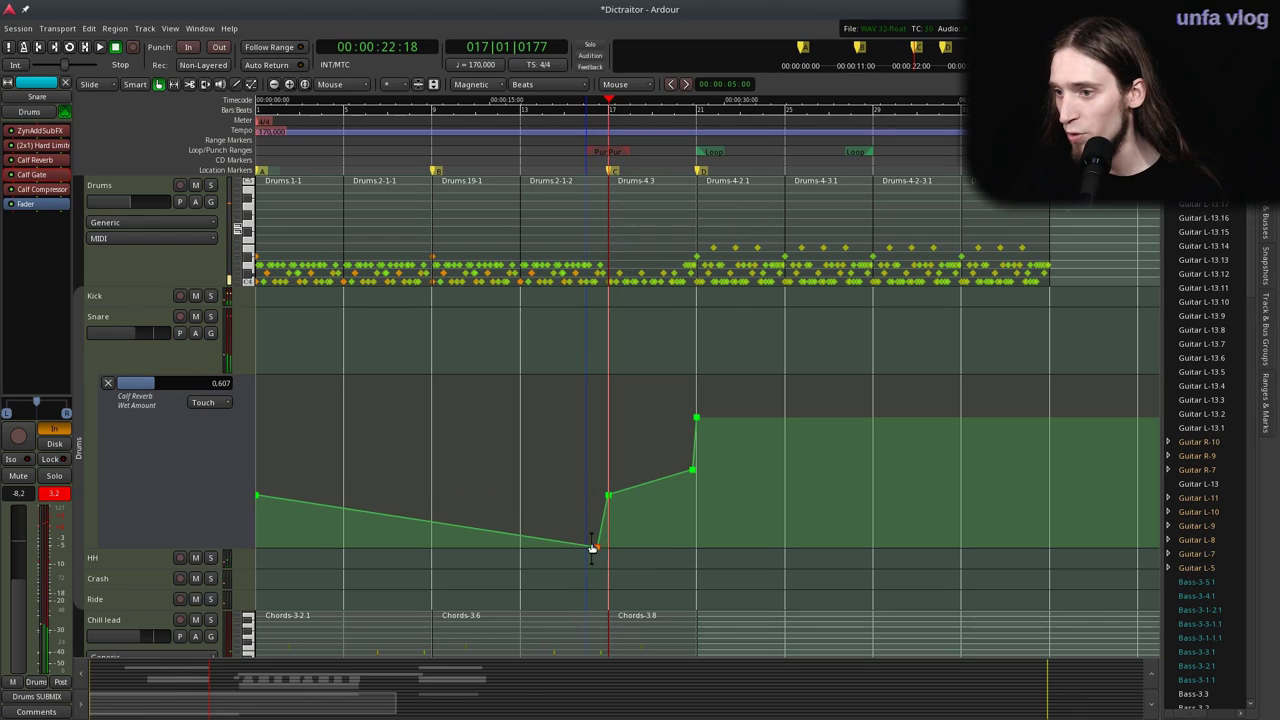
drag(258, 495, 260, 560)
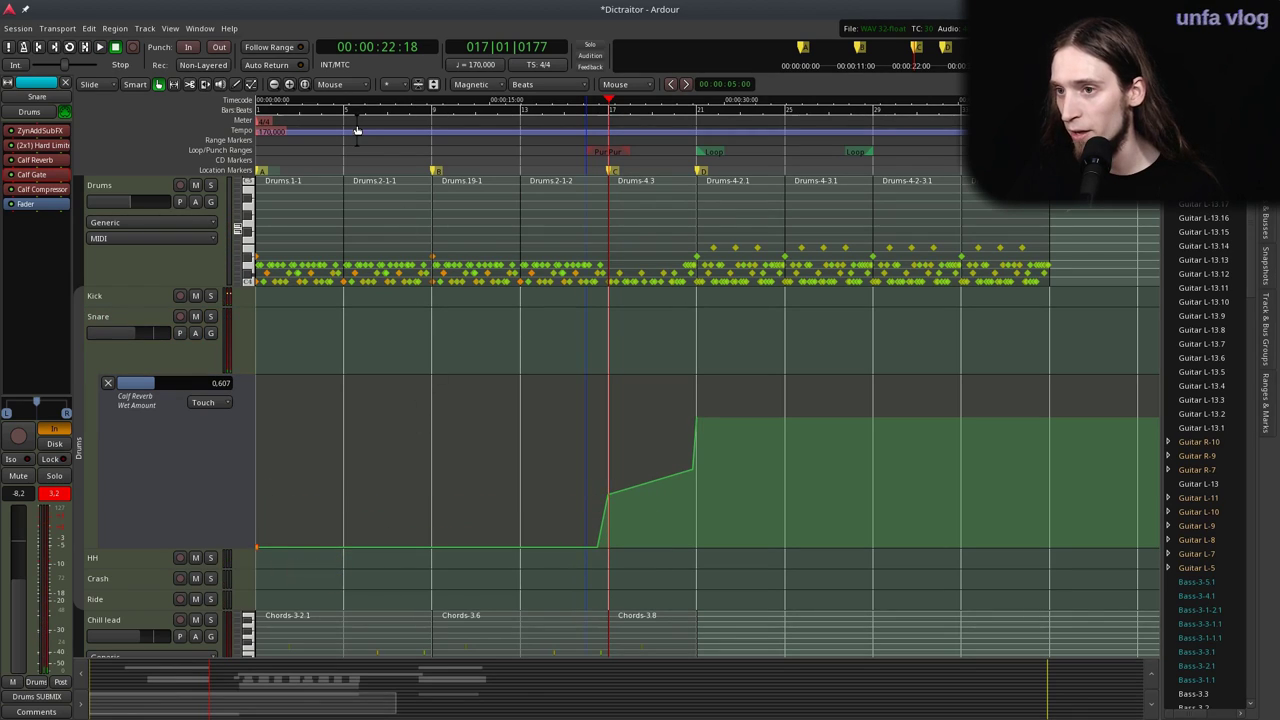
key(Home)
key(space)
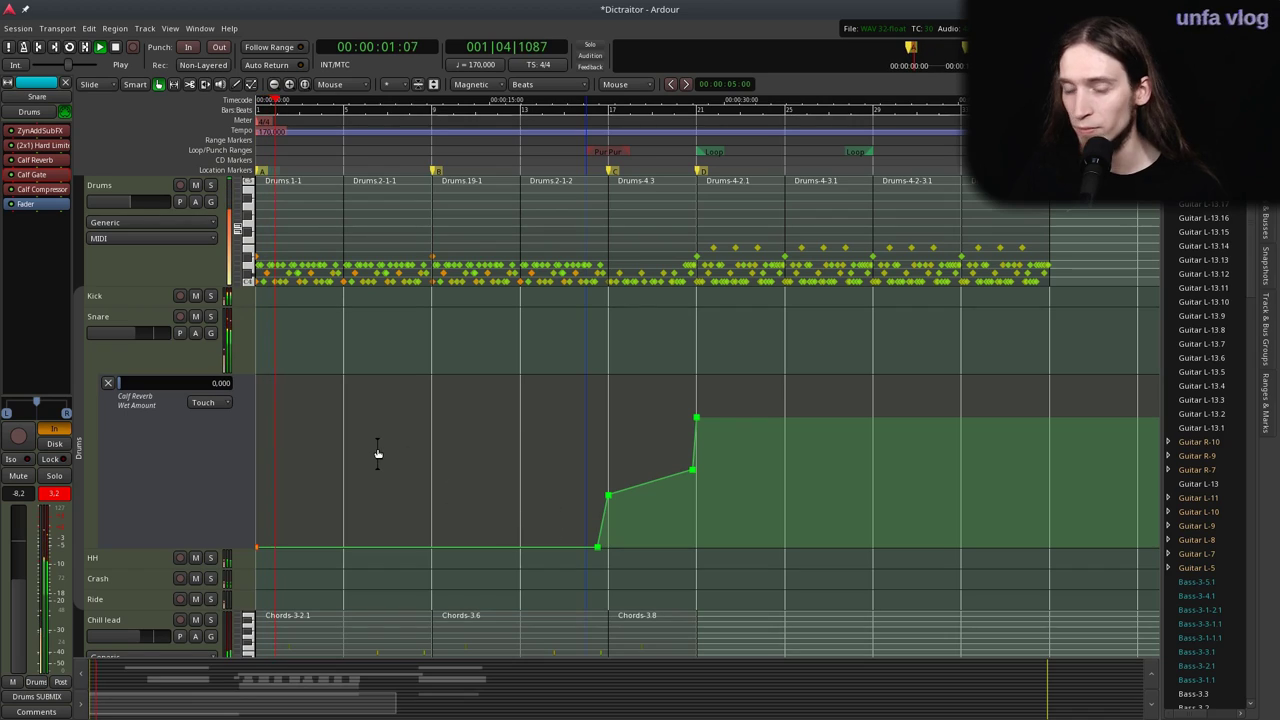
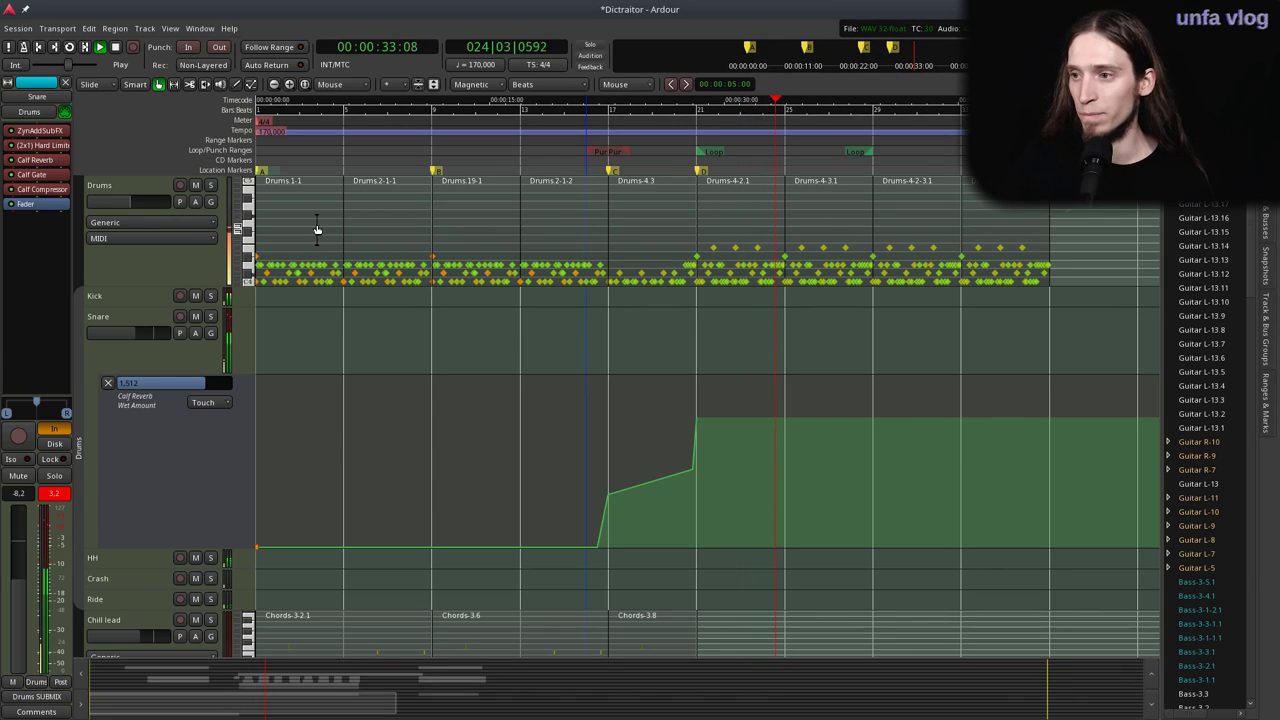
Solo the Bass MIDI track and place the playhead at bar 20 beat 4, just before section D.
ctrl+scroll(906, 471, up, 1)
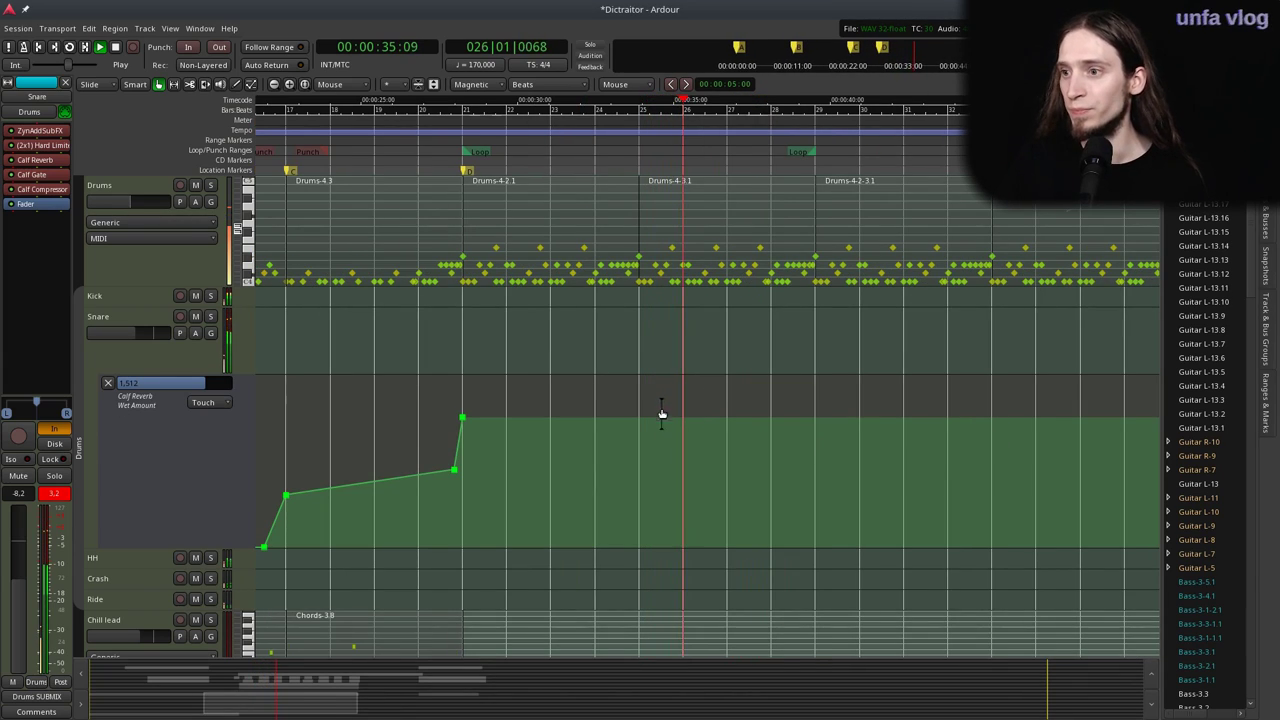
scroll(664, 405, down, 5)
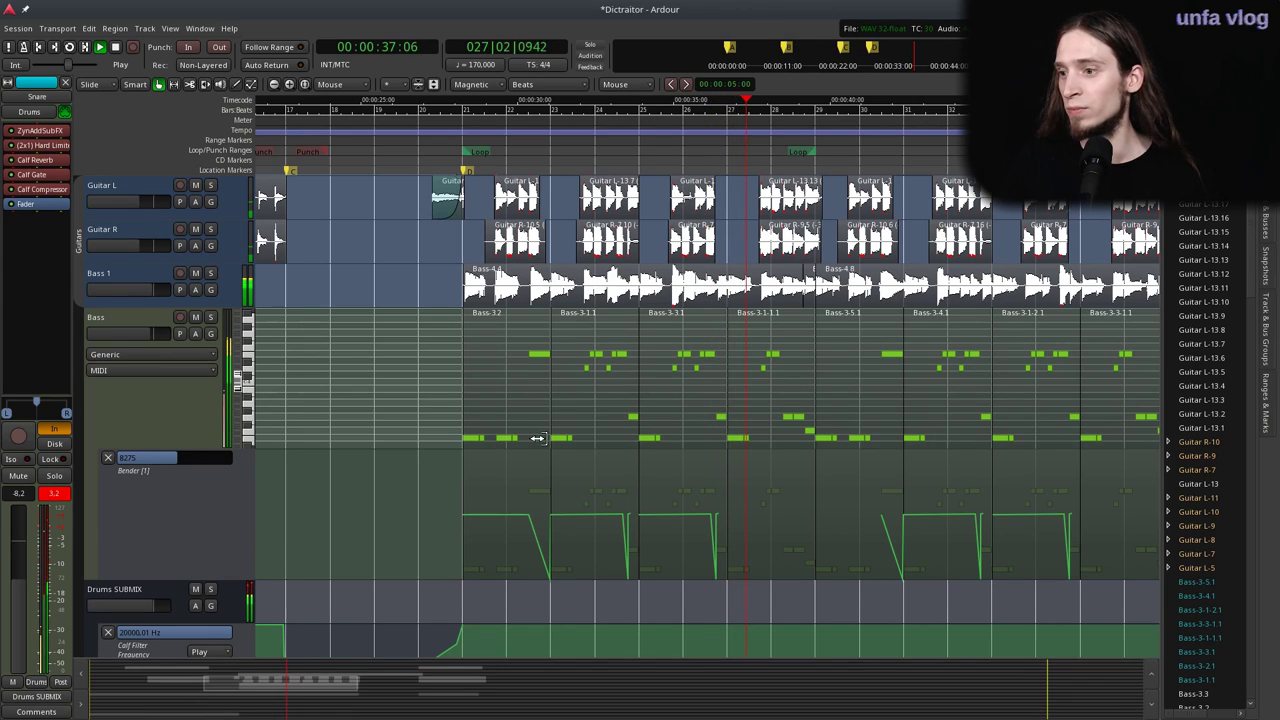
click(152, 325)
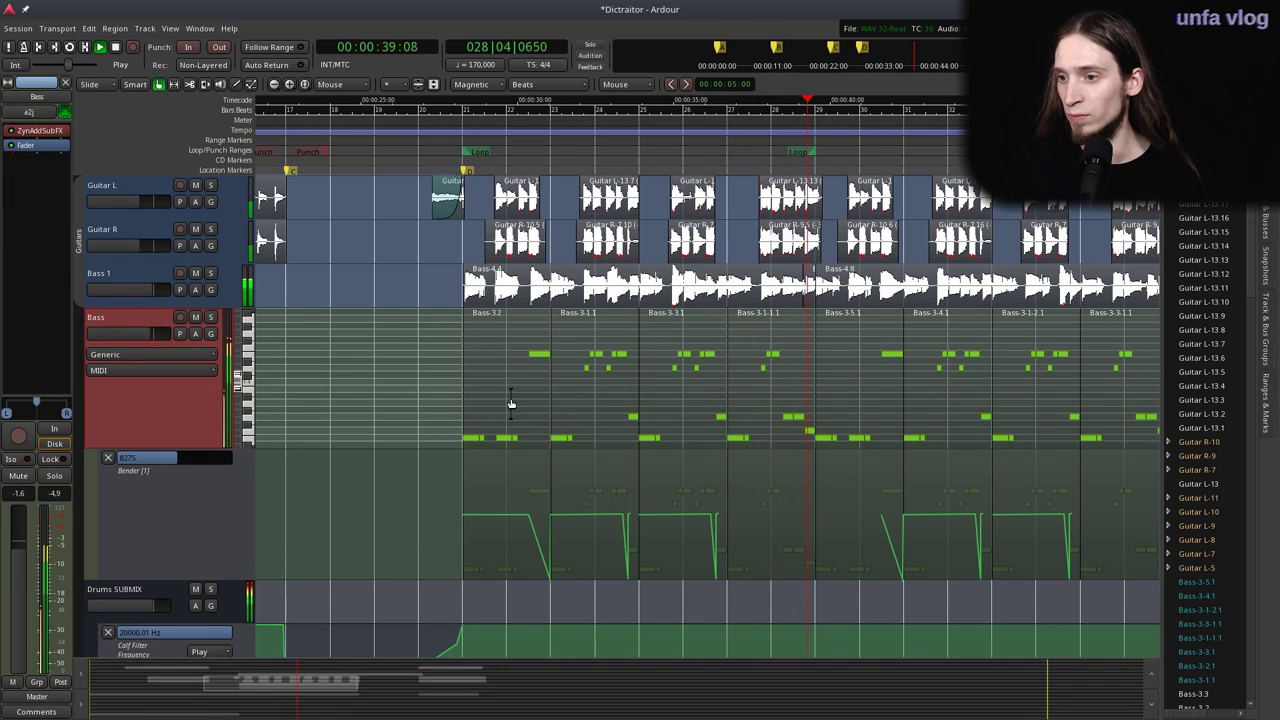
ctrl+scroll(410, 406, down, 1)
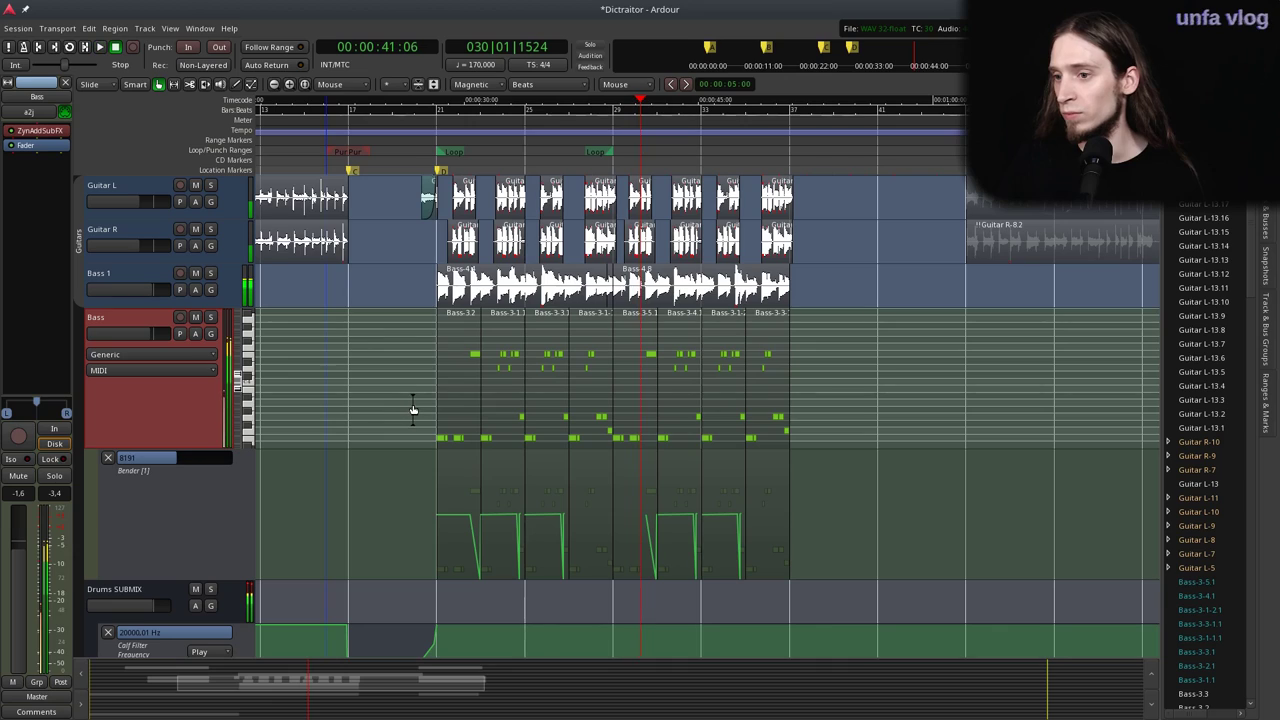
click(210, 317)
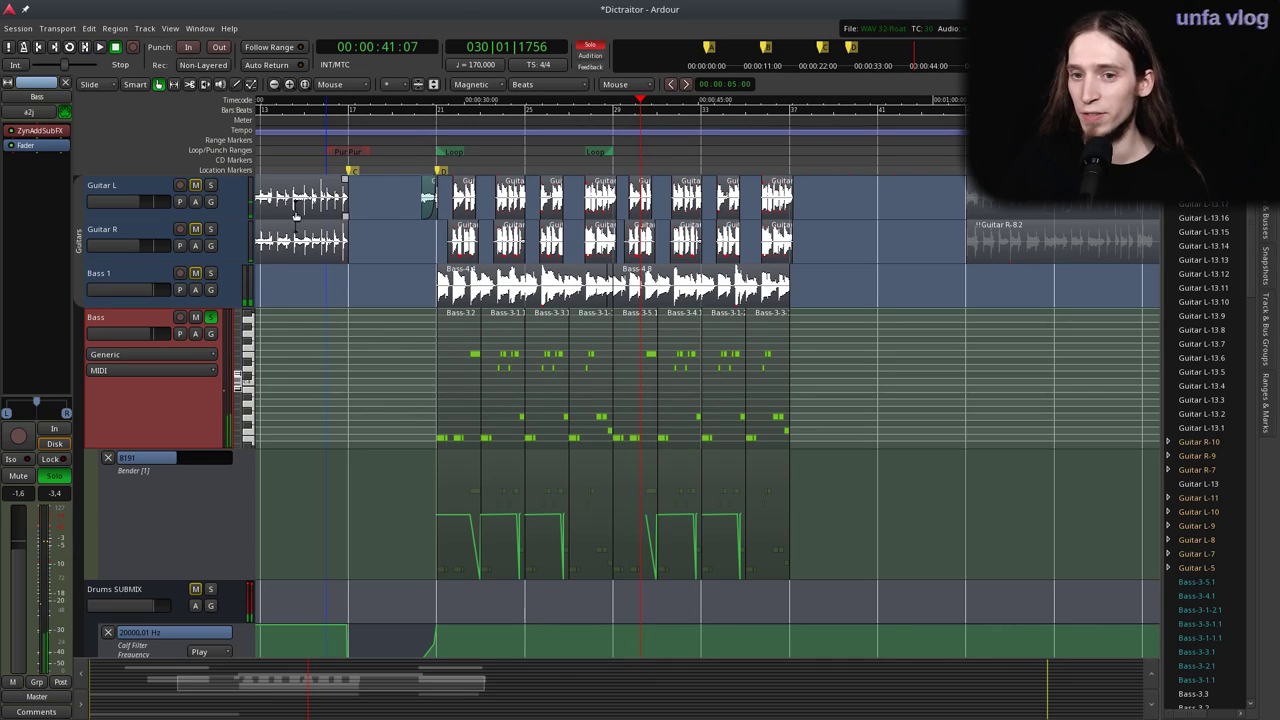
click(430, 136)
ctrl+scroll(477, 262, up, 1)
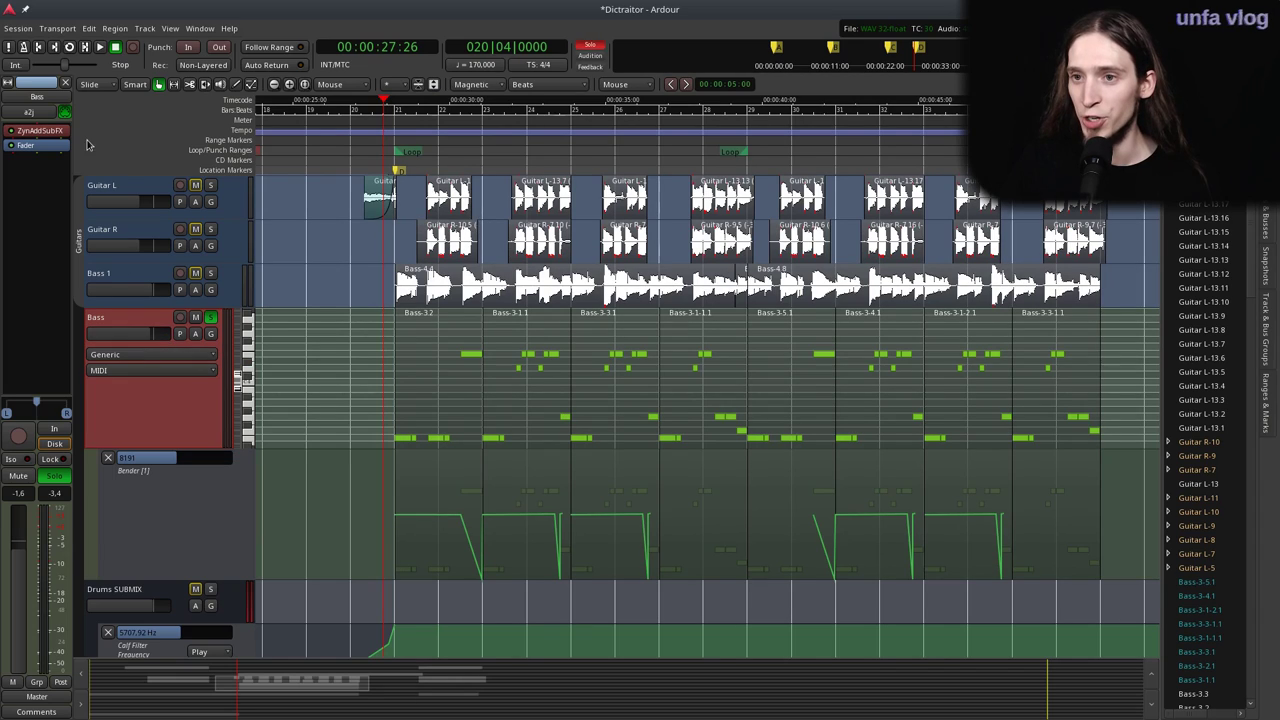
Save a session snapshot named Dictraitor 02 and switch to that version.
double_click(40, 130)
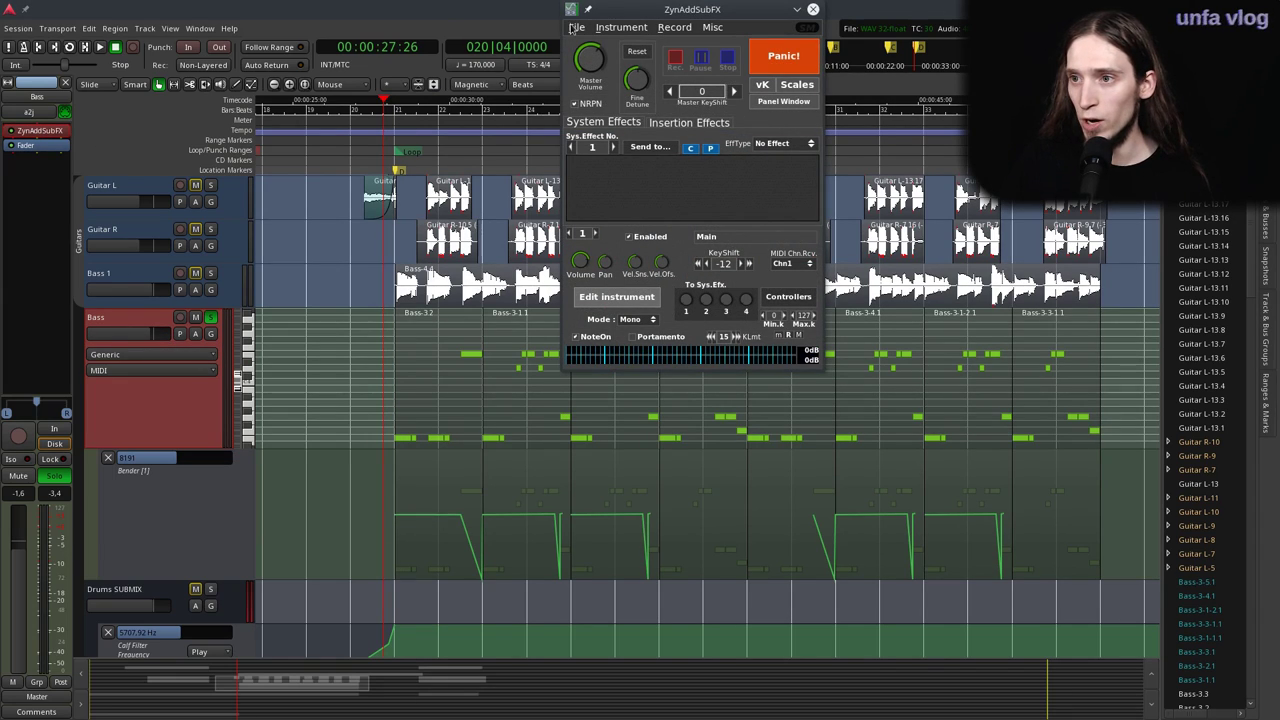
click(433, 20)
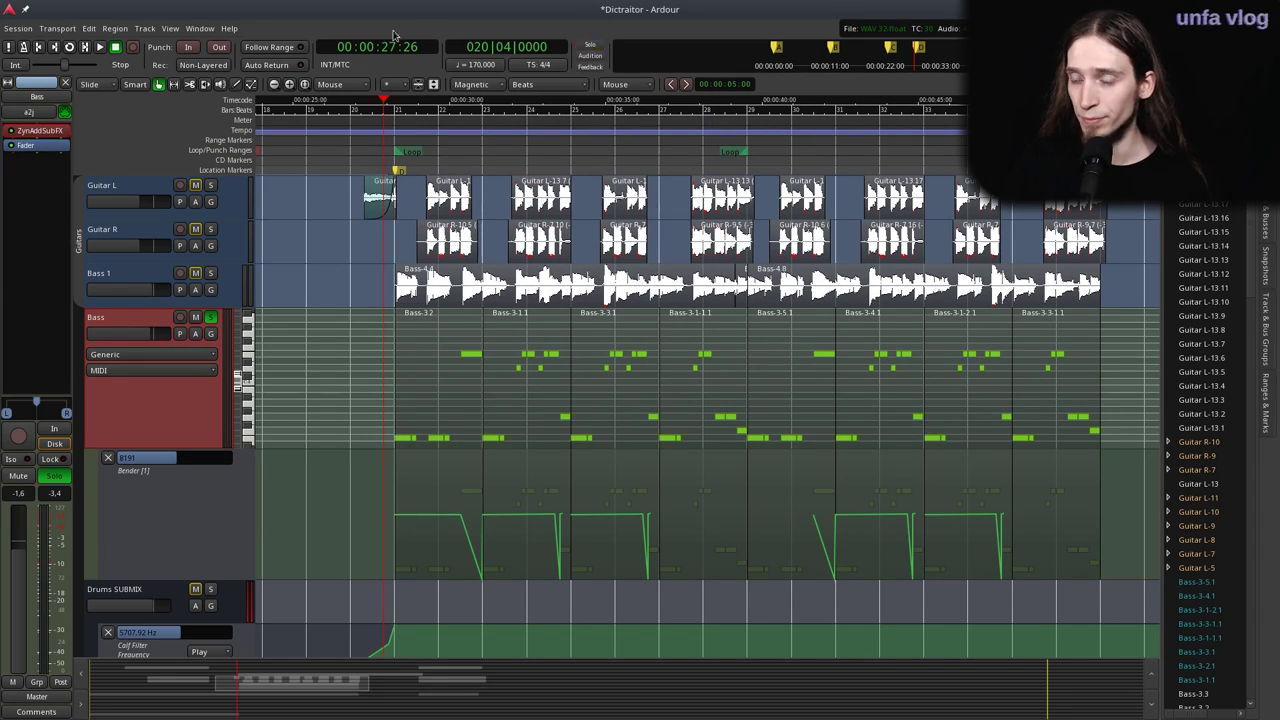
click(17, 30)
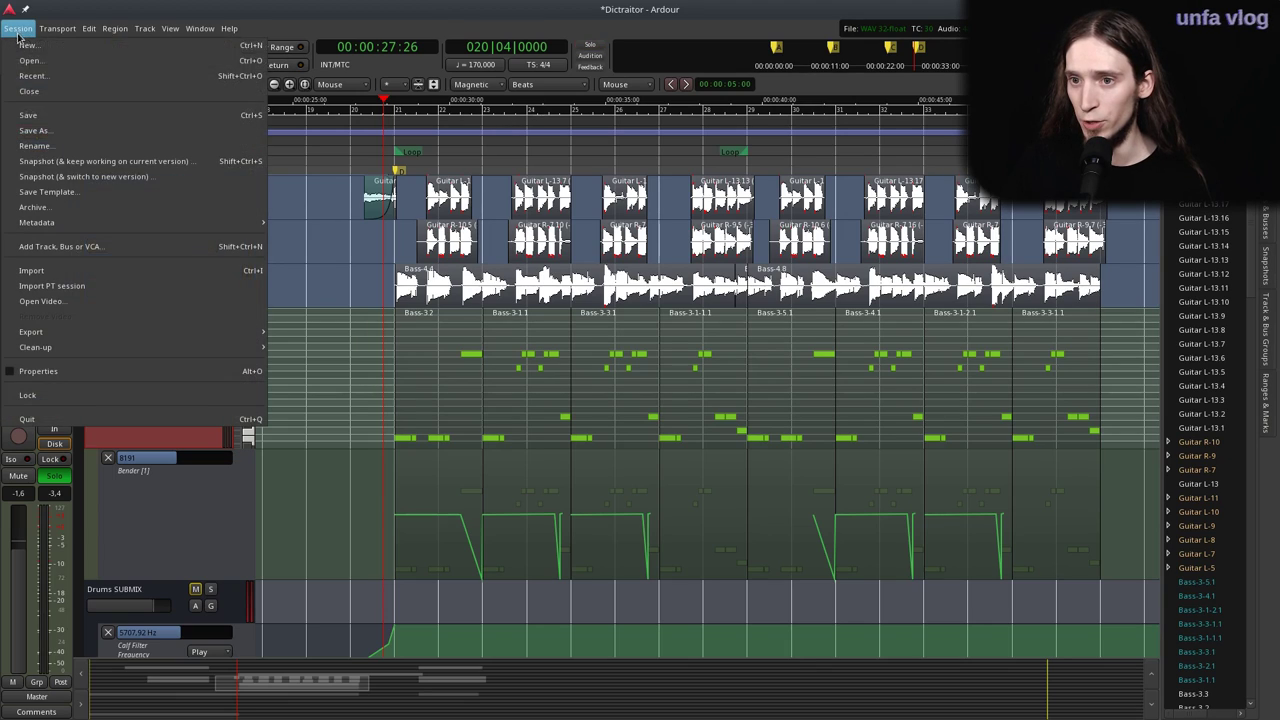
click(93, 176)
click(139, 183)
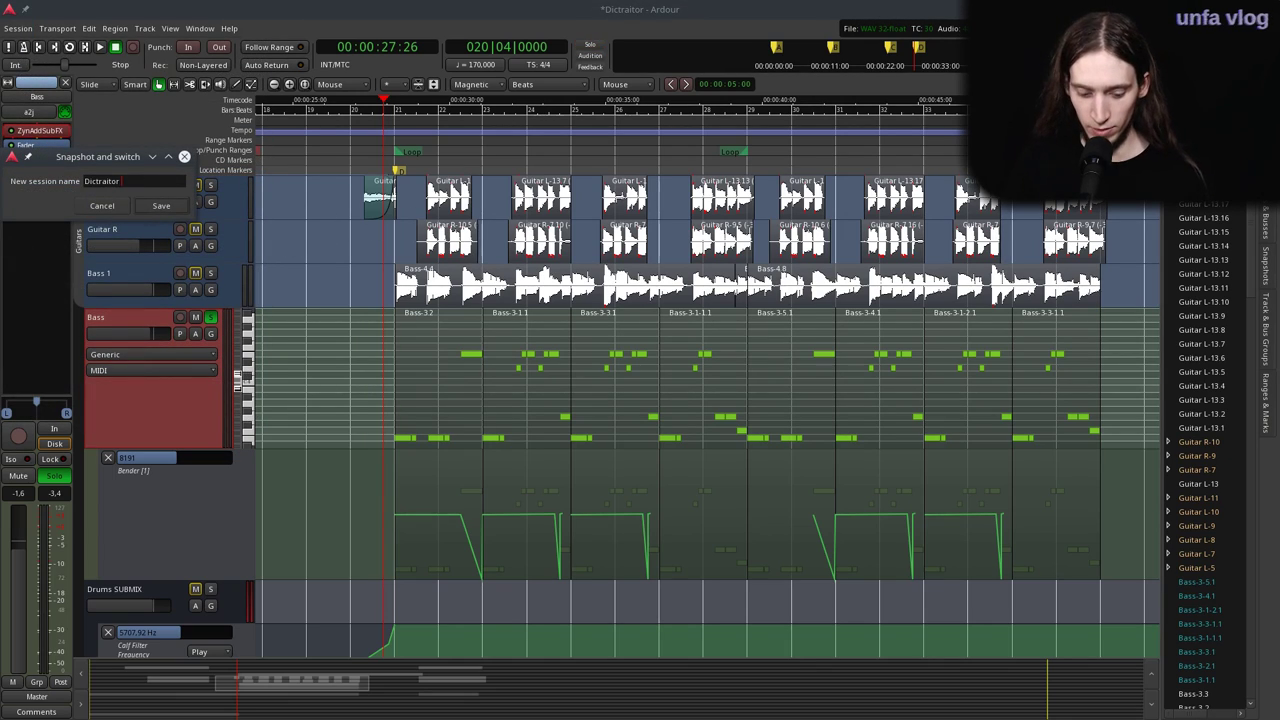
key(Return)
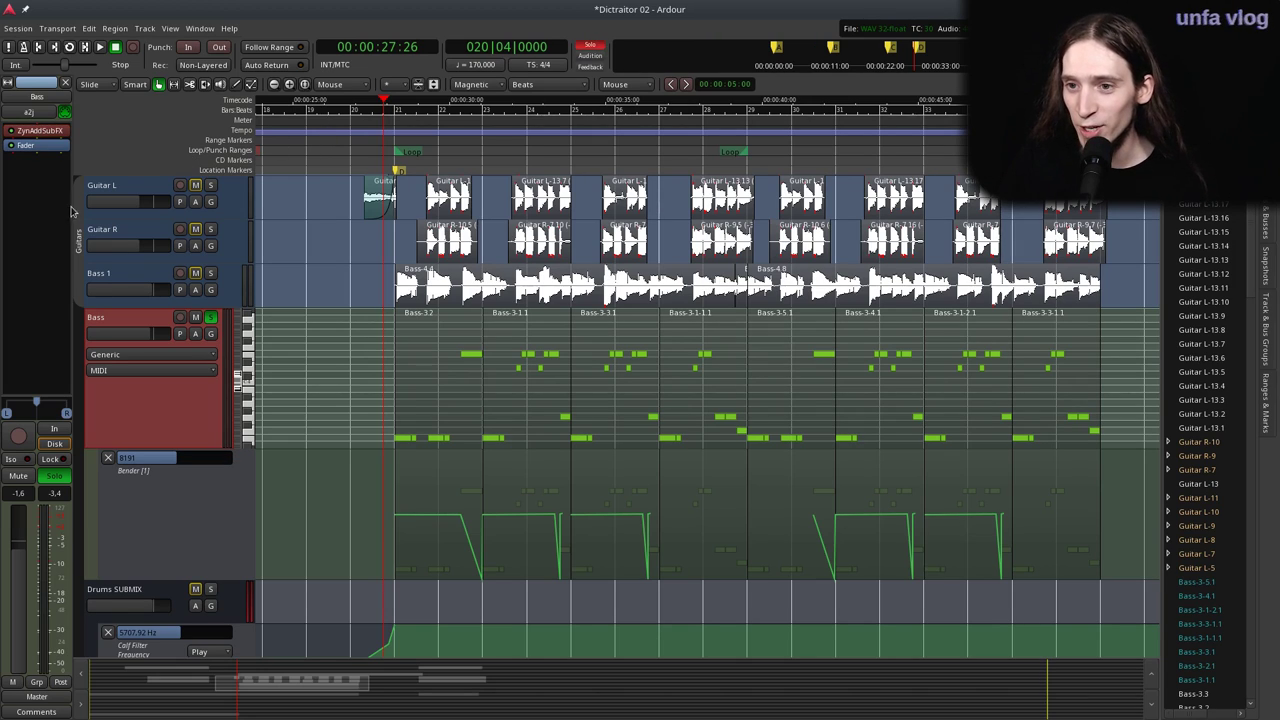
Open the Bass track's ZynAddSubFX instrument and inspect the parameters of ADsynth voice 1.
double_click(38, 131)
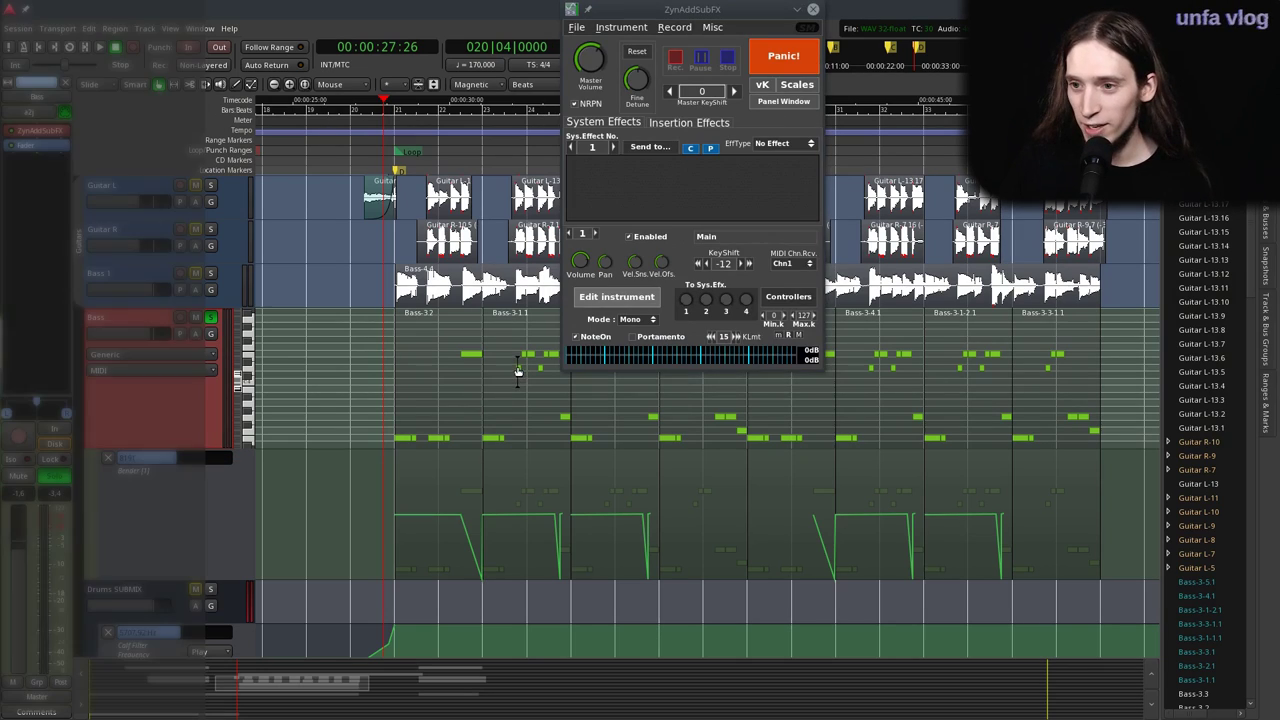
click(616, 297)
click(864, 217)
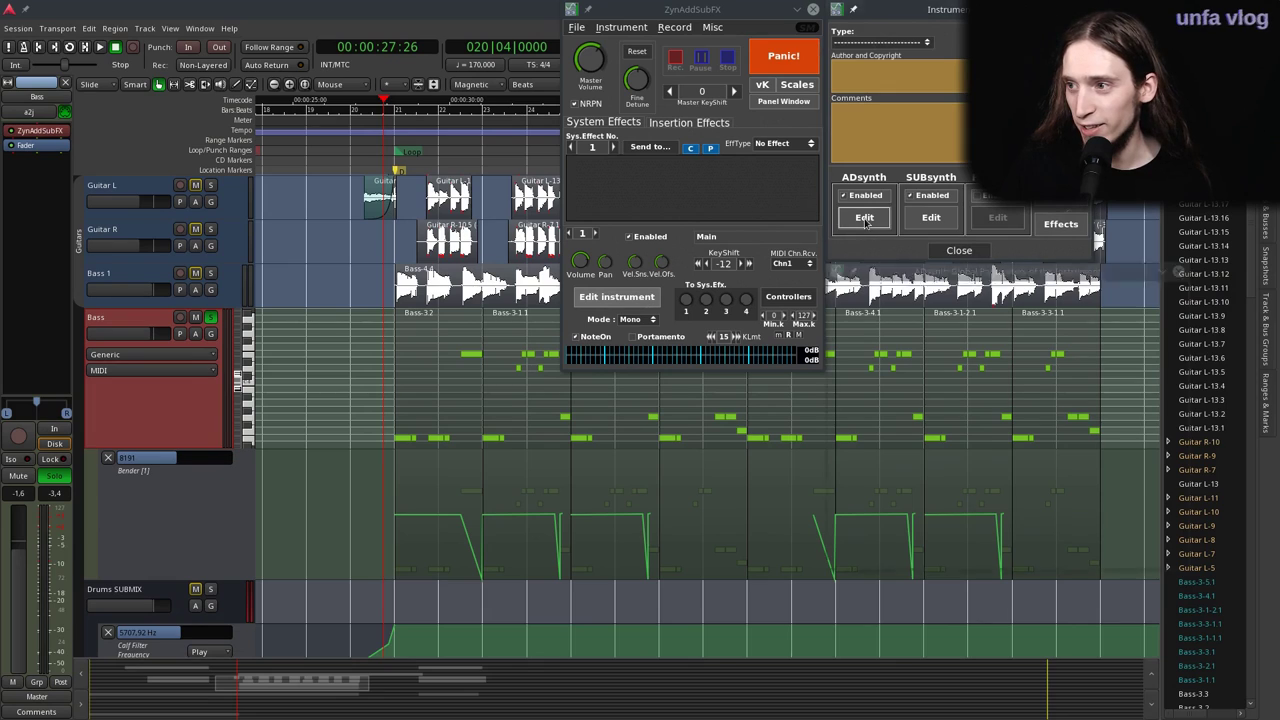
drag(1010, 270, 875, 247)
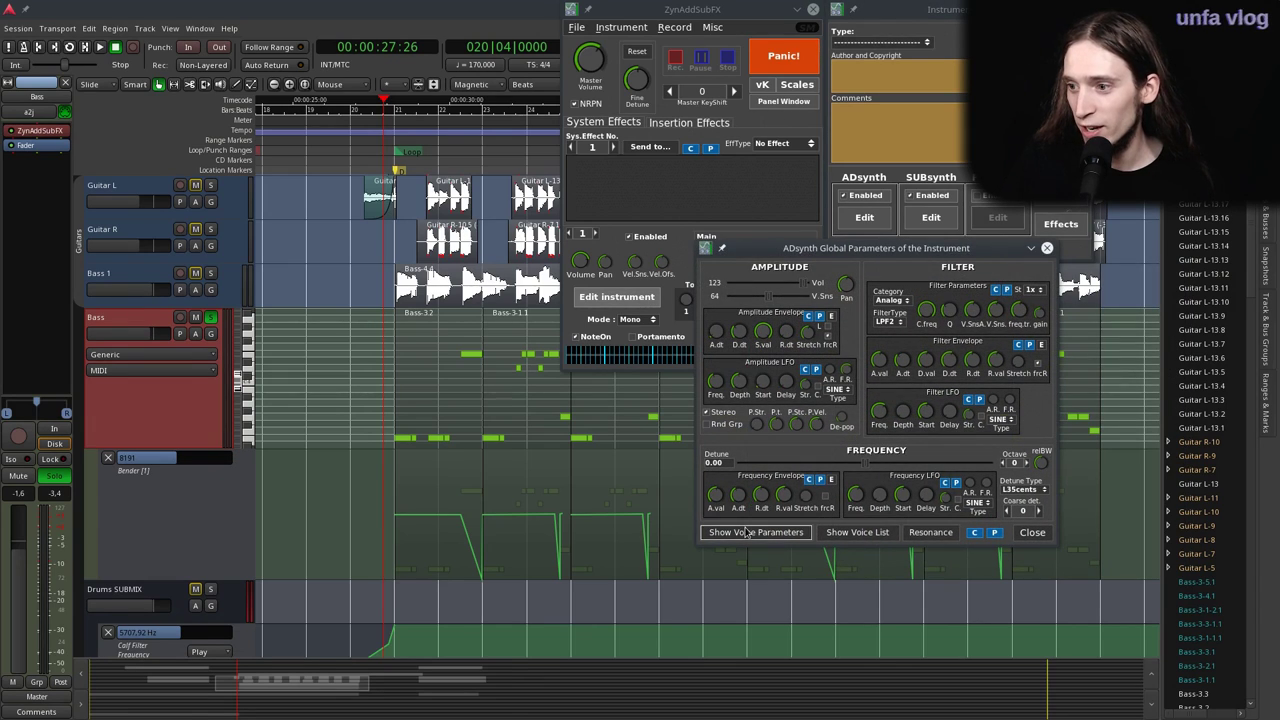
click(756, 532)
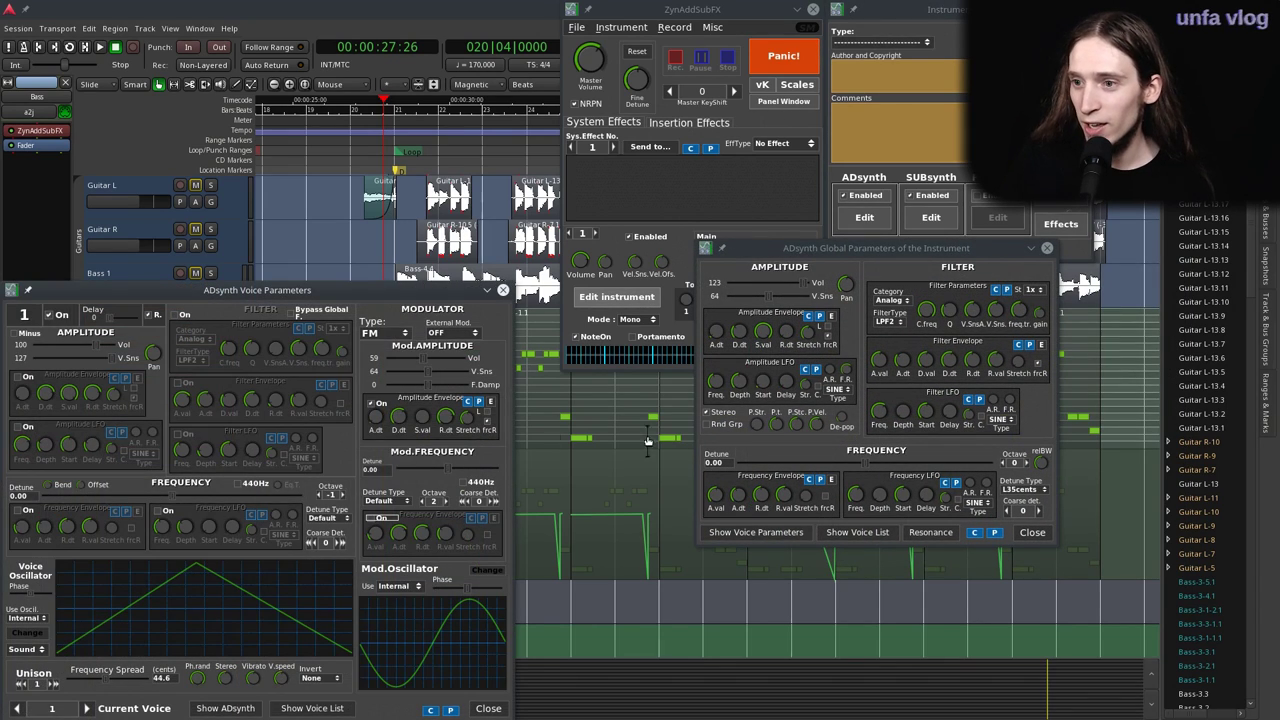
click(399, 289)
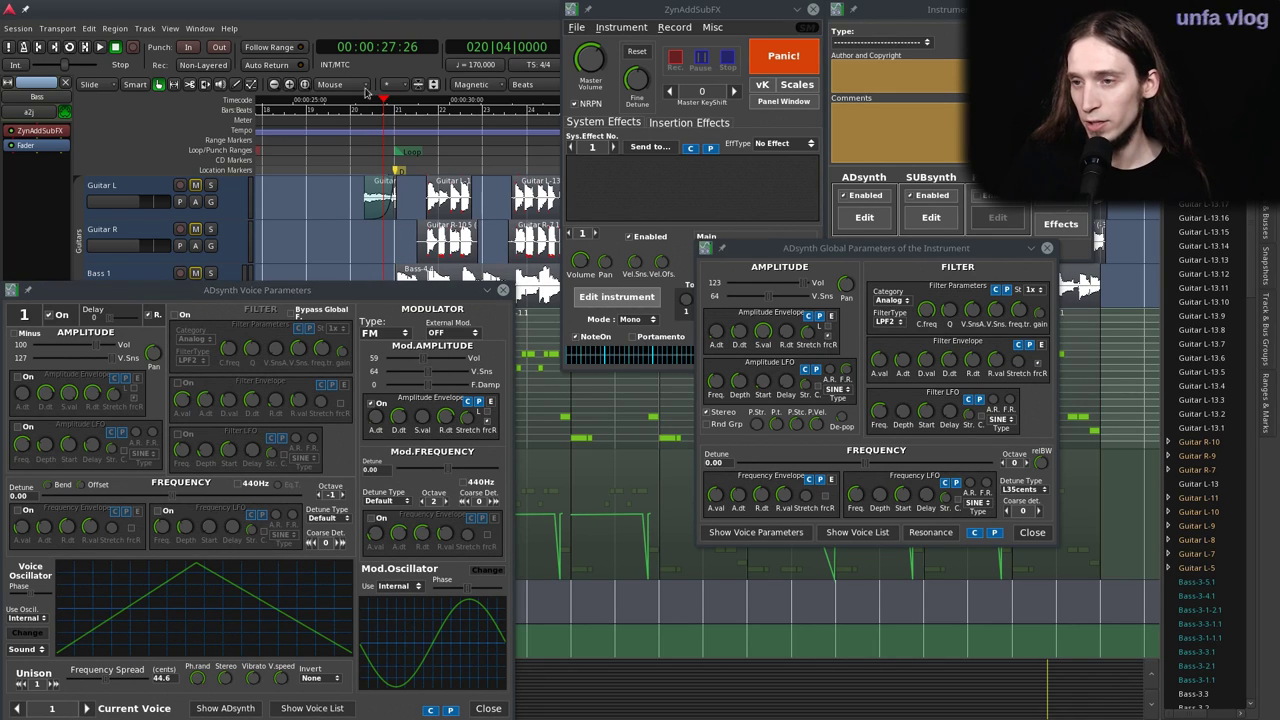
click(503, 289)
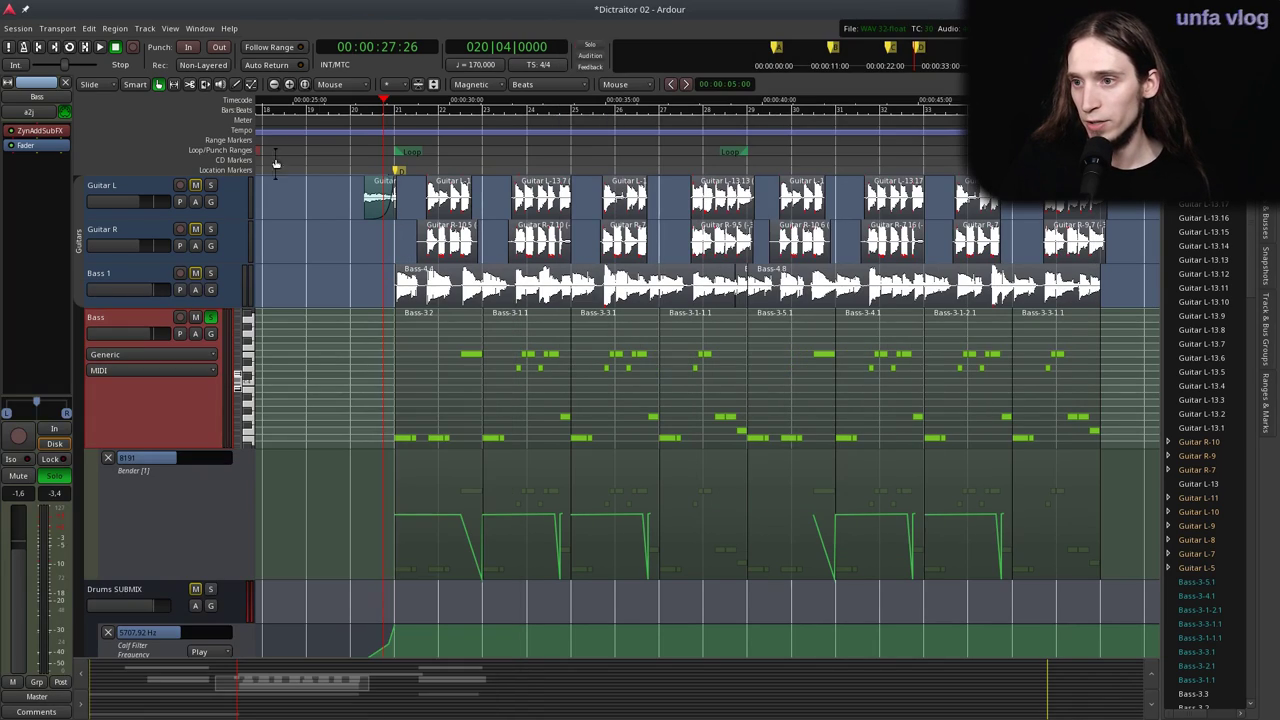
While looping section D, set voice 1's FM modulator volume to 64 and detune to -3.18, and adjust its amplitude envelope decay.
key(space)
click(212, 276)
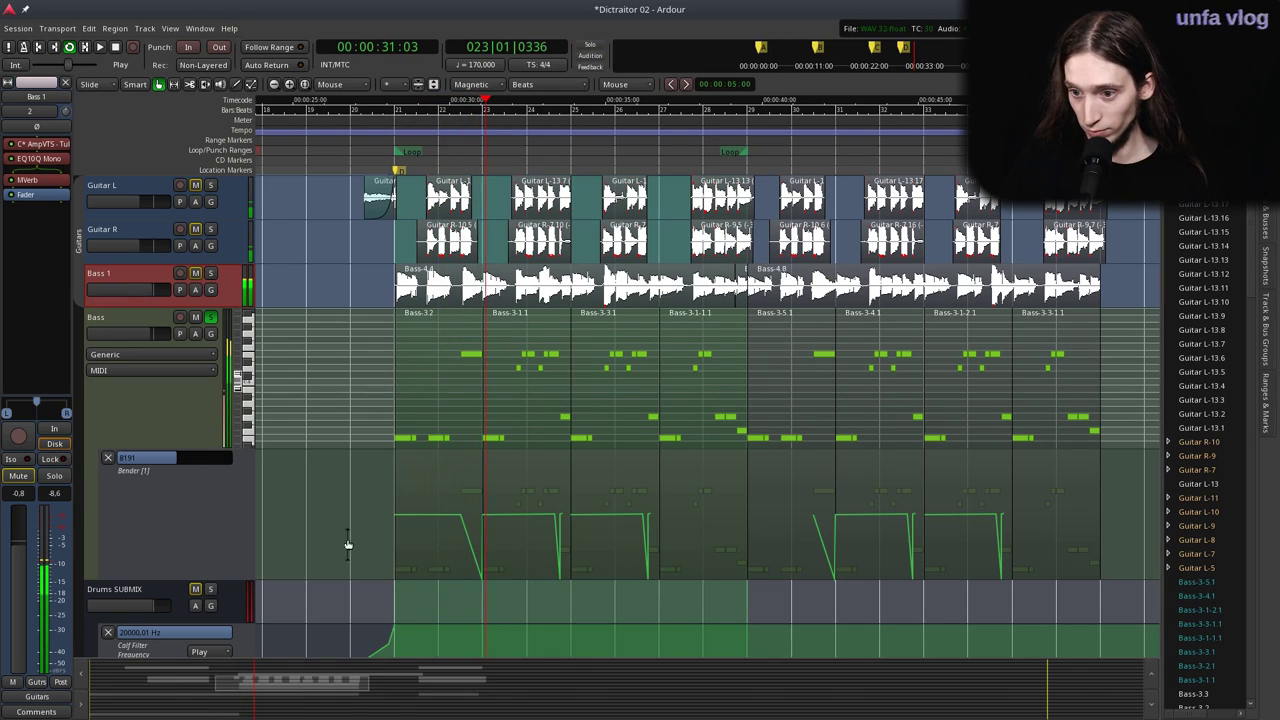
click(852, 705)
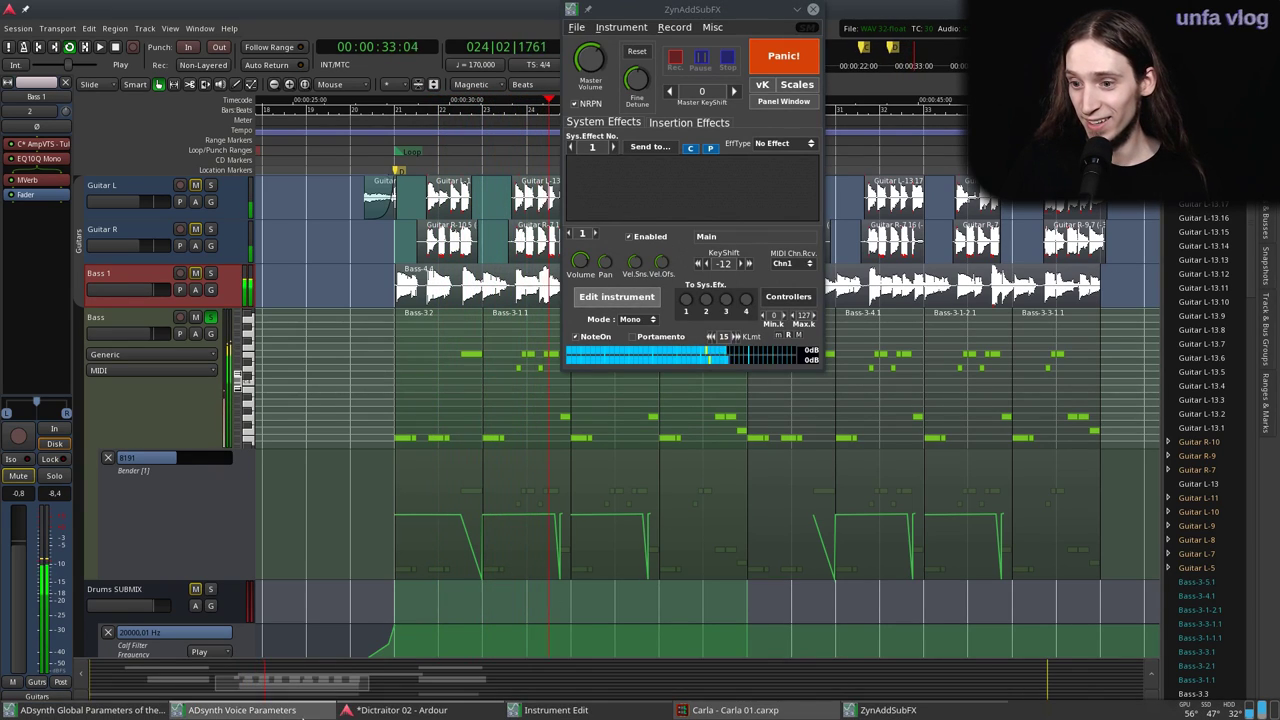
click(240, 710)
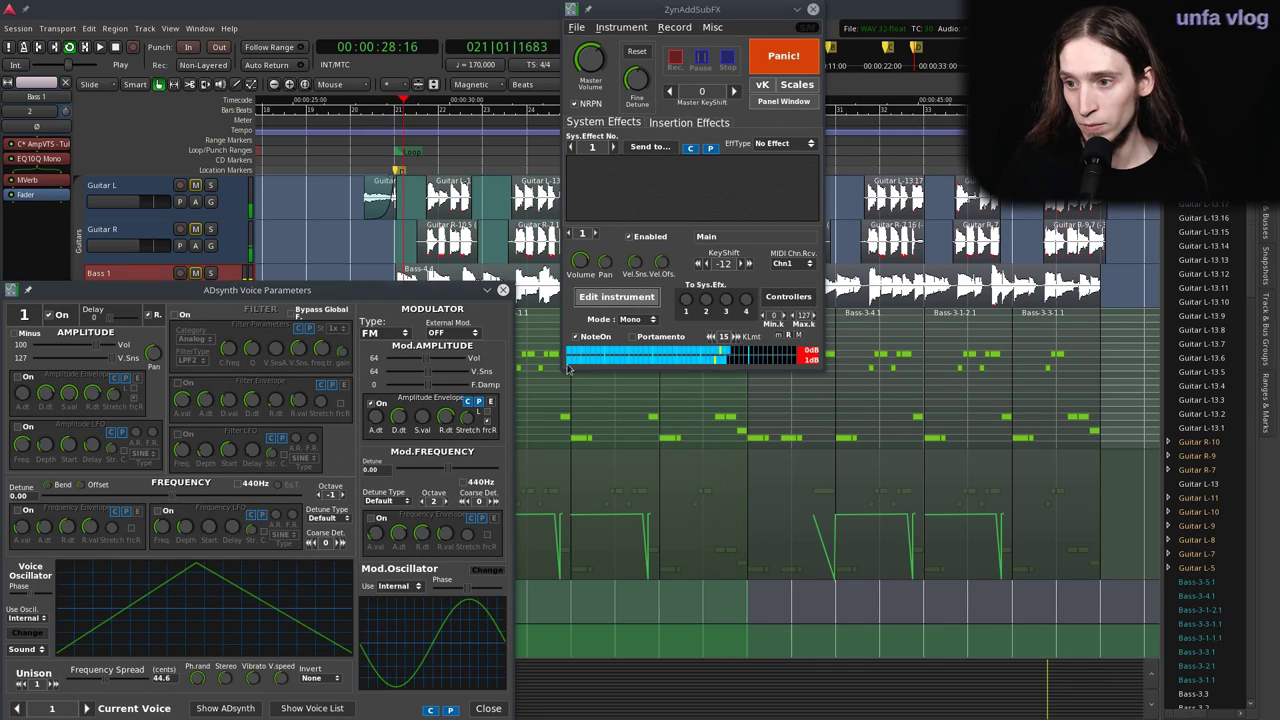
drag(397, 414, 396, 417)
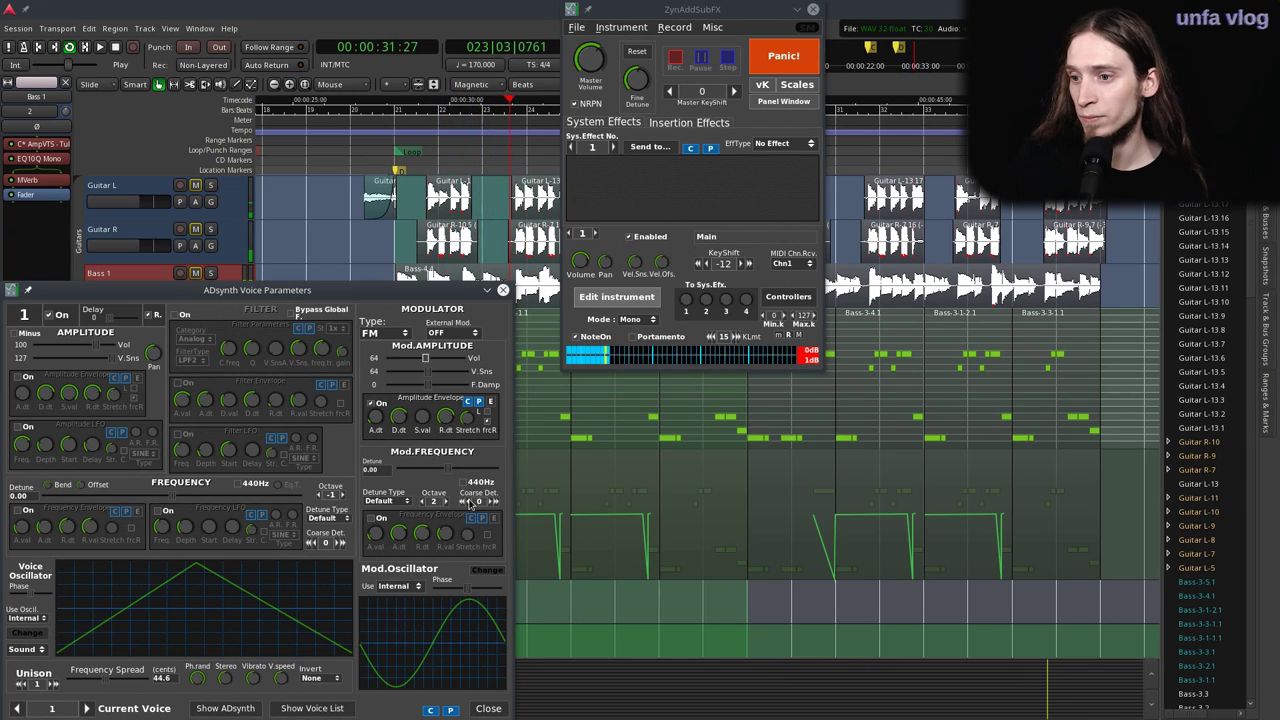
drag(447, 468, 442, 467)
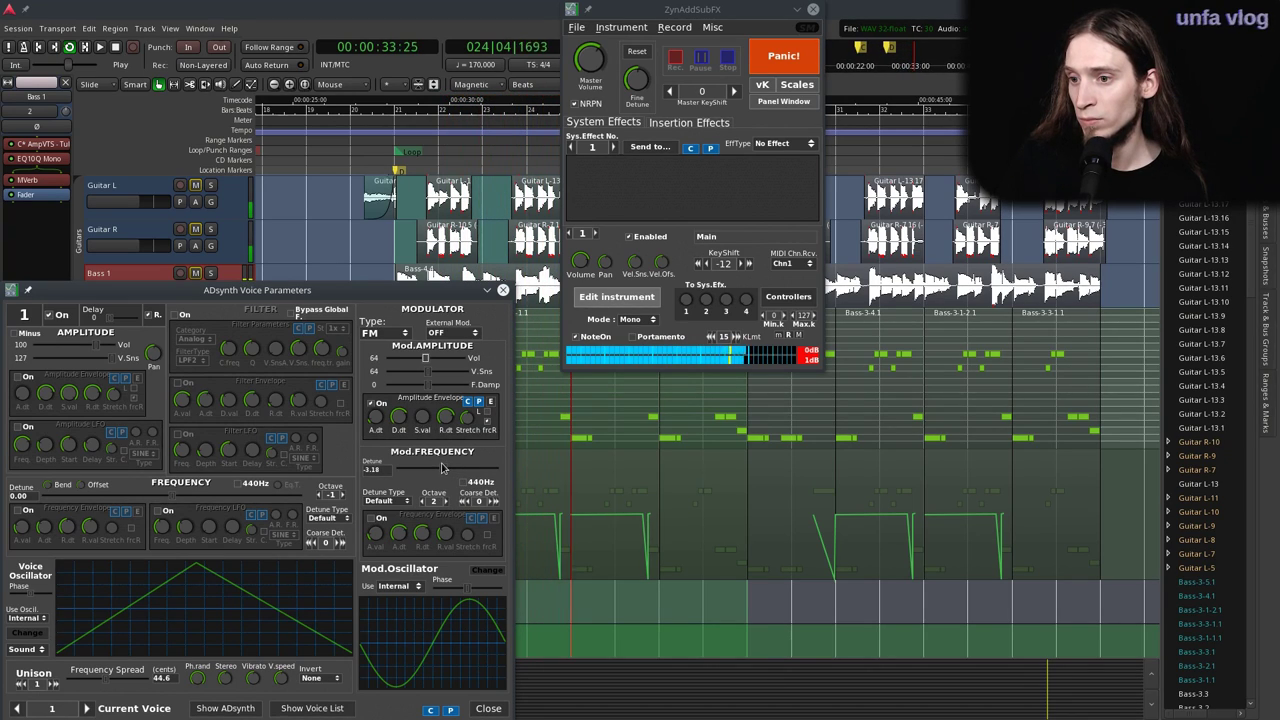
Try layering ADsynth voice 2 at volume 63 into the Bass sound.
click(86, 708)
click(49, 314)
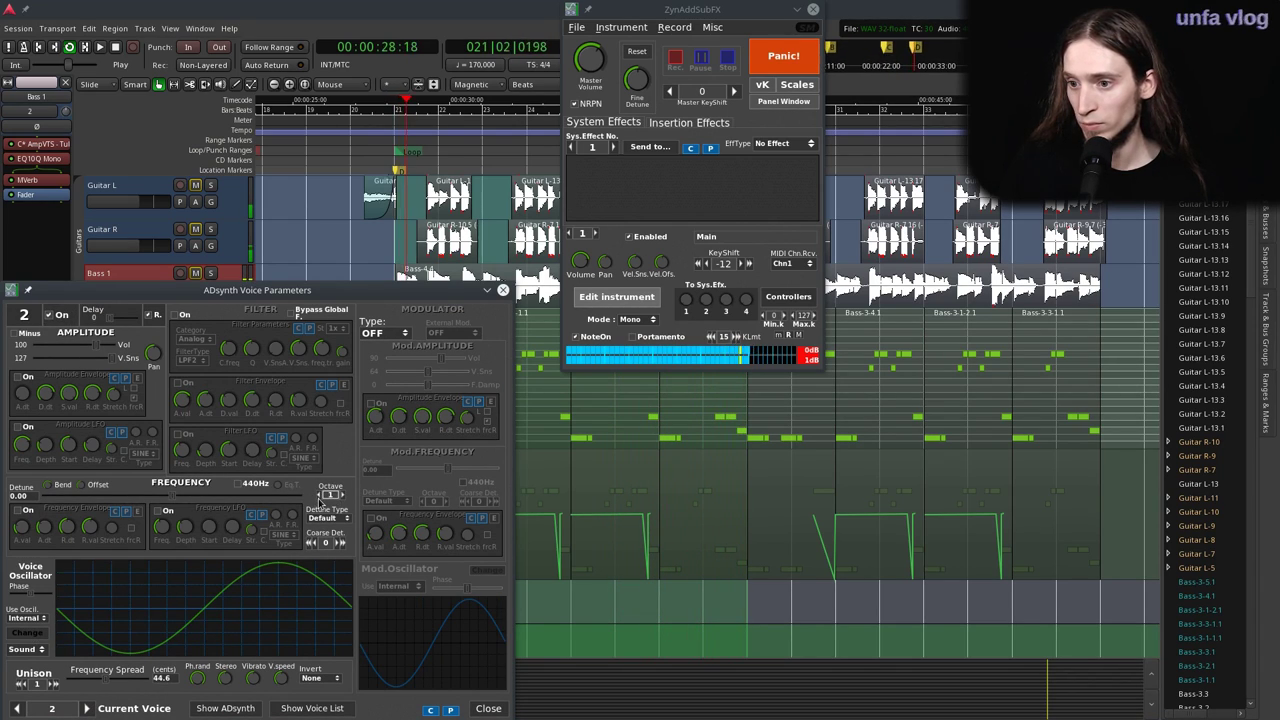
mouse_move(94, 345)
mouse_down()
mouse_move(113, 347)
mouse_move(76, 348)
mouse_up()
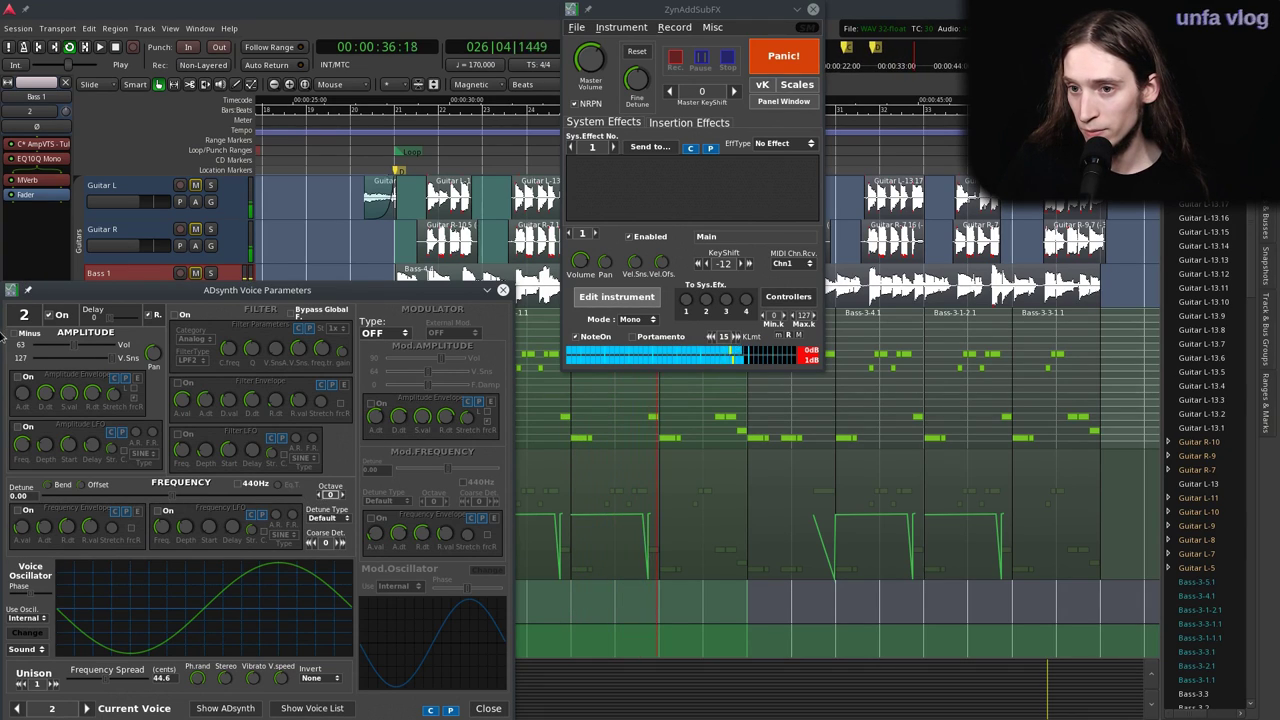
click(58, 314)
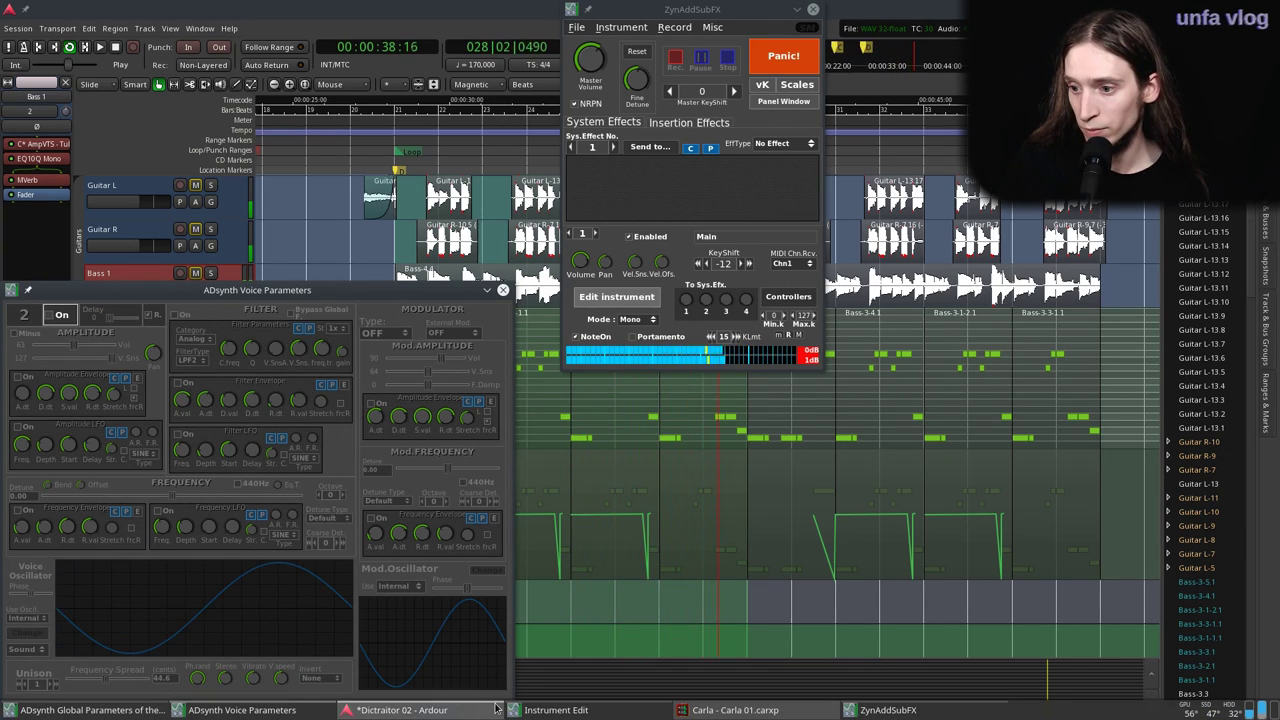
Return to the Ardour editor, unsolo the Bass and play the full arrangement from the beginning.
click(490, 709)
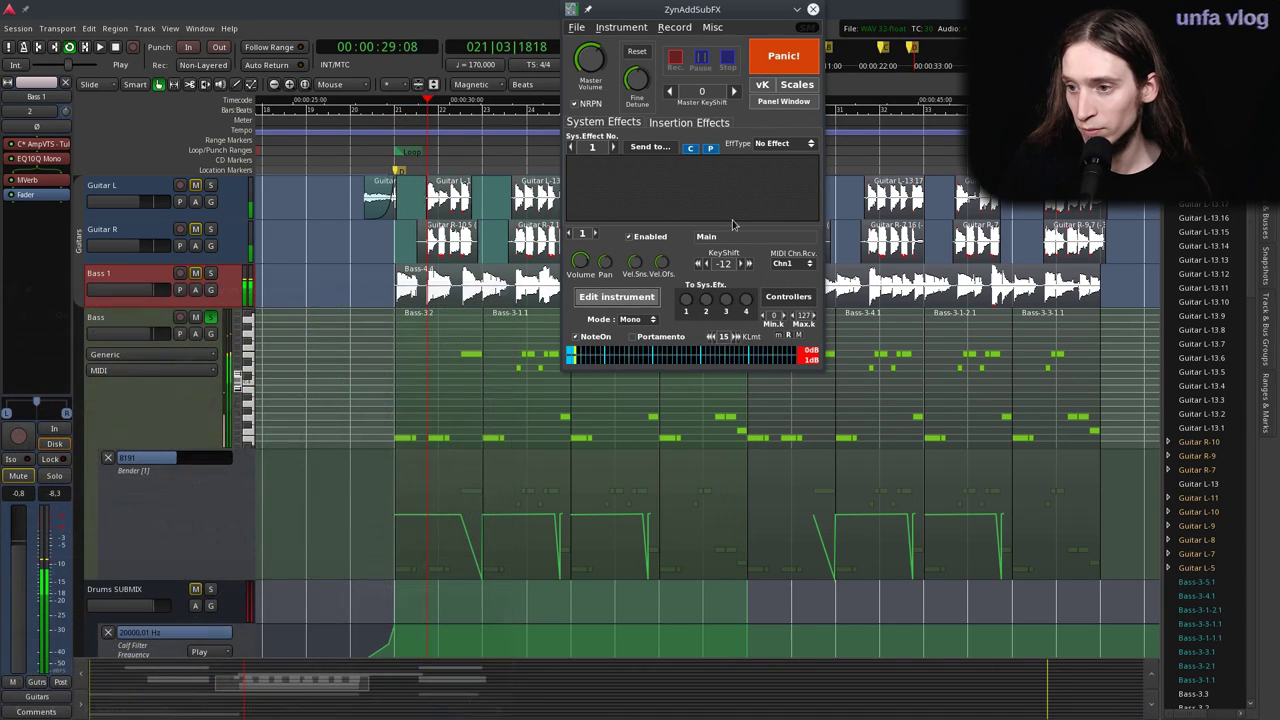
click(309, 226)
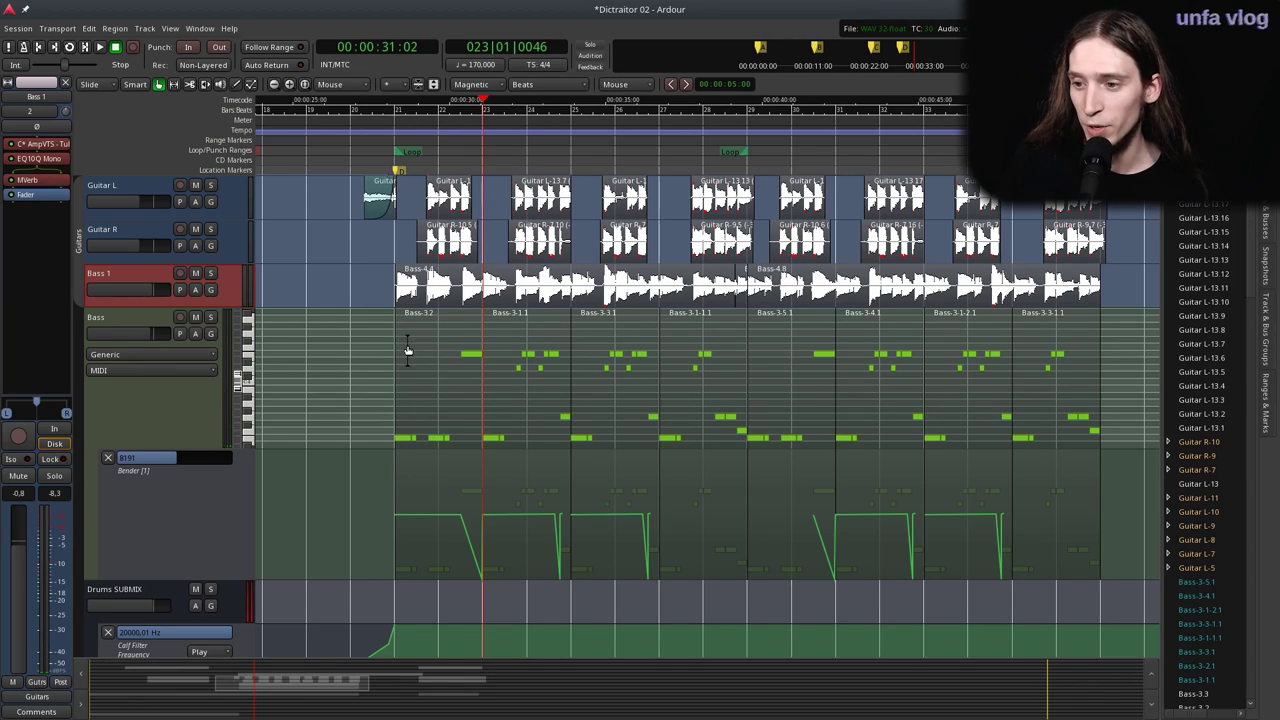
click(359, 150)
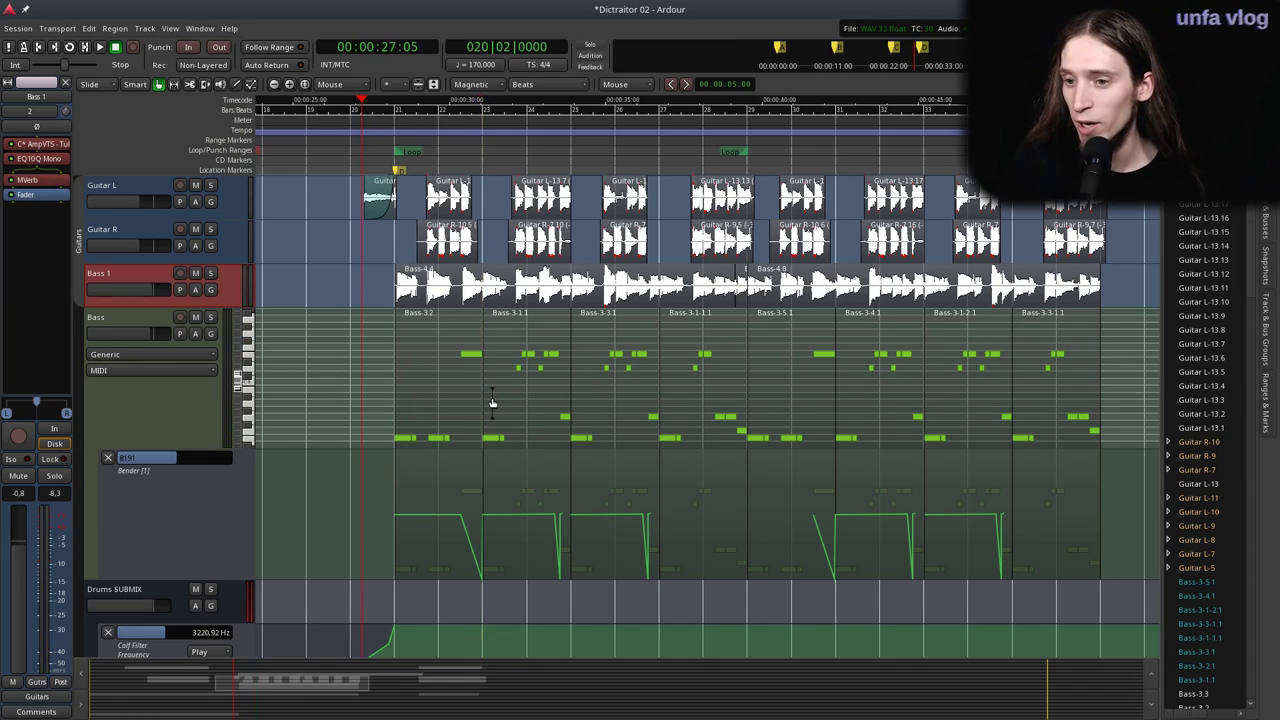
key(Home)
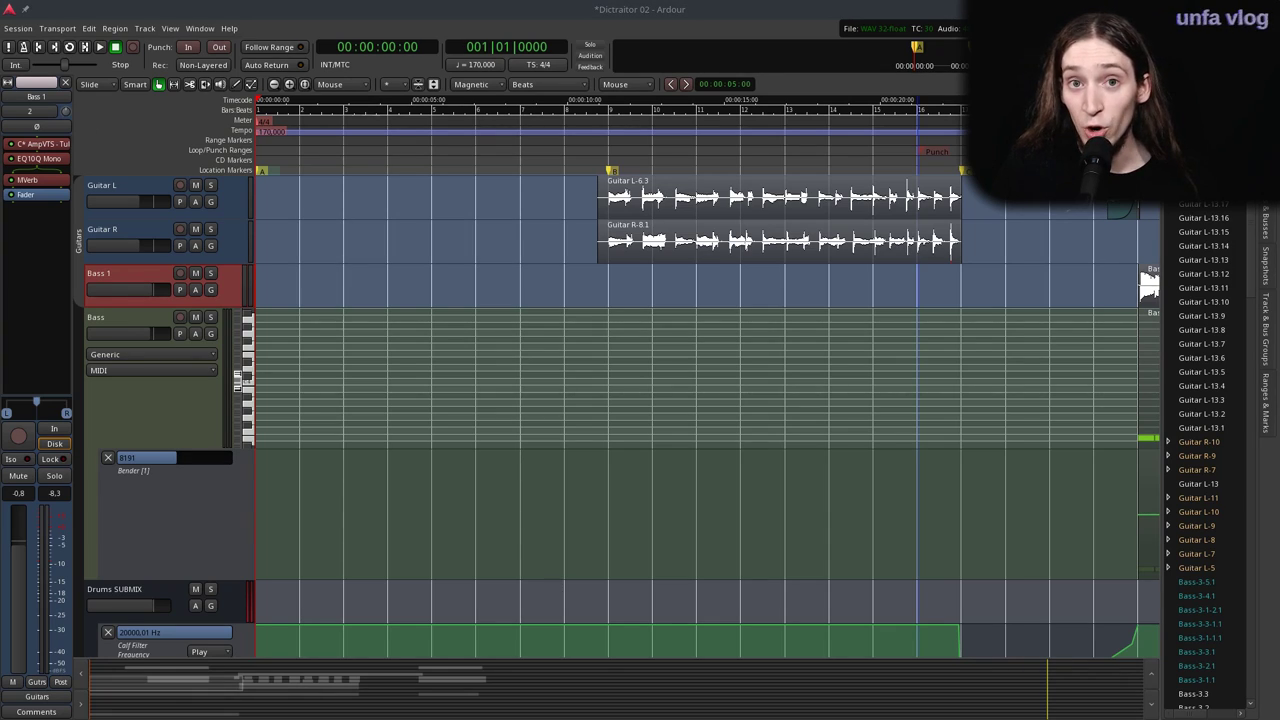
key(space)
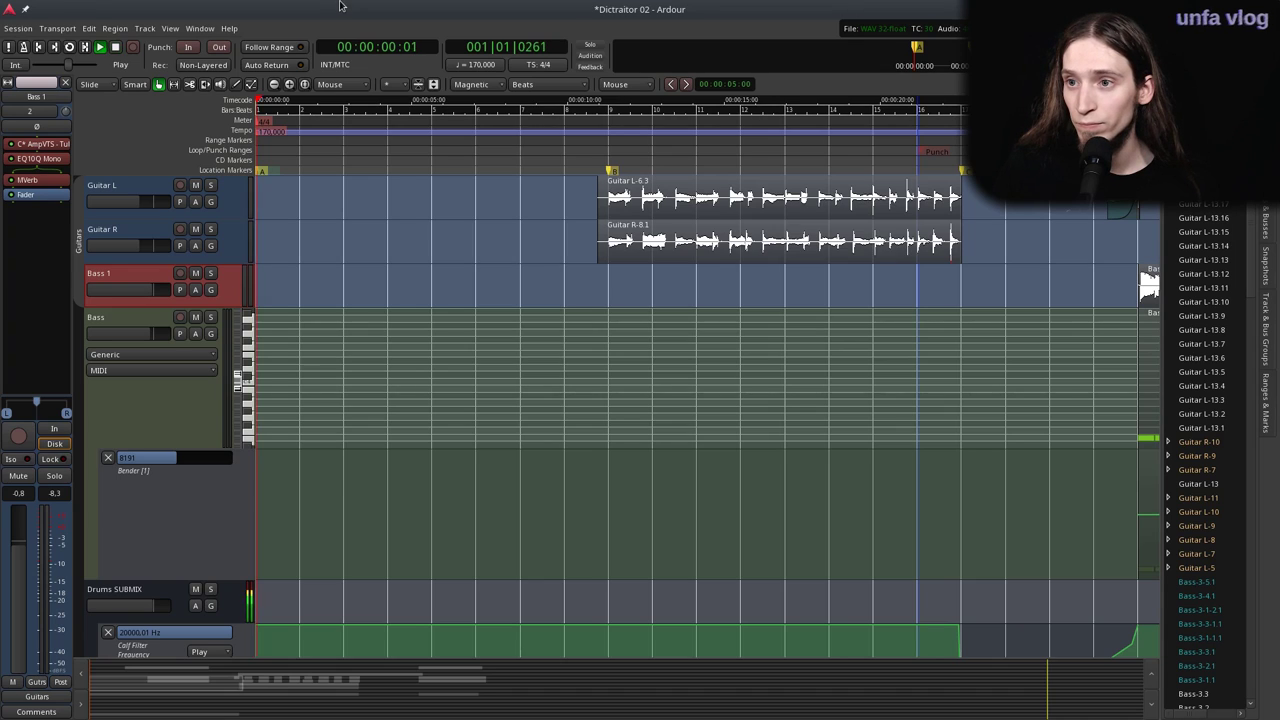
scroll(306, 446, up, 4)
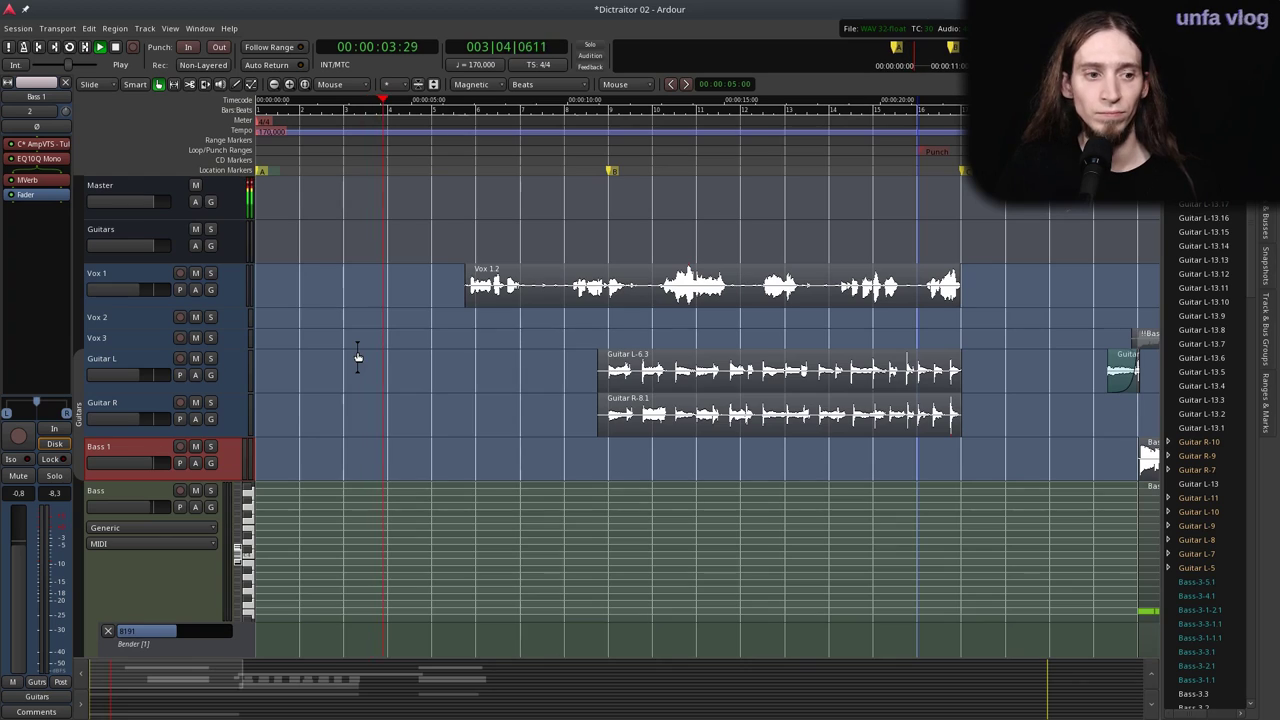
Reduce the heights of the Drums SUBMIX filter frequency automation lane, the Bass MIDI track and its Bender automation lane.
scroll(356, 360, down, 5)
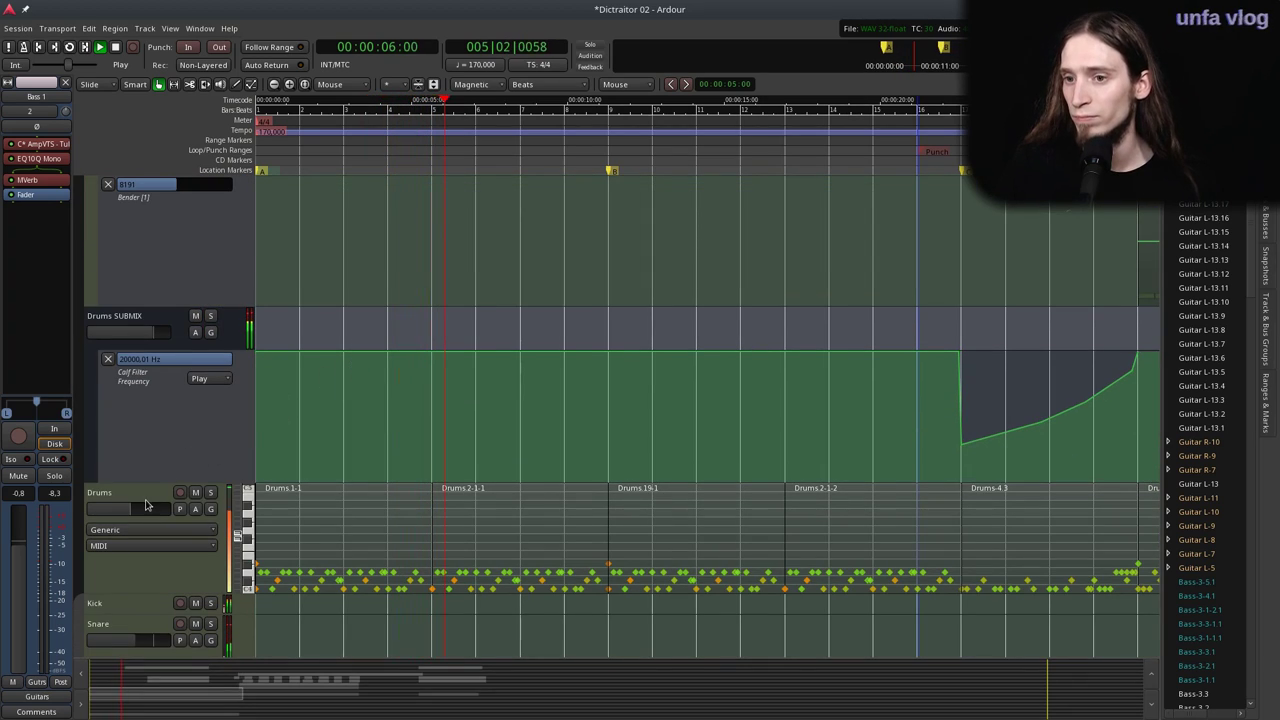
drag(136, 482, 135, 374)
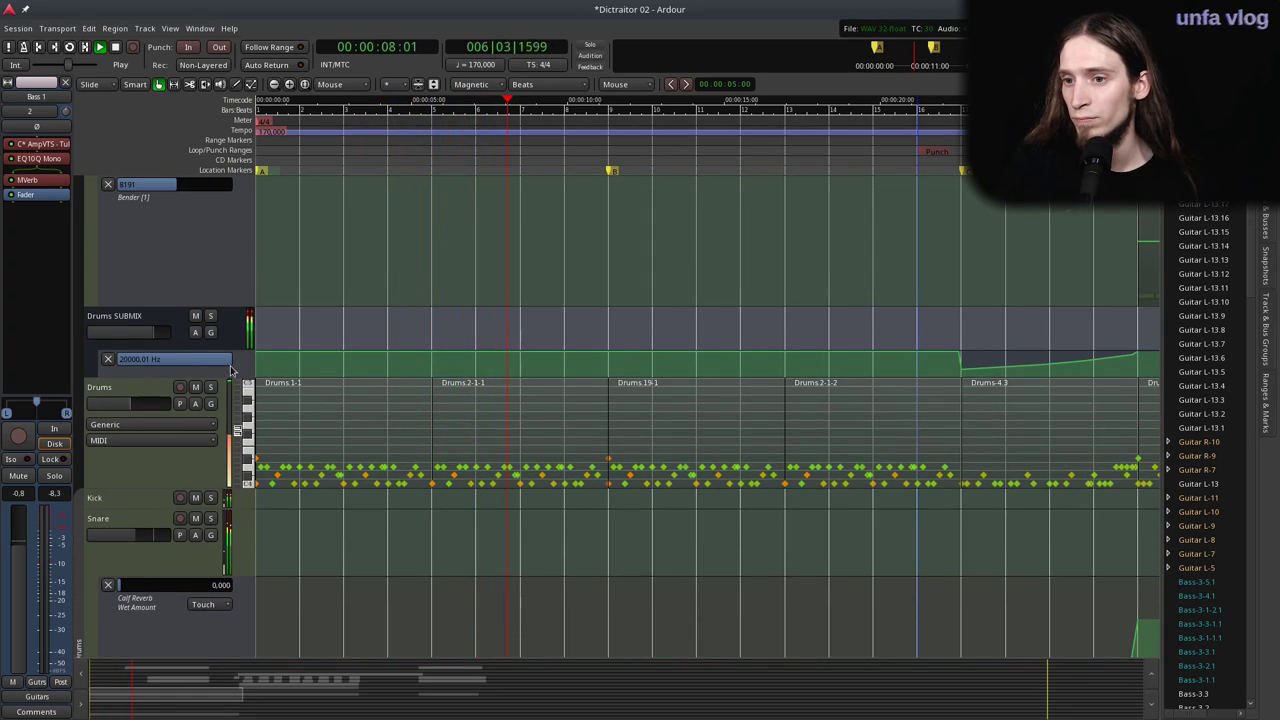
scroll(319, 343, up, 5)
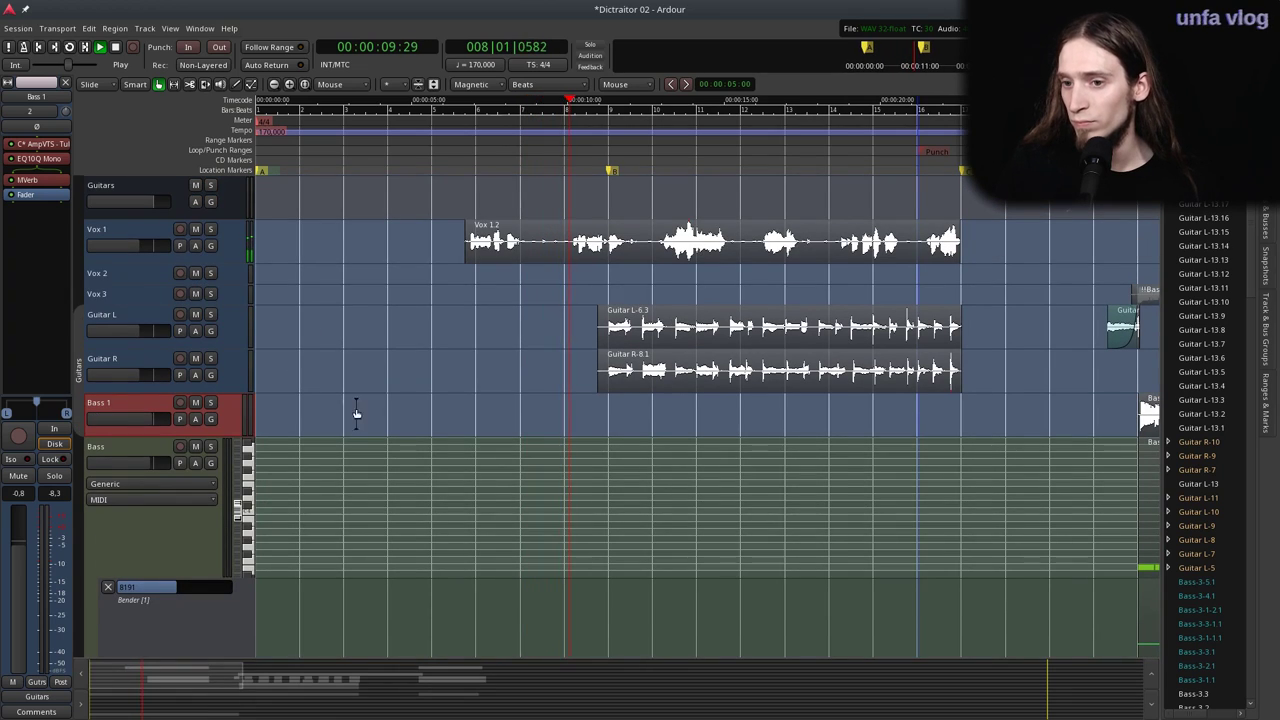
drag(178, 572, 174, 464)
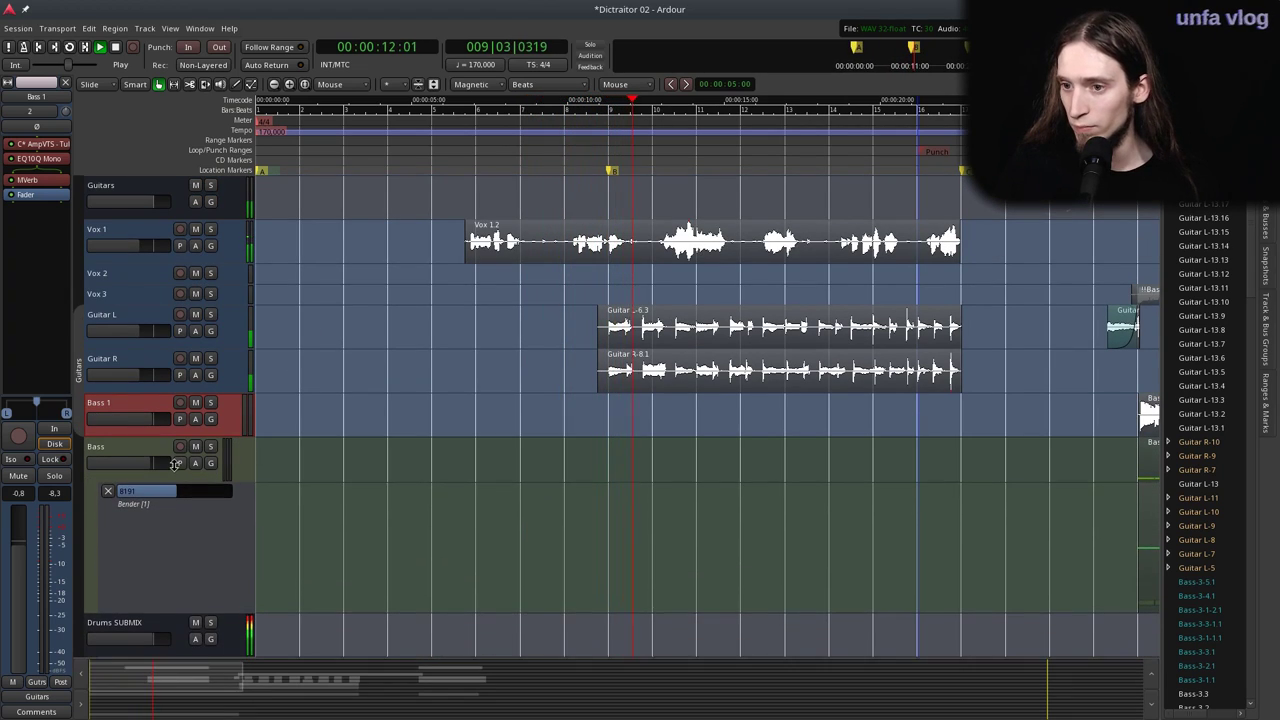
drag(162, 600, 165, 526)
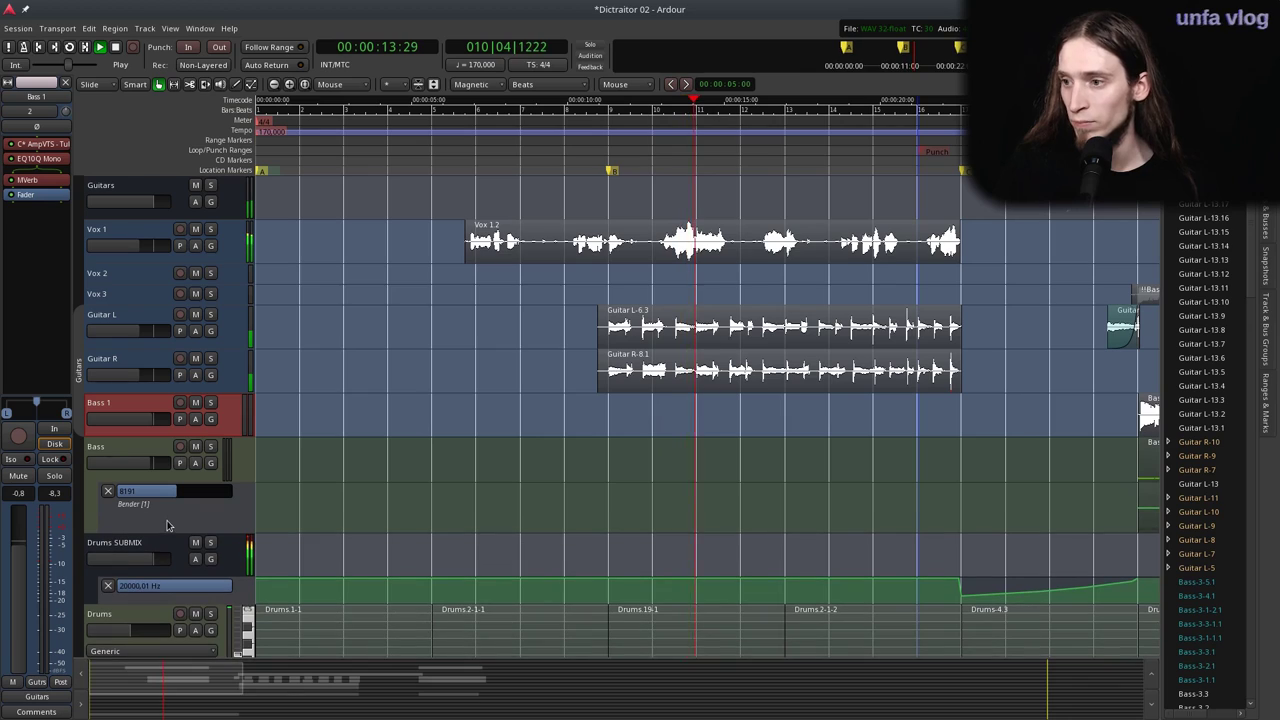
key(minus)
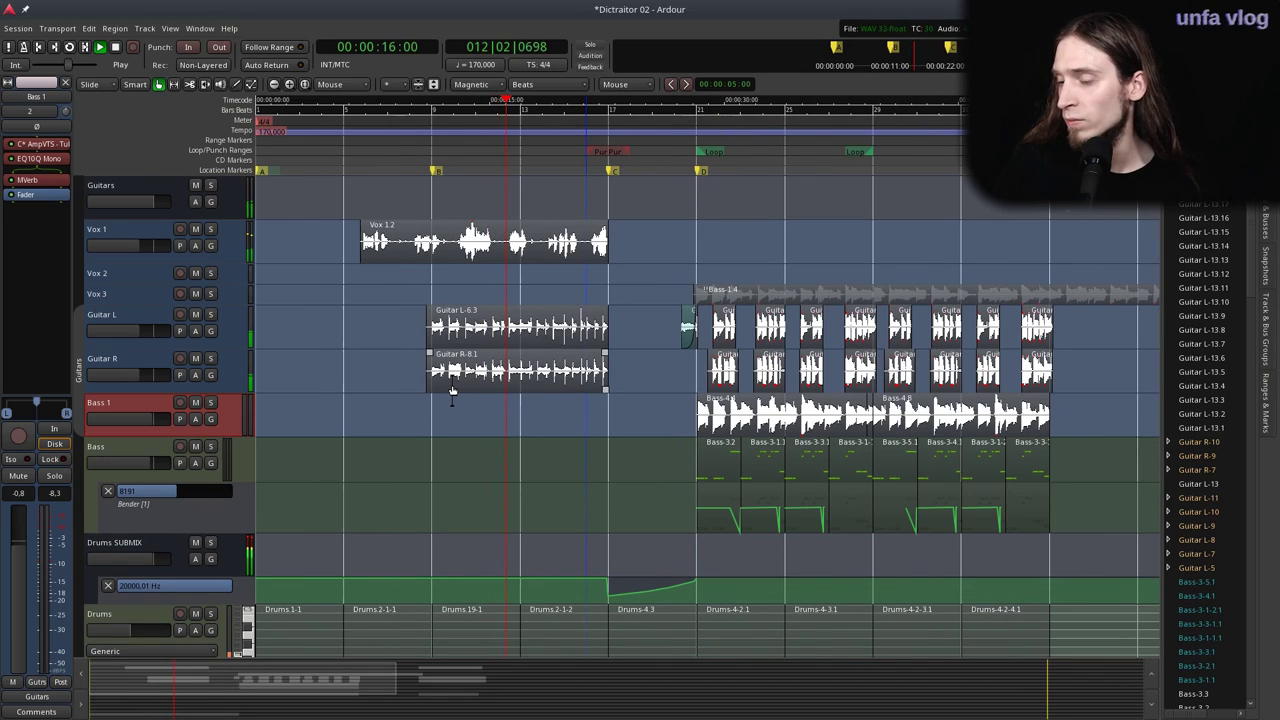